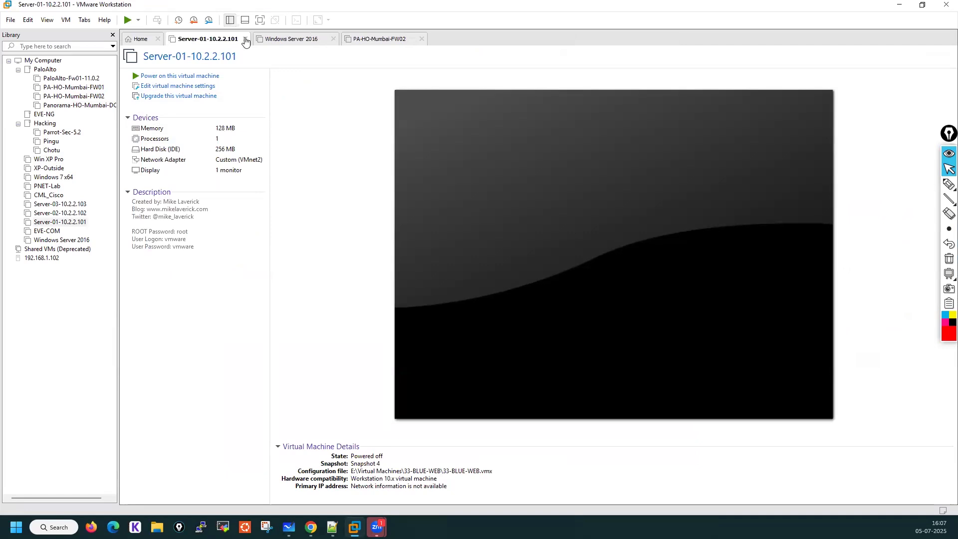
Step: Close all open virtual machine tabs, checking the PaloAlto-Fw01-11.0.2 machine's summary before closing it as well
left_click(247, 40)
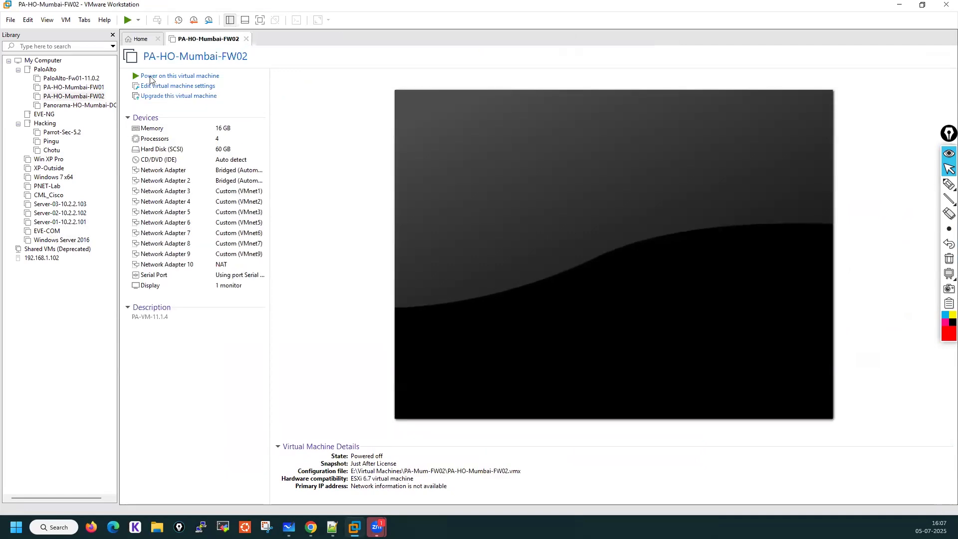
left_click(246, 39)
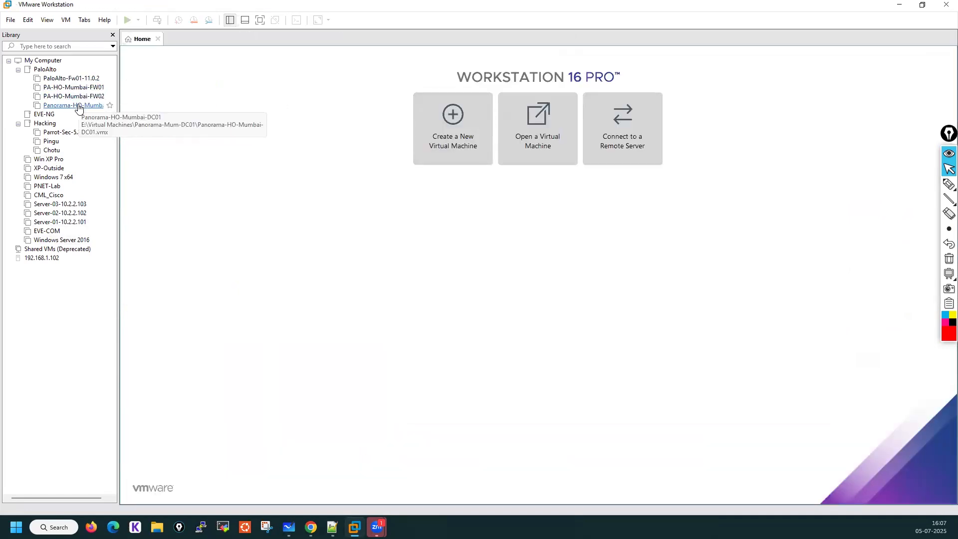
left_click(86, 80)
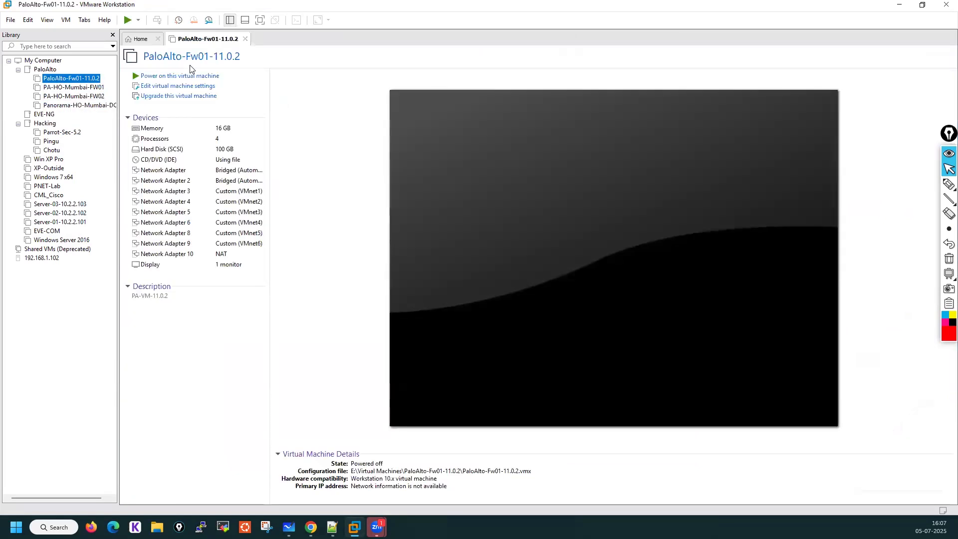
left_click(246, 40)
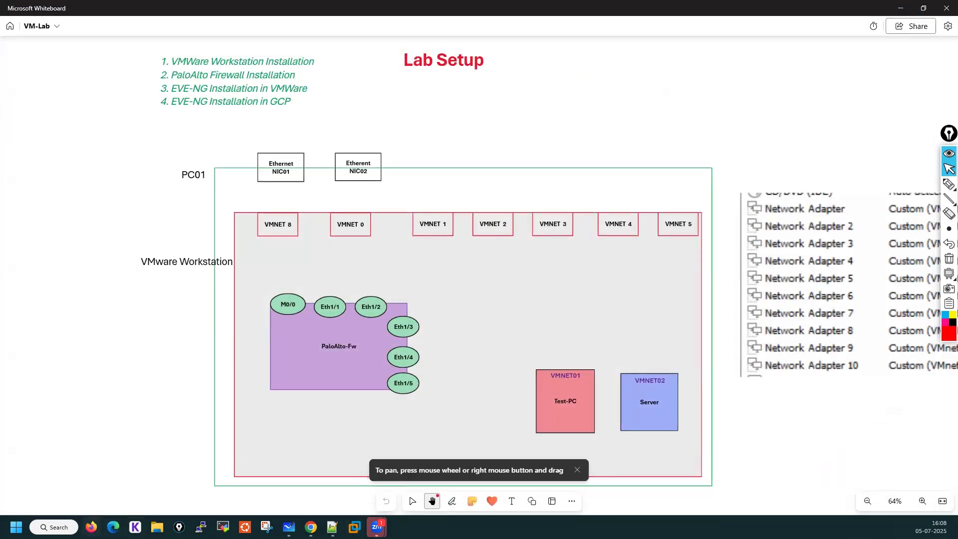
Step: Find Control Panel through Windows search and open its list of installed programs
key("super")
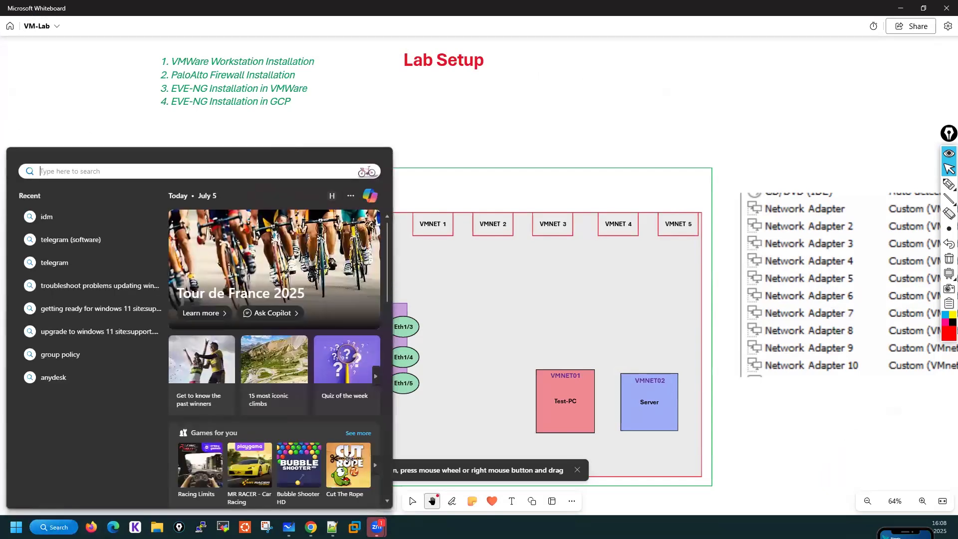
type("control")
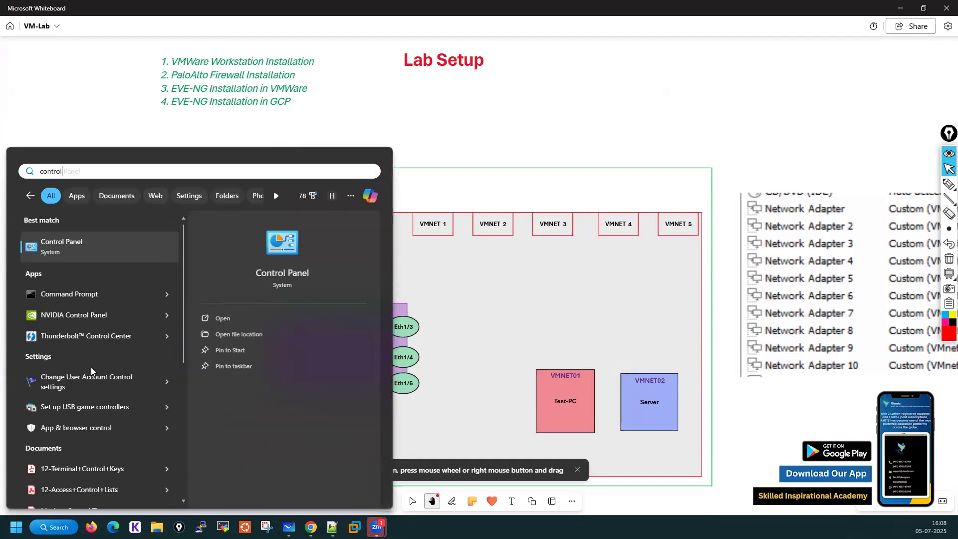
left_click(88, 253)
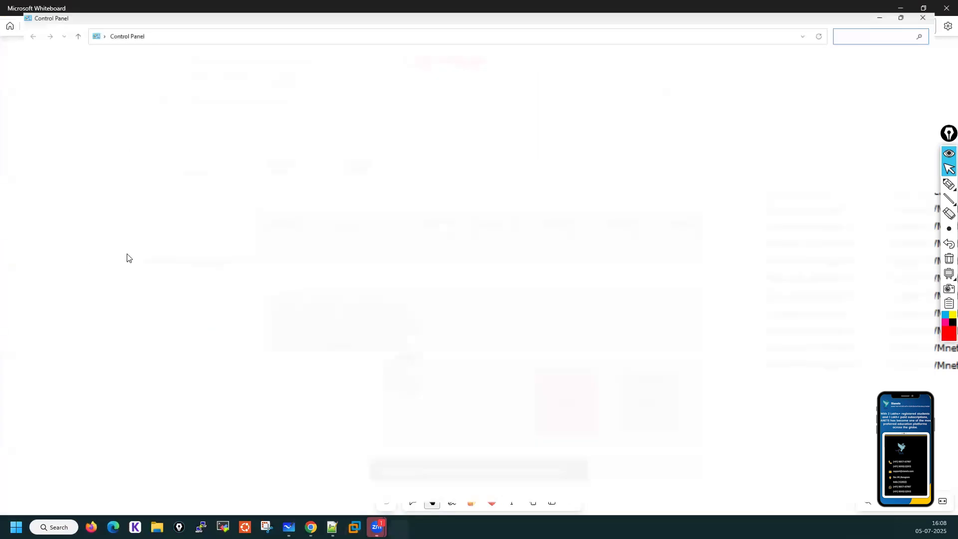
left_click(361, 199)
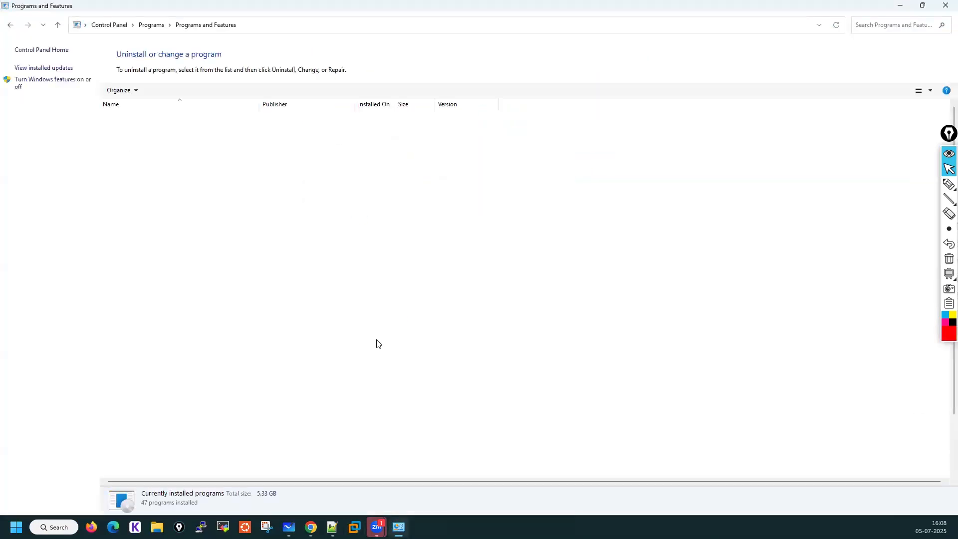
Step: Locate VMware Workstation among the installed programs and launch its setup wizard for changing the installation
left_click(210, 326)
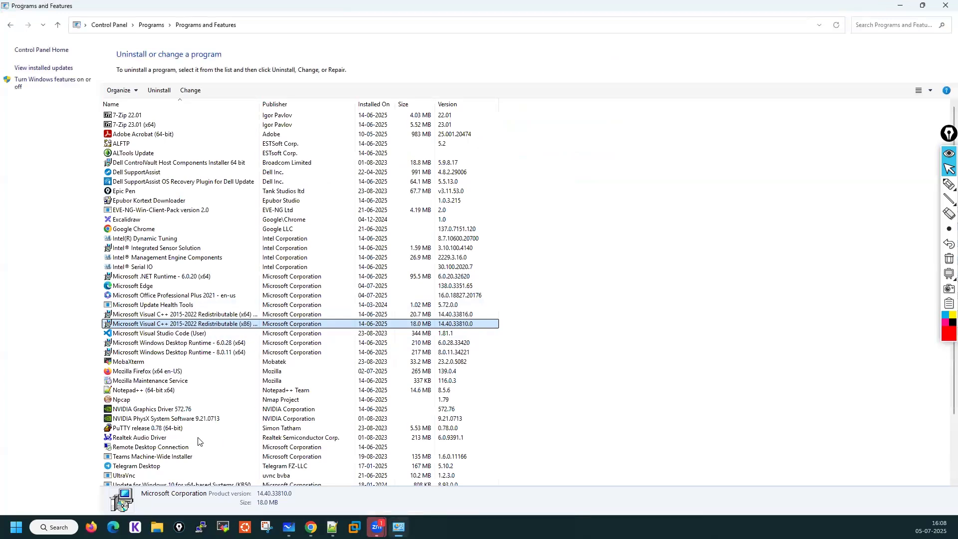
scroll(198, 441, "down", 3)
left_click(170, 440)
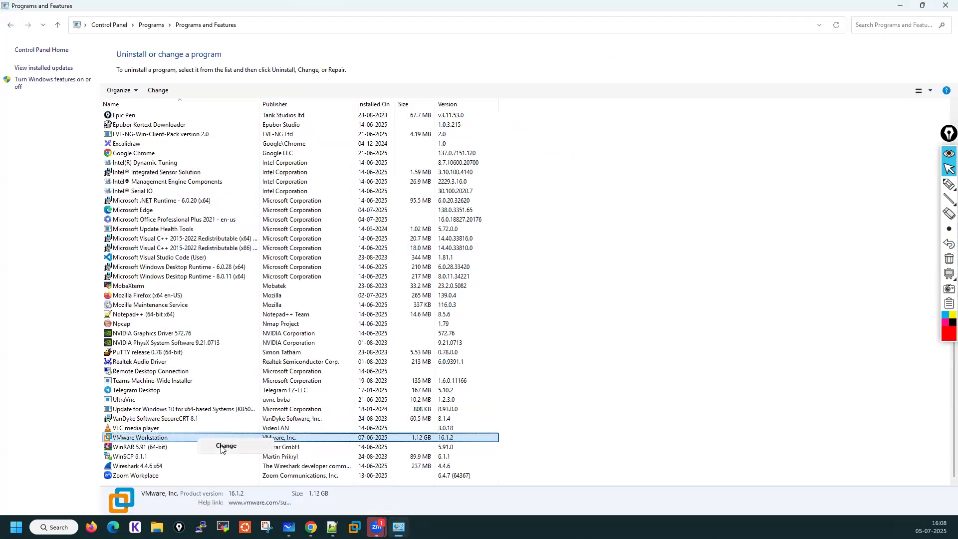
right_click(146, 438)
left_click(174, 445)
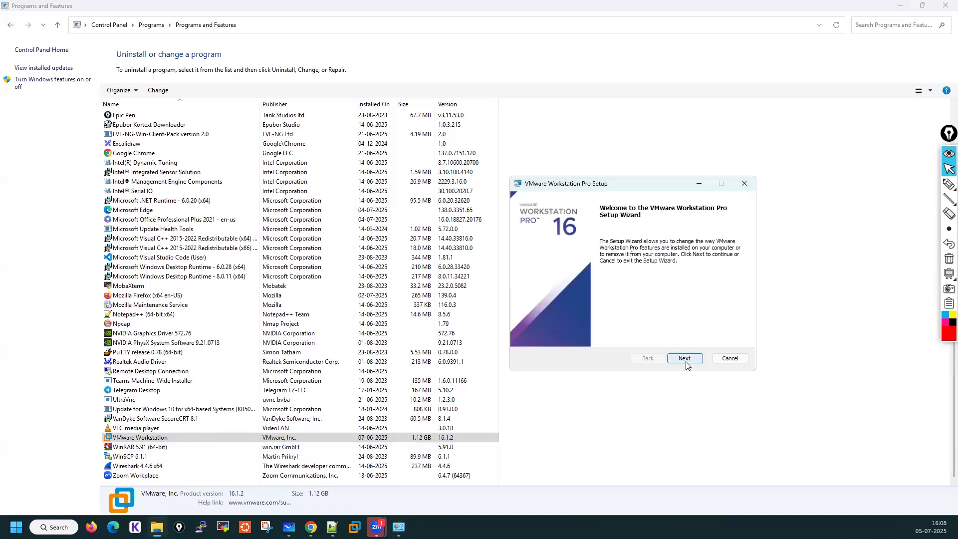
Step: Remove VMware Workstation Pro with the setup wizard, preserving the product configuration and product license information
left_click(685, 358)
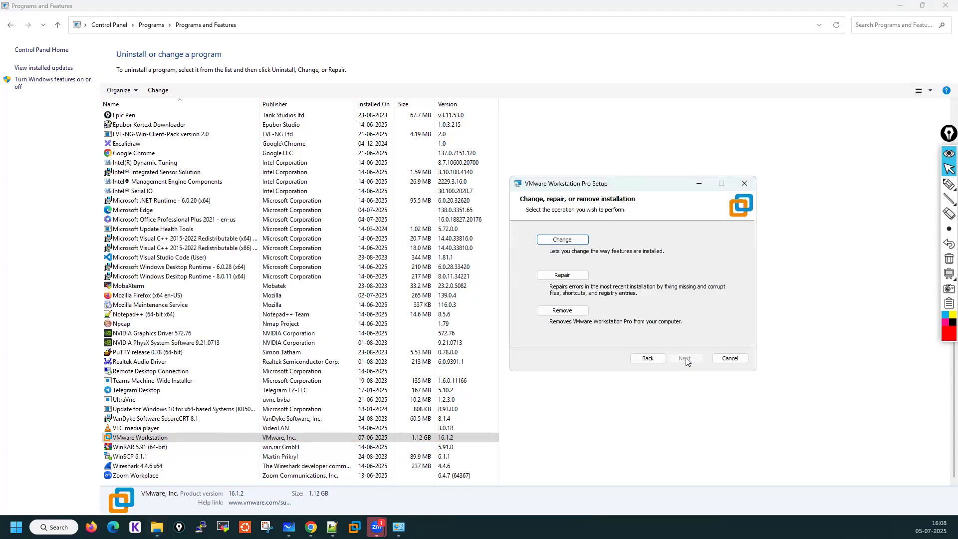
left_click(564, 311)
left_click(684, 359)
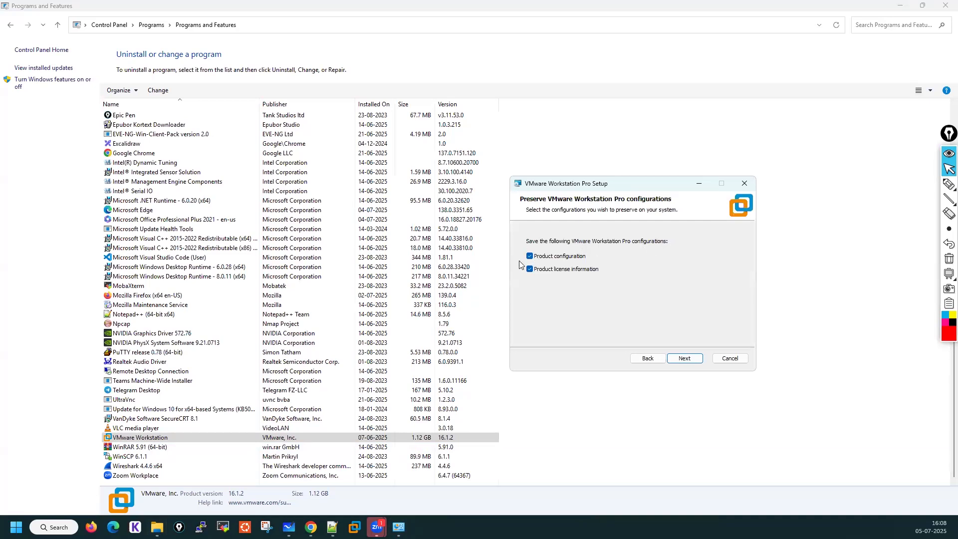
left_click(687, 357)
left_click(686, 358)
left_click(682, 358)
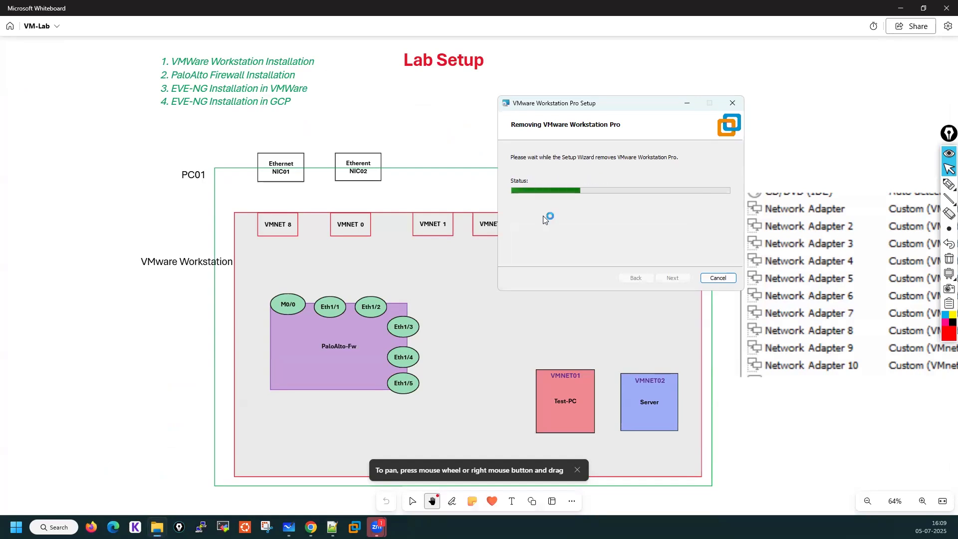
Step: Draw a red arrow on the setup wizard and a circled "16 GB RAM" note on screen, and clear the annotations
mouse_move(948, 185)
left_click(904, 187)
mouse_move(670, 131)
left_mouse_down()
mouse_move(640, 142)
mouse_move(657, 156)
left_mouse_up()
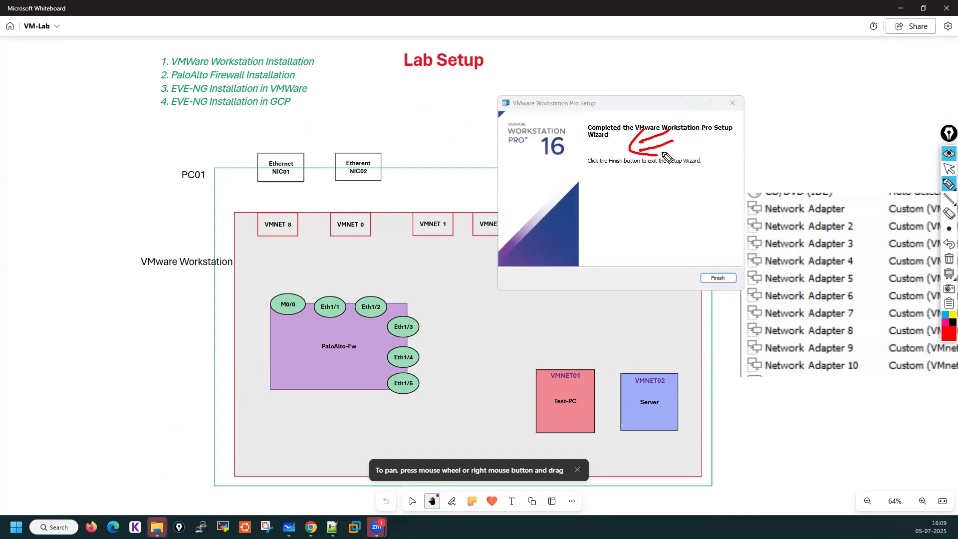
mouse_move(359, 99)
left_mouse_down()
mouse_move(357, 122)
mouse_move(372, 111)
mouse_move(415, 115)
left_mouse_up()
left_click(397, 99)
mouse_move(435, 103)
left_mouse_down()
mouse_move(436, 116)
mouse_move(458, 111)
left_mouse_up()
left_click_drag(449, 105, 476, 112)
mouse_move(480, 89)
left_mouse_down()
mouse_move(390, 75)
mouse_move(508, 102)
mouse_move(437, 73)
left_mouse_up()
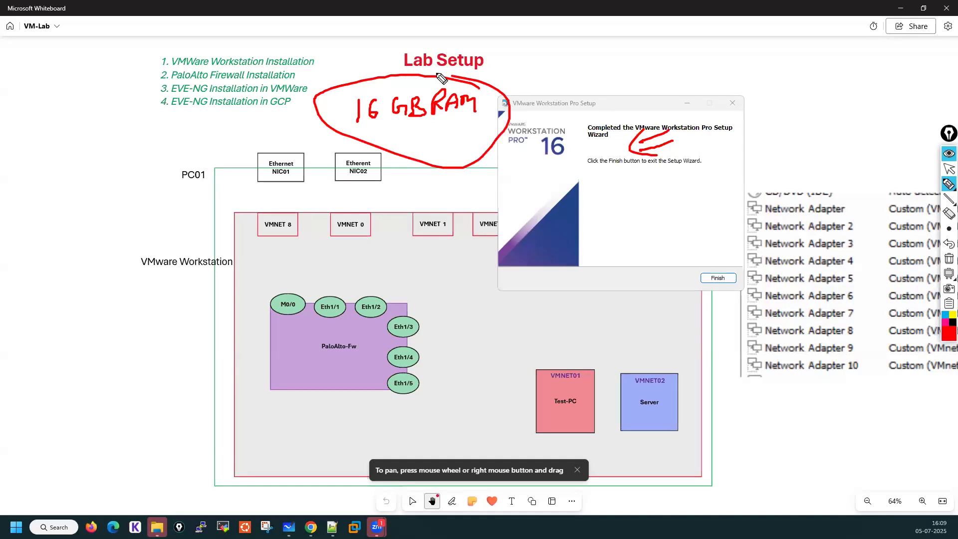
left_click(948, 259)
left_click(949, 169)
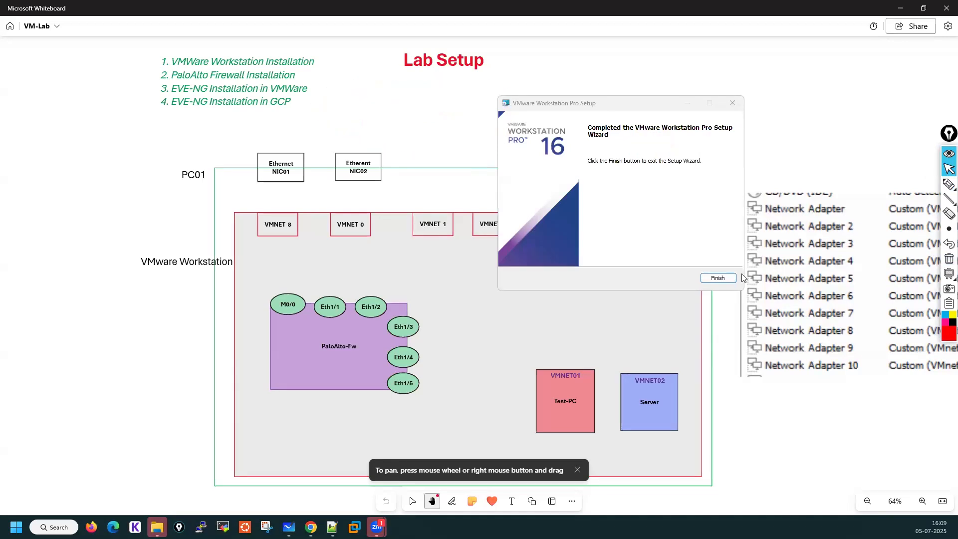
Step: Finish the VMware Workstation Pro setup wizard and unpin the program from the taskbar
left_click(722, 283)
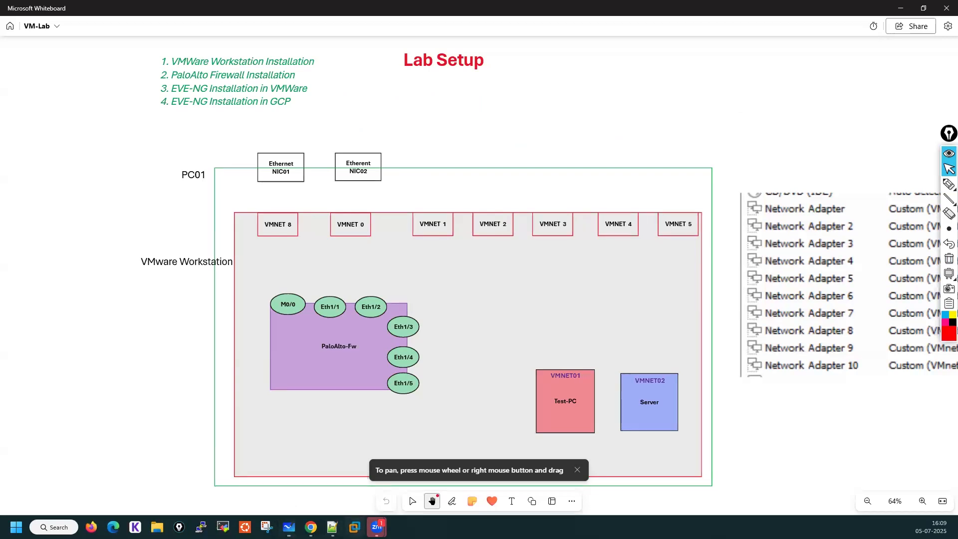
right_click(355, 527)
left_click(321, 500)
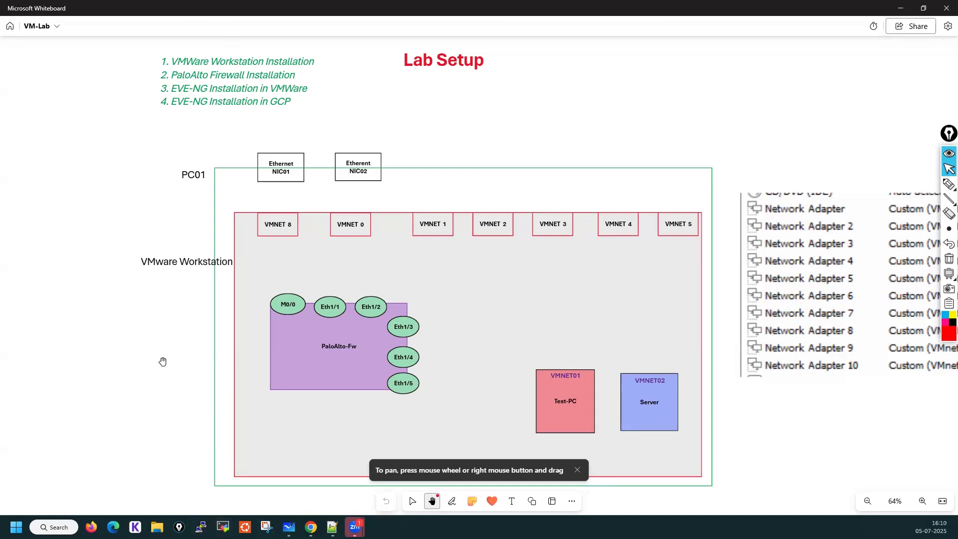
Step: Open Task Manager and examine the CPU performance details for the virtualization status
right_click(473, 523)
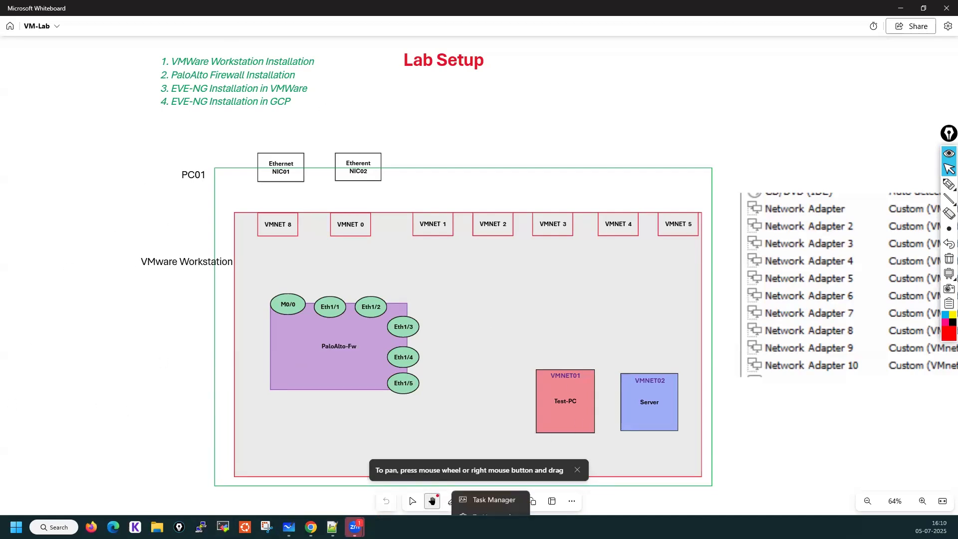
left_click(484, 489)
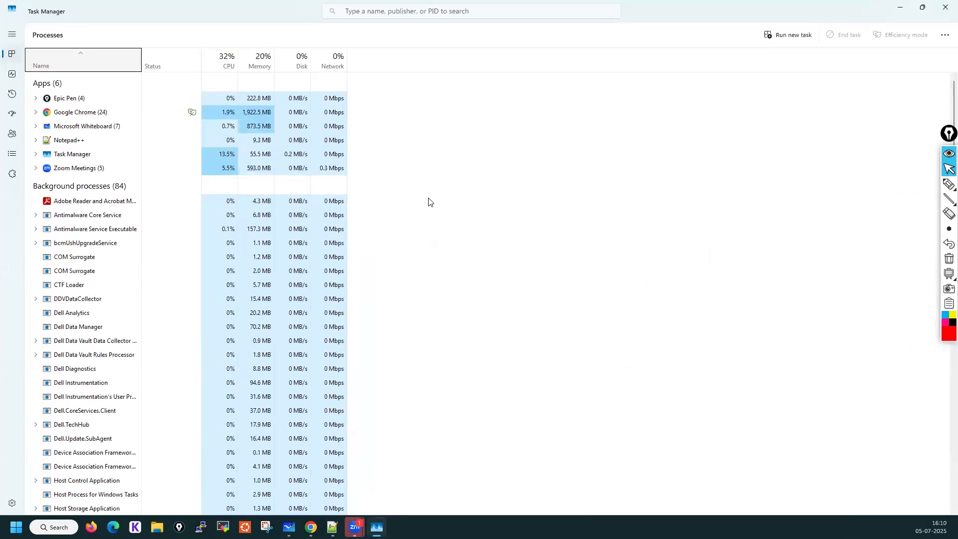
left_click(13, 36)
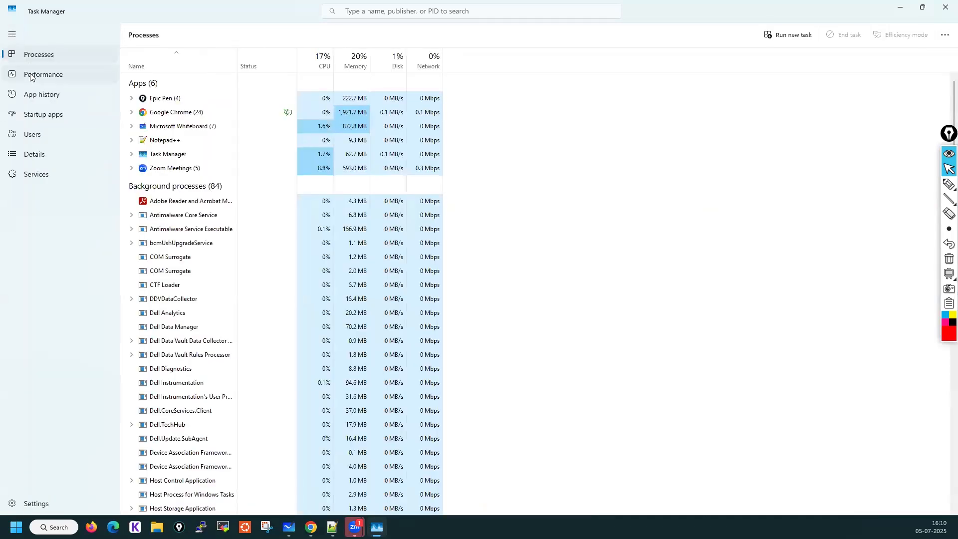
left_click(31, 76)
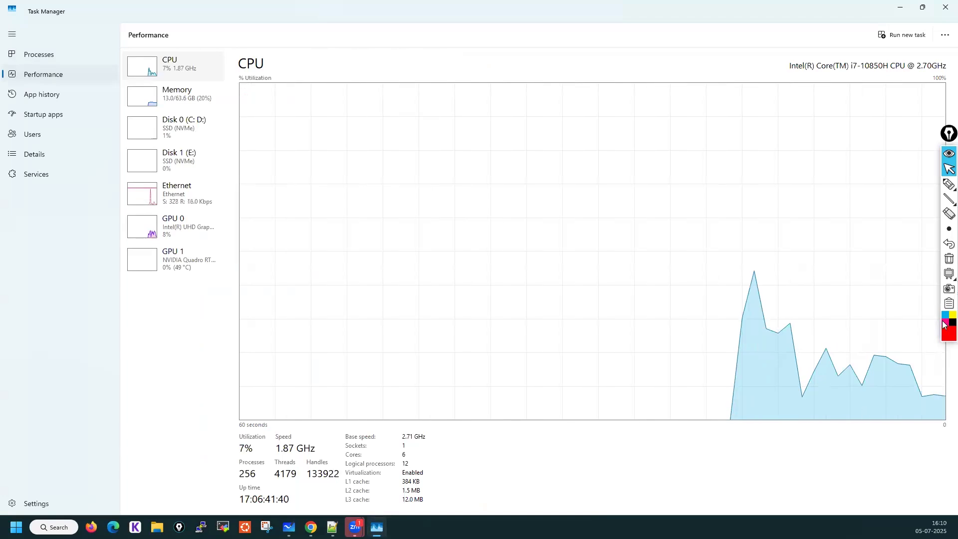
Step: Circle the Virtualization entry in the CPU details and point an arrow at it in red, and clear the annotations
mouse_move(949, 184)
left_click(902, 185)
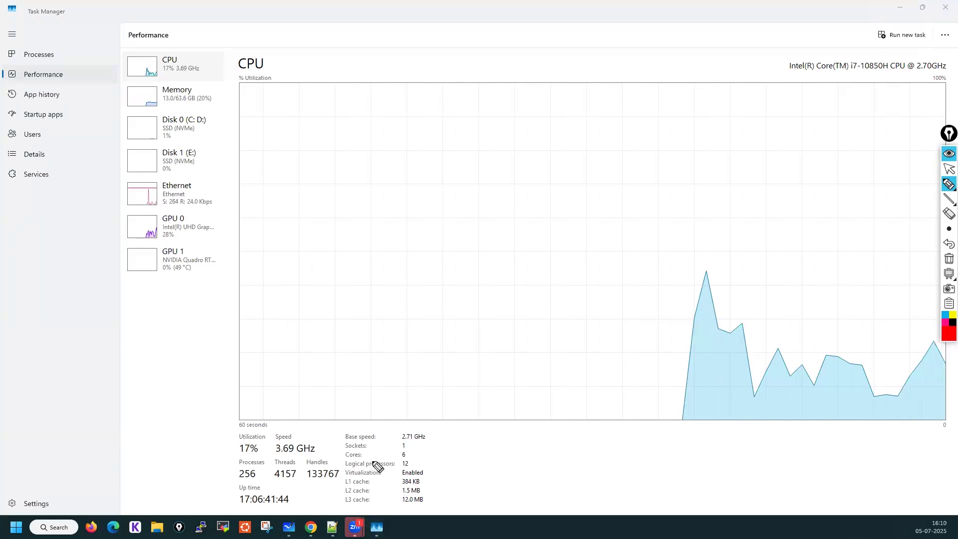
mouse_move(366, 464)
left_mouse_down()
mouse_move(344, 467)
mouse_move(337, 480)
mouse_move(456, 474)
mouse_move(355, 468)
left_mouse_up()
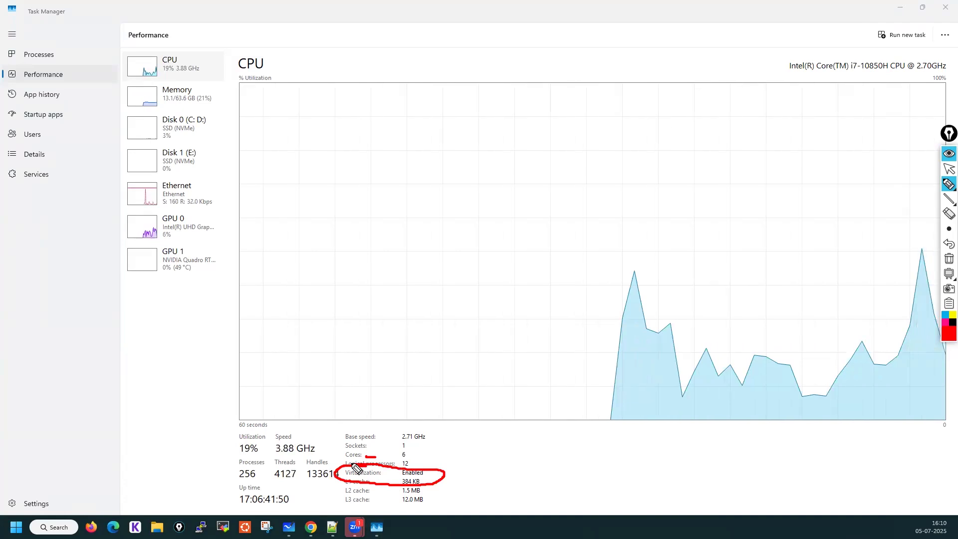
mouse_move(449, 470)
left_mouse_down()
mouse_move(458, 469)
mouse_move(451, 482)
mouse_move(483, 475)
left_mouse_up()
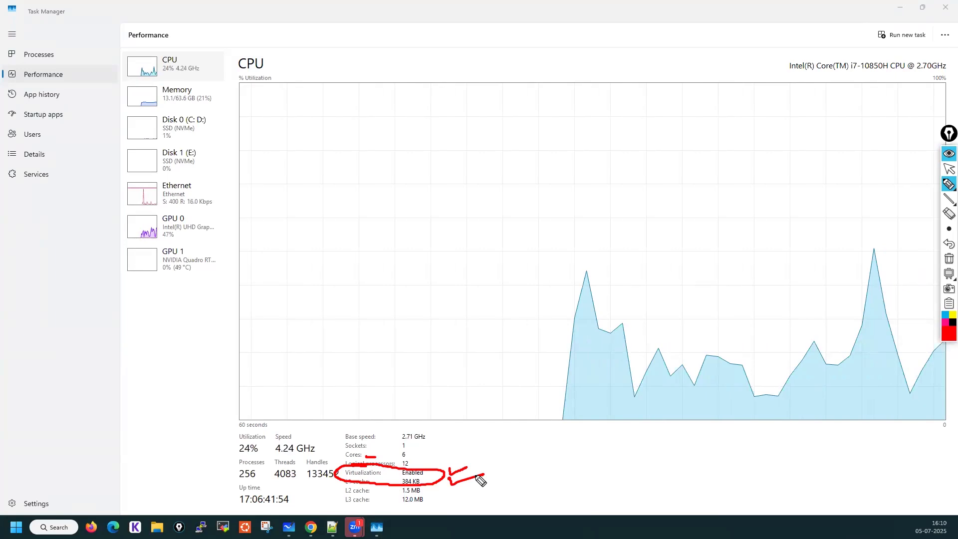
left_click(949, 259)
left_click(949, 169)
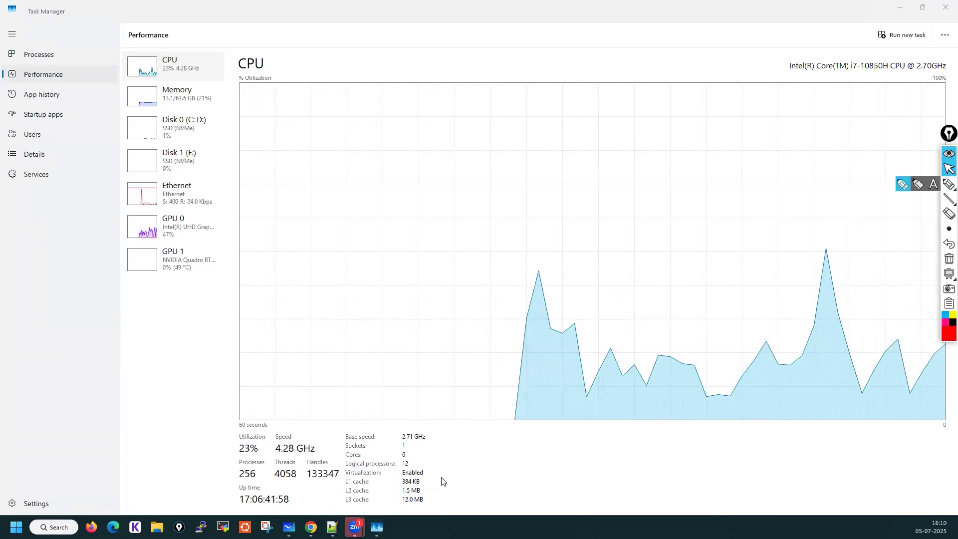
Step: Copy the BlueStacks virtualization article's URL from Chrome into line 60 of PaloAlto CLass Topics.txt in Notepad++, and return to the article
left_click(311, 527)
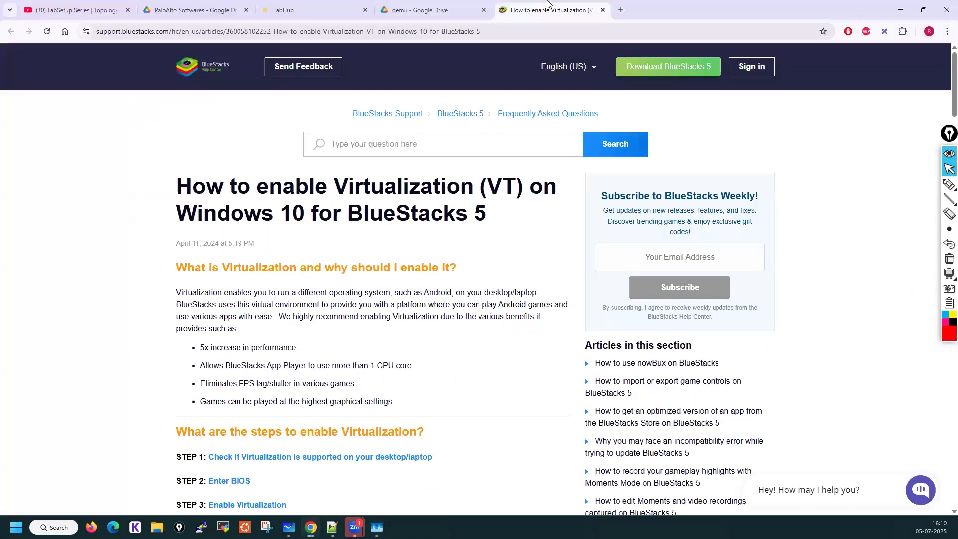
left_click(522, 26)
key("ctrl+c")
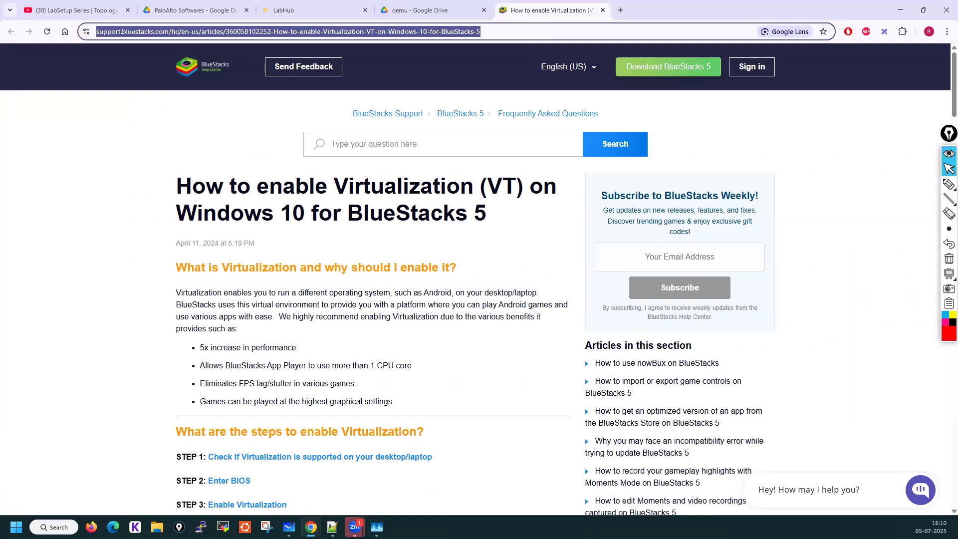
key("alt+Tab")
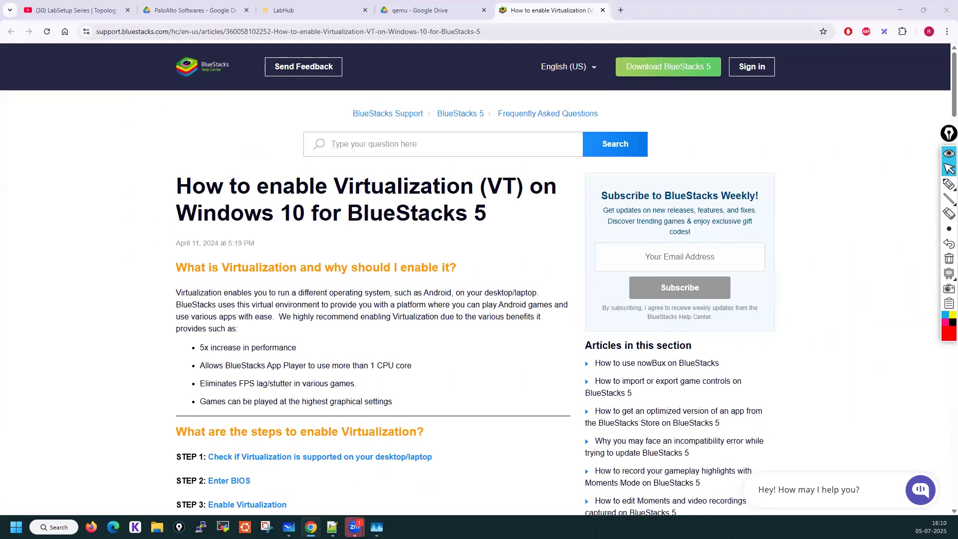
left_click(332, 527)
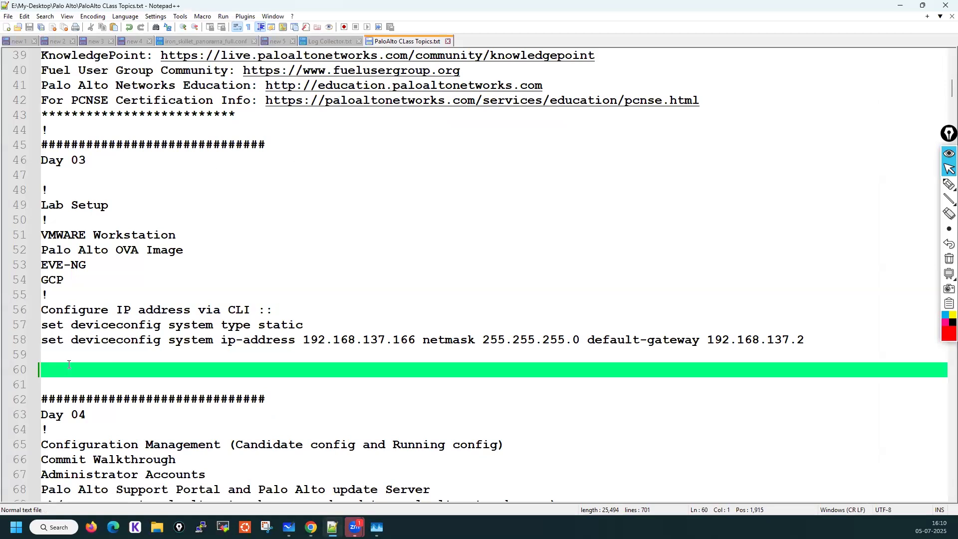
key("ctrl+v")
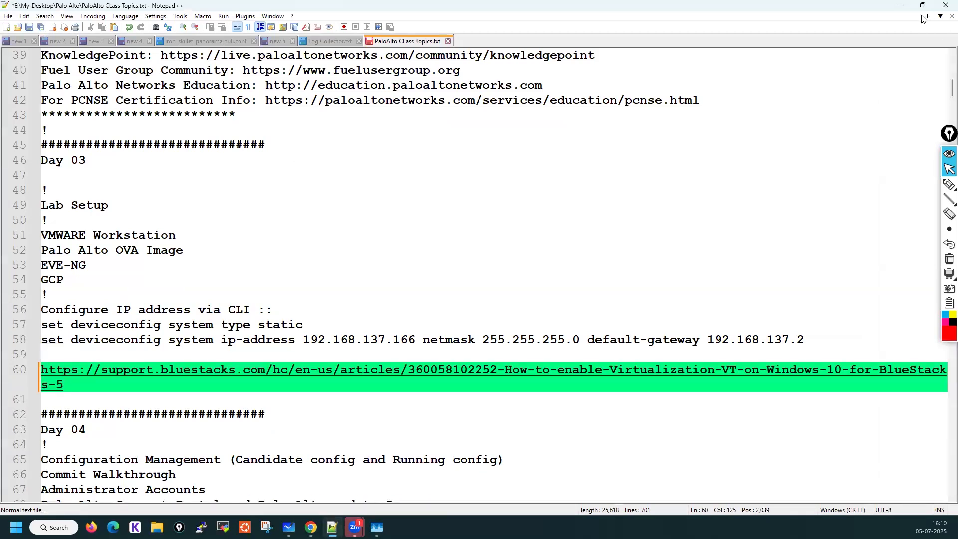
left_click(901, 6)
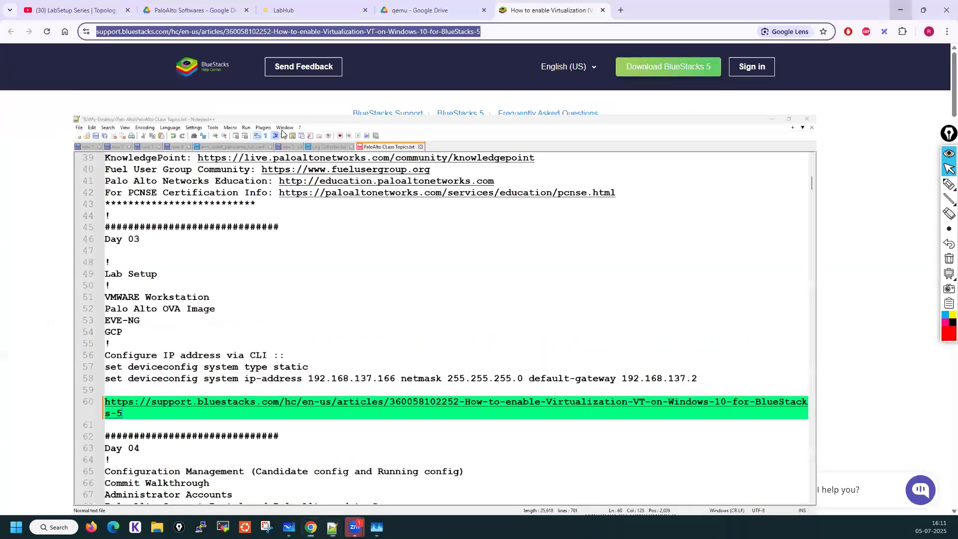
Step: Examine the BlueStacks article's steps for checking virtualization support and entering the BIOS, down to the table of BIOS keys by brand
left_click_drag(176, 187, 551, 226)
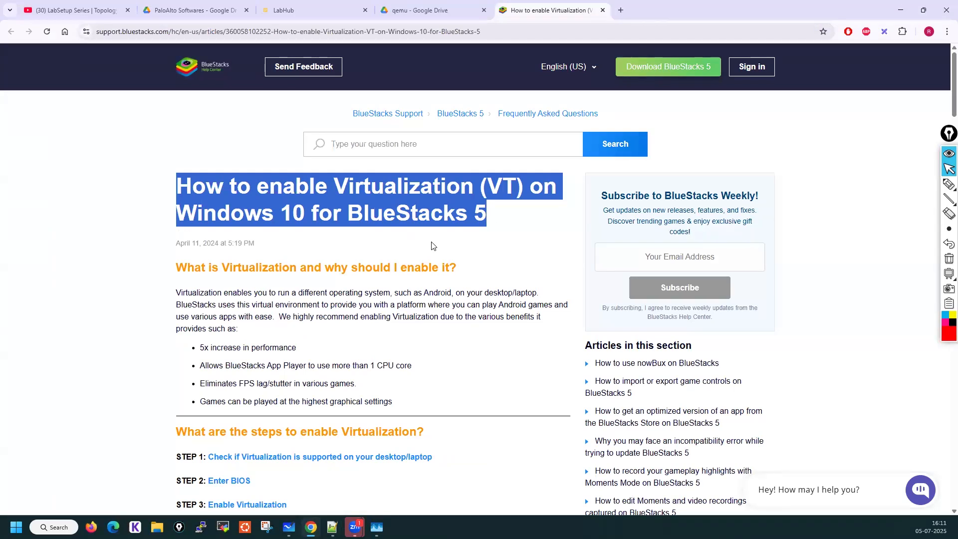
scroll(440, 244, "down", 5)
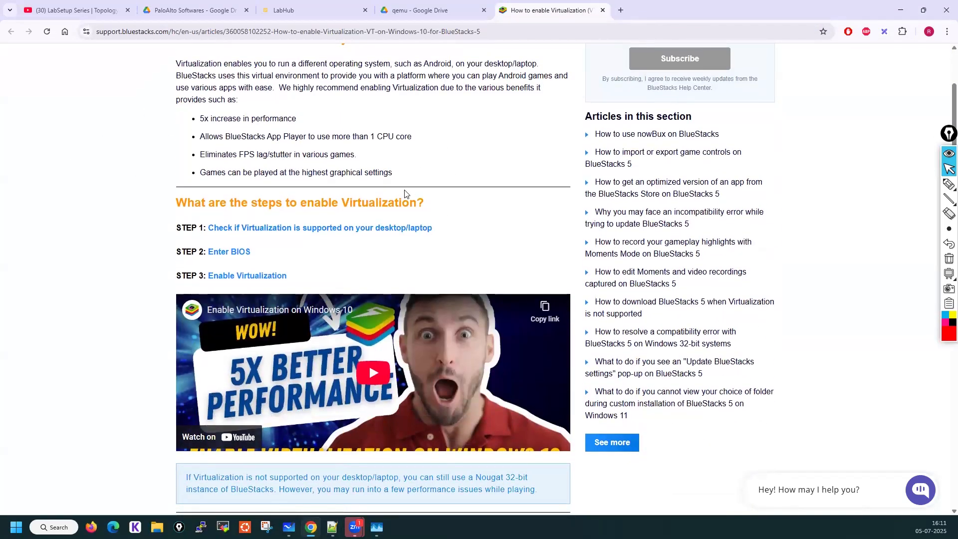
scroll(405, 193, "down", 3)
scroll(405, 194, "down", 6)
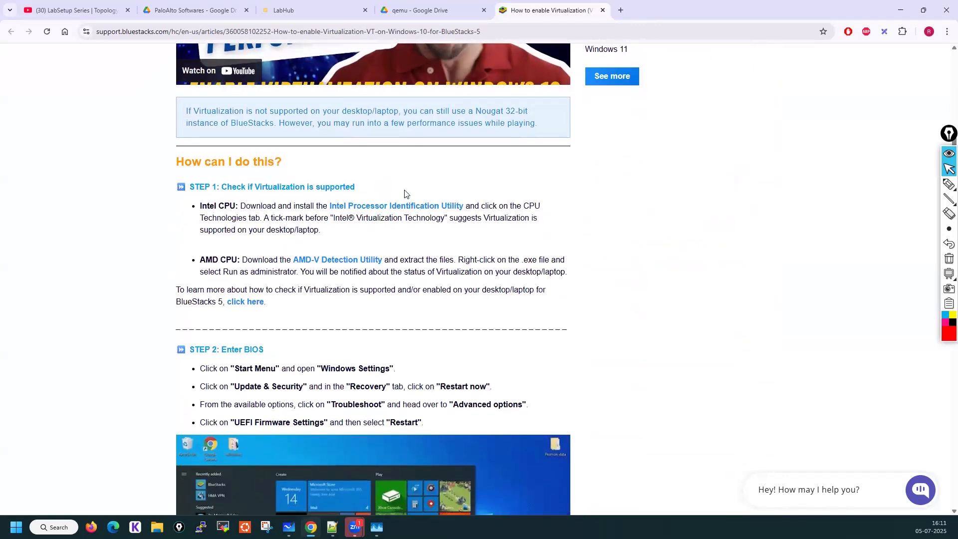
scroll(405, 194, "down", 4)
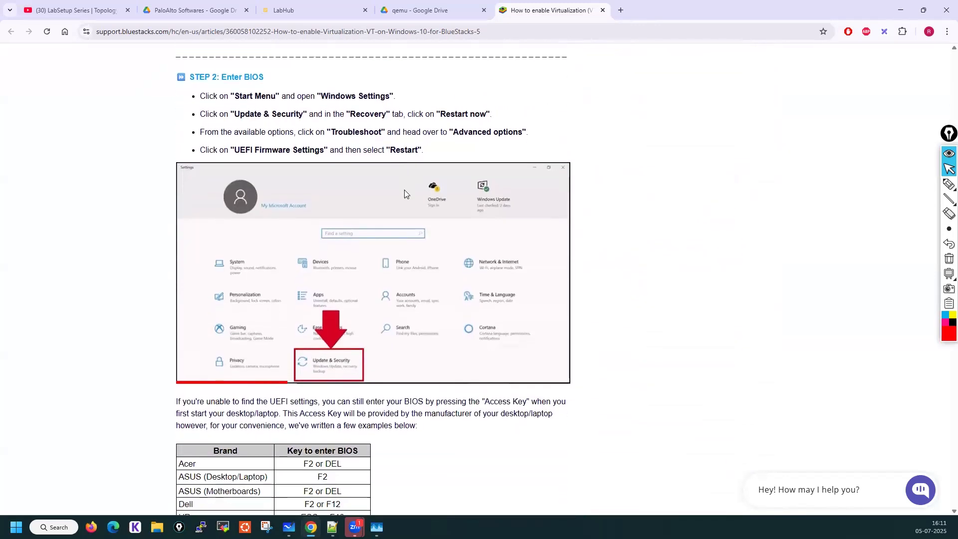
scroll(402, 190, "up", 1)
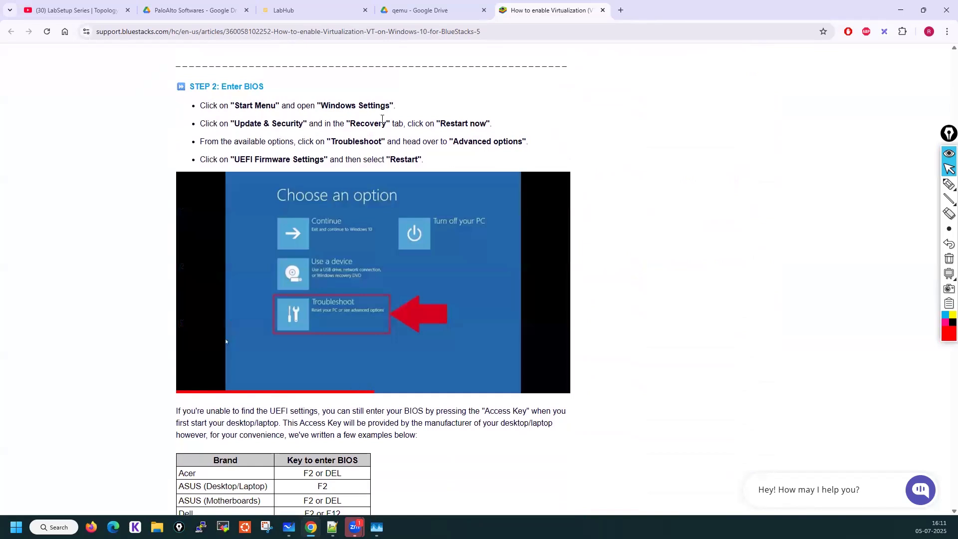
scroll(232, 149, "down", 6)
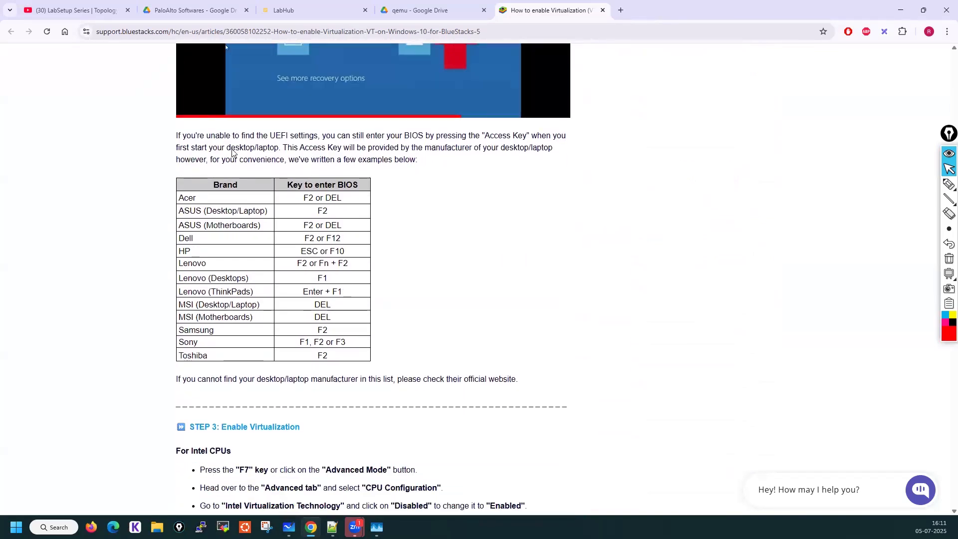
scroll(428, 236, "up", 3)
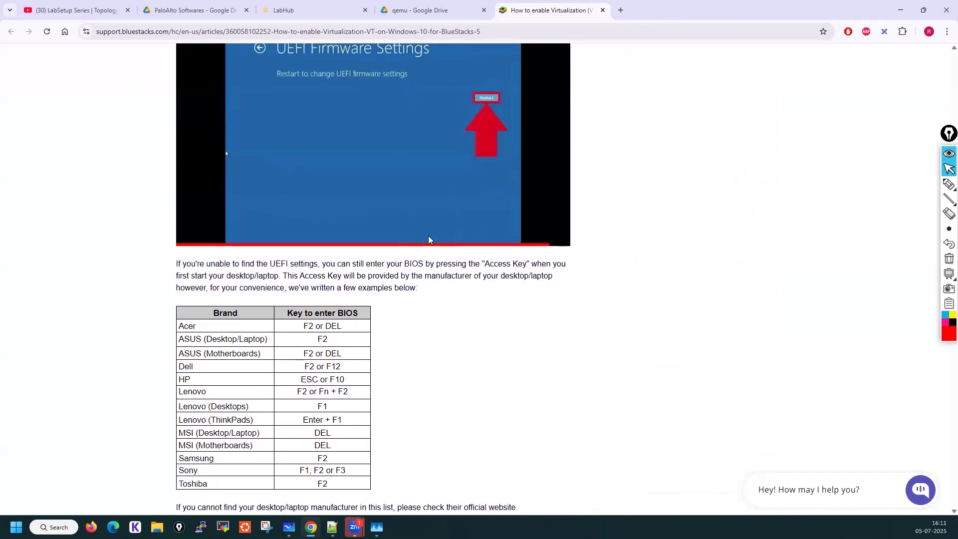
scroll(428, 236, "down", 2)
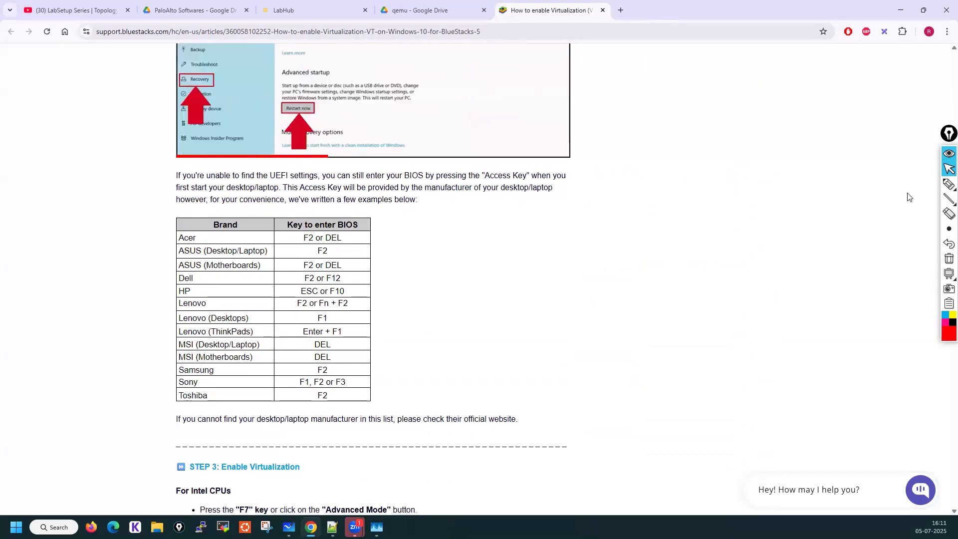
Step: Write "BIOS" in red beside the table of BIOS keys, circle it and draw an arrow pointing at it
left_click(948, 184)
mouse_move(495, 215)
left_mouse_down()
mouse_move(494, 244)
mouse_move(548, 230)
left_mouse_up()
left_click(518, 210)
left_click_drag(472, 230, 541, 205)
mouse_move(595, 223)
left_mouse_down()
mouse_move(633, 221)
mouse_move(619, 248)
left_mouse_up()
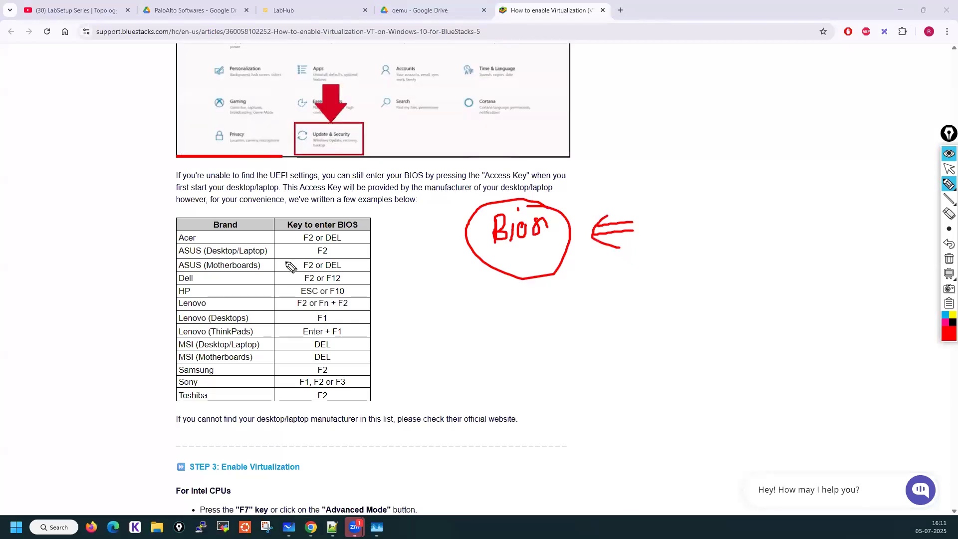
Step: Mark the Acer and ASUS (Desktop/Laptop) rows with their BIOS keys in red, and draw arrows from the keys to the circled note
left_click_drag(215, 235, 234, 237)
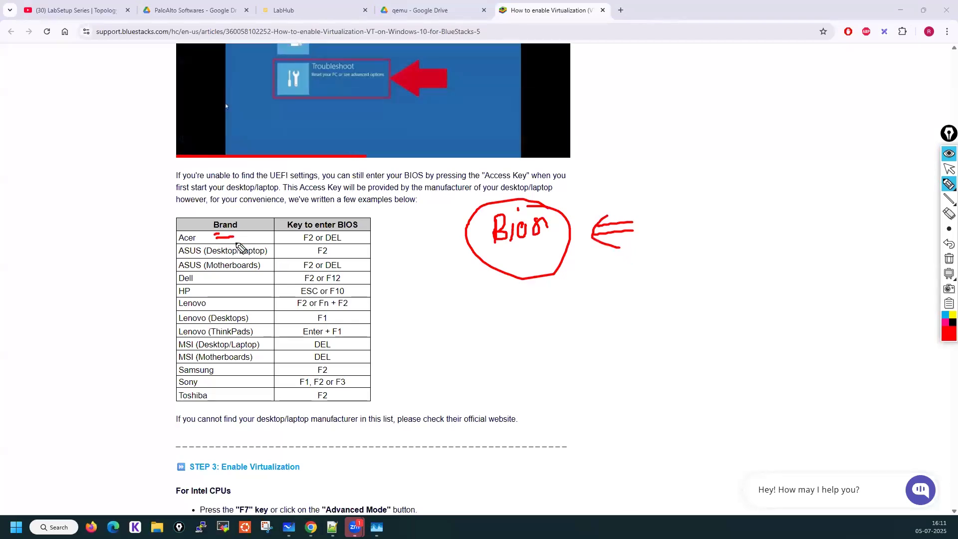
mouse_move(322, 228)
left_mouse_down()
mouse_move(298, 233)
mouse_move(317, 248)
mouse_move(349, 250)
mouse_move(359, 234)
mouse_move(324, 232)
left_mouse_up()
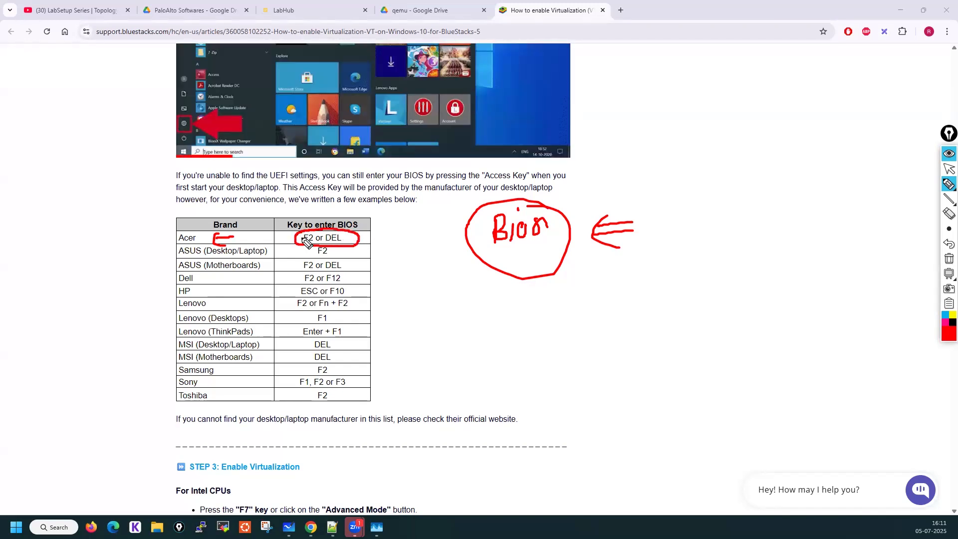
mouse_move(379, 236)
left_mouse_down()
mouse_move(366, 239)
mouse_move(446, 233)
left_mouse_up()
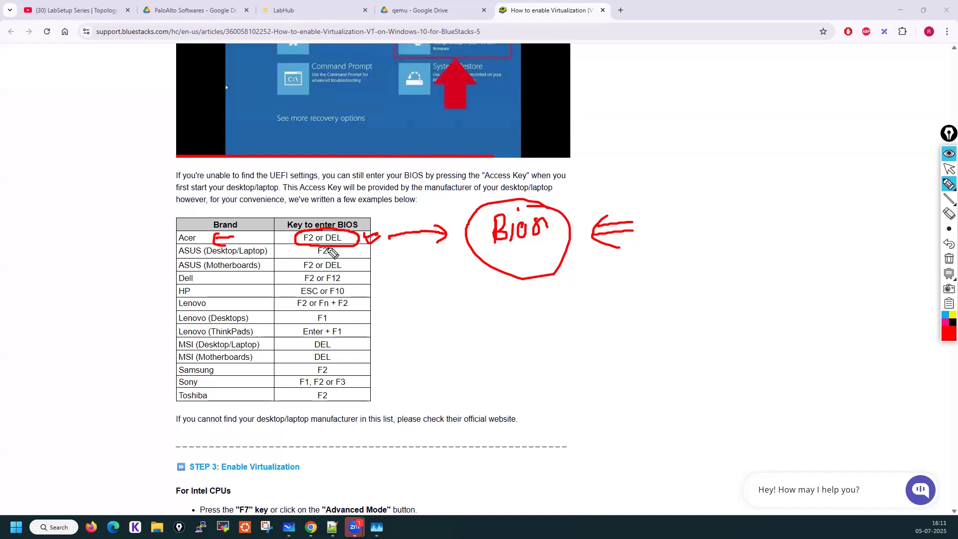
left_click_drag(175, 259, 225, 257)
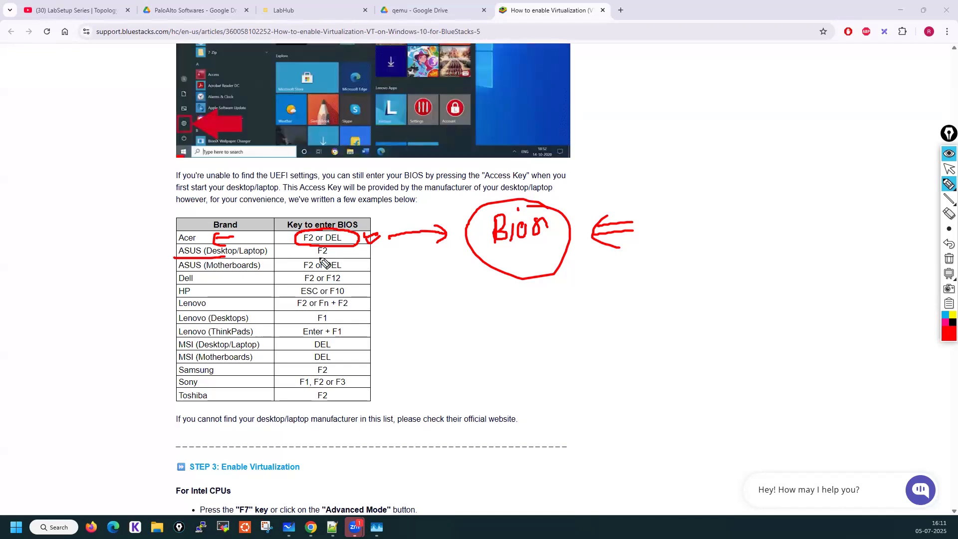
mouse_move(303, 258)
left_mouse_down()
mouse_move(453, 253)
mouse_move(446, 258)
left_mouse_up()
Step: Underline the ASUS (Motherboards), Dell, HP and Lenovo entries and their BIOS keys in red
left_click_drag(176, 270, 214, 270)
left_click_drag(303, 270, 355, 270)
left_click_drag(178, 285, 201, 284)
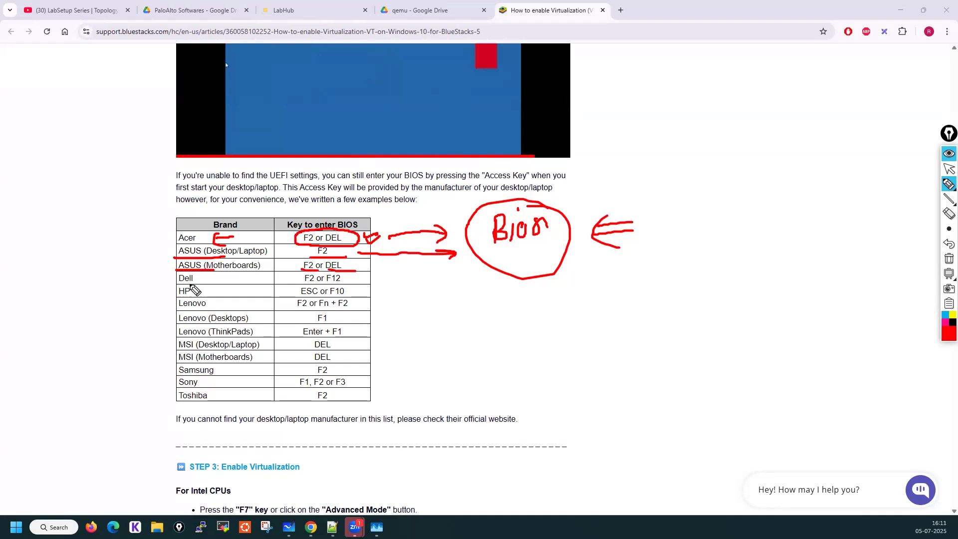
left_click_drag(305, 282, 348, 282)
left_click_drag(178, 295, 200, 295)
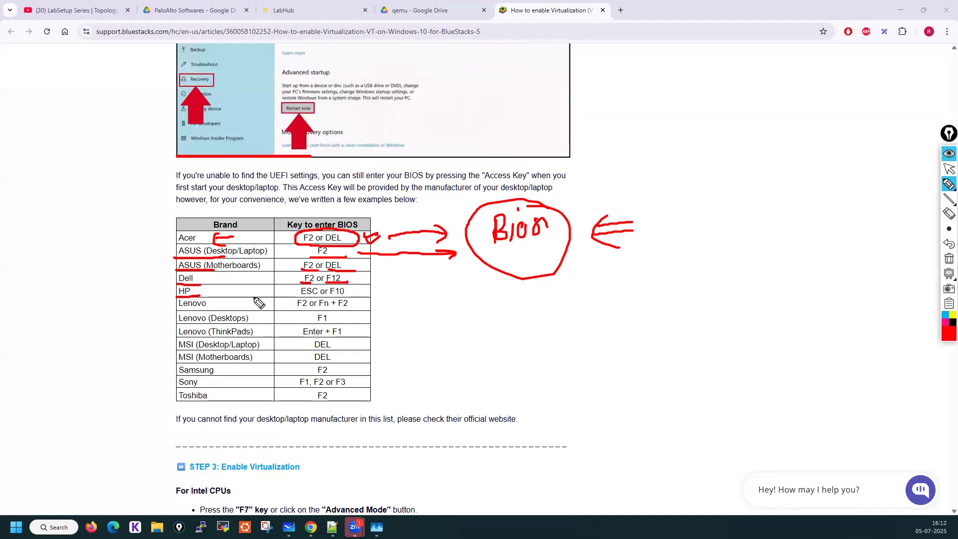
left_click_drag(299, 297, 347, 295)
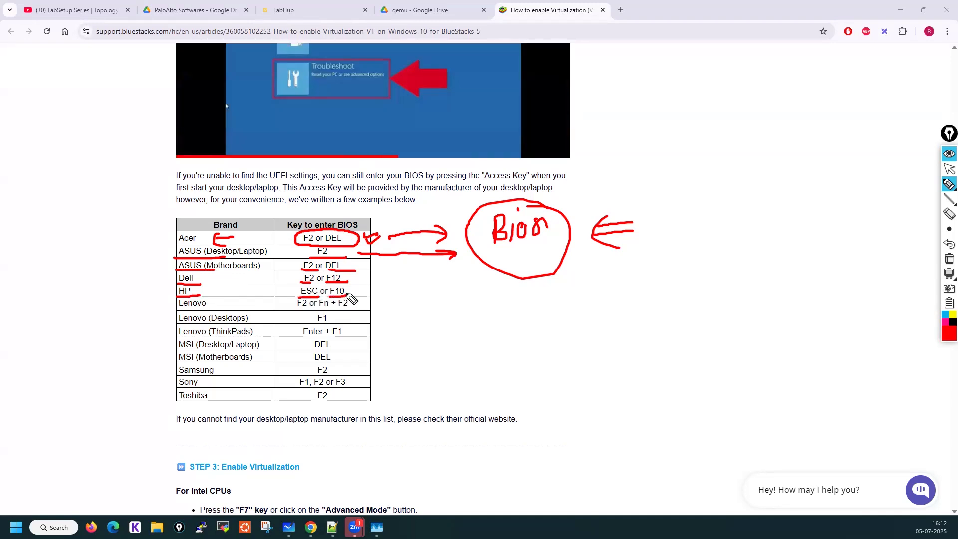
left_click_drag(176, 310, 206, 310)
left_click_drag(295, 312, 354, 304)
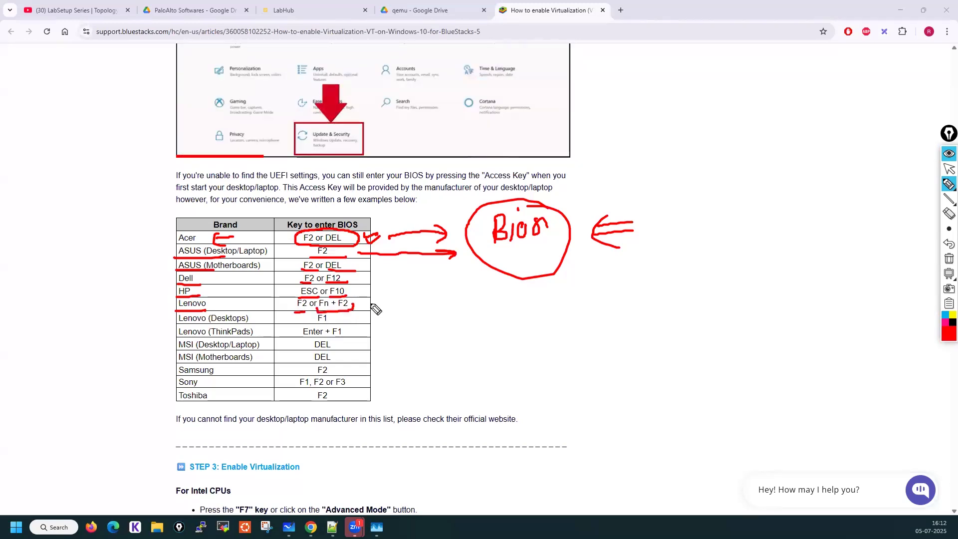
Step: Underline the entries from Lenovo (Desktops) through Sony in red and tick the F2 keys for Samsung and Toshiba
left_click_drag(177, 323, 214, 323)
left_click_drag(310, 324, 328, 323)
left_click_drag(180, 338, 348, 338)
left_click_drag(179, 351, 232, 351)
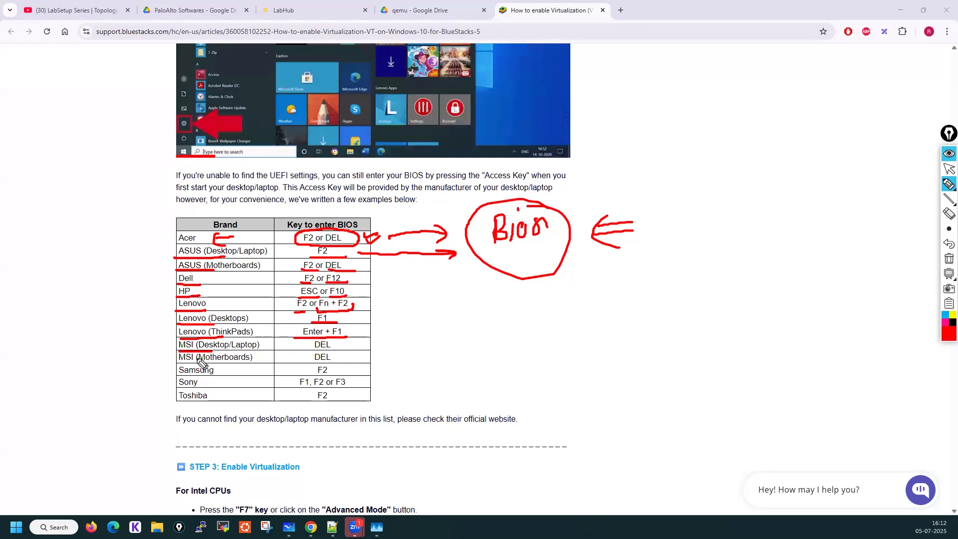
mouse_move(177, 364)
left_mouse_down()
mouse_move(218, 363)
mouse_move(211, 376)
left_mouse_up()
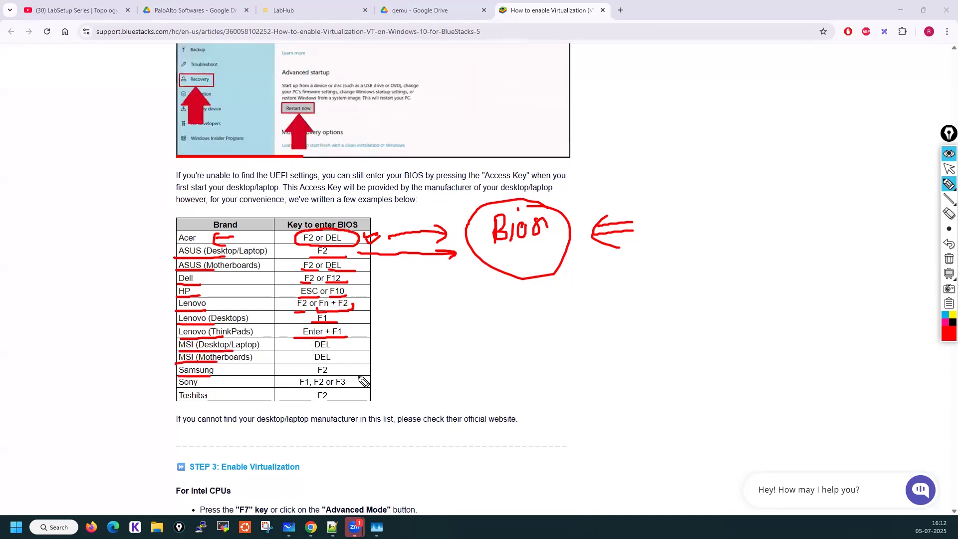
left_click_drag(334, 372, 374, 364)
left_click_drag(179, 390, 213, 390)
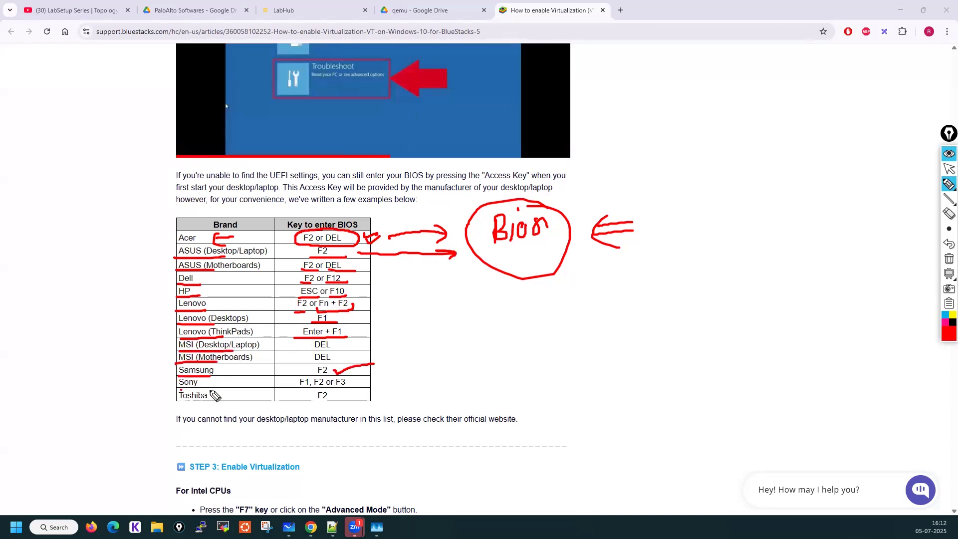
left_click(330, 395)
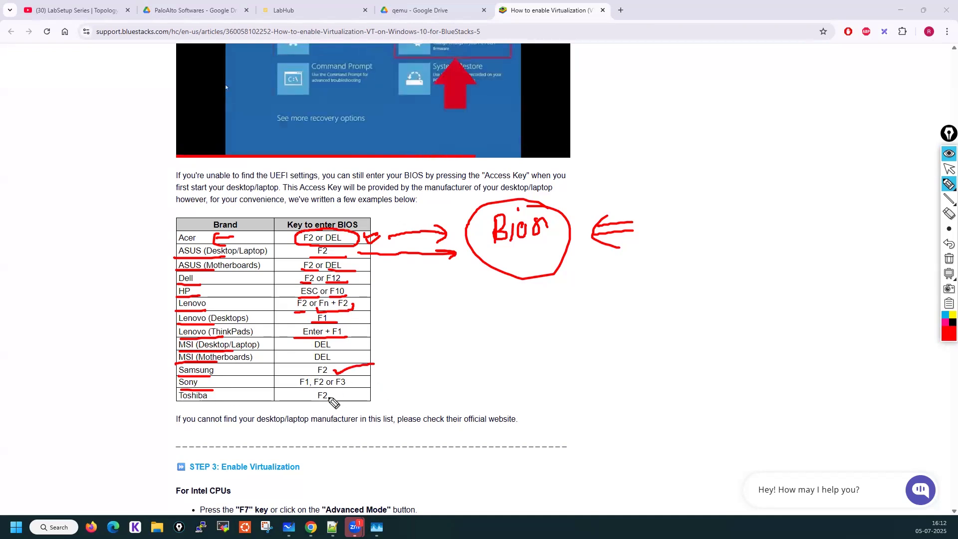
left_click_drag(364, 396, 363, 395)
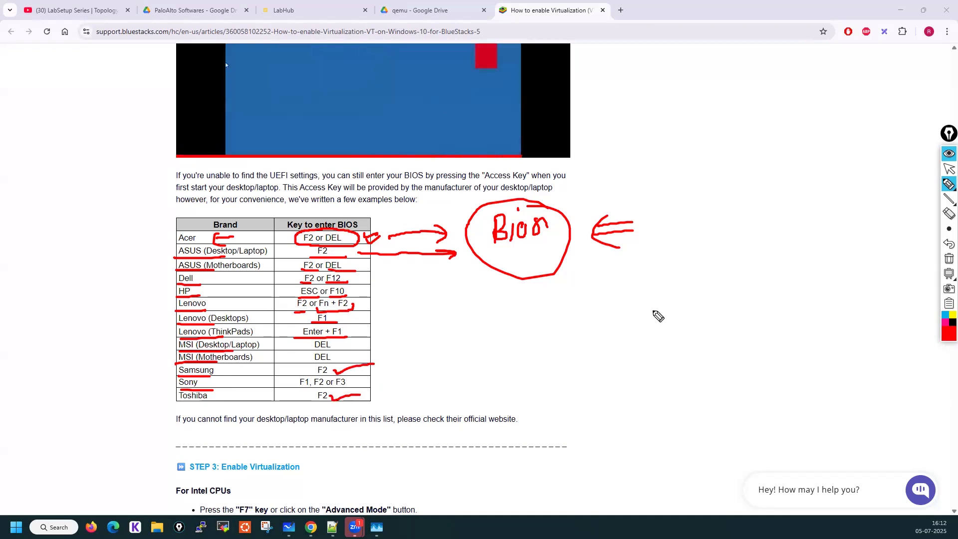
Step: Clear all red annotations, return to the normal pointer and move the annotation toolbar slightly inward from the screen edge
left_click(949, 259)
left_click(949, 169)
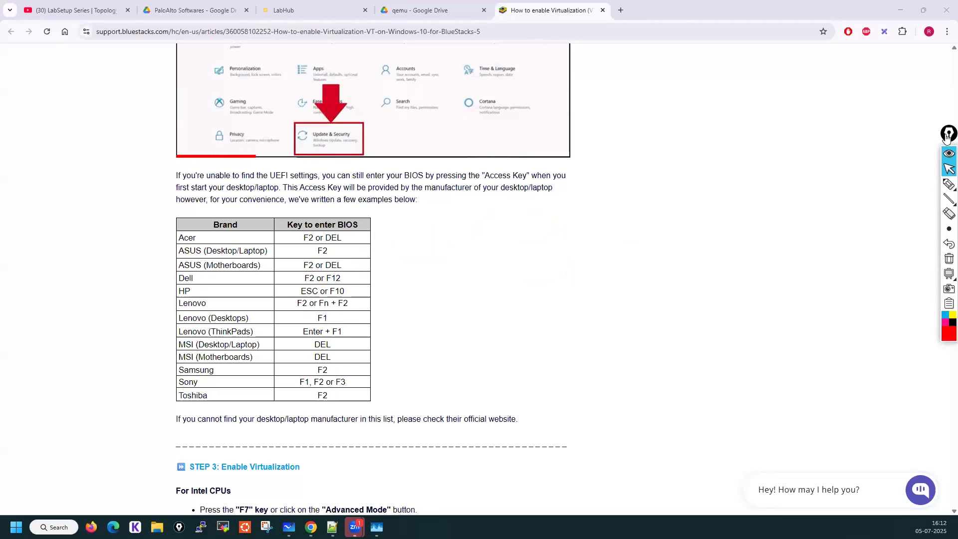
left_click_drag(947, 134, 935, 133)
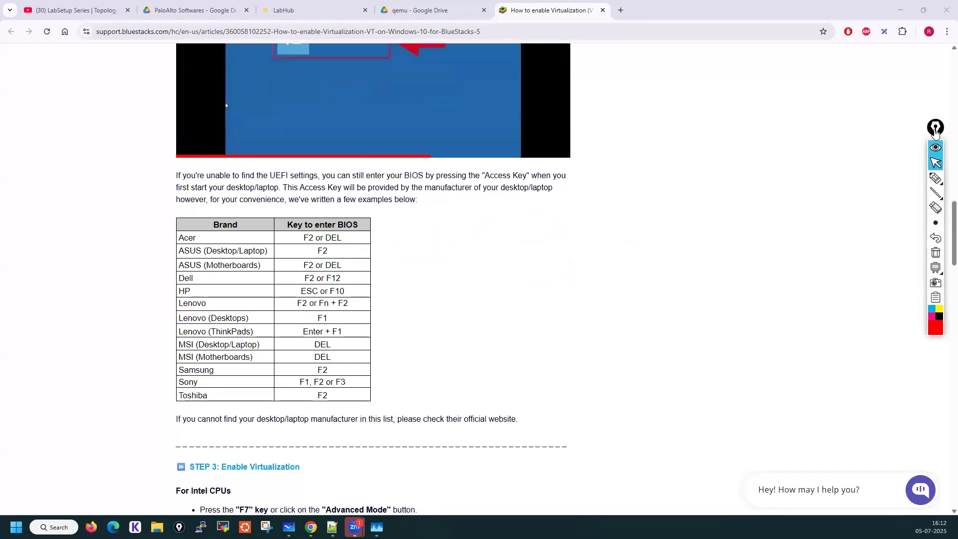
left_click(936, 223)
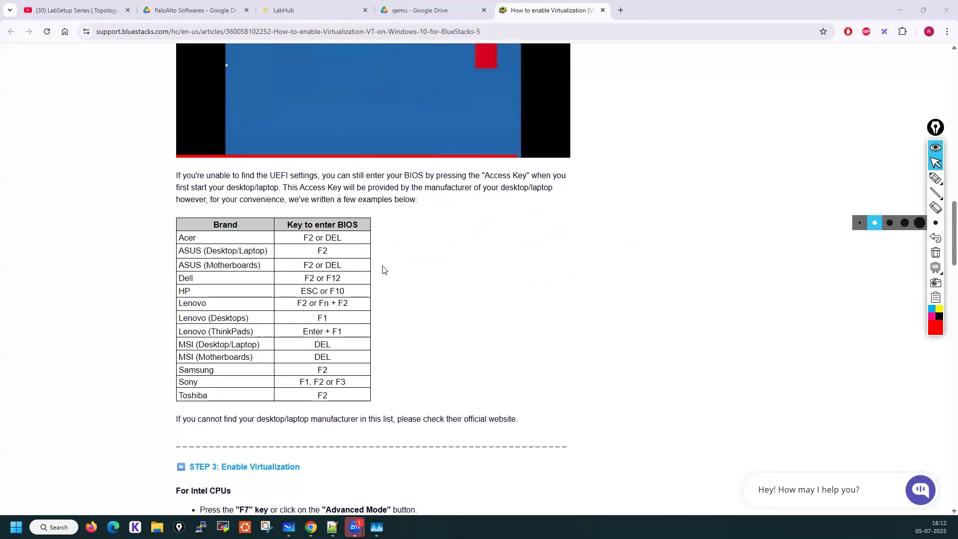
Step: Examine the article's instructions for enabling virtualization on Intel and AMD CPUs and its FAQ on checking the status in Task Manager
scroll(489, 220, "down", 5)
scroll(455, 249, "down", 2)
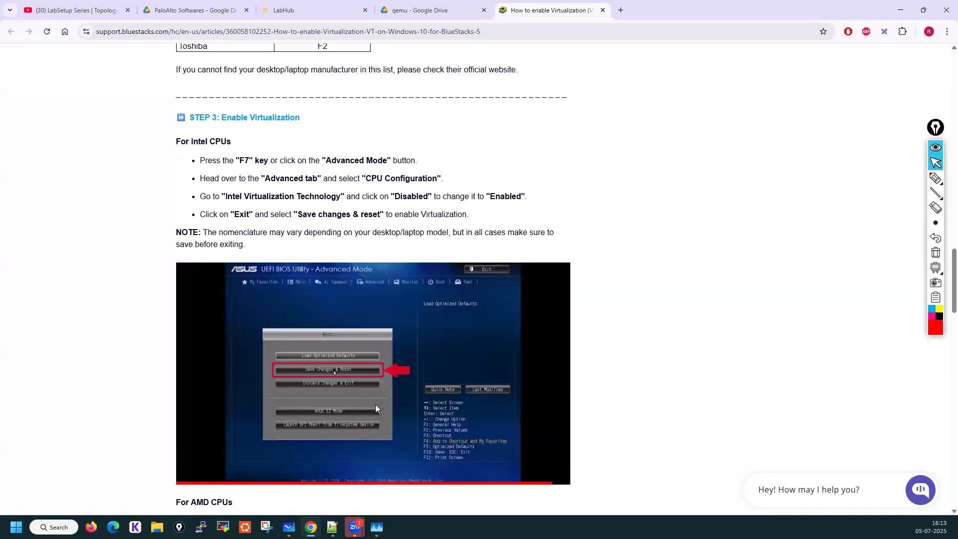
scroll(375, 405, "down", 4)
scroll(378, 382, "down", 4)
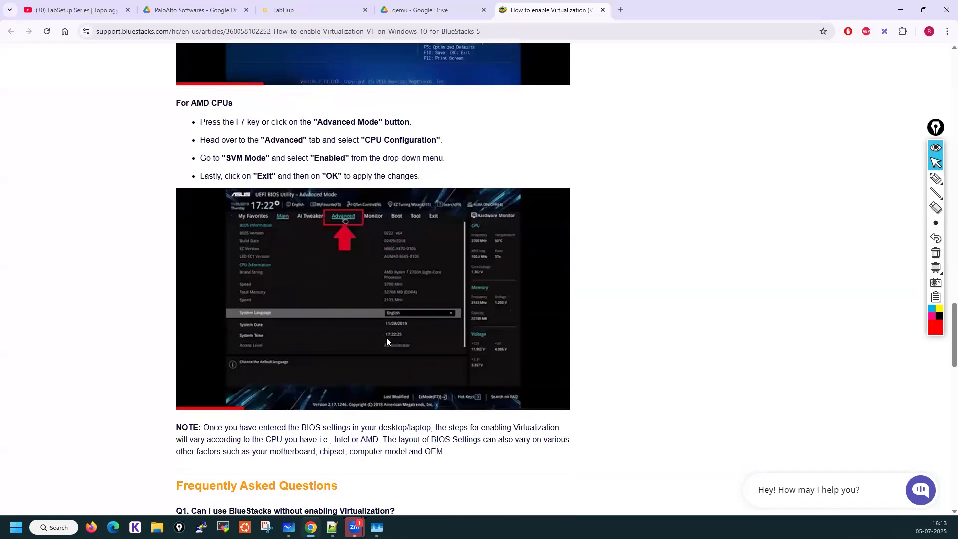
scroll(386, 337, "down", 2)
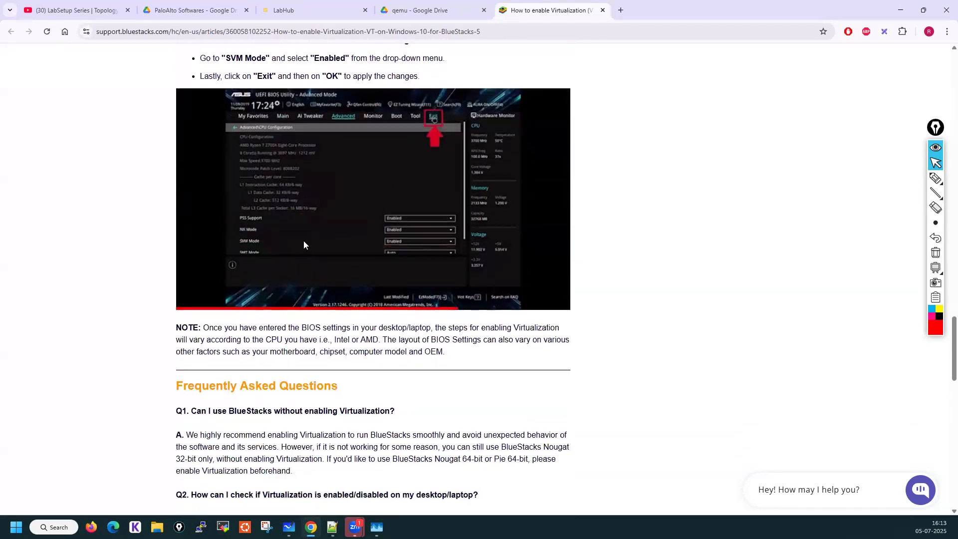
scroll(327, 228, "down", 8)
scroll(327, 228, "down", 1)
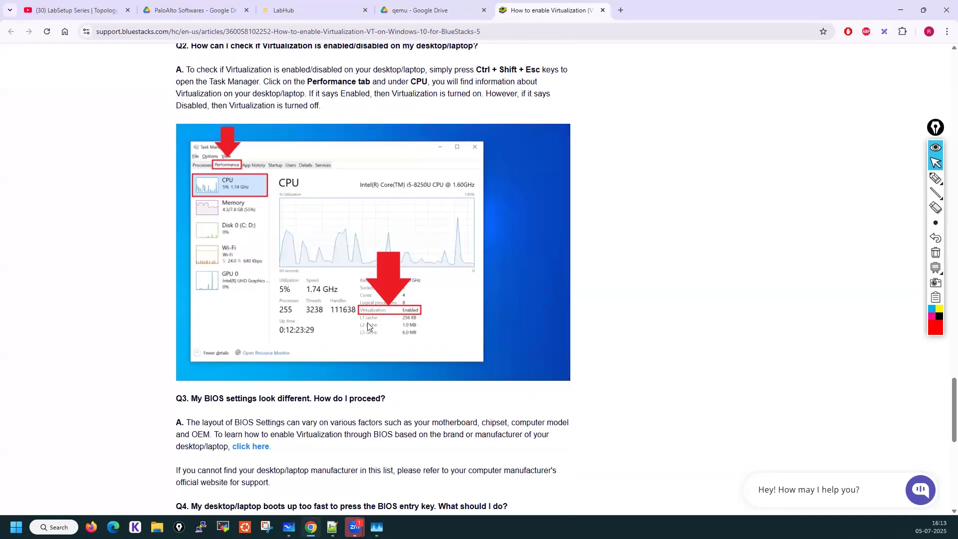
scroll(373, 307, "down", 9)
scroll(400, 278, "up", 8)
scroll(400, 275, "up", 20)
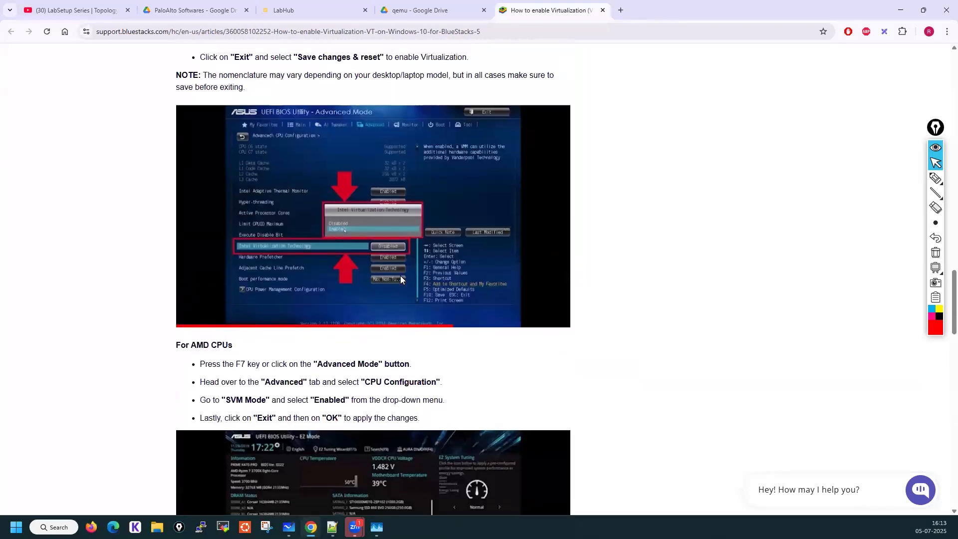
scroll(400, 275, "up", 12)
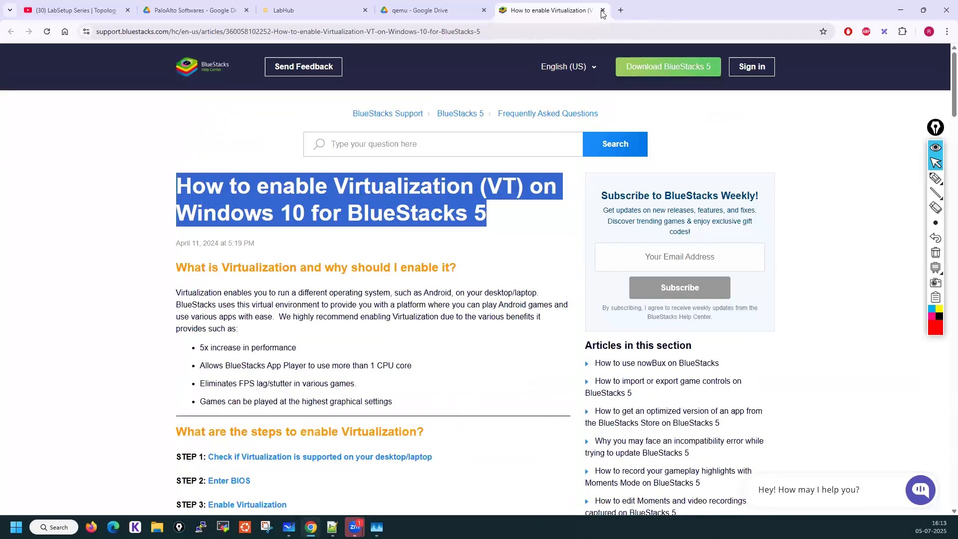
Step: Close the BlueStacks article and minimize Chrome and Task Manager
key("ctrl+w")
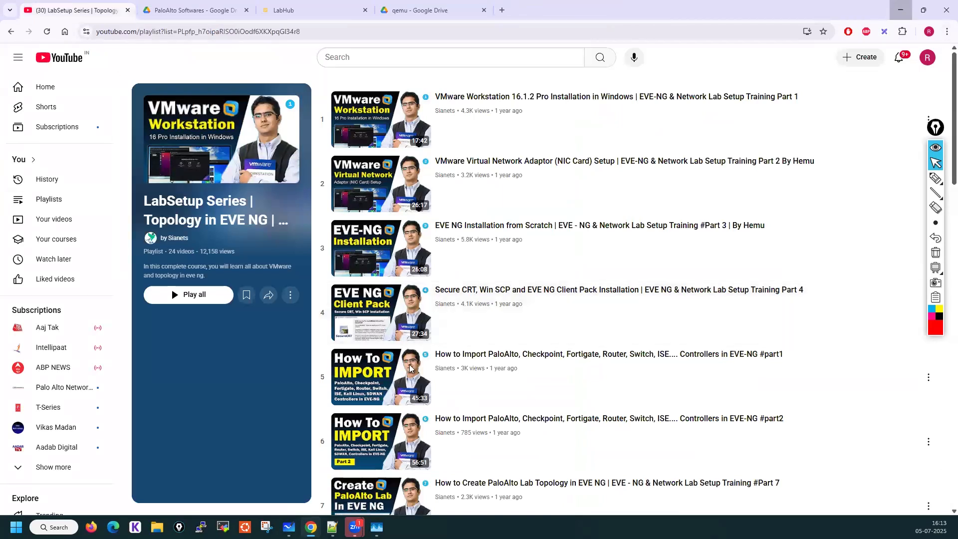
left_click(900, 10)
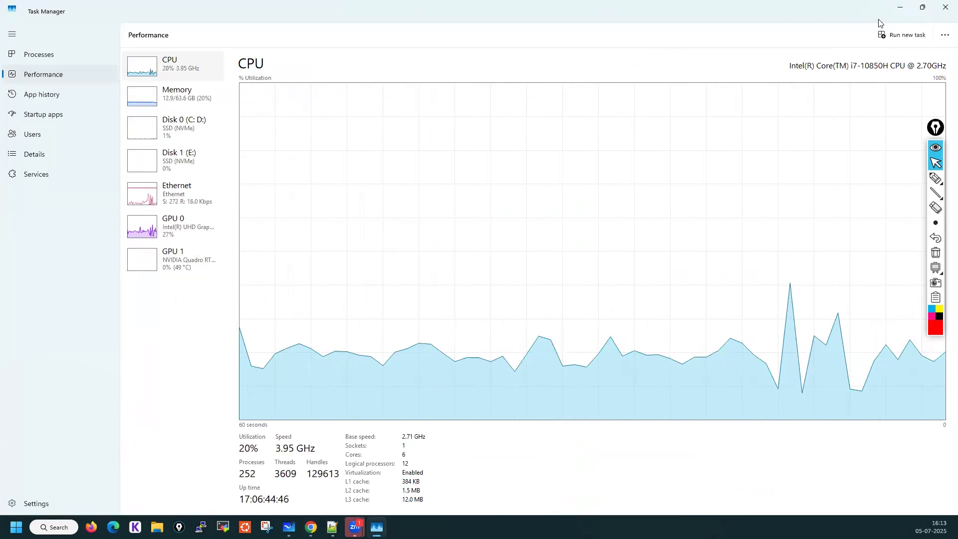
left_click(898, 14)
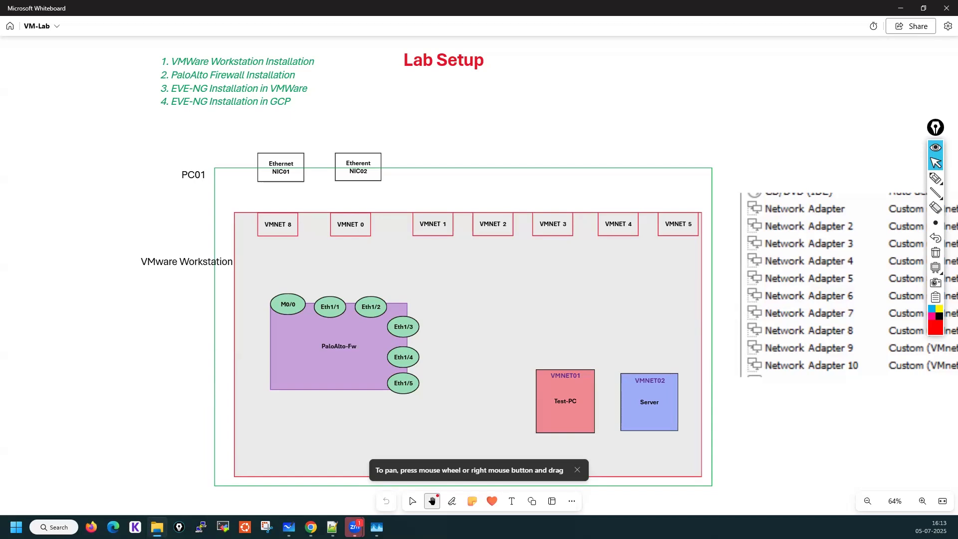
Step: Switch to File Explorer and show the Software folder inside My-Desktop on the SSD2 (E:) drive
left_click_drag(0, 55, 291, 62)
double_click(290, 62)
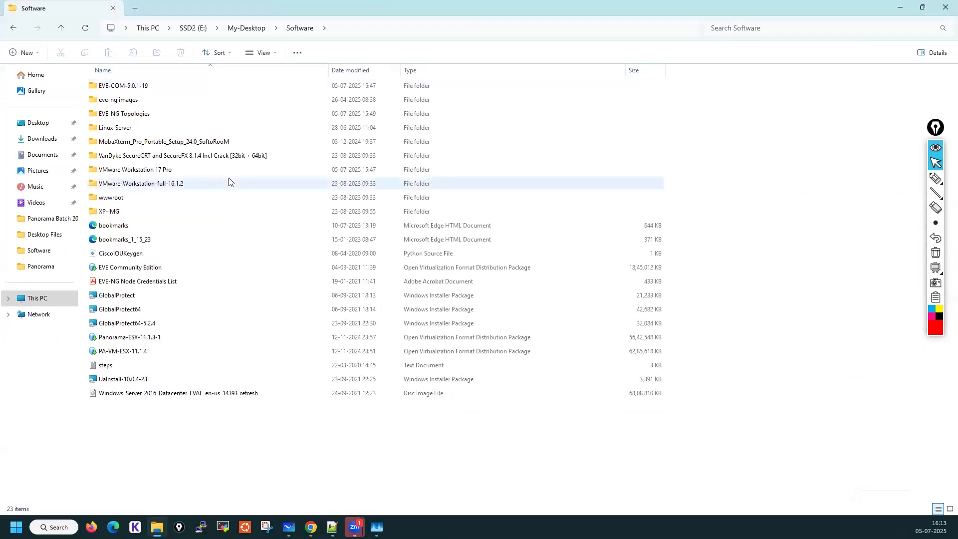
Step: Open the VMware Workstation 17 Pro folder, view its License Key text file and close the file
double_click(153, 170)
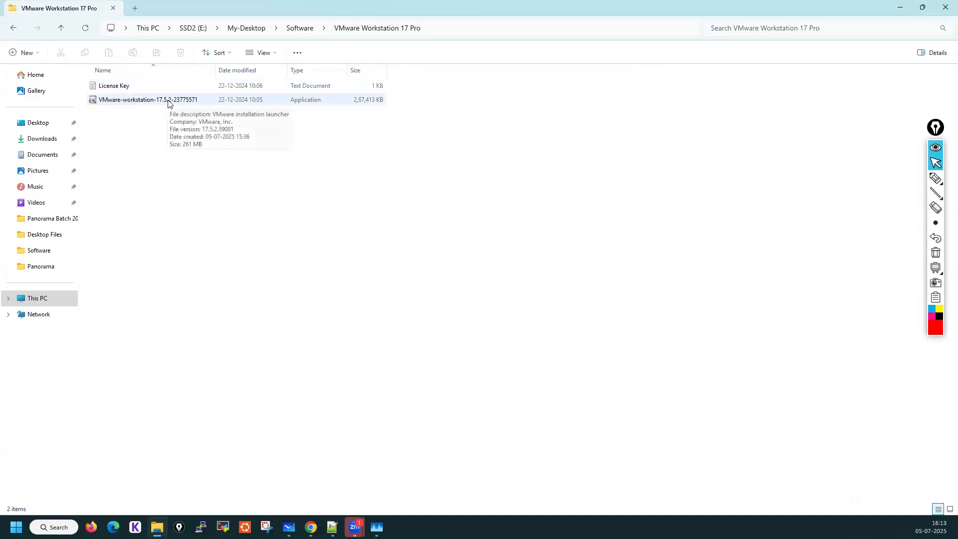
left_click(122, 87)
double_click(122, 87)
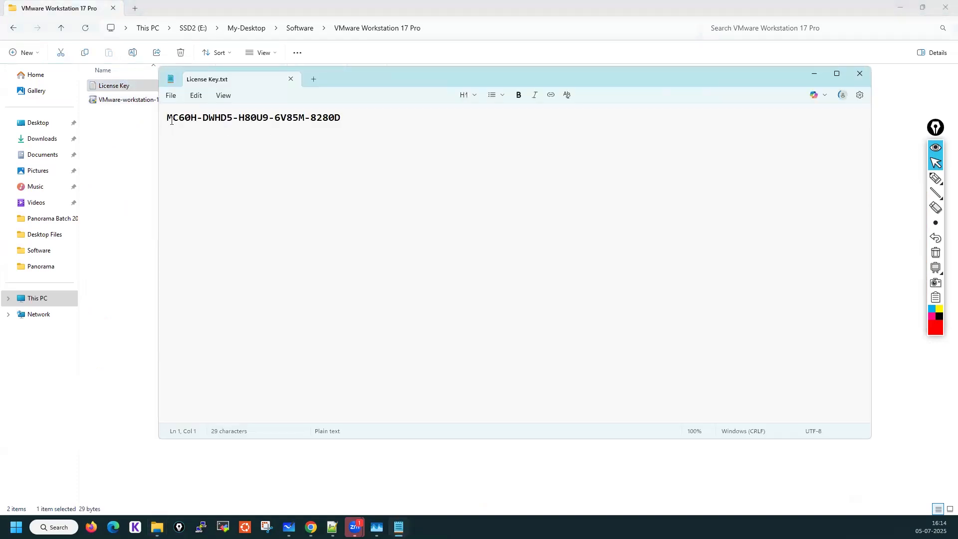
left_click(859, 75)
left_click(306, 35)
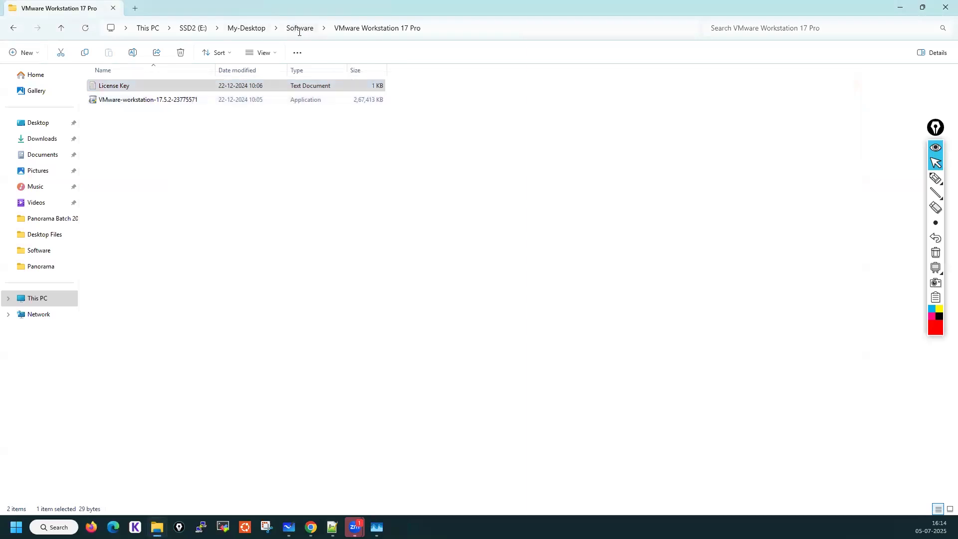
key("Escape")
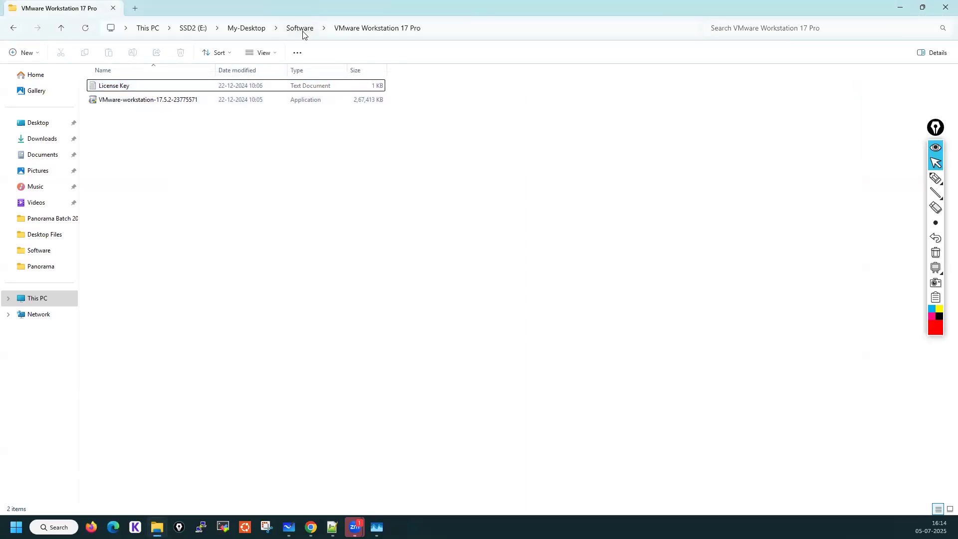
Step: View and close the VM ware Key file in the VMware-Workstation-full-16.1.2 folder and return to the VMware Workstation 17 Pro folder
left_click(300, 31)
double_click(152, 184)
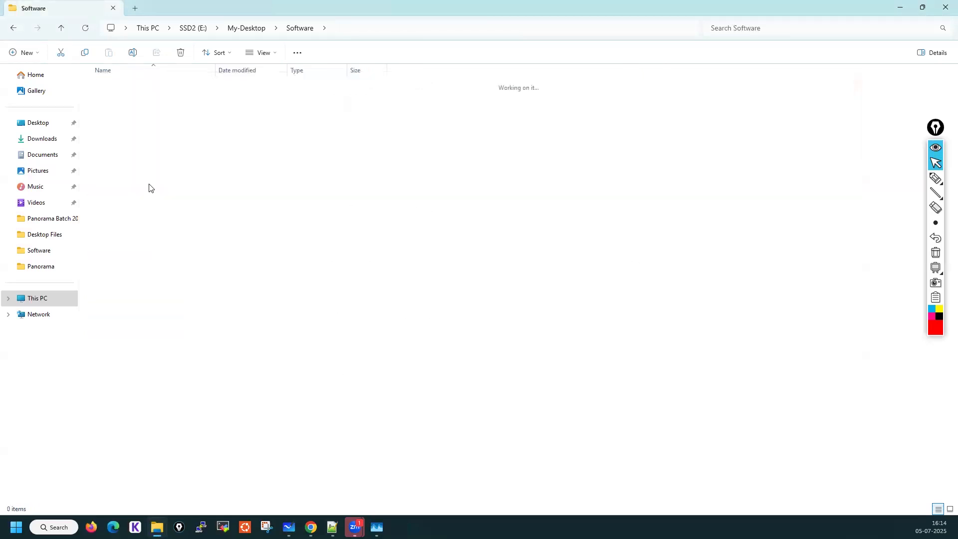
double_click(128, 85)
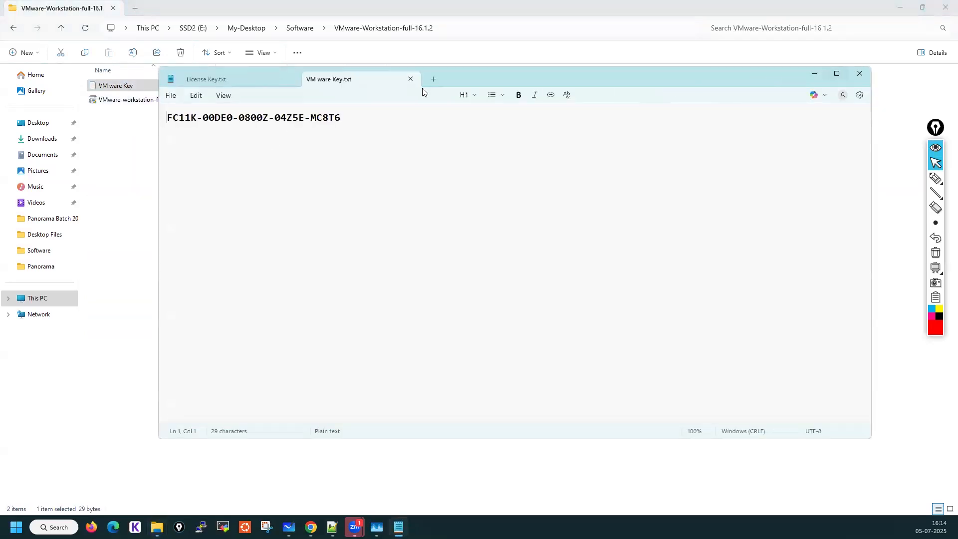
left_click(411, 80)
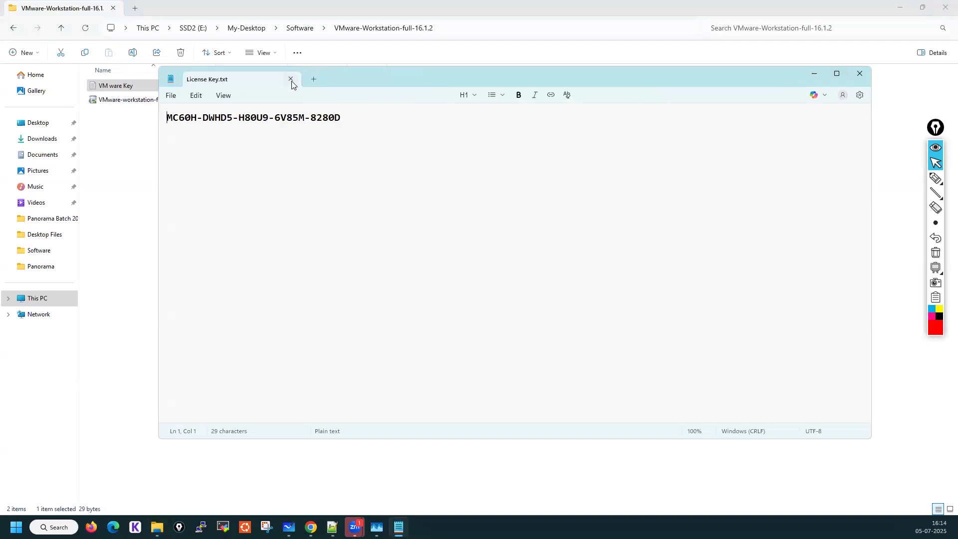
left_click(292, 80)
left_click(345, 188)
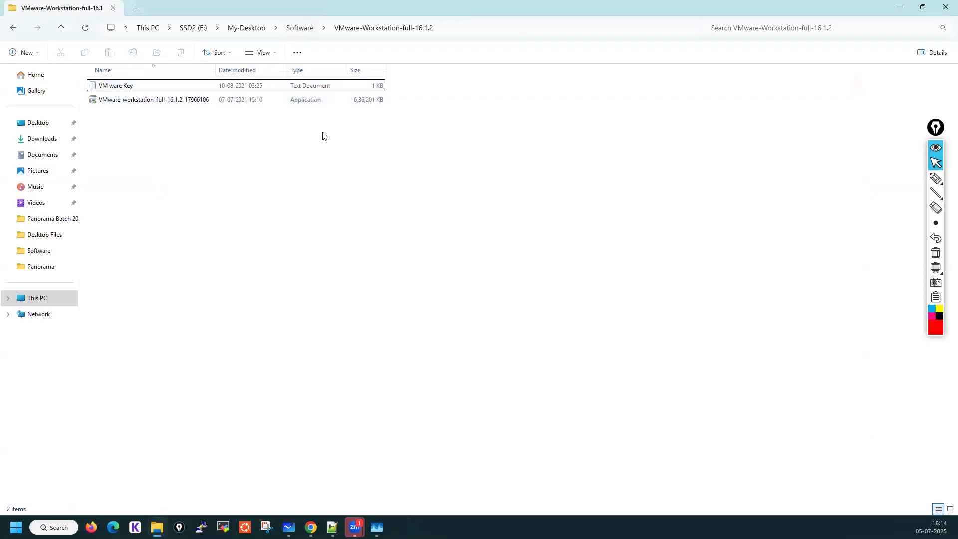
key("alt+Up")
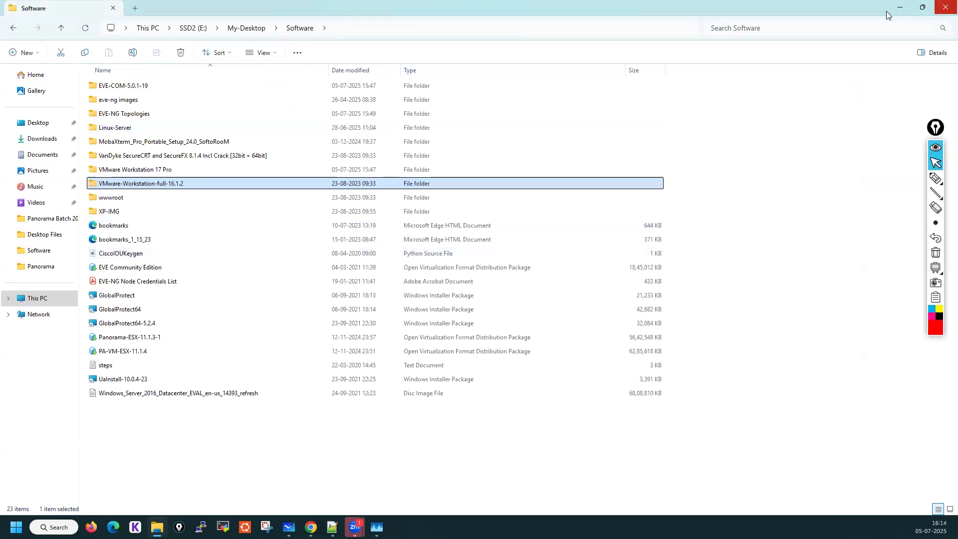
double_click(189, 172)
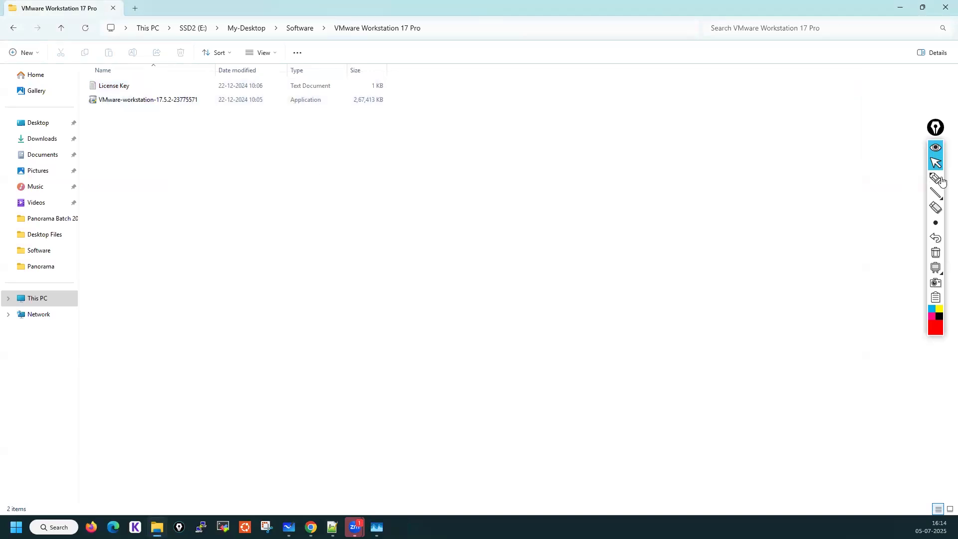
Step: Annotate the screen in red with a circled "Windows 11" and an arrow leading to a handwritten VMware Workstation heading
mouse_move(938, 181)
left_click(889, 181)
left_click(262, 186)
mouse_move(273, 199)
left_mouse_down()
mouse_move(290, 186)
mouse_move(314, 205)
mouse_move(368, 191)
mouse_move(242, 215)
mouse_move(363, 170)
left_mouse_up()
left_click_drag(328, 210, 333, 227)
left_click_drag(405, 210, 479, 212)
mouse_move(455, 206)
left_mouse_down()
mouse_move(528, 205)
mouse_move(517, 203)
mouse_move(523, 215)
left_mouse_up()
mouse_move(508, 148)
left_mouse_down()
mouse_move(526, 144)
mouse_move(560, 157)
mouse_move(630, 140)
mouse_move(649, 156)
left_mouse_up()
mouse_move(667, 132)
left_mouse_down()
mouse_move(683, 141)
mouse_move(724, 125)
mouse_move(712, 142)
left_mouse_up()
left_click_drag(718, 124, 780, 130)
Step: Write "16.1.x" with a downward arrow to "17" under the VMware Workstation heading and circle both version numbers together
mouse_move(605, 200)
left_mouse_down()
mouse_move(609, 223)
mouse_move(620, 213)
mouse_move(647, 218)
mouse_move(668, 205)
mouse_move(674, 213)
mouse_move(657, 219)
mouse_move(649, 262)
mouse_move(640, 255)
left_mouse_up()
left_click(633, 209)
left_click(652, 206)
left_click(614, 289)
mouse_move(614, 289)
left_mouse_down()
mouse_move(617, 312)
mouse_move(639, 291)
mouse_move(635, 310)
mouse_move(667, 298)
mouse_move(664, 307)
left_mouse_up()
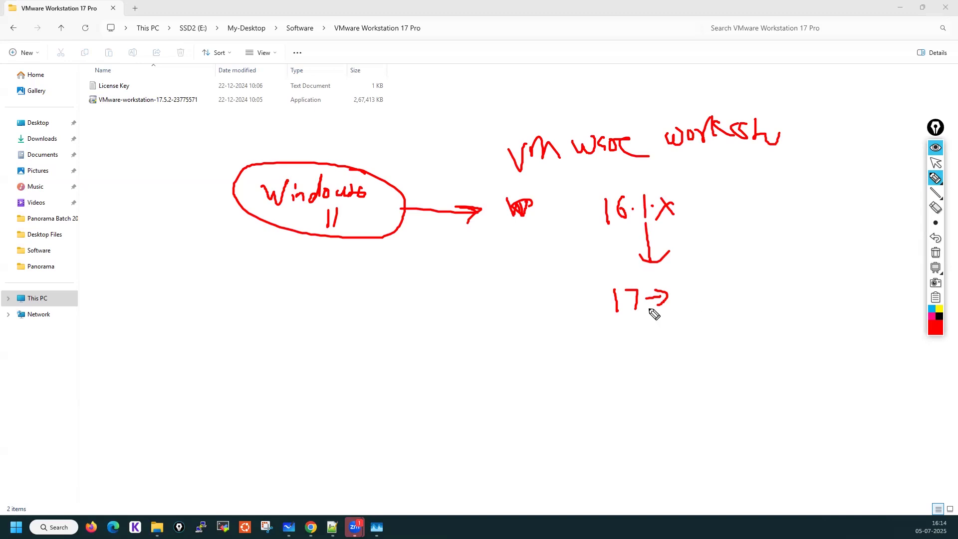
mouse_move(671, 185)
left_mouse_down()
mouse_move(602, 188)
mouse_move(652, 360)
mouse_move(673, 186)
mouse_move(698, 189)
left_mouse_up()
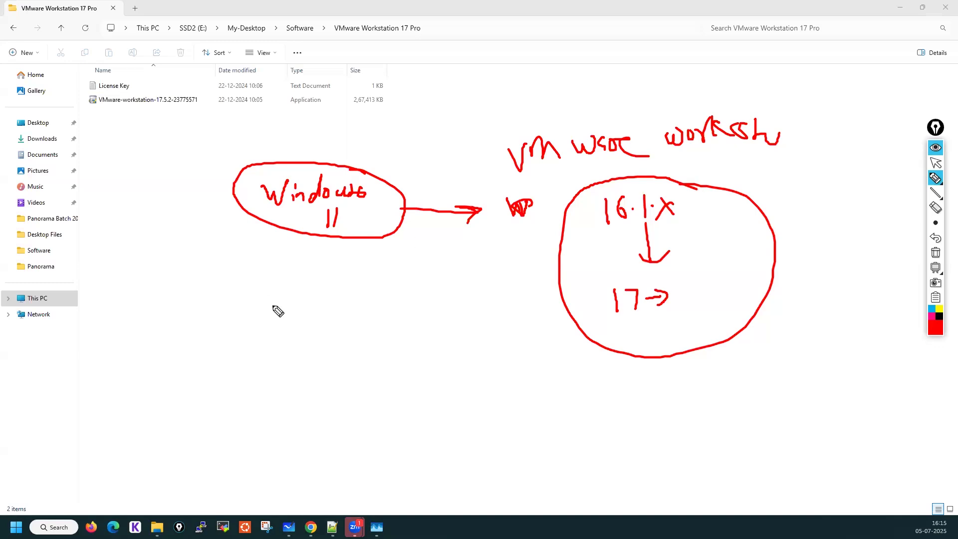
Step: Add a circled "10" with an arrow and a ring around the 17, and clear all annotations, returning to the normal pointer
mouse_move(274, 305)
left_mouse_down()
mouse_move(274, 326)
mouse_move(287, 311)
left_mouse_up()
mouse_move(287, 300)
left_mouse_down()
mouse_move(300, 330)
mouse_move(288, 298)
mouse_move(341, 303)
mouse_move(340, 316)
left_mouse_up()
left_click(338, 310)
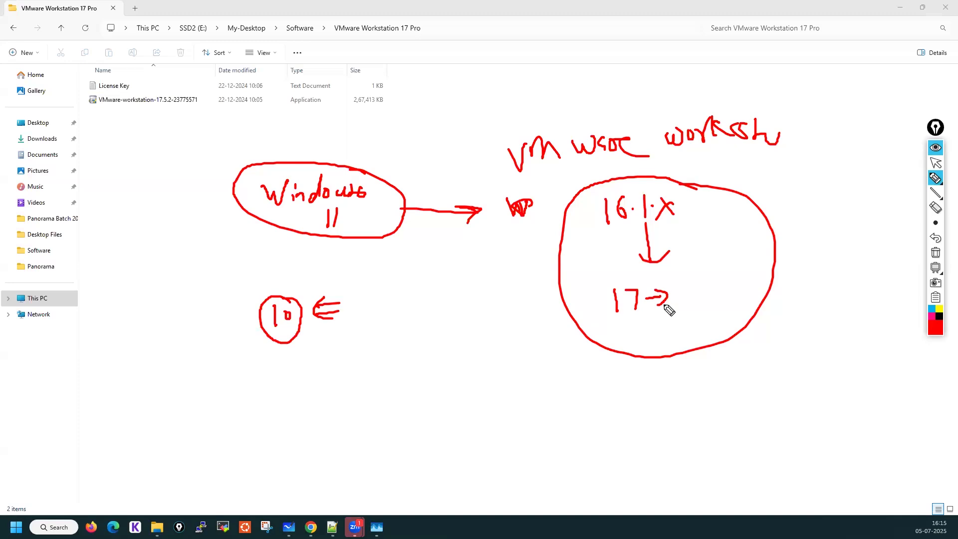
left_click_drag(611, 281, 643, 278)
left_click_drag(628, 332, 639, 284)
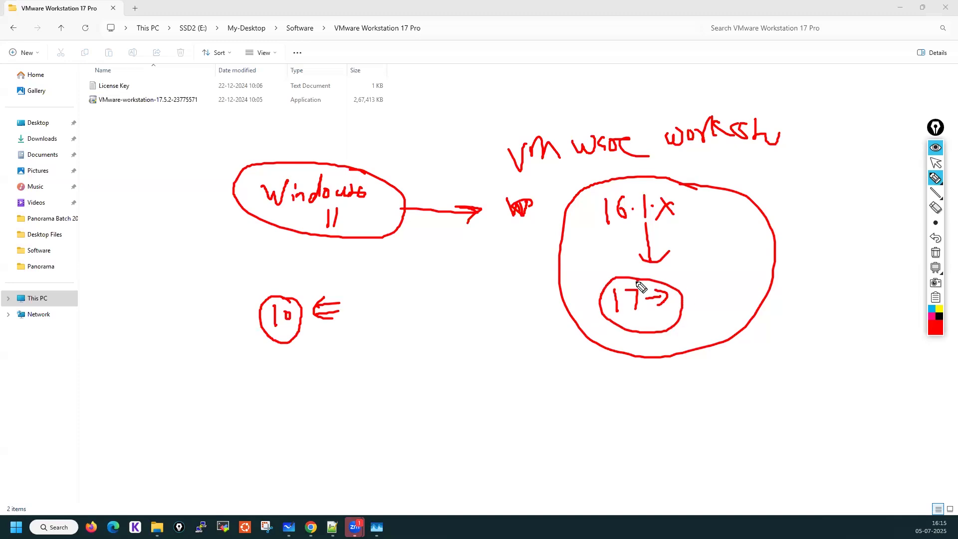
left_click(934, 253)
left_click(937, 164)
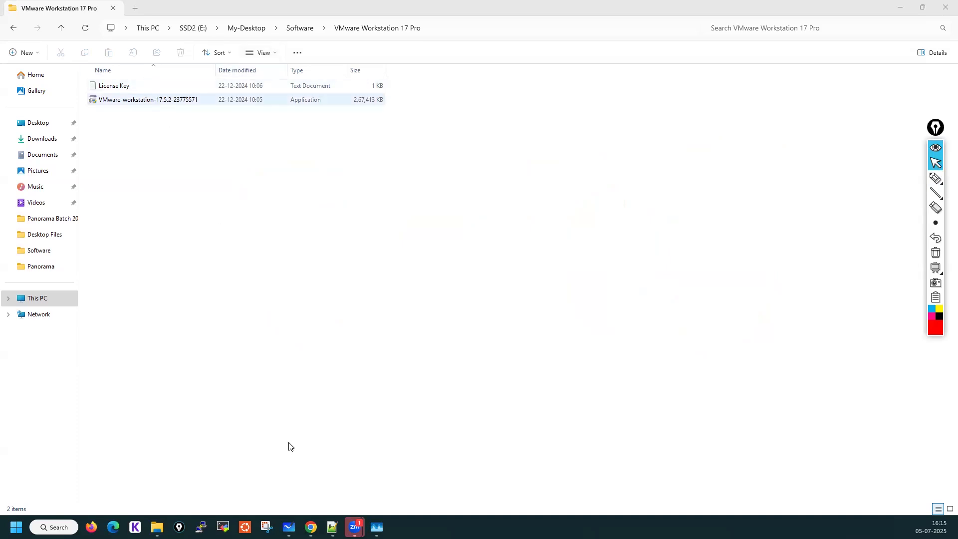
Step: Switch to Chrome and open the VMware Software folder inside PaloAlto Softwares on Google Drive
left_click(311, 527)
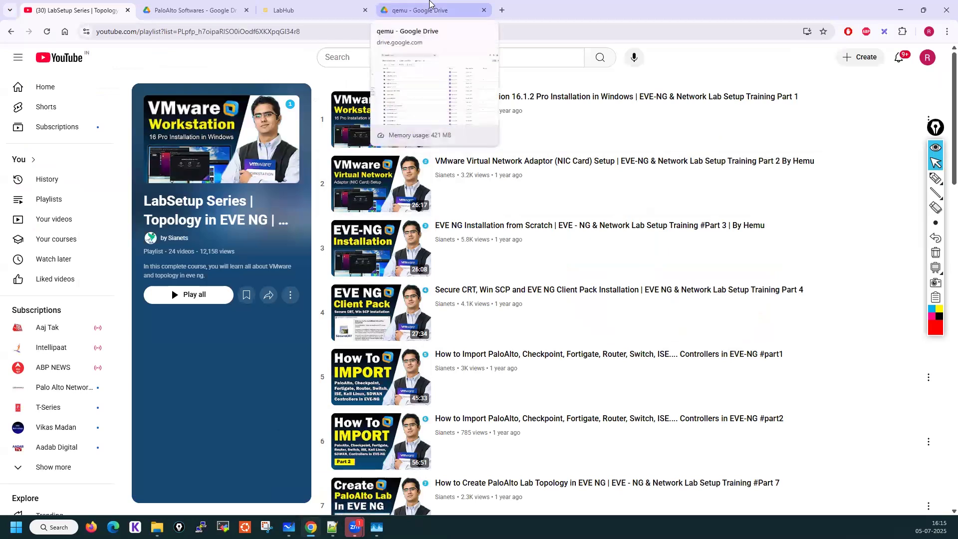
left_click(220, 6)
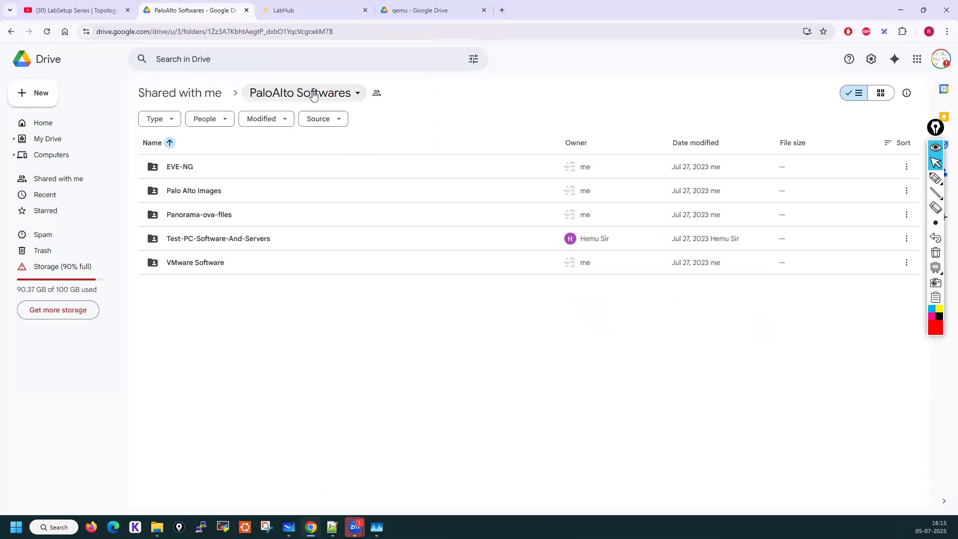
left_click(357, 95)
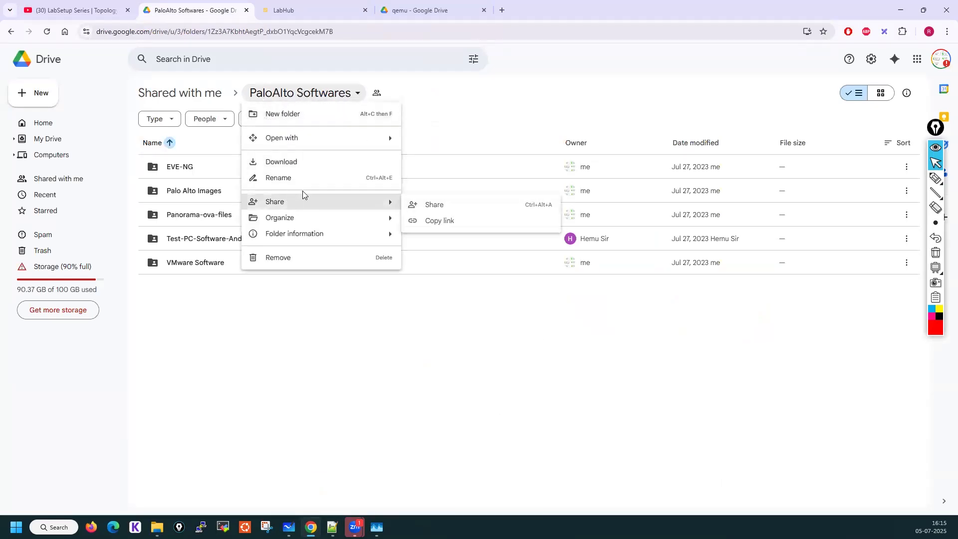
left_click(332, 94)
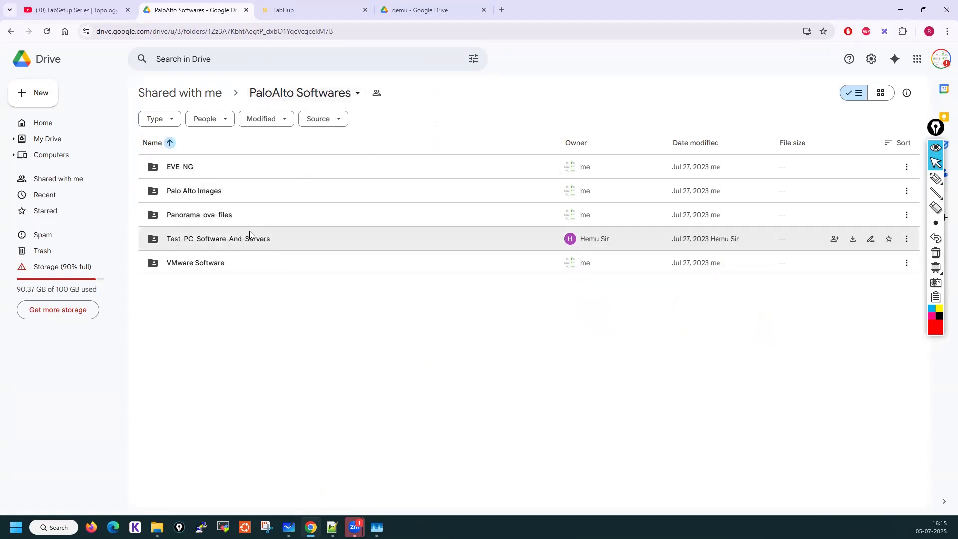
double_click(197, 265)
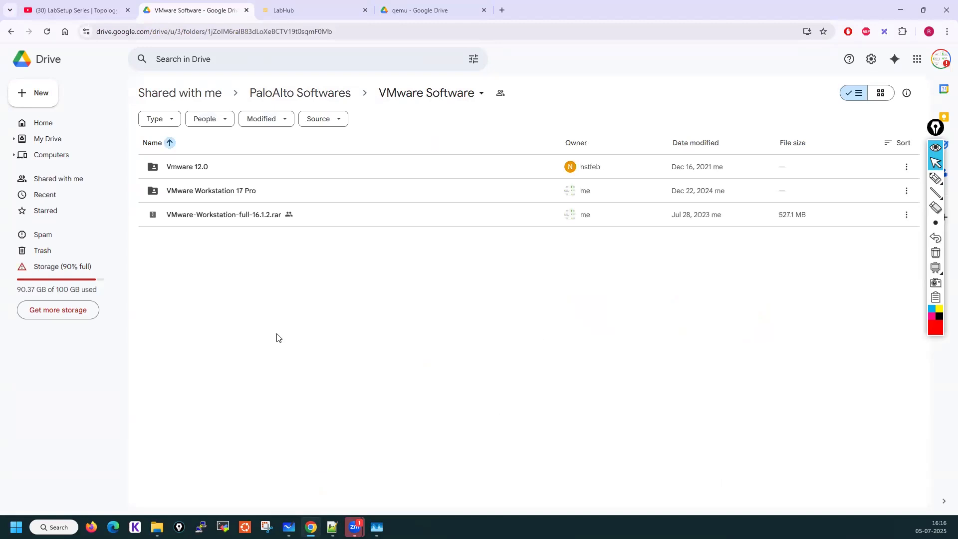
Step: Mark VMware Workstation 17 Pro and VMware-Workstation-full-16.1.2.rar with red arrows and rings, and clear the markings, returning to the normal pointer
mouse_move(935, 181)
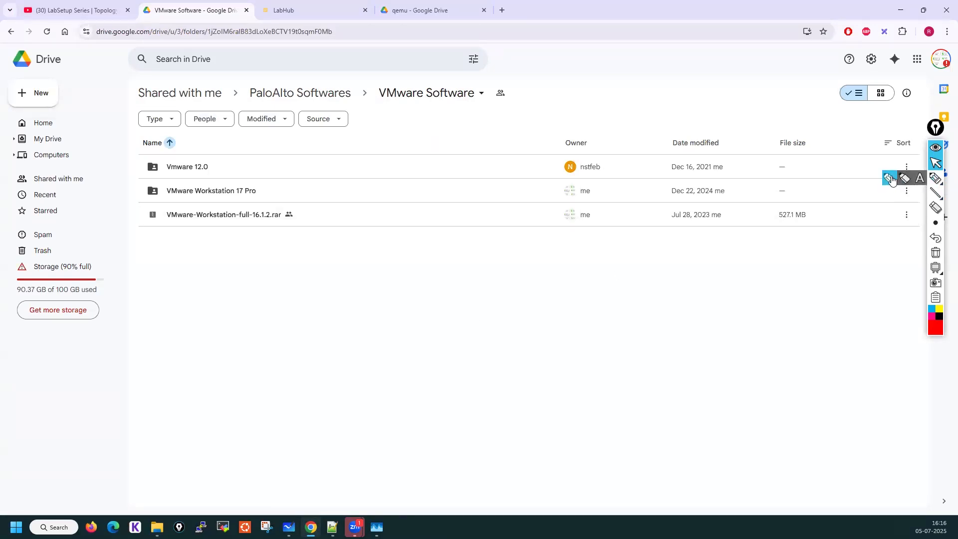
left_click(890, 179)
mouse_move(323, 187)
left_mouse_down()
mouse_move(266, 184)
mouse_move(281, 192)
left_mouse_up()
left_click_drag(352, 214, 316, 215)
left_click_drag(325, 210, 333, 222)
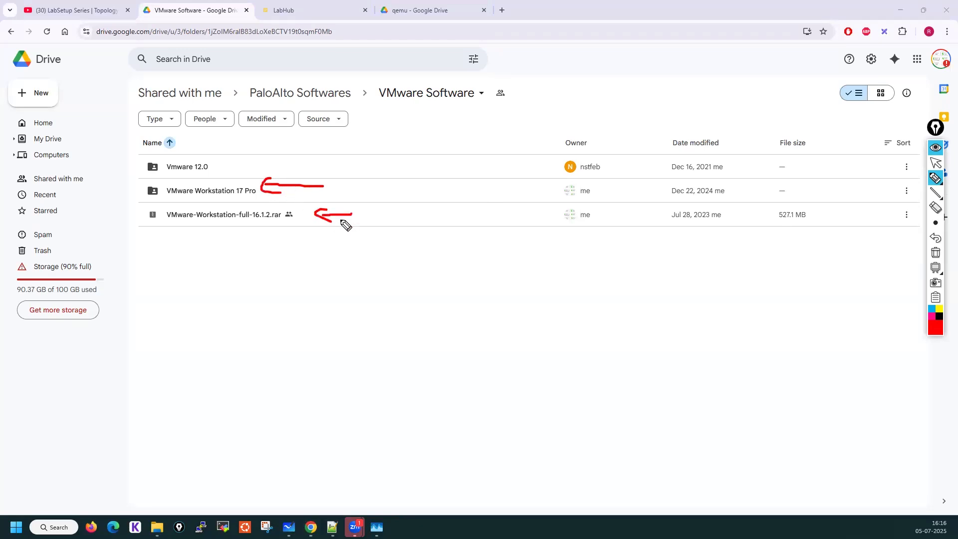
mouse_move(191, 181)
left_mouse_down()
mouse_move(159, 179)
mouse_move(156, 204)
mouse_move(275, 202)
mouse_move(175, 180)
mouse_move(319, 214)
mouse_move(180, 208)
left_mouse_up()
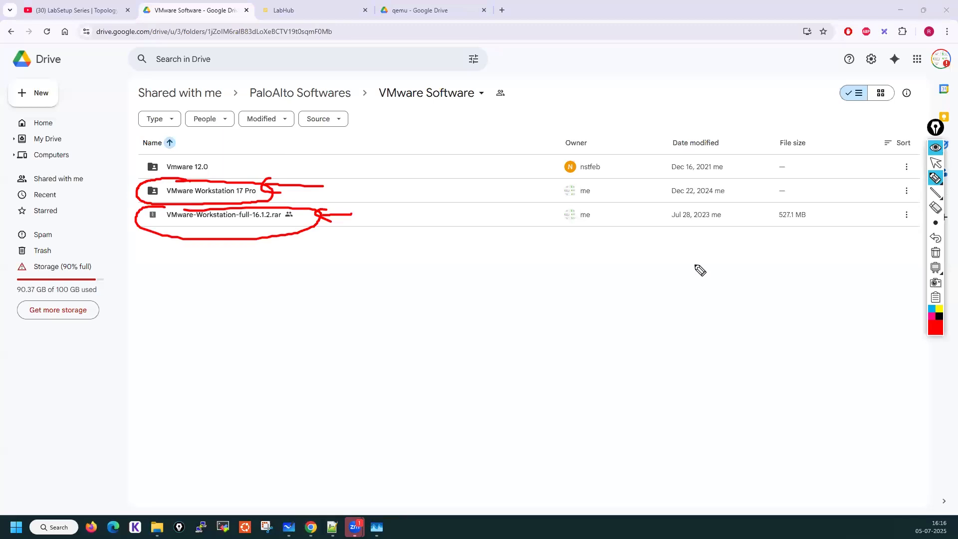
left_click(936, 253)
left_click(935, 163)
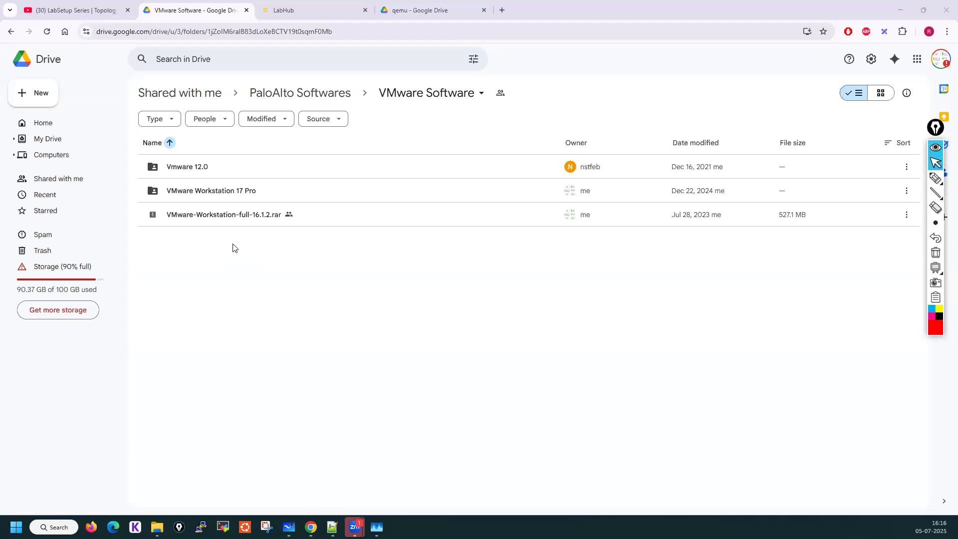
Step: Open the VMware Workstation 17 Pro folder on Google Drive and highlight its installer and License Key.txt in turn
left_click(236, 193)
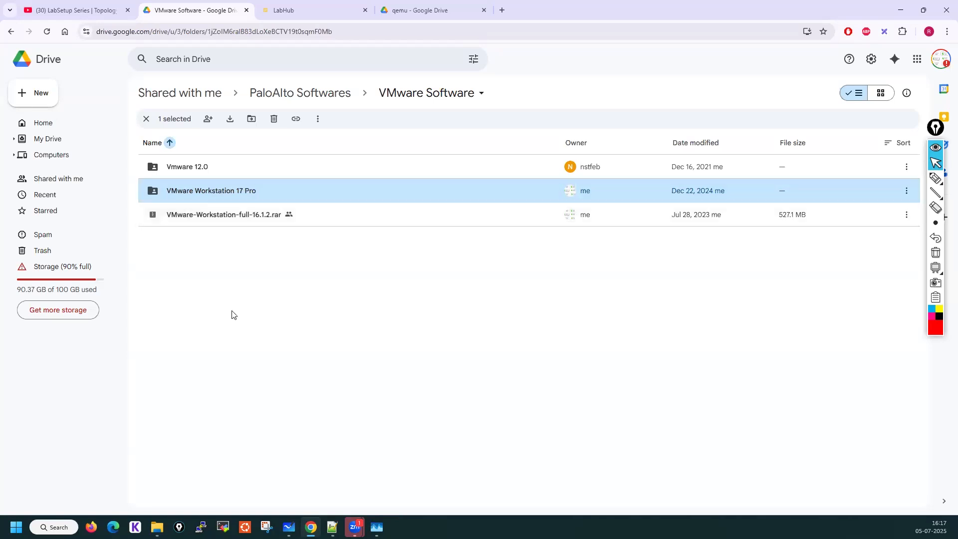
left_click(220, 309)
left_click(225, 198)
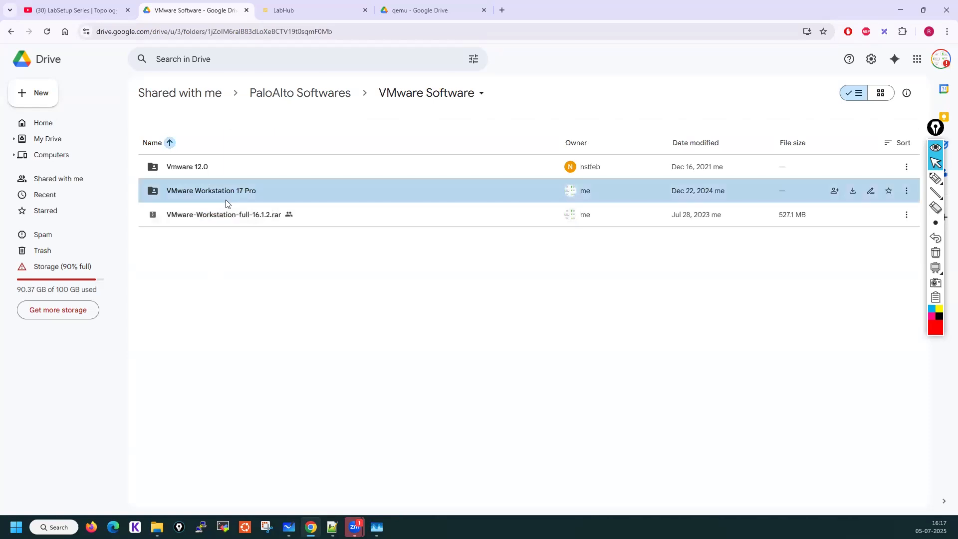
double_click(246, 190)
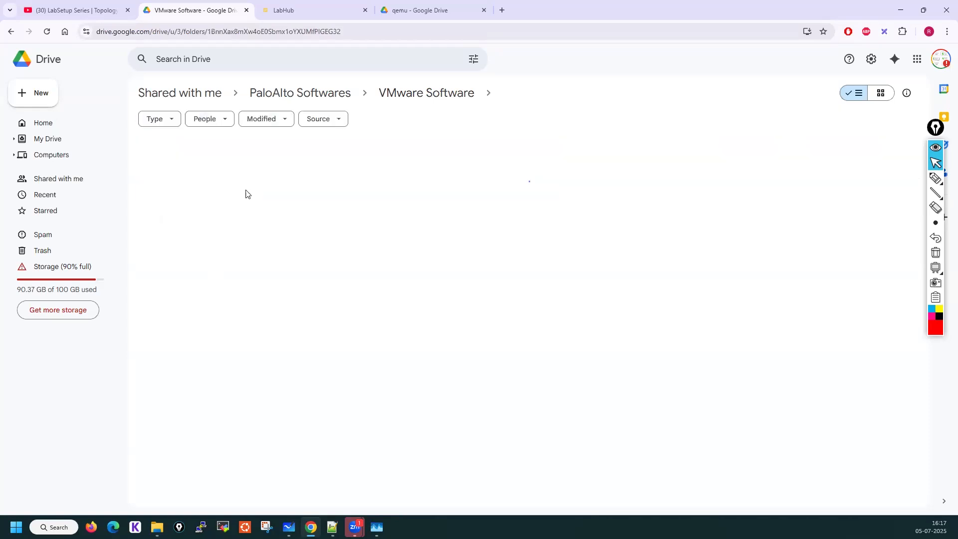
left_click(216, 194)
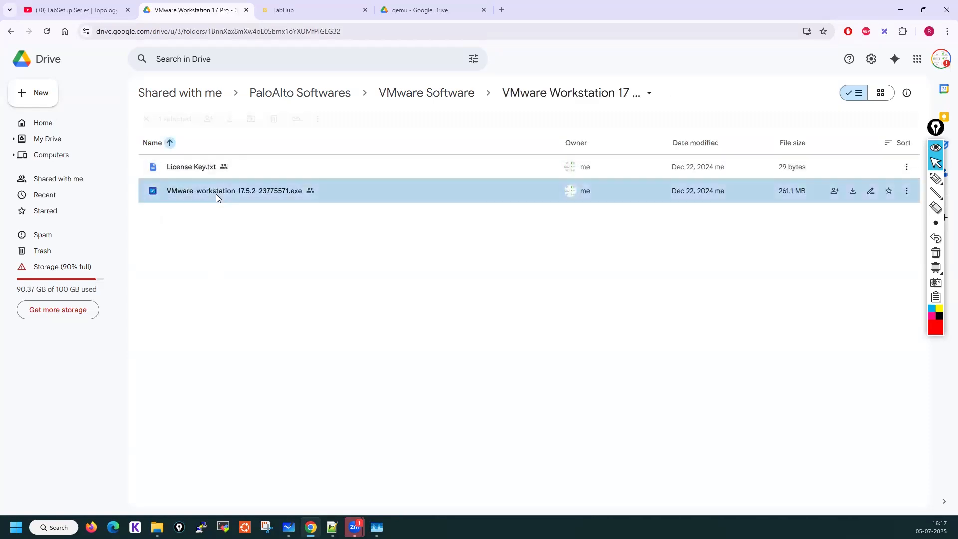
left_click(185, 167)
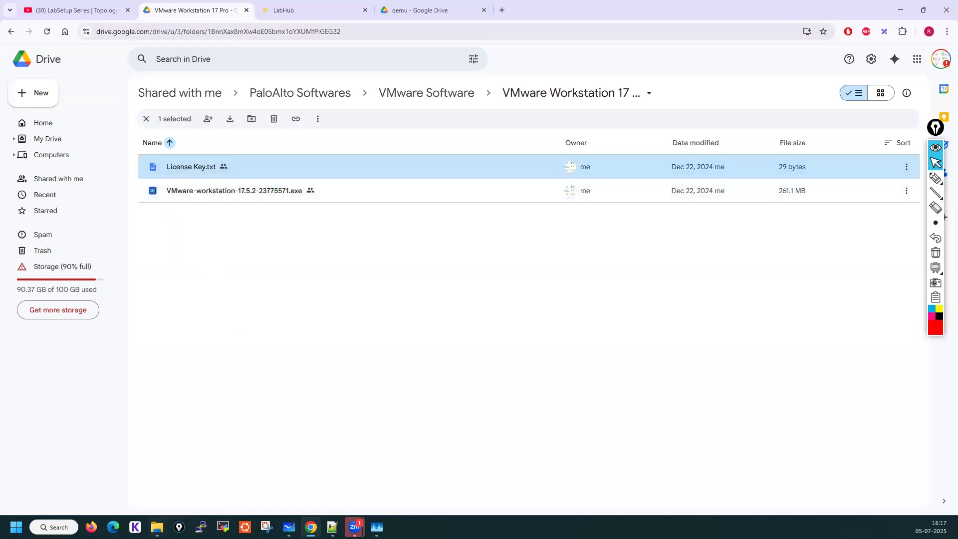
Step: Switch to File Explorer and run VMware-workstation-17.5.2-23775571 from the Software folder's VMware Workstation 17 Pro subfolder as administrator
left_click(158, 527)
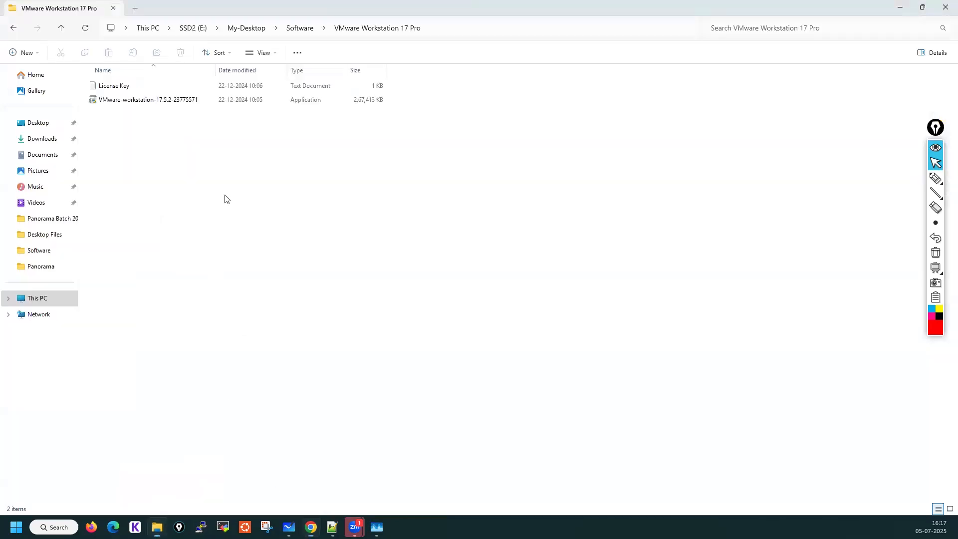
left_click(301, 28)
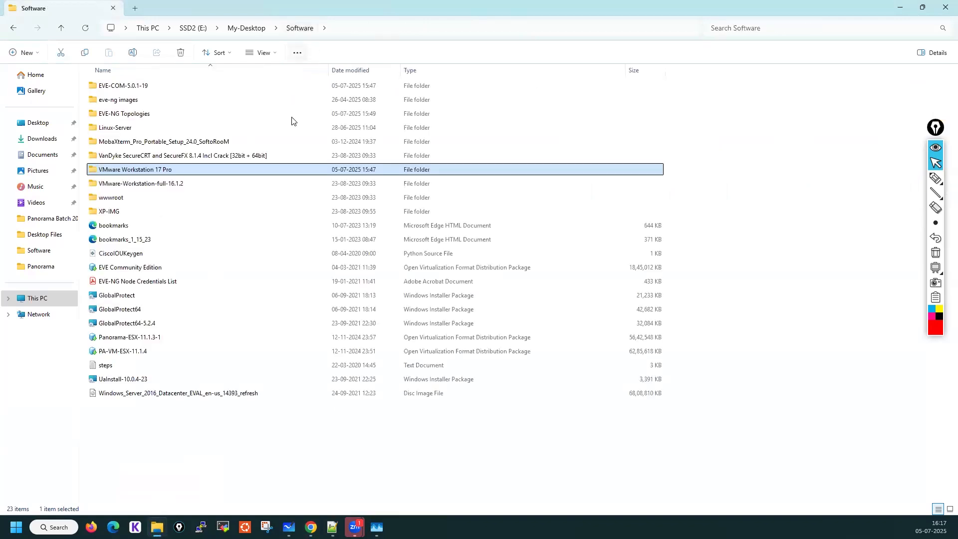
double_click(168, 173)
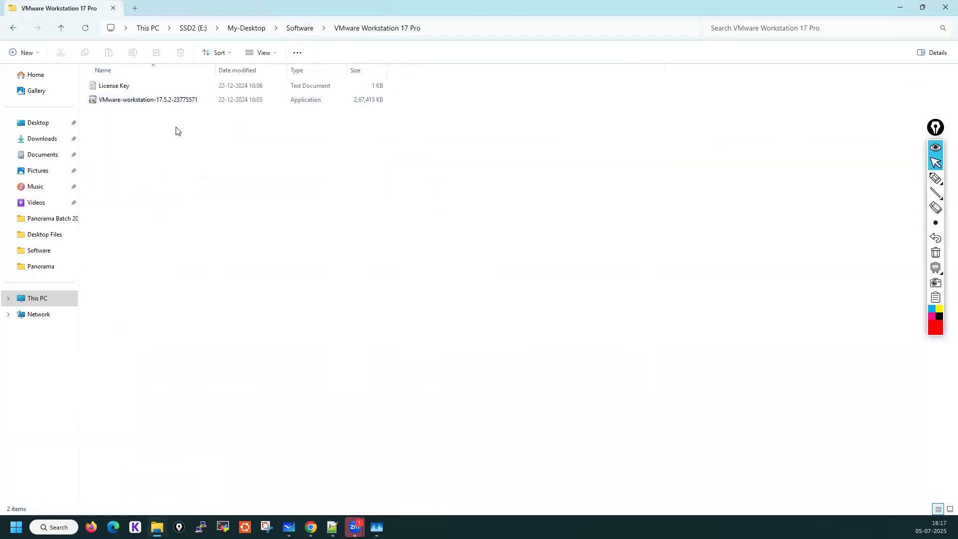
left_click(163, 102)
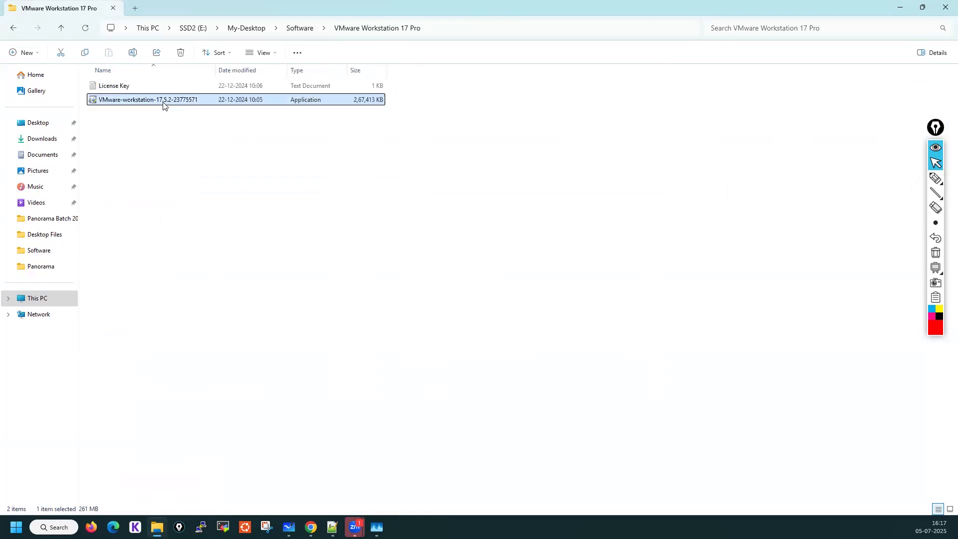
right_click(164, 105)
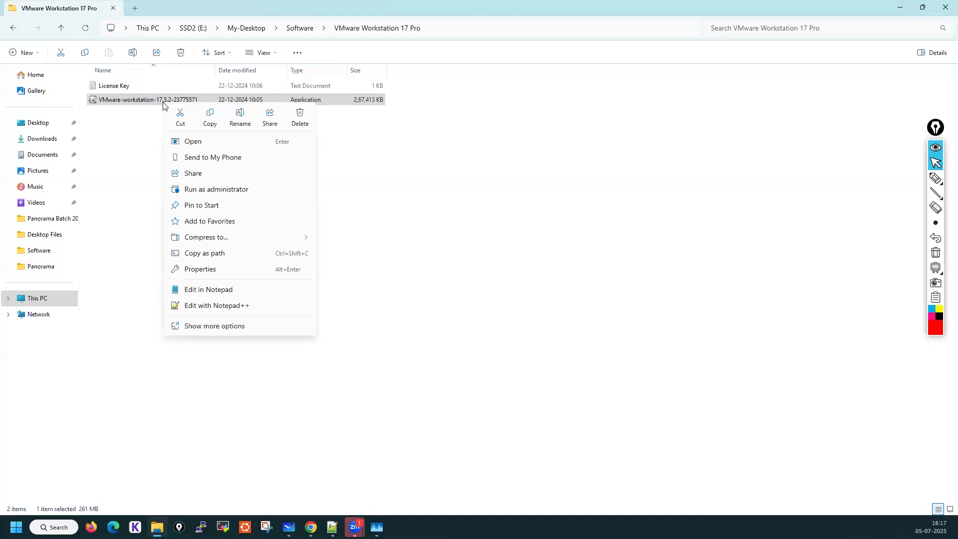
left_click(213, 192)
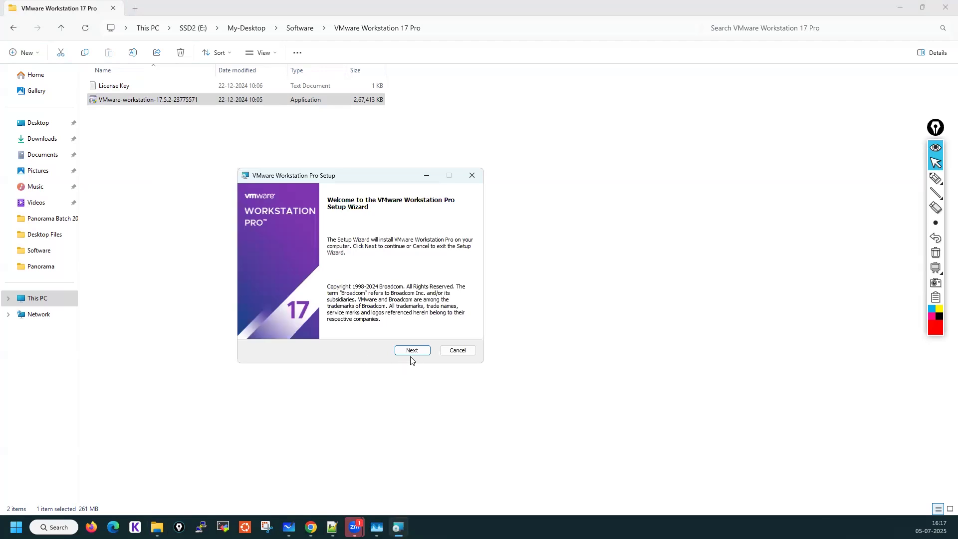
Step: Accept the License Agreement in VMware Workstation Pro Setup and include the Enhanced Keyboard Driver in the custom setup
left_click(412, 351)
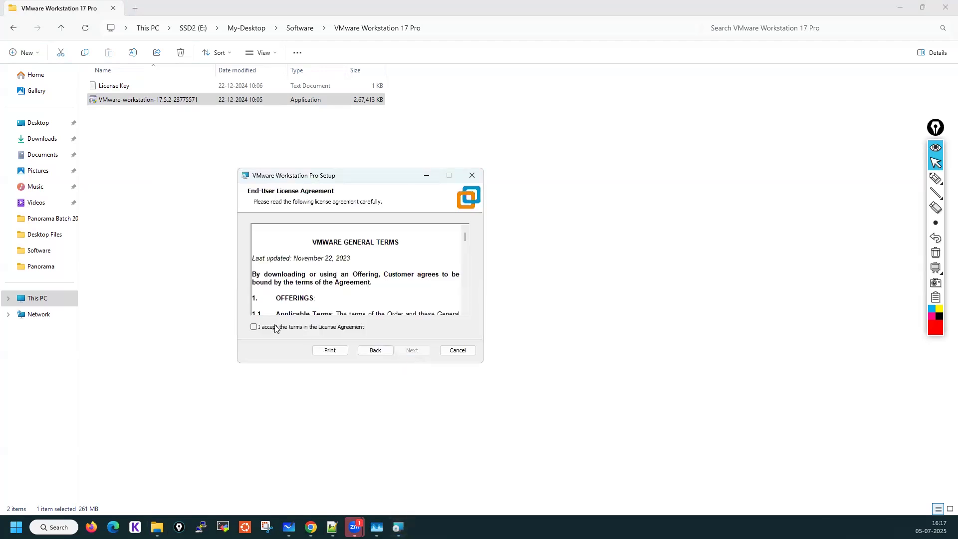
left_click(254, 327)
scroll(417, 350, "down", 8)
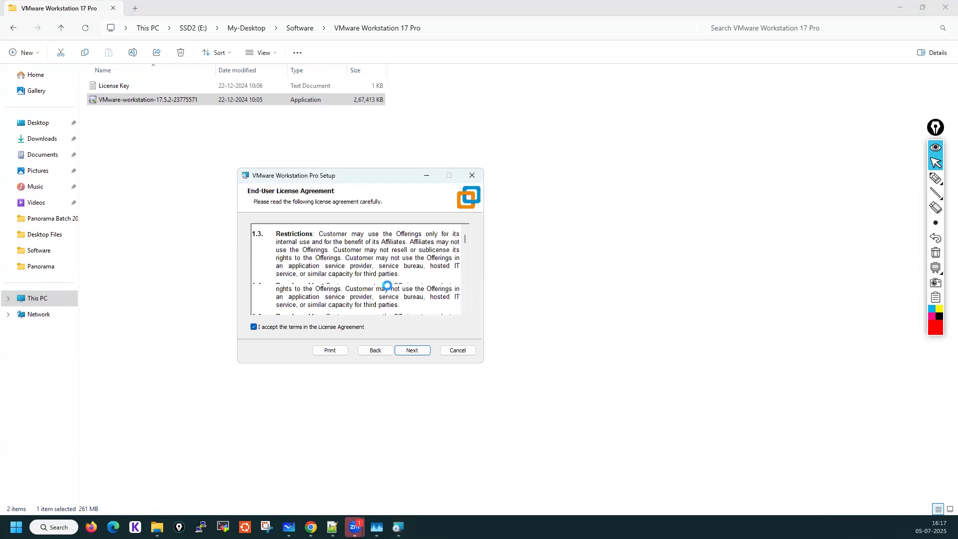
scroll(425, 354, "down", 5)
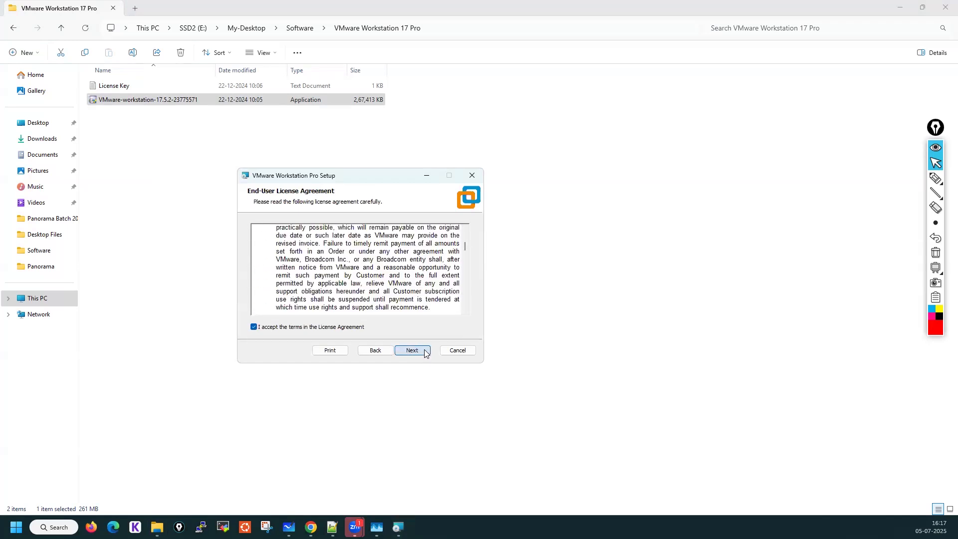
left_click(426, 351)
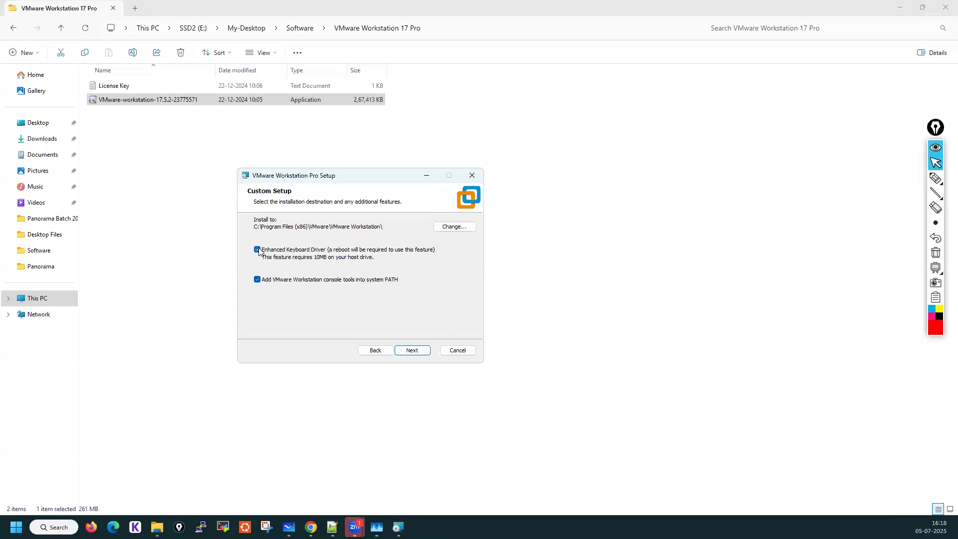
left_click(258, 250)
left_click(413, 351)
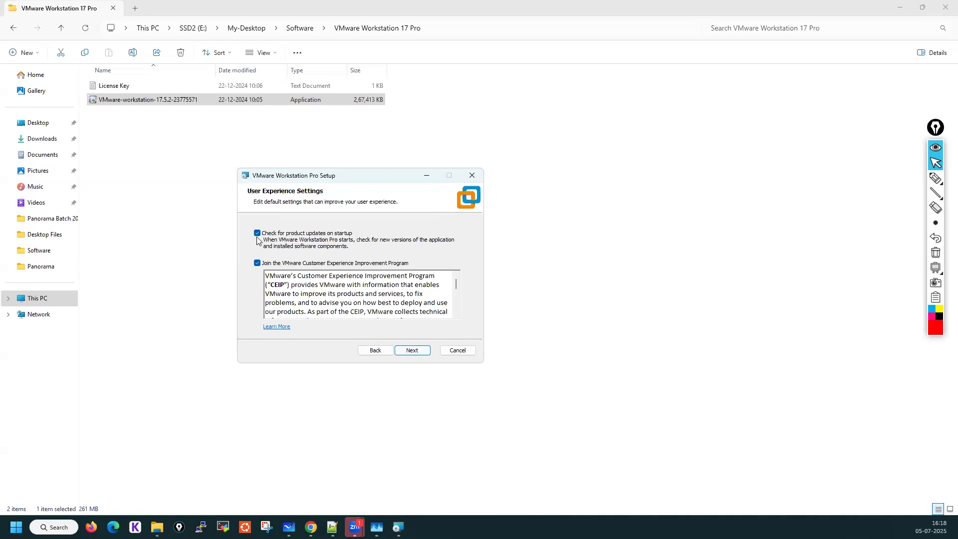
Step: Turn off startup product update checks and the Customer Experience Improvement Program, and start the installation with Desktop and Start Menu shortcuts
left_click(257, 235)
left_click(257, 263)
left_click(412, 351)
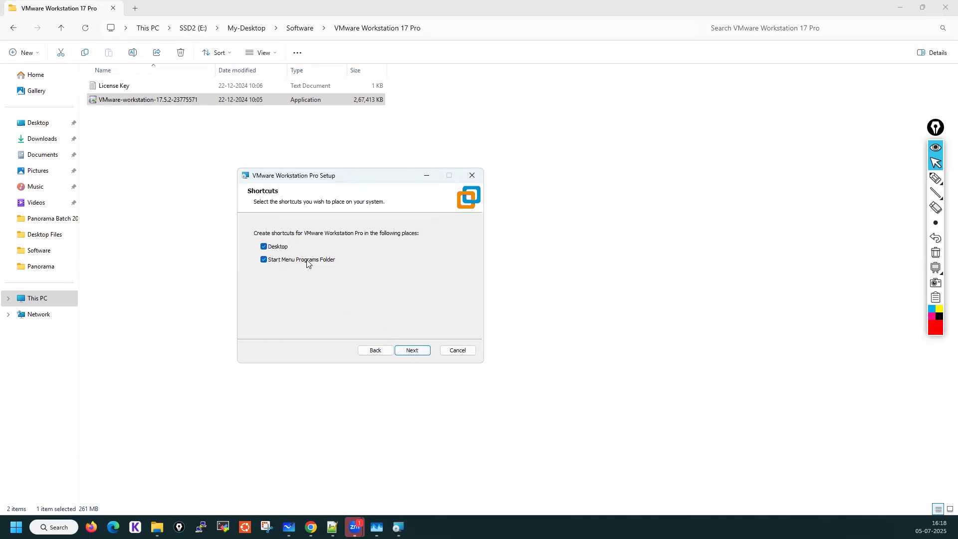
left_click(419, 350)
left_click(418, 351)
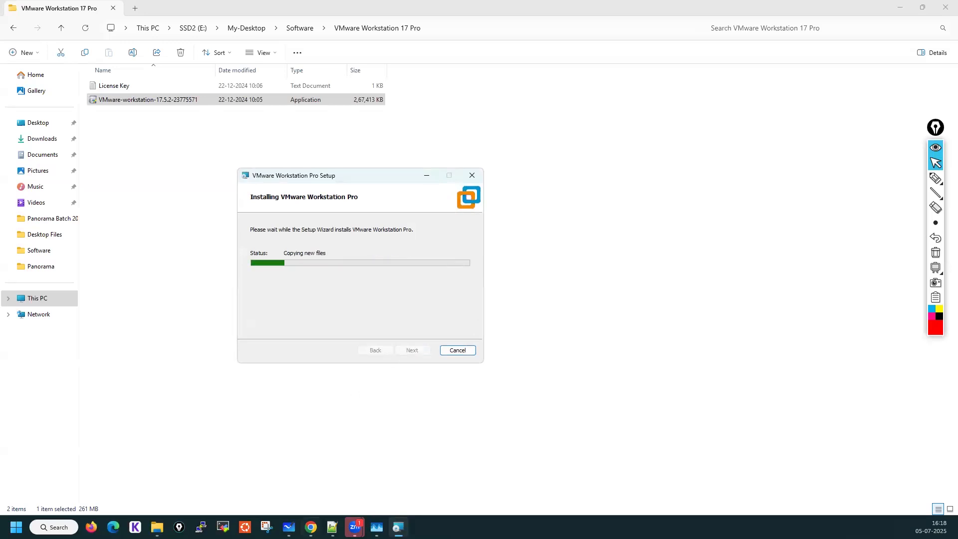
Step: Switch to Chrome to open a new tab, and close the Task Manager window during the installation
left_click(311, 527)
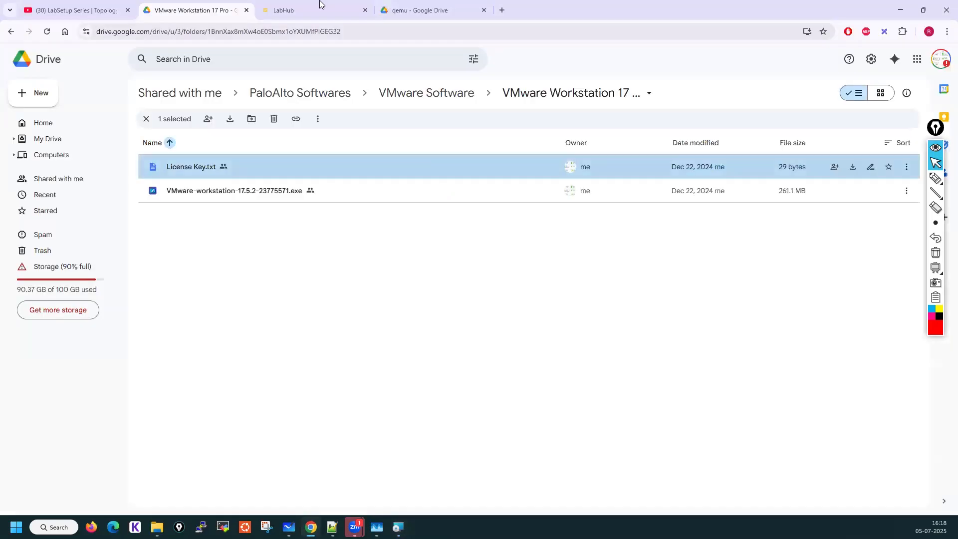
left_click(503, 10)
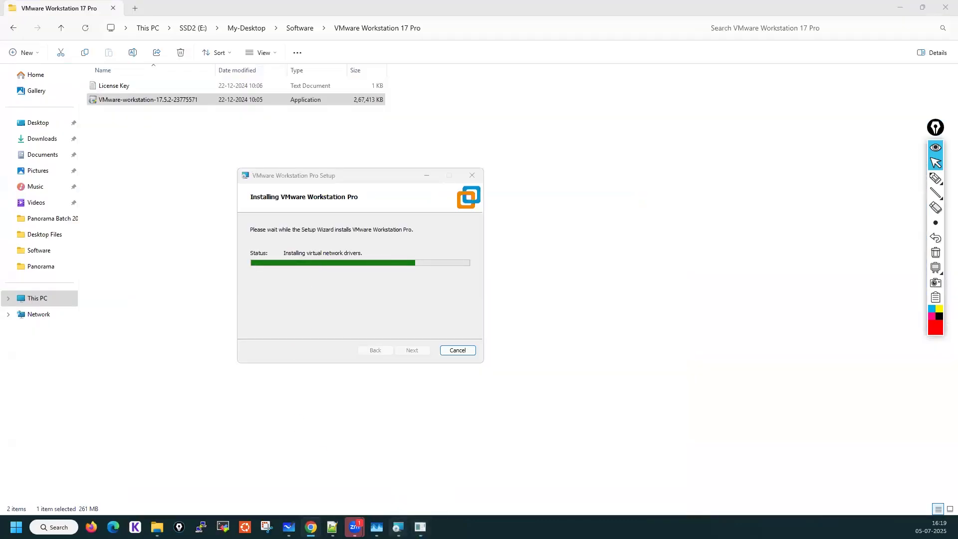
mouse_move(398, 527)
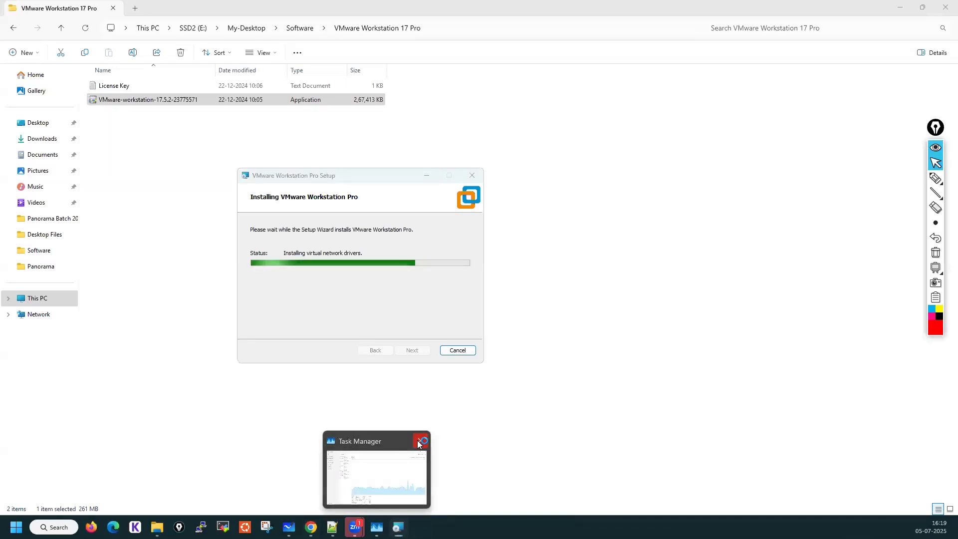
left_click(418, 440)
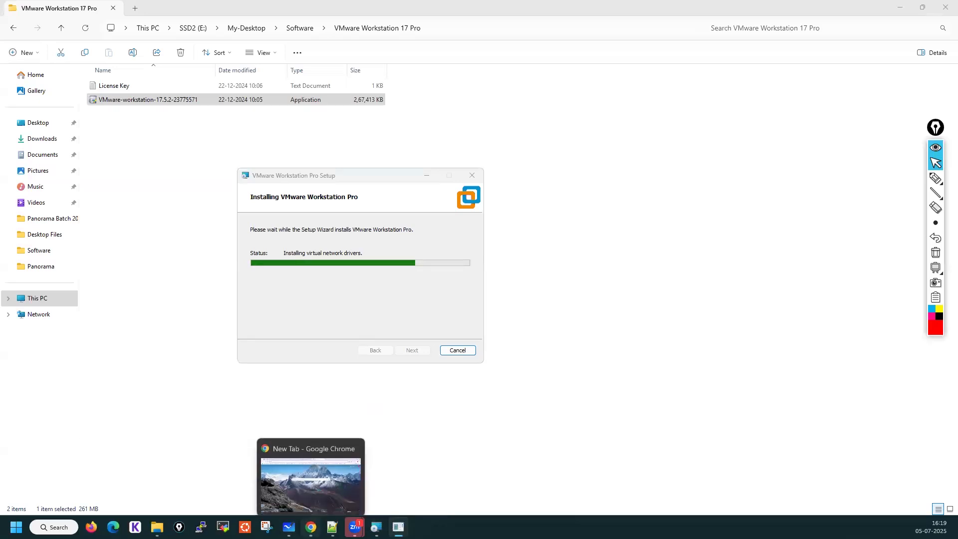
Step: In Chrome, open the Palo Alto Firewall Live Batch June 2025 course on Classplus, view its Lab Setup Course folder, and minimize the browser
left_click(311, 527)
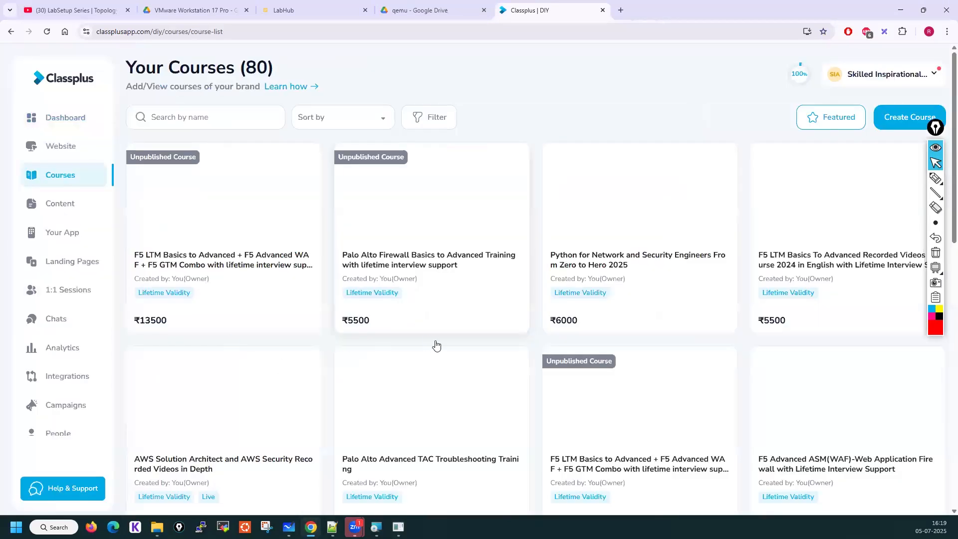
scroll(436, 345, "down", 3)
scroll(436, 345, "down", 3)
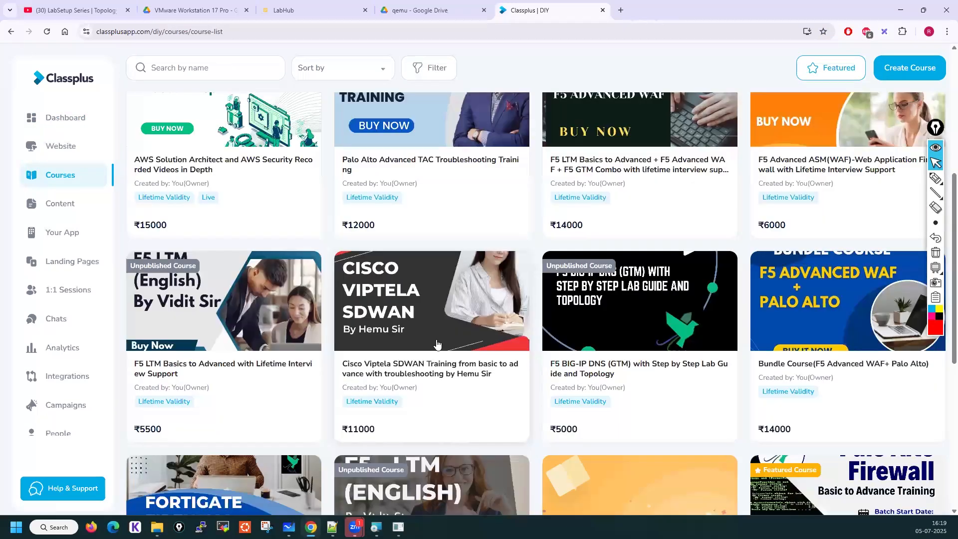
scroll(756, 407, "down", 3)
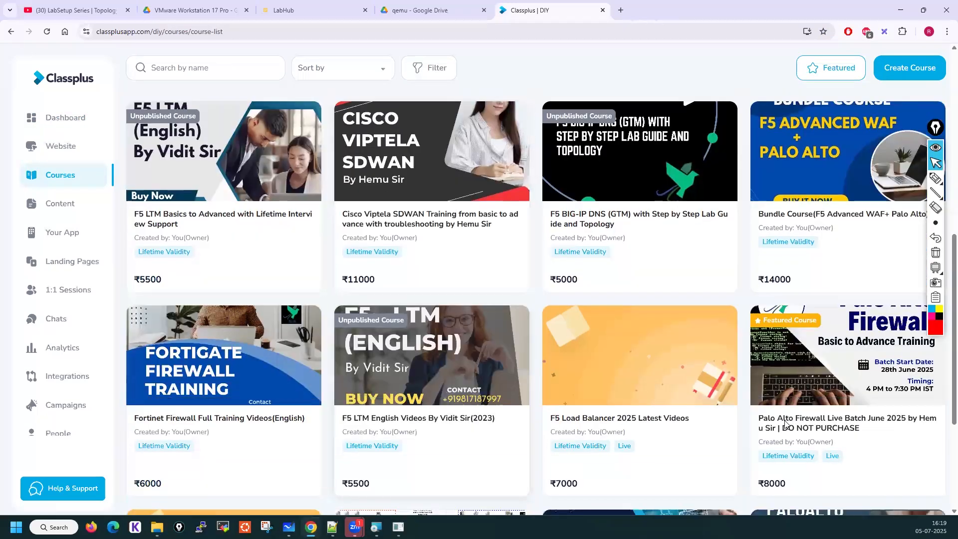
left_click(848, 132)
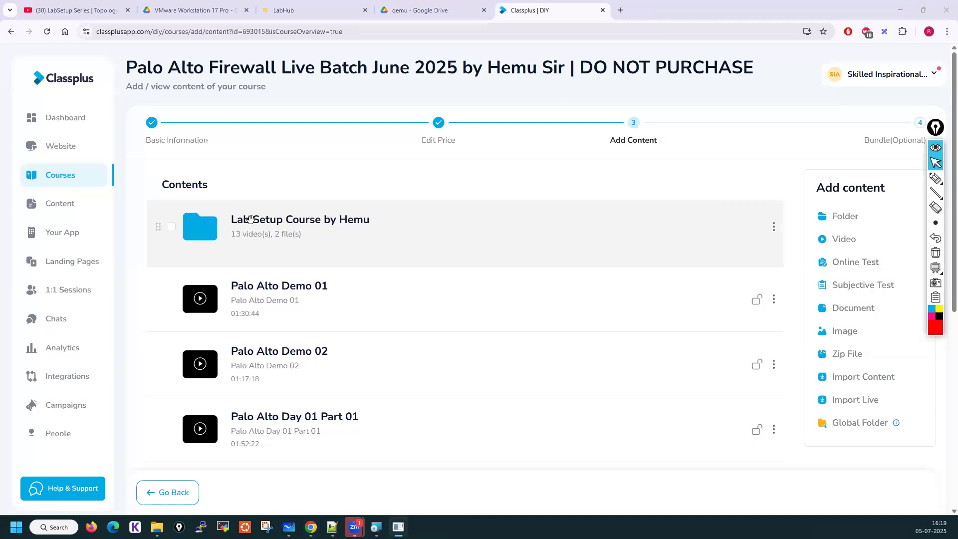
left_click(303, 222)
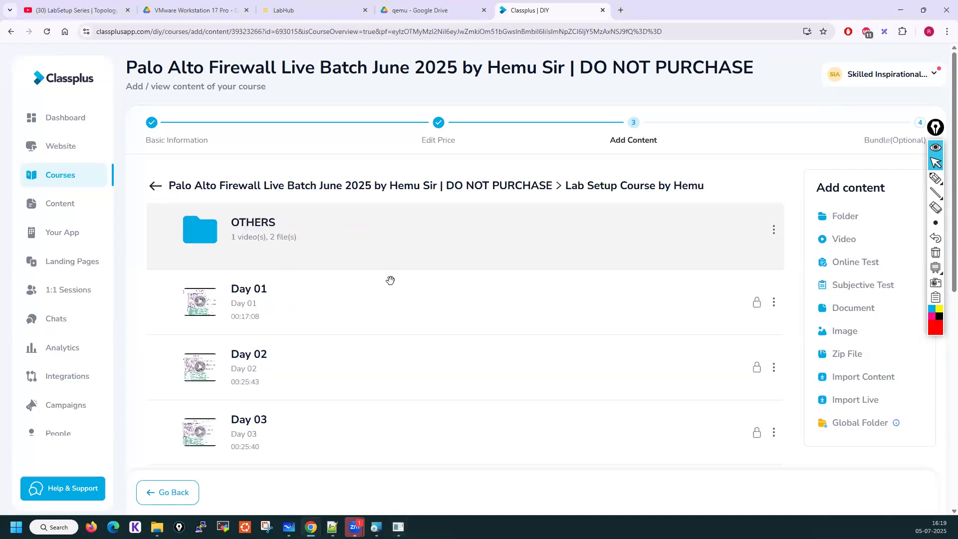
scroll(391, 281, "down", 5)
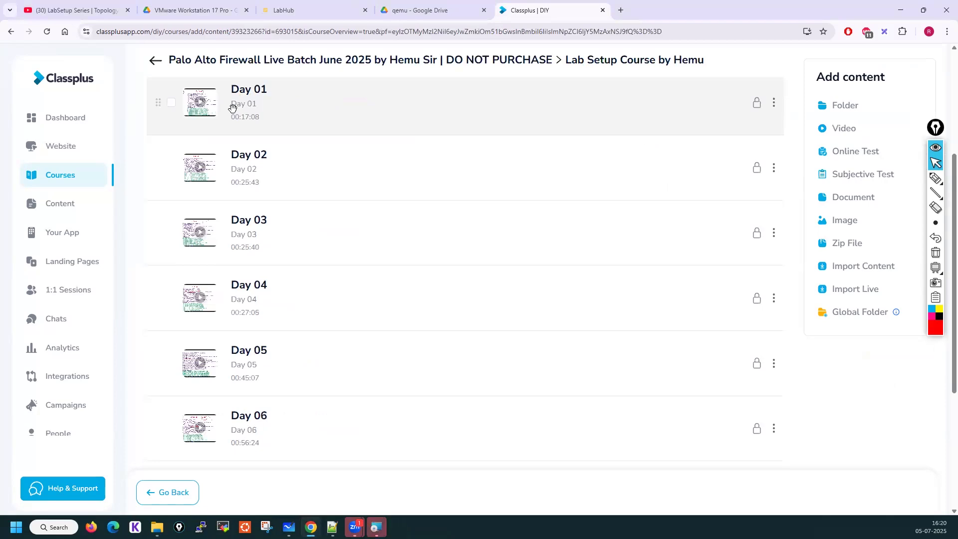
left_click(905, 9)
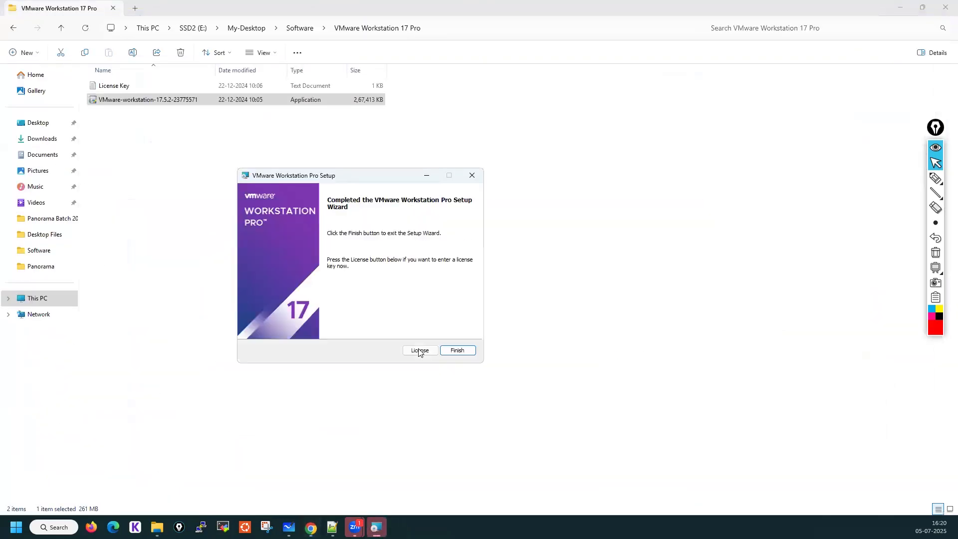
Step: Start entering the license in the setup wizard and copy the license key from the License Key text file
left_click(419, 350)
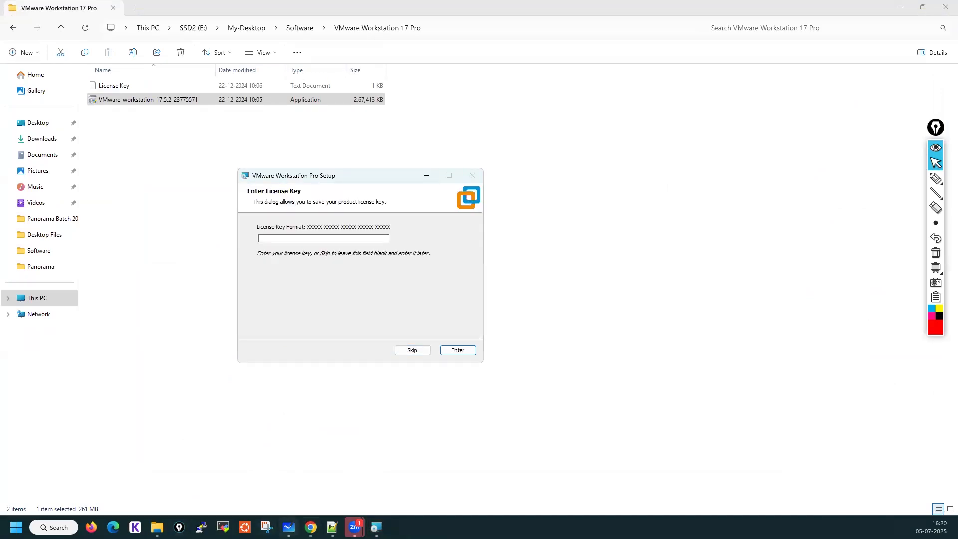
left_click(110, 88)
double_click(168, 86)
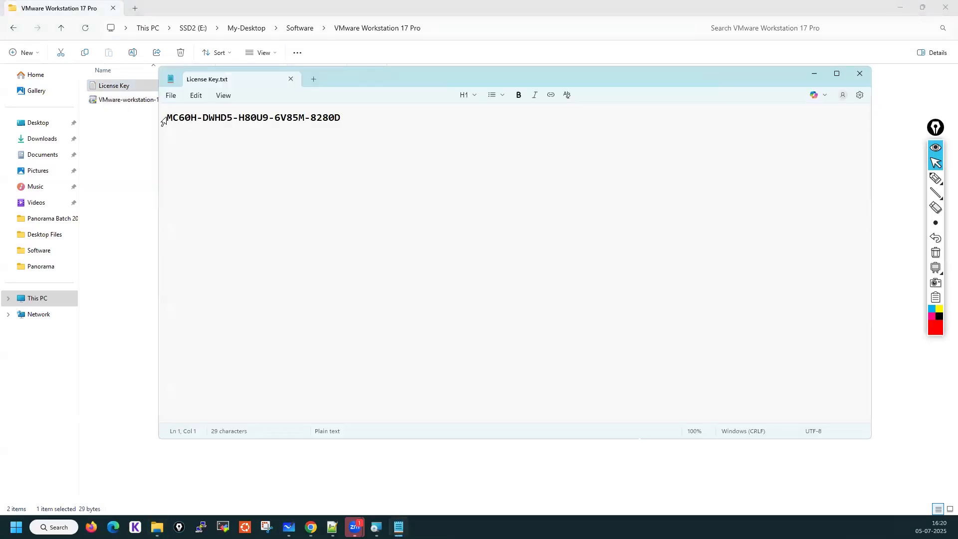
key("ctrl+a")
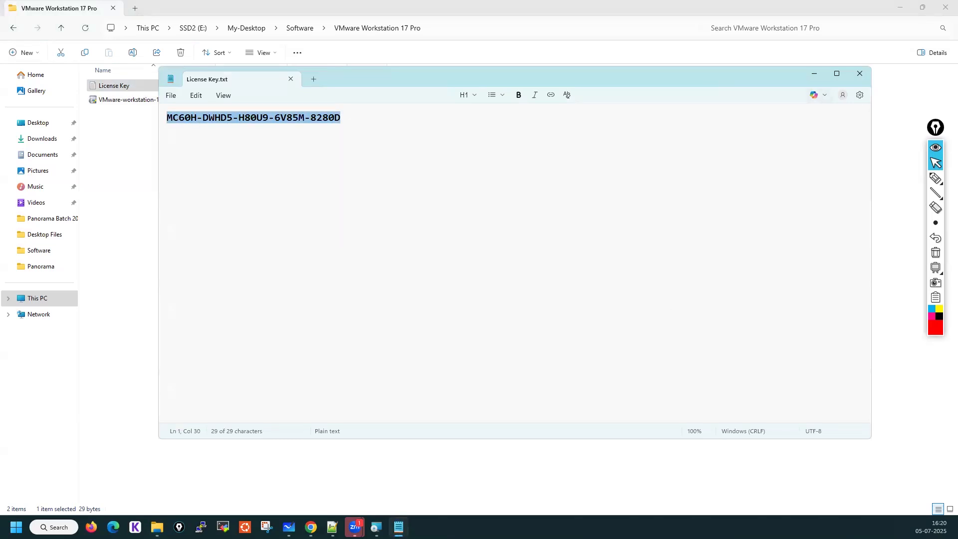
left_click(128, 272)
Step: Paste the license key into the License Key field of VMware Workstation Pro Setup and finish the wizard
mouse_move(377, 527)
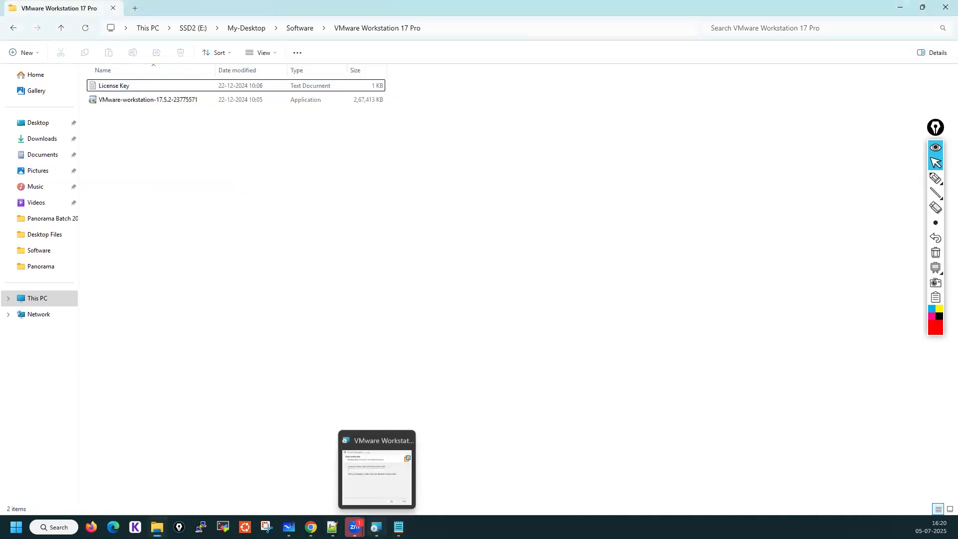
left_click(382, 479)
left_click(302, 239)
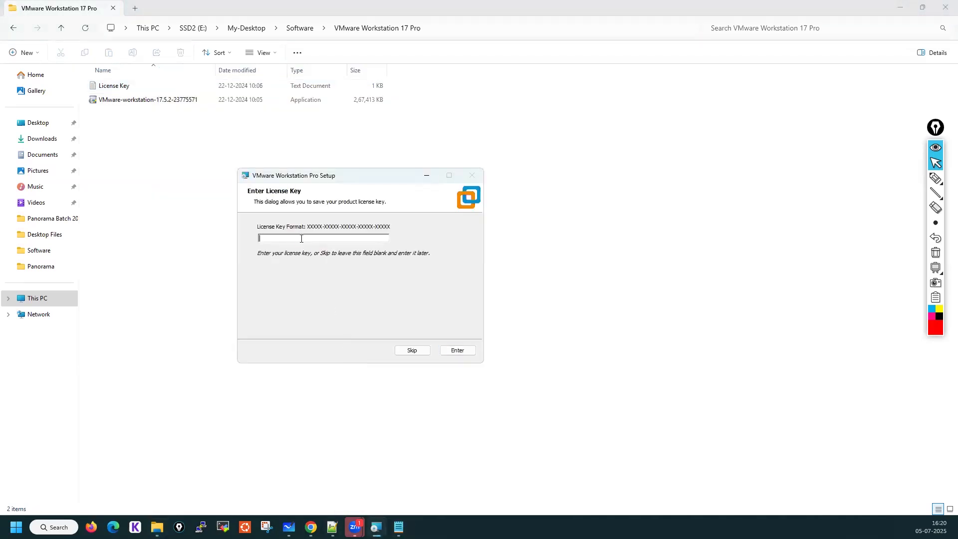
key("ctrl+v")
left_click(455, 351)
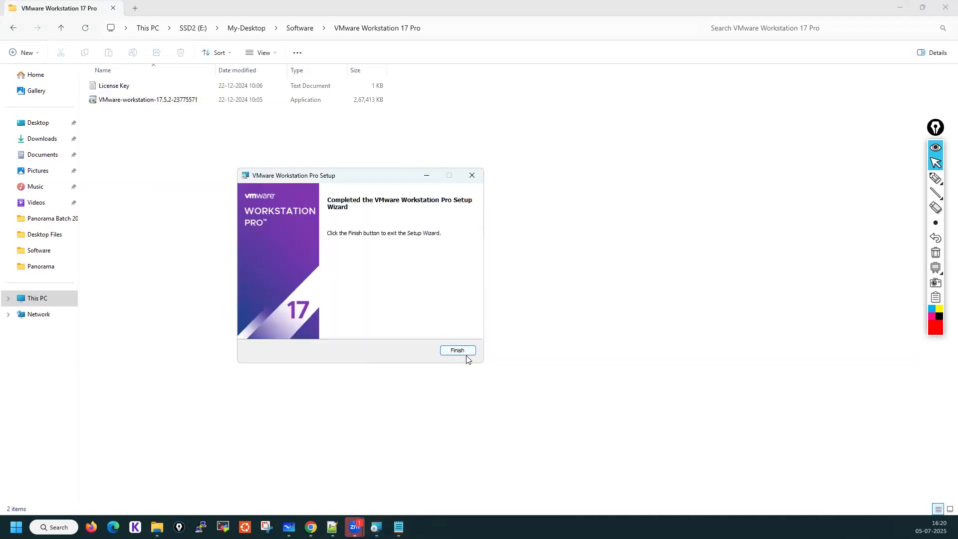
left_click(458, 351)
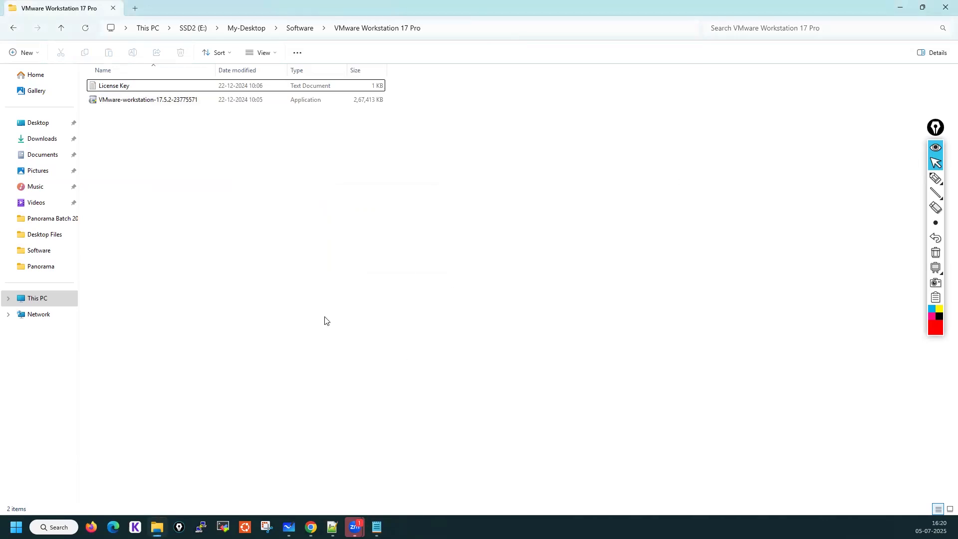
Step: Search Windows for "vmware", run VMware Workstation Pro as administrator, and collapse the PaloAlto and Hacking folders in its library
left_click(299, 29)
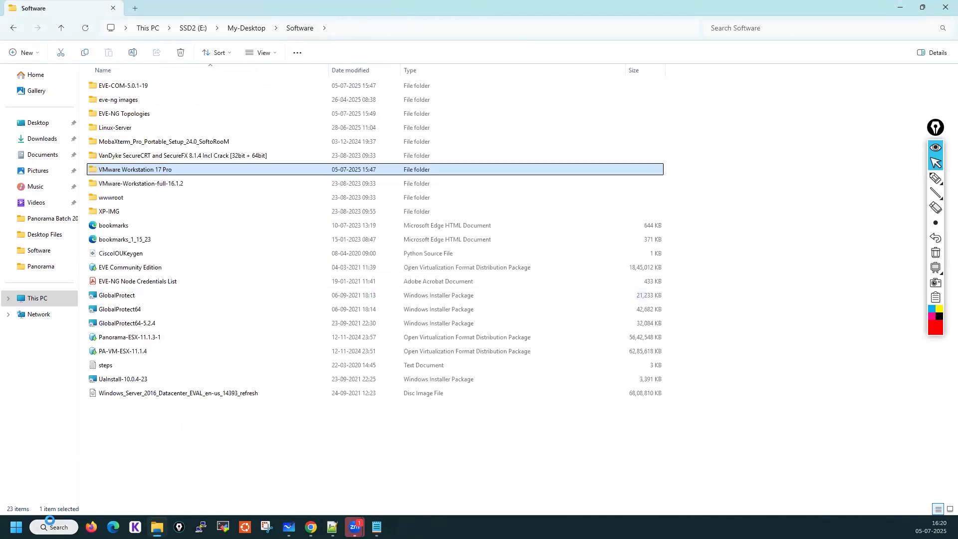
left_click(49, 523)
type("vmware")
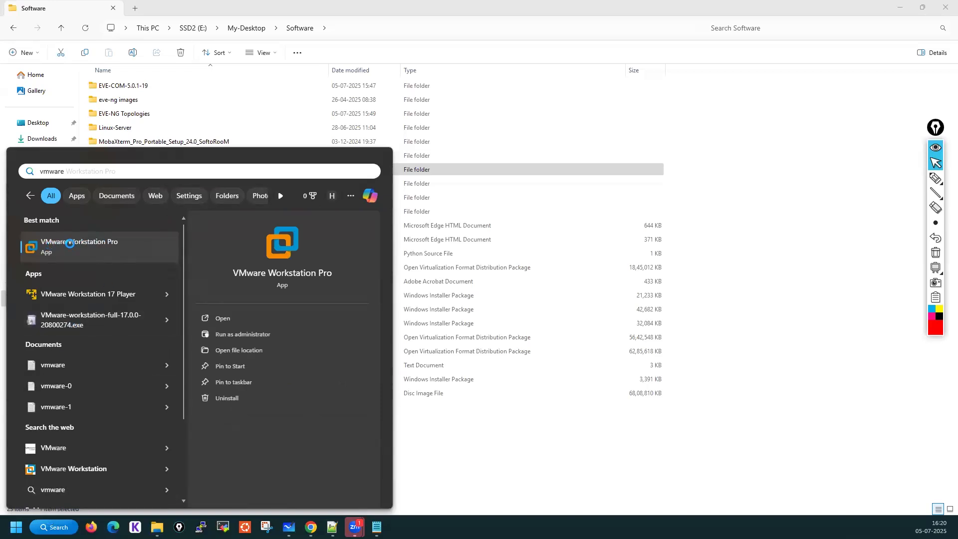
right_click(69, 243)
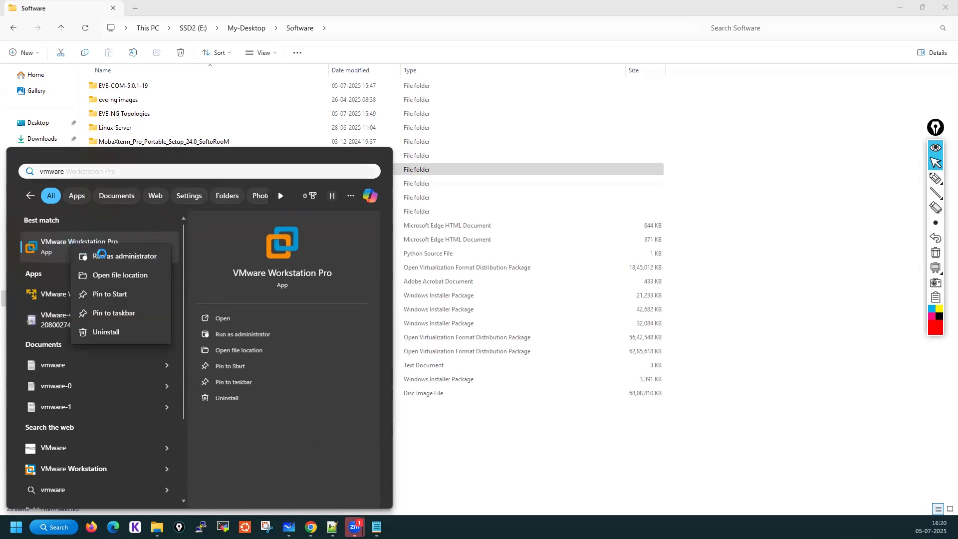
left_click(107, 255)
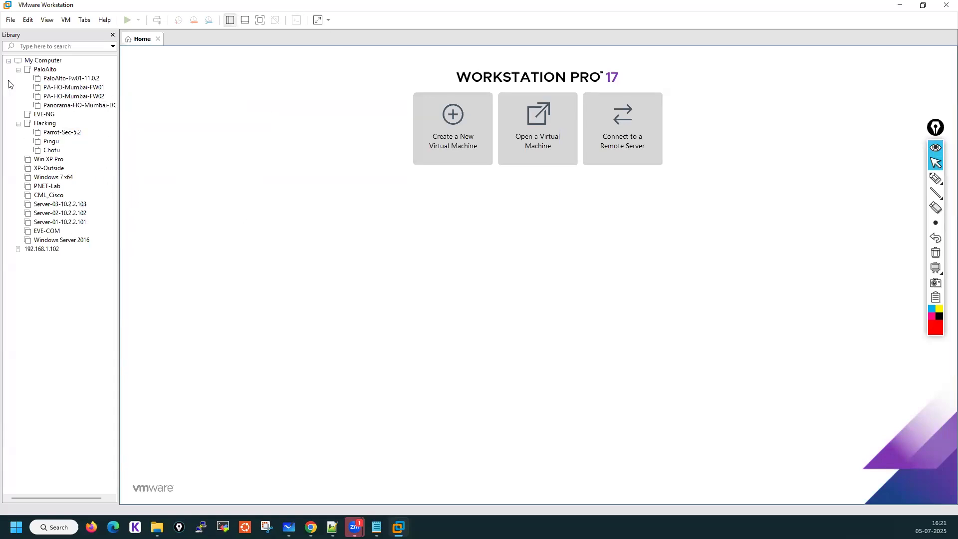
left_click(19, 70)
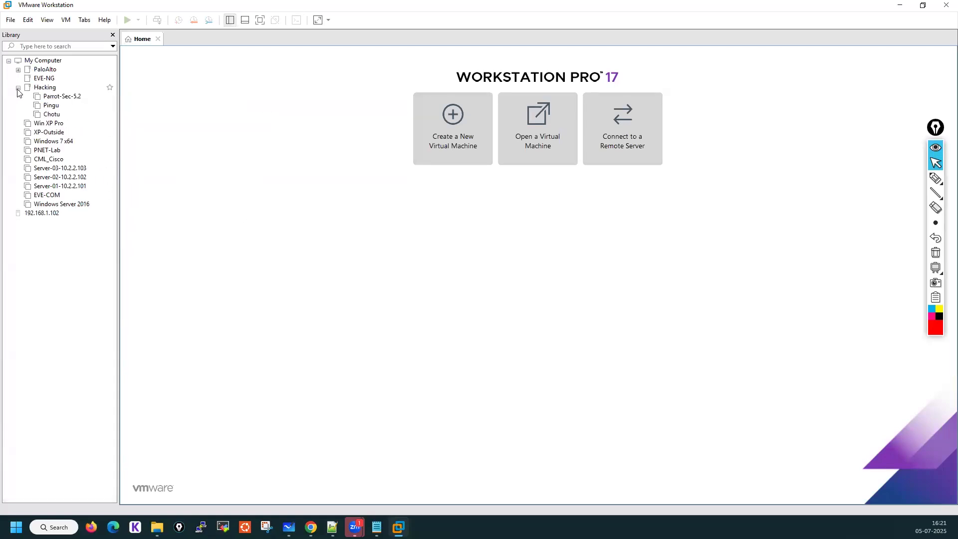
left_click(18, 89)
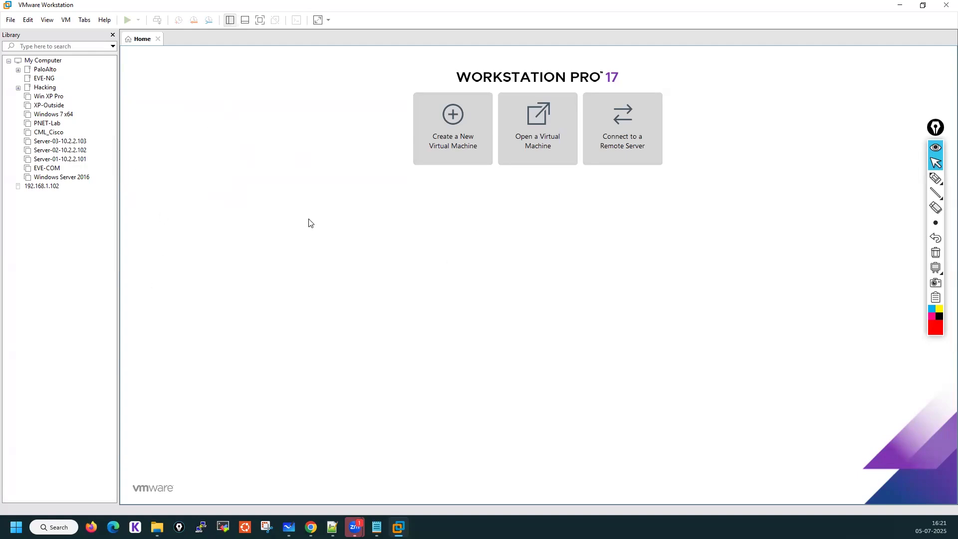
Step: Open the Virtual Network Editor and remove all virtual networks from VMnet1 onward, leaving only the bridged VMnet0
left_click(28, 20)
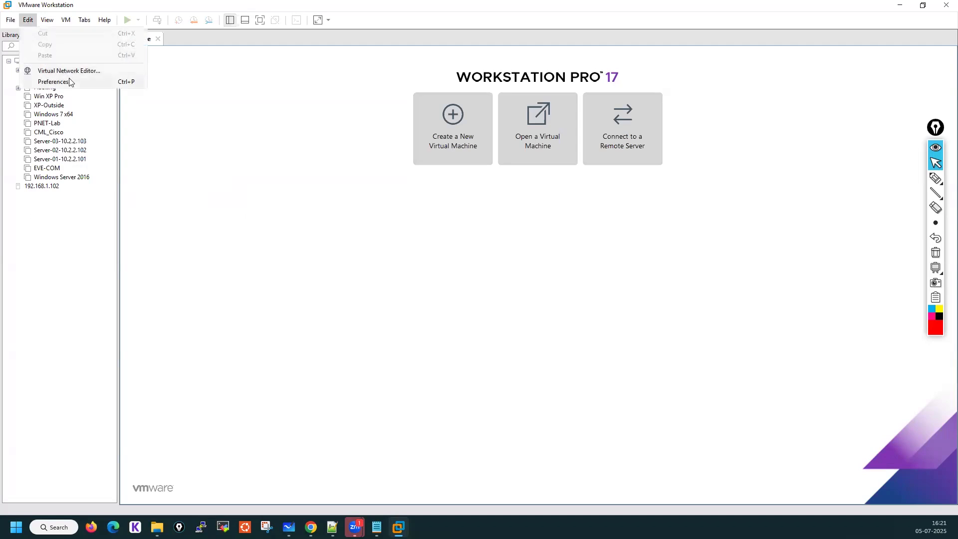
left_click(65, 72)
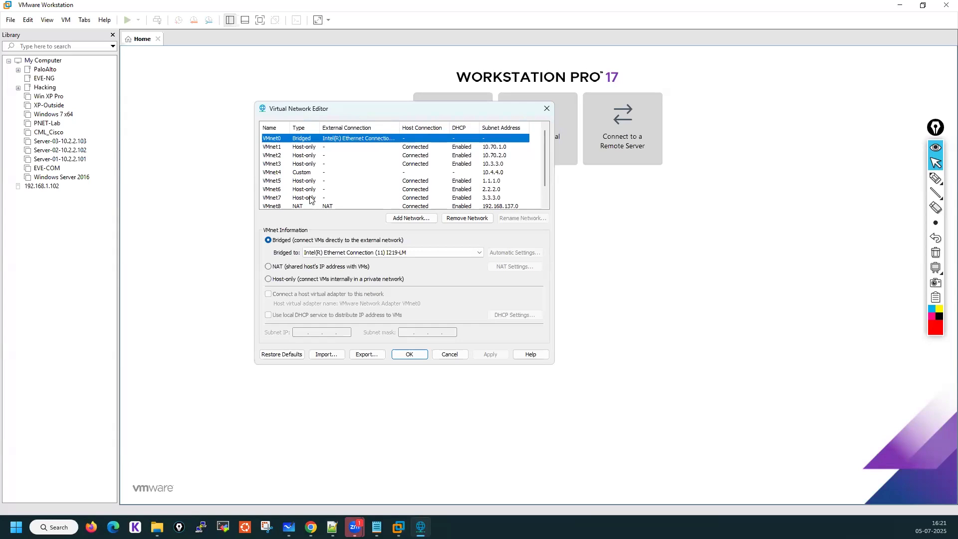
left_click(302, 147)
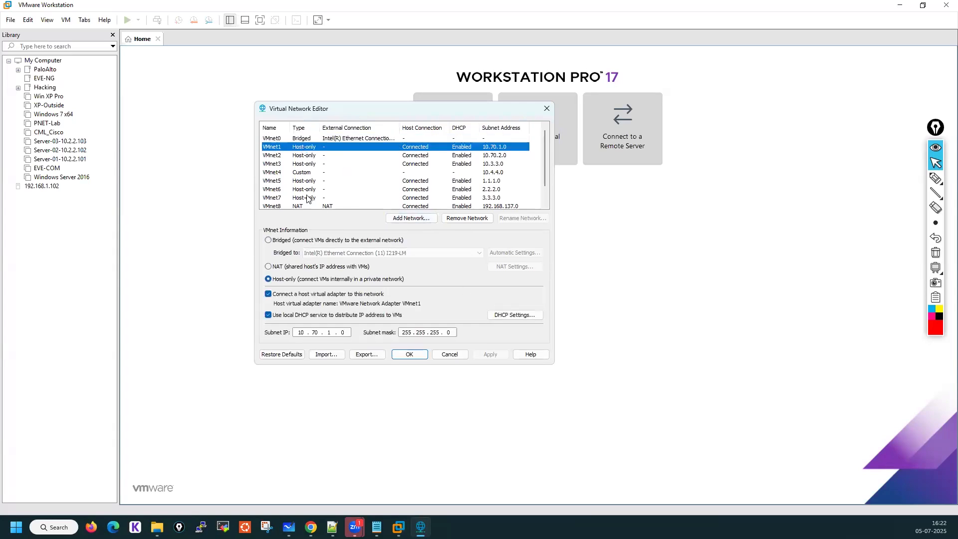
scroll(307, 197, "down", 1)
scroll(297, 185, "up", 1)
left_click(451, 220)
left_click(453, 220)
left_click(456, 220)
left_click(457, 220)
left_click(458, 219)
left_click(457, 219)
left_click(457, 220)
left_click(457, 219)
left_click(456, 220)
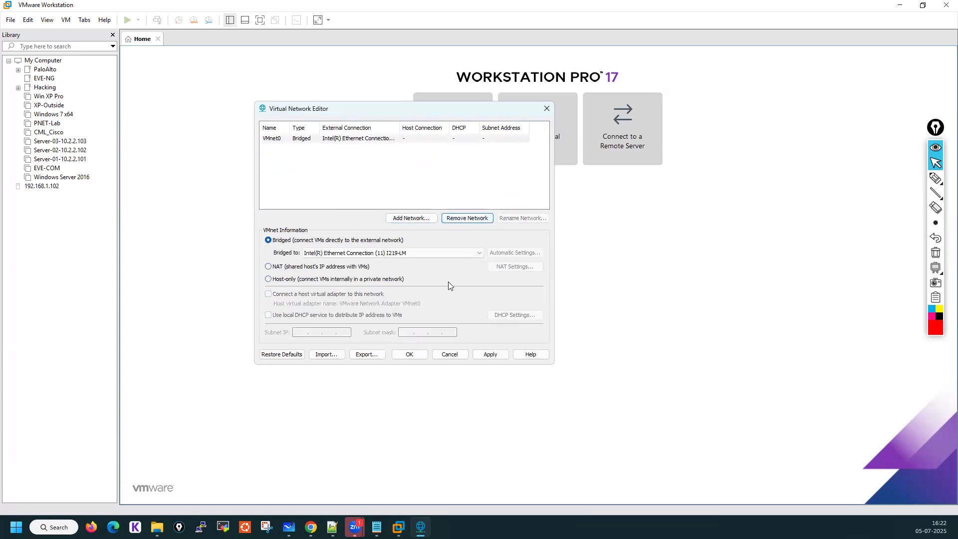
Step: Apply the virtual network removals and close the Virtual Network Editor
left_click(489, 353)
left_click(418, 355)
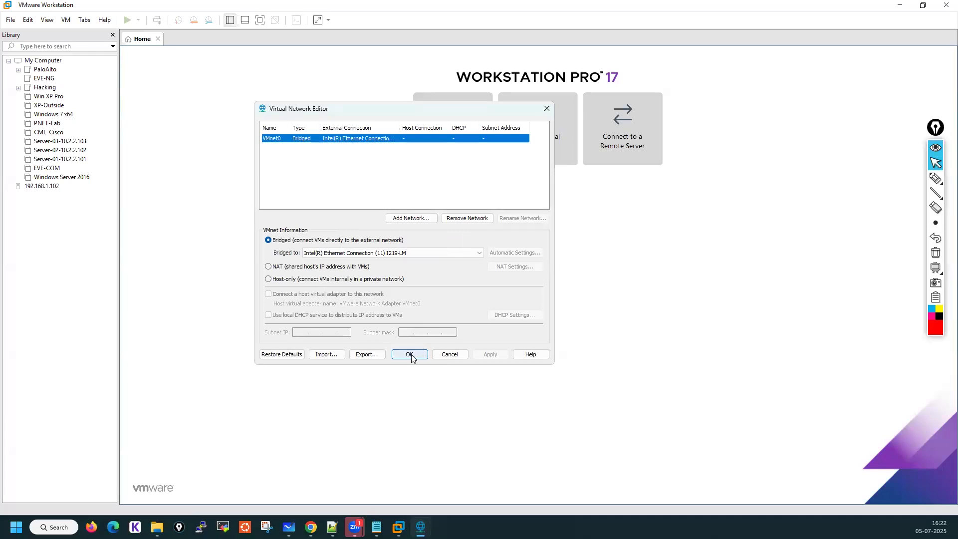
left_click(409, 355)
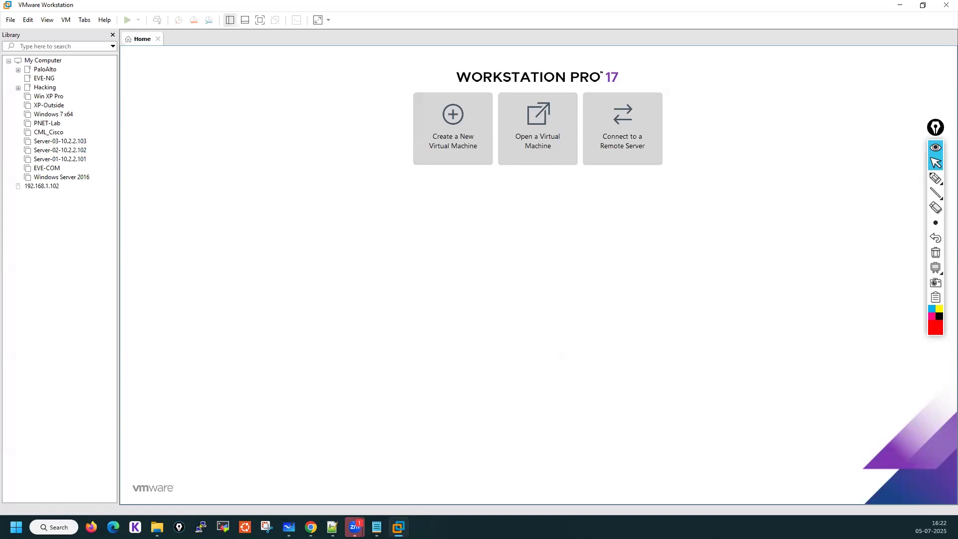
left_click(32, 21)
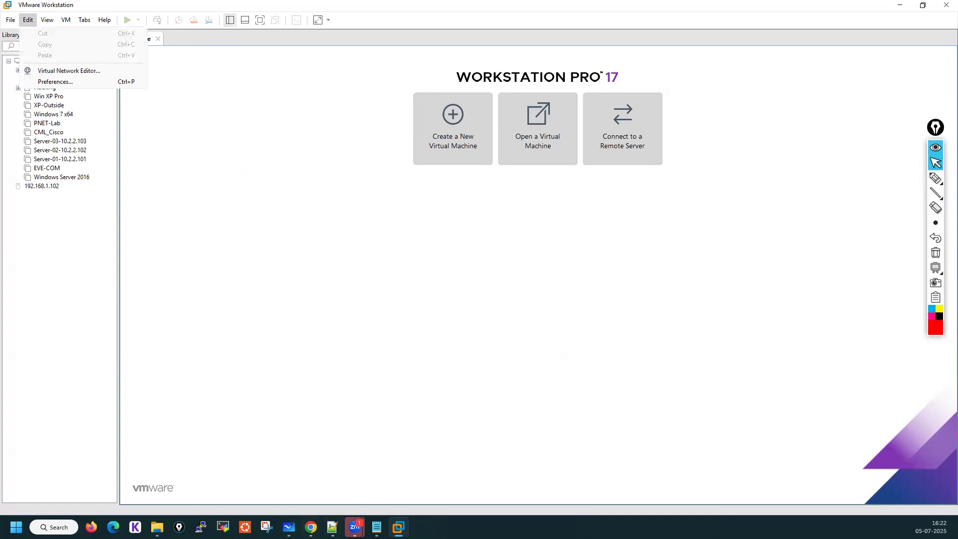
Step: Switch to the VM-Lab board in Microsoft Whiteboard and draw red arrows at the PaloAlto-Fw interfaces from M0/0 to Eth1/5
left_click(288, 527)
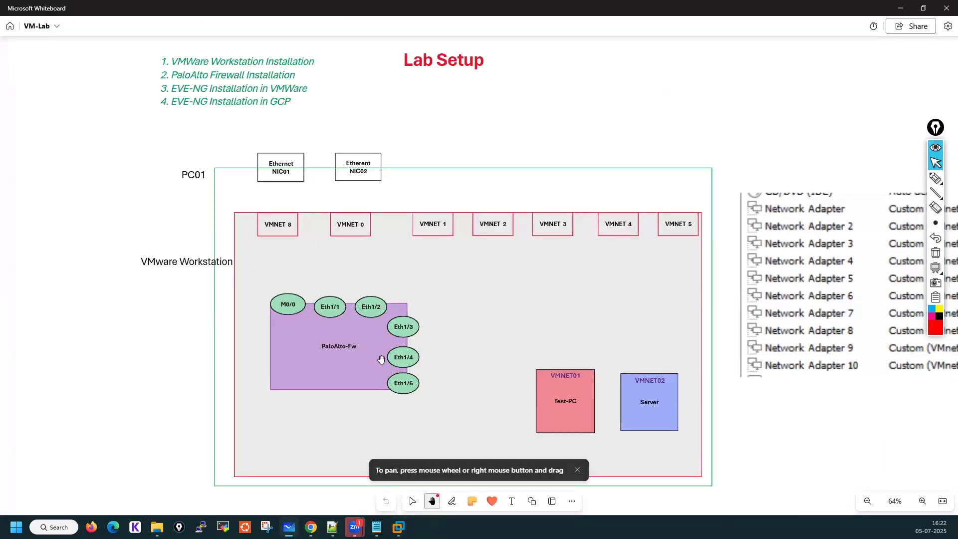
mouse_move(935, 179)
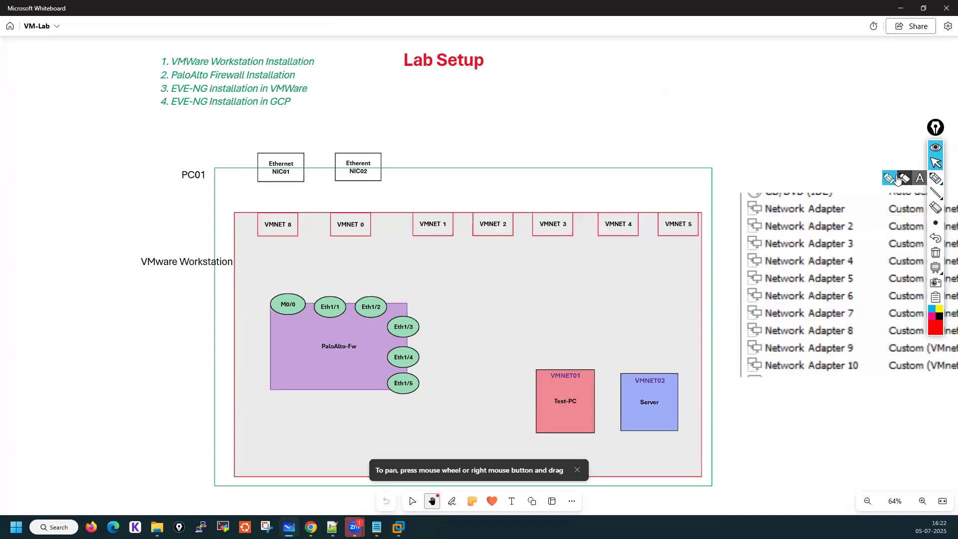
left_click(895, 180)
mouse_move(302, 261)
left_mouse_down()
mouse_move(289, 294)
mouse_move(327, 295)
left_mouse_up()
left_click(358, 265)
left_click_drag(327, 295, 352, 292)
left_click_drag(409, 269, 381, 296)
left_click_drag(383, 284, 405, 300)
mouse_move(478, 308)
left_mouse_down()
mouse_move(411, 319)
mouse_move(452, 323)
left_mouse_up()
mouse_move(479, 352)
left_mouse_down()
mouse_move(416, 358)
mouse_move(440, 367)
mouse_move(415, 384)
mouse_move(430, 392)
left_mouse_up()
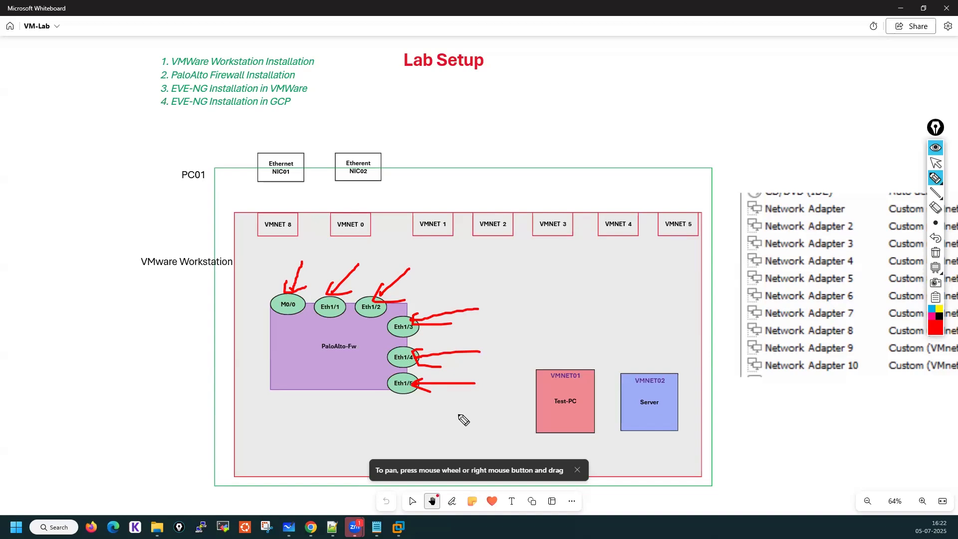
Step: Circle the boxes for VMNET 0 to 5 and VMNET 8 in red, and minimize the whiteboard
mouse_move(357, 196)
left_mouse_down()
mouse_move(336, 199)
mouse_move(439, 199)
mouse_move(522, 229)
mouse_move(491, 202)
left_mouse_up()
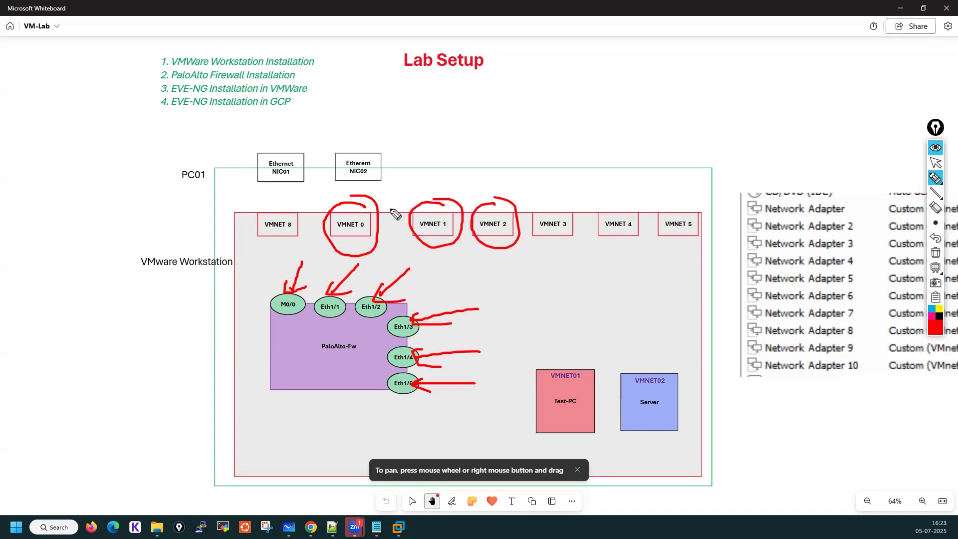
mouse_move(549, 208)
left_mouse_down()
mouse_move(534, 230)
mouse_move(563, 262)
mouse_move(552, 217)
left_mouse_up()
mouse_move(629, 206)
left_mouse_down()
mouse_move(641, 206)
mouse_move(616, 207)
left_mouse_up()
left_click_drag(673, 202, 690, 204)
left_click_drag(283, 207, 272, 214)
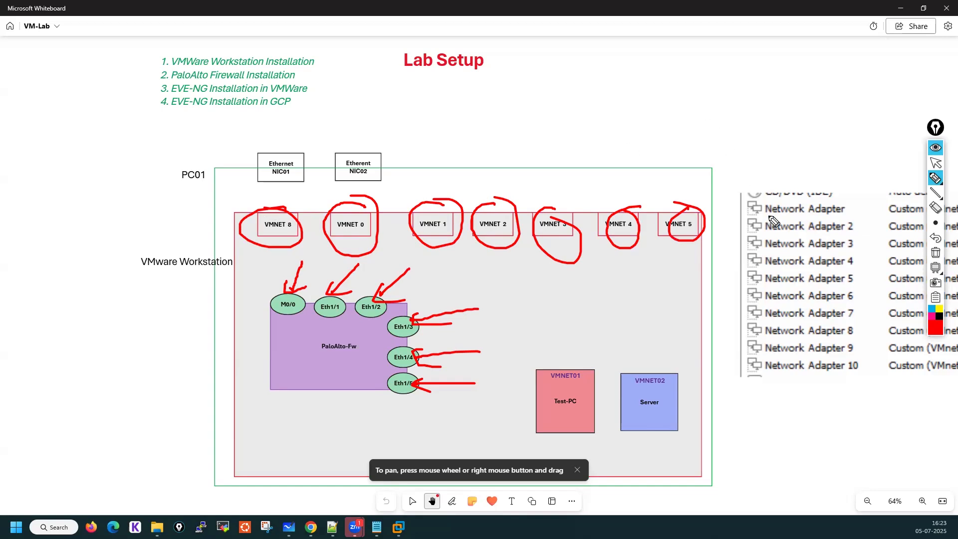
left_click(936, 163)
left_click(905, 8)
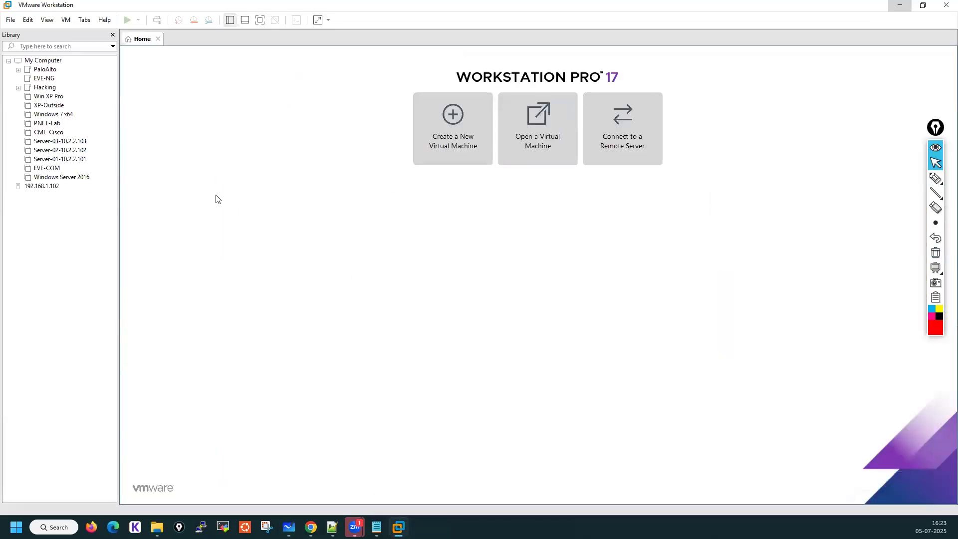
Step: Collapse My Computer in the library, view the LabSetup Series playlist on YouTube in Chrome, and minimize the browser
left_click(9, 60)
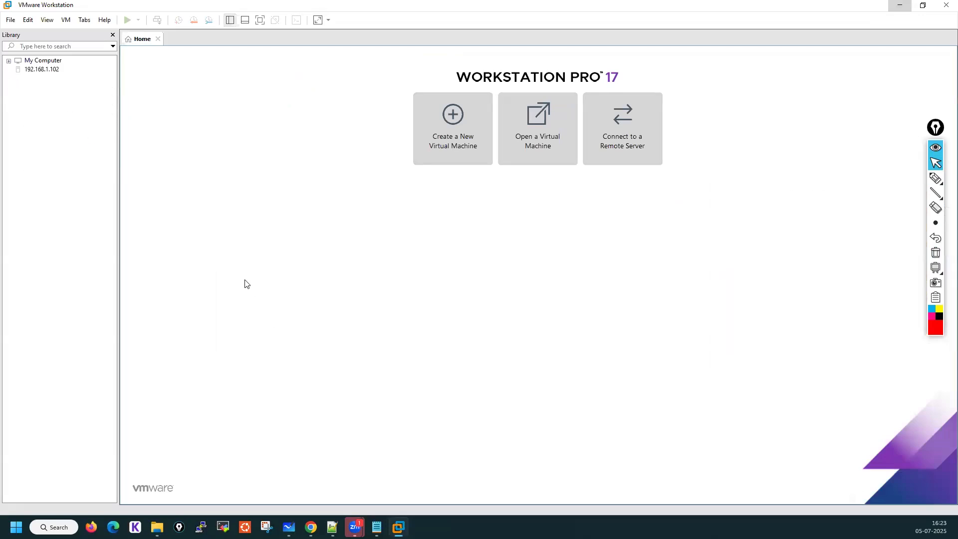
left_click(316, 523)
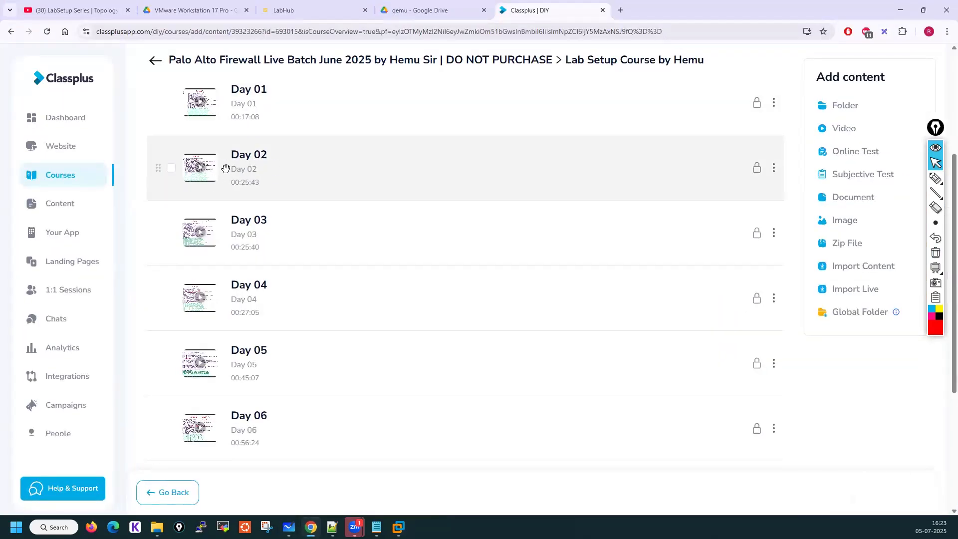
left_click(61, 11)
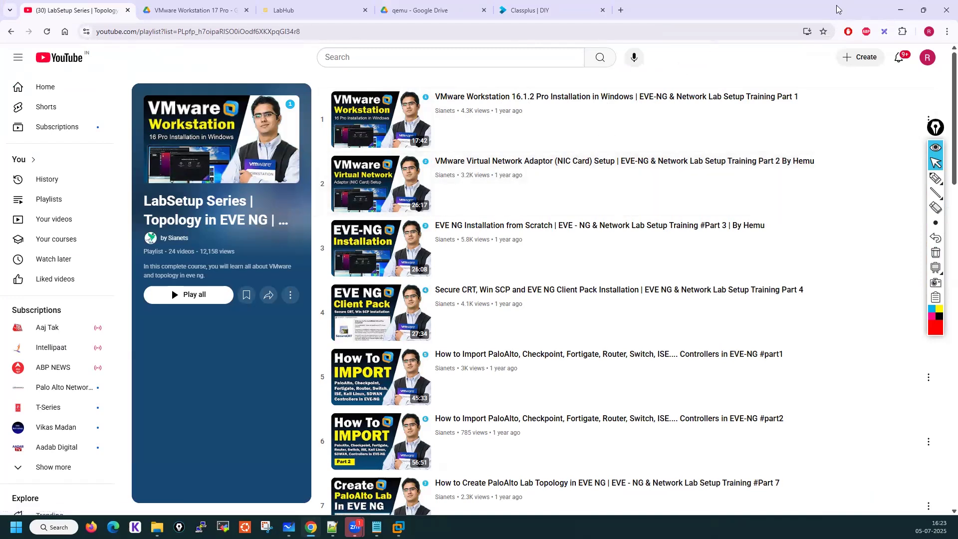
left_click(904, 14)
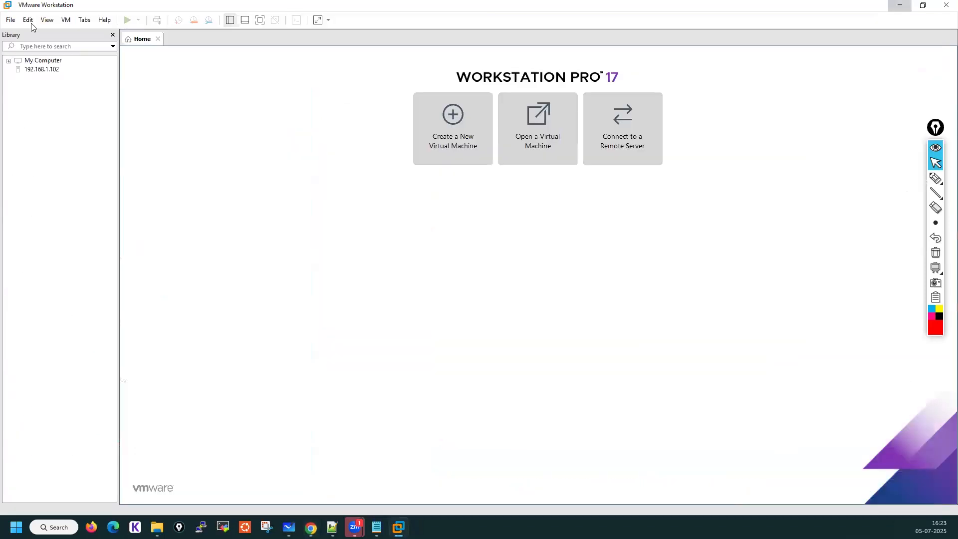
left_click(29, 20)
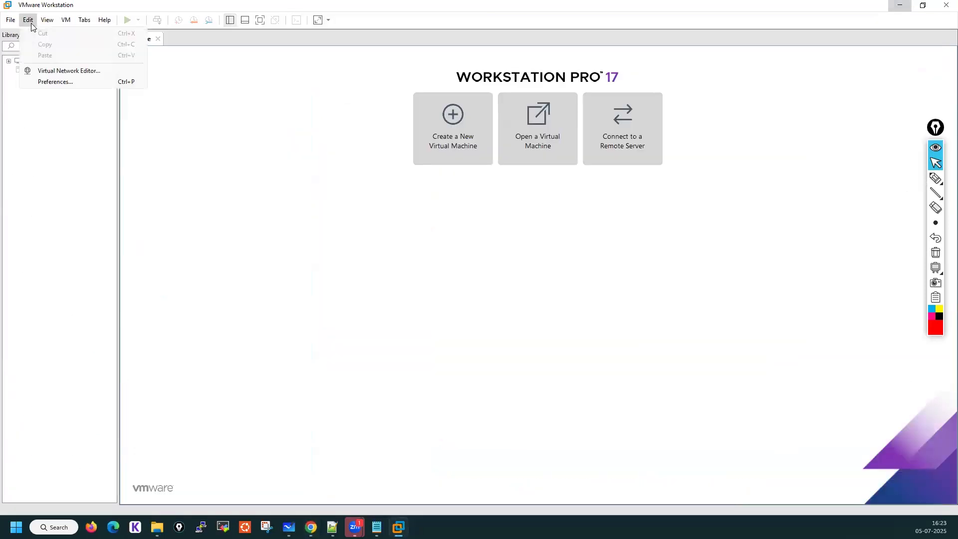
left_click(58, 72)
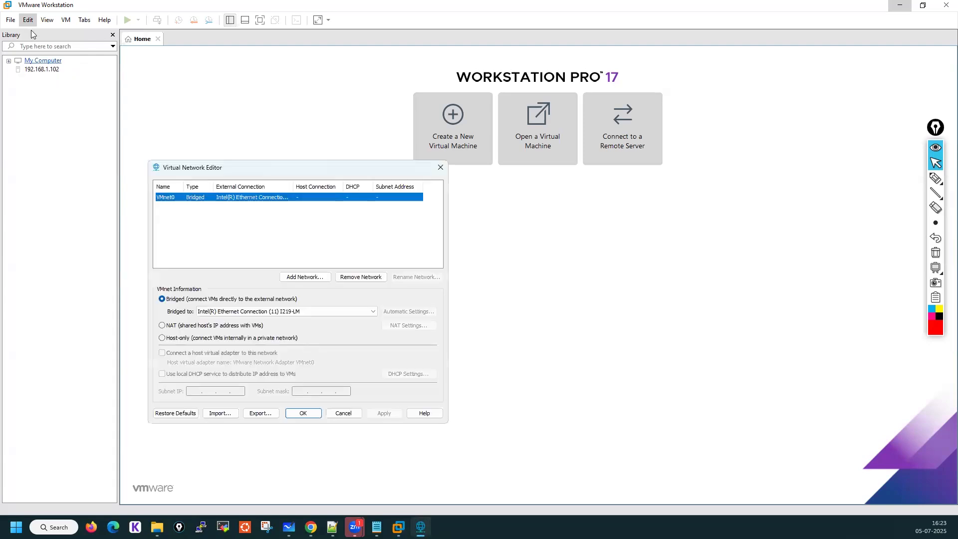
left_click(441, 167)
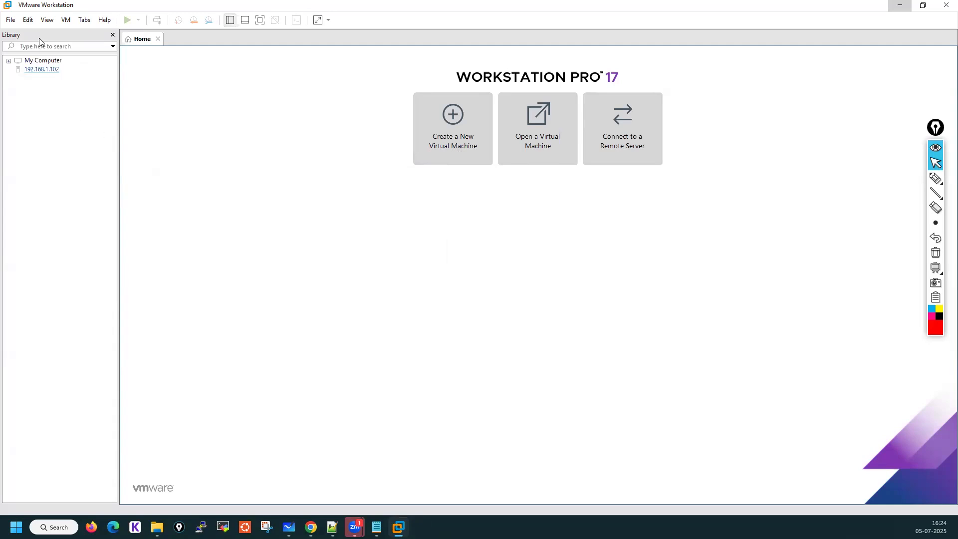
Step: Open the Virtual Network Editor and reposition its window over the VMware home page
left_click(28, 21)
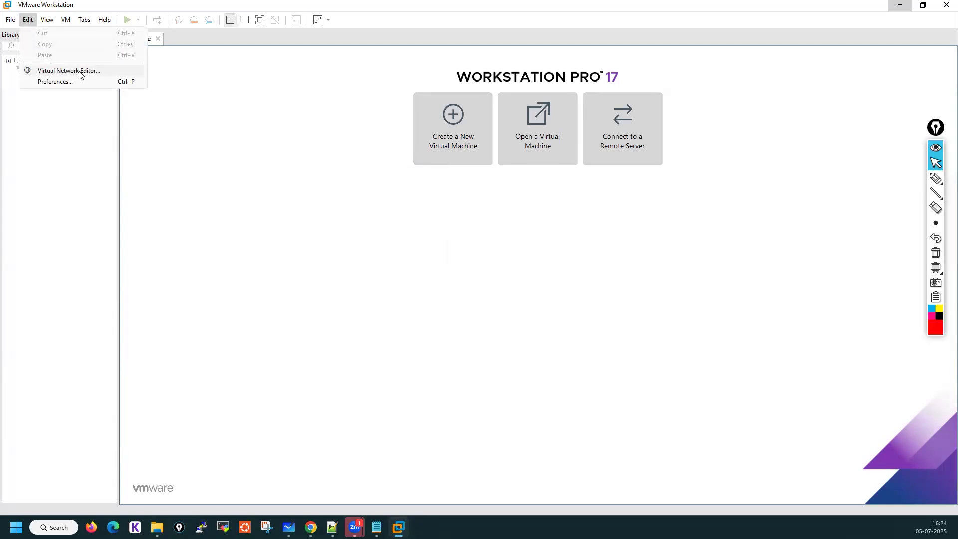
left_click(79, 72)
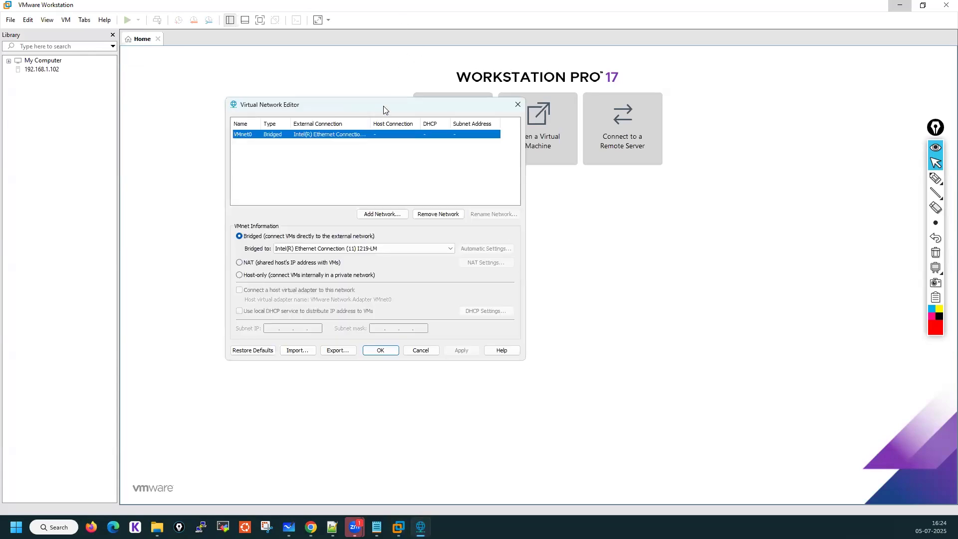
left_click_drag(383, 106, 523, 67)
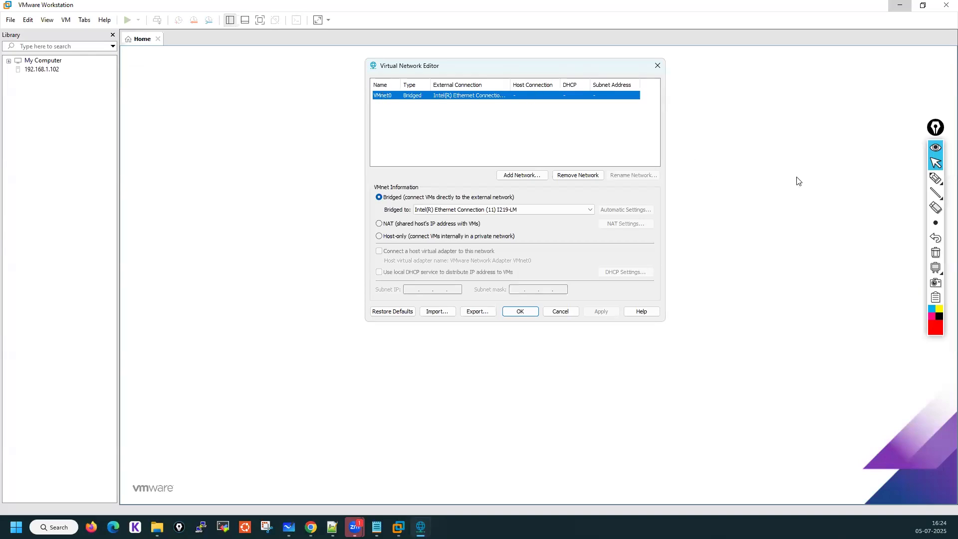
Step: Annotate the network list with red arrows, a circle around VMnet0 and the notes "3, 2, 1" and "VMNET 8, VMNET 1", and clear the annotations
mouse_move(933, 181)
left_click(889, 179)
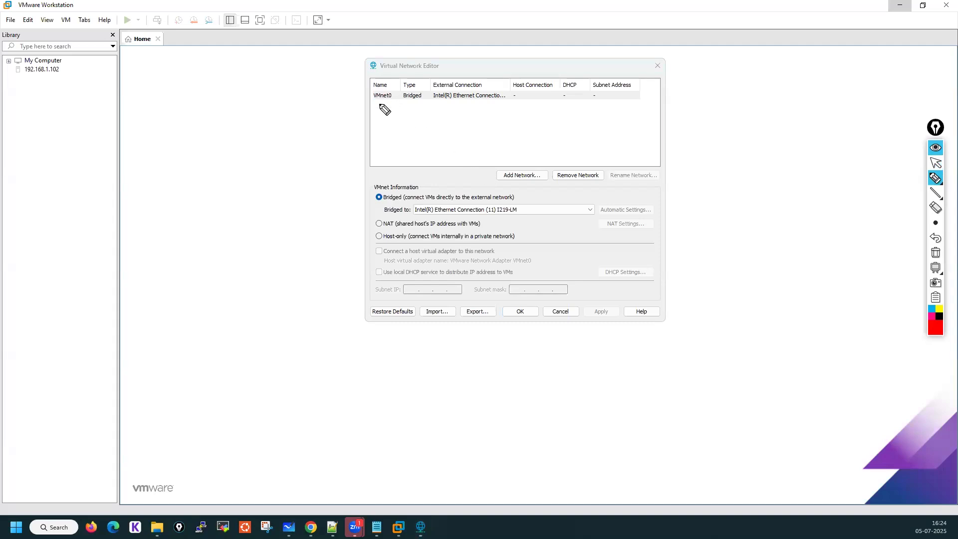
mouse_move(342, 99)
left_mouse_down()
mouse_move(371, 97)
mouse_move(359, 128)
left_mouse_up()
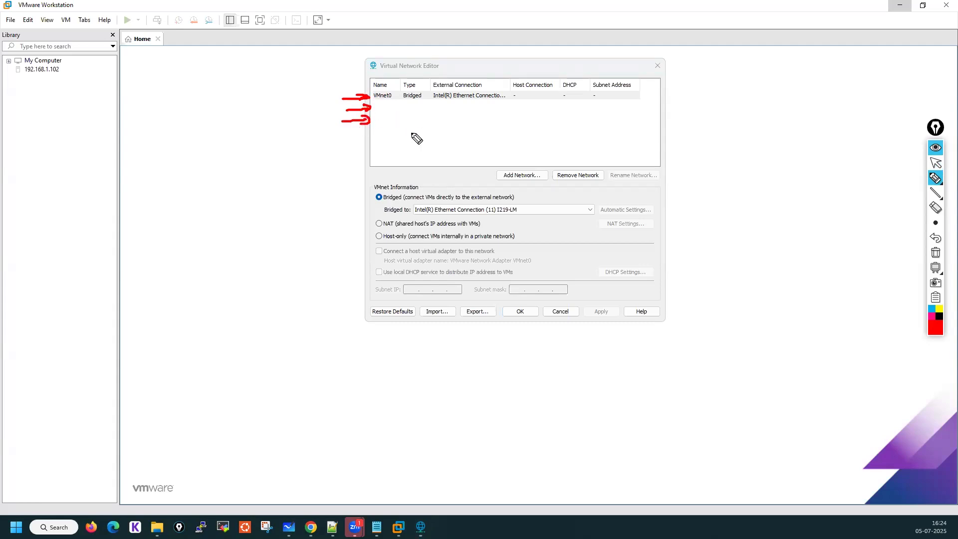
mouse_move(380, 152)
left_mouse_down()
mouse_move(382, 164)
mouse_move(452, 165)
left_mouse_up()
mouse_move(393, 92)
left_mouse_down()
mouse_move(373, 92)
mouse_move(470, 125)
mouse_move(494, 111)
mouse_move(516, 114)
mouse_move(519, 126)
mouse_move(563, 114)
mouse_move(585, 126)
mouse_move(607, 111)
mouse_move(631, 121)
left_mouse_up()
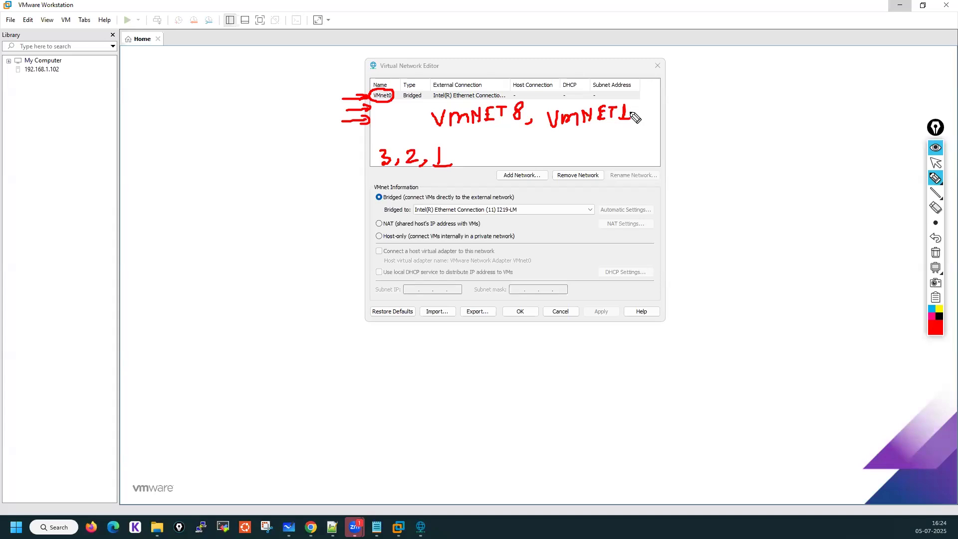
left_click(936, 253)
left_click(933, 164)
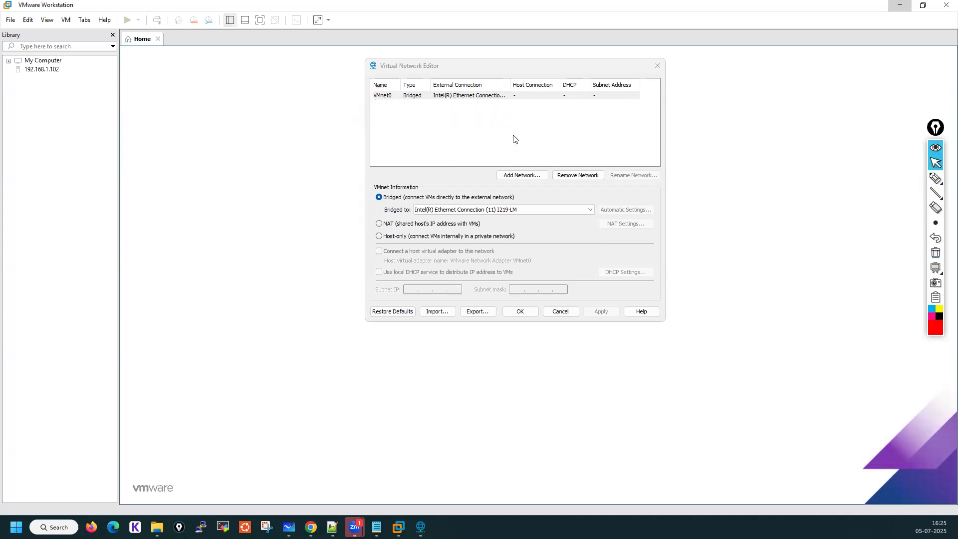
Step: Add the virtual networks VMnet1, VMnet2, VMnet3 and VMnet4 as host-only networks
left_click(519, 176)
left_click(467, 206)
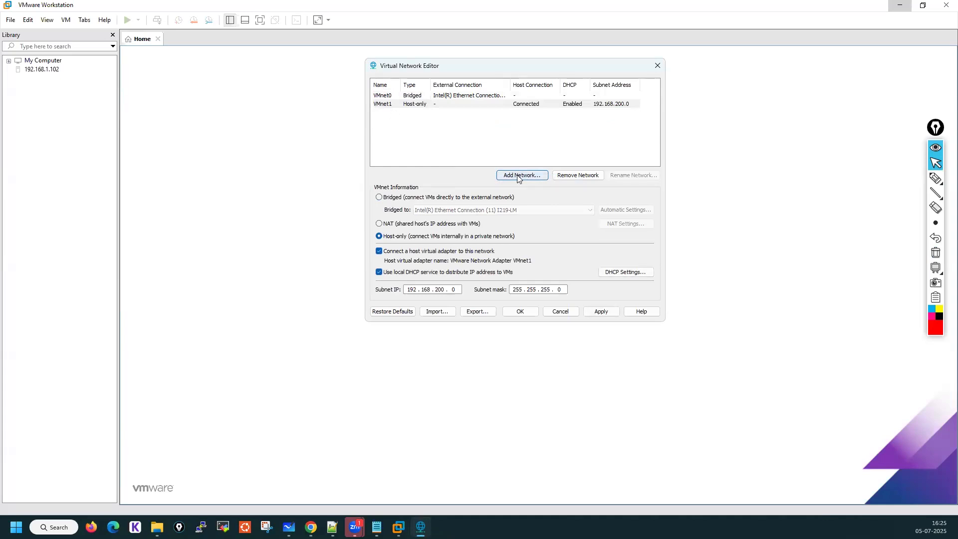
left_click(518, 177)
left_click(474, 206)
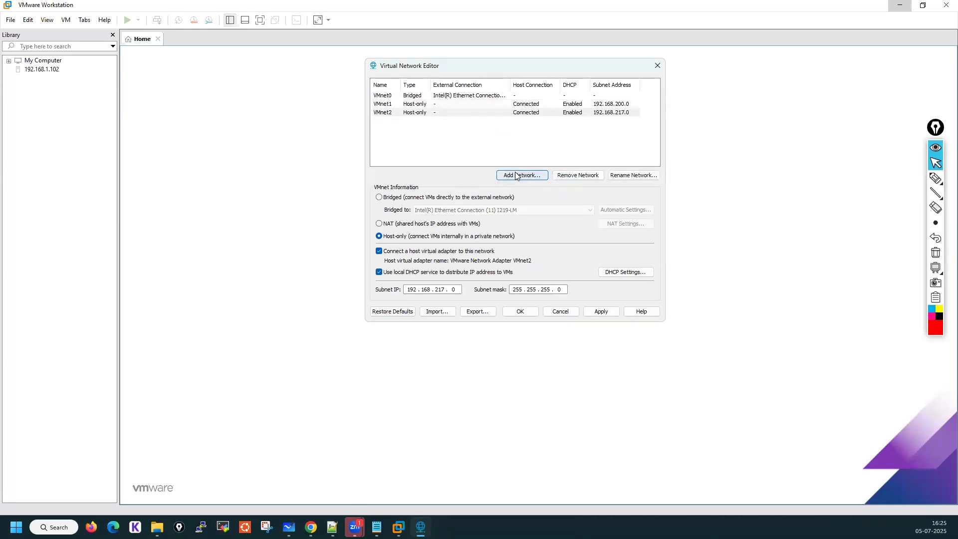
left_click(519, 176)
left_click(475, 205)
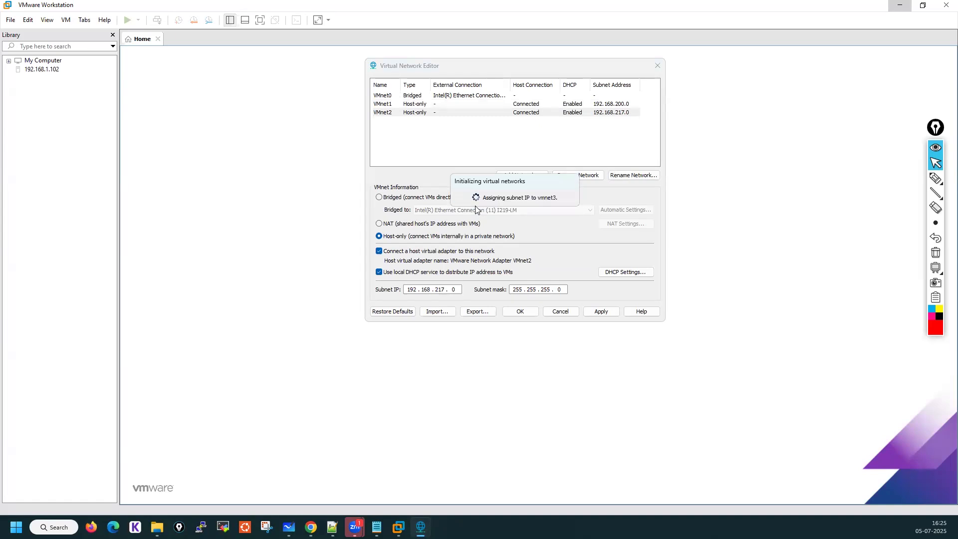
left_click(513, 177)
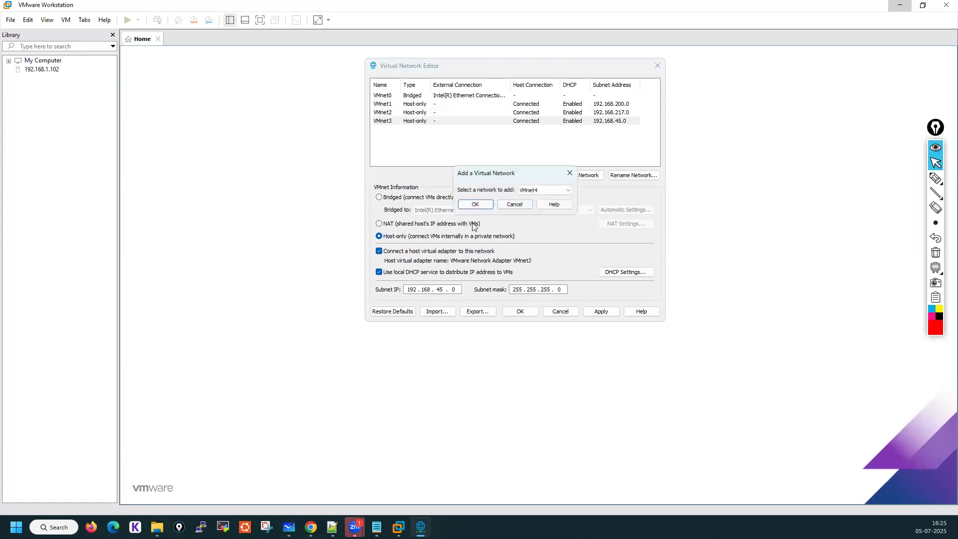
left_click(473, 205)
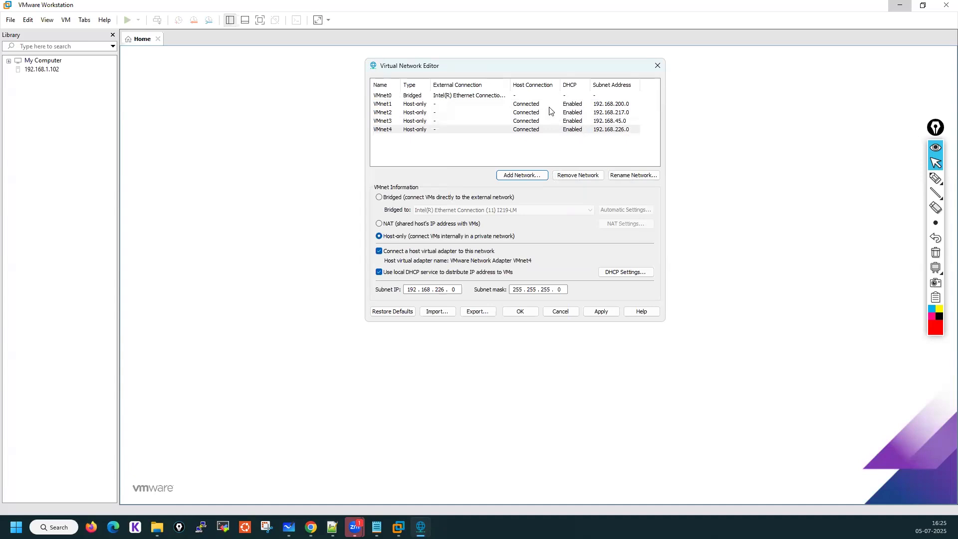
Step: Add the virtual networks VMnet5, VMnet6, VMnet7, VMnet8, VMnet9 and VMnet10 as host-only networks
left_click(521, 179)
left_click(475, 205)
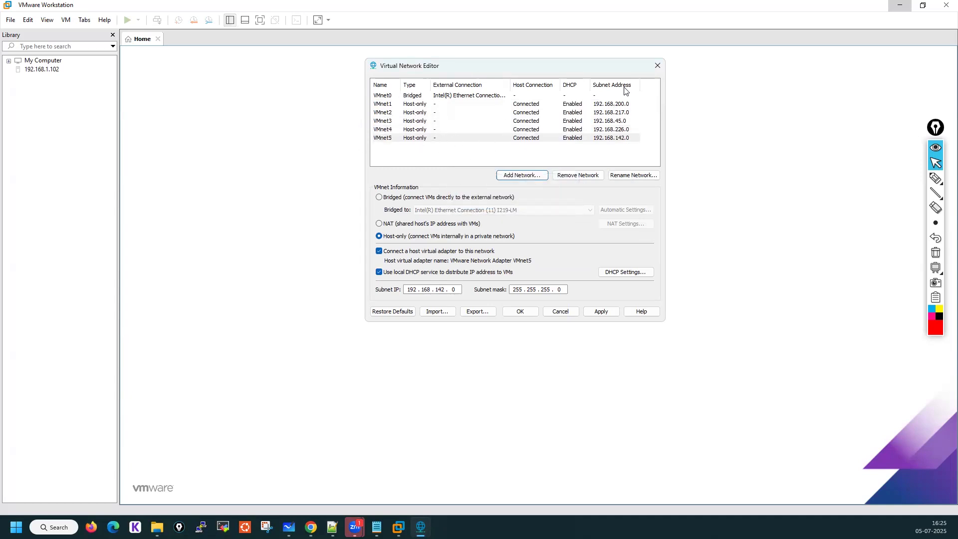
left_click(514, 174)
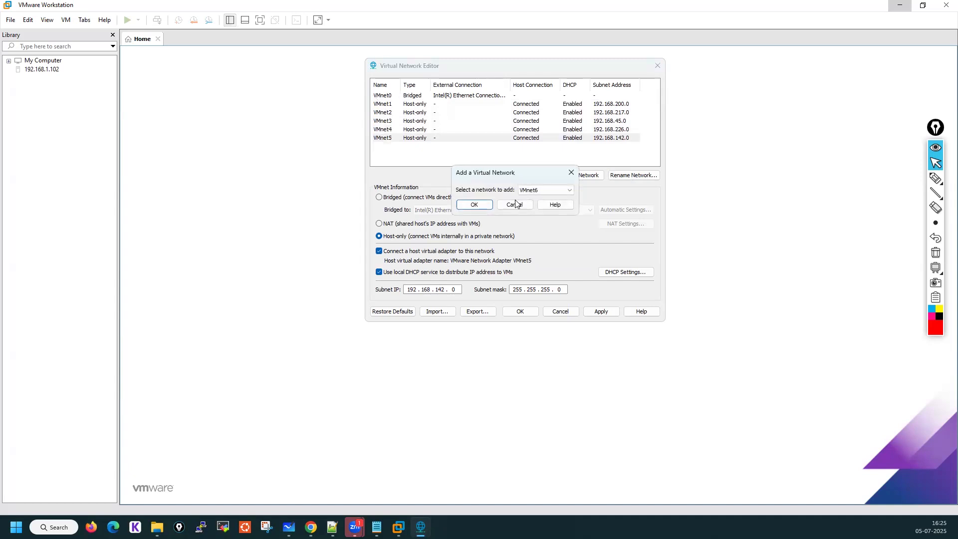
left_click(473, 202)
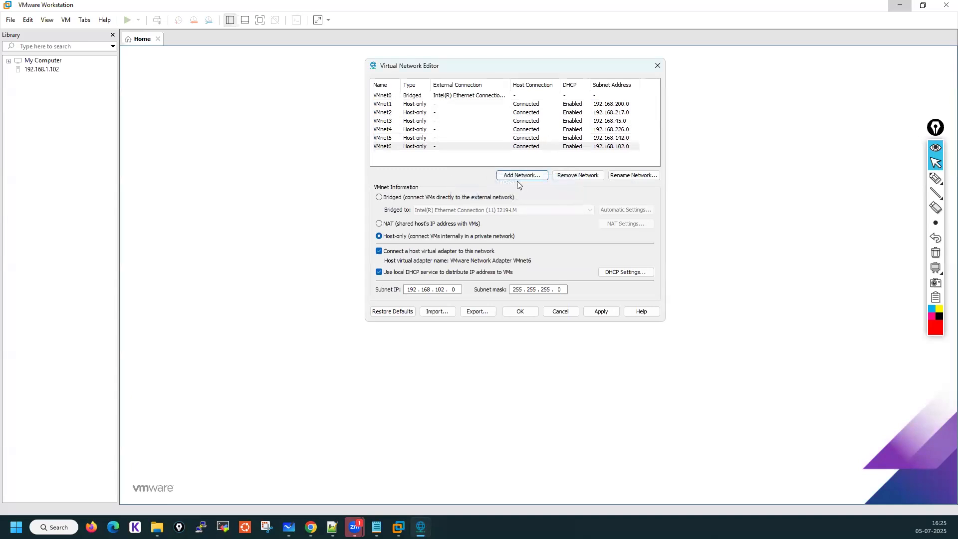
left_click(514, 176)
left_click(473, 203)
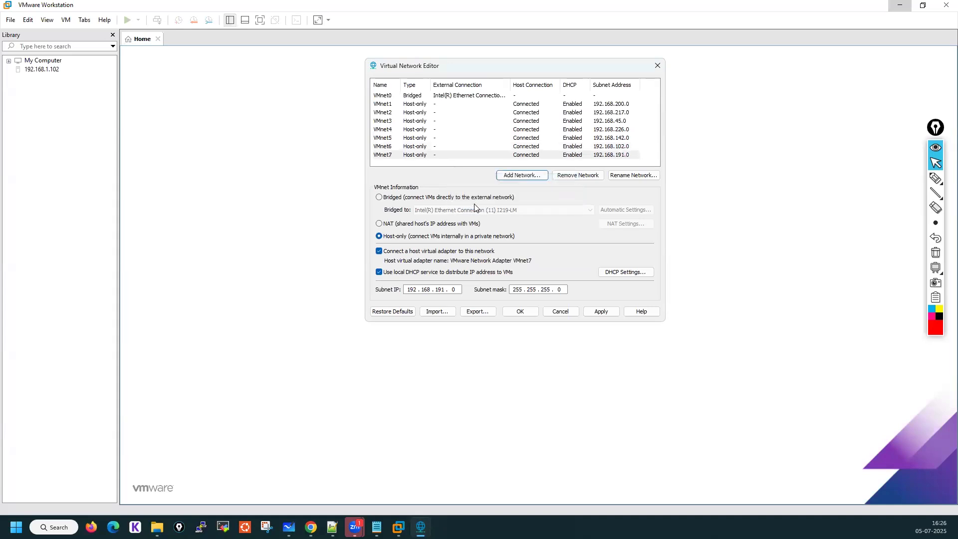
left_click(511, 176)
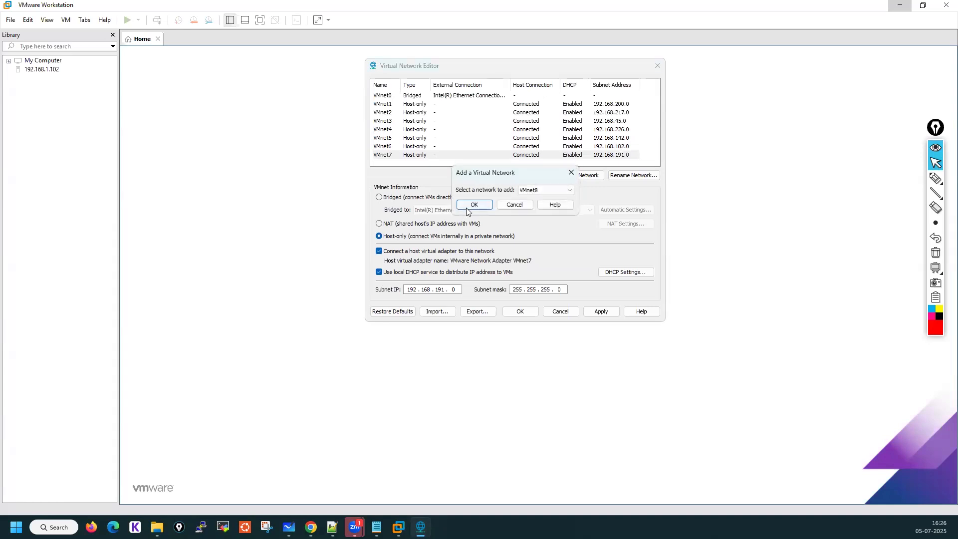
left_click(475, 205)
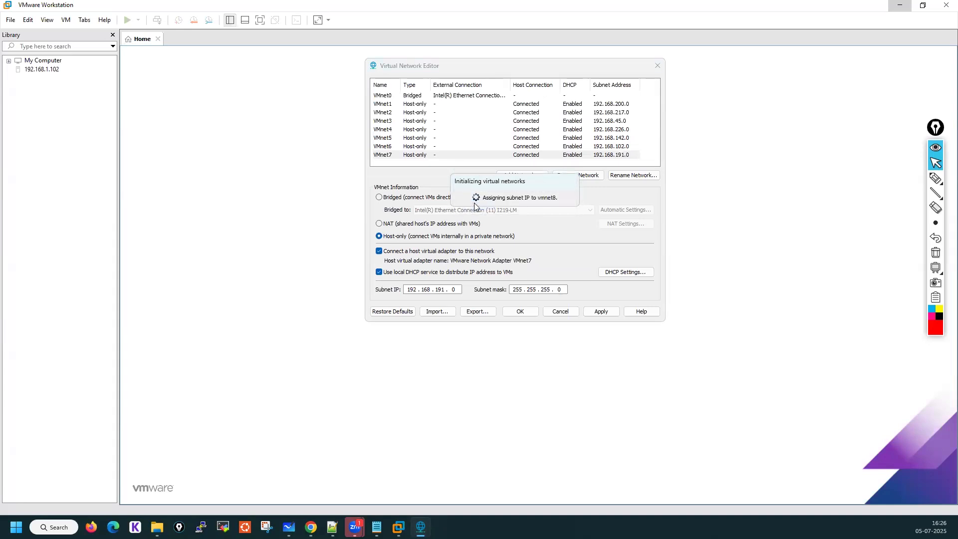
left_click(515, 175)
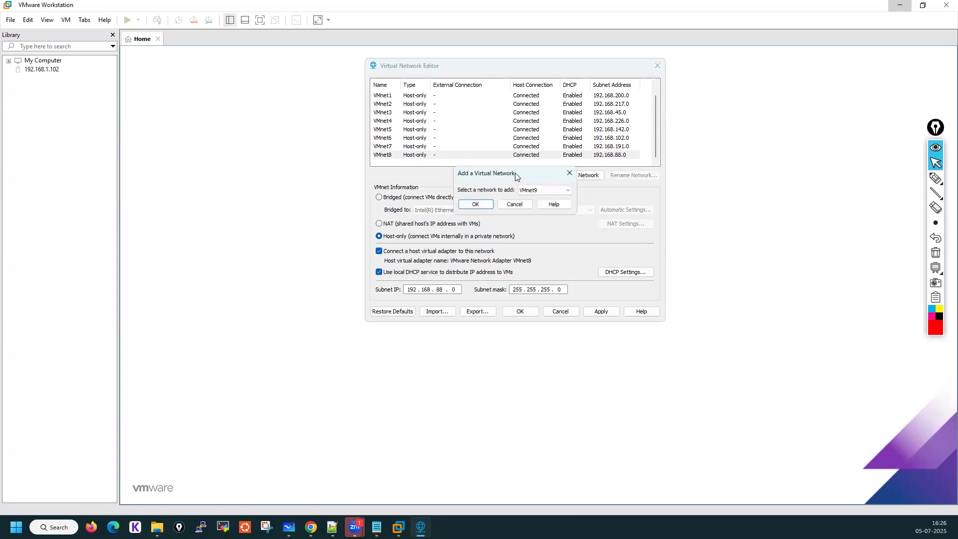
left_click(487, 205)
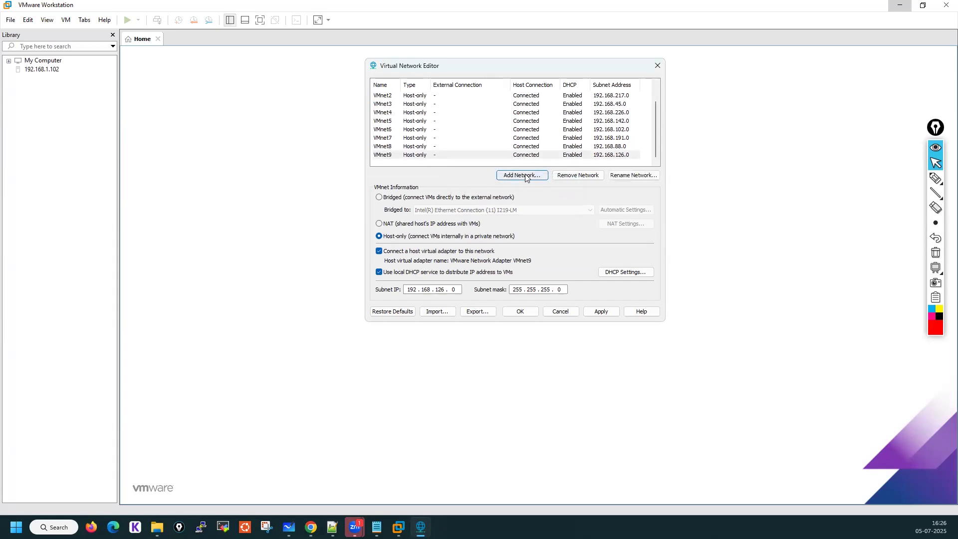
left_click(525, 177)
left_click(472, 206)
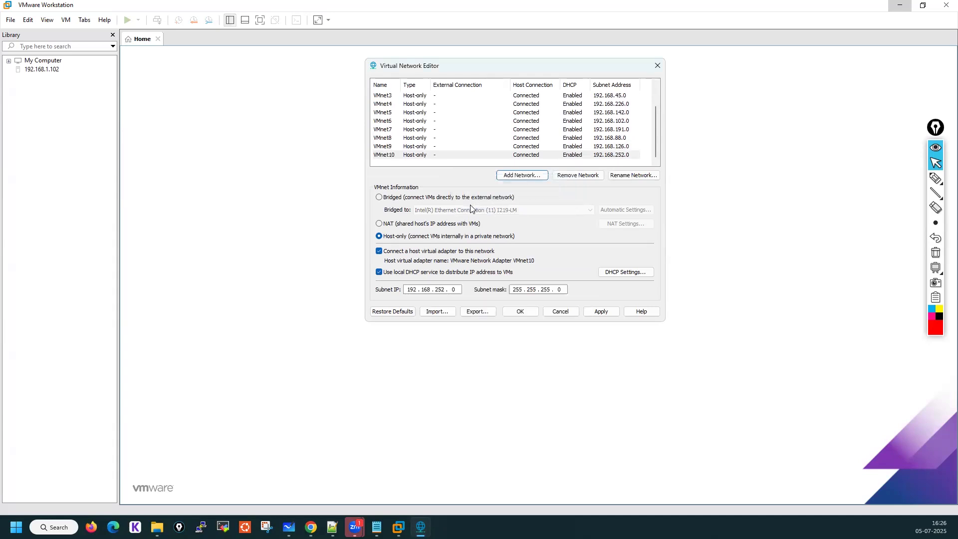
Step: Review the settings of VMnet8, VMnet1 and VMnet0 in the virtual network list
left_click(389, 139)
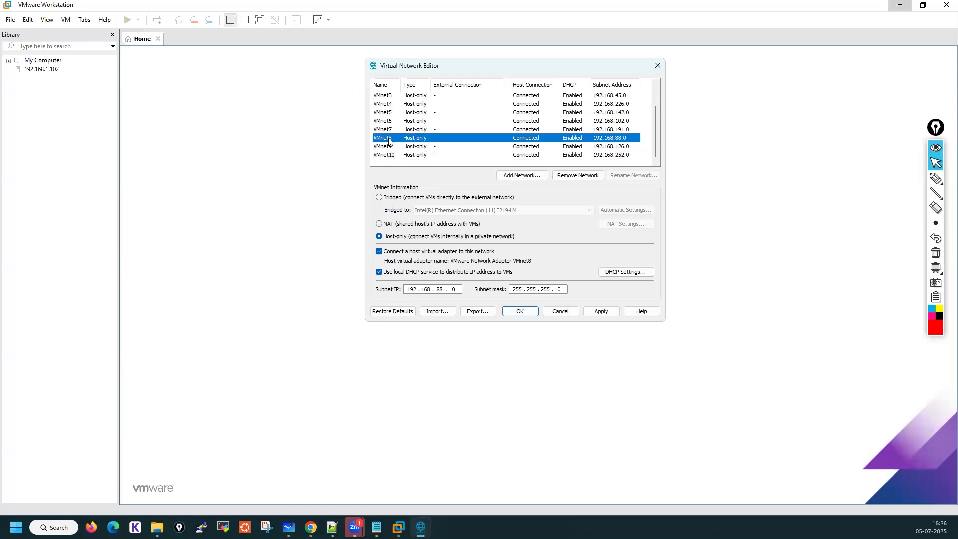
scroll(389, 140, "up", 1)
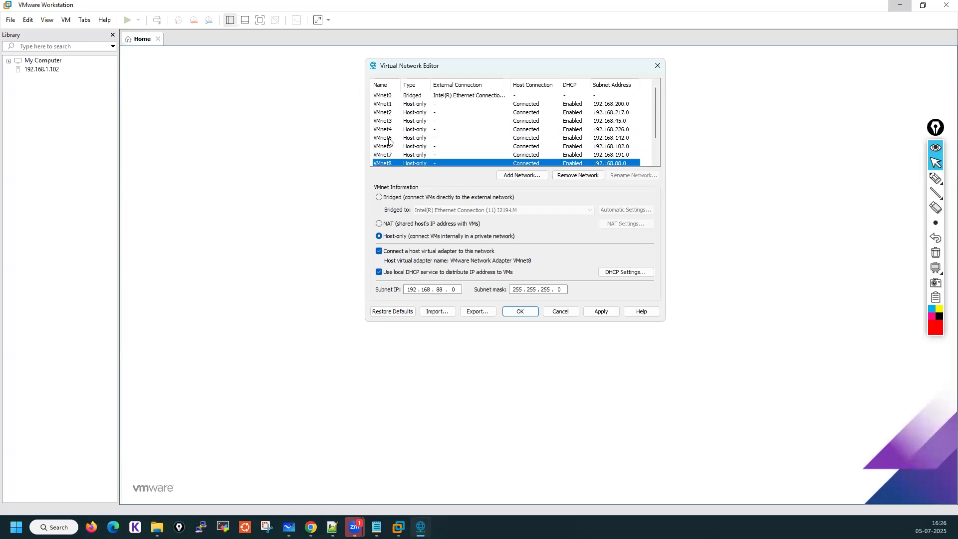
left_click(385, 105)
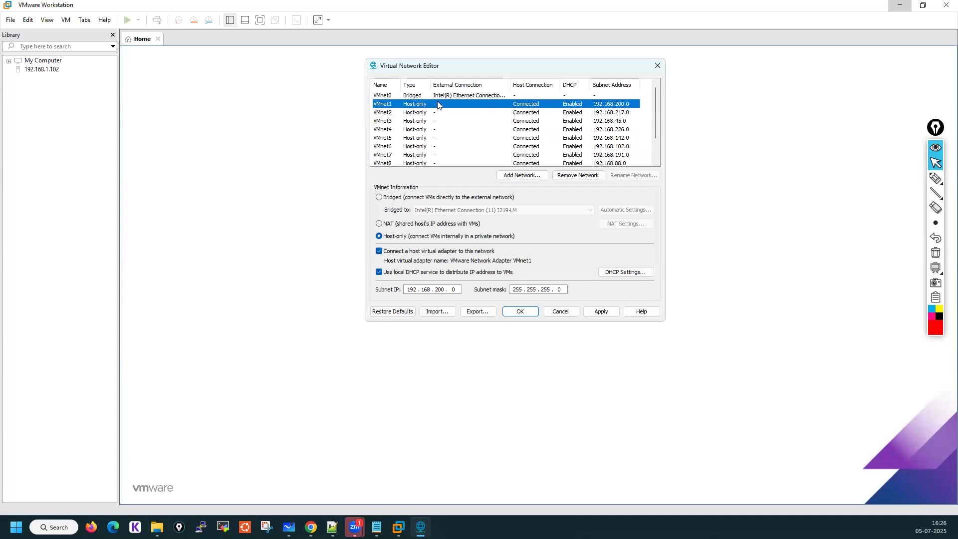
left_click(404, 96)
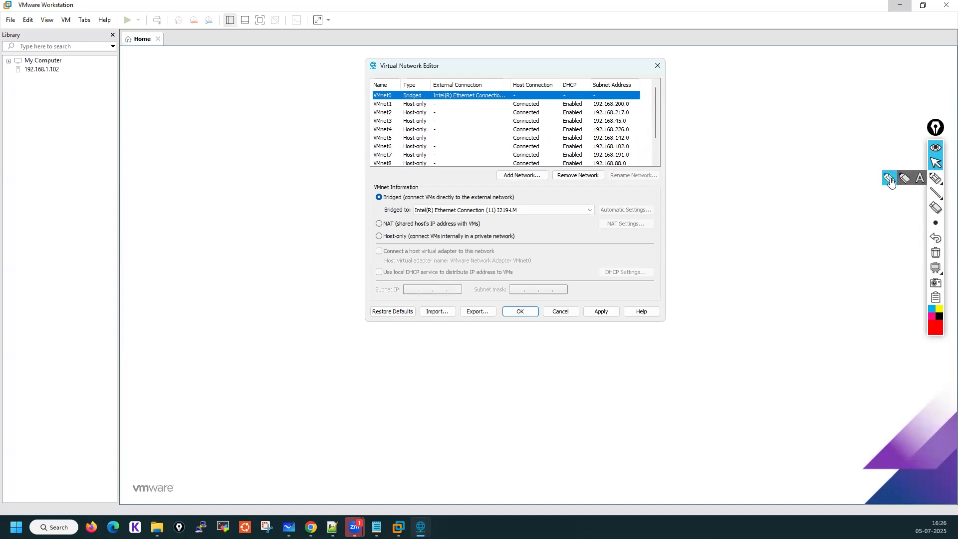
Step: Annotate the area beside the editor with two red arrows and the handwritten notes "Wifi PC" and "Ethernet Cable"
left_click(911, 179)
mouse_move(677, 121)
left_mouse_down()
mouse_move(724, 118)
mouse_move(711, 125)
mouse_move(806, 92)
left_mouse_up()
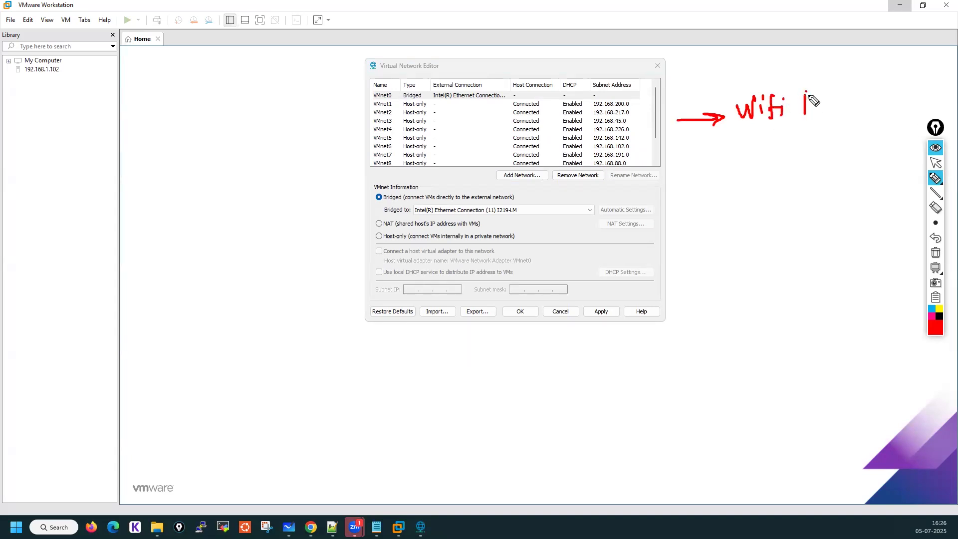
left_click_drag(805, 90, 835, 105)
left_click_drag(676, 168, 724, 167)
mouse_move(708, 160)
left_mouse_down()
mouse_move(712, 176)
mouse_move(738, 172)
mouse_move(747, 153)
left_mouse_up()
left_click_drag(738, 164, 755, 171)
mouse_move(752, 159)
left_mouse_down()
mouse_move(770, 171)
mouse_move(793, 160)
mouse_move(825, 173)
left_mouse_up()
mouse_move(818, 160)
left_mouse_down()
mouse_move(851, 171)
mouse_move(881, 165)
left_mouse_up()
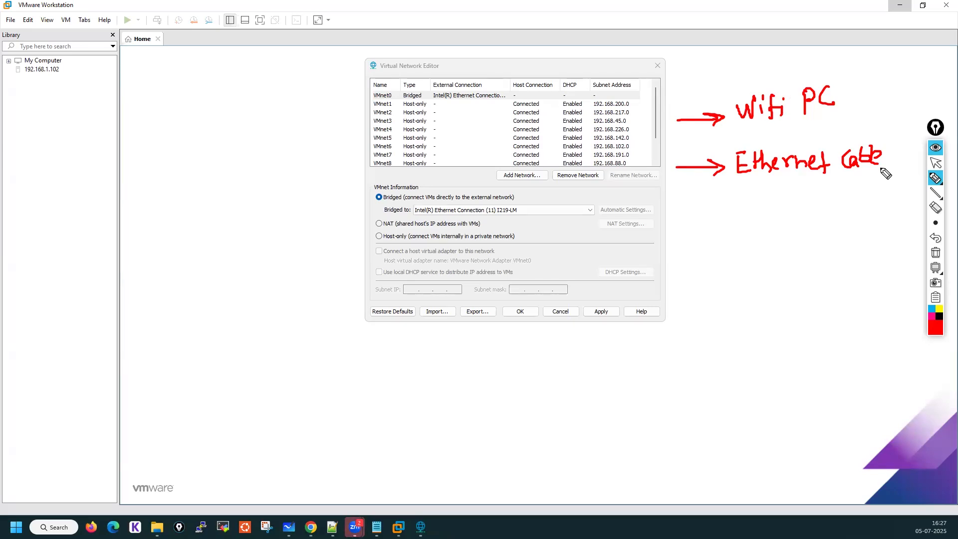
left_click(936, 163)
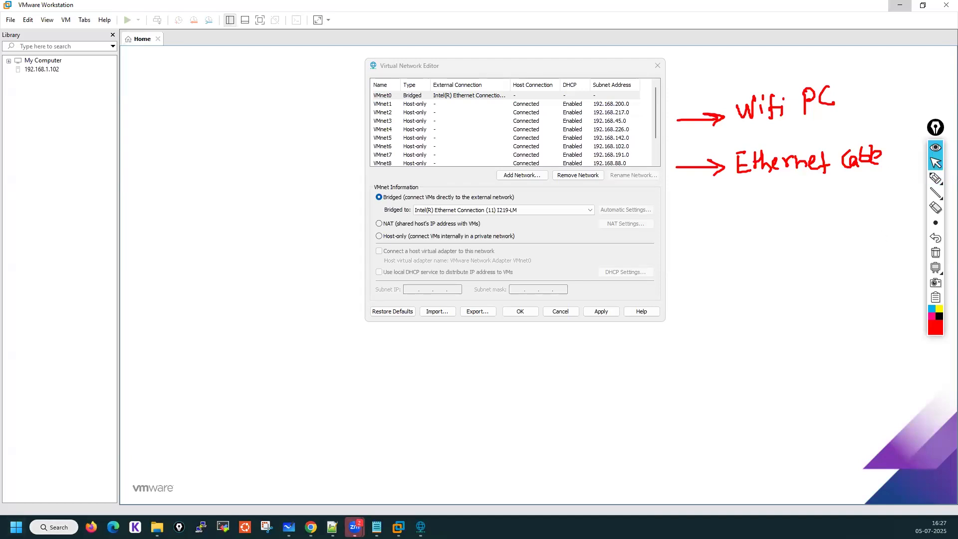
Step: Open Windows Network Connections by running ncpa.cpl and refresh the adapter list
left_click(54, 527)
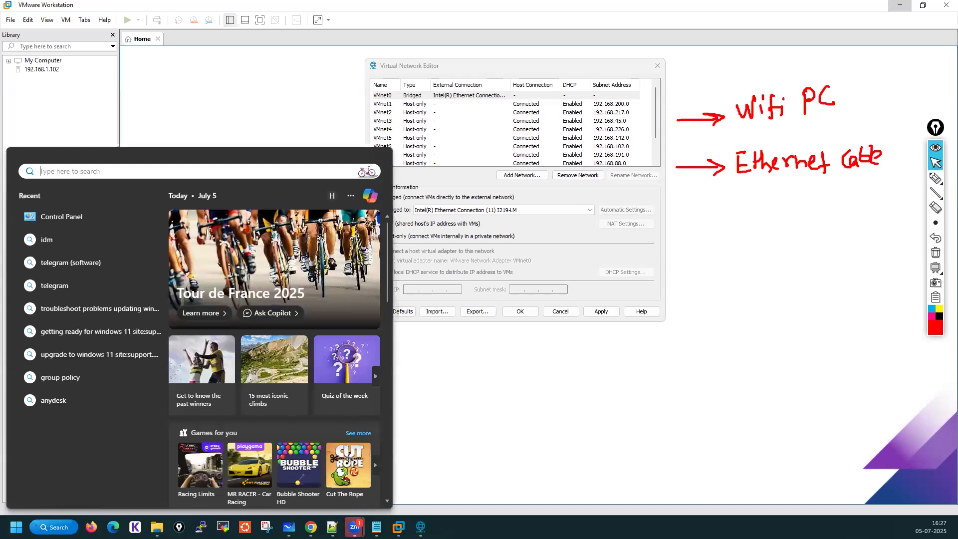
type("ncpa.")
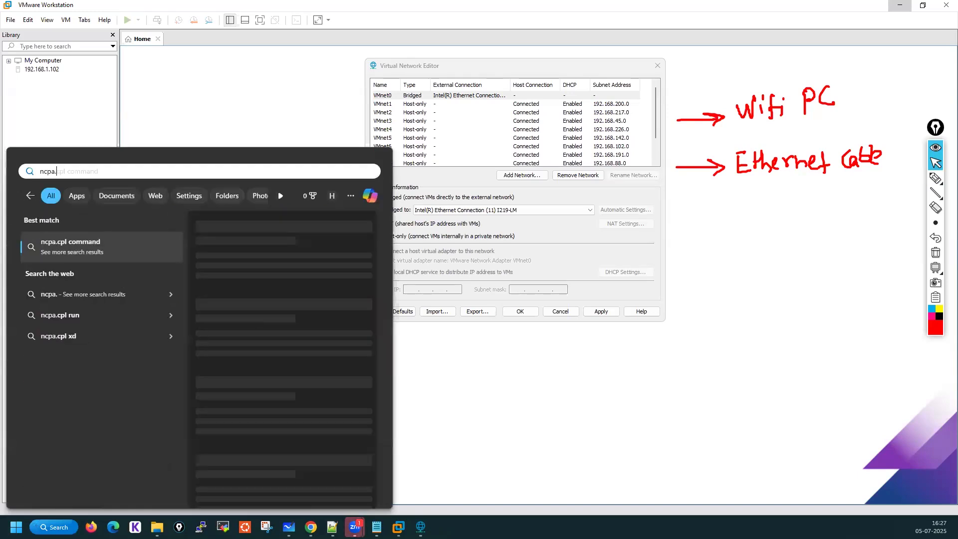
type("cpl")
key("Return")
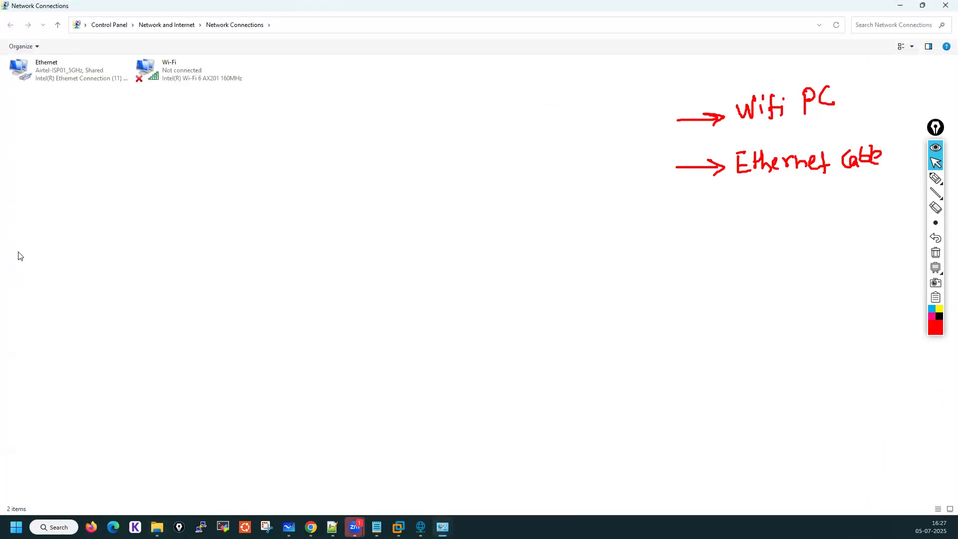
right_click(227, 169)
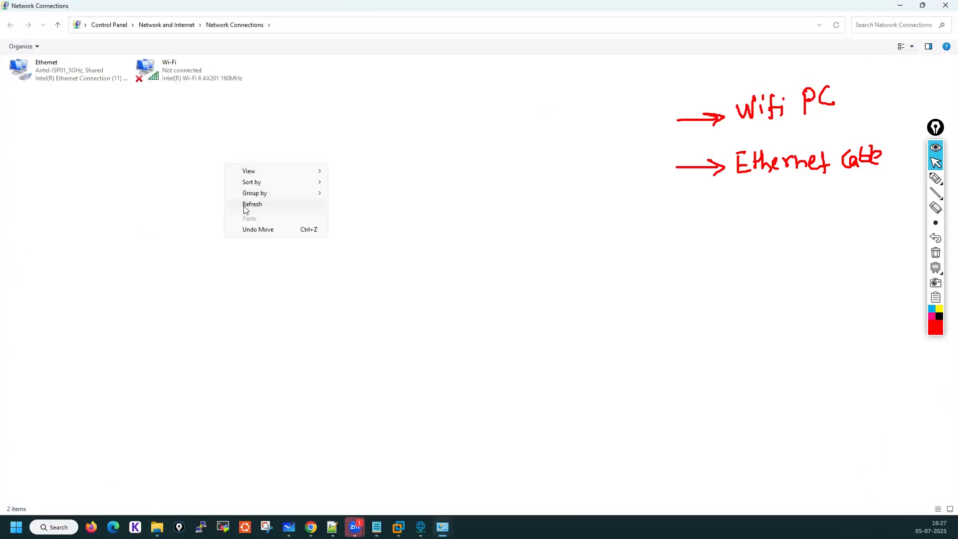
left_click(244, 205)
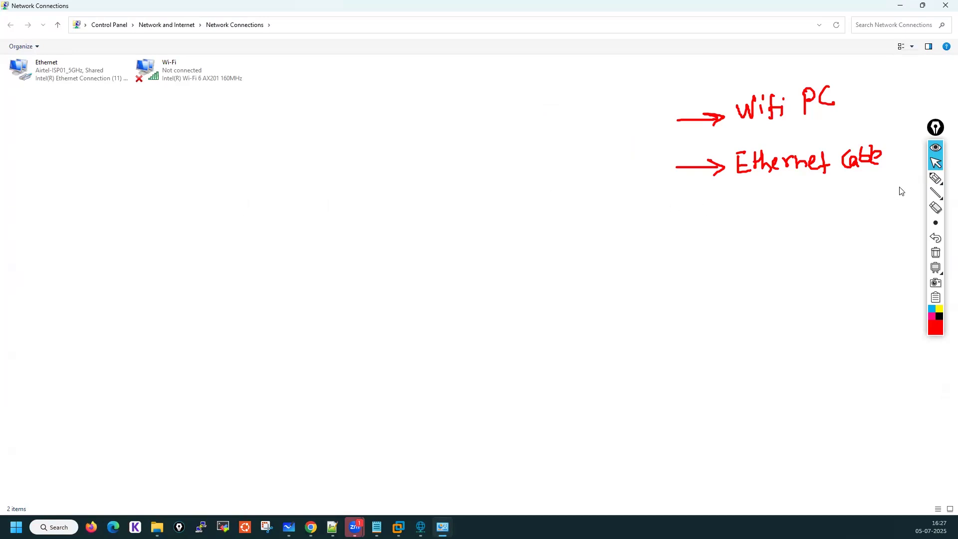
Step: Draw red boxes and check marks on the Ethernet and Wi-Fi adapters, and underline the Wi-Fi adapter's hardware name
left_click(936, 178)
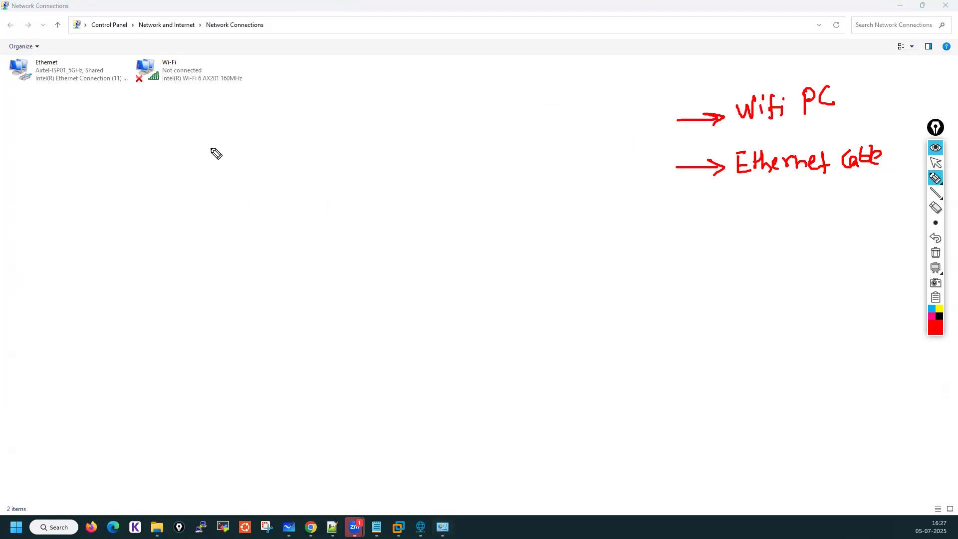
mouse_move(5, 56)
left_mouse_down()
mouse_move(6, 87)
mouse_move(10, 74)
mouse_move(80, 52)
mouse_move(118, 61)
mouse_move(118, 90)
mouse_move(5, 88)
left_mouse_up()
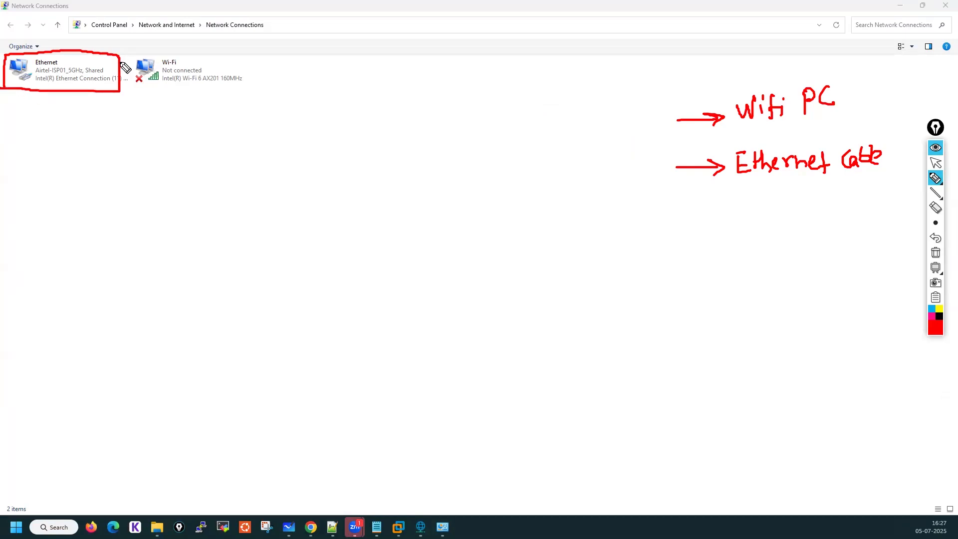
left_click_drag(130, 56, 130, 95)
mouse_move(156, 56)
left_mouse_down()
mouse_move(250, 62)
mouse_move(256, 105)
mouse_move(136, 93)
left_mouse_up()
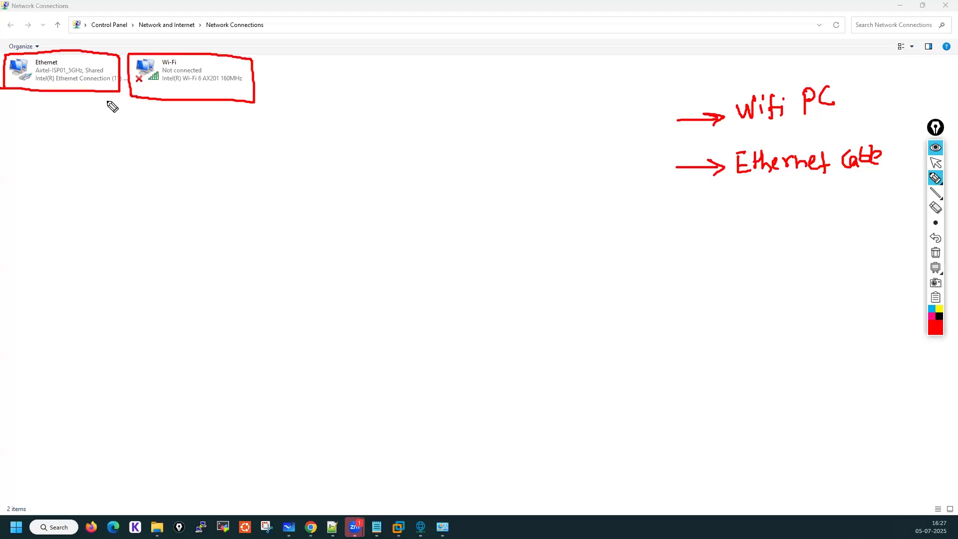
mouse_move(50, 88)
left_mouse_down()
mouse_move(75, 90)
mouse_move(58, 96)
mouse_move(82, 88)
left_mouse_up()
left_click_drag(191, 92, 207, 85)
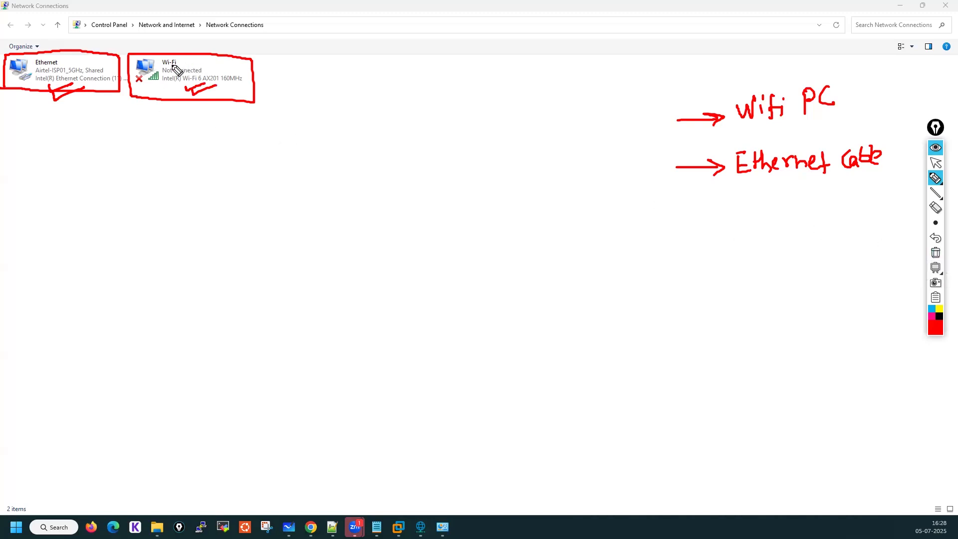
left_click_drag(162, 82, 237, 81)
left_click(935, 163)
Step: Examine the Wi-Fi adapter's properties for its hardware name, and close them without changes
left_click(175, 62)
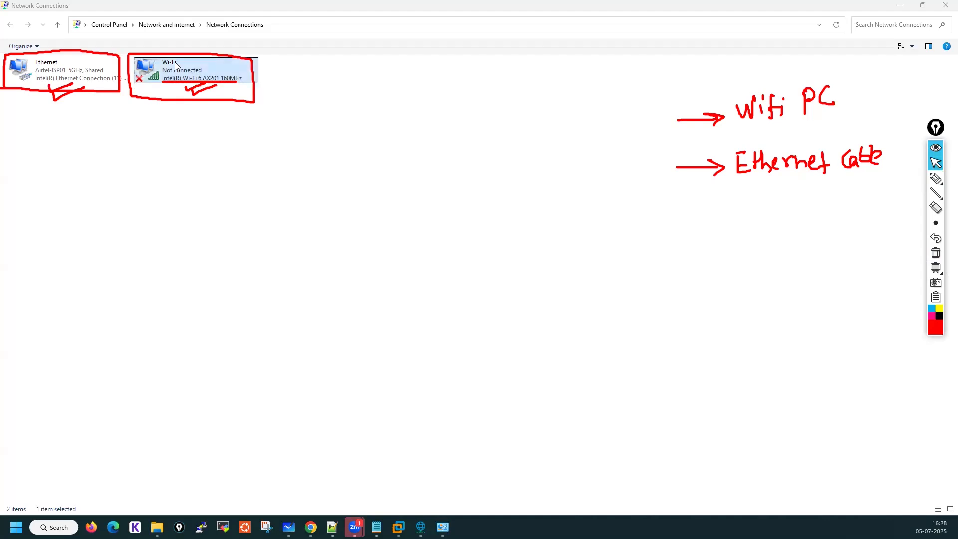
right_click(172, 67)
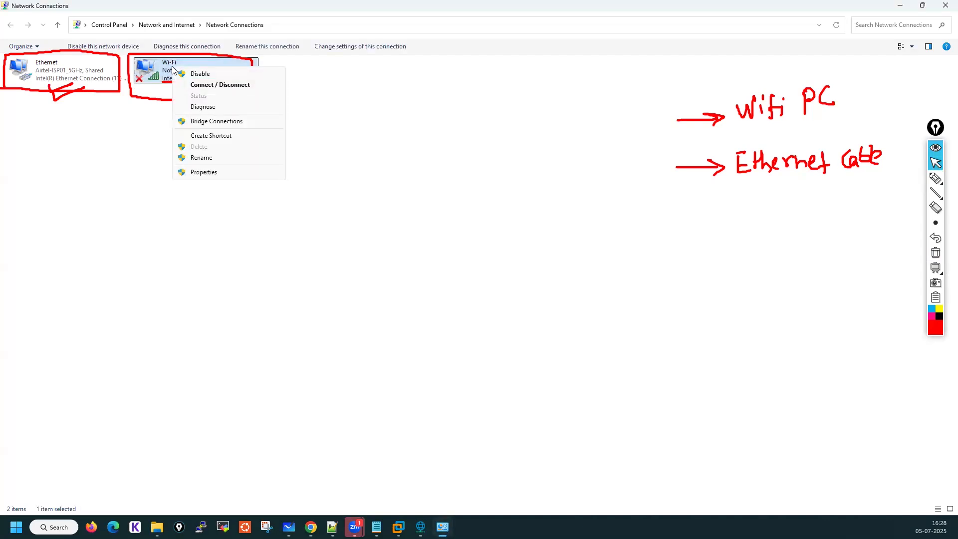
left_click(205, 172)
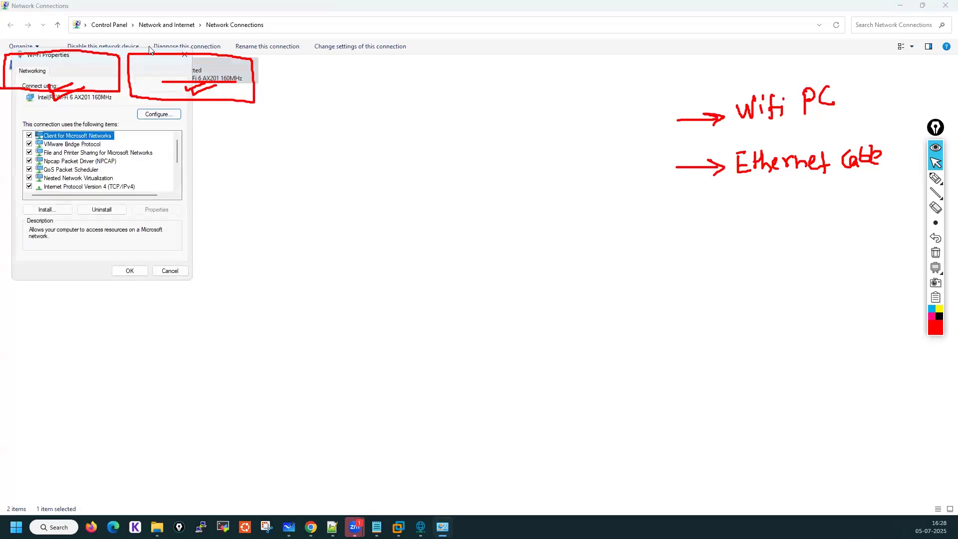
left_click_drag(120, 57, 409, 173)
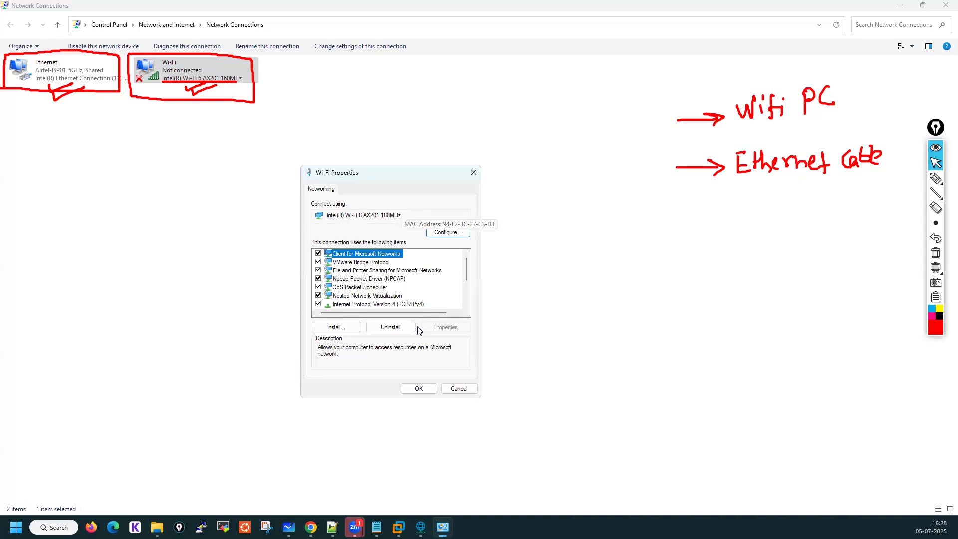
left_click(458, 388)
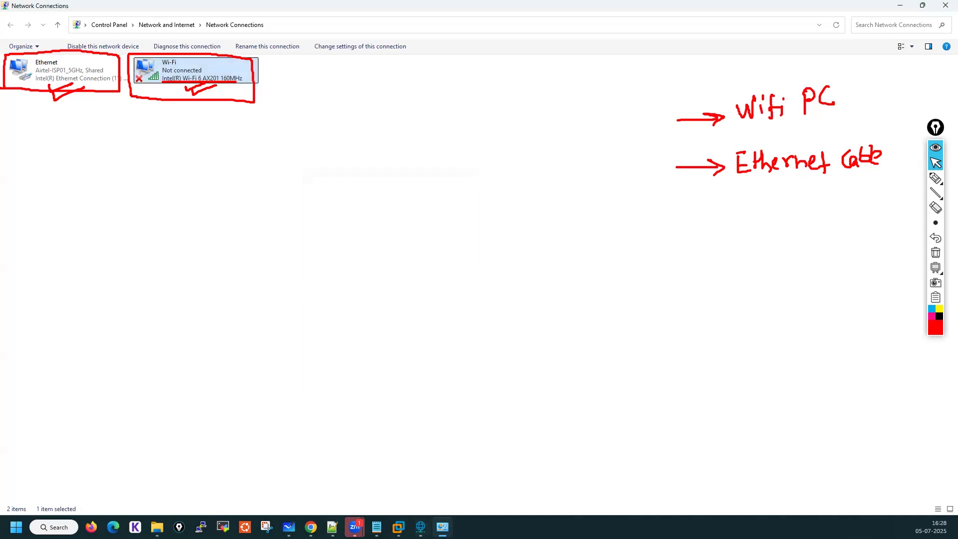
Step: In the Virtual Network Editor, try bridging VMnet0 to Intel(R) Wi-Fi 6 AX201 160MHz, and set it back to Intel(R) Ethernet Connection (11) I219-LM
left_click(421, 526)
left_click(445, 210)
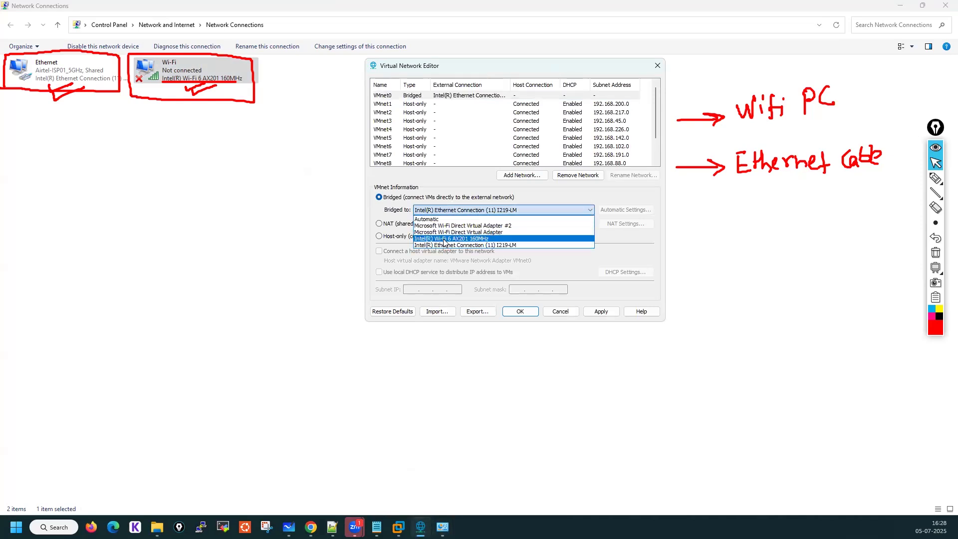
left_click(444, 239)
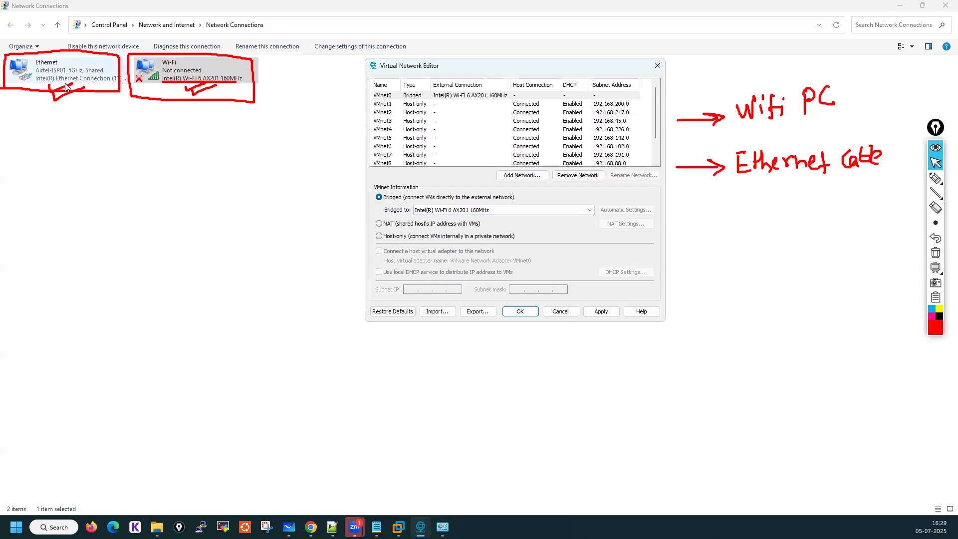
left_click(524, 211)
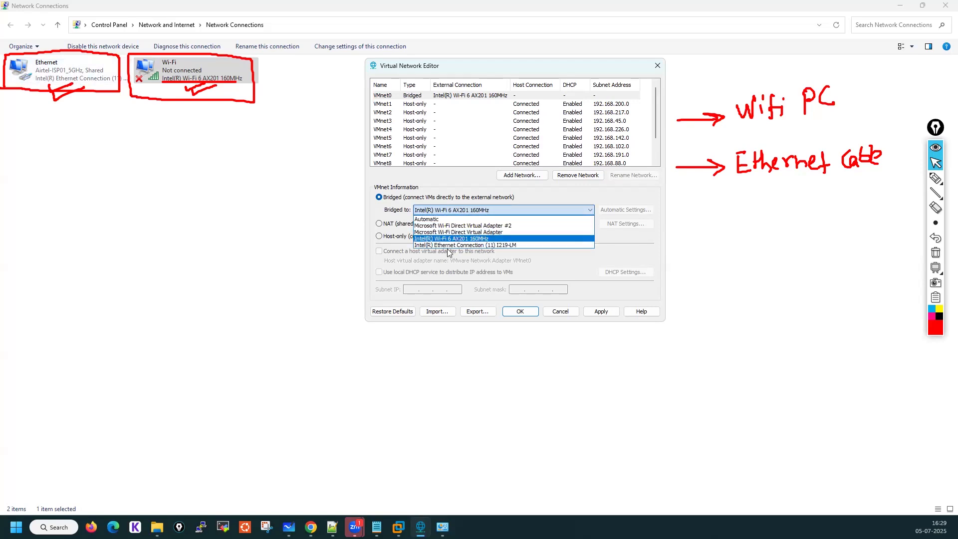
left_click(482, 245)
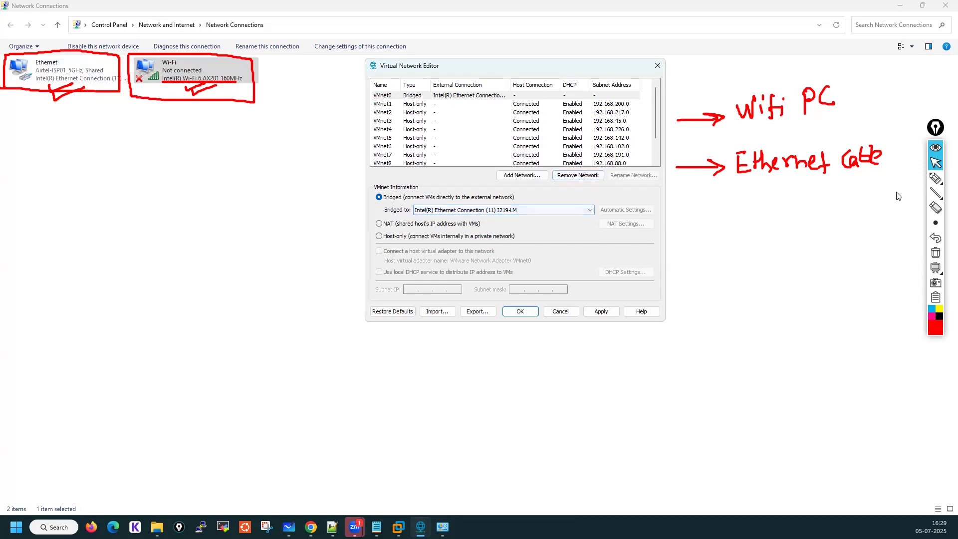
Step: Mark VMnet0, its bridged-to adapter and the Ethernet adapter's hardware name with red pen boxes, a circle and arrows
mouse_move(936, 178)
left_click(889, 178)
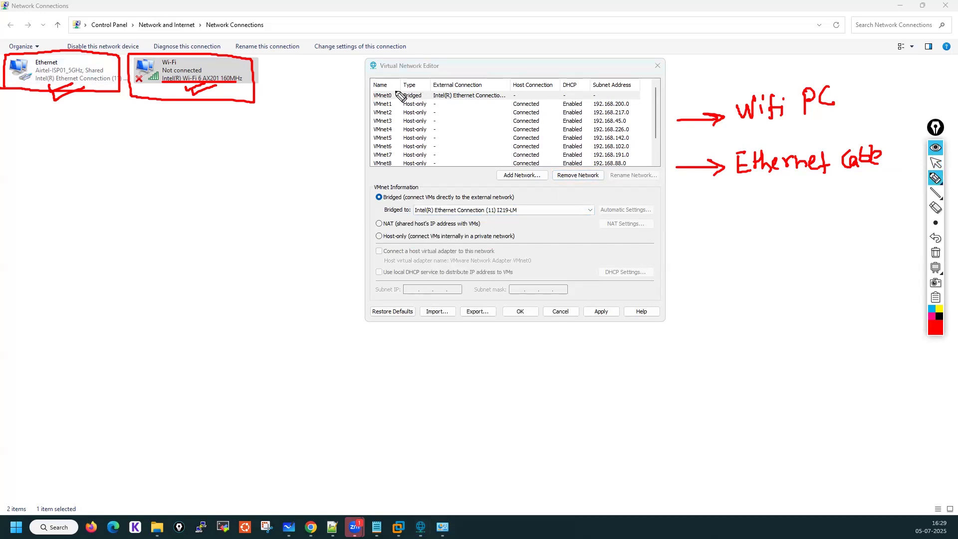
mouse_move(392, 88)
left_mouse_down()
mouse_move(368, 90)
mouse_move(402, 105)
mouse_move(386, 88)
left_mouse_up()
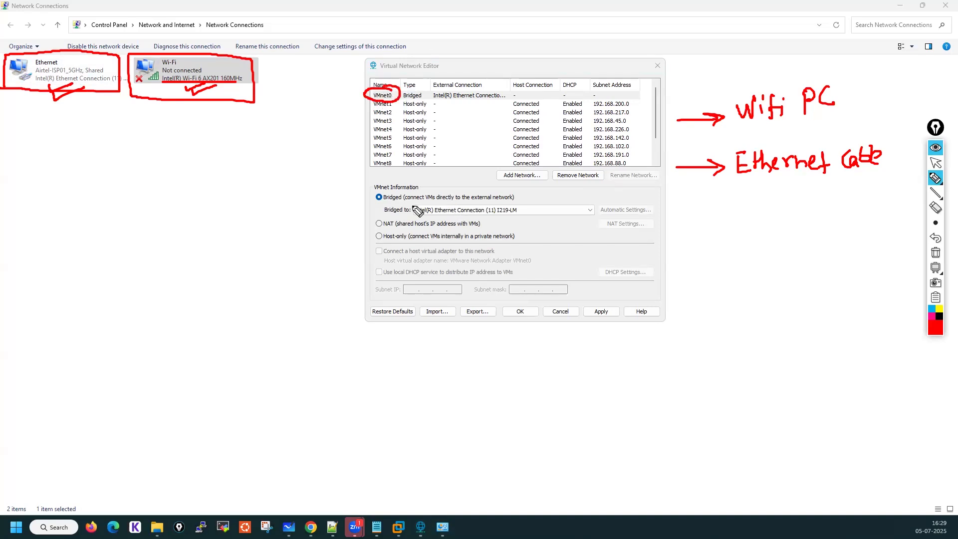
left_click_drag(412, 202, 412, 220)
mouse_move(77, 48)
left_mouse_down()
mouse_move(77, 59)
mouse_move(86, 54)
left_mouse_up()
mouse_move(32, 84)
left_mouse_down()
mouse_move(73, 84)
mouse_move(103, 70)
mouse_move(128, 87)
mouse_move(48, 81)
mouse_move(102, 83)
left_mouse_up()
mouse_move(412, 208)
left_mouse_down()
mouse_move(499, 208)
mouse_move(499, 224)
mouse_move(378, 222)
mouse_move(412, 204)
left_mouse_up()
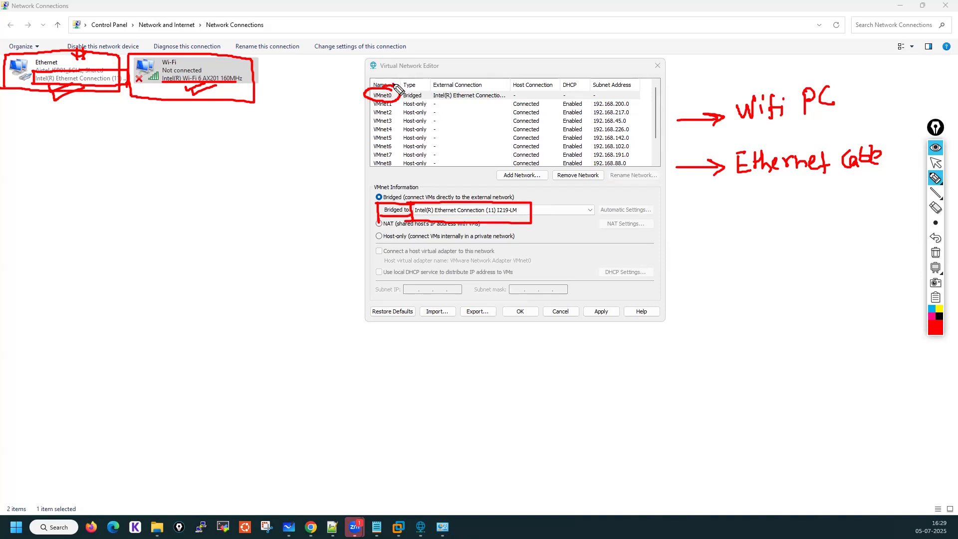
mouse_move(418, 66)
left_mouse_down()
mouse_move(395, 85)
mouse_move(429, 80)
left_mouse_up()
mouse_move(369, 96)
left_mouse_down()
mouse_move(325, 55)
mouse_move(349, 60)
left_mouse_up()
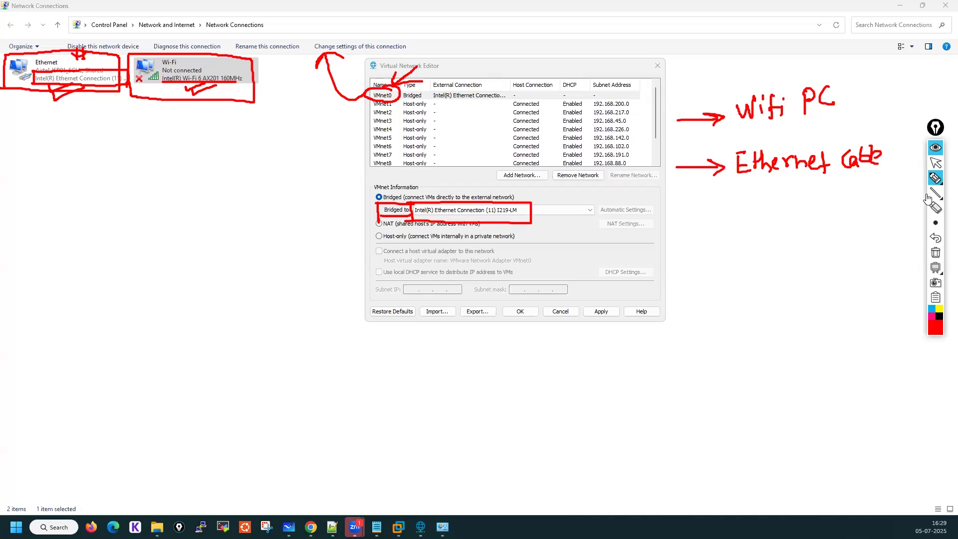
Step: Clear all red annotations from the screen and leave drawing mode
left_click(936, 253)
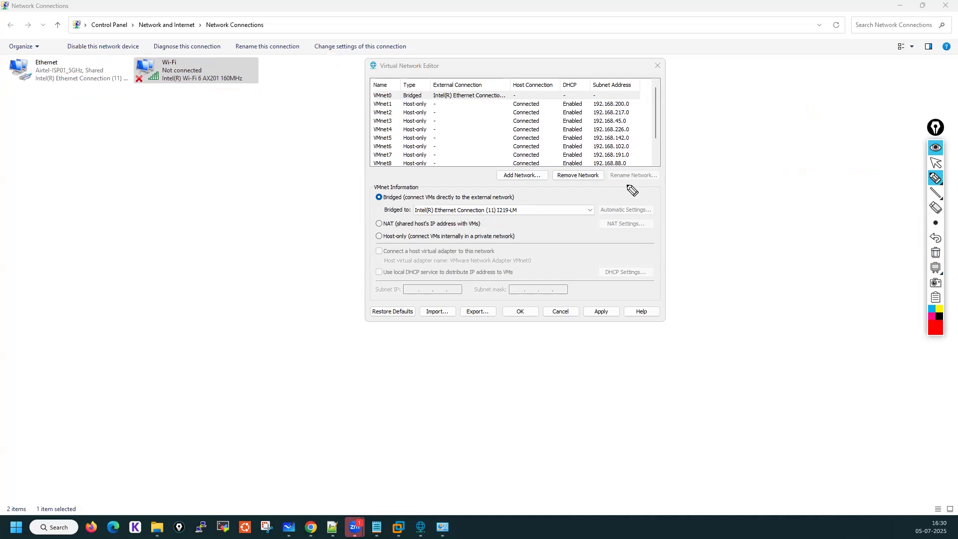
left_click(938, 165)
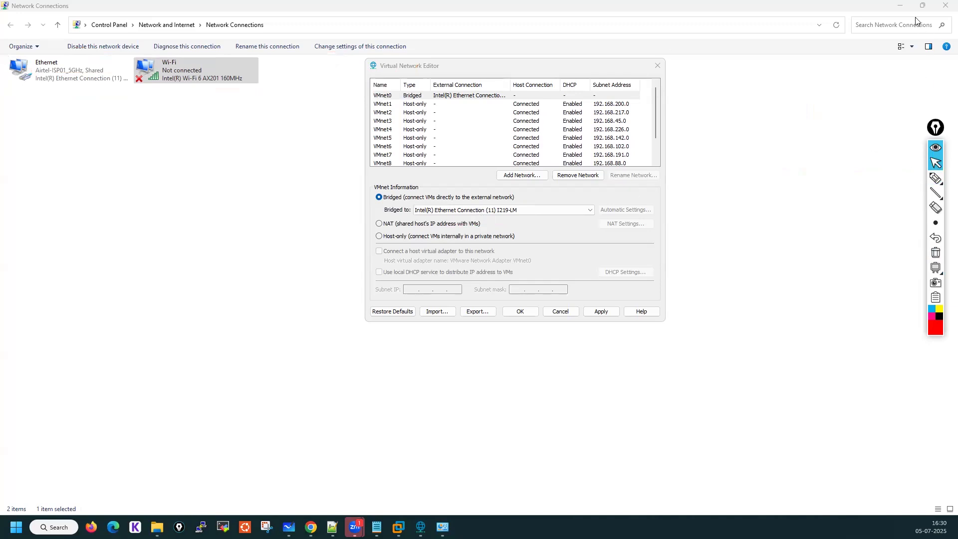
Step: Try bridging VMnet0 to Automatic and to Intel(R) Wi-Fi 6 AX201 160MHz, and set it back to Intel(R) Ethernet Connection (11) I219-LM
left_click(511, 210)
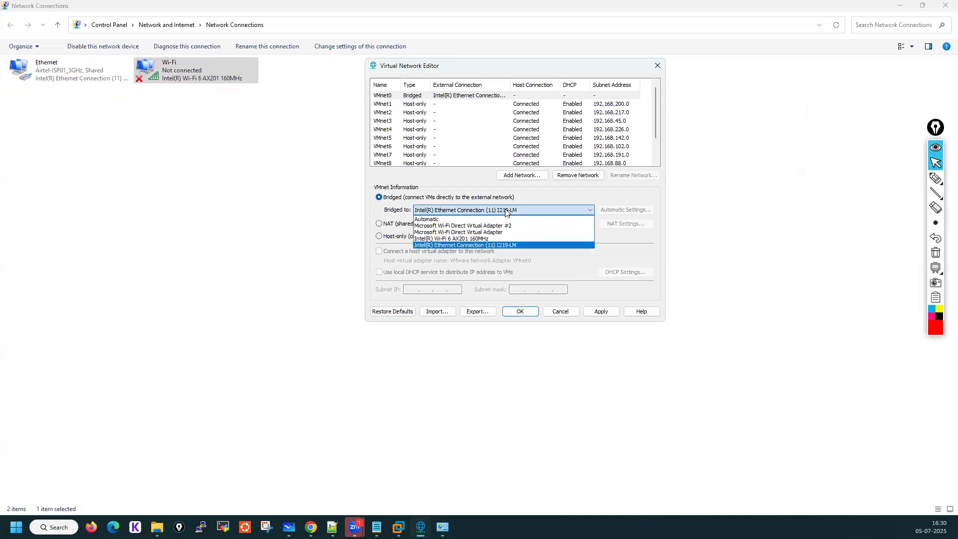
left_click(449, 220)
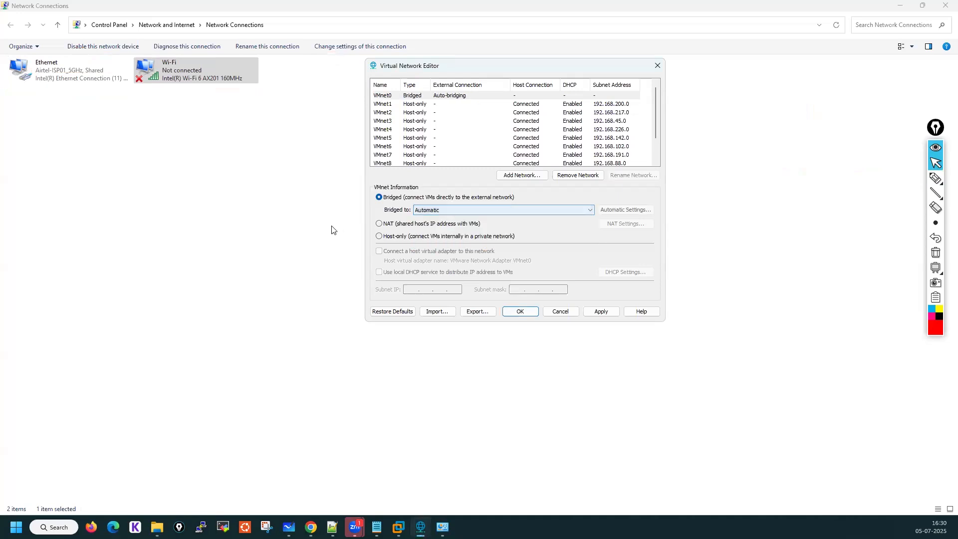
left_click(421, 212)
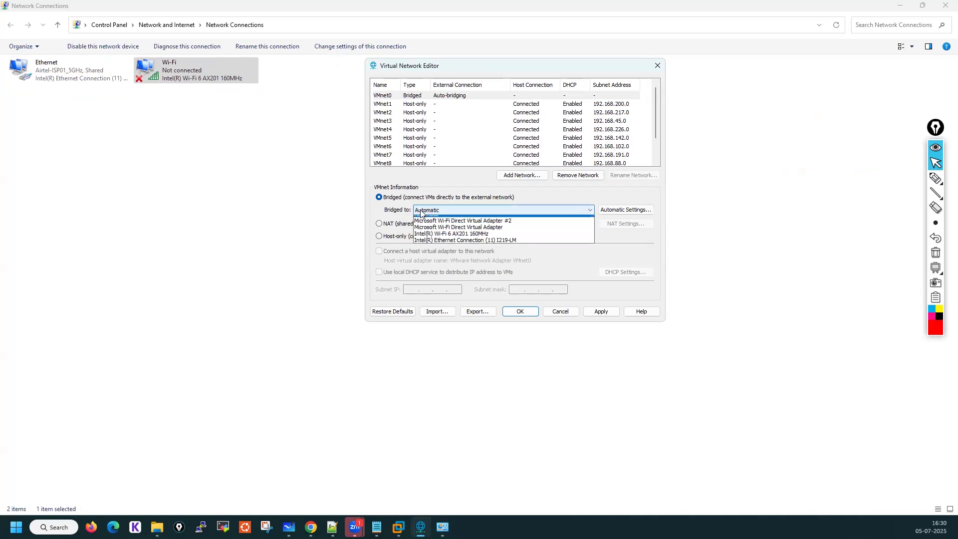
left_click(446, 239)
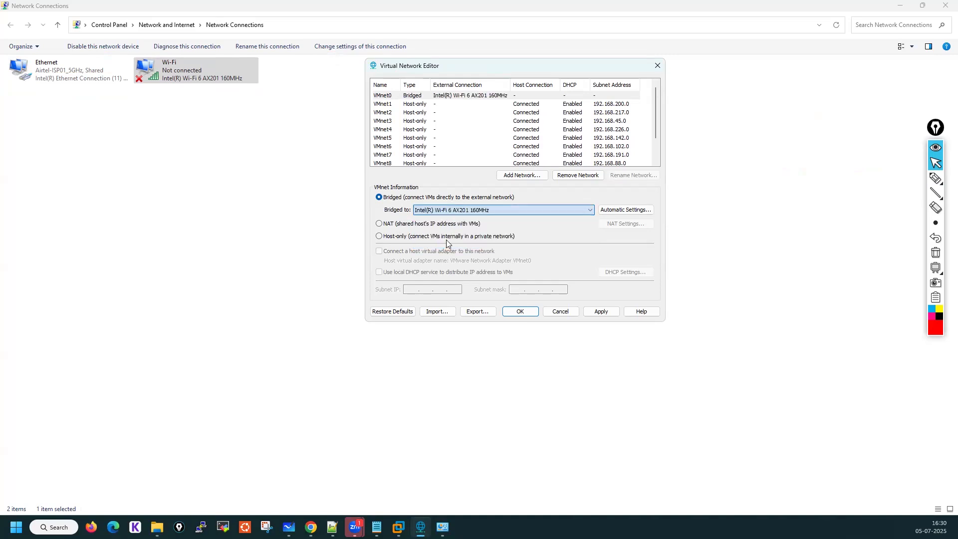
left_click(452, 213)
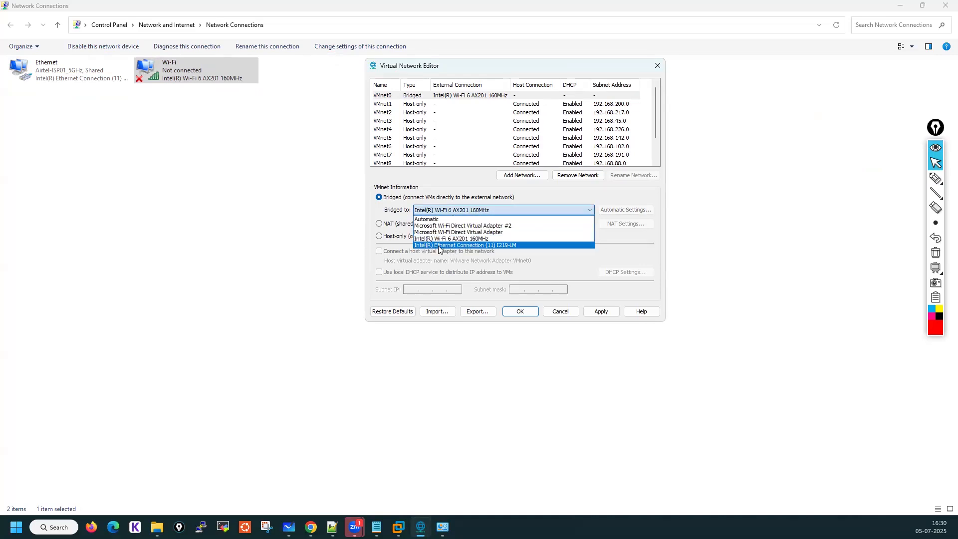
left_click(439, 245)
left_click(447, 212)
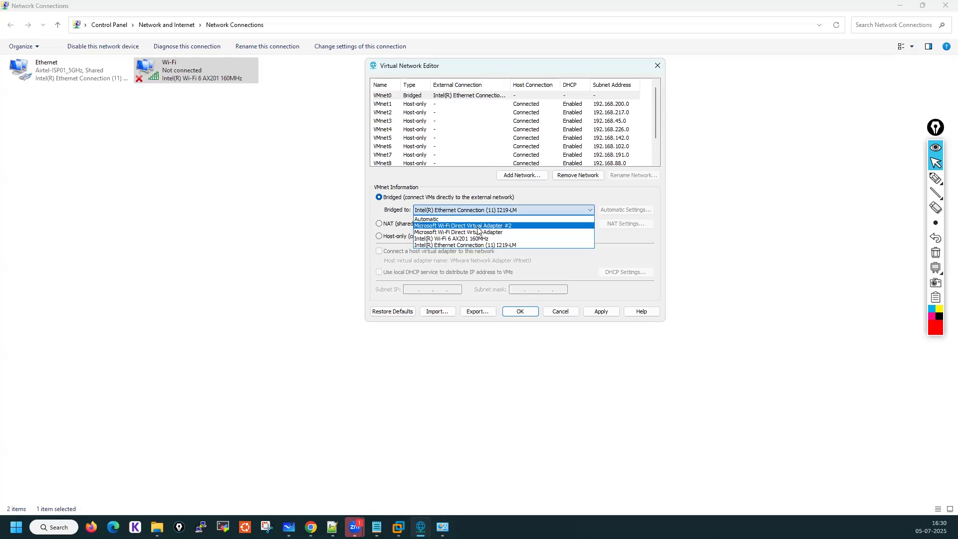
left_click(455, 246)
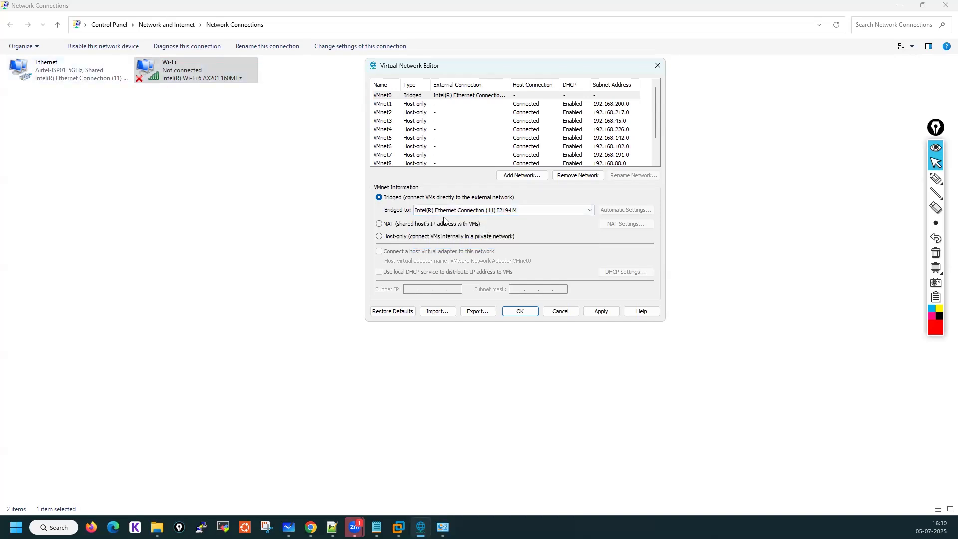
Step: Examine the Ethernet adapter's connection details for its hardware description, close them, and return to the Virtual Network Editor
left_click(55, 79)
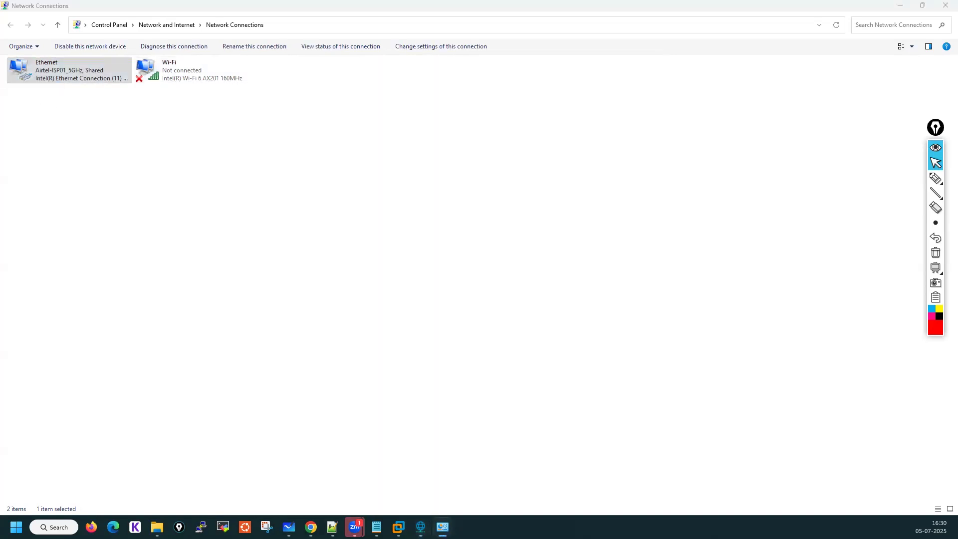
left_click(442, 194)
left_click(493, 159)
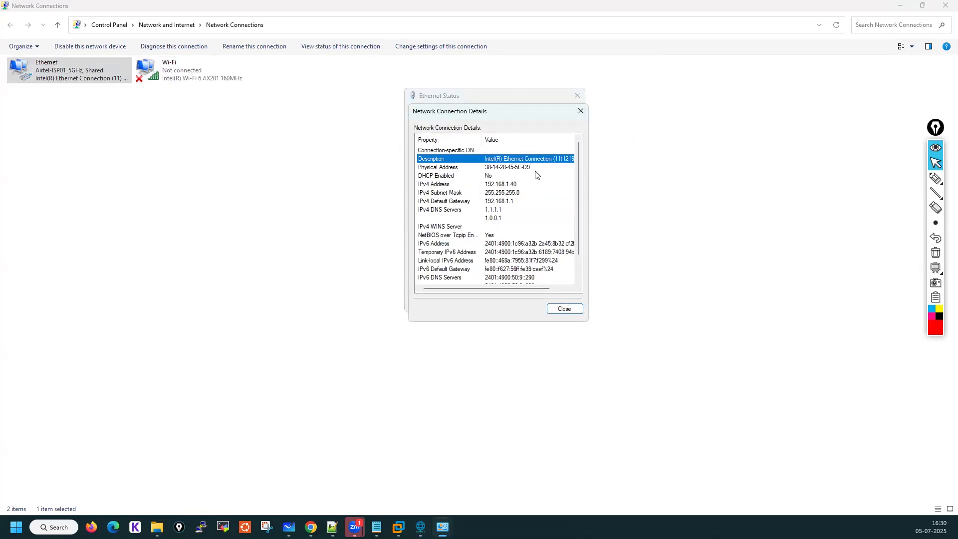
left_click(565, 309)
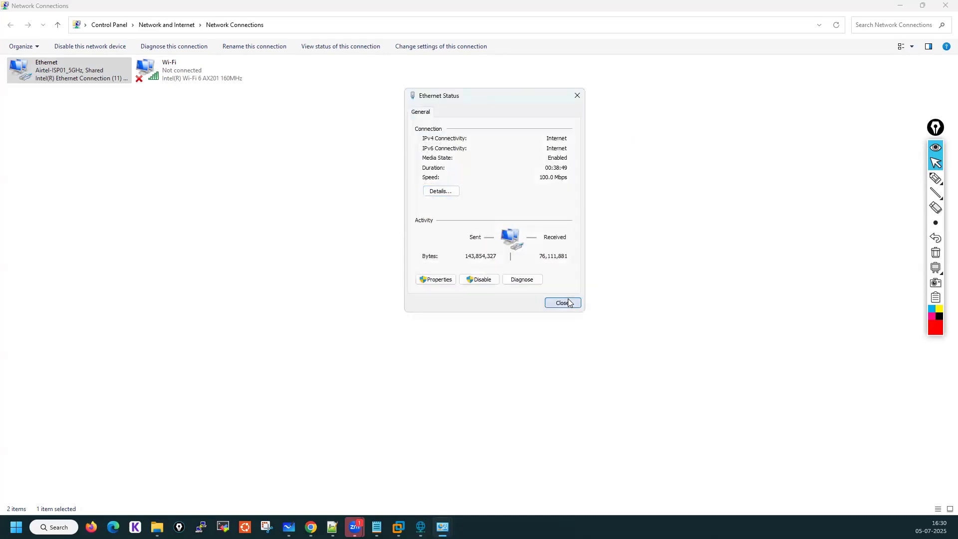
left_click(563, 303)
left_click(421, 527)
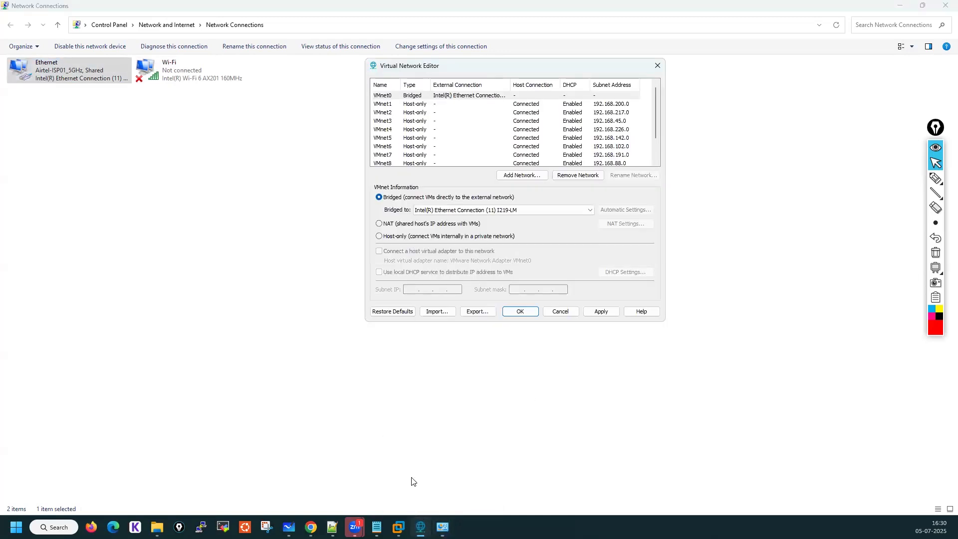
Step: Clear the first three octets of VMnet1's subnet IP
left_click(401, 104)
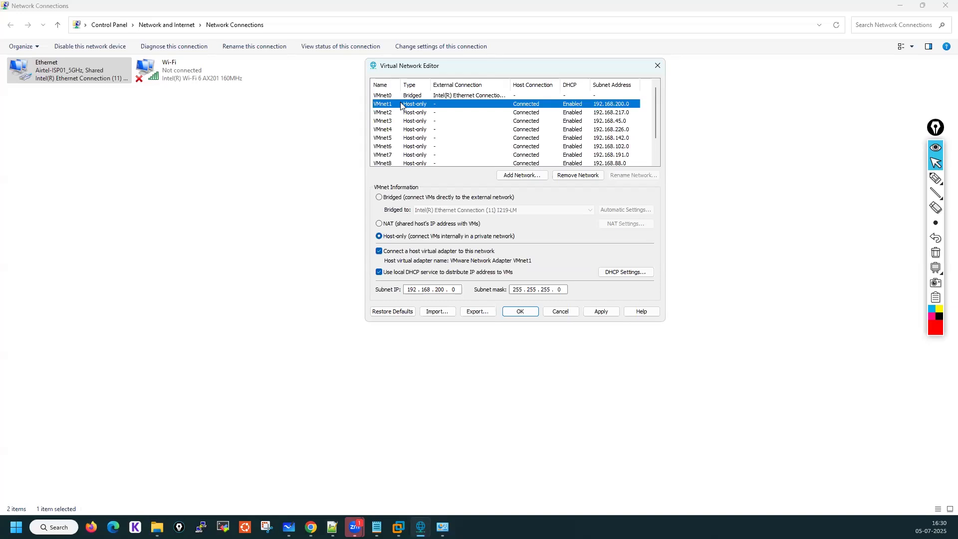
left_click(447, 291)
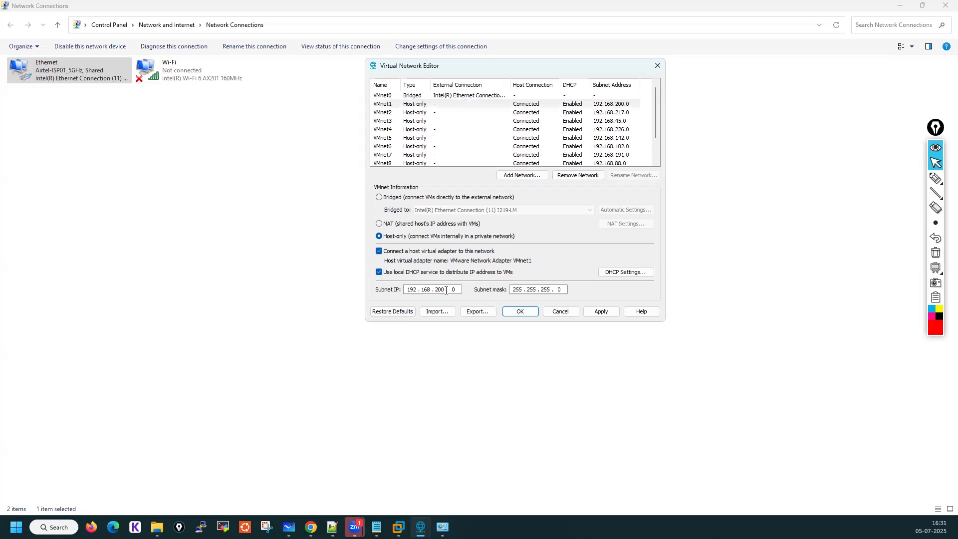
key("BackSpace")
key("BackSpace")
key("BackSpace")
key("BackSpace")
key("BackSpace")
key("BackSpace")
key("BackSpace")
key("BackSpace")
key("BackSpace")
type("1")
Step: Draw red check marks on VMnet1's host-only, host virtual adapter and local DHCP options, and erase them
mouse_move(938, 179)
left_click(890, 180)
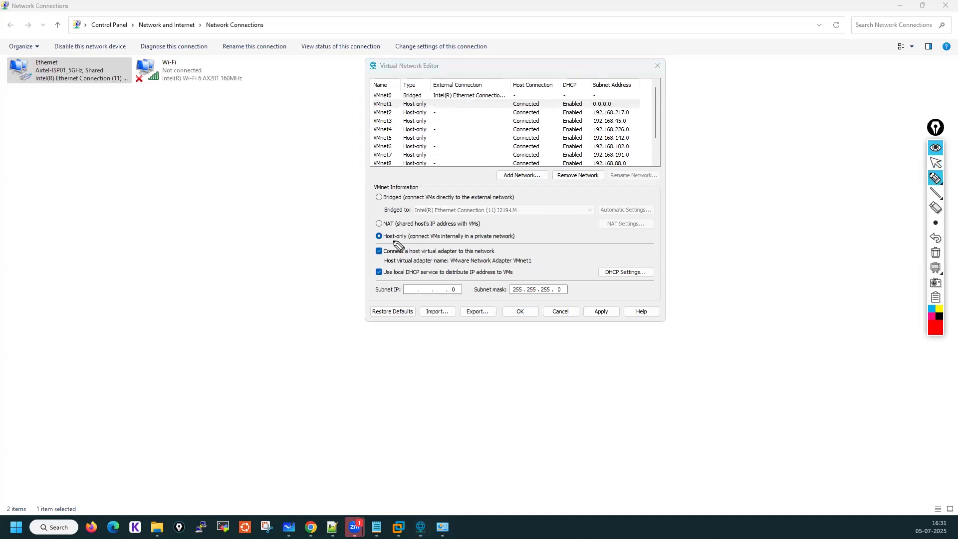
left_click_drag(389, 243, 425, 231)
left_click_drag(374, 257, 389, 256)
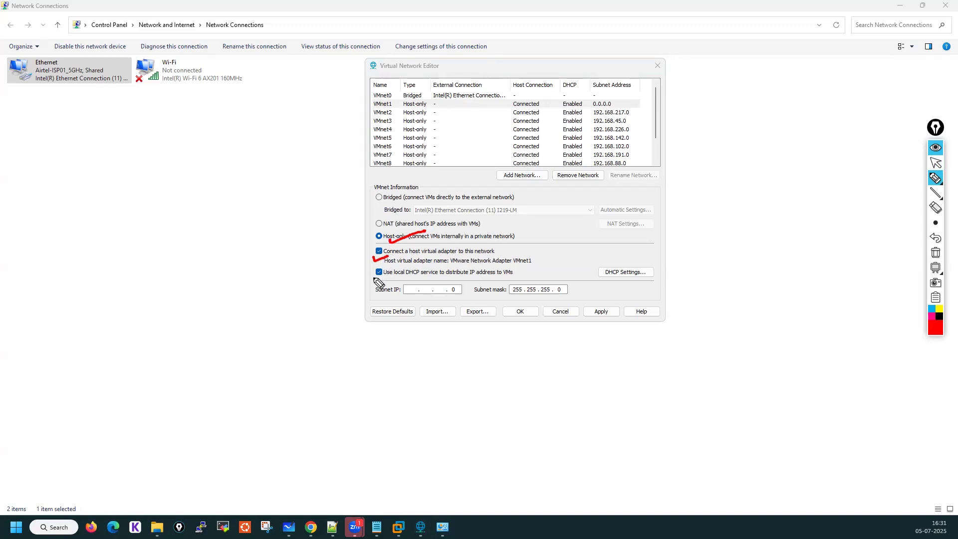
left_click_drag(372, 276, 403, 272)
left_click(938, 257)
left_click(936, 163)
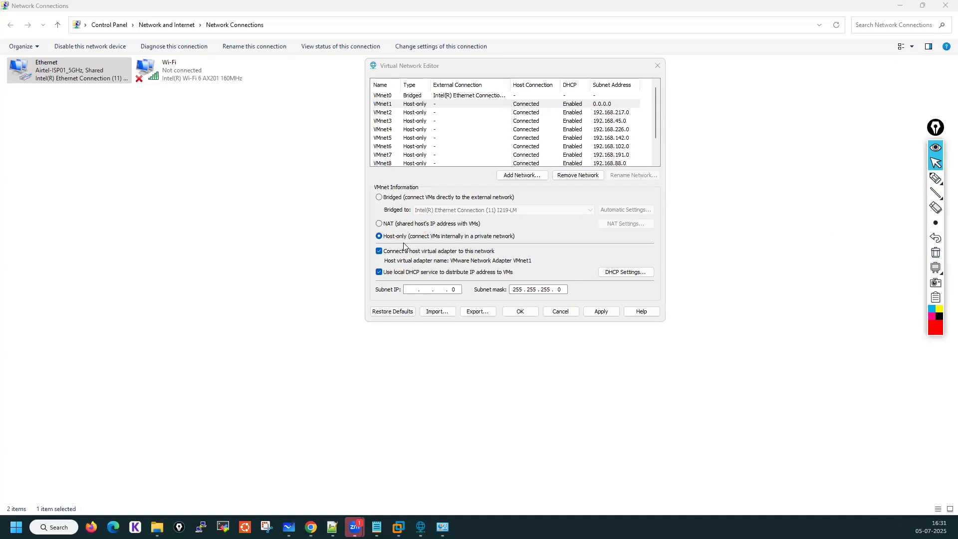
Step: Enter 10 as the first octet of VMnet1's subnet IP
left_click(410, 291)
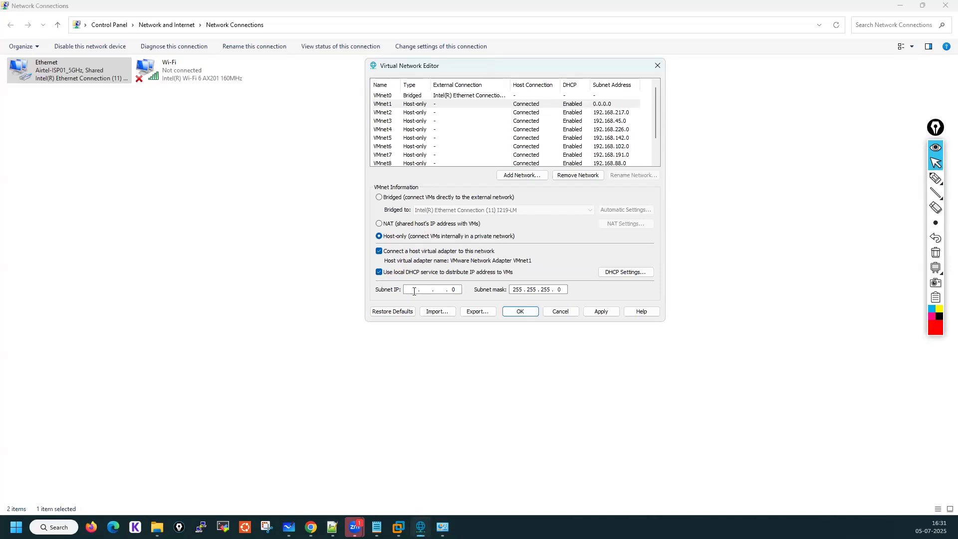
type("10 ")
type(". 70 .")
key("BackSpace")
key("BackSpace")
key("BackSpace")
key("BackSpace")
type("0")
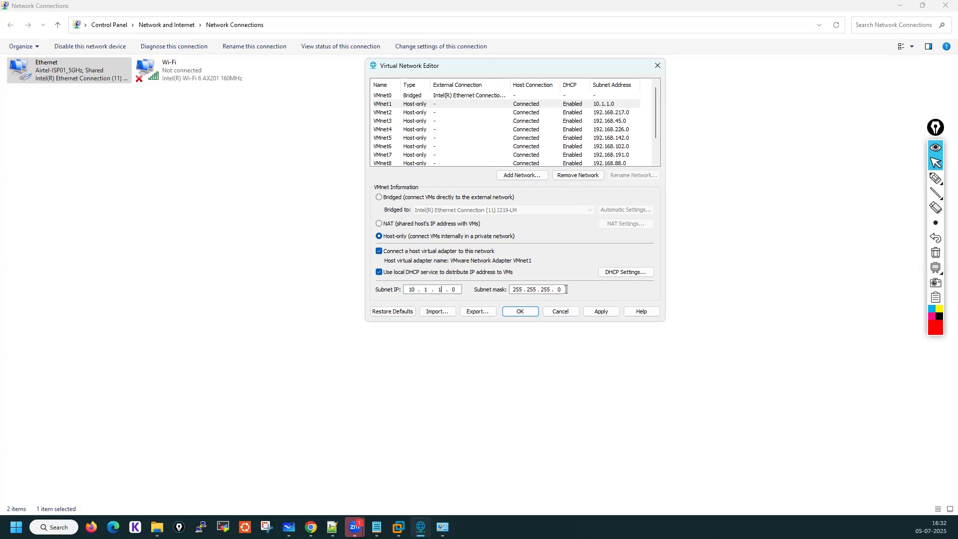
Step: Set VMnet2's subnet IP to 10.2.2.0
left_click(387, 114)
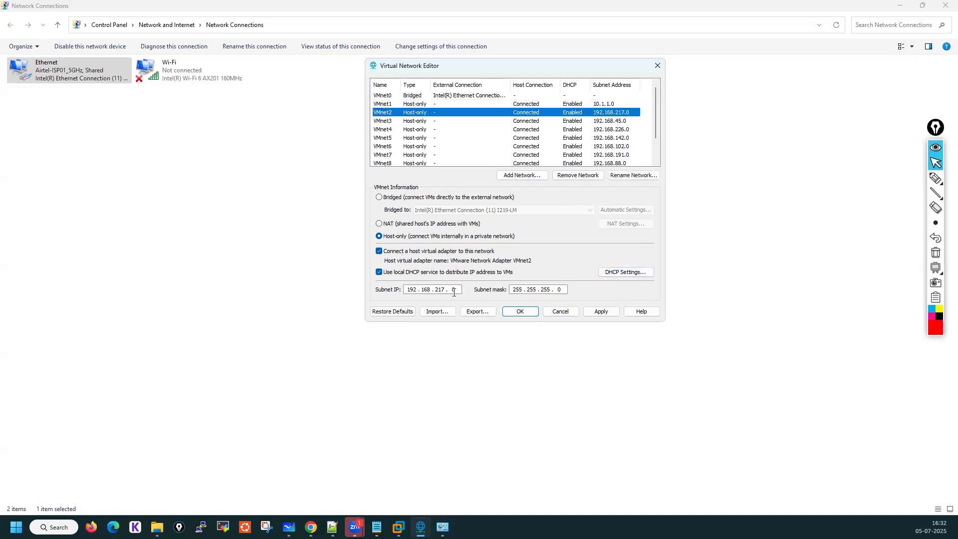
left_click(445, 293)
key("BackSpace")
key("BackSpace")
key("BackSpace")
key("BackSpace")
key("BackSpace")
key("BackSpace")
key("BackSpace")
key("BackSpace")
type("0 .")
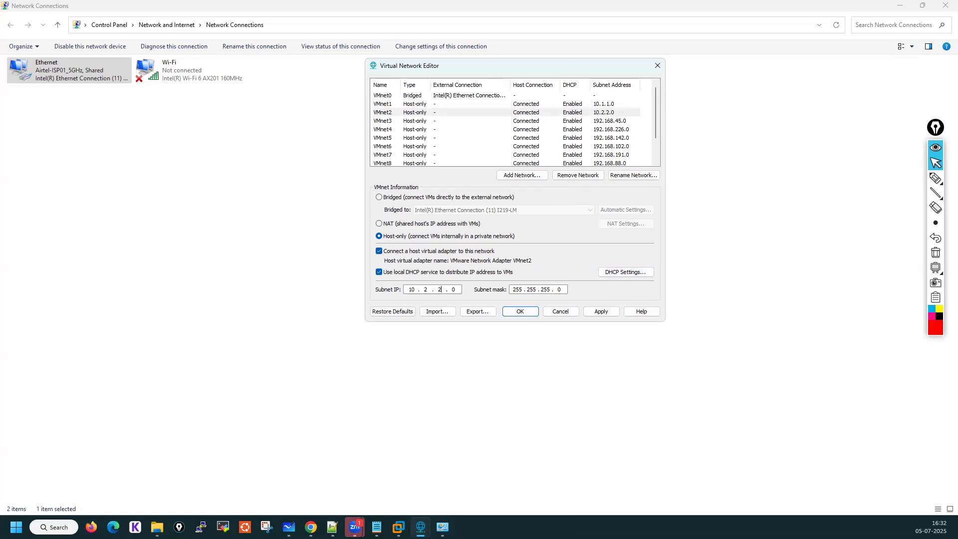
Step: Set VMnet3's subnet IP to 10.3.3.0
left_click(388, 123)
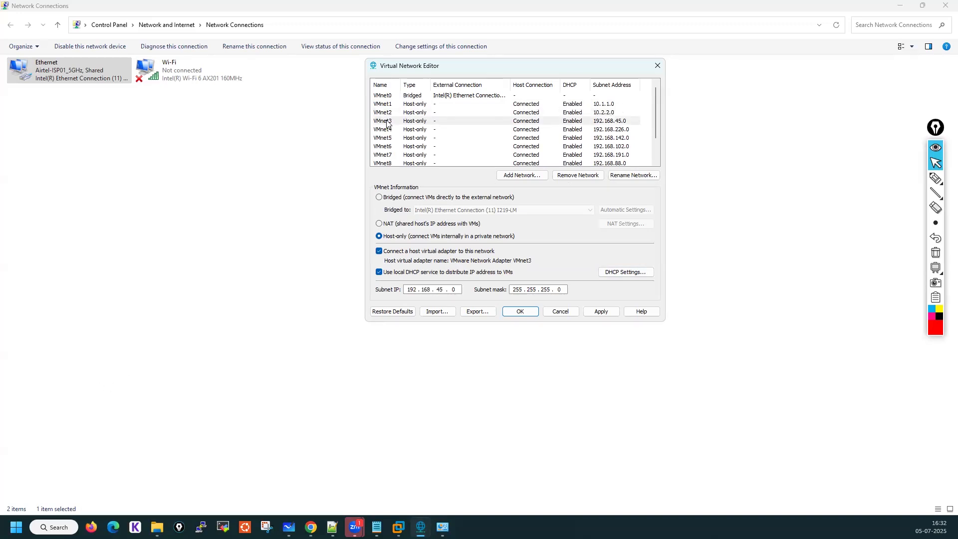
left_click(443, 289)
key("BackSpace")
key("BackSpace")
key("BackSpace")
key("BackSpace")
key("BackSpace")
key("BackSpace")
key("BackSpace")
type("0")
Step: Set VMnet4's subnet IP to 10.4.4.0
left_click(419, 131)
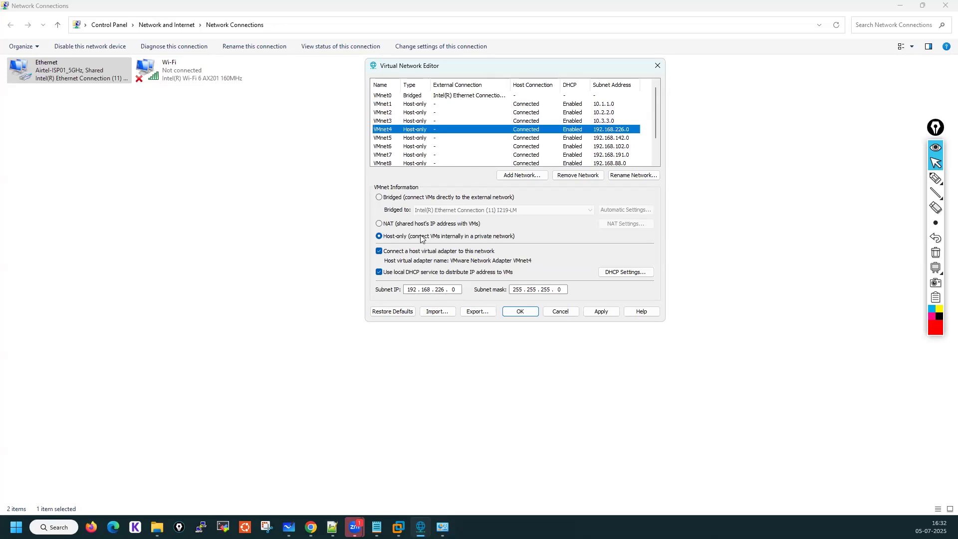
left_click(446, 291)
key("BackSpace")
key("BackSpace")
key("BackSpace")
key("BackSpace")
key("BackSpace")
key("BackSpace")
key("BackSpace")
key("BackSpace")
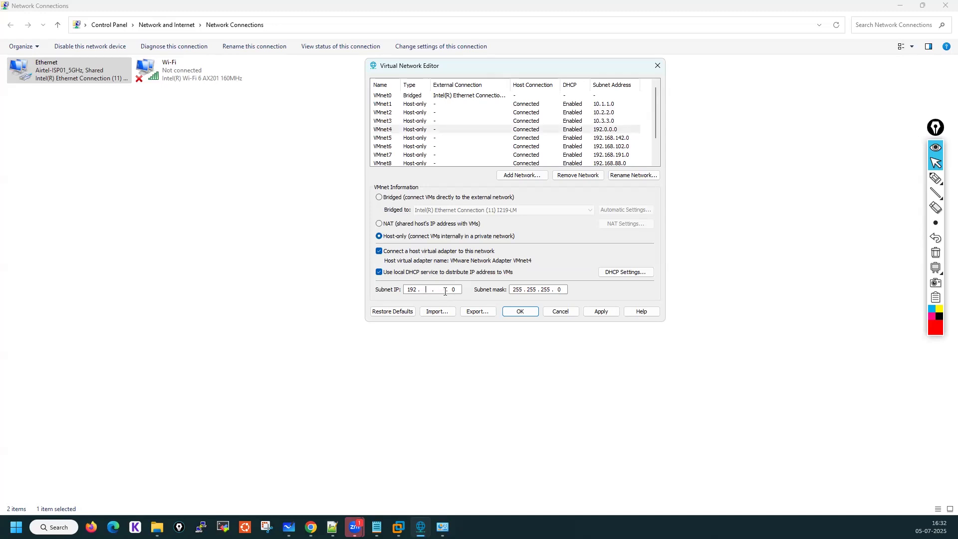
type("0")
Step: Set VMnet5's subnet IP to 10.5.5.0
left_click(394, 139)
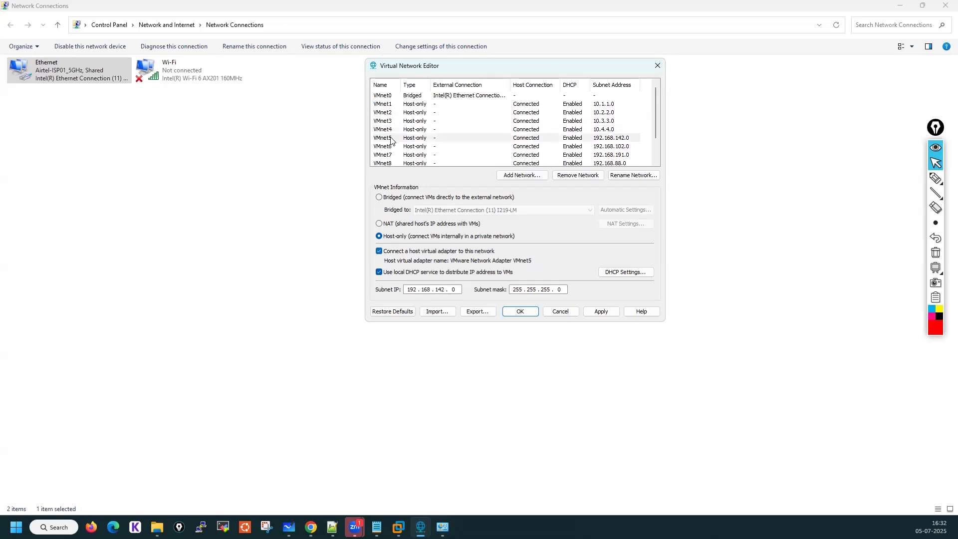
left_click(445, 290)
key("BackSpace")
key("BackSpace")
key("BackSpace")
key("BackSpace")
key("BackSpace")
key("BackSpace")
key("BackSpace")
key("BackSpace")
type("0")
Step: Change the second octet of the VMnet1 and VMnet2 subnet IPs to 70, giving 10.70.1.0 and 10.70.2.0
left_click(384, 106)
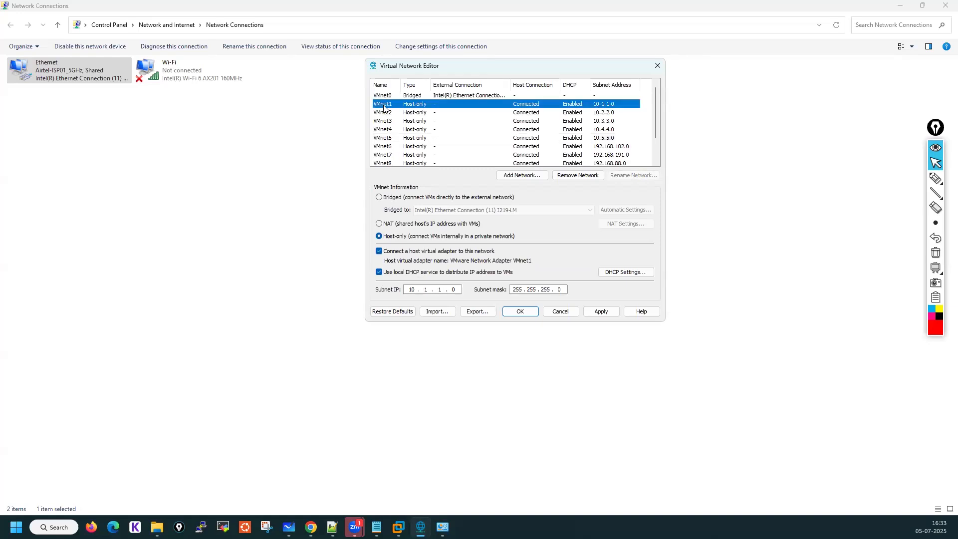
double_click(426, 290)
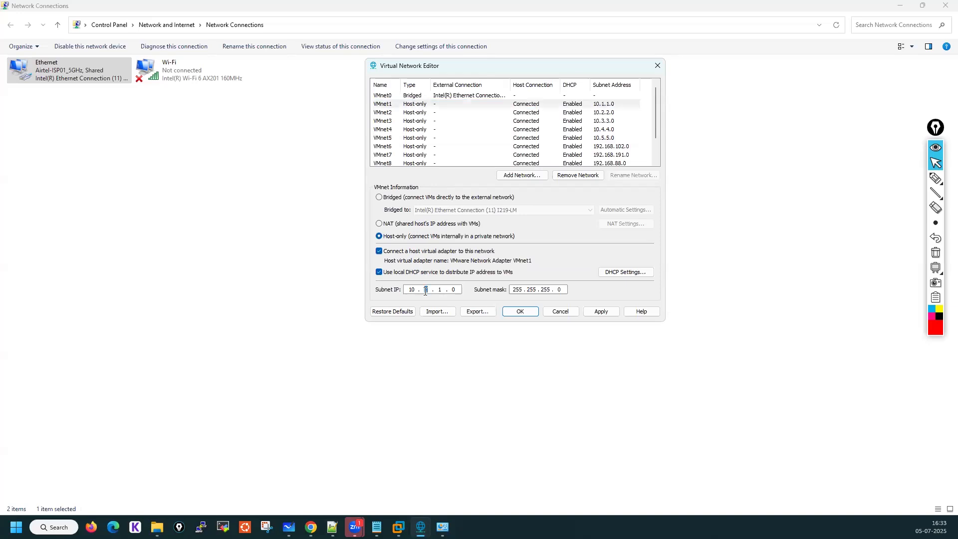
type("70")
left_click(390, 113)
left_click(415, 290)
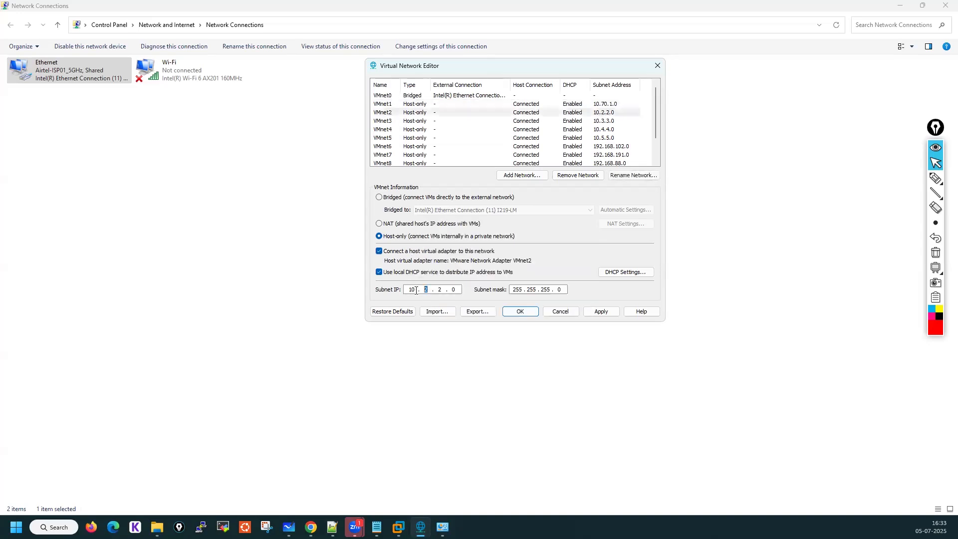
type("70")
Step: Change the second octet of VMnet3's subnet IP to 70, giving 10.70.3.0
left_click(381, 120)
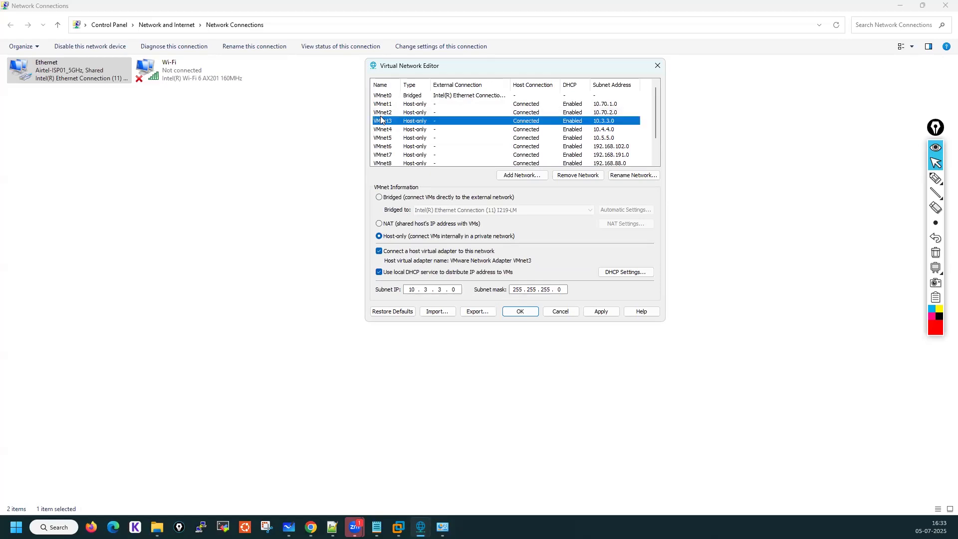
left_click(427, 291)
key("BackSpace")
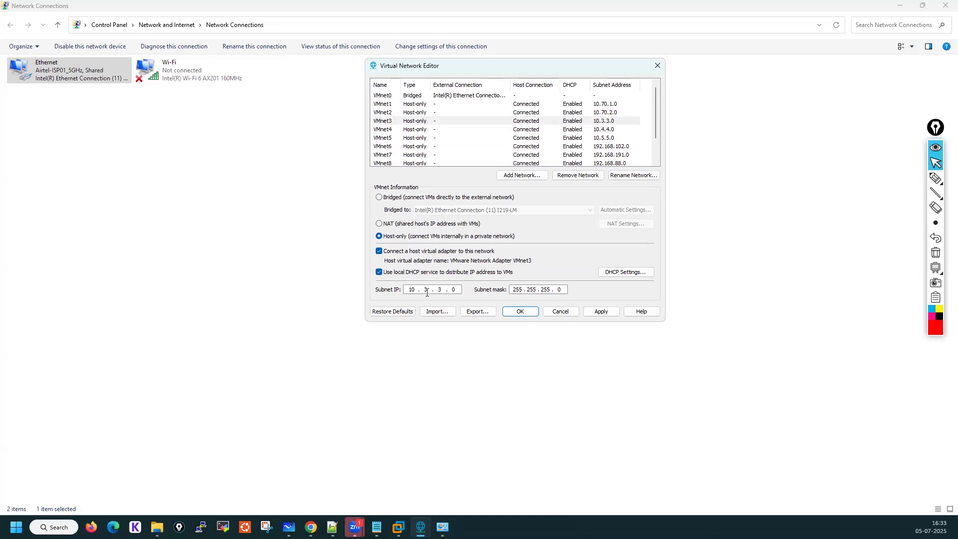
type("70")
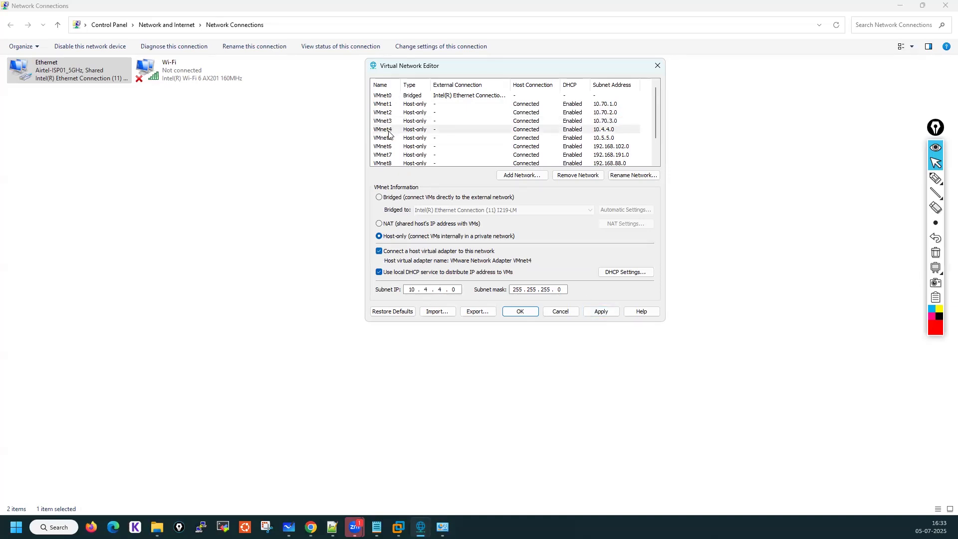
Step: Change the second octet of the VMnet4 and VMnet5 subnet IPs to 70, giving 10.70.4.0 and 10.70.5.0
left_click(393, 130)
double_click(424, 289)
type("70")
left_click(384, 138)
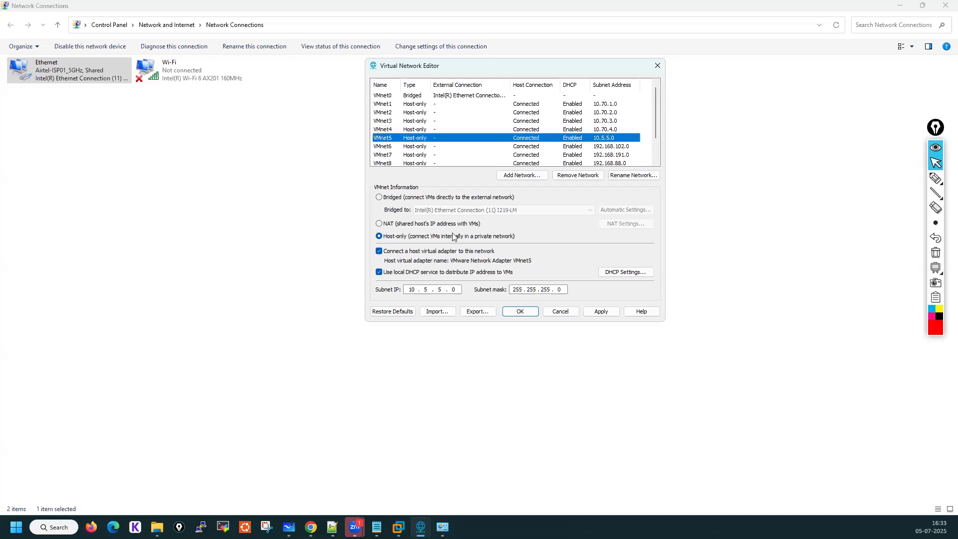
double_click(424, 289)
type("70")
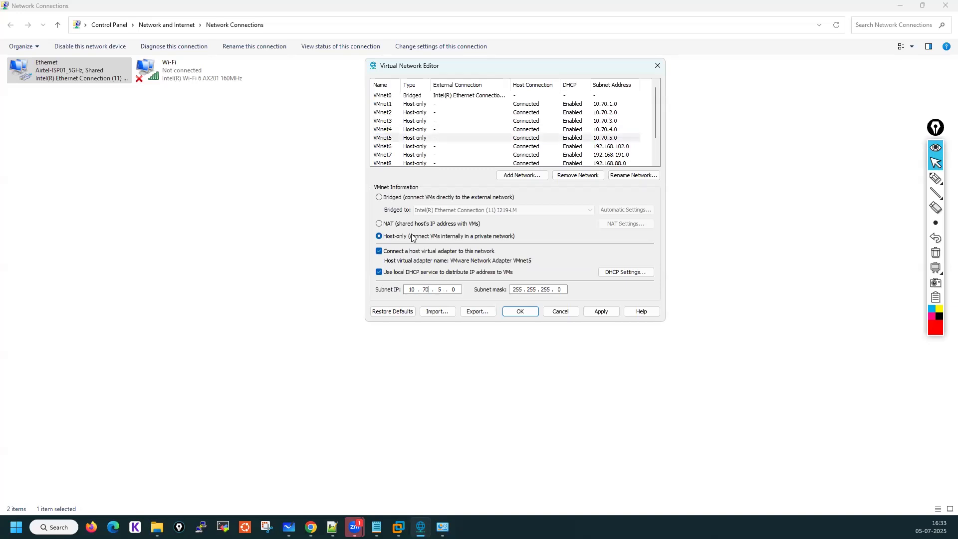
Step: Review the network type and subnet settings of each virtual network from VMnet0 through VMnet7
left_click(384, 98)
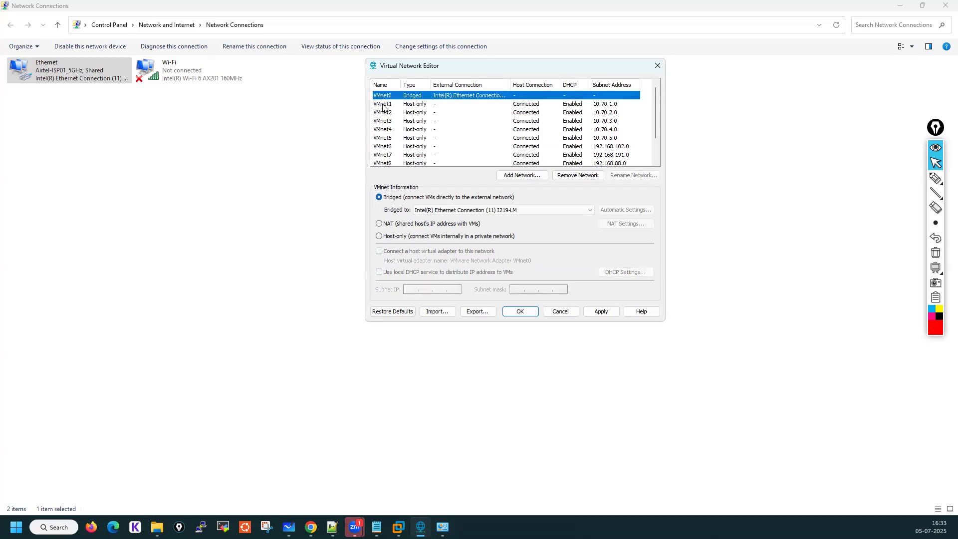
left_click(385, 104)
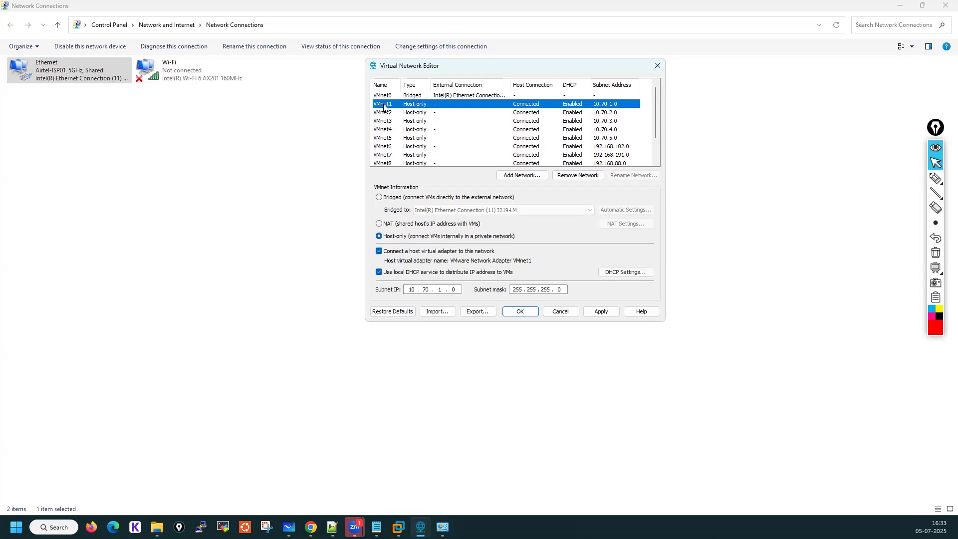
left_click(384, 97)
left_click(384, 105)
left_click(384, 113)
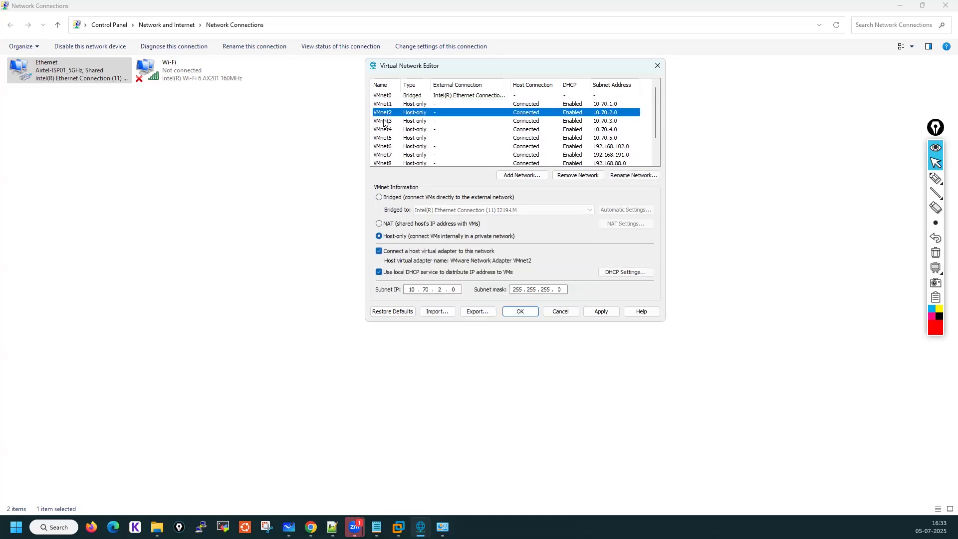
left_click(384, 121)
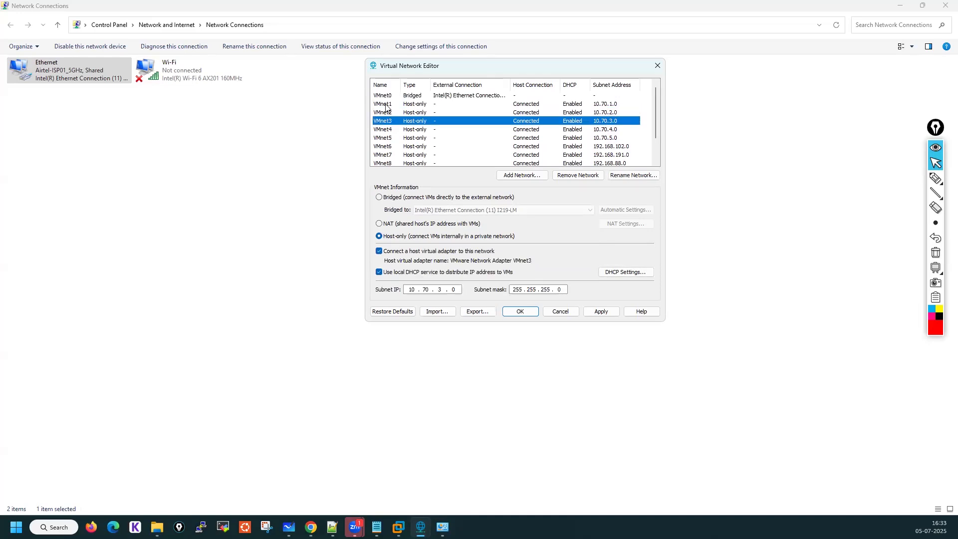
left_click(384, 97)
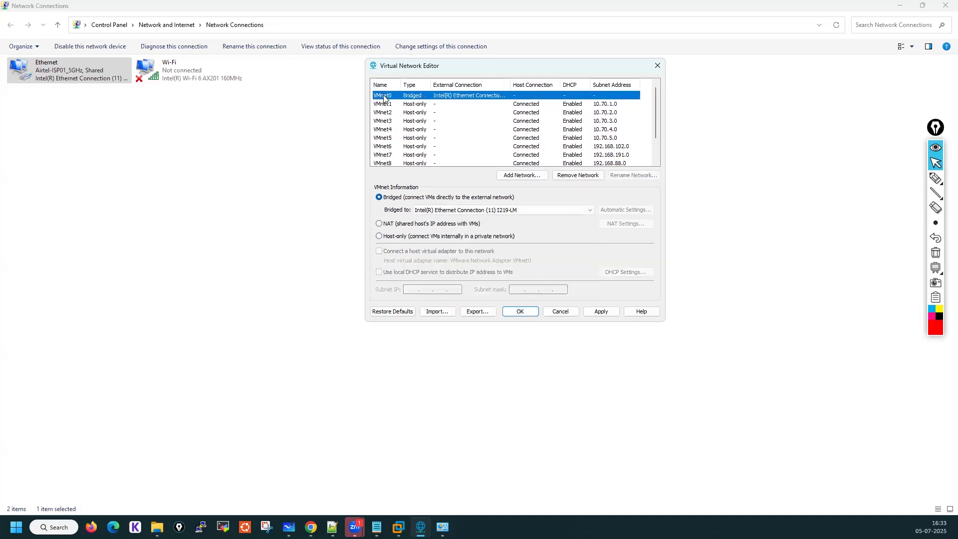
left_click(384, 106)
left_click(384, 112)
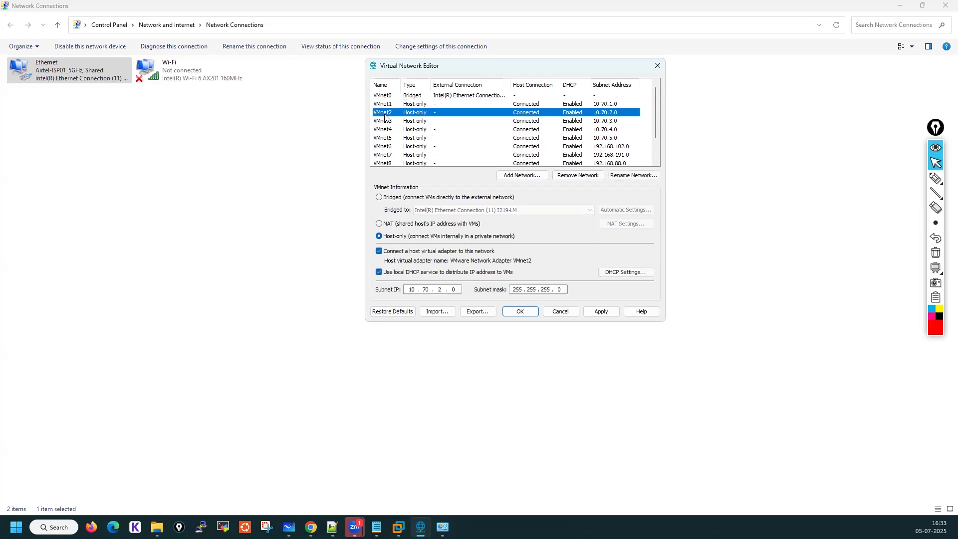
left_click(385, 122)
left_click(385, 130)
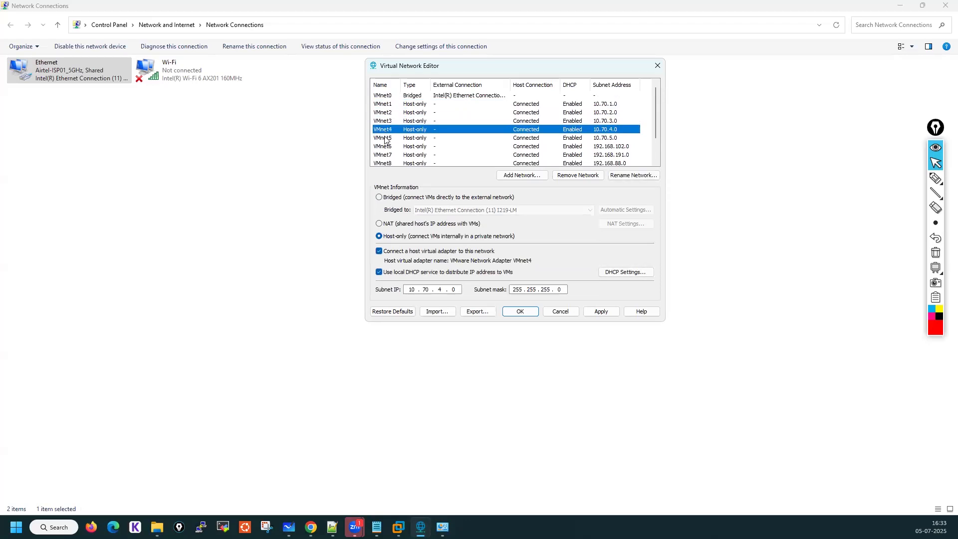
left_click(385, 138)
left_click(385, 147)
left_click(385, 155)
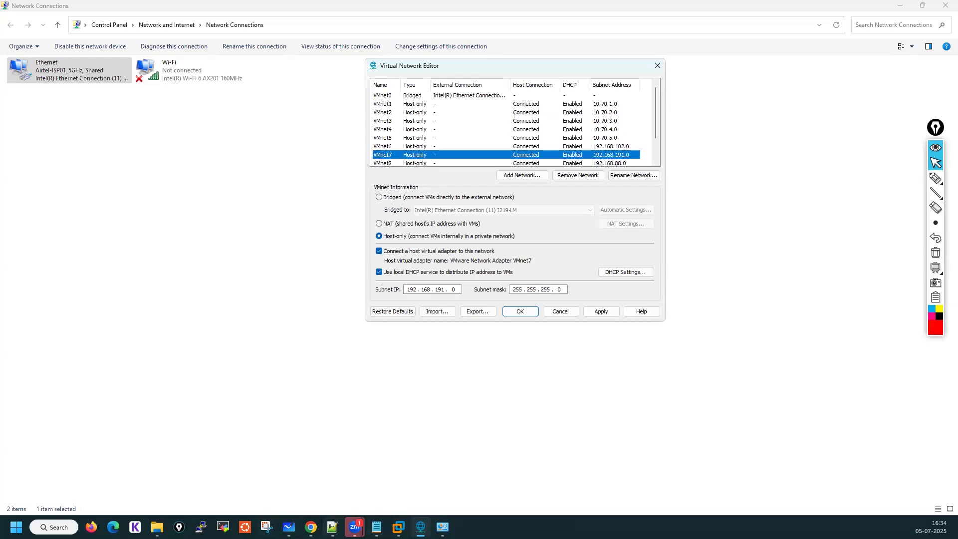
Step: Switch to VMware Workstation and open the PA-HO-Mumbai-FW01 virtual machine from the PaloAlto folder under My Computer
key("Return")
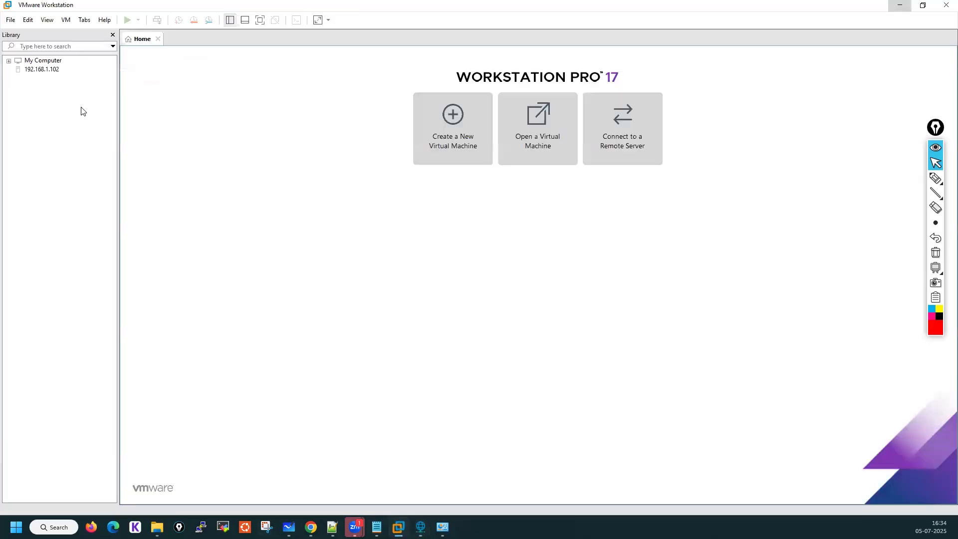
left_click(8, 61)
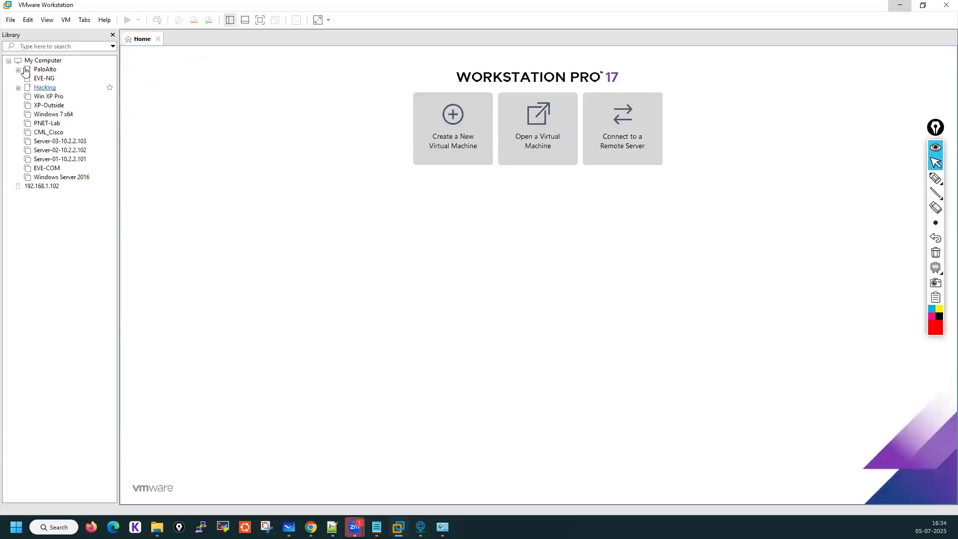
left_click(18, 70)
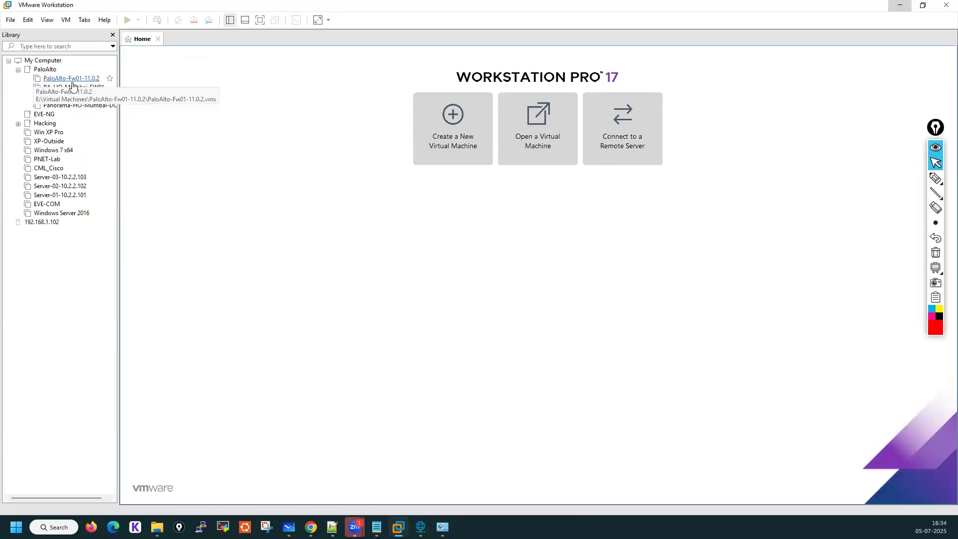
right_click(73, 89)
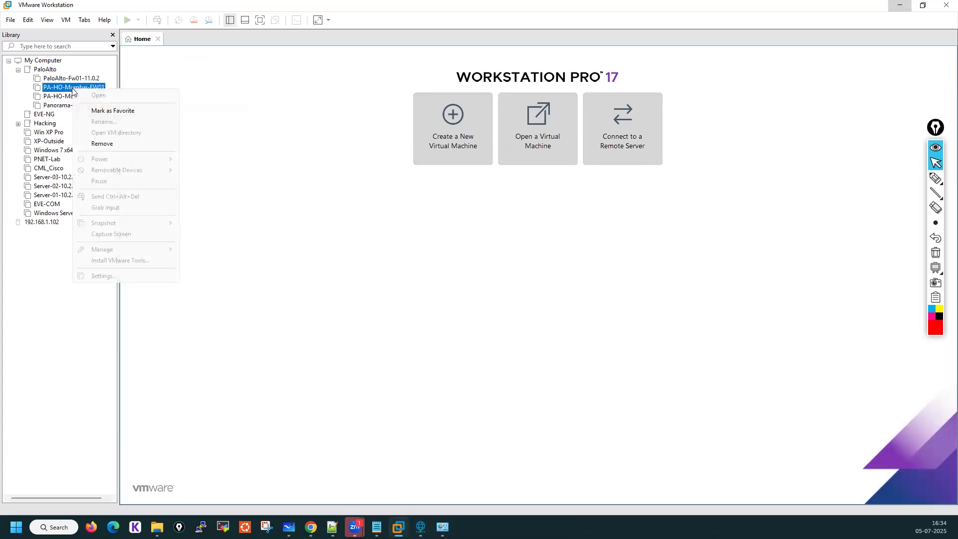
left_click(64, 90)
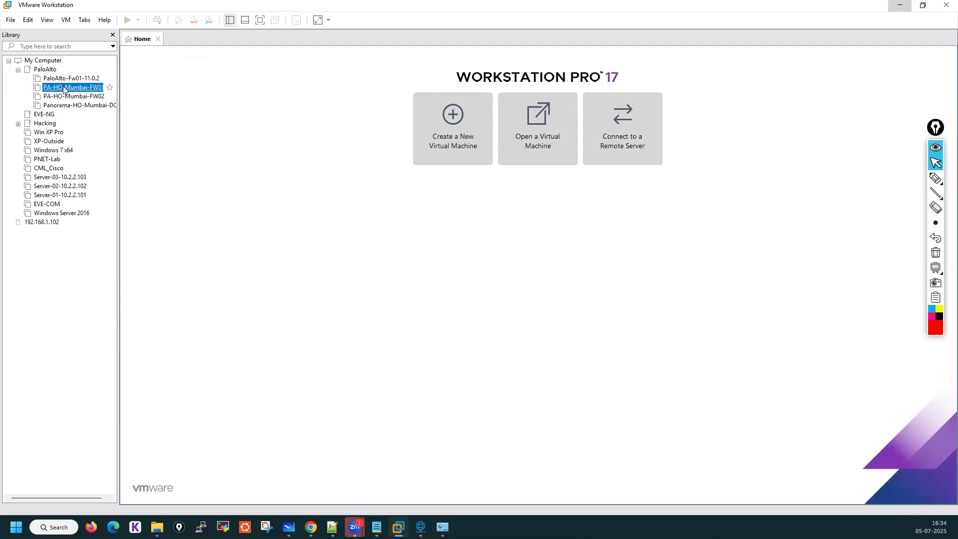
double_click(64, 88)
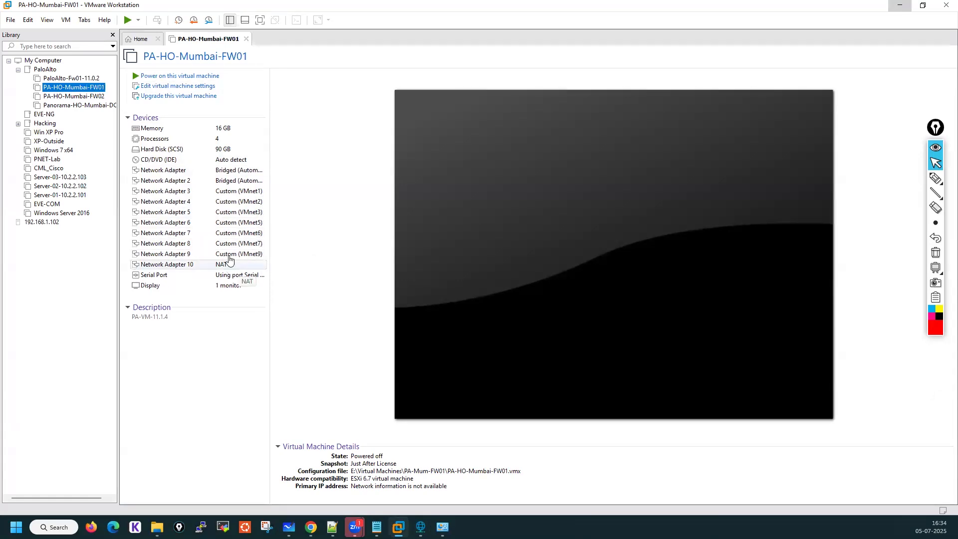
Step: Open PA-HO-Mumbai-FW01's hardware settings and place the Virtual Network Editor beside its adapter list to examine VMnet5's subnet IP
left_click(166, 87)
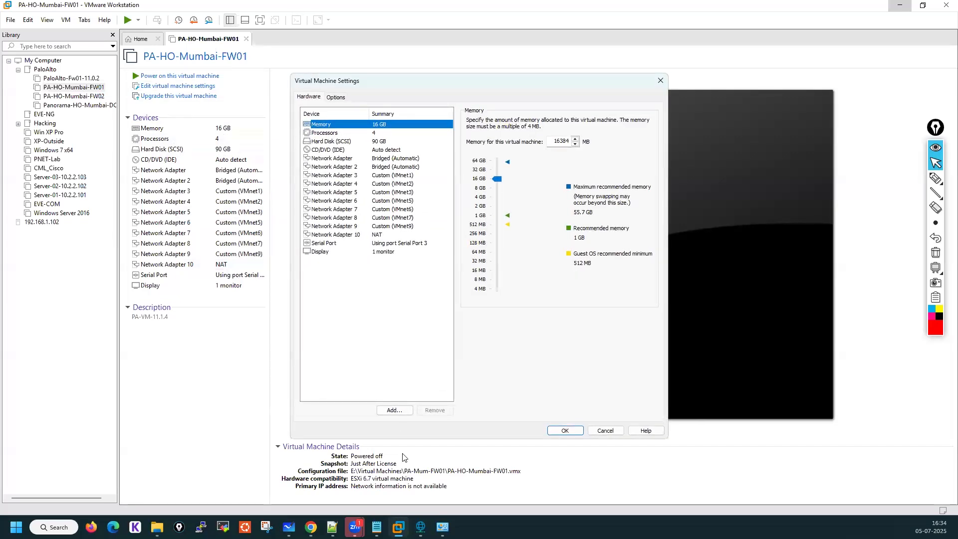
left_click(421, 527)
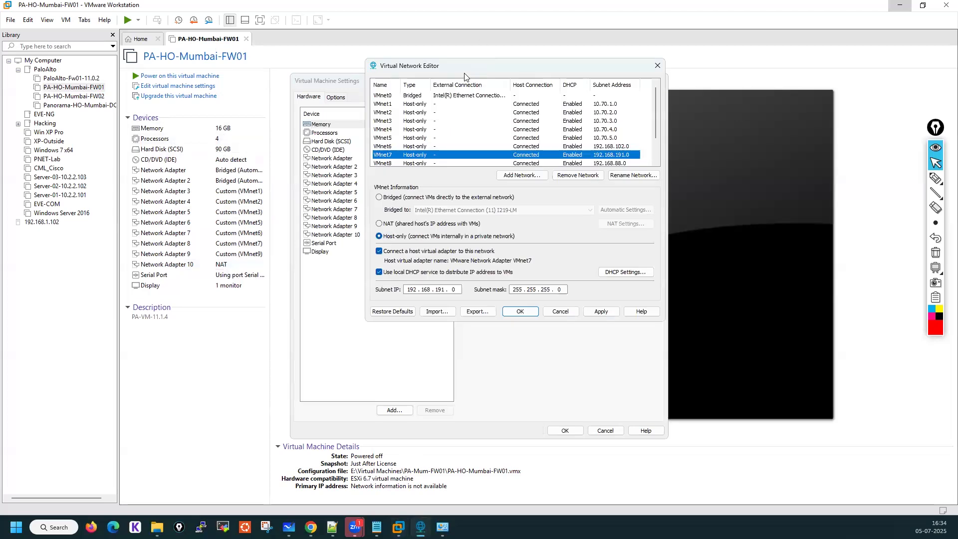
left_click_drag(470, 77, 556, 123)
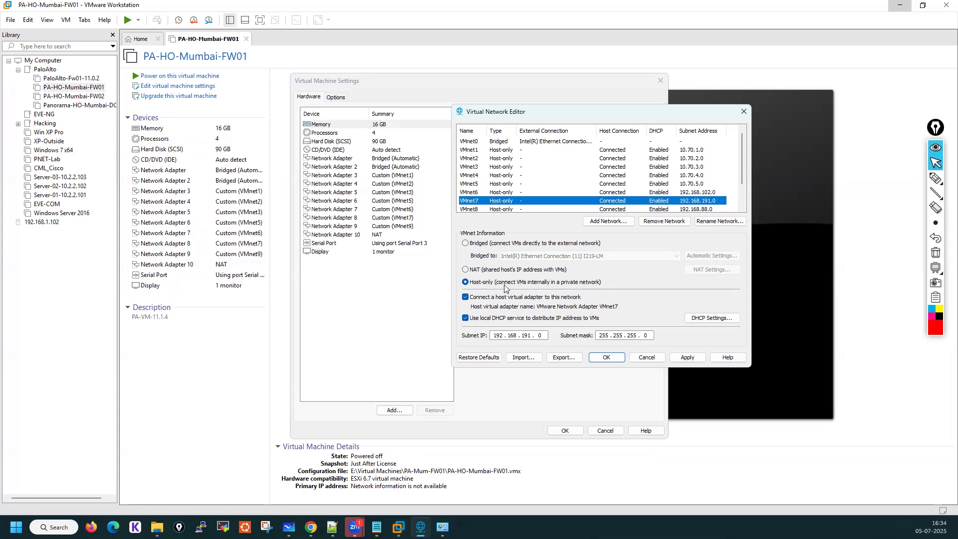
left_click(480, 185)
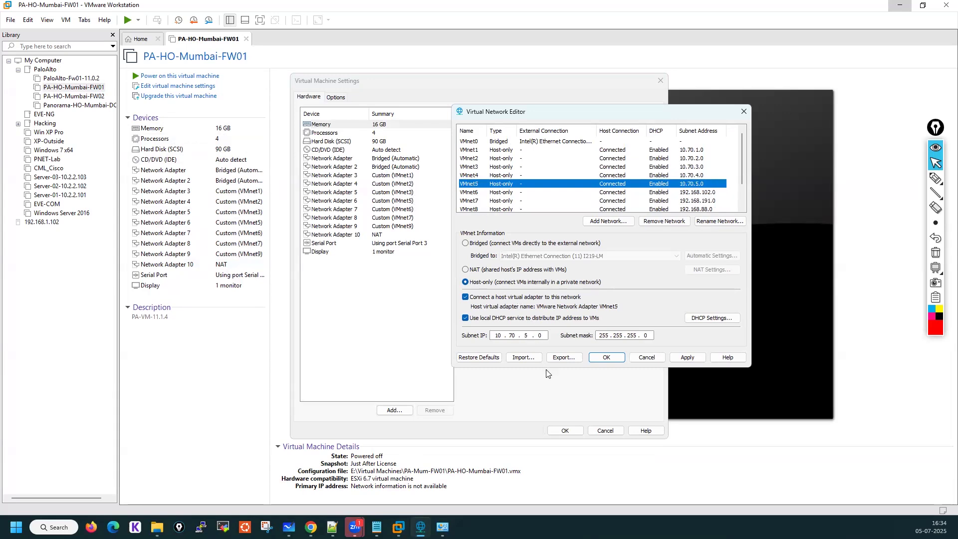
left_click(498, 336)
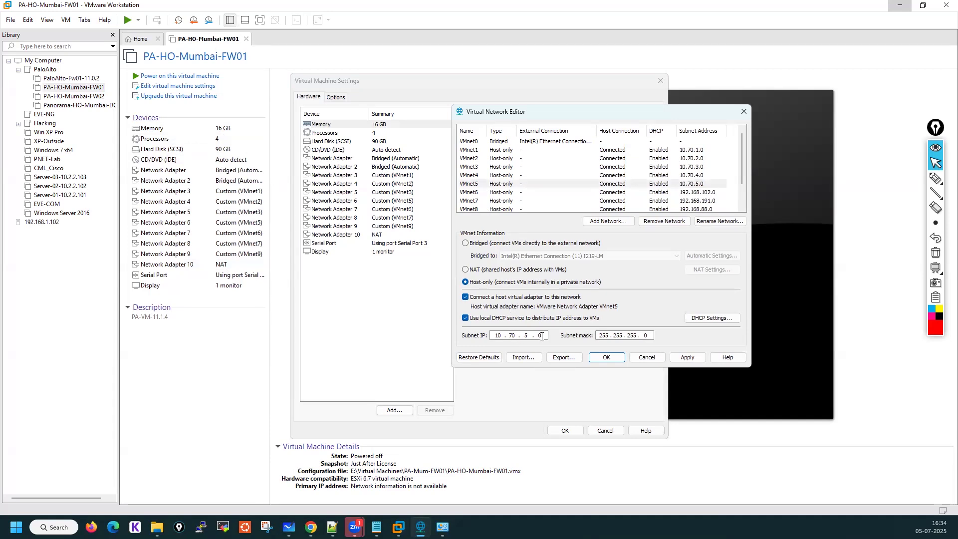
Step: Replace VMnet5's subnet IP with 1.1.1.0
key("BackSpace")
key("BackSpace")
key("BackSpace")
key("BackSpace")
Step: Set the subnet IP of the host-only network VMnet6 to 2.2.2.0
left_click(491, 192)
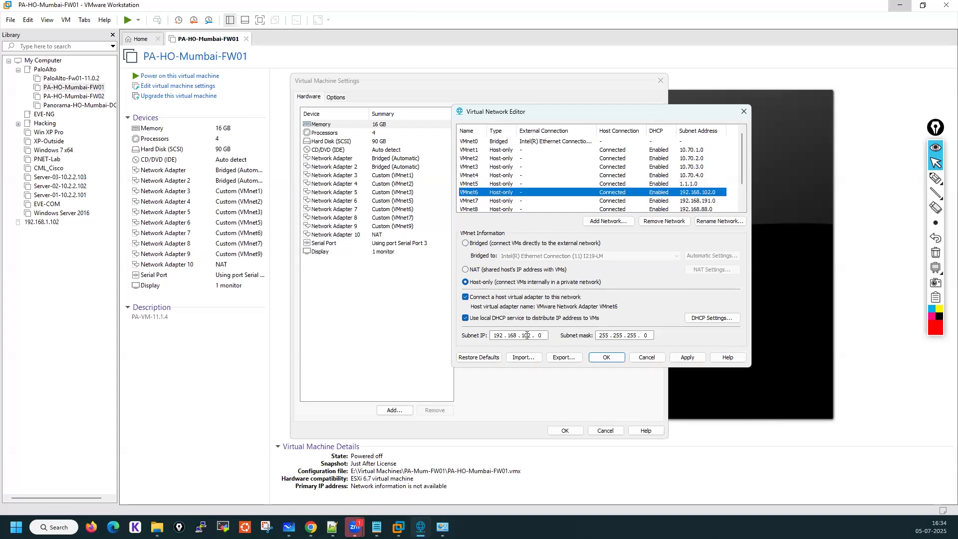
left_click(543, 332)
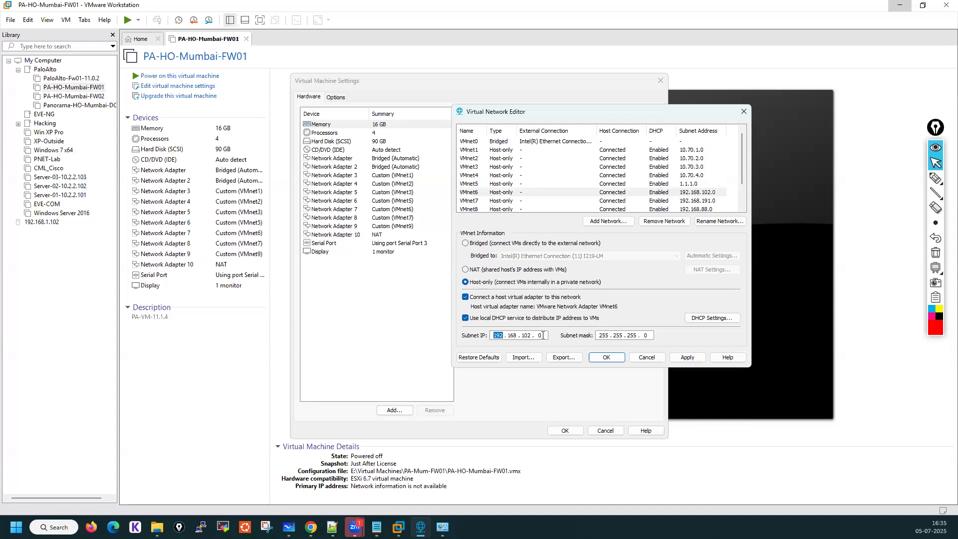
left_click(543, 335)
key("BackSpace")
key("BackSpace")
key("BackSpace")
key("BackSpace")
key("BackSpace")
key("BackSpace")
key("BackSpace")
key("BackSpace")
key("BackSpace")
Step: Set the subnet IP of the host-only network VMnet7 to 3.3.3.0
left_click(480, 202)
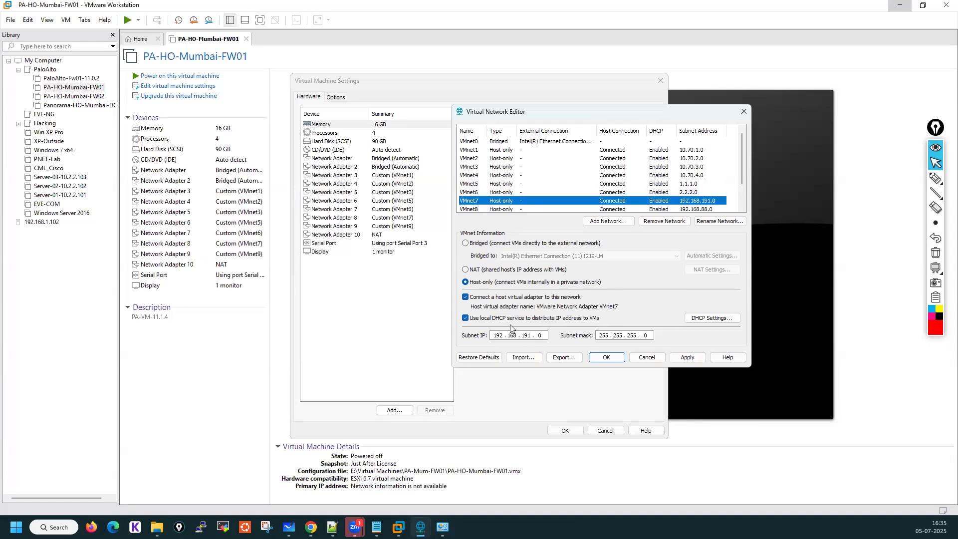
left_click(547, 336)
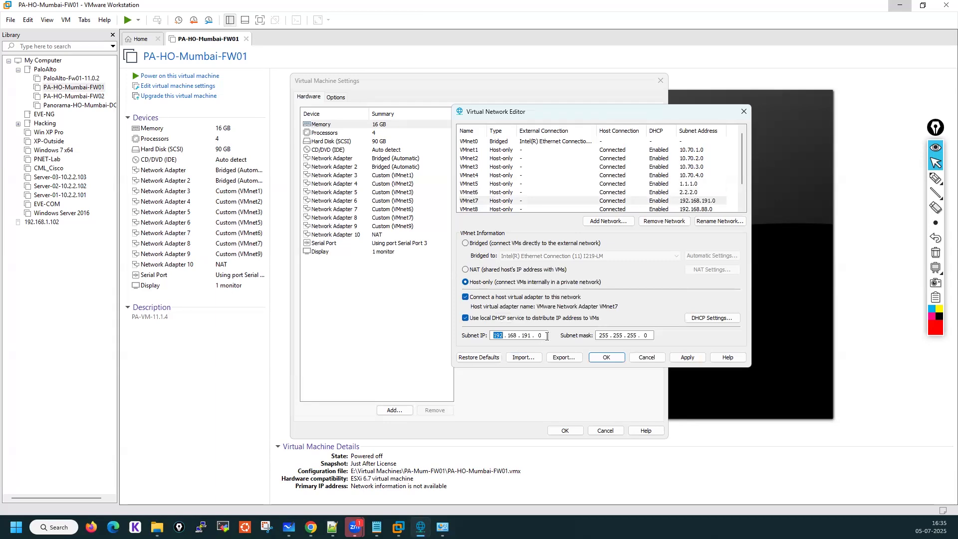
left_click(546, 336)
key("BackSpace")
key("BackSpace")
key("BackSpace")
key("BackSpace")
key("BackSpace")
key("BackSpace")
key("BackSpace")
key("BackSpace")
key("BackSpace")
type("1.3.30")
key("BackSpace")
Step: Change VMnet8 to a NAT network and set its subnet IP to 192.168.137.0
scroll(537, 188, "down", 1)
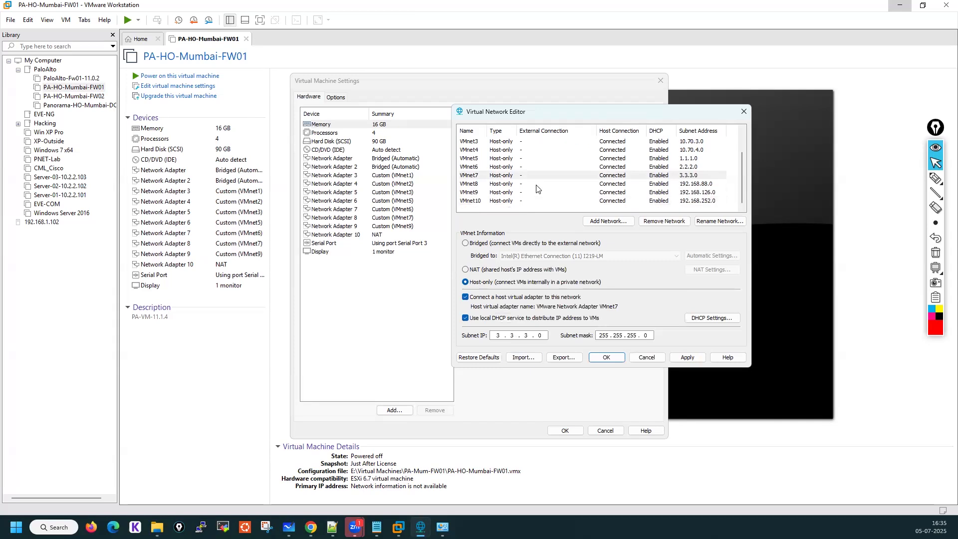
left_click(478, 184)
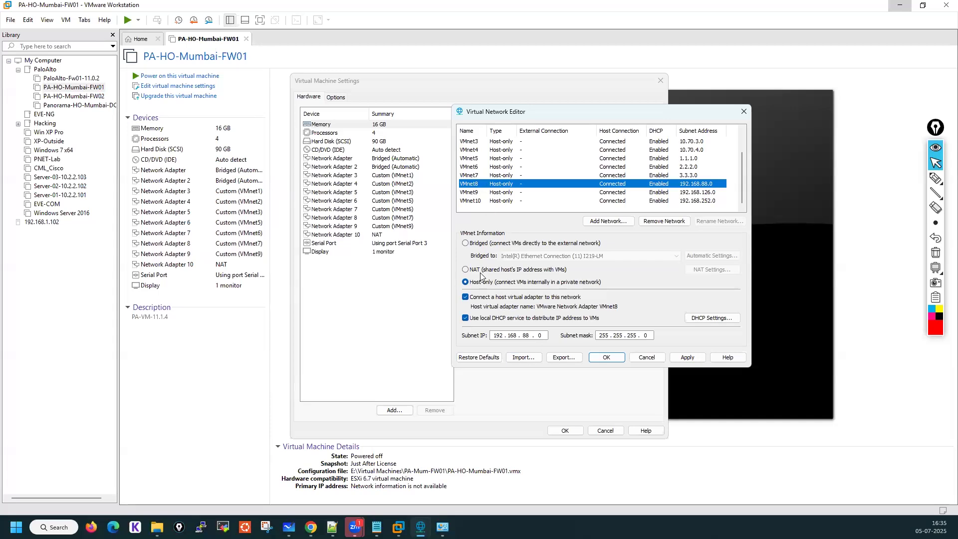
left_click(466, 270)
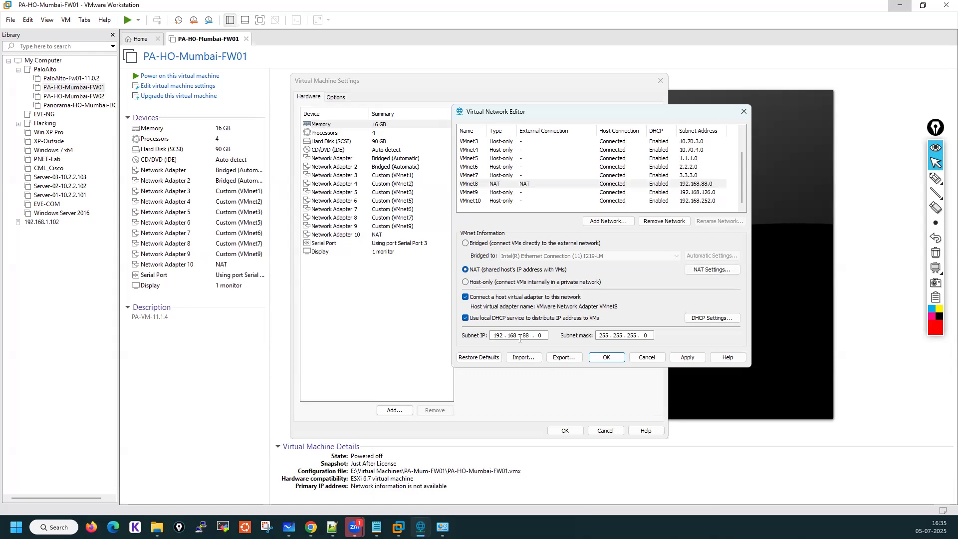
type("137")
Step: Set the subnet IP of the host-only network VMnet9 to 4.4.4.0
left_click(496, 194)
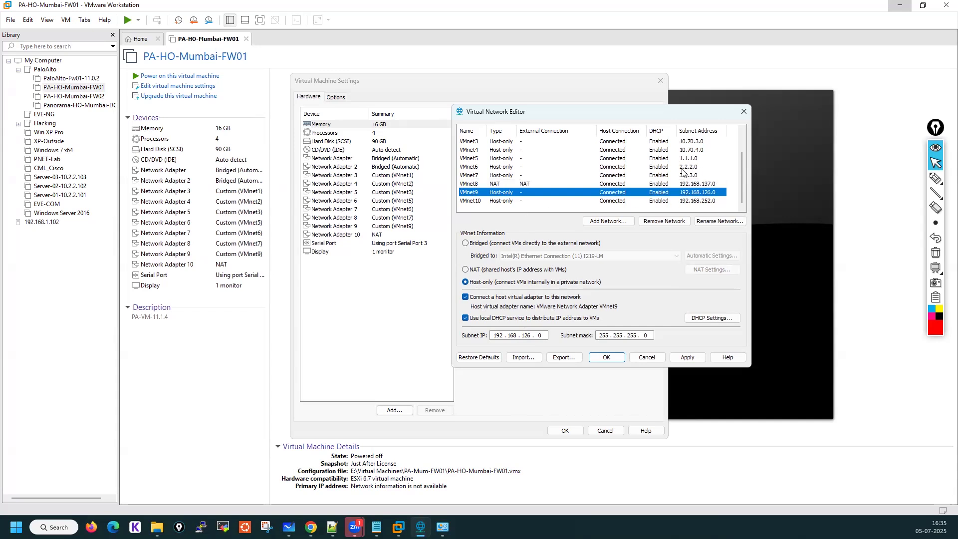
left_click(531, 336)
key("BackSpace")
key("BackSpace")
key("BackSpace")
key("BackSpace")
key("BackSpace")
key("BackSpace")
key("BackSpace")
key("BackSpace")
key("BackSpace")
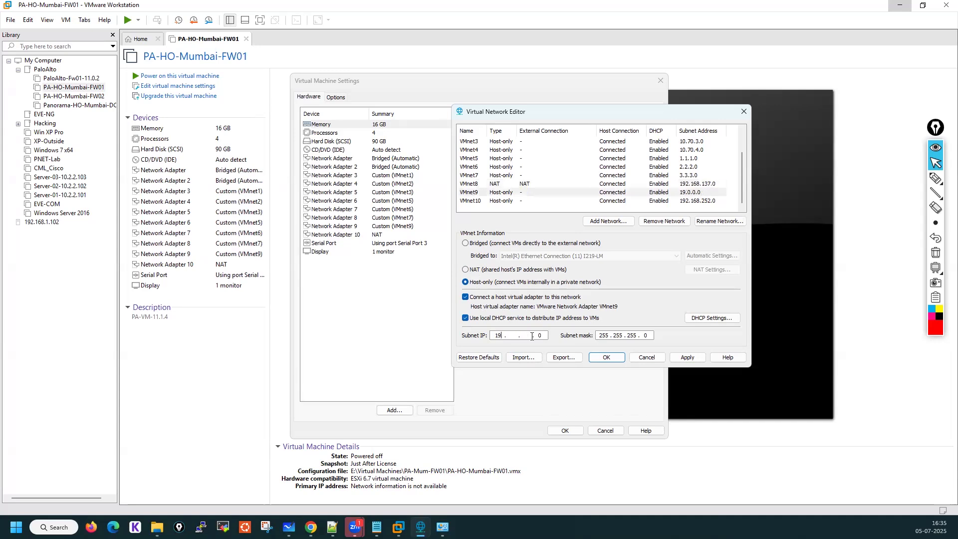
type("4 . 4 . 4")
Step: Set the subnet IP of the host-only network VMnet10 to 10.10.10.0
left_click(487, 201)
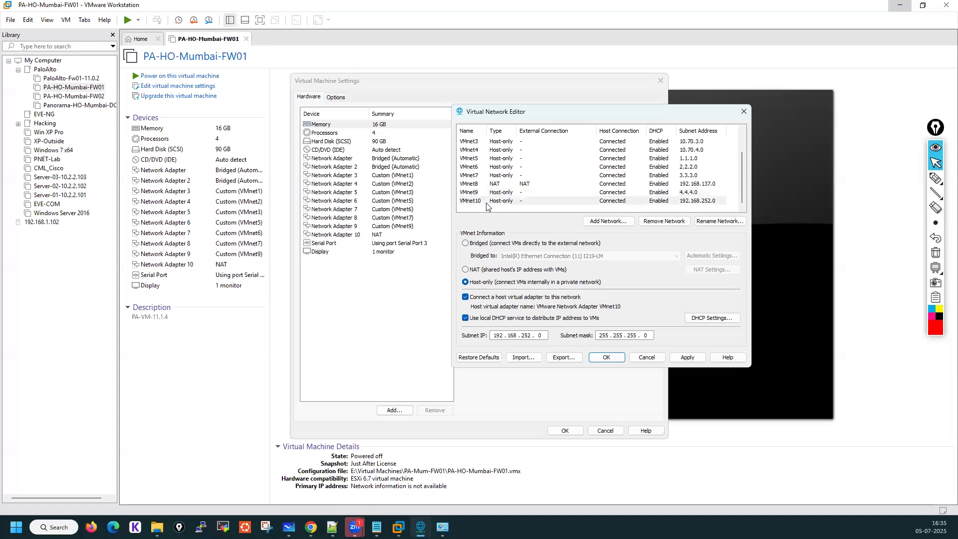
left_click(531, 337)
key("BackSpace")
key("BackSpace")
key("BackSpace")
key("BackSpace")
key("BackSpace")
key("BackSpace")
key("BackSpace")
key("BackSpace")
key("BackSpace")
type("10 . 10 . 10")
left_click(499, 193)
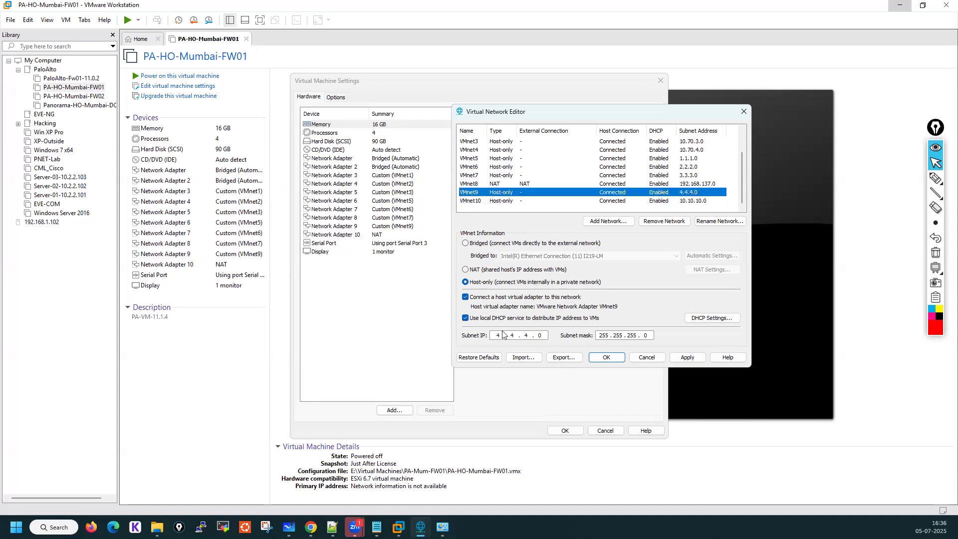
Step: Change VMnet10's subnet IP to 99.99.99.0
left_click(512, 201)
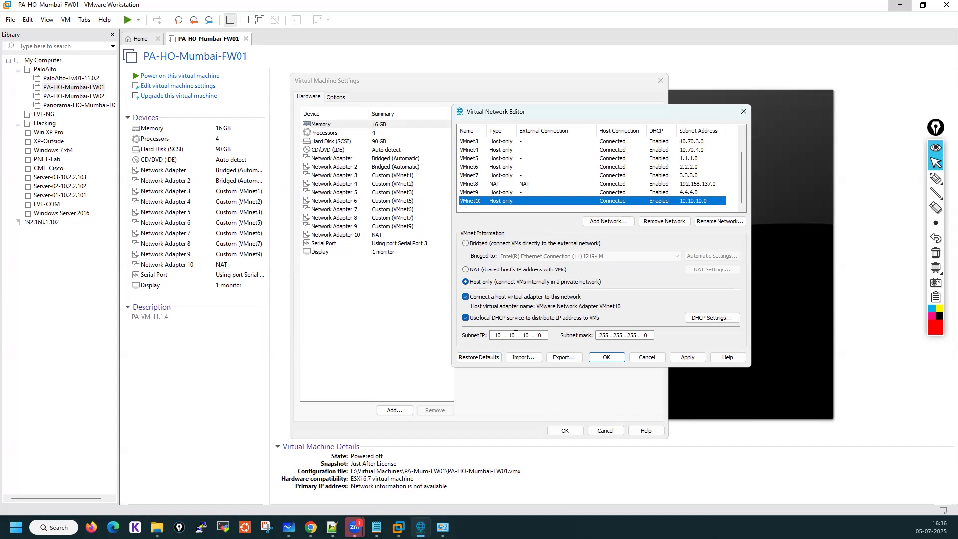
left_click(528, 335)
key("BackSpace")
key("BackSpace")
key("BackSpace")
key("BackSpace")
key("BackSpace")
type("99 . 99 . 99")
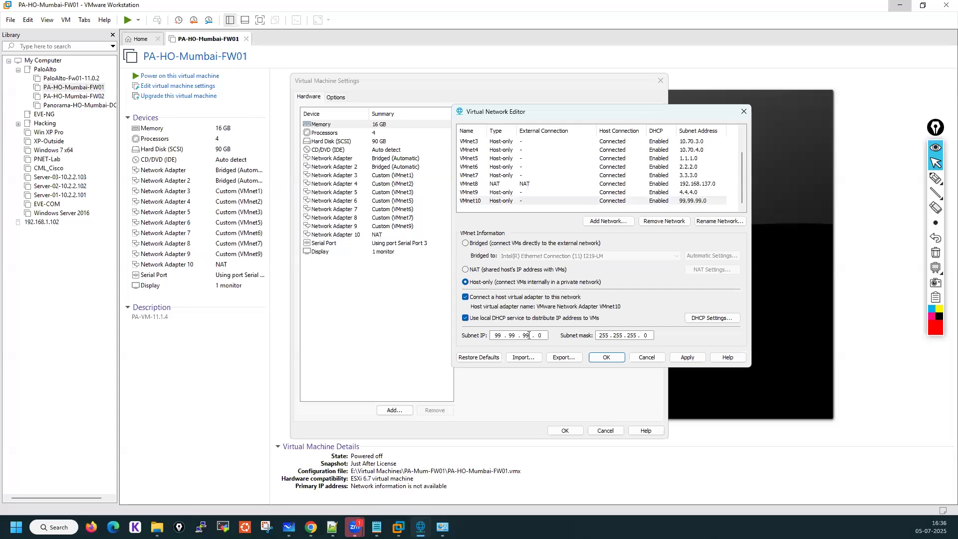
Step: Review the network types and subnet IPs of VMnet8, VMnet5, VMnet6, VMnet7, VMnet9 and VMnet1 through VMnet4
left_click(506, 184)
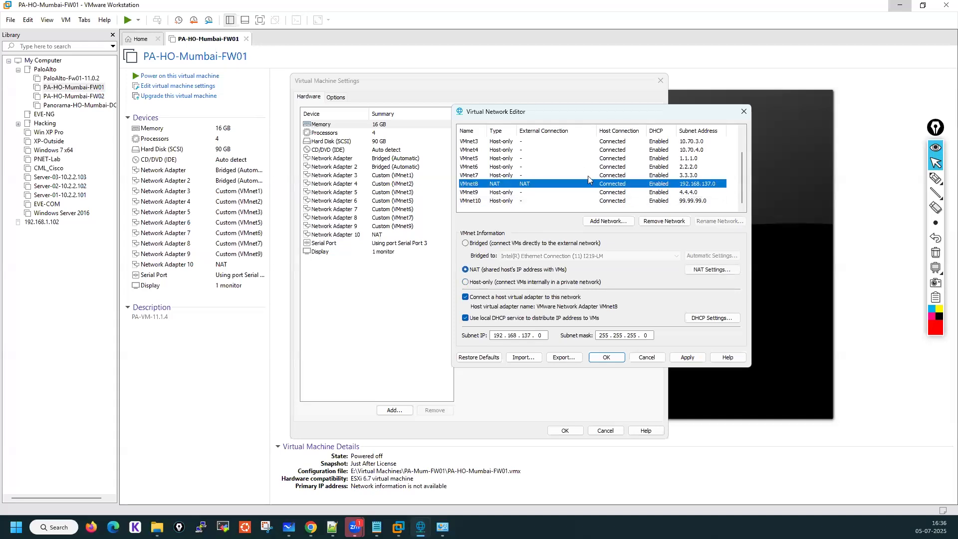
left_click(680, 159)
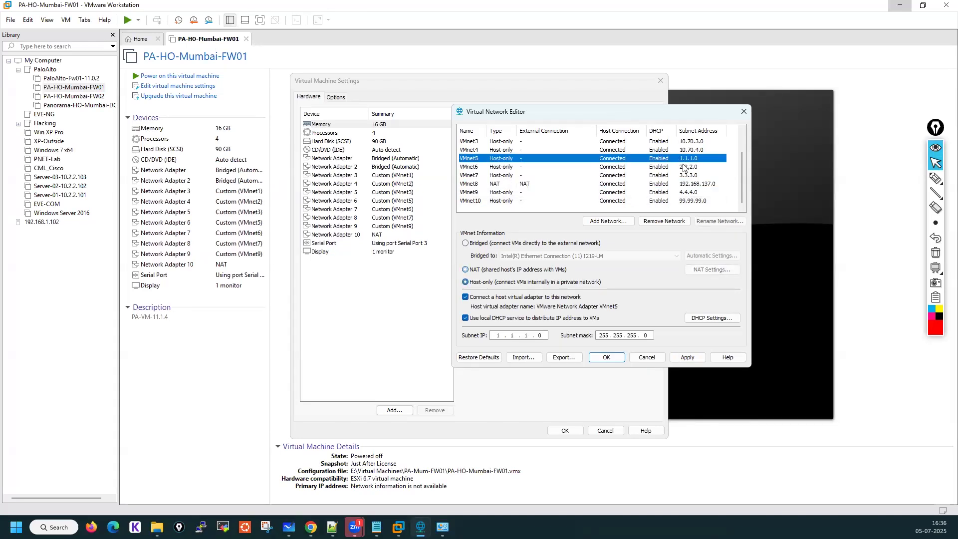
left_click(685, 168)
left_click(688, 175)
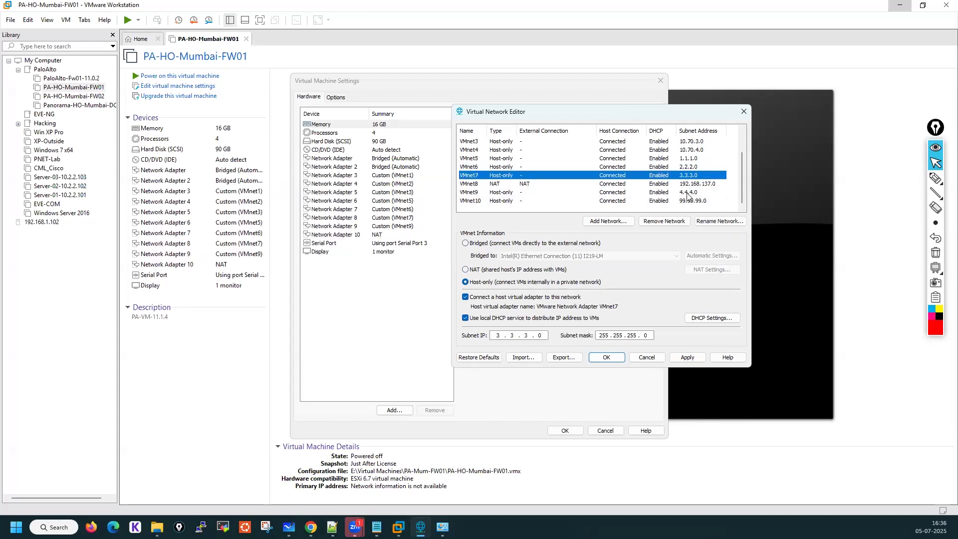
left_click(687, 193)
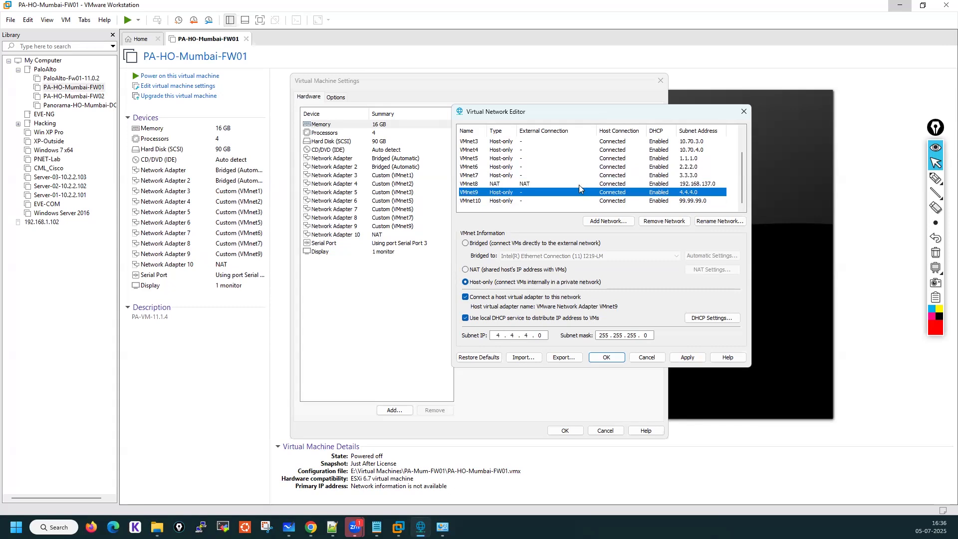
scroll(582, 192, "up", 1)
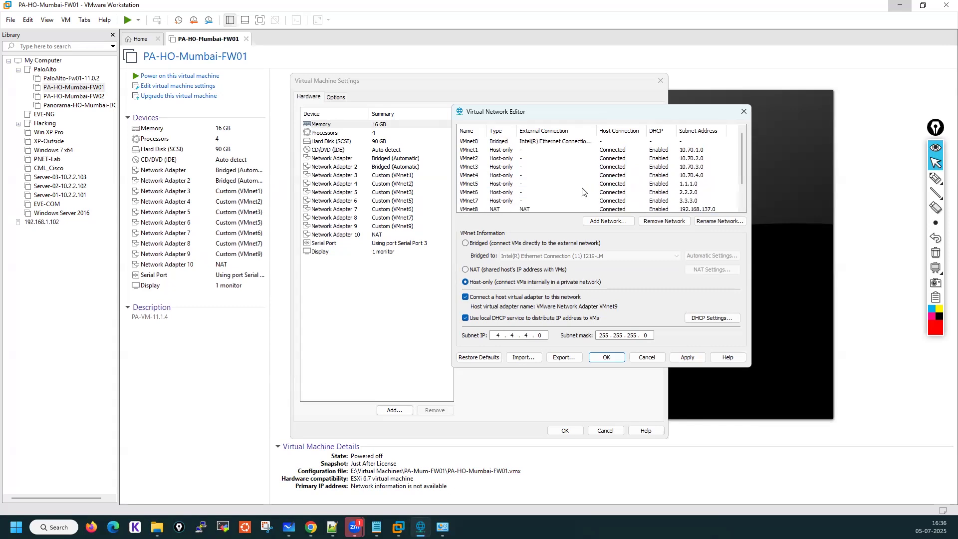
left_click(693, 150)
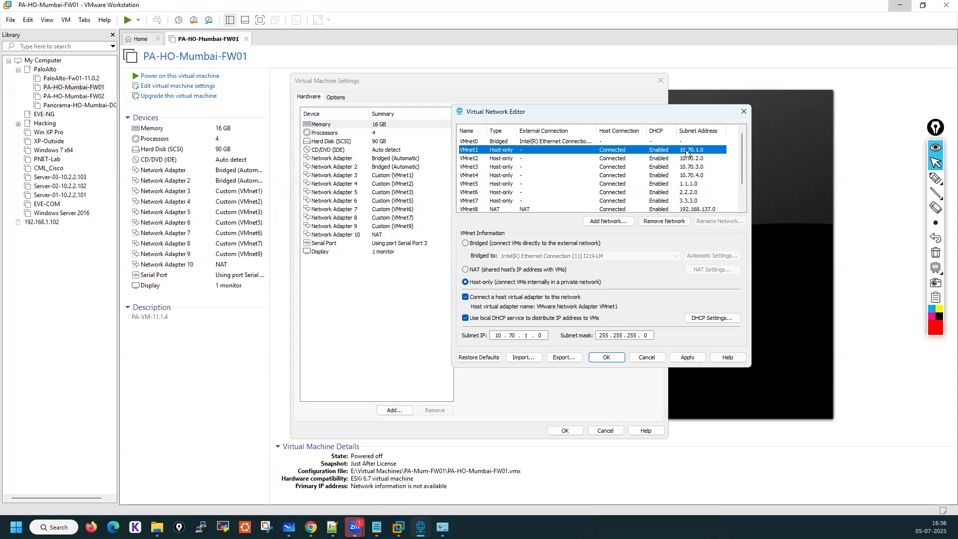
left_click(689, 159)
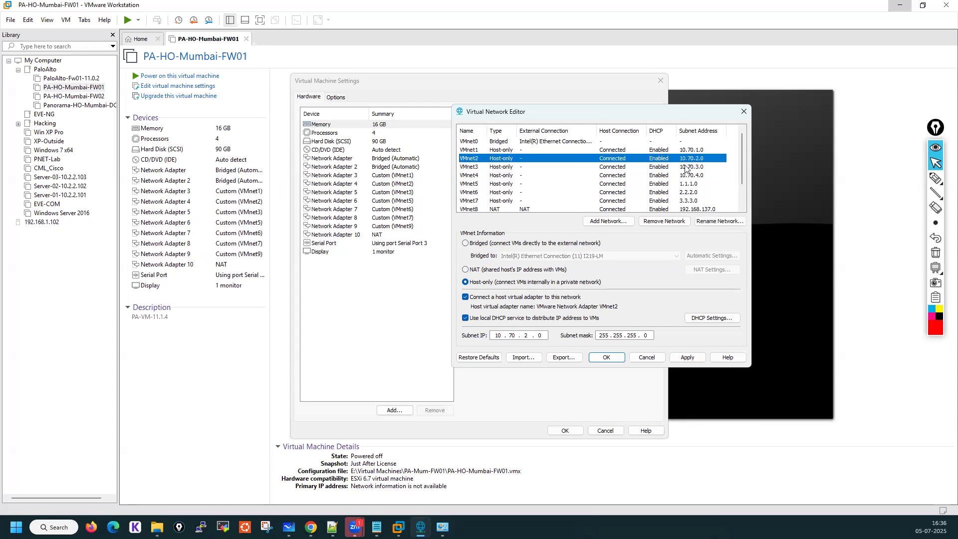
left_click(687, 169)
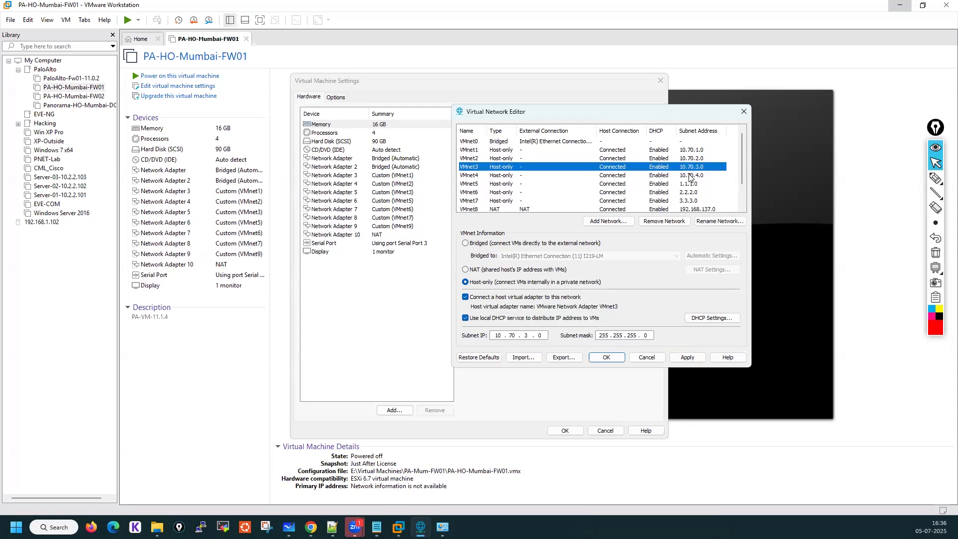
left_click(690, 176)
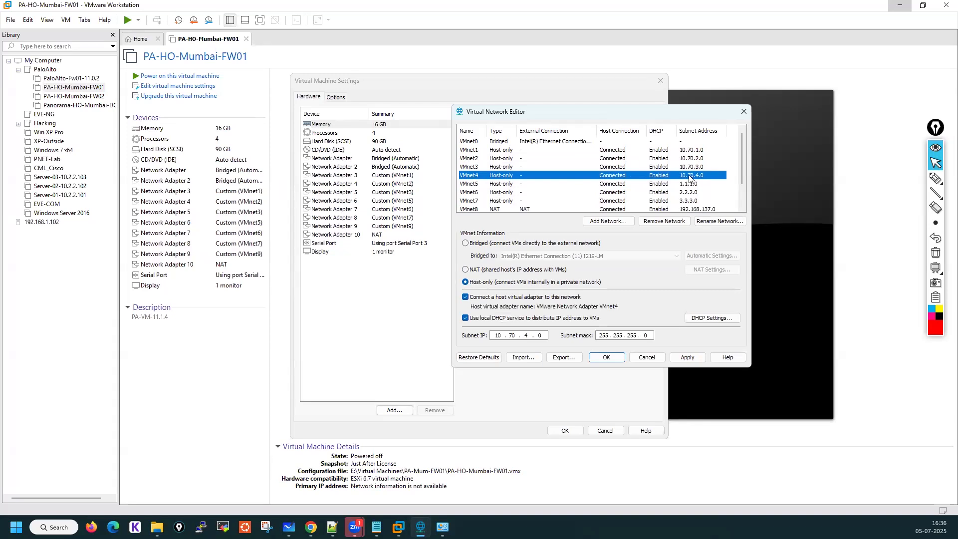
Step: Close PA-HO-Mumbai-FW01 and its hardware settings without saving, and minimize VMware Workstation to return to the Virtual Network Editor
left_click(610, 429)
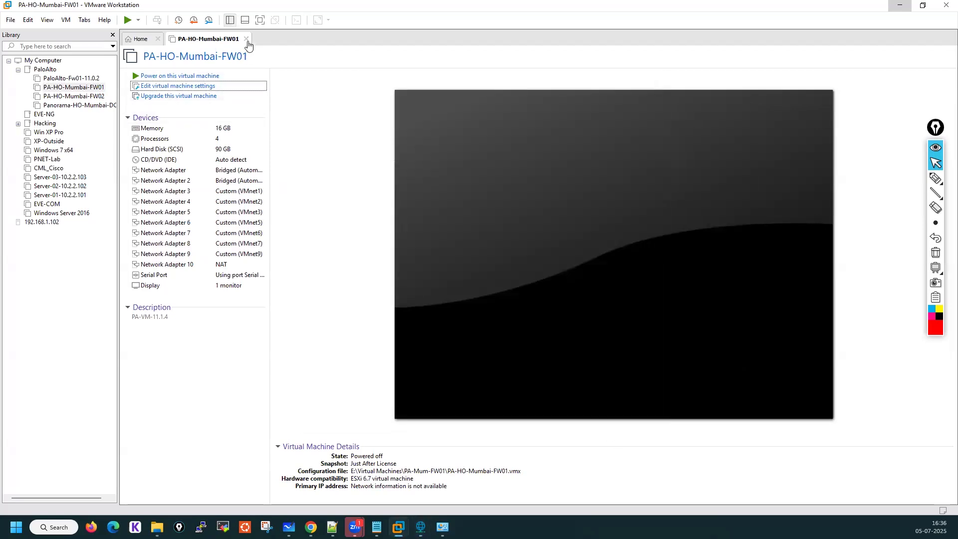
left_click(247, 39)
left_click(19, 70)
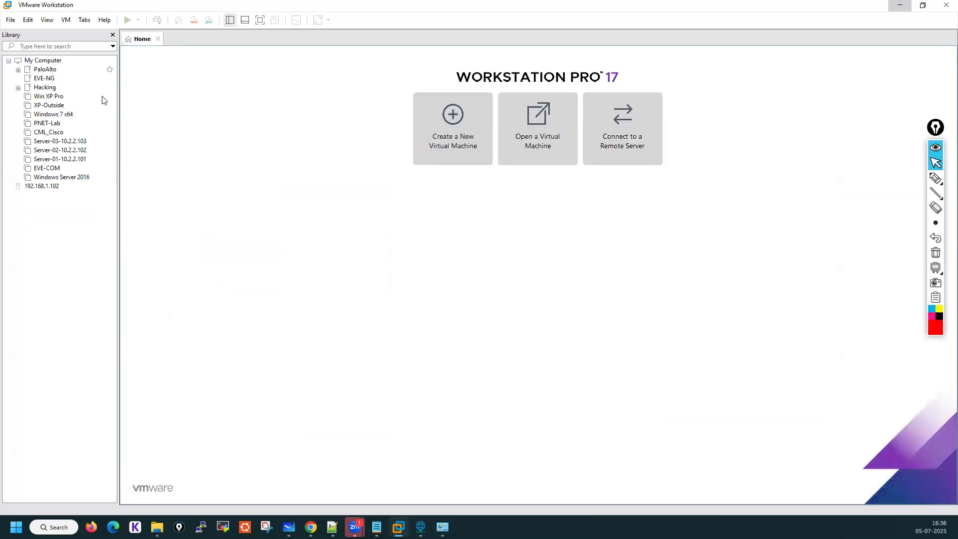
left_click(900, 5)
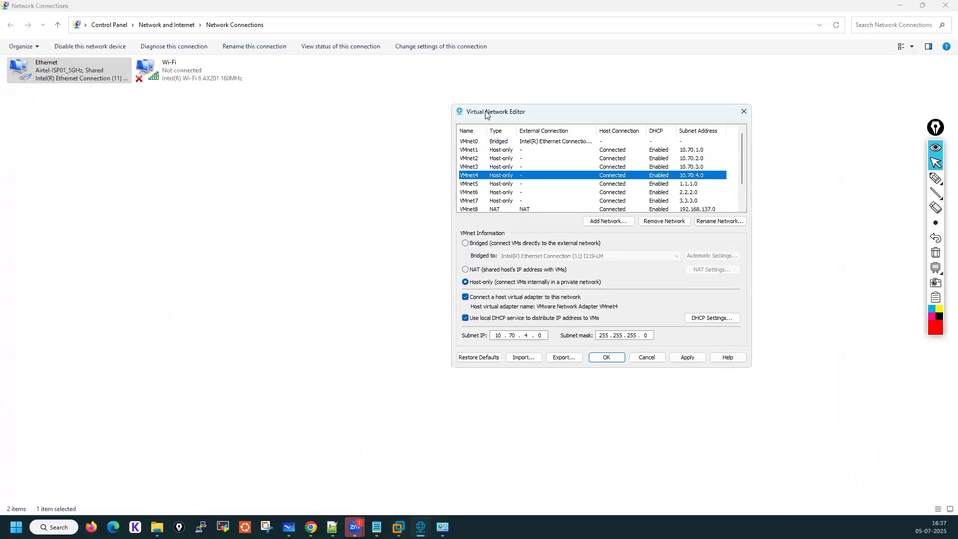
Step: Select Intel(R) Ethernet Connection (11) I219-LM as the adapter that VMnet0 is bridged to
left_click_drag(487, 112, 348, 97)
left_click(351, 128)
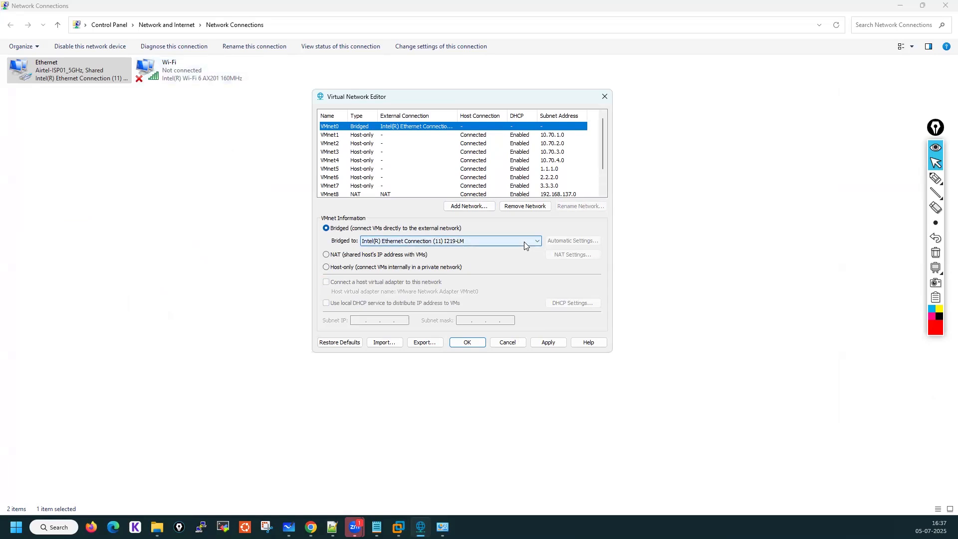
left_click(442, 243)
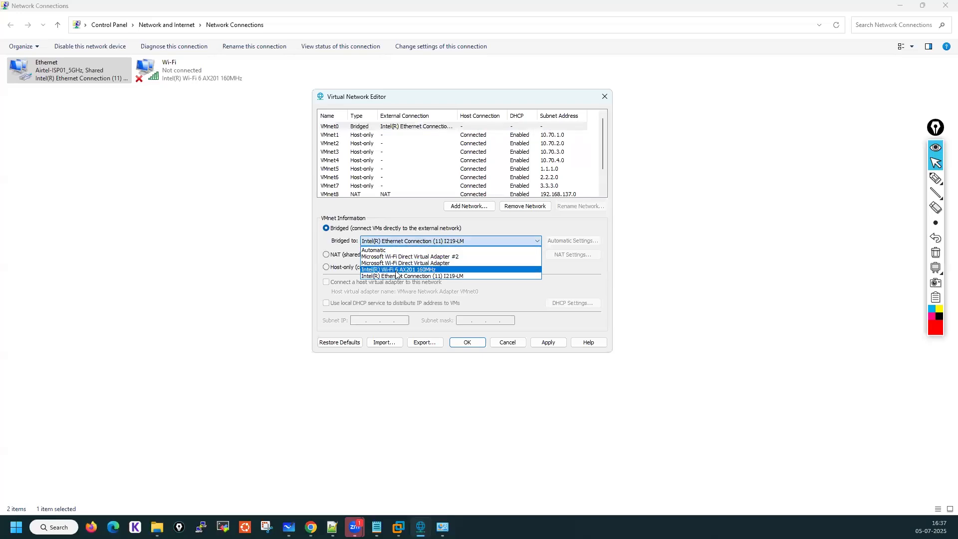
left_click(385, 277)
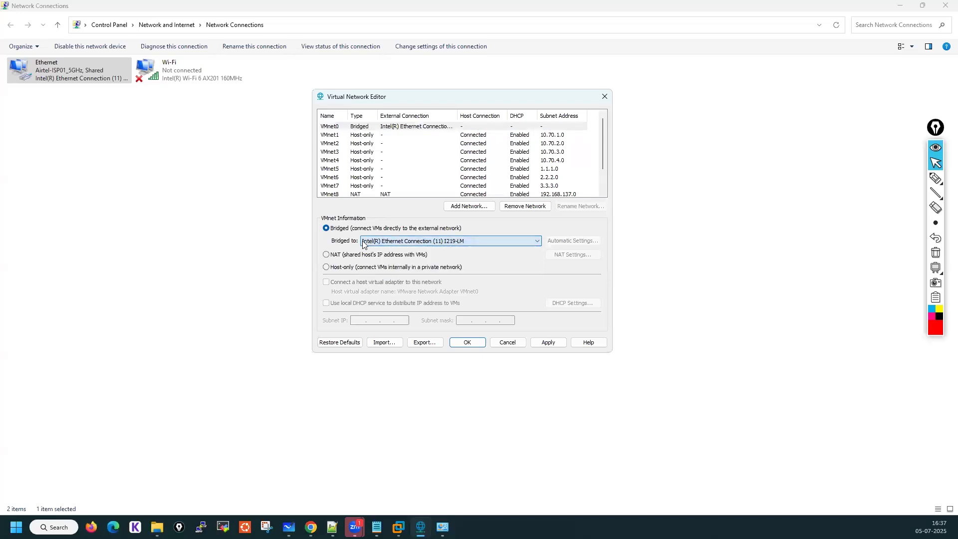
Step: Check the network type and subnet settings of VMnet1 through VMnet4 and of VMnet8
left_click(328, 135)
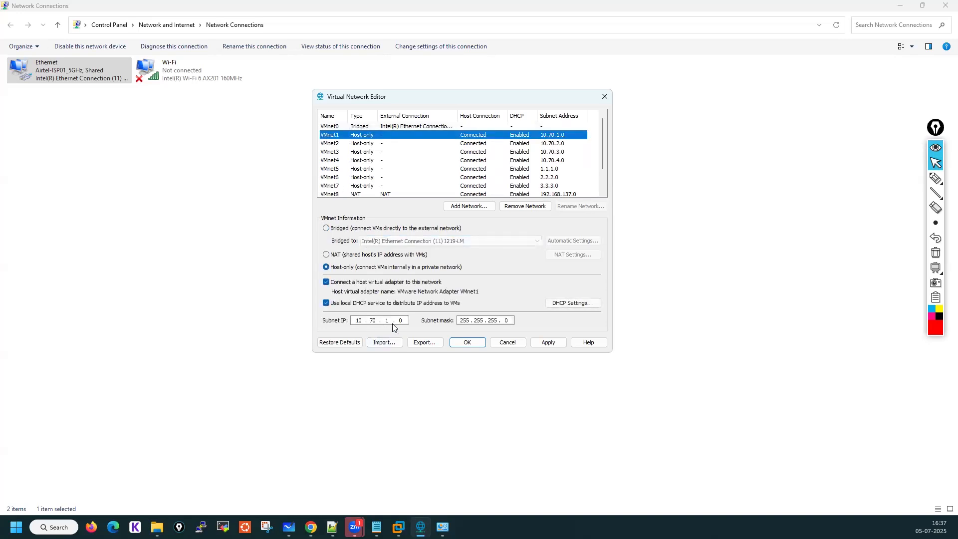
left_click(337, 144)
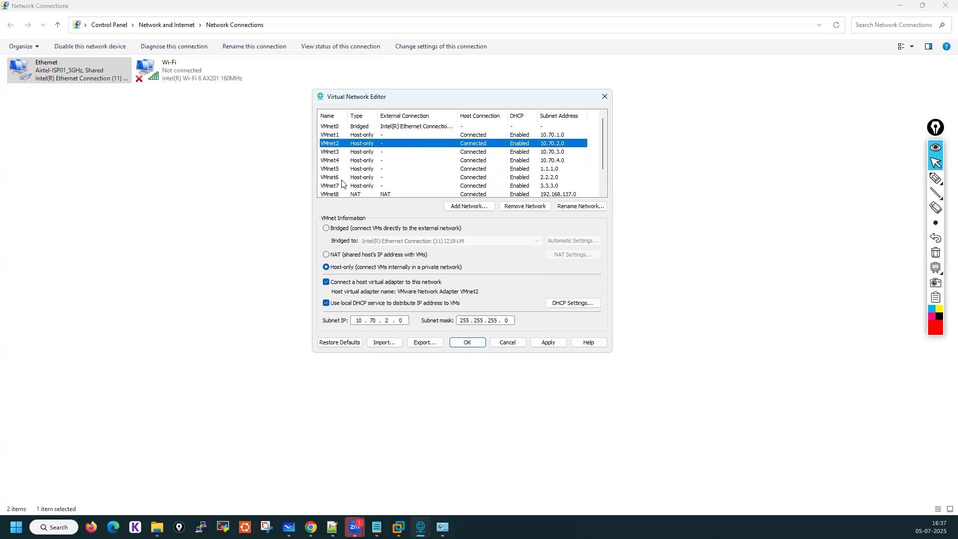
left_click(336, 154)
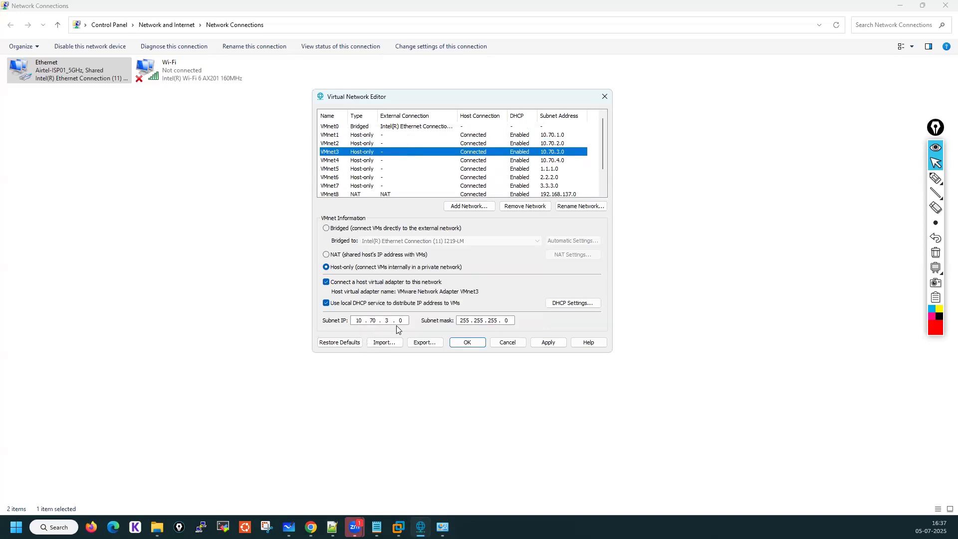
left_click(336, 162)
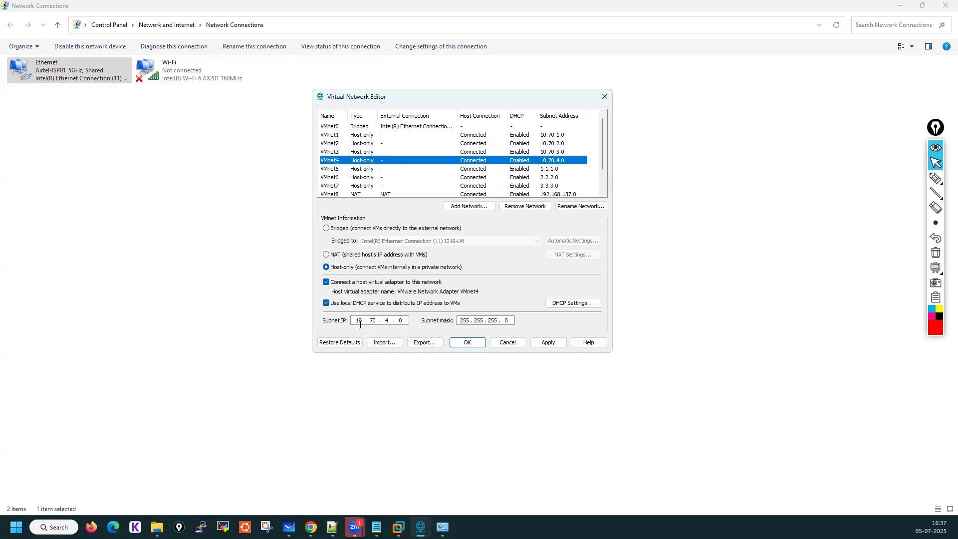
left_click(340, 135)
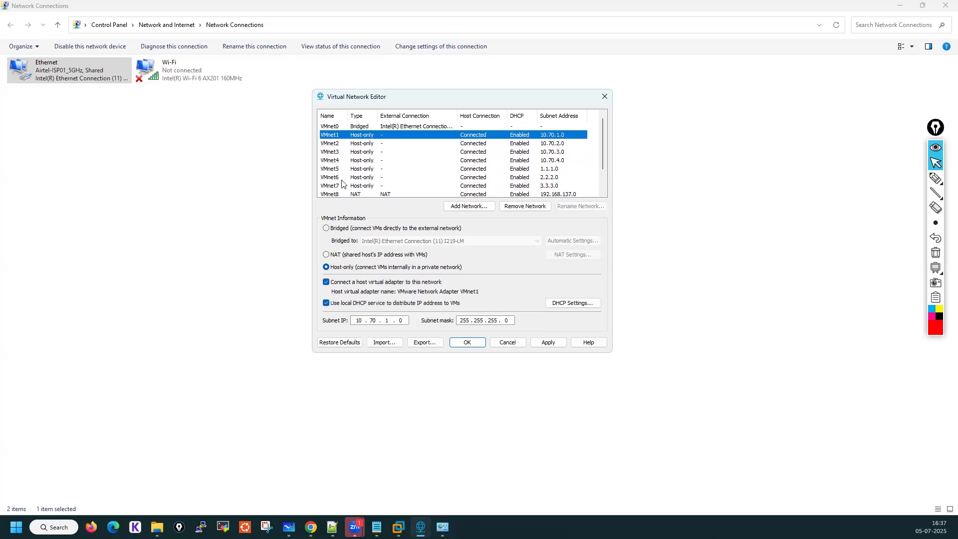
left_click(335, 194)
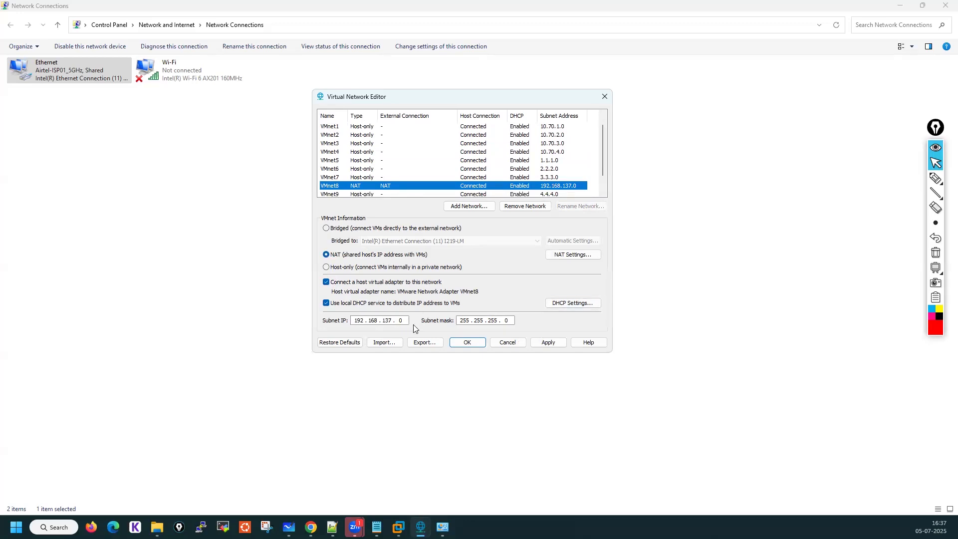
Step: Set VMnet8's DHCP range to 192.168.137.128 through 192.168.137.254 and apply the virtual network configuration
left_click(571, 304)
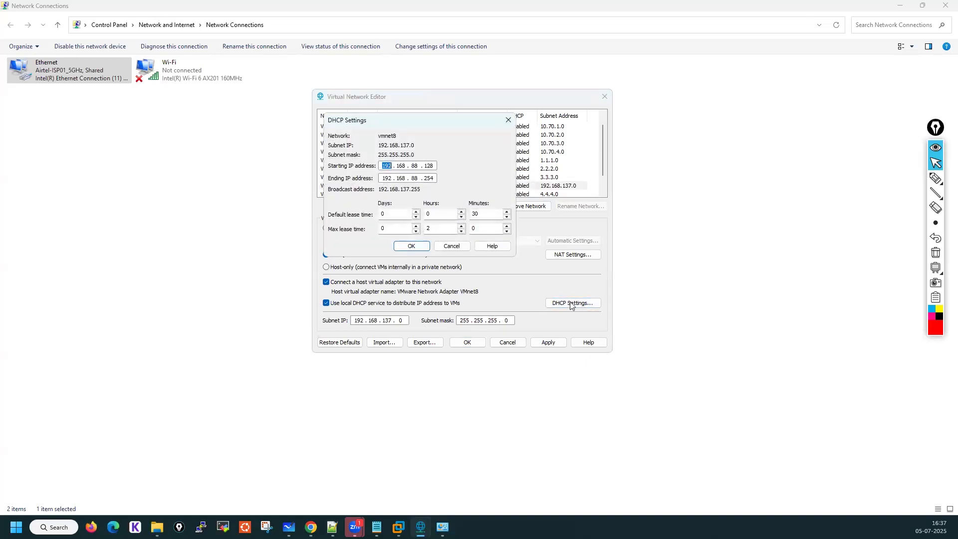
double_click(414, 166)
type("137")
type("137")
left_click(412, 246)
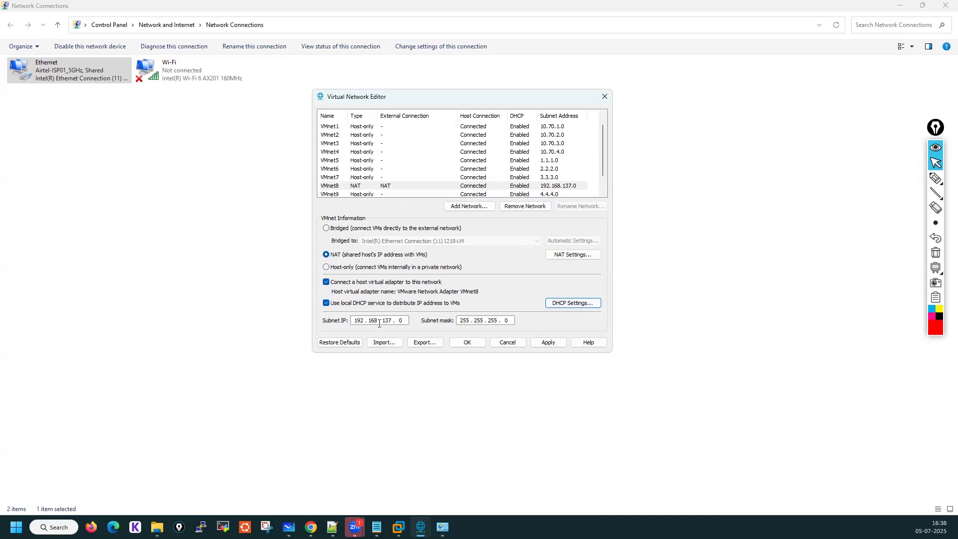
left_click(573, 303)
left_click(412, 246)
left_click(548, 343)
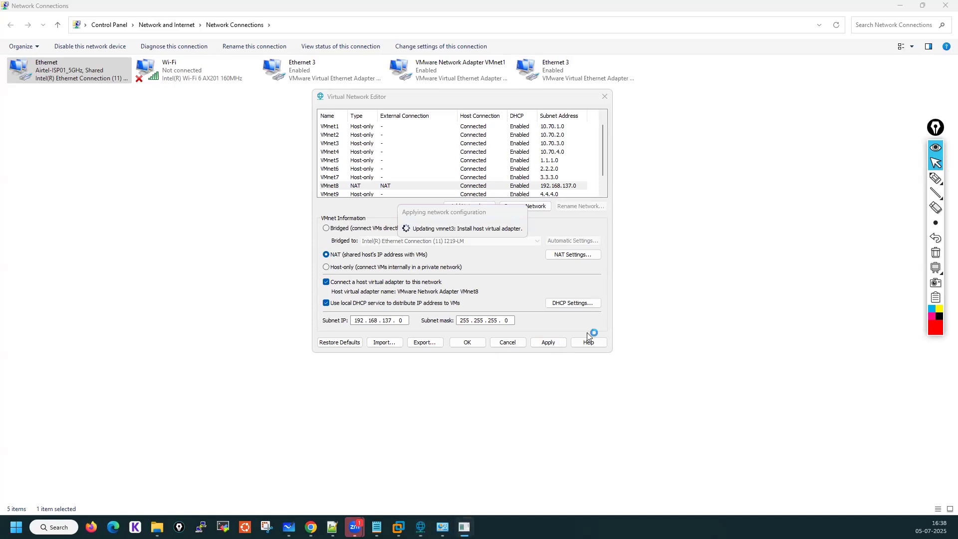
Step: Mark the VMware virtual adapters appearing in Network Connections with red check marks, and clear the marks
left_click(936, 178)
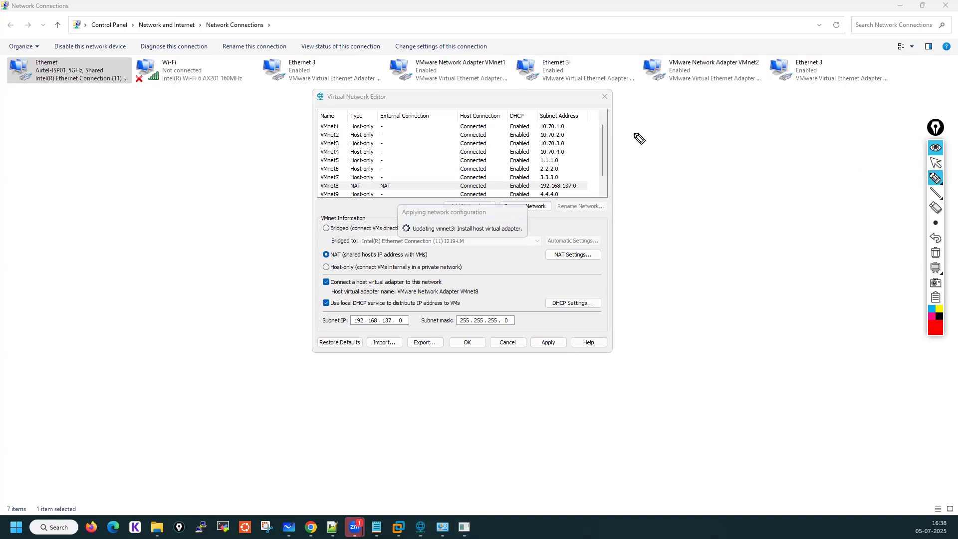
left_click_drag(282, 86, 335, 79)
left_click_drag(408, 79, 458, 75)
left_click_drag(569, 70, 619, 65)
left_click_drag(693, 69, 731, 63)
left_click_drag(816, 70, 864, 75)
left_click_drag(34, 114, 78, 110)
left_click_drag(177, 114, 223, 107)
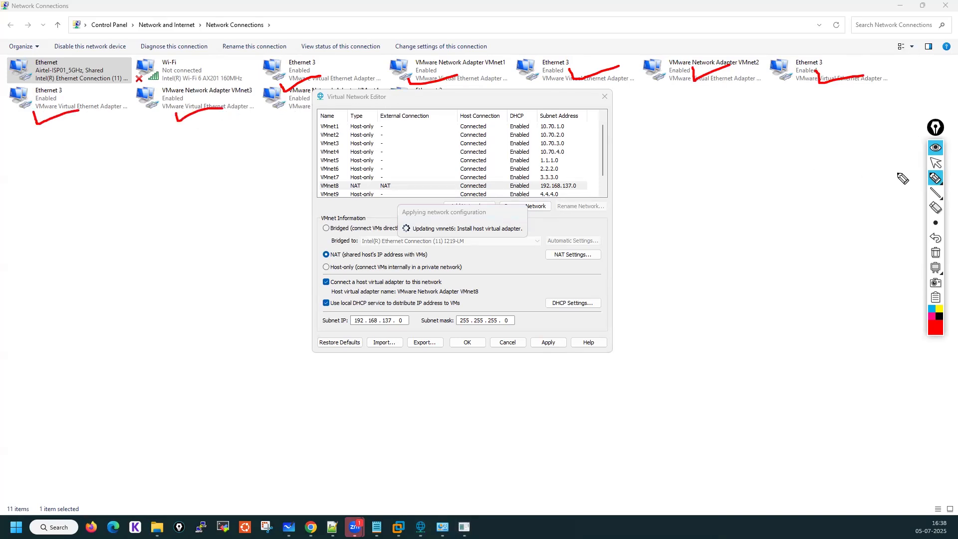
left_click(936, 162)
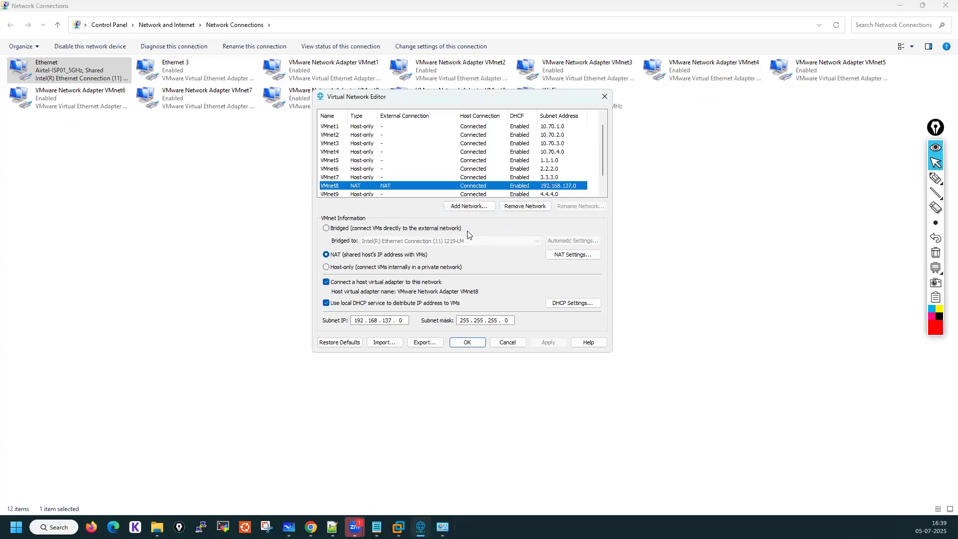
Step: Accept and close the Virtual Network Editor, and check the VMware adapters VMnet1 through VMnet9 in Network Connections
left_click(470, 343)
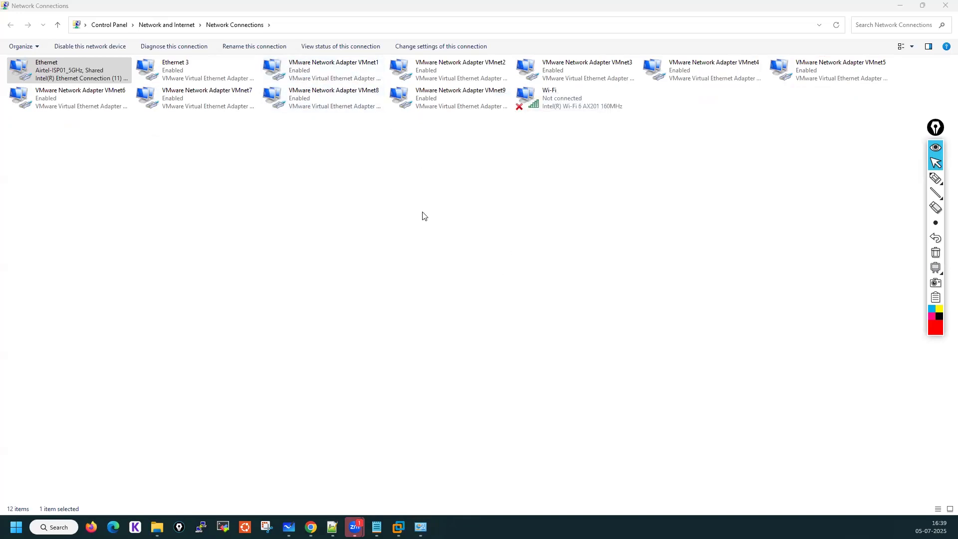
left_click(343, 71)
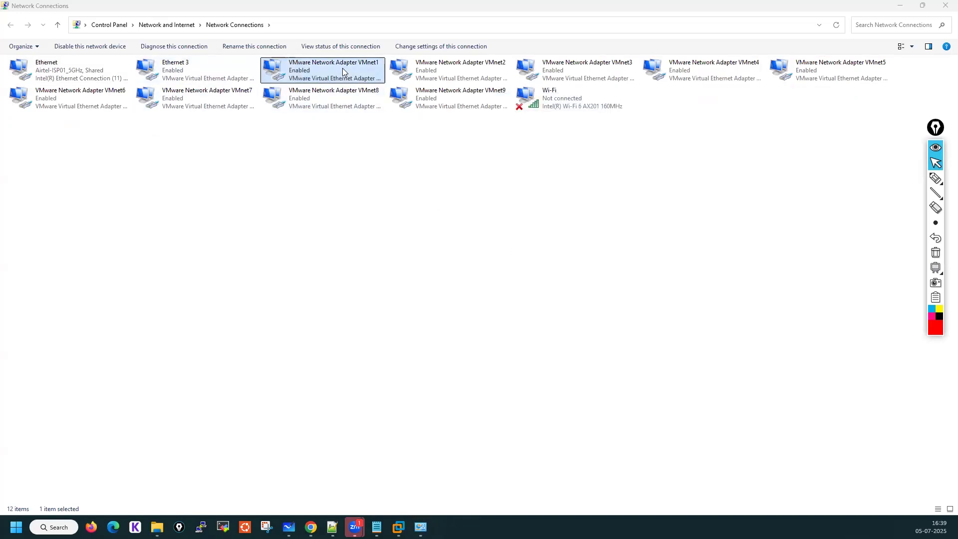
left_click(460, 74)
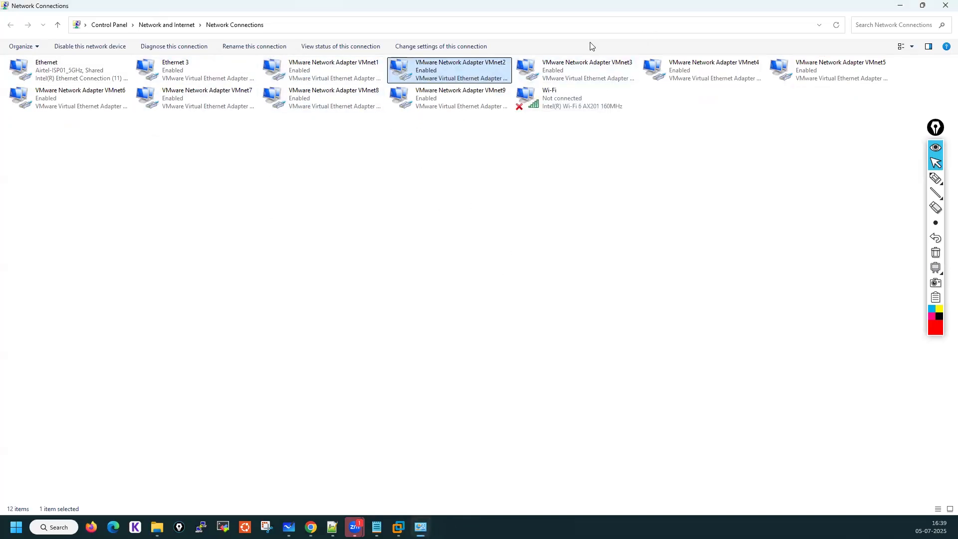
key("Right")
key("Right")
key("Right")
key("Right")
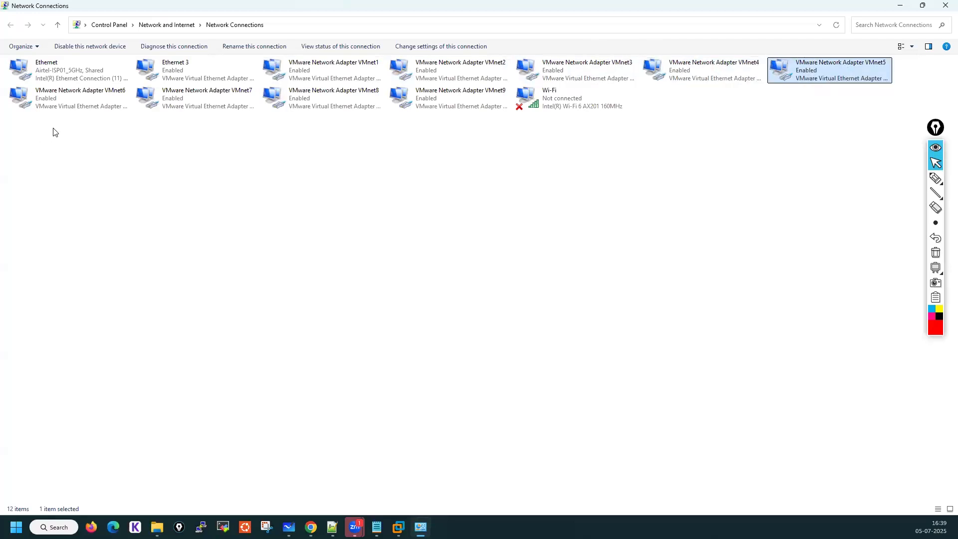
key("Right")
key("Right")
key("Right")
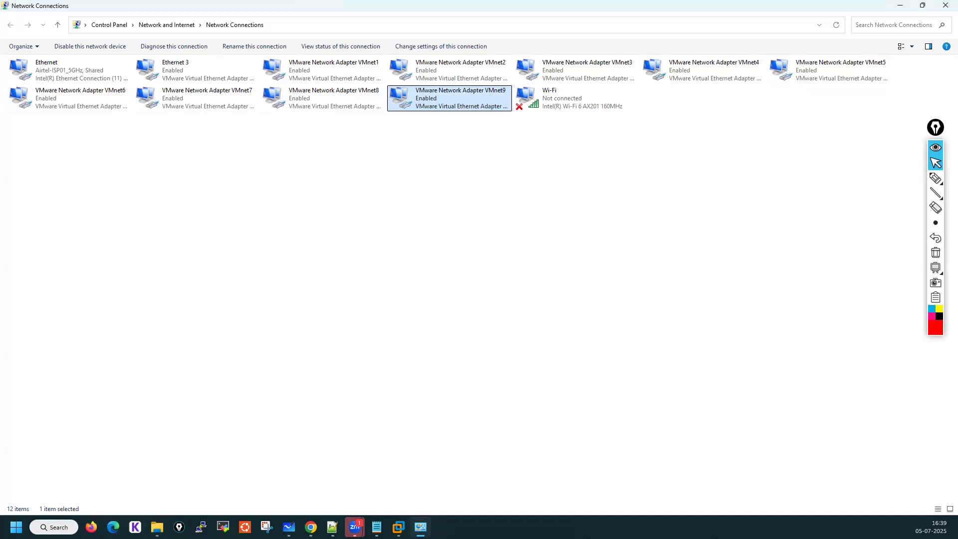
Step: Open Command Prompt and run ipconfig to list the full details of all network adapters
key("super+s")
type("cmd")
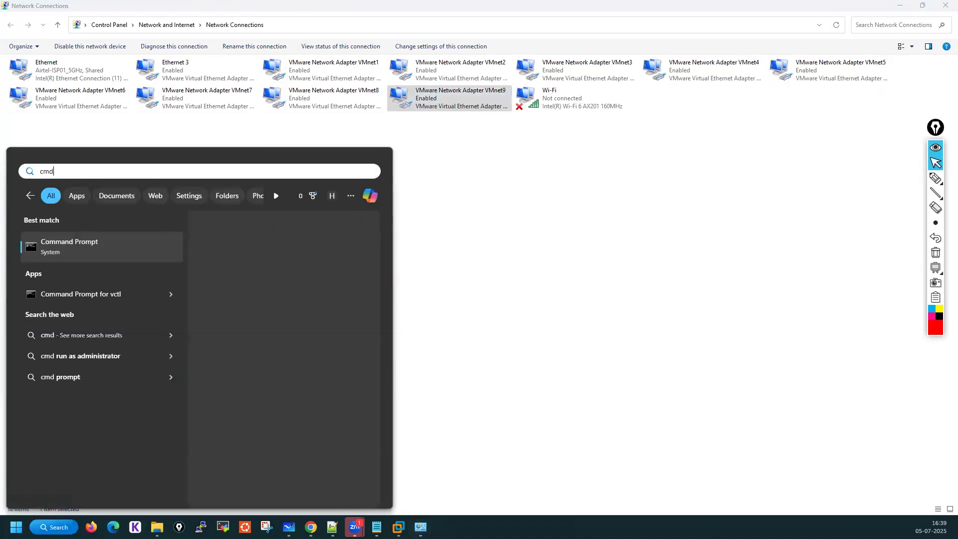
key("Return")
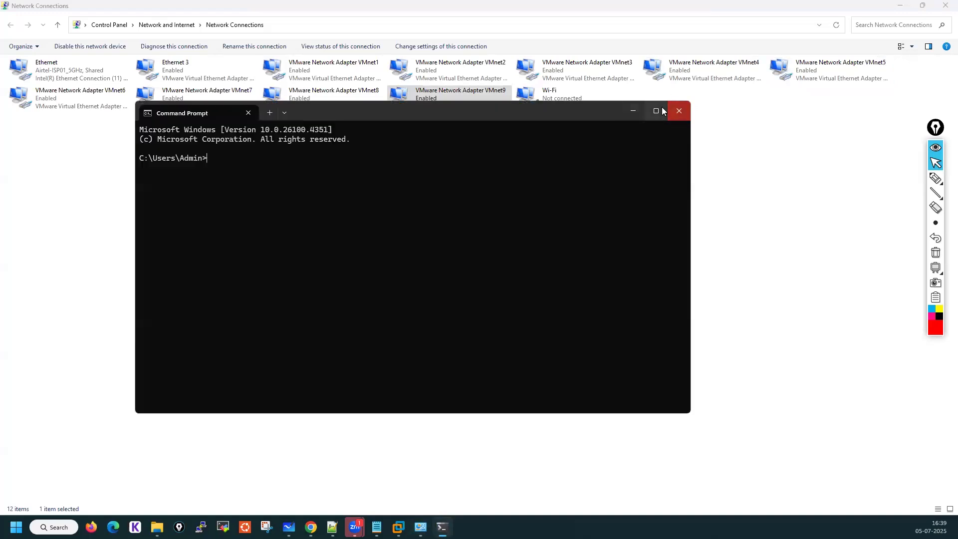
left_click(658, 110)
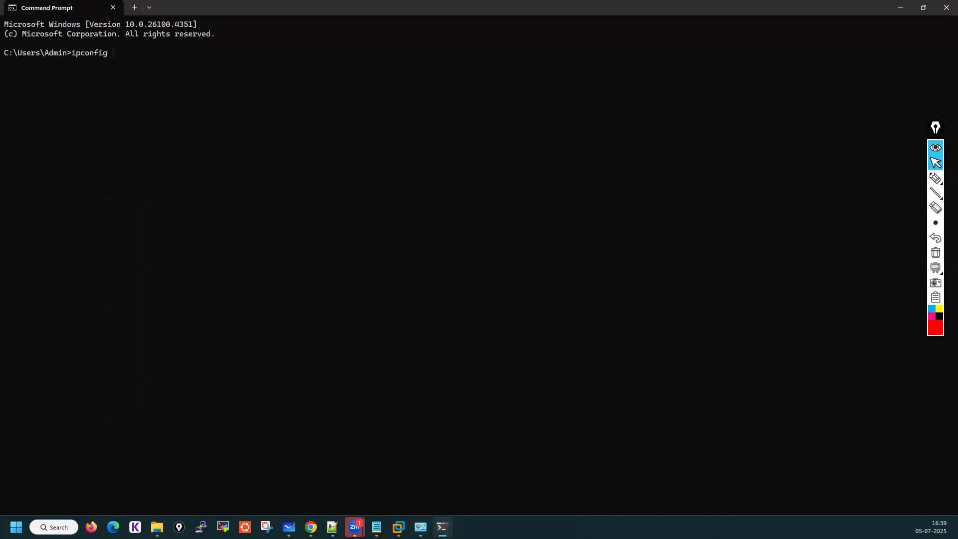
key("Return")
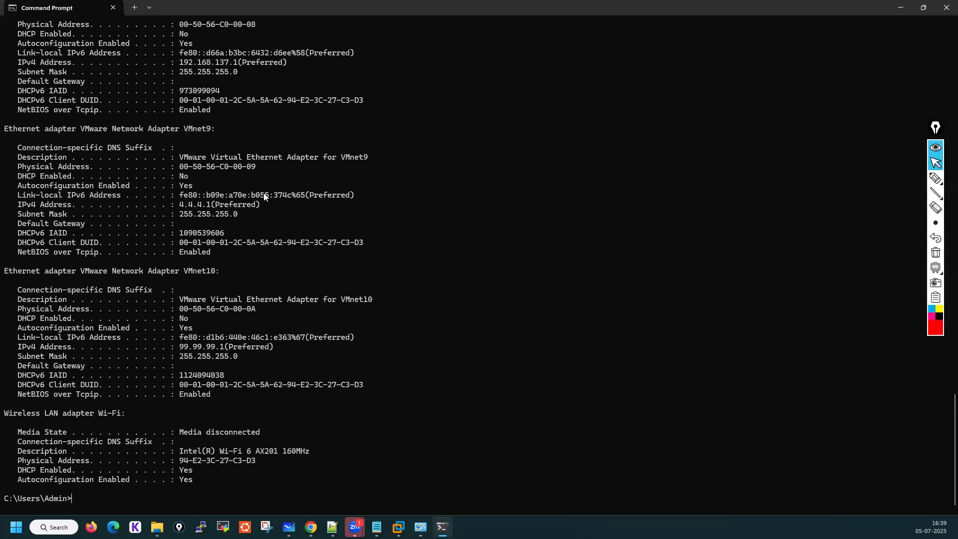
Step: Mark the physical Ethernet adapter's description, IPv4 address, subnet mask and default gateway in red, and clear the marks
scroll(263, 193, "up", 20)
scroll(264, 193, "up", 13)
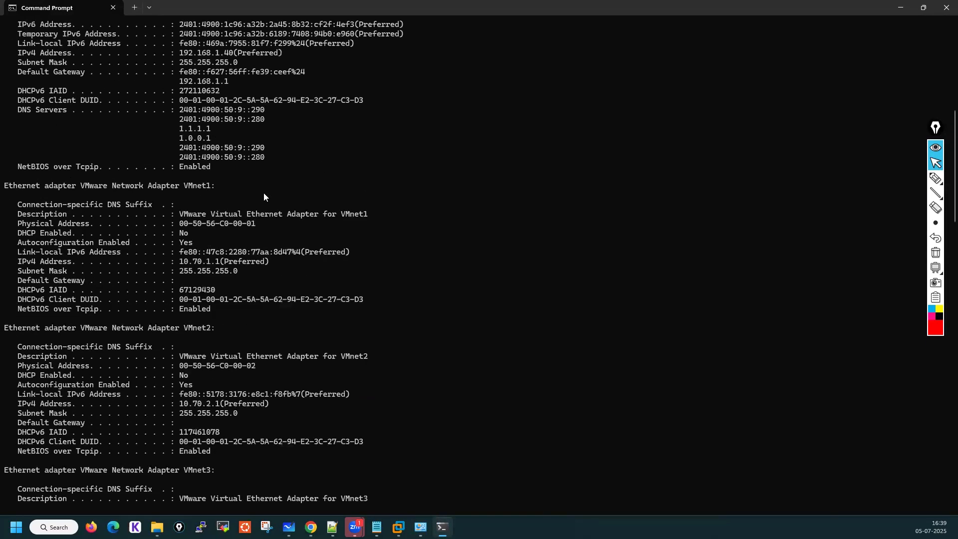
scroll(264, 196, "up", 6)
scroll(264, 196, "up", 1)
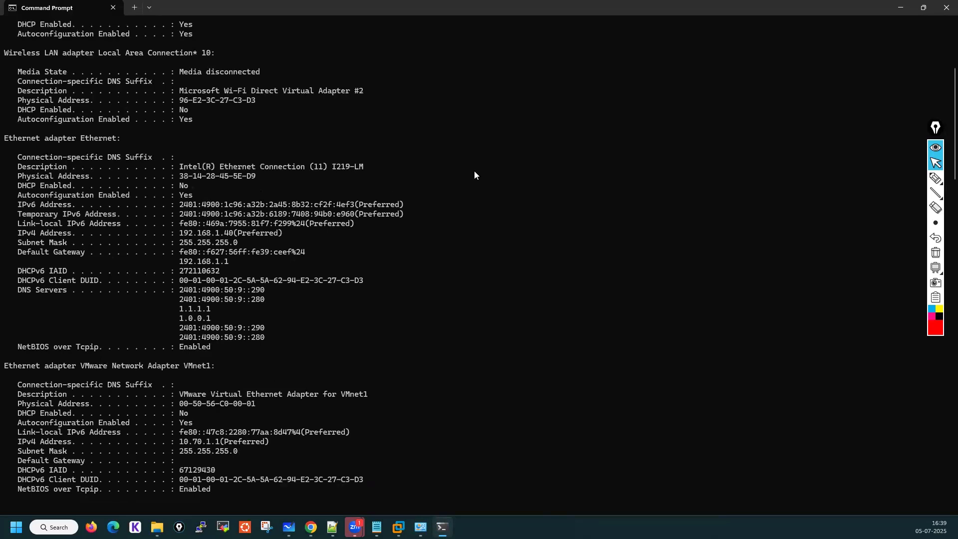
left_click(935, 178)
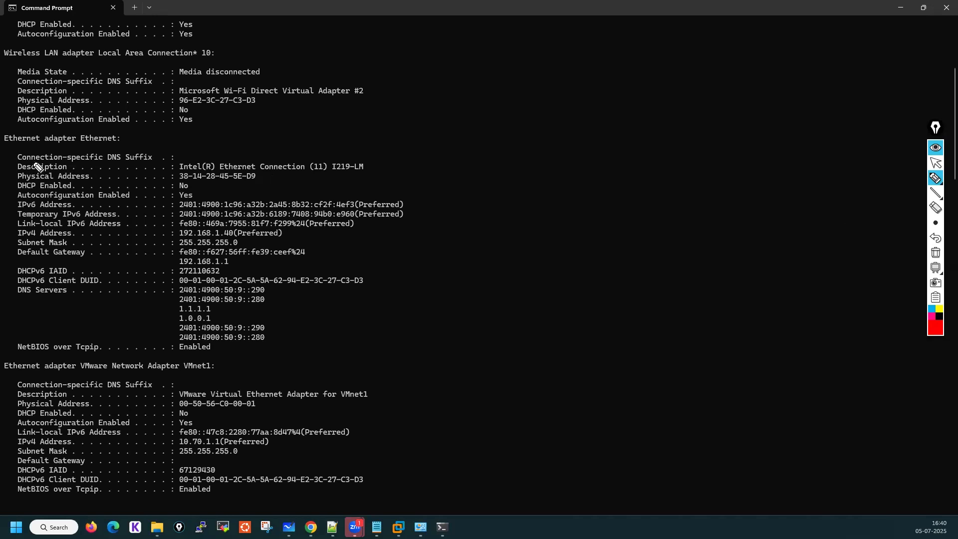
left_click_drag(183, 155, 173, 171)
mouse_move(349, 153)
left_mouse_down()
mouse_move(379, 177)
mouse_move(322, 179)
left_mouse_up()
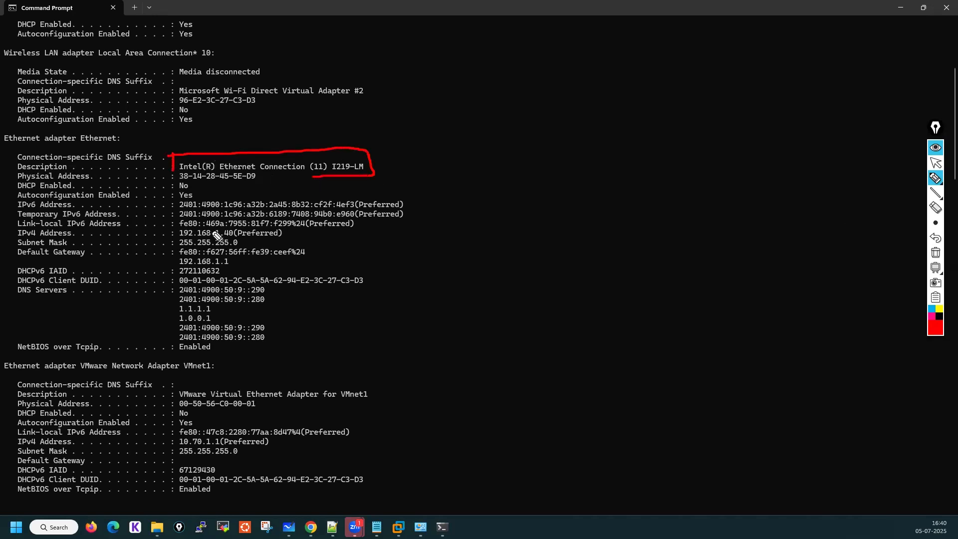
mouse_move(312, 233)
left_mouse_down()
mouse_move(259, 245)
mouse_move(243, 260)
mouse_move(255, 265)
left_mouse_up()
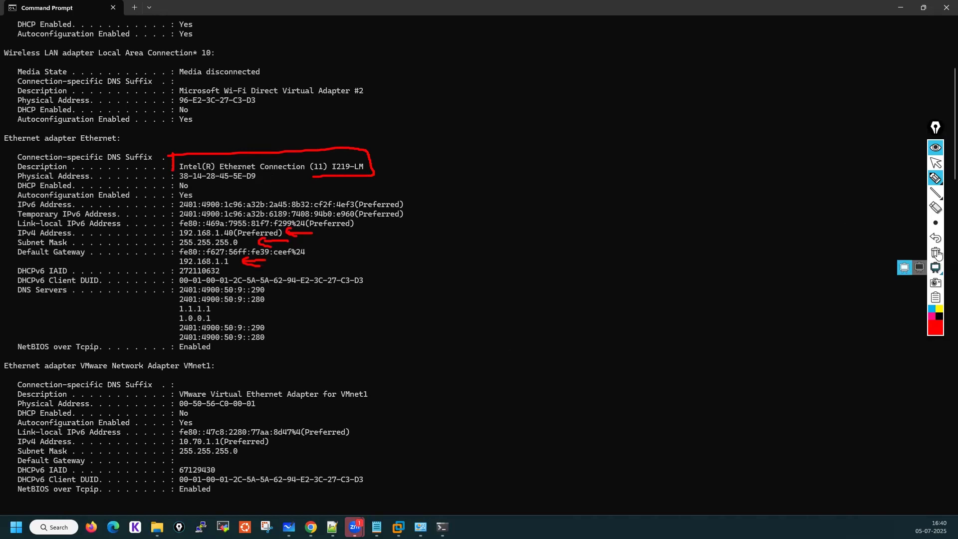
left_click(936, 163)
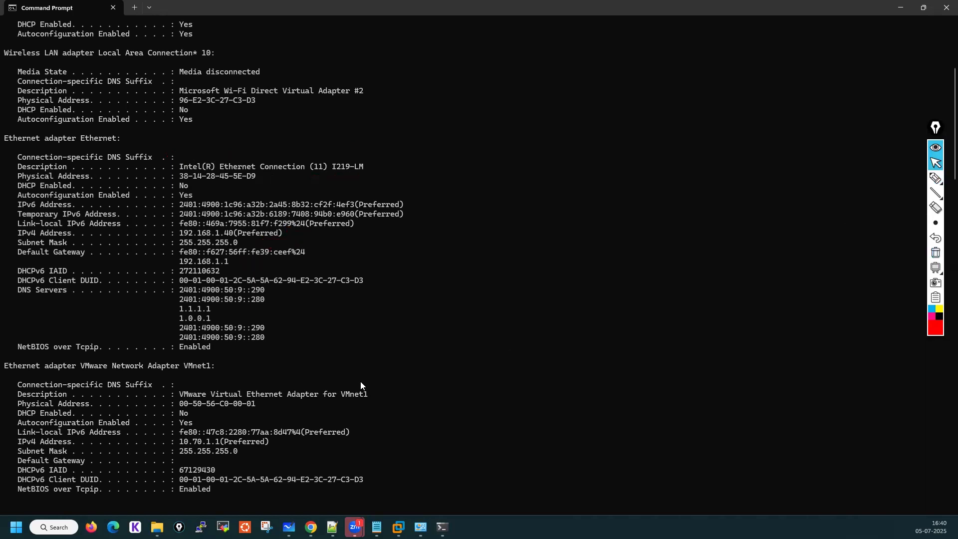
Step: Underline VMnet1 in the adapter list, point arrows at its IPv4 address and mask, and handwrite 10.70.1.0/24 beside it
scroll(361, 381, "down", 11)
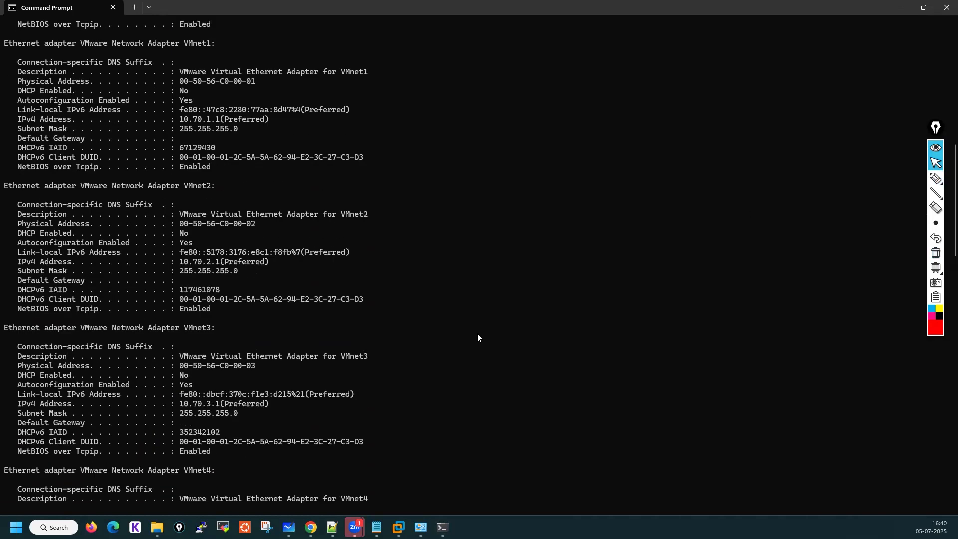
left_click(935, 178)
left_click_drag(179, 49, 223, 50)
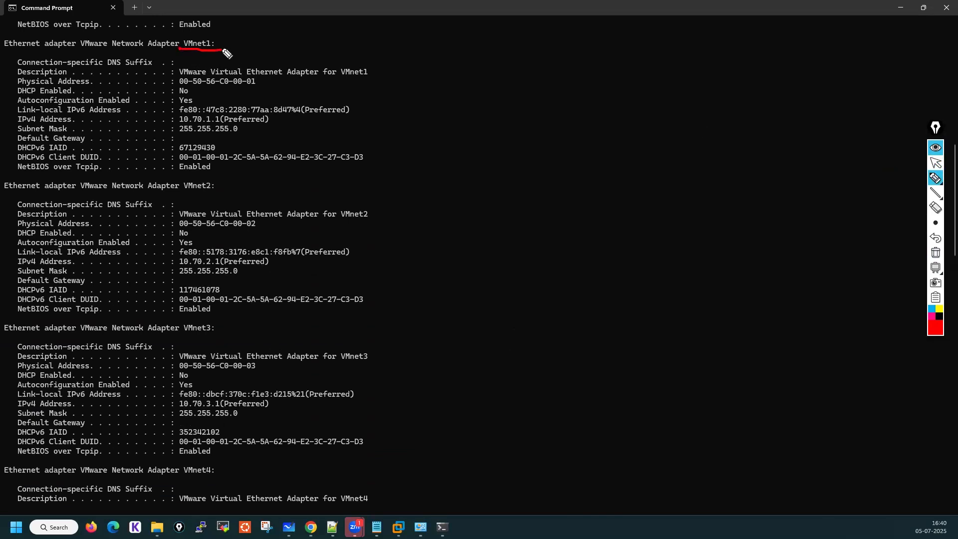
left_click(150, 119)
left_click_drag(150, 120, 172, 120)
left_click_drag(307, 125, 275, 130)
left_click_drag(278, 118, 285, 135)
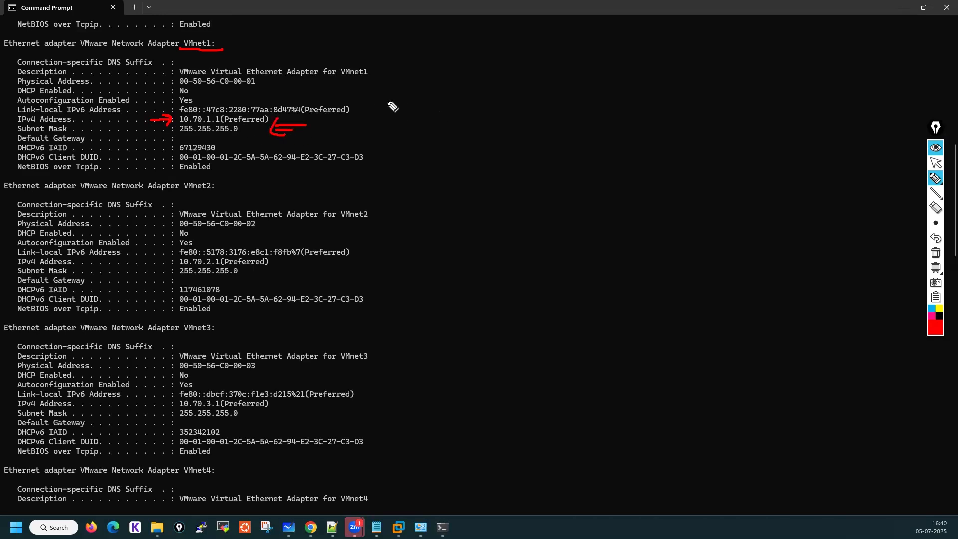
mouse_move(389, 96)
left_mouse_down()
mouse_move(390, 114)
mouse_move(397, 99)
mouse_move(422, 105)
mouse_move(435, 91)
mouse_move(447, 101)
mouse_move(469, 86)
mouse_move(487, 104)
mouse_move(509, 98)
left_mouse_up()
left_click(411, 103)
left_click(442, 99)
left_click(456, 95)
mouse_move(519, 74)
left_mouse_down()
mouse_move(517, 104)
mouse_move(532, 89)
left_mouse_up()
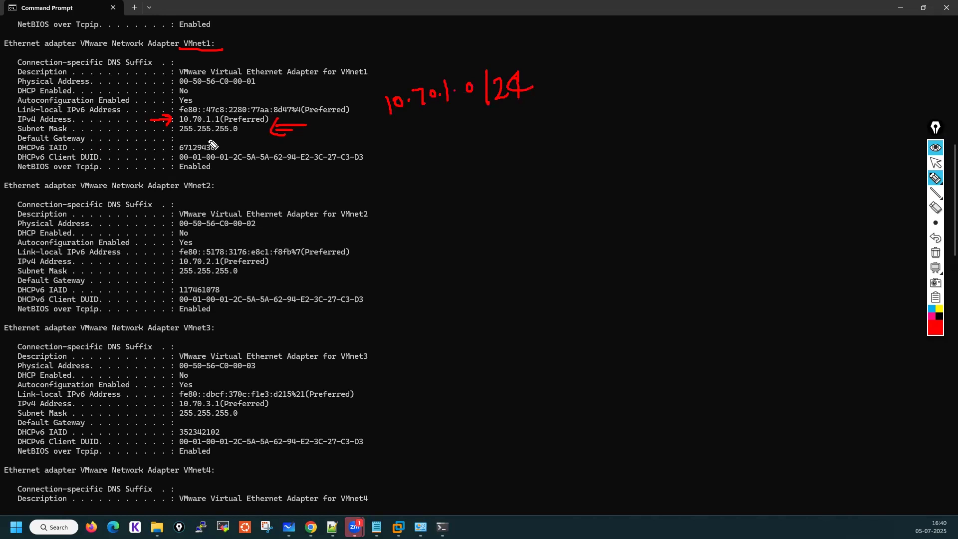
Step: Underline VMnet2 and the VMnet2 and VMnet3 IPv4 addresses, handwrite 10.70.2.0/24 beside VMnet2, and clear all annotations
left_click_drag(177, 193, 219, 192)
mouse_move(371, 242)
left_mouse_down()
mouse_move(376, 260)
mouse_move(385, 244)
mouse_move(412, 254)
mouse_move(473, 227)
mouse_move(487, 246)
mouse_move(515, 238)
left_mouse_up()
left_click(396, 249)
left_click(437, 240)
left_click(463, 238)
left_click_drag(512, 215, 525, 242)
left_click_drag(178, 267, 230, 265)
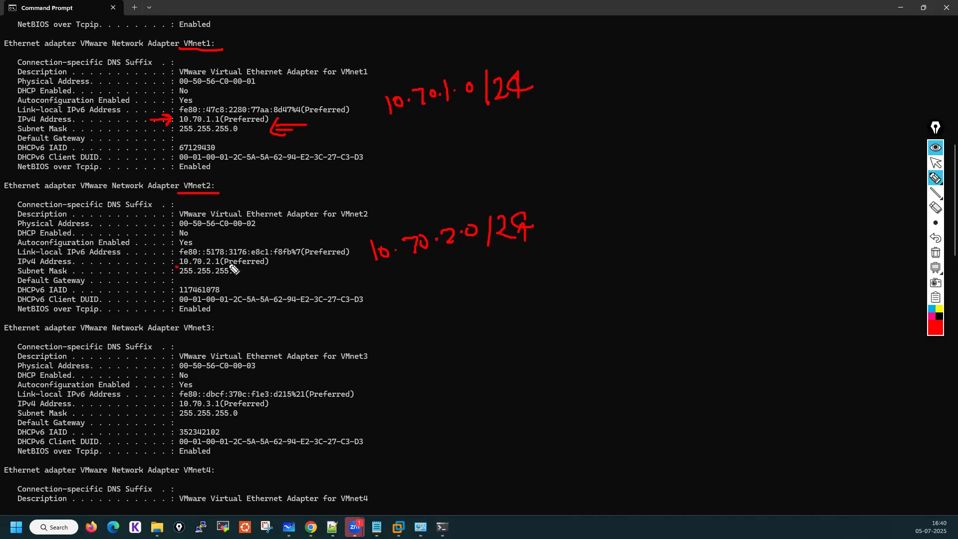
left_click_drag(170, 409, 258, 404)
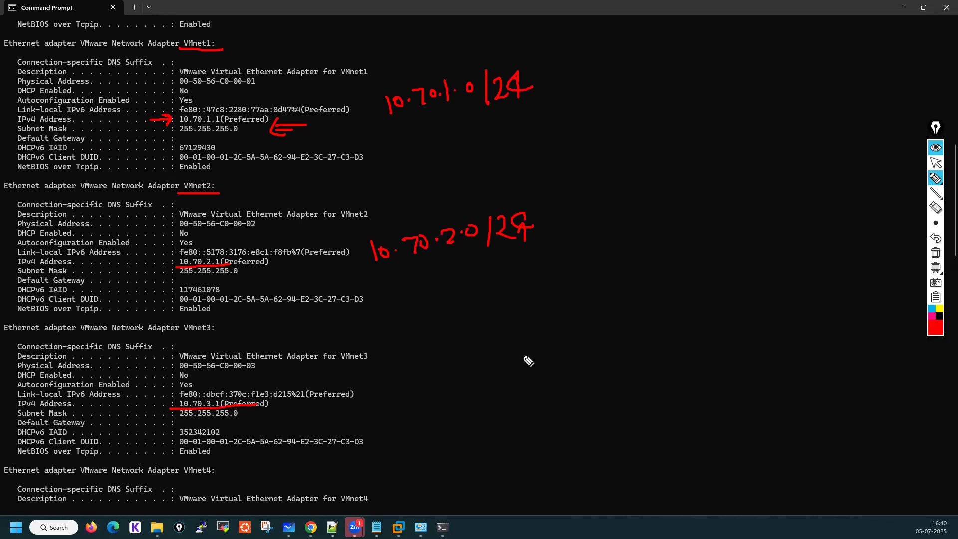
left_click(936, 162)
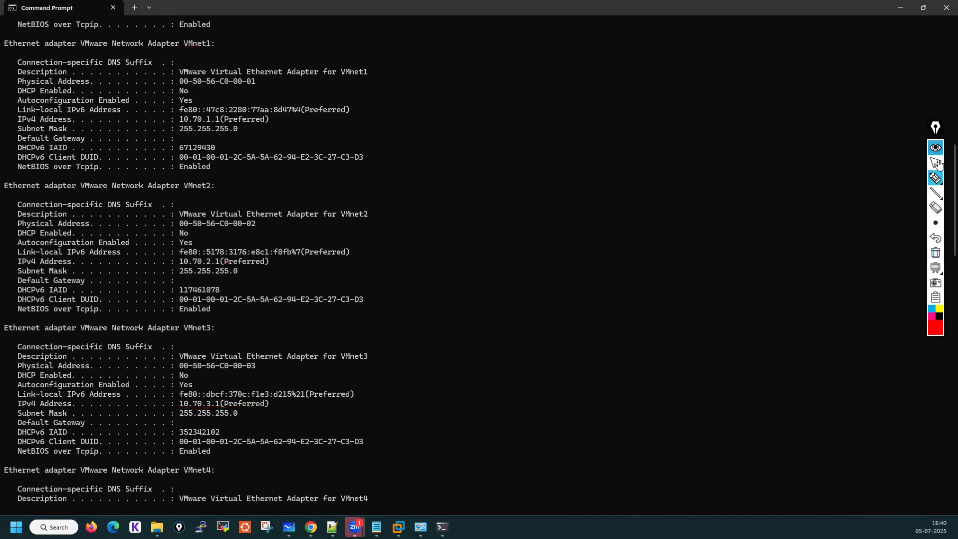
Step: Review the IPv4 addresses of the VMnet4 to VMnet8 adapters in the ipconfig output, highlighting the VMnet5 to VMnet8 addresses
scroll(460, 336, "down", 3)
scroll(460, 337, "down", 3)
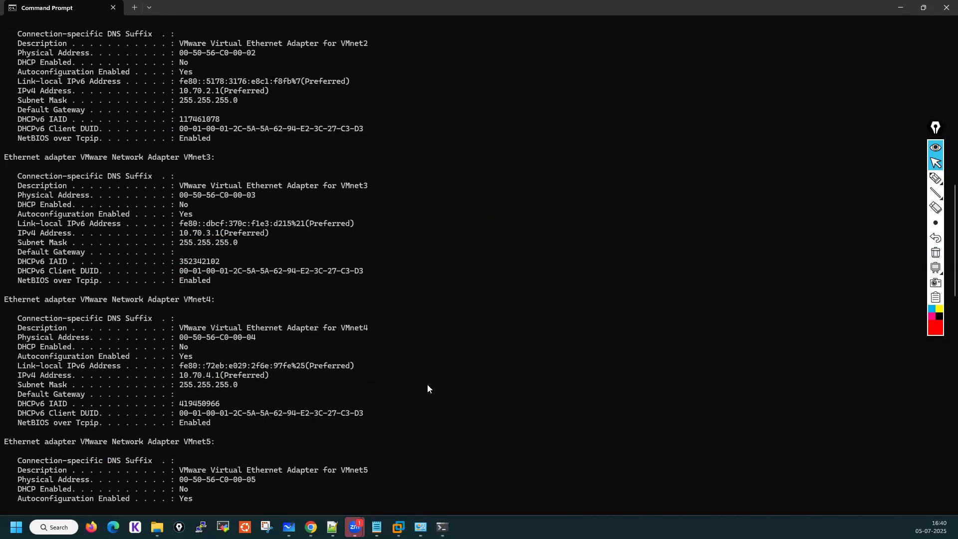
scroll(427, 385, "down", 5)
left_click_drag(427, 384, 215, 379)
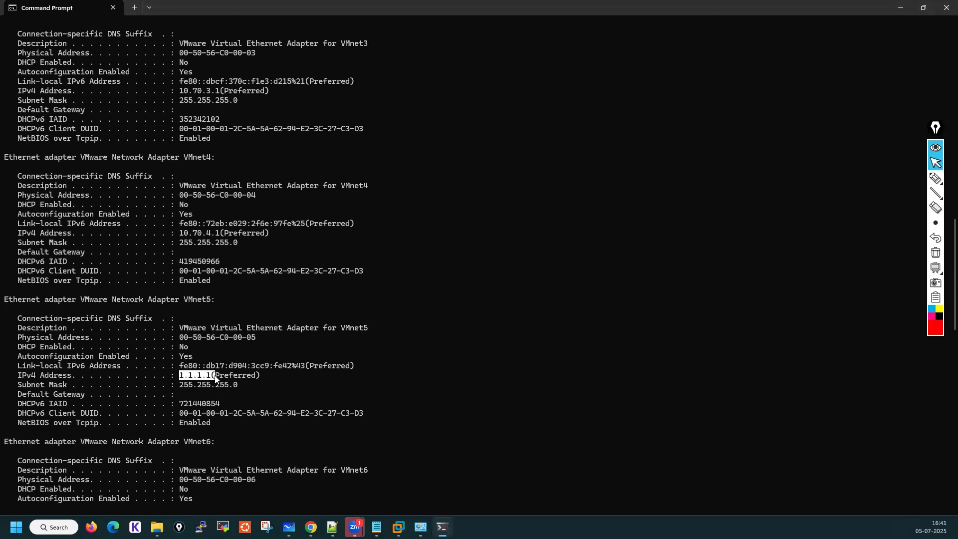
scroll(215, 377, "down", 3)
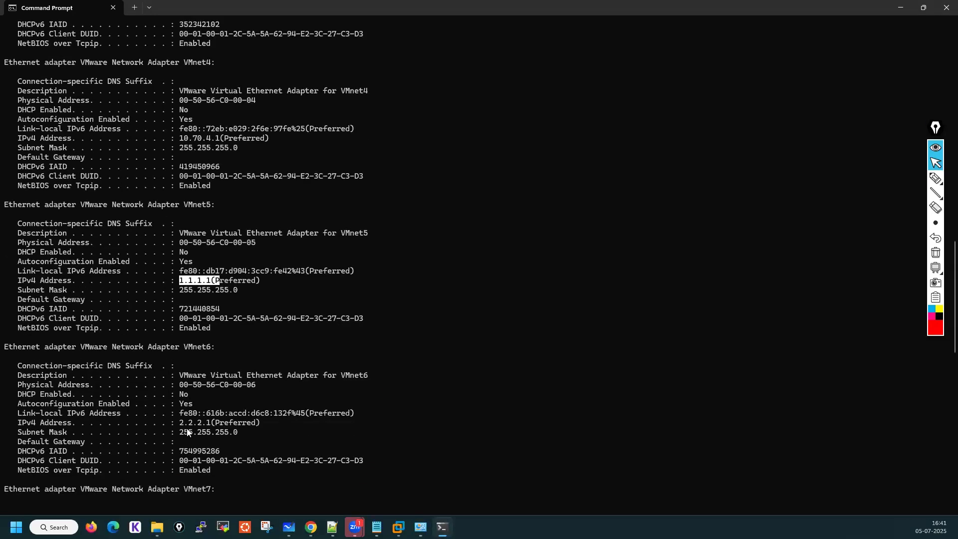
left_click_drag(179, 422, 209, 432)
scroll(211, 422, "down", 5)
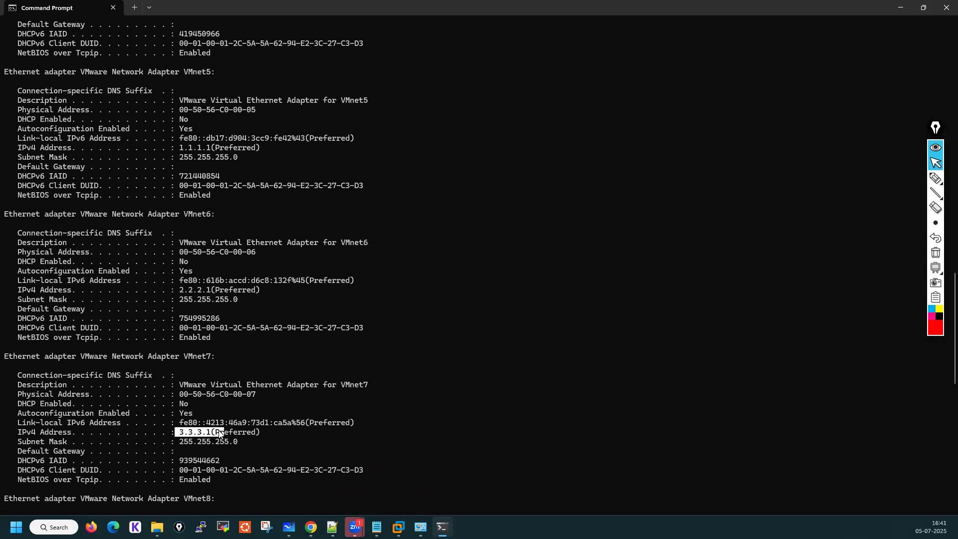
scroll(205, 426, "down", 6)
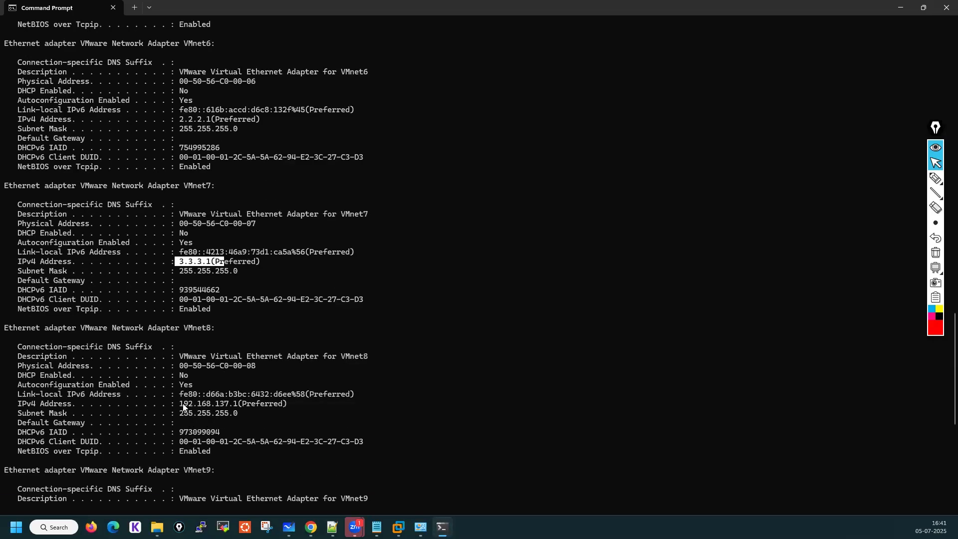
left_click(179, 402)
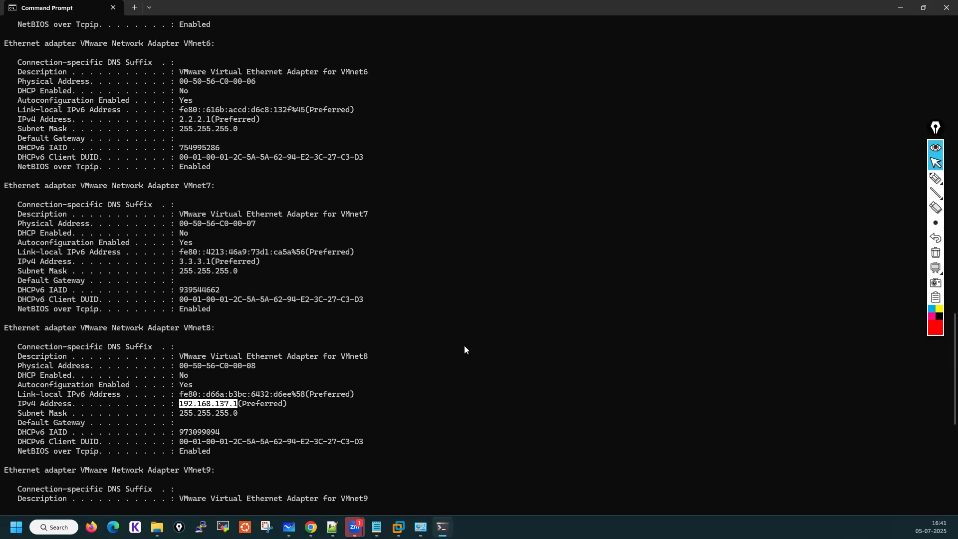
Step: Circle VMnet8's IPv4 address and mask in red, handwrite VMNET-8 with an arrow to a circled NAT, and clear the annotations
left_click(936, 178)
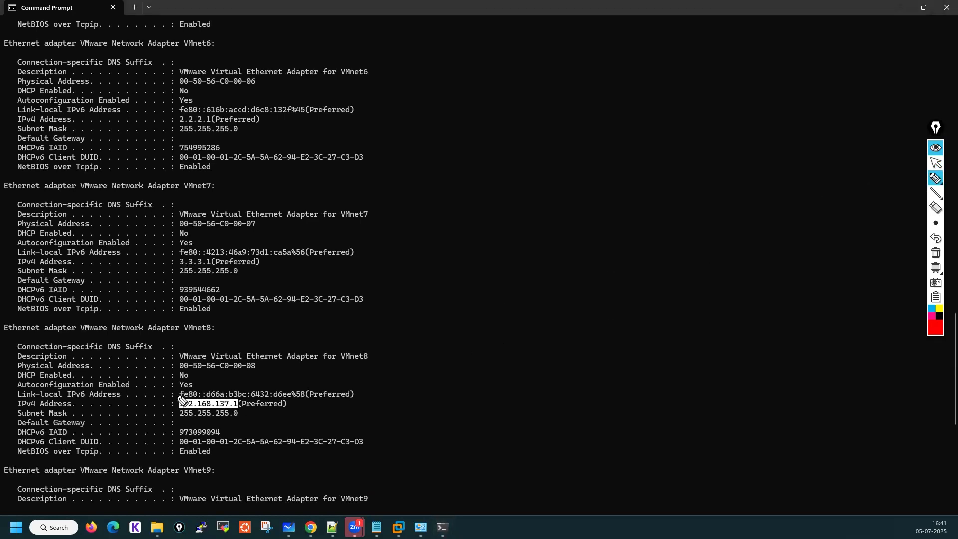
mouse_move(170, 413)
left_mouse_down()
mouse_move(208, 431)
mouse_move(304, 414)
mouse_move(153, 398)
left_mouse_up()
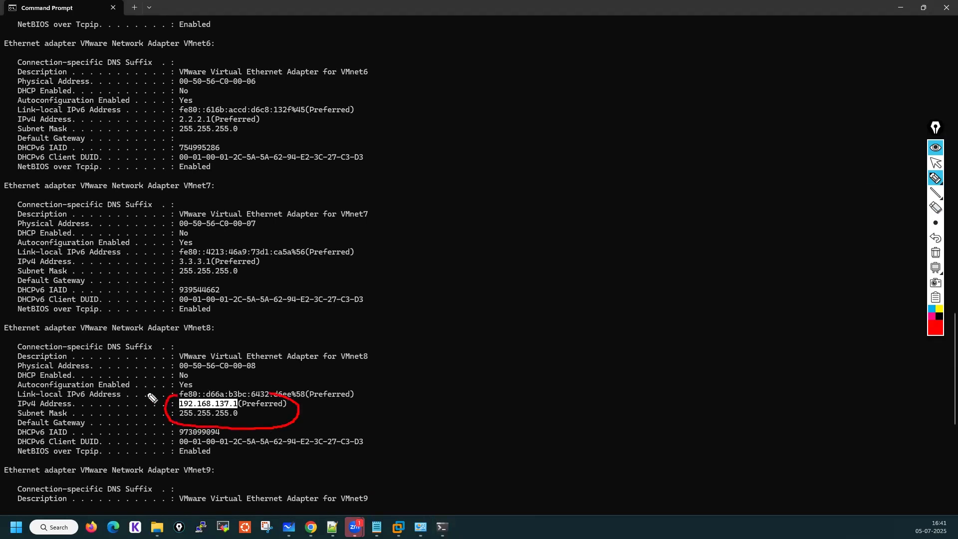
mouse_move(325, 402)
left_mouse_down()
mouse_move(399, 393)
mouse_move(407, 408)
mouse_move(421, 398)
mouse_move(446, 405)
mouse_move(451, 374)
mouse_move(527, 372)
left_mouse_up()
left_click_drag(499, 370, 514, 390)
mouse_move(556, 358)
left_mouse_down()
mouse_move(556, 387)
mouse_move(611, 380)
mouse_move(627, 347)
left_mouse_up()
left_click_drag(619, 348, 618, 381)
left_click_drag(631, 331, 584, 333)
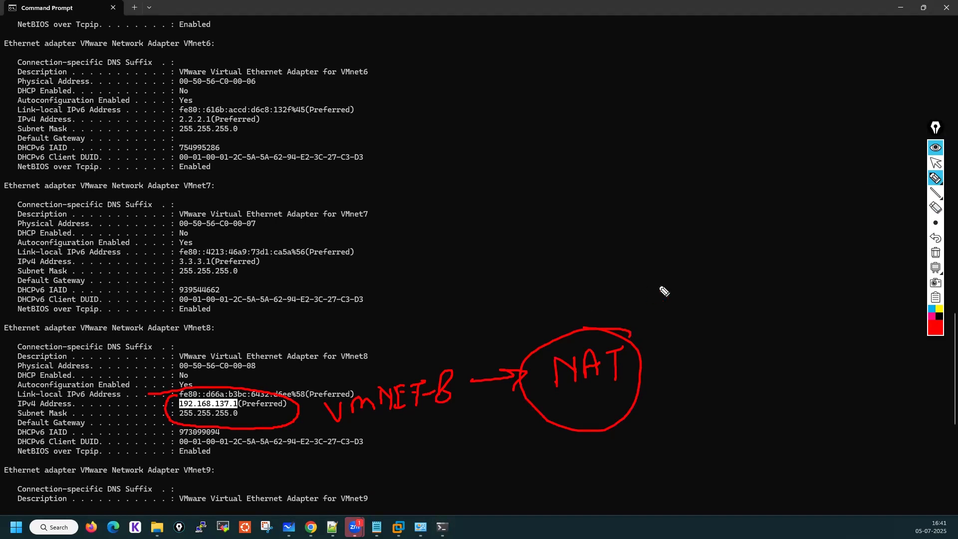
left_click(935, 253)
left_click(935, 162)
Step: Review the VMnet9, VMnet10 and Wi-Fi adapter details at the end of the ipconfig output
scroll(378, 382, "down", 3)
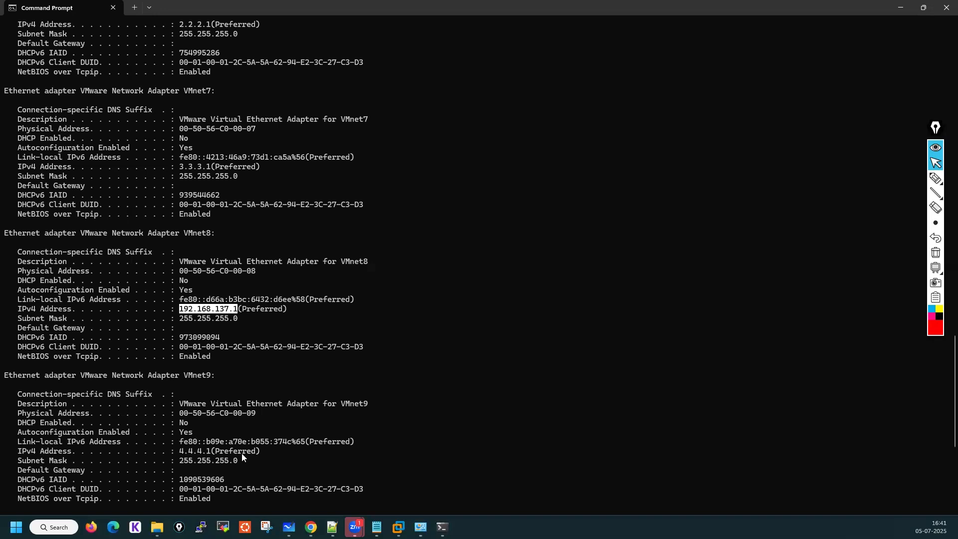
scroll(241, 453, "down", 5)
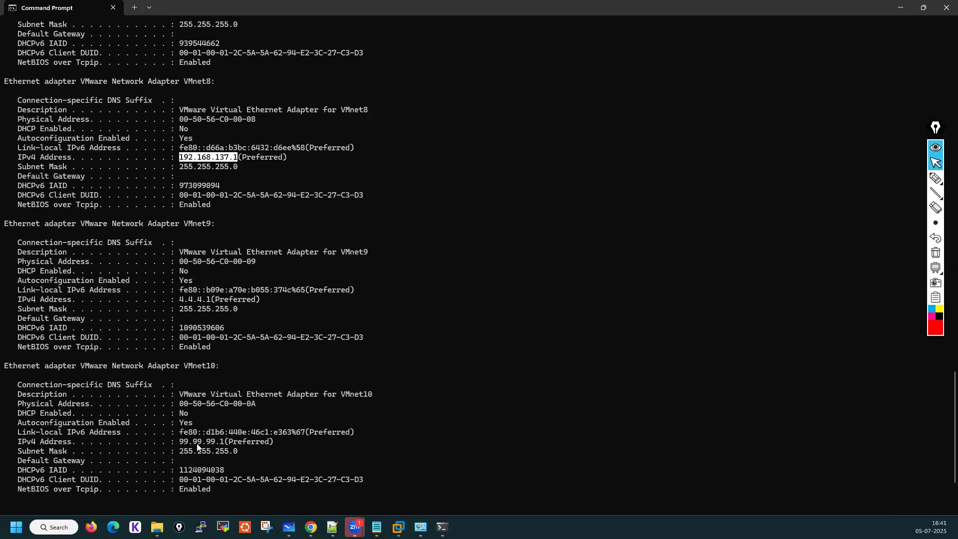
scroll(305, 452, "down", 3)
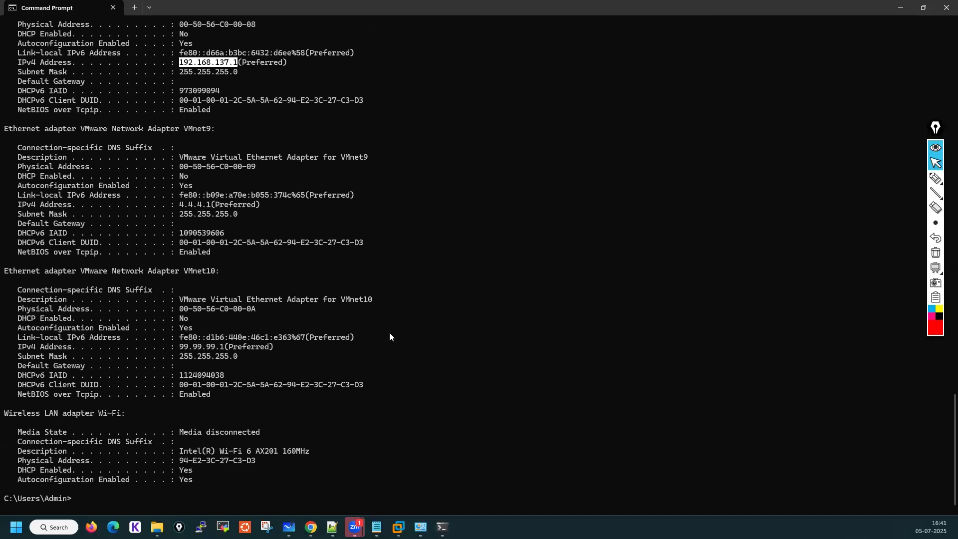
Step: Close Command Prompt, Network Connections and the License Key.txt file, and minimize the Software folder window
left_click(947, 7)
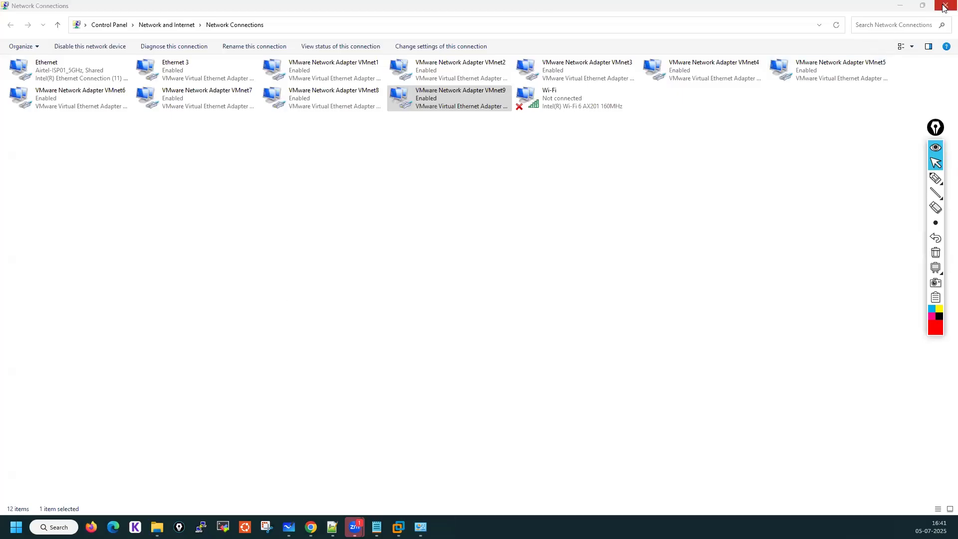
right_click(408, 210)
left_click(429, 246)
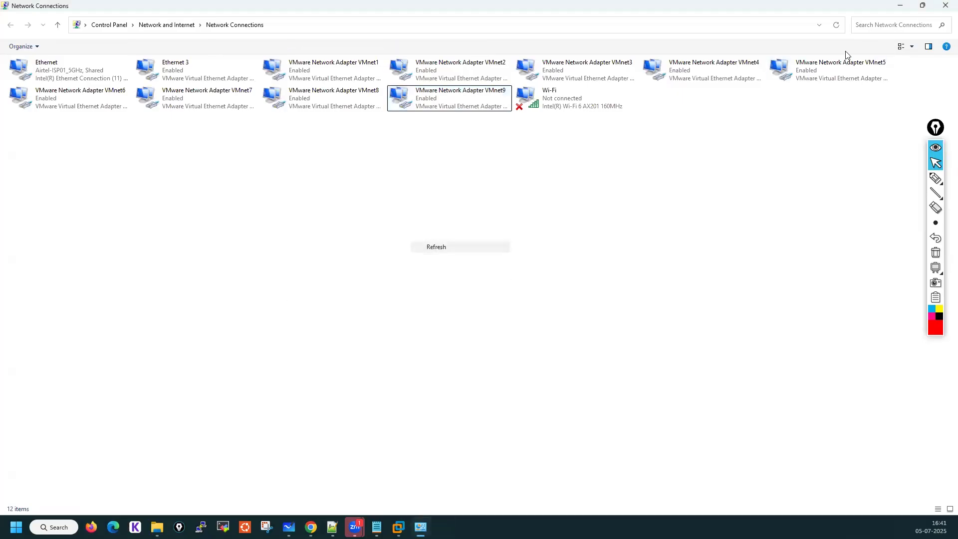
key("alt+F4")
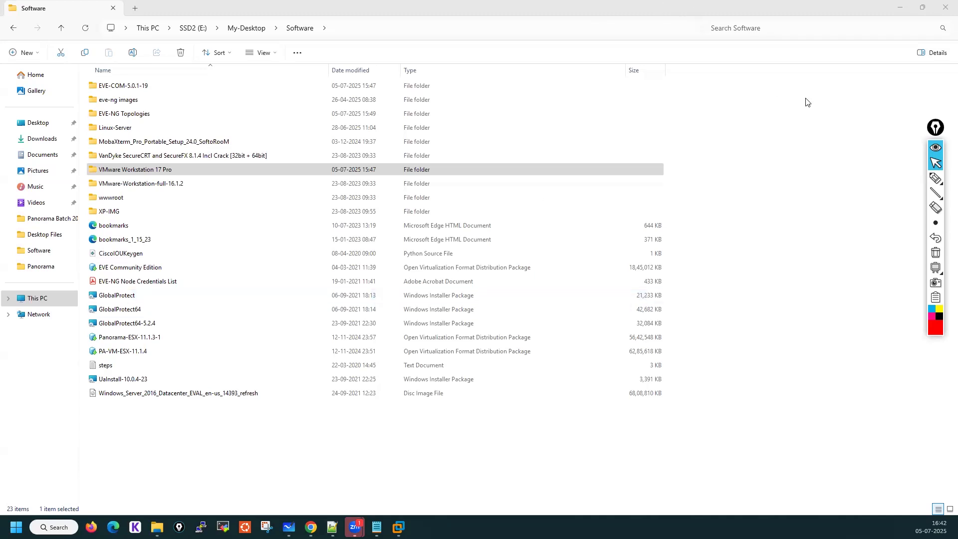
left_click(901, 9)
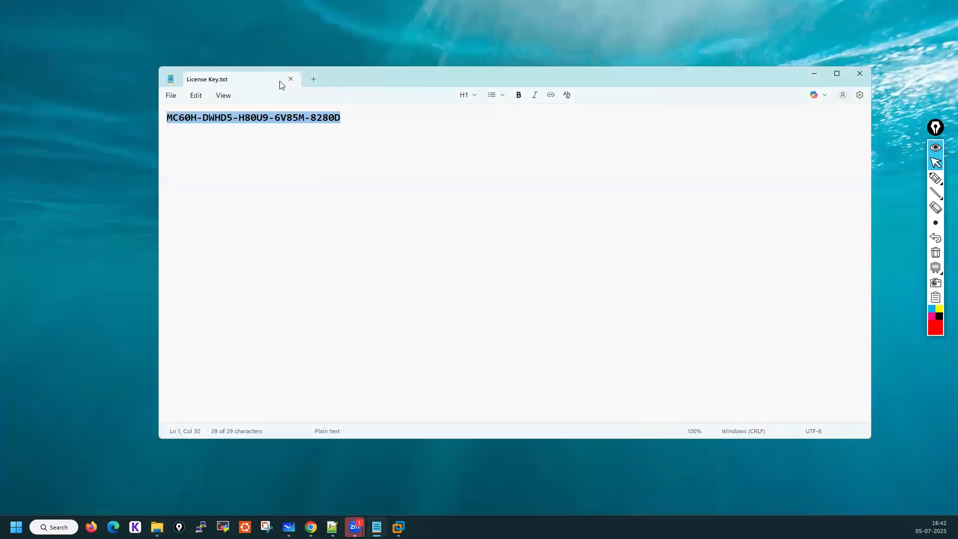
left_click(291, 78)
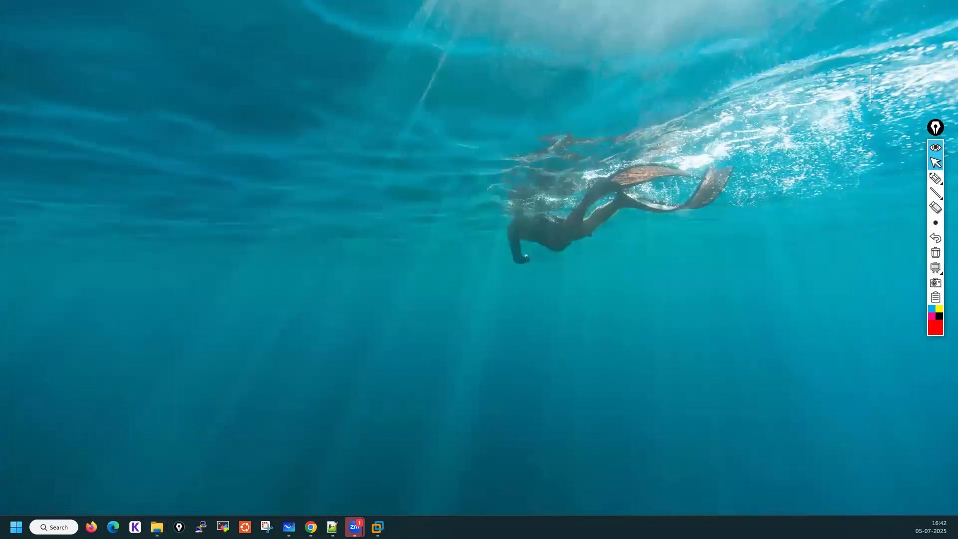
Step: Switch to the PaloAlto Class Topics notes in Notepad++ and place the cursor on the blank line below the BlueStacks link
left_click(332, 527)
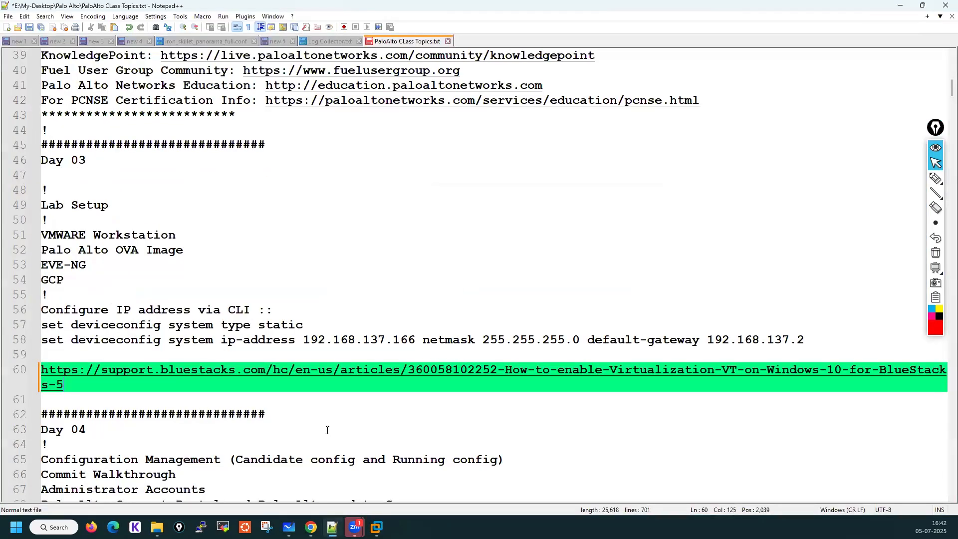
left_click(319, 427)
left_click(307, 410)
left_click(138, 391)
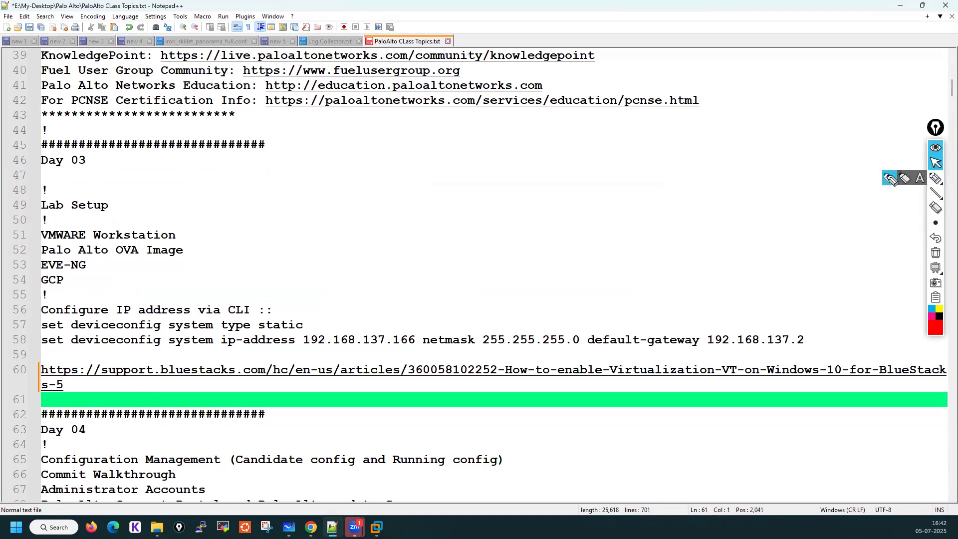
Step: Draw a red arrow at VMWARE Workstation and circle Palo Alto OVA Image in the Day 03 lab setup list
left_click(935, 178)
left_click_drag(241, 235, 183, 229)
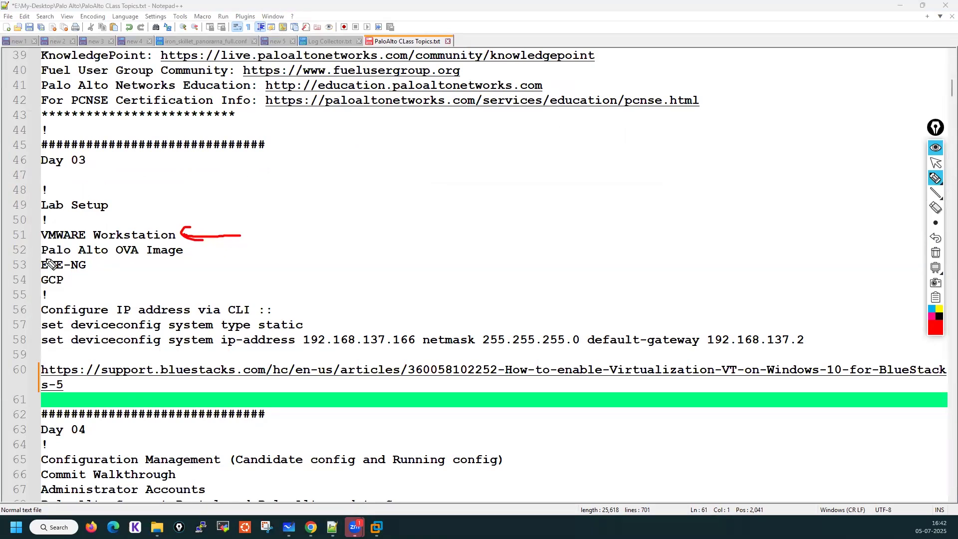
mouse_move(40, 259)
left_mouse_down()
mouse_move(186, 269)
mouse_move(194, 248)
mouse_move(151, 240)
mouse_move(28, 248)
mouse_move(52, 264)
left_mouse_up()
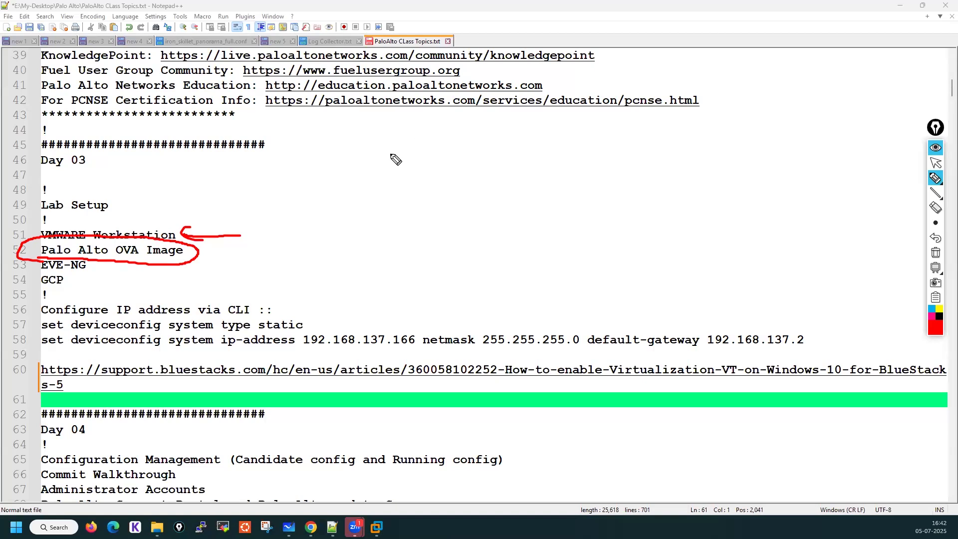
Step: Handwrite the heading "Type1: lab setup" in red in the empty area beside the Day 03 heading
mouse_move(372, 145)
left_mouse_down()
mouse_move(394, 145)
mouse_move(384, 173)
mouse_move(398, 158)
left_mouse_up()
mouse_move(404, 147)
left_mouse_down()
mouse_move(386, 174)
mouse_move(446, 161)
left_mouse_up()
left_click(463, 149)
left_click(464, 161)
left_click_drag(490, 141, 492, 161)
mouse_move(505, 146)
left_mouse_down()
mouse_move(503, 160)
mouse_move(554, 158)
left_mouse_up()
mouse_move(568, 150)
left_mouse_down()
mouse_move(579, 144)
mouse_move(582, 157)
left_mouse_up()
mouse_move(588, 141)
left_mouse_down()
mouse_move(589, 163)
mouse_move(597, 148)
left_mouse_up()
left_click_drag(603, 147, 618, 165)
left_click_drag(619, 144, 620, 153)
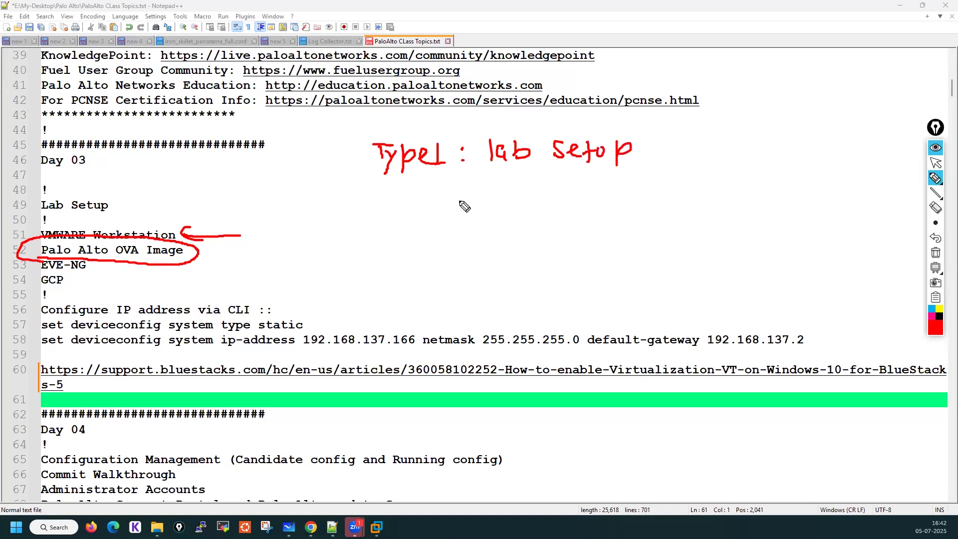
Step: Handwrite a list with circled numbers under the heading: 1 Palo Alto, 2 Linux Server and 3 Windows PC
mouse_move(462, 215)
left_mouse_down()
mouse_move(461, 195)
mouse_move(469, 220)
mouse_move(439, 187)
left_mouse_up()
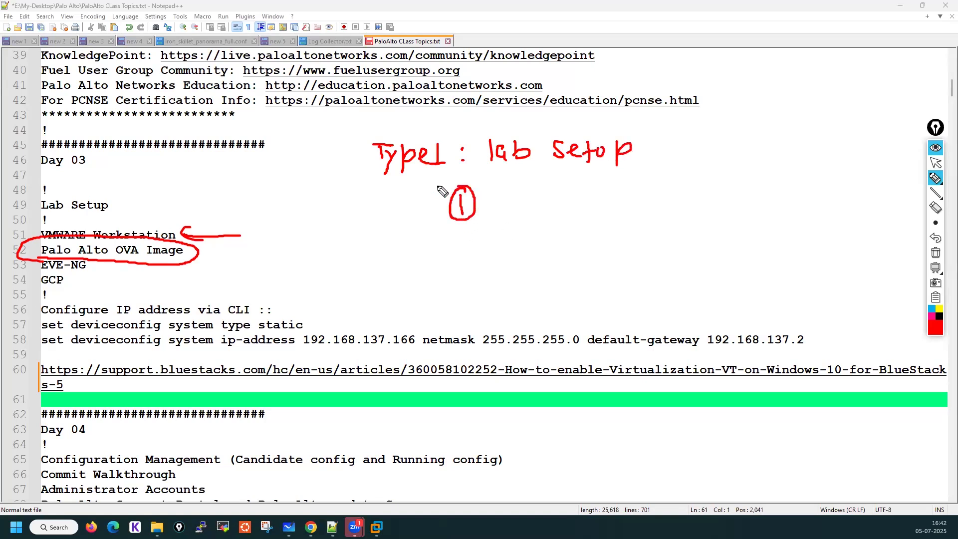
mouse_move(509, 205)
left_mouse_down()
mouse_move(529, 207)
mouse_move(537, 190)
mouse_move(546, 200)
mouse_move(573, 190)
mouse_move(606, 205)
mouse_move(620, 192)
left_mouse_up()
mouse_move(459, 237)
left_mouse_down()
mouse_move(472, 250)
mouse_move(476, 231)
mouse_move(592, 241)
mouse_move(663, 229)
left_mouse_up()
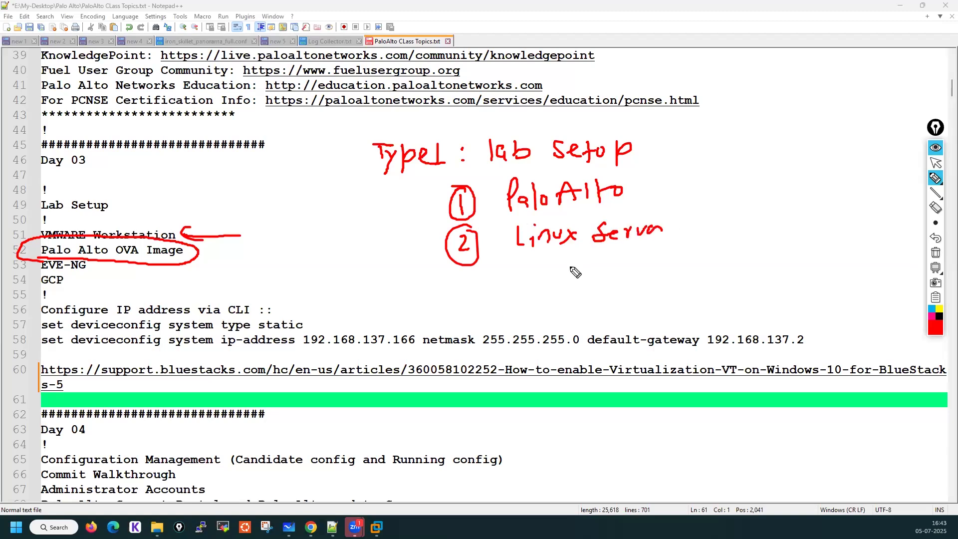
mouse_move(463, 284)
left_mouse_down()
mouse_move(464, 294)
mouse_move(465, 275)
left_mouse_up()
mouse_move(529, 274)
left_mouse_down()
mouse_move(546, 288)
mouse_move(593, 284)
mouse_move(677, 256)
mouse_move(675, 268)
mouse_move(697, 274)
left_mouse_up()
Step: Bracket the three list items to a circled handwritten "VMware Workstation", draw an arrow at the list, and clear all annotations
mouse_move(680, 180)
left_mouse_down()
mouse_move(747, 218)
mouse_move(703, 255)
left_mouse_up()
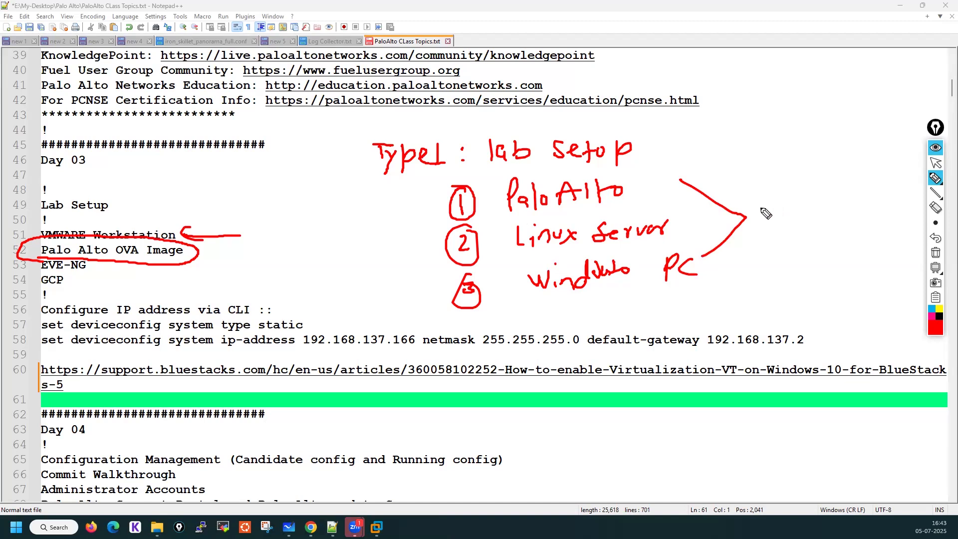
mouse_move(757, 202)
left_mouse_down()
mouse_move(798, 209)
mouse_move(832, 186)
mouse_move(879, 189)
left_mouse_up()
mouse_move(776, 230)
left_mouse_down()
mouse_move(786, 244)
mouse_move(818, 225)
mouse_move(845, 245)
mouse_move(883, 245)
mouse_move(916, 227)
left_mouse_up()
left_click(893, 220)
mouse_move(886, 159)
left_mouse_down()
mouse_move(769, 269)
mouse_move(906, 258)
mouse_move(868, 149)
left_mouse_up()
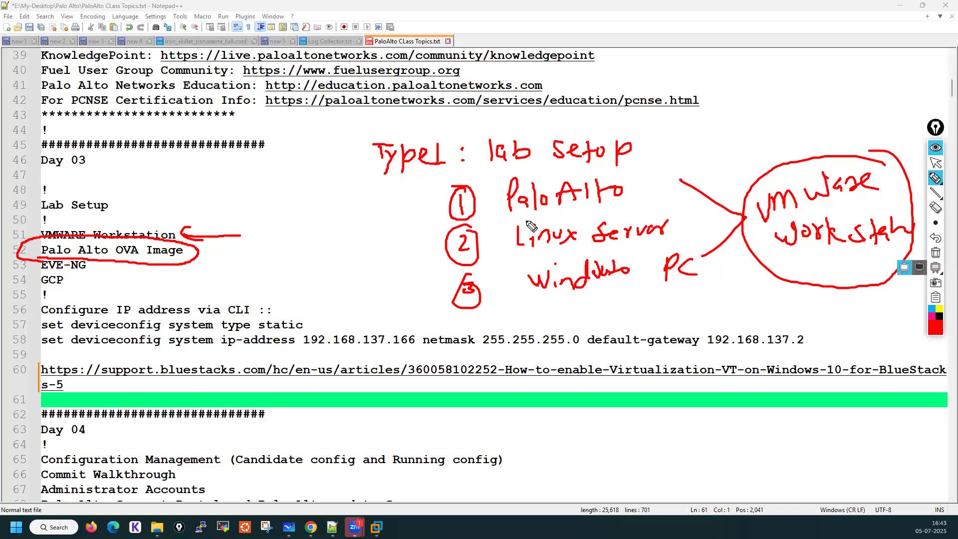
left_click_drag(354, 248, 417, 231)
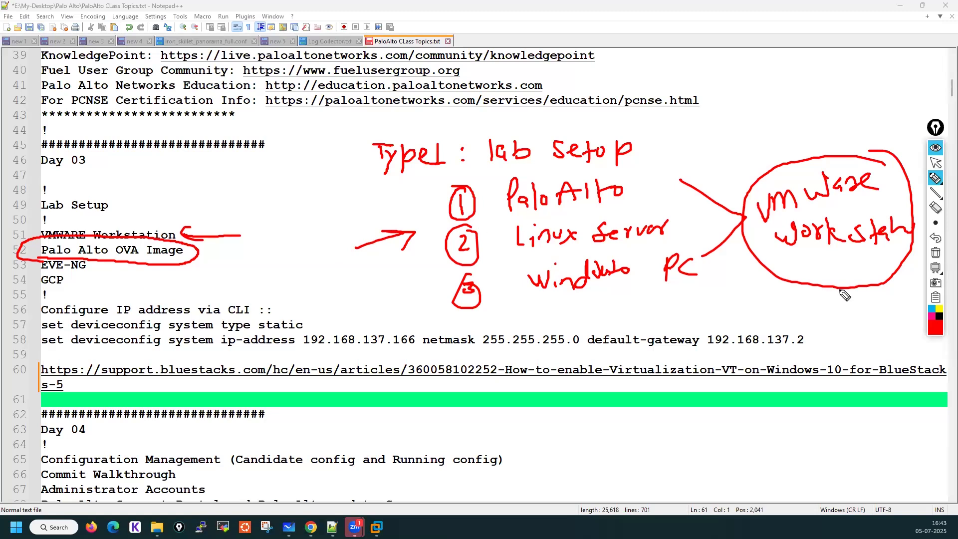
left_click(935, 254)
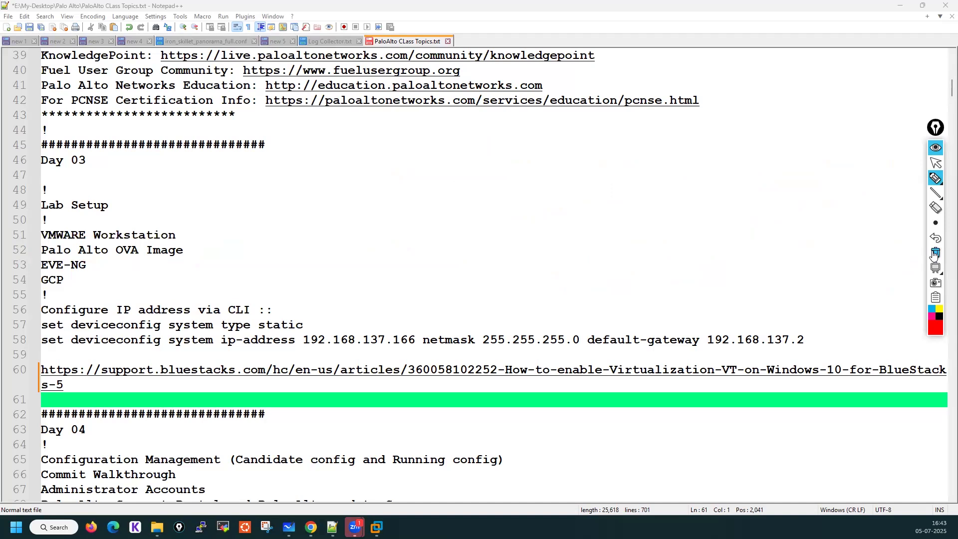
Step: Handwrite "PAN-OS" with an arrow to "11.1.x" in red, and write "8 GB RAM" beside it with an arrow at the version
left_click(935, 178)
left_click(892, 178)
mouse_move(306, 159)
left_mouse_down()
mouse_move(327, 146)
mouse_move(432, 144)
mouse_move(431, 135)
mouse_move(438, 147)
mouse_move(483, 151)
mouse_move(543, 140)
mouse_move(522, 153)
left_mouse_up()
left_click(501, 141)
left_click(519, 138)
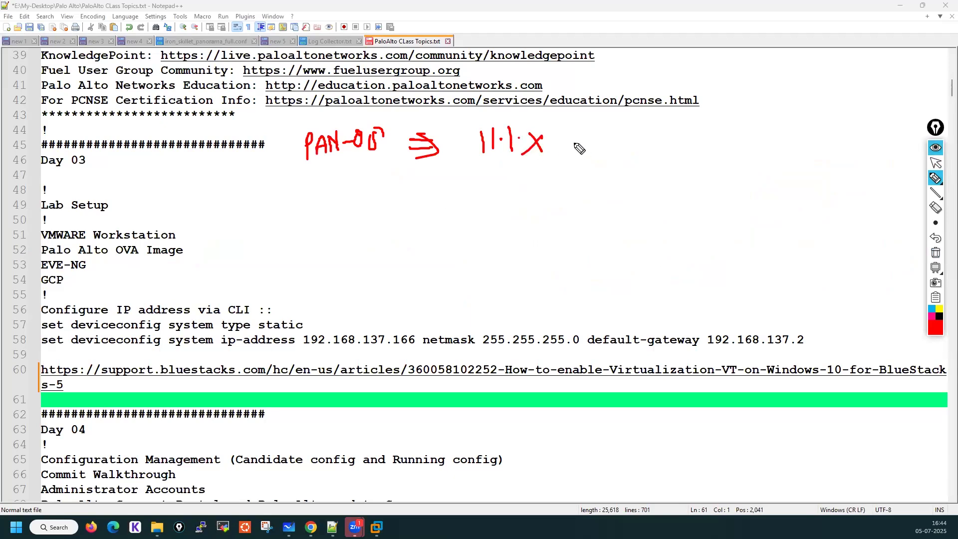
mouse_move(595, 139)
left_mouse_down()
mouse_move(561, 140)
mouse_move(579, 157)
left_mouse_up()
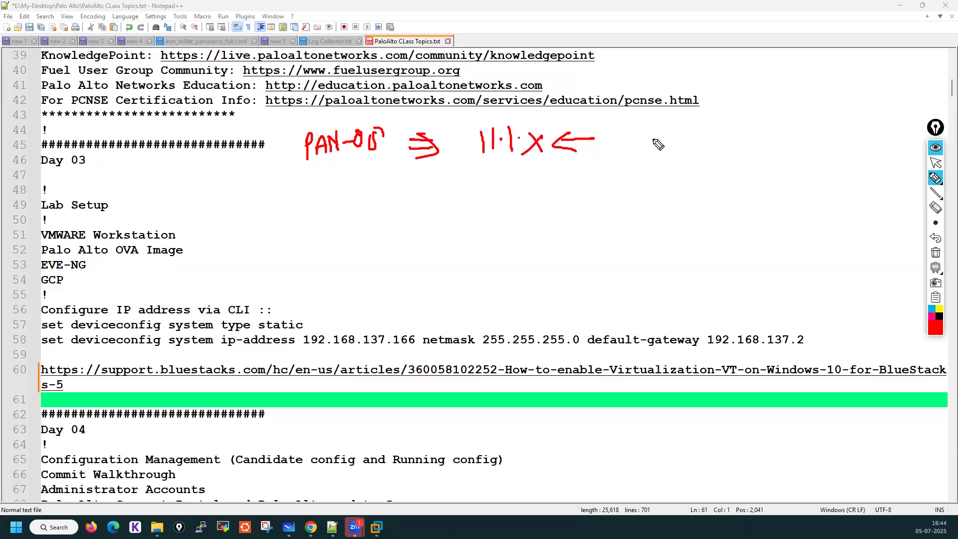
left_click_drag(660, 129, 653, 143)
mouse_move(685, 129)
left_mouse_down()
mouse_move(690, 144)
mouse_move(752, 140)
left_mouse_up()
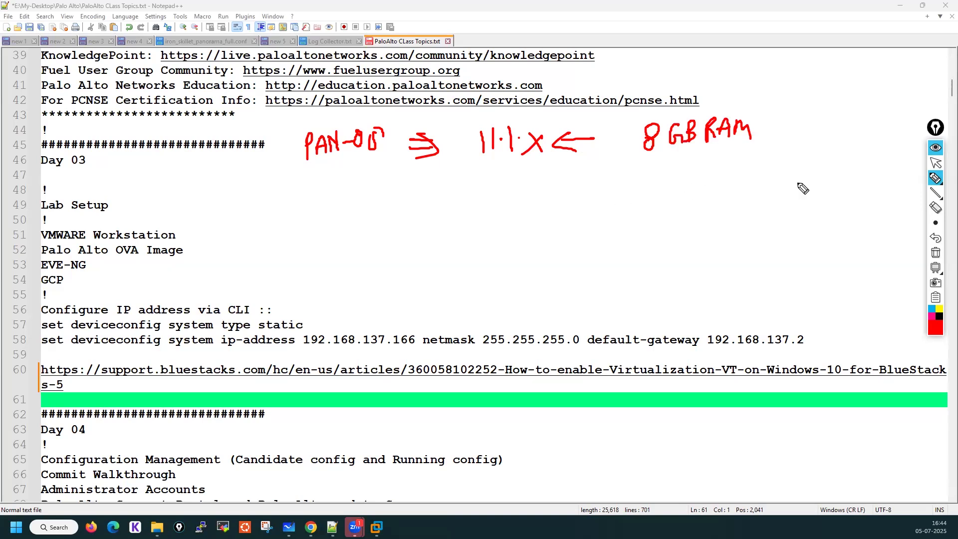
Step: Handwrite the numbers 16 and 12 below the 8 GB RAM note and circle each one
mouse_move(802, 196)
left_mouse_down()
mouse_move(801, 216)
mouse_move(811, 210)
mouse_move(796, 235)
left_mouse_up()
left_click(820, 198)
mouse_move(815, 268)
left_mouse_down()
mouse_move(813, 281)
mouse_move(828, 282)
mouse_move(810, 261)
left_mouse_up()
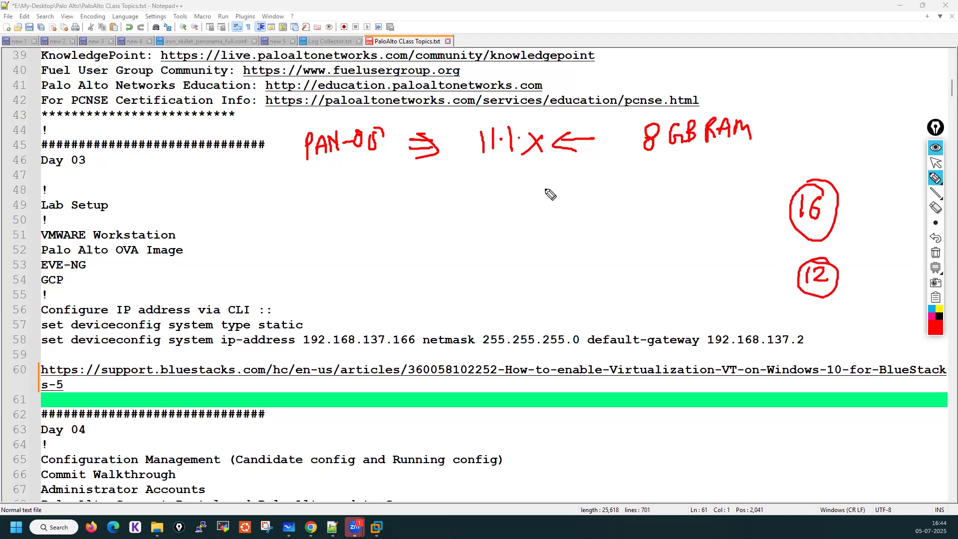
Step: Underline 11.1.x, handwrite a circled 9.x.x below it, and draw an arrow leading out of the circle
left_click_drag(481, 161, 558, 160)
mouse_move(500, 210)
left_mouse_down()
mouse_move(496, 242)
mouse_move(487, 238)
mouse_move(530, 233)
left_mouse_up()
left_click(510, 225)
left_click_drag(530, 217, 516, 235)
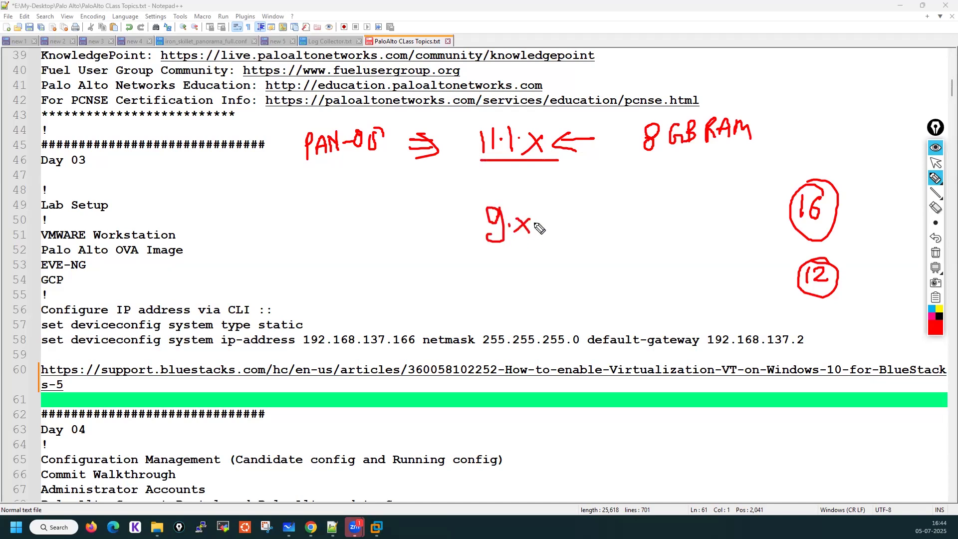
mouse_move(540, 199)
left_mouse_down()
mouse_move(514, 191)
mouse_move(559, 228)
mouse_move(614, 228)
left_mouse_up()
mouse_move(591, 220)
left_mouse_down()
mouse_move(615, 228)
mouse_move(605, 235)
left_mouse_up()
mouse_move(521, 209)
left_mouse_down()
mouse_move(525, 244)
mouse_move(547, 242)
left_mouse_up()
left_click_drag(546, 228, 530, 245)
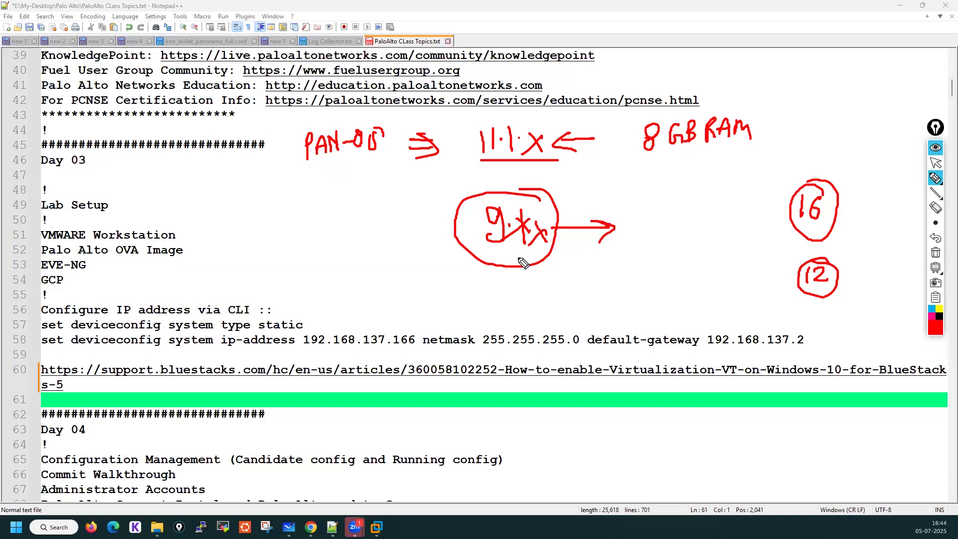
Step: Handwrite version 9.1.6 below 9.x.x, circle it, and draw an arrow leading out of the circle
mouse_move(500, 298)
left_mouse_down()
mouse_move(494, 310)
mouse_move(527, 297)
mouse_move(547, 305)
mouse_move(455, 294)
mouse_move(536, 266)
left_mouse_up()
left_click(518, 300)
left_click(535, 299)
left_click_drag(562, 298, 633, 286)
mouse_move(607, 281)
left_mouse_down()
mouse_move(633, 286)
mouse_move(618, 298)
left_mouse_up()
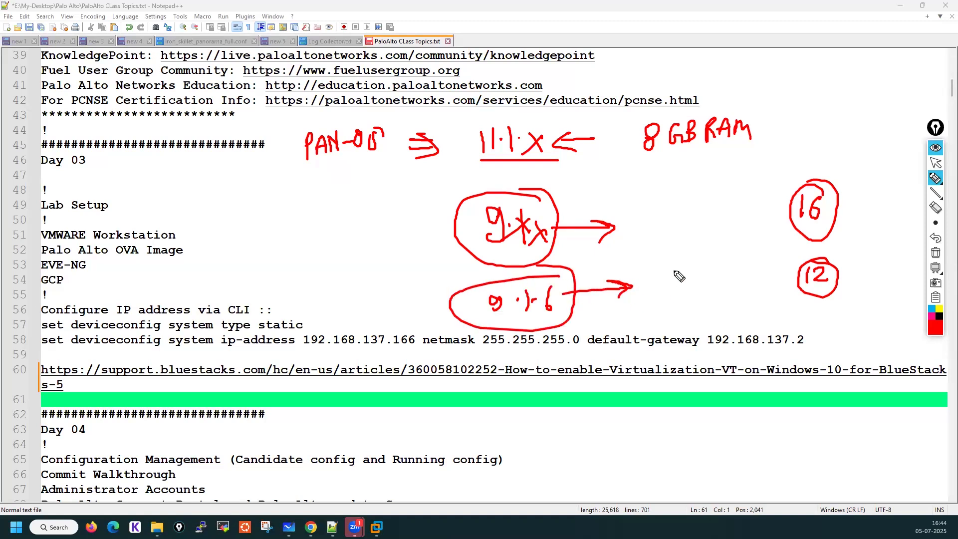
Step: Handwrite "5.5 GB" beside the arrow from version 9.1.6 and circle it
mouse_move(674, 270)
left_mouse_down()
mouse_move(668, 288)
mouse_move(682, 265)
mouse_move(684, 283)
left_mouse_up()
left_click(681, 278)
left_click_drag(687, 265, 730, 281)
left_click_drag(730, 262, 743, 281)
mouse_move(721, 244)
left_mouse_down()
mouse_move(660, 274)
mouse_move(749, 265)
mouse_move(714, 248)
left_mouse_up()
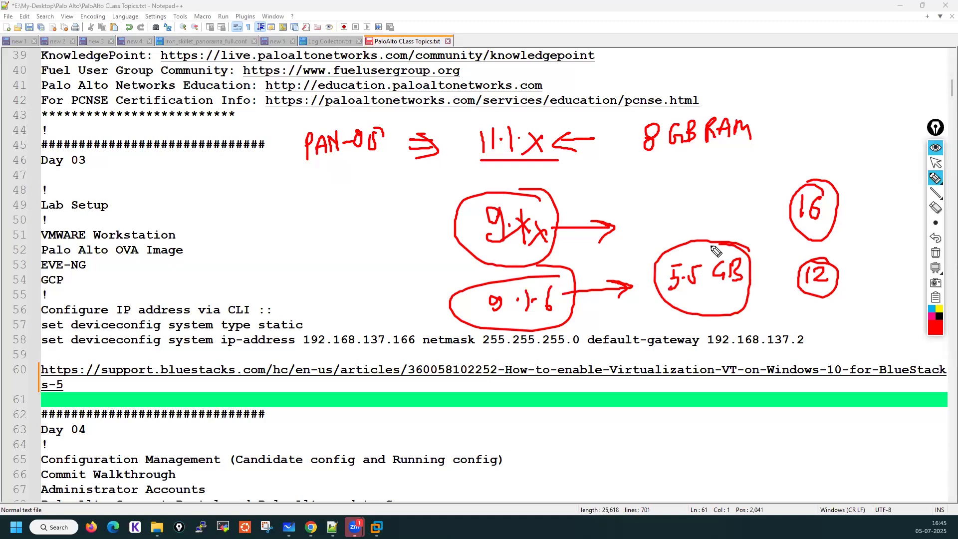
Step: Clear all handwritten annotations, return to the normal pointer, and highlight the "Palo Alto OVA Image" line in the notes
left_click(936, 254)
left_click(936, 162)
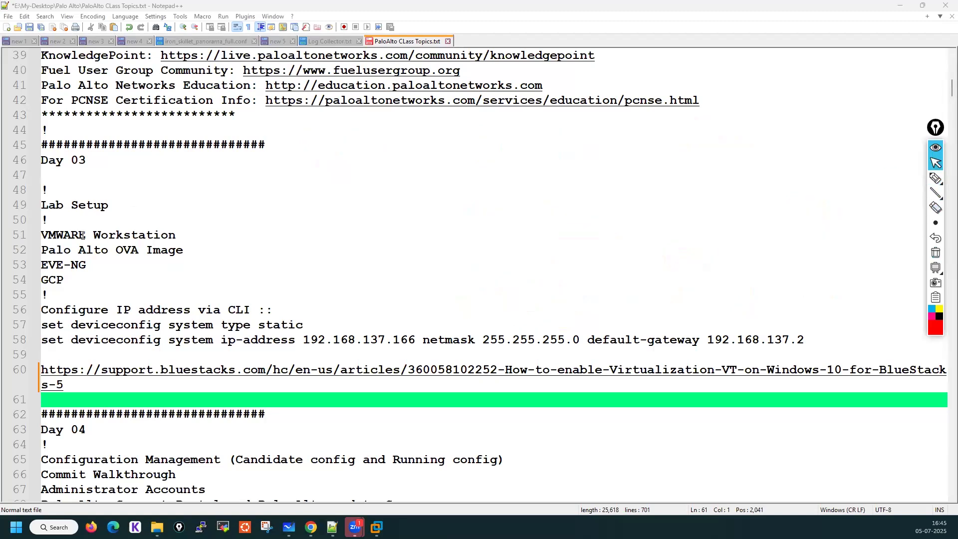
left_click_drag(45, 249, 183, 248)
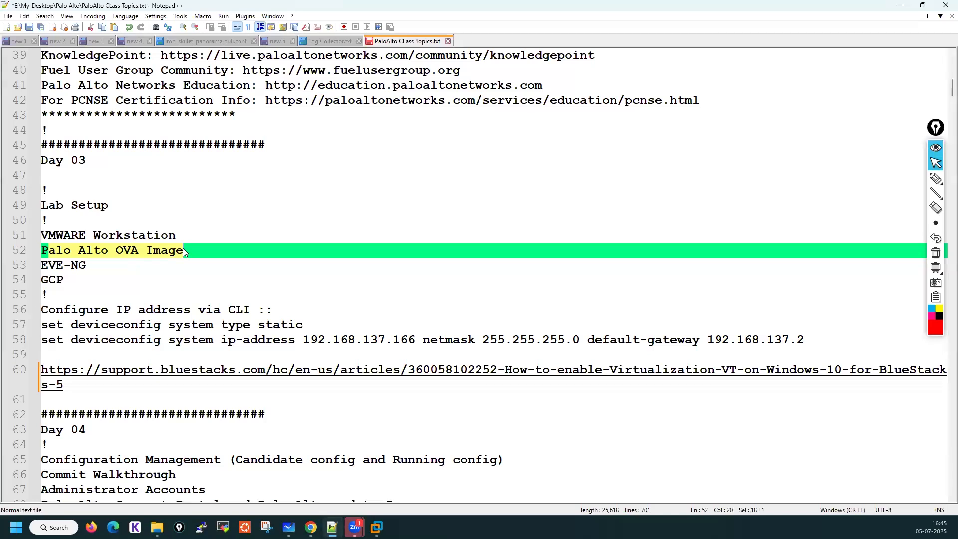
Step: Open the PA-VM-ESX-11.1.4 image from the Software folder with VMware Workstation and name the new virtual machine PaloAlto-11.1.4-Fw01
mouse_move(311, 527)
left_click(156, 527)
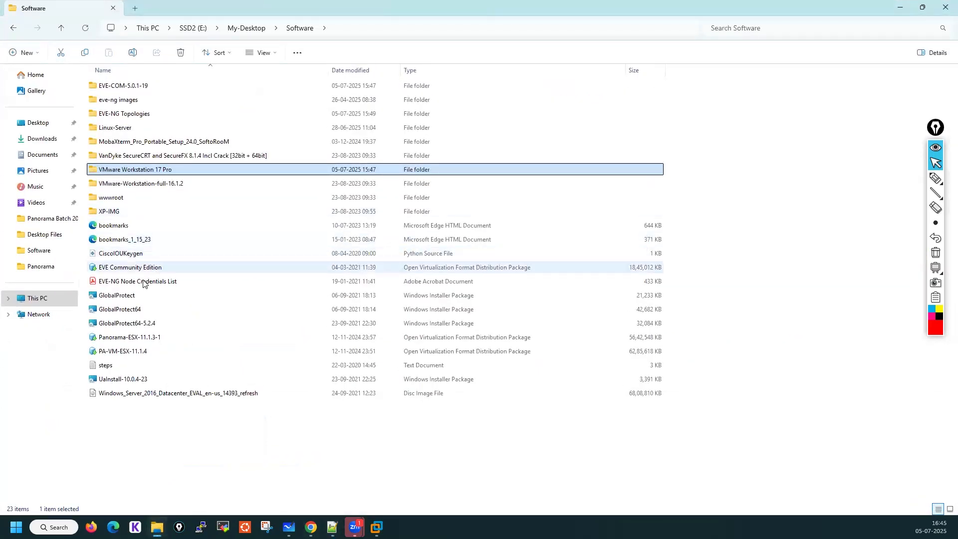
left_click(129, 353)
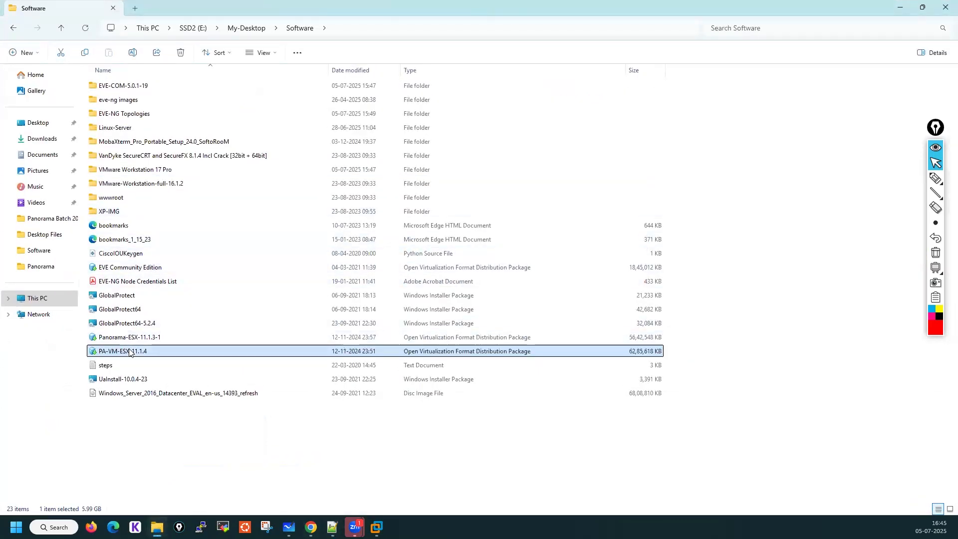
right_click(157, 356)
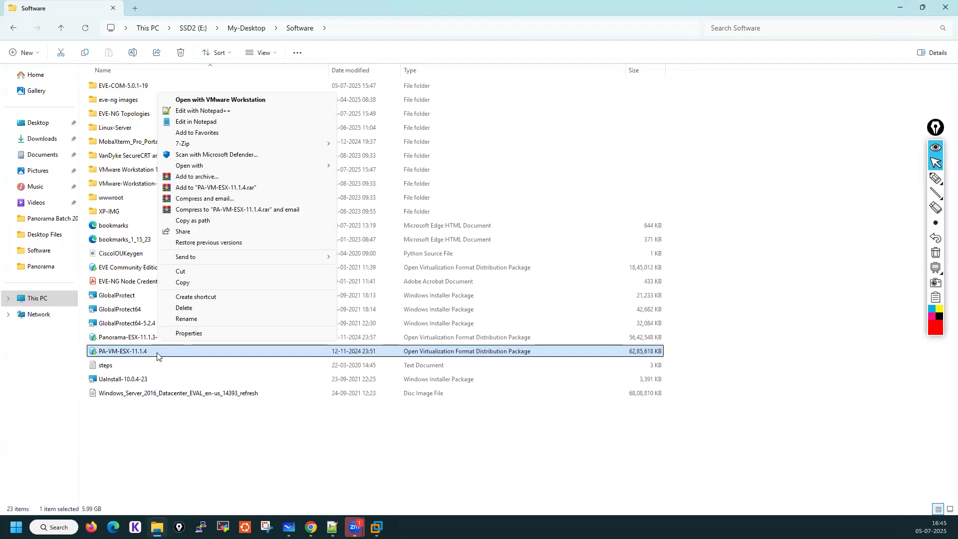
left_click(227, 100)
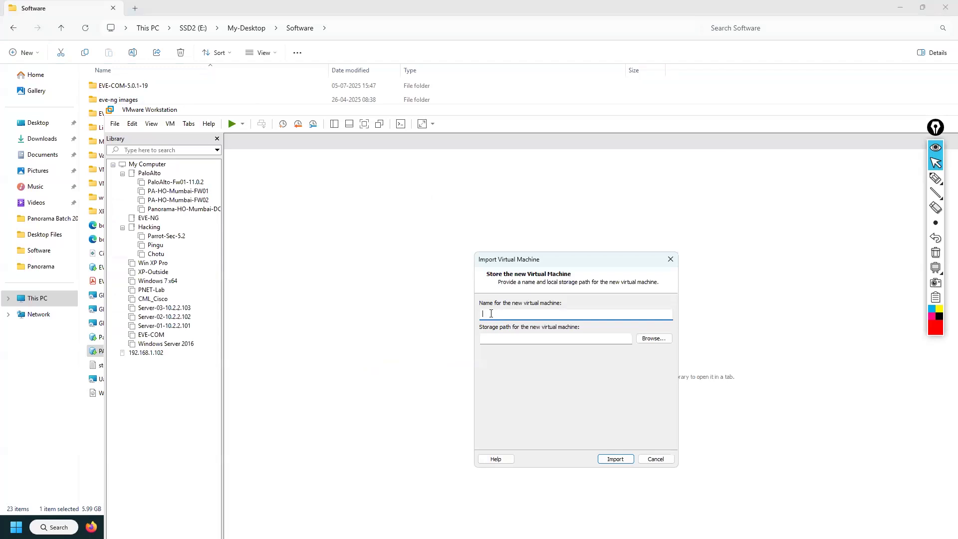
type("PaloAlto-11.1.4-Fw01")
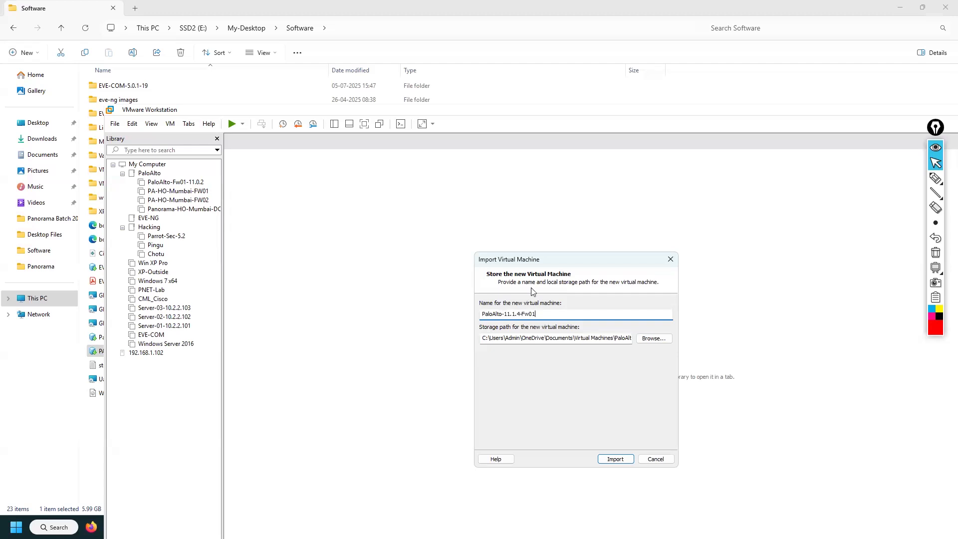
left_click_drag(531, 260, 435, 187)
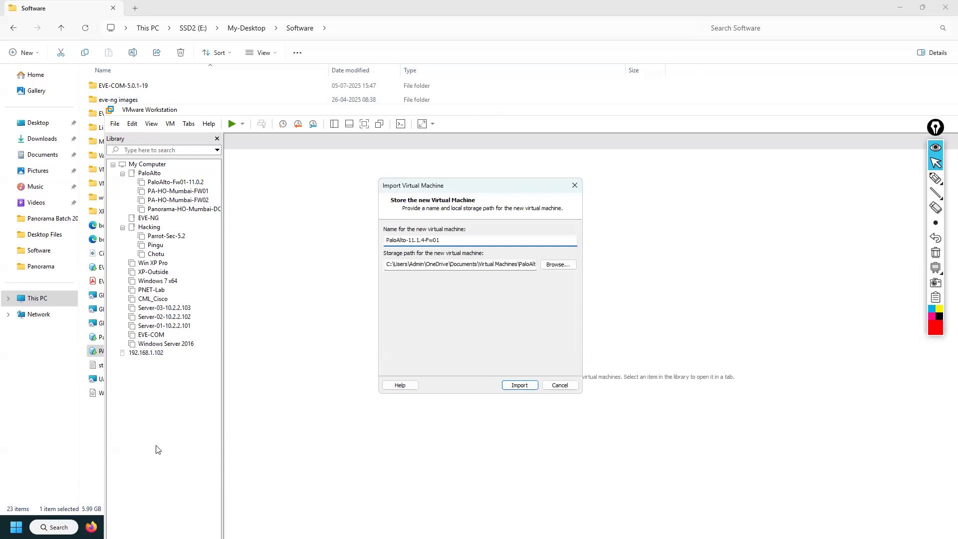
Step: Examine the Virtual Machines folders under Documents and on the SSD2 (E:) drive in File Explorer, including the drives' free space
left_click(42, 157)
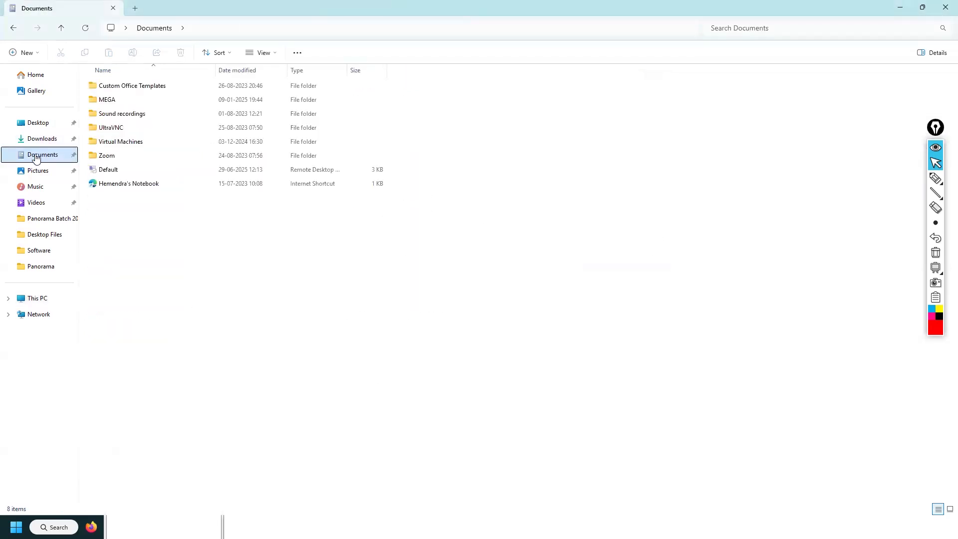
double_click(114, 144)
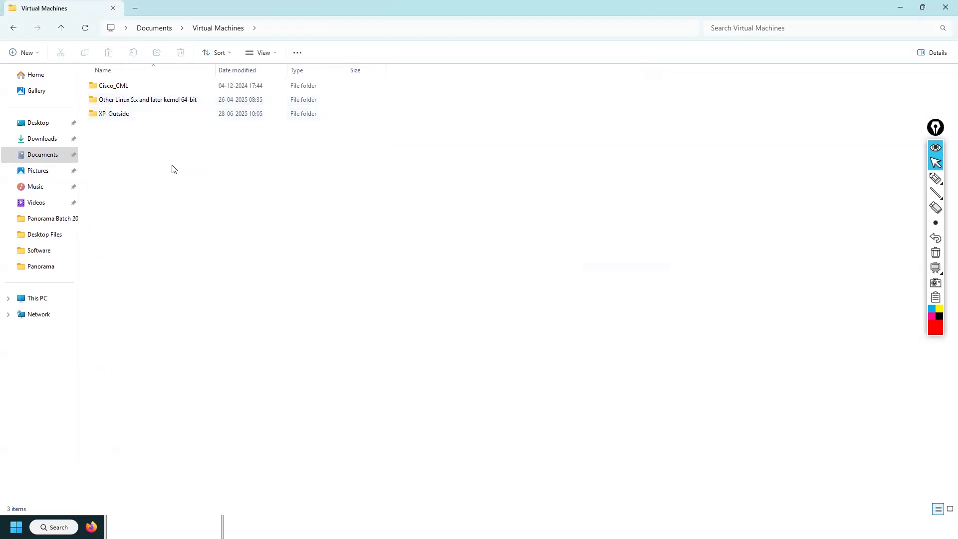
left_click(38, 302)
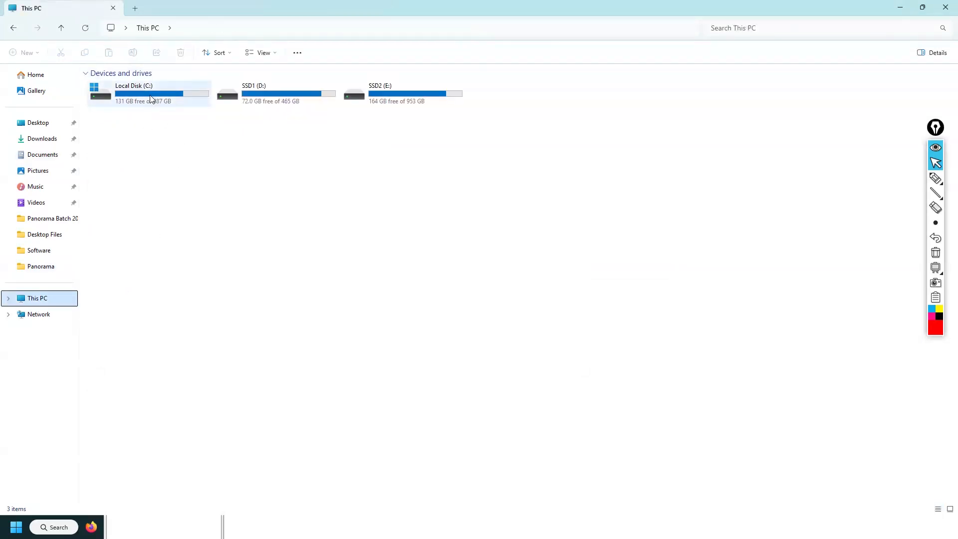
double_click(395, 92)
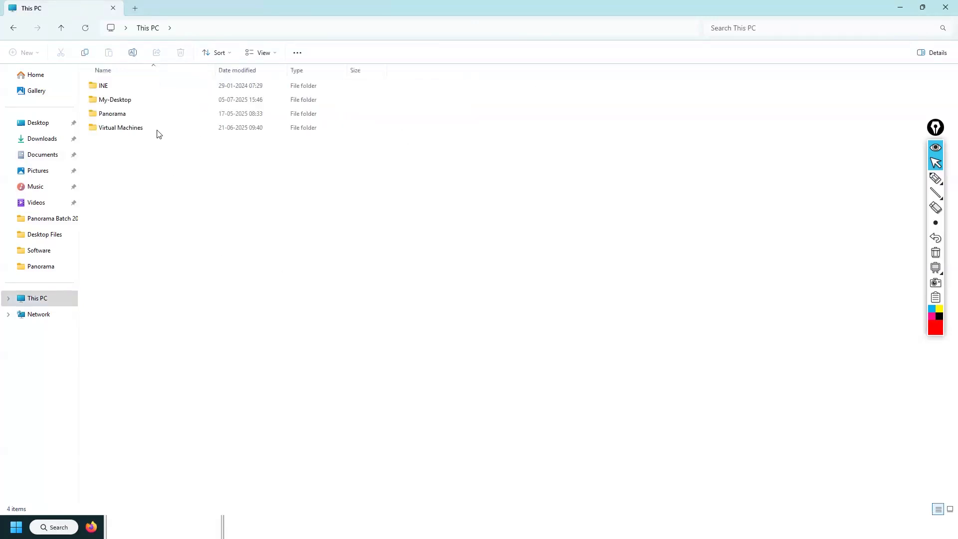
left_click(114, 132)
double_click(114, 132)
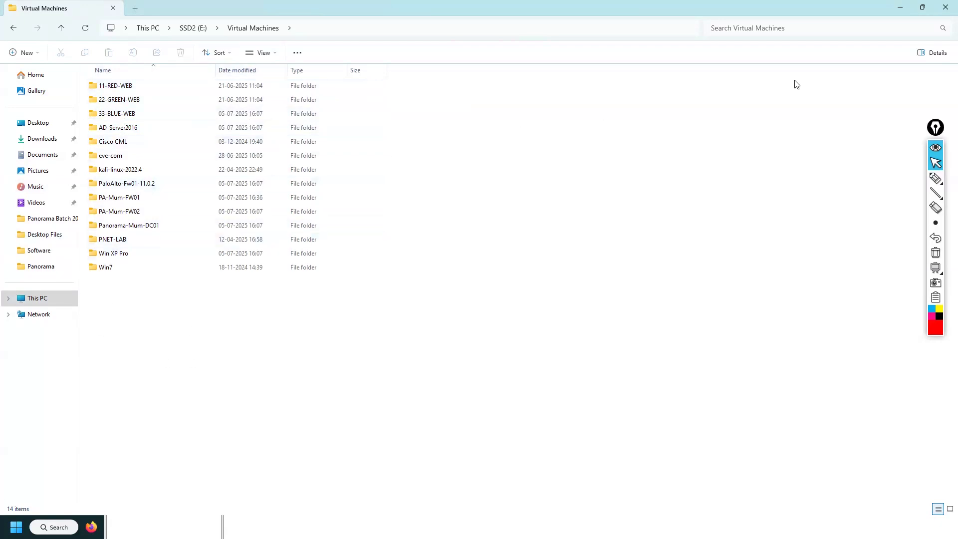
left_click(902, 8)
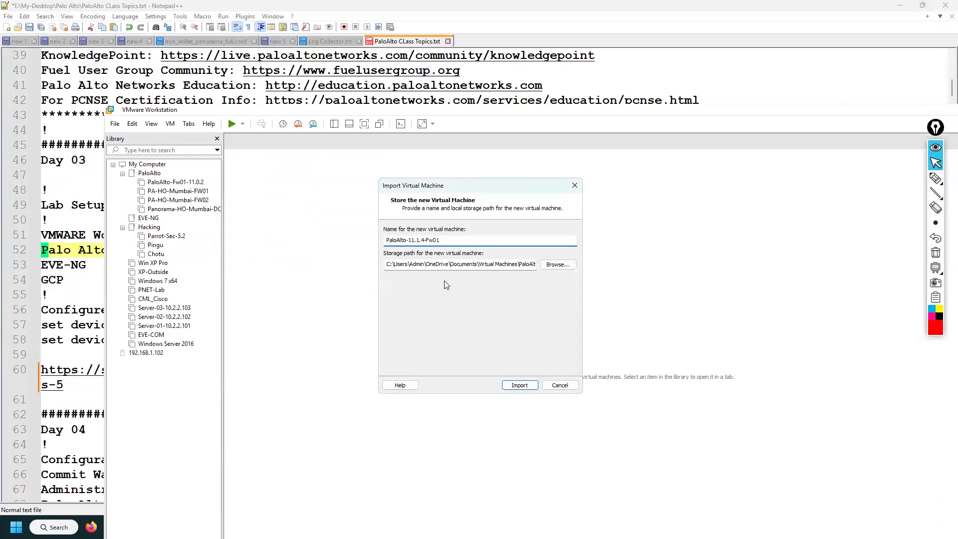
Step: Browse for the new virtual machine's storage path and select the Virtual Machines folder on SSD2 (E:)
left_click(565, 269)
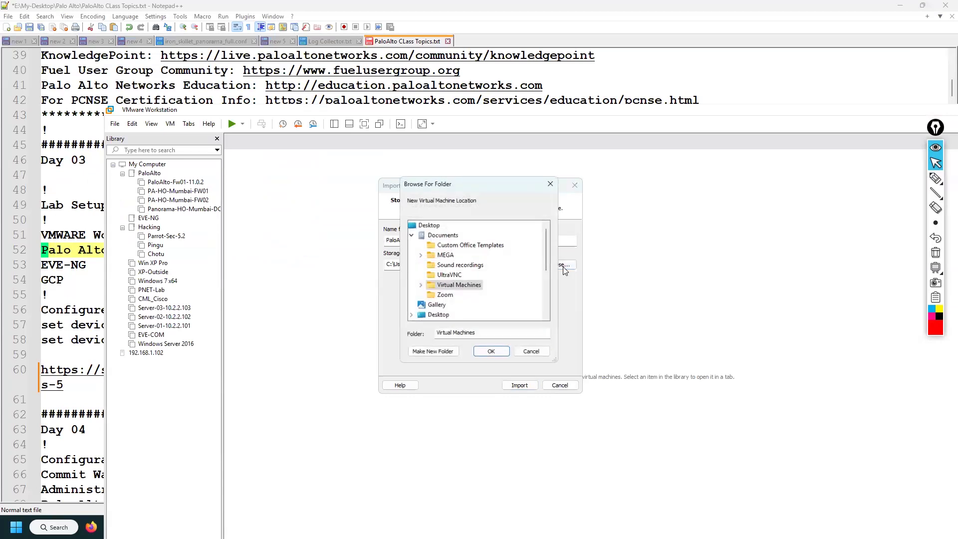
scroll(488, 294, "down", 1)
scroll(488, 294, "up", 2)
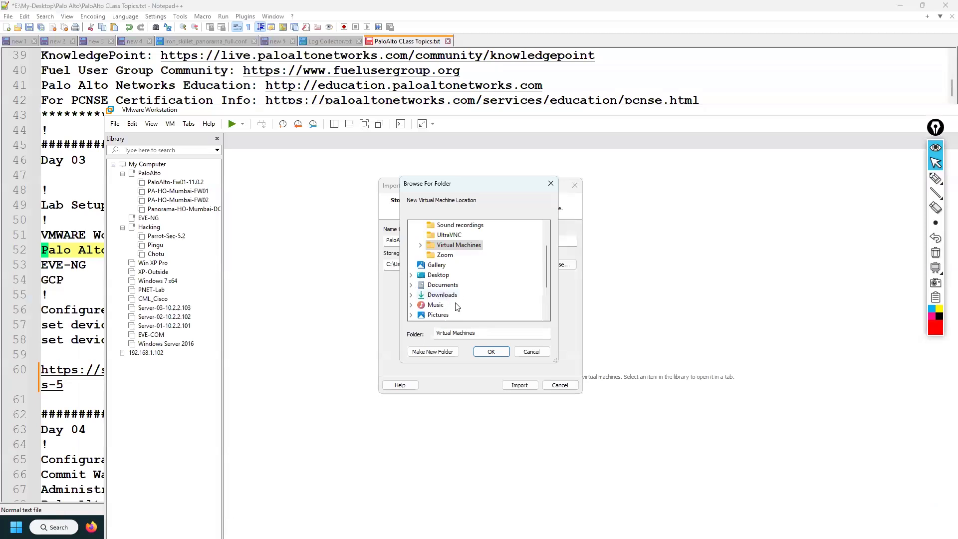
scroll(467, 307, "down", 3)
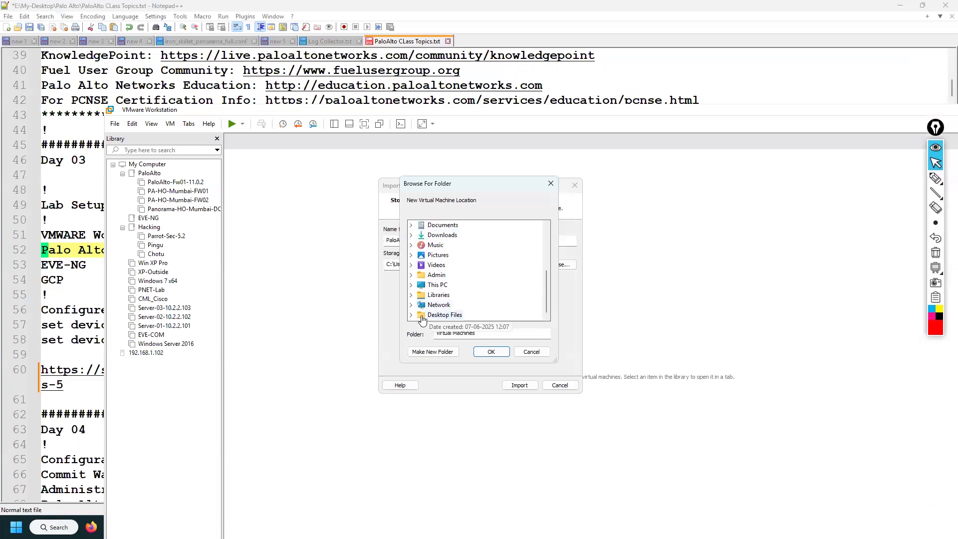
left_click(410, 286)
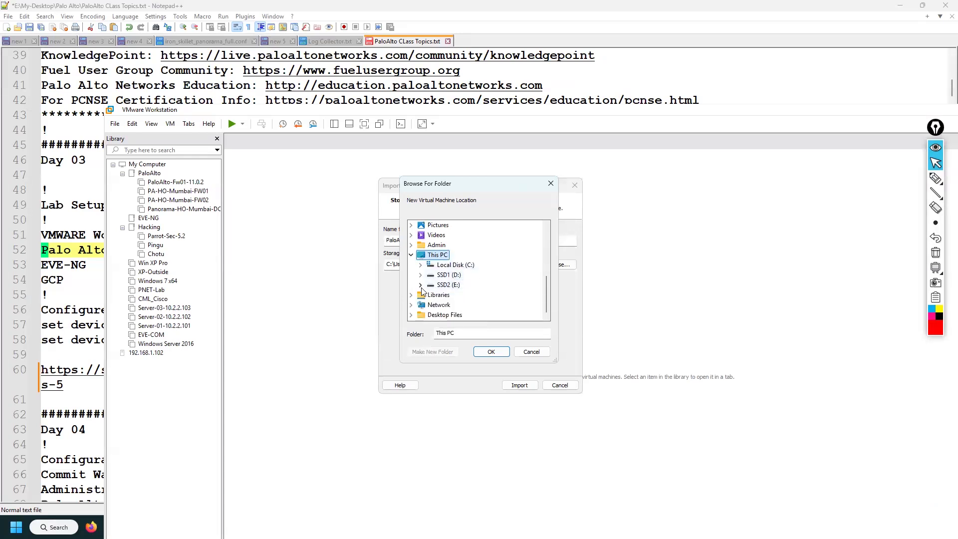
left_click(444, 285)
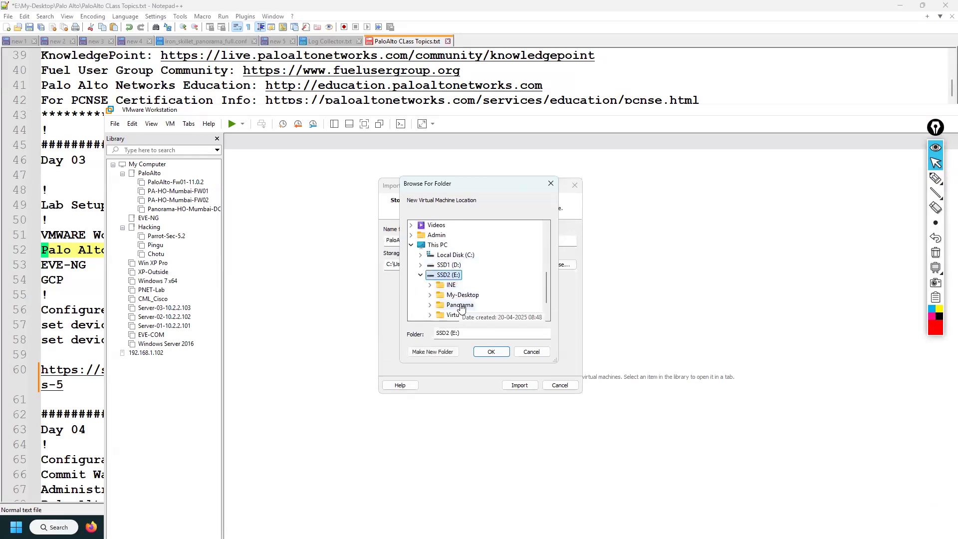
scroll(461, 308, "down", 1)
left_click(457, 287)
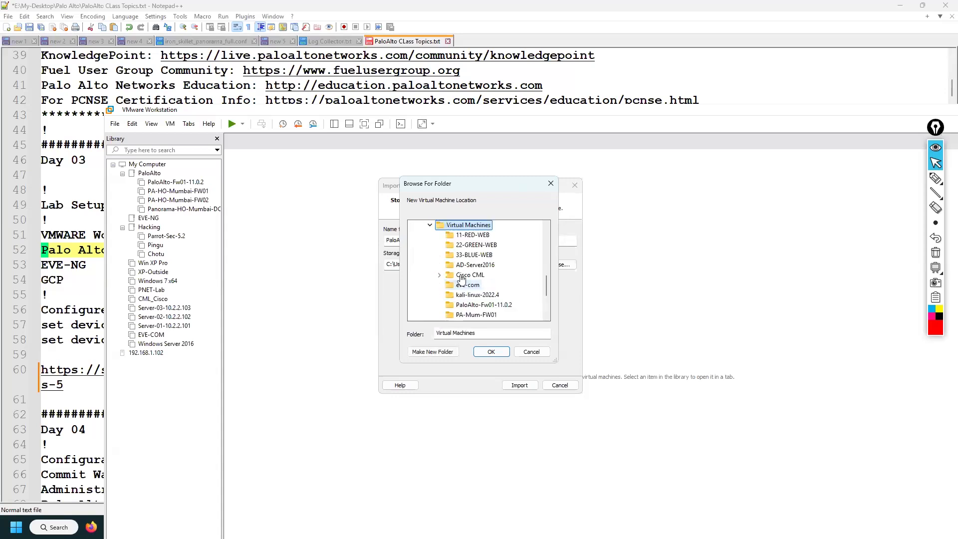
Step: Create a folder named PaloAlto-28thJuneBatch inside Virtual Machines and set it as the storage path for the import
right_click(457, 225)
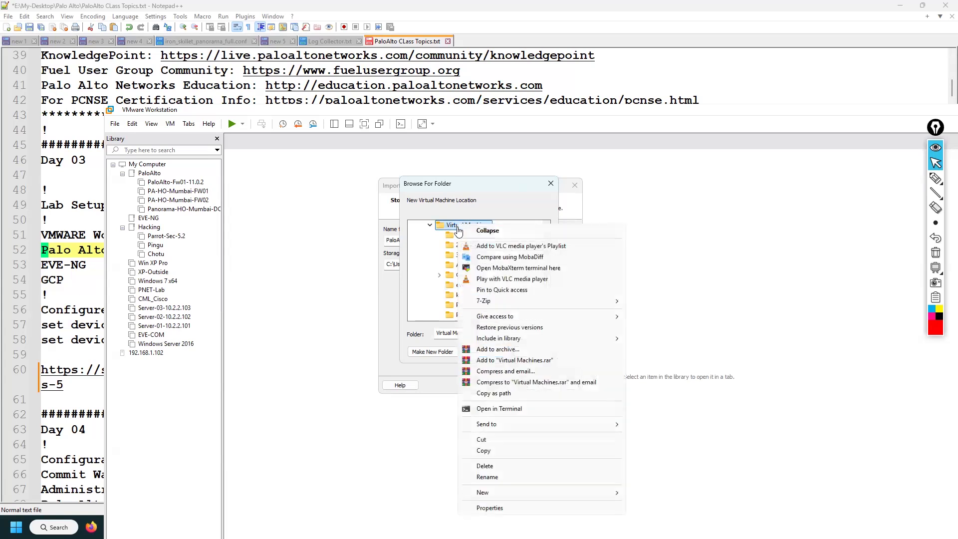
left_click(431, 352)
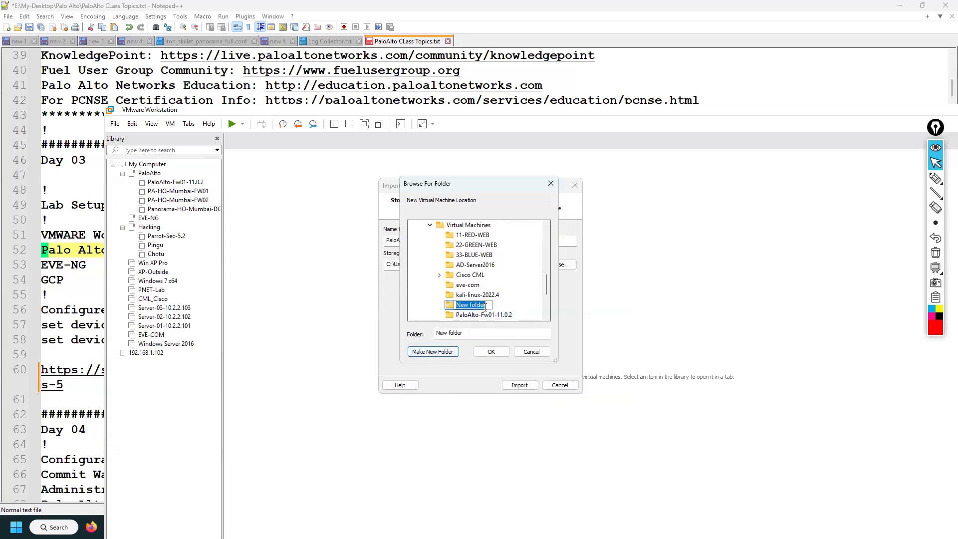
left_click(489, 305)
key("BackSpace")
key("BackSpace")
key("BackSpace")
key("BackSpace")
key("BackSpace")
key("BackSpace")
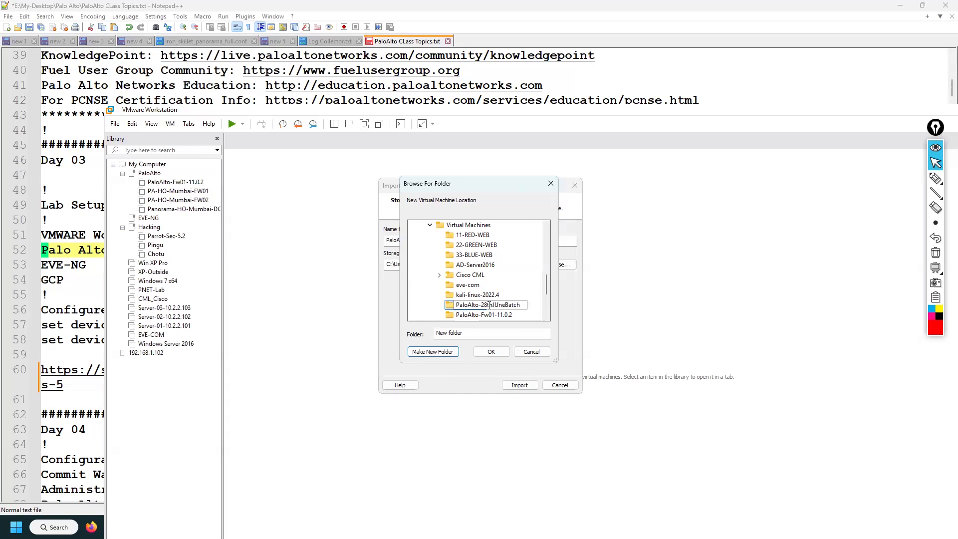
key("BackSpace")
type("u")
key("Return")
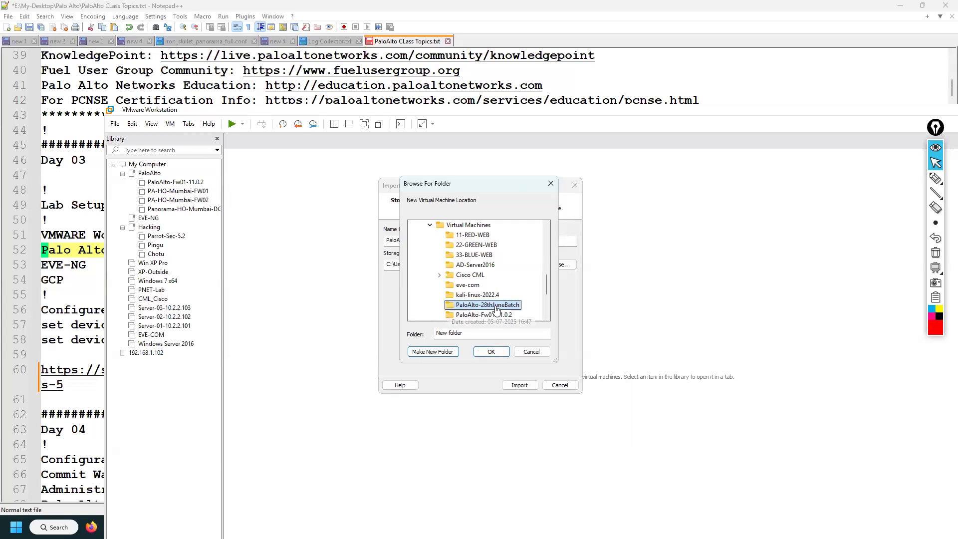
left_click(492, 352)
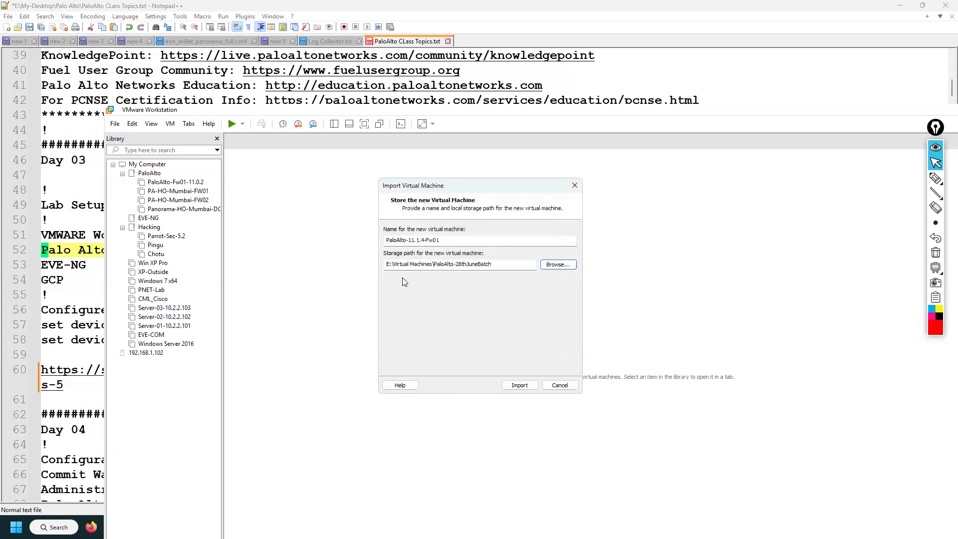
Step: Start importing PaloAlto-11.1.4-Fw01, maximize the VMware Workstation window, and collapse the library's PaloAlto and My Computer groups
left_click(519, 385)
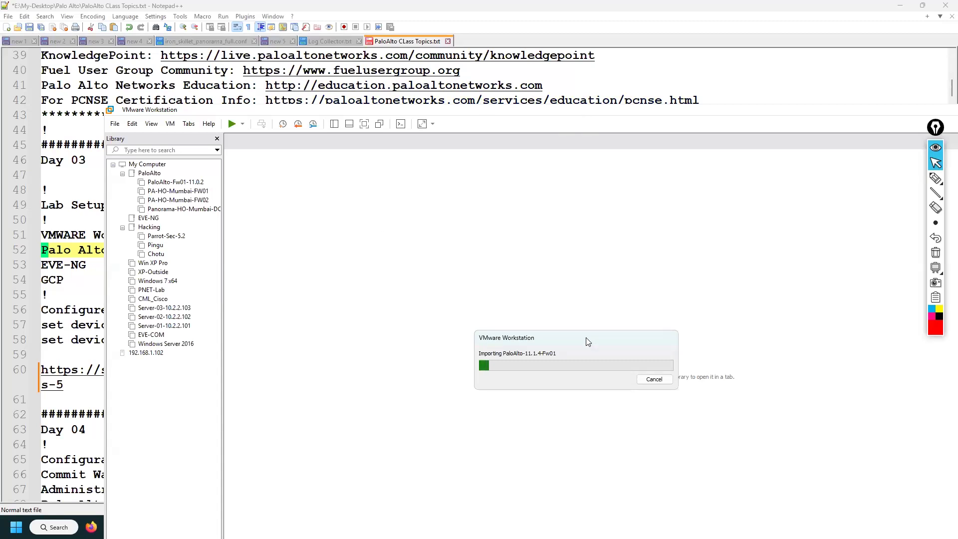
double_click(692, 110)
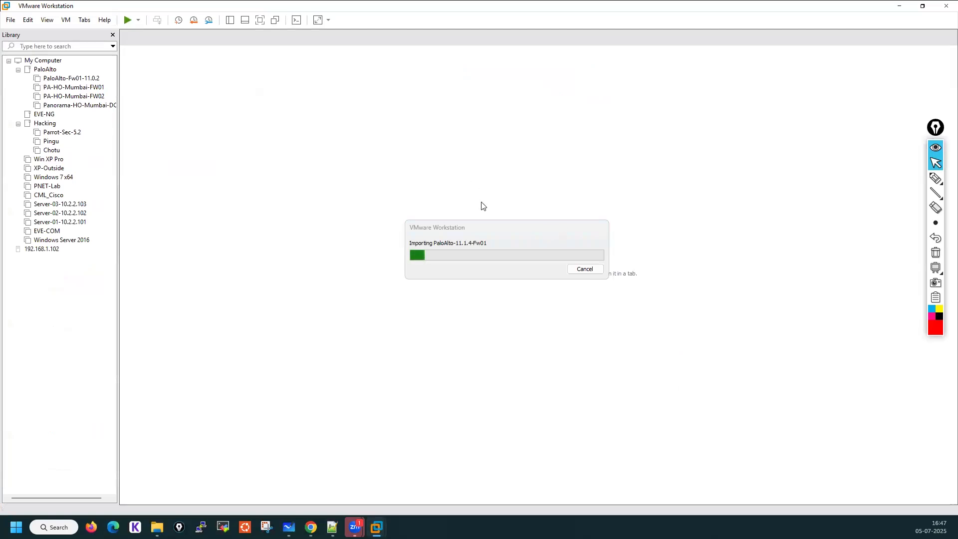
left_click_drag(482, 227, 410, 122)
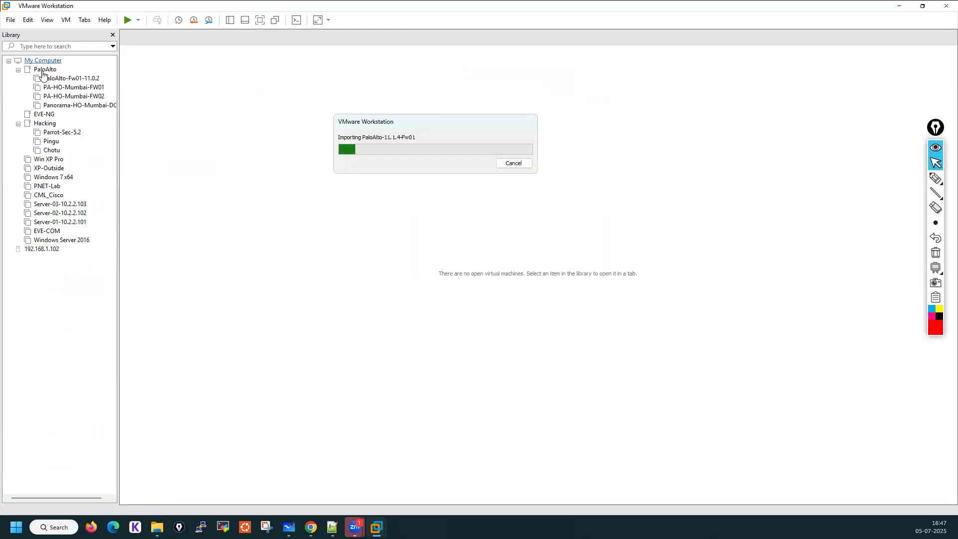
left_click(18, 70)
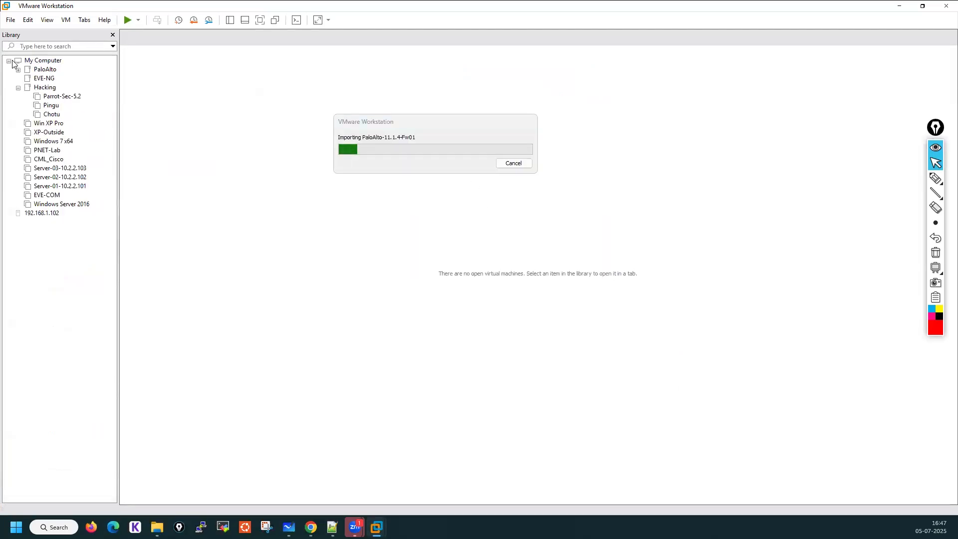
left_click(9, 61)
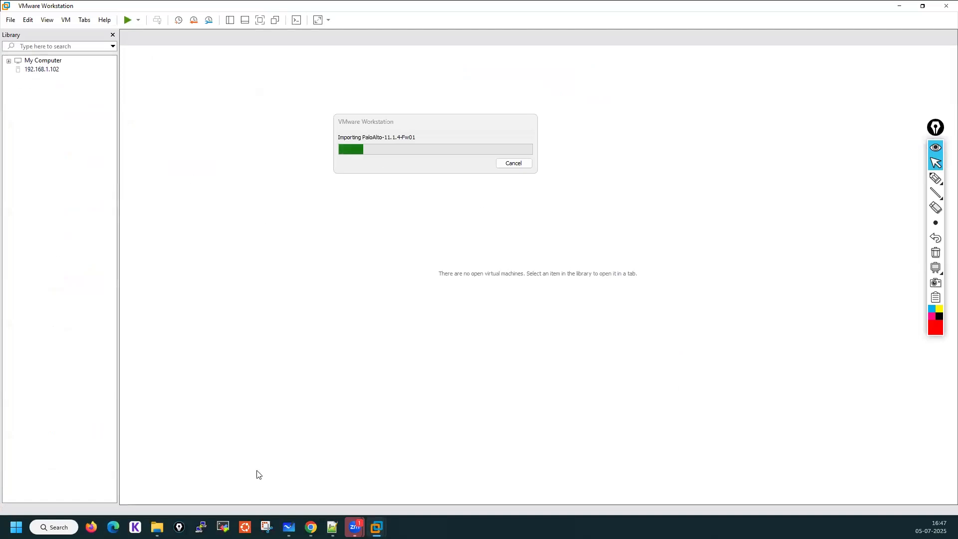
Step: Switch to Chrome and open the Palo Alto Images folder within PaloAlto Softwares in Google Drive to view the OVA files
left_click(311, 527)
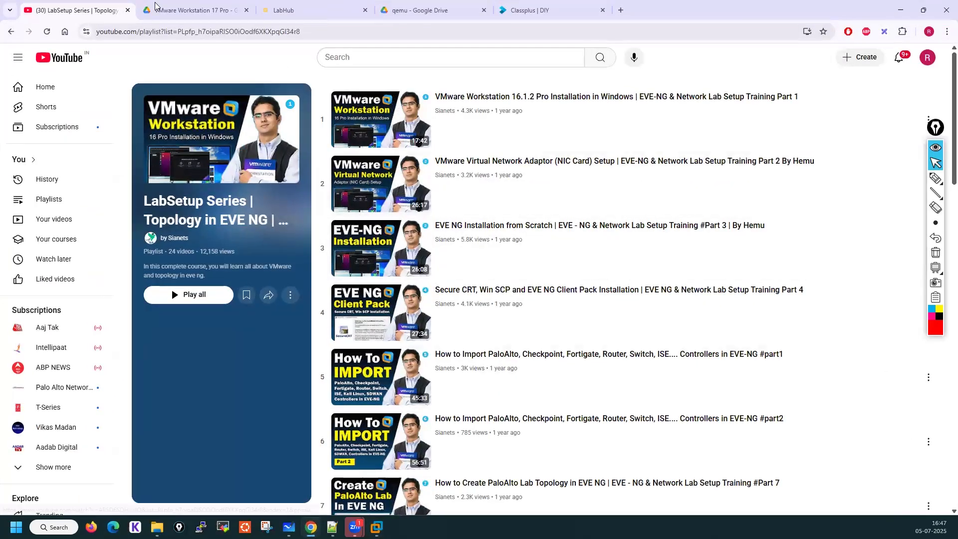
key("ctrl+Tab")
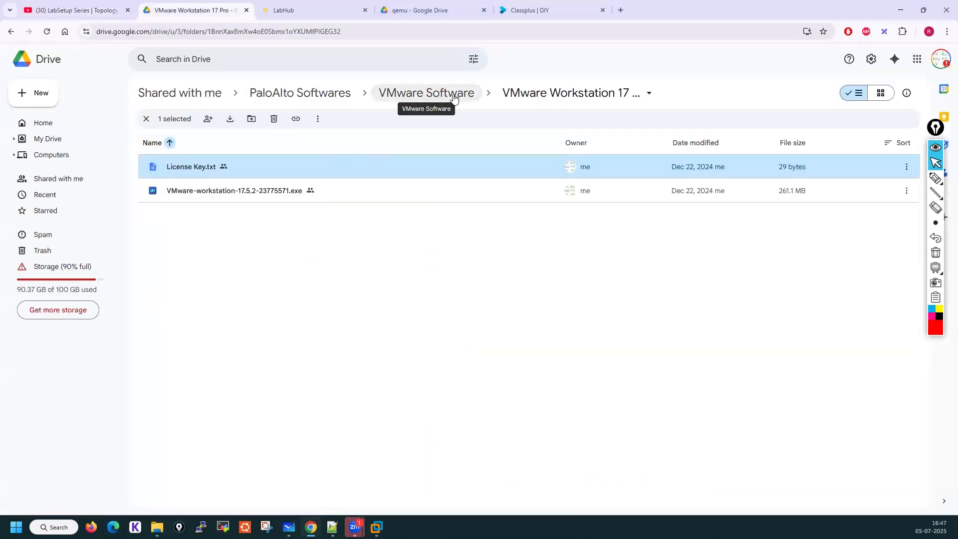
left_click(316, 95)
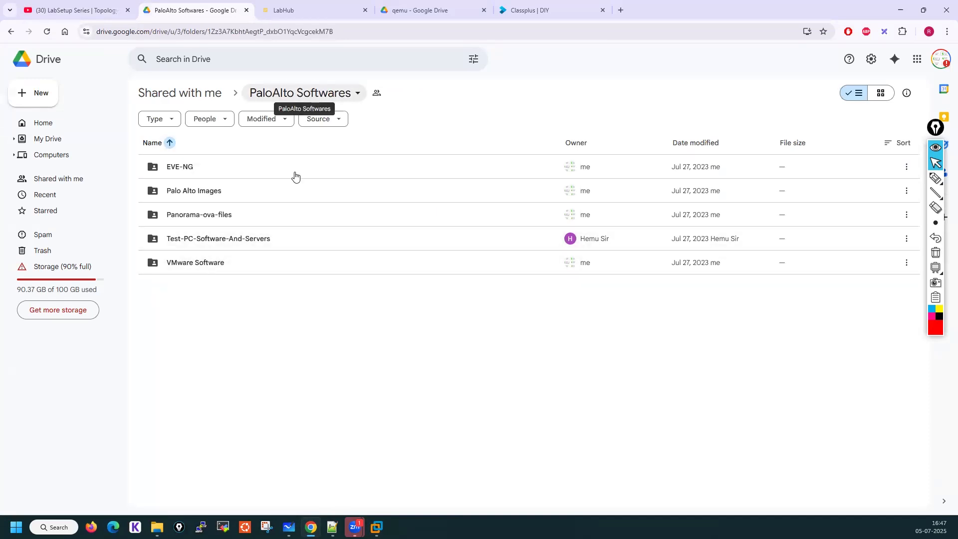
double_click(189, 193)
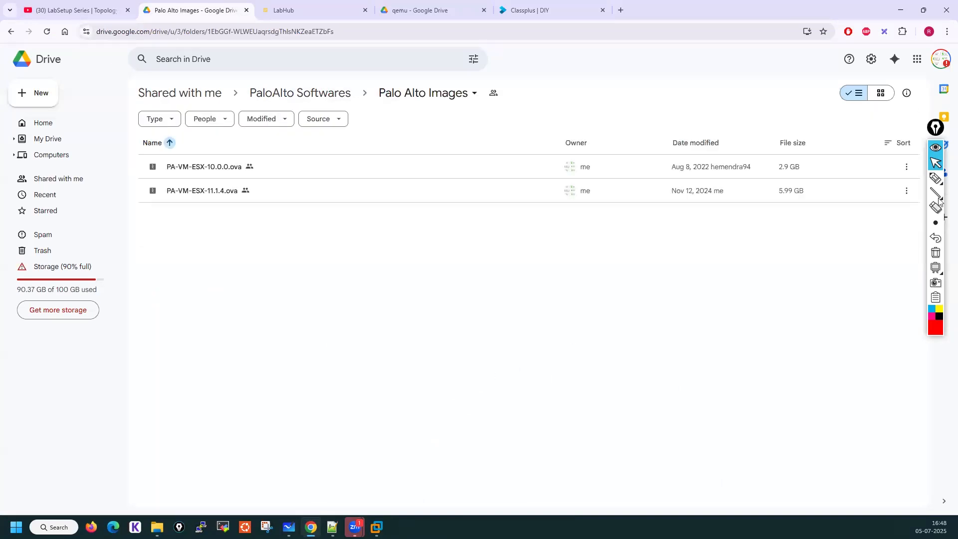
Step: Mark PA-VM-ESX-11.1.4.ova, its file size and PA-VM-ESX-10.0.0.ova with the red pen, and clear all the markings
mouse_move(936, 178)
left_click(888, 178)
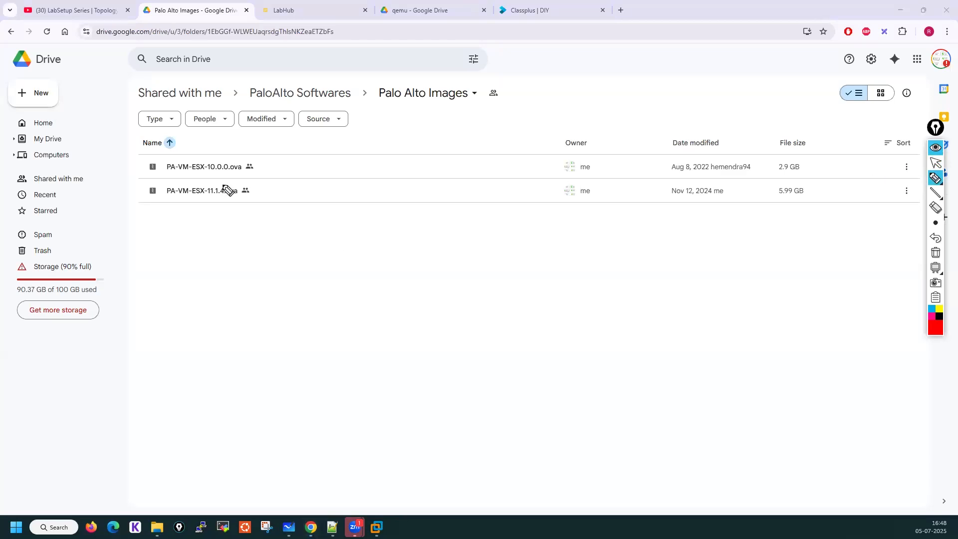
mouse_move(222, 184)
left_mouse_down()
mouse_move(150, 191)
mouse_move(197, 214)
mouse_move(276, 208)
mouse_move(261, 189)
mouse_move(212, 180)
left_mouse_up()
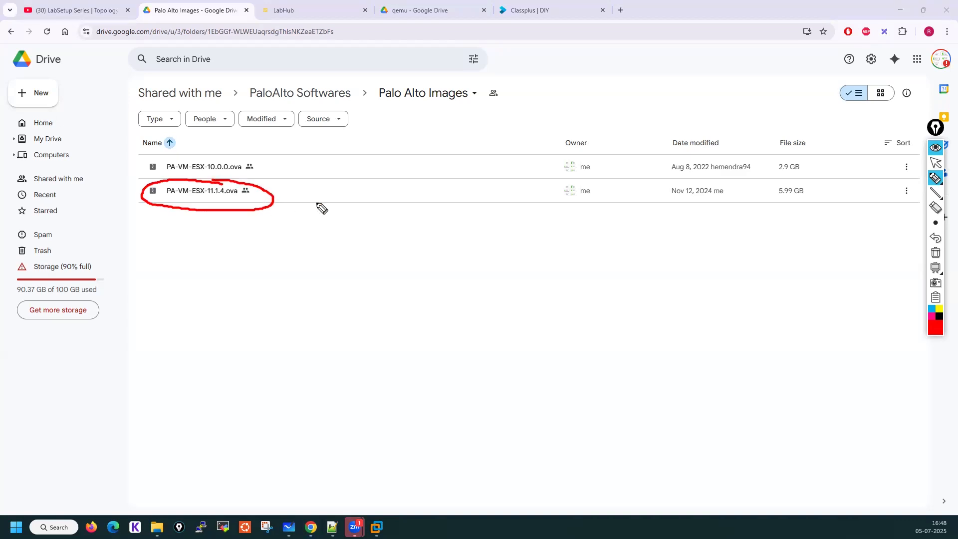
mouse_move(322, 199)
left_mouse_down()
mouse_move(282, 197)
mouse_move(288, 209)
left_mouse_up()
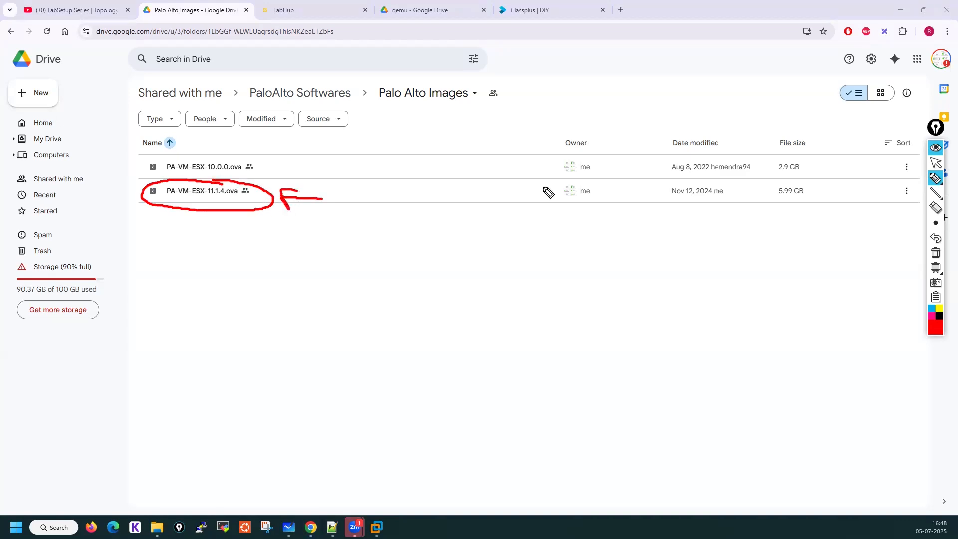
mouse_move(805, 184)
left_mouse_down()
mouse_move(768, 196)
mouse_move(774, 182)
mouse_move(846, 195)
mouse_move(831, 191)
left_mouse_up()
left_click_drag(833, 185, 829, 205)
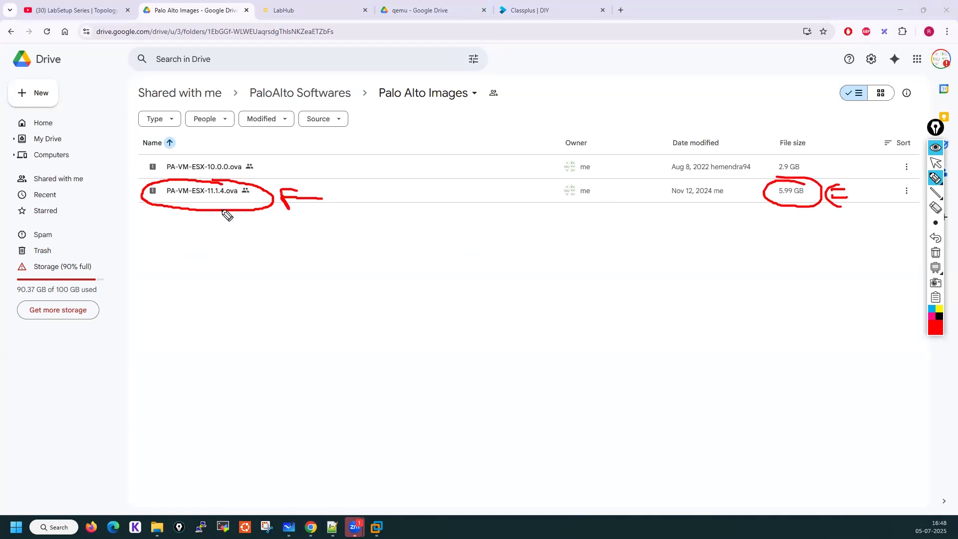
left_click_drag(215, 204, 258, 201)
mouse_move(226, 149)
left_mouse_down()
mouse_move(199, 148)
mouse_move(160, 171)
mouse_move(203, 183)
mouse_move(269, 180)
mouse_move(198, 154)
left_mouse_up()
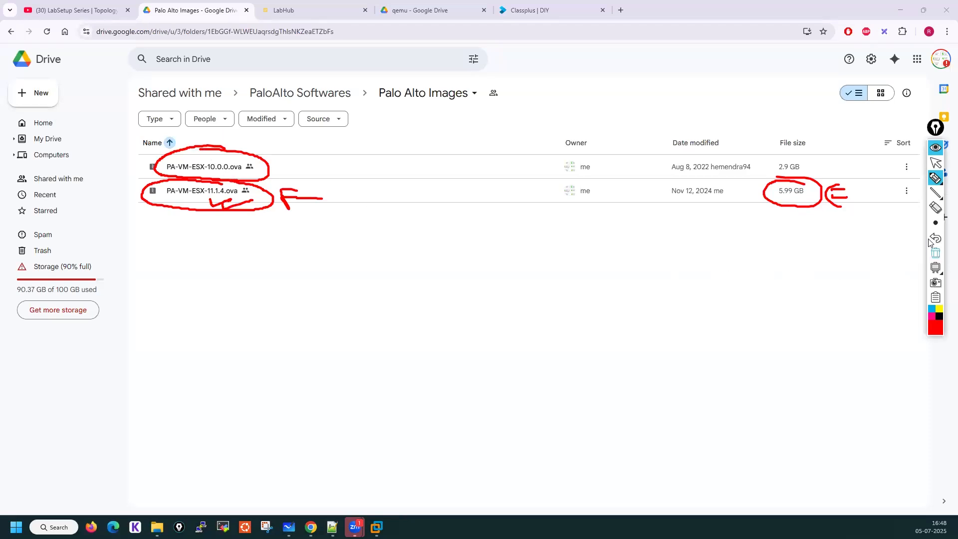
left_click(935, 253)
left_click(936, 163)
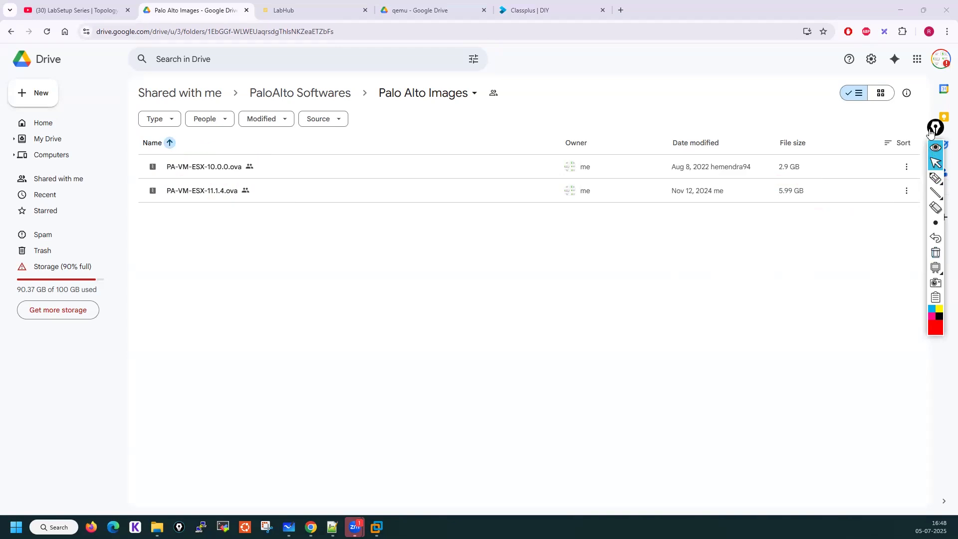
Step: Move the annotation toolbar clear of the Drive side panel and go back up to the PaloAlto Softwares folder
left_click_drag(931, 130, 918, 130)
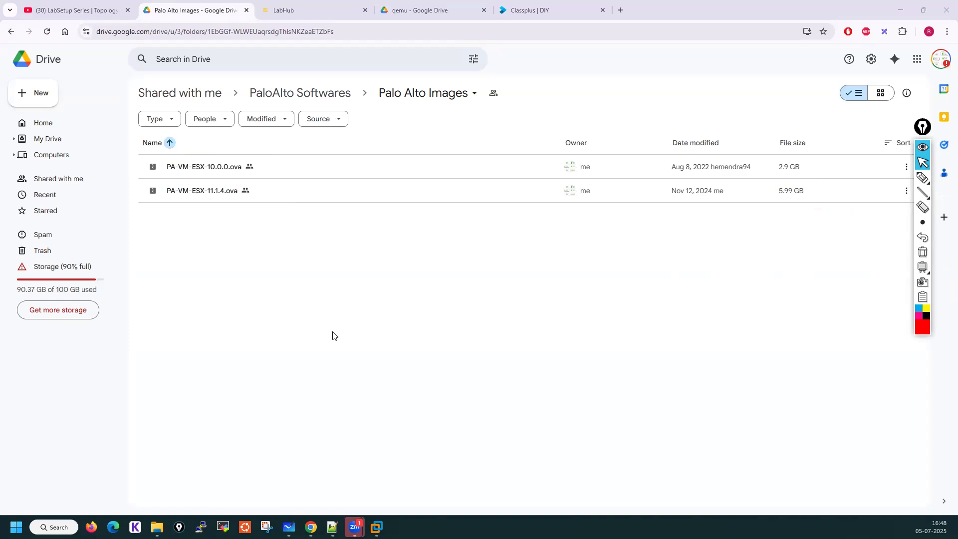
left_click(336, 95)
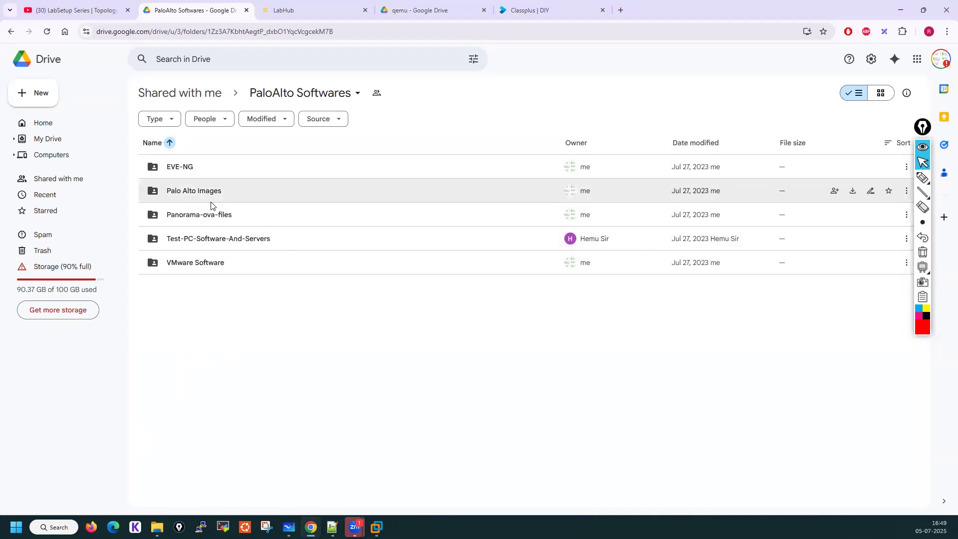
double_click(192, 192)
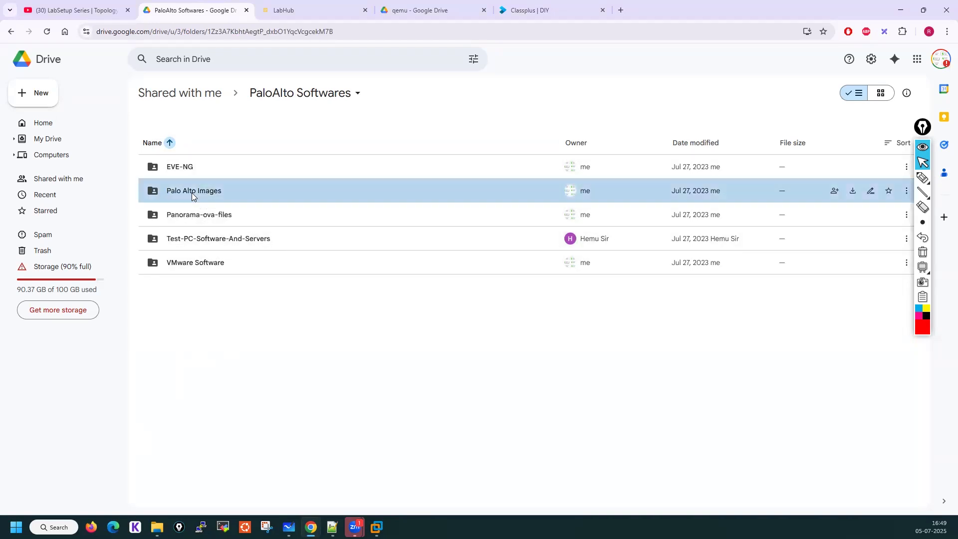
left_click(301, 93)
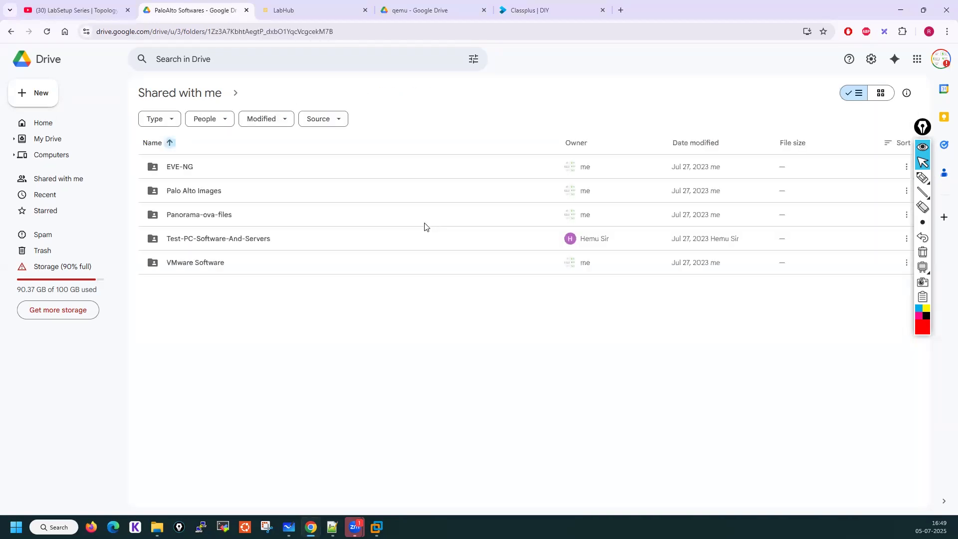
Step: Switch to VMware Workstation and open the virtual machine settings of PaloAlto-11.1.4-Fw01
left_click(901, 10)
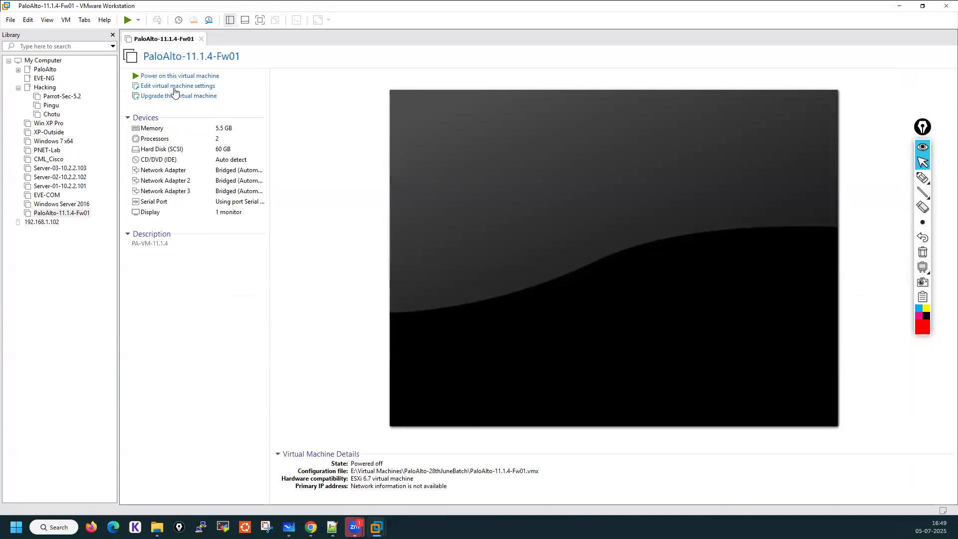
left_click(175, 86)
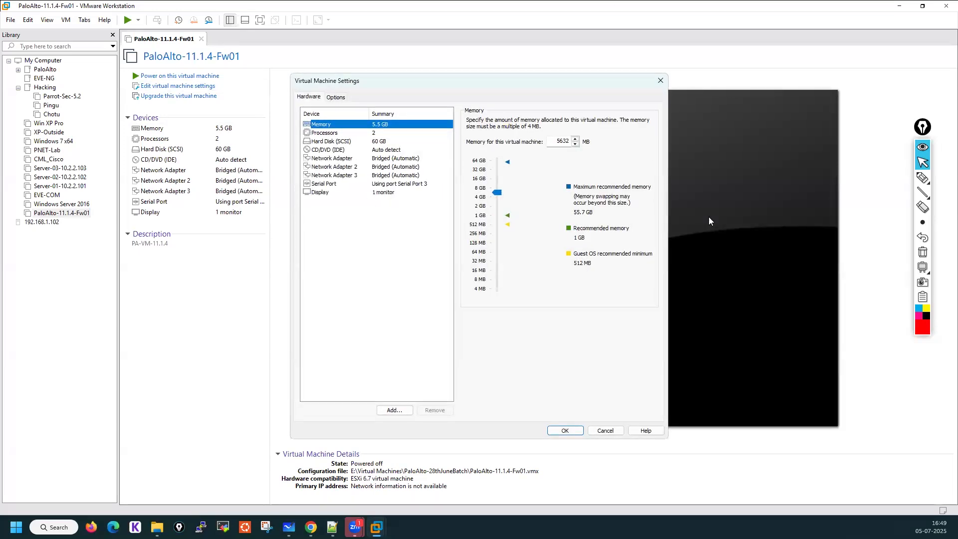
Step: Point out the memory, processors, hard disk and three network adapters with the red pen, and clear all the markings
left_click(923, 178)
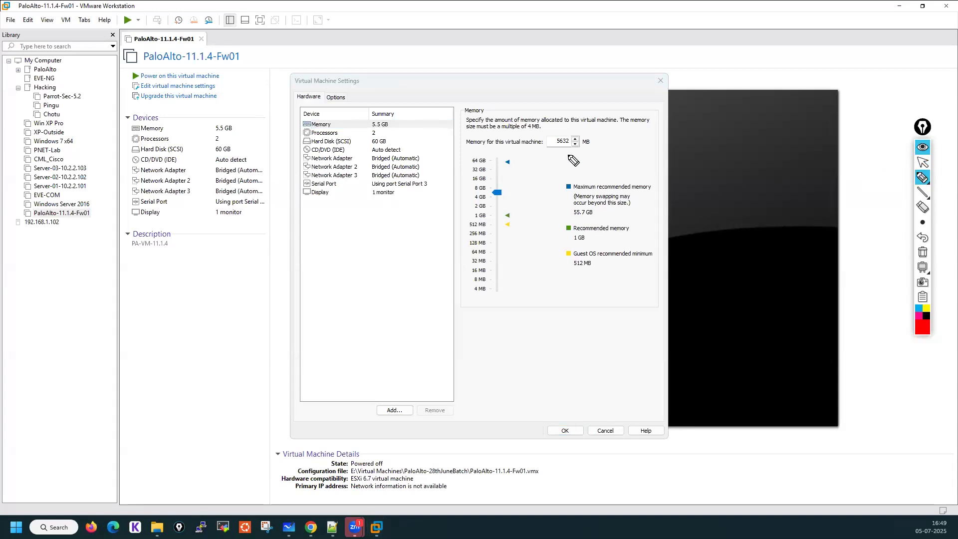
mouse_move(407, 124)
left_mouse_down()
mouse_move(385, 133)
mouse_move(405, 140)
mouse_move(397, 138)
left_mouse_up()
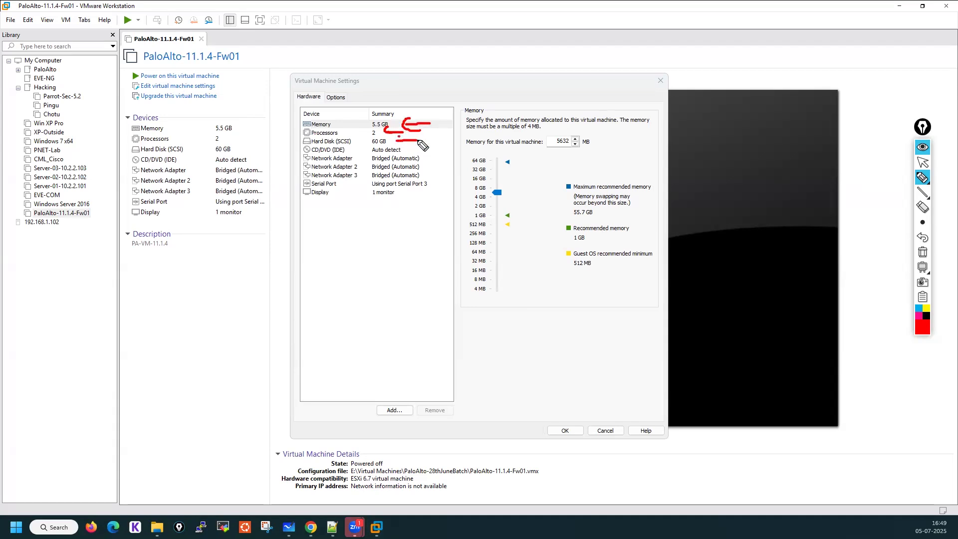
left_click(417, 151)
left_click_drag(418, 151, 420, 182)
left_click_drag(301, 155, 291, 175)
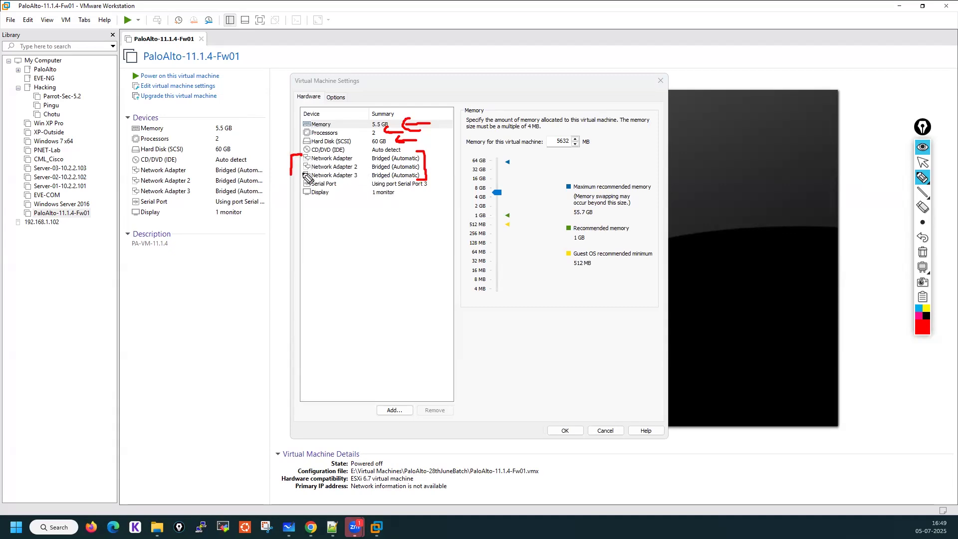
left_click(335, 158)
mouse_move(337, 160)
left_mouse_down()
mouse_move(367, 151)
mouse_move(381, 160)
left_mouse_up()
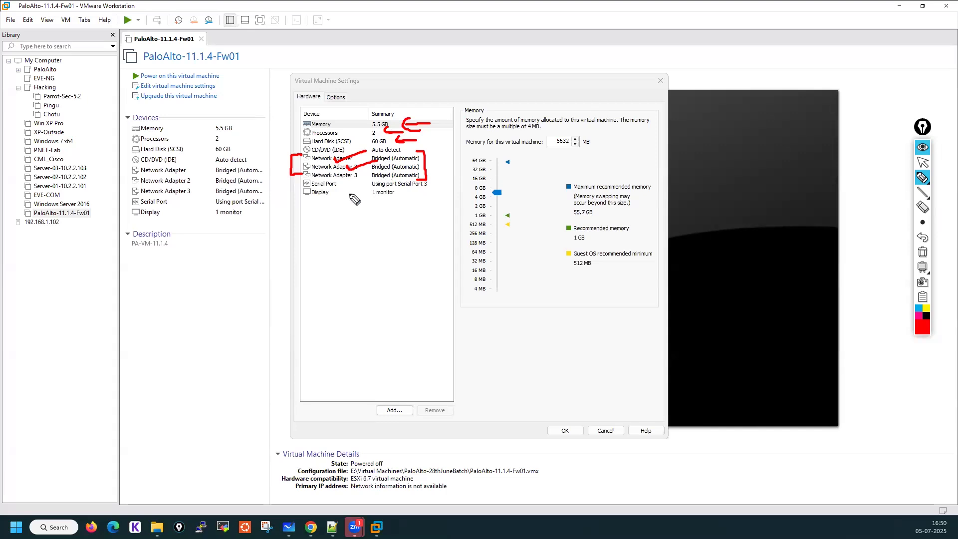
left_click_drag(347, 180, 380, 173)
left_click(922, 252)
left_click(922, 163)
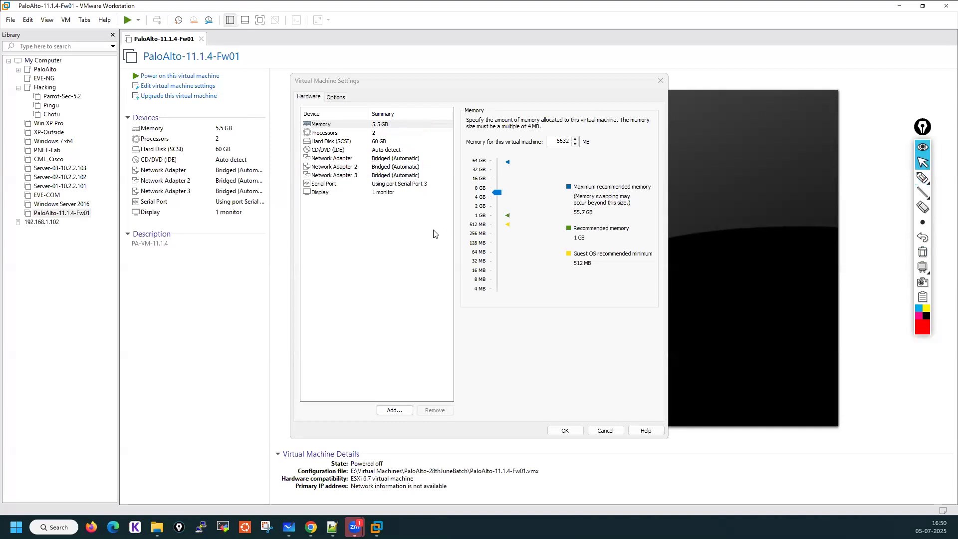
Step: Set the memory for the PaloAlto-11.1.4-Fw01 virtual machine to 16 GB
left_click(340, 160)
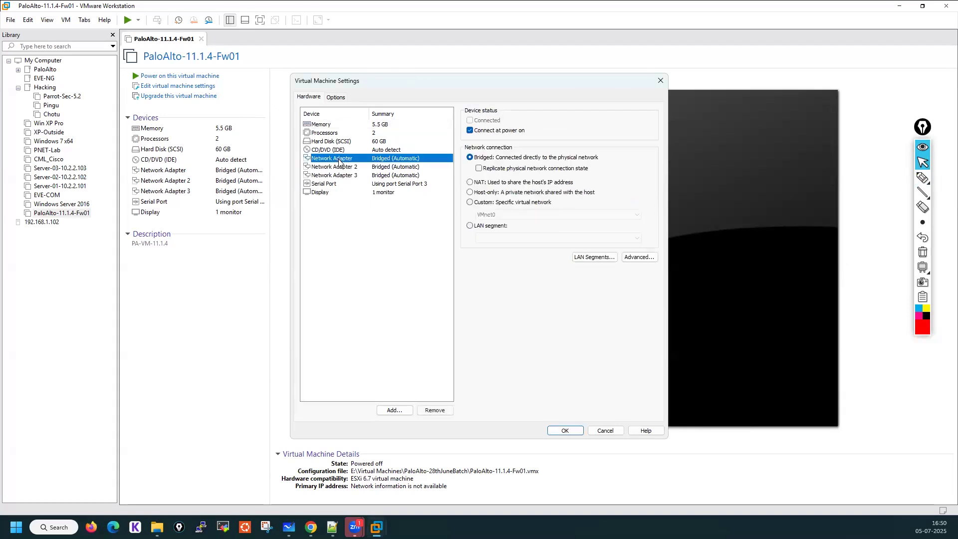
left_click(325, 125)
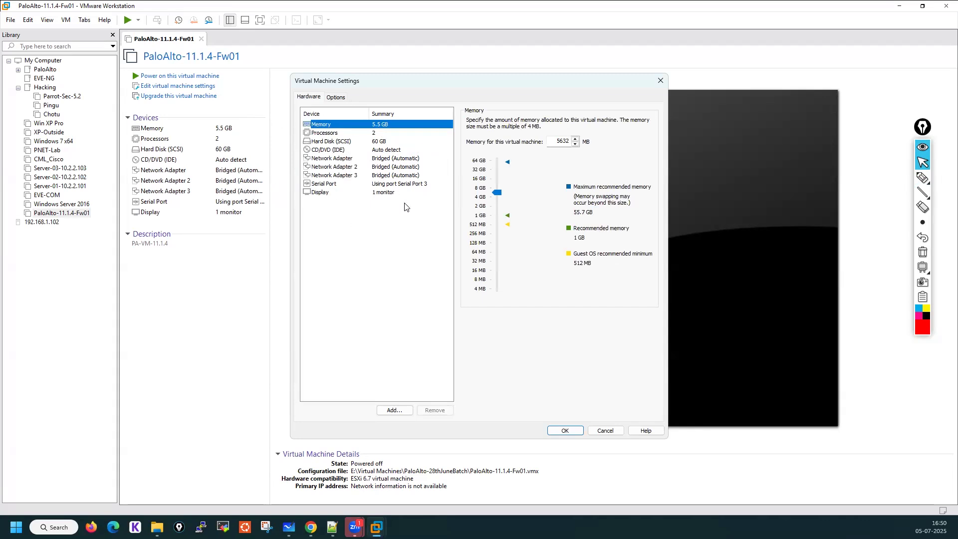
left_click(480, 189)
left_click(479, 180)
Step: Set the virtual machine's number of processors to 2
left_click(328, 134)
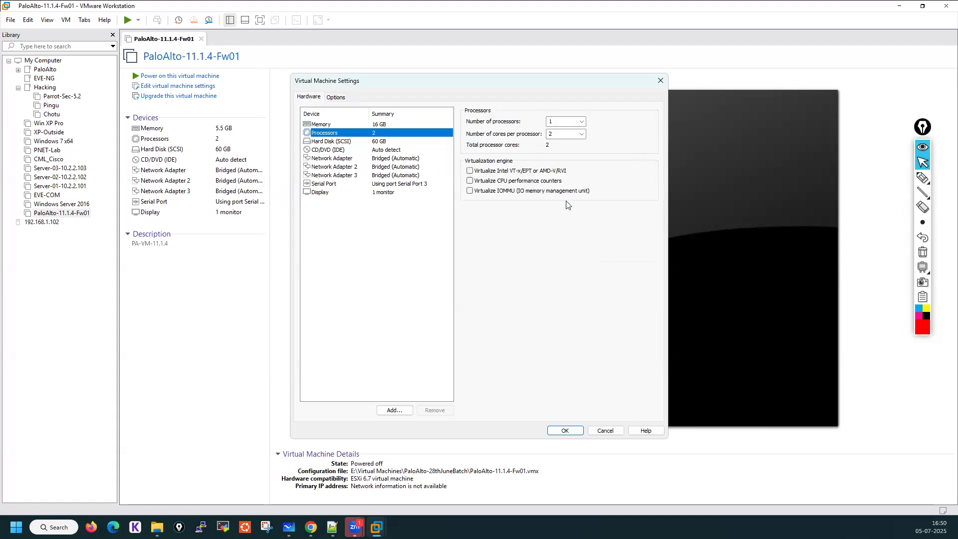
left_click(582, 121)
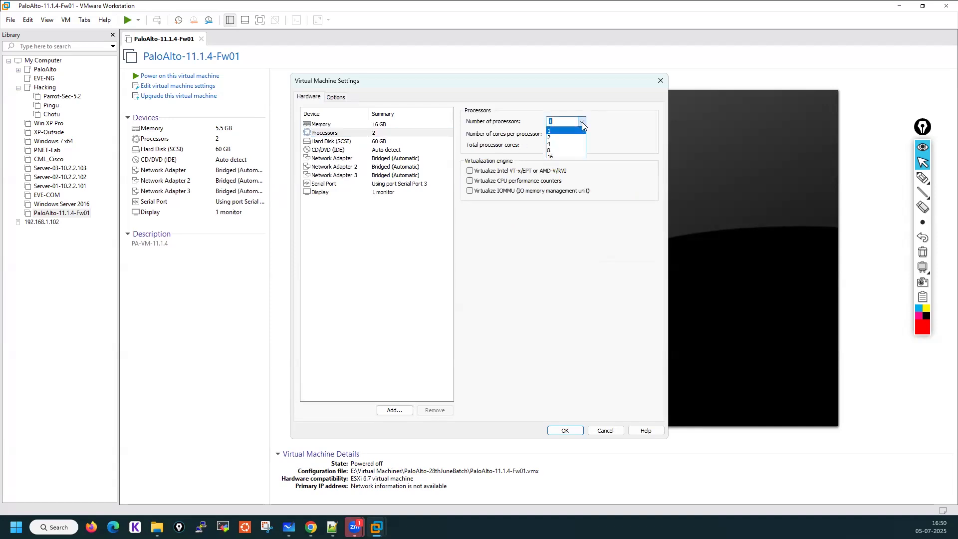
left_click(569, 135)
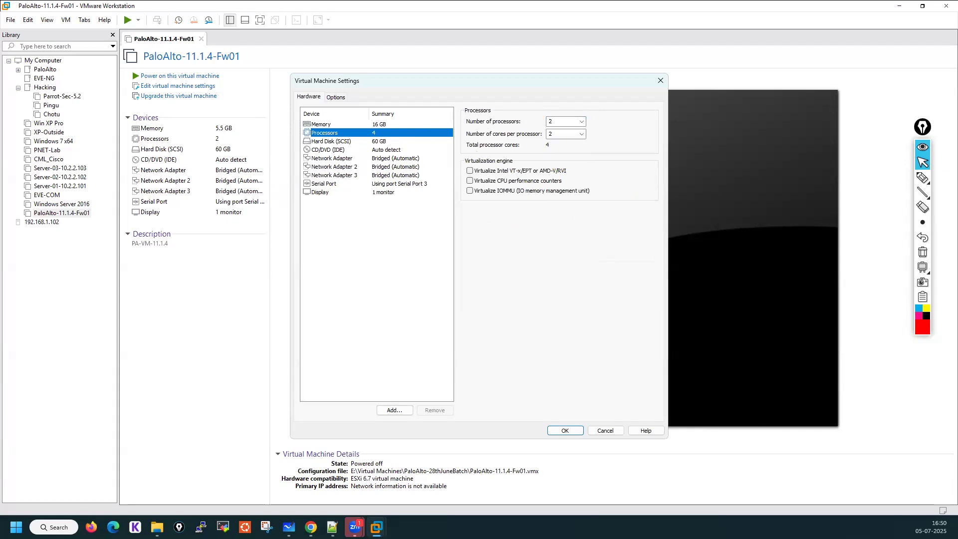
Step: Open Windows Task Manager alongside the virtual machine settings
right_click(444, 525)
left_click(448, 486)
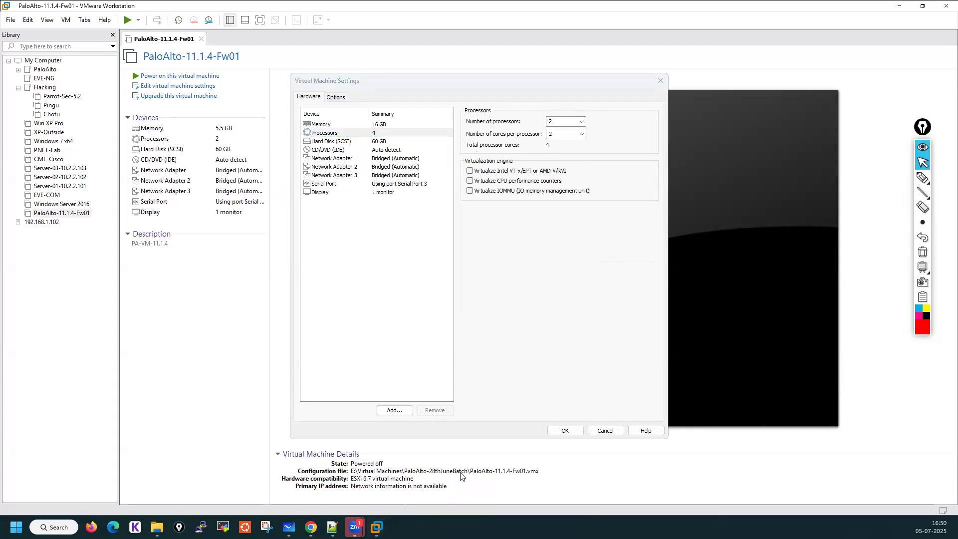
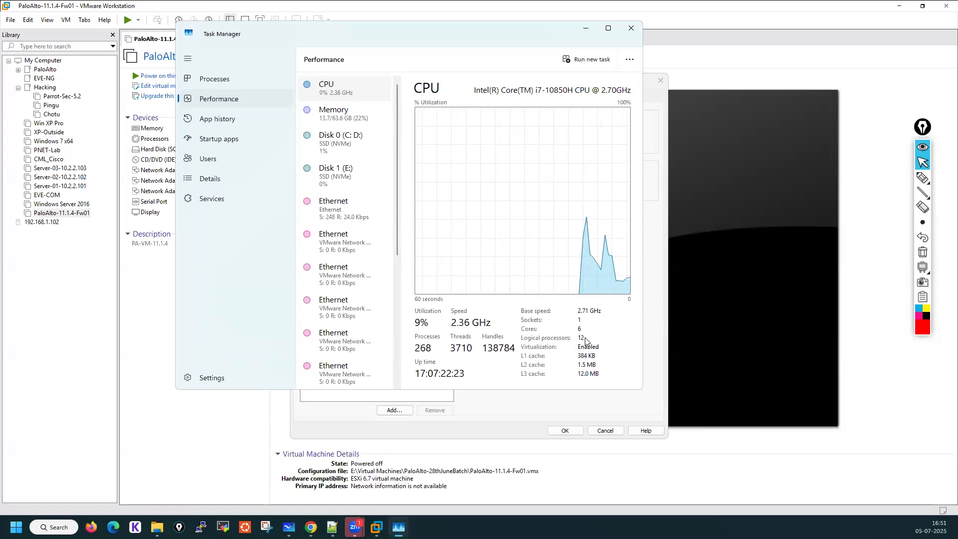
Step: Cancel the open settings and reopen them for the PaloAlto-11.1.4-Fw01 virtual machine, with Task Manager closed
left_click(606, 431)
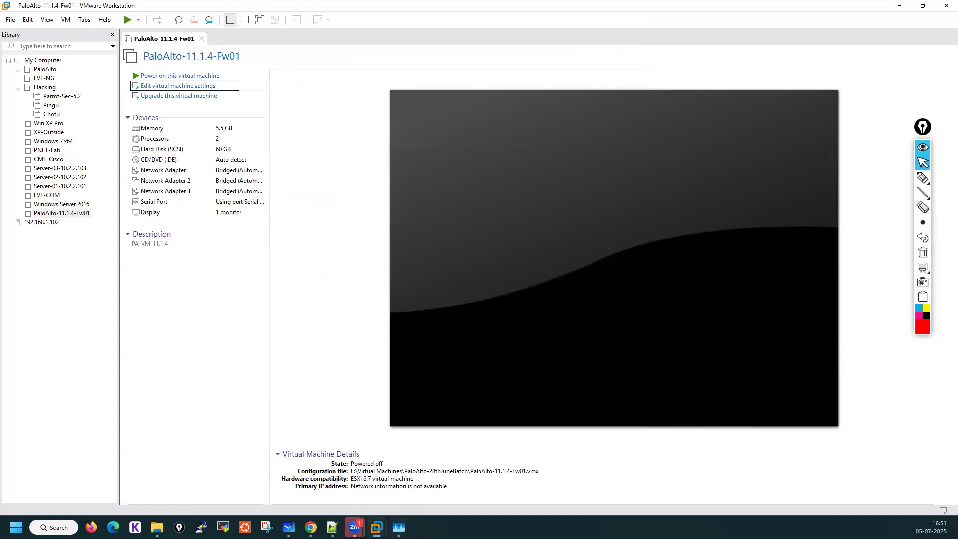
mouse_move(376, 527)
left_click(411, 474)
left_click(178, 86)
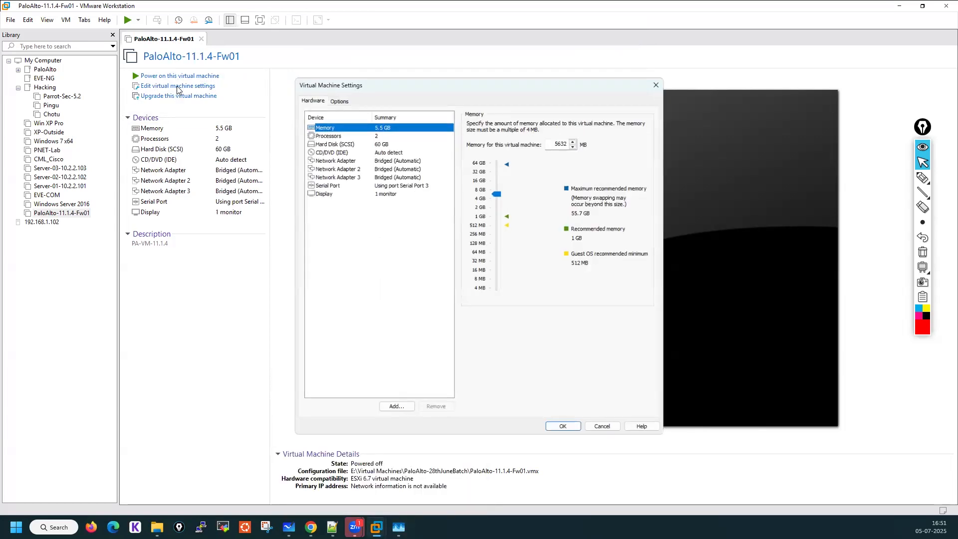
mouse_move(399, 527)
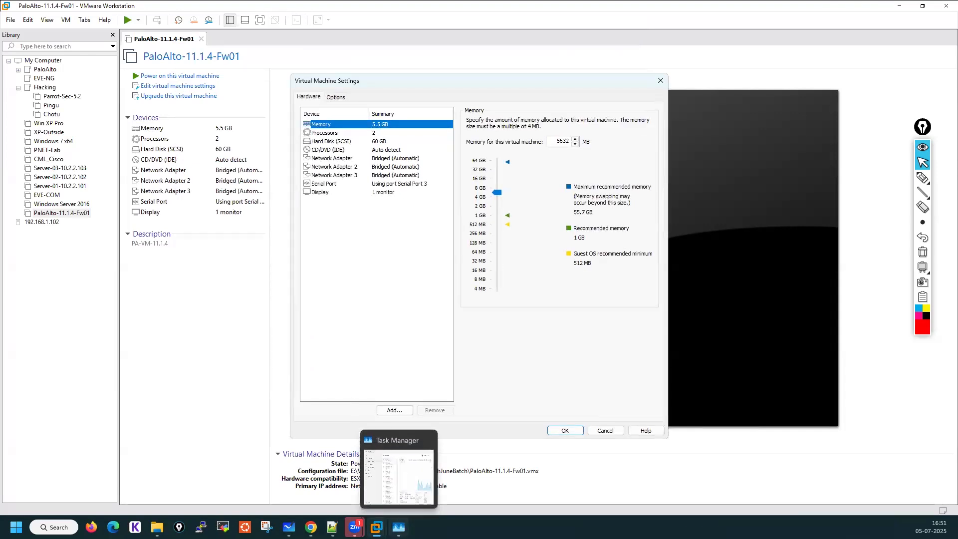
left_click(427, 440)
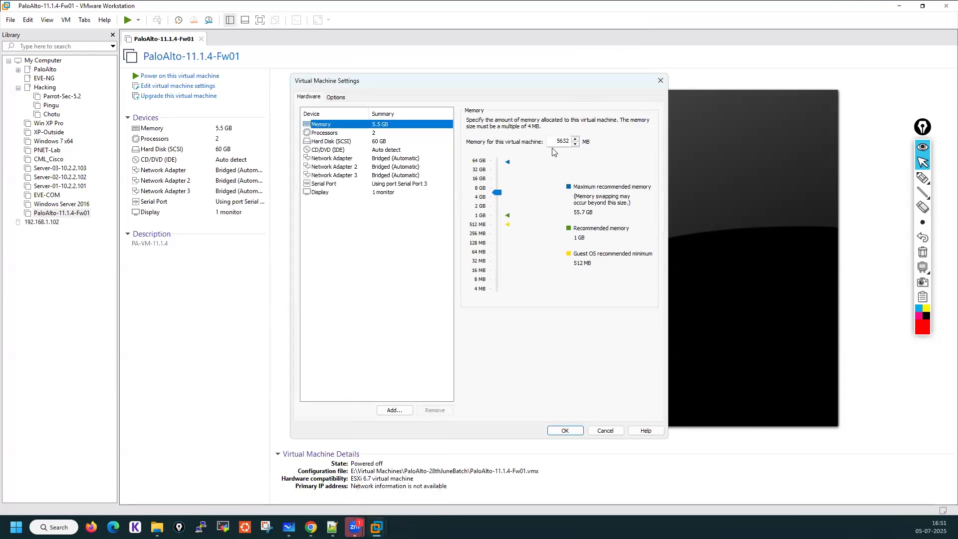
Step: Set the virtual machine's memory to 16 GB and its number of processors to 2
left_click(483, 185)
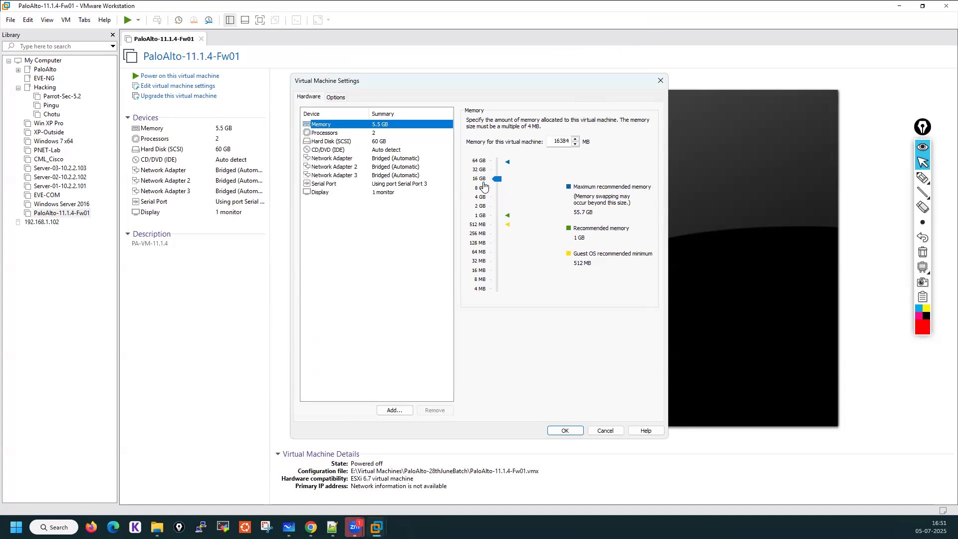
left_click(366, 133)
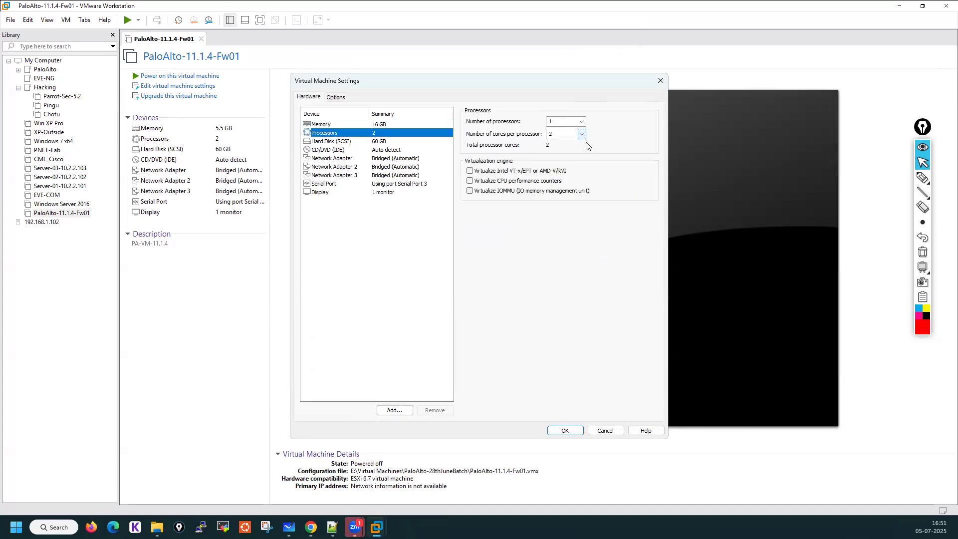
left_click(582, 121)
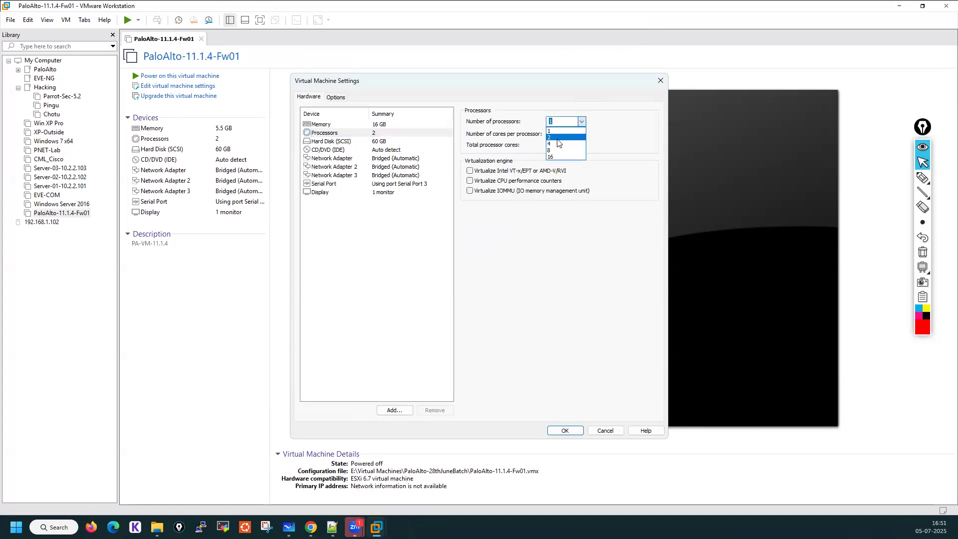
left_click(564, 136)
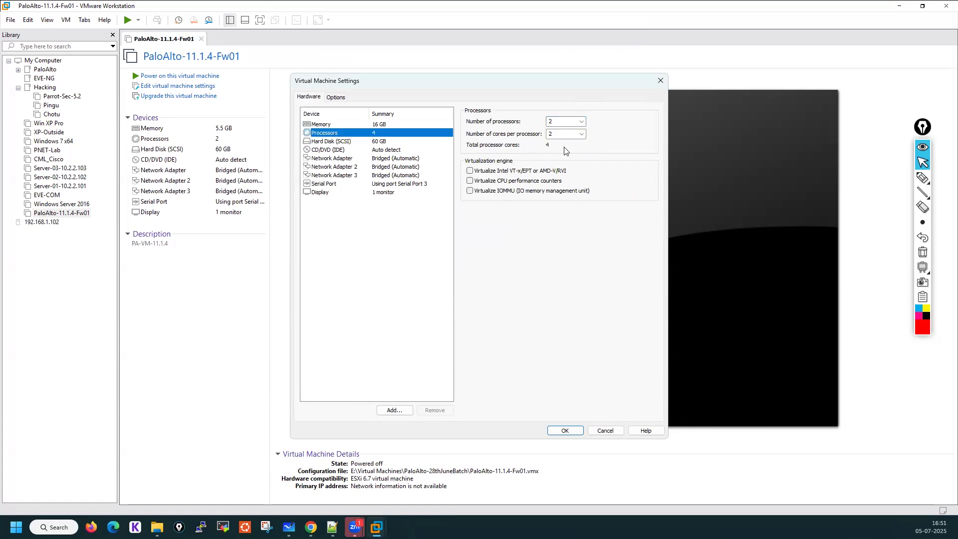
Step: Add five more network adapters to the virtual machine's hardware, keeping their default NAT connection
left_click(373, 142)
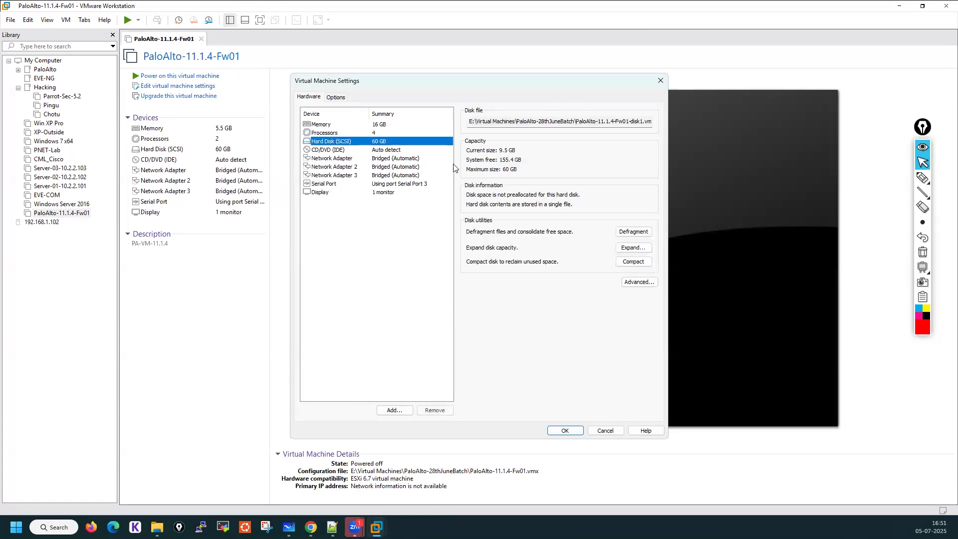
left_click(377, 159)
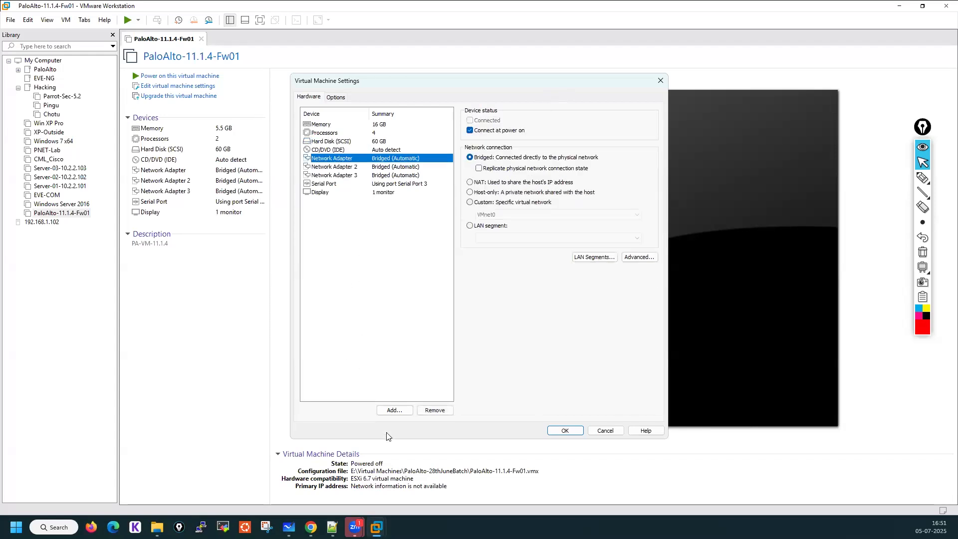
left_click(383, 412)
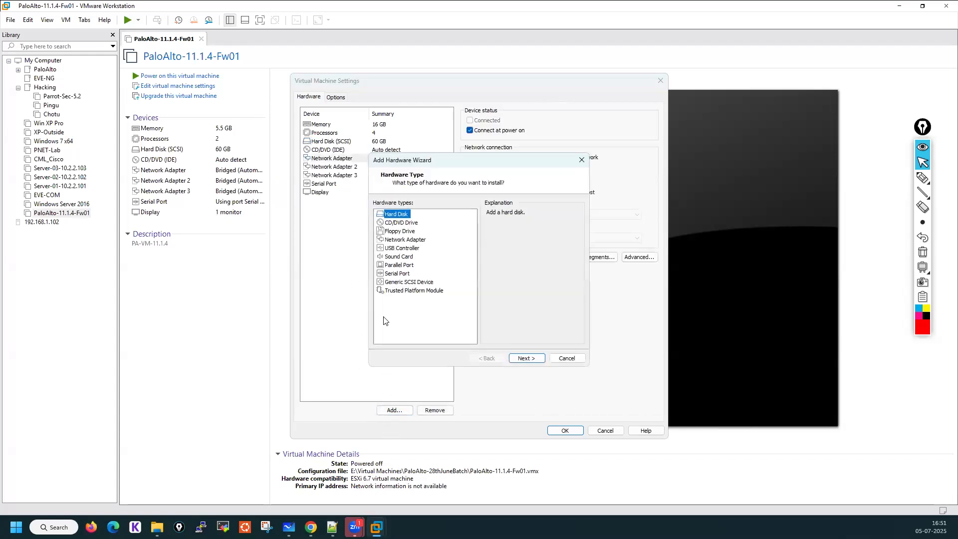
left_click(399, 240)
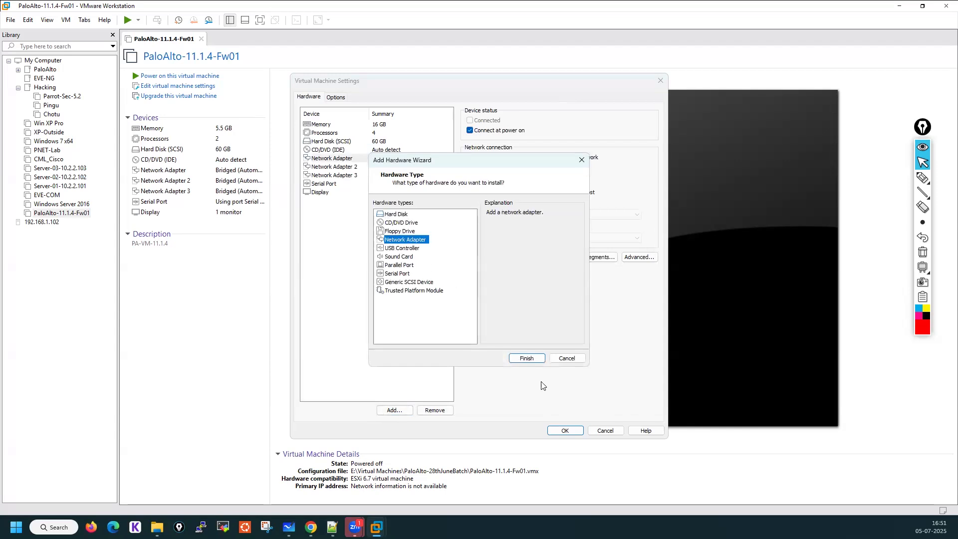
left_click(523, 357)
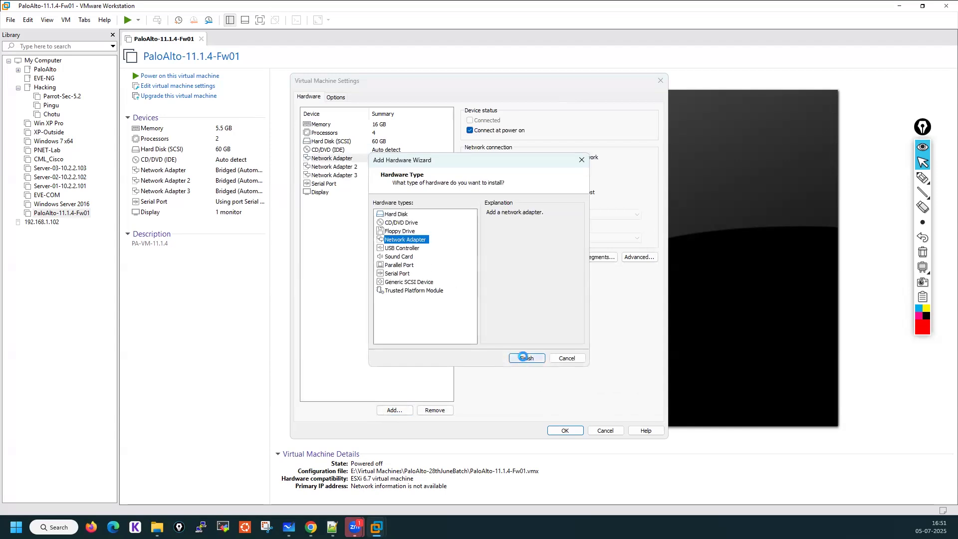
left_click(394, 410)
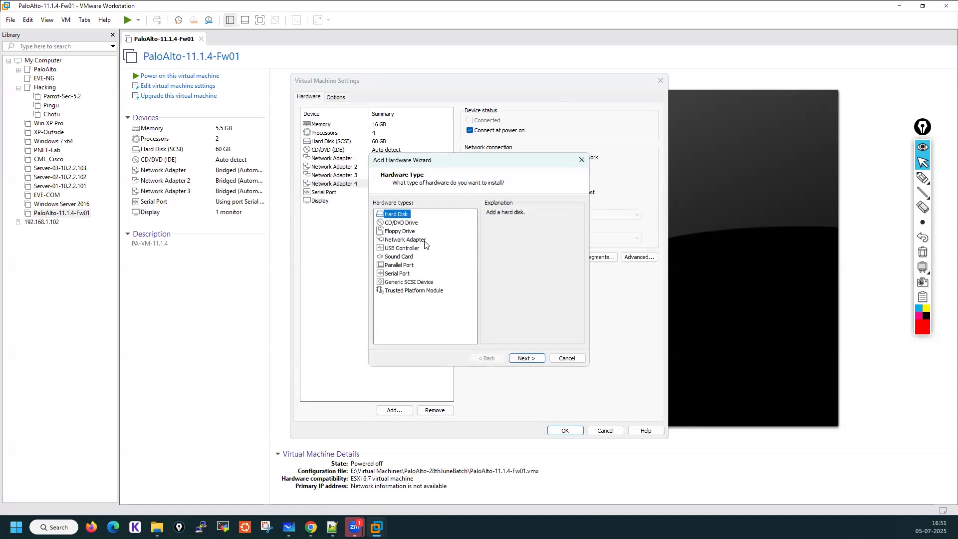
left_click(424, 241)
left_click(526, 358)
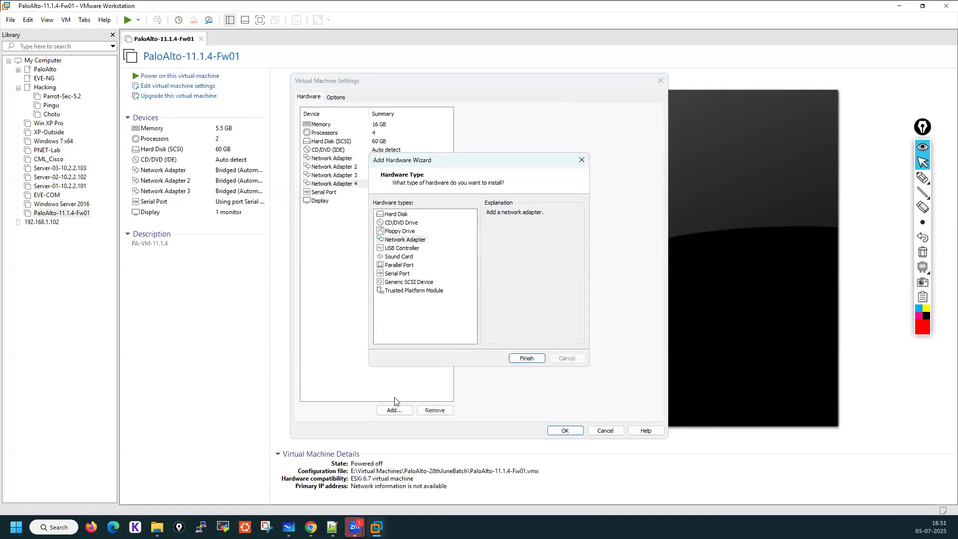
left_click(394, 410)
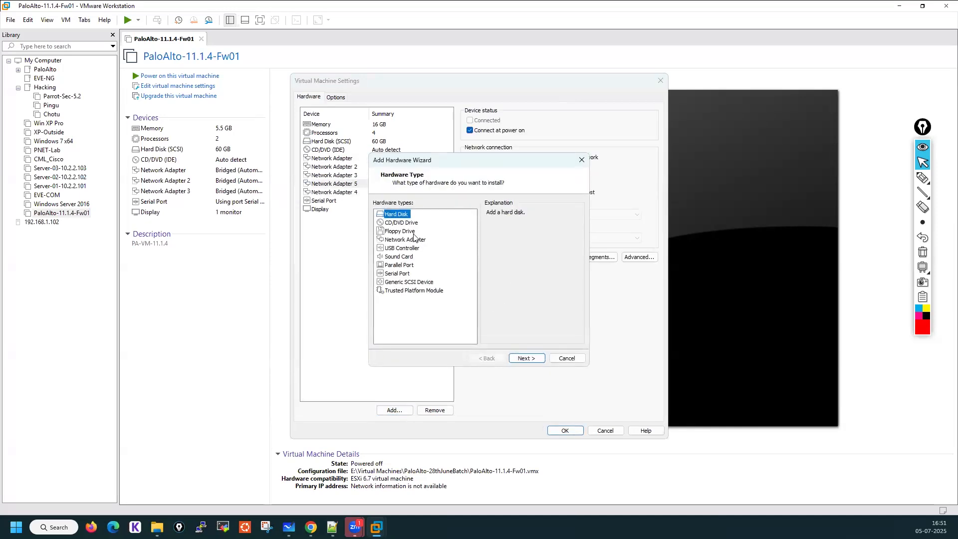
left_click(413, 242)
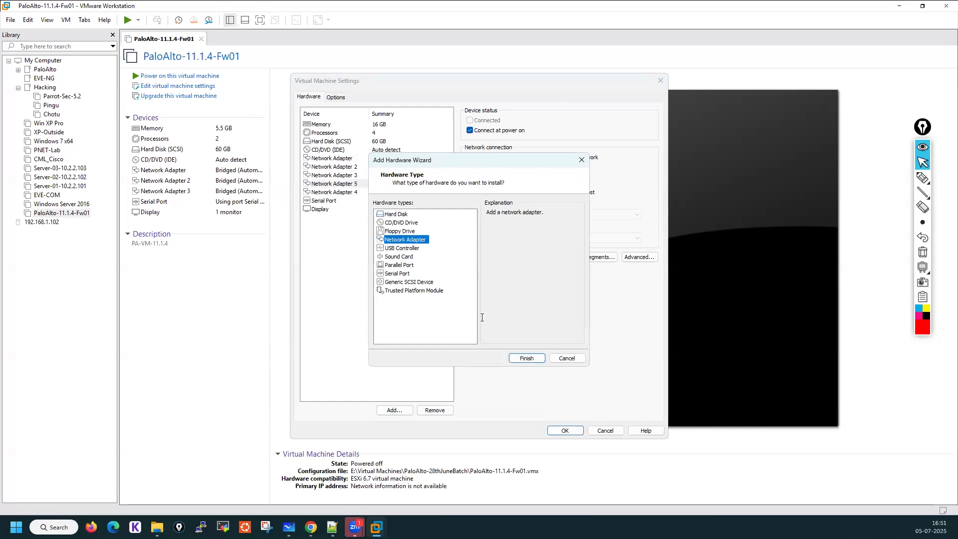
left_click(525, 358)
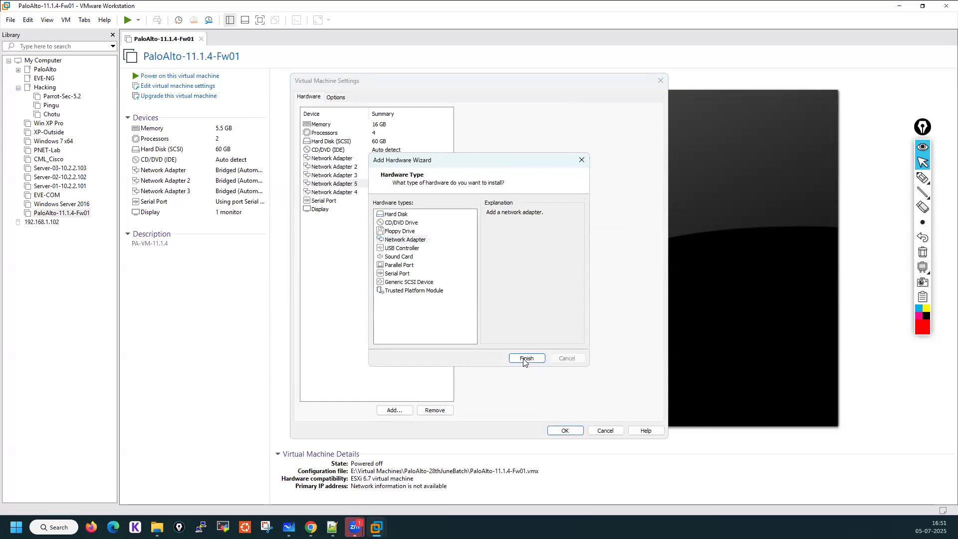
left_click(394, 410)
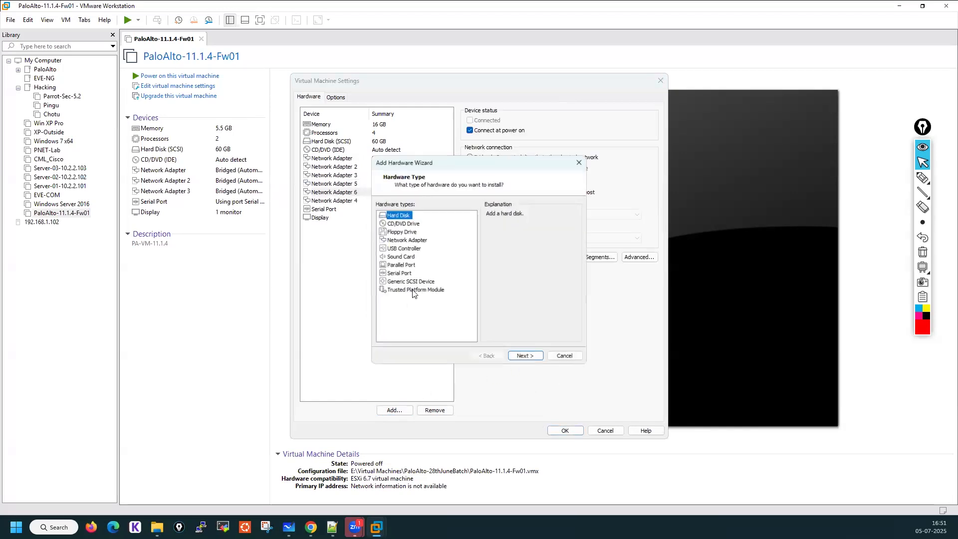
left_click(404, 240)
left_click(534, 358)
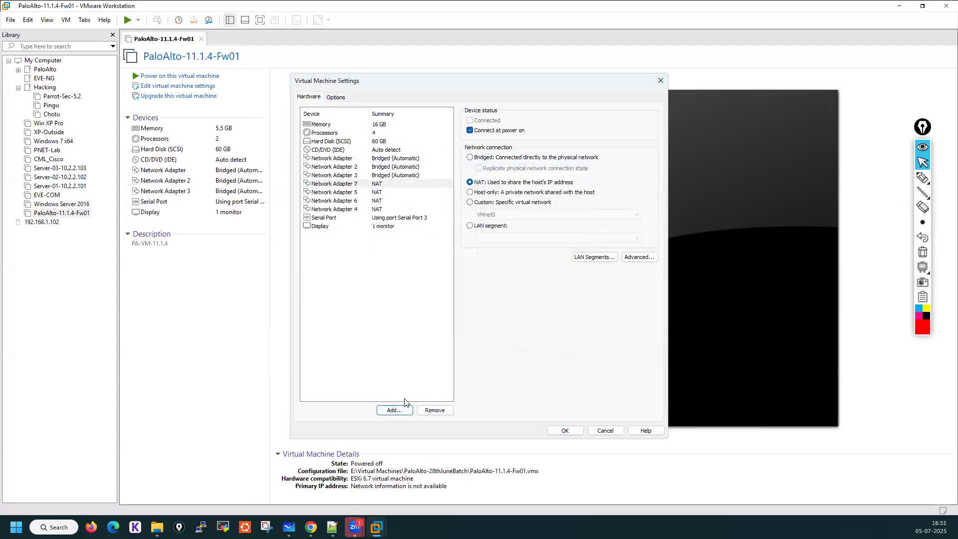
left_click(394, 410)
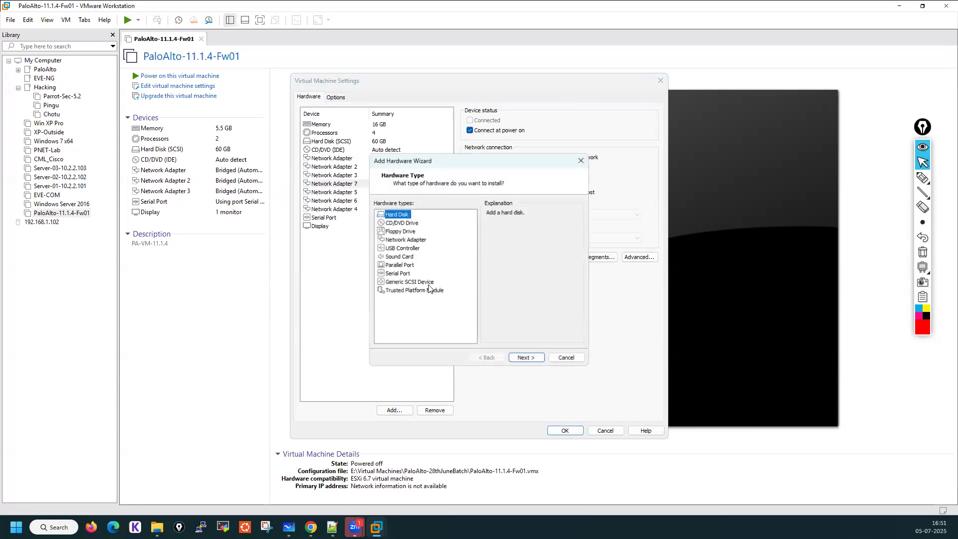
left_click(405, 240)
left_click(521, 359)
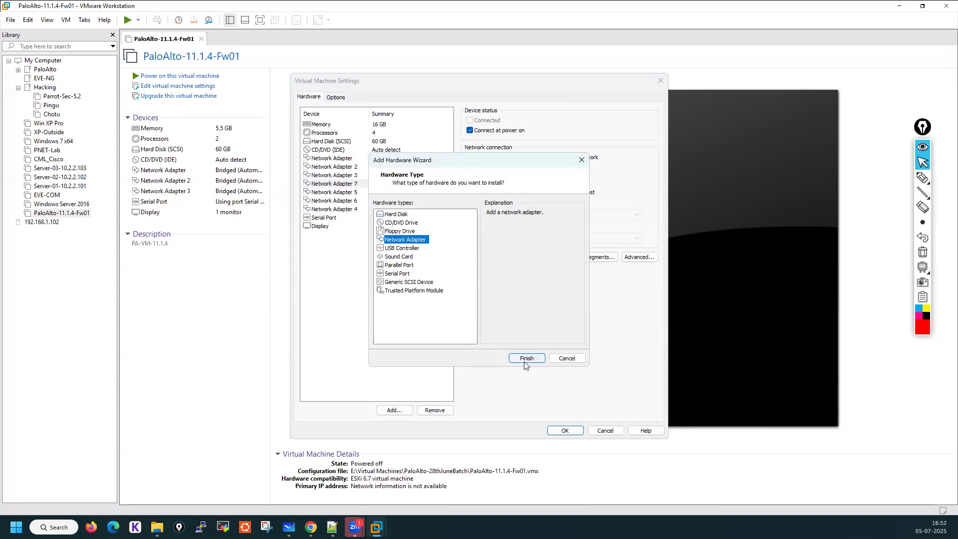
Step: Go through the virtual machine's network adapters one by one to count them
left_click(349, 159)
left_click(348, 168)
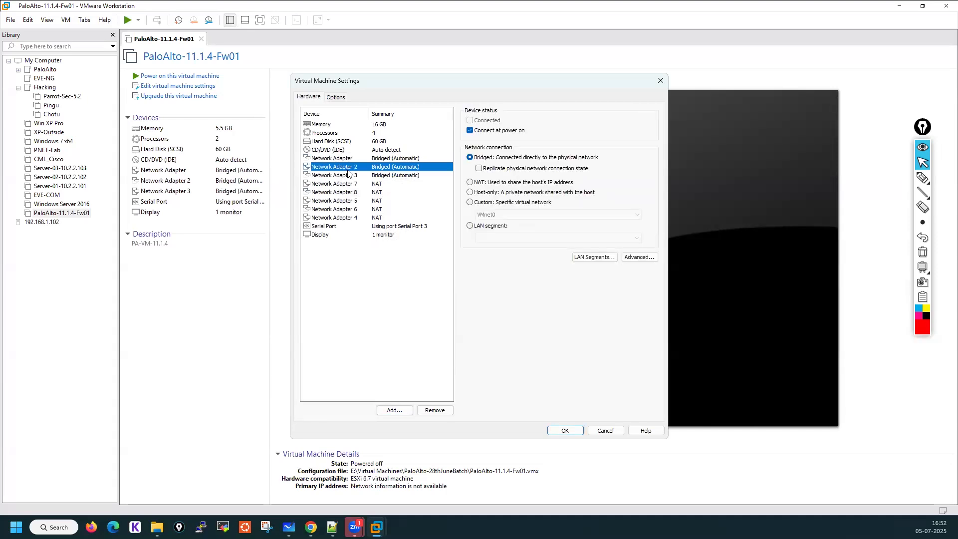
left_click(348, 176)
left_click(348, 184)
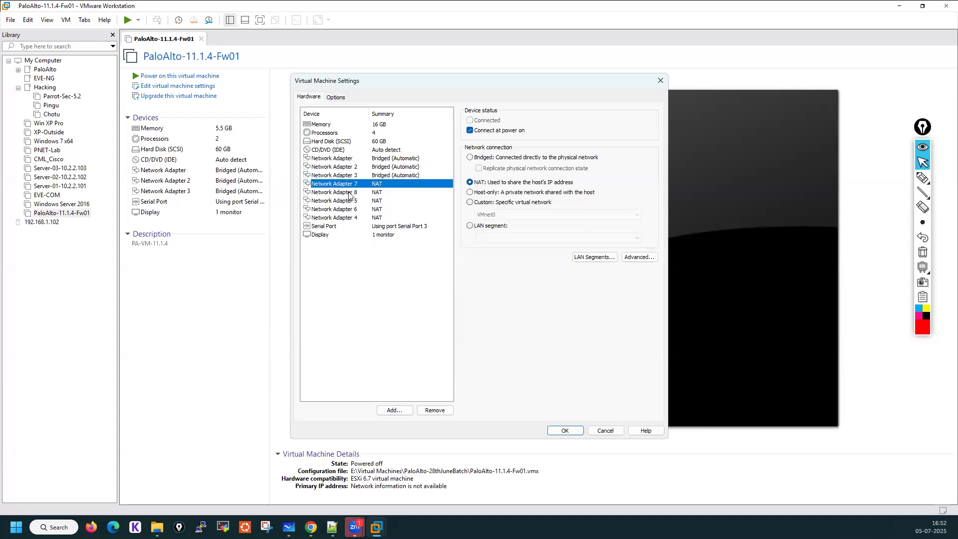
left_click(348, 192)
left_click(348, 201)
left_click(347, 210)
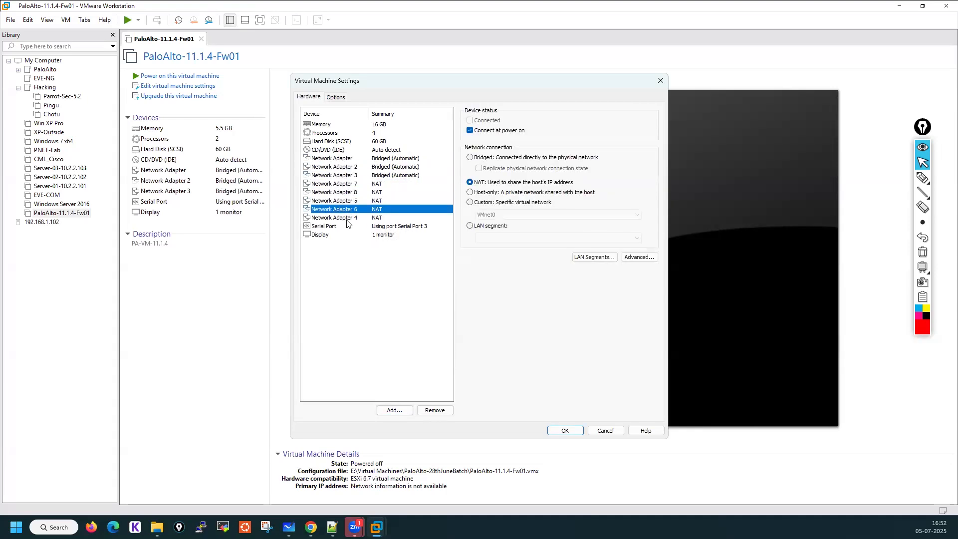
left_click(348, 218)
Step: Add one further network adapter to the virtual machine, with the default NAT connection
left_click(393, 410)
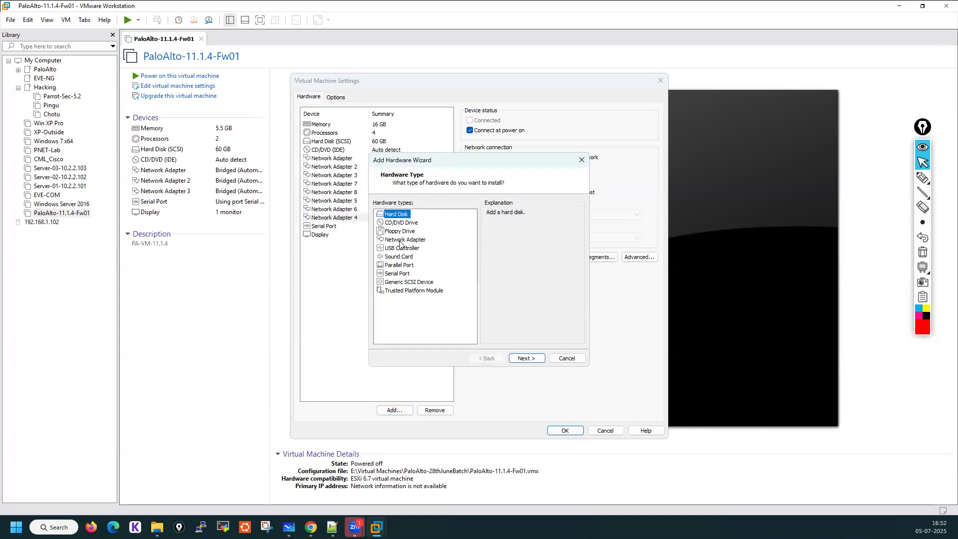
left_click(399, 241)
left_click(528, 361)
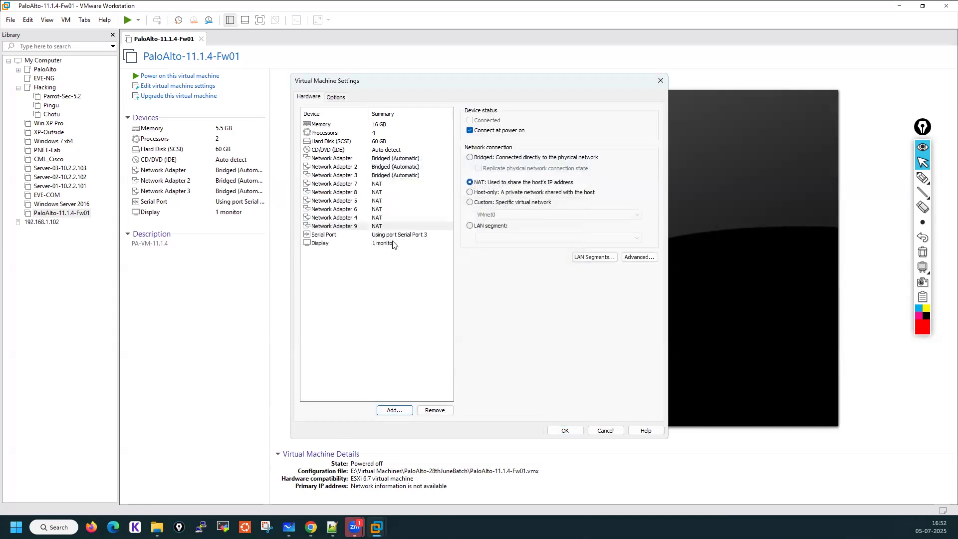
Step: Examine the order and connection types of the network adapters, from the first one to Network Adapter 9
left_click(355, 227)
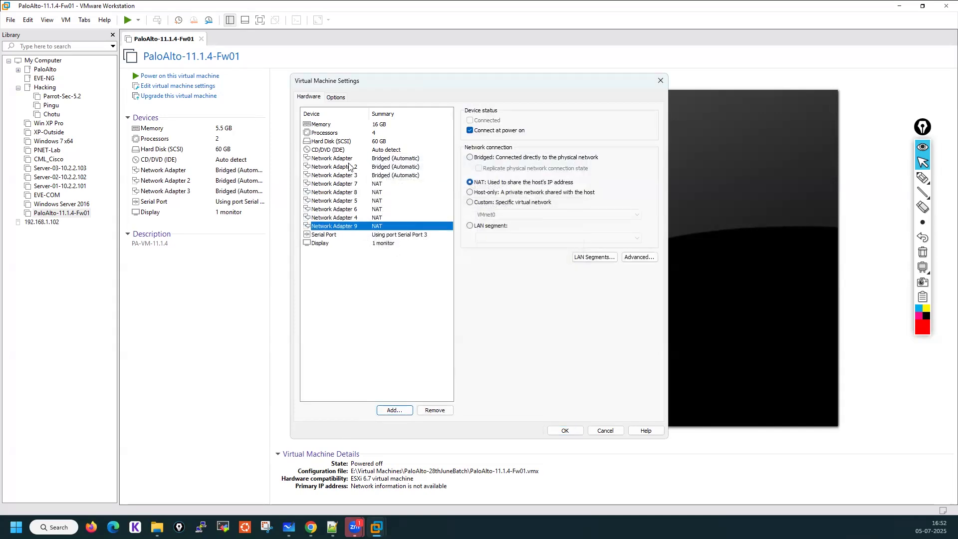
left_click(348, 159)
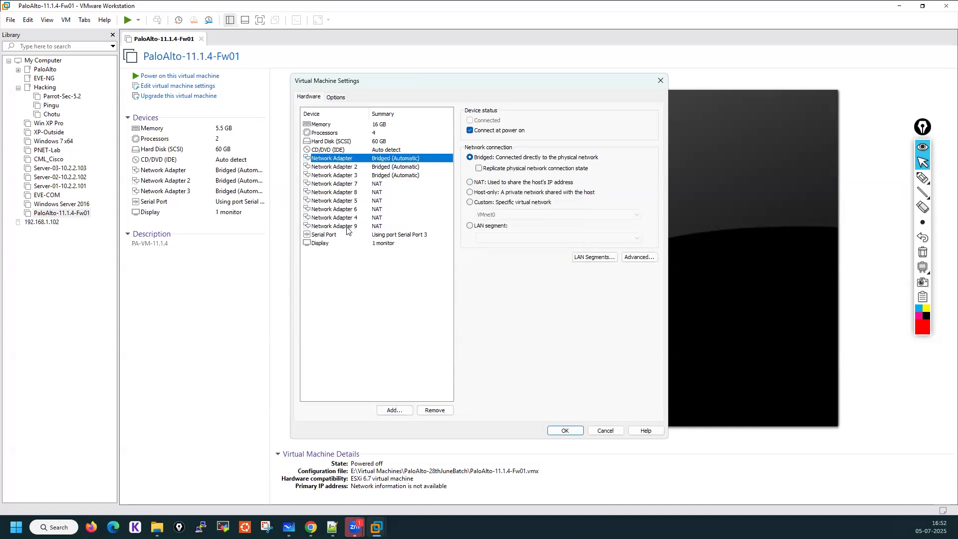
left_click(348, 227)
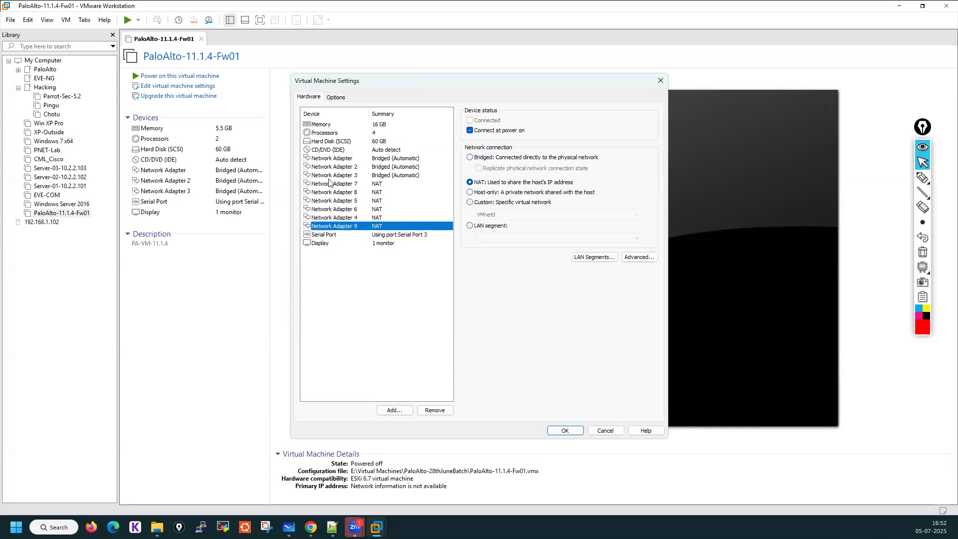
left_click(344, 159)
left_click(352, 168)
left_click(352, 176)
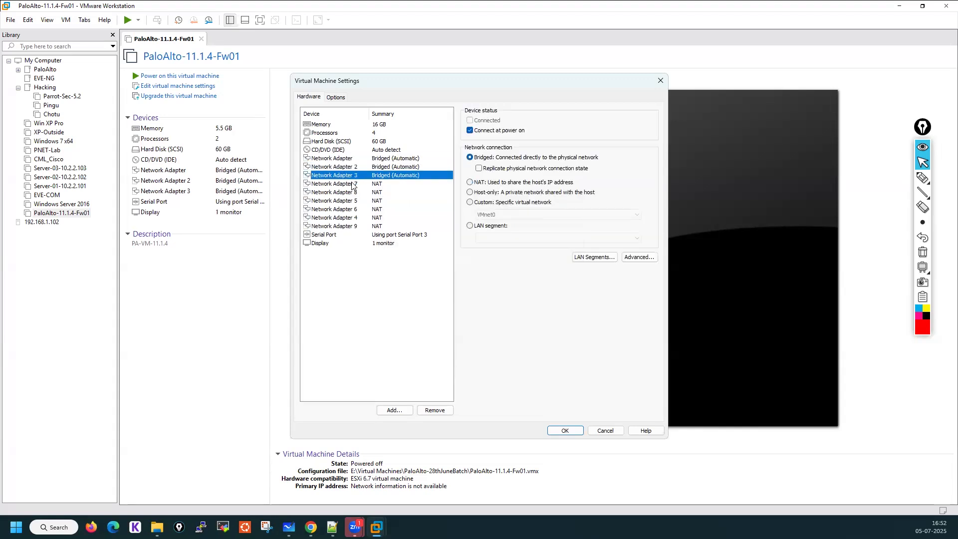
left_click(352, 183)
left_click(352, 192)
left_click(349, 169)
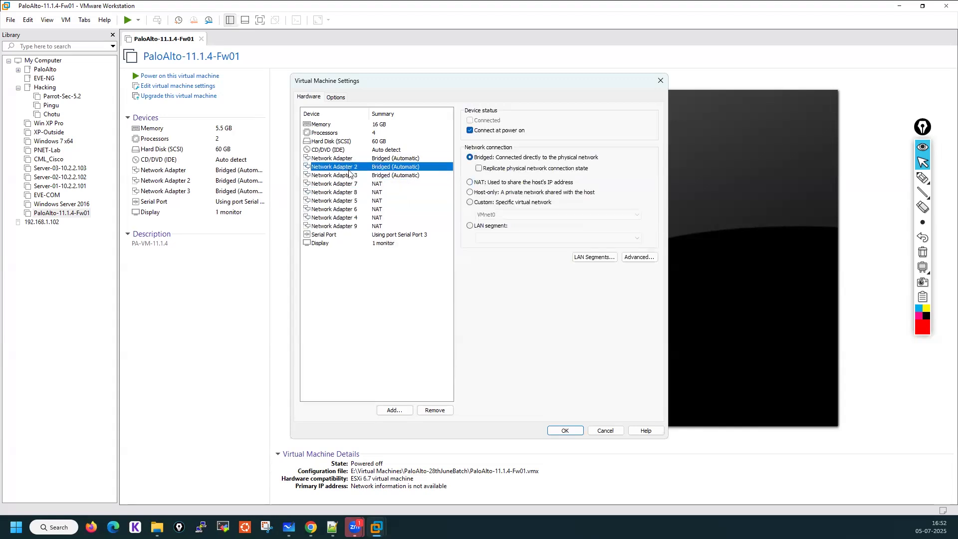
left_click(351, 176)
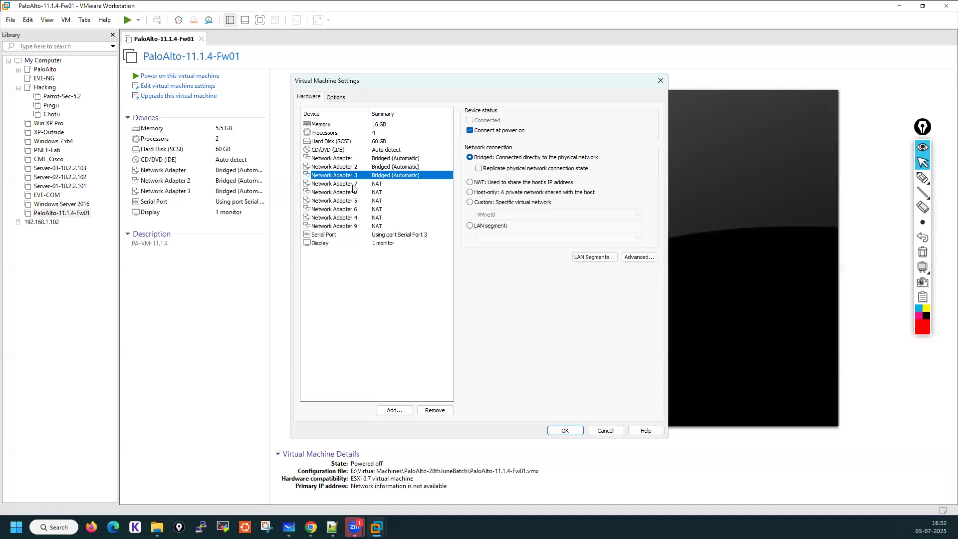
left_click(362, 229)
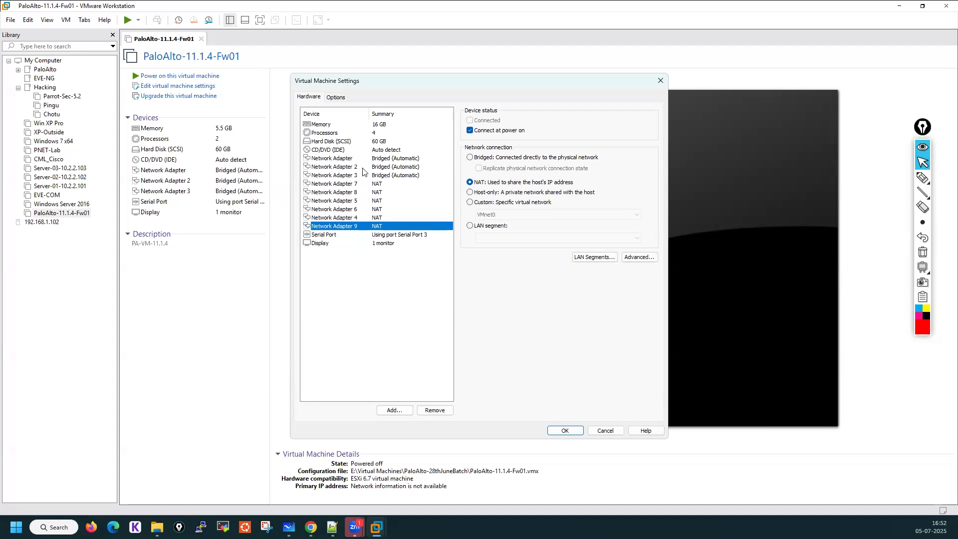
left_click(350, 158)
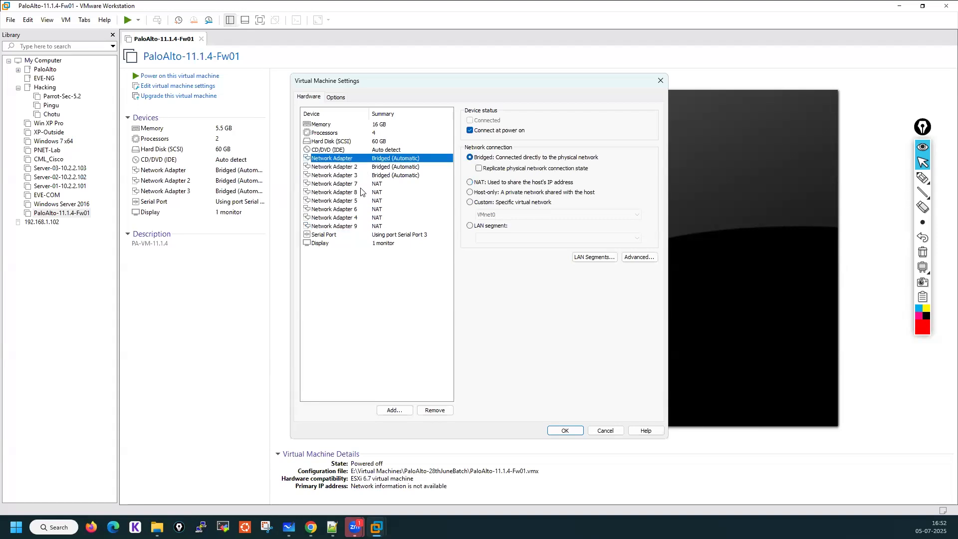
left_click(356, 227)
left_click(348, 159)
left_click(348, 227)
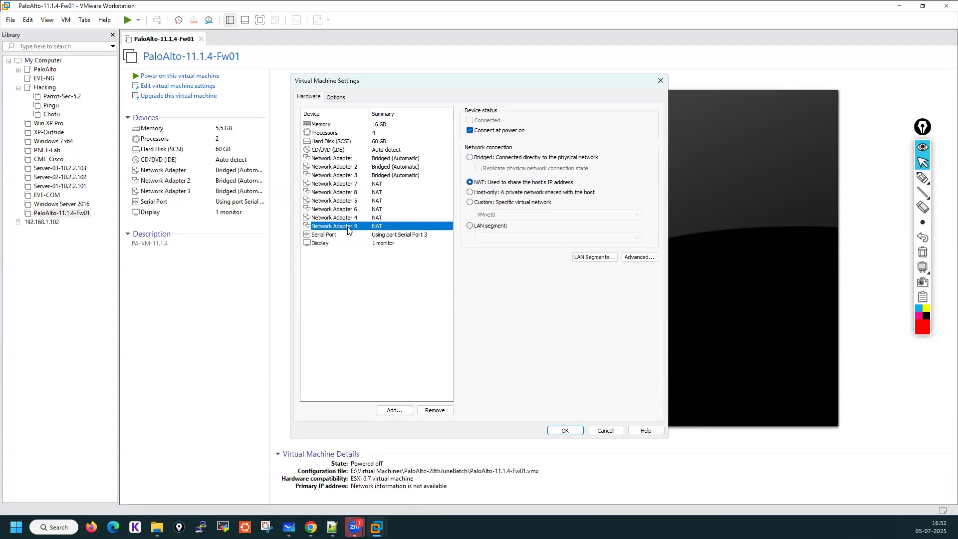
Step: Set the first network adapter's connection to NAT and leave Network Adapter 2 on its bridged connection
left_click(337, 159)
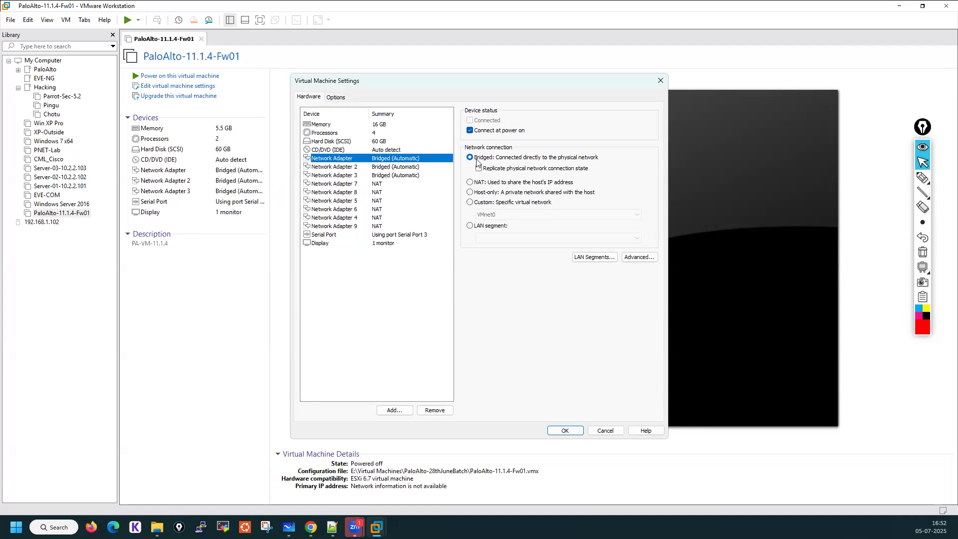
left_click(392, 167)
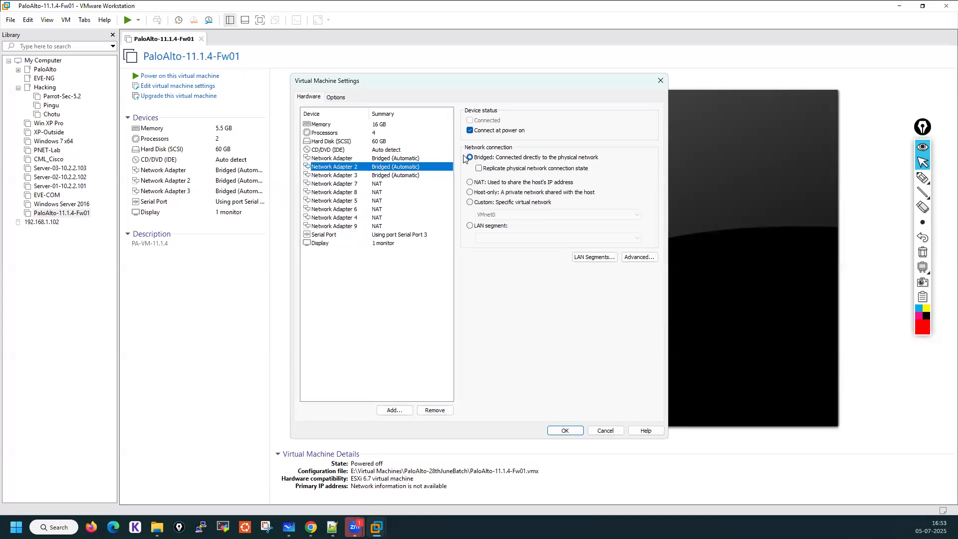
left_click(396, 159)
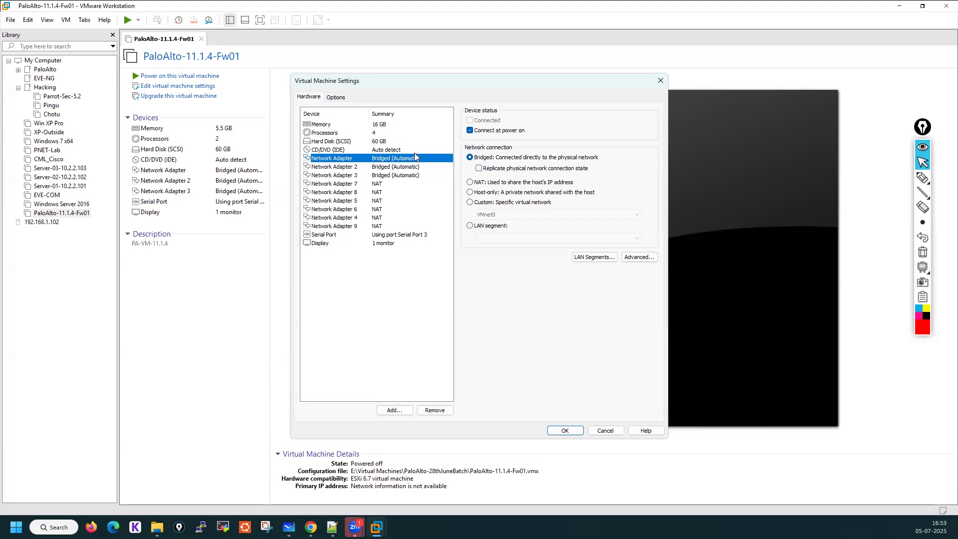
left_click(470, 182)
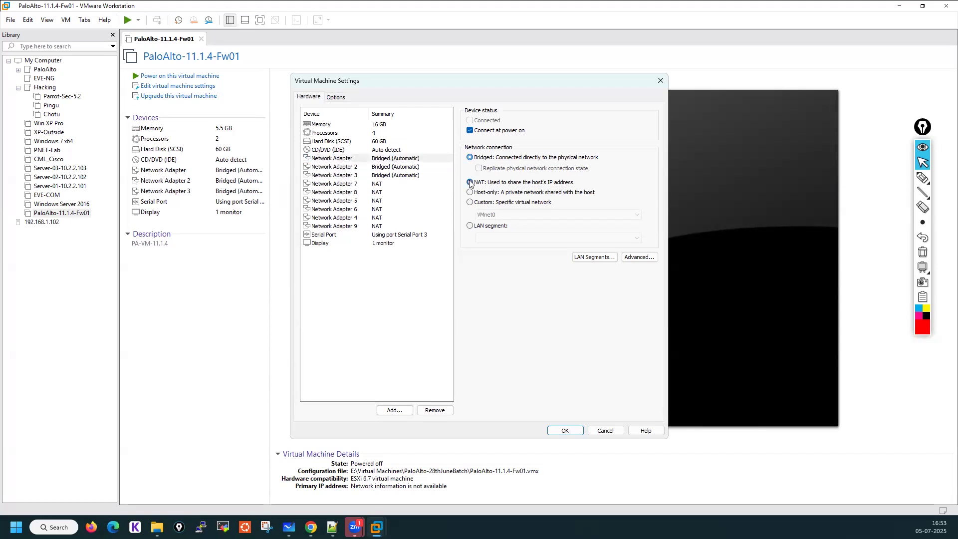
left_click(387, 166)
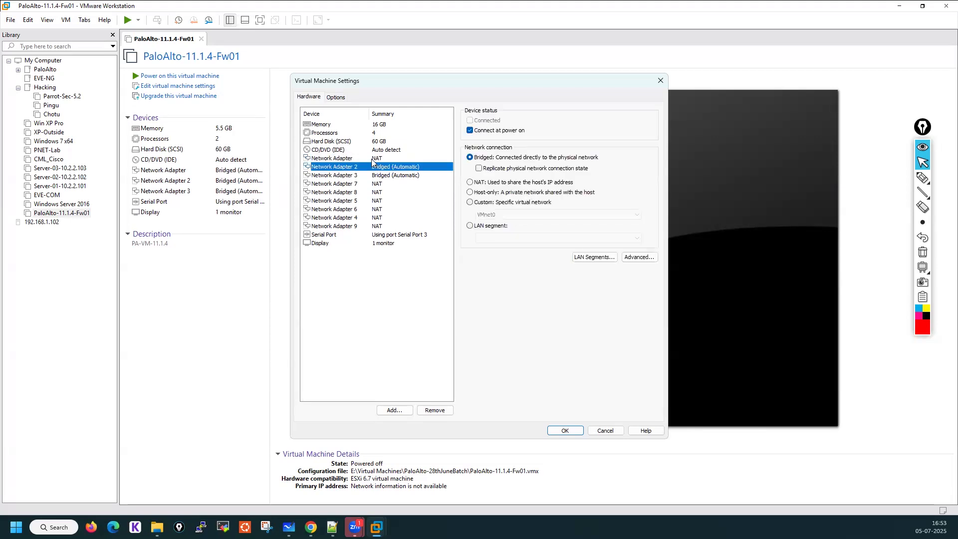
left_click(371, 159)
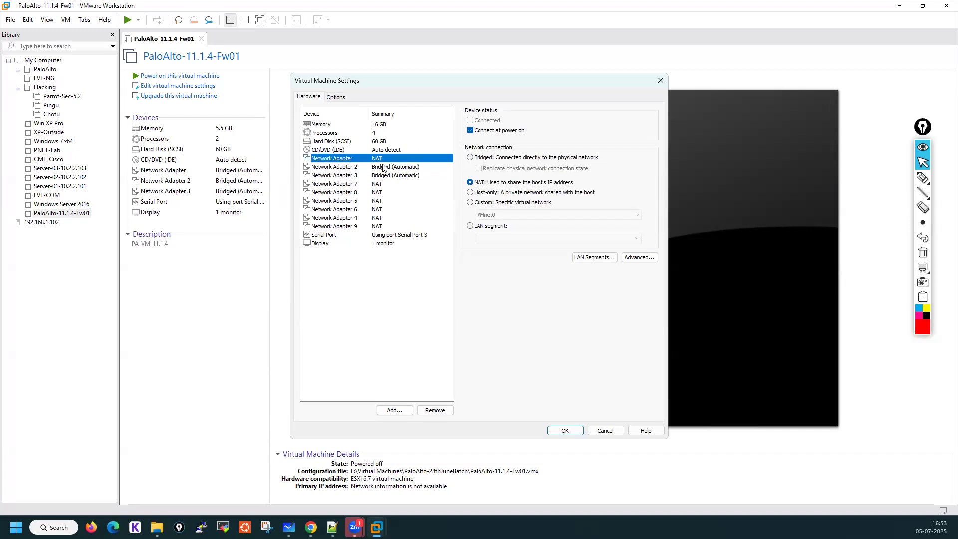
left_click(382, 168)
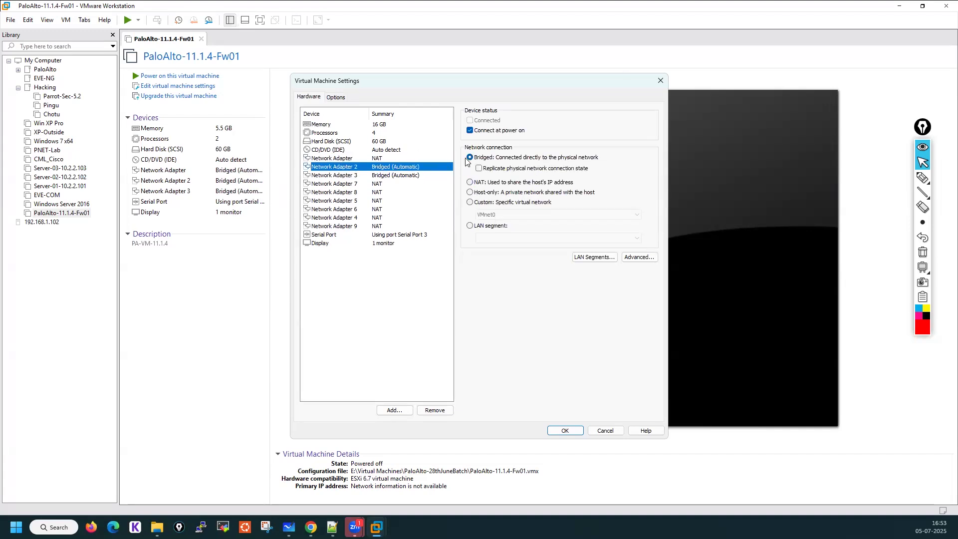
Step: Assign Network Adapter 3 to the custom virtual network VMnet1 and Network Adapter 7 to VMnet2
left_click(387, 176)
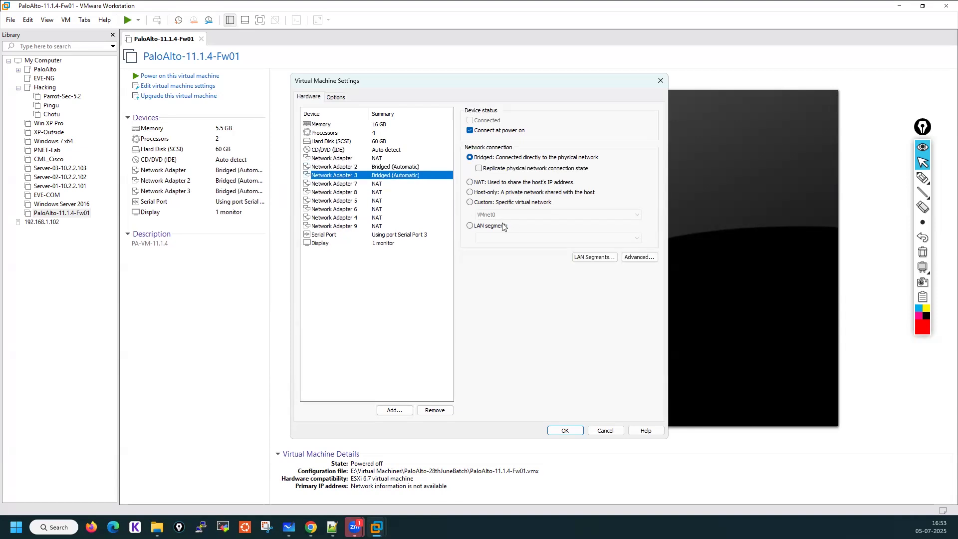
left_click(469, 203)
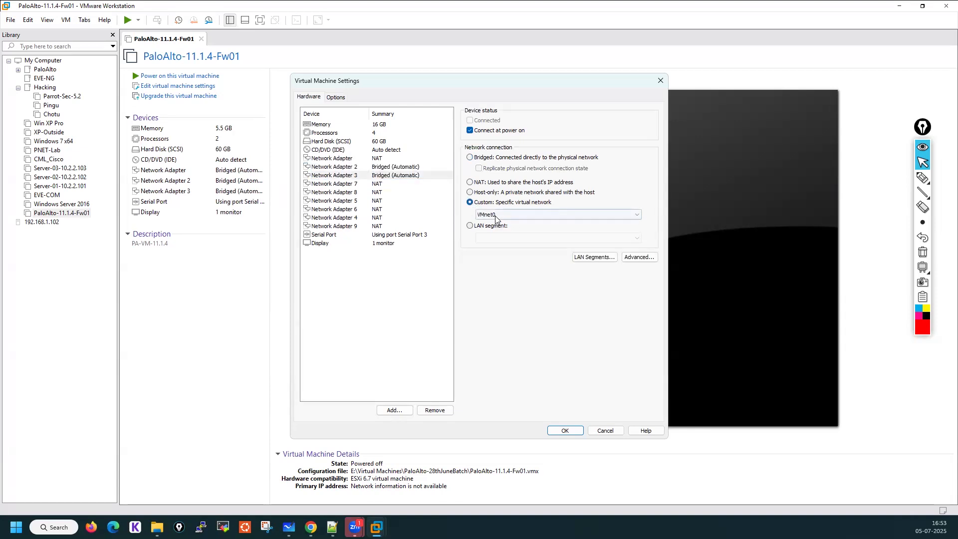
left_click(496, 215)
left_click(497, 231)
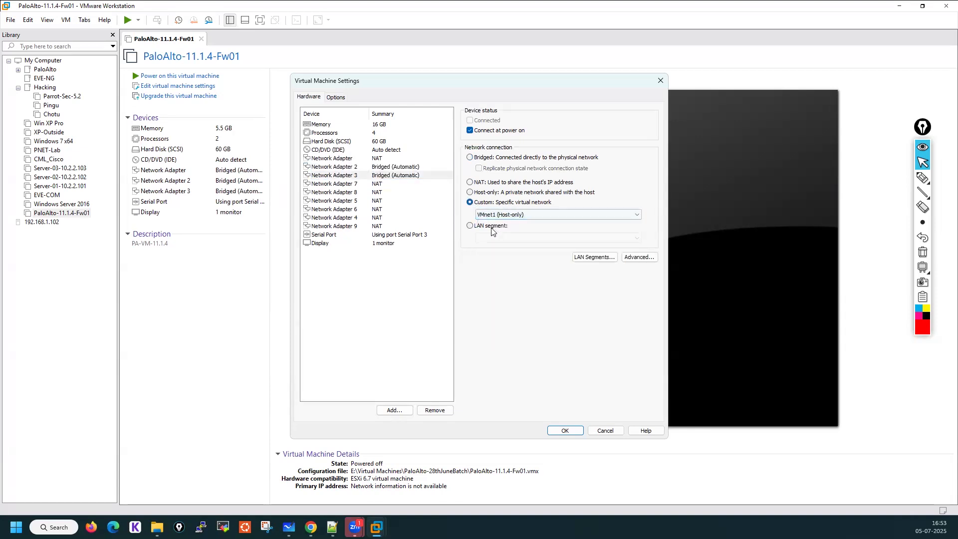
left_click(382, 184)
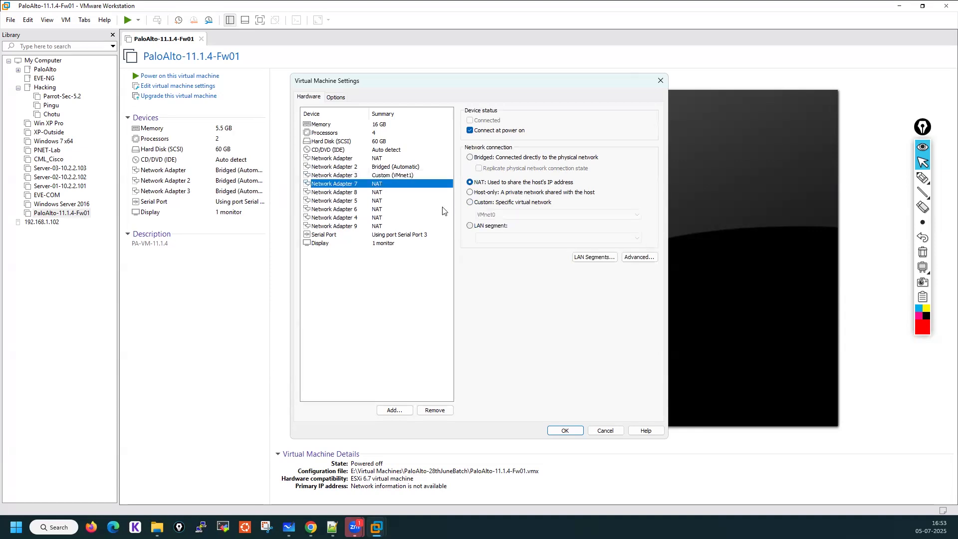
left_click(470, 203)
left_click(499, 215)
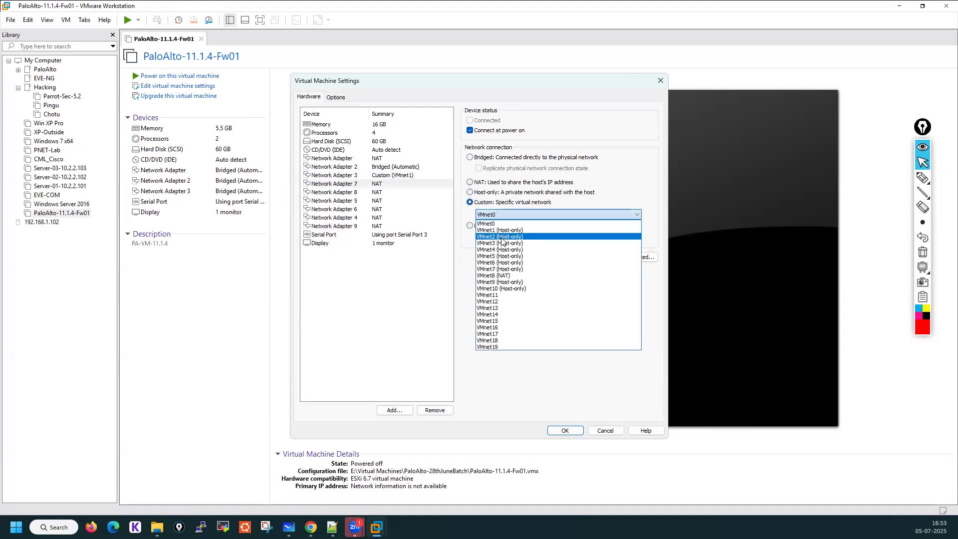
left_click(502, 237)
Step: Assign Network Adapter 8 to the custom virtual network VMnet3 and Network Adapter 5 to VMnet4
left_click(381, 193)
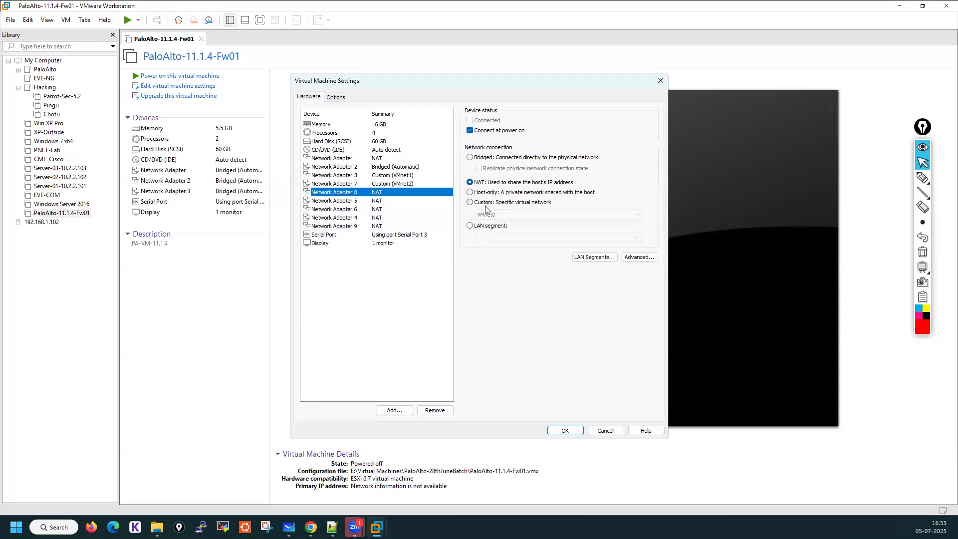
left_click(486, 203)
left_click(492, 215)
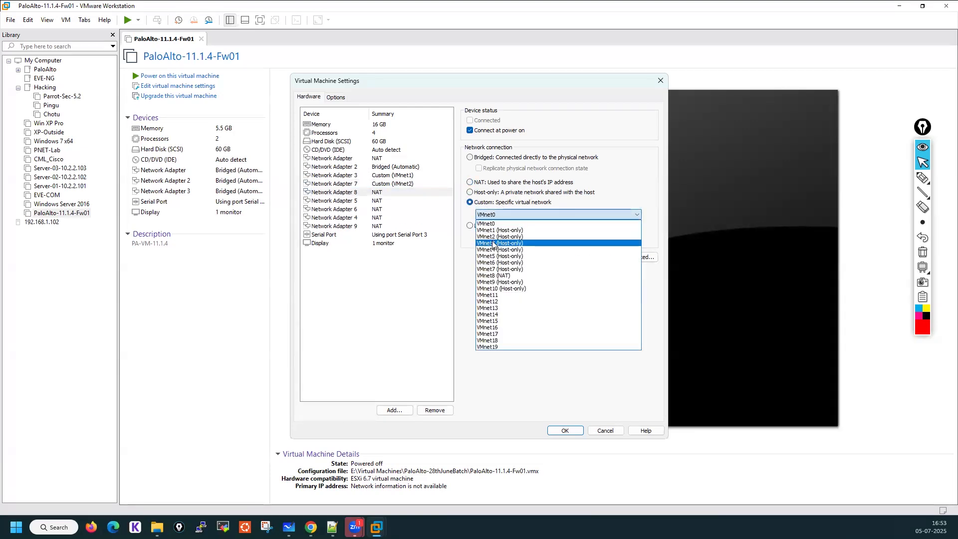
left_click(493, 243)
left_click(379, 200)
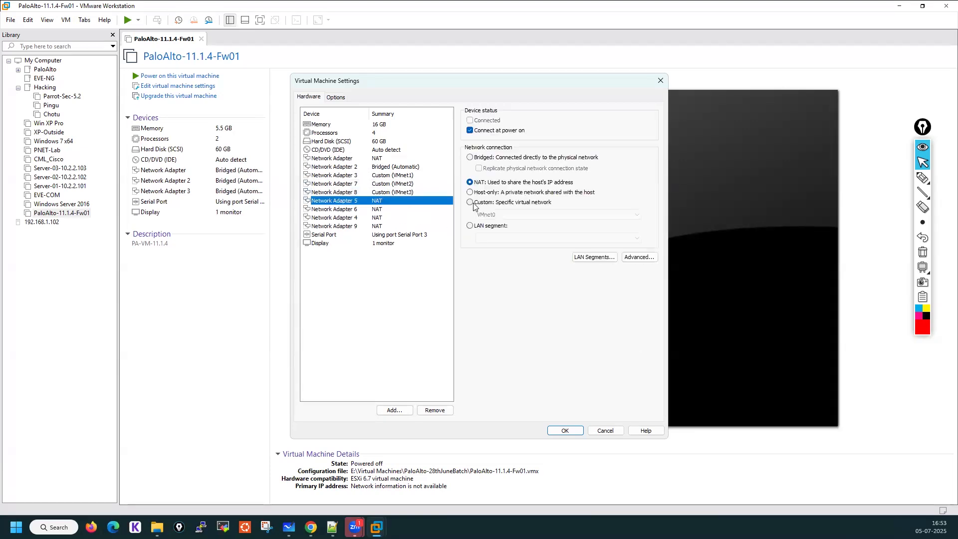
left_click(474, 204)
left_click(494, 215)
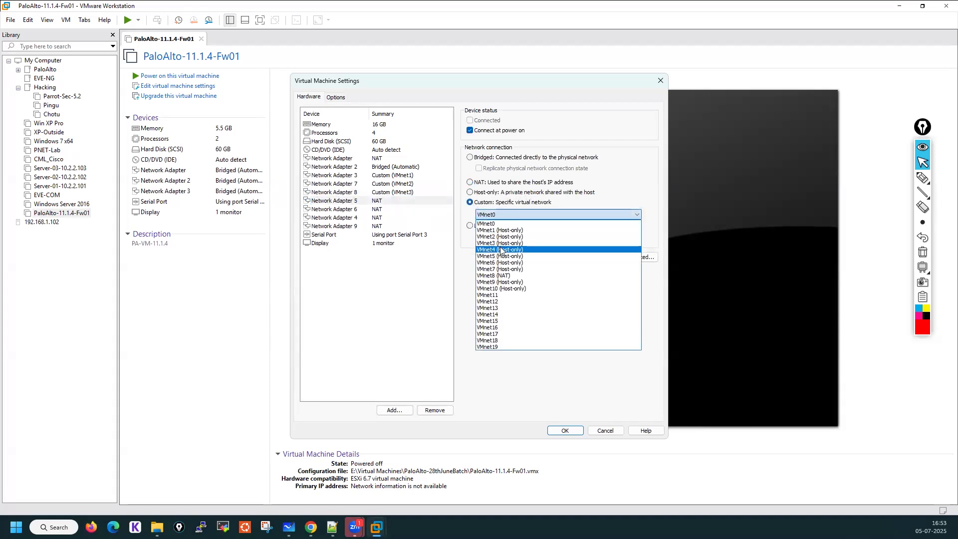
left_click(501, 250)
Step: Assign Network Adapter 6 to the custom virtual network VMnet5 and Network Adapter 4 to VMnet6
left_click(380, 210)
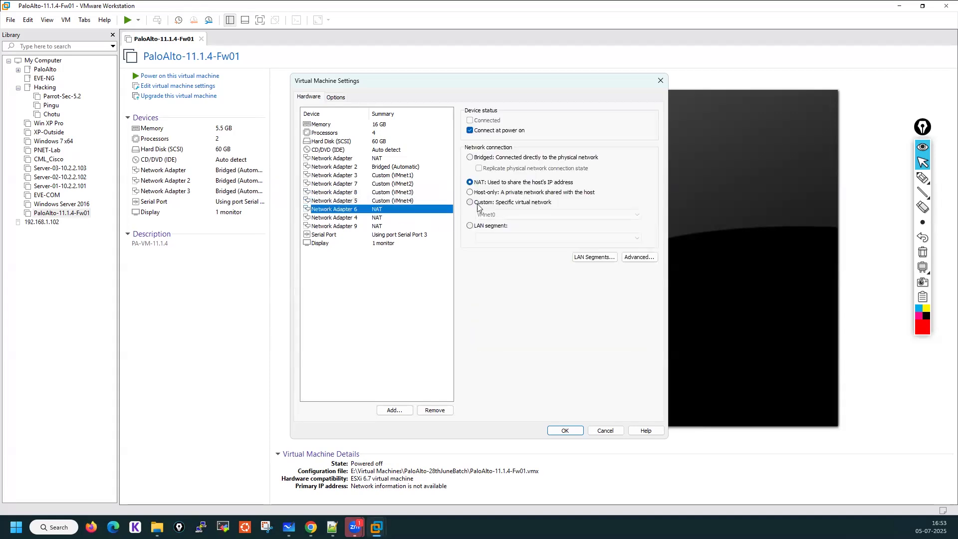
left_click(474, 202)
left_click(487, 215)
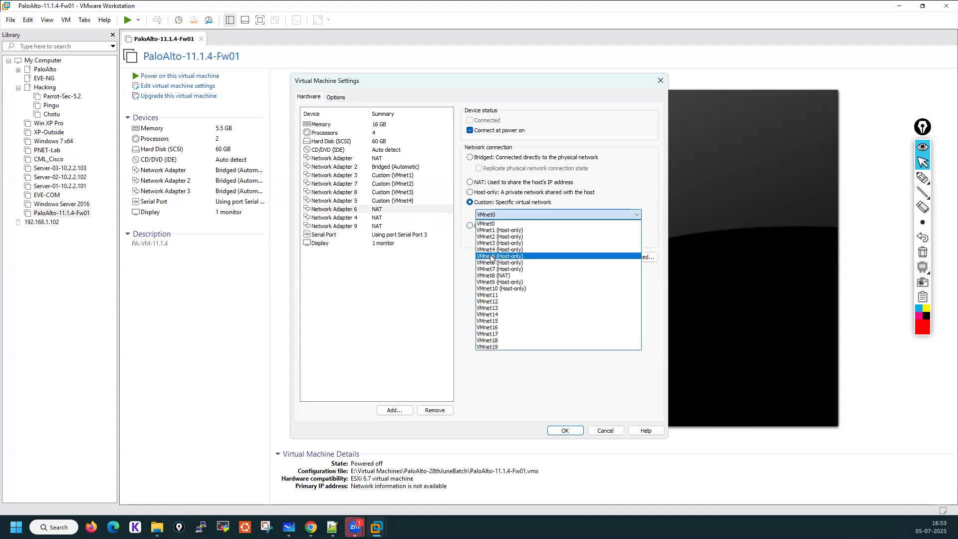
left_click(491, 256)
left_click(380, 218)
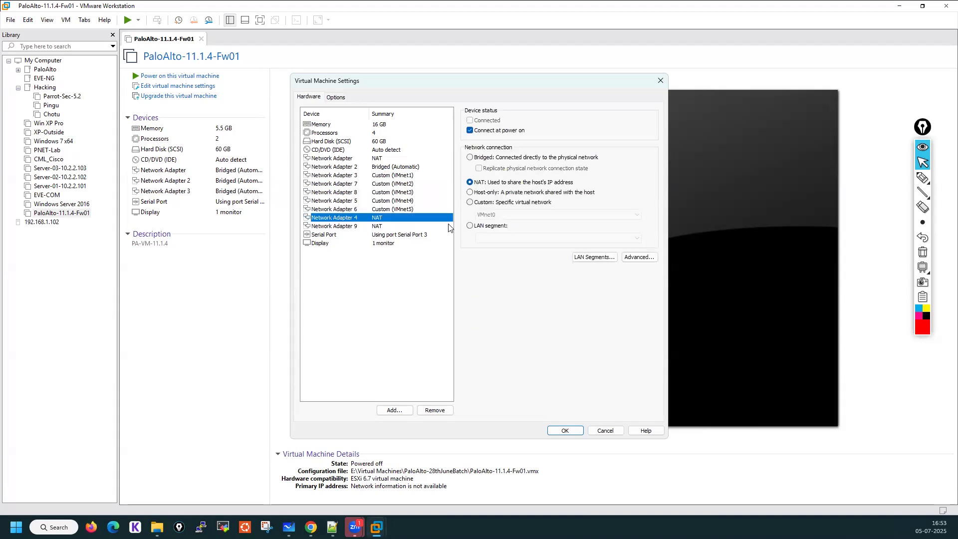
left_click(474, 202)
left_click(487, 214)
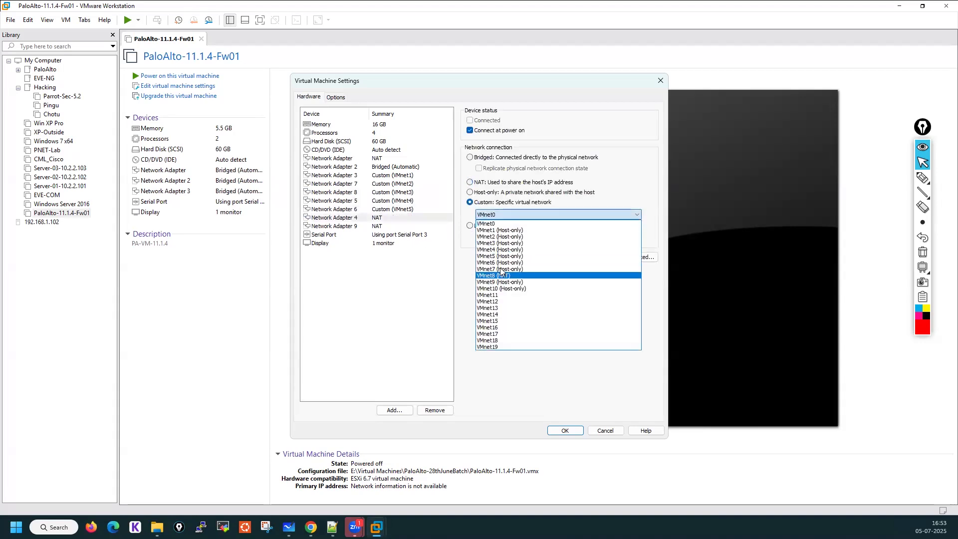
left_click(501, 262)
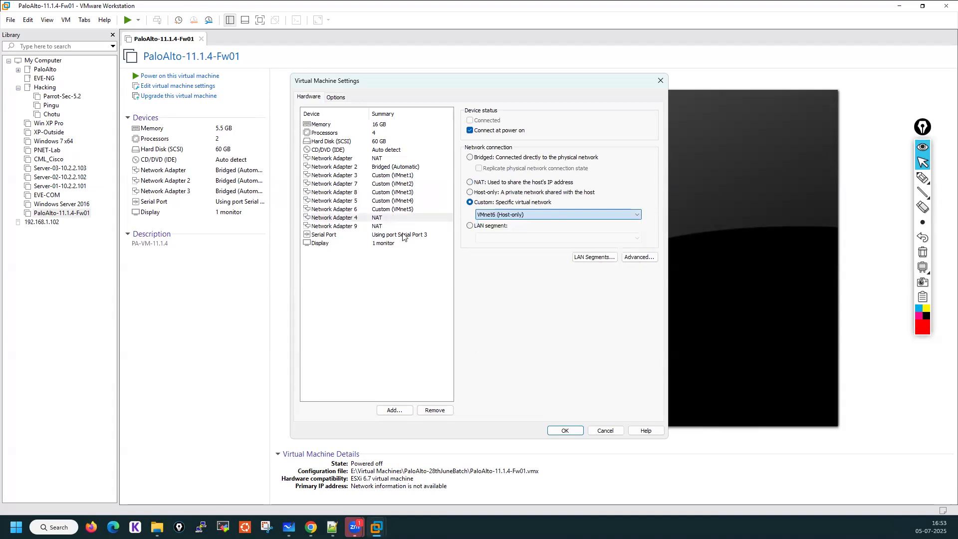
Step: Assign Network Adapter 9 to the custom virtual network VMnet7
left_click(371, 225)
left_click(472, 202)
left_click(491, 214)
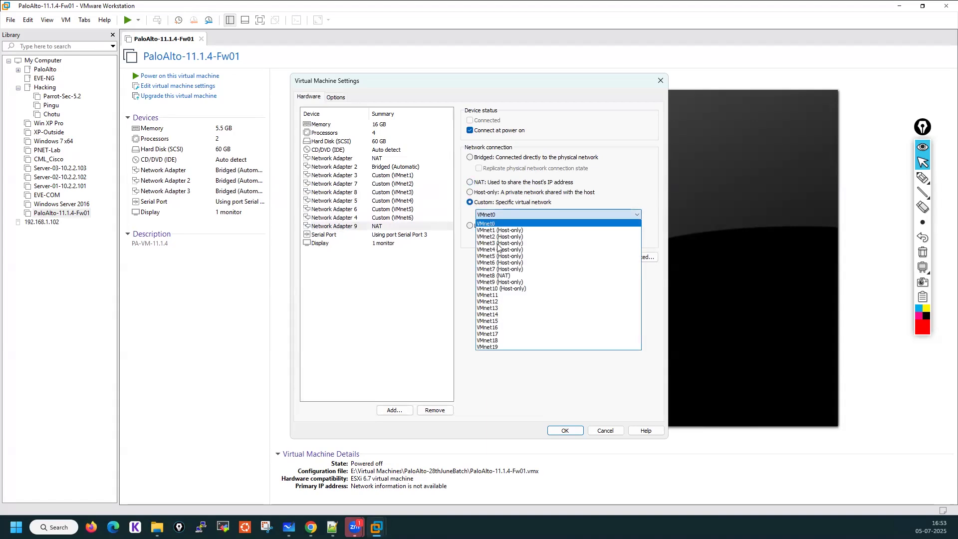
left_click(501, 270)
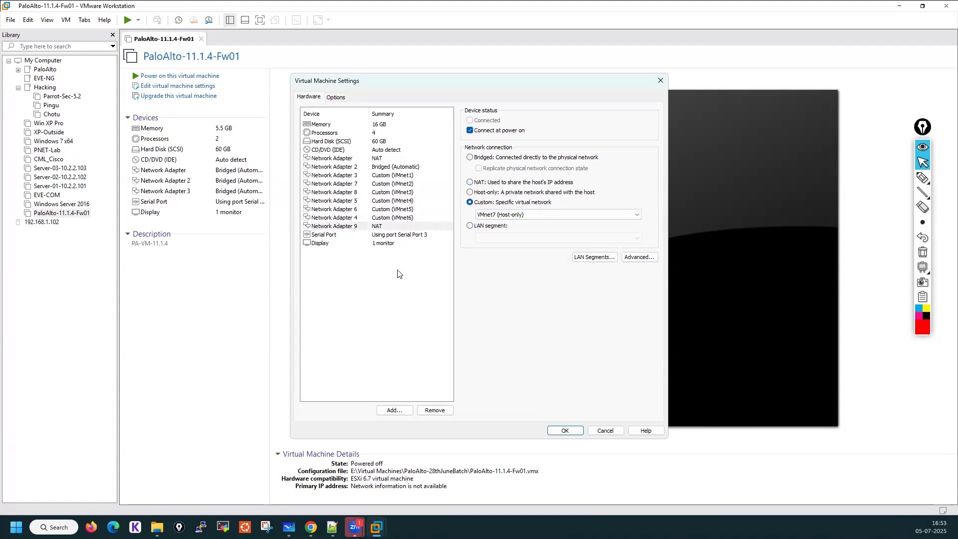
left_click(381, 218)
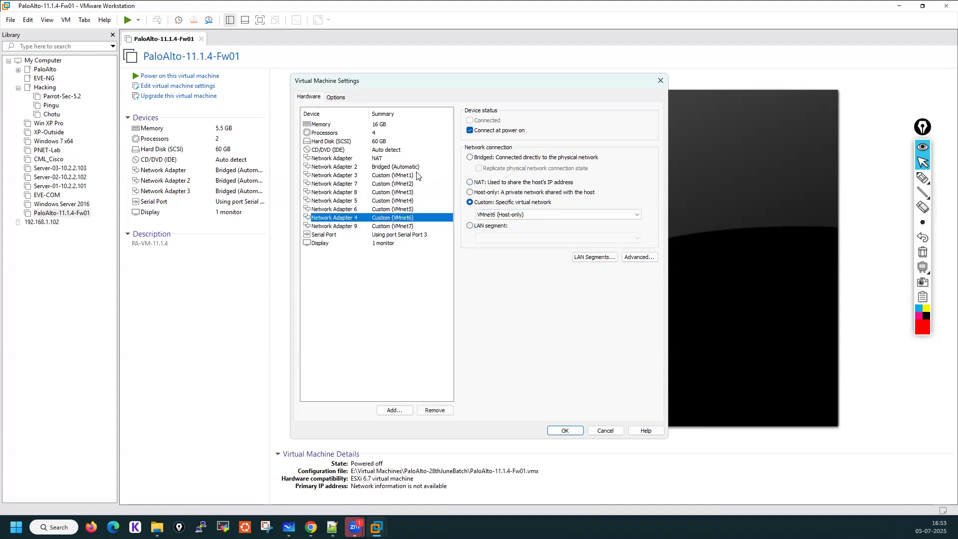
Step: Check the connection of each network adapter from the first to Network Adapter 9, and save the virtual machine settings
left_click(364, 159)
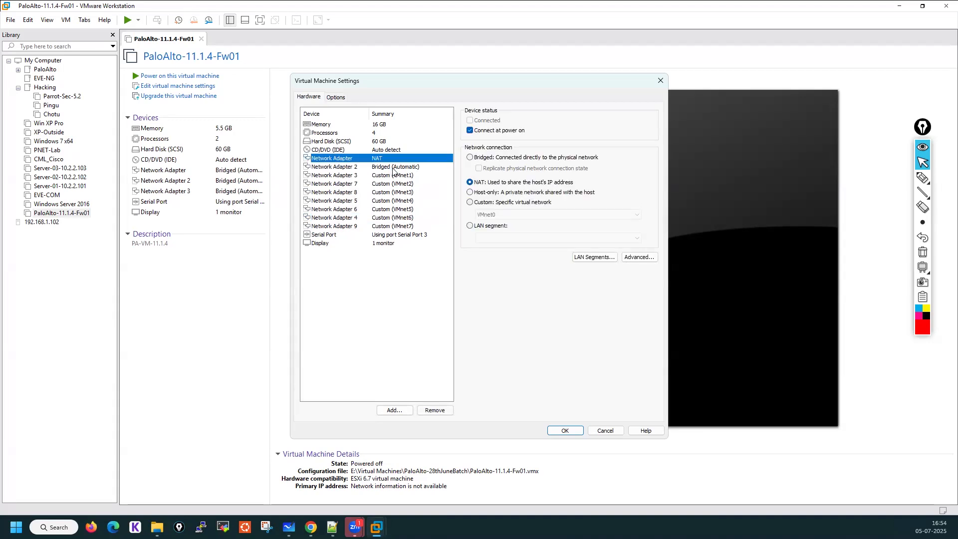
left_click(394, 167)
key("Down")
key("Down")
key("Down")
key("Down")
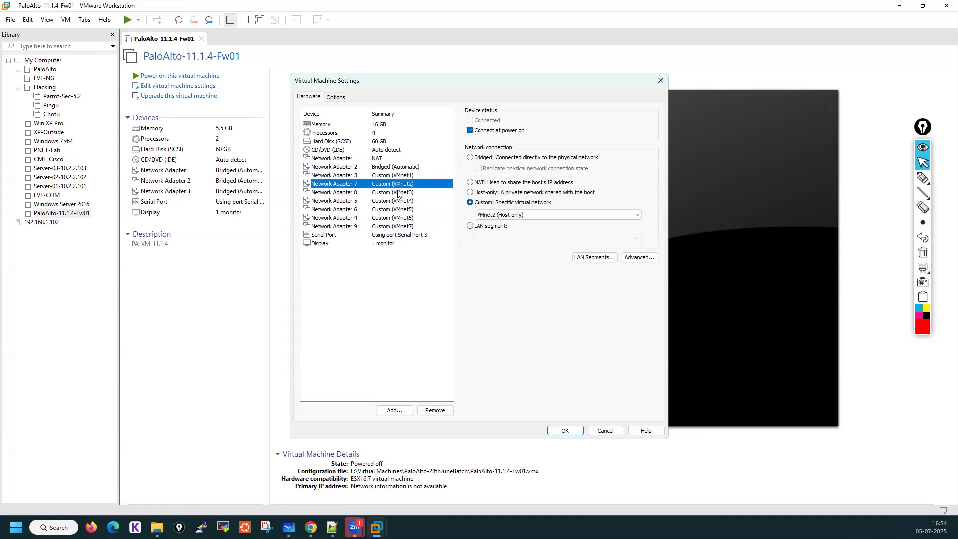
key("Down")
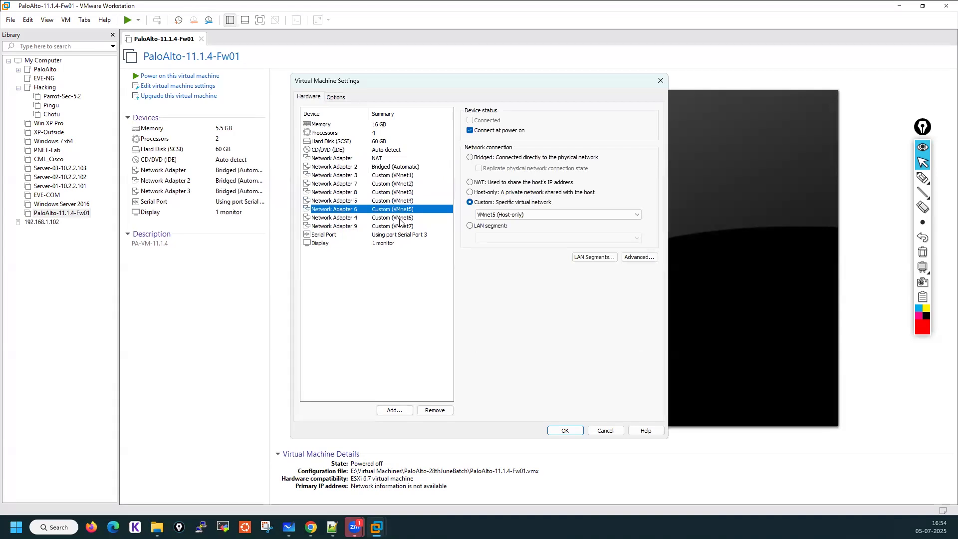
key("Down")
key("Down")
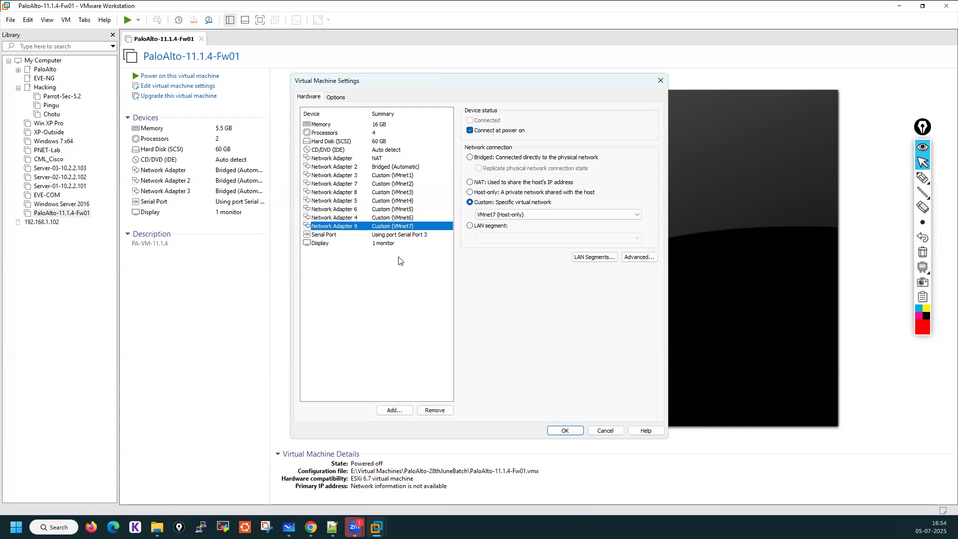
left_click(567, 430)
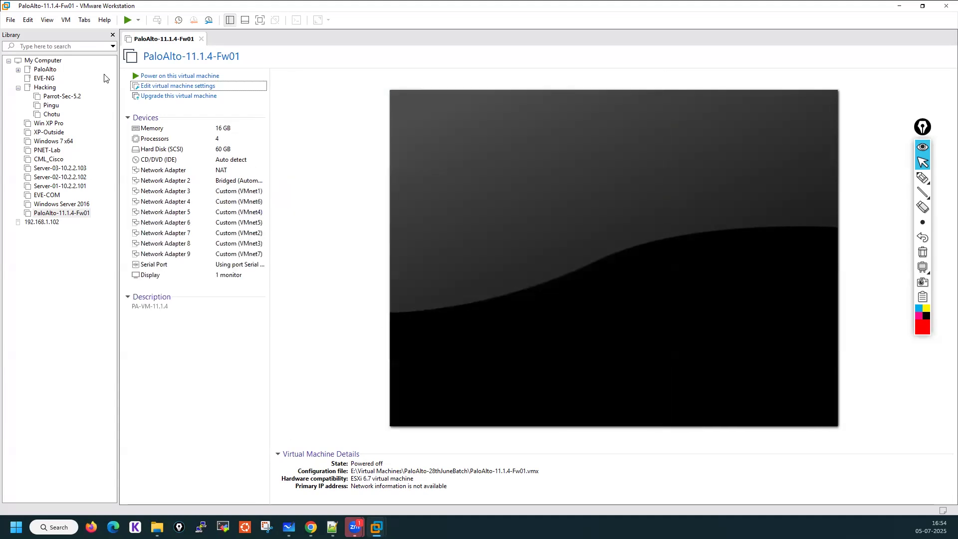
Step: Examine the hardware settings of the PA-HO-Mumbai-FW01 virtual machine in the PaloAlto folder for comparison, and close it without changes
left_click(18, 69)
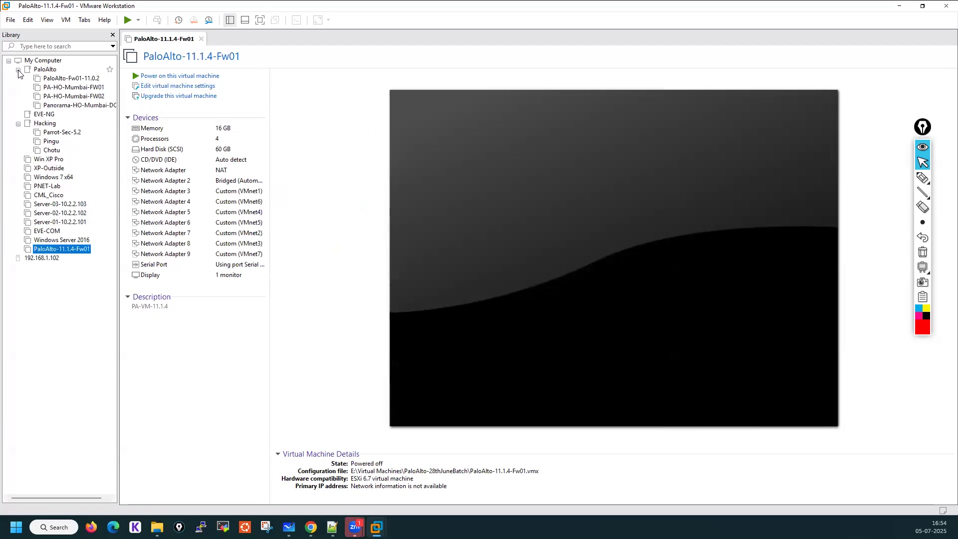
right_click(55, 89)
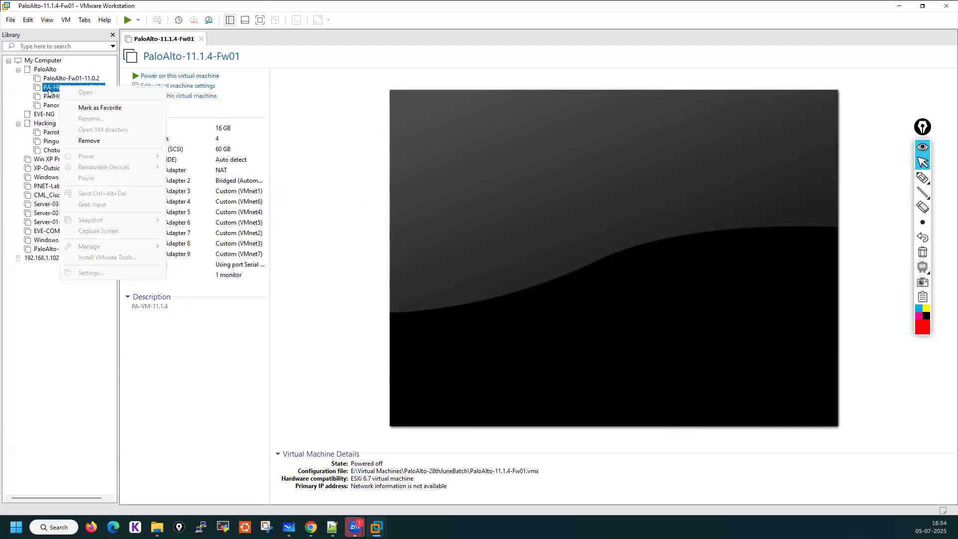
left_click(48, 91)
double_click(49, 90)
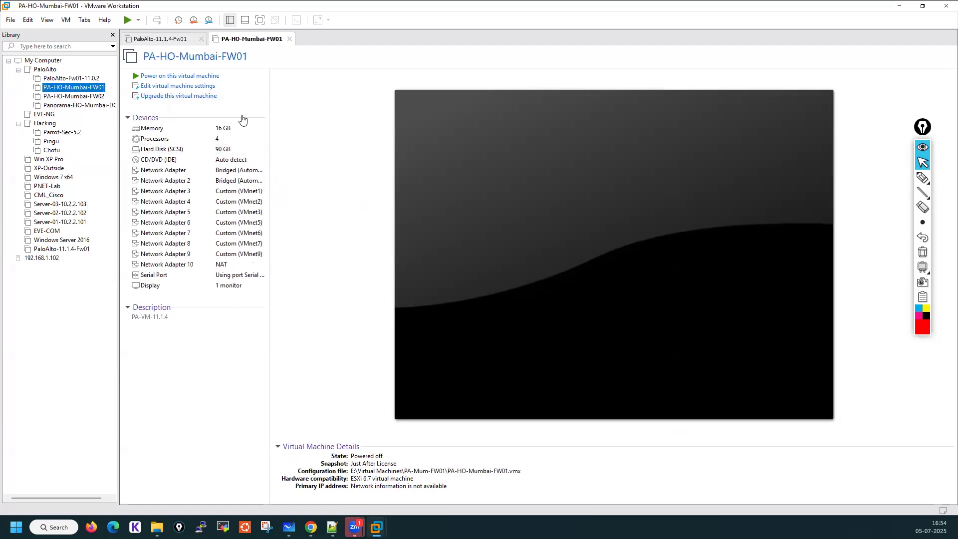
left_click(203, 86)
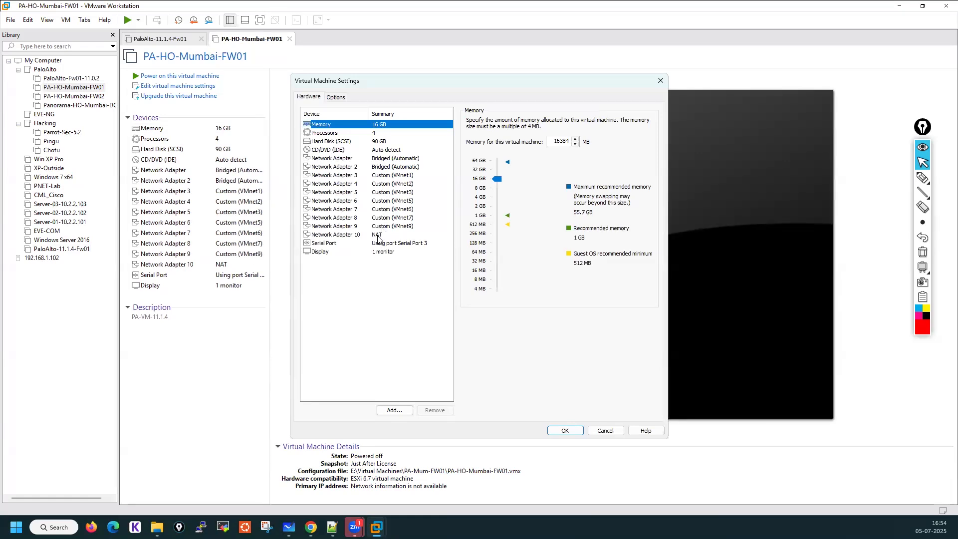
left_click(606, 430)
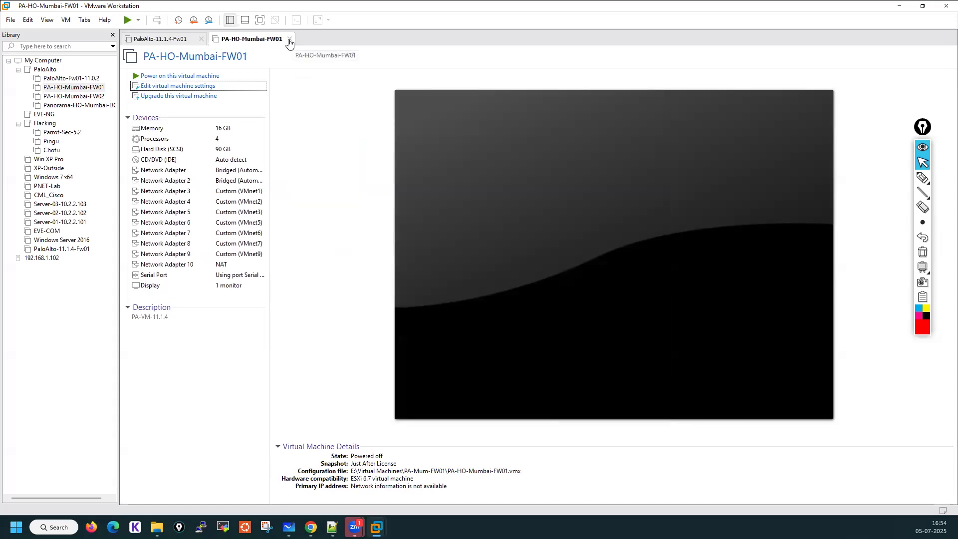
left_click(289, 39)
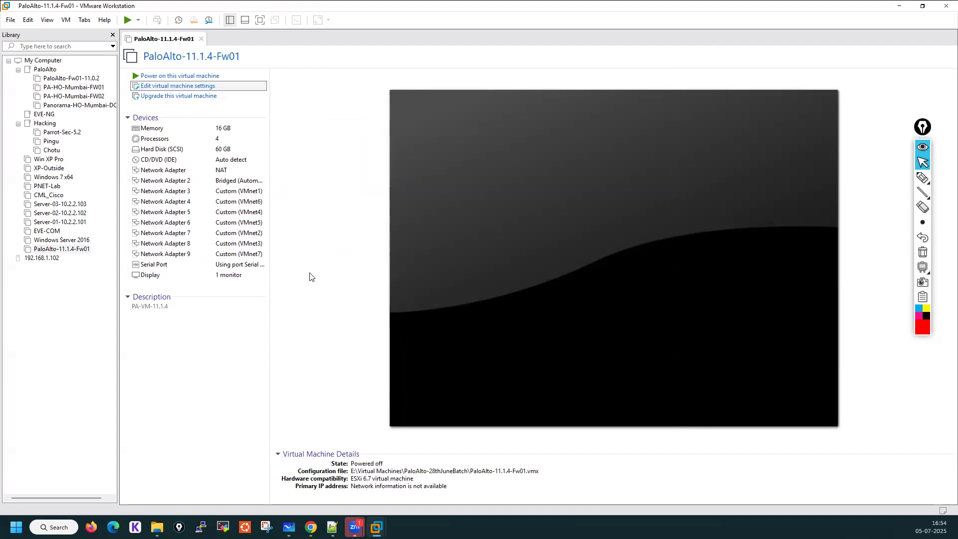
Step: Add another network adapter to the PaloAlto-11.1.4-Fw01 virtual machine and assign it to the custom virtual network VMnet9
left_click(174, 86)
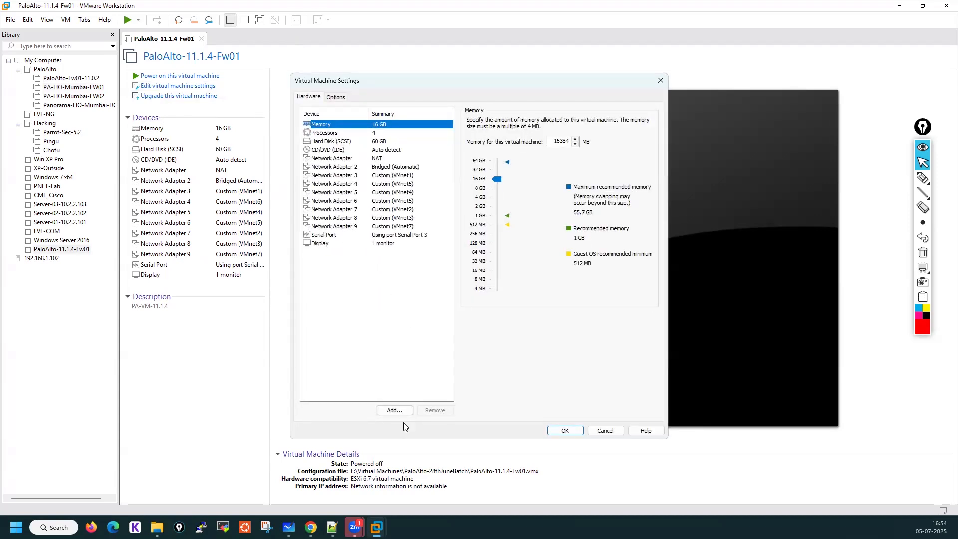
left_click(395, 411)
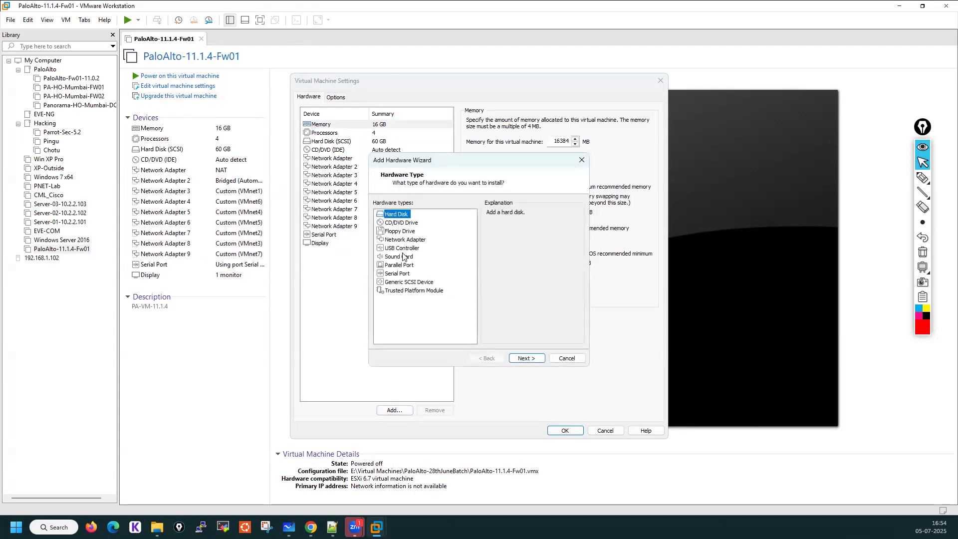
left_click(399, 241)
left_click(526, 358)
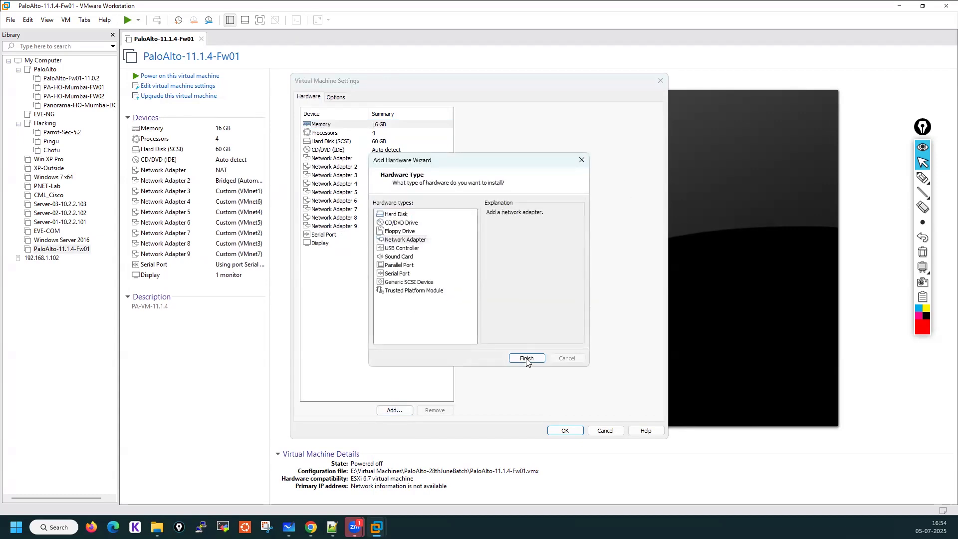
left_click(377, 235)
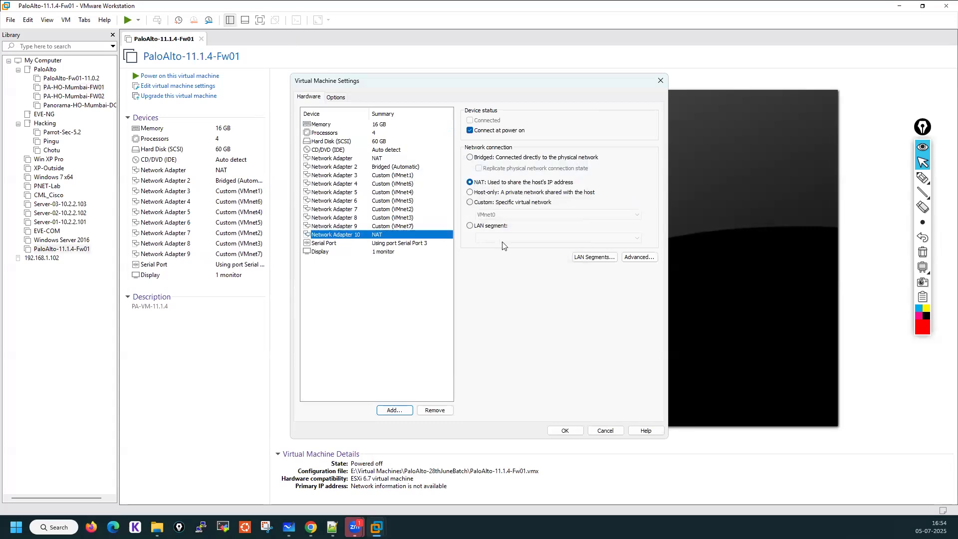
left_click(470, 203)
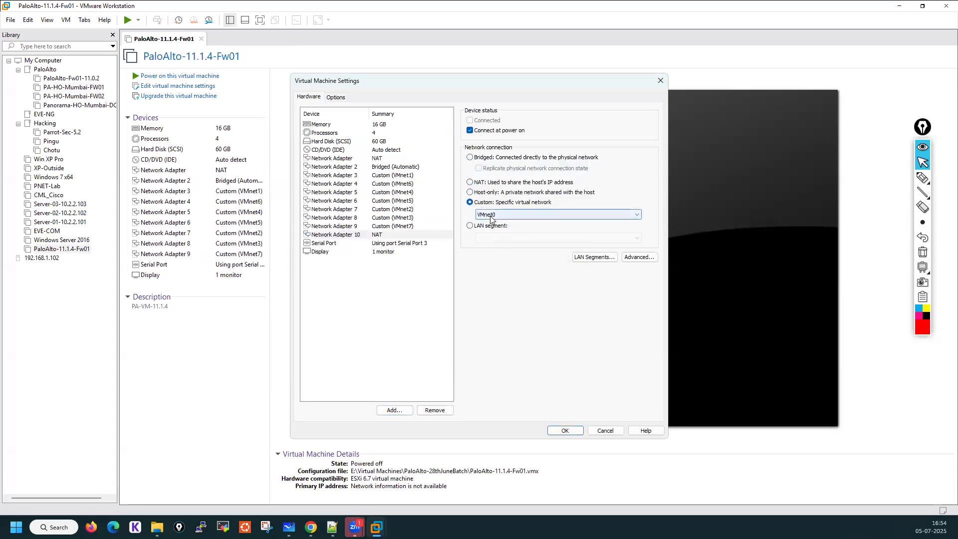
left_click(494, 215)
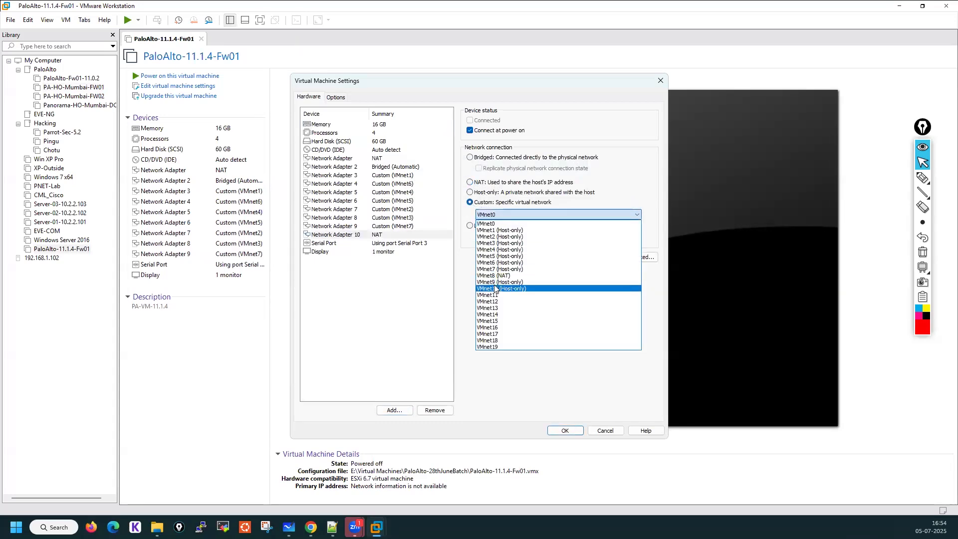
left_click(496, 282)
Step: Check the virtual network assignments of Network Adapters 3, 4, 5, 8, 9 and 10 against each other
left_click(405, 220)
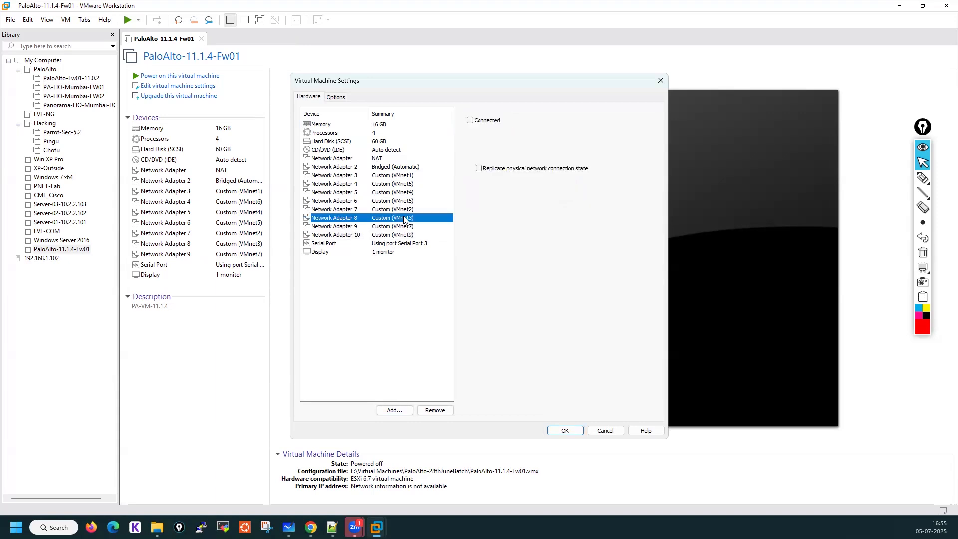
left_click(394, 235)
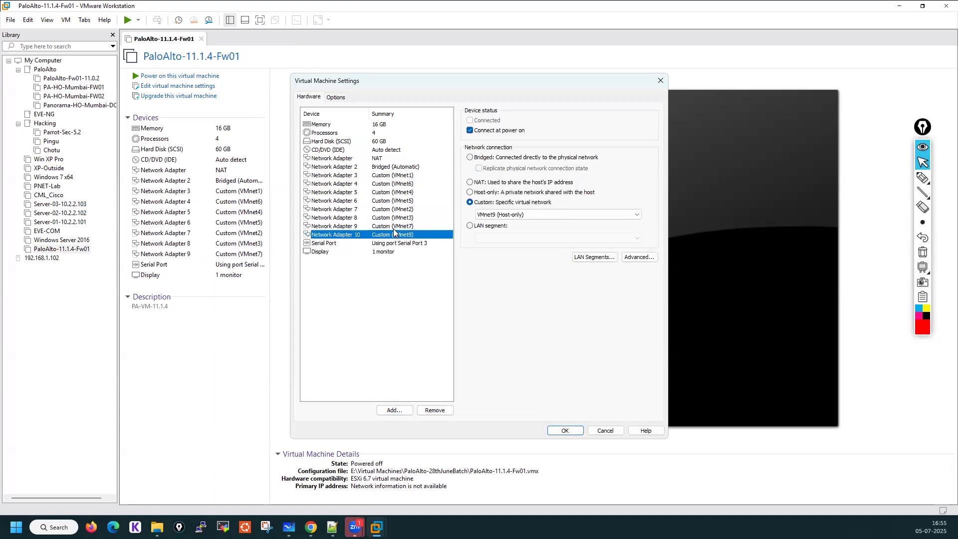
left_click(393, 225)
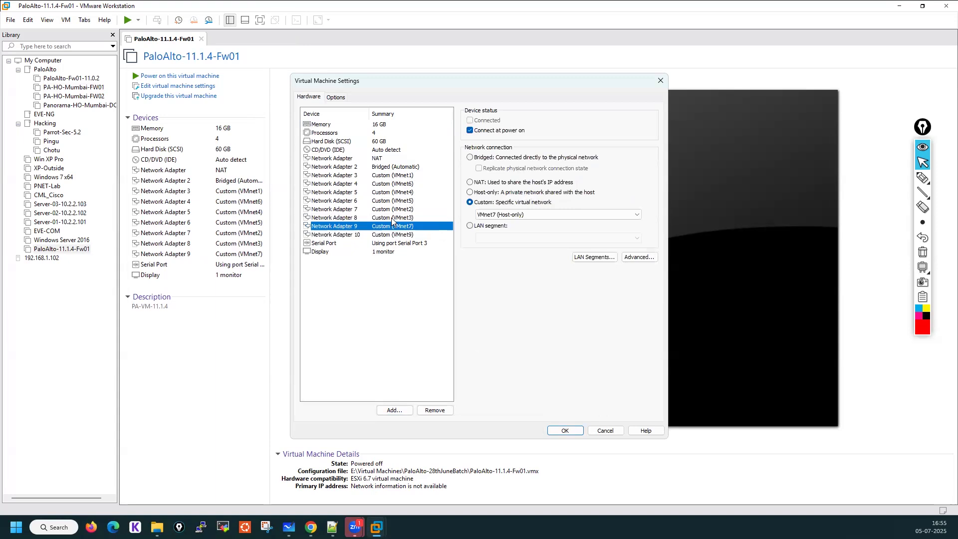
left_click(397, 236)
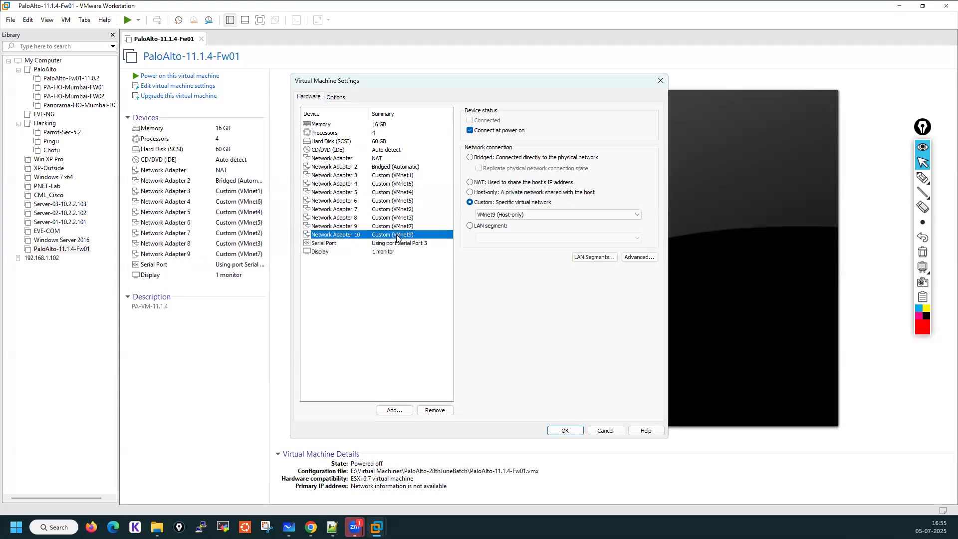
left_click(404, 176)
left_click(401, 185)
left_click(397, 192)
left_click(399, 177)
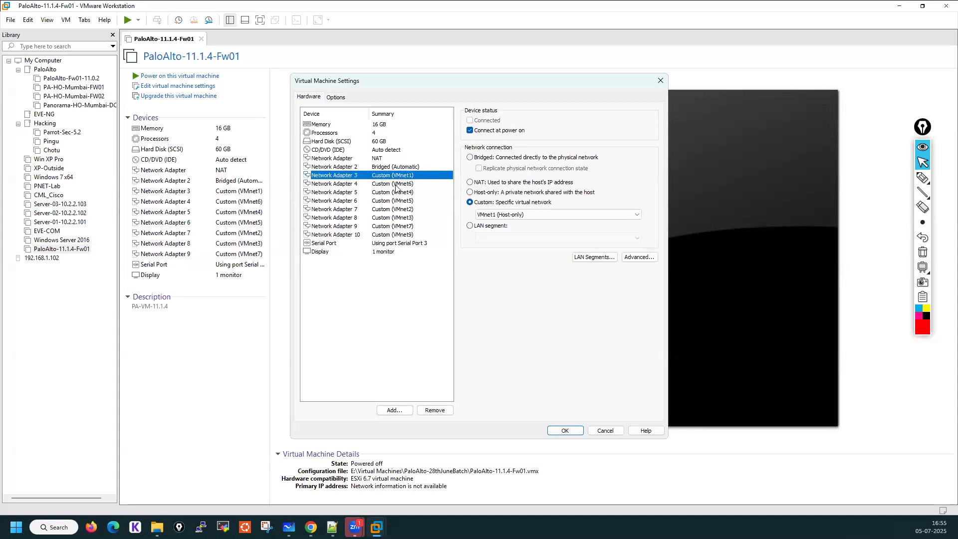
left_click(396, 185)
left_click(404, 191)
Step: Assign Network Adapter 4 to the custom virtual network VMnet2 and Network Adapter 5 to VMnet3
left_click(404, 186)
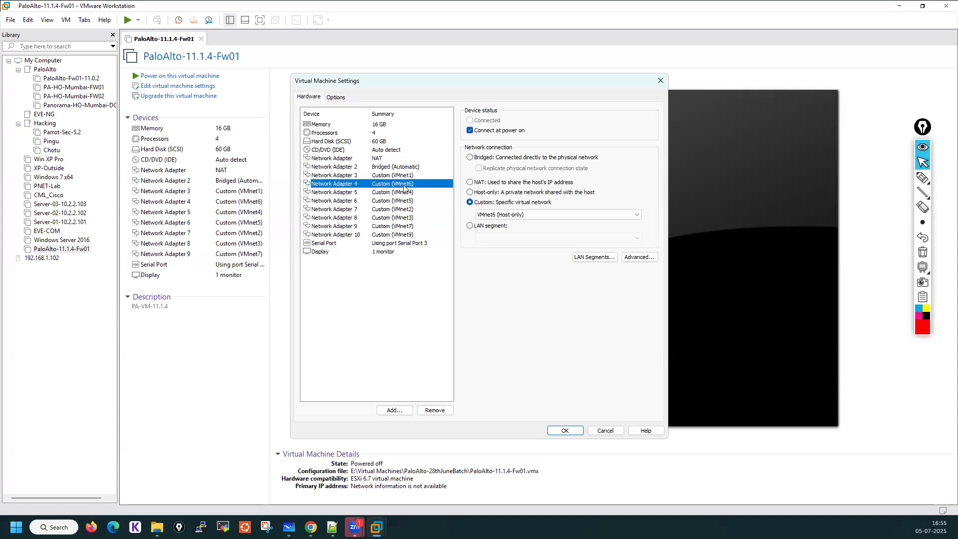
left_click(493, 218)
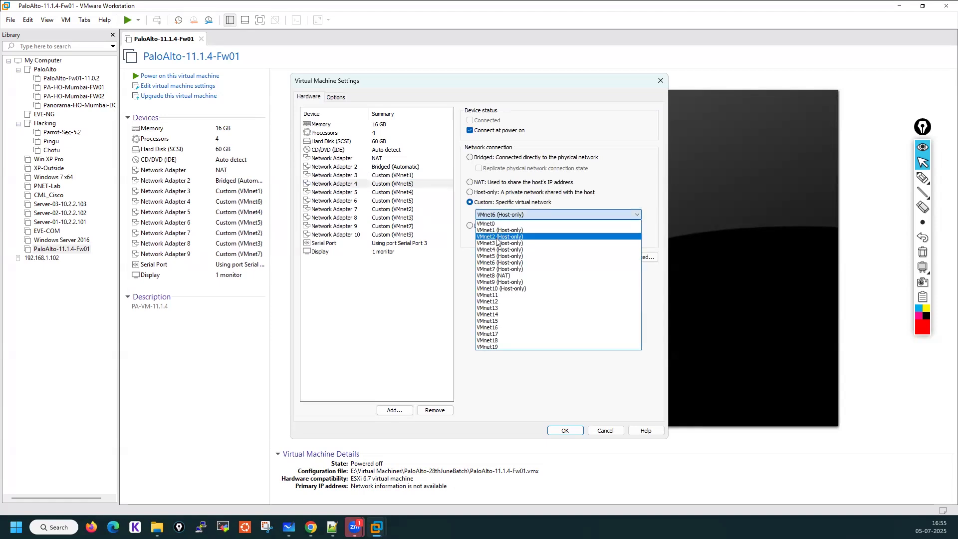
left_click(499, 242)
left_click(403, 193)
left_click(499, 215)
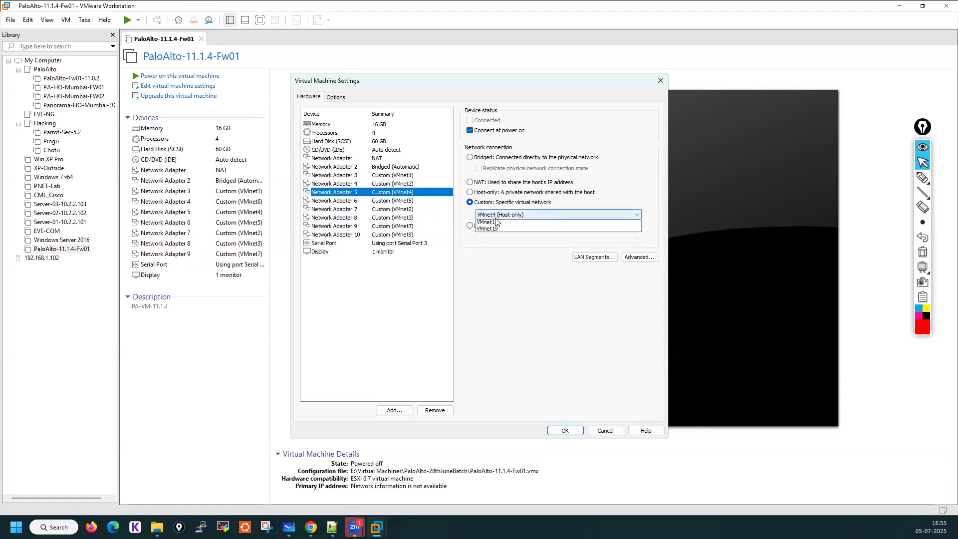
left_click(501, 243)
Step: Assign Network Adapter 6 to the custom virtual network VMnet4 and Network Adapter 7 to VMnet5
left_click(405, 201)
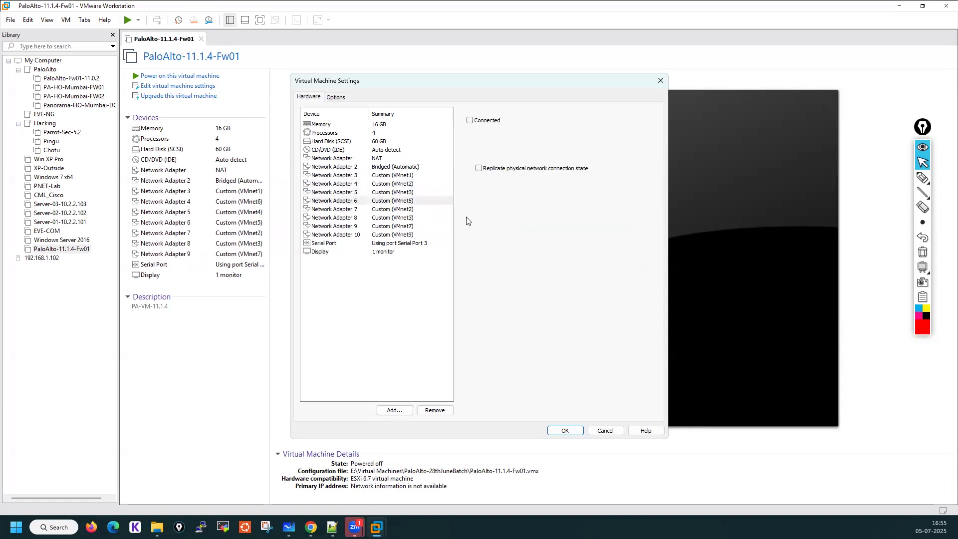
left_click(511, 218)
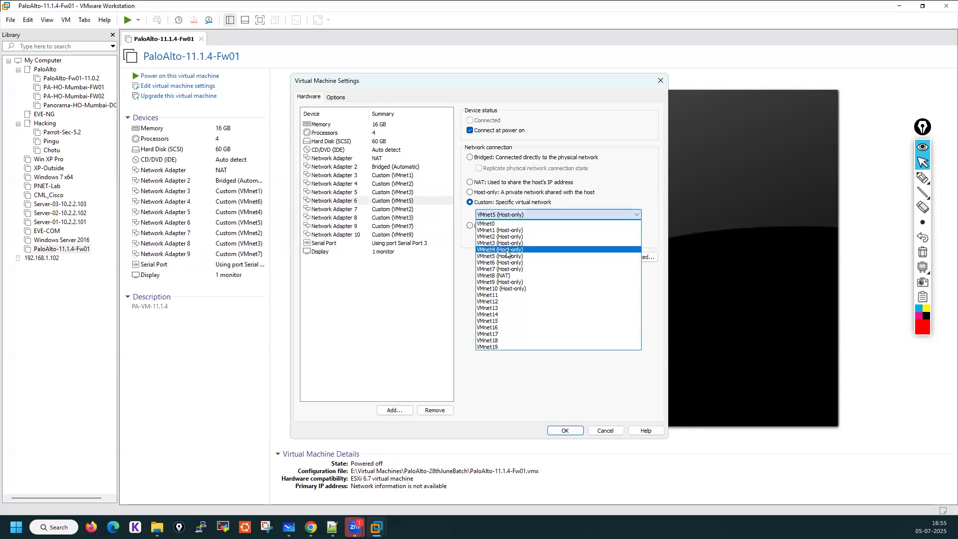
left_click(503, 249)
left_click(409, 209)
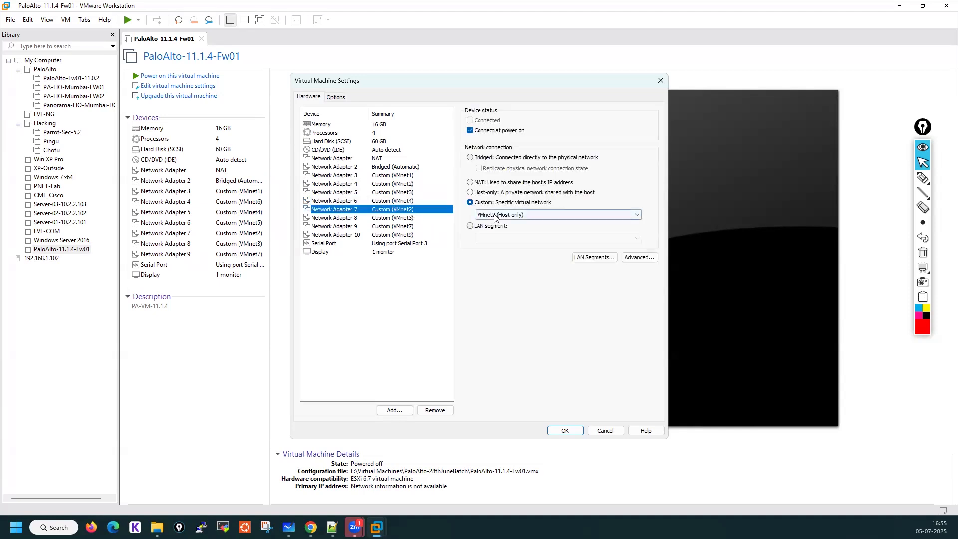
left_click(499, 215)
left_click(496, 257)
Step: Assign Network Adapter 8 to the custom virtual network VMnet6, check Network Adapters 9 and 10, and save the virtual machine settings
left_click(387, 219)
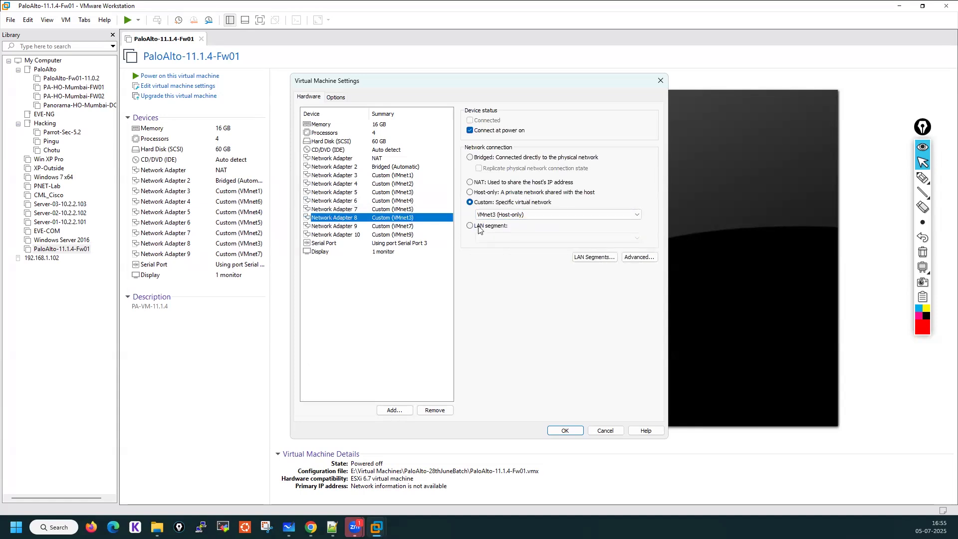
left_click(502, 215)
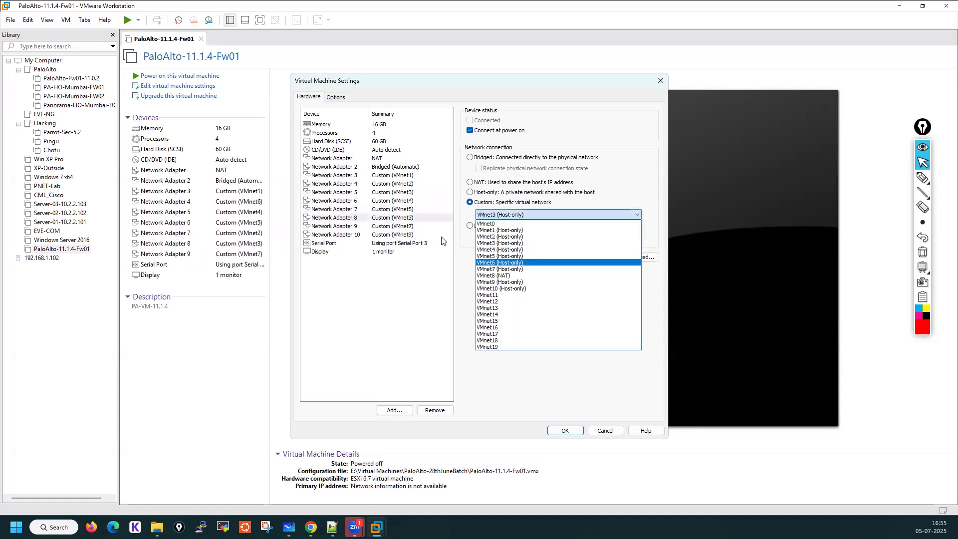
left_click(441, 241)
left_click(401, 227)
left_click(402, 235)
left_click(396, 303)
left_click(566, 430)
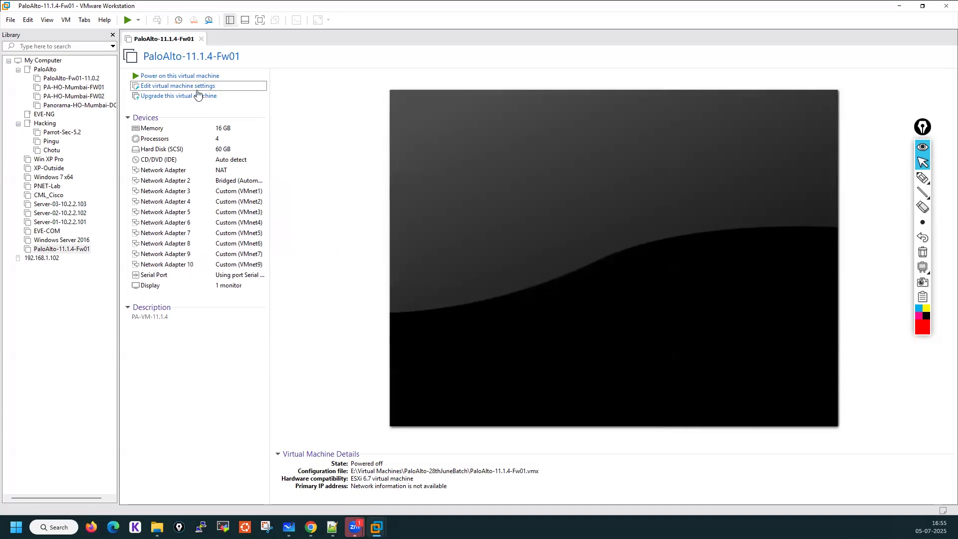
Step: Reopen the virtual machine settings, mark each network adapter's connection with red pen strokes, and clear the strokes
left_click(197, 87)
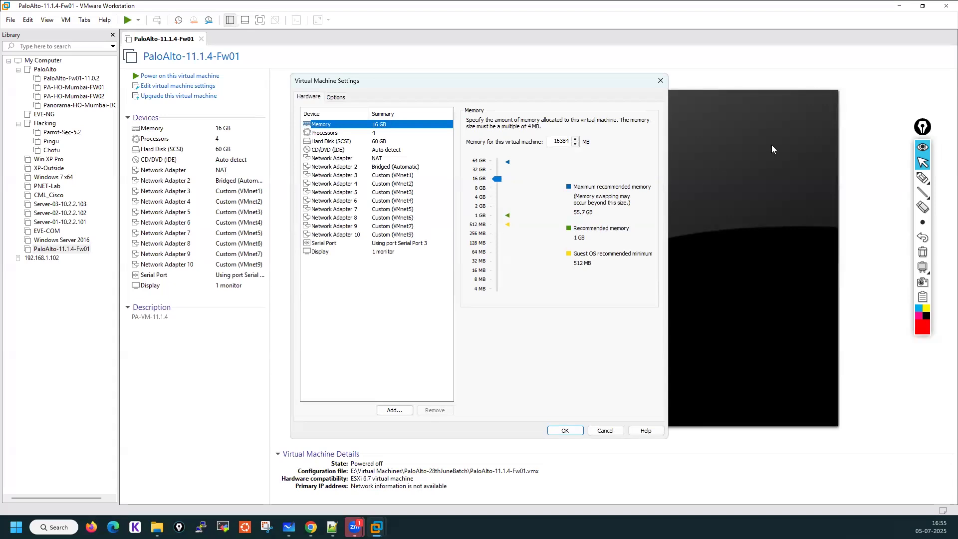
left_click(923, 178)
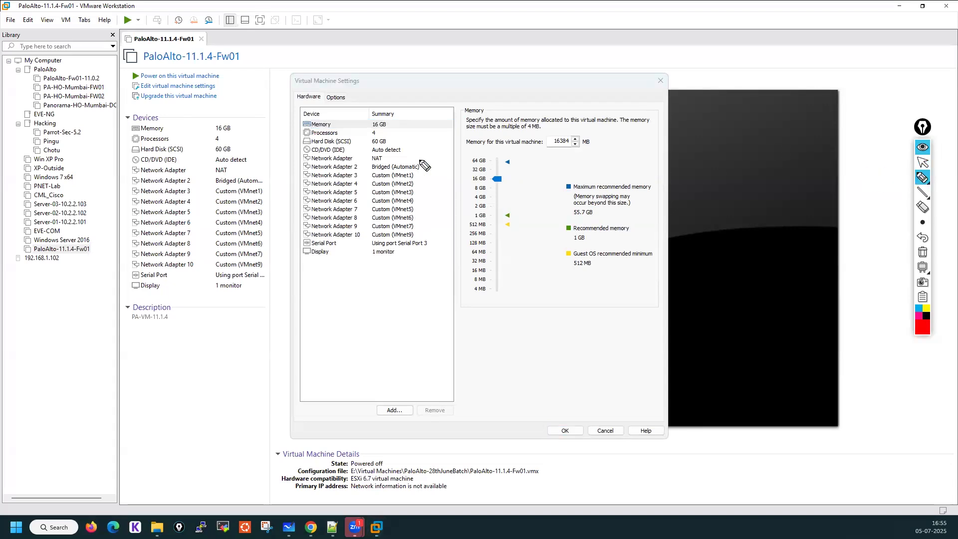
mouse_move(429, 155)
left_mouse_down()
mouse_move(392, 155)
mouse_move(437, 171)
mouse_move(424, 175)
mouse_move(435, 170)
mouse_move(433, 198)
mouse_move(419, 212)
mouse_move(433, 207)
left_mouse_up()
mouse_move(416, 217)
left_mouse_down()
mouse_move(432, 215)
mouse_move(438, 229)
left_mouse_up()
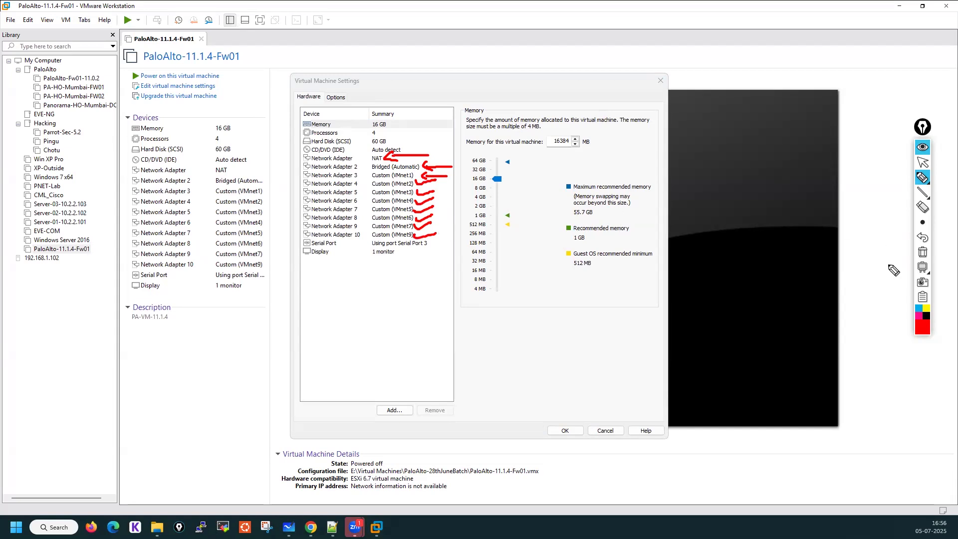
left_click(924, 253)
left_click(923, 162)
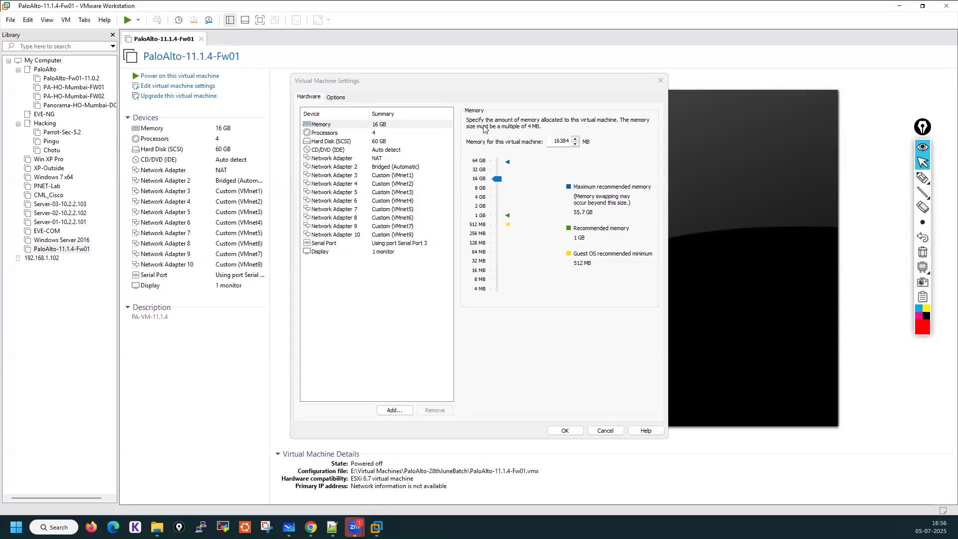
Step: Check the virtual machine's processor and memory allocation, and confirm the settings with 16 GB of memory
left_click(357, 133)
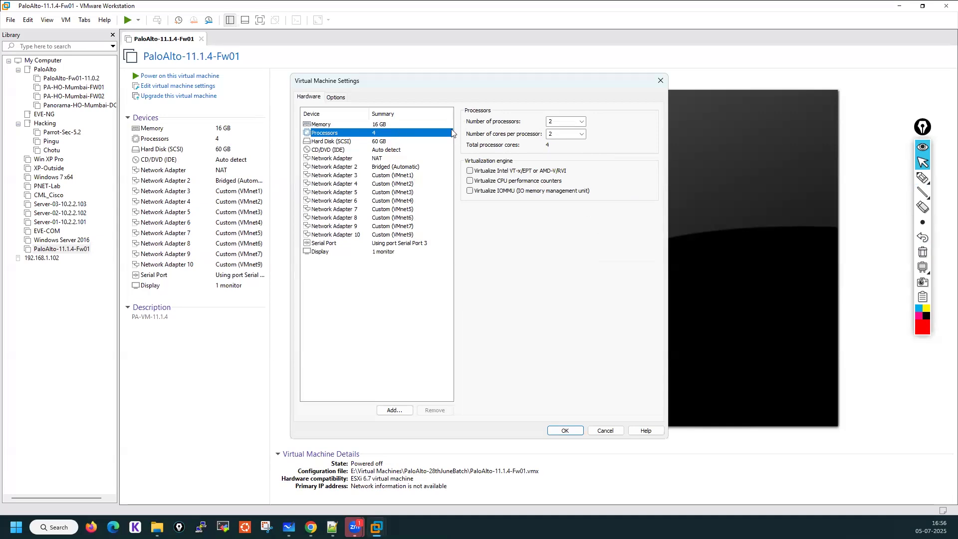
left_click(352, 125)
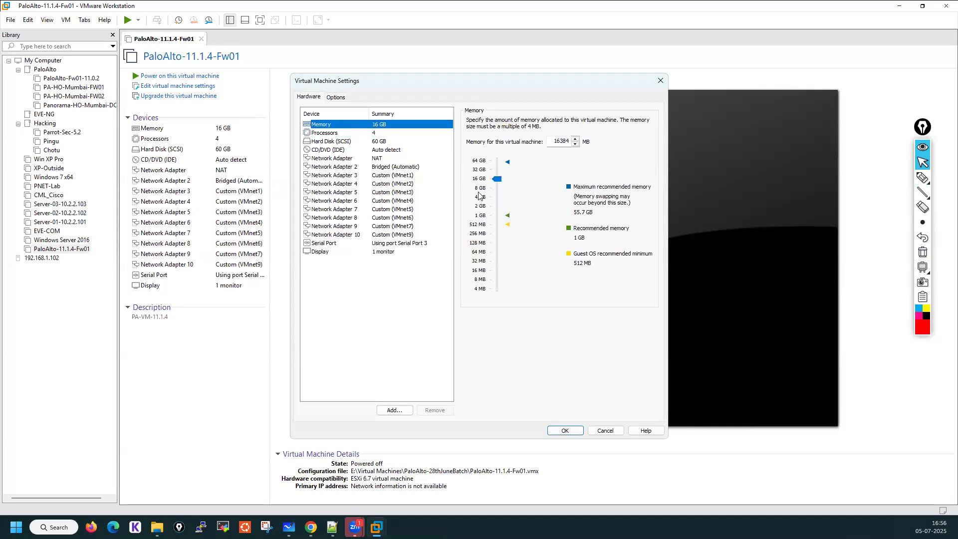
left_click(479, 189)
left_click(480, 180)
left_click(409, 335)
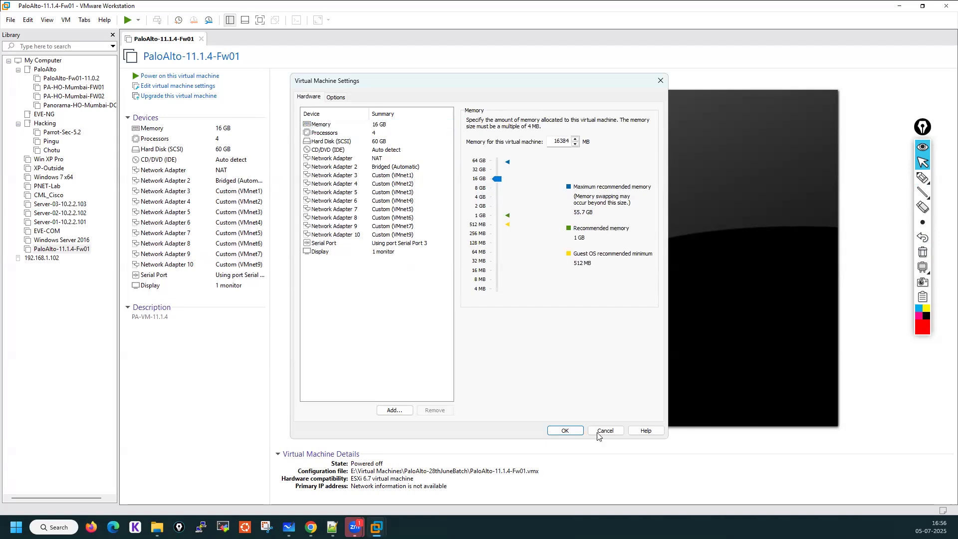
left_click(565, 431)
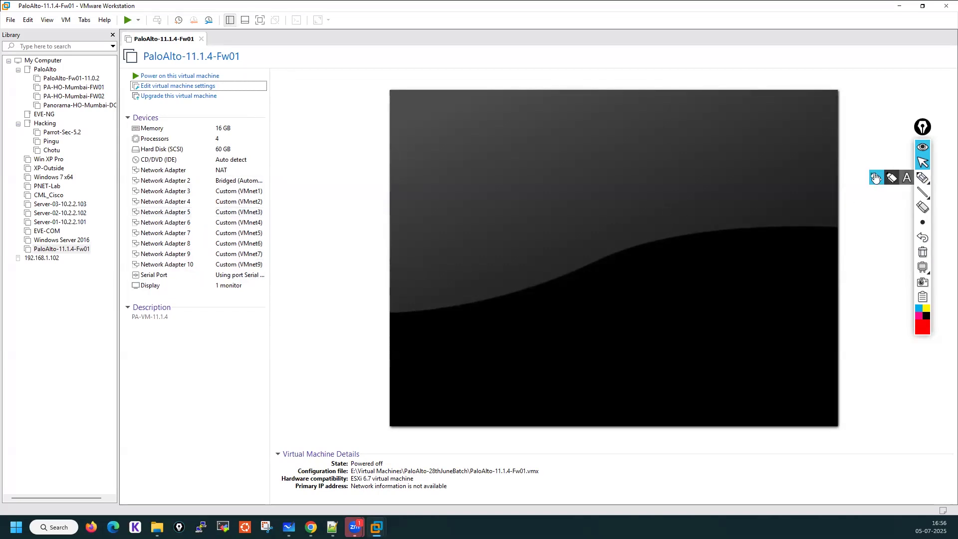
Step: Annotate the power-on option with a red pen arrow and the circled handwritten word "Rebooting"
left_click(922, 177)
mouse_move(234, 73)
left_mouse_down()
mouse_move(262, 78)
mouse_move(225, 70)
left_mouse_up()
mouse_move(304, 67)
left_mouse_down()
mouse_move(305, 87)
mouse_move(324, 70)
mouse_move(336, 81)
mouse_move(370, 68)
mouse_move(407, 79)
left_mouse_up()
left_click_drag(277, 60, 410, 35)
left_click_drag(434, 110, 339, 23)
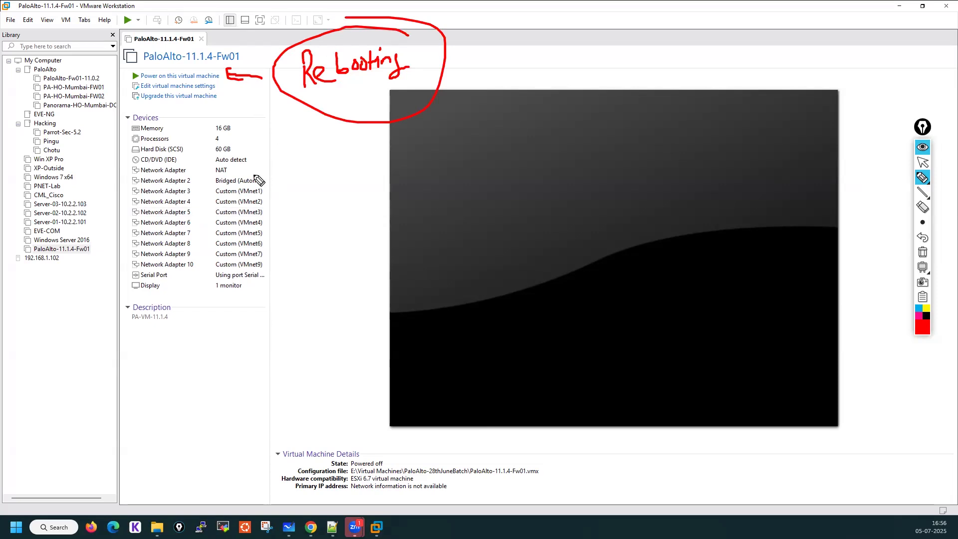
Step: Bracket the first three network adapters with a pen arrow, and handwrite the circled words "Esxi" and "VMware" over the console preview
mouse_move(231, 169)
left_mouse_down()
mouse_move(272, 172)
mouse_move(274, 190)
mouse_move(260, 192)
mouse_move(314, 177)
mouse_move(304, 188)
left_mouse_up()
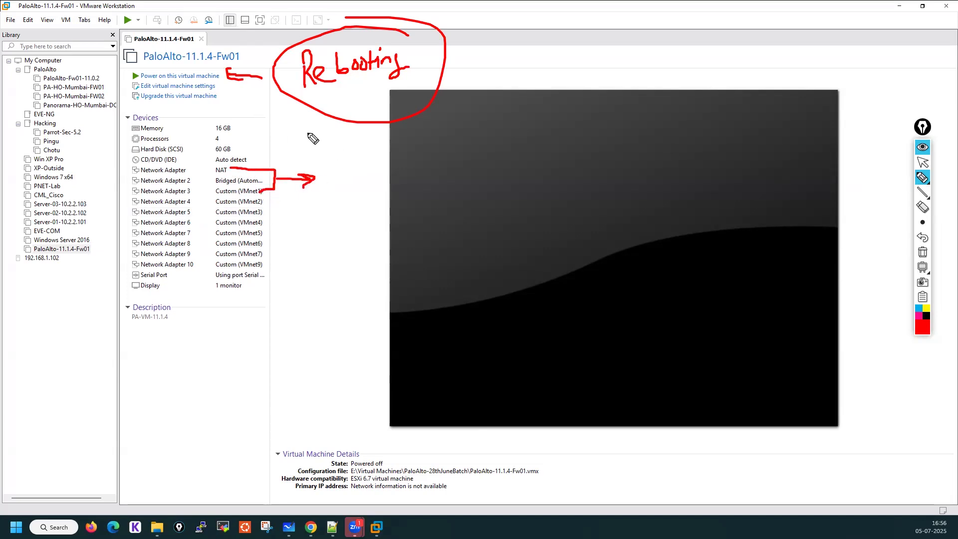
mouse_move(598, 57)
left_mouse_down()
mouse_move(603, 84)
mouse_move(610, 57)
left_mouse_up()
mouse_move(598, 70)
left_mouse_down()
mouse_move(612, 70)
mouse_move(617, 84)
mouse_move(644, 75)
mouse_move(634, 76)
left_mouse_up()
left_click(627, 66)
left_click_drag(650, 64, 651, 74)
left_click(651, 59)
mouse_move(604, 47)
left_mouse_down()
mouse_move(674, 64)
mouse_move(636, 47)
left_mouse_up()
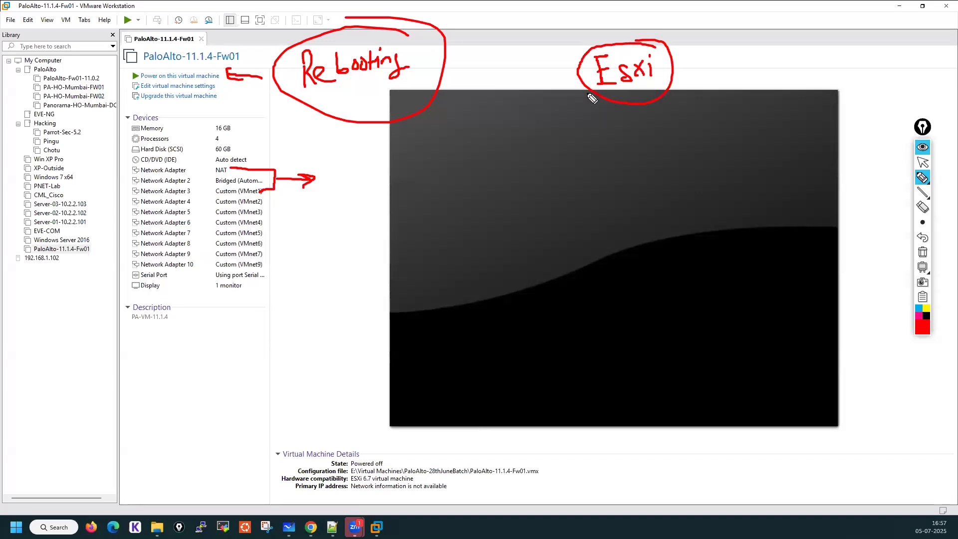
left_click_drag(590, 155, 709, 139)
mouse_move(696, 112)
left_mouse_down()
mouse_move(749, 180)
mouse_move(597, 129)
left_mouse_up()
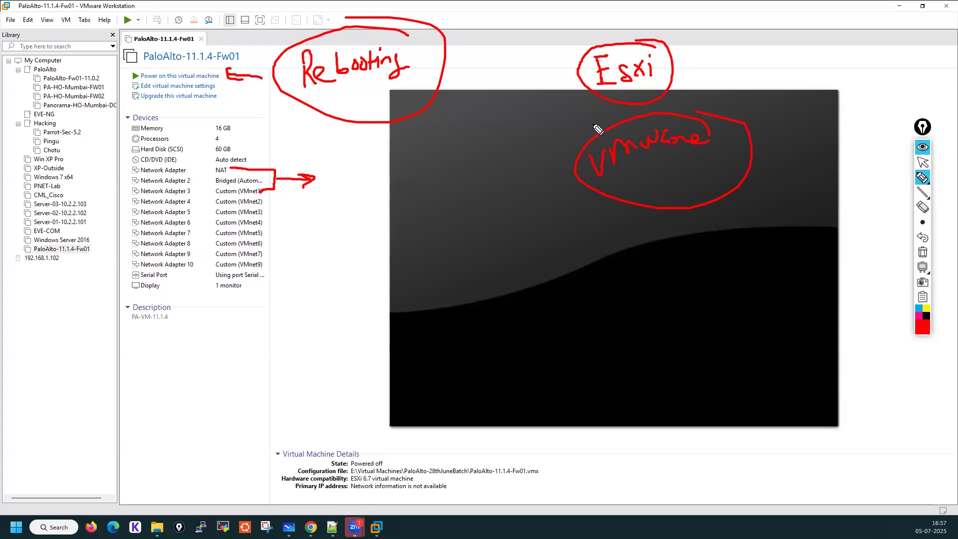
Step: Tick the first three network adapters and label them "VMXNET3", and bracket Network Adapters 4 to 10 with the label "e1000"
mouse_move(180, 170)
left_mouse_down()
mouse_move(197, 162)
mouse_move(207, 183)
left_mouse_up()
mouse_move(332, 171)
left_mouse_down()
mouse_move(339, 188)
mouse_move(349, 170)
mouse_move(386, 174)
left_mouse_up()
mouse_move(385, 156)
left_mouse_down()
mouse_move(372, 174)
mouse_move(421, 145)
mouse_move(426, 163)
mouse_move(428, 143)
mouse_move(436, 155)
mouse_move(449, 141)
mouse_move(444, 156)
left_mouse_up()
left_click(447, 134)
mouse_move(263, 202)
left_mouse_down()
mouse_move(285, 265)
mouse_move(263, 267)
left_mouse_up()
mouse_move(289, 235)
left_mouse_down()
mouse_move(316, 235)
mouse_move(306, 246)
left_mouse_up()
mouse_move(348, 227)
left_mouse_down()
mouse_move(375, 238)
mouse_move(400, 226)
left_mouse_up()
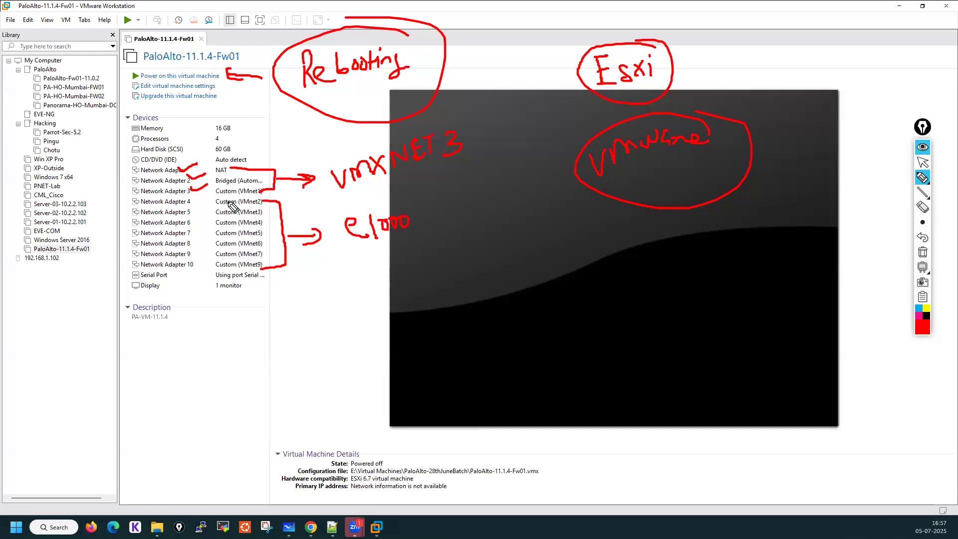
Step: Circle the handwritten VMXNET3 and e1000 labels, and clear all pen annotations from the screen
left_click(200, 201)
mouse_move(359, 211)
left_mouse_down()
mouse_move(357, 252)
mouse_move(424, 240)
mouse_move(395, 216)
mouse_move(380, 232)
left_mouse_up()
left_click_drag(452, 118, 325, 172)
mouse_move(356, 201)
left_mouse_down()
mouse_move(433, 129)
mouse_move(408, 139)
left_mouse_up()
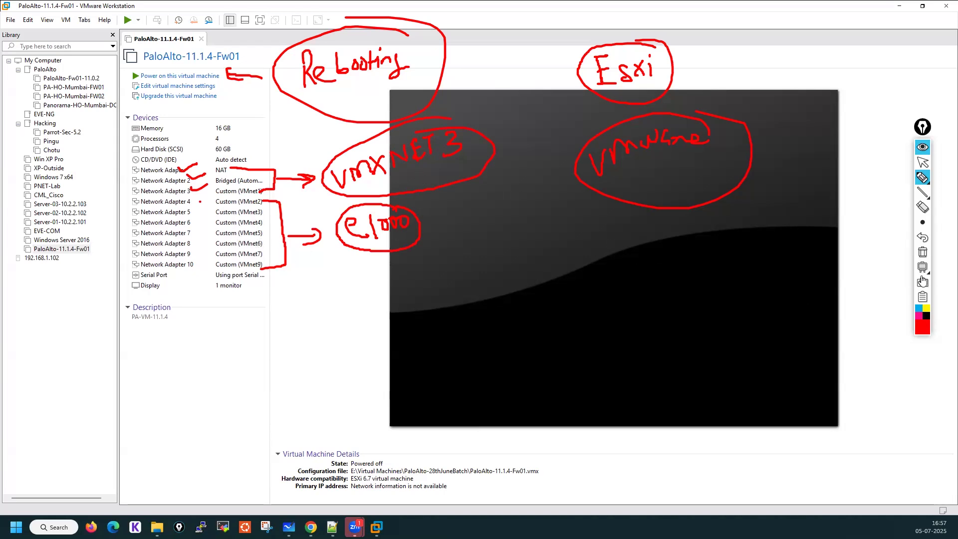
left_click(922, 252)
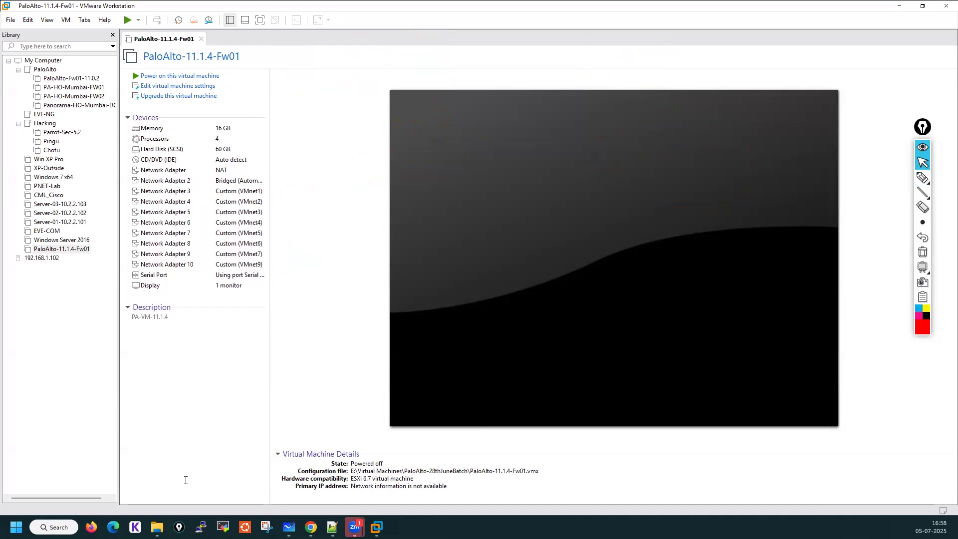
Step: Switch to File Explorer, select the PaloAlto-28thJuneBatch folder in Virtual Machines, and return to VMware Workstation
mouse_move(157, 527)
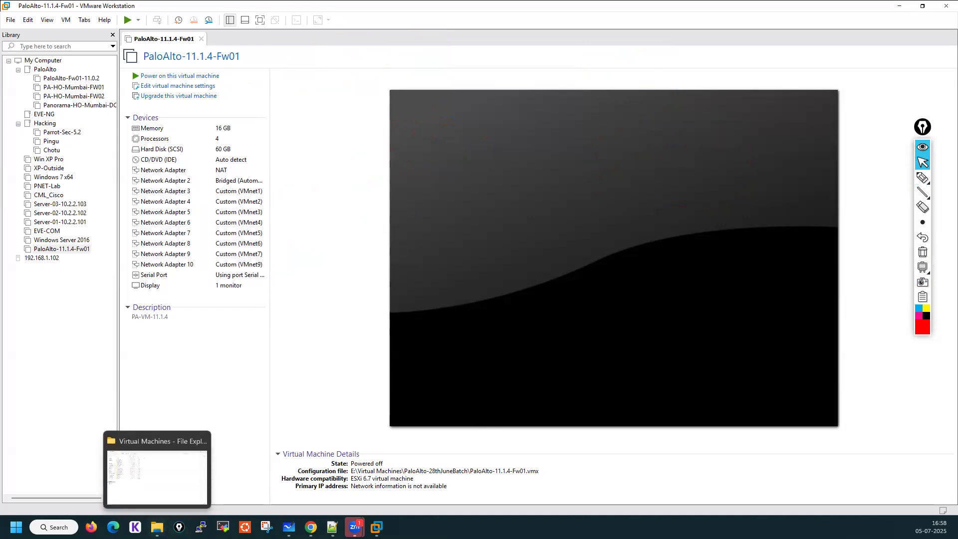
left_click(159, 494)
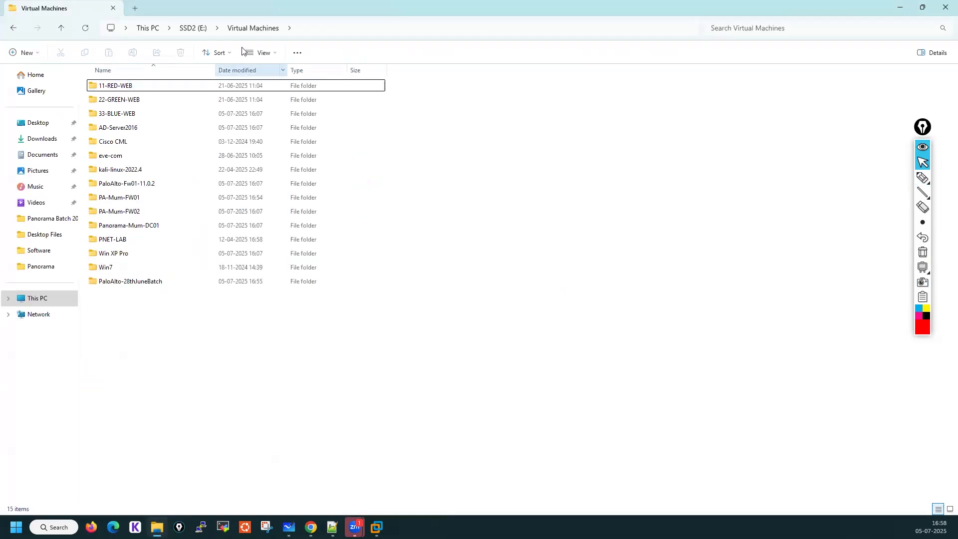
left_click(145, 283)
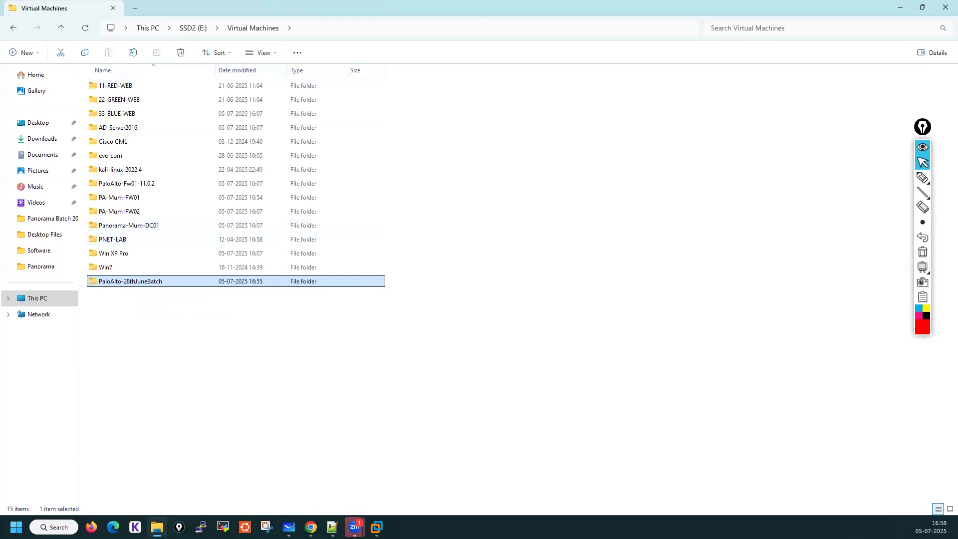
left_click(377, 527)
left_click(411, 470)
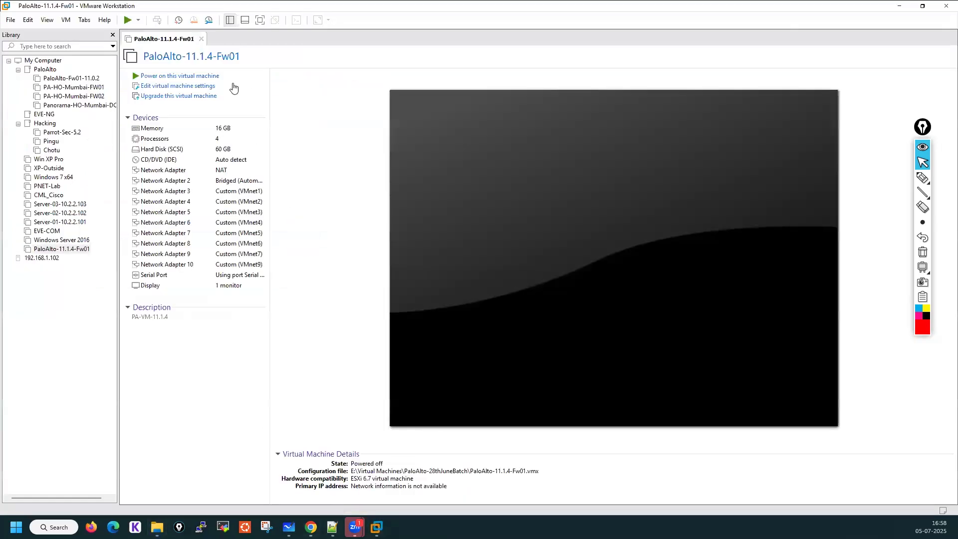
Step: Check the virtual machine's working directory in its general options, and close the settings without changes
left_click(180, 87)
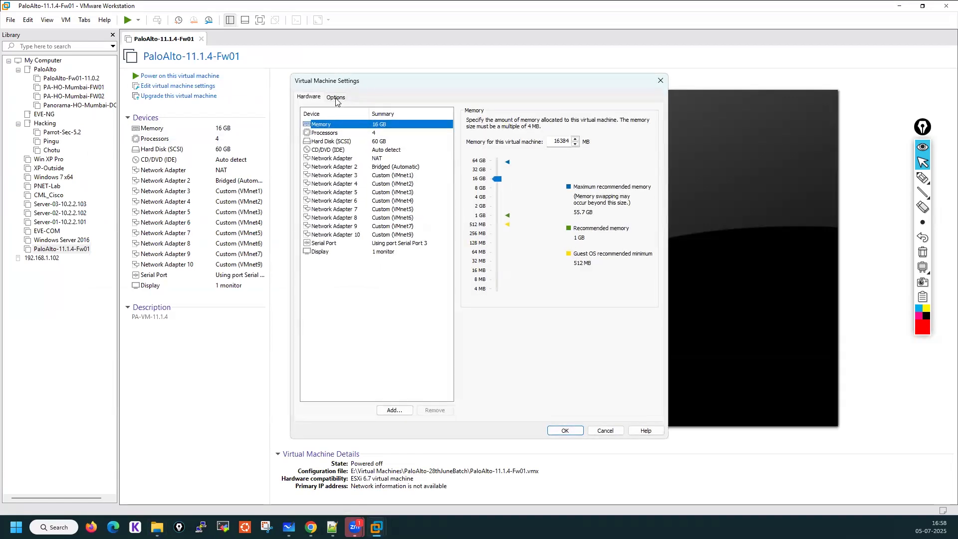
left_click(336, 99)
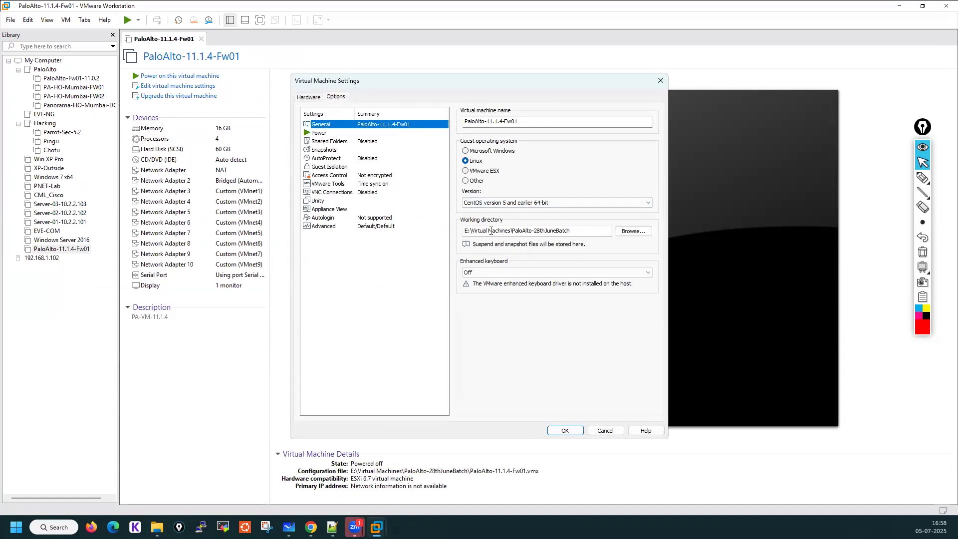
left_click_drag(582, 230, 460, 233)
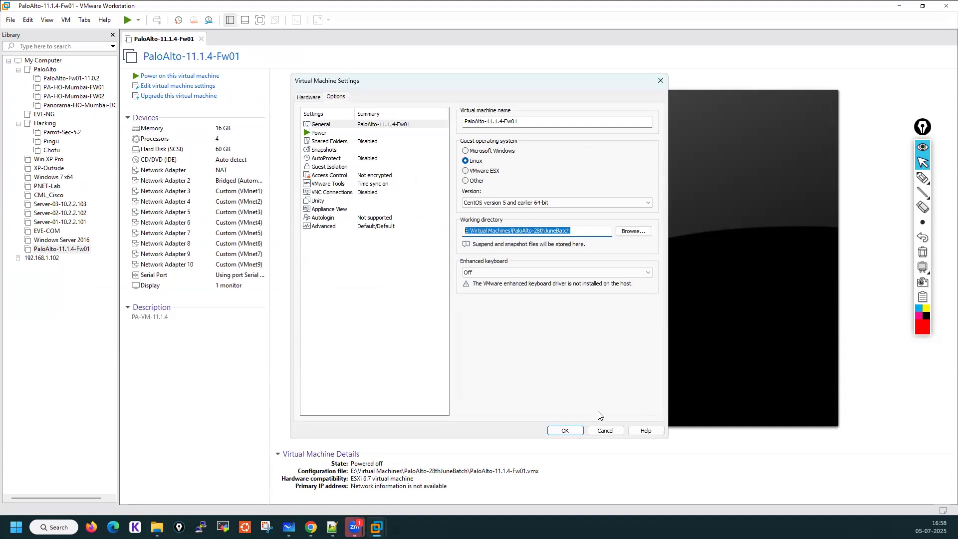
left_click(605, 431)
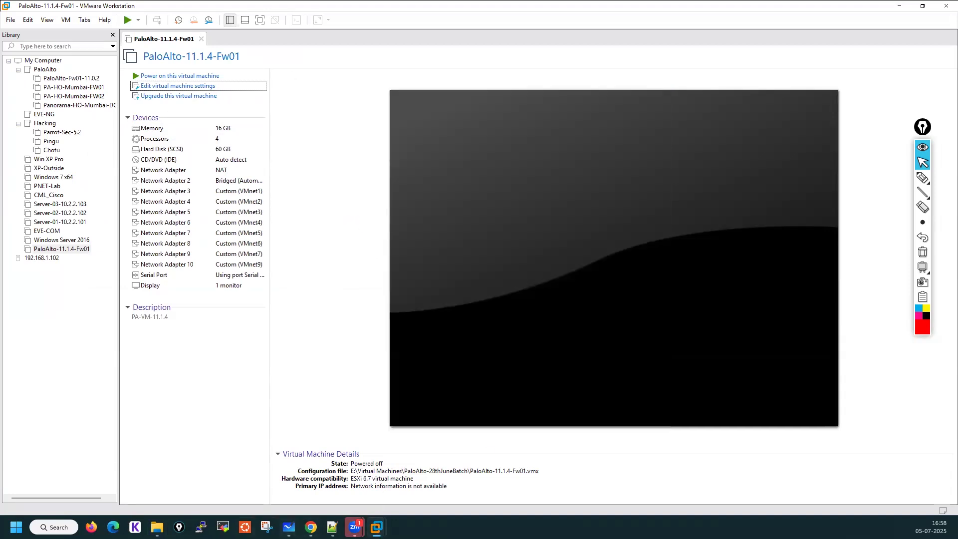
Step: Switch to File Explorer and open the PaloAlto-11.1.4-Fw01 virtual machine configuration file from the PaloAlto-28thJuneBatch folder in Notepad++
left_click(157, 527)
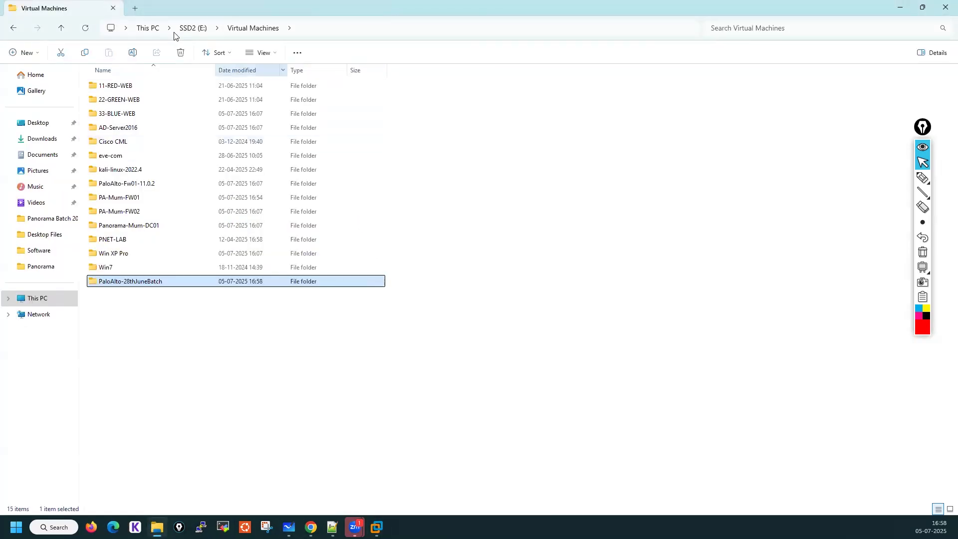
double_click(160, 285)
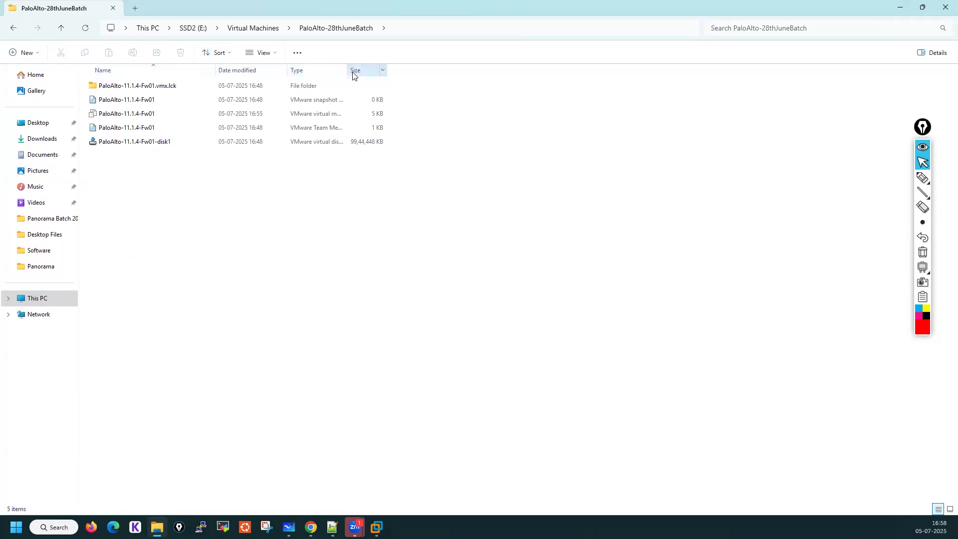
left_click_drag(348, 72, 535, 75)
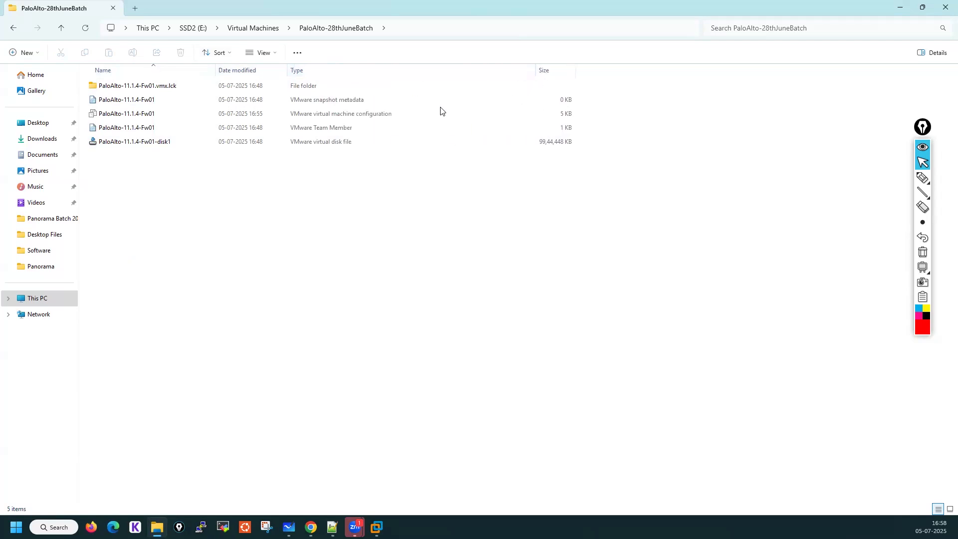
left_click(364, 116)
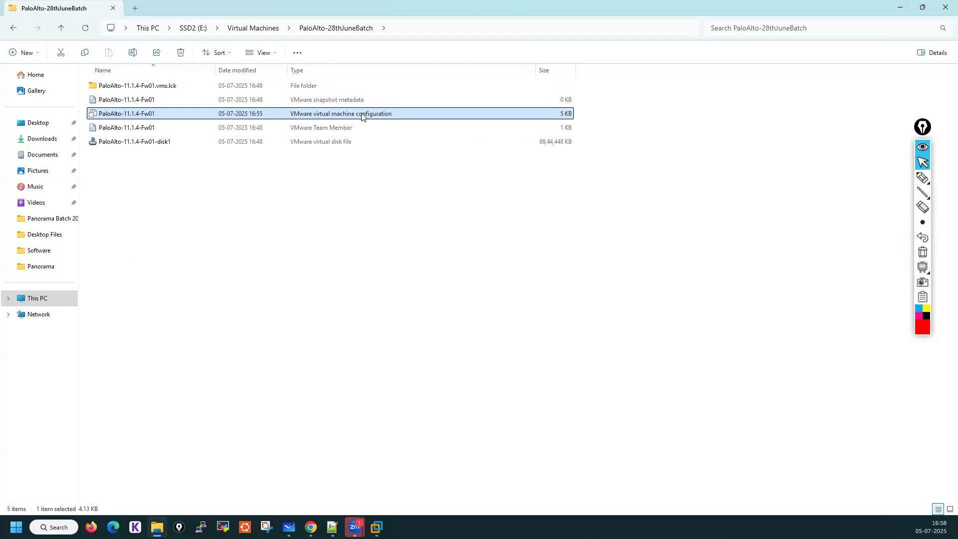
right_click(362, 116)
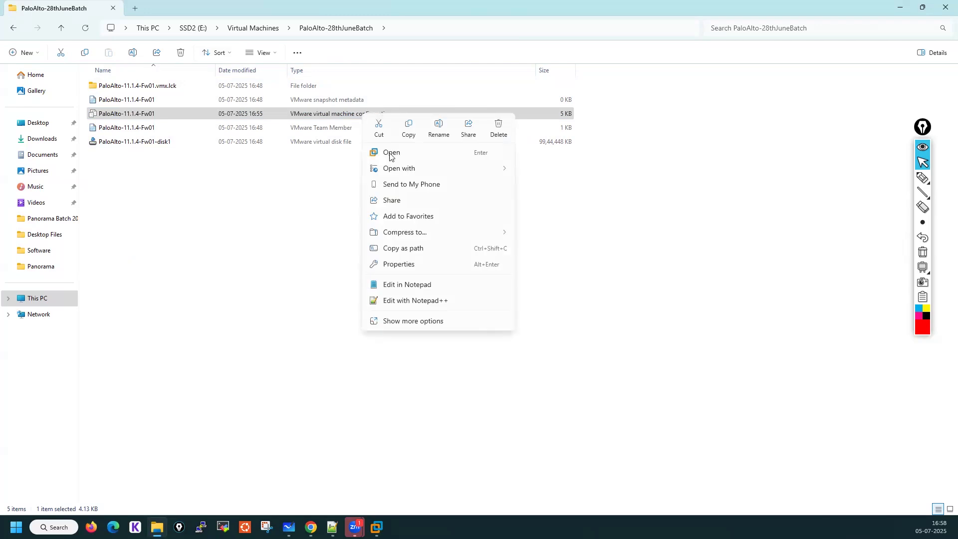
left_click(409, 300)
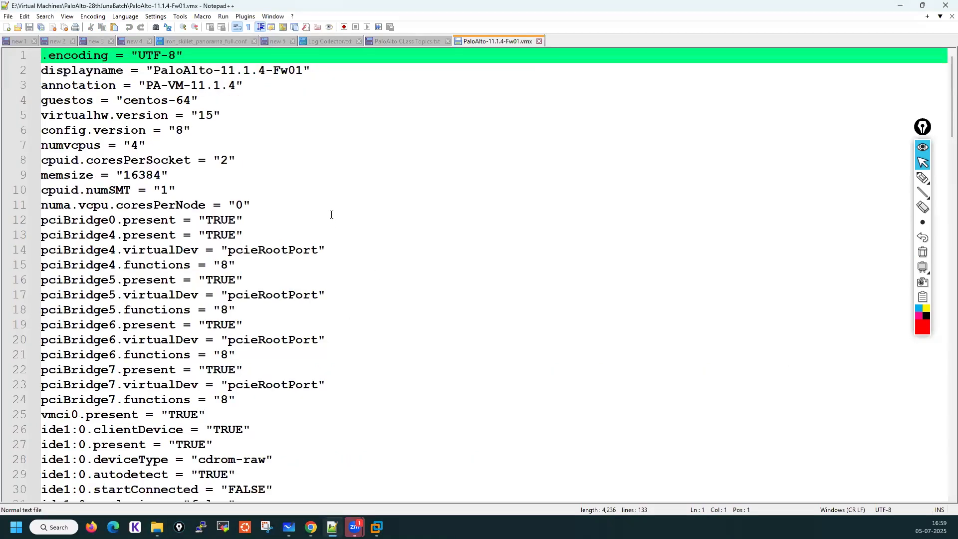
Step: Copy the vmxnet3 value from the ethernet0.virtualDev line, and highlight all virtualDev entries in the file
scroll(331, 215, "down", 3)
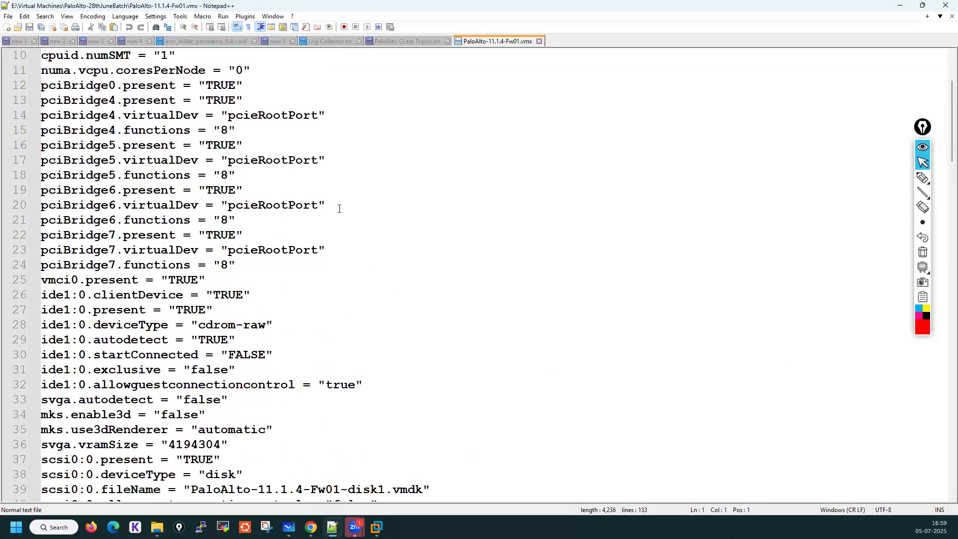
scroll(339, 208, "down", 3)
scroll(340, 208, "down", 4)
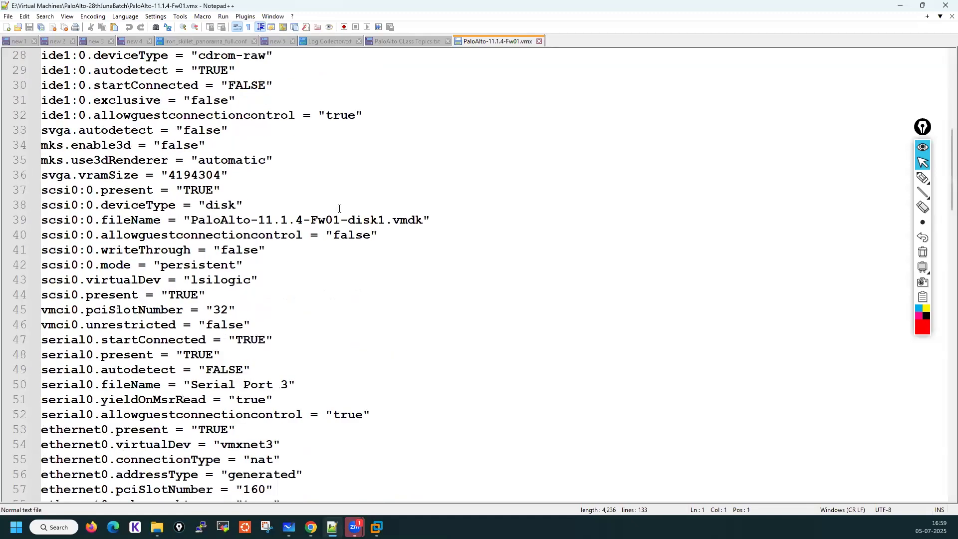
scroll(340, 208, "down", 3)
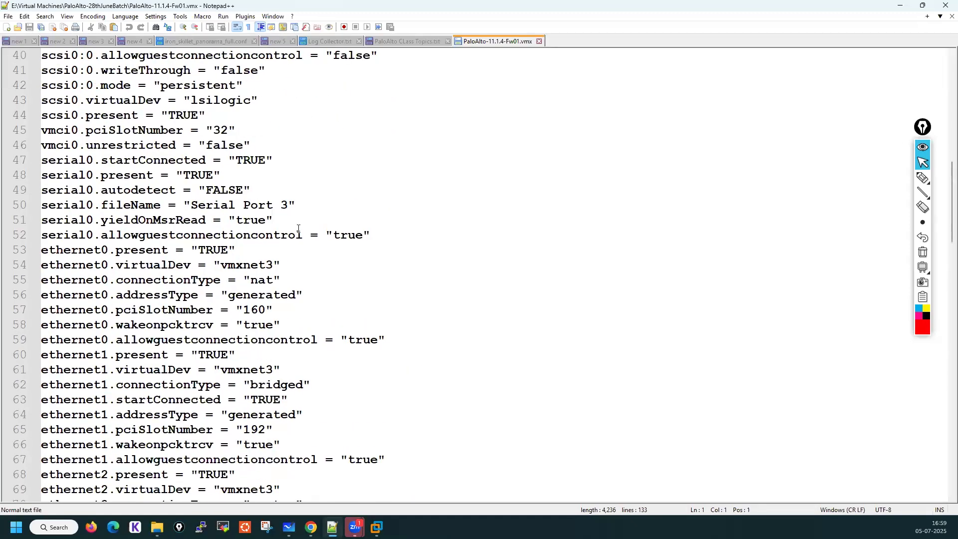
double_click(141, 265)
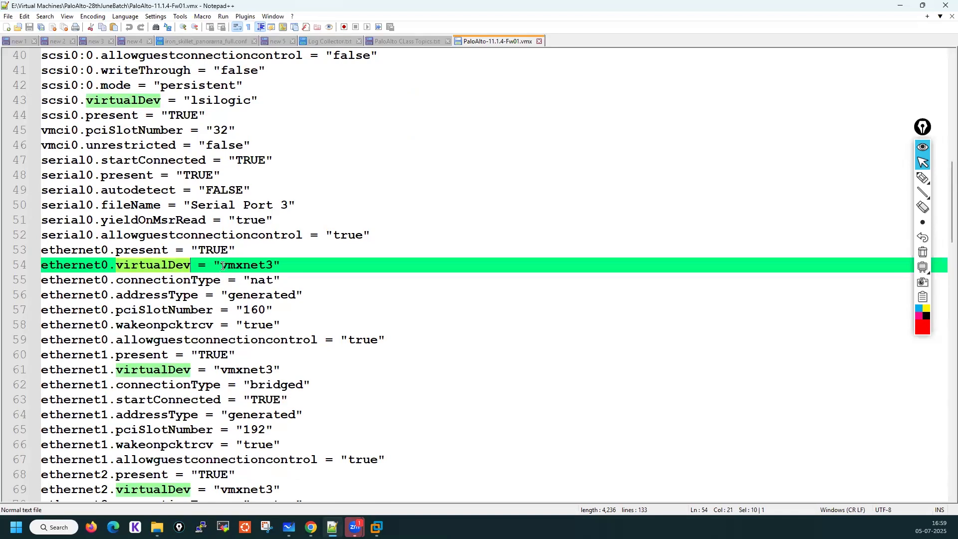
left_click_drag(222, 266, 272, 267)
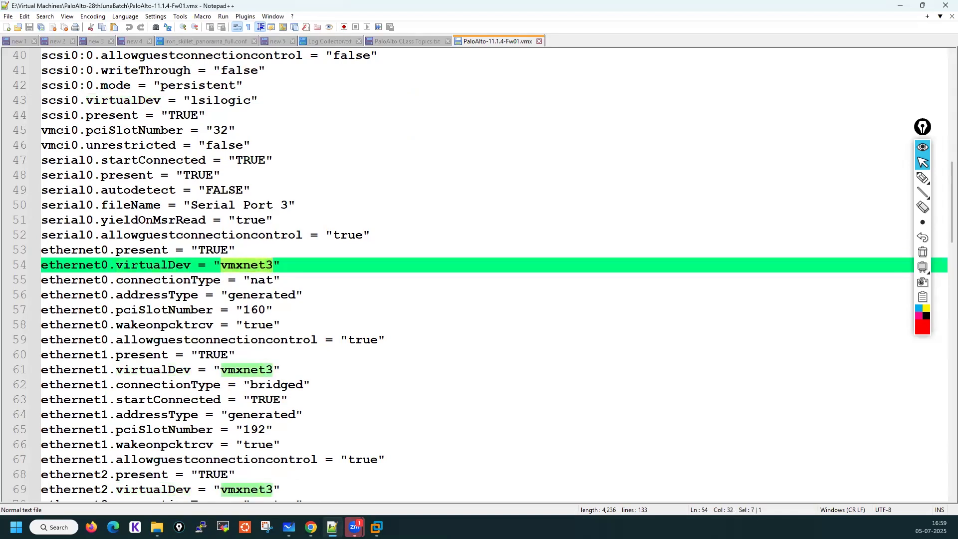
double_click(156, 266)
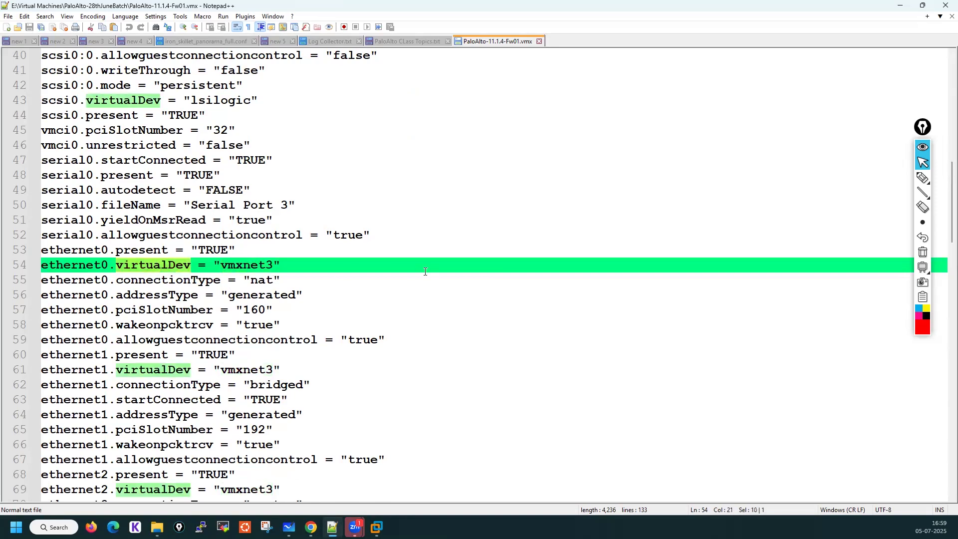
Step: Compare the ethernet0 to ethernet2 entries with the adapter list in VMware Workstation, and return to the configuration file in Notepad++
scroll(469, 244, "down", 4)
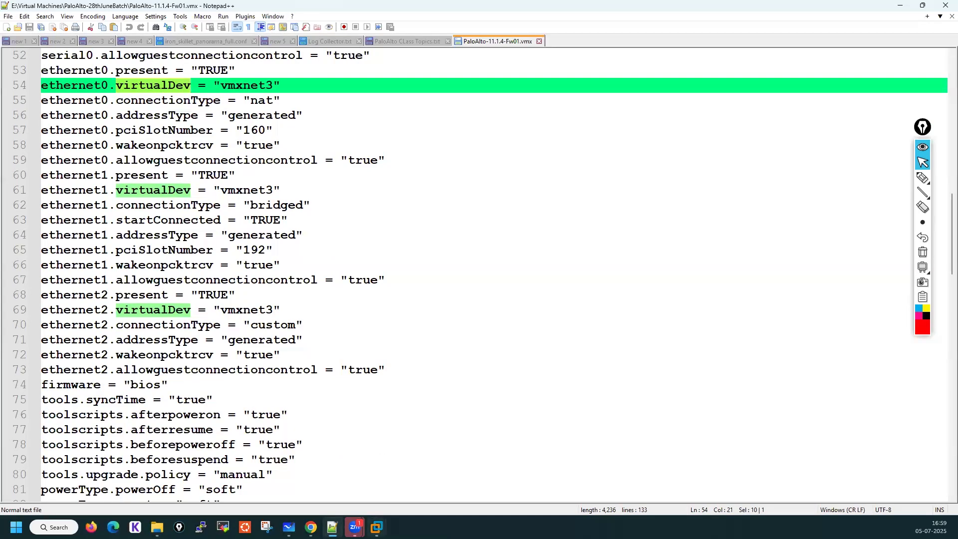
mouse_move(376, 527)
left_click(432, 462)
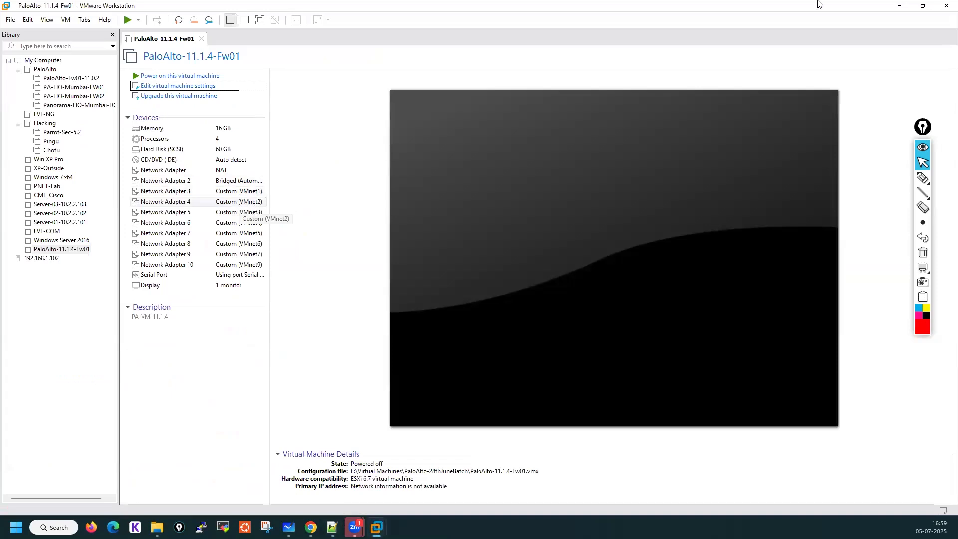
left_click(897, 8)
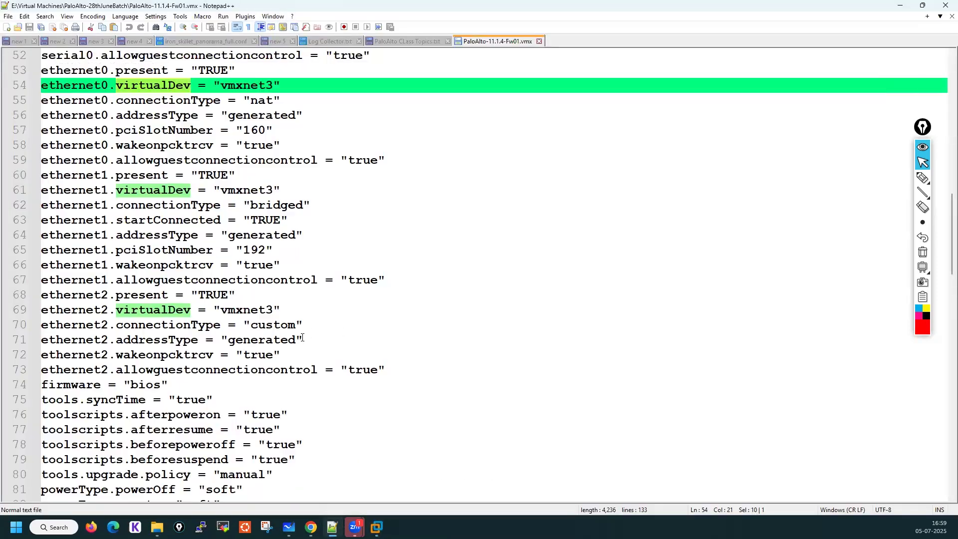
Step: Set the virtualDev values of ethernet8 and ethernet3 to "vmxnet3"
scroll(302, 338, "down", 10)
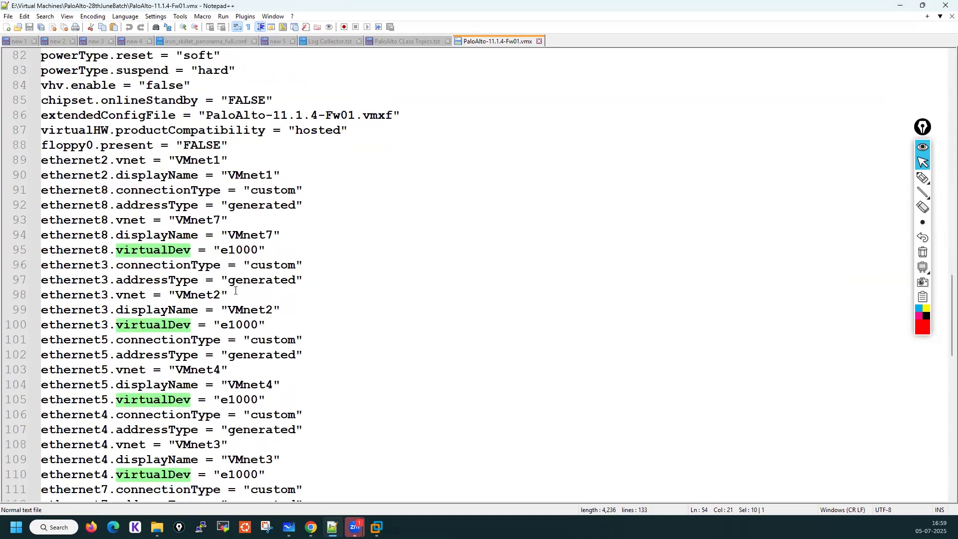
left_click_drag(221, 251, 257, 251)
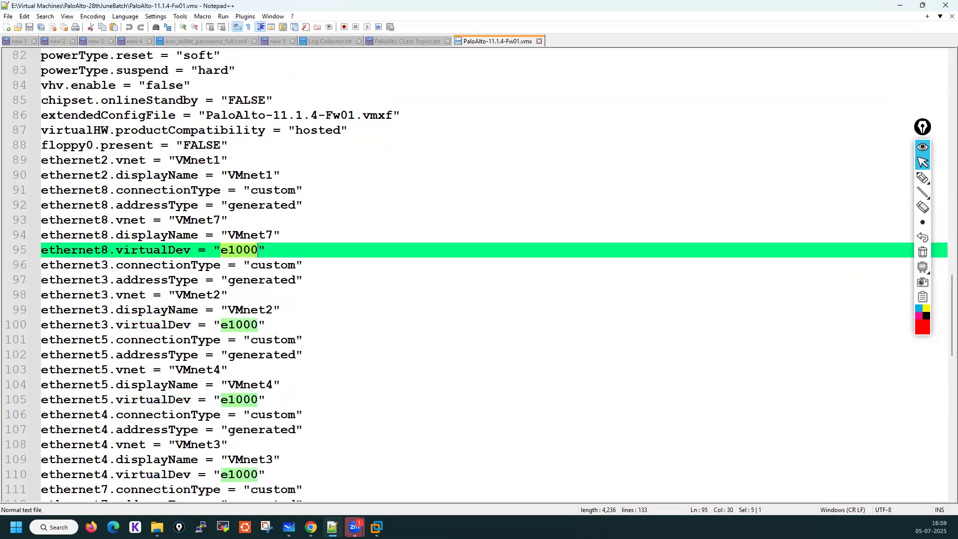
type("vmxnet3")
left_click(221, 325)
left_click_drag(241, 327, 258, 326)
type("vmxnet3")
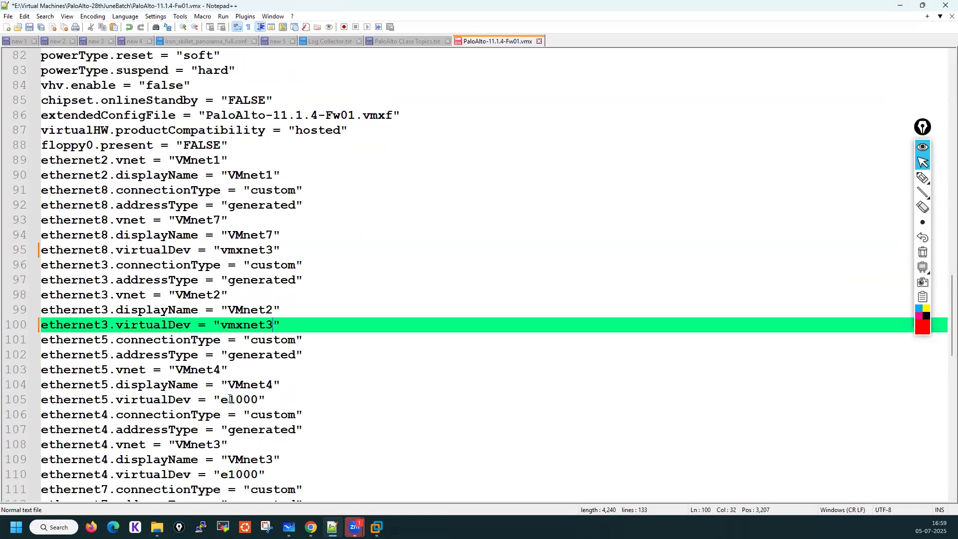
Step: Replace the virtualDev values of ethernet5 and ethernet4 with "vmxnet3"
left_click_drag(222, 399, 259, 400)
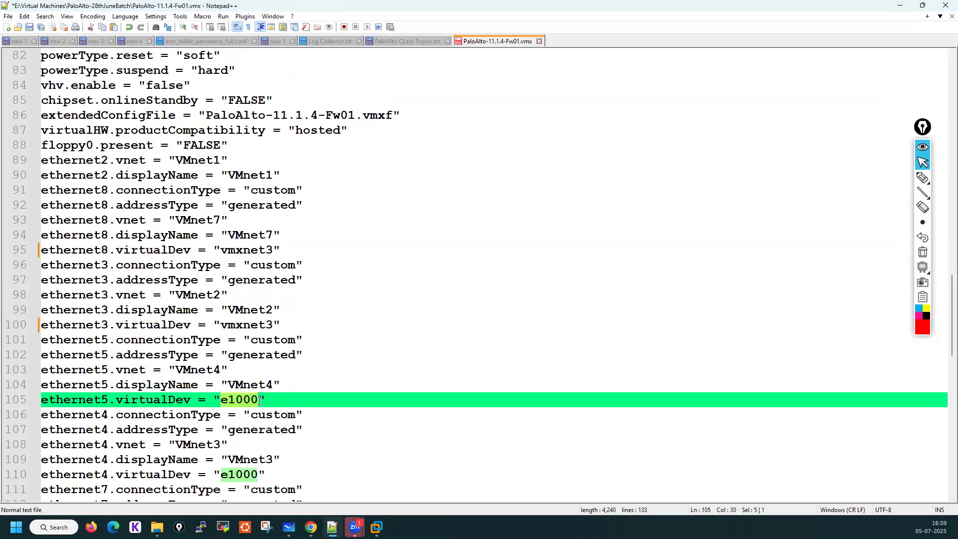
type("vmxnet3")
left_click_drag(221, 475, 258, 475)
type("vmxnet3")
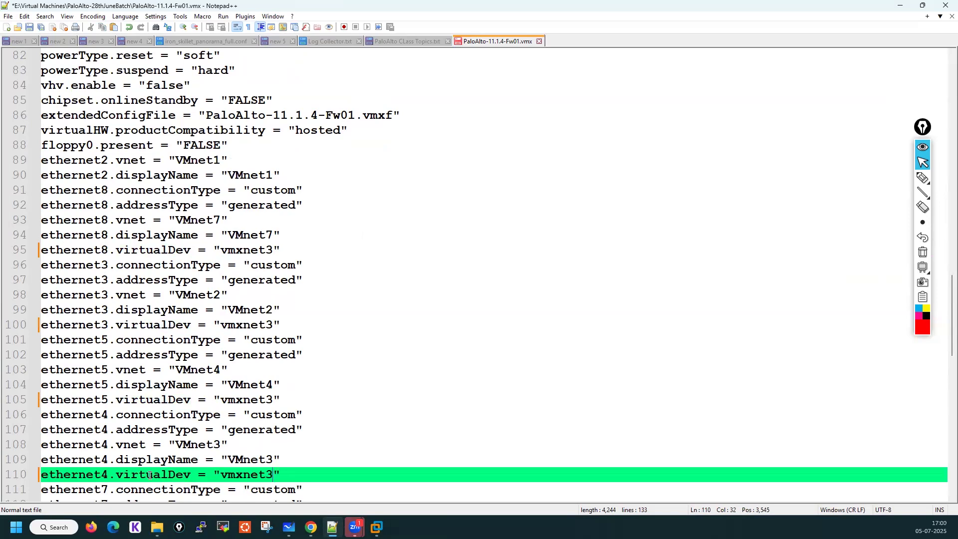
Step: Highlight the virtualDev entries, and change the ethernet7 and ethernet6 values to "vmxnet3"
double_click(150, 475)
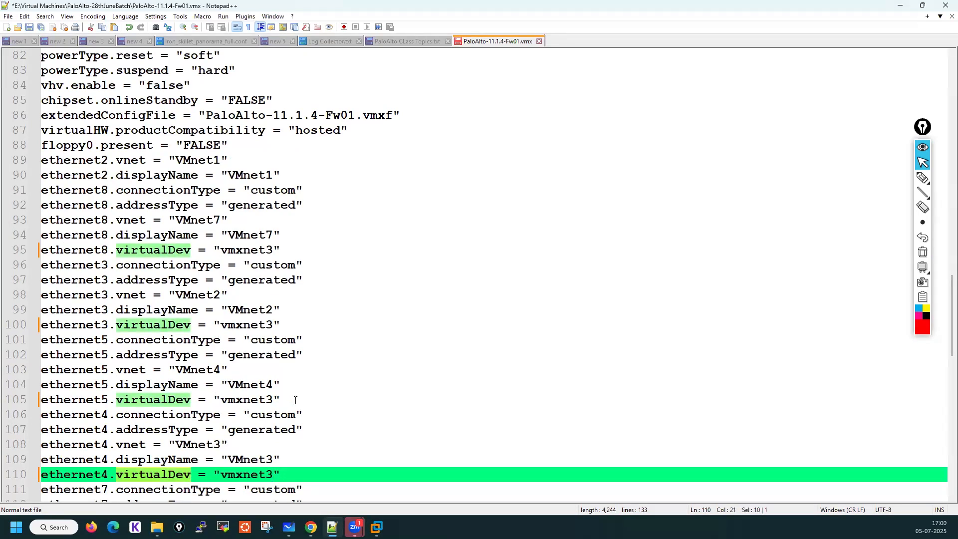
scroll(295, 400, "down", 6)
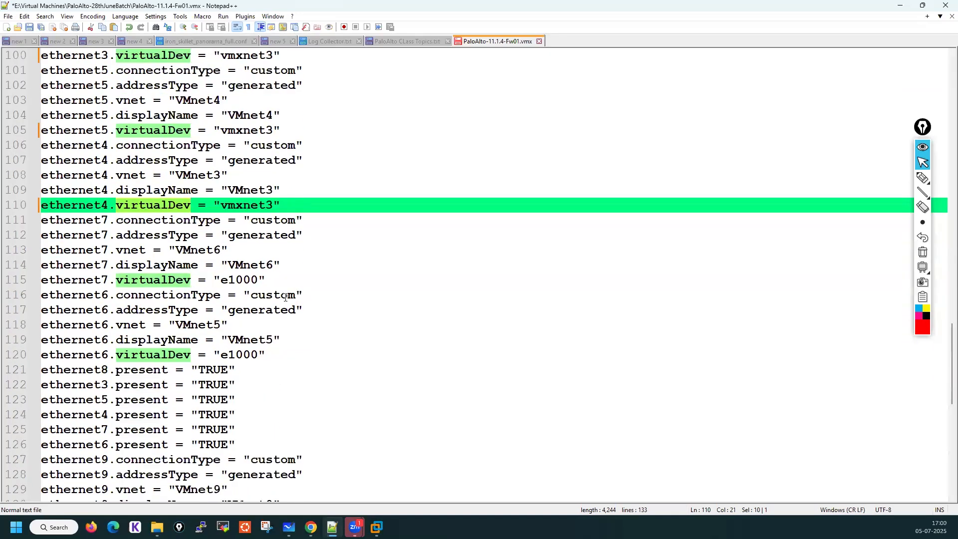
left_click_drag(221, 280, 262, 281)
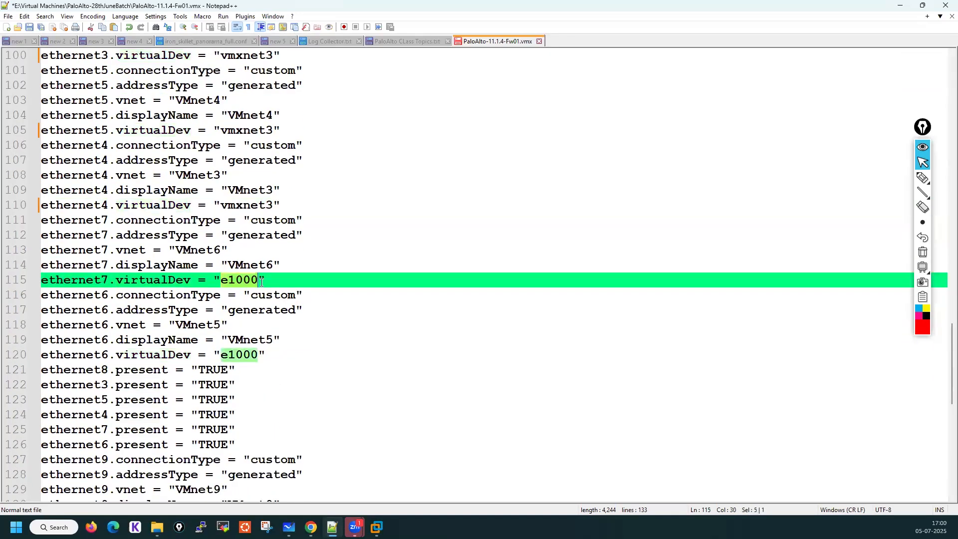
type("vmxnet3")
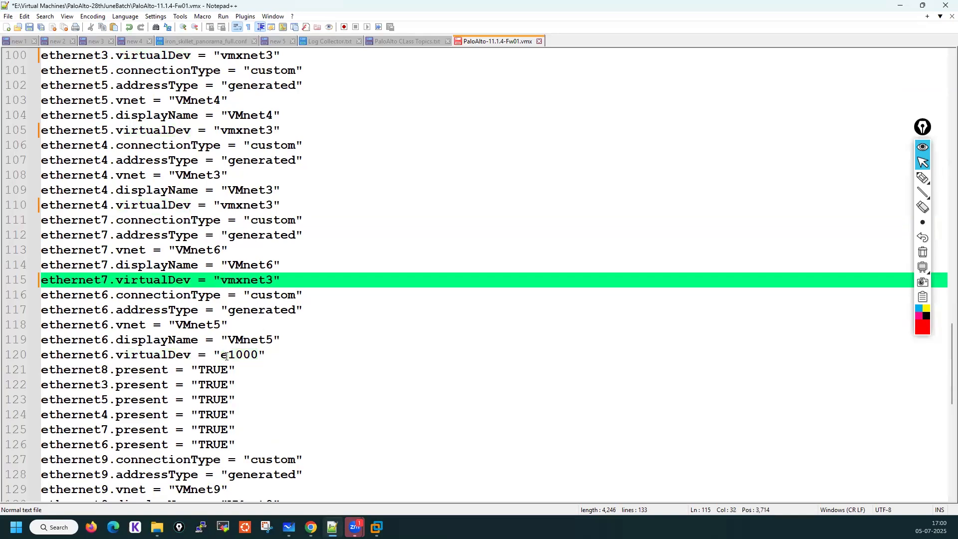
double_click(155, 357)
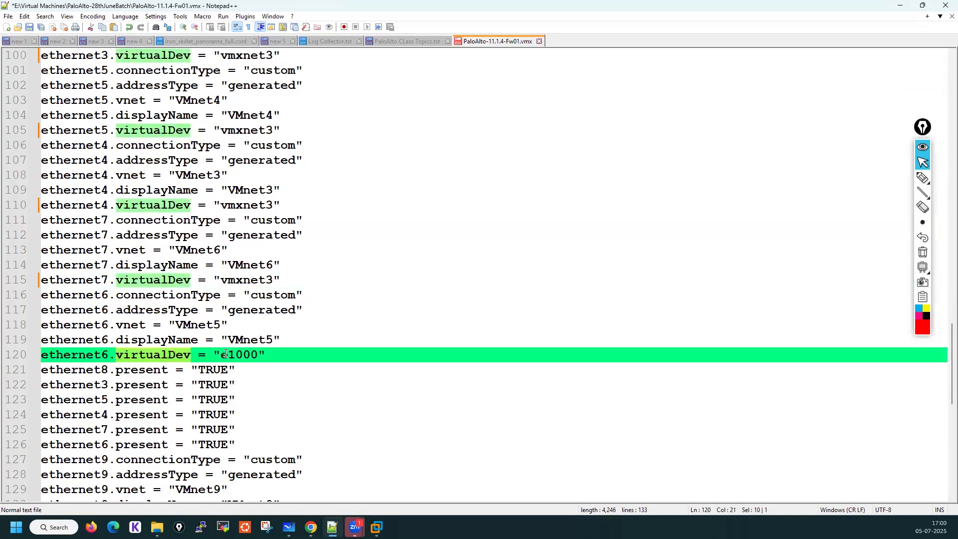
left_click_drag(221, 355, 259, 355)
type("vmxnet3")
Step: Set the virtualDev value of ethernet9 to "vmxnet3"
scroll(242, 384, "down", 3)
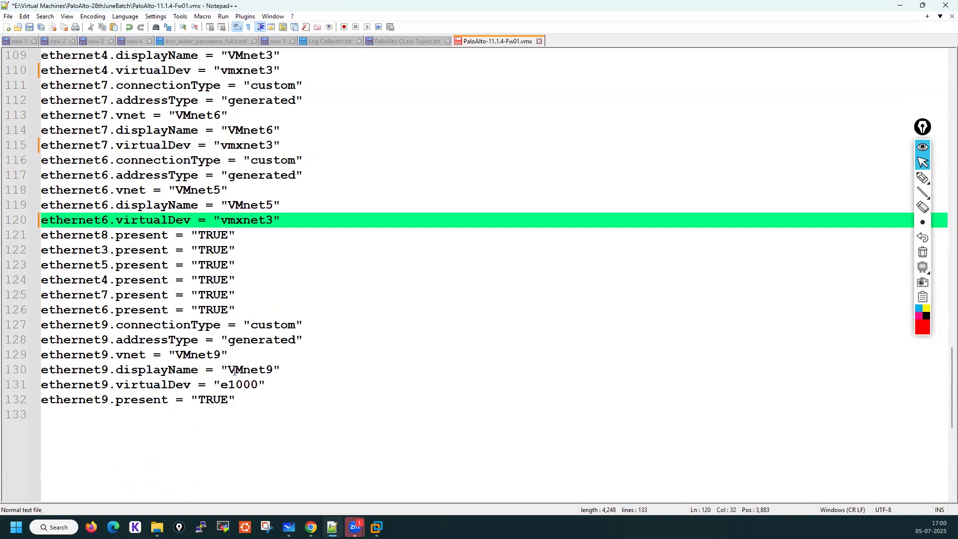
double_click(156, 221)
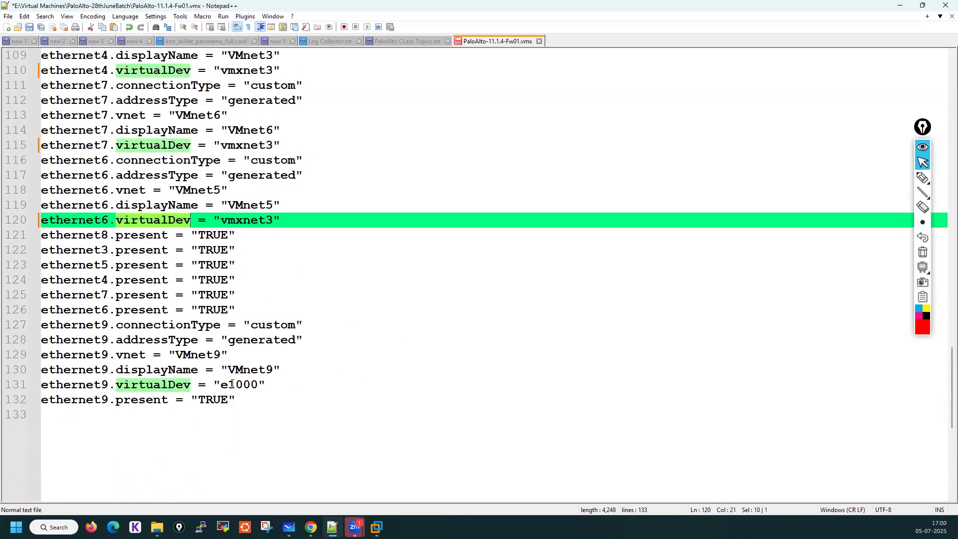
left_click_drag(222, 385, 256, 384)
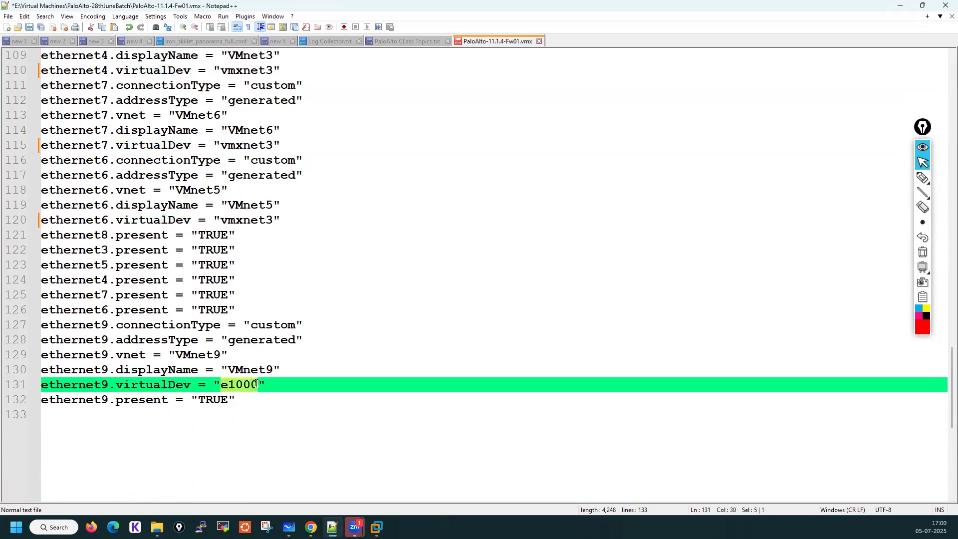
type("vmxnet3")
left_click(267, 417)
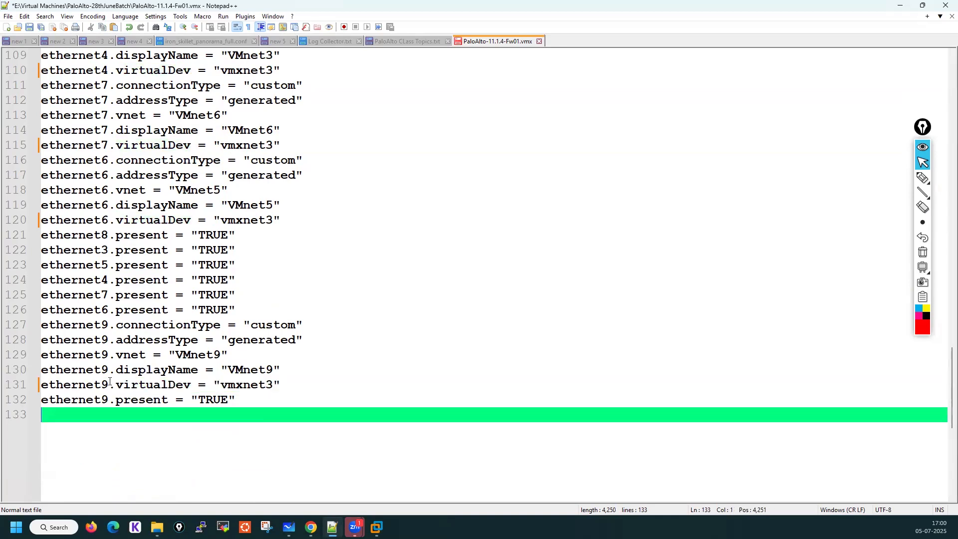
Step: Highlight the virtualDev entries and check the adapter values from ethernet9 back up to ethernet0
double_click(147, 385)
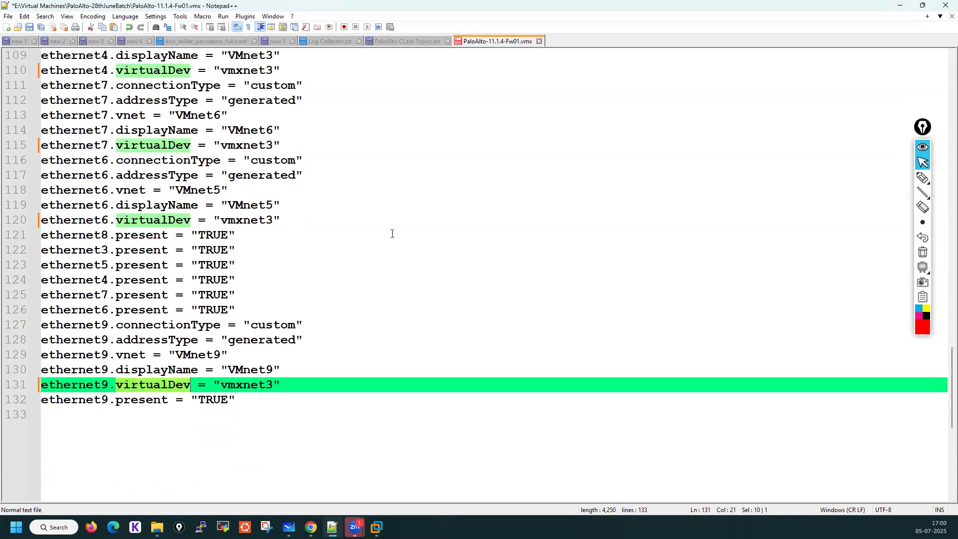
scroll(392, 233, "up", 3)
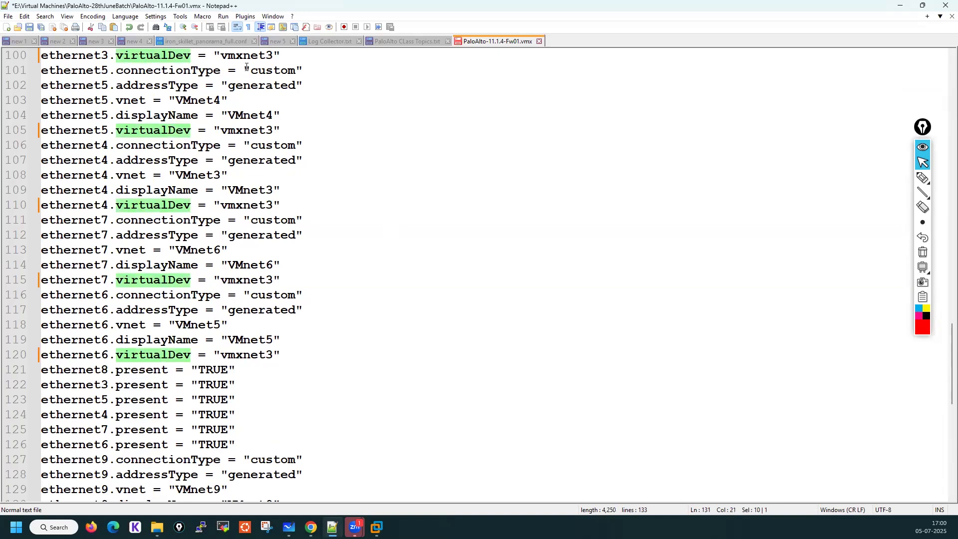
scroll(377, 209, "up", 4)
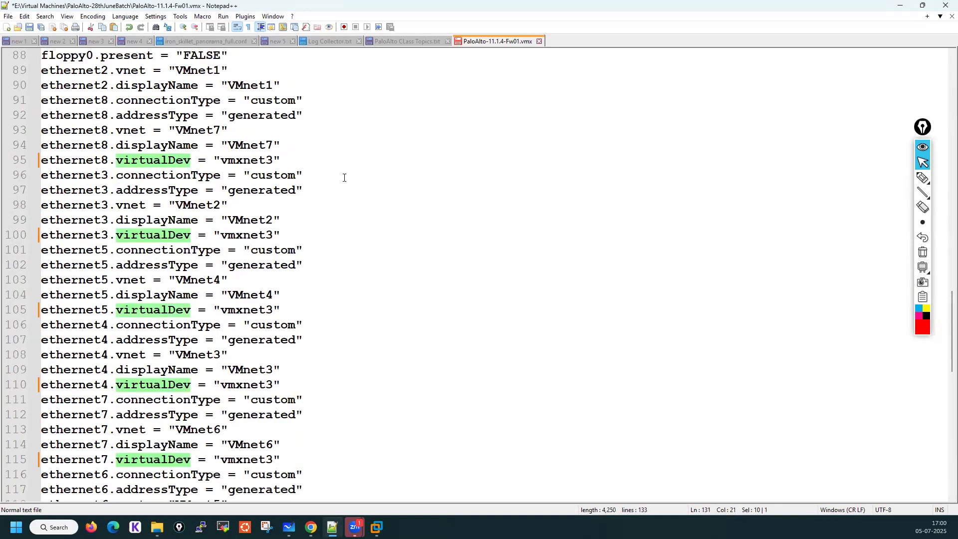
scroll(360, 180, "up", 10)
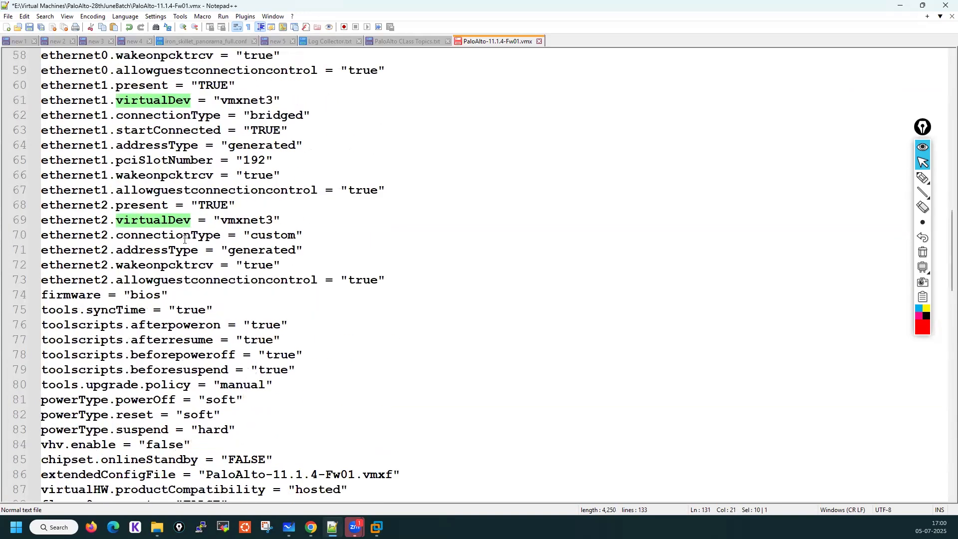
scroll(175, 200, "up", 3)
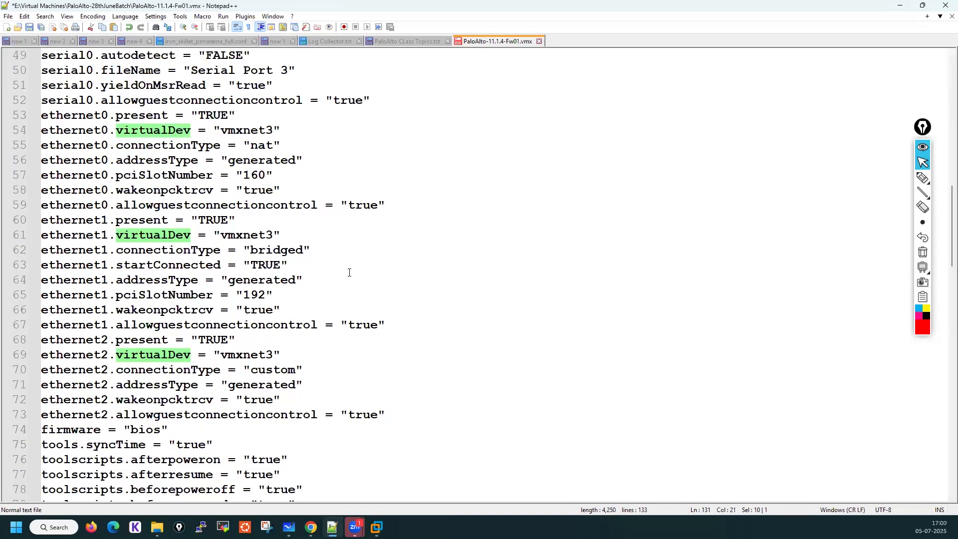
scroll(359, 306, "up", 16)
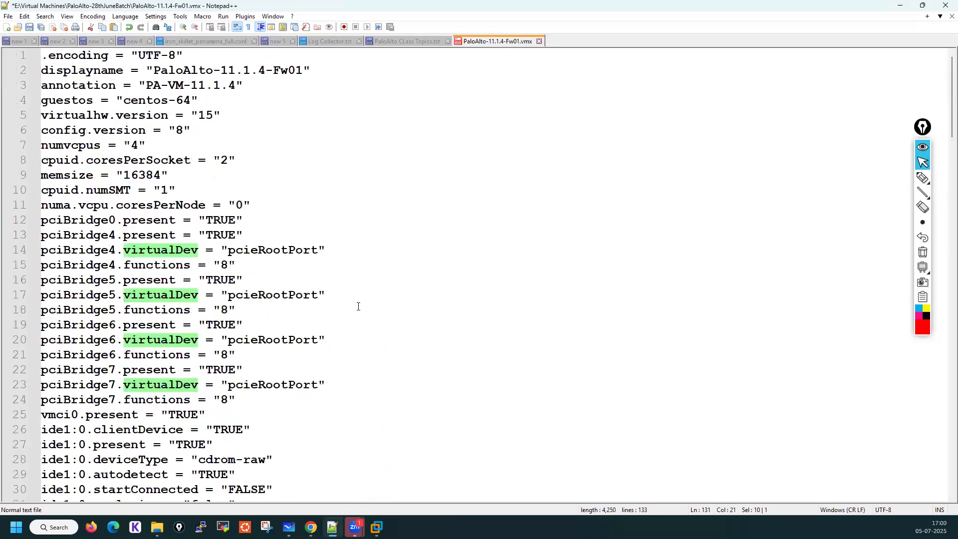
Step: Save and close PaloAlto-11.1.4-Fw01.vmx, and return to the virtual machine's folder in File Explorer
left_click(248, 90)
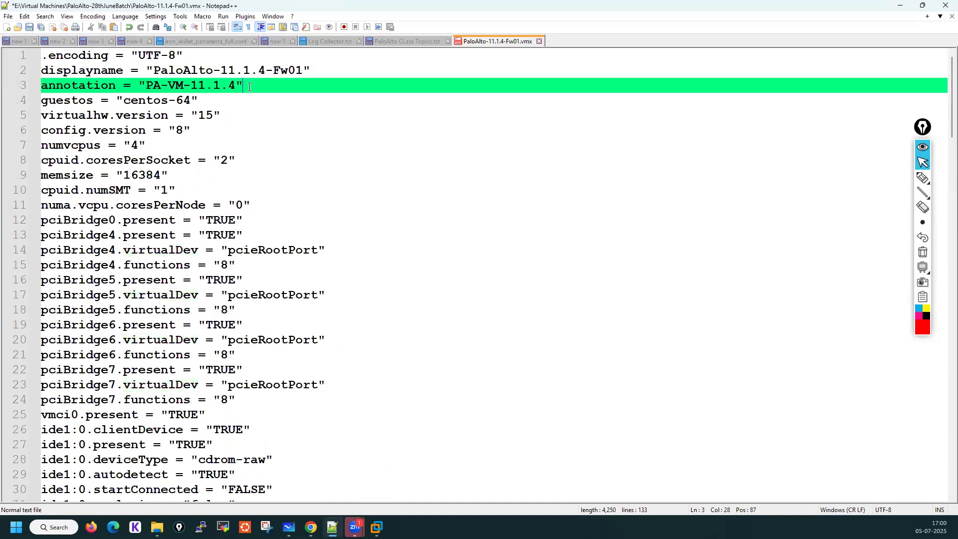
left_click(27, 27)
left_click(360, 217)
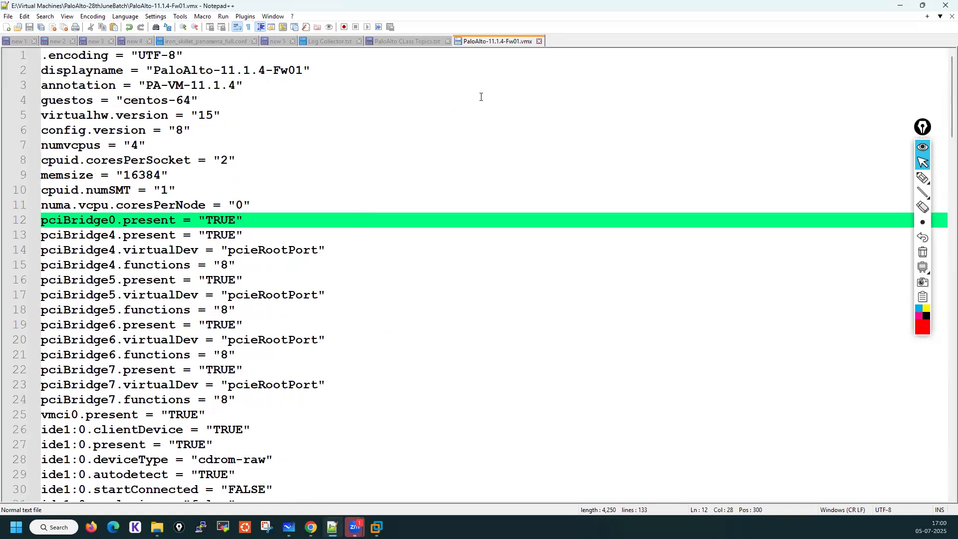
left_click(539, 42)
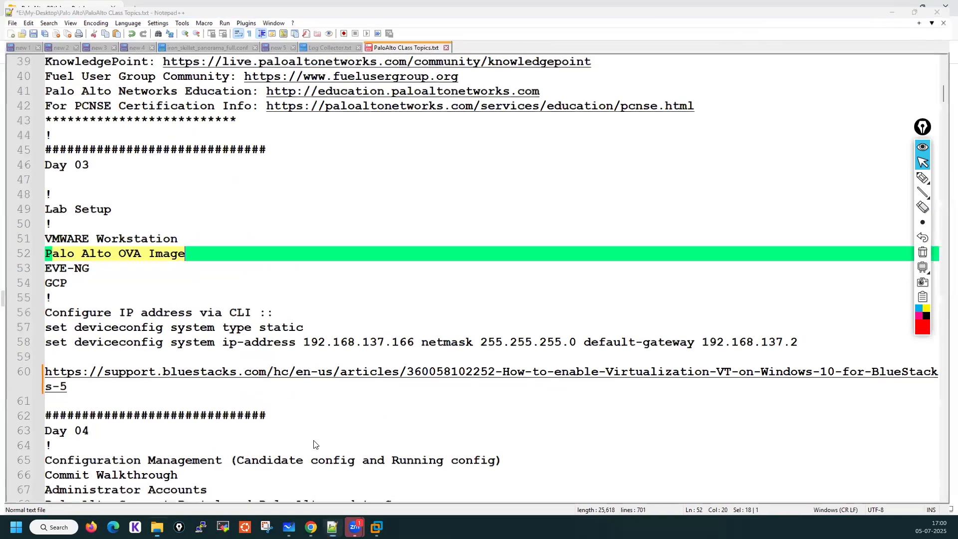
left_click(903, 7)
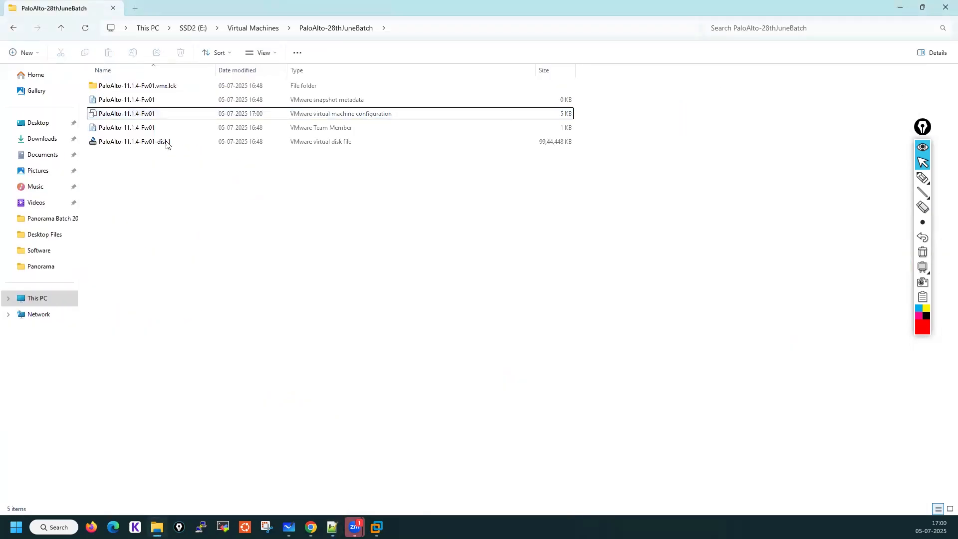
Step: Reopen the PaloAlto-11.1.4-Fw01 virtual machine configuration file in Notepad++ and check every ethernet adapter's virtualDev value
left_click(162, 118)
right_click(162, 117)
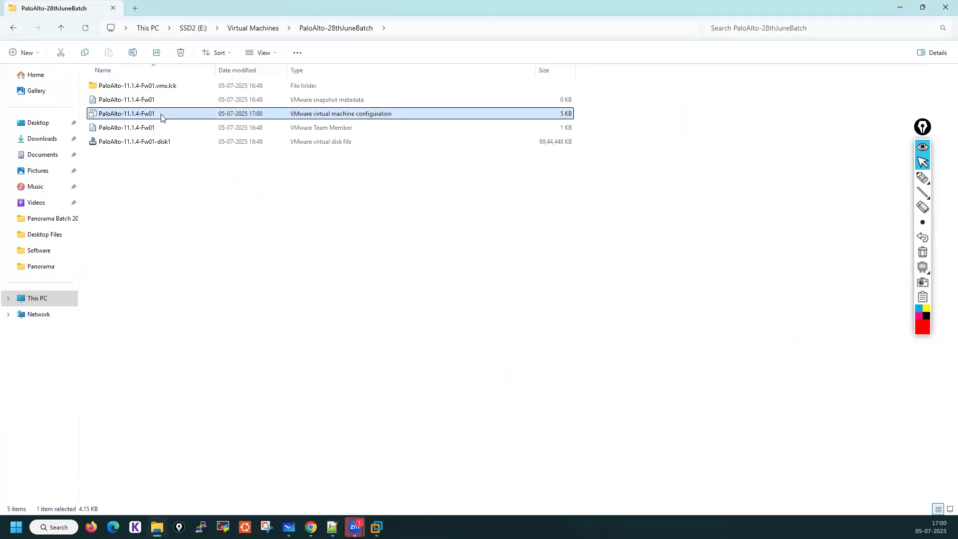
left_click(203, 134)
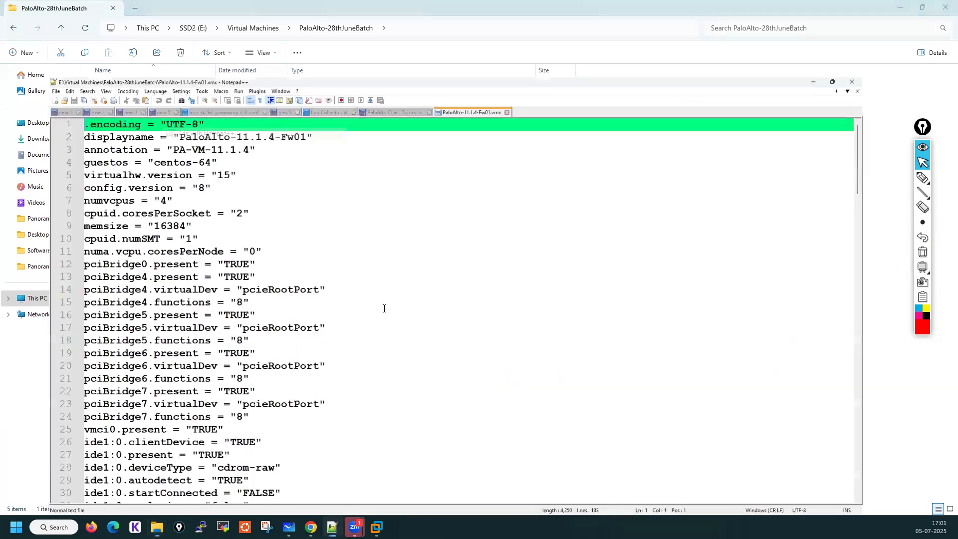
scroll(370, 293, "down", 13)
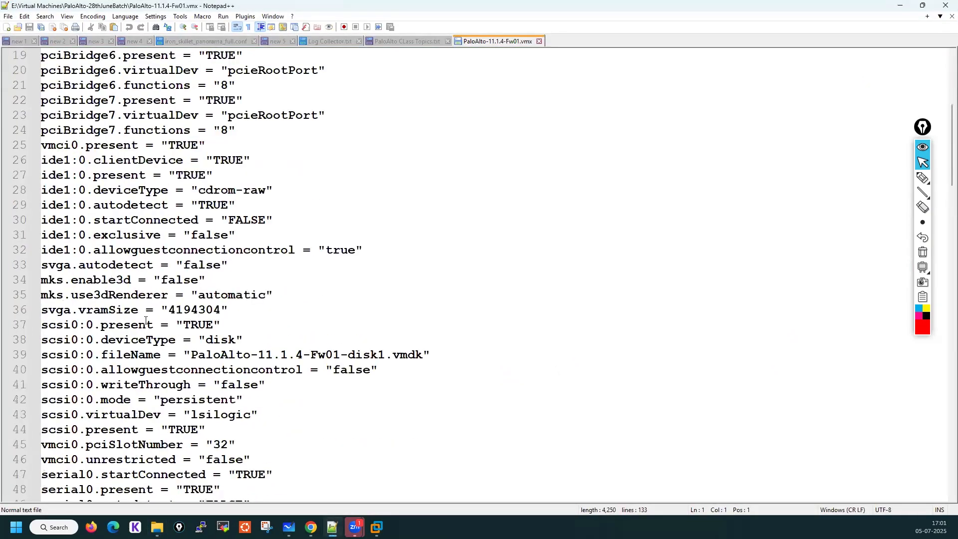
double_click(160, 265)
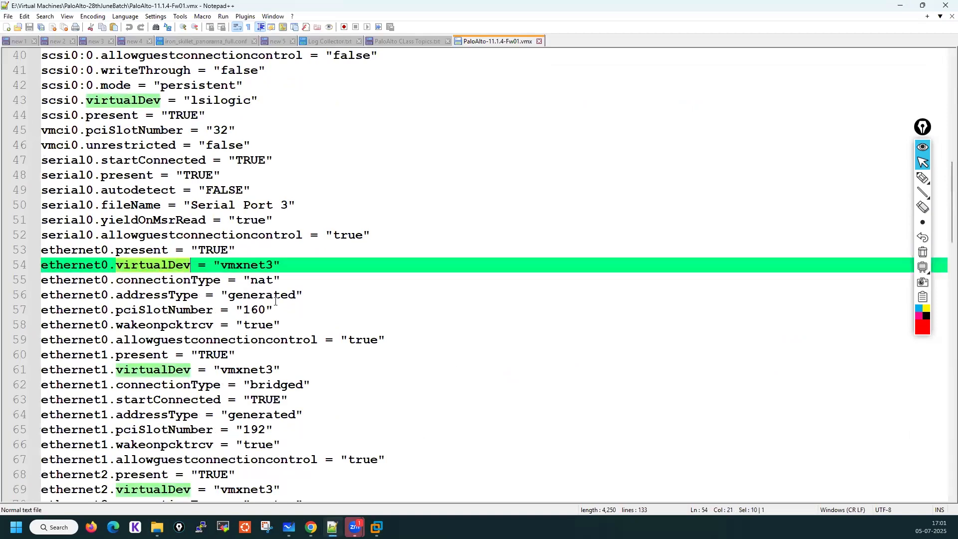
scroll(517, 288, "down", 13)
scroll(271, 277, "down", 1)
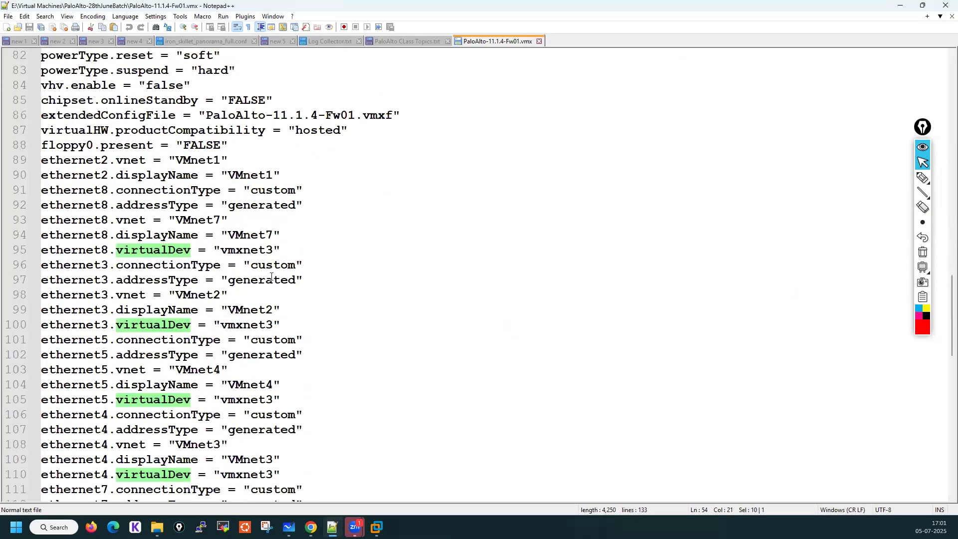
scroll(359, 390, "down", 6)
scroll(364, 381, "down", 5)
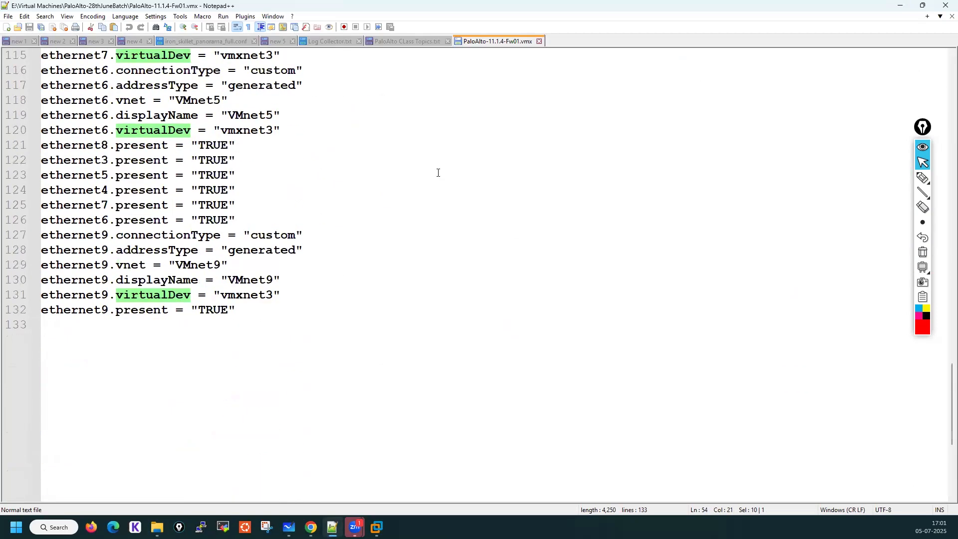
Step: Close the configuration file, and power on the PaloAlto-11.1.4-Fw01 virtual machine in VMware Workstation
left_click(539, 41)
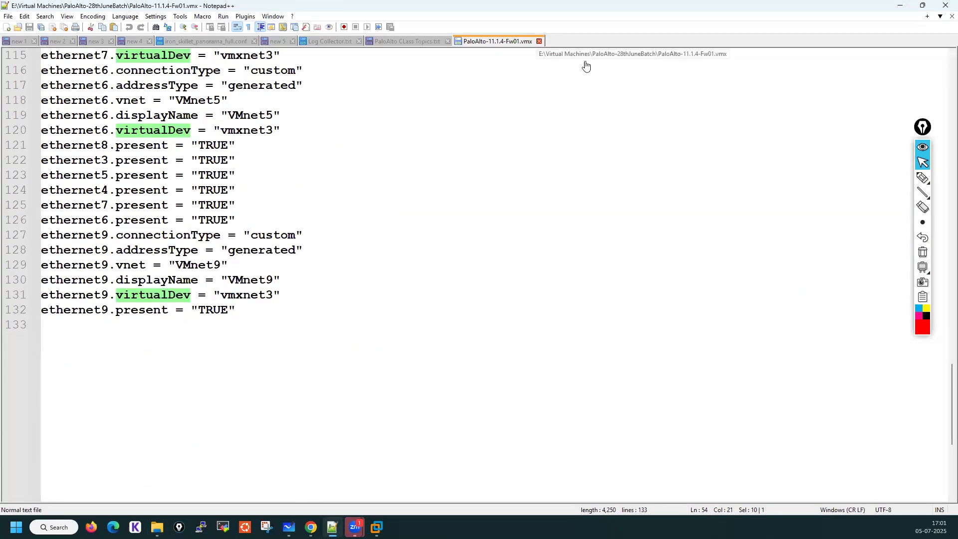
left_click(905, 11)
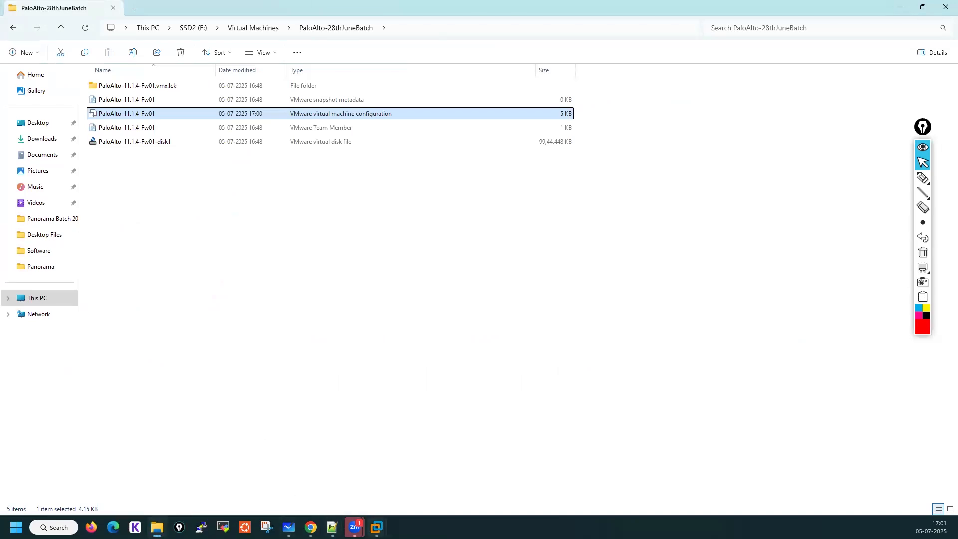
mouse_move(376, 527)
left_click(425, 457)
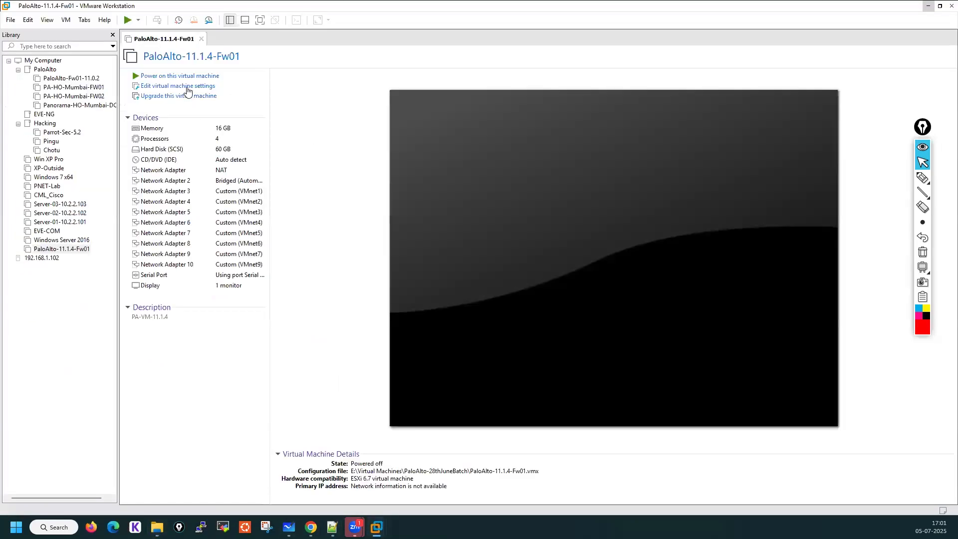
left_click(180, 77)
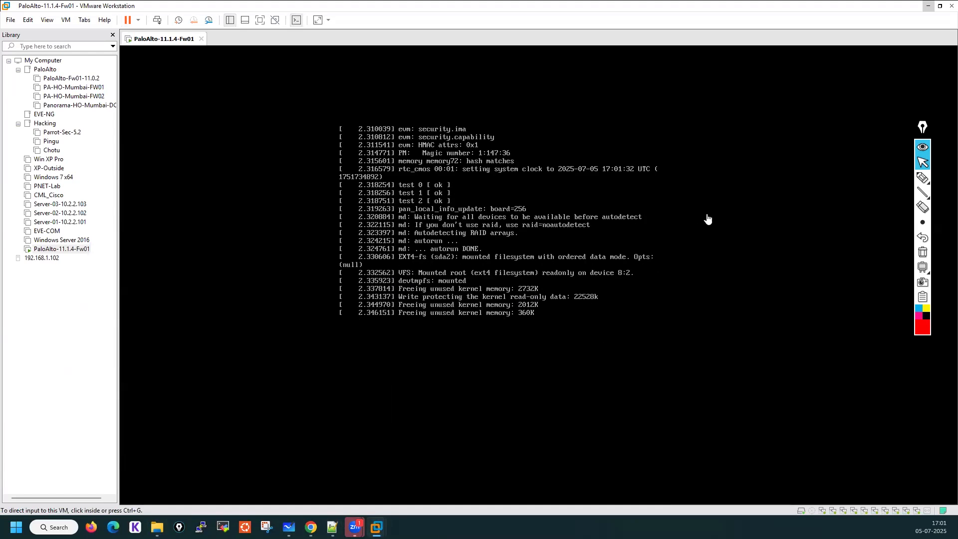
Step: Mark the boot output and its system clock time with red pen arrows and a box, and clear the marks
left_click(923, 178)
mouse_move(685, 207)
left_mouse_down()
mouse_move(761, 145)
mouse_move(698, 214)
mouse_move(732, 216)
left_mouse_up()
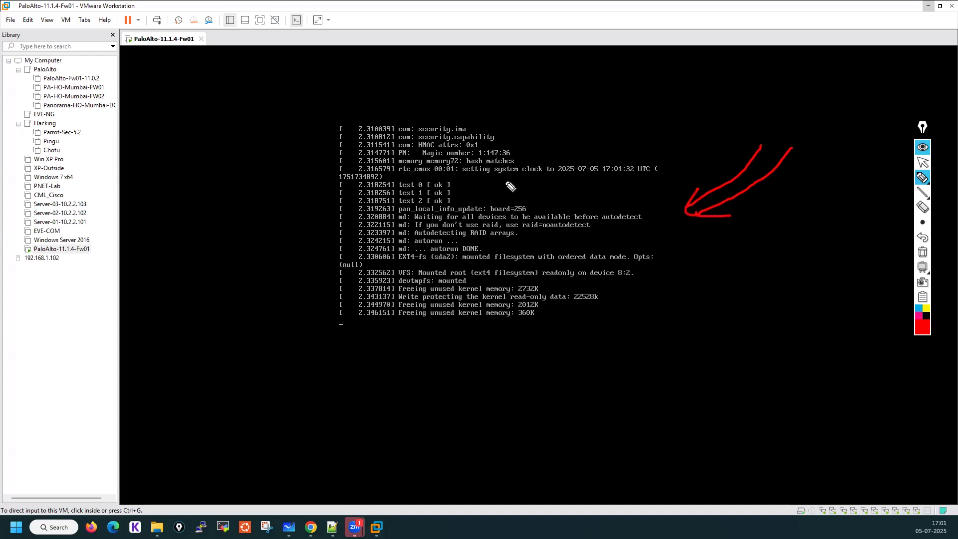
left_click_drag(559, 175, 616, 179)
mouse_move(560, 159)
left_mouse_down()
mouse_move(559, 150)
mouse_move(669, 148)
mouse_move(626, 181)
left_mouse_up()
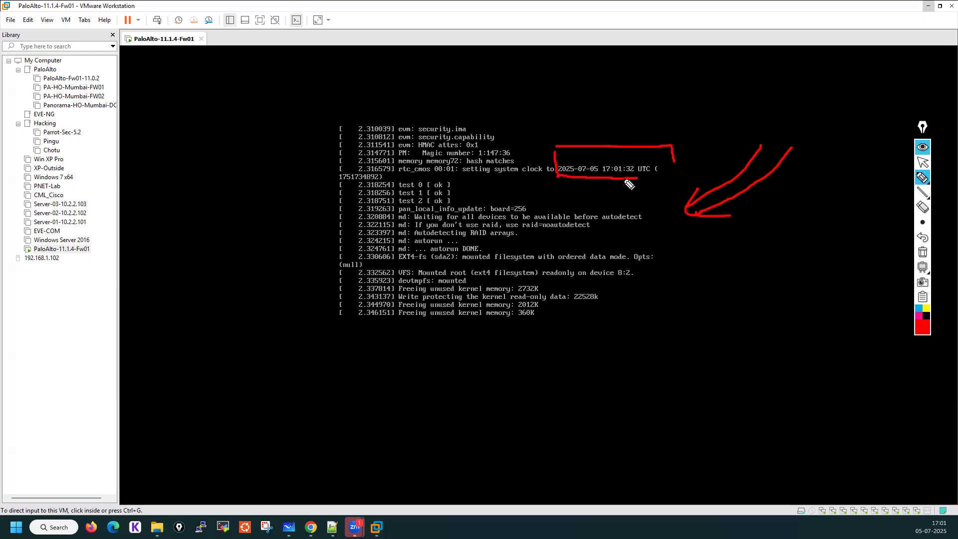
left_click_drag(644, 133, 644, 158)
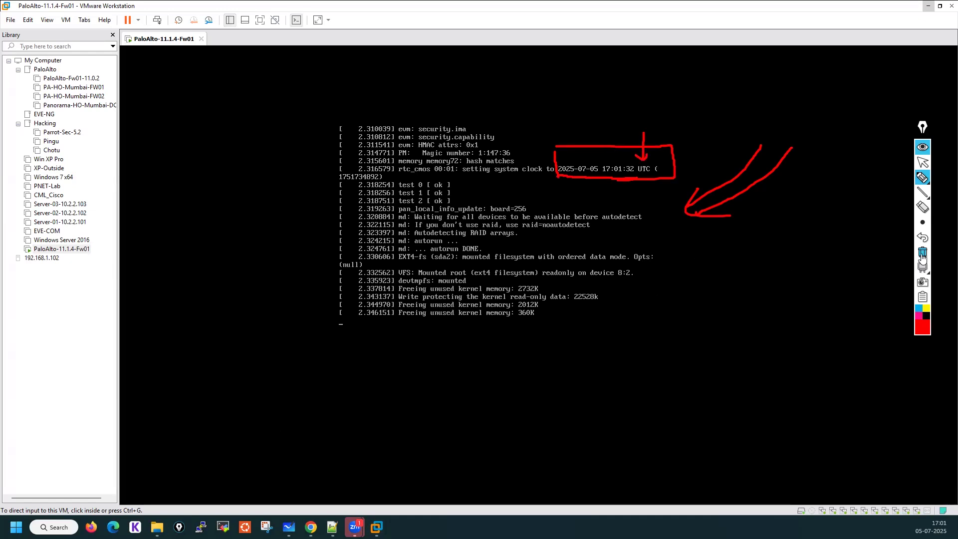
left_click(917, 254)
left_click(918, 163)
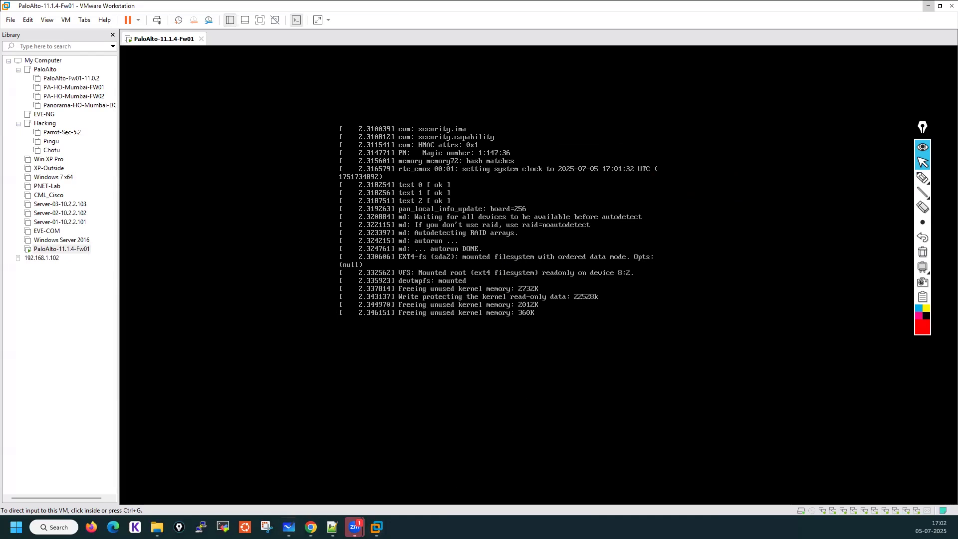
Step: Switch to the VM-Lab diagram in Microsoft Whiteboard, mark PC01 and Ethernet NIC01 in red, and clear the marks
left_click(289, 527)
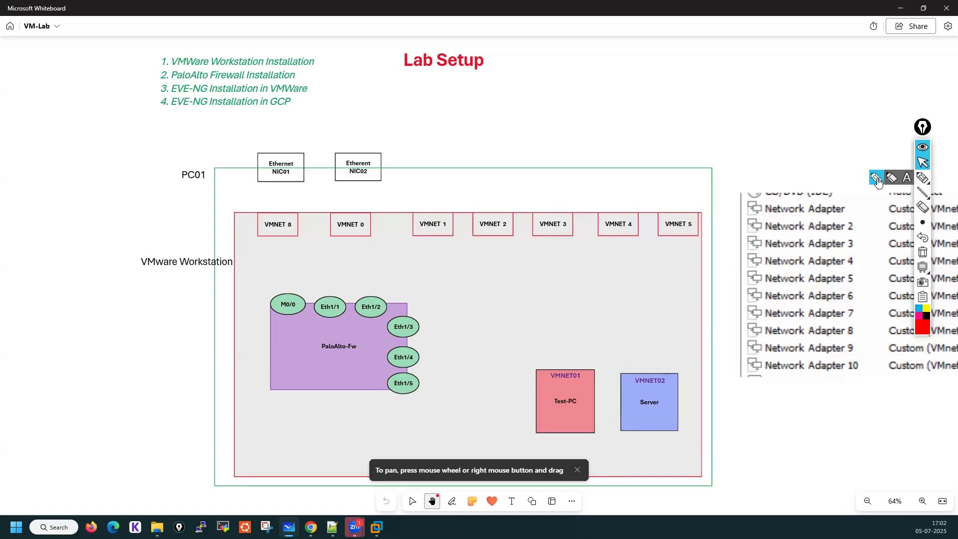
left_click(923, 178)
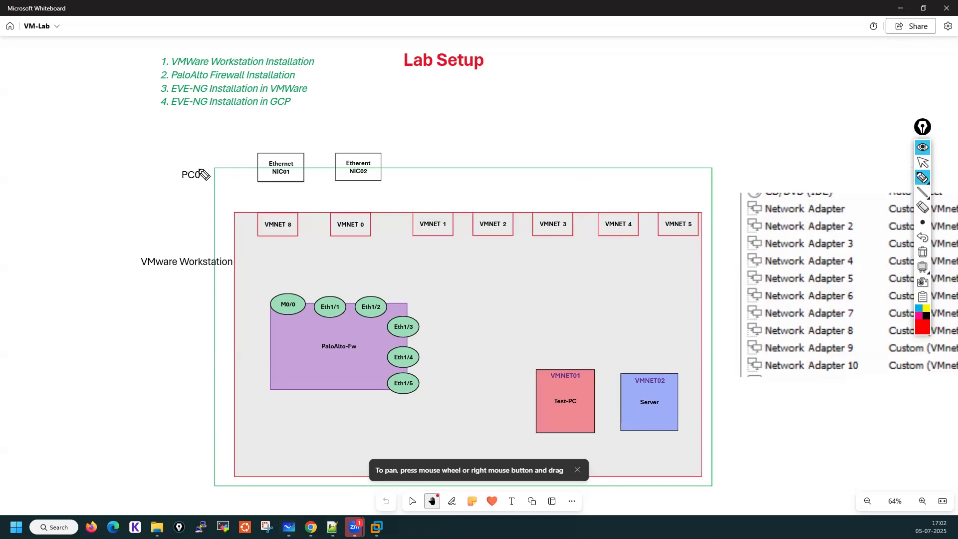
mouse_move(202, 164)
left_mouse_down()
mouse_move(181, 166)
mouse_move(174, 186)
mouse_move(199, 188)
mouse_move(212, 175)
mouse_move(189, 161)
left_mouse_up()
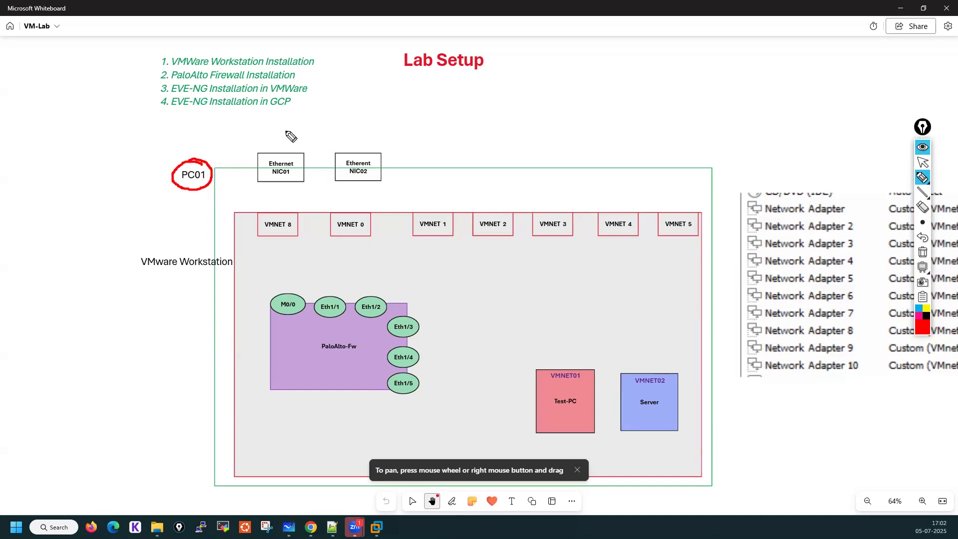
left_click_drag(279, 124, 285, 142)
mouse_move(293, 125)
left_mouse_down()
mouse_move(294, 152)
mouse_move(305, 142)
left_mouse_up()
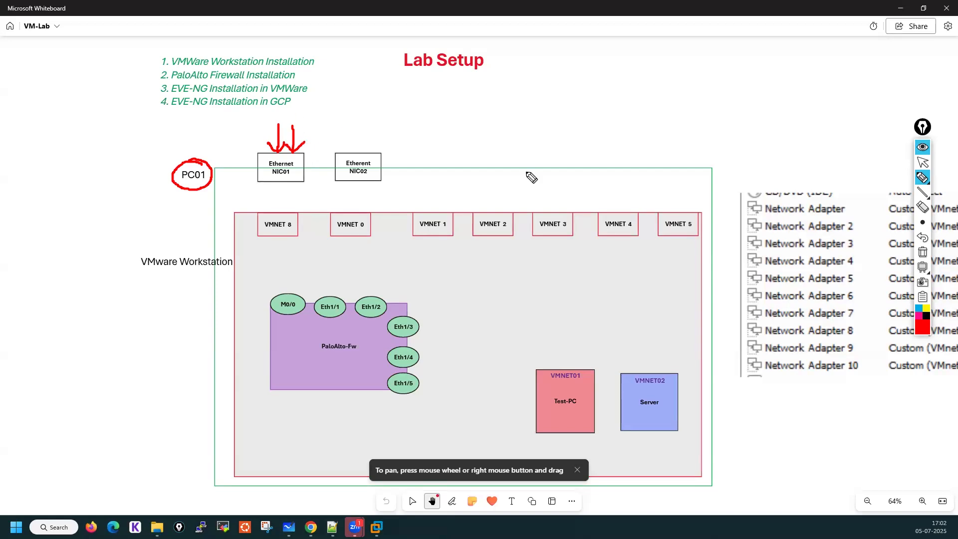
left_click(922, 252)
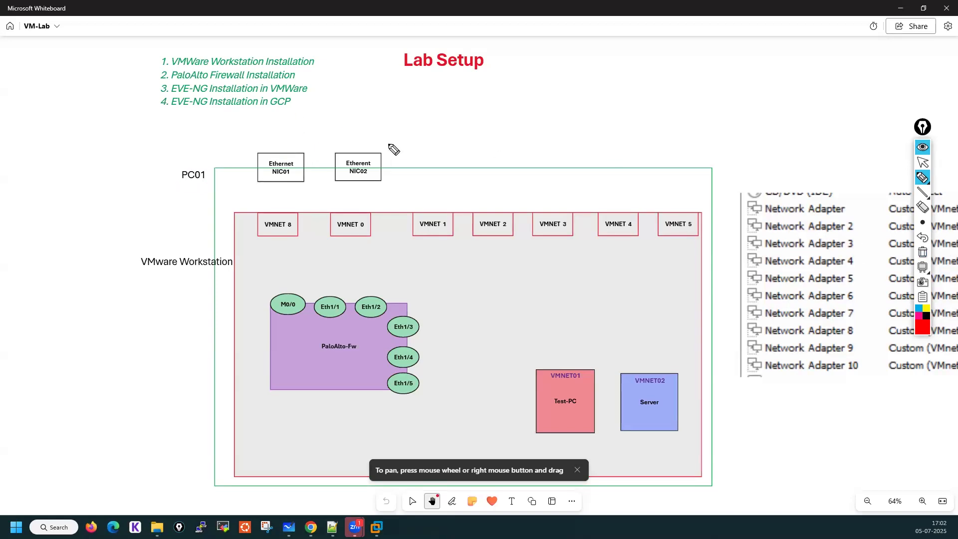
Step: Circle NIC01 and clear it, and mark PC01 and VMware Workstation with red circles and arrows at the Workstation box's edge
mouse_move(289, 150)
left_mouse_down()
mouse_move(259, 164)
mouse_move(278, 187)
mouse_move(312, 166)
mouse_move(270, 149)
left_mouse_up()
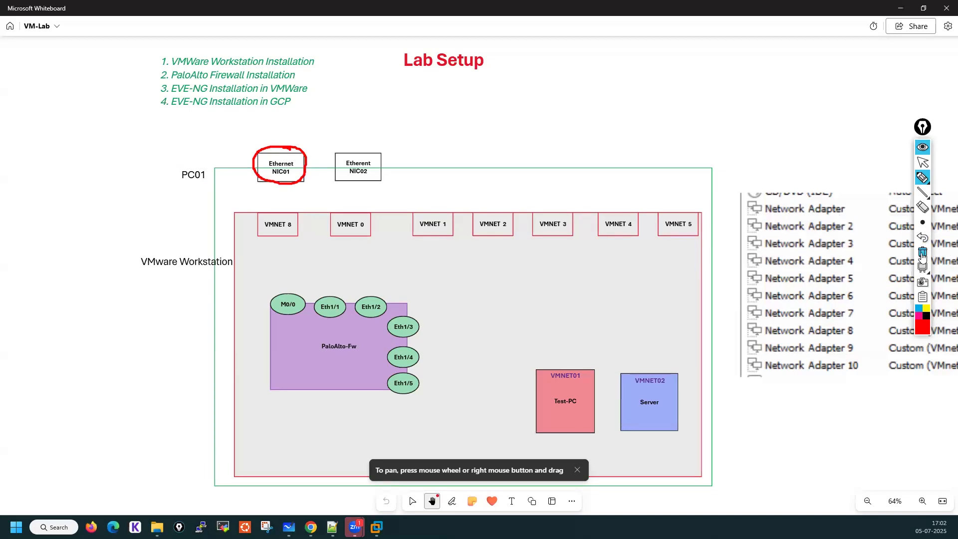
mouse_move(199, 167)
left_mouse_down()
mouse_move(174, 177)
mouse_move(199, 165)
left_mouse_up()
mouse_move(235, 257)
left_mouse_down()
mouse_move(190, 247)
mouse_move(150, 253)
mouse_move(169, 293)
mouse_move(233, 289)
mouse_move(240, 248)
mouse_move(257, 227)
left_mouse_up()
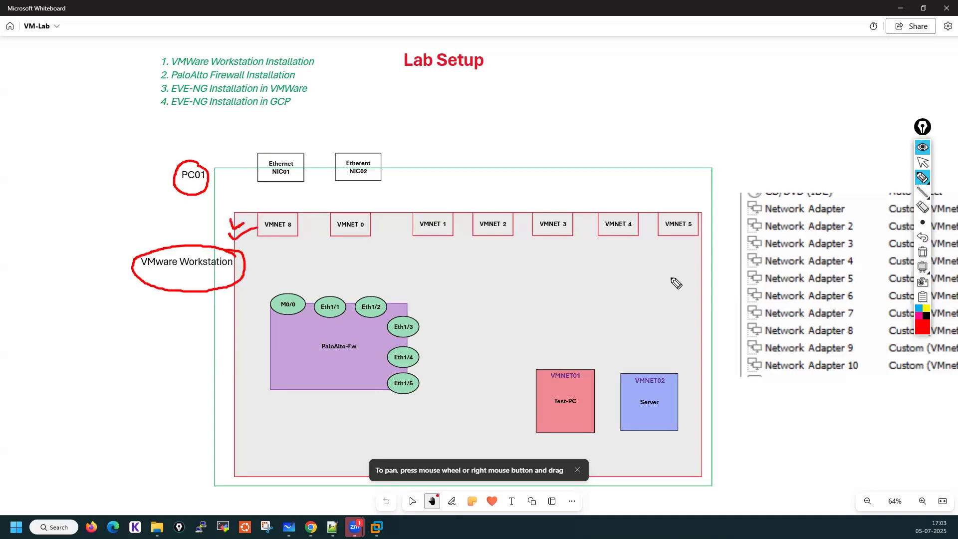
Step: Clear the existing red marks, and circle the PC01 and VMware Workstation labels in red
left_click_drag(695, 283, 714, 287)
left_click(924, 254)
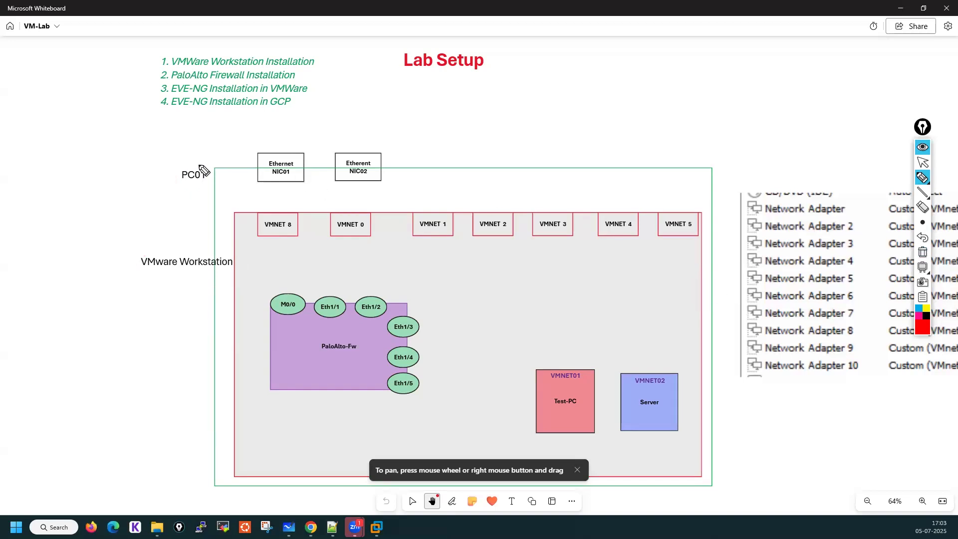
mouse_move(178, 170)
left_mouse_down()
mouse_move(214, 182)
mouse_move(214, 174)
left_mouse_up()
left_click_drag(209, 239, 218, 240)
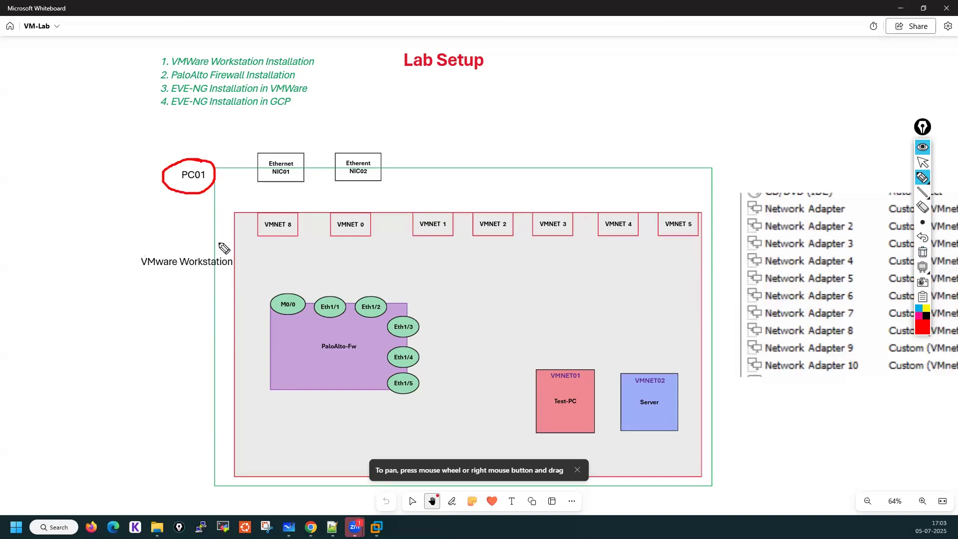
mouse_move(136, 257)
left_mouse_down()
mouse_move(235, 281)
mouse_move(178, 235)
left_mouse_up()
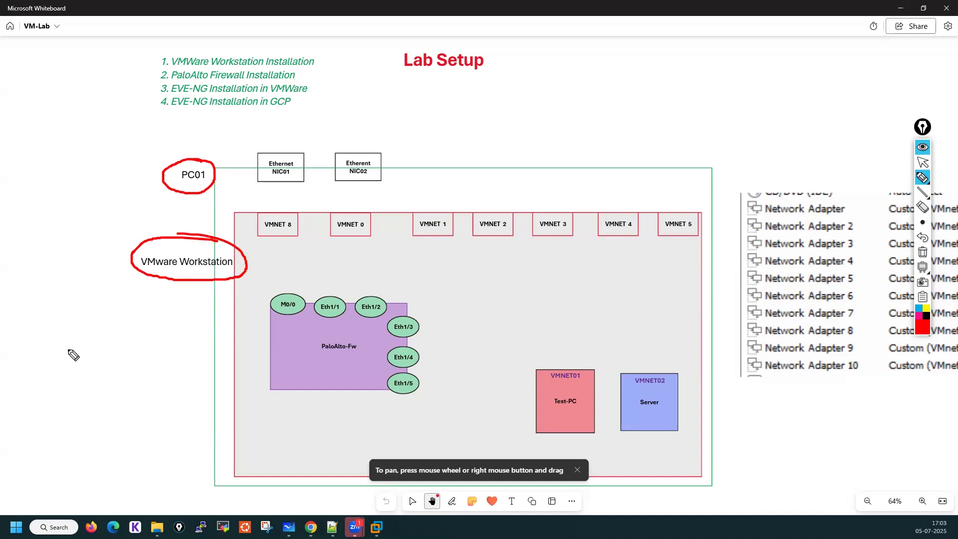
Step: Handwrite "Hyper Visor" in red in the empty area below the VMware Workstation label
mouse_move(52, 318)
left_mouse_down()
mouse_move(56, 346)
mouse_move(65, 344)
left_mouse_up()
mouse_move(52, 330)
left_mouse_down()
mouse_move(67, 326)
mouse_move(75, 339)
mouse_move(74, 365)
left_mouse_up()
mouse_move(89, 311)
left_mouse_down()
mouse_move(88, 344)
mouse_move(102, 325)
mouse_move(119, 325)
left_mouse_up()
left_click_drag(123, 329, 130, 309)
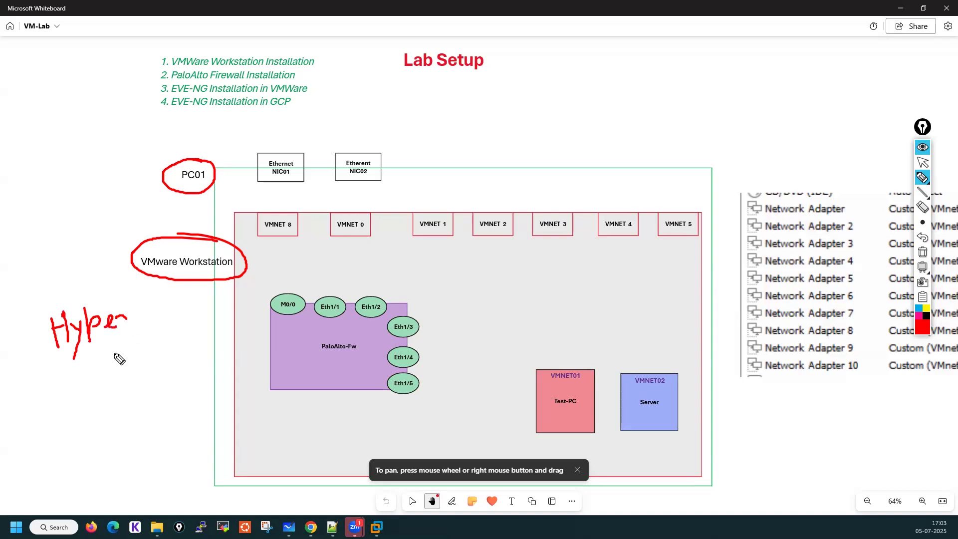
left_click_drag(89, 367, 106, 369)
mouse_move(113, 372)
left_mouse_down()
mouse_move(115, 386)
mouse_move(158, 353)
left_mouse_up()
left_click(115, 353)
Step: Circle the handwritten "Hyper Visor" note and draw a double-line arrow pointing down to it
mouse_move(123, 291)
left_mouse_down()
mouse_move(64, 397)
mouse_move(183, 364)
mouse_move(94, 288)
left_mouse_up()
left_click_drag(69, 237, 78, 280)
left_click(81, 238)
left_click_drag(81, 239, 81, 287)
left_click_drag(98, 269, 88, 285)
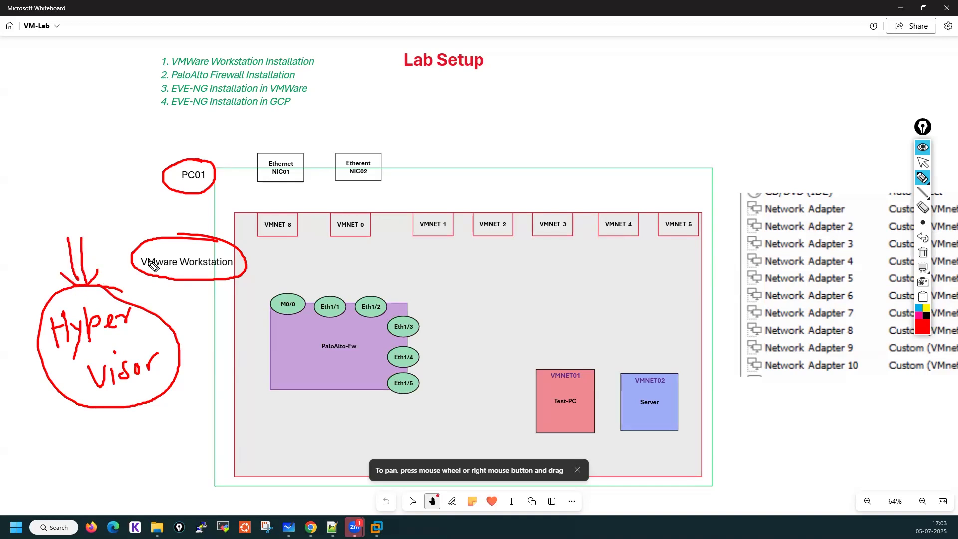
Step: Draw eight D-shaped marks around the circled "Hyper Visor" note, and clear all red marks
left_click_drag(148, 293, 149, 307)
left_click_drag(147, 292, 188, 364)
mouse_move(188, 340)
left_mouse_down()
mouse_move(182, 403)
mouse_move(140, 439)
left_mouse_up()
left_click_drag(93, 411, 93, 438)
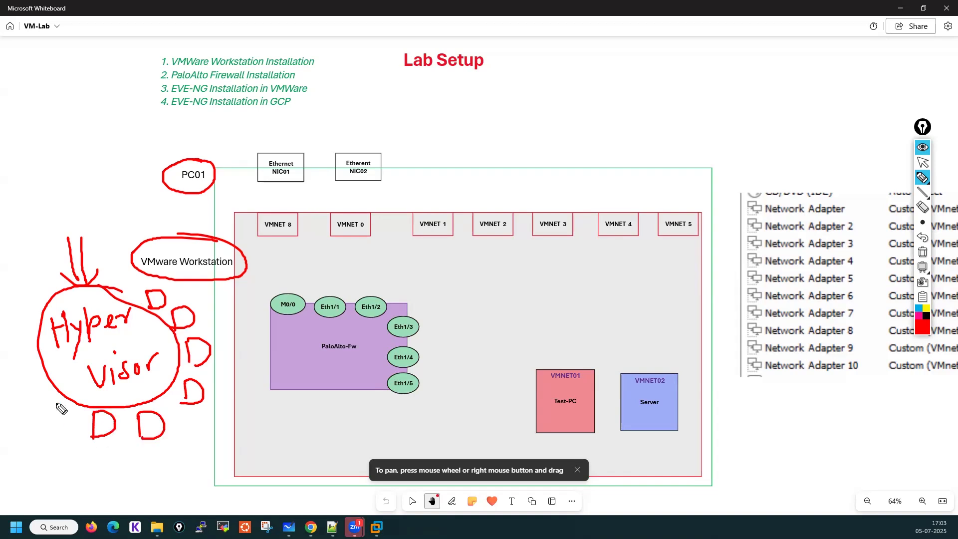
mouse_move(47, 398)
left_mouse_down()
mouse_move(48, 428)
mouse_move(39, 427)
left_mouse_up()
left_click_drag(19, 358, 23, 388)
left_click_drag(20, 358, 27, 392)
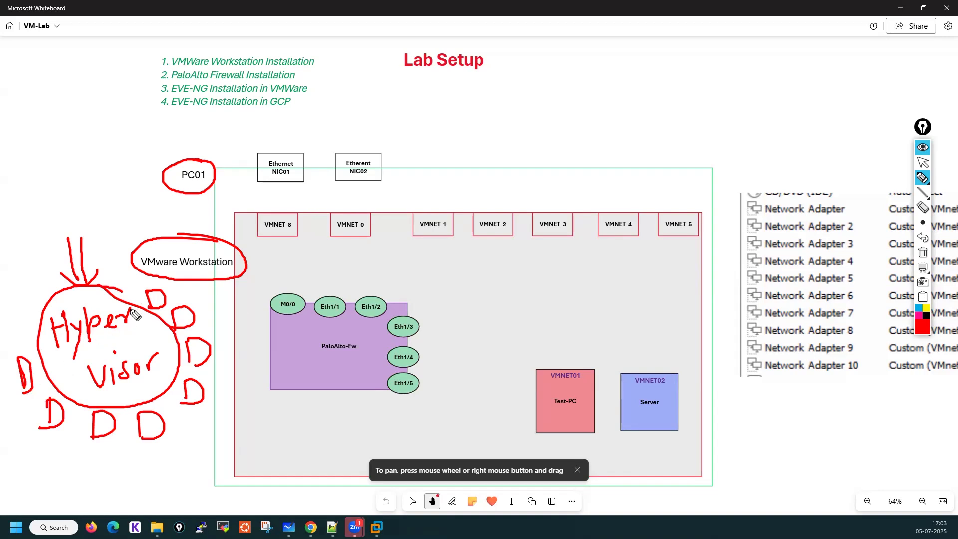
left_click(923, 252)
Step: Circle VMware Workstation and tick the VMNET 8, VMNET 0 and VMNET 1 through VMNET 5 boxes in red
mouse_move(220, 249)
left_mouse_down()
mouse_move(158, 250)
mouse_move(144, 278)
mouse_move(229, 280)
mouse_move(202, 245)
left_mouse_up()
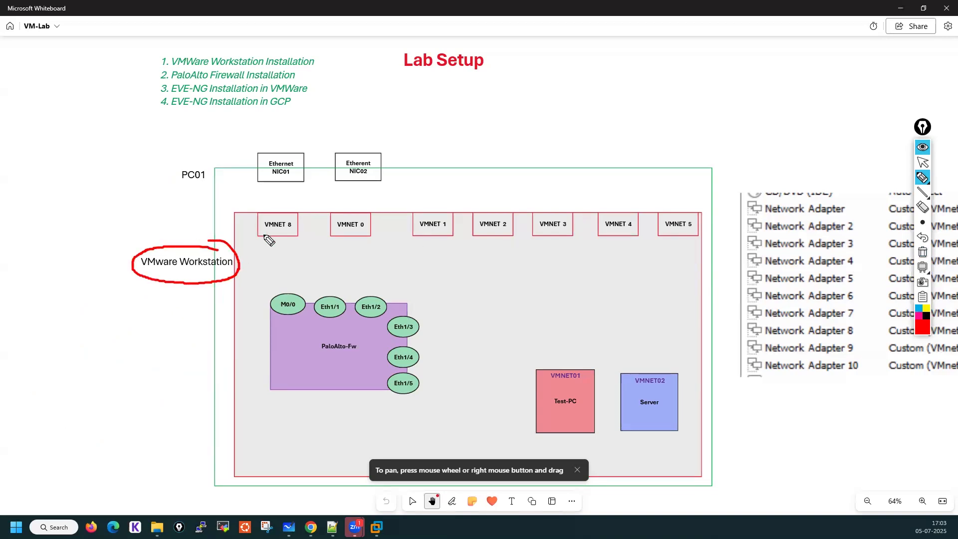
left_click_drag(247, 225, 262, 223)
left_click_drag(322, 227, 338, 225)
mouse_move(405, 225)
left_mouse_down()
mouse_move(657, 232)
mouse_move(671, 274)
mouse_move(698, 251)
mouse_move(670, 248)
left_mouse_up()
Step: Complete a column of four D-shaped marks below VMNET 5, and clear all red marks
left_click_drag(672, 283, 673, 375)
left_click_drag(674, 344, 671, 375)
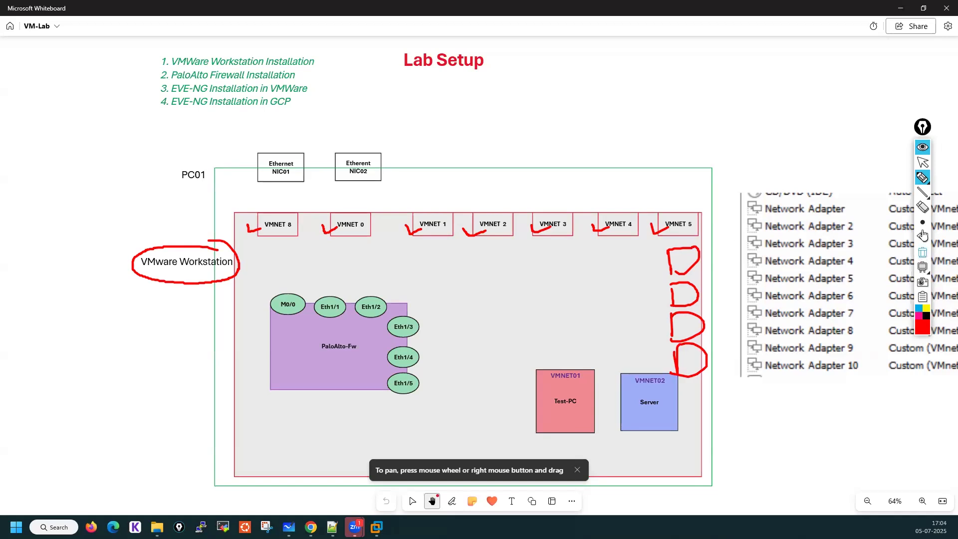
left_click(922, 252)
left_click(922, 164)
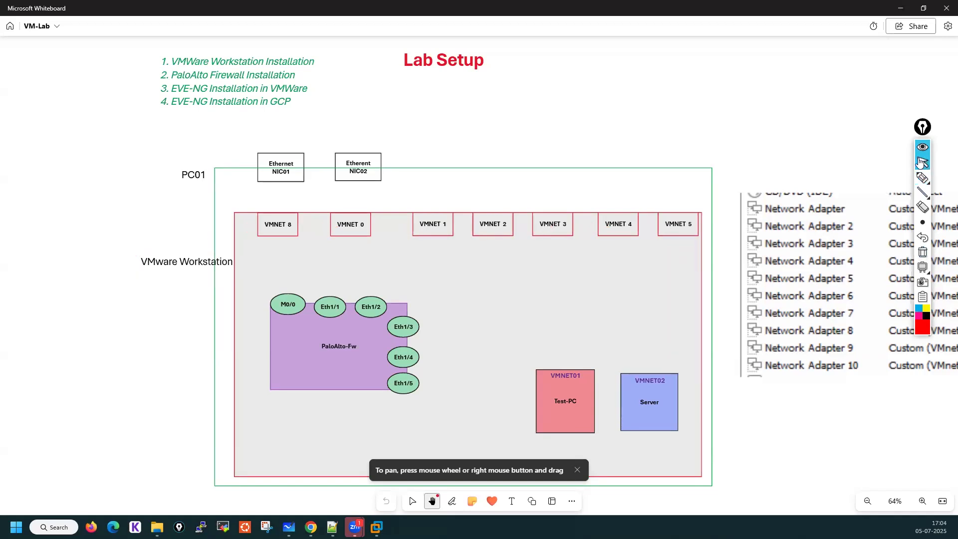
Step: Circle the VMware Workstation and PaloAlto-Fw labels with the red pen, and clear the circles
left_click(922, 176)
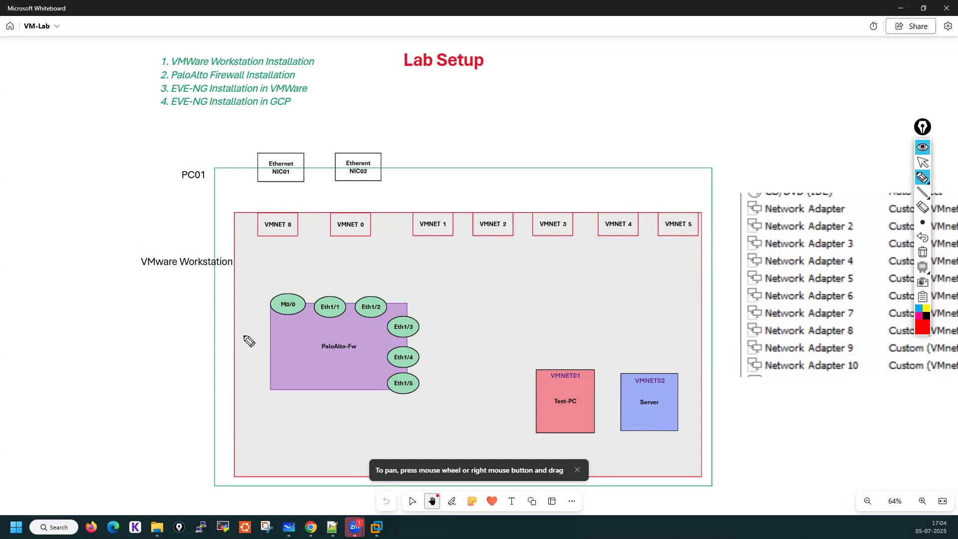
mouse_move(197, 244)
left_mouse_down()
mouse_move(173, 240)
mouse_move(130, 267)
mouse_move(208, 280)
mouse_move(239, 250)
mouse_move(152, 247)
left_mouse_up()
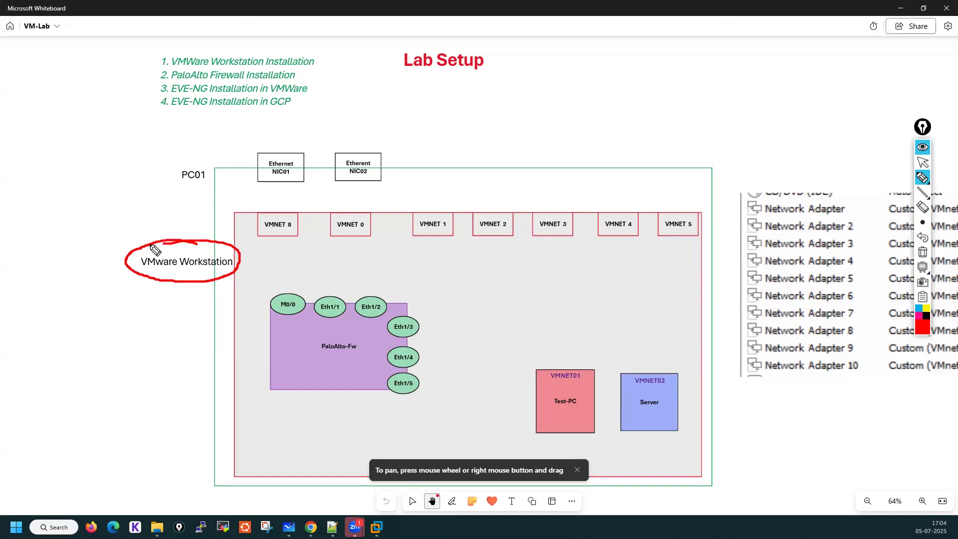
mouse_move(355, 337)
left_mouse_down()
mouse_move(316, 352)
mouse_move(349, 369)
mouse_move(356, 347)
left_mouse_up()
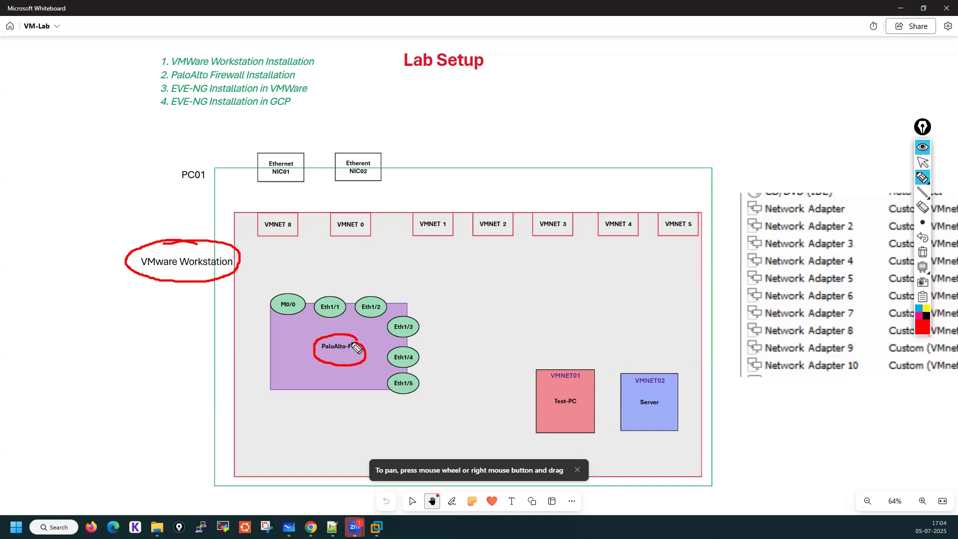
left_click(923, 252)
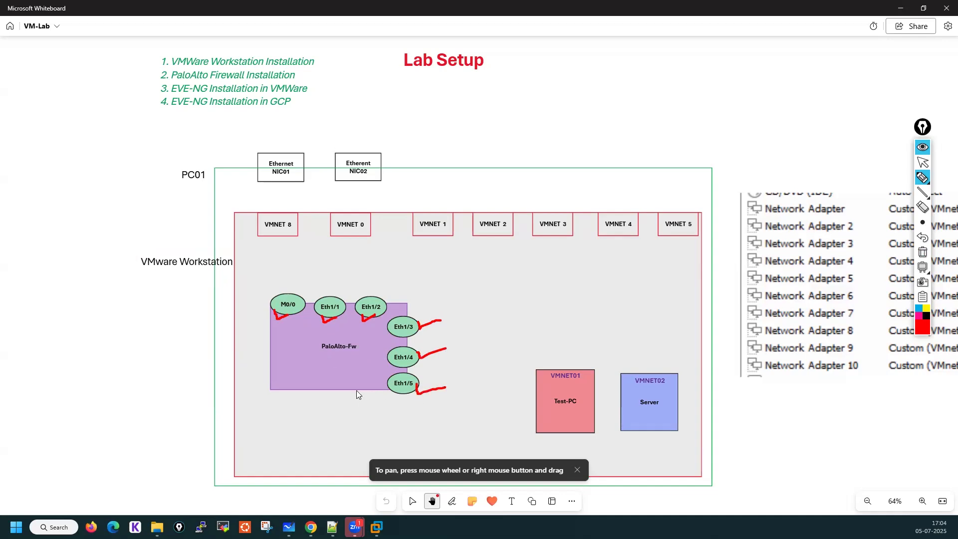
Step: Tick M0/0 and Eth1/1 to Eth1/5, draw empty red ovals around the PaloAlto-Fw box as extra interfaces, and clear the marks
left_click_drag(382, 396, 374, 388)
left_click_drag(304, 384, 330, 404)
mouse_move(261, 358)
left_mouse_down()
mouse_move(244, 376)
mouse_move(273, 368)
left_mouse_up()
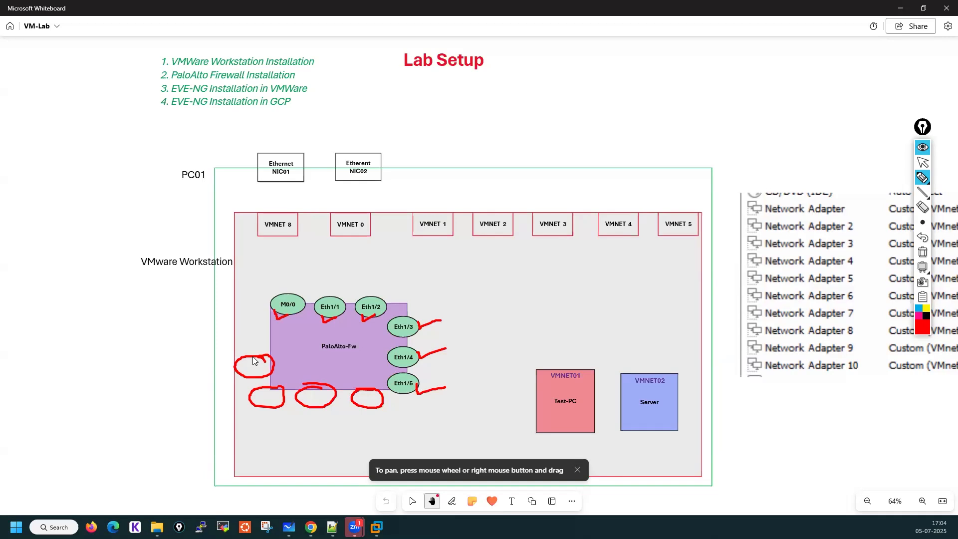
mouse_move(267, 275)
left_mouse_down()
mouse_move(266, 292)
mouse_move(277, 285)
left_mouse_up()
left_click(922, 254)
left_click(923, 164)
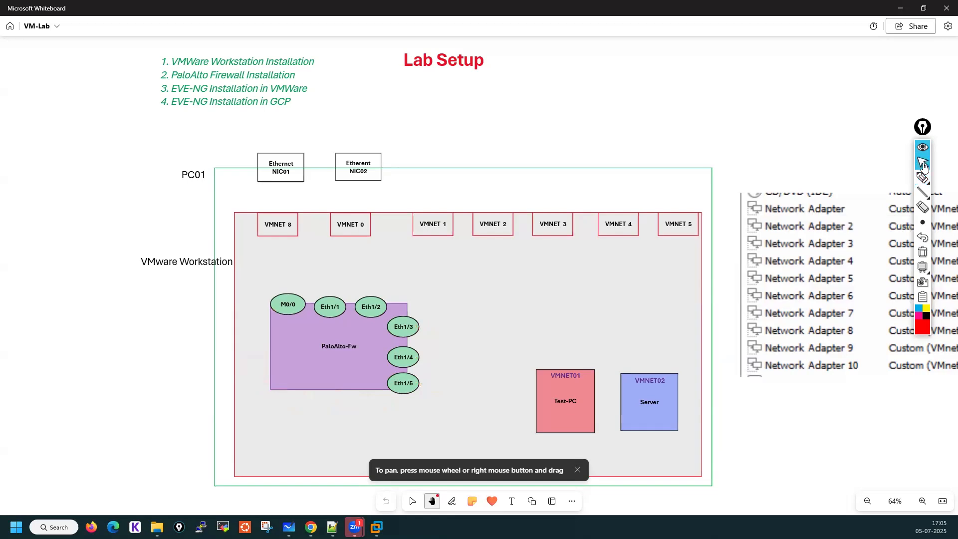
left_click(923, 177)
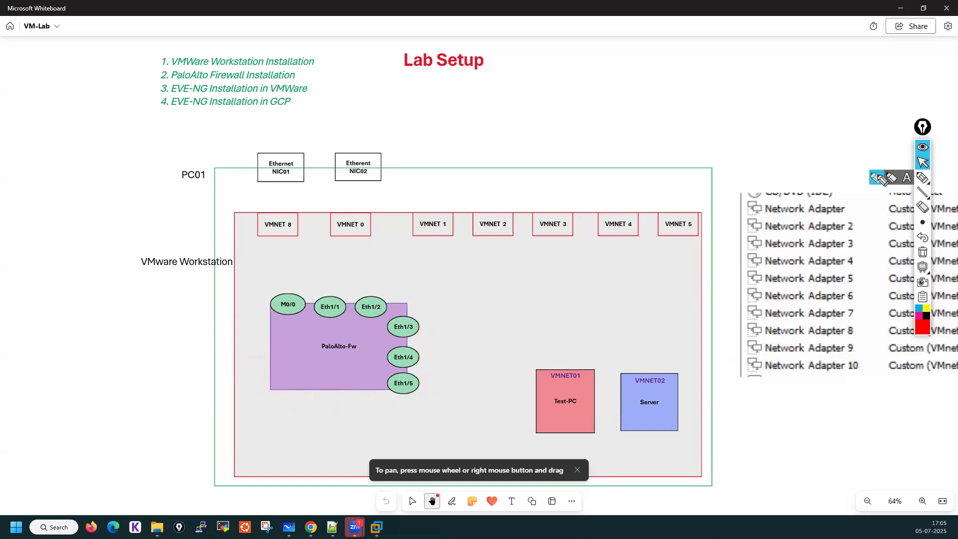
left_click(922, 163)
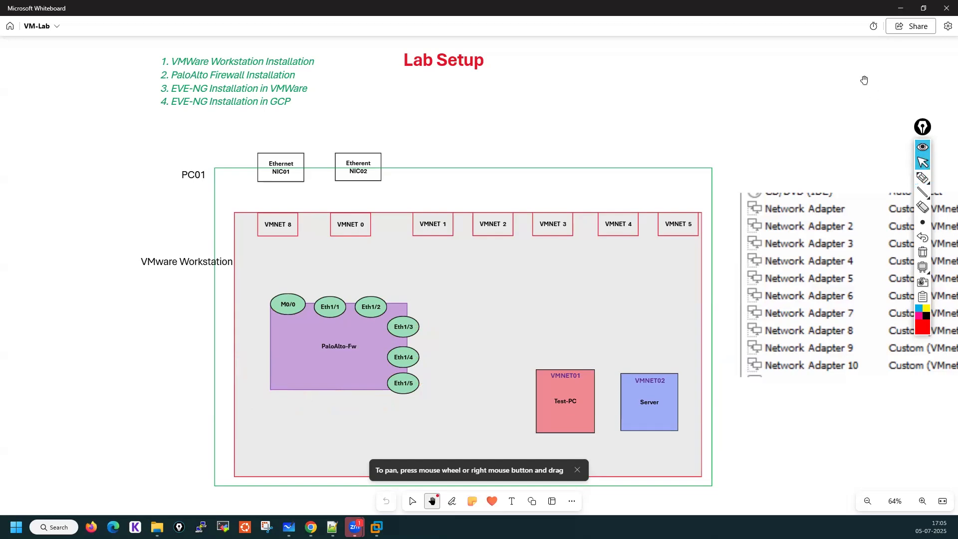
left_click(924, 163)
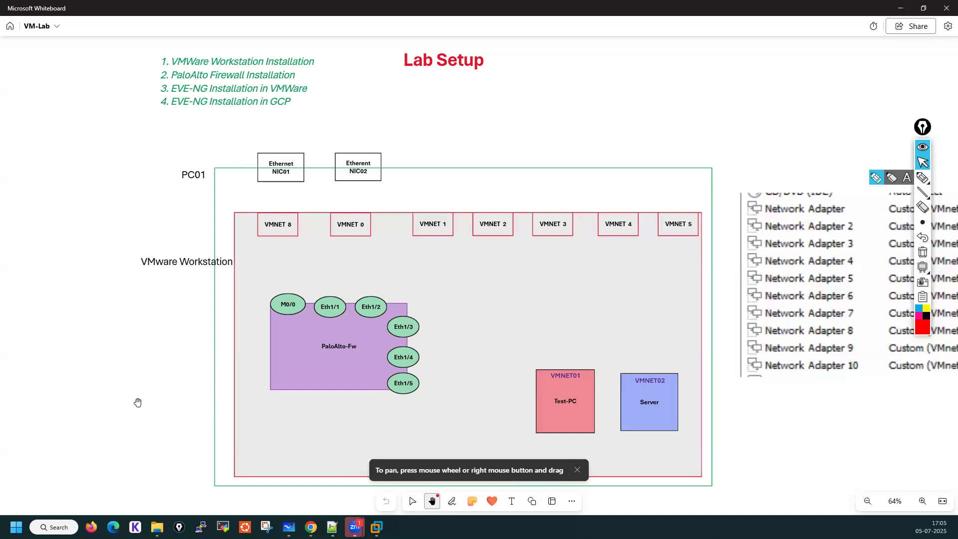
Step: Delete the network adapter list image and the ethernet interface list image beside the lab diagram
left_click_drag(63, 396, 5, 394)
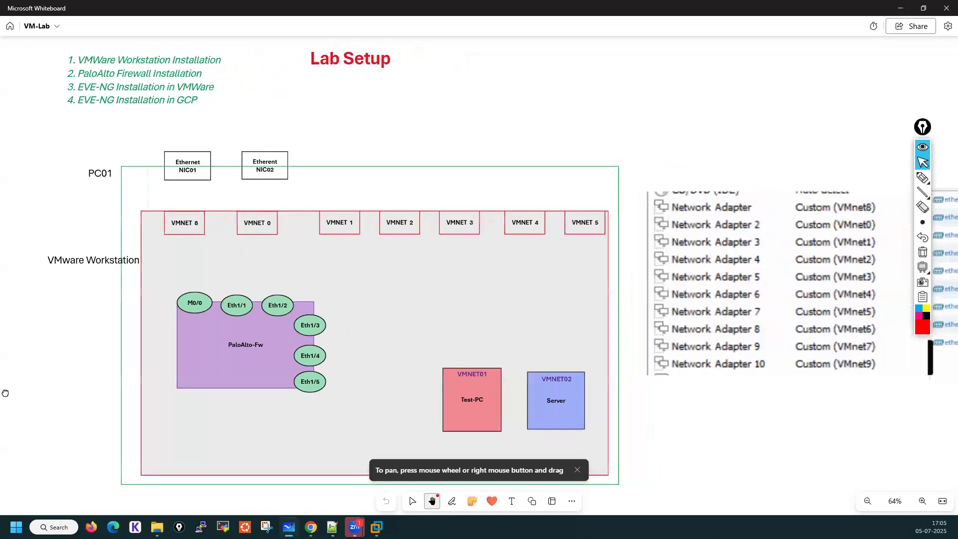
left_click_drag(763, 514, 728, 467)
left_click_drag(688, 272, 684, 272)
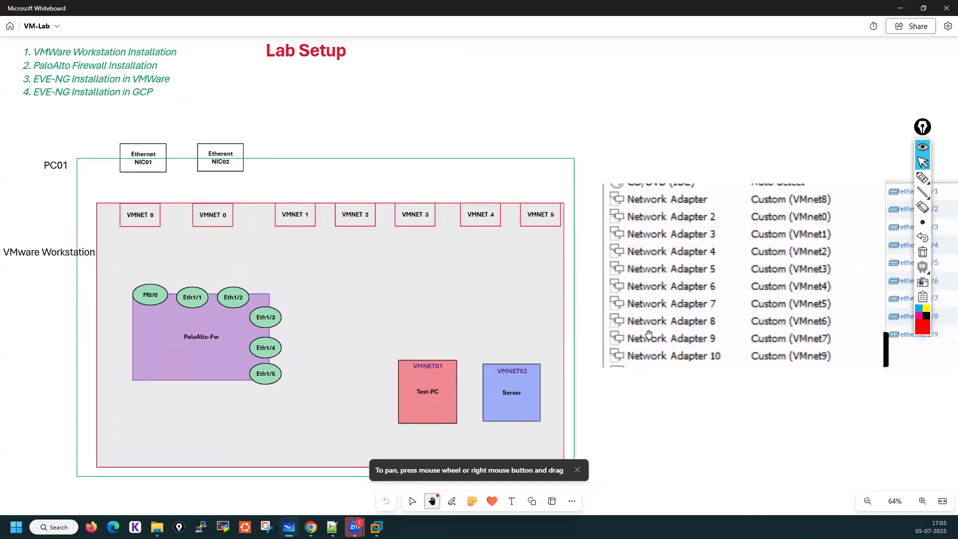
left_click(412, 501)
left_click(739, 291)
left_click(739, 291)
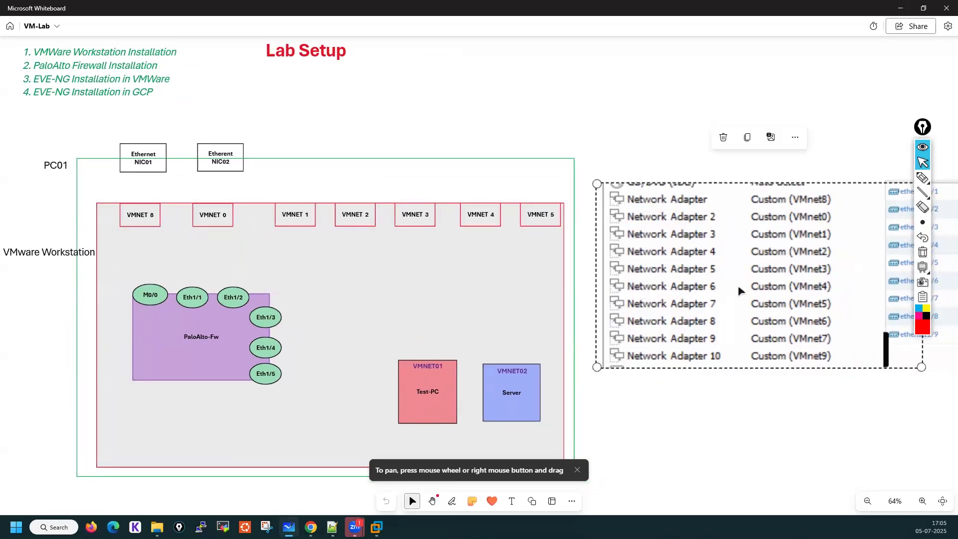
left_click(723, 137)
left_click(895, 293)
left_click(871, 145)
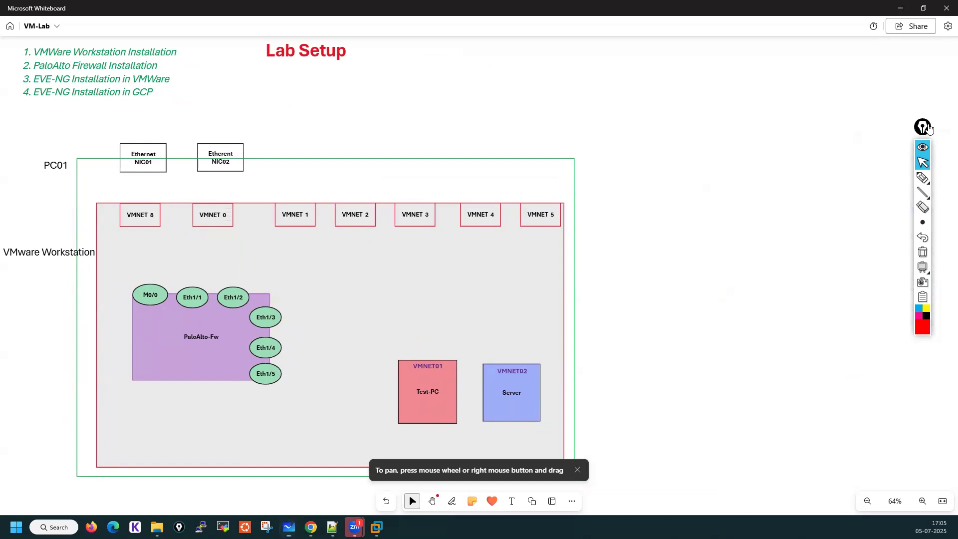
Step: Switch to the PaloAlto-11.1.4-Fw01 console in VMware Workstation, and mark the "vm login:" prompt with a red circle and arrow
mouse_move(377, 528)
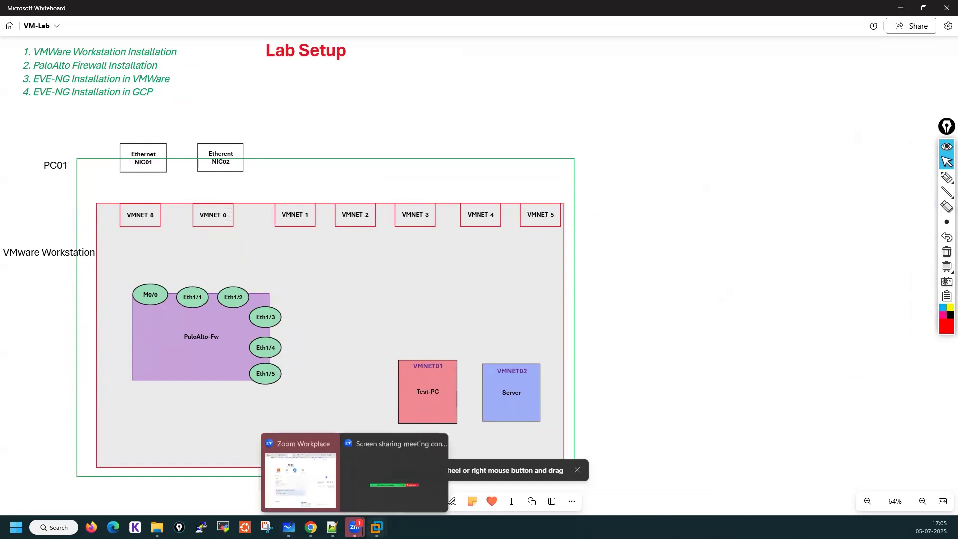
left_click(396, 471)
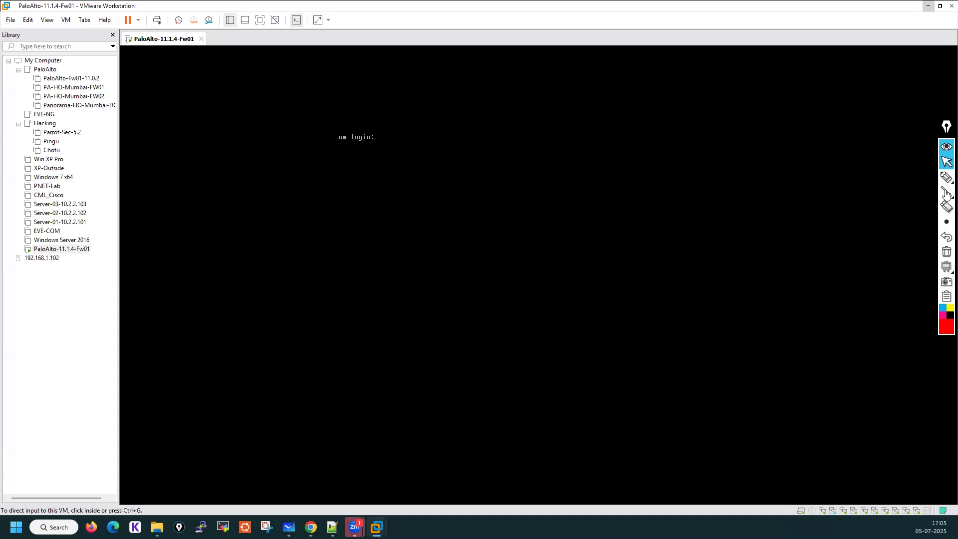
left_click(945, 179)
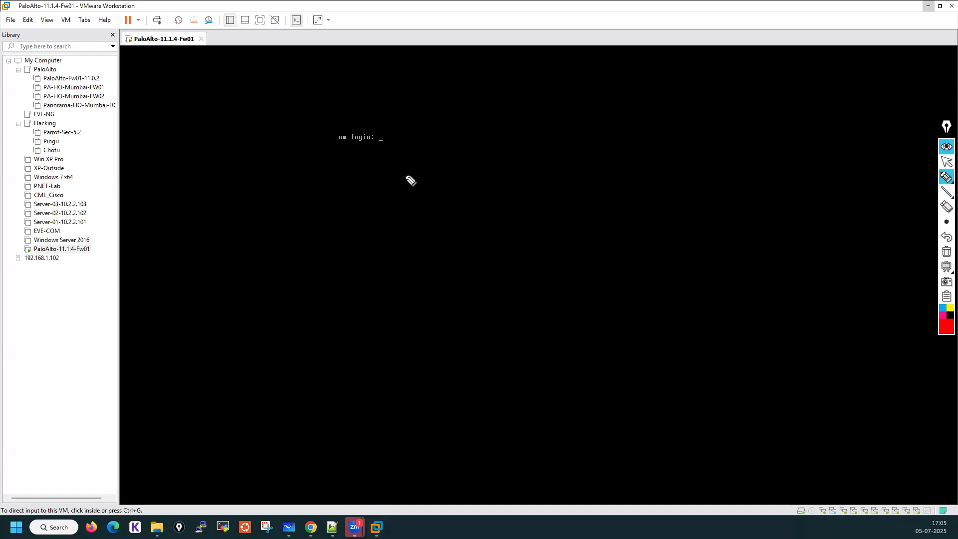
mouse_move(373, 133)
left_mouse_down()
mouse_move(334, 141)
mouse_move(389, 154)
mouse_move(356, 125)
left_mouse_up()
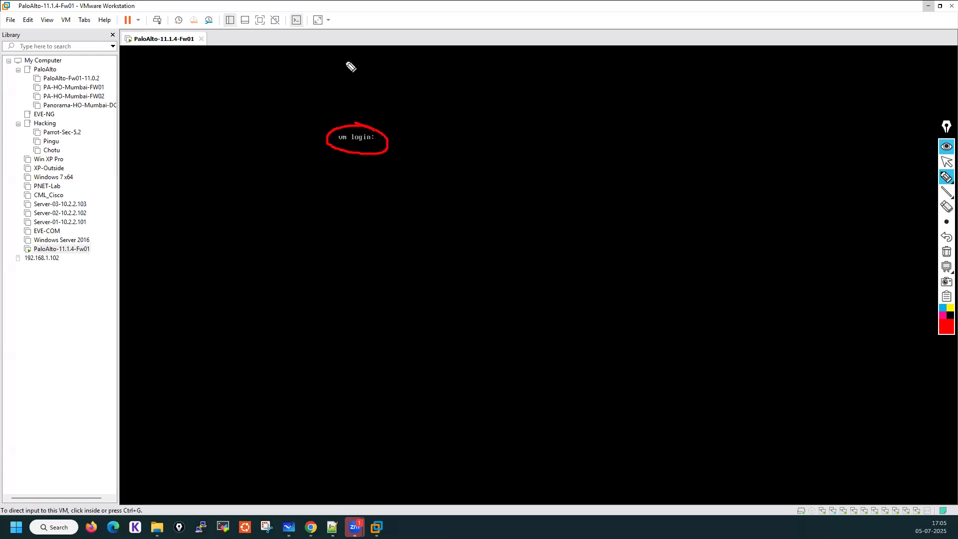
mouse_move(417, 71)
left_mouse_down()
mouse_move(393, 102)
mouse_move(429, 101)
left_mouse_up()
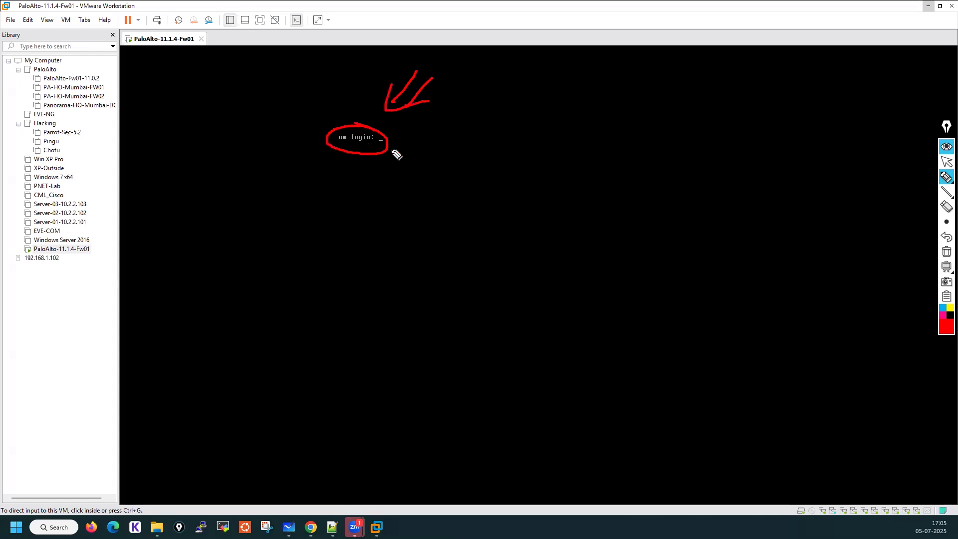
Step: Handwrite and circle "5-10 Min" below the login prompt, and clear all red marks
mouse_move(361, 199)
left_mouse_down()
mouse_move(353, 196)
mouse_move(361, 213)
mouse_move(343, 213)
mouse_move(443, 190)
left_mouse_up()
left_click(428, 176)
mouse_move(446, 169)
left_mouse_down()
mouse_move(317, 195)
mouse_move(475, 201)
mouse_move(428, 164)
left_mouse_up()
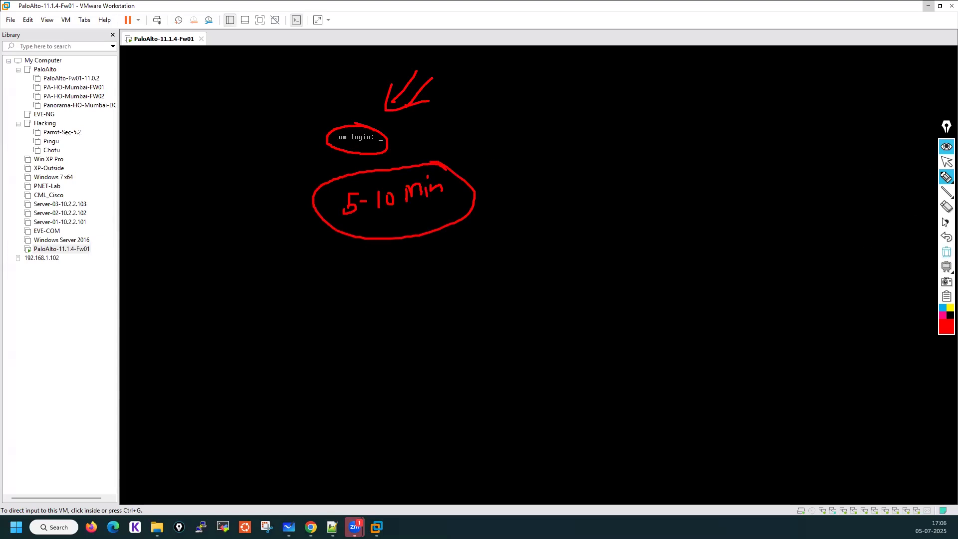
left_click(947, 252)
left_click(947, 162)
Step: Log in to the firewall console as admin with its password, enter the old password, and set and confirm a new password
left_click(456, 136)
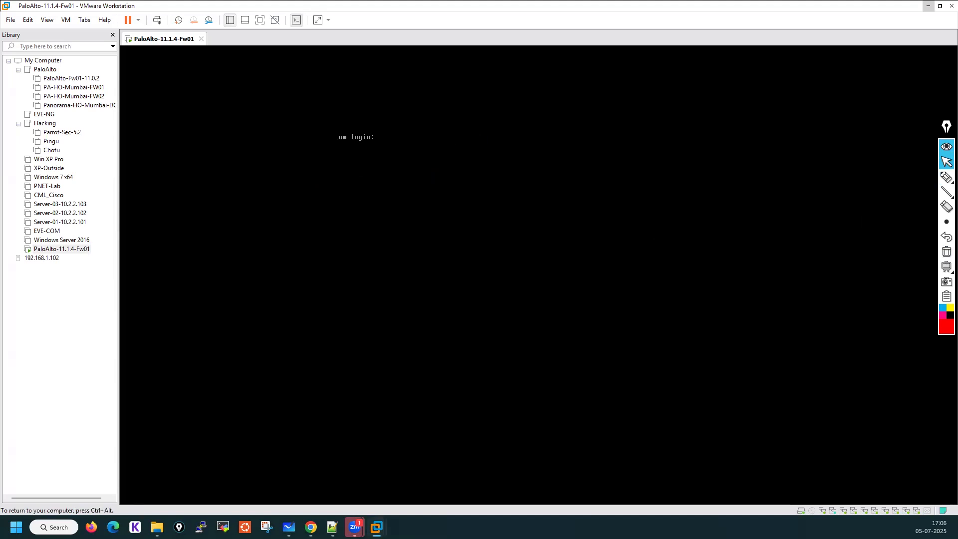
type("admin")
key("Return")
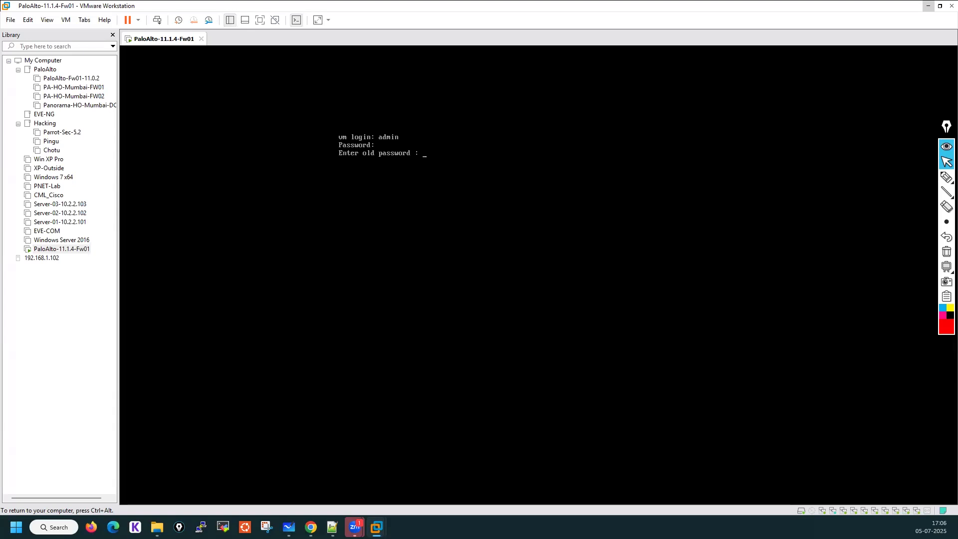
key("Return")
key("Return")
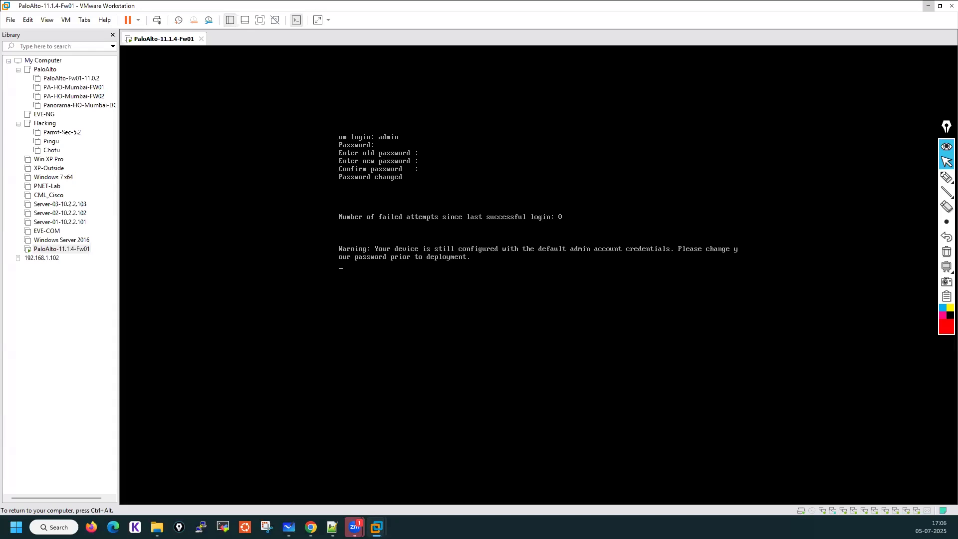
key("Return")
key("ctrl+alt")
Step: Annotate the login, password and old password prompts with red arrows and handwrite the default credential for each
mouse_move(947, 178)
left_click(905, 181)
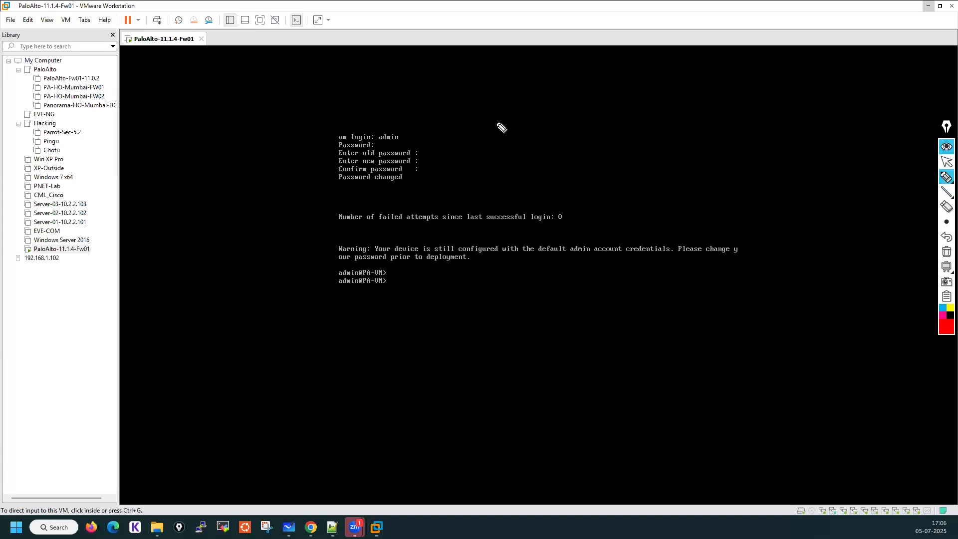
mouse_move(401, 134)
left_mouse_down()
mouse_move(512, 109)
mouse_move(504, 117)
mouse_move(544, 78)
mouse_move(583, 91)
left_mouse_up()
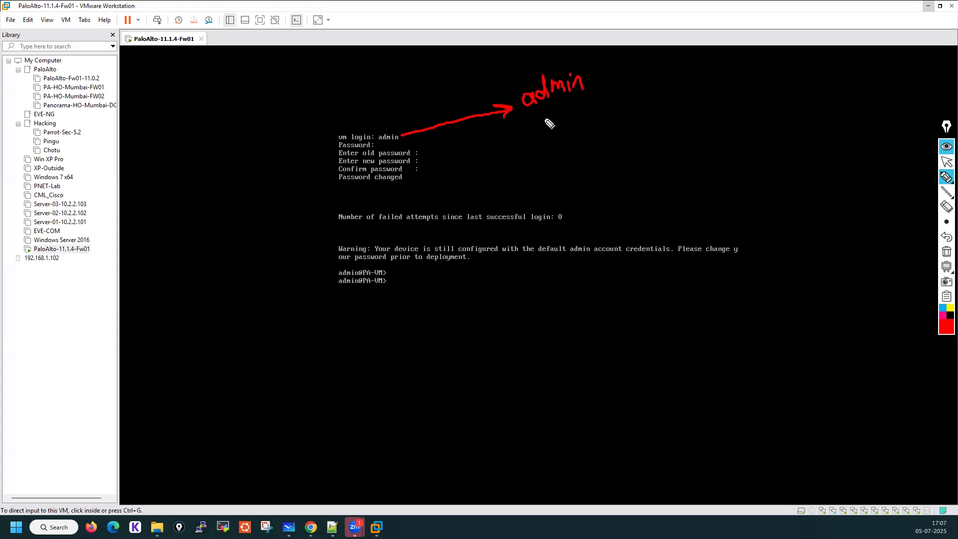
mouse_move(387, 145)
left_mouse_down()
mouse_move(549, 131)
mouse_move(540, 142)
left_mouse_up()
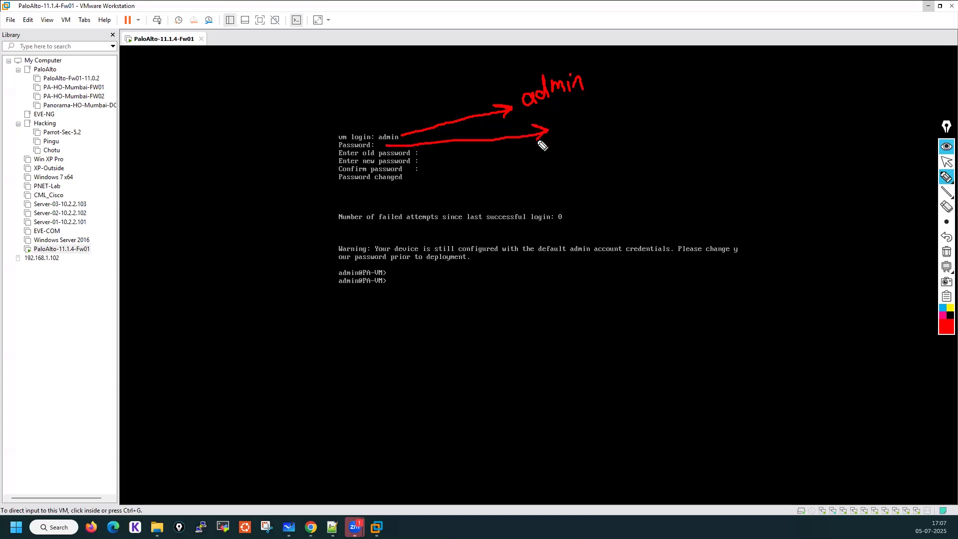
mouse_move(571, 124)
left_mouse_down()
mouse_move(583, 132)
mouse_move(593, 109)
mouse_move(603, 125)
mouse_move(620, 114)
mouse_move(635, 121)
left_mouse_up()
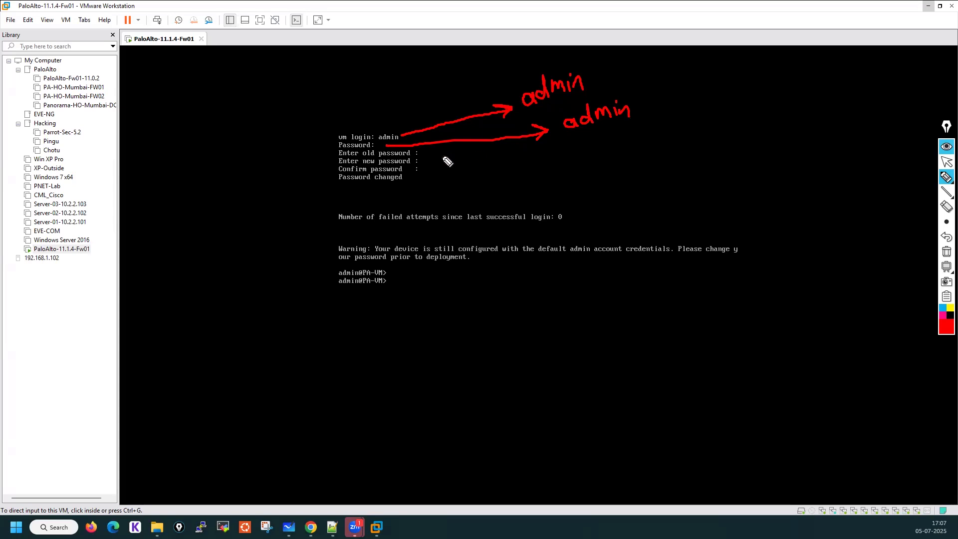
mouse_move(424, 153)
left_mouse_down()
mouse_move(559, 153)
mouse_move(549, 160)
left_mouse_up()
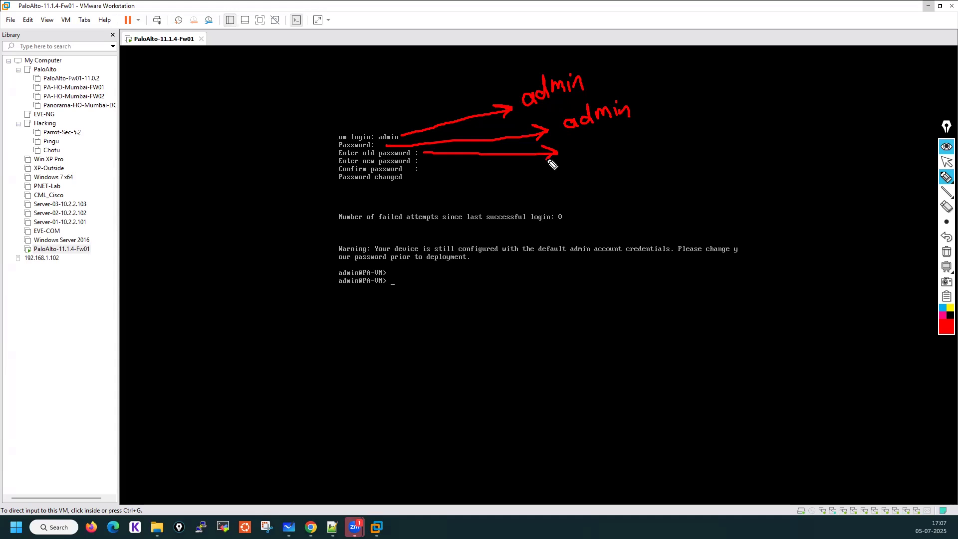
mouse_move(576, 146)
left_mouse_down()
mouse_move(574, 156)
mouse_move(618, 150)
mouse_move(614, 142)
left_mouse_up()
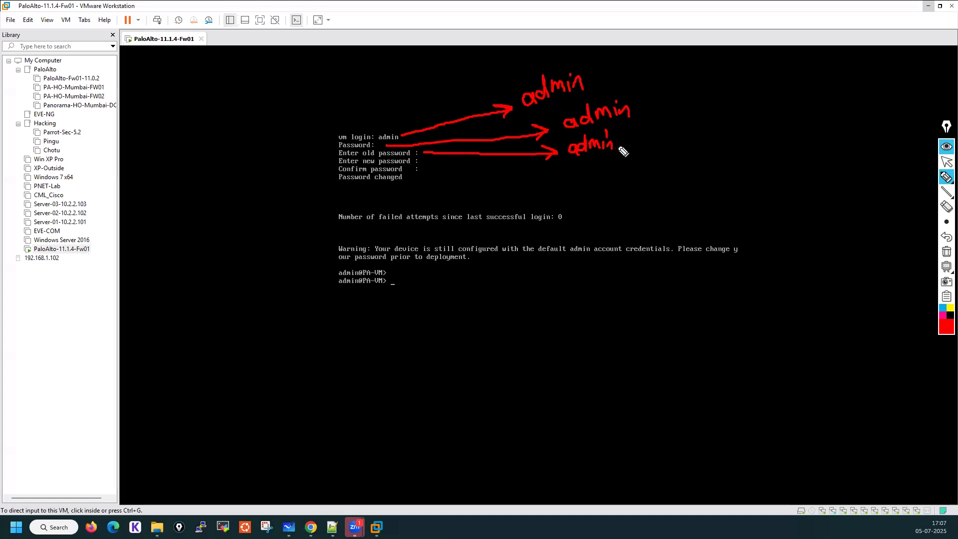
Step: Draw a red arrow from the new password prompt and handwrite two example new passwords beside it
left_click_drag(423, 160, 585, 177)
mouse_move(585, 178)
left_mouse_down()
mouse_move(573, 187)
mouse_move(605, 173)
mouse_move(613, 185)
mouse_move(622, 161)
mouse_move(639, 184)
mouse_move(676, 179)
mouse_move(668, 176)
left_mouse_up()
left_click_drag(685, 180, 708, 183)
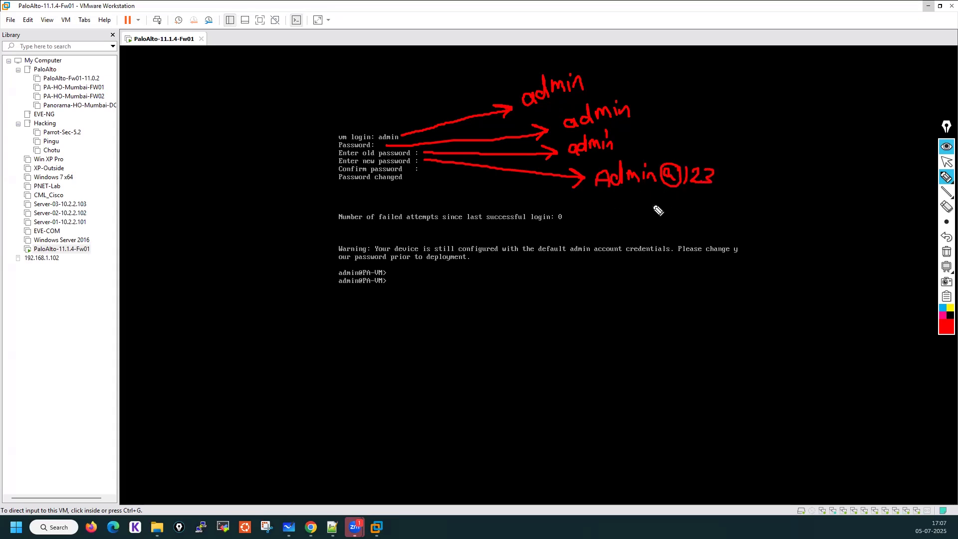
mouse_move(657, 199)
left_mouse_down()
mouse_move(658, 214)
mouse_move(676, 222)
mouse_move(689, 209)
mouse_move(702, 218)
mouse_move(706, 202)
mouse_move(746, 206)
mouse_move(745, 197)
mouse_move(764, 195)
mouse_move(784, 197)
mouse_move(783, 209)
left_mouse_up()
left_click(782, 215)
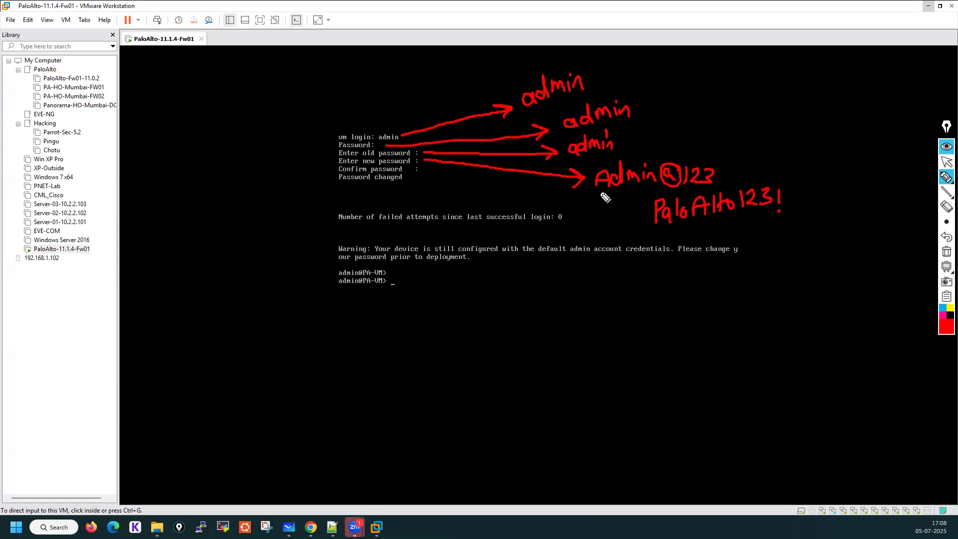
Step: Draw a red arrow from the confirm password prompt to the first example password, and circle the "Password changed" line
mouse_move(428, 174)
left_mouse_down()
mouse_move(605, 196)
mouse_move(618, 212)
left_mouse_up()
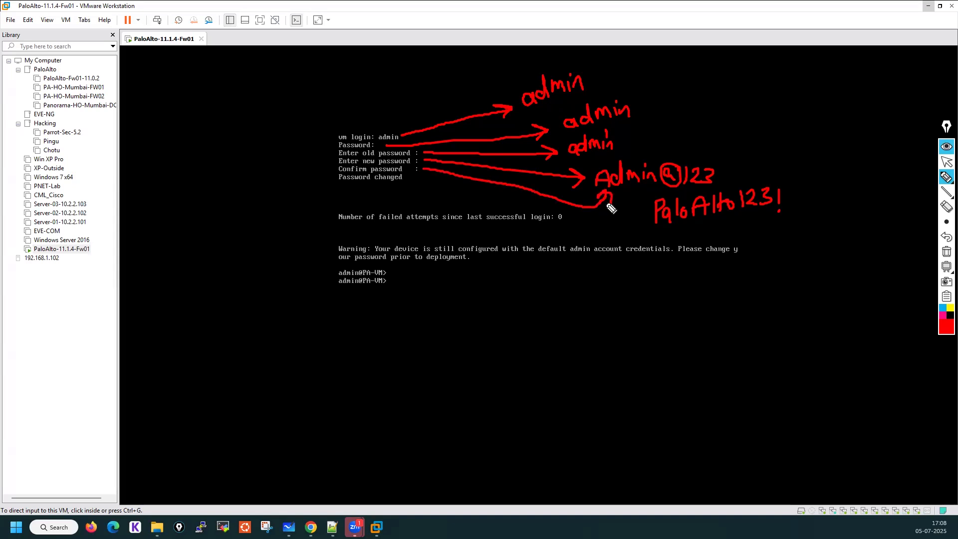
mouse_move(345, 188)
left_mouse_down()
mouse_move(415, 192)
mouse_move(329, 176)
left_mouse_up()
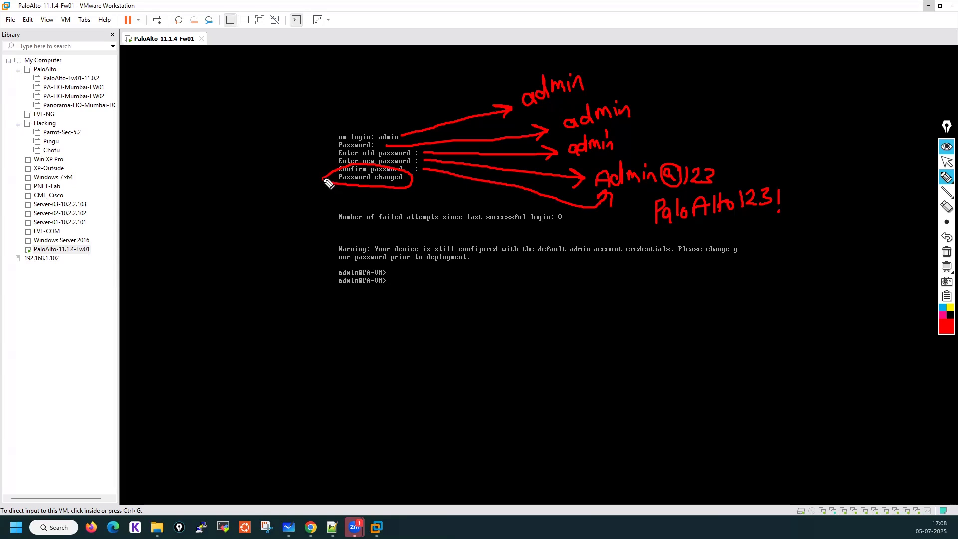
left_click_drag(328, 185, 345, 185)
Step: Handwrite and circle "Commit" below the console prompt, and point two red arrows at it
mouse_move(273, 357)
left_mouse_down()
mouse_move(273, 373)
mouse_move(348, 355)
mouse_move(291, 399)
mouse_move(366, 342)
mouse_move(355, 342)
left_mouse_up()
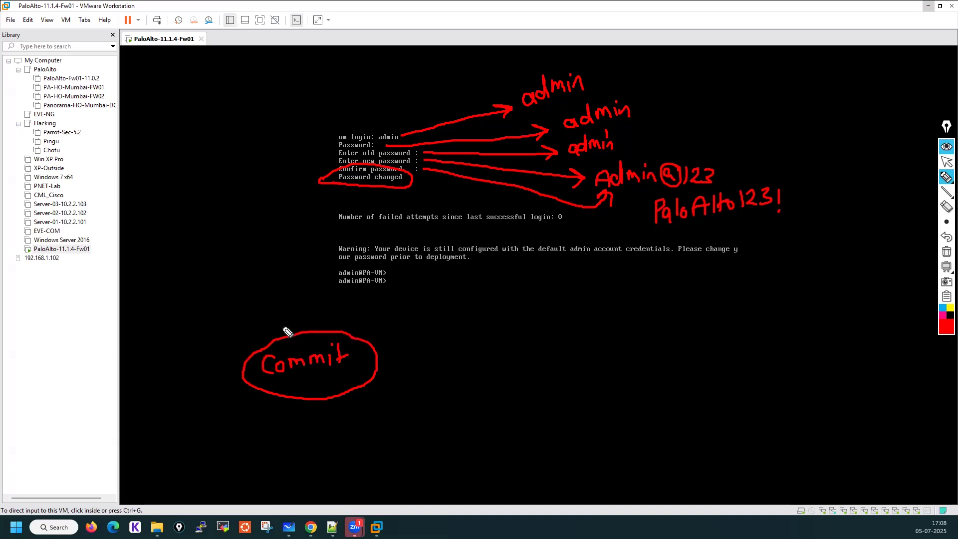
mouse_move(278, 295)
left_mouse_down()
mouse_move(278, 330)
mouse_move(298, 315)
left_mouse_up()
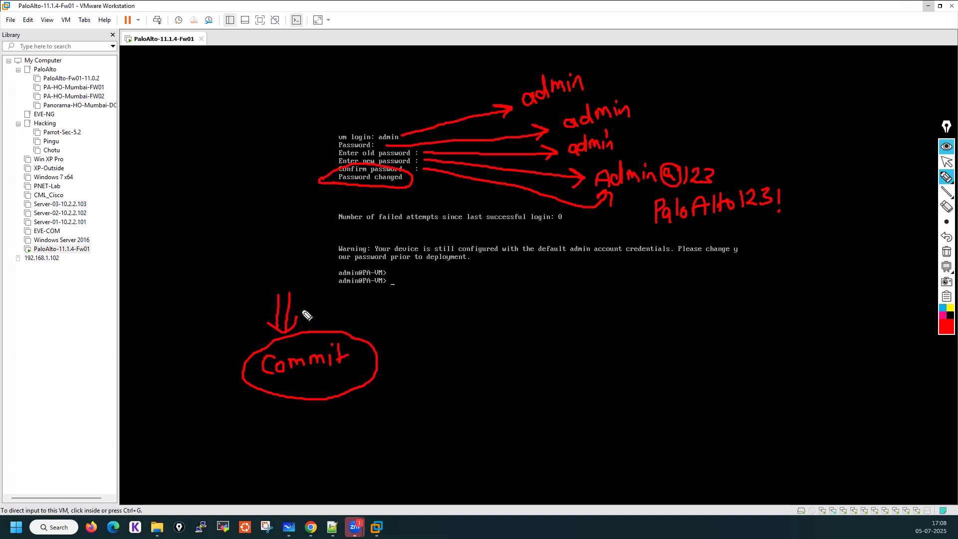
mouse_move(414, 321)
left_mouse_down()
mouse_move(386, 339)
mouse_move(400, 349)
mouse_move(388, 339)
left_mouse_up()
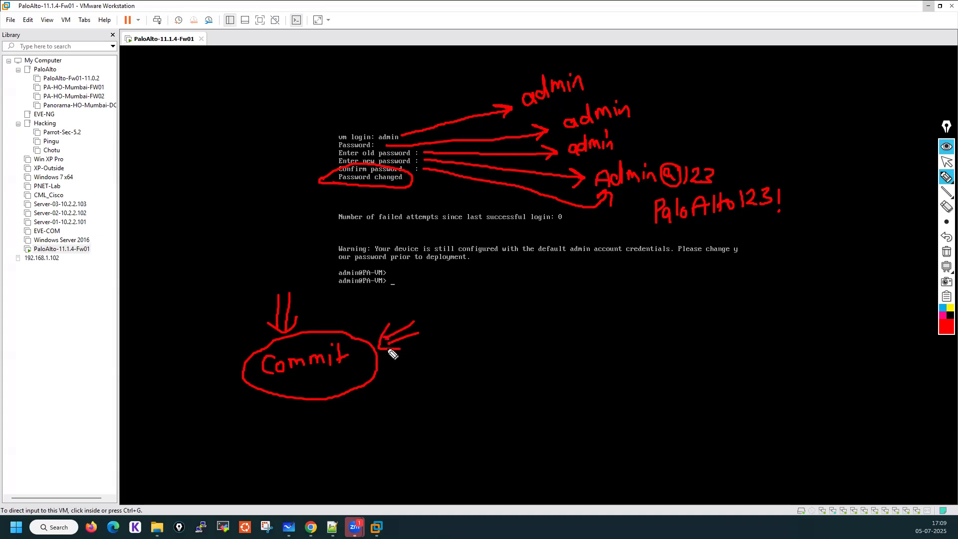
Step: Handwrite and circle "Run" beside the Commit note, cross it out, and clear all red marks
mouse_move(490, 323)
left_mouse_down()
mouse_move(479, 355)
mouse_move(516, 351)
left_mouse_up()
left_click_drag(498, 290, 524, 320)
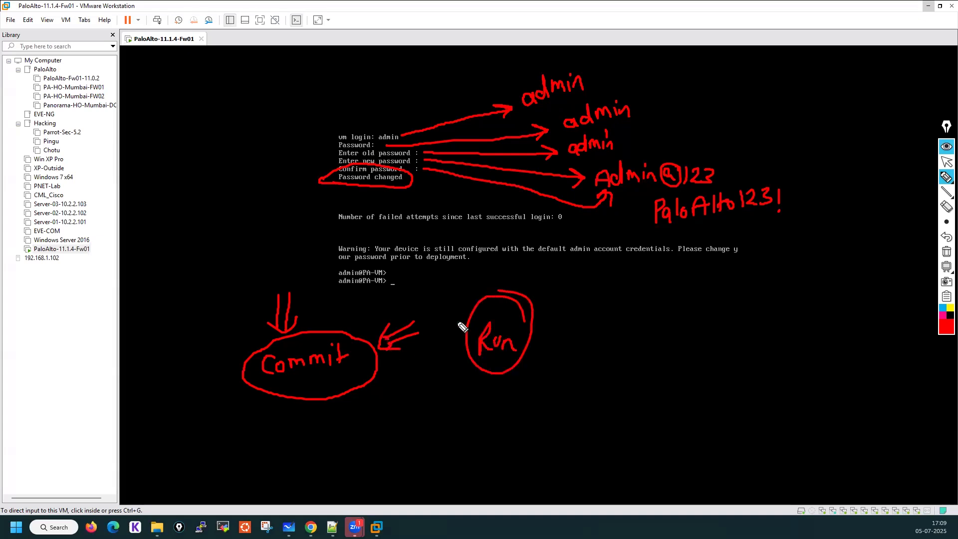
left_click_drag(480, 298, 510, 356)
left_click_drag(535, 290, 457, 377)
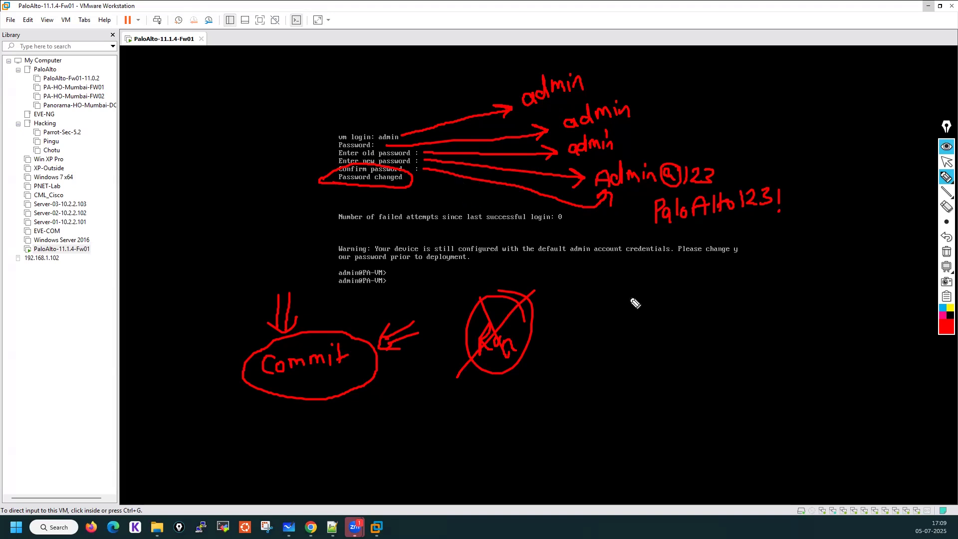
mouse_move(627, 296)
left_mouse_down()
mouse_move(709, 316)
mouse_move(697, 328)
left_mouse_up()
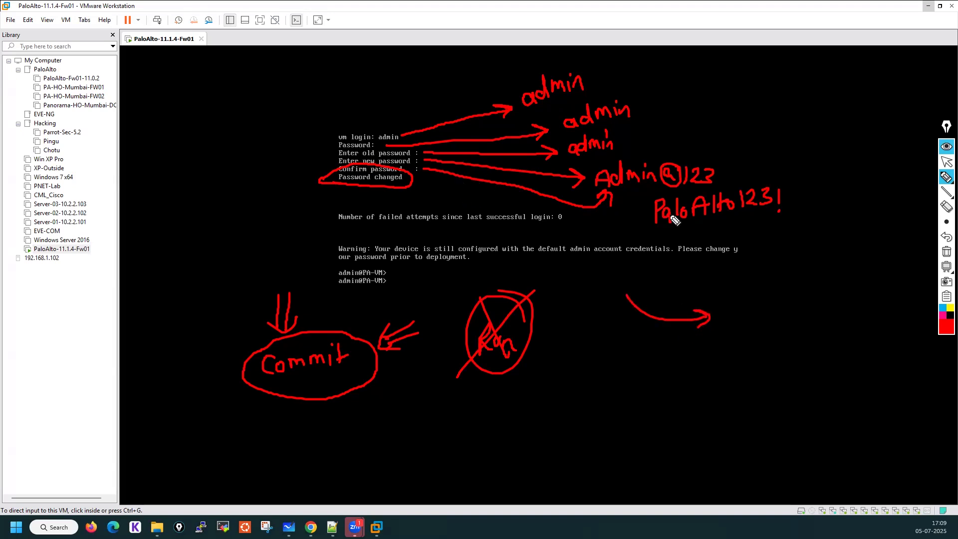
left_click(945, 253)
left_click(946, 162)
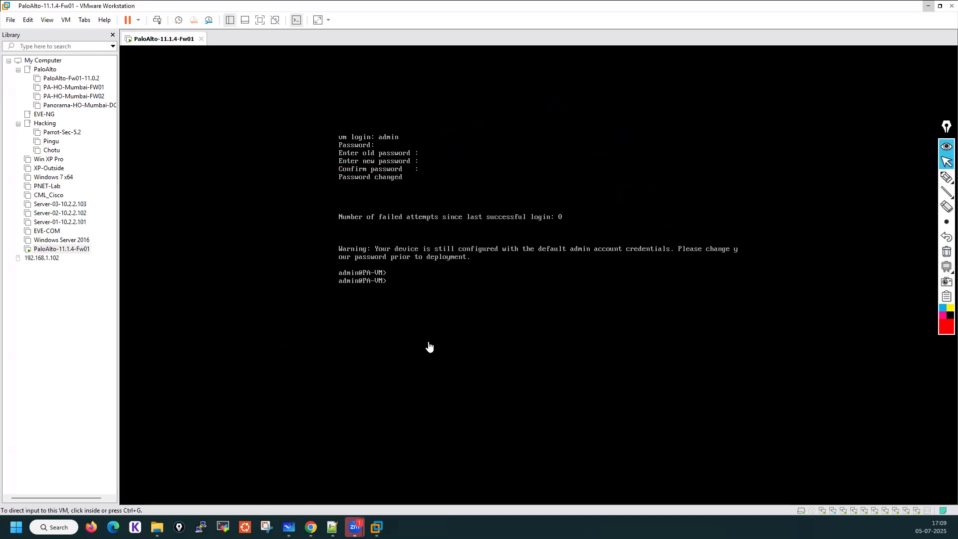
Step: Set the firewall's CLI configuration output format to set with "set cli config-output-format set"
left_click(426, 275)
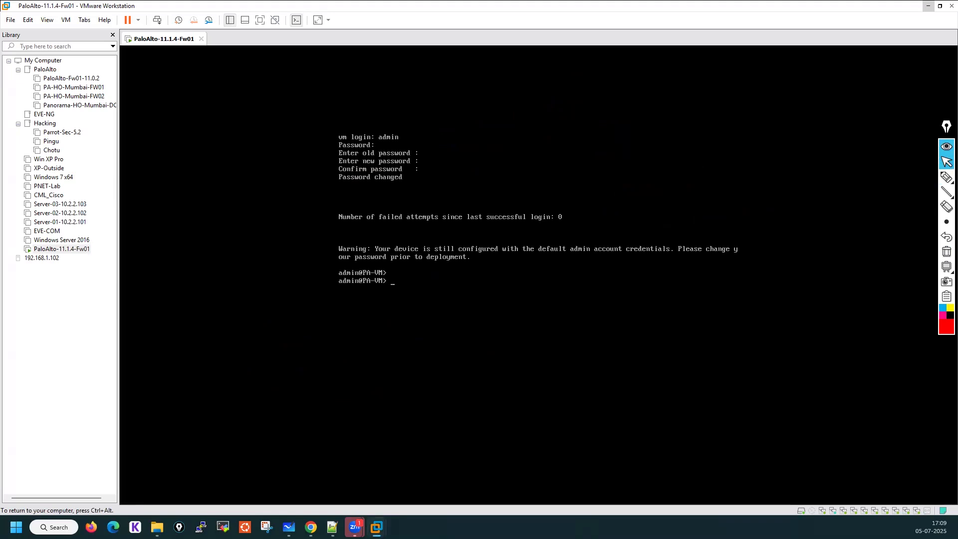
key("ctrl+alt")
left_click(417, 273)
type("set cli config")
key("Tab")
type("set?")
key("Return")
key("Return")
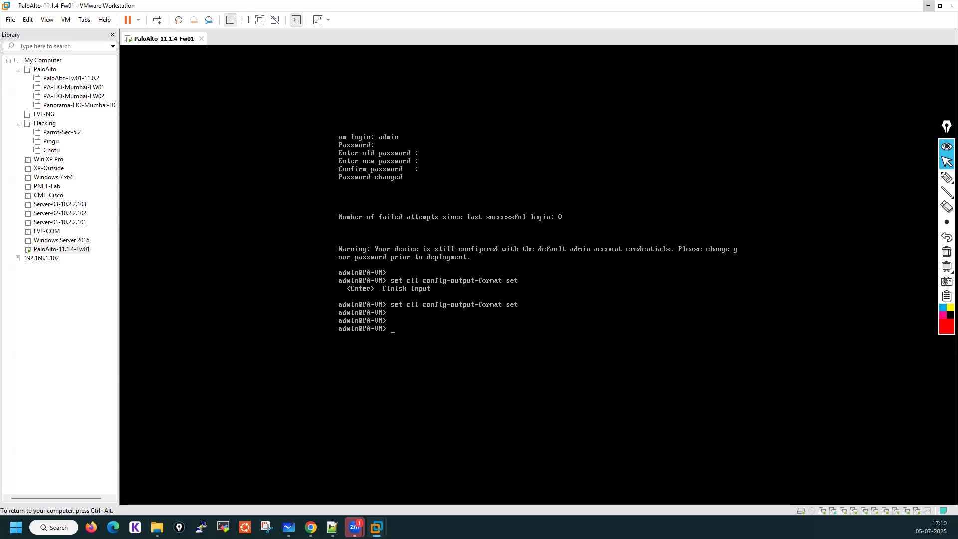
Step: Enter configuration mode on the firewall with the configure command
type("fi")
key("BackSpace")
key("BackSpace")
key("BackSpace")
key("BackSpace")
type("onfigure")
key("Return")
key("Return")
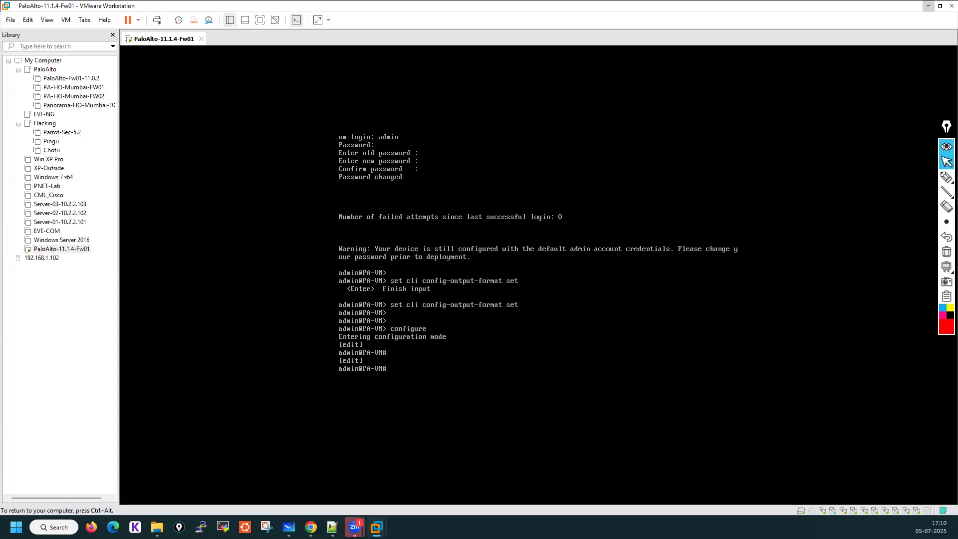
key("Return")
key("Return")
key("Return")
key("Return")
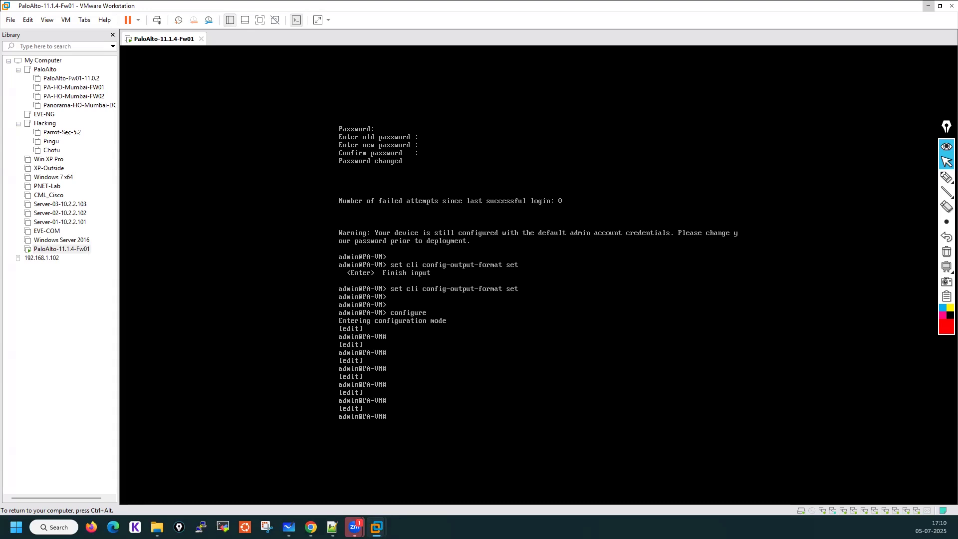
Step: Set the firewall's hostname to PaloAlto-Fw01-28thJune under deviceconfig system
type("et deviceconfig")
type("system hostname P")
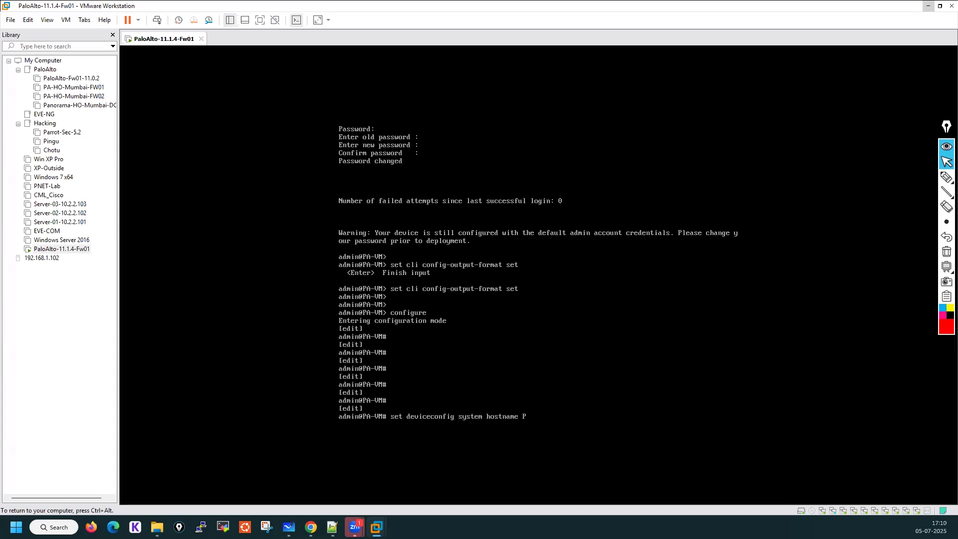
type("aloAlto-Fw01-28thJUn")
key("BackSpace")
key("BackSpace")
key("BackSpace")
key("BackSpace")
type("2")
key("BackSpace")
key("Return")
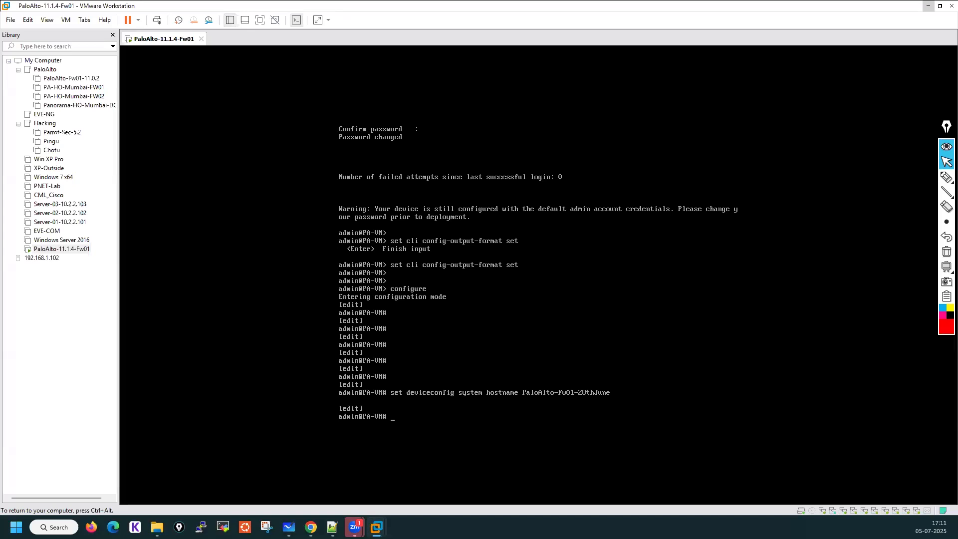
Step: Reuse the hostname command to set the firewall's system domain to lab.local
key("Up")
key("BackSpace")
key("BackSpace")
key("BackSpace")
key("BackSpace")
key("BackSpace")
key("BackSpace")
key("BackSpace")
key("BackSpace")
key("BackSpace")
key("BackSpace")
key("BackSpace")
key("BackSpace")
key("BackSpace")
key("BackSpace")
key("BackSpace")
key("BackSpace")
key("BackSpace")
key("BackSpace")
key("BackSpace")
key("BackSpace")
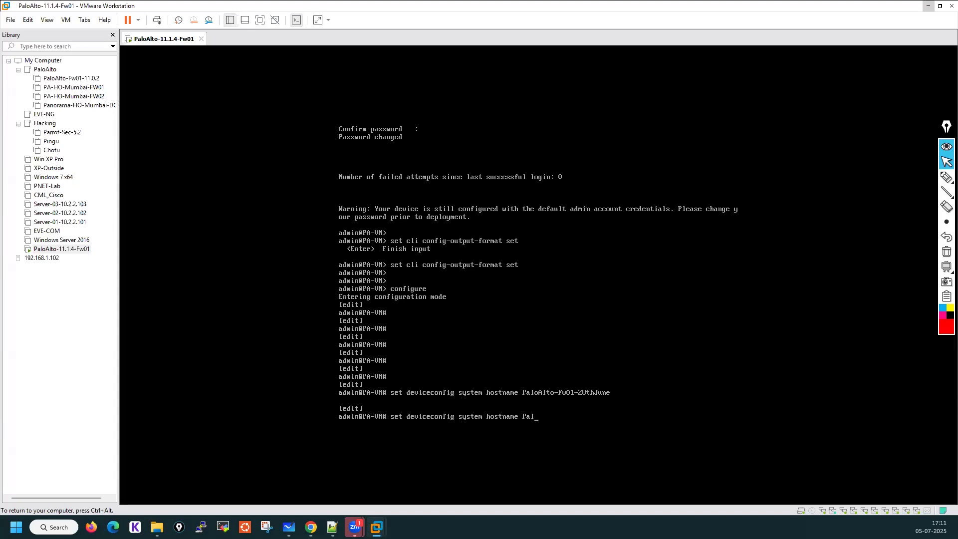
key("BackSpace")
key("BackSpace")
key("BackSpace")
key("BackSpace")
type("domain lab.local")
key("Return")
Step: Reuse the domain command to set the firewall's system timezone to Asia/Kolkata
key("Up")
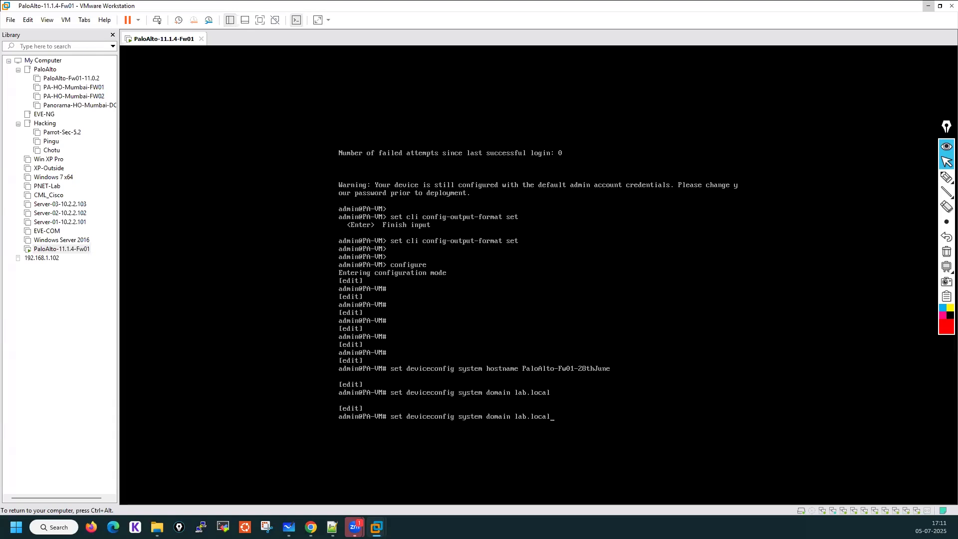
key("BackSpace")
key("BackSpace")
key("BackSpace")
key("BackSpace")
key("BackSpace")
key("BackSpace")
key("BackSpace")
key("BackSpace")
key("BackSpace")
key("BackSpace")
key("BackSpace")
key("BackSpace")
key("BackSpace")
key("BackSpace")
key("BackSpace")
type("timezone Asia/Kolkata")
key("Return")
Step: List the available timezones beginning with A, page through the Africa, America and Asia entries, and quit the listing
key("Up")
key("BackSpace")
key("BackSpace")
key("BackSpace")
key("BackSpace")
key("BackSpace")
key("BackSpace")
key("BackSpace")
key("BackSpace")
key("BackSpace")
key("BackSpace")
key("BackSpace")
key("BackSpace")
key("BackSpace")
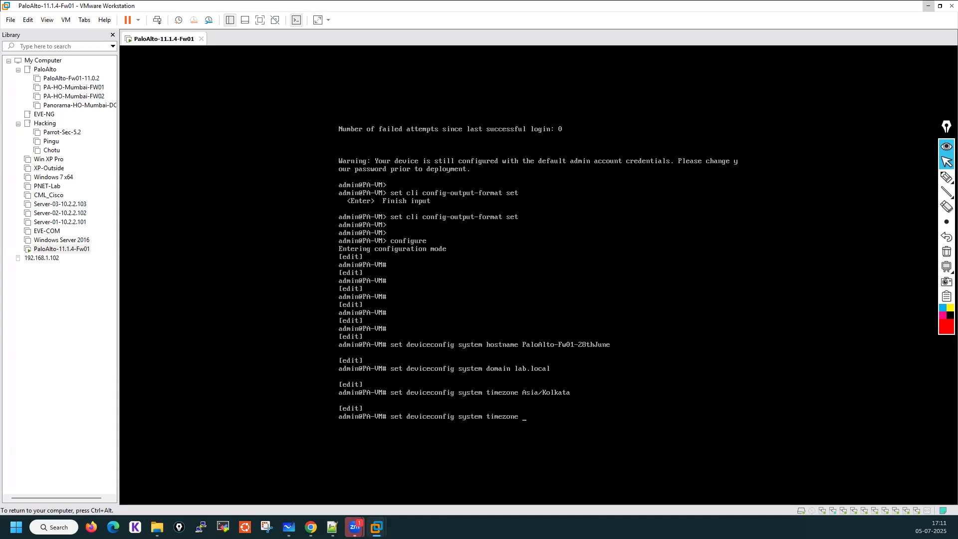
type("No")
key("BackSpace")
key("BackSpace")
type("A")
key("question")
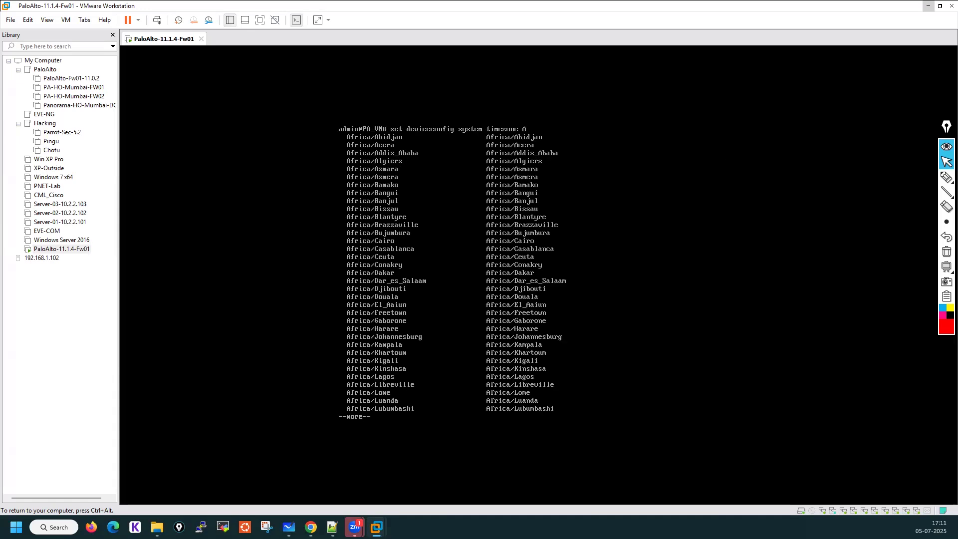
key("space")
key("space")
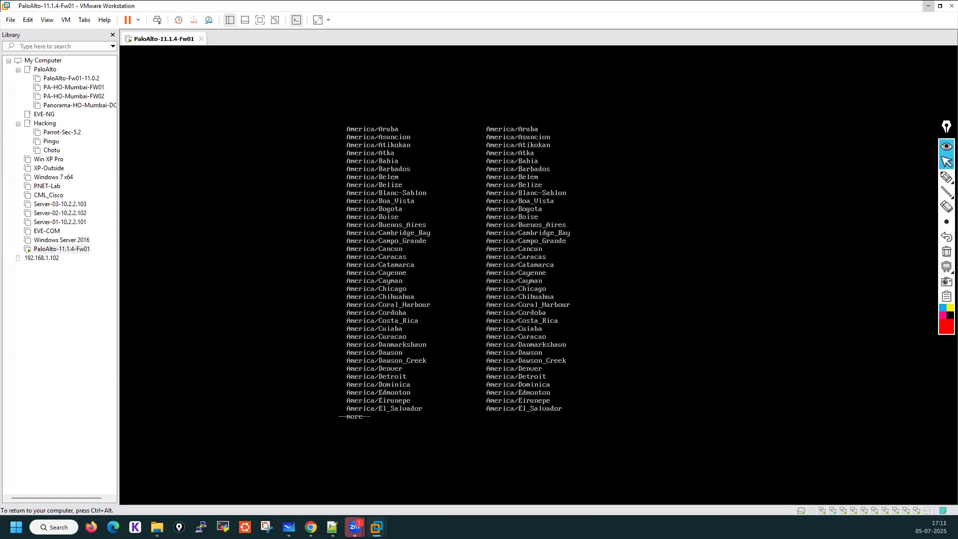
key("space")
key("space")
key("space")
key("space")
key("space")
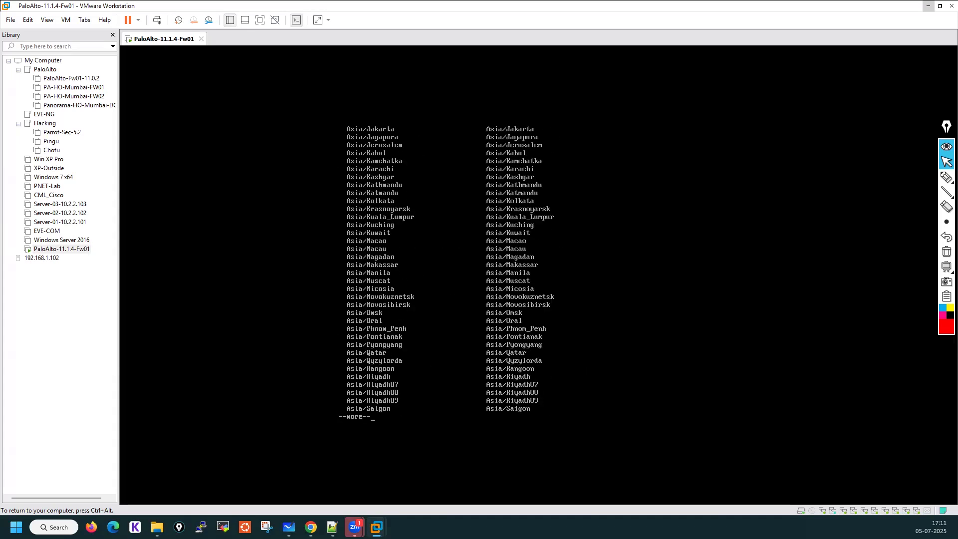
key("space")
key("space")
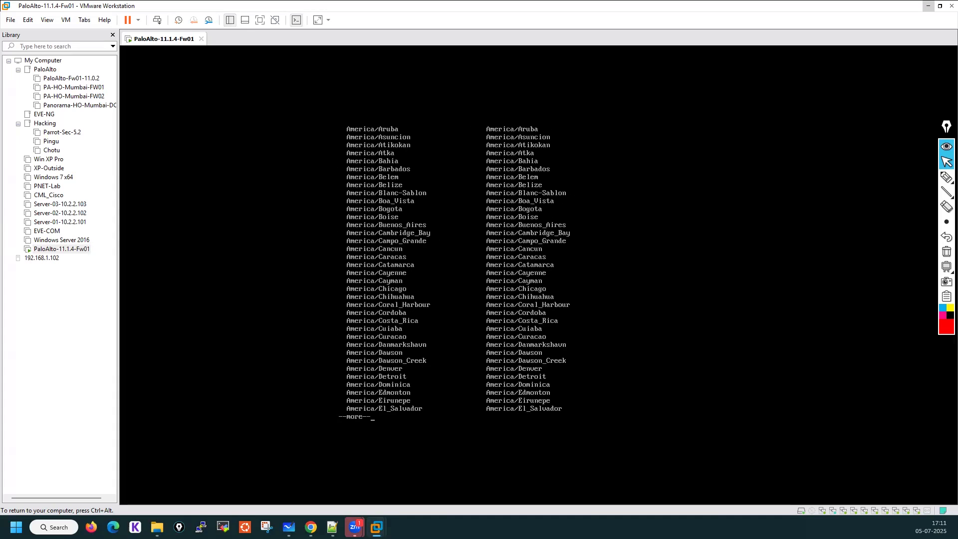
key("q")
Step: List all options available under "set deviceconfig system", and discard the unfinished command
key("BackSpace")
key("BackSpace")
key("BackSpace")
key("BackSpace")
key("BackSpace")
key("BackSpace")
key("BackSpace")
key("BackSpace")
key("BackSpace")
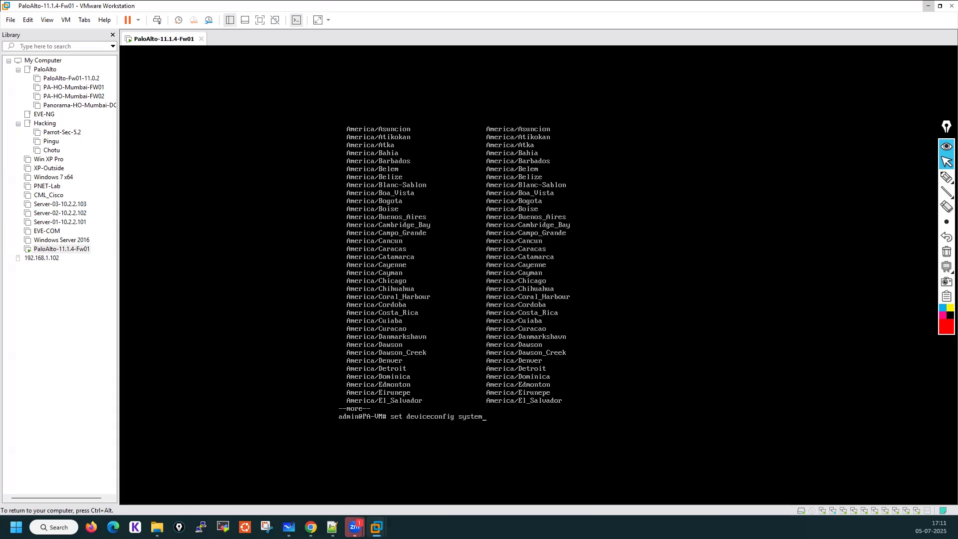
key("question")
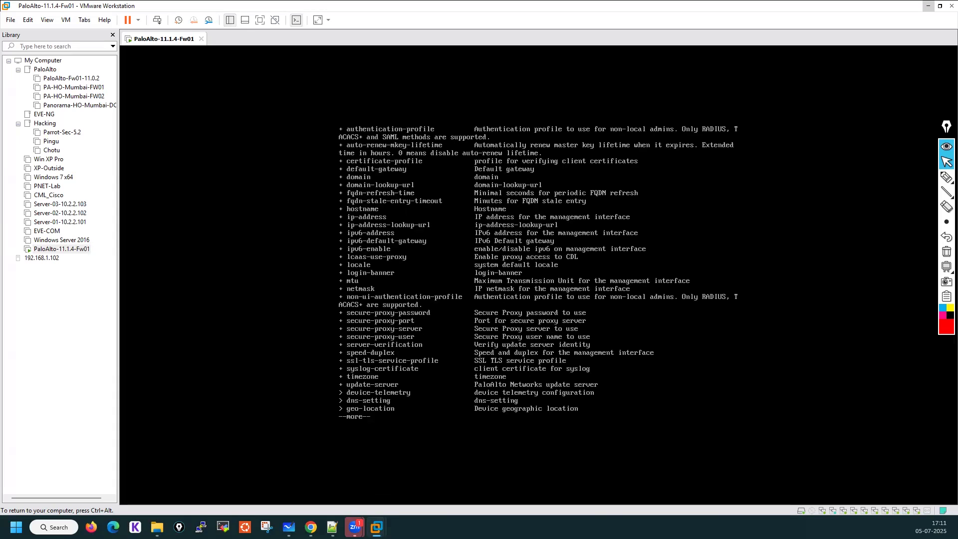
key("space")
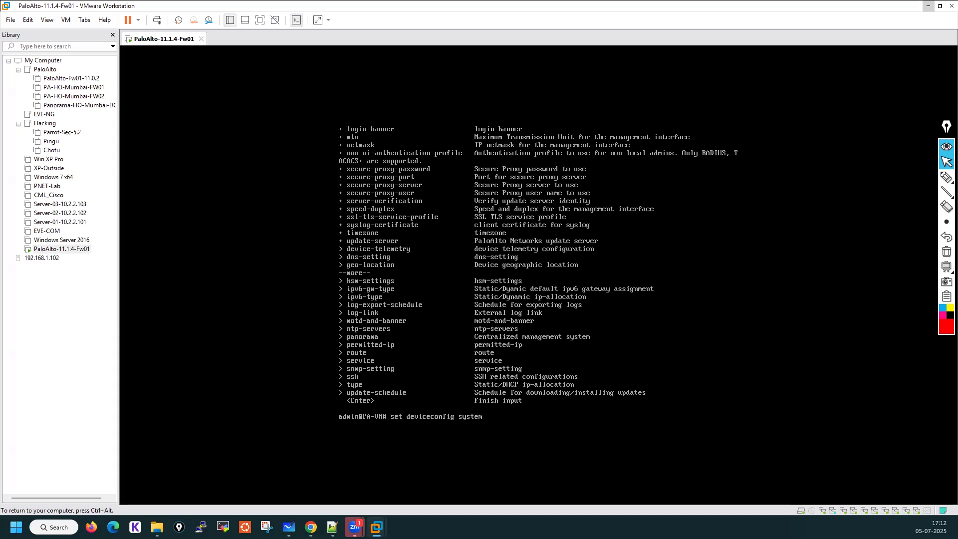
key("BackSpace")
key("BackSpace")
key("BackSpace")
key("BackSpace")
key("BackSpace")
key("BackSpace")
key("BackSpace")
key("BackSpace")
key("BackSpace")
key("BackSpace")
key("BackSpace")
key("BackSpace")
key("BackSpace")
key("BackSpace")
key("BackSpace")
key("BackSpace")
key("BackSpace")
key("BackSpace")
key("BackSpace")
key("BackSpace")
key("Return")
key("Return")
key("Return")
key("Return")
key("Return")
key("Return")
key("Return")
key("Return")
key("Return")
key("Return")
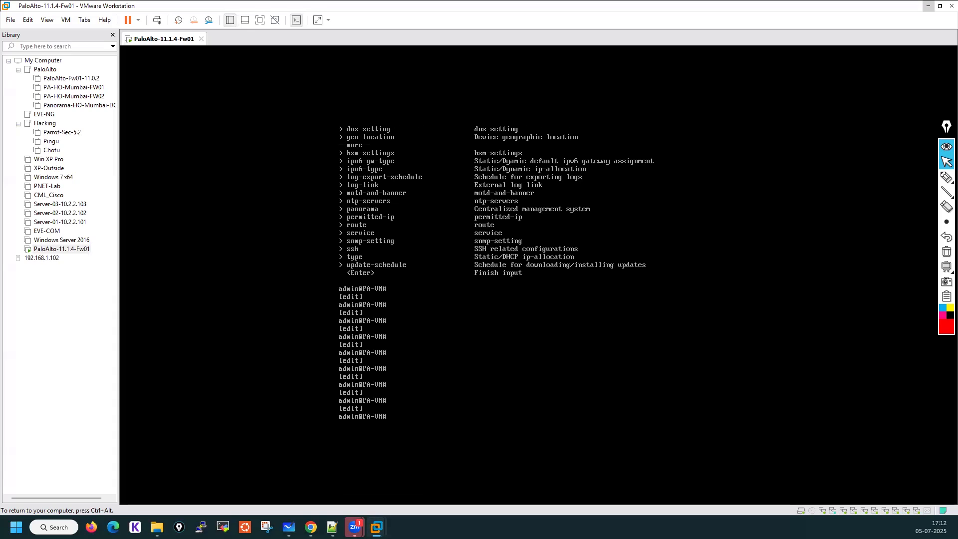
Step: Show the management interface details from configuration mode with "run show interface management"
type("run")
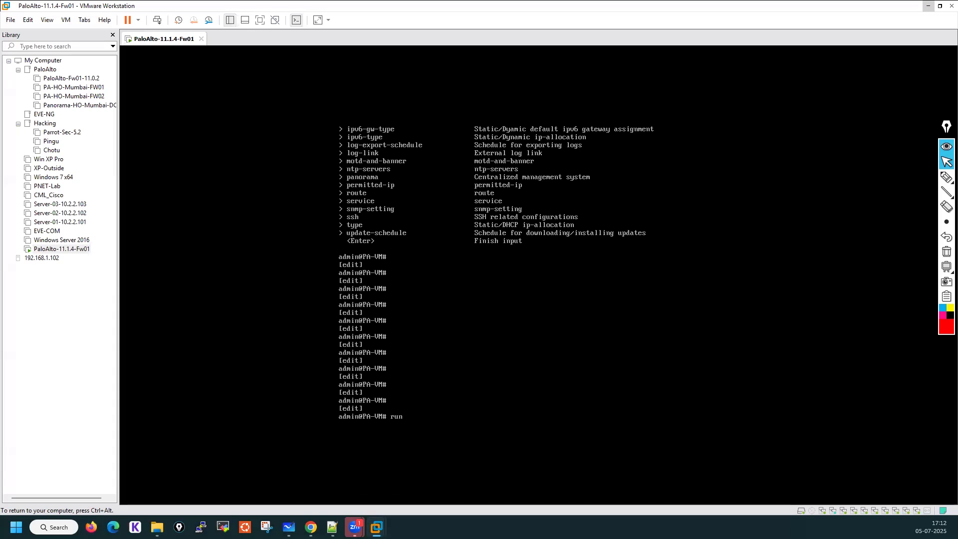
key("BackSpace")
type("run show interface m")
key("Tab")
key("Return")
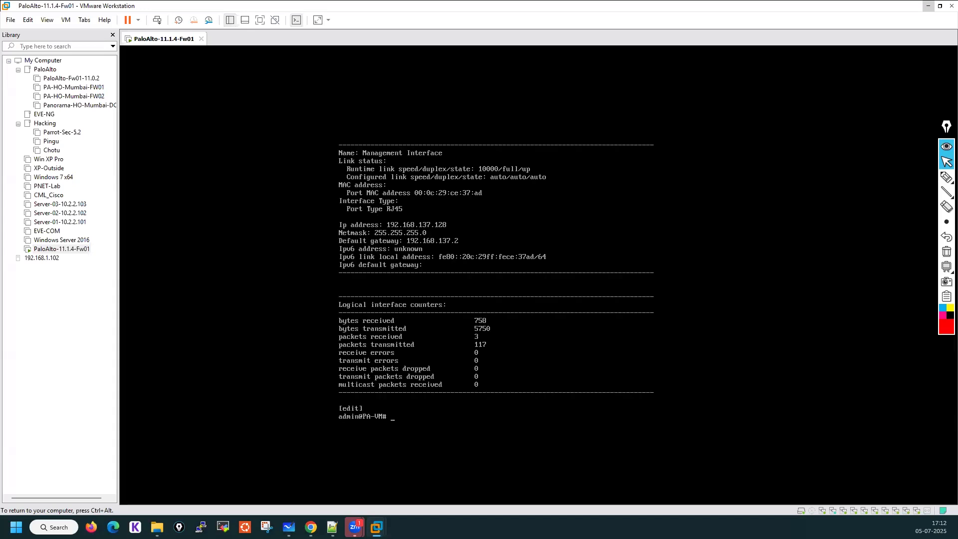
key("Return")
key("Return")
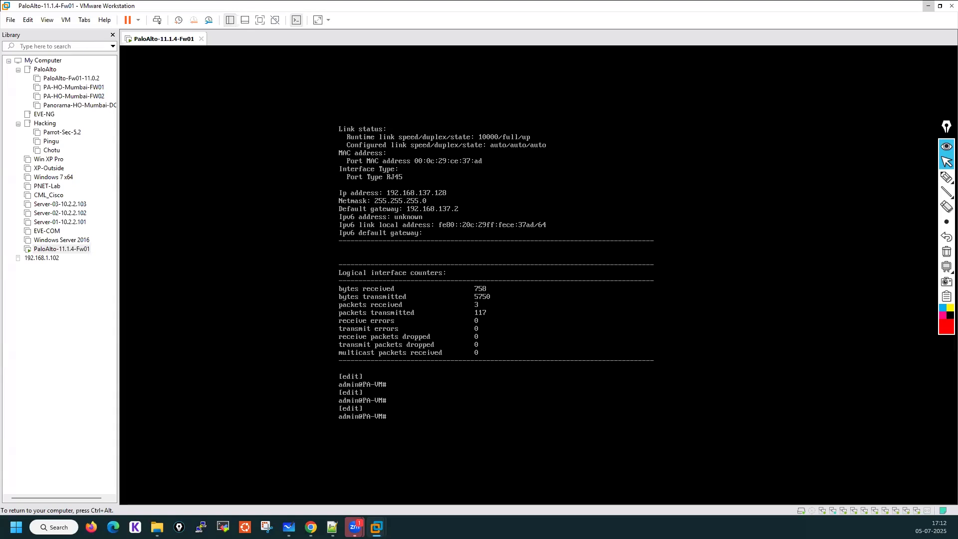
Step: Mark the management IP address, netmask and default gateway with red arrows and a bracket, and handwrite a circled "PaloAlto VM" beside them
key("ctrl+alt")
mouse_move(947, 179)
left_click(898, 179)
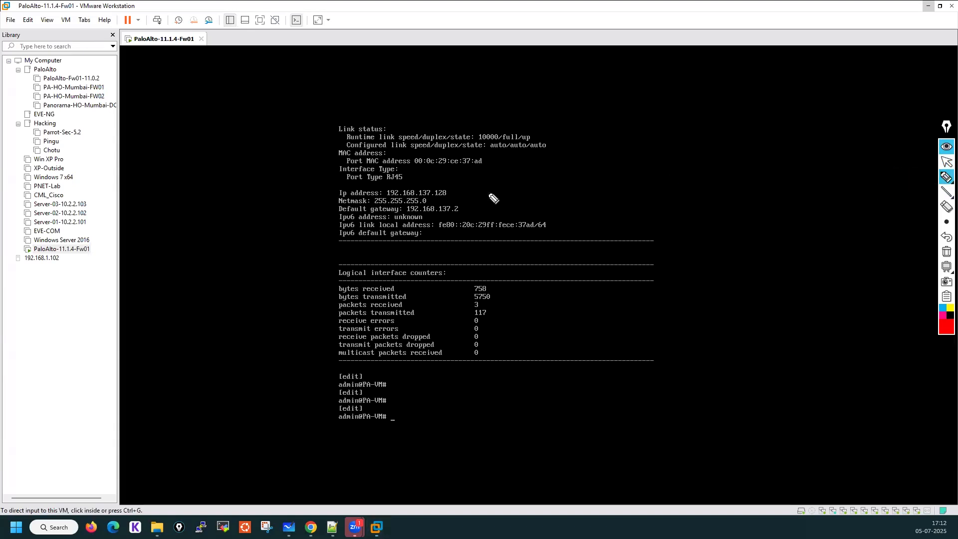
left_click_drag(487, 190, 428, 200)
left_click_drag(507, 205, 475, 214)
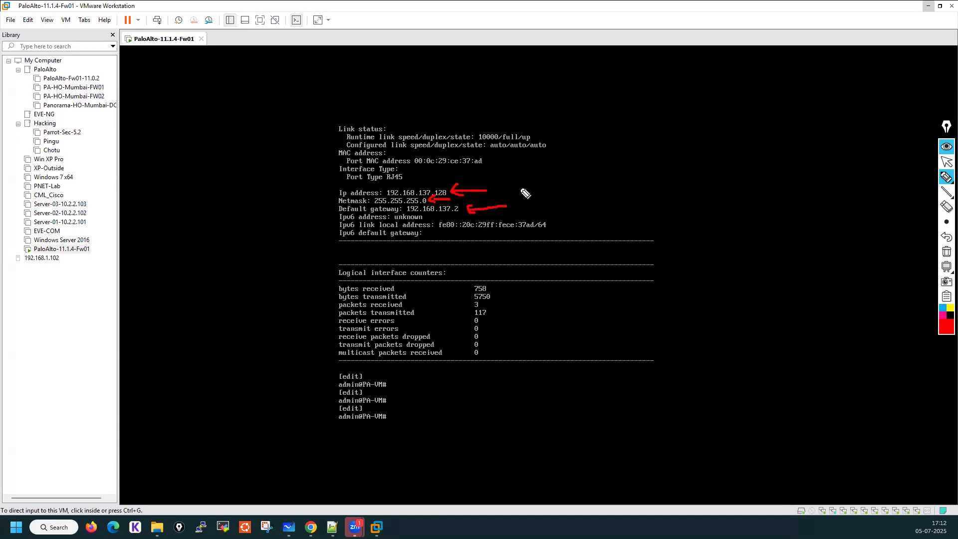
left_click_drag(506, 178, 510, 217)
mouse_move(543, 173)
left_mouse_down()
mouse_move(545, 193)
mouse_move(546, 184)
mouse_move(620, 178)
mouse_move(661, 150)
mouse_move(702, 163)
mouse_move(554, 160)
mouse_move(574, 206)
mouse_move(721, 165)
mouse_move(684, 134)
left_mouse_up()
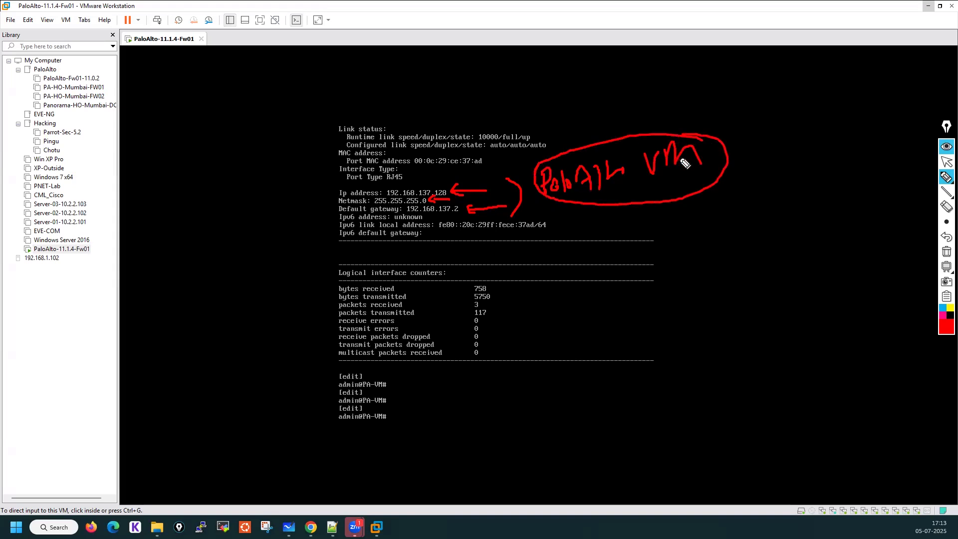
Step: Handwrite and circle "DHCP-Client" below the PaloAlto VM note, linked by an arrow, and draw two long arrows downward from it
mouse_move(668, 187)
left_mouse_down()
mouse_move(670, 215)
mouse_move(690, 226)
mouse_move(726, 220)
mouse_move(715, 229)
mouse_move(774, 200)
mouse_move(784, 216)
mouse_move(787, 195)
mouse_move(803, 209)
mouse_move(837, 204)
mouse_move(816, 224)
left_mouse_up()
mouse_move(701, 194)
left_mouse_down()
mouse_move(849, 239)
mouse_move(669, 214)
left_mouse_up()
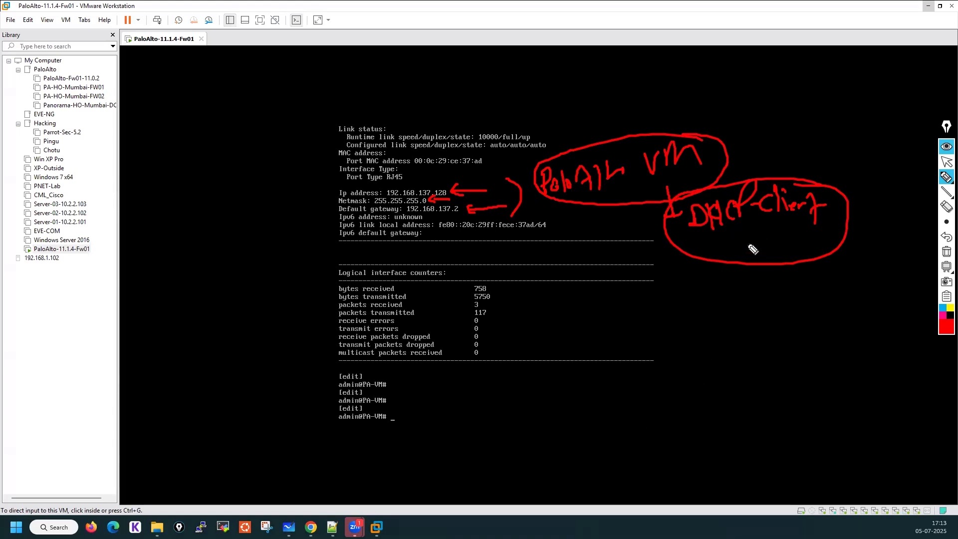
mouse_move(738, 232)
left_mouse_down()
mouse_move(743, 296)
mouse_move(699, 363)
mouse_move(698, 347)
left_mouse_up()
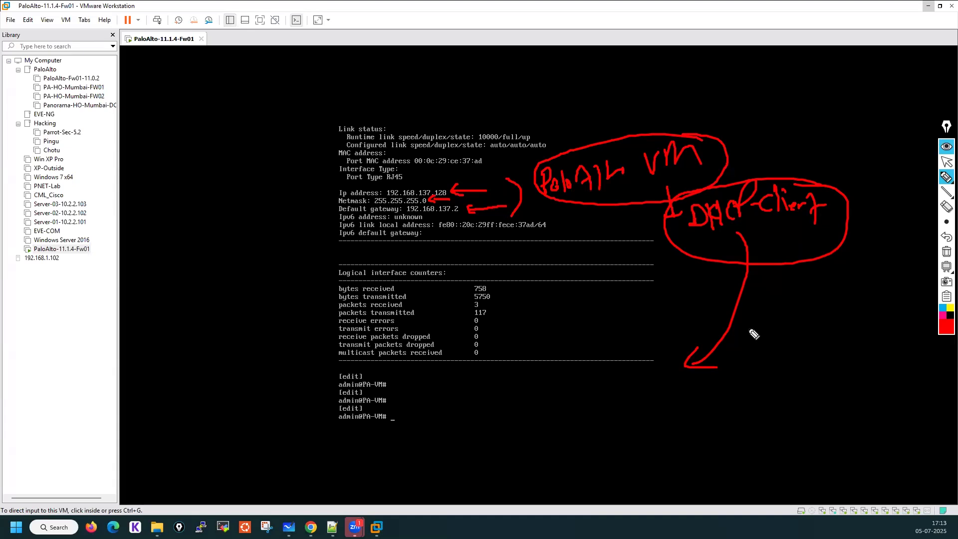
mouse_move(781, 232)
left_mouse_down()
mouse_move(772, 358)
mouse_move(746, 360)
left_mouse_up()
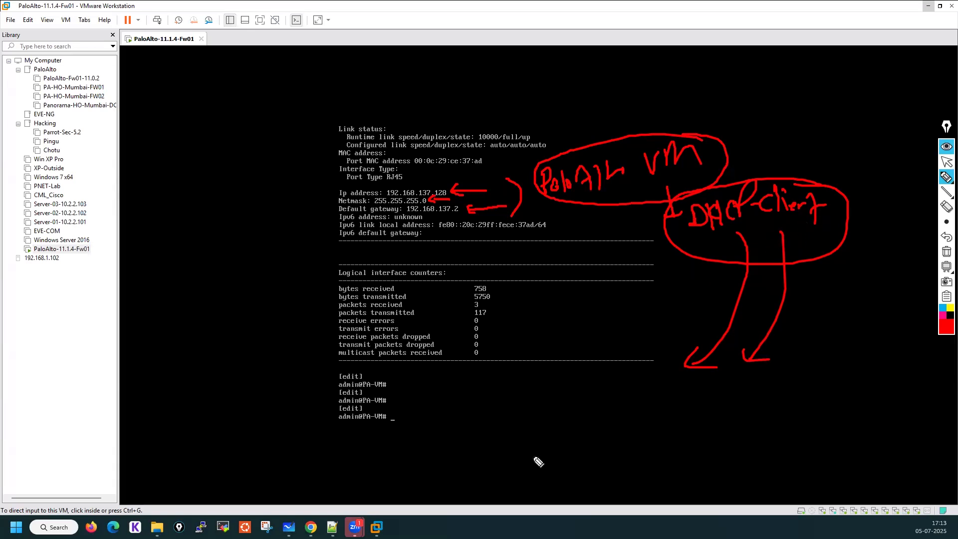
Step: Handwrite "VMware Works" and a circled "DHCP Server" below the two long arrows, and clear all annotations from the screen
mouse_move(524, 426)
left_mouse_down()
mouse_move(529, 450)
mouse_move(597, 413)
mouse_move(641, 428)
mouse_move(691, 416)
mouse_move(721, 421)
mouse_move(746, 405)
mouse_move(762, 421)
mouse_move(631, 479)
mouse_move(657, 459)
mouse_move(674, 478)
mouse_move(691, 467)
mouse_move(747, 462)
mouse_move(792, 474)
mouse_move(795, 457)
mouse_move(767, 428)
left_mouse_up()
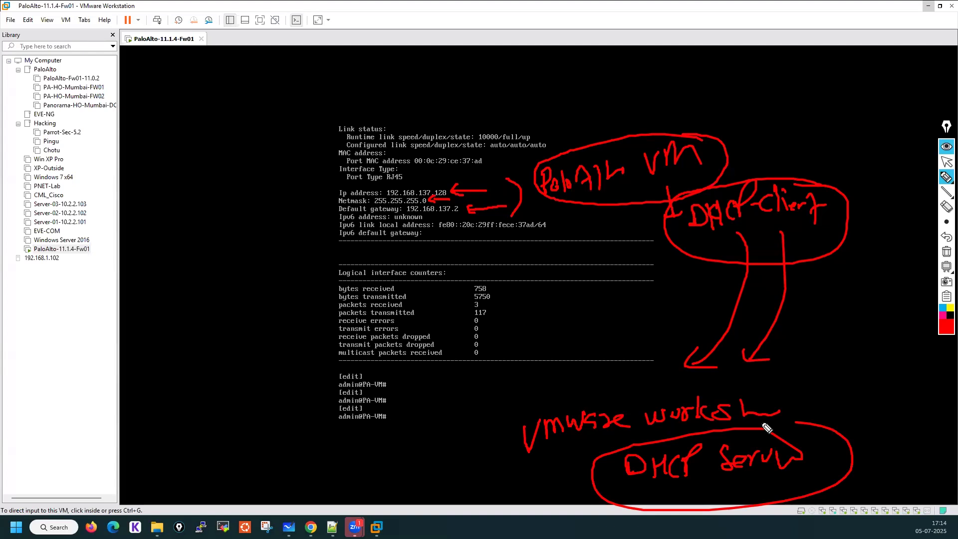
left_click(946, 253)
left_click(946, 164)
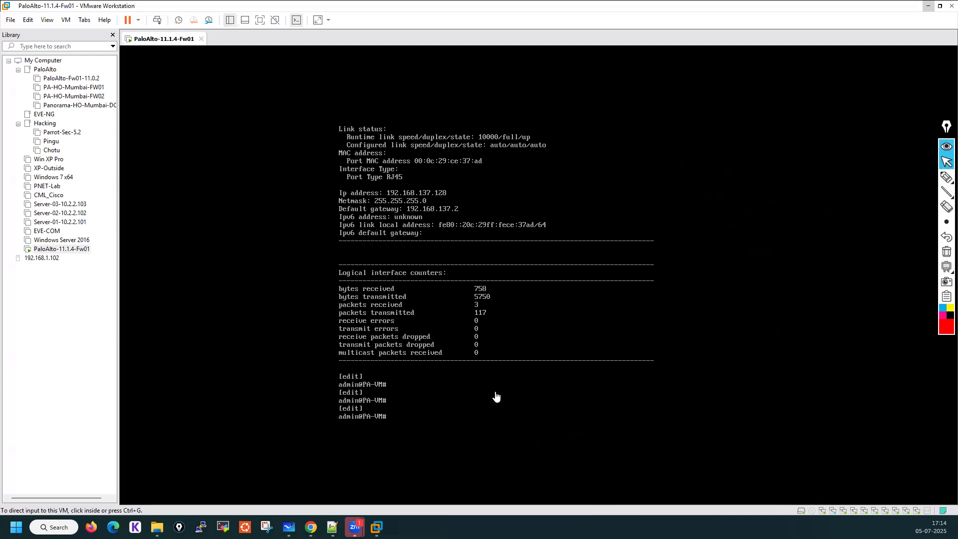
Step: Return to the firewall console and set the management addressing type to static with "set deviceconfig system type static"
left_click(428, 406)
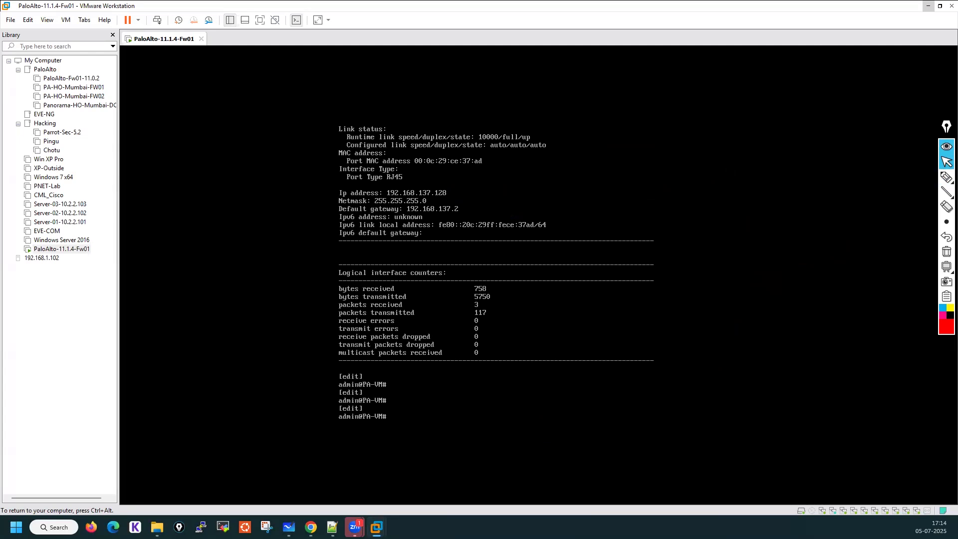
key("Return")
key("Return")
key("Return")
key("Return")
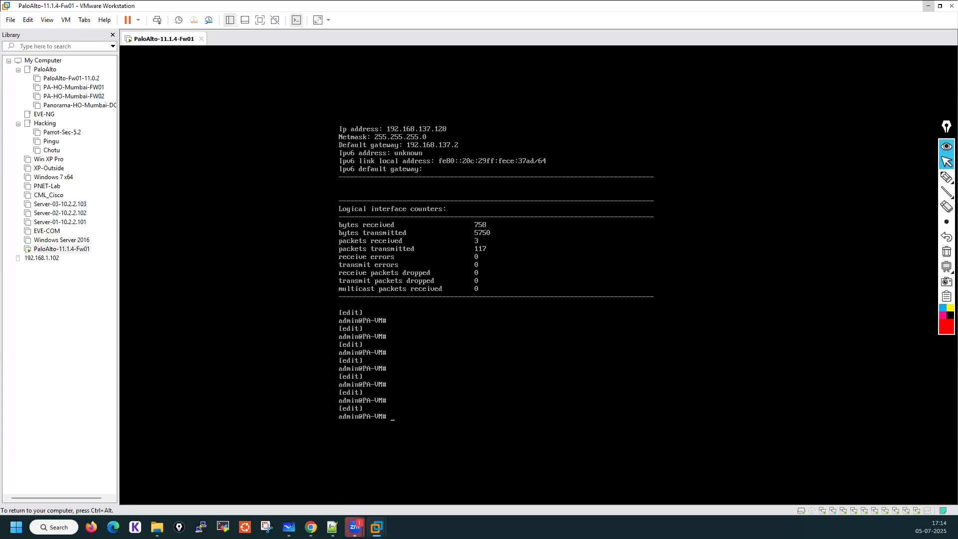
type("set deviceco")
key("Tab")
type("ty")
key("BackSpace")
key("BackSpace")
type("system type static")
key("Return")
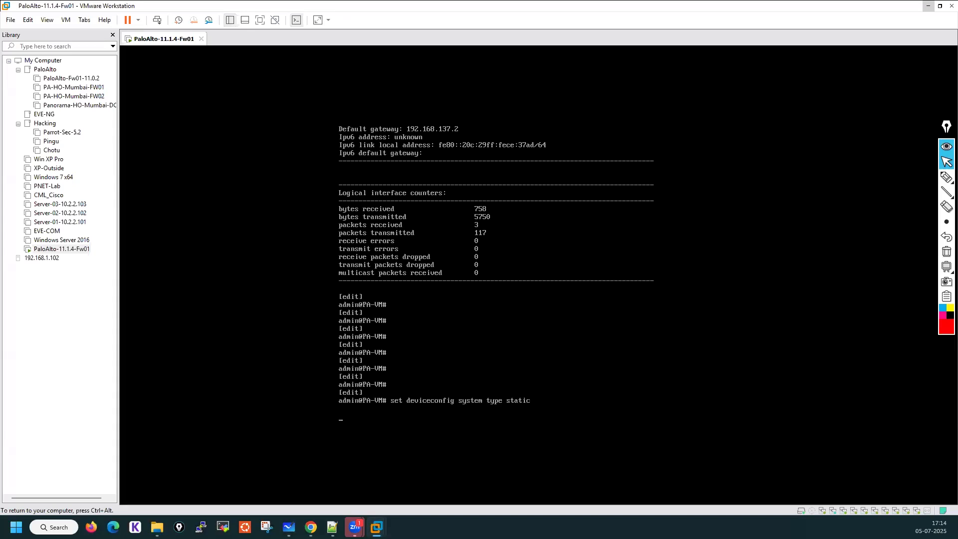
key("Return")
Step: In one "set deviceconfig system" command, set ip-address 192.168.137.21, netmask 255.255.255.0 and default-gateway 192.168.137.2
type("set deviceconfig ")
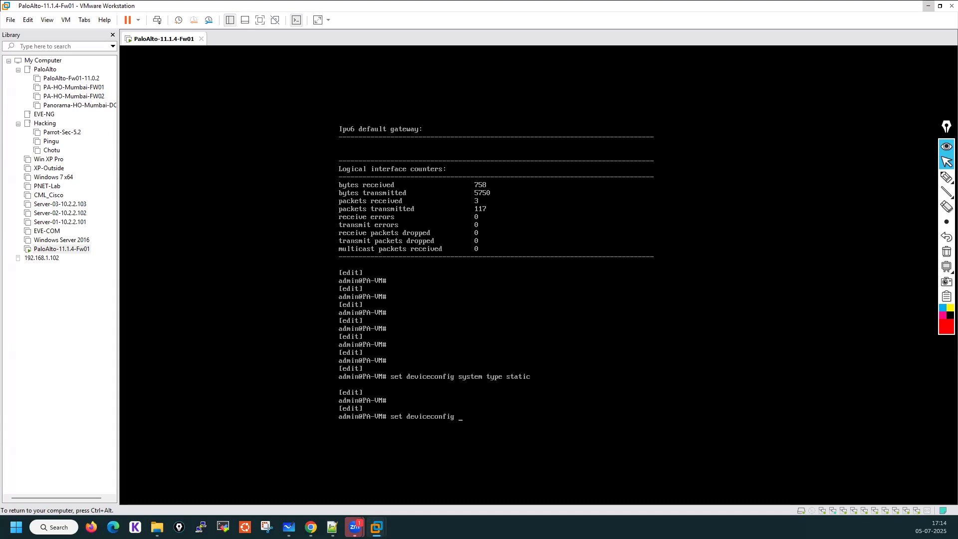
type("system ip-address")
key("Tab")
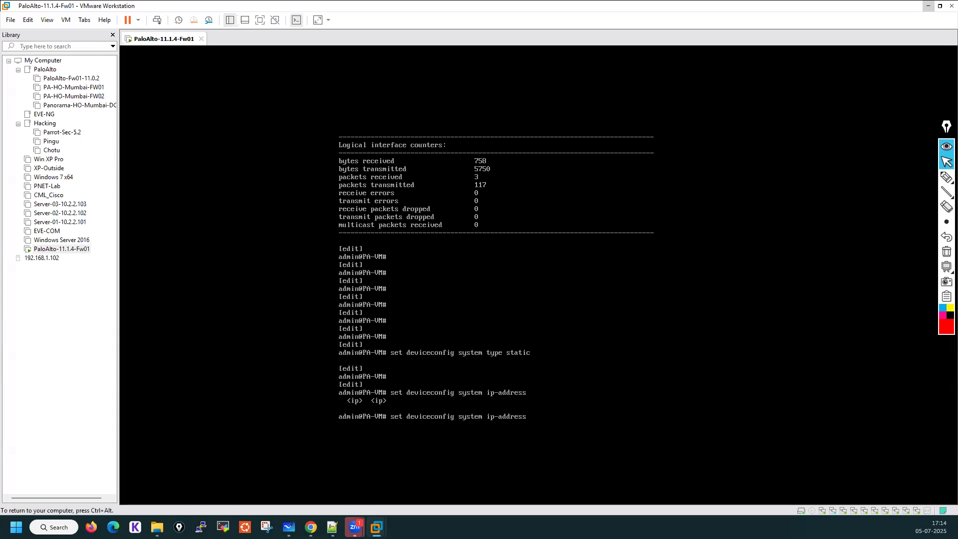
type("192.168")
type(".137.21 net")
key("Tab")
type("255.255.25")
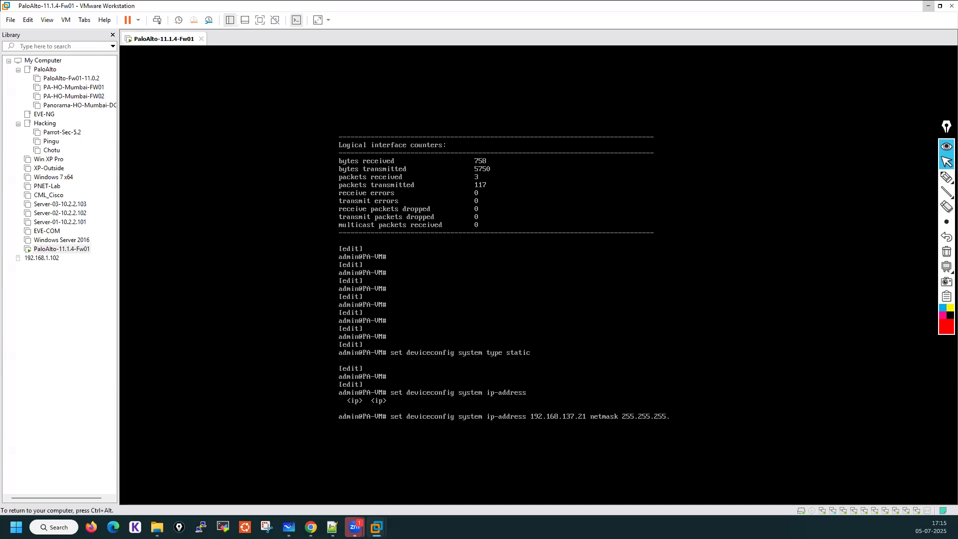
type("5.0 defa")
key("Tab")
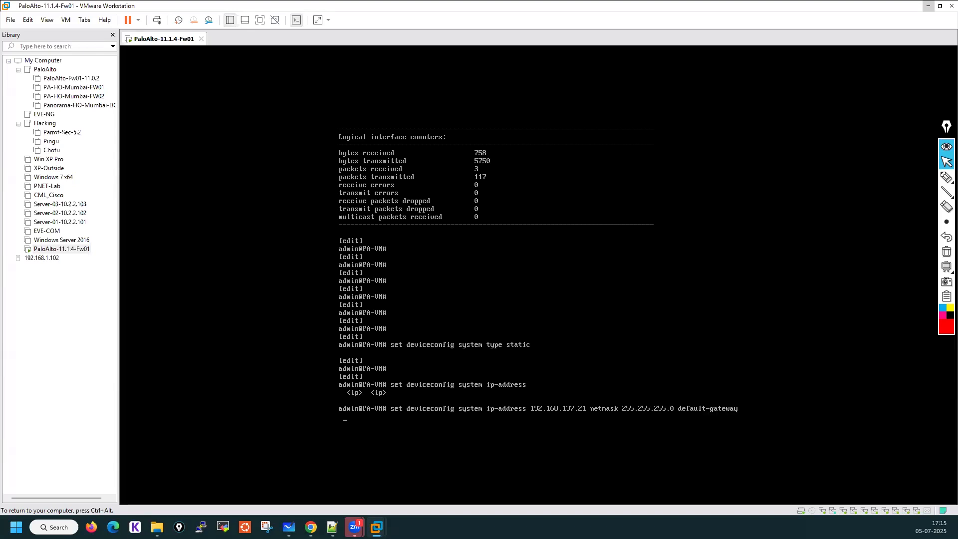
type("192.168.137.2")
key("Return")
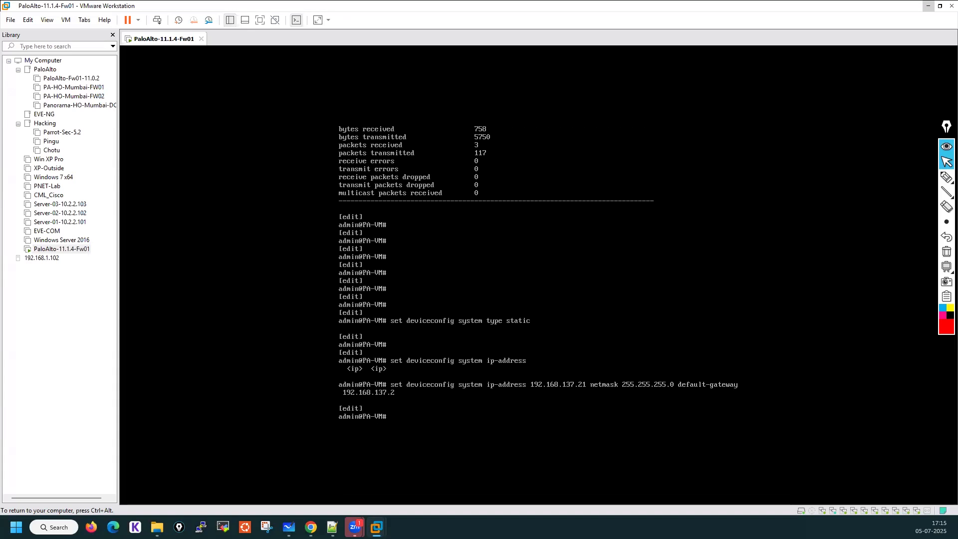
Step: Set the management IP address by itself with "set deviceconfig system ip-address 192.168.137.21"
key("Return")
key("Return")
type("set")
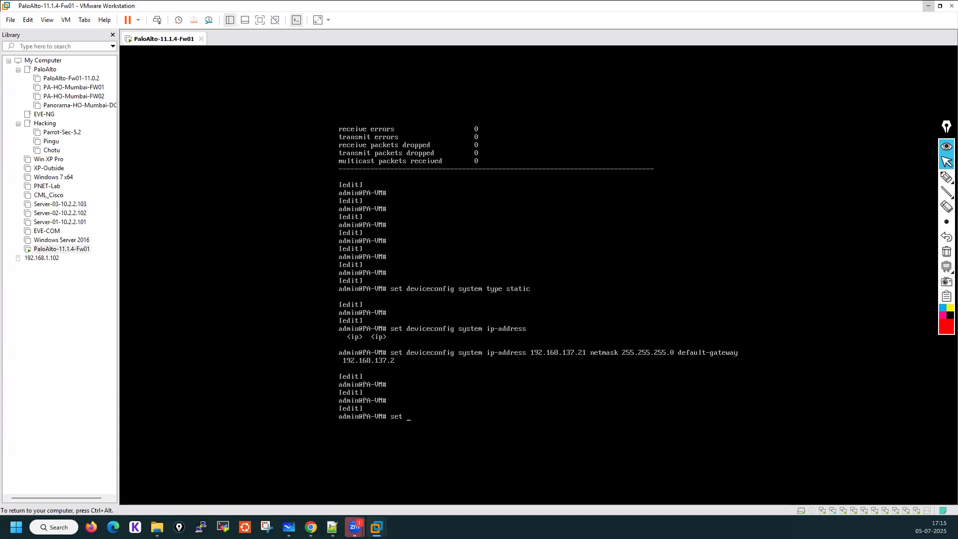
type("deviceconfig system ip-address 192.168.137.21")
key("Return")
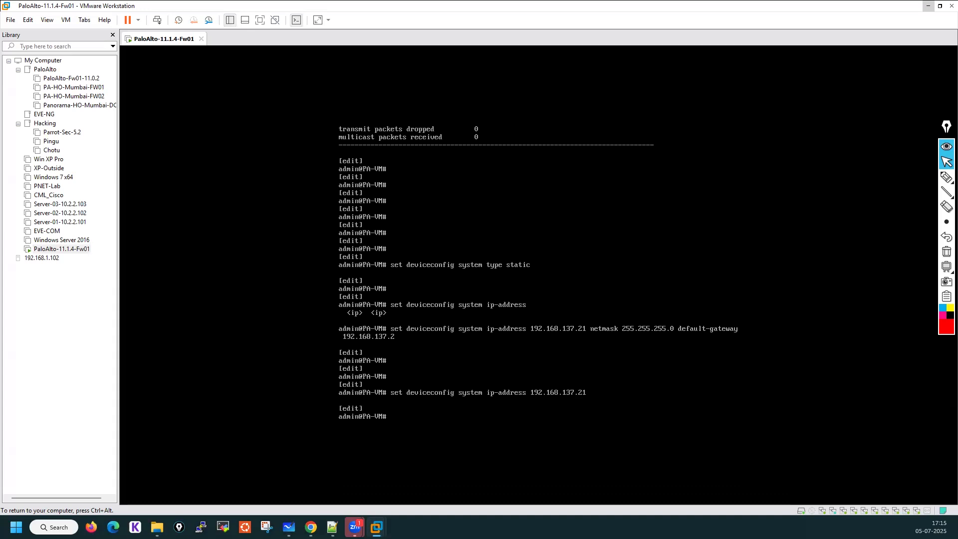
Step: Reuse the previous command to set the netmask separately with "set deviceconfig system netmask 255.255.255.0"
key("Up")
key("BackSpace")
key("BackSpace")
key("BackSpace")
key("BackSpace")
key("BackSpace")
key("BackSpace")
key("BackSpace")
key("BackSpace")
key("BackSpace")
key("BackSpace")
key("BackSpace")
key("BackSpace")
key("BackSpace")
key("BackSpace")
key("BackSpace")
key("BackSpace")
key("BackSpace")
key("BackSpace")
key("BackSpace")
key("BackSpace")
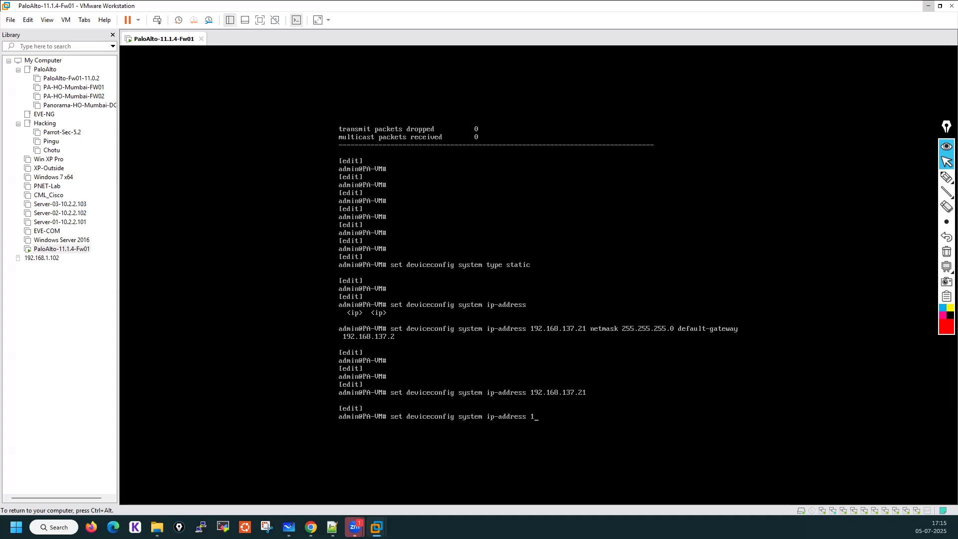
type("netmask 255.255.255.0")
key("Return")
Step: Reuse the previous command to set the gateway separately with "set deviceconfig system default-gateway 192.168.137.2"
key("Up")
key("BackSpace")
key("BackSpace")
key("BackSpace")
key("BackSpace")
key("BackSpace")
key("BackSpace")
key("BackSpace")
key("BackSpace")
key("BackSpace")
key("BackSpace")
key("BackSpace")
key("BackSpace")
key("BackSpace")
key("BackSpace")
key("BackSpace")
key("BackSpace")
key("BackSpace")
key("BackSpace")
key("BackSpace")
key("BackSpace")
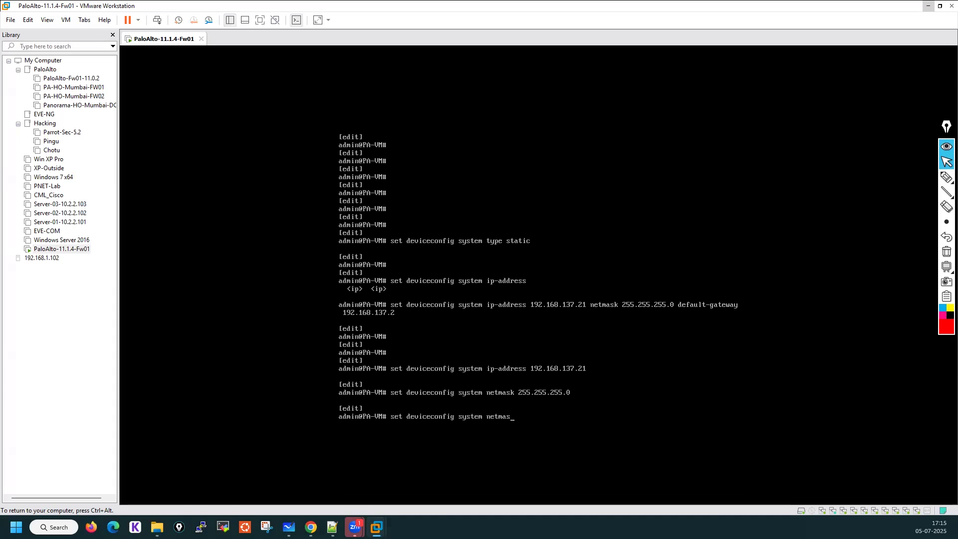
type("default-gateway 192.168.137")
key("Return")
key("Return")
key("Return")
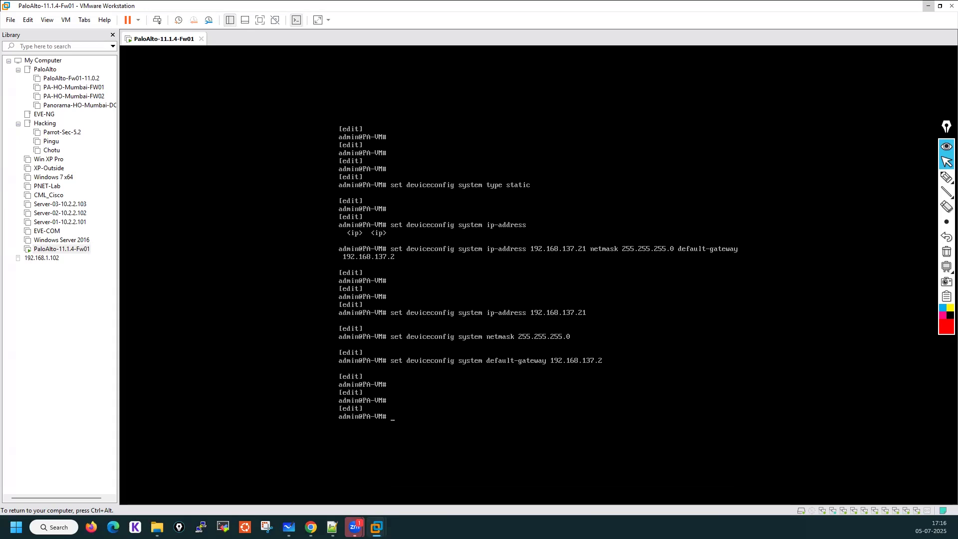
Step: Recall the combined IP address, netmask and gateway command, append "dns-setting servers", and list the options available at each level
key("Up")
key("Up")
key("Up")
key("Up")
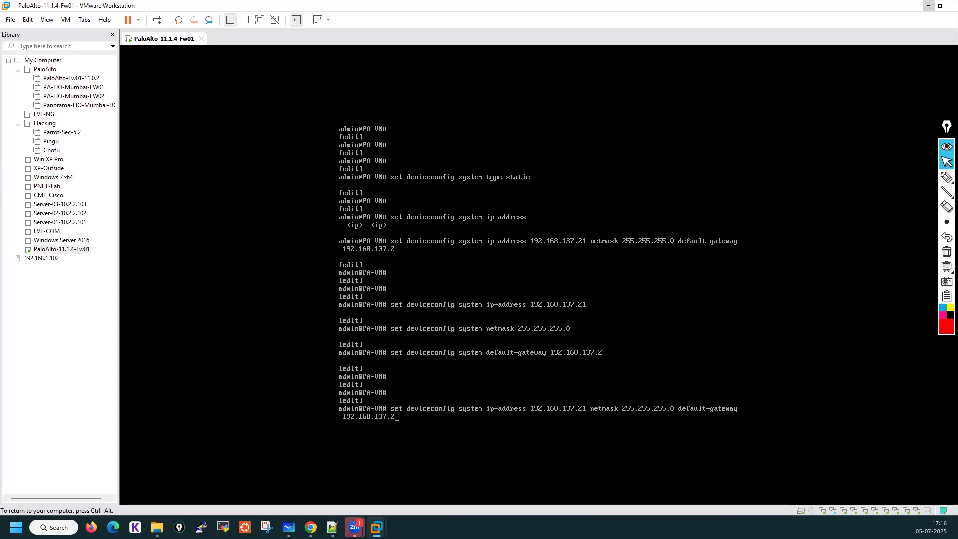
type("dns")
key("Tab")
key("question")
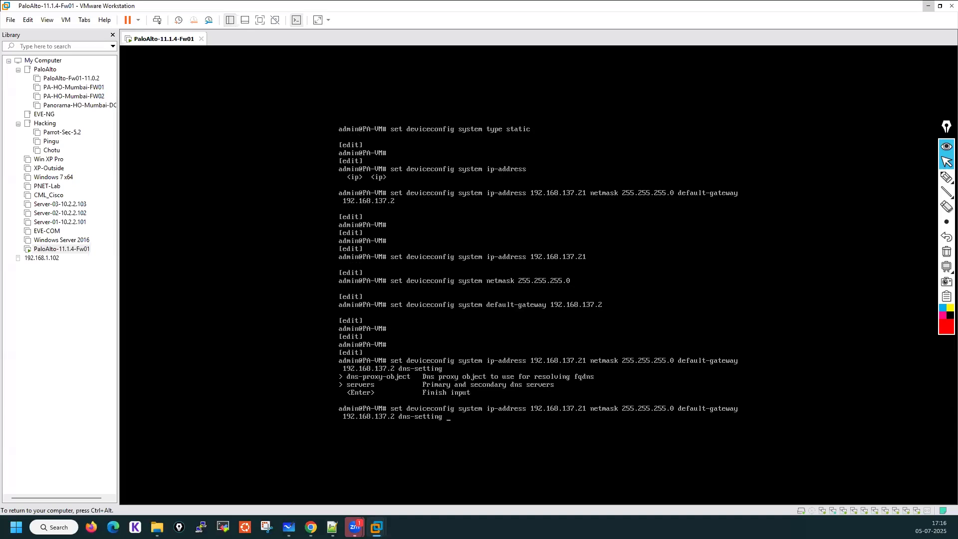
type("se")
key("Tab")
key("question")
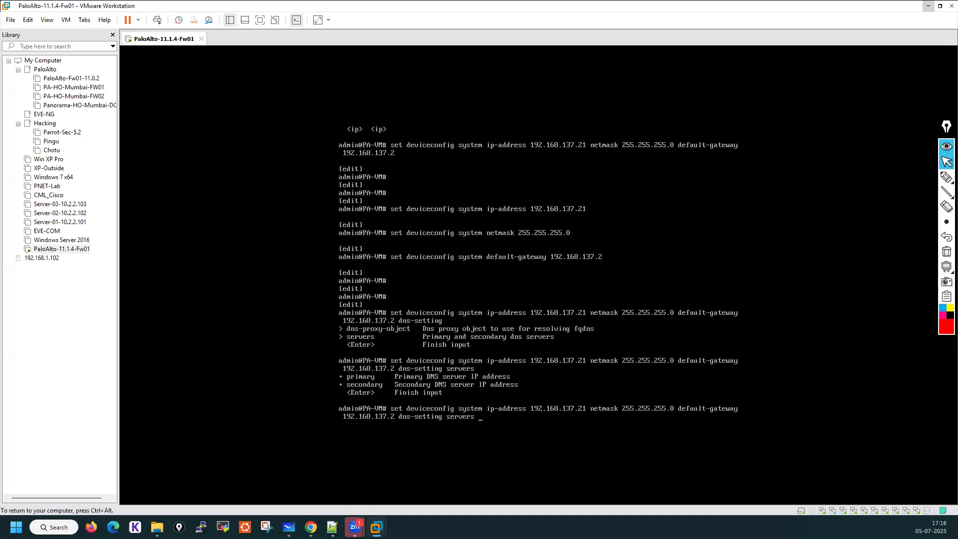
Step: Complete the combined command with primary DNS server 8.8.8.8 and secondary DNS server 4.2.2.2, and run it
type("pri")
key("Tab")
key("question")
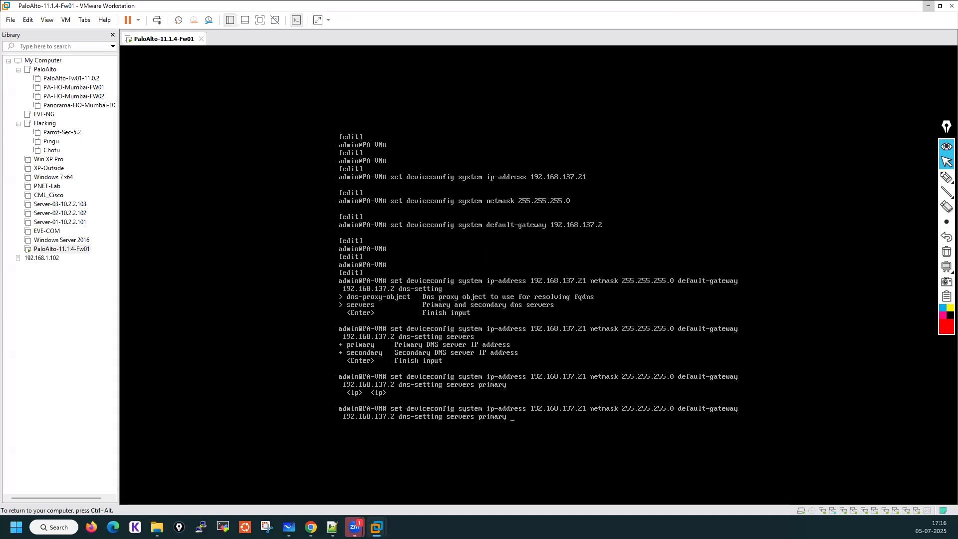
type("8.8.")
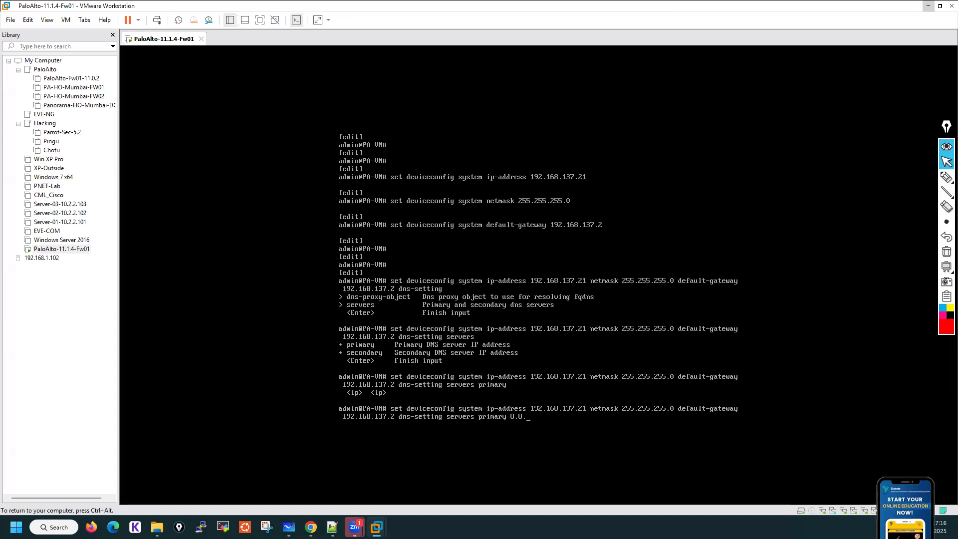
type("8.8 se")
key("Tab")
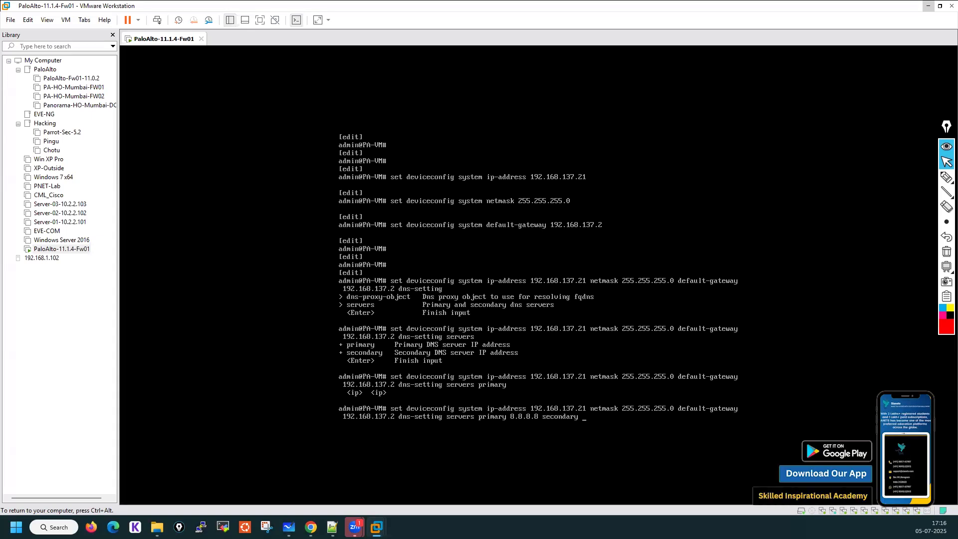
type("4.2.2.2")
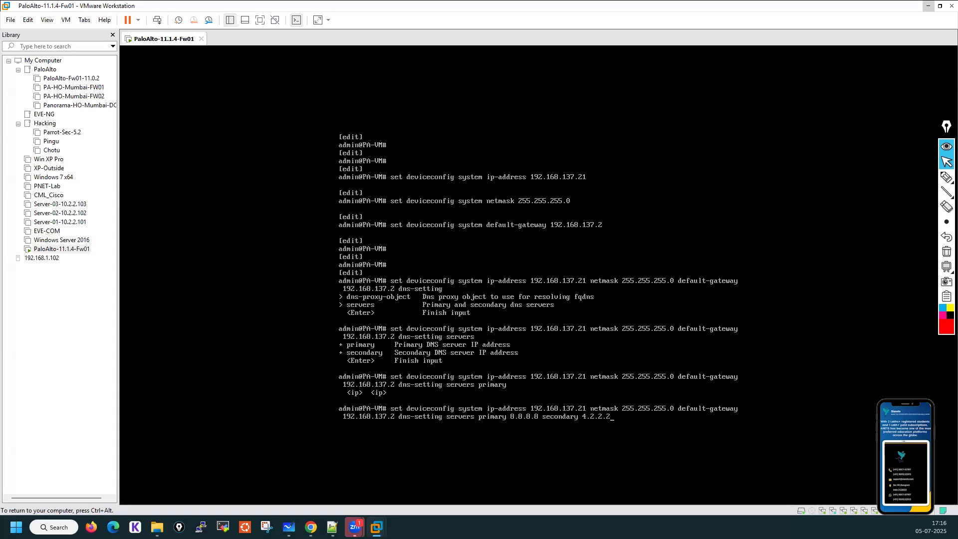
key("question")
key("Return")
key("Return")
key("Return")
key("Return")
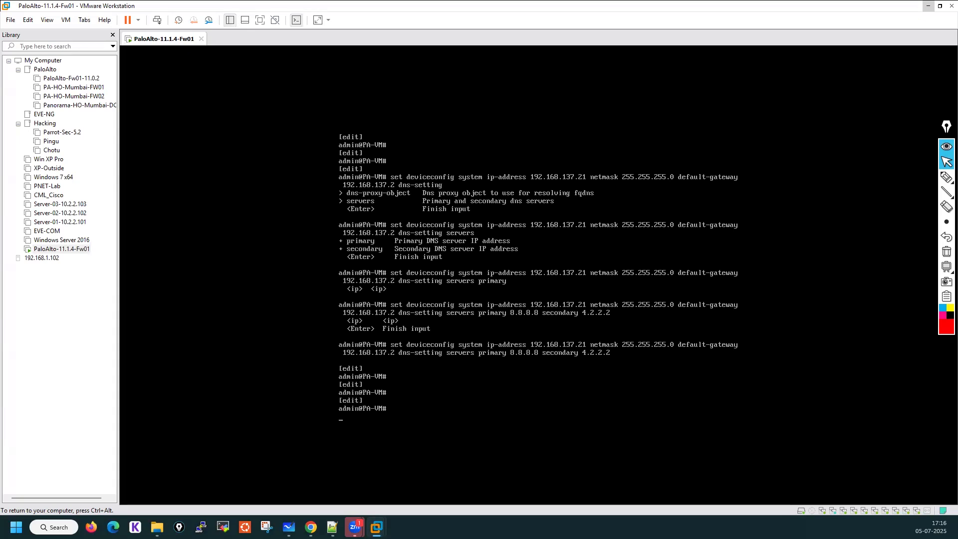
Step: Reduce the recalled command to "set deviceconfig system", extend it with "dns-setting servers", and list the options at each level
key("Up")
key("BackSpace")
key("BackSpace")
key("BackSpace")
key("BackSpace")
key("BackSpace")
key("BackSpace")
key("BackSpace")
key("BackSpace")
key("BackSpace")
key("BackSpace")
key("BackSpace")
key("BackSpace")
key("BackSpace")
key("BackSpace")
key("BackSpace")
key("BackSpace")
key("BackSpace")
key("BackSpace")
key("BackSpace")
key("BackSpace")
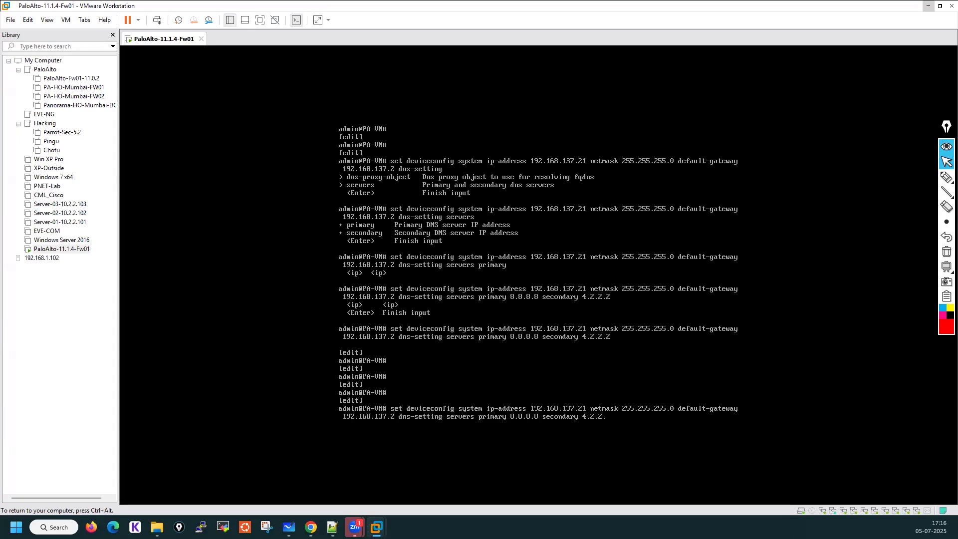
key("Up")
key("BackSpace")
key("BackSpace")
key("BackSpace")
key("BackSpace")
key("BackSpace")
key("BackSpace")
key("BackSpace")
key("BackSpace")
key("BackSpace")
key("BackSpace")
key("BackSpace")
key("BackSpace")
key("BackSpace")
key("BackSpace")
key("BackSpace")
key("BackSpace")
key("BackSpace")
key("BackSpace")
key("BackSpace")
key("BackSpace")
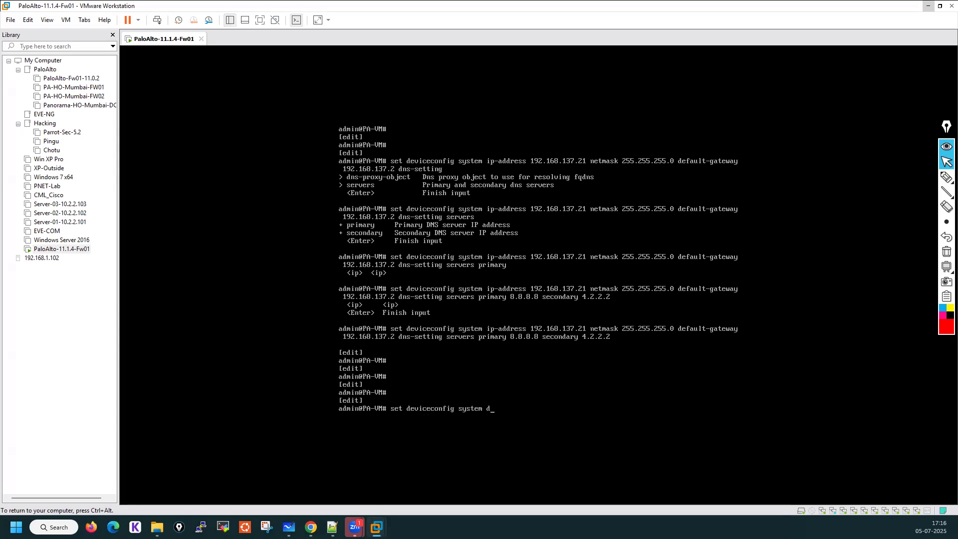
type("ns-setting")
key("Tab")
key("Tab")
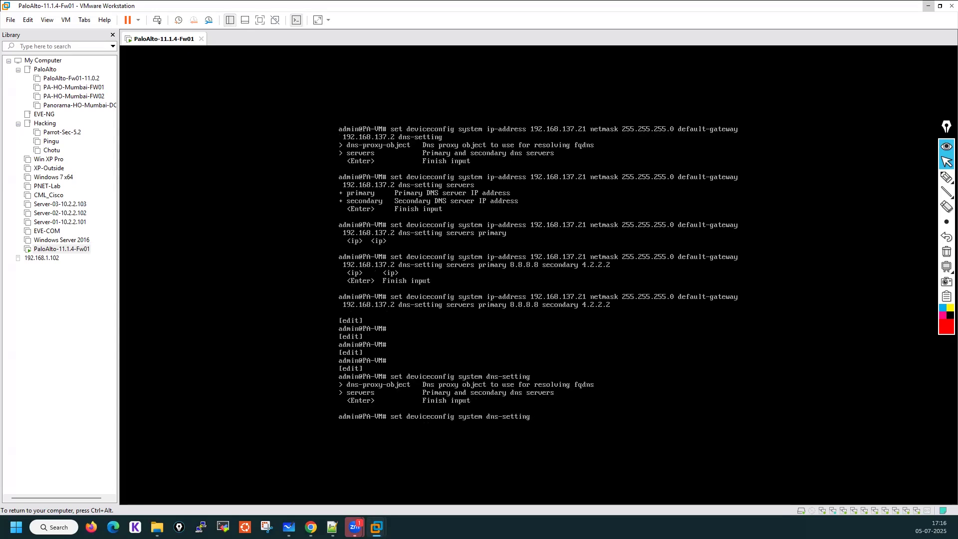
type("se")
Step: Complete the separate DNS command with primary server 8.8.8.8 and secondary server 4.2.2.2, and run it
key("Tab")
key("Tab")
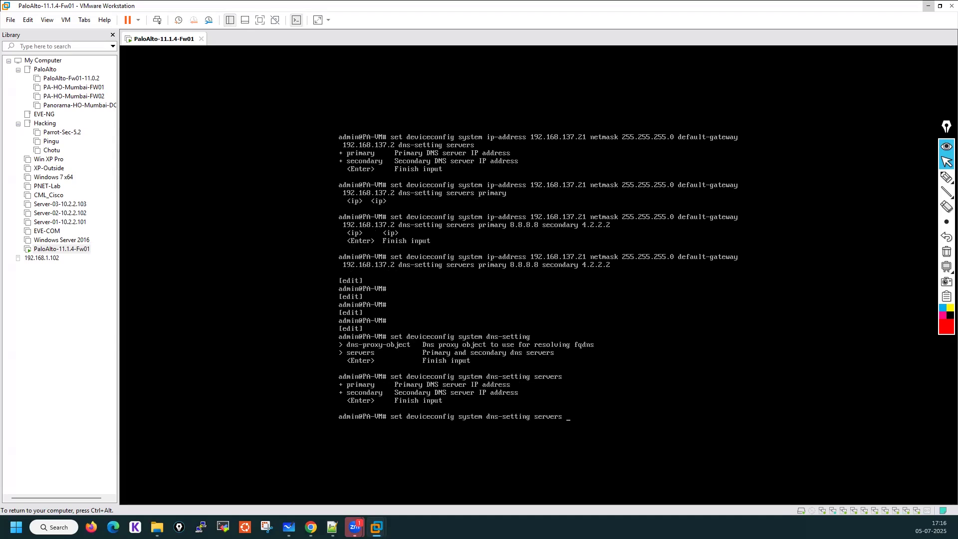
type("primary")
key("Tab")
key("Tab")
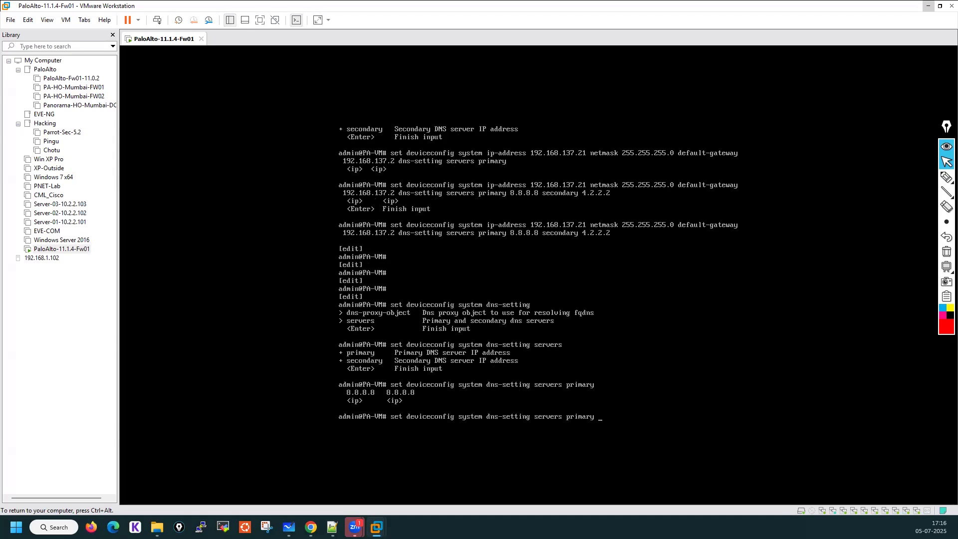
type("8.8.8.8")
key("BackSpace")
type("secondary 4.2.2.2 ?")
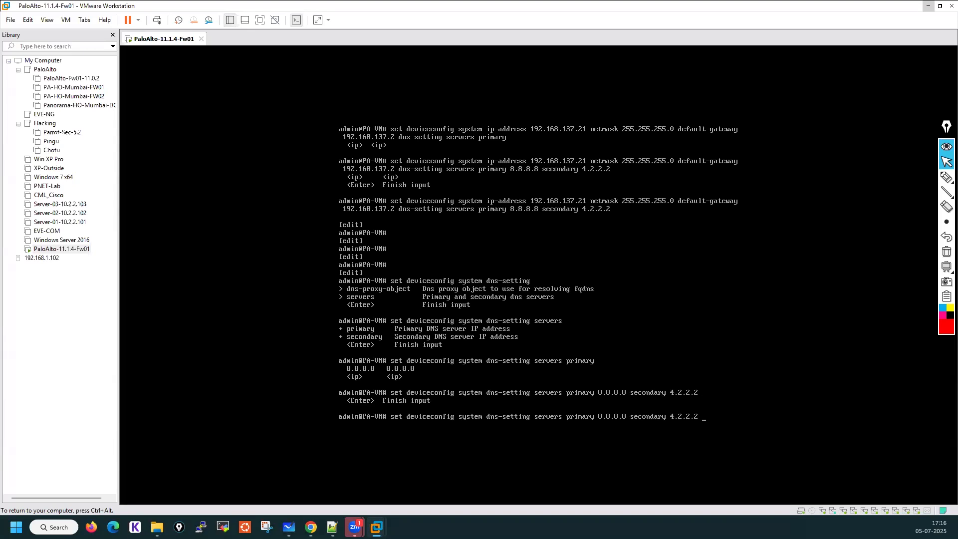
key("Return")
key("Return")
key("Return")
key("Return")
key("Return")
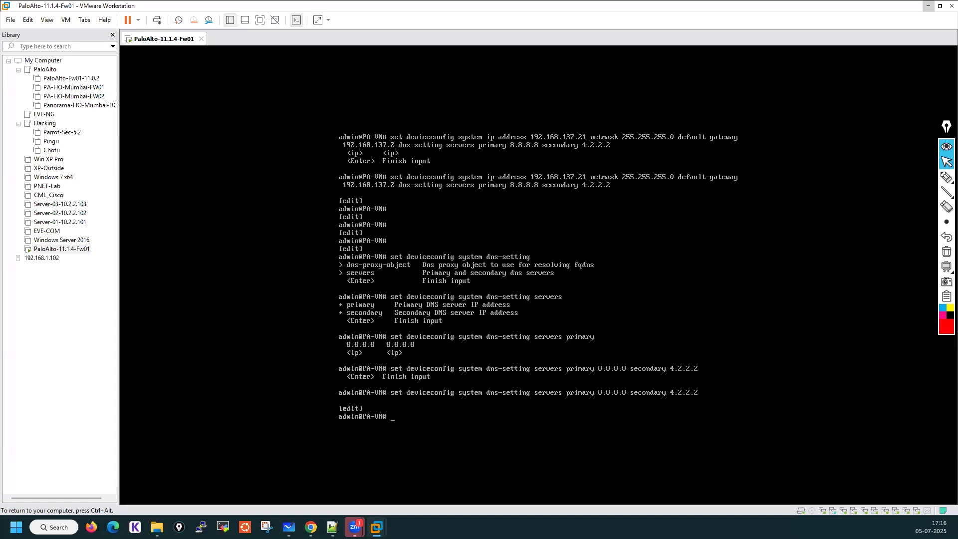
Step: Build the command "set deviceconfig system ntp-servers primary-ntp-server ntp-server-address", listing the available options at each level from ntp-servers onward
type("set deviceconfig system ")
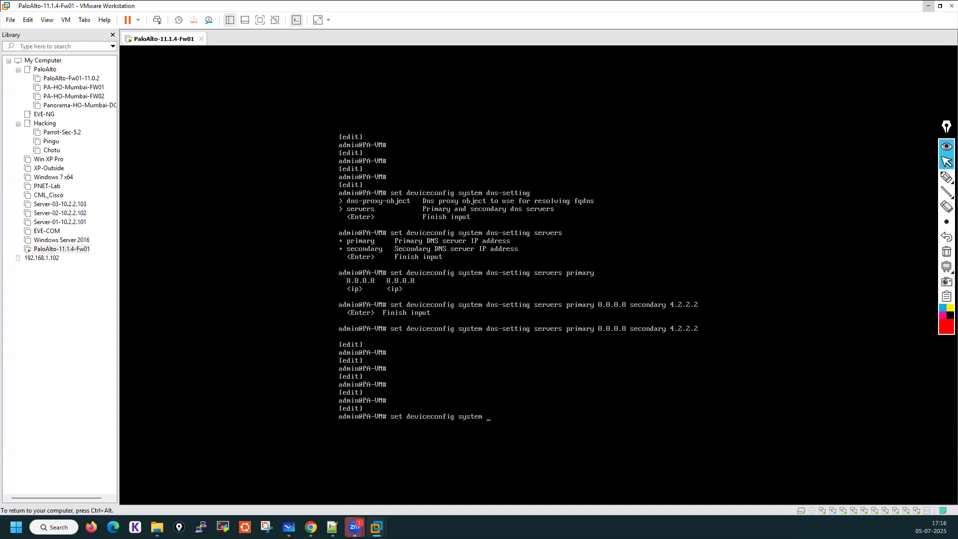
type("n")
key("Tab")
key("Tab")
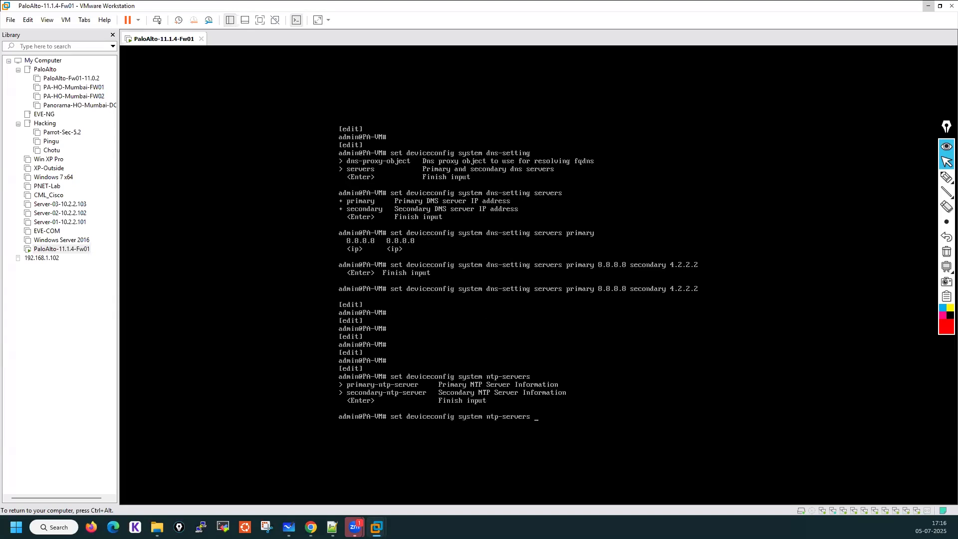
type("p")
key("Tab")
key("Tab")
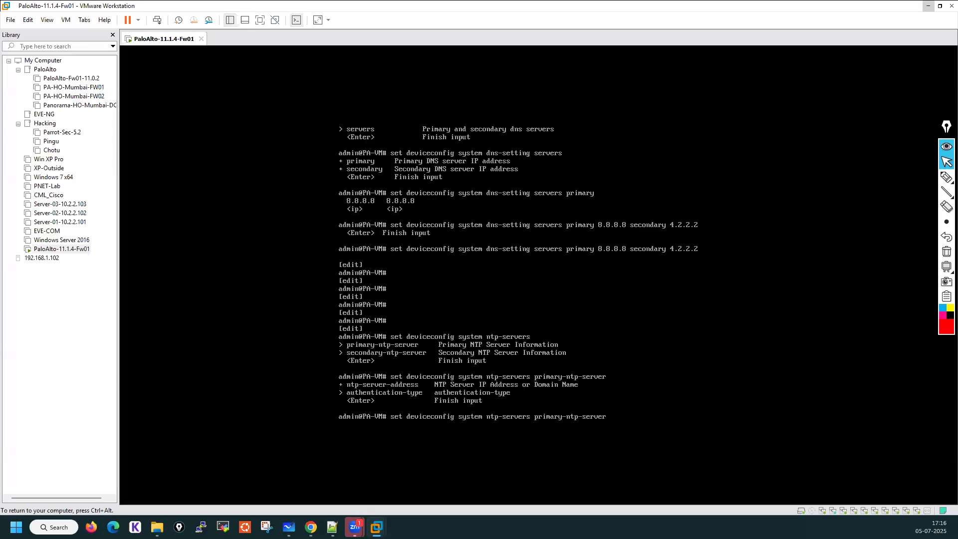
type("n")
key("Tab")
key("Tab")
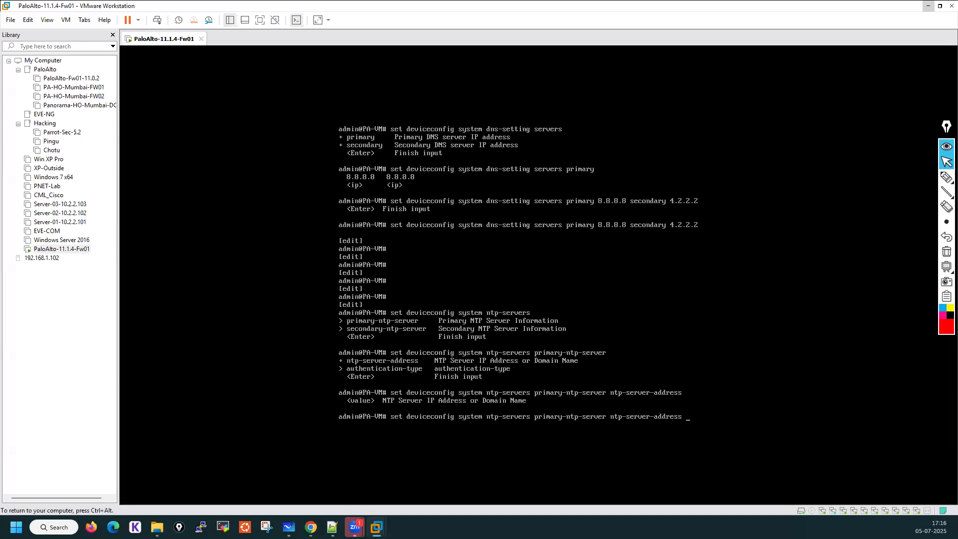
Step: Complete the primary NTP command with server address 0.in.pool.ntp.org and run it
type("0.in.pool.ntp")
key("Return")
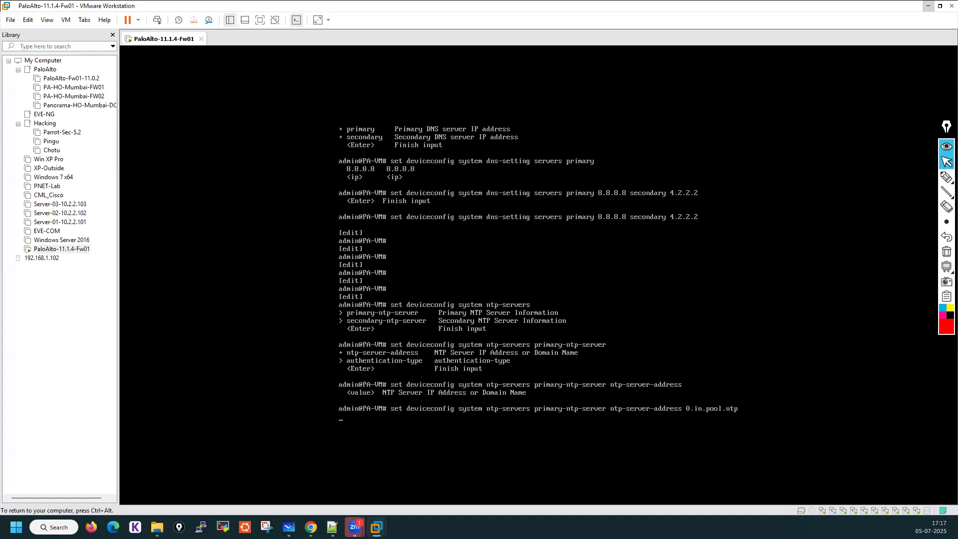
type(".org")
key("Return")
key("Return")
key("Return")
key("Return")
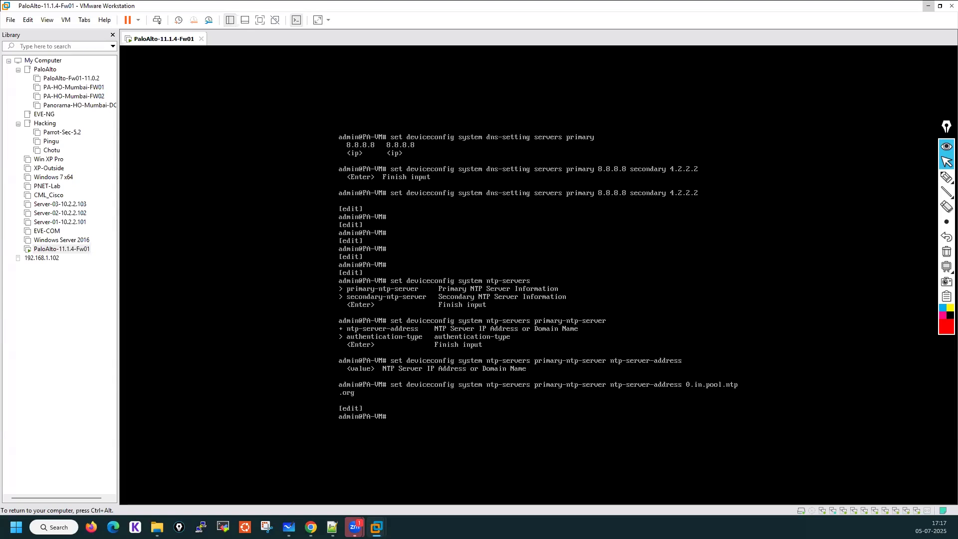
Step: Build the command "set deviceconfig system ntp-servers secondary-ntp-server ntp-server-address" and list what it accepts
type("set d")
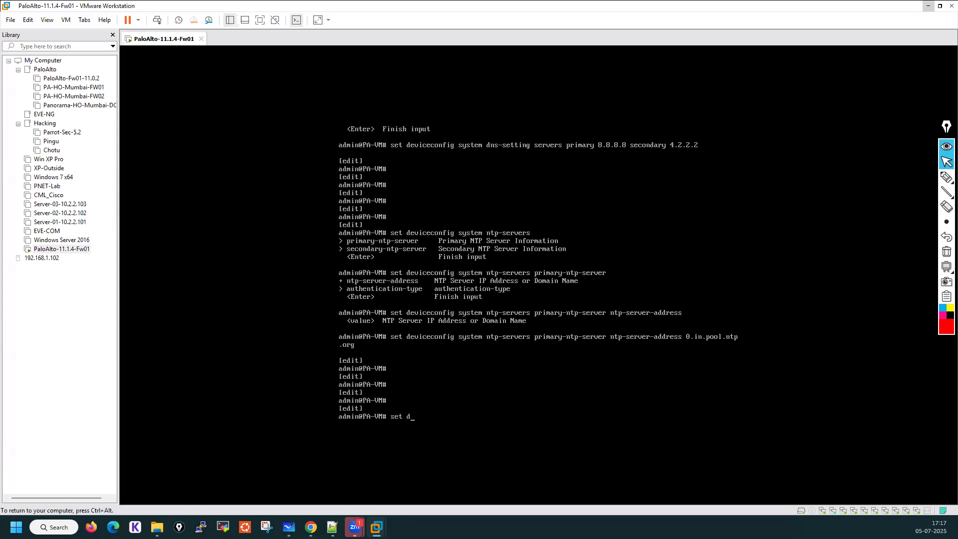
type("eviceconfig system nt")
key("Tab")
type("se")
key("Tab")
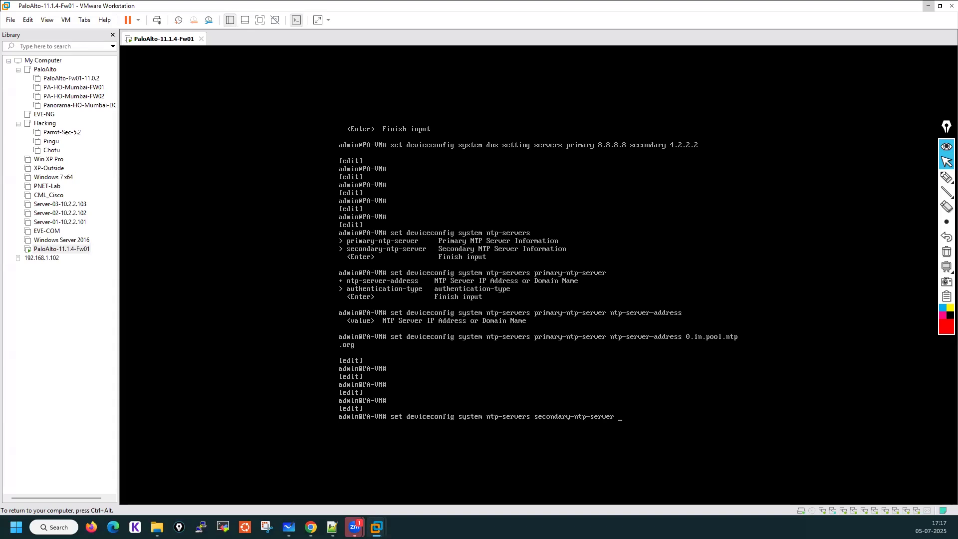
type("n")
key("Tab")
key("Tab")
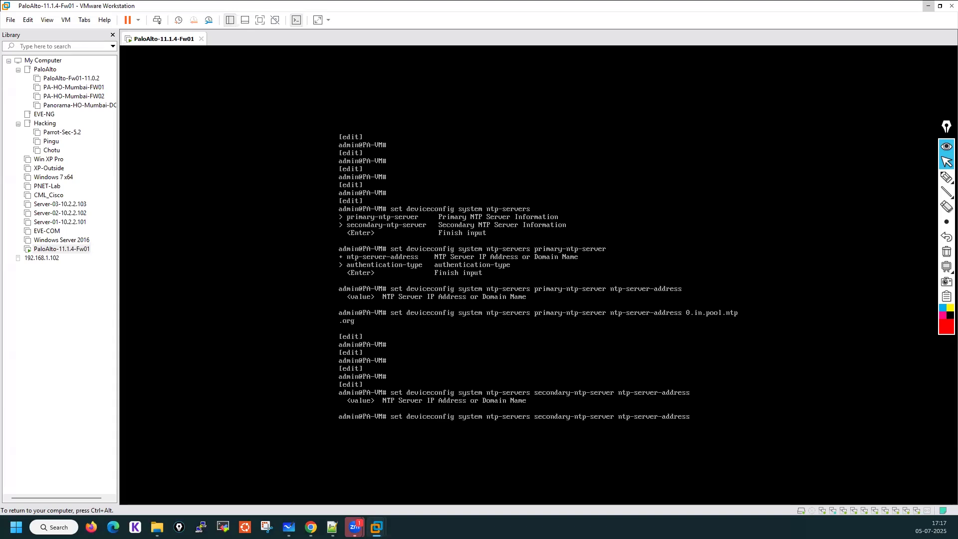
Step: Complete the secondary NTP command with server address 1.in.pool.ntp.org and run it
type("1.in.pool.nt")
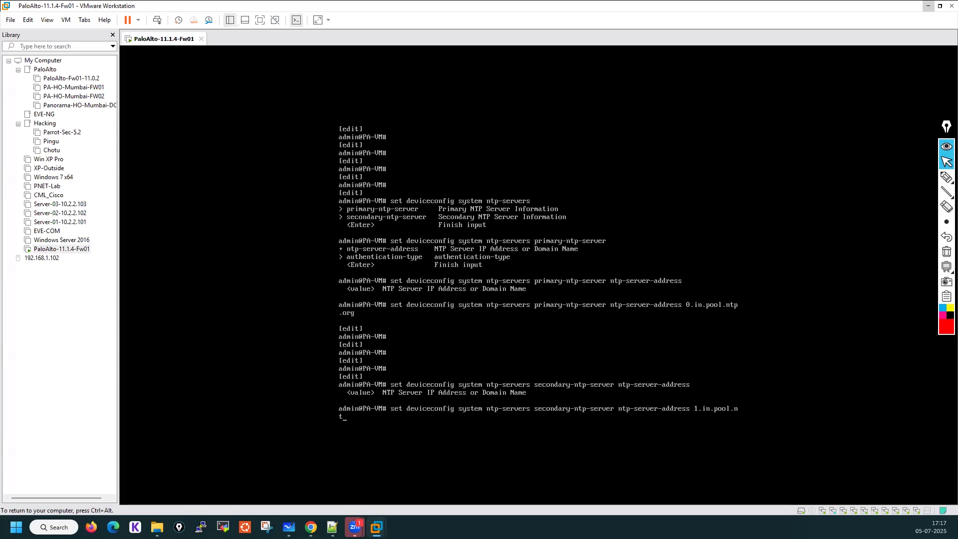
type("p.org")
key("Return")
key("Return")
key("Return")
key("Return")
key("Return")
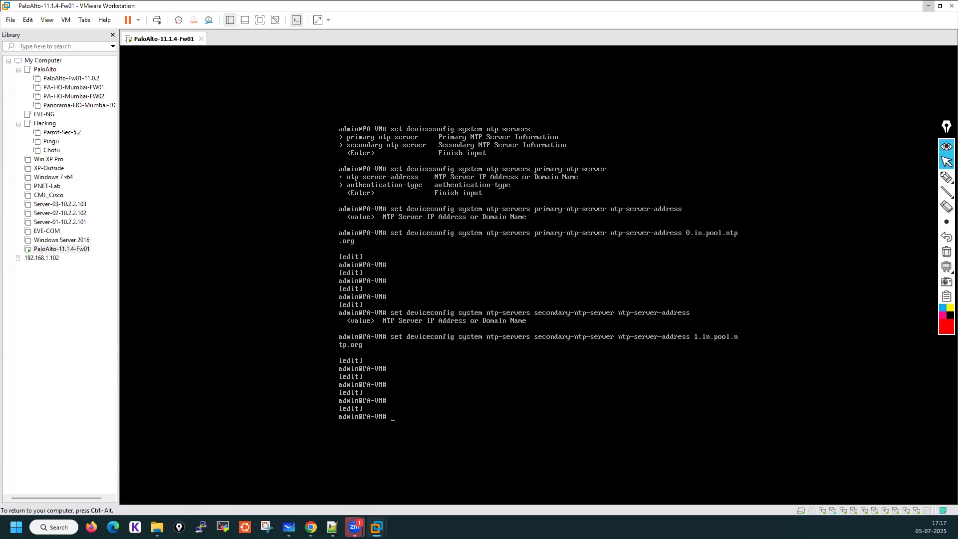
Step: Commit the firewall's pending configuration changes
type("commit")
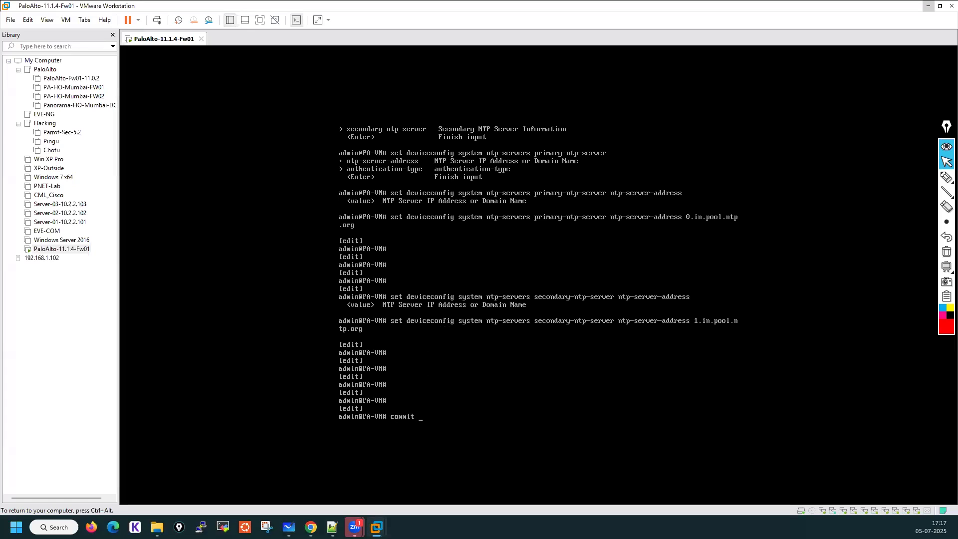
key("Return")
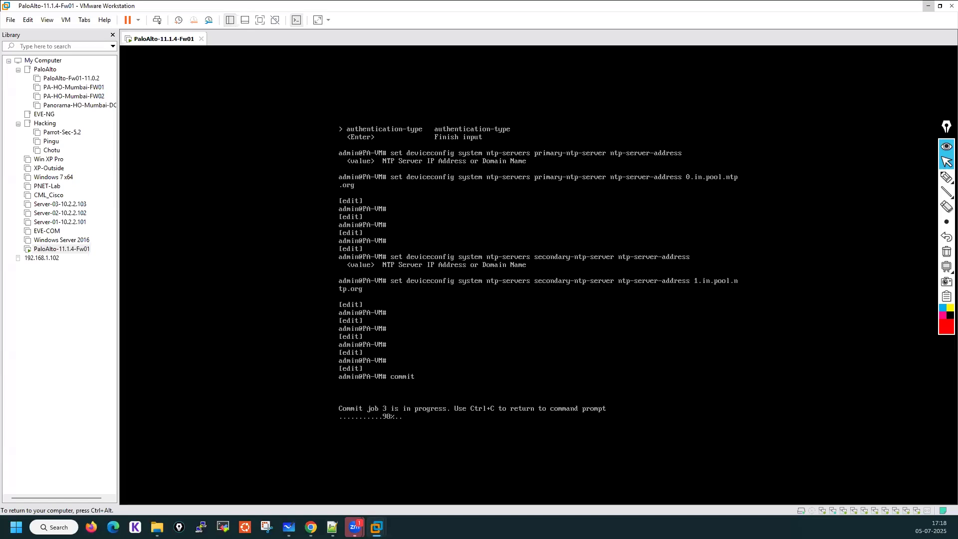
key("ctrl+alt")
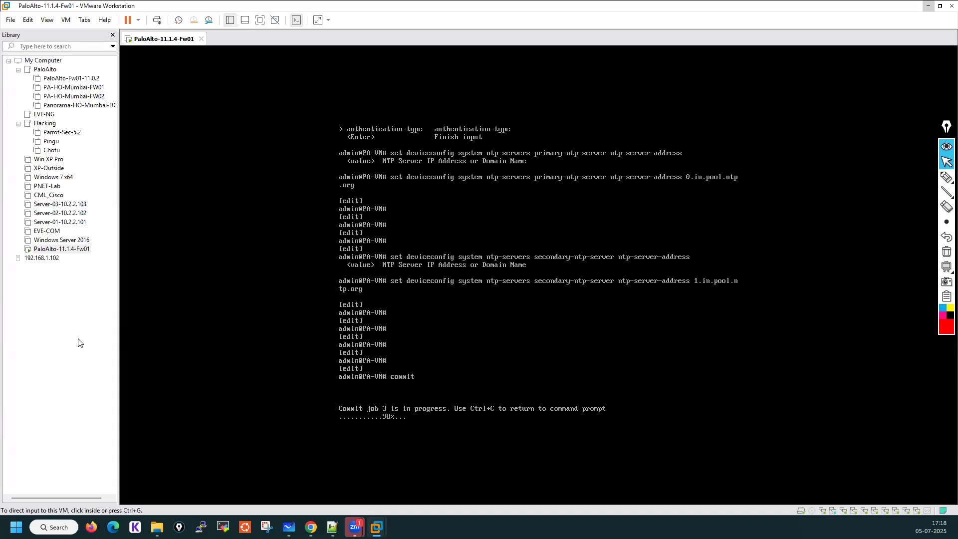
left_click(75, 344)
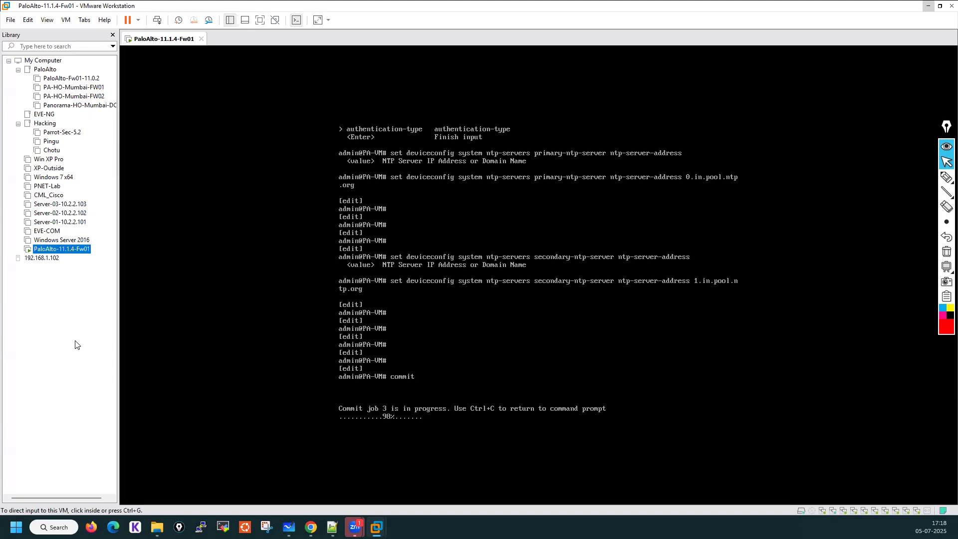
key("ctrl+g")
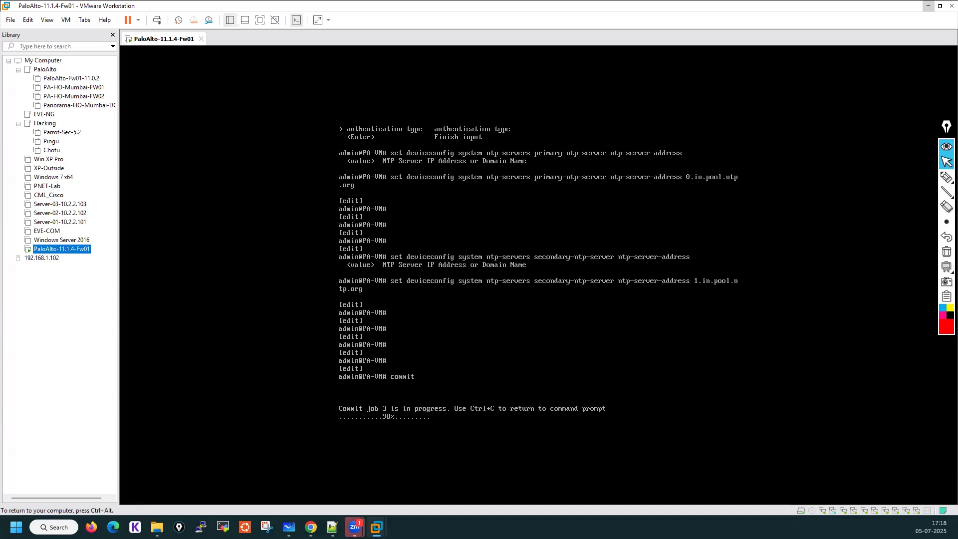
key("ctrl+alt")
key("ctrl+g")
key("ctrl+alt")
left_click(314, 258)
key("ctrl+alt")
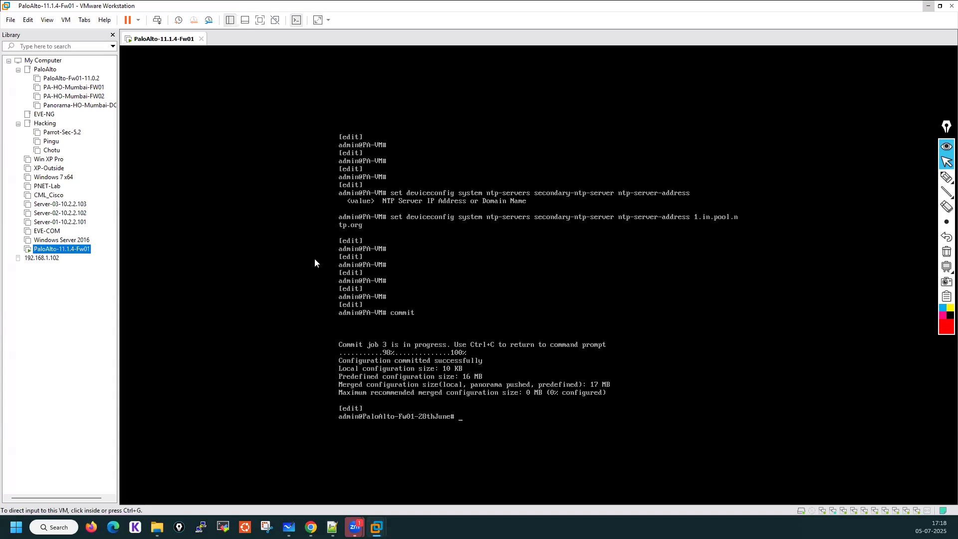
left_click(327, 330)
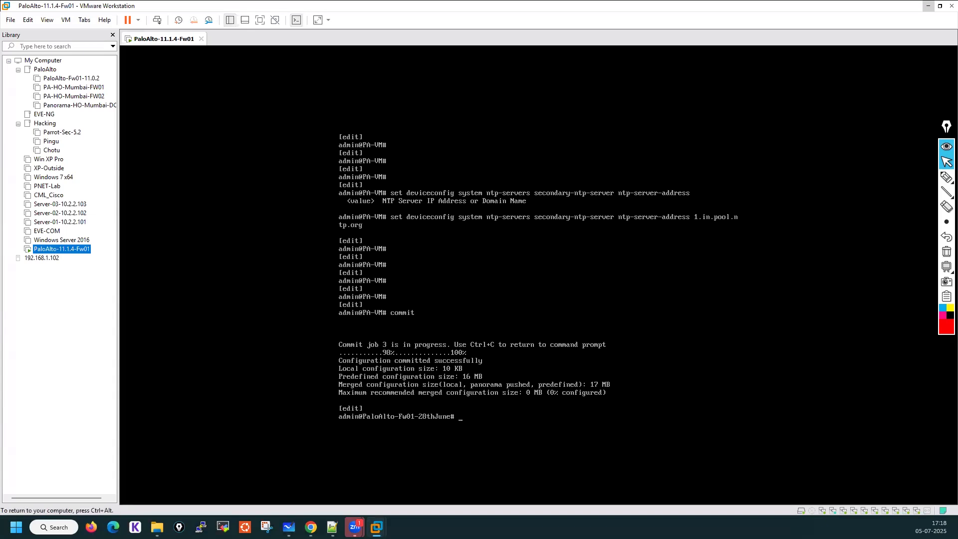
key("ctrl+alt")
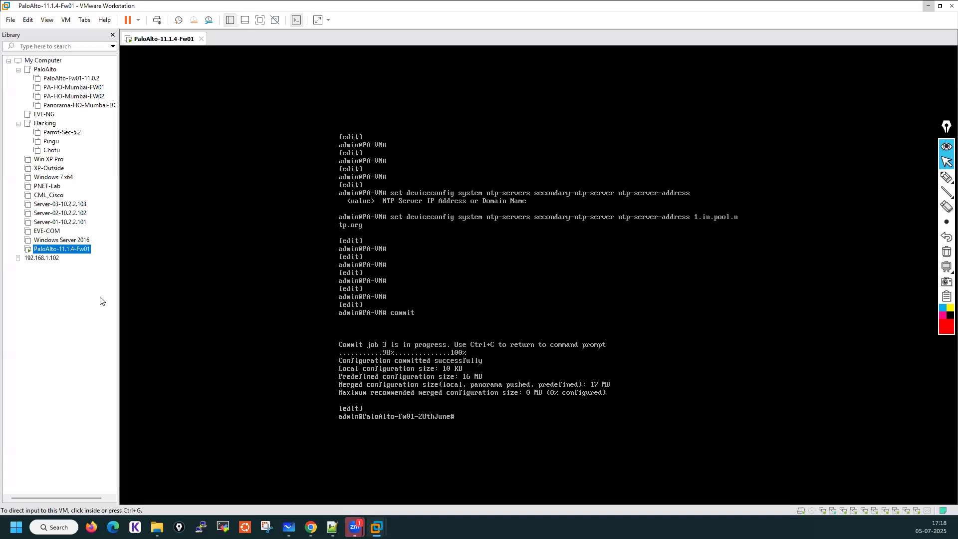
left_click(311, 527)
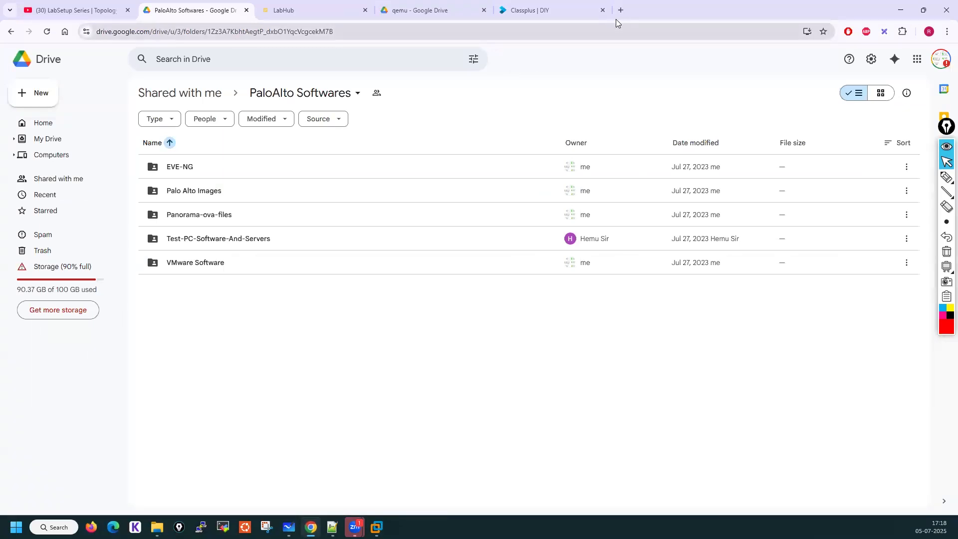
left_click(621, 10)
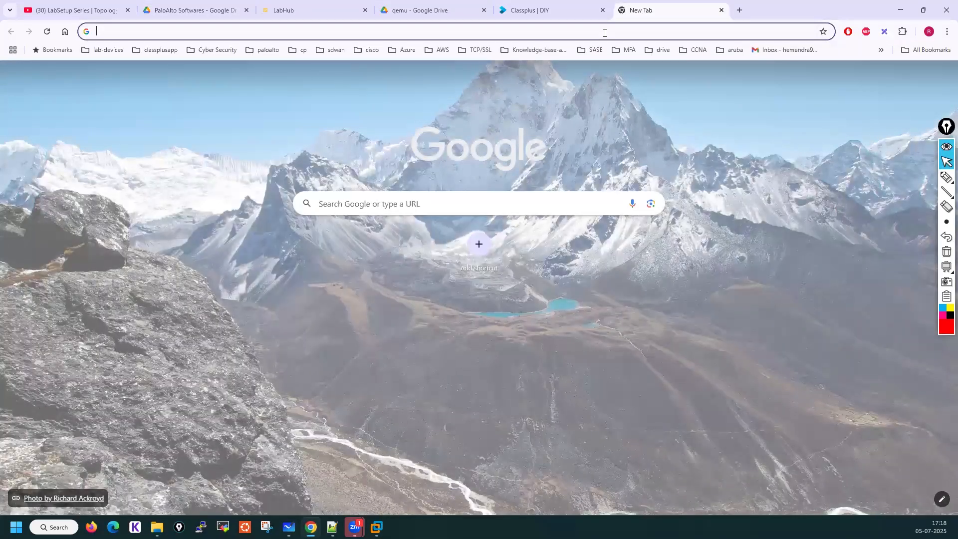
left_click(605, 33)
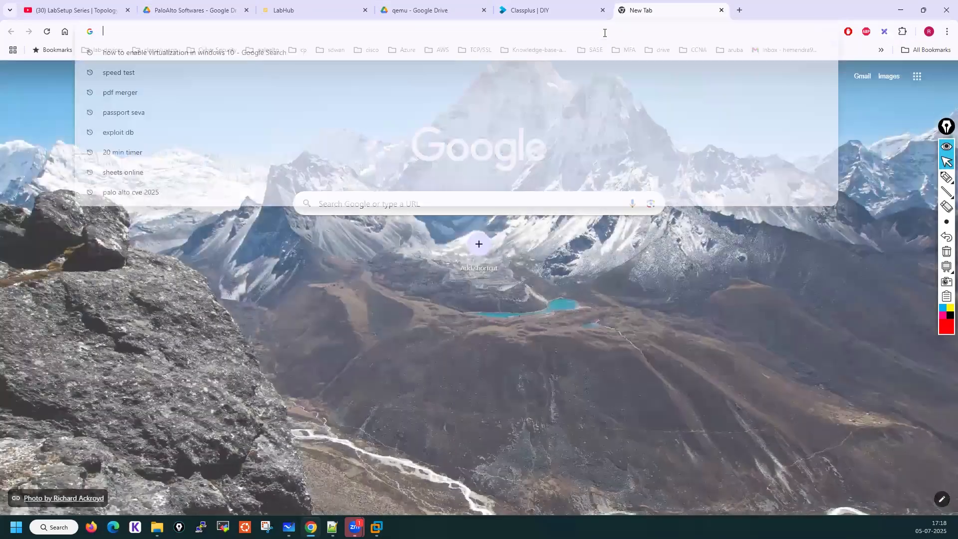
type("htt")
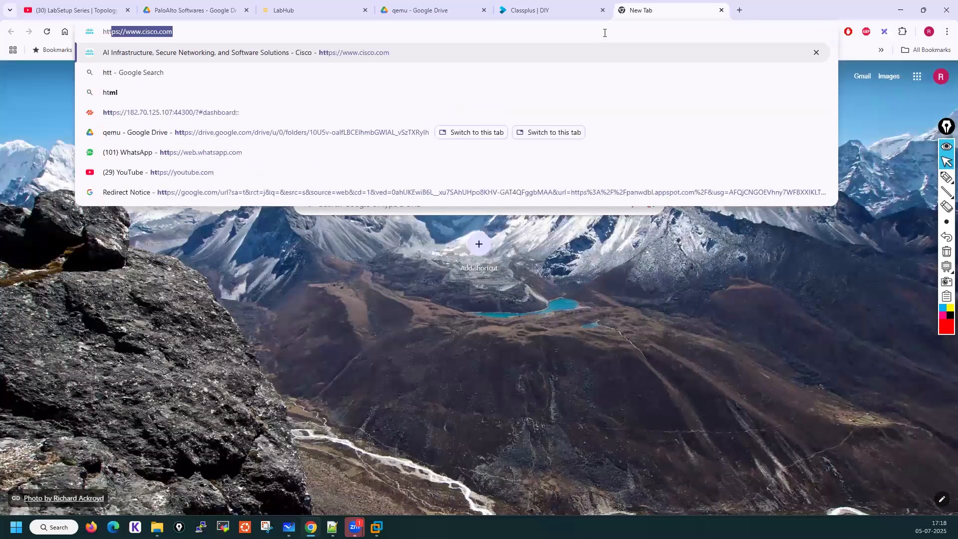
type("ps://192.")
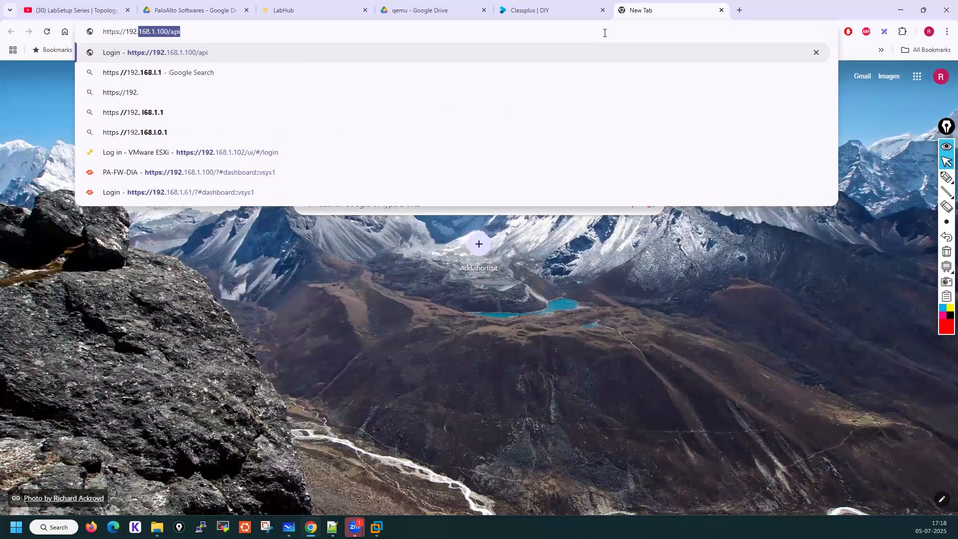
type("168.137")
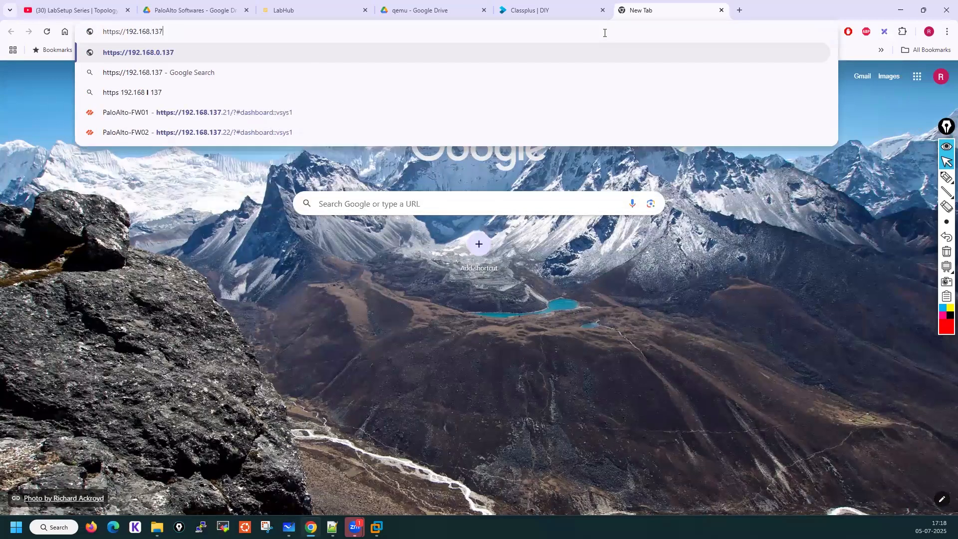
type(".21")
key("Return")
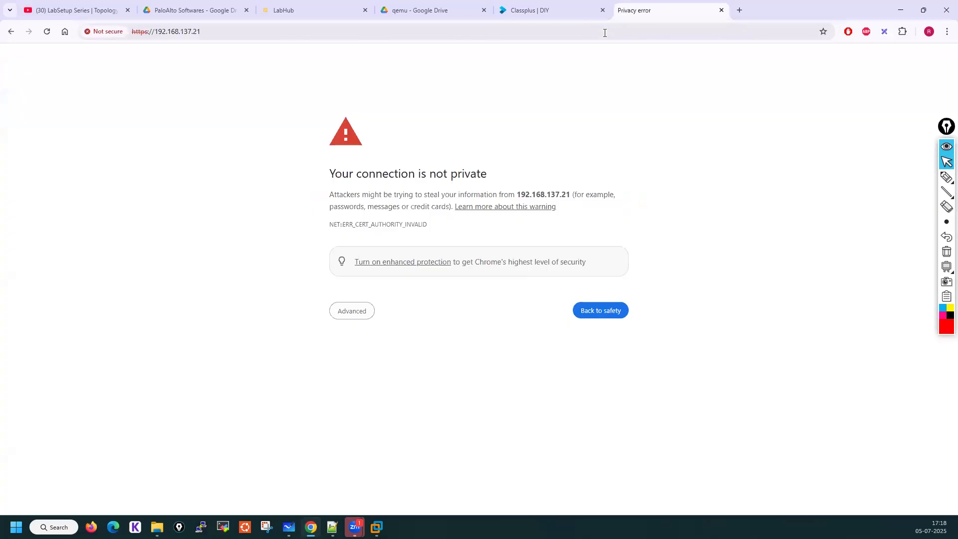
left_click(342, 317)
left_click(387, 388)
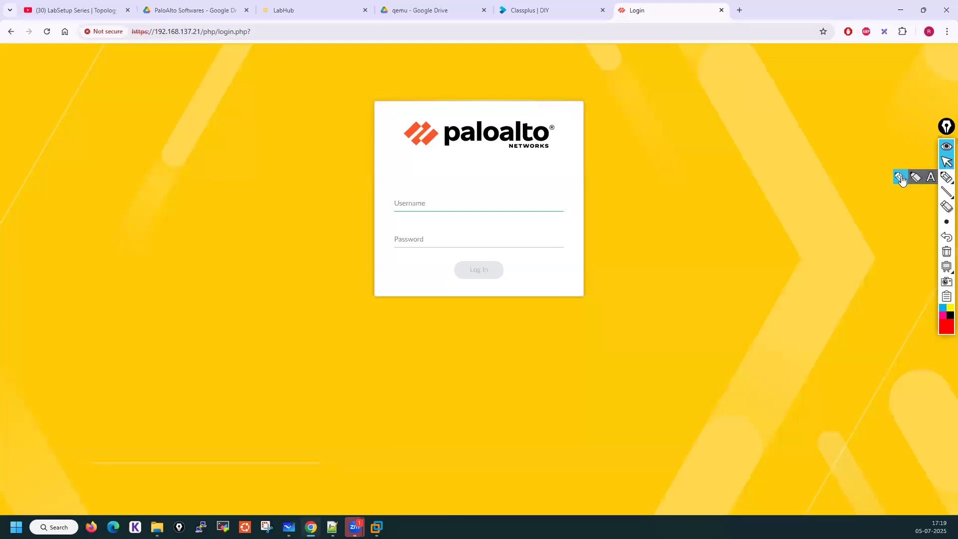
Step: Annotate the login page with circled red handwritten notes, including "By default" with arrows leading to "Services"
left_click(947, 177)
mouse_move(84, 152)
left_mouse_down()
mouse_move(92, 171)
mouse_move(124, 171)
mouse_move(149, 154)
mouse_move(179, 168)
mouse_move(208, 158)
mouse_move(80, 150)
mouse_move(242, 137)
mouse_move(195, 125)
left_mouse_up()
left_click(97, 163)
mouse_move(312, 132)
left_mouse_down()
mouse_move(268, 142)
mouse_move(291, 164)
left_mouse_up()
left_click_drag(305, 146, 262, 153)
left_click_drag(270, 214, 335, 209)
left_click_drag(340, 255, 289, 186)
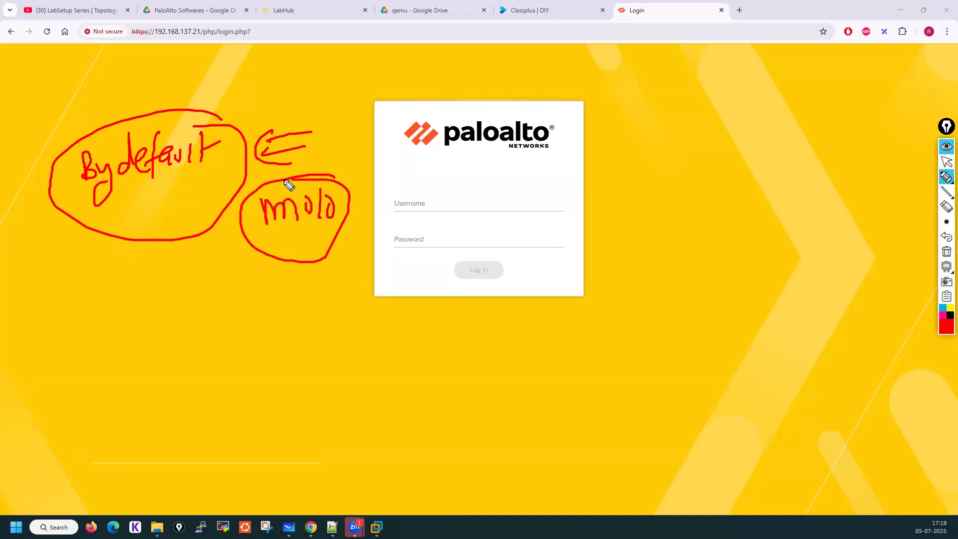
mouse_move(147, 195)
left_mouse_down()
mouse_move(156, 262)
mouse_move(167, 264)
left_mouse_up()
left_click_drag(146, 262, 181, 259)
mouse_move(105, 298)
left_mouse_down()
mouse_move(114, 312)
mouse_move(158, 286)
mouse_move(203, 293)
mouse_move(195, 270)
mouse_move(180, 270)
left_mouse_up()
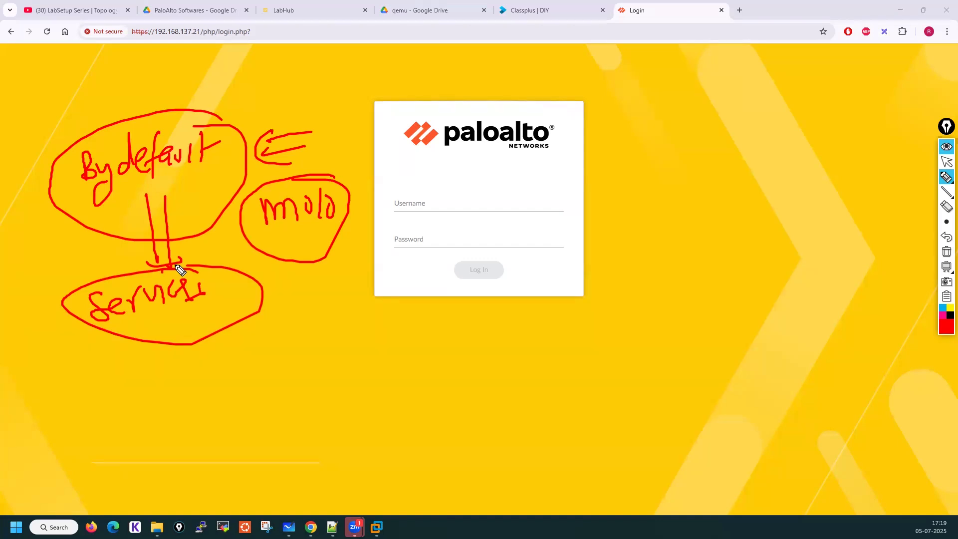
Step: Handwrite "Ping, SSH, HTTPS" below the notes and circle the page address before clearing all annotations
mouse_move(115, 447)
left_mouse_down()
mouse_move(109, 412)
mouse_move(149, 427)
mouse_move(154, 439)
mouse_move(189, 435)
left_mouse_up()
mouse_move(231, 404)
left_mouse_down()
mouse_move(218, 407)
mouse_move(224, 426)
left_mouse_up()
mouse_move(259, 400)
left_mouse_down()
mouse_move(244, 421)
mouse_move(272, 406)
left_mouse_up()
left_click_drag(272, 397, 279, 427)
mouse_move(309, 388)
left_mouse_down()
mouse_move(308, 412)
mouse_move(324, 394)
left_mouse_up()
mouse_move(325, 386)
left_mouse_down()
mouse_move(325, 408)
mouse_move(353, 379)
left_mouse_up()
mouse_move(344, 381)
left_mouse_down()
mouse_move(346, 404)
mouse_move(380, 375)
left_mouse_up()
mouse_move(371, 377)
left_mouse_down()
mouse_move(372, 399)
mouse_move(395, 400)
left_mouse_up()
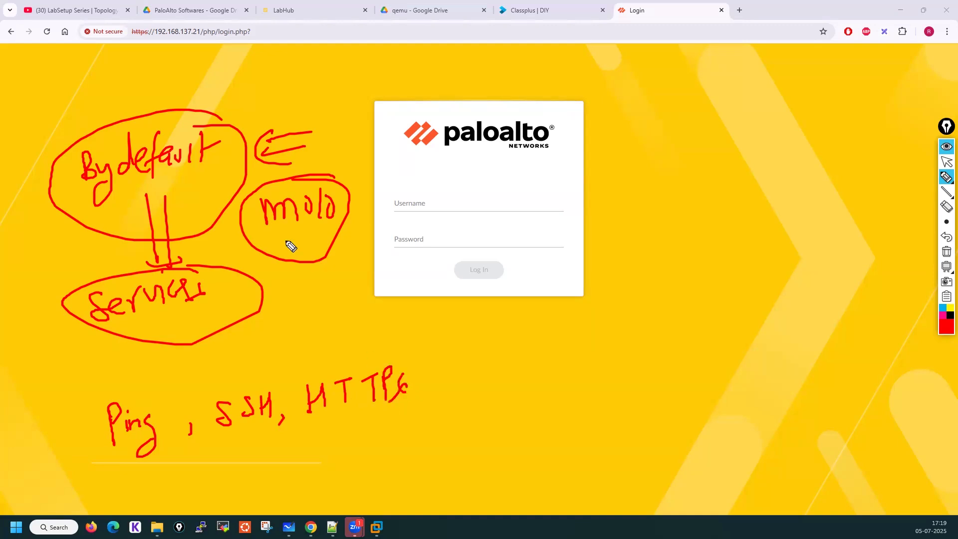
mouse_move(178, 20)
left_mouse_down()
mouse_move(146, 21)
mouse_move(258, 46)
mouse_move(186, 23)
mouse_move(161, 26)
left_mouse_up()
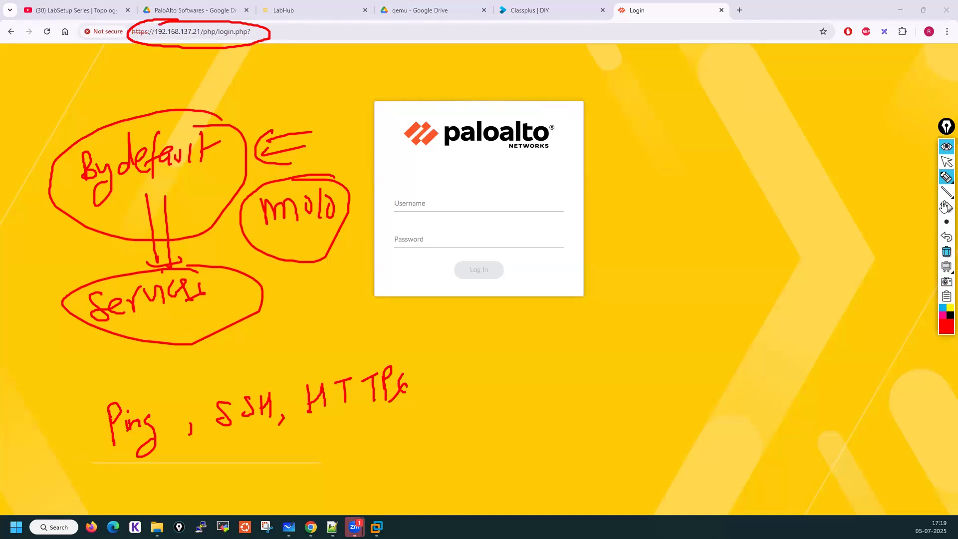
left_click(946, 252)
left_click(947, 161)
Step: Open a Command Prompt, ping the firewall's management address 192.168.137.21, and close the window
key("super+s")
type("cmd")
key("Return")
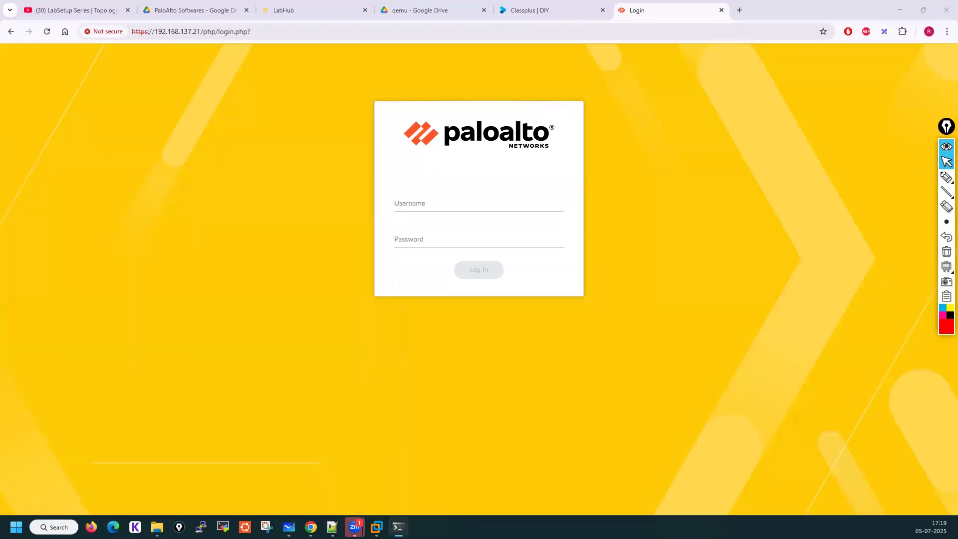
type("pi")
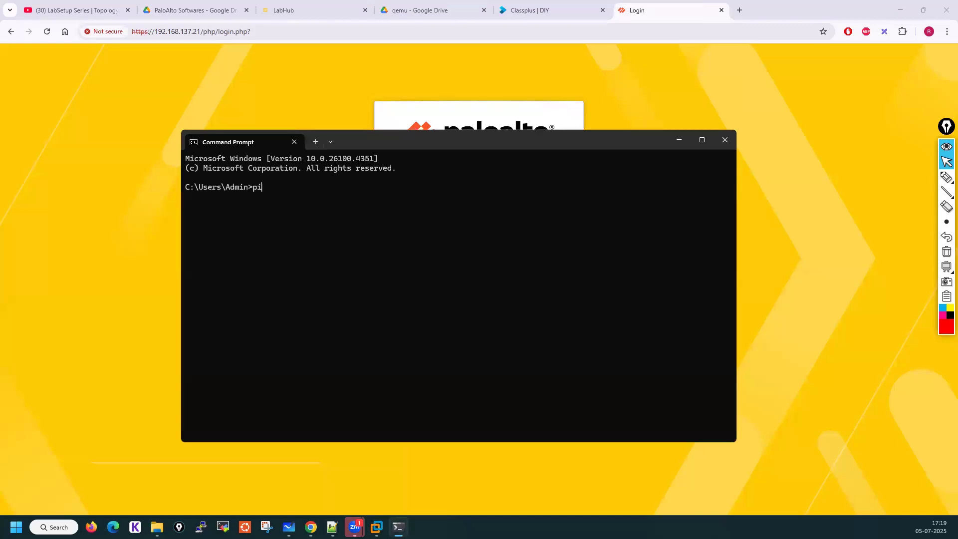
type("ng 192.168.137.21")
key("Return")
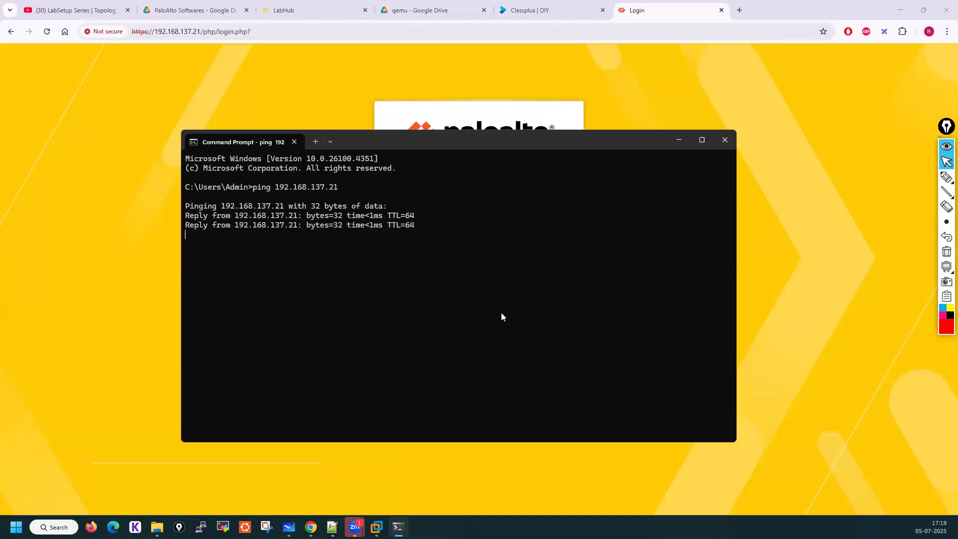
left_click(725, 141)
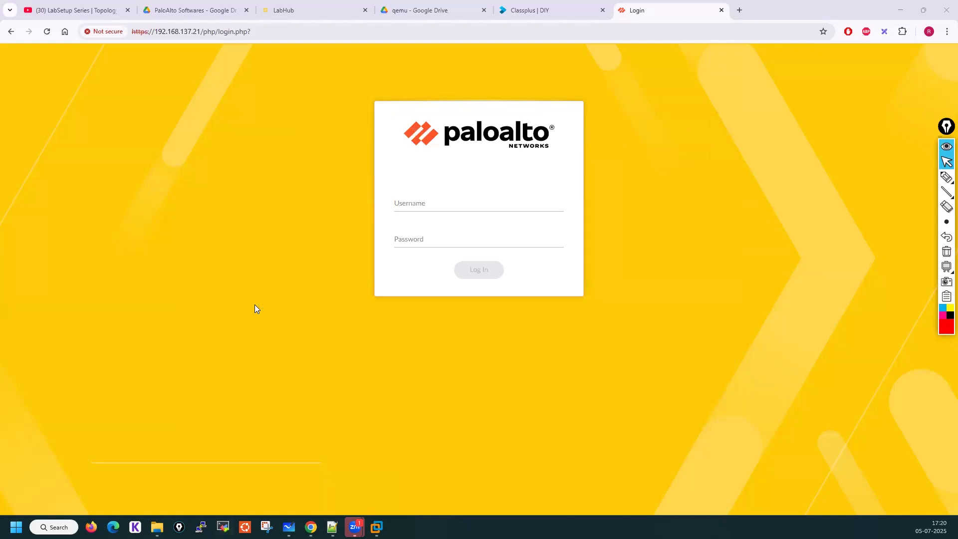
Step: Switch to MobaXterm and start a new SSH session to 192.168.137.21 with the specified username admin
left_click(677, 140)
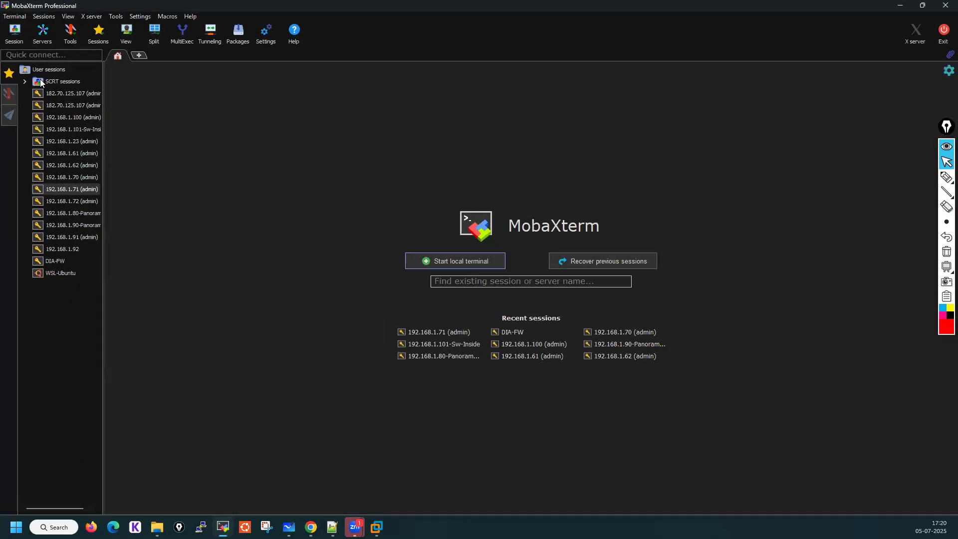
left_click(14, 33)
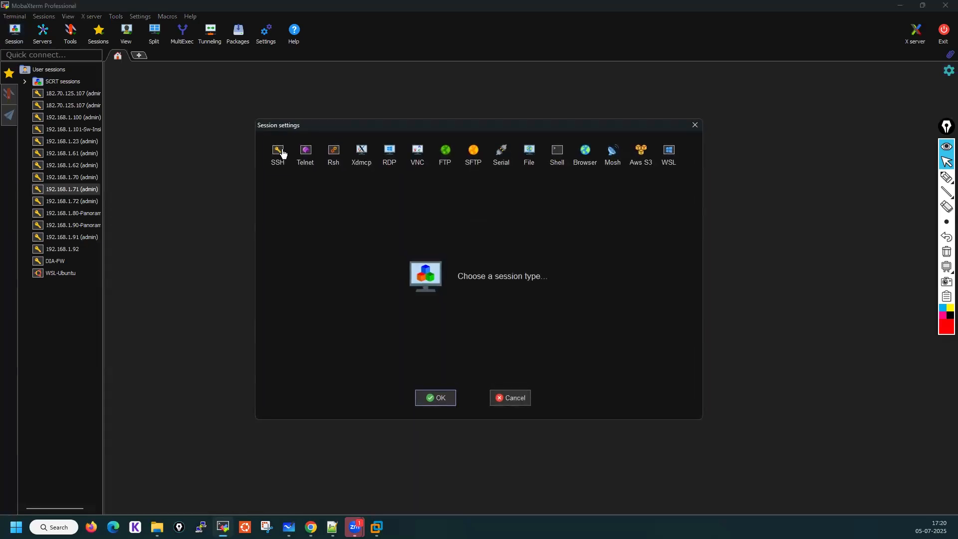
left_click(281, 153)
type("192.168.137.21")
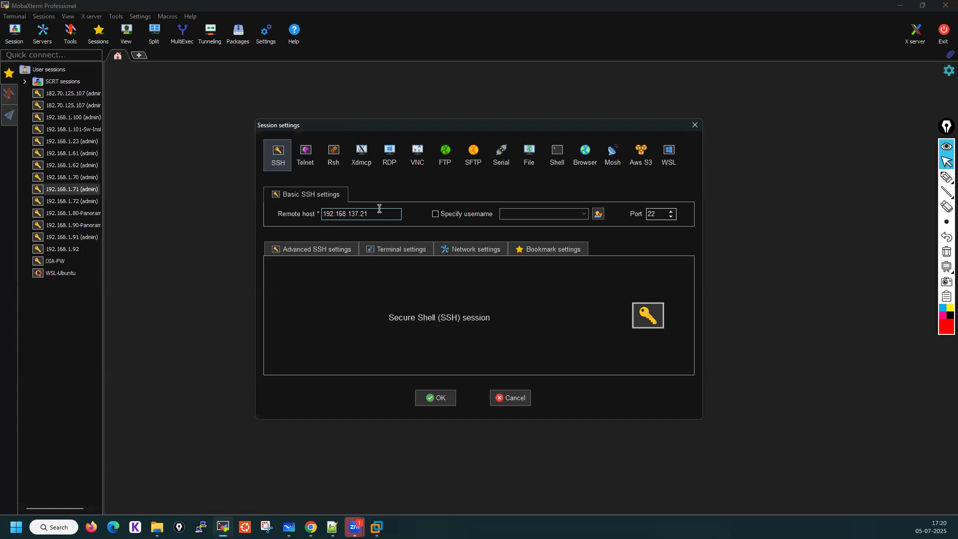
left_click(435, 214)
type("admin")
left_click(434, 403)
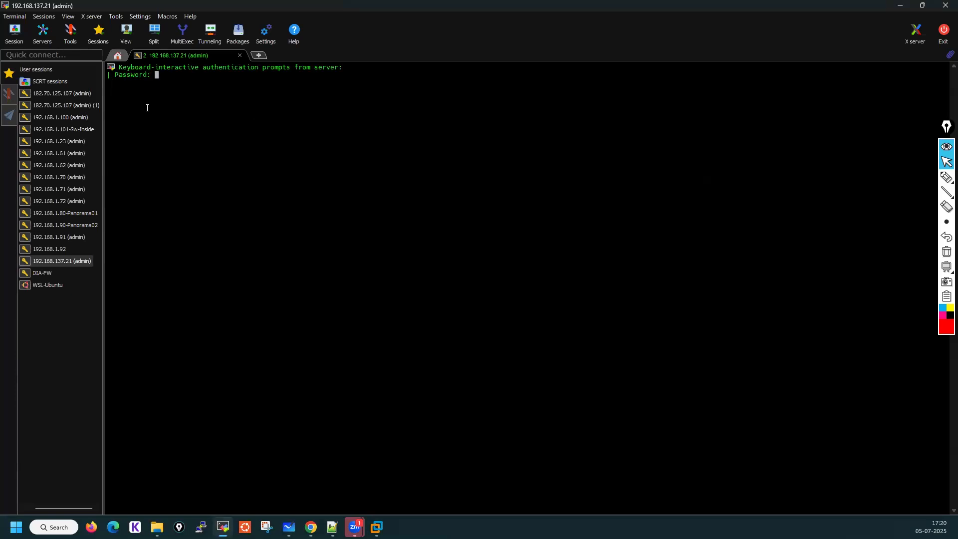
Step: Log in with the account password, then narrow the session sidebar and enlarge the terminal text
key("Return")
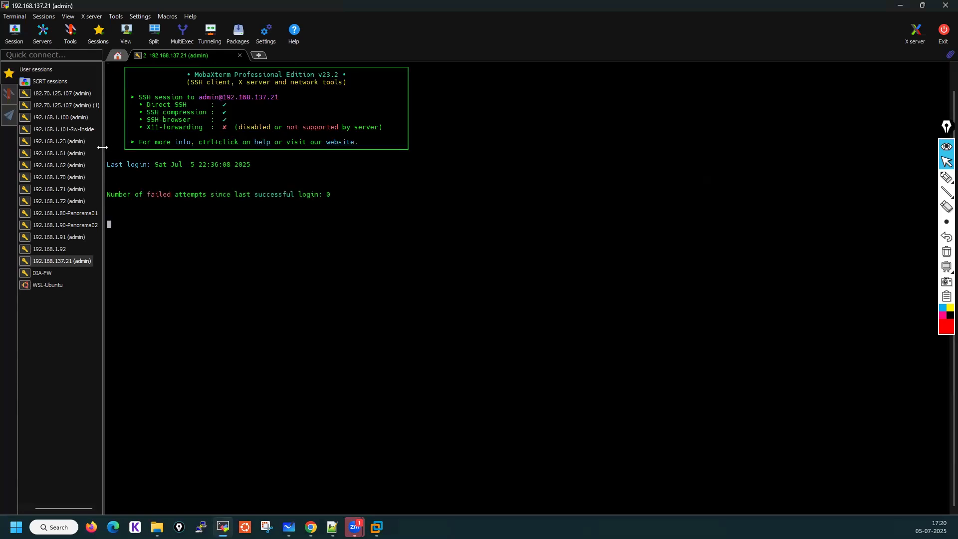
left_click_drag(104, 147, 59, 147)
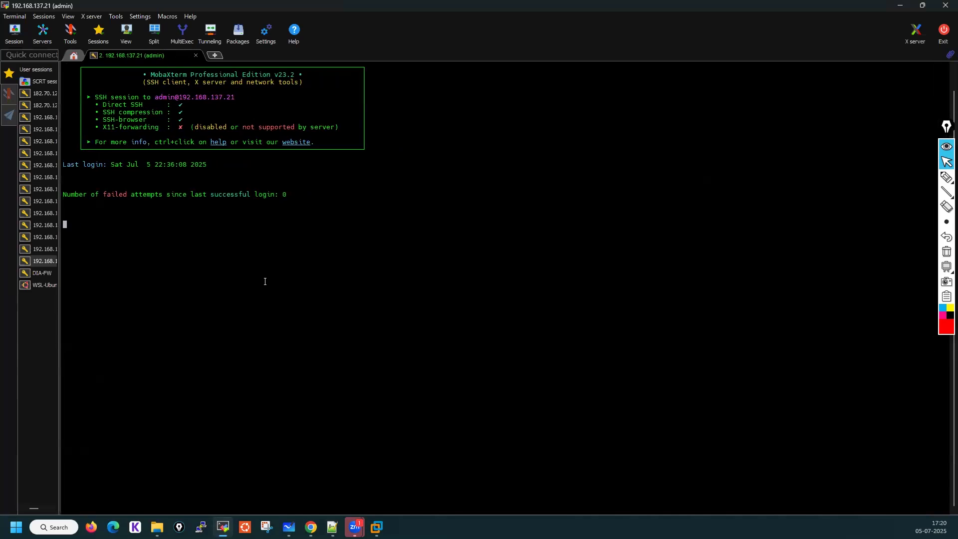
scroll(265, 282, "up", 3, "ctrl")
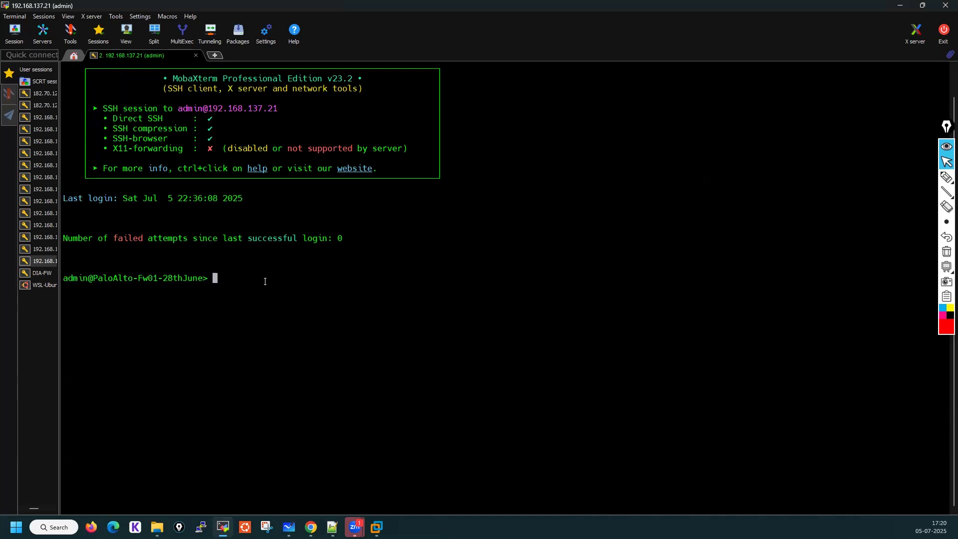
Step: Enter configuration mode on the firewall with the configure command
key("Return")
key("Return")
key("Return")
key("Return")
key("Return")
key("Return")
type("set cl")
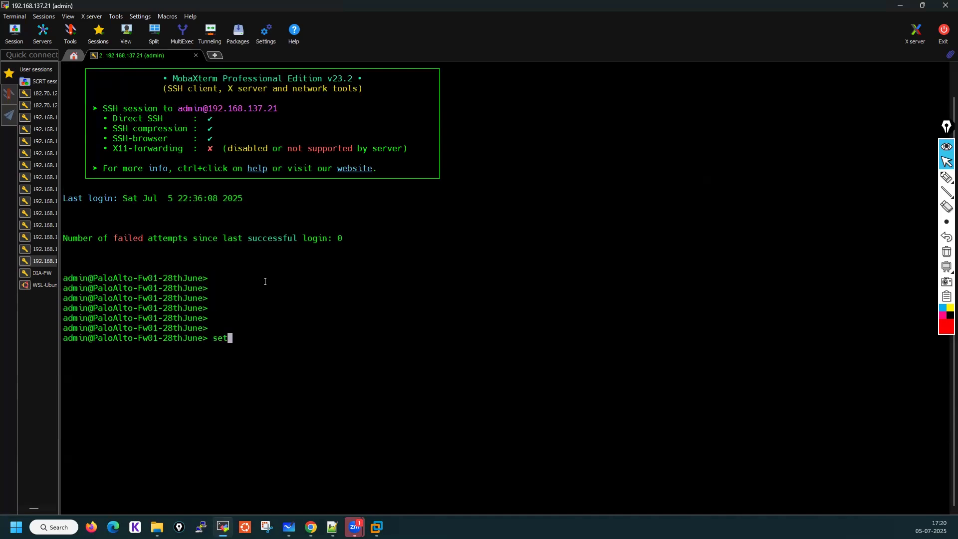
key("BackSpace")
key("BackSpace")
key("BackSpace")
key("BackSpace")
key("BackSpace")
key("BackSpace")
type("configure")
key("Return")
key("Return")
key("Return")
key("Return")
key("Return")
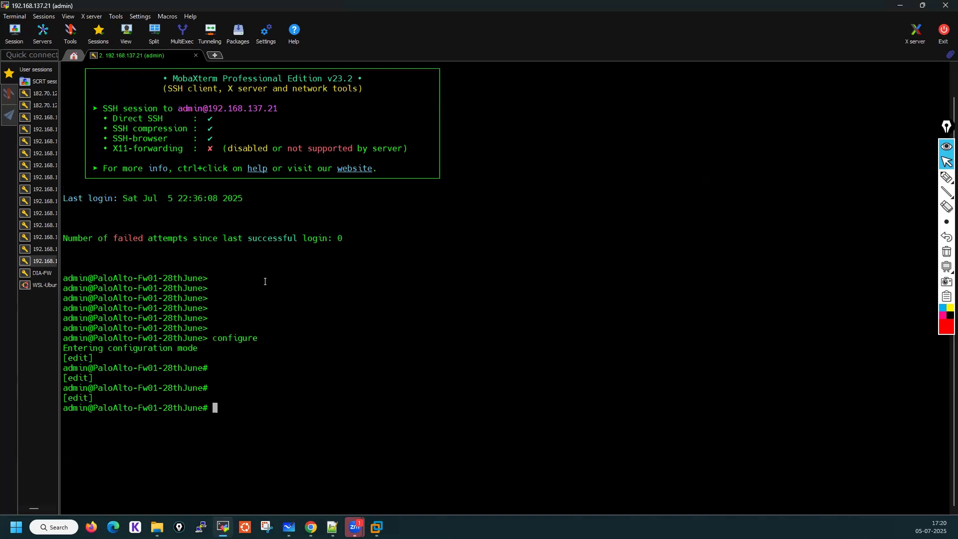
Step: Display the firewall's system settings with the command show deviceconfig system
type("show device")
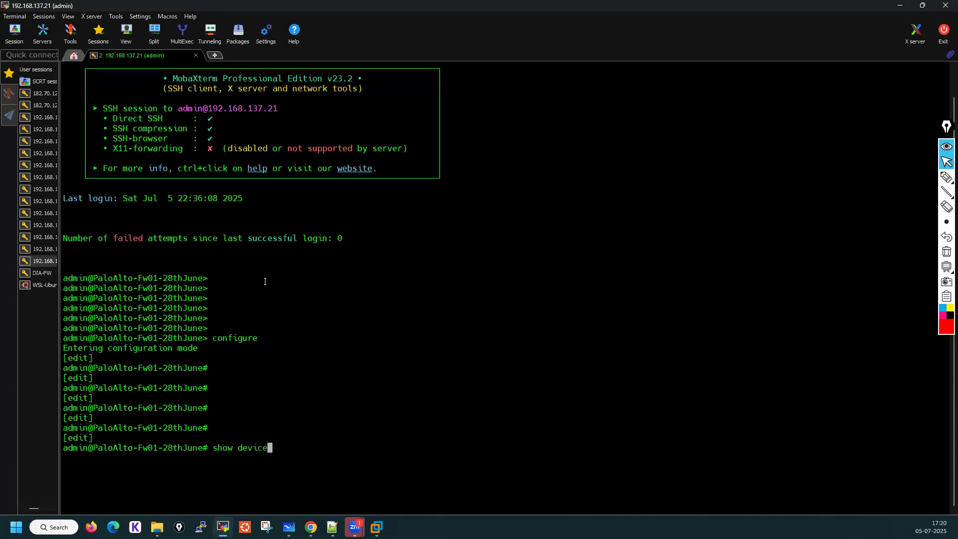
key("Tab")
type("c")
key("Tab")
type("sy")
key("Tab")
key("Return")
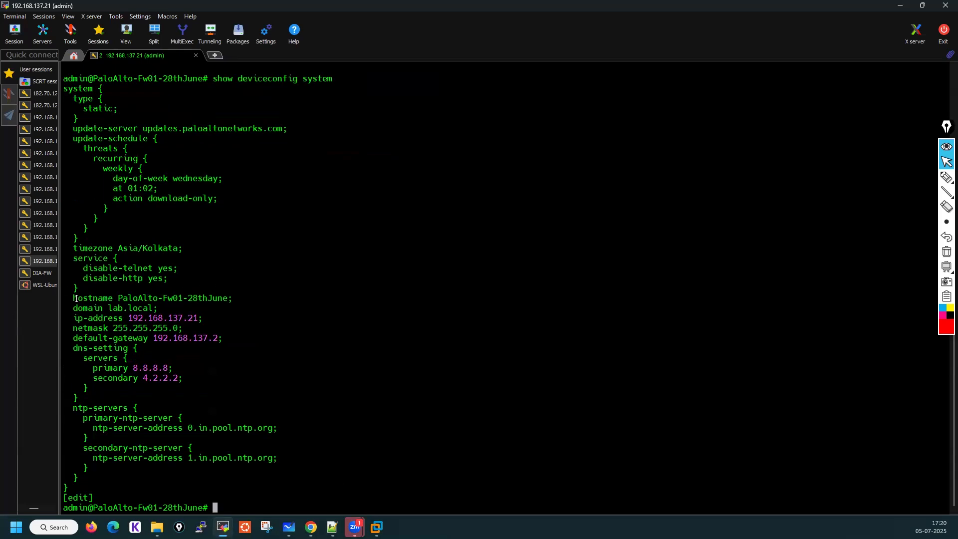
Step: Review the system settings output, highlighting the hostname, IP and DNS lines and the block from type to service
left_click_drag(75, 298, 173, 402)
scroll(221, 416, "up", 4)
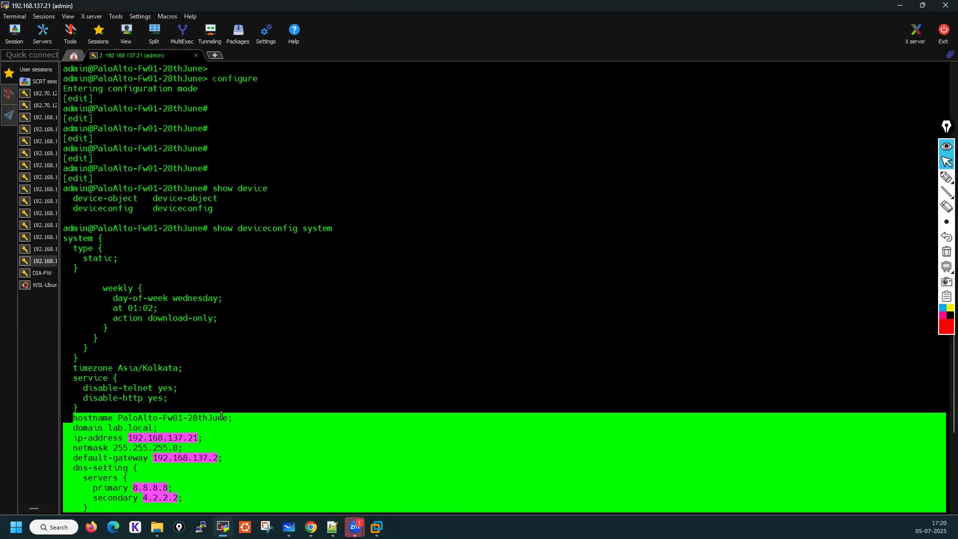
scroll(221, 415, "up", 4)
left_click_drag(69, 338, 219, 497)
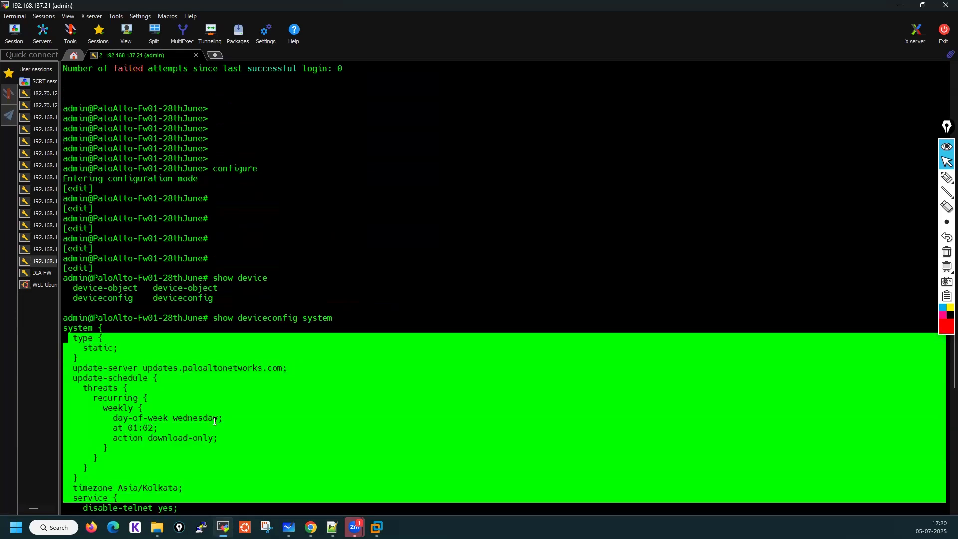
scroll(225, 410, "down", 8)
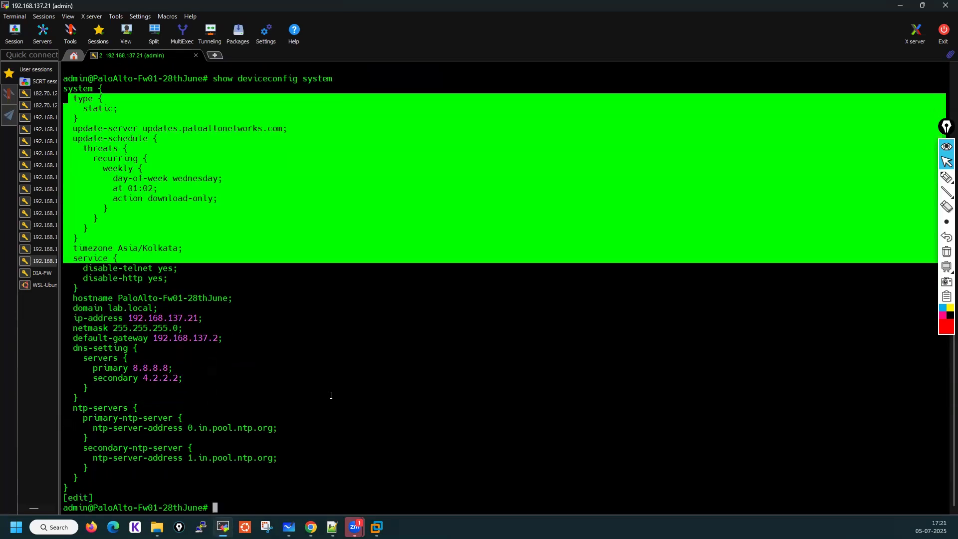
left_click(330, 395)
Step: Exit configuration mode to return to the operational prompt
key("Return")
key("Return")
key("Return")
key("Return")
key("Return")
type("exit")
key("Return")
Step: List the available config-output-format values and run set cli config-output-format set
type("set ")
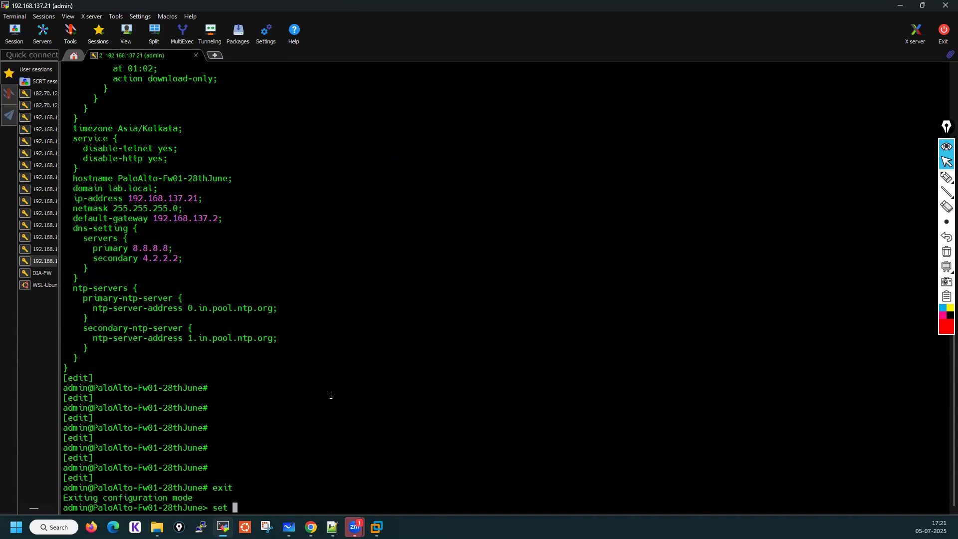
type("cli confi")
key("Tab")
type("g")
key("Tab")
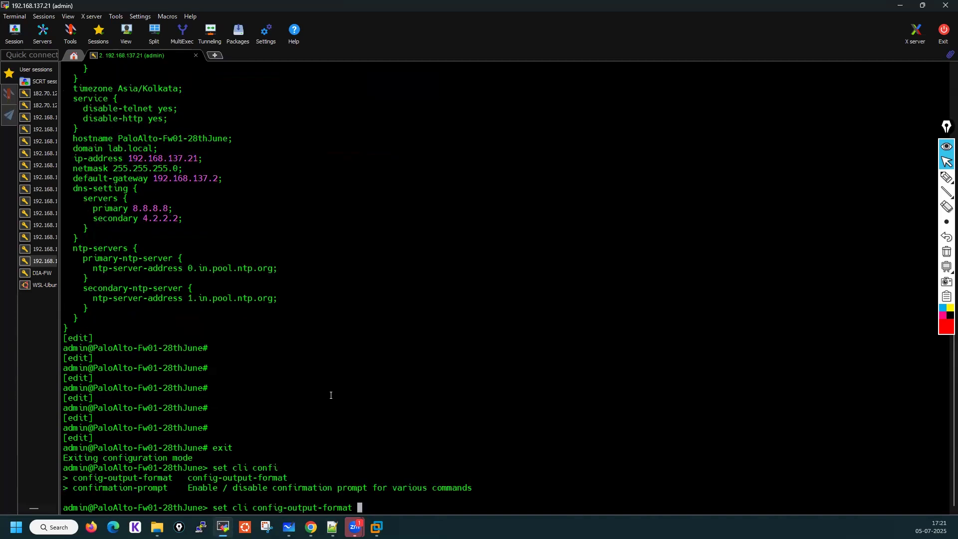
key("Tab")
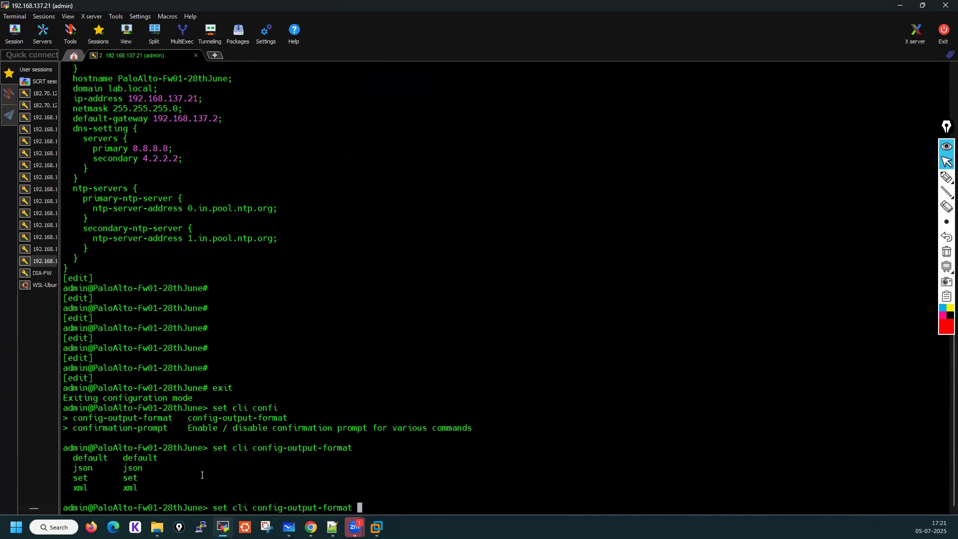
type("set")
key("Return")
key("Return")
key("Return")
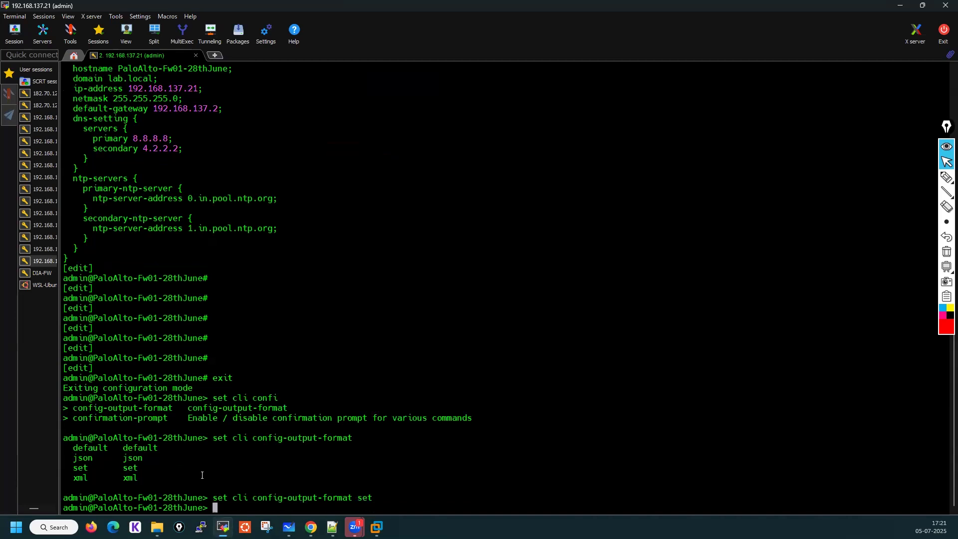
key("Return")
Step: Enter configuration mode again and highlight the earlier set cli config-output-format set command
type("configure")
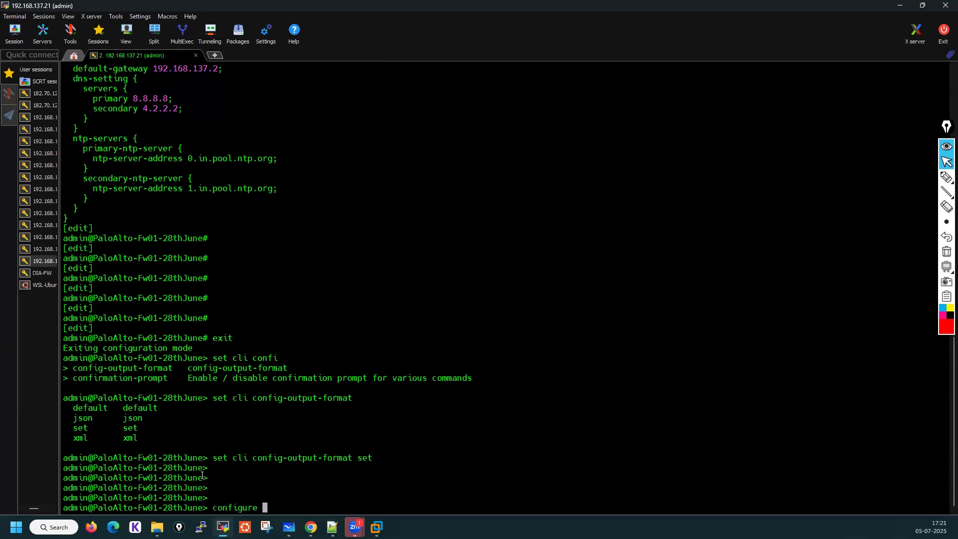
key("Return")
key("Return")
key("Return")
key("Return")
key("Return")
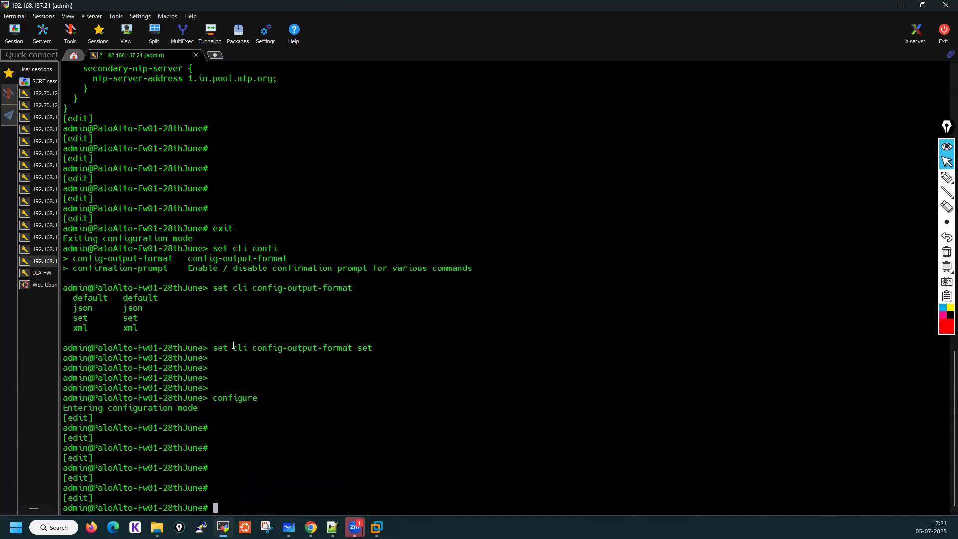
left_click_drag(213, 348, 378, 348)
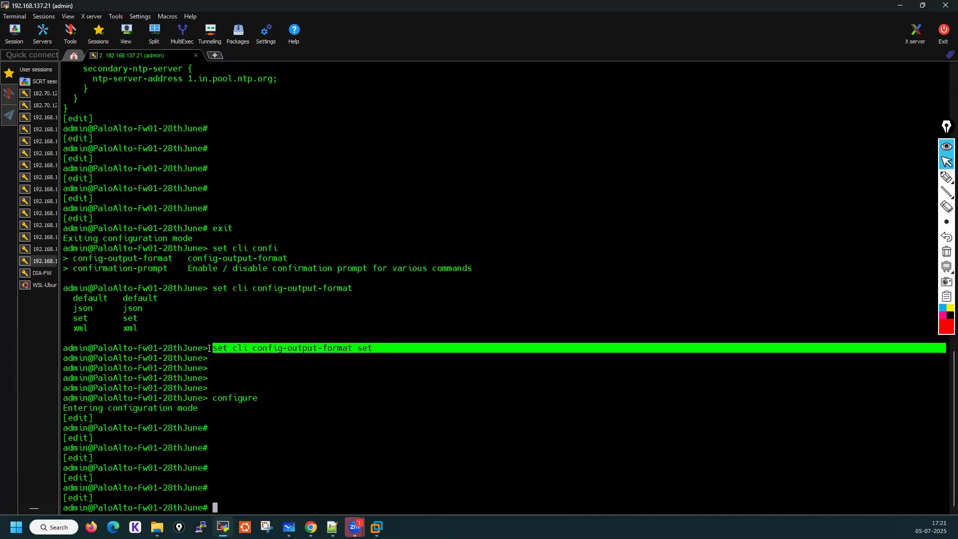
left_click_drag(202, 349, 203, 348)
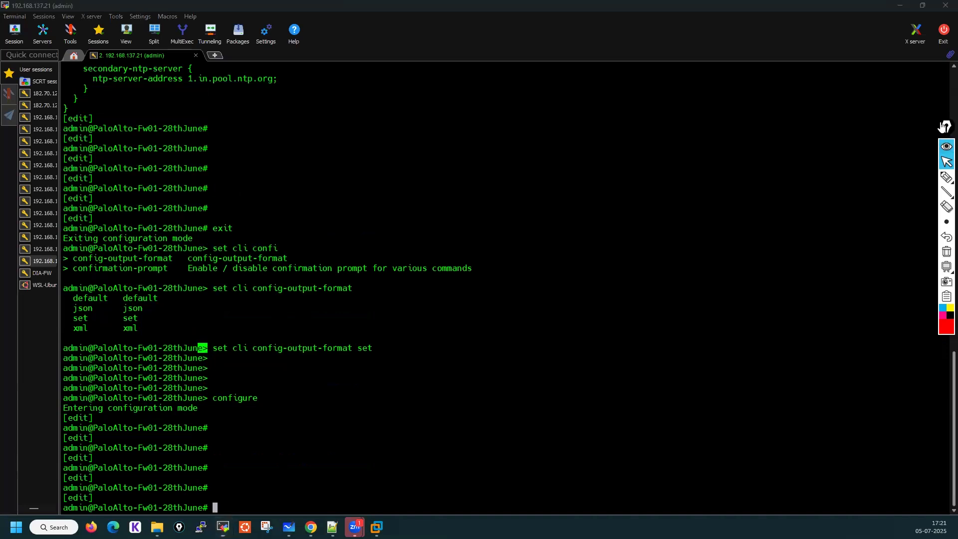
Step: Handwrite red notes over the terminal pairing ">" with "operational mode" and "#" with "configuration mode"
mouse_move(939, 173)
left_click(893, 174)
left_click_drag(526, 135, 535, 169)
mouse_move(582, 103)
left_mouse_down()
mouse_move(594, 99)
mouse_move(607, 119)
mouse_move(630, 96)
mouse_move(719, 99)
mouse_move(711, 109)
mouse_move(795, 75)
mouse_move(809, 93)
left_mouse_up()
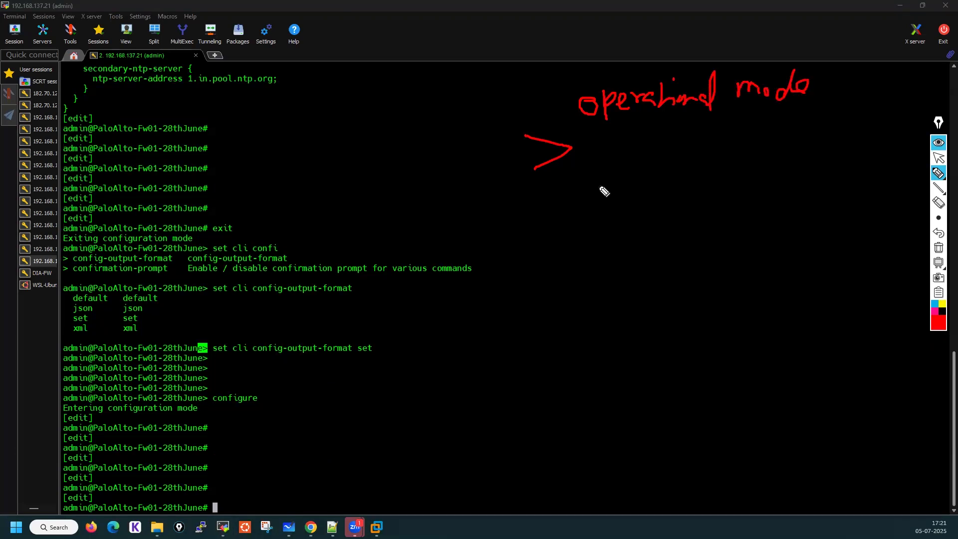
mouse_move(551, 202)
left_mouse_down()
mouse_move(549, 240)
mouse_move(570, 216)
left_mouse_up()
left_click_drag(540, 235, 577, 225)
mouse_move(630, 206)
left_mouse_down()
mouse_move(624, 221)
mouse_move(660, 220)
left_mouse_up()
mouse_move(666, 196)
left_mouse_down()
mouse_move(660, 220)
mouse_move(681, 220)
mouse_move(675, 244)
mouse_move(709, 220)
mouse_move(829, 215)
mouse_move(834, 184)
left_mouse_up()
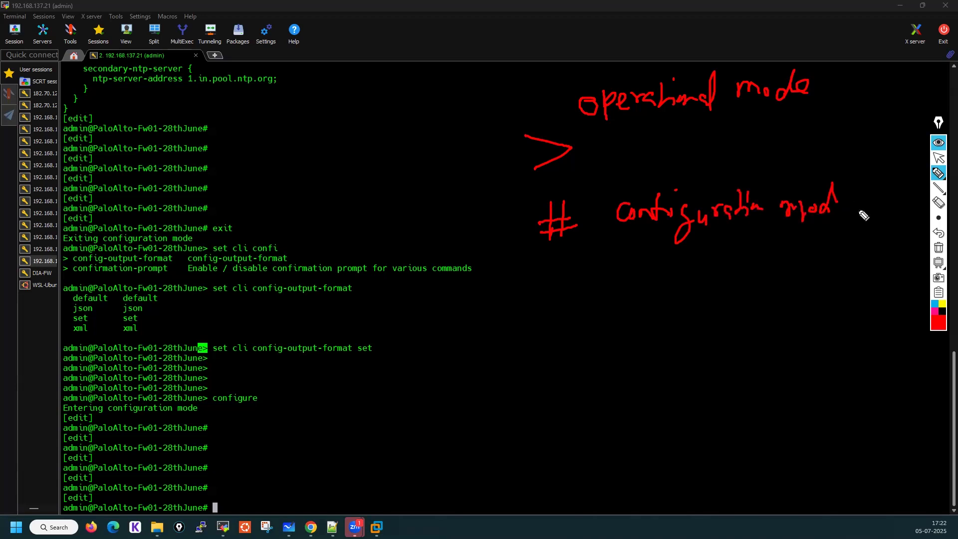
Step: Add a bracketed tick beside the ">" note, an arrow to "configuration mode", and the word "Run" below
left_click_drag(624, 136, 614, 172)
mouse_move(797, 119)
left_mouse_down()
mouse_move(831, 122)
mouse_move(804, 153)
left_mouse_up()
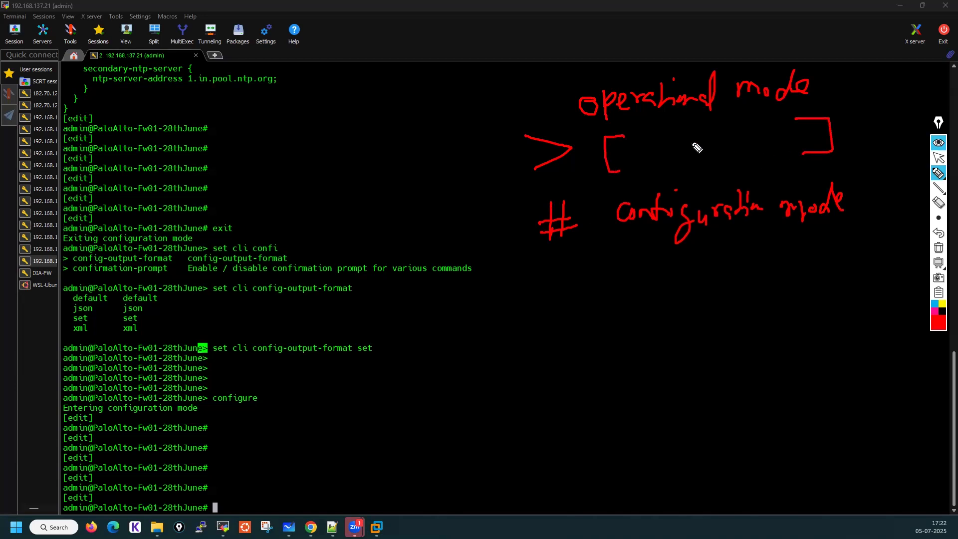
left_click_drag(668, 139, 715, 140)
mouse_move(539, 143)
left_mouse_down()
mouse_move(556, 170)
mouse_move(535, 170)
left_mouse_up()
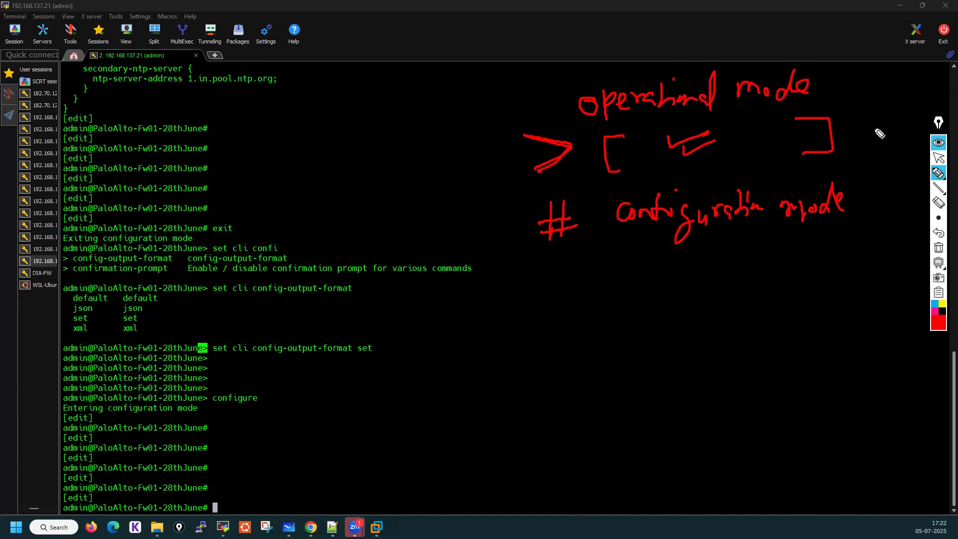
mouse_move(855, 129)
left_mouse_down()
mouse_move(884, 126)
mouse_move(901, 199)
left_mouse_up()
mouse_move(813, 281)
left_mouse_down()
mouse_move(699, 246)
mouse_move(716, 247)
left_mouse_up()
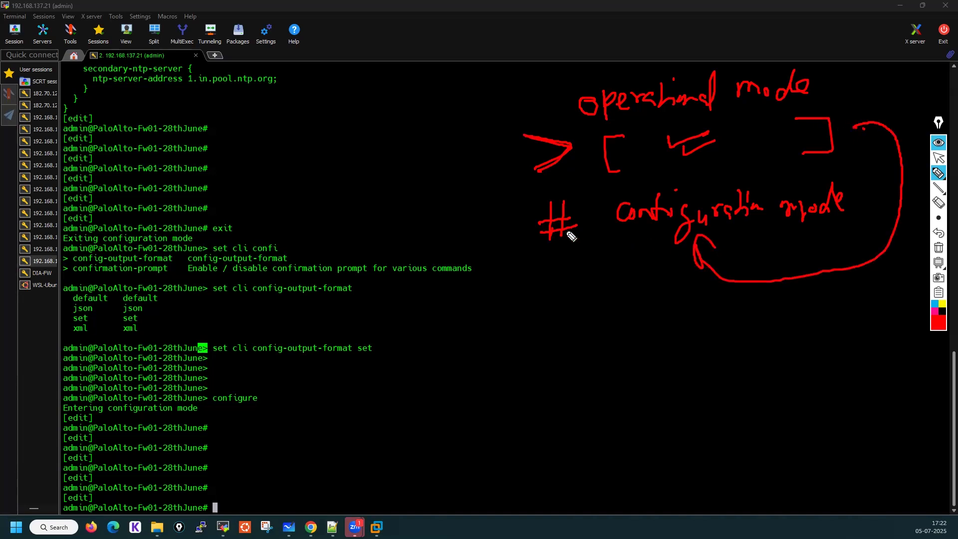
mouse_move(583, 272)
left_mouse_down()
mouse_move(595, 290)
mouse_move(609, 280)
left_mouse_up()
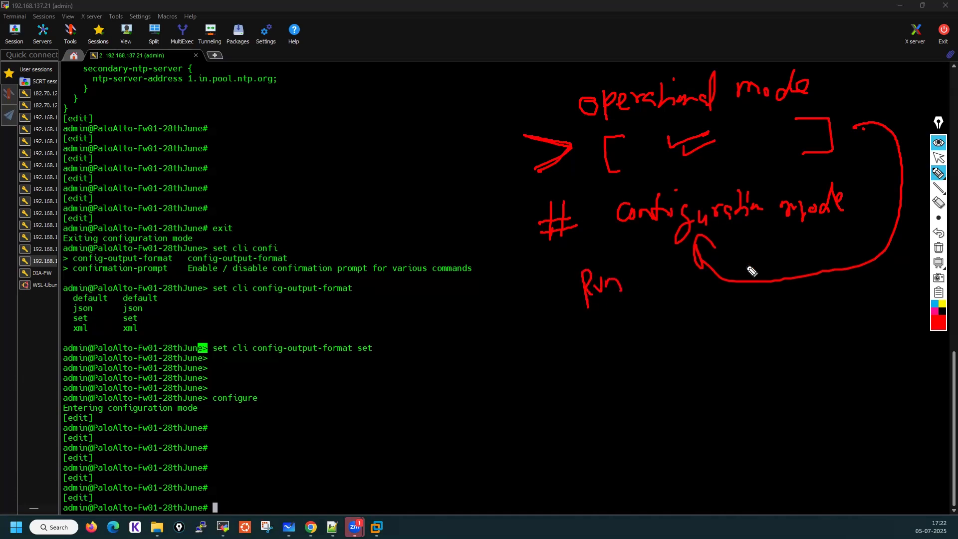
Step: Clear the handwritten notes and exit configuration mode in the terminal
left_click(938, 247)
left_click(938, 158)
left_click(473, 437)
type("exit")
key("Return")
key("Return")
key("Return")
key("Return")
key("Return")
key("Return")
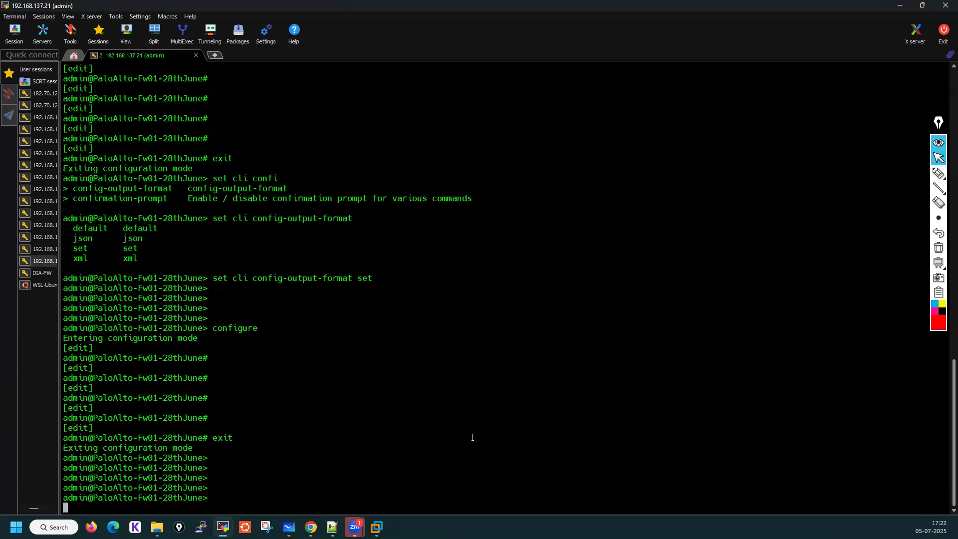
key("Return")
key("Return")
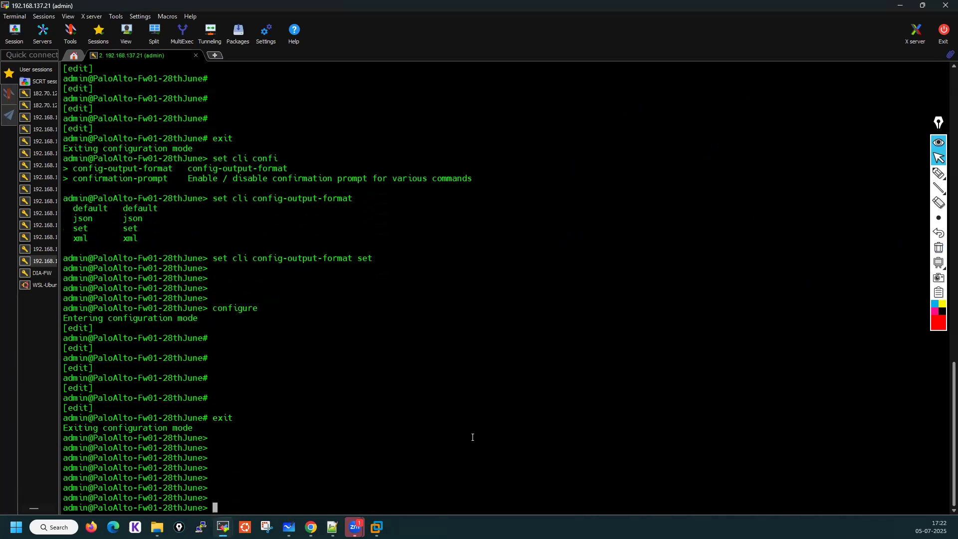
Step: Display the firewall's system information with the command show system info
type("show system info")
key("Return")
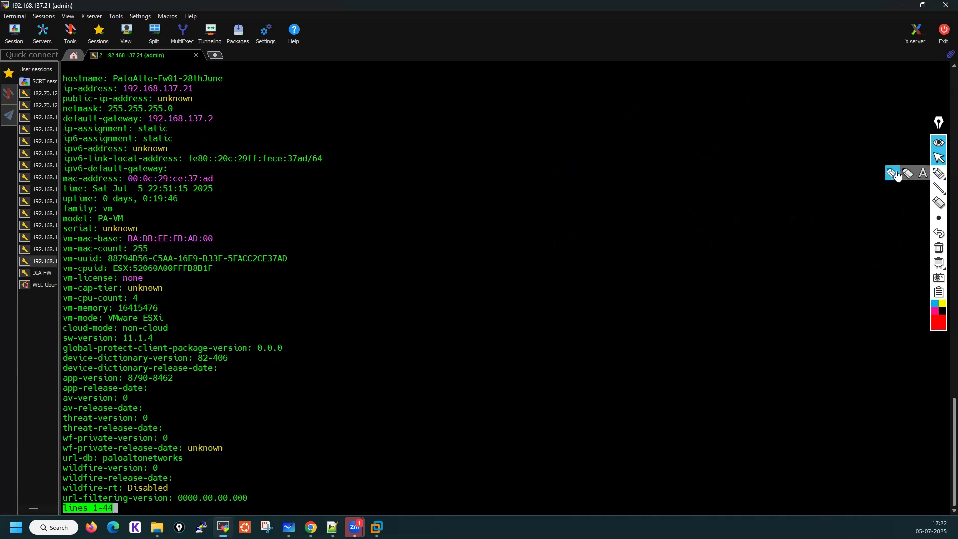
Step: Mark the hostname, IP address, netmask, gateway, IP assignment, MAC address, VM UUID and CPU ID lines with red ticks
left_click(938, 173)
mouse_move(227, 74)
left_mouse_down()
mouse_move(254, 70)
mouse_move(242, 83)
mouse_move(278, 71)
mouse_move(200, 91)
mouse_move(254, 109)
left_mouse_up()
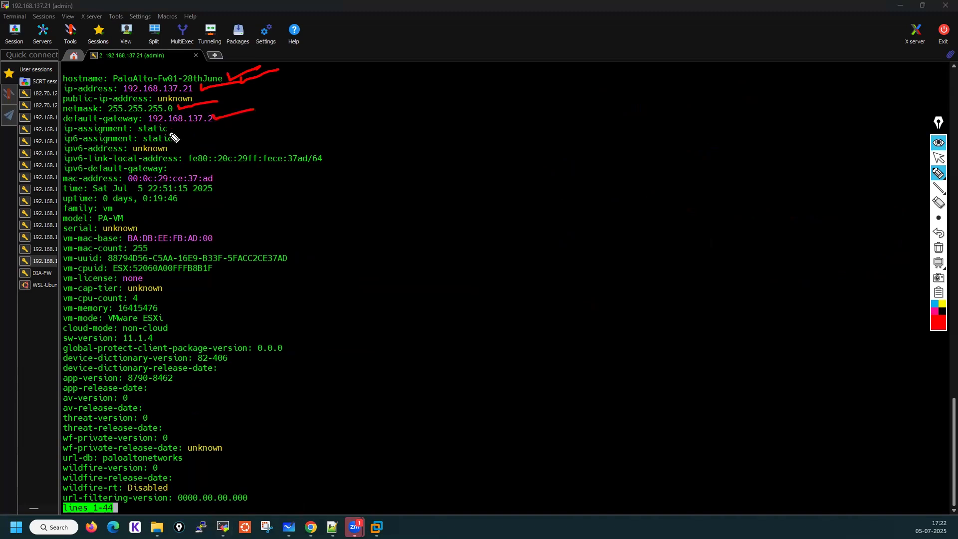
left_click_drag(173, 132, 212, 122)
left_click_drag(216, 179, 247, 168)
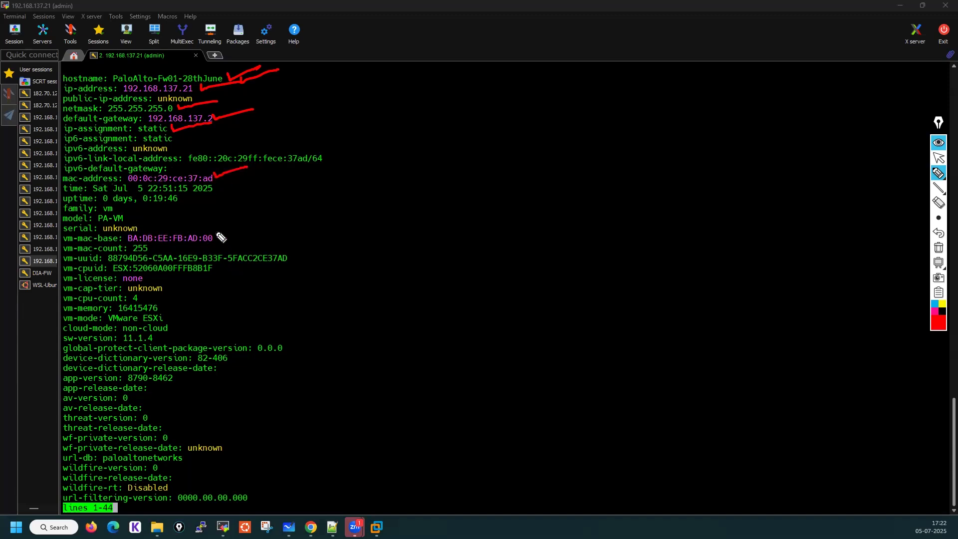
left_click_drag(175, 250, 179, 255)
left_click_drag(300, 258, 341, 249)
left_click_drag(214, 274, 236, 268)
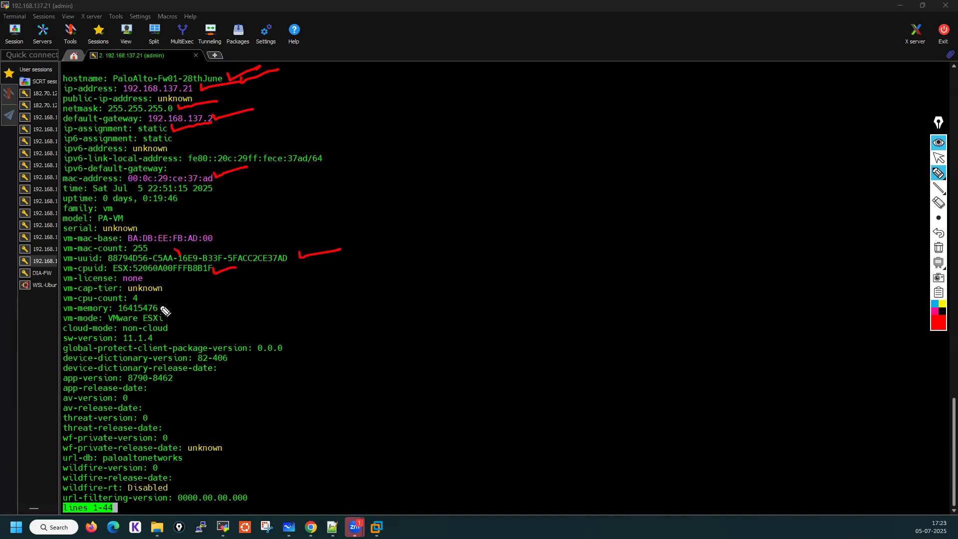
Step: Mark the VM memory, VM mode, software, GlobalProtect, device dictionary, app and antivirus version lines in red
mouse_move(161, 305)
left_mouse_down()
mouse_move(190, 299)
mouse_move(204, 308)
left_mouse_up()
left_click_drag(165, 341, 205, 330)
left_click_drag(286, 348, 322, 344)
mouse_move(238, 359)
left_mouse_down()
mouse_move(275, 356)
mouse_move(249, 365)
left_mouse_up()
left_click_drag(185, 385, 219, 379)
left_click_drag(154, 398, 175, 394)
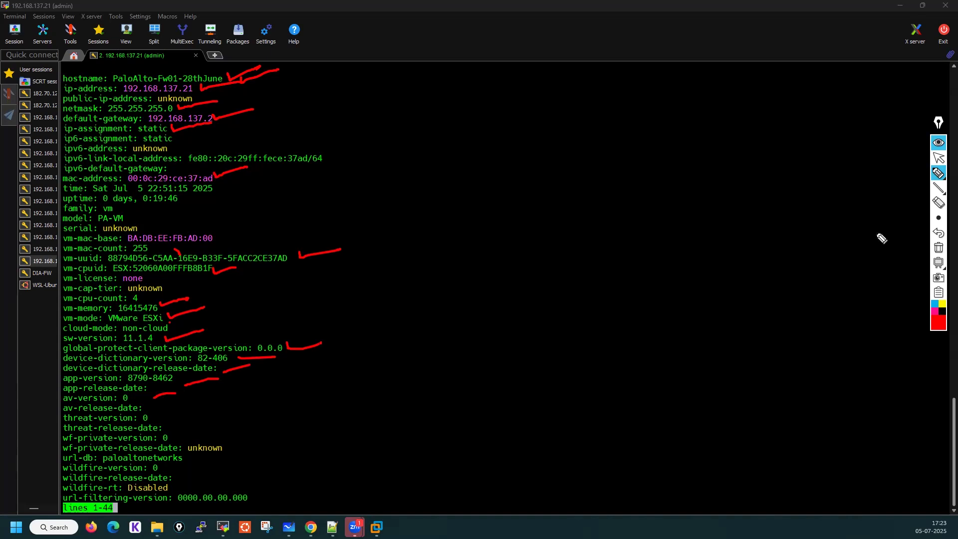
Step: Clear the red marks from the screen and page through the rest of the system information output
left_click(938, 248)
left_click_drag(937, 125, 930, 127)
left_click(375, 388)
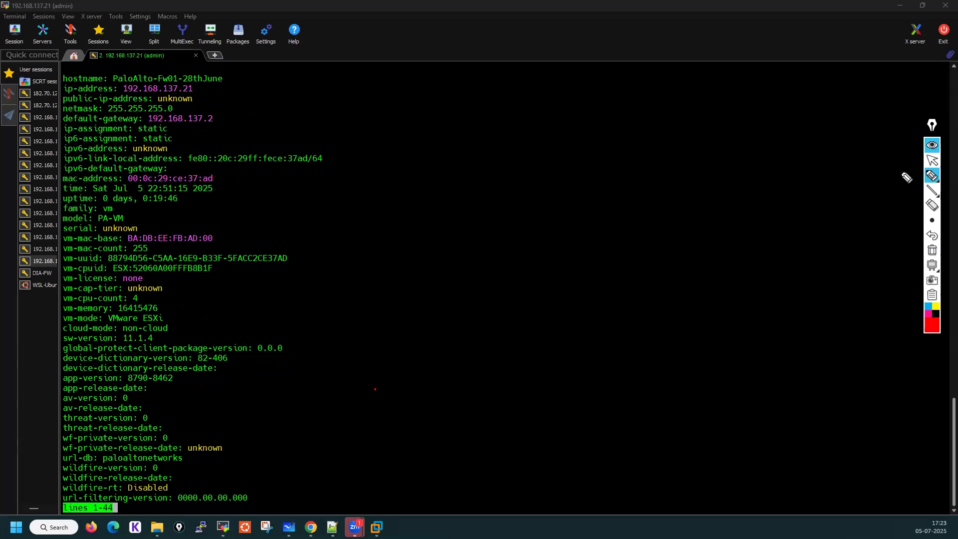
left_click(933, 160)
key("space")
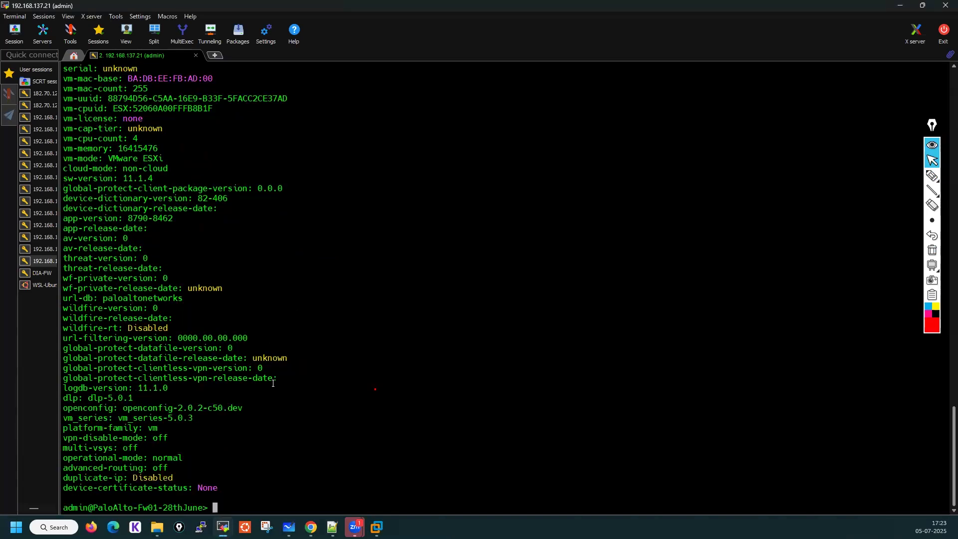
Step: Switch to the browser, log in to the firewall's web interface with the admin username and password, and dismiss the welcome and telemetry notices
left_click(313, 525)
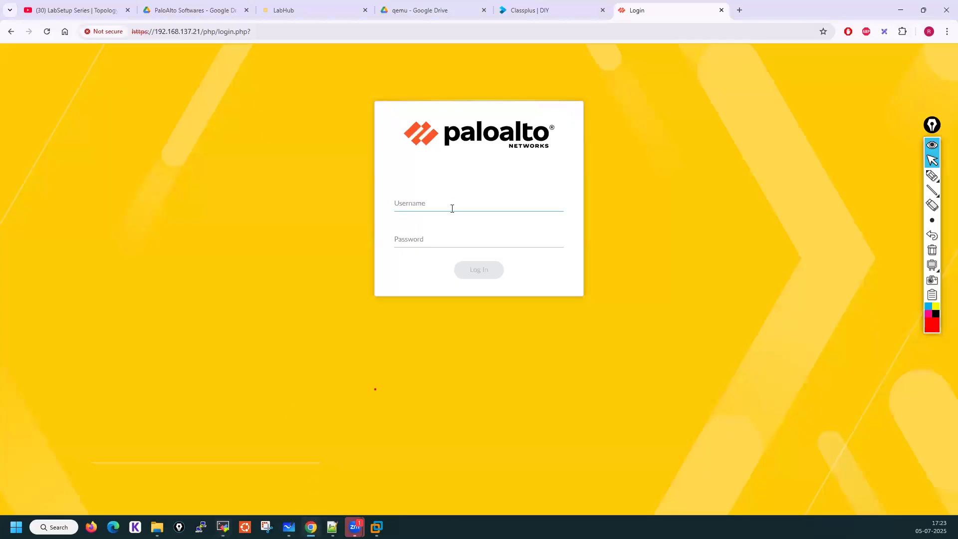
type("admin")
key("Tab")
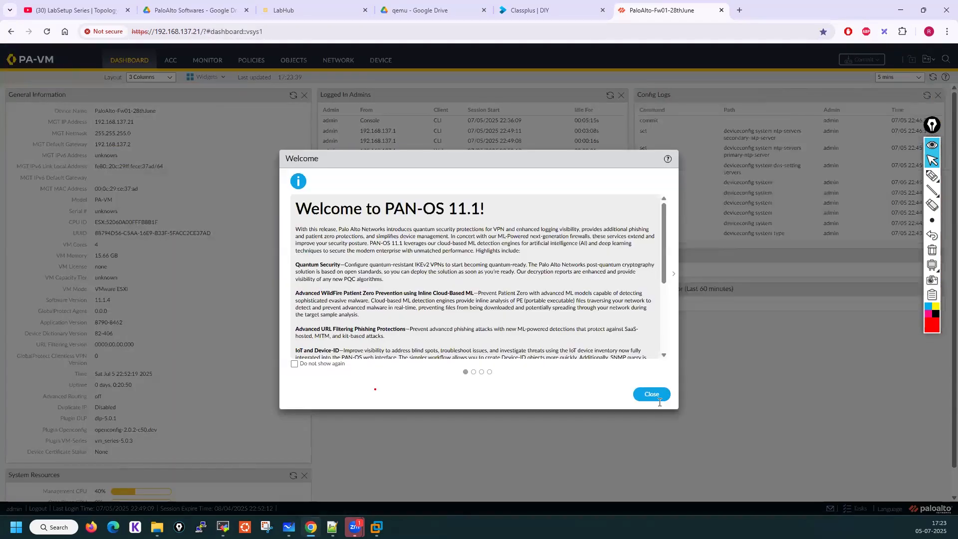
left_click(652, 393)
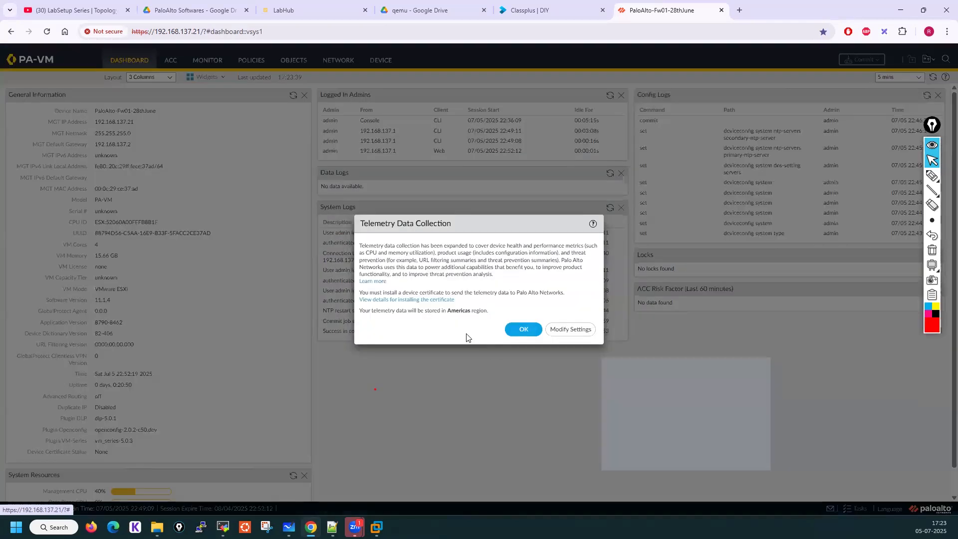
left_click(524, 329)
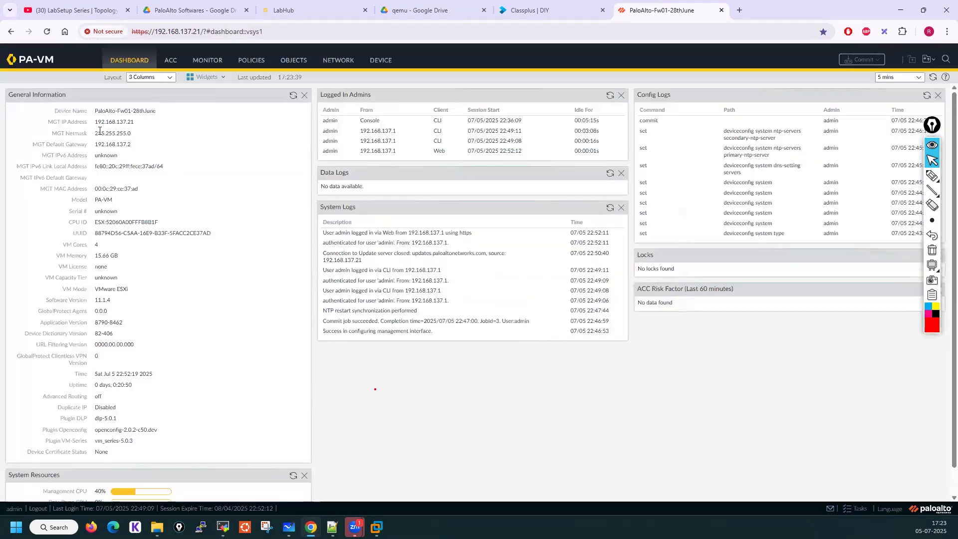
left_click_drag(138, 300, 191, 453)
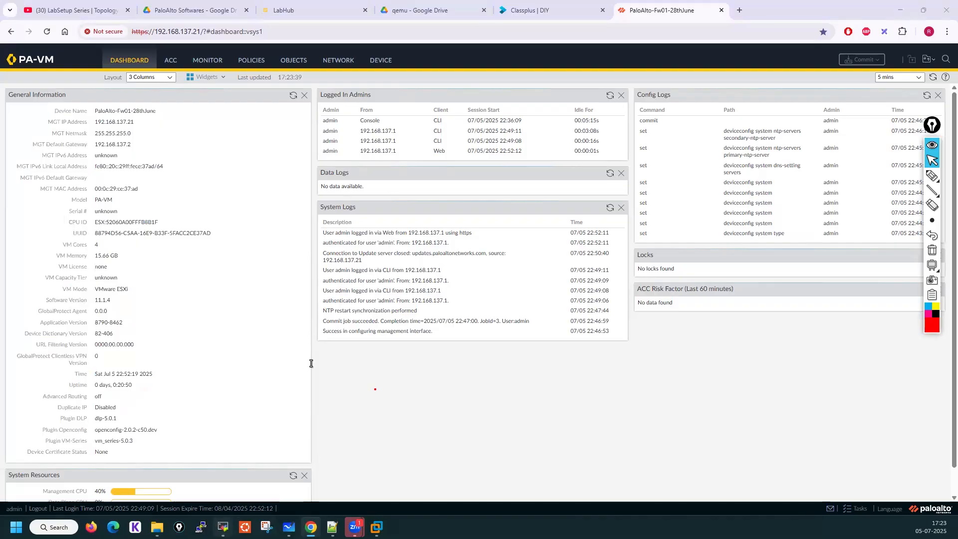
Step: Switch back to the SSH terminal, display the management port's details with show interface management, and examine the output
key("alt+Tab")
type("show ")
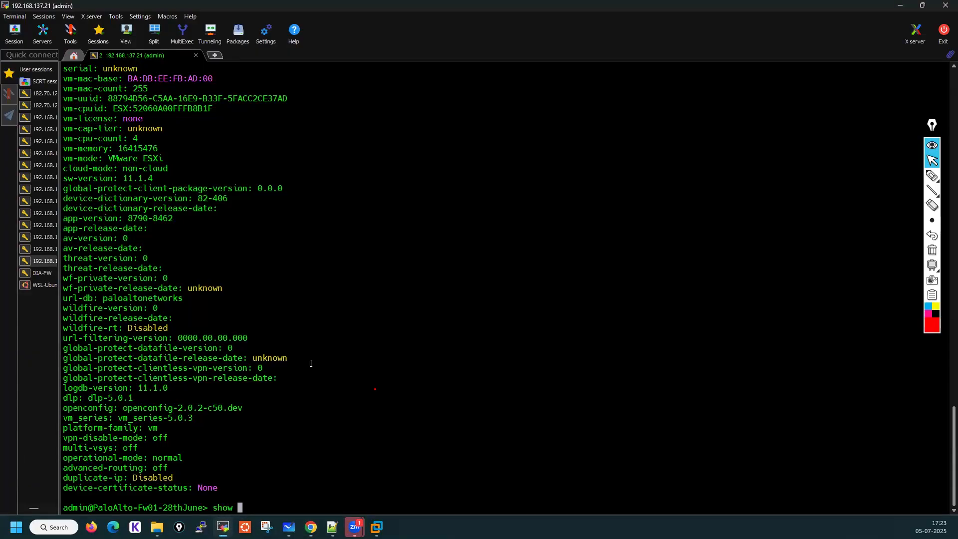
type("interface management")
key("Return")
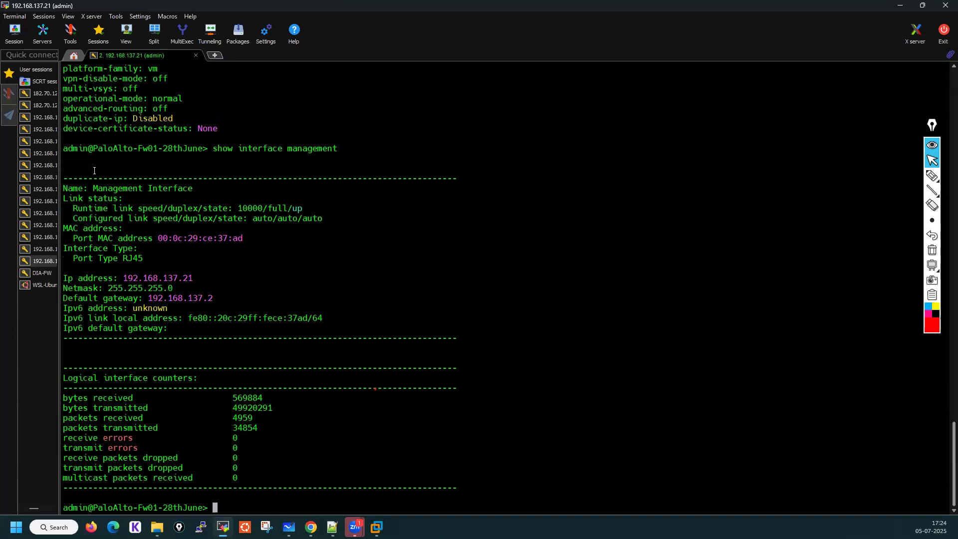
left_click_drag(64, 147, 248, 482)
left_click(251, 498)
Step: List every administrator account with show admins all, and re-examine the management interface output above it
type("show admins")
key("question")
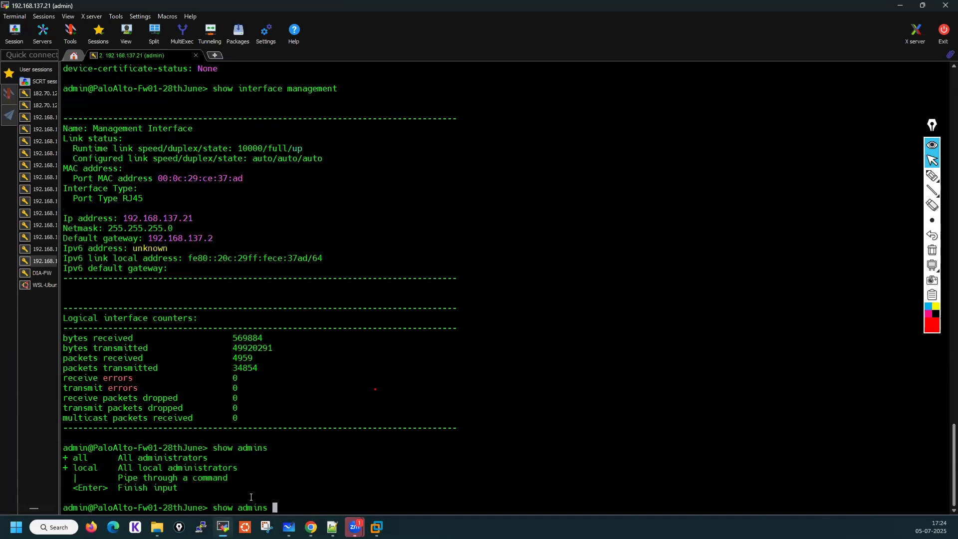
type("all")
key("Return")
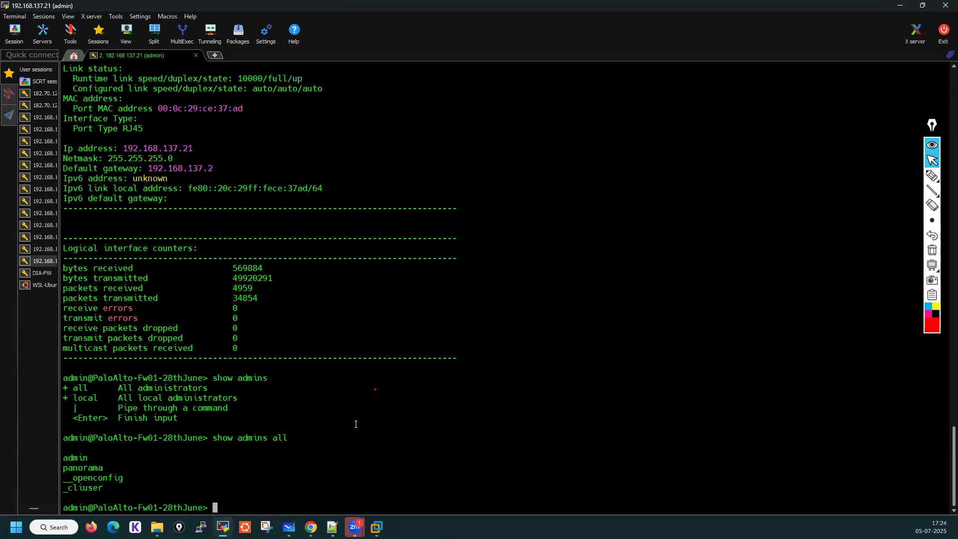
scroll(356, 424, "up", 2)
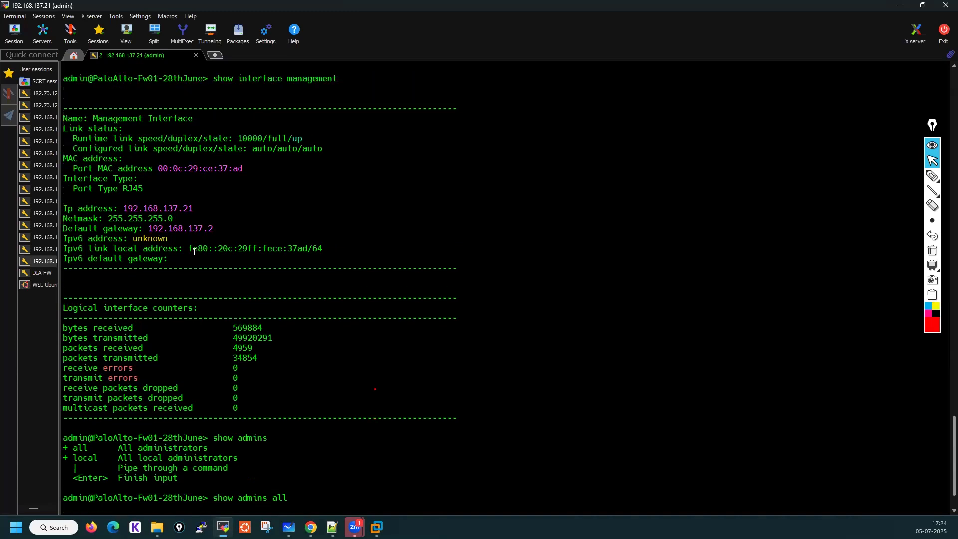
mouse_move(65, 116)
left_mouse_down()
mouse_move(130, 165)
mouse_move(222, 262)
mouse_move(325, 412)
mouse_move(294, 418)
left_mouse_up()
key("Return")
left_click(443, 433)
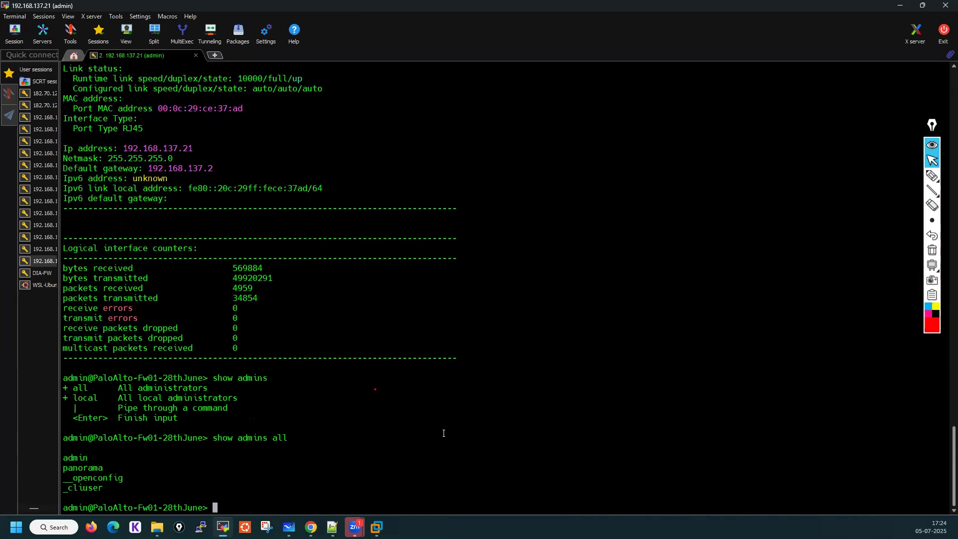
Step: Enter configuration mode on the firewall with the configure command
key("Return")
key("Return")
key("Return")
type("configure")
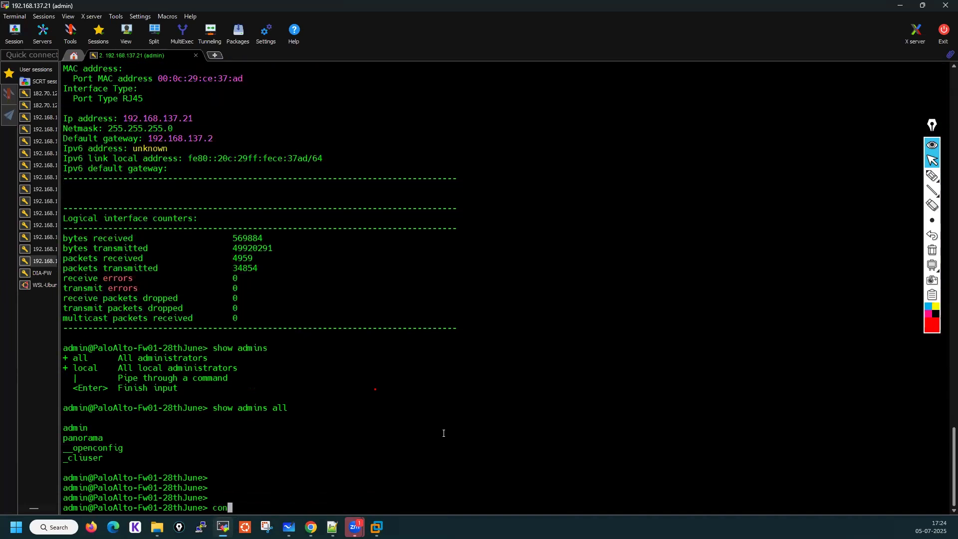
key("Return")
key("Return")
key("Return")
key("Return")
key("Return")
key("Return")
key("Return")
key("Return")
key("Return")
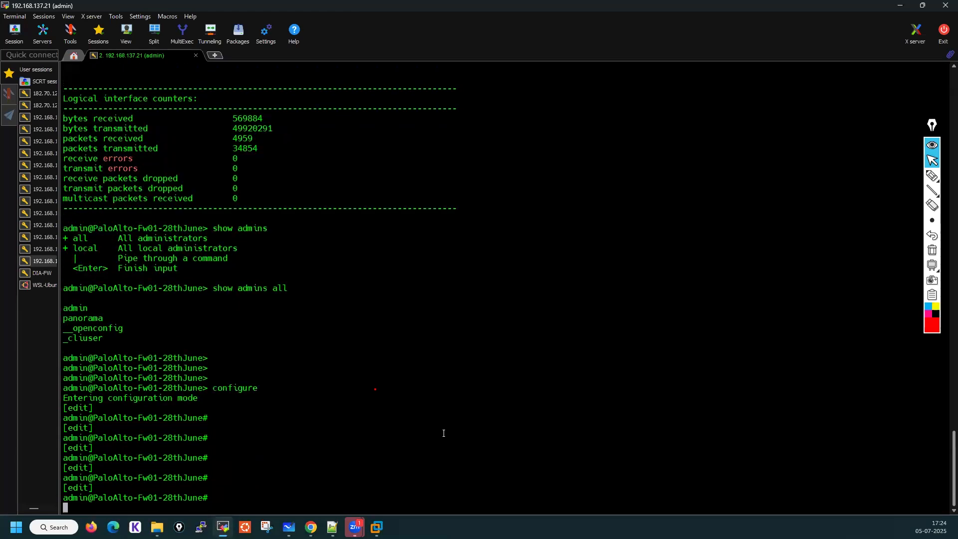
Step: Try to run show system info directly from configuration mode
key("Return")
key("Return")
key("Return")
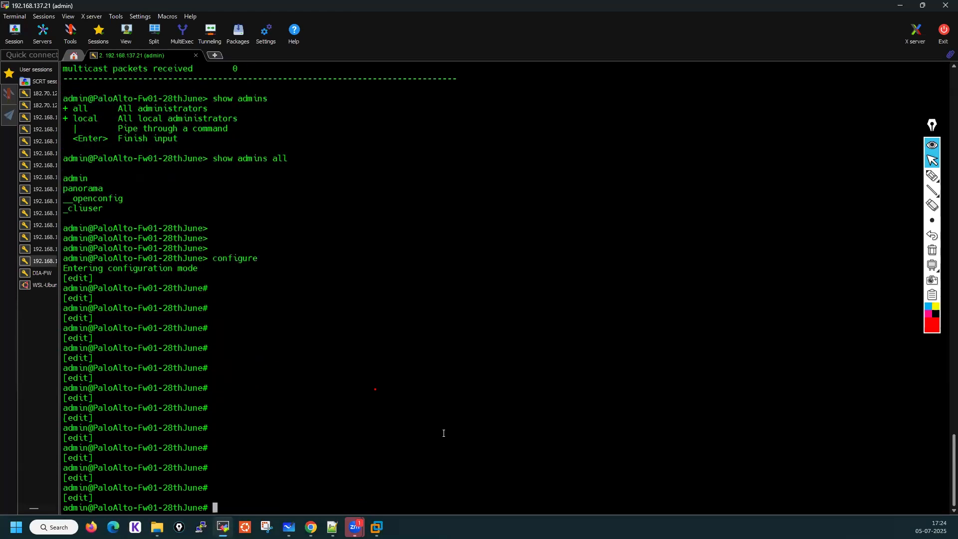
type("show system info")
Step: Display the complete system information from configuration mode with run show system info
key("Return")
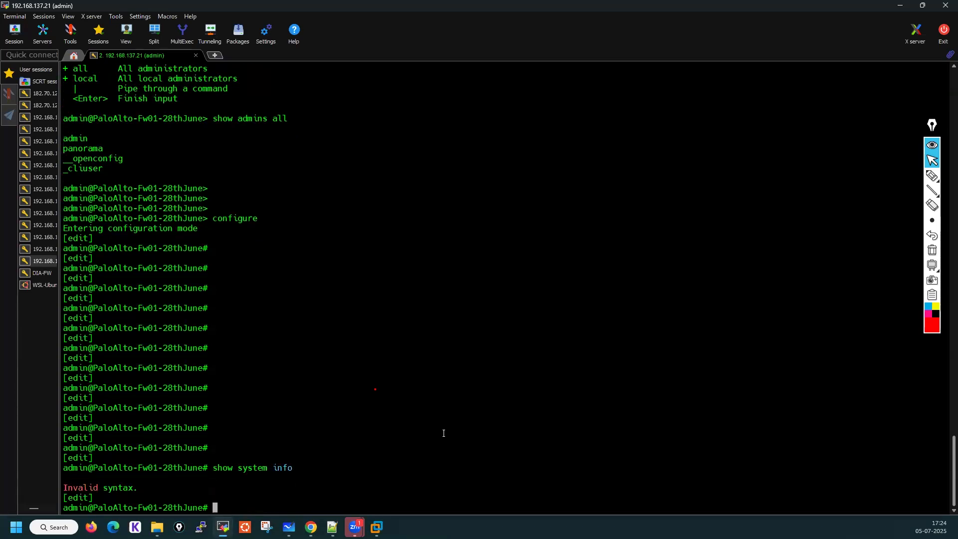
key("Up")
key("Left")
key("Left")
key("Left")
key("Left")
key("Left")
key("Left")
key("Left")
key("Left")
key("Left")
key("Left")
key("Left")
key("Left")
key("Left")
key("Left")
key("Left")
key("Left")
type("run")
key("Return")
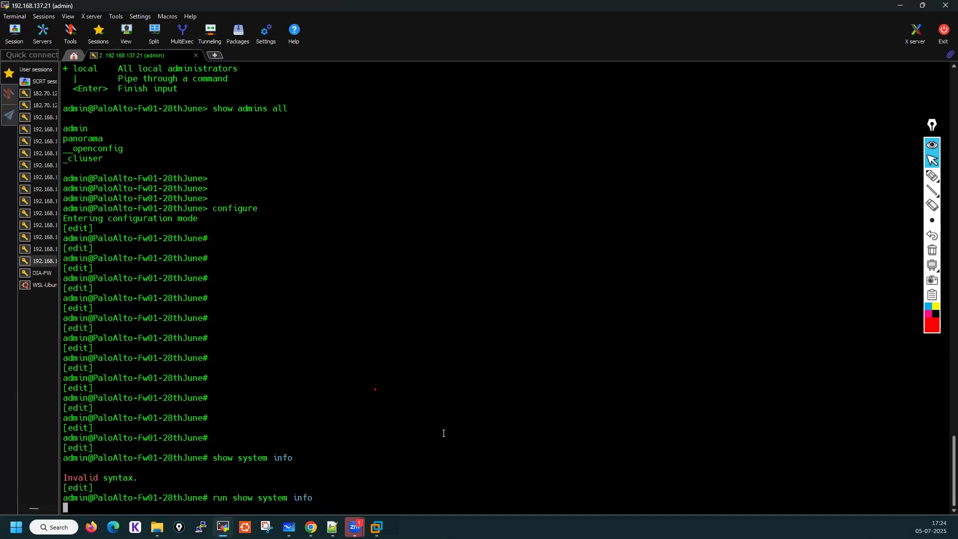
key("space")
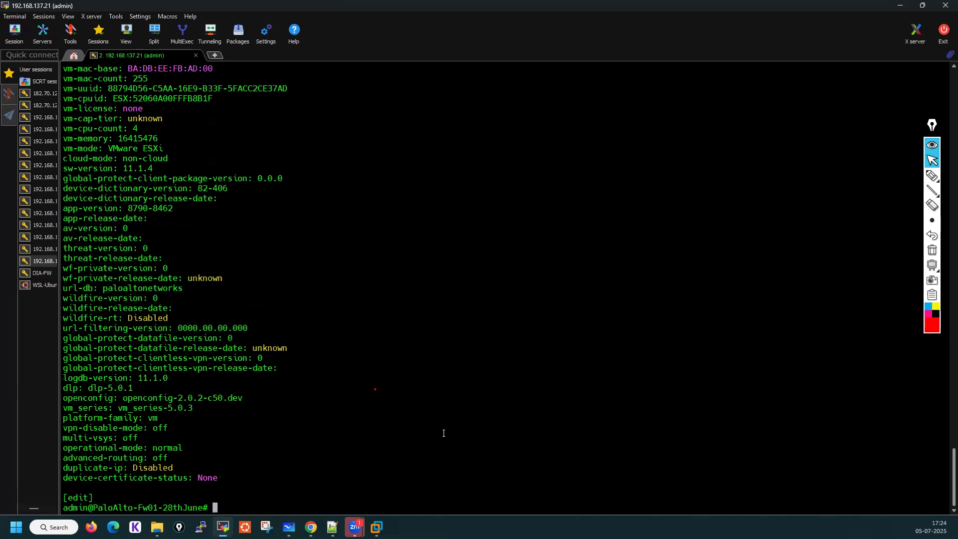
Step: Try to run show interface management directly from configuration mode
type("show interface management")
key("Return")
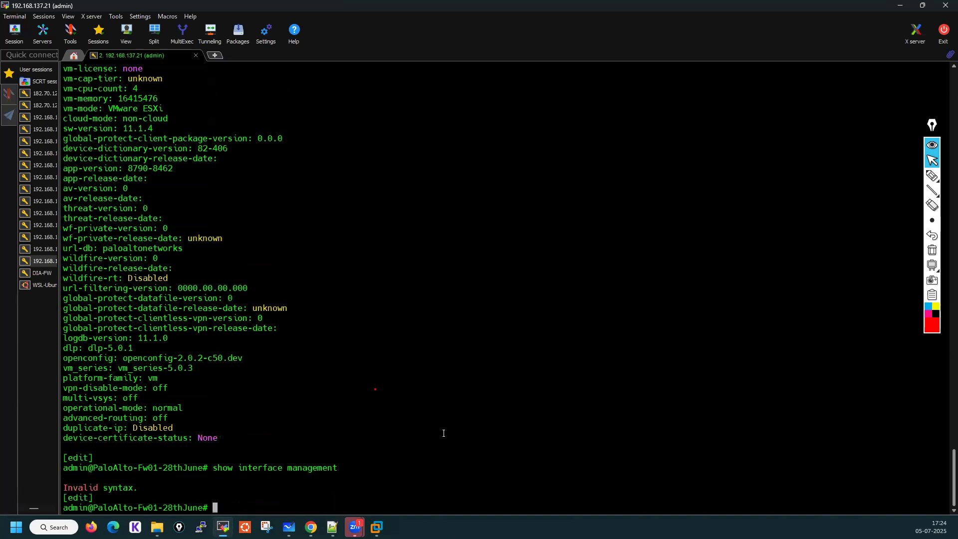
Step: Display the management interface details from configuration mode by adding the run prefix to show interface management
key("Up")
key("Left")
key("Left")
key("Left")
key("Left")
key("Left")
key("Left")
key("Left")
key("Left")
key("Left")
key("Left")
key("Left")
key("Left")
key("Left")
key("Left")
key("Left")
key("Left")
key("Left")
key("Left")
key("Left")
key("Left")
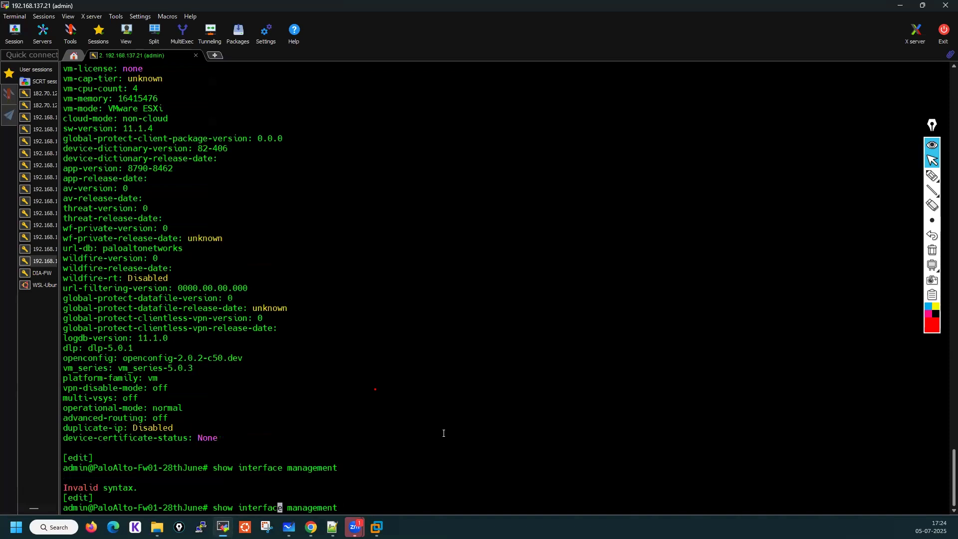
type("run")
key("Return")
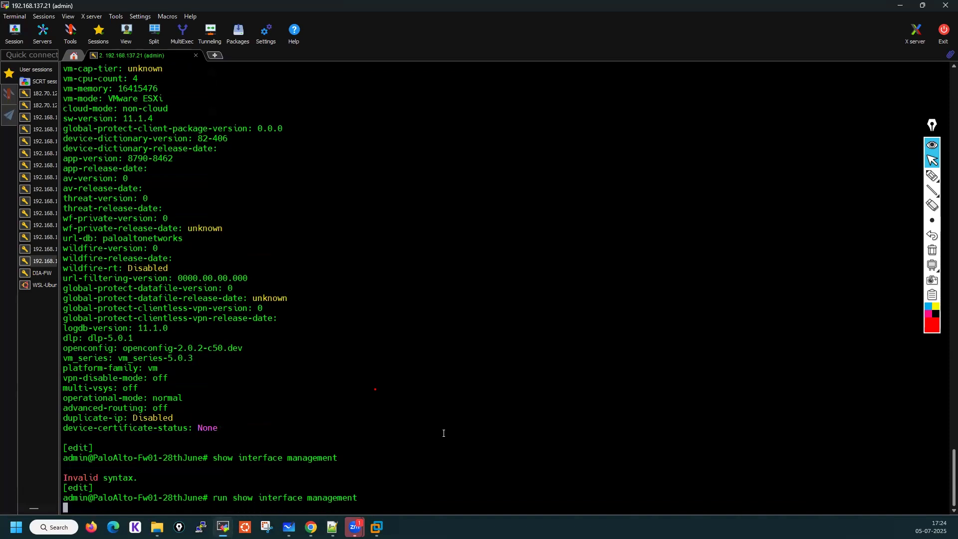
key("Return")
key("Return")
key("Return")
key("Return")
key("Return")
key("Return")
key("Return")
key("Return")
key("Return")
key("Return")
key("Return")
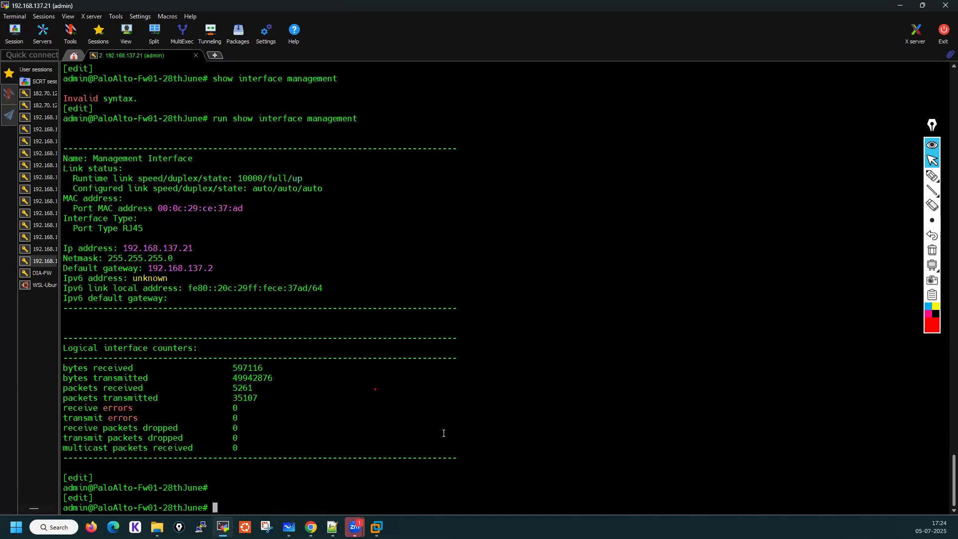
key("Return")
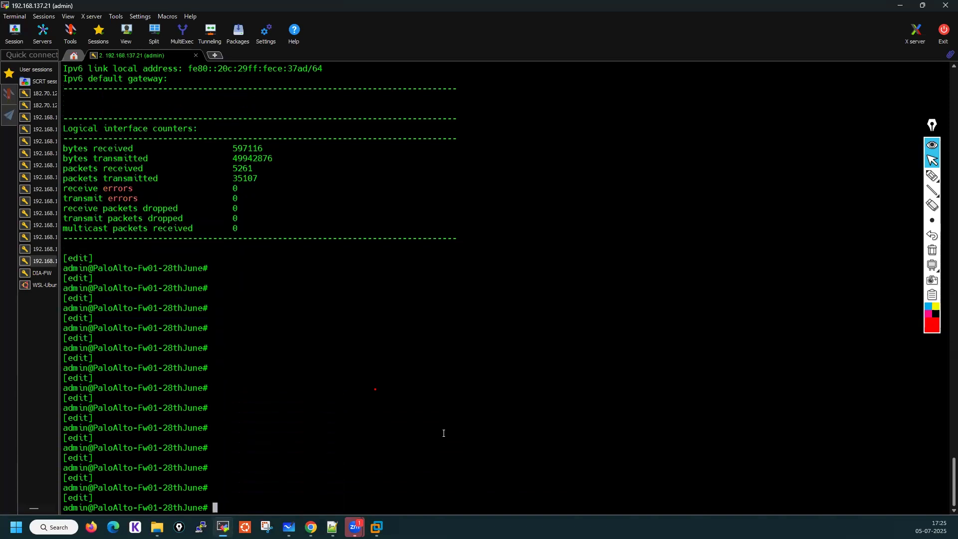
Step: Display the system configuration with show deviceconfig system and highlight the listed set commands
type("show device")
key("Tab")
type("co")
key("Tab")
type("system")
key("Return")
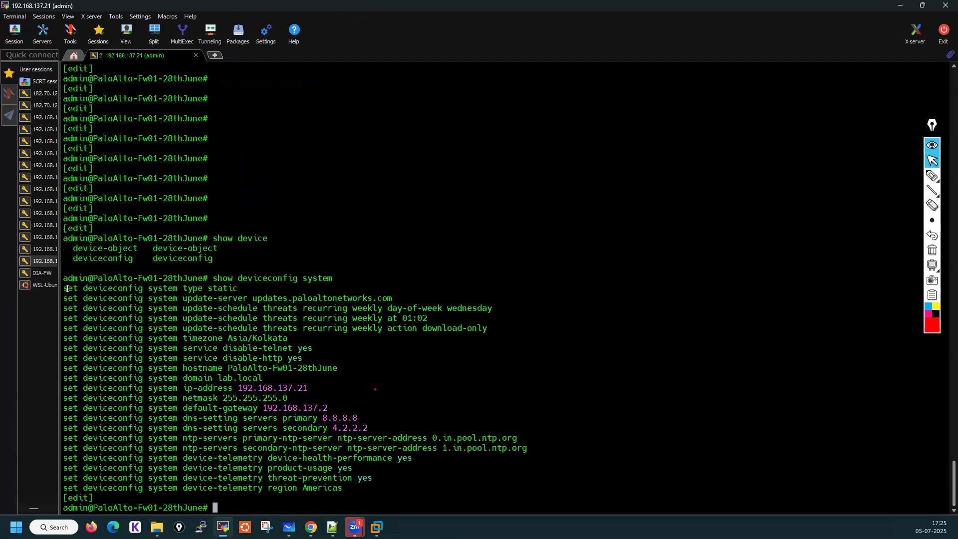
left_click_drag(67, 288, 365, 480)
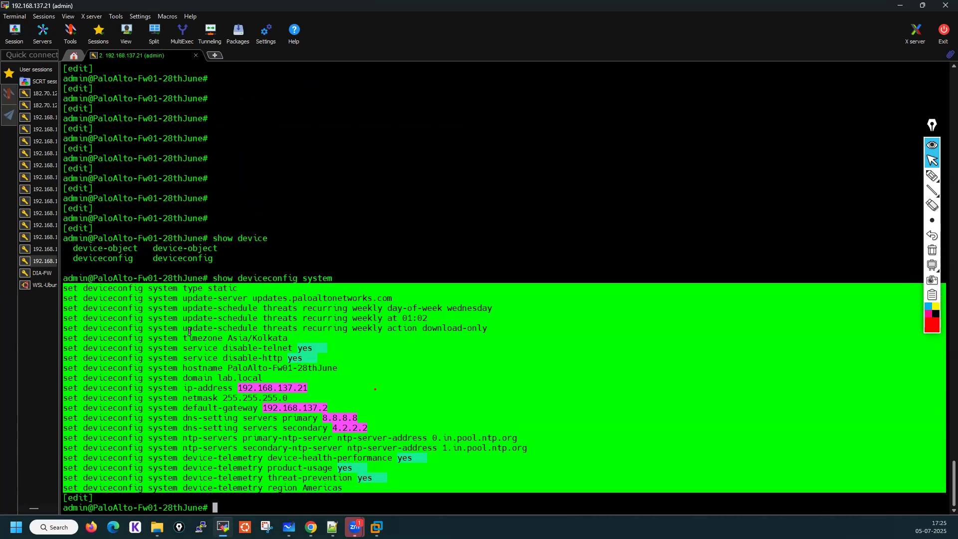
left_click(243, 327)
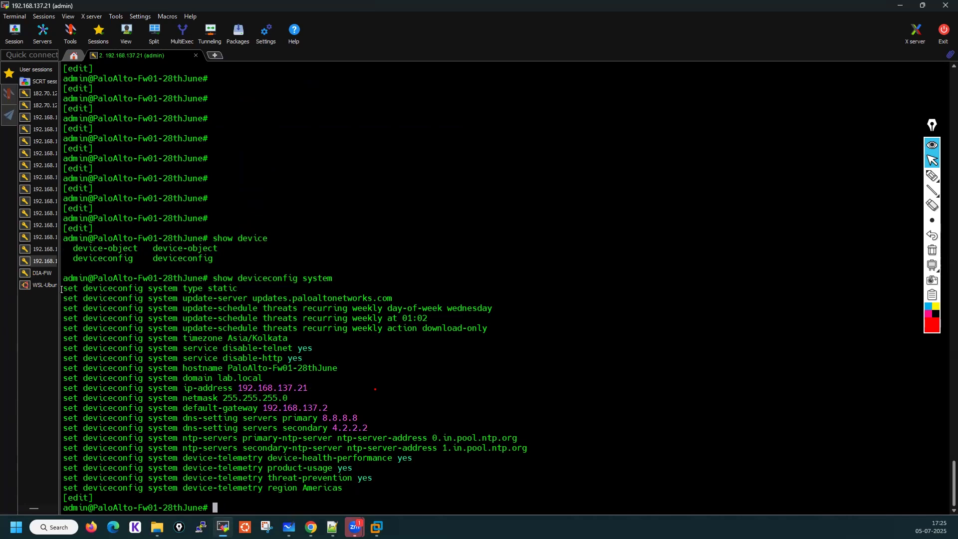
left_click_drag(63, 288, 368, 492)
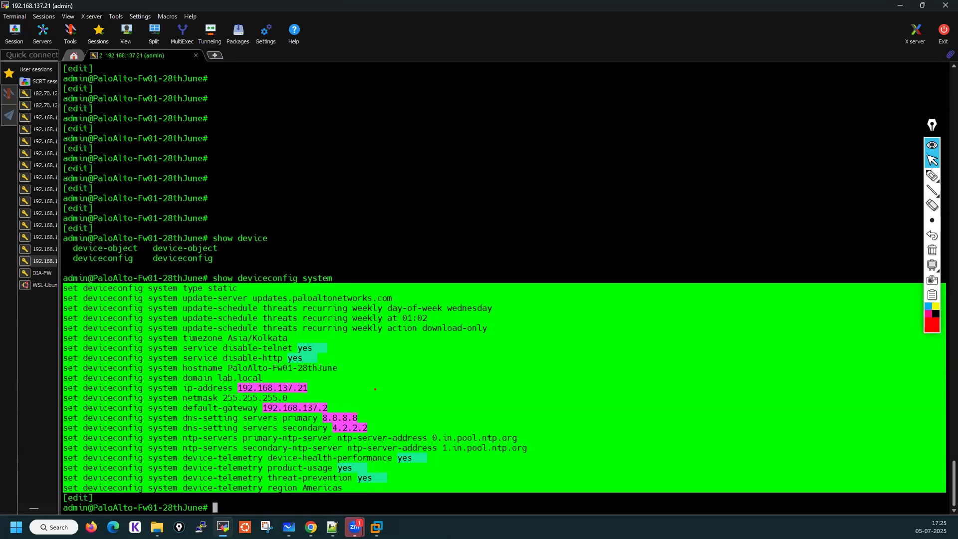
Step: Switch to the web dashboard and examine the console, CLI and web sessions under Logged In Admins
left_click(311, 527)
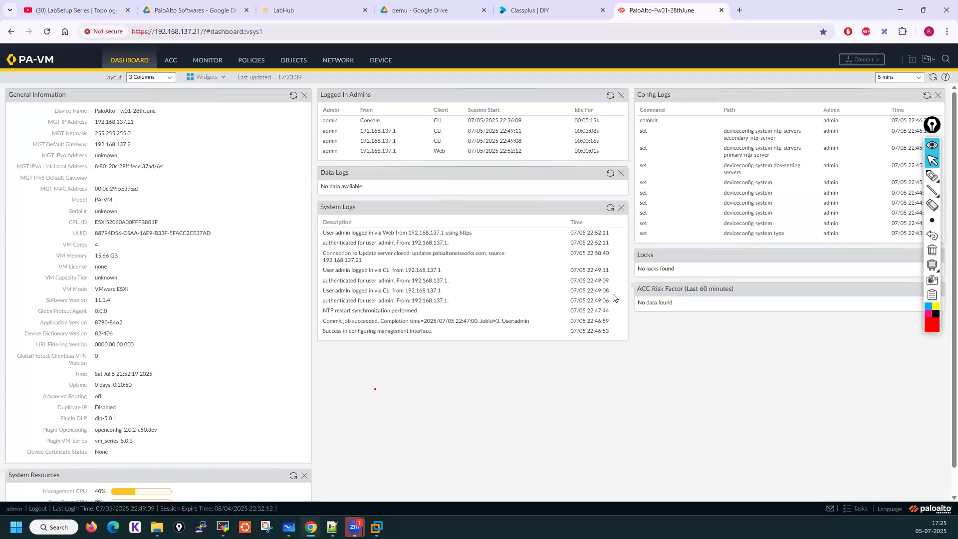
left_click_drag(322, 120, 462, 126)
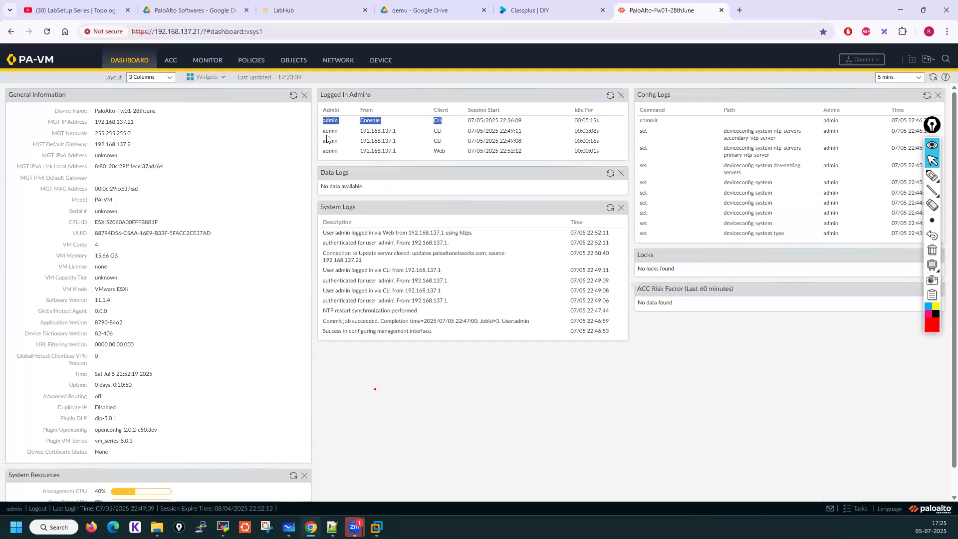
left_click_drag(323, 130, 522, 146)
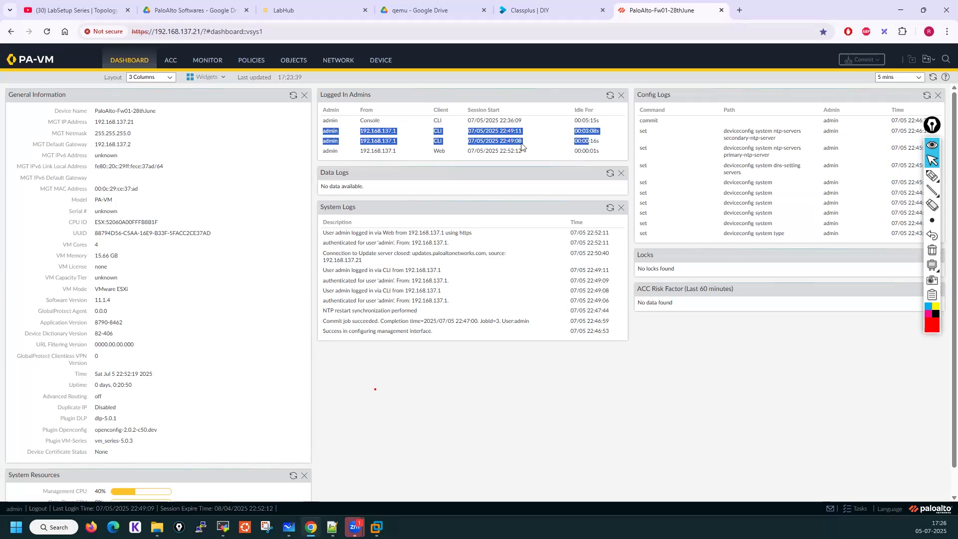
left_click_drag(325, 151, 492, 153)
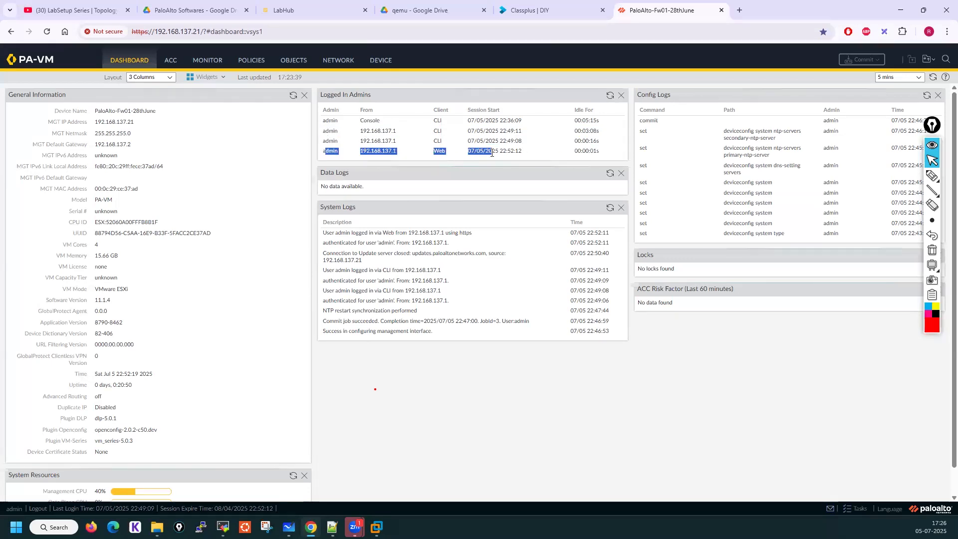
Step: Examine the management CPU, data plane CPU and session count under System Resources, and open the Ethernet interfaces list
scroll(223, 455, "down", 1)
left_click_drag(45, 461, 180, 463)
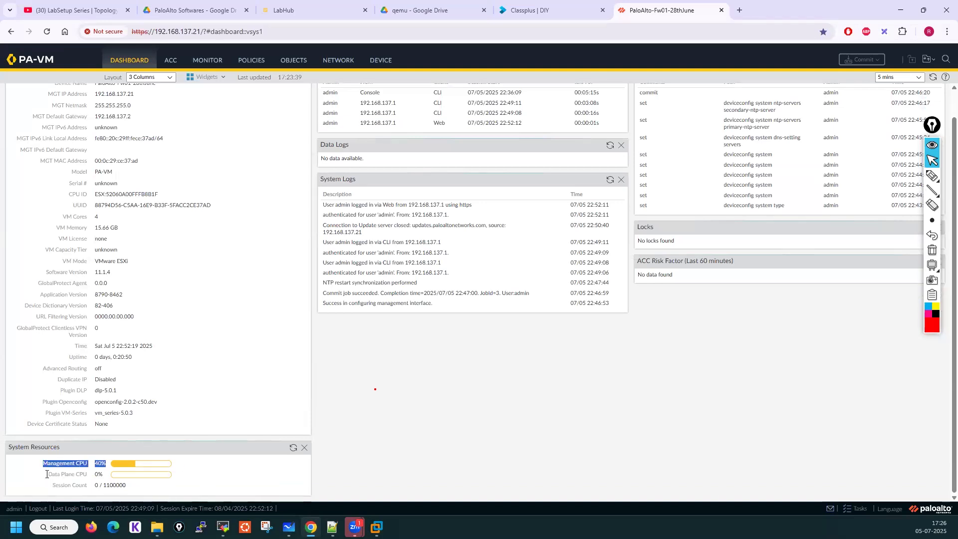
left_click_drag(47, 474, 157, 479)
left_click(53, 486)
left_click_drag(92, 487, 138, 487)
left_click(346, 61)
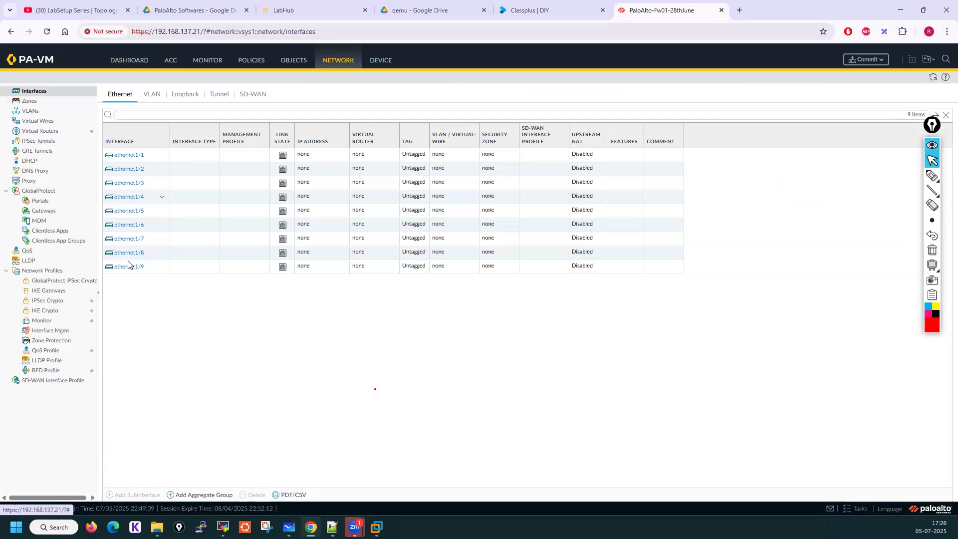
Step: Open the device's General Settings for editing and replace the hostname with a shorter name beginning with PA-FW
left_click(380, 61)
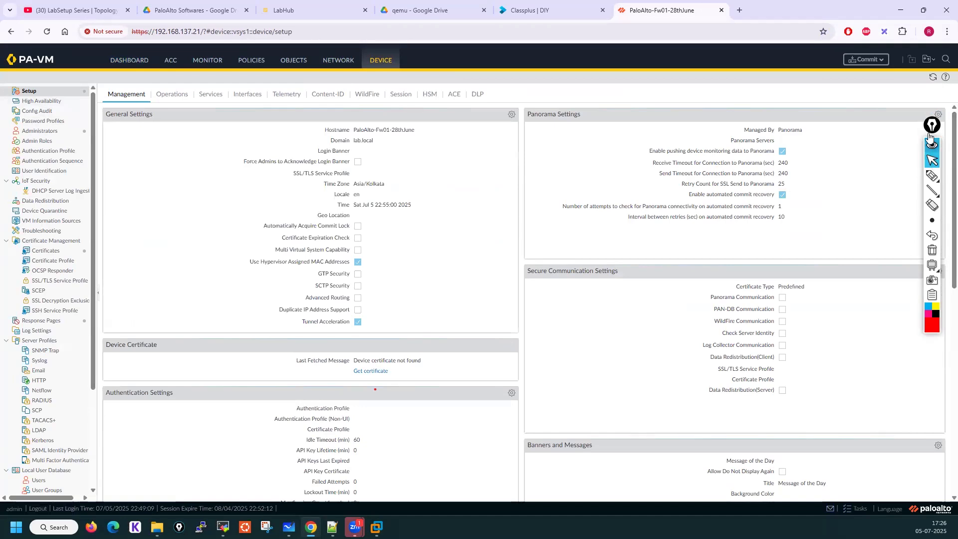
left_click_drag(937, 149, 943, 186)
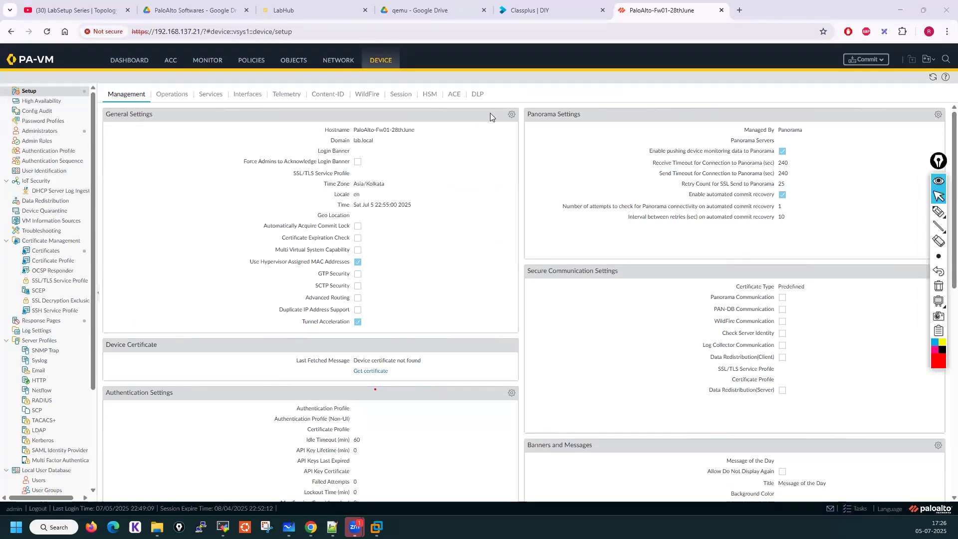
left_click(511, 115)
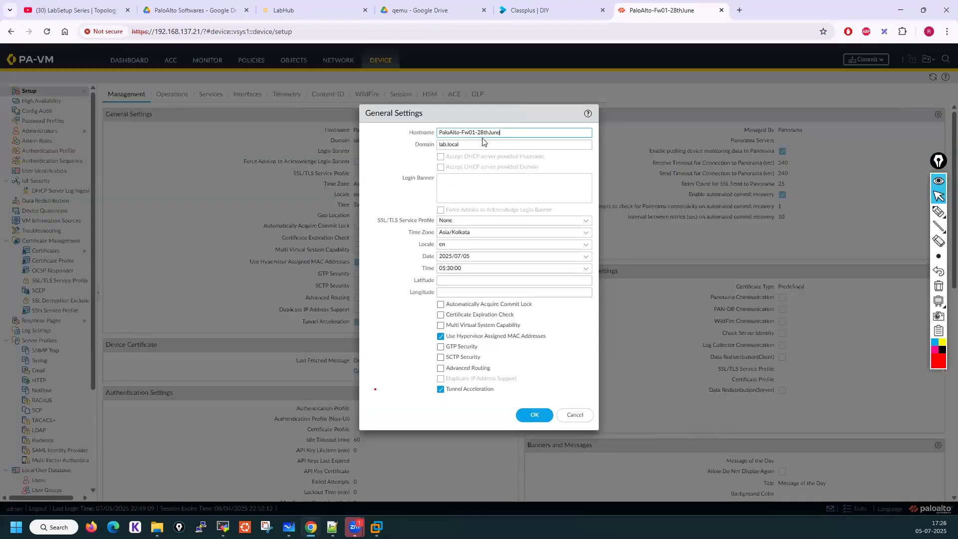
left_click_drag(501, 132, 479, 134)
key("BackSpace")
key("BackSpace")
key("BackSpace")
key("BackSpace")
key("BackSpace")
key("BackSpace")
key("BackSpace")
key("BackSpace")
key("BackSpace")
key("BackSpace")
key("BackSpace")
key("BackSpace")
type("PA-FW-28th")
key("BackSpace")
key("BackSpace")
key("BackSpace")
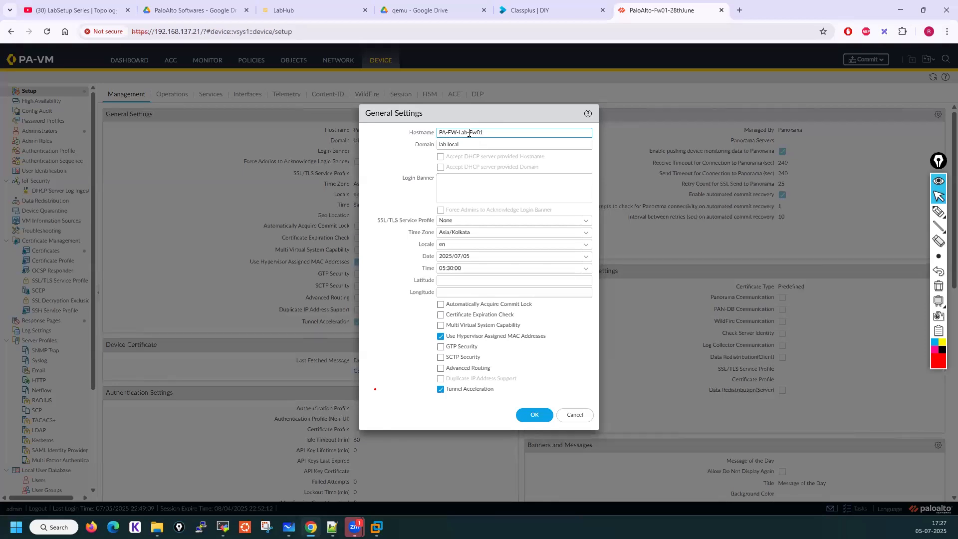
Step: Change the firewall's hostname to PA-FW01-Lab and move to the Login Banner field
key("BackSpace")
key("BackSpace")
key("BackSpace")
left_click(458, 130)
type("01")
left_click(465, 145)
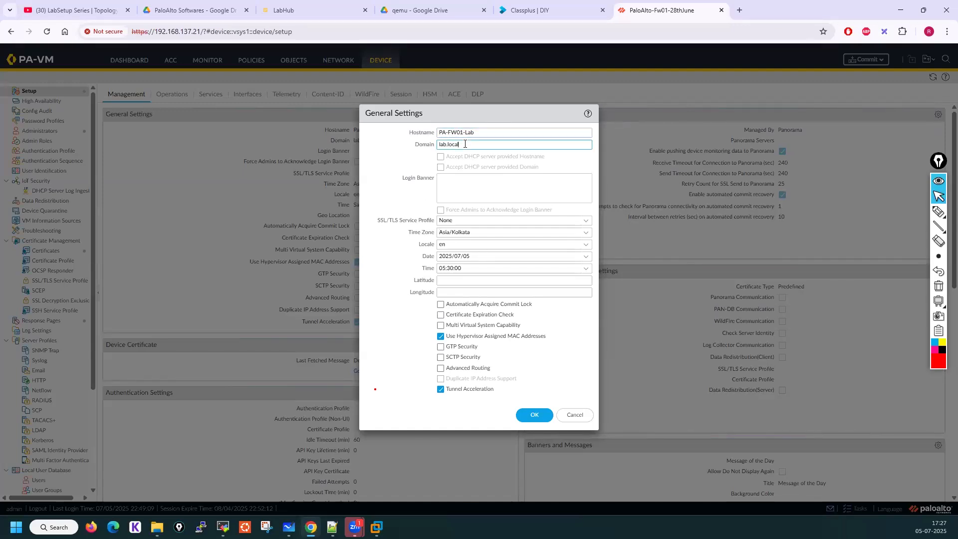
left_click(451, 178)
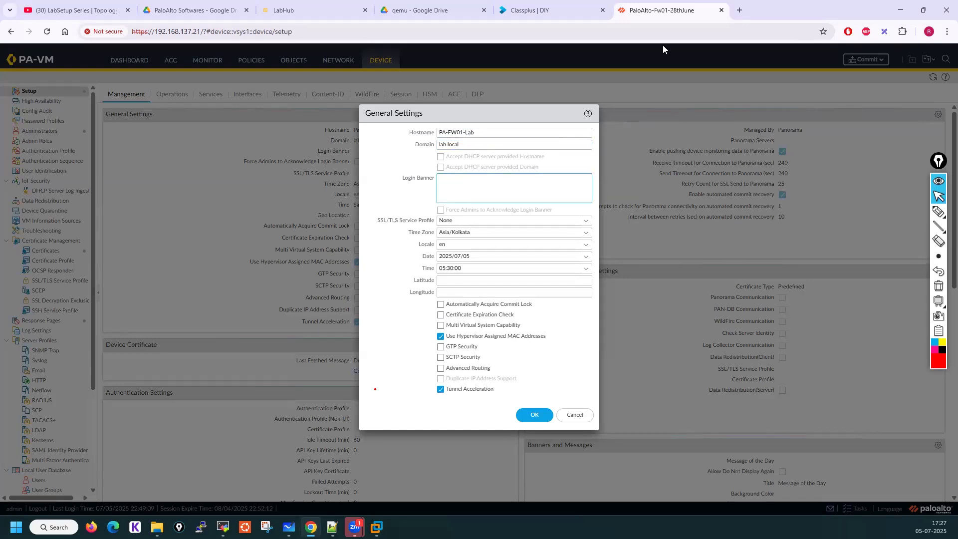
Step: Search the web in a new tab for "login banner for network device"
left_click(741, 10)
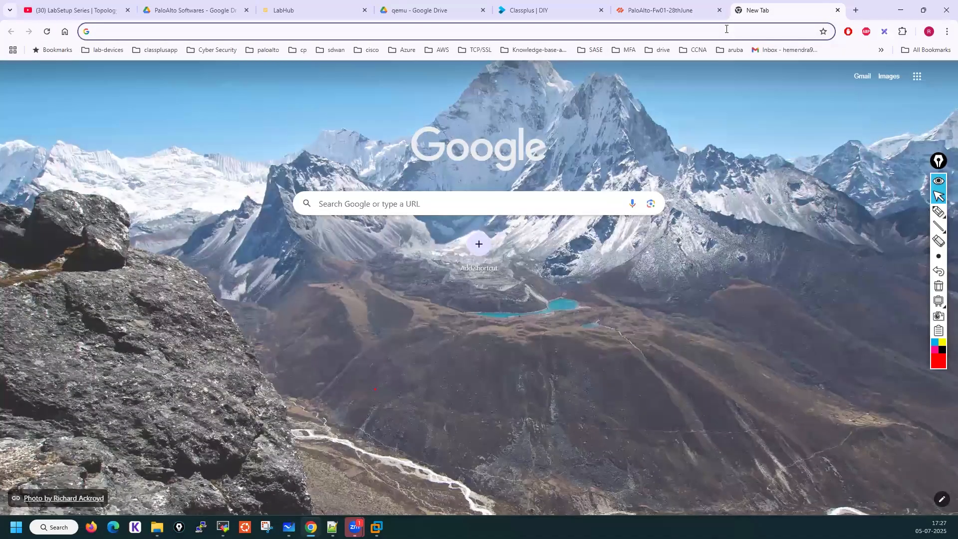
type("log")
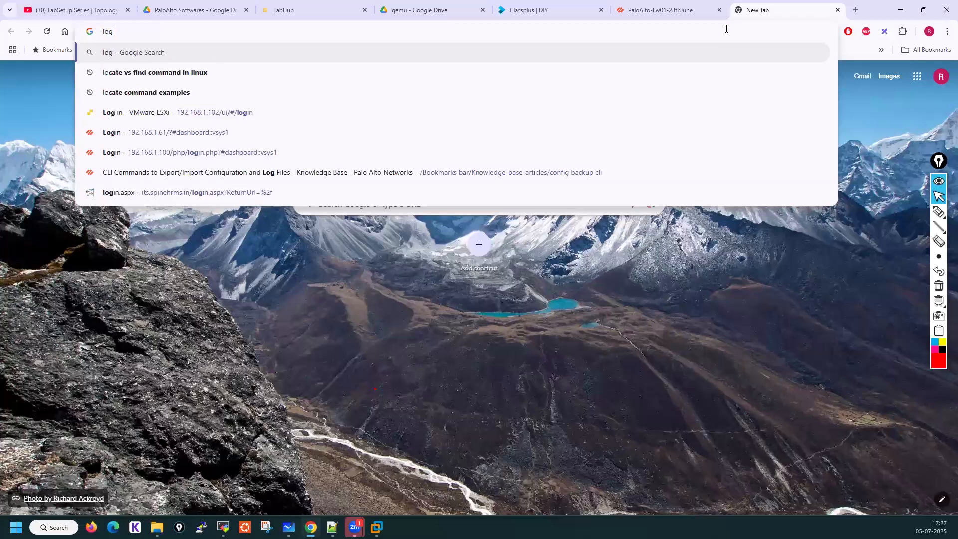
type("in banner for netwo")
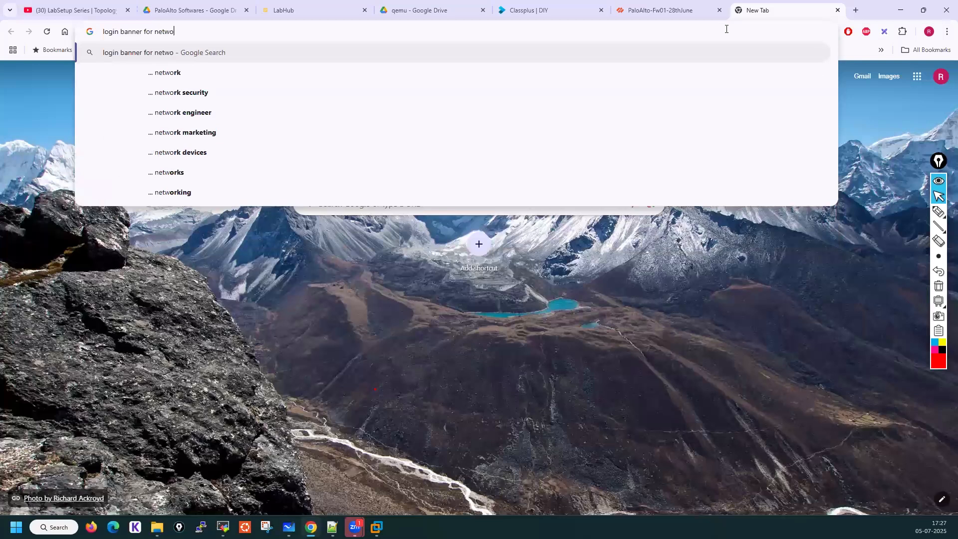
type("rk device")
key("Return")
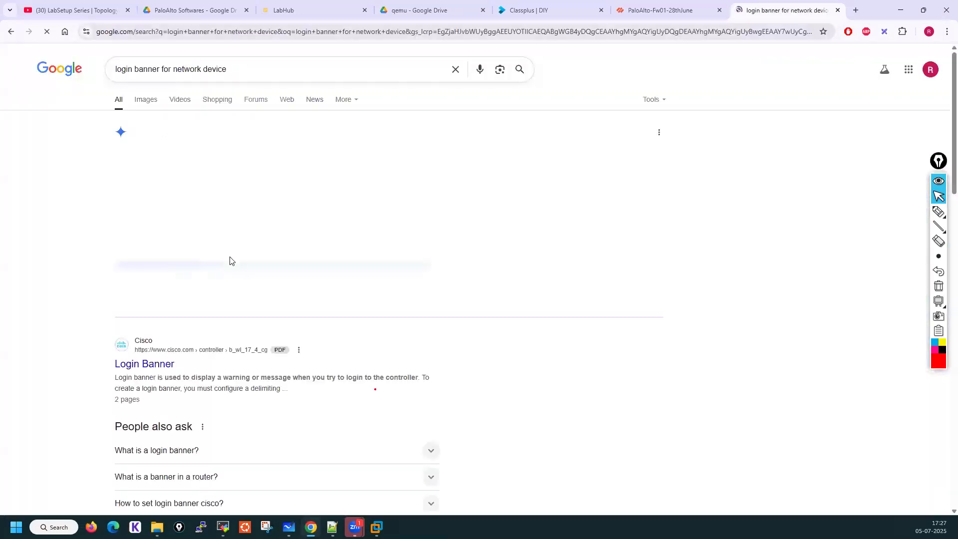
Step: Open the Cisco Login Banner result in a new tab and the securityorb warning banner sample article in the current one
right_click(137, 369)
left_click(178, 384)
scroll(178, 384, "down", 5)
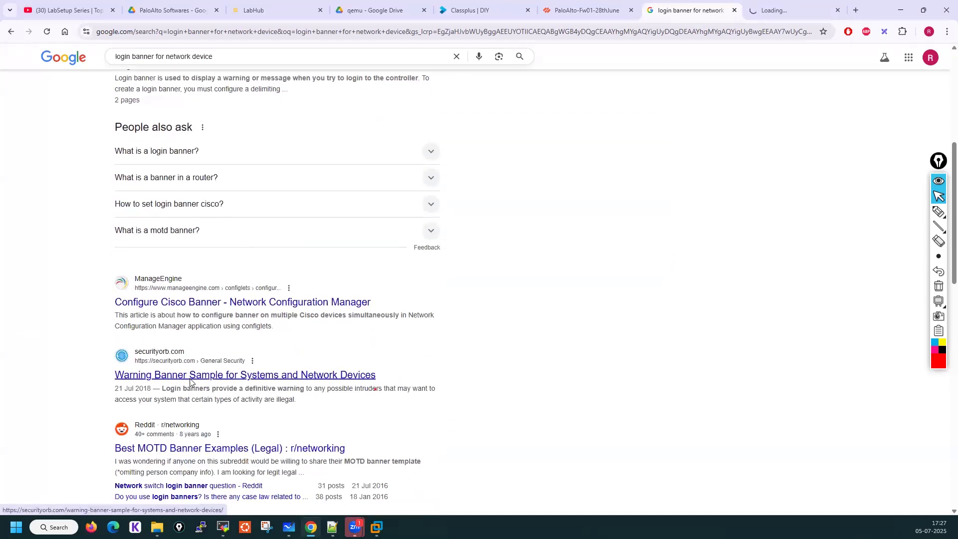
left_click(190, 375)
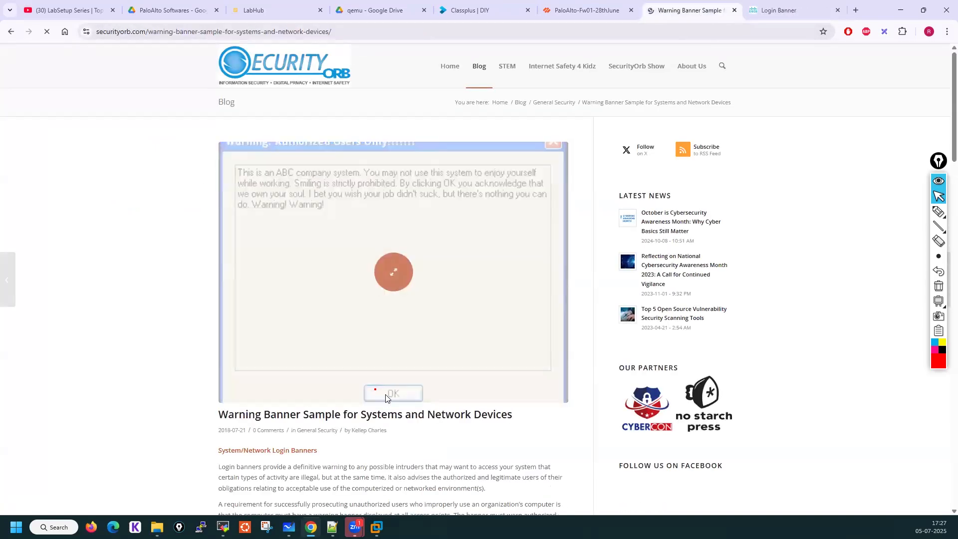
Step: Copy the article's long-form banner text, from its WARNING line through the WARNING line of the short-form banner
scroll(390, 396, "down", 5)
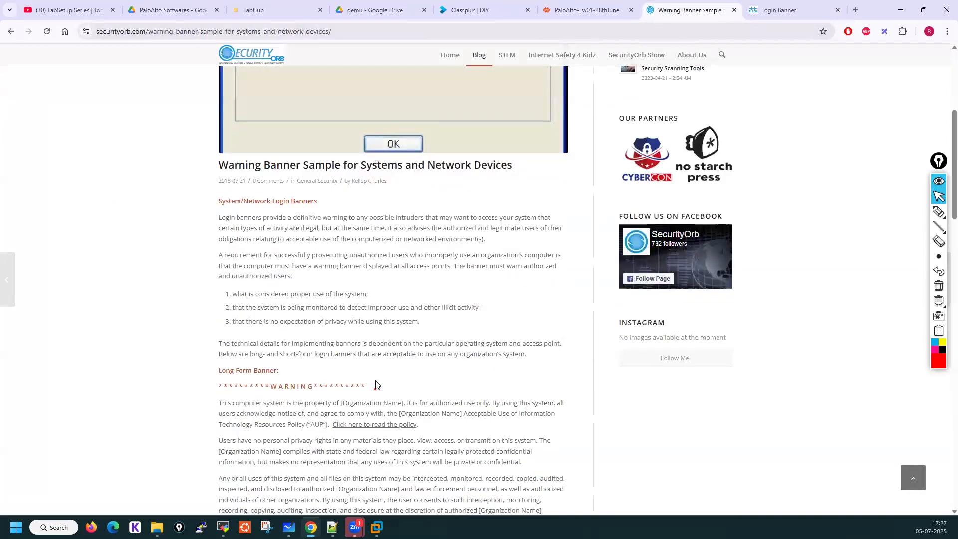
scroll(375, 387, "down", 4)
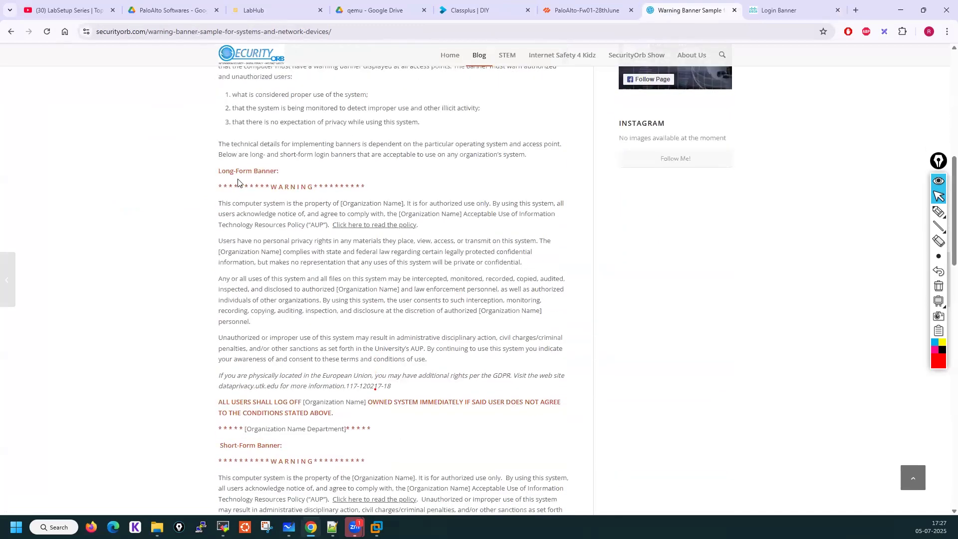
scroll(314, 335, "down", 1)
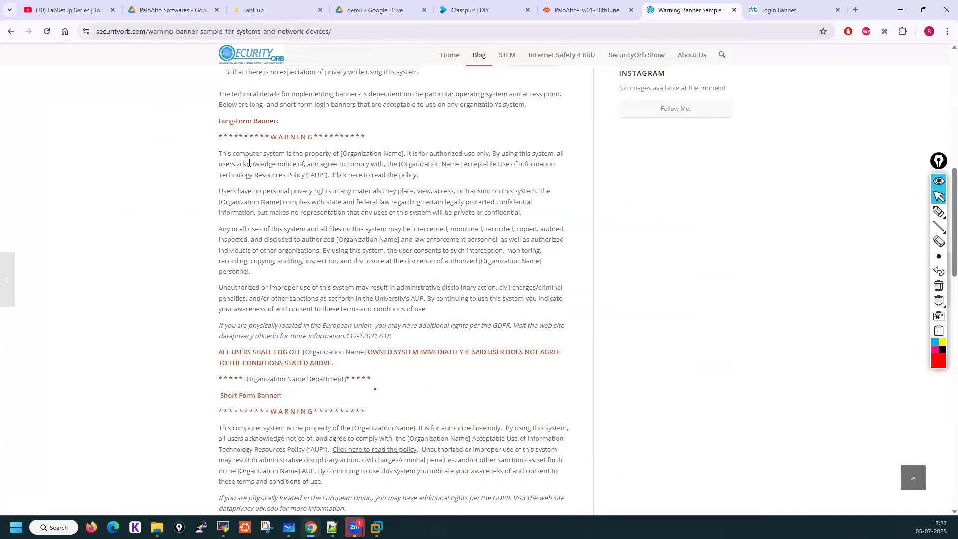
left_click_drag(221, 148, 377, 417)
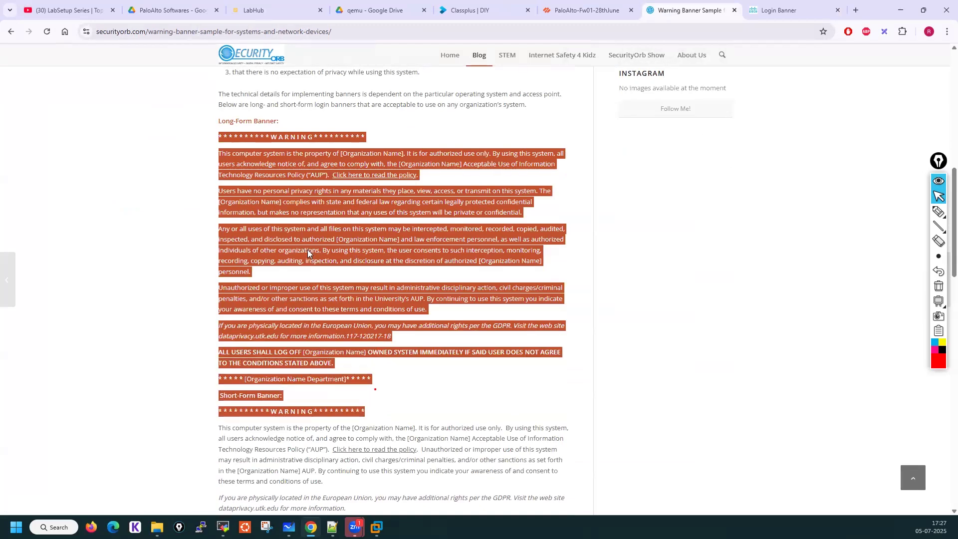
right_click(308, 254)
left_click(339, 264)
scroll(427, 370, "down", 3)
scroll(427, 370, "up", 1)
scroll(427, 370, "down", 3)
scroll(427, 371, "up", 10)
scroll(427, 370, "up", 1)
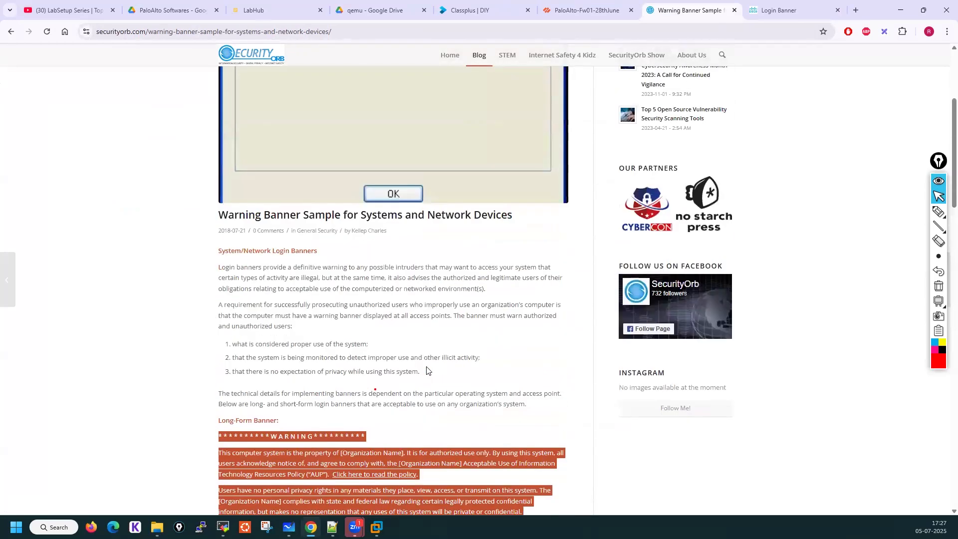
scroll(427, 370, "up", 4)
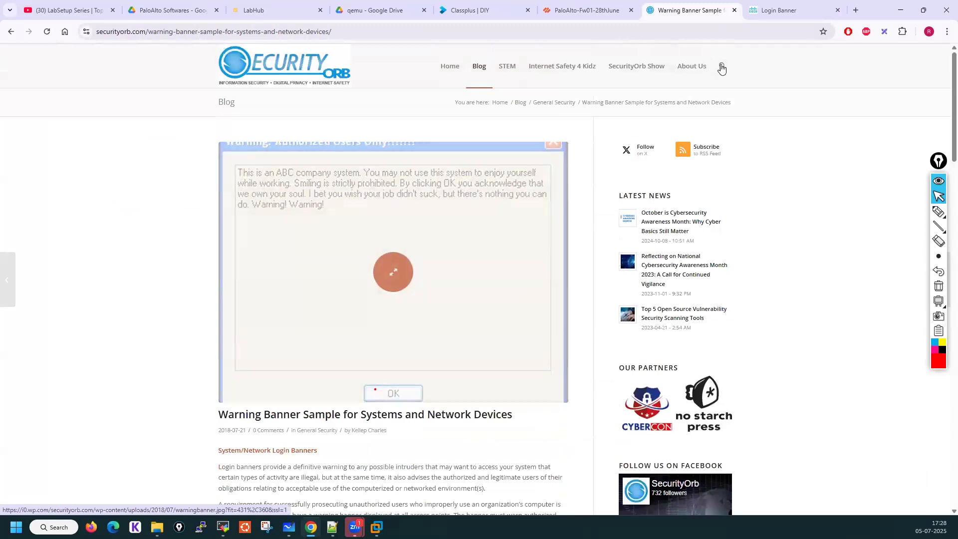
Step: Check the Cisco Login Banner document, close it, and return from the securityorb article to the search results
left_click(770, 14)
left_click(85, 224)
left_click(838, 11)
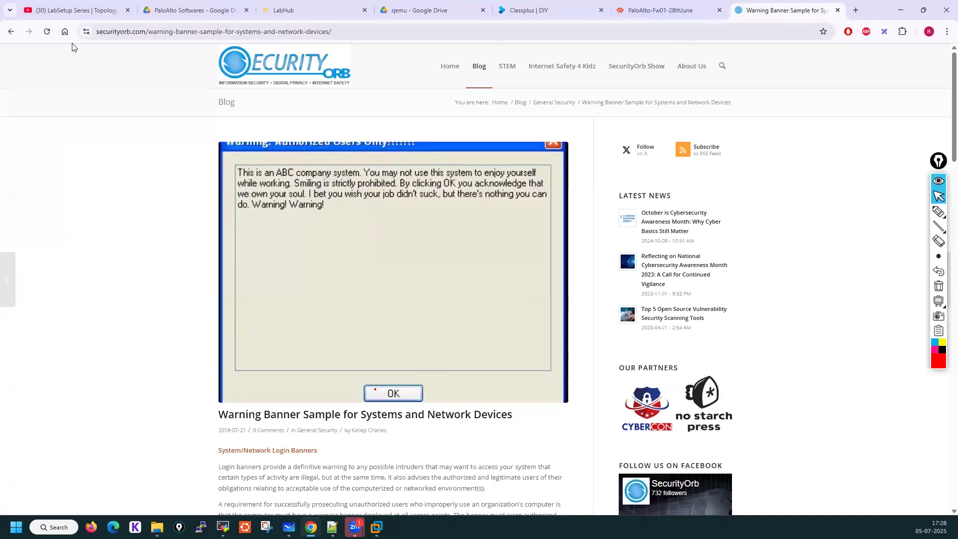
left_click(10, 32)
scroll(220, 85, "up", 6)
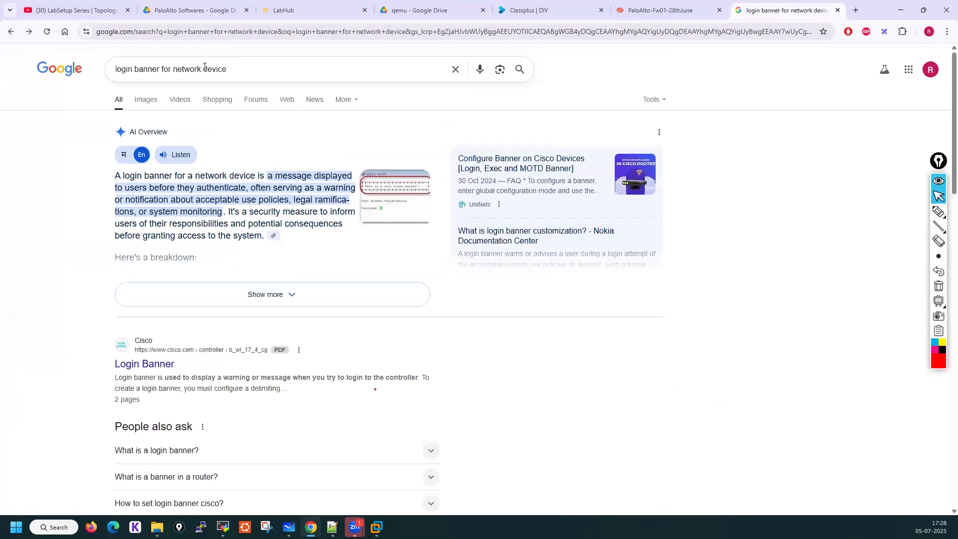
Step: Run the suggested web search "cisco login banner generator"
left_click(161, 69)
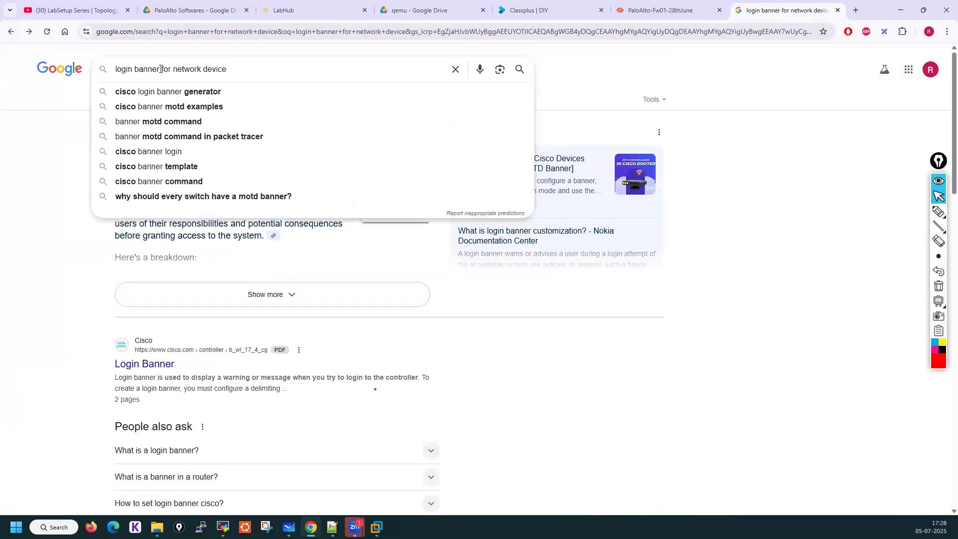
type("fro")
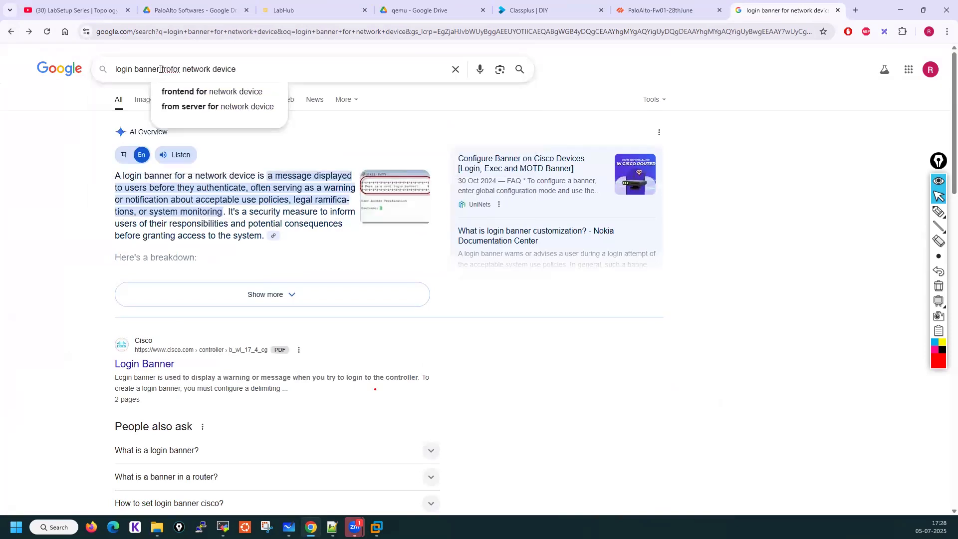
key("BackSpace")
key("BackSpace")
key("BackSpace")
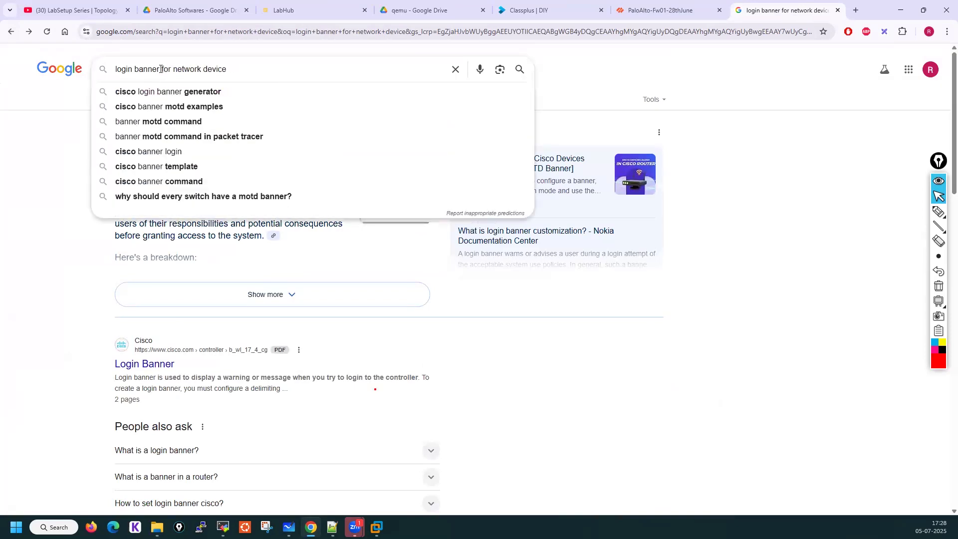
left_click(189, 91)
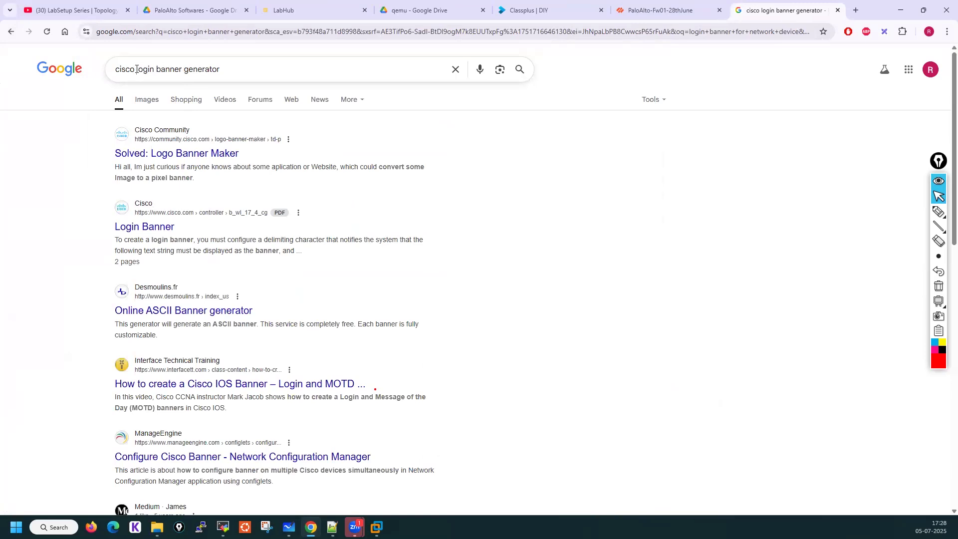
Step: Change the web search to "login banner formate" and run it
left_click(137, 69)
key("shift+Home")
key("BackSpace")
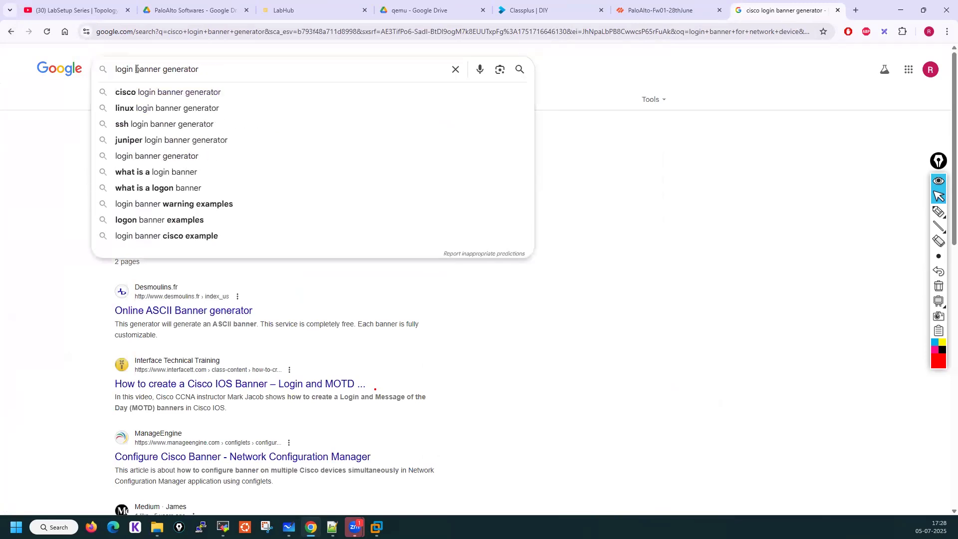
double_click(196, 70)
key("BackSpace")
type("formate")
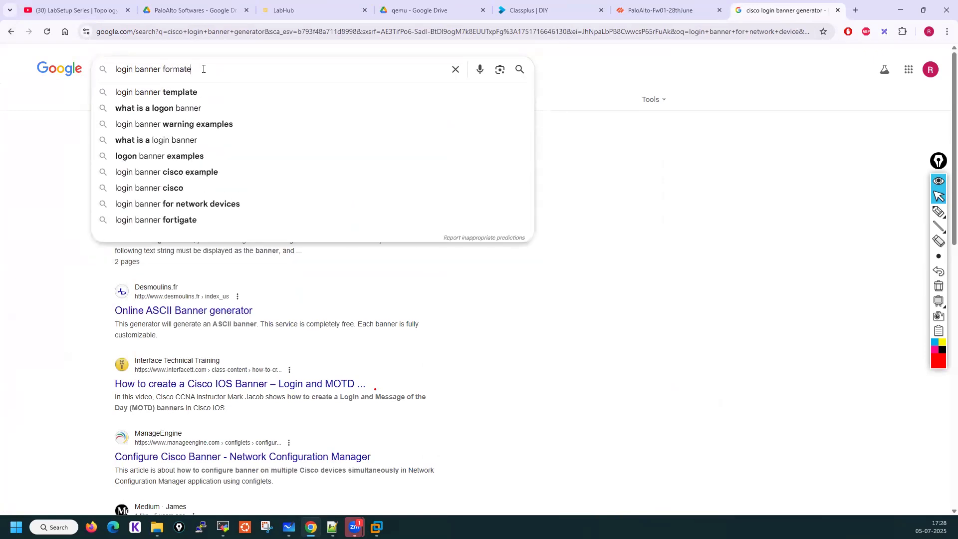
key("Return")
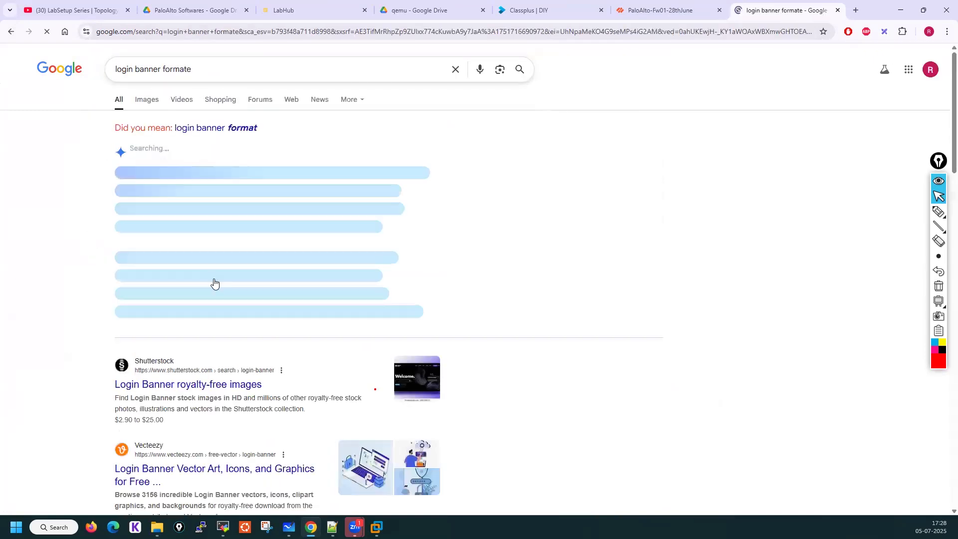
Step: Open the Shutterstock login banner images result in a new tab while staying on the search results
right_click(212, 386)
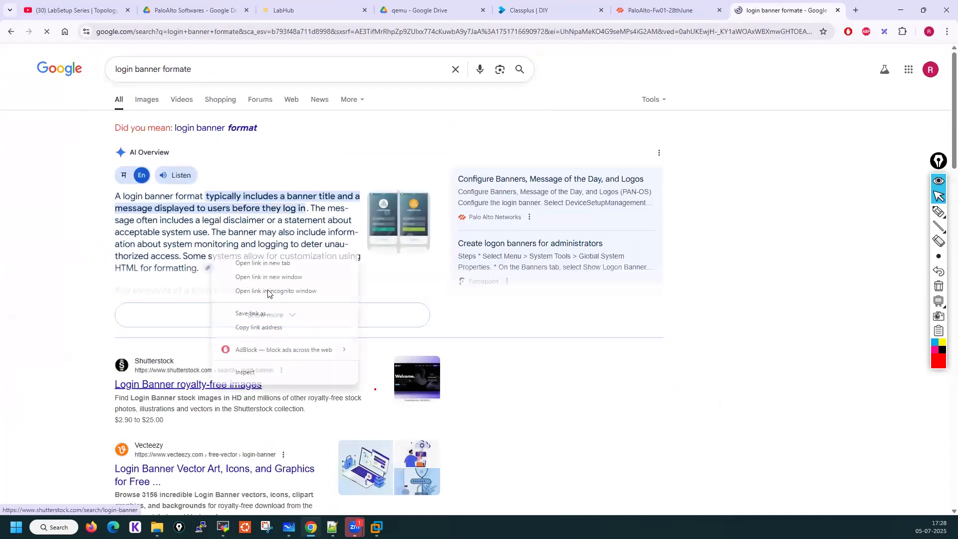
left_click(265, 264)
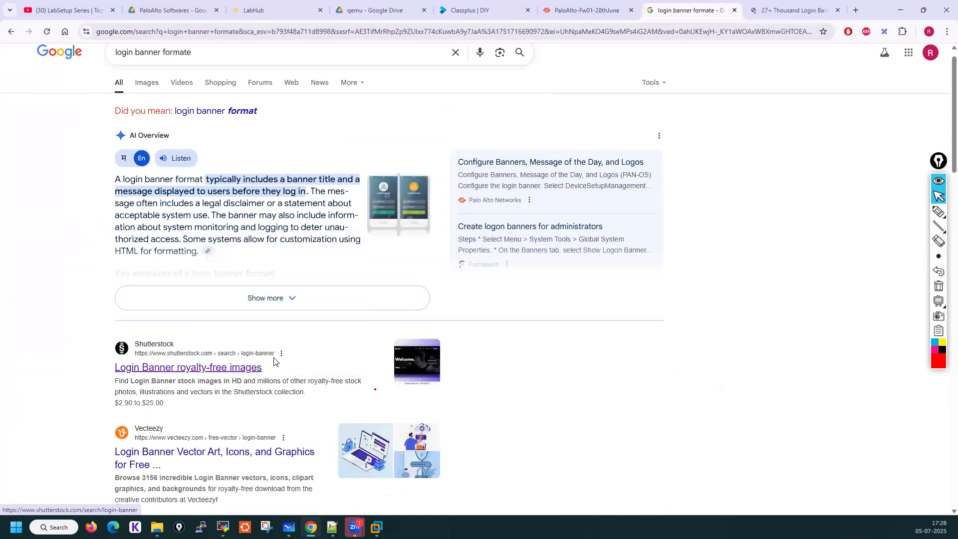
scroll(274, 359, "down", 3)
scroll(198, 162, "up", 3)
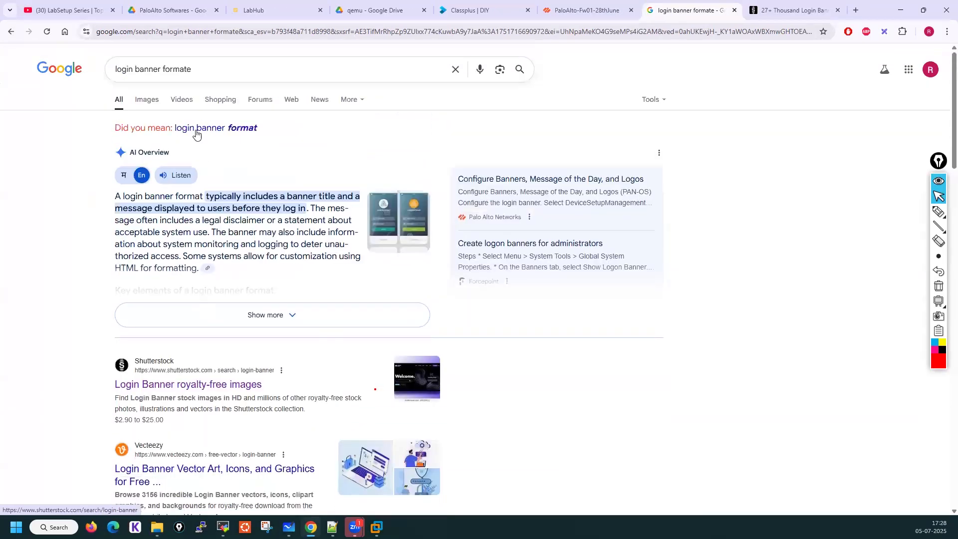
Step: Extend the web search to "login banner formate for firewall" and run it
left_click(203, 71)
type("for fir")
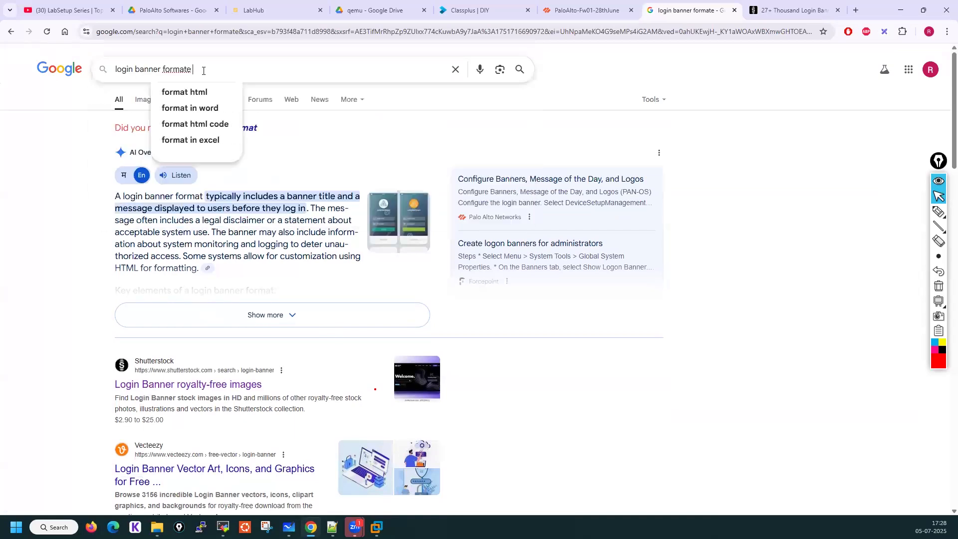
type("ewall")
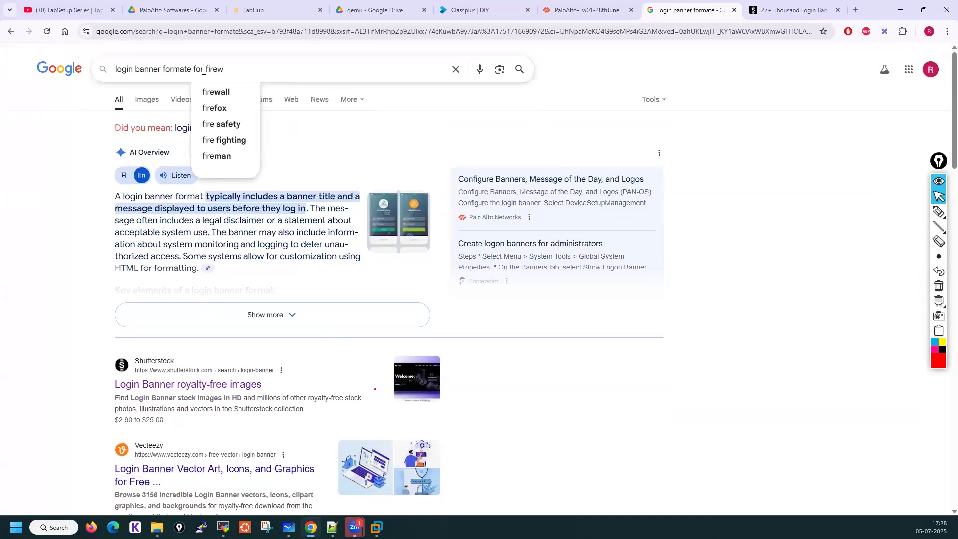
key("Return")
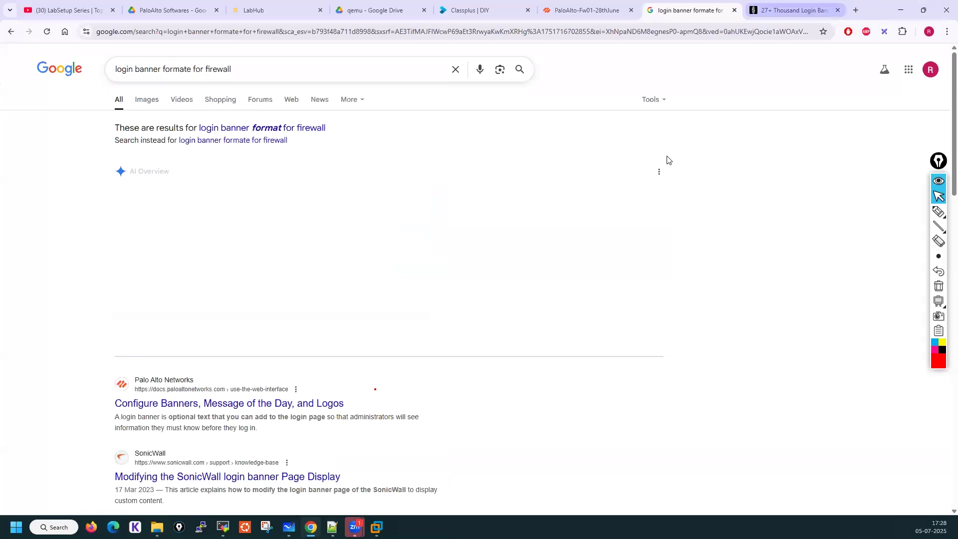
Step: Look through the Shutterstock login banner images and close that page
left_click(794, 10)
scroll(808, 45, "down", 6)
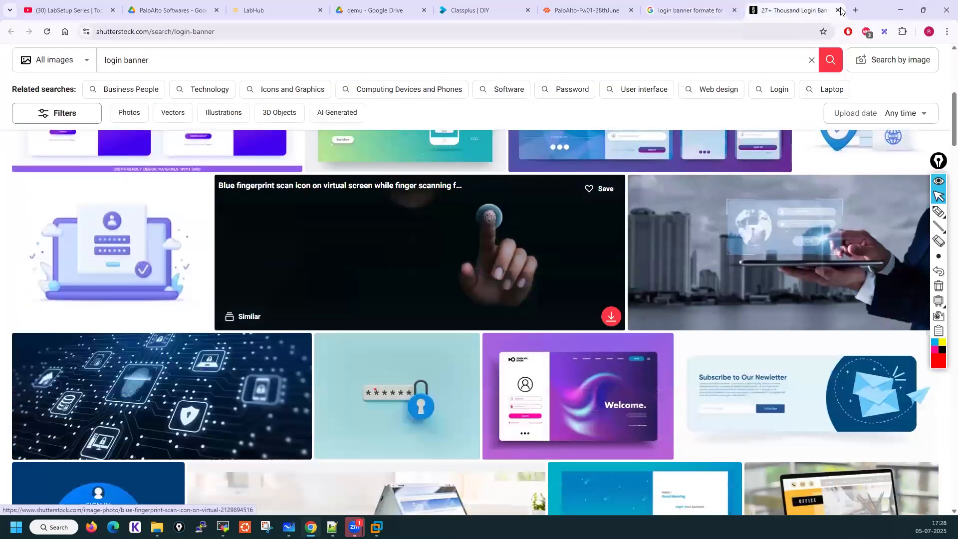
key("ctrl+w")
Step: Open the Palo Alto Networks banner configuration guide and the HPE Community "Solved: Sample Login Banner" result in separate new tabs
scroll(206, 177, "down", 5)
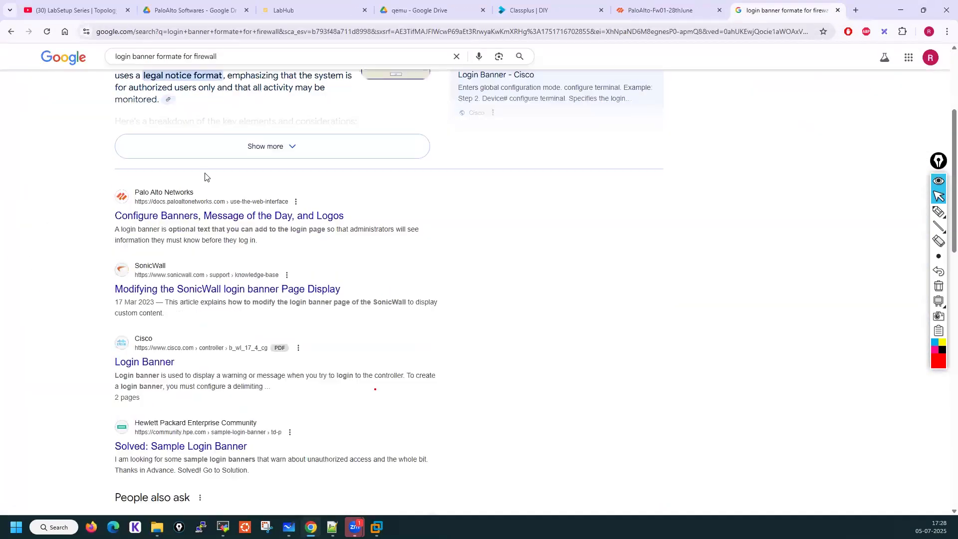
right_click(203, 156)
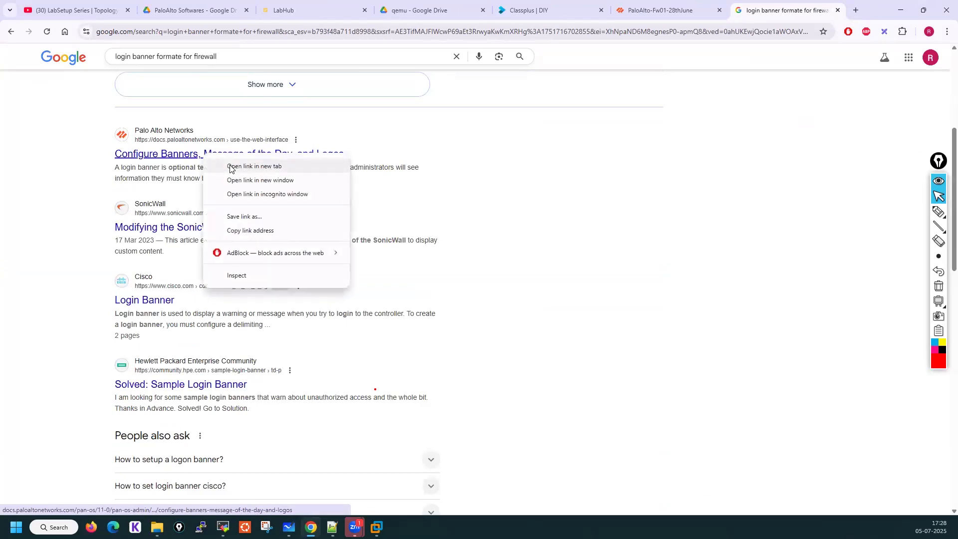
left_click(227, 164)
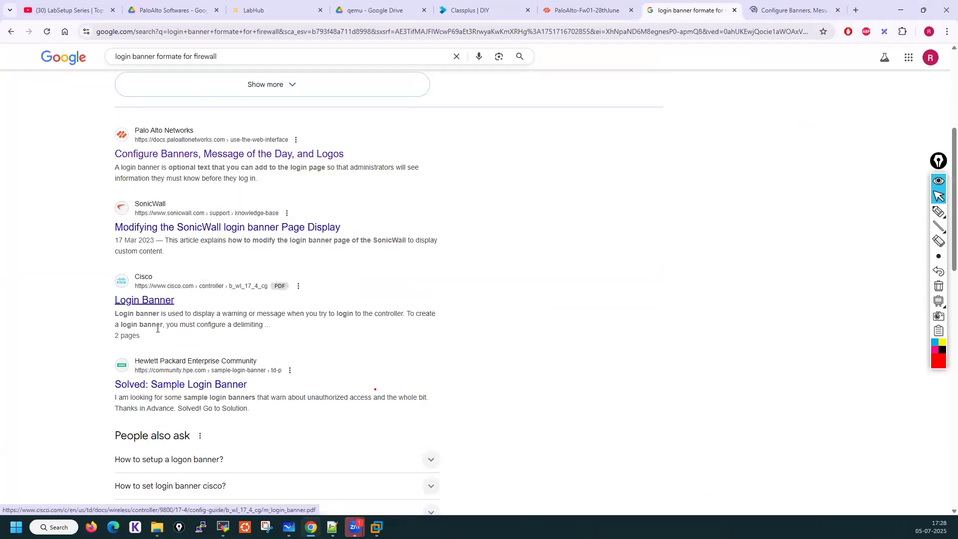
scroll(157, 344, "down", 5)
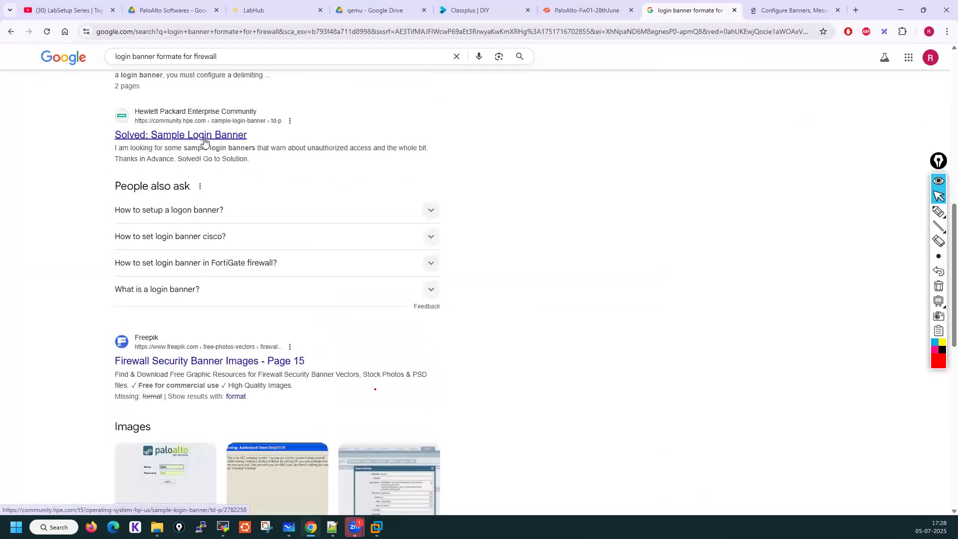
right_click(204, 142)
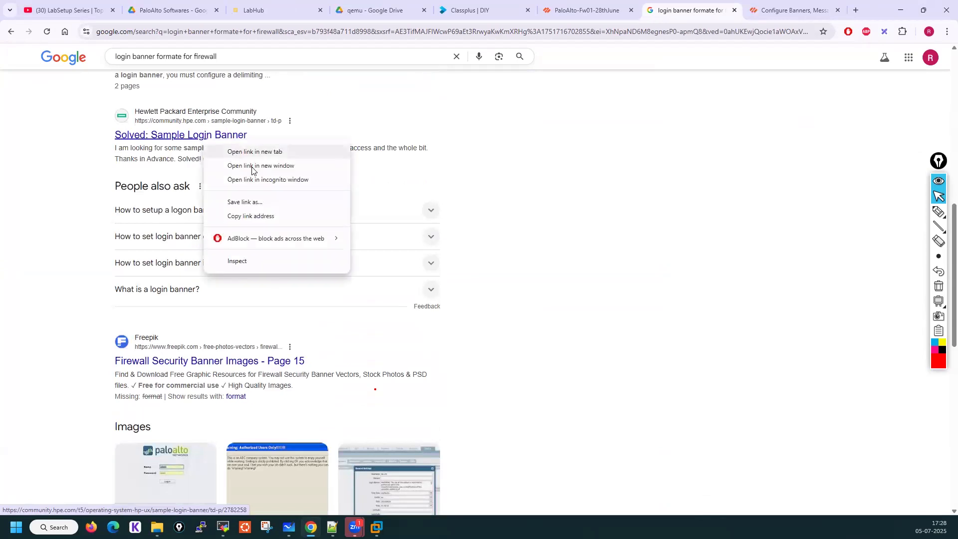
left_click(245, 152)
Step: Open the stonesoft.com "Create logon banners for administrators" result from the firewall banner search
scroll(278, 200, "down", 6)
scroll(277, 200, "down", 3)
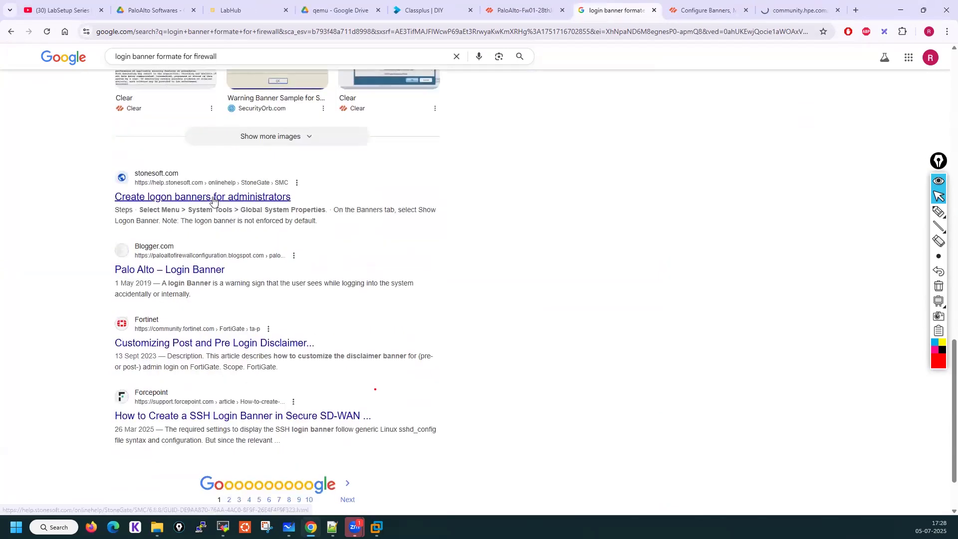
left_click(213, 201)
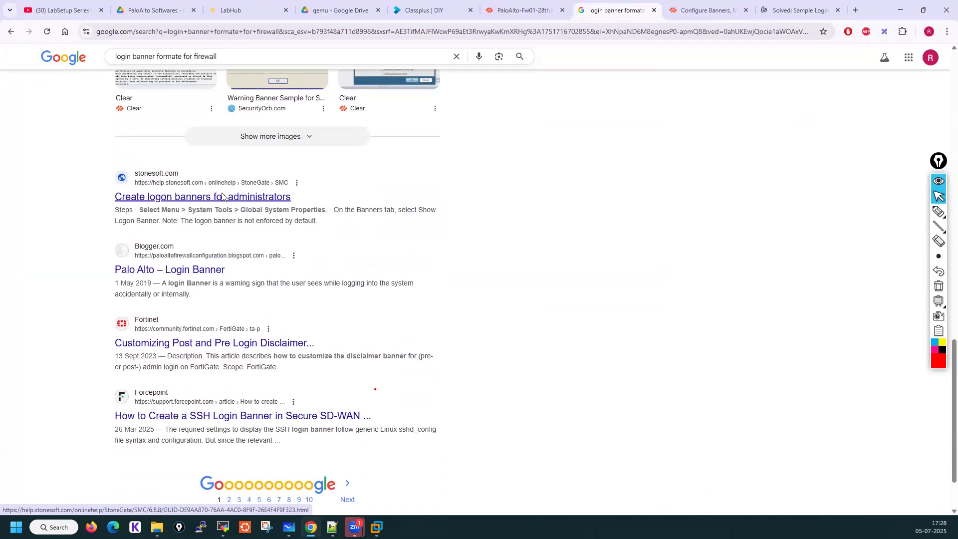
Step: Look through the Palo Alto "Configure Banners, Message of the Day, and Logos" guide for sample banner text and close that page
left_click(708, 10)
scroll(526, 259, "down", 12)
scroll(428, 195, "down", 8)
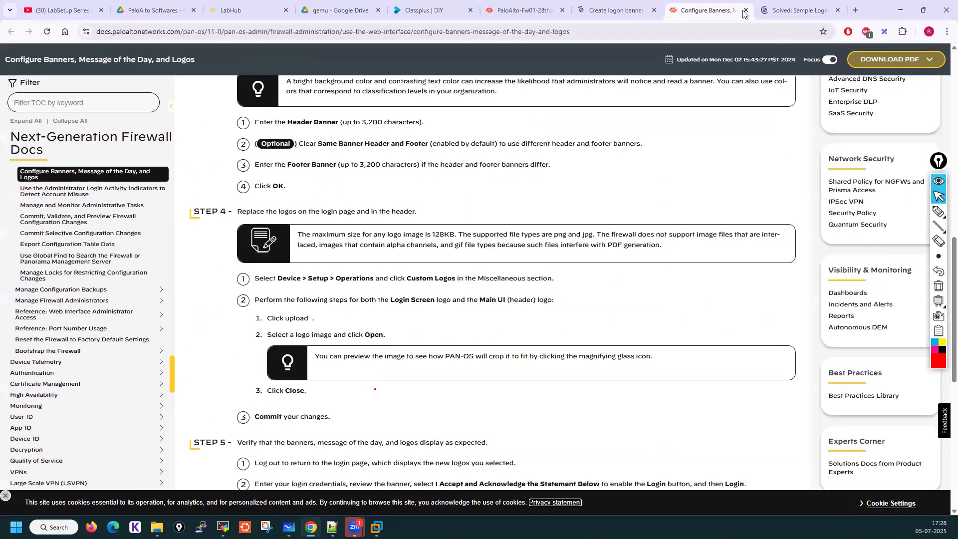
key("ctrl+w")
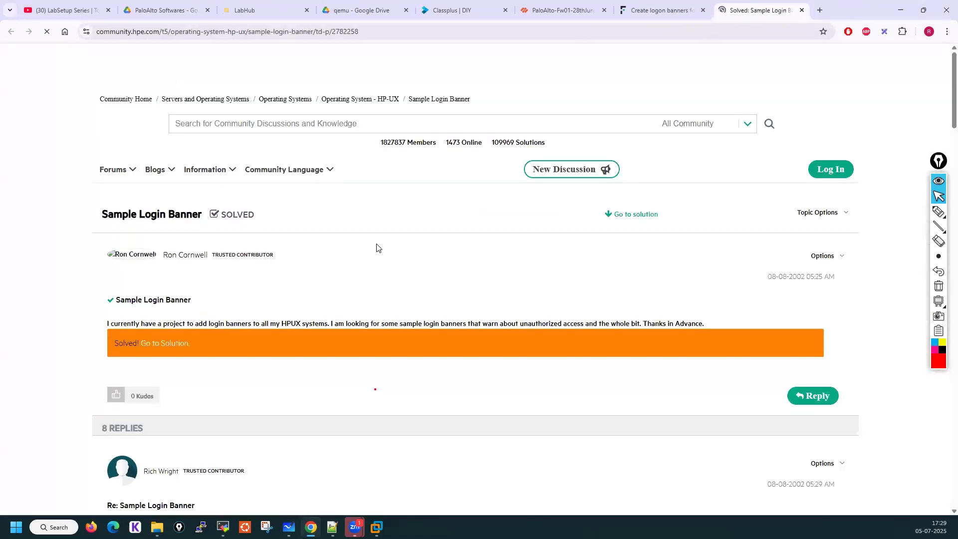
Step: Check the replies in the HPE Community Sample Login Banner thread for example wording and close that page
scroll(384, 250, "down", 8)
scroll(389, 251, "down", 10)
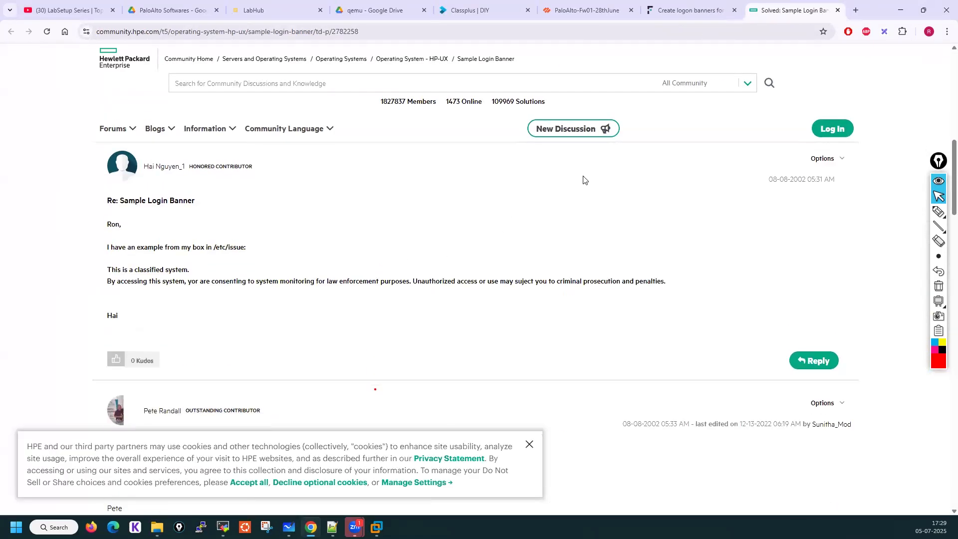
key("ctrl+w")
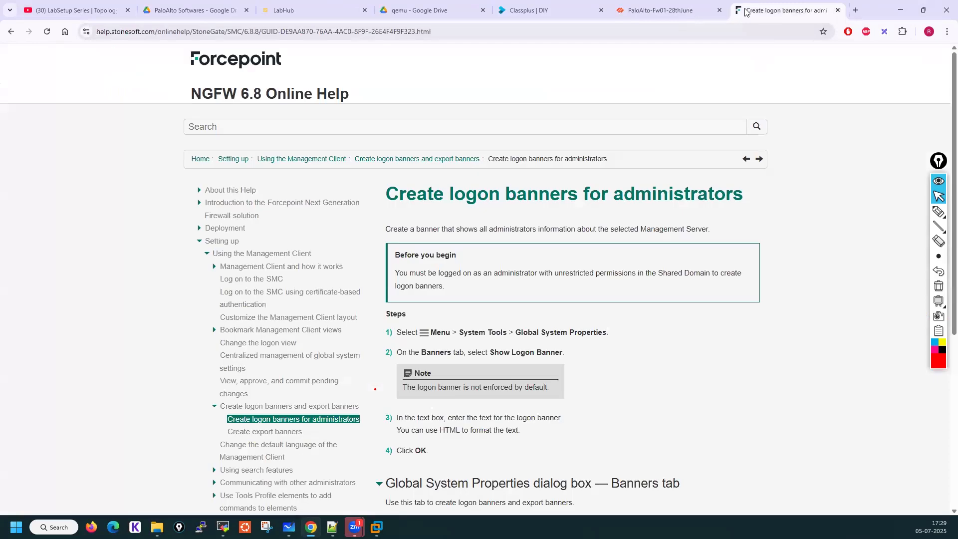
Step: Look through the Forcepoint page on creating administrator logon banners and close it to return to the firewall's General Settings
scroll(496, 307, "down", 2)
scroll(496, 308, "down", 5)
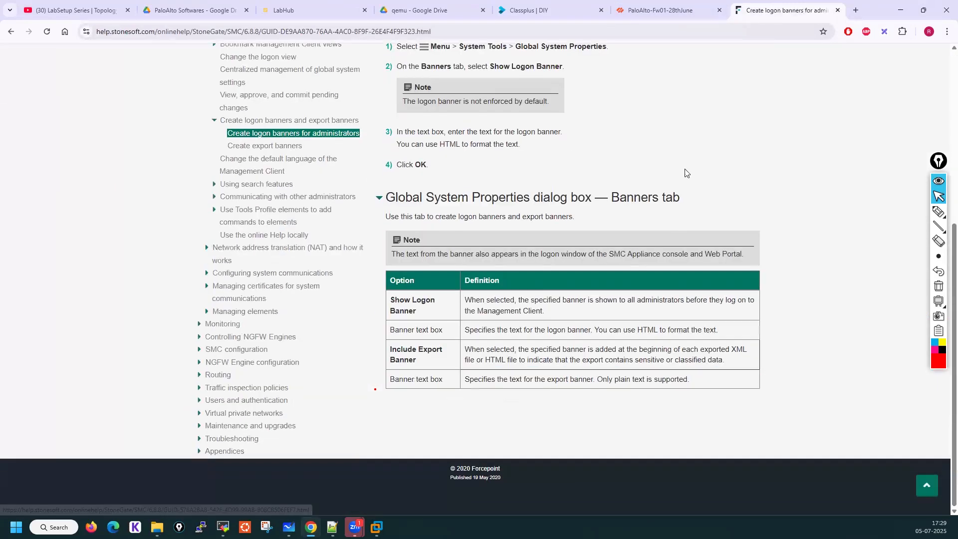
left_click(838, 10)
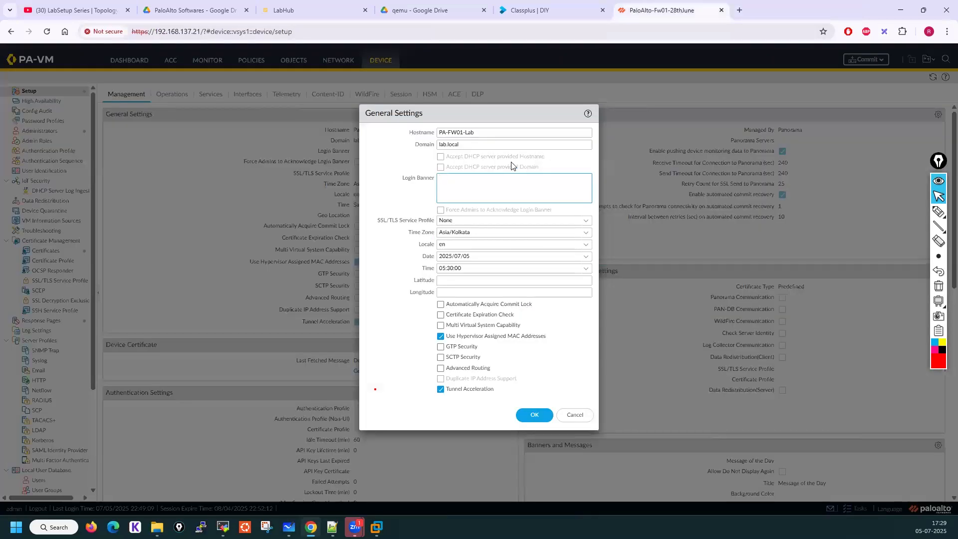
Step: Paste the copied WARNING banner text into the Login Banner field and review it from the beginning
left_click(468, 188)
key("ctrl+v")
scroll(512, 192, "up", 2)
scroll(513, 192, "up", 3)
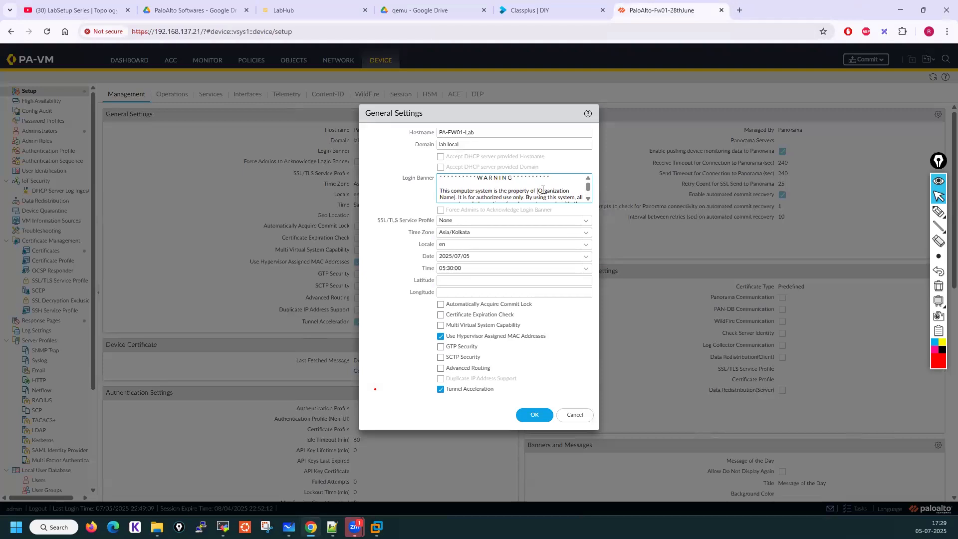
Step: Select the Login Banner text, switch to Notepad++ and paste the copied banner into a new document
left_click_drag(538, 188, 360, 485)
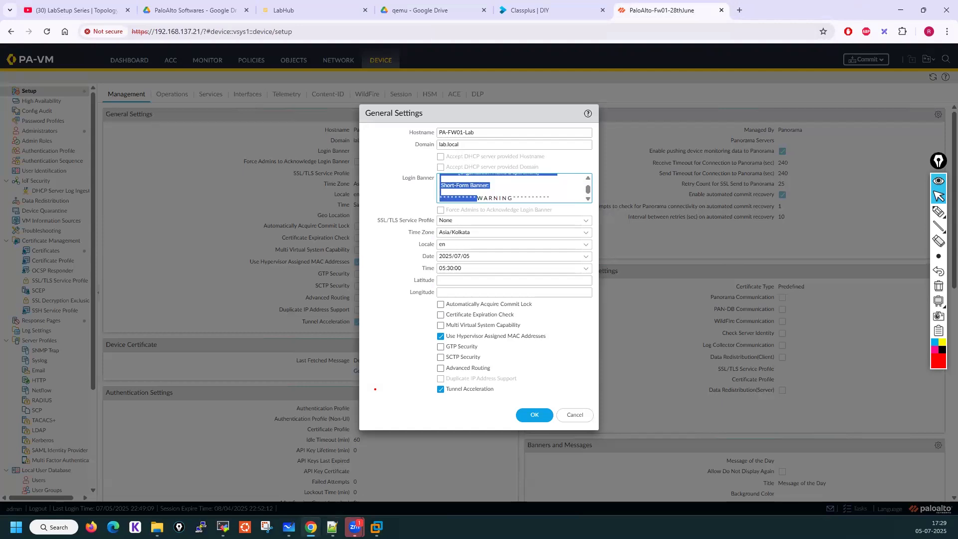
left_click(332, 527)
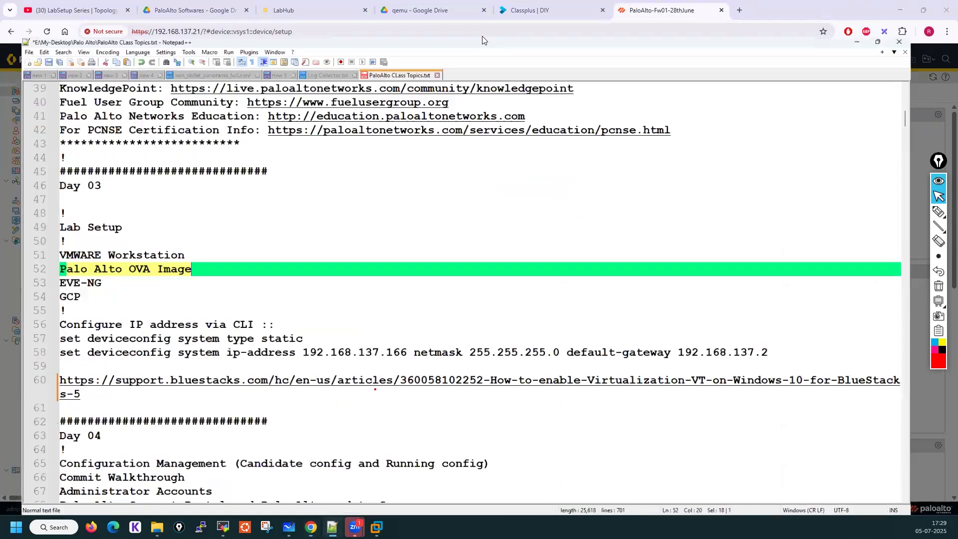
key("ctrl+n")
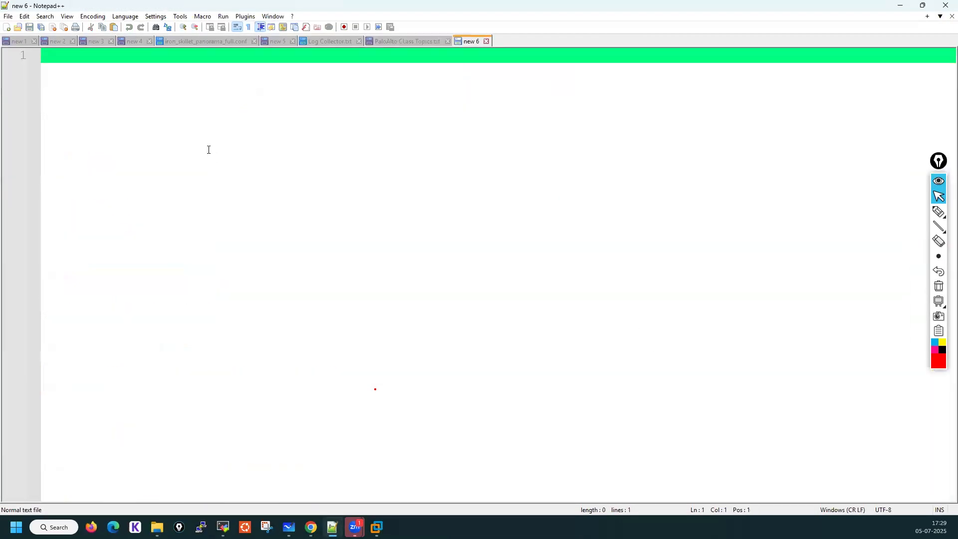
key("ctrl+v")
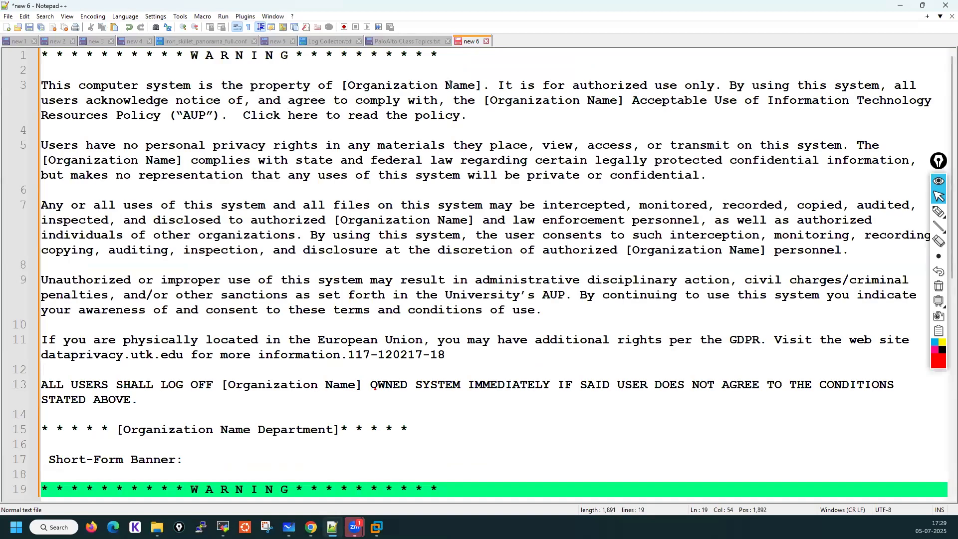
Step: Replace the "[Organization Name]" placeholder after "is the property of" with "sianets.com"
left_click_drag(341, 85, 479, 83)
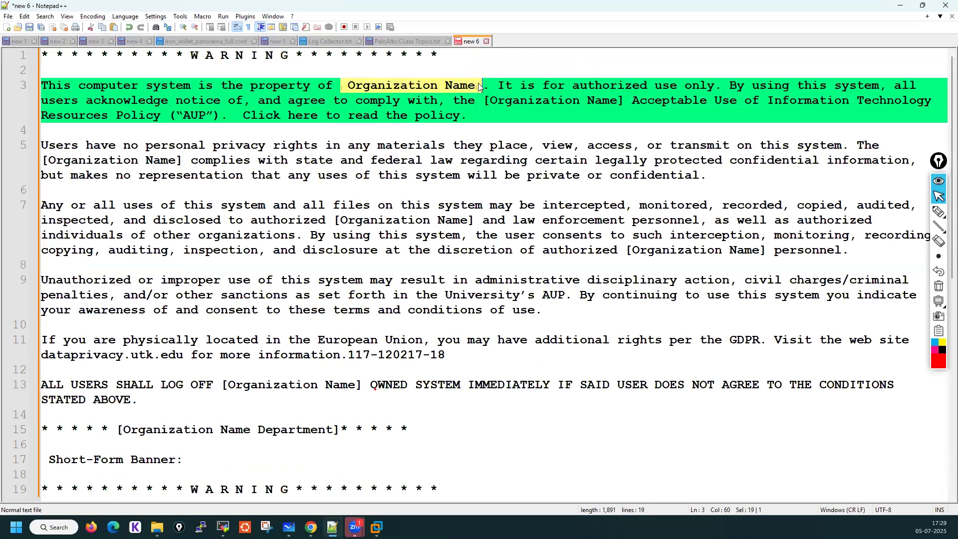
type("sianety")
key("BackSpace")
type("s.com")
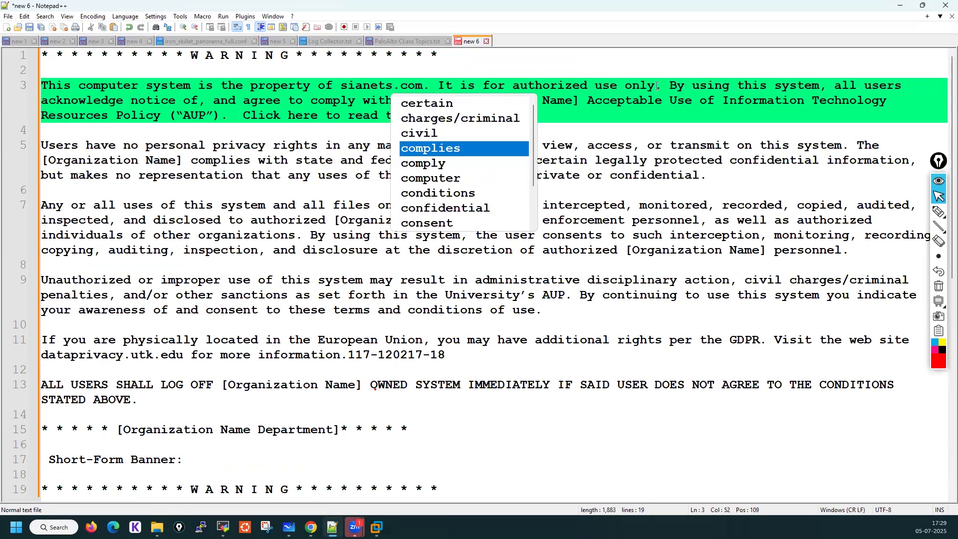
left_click(169, 107)
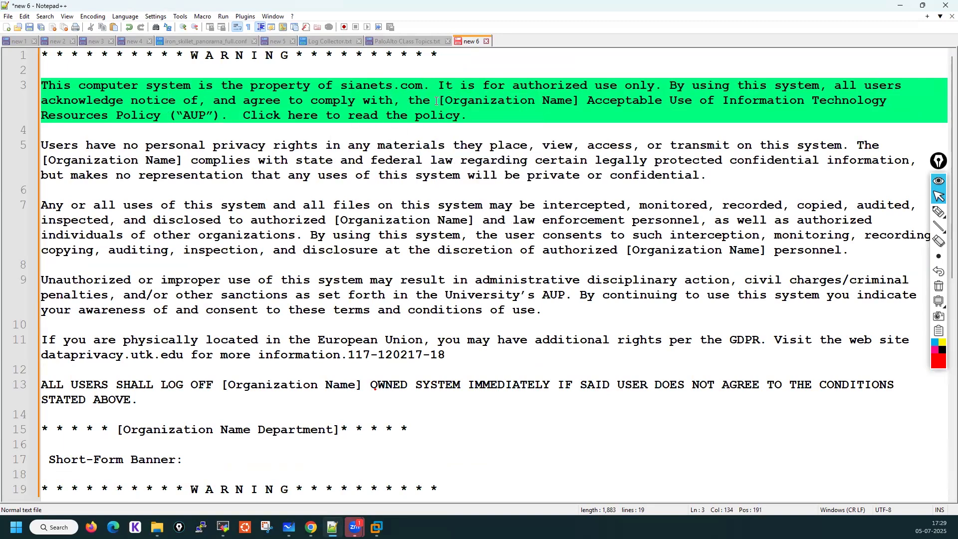
Step: Replace the second "[Organization Name]" placeholder in the first paragraph with "sianets", including its closing bracket
left_click_drag(440, 101, 578, 99)
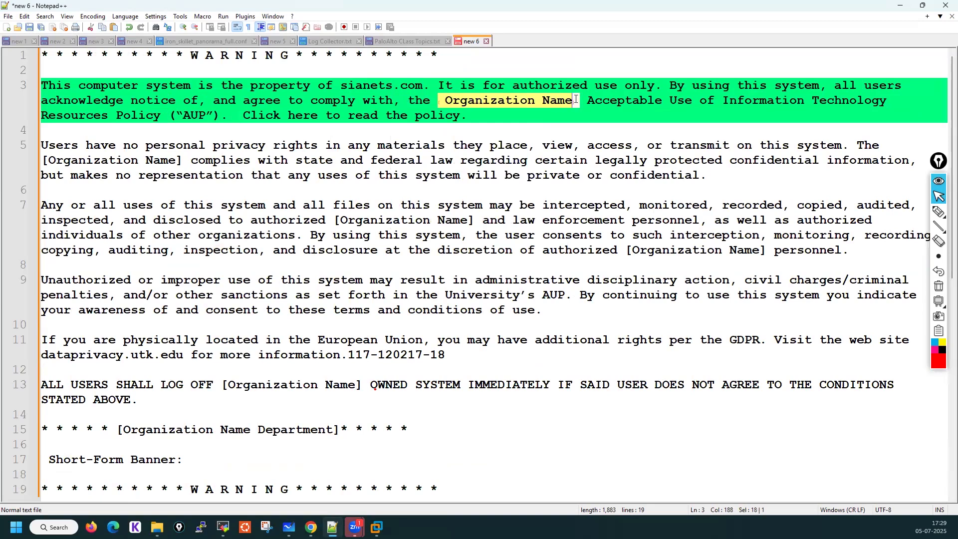
type("sianets")
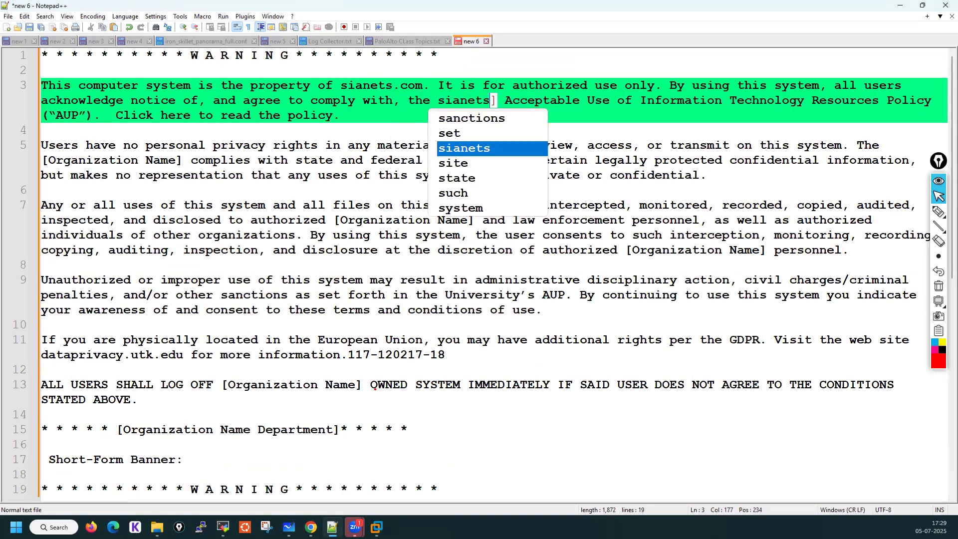
left_click(493, 102)
left_click(495, 101)
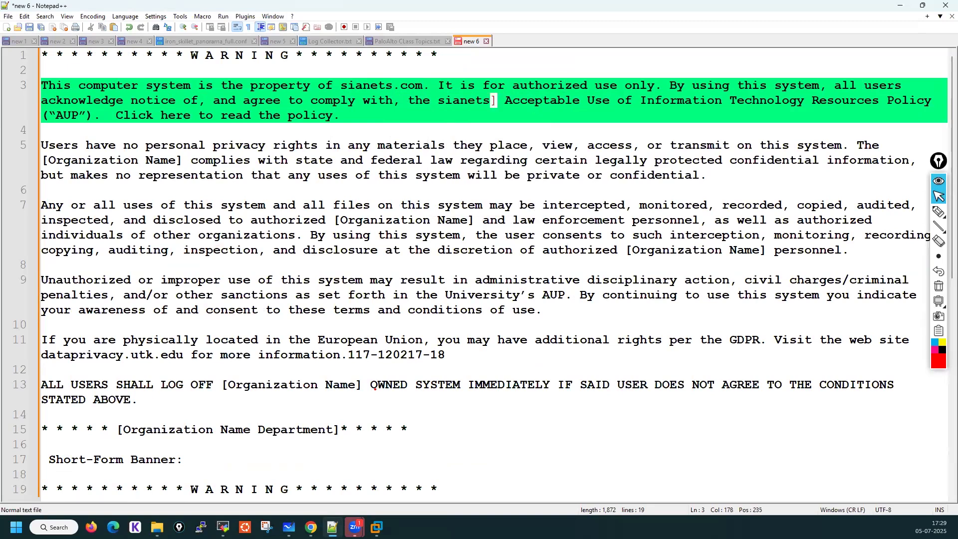
key("BackSpace")
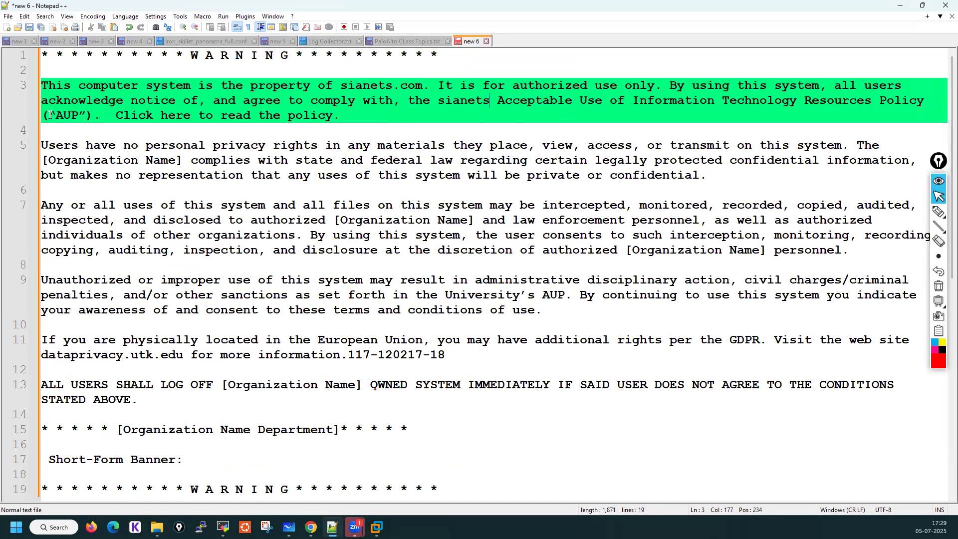
Step: Delete the "(“AUP”). Click here to read the policy." text so the first paragraph ends with "Policy."
left_click_drag(45, 115, 342, 119)
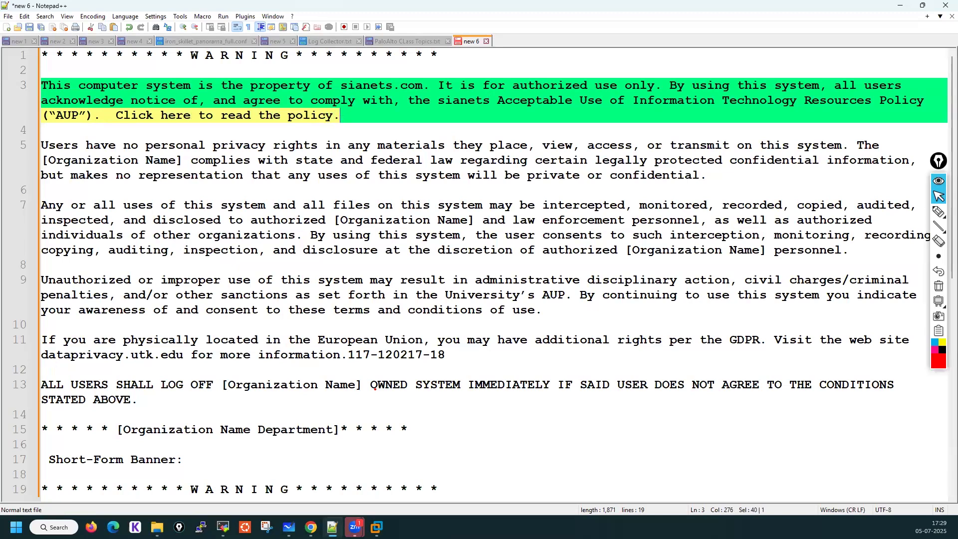
key("Delete")
key("BackSpace")
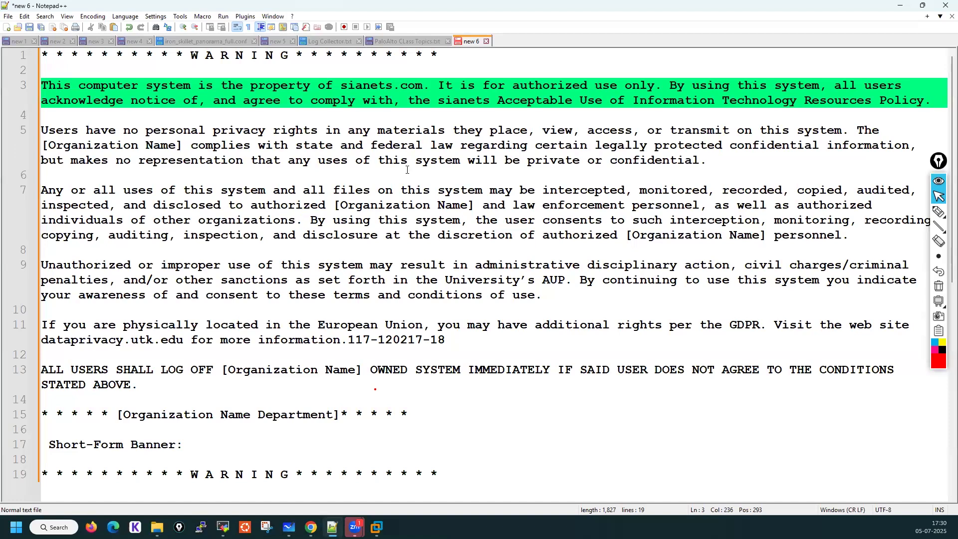
Step: Replace all remaining "[Organization Name]" placeholders in the document with "Sianets"
left_click_drag(44, 145, 182, 144)
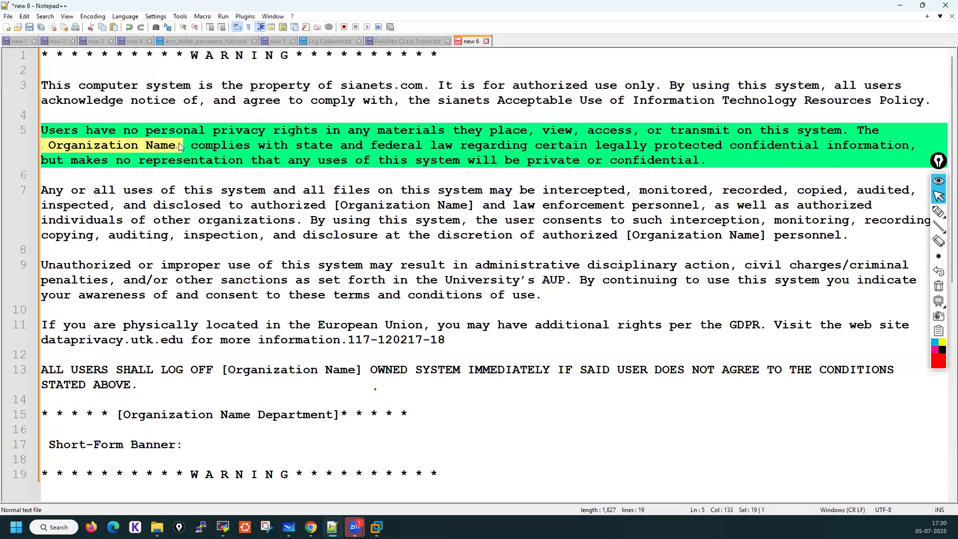
key("ctrl+h")
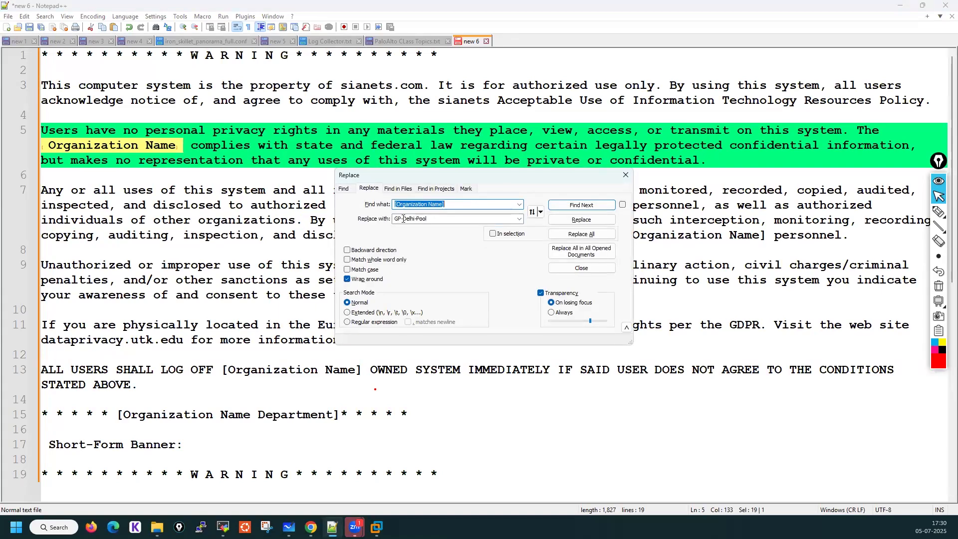
key("Tab")
type("Sianet")
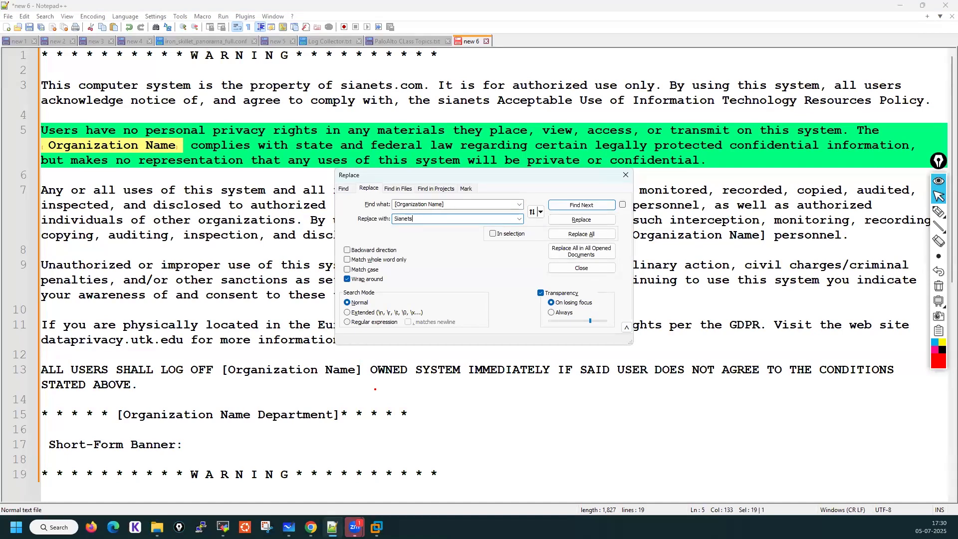
left_click(586, 235)
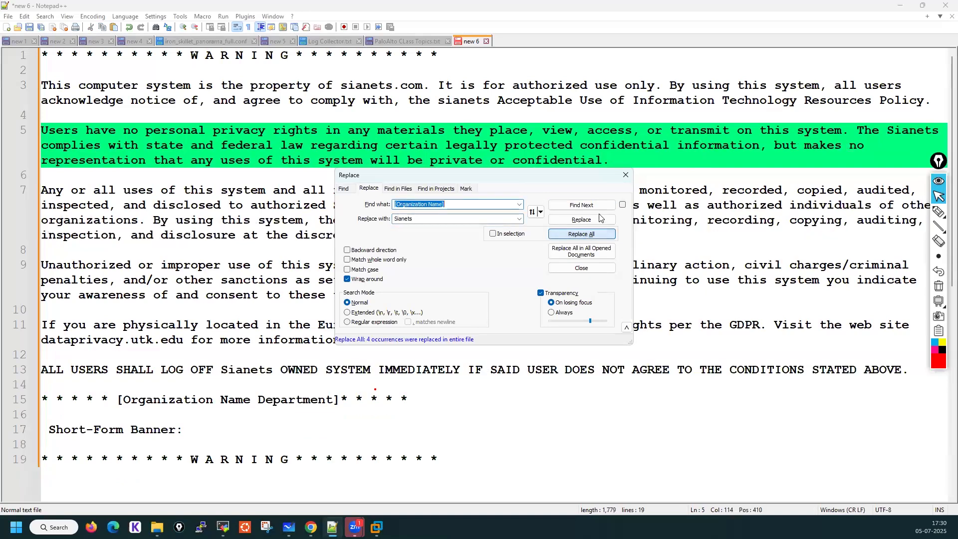
left_click(625, 176)
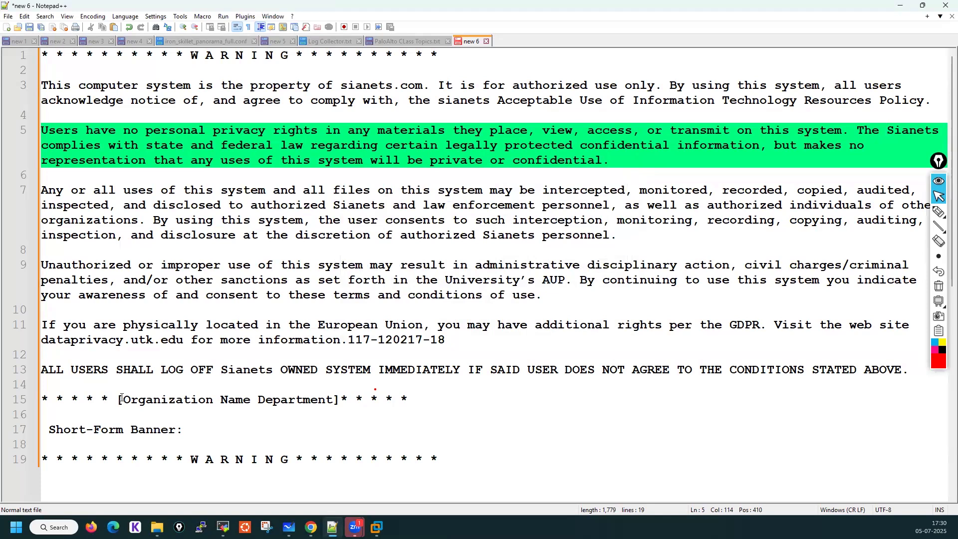
Step: Replace the "[Organization Name Department]" placeholder between the asterisks with "Network Security Team"
left_click_drag(121, 399, 337, 396)
type("=")
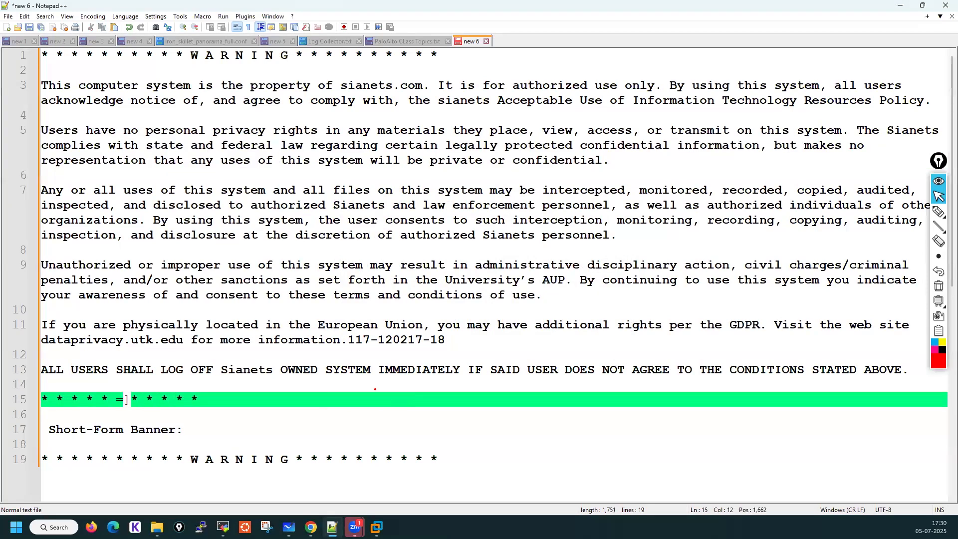
key("BackSpace")
key("BackSpace")
type("Network ")
type("Security T")
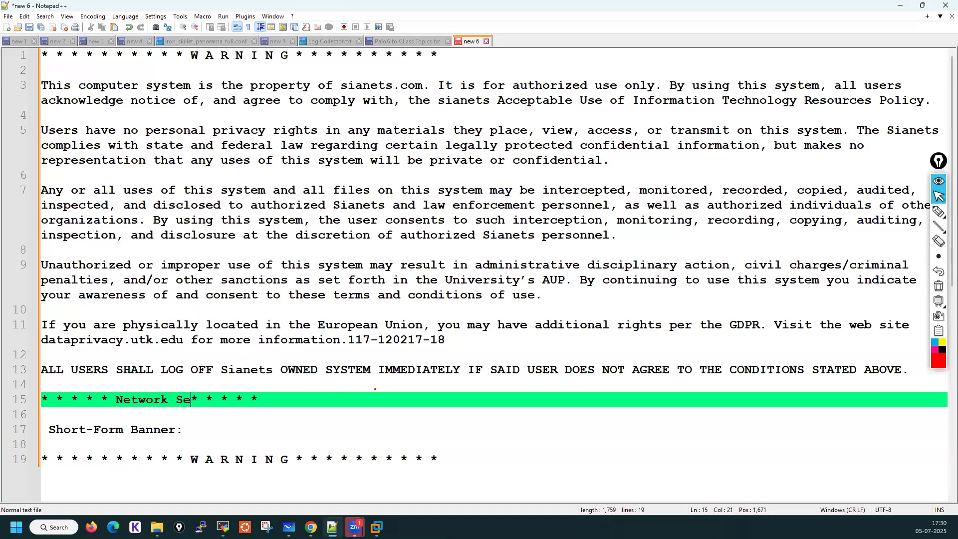
type("eam")
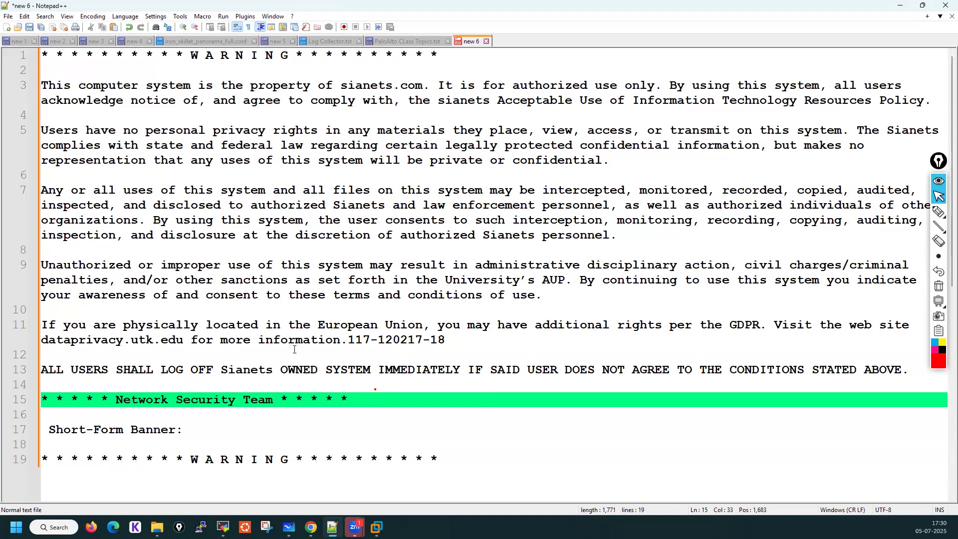
Step: Delete the "Short-Form Banner:" line and the blank line around it, keeping the closing WARNING line
left_click_drag(443, 458, 43, 55)
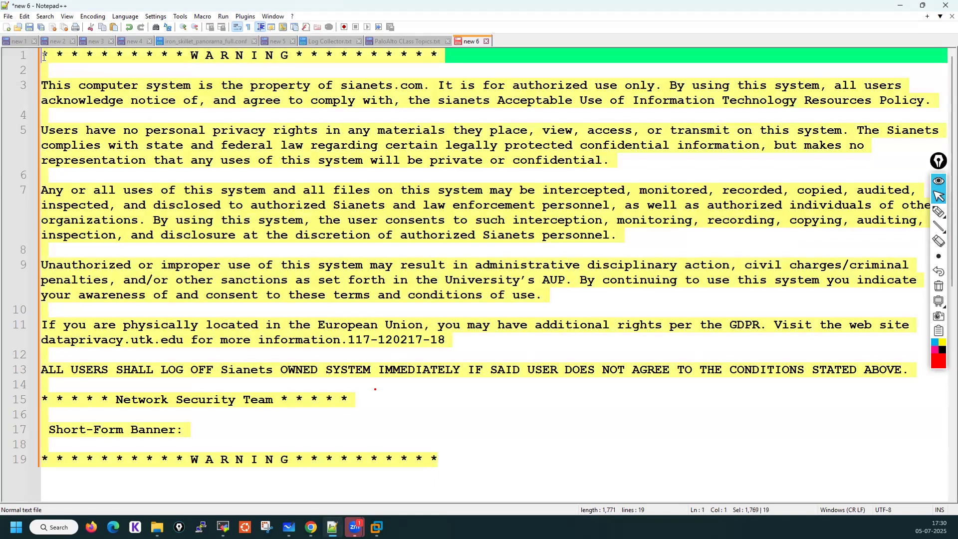
left_click_drag(186, 430, 41, 428)
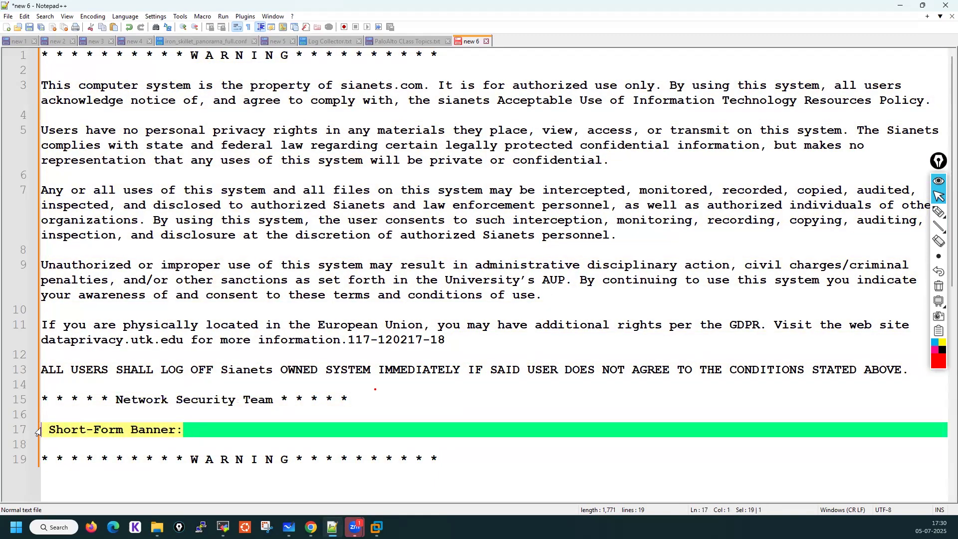
key("BackSpace")
key("BackSpace")
key("BackSpace")
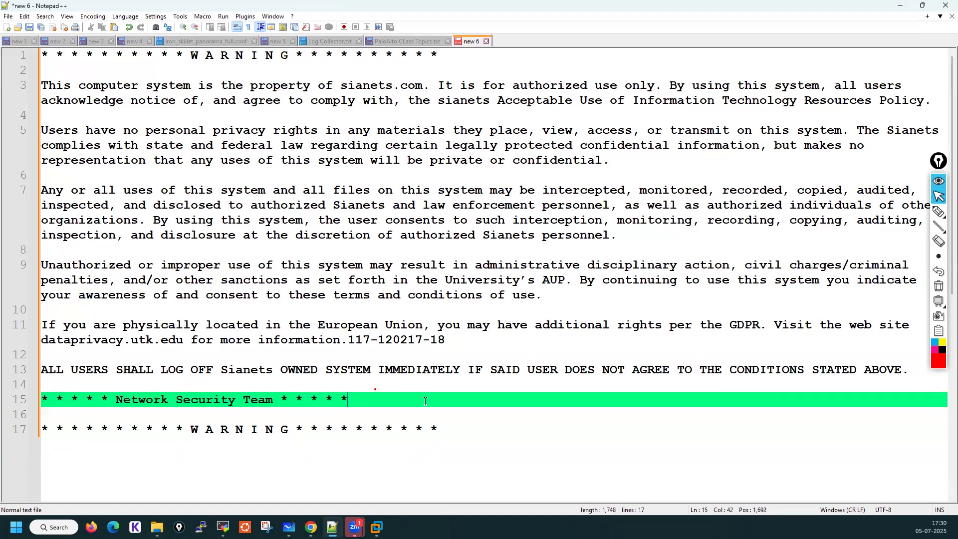
left_click_drag(453, 437, 37, 59)
key("ctrl+v")
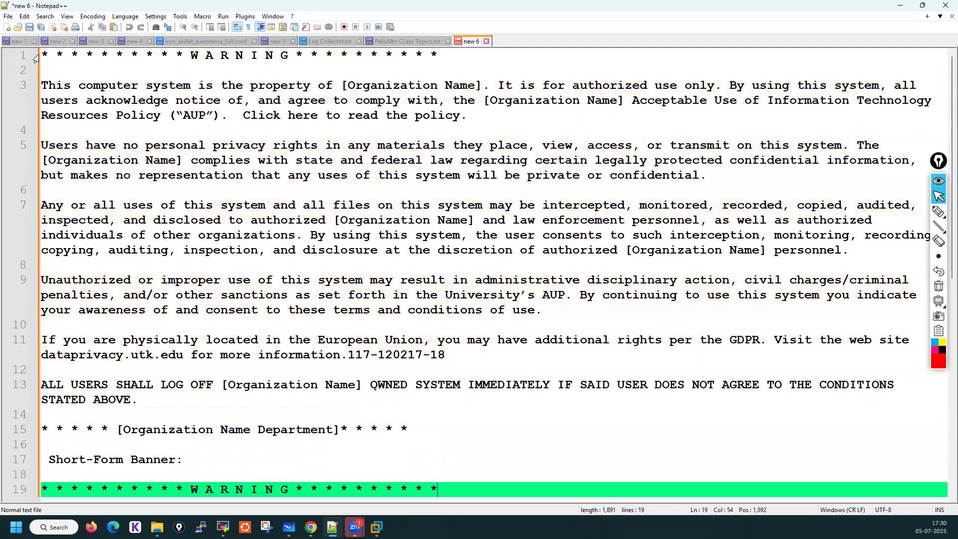
left_click(128, 27)
Step: Copy the whole edited warning text and replace the Login Banner contents in the firewall's General Settings with it
left_click_drag(43, 53, 502, 434)
left_click_drag(510, 432, 510, 432)
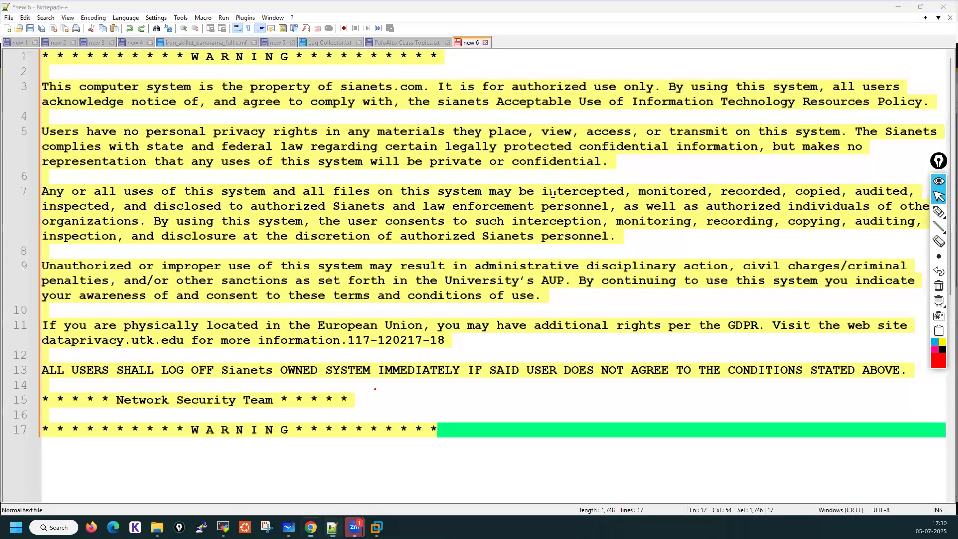
key("alt+Tab")
key("ctrl+a")
key("BackSpace")
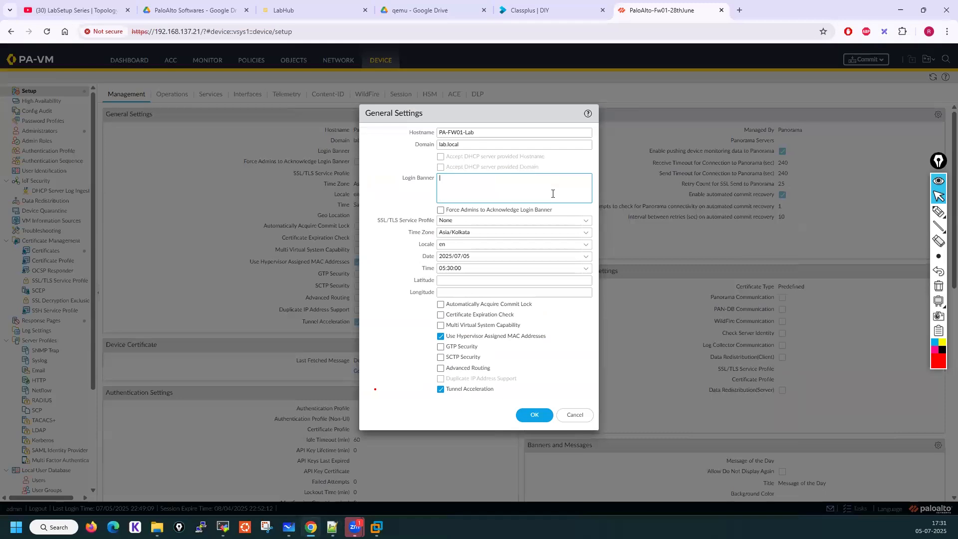
key("ctrl+v")
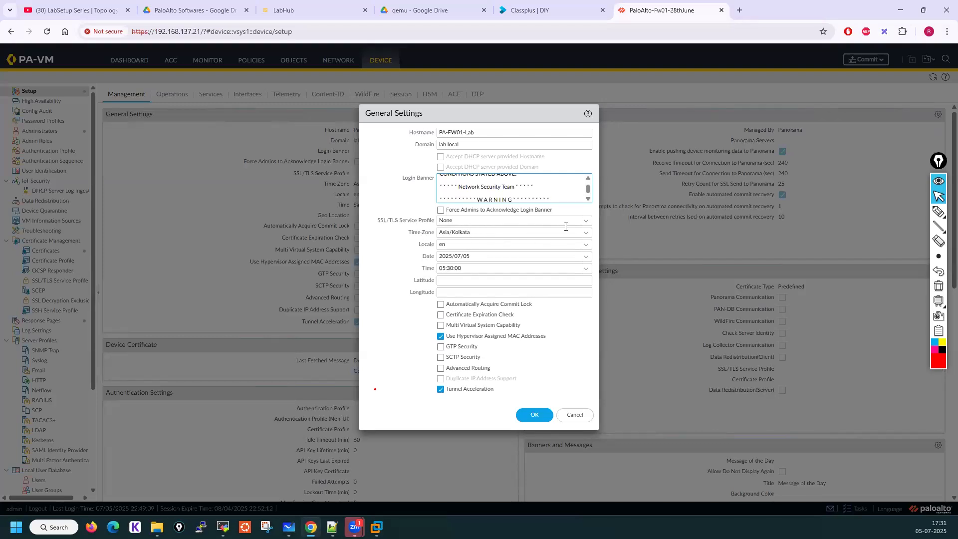
Step: Look through the time zone choices, keep Asia/Kolkata, and apply the General Settings
left_click(586, 235)
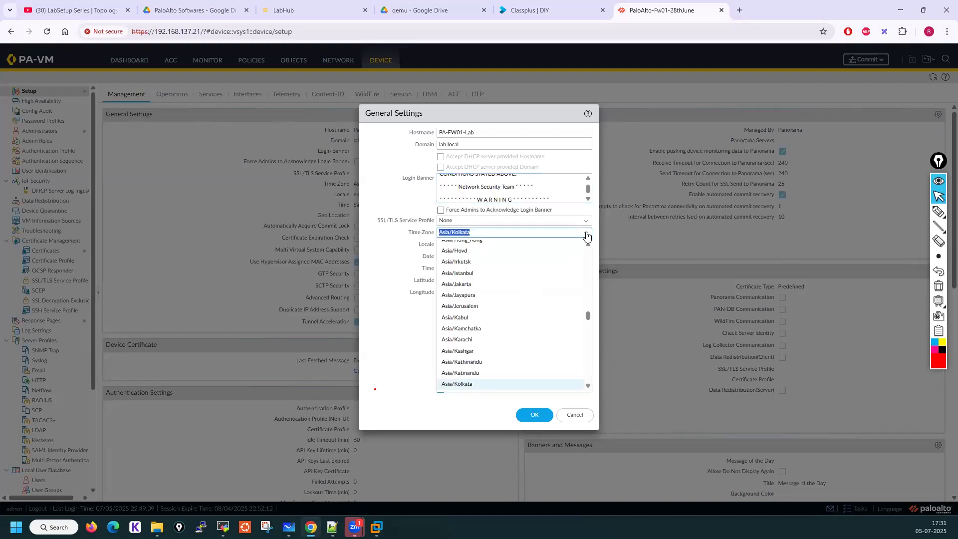
left_click(368, 261)
left_click(378, 256)
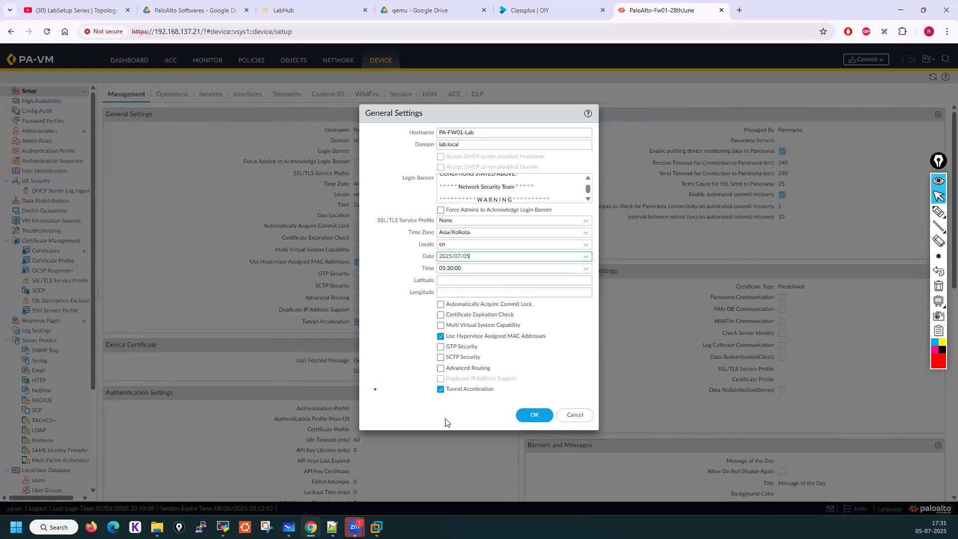
left_click(529, 417)
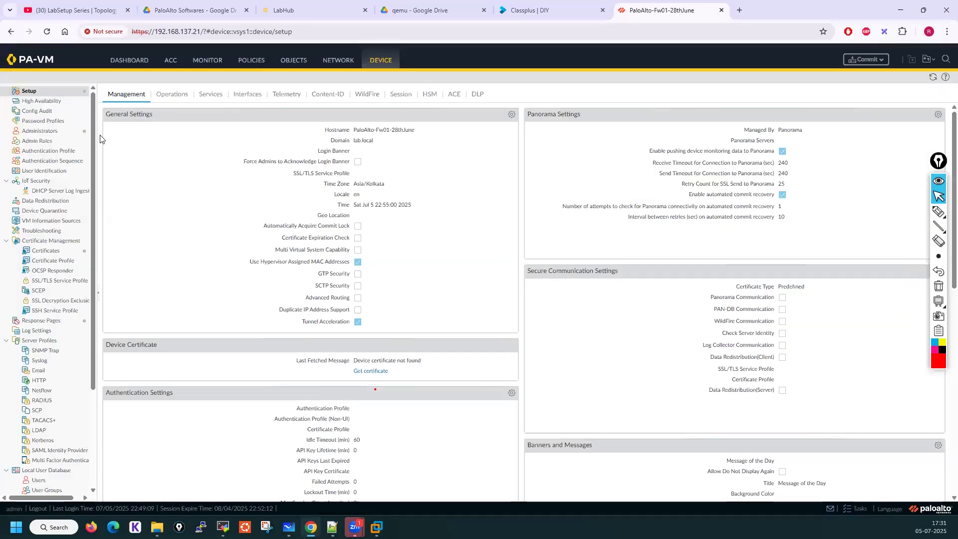
Step: Review the firewall's DNS, proxy server and NTP service settings, then close them
left_click(210, 96)
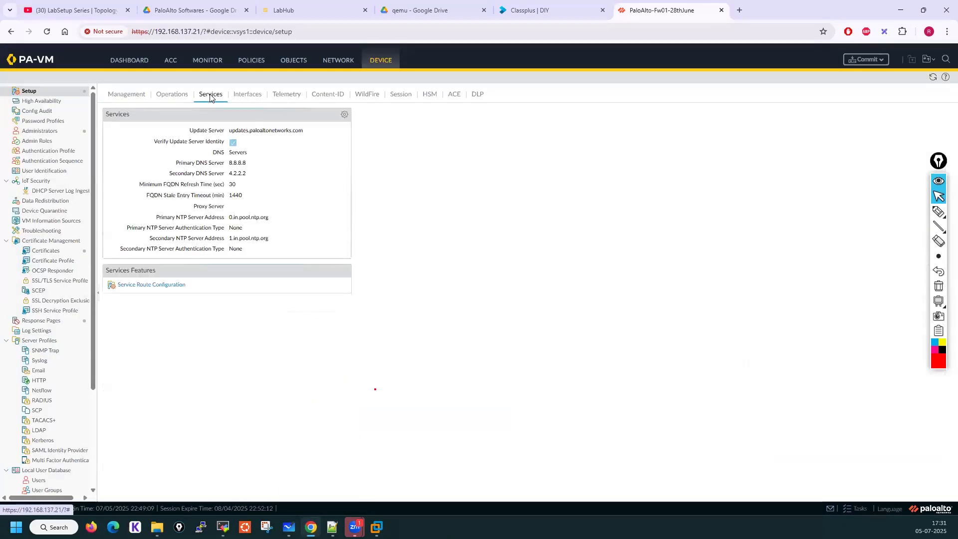
left_click(344, 115)
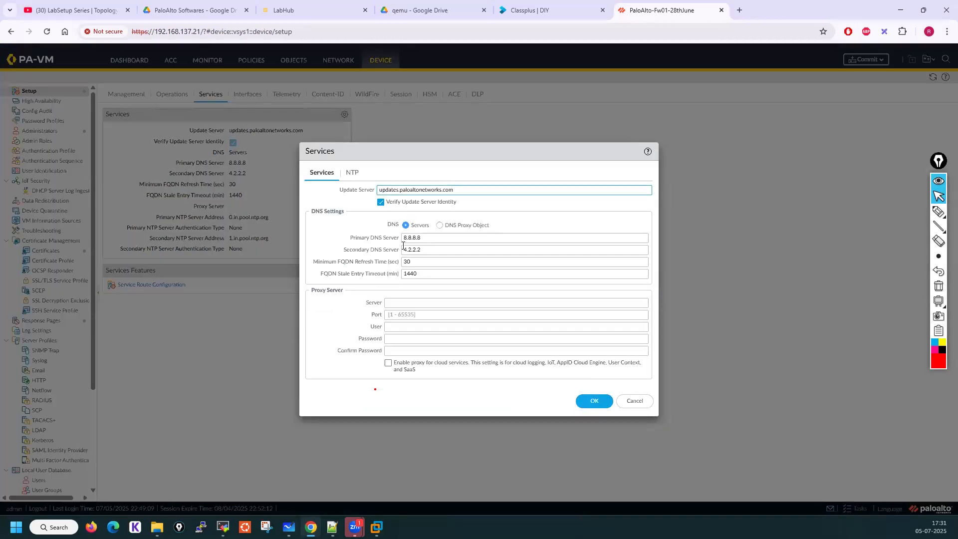
left_click(397, 296)
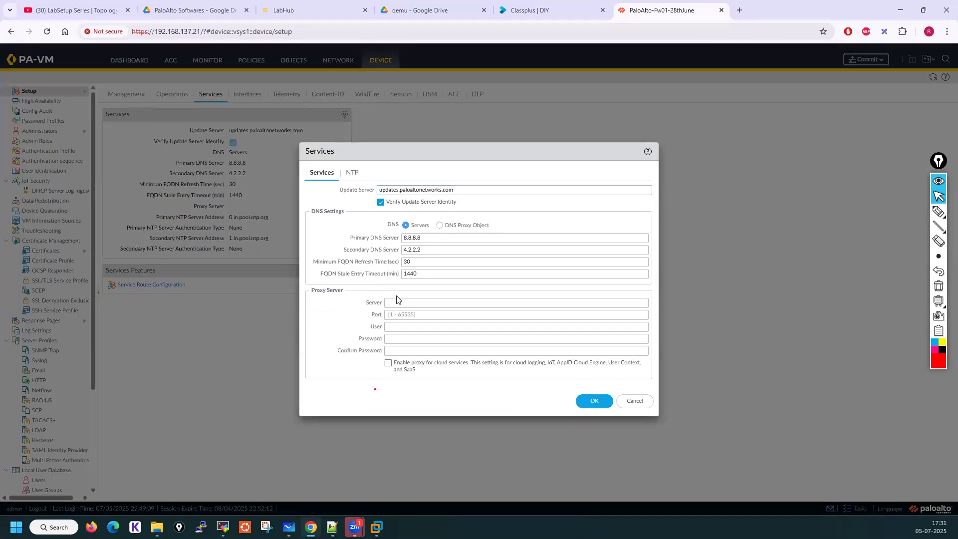
left_click(392, 304)
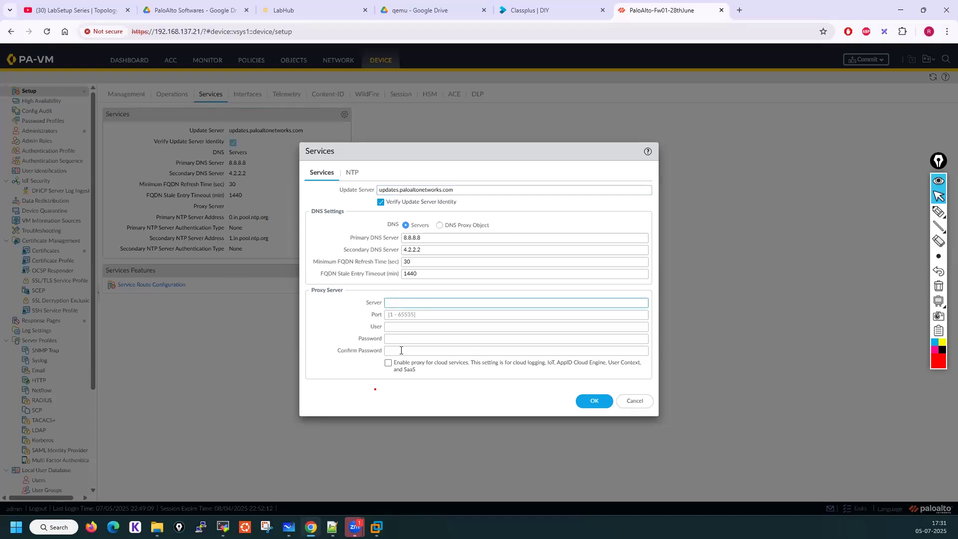
left_click(353, 173)
left_click(595, 247)
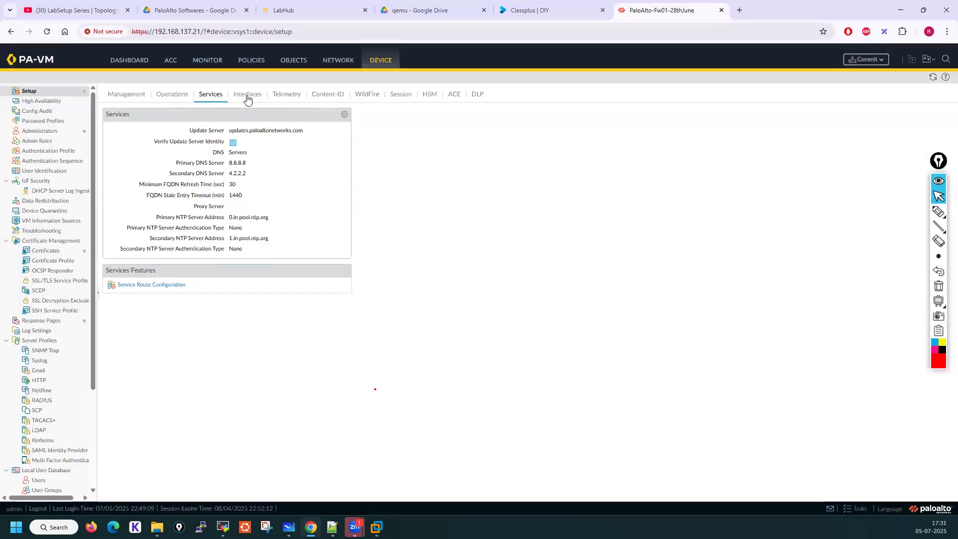
Step: Add 192.168.137.0/24 as a permitted IP address on the Management interface
left_click(247, 96)
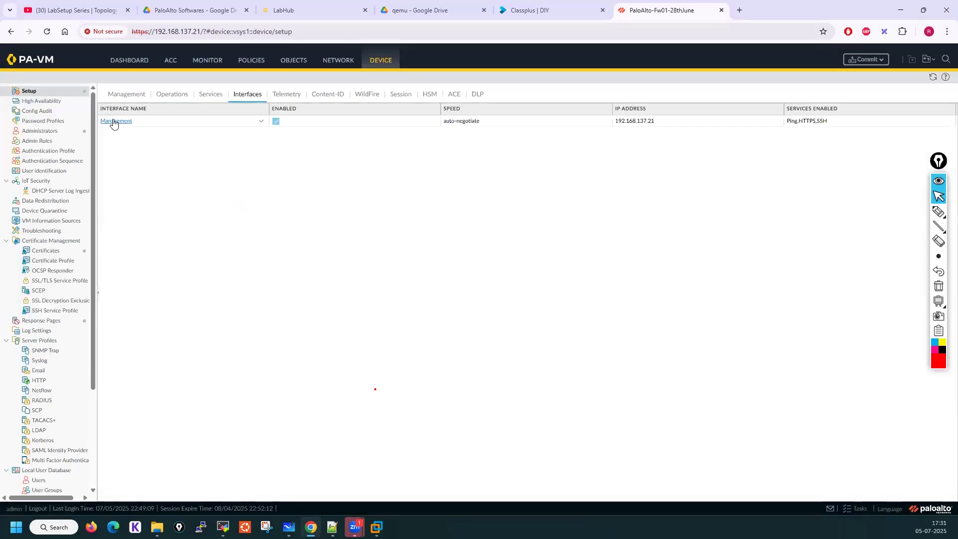
left_click(114, 123)
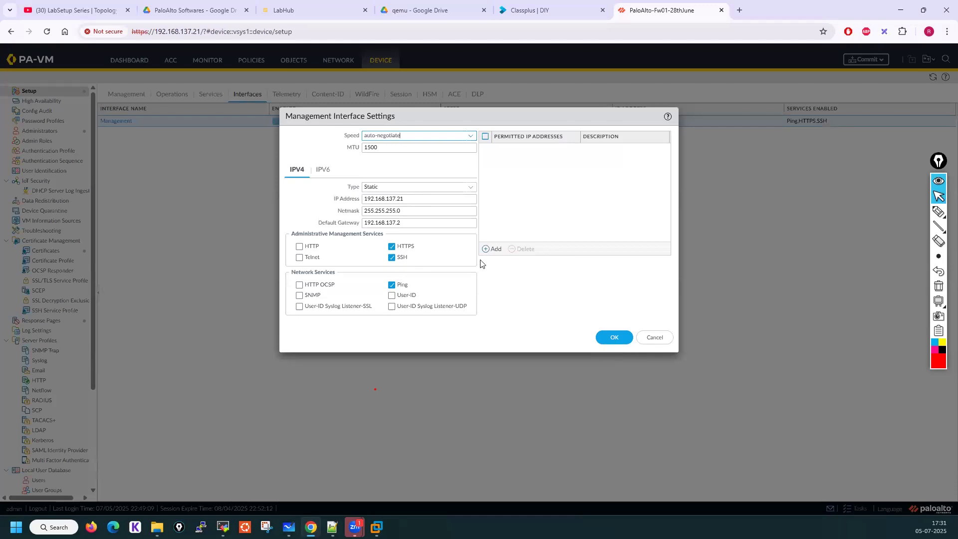
left_click(492, 249)
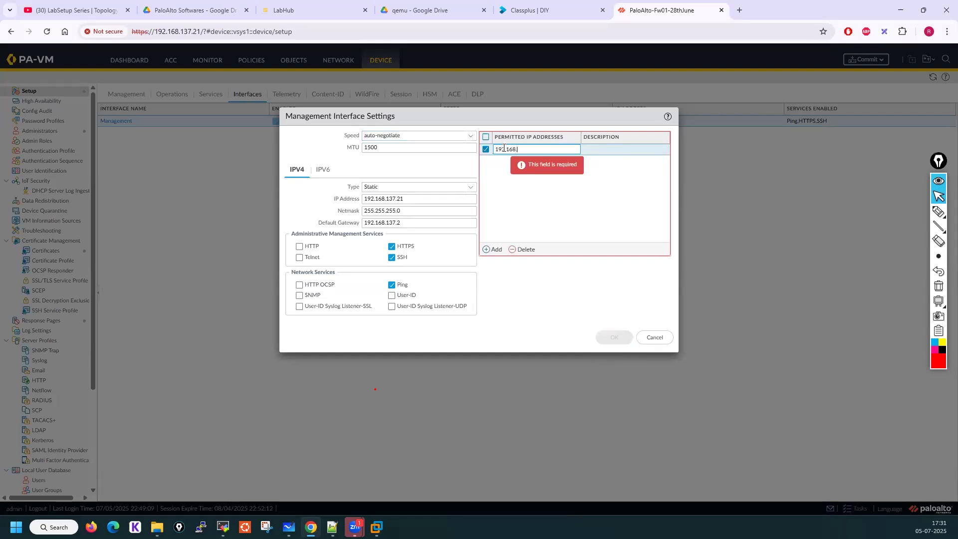
type("192.168.137.0")
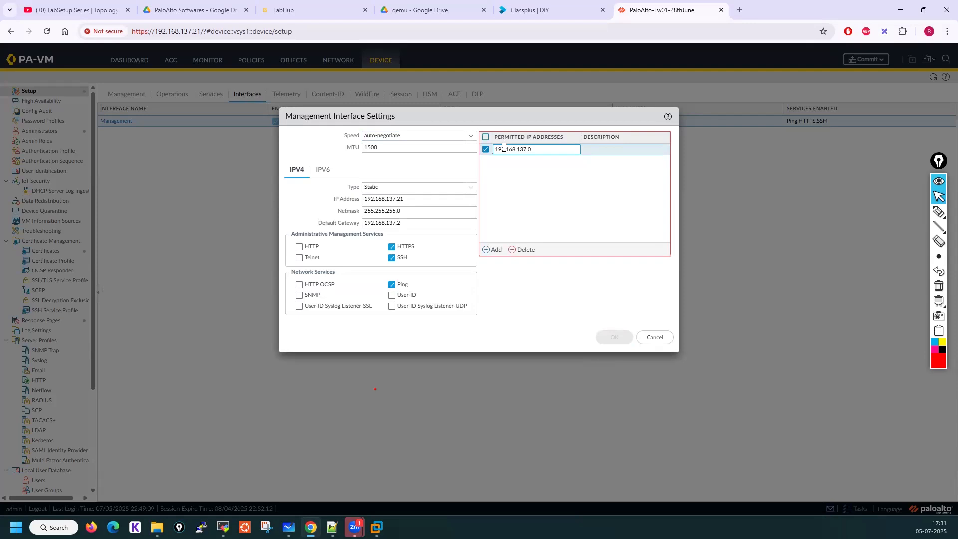
type("/24")
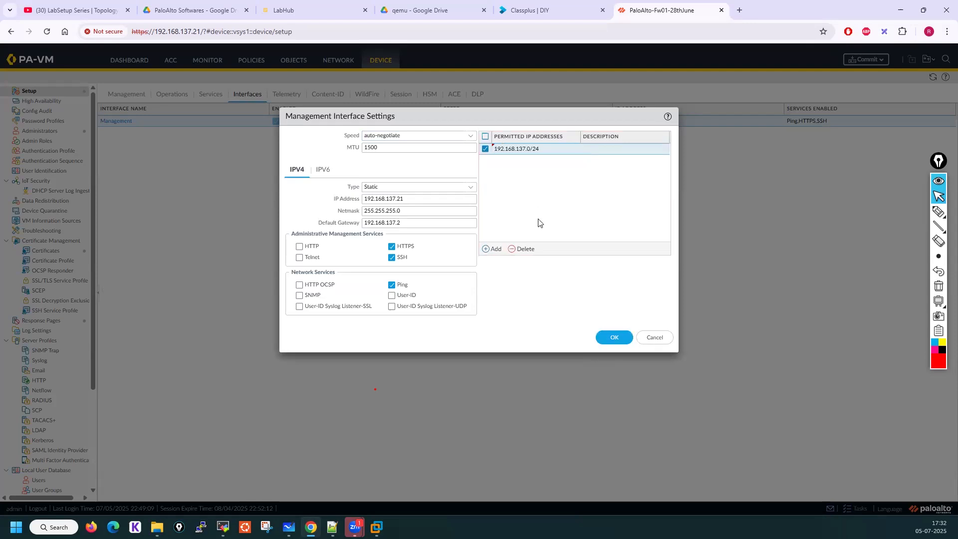
left_click(539, 219)
Step: Describe the permitted subnet as "JumpServerSubnet" and save the Management interface settings
left_click(618, 148)
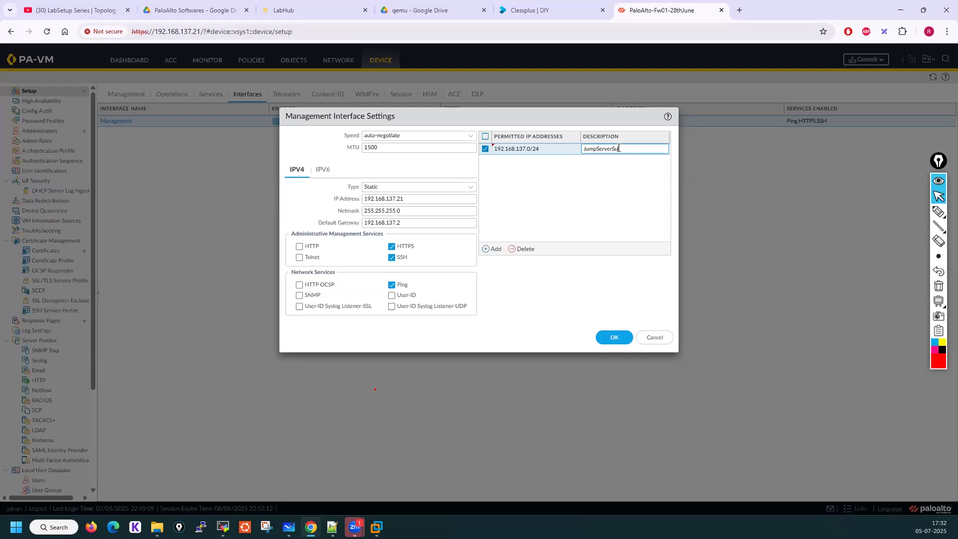
type("JumpServerSubnet")
left_click(581, 212)
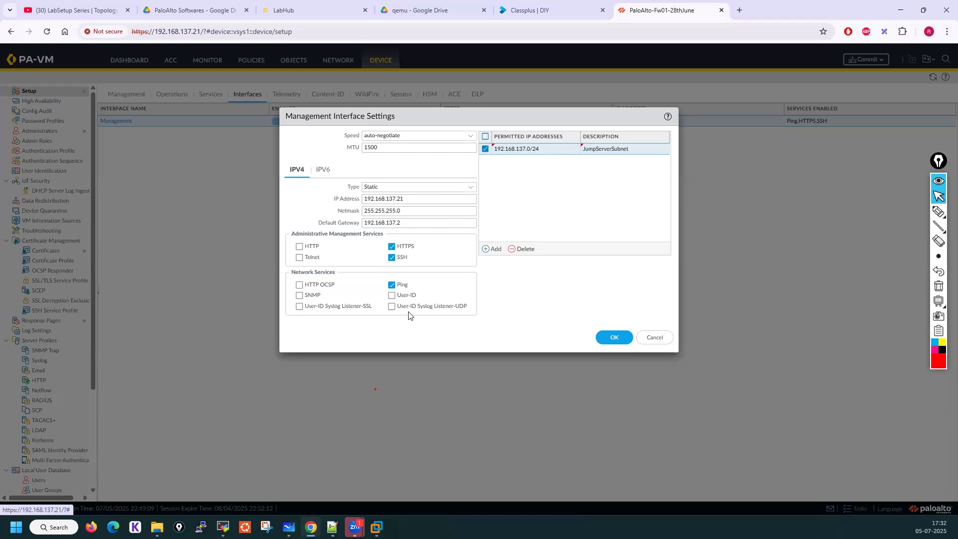
left_click(609, 339)
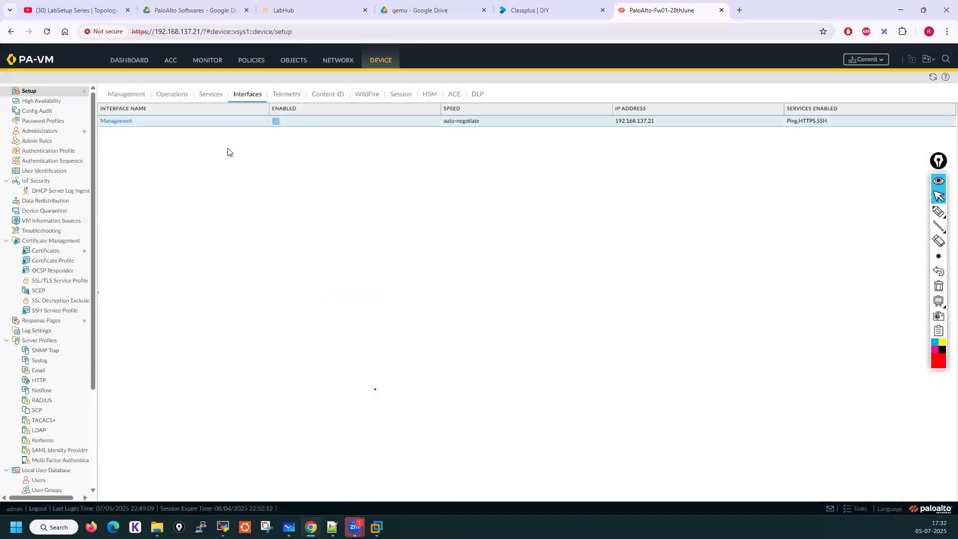
Step: Create a dynamic Superuser administrator named admin01, entering and confirming the account password, and dismiss the browser's password notice
left_click(39, 131)
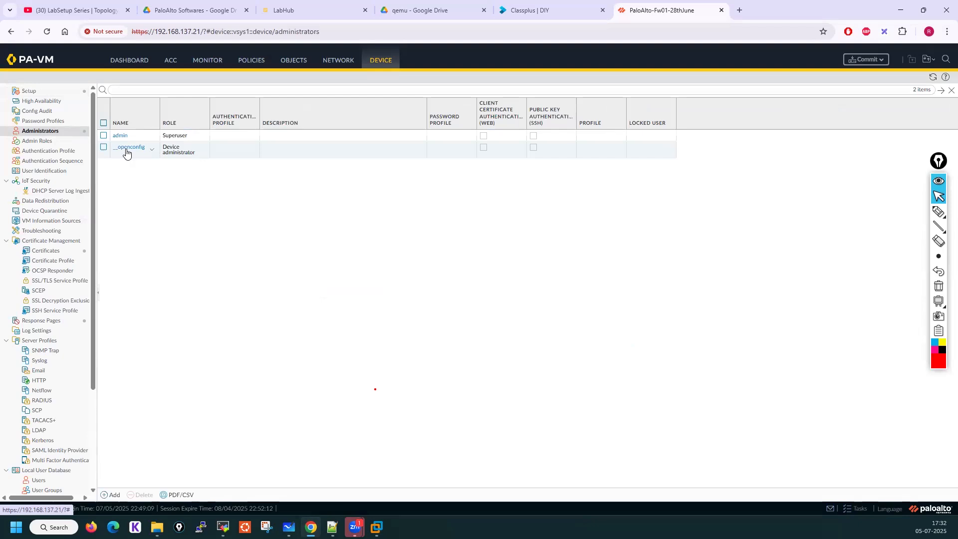
left_click(114, 494)
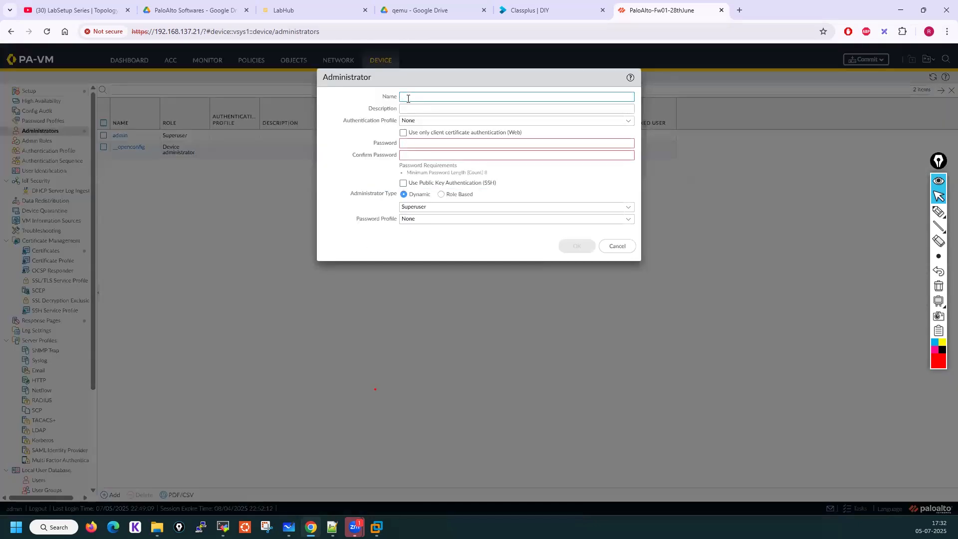
type("admin01")
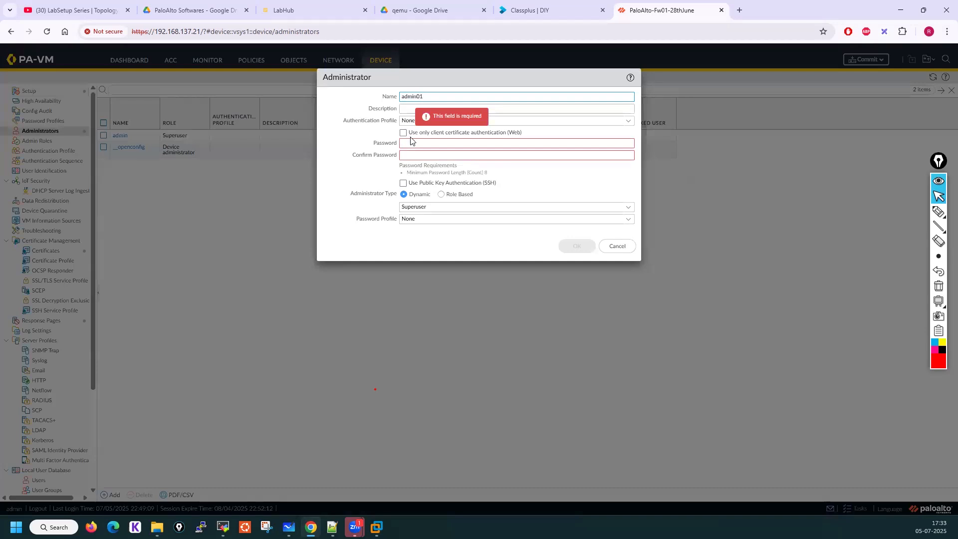
left_click(409, 142)
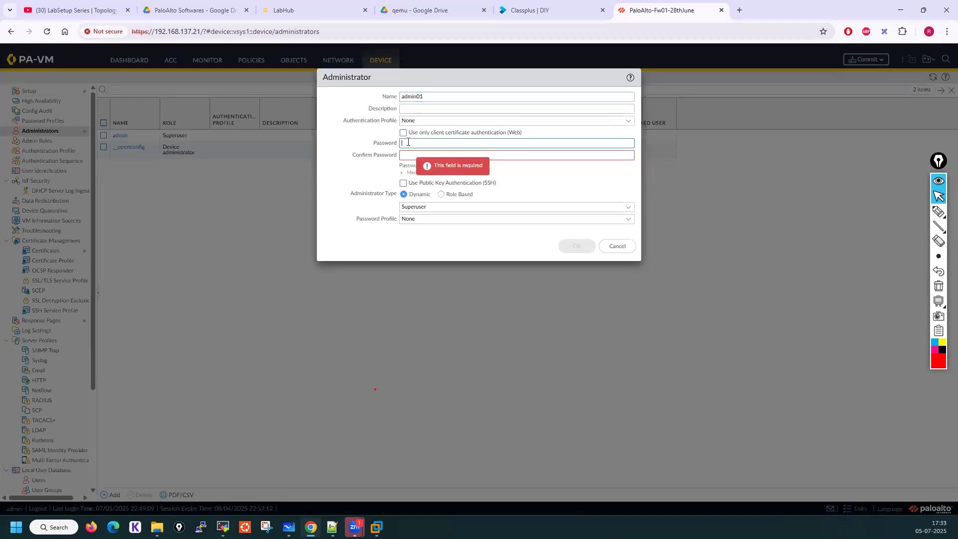
type("•••••••••")
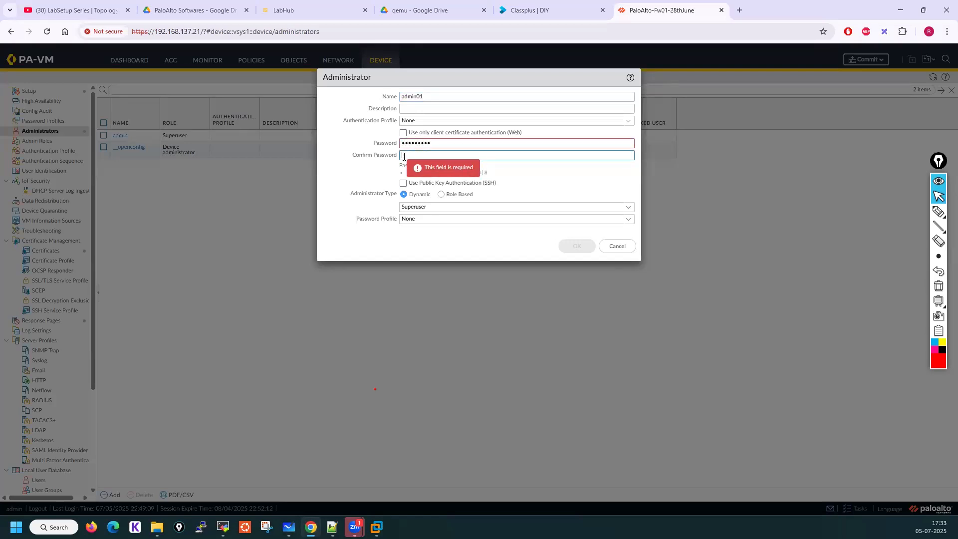
left_click(404, 157)
type("•••••••••")
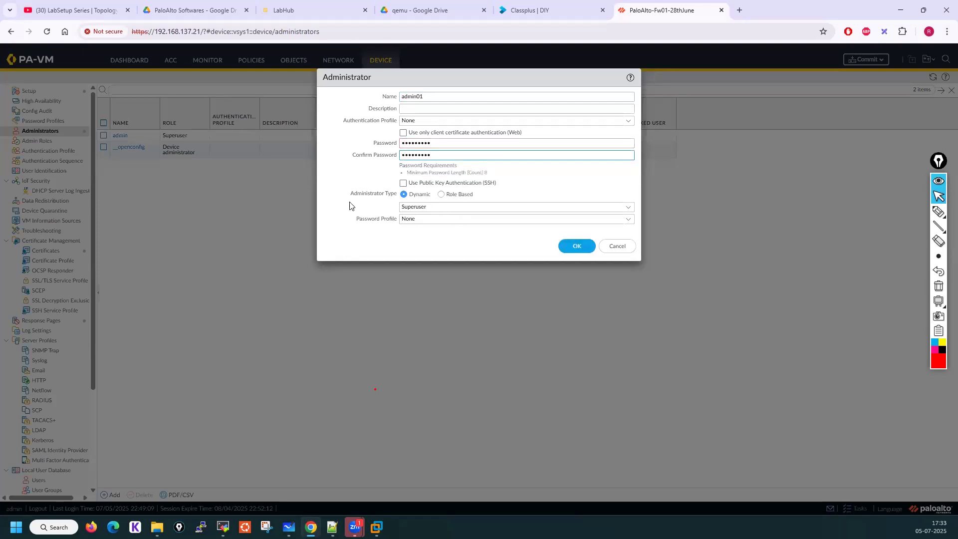
left_click(571, 247)
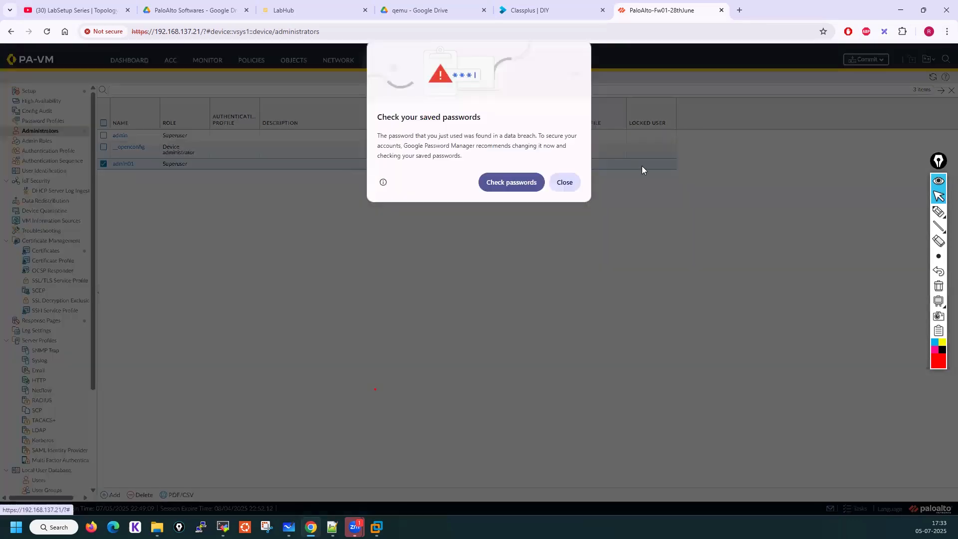
left_click(564, 182)
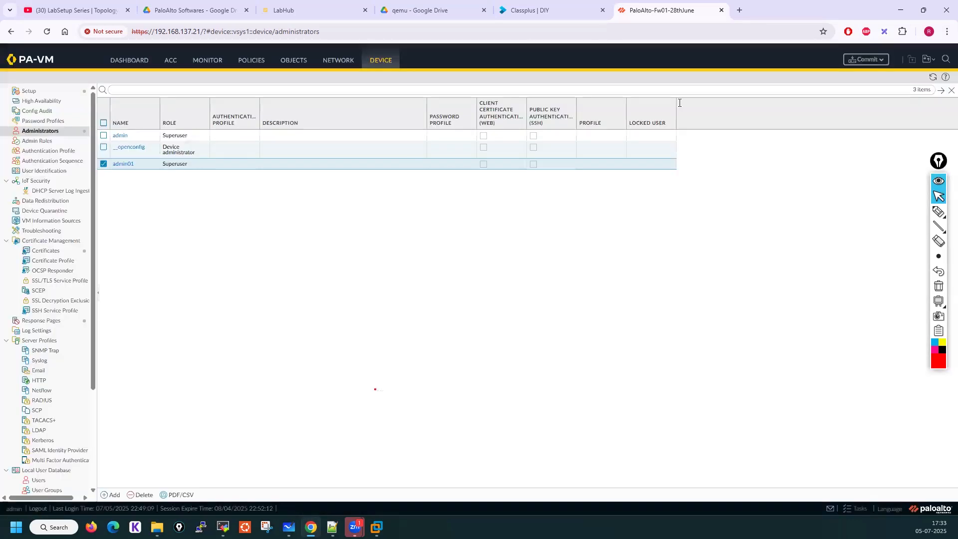
Step: Commit all pending changes to the firewall
left_click(866, 60)
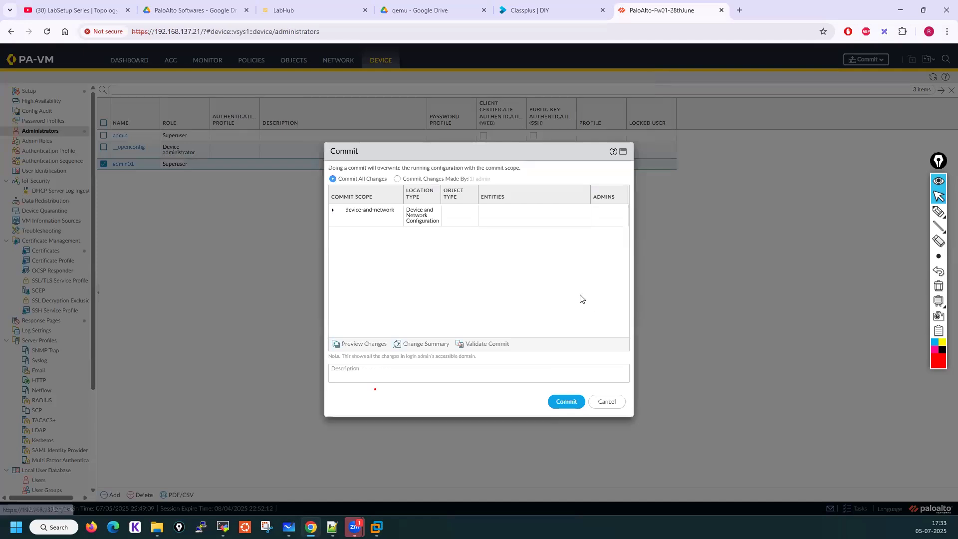
left_click(566, 402)
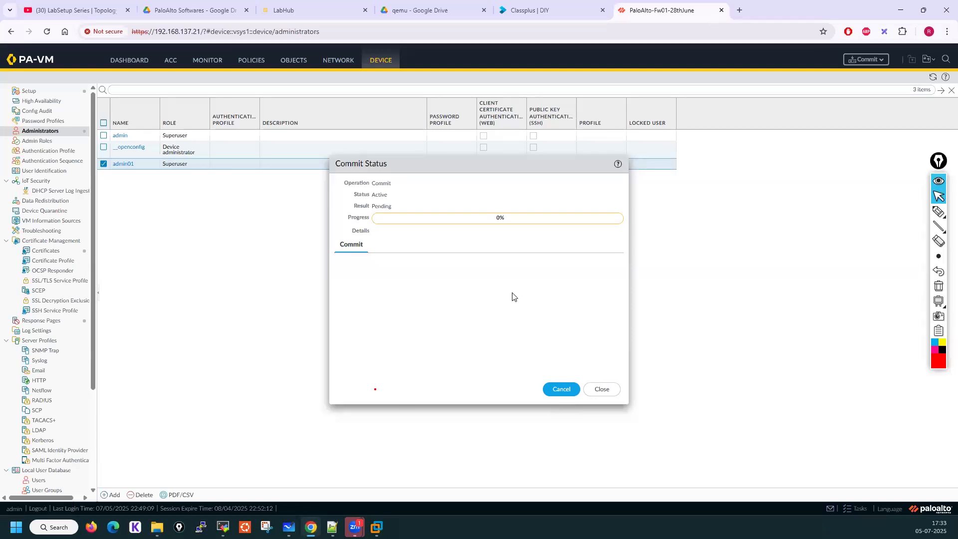
Step: Switch to the firewall's SSH session in MobaXterm, run "show deviceconfig system" again and return to the prompt
left_click(223, 527)
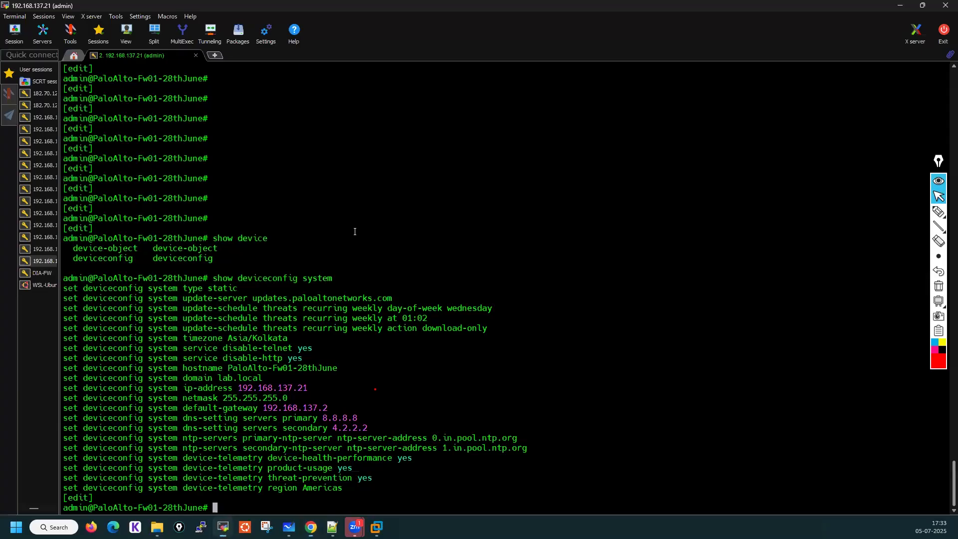
key("Return")
key("Return")
key("Return")
key("Return")
key("Return")
key("Return")
key("Up")
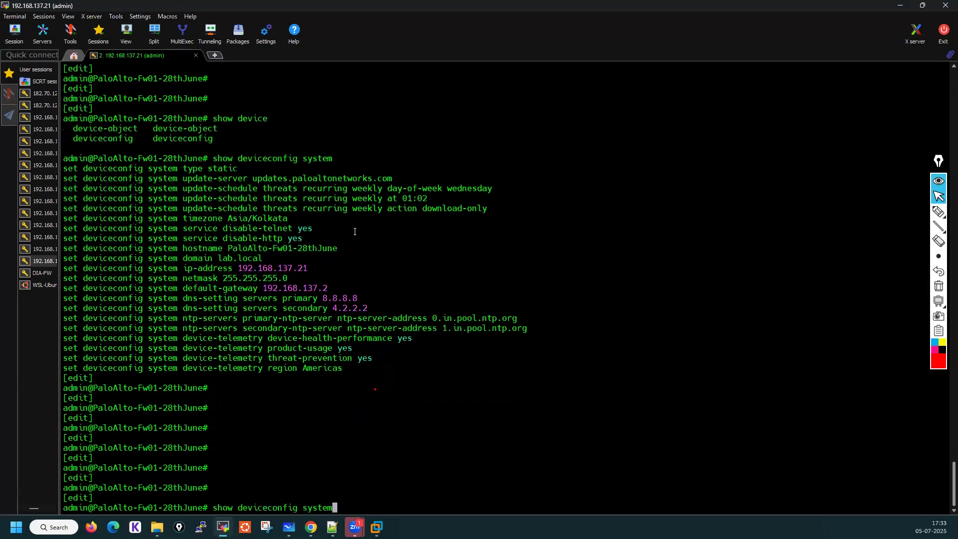
key("Return")
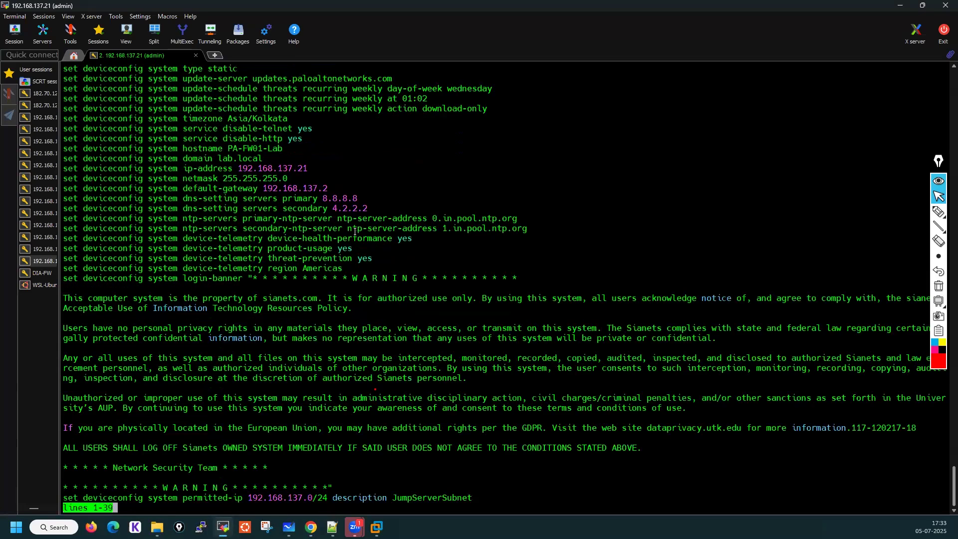
key("q")
key("Return")
key("Return")
key("Return")
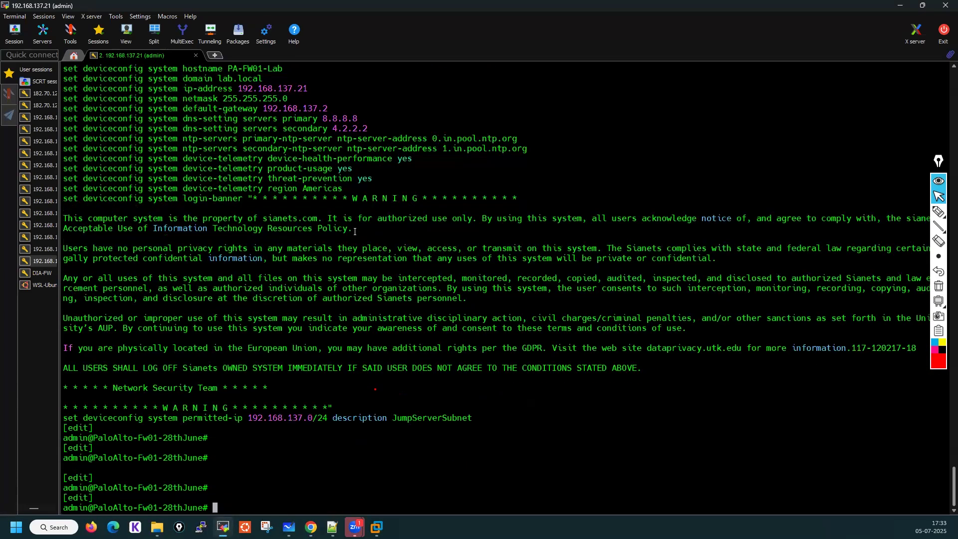
Step: Copy the full "show deviceconfig system" output and replace the banner text in Notepad++ file "new 6" with it
scroll(361, 231, "up", 6)
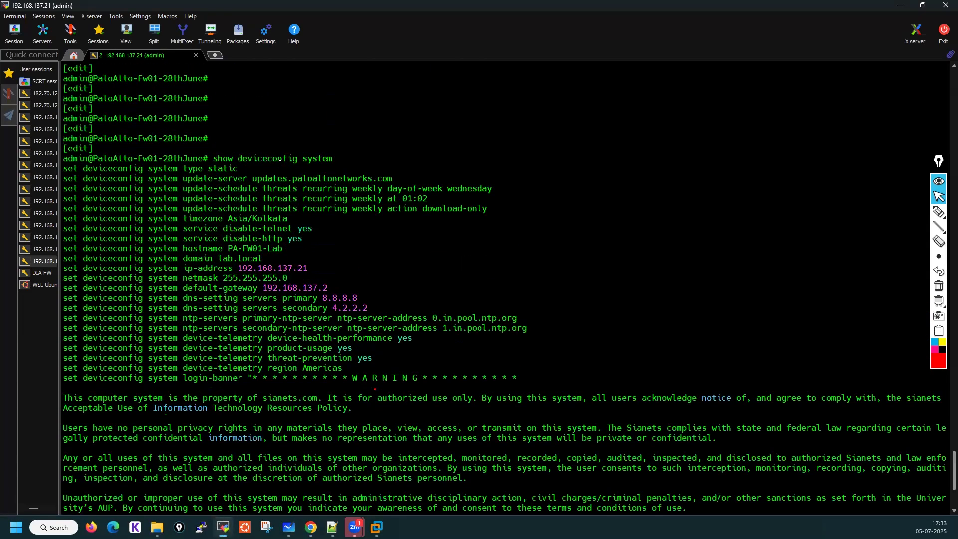
scroll(336, 164, "down", 6)
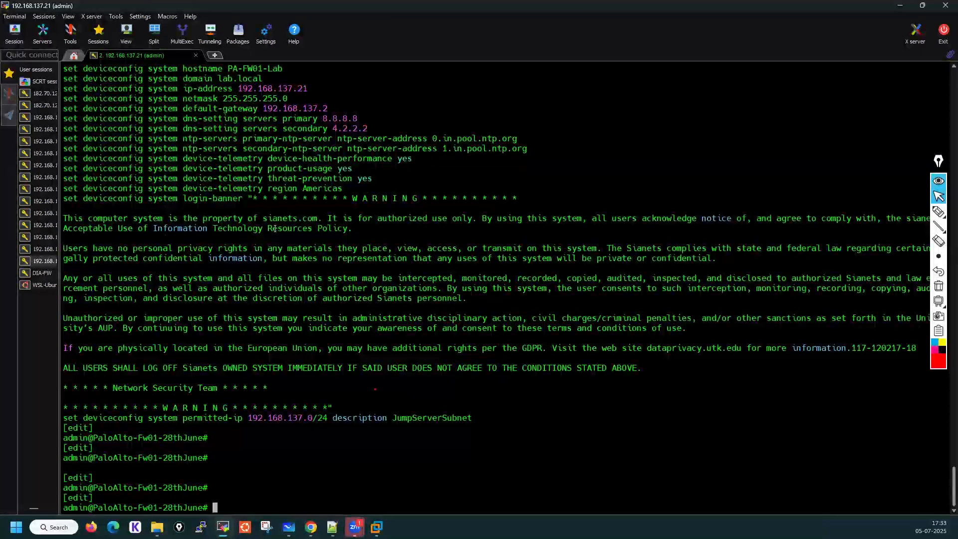
scroll(296, 254, "up", 4)
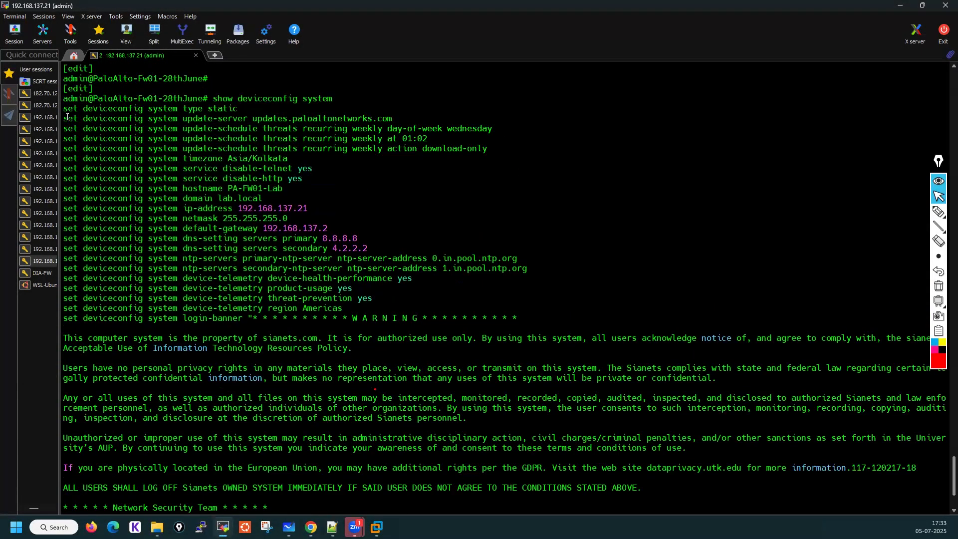
left_click_drag(64, 107, 505, 416)
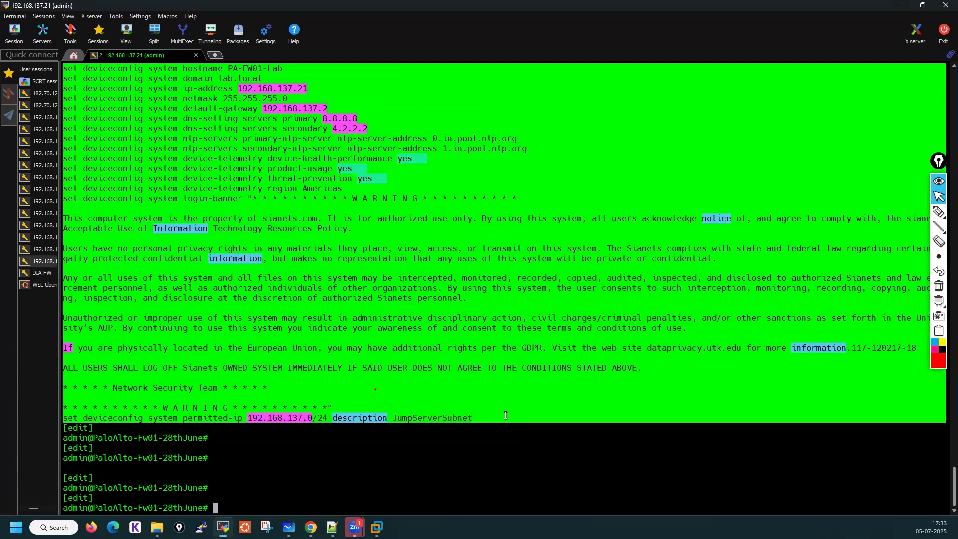
left_click(332, 527)
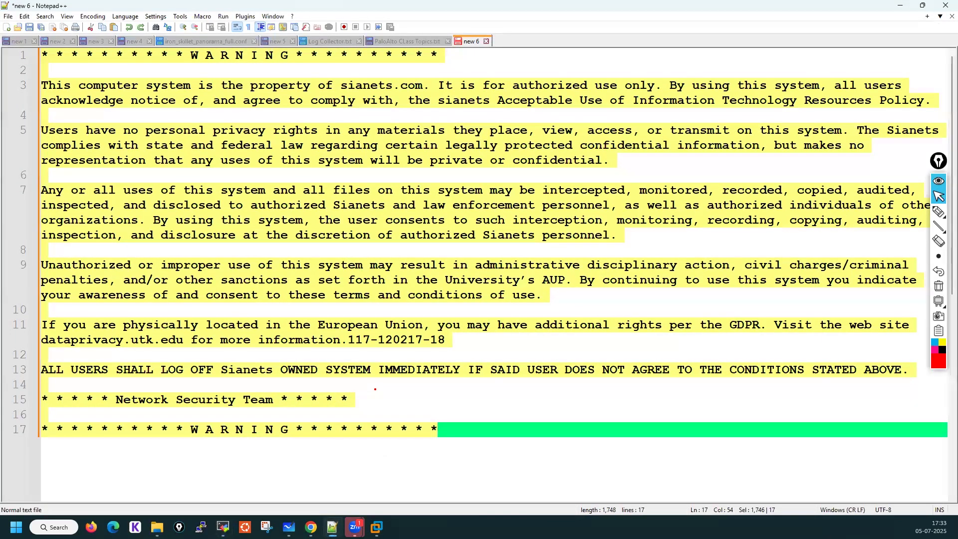
key("Delete")
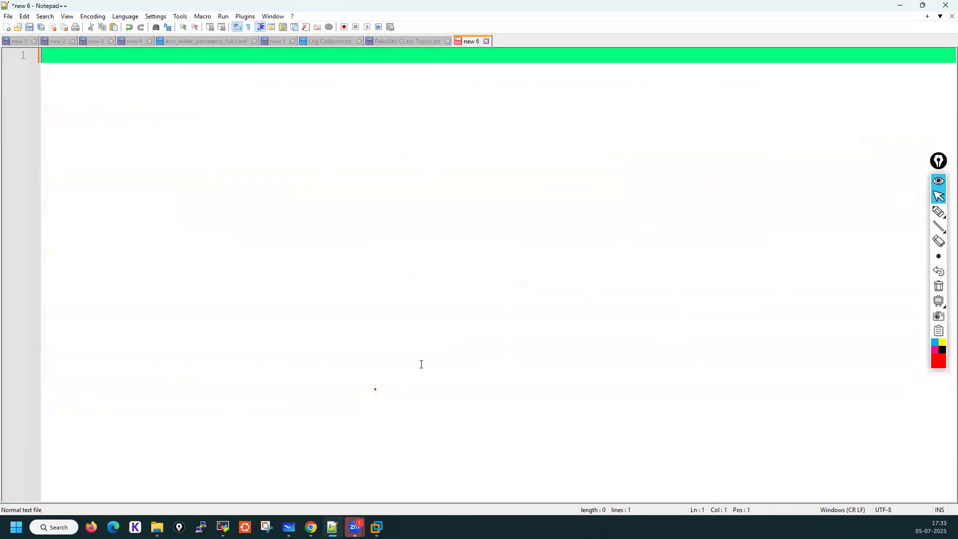
key("ctrl+v")
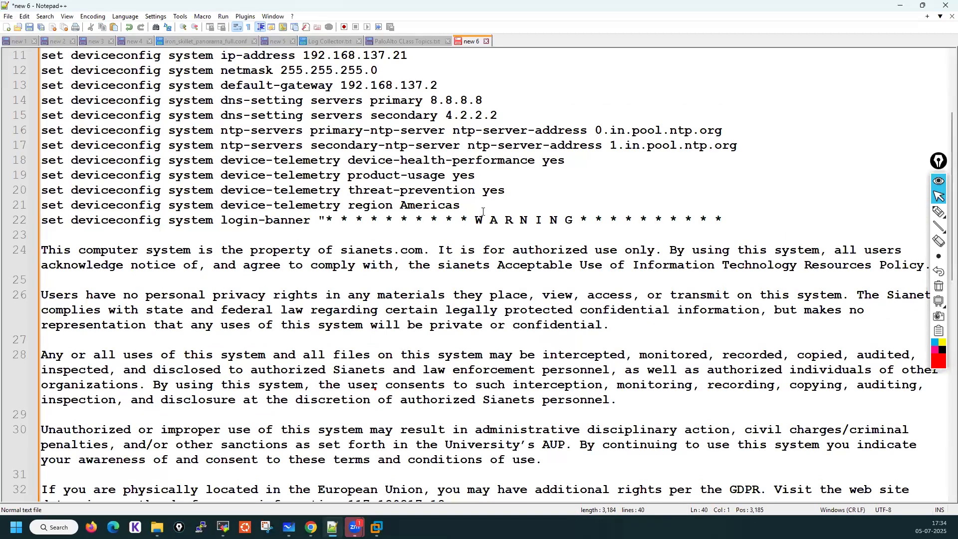
Step: Insert blank lines above the pasted configuration and move the hostname PA-FW01-Lab command up there
scroll(483, 211, "up", 3)
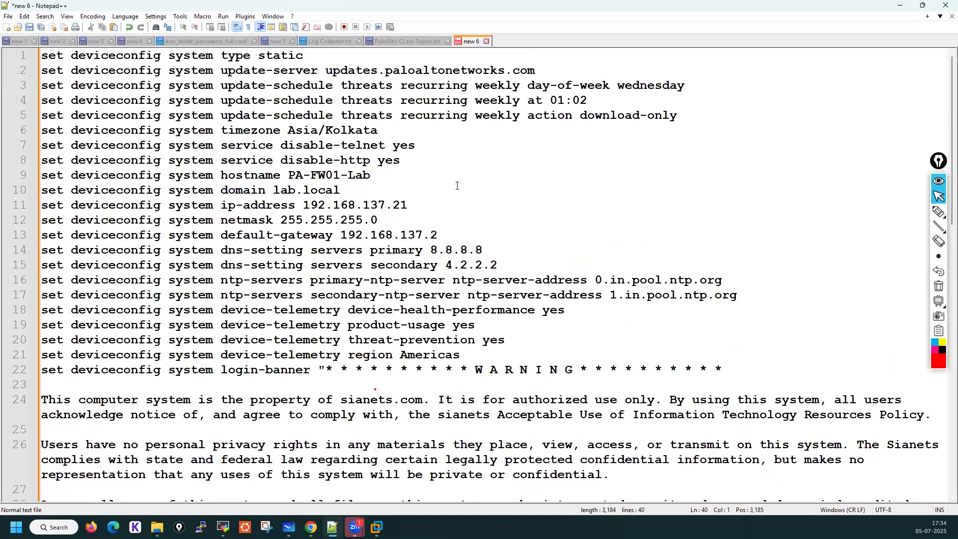
left_click(44, 56)
key("Return")
key("Return")
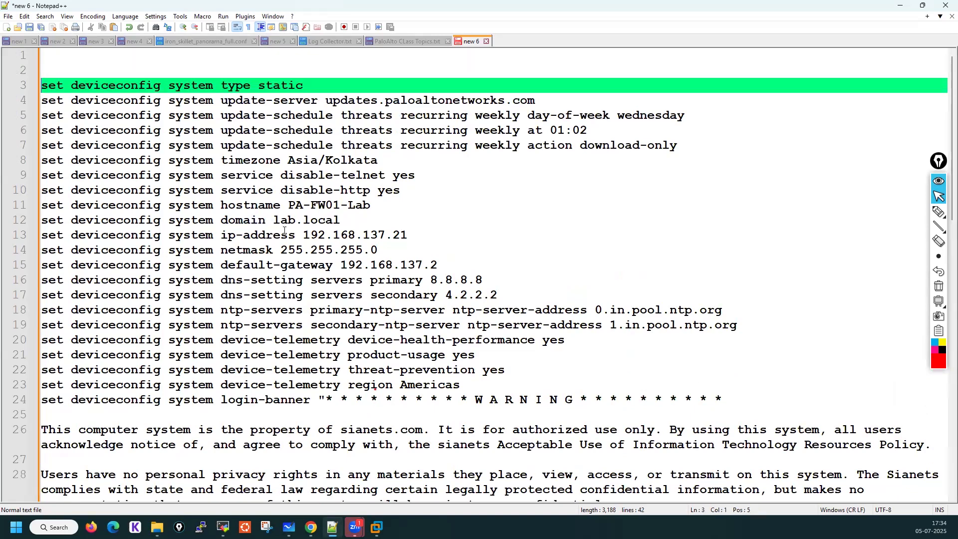
left_click_drag(43, 205, 372, 206)
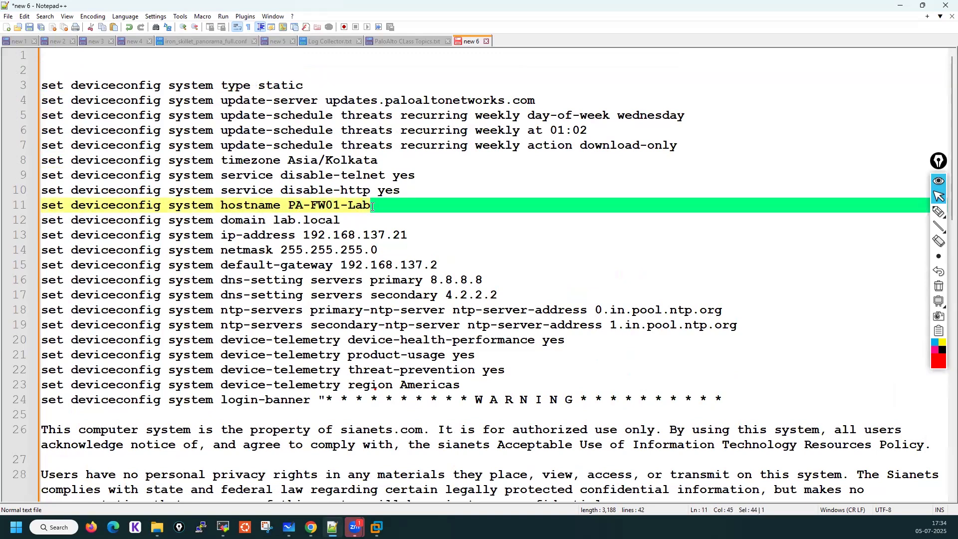
key("ctrl+x")
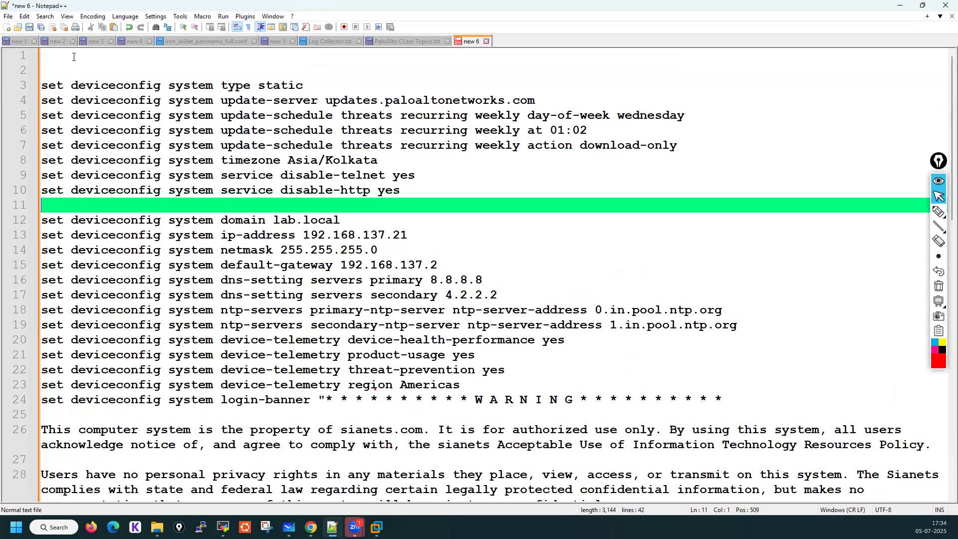
left_click(62, 61)
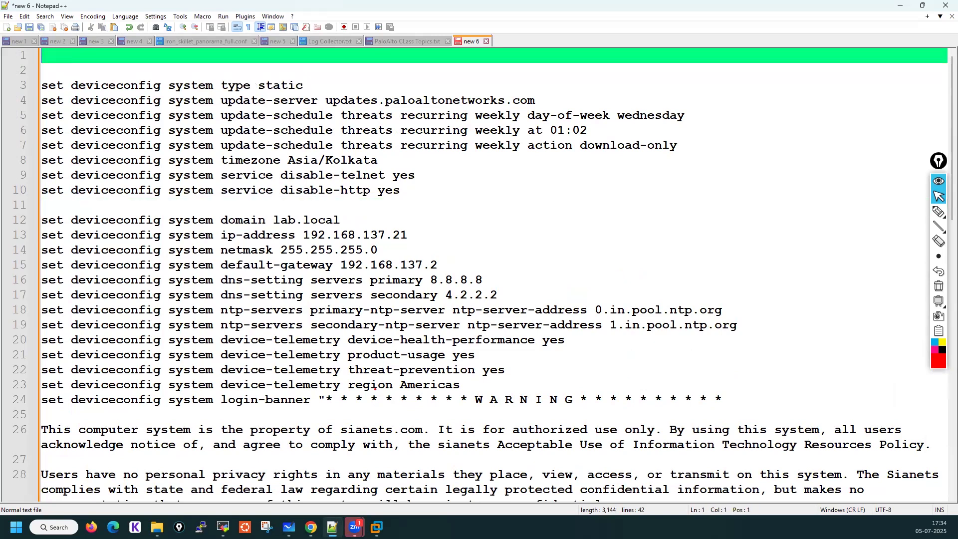
key("Return")
key("ctrl+v")
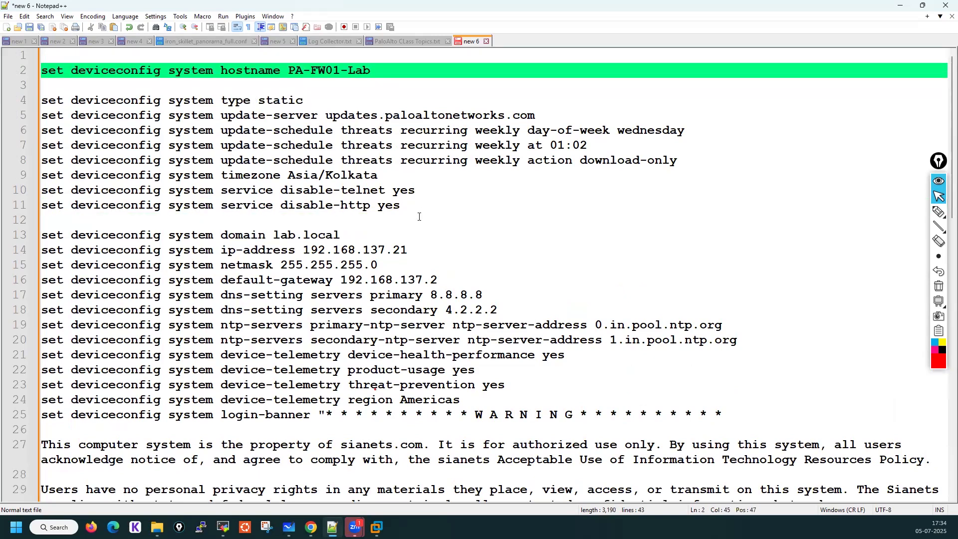
Step: Move the domain lab.local command directly below the hostname line and add blank lines after it
left_click_drag(43, 236, 355, 234)
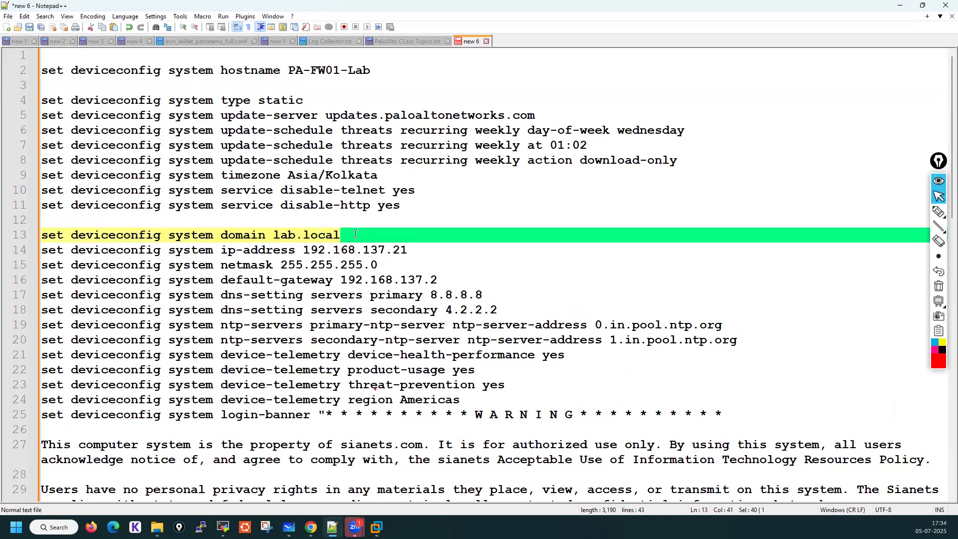
key("ctrl+x")
left_click(80, 85)
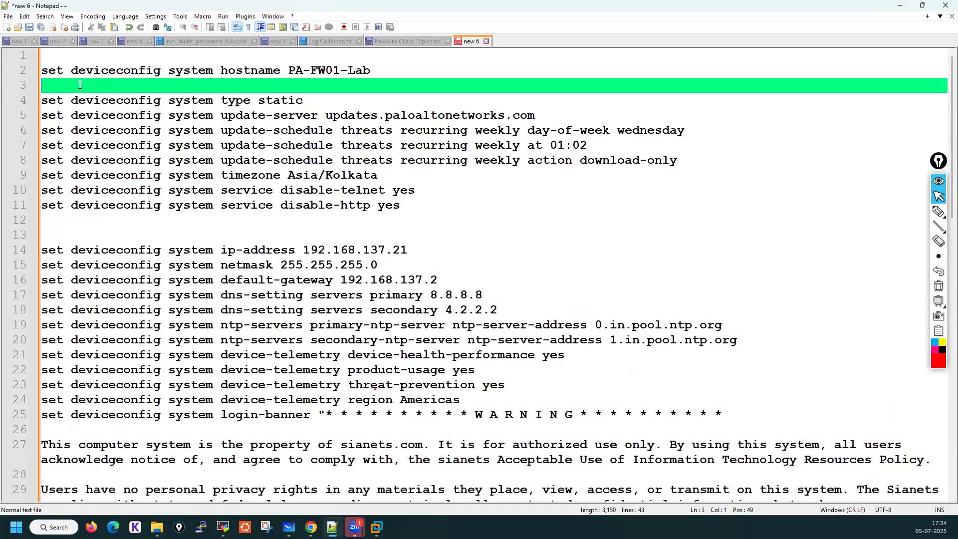
key("ctrl+v")
key("Return")
key("Return")
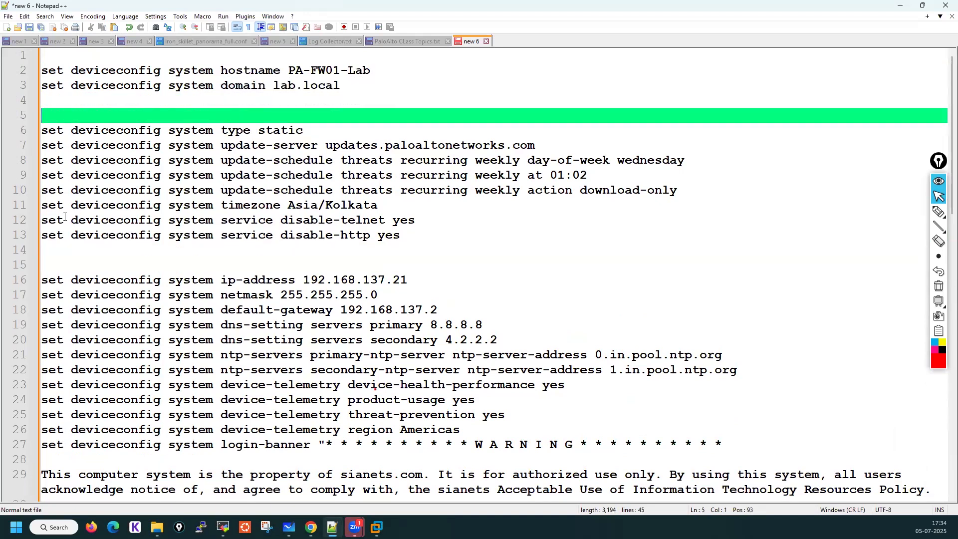
Step: Move the timezone Asia/Kolkata command directly below the domain line
left_click_drag(43, 208, 380, 202)
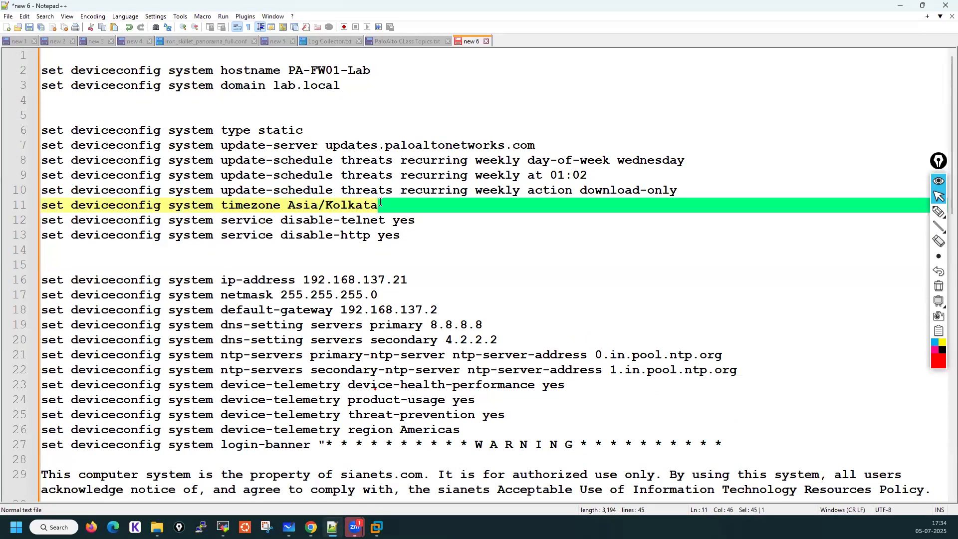
key("ctrl+x")
left_click(54, 97)
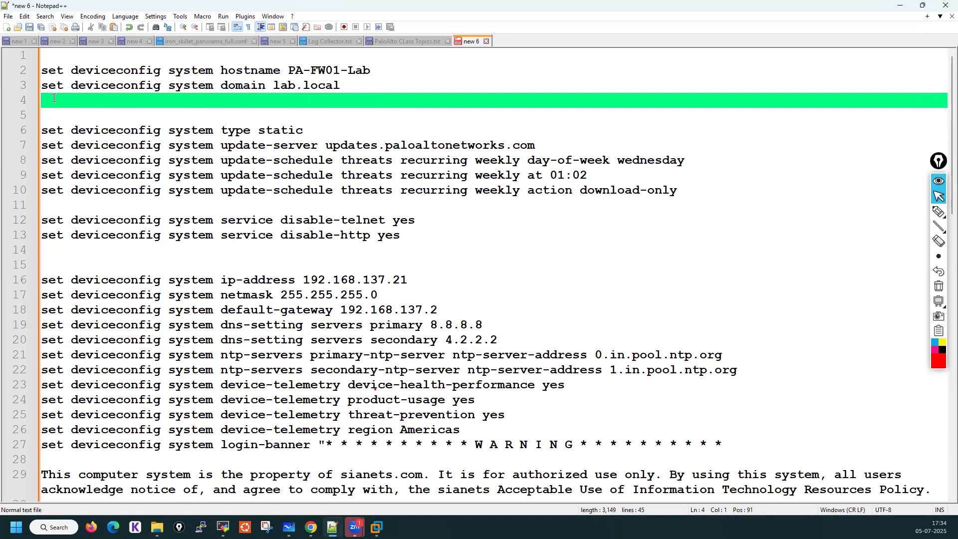
key("ctrl+v")
Step: Cut the update-server, update-schedule and service commands and close the gap between the "type static" and ip-address lines
left_click_drag(44, 146, 614, 235)
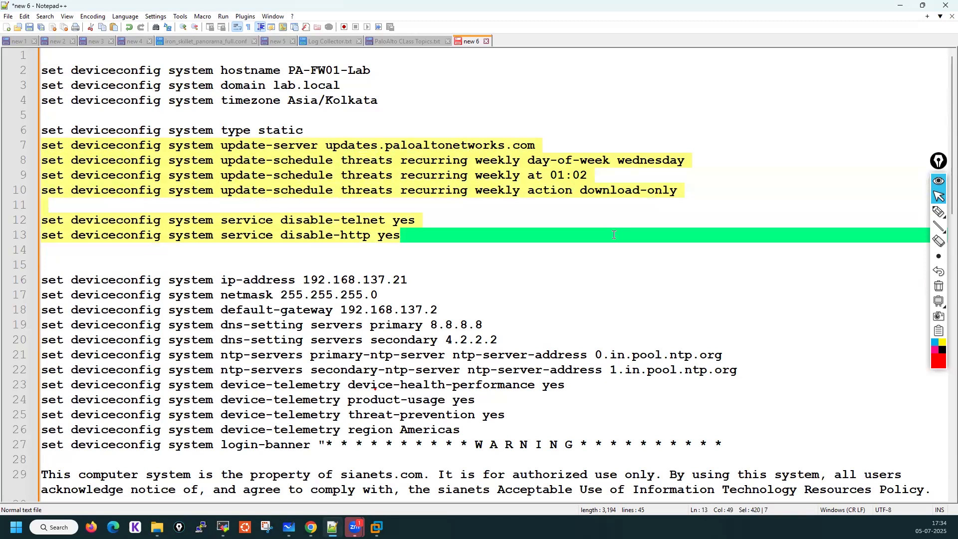
key("ctrl+x")
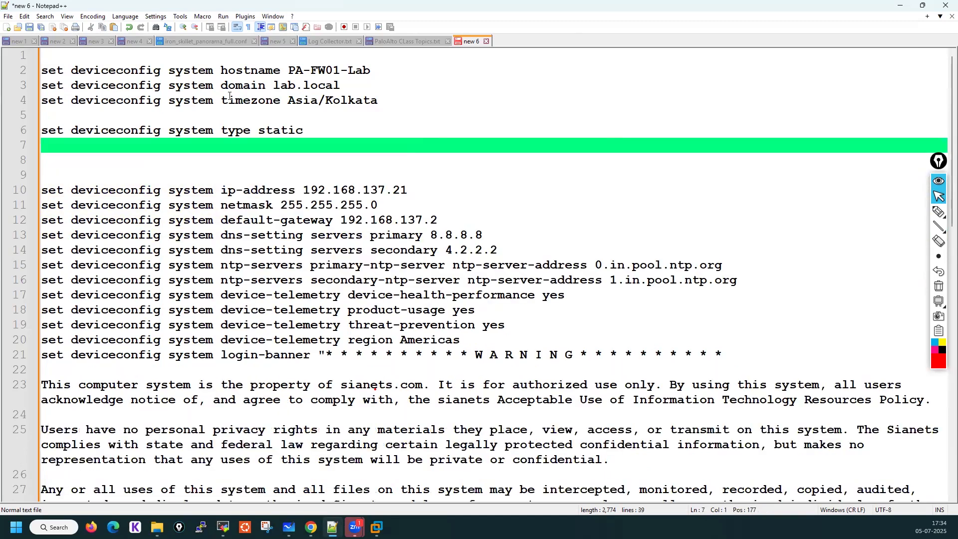
left_click(71, 177)
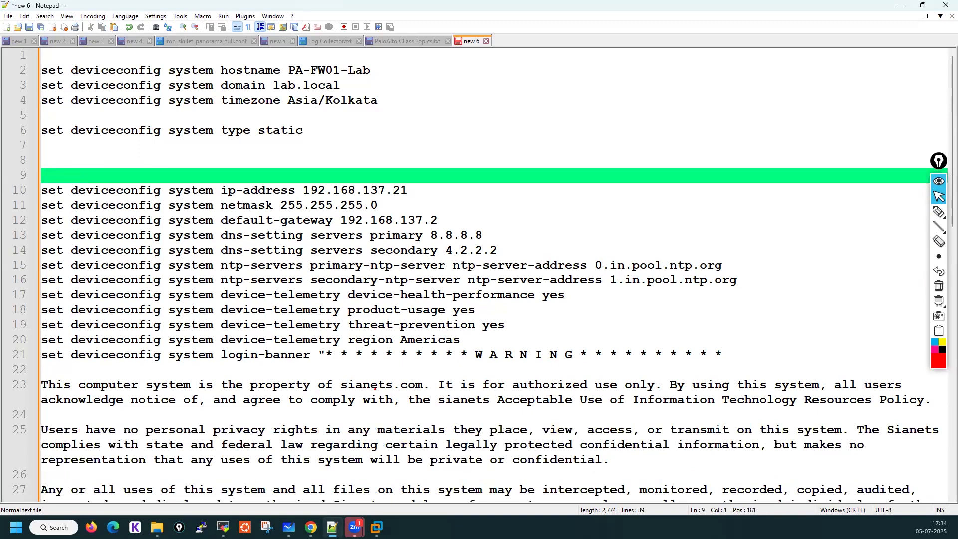
key("BackSpace")
key("BackSpace")
key("BackSpace")
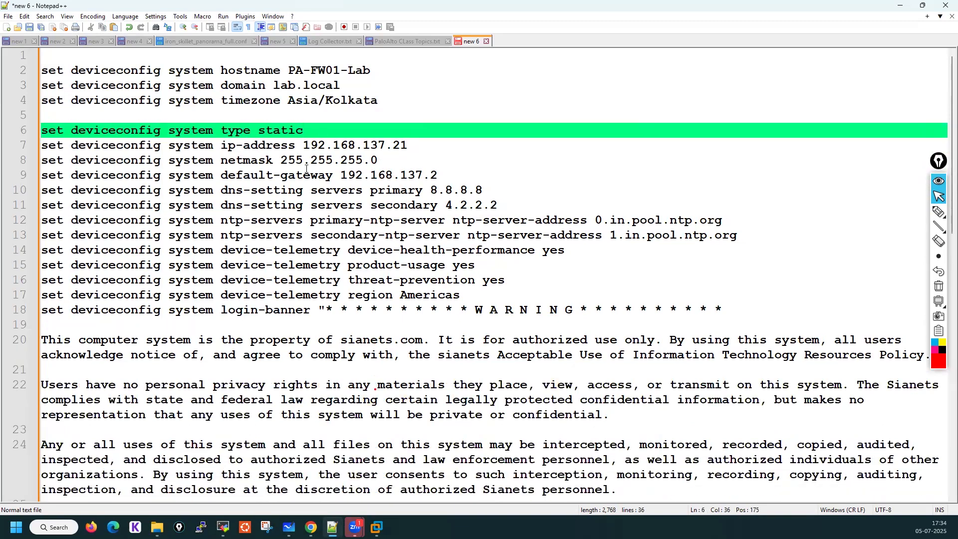
Step: Separate the command groups with a blank line after the default-gateway 192.168.137.2 line and two after the secondary NTP server line
left_click(449, 175)
key("BackSpace")
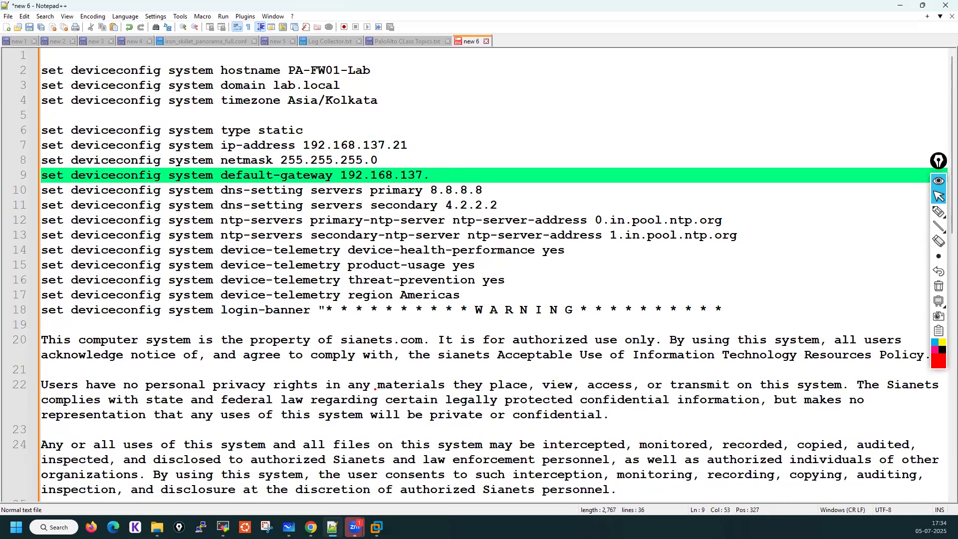
type("2")
key("Return")
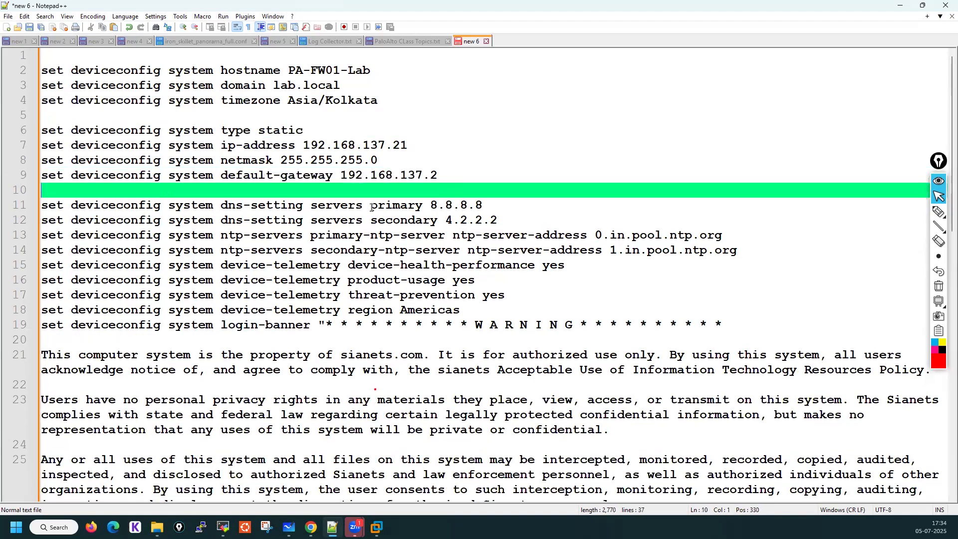
left_click(523, 221)
left_click(753, 255)
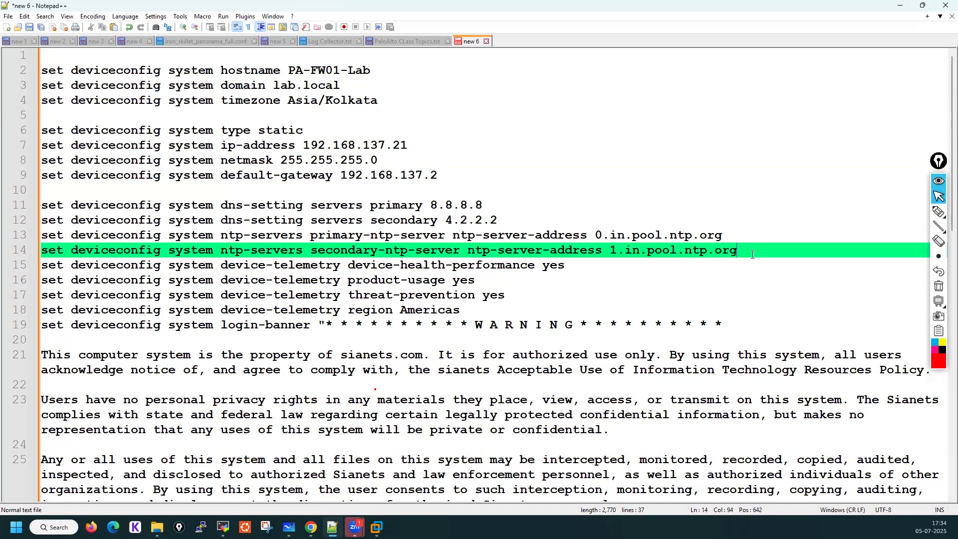
key("Return")
key("Return")
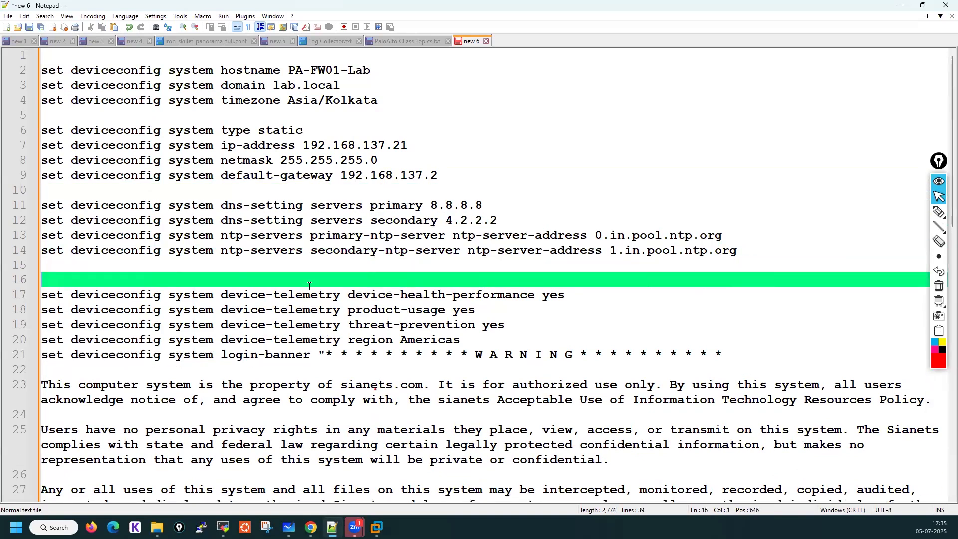
Step: Delete the four device-telemetry commands and reduce the gap before the login-banner command to one blank line
left_click_drag(42, 295, 288, 310)
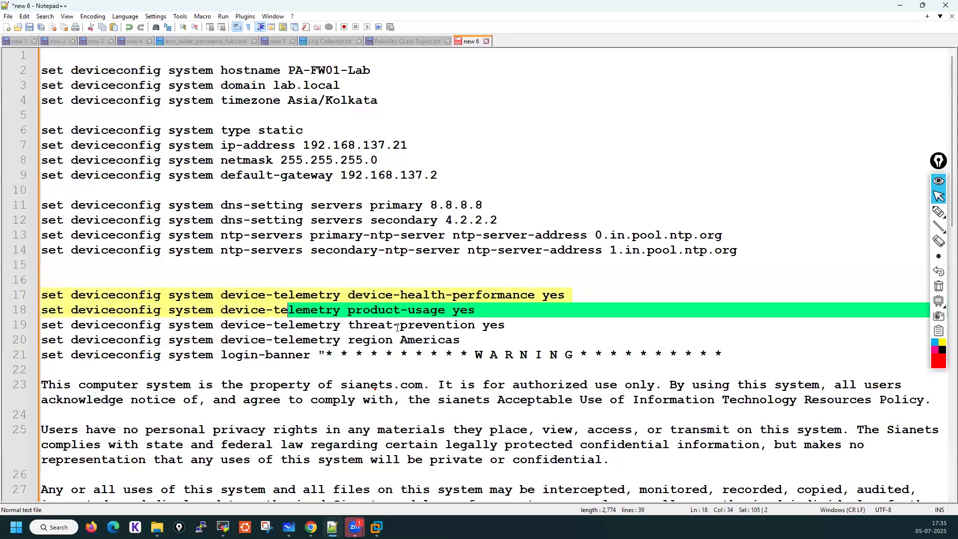
left_click_drag(397, 326, 462, 341)
key("Return")
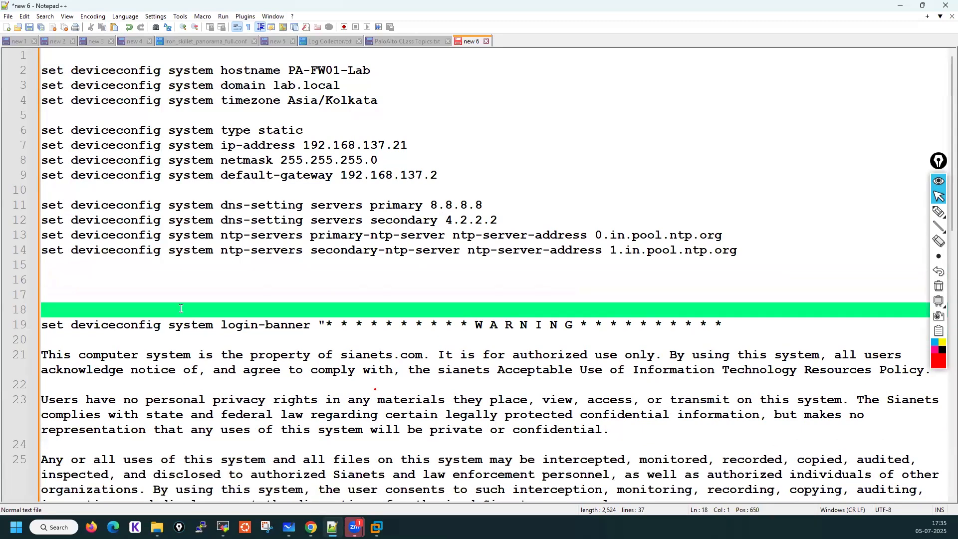
key("BackSpace")
key("BackSpace")
key("BackSpace")
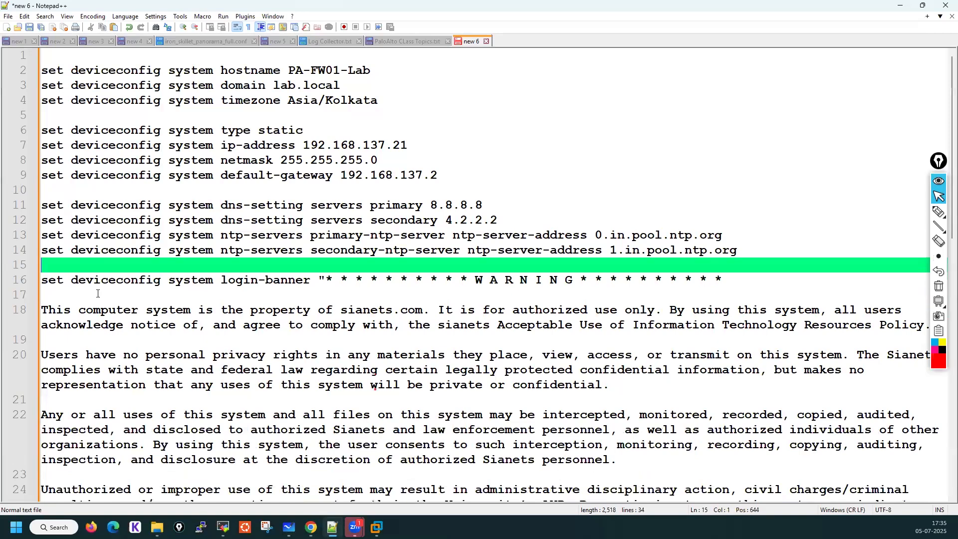
scroll(283, 353, "down", 4)
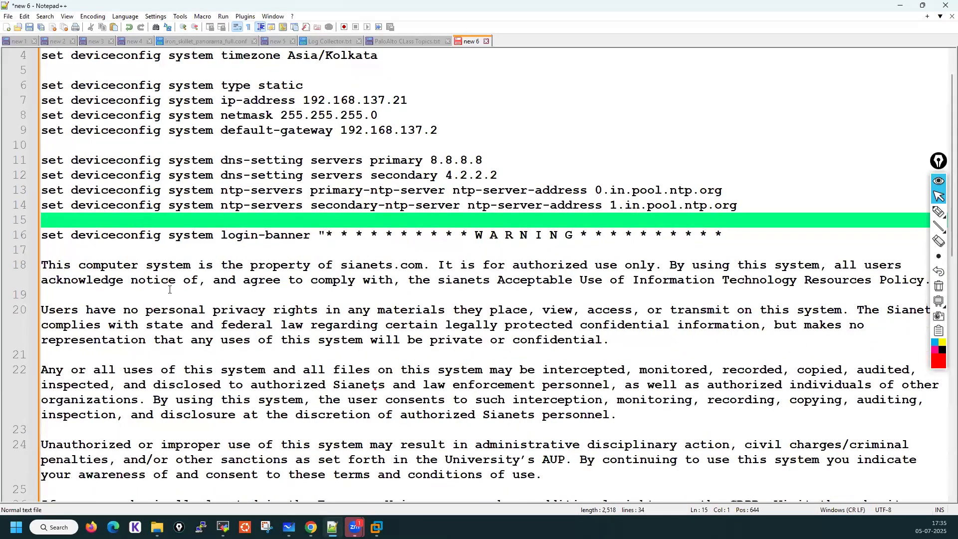
scroll(203, 219, "down", 4)
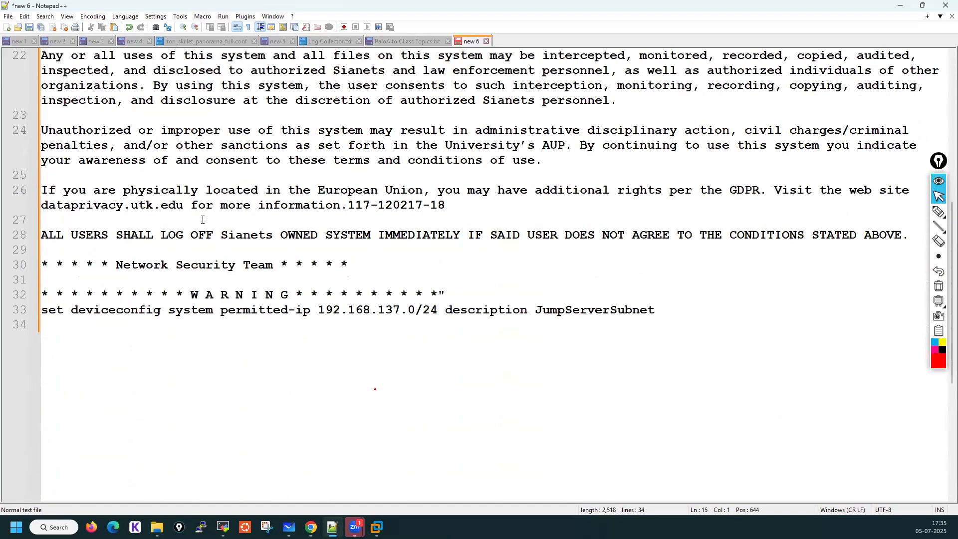
Step: Insert two blank lines between the login banner's closing WARNING line and the permitted-ip command, and add several blank lines after that command
left_click(452, 295)
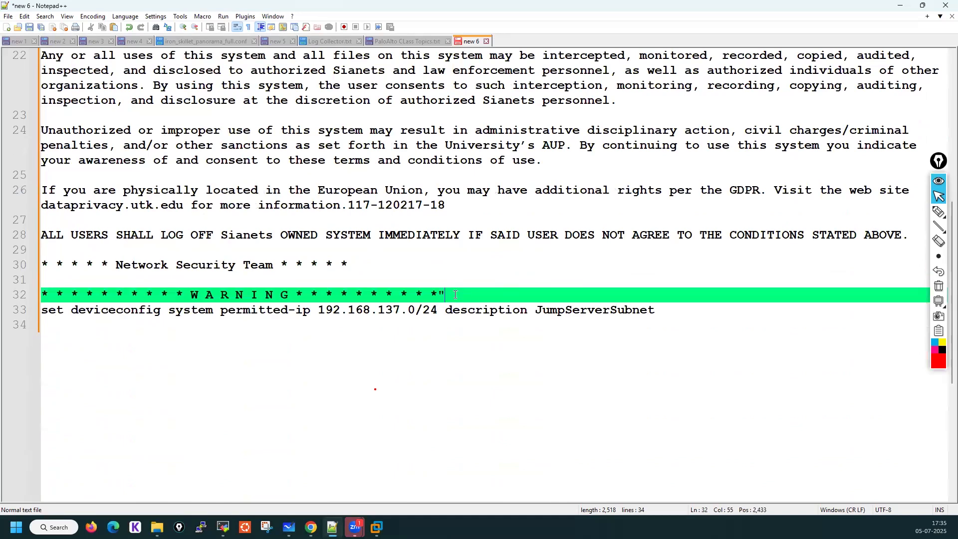
key("Return")
key("Return")
left_click(106, 355)
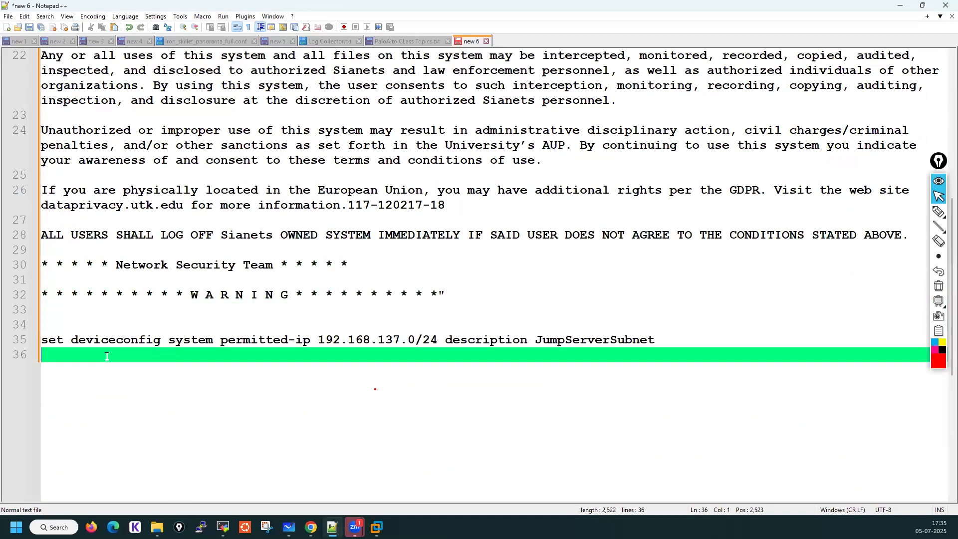
key("Return")
key("Return")
key("Return")
key("Return")
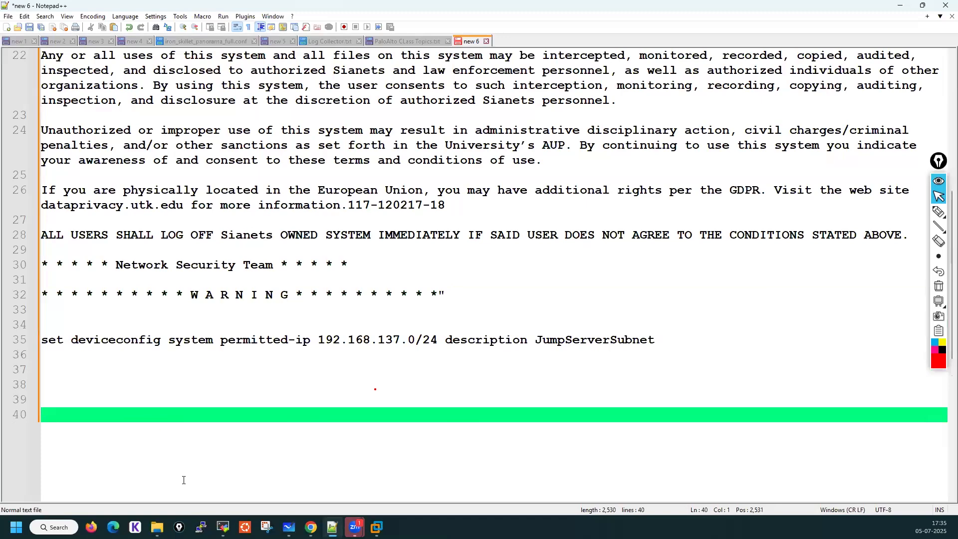
Step: Switch to the firewall's CLI session in MobaXterm and list the options available under show deviceconfig
key("alt+Tab")
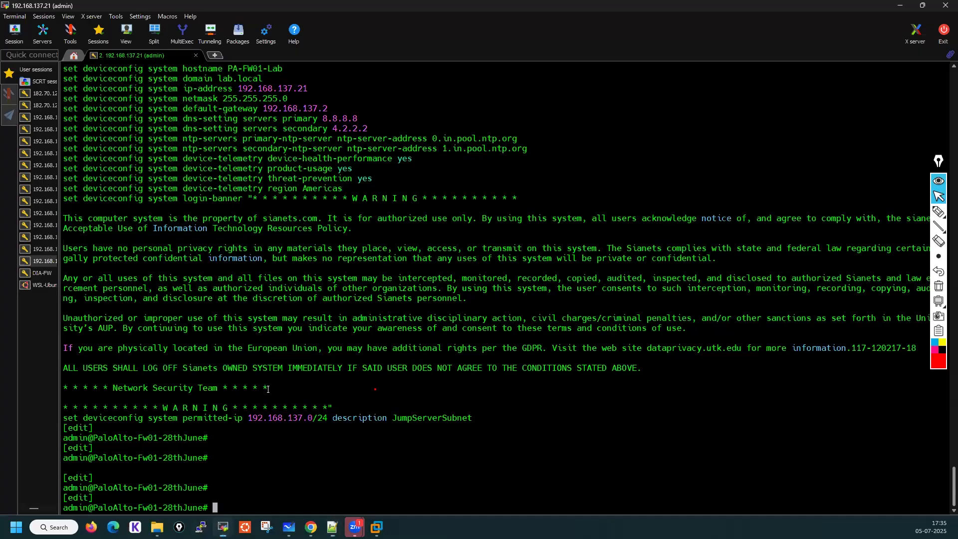
type("show device")
key("Tab")
type("co")
key("Tab")
key("Tab")
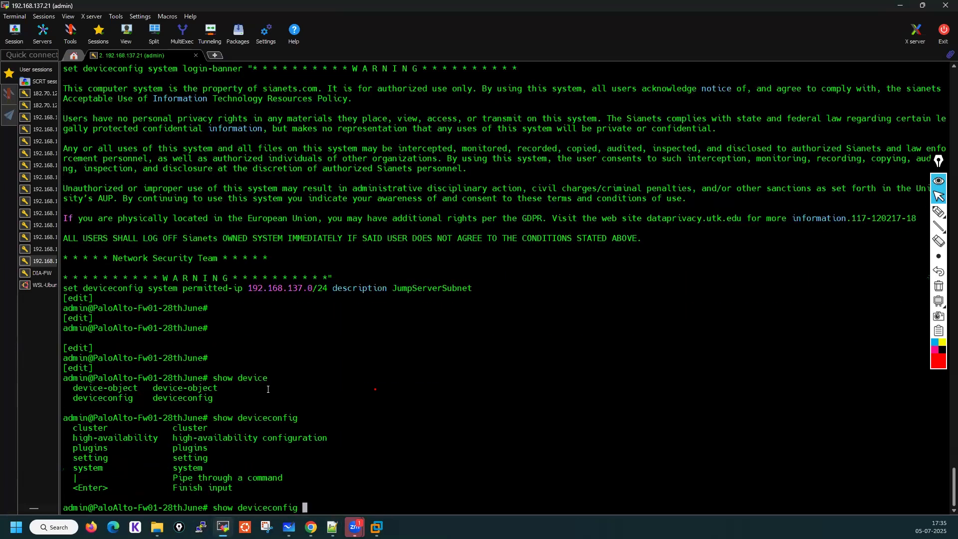
key("Tab")
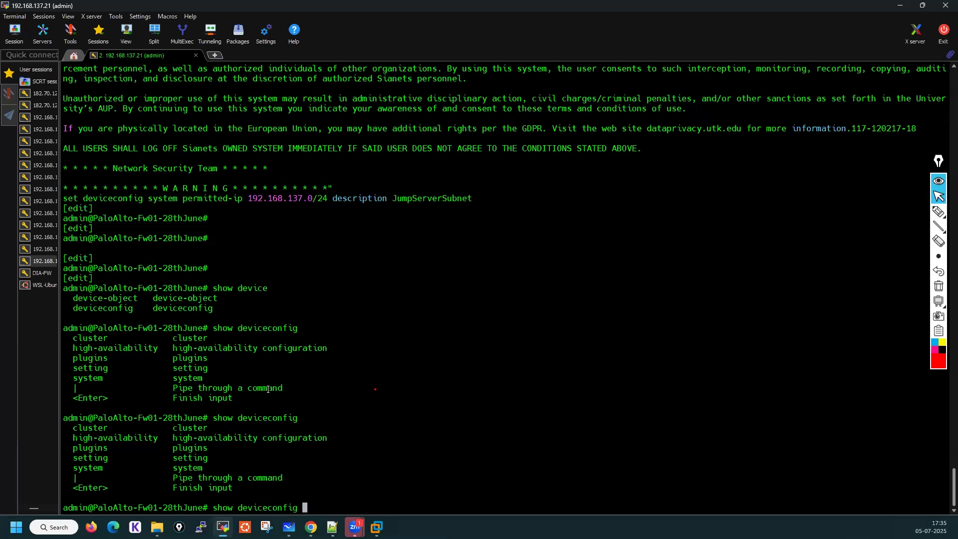
key("Tab")
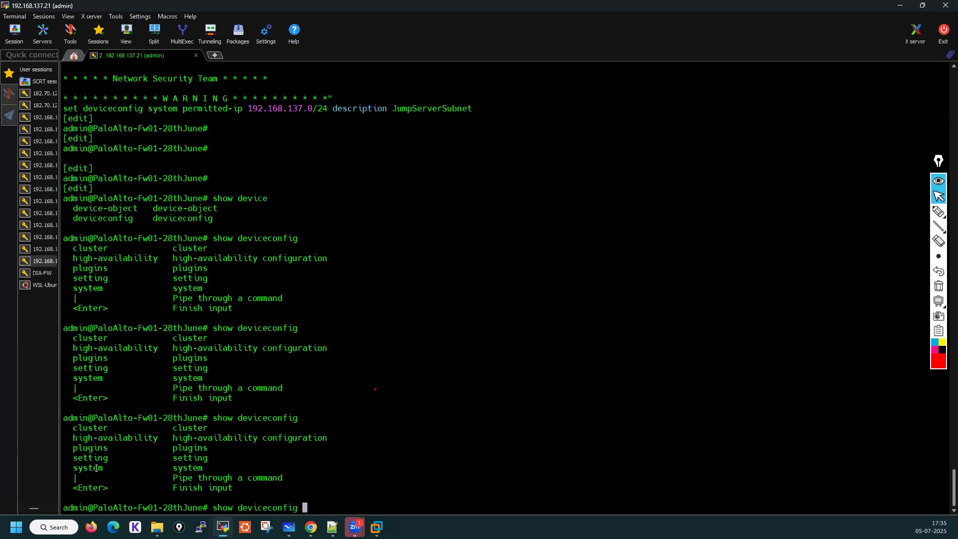
Step: List the options under show deviceconfig setting, including those starting with a, and those under its management branch
type("setting")
key("Tab")
type("a")
key("Tab")
key("Tab")
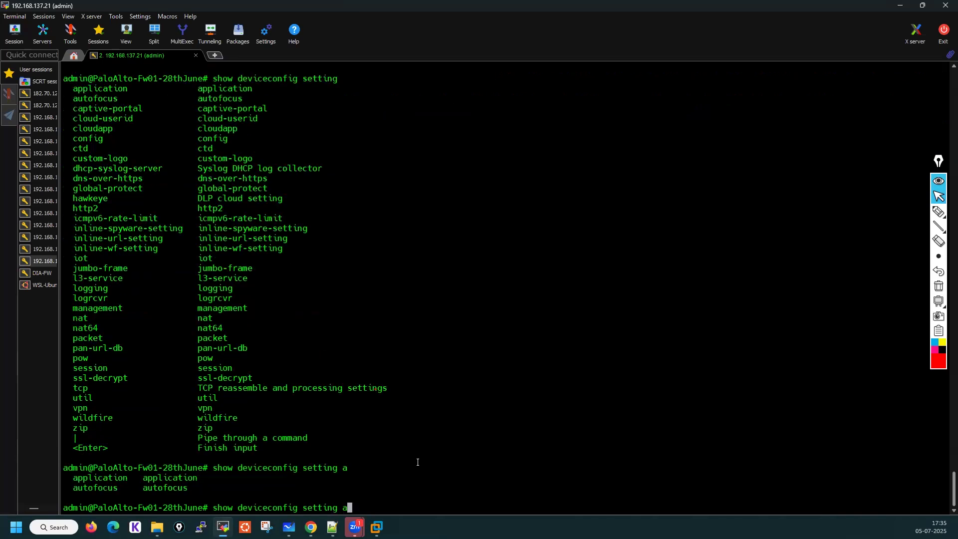
key("BackSpace")
type("mana")
key("Tab")
key("Tab")
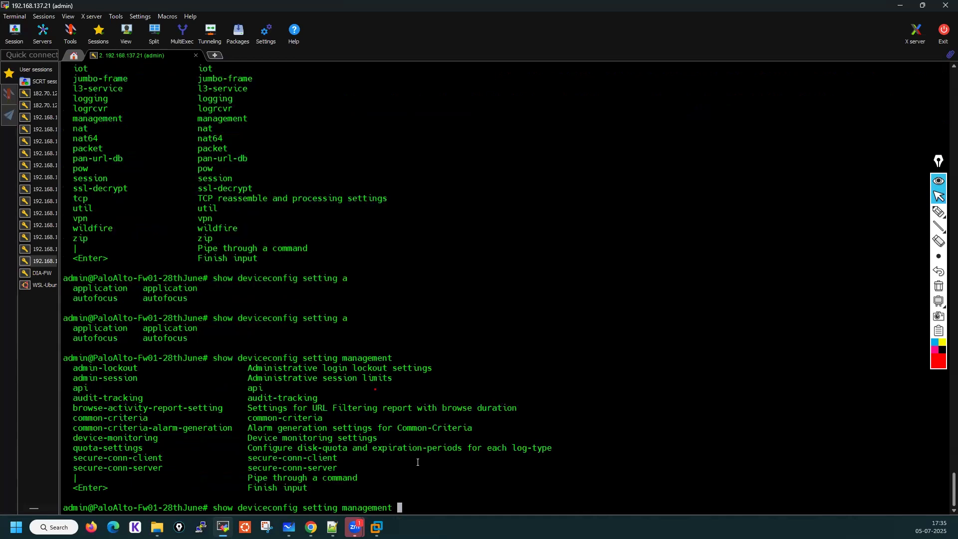
Step: Replace the unfinished command with show mgt-config, list its options, and run show mgt-config users
key("BackSpace")
key("BackSpace")
key("BackSpace")
key("BackSpace")
key("BackSpace")
key("BackSpace")
key("BackSpace")
key("BackSpace")
key("BackSpace")
key("BackSpace")
key("BackSpace")
key("BackSpace")
key("BackSpace")
key("BackSpace")
key("BackSpace")
key("BackSpace")
key("BackSpace")
key("BackSpace")
key("BackSpace")
key("BackSpace")
key("BackSpace")
key("BackSpace")
key("BackSpace")
key("BackSpace")
key("BackSpace")
key("BackSpace")
key("BackSpace")
key("BackSpace")
key("BackSpace")
key("BackSpace")
key("BackSpace")
key("BackSpace")
type("mg")
key("Tab")
type("?")
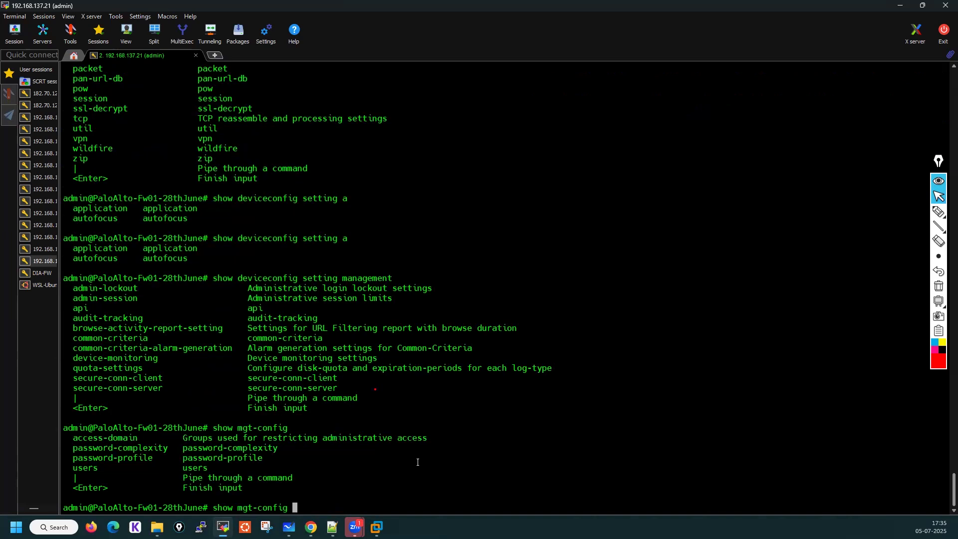
type("users")
key("Return")
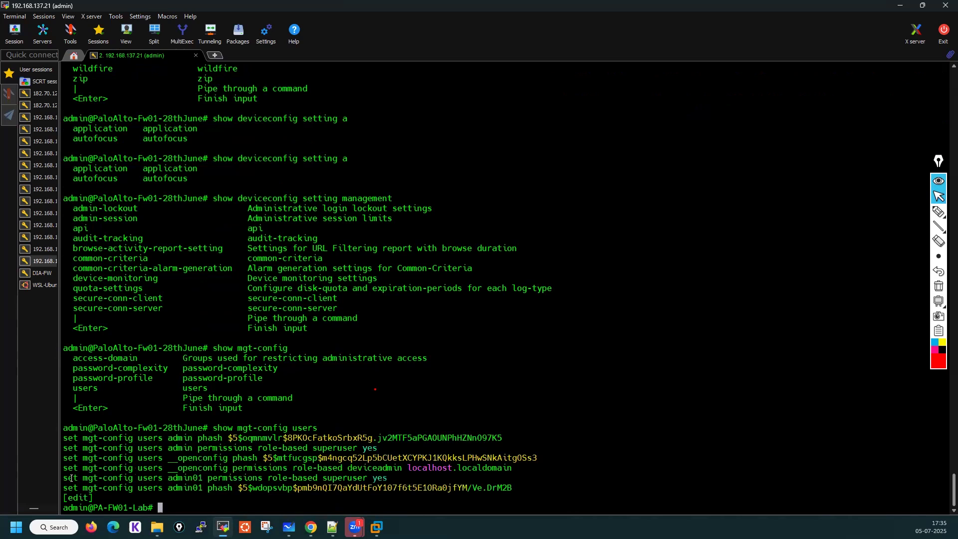
Step: Copy the admin01 permissions and password-hash commands from the CLI output into the Notepad++ file, two blank lines below the permitted-ip command
left_click_drag(61, 478, 509, 489)
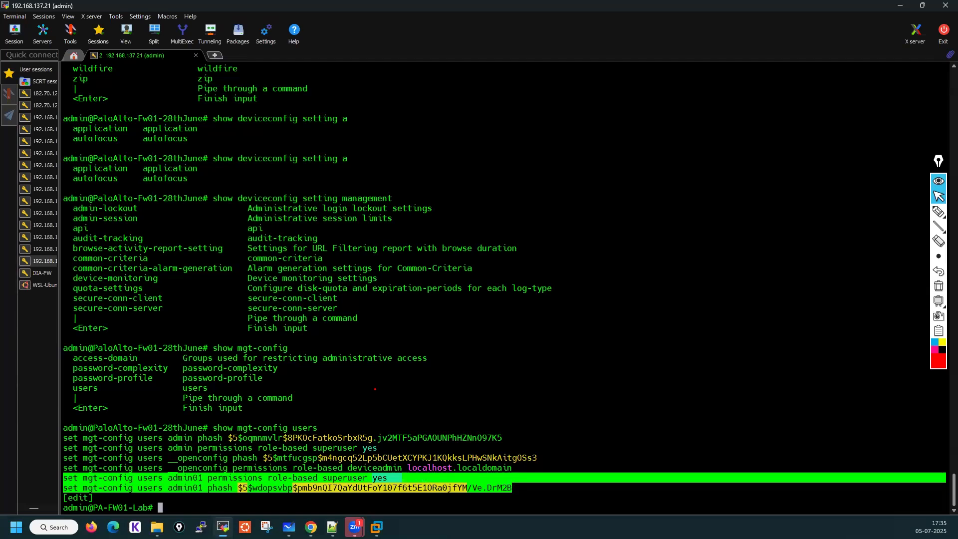
key("alt+Tab")
left_click(59, 381)
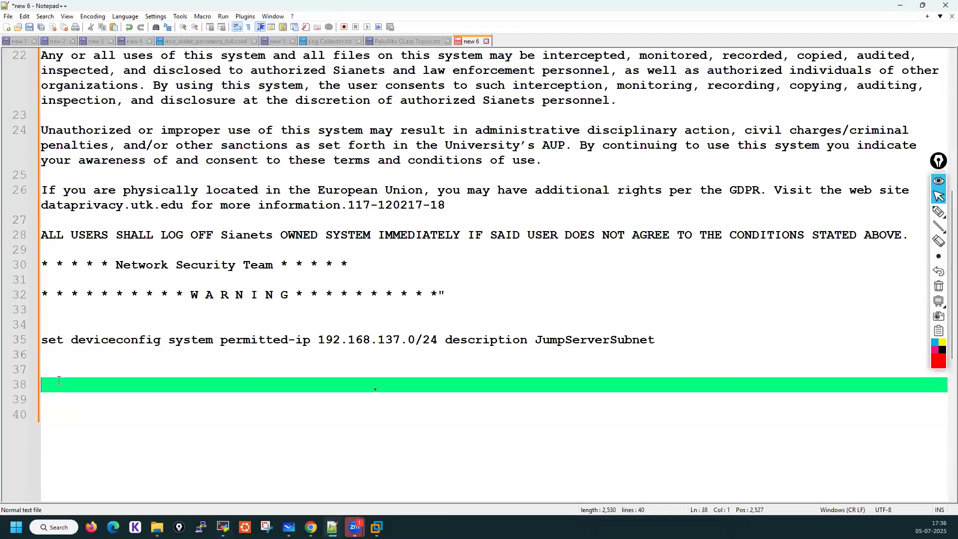
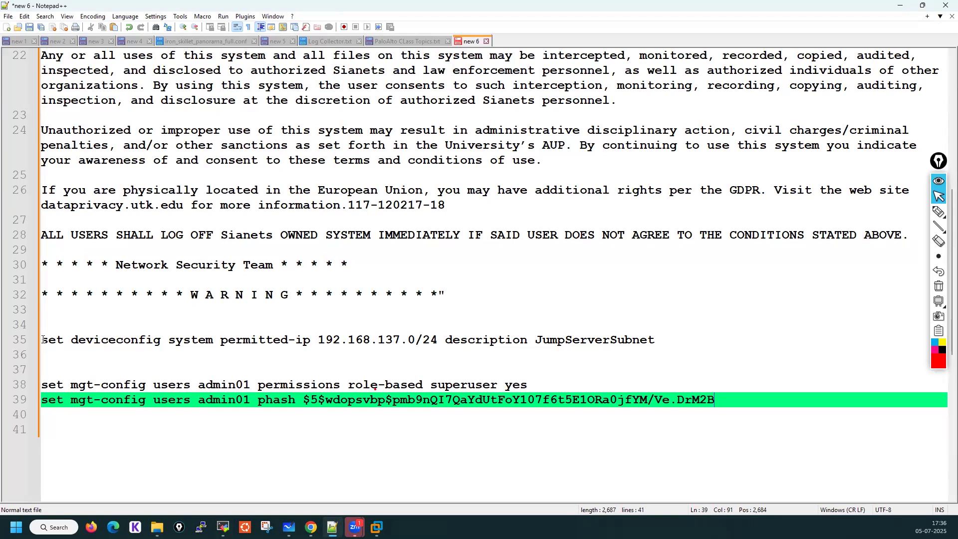
Step: Add one blank line above the permitted-ip command and remove one of the blank lines between it and the admin01 commands
left_click(53, 320)
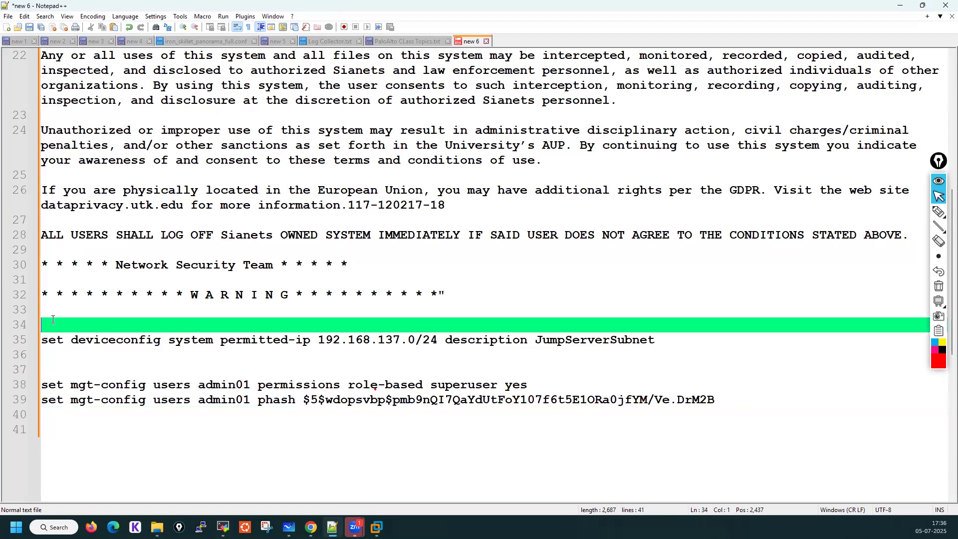
key("Return")
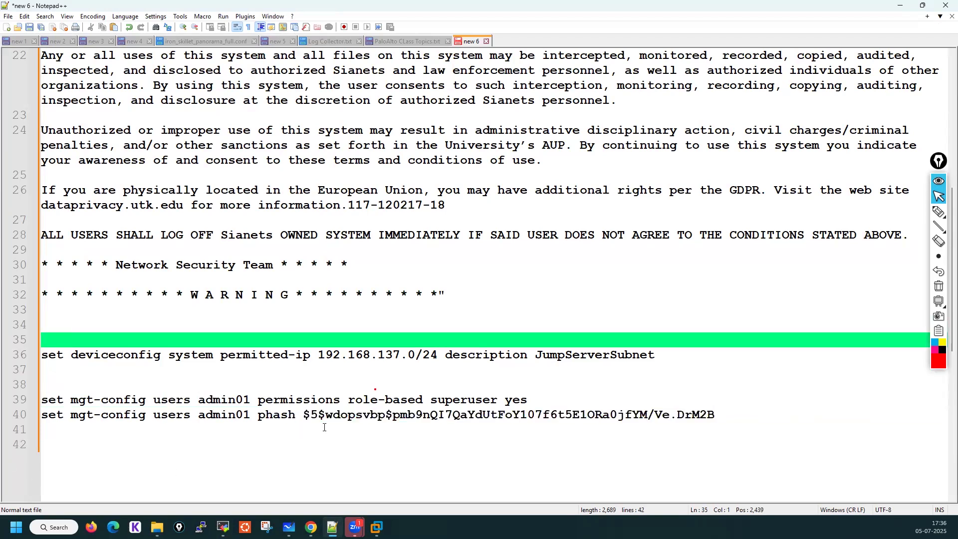
left_click(314, 445)
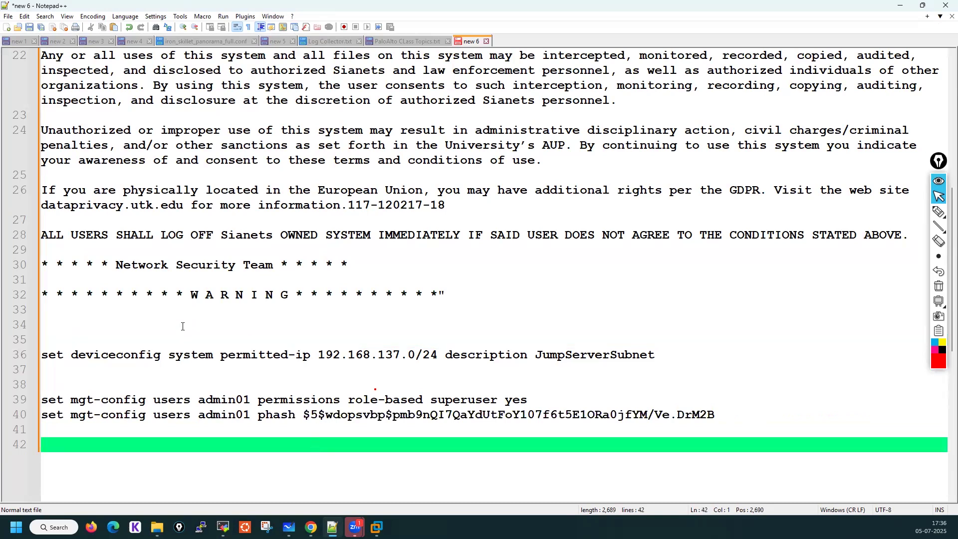
scroll(172, 329, "up", 2)
scroll(171, 330, "up", 3)
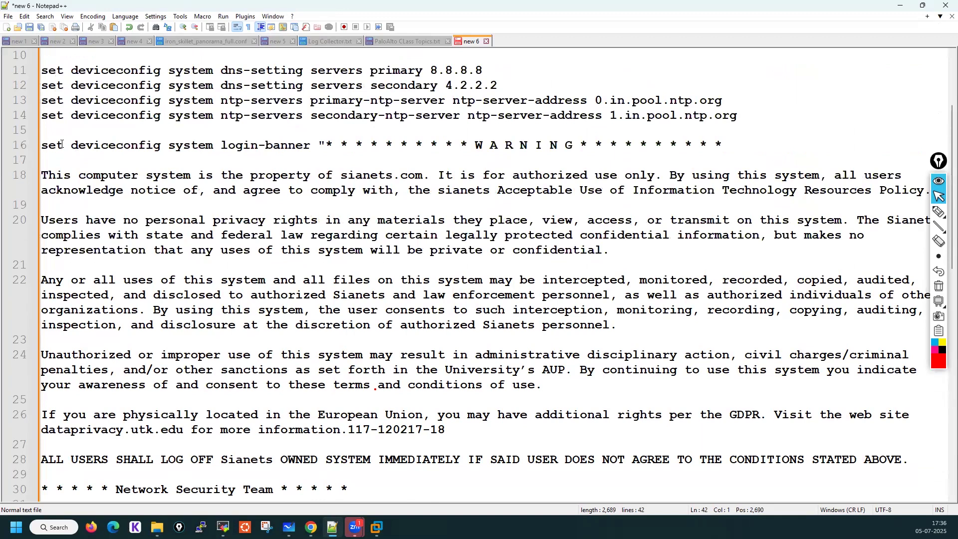
scroll(62, 144, "up", 3)
scroll(88, 282, "down", 1)
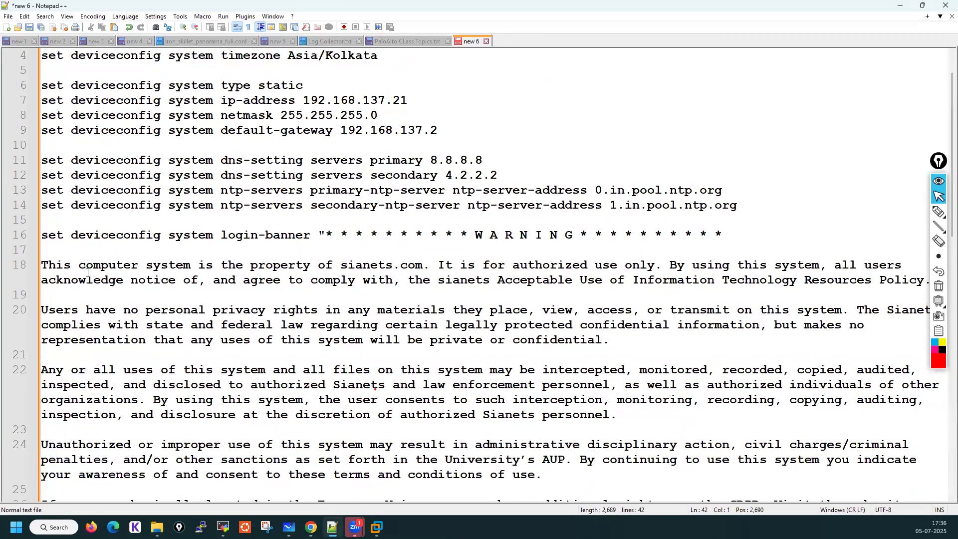
scroll(97, 260, "down", 10)
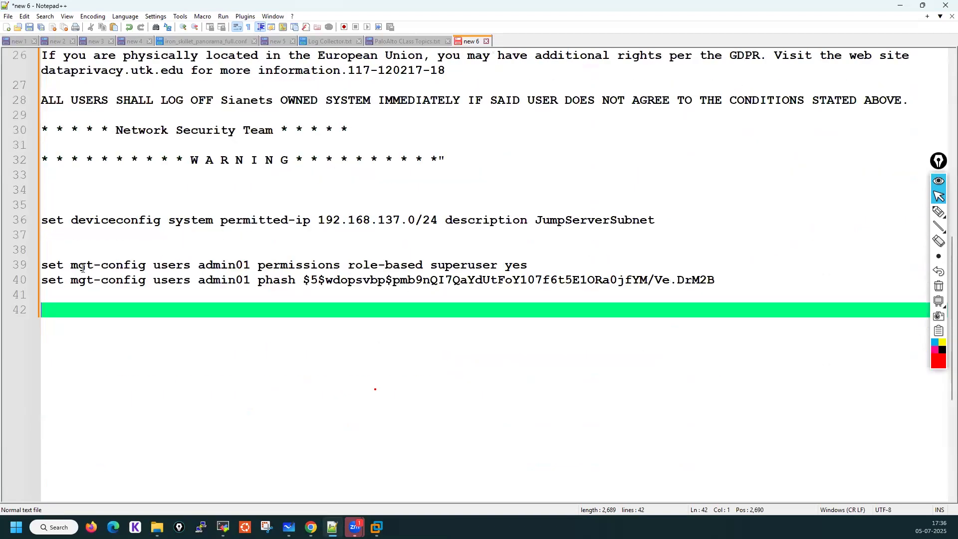
left_click(53, 253)
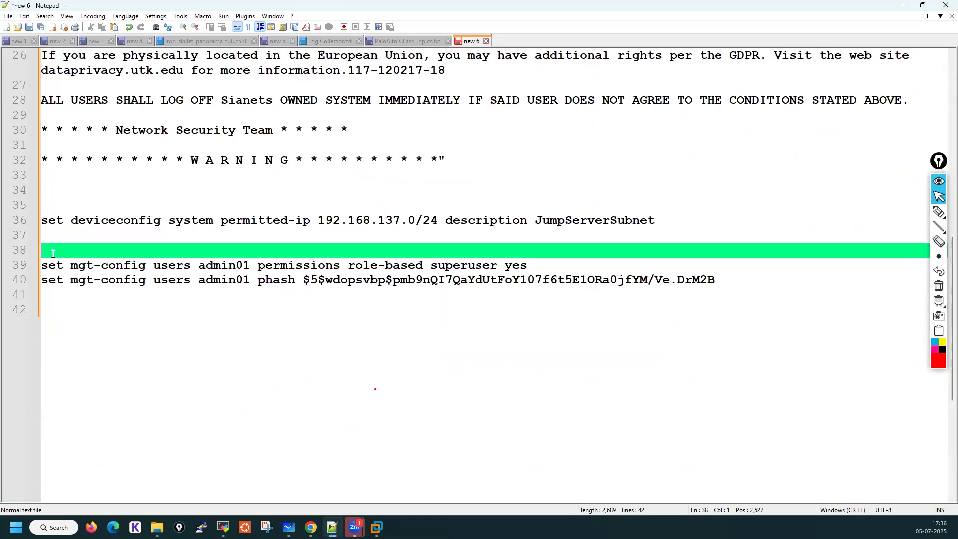
key("BackSpace")
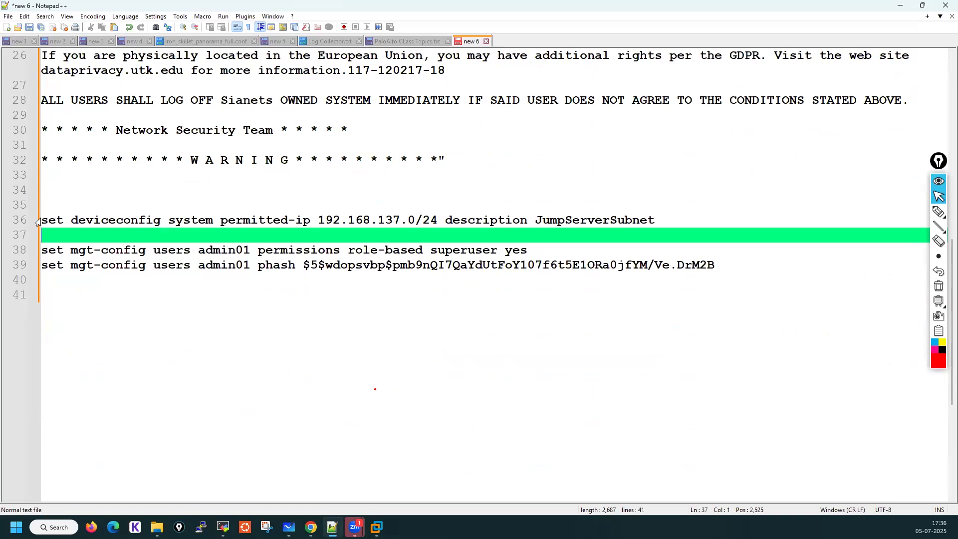
Step: Move the permitted-ip command and both admin01 commands, including the password hash, to between the secondary NTP server line and the login-banner command
left_click_drag(41, 220, 717, 269)
key("ctrl+c")
key("BackSpace")
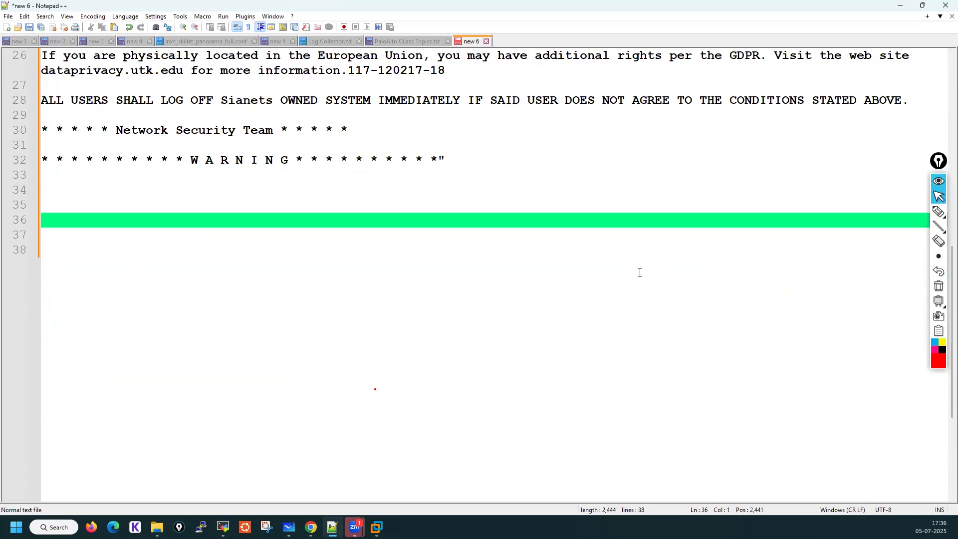
scroll(447, 271, "up", 5)
scroll(555, 238, "up", 6)
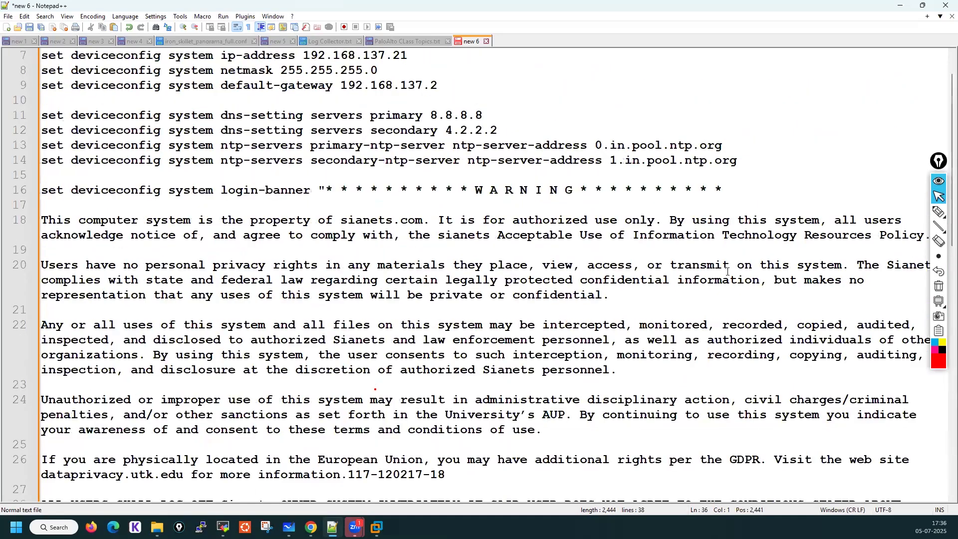
left_click(747, 250)
key("Return")
key("Return")
key("Return")
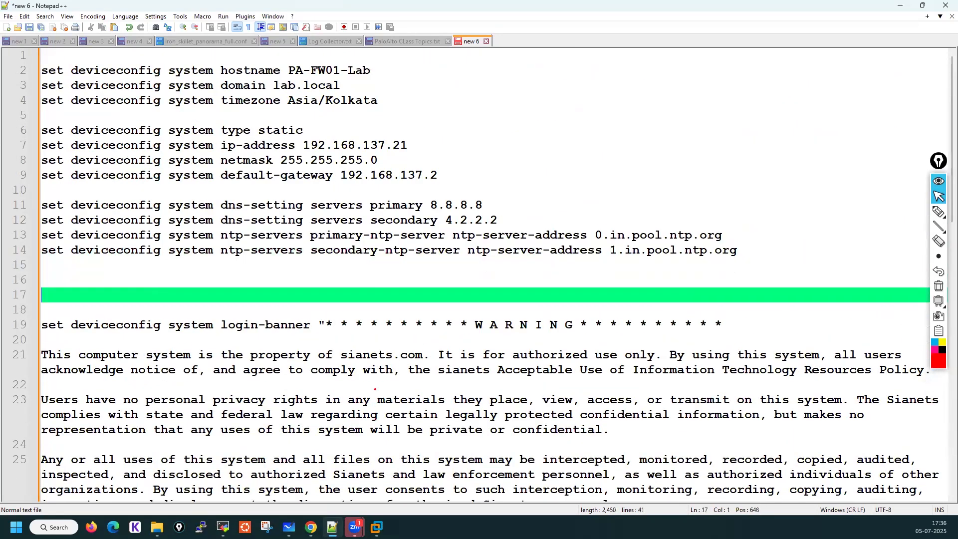
key("Up")
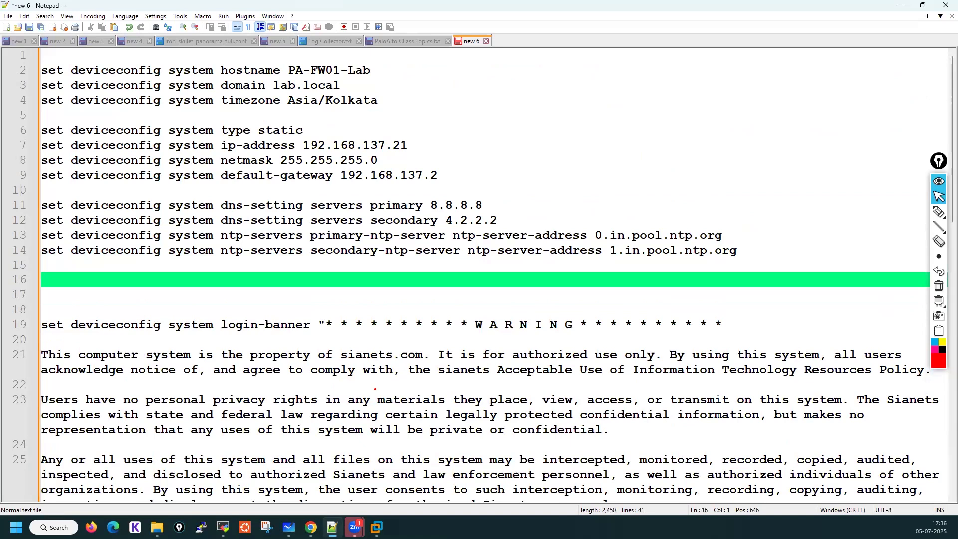
key("ctrl+v")
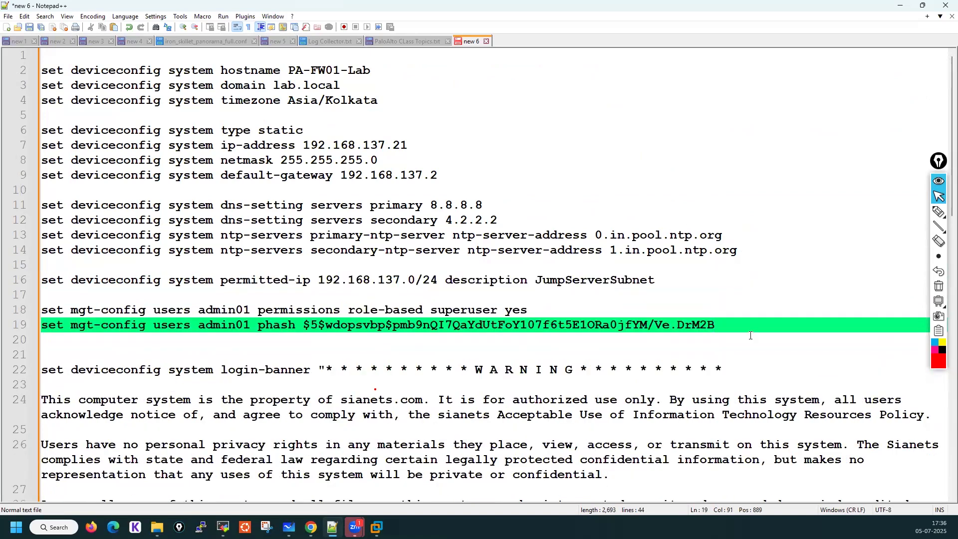
Step: Copy all the commands from the hostname line through the login banner's closing WARNING line
left_click_drag(43, 70, 732, 339)
left_click_drag(764, 476, 772, 521)
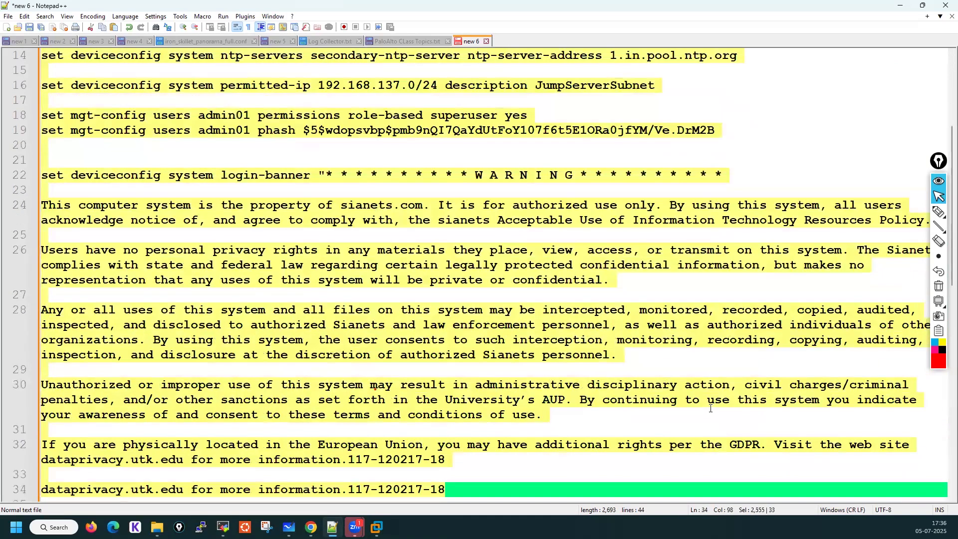
left_click_drag(710, 408, 711, 409)
right_click(392, 178)
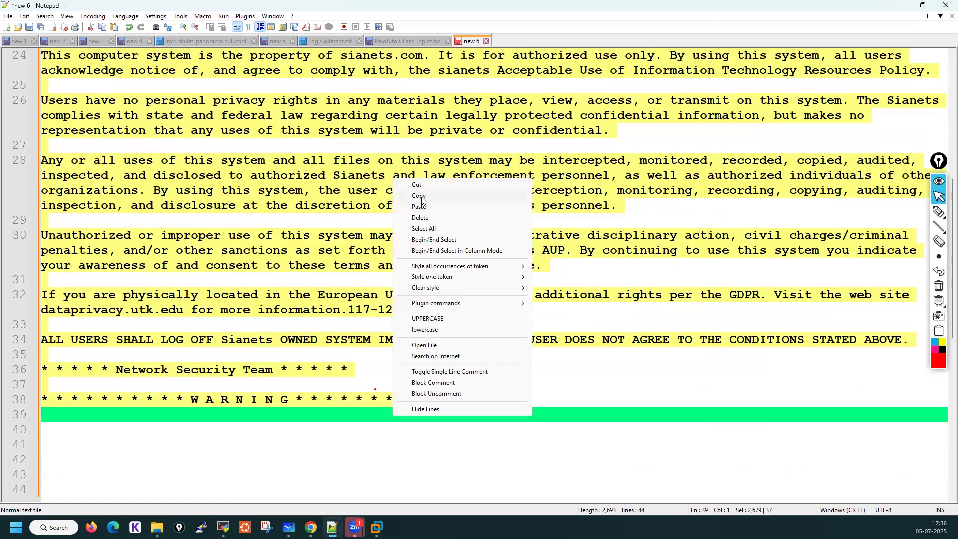
left_click(419, 195)
key("alt+Tab")
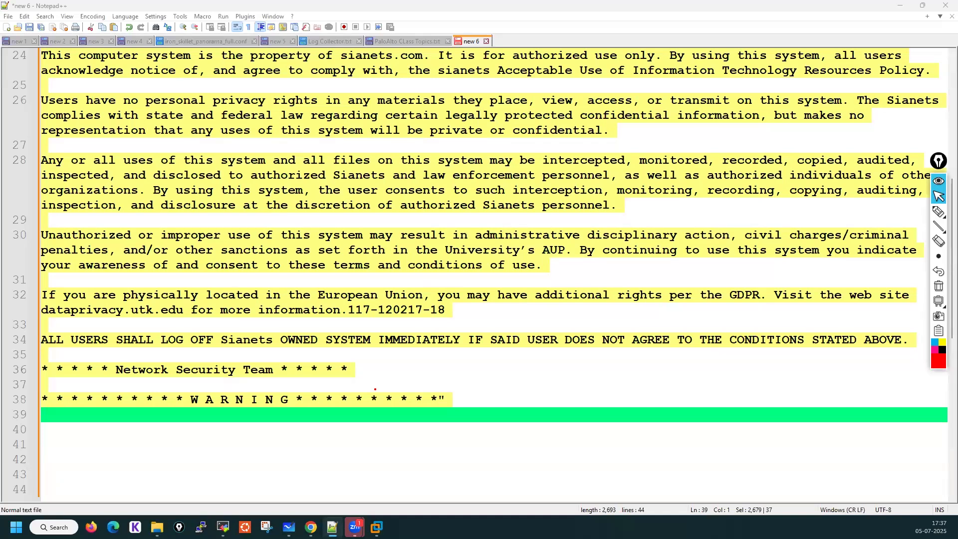
Step: Select only the commands from the hostname line through the admin01 password-hash line, leaving out the login banner
left_click(363, 389)
scroll(393, 375, "up", 2)
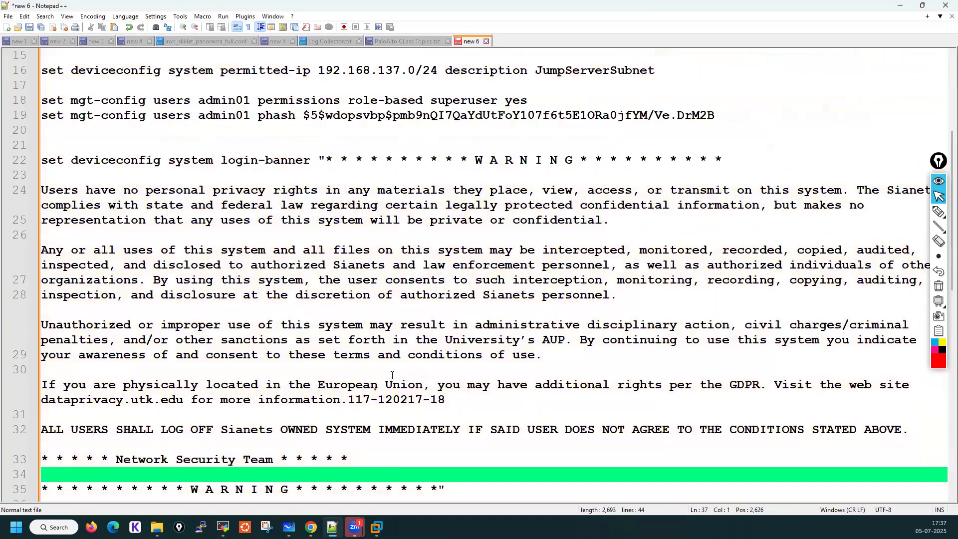
scroll(392, 375, "up", 3)
scroll(42, 70, "up", 2)
left_click_drag(42, 70, 728, 327)
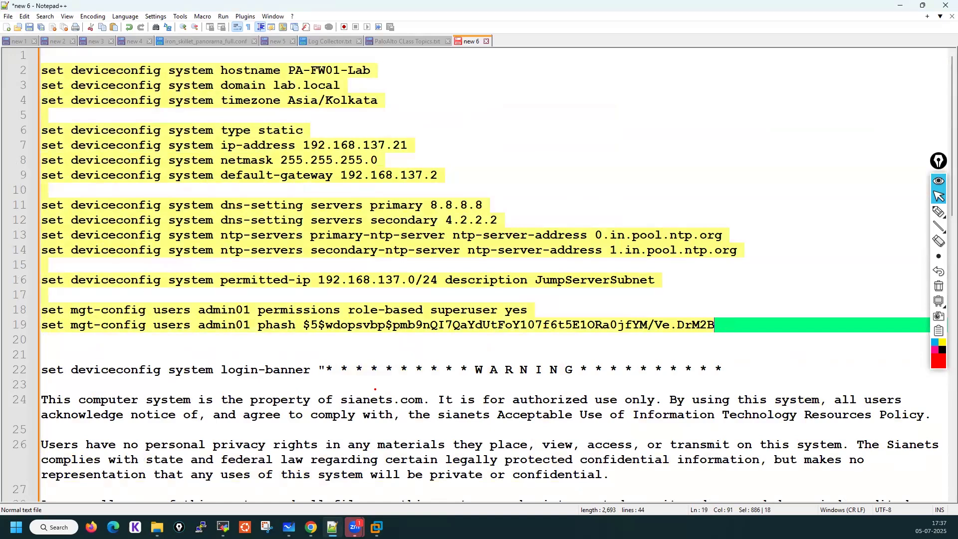
Step: Minimise the text file's window to return to the firewall's CLI session, and enter empty lines at its prompt
key("alt+Tab")
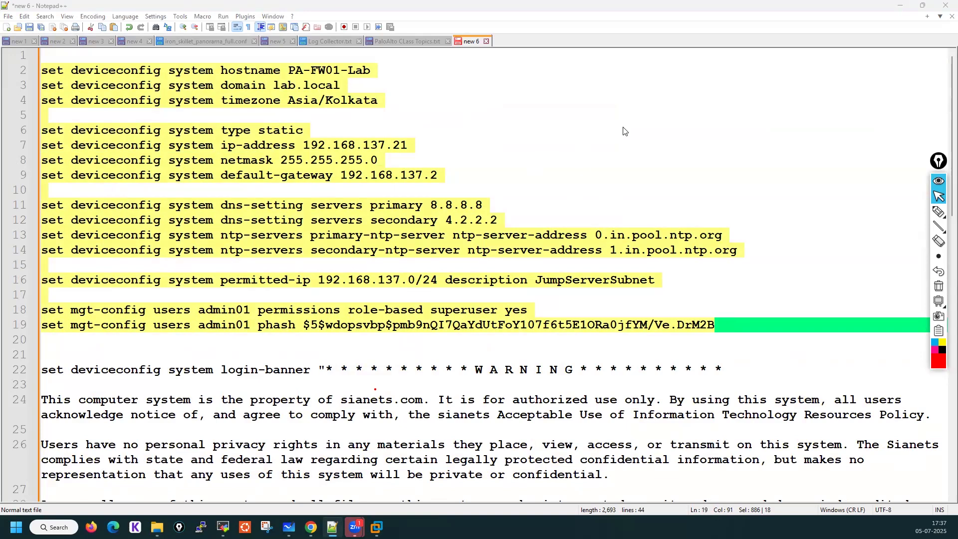
left_click(903, 5)
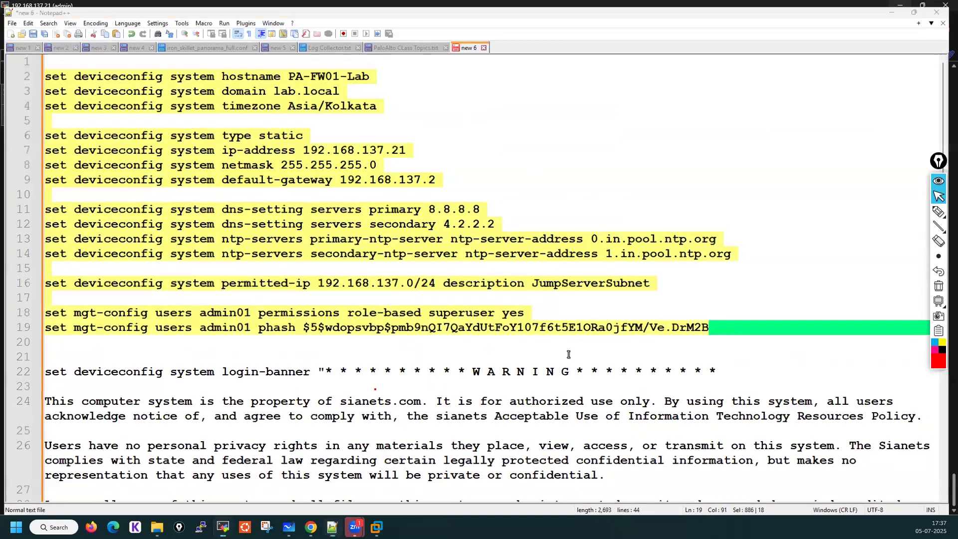
key("Return")
key("Return")
key("Return")
key("Return")
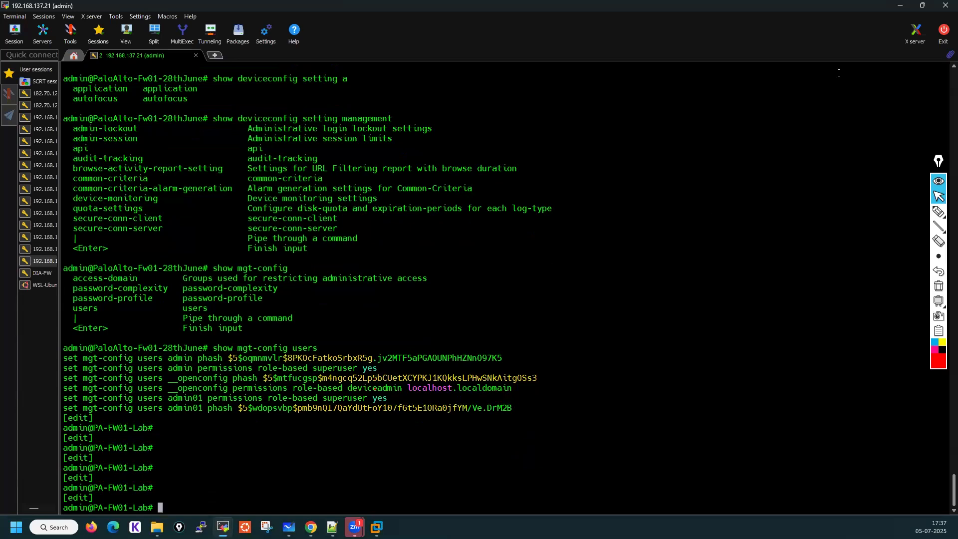
Step: Switch back to the firewall's web interface in Chrome and view the Dashboard's General Information
left_click(896, 5)
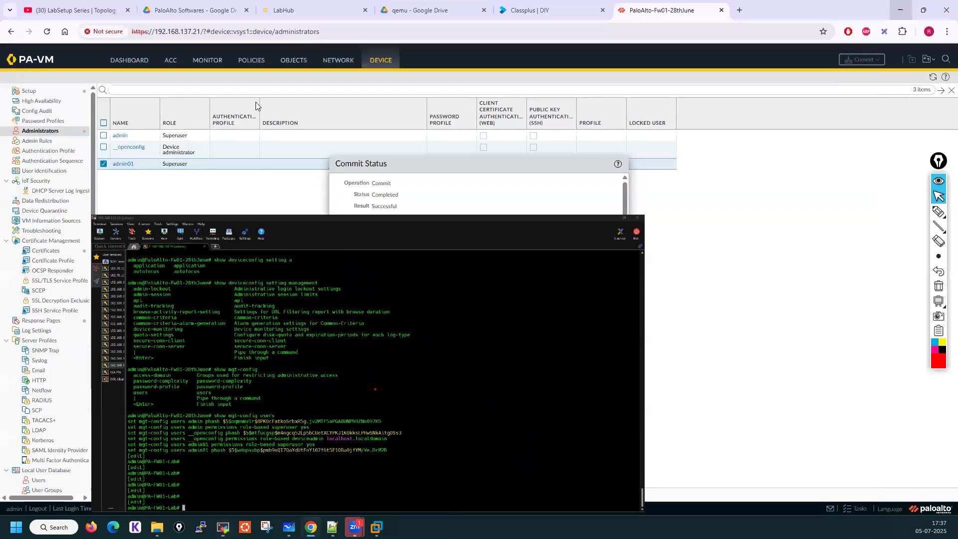
left_click(255, 101)
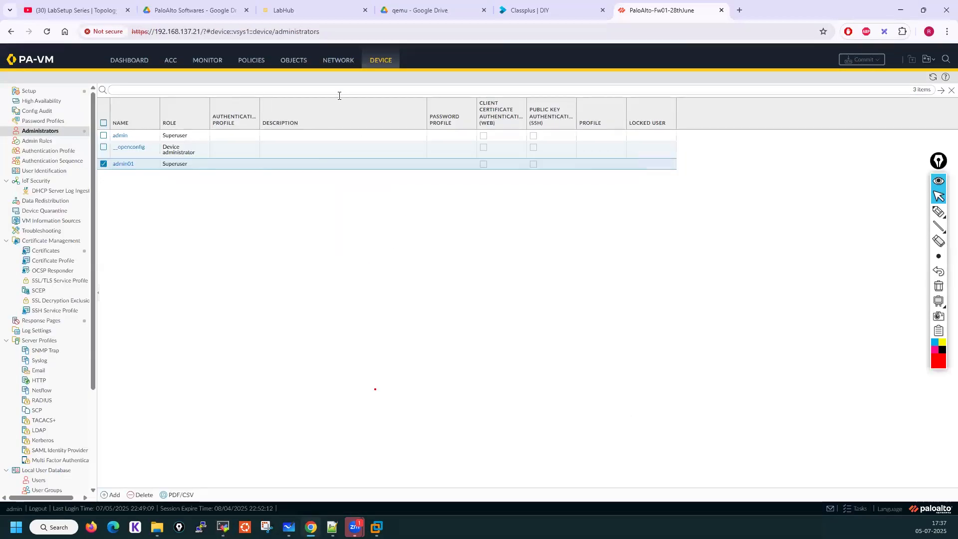
left_click(136, 64)
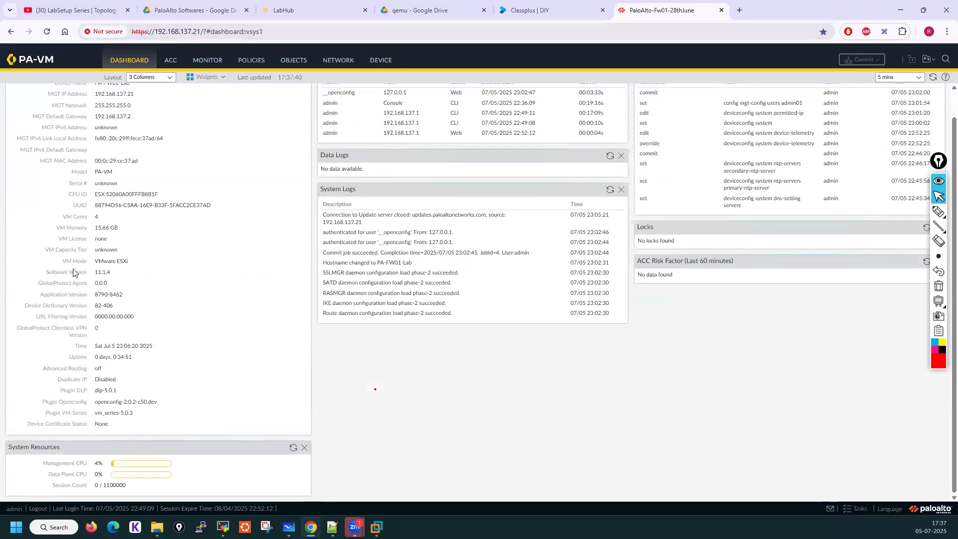
scroll(269, 234, "up", 1)
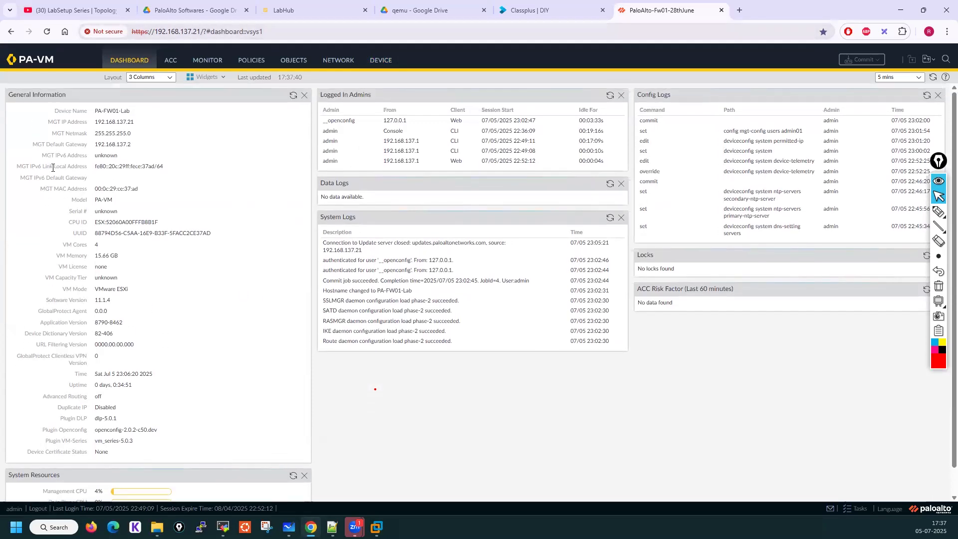
Step: View the firewall's License Management page, and the general management settings in the device setup
left_click(380, 65)
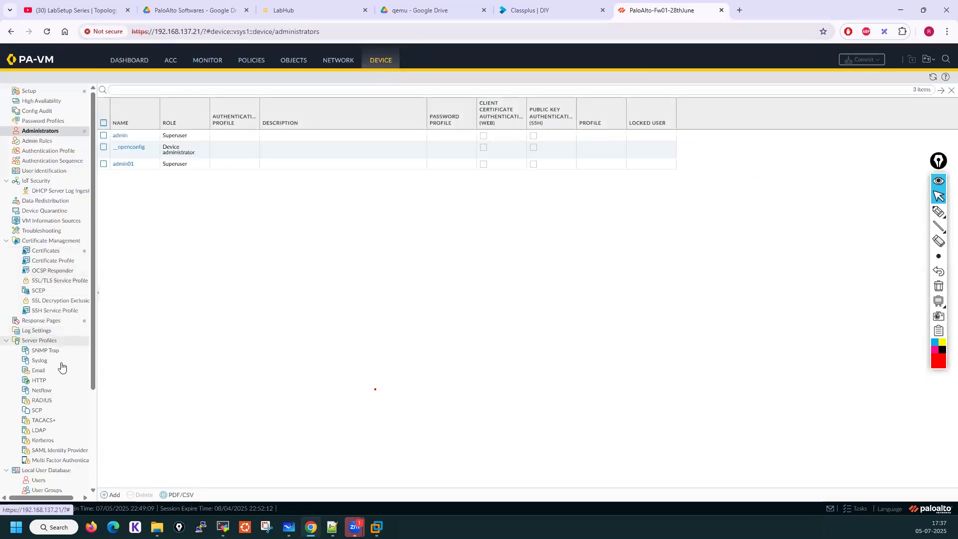
scroll(61, 367, "down", 3)
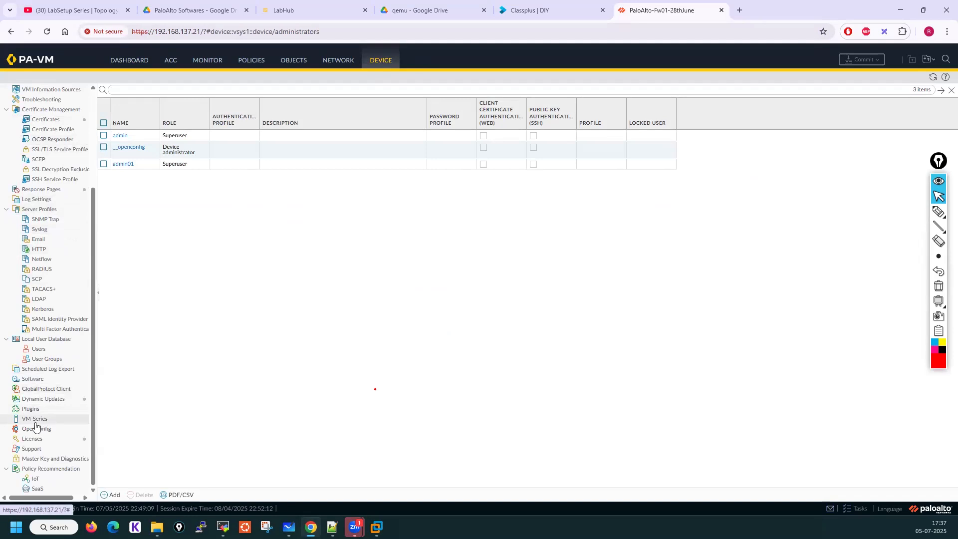
left_click(31, 438)
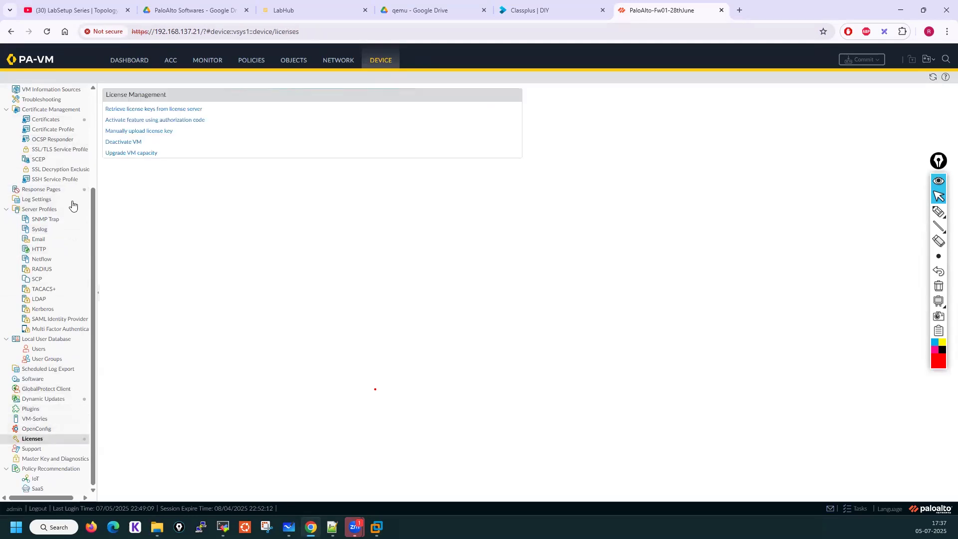
scroll(65, 202, "up", 3)
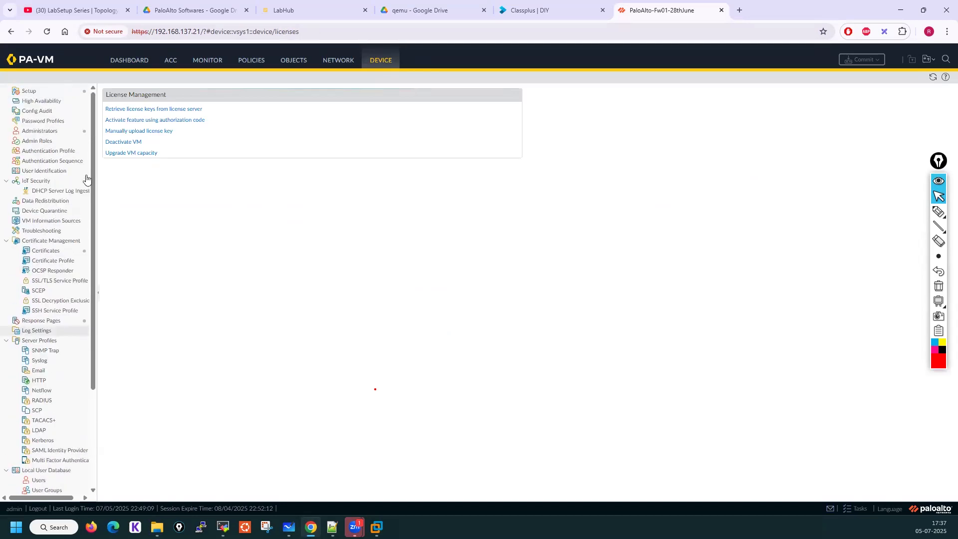
left_click(27, 95)
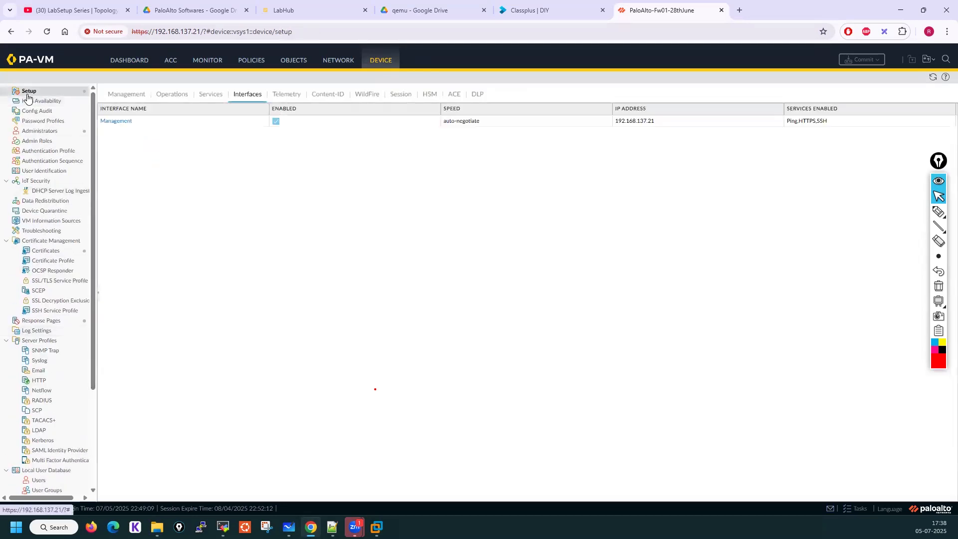
left_click(135, 97)
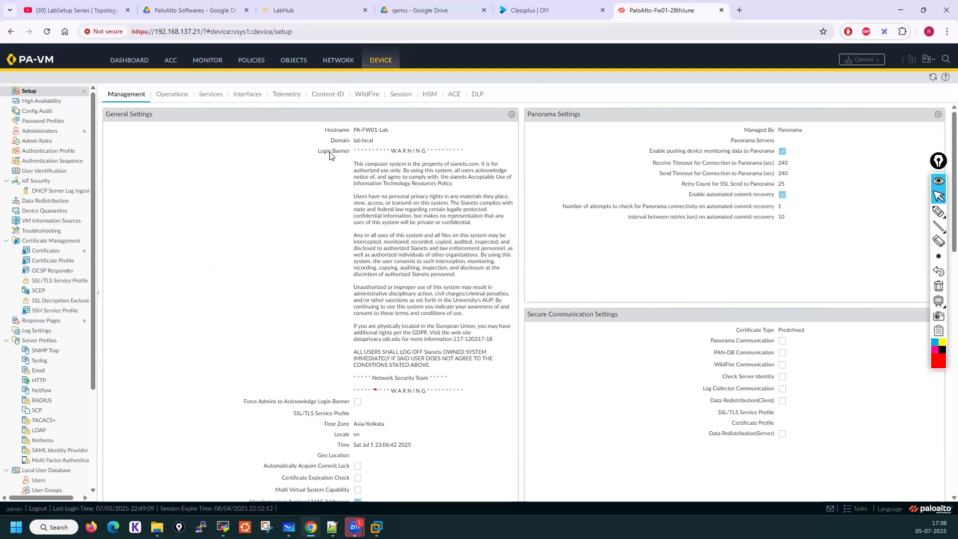
Step: Return to the Dashboard and highlight the CPU ID and UUID values in General Information
left_click(130, 61)
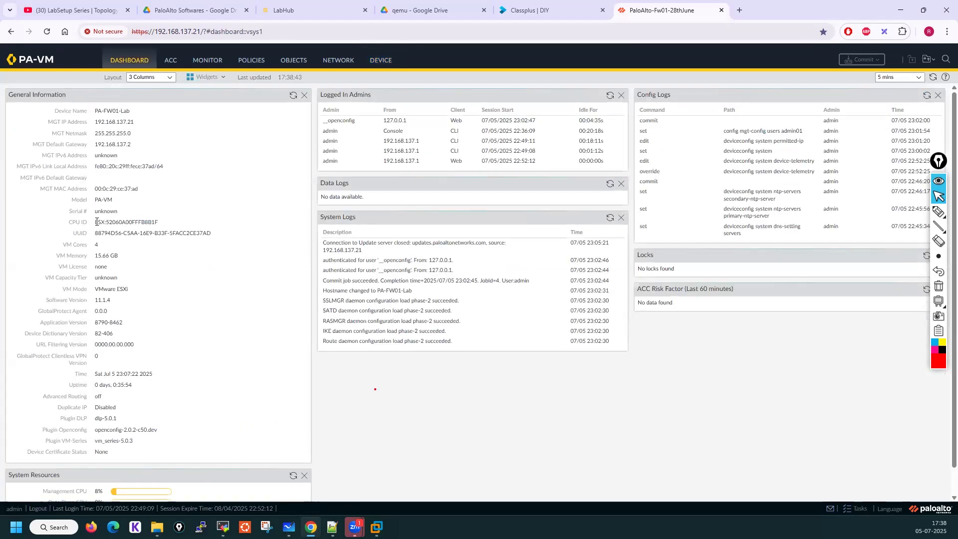
left_click_drag(97, 222, 159, 223)
left_click_drag(96, 234, 216, 239)
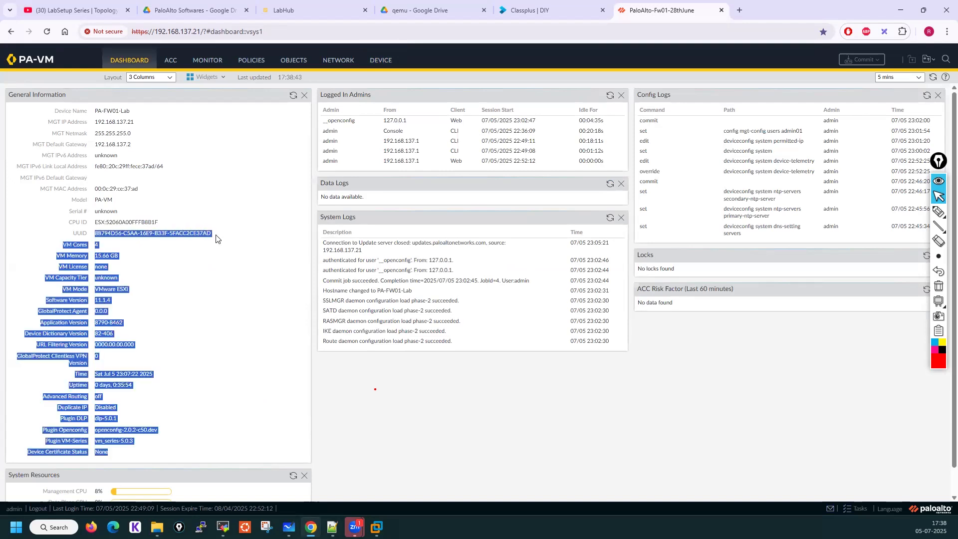
left_click(216, 239)
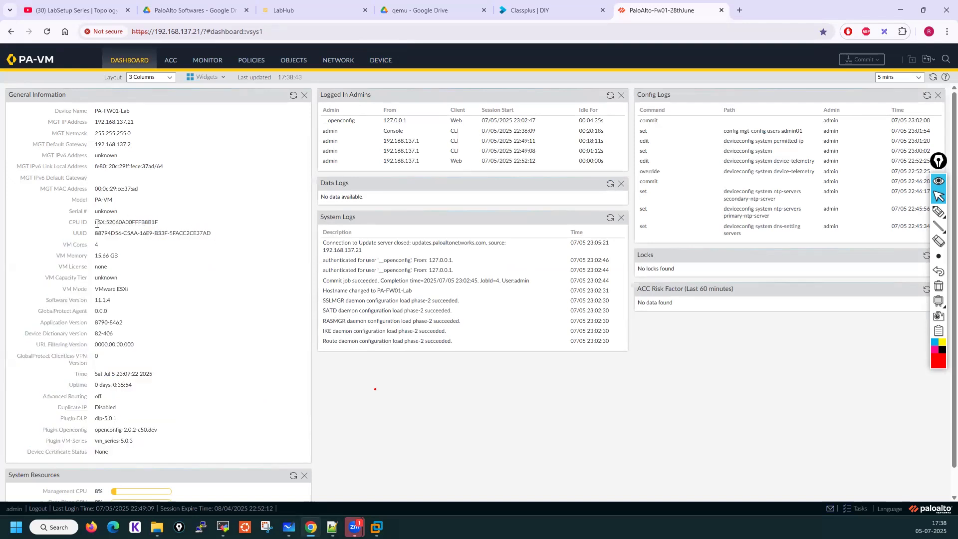
left_click_drag(166, 224, 213, 234)
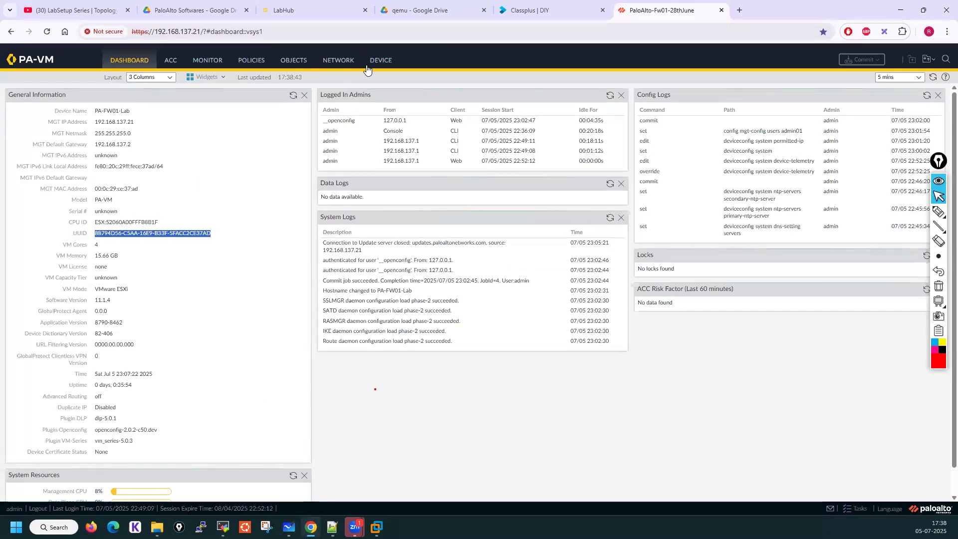
Step: Activate a feature on the device's Licenses page by submitting an authorization code, and accept the service-restart warning
left_click(388, 65)
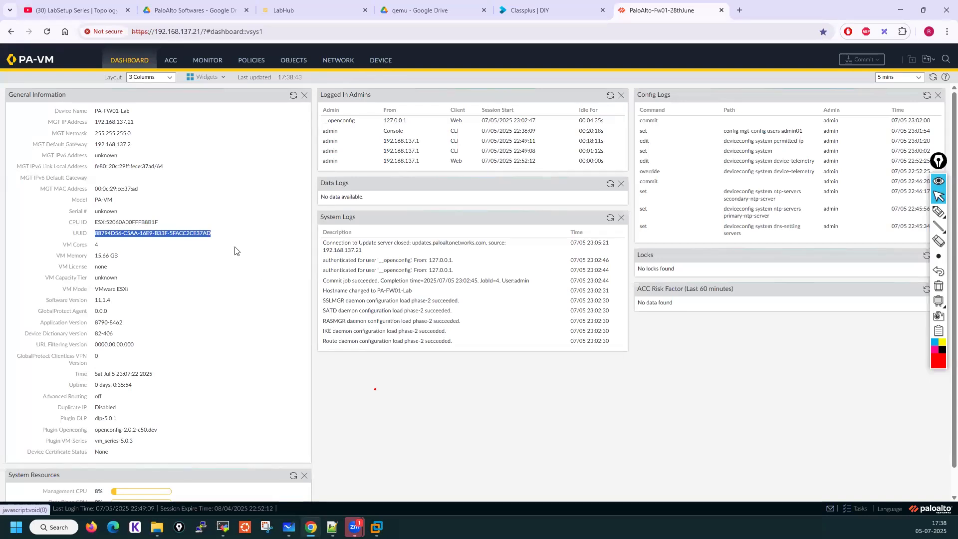
scroll(64, 356, "down", 2)
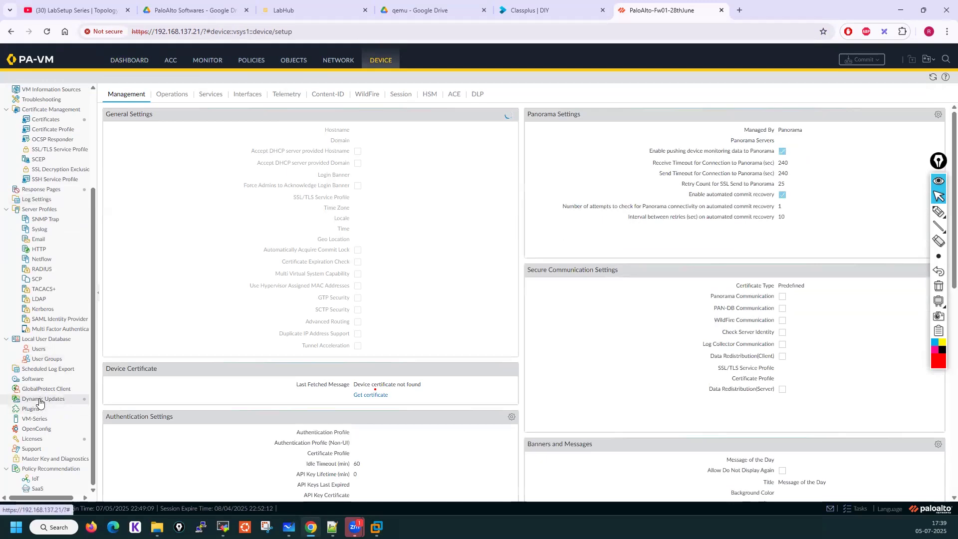
left_click(39, 441)
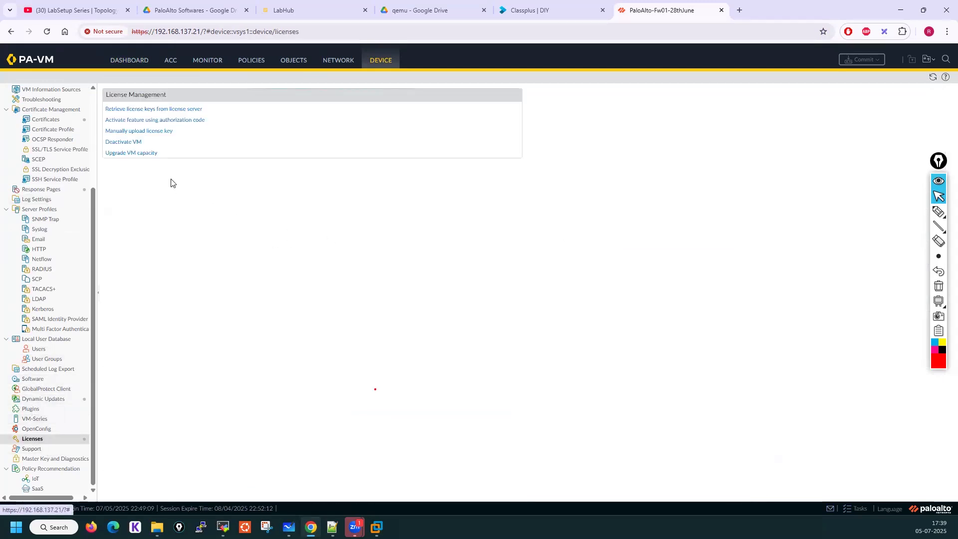
left_click(131, 122)
left_click(448, 276)
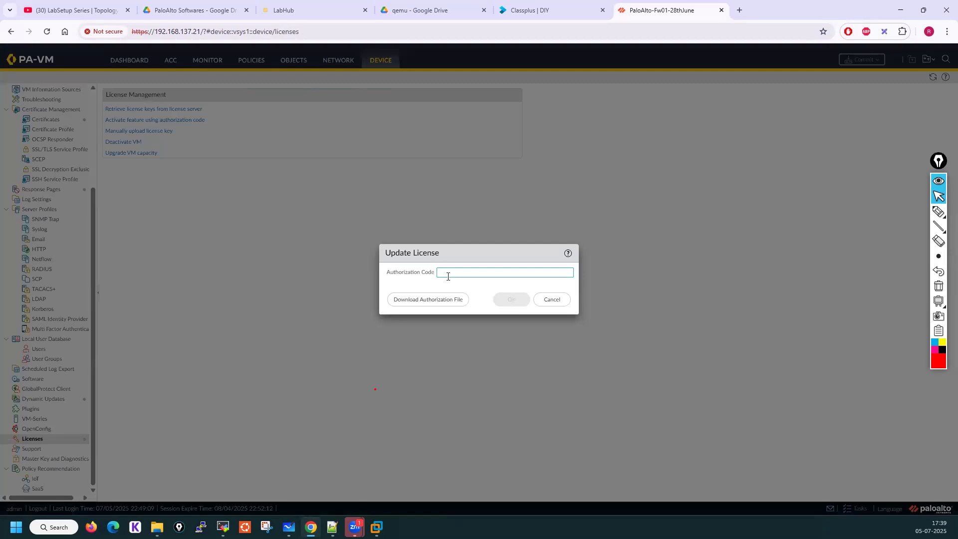
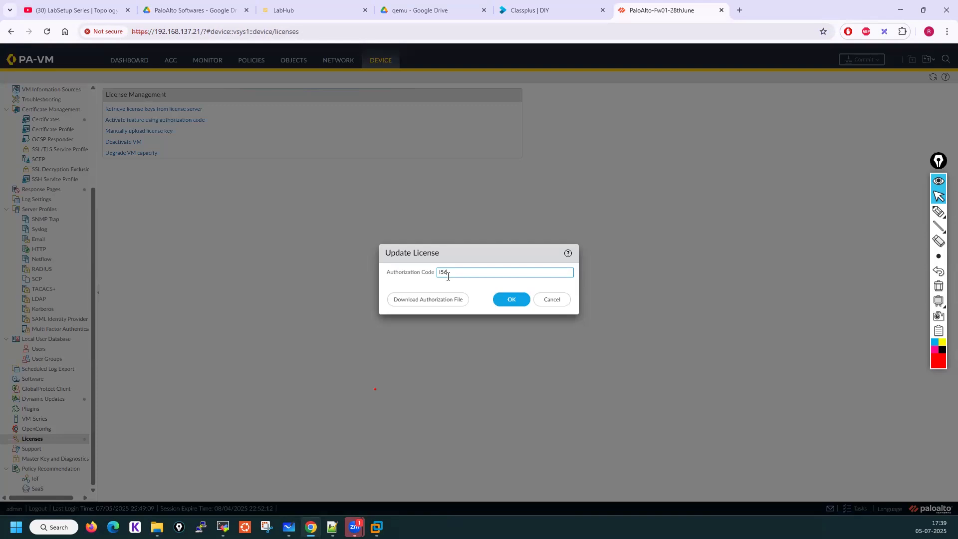
left_click(512, 300)
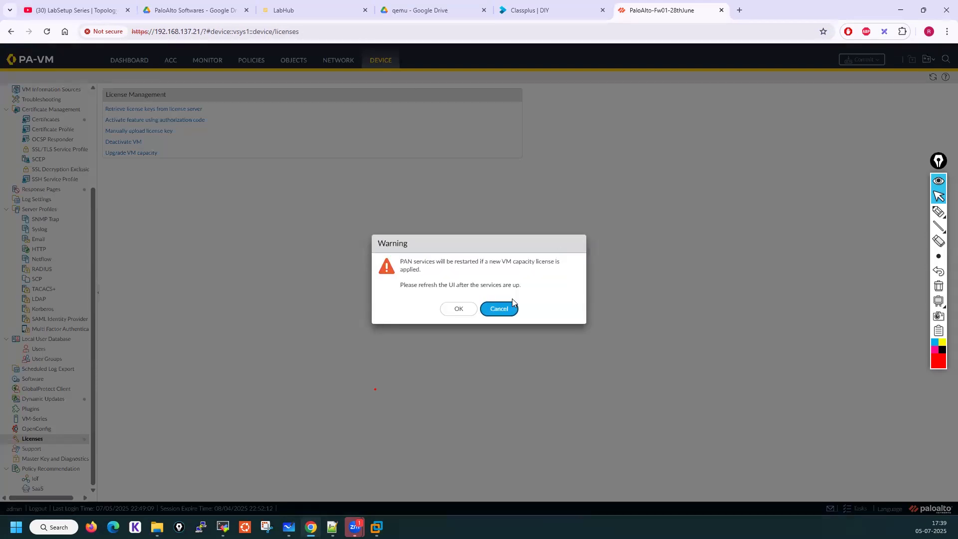
left_click(455, 309)
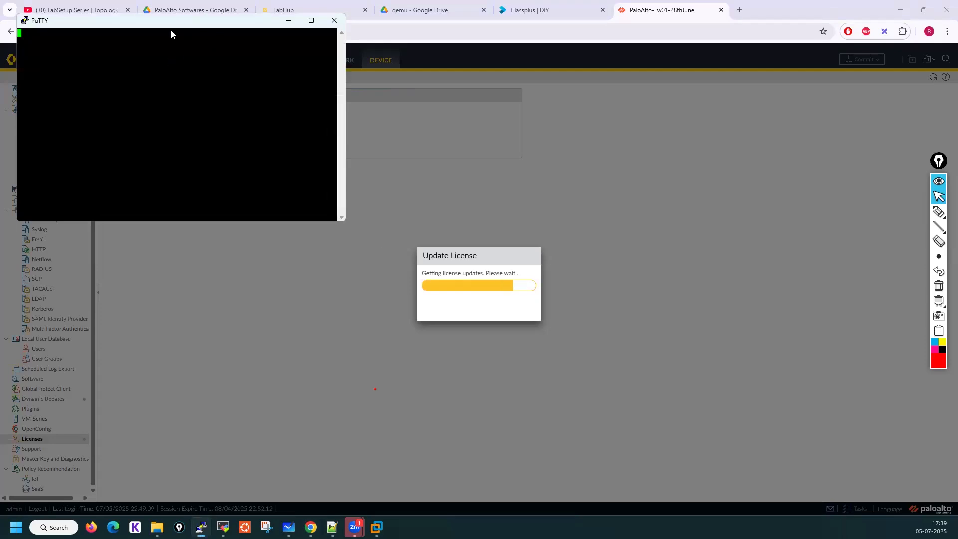
Step: Switch to the firewall's CLI session in MobaXterm and exit configuration mode
left_click_drag(171, 25, 170, 0)
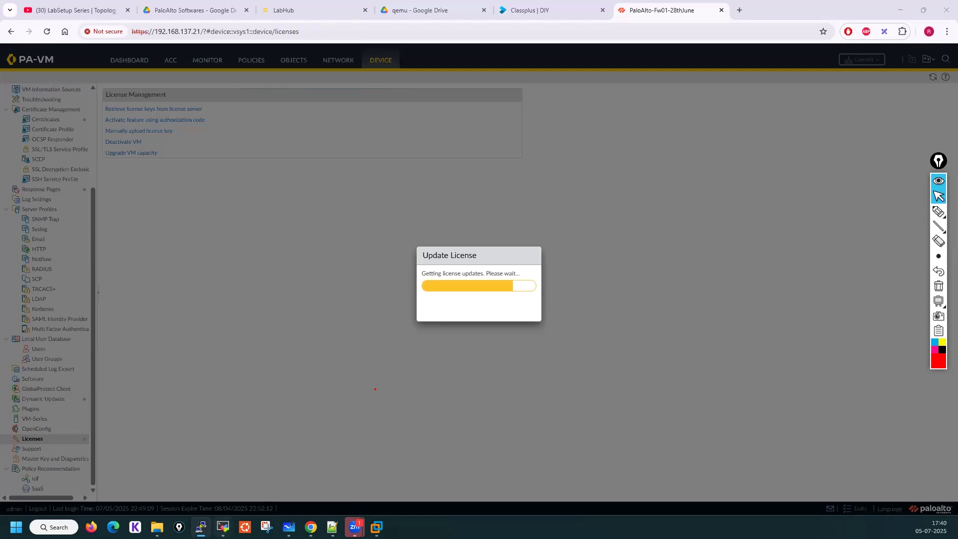
left_click(223, 526)
key("super+Up")
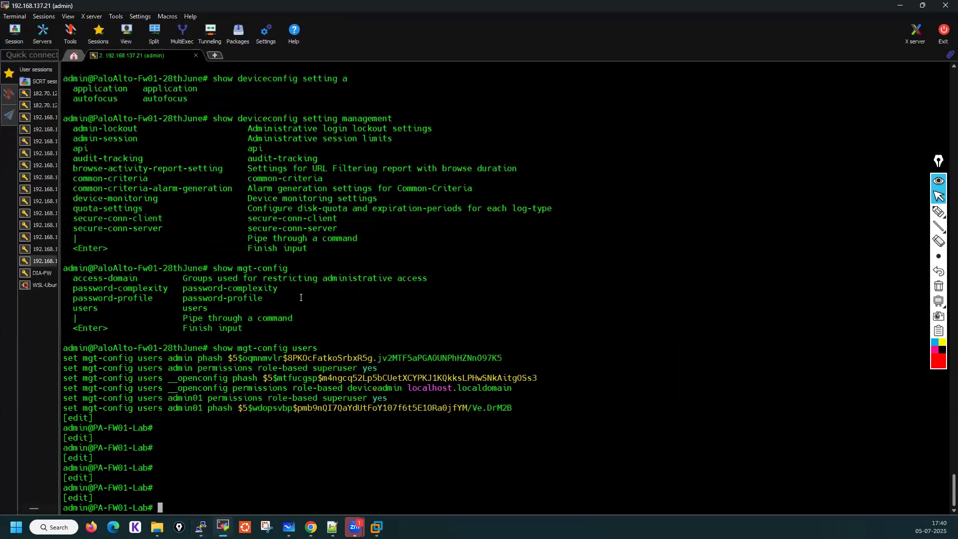
type("eixt")
key("Return")
key("Return")
key("Return")
key("Return")
key("Return")
type("exit")
key("Return")
Step: Ping google.com from the firewall's operational prompt, and stop the ping
key("Return")
key("Return")
key("Return")
key("Return")
type("p")
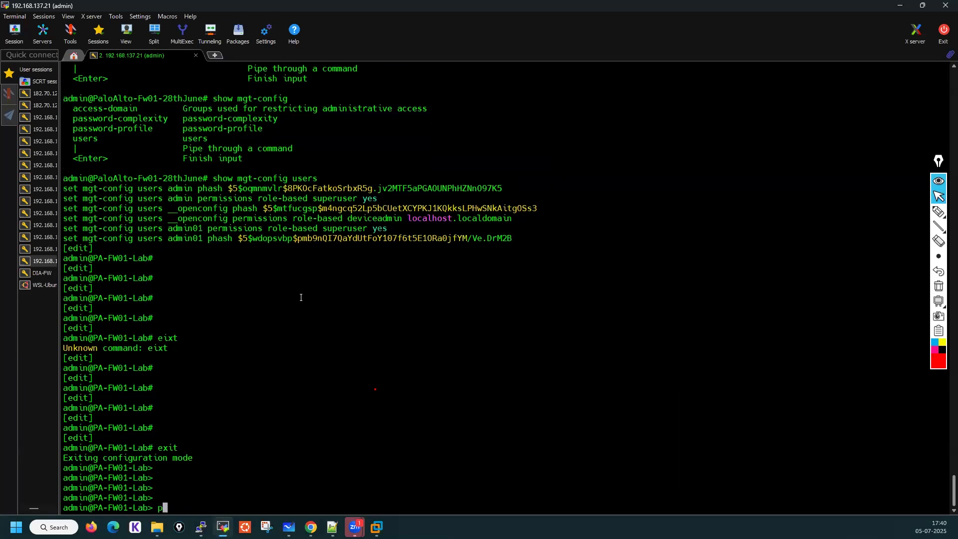
type("ing host ")
type("google.co")
type("m")
key("Return")
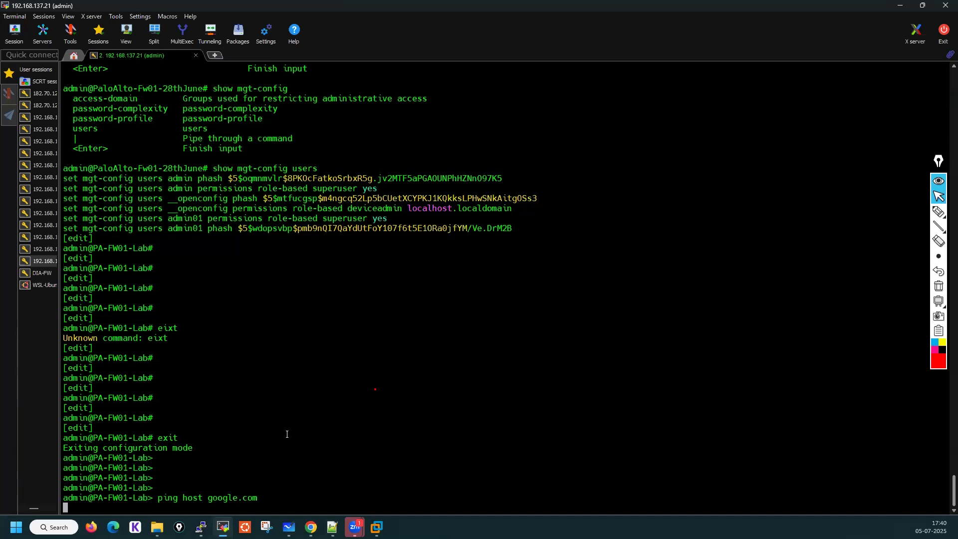
key("ctrl+c")
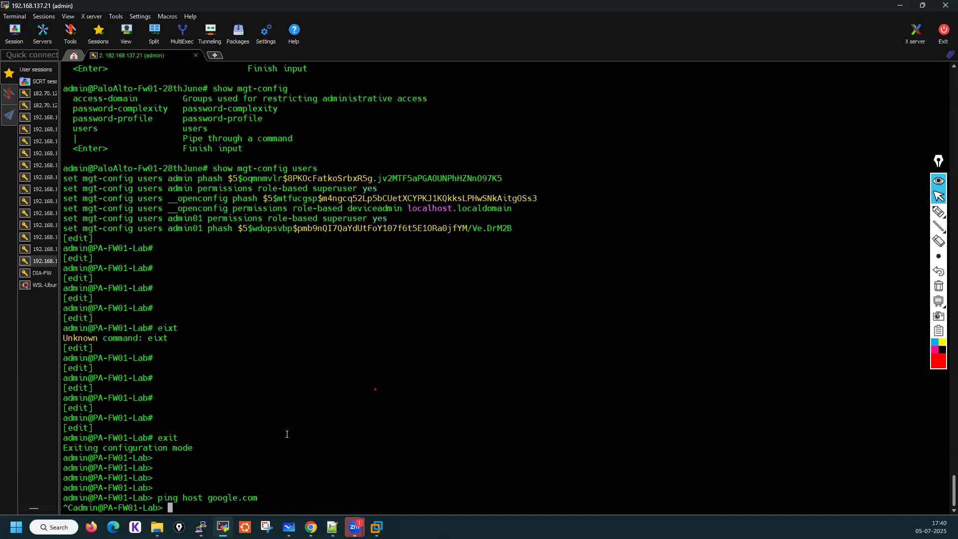
Step: Ping the default gateway 192.168.137.2 from the firewall, and stop the ping
type("ping host ")
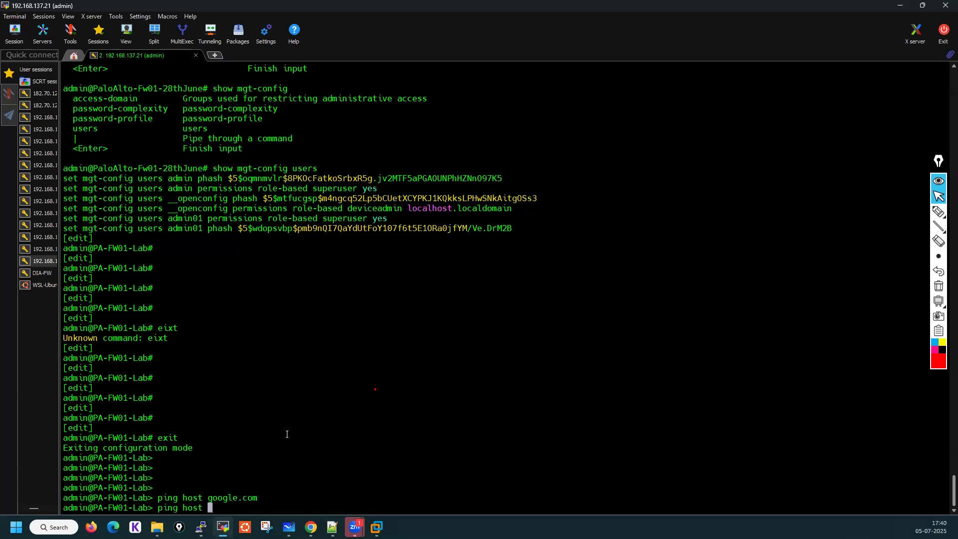
type("192.168.137.2")
key("Return")
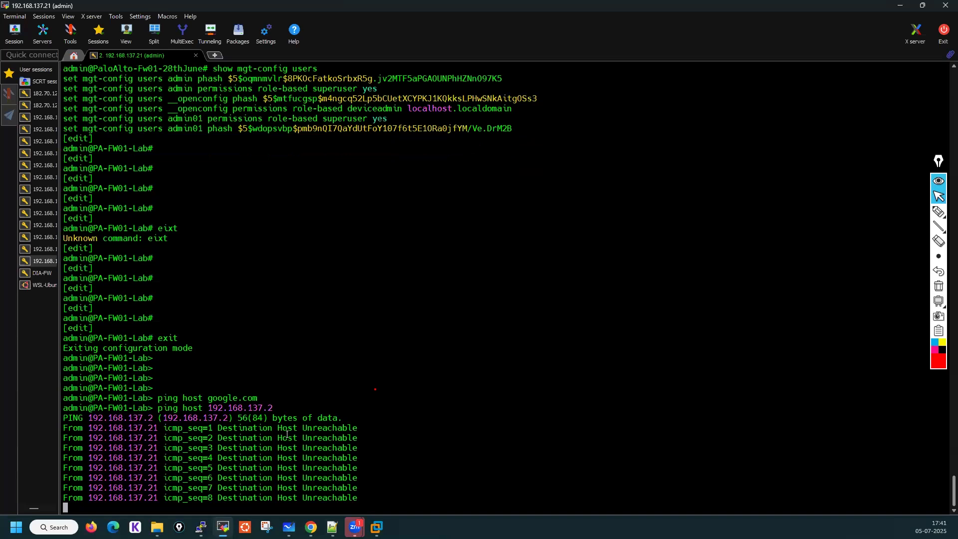
key("ctrl+c")
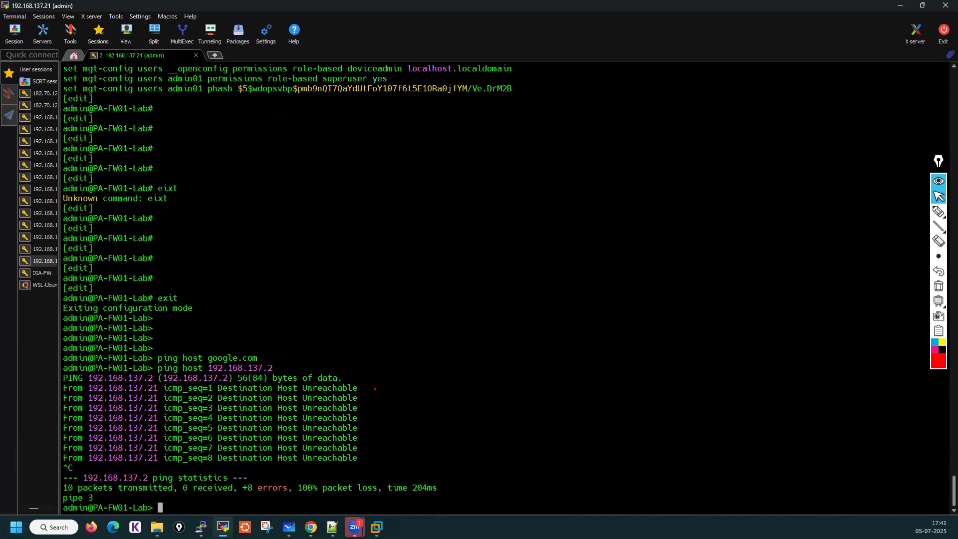
Step: Ping host 192.168.137.1 from the firewall, stop the ping and enter empty lines at the prompt
key("Up")
key("BackSpace")
type("192.168.137.")
key("Return")
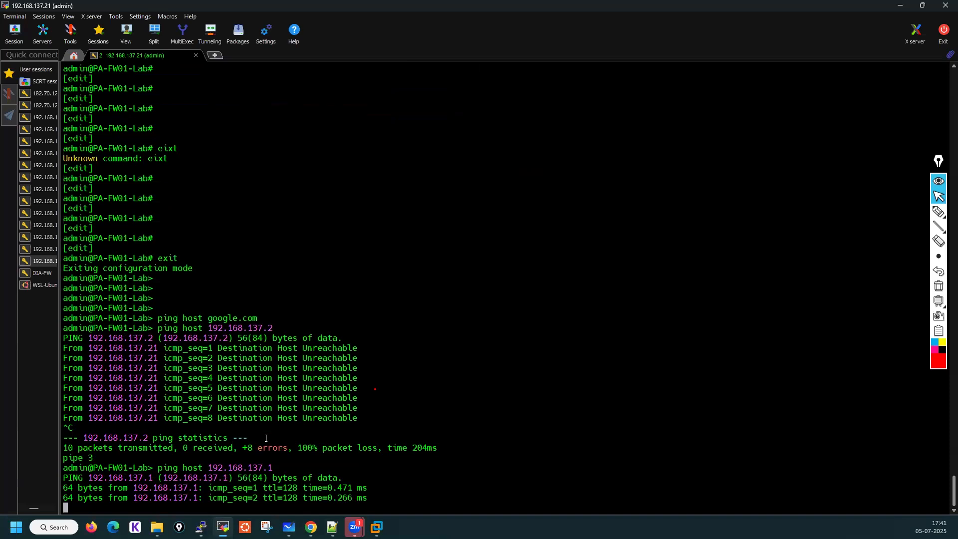
key("ctrl+c")
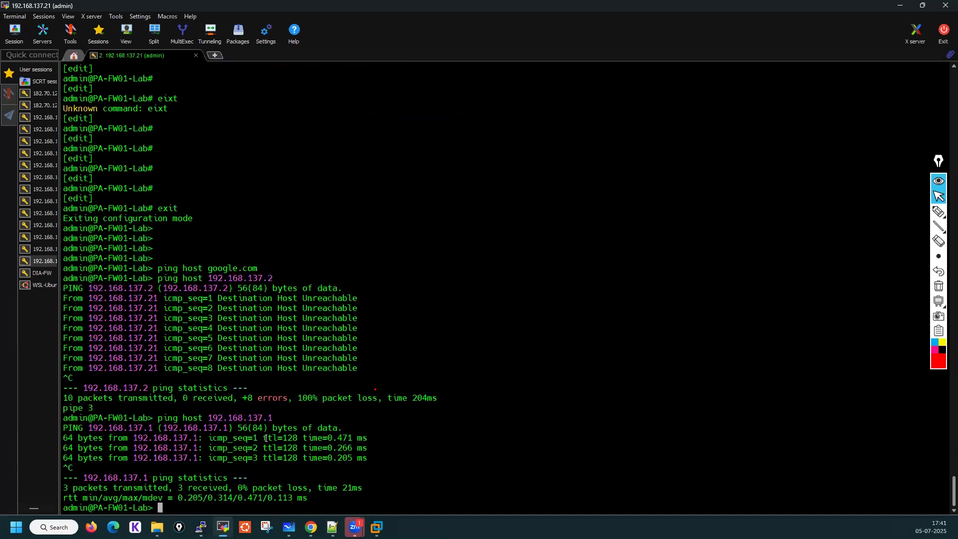
key("Return")
key("Return")
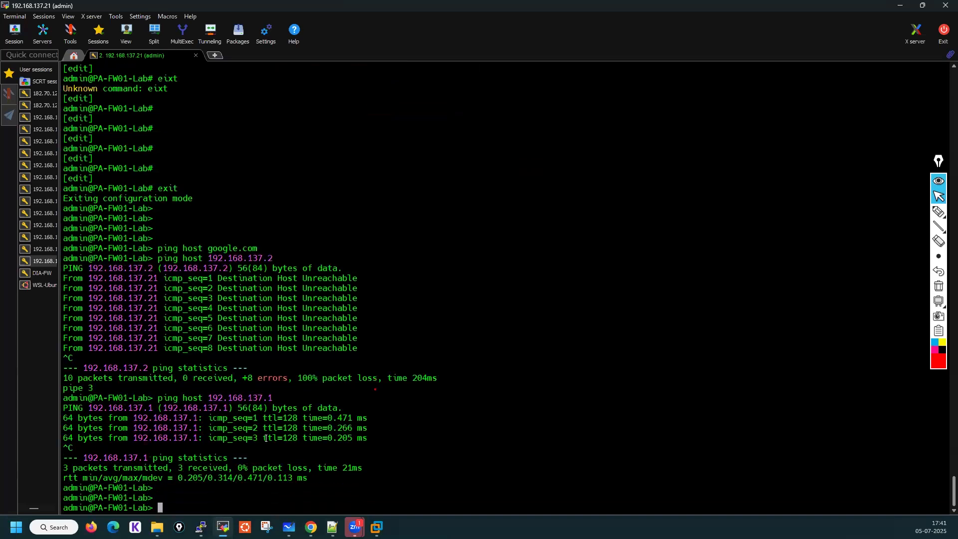
Step: Run the google.com ping from the firewall's CLI again
key("Up")
key("Up")
key("Return")
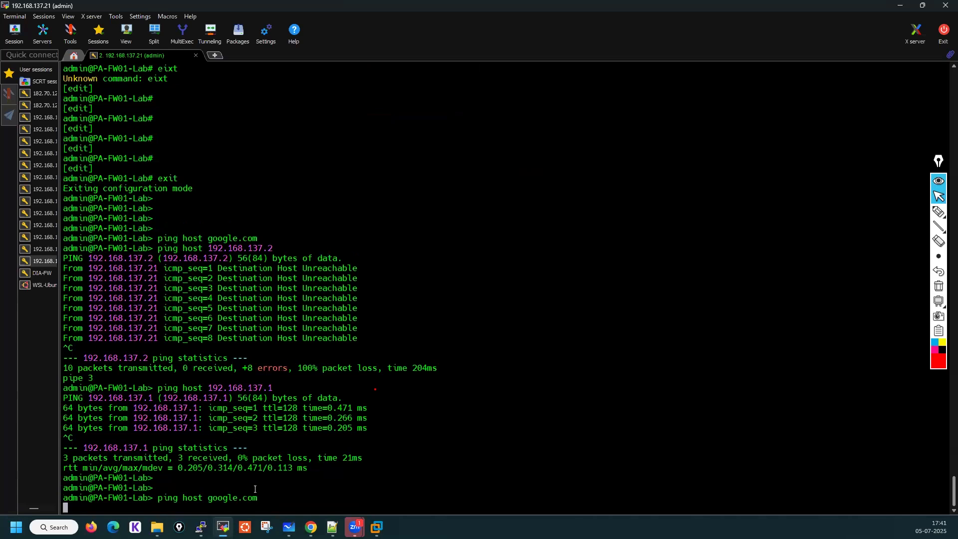
Step: Open Windows Network Connections with ncpa.cpl and view the status and connection details of the Ethernet adapter
left_click(54, 527)
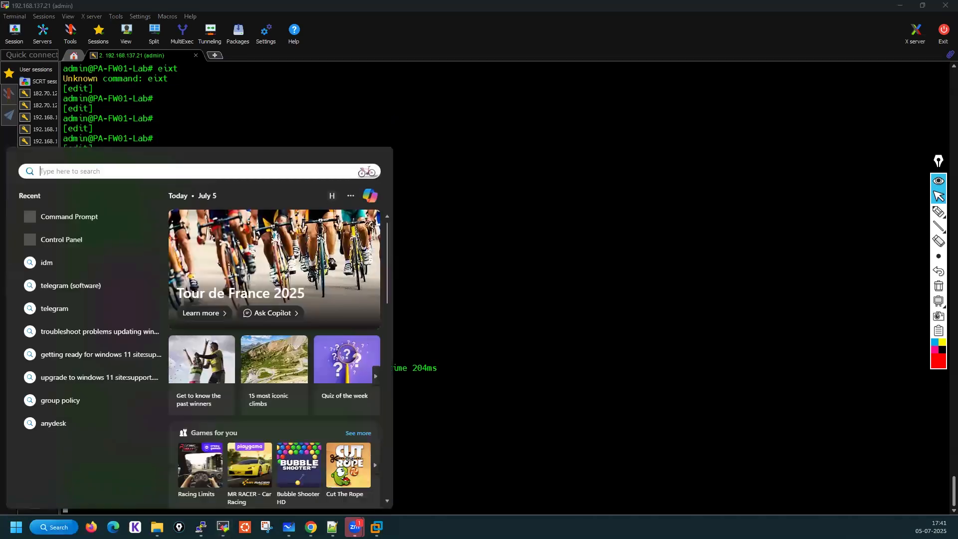
type("nc")
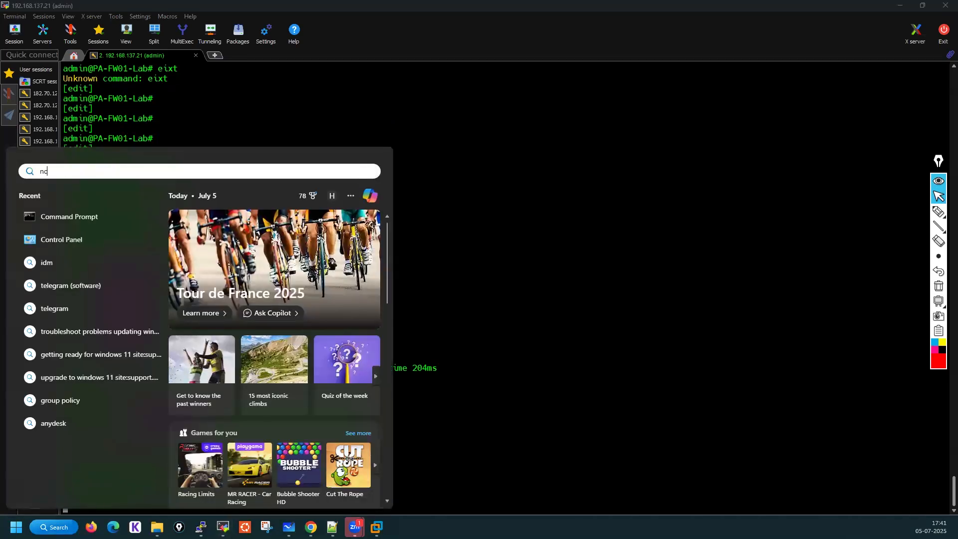
type("pa.cpl")
key("Return")
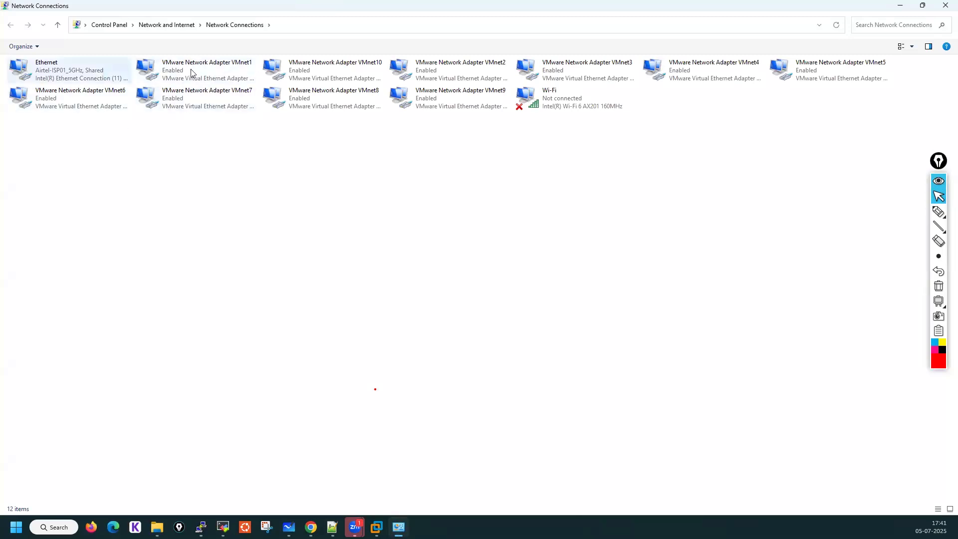
left_click(100, 73)
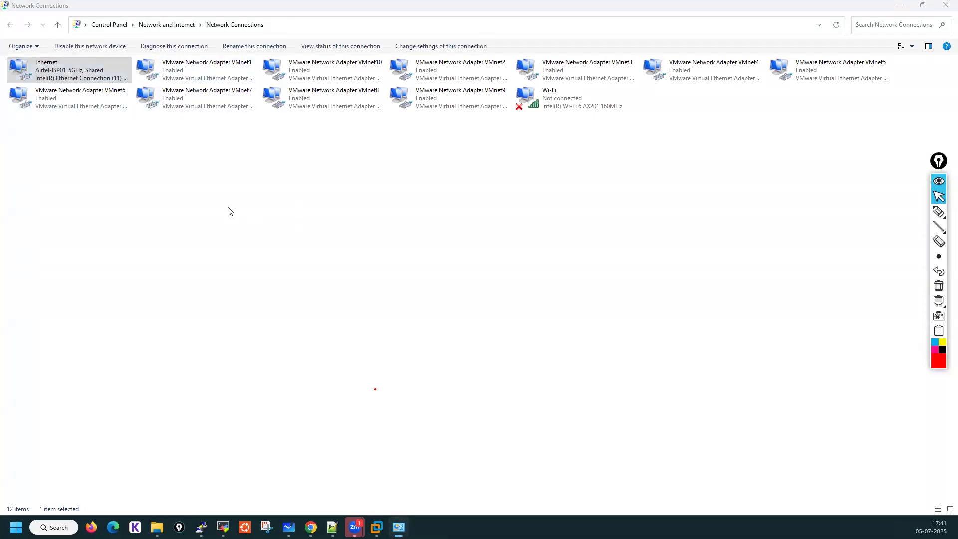
key("Return")
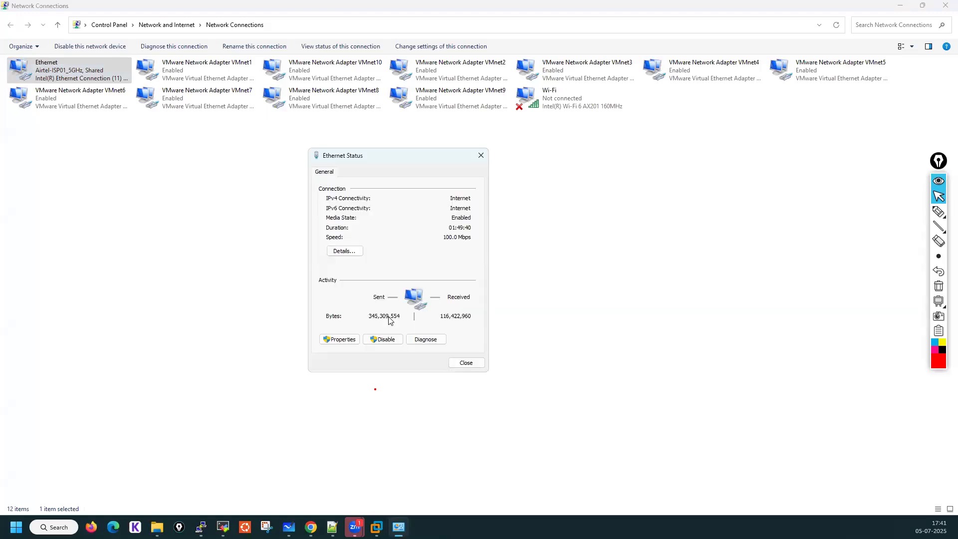
left_click(338, 252)
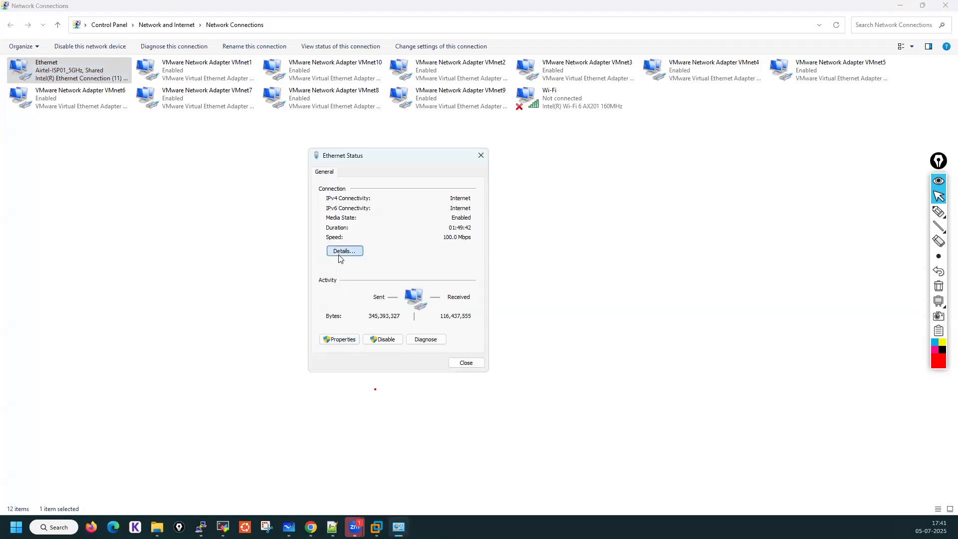
key("Escape")
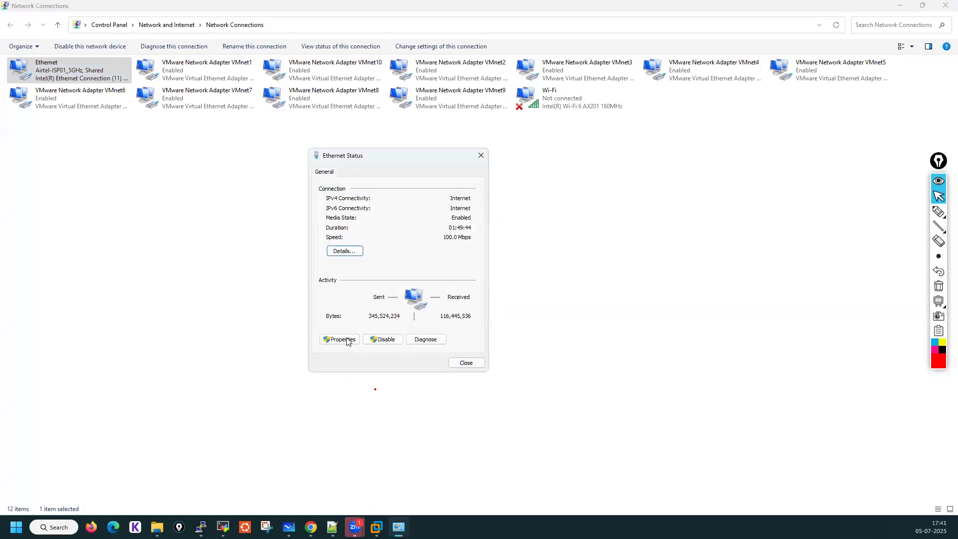
Step: Share the Ethernet adapter's internet connection with VMware Network Adapter VMnet8 as the home networking connection, and close its status
left_click(346, 338)
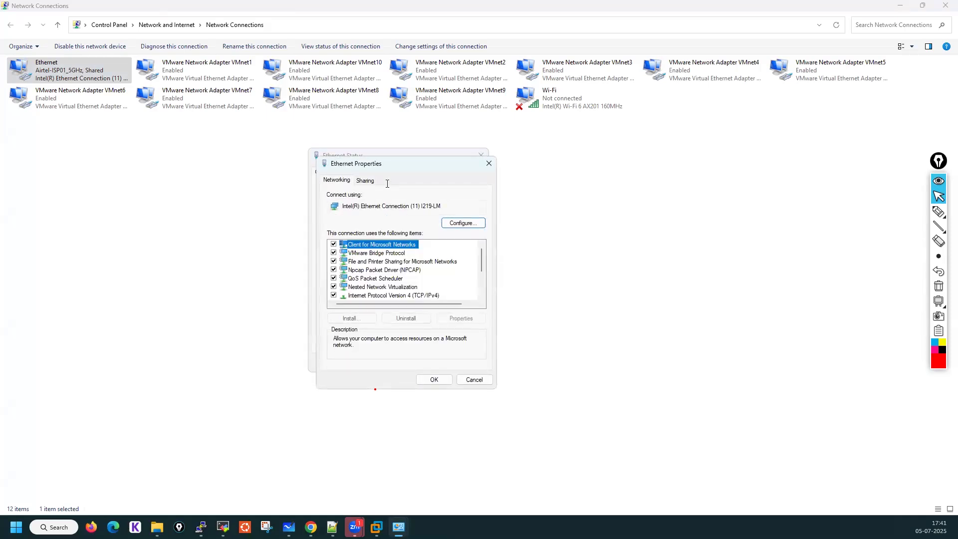
left_click(370, 180)
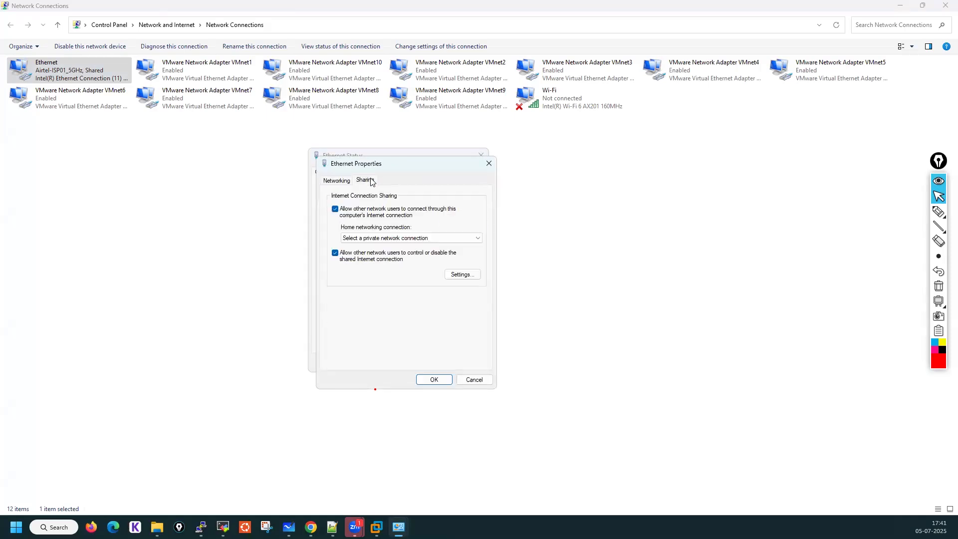
left_click(396, 238)
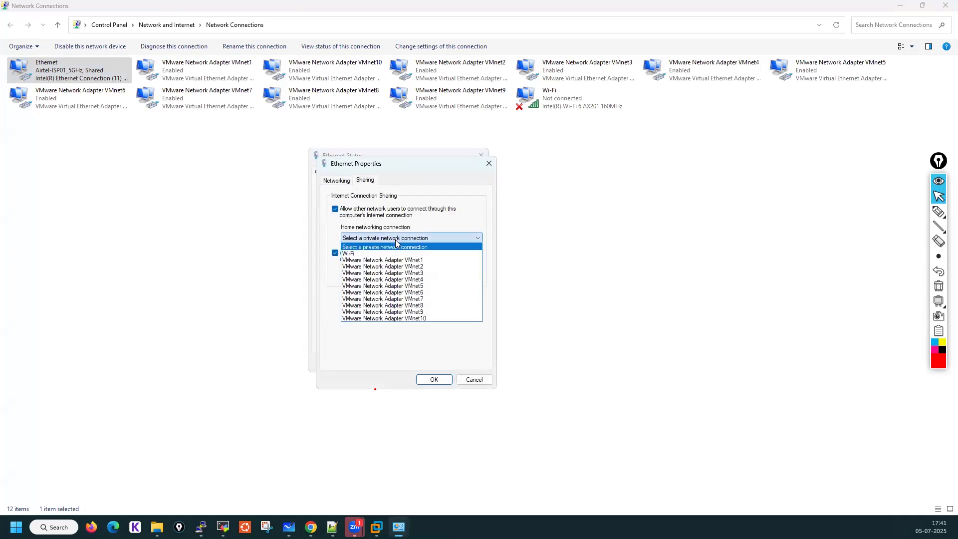
left_click(406, 306)
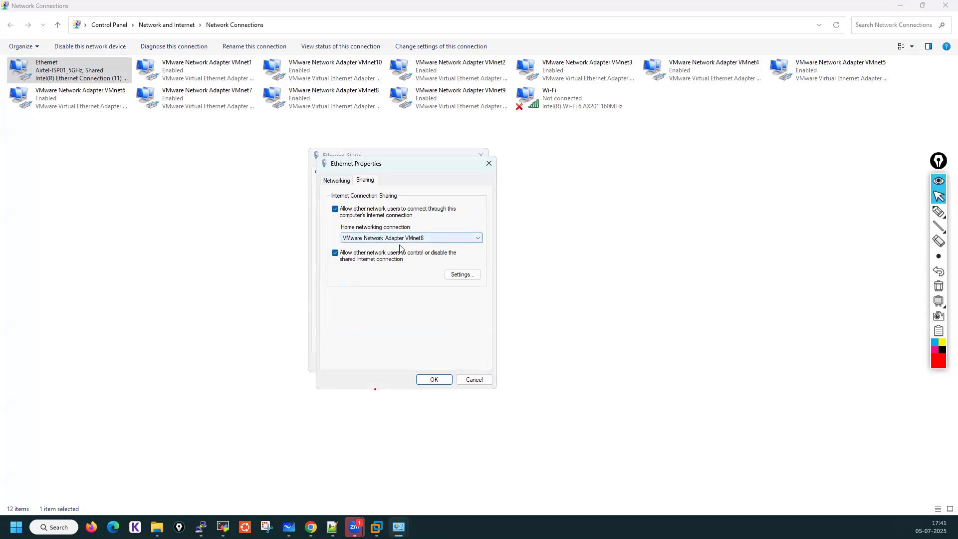
left_click(434, 380)
left_click(514, 314)
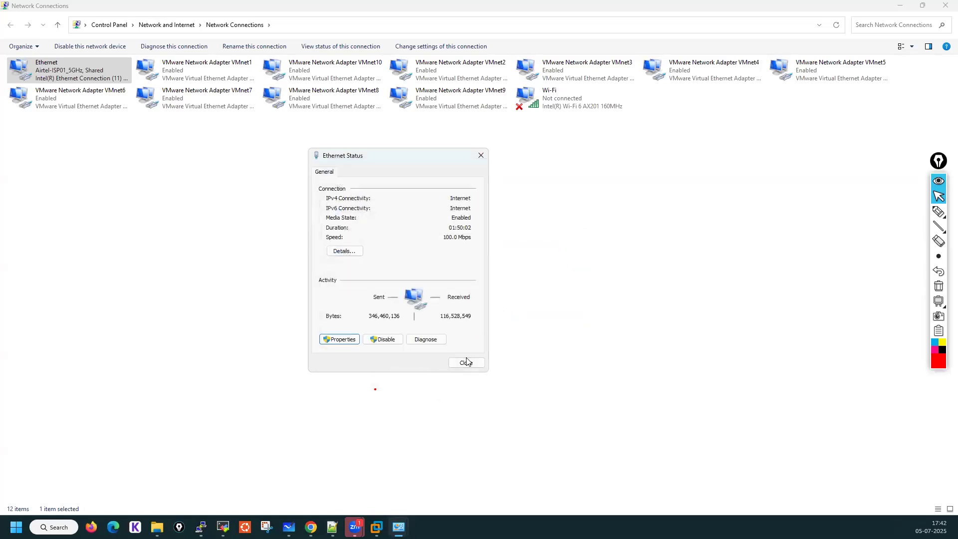
left_click(466, 361)
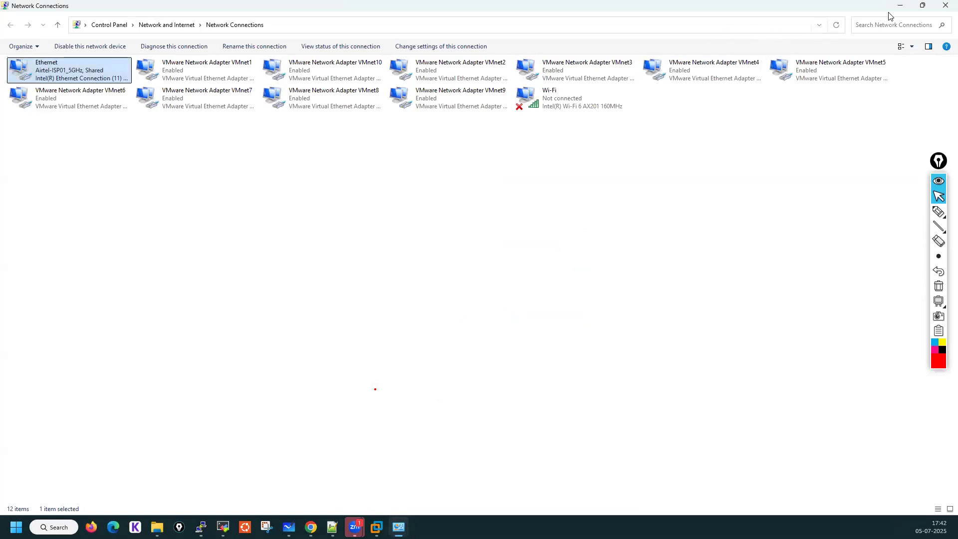
Step: Minimize Network Connections to return to MobaXterm, and restart the stopped SSH session to the firewall at 192.168.137.21
left_click(901, 9)
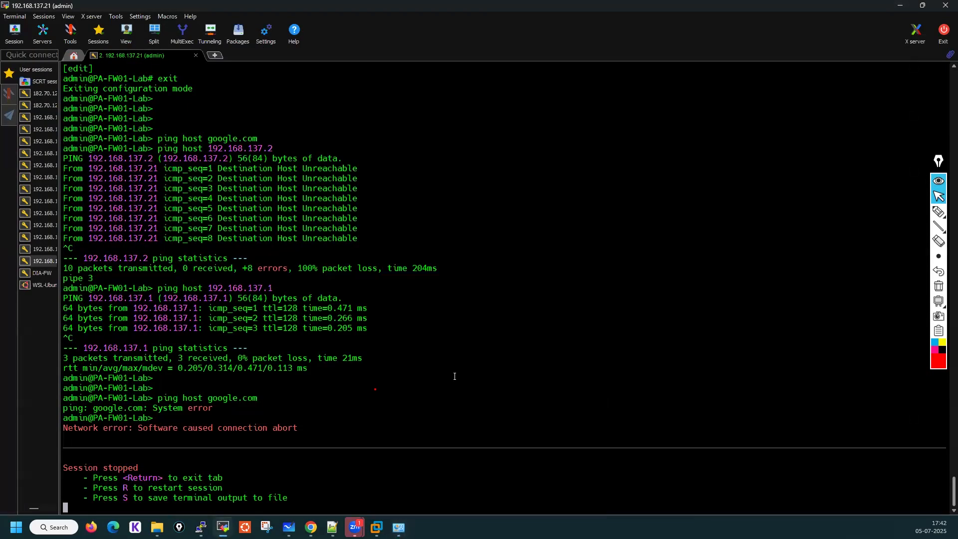
key("r")
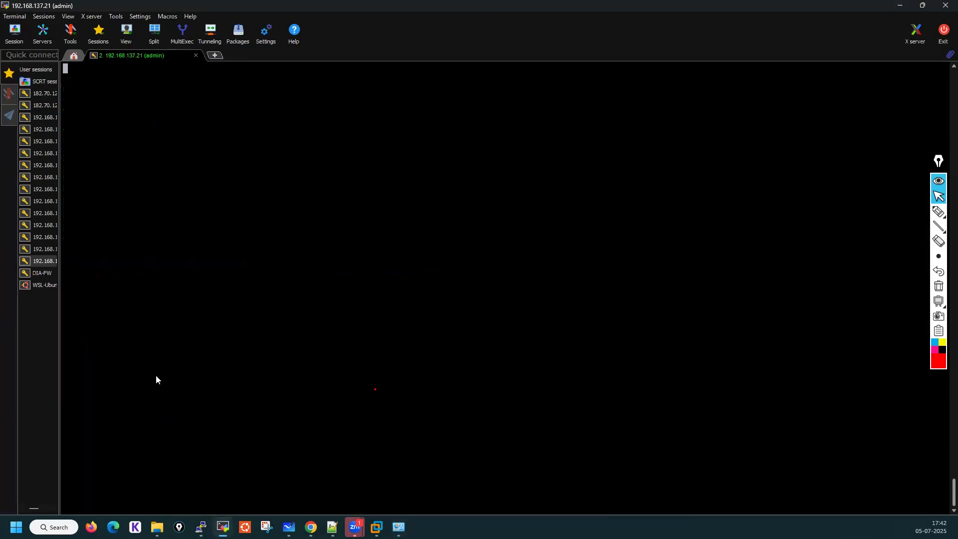
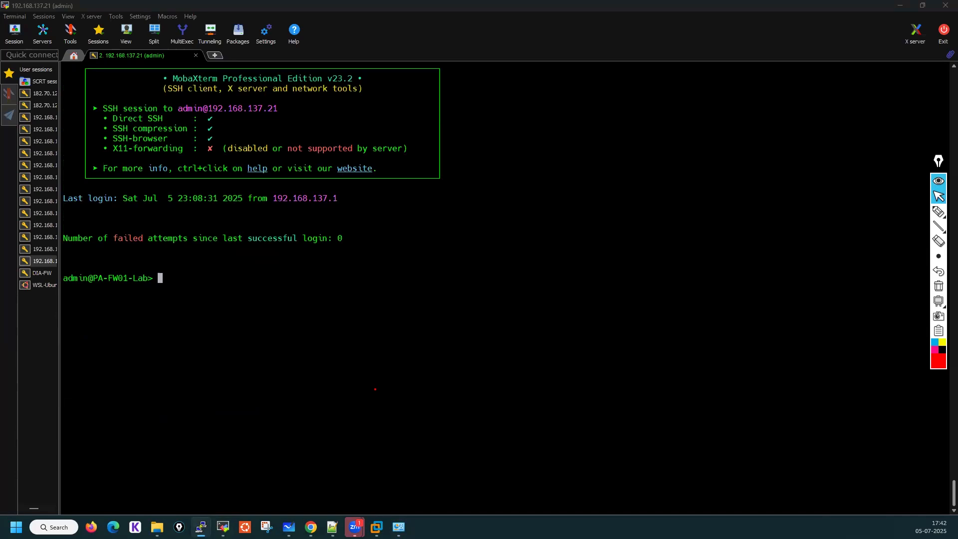
Step: Ping google.com from the firewall's SSH session and stop the command
left_click(223, 283)
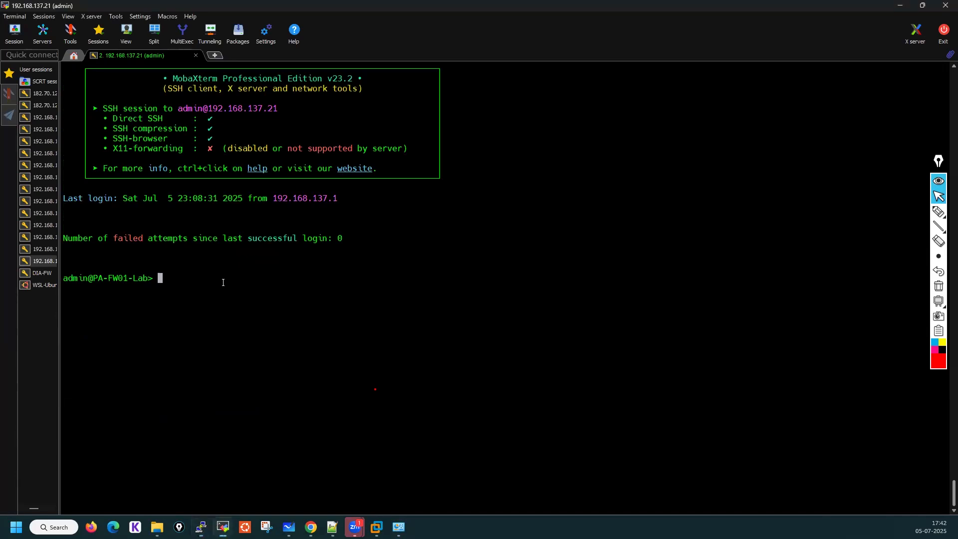
type("ping host google.com")
key("Return")
key("ctrl+c")
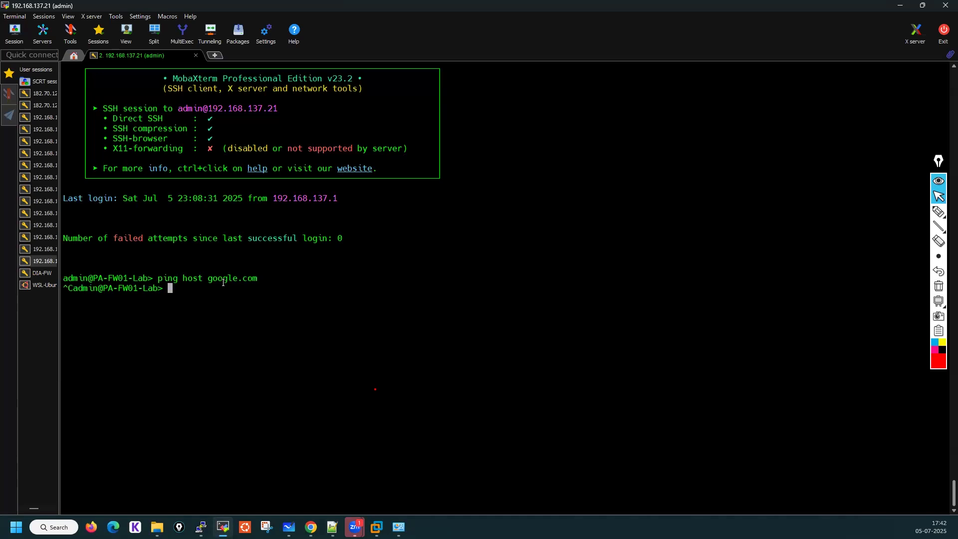
Step: Ping 8.8.8.8 from the firewall's CLI and stop the ping after several attempts
key("Up")
key("BackSpace")
key("BackSpace")
key("BackSpace")
key("BackSpace")
key("BackSpace")
key("BackSpace")
key("BackSpace")
key("BackSpace")
key("BackSpace")
key("BackSpace")
type("8.8.8.8")
key("Return")
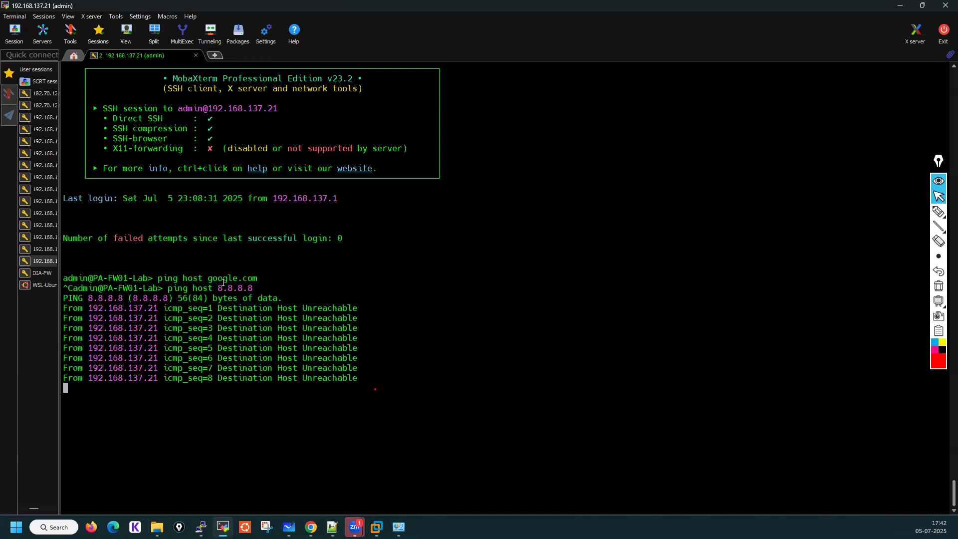
key("ctrl+c")
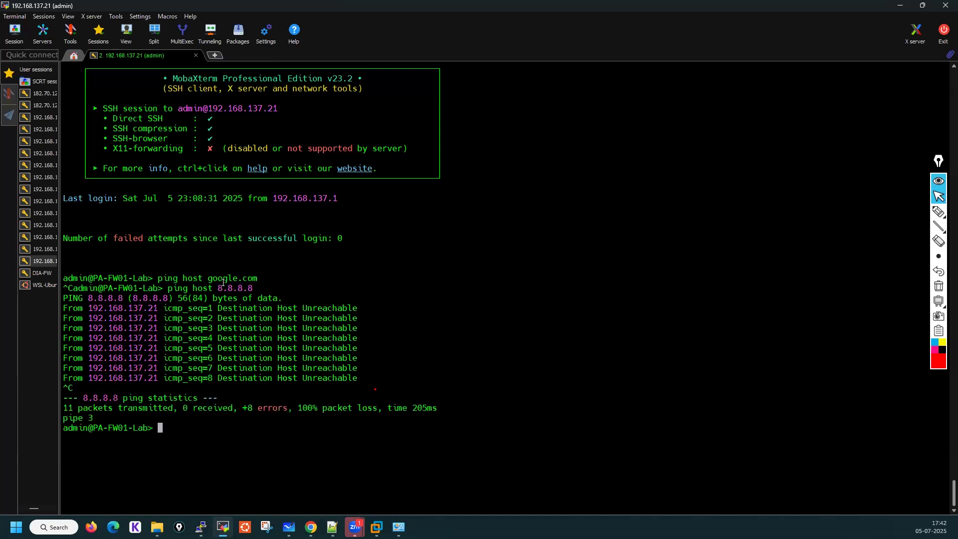
Step: Show the firewall's management interface details with the show interface management command
type("show interface mana")
key("Tab")
key("Return")
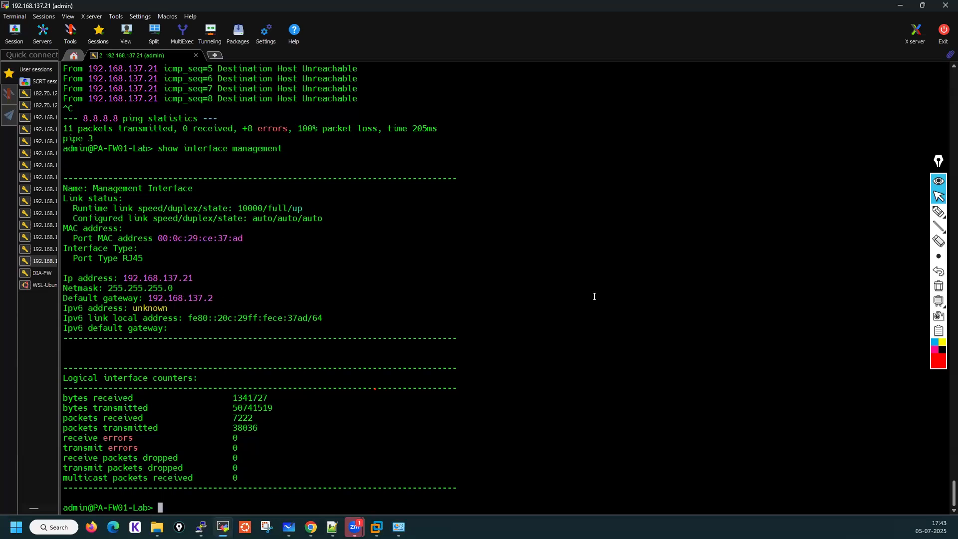
key("Return")
key("Return")
key("Return")
key("Return")
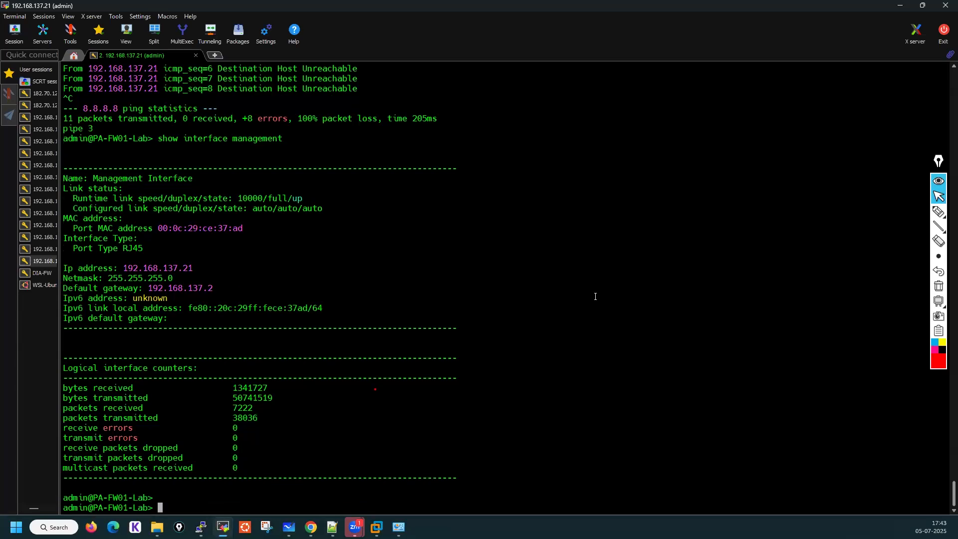
Step: Run the 8.8.8.8 ping from the firewall's CLI again
key("Up")
key("Up")
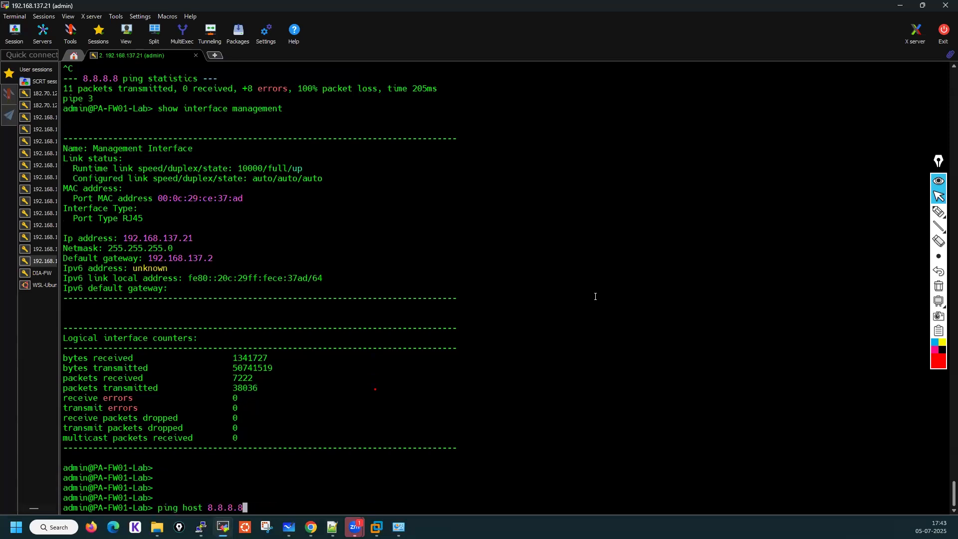
key("Return")
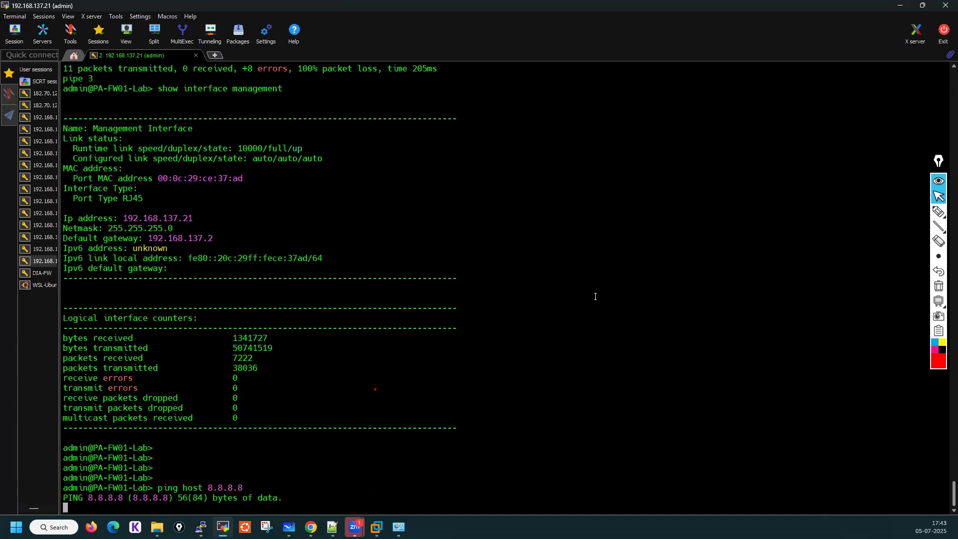
Step: Switch to VMware Workstation's PaloAlto-11.1.4-Fw01 window and open the Virtual Network Editor with administrator privileges for changing settings
key("alt+Tab")
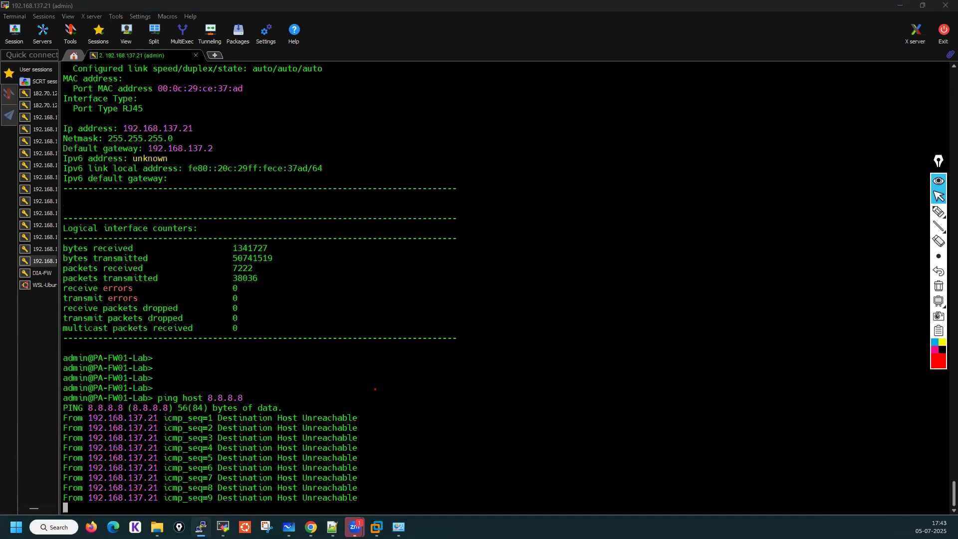
mouse_move(377, 527)
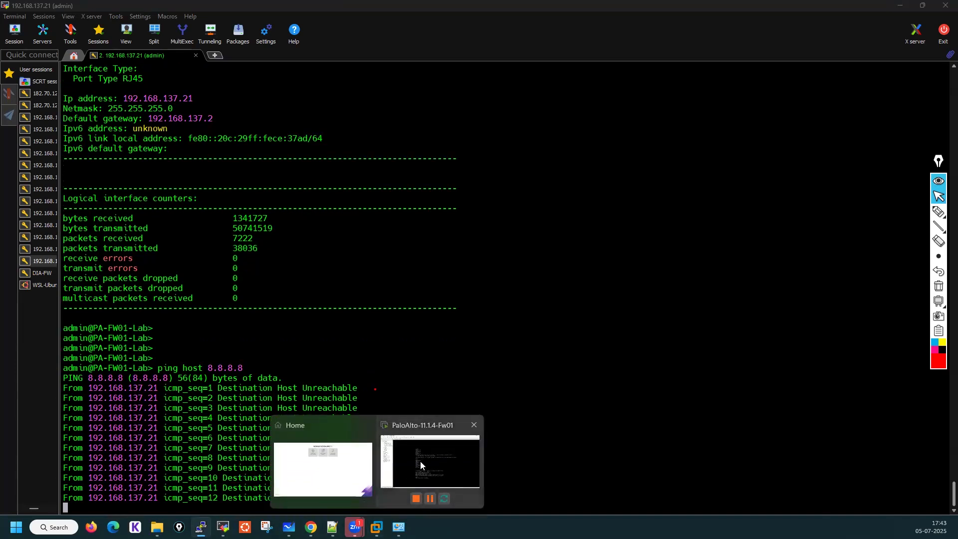
left_click(445, 448)
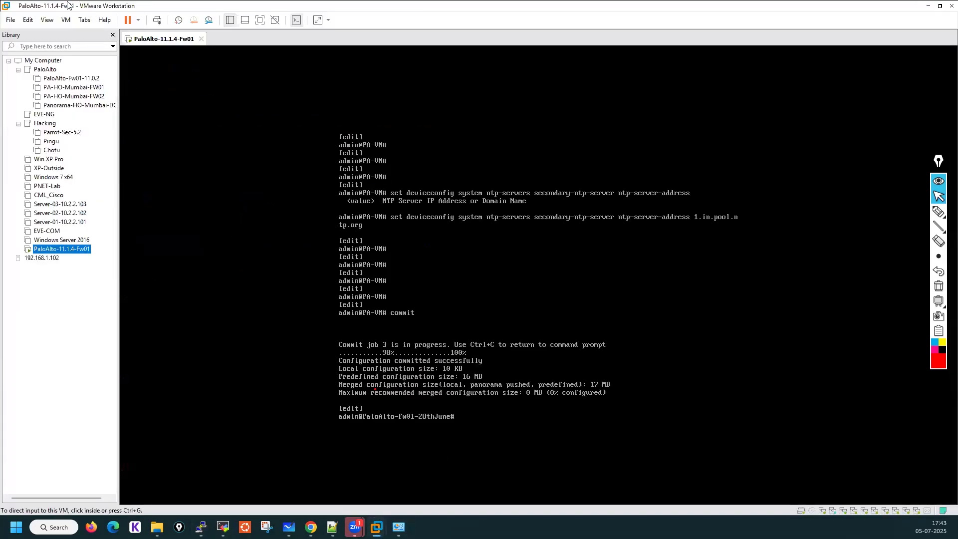
left_click(27, 20)
left_click(64, 72)
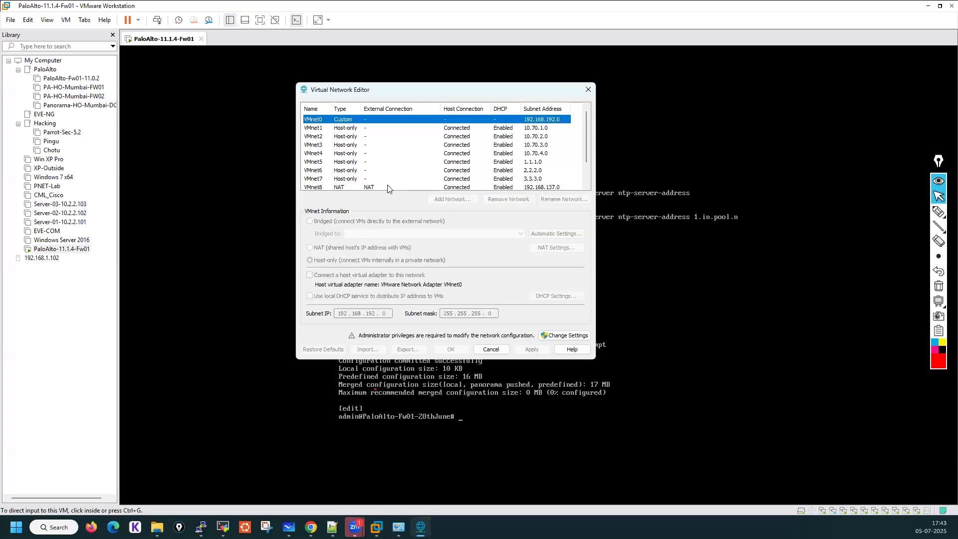
left_click(367, 188)
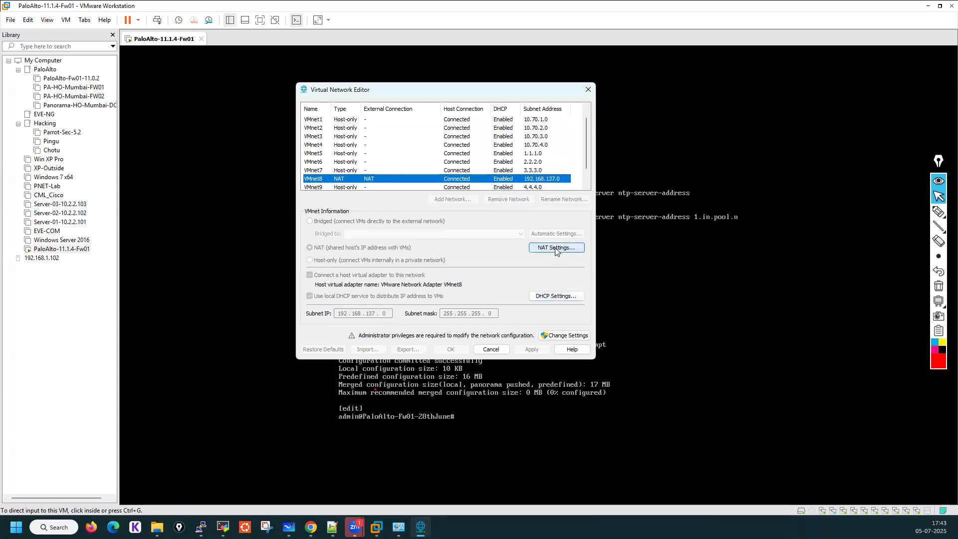
left_click(577, 338)
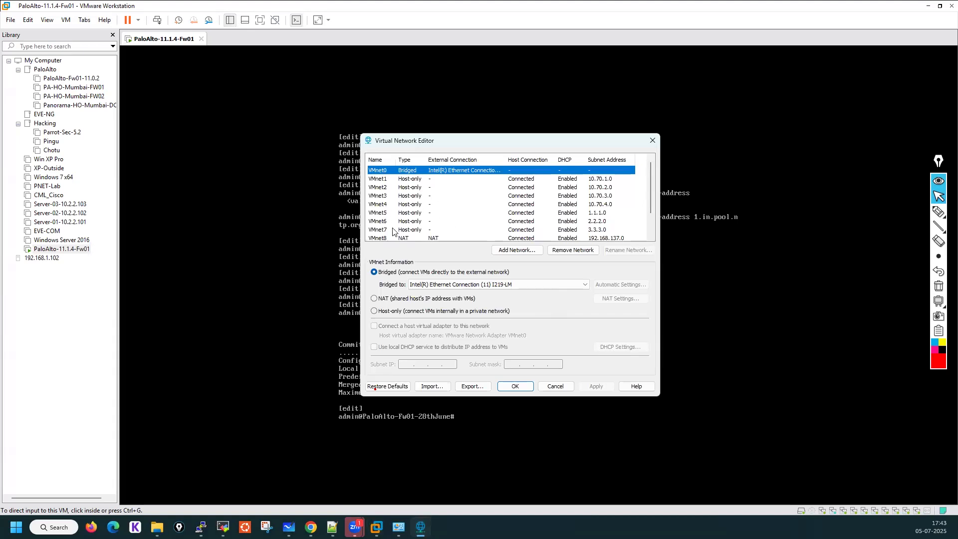
Step: Review the NAT settings and DHCP settings of VMnet8, and close the Virtual Network Editor without applying changes
left_click(392, 238)
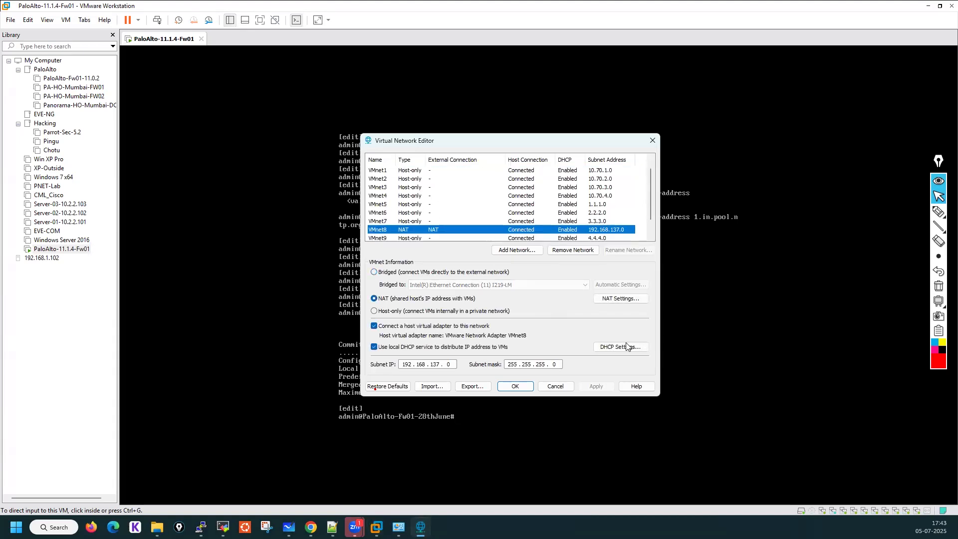
left_click(618, 301)
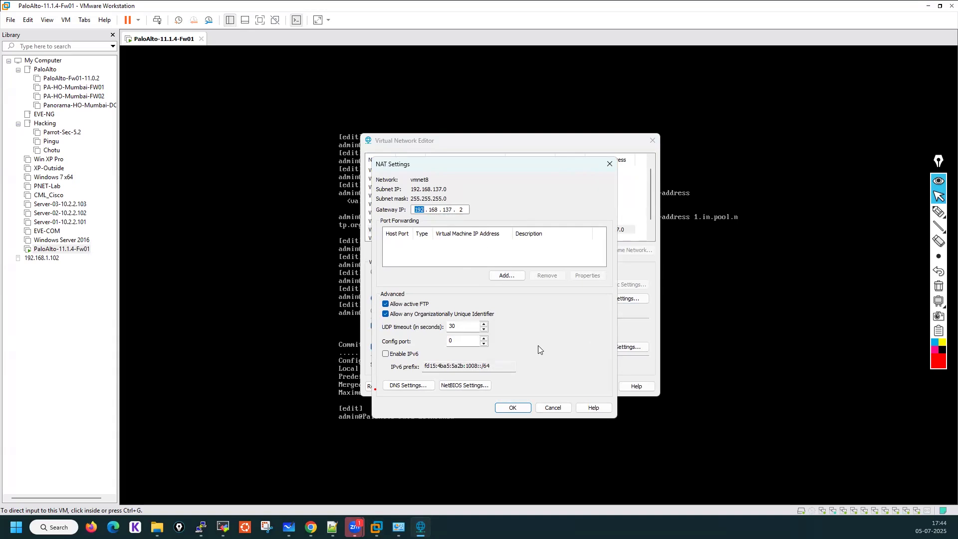
left_click(512, 408)
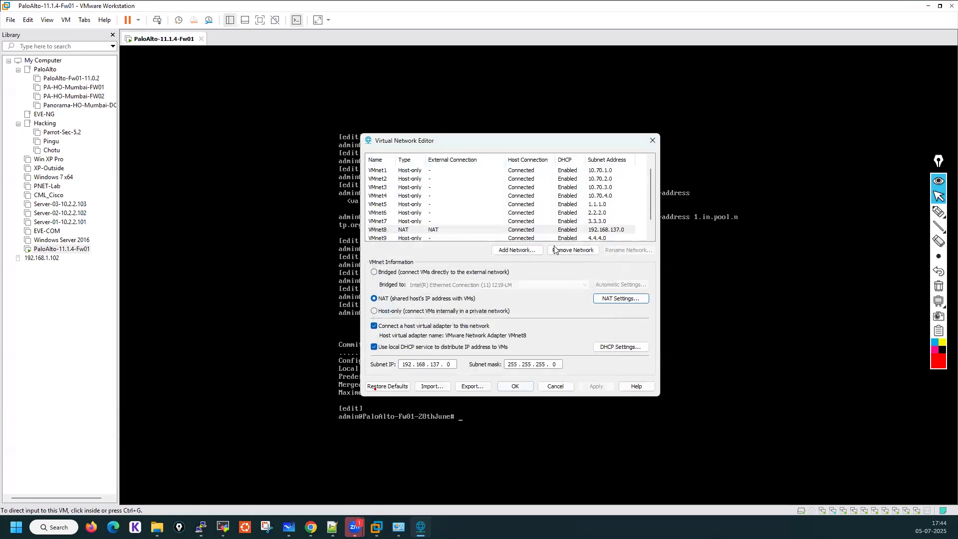
scroll(439, 230, "down", 1)
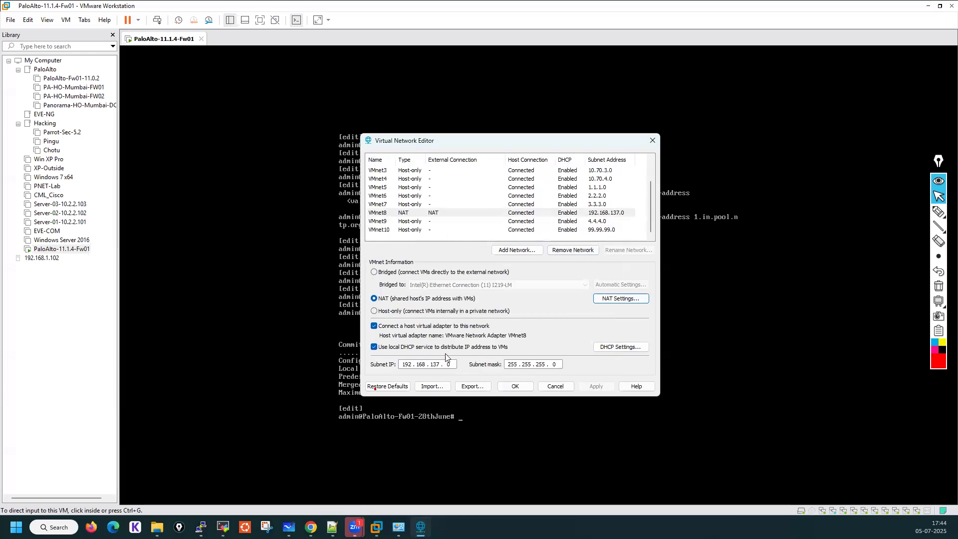
left_click(623, 349)
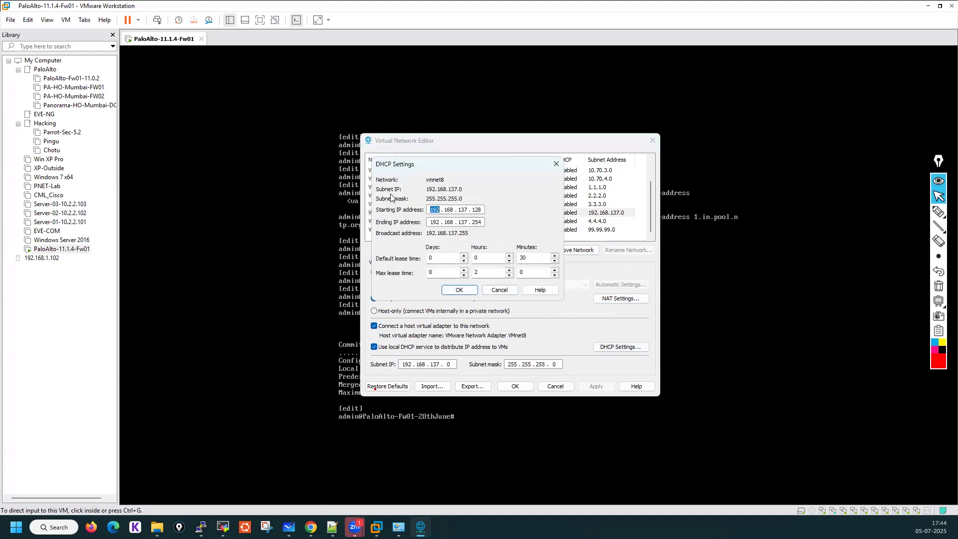
left_click(466, 293)
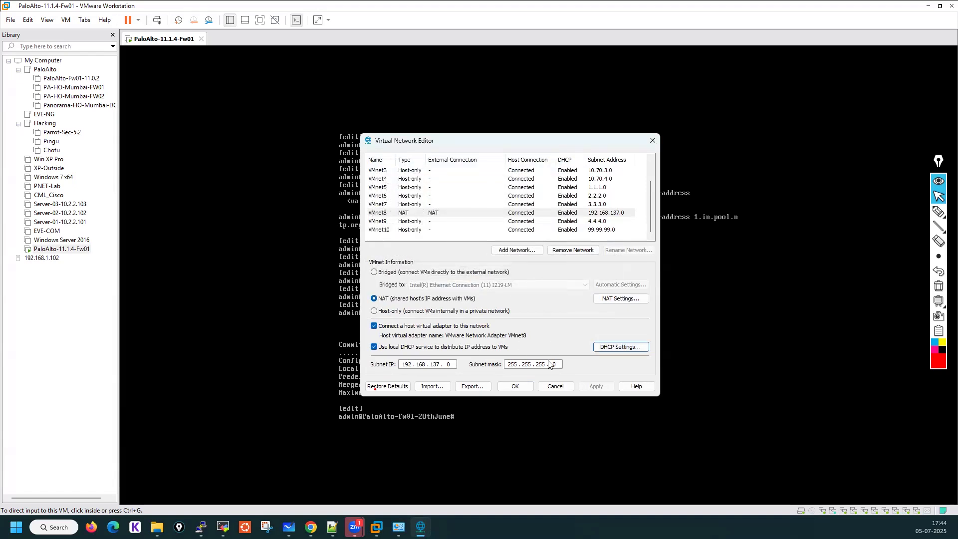
left_click(566, 387)
key("ctrl+alt")
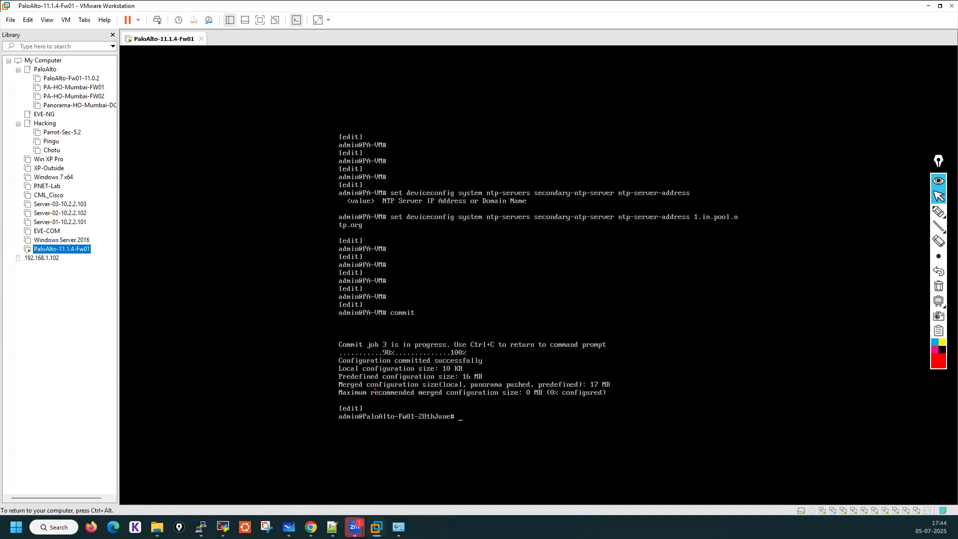
Step: Return to MobaXterm, stop the running 8.8.8.8 ping, and ping the default gateway 192.168.137.2 from the firewall
left_click(929, 7)
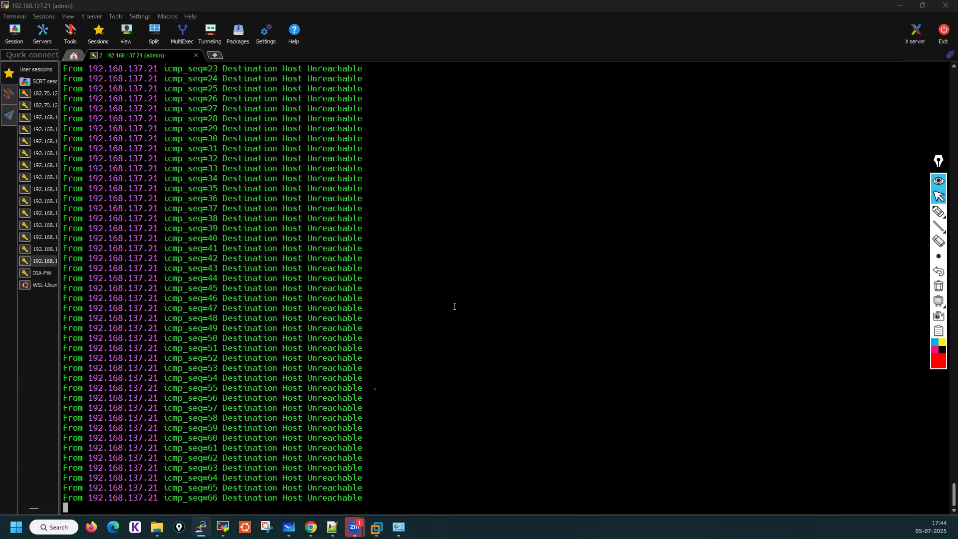
key("ctrl+c")
key("Return")
key("Return")
key("Return")
key("Return")
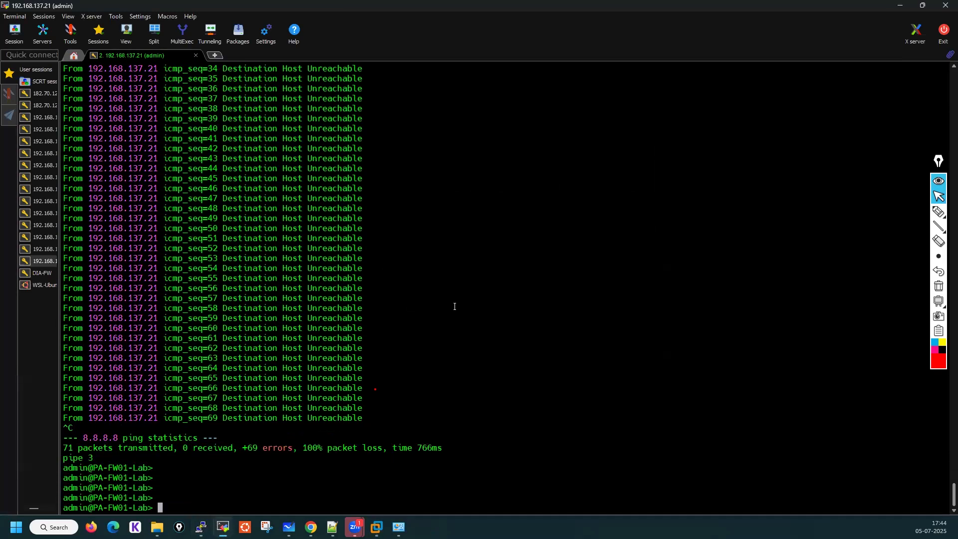
key("Up")
key("BackSpace")
key("BackSpace")
key("BackSpace")
key("BackSpace")
key("BackSpace")
key("BackSpace")
key("BackSpace")
type("192.168")
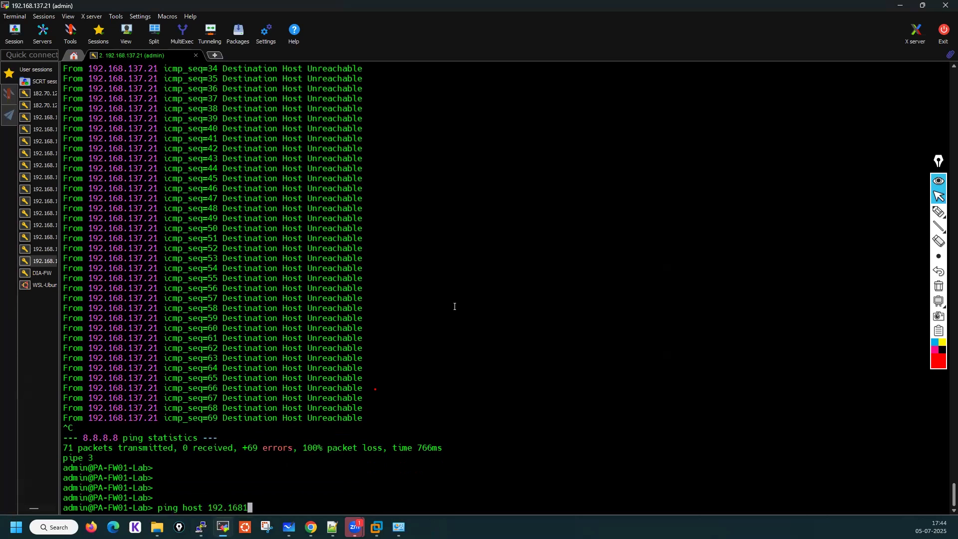
type(".137.2")
key("Return")
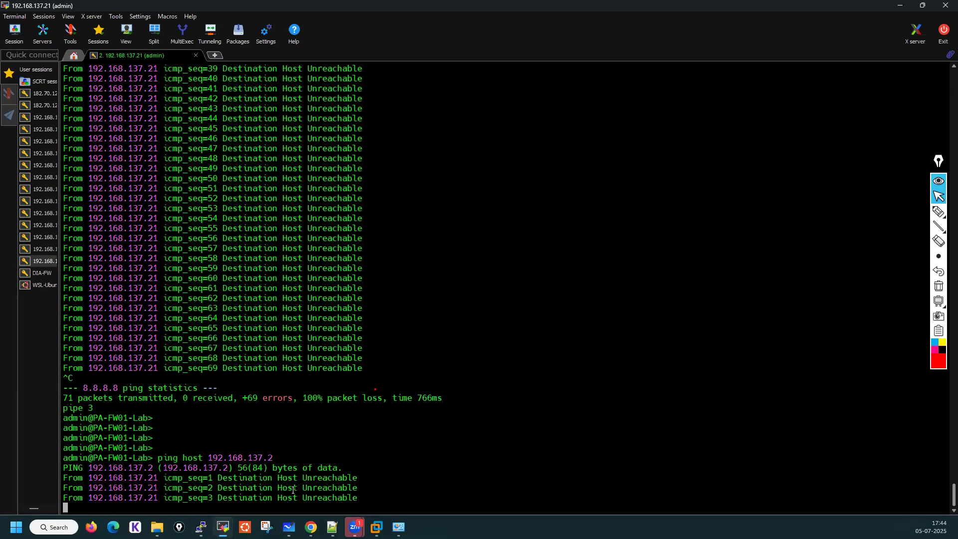
Step: Disconnect and reconnect the PaloAlto-11.1.4-Fw01 VM's first network adapter in VMware Workstation, and return to MobaXterm to check the gateway ping
mouse_move(377, 528)
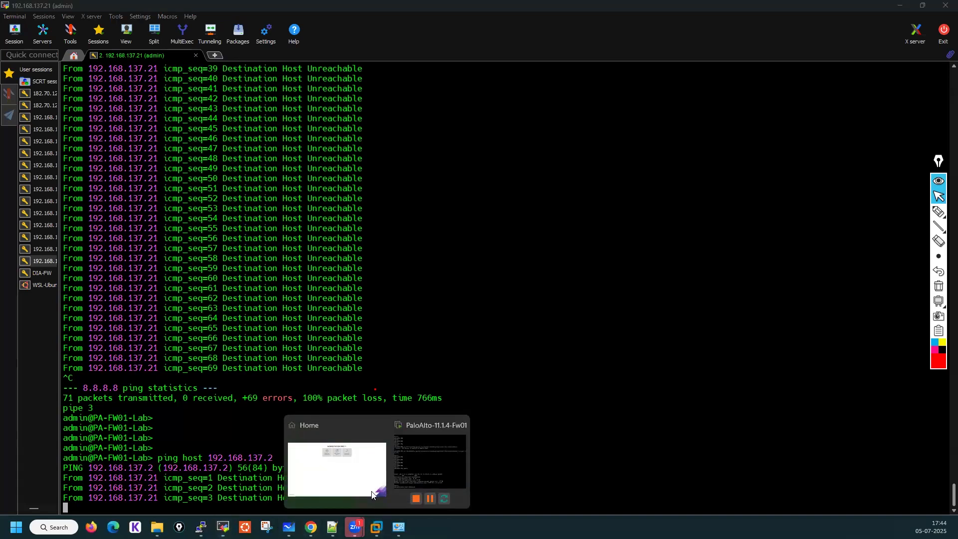
left_click(419, 455)
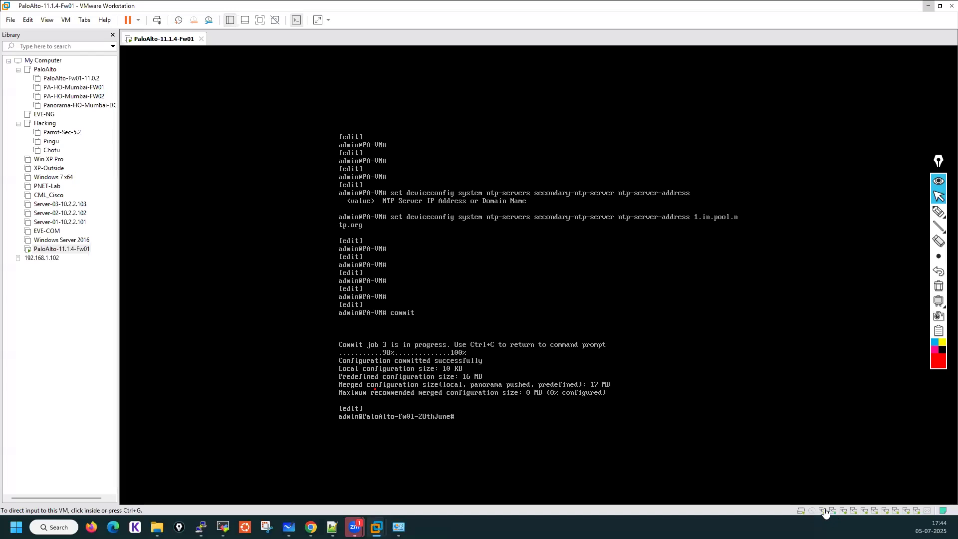
right_click(824, 511)
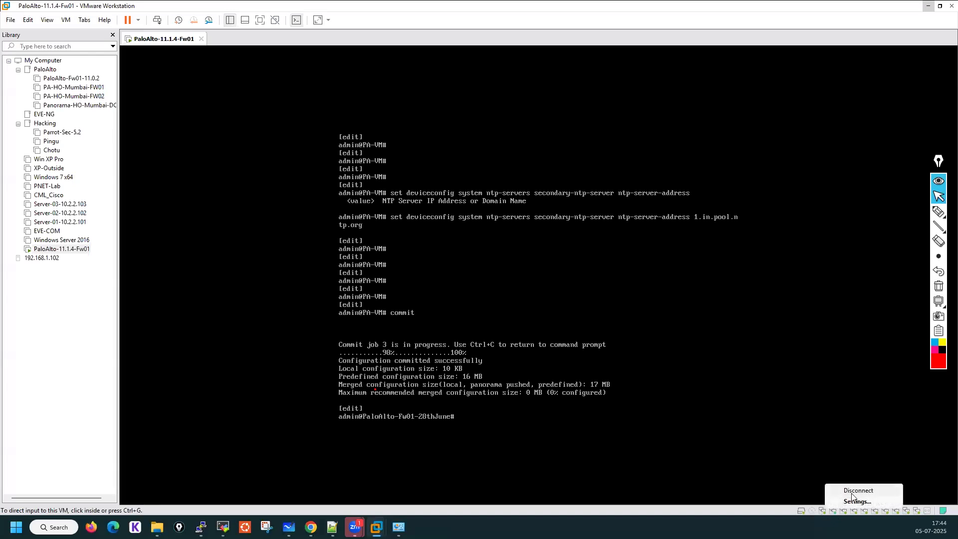
left_click(851, 493)
right_click(821, 511)
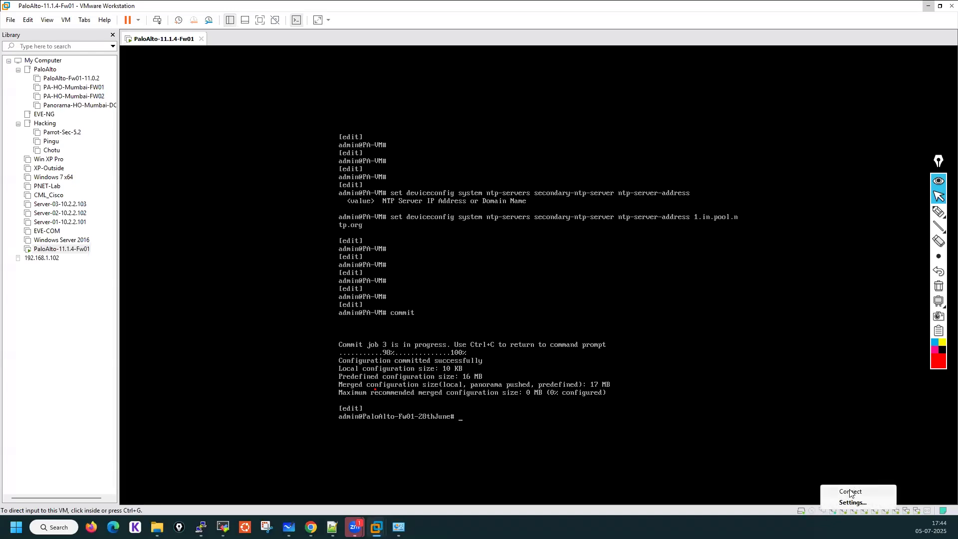
left_click(850, 492)
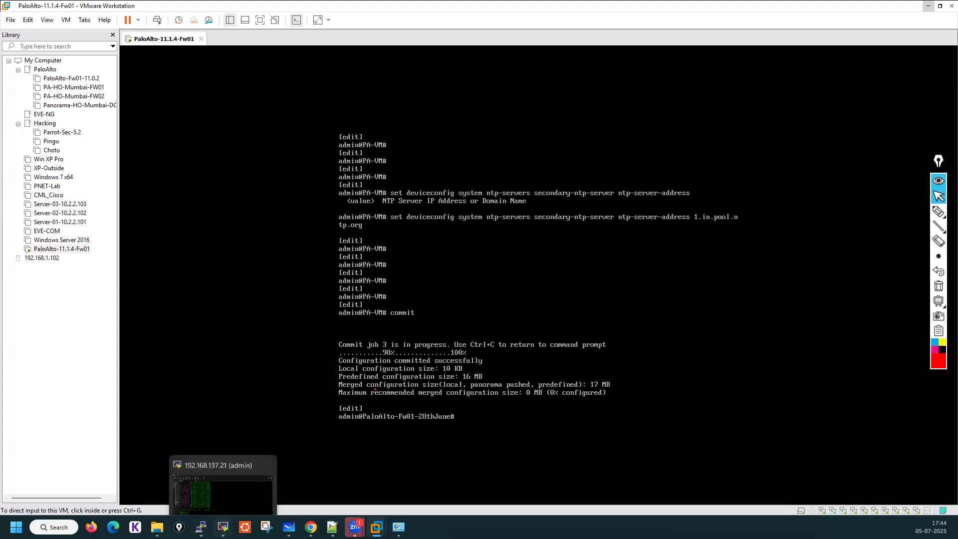
left_click(223, 527)
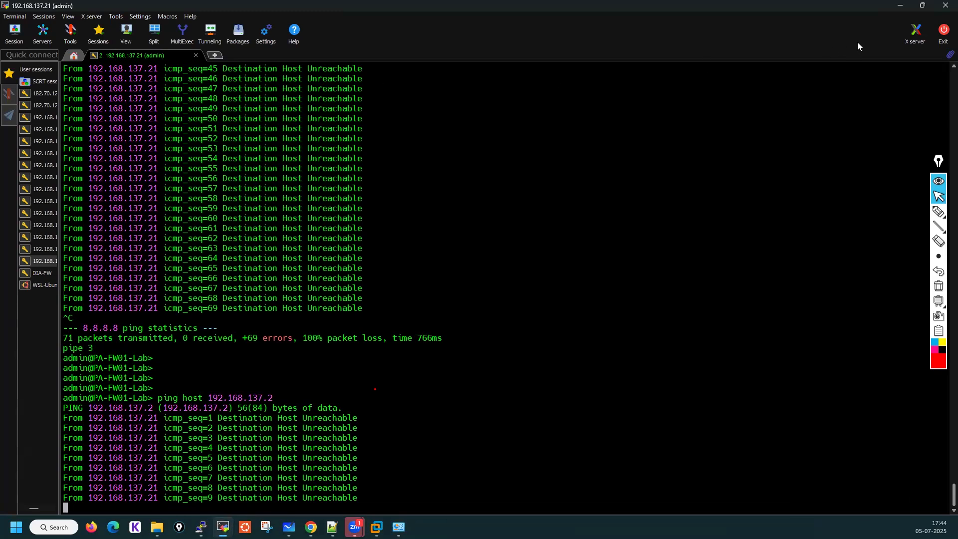
Step: Switch back to VMware Workstation and exit configuration mode on the firewall's VM console
left_click(923, 5)
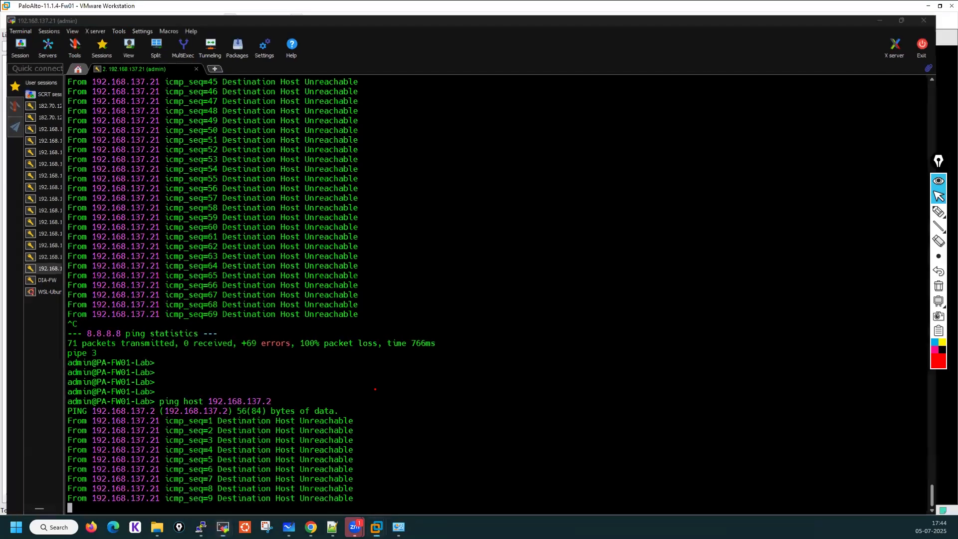
type("exit")
key("Return")
key("Return")
key("Return")
key("Return")
key("Return")
key("Return")
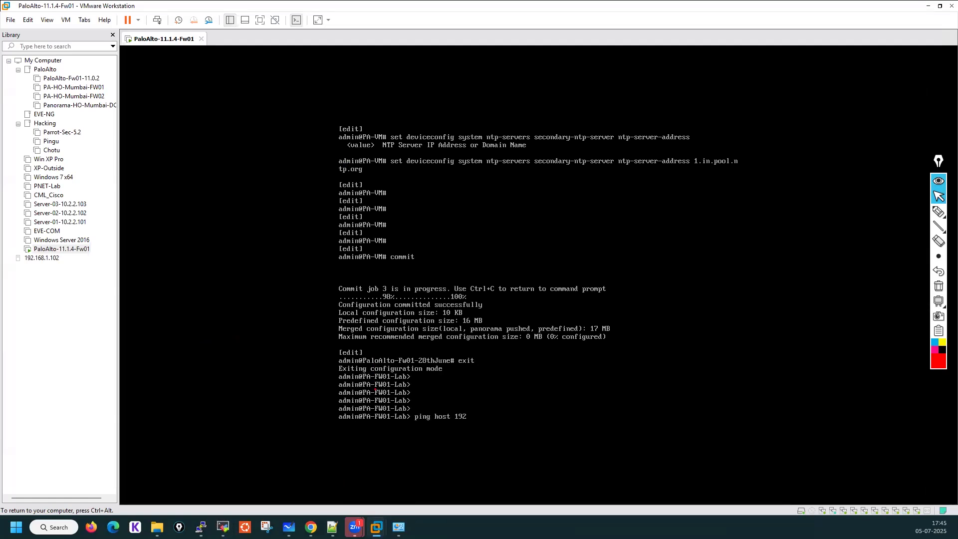
Step: Ping the gateway 192.168.137.2 from the firewall's VM console and release the console's input
type("ping host 192.168.137.2")
key("Return")
key("ctrl+alt")
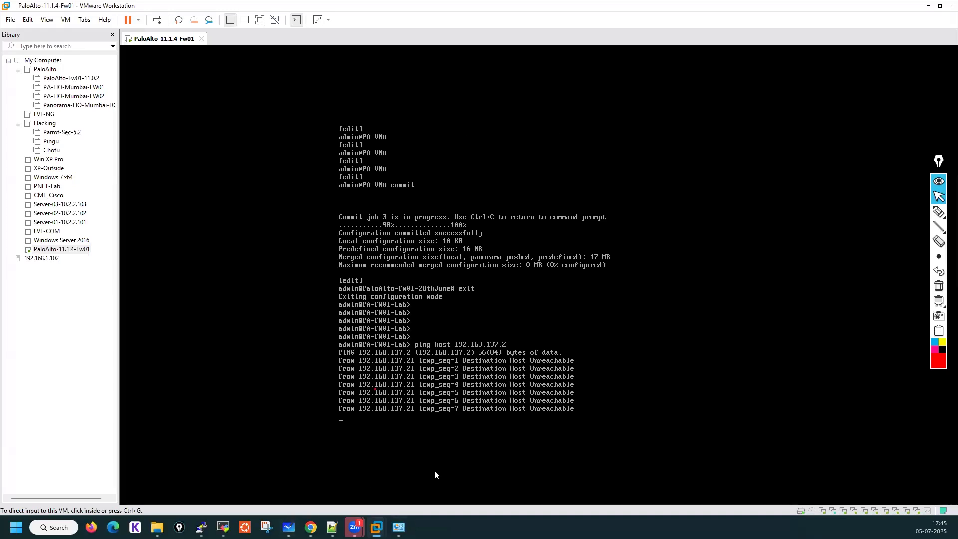
Step: Stop the gateway ping on the VM console and ping 192.168.137.1 instead
left_click(375, 389)
key("ctrl+c")
key("Up")
type("1")
key("Return")
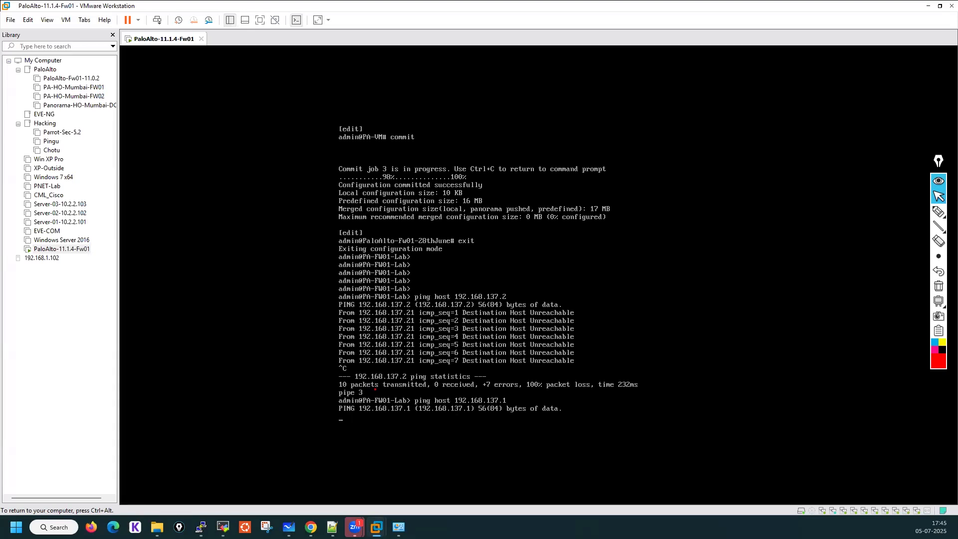
Step: Switch to Network Connections and examine the connection details of the VMware Network Adapter VMnet8
key("ctrl+alt")
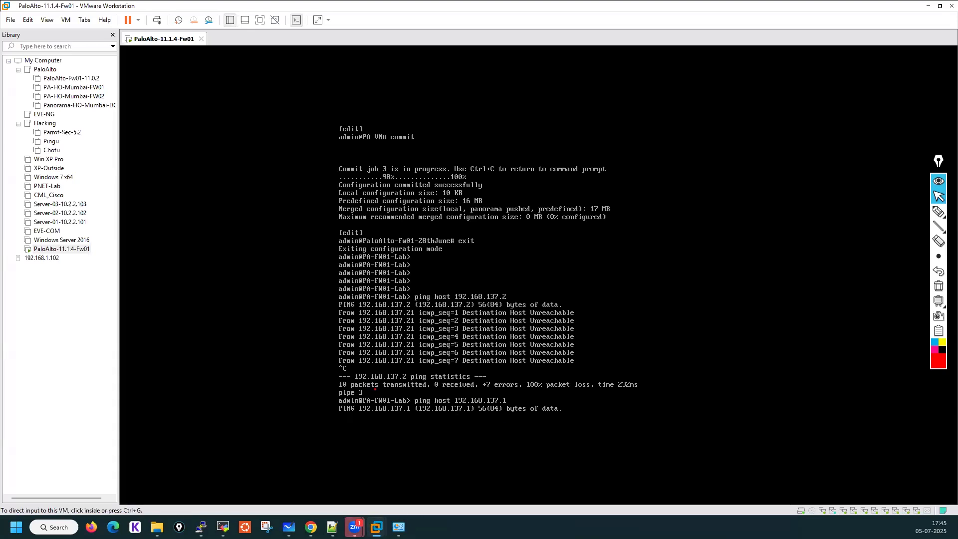
left_click(398, 527)
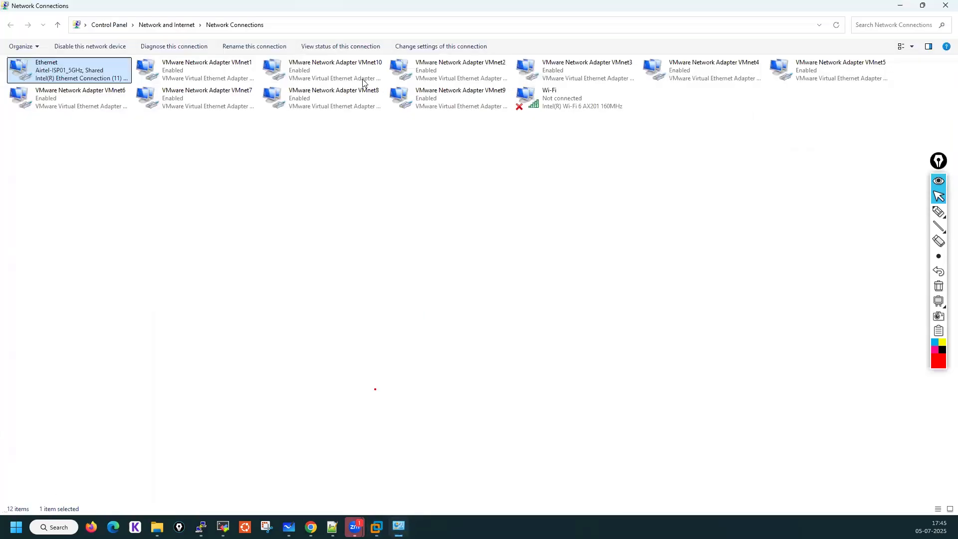
left_click(326, 102)
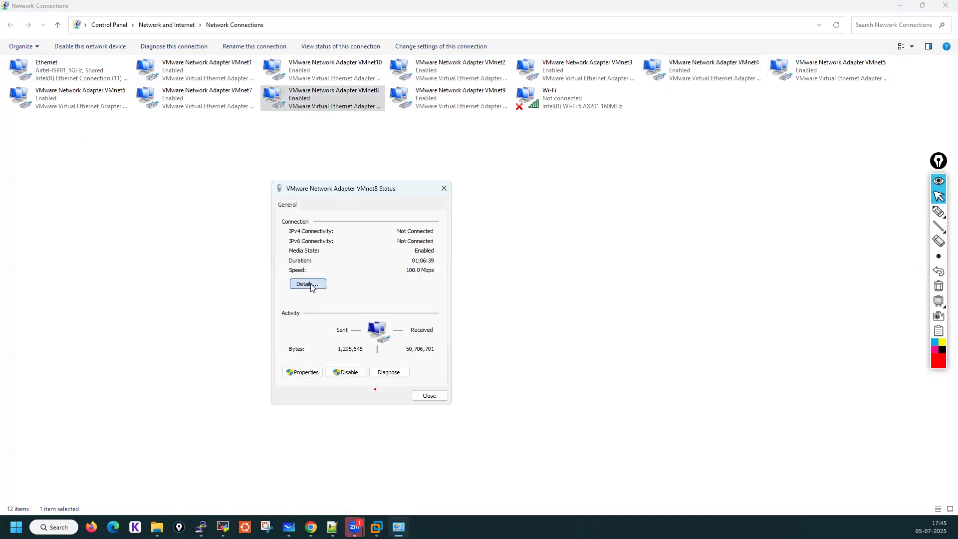
left_click(305, 284)
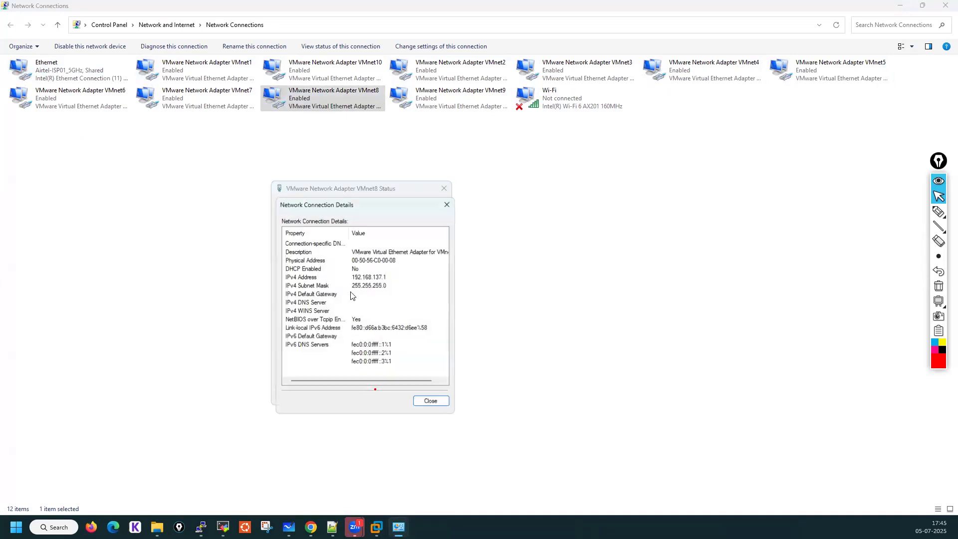
left_click(428, 402)
left_click(429, 396)
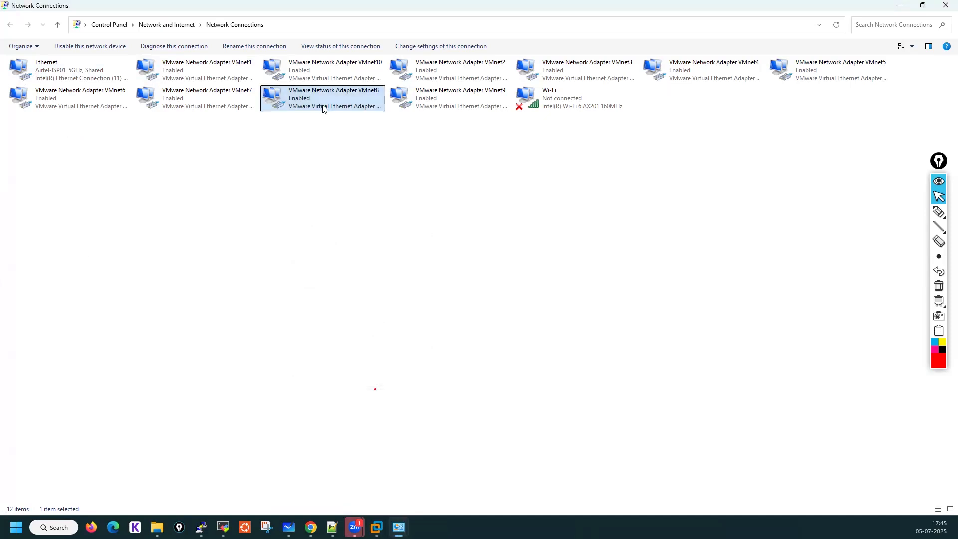
Step: Disable and re-enable the VMware Network Adapter VMnet8, and refresh the list of network connections
right_click(322, 107)
left_click(345, 112)
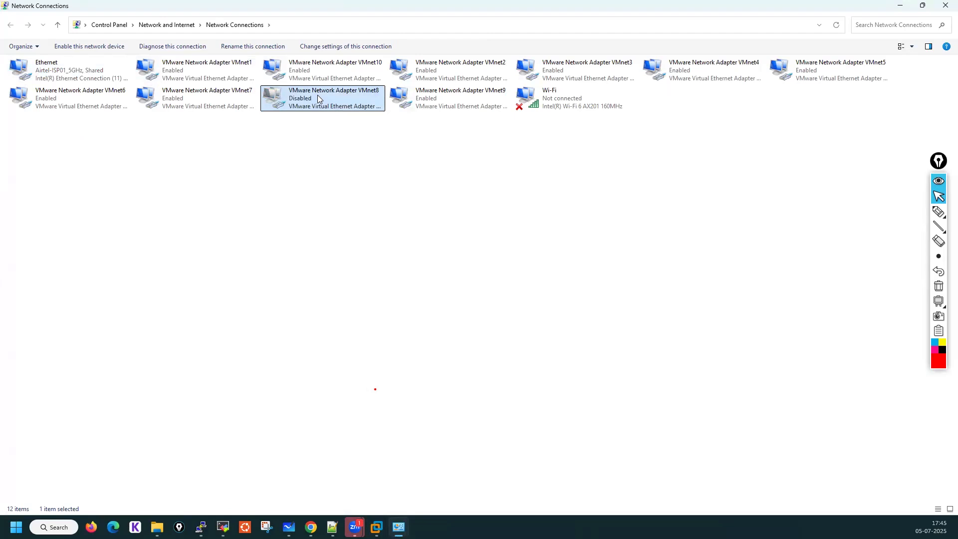
right_click(317, 96)
left_click(345, 103)
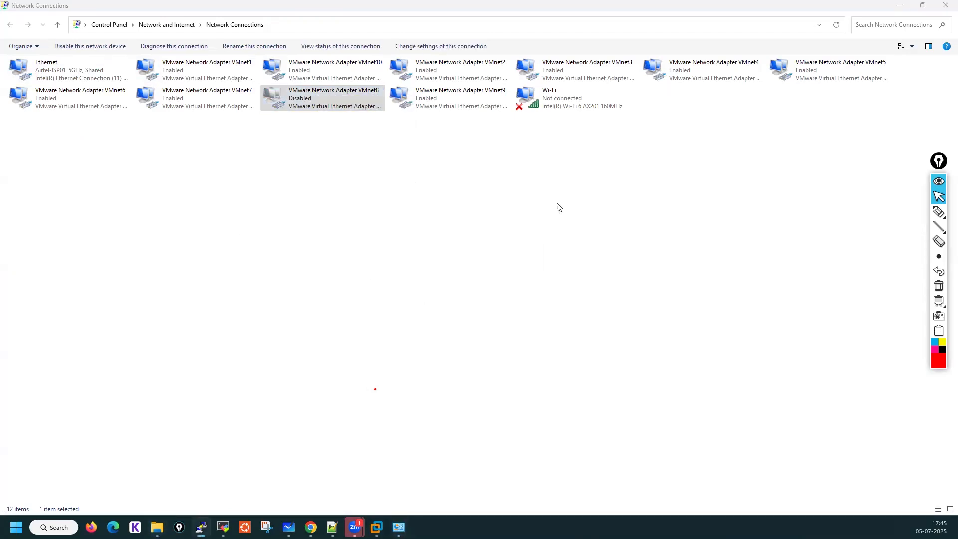
right_click(324, 199)
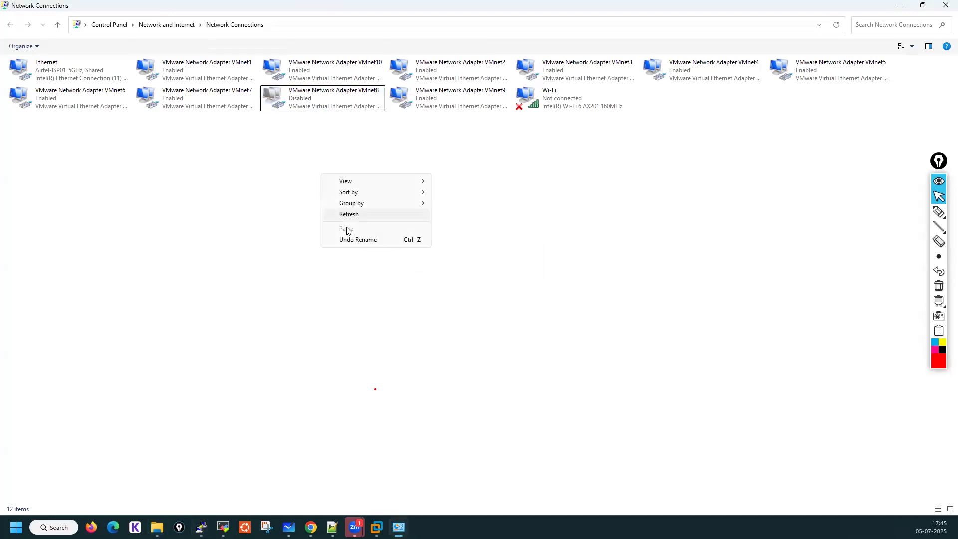
left_click(347, 215)
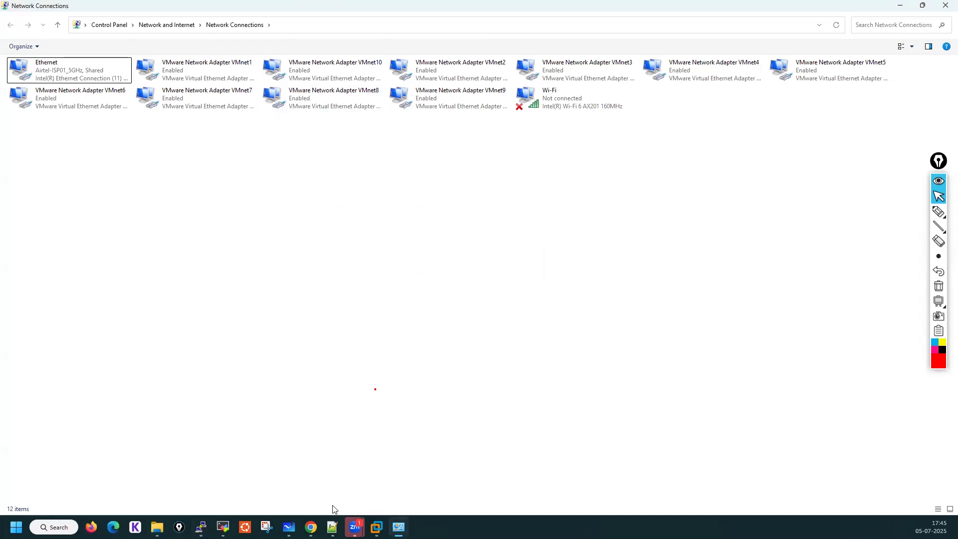
Step: Switch to the PaloAlto-11.1.4-Fw01 window in VMware Workstation and stop the running ping on its console
mouse_move(377, 526)
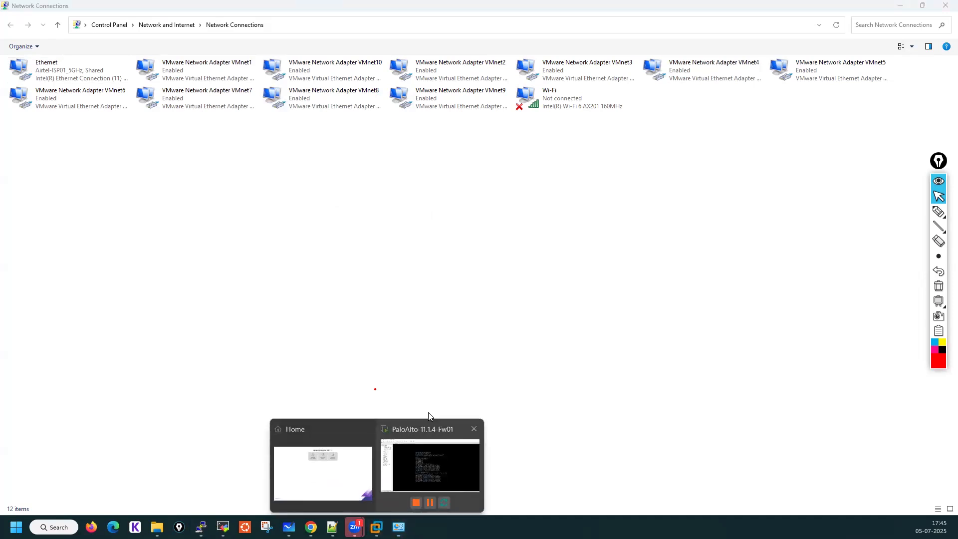
left_click(439, 460)
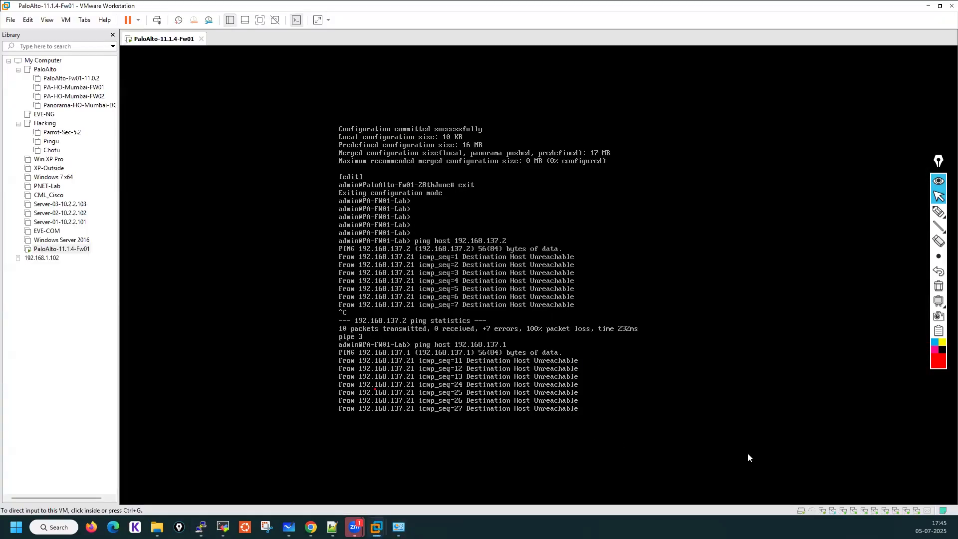
left_click(473, 381)
key("ctrl+c")
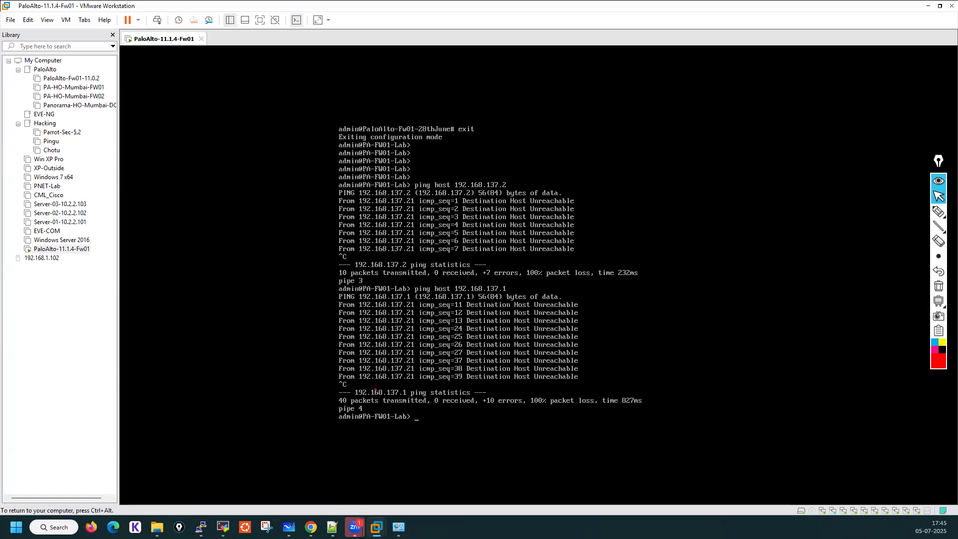
Step: Repeat the ping to 192.168.137.1 from the firewall's VM console, stop it, and release the console's input
key("Return")
key("Return")
key("Return")
key("Up")
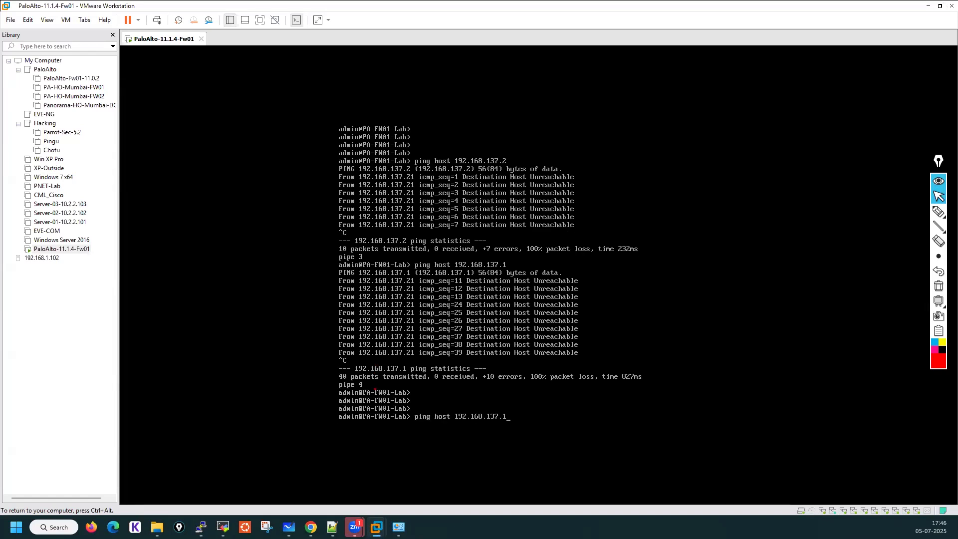
key("Return")
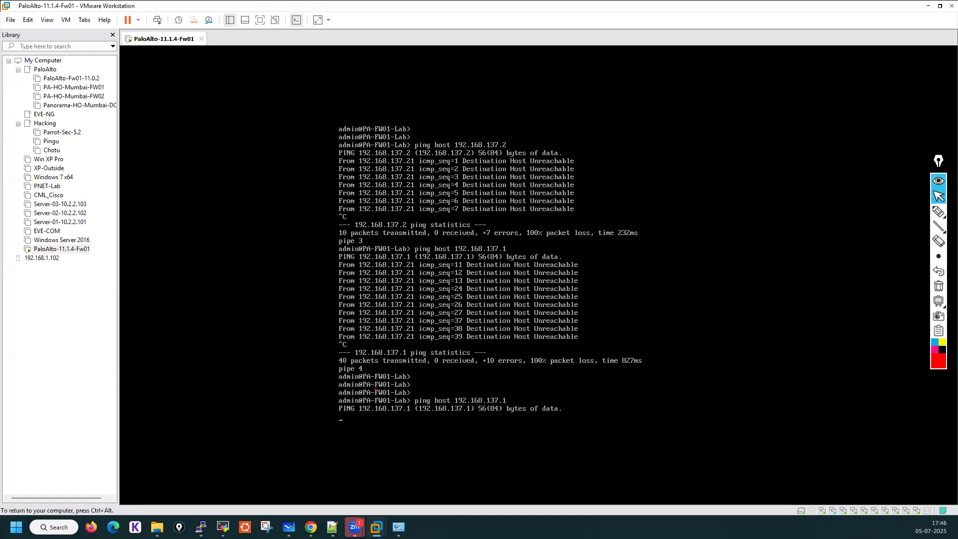
key("ctrl+alt")
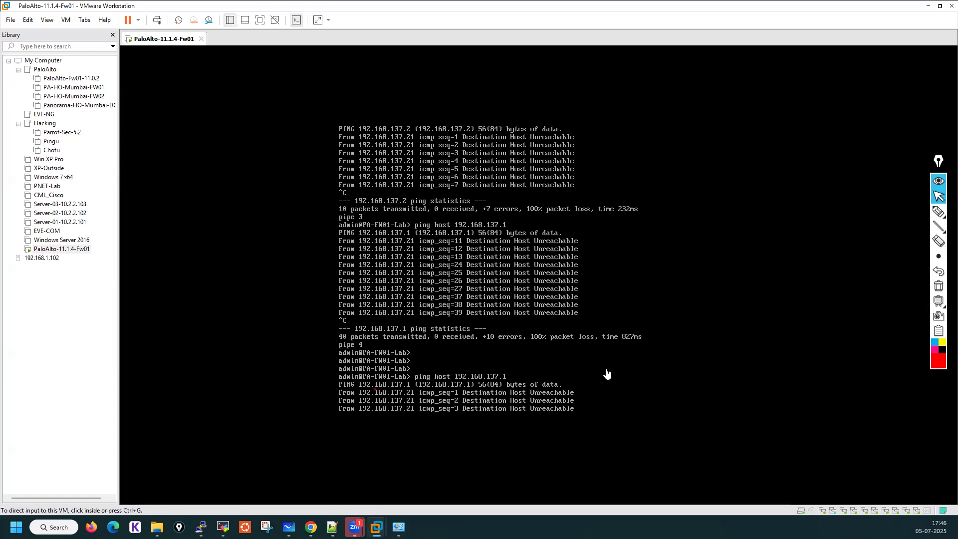
left_click(491, 388)
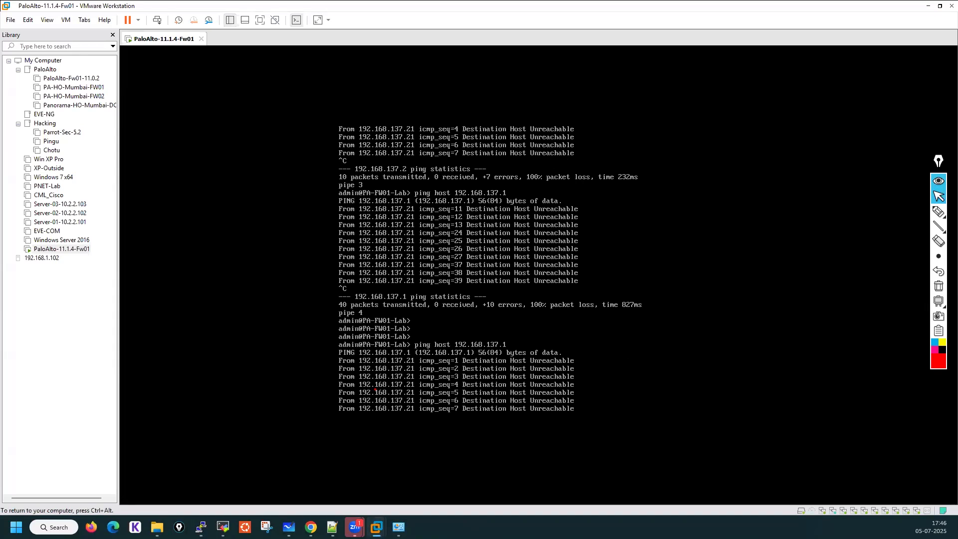
key("ctrl+c")
key("ctrl+alt")
Step: Minimize VMware Workstation and check the host's Ethernet adapter status and properties without changing them
left_click(927, 9)
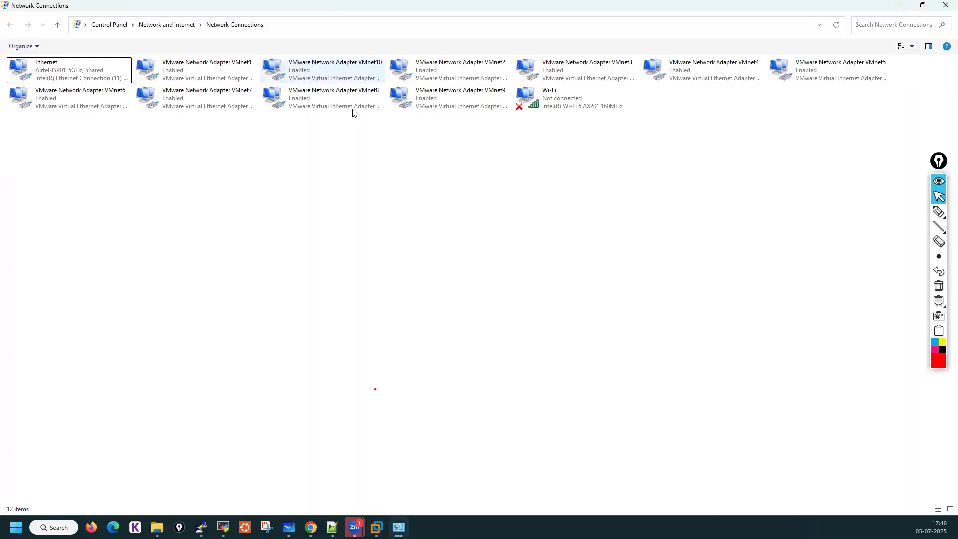
left_click(63, 78)
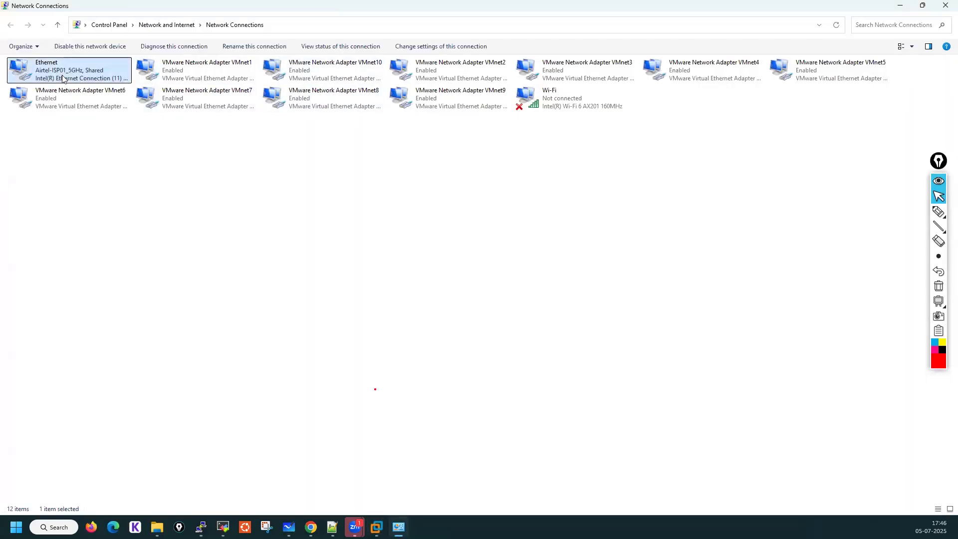
double_click(62, 78)
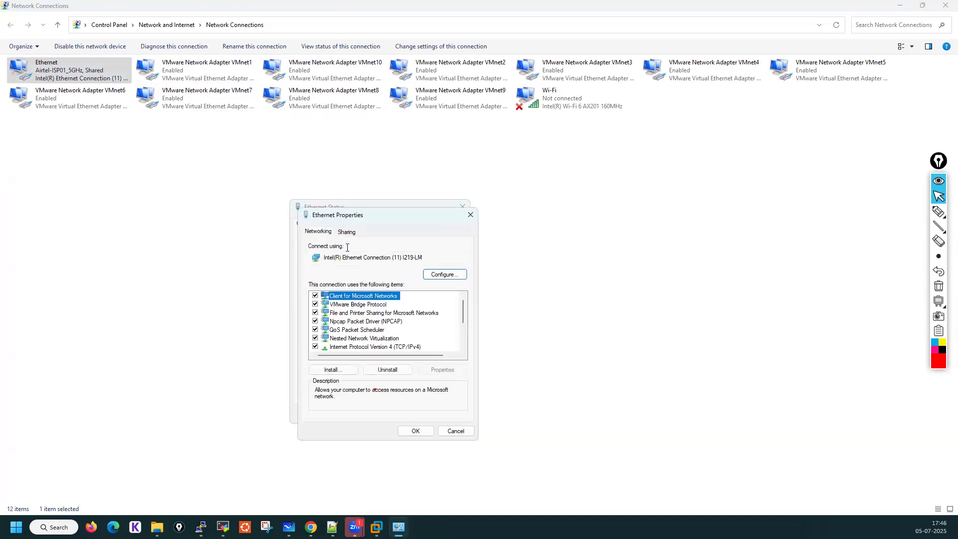
left_click(454, 430)
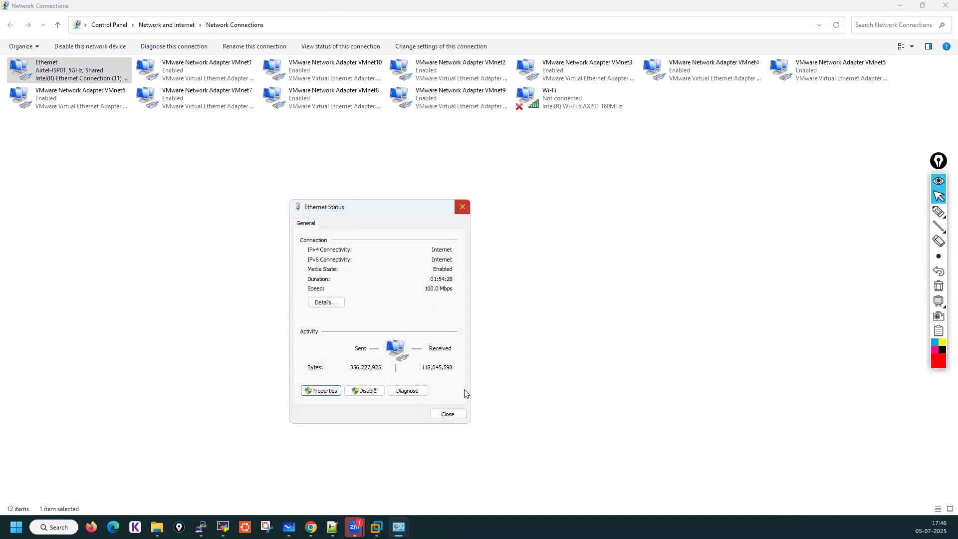
left_click(463, 207)
Step: Switch to Chrome, reload the firewall's web interface at 192.168.137.21, and dismiss the license error
left_click(289, 527)
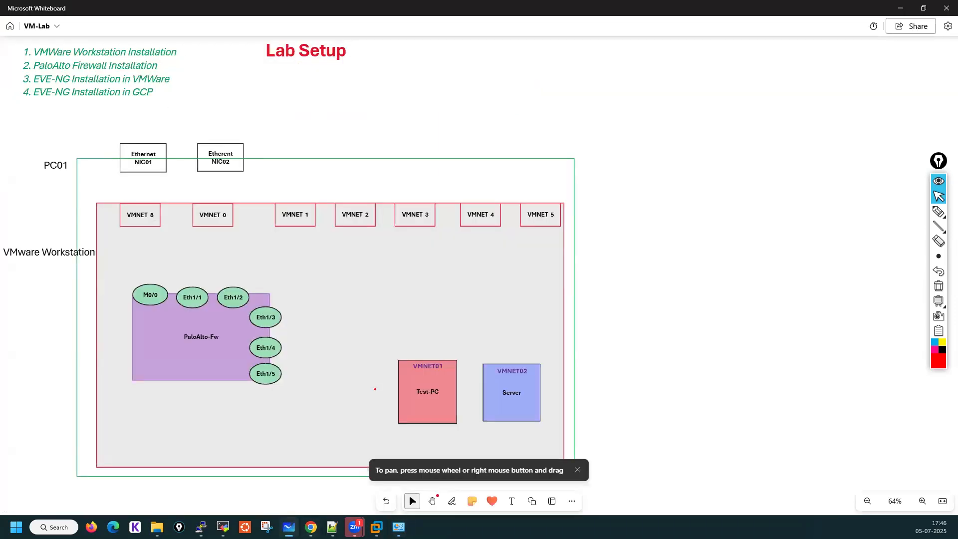
left_click(311, 527)
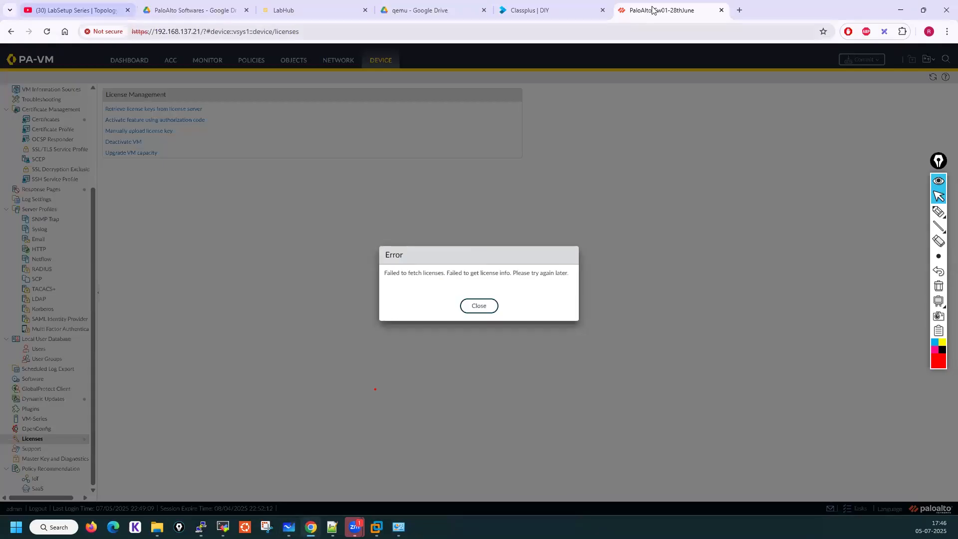
left_click(46, 33)
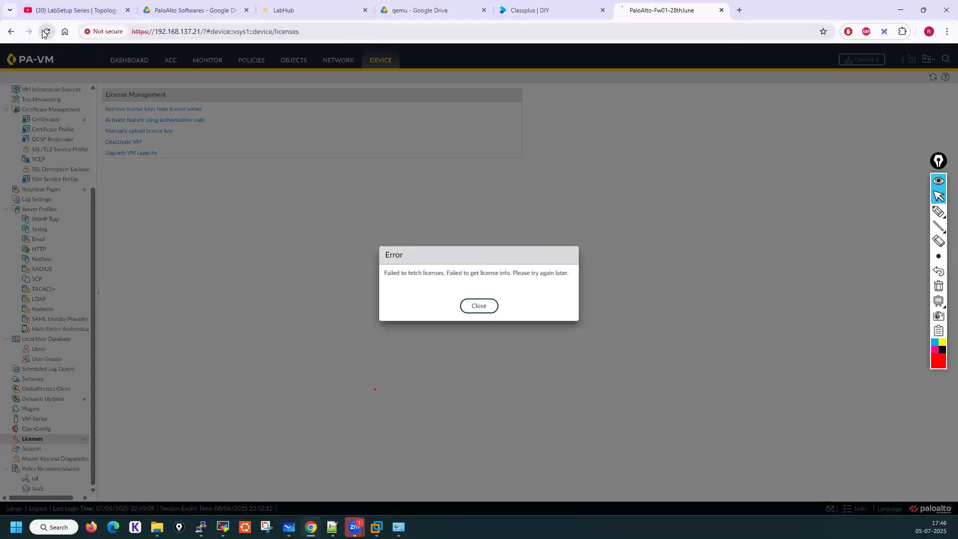
left_click_drag(202, 40, 404, 41)
key("BackSpace")
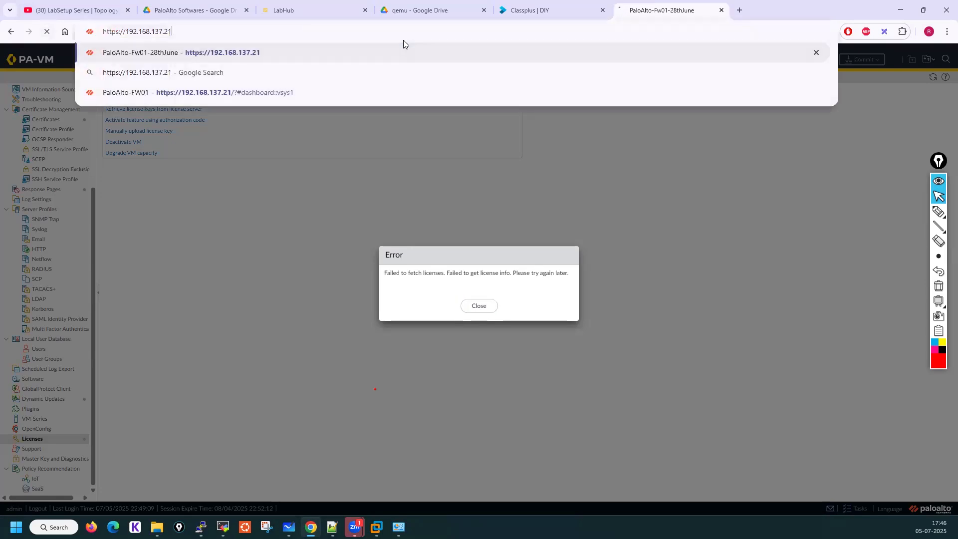
key("Return")
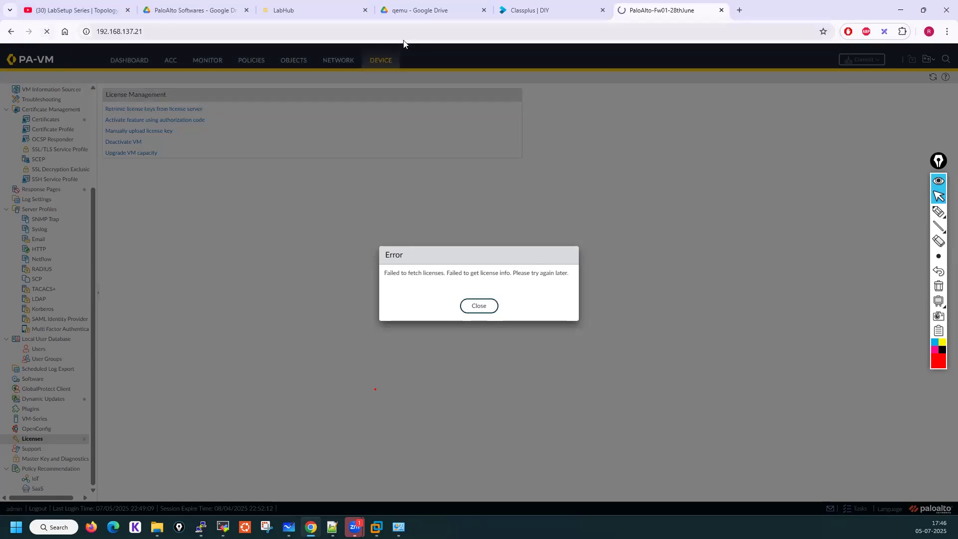
left_click(471, 309)
left_click(194, 36)
left_click(216, 36)
key("Return")
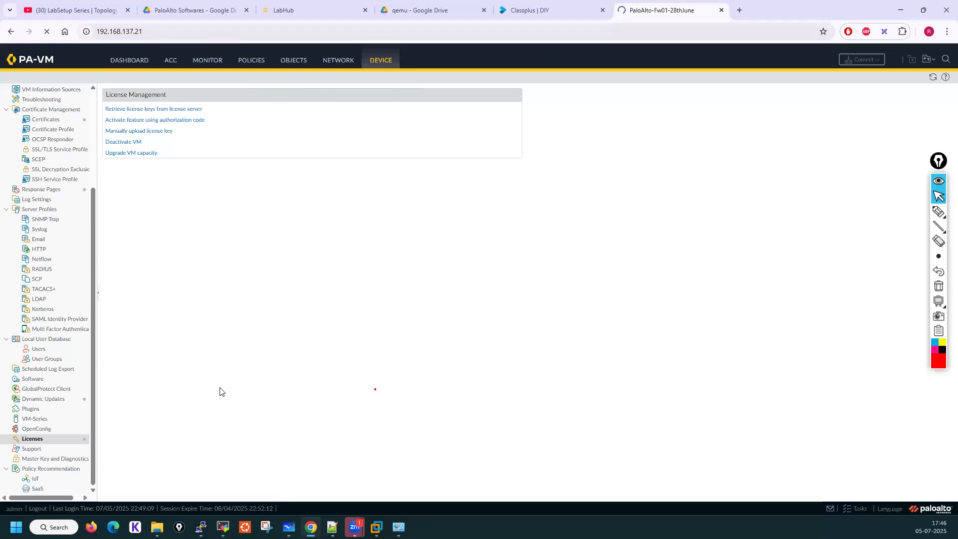
Step: Open Command Prompt on the host and run a continuous ping to the firewall with "ping 192.168.137.21 -t"
key("super+s")
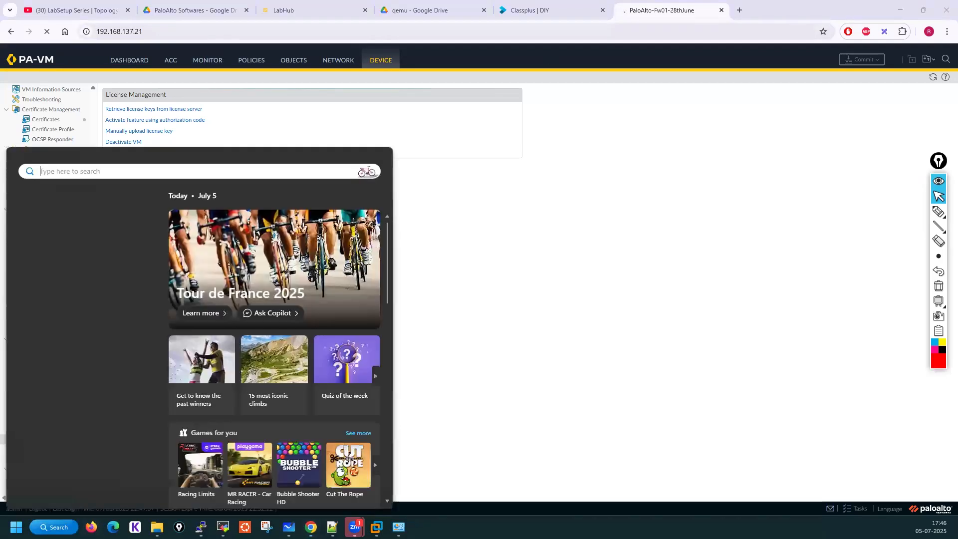
type("cmd")
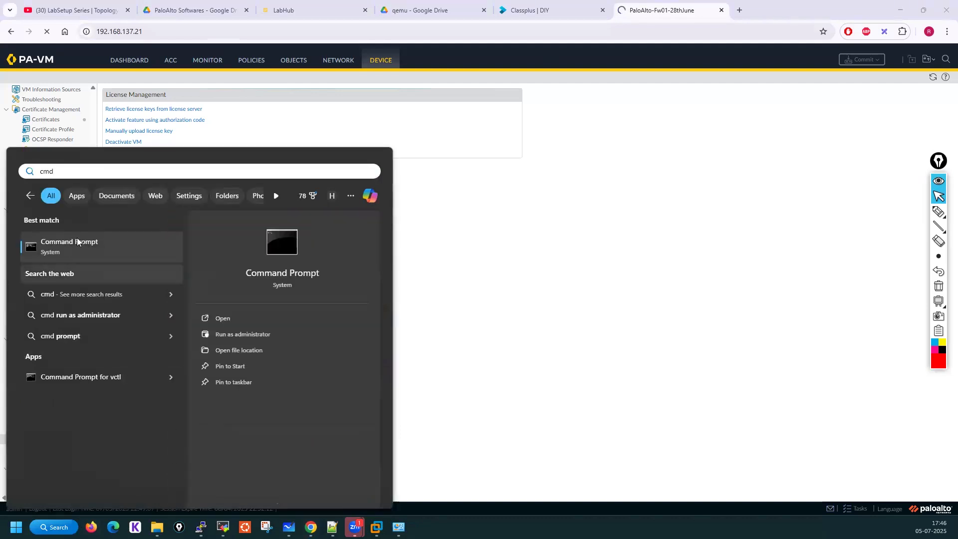
left_click(79, 249)
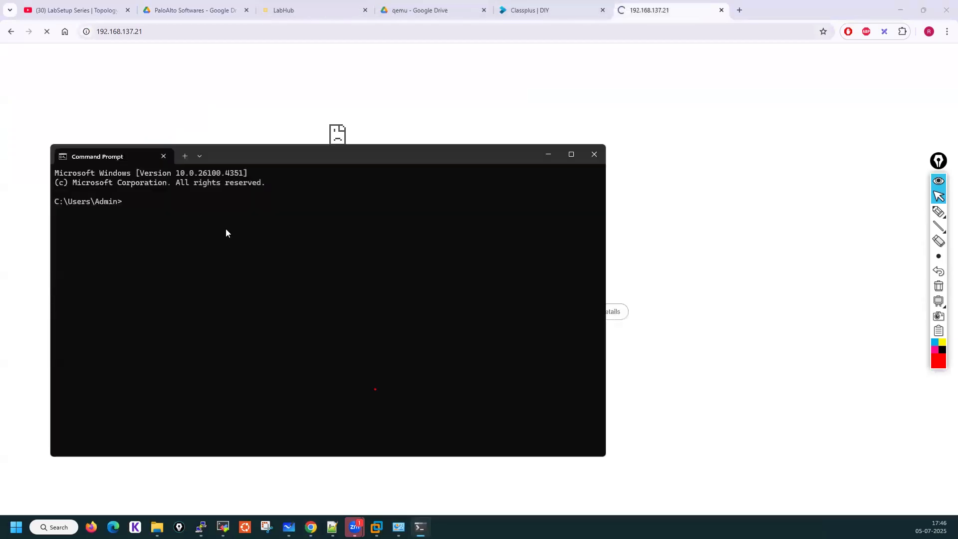
type("ping 192.168.137.21 -t")
key("Return")
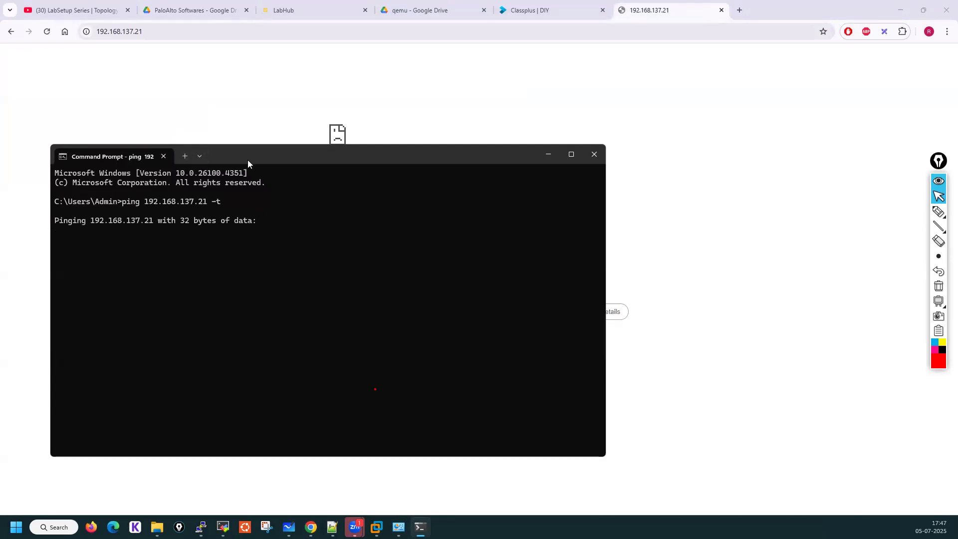
left_click_drag(247, 160, 431, 123)
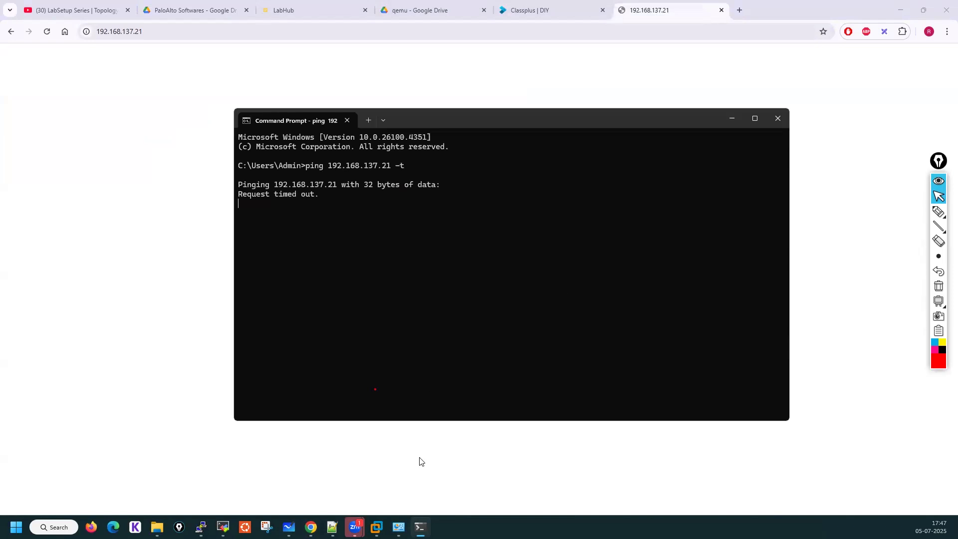
Step: Turn off Internet Connection Sharing on the host's Ethernet adapter and refresh the list of network connections
left_click(398, 527)
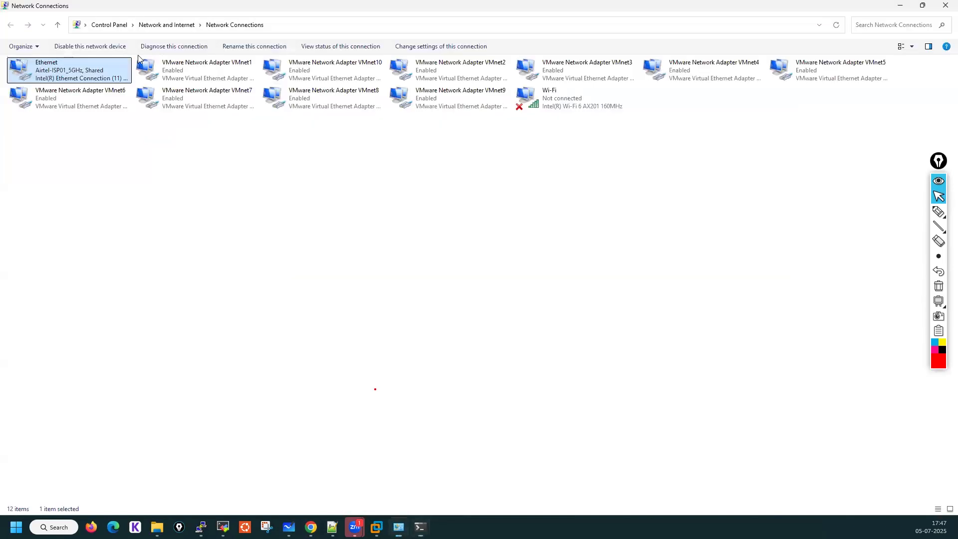
double_click(66, 80)
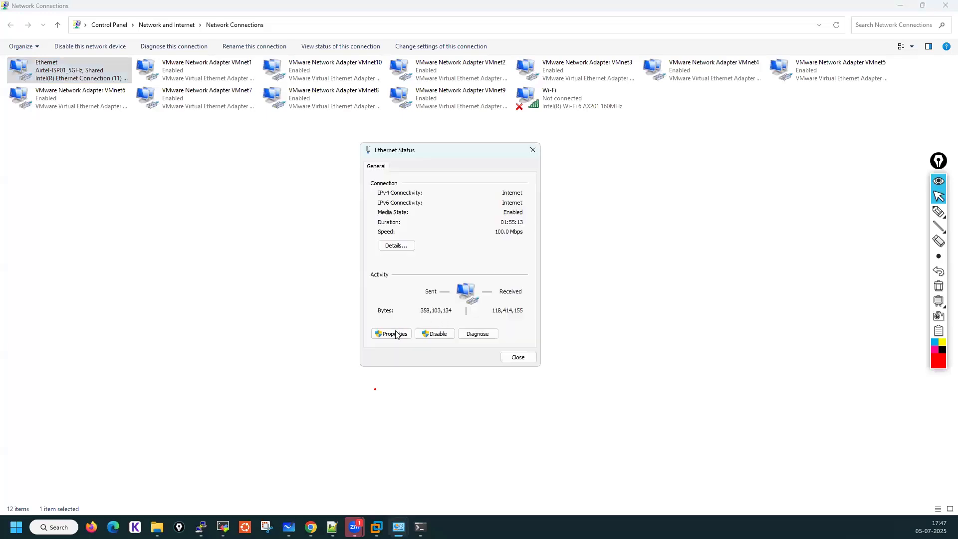
left_click(396, 334)
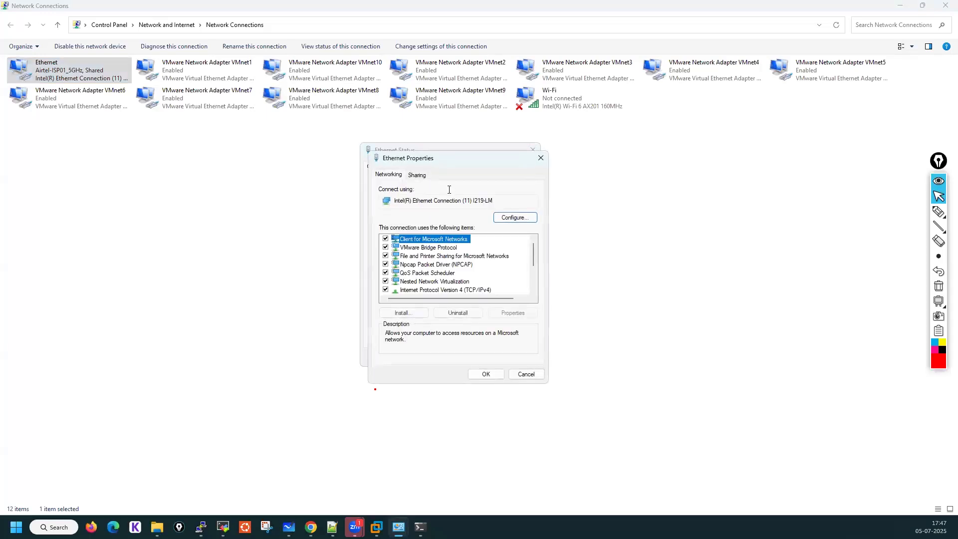
left_click(417, 176)
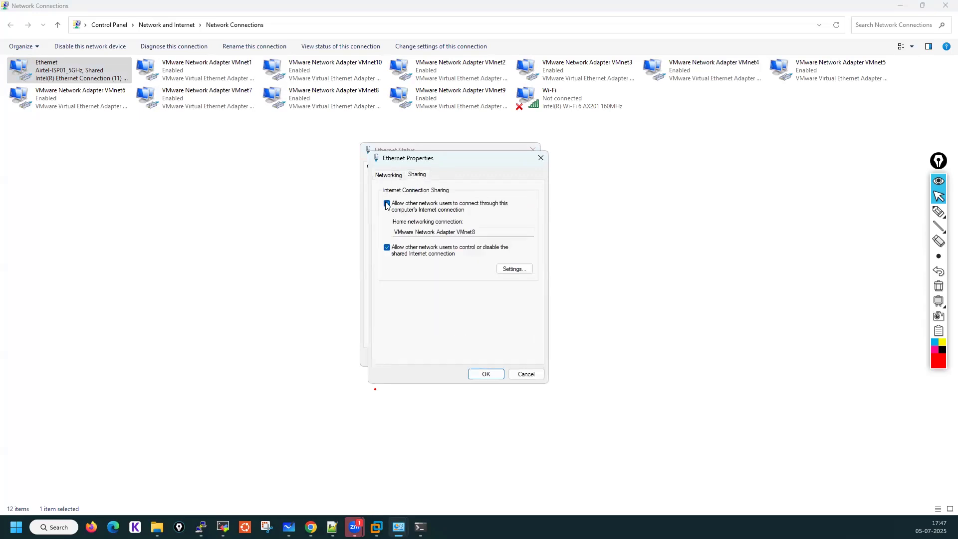
left_click(388, 204)
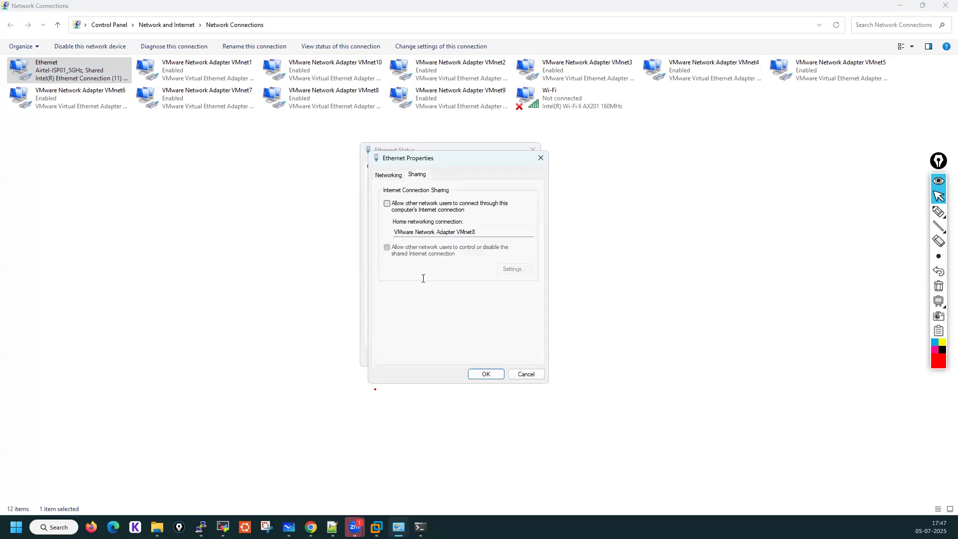
left_click(485, 373)
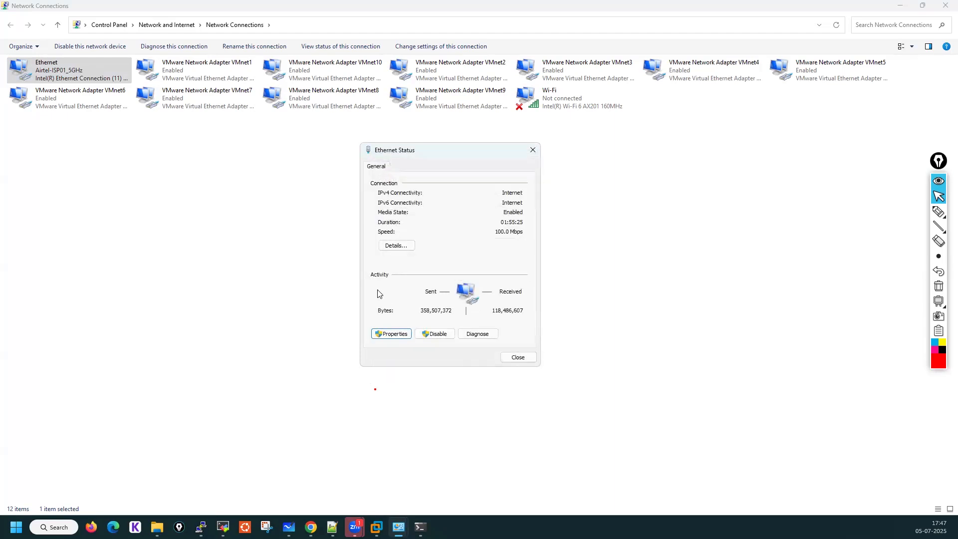
left_click(519, 358)
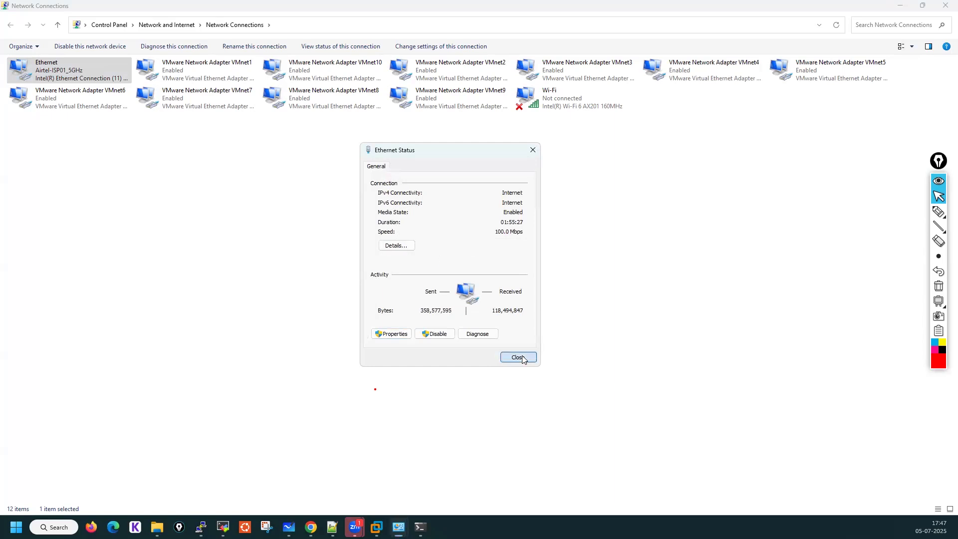
right_click(217, 200)
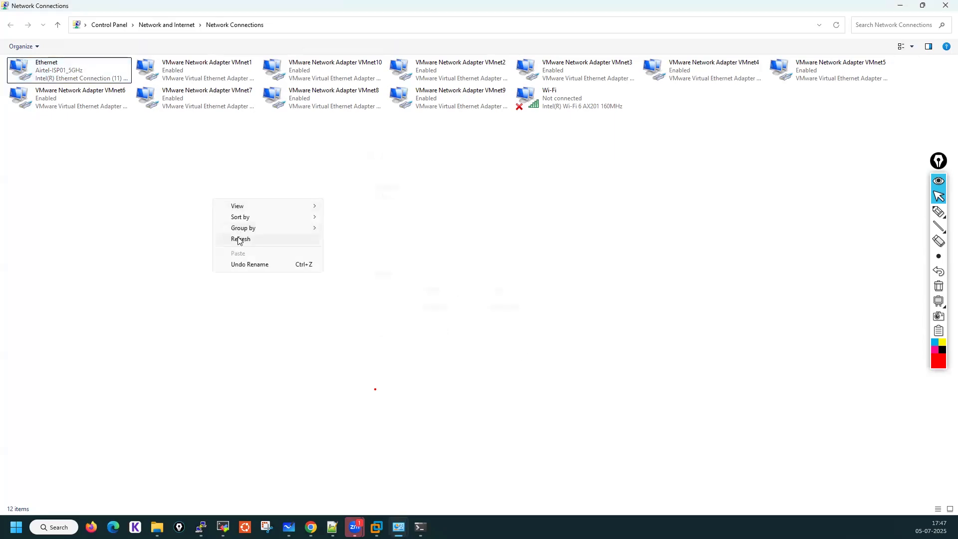
left_click(240, 239)
Step: Switch to Command Prompt, stop the running ping, and rerun "ping 192.168.137.21 -t"
left_click(420, 527)
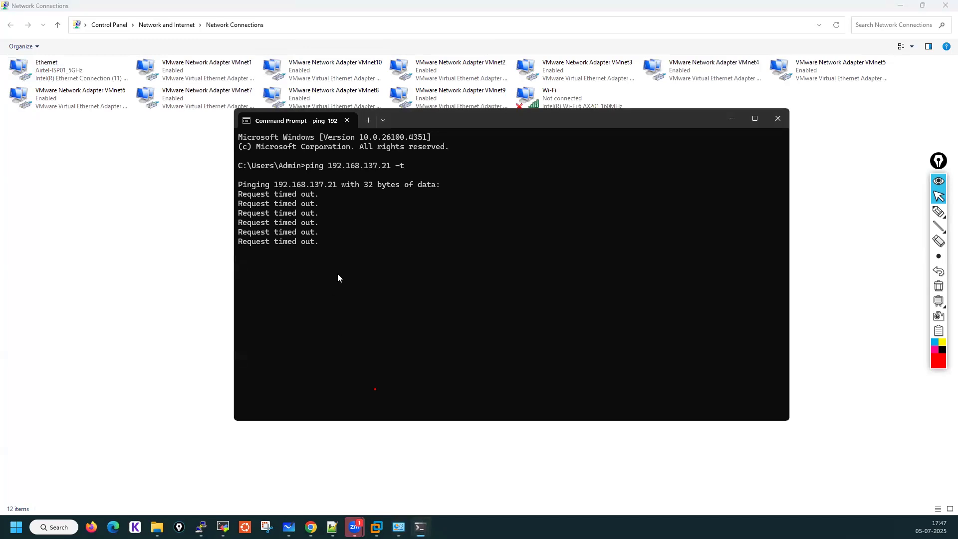
key("ctrl+c")
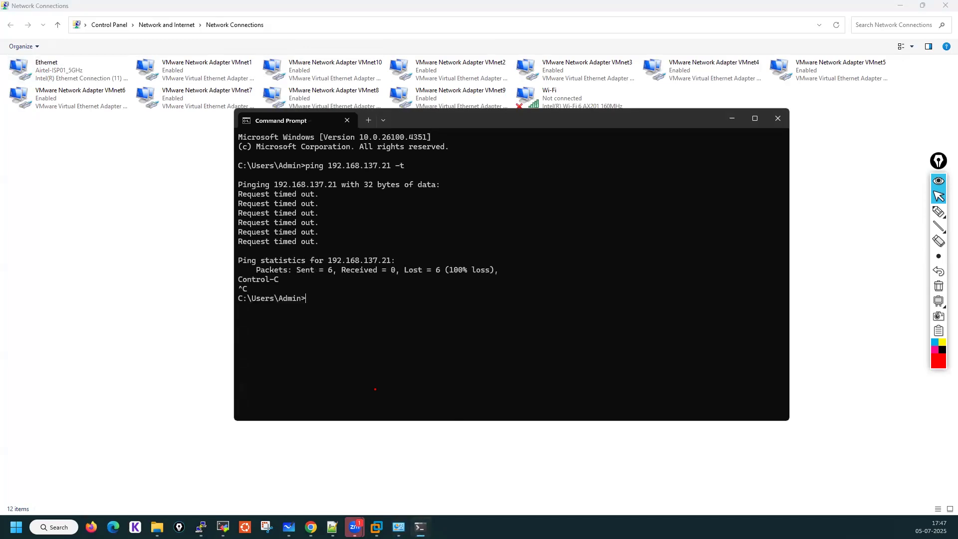
key("Return")
key("Return")
key("Up")
key("Return")
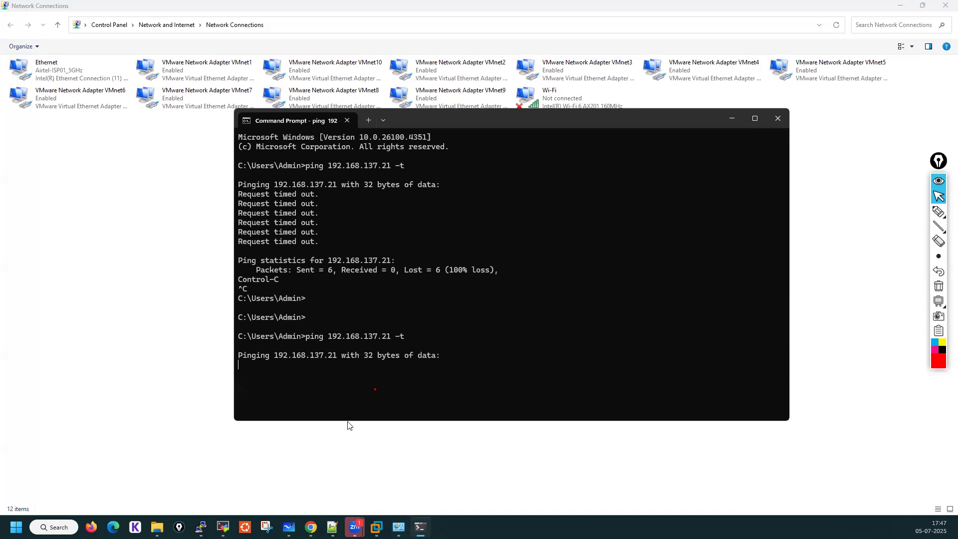
Step: Disable and re-enable VMware Network Adapter VMnet8 on the host, refresh the connections list, and minimize Network Connections
left_click(341, 109)
right_click(342, 110)
left_click(367, 112)
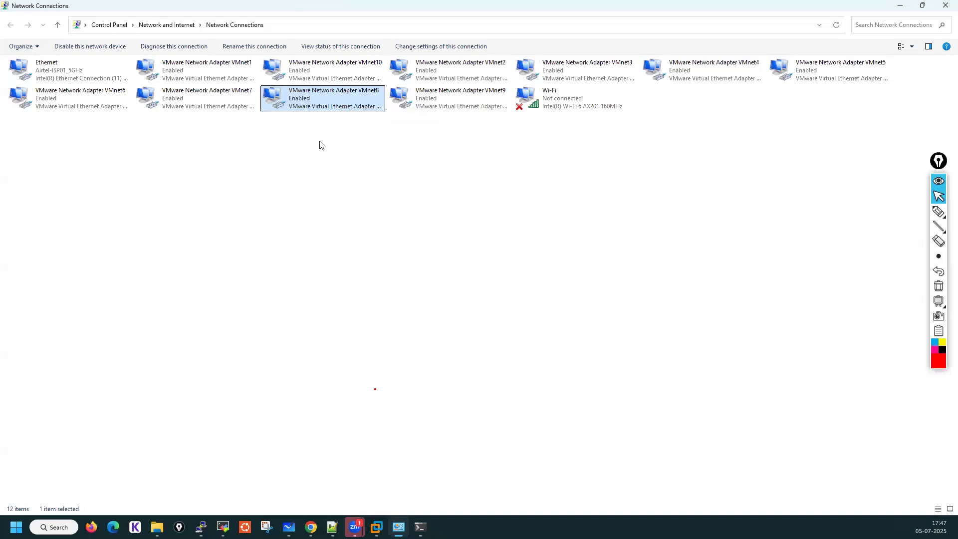
right_click(322, 142)
left_click(348, 181)
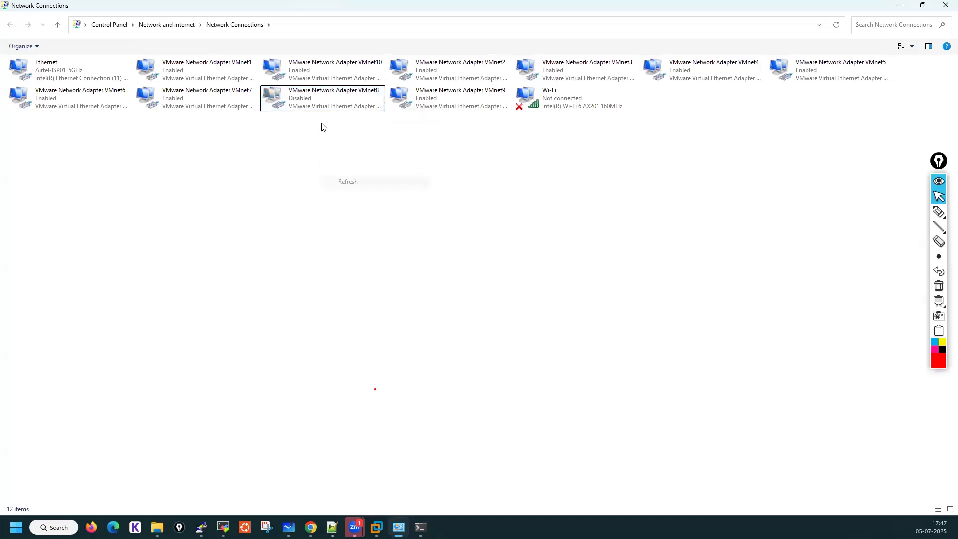
double_click(315, 93)
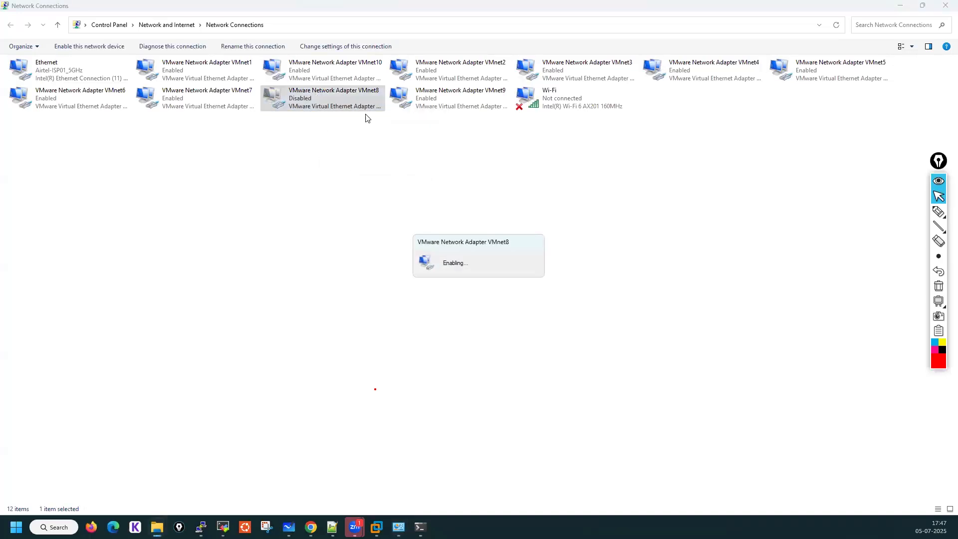
right_click(345, 195)
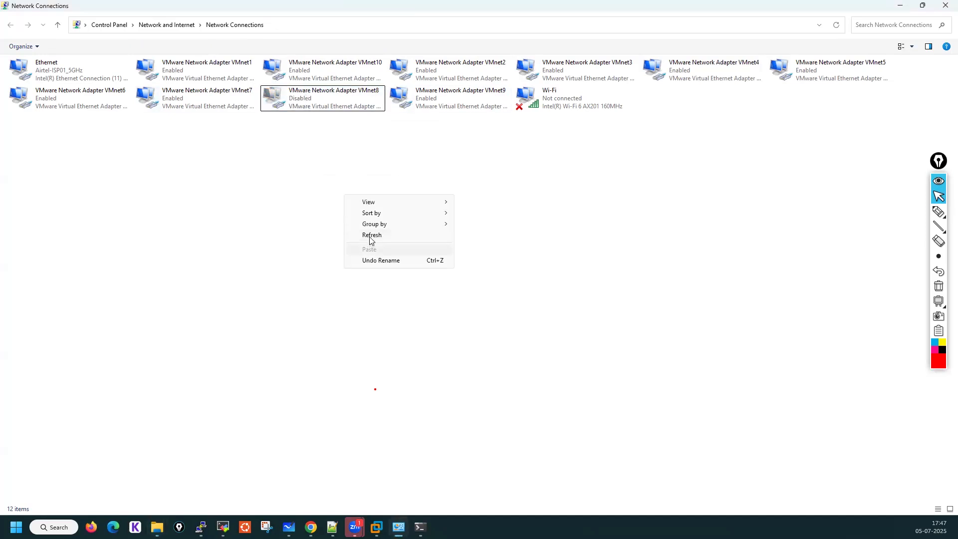
left_click(372, 235)
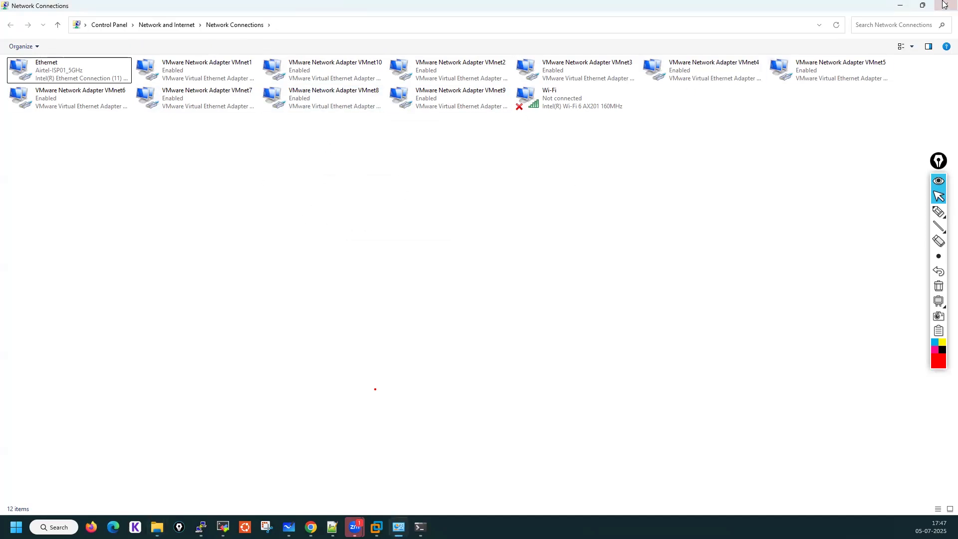
left_click(901, 6)
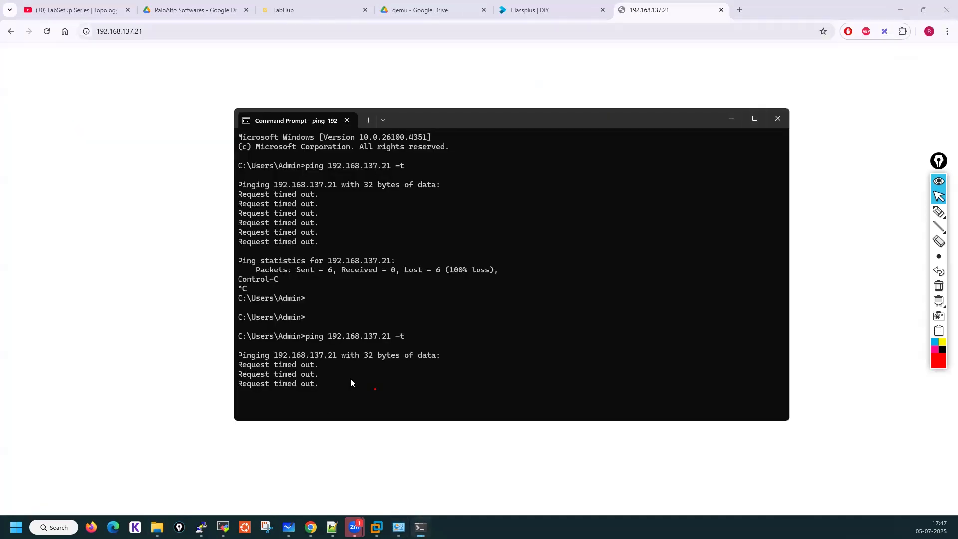
Step: Examine the VMnet8 adapter's network connection details, including its IPv4 address, and close its status
mouse_move(376, 527)
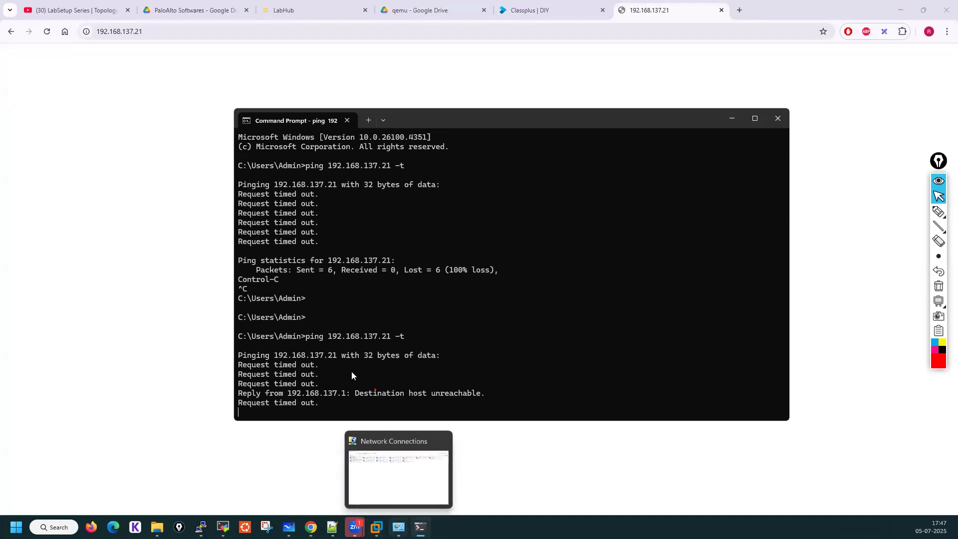
left_click(398, 527)
left_click(323, 99)
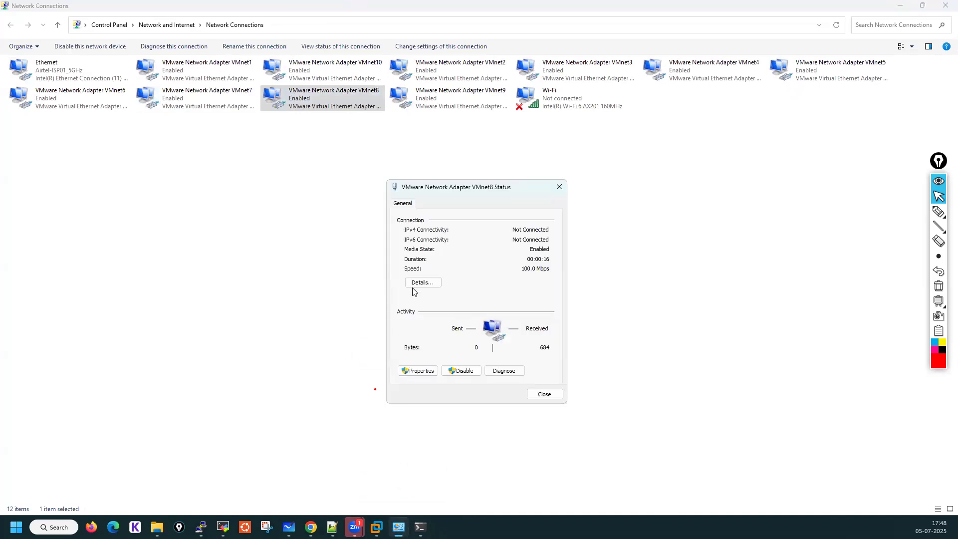
left_click(414, 283)
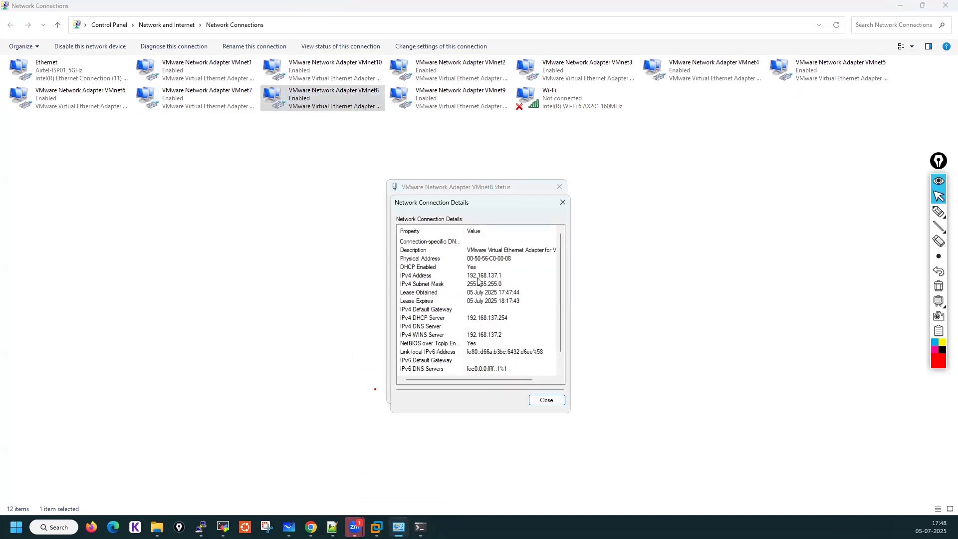
left_click(508, 276)
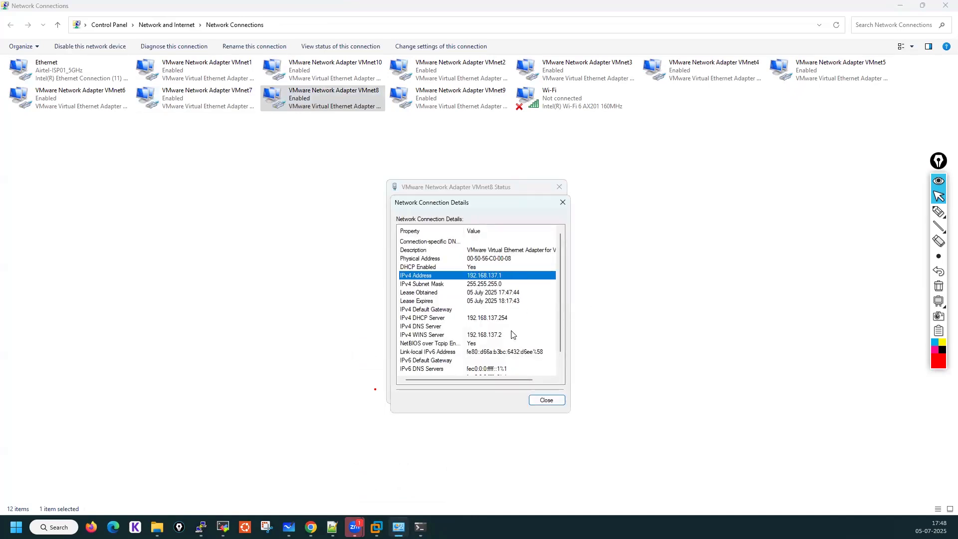
left_click(554, 404)
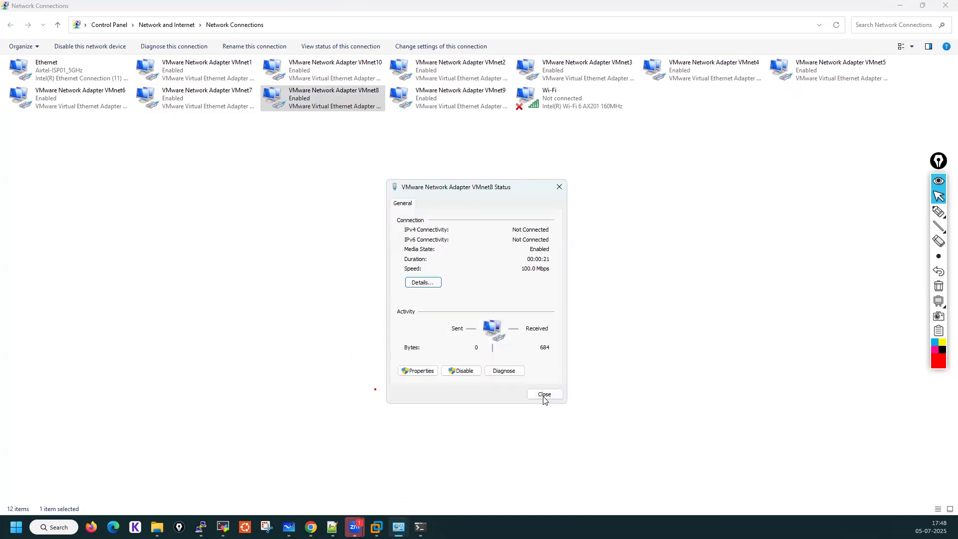
left_click(424, 282)
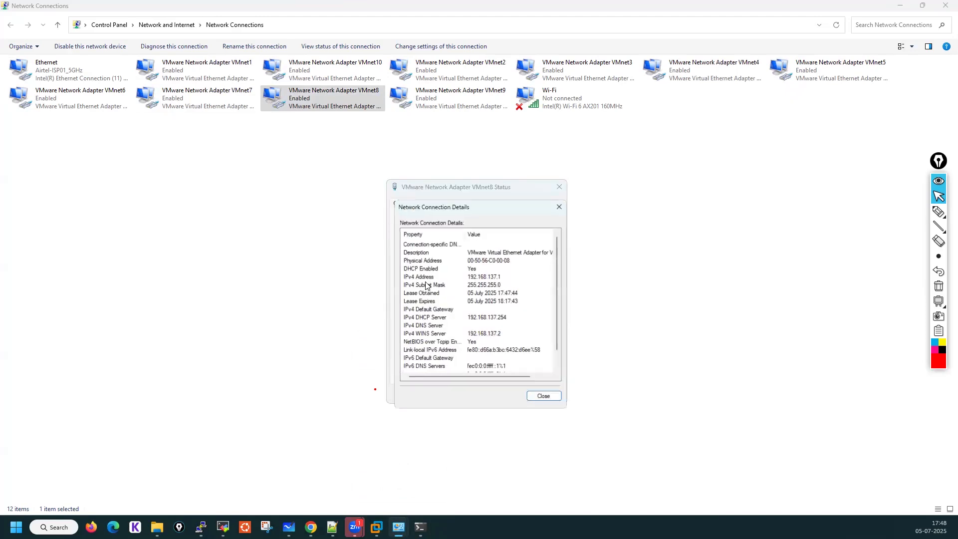
left_click(481, 335)
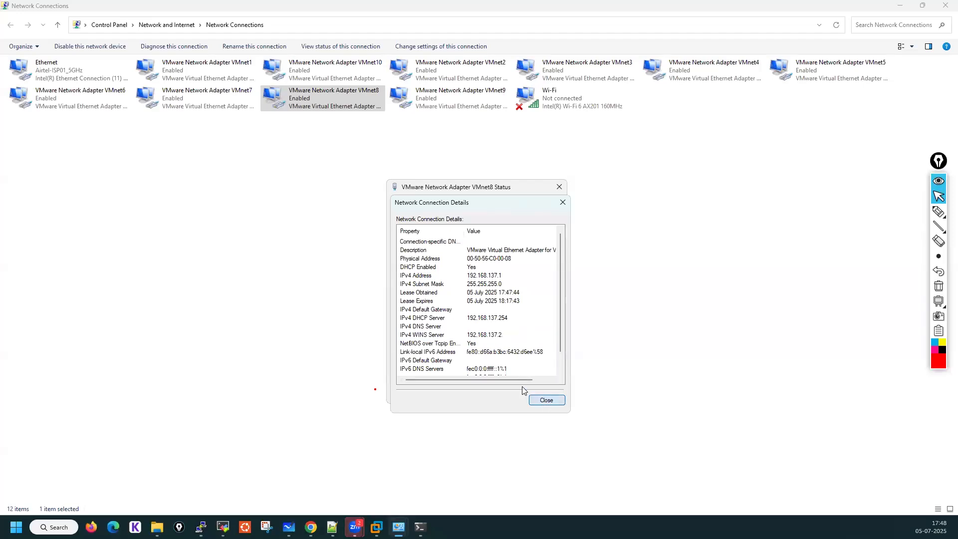
left_click(546, 401)
left_click(548, 396)
left_click(351, 418)
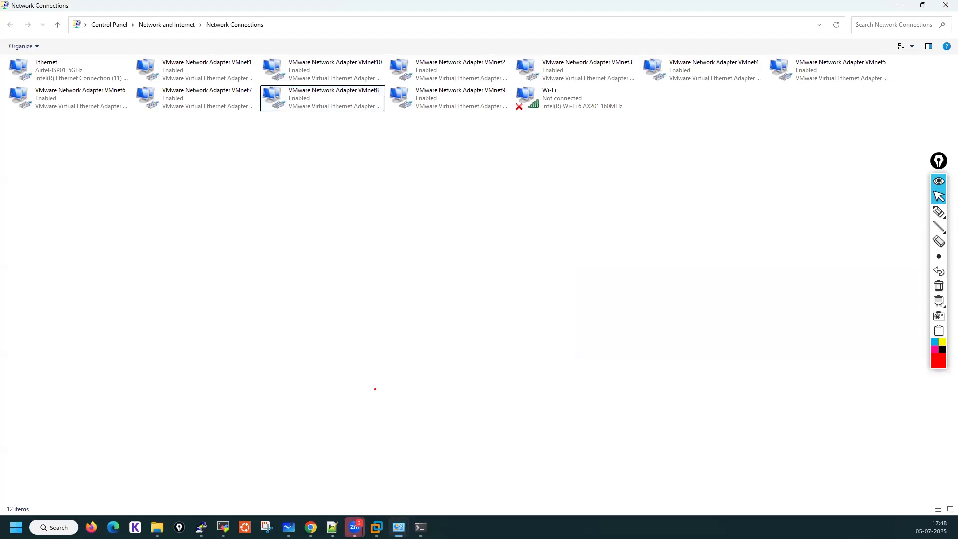
Step: Check the host's running ping, switch to the PaloAlto-11.1.4-Fw01 VM in VMware Workstation, and reconnect its first network adapter
left_click(421, 528)
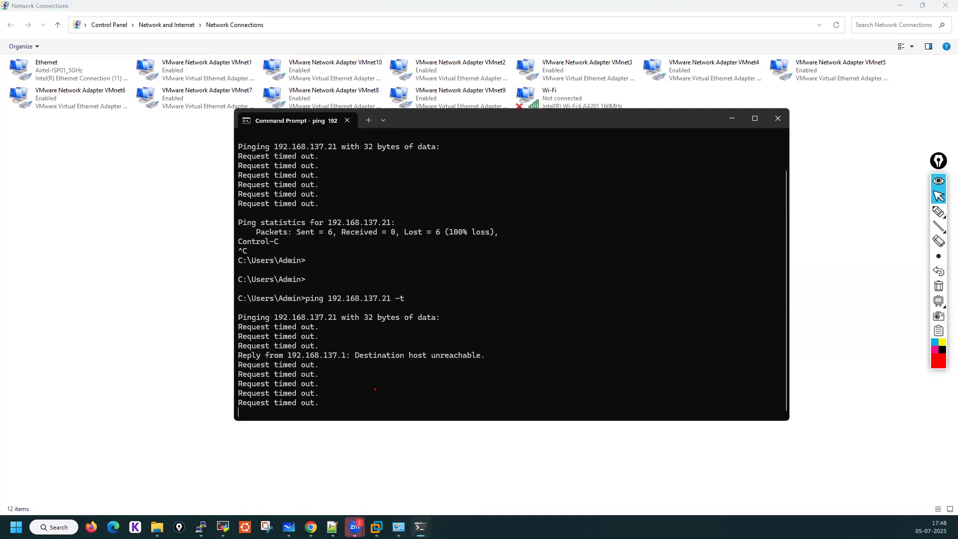
mouse_move(376, 528)
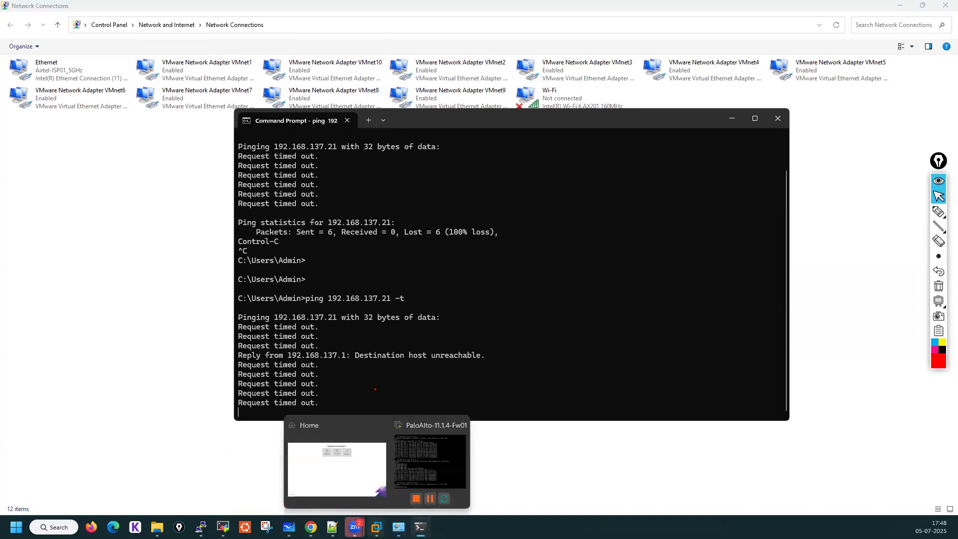
left_click(402, 477)
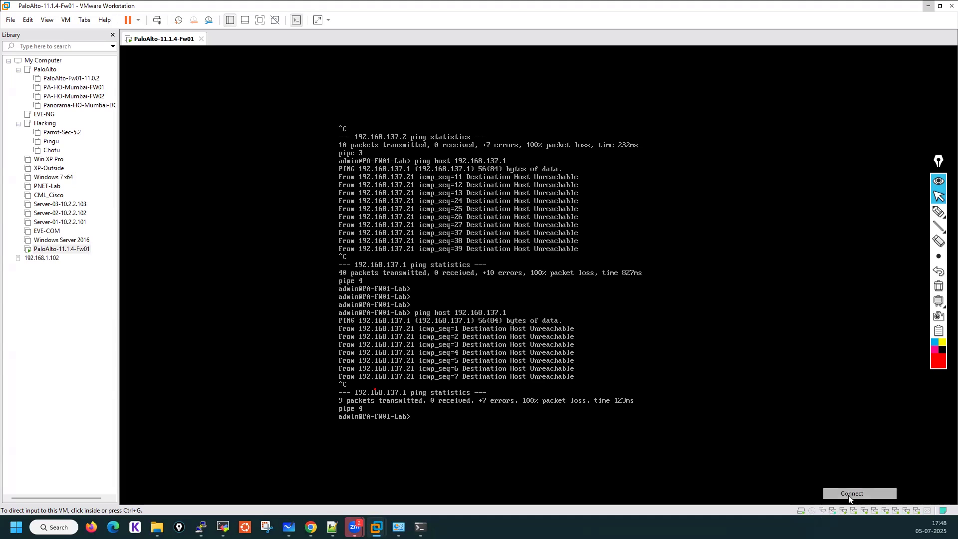
left_click(573, 375)
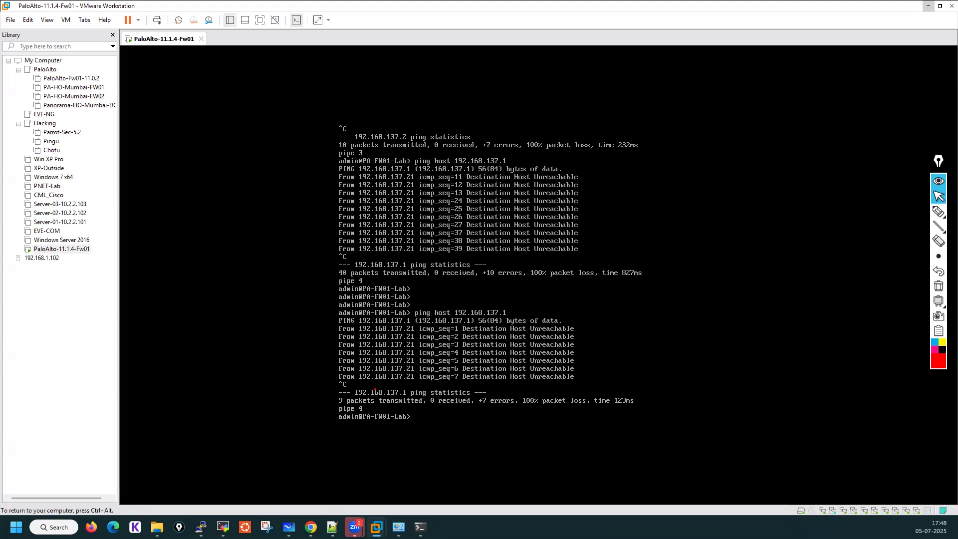
Step: Repeat "ping host 192.168.137.1" from the firewall's console and stop it
key("Return")
key("Return")
key("Return")
key("Return")
key("Return")
key("Up")
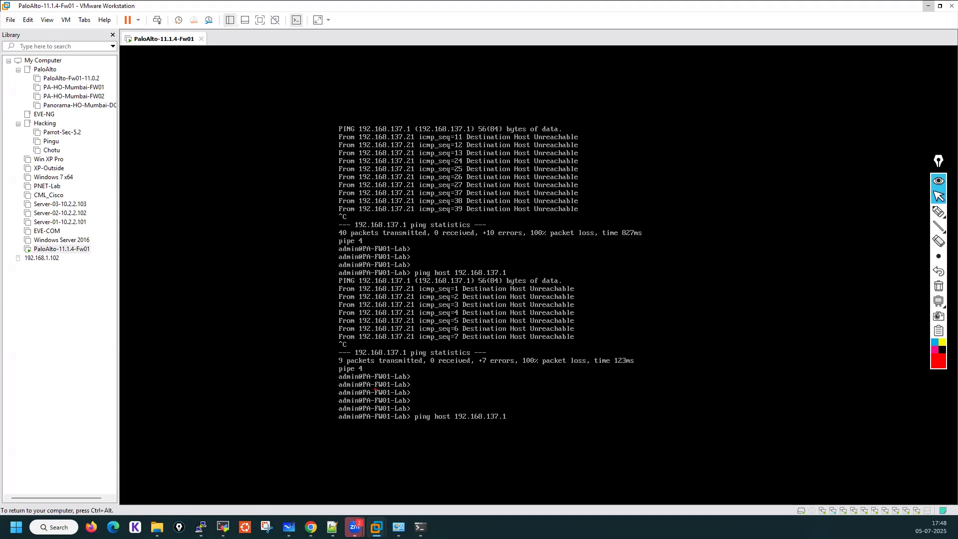
key("Return")
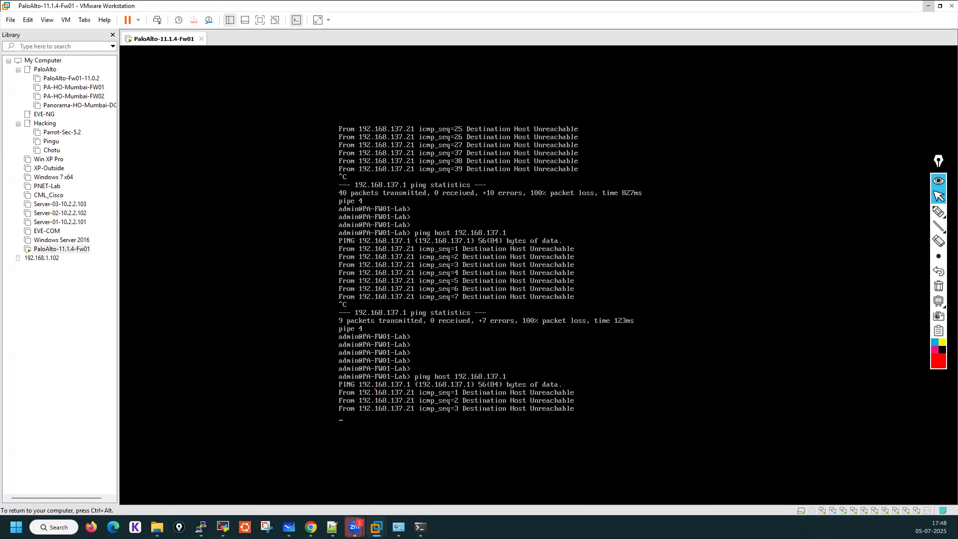
key("ctrl+c")
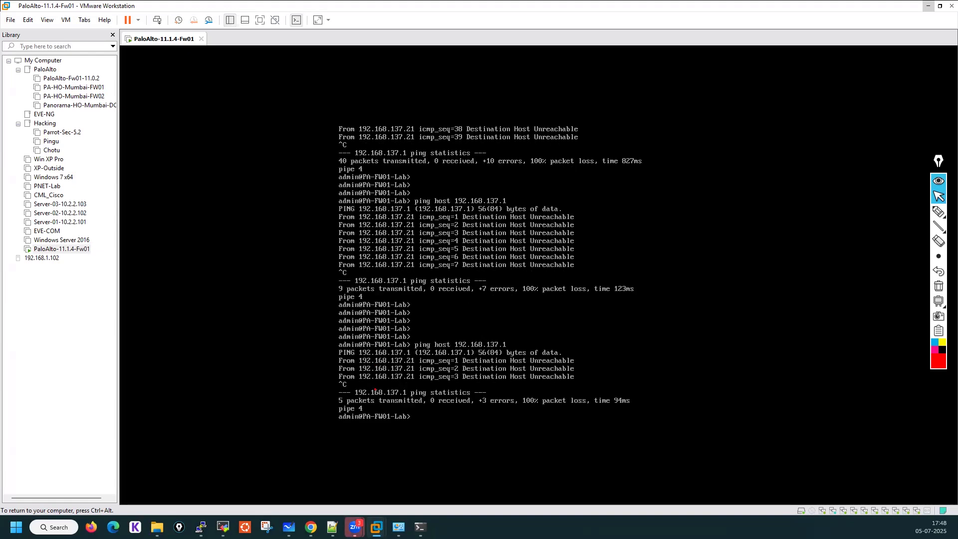
Step: Ping the gateway from the firewall with "ping host 192.168.137.2" and release the console's input
key("Up")
key("BackSpace")
type("2.168.137.2")
key("Return")
key("ctrl+alt")
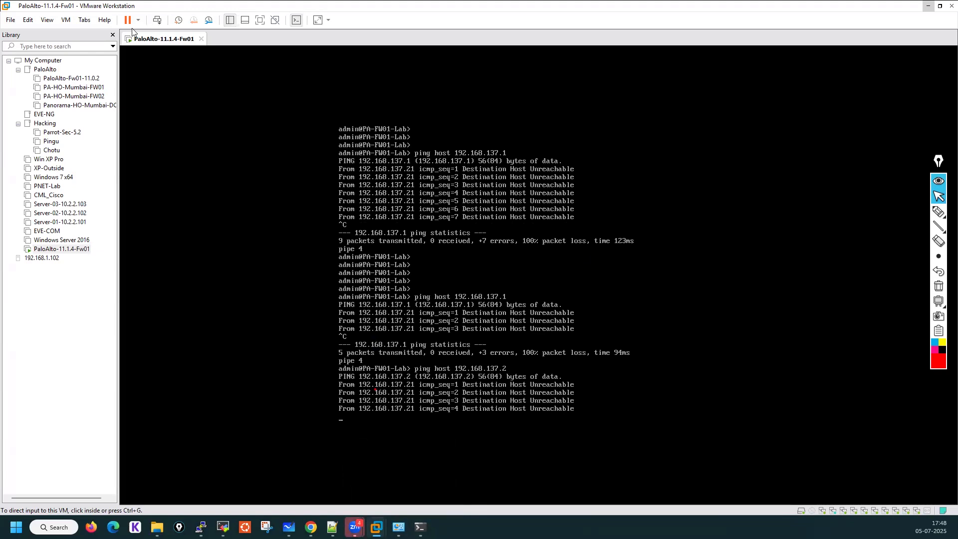
Step: Return to the host's Network Connections and refresh the adapter list
mouse_move(399, 527)
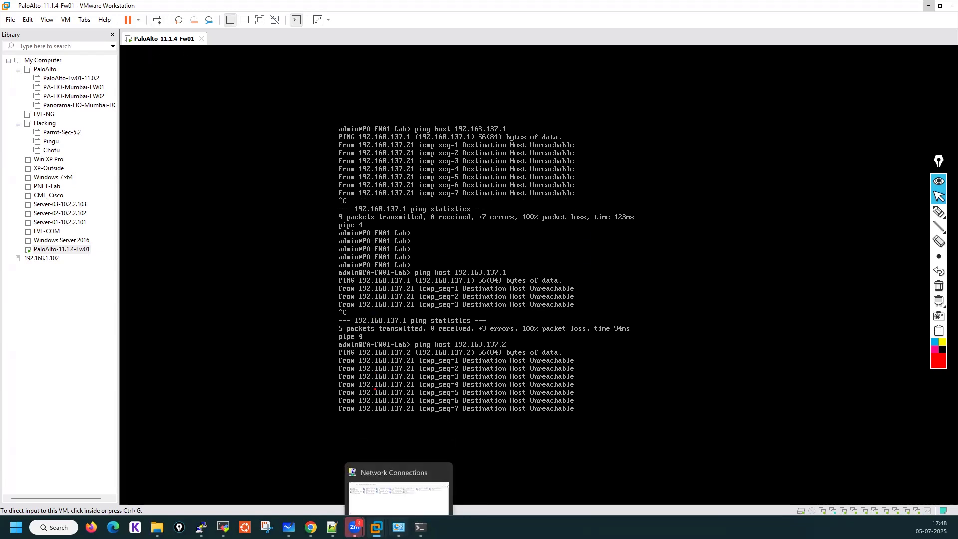
left_click(402, 439)
right_click(328, 141)
left_click(349, 176)
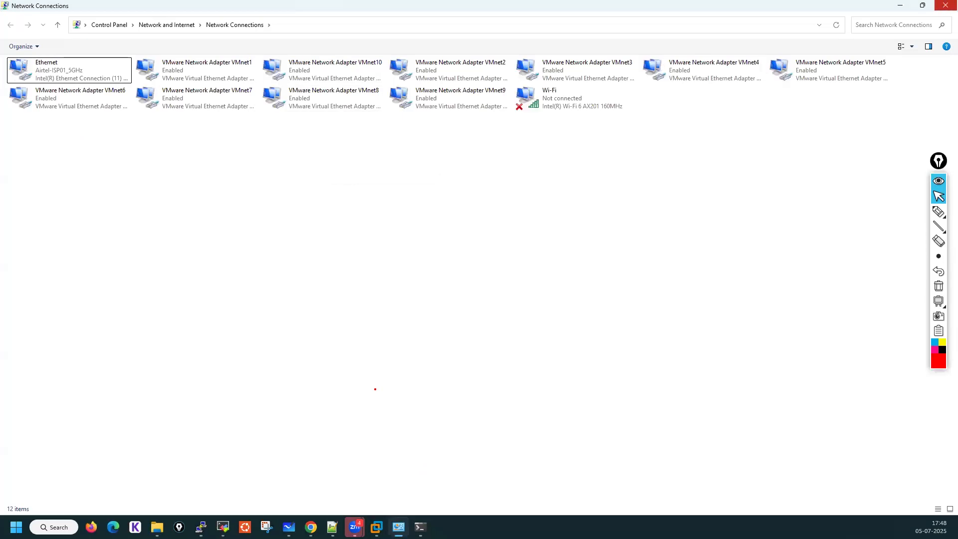
Step: Stop the running ping in the host's Command Prompt and start "ping 192.168.137.21 -t" again
mouse_move(420, 527)
left_click(404, 414)
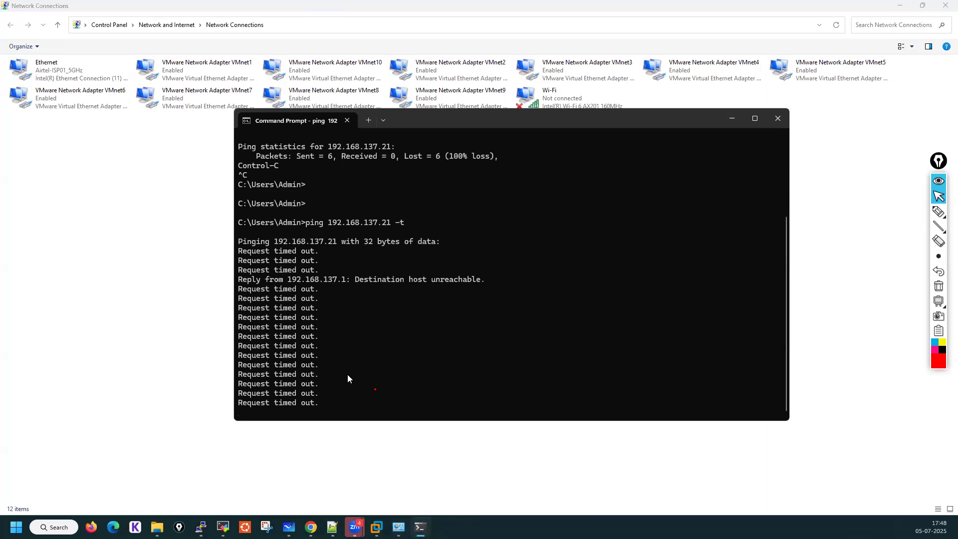
key("ctrl+c")
key("Return")
key("Return")
key("Return")
key("Return")
key("Up")
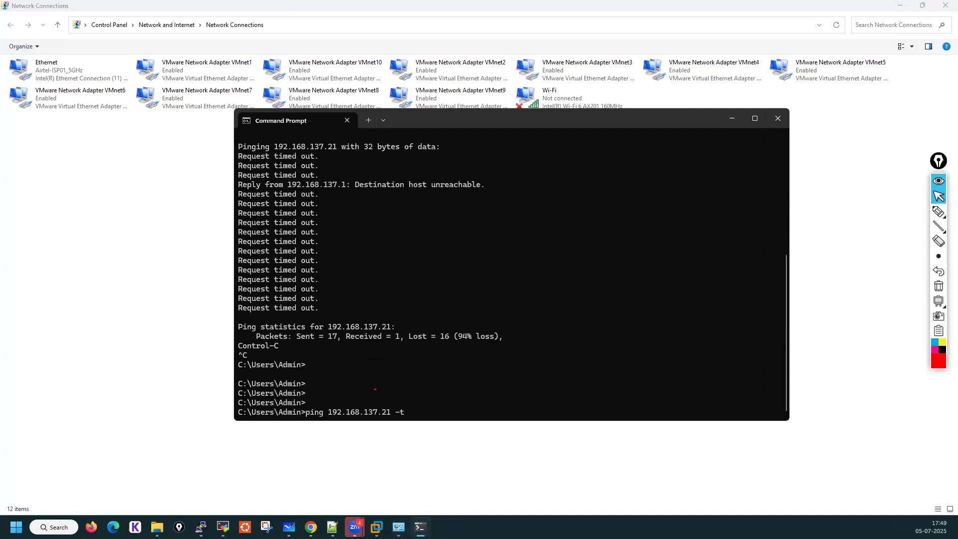
key("Return")
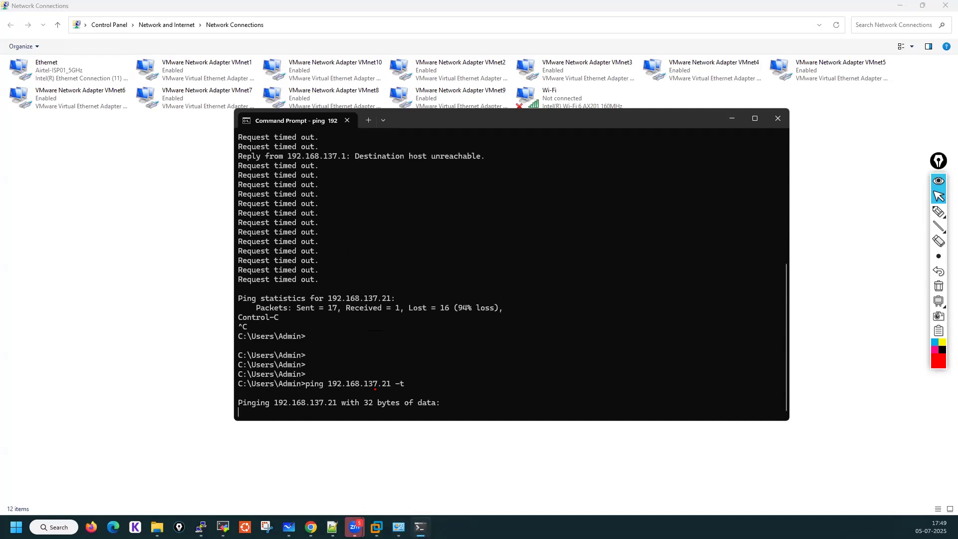
Step: Switch to the PaloAlto-11.1.4-Fw01 VM in VMware Workstation and restart its guest system
mouse_move(201, 527)
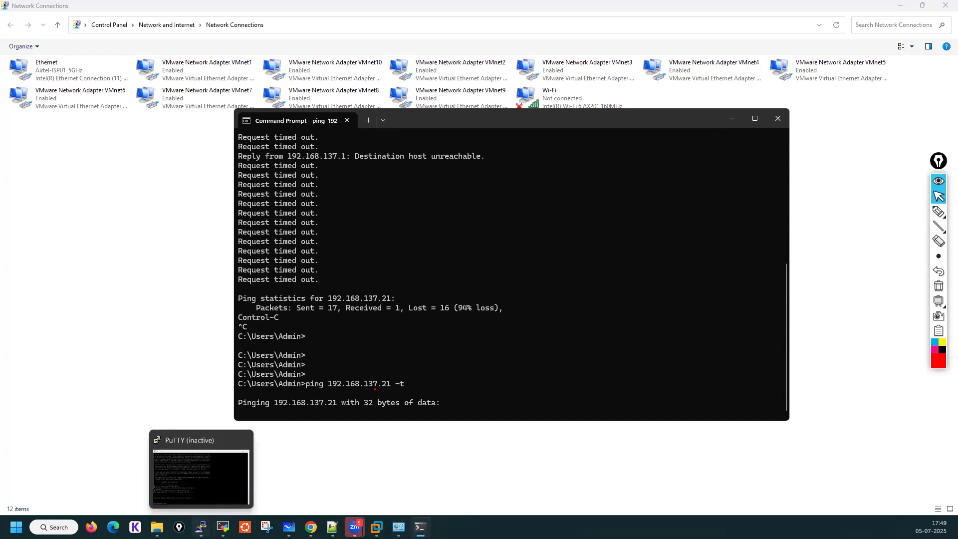
mouse_move(376, 527)
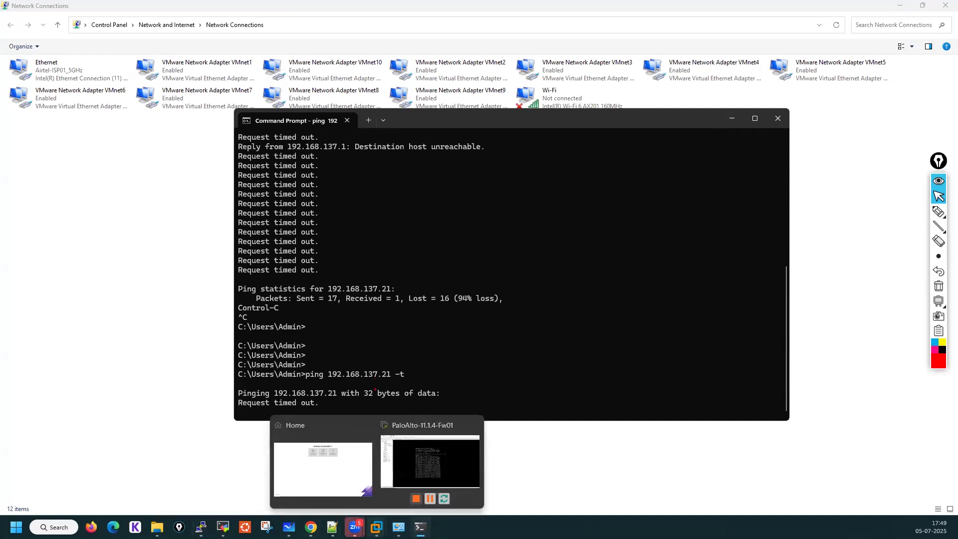
left_click(420, 425)
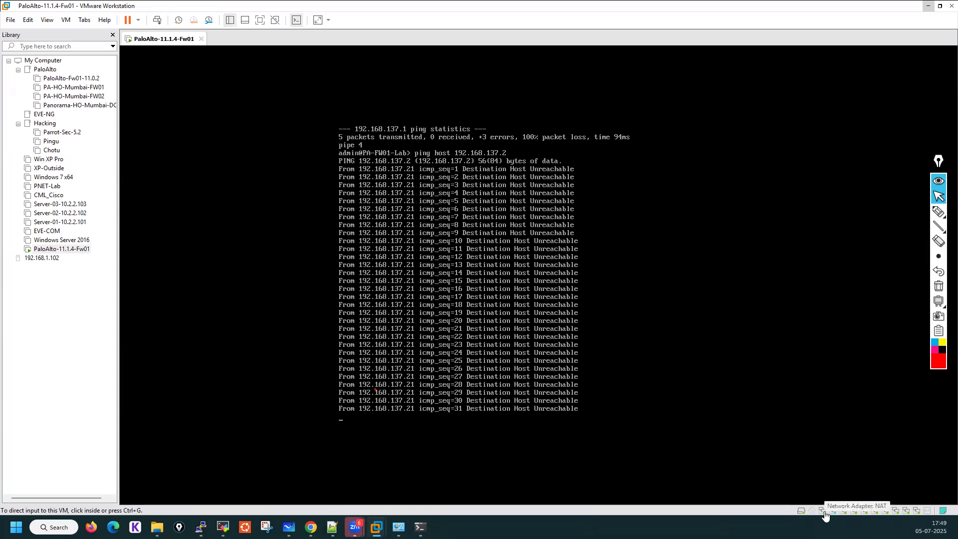
right_click(172, 43)
mouse_move(203, 64)
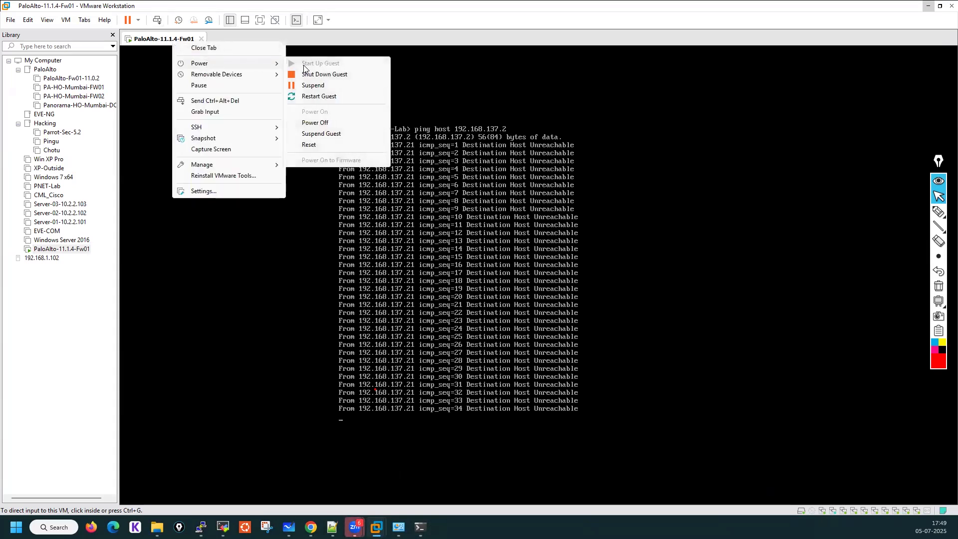
left_click(318, 96)
left_click(495, 280)
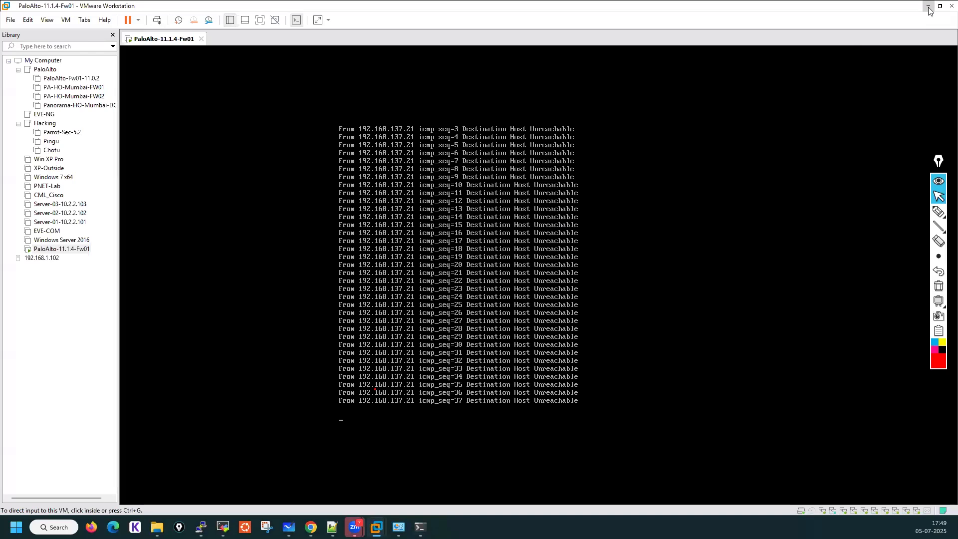
Step: Check the permitted-ip subnet 192.168.137.0/24 in the Notepad++ configuration script and return to VMware Workstation
left_click(333, 528)
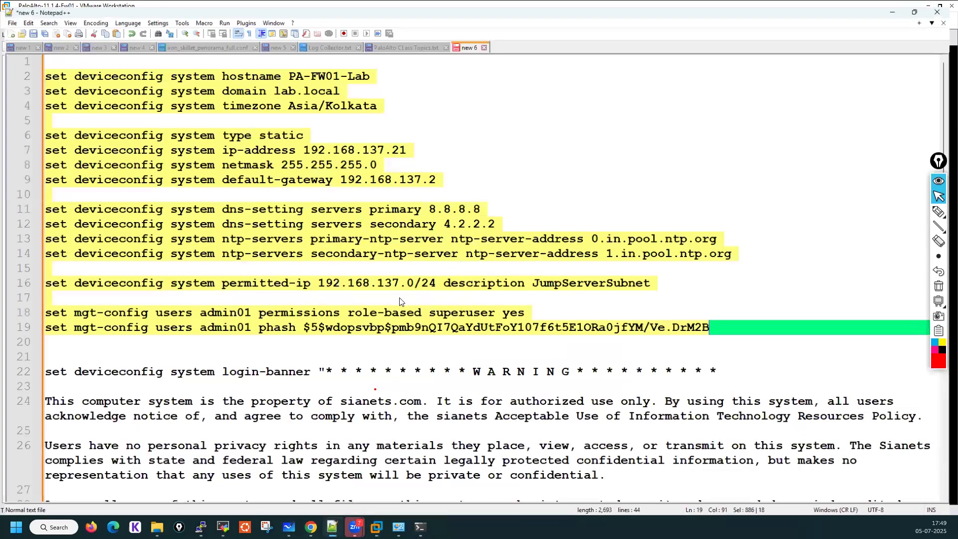
left_click(321, 280)
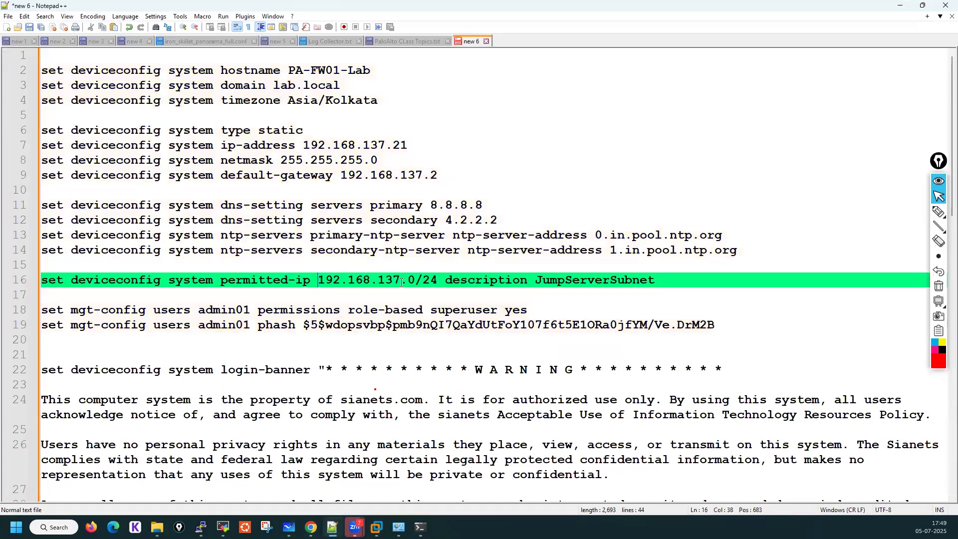
left_click(435, 281, "shift")
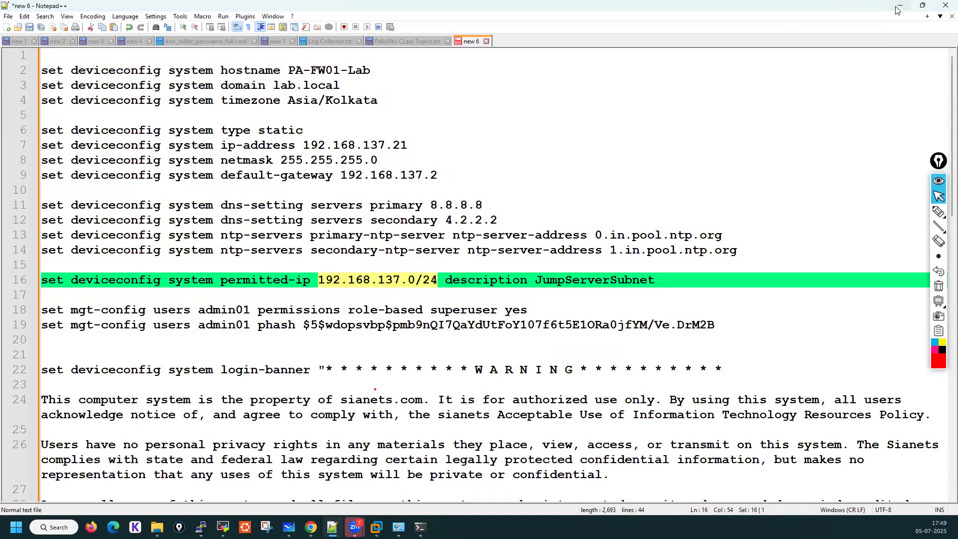
key("alt+Tab")
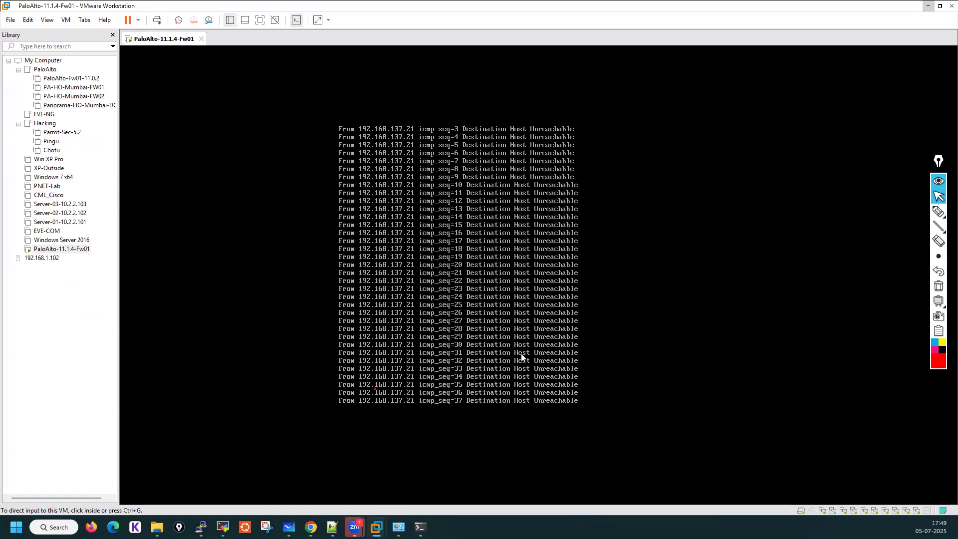
Step: Close the host's Command Prompt, clear the VMware and Network Connections windows away, and show the VM-Lab diagram in Microsoft Whiteboard
left_click(928, 6)
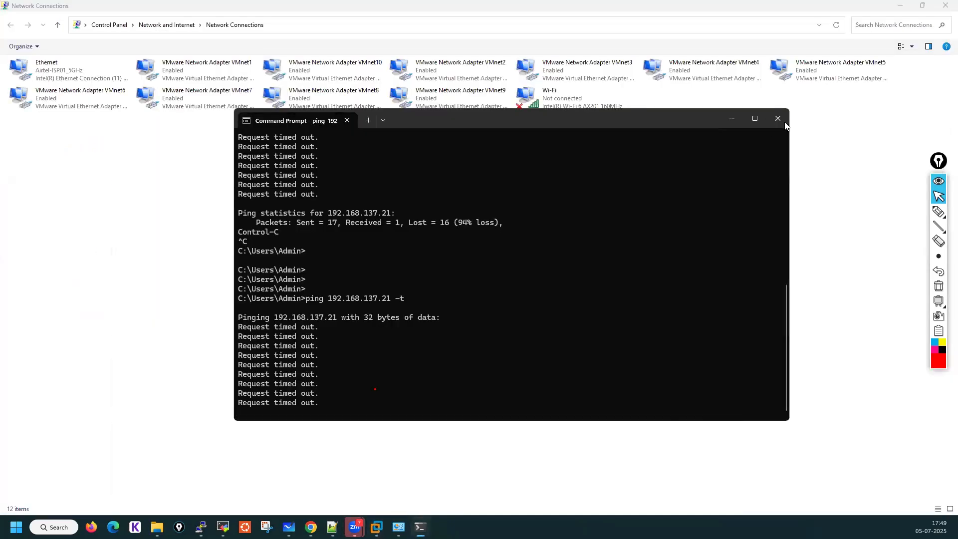
left_click(784, 122)
left_click(901, 6)
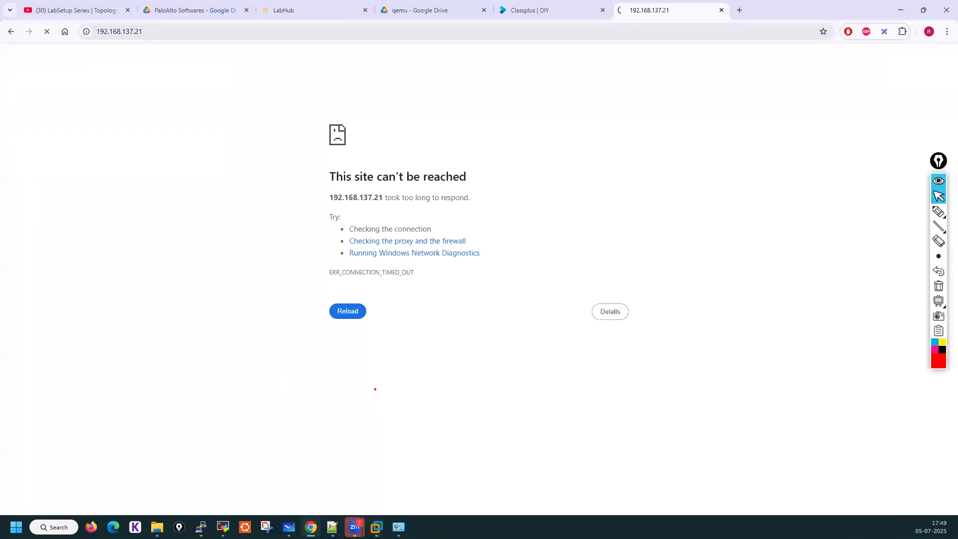
left_click(289, 527)
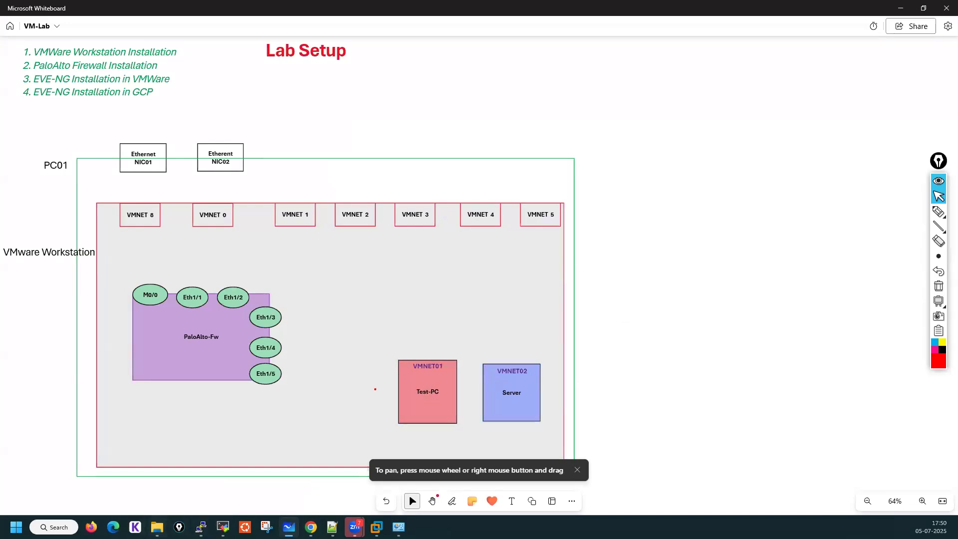
Step: Switch to File Explorer and open the XP-Outside OVF package from Software\XP-IMG with VMware Workstation
left_click(157, 527)
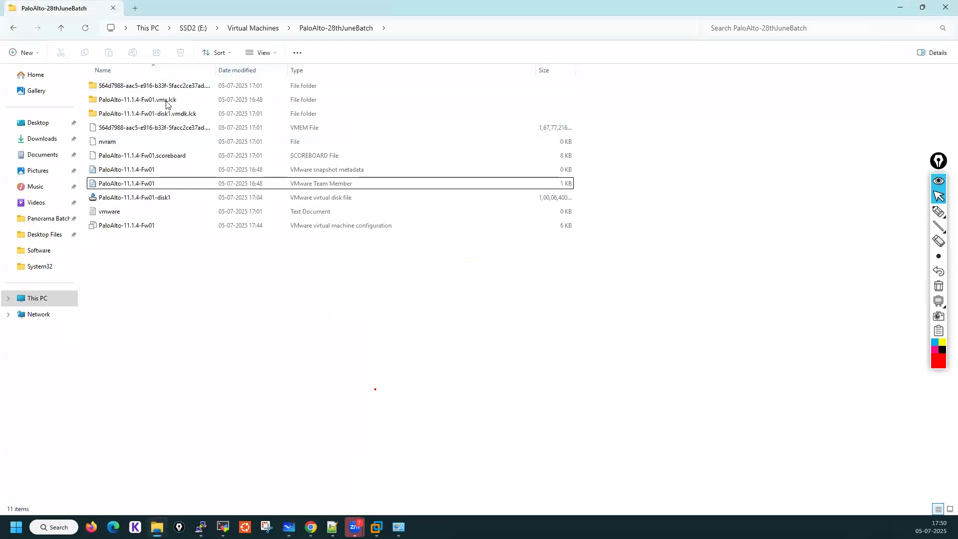
left_click(33, 255)
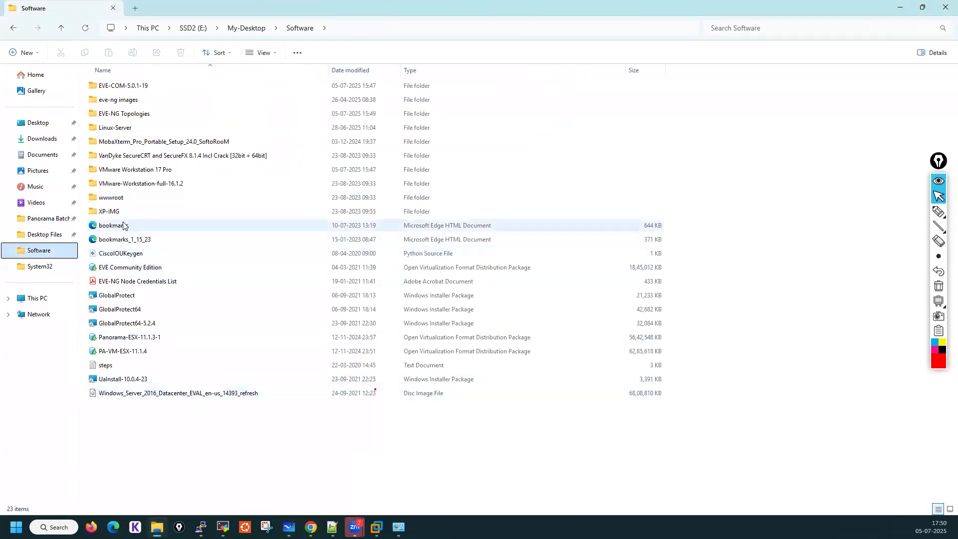
double_click(110, 211)
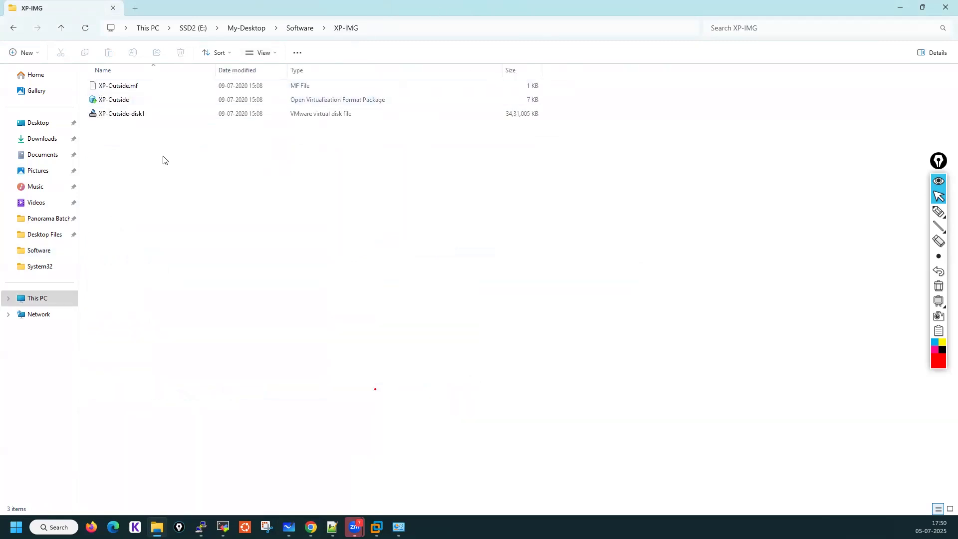
left_click(130, 103)
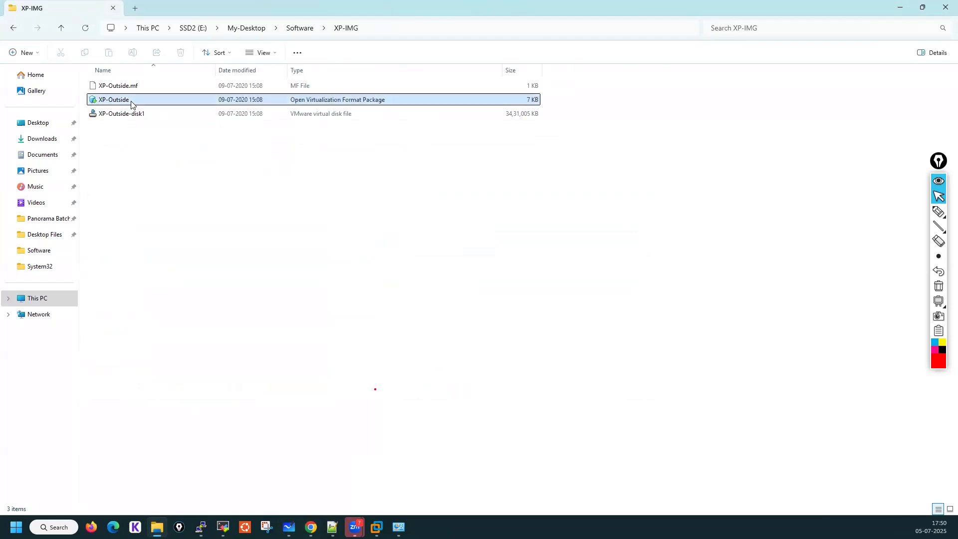
right_click(132, 103)
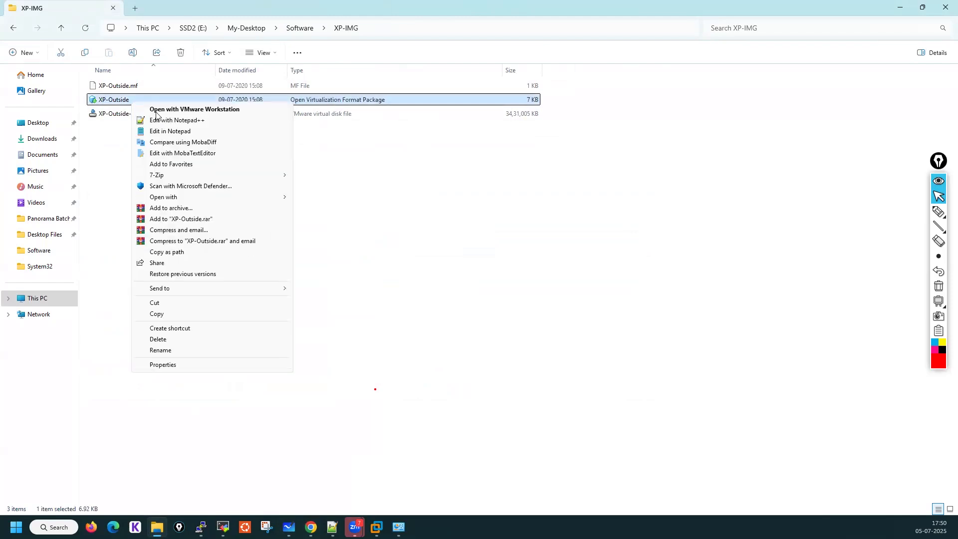
left_click(172, 113)
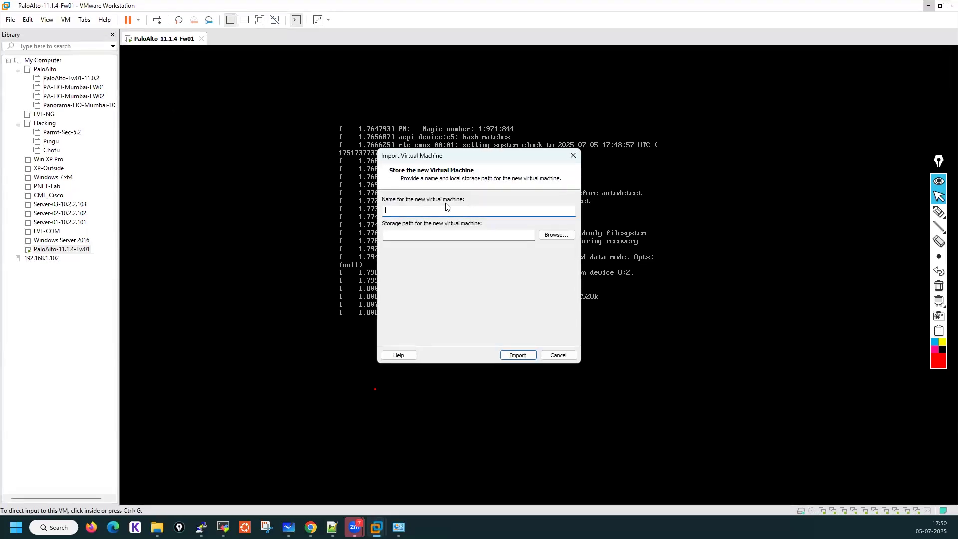
Step: Name the new virtual machine TestPC-Delete, keep the suggested storage path, and import it
type("Test")
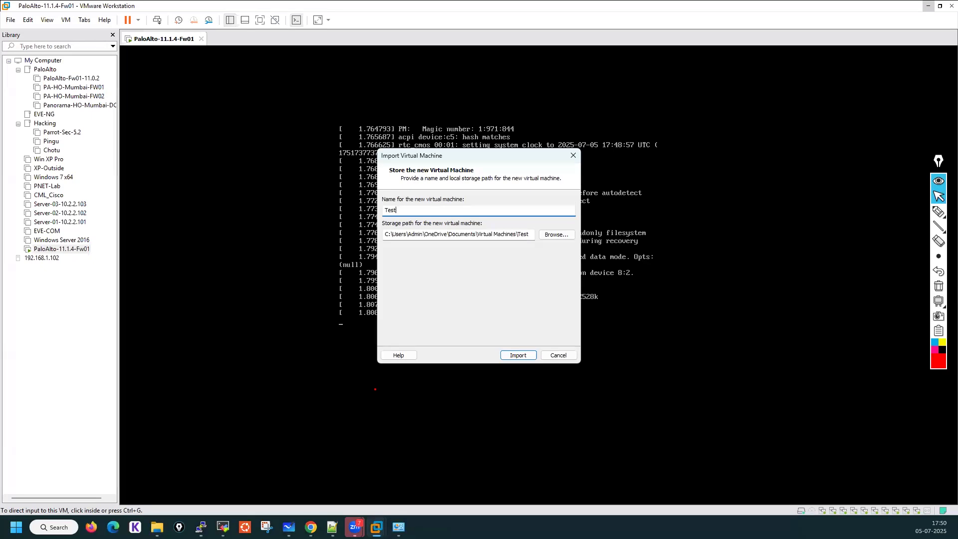
type("PC-Delete")
left_click(518, 356)
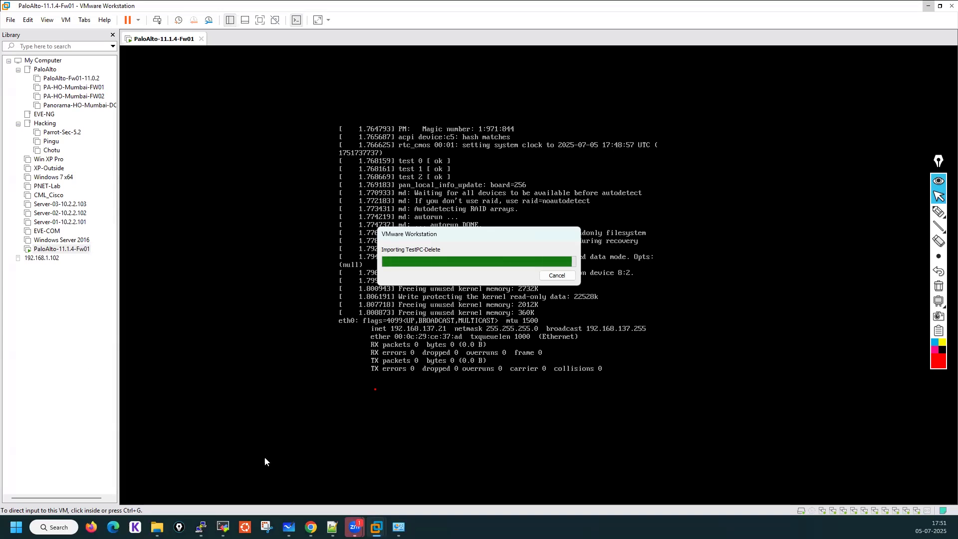
left_click(332, 528)
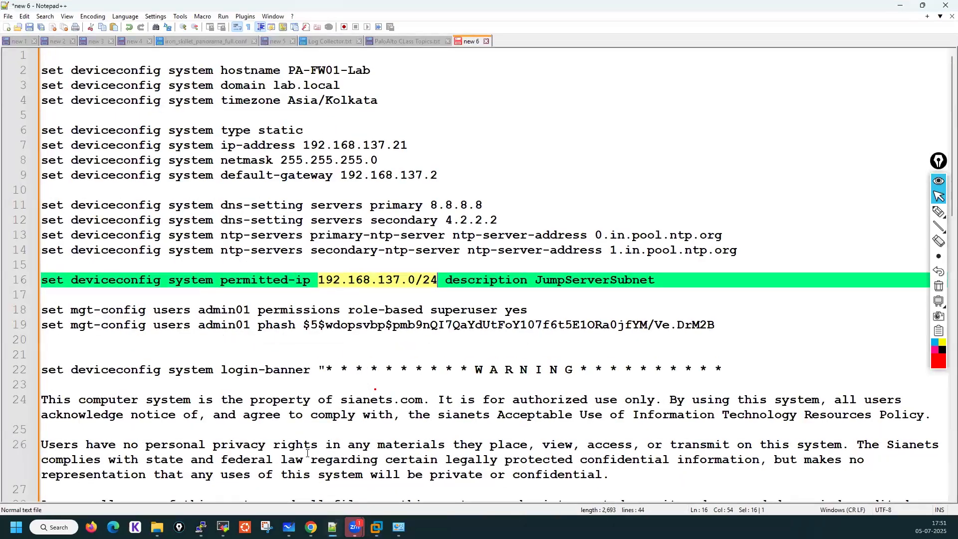
key("alt+Tab")
key("alt+Tab")
key("alt+Tab")
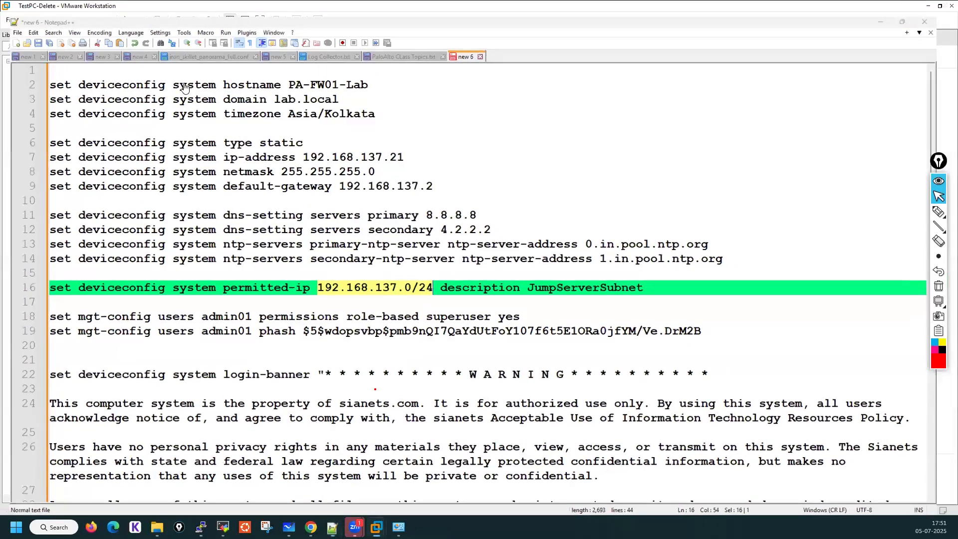
Step: Edit the TestPC-Delete virtual machine's settings to put its network adapter on the custom network VMnet1 (Host-only)
left_click(184, 86)
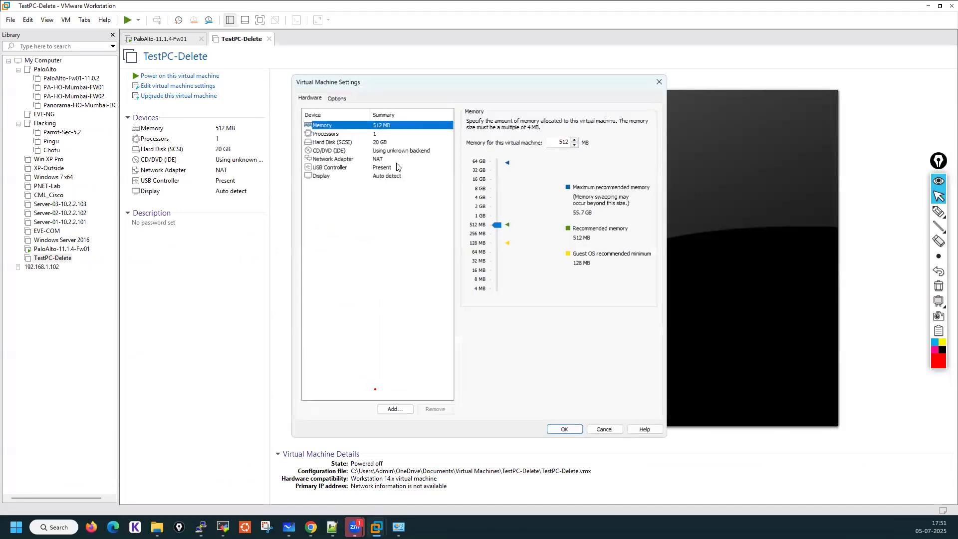
left_click(377, 159)
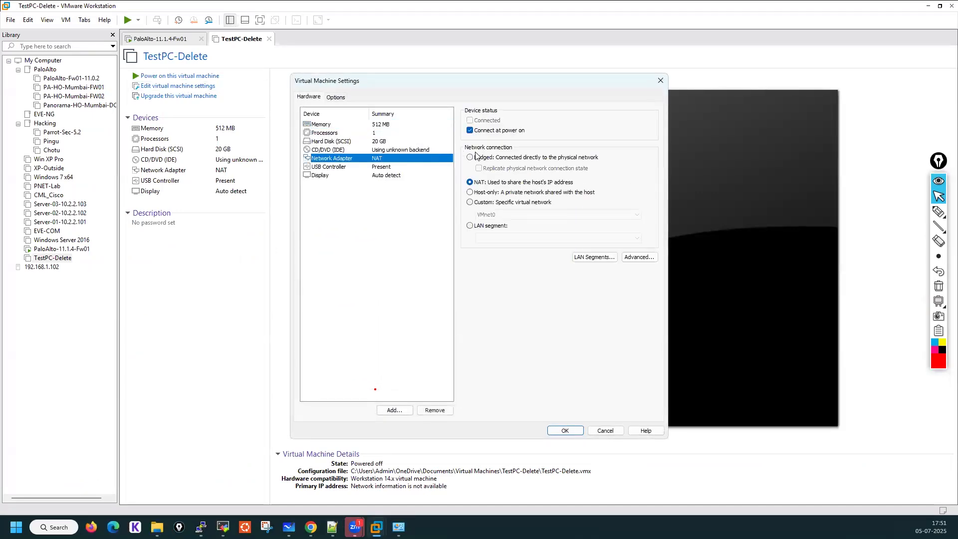
left_click(470, 202)
left_click(491, 215)
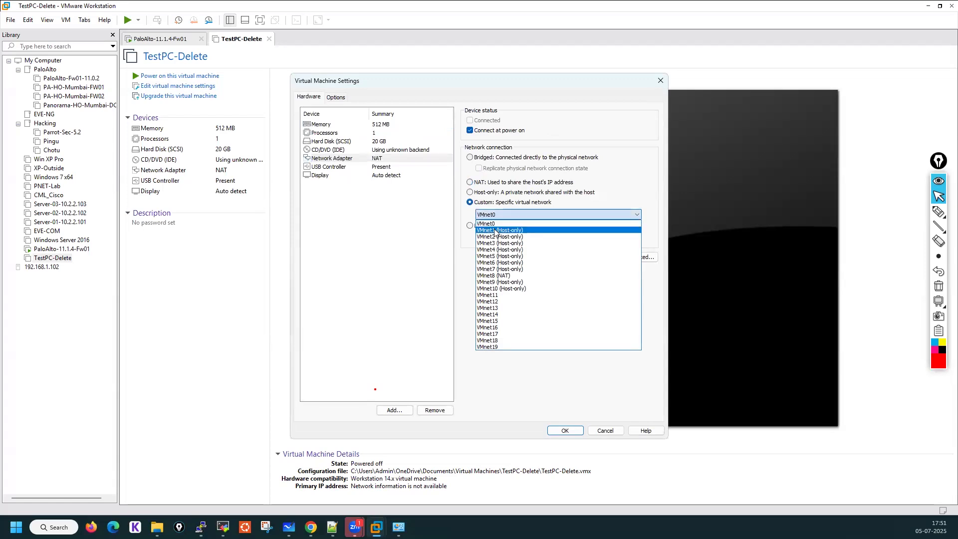
left_click(497, 231)
Step: Review TestPC-Delete's hard disk, processor and memory settings, save the configuration, and power on the virtual machine
left_click(373, 143)
left_click(363, 133)
left_click(344, 124)
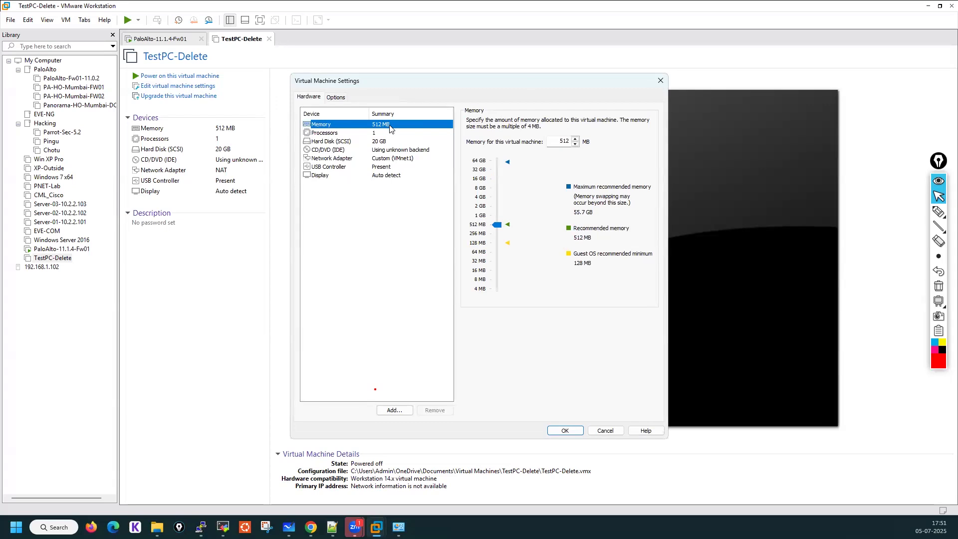
left_click(564, 430)
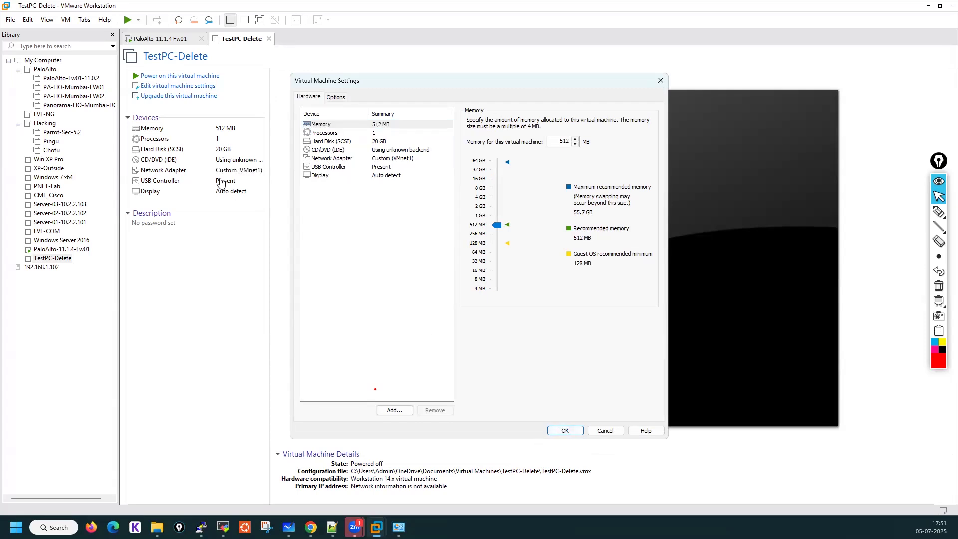
left_click(173, 76)
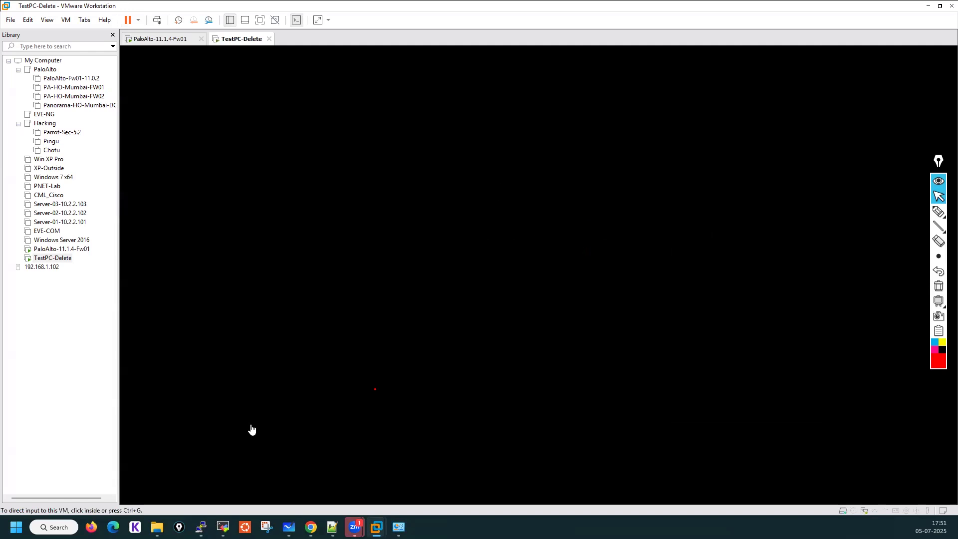
Step: Switch to File Explorer and open the Linux-Server OVF package from Software\Linux-Server with VMware Workstation
left_click(157, 523)
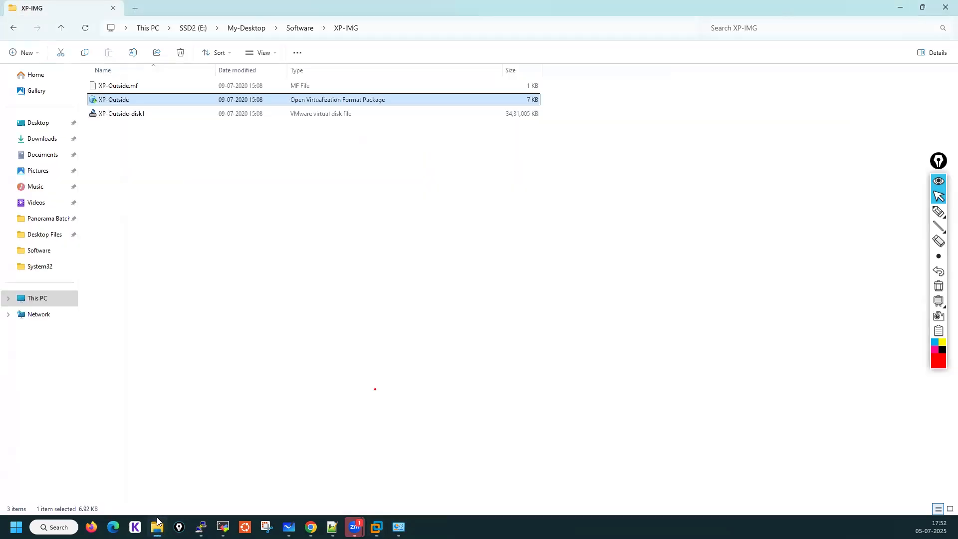
left_click(298, 28)
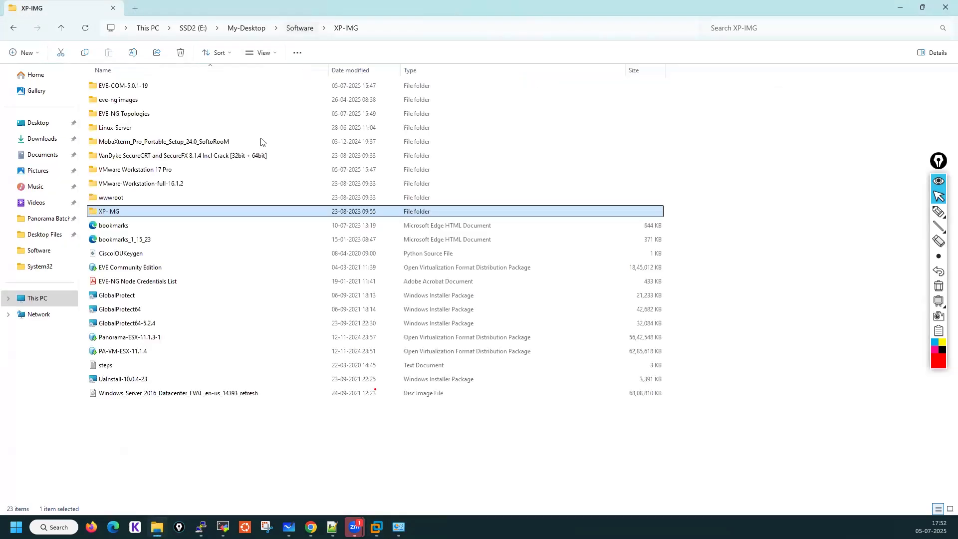
double_click(119, 127)
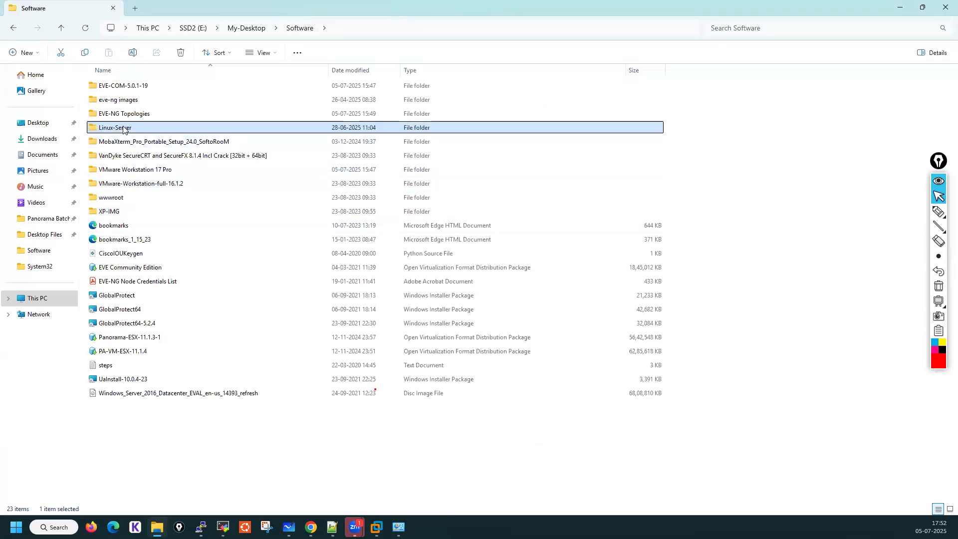
right_click(135, 107)
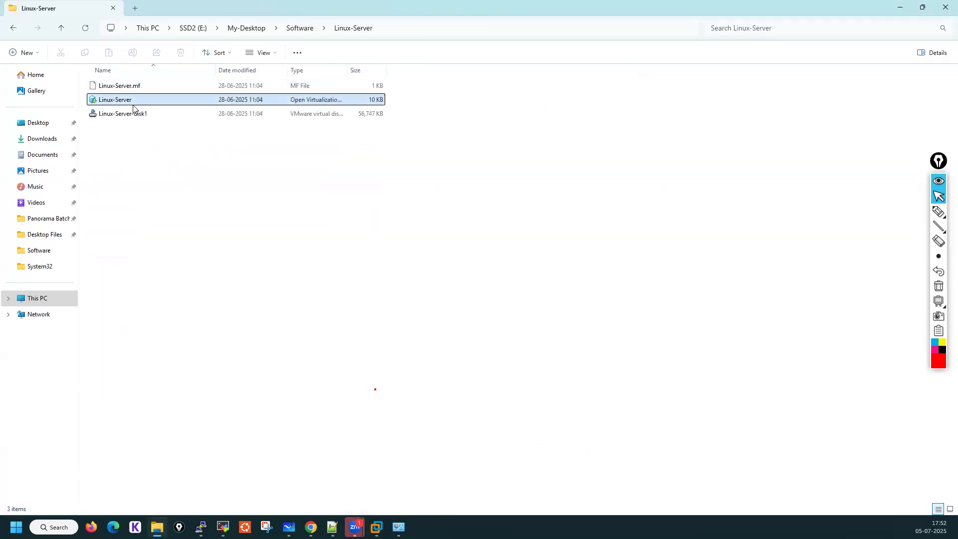
left_click(171, 147)
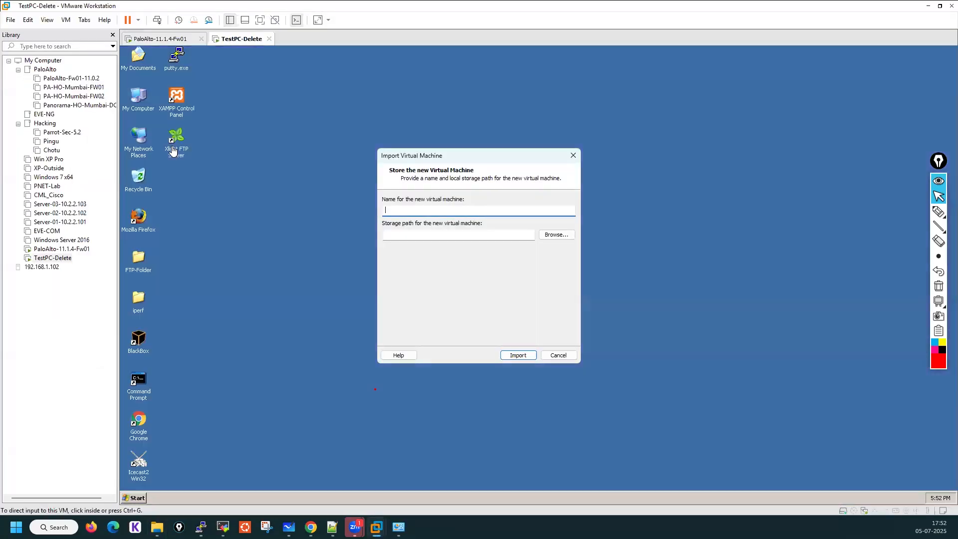
Step: Name the new virtual machine Server01-Delete, keep the suggested storage path, and import it
type("S")
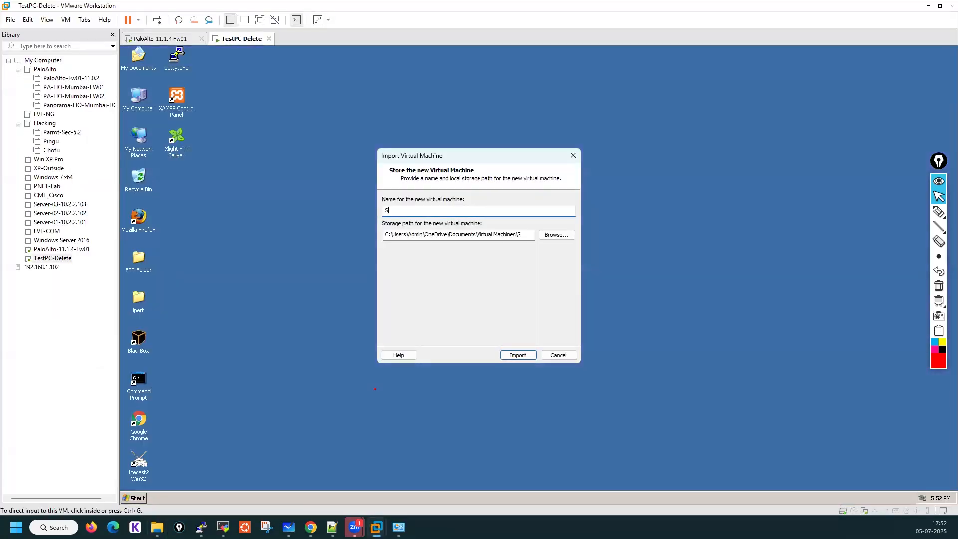
type("erver")
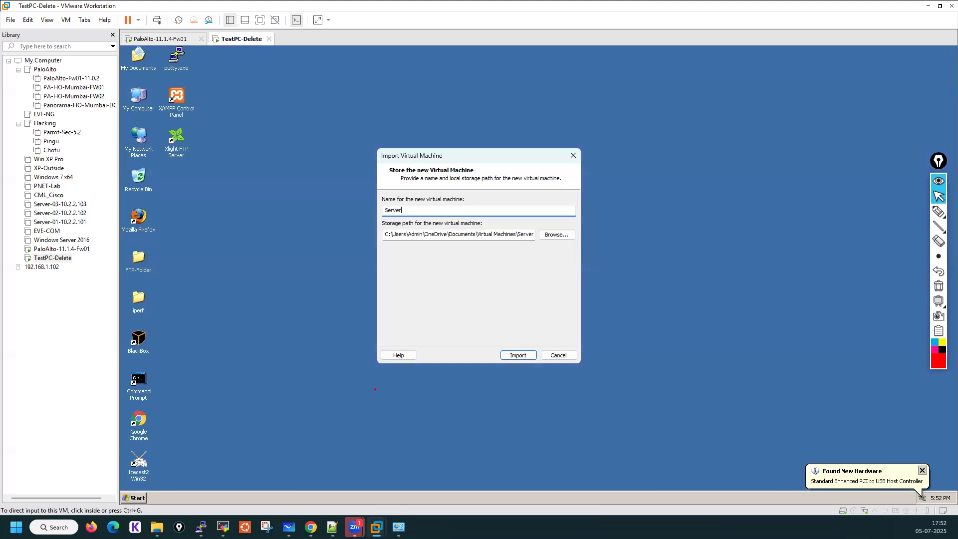
type("01-Delete")
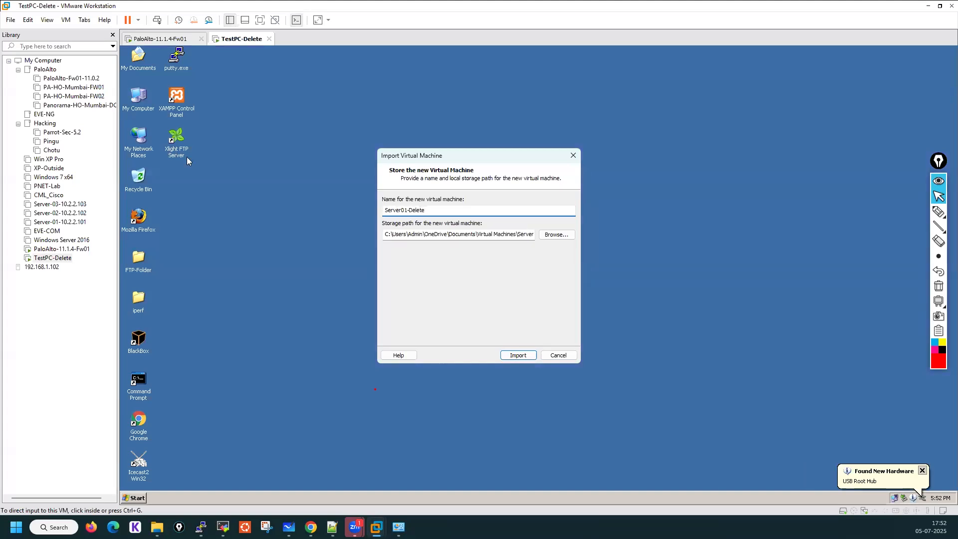
left_click(520, 355)
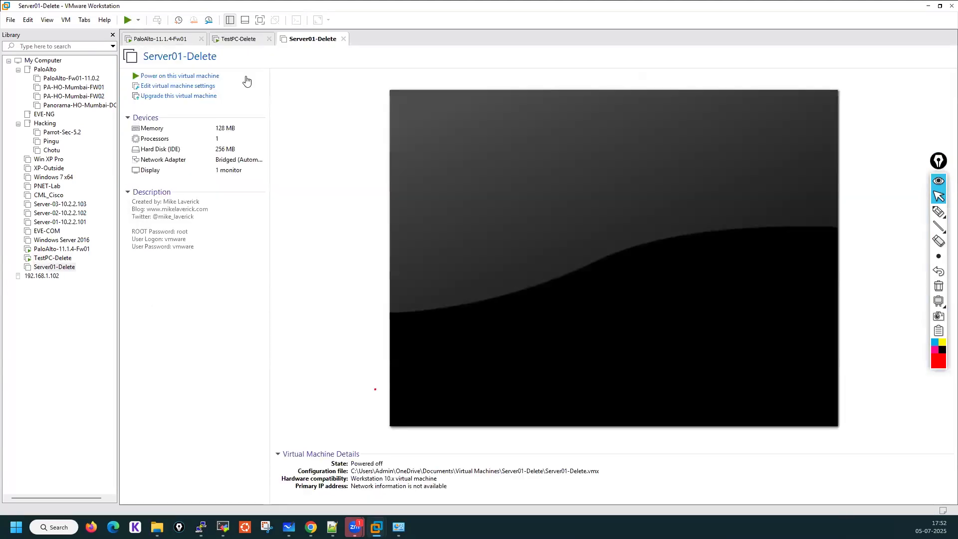
Step: Power on Server01-Delete and log in to its SliTaz desktop as vmware with the account password
left_click(210, 78)
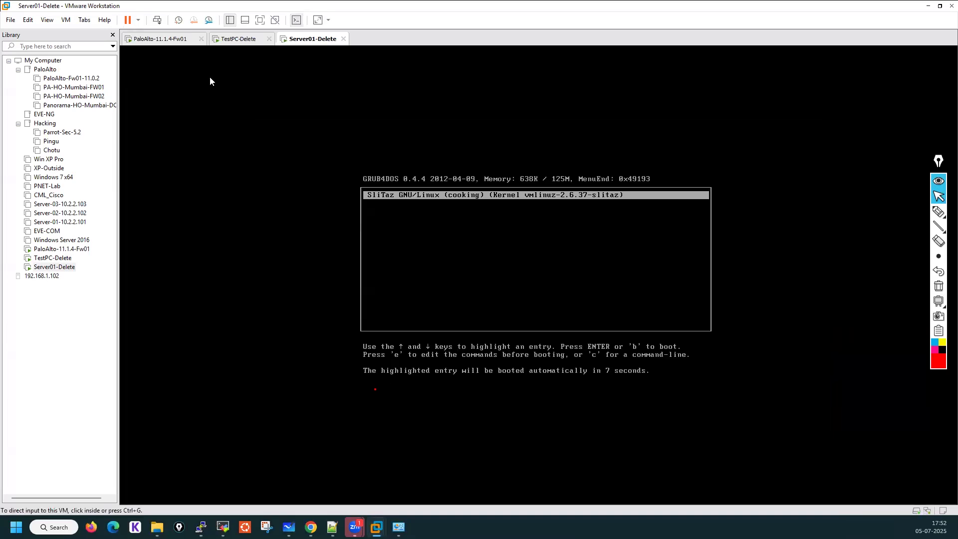
left_click(173, 45)
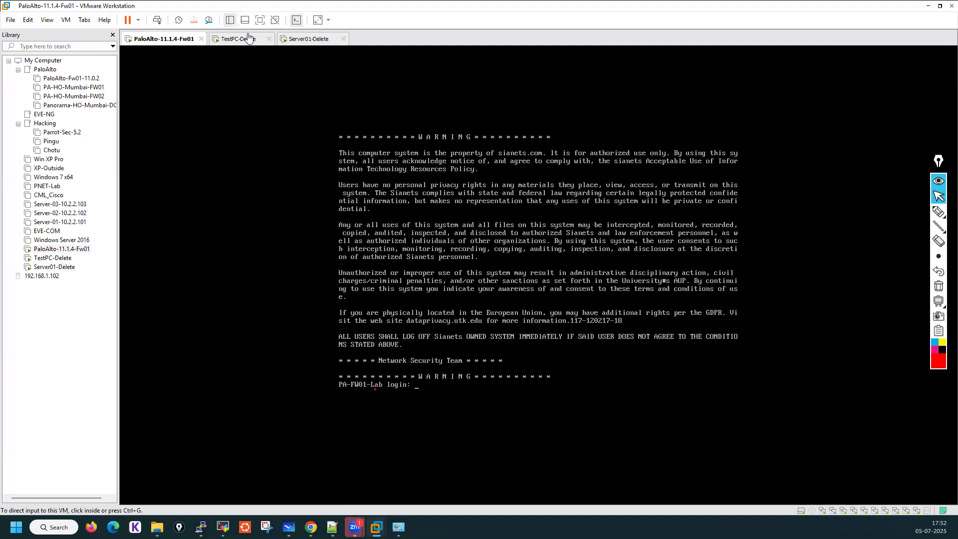
left_click(250, 42)
left_click(300, 40)
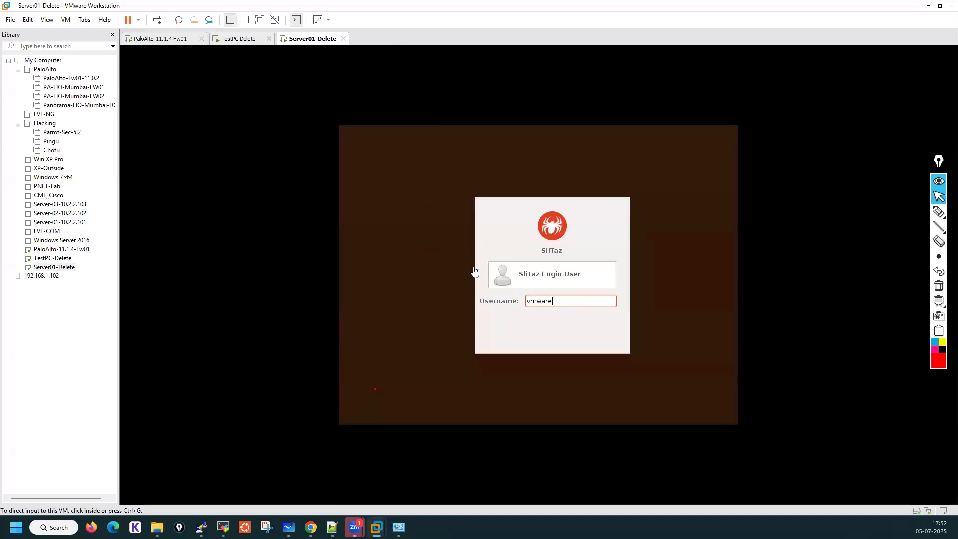
left_click(543, 323)
key("Return")
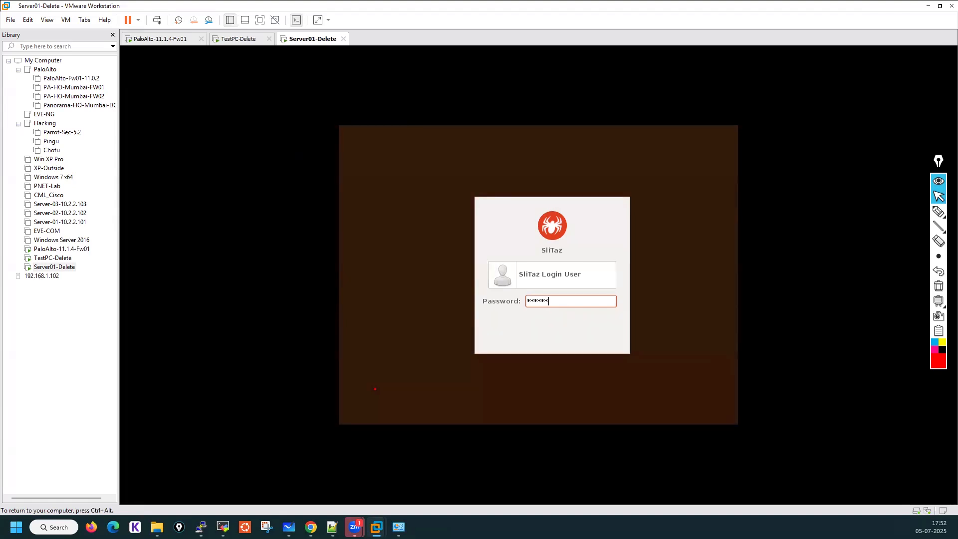
key("Return")
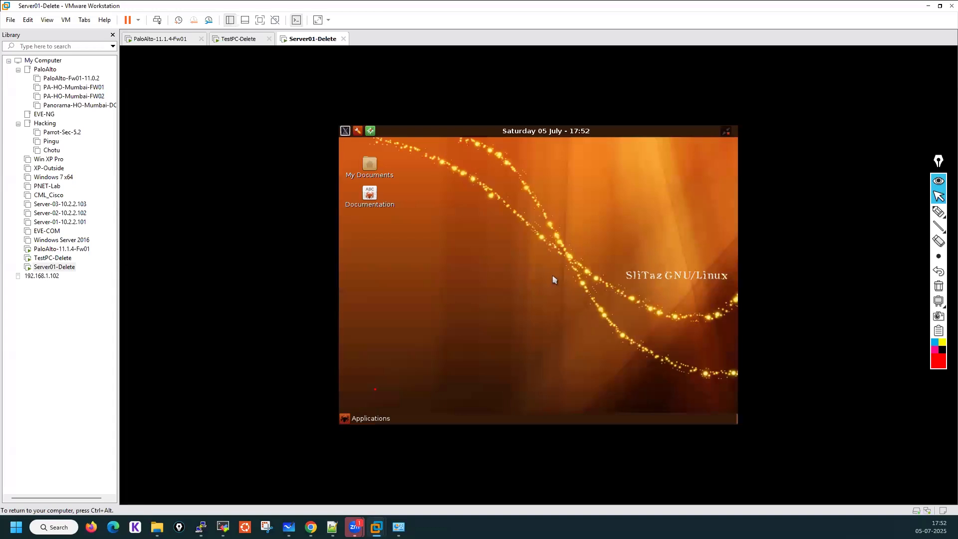
Step: Open the Sakura terminal on Server01-Delete, list its IP addresses with ip a, and release input back to the host
left_click(345, 131)
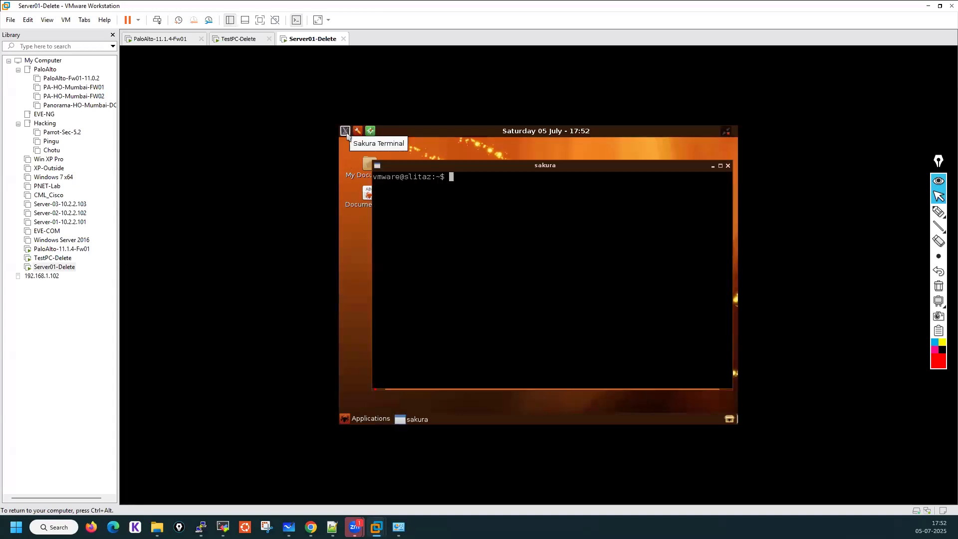
type("ip a")
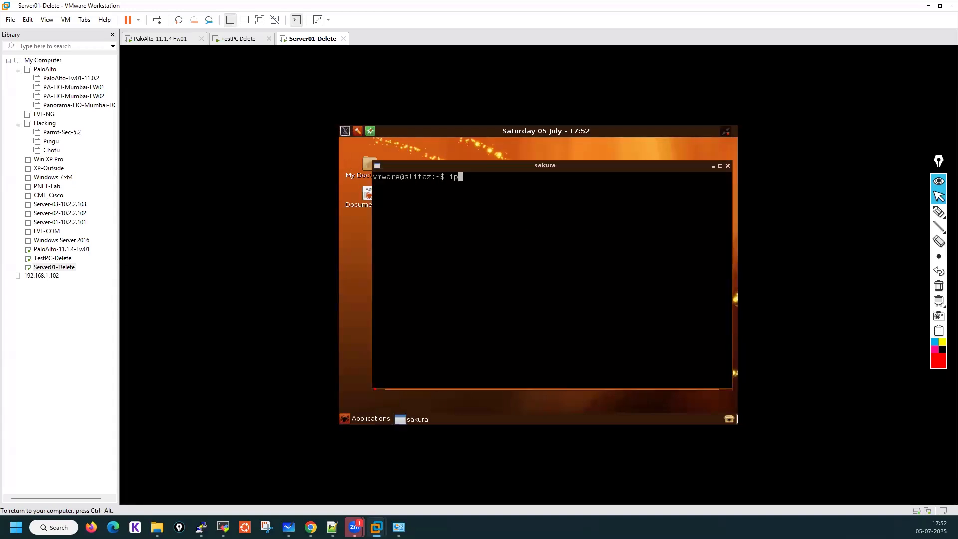
key("Return")
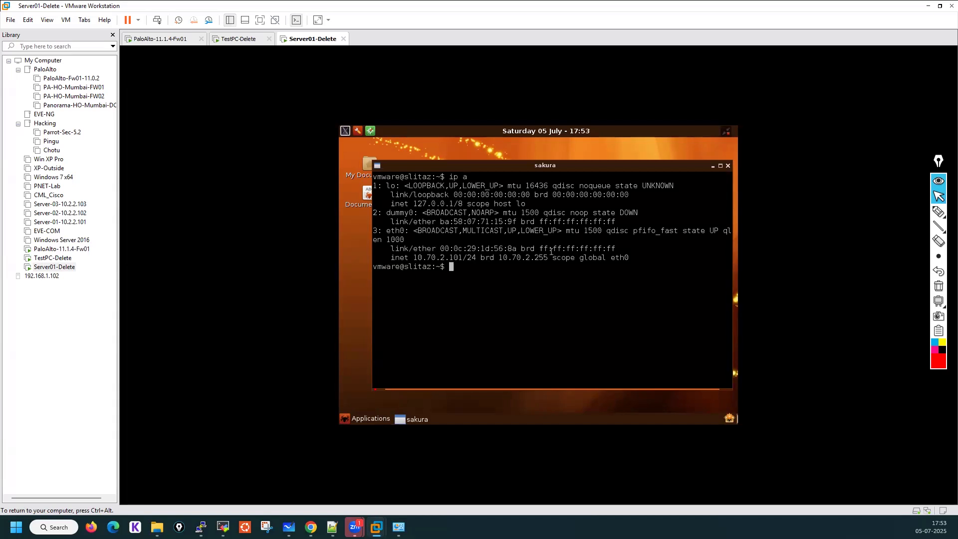
key("ctrl+alt")
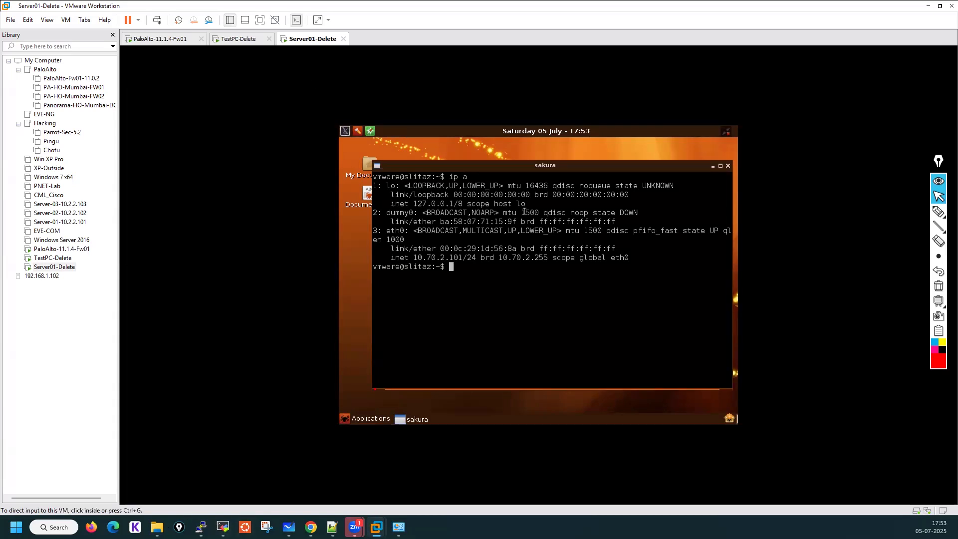
Step: Open the Linux-Server OVF package from File Explorer again and import it as Server02-Delete with the suggested storage path
left_click(157, 527)
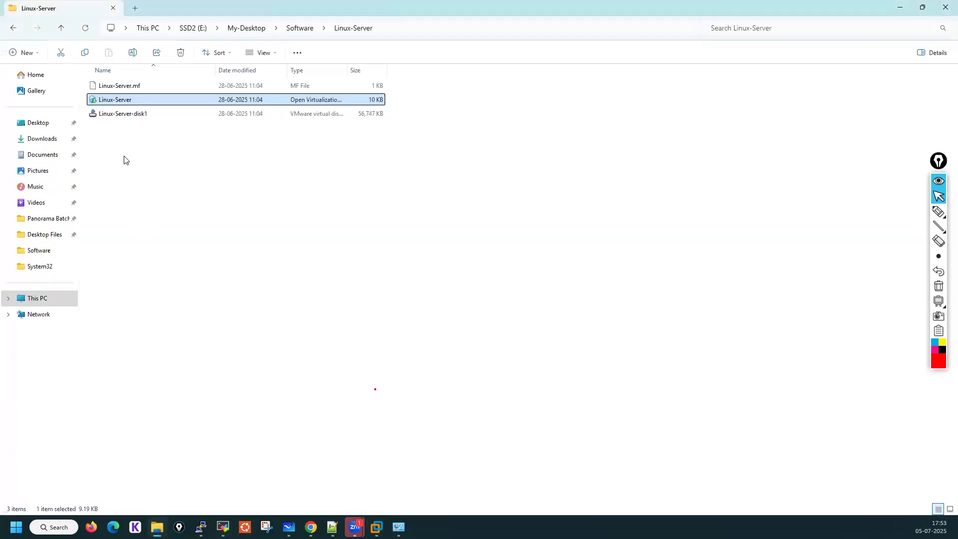
right_click(130, 104)
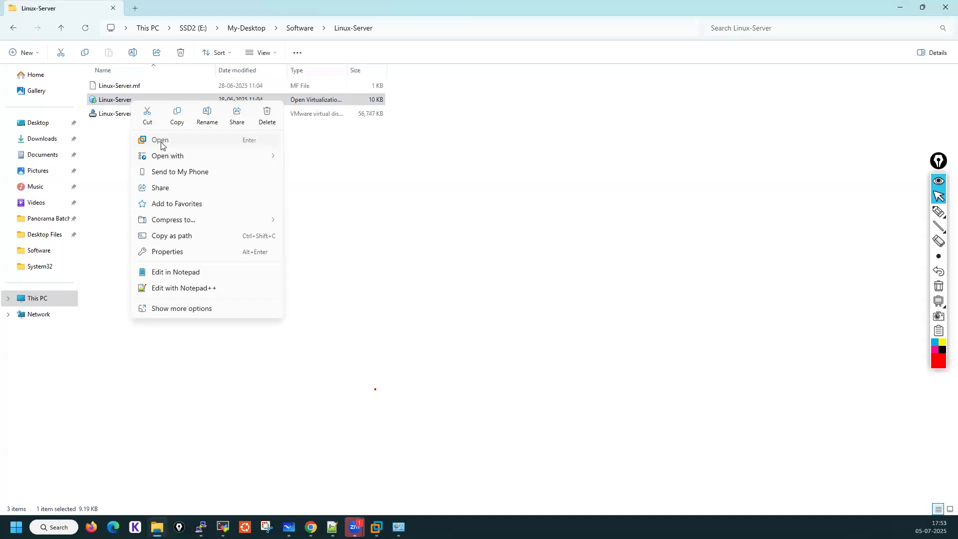
left_click(161, 140)
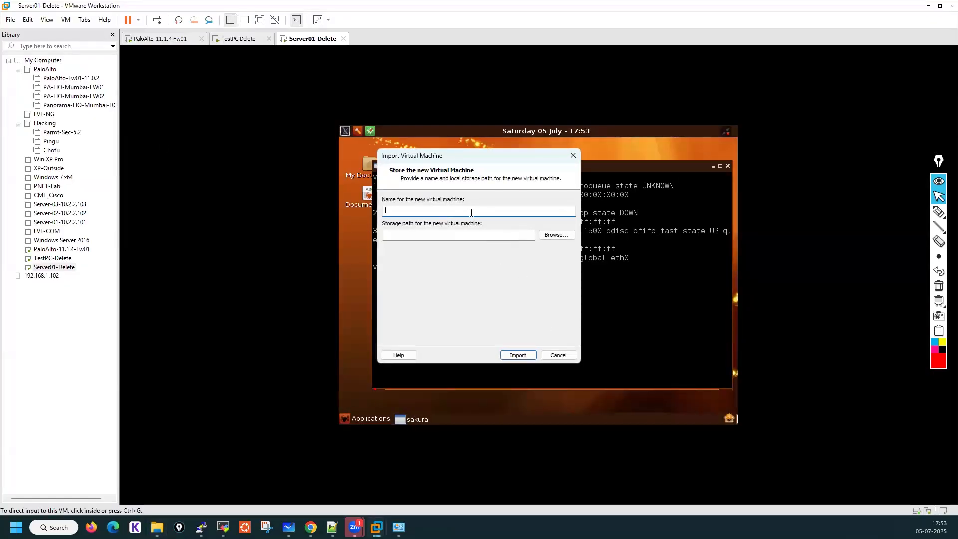
type("Server02-Delete")
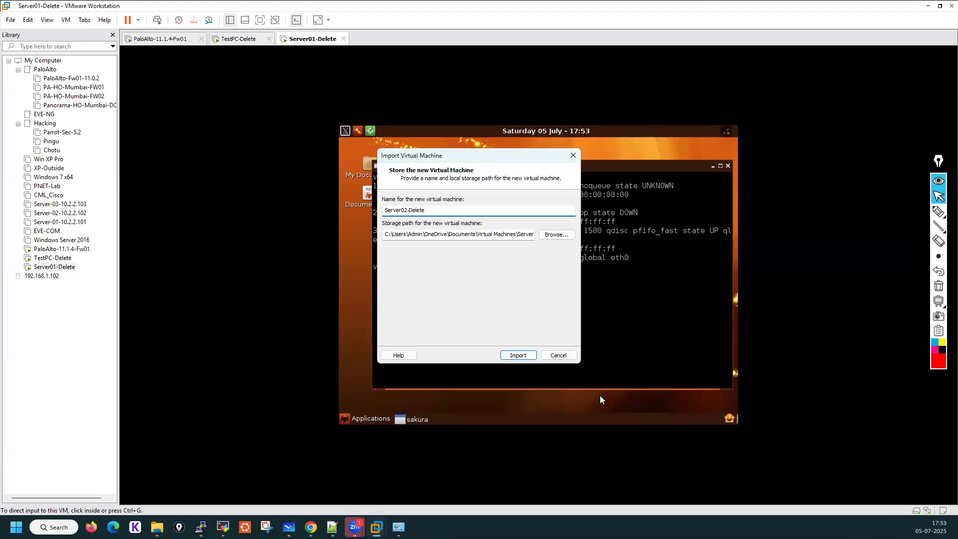
left_click(524, 355)
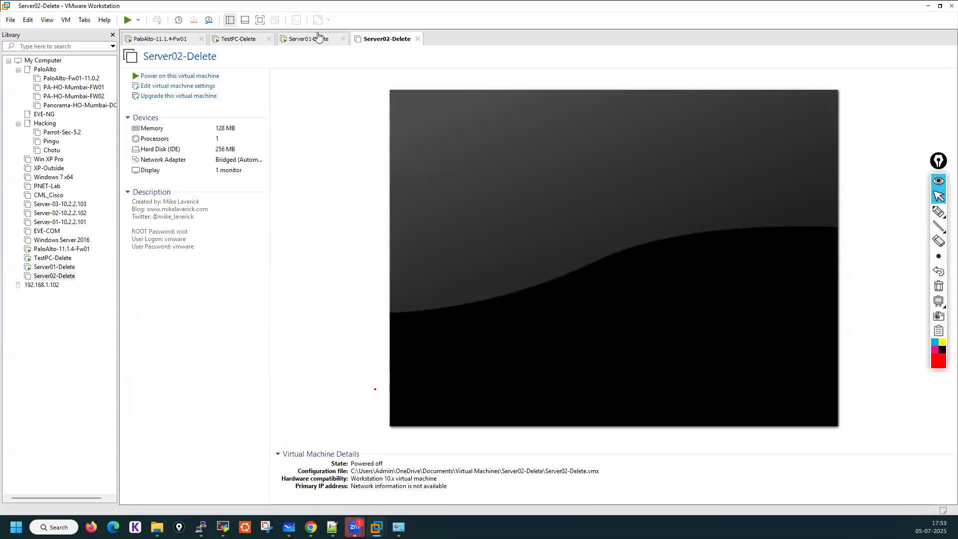
Step: Switch Server02-Delete's network adapter from bridged to a custom specific virtual network, save the settings, and power on the virtual machine
left_click(197, 86)
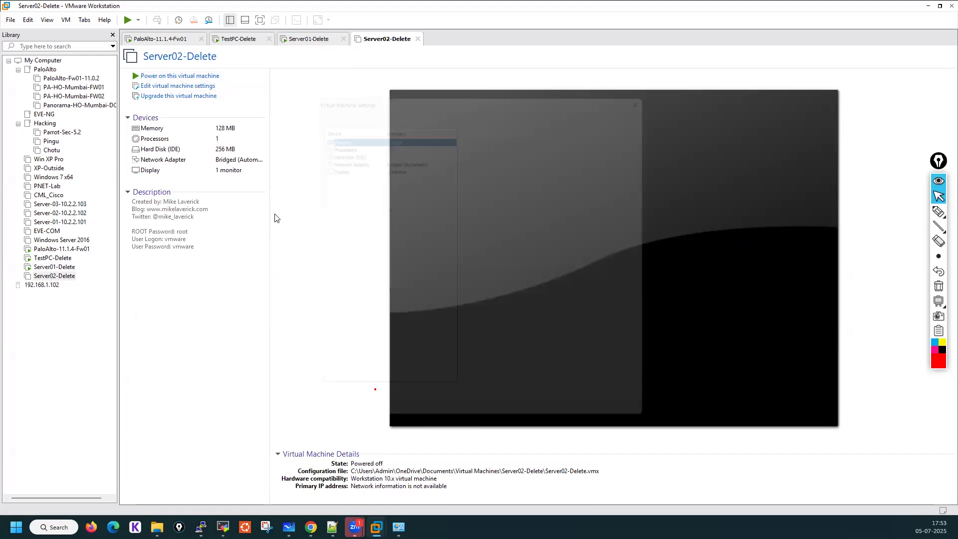
left_click(395, 149)
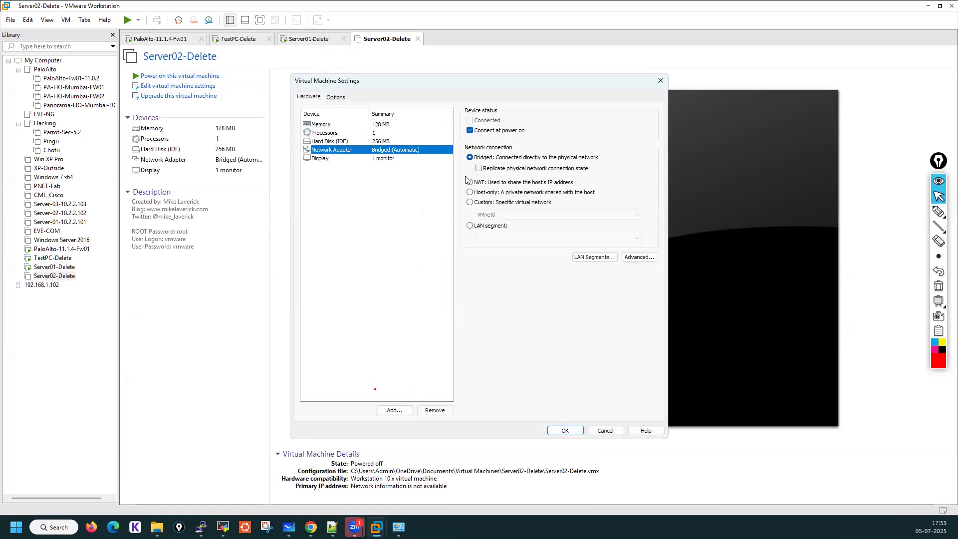
left_click(470, 201)
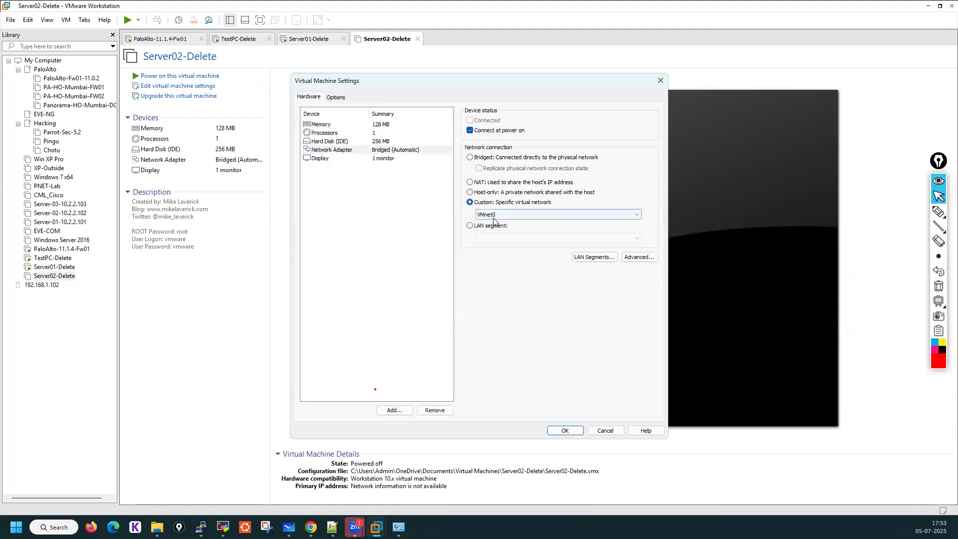
left_click(499, 214)
left_click(499, 237)
left_click(565, 431)
left_click(218, 75)
Step: Edit the running Server01-Delete virtual machine's settings to put its network adapter on a custom specific virtual network and save them
left_click(316, 42)
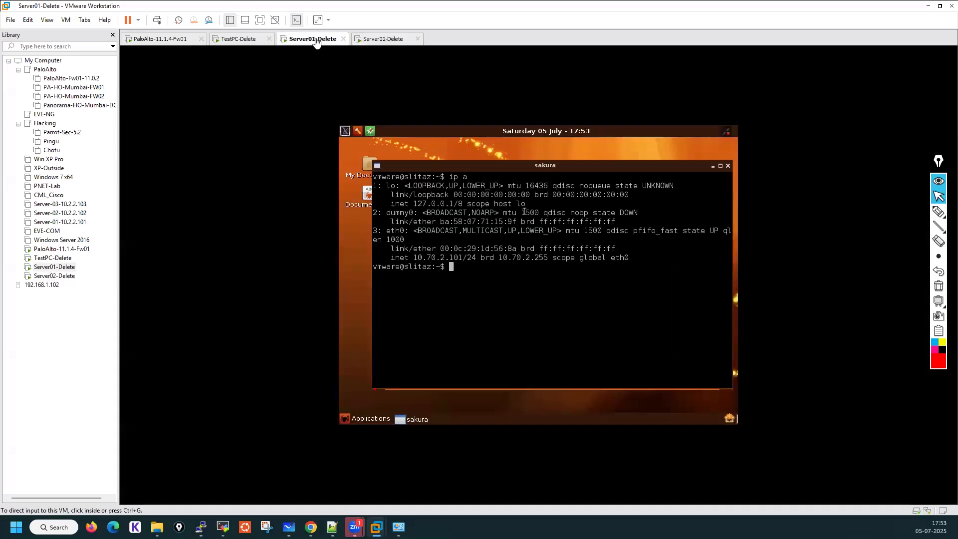
right_click(315, 42)
mouse_move(339, 63)
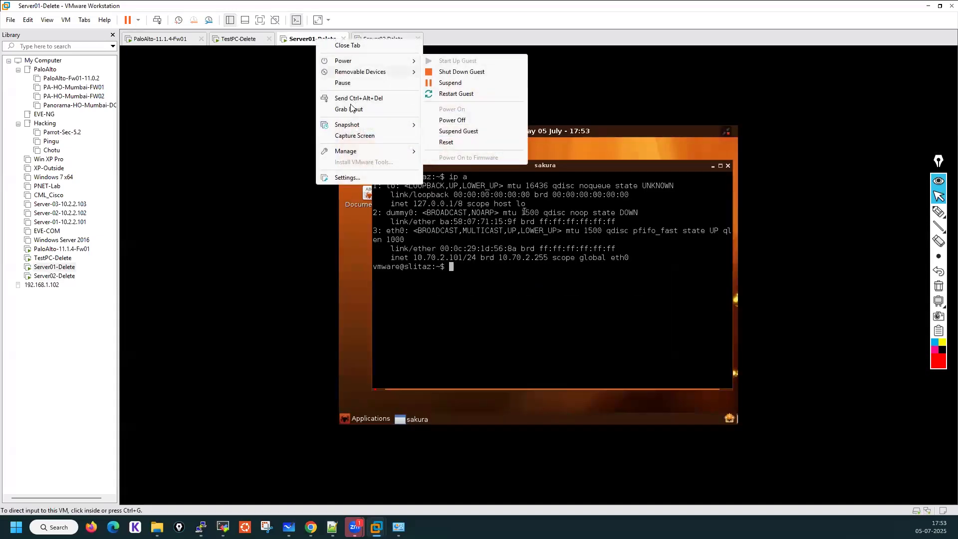
left_click(356, 178)
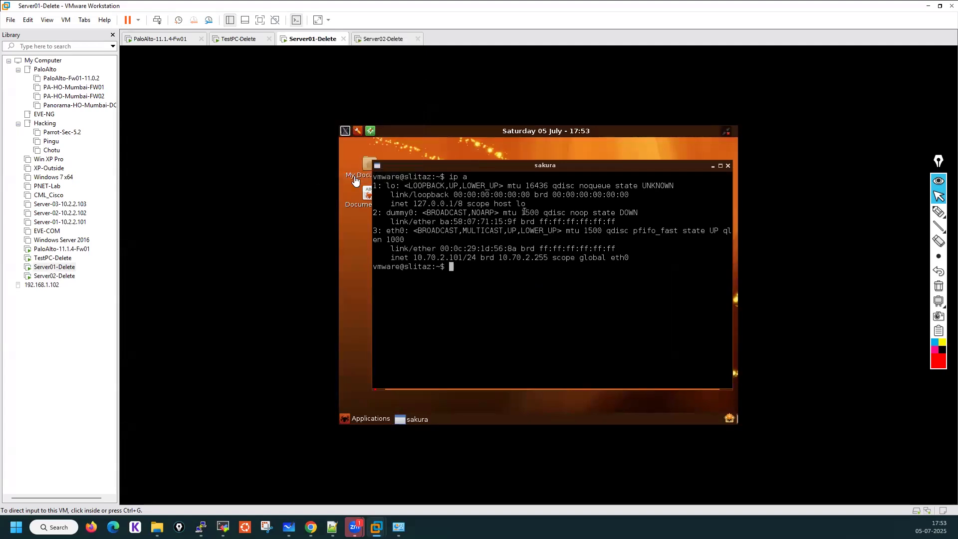
left_click(375, 151)
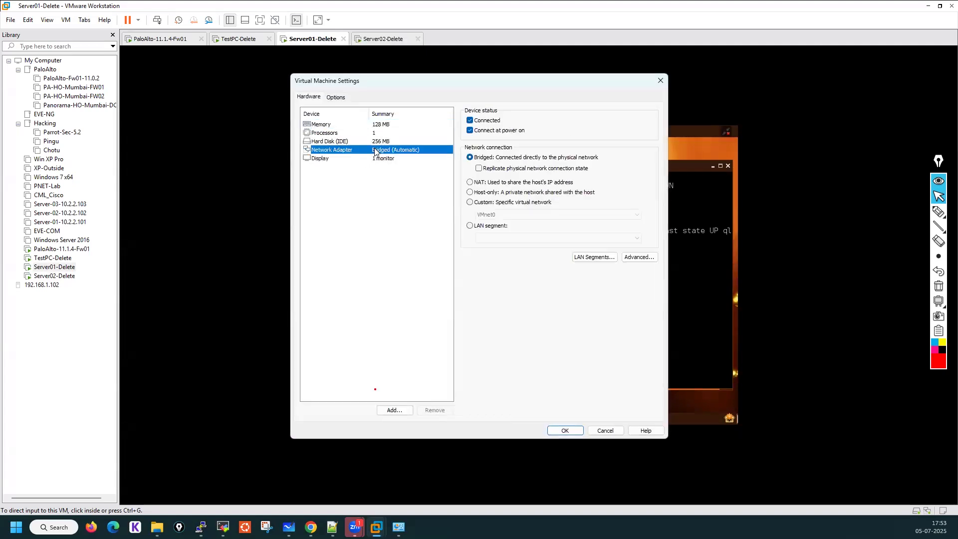
left_click(469, 202)
left_click(489, 215)
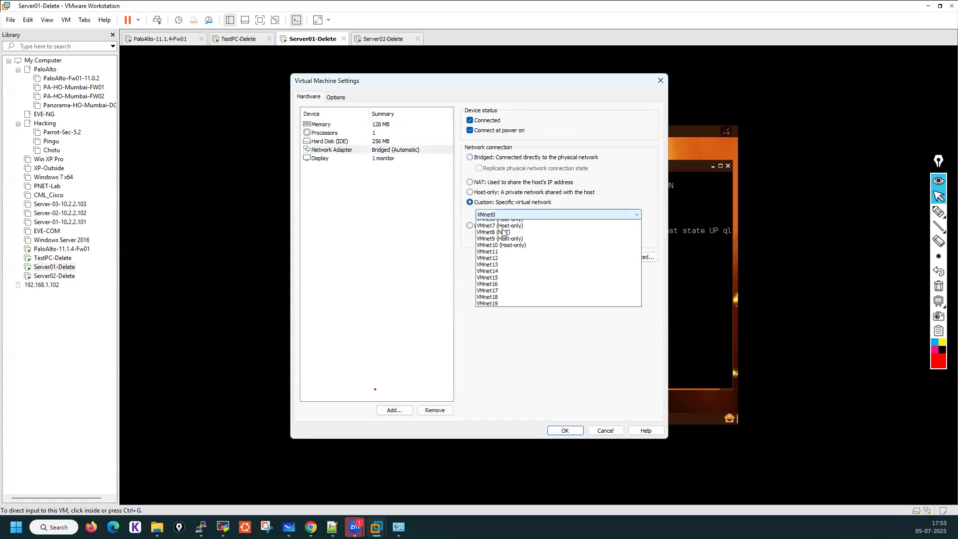
left_click(503, 238)
left_click(558, 432)
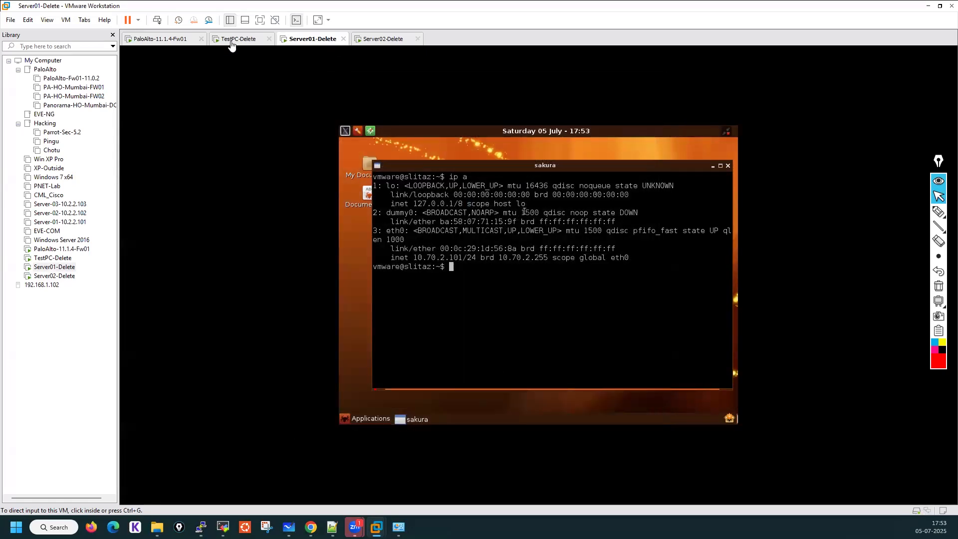
Step: On TestPC-Delete, run ncpa.cpl from the Command Prompt and open the Internet Protocol (TCP/IP) properties of Local Area Connection 3
left_click(231, 42)
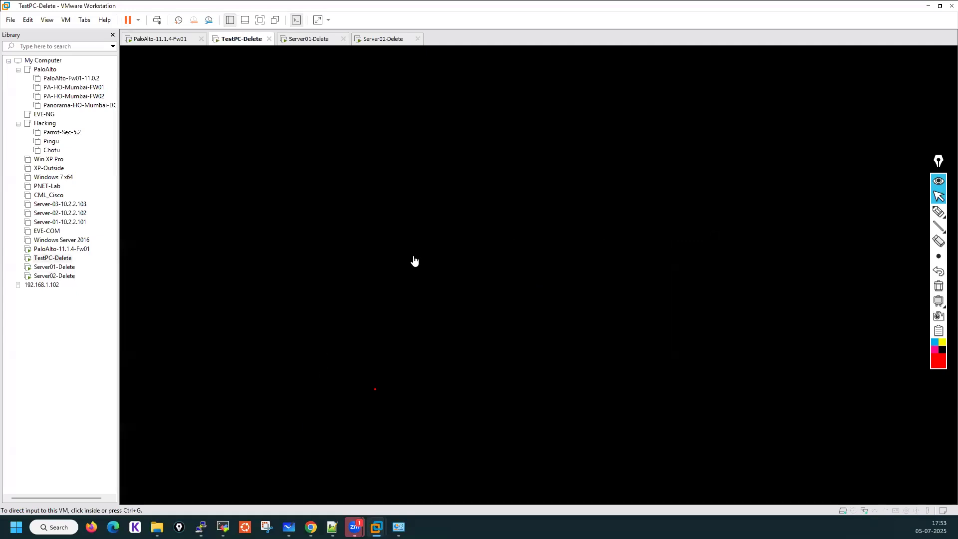
left_click(413, 261)
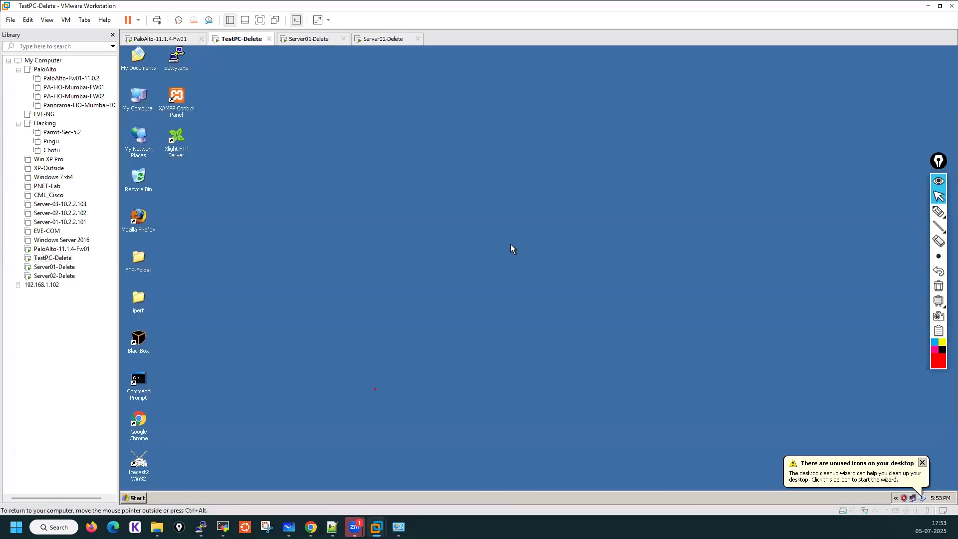
double_click(136, 382)
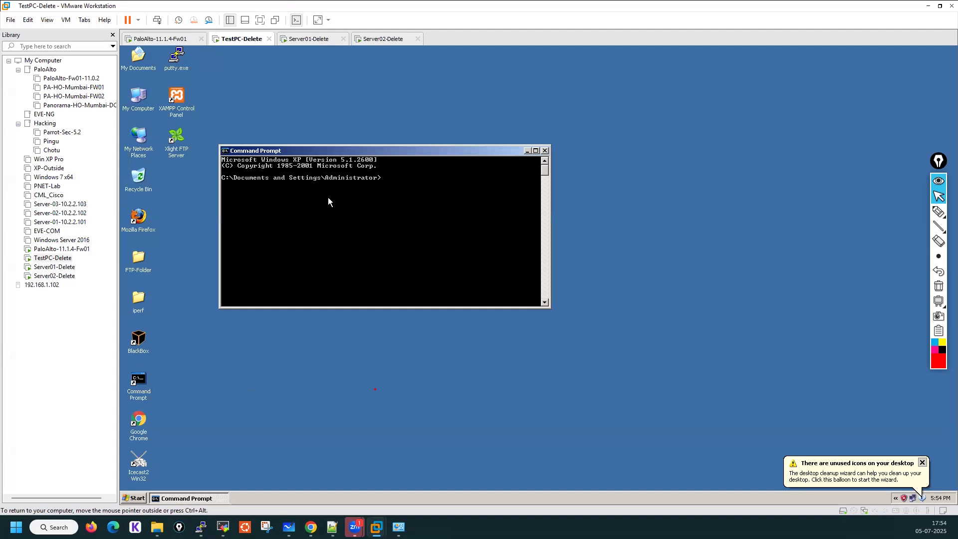
type("ncpa.cpl")
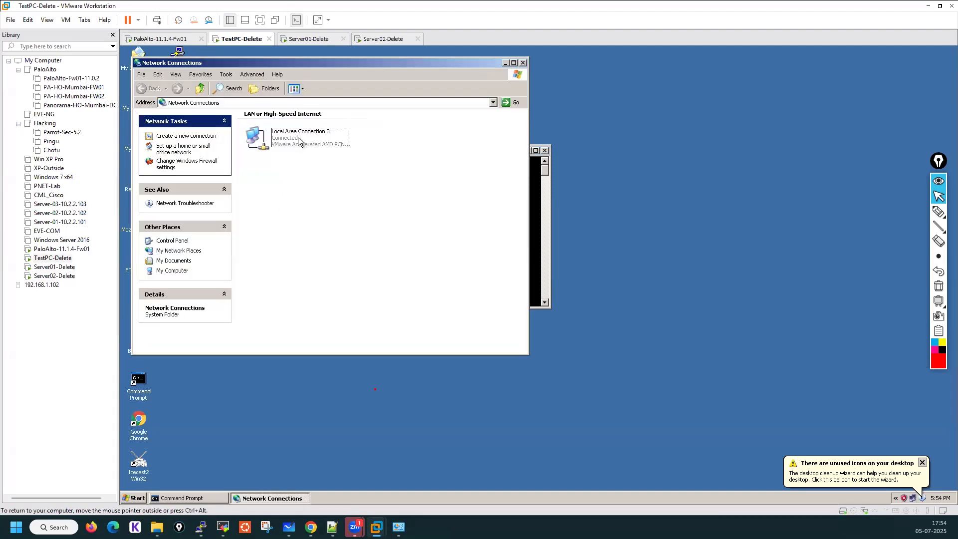
double_click(298, 141)
left_click(477, 351)
double_click(256, 194)
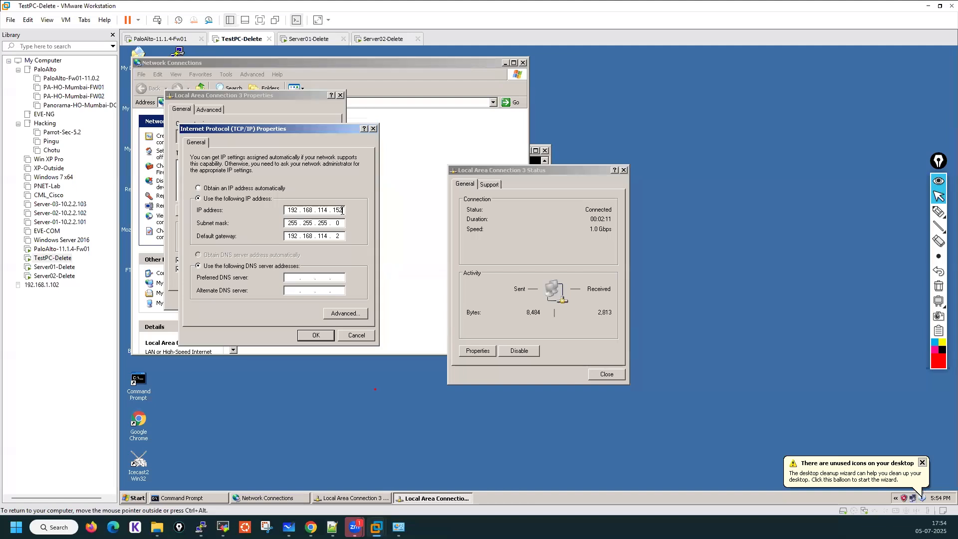
Step: Set the connection's static IP address to 10.70.1.105
key("BackSpace")
key("BackSpace")
key("BackSpace")
key("BackSpace")
key("BackSpace")
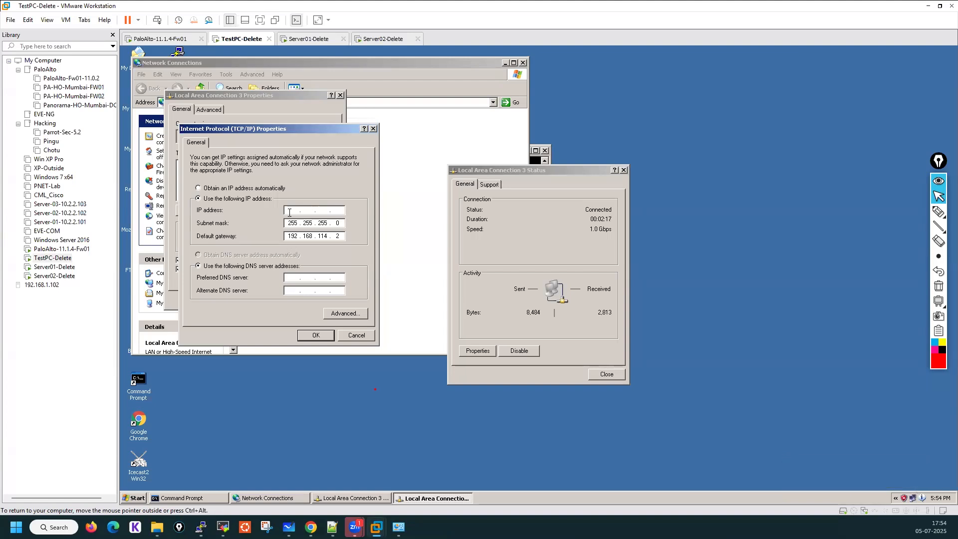
type("10 . .")
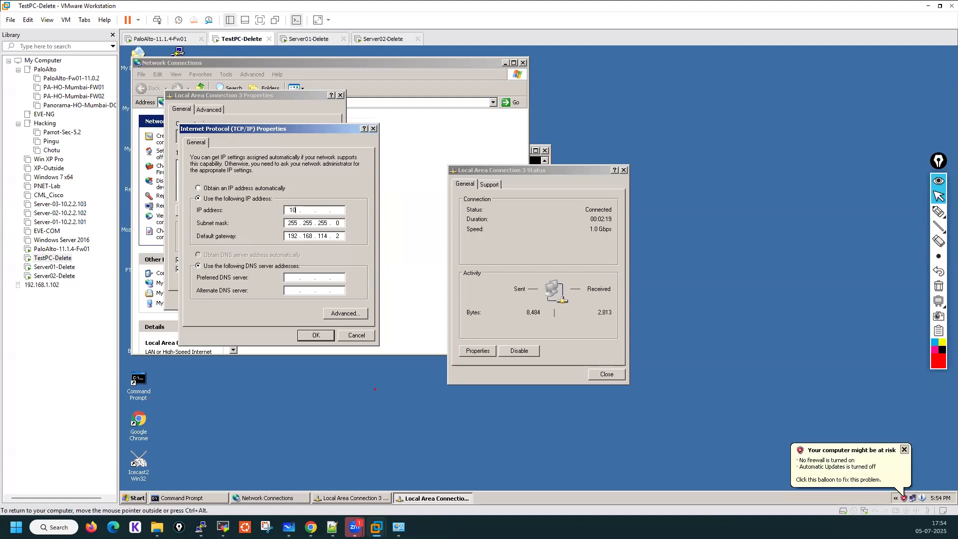
type(". 70 . 1 . 105")
Step: Set the default gateway to 10.70.1.250, fill in preferred DNS 8.8.8.8 and an alternate server, save, and close the network windows
key("Tab")
key("Tab")
type("10.70.1.2508.8.8")
key("Tab")
type("4.")
left_click(305, 333)
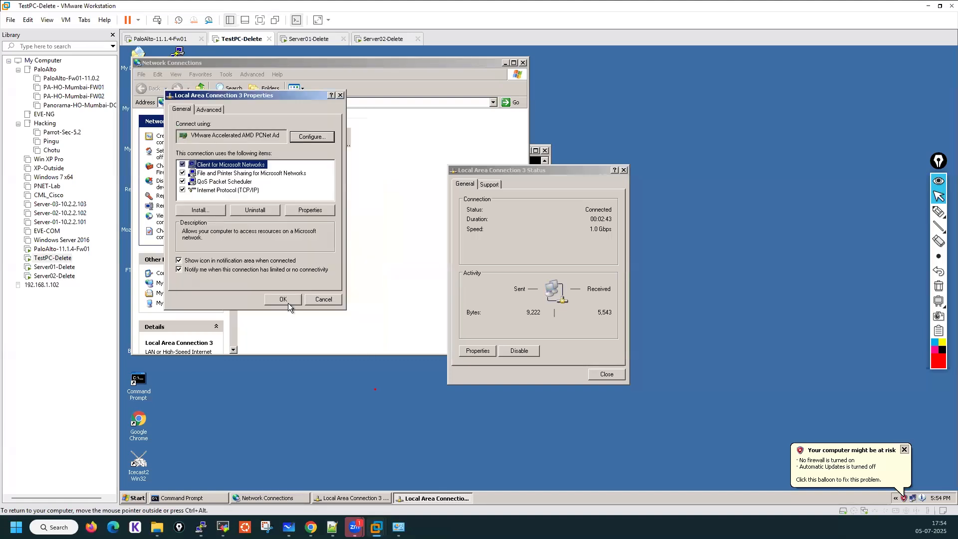
left_click(288, 303)
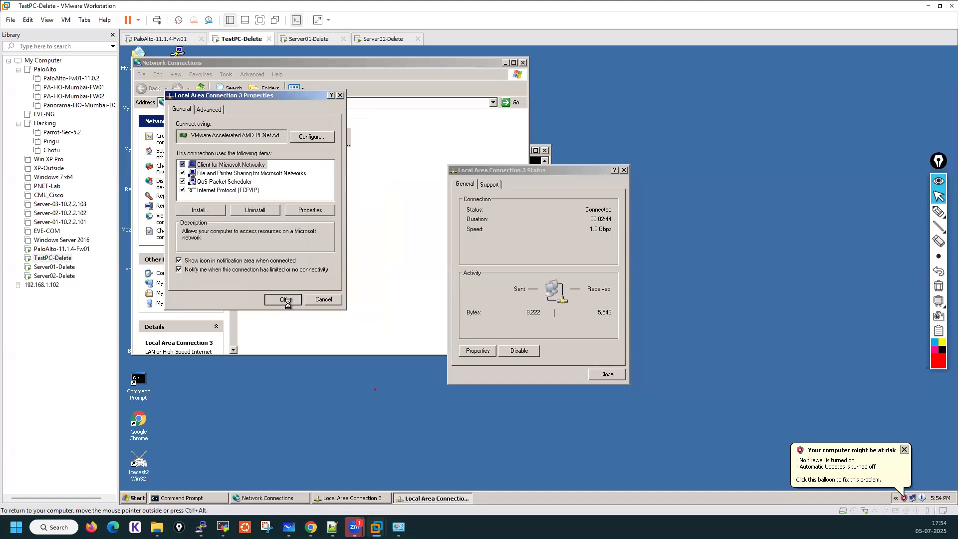
left_click(613, 378)
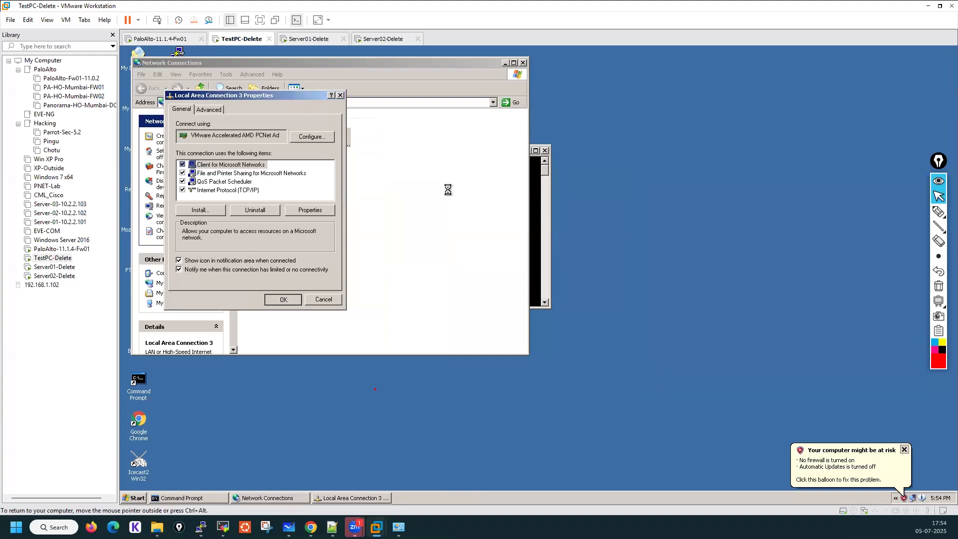
left_click(523, 63)
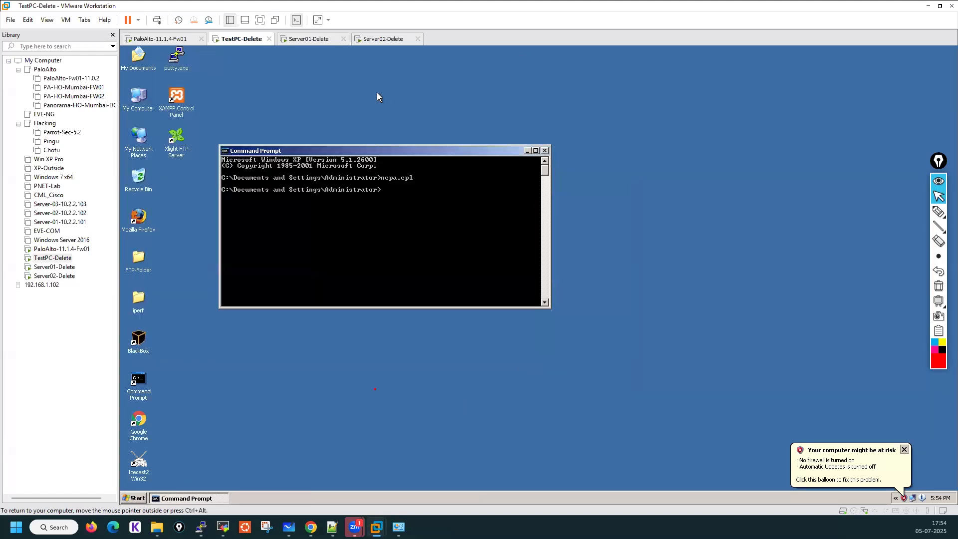
Step: Check Server01-Delete's interface addresses and routing table in its terminal with ifconfig and route -n
left_click(300, 39)
left_click(484, 279)
type("p")
key("BackSpace")
type("ifconfig")
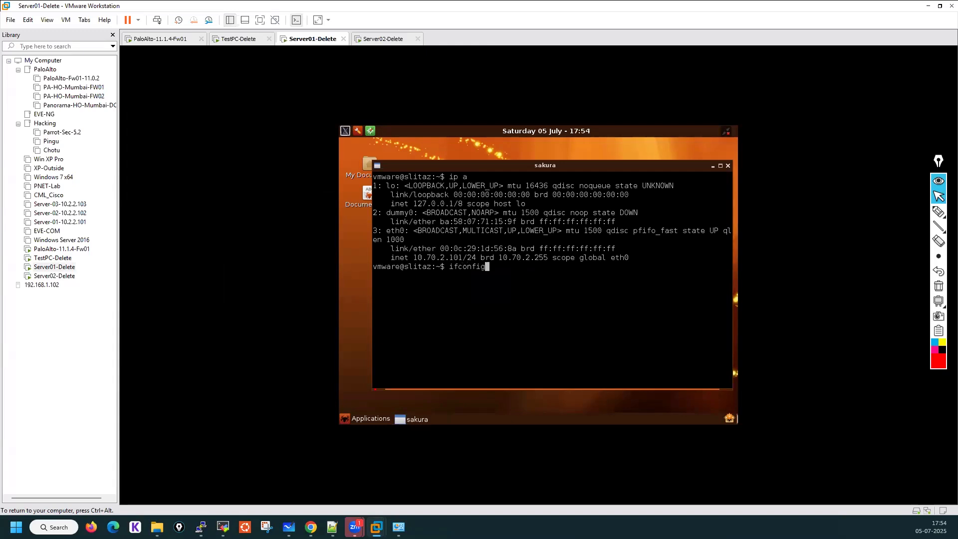
key("Return")
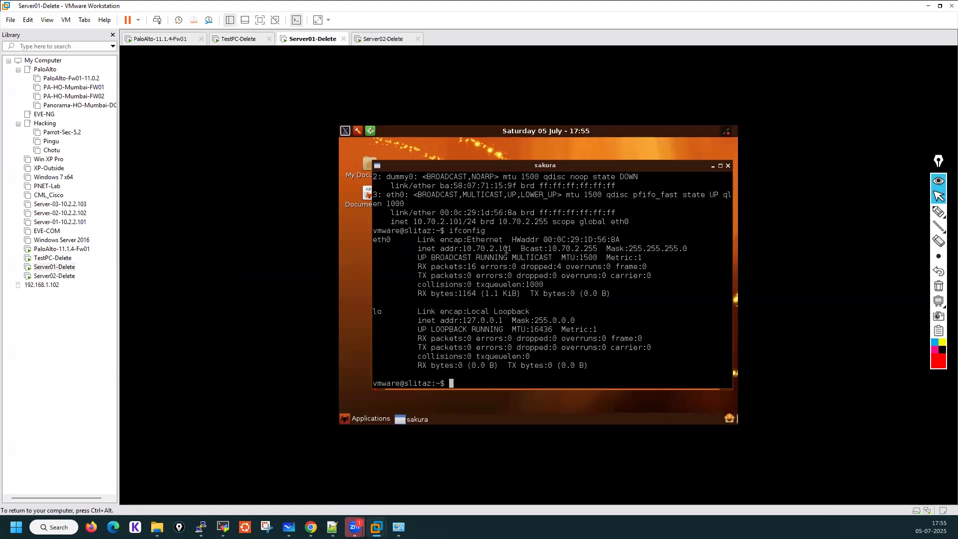
type("route -n")
key("Return")
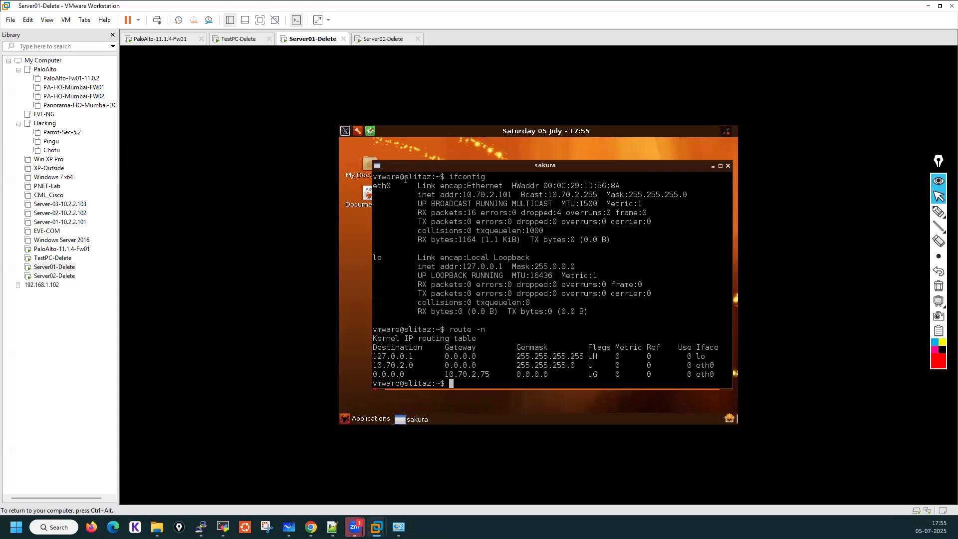
Step: Switch to the root account on Server01-Delete with su -, entering the root password
key("Return")
key("Return")
key("Return")
type("su -")
key("Return")
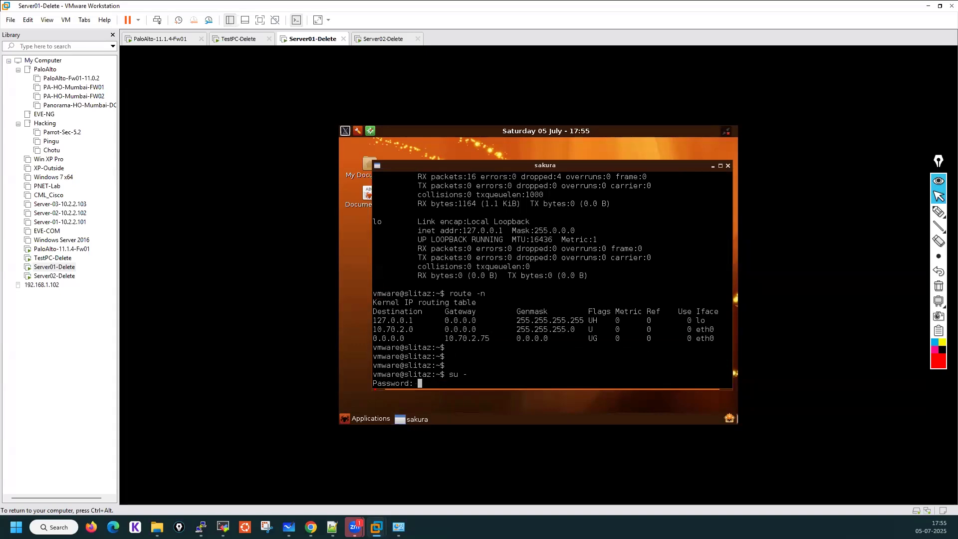
key("Return")
key("Return")
key("Return")
key("Return")
key("Return")
key("Return")
key("Return")
key("Return")
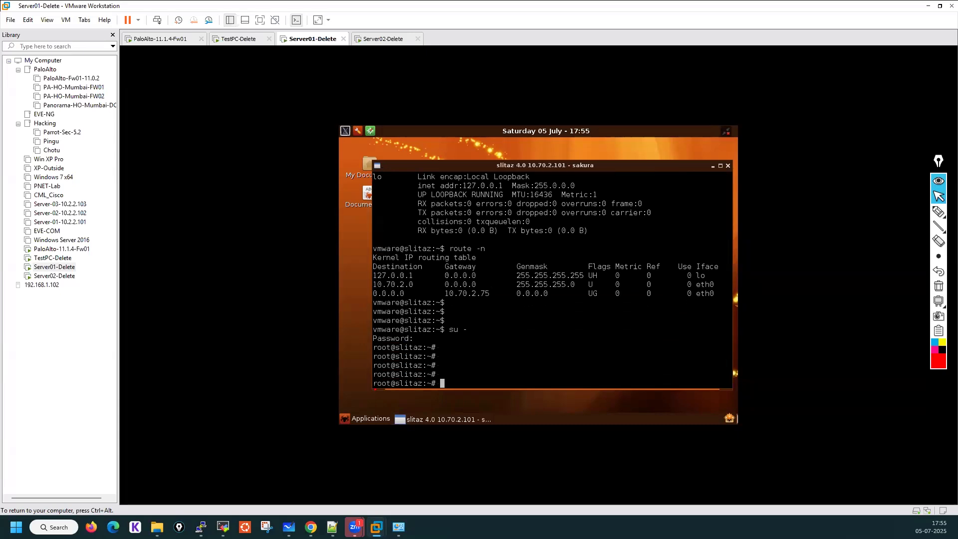
Step: Open /etc/network.conf in nano on Server01-Delete
type("nano ")
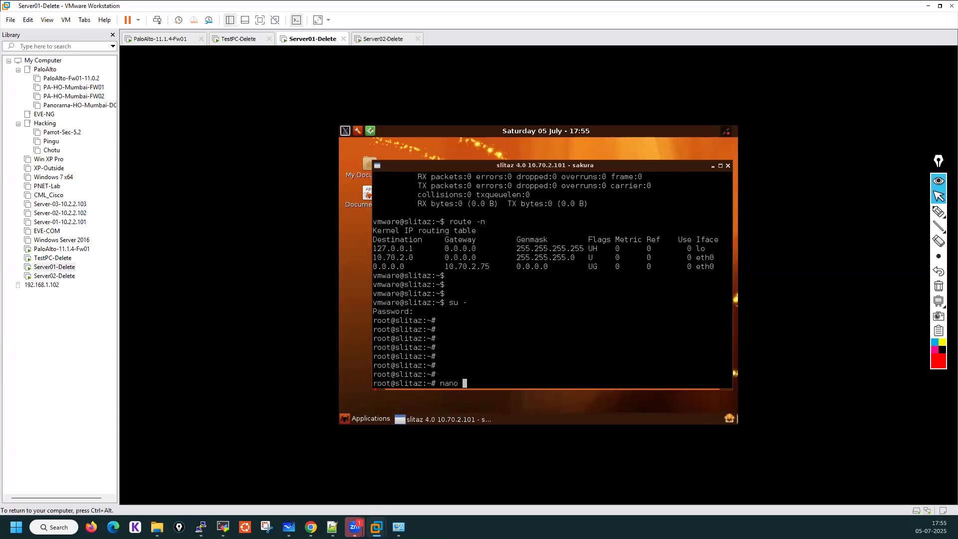
type("/etc/network.conf")
key("Return")
Step: Change the static GATEWAY entry in network.conf to 10.70.2.250, and save and close the file
key("Down")
key("Down")
key("Down")
key("Down")
key("Down")
key("Down")
key("Down")
key("Down")
key("Down")
key("Down")
key("Down")
key("Down")
key("Down")
key("Down")
key("Down")
key("Down")
key("Down")
key("Down")
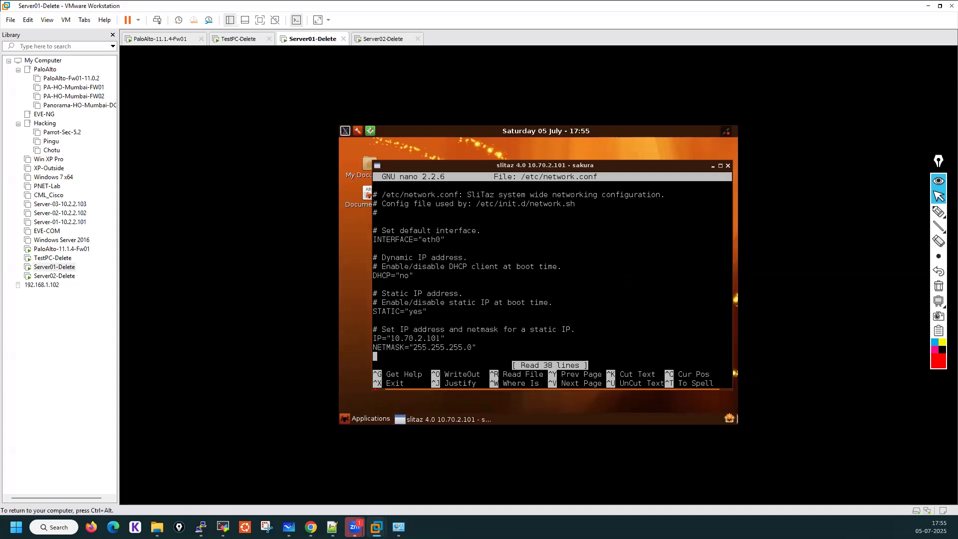
key("Down")
key("Down")
key("Right")
key("Right")
key("Right")
key("Right")
key("Right")
key("Right")
key("Right")
key("Right")
key("Right")
key("Right")
key("Right")
key("Right")
key("Right")
key("Right")
key("Right")
key("Right")
key("Right")
key("Right")
key("Right")
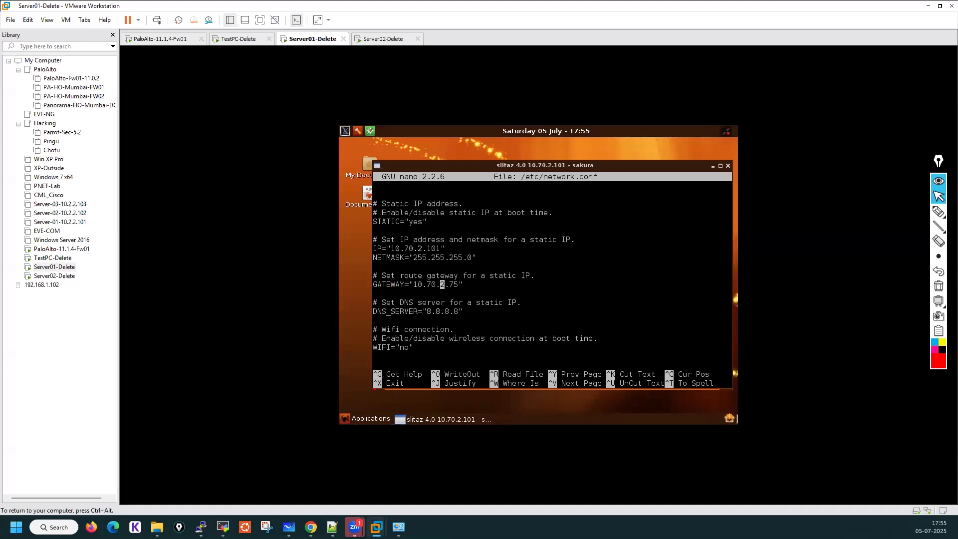
key("BackSpace")
key("BackSpace")
type("250")
key("ctrl+x")
key("y")
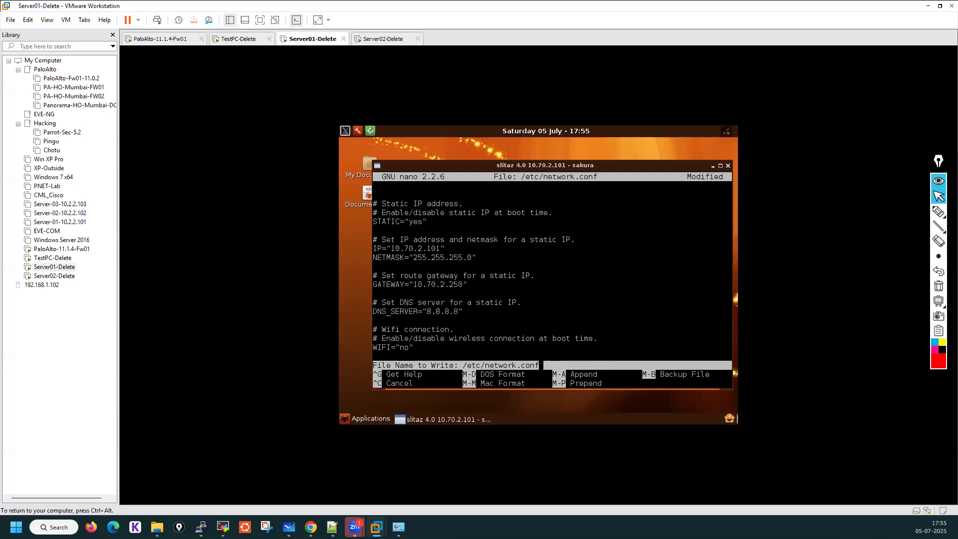
key("Return")
Step: Try to shut down Server01-Delete with init 0, and restart it with the reboot command
key("Return")
key("Return")
key("Return")
type("init 0")
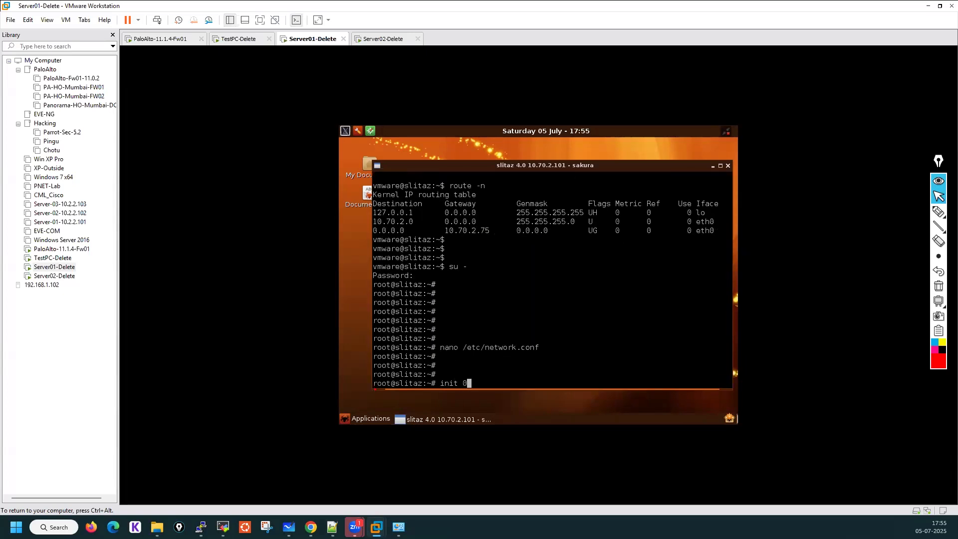
key("Return")
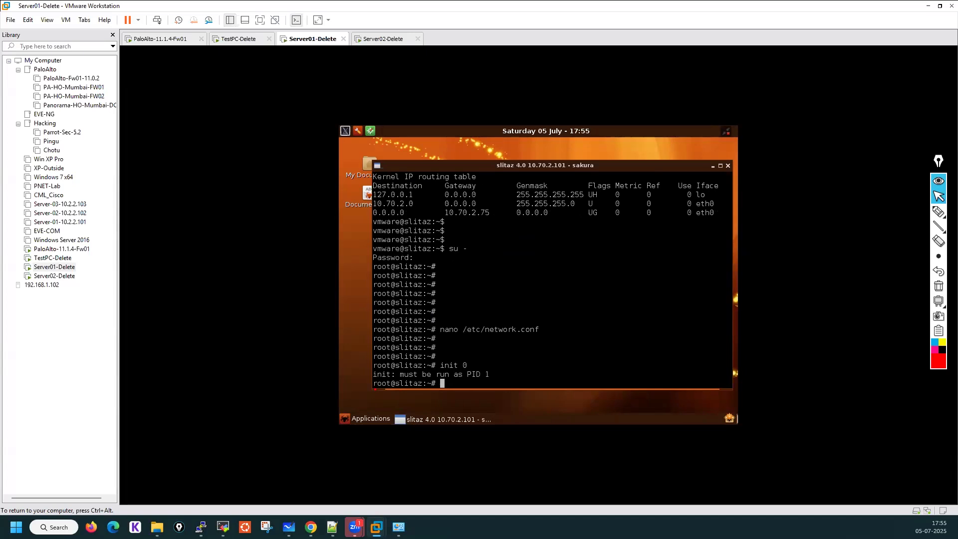
type("reboot")
key("Return")
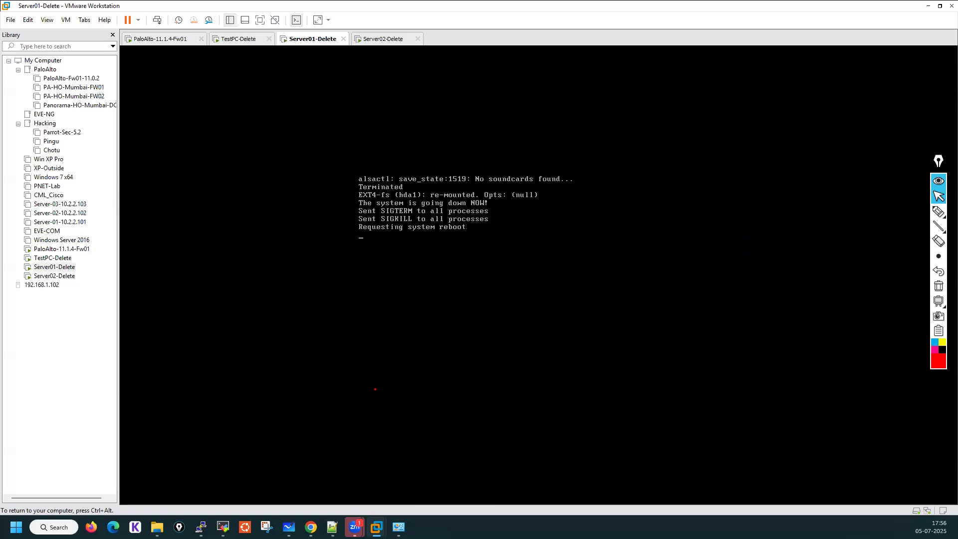
Step: Switch to Server02-Delete and log in to its desktop with the account password
left_click(377, 39)
left_click(551, 302)
key("Return")
type("******")
key("Return")
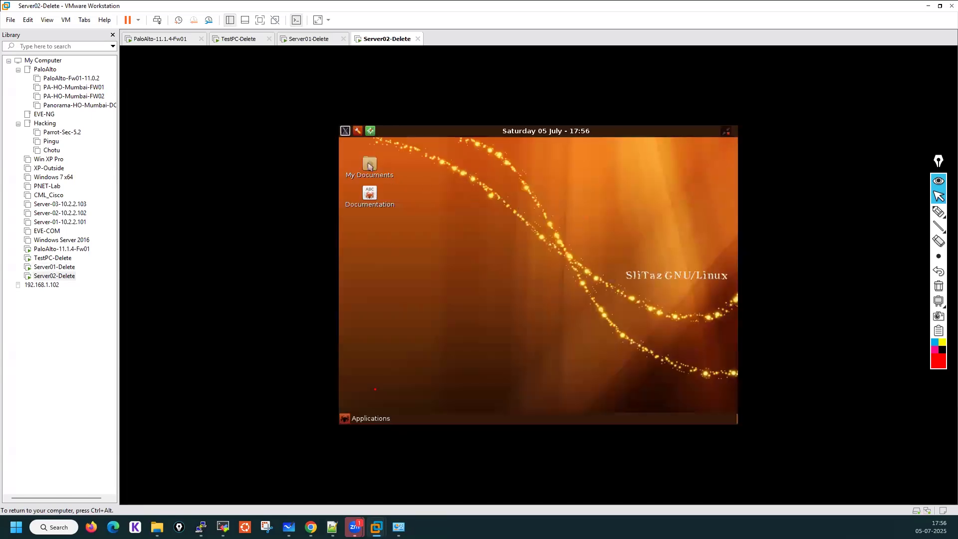
Step: Open a terminal on Server02-Delete and switch to root with su -, entering the root password
left_click(344, 133)
type("su -")
key("Return")
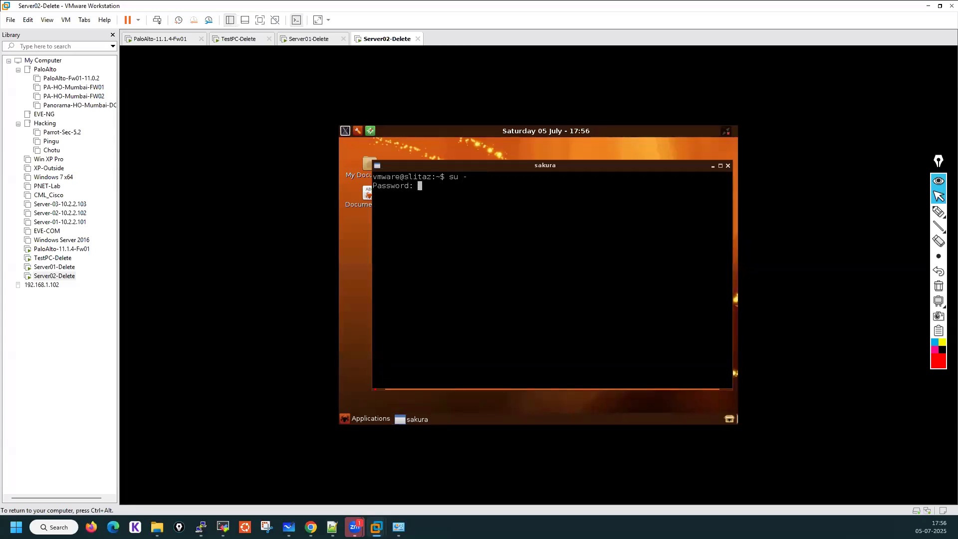
key("Return")
key("Return")
key("Return")
key("Return")
key("Return")
Step: Open /etc/network.conf in nano on Server02-Delete
type("nano ")
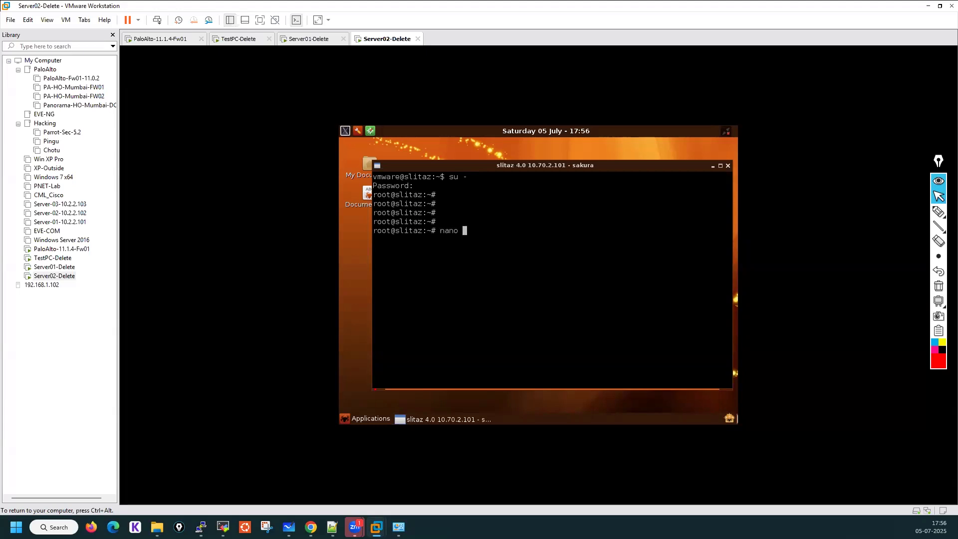
type("/etc/c")
key("Home")
type("netw")
key("BackSpace")
key("BackSpace")
key("BackSpace")
key("BackSpace")
key("Right")
key("Right")
key("Right")
key("Right")
key("Right")
key("Right")
key("Right")
key("Right")
key("Right")
key("Right")
key("Right")
key("BackSpace")
type("network.conf")
key("Return")
Step: Change the static IP entry in Server02-Delete's network.conf to 10.70.2.102
key("Down")
key("Down")
key("Down")
key("Down")
key("Down")
key("Down")
key("Down")
key("Down")
key("Down")
key("Down")
key("Down")
key("Down")
key("Down")
key("Down")
key("Down")
key("Down")
key("Down")
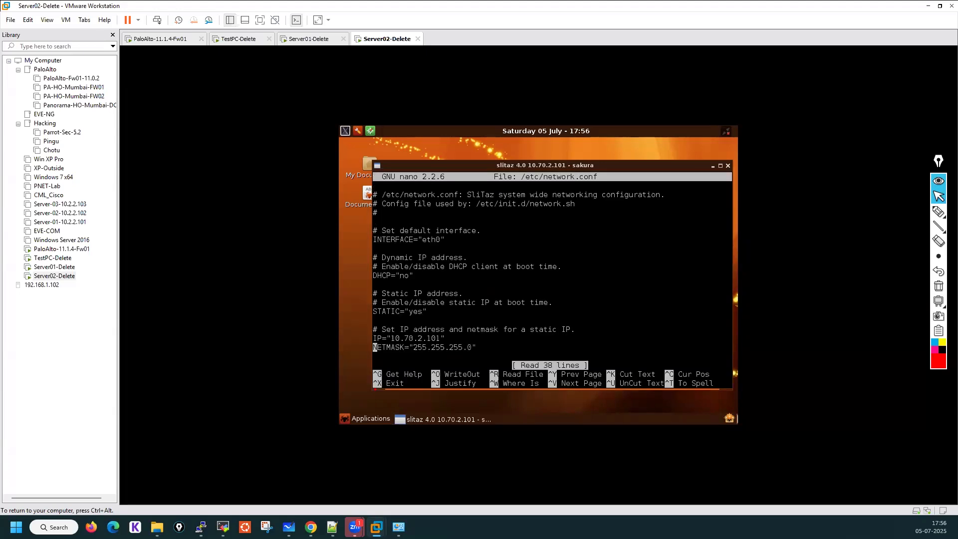
key("Up")
key("Right")
key("Right")
key("Right")
key("Right")
key("Right")
key("Right")
key("Right")
key("Right")
key("Right")
key("Right")
key("Right")
key("Right")
key("Right")
key("Right")
key("Right")
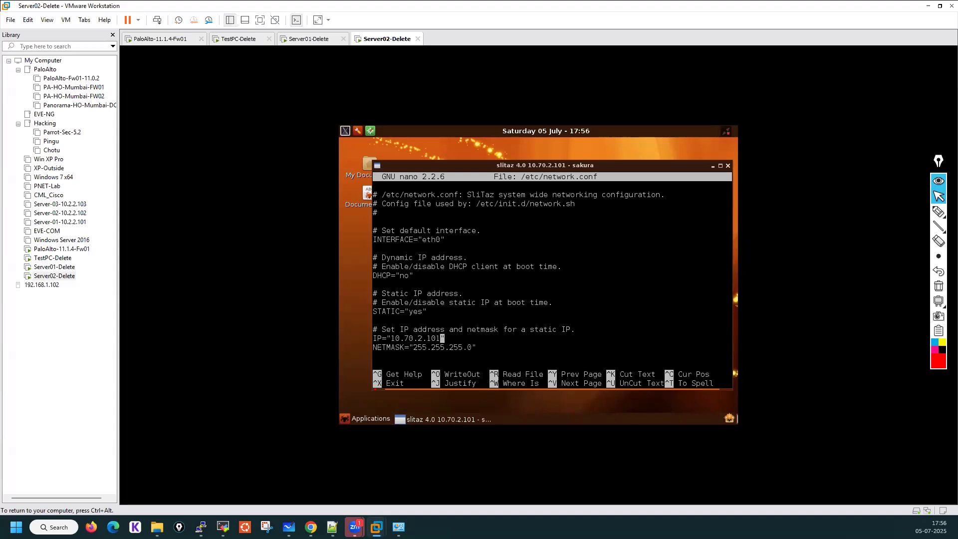
key("BackSpace")
key("Down")
key("Up")
type("2")
Step: Set Server02-Delete's GATEWAY entry to 10.70.2.250, and save and close network.conf
key("Down")
key("Down")
key("Down")
key("Down")
key("Down")
key("Down")
key("Up")
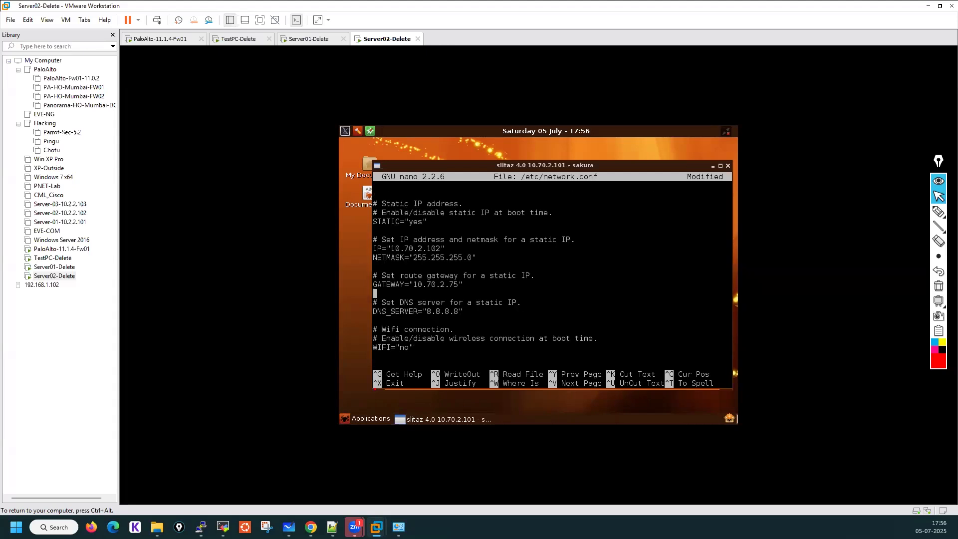
key("Up")
key("Right")
key("Right")
key("Right")
key("Delete")
key("BackSpace")
type("250")
key("ctrl+x")
key("y")
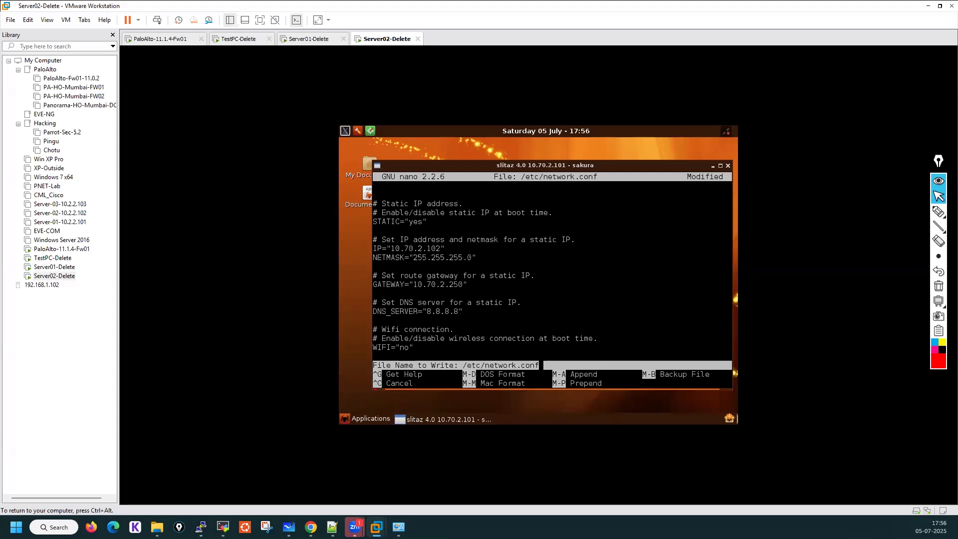
key("Return")
Step: Restart Server02-Delete from its root terminal with the reboot command
key("Return")
key("Return")
key("Return")
type("reboot")
key("Return")
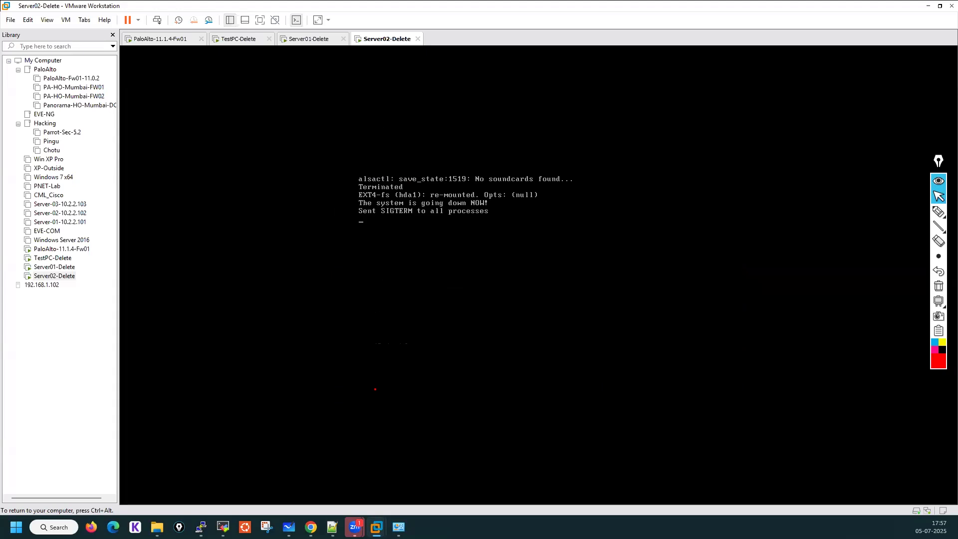
Step: Return to the restarted Server01-Delete and log in to its desktop with the account password
left_click(319, 39)
left_click(561, 303)
key("Return")
key("Return")
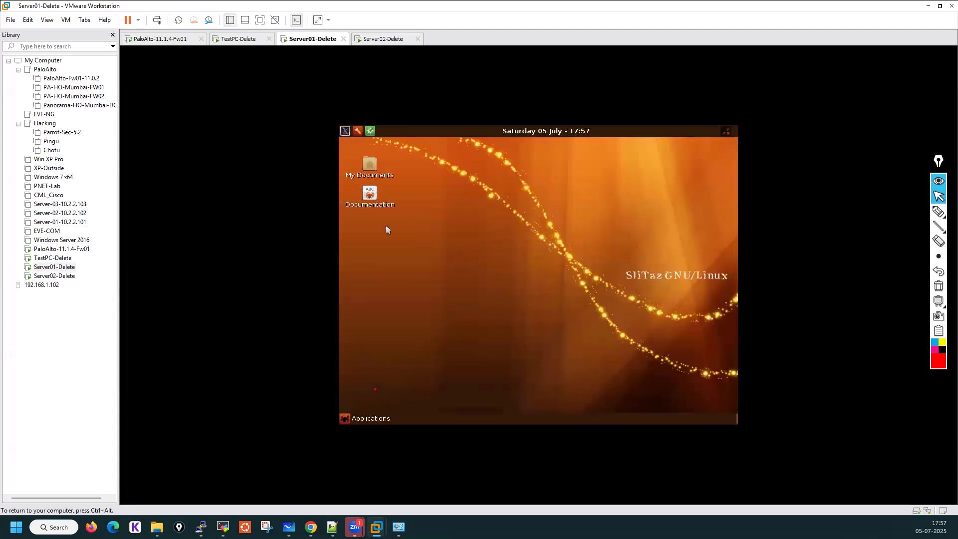
Step: Open a terminal on Server01-Delete and switch to root with su -, entering the root password
left_click(345, 131)
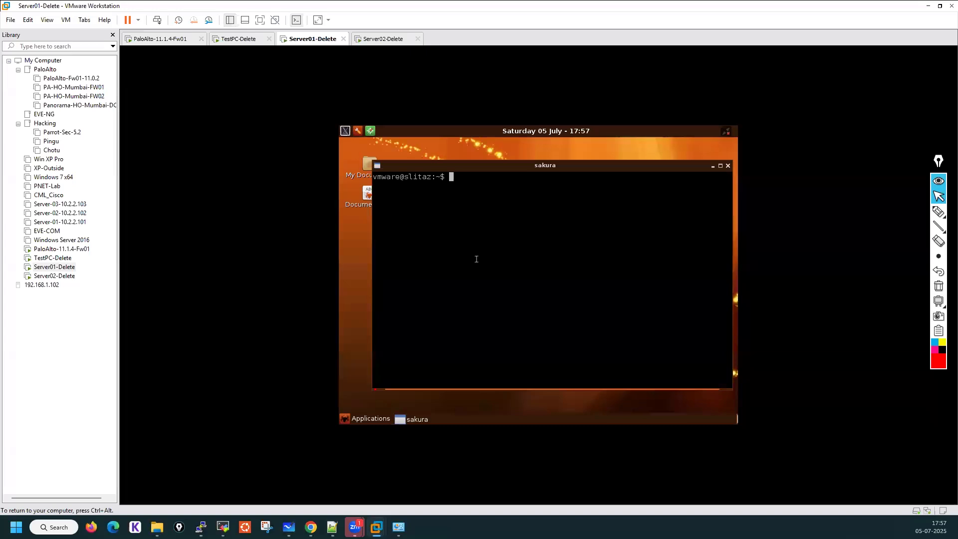
type("su -")
key("Return")
key("Return")
Step: Check Server01-Delete's interface addresses after the restart with ifconfig
key("Return")
key("Return")
key("Return")
key("Return")
type("i")
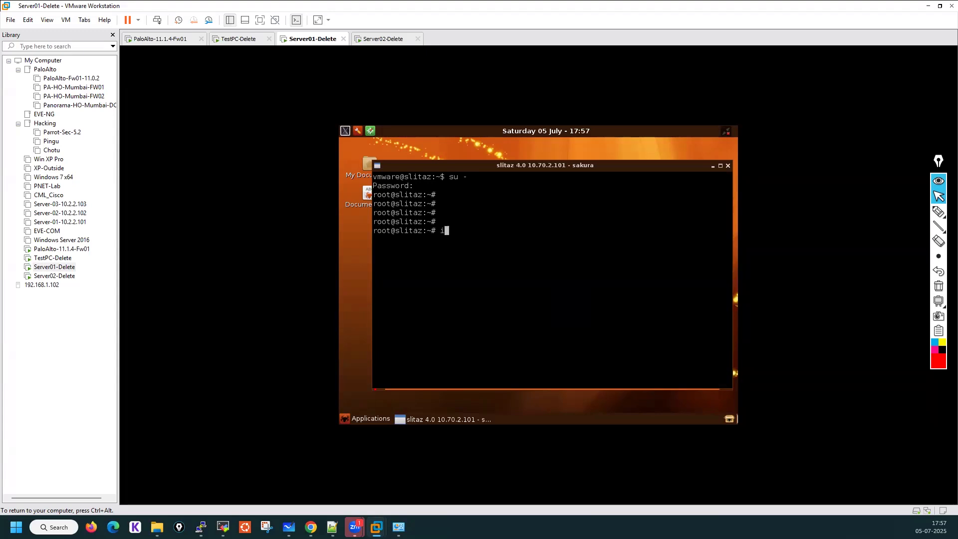
type("fconfig")
Step: Display Server01-Delete's routing table in the root terminal with route -n
key("Return")
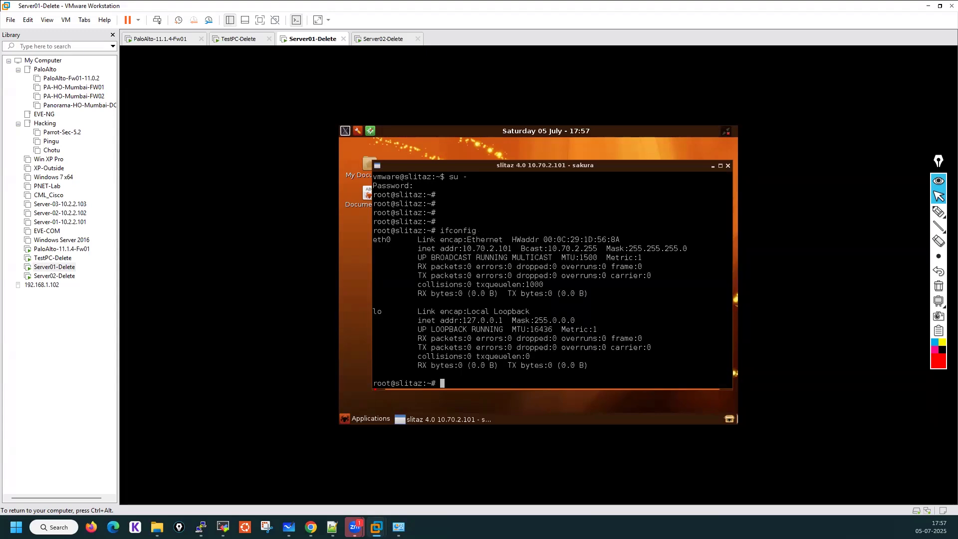
key("Return")
key("Return")
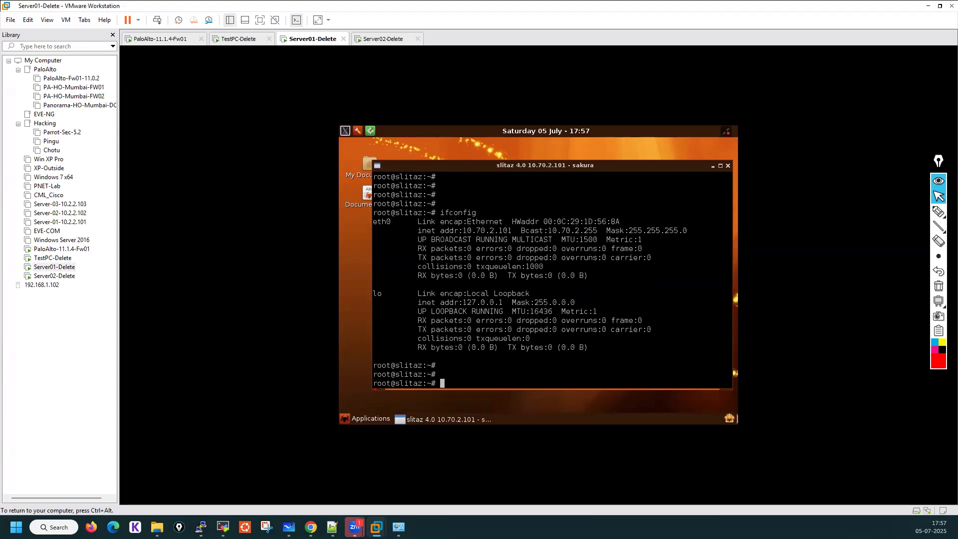
type("route -n")
key("Return")
key("Return")
key("Return")
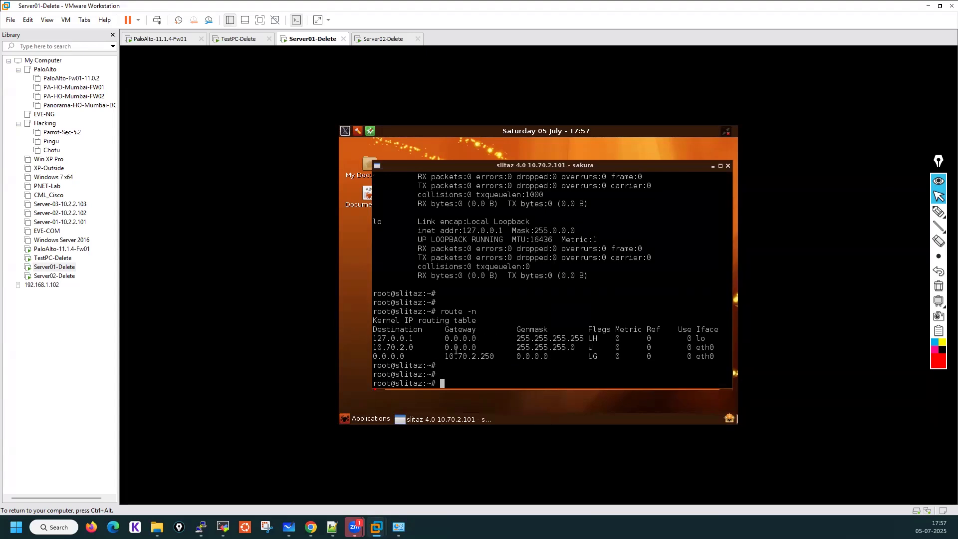
Step: Switch to Chrome on the host and open Server01's web page at 10.70.2.101 in a new tab
key("ctrl+alt")
left_click(311, 527)
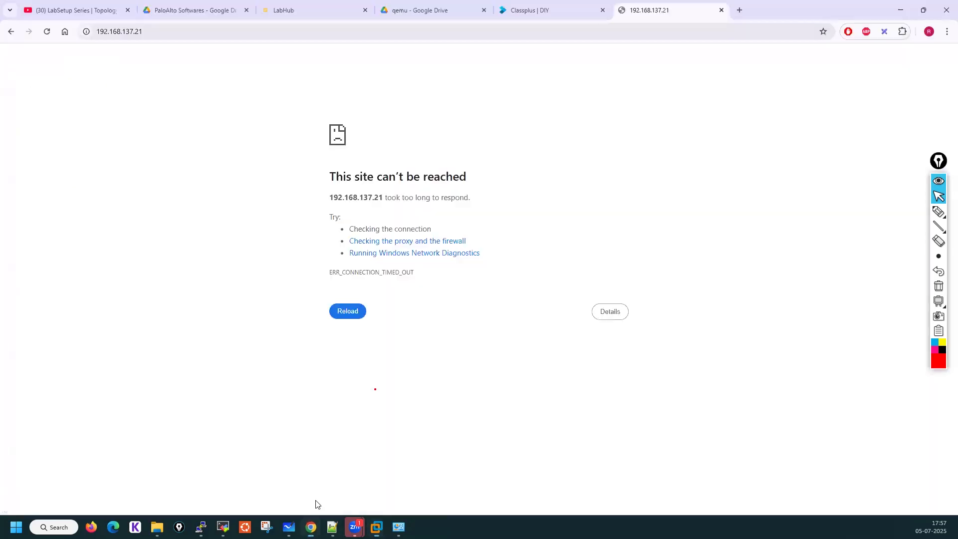
left_click(740, 10)
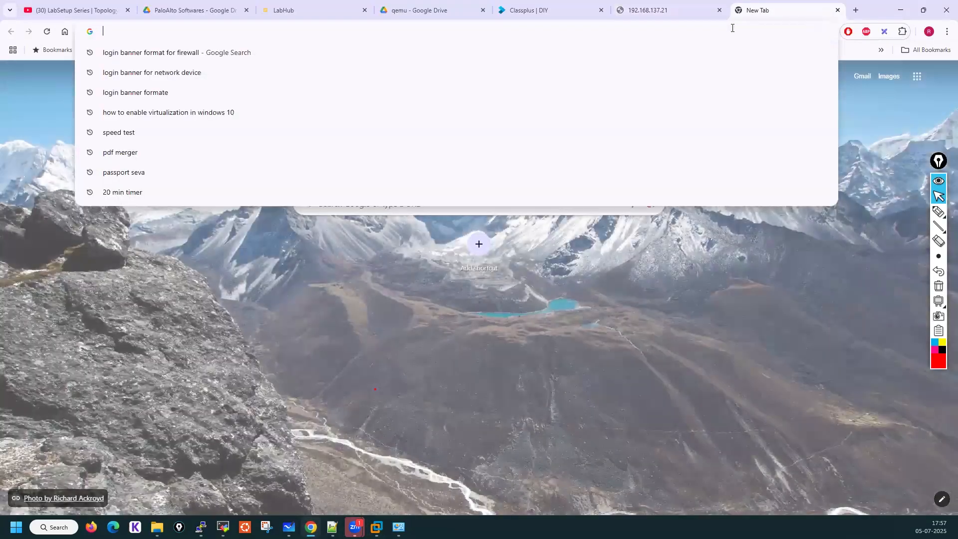
type("10.7")
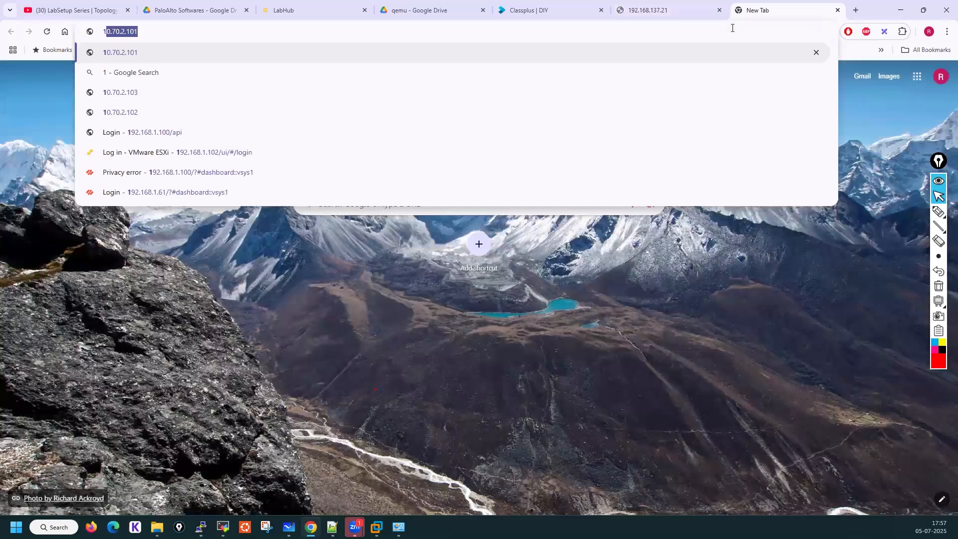
type("0")
type(".2.101")
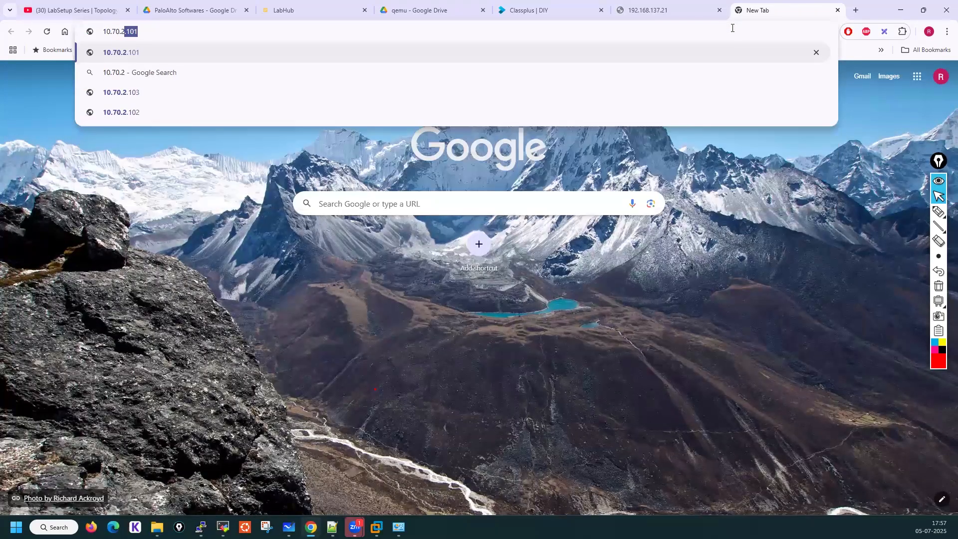
key("Return")
Step: Open Server02's web page at 10.70.2.102 in the same tab and reload it
left_click_drag(160, 29, 186, 30)
type("2")
key("Return")
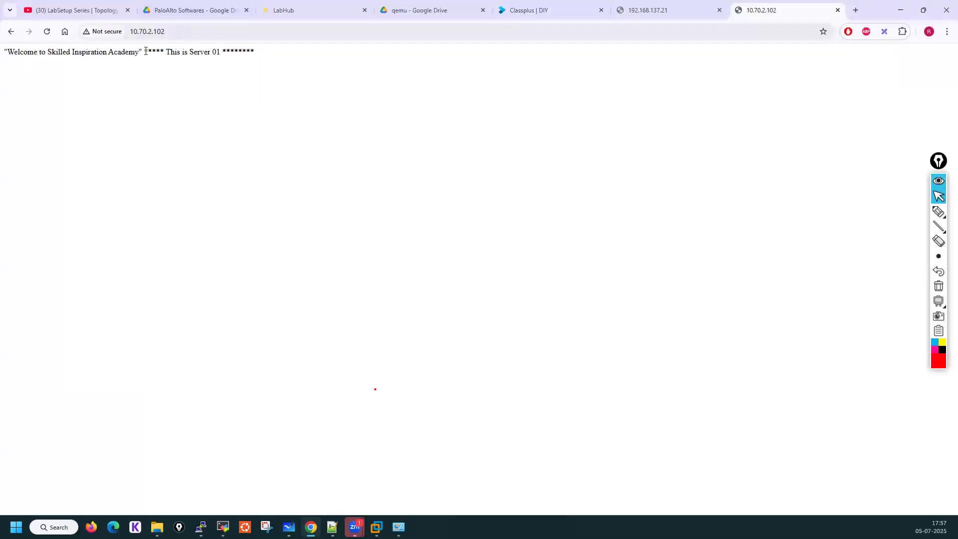
left_click(182, 31)
key("Return")
Step: Return to VMware Workstation and log in to the Server02-Delete desktop with the account password
mouse_move(377, 527)
left_click(496, 467)
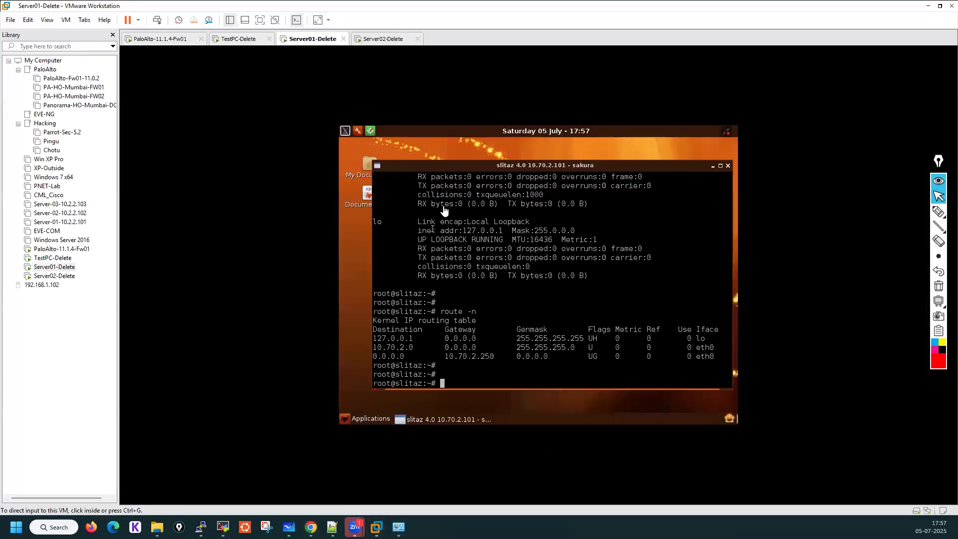
left_click(382, 39)
key("Return")
key("Return")
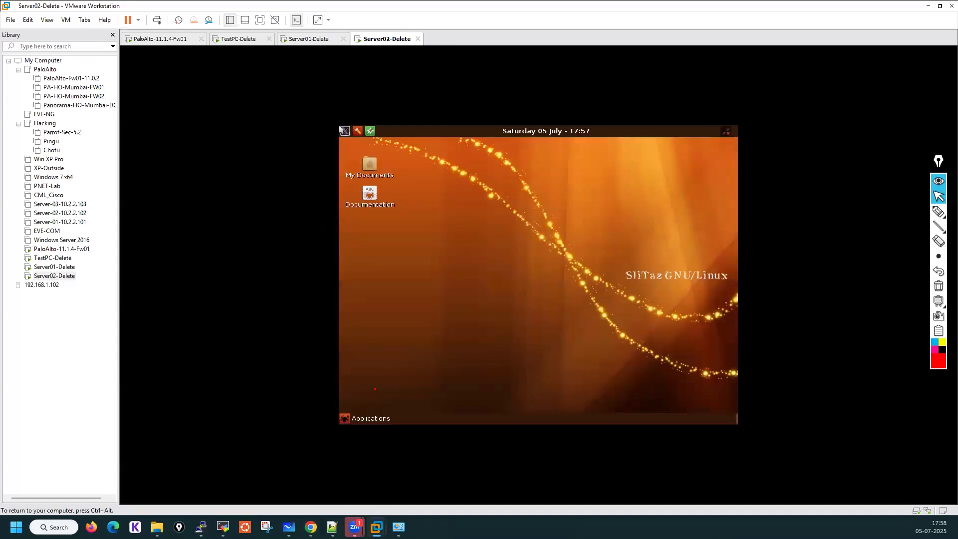
Step: Open a terminal on Server02-Delete and switch to root with su -, entering the root password
left_click(345, 131)
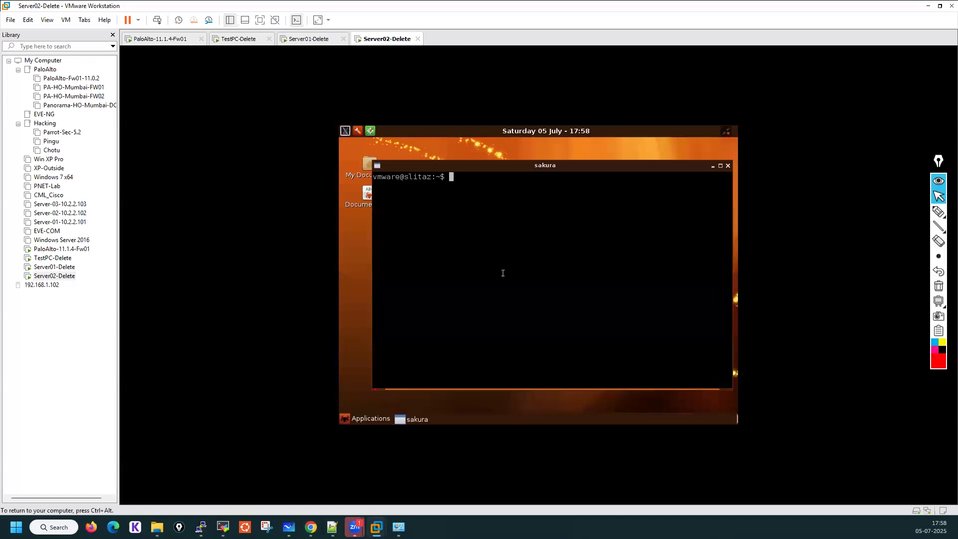
type("su -")
key("Return")
key("Return")
key("Return")
key("Return")
key("Return")
key("Return")
key("Return")
Step: List the contents of /var/www/ by path completion and open /var/www/index.html in nano
type("nano /")
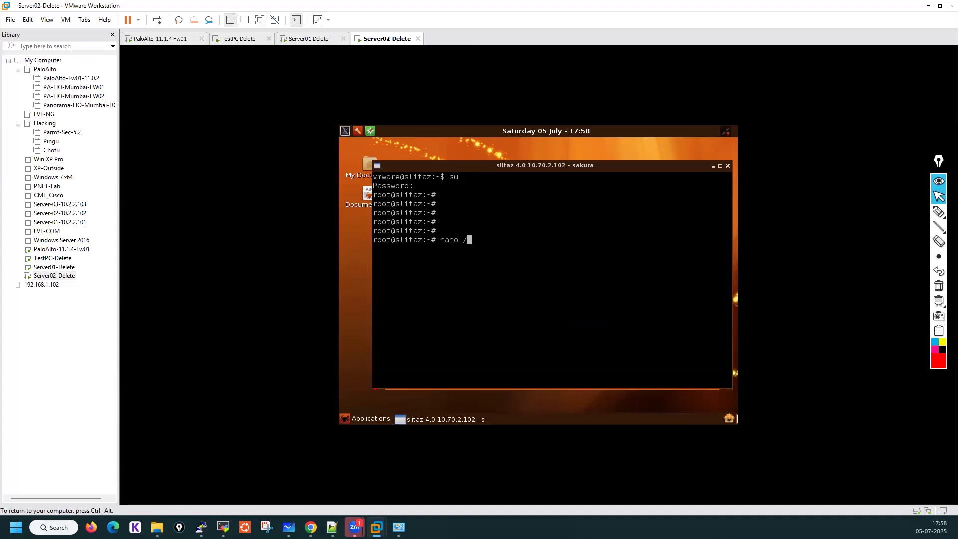
type("var/www/")
key("Tab")
key("Tab")
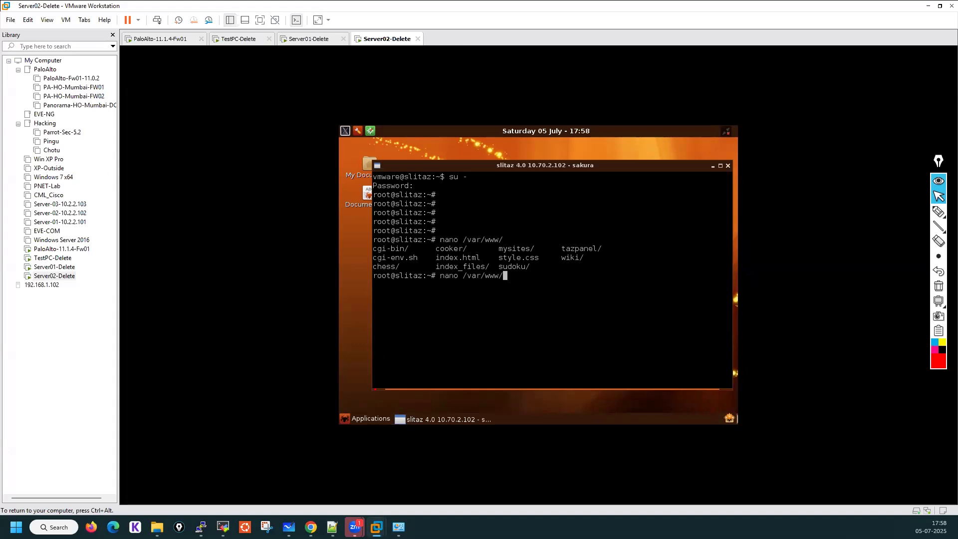
type("index.html")
key("Return")
Step: Change the server line in index.html to read "This is Server 02", then save the file and exit nano
key("Down")
key("Down")
key("Down")
key("Down")
key("Down")
key("Down")
key("Down")
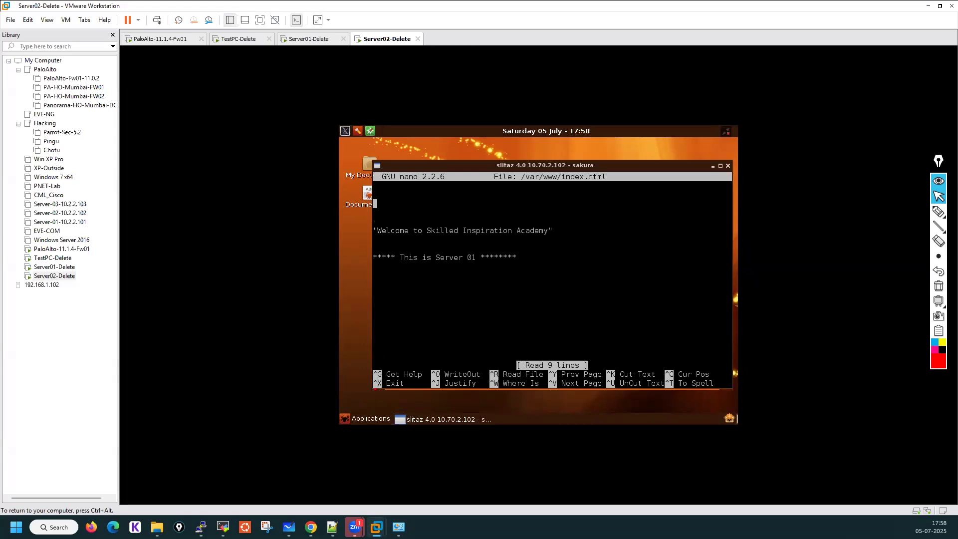
key("Right")
key("Right")
key("Right")
key("Right")
key("Right")
key("Right")
key("Right")
key("Right")
key("Right")
key("Right")
key("Right")
key("Right")
key("Right")
key("Right")
key("Right")
key("Right")
key("Right")
key("Right")
key("Right")
key("Right")
key("Right")
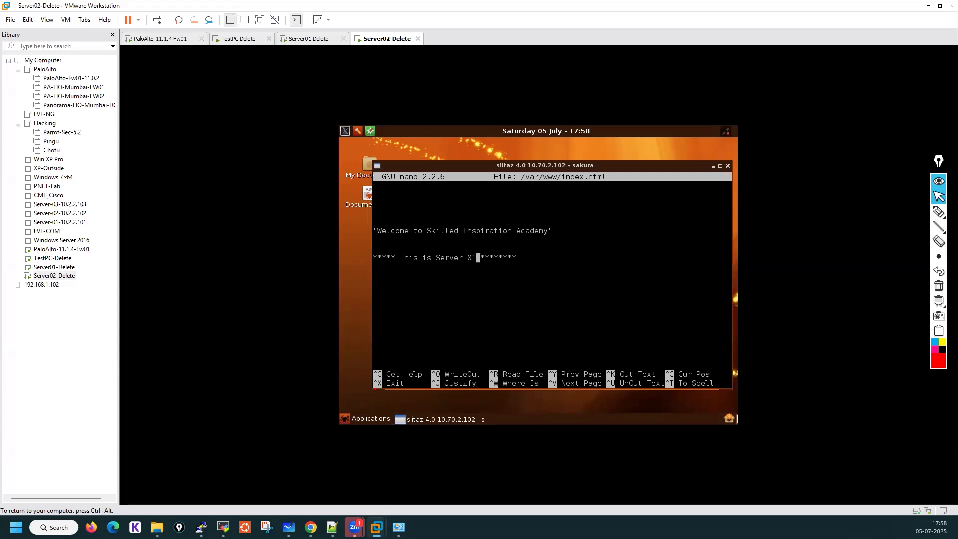
key("BackSpace")
type("2")
key("ctrl+x")
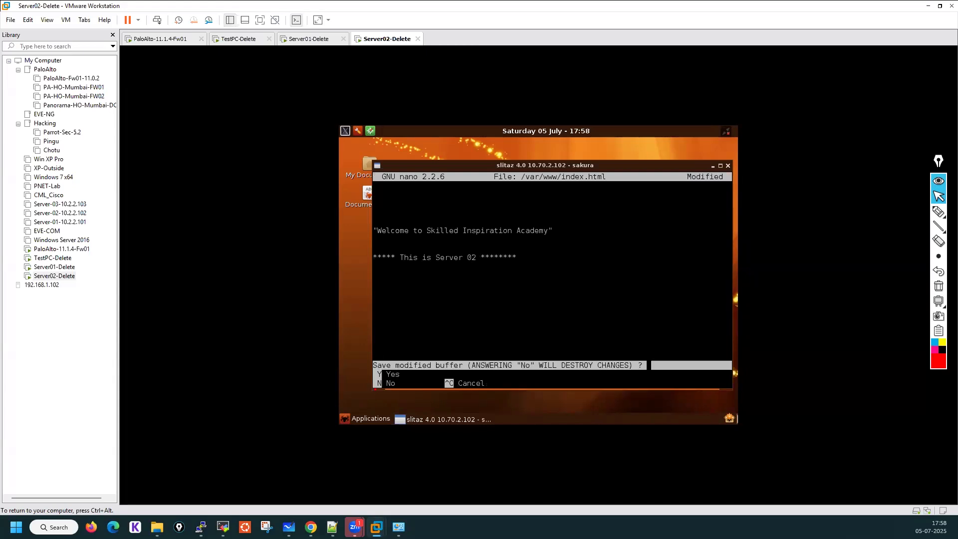
key("y")
key("Return")
key("Return")
key("Return")
key("Return")
key("Return")
key("Return")
key("Return")
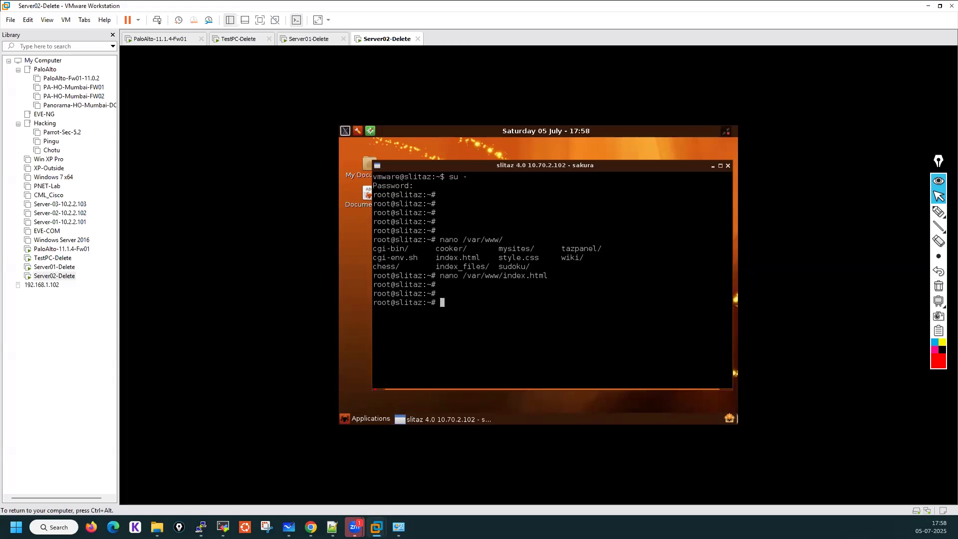
key("Return")
key("Return")
key("Return")
key("Return")
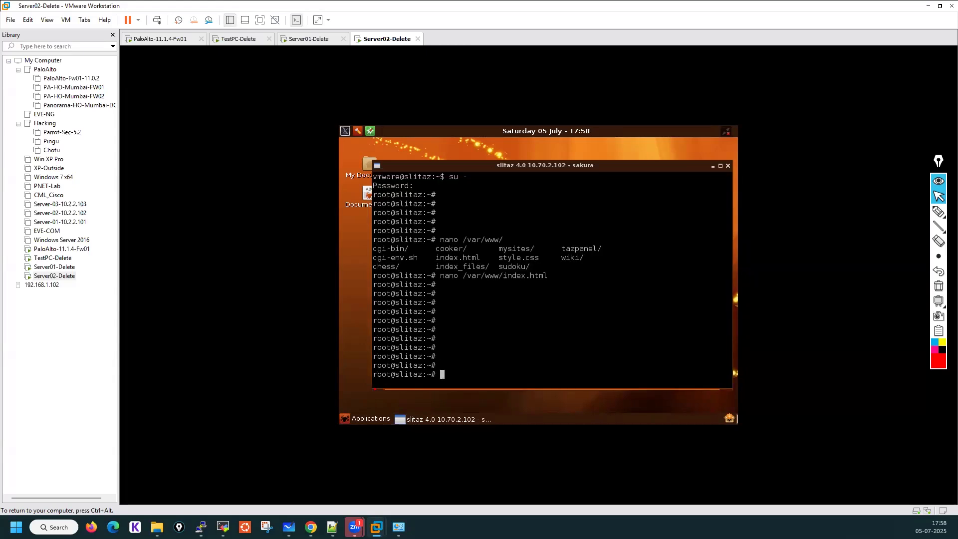
Step: Try to restart the web server on Server02-Delete with service apache2 restart
type("servi")
key("BackSpace")
key("BackSpace")
key("BackSpace")
key("BackSpace")
key("BackSpace")
key("Return")
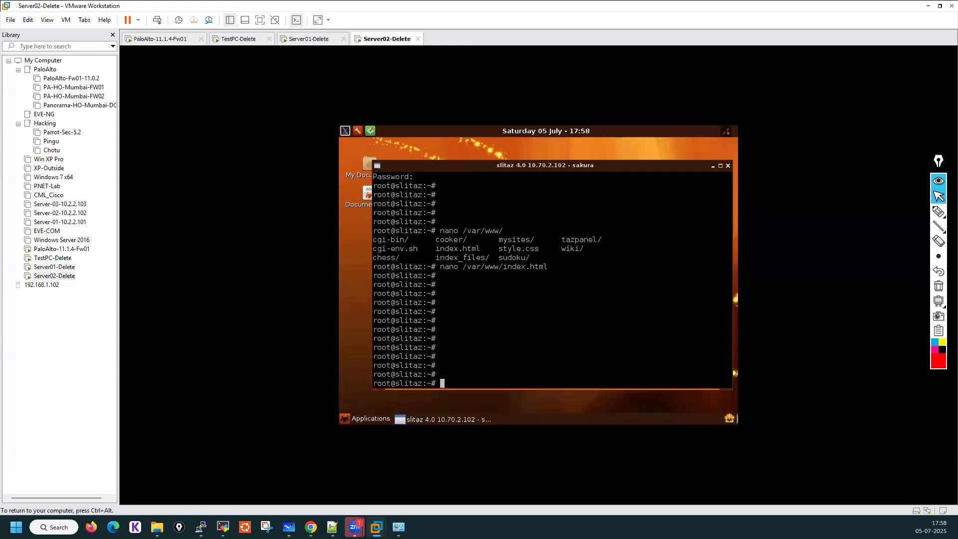
type("service apache2 restart")
key("Return")
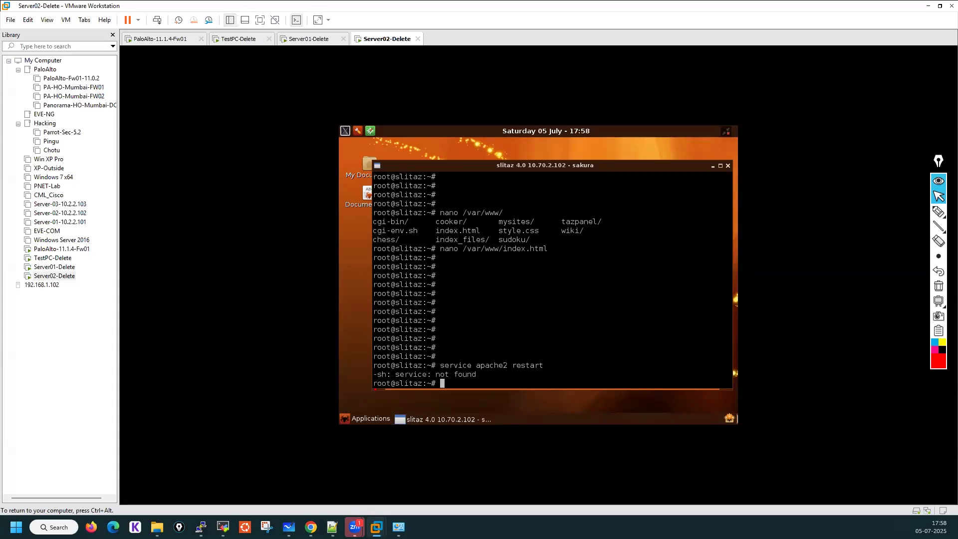
Step: Try the reordered command service restart apache2 to restart the web server
key("Up")
key("BackSpace")
key("BackSpace")
Step: Try to restart the web server under its other service name with service restart httpd
key("BackSpace")
key("BackSpace")
key("BackSpace")
key("BackSpace")
key("BackSpace")
key("BackSpace")
key("BackSpace")
key("BackSpace")
key("BackSpace")
key("BackSpace")
key("BackSpace")
key("BackSpace")
key("BackSpace")
type("restart apache2")
key("Return")
key("Up")
key("BackSpace")
key("BackSpace")
key("BackSpace")
key("BackSpace")
key("BackSpace")
key("BackSpace")
key("BackSpace")
type("httpd")
key("Return")
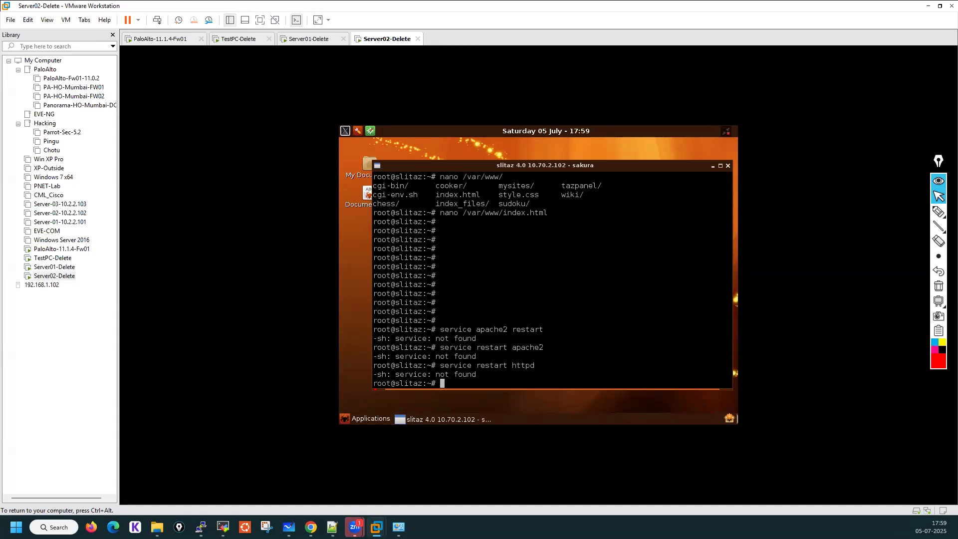
key("Return")
key("Return")
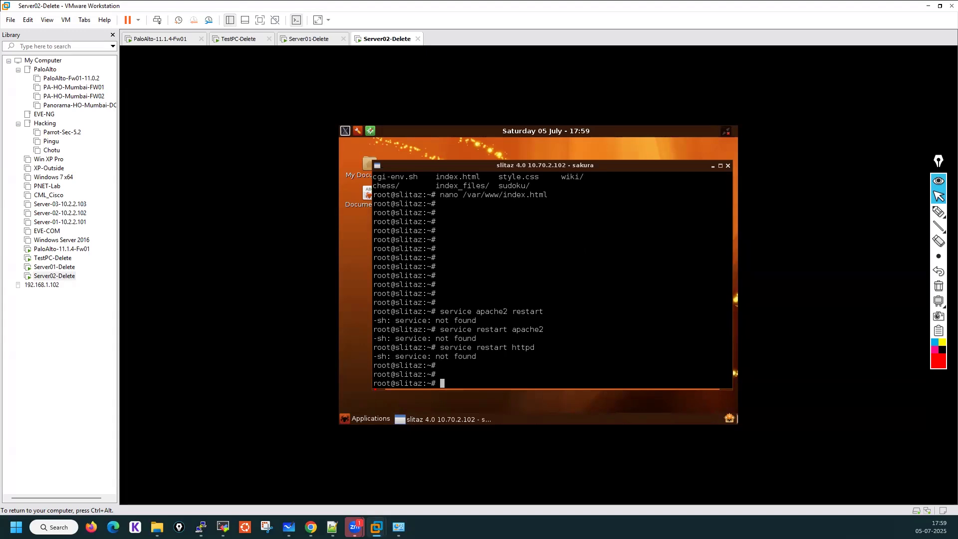
Step: Reboot Server02-Delete from the root terminal with the reboot command
type("reboot")
key("Return")
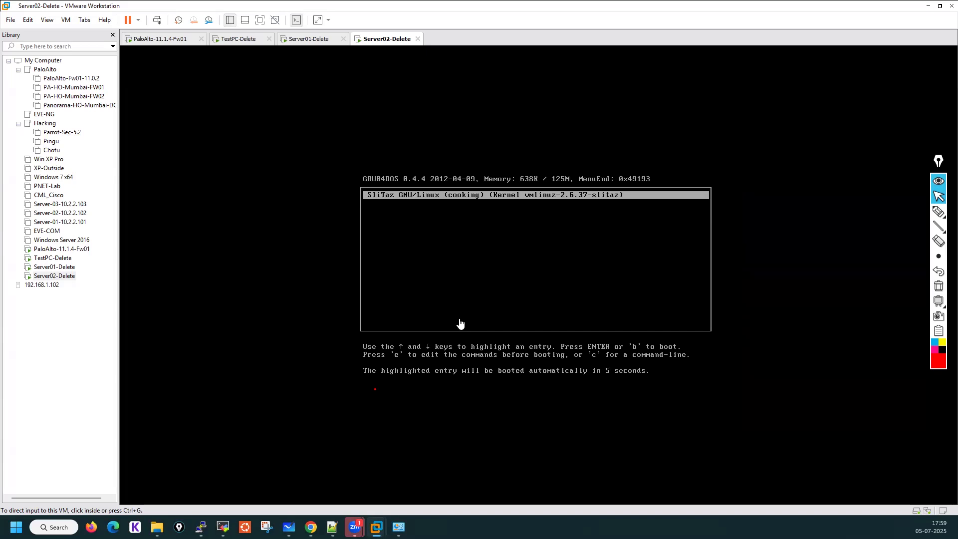
Step: View the TestPC-Delete and PaloAlto-11.1.4-Fw01 consoles, and reload the 192.168.137.21 page in Chrome
left_click(241, 39)
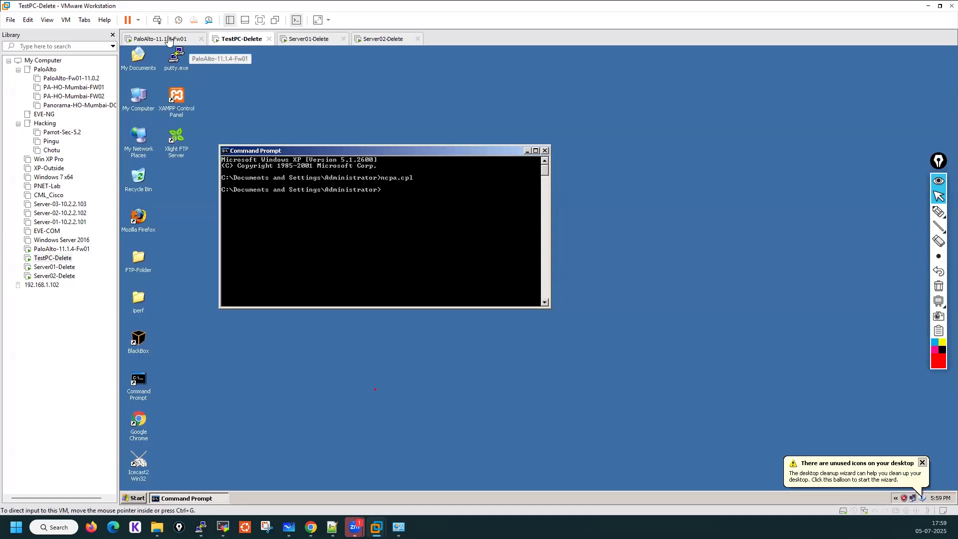
left_click(170, 39)
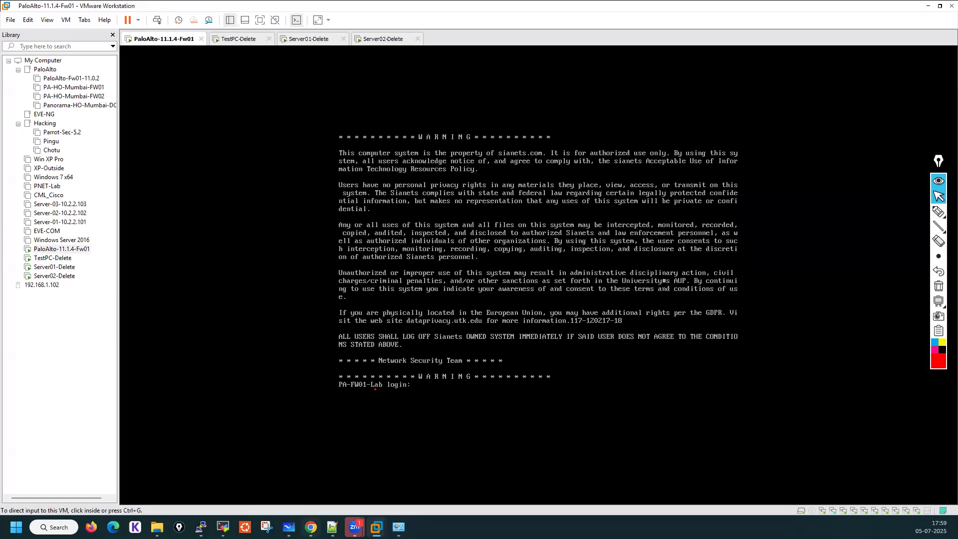
left_click(311, 527)
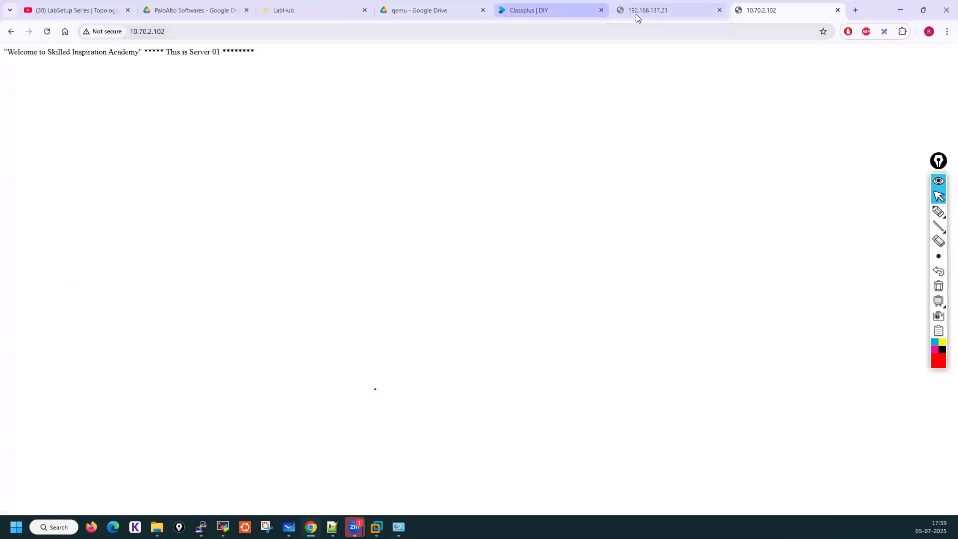
left_click(636, 14)
left_click(47, 32)
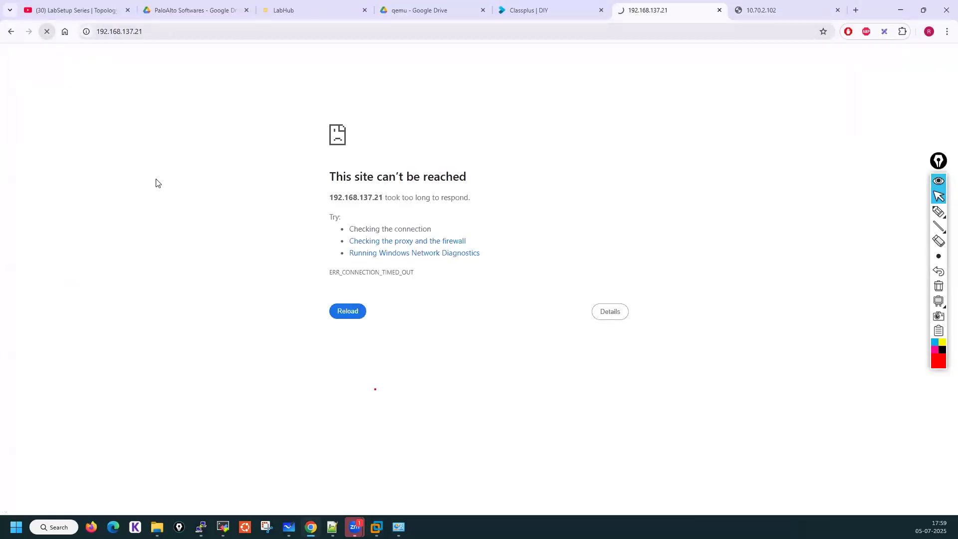
Step: Request the page at 192.168.137.21 again several times from the address field
left_click(199, 35)
left_click(199, 35)
key("Return")
left_click(201, 38)
key("Return")
left_click(201, 527)
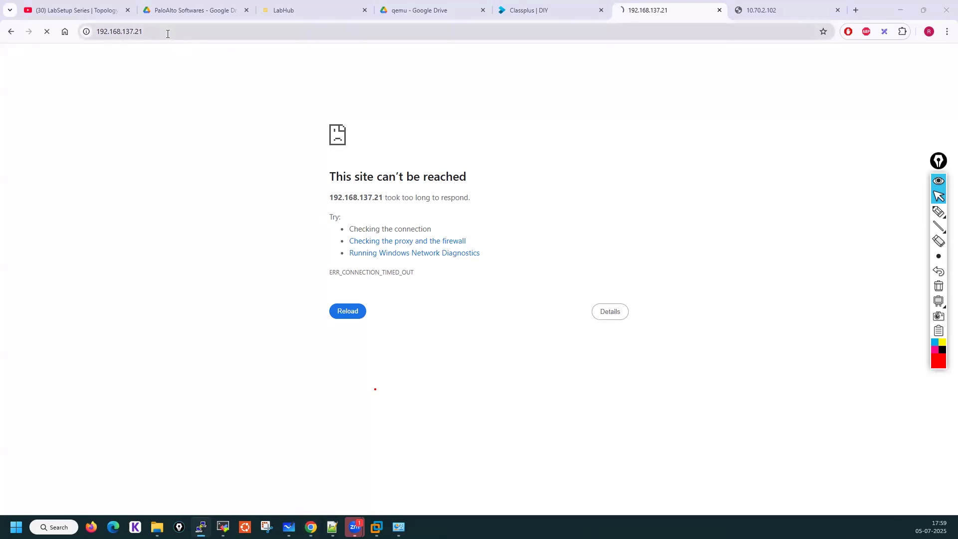
left_click(190, 32)
left_click(189, 32)
key("Return")
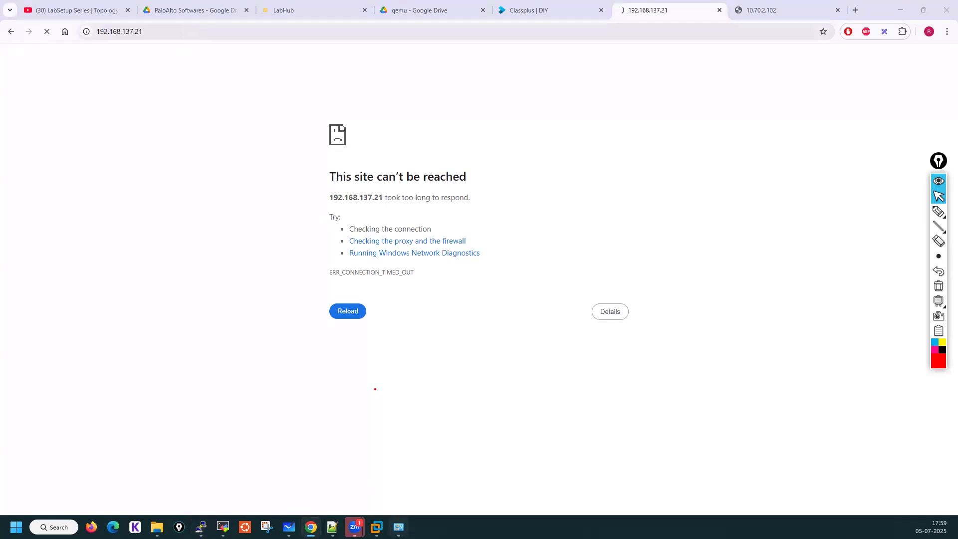
Step: View the host's network connections, and start a continuous ping to 192.168.137.21 from a Command Prompt with ping 192.168.137.21 -t
left_click(399, 527)
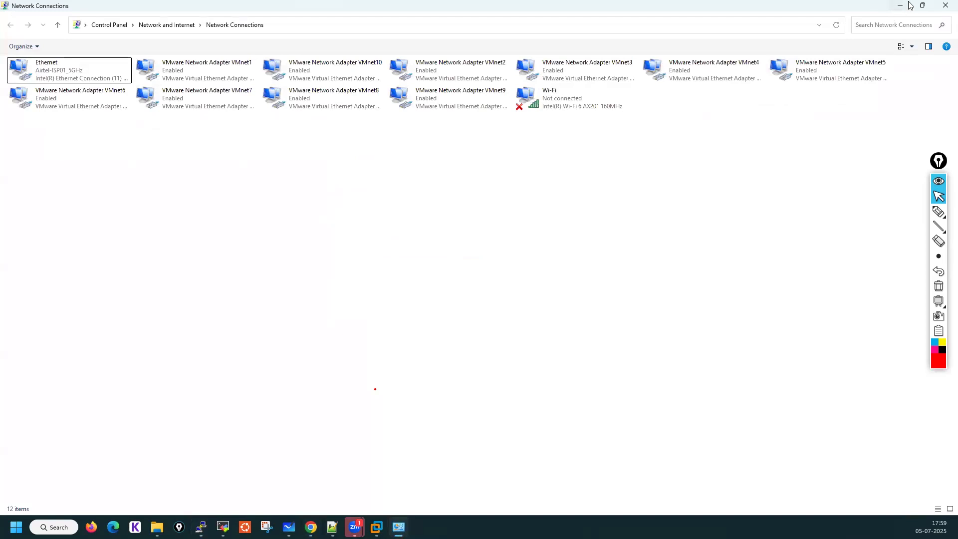
left_click(900, 5)
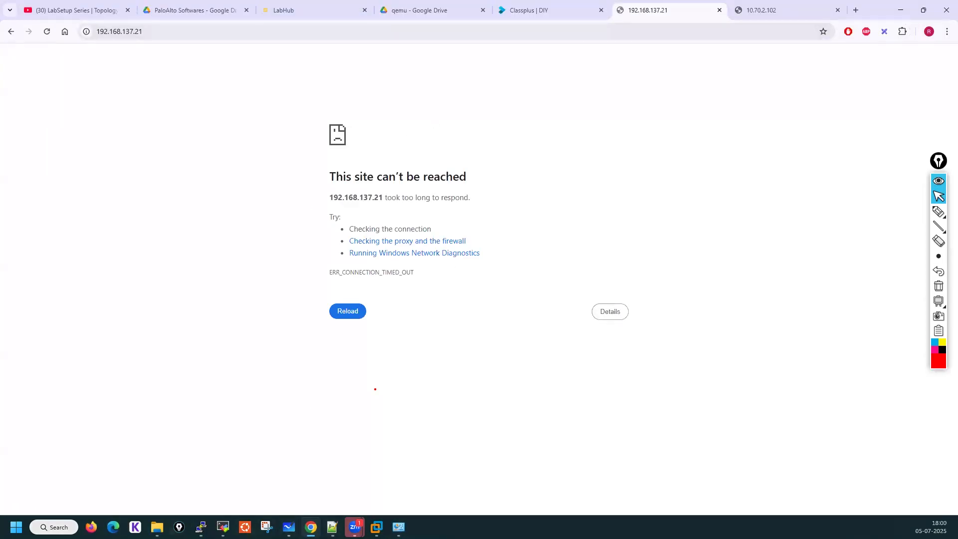
left_click(54, 527)
type("cmd")
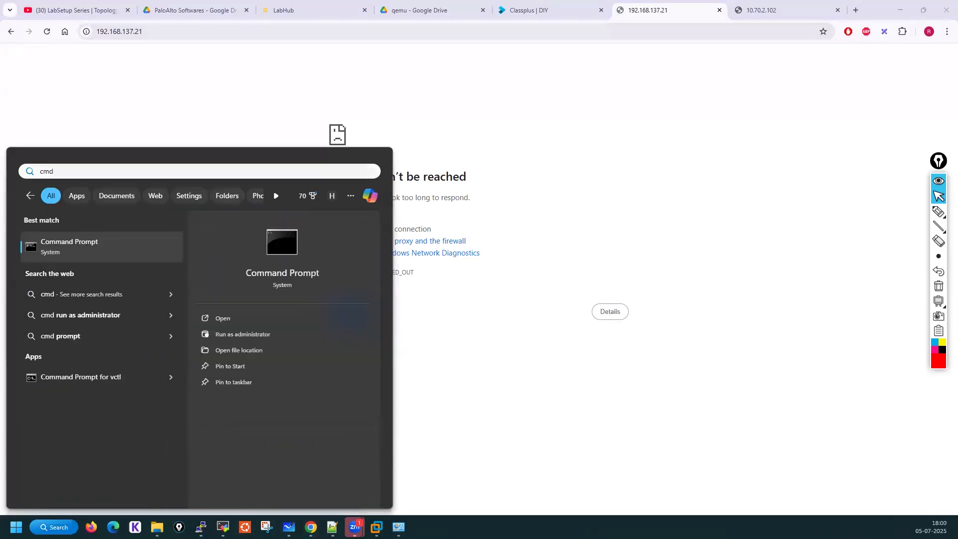
key("Return")
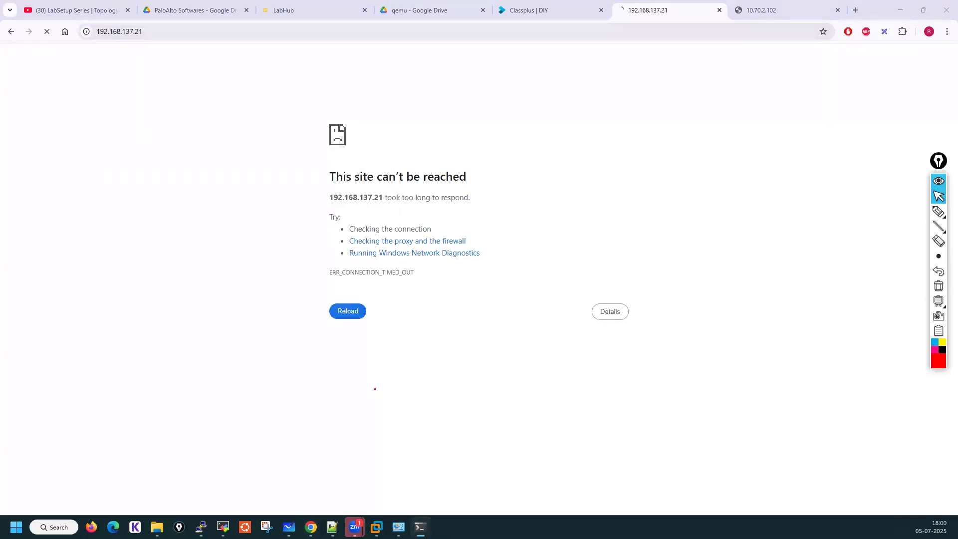
type("pi")
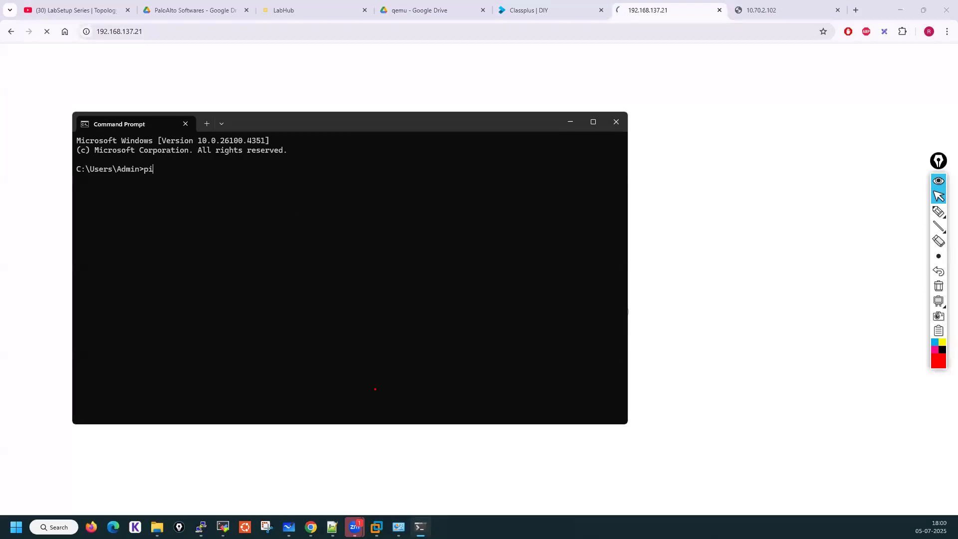
type("ng 192.168.137.21 -t")
key("Return")
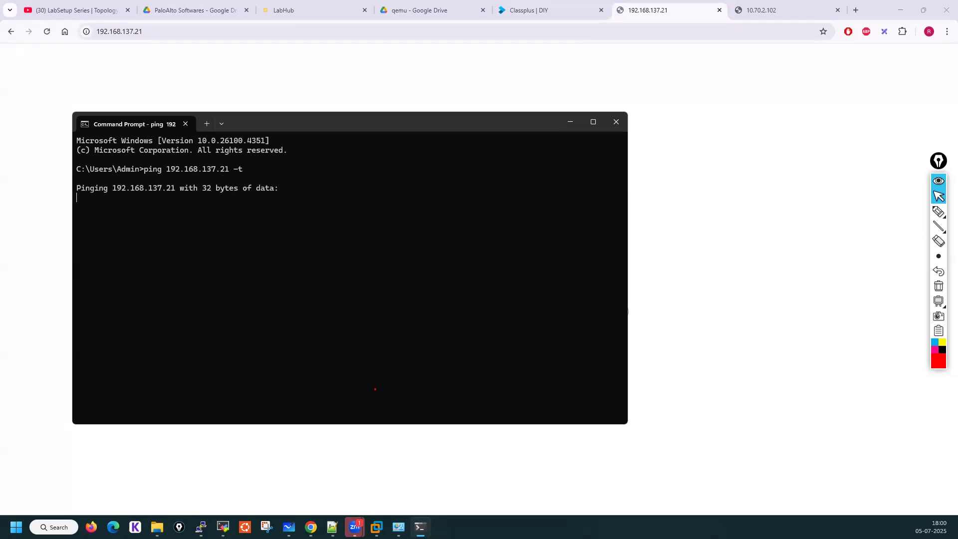
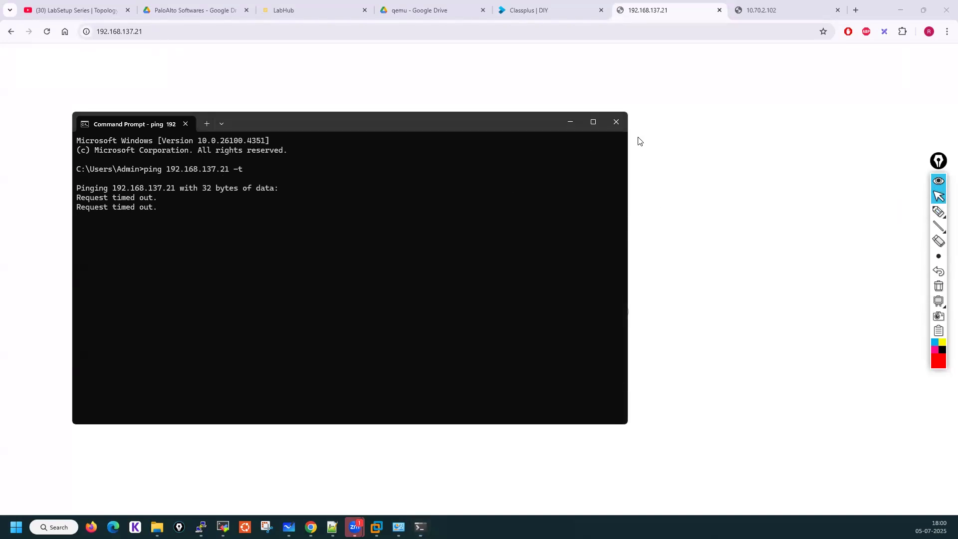
Step: Close the Command Prompt, switch to VMware Workstation and open the Virtual Network Editor with administrator rights to change settings
left_click(614, 121)
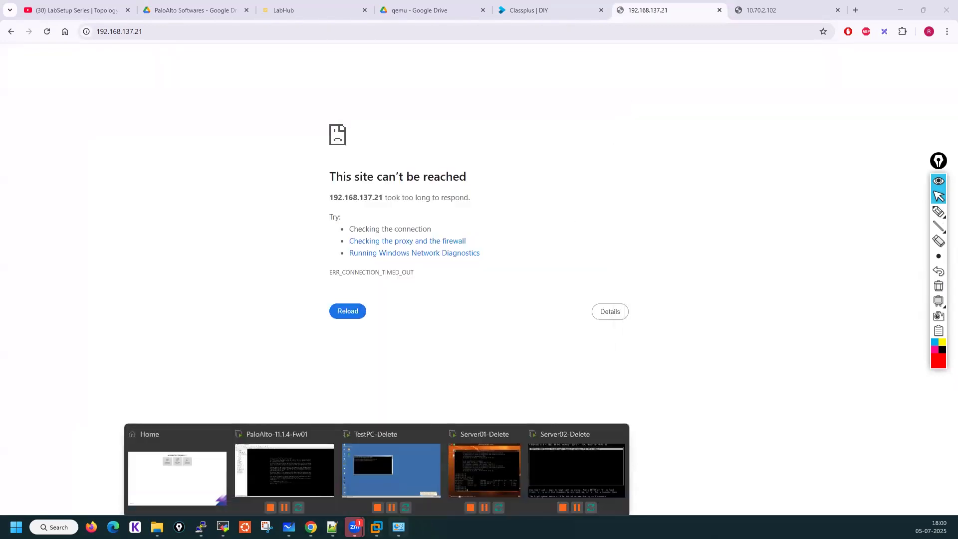
mouse_move(376, 527)
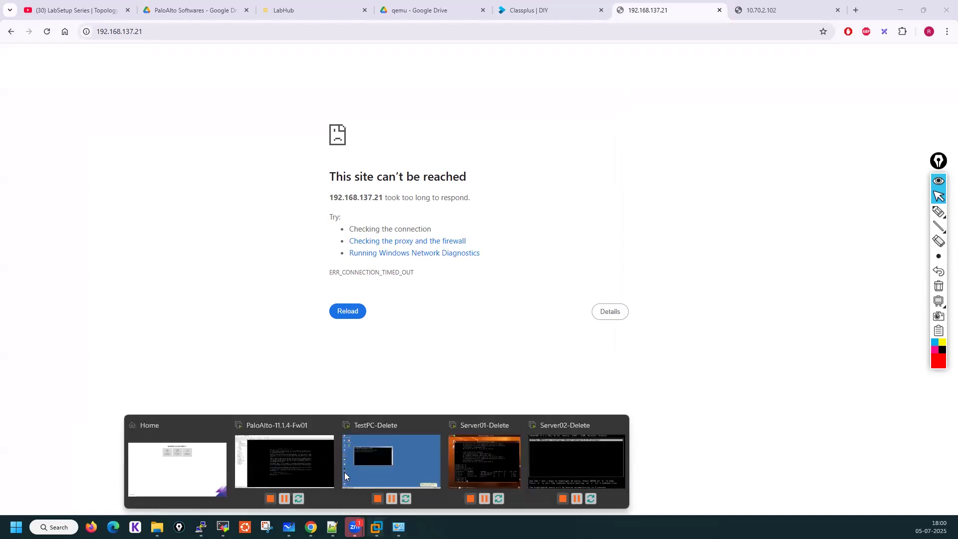
left_click(318, 456)
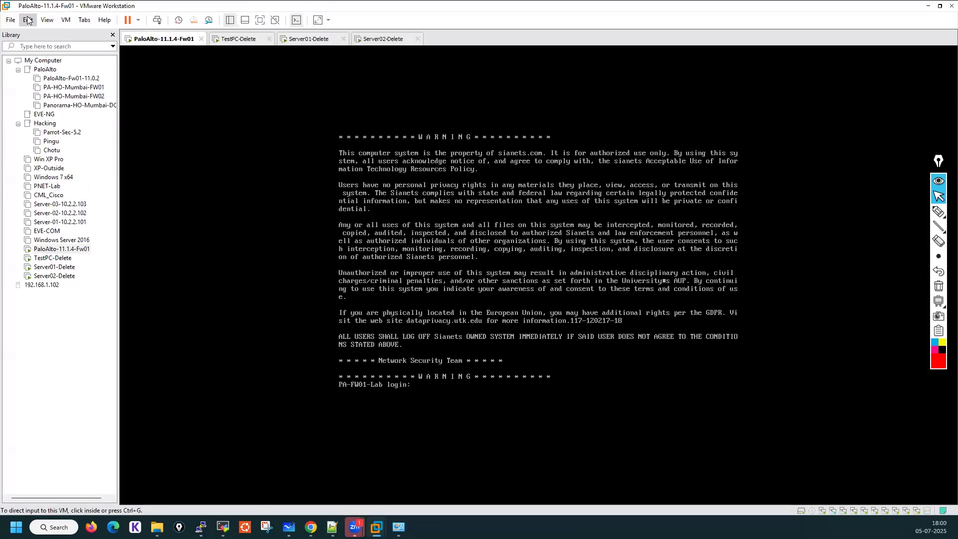
left_click(27, 20)
left_click(56, 71)
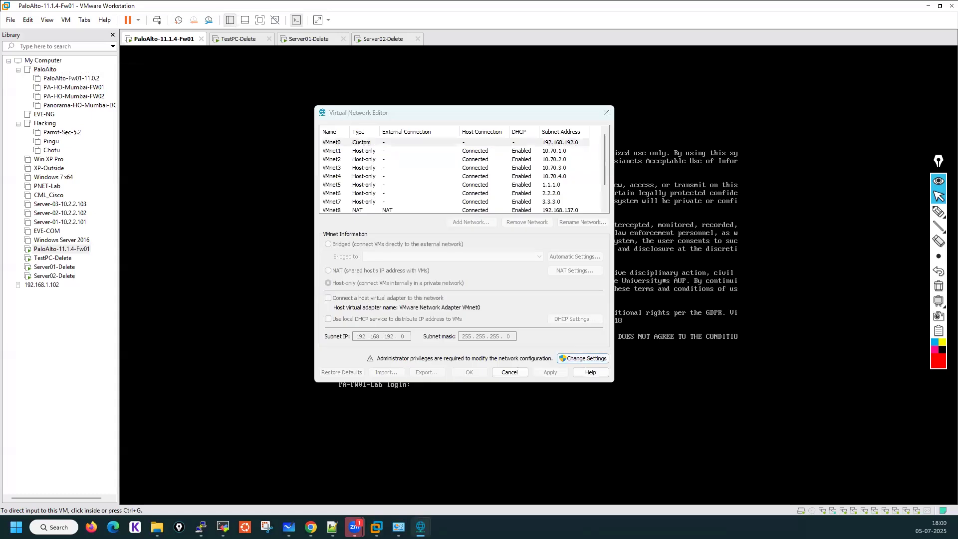
left_click(509, 372)
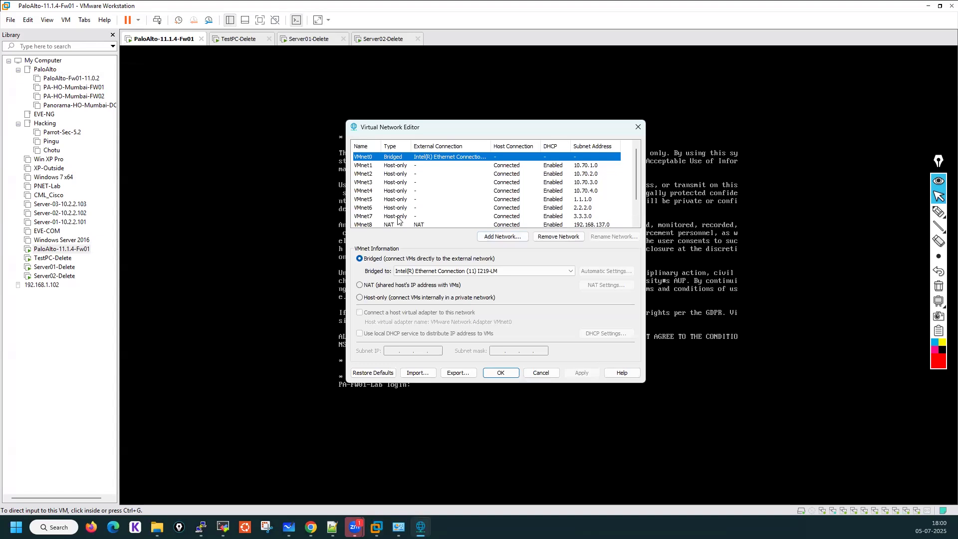
Step: Remove the VMnet8 network and add VMnet8 again as a new virtual network
scroll(433, 197, "down", 1)
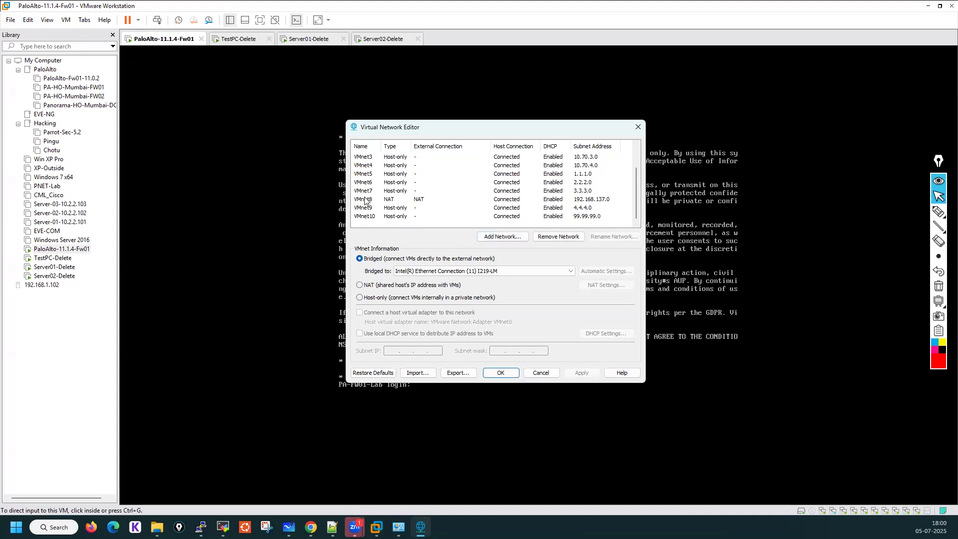
left_click(366, 200)
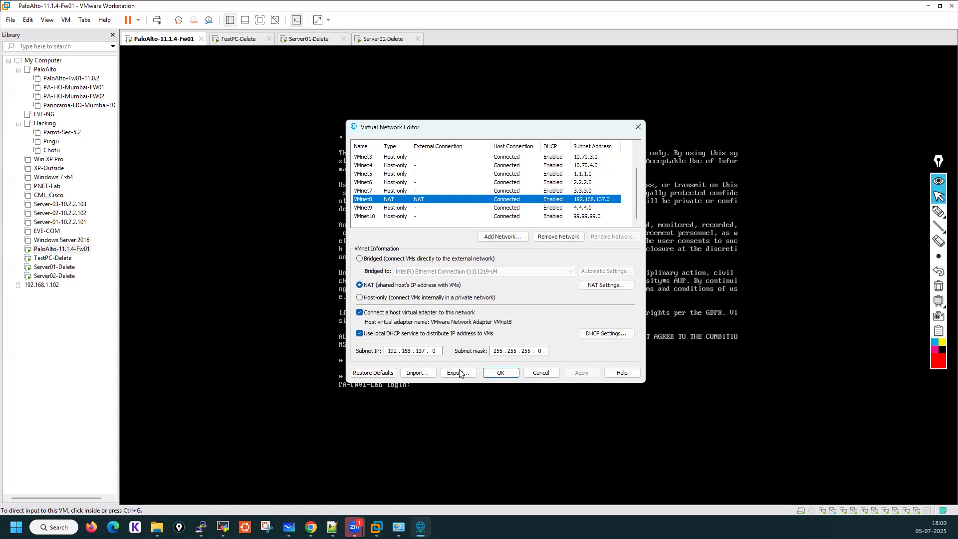
left_click(554, 239)
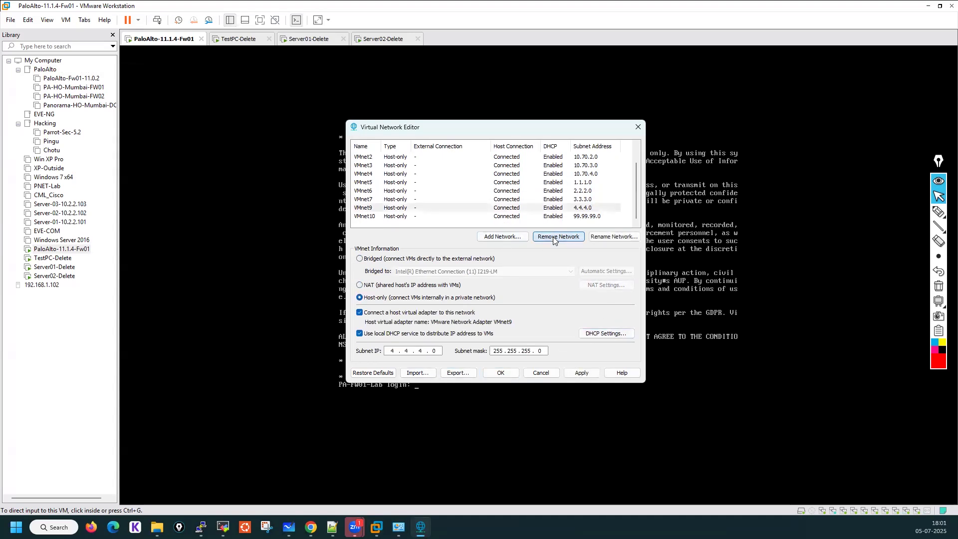
left_click(496, 237)
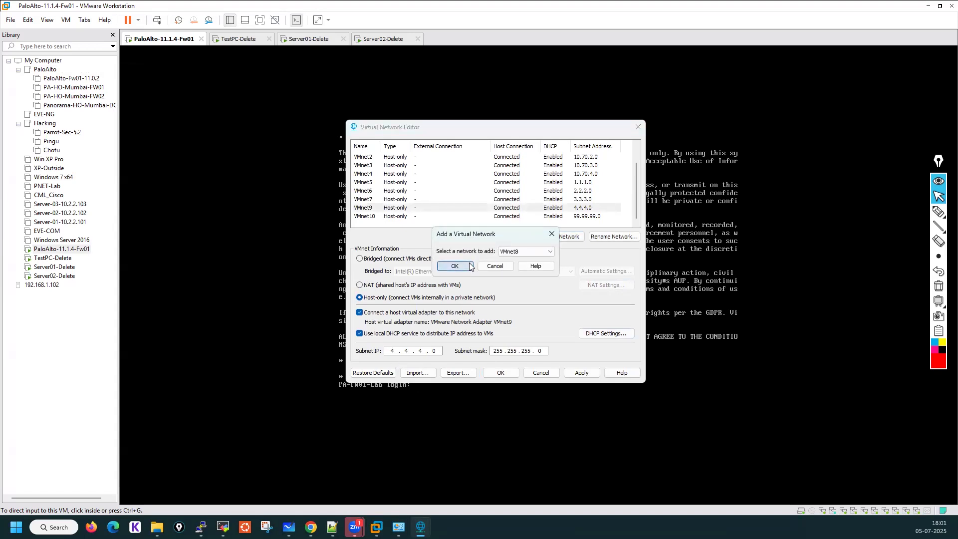
left_click(454, 266)
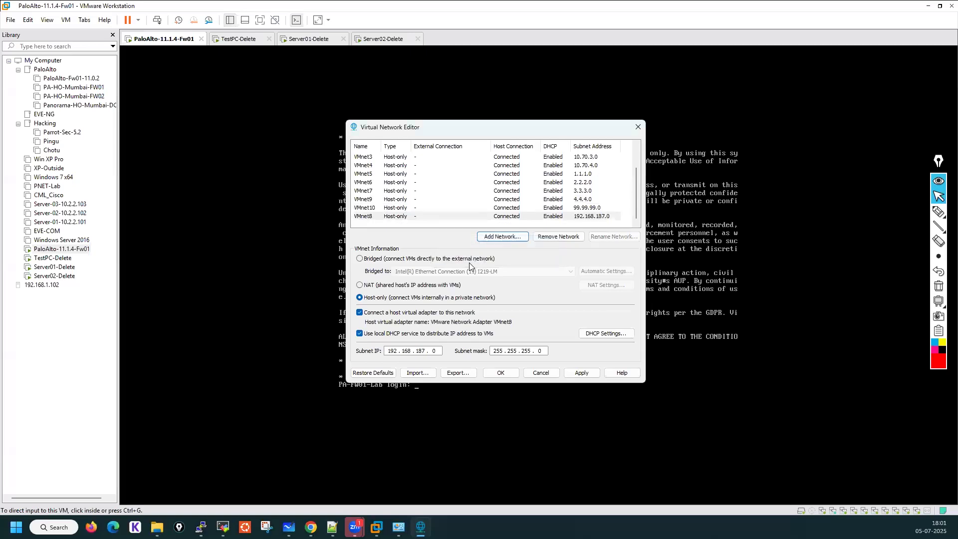
Step: Set the subnet IP of VMnet8 to 192.168.137.0
left_click(426, 351)
left_click(424, 352)
key("BackSpace")
key("BackSpace")
key("BackSpace")
type("137")
Step: Set the VMnet8 DHCP range to start at 192.168.137.128 and end at 192.168.137.254
left_click(599, 334)
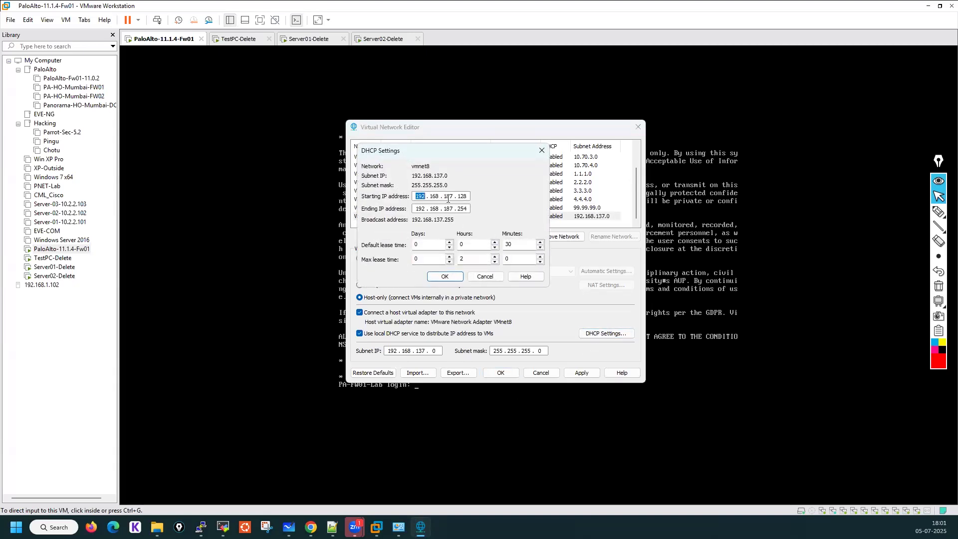
left_click(452, 198)
key("BackSpace")
key("BackSpace")
type("137")
left_click(451, 209)
key("BackSpace")
type("3")
left_click(440, 278)
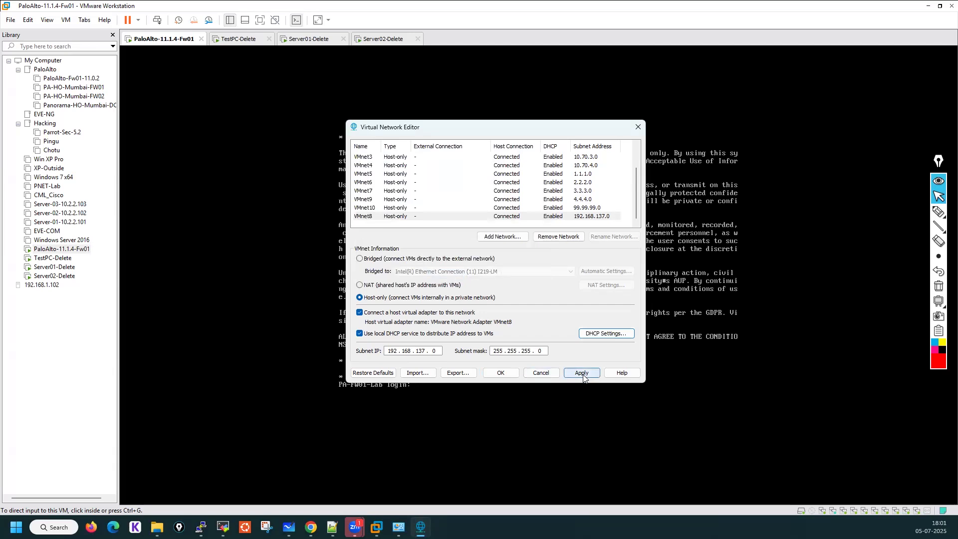
Step: Change VMnet8 to NAT with gateway IP 192.168.137.2, then apply the network configuration and close the editor
left_click(360, 286)
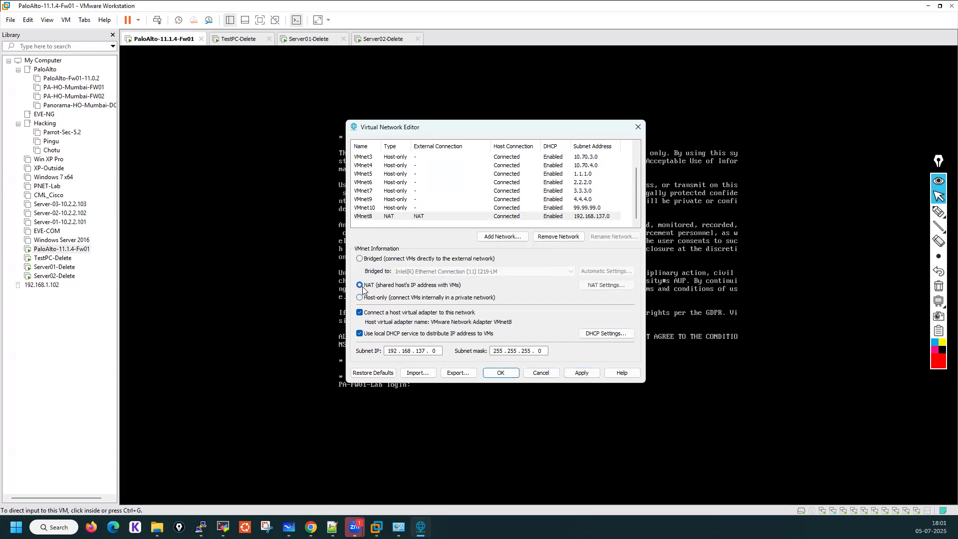
left_click(617, 285)
left_click(436, 196)
key("BackSpace")
key("BackSpace")
key("BackSpace")
type("137 . 2")
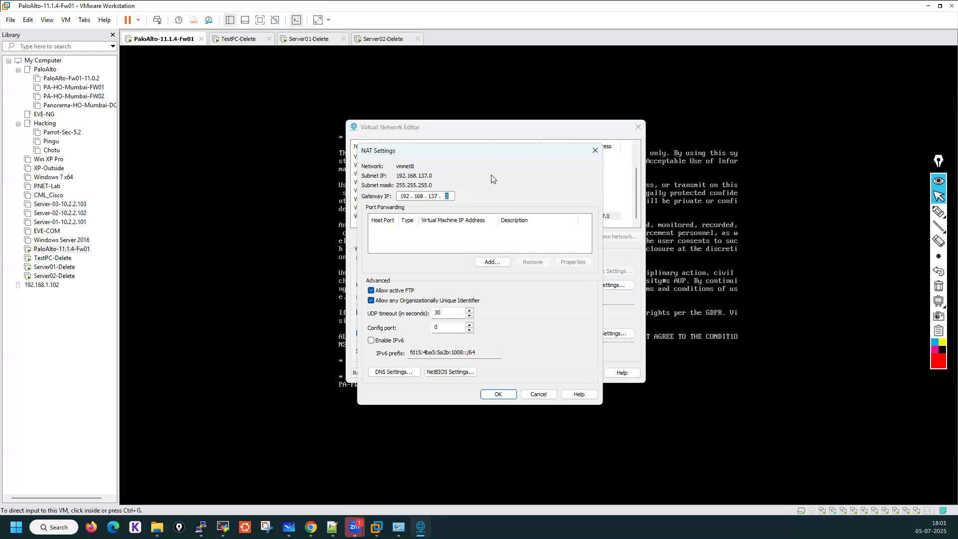
left_click(498, 394)
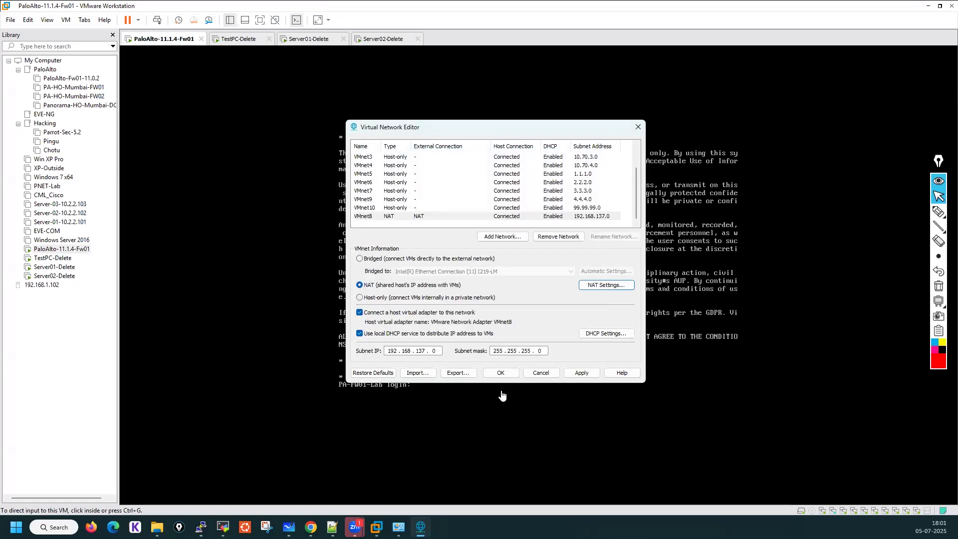
left_click(579, 374)
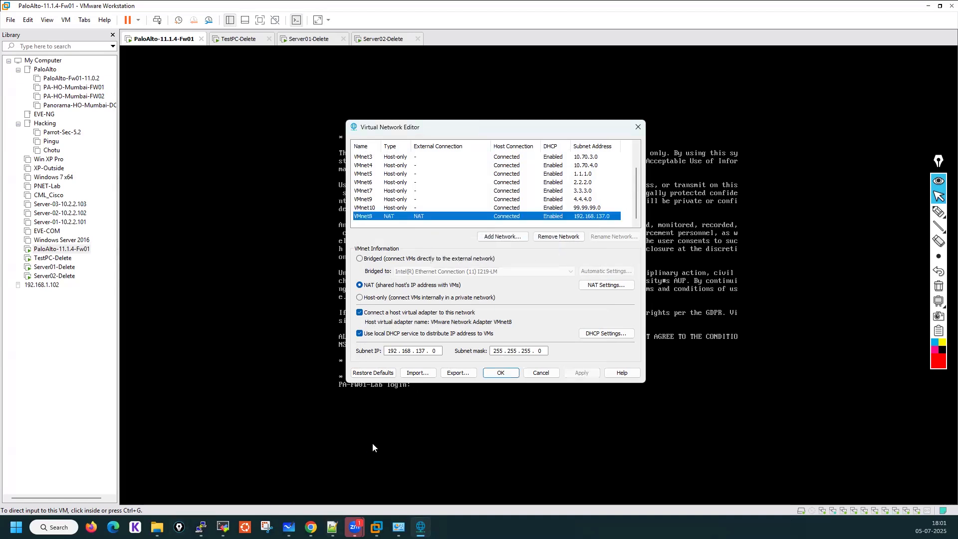
left_click(502, 374)
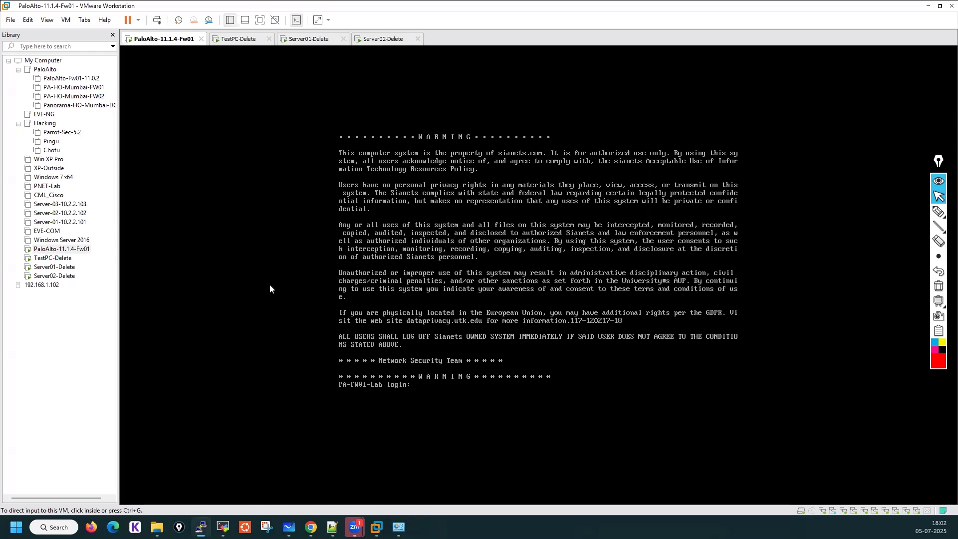
Step: Log in to the PaloAlto-11.1.4-Fw01 console as admin with the account password
left_click(485, 405)
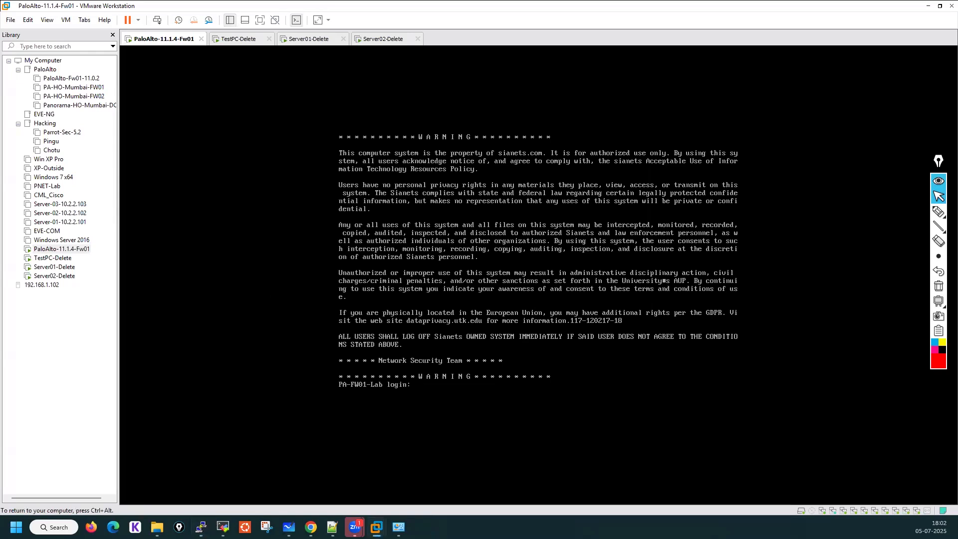
type("admin")
key("Return")
key("Return")
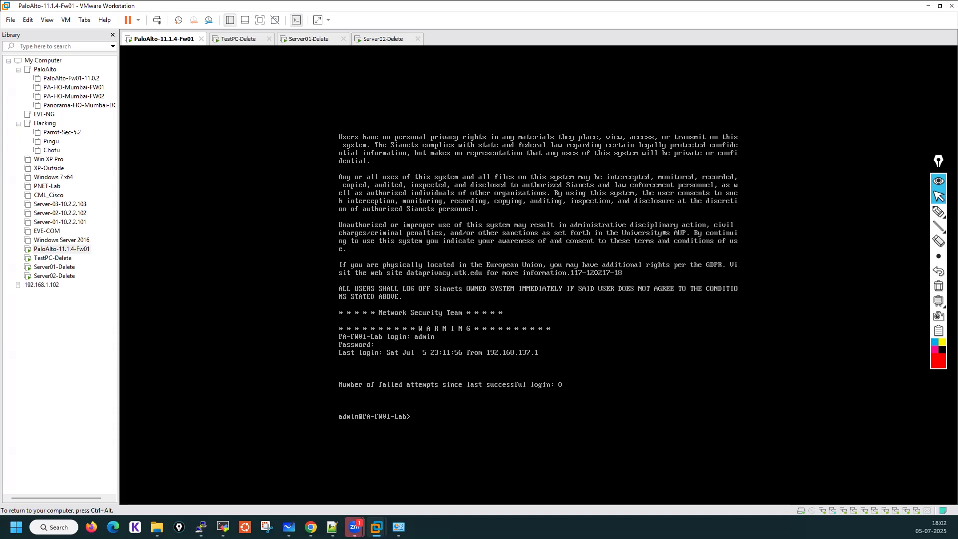
Step: Test the firewall's connection to the host adapter with ping host 192.168.137.1, and stop the ping
type("ping host 1119")
key("BackSpace")
key("BackSpace")
type("92.168.137.1")
key("Return")
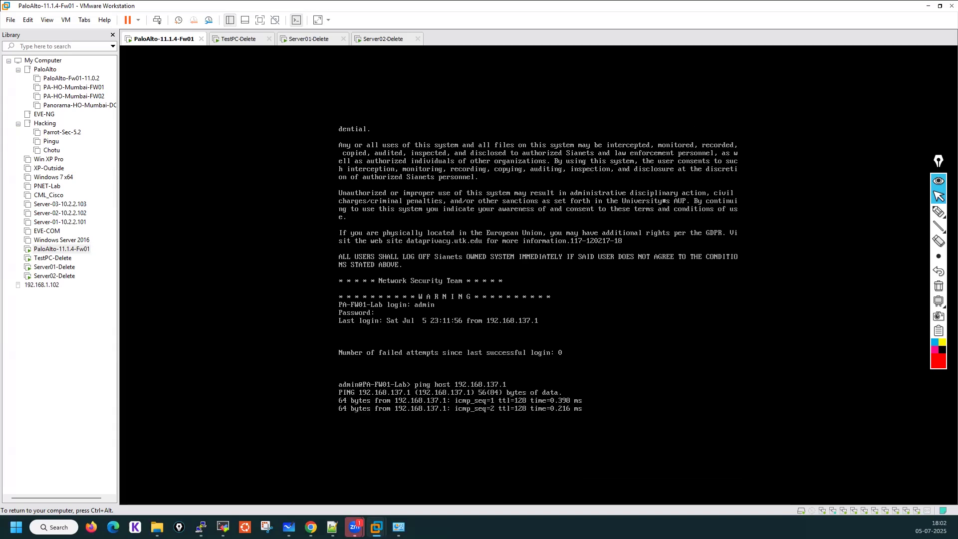
key("ctrl+c")
Step: Test the firewall's connection to its gateway with ping host 192.168.137.2, and stop the ping
key("Up")
key("BackSpace")
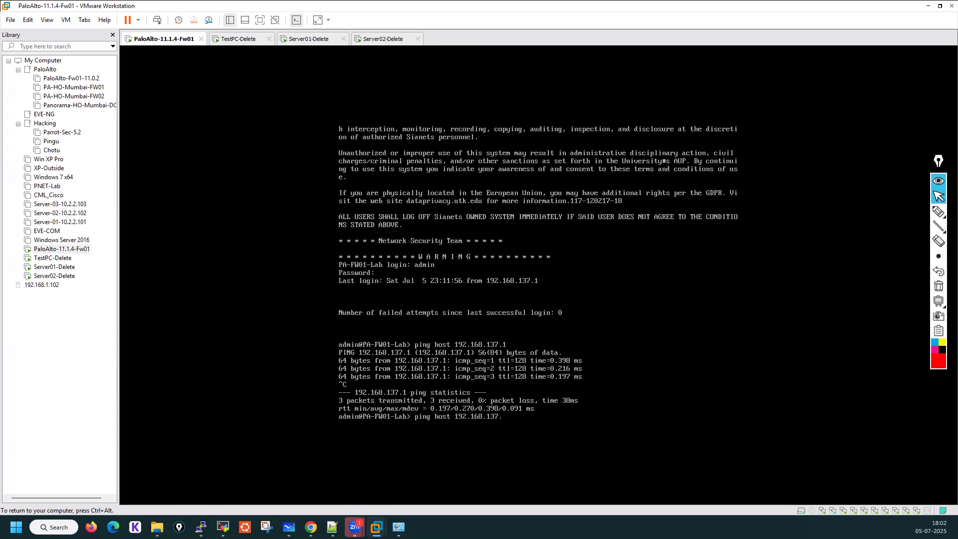
type("2")
key("Return")
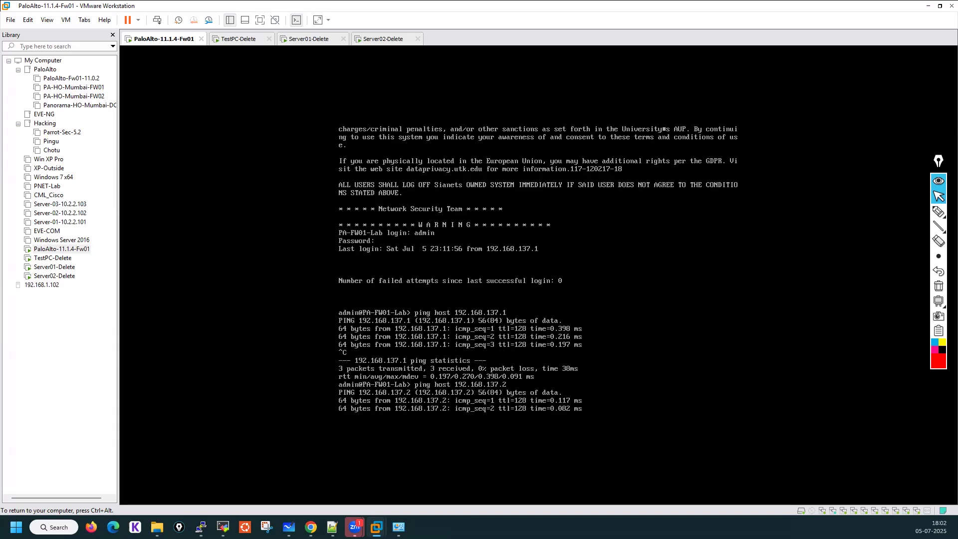
key("ctrl+c")
Step: Test the firewall's internet access with ping host google.com, stop the ping and release the console
key("Up")
key("BackSpace")
key("BackSpace")
key("BackSpace")
key("BackSpace")
key("BackSpace")
key("BackSpace")
key("BackSpace")
key("BackSpace")
key("BackSpace")
key("BackSpace")
key("BackSpace")
key("BackSpace")
key("BackSpace")
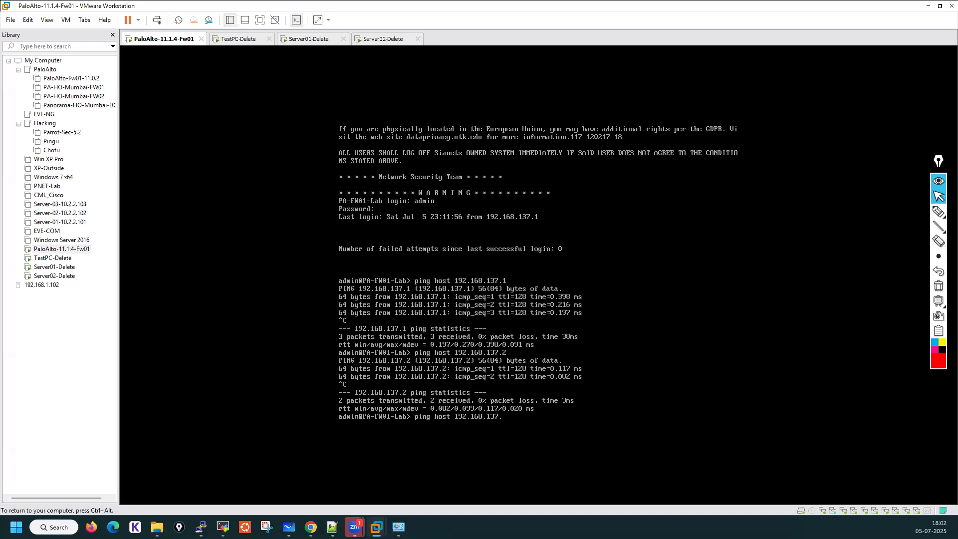
type("google.com")
key("Return")
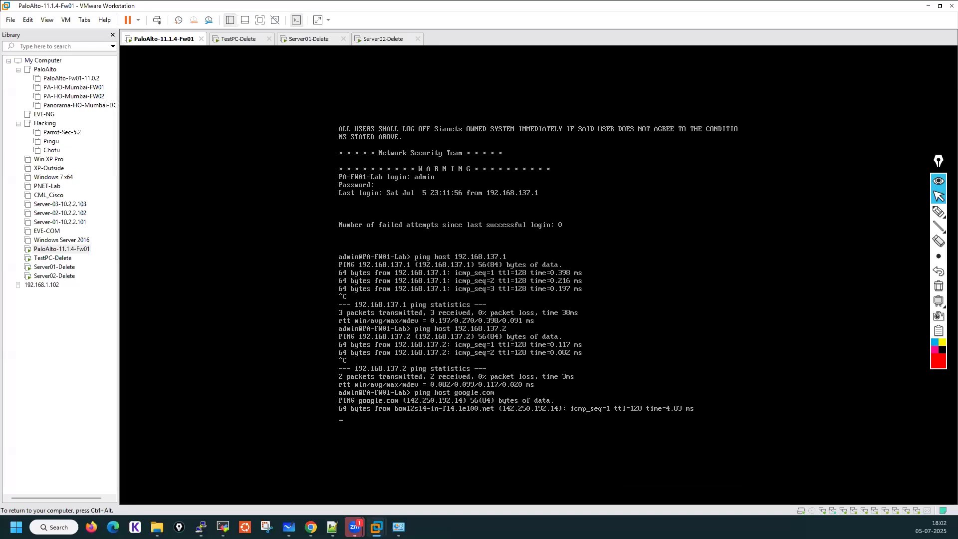
key("ctrl+c")
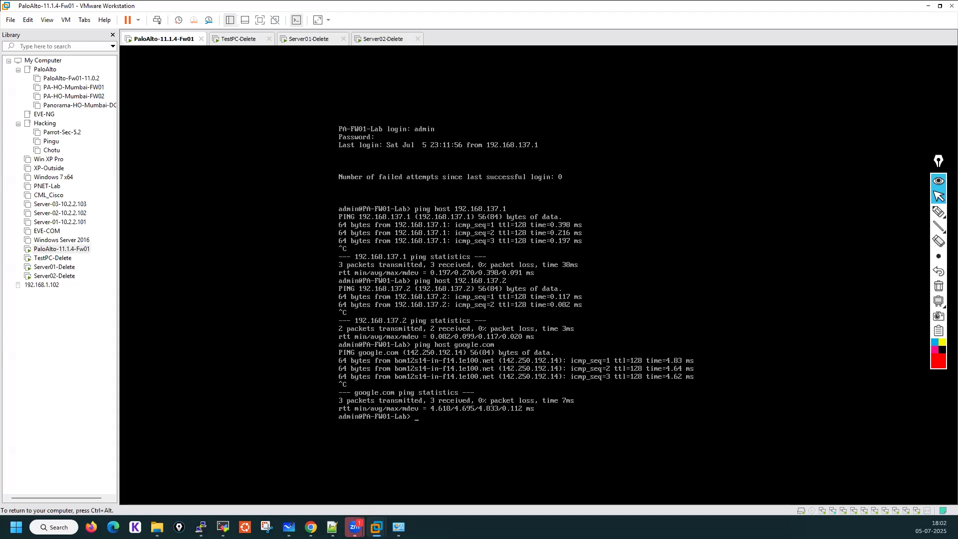
key("ctrl+alt")
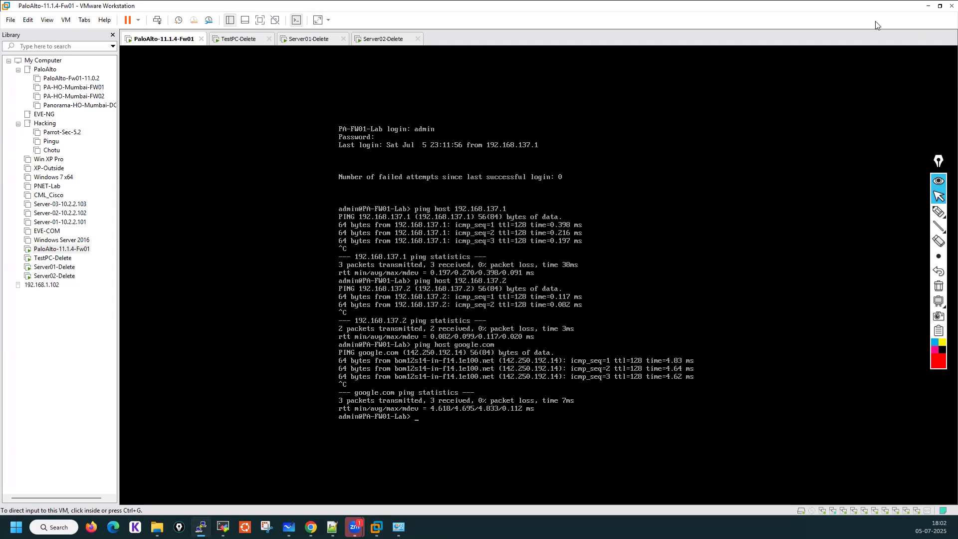
Step: Switch to Chrome, log in to the firewall's web interface as admin with the account password, and dismiss the welcome dialog
left_click(311, 527)
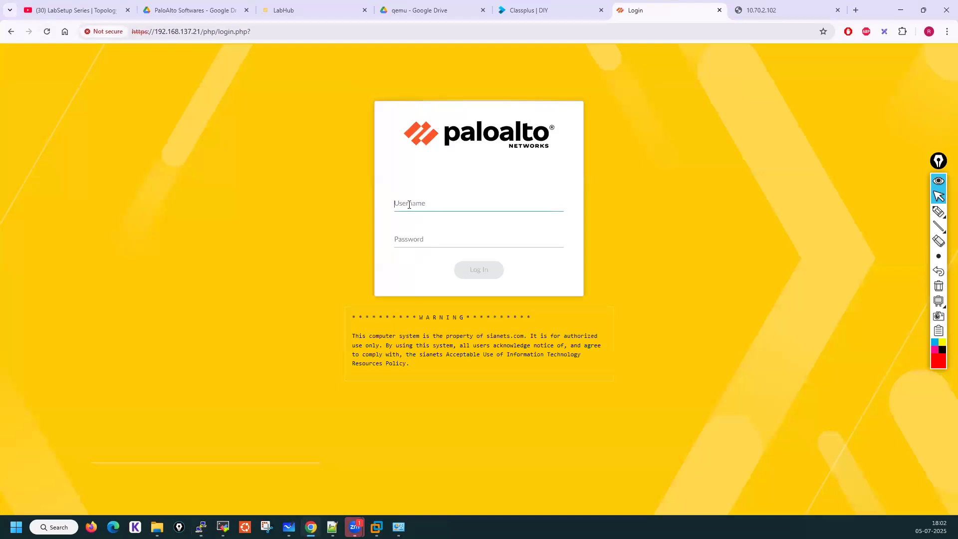
type("admin")
key("Tab")
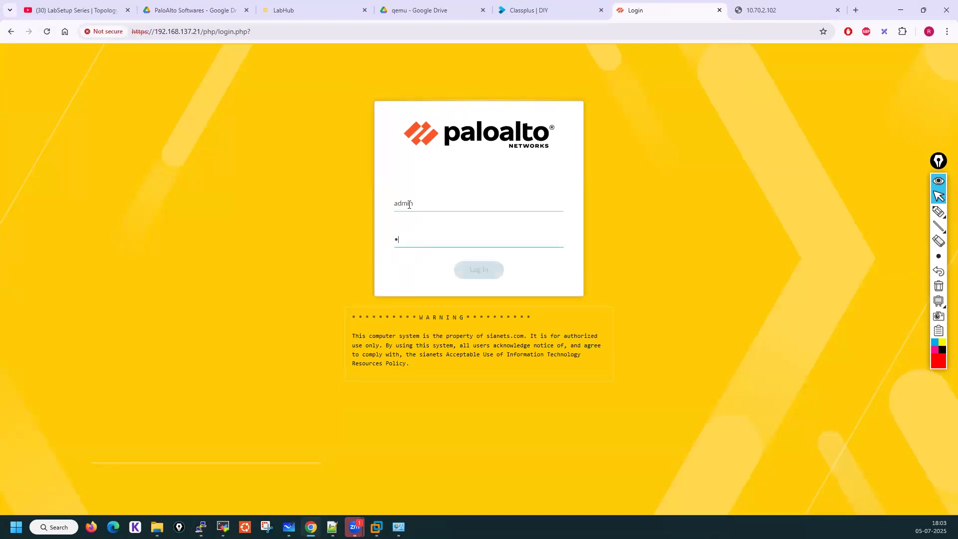
key("Return")
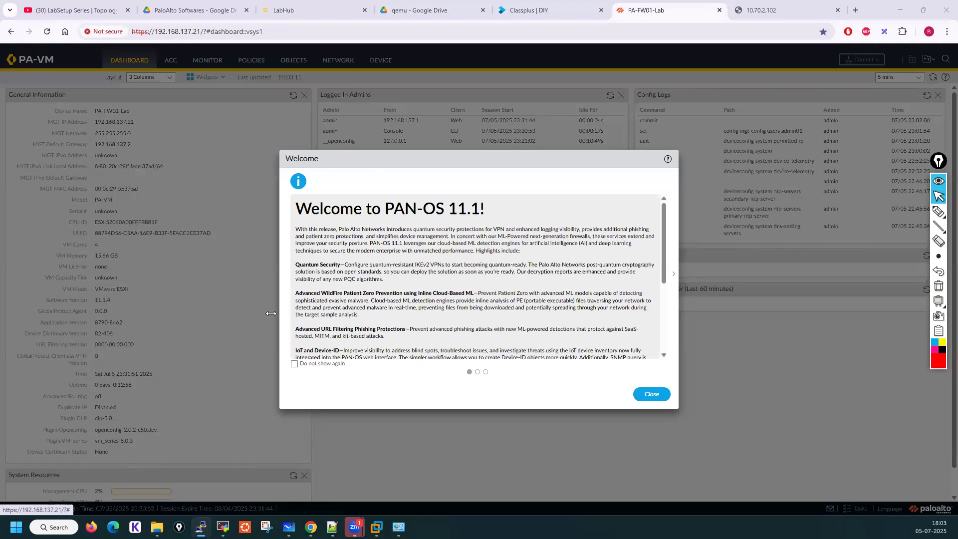
left_click(651, 395)
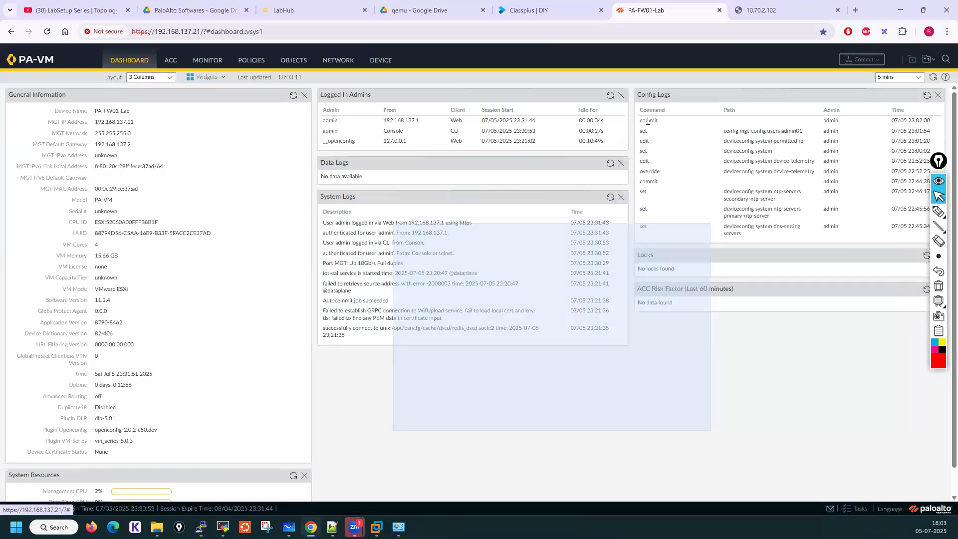
Step: View the firewall's device license management page and its dashboard
left_click(380, 60)
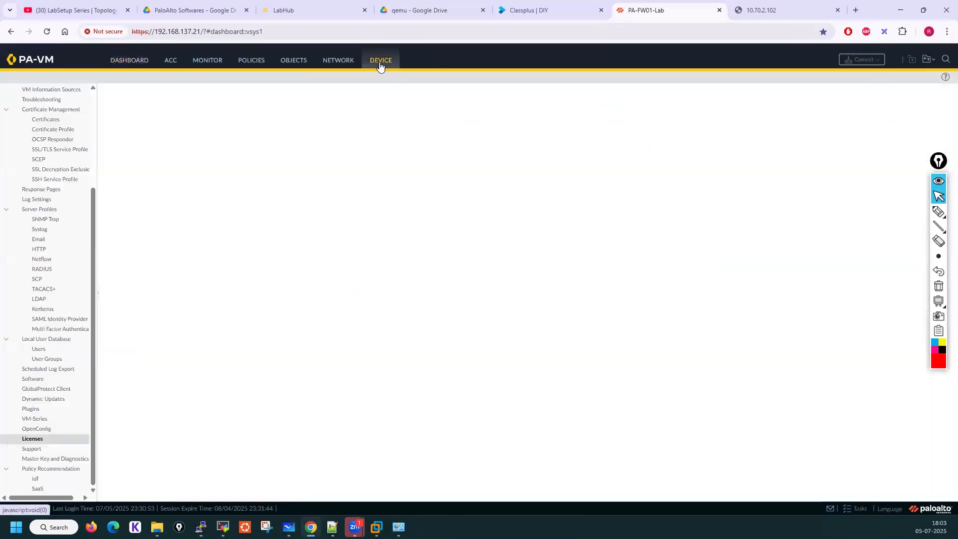
left_click(130, 60)
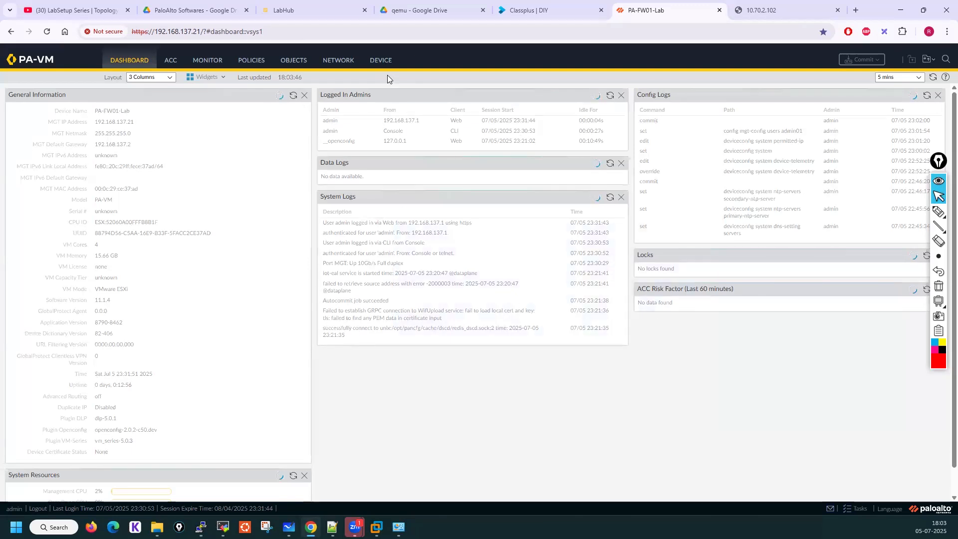
left_click(381, 60)
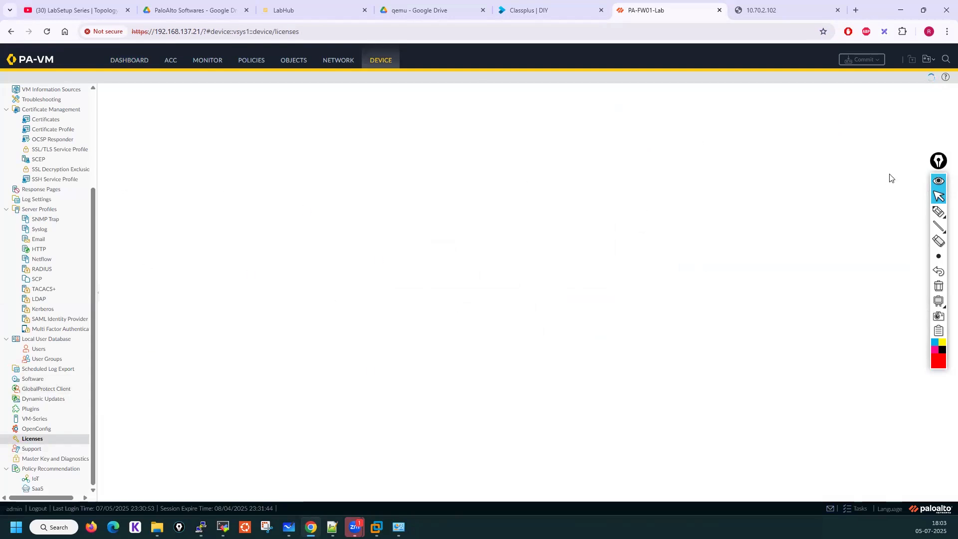
left_click(939, 161)
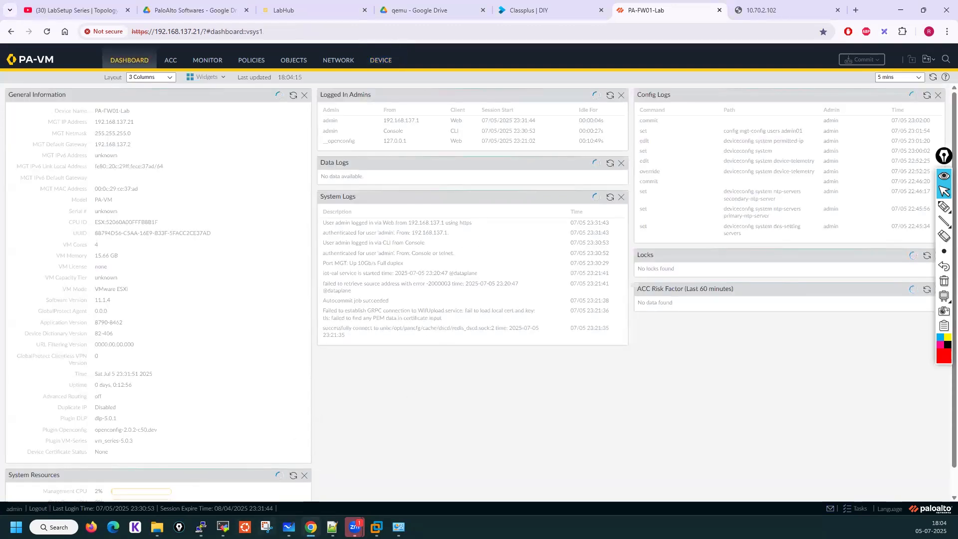
mouse_move(376, 527)
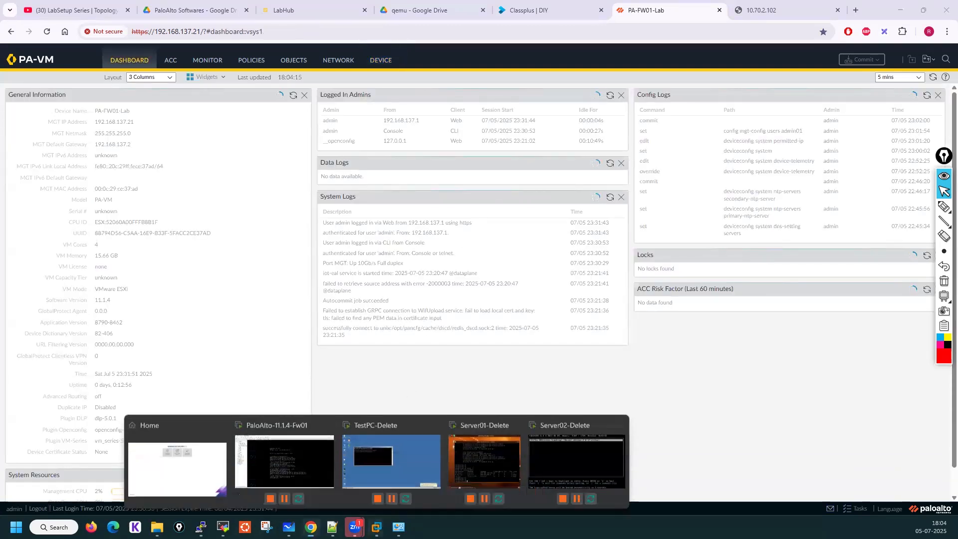
Step: Switch to VMware Workstation and power off the Server01-Delete virtual machine
left_click(300, 463)
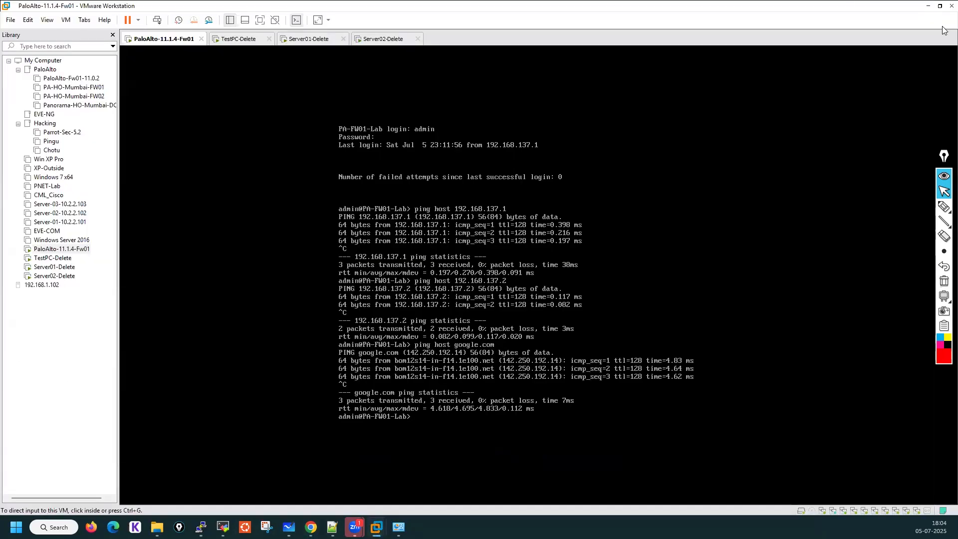
key("alt+Tab")
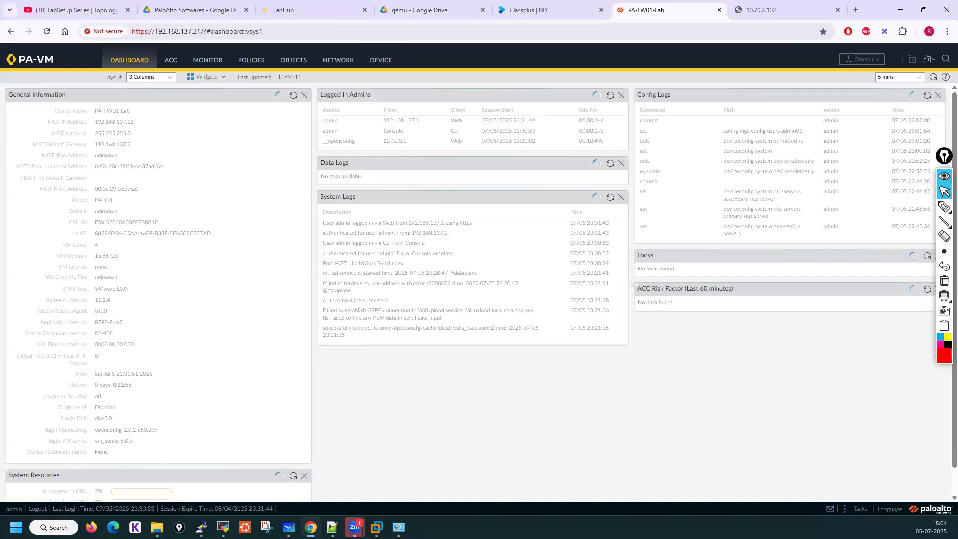
mouse_move(376, 527)
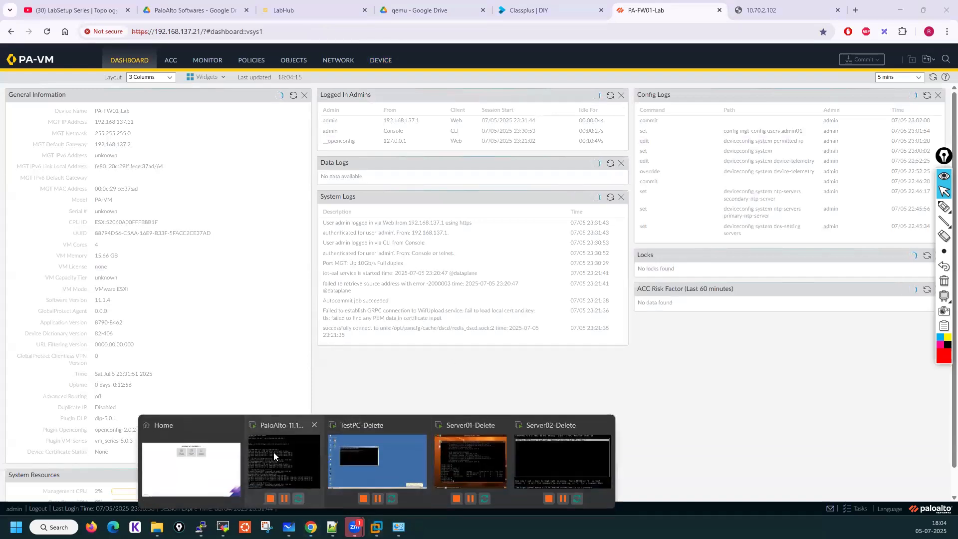
left_click(274, 455)
left_click(310, 39)
right_click(312, 40)
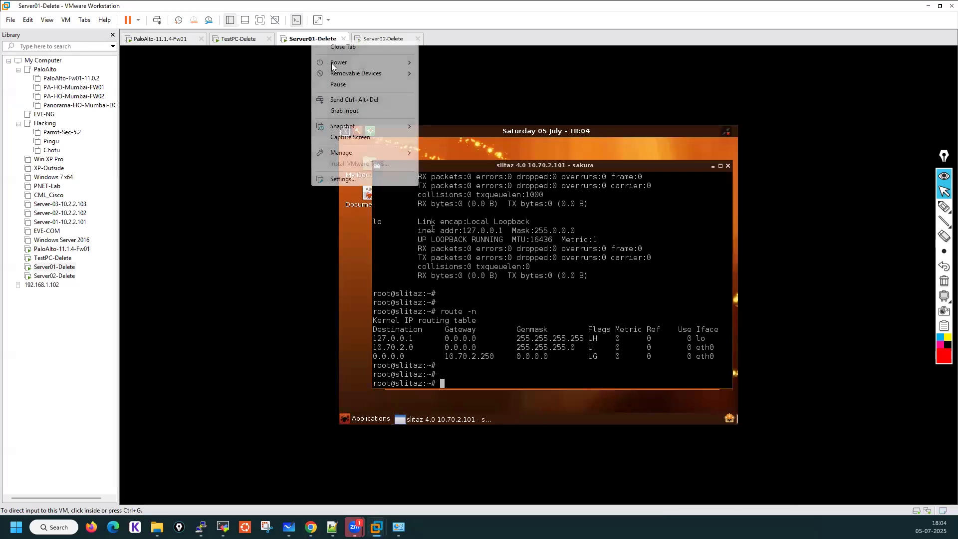
mouse_move(332, 63)
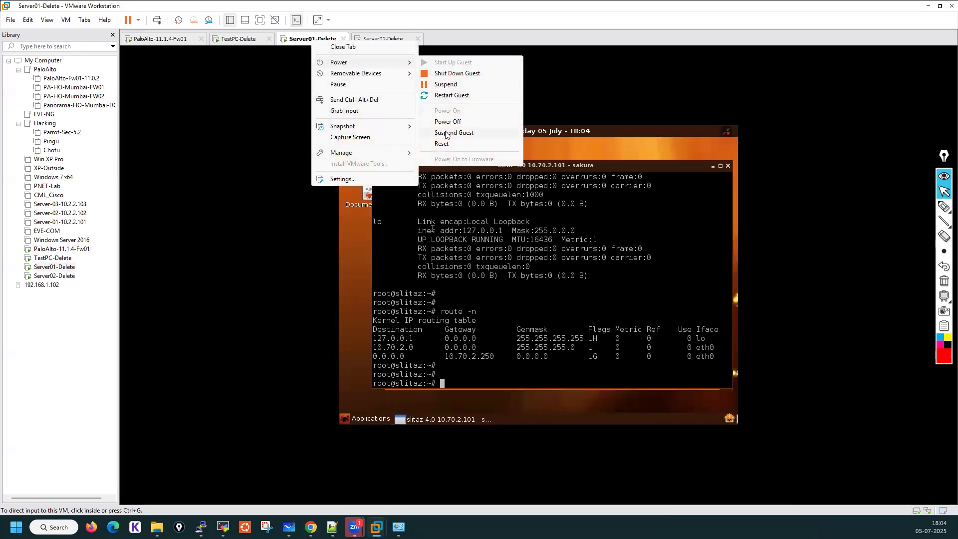
left_click(445, 120)
left_click(494, 289)
Step: Power off the Server02-Delete virtual machine and confirm the power-off
left_click(386, 39)
right_click(387, 41)
mouse_move(484, 61)
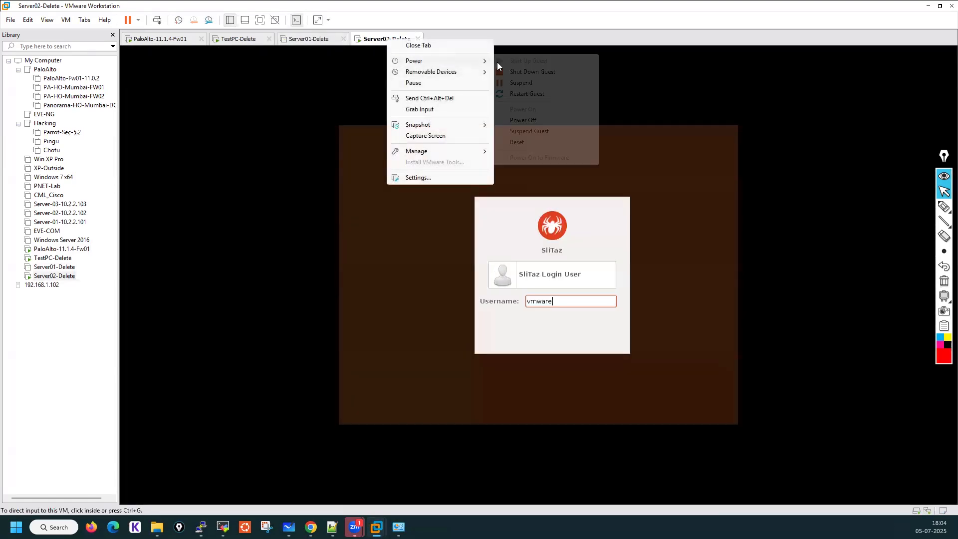
left_click(532, 123)
left_click(489, 290)
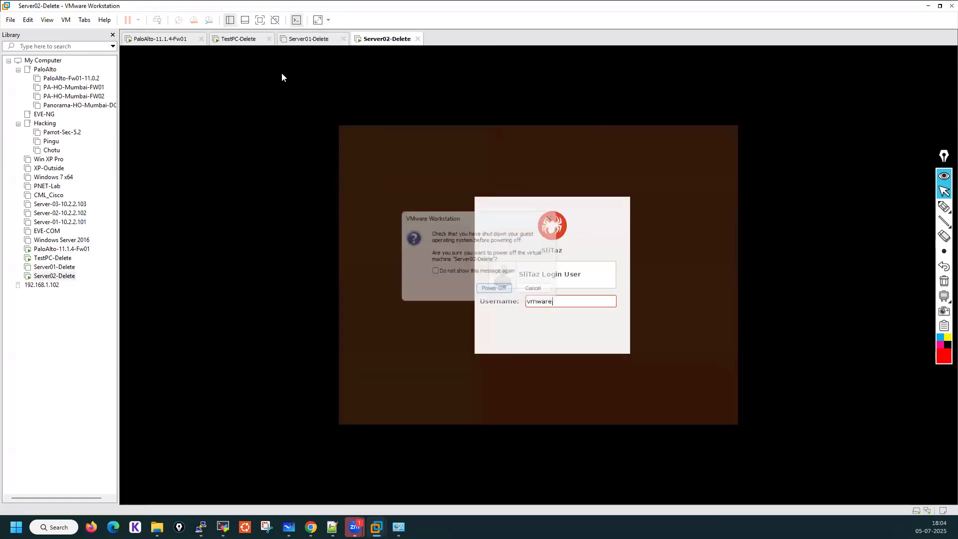
Step: Power off the TestPC-Delete virtual machine and confirm the power-off
left_click(242, 39)
right_click(240, 40)
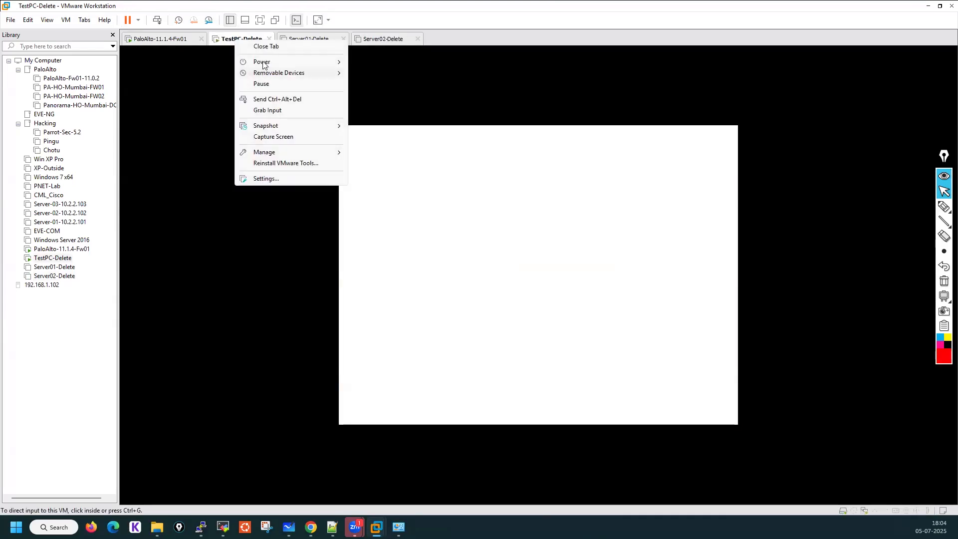
mouse_move(319, 62)
left_click(377, 124)
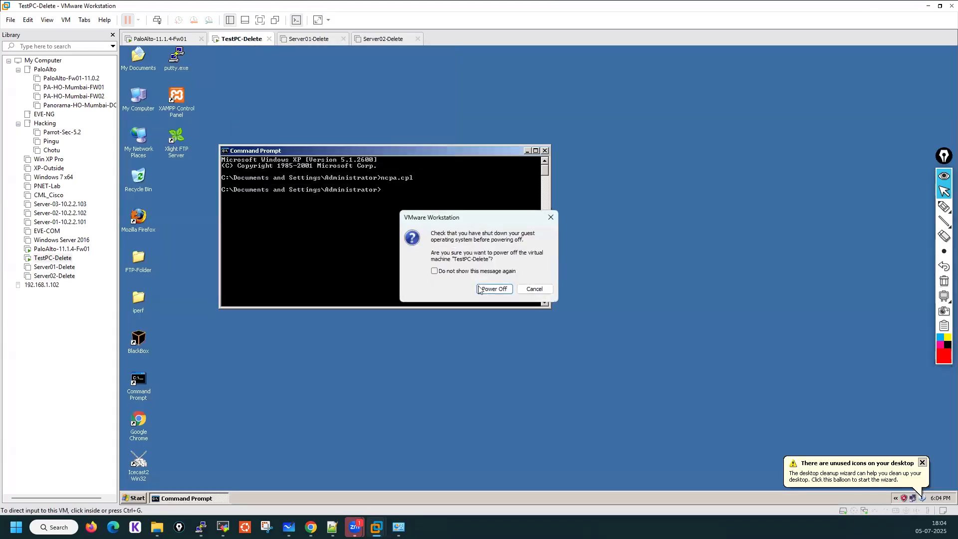
left_click(489, 290)
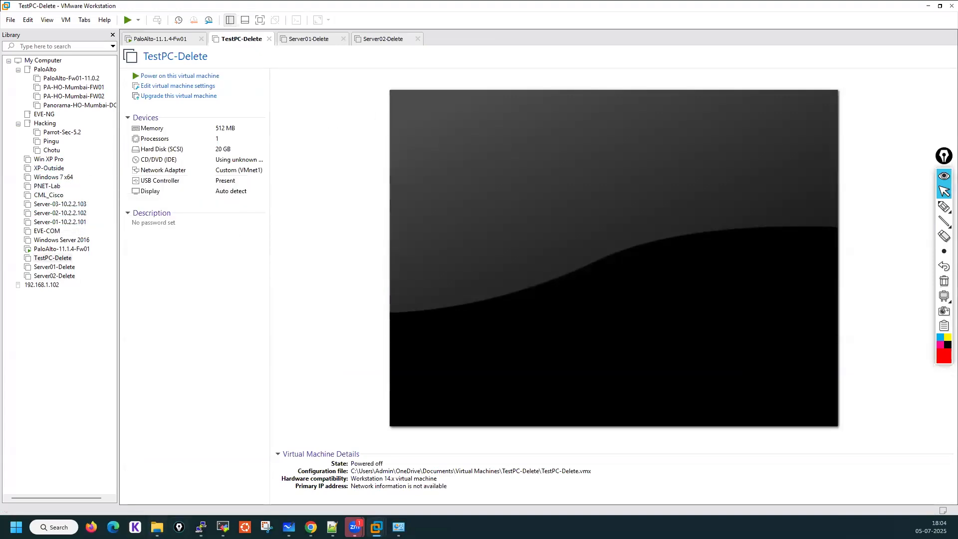
Step: In File Explorer, delete the TestPC-Delete, Server02-Delete and Server01-Delete folders from Documents\Virtual Machines, and close the window
left_click(157, 528)
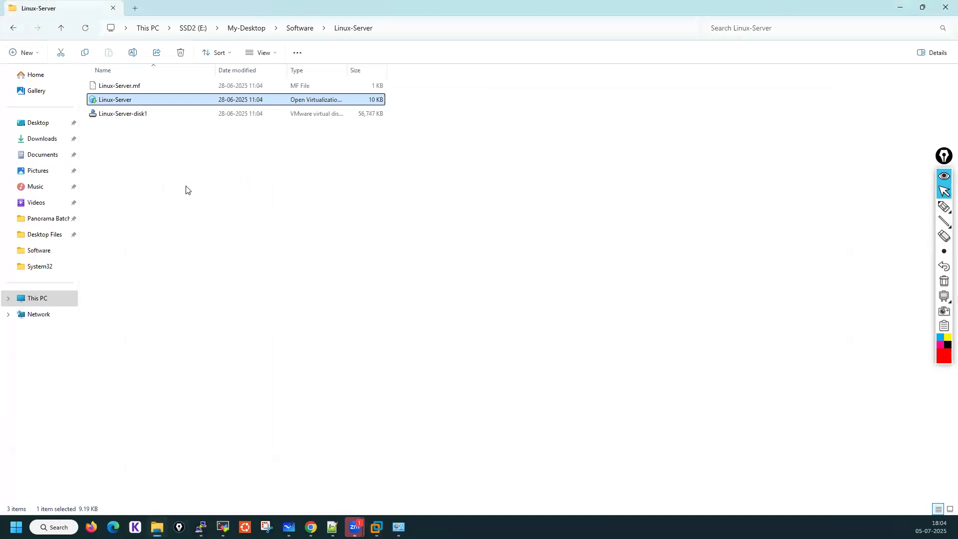
left_click(32, 156)
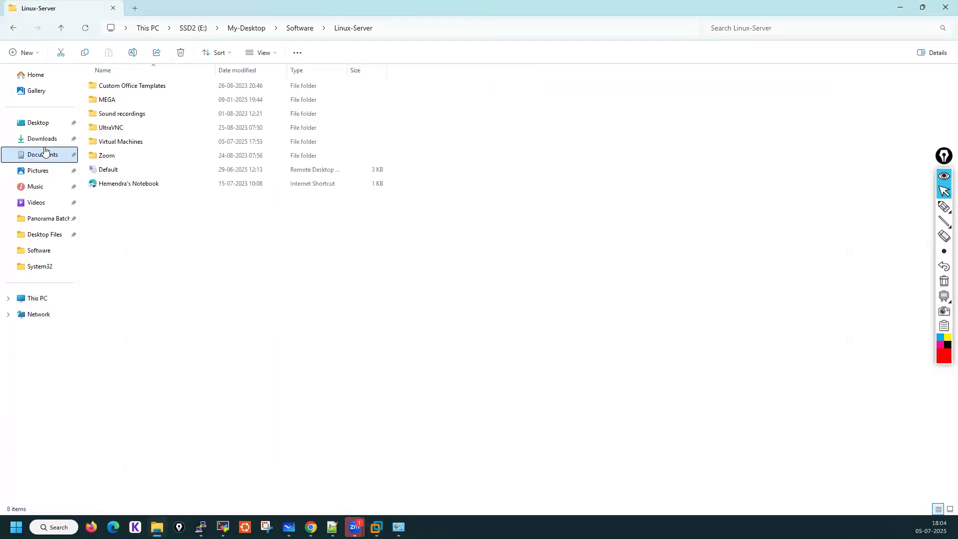
double_click(124, 141)
left_click(129, 143)
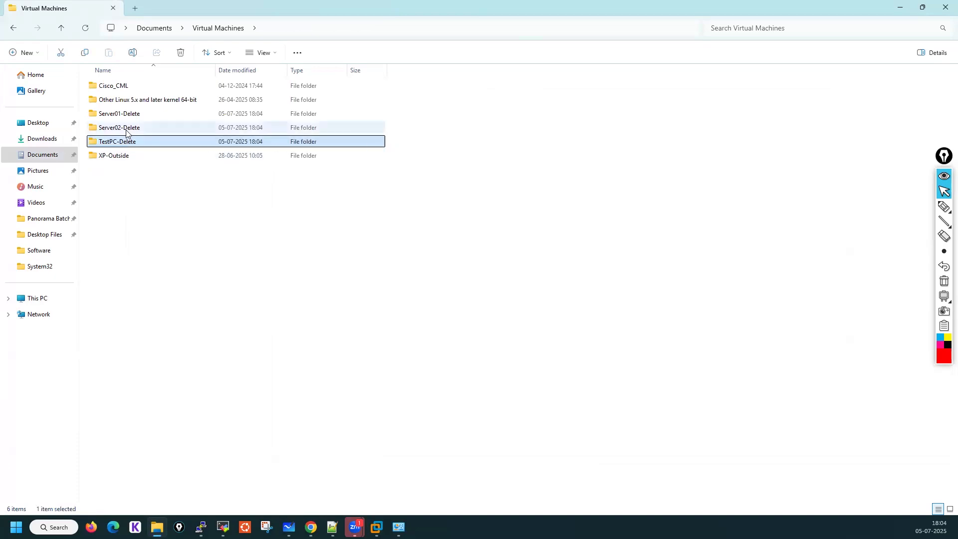
left_click(125, 128, "ctrl")
left_click(128, 115, "ctrl")
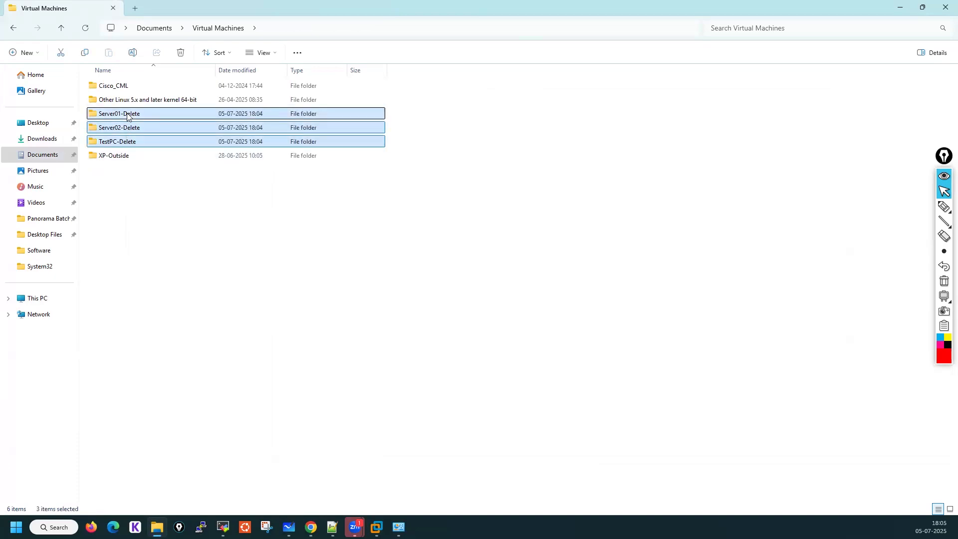
right_click(127, 114)
left_click(233, 128)
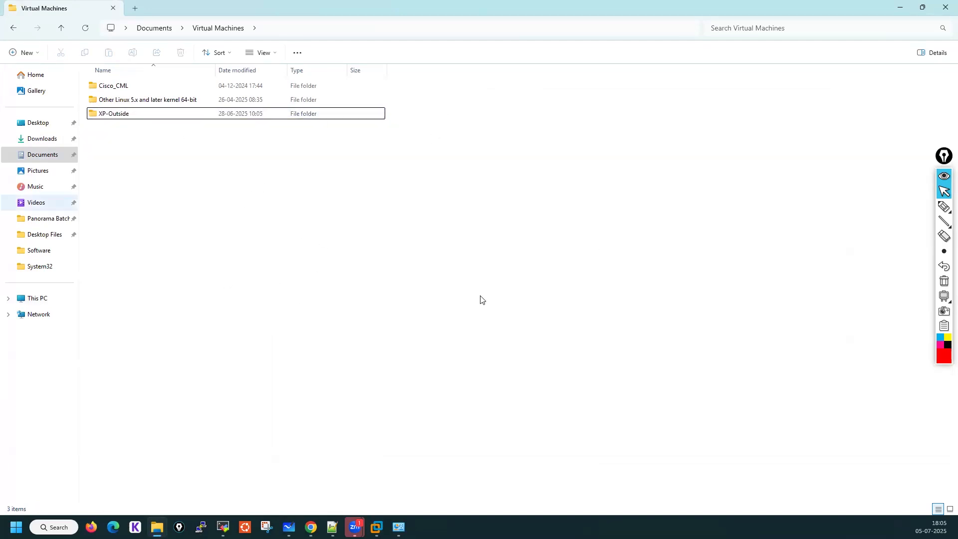
left_click(943, 6)
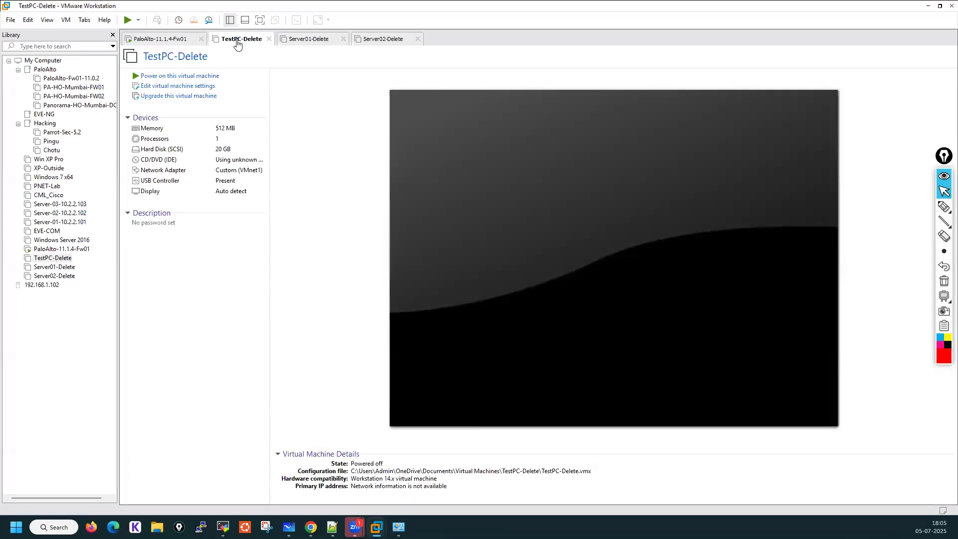
Step: Close the open TestPC-Delete, Server01-Delete and Server02-Delete virtual machine views in VMware Workstation
left_click(269, 39)
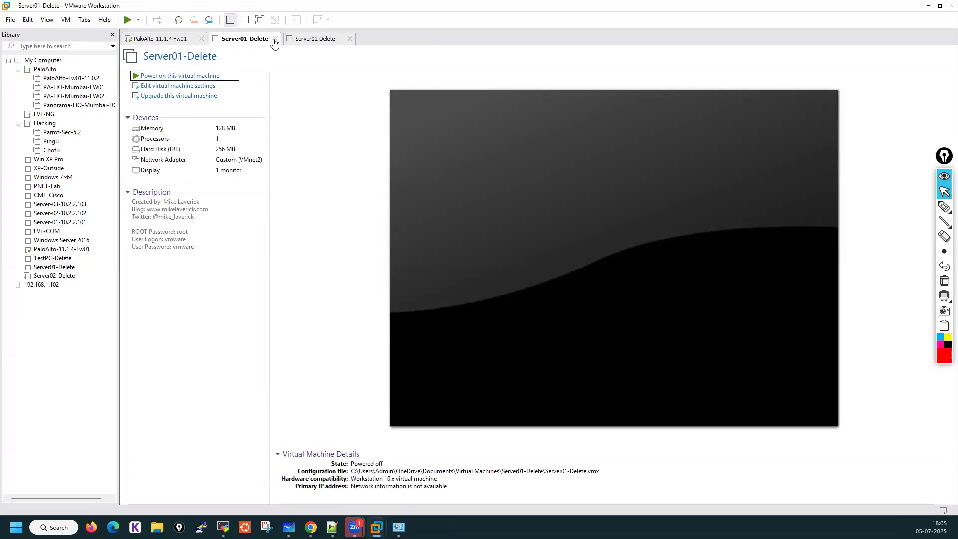
left_click(276, 39)
left_click(276, 40)
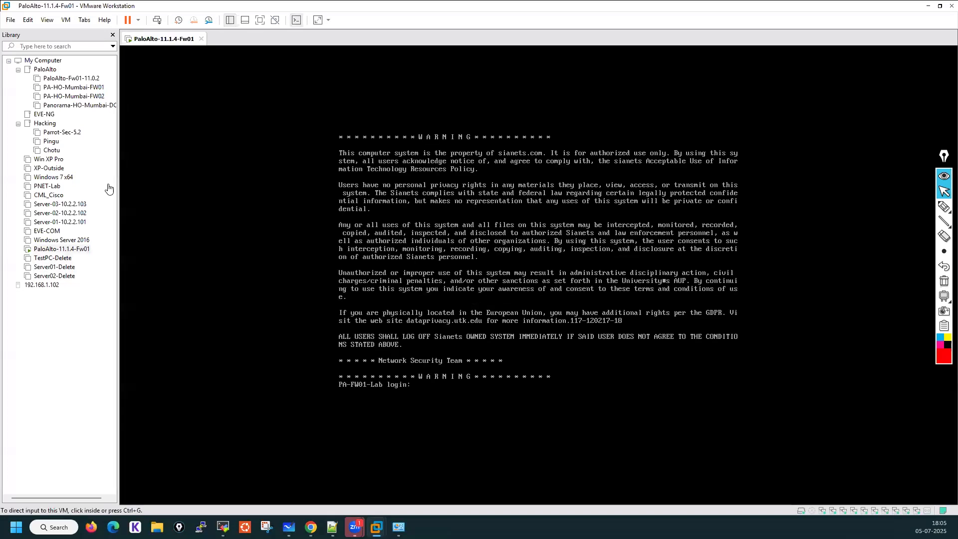
Step: Remove the deleted TestPC-Delete, Server01-Delete and Server02-Delete entries from the virtual machine library
left_click(50, 259)
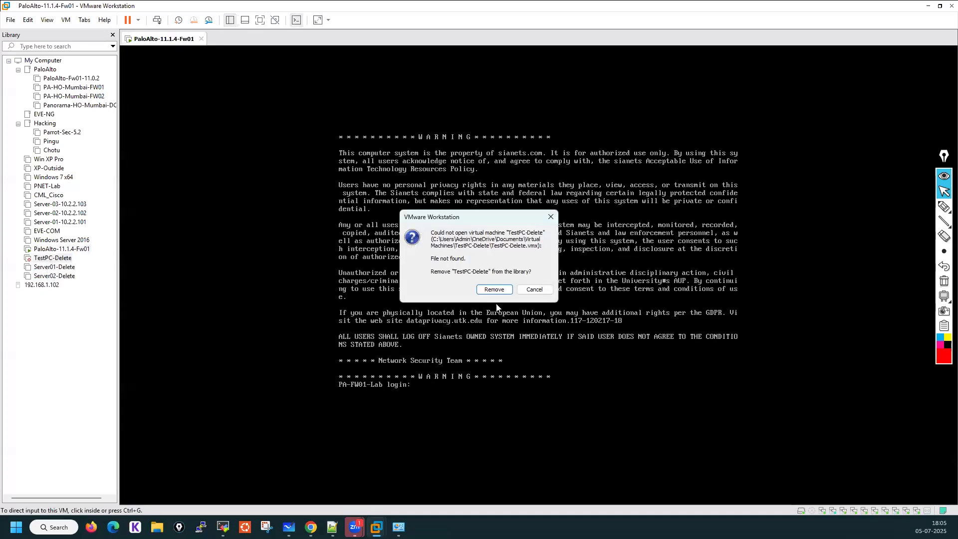
left_click(501, 292)
left_click(54, 258)
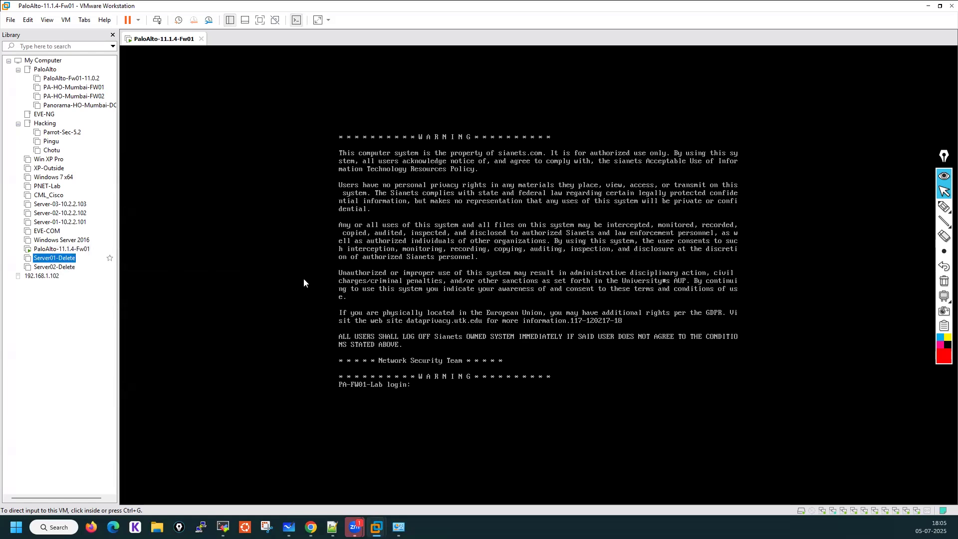
left_click(495, 289)
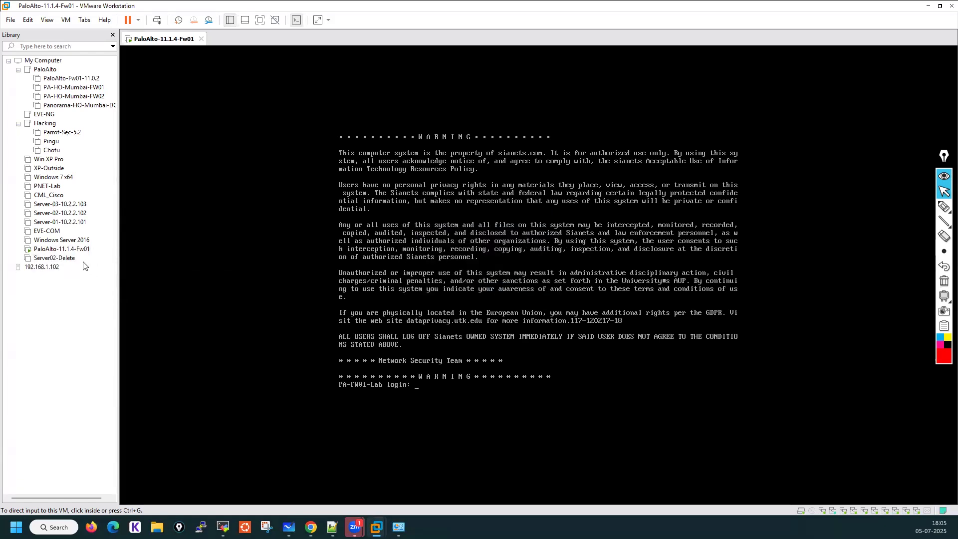
left_click(68, 259)
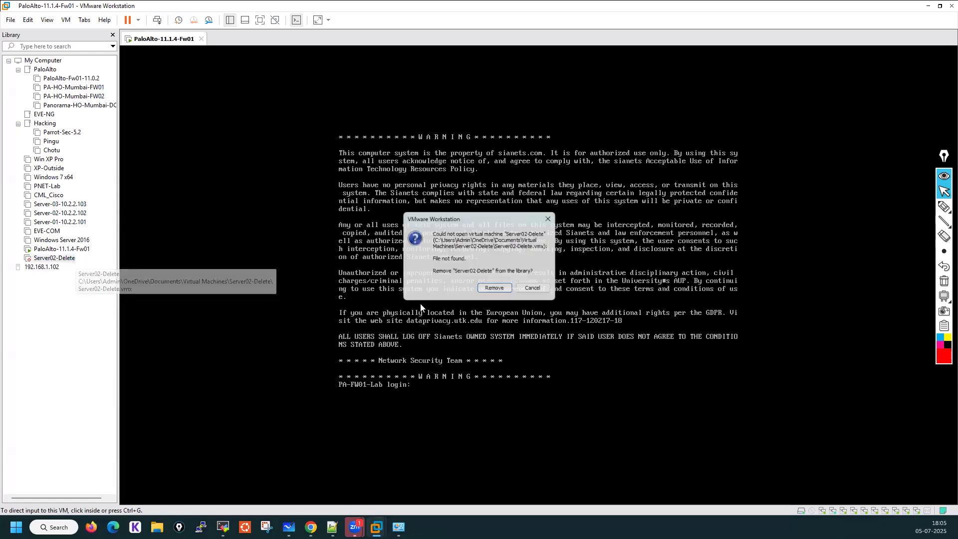
left_click(499, 293)
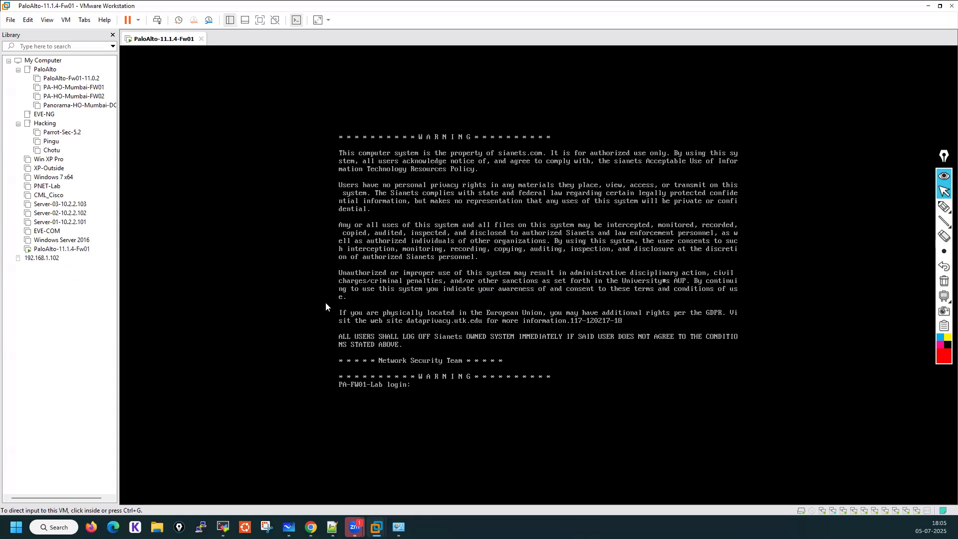
Step: Bring up a fresh login prompt on the firewall console, release the console and minimize VMware Workstation
left_click(461, 264)
key("Return")
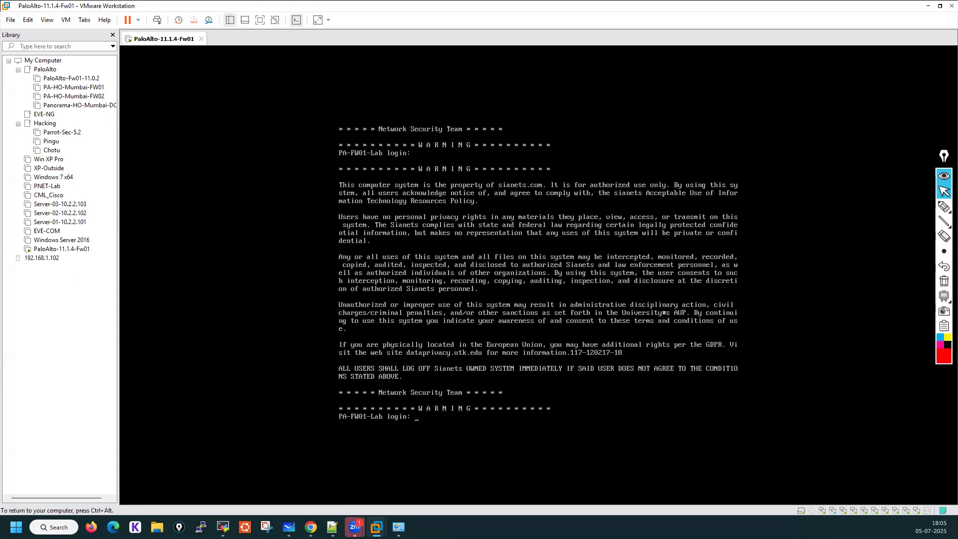
key("ctrl+alt")
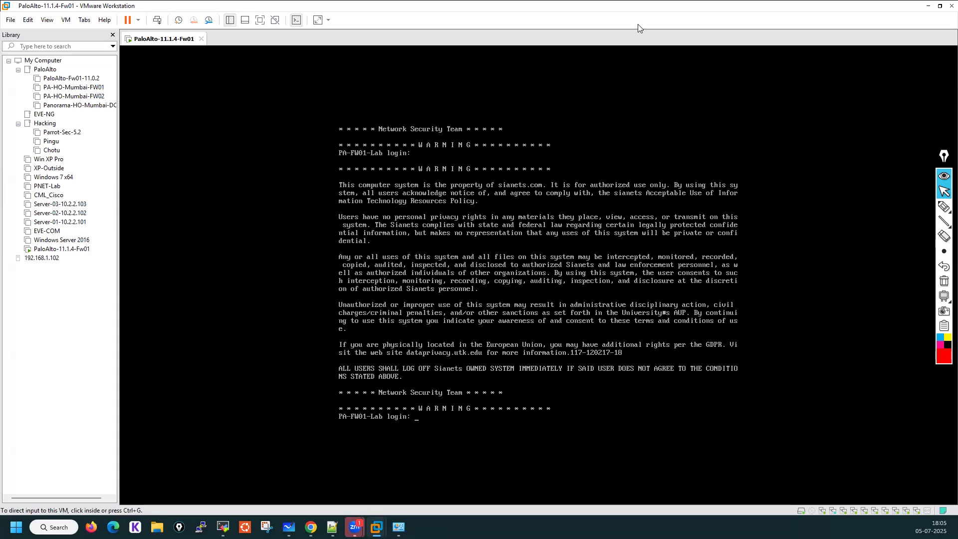
left_click(929, 9)
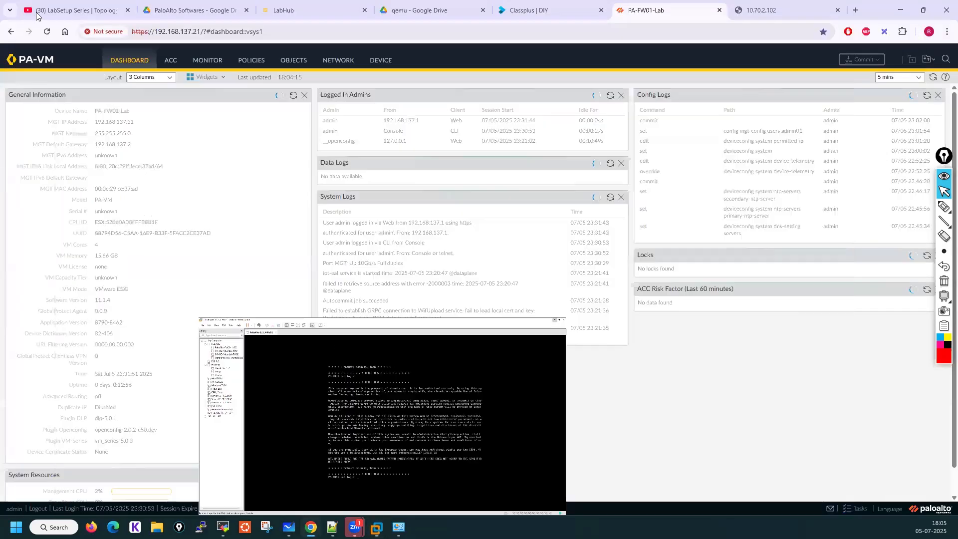
Step: Reload the firewall's web interface in Chrome and close the 10.70.2.102 web page
left_click(47, 31)
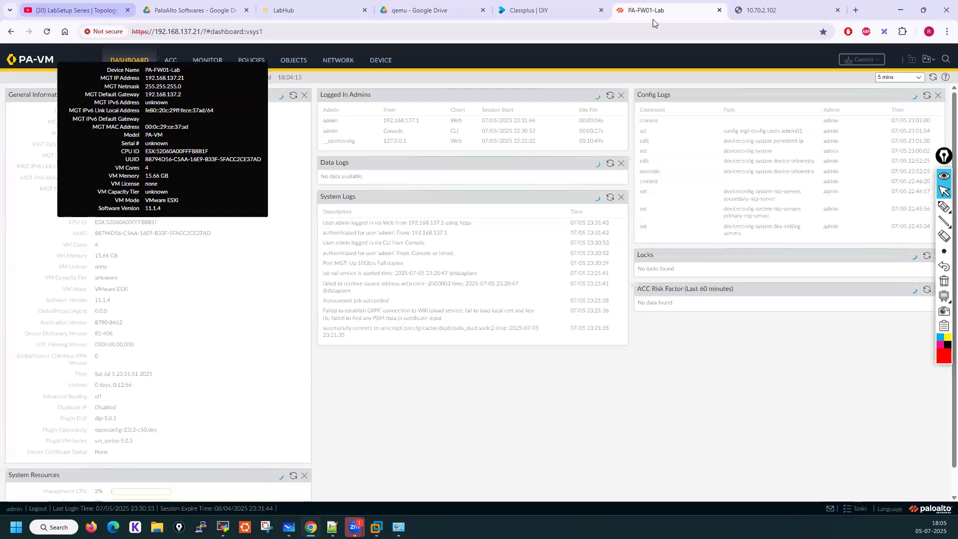
left_click(846, 12)
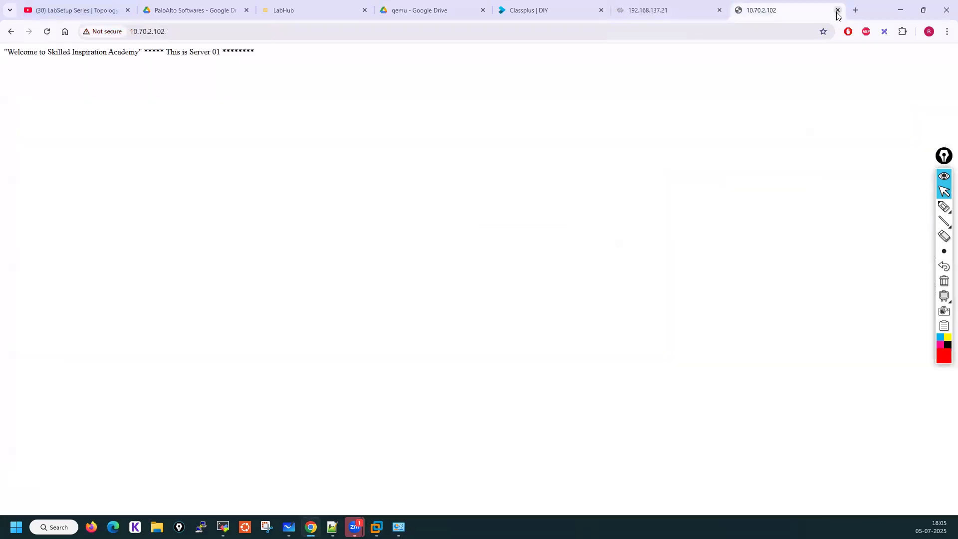
left_click(838, 11)
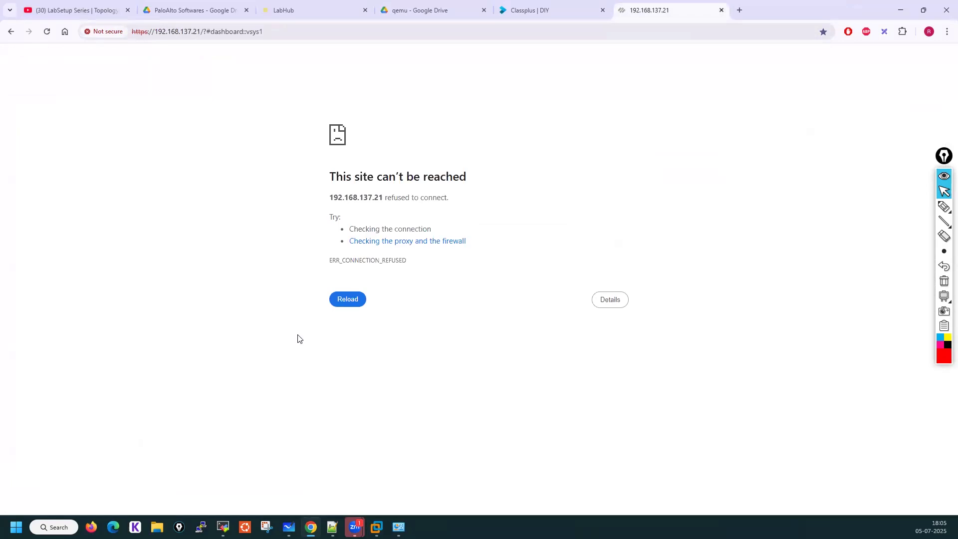
Step: Annotate the screen with a circled, arrowed note reading 16 GB RAM, and clear the annotation
left_click(944, 207)
left_click_drag(701, 141, 701, 188)
mouse_move(725, 144)
left_mouse_down()
mouse_move(725, 160)
mouse_move(764, 167)
left_mouse_up()
left_click_drag(729, 221, 791, 216)
mouse_move(678, 135)
left_mouse_down()
mouse_move(851, 171)
mouse_move(785, 125)
left_mouse_up()
mouse_move(881, 116)
left_mouse_down()
mouse_move(829, 150)
mouse_move(871, 156)
left_mouse_up()
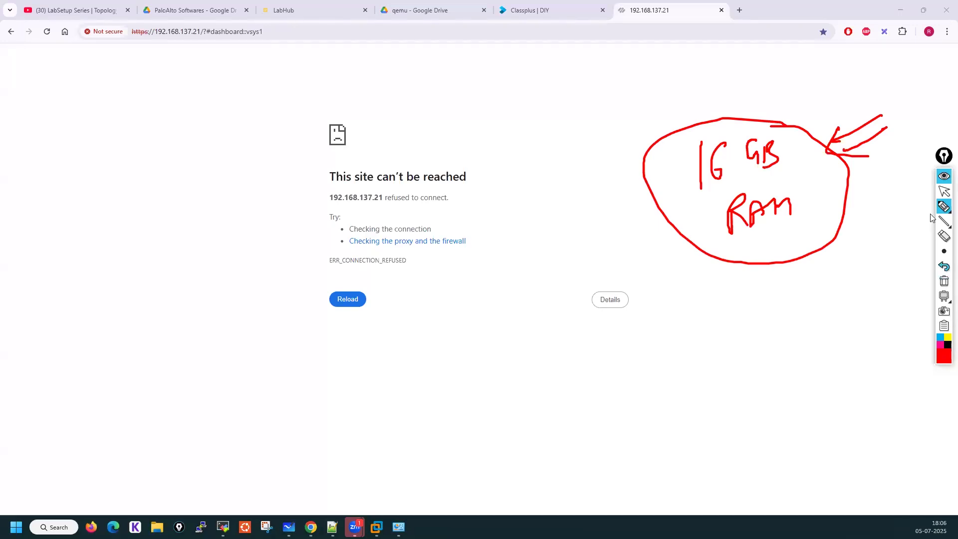
left_click(944, 280)
left_click(942, 195)
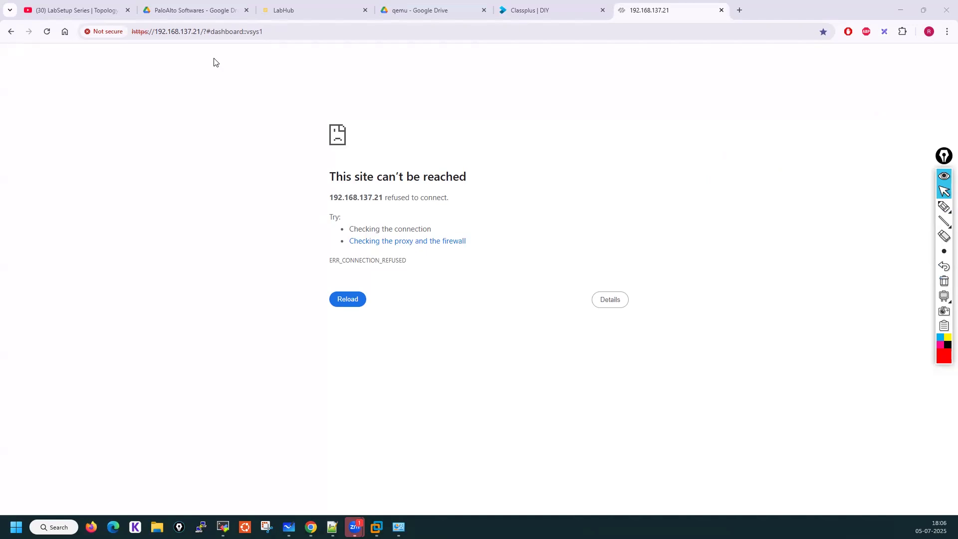
Step: Close the leftover background window and view the EVE-COM-5.0.1-19 folder under PaloAlto Softwares > EVE-NG in Google Drive
left_click(221, 6)
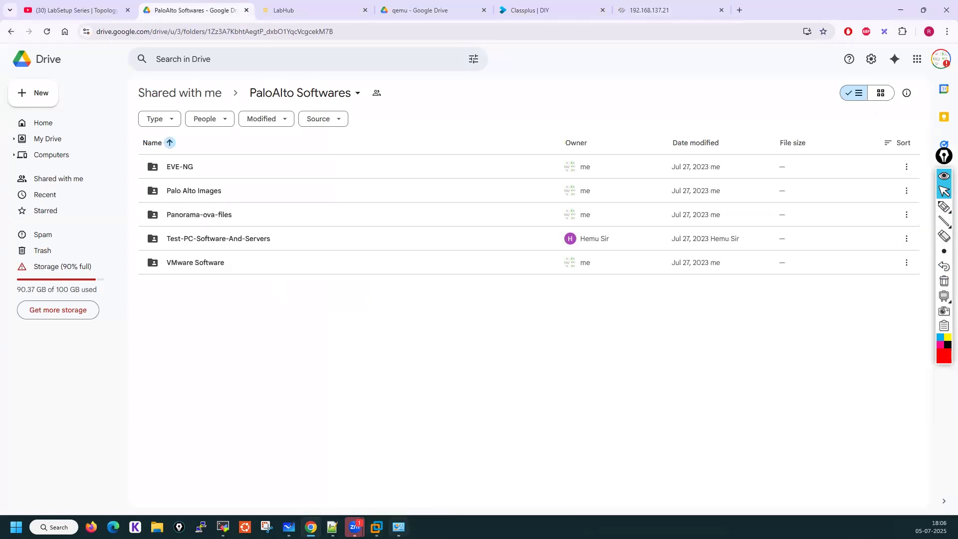
left_click(398, 527)
left_click(947, 6)
double_click(168, 168)
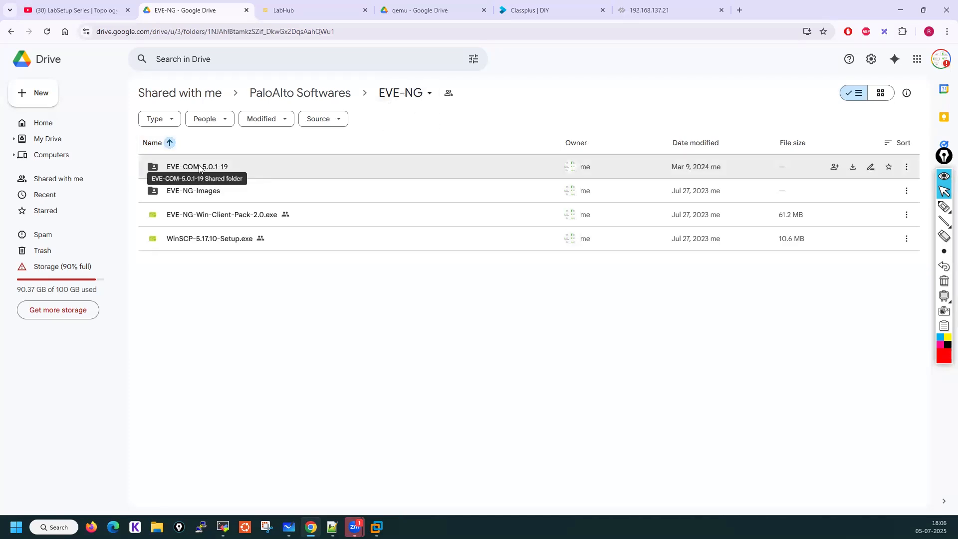
left_click(184, 168)
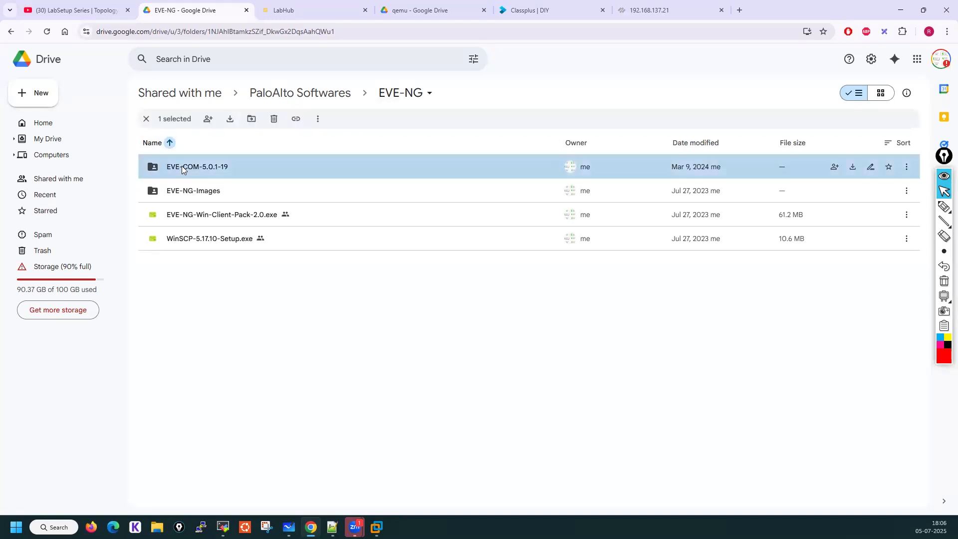
double_click(182, 165)
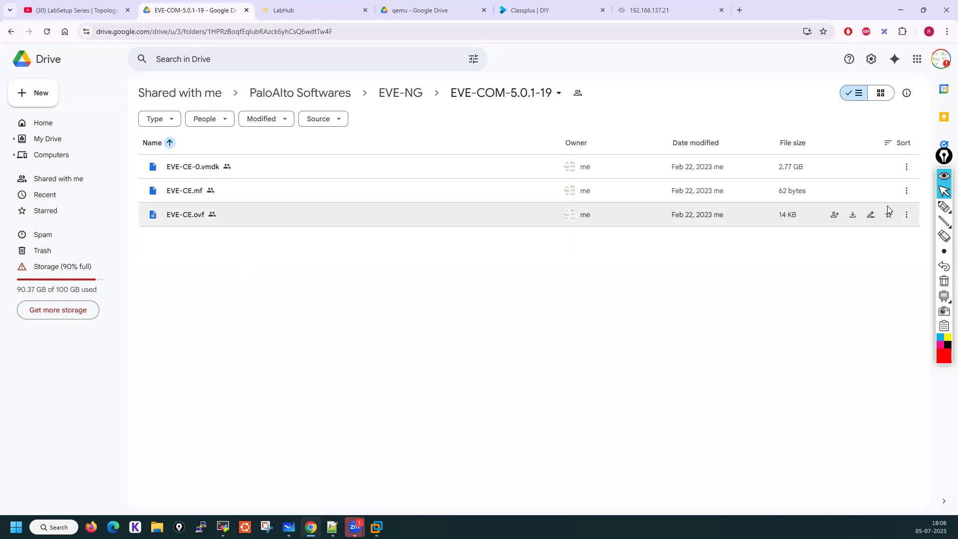
Step: Annotate the Drive listing by circling and arrowing the three EVE-CE files, circling the EVE-COM-5.0.1-19 folder name, and clear the annotations
left_click(944, 206)
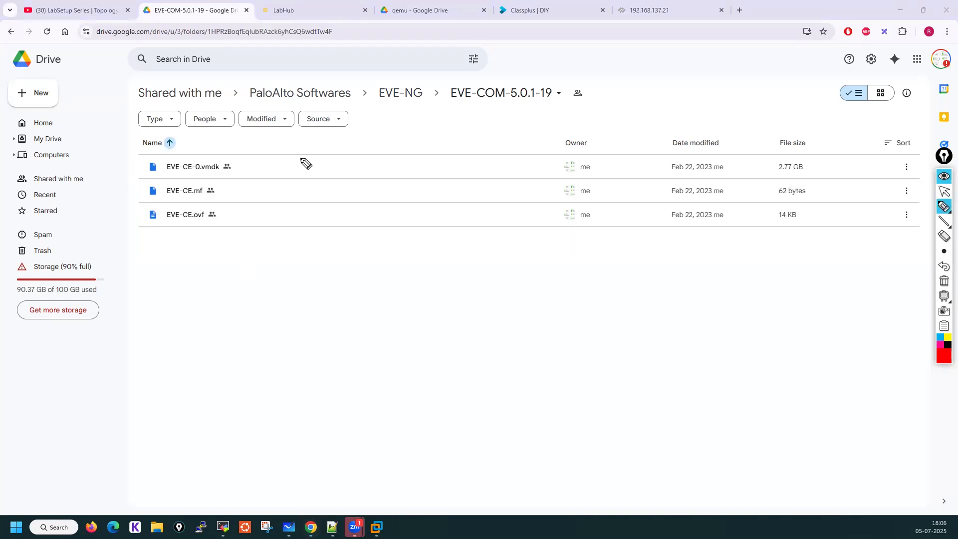
mouse_move(201, 156)
left_mouse_down()
mouse_move(156, 160)
mouse_move(129, 193)
left_mouse_up()
mouse_move(145, 240)
left_mouse_down()
mouse_move(284, 196)
mouse_move(192, 142)
left_mouse_up()
mouse_move(316, 136)
left_mouse_down()
mouse_move(278, 164)
mouse_move(283, 144)
left_mouse_up()
mouse_move(525, 77)
left_mouse_down()
mouse_move(440, 97)
mouse_move(539, 70)
mouse_move(513, 75)
left_mouse_up()
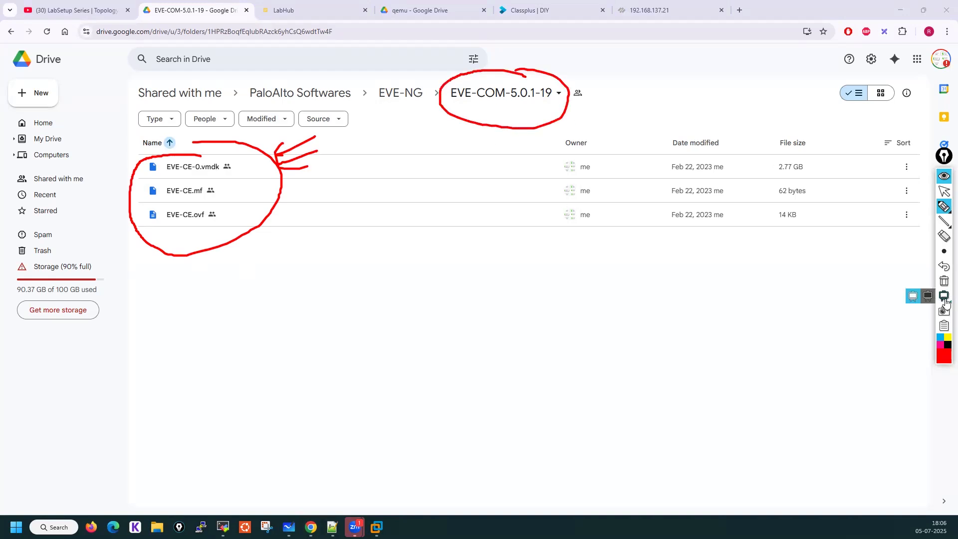
left_click(943, 190)
left_click(943, 190)
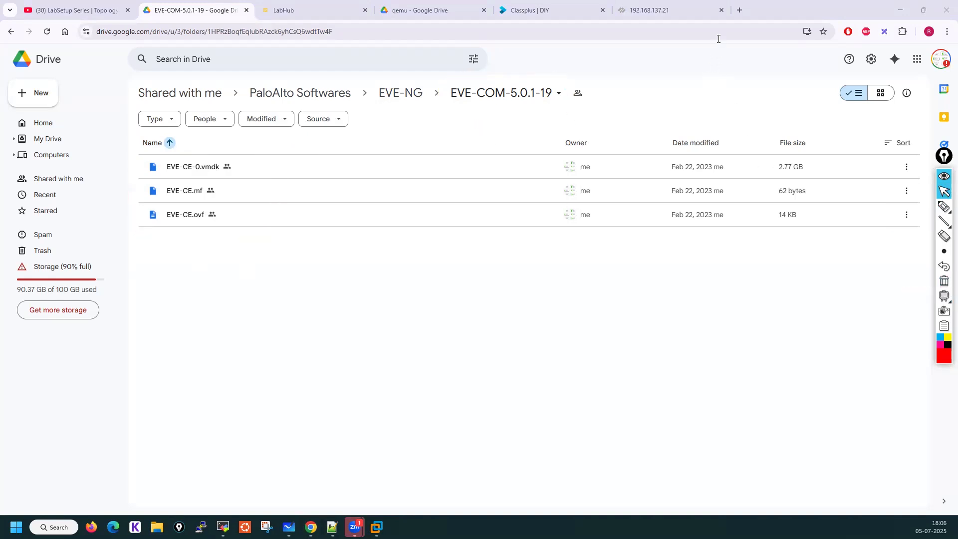
Step: Search Google for eve-ng in a new tab and open the download page of the EVE-NG website
left_click(741, 11)
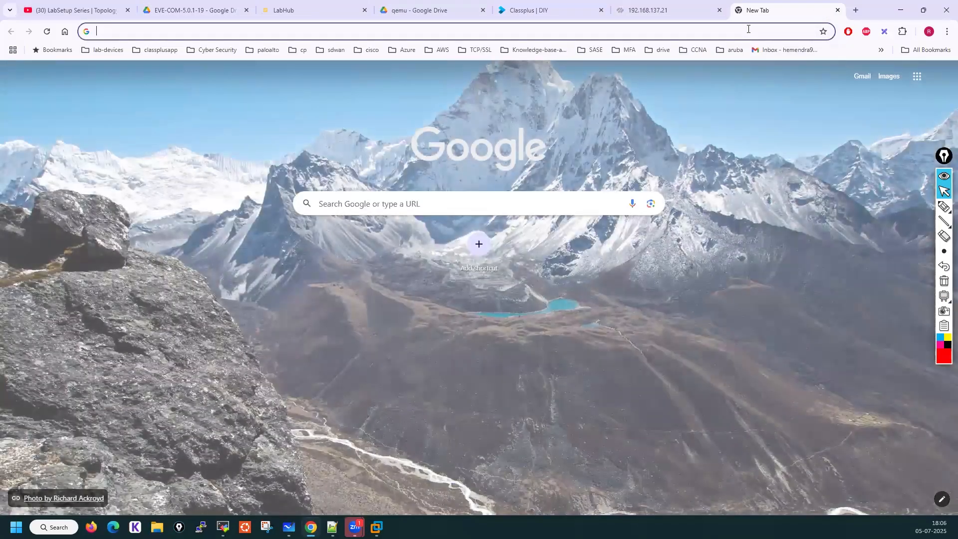
left_click(749, 29)
type("eve-ng")
key("Return")
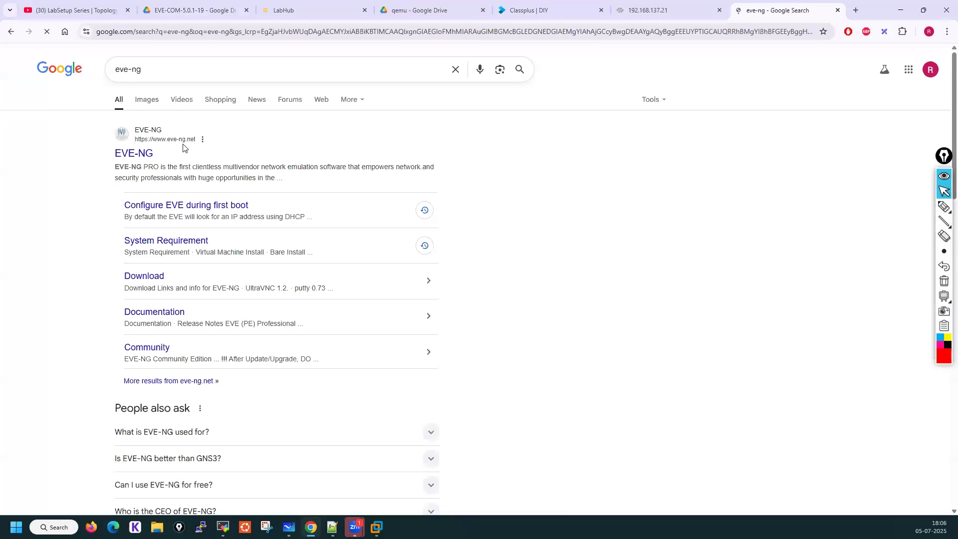
left_click(133, 154)
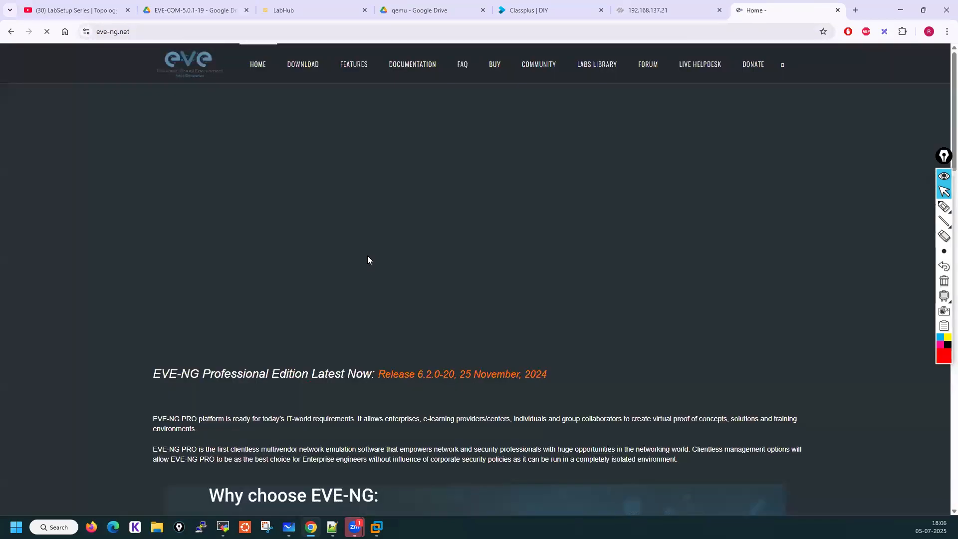
left_click(300, 69)
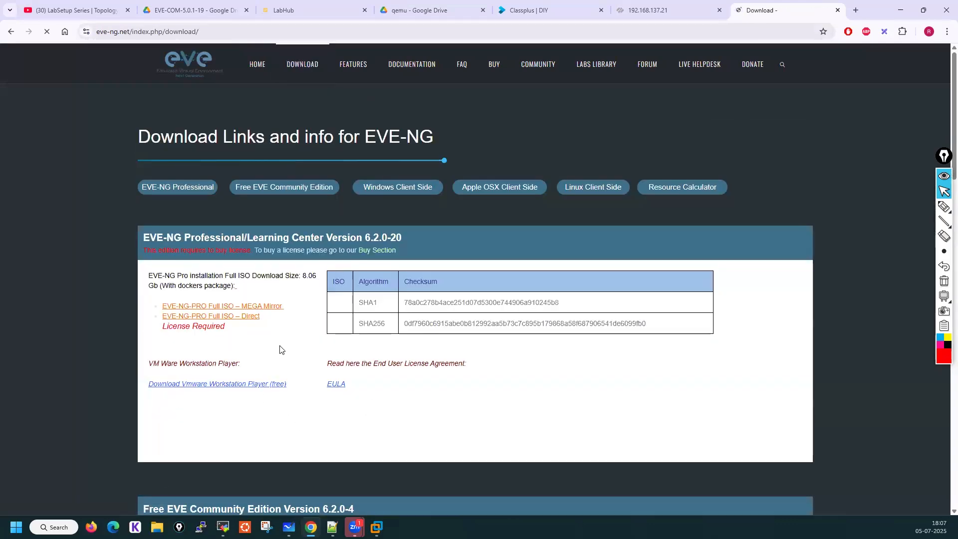
Step: Highlight the Free EVE Community Edition Version 6.2.0-4 heading and close the EVE-NG download page
scroll(286, 350, "down", 6)
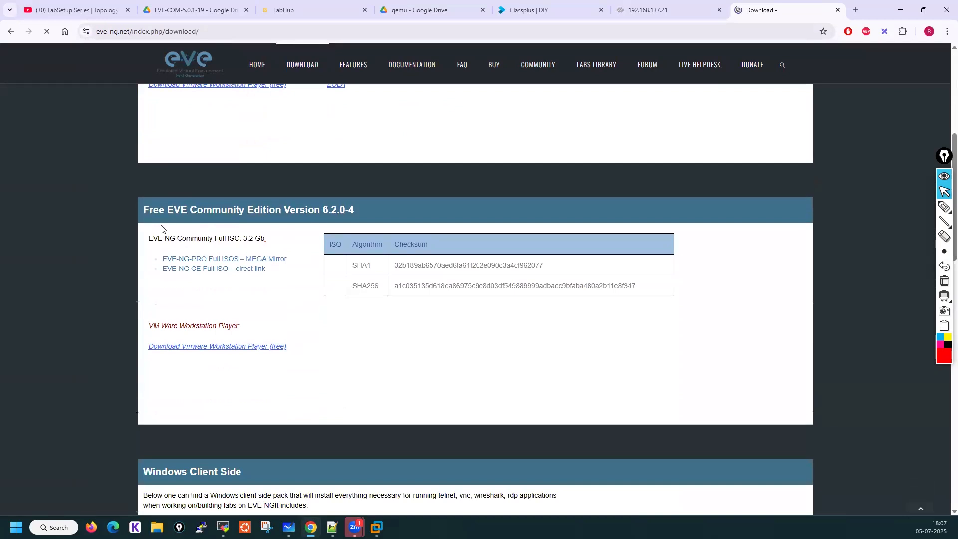
left_click_drag(147, 209, 377, 213)
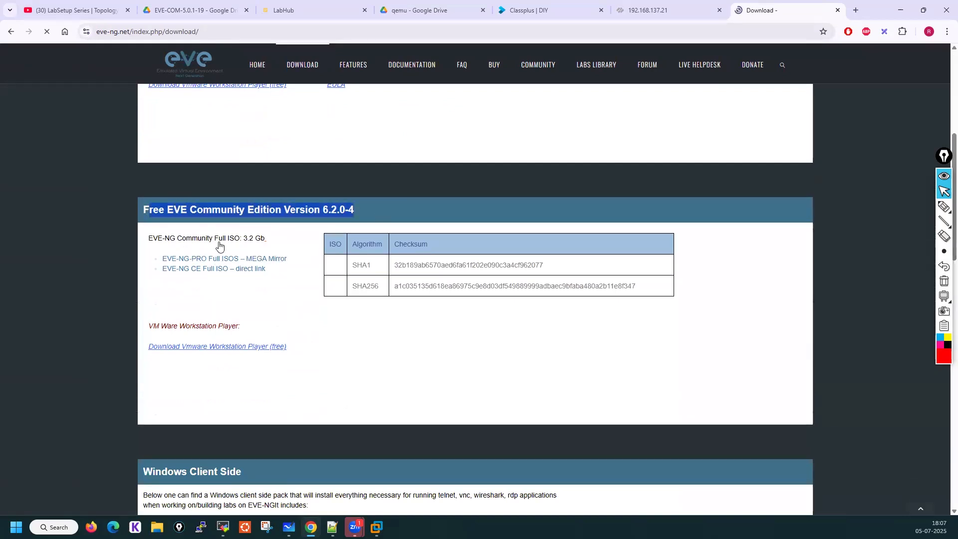
left_click(838, 11)
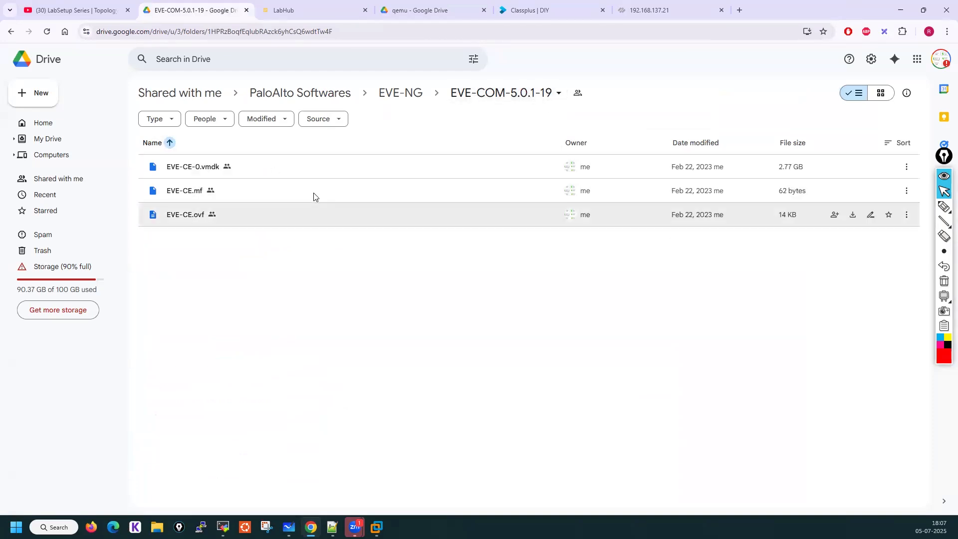
Step: Open the EVE-COM-5.0.1-19 folder inside Software in File Explorer and widen its Type column
left_click(156, 527)
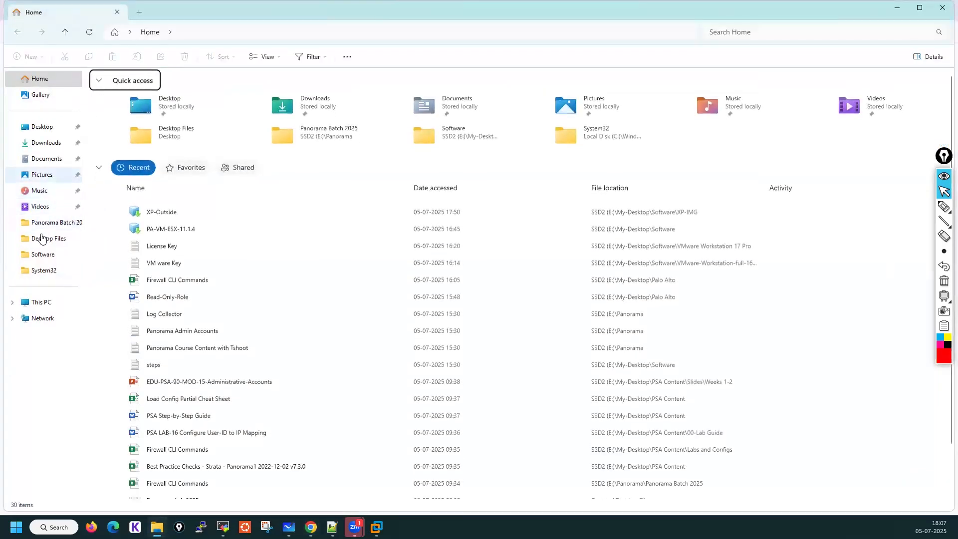
left_click(41, 257)
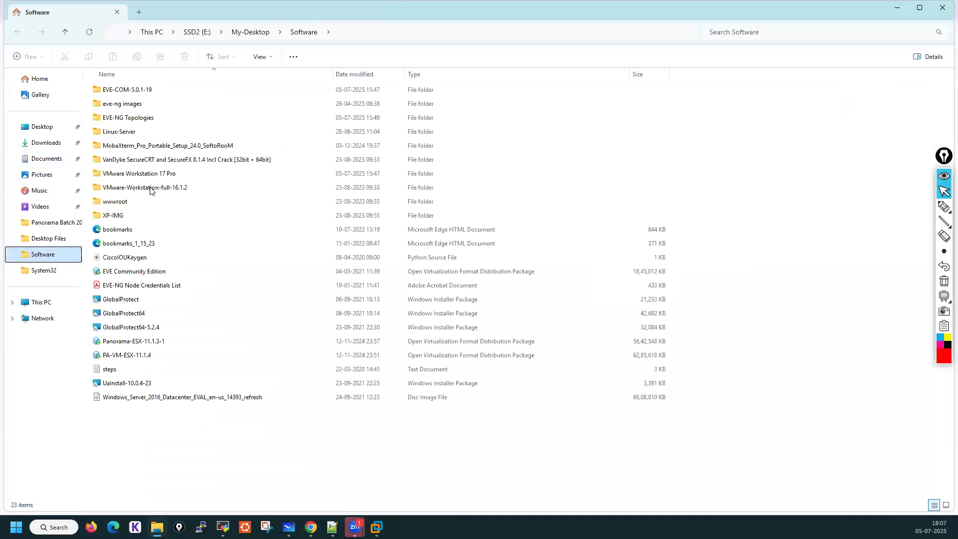
double_click(123, 90)
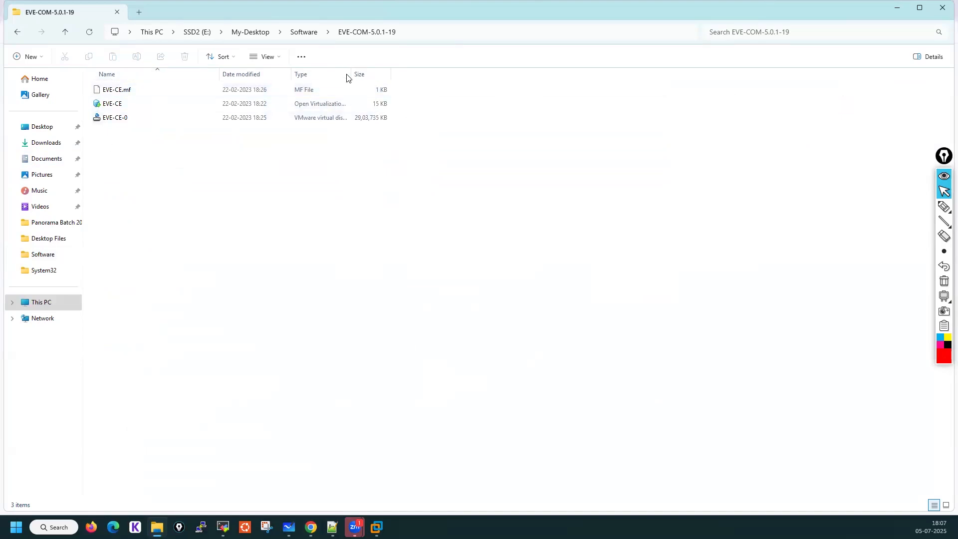
left_click_drag(354, 74, 516, 75)
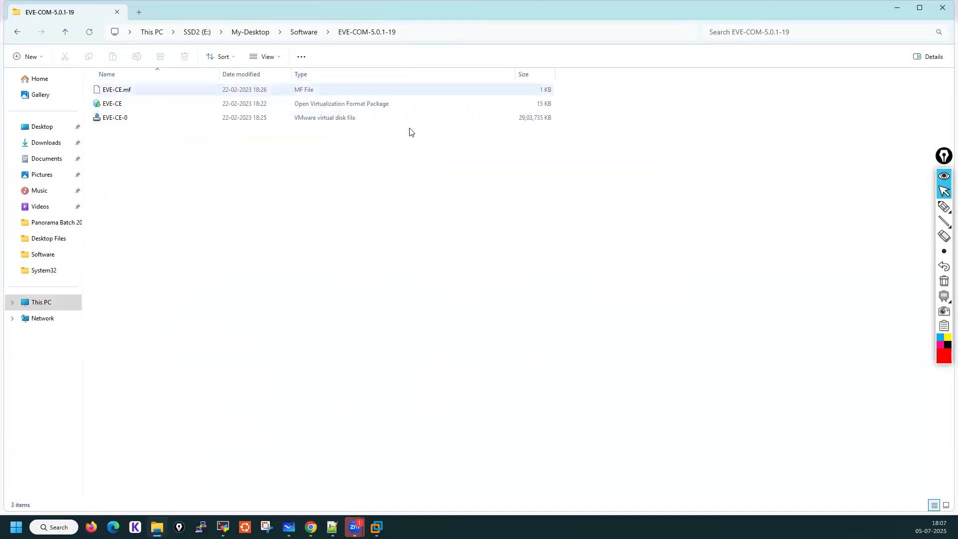
Step: Open the EVE-CE Open Virtualization Format package in VMware Workstation and name the new virtual machine EVE-NG-Delete
left_click(329, 107)
right_click(328, 107)
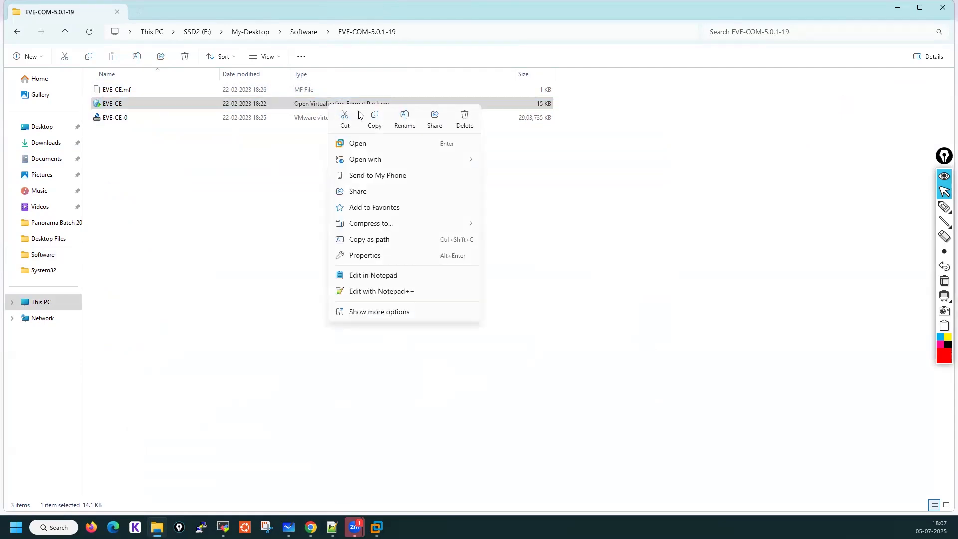
left_click(357, 145)
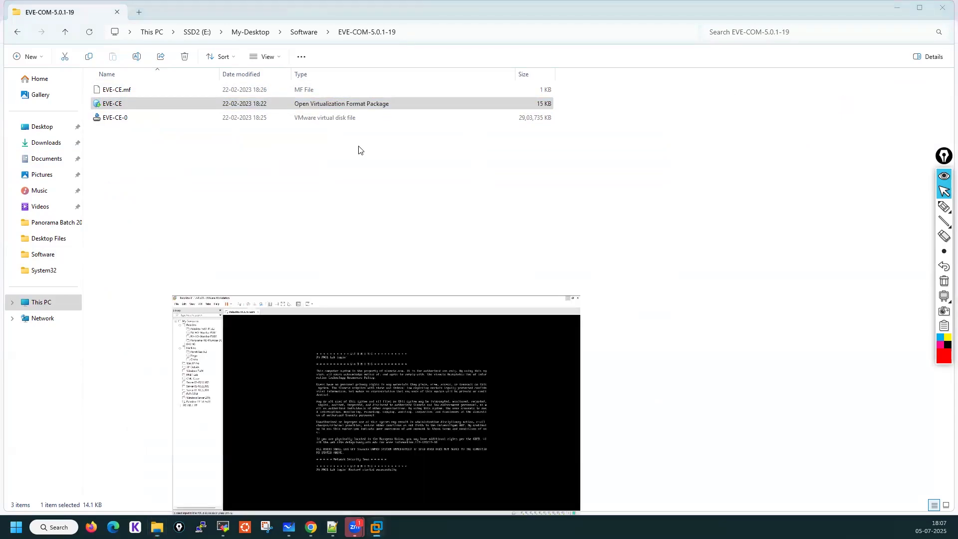
type("EVE-")
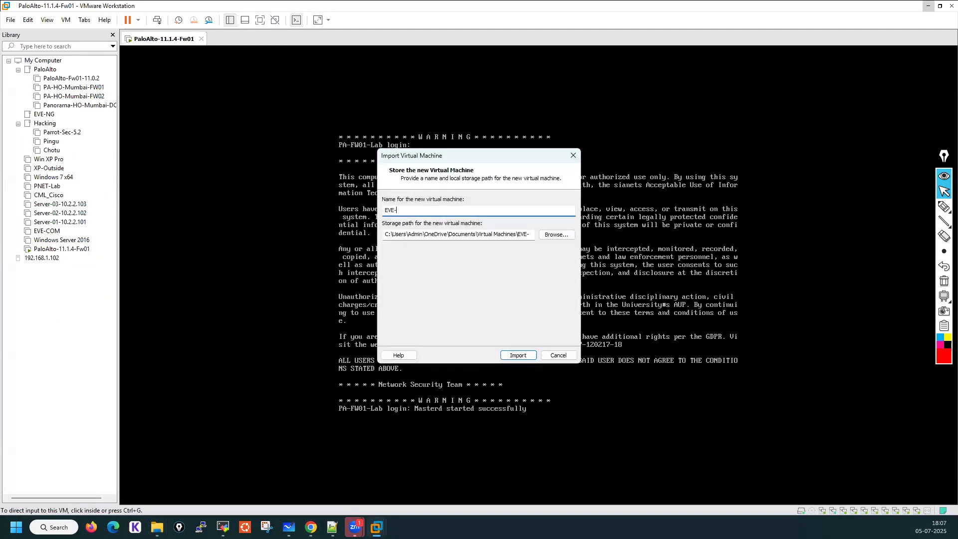
type("NG-Delete")
left_click(557, 235)
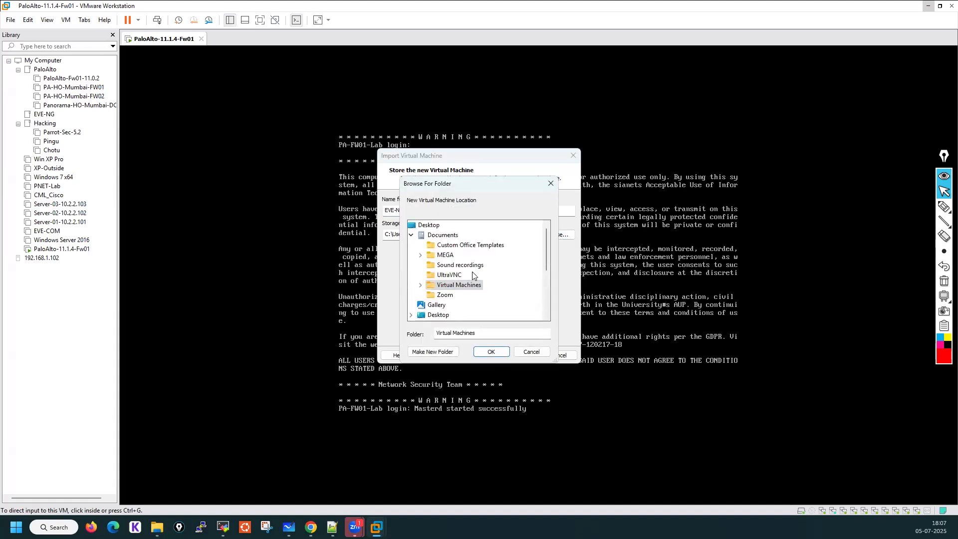
scroll(474, 289, "down", 5)
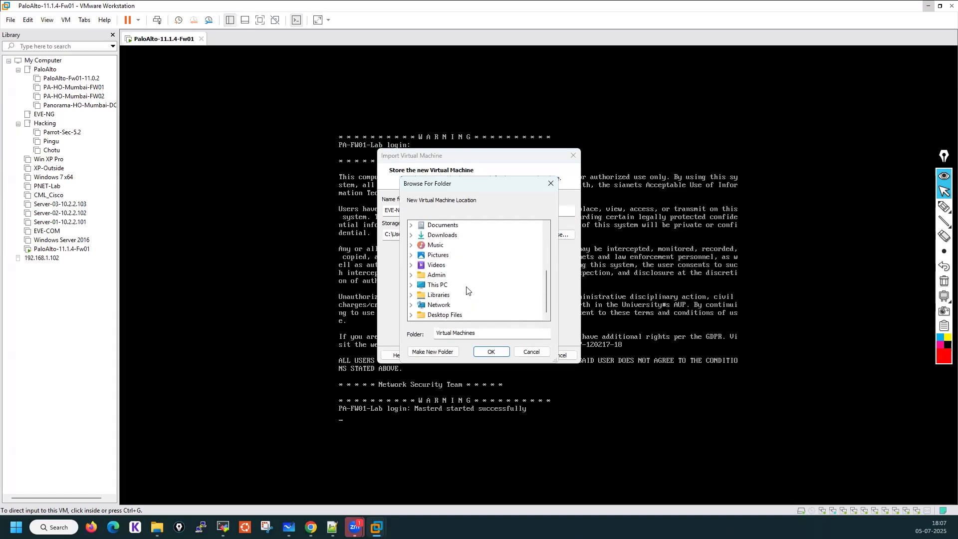
left_click(411, 284)
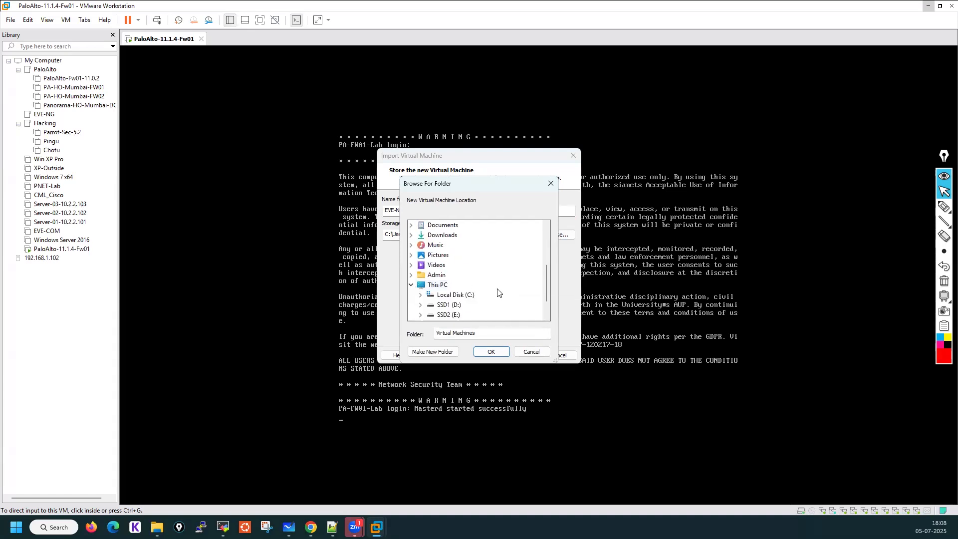
scroll(449, 293, "down", 1)
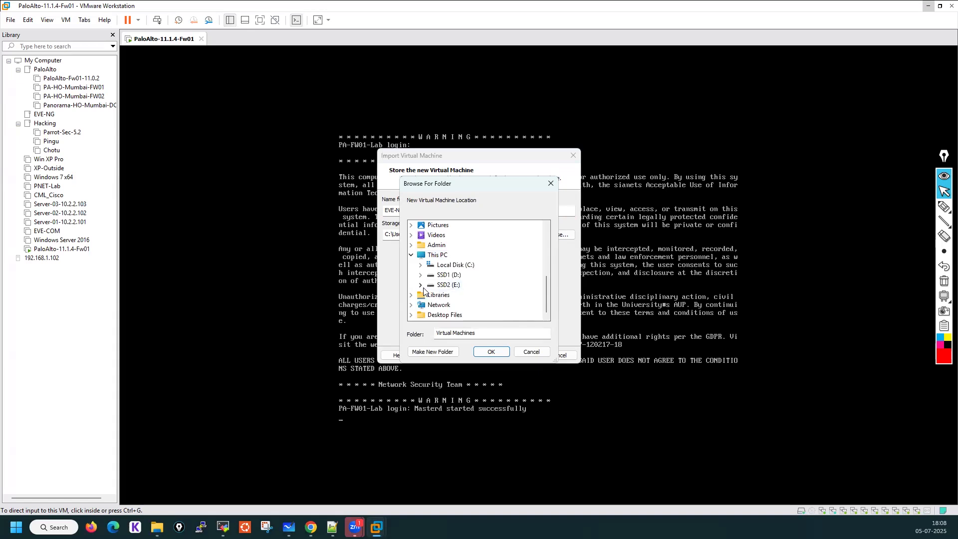
left_click(420, 285)
scroll(449, 279, "up", 5)
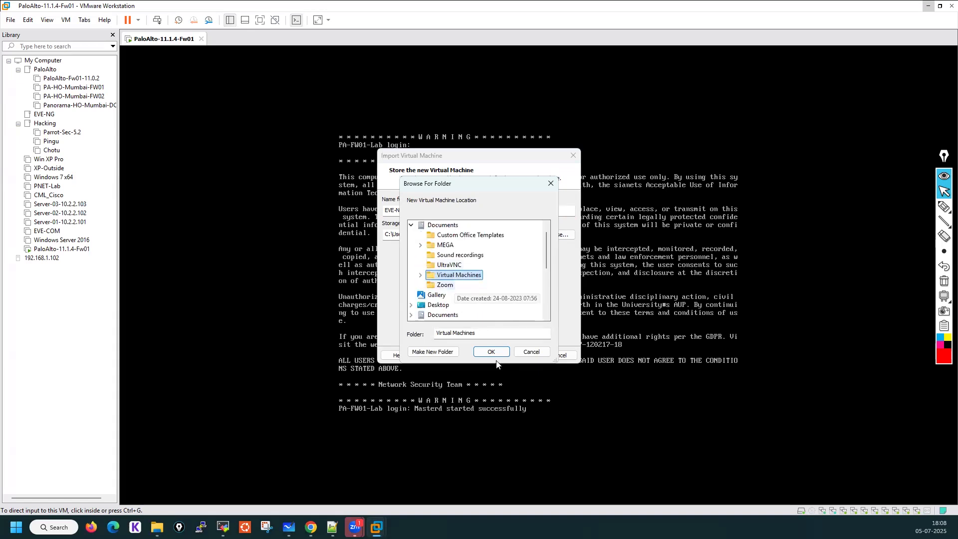
left_click(528, 352)
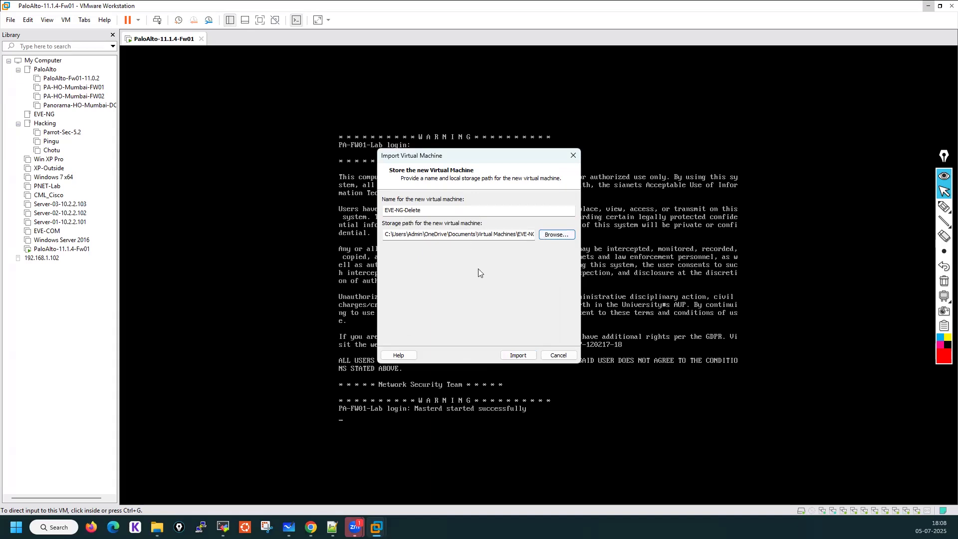
Step: Switch to File Explorer and check the free space on the drives under This PC, including Local Disk (C:)
mouse_move(157, 527)
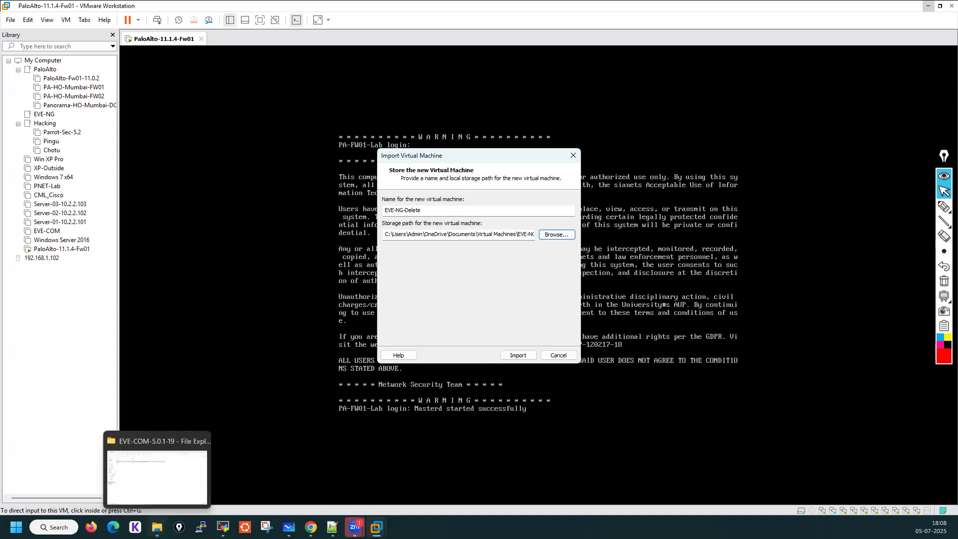
left_click(157, 474)
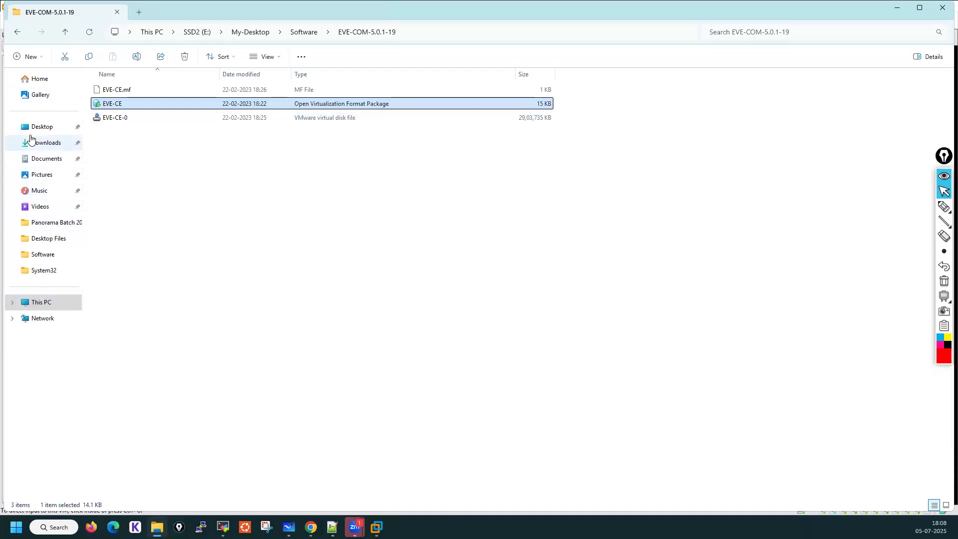
left_click(49, 300)
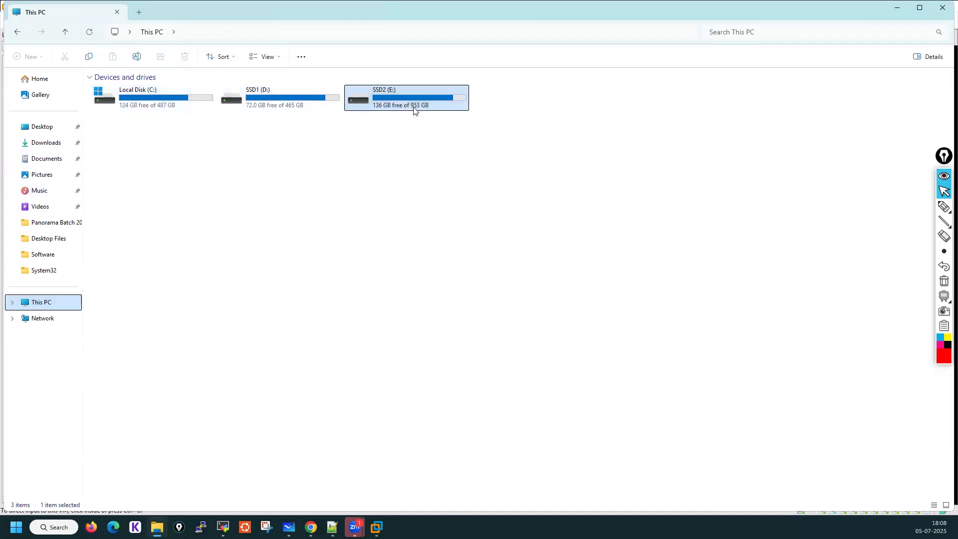
left_click(161, 103)
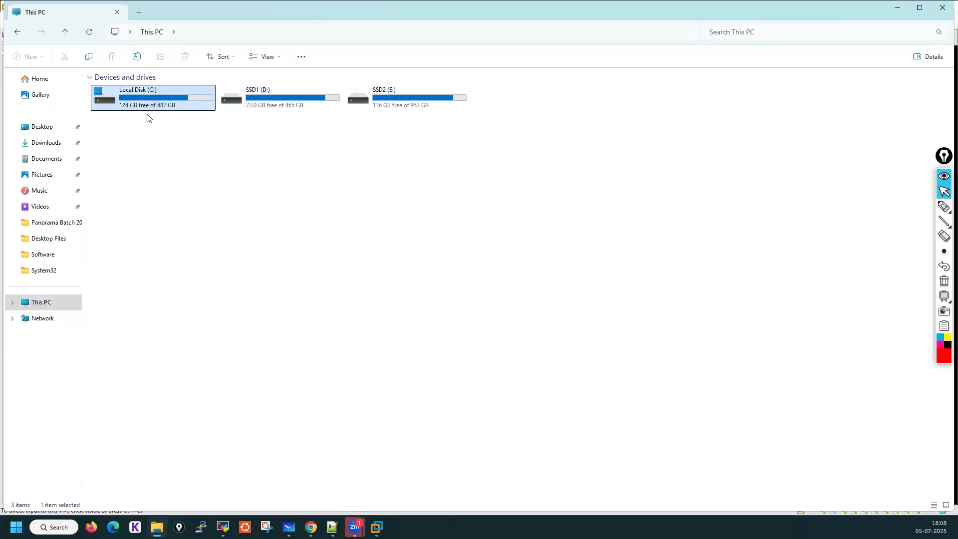
Step: Examine the virtual disk files in Virtual Machines > eve-com on SSD2 (E:), and go back to the Virtual Machines folder
double_click(392, 103)
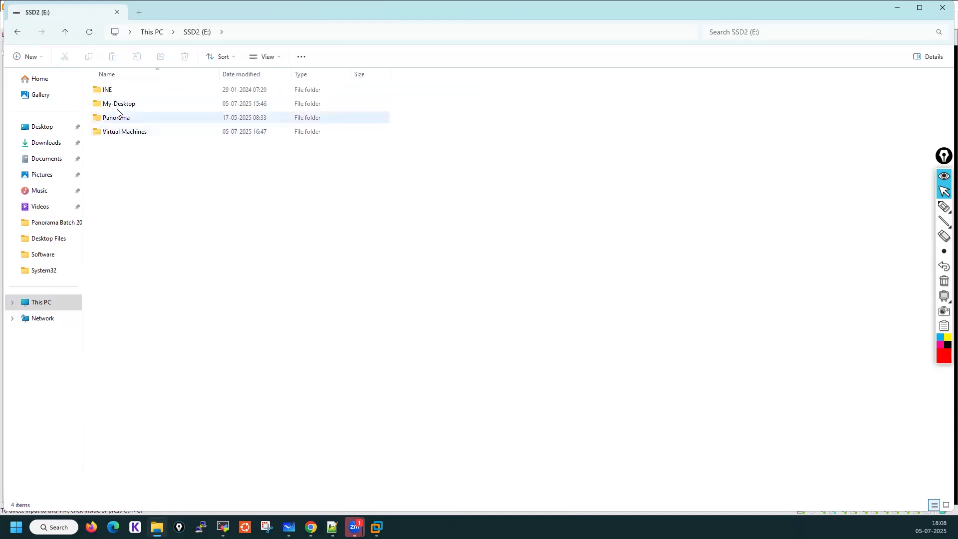
double_click(118, 136)
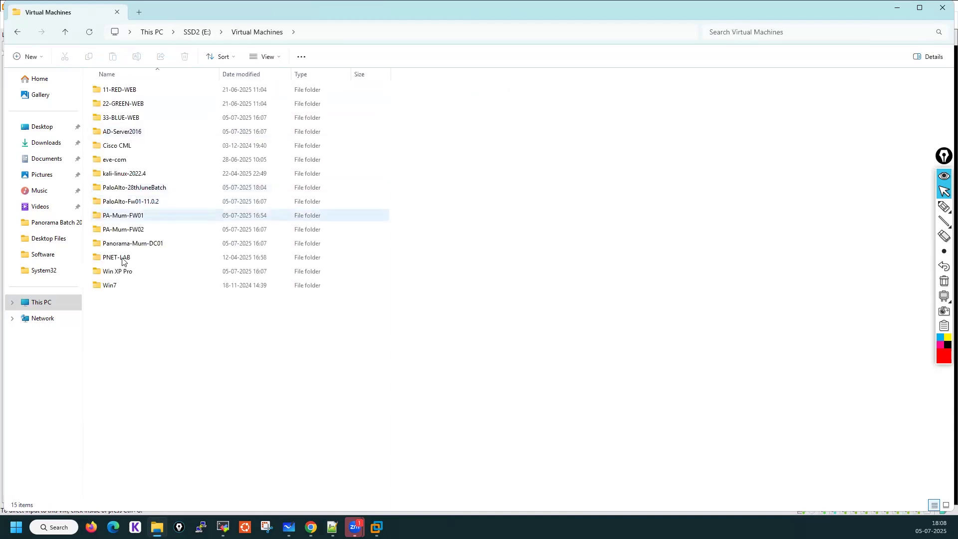
left_click(118, 164)
double_click(118, 164)
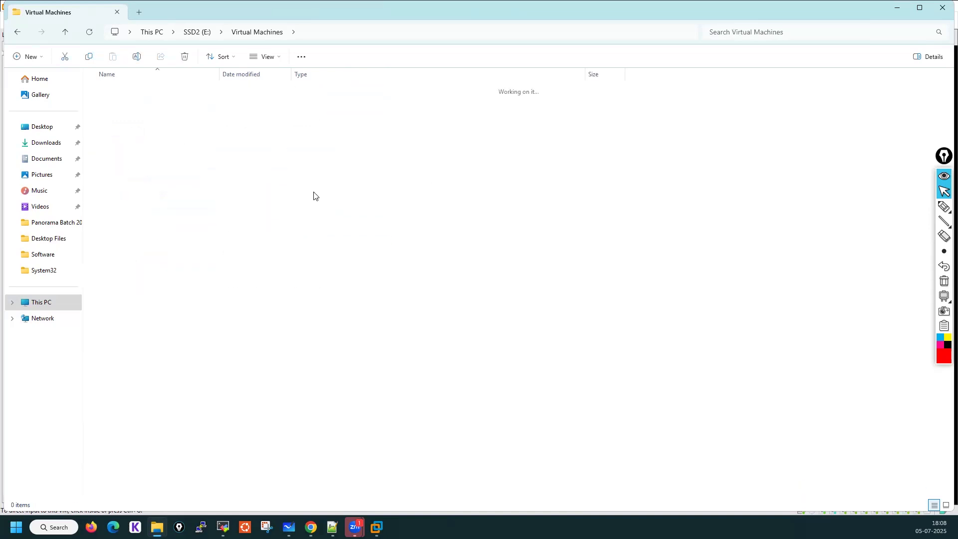
scroll(378, 336, "down", 5)
scroll(372, 350, "up", 5)
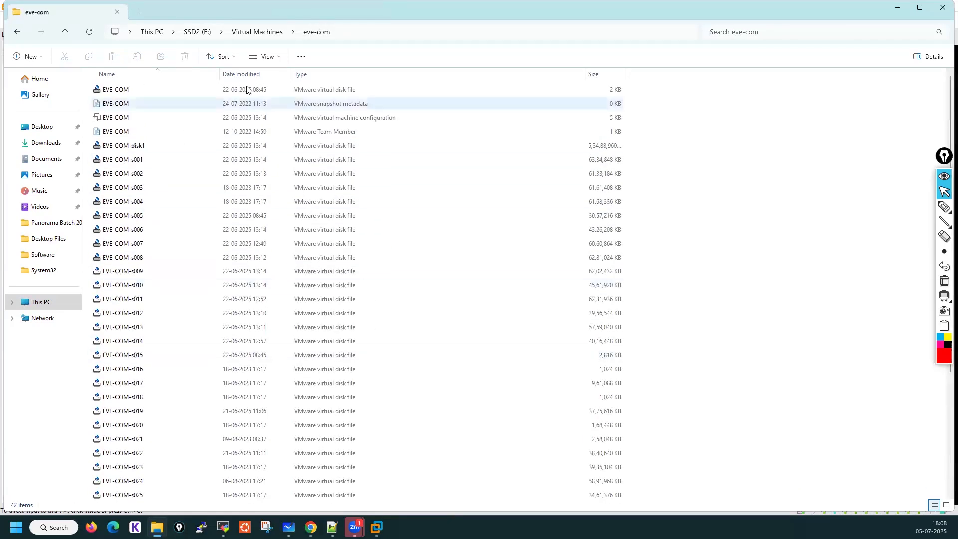
left_click(253, 33)
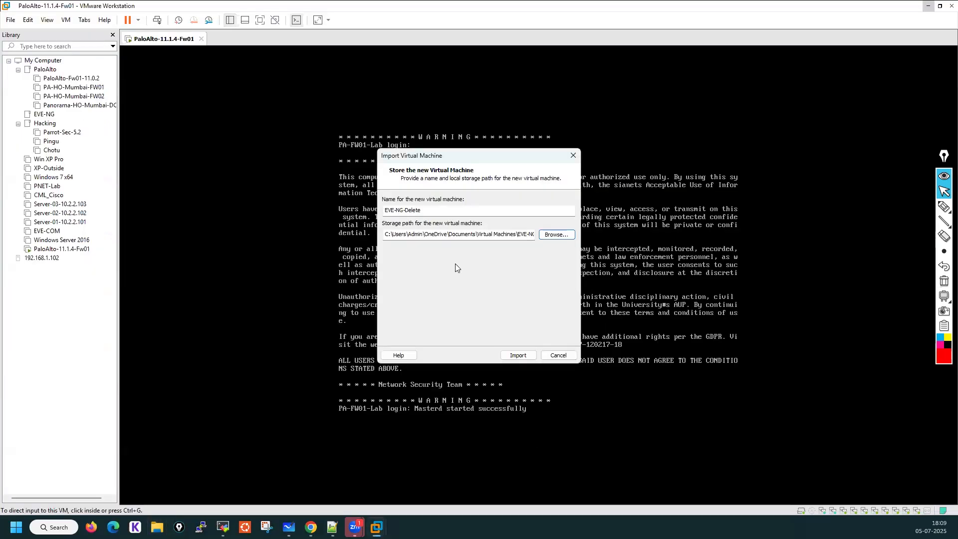
Step: Start importing the EVE-NG-Delete virtual machine into VMware Workstation at the default storage path
left_click(517, 355)
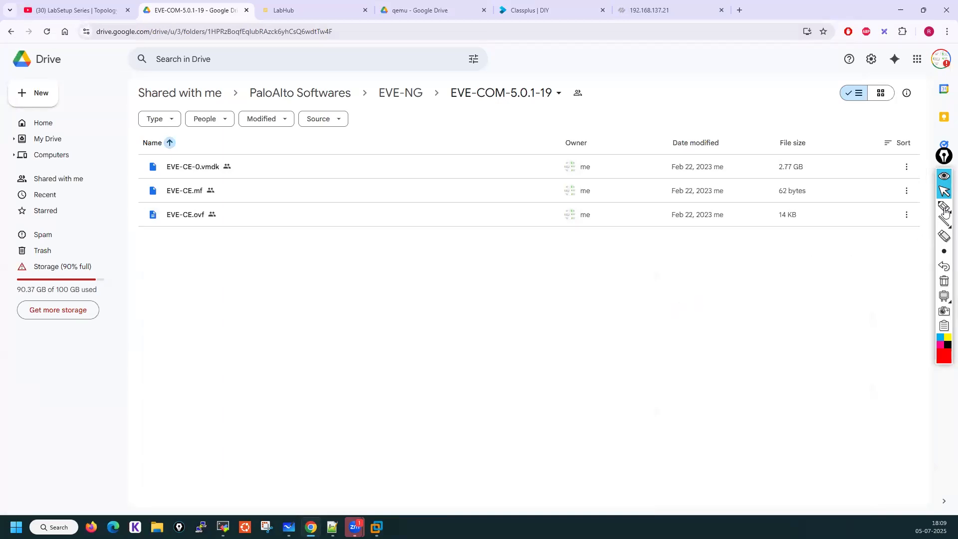
Step: Mark the EVE-COM-5.0.1-19 folder name and its three EVE-CE files in red pen, with arrows from the files to the folder name
mouse_move(944, 209)
left_click(898, 206)
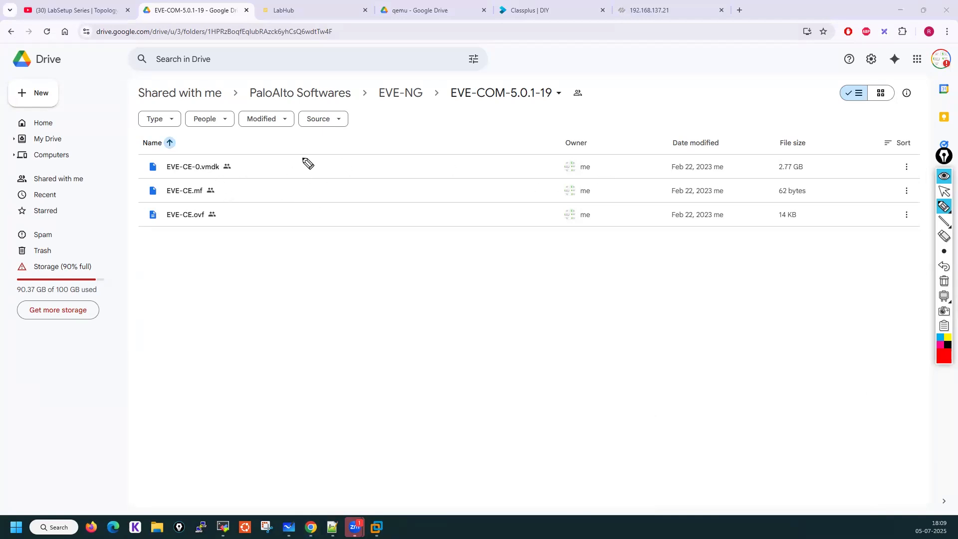
mouse_move(196, 158)
left_mouse_down()
mouse_move(161, 178)
mouse_move(212, 155)
left_mouse_up()
mouse_move(443, 82)
left_mouse_down()
mouse_move(444, 105)
mouse_move(444, 90)
mouse_move(469, 79)
left_mouse_up()
mouse_move(531, 78)
left_mouse_down()
mouse_move(557, 104)
mouse_move(459, 113)
mouse_move(444, 99)
left_mouse_up()
left_click_drag(593, 61, 560, 82)
left_click(568, 64)
left_click_drag(253, 162, 299, 170)
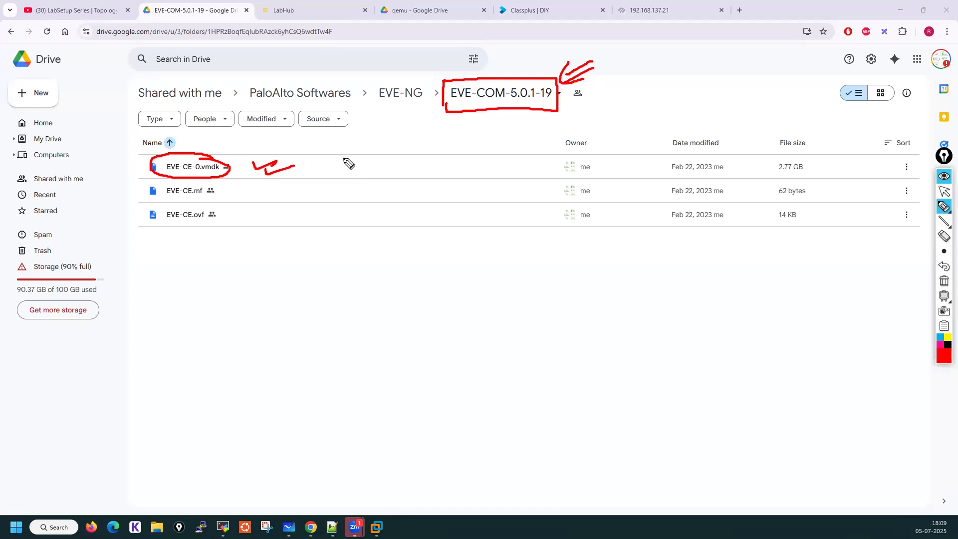
mouse_move(324, 164)
left_mouse_down()
mouse_move(474, 118)
mouse_move(472, 132)
left_mouse_up()
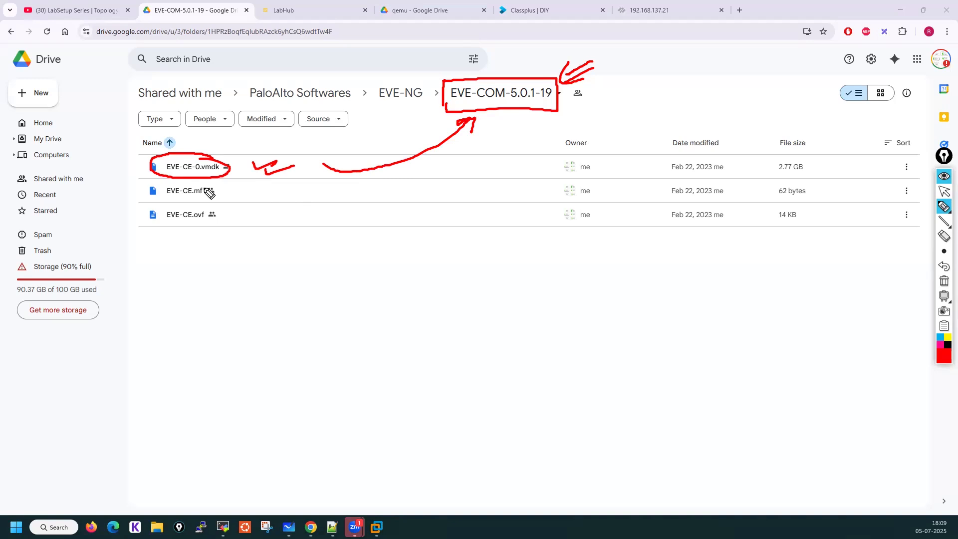
mouse_move(150, 195)
left_mouse_down()
mouse_move(190, 187)
mouse_move(150, 197)
mouse_move(217, 206)
mouse_move(190, 205)
left_mouse_up()
mouse_move(347, 213)
left_mouse_down()
mouse_move(496, 132)
mouse_move(516, 140)
left_mouse_up()
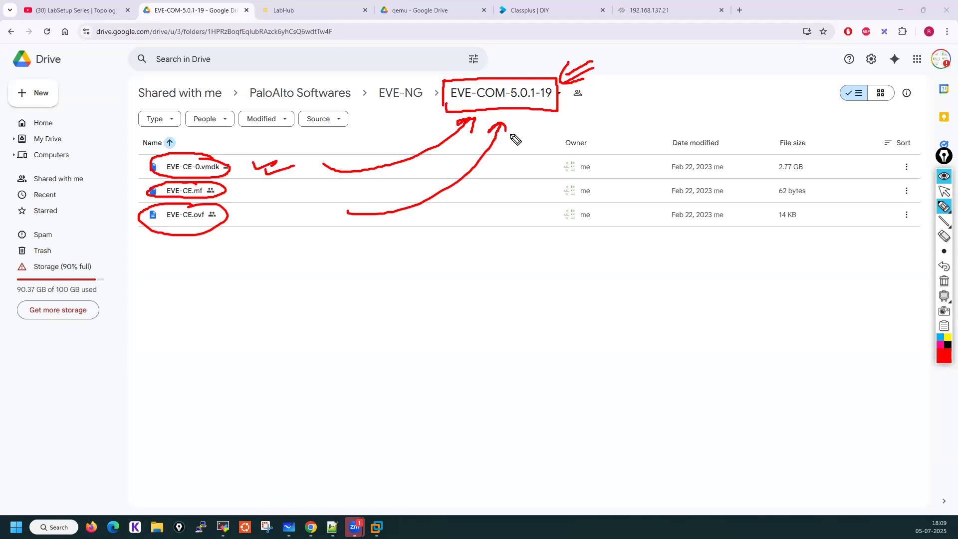
Step: Handwrite PNET in red below the file list, circle it, and clear all annotations from the screen
mouse_move(351, 370)
left_mouse_down()
mouse_move(353, 352)
mouse_move(370, 373)
left_mouse_up()
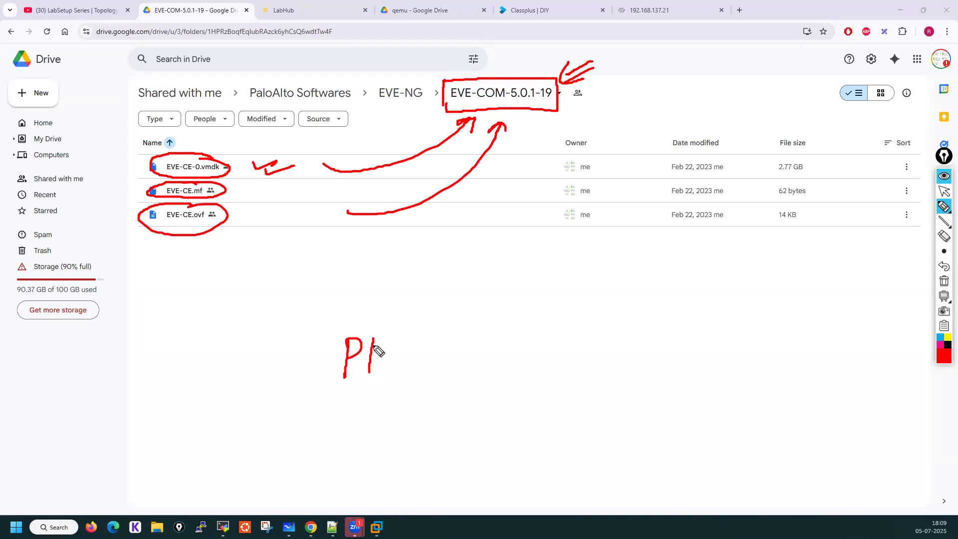
mouse_move(372, 339)
left_mouse_down()
mouse_move(411, 336)
mouse_move(397, 363)
mouse_move(436, 329)
left_mouse_up()
left_click_drag(423, 331, 423, 357)
left_click_drag(436, 315, 376, 323)
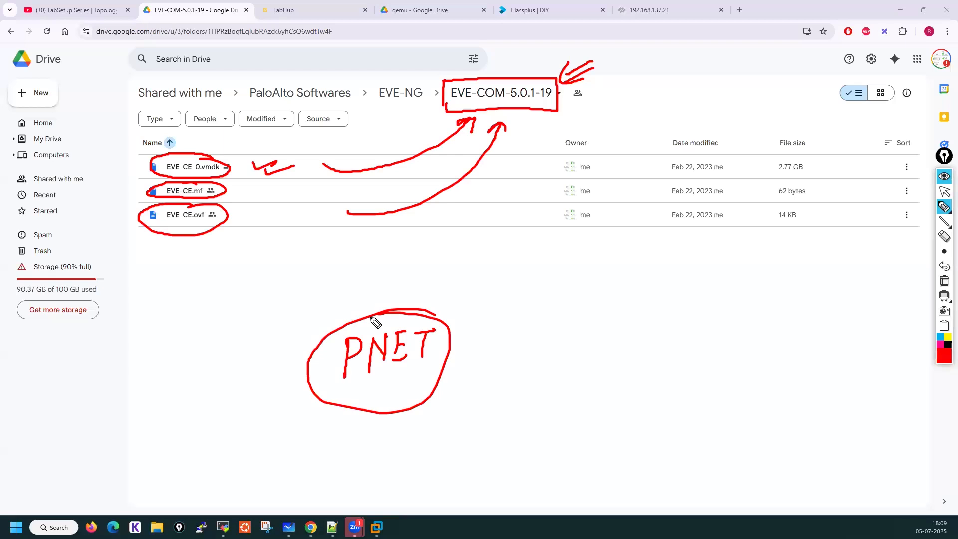
left_click(944, 282)
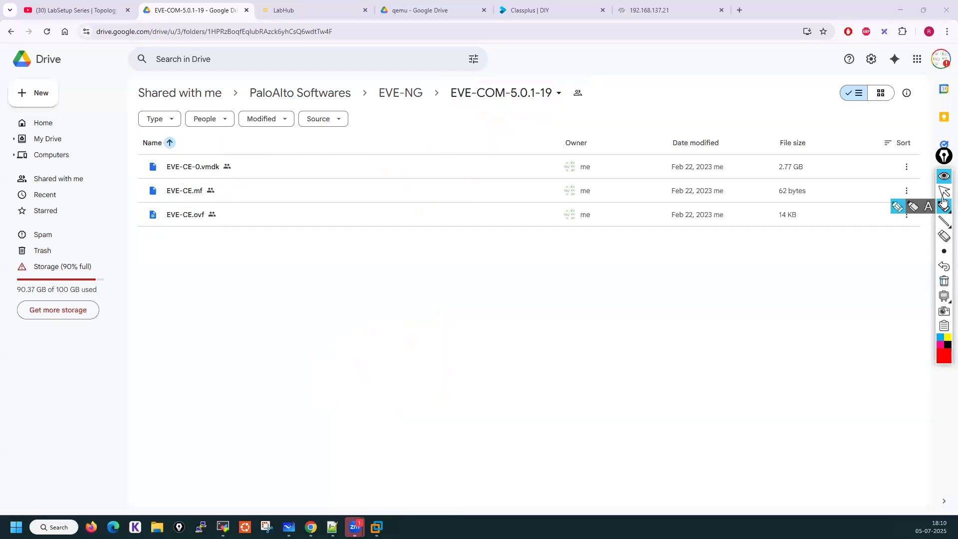
left_click(943, 193)
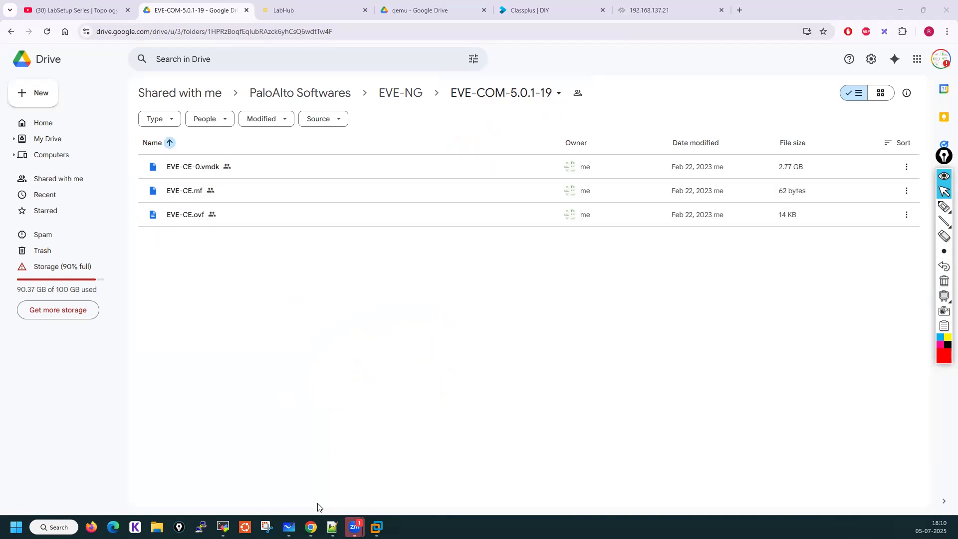
Step: Switch to the VMware Workstation home window, view the PNET-Lab virtual machine's device summary, and close it
mouse_move(376, 527)
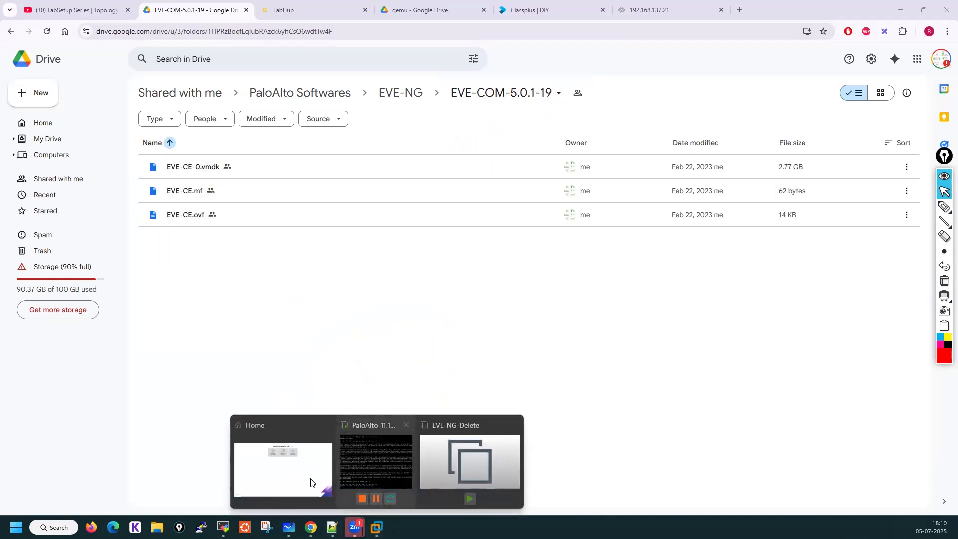
left_click(304, 471)
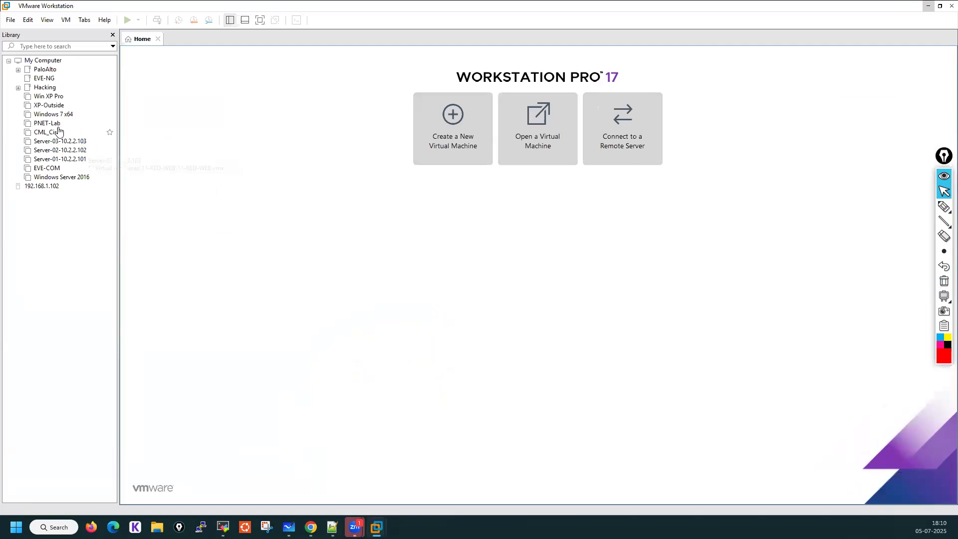
left_click(52, 126)
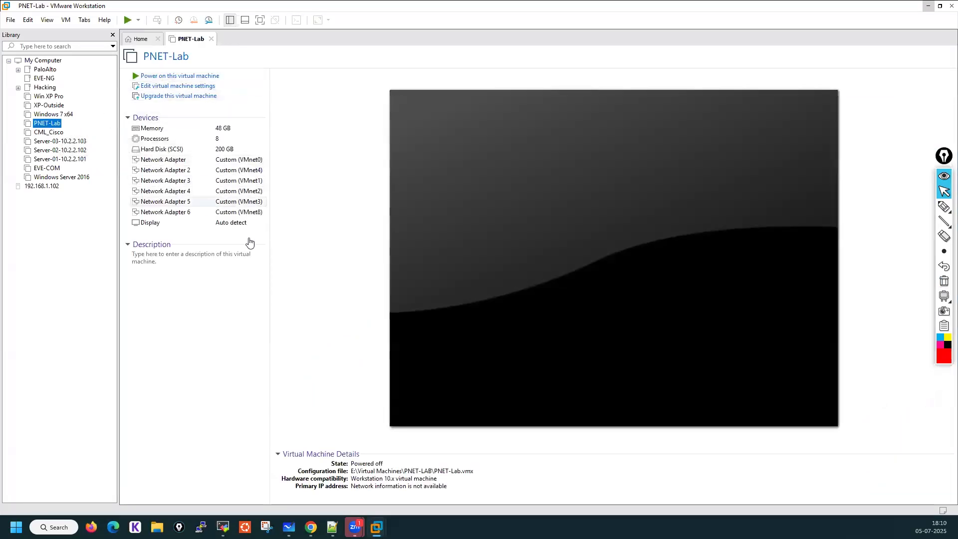
left_click(211, 39)
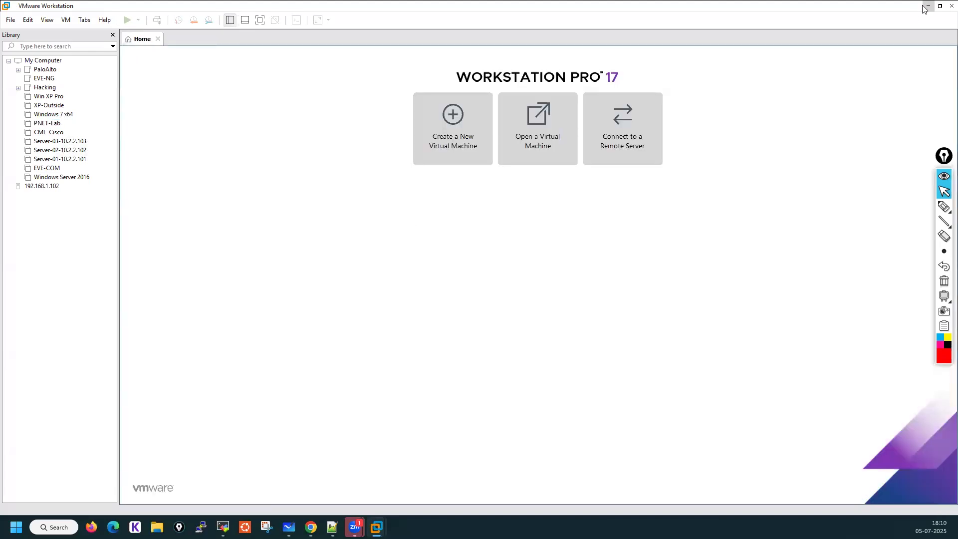
left_click(924, 9)
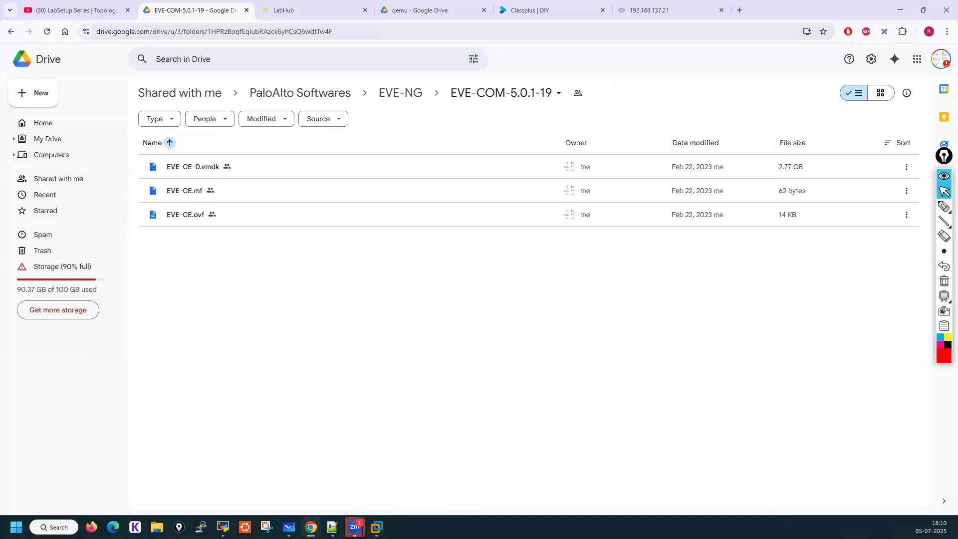
Step: Open the EVE-NG-Delete virtual machine's settings in VMware Workstation, raise its memory to about 13.9 GB, and review its processor settings
mouse_move(377, 527)
left_click(466, 459)
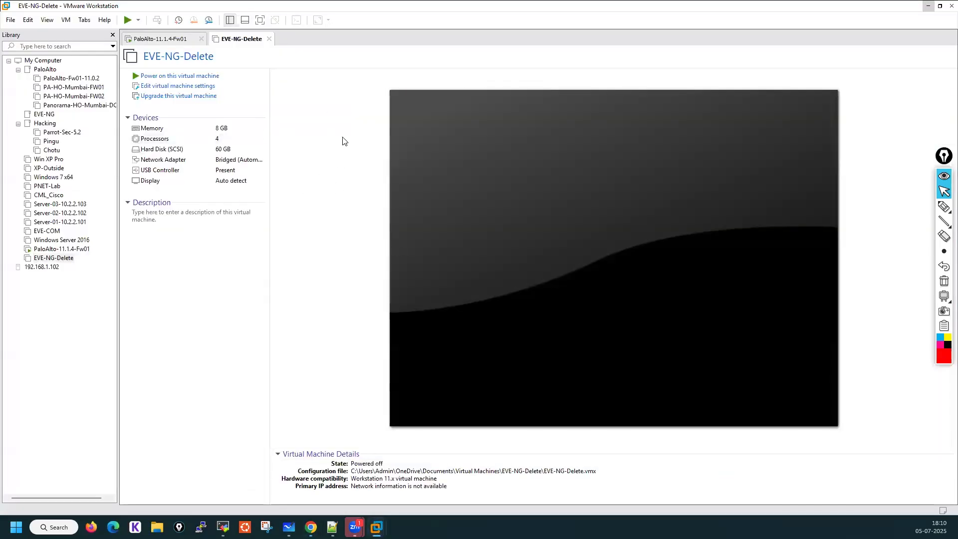
left_click(184, 86)
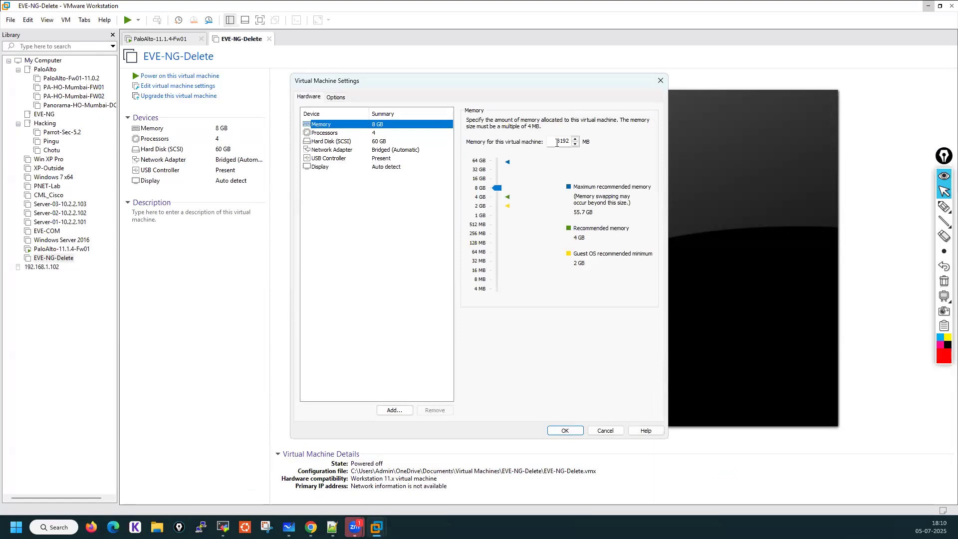
double_click(558, 141)
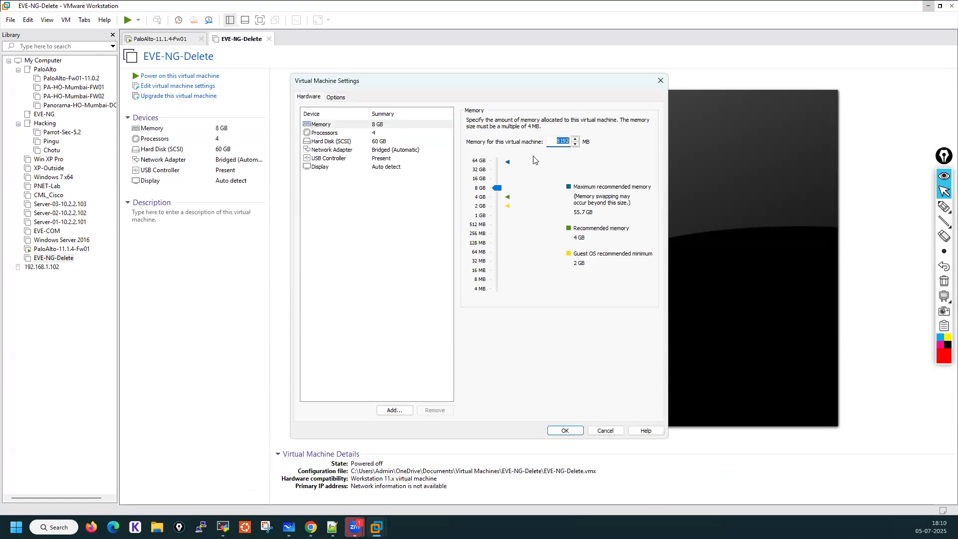
scroll(498, 187, "up", 1)
left_click_drag(497, 181, 500, 179)
left_click(325, 132)
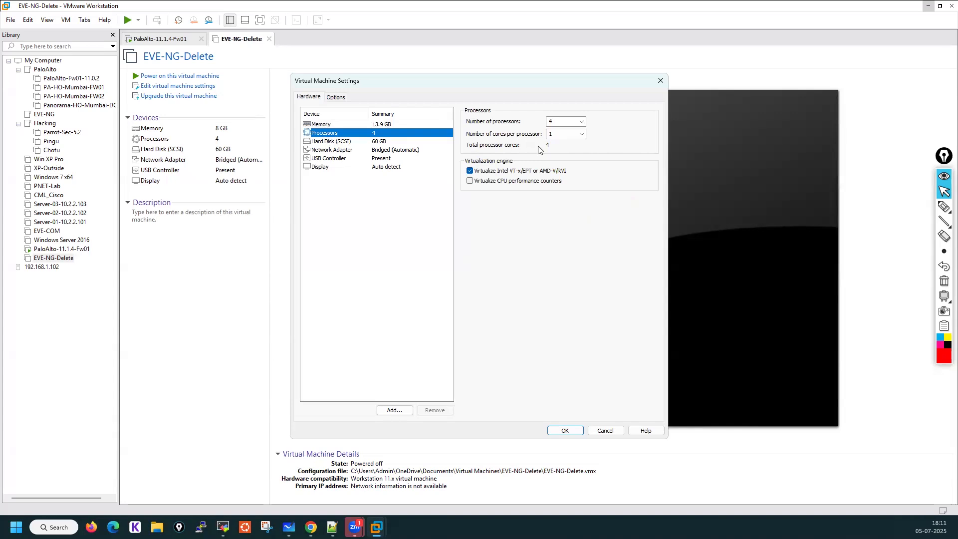
Step: Add a 200 GB SCSI hard disk to EVE-NG-Delete, stored as a single file named EVE-NG-Delete.vmdk
left_click(378, 143)
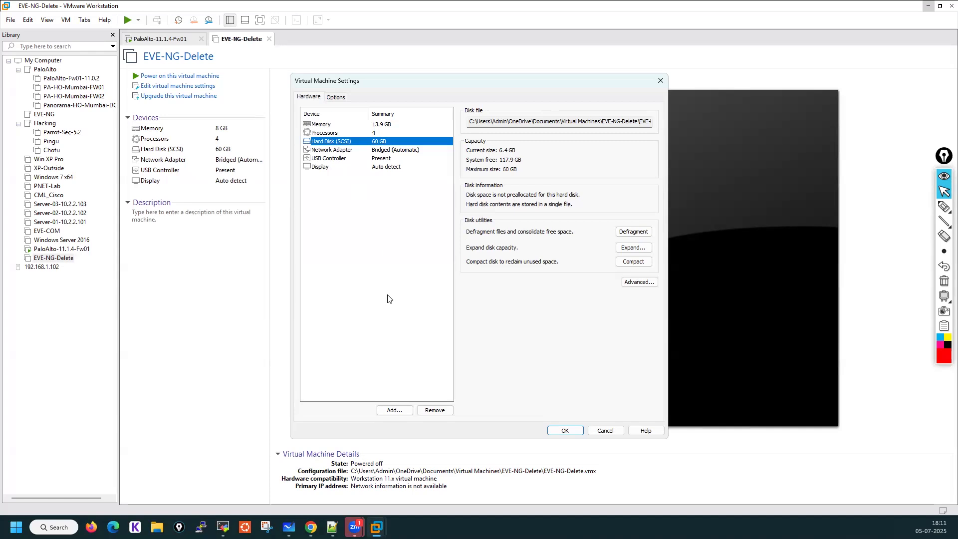
left_click(393, 411)
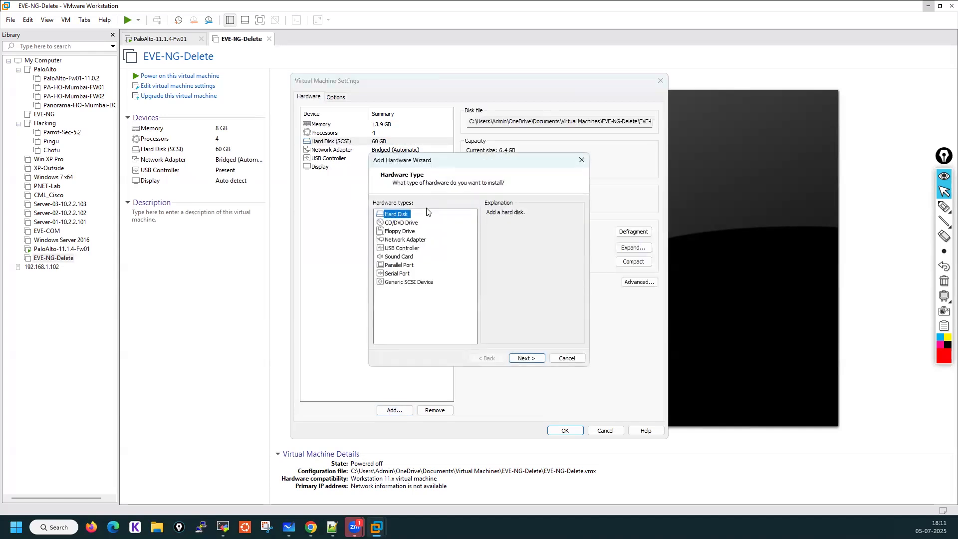
left_click(526, 359)
left_click(530, 358)
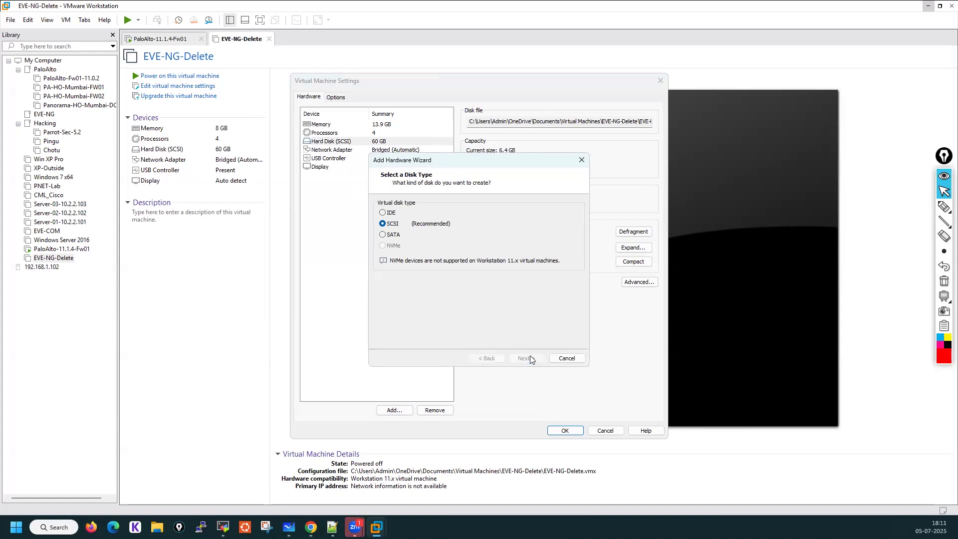
left_click(530, 359)
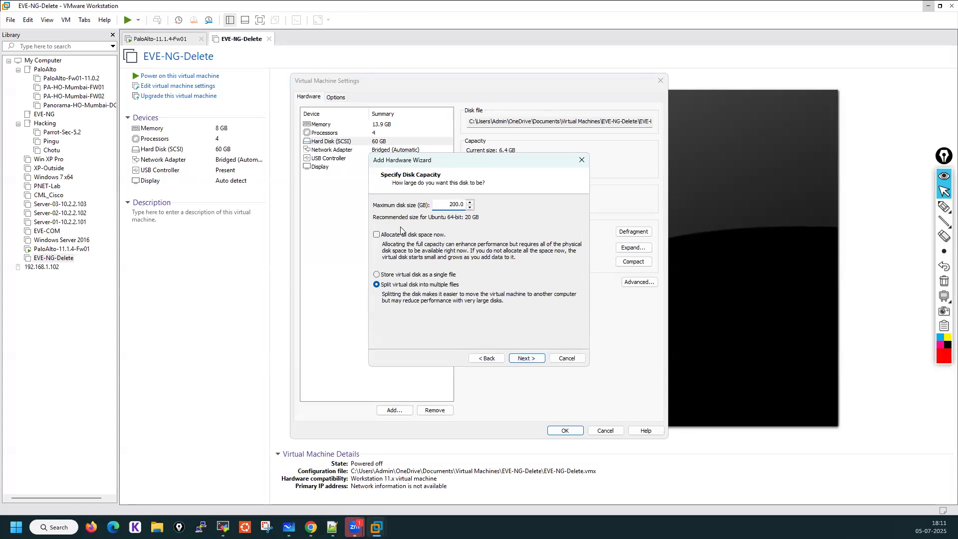
left_click(424, 275)
left_click(527, 359)
left_click(524, 359)
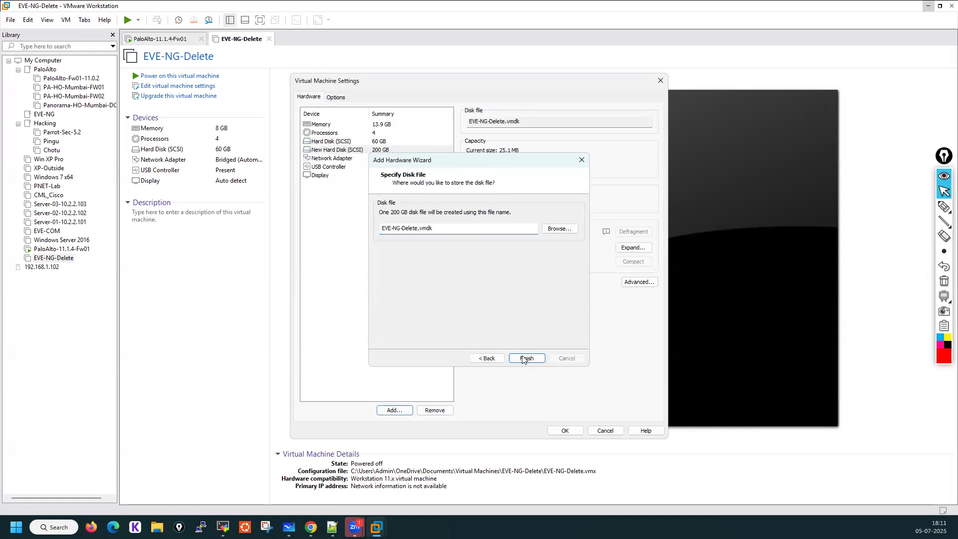
Step: Add four more network adapters to the EVE-NG-Delete virtual machine
left_click(373, 159)
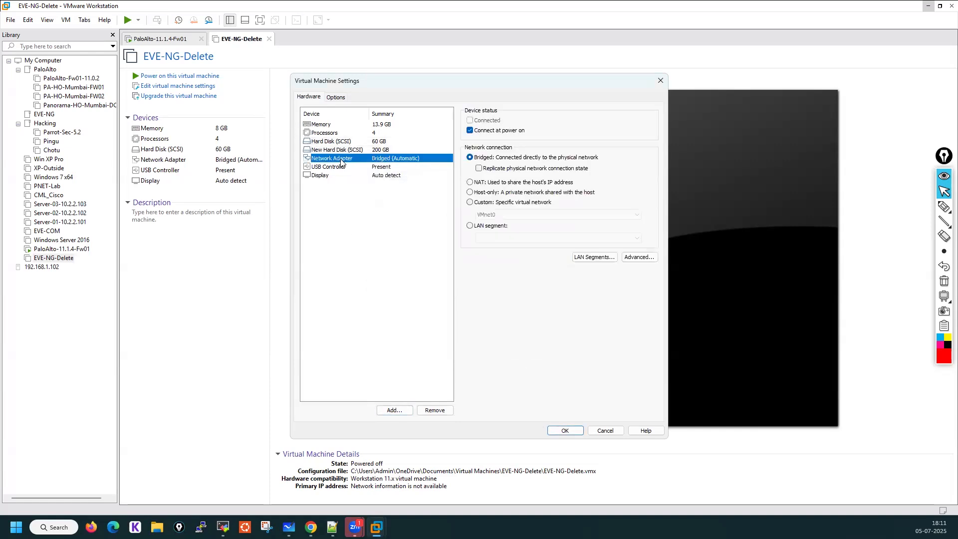
left_click(394, 410)
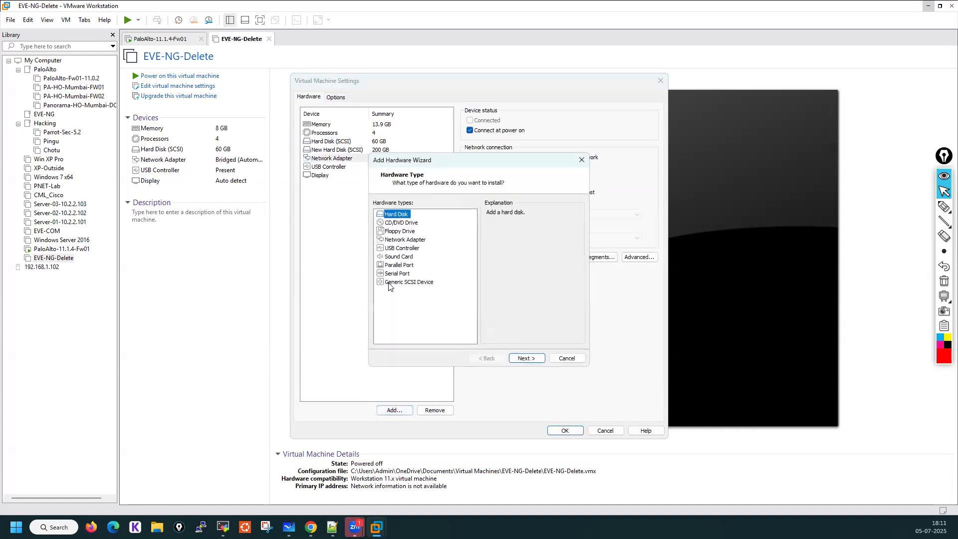
left_click(405, 240)
left_click(526, 359)
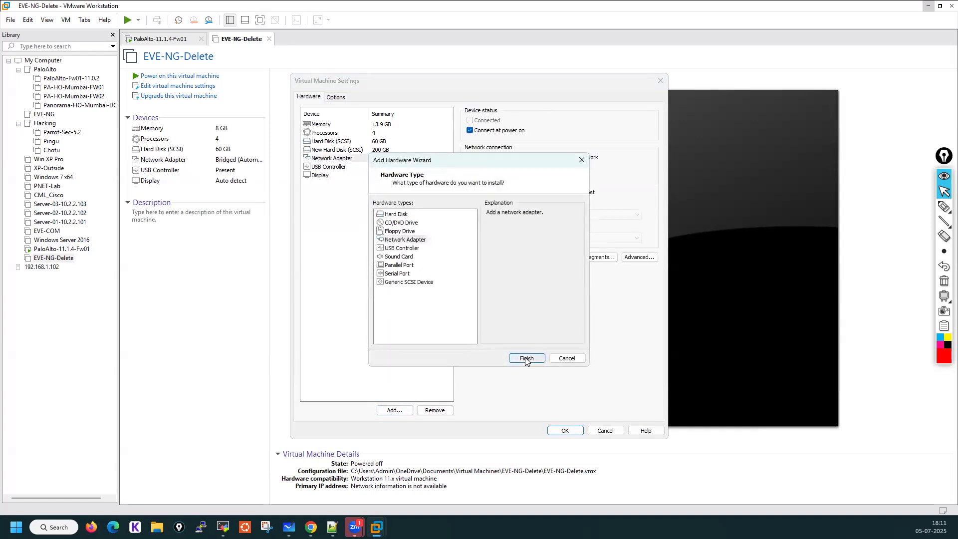
left_click(394, 410)
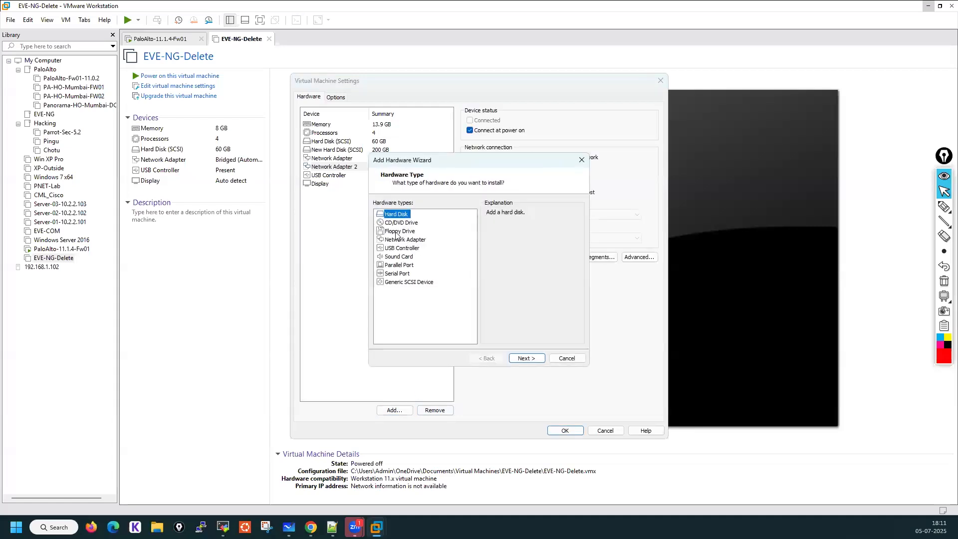
left_click(405, 240)
left_click(526, 359)
left_click(394, 410)
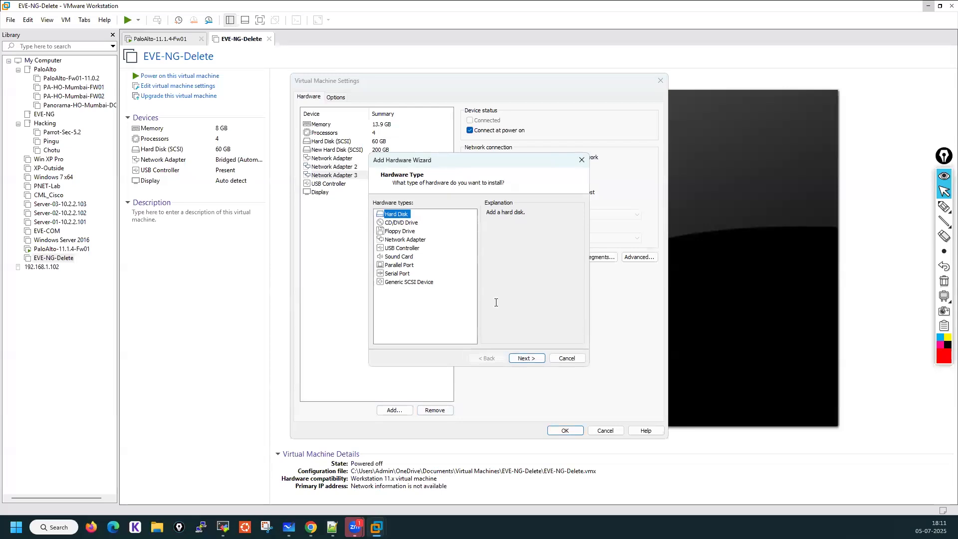
left_click(401, 240)
left_click(526, 358)
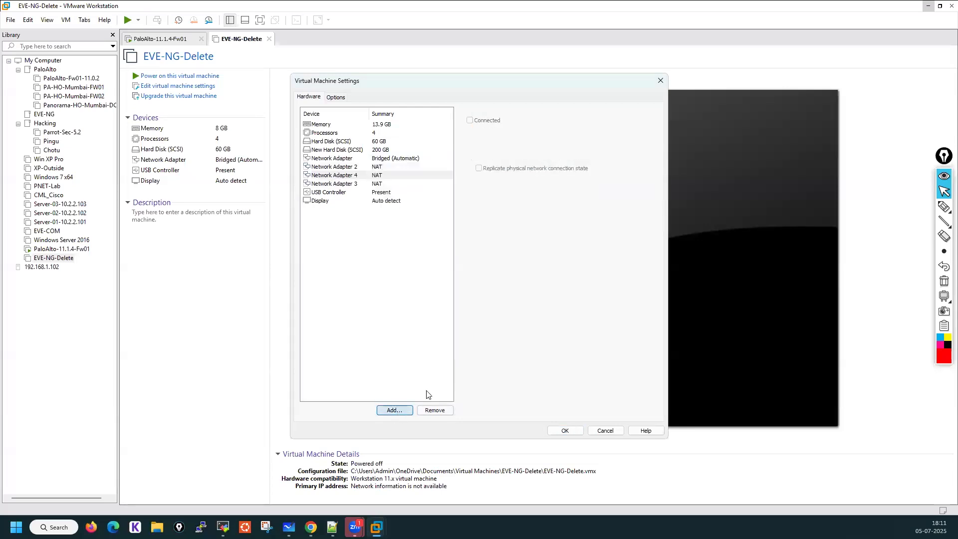
left_click(394, 410)
left_click(405, 240)
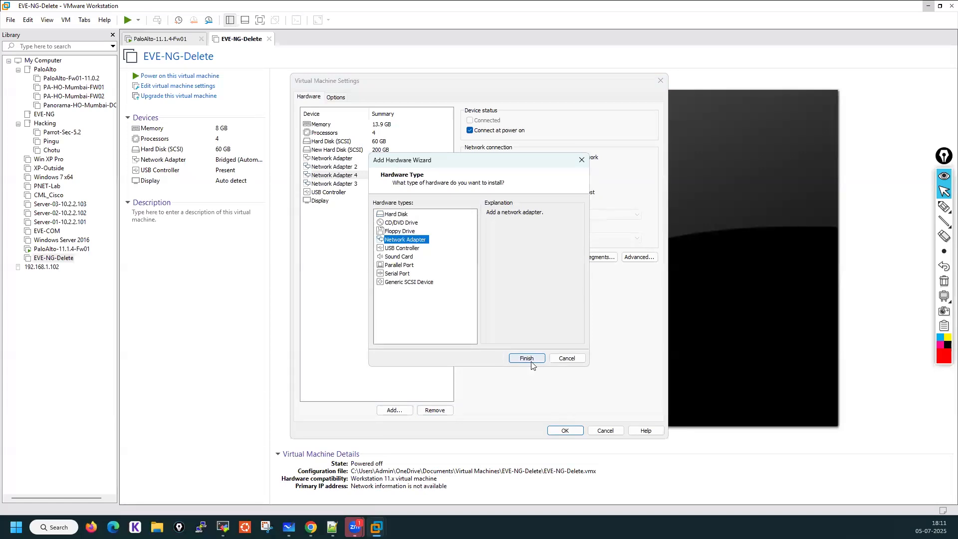
left_click(527, 358)
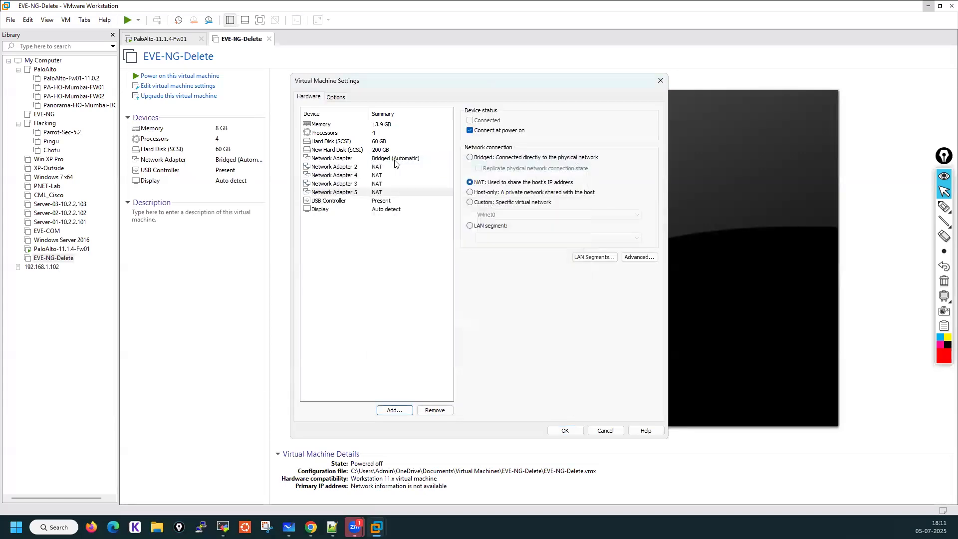
Step: Set the first network adapter's connection to NAT and Network Adapter 2's connection to Bridged
left_click(394, 160)
left_click(469, 182)
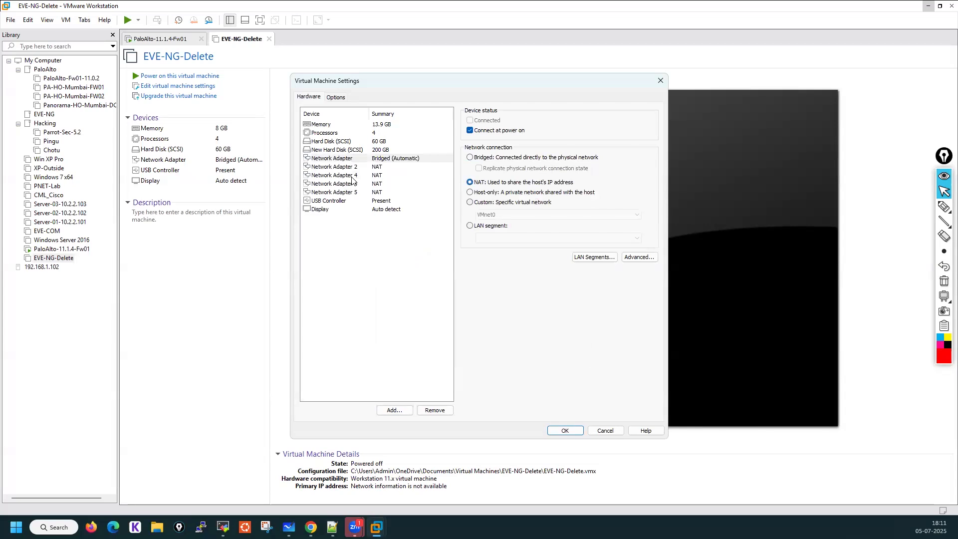
left_click(353, 168)
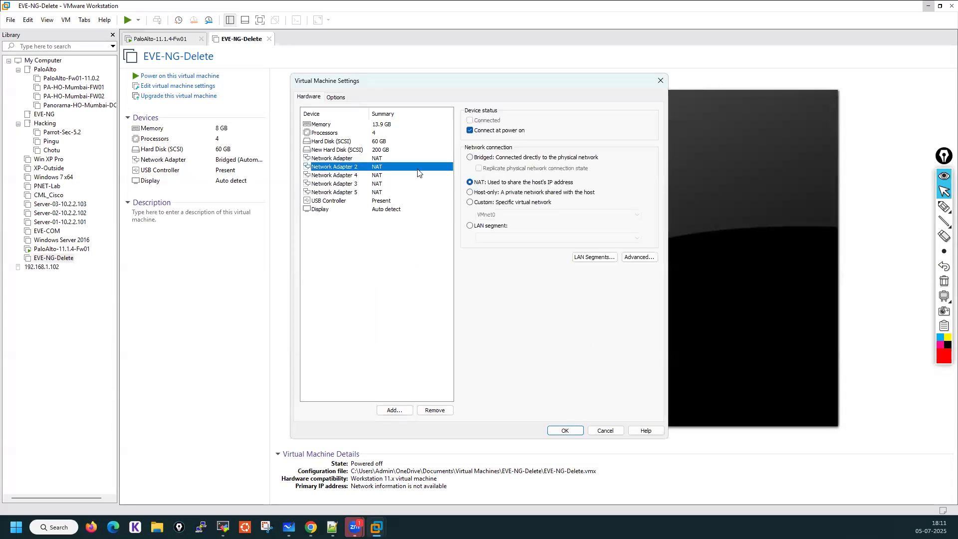
left_click(469, 157)
Step: Connect Network Adapter 4 to the custom virtual network VMnet1 (Host-only)
left_click(356, 175)
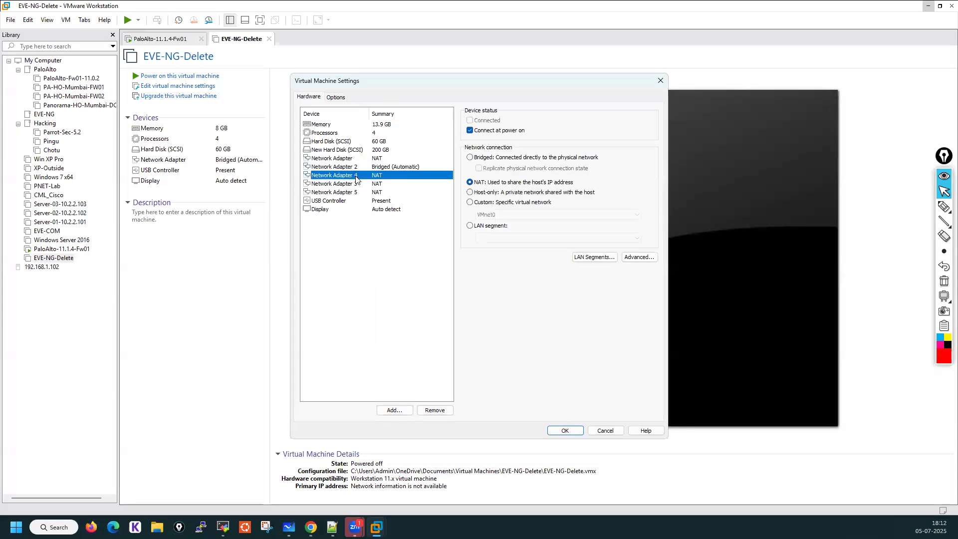
left_click(470, 202)
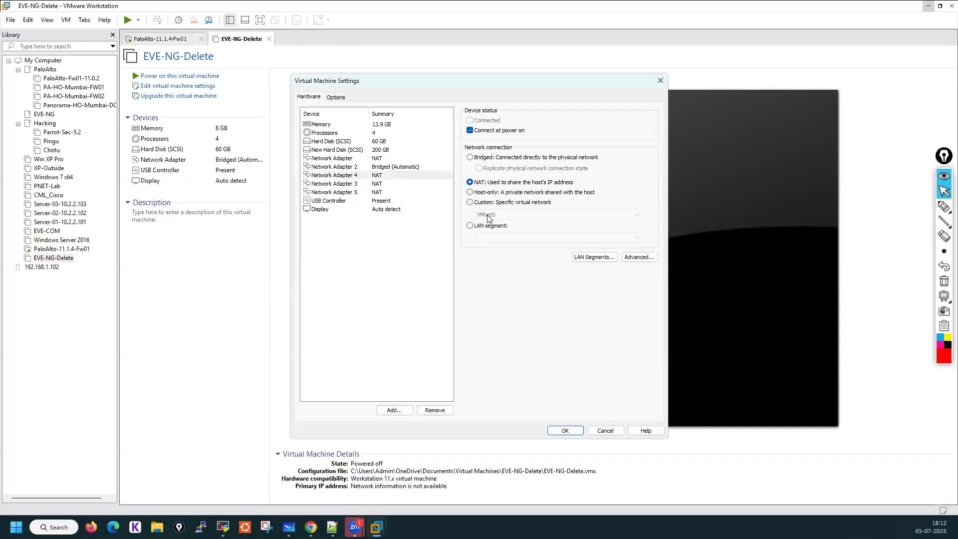
left_click(491, 215)
left_click(499, 223)
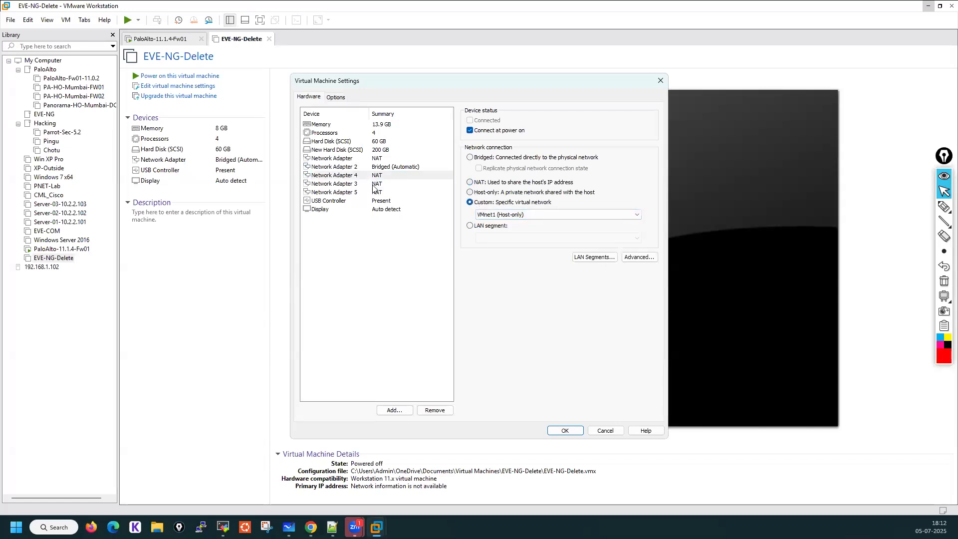
Step: Connect Network Adapter 3 to the custom virtual network VMnet2 (Host-only)
left_click(377, 184)
left_click(470, 202)
left_click(493, 215)
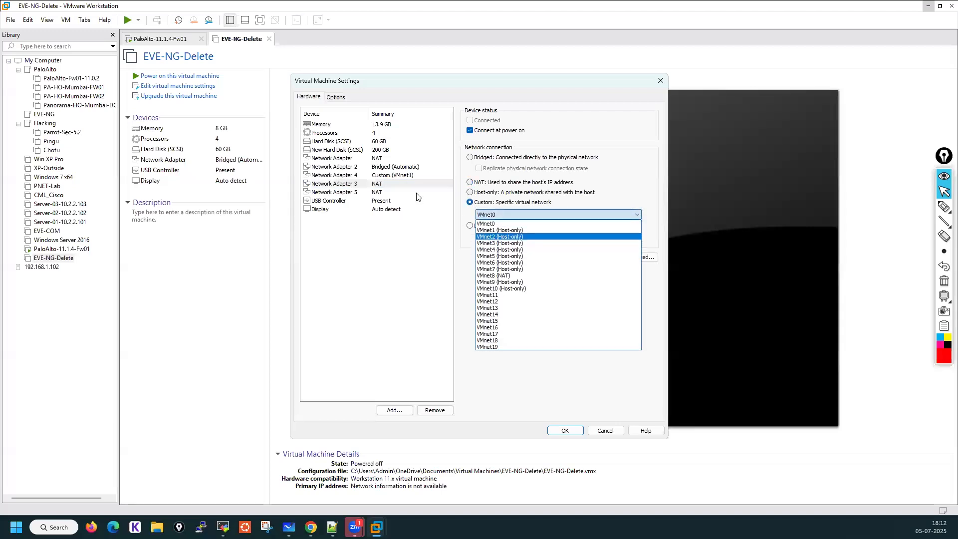
left_click(495, 237)
Step: Connect Network Adapter 5 to the custom virtual network VMnet3 (Host-only) and check the connections of the other network adapters
left_click(385, 192)
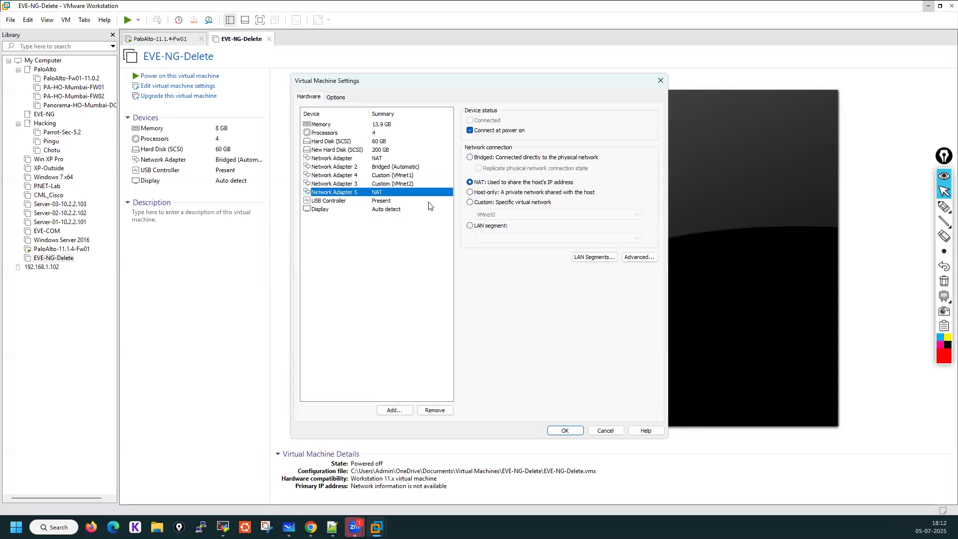
left_click(470, 202)
left_click(493, 214)
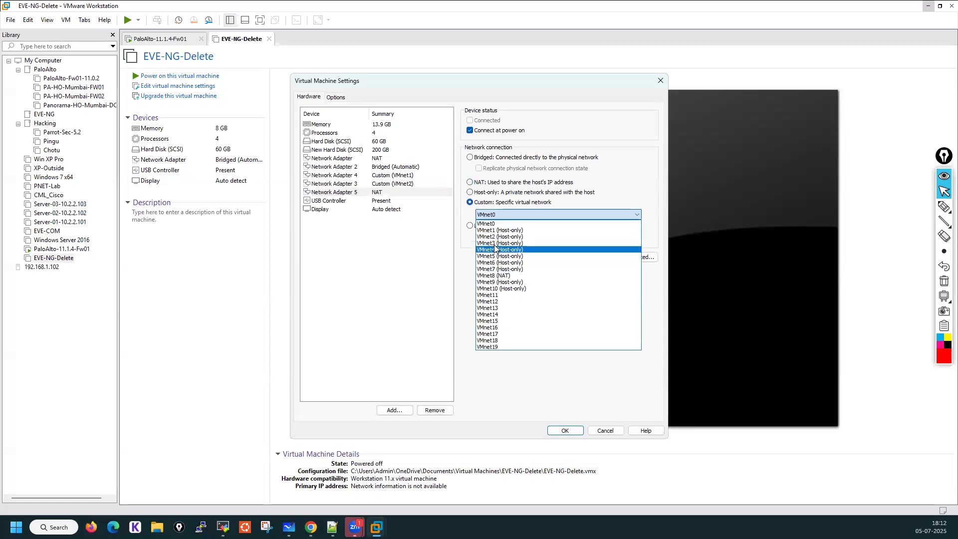
left_click(494, 243)
left_click(398, 168)
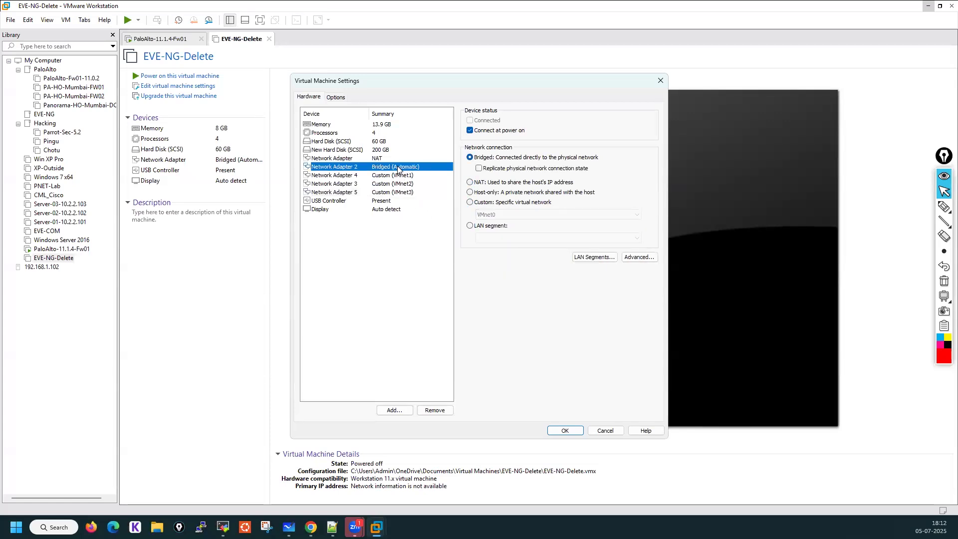
left_click(378, 159)
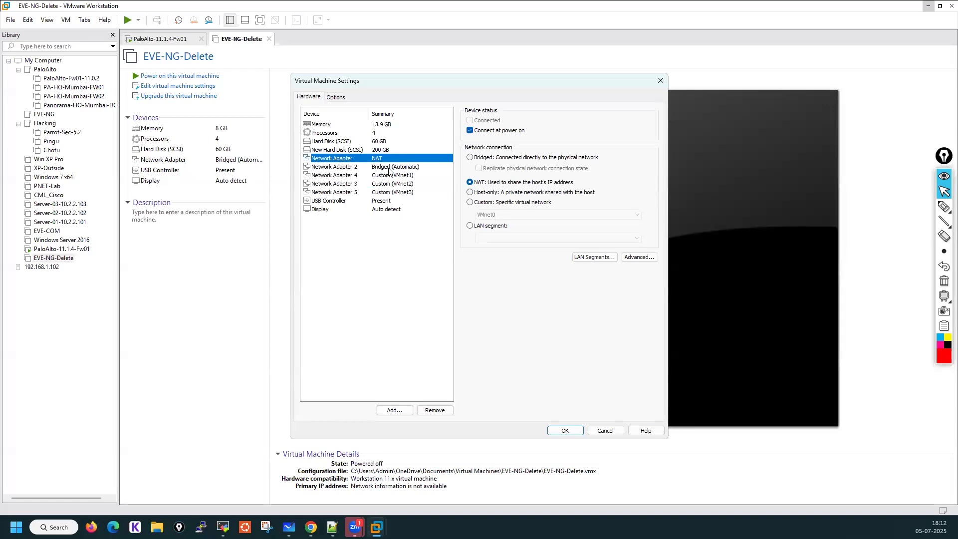
left_click(389, 169)
left_click(398, 175)
left_click(404, 184)
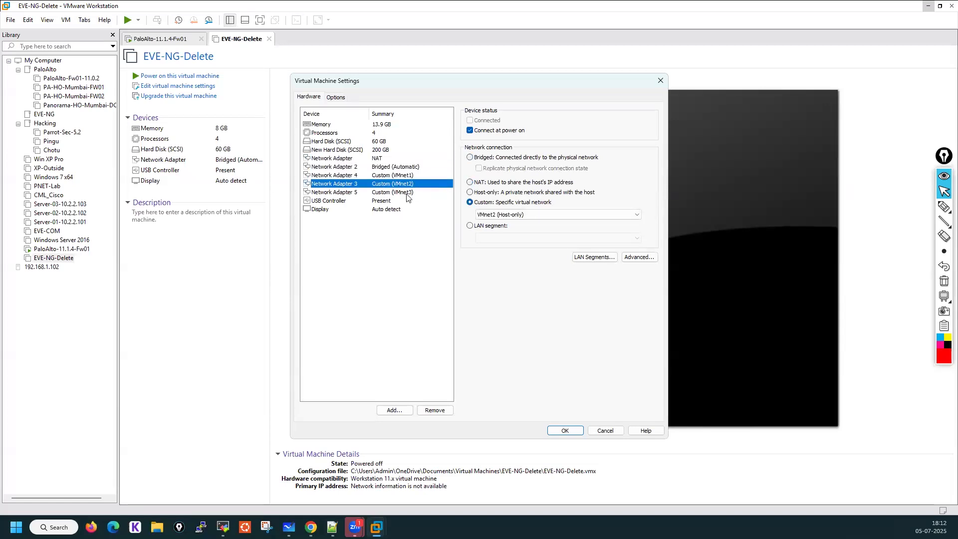
left_click(406, 192)
Step: Set the EVE-NG-Delete virtual machine's memory to 32 GB, review its processors, disks and adapters, and save the settings
left_click(325, 126)
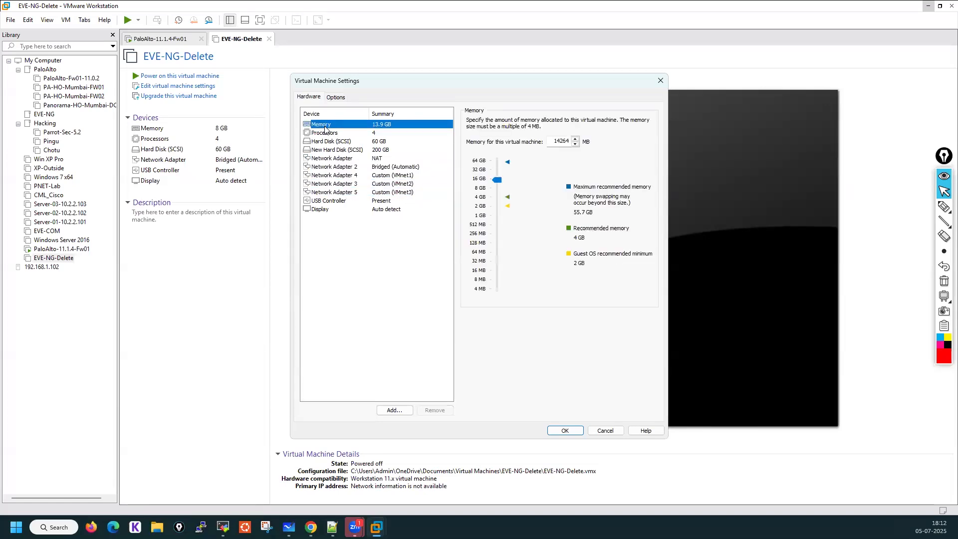
left_click(482, 172)
left_click(331, 133)
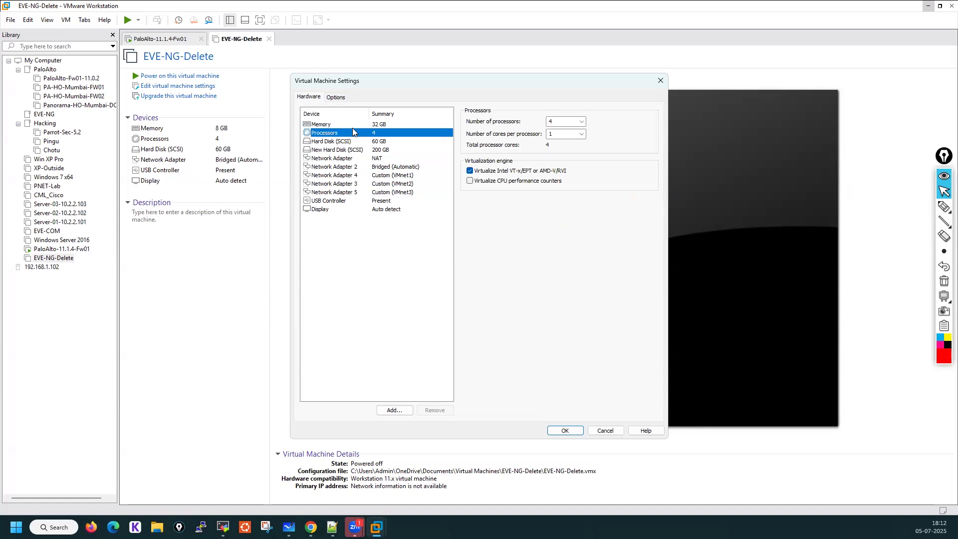
left_click(338, 141)
left_click(339, 150)
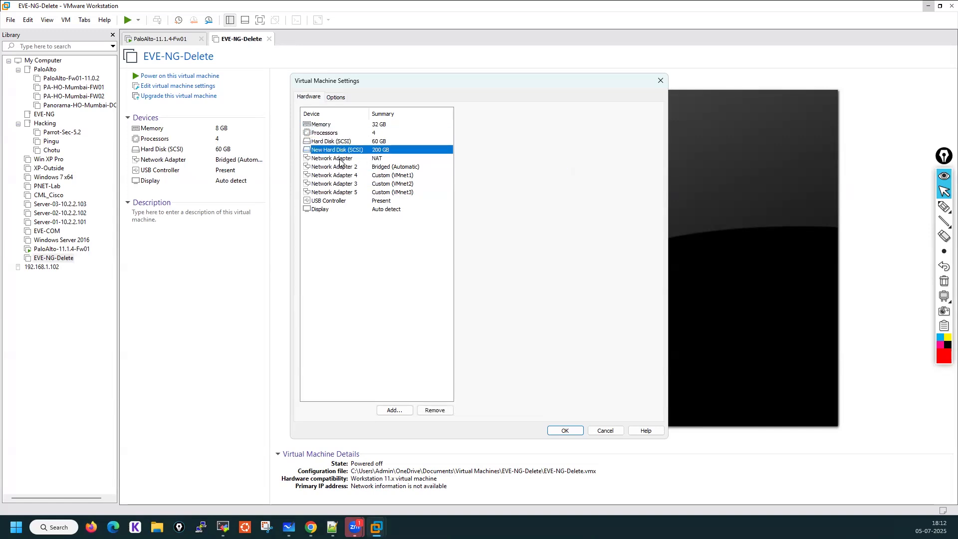
left_click(342, 158)
left_click(346, 167)
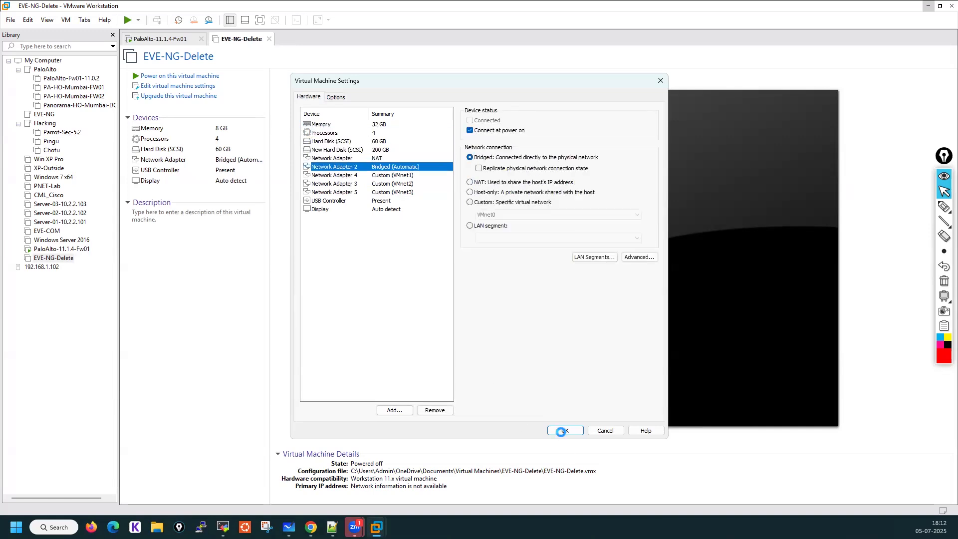
left_click(564, 430)
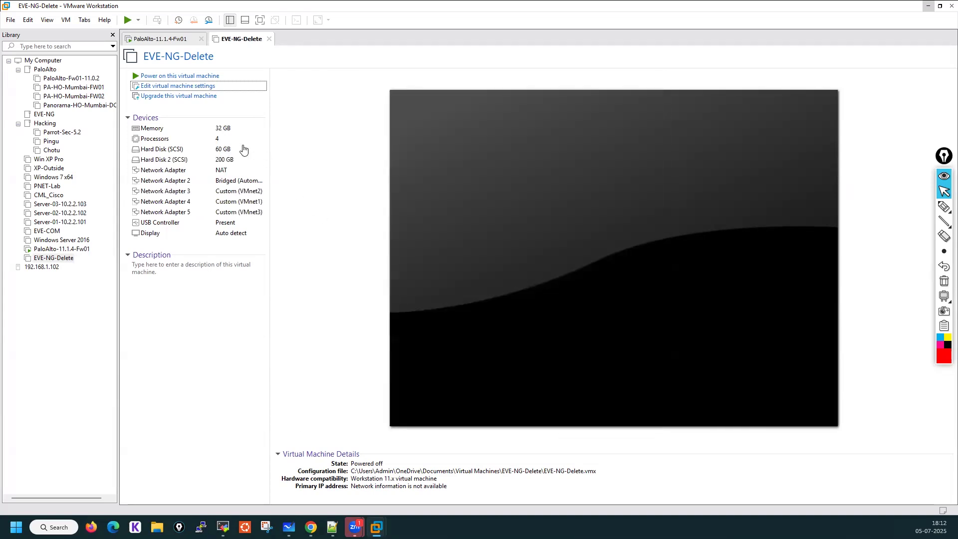
Step: Edit the EVE-NG-Delete settings to connect Network Adapter 3 to VMnet1 and Network Adapter 4 to VMnet2, and save them
left_click(174, 86)
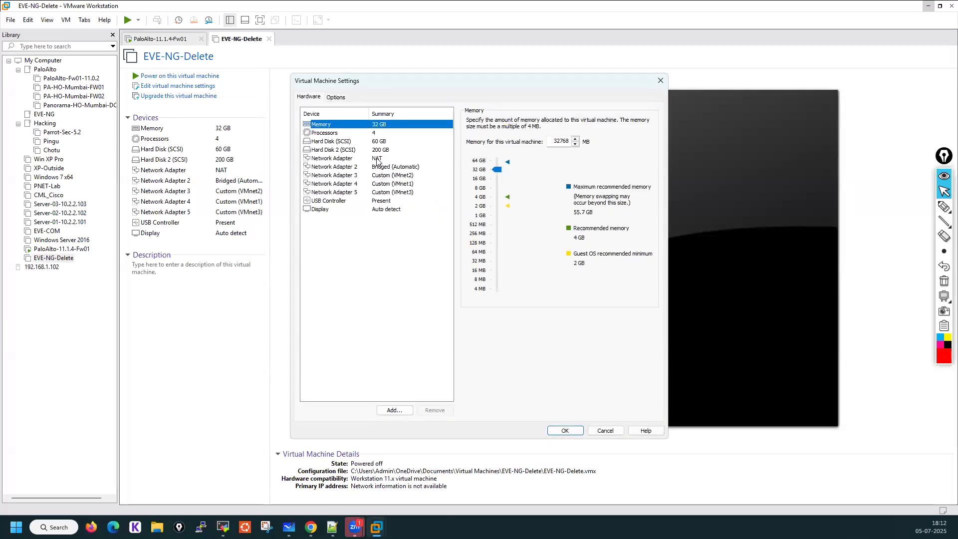
left_click(387, 180)
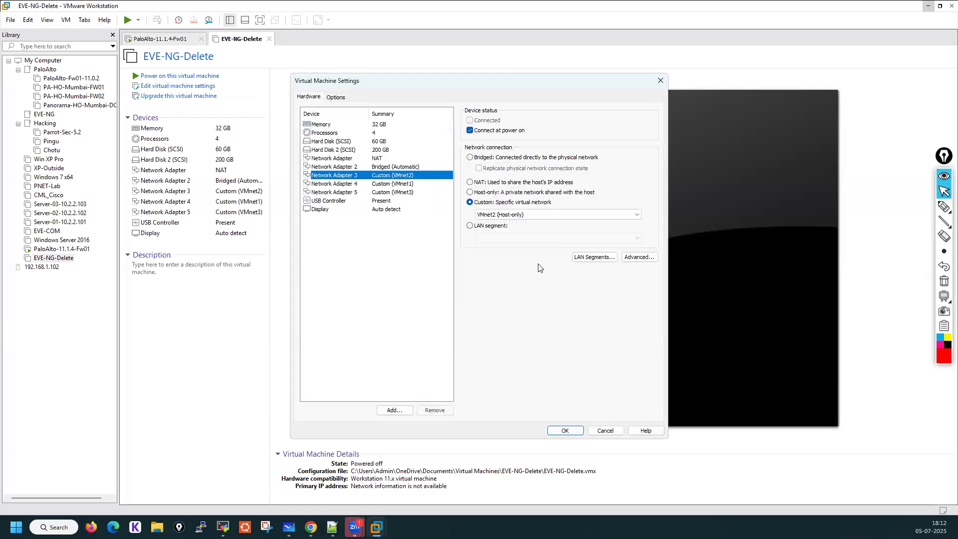
left_click(522, 218)
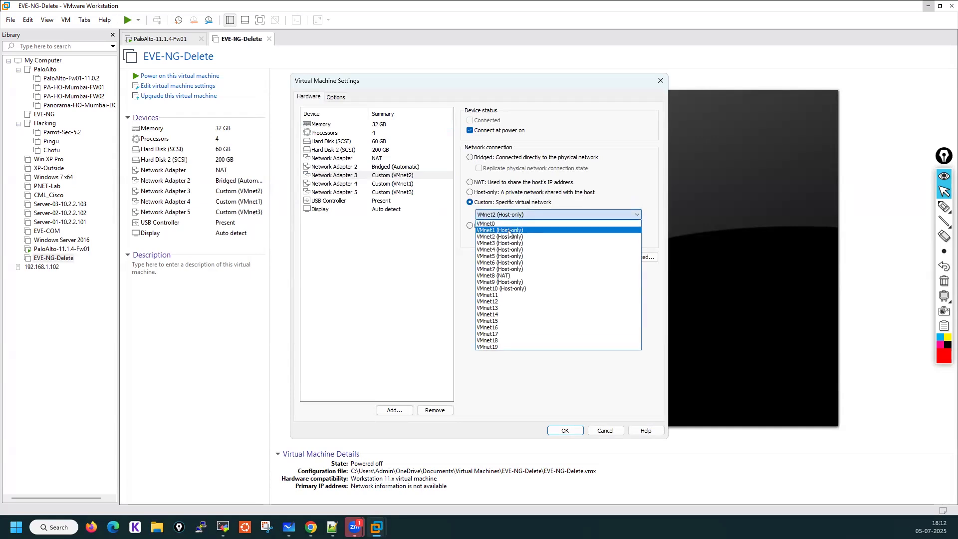
left_click(510, 232)
left_click(407, 184)
left_click(496, 214)
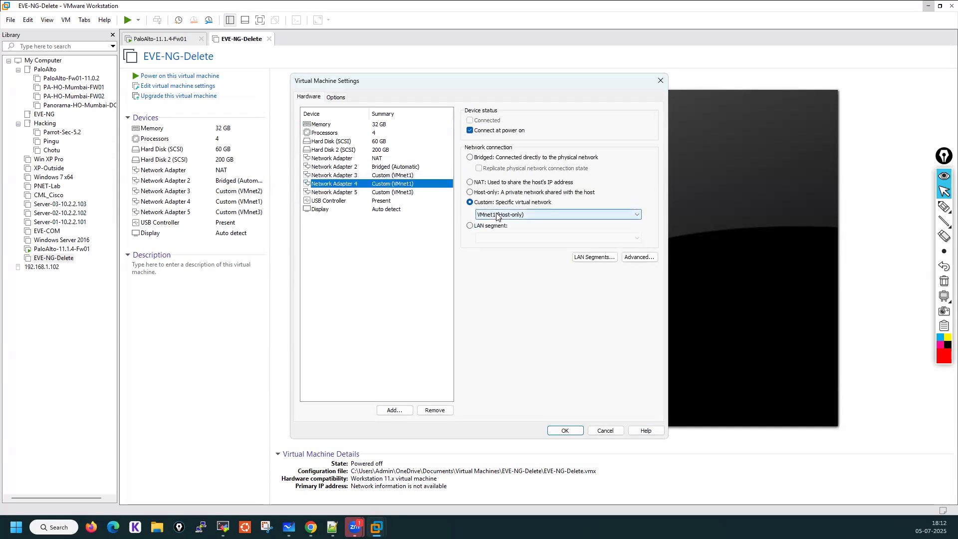
left_click(507, 240)
left_click(407, 193)
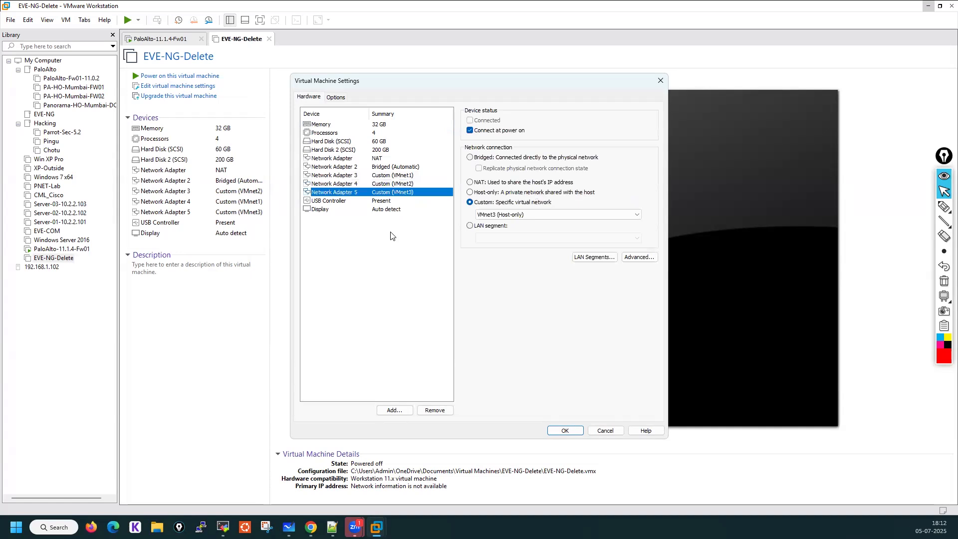
left_click(564, 431)
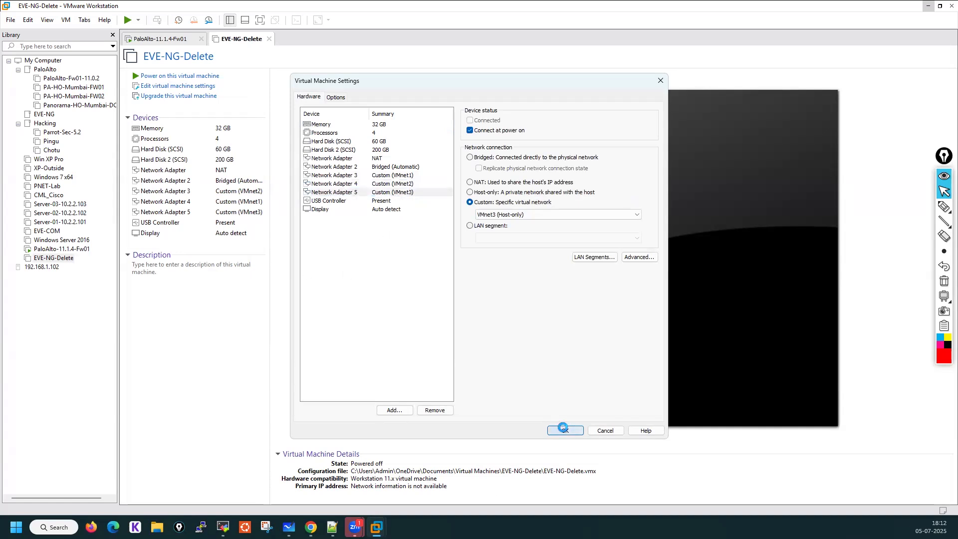
Step: Power on the EVE-NG-Delete virtual machine and let it boot to the eve-ng login prompt
left_click(191, 77)
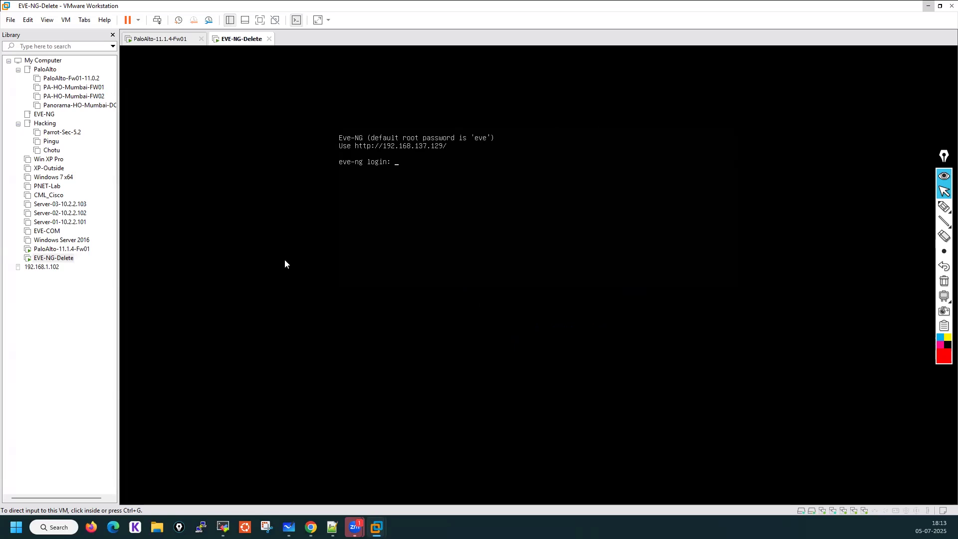
left_click(411, 165)
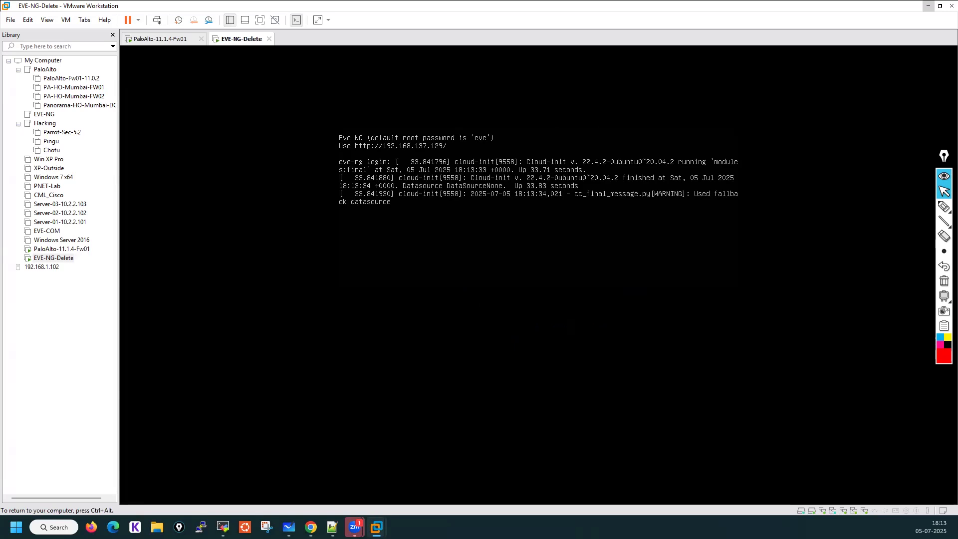
key("ctrl+alt")
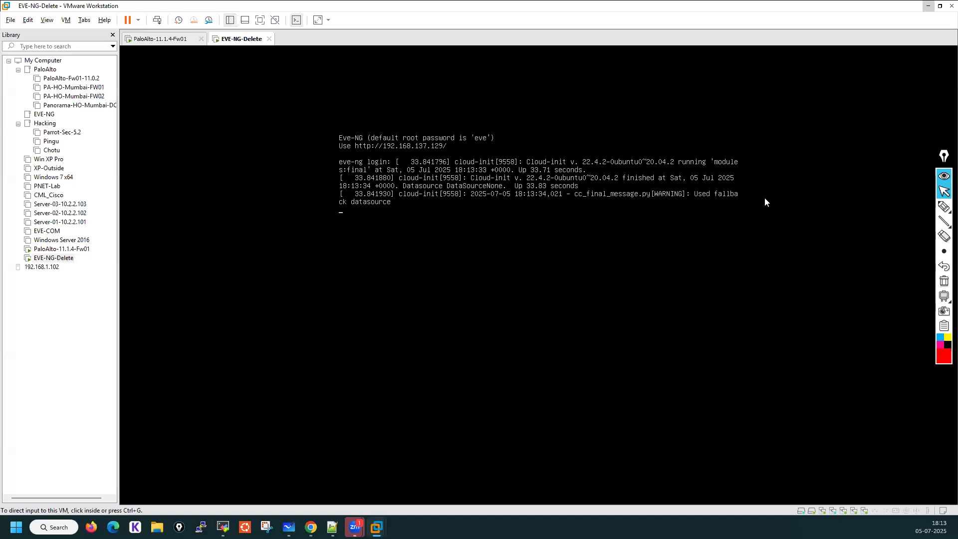
Step: Annotate the console's warning lines with a handwritten note reading "warning" and "send me the snapshot", and erase the note
mouse_move(943, 207)
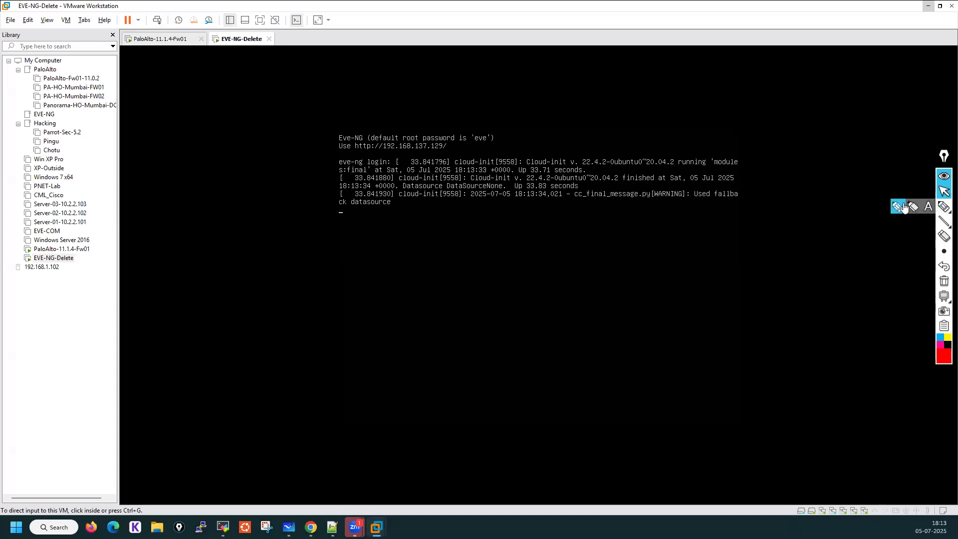
left_click(904, 206)
mouse_move(315, 242)
left_mouse_down()
mouse_move(325, 255)
mouse_move(365, 254)
mouse_move(379, 240)
mouse_move(392, 252)
mouse_move(406, 247)
mouse_move(398, 234)
mouse_move(407, 228)
mouse_move(462, 239)
mouse_move(468, 257)
mouse_move(456, 258)
left_mouse_up()
mouse_move(510, 233)
left_mouse_down()
mouse_move(493, 246)
mouse_move(554, 231)
mouse_move(650, 244)
mouse_move(706, 233)
mouse_move(717, 243)
mouse_move(733, 229)
mouse_move(807, 236)
mouse_move(779, 244)
left_mouse_up()
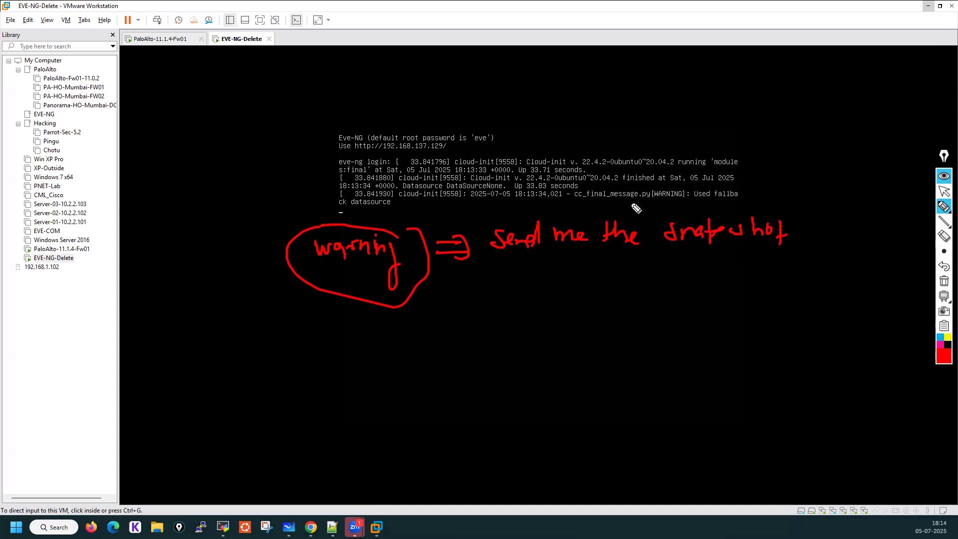
left_click(944, 282)
left_click(944, 191)
Step: Log in to the EVE-NG console as root with the account password and complete the setup's root password prompts
left_click(484, 231)
key("Return")
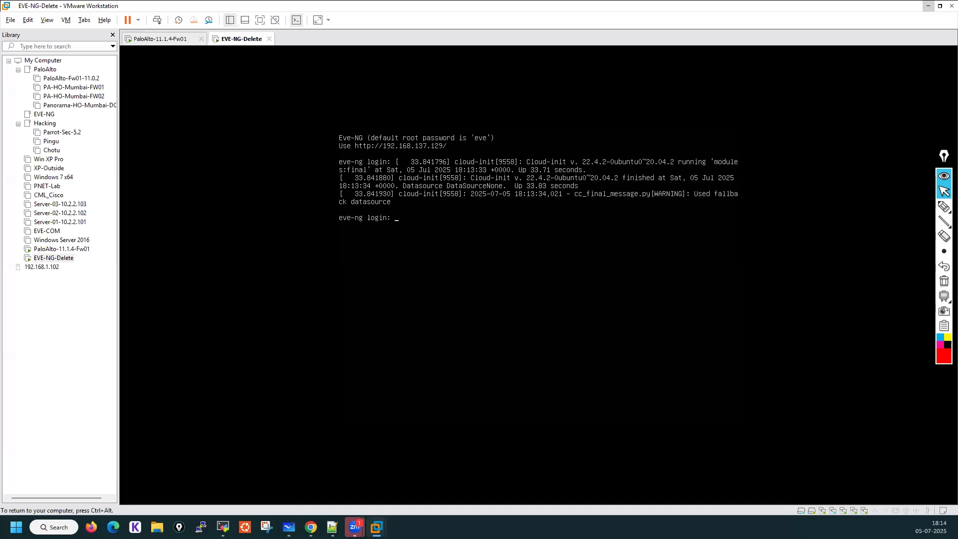
key("Return")
key("Return")
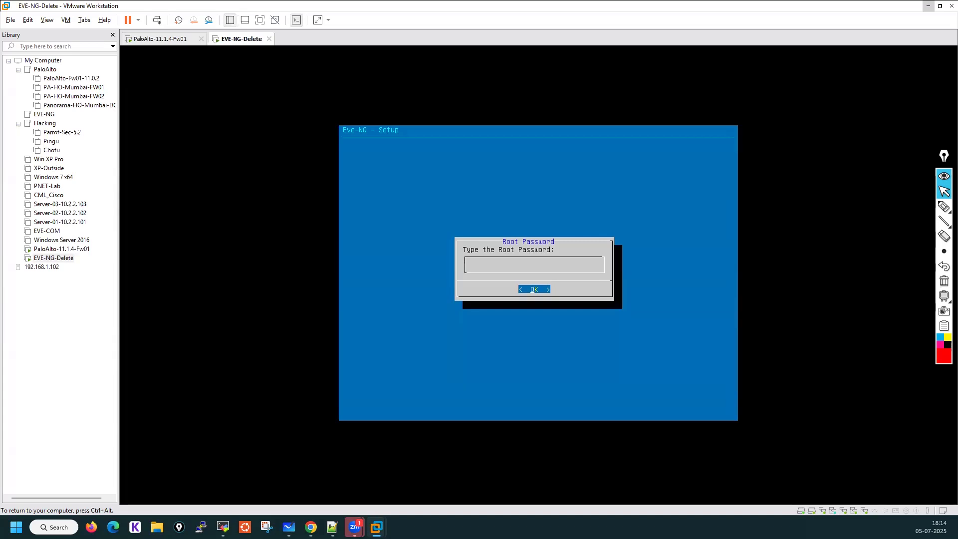
key("Return")
key("Return")
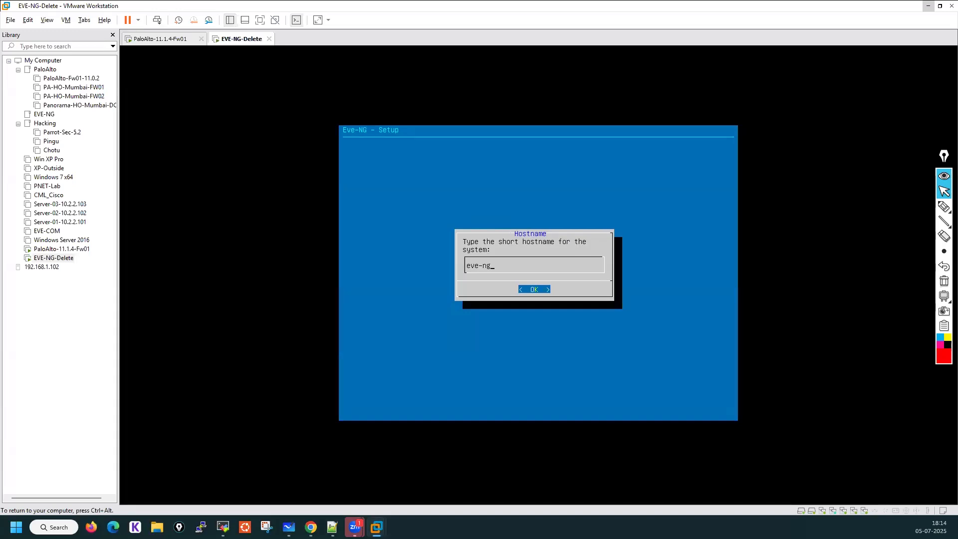
Step: Set the system's short hostname to eve-ng-01 and its DNS domain name to example.lab
type("-01")
key("Return")
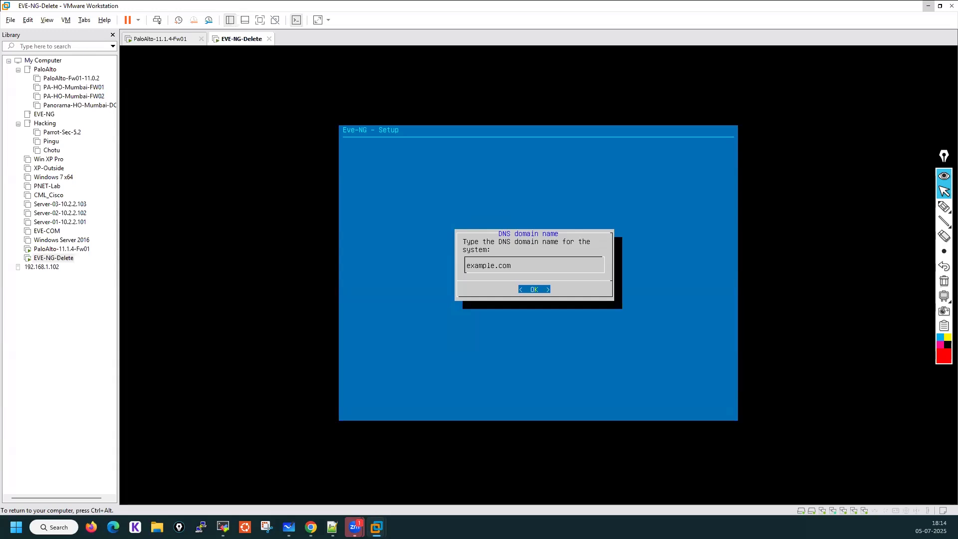
key("BackSpace")
key("BackSpace")
key("BackSpace")
key("BackSpace")
key("BackSpace")
key("BackSpace")
key("BackSpace")
type("lab")
key("Return")
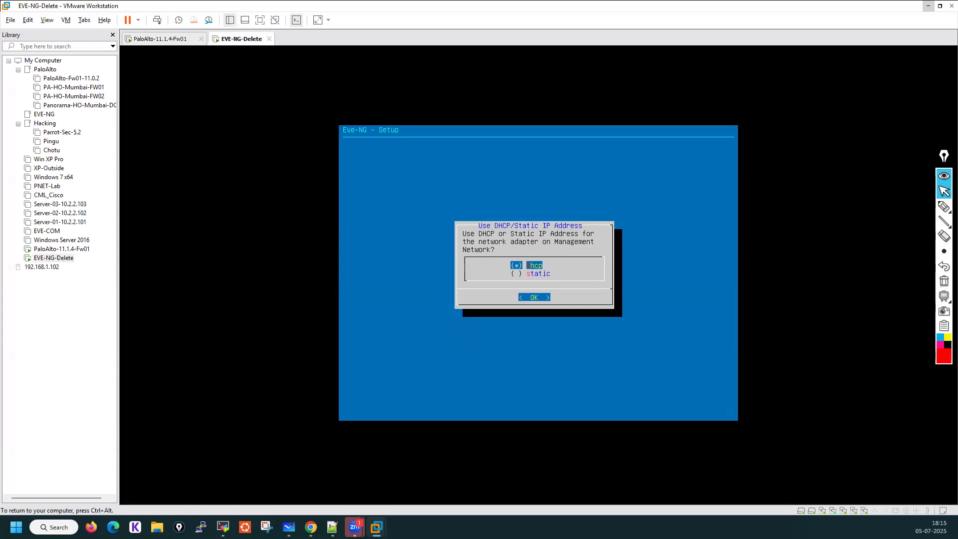
Step: Choose a static IP address for the network adapter on the management network
key("Down")
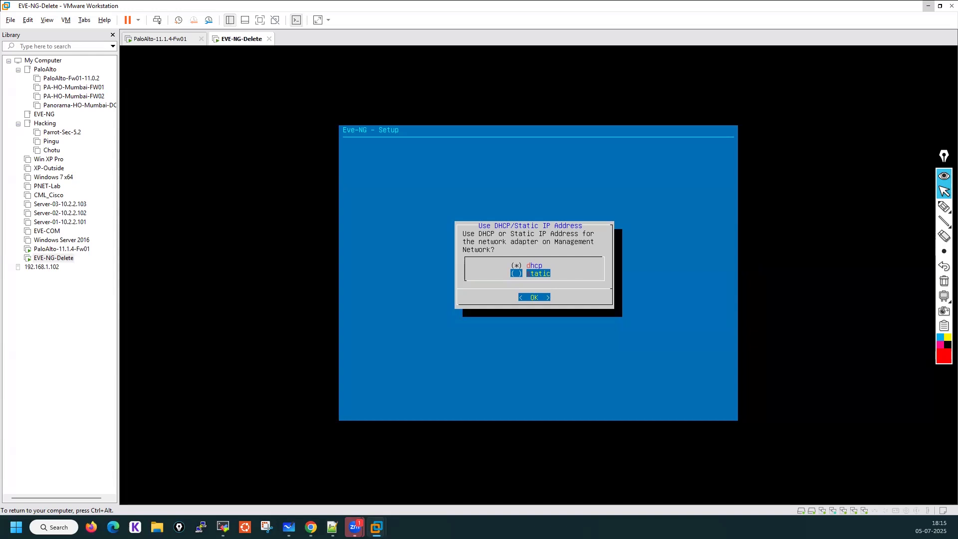
key("Up")
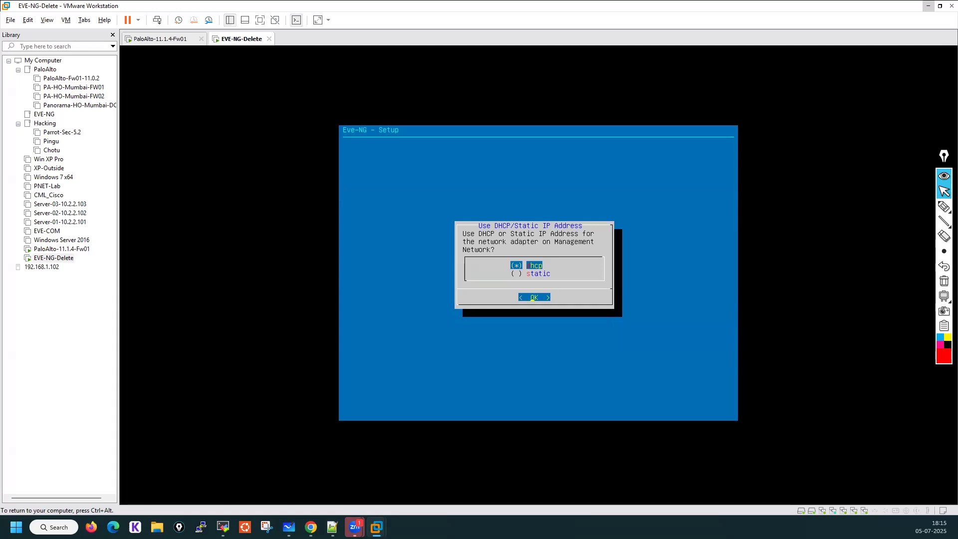
key("Down")
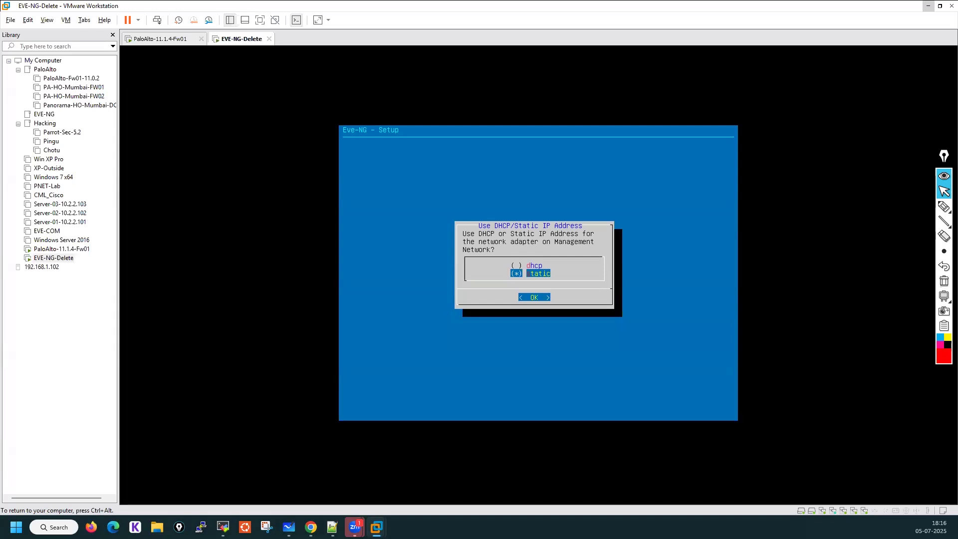
key("Return")
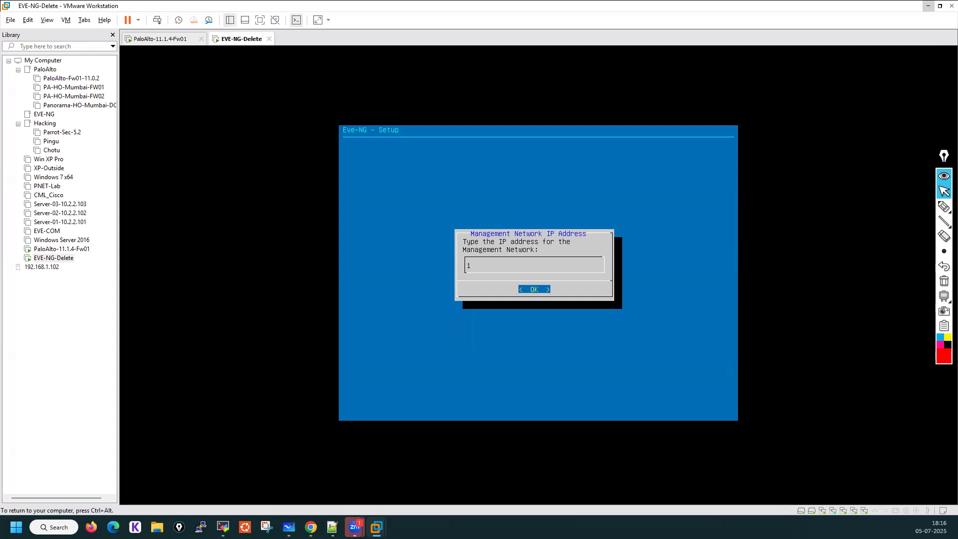
Step: Enter the management network's IP address and subnet mask, and set its default gateway to 192.168.137.2
type("2.168.137.60")
key("Return")
type("255.255.255.0")
key("Return")
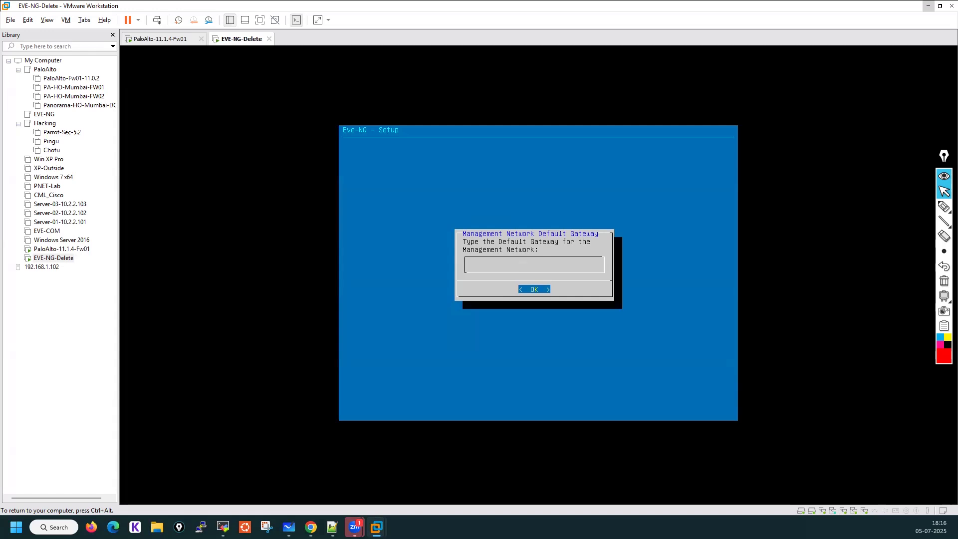
type("192.168.137.2")
key("Return")
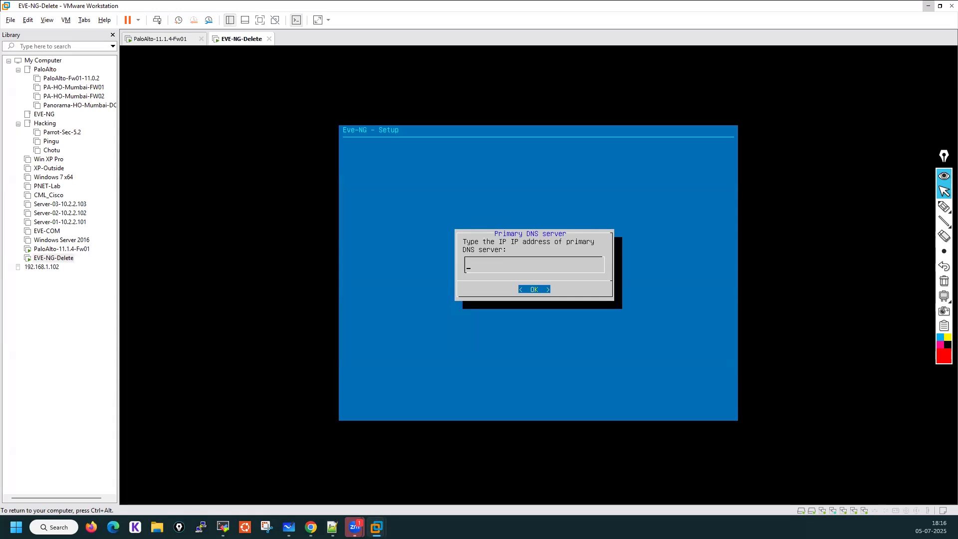
Step: Set the primary DNS server to 8.8.8.8 and the secondary DNS server to 4.4.4.4
type("8.8.8.8")
key("Return")
type("4.4.4.4")
key("Return")
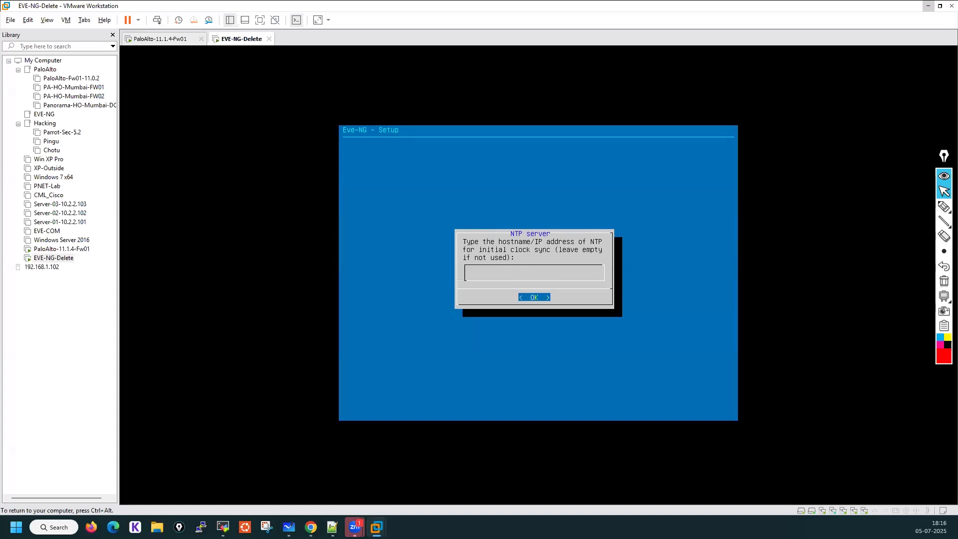
Step: Enter the 0.in pool hostname as the NTP server for the initial clock sync
type("0.in.poo")
key("Return")
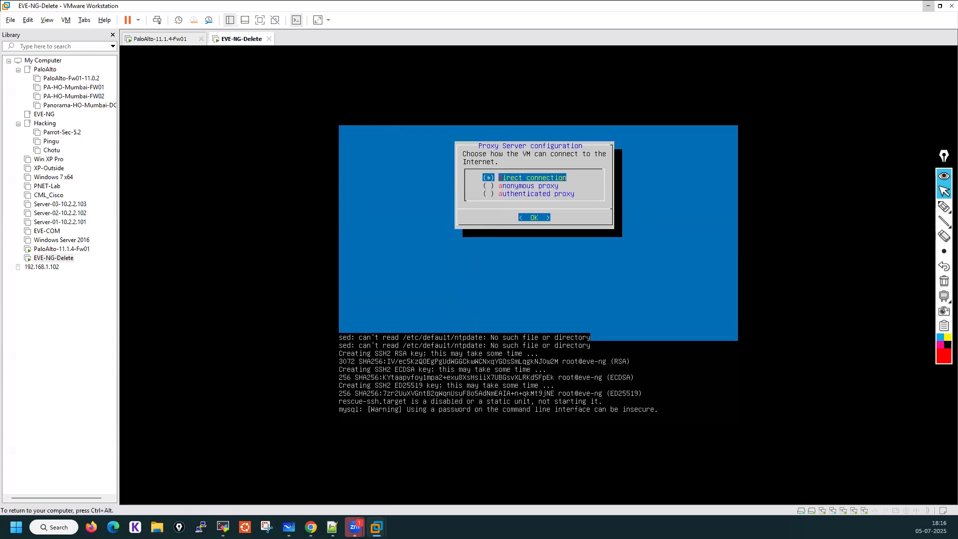
Step: Finish the first-boot setup with a direct Internet connection and bring up a fresh eve-ng-01 login prompt
key("Return")
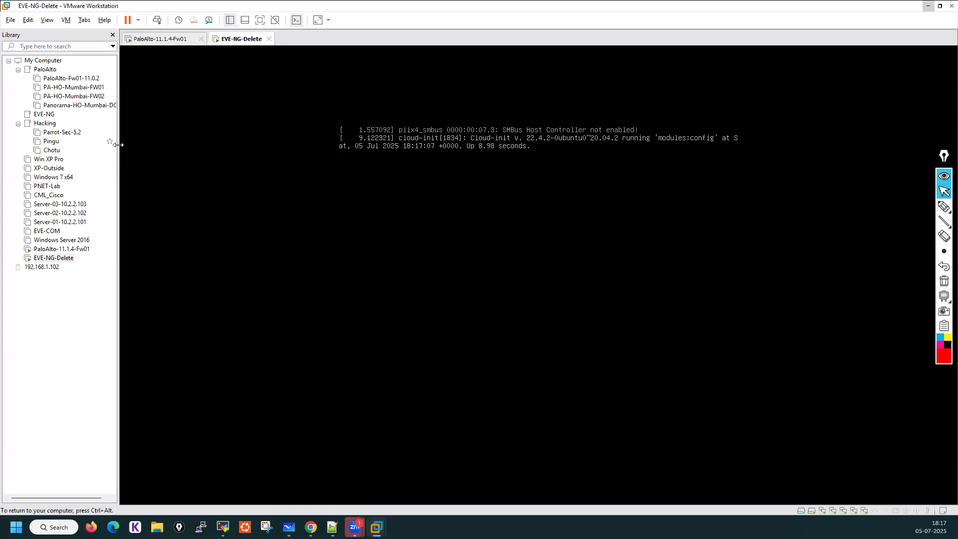
left_click_drag(117, 144, 99, 155)
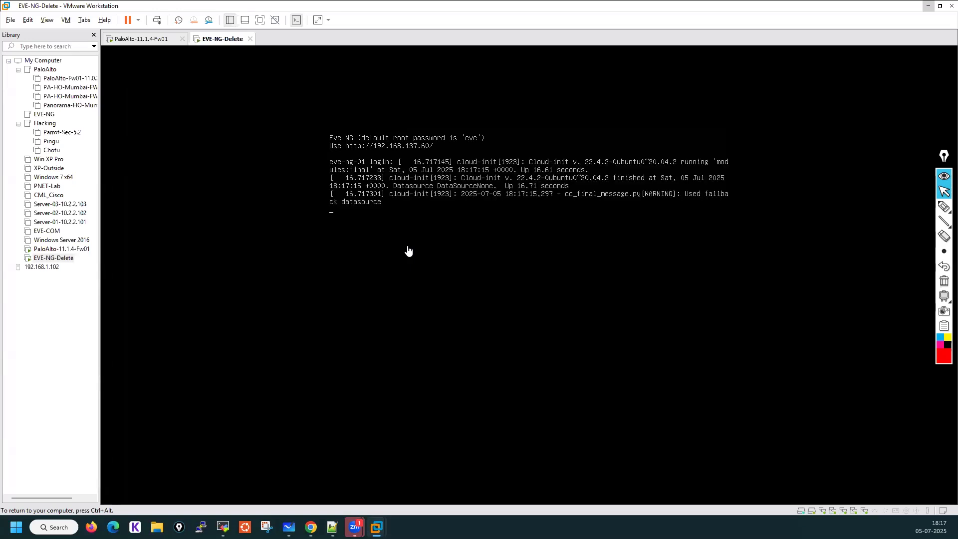
left_click(389, 251)
key("Return")
key("Return")
key("Return")
key("Return")
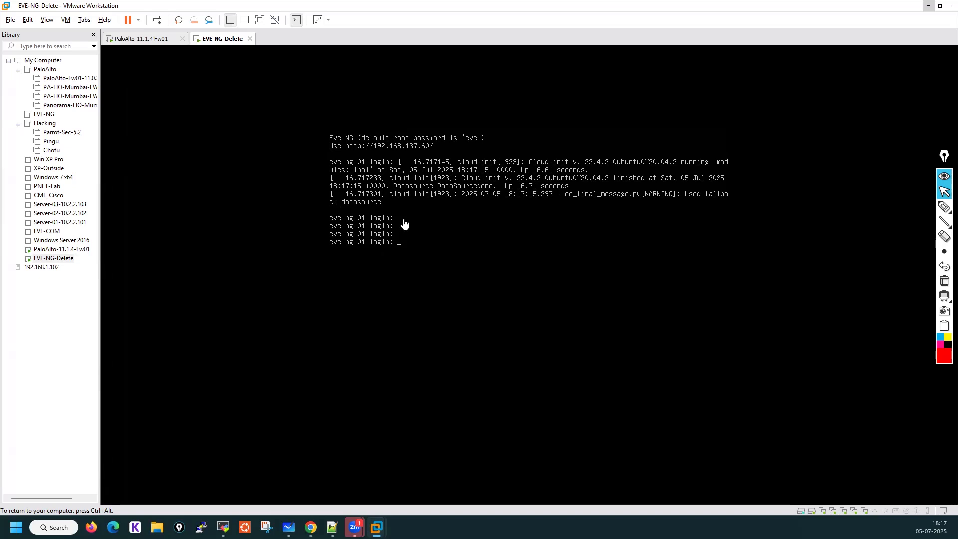
left_click(311, 527)
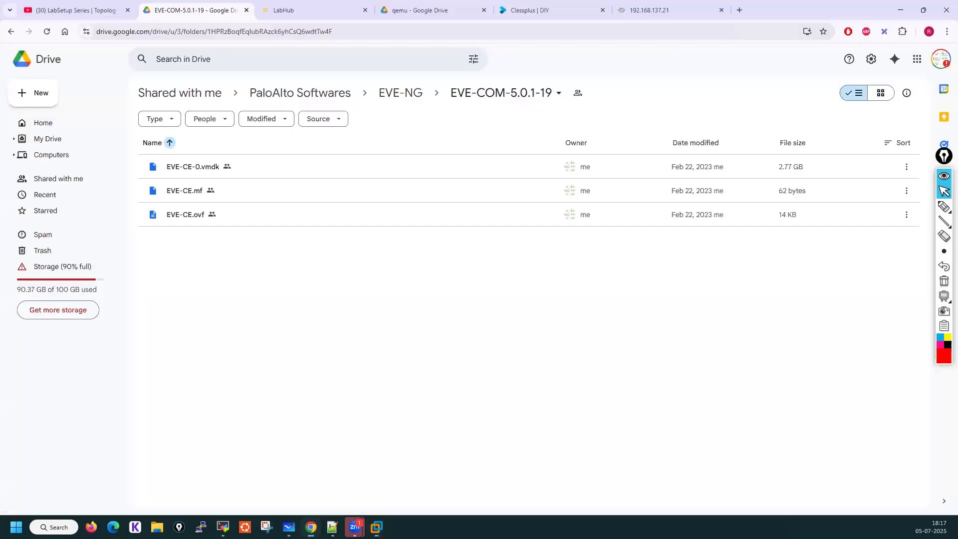
left_click(683, 9)
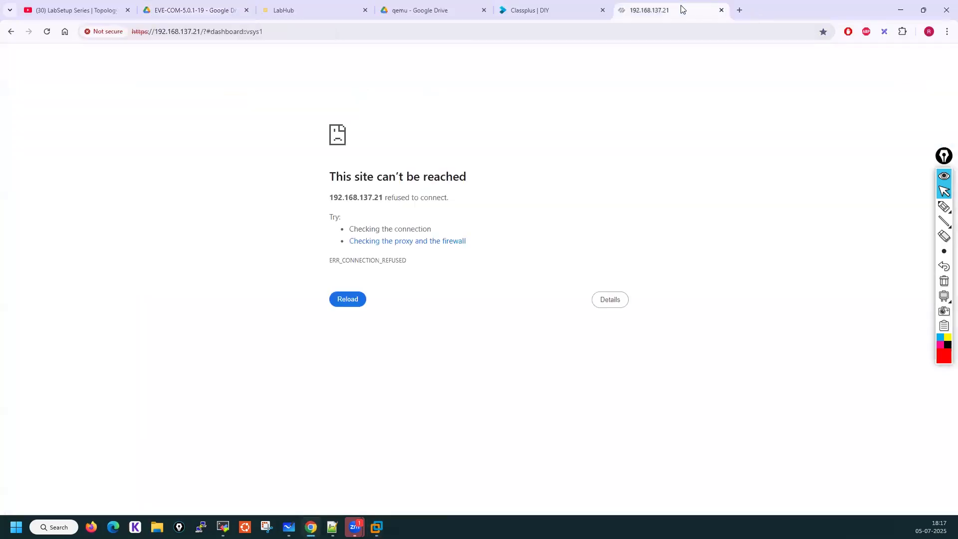
left_click(738, 9)
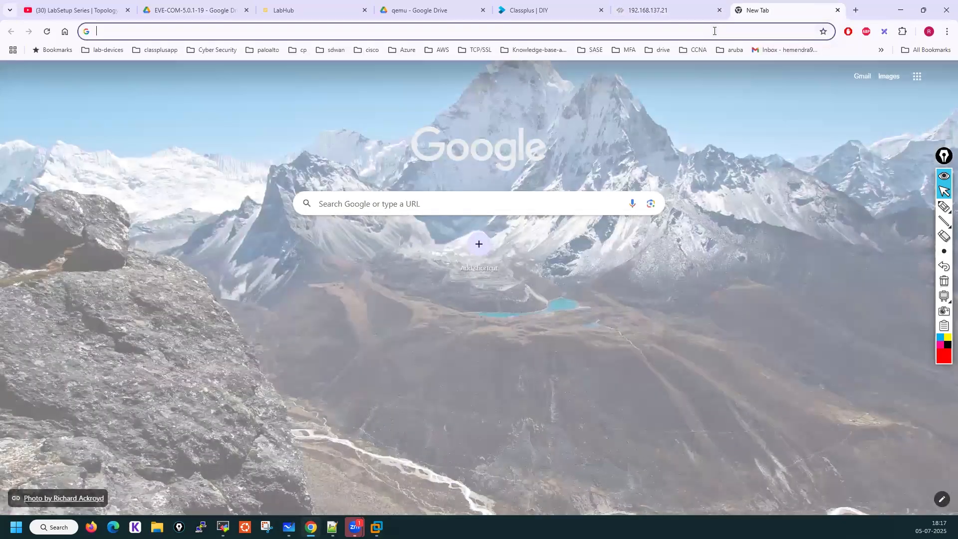
left_click(715, 31)
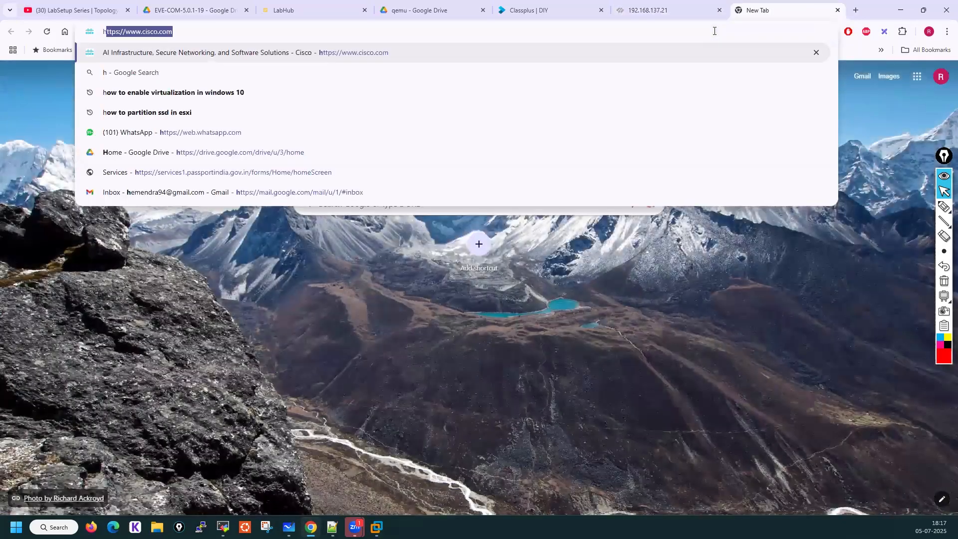
type("tt")
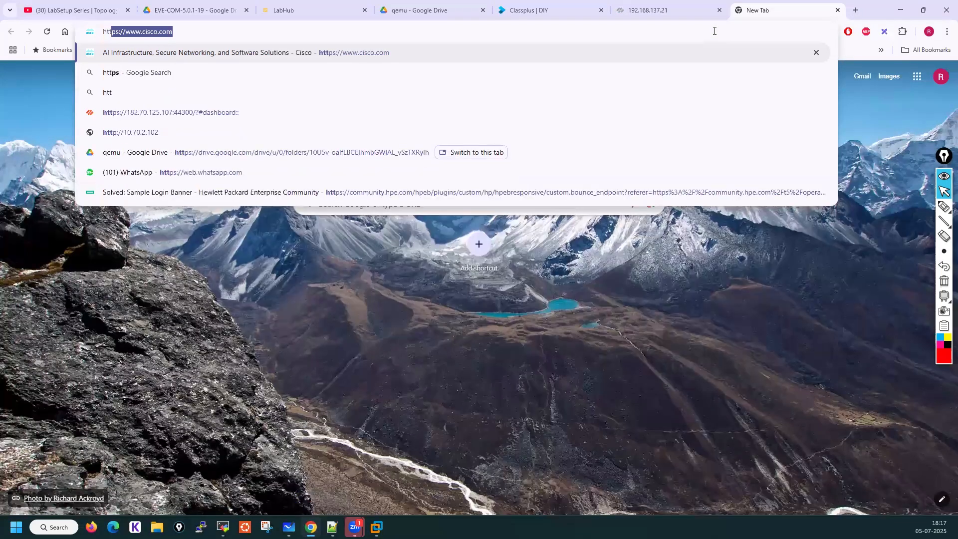
type("p://")
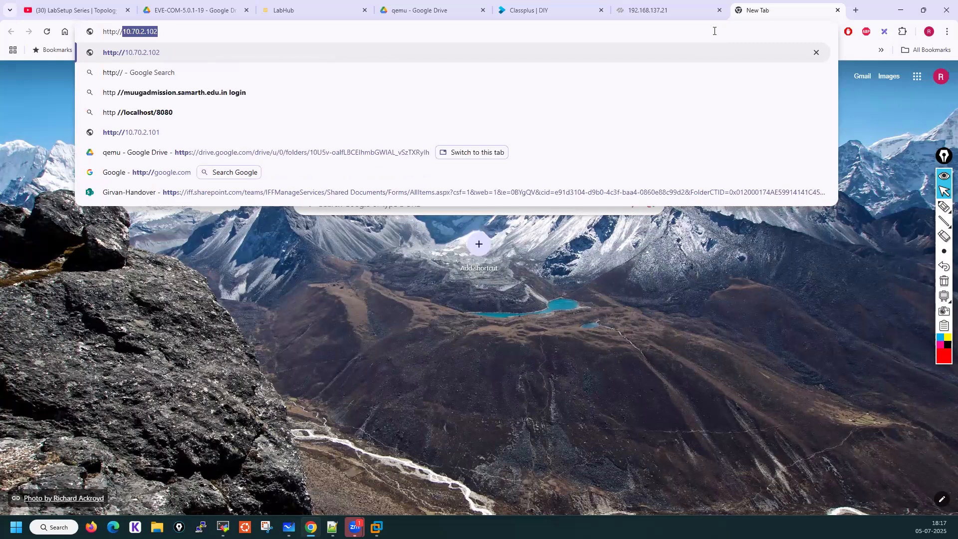
type("192")
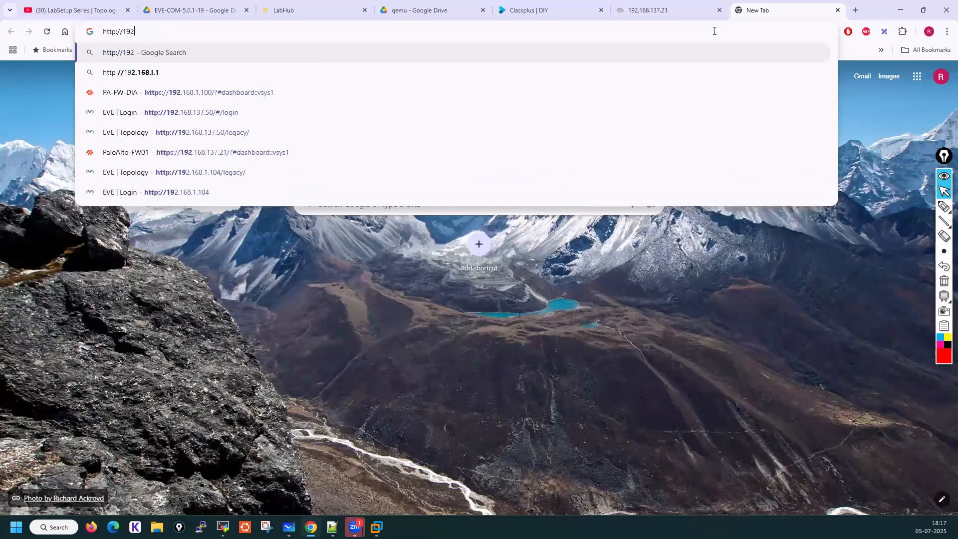
type(".168.137.5")
key("BackSpace")
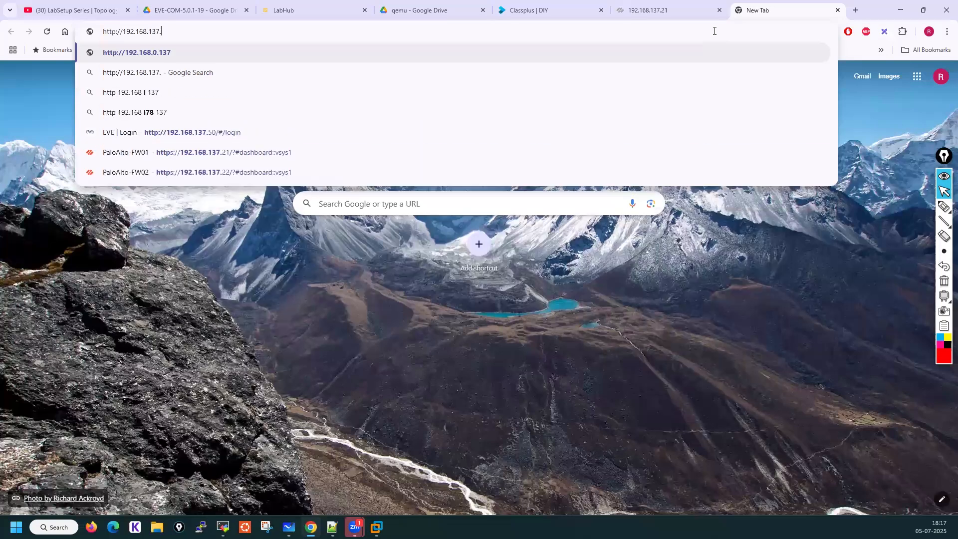
type("60")
key("Return")
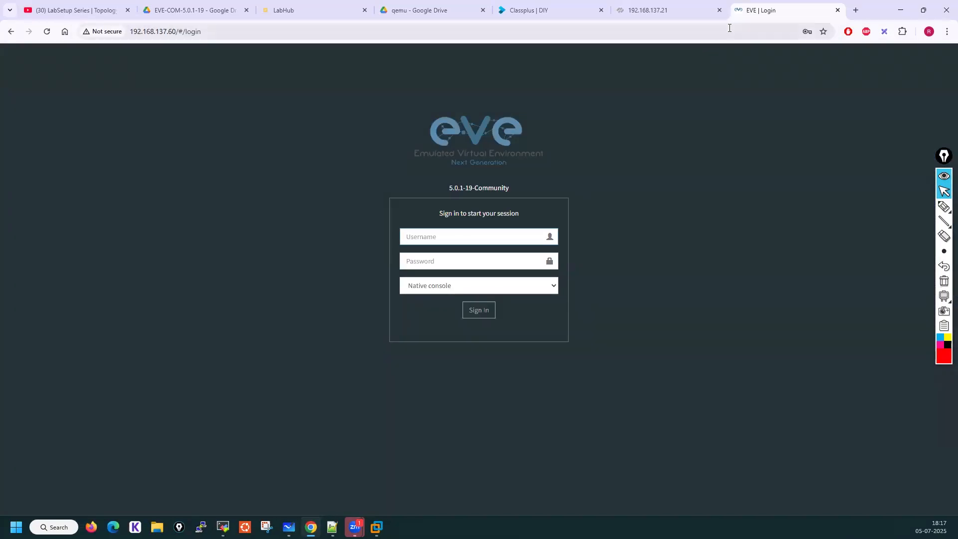
Step: Handwrite a red annotation with the default CLI username and password beside the EVE-NG sign-in form
left_click(943, 206)
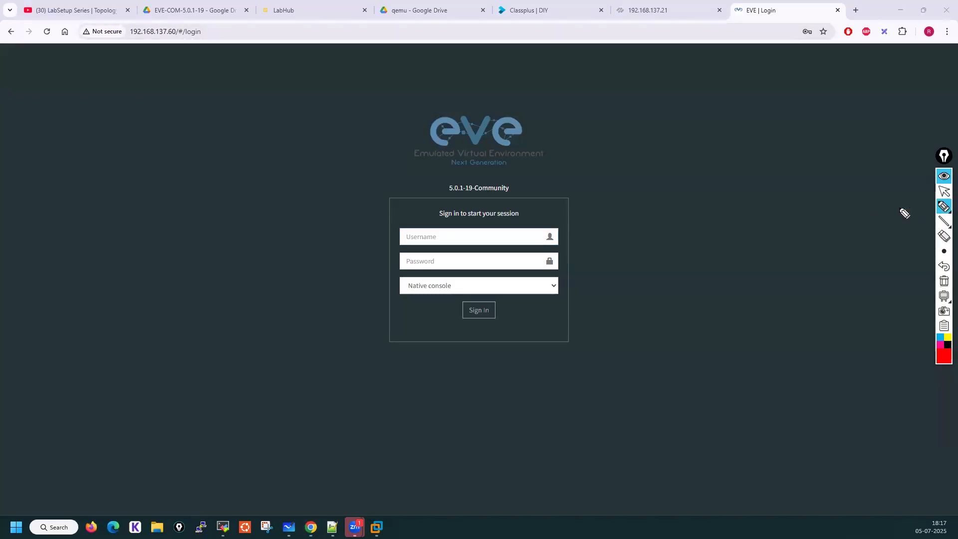
mouse_move(668, 90)
left_mouse_down()
mouse_move(647, 99)
mouse_move(662, 113)
mouse_move(752, 90)
left_mouse_up()
left_click(712, 106)
left_click(712, 94)
mouse_move(757, 89)
left_mouse_down()
mouse_move(782, 103)
mouse_move(803, 89)
mouse_move(829, 87)
mouse_move(840, 98)
left_mouse_up()
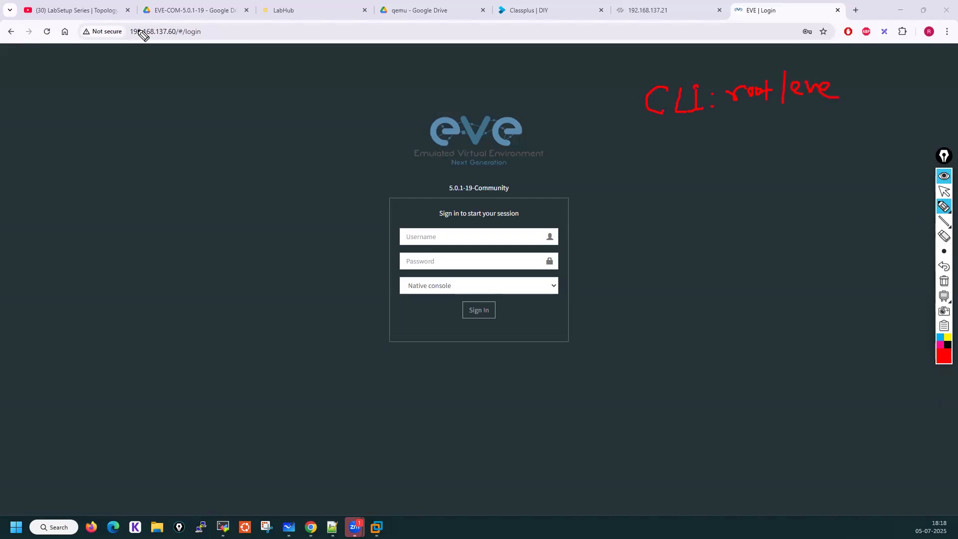
left_click_drag(121, 59, 124, 86)
left_click_drag(123, 76, 146, 81)
left_click_drag(143, 74, 193, 77)
left_click(182, 71)
left_click(184, 76)
mouse_move(201, 56)
left_mouse_down()
mouse_move(198, 77)
mouse_move(222, 62)
left_mouse_up()
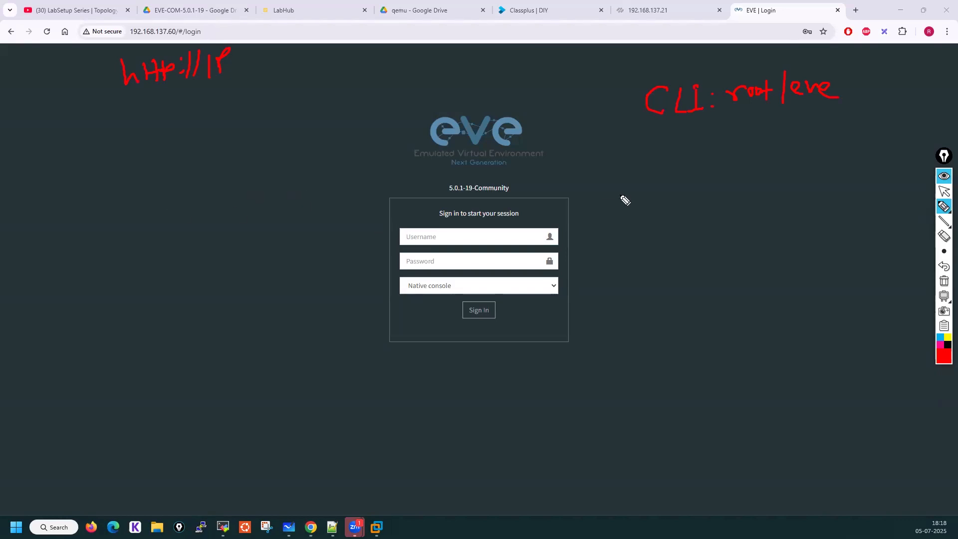
Step: Handwrite the default GUI username and password beneath the CLI note and stop annotating
mouse_move(665, 148)
left_mouse_down()
mouse_move(673, 165)
mouse_move(693, 151)
mouse_move(700, 180)
mouse_move(738, 154)
mouse_move(741, 164)
mouse_move(792, 141)
mouse_move(831, 154)
left_mouse_up()
left_click(710, 157)
left_click(711, 166)
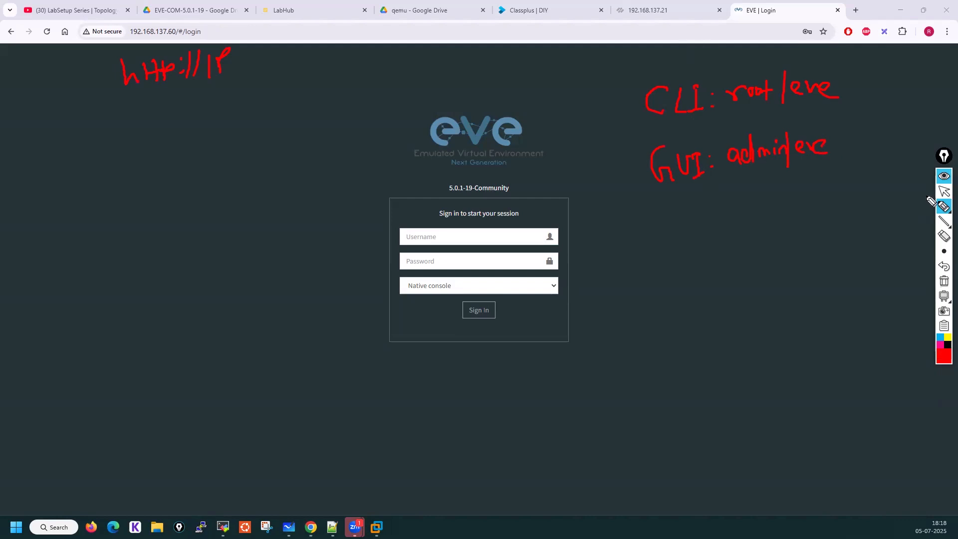
left_click(943, 195)
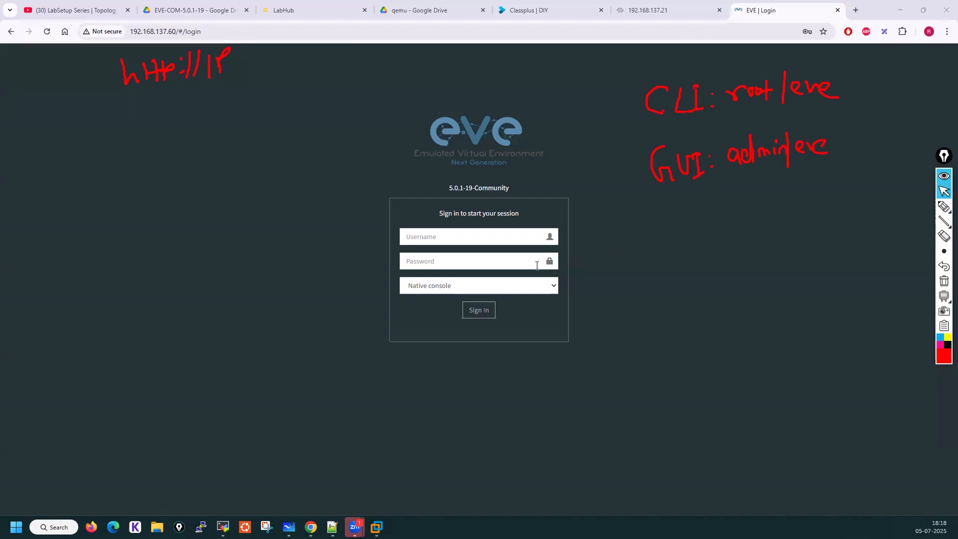
Step: Sign in to EVE-NG as admin with the account password and the Native console option, and clear the screen annotations
left_click(516, 242)
type("admin")
key("Tab")
type("e")
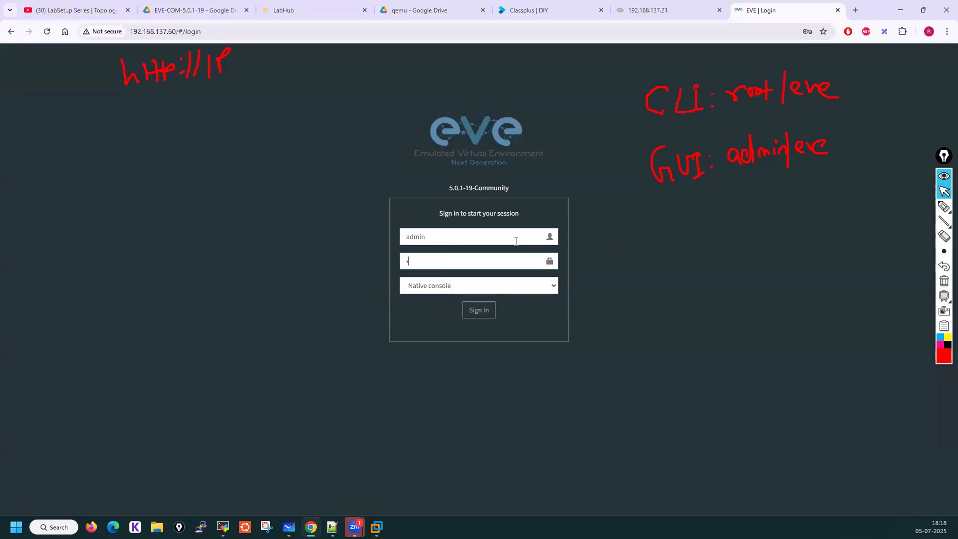
left_click(553, 287)
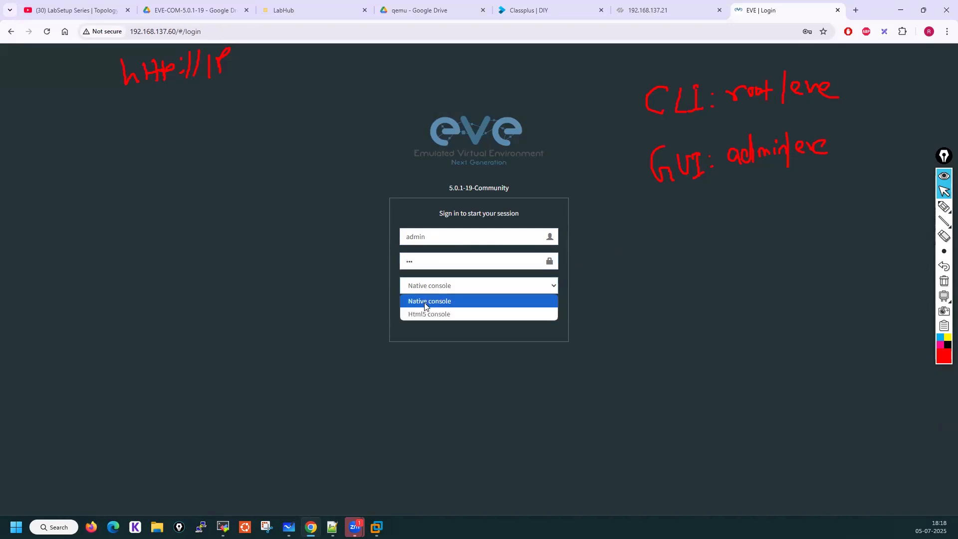
left_click(425, 303)
left_click(476, 312)
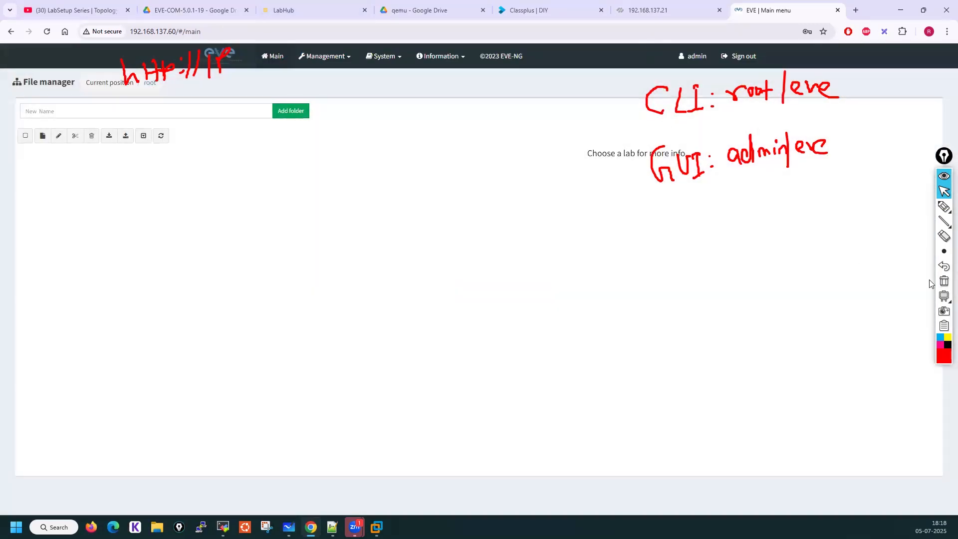
left_click(943, 281)
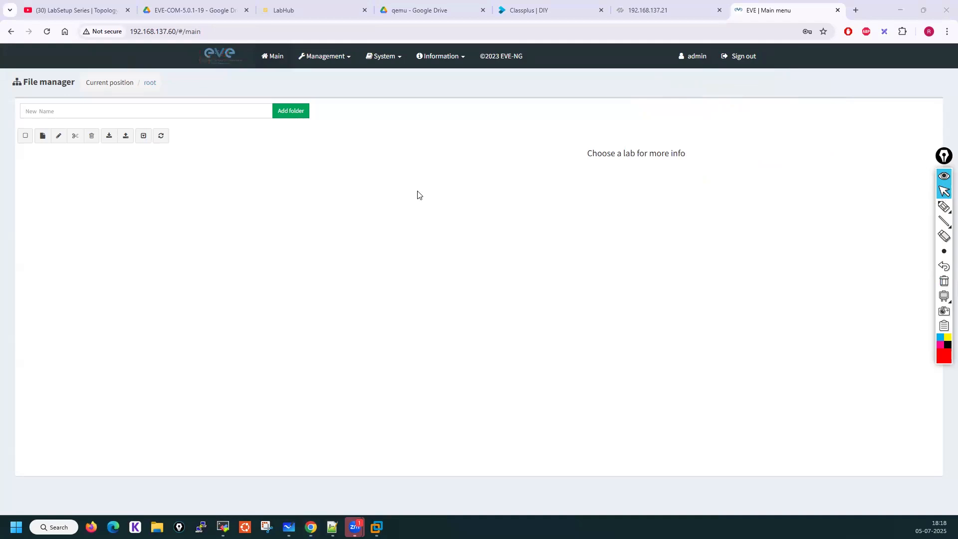
Step: Add a folder named PaloAlto-Labs to the root of the file manager
left_click(192, 108)
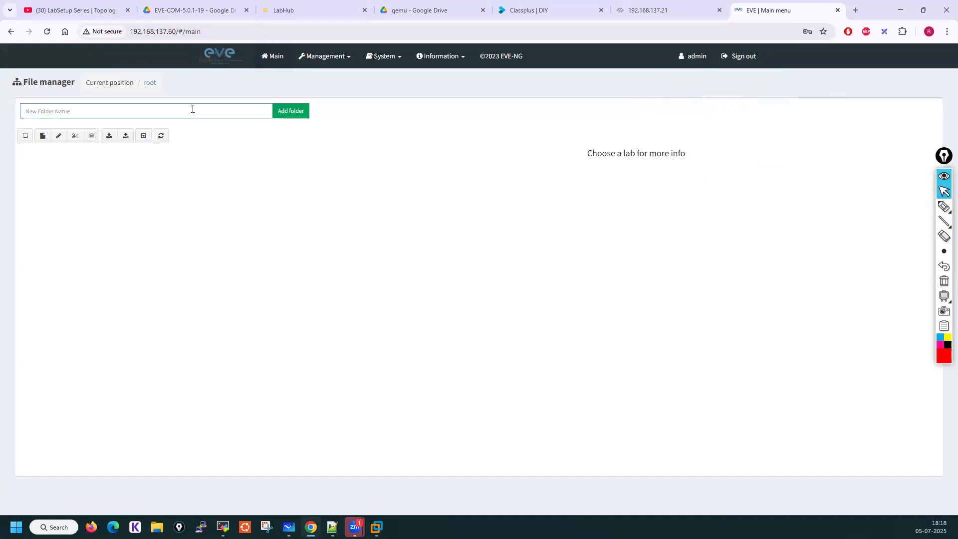
type("Lab")
key("BackSpace")
key("BackSpace")
key("BackSpace")
type("P")
left_click(300, 113)
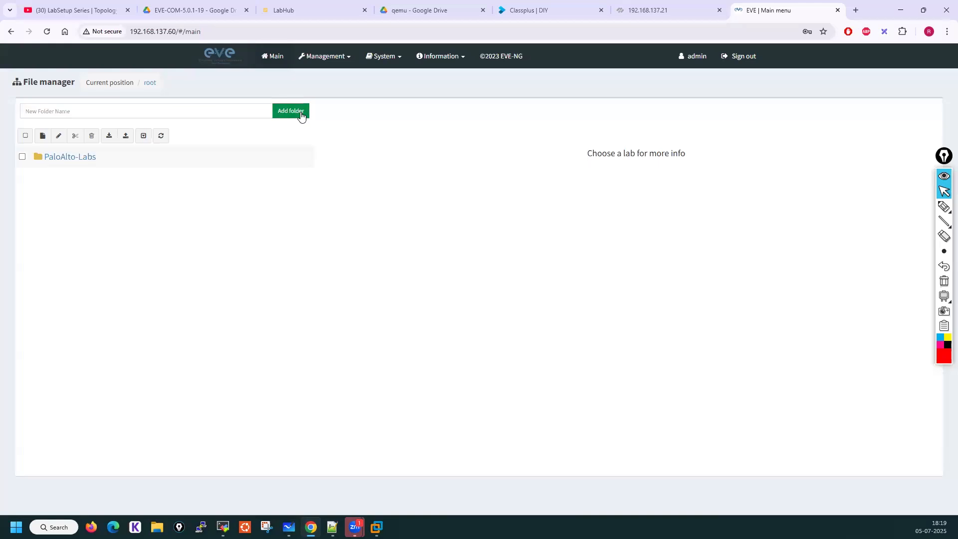
Step: Create a new lab named Lab01 inside the PaloAlto-Labs folder
double_click(74, 159)
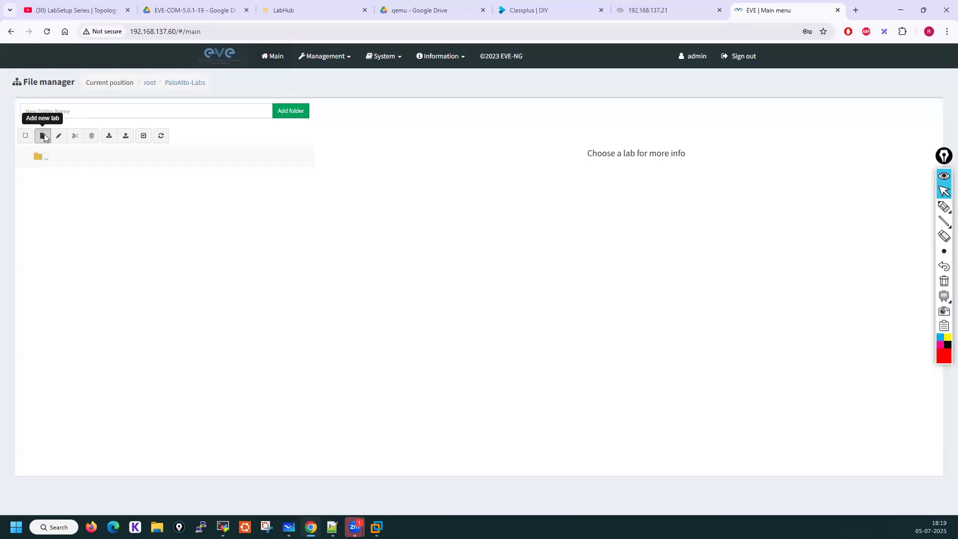
left_click(43, 135)
type("Lab01")
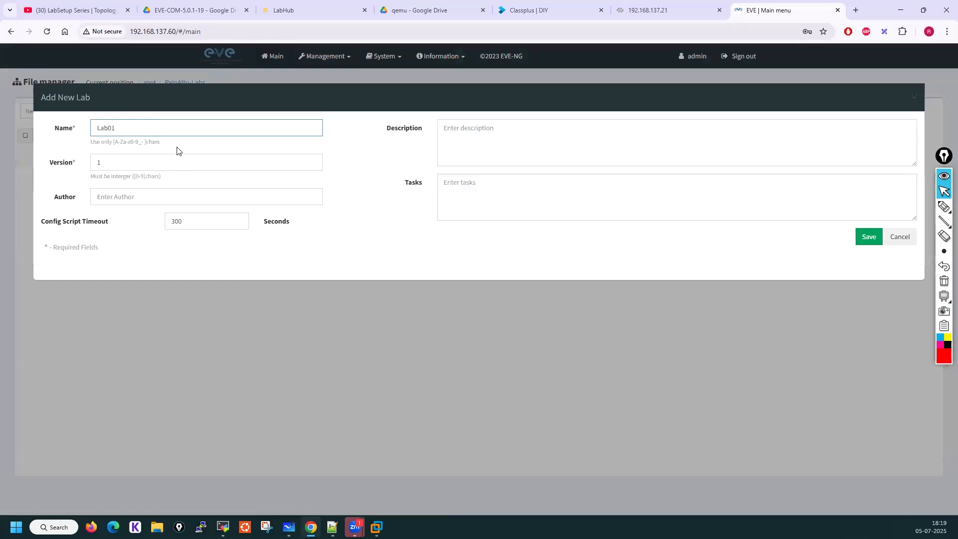
left_click(869, 237)
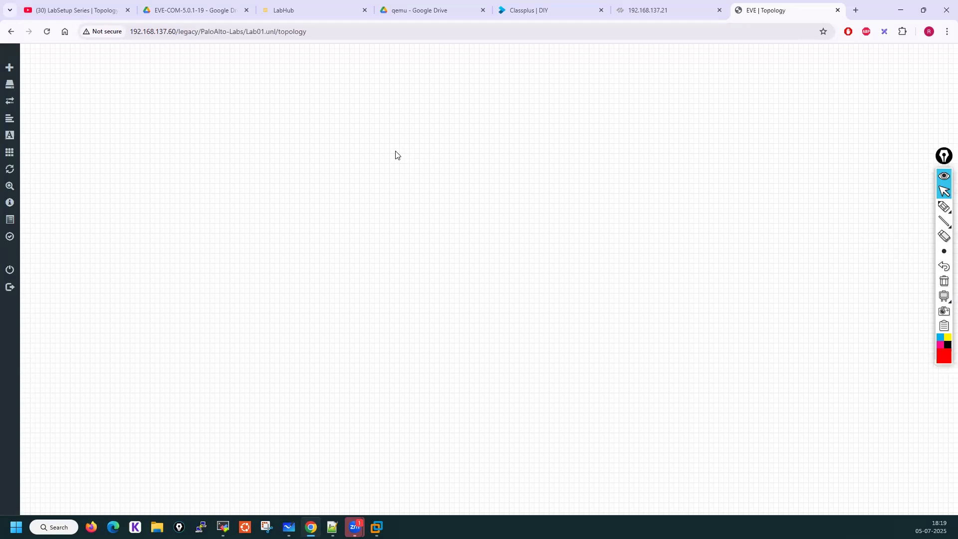
Step: Add one Virtual PC (VPCS) node with the default settings to the Lab01 topology
right_click(397, 152)
left_click(423, 173)
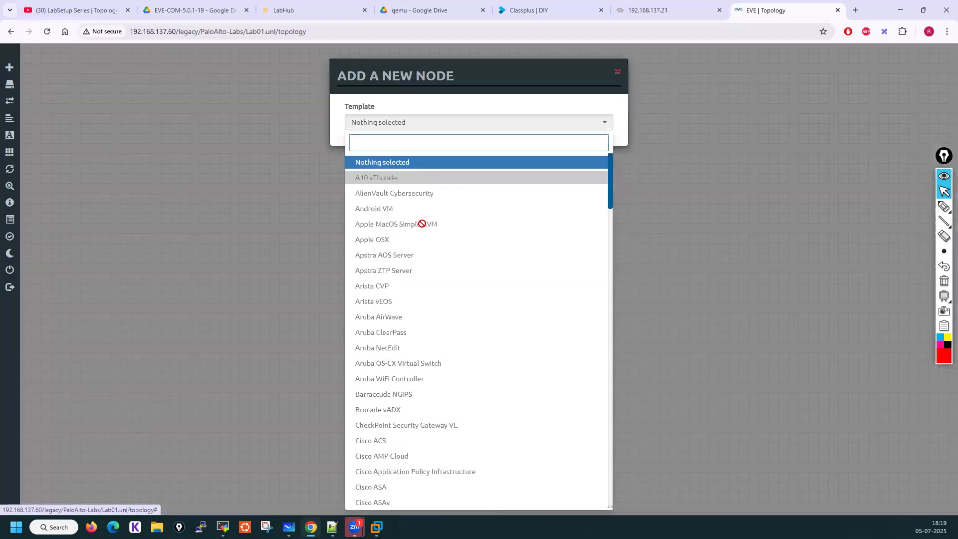
left_click(327, 140)
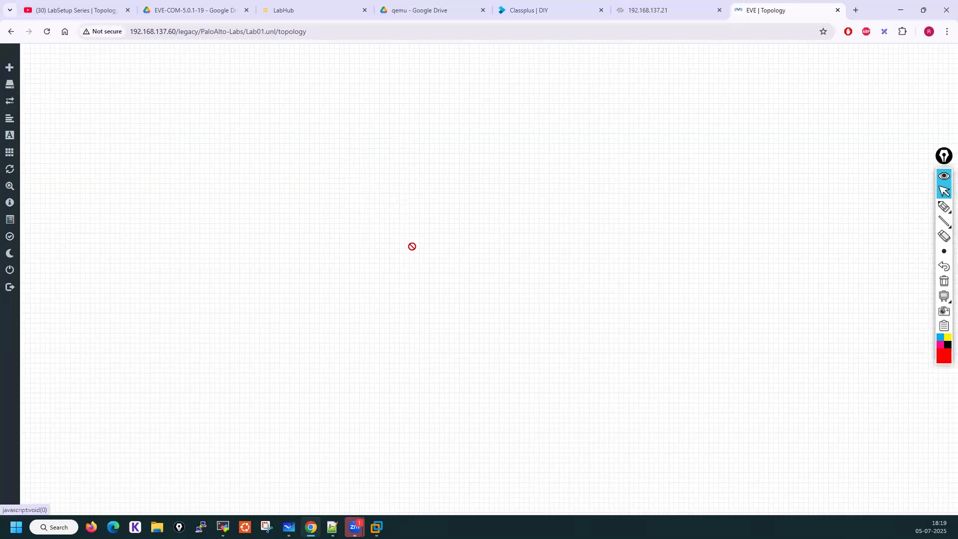
left_click(412, 246)
scroll(421, 267, "down", 10)
scroll(422, 267, "down", 20)
scroll(432, 309, "down", 7)
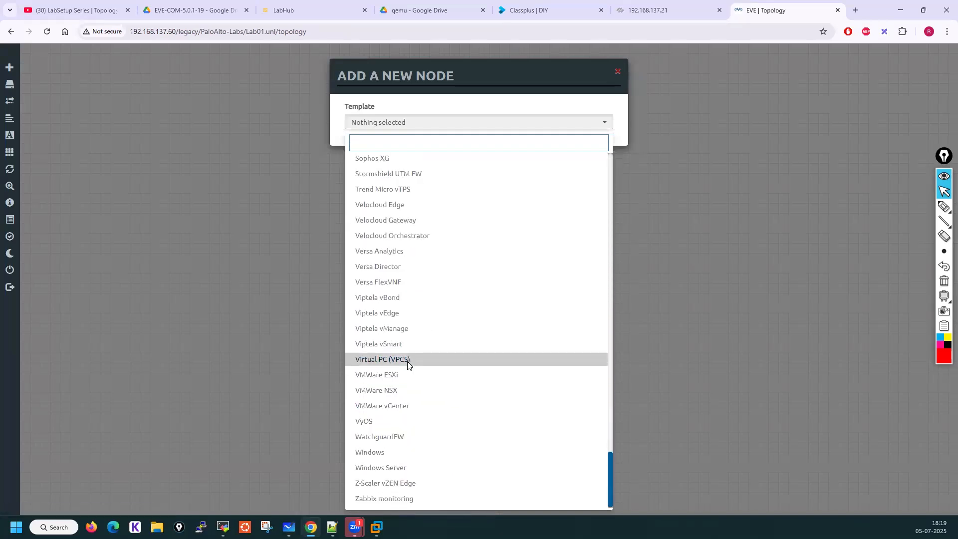
left_click(408, 360)
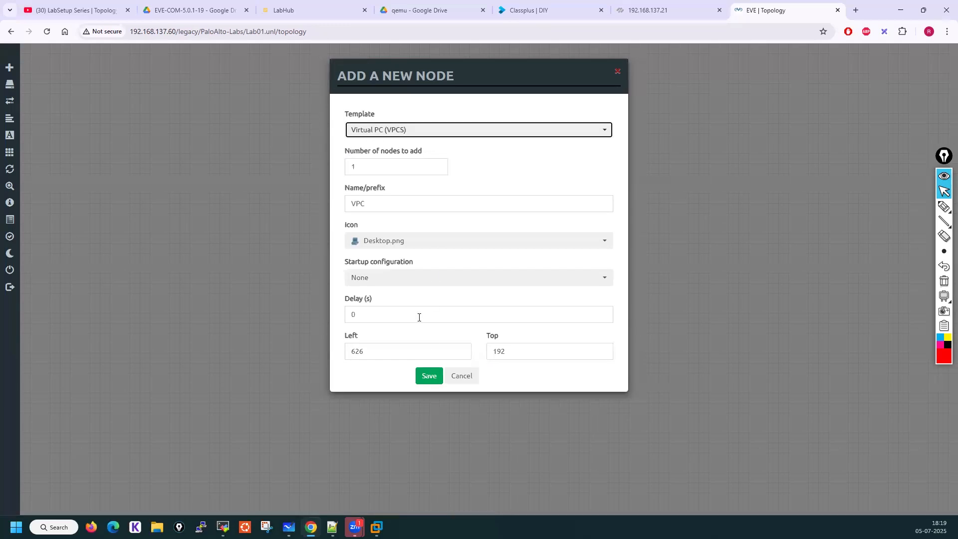
left_click(428, 376)
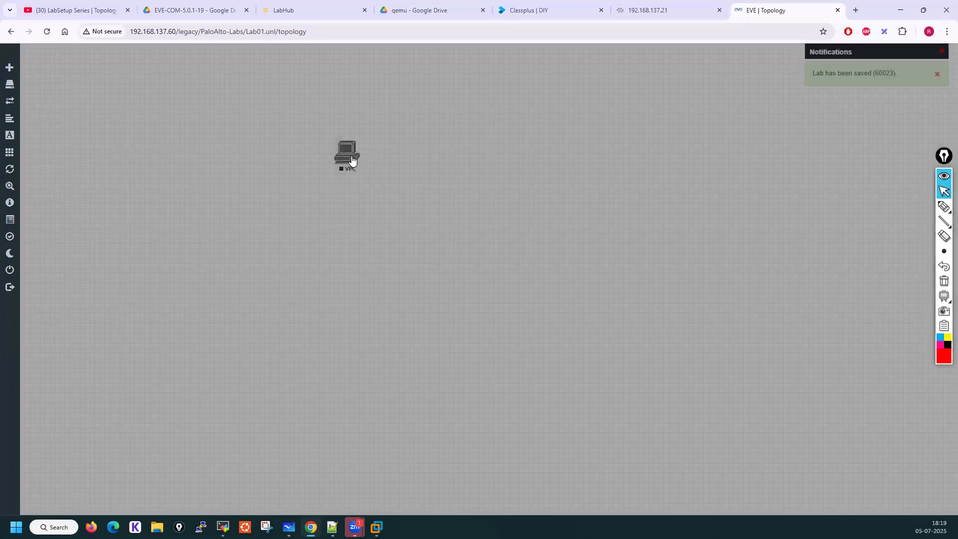
Step: Start the VPC node and open its console to test the VPCS prompt
right_click(352, 157)
left_click(371, 180)
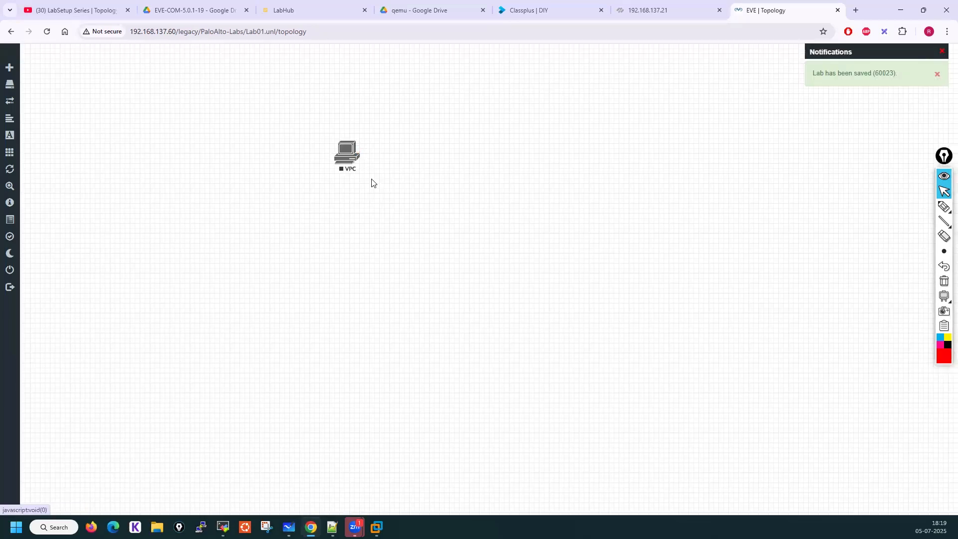
left_click(344, 155)
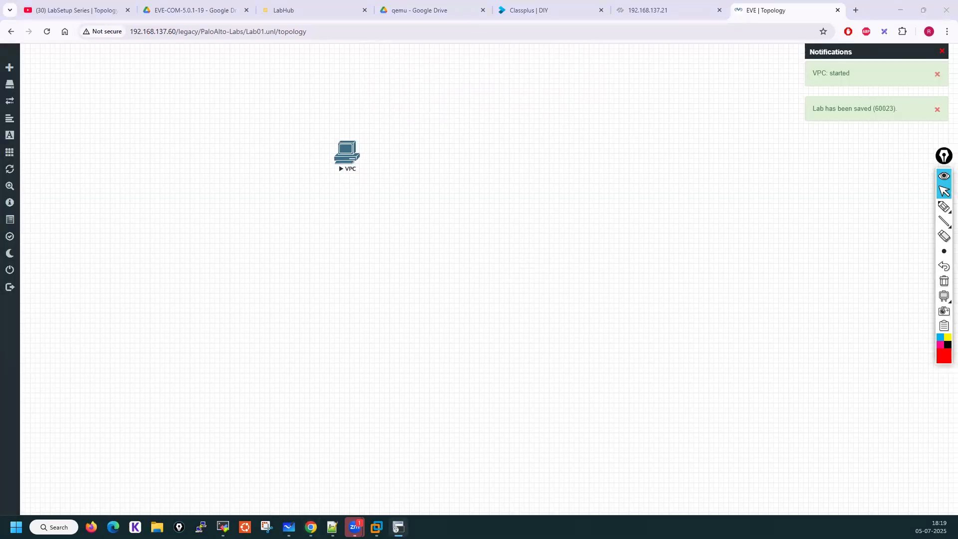
left_click(416, 223)
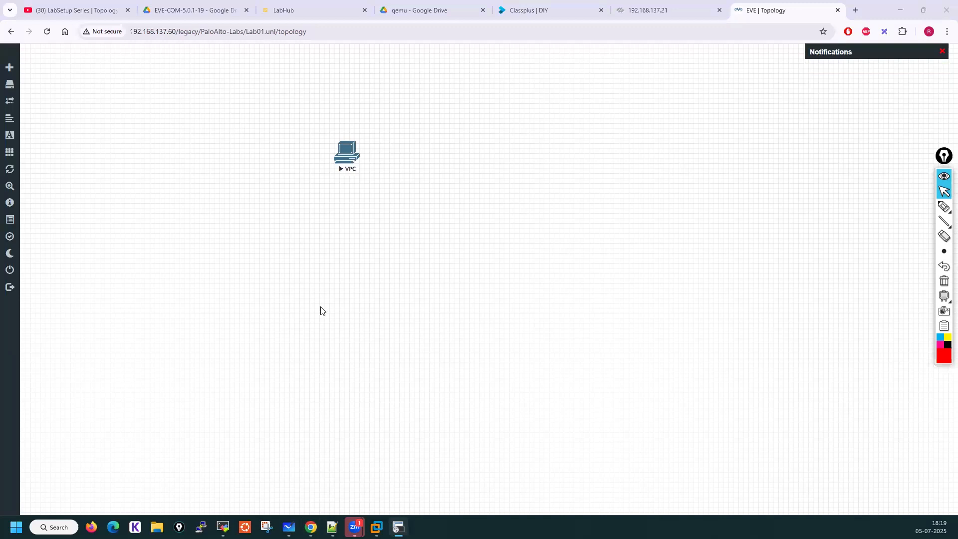
key("Return")
key("Return")
key("Return")
key("Return")
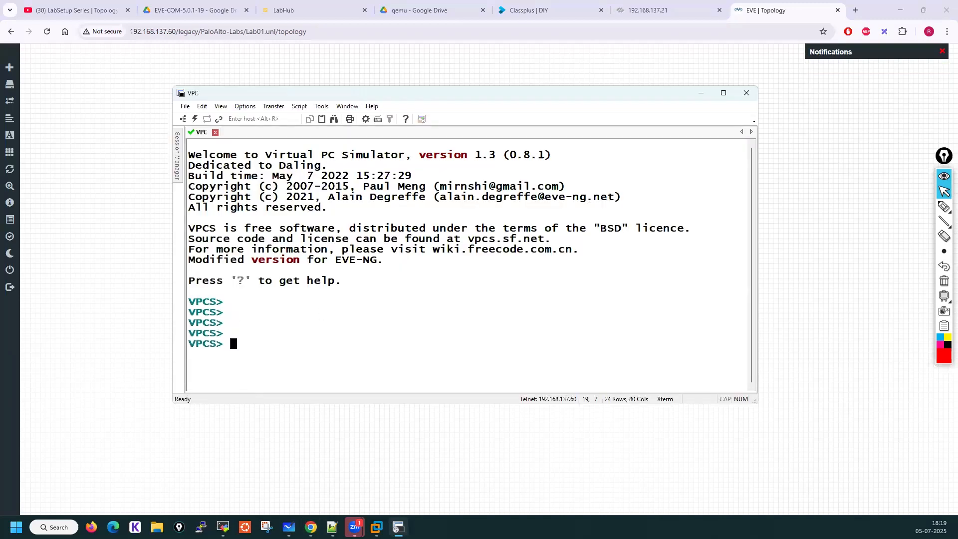
Step: Close the console session and stop the VPC node
left_click(747, 92)
left_click(469, 273)
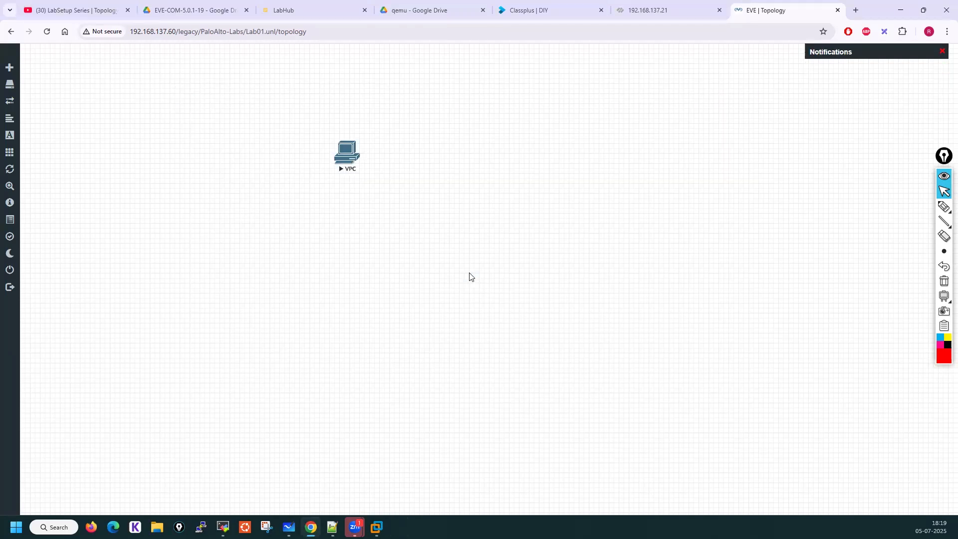
right_click(349, 161)
left_click(383, 180)
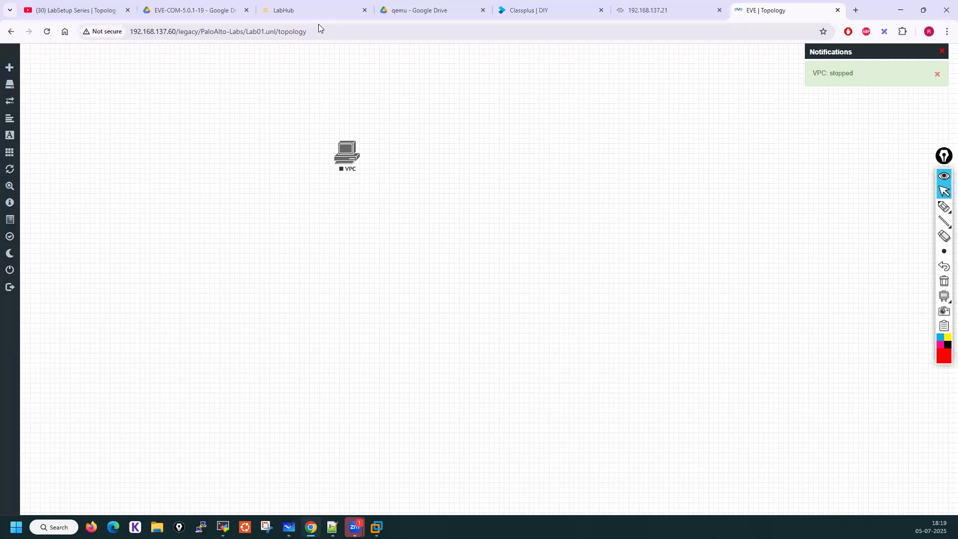
Step: Go to the EVE-NG folder in Google Drive and select EVE-NG-Win-Client-Pack-2.0.exe
left_click(209, 13)
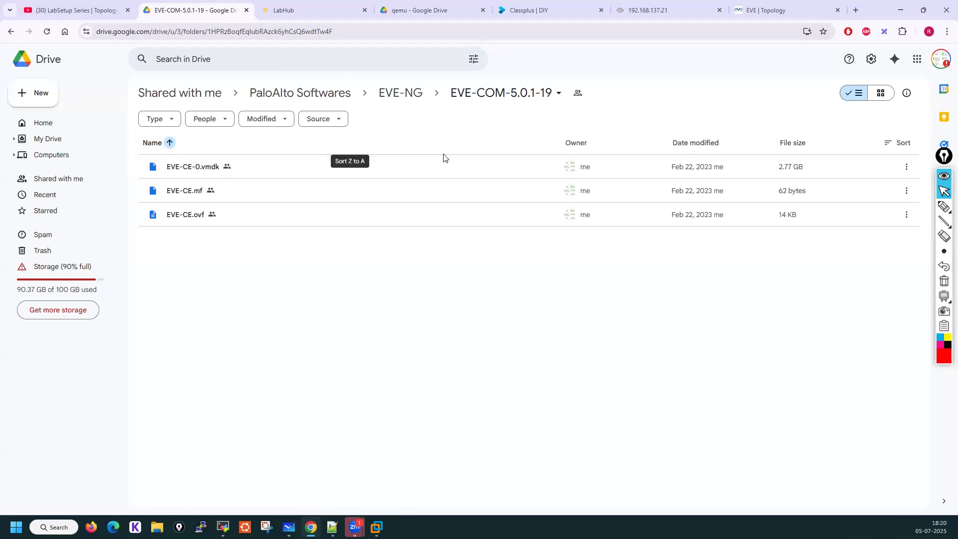
left_click(397, 97)
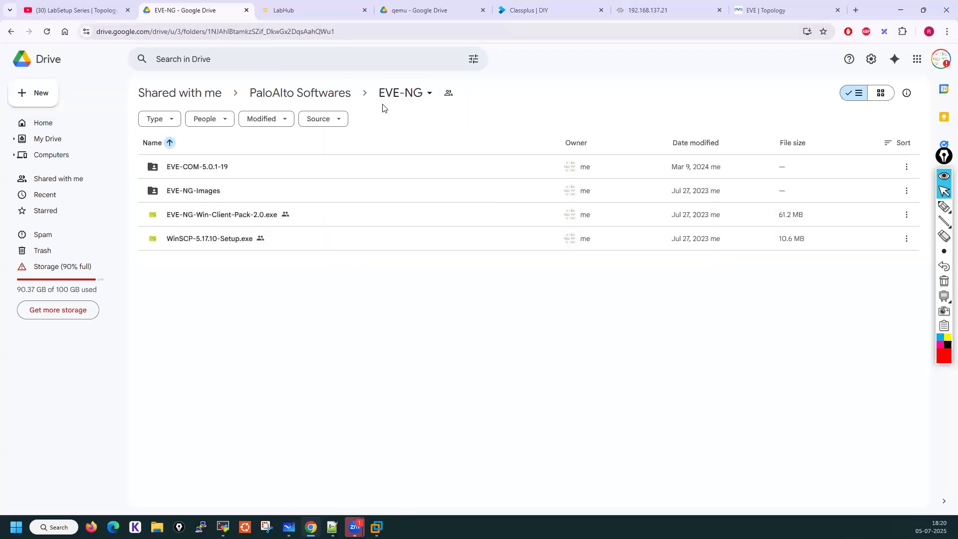
left_click(213, 217)
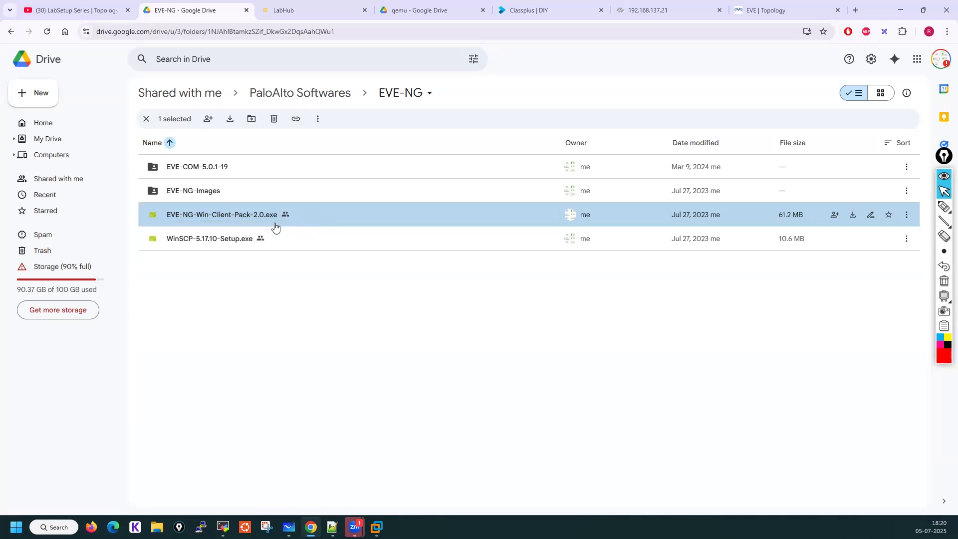
Step: Return to the EVE-NG Lab01 topology and start the VPC node
left_click(774, 10)
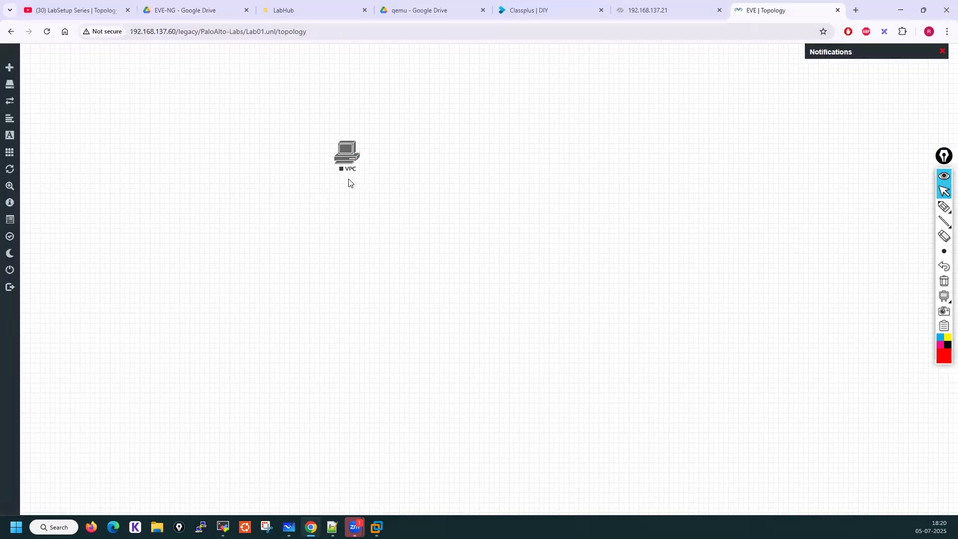
right_click(346, 158)
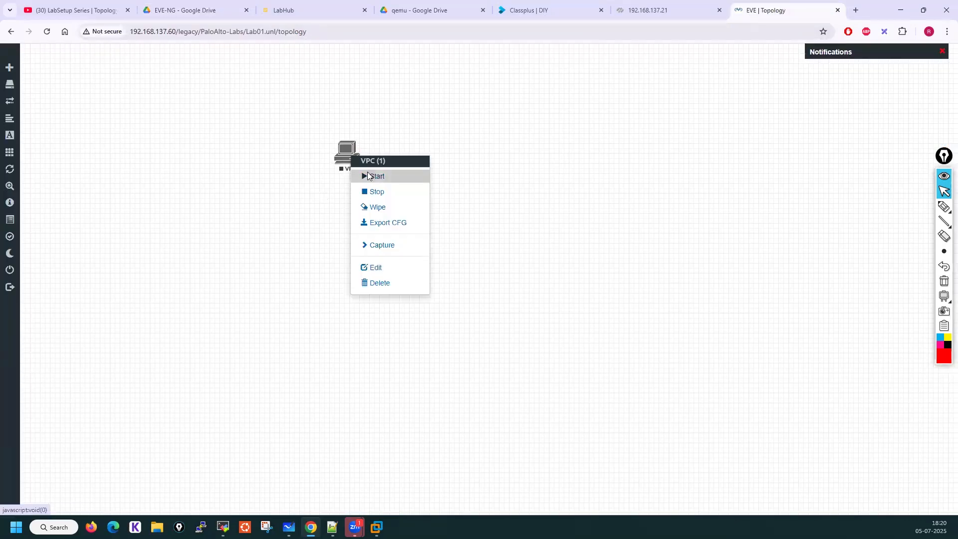
left_click(373, 175)
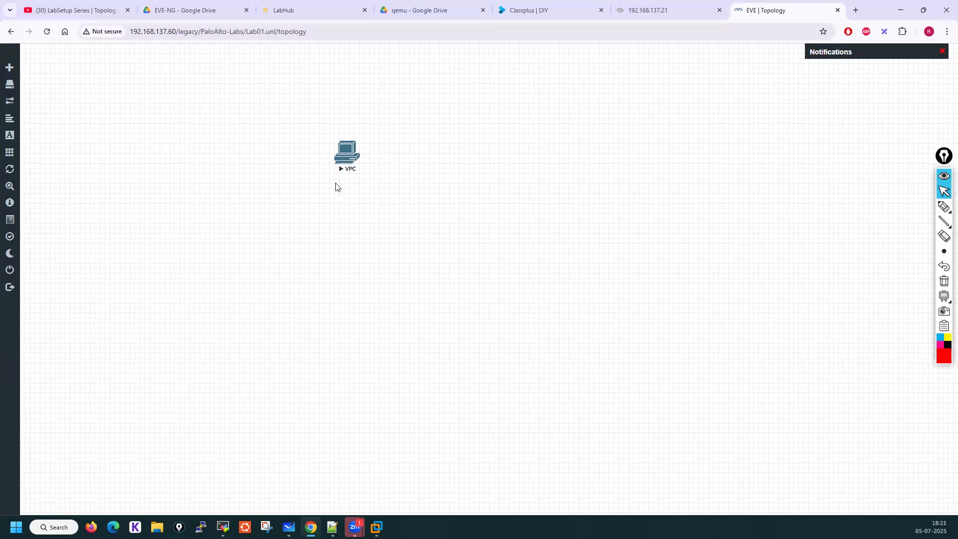
Step: Examine the templates available for a new node in the Lab01 topology, leaving without adding one
left_click(180, 3)
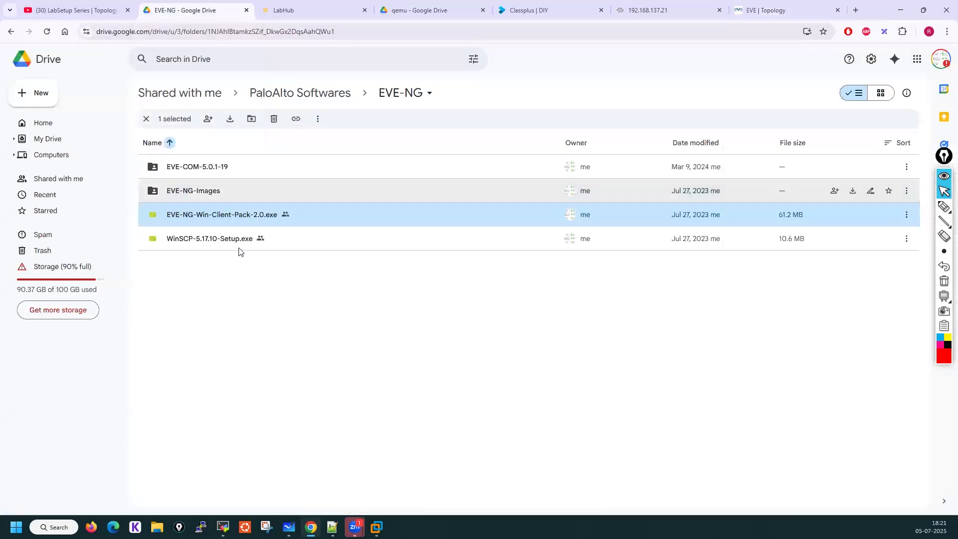
left_click(761, 9)
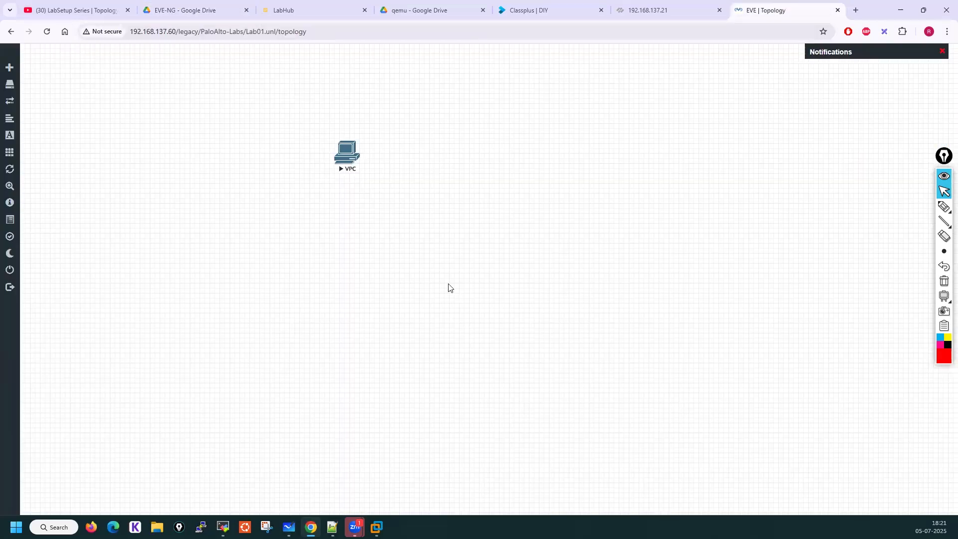
right_click(489, 139)
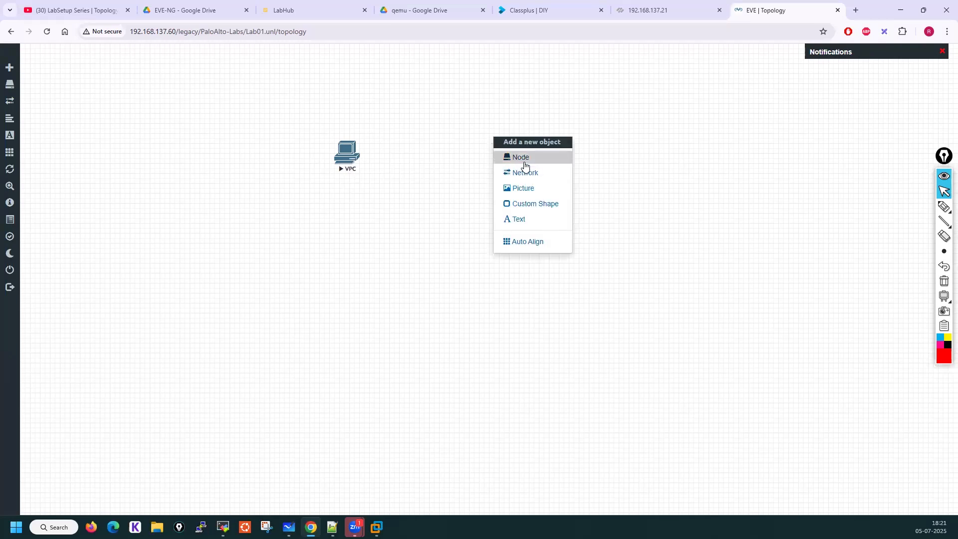
left_click(523, 157)
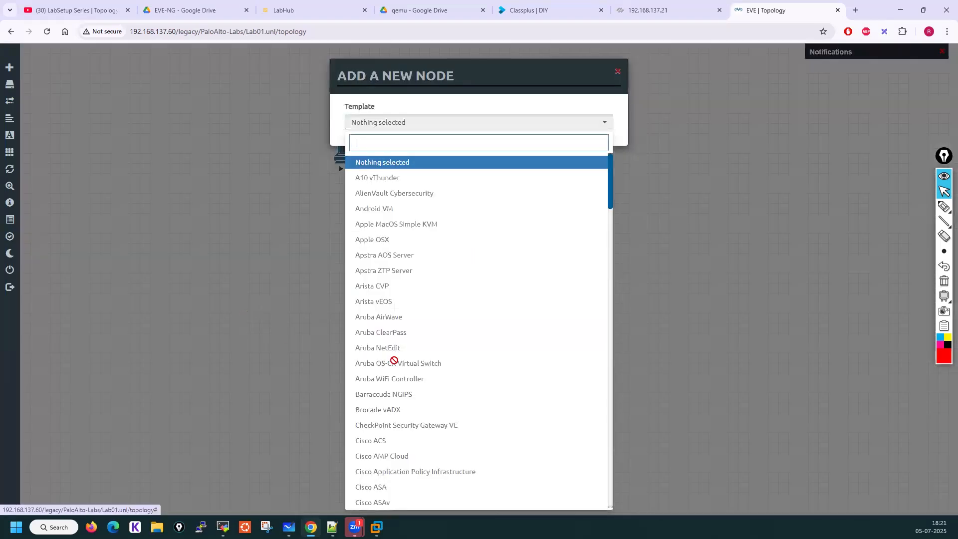
scroll(391, 359, "down", 15)
scroll(393, 360, "up", 6)
scroll(394, 359, "up", 5)
left_click(259, 291)
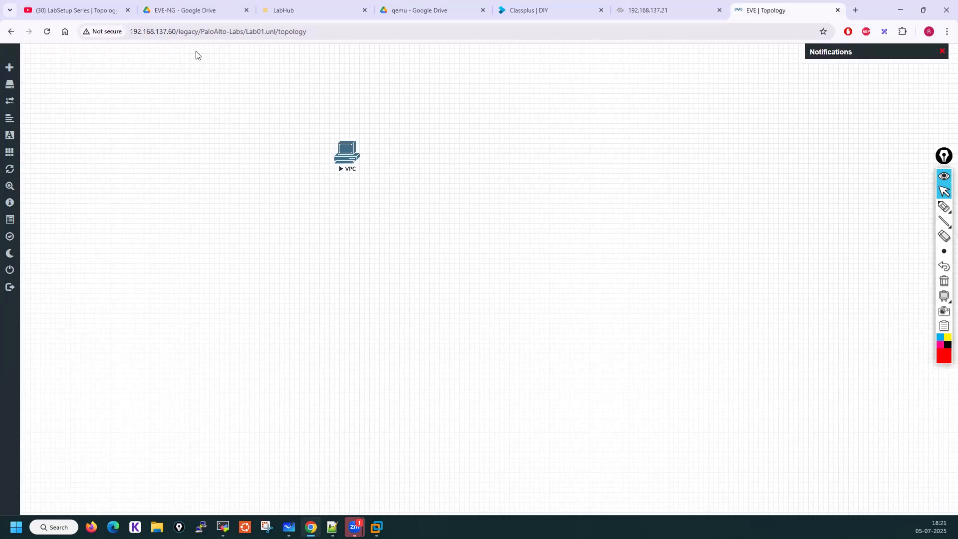
Step: Select WinSCP-5.17.10-Setup.exe in the EVE-NG Google Drive folder, and launch the WinSCP installed on this computer
left_click(195, 16)
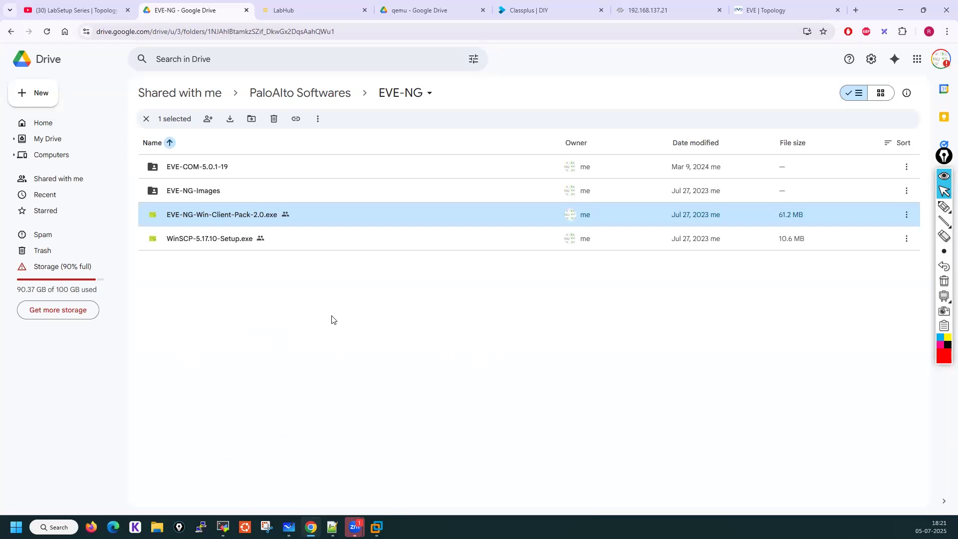
left_click(319, 240)
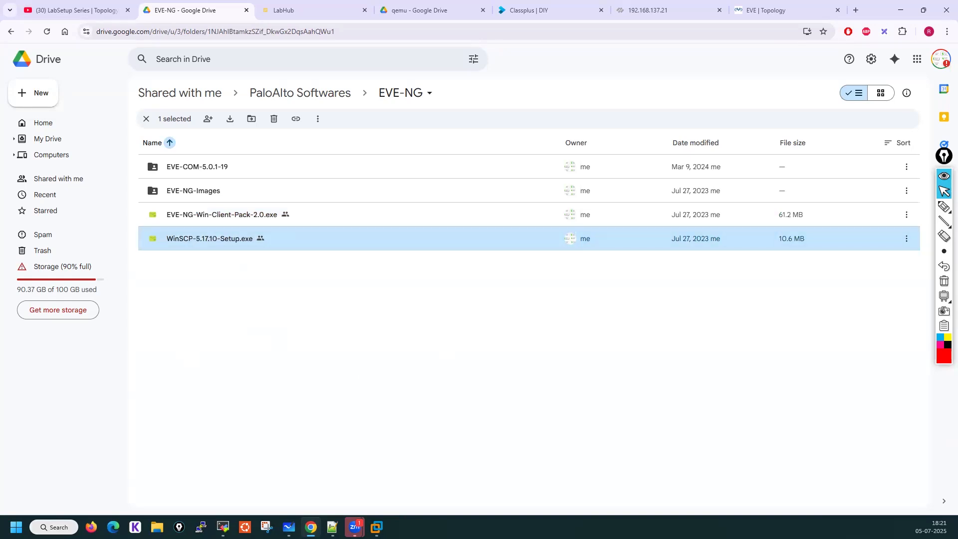
left_click(54, 527)
type("win")
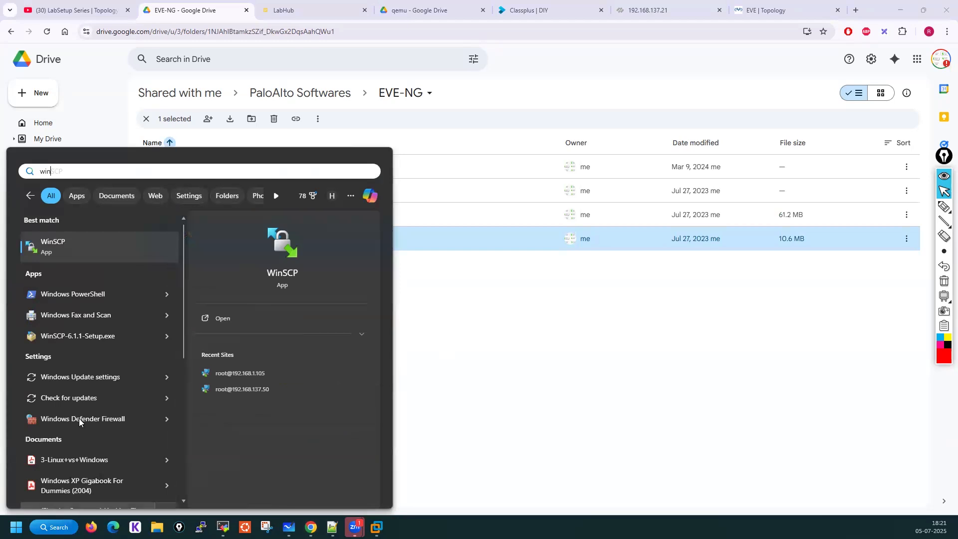
left_click(86, 251)
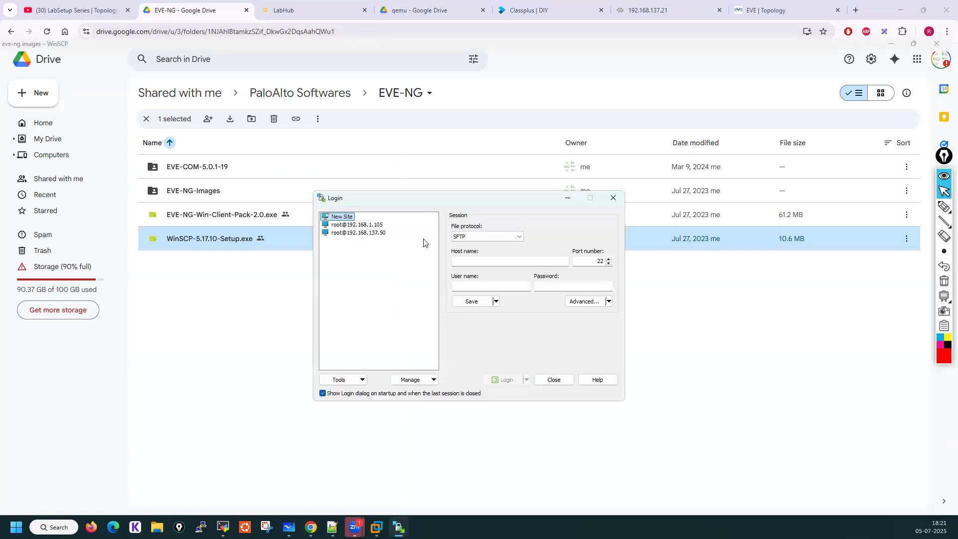
Step: Save a new SFTP site for host 192.168.137.60 with user root and the account password, storing the password with the site
left_click(465, 260)
type("192.168.137.6")
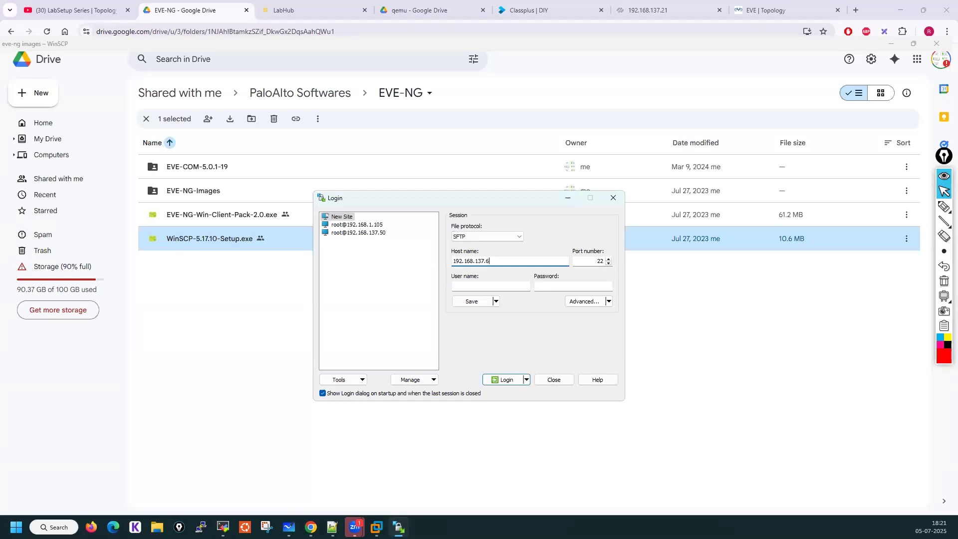
left_click(459, 285)
left_click(547, 286)
left_click(472, 301)
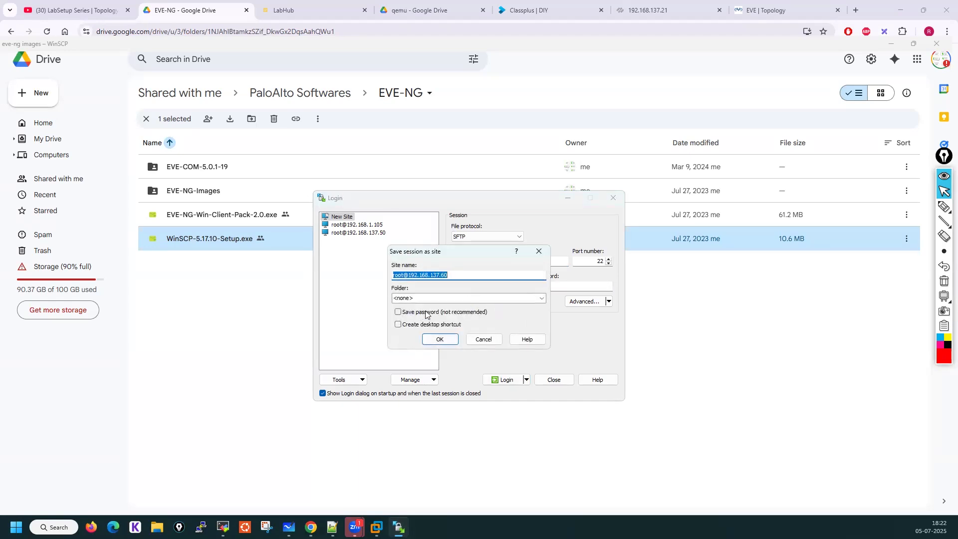
left_click(425, 314)
left_click(439, 339)
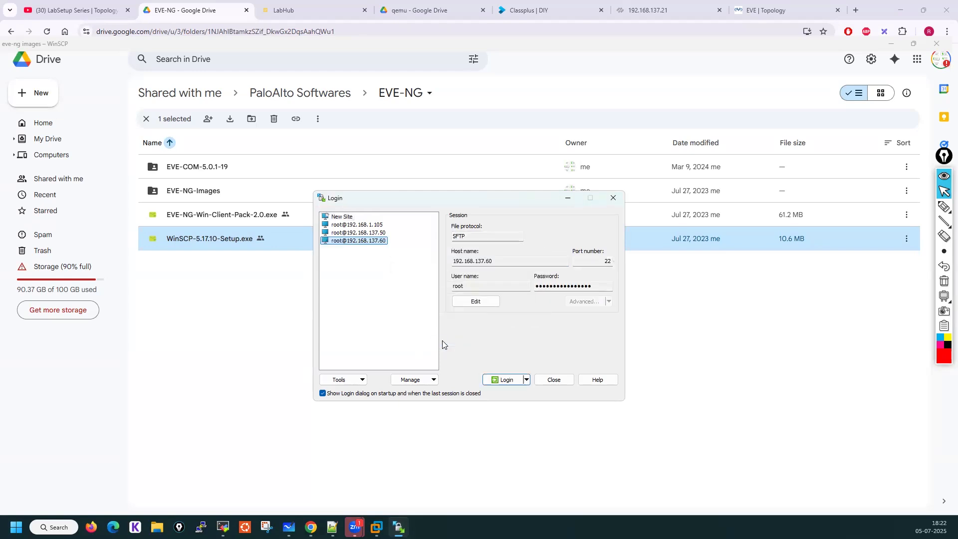
Step: Log in to the saved 192.168.137.60 site and bring its WinSCP session window to the front
left_click(503, 380)
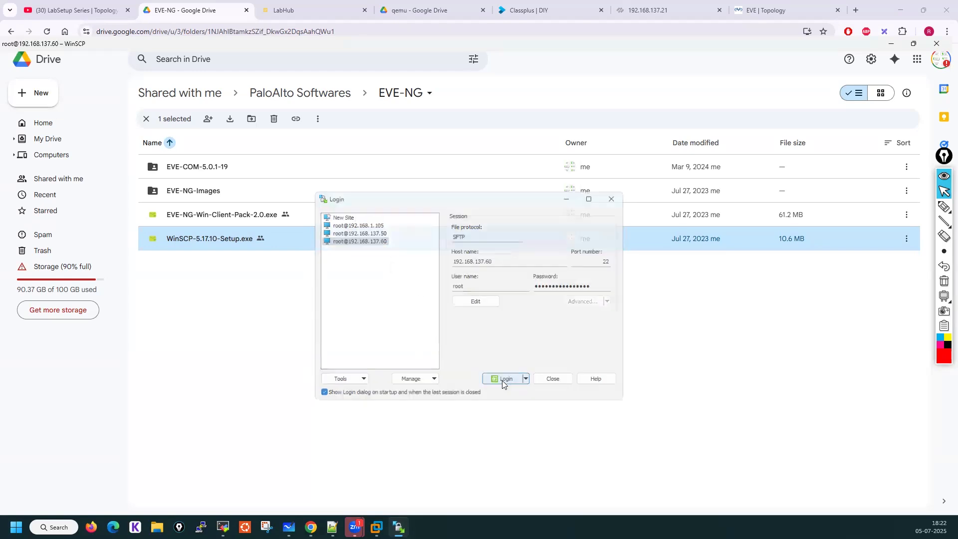
left_click(437, 374)
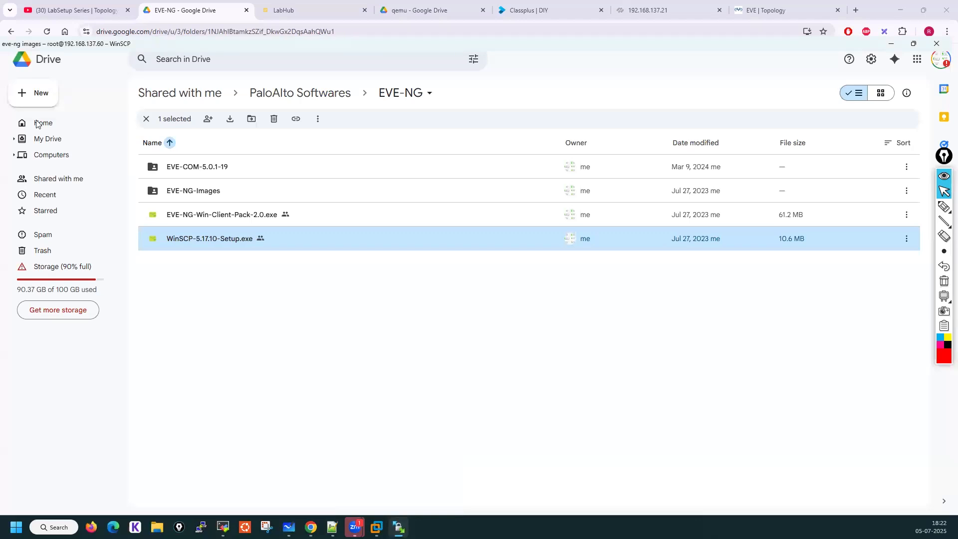
left_click(398, 528)
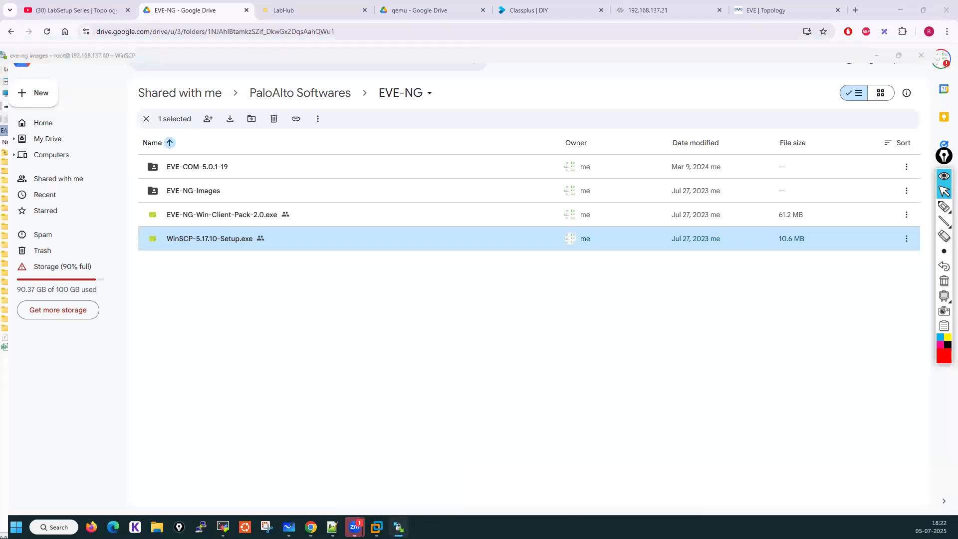
left_click(398, 528)
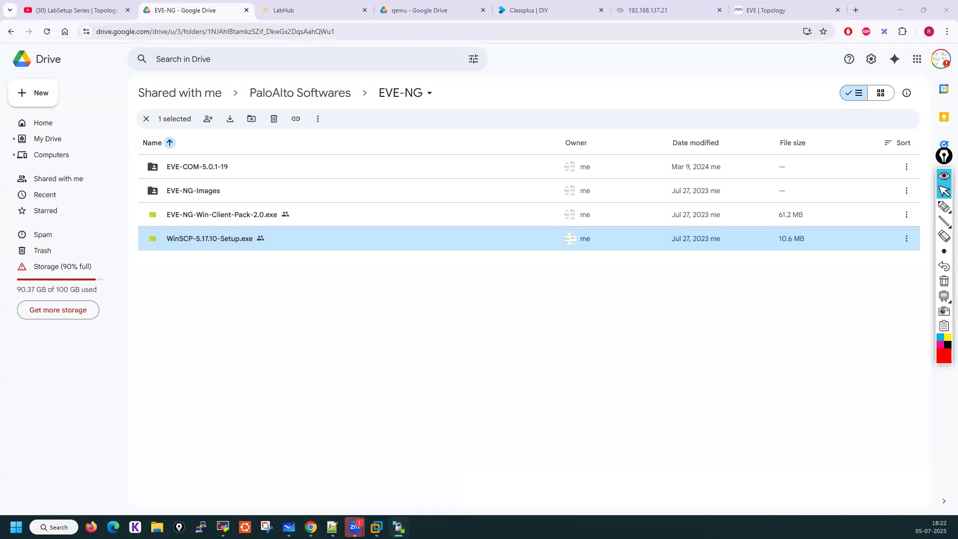
left_click_drag(474, 1, 474, 118)
left_click(593, 116)
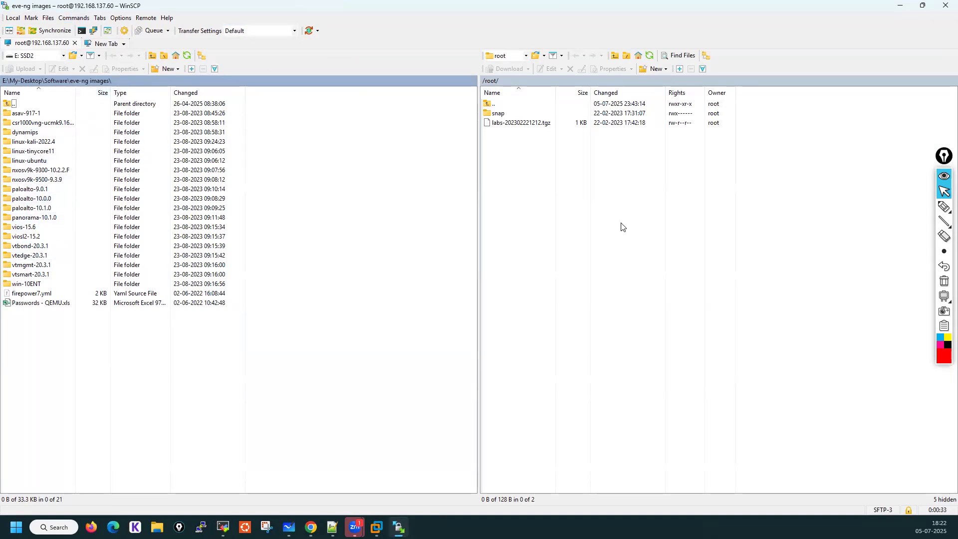
Step: Browse the EVE-NG server from the root directory to /opt/unetlab/addons/dynamips
left_click(649, 202)
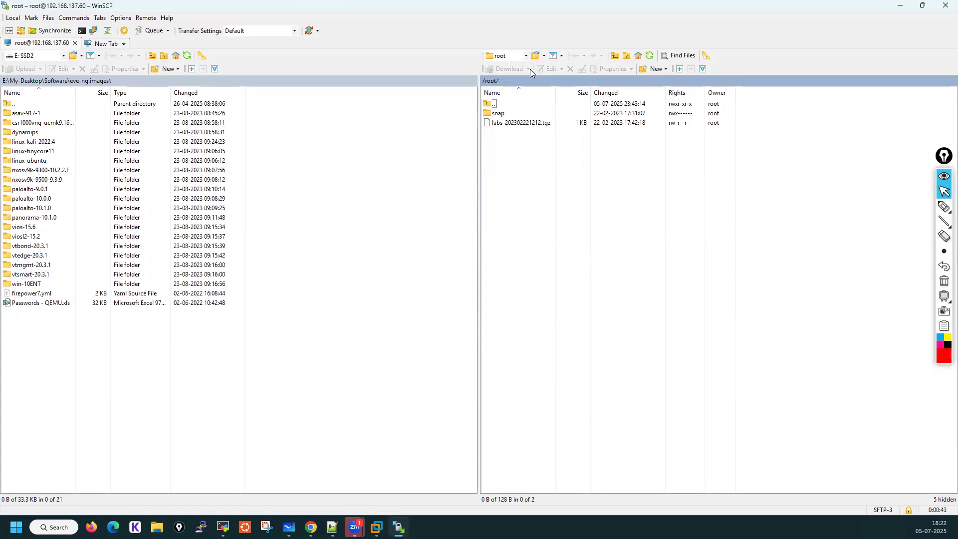
left_click(526, 57)
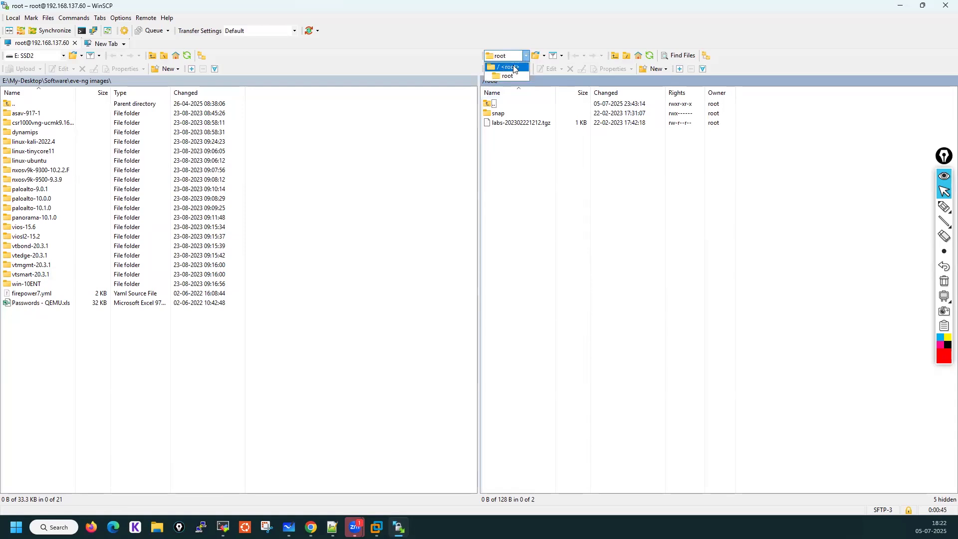
left_click(513, 66)
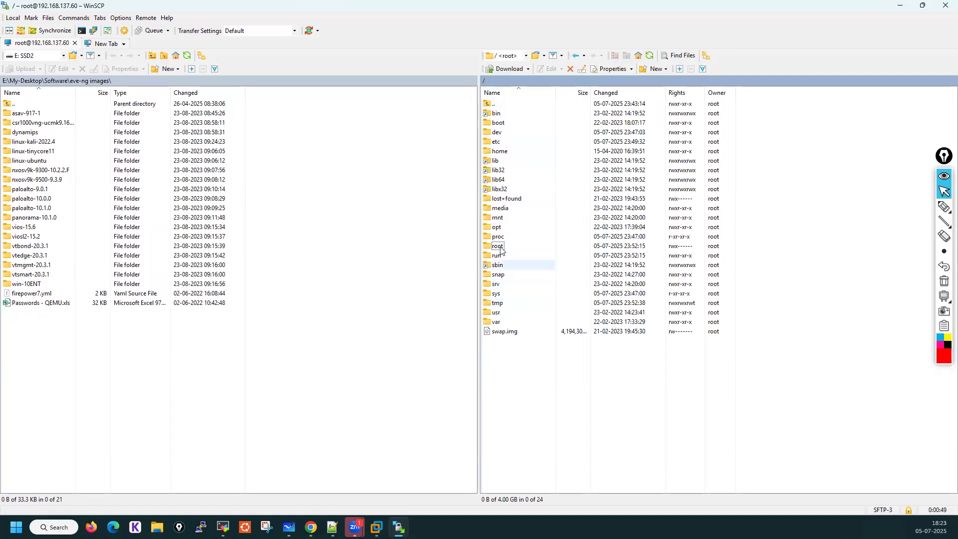
double_click(497, 228)
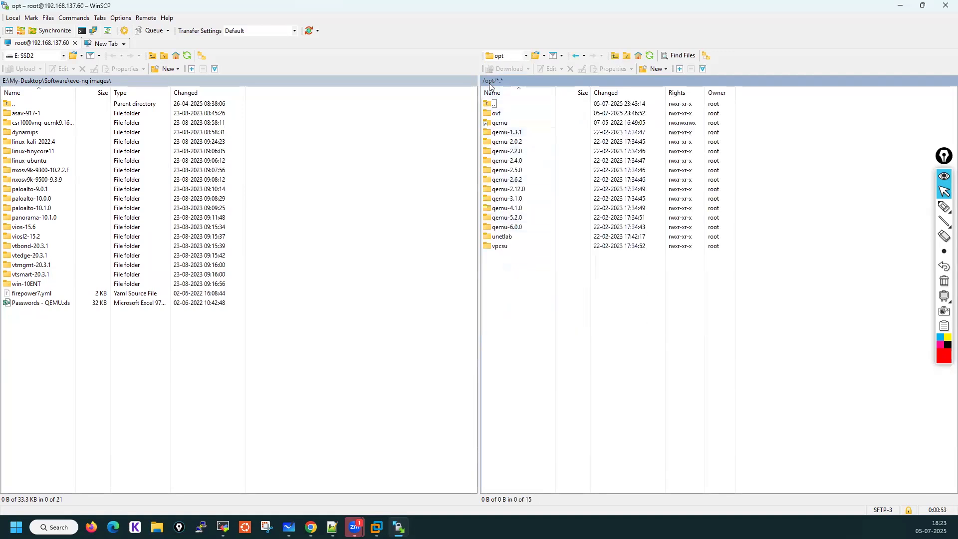
left_click(519, 56)
left_click(509, 67)
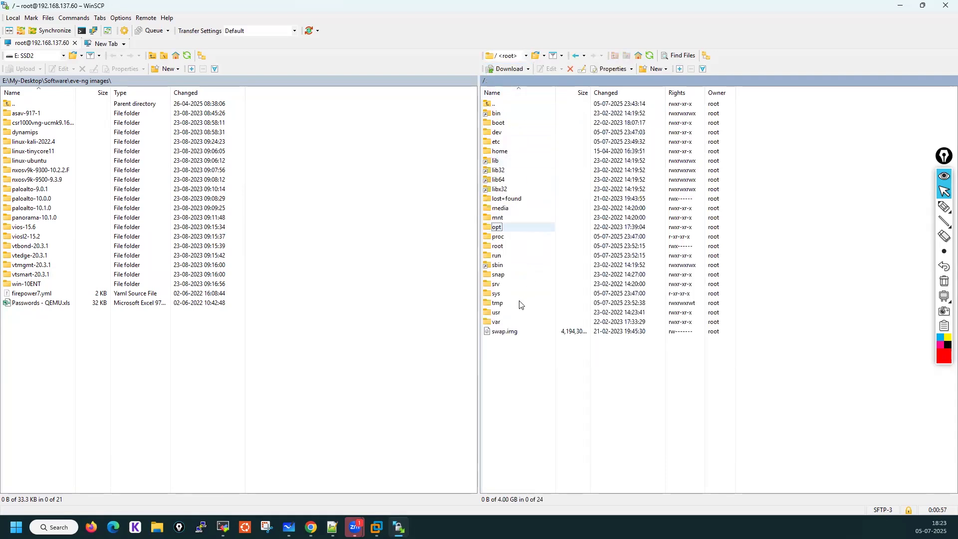
double_click(499, 230)
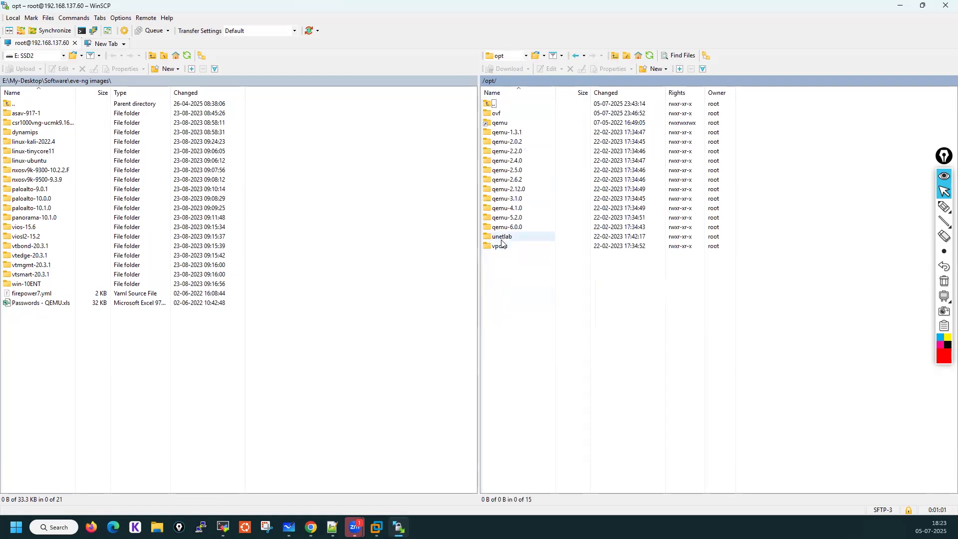
double_click(502, 239)
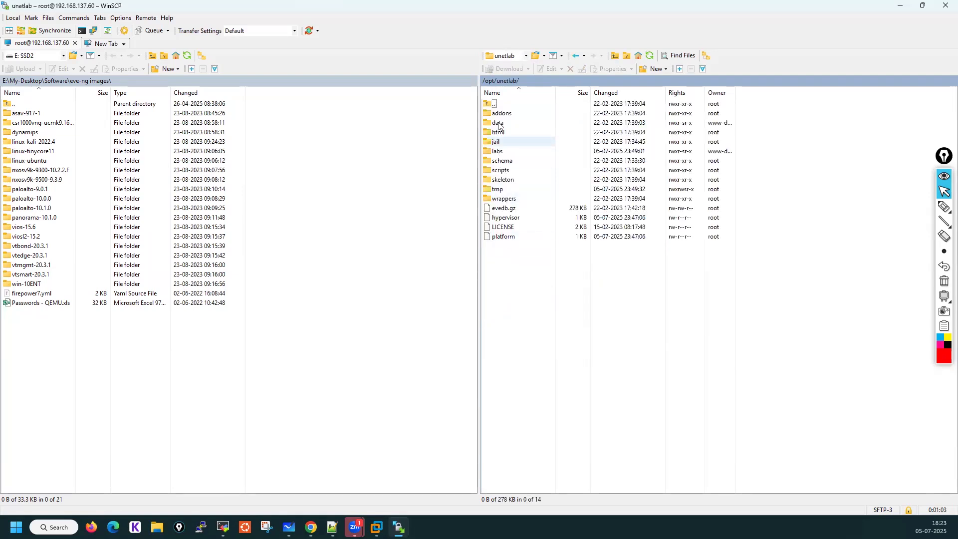
double_click(502, 114)
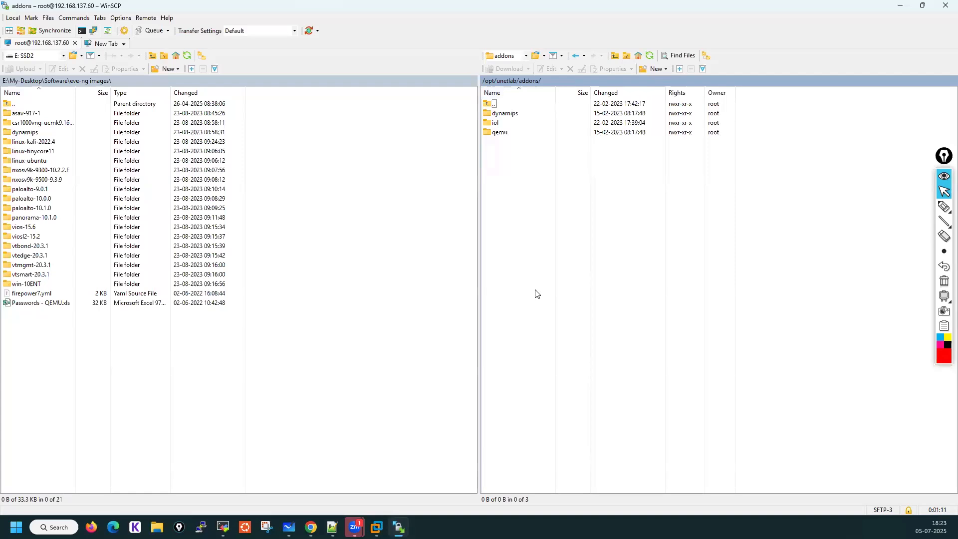
double_click(507, 114)
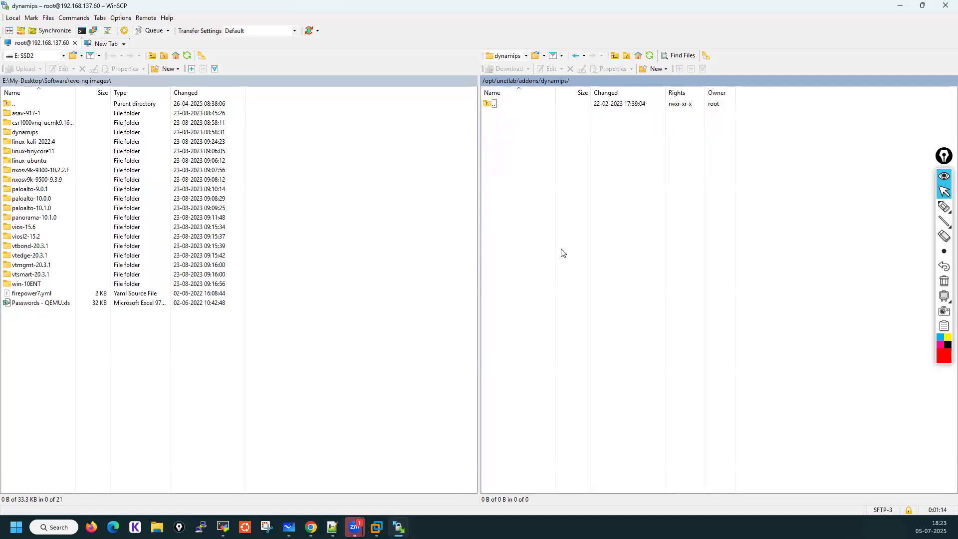
Step: Upload the c3725 and c7200 router images from the local eve-ng images\dynamips folder to the server's dynamips folder
double_click(35, 132)
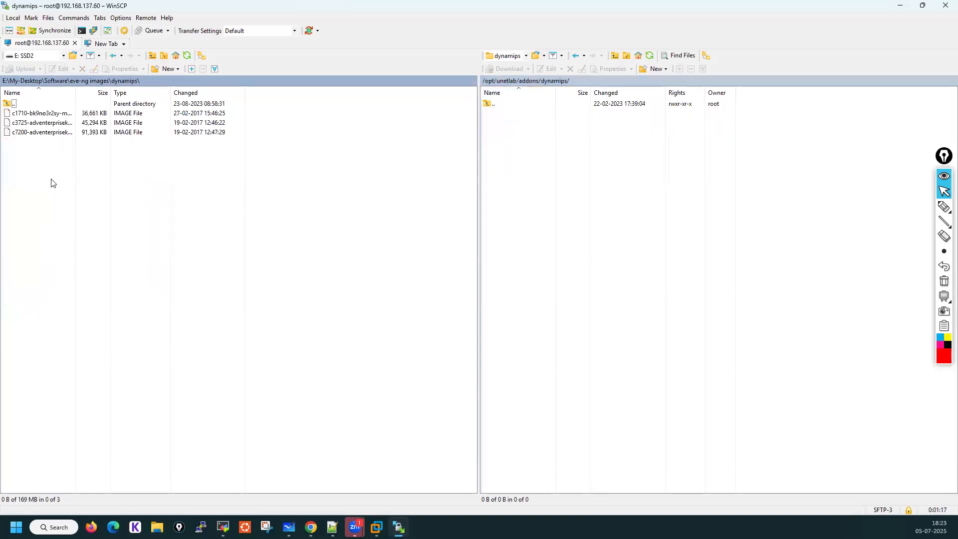
left_click(43, 125)
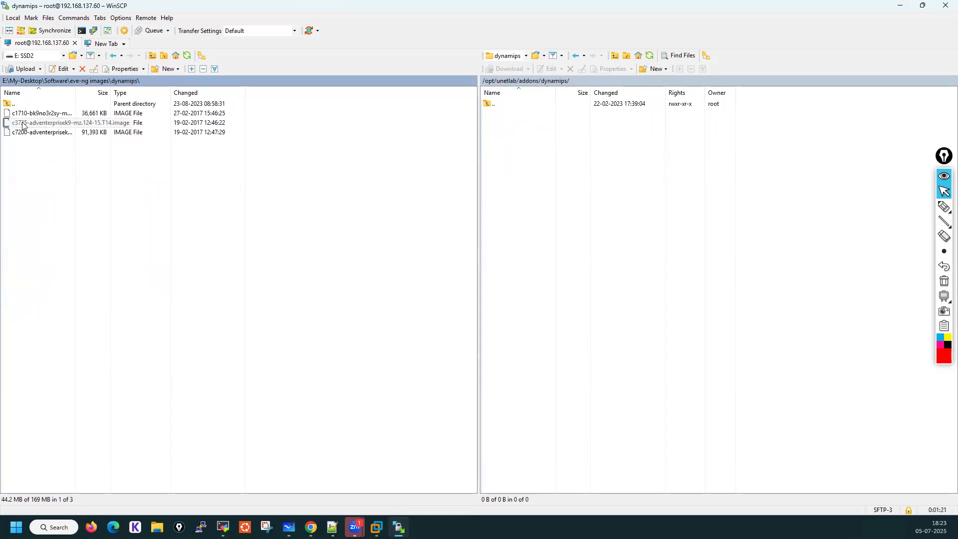
left_click_drag(22, 123, 626, 193)
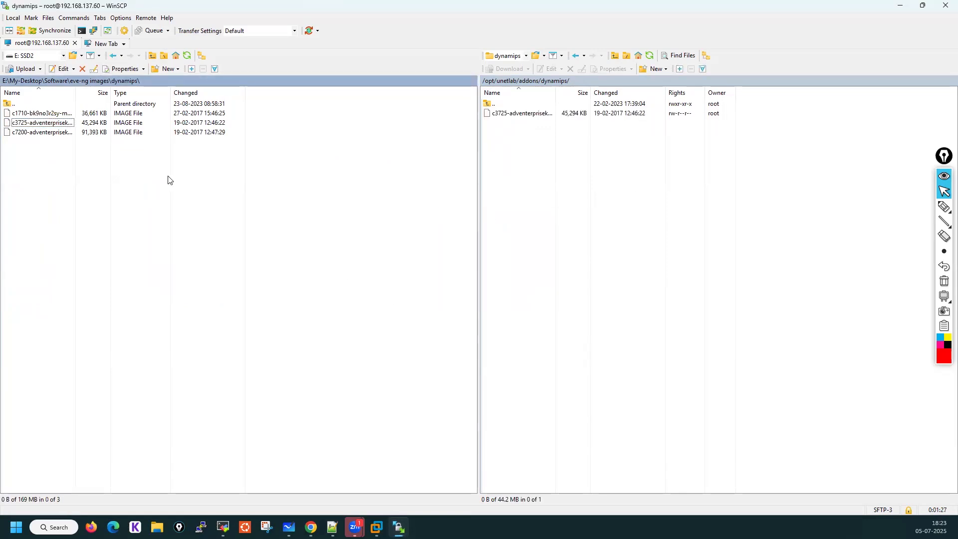
left_click(25, 133)
left_click_drag(22, 136, 647, 203)
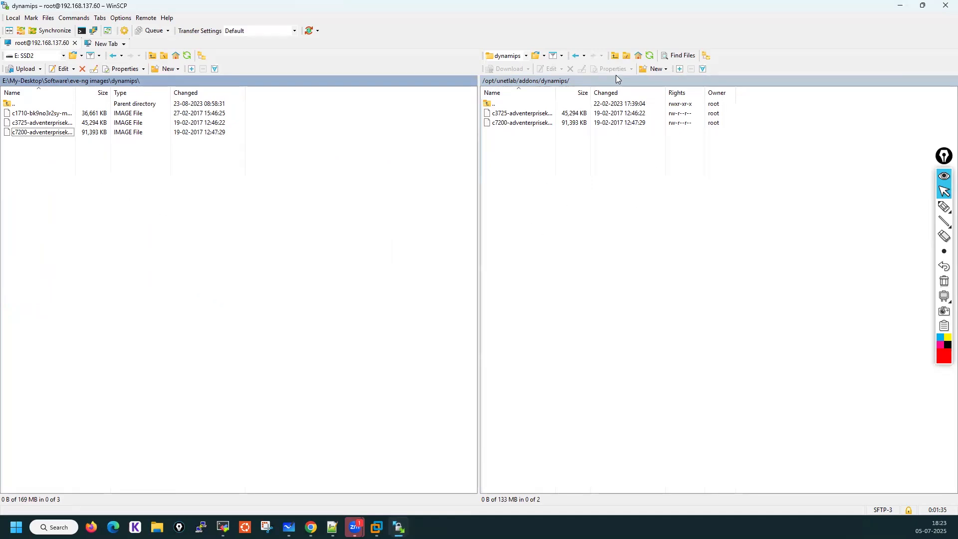
Step: Show the local eve-ng images folder and open /opt/unetlab/addons/qemu on the EVE-NG server
left_click(575, 55)
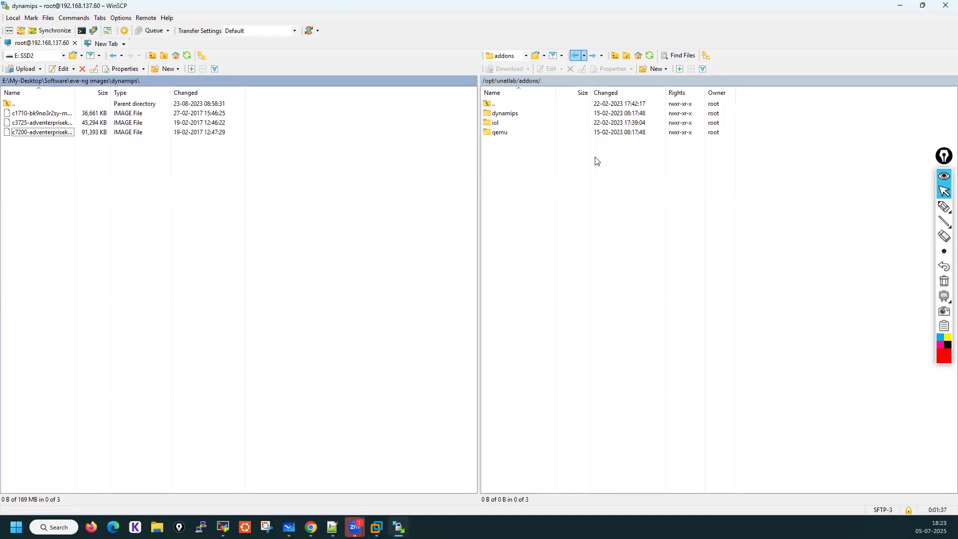
left_click(96, 81)
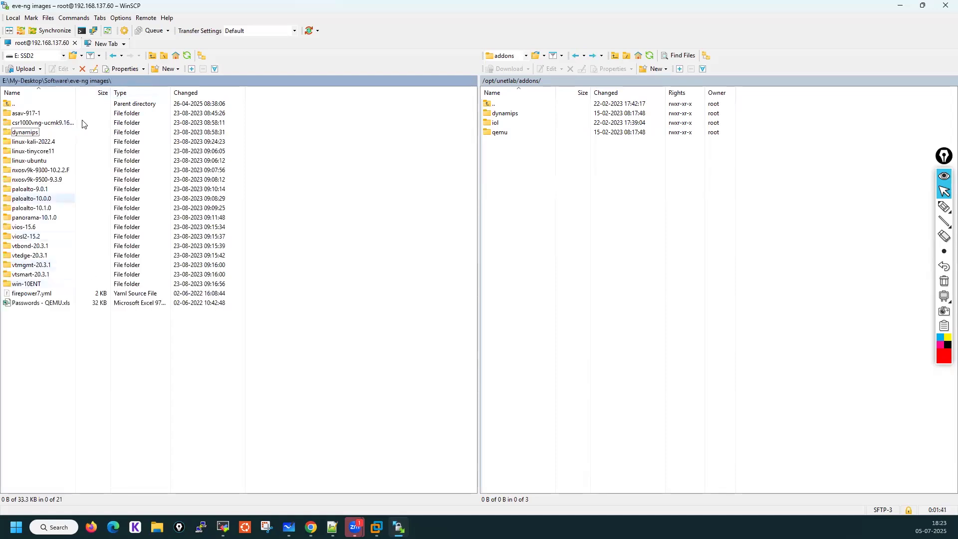
double_click(500, 133)
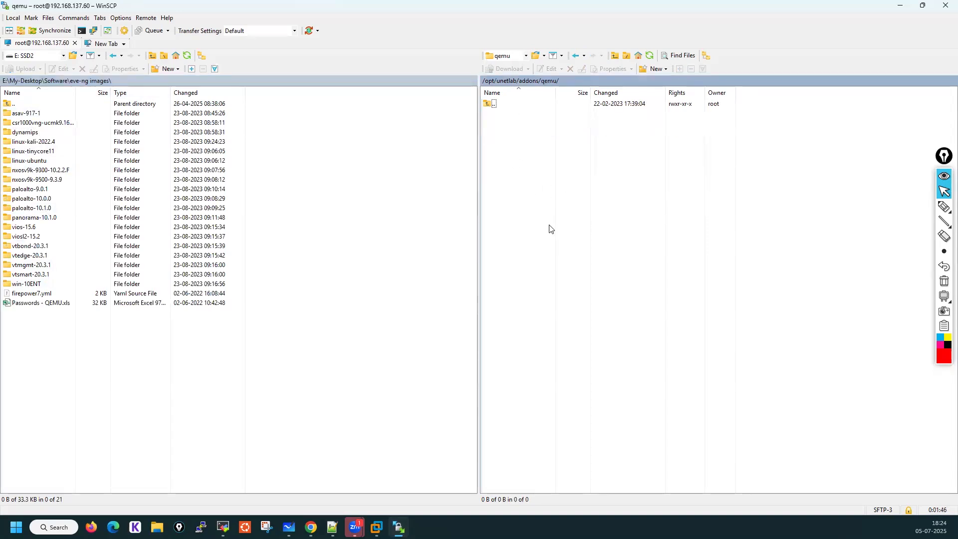
Step: Upload the asav-917-1, linux-kali-2022.4, linux-tinycore11, paloalto-9.0.1, paloalto-10.0.0, paloalto-10.1.0, vios-15.6, viosl2-15.2 and win-10ENT folders to the server's qemu folder
left_click(32, 114)
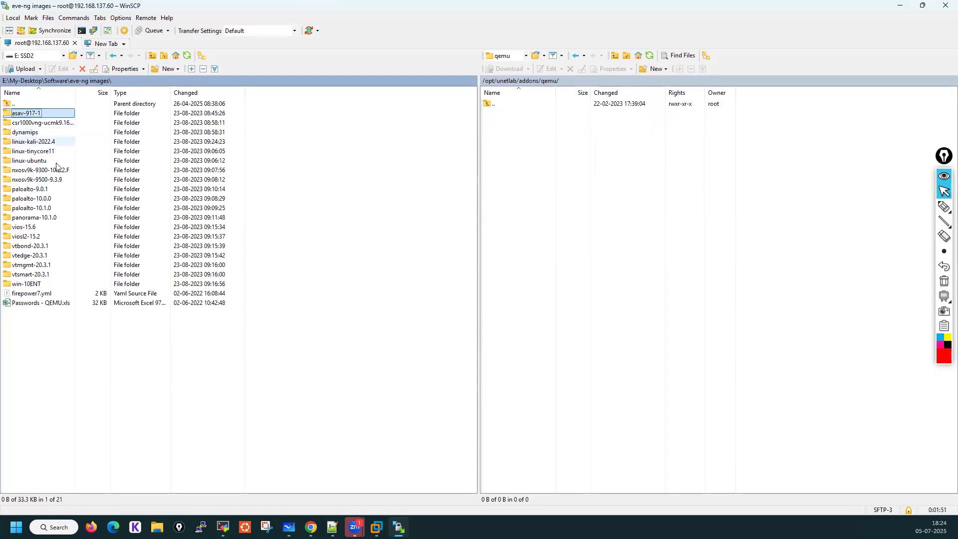
left_click(35, 143, "ctrl")
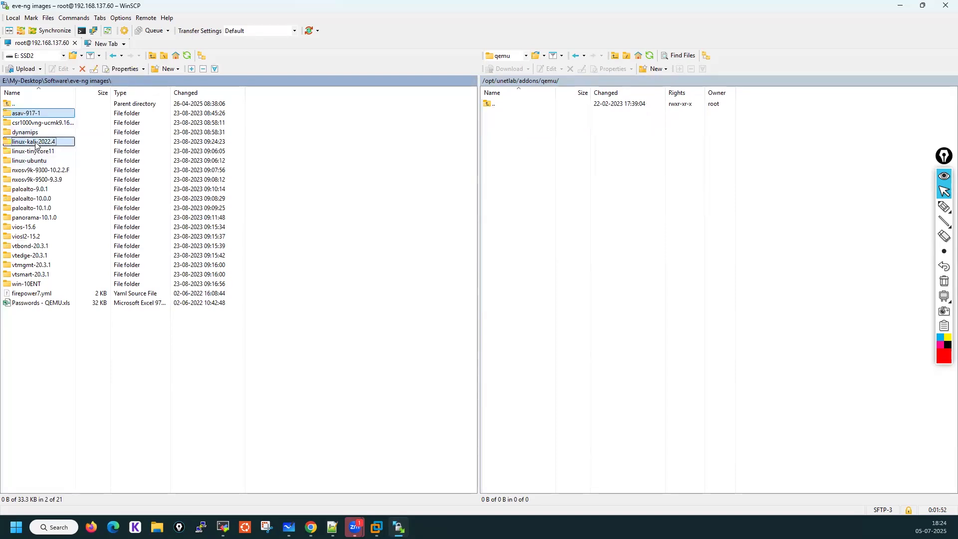
left_click(38, 151, "ctrl")
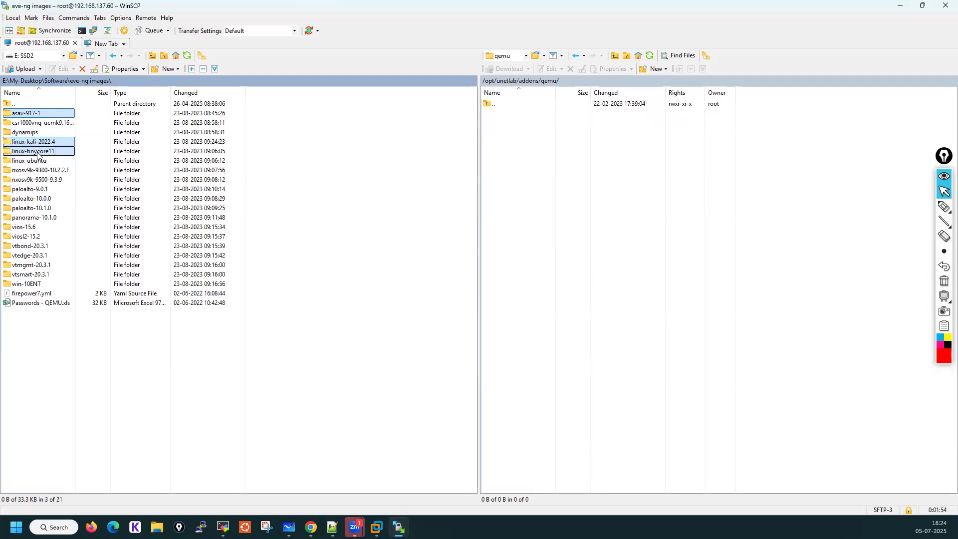
left_click(22, 189, "ctrl")
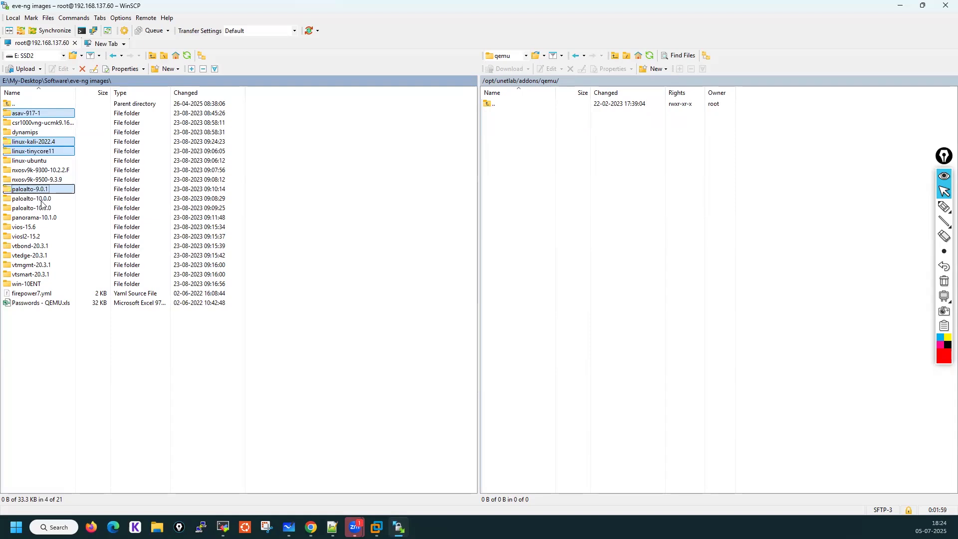
left_click(34, 199, "ctrl")
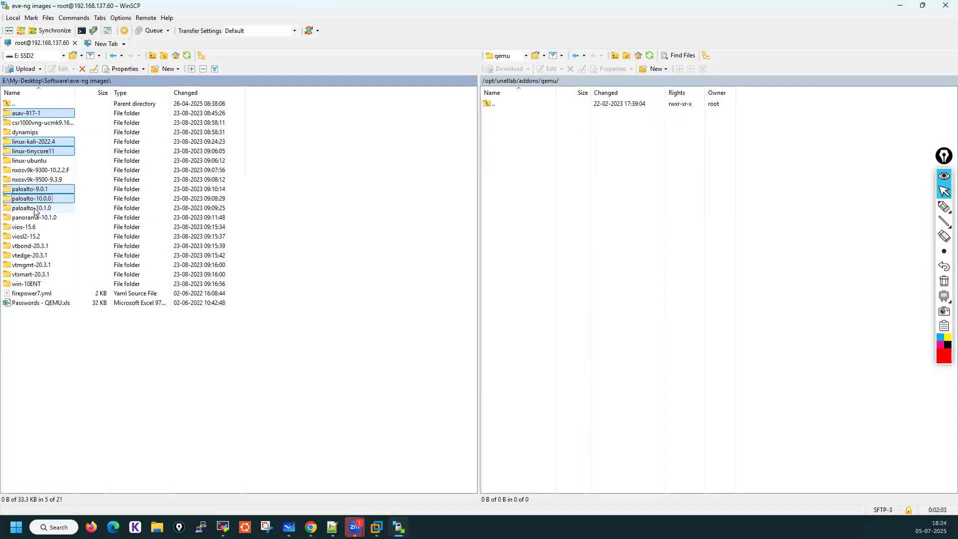
left_click(34, 209, "ctrl")
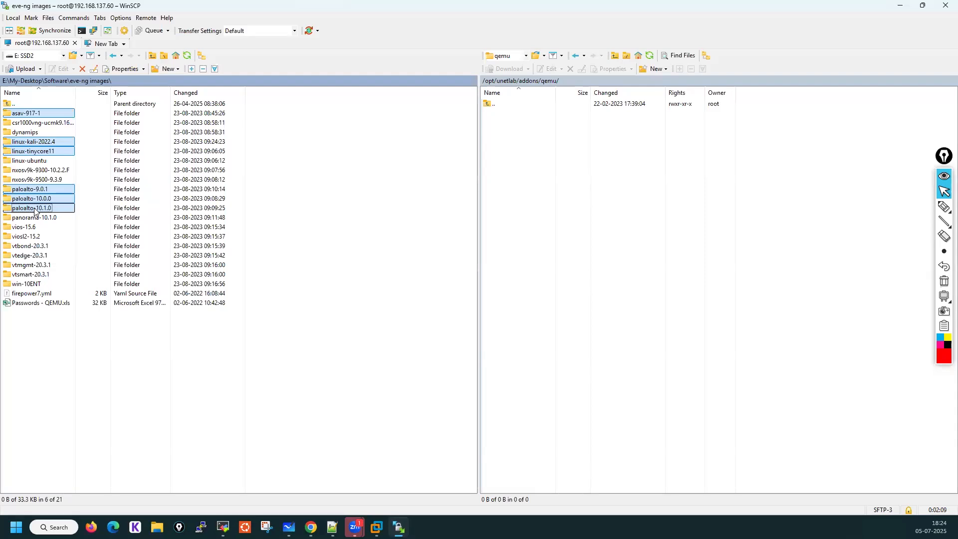
left_click(62, 209, "ctrl")
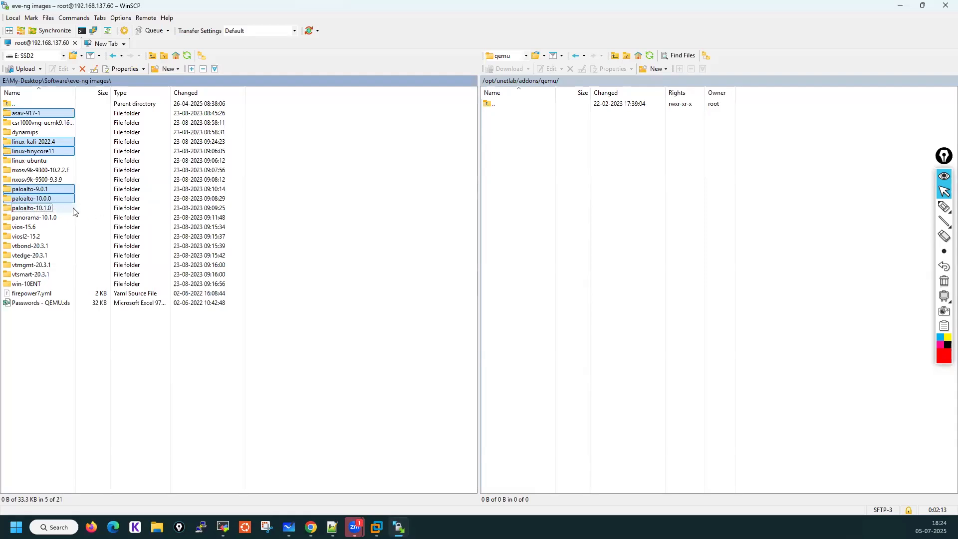
left_click(23, 229, "ctrl")
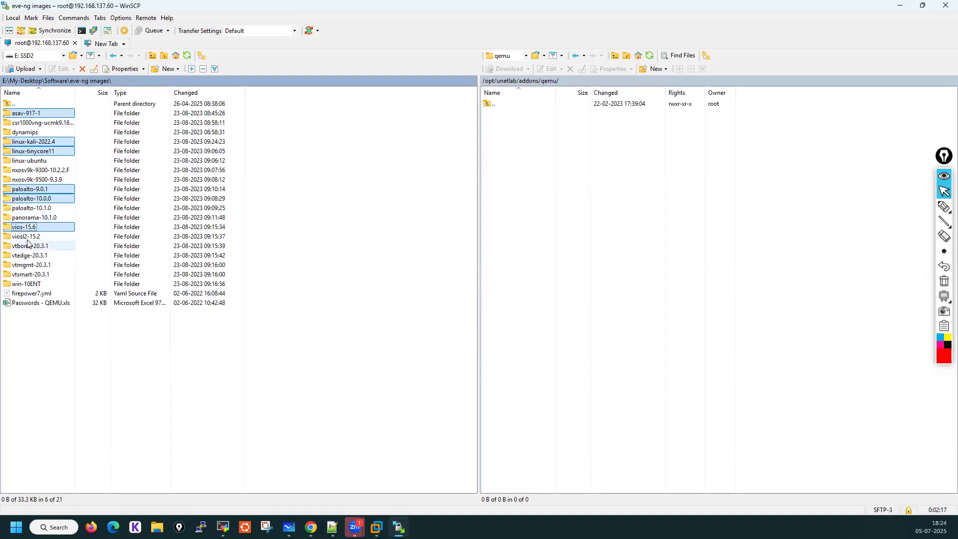
left_click(25, 237, "ctrl")
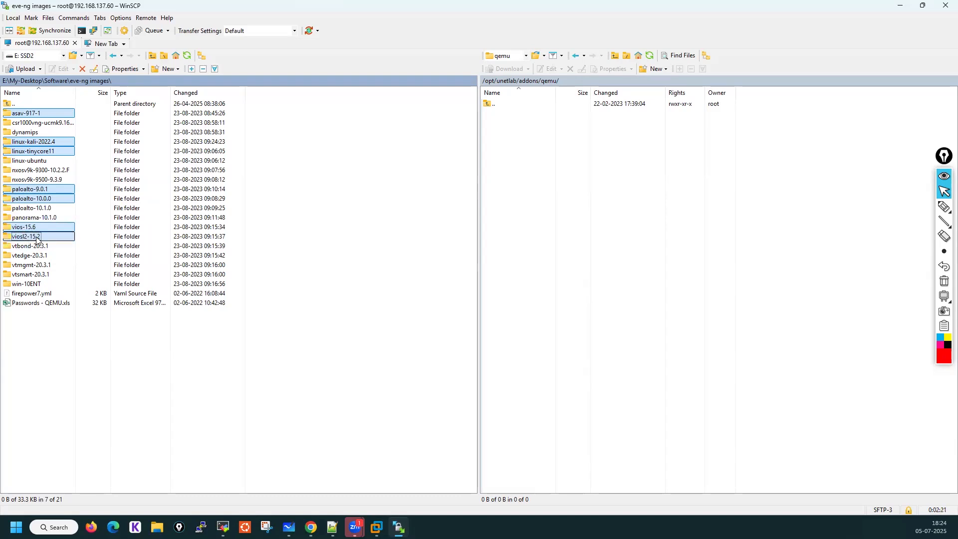
left_click(21, 286, "ctrl")
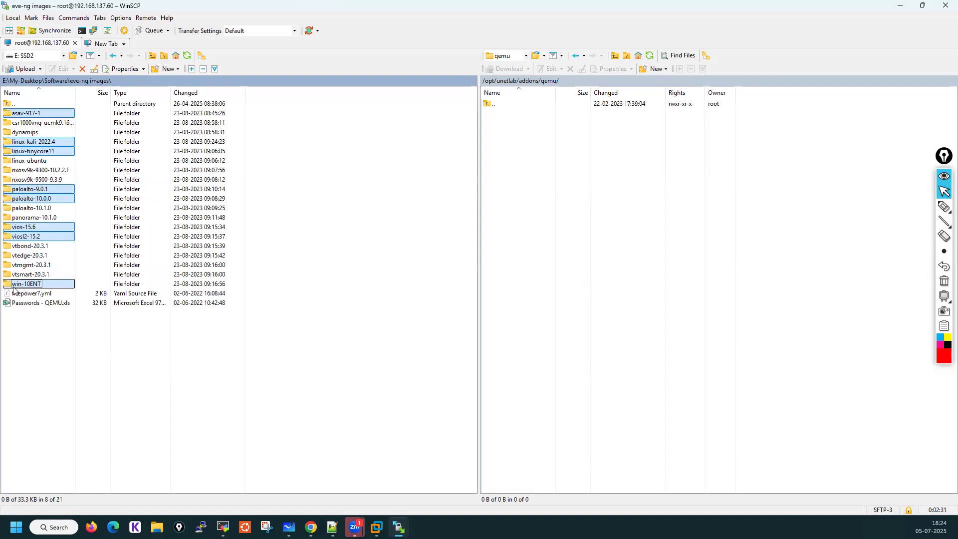
left_click(39, 211, "ctrl")
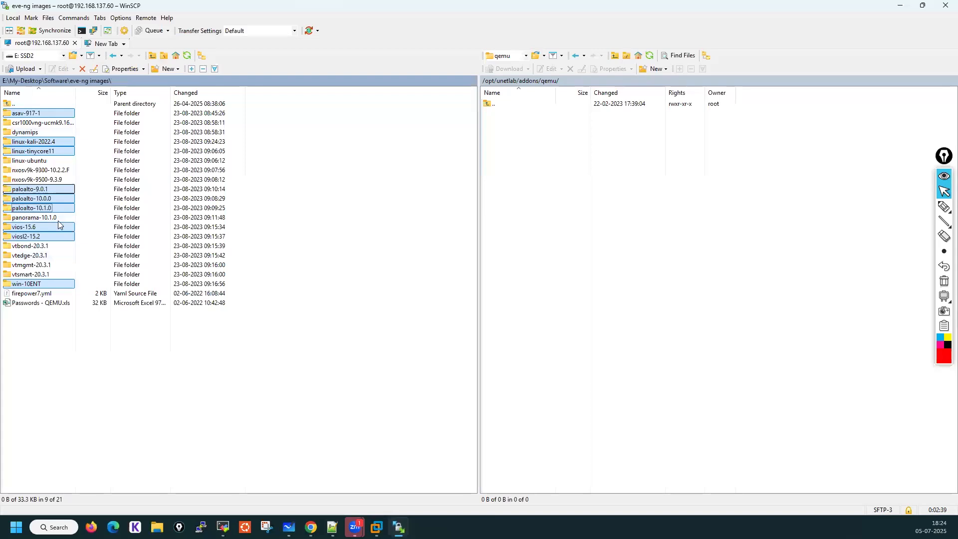
left_click_drag(35, 199, 717, 211)
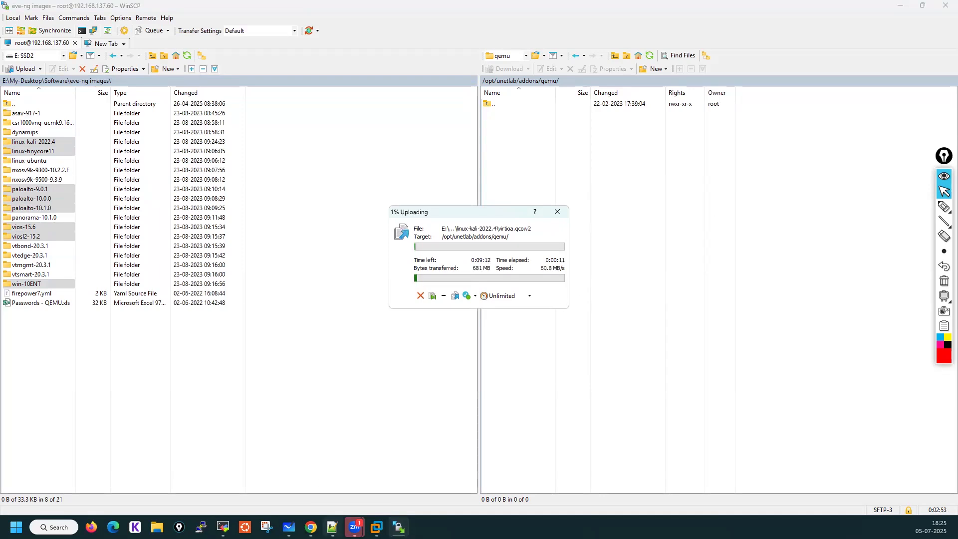
Step: Switch to File Explorer and open the asav-917-1 folder inside Software\eve-ng images to view its image file
key("super+e")
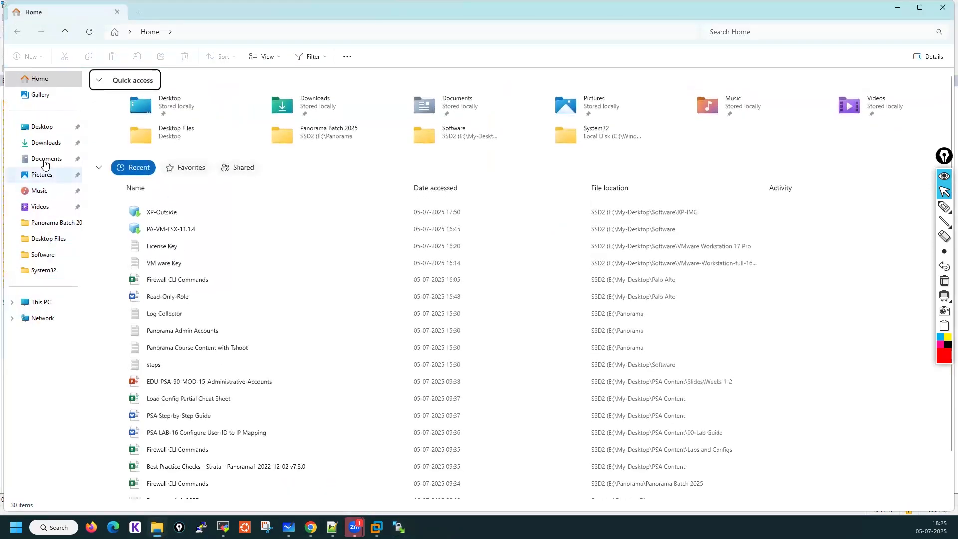
left_click(56, 256)
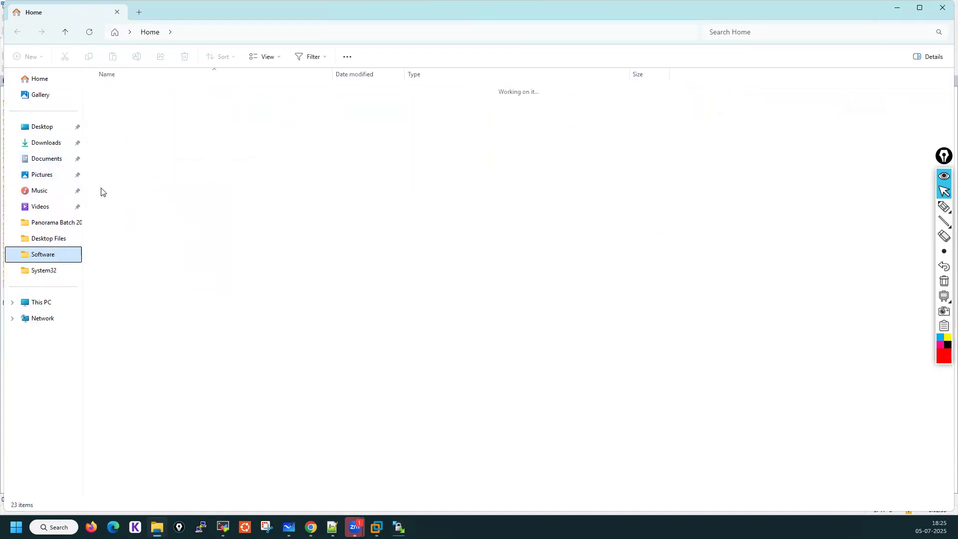
left_click(124, 106)
double_click(123, 107)
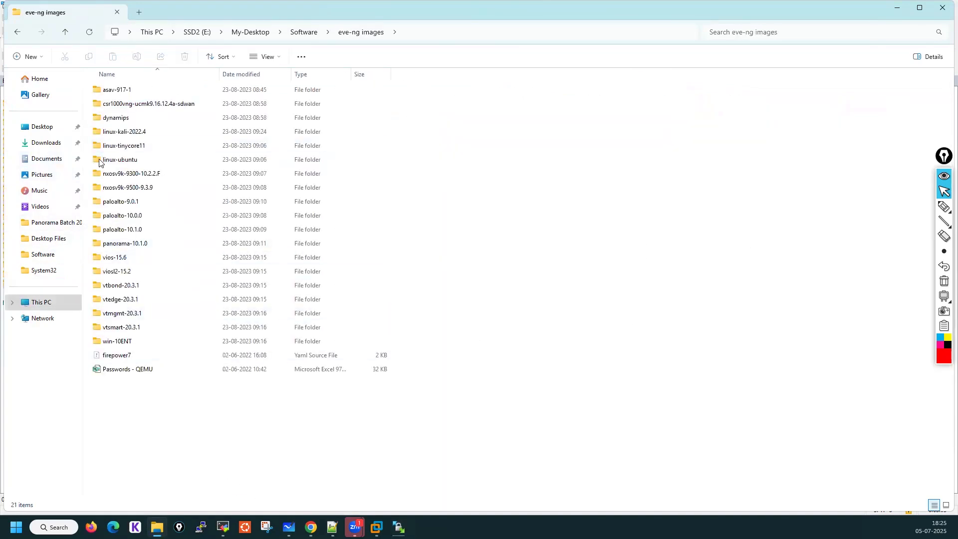
left_click(115, 93)
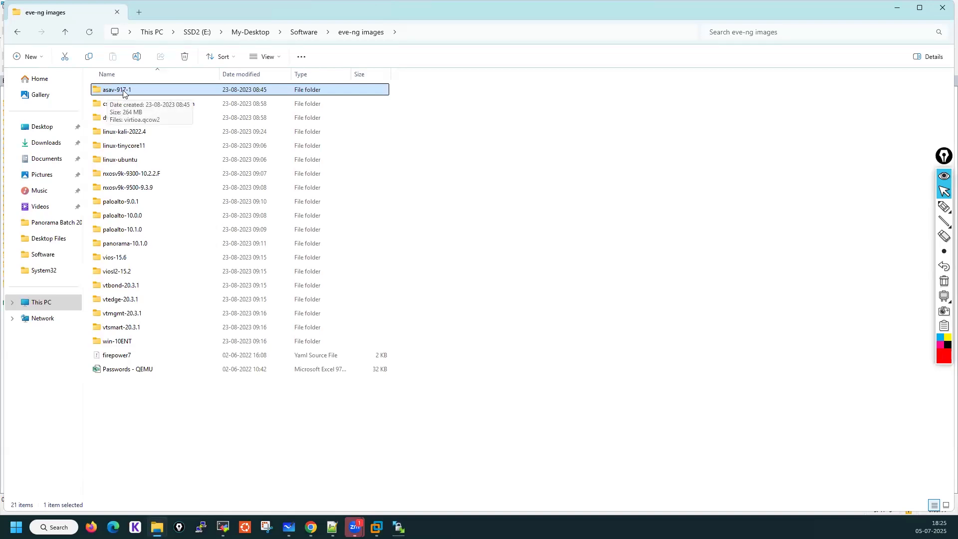
double_click(128, 94)
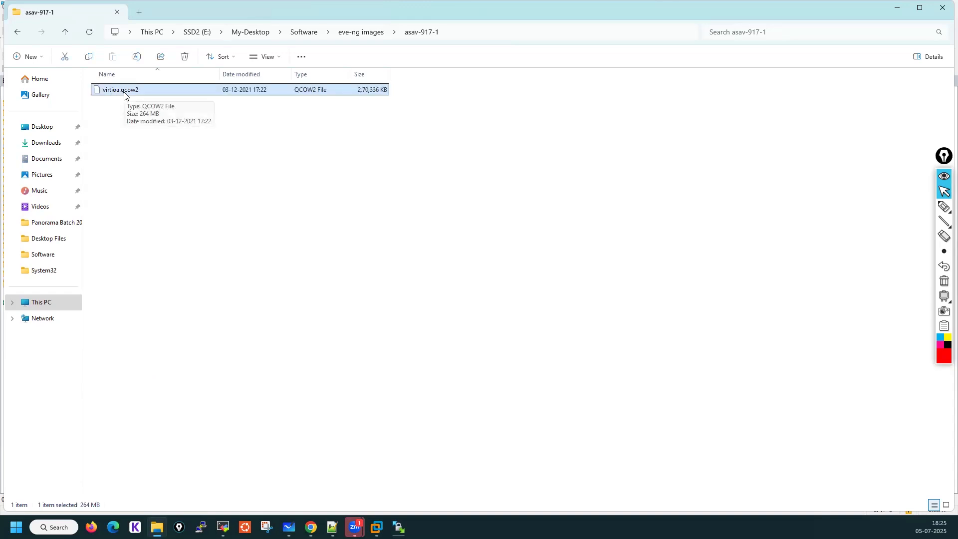
Step: Circle the asav-917-1 folder name and the virtioa.qcow2 file with the red annotation pen, and clear the markings
mouse_move(943, 207)
left_click(898, 207)
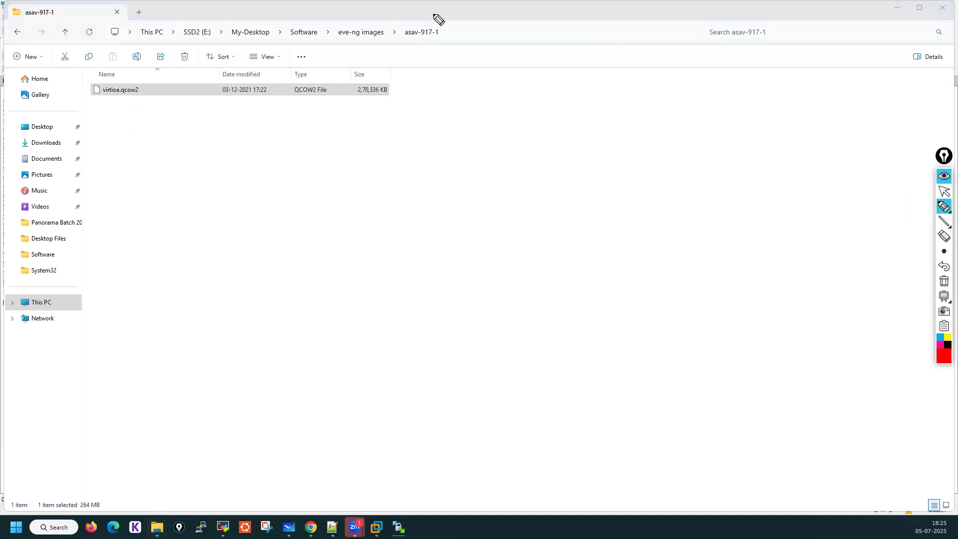
mouse_move(423, 22)
left_mouse_down()
mouse_move(406, 23)
mouse_move(415, 41)
mouse_move(445, 35)
mouse_move(414, 21)
left_mouse_up()
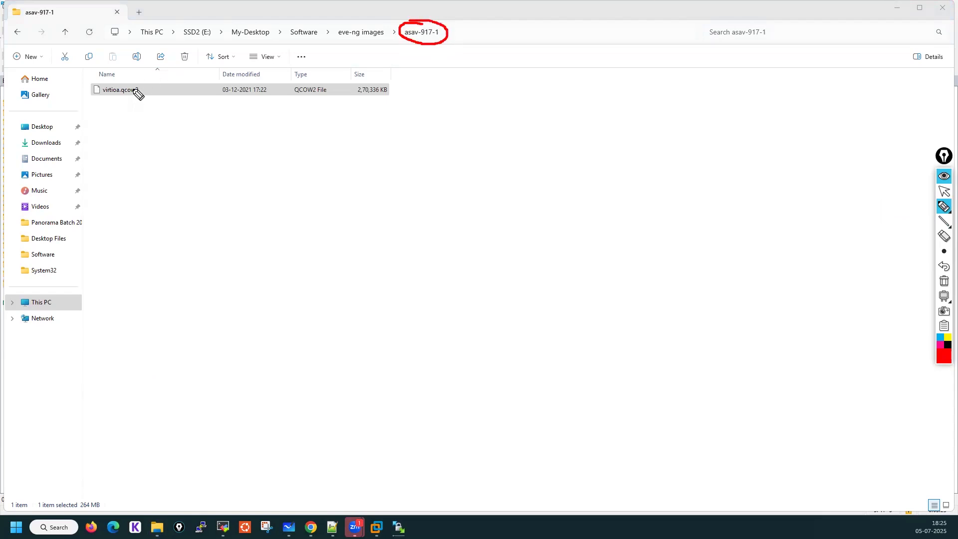
mouse_move(134, 81)
left_mouse_down()
mouse_move(89, 92)
mouse_move(148, 103)
mouse_move(135, 83)
left_mouse_up()
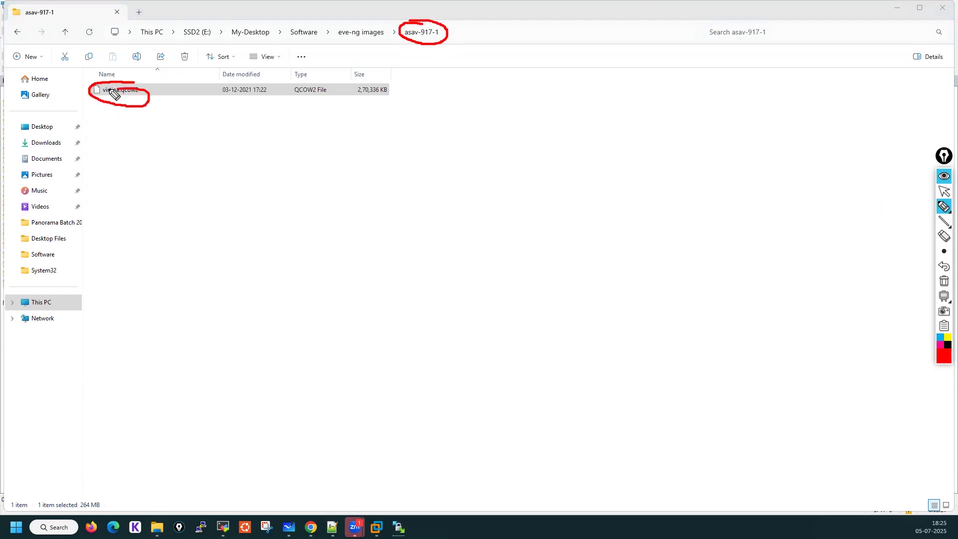
left_click(944, 282)
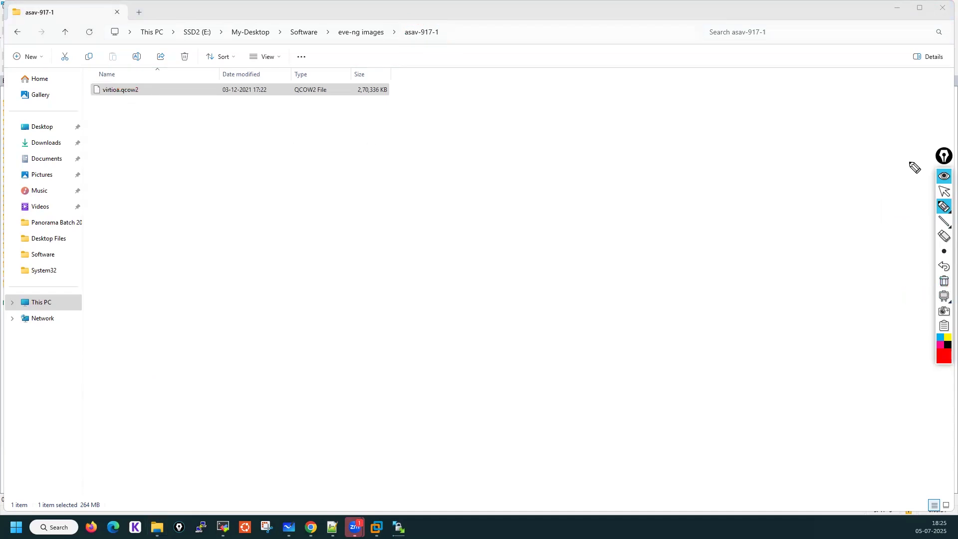
left_click(940, 192)
Step: Recheck the image file inside asav-917-1 and return to the eve-ng images folder
left_click(379, 33)
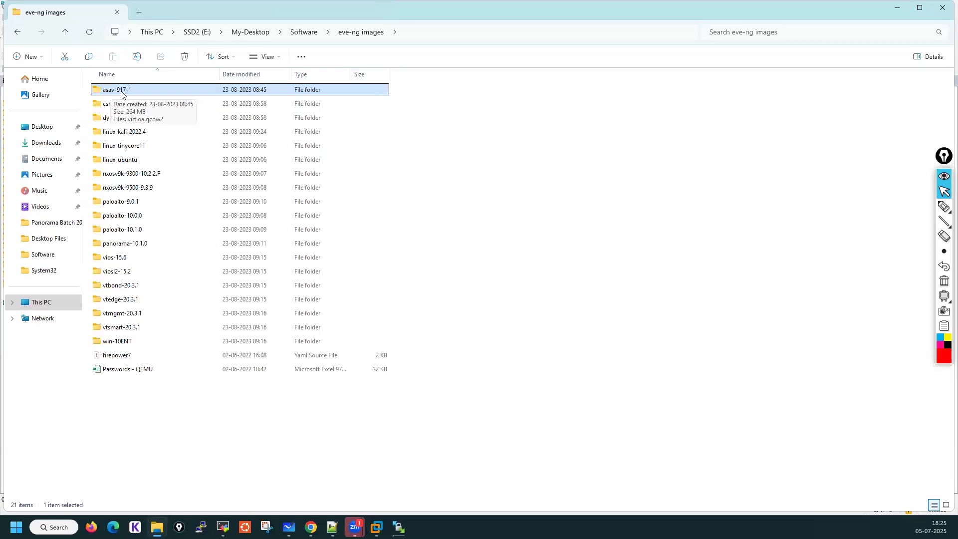
double_click(122, 91)
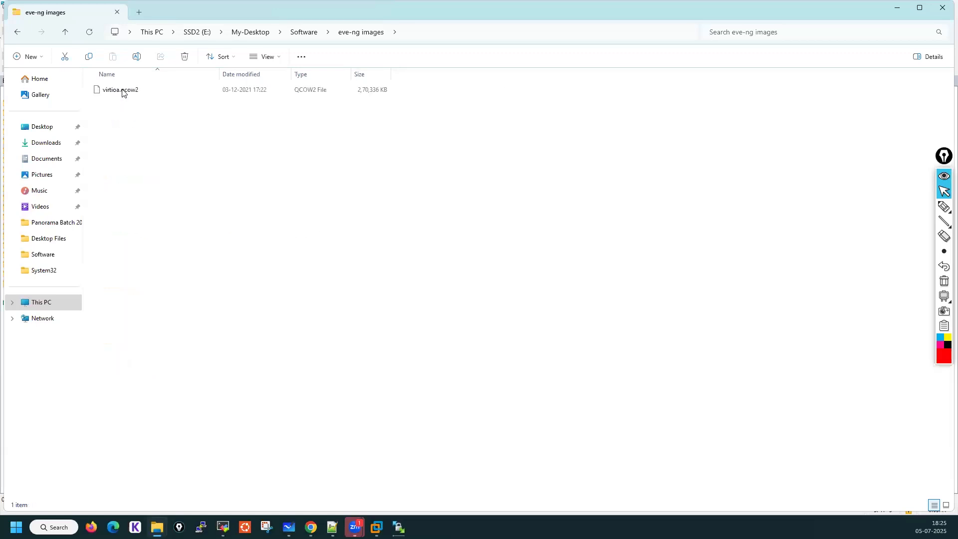
left_click(120, 93)
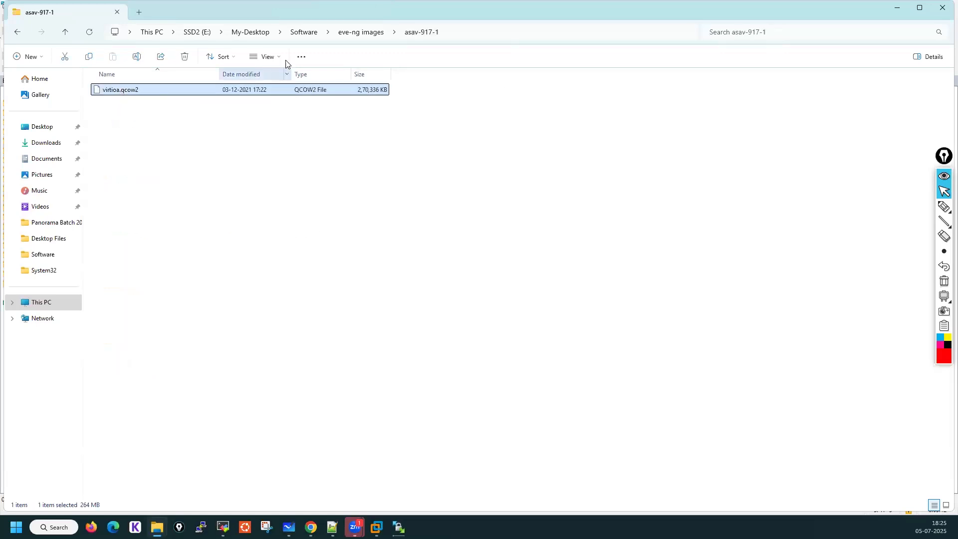
left_click(363, 34)
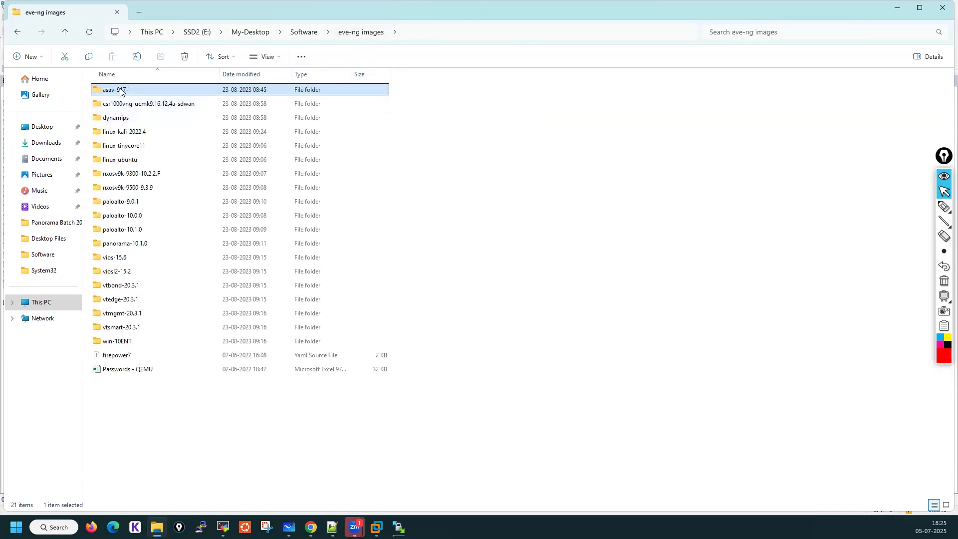
mouse_move(120, 92)
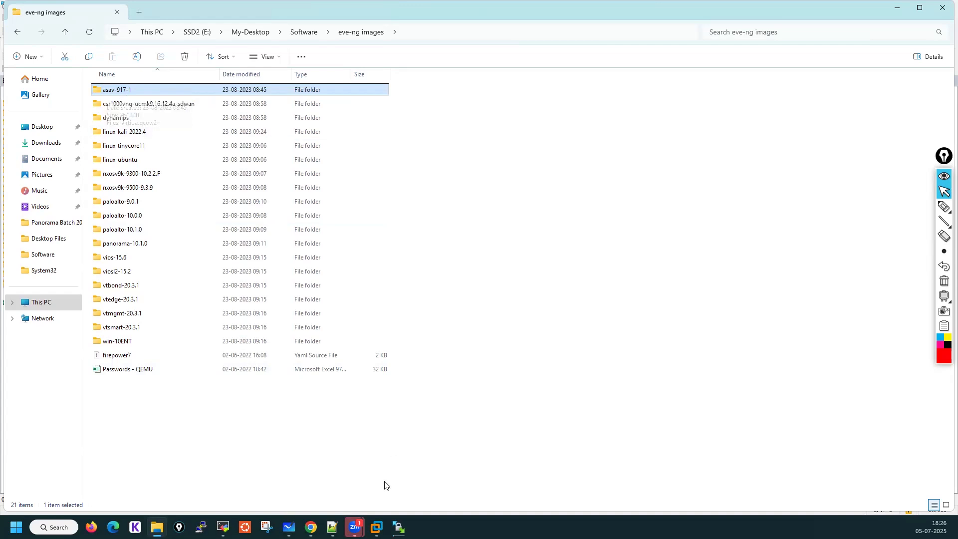
Step: Switch to Google Drive in Chrome and open PaloAlto Softwares > EVE-NG > EVE-NG-Images
left_click(310, 527)
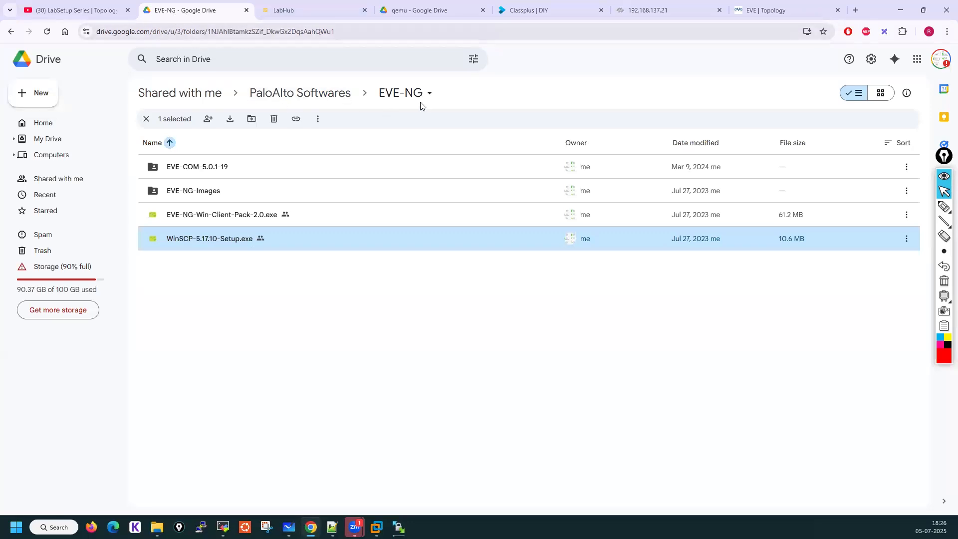
left_click(257, 96)
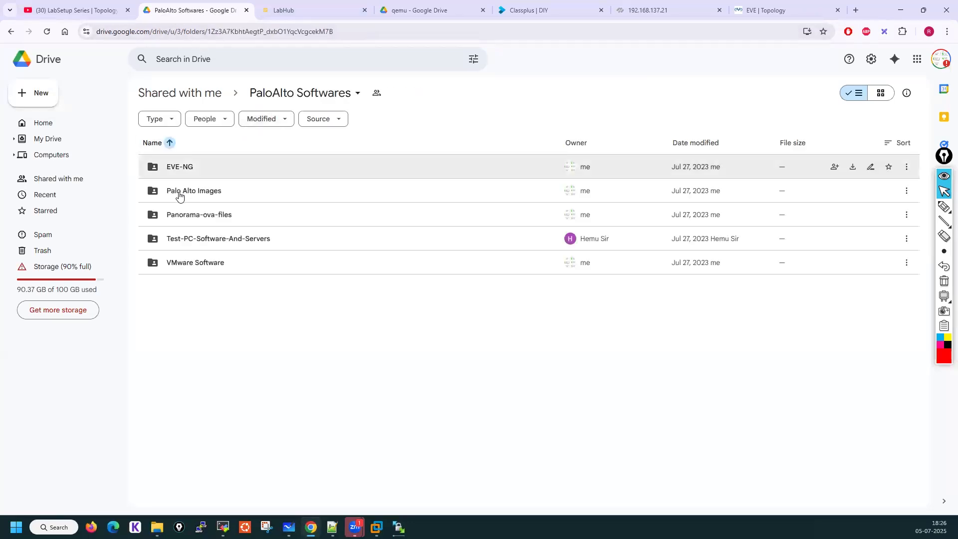
double_click(178, 171)
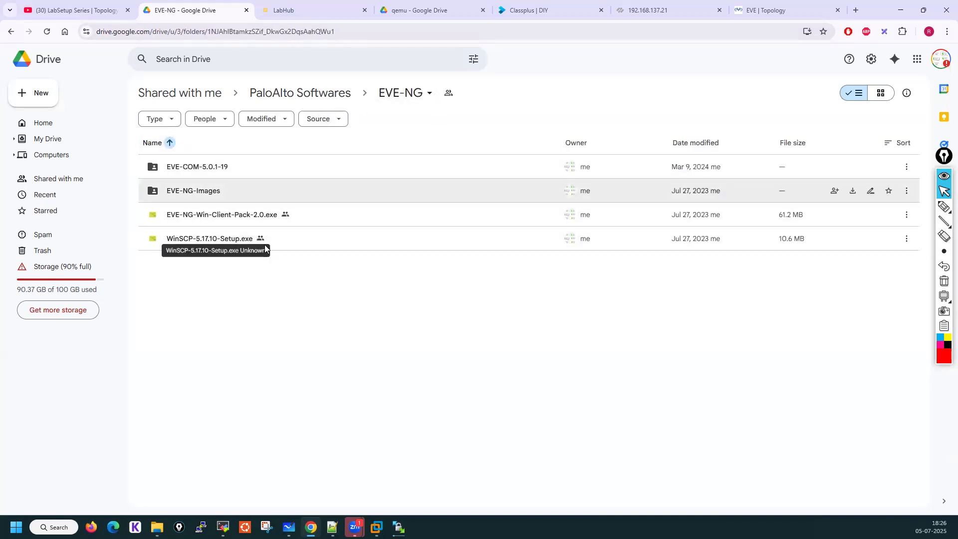
double_click(188, 194)
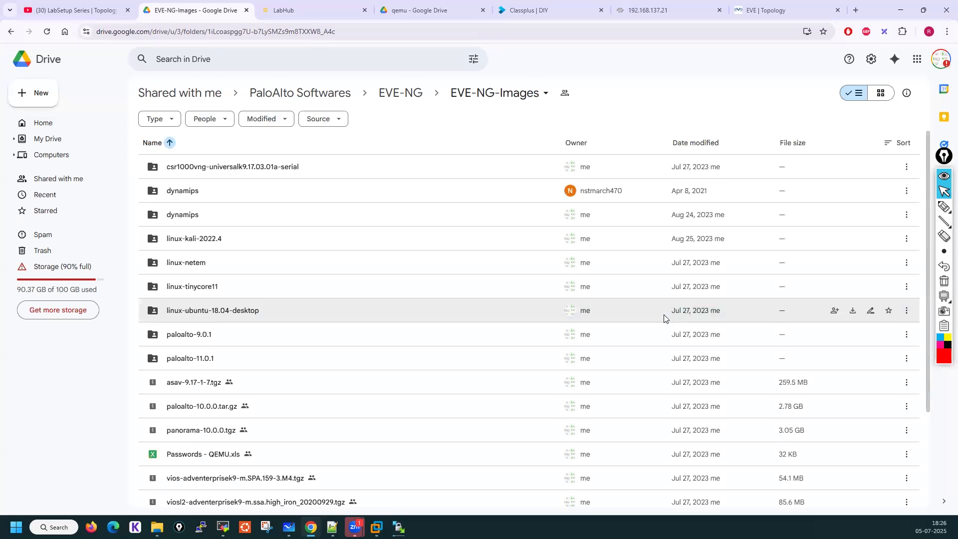
Step: Circle the first dynamips folder in the EVE-NG-Images list with the red annotation pen
mouse_move(944, 207)
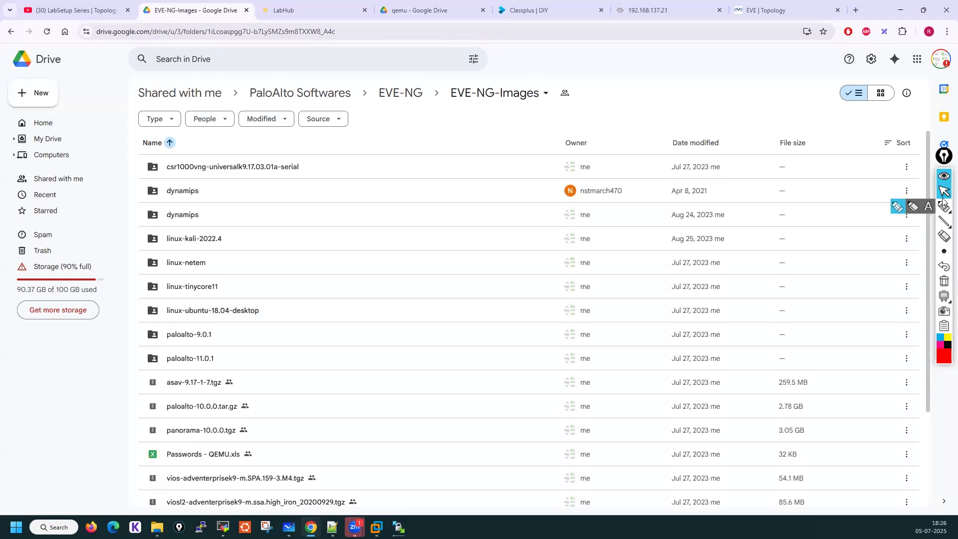
left_click(897, 208)
mouse_move(158, 190)
left_mouse_down()
mouse_move(172, 207)
mouse_move(220, 200)
mouse_move(169, 182)
left_mouse_up()
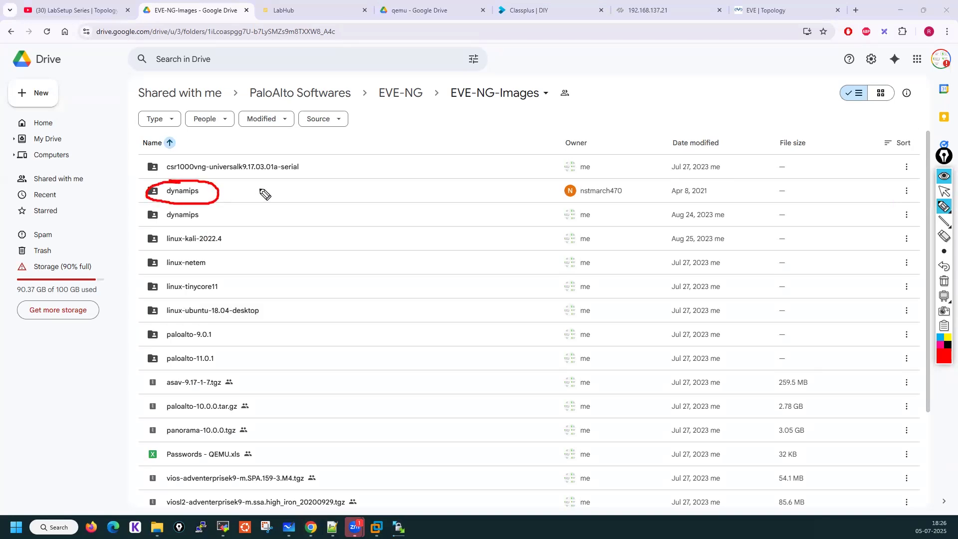
Step: Circle the second dynamips folder, add arrows beside both dynamips folders, and underline linux-kali-2022.4 and linux-tinycore11 with the red pen
mouse_move(228, 190)
left_mouse_down()
mouse_move(262, 189)
mouse_move(215, 215)
mouse_move(152, 225)
mouse_move(180, 212)
left_mouse_up()
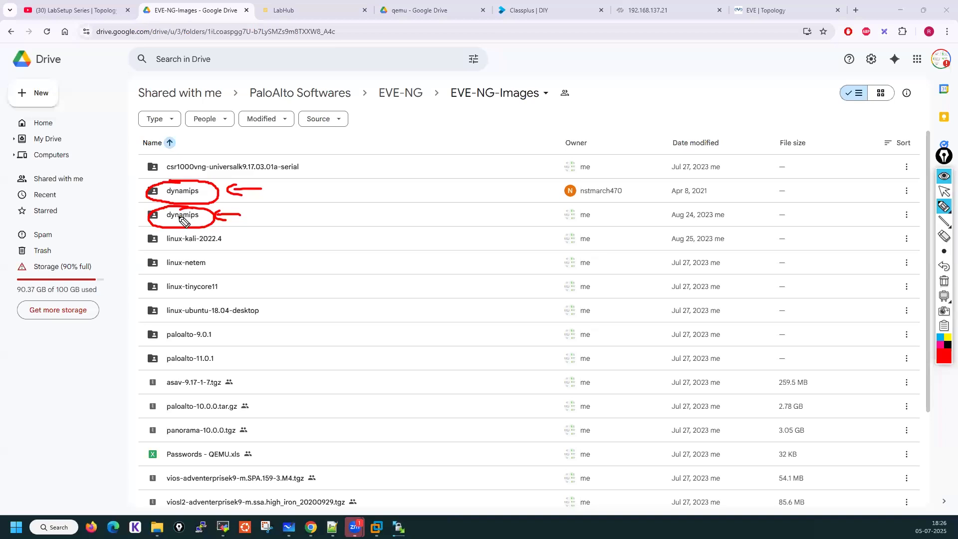
left_click_drag(178, 245, 166, 244)
left_click_drag(225, 246, 178, 245)
mouse_move(183, 296)
left_mouse_down()
mouse_move(162, 294)
mouse_move(232, 297)
left_mouse_up()
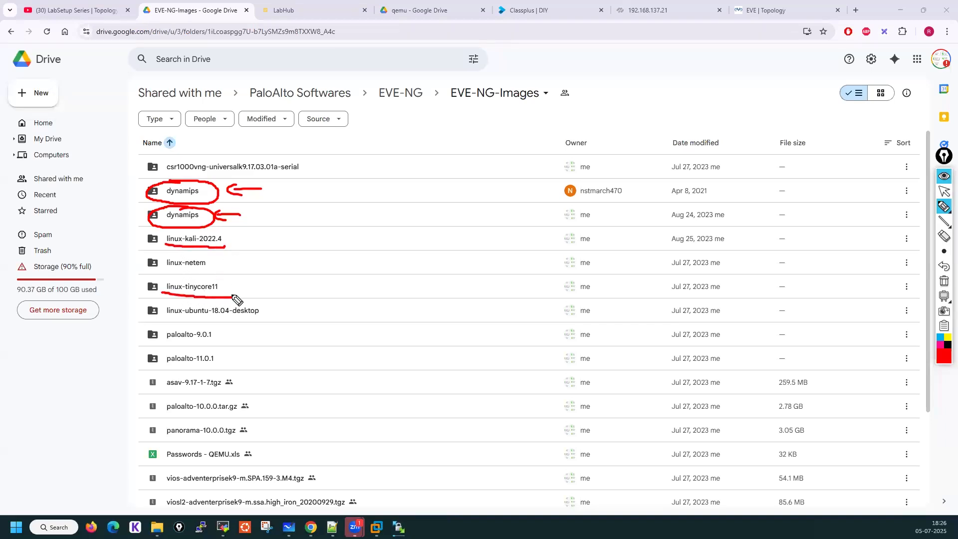
Step: Draw red boxes around the paloalto-9.0.1 and paloalto-11.0.1 folder names, with an arrow beside paloalto-11.0.1
left_click_drag(161, 343, 222, 344)
left_click_drag(162, 367, 220, 366)
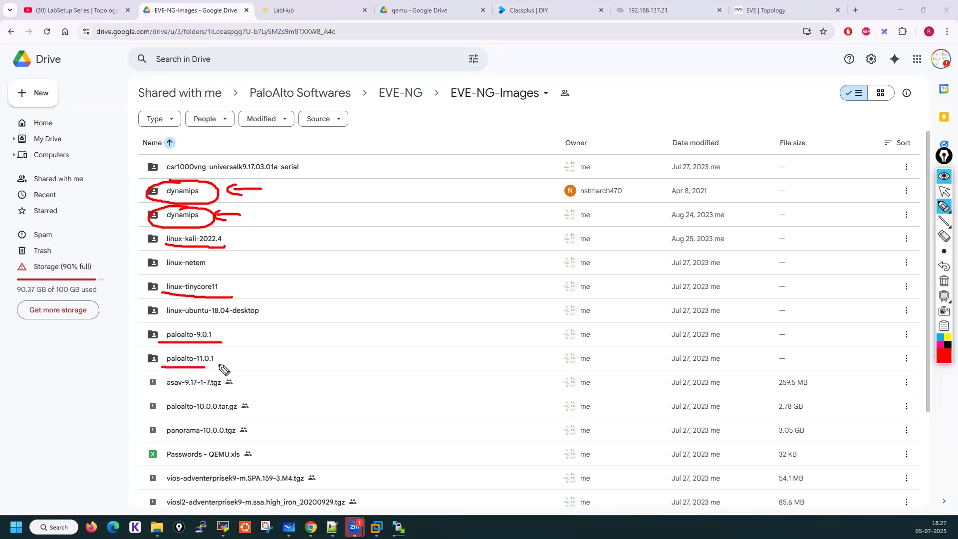
mouse_move(162, 368)
left_mouse_down()
mouse_move(160, 349)
mouse_move(221, 349)
mouse_move(223, 368)
mouse_move(233, 357)
left_mouse_up()
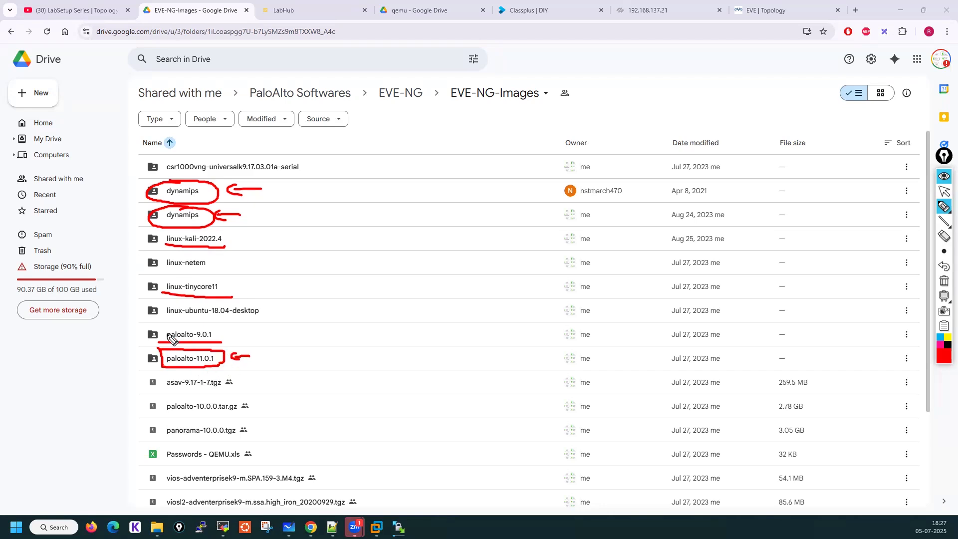
mouse_move(163, 342)
left_mouse_down()
mouse_move(161, 324)
mouse_move(188, 323)
mouse_move(220, 346)
left_mouse_up()
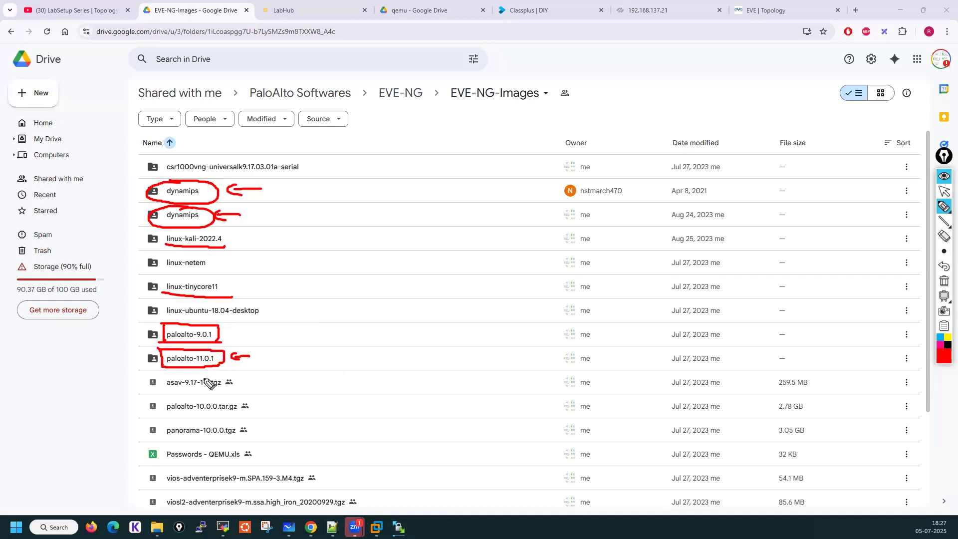
Step: Circle asav-9.17-1-7.tgz with an arrow beside it, and handwrite a circled "7zip" note in the empty area of the list
mouse_move(168, 387)
left_mouse_down()
mouse_move(242, 383)
mouse_move(179, 375)
mouse_move(157, 388)
mouse_move(179, 396)
left_mouse_up()
mouse_move(292, 382)
left_mouse_down()
mouse_move(247, 377)
mouse_move(254, 386)
left_mouse_up()
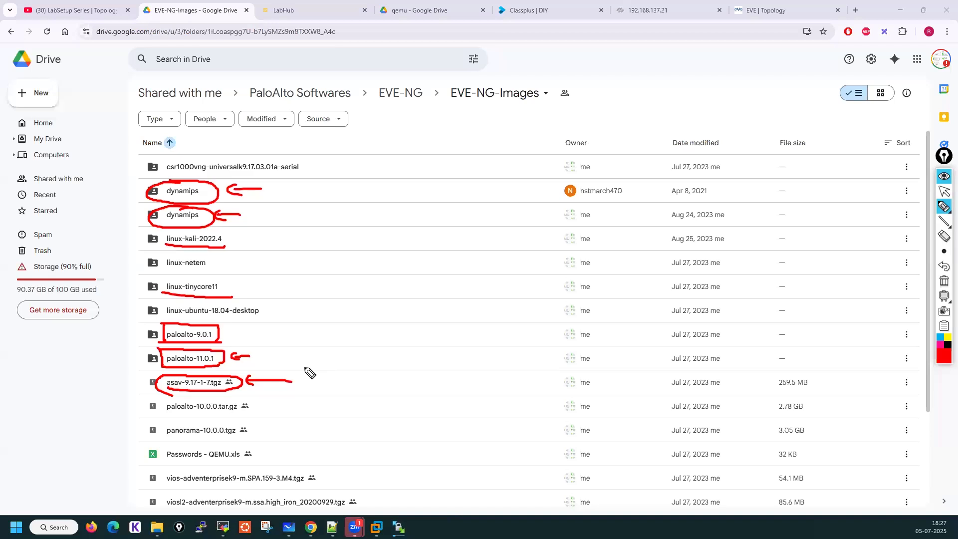
left_click(305, 367)
mouse_move(403, 345)
left_mouse_down()
mouse_move(417, 369)
mouse_move(434, 366)
left_mouse_up()
mouse_move(444, 344)
left_mouse_down()
mouse_move(444, 364)
mouse_move(452, 356)
left_mouse_up()
left_click(445, 338)
left_click_drag(410, 325, 468, 334)
mouse_move(412, 378)
left_mouse_down()
mouse_move(466, 382)
mouse_move(452, 336)
left_mouse_up()
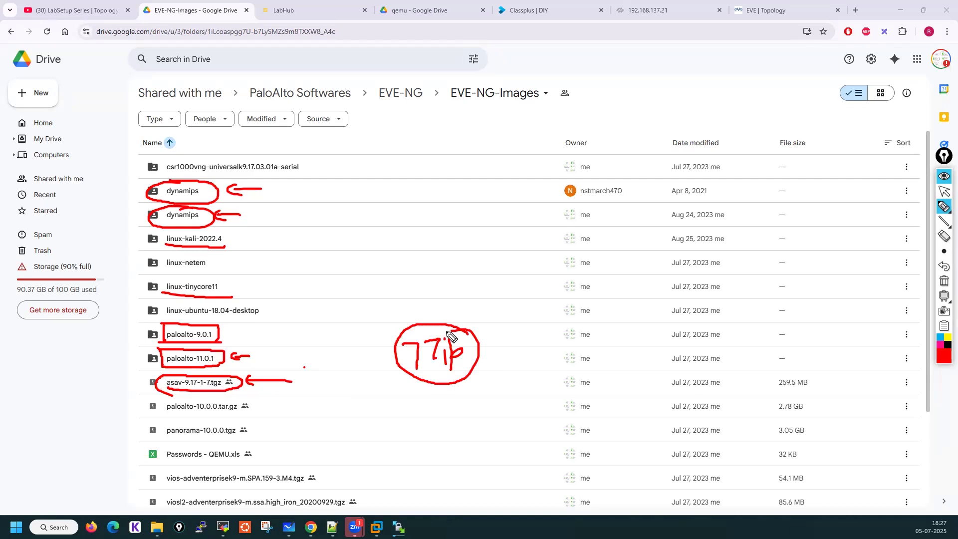
Step: Tick the asav-9.17-1-7, paloalto-10.0.0, vios and viosl2 archives with the red pen, and clear all markings
left_click_drag(124, 380, 160, 375)
left_click_drag(160, 415, 237, 413)
left_click_drag(114, 404, 161, 399)
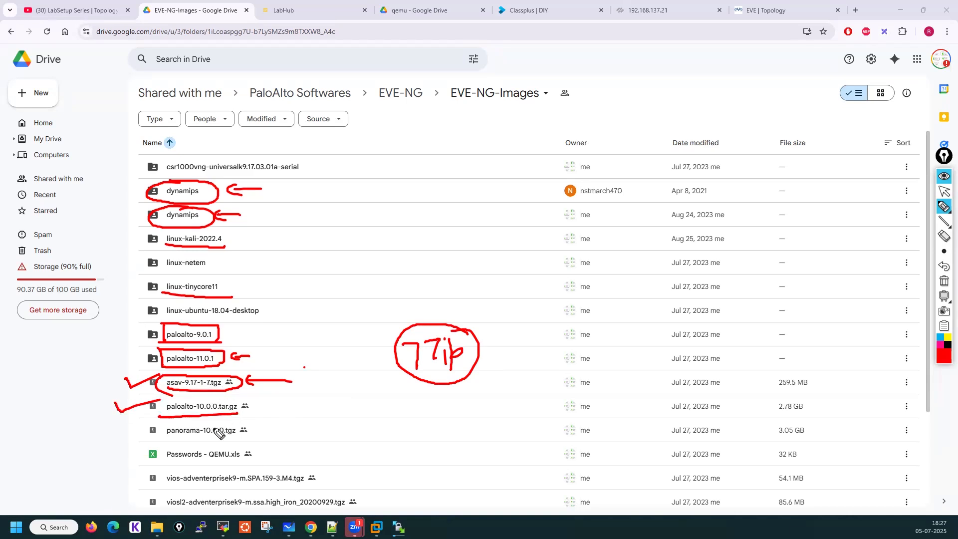
mouse_move(133, 479)
left_mouse_down()
mouse_move(161, 473)
mouse_move(142, 504)
mouse_move(168, 490)
left_mouse_up()
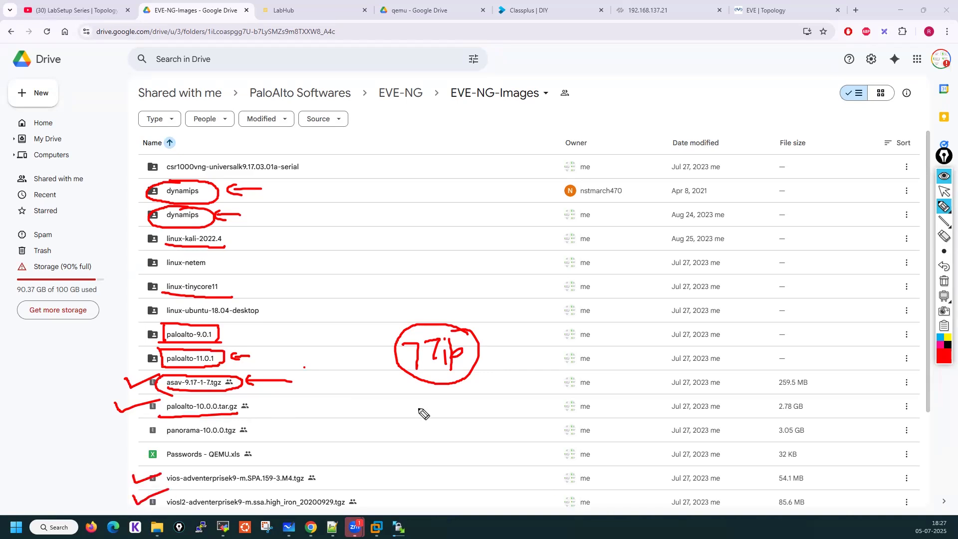
left_click(943, 281)
Step: Tick win-10ENT.zip, cross out vtbond, vtedge, vtmgmt, vtsmart and linux-ubuntu-18.04-desktop with the red pen, and clear the markings
left_click(944, 192)
left_click_drag(926, 221, 929, 320)
mouse_move(943, 206)
left_click(903, 208)
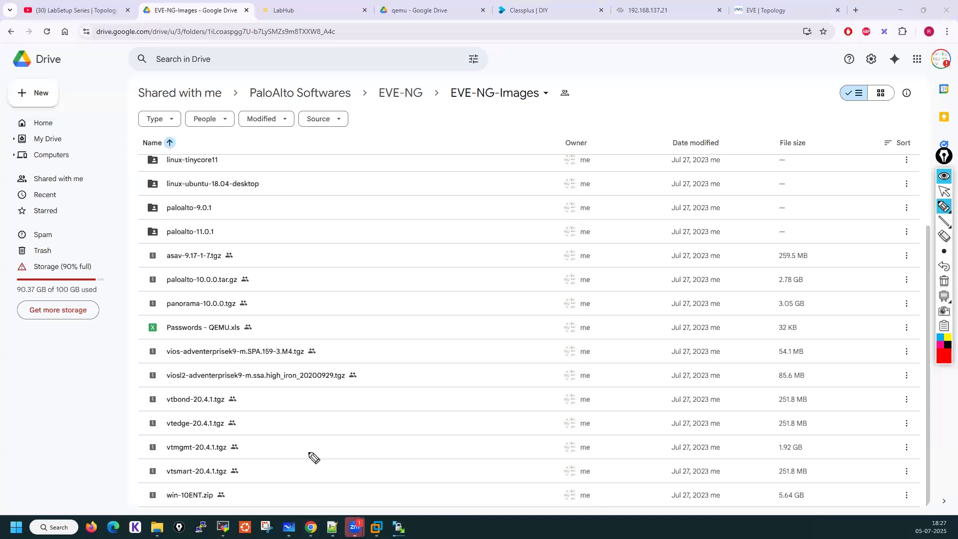
left_click_drag(133, 487, 151, 495)
mouse_move(174, 397)
left_mouse_down()
mouse_move(197, 411)
mouse_move(176, 410)
mouse_move(188, 431)
left_mouse_up()
mouse_move(186, 415)
left_mouse_down()
mouse_move(169, 429)
mouse_move(188, 454)
mouse_move(190, 441)
left_mouse_up()
left_click_drag(166, 481, 189, 464)
left_click_drag(174, 465, 188, 477)
left_click(195, 177)
left_click_drag(195, 177, 206, 190)
left_click_drag(209, 179, 193, 197)
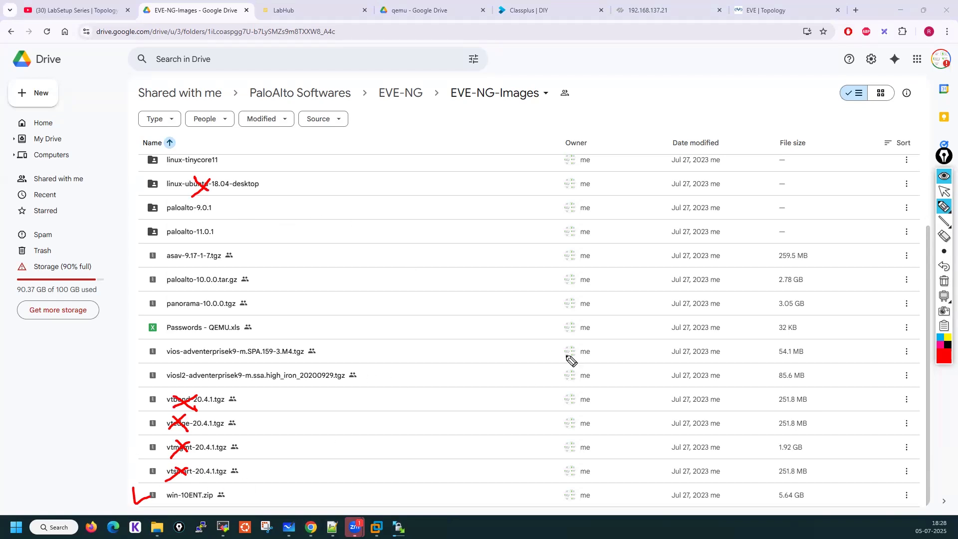
left_click(943, 286)
left_click(944, 191)
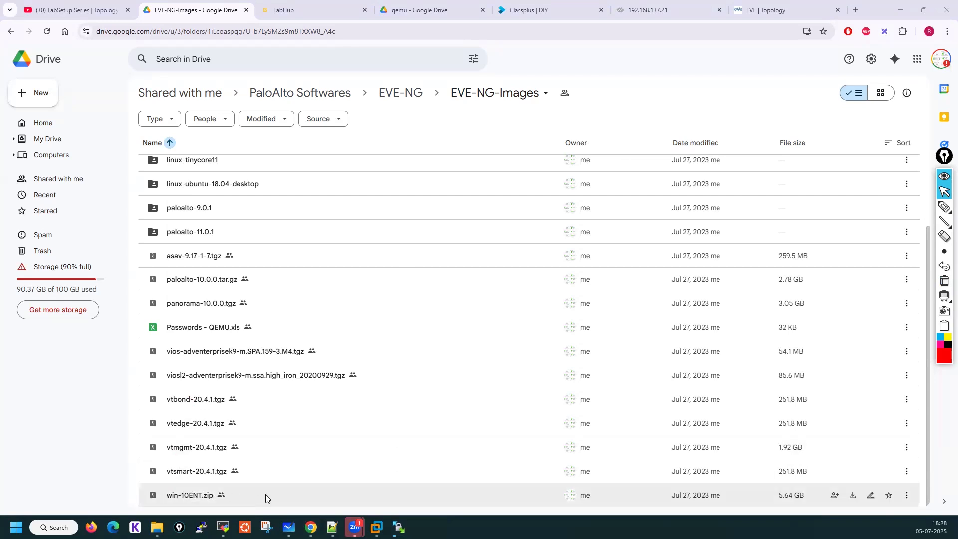
Step: Switch to the eve-ng images folder in File Explorer, check the image file inside asav-917-1, and return to the folder list
scroll(286, 497, "up", 3)
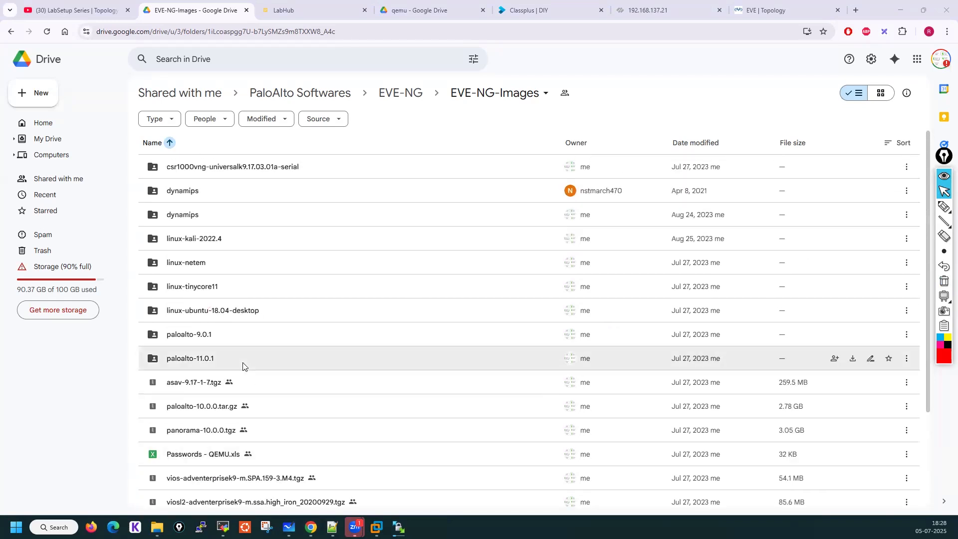
scroll(386, 309, "down", 3)
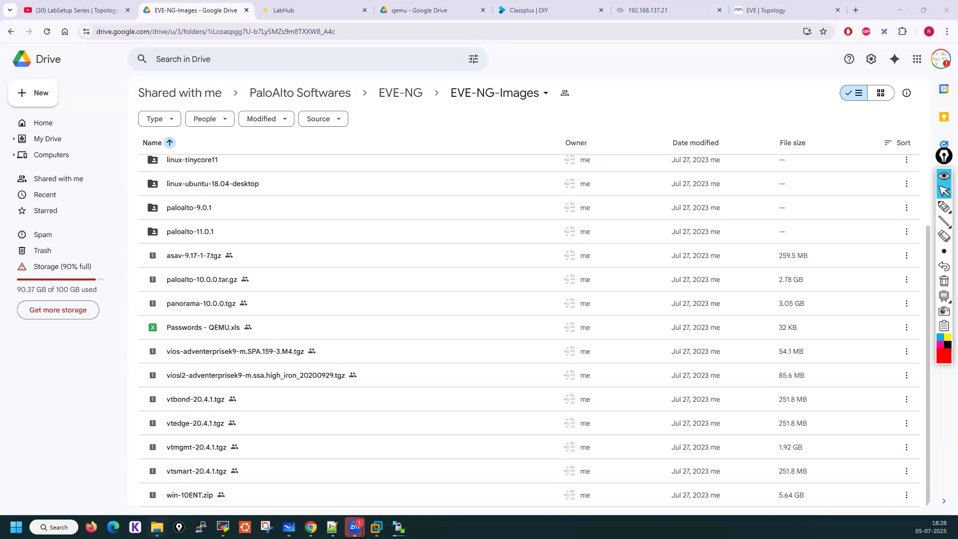
left_click(157, 527)
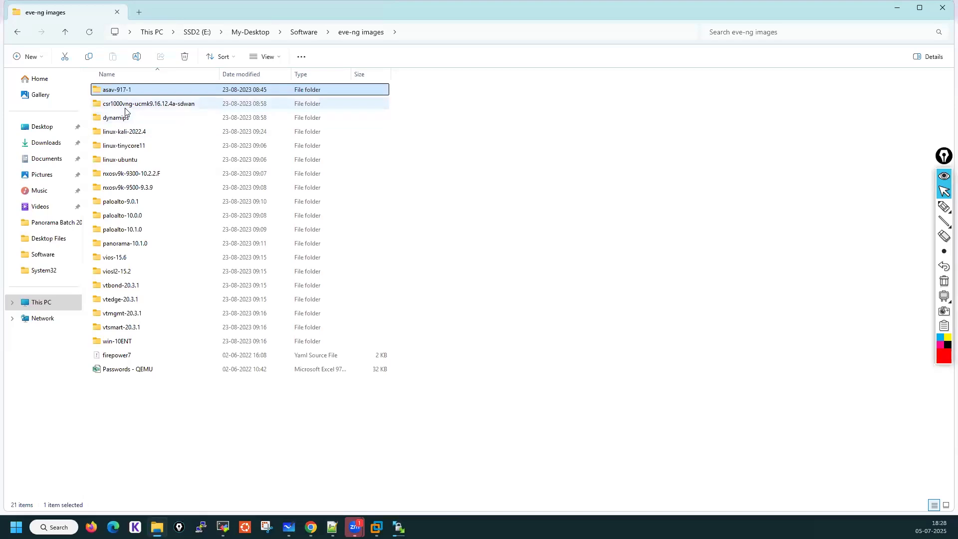
left_click(142, 93)
left_click(195, 93)
double_click(194, 92)
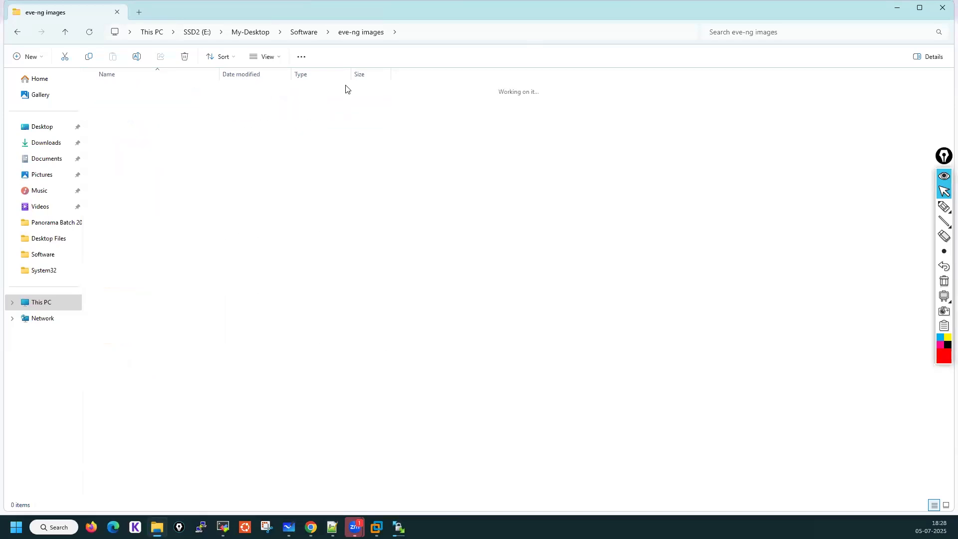
left_click(127, 95)
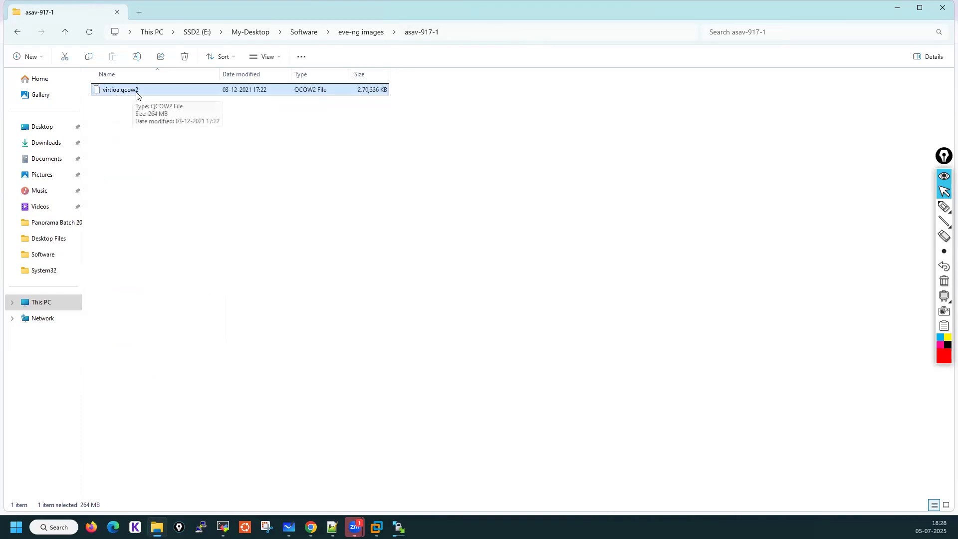
key("alt+Up")
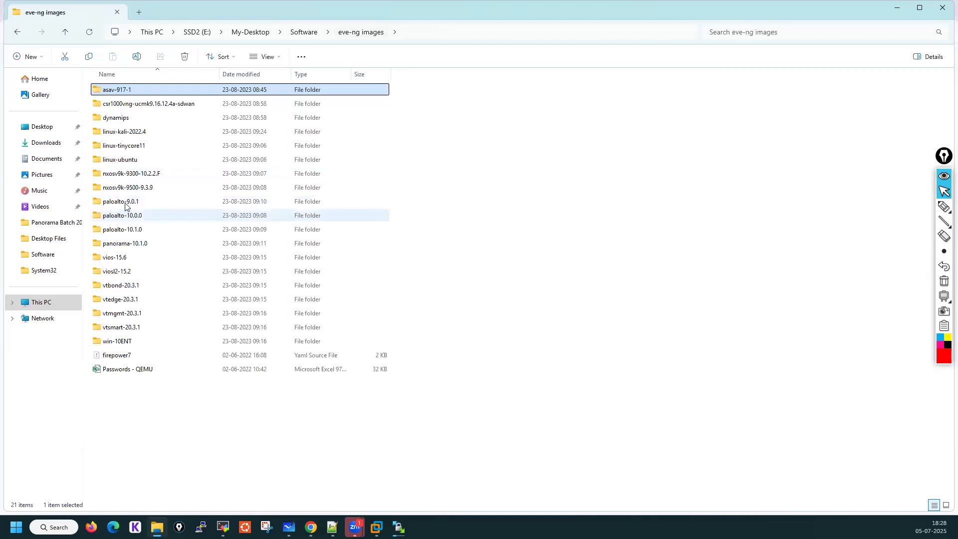
Step: Check the image files inside the paloalto-9.0.1 and paloalto-10.0.0 folders, returning to eve-ng images after each
double_click(126, 109)
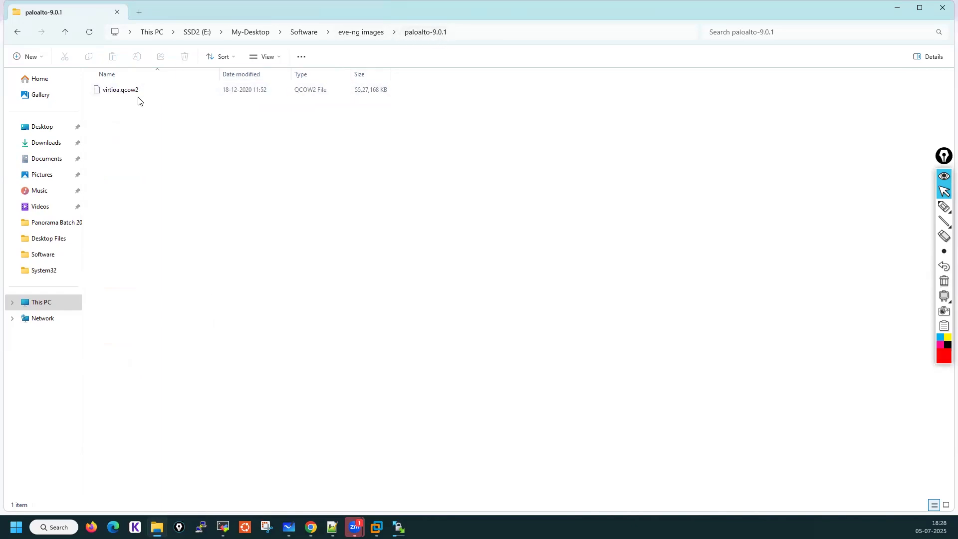
left_click(382, 33)
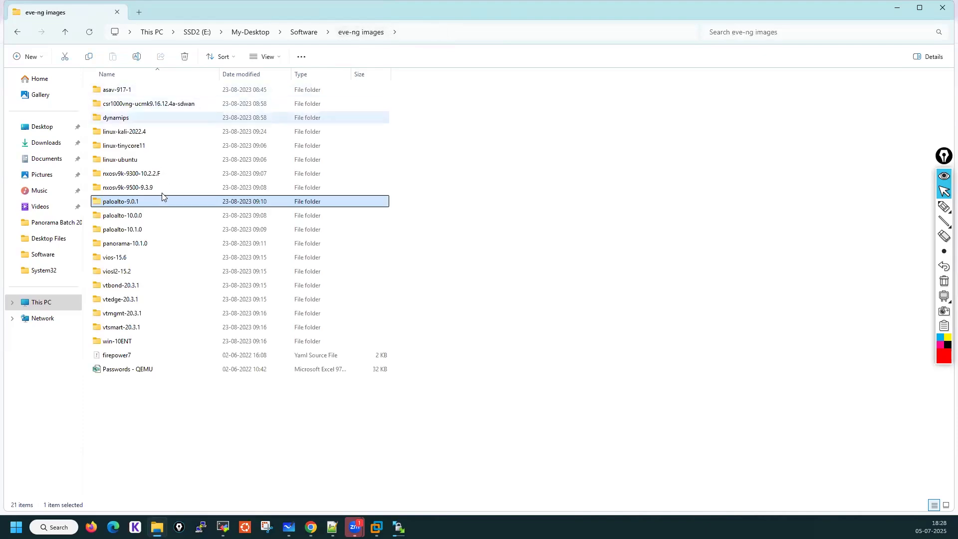
left_click(145, 220)
double_click(145, 220)
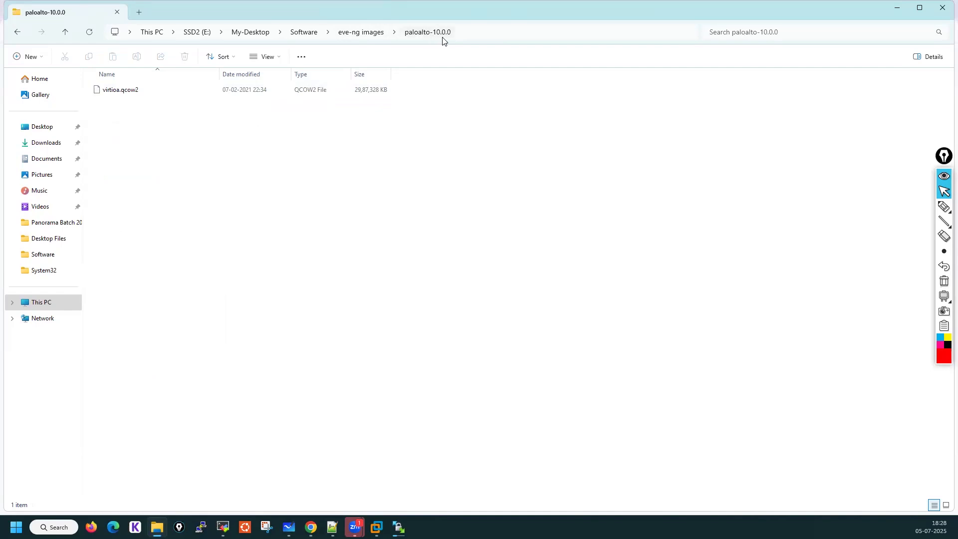
left_click(146, 93)
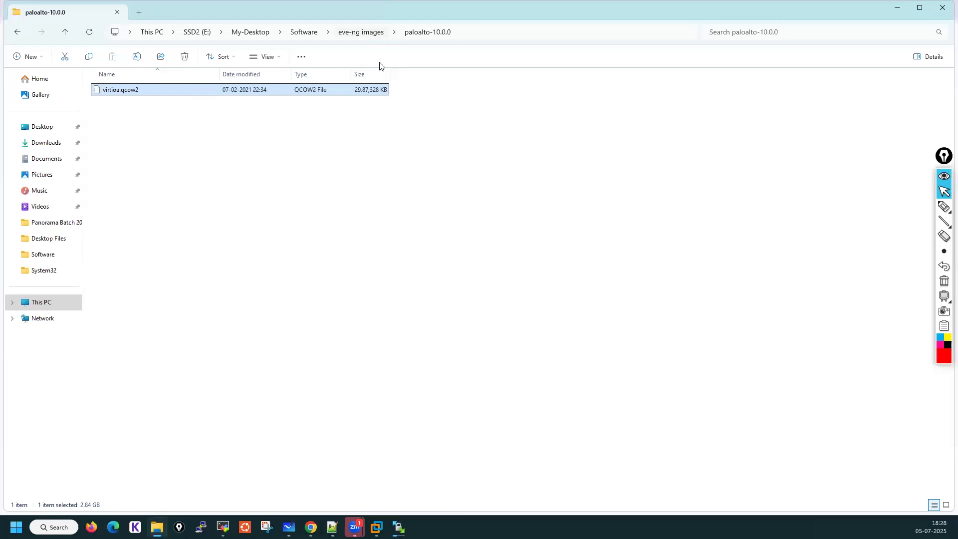
key("BackSpace")
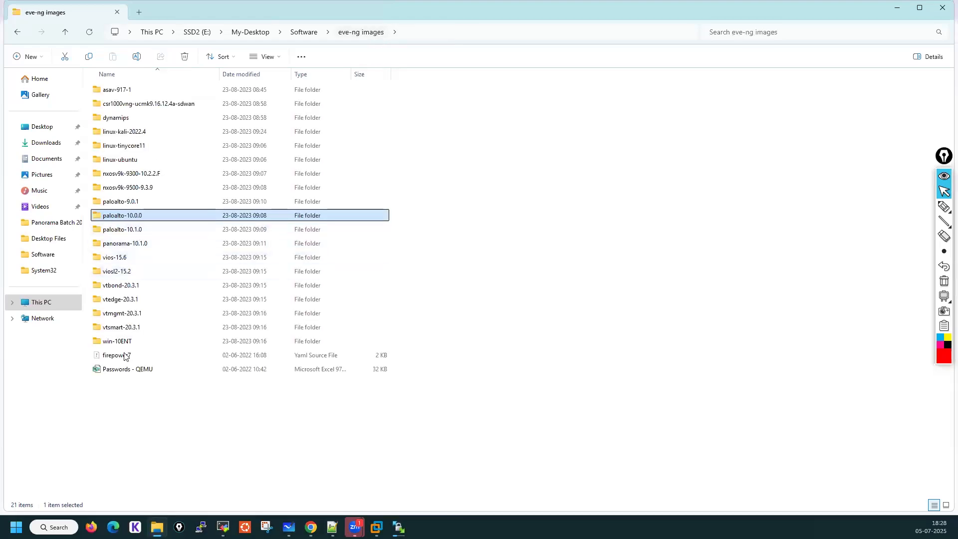
Step: Check the image files inside the win-10ENT and linux-tinycore11 folders, returning to eve-ng images after each
double_click(122, 343)
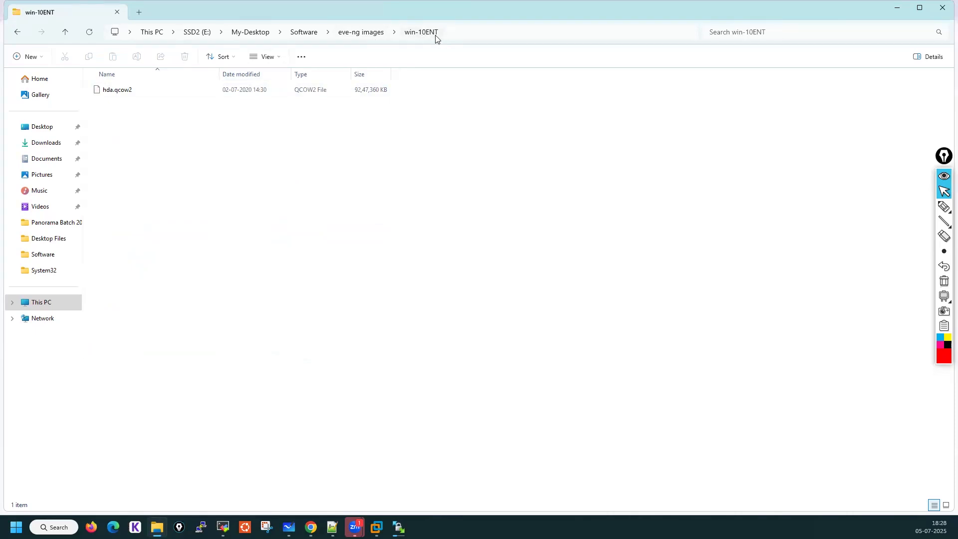
left_click(123, 94)
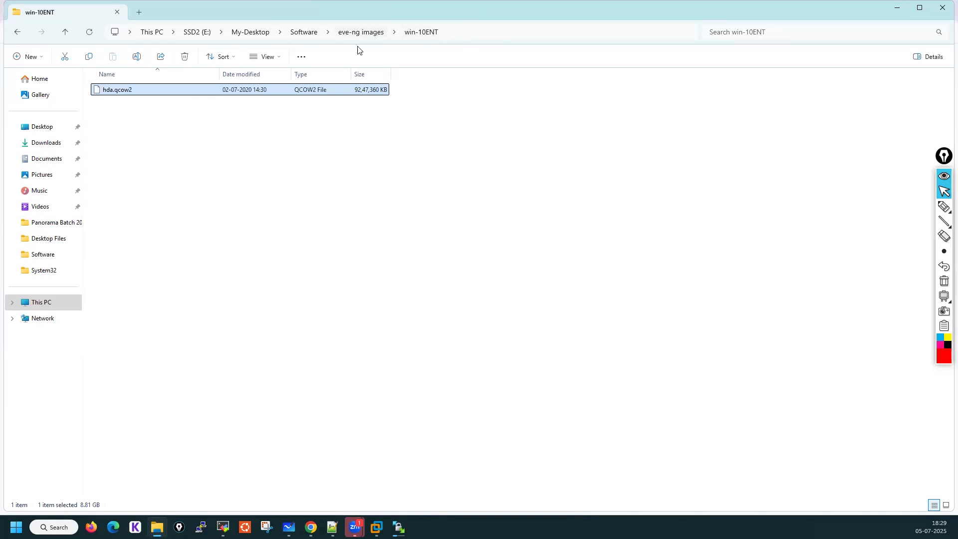
left_click(359, 33)
mouse_move(122, 343)
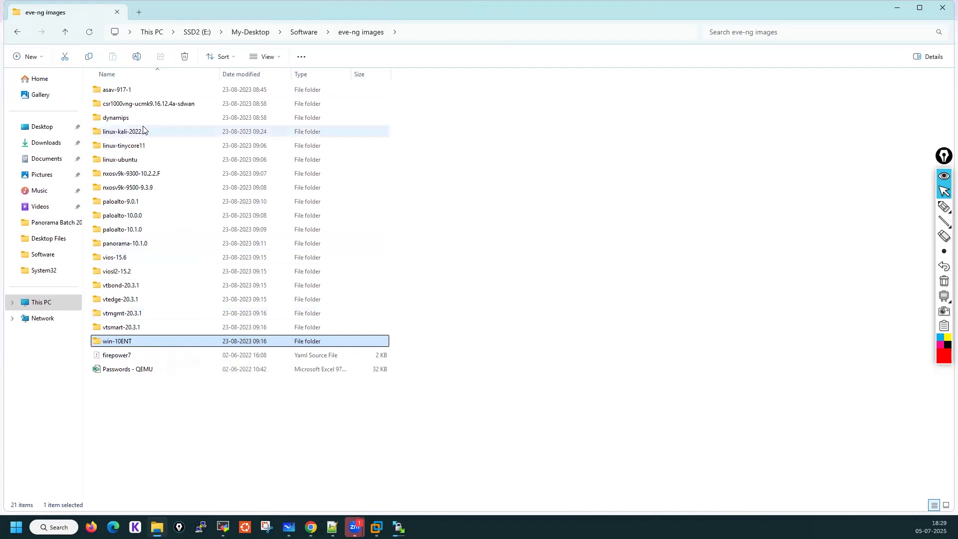
double_click(128, 150)
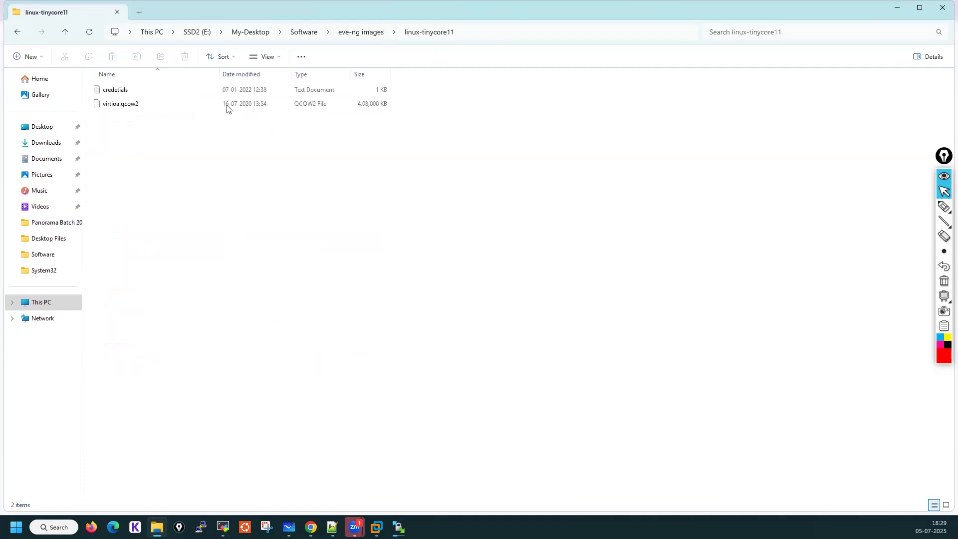
left_click(118, 110)
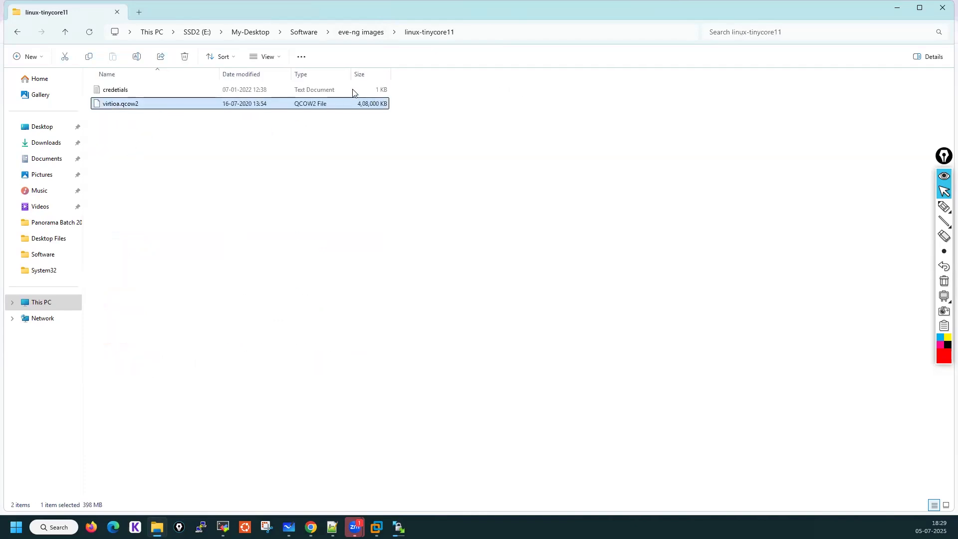
left_click(350, 36)
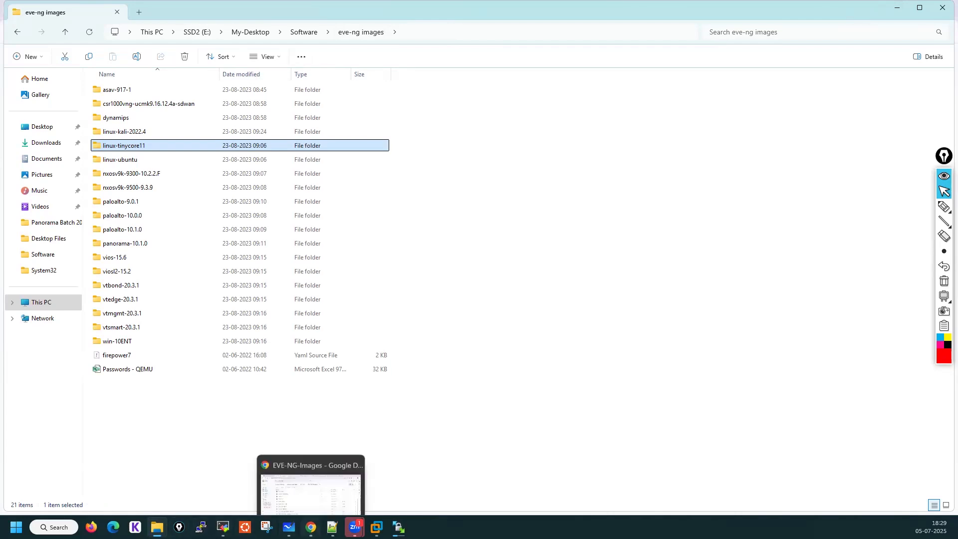
Step: Switch to Google Drive in Chrome and download the paloalto-11.0.1 folder from EVE-NG-Images
left_click(311, 527)
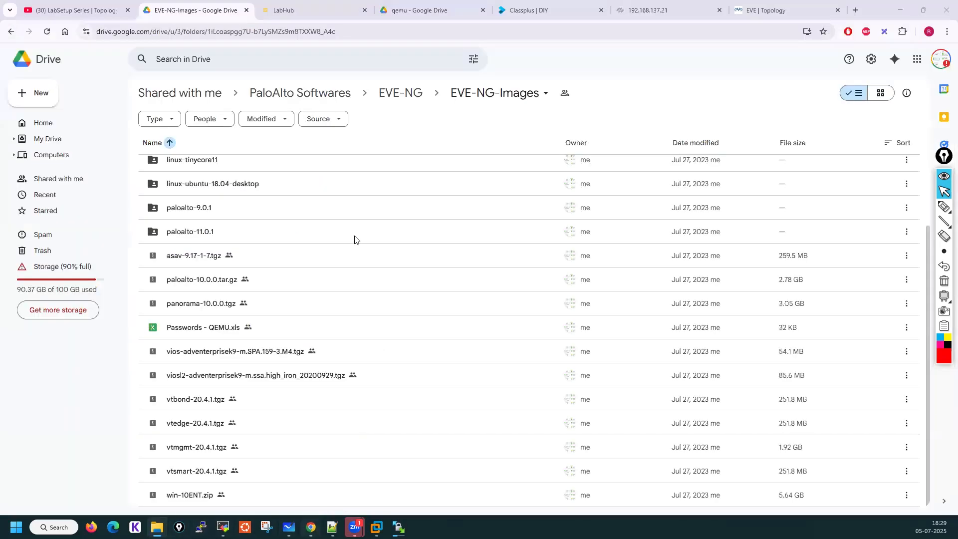
left_click(536, 94)
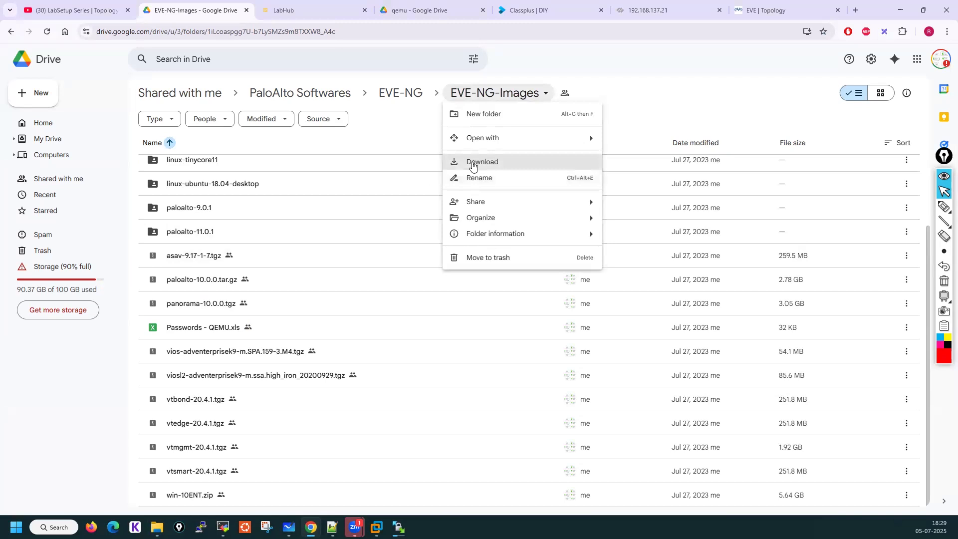
left_click(422, 135)
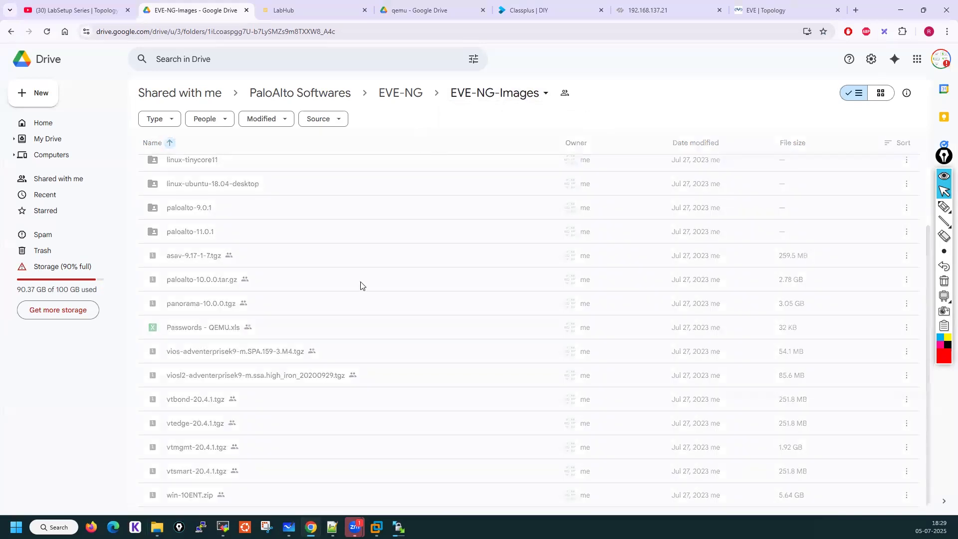
scroll(357, 296, "up", 3)
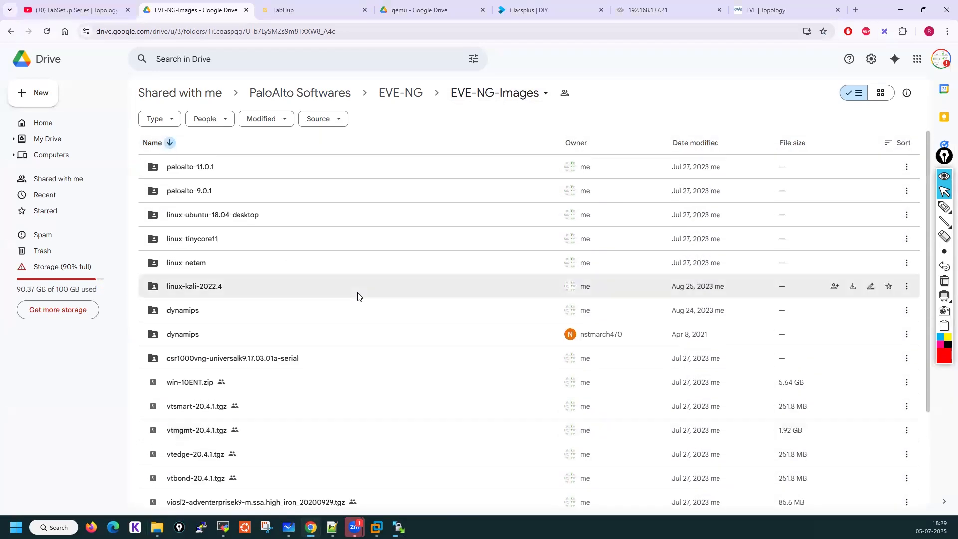
left_click(320, 171)
right_click(320, 173)
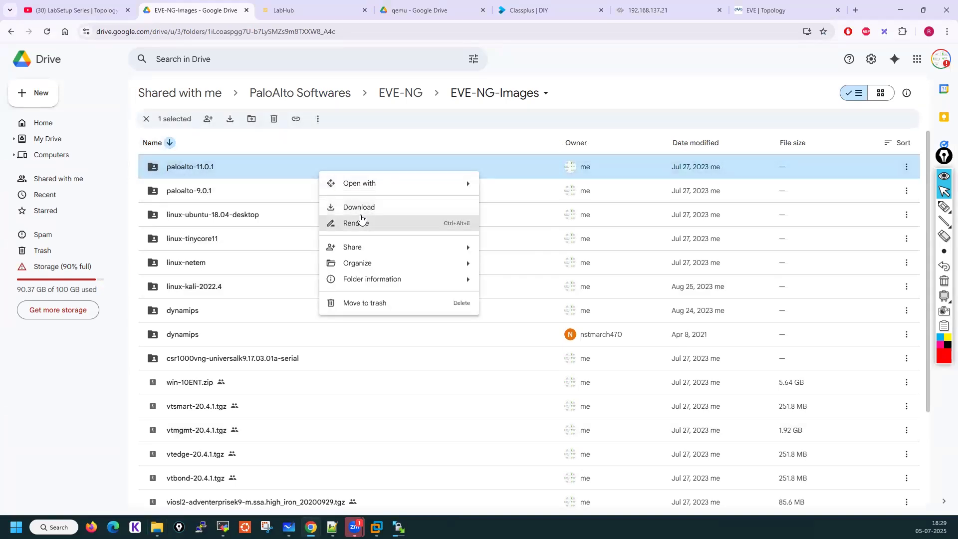
left_click(359, 208)
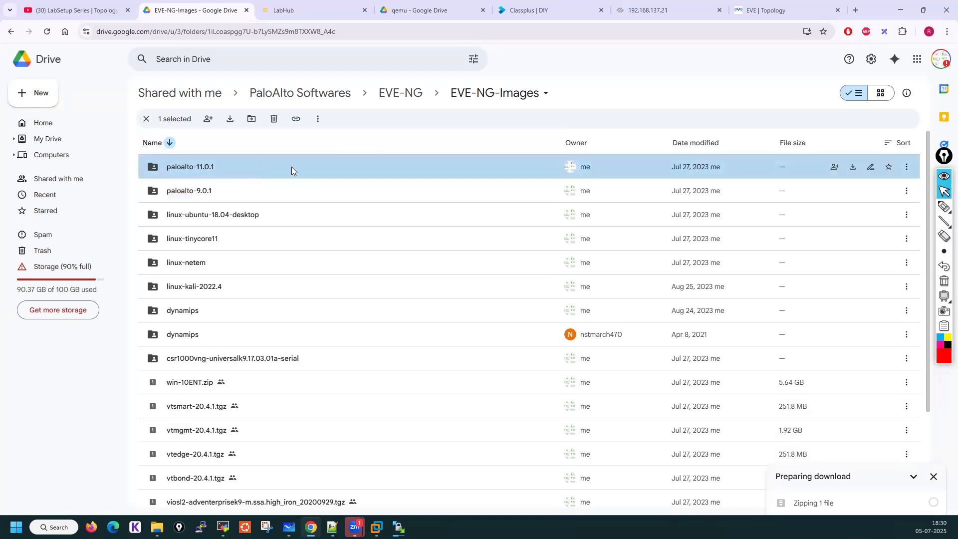
Step: Check the image file inside the paloalto-11.0.1 folder and return to EVE-NG-Images
double_click(202, 170)
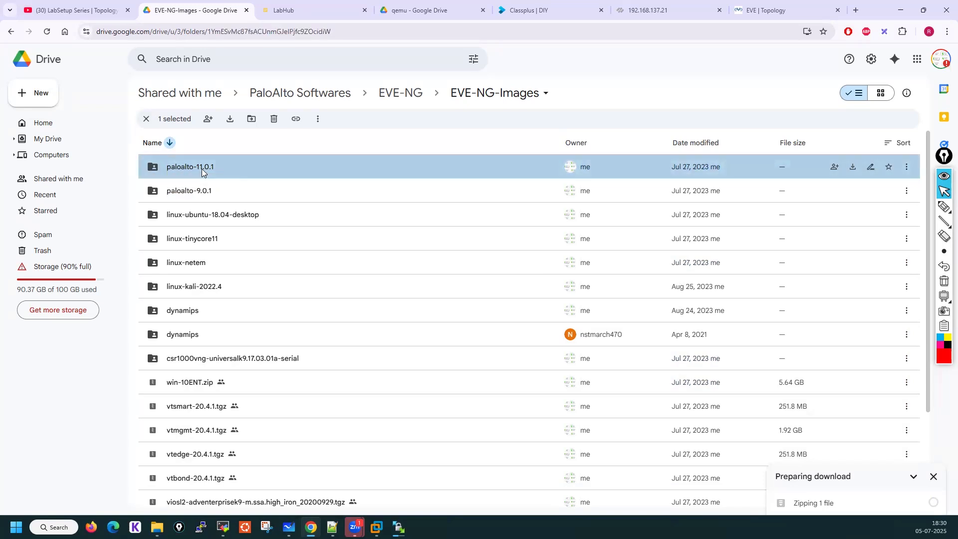
mouse_move(178, 170)
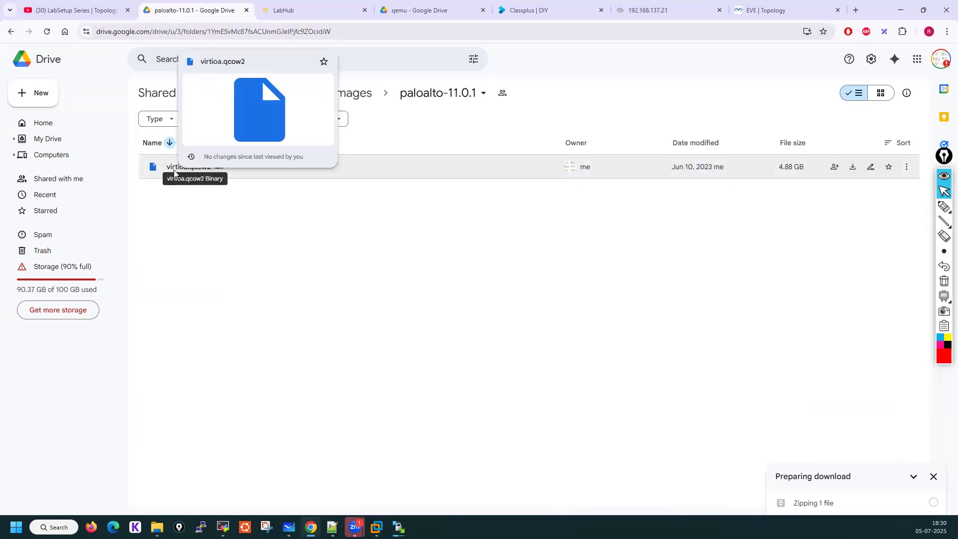
left_click(357, 95)
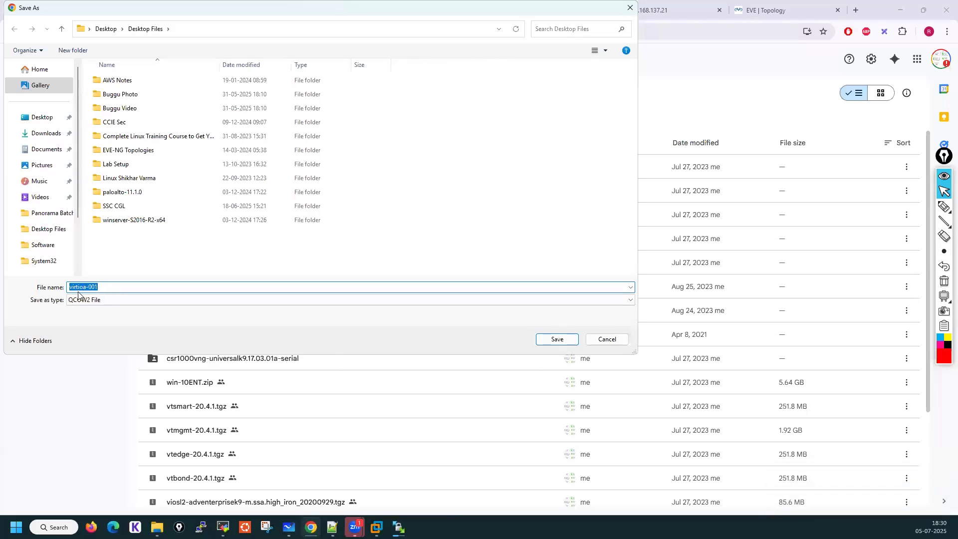
Step: Save the Palo Alto image as virtioa-001 in Desktop Files and check its progress in the recent download history
left_click(563, 340)
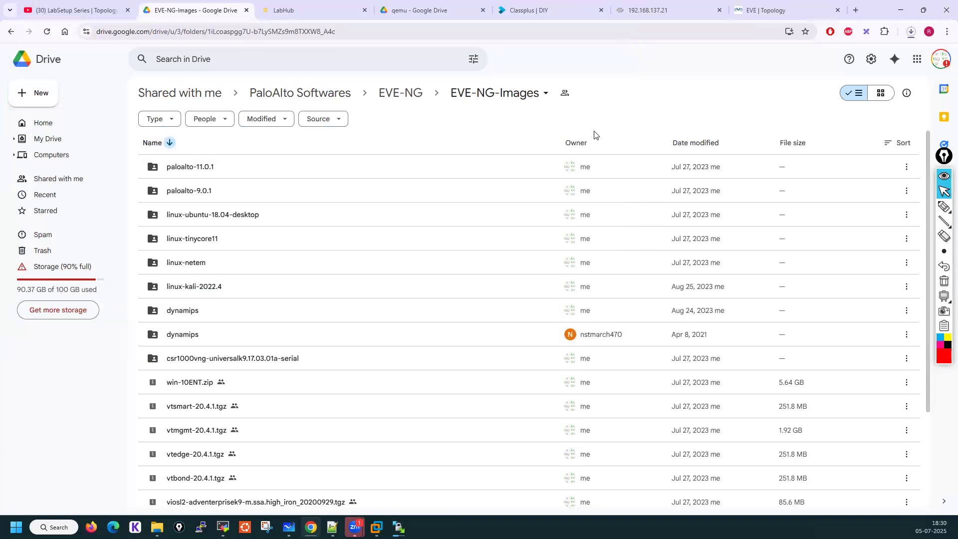
left_click(910, 33)
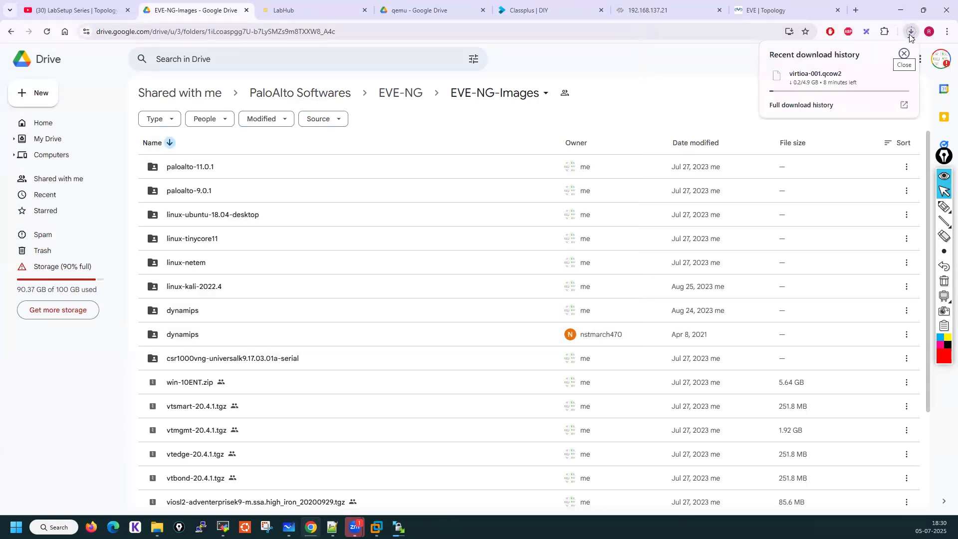
left_click(668, 98)
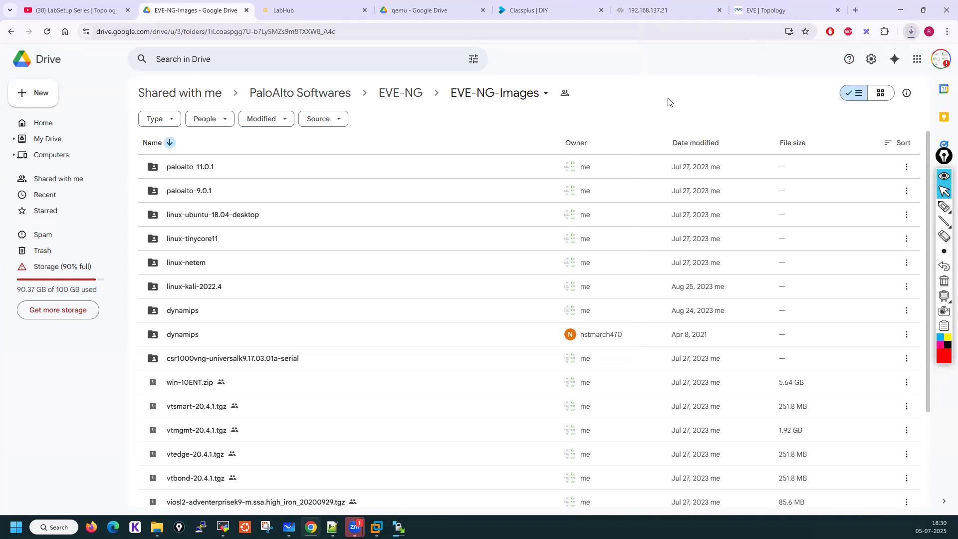
Step: Switch to the LabHub addons page and open its qemu folder
left_click(309, 5)
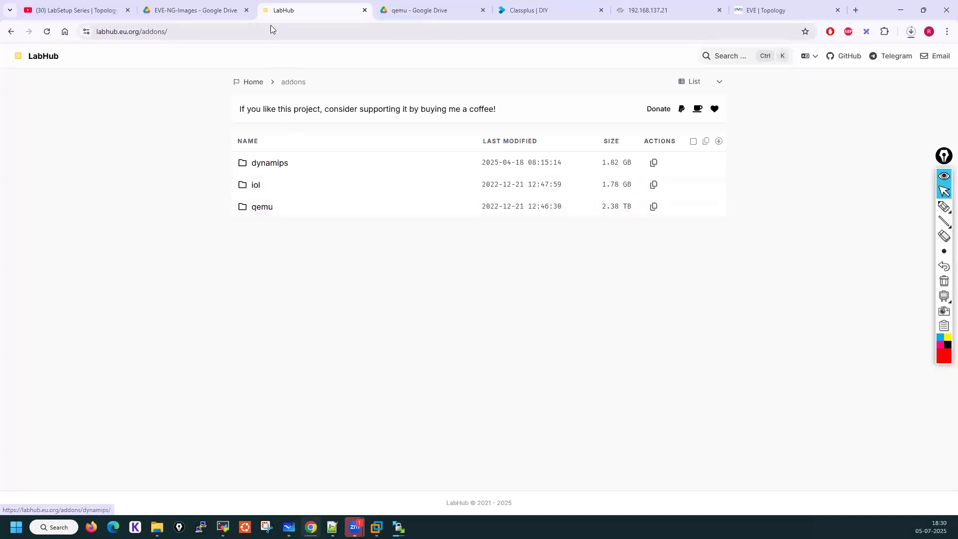
left_click(224, 30)
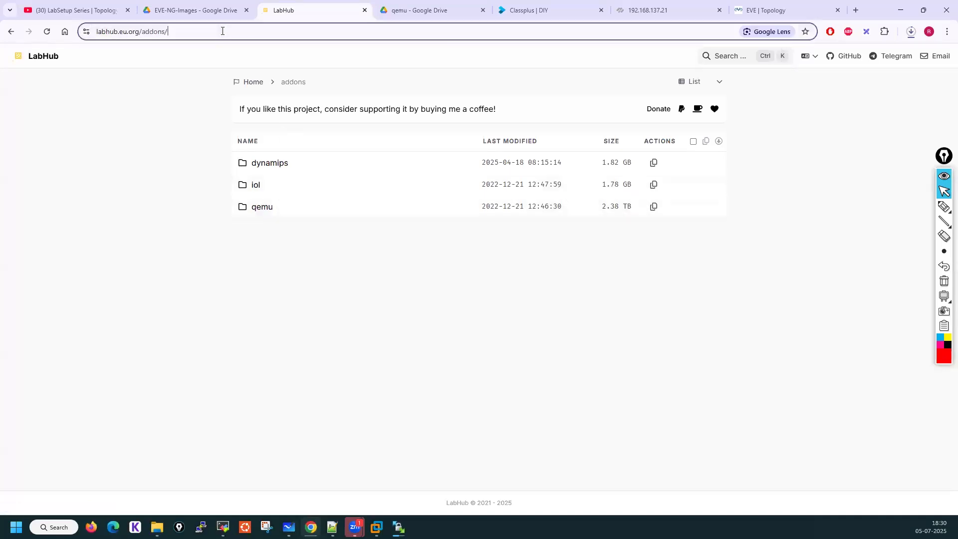
left_click(261, 208)
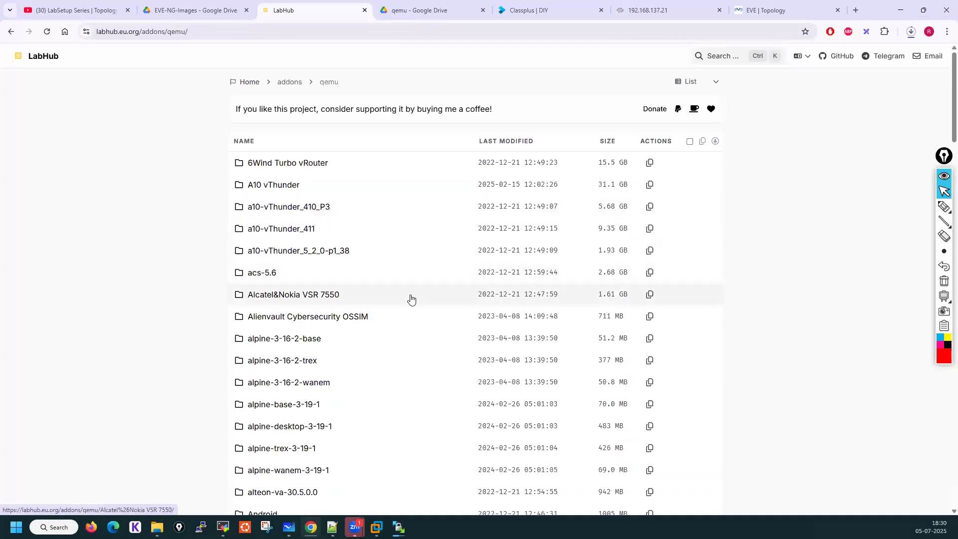
Step: Look through the qemu image folders for the Cisco firewalls and open the Cisco ASAv folder
scroll(408, 296, "down", 4)
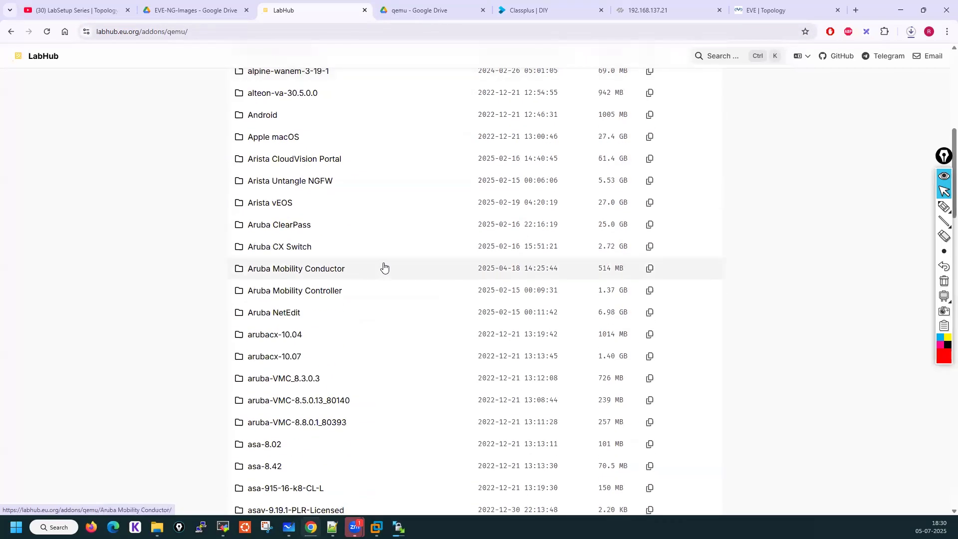
scroll(384, 268, "down", 3)
scroll(388, 267, "down", 1)
scroll(388, 267, "down", 2)
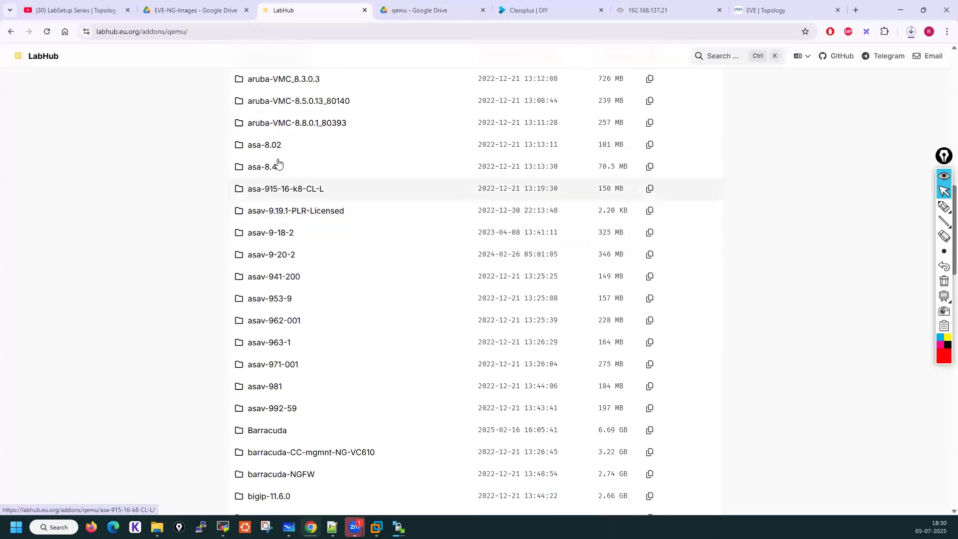
scroll(282, 349, "down", 2)
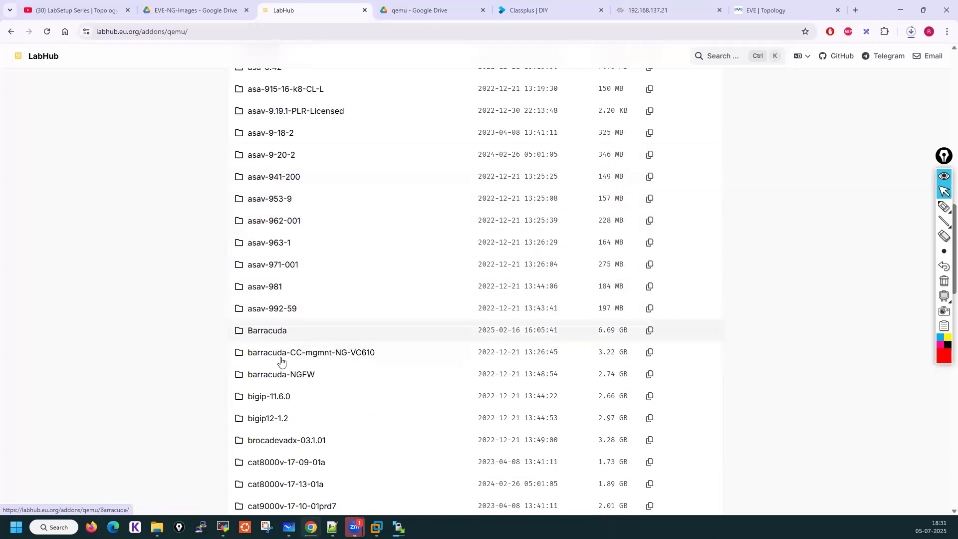
scroll(287, 379, "down", 3)
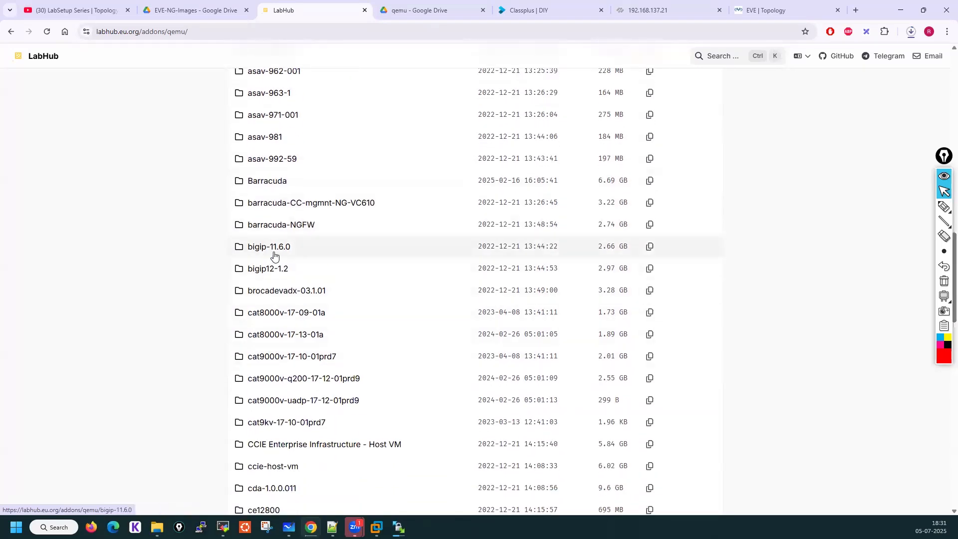
scroll(304, 314, "down", 4)
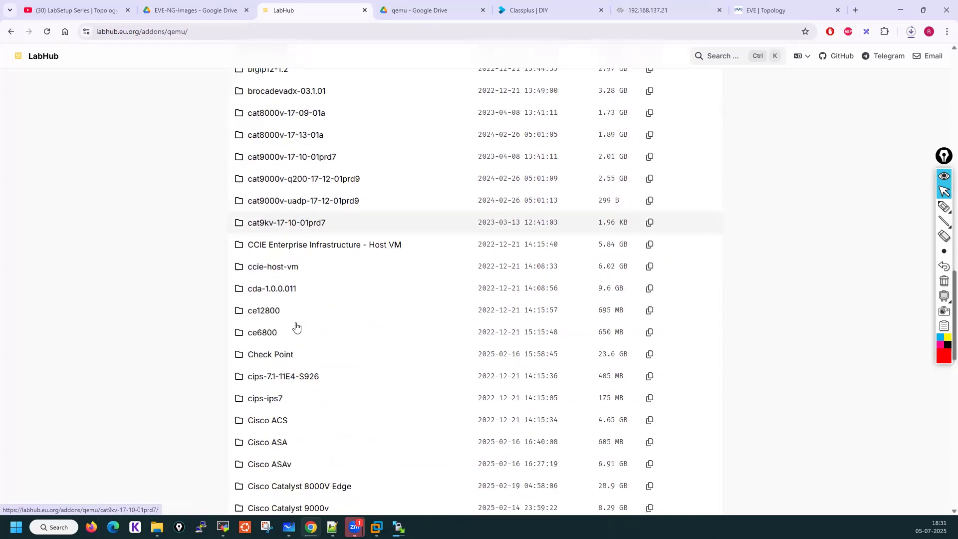
scroll(299, 280, "down", 4)
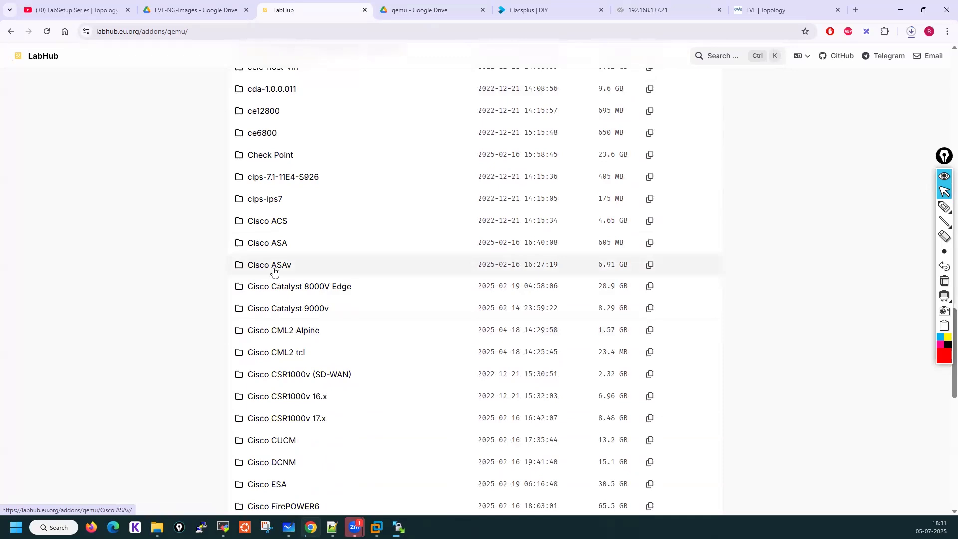
left_click(274, 271)
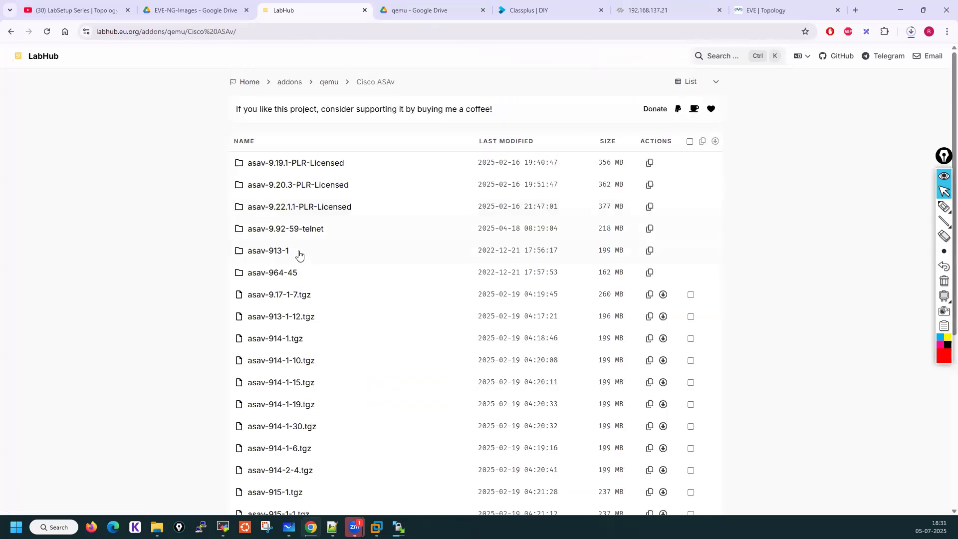
Step: Examine the ASAv image versions offered in the Cisco ASAv folder, from the licensed folders to the tgz archives
scroll(316, 311, "down", 5)
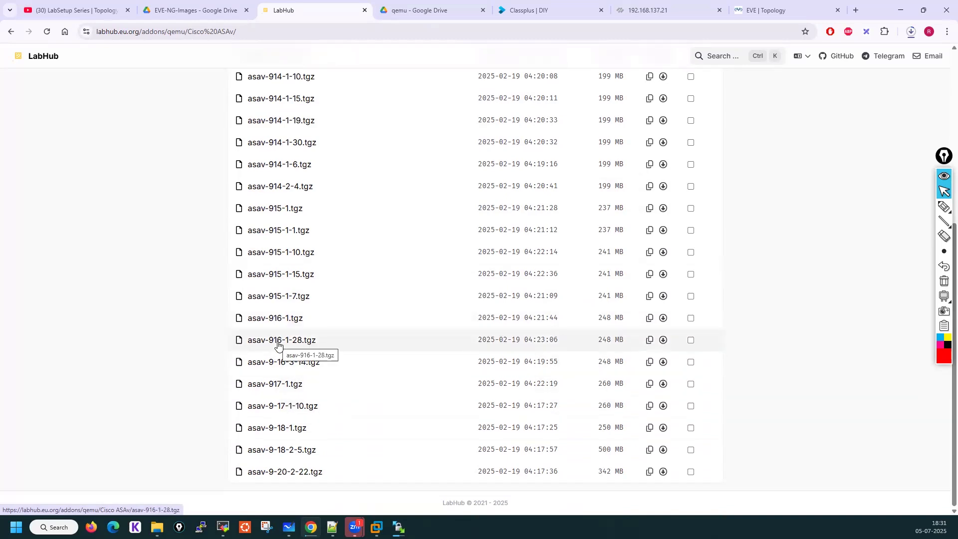
scroll(278, 344, "up", 5)
scroll(349, 368, "up", 1)
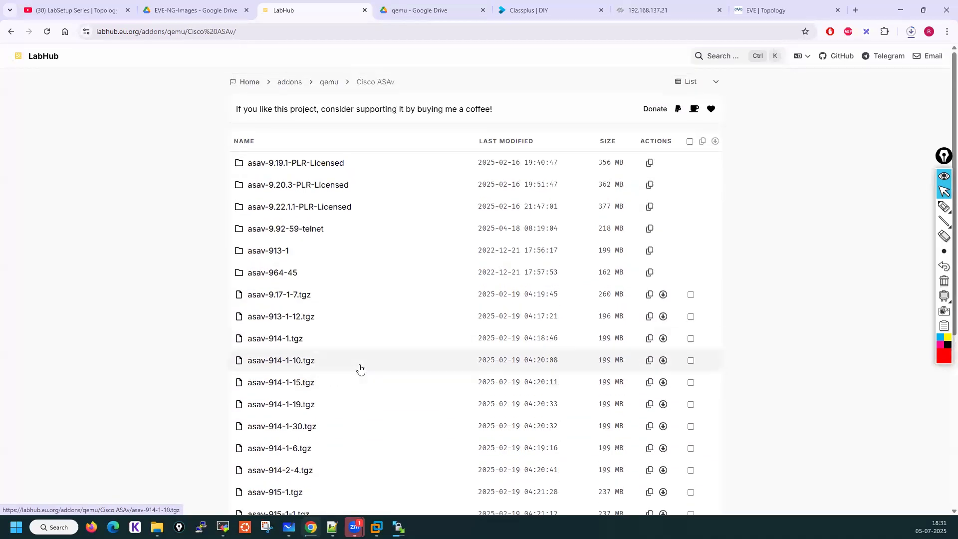
scroll(359, 365, "down", 5)
scroll(359, 363, "up", 5)
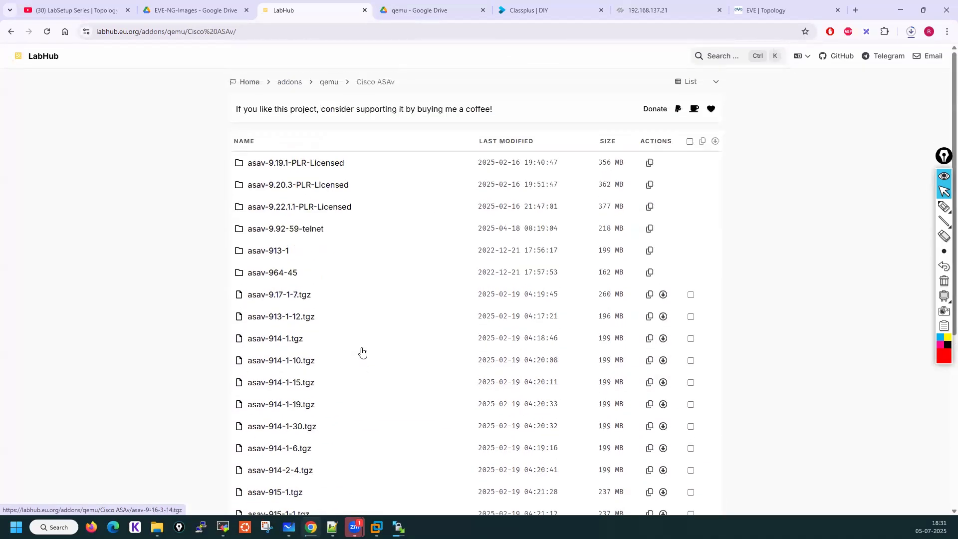
scroll(319, 284, "down", 5)
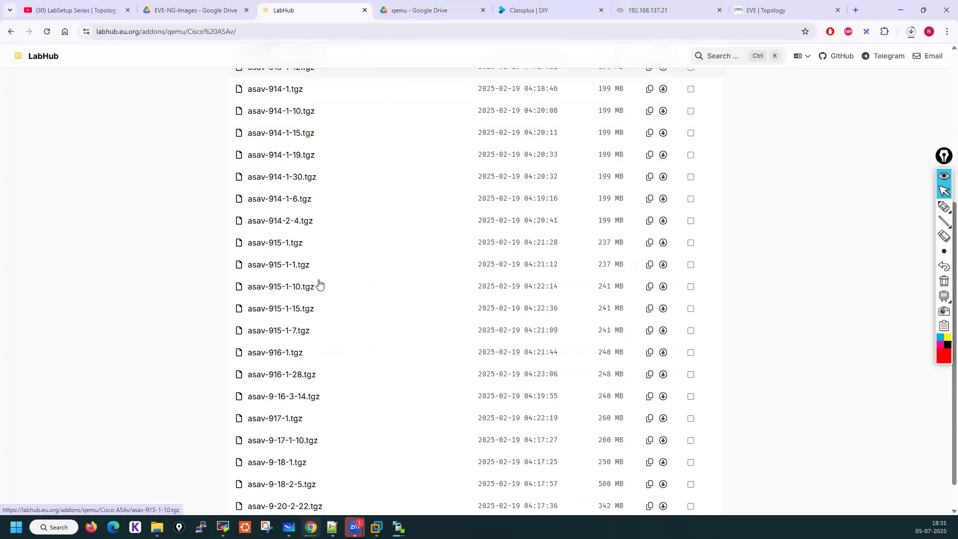
scroll(316, 290, "up", 5)
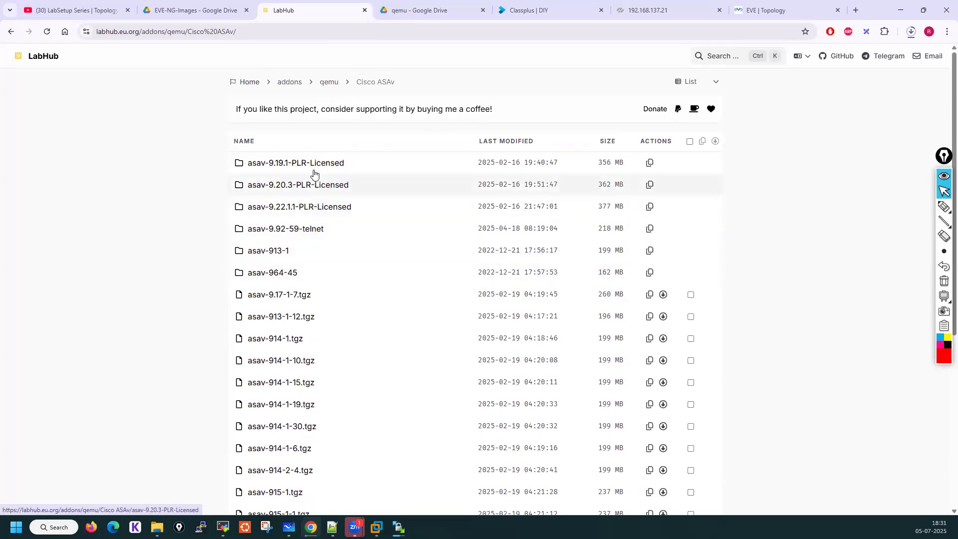
Step: Return to the qemu folder, look through its Cisco image folders and load more entries after Citrix Netscaler
left_click(328, 86)
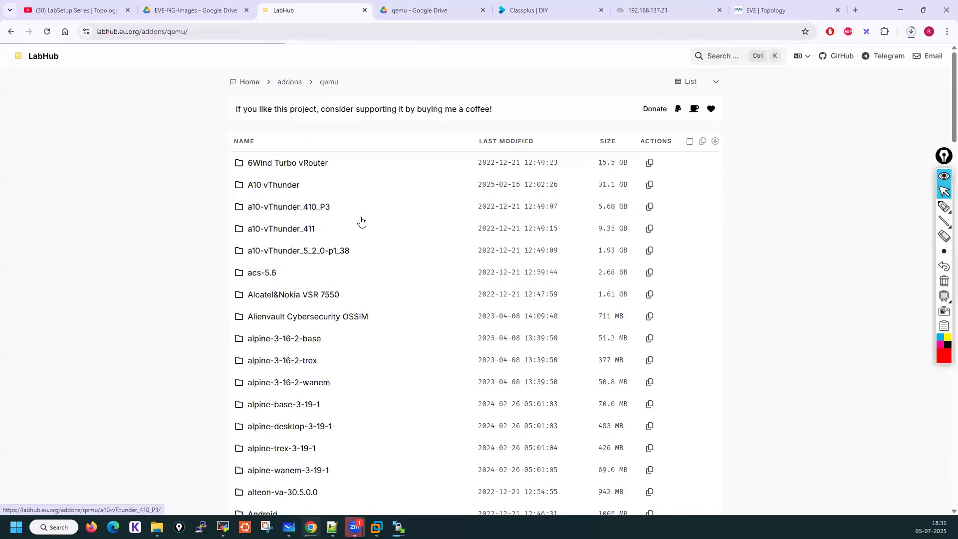
scroll(353, 319, "down", 15)
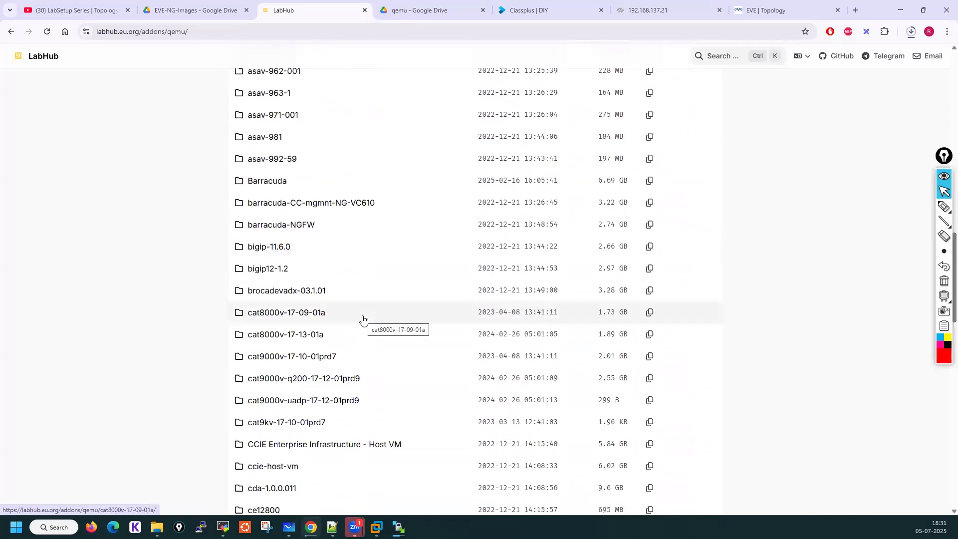
scroll(363, 320, "down", 4)
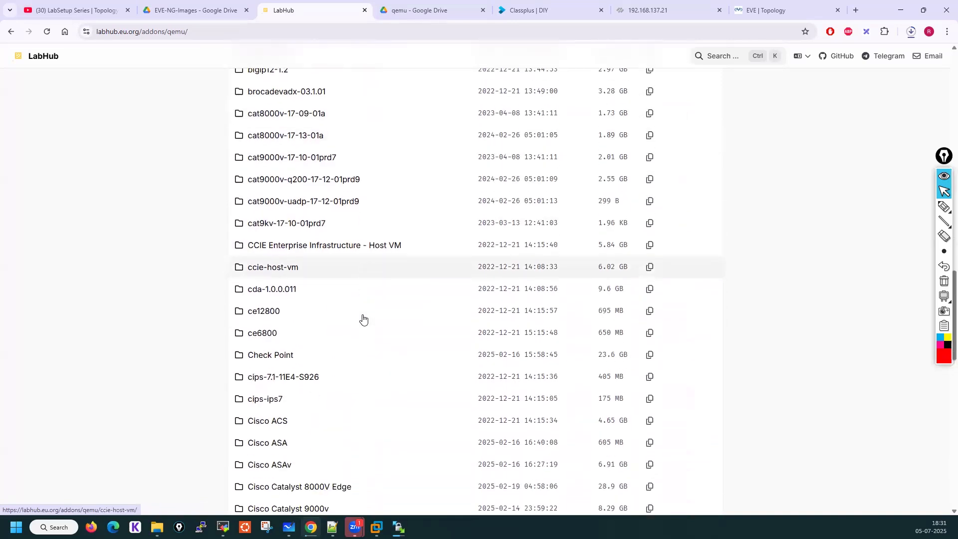
scroll(363, 319, "down", 5)
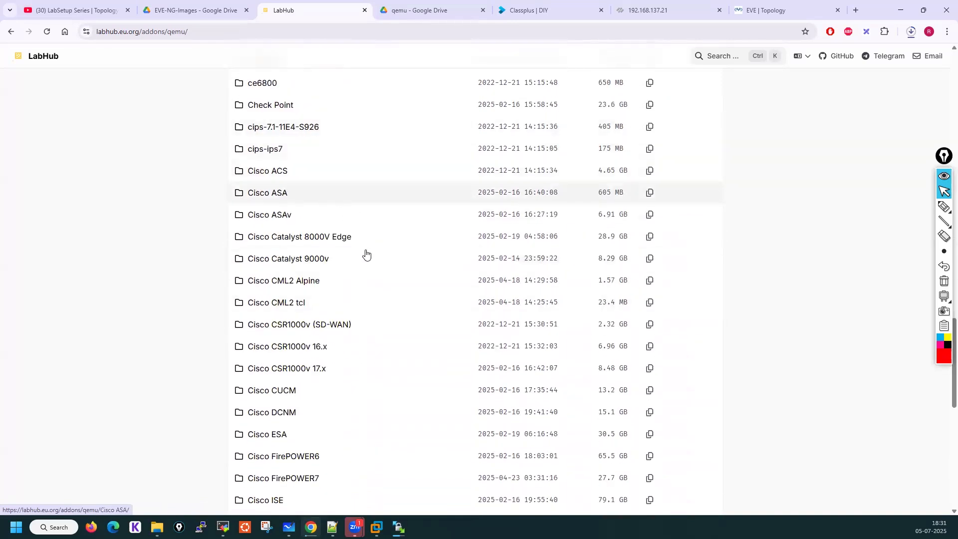
scroll(366, 255, "down", 6)
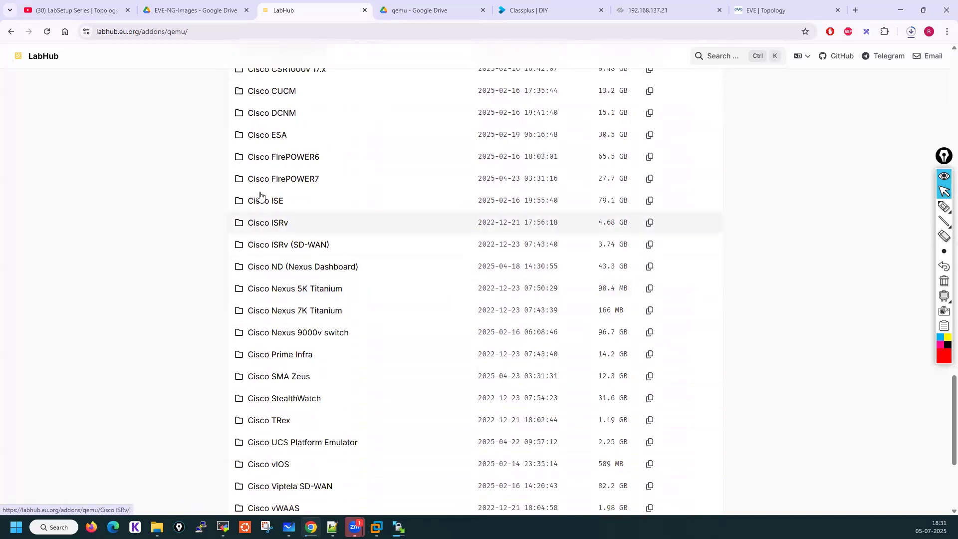
scroll(350, 285, "down", 4)
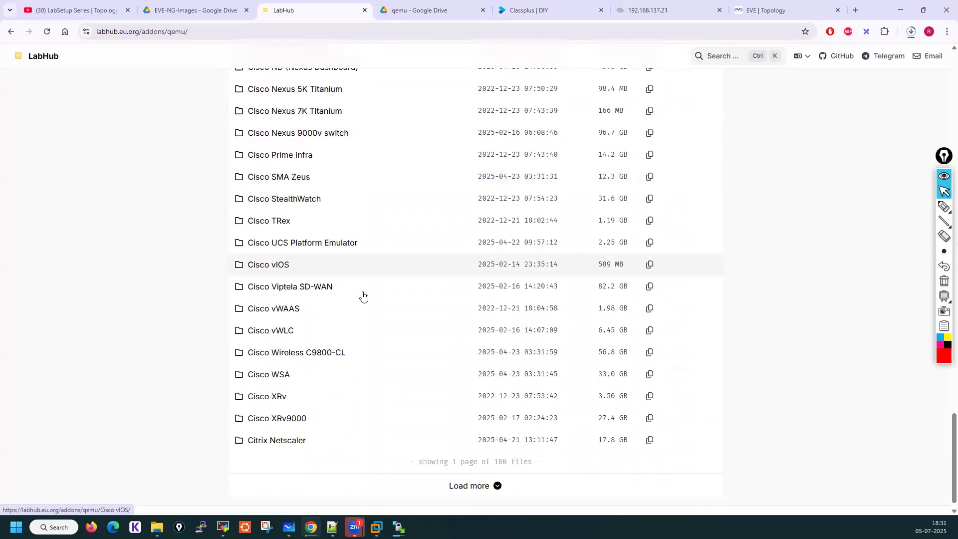
left_click(479, 471)
Step: Look through the Firepower, Fortinet and Juniper image folders and load more entries after Juniper vQFX
scroll(415, 383, "down", 12)
scroll(417, 371, "down", 12)
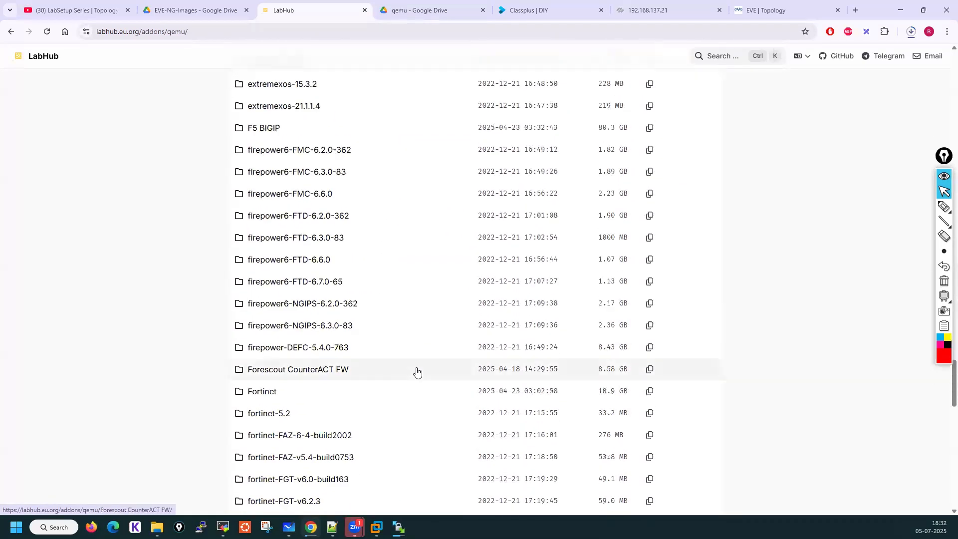
scroll(418, 371, "down", 6)
scroll(417, 372, "down", 3)
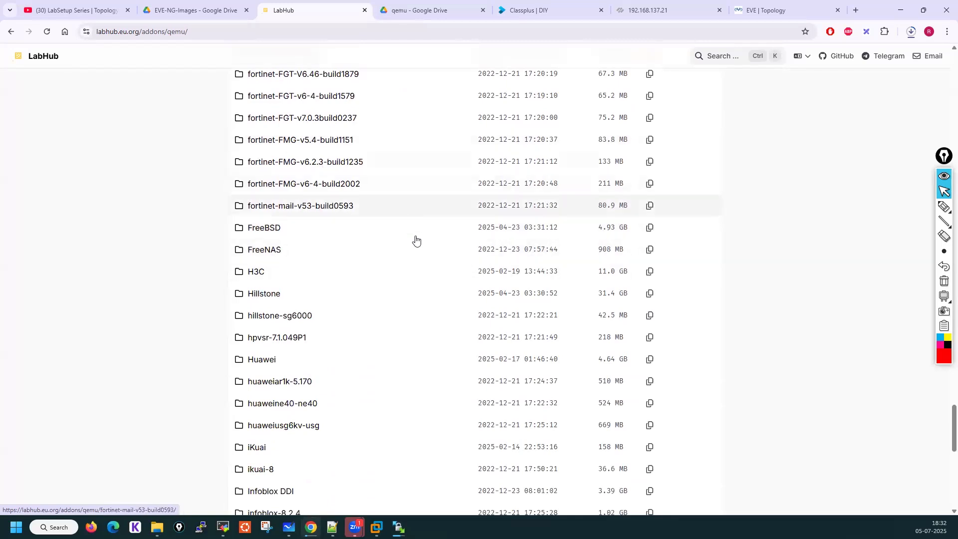
scroll(416, 241, "down", 10)
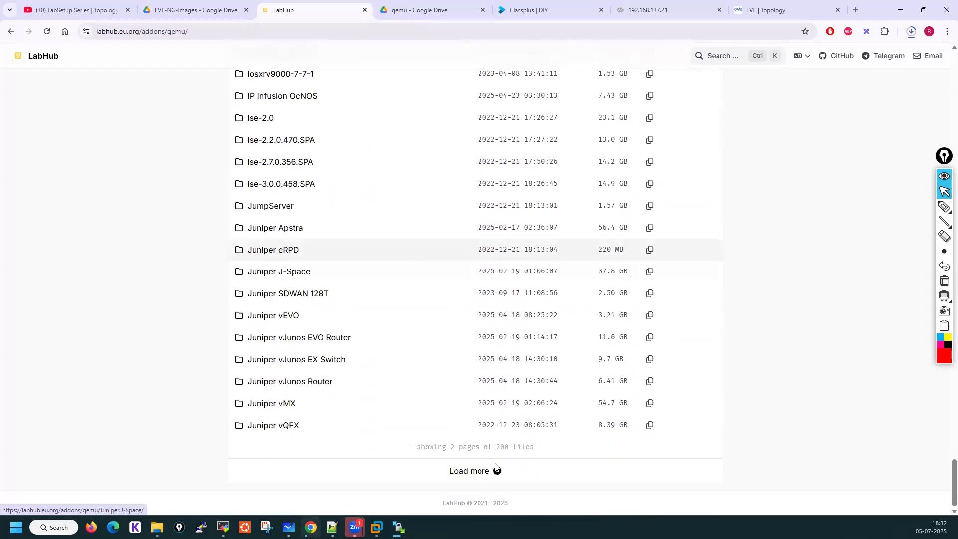
left_click(475, 473)
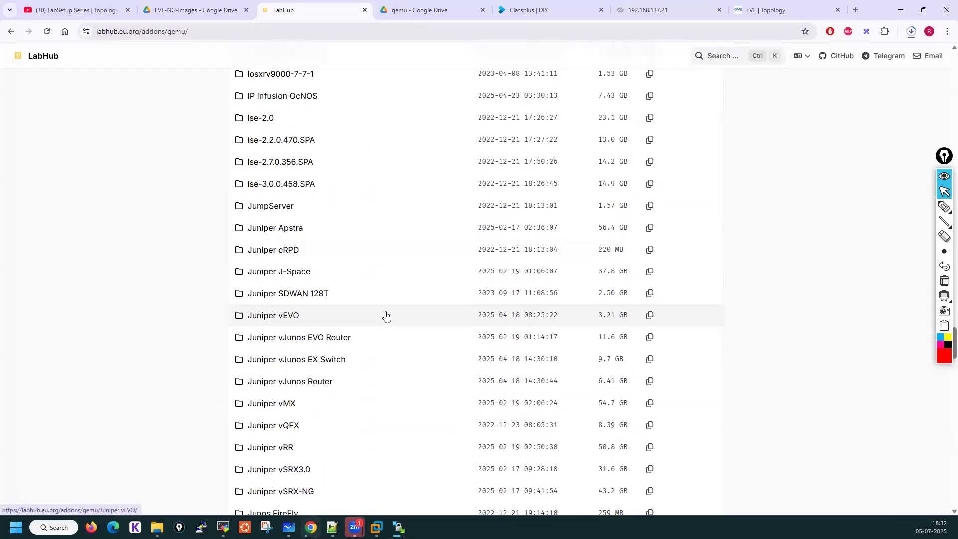
Step: Find the Palo Alto folder in the extended qemu list and open it to view its image archives
scroll(386, 314, "down", 12)
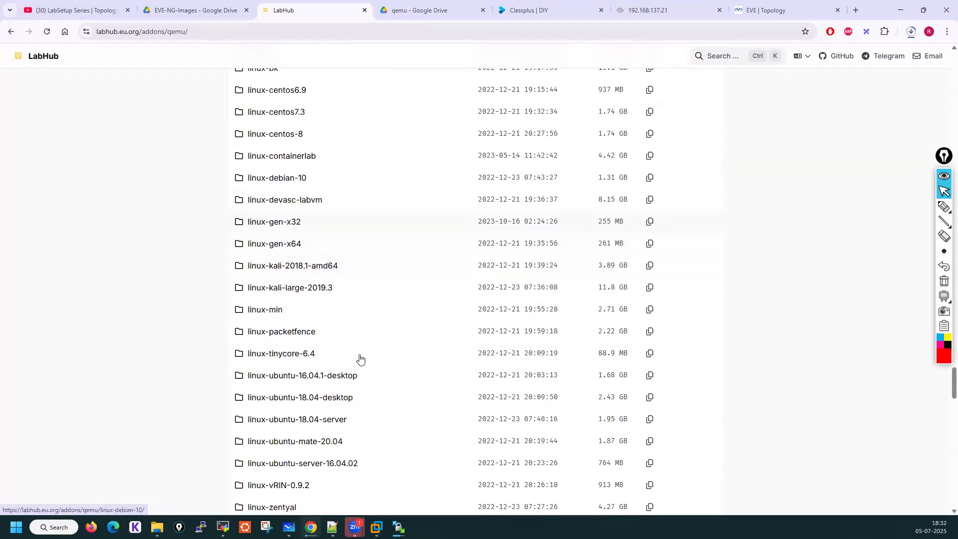
scroll(359, 358, "down", 14)
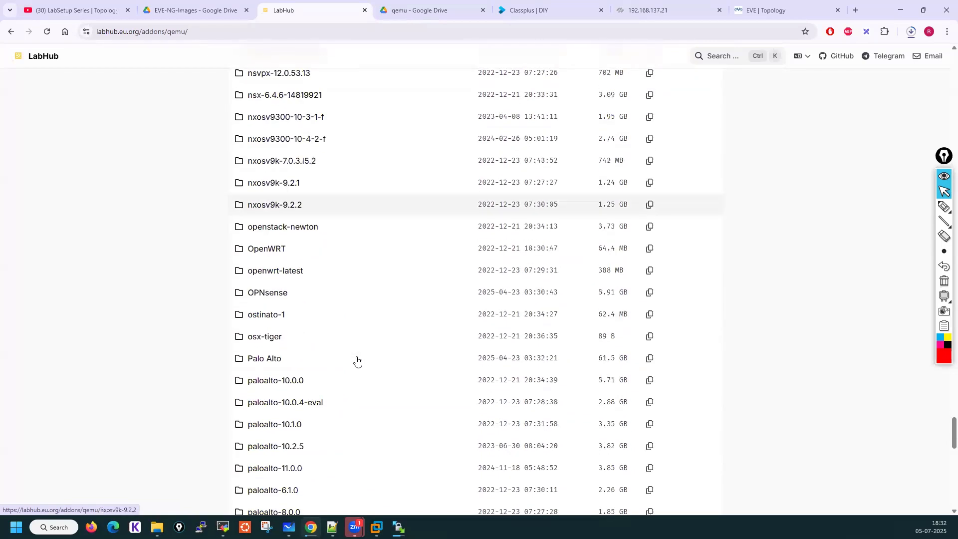
scroll(358, 361, "down", 2)
scroll(359, 357, "down", 3)
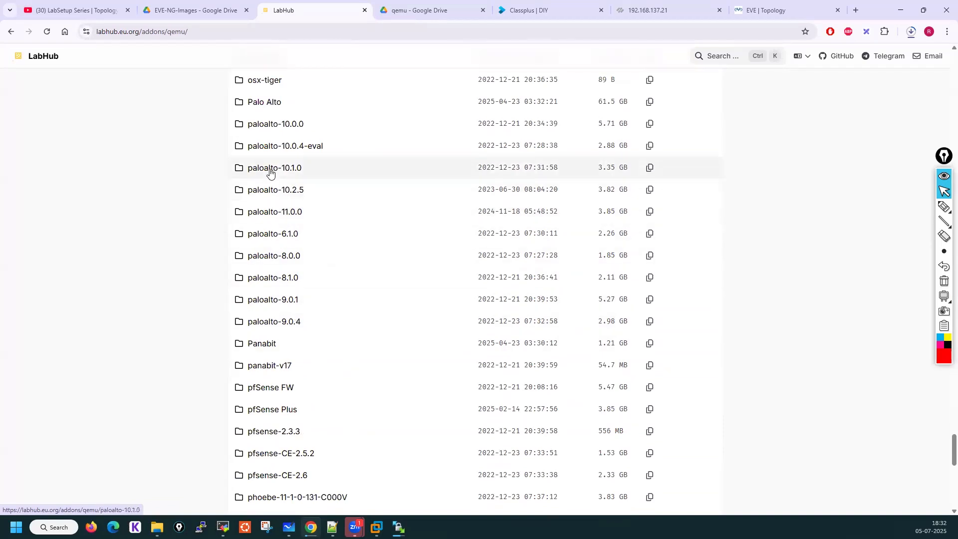
left_click(261, 107)
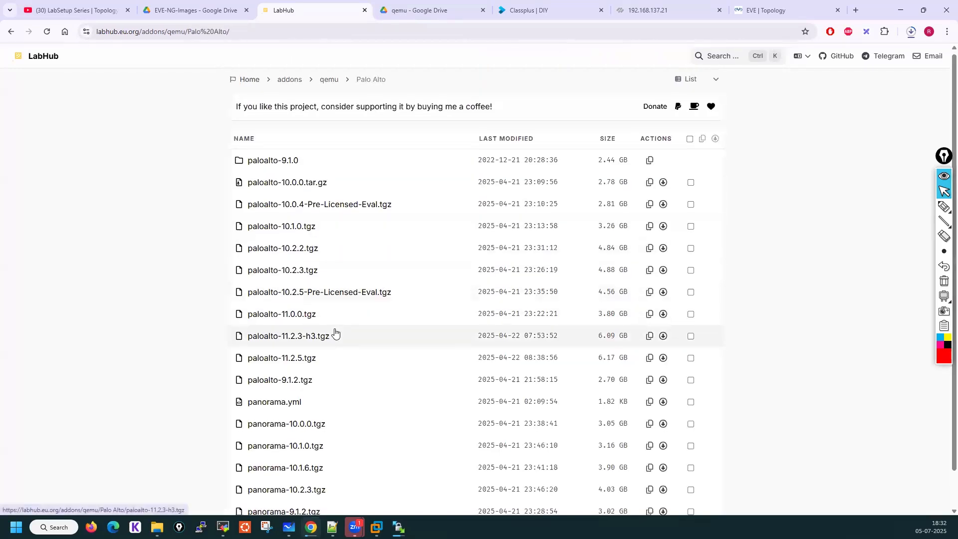
Step: Download paloalto-10.1.0.tgz from the Palo Alto folder into Desktop Files and open the recent download history
scroll(336, 333, "down", 1)
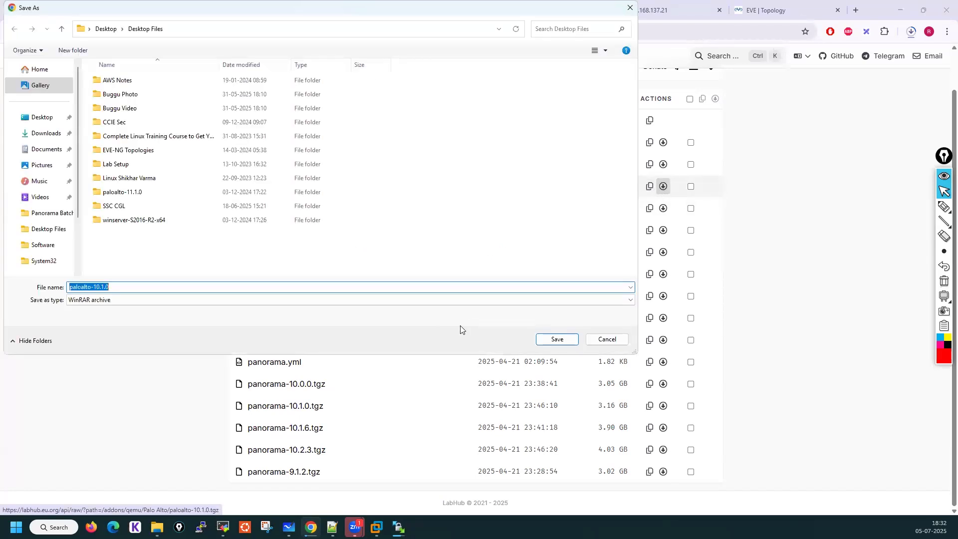
left_click(556, 339)
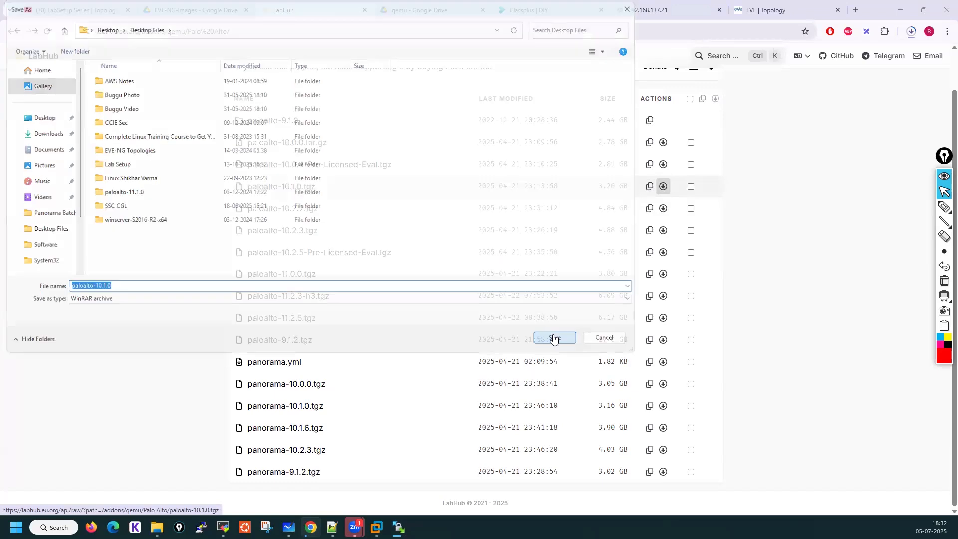
left_click(913, 33)
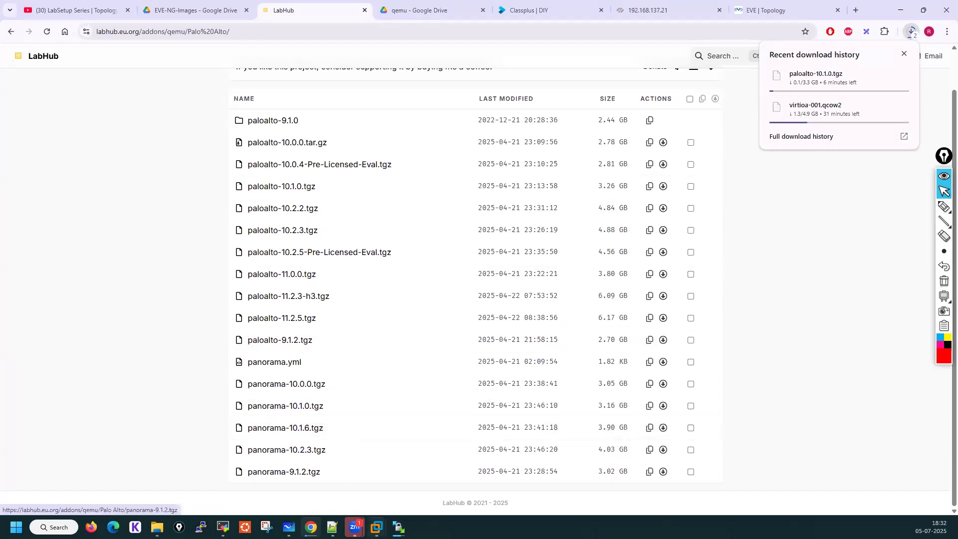
Step: Check the image upload's progress in WinSCP, then return to Chrome and check the progress of the running downloads
left_click(399, 528)
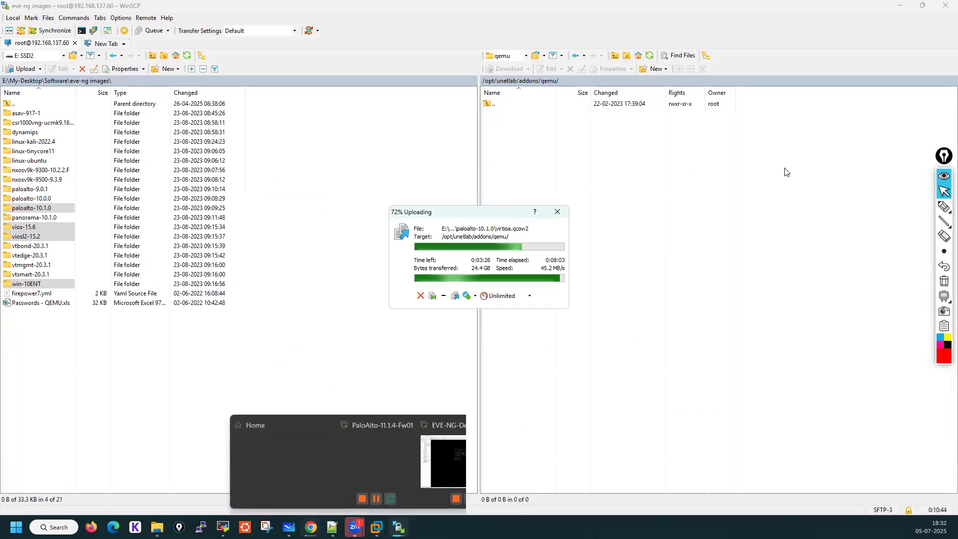
key("alt+Tab")
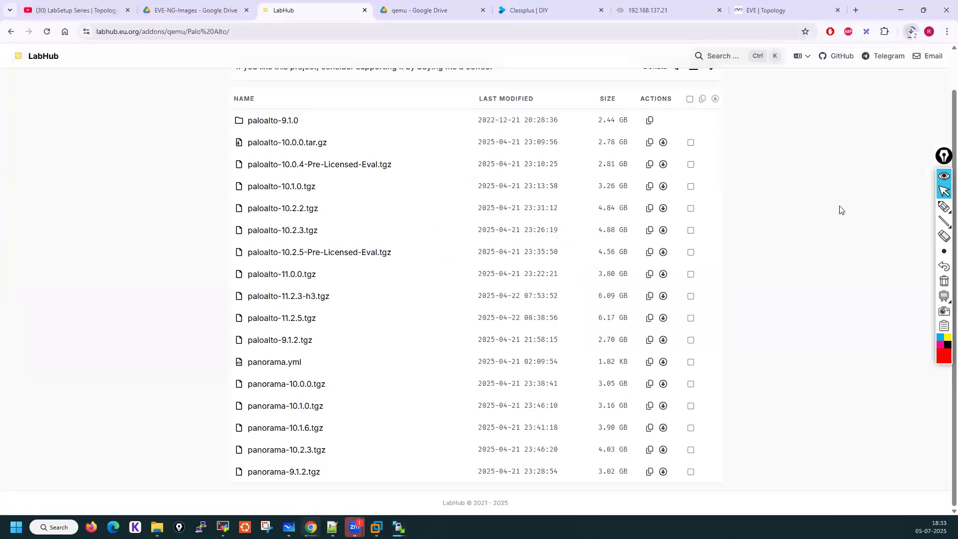
left_click(911, 32)
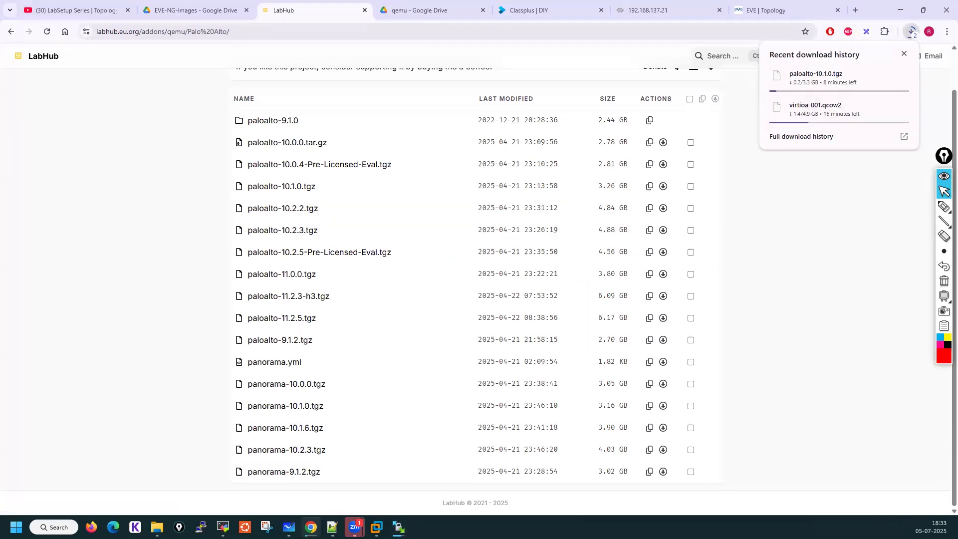
left_click(912, 32)
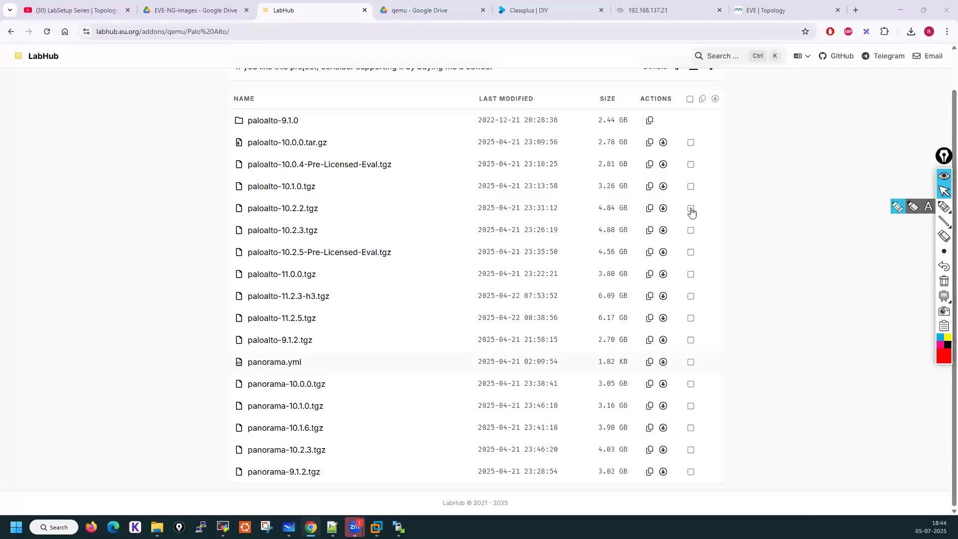
Step: Look through the open Google Drive, LabHub, Classplus and 192.168.137.21 pages, ending at the EVE topology of Lab01
scroll(282, 165, "up", 2)
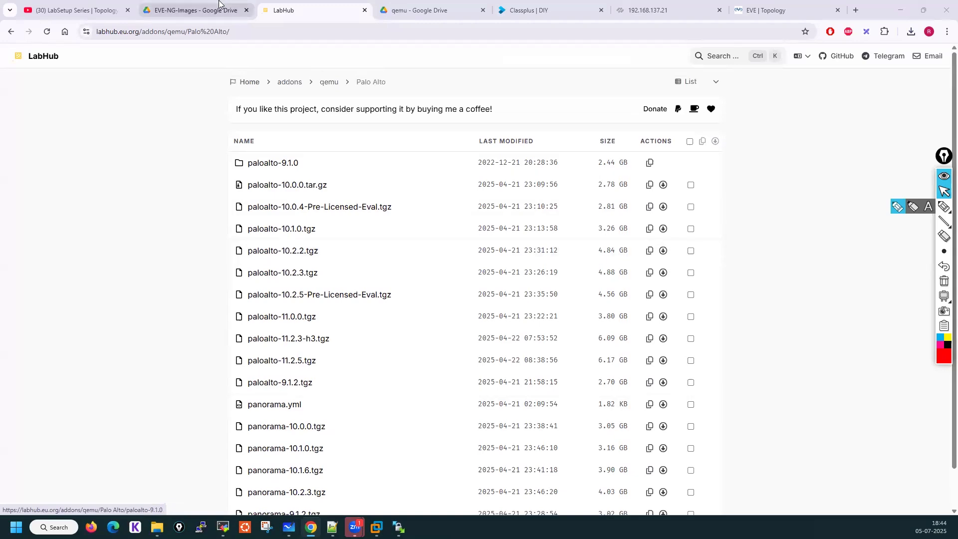
left_click(220, 4)
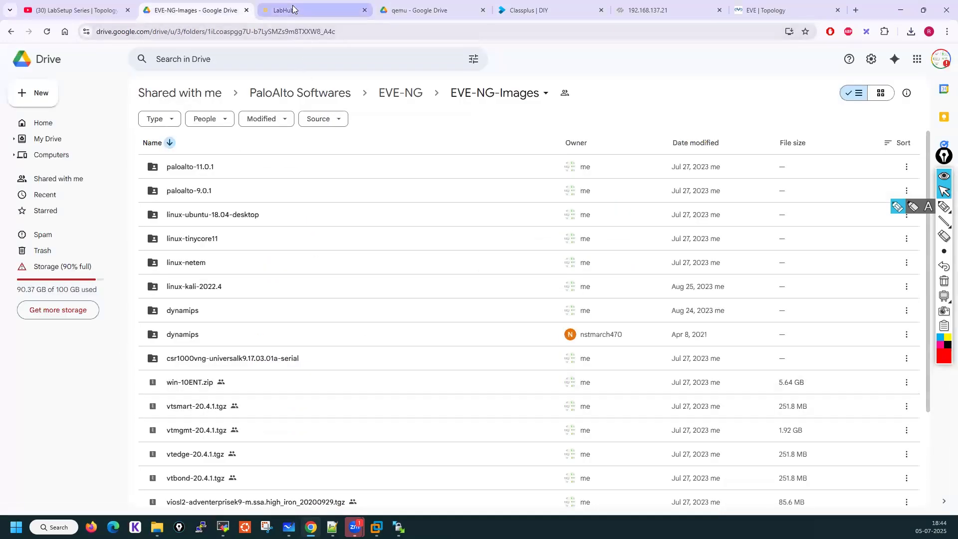
left_click(324, 8)
left_click(430, 10)
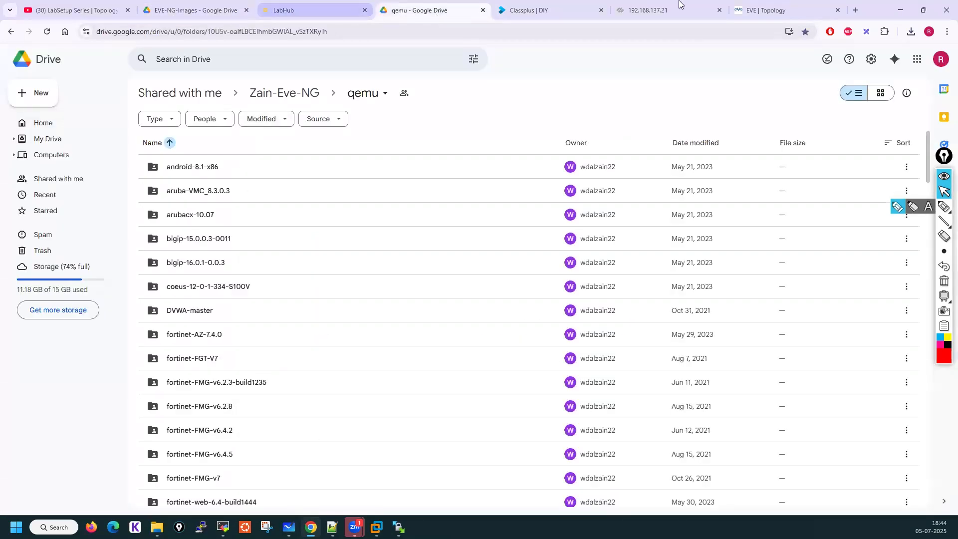
left_click(546, 11)
left_click(644, 14)
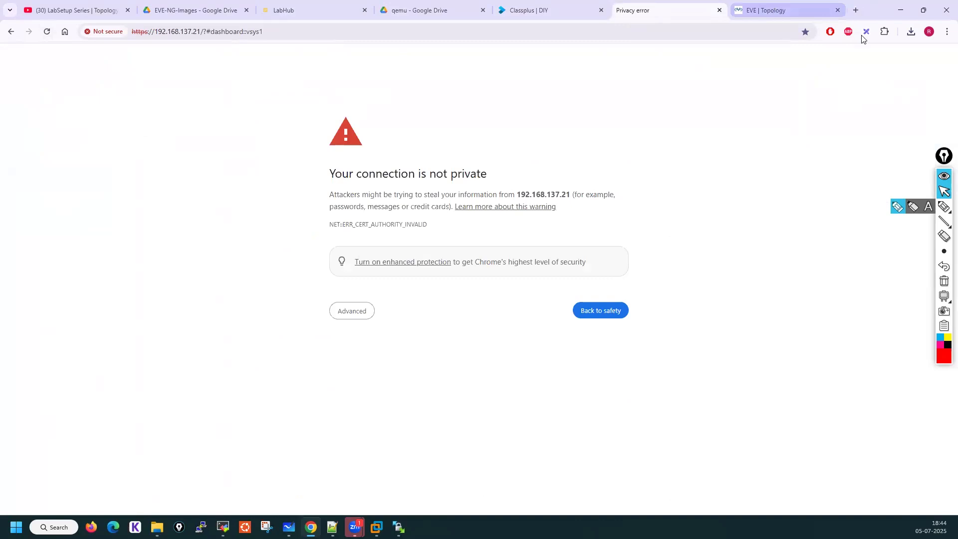
left_click(786, 10)
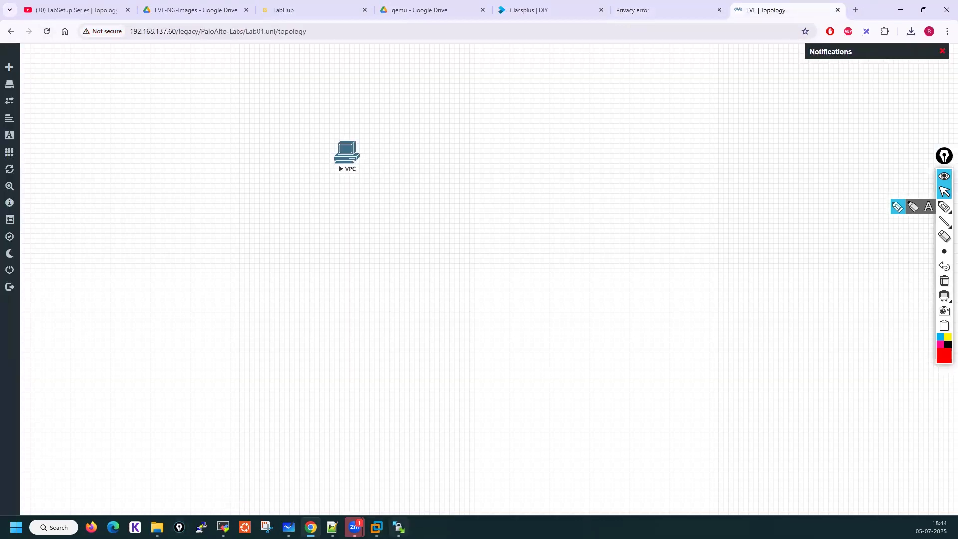
Step: Switch to WinSCP and examine the files in the uploaded asav-917-1, linux-kali-2022.4 and linux-tinycore11 folders
key("alt+Tab")
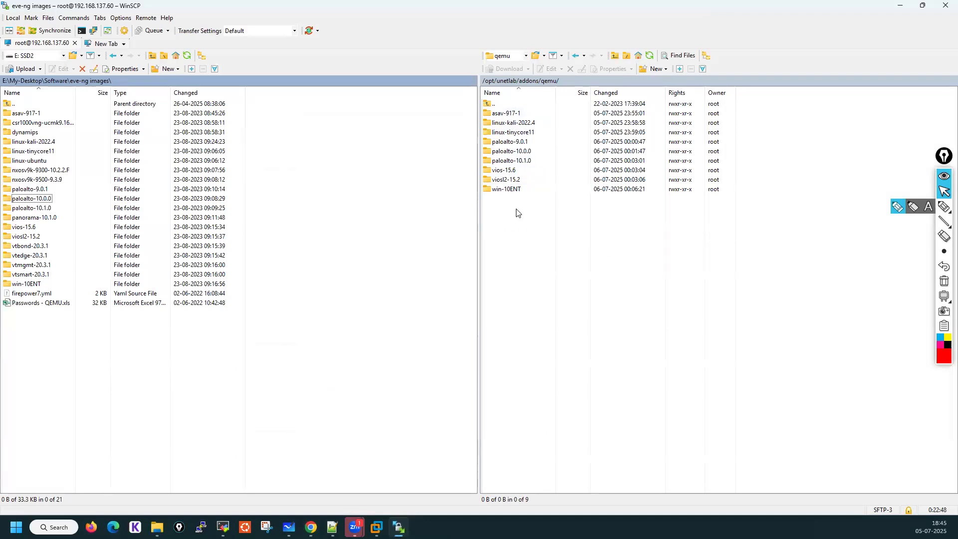
double_click(503, 115)
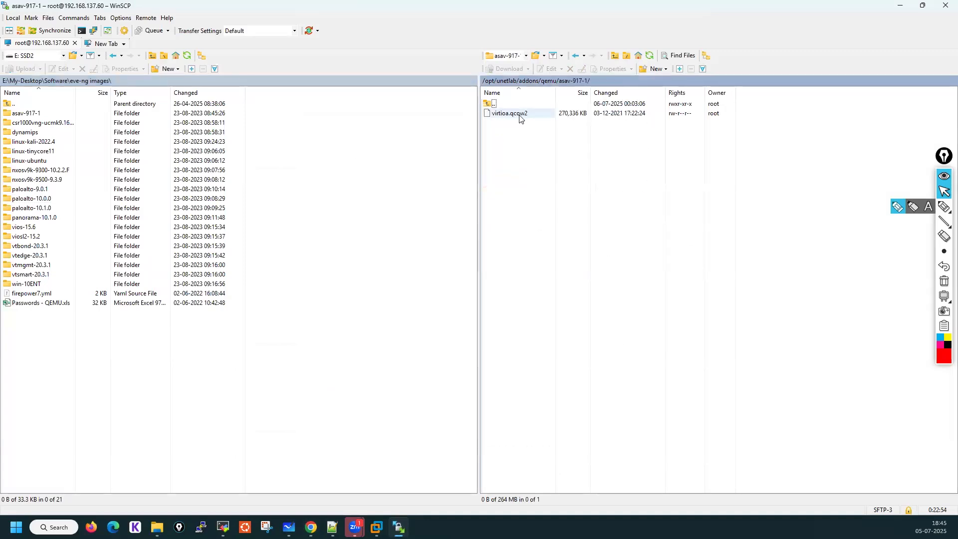
left_click(549, 82)
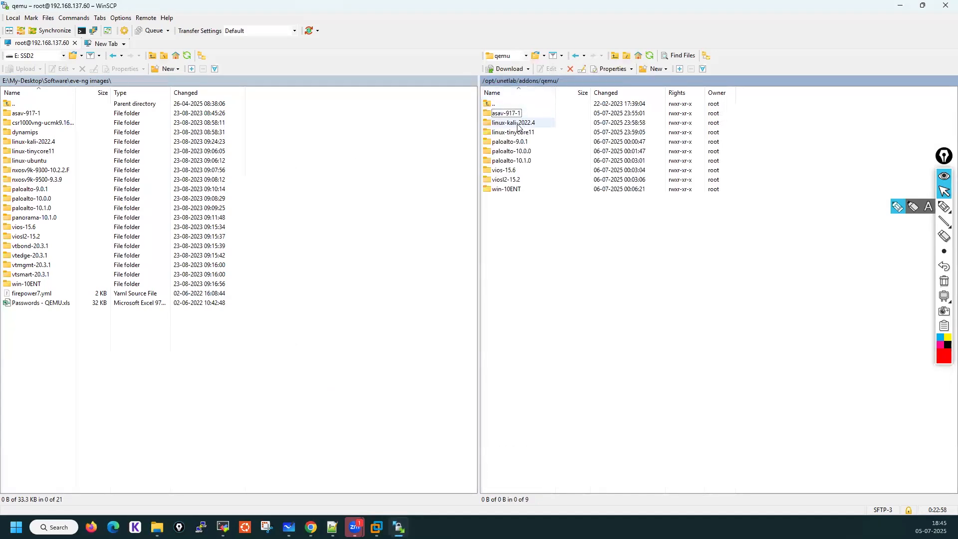
double_click(517, 123)
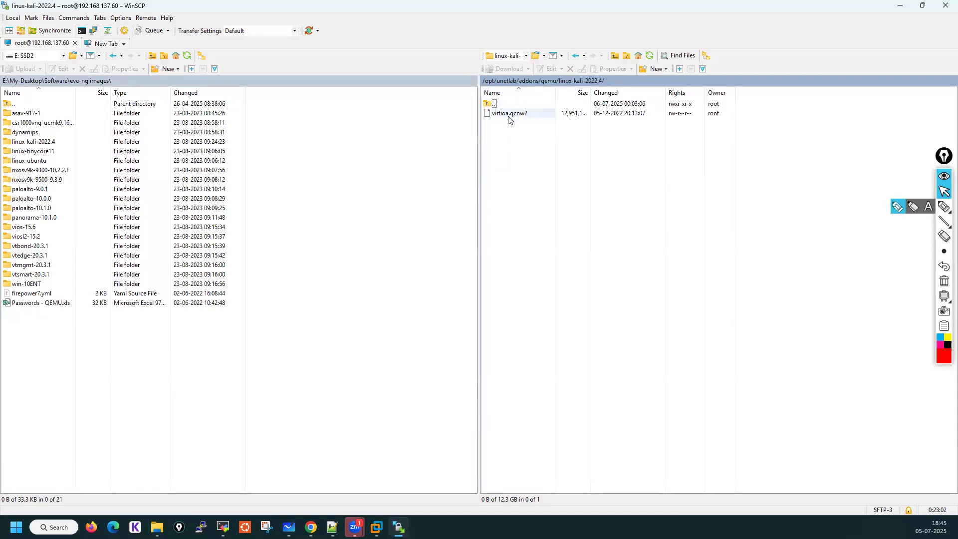
left_click(547, 81)
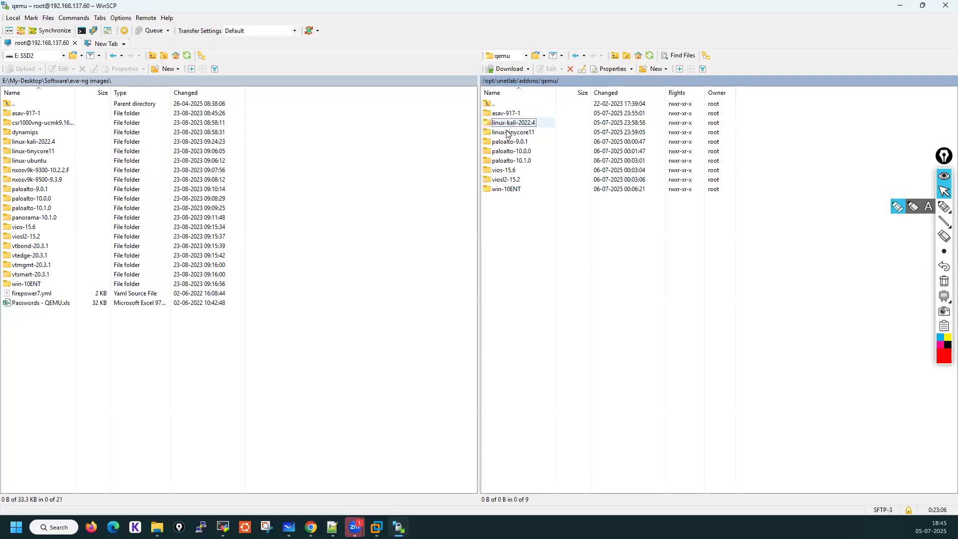
double_click(522, 133)
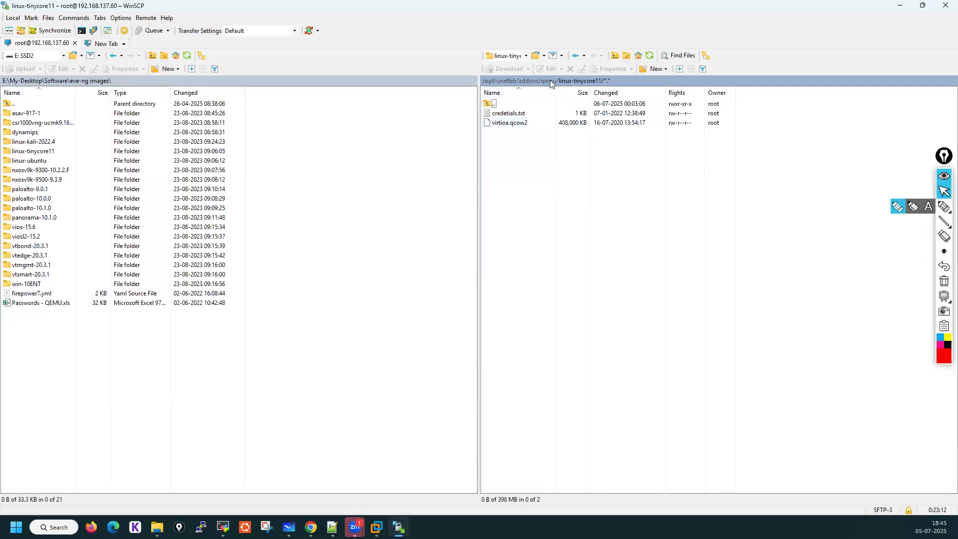
left_click(550, 80)
Step: Examine the image files in the uploaded paloalto-9.0.1 and paloalto-10.0.0 folders and return to the qemu directory
left_click(513, 142)
double_click(513, 143)
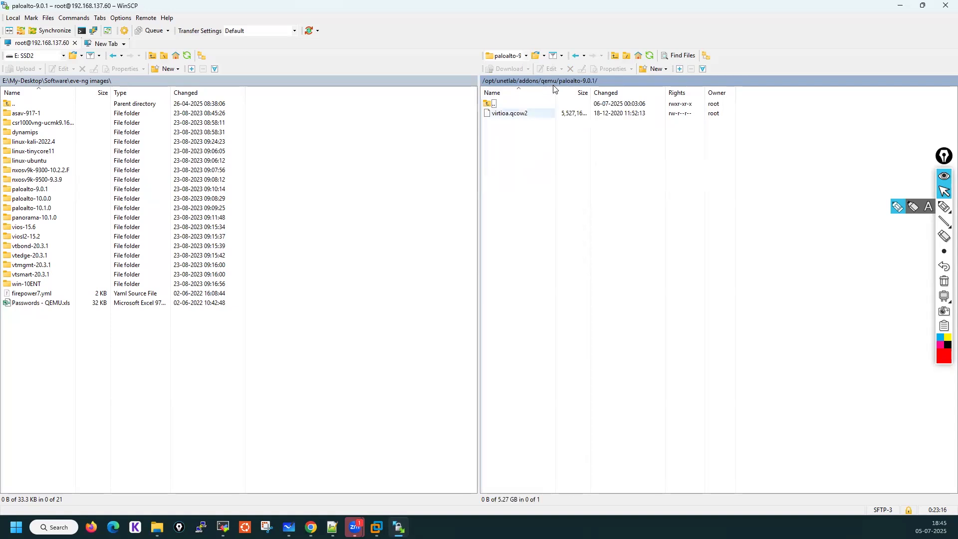
left_click(552, 81)
double_click(515, 153)
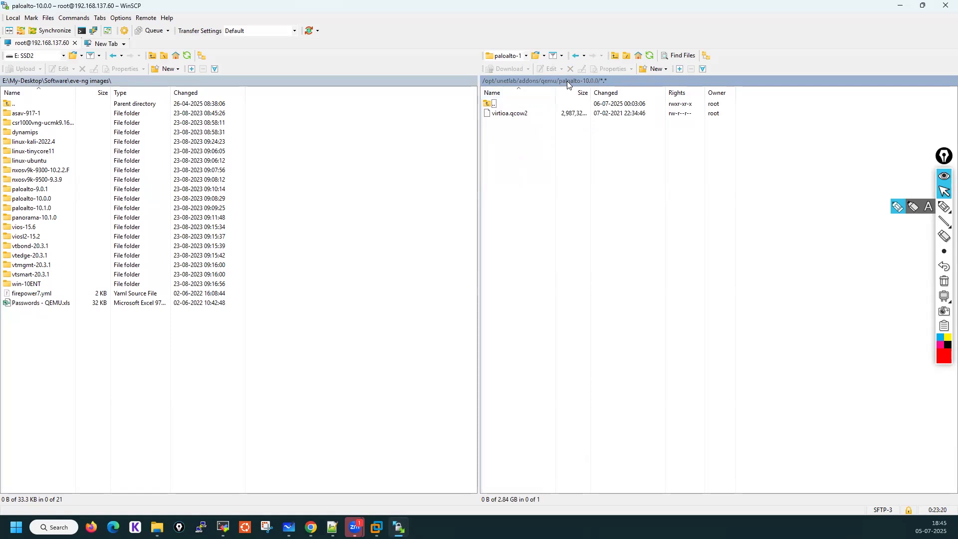
left_click(567, 81)
left_click(522, 335)
key("BackSpace")
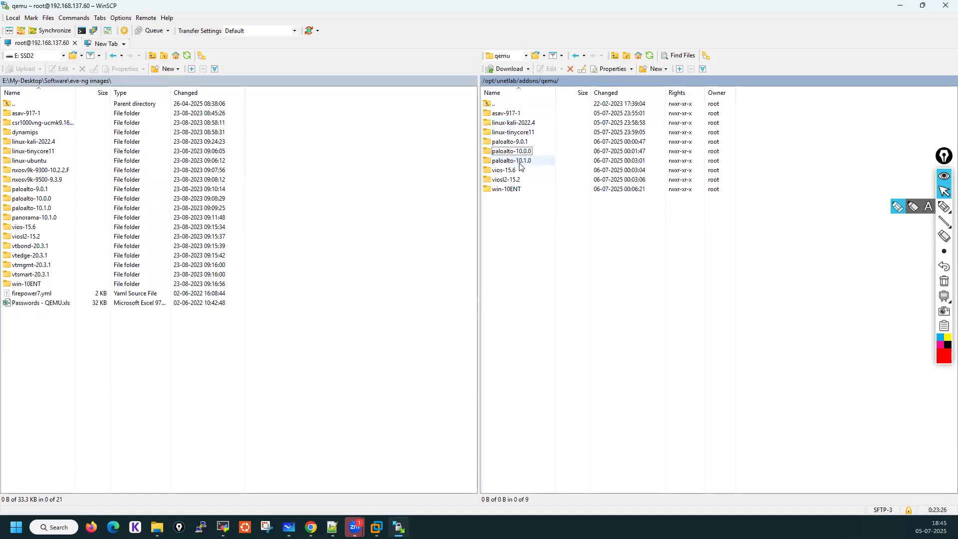
Step: Highlight the paloalto-10.1.0 folder's name without renaming it, examine the folder's image file and return to the qemu directory
left_click(516, 162)
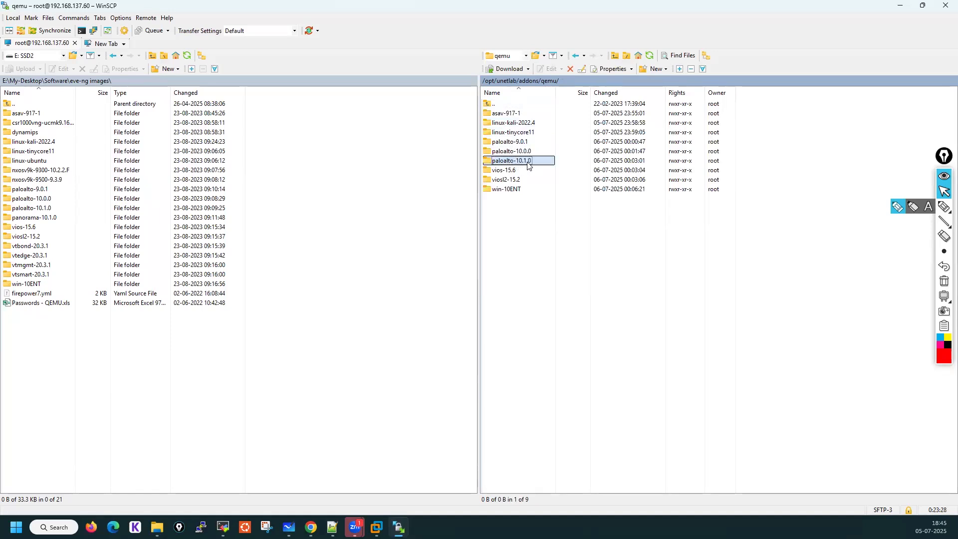
key("F2")
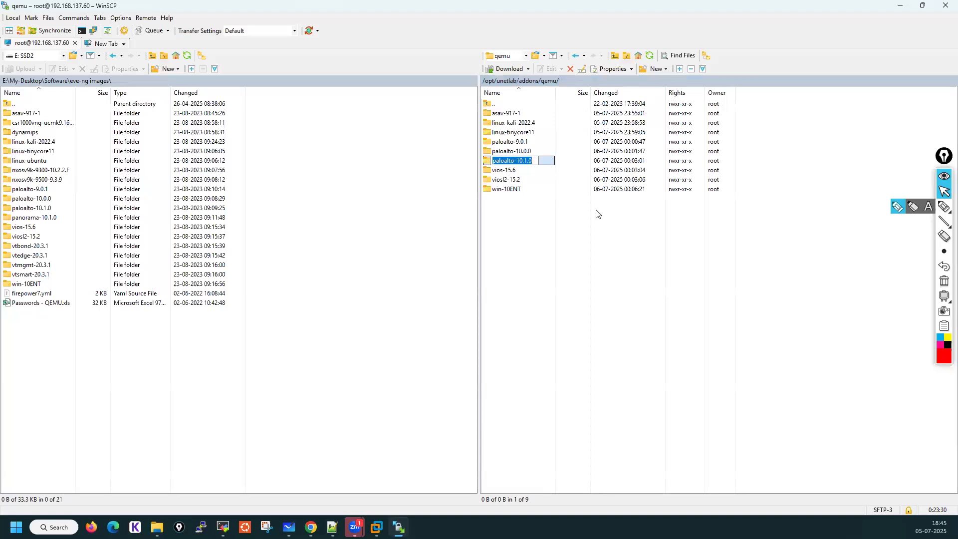
left_click(504, 199)
double_click(533, 161)
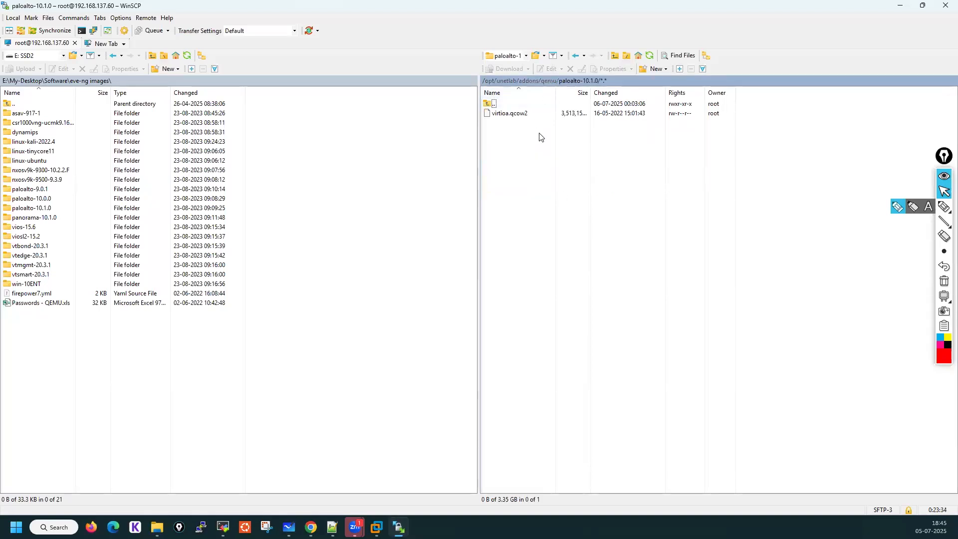
key("BackSpace")
Step: Open the vios-15.6 folder, widen its name column, examine its image and startup files and return to the qemu directory
double_click(504, 169)
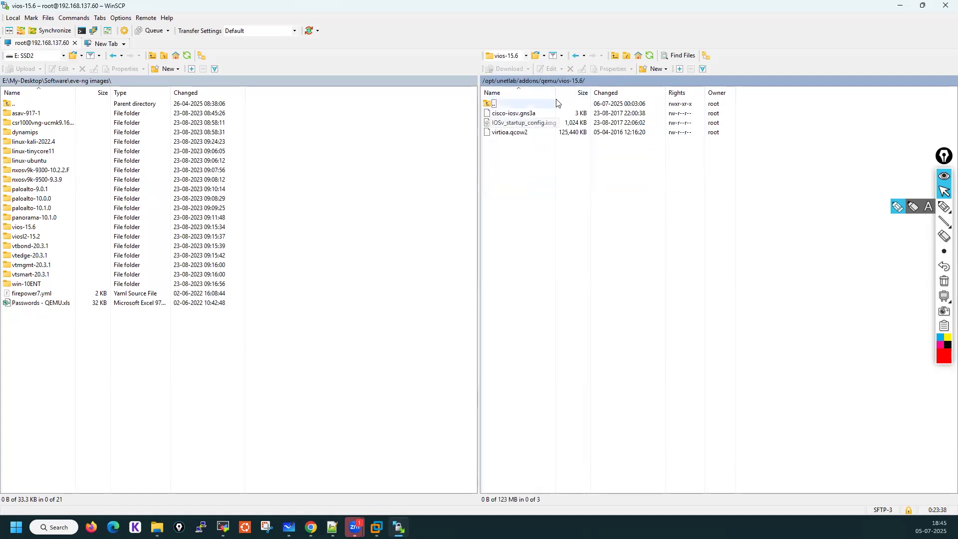
left_click_drag(556, 94, 632, 94)
left_click(515, 134)
left_click(524, 123)
left_click(521, 115)
left_click(520, 134)
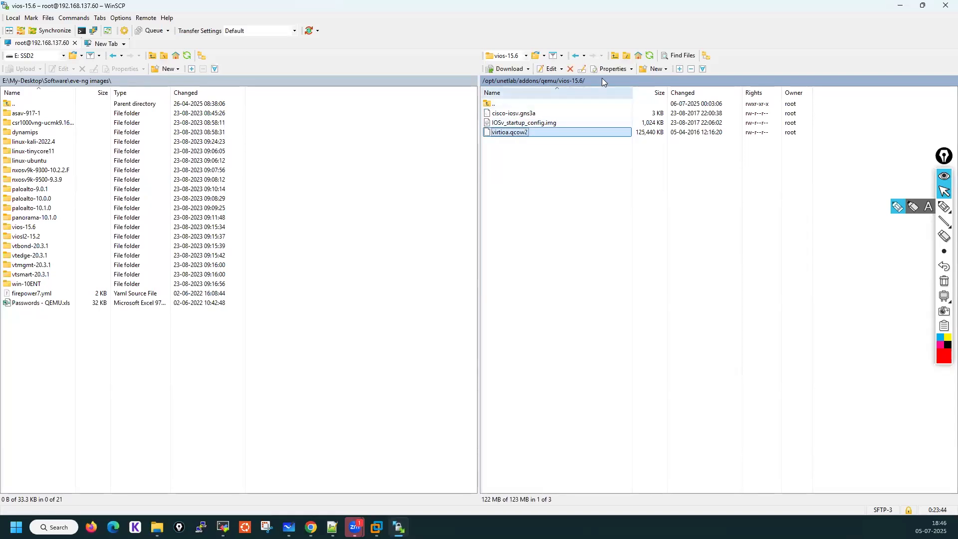
left_click(548, 80)
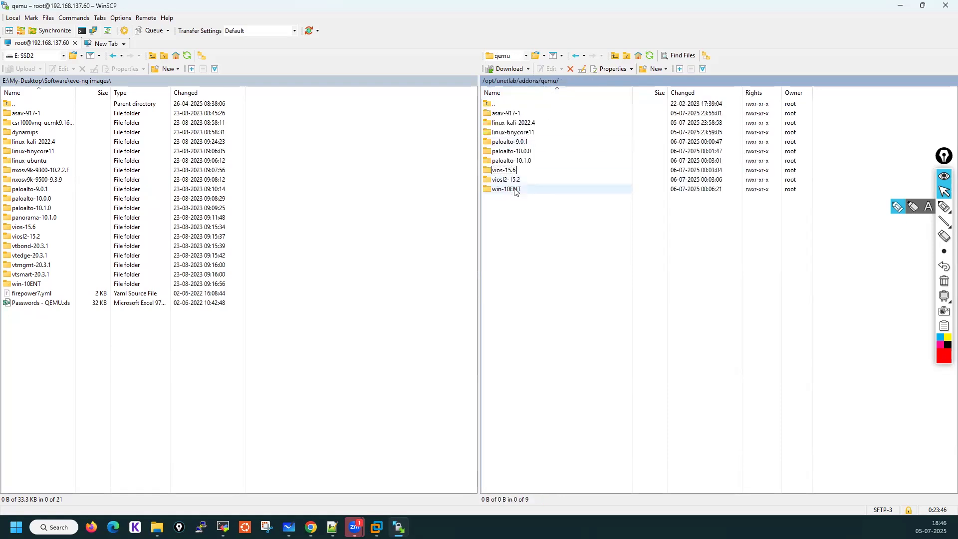
Step: Examine the files in the viosl2-15.2 and win-10ENT folders, recheck asav-917-1 and return to the qemu directory
double_click(509, 179)
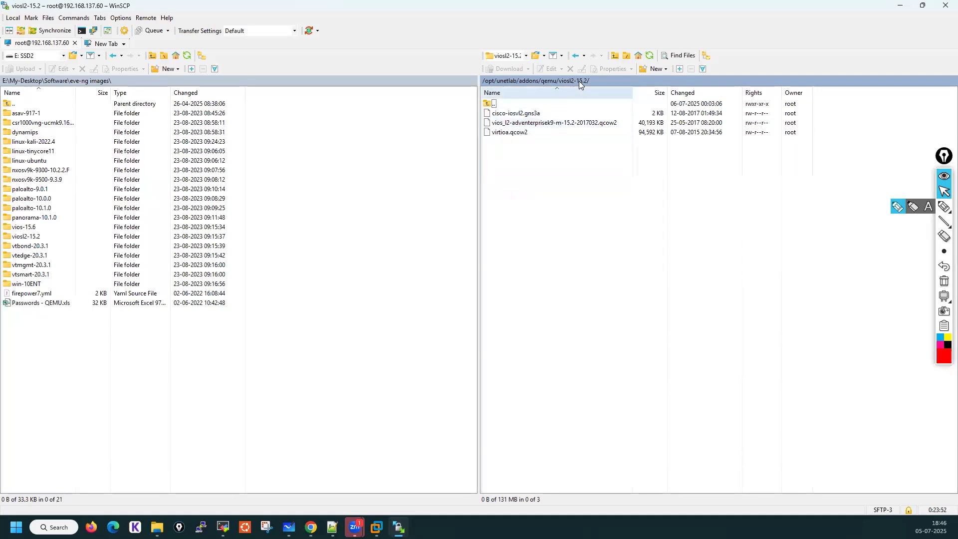
left_click(549, 81)
double_click(508, 190)
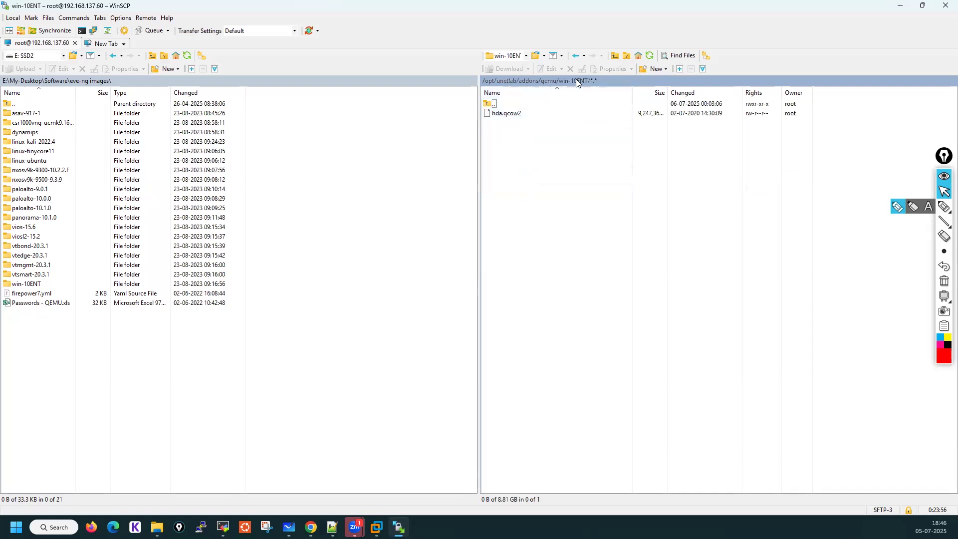
left_click(551, 80)
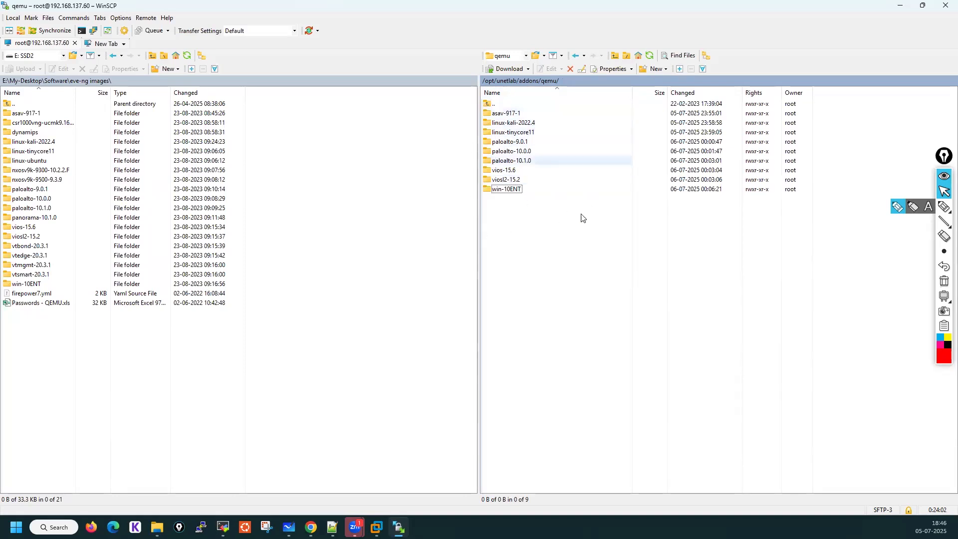
double_click(509, 116)
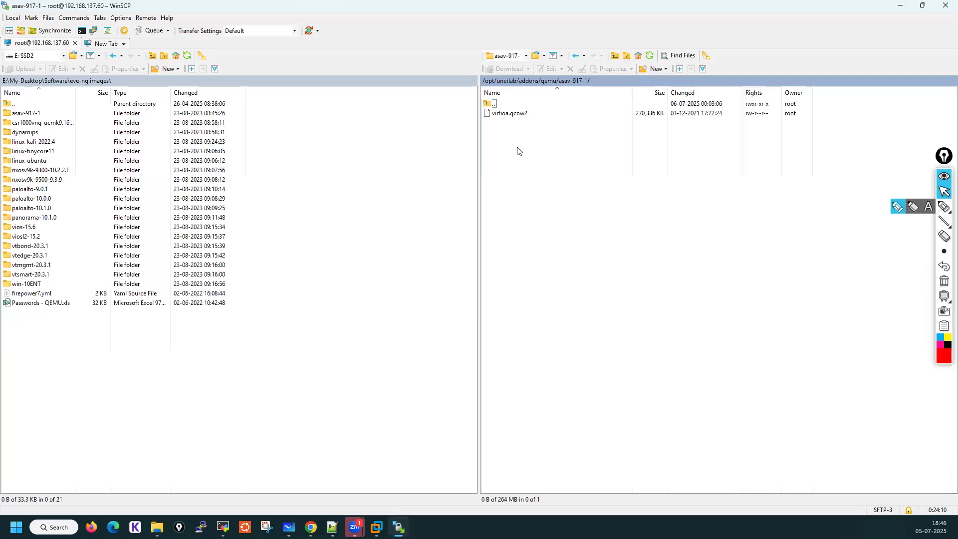
left_click(549, 81)
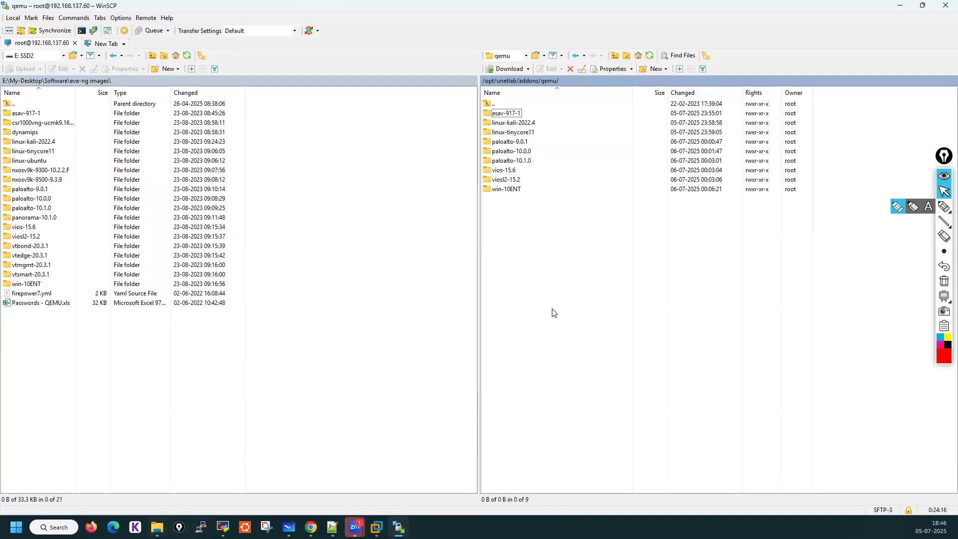
Step: Minimize WinSCP and show the downloaded paloalto-10.1.0.tgz archive in its Desktop Files folder from Chrome's recent downloads
left_click(894, 9)
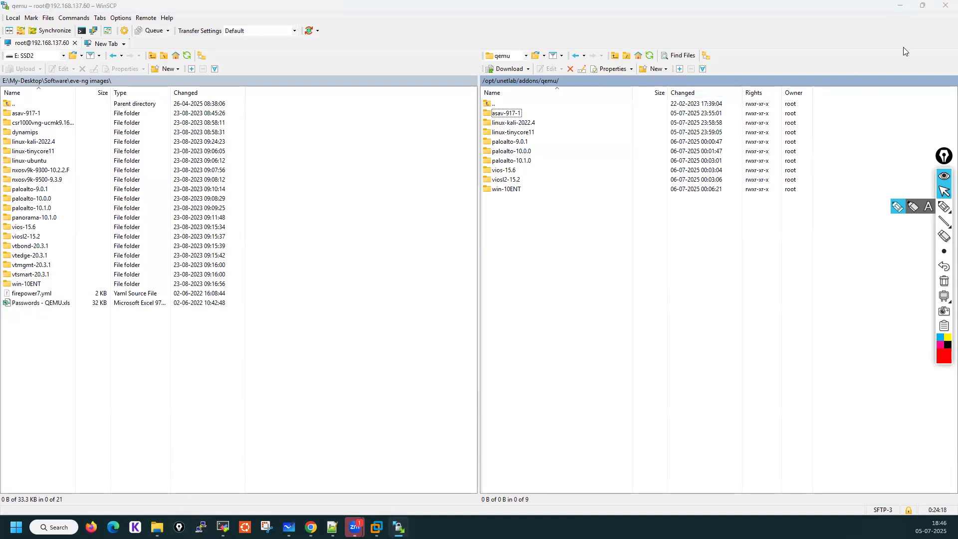
left_click(911, 31)
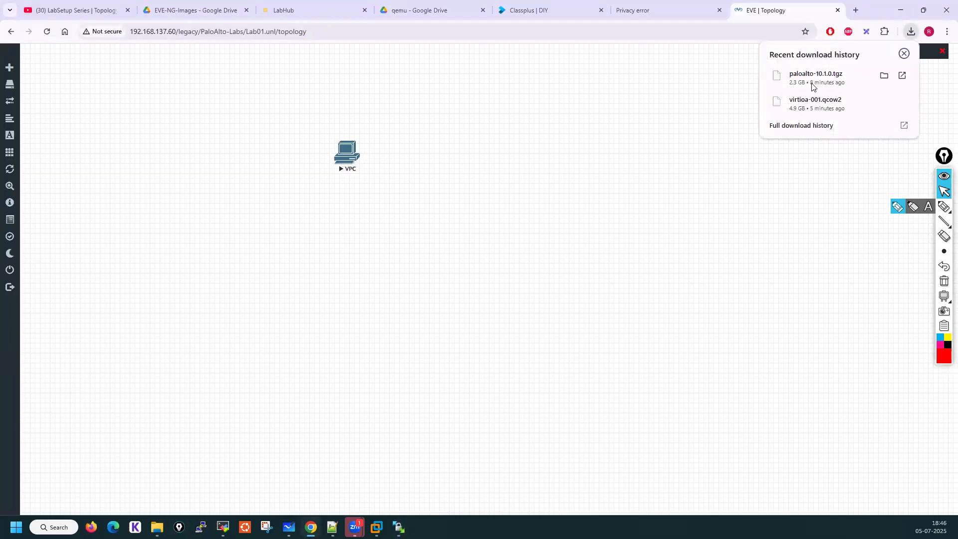
left_click(885, 76)
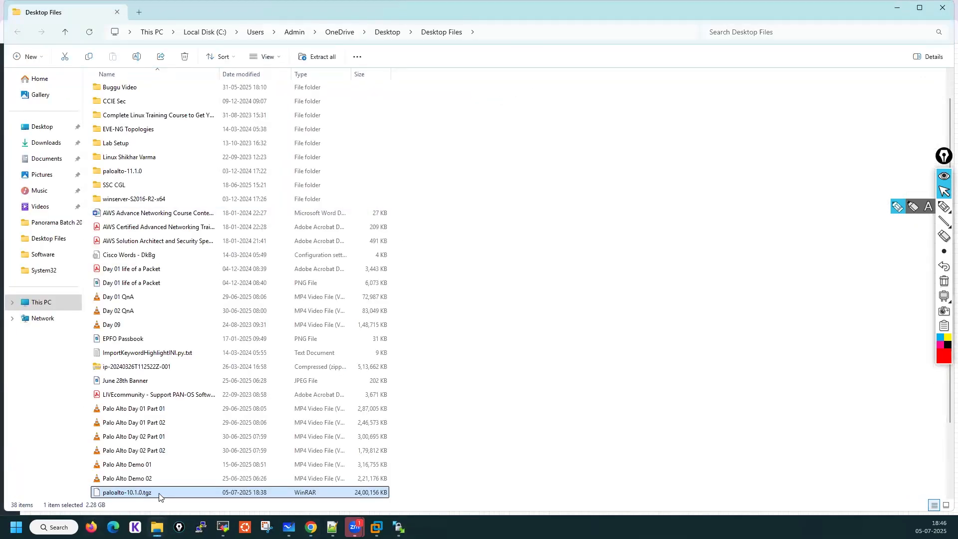
right_click(159, 495)
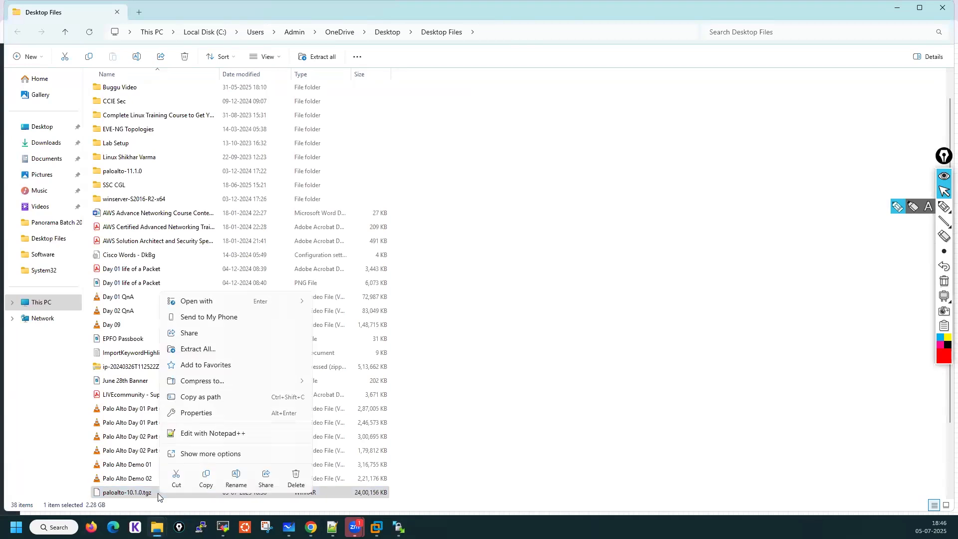
left_click(568, 314)
scroll(568, 316, "down", 2)
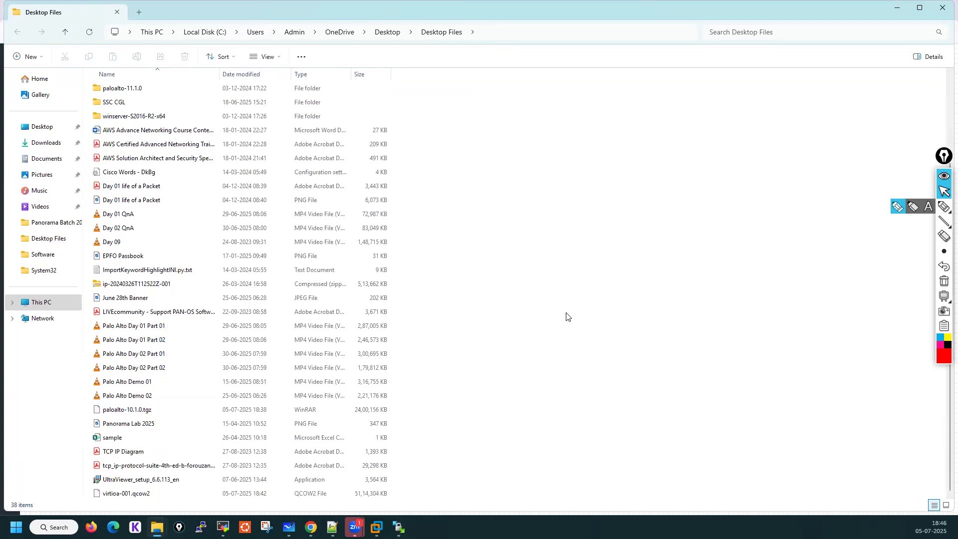
scroll(566, 316, "up", 3)
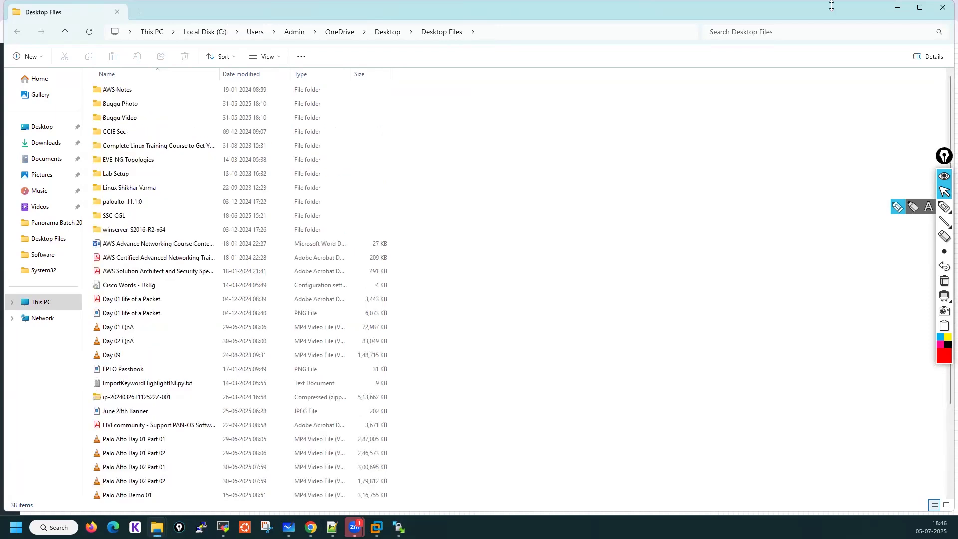
Step: Show the downloaded virtioa-001.qcow2 in Desktop Files from Chrome's recent downloads and try to extract it with 7-Zip into a virtioa-001 folder
left_click(307, 523)
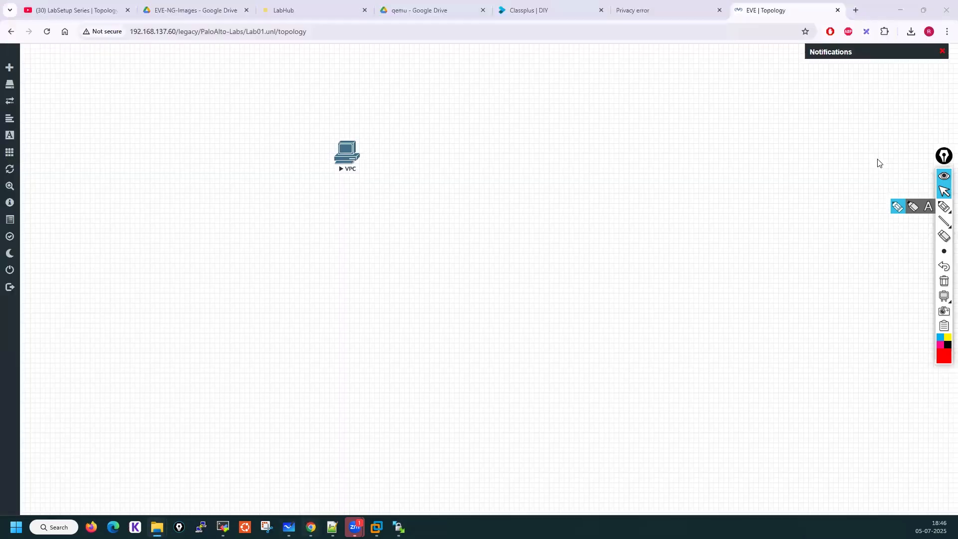
left_click(910, 32)
left_click(883, 102)
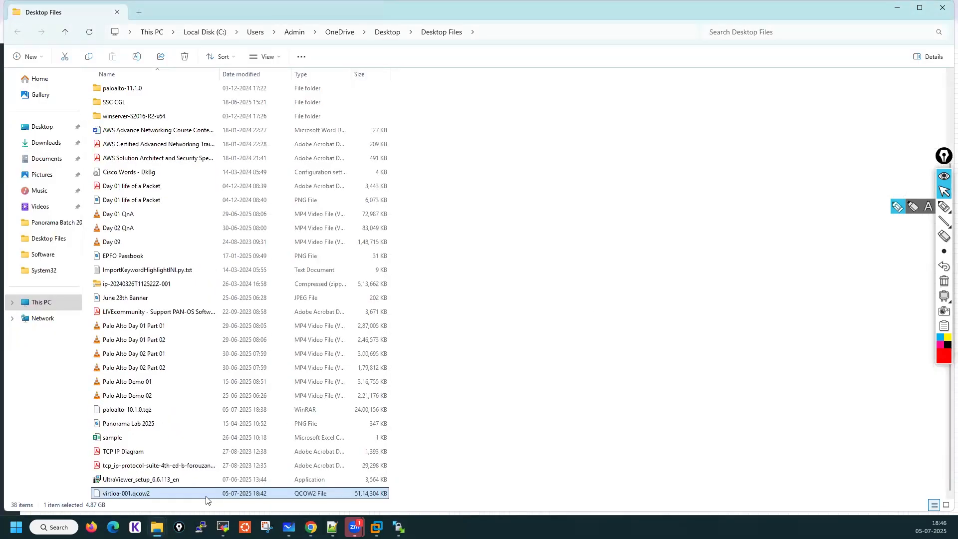
right_click(201, 498)
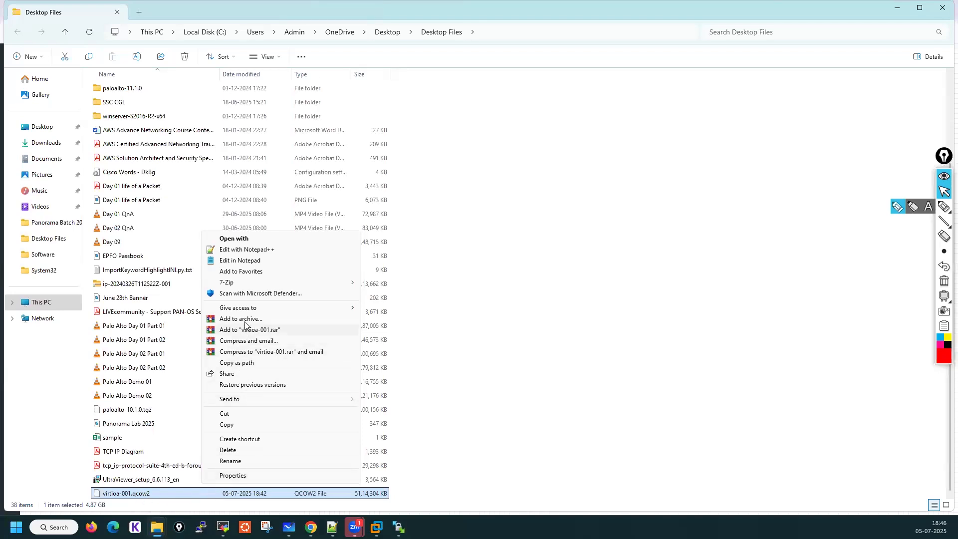
mouse_move(323, 283)
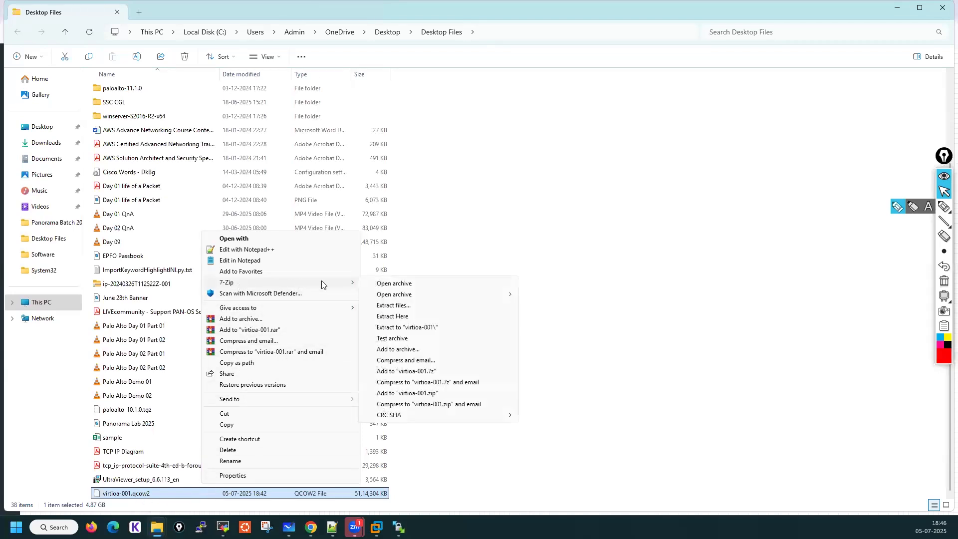
left_click(419, 328)
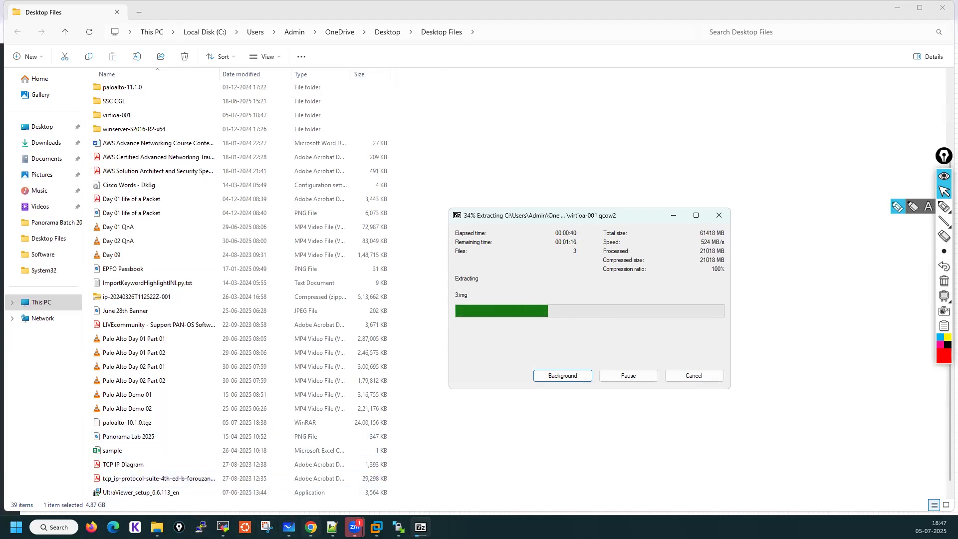
Step: Switch to Google Drive in Chrome, examine the RGB Servers and 33-BLUE-WEB folders, and return to the Test-PC-Software-And-Servers folder
key("alt+Tab")
key("ctrl+2")
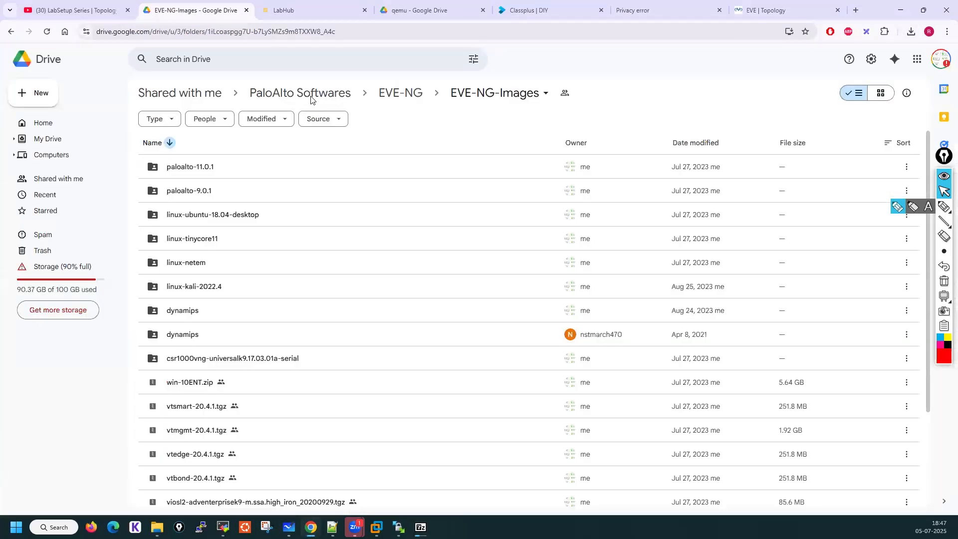
left_click(311, 94)
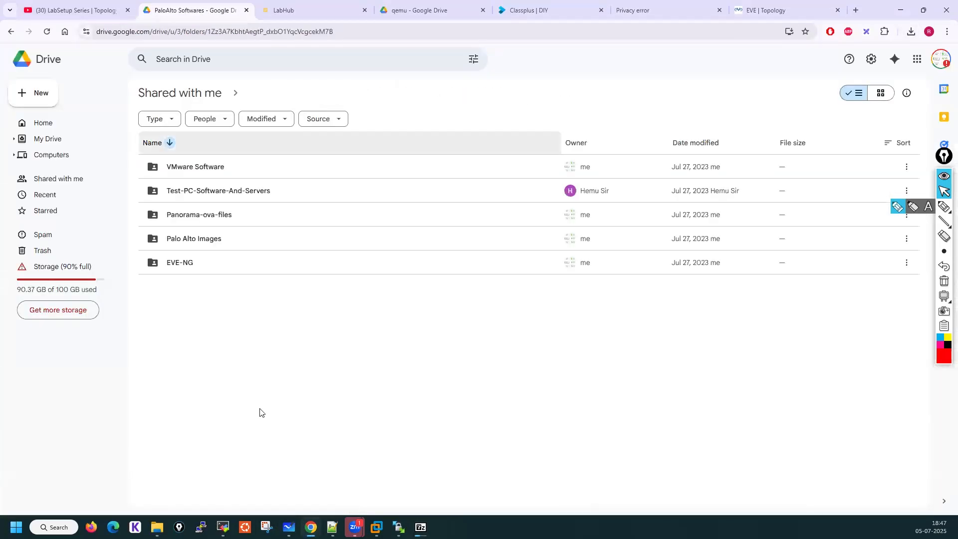
double_click(189, 194)
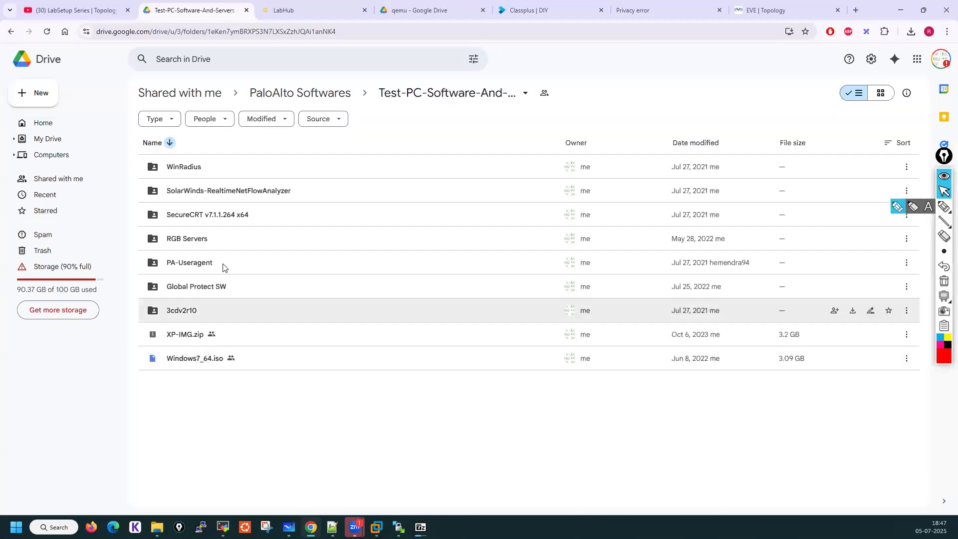
left_click(206, 241)
double_click(207, 241)
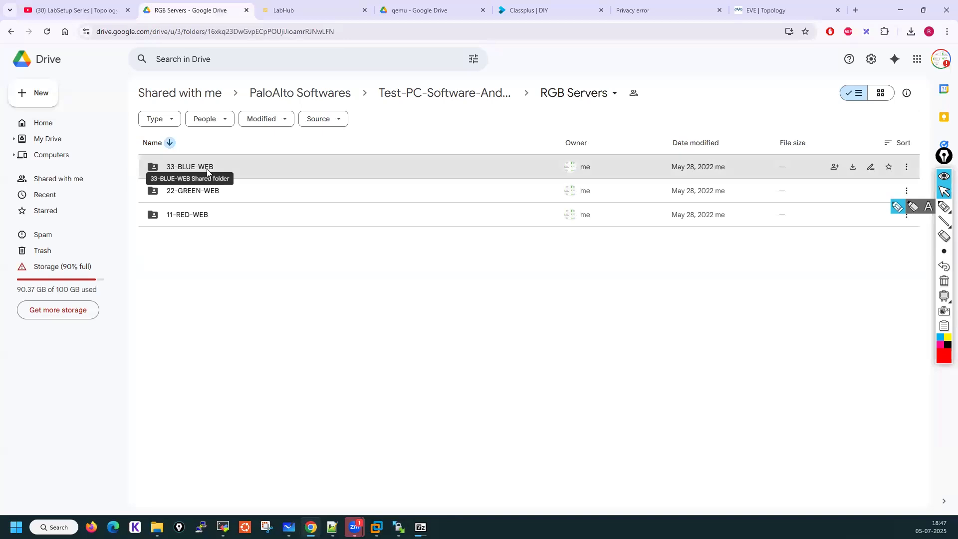
double_click(207, 171)
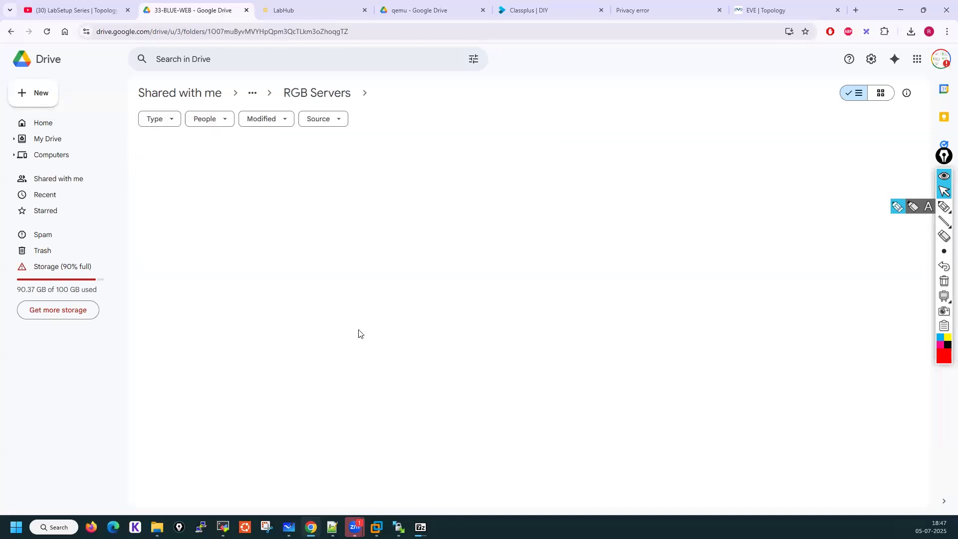
left_click(325, 96)
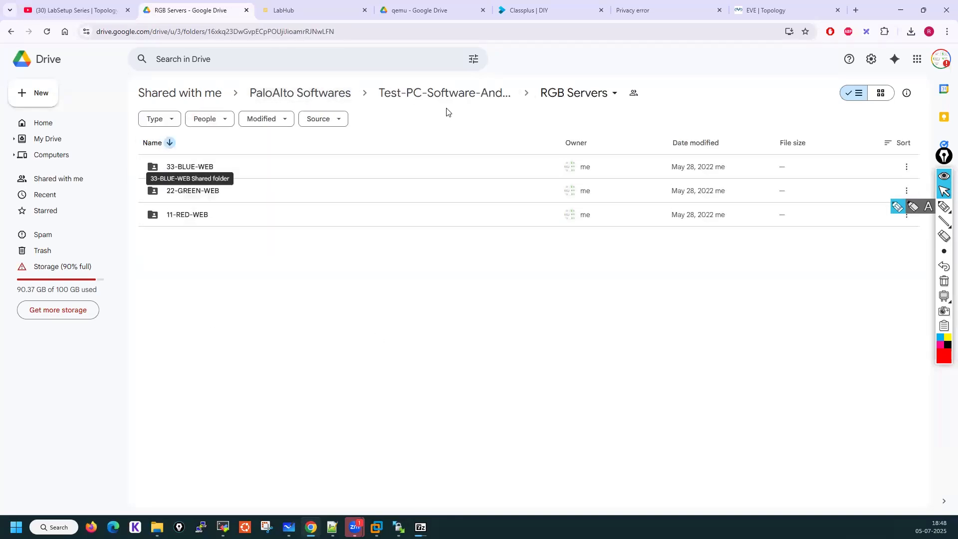
left_click(432, 99)
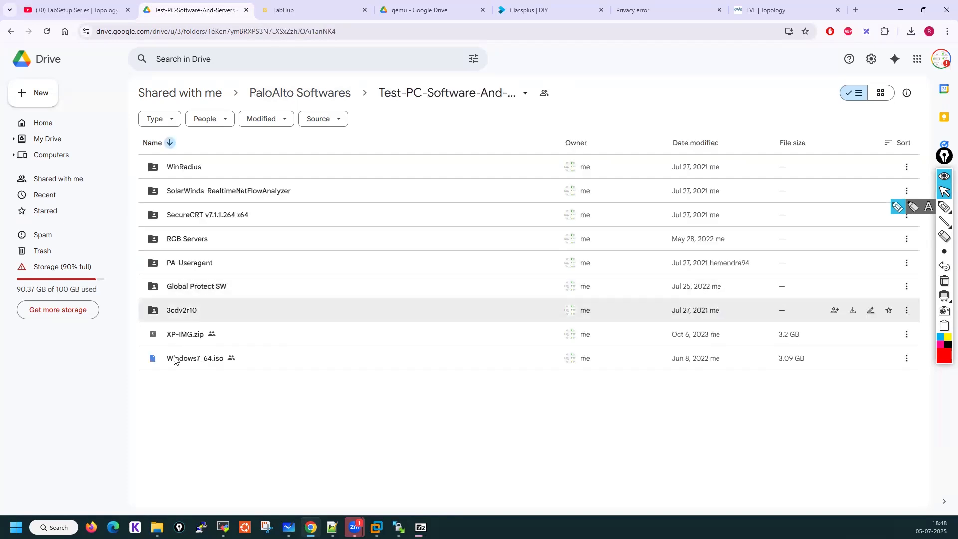
Step: Move Windows7_64.iso from the Test-PC-Software-And-Servers folder to the trash and return to the PaloAlto Softwares folder
left_click(245, 336)
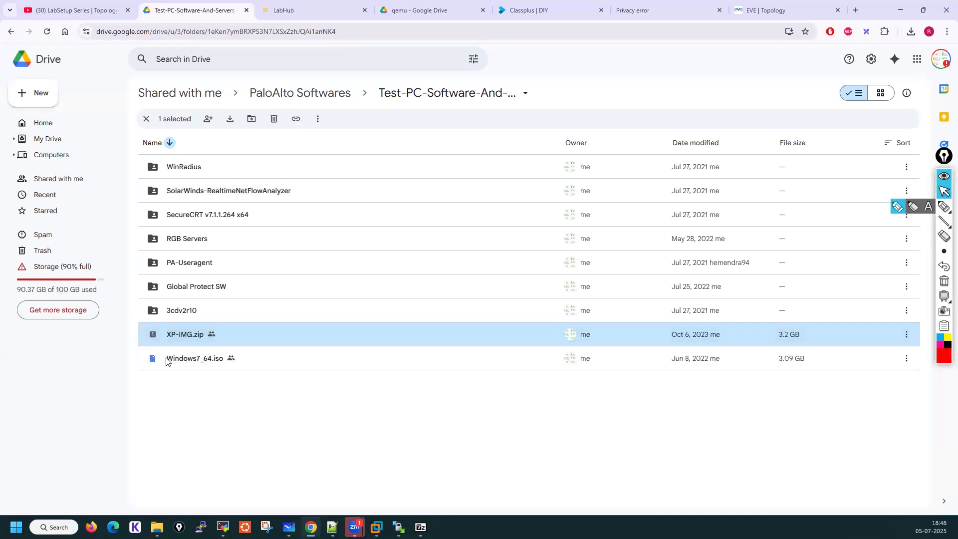
mouse_move(170, 359)
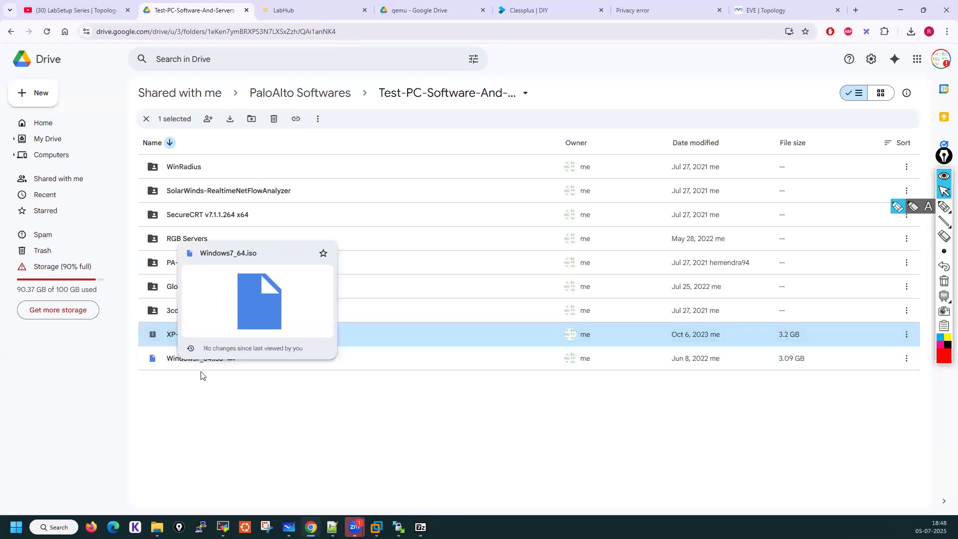
left_click(358, 359)
right_click(358, 359)
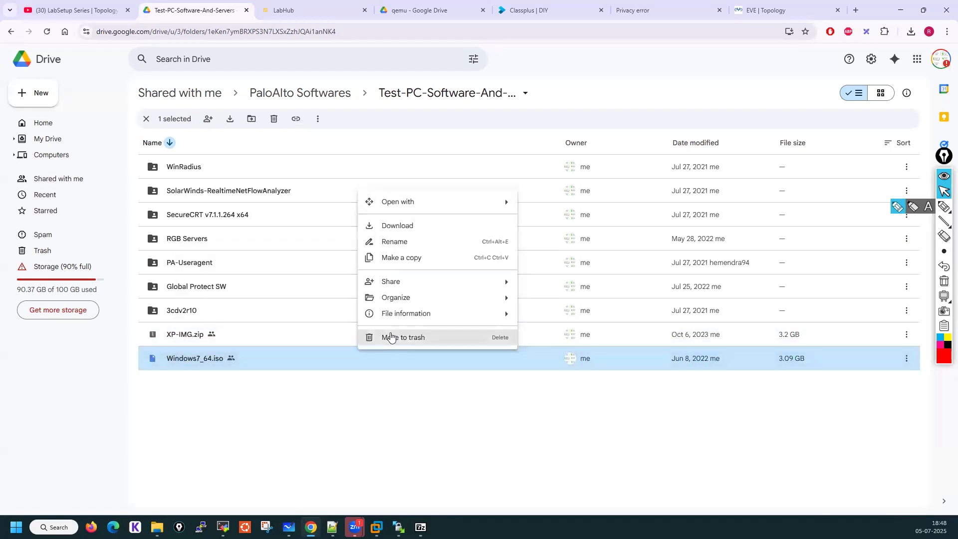
left_click(386, 336)
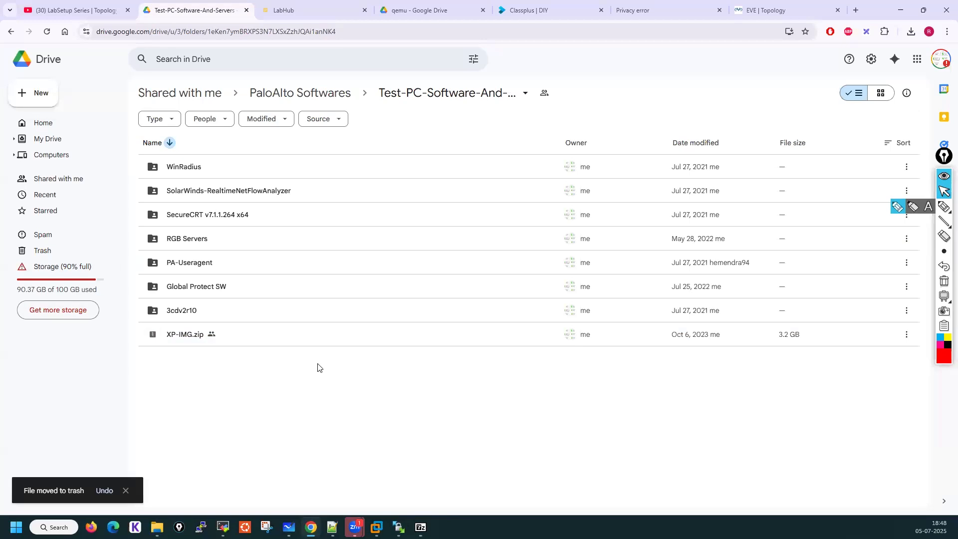
left_click(278, 99)
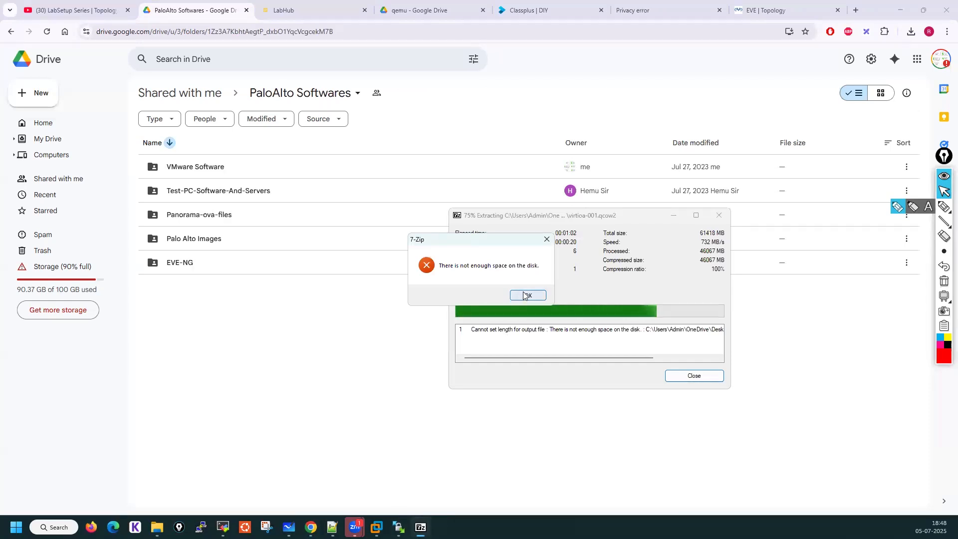
Step: Close the 7-Zip extraction and delete virtioa-001.qcow2 from the Desktop Files folder in File Explorer
left_click(526, 295)
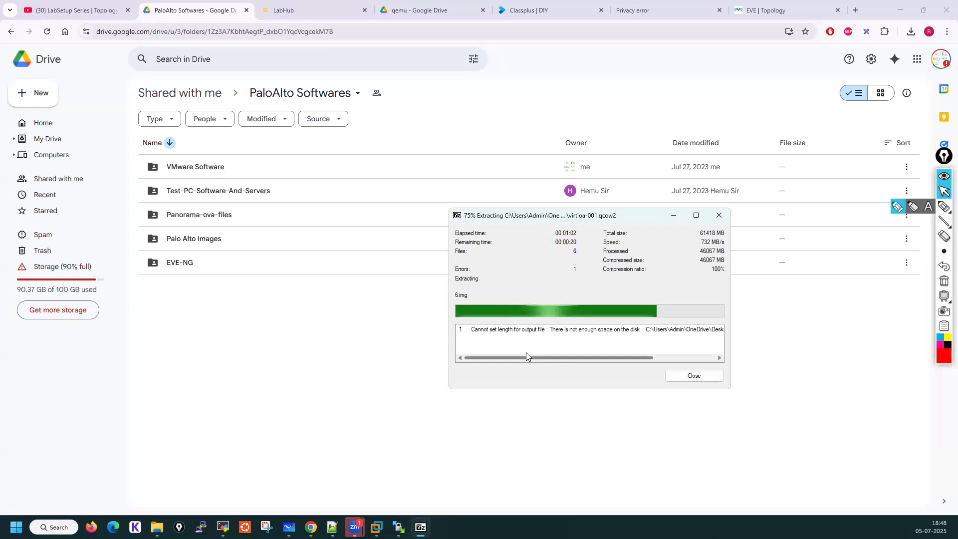
left_click(691, 379)
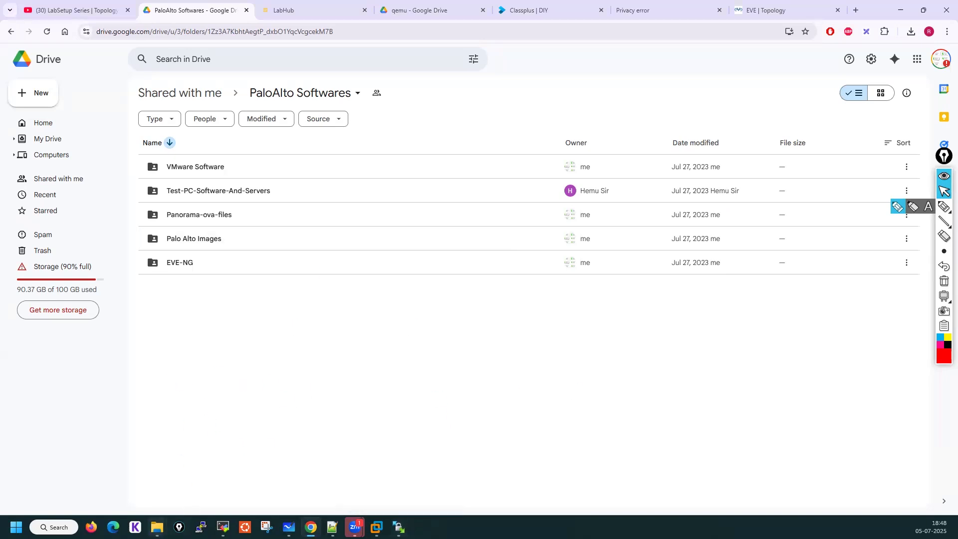
mouse_move(156, 527)
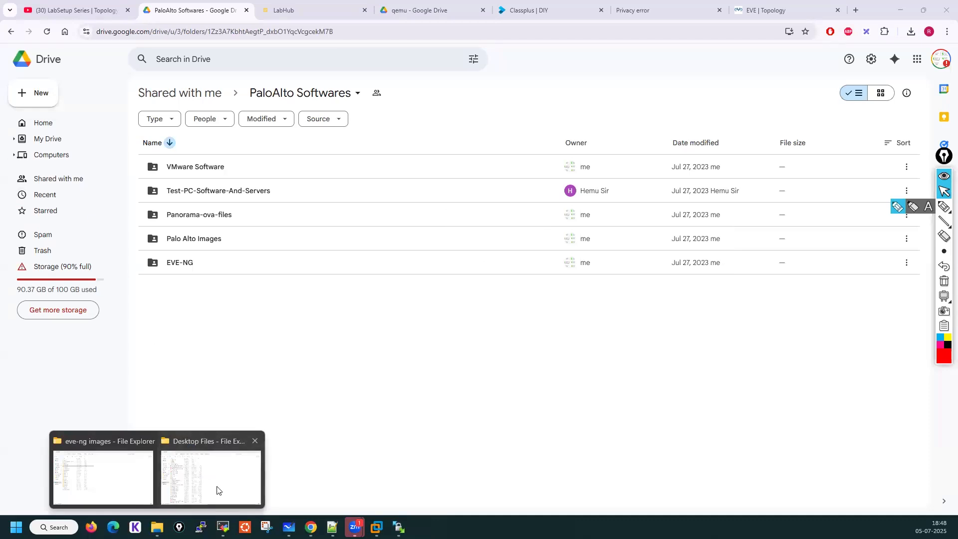
left_click(216, 490)
left_click(168, 499)
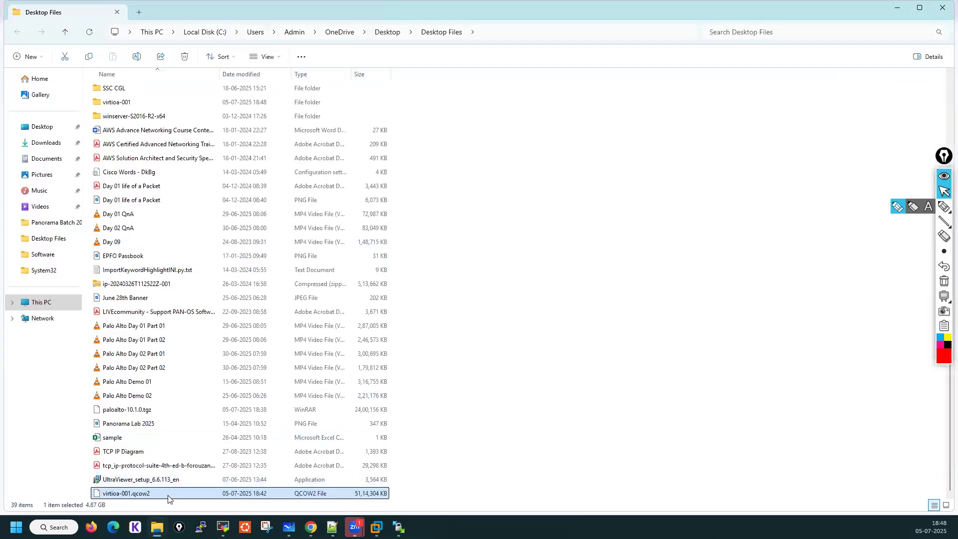
right_click(168, 497)
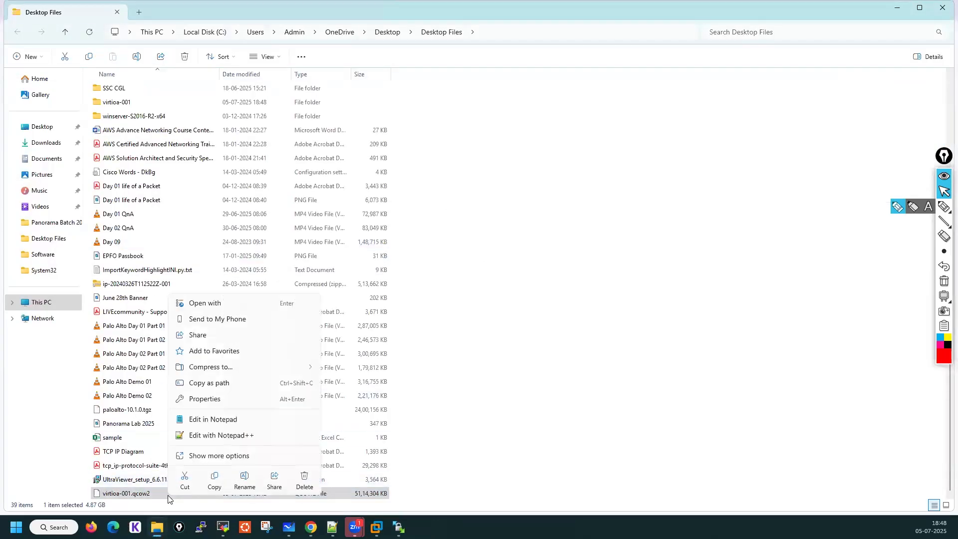
left_click(305, 480)
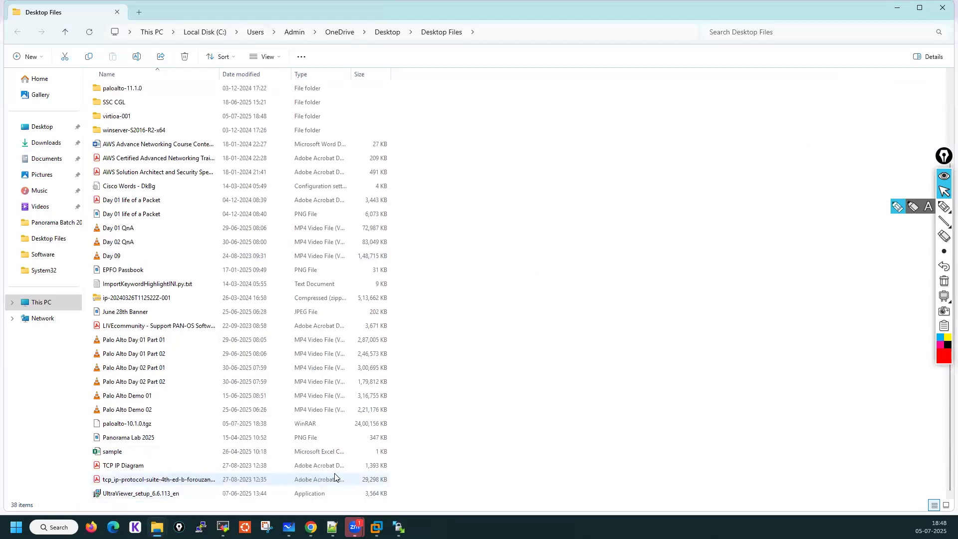
Step: Check the virtioa-001 folder, then delete it and the winserver-S2016-R2-x64 folder from Desktop Files
double_click(125, 119)
left_click(441, 33)
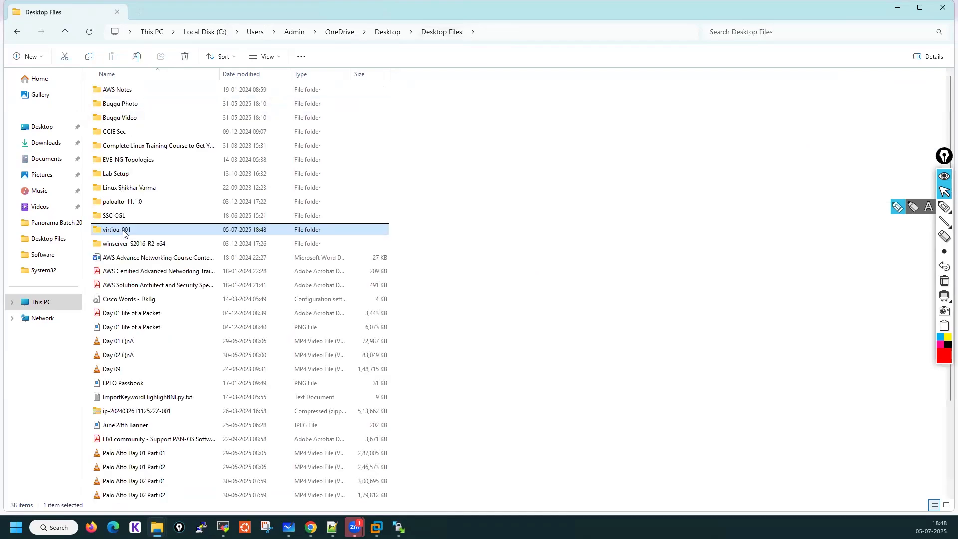
right_click(124, 233)
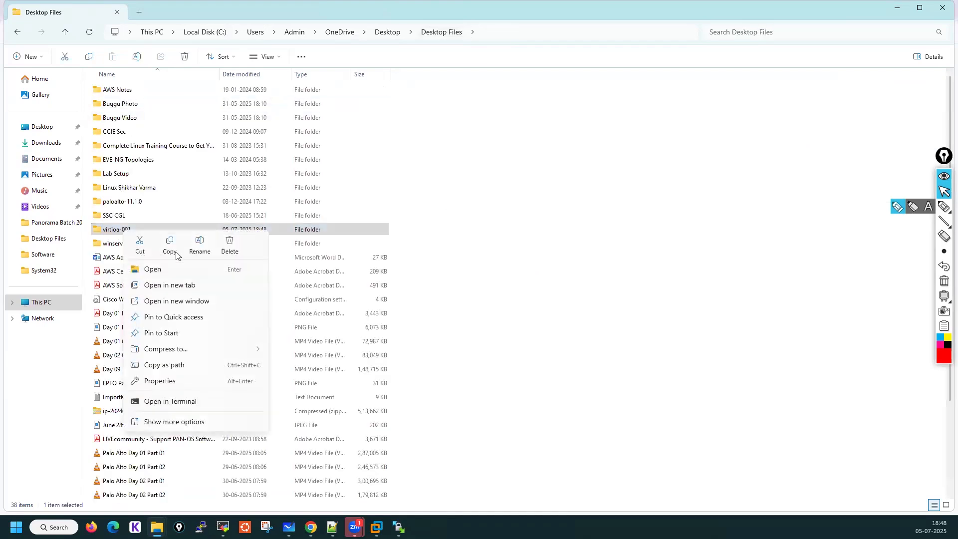
left_click(228, 244)
left_click(503, 213)
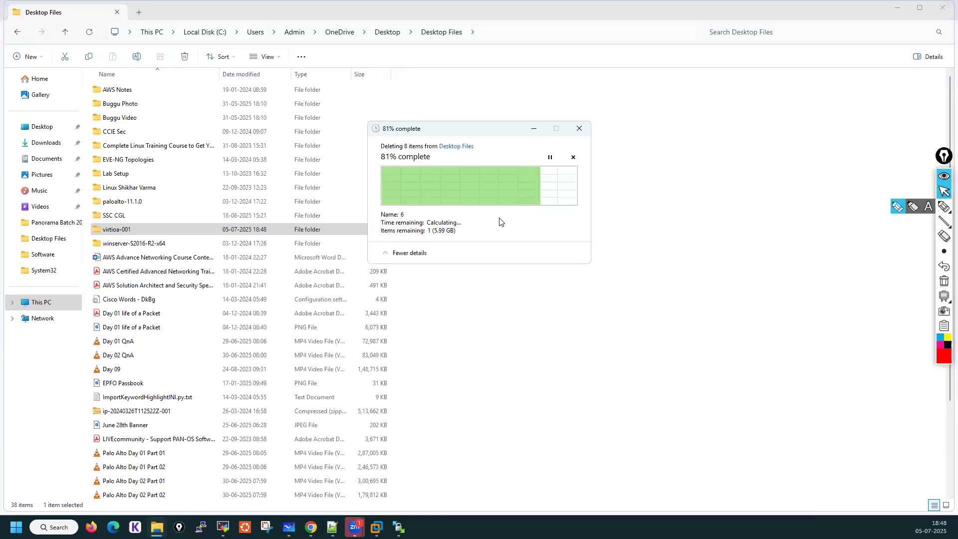
right_click(162, 234)
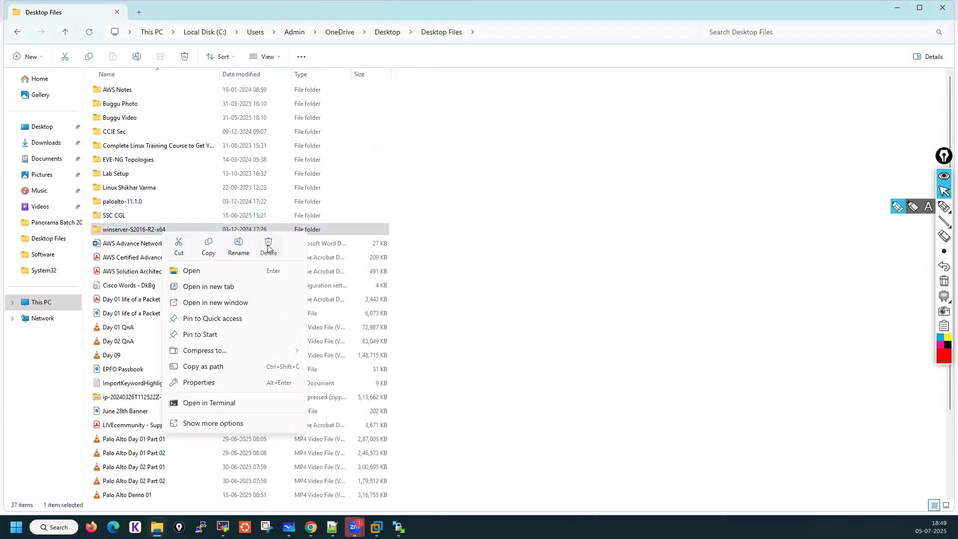
left_click(268, 248)
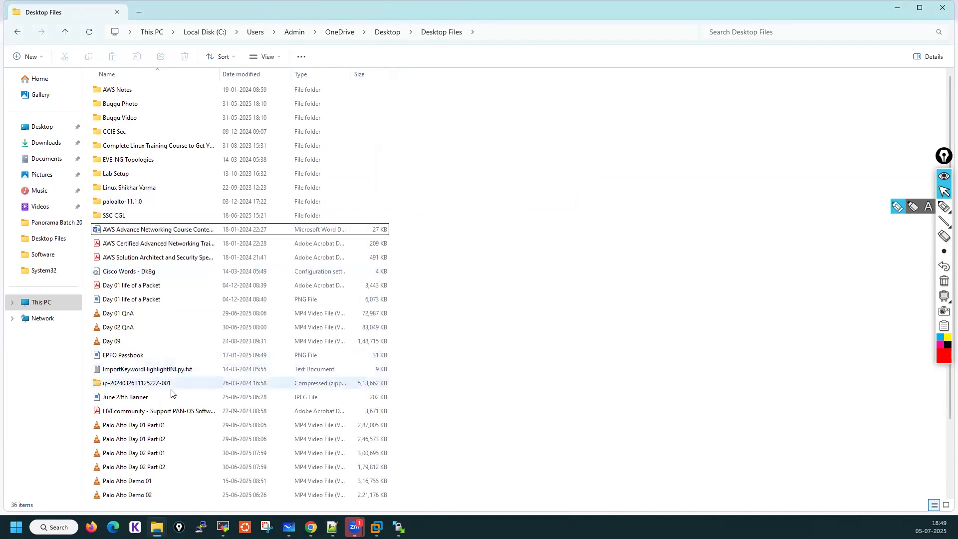
Step: Open the paloalto-11.1.0 folder in Desktop Files and examine its image file
left_click(126, 206)
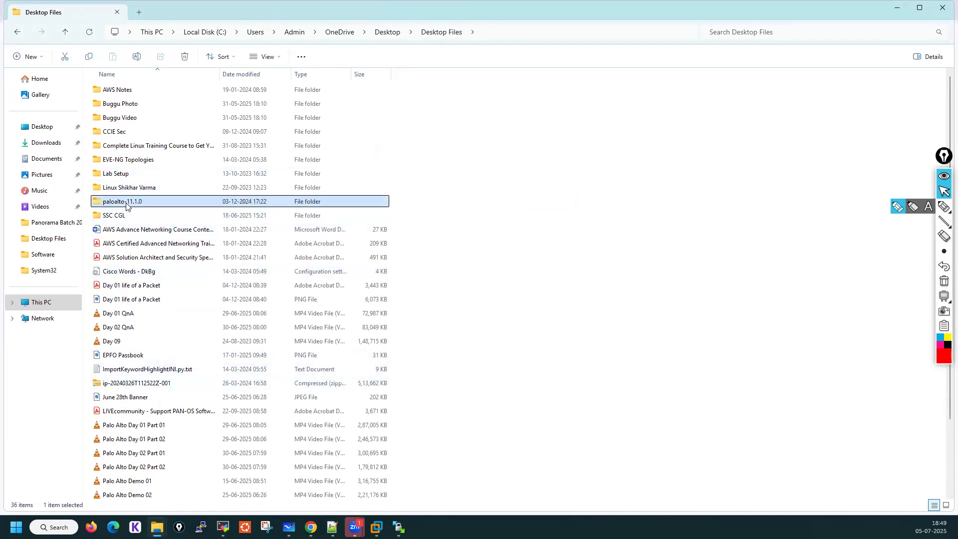
double_click(164, 206)
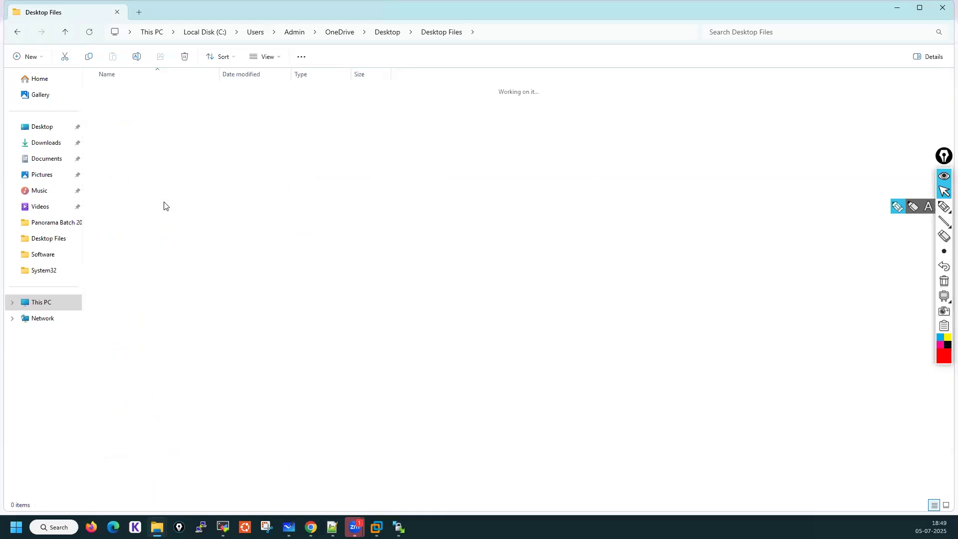
left_click(440, 33)
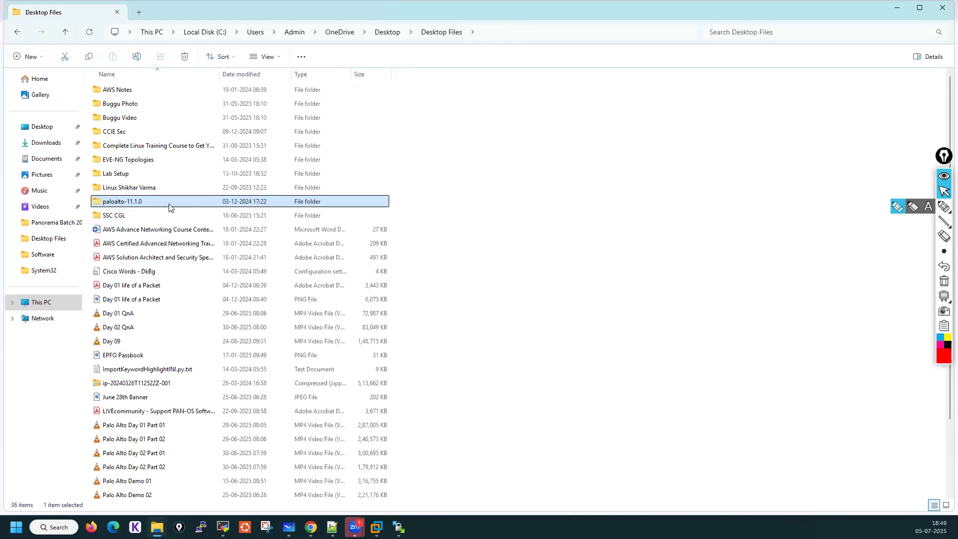
double_click(161, 205)
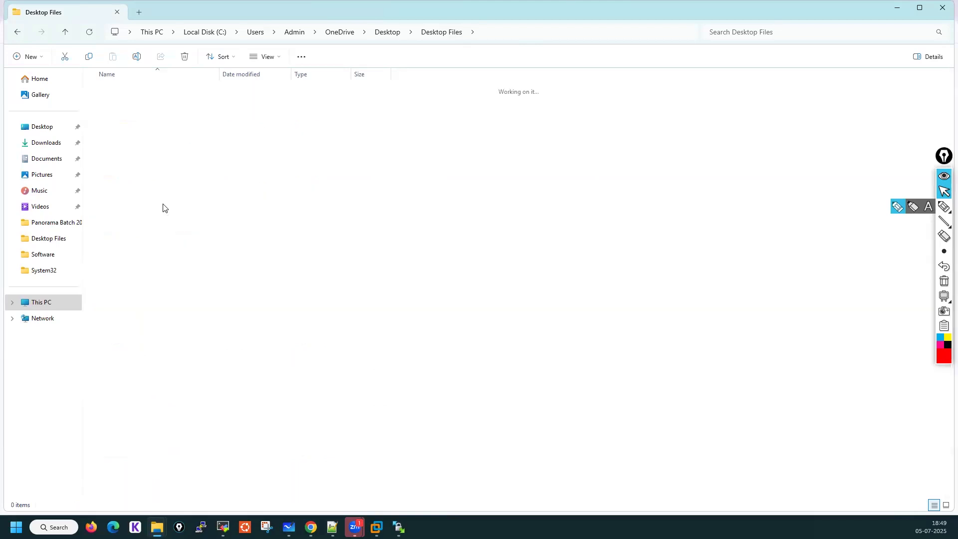
Step: Return to Desktop Files and delete the paloalto-11.1.0 folder
left_click(448, 38)
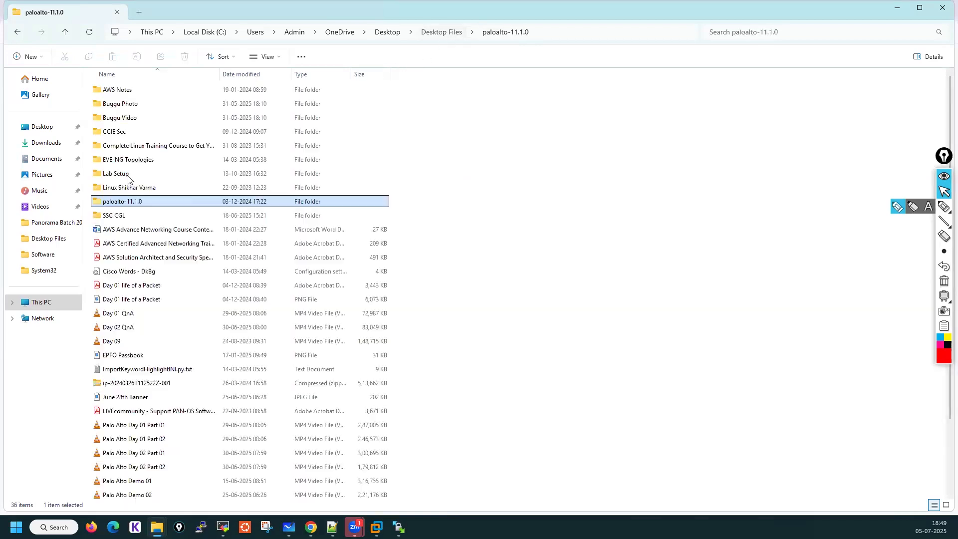
right_click(153, 202)
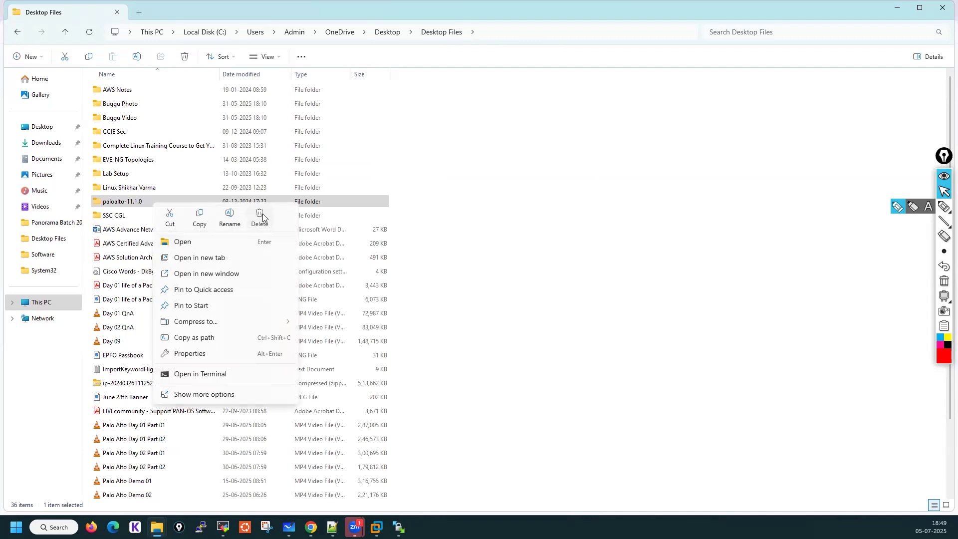
left_click(262, 214)
Step: Try to extract paloalto-10.1.0.tgz with 7-Zip into a paloalto-10.1.0 folder in Desktop Files
scroll(186, 327, "down", 2)
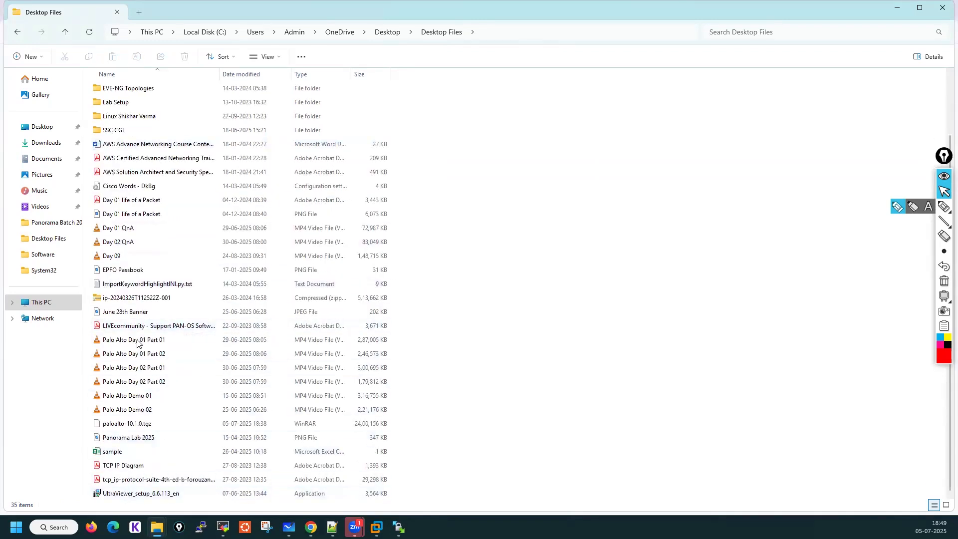
left_click(174, 427)
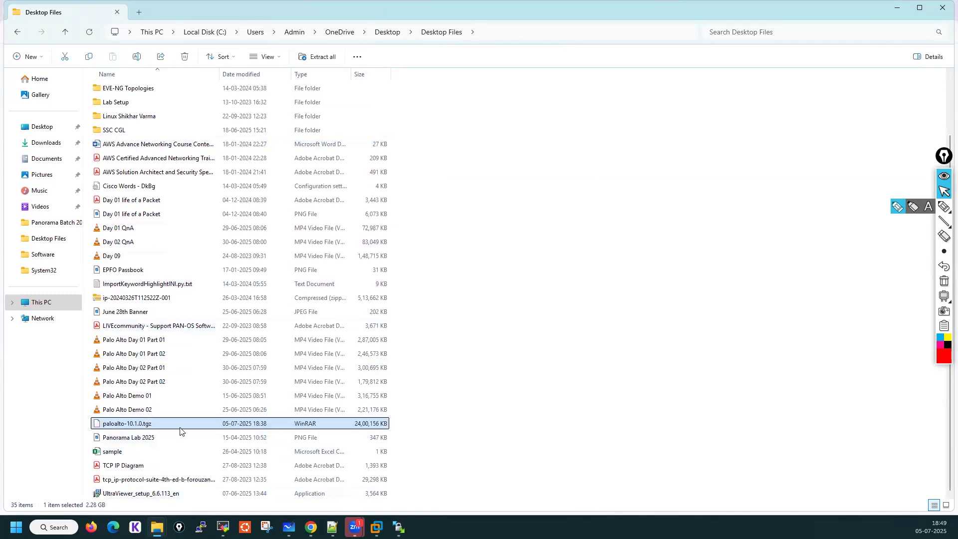
right_click(180, 431)
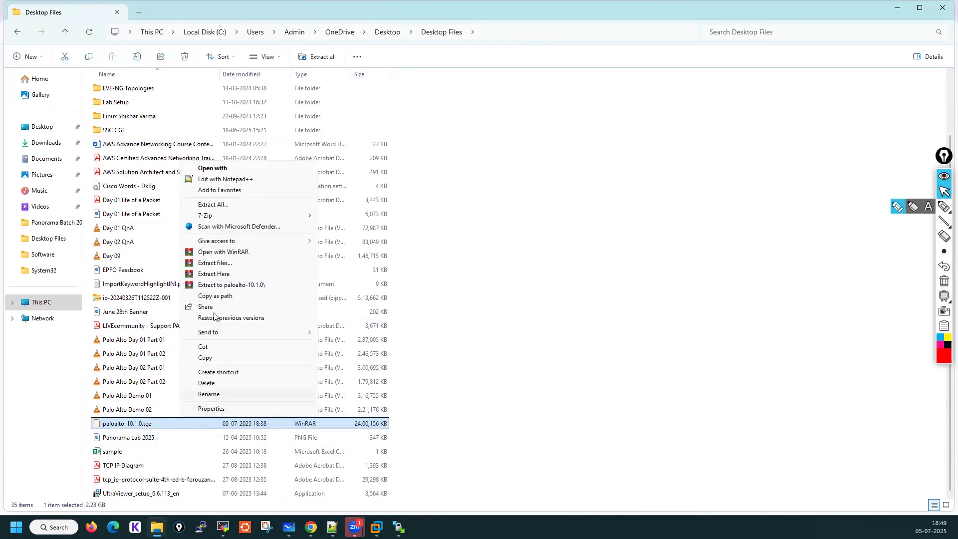
mouse_move(213, 215)
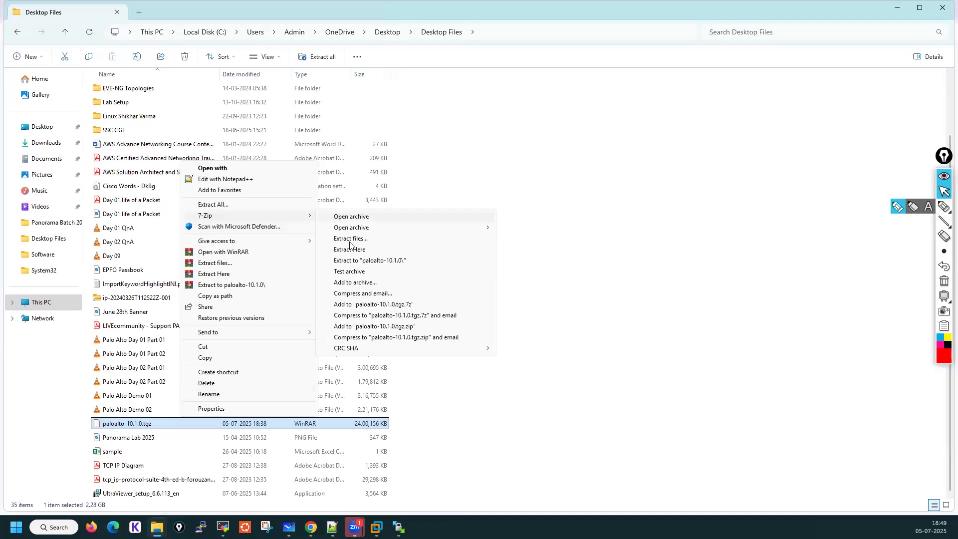
left_click(355, 261)
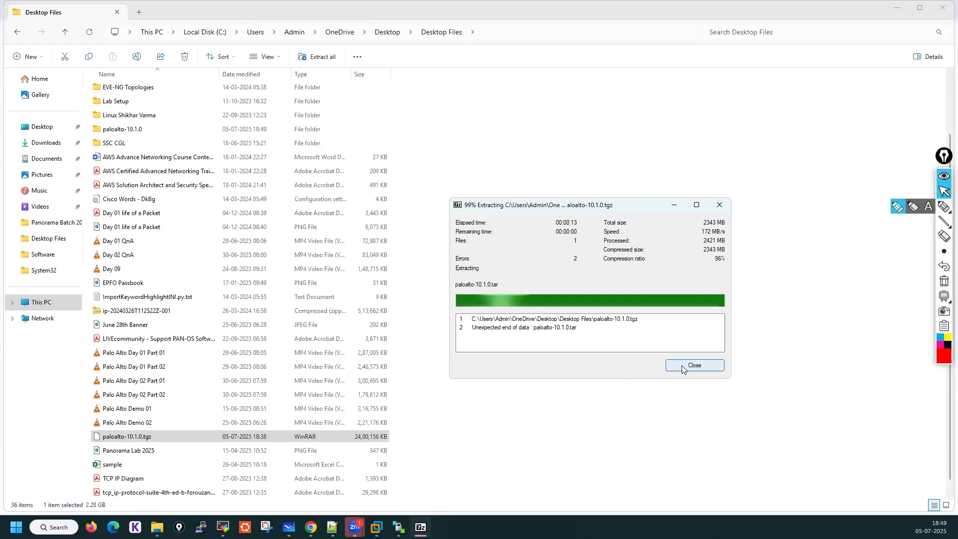
Step: Check the free space of the local drives in This PC
left_click(157, 499)
left_click(157, 527)
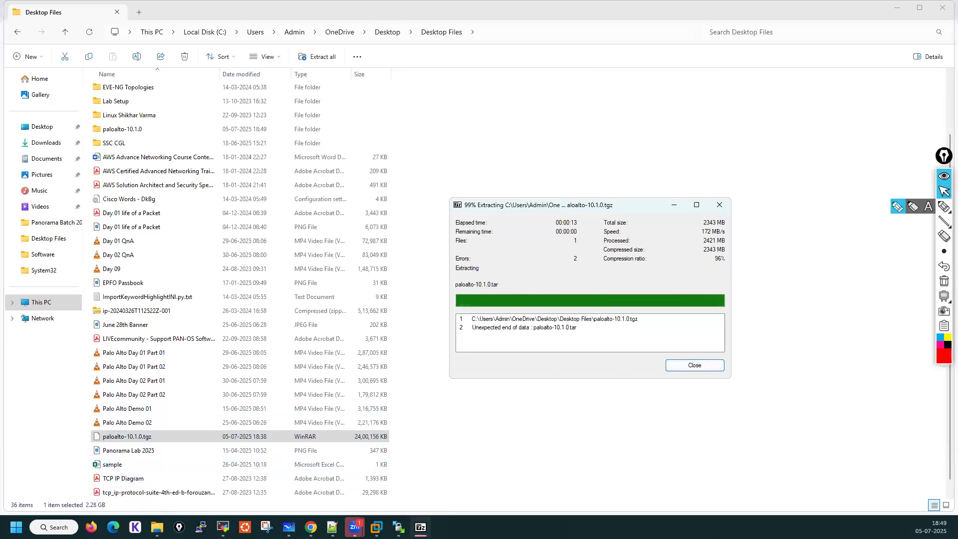
left_click(40, 303)
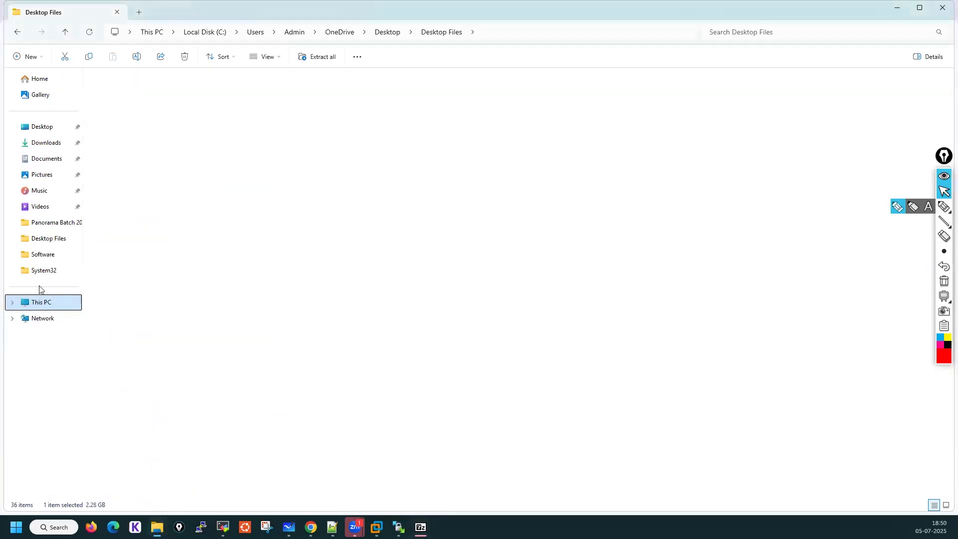
left_click(178, 96)
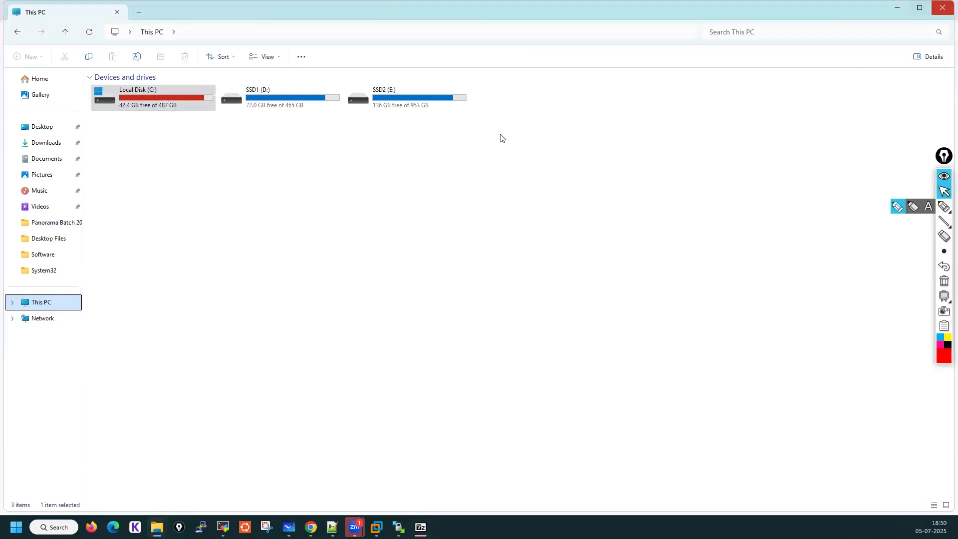
Step: Minimize the open windows and permanently delete all items in the Recycle Bin
left_click(899, 9)
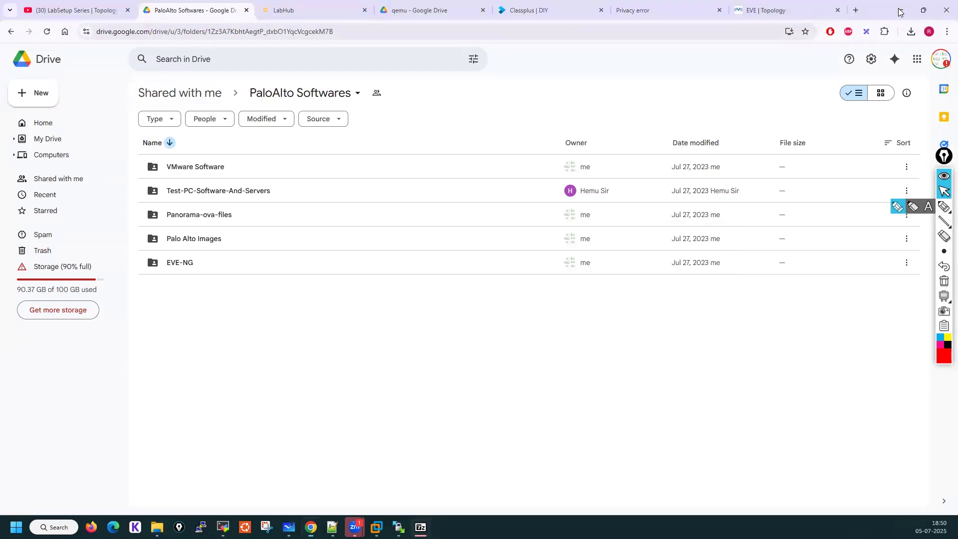
left_click(900, 11)
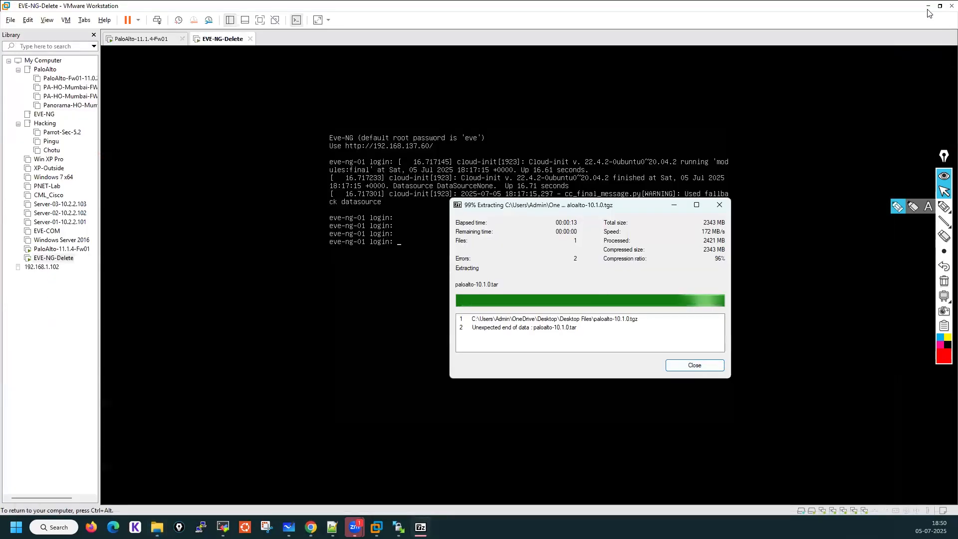
left_click(928, 6)
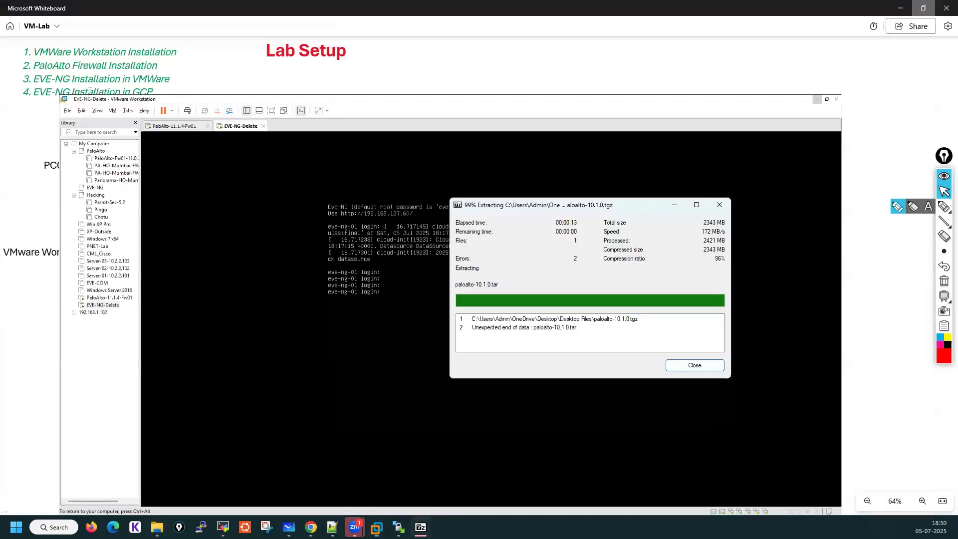
left_click(901, 8)
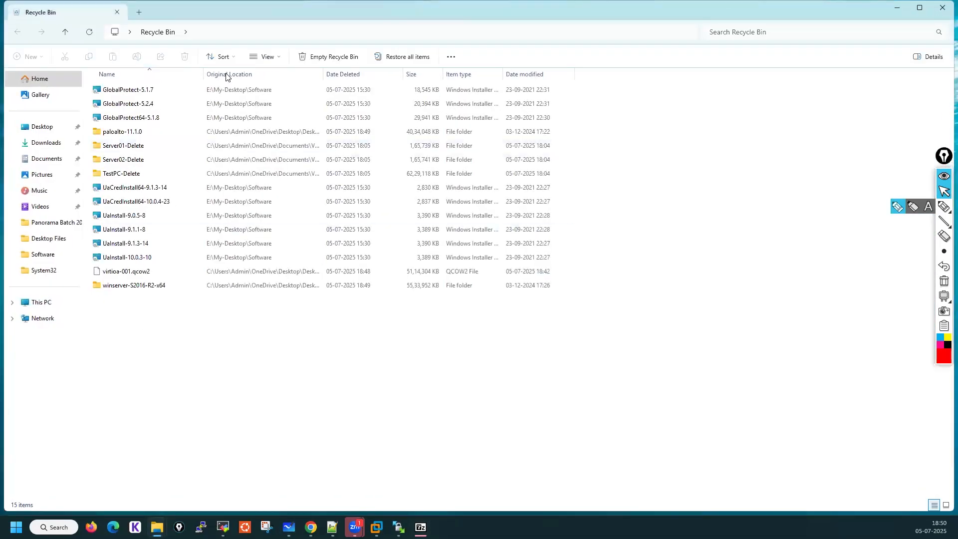
left_click_drag(227, 81, 145, 332)
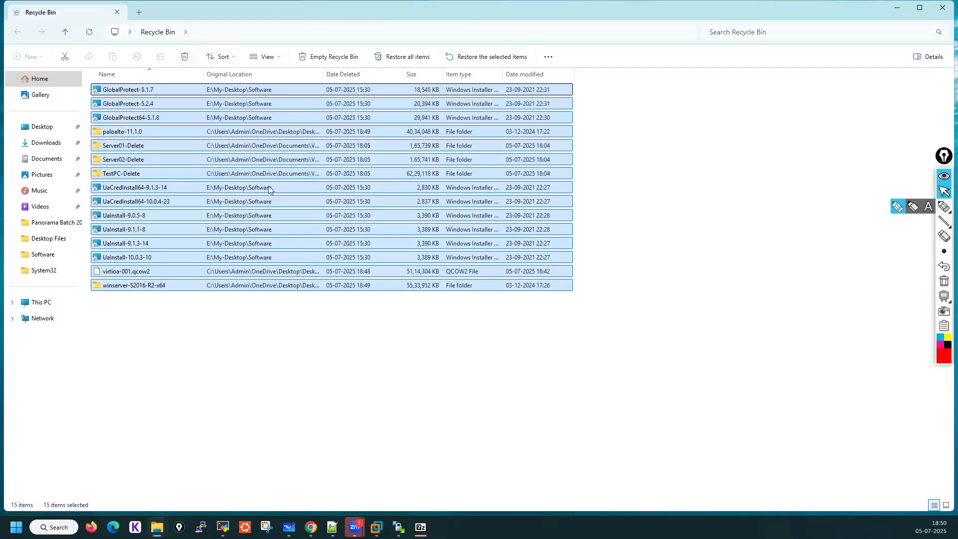
key("Delete")
left_click(522, 270)
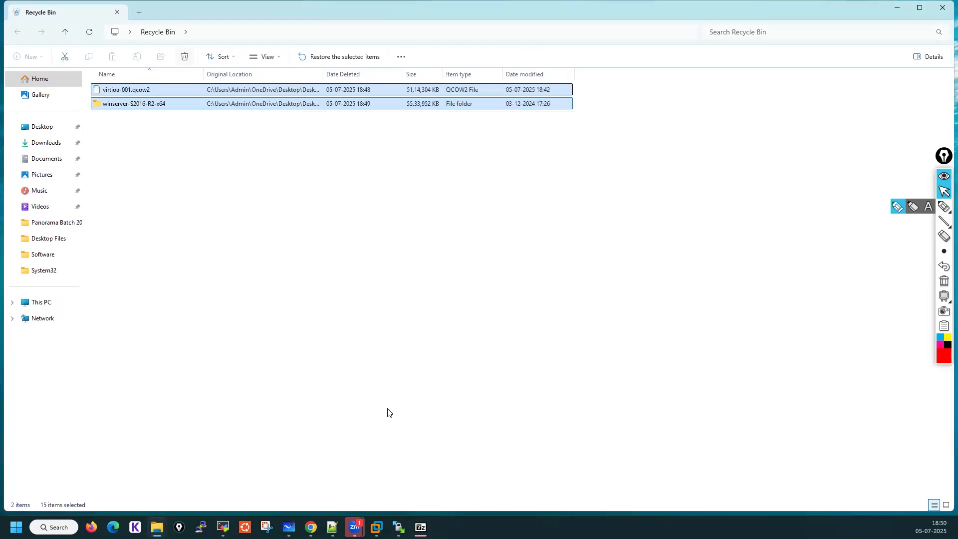
Step: Recheck the drives' free space in This PC, then close that File Explorer window
left_click(49, 303)
right_click(188, 141)
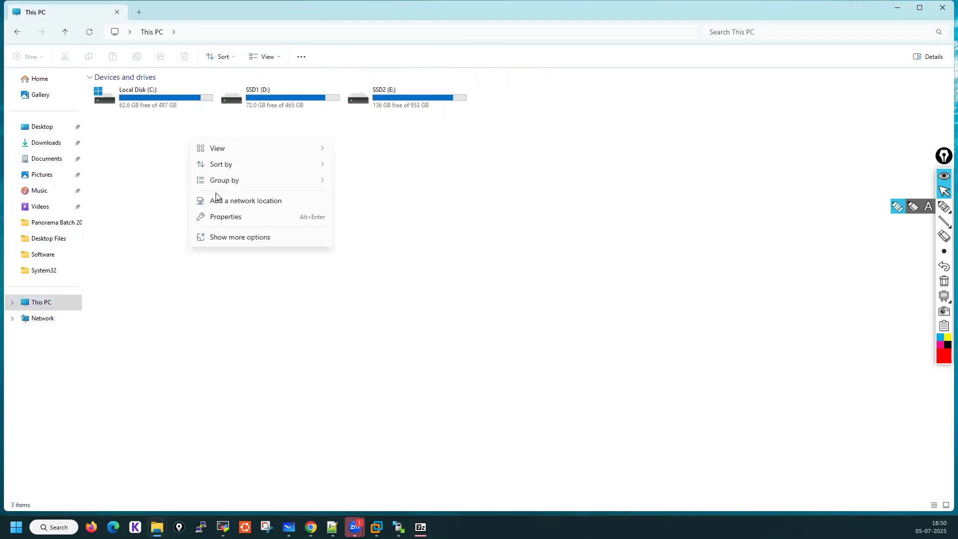
key("Escape")
left_click(942, 8)
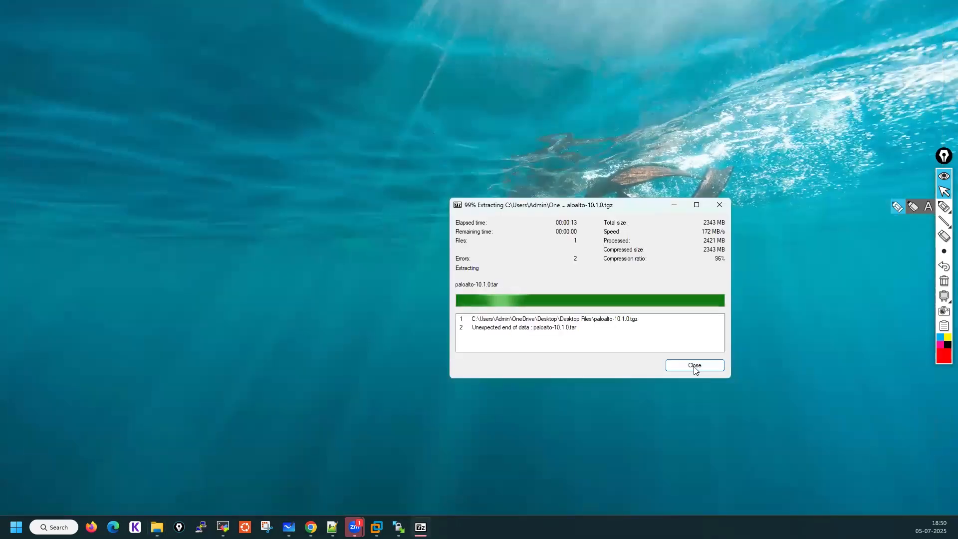
Step: Close the 7-Zip extraction window and delete the partially extracted paloalto-10.1.0 folder from Desktop Files
left_click(694, 365)
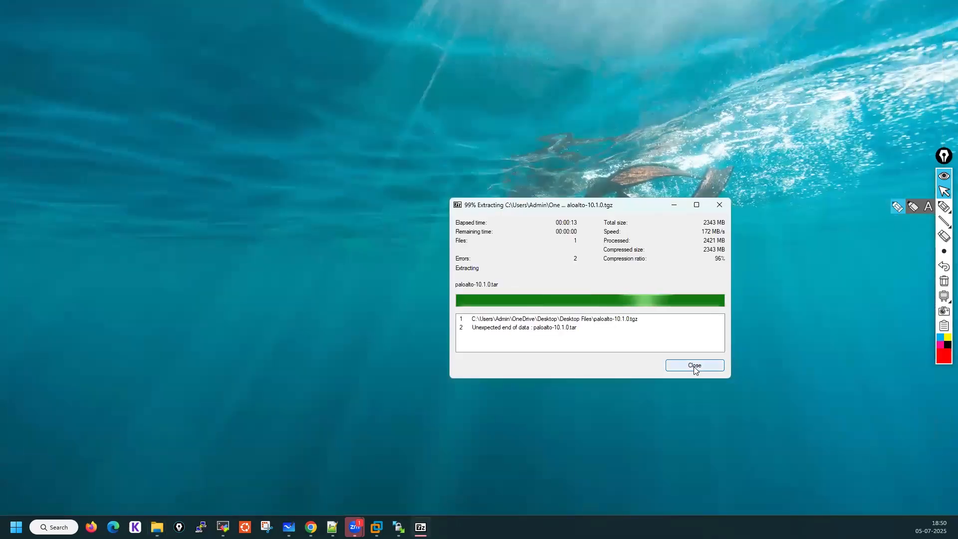
left_click(158, 527)
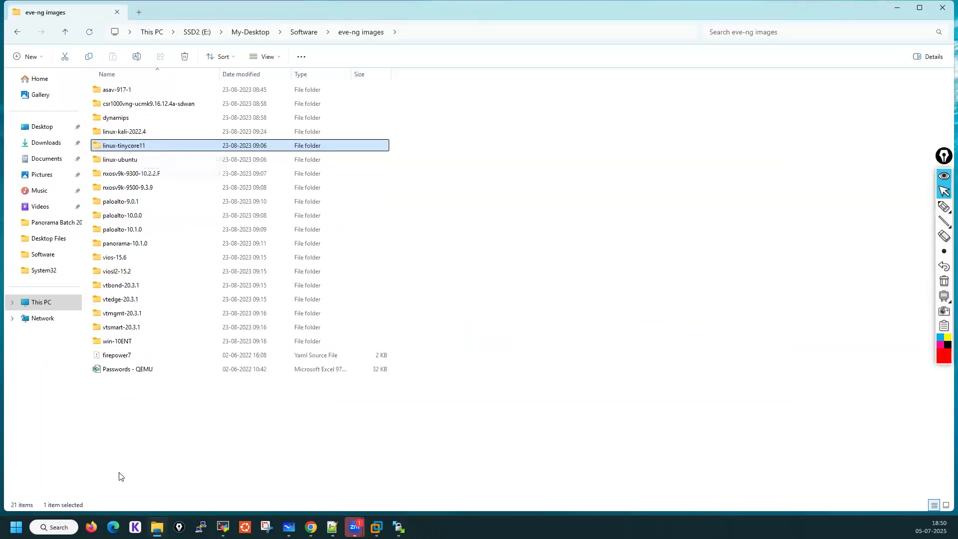
left_click(46, 240)
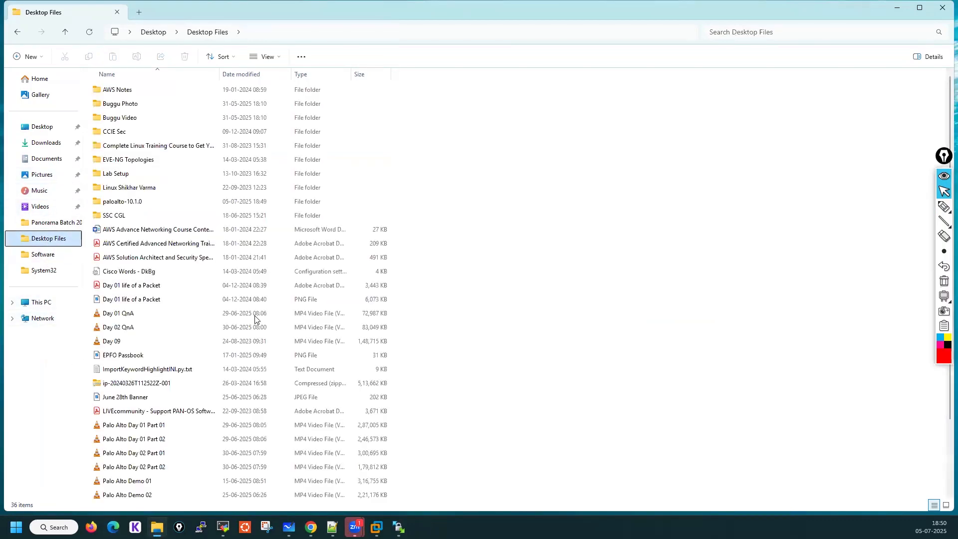
left_click(151, 202)
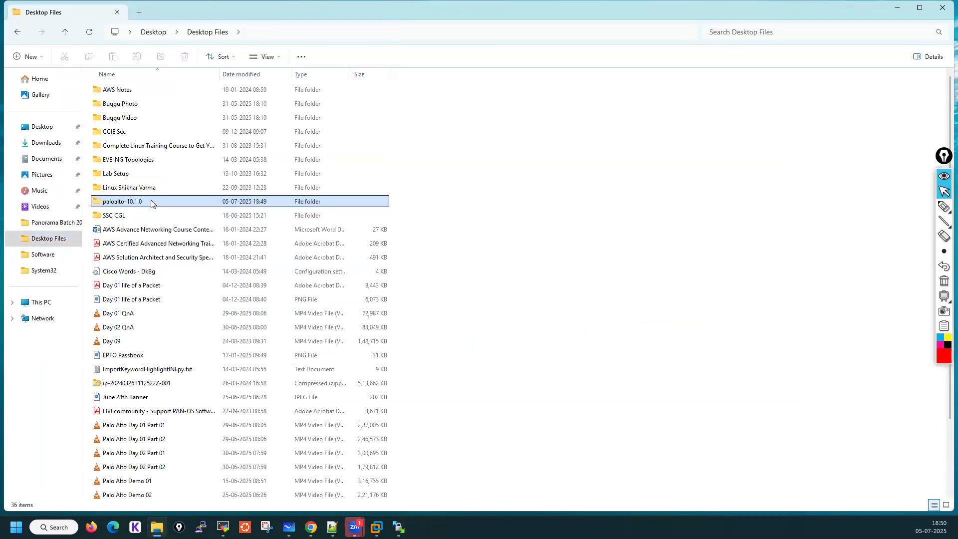
right_click(156, 208)
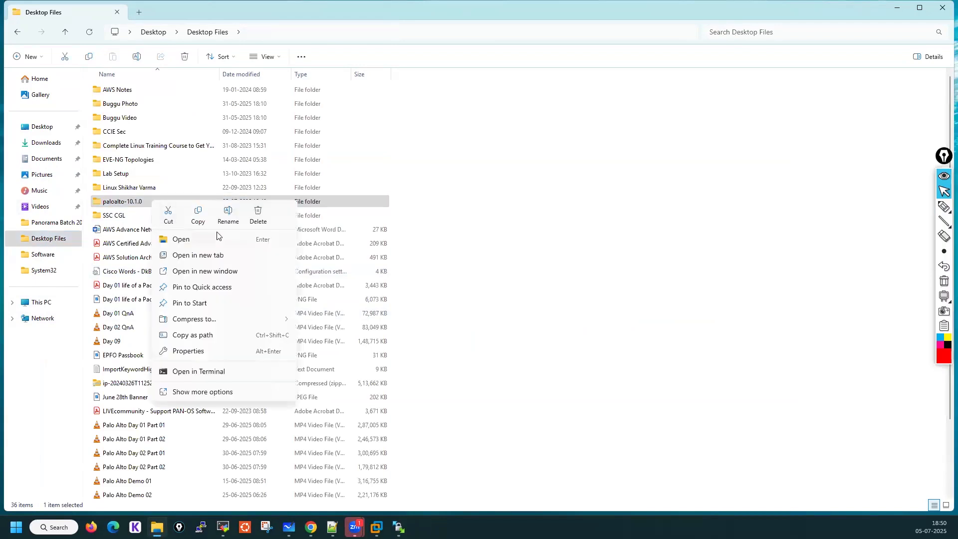
left_click(258, 215)
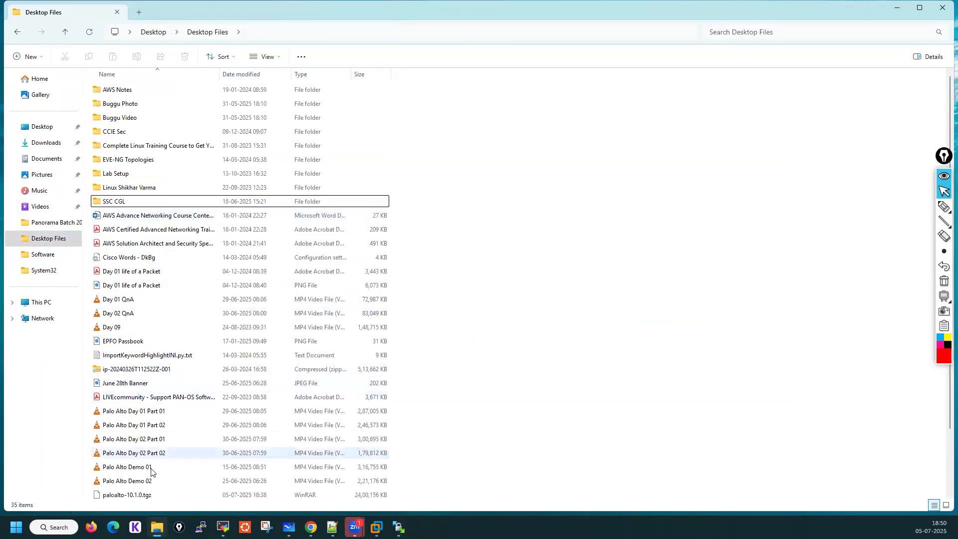
Step: Extract paloalto-10.1.0.tgz again with 7-Zip into its own paloalto-10.1.0 folder in Desktop Files
scroll(125, 449, "down", 3)
left_click(141, 426)
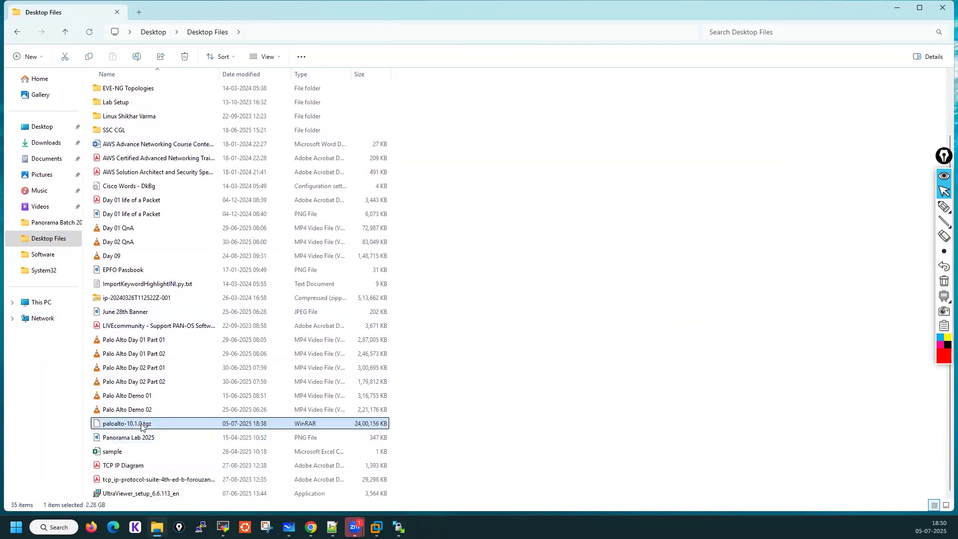
right_click(142, 427)
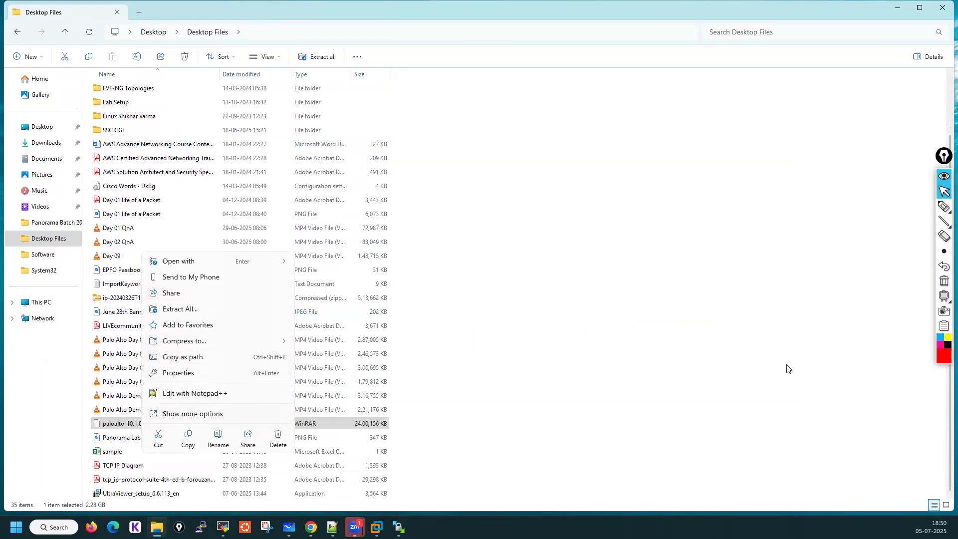
left_click(666, 359)
scroll(667, 359, "up", 2)
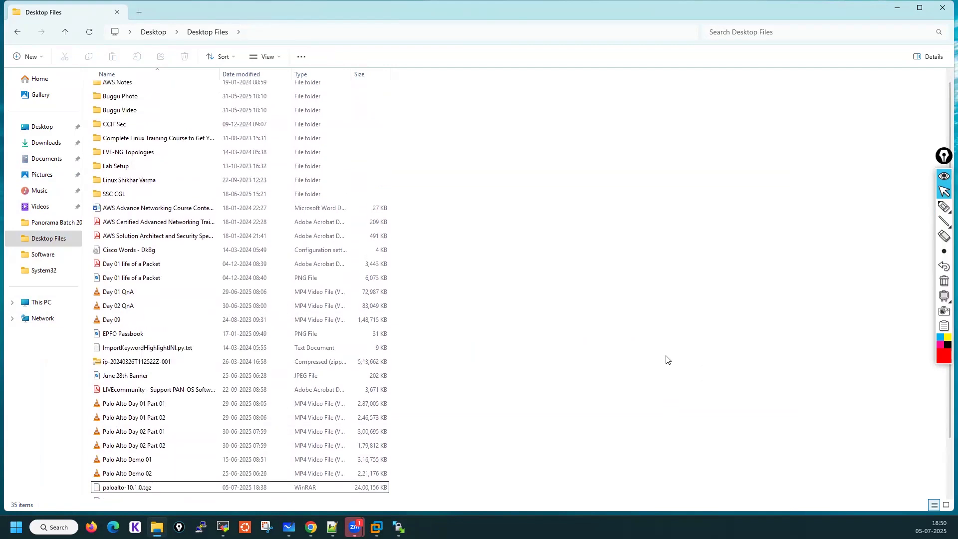
scroll(597, 359, "down", 2)
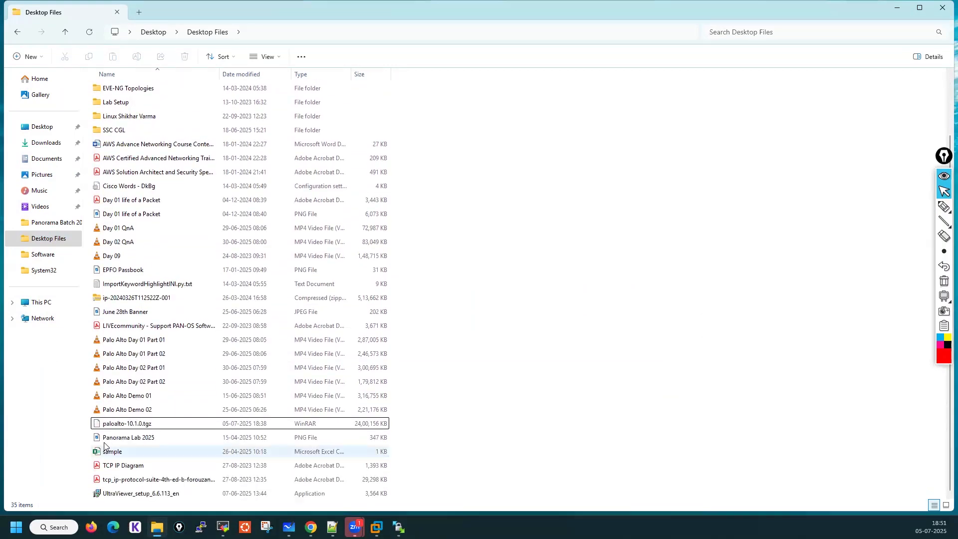
left_click(158, 428)
right_click(159, 429)
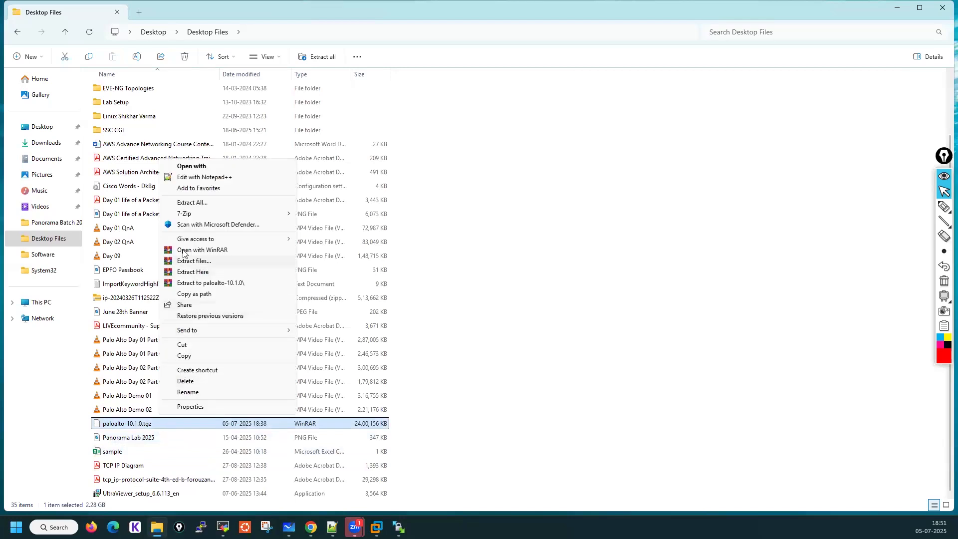
mouse_move(191, 216)
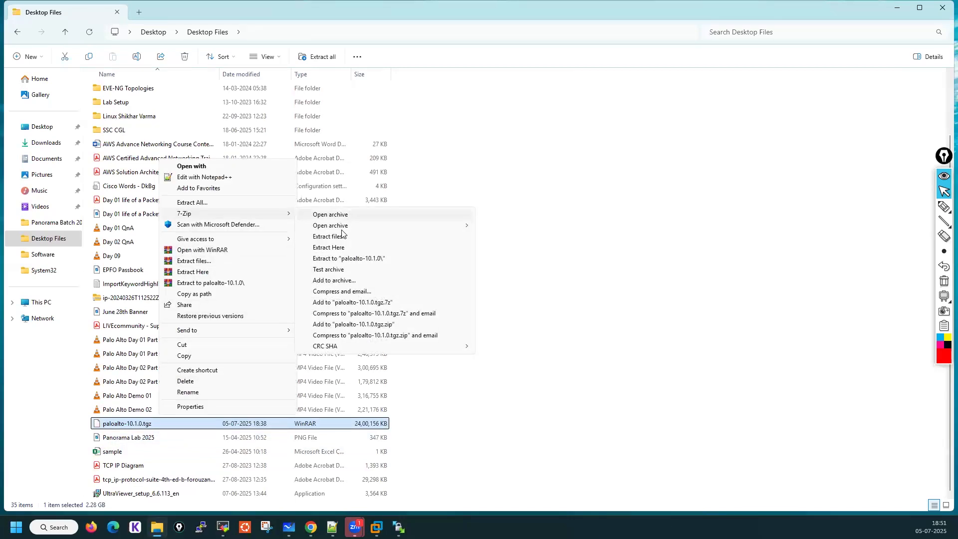
left_click(343, 259)
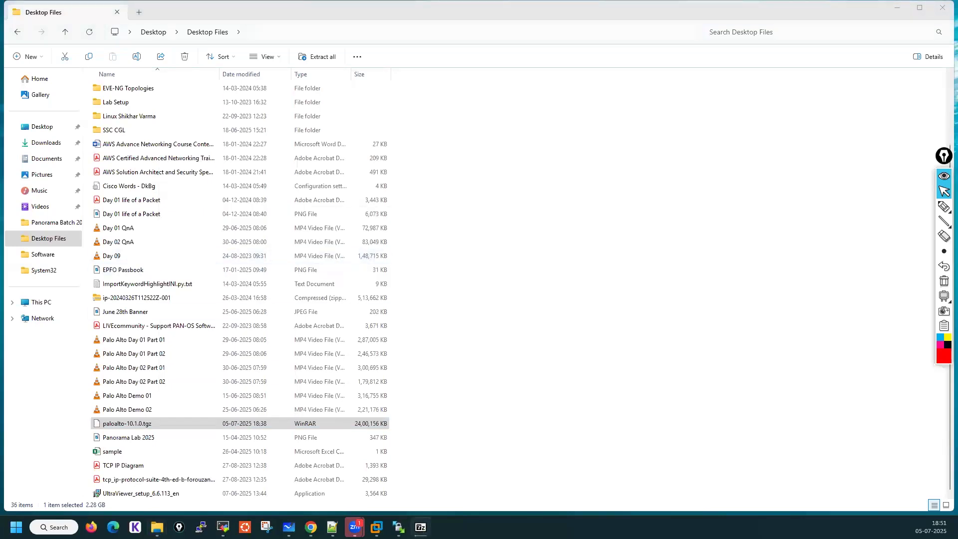
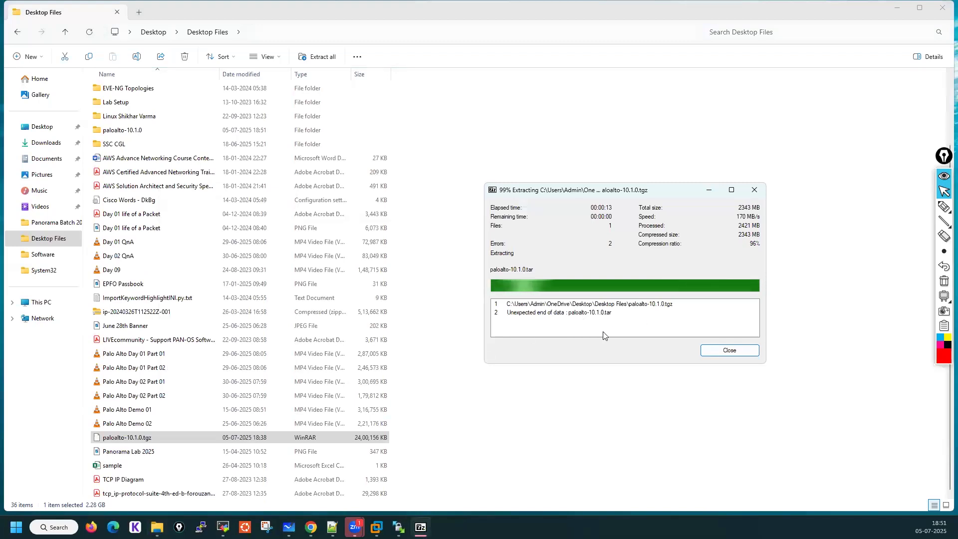
Step: Dismiss the extraction error window and delete the paloalto-10.1.0.tgz archive from Desktop Files
left_click(742, 351)
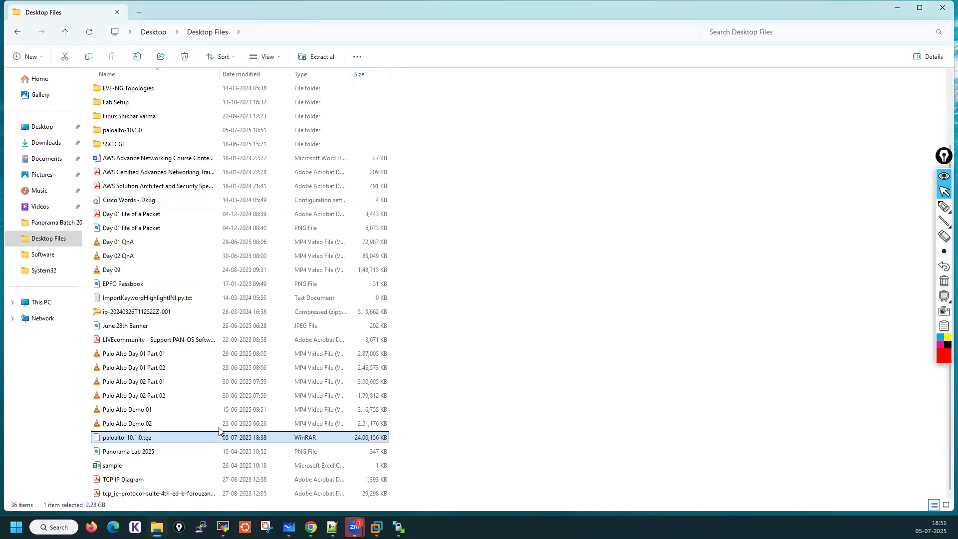
right_click(196, 442)
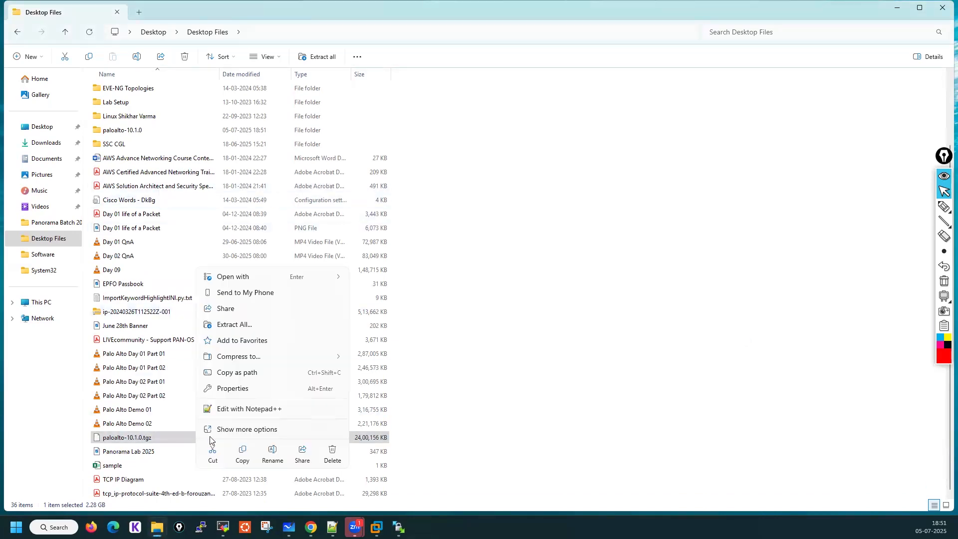
left_click(332, 454)
Step: Try to extract paloalto-10.1.0.tar in place inside the paloalto-10.1.0 folder
left_click(127, 132)
double_click(127, 134)
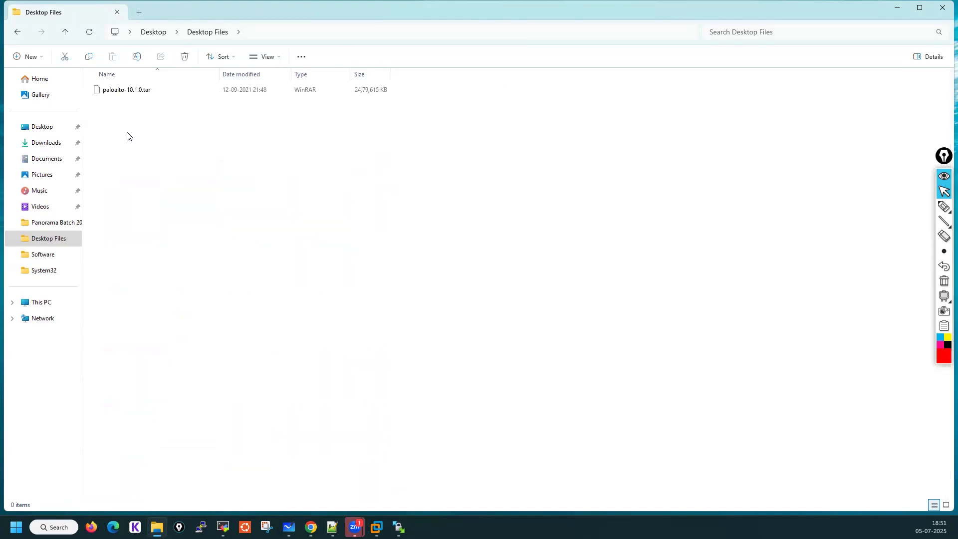
left_click(135, 93)
right_click(136, 95)
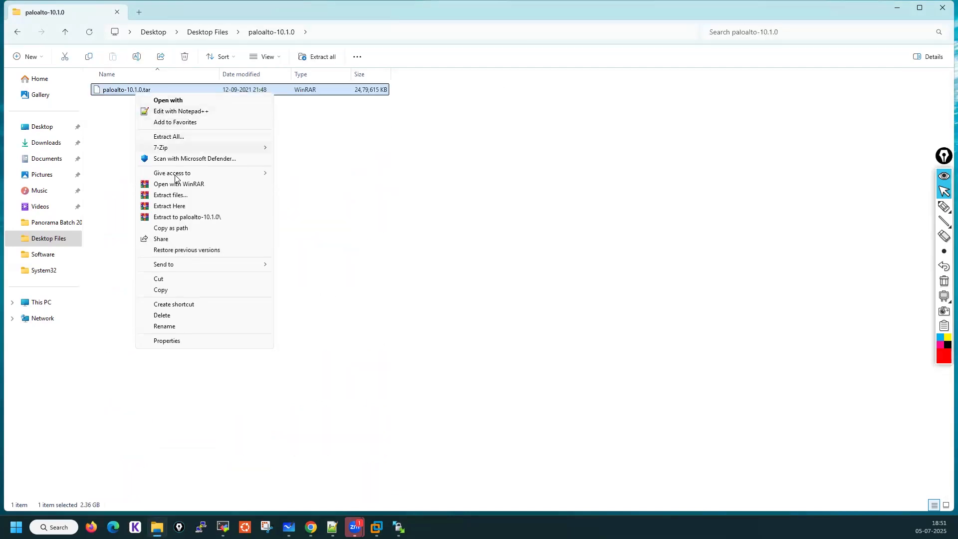
left_click(170, 207)
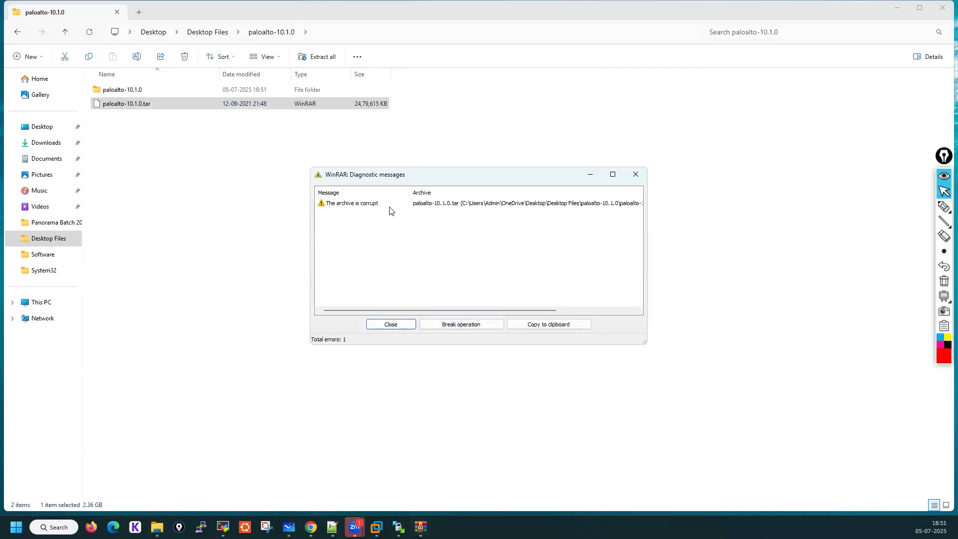
left_click(636, 174)
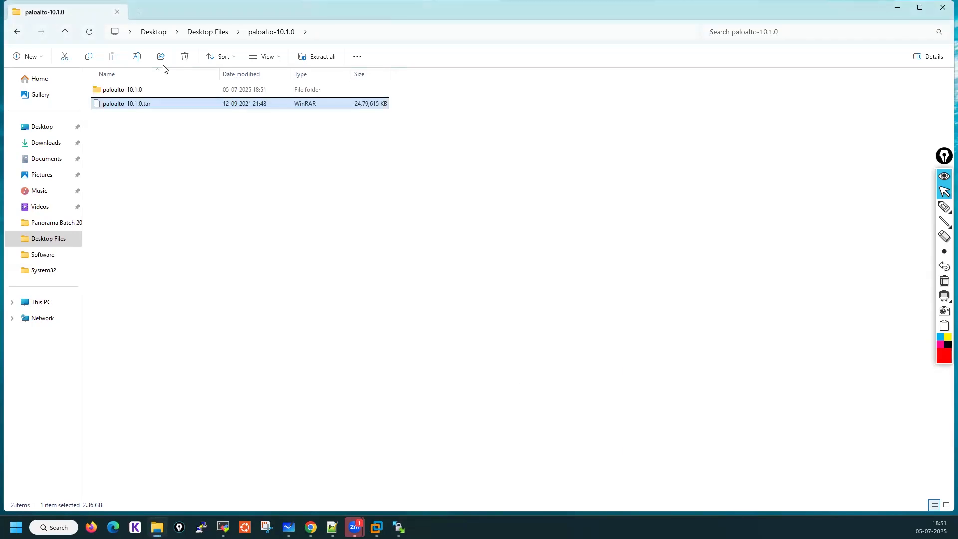
Step: Delete the paloalto-10.1.0 folder from Desktop Files and close the file window
left_click(207, 32)
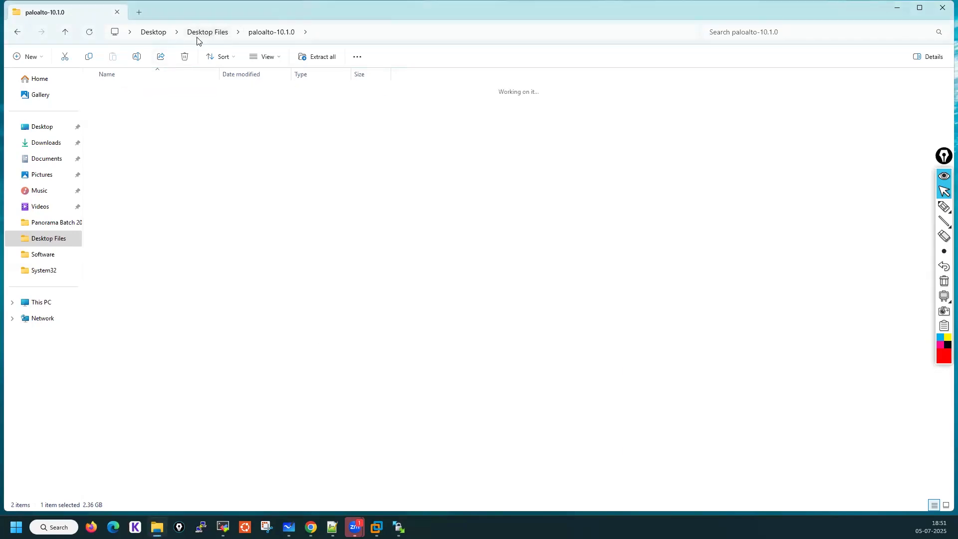
right_click(142, 205)
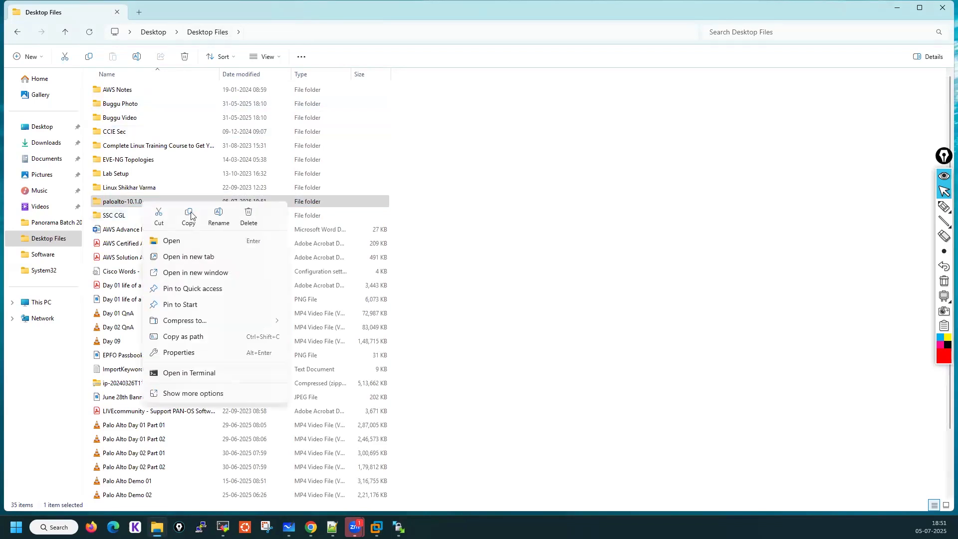
left_click(249, 218)
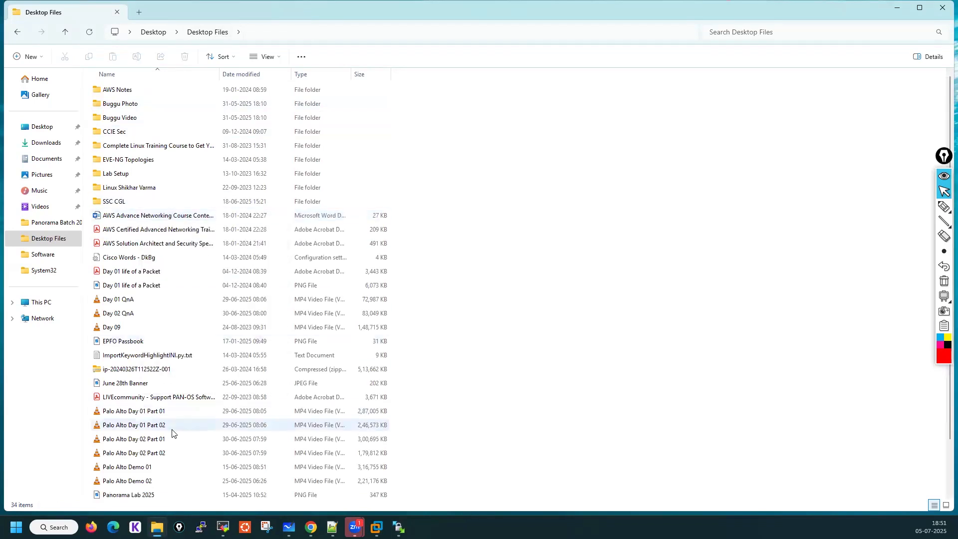
scroll(171, 430, "down", 2)
scroll(173, 434, "up", 2)
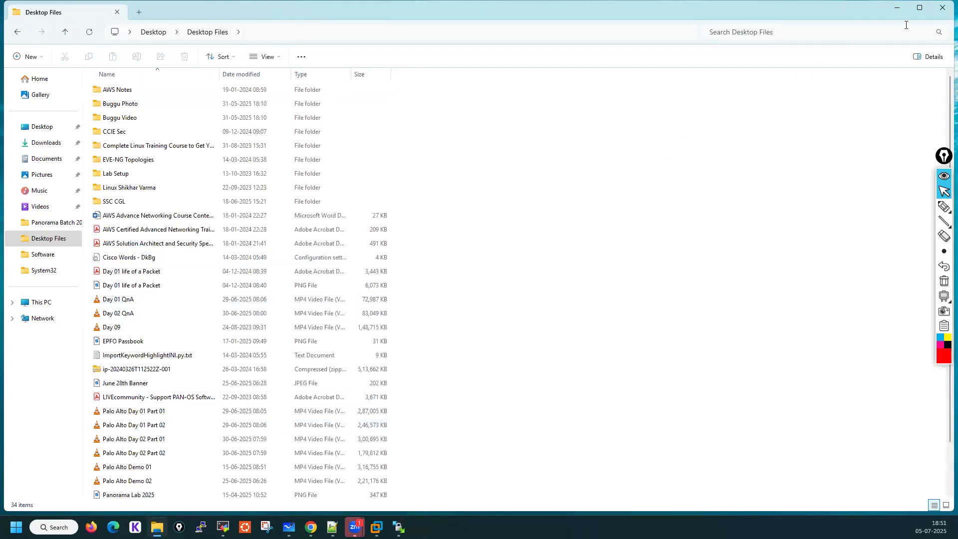
left_click(941, 9)
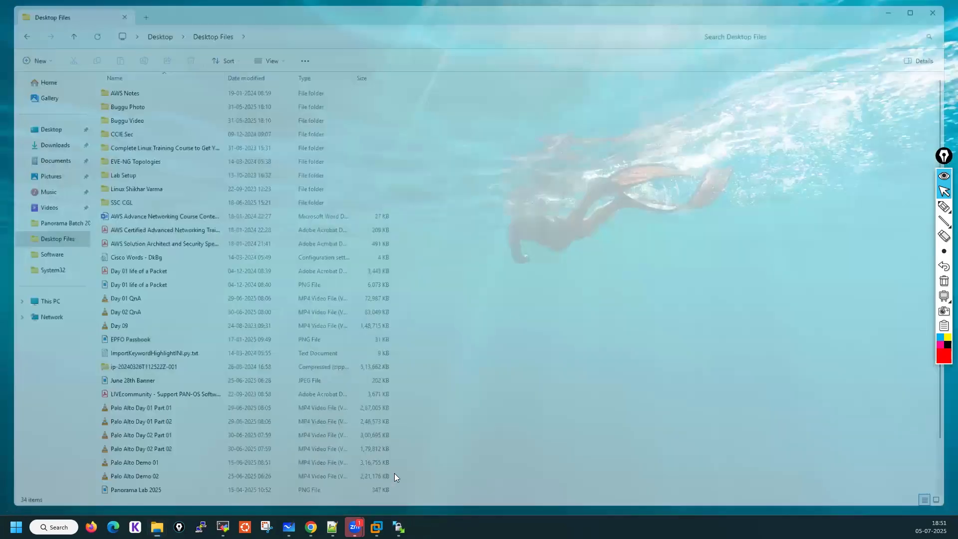
Step: Switch to Chrome and check the recent download history
left_click(311, 527)
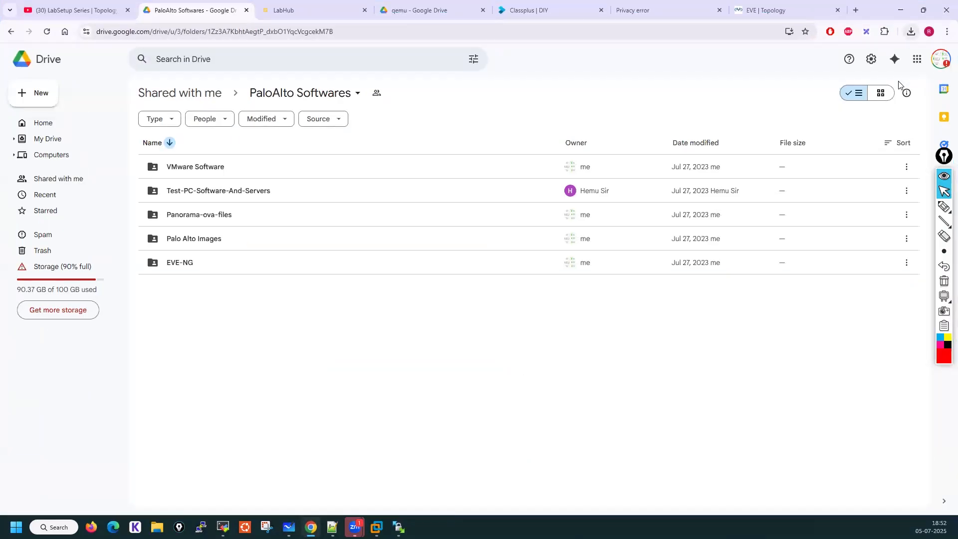
left_click(911, 32)
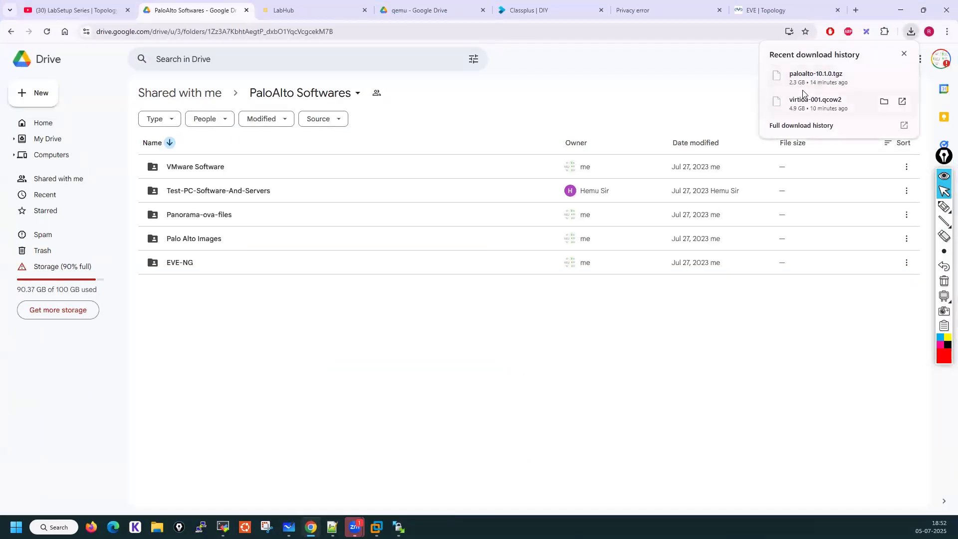
left_click(904, 55)
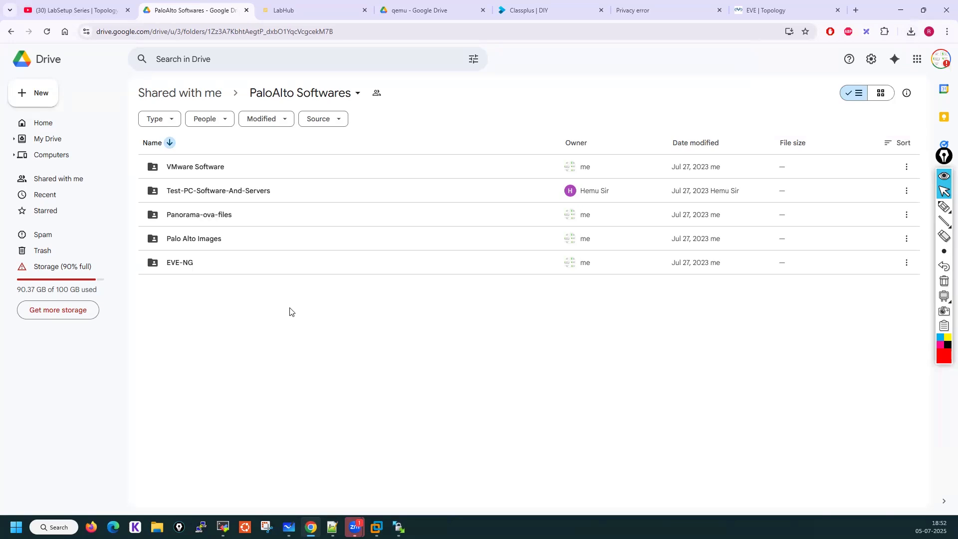
Step: Look through the LabHub Palo Alto listing, the qemu Drive folder and the Palo Alto Images folder for firewall images
left_click(298, 13)
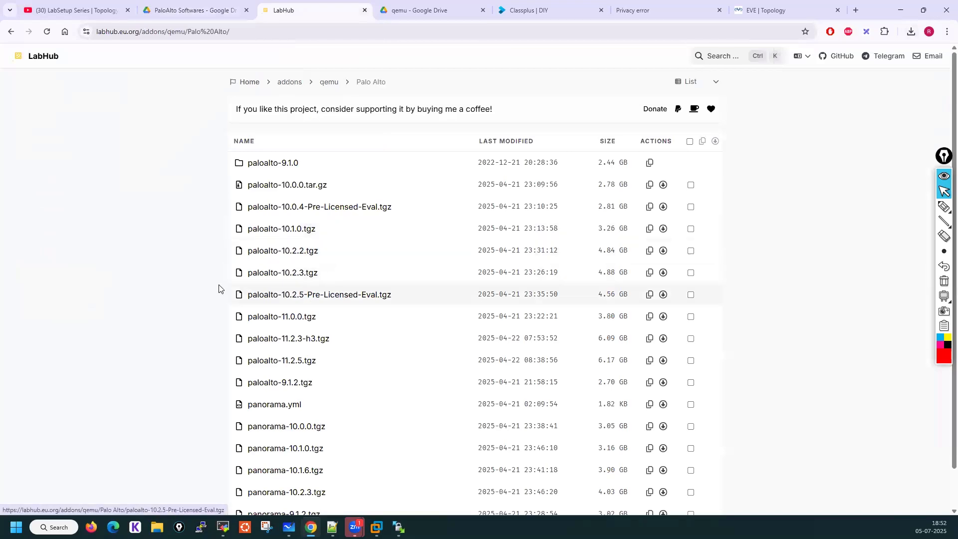
left_click(424, 10)
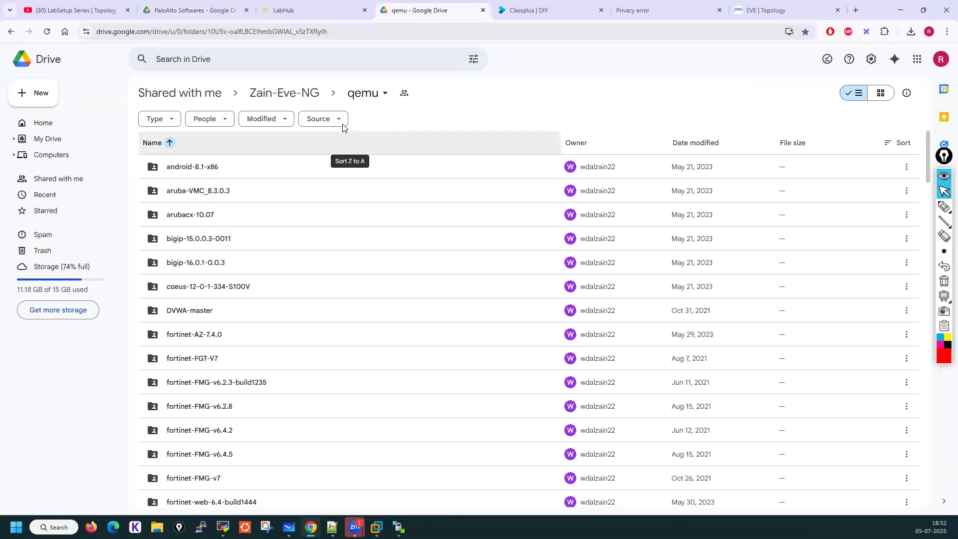
left_click(179, 9)
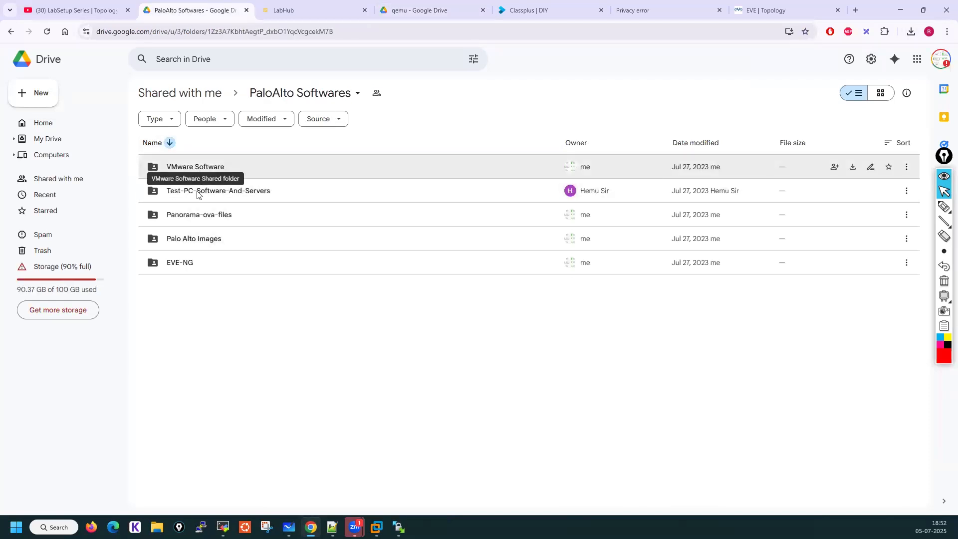
double_click(190, 240)
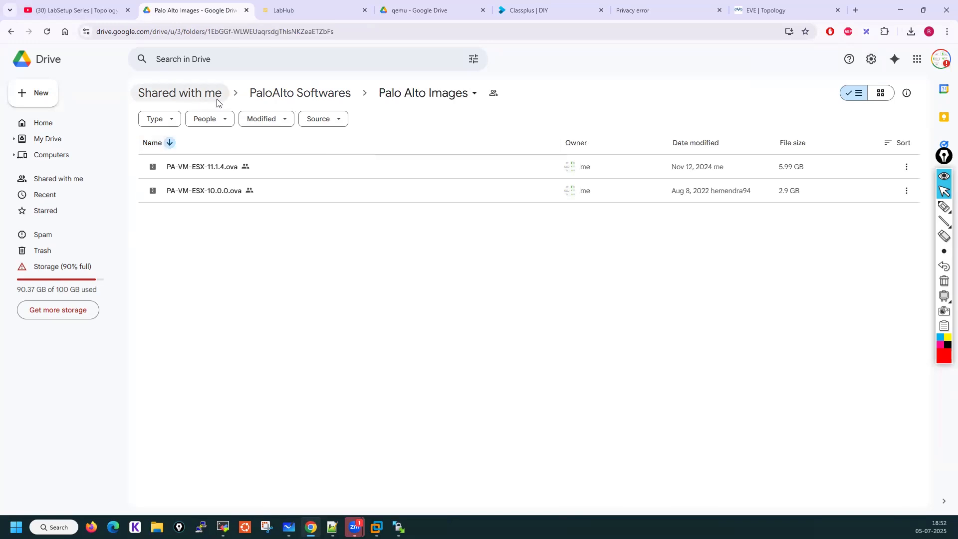
Step: Examine the node images in the EVE-NG-Images folder inside PaloAlto Softwares' EVE-NG folder
left_click(280, 96)
double_click(189, 264)
double_click(200, 164)
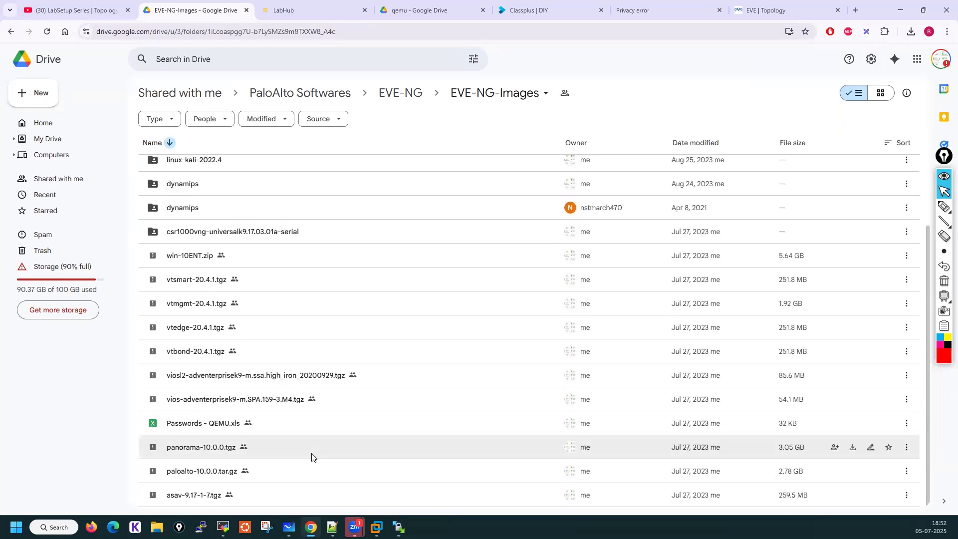
left_click(215, 471)
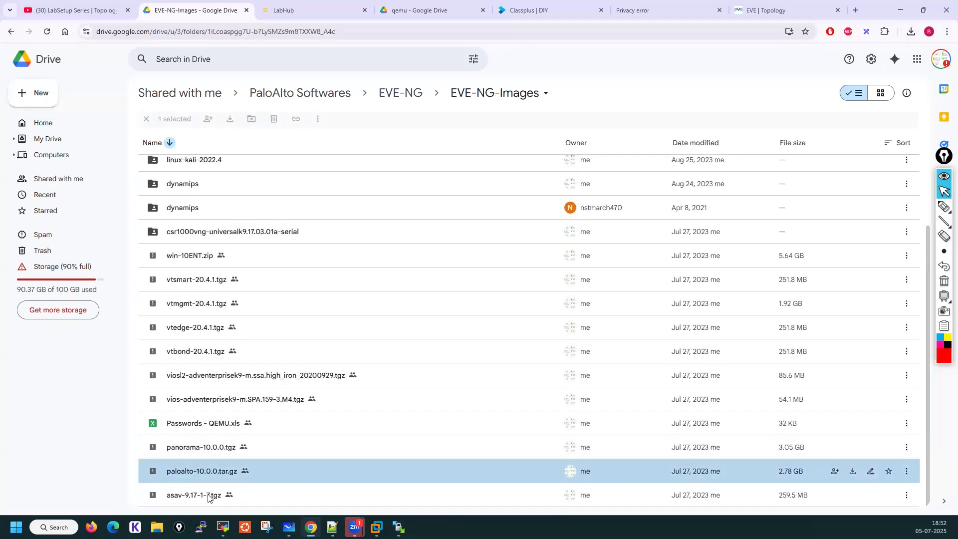
left_click(208, 494)
scroll(200, 304, "up", 3)
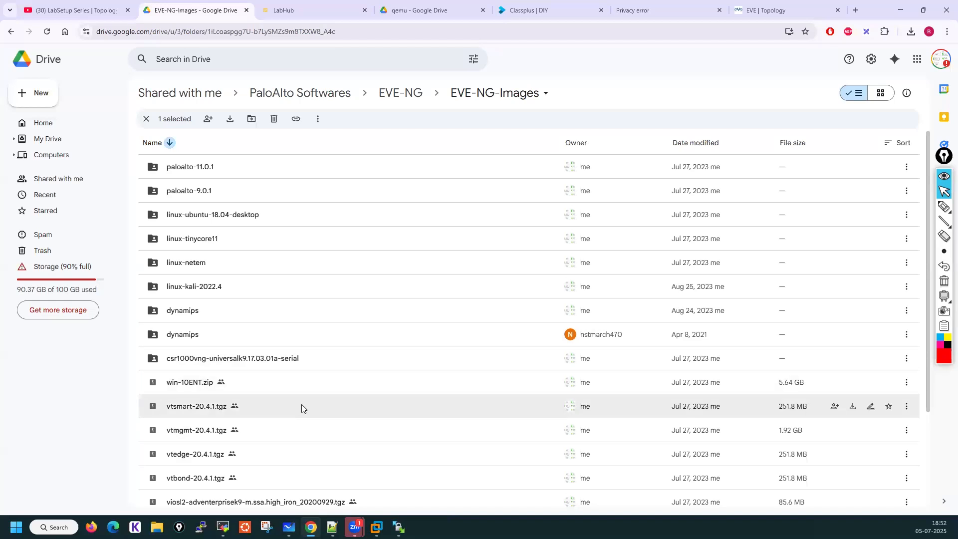
scroll(320, 410, "down", 3)
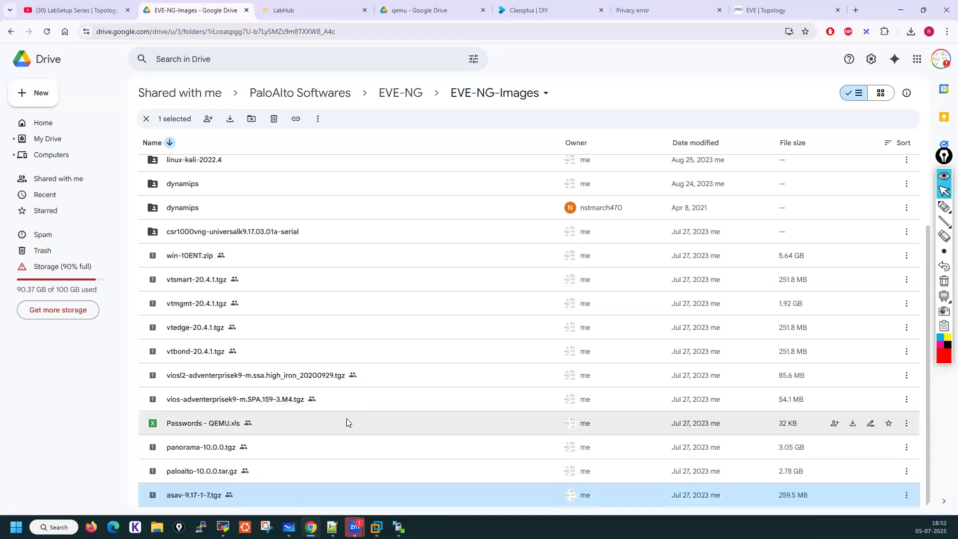
scroll(348, 422, "up", 3)
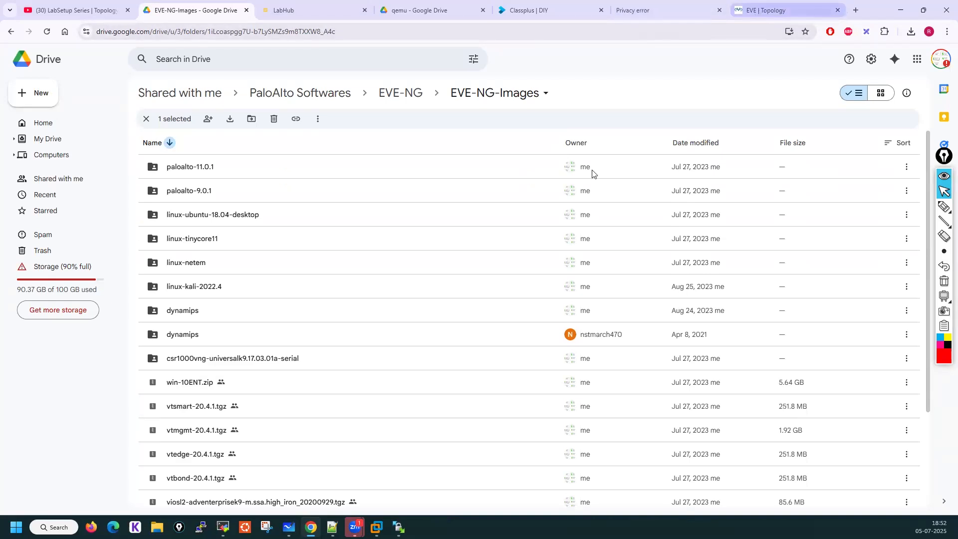
Step: Stop the VPC node in the EVE-NG Lab01 topology and delete it
right_click(351, 152)
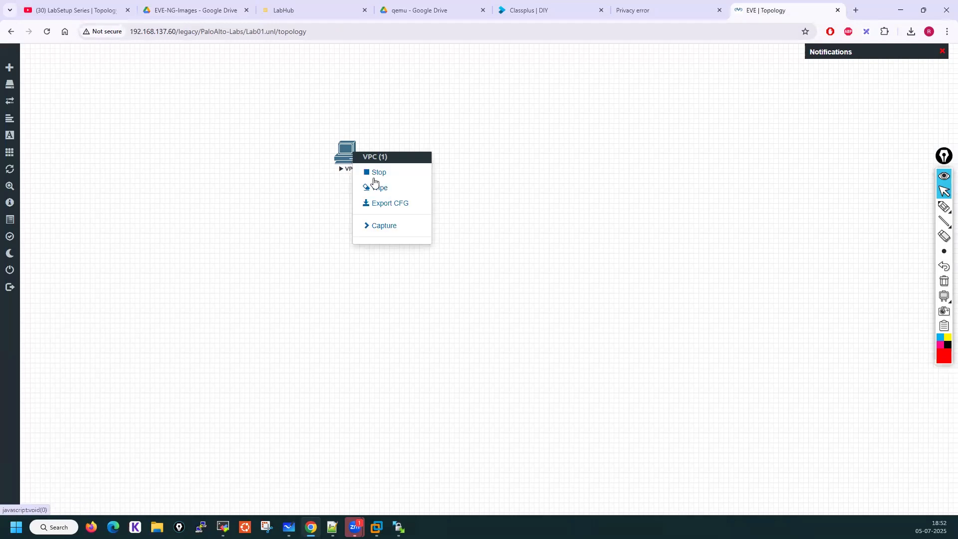
left_click(375, 175)
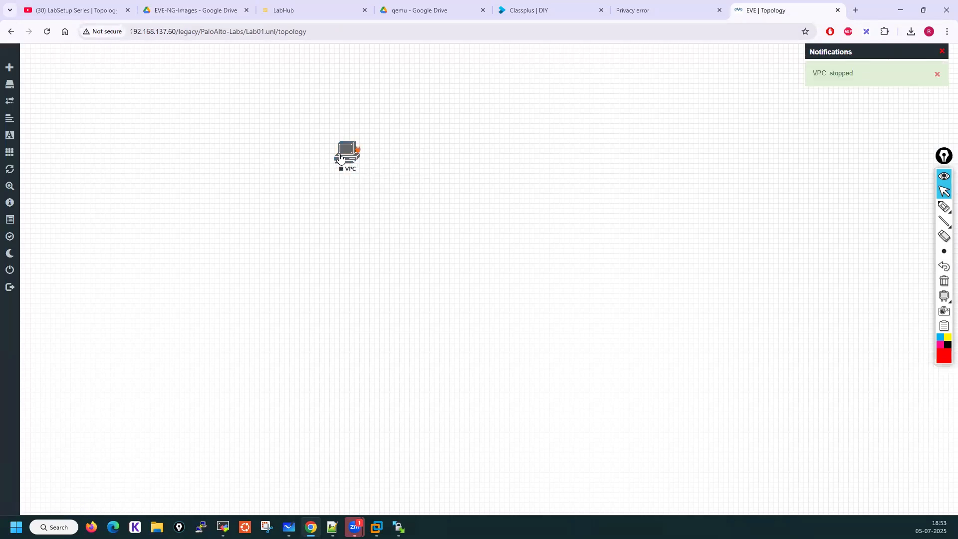
right_click(346, 155)
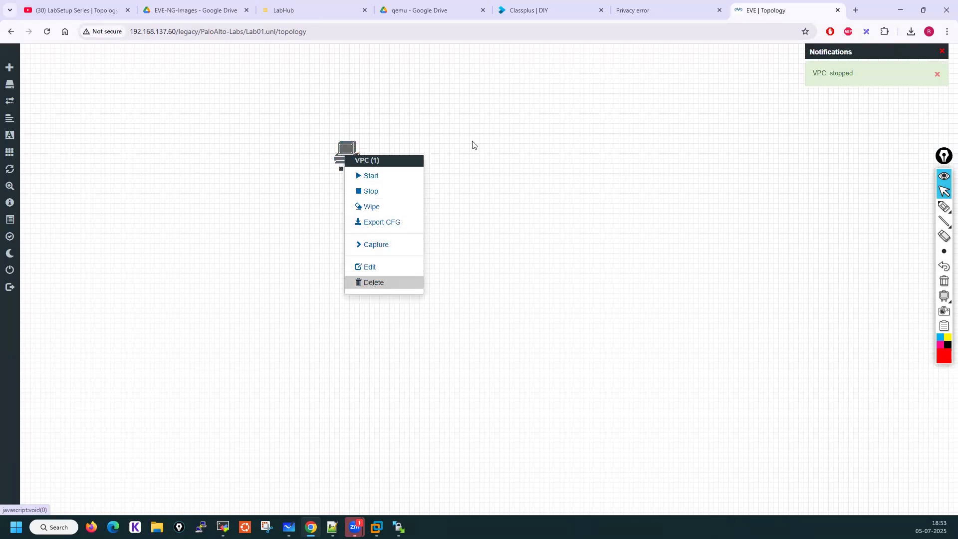
left_click(373, 282)
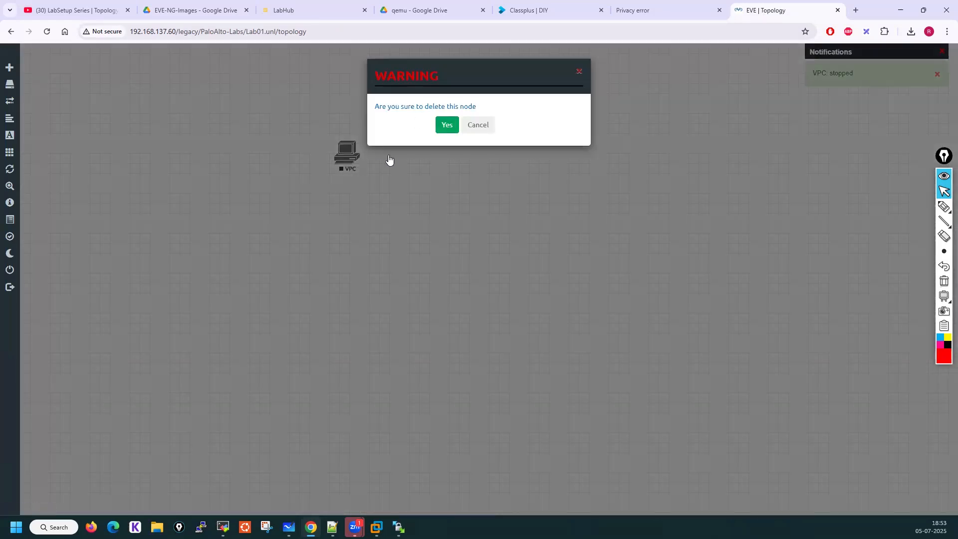
left_click(390, 159)
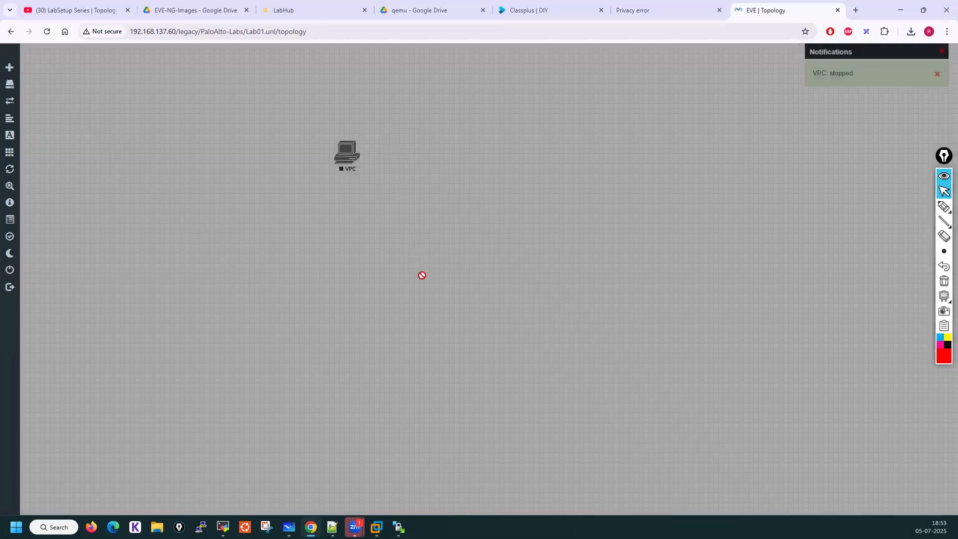
Step: Add one Cisco ASAv node to the topology using the asav-917-1 image and default settings
right_click(410, 254)
left_click(422, 275)
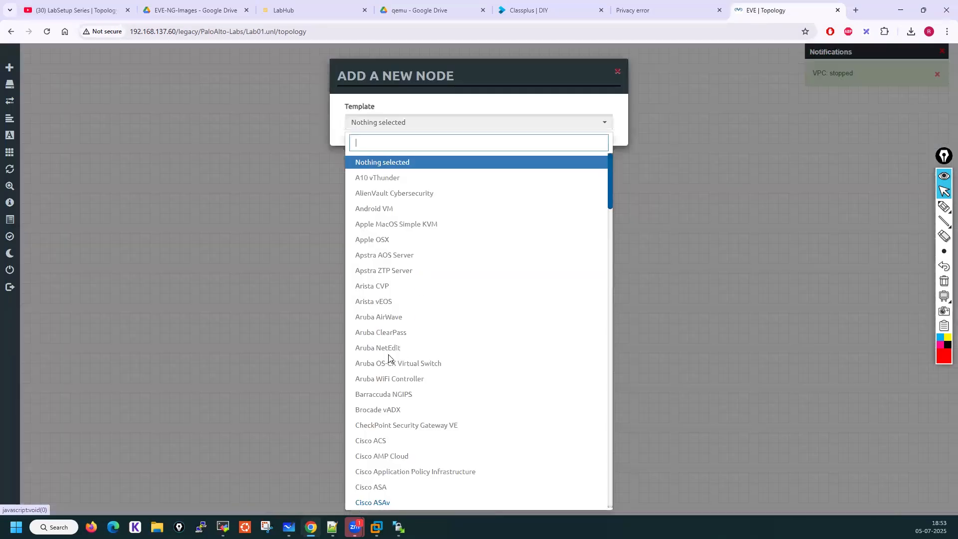
left_click(372, 503)
left_click(502, 167)
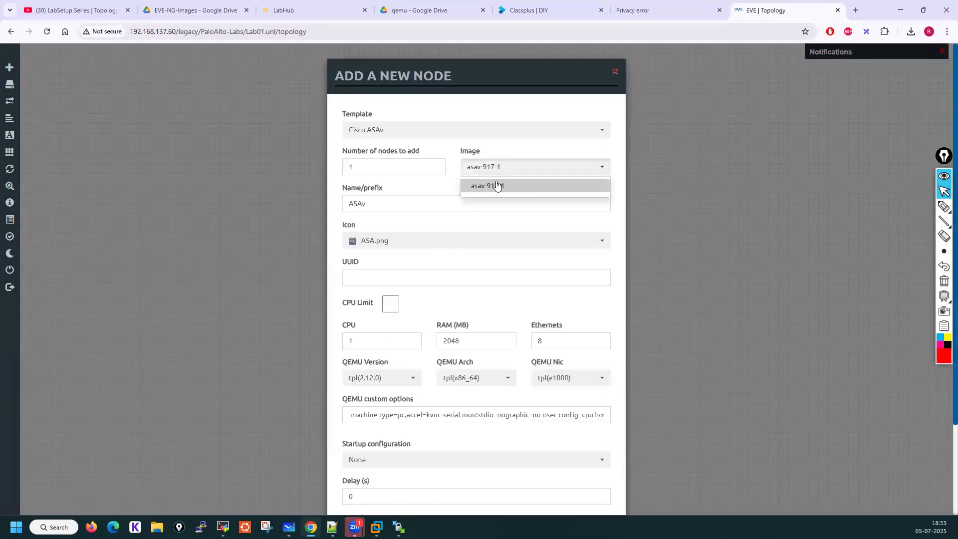
left_click(494, 185)
scroll(432, 294, "down", 3)
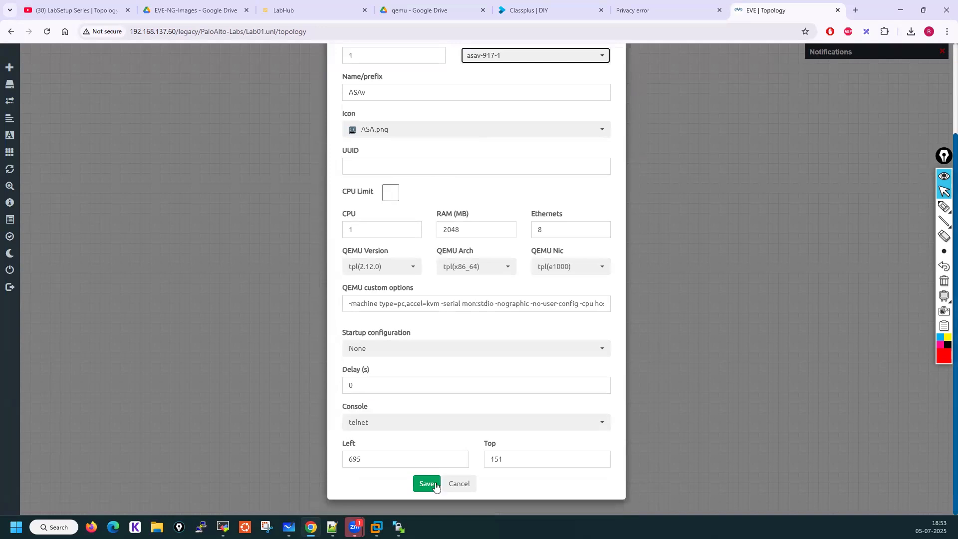
left_click(427, 484)
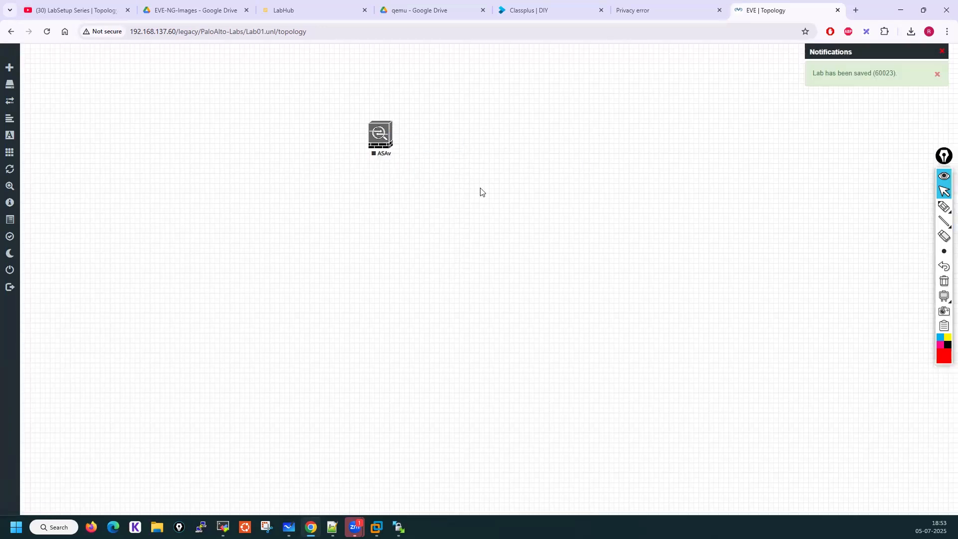
Step: Add one Cisco IOS 3725 (Dynamips) node named R1 beside the ASAv node and start it
right_click(527, 131)
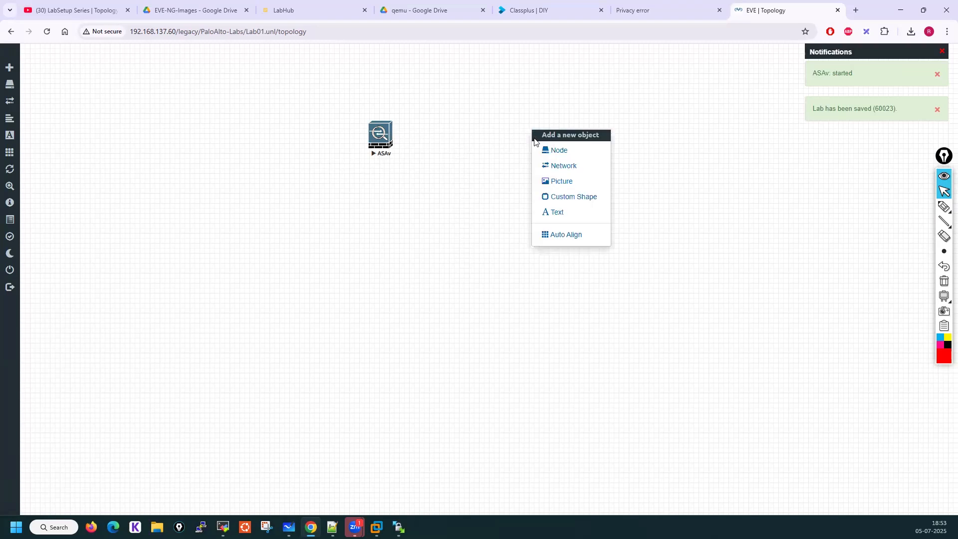
left_click(557, 149)
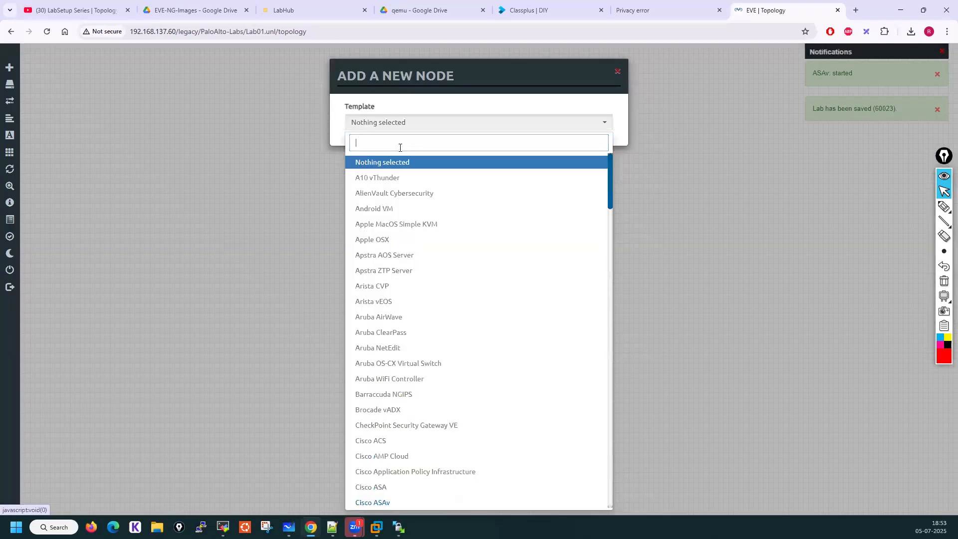
scroll(427, 347, "down", 5)
scroll(429, 345, "down", 3)
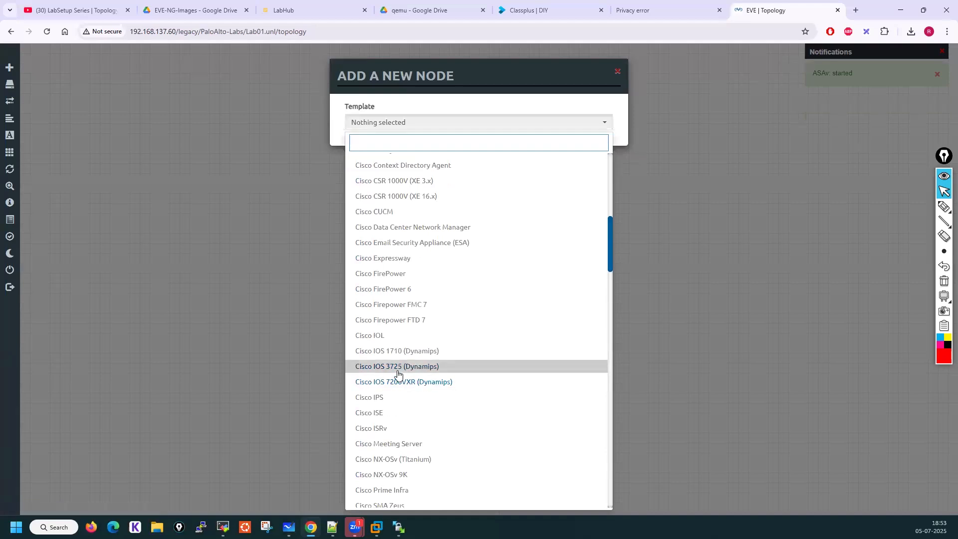
left_click(398, 367)
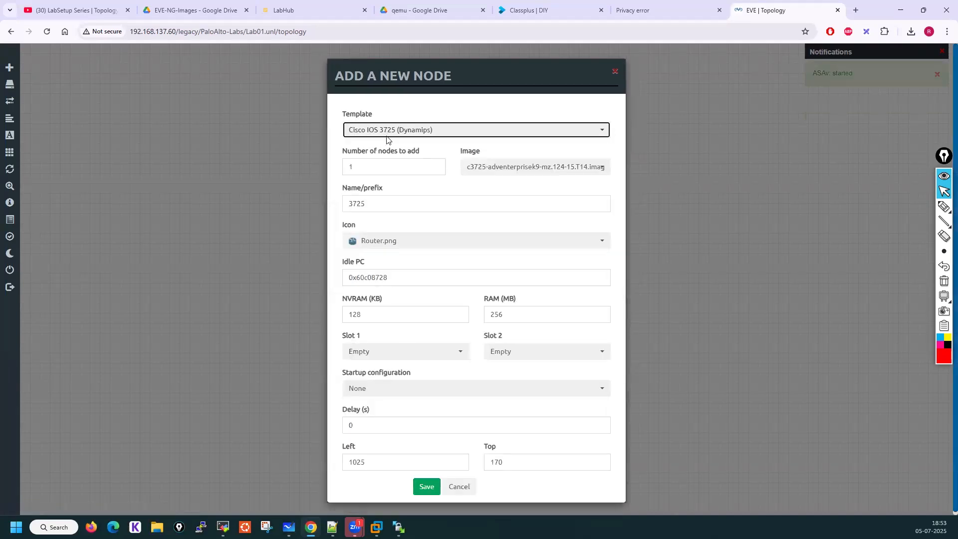
left_click_drag(363, 206, 328, 221)
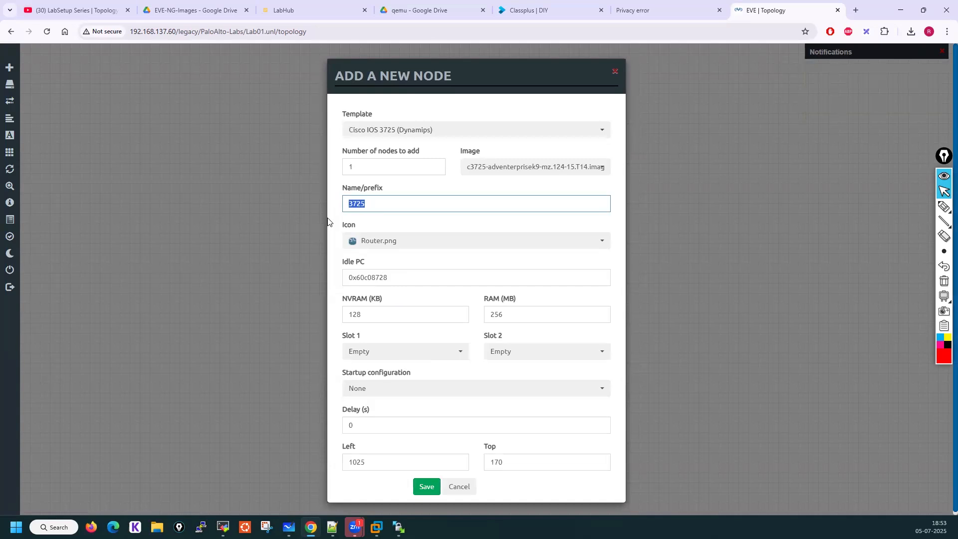
type("R1")
left_click(428, 489)
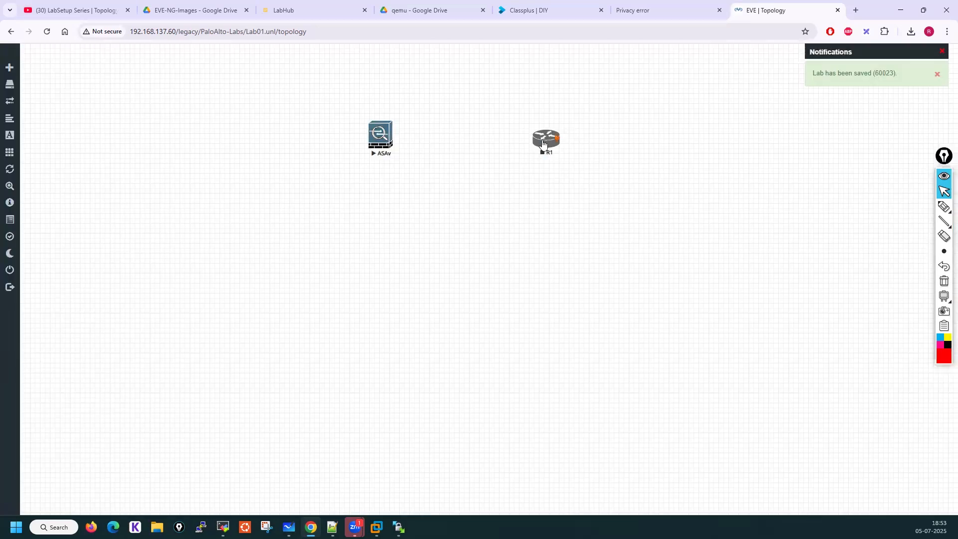
right_click(547, 141)
left_click(571, 162)
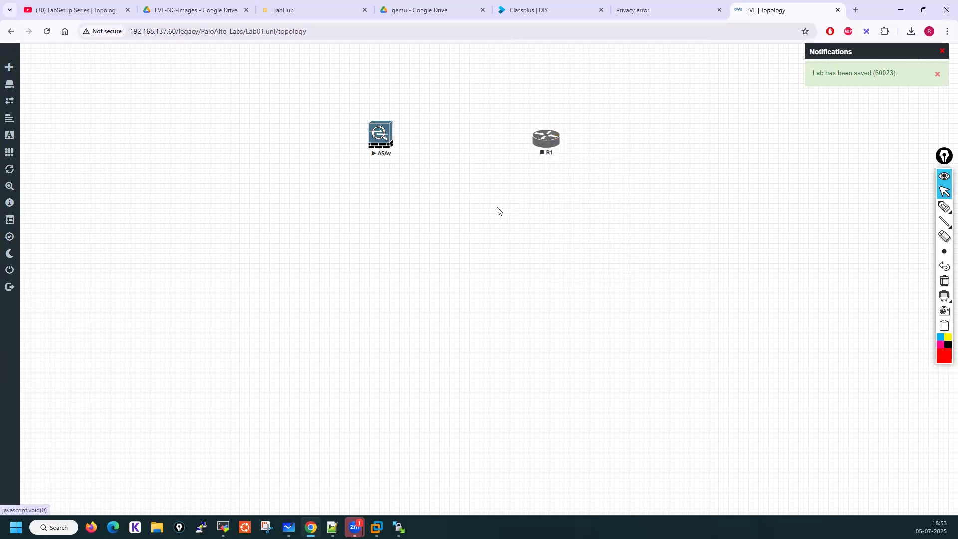
Step: Add one Cisco vIOS Router node below R1 using the vios-15.6 image and default settings
right_click(501, 210)
left_click(514, 230)
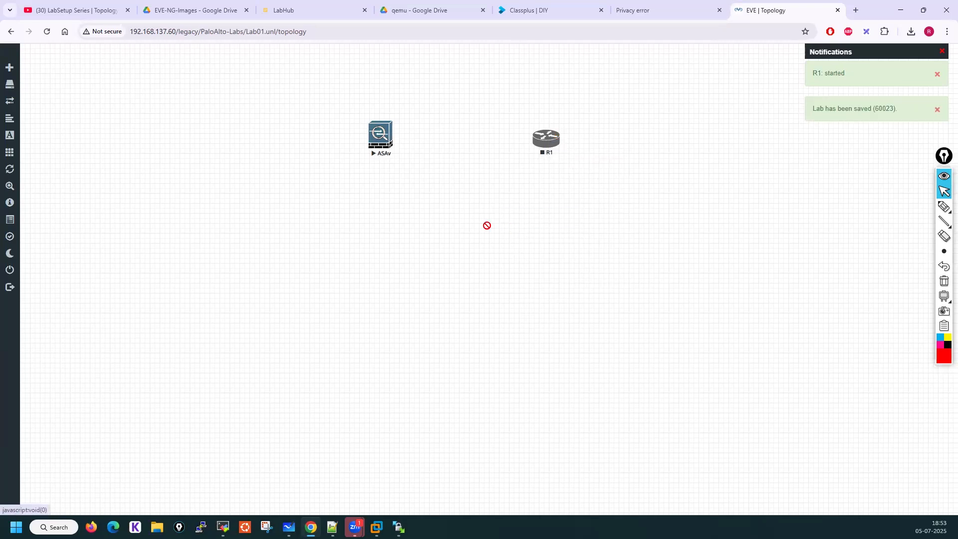
scroll(429, 360, "down", 14)
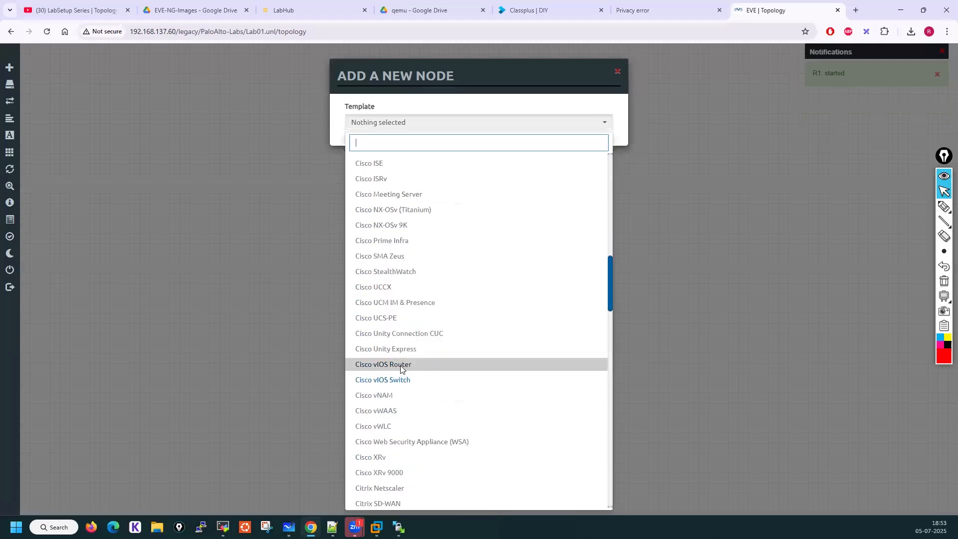
left_click(401, 365)
scroll(462, 388, "down", 3)
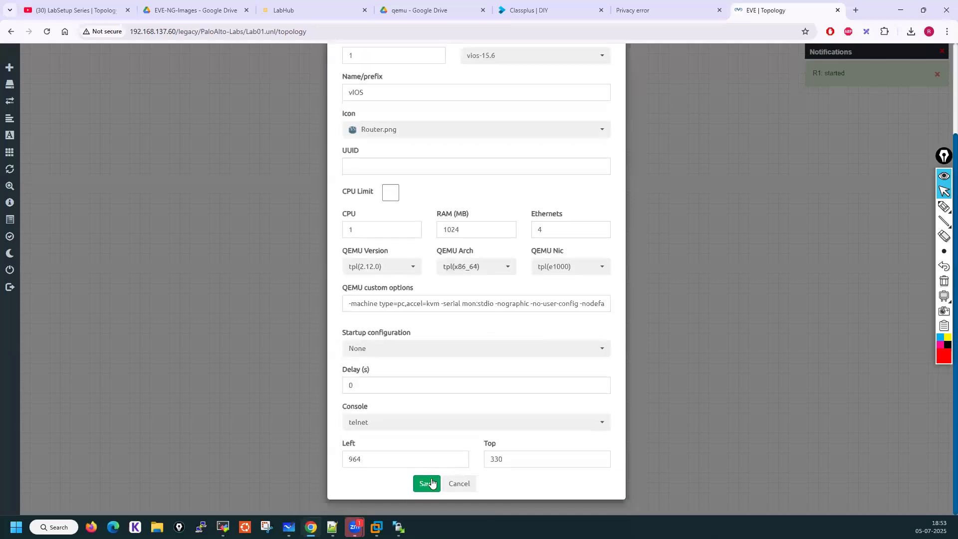
left_click(427, 484)
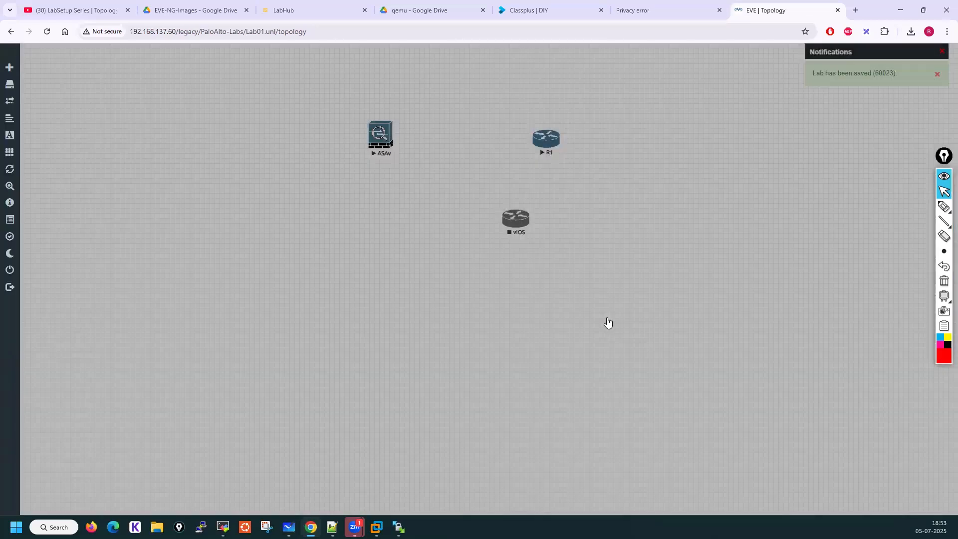
Step: Add one Cisco vIOS Switch node below the vIOS router using the viosl2-15.2 image and default settings
right_click(581, 304)
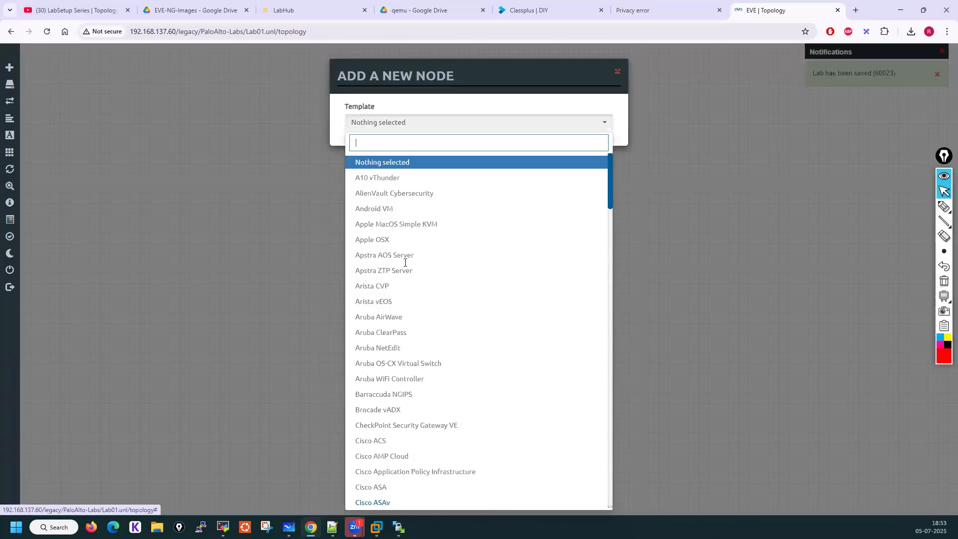
scroll(379, 232, "down", 10)
scroll(377, 231, "down", 3)
left_click(429, 318)
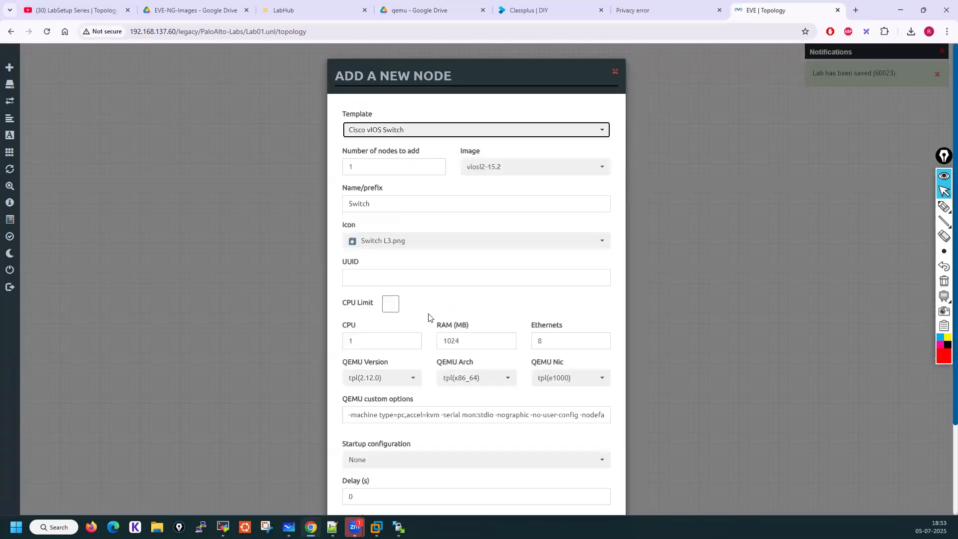
scroll(474, 472, "down", 3)
left_click(425, 483)
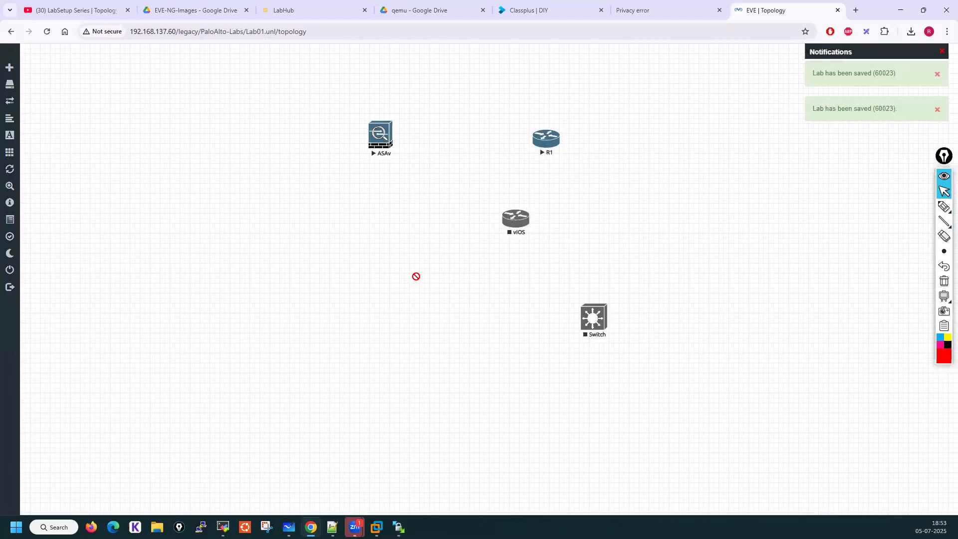
Step: Add one Linux node to the topology using the linux-tinycore11 image and default settings
scroll(418, 304, "down", 20)
scroll(418, 304, "down", 3)
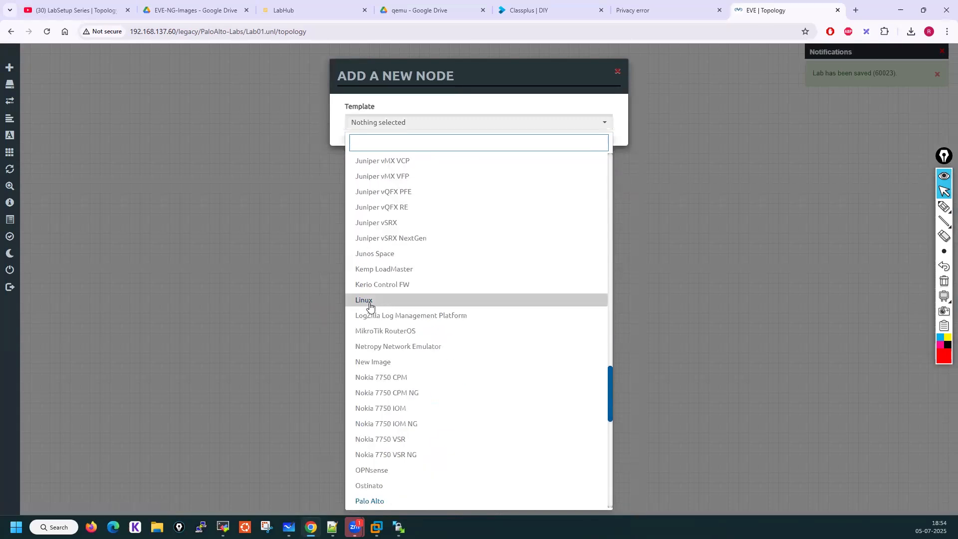
left_click(369, 306)
left_click(541, 170)
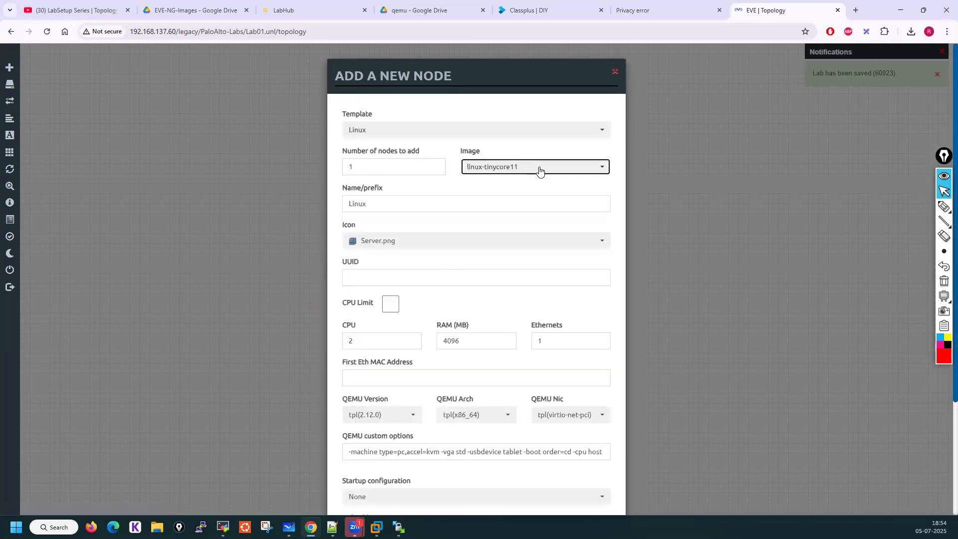
left_click(499, 204)
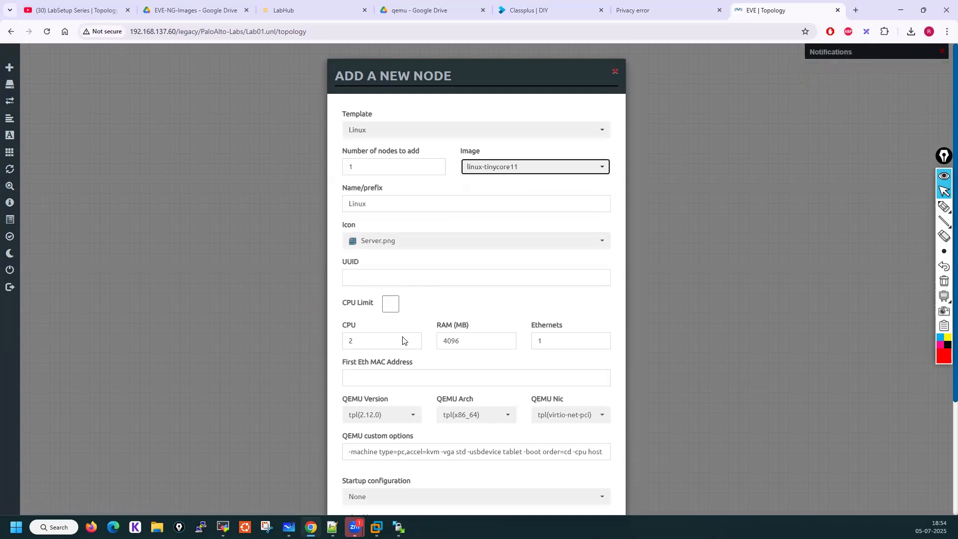
scroll(405, 342, "down", 3)
left_click(427, 483)
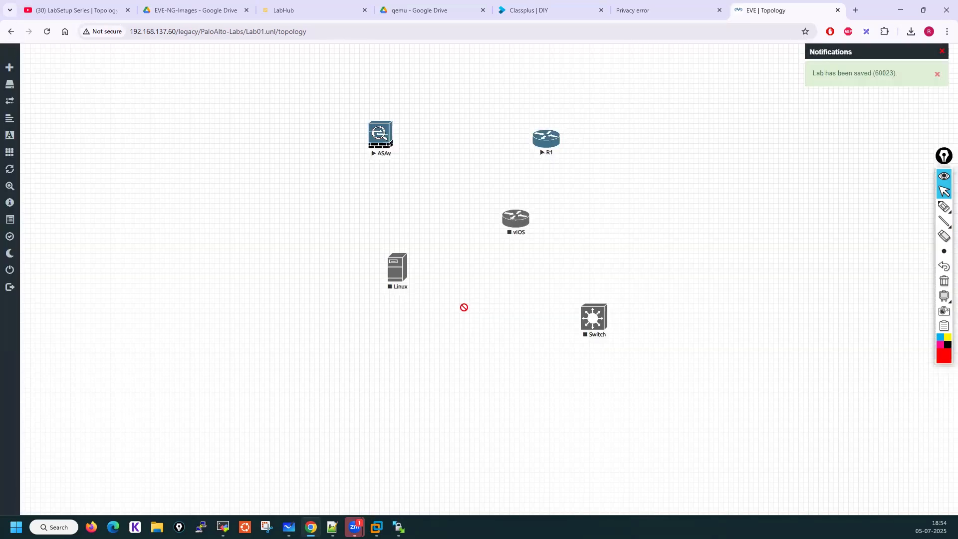
Step: Add one Palo Alto node between Linux and Switch using the paloalto-10.0.0 image, with 8192 MB RAM and 8 Ethernets
right_click(464, 307)
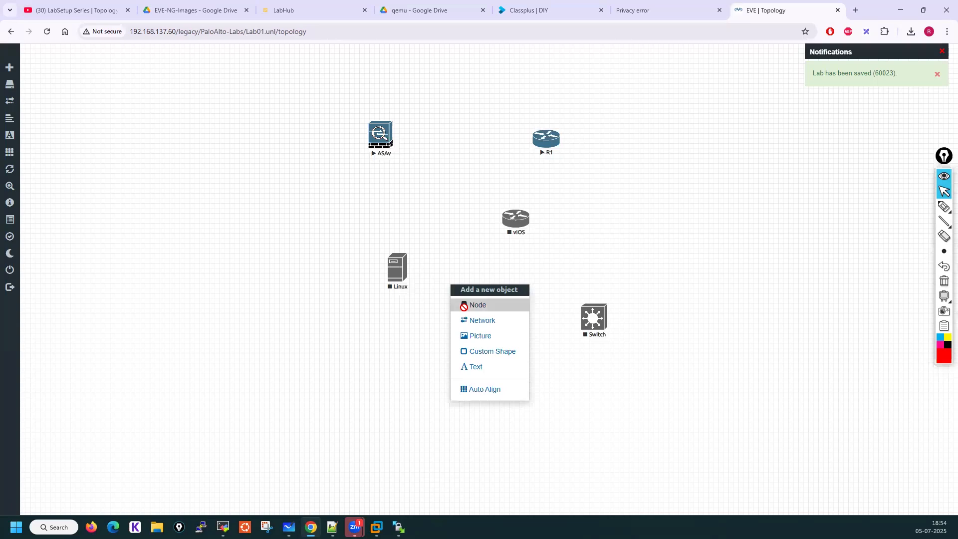
left_click(478, 305)
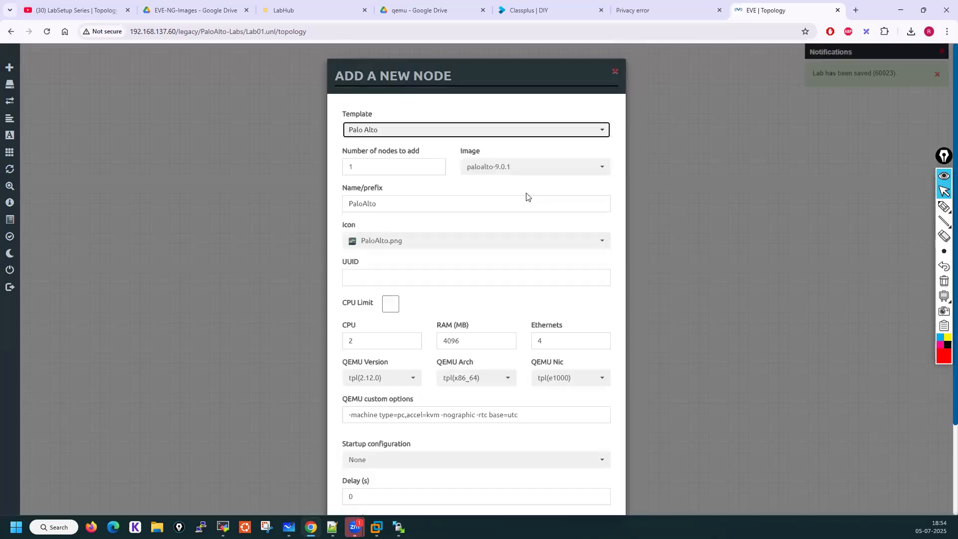
left_click(514, 167)
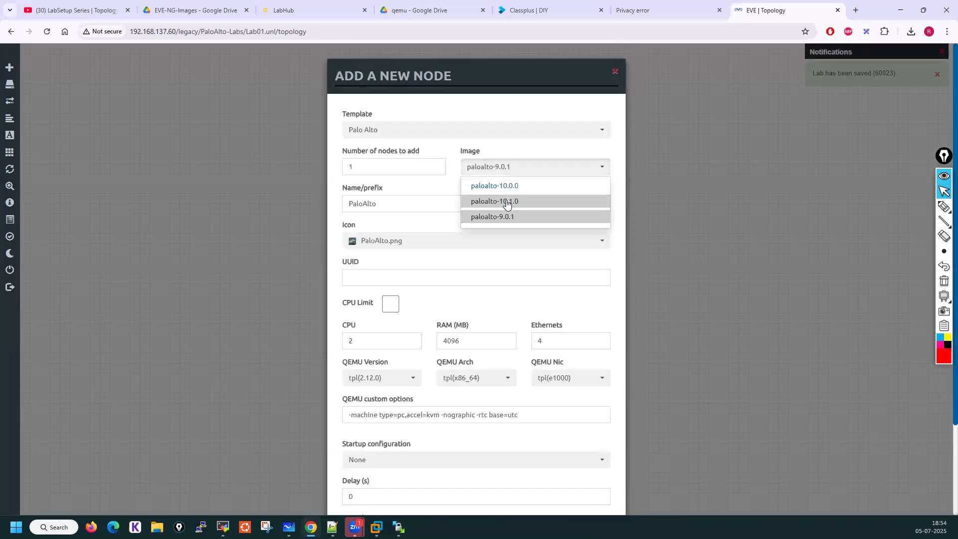
left_click(502, 187)
scroll(469, 400, "down", 2)
scroll(469, 400, "down", 1)
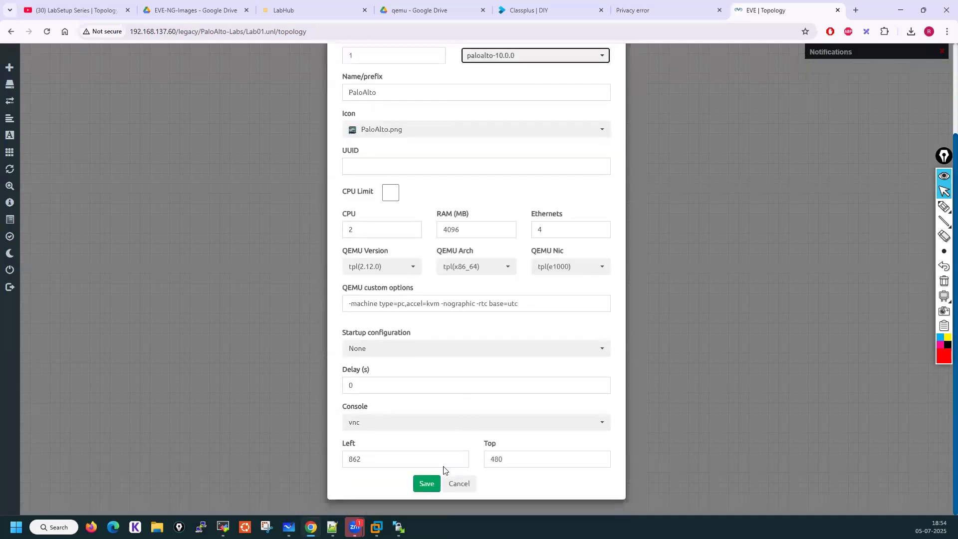
left_click_drag(471, 233, 444, 237)
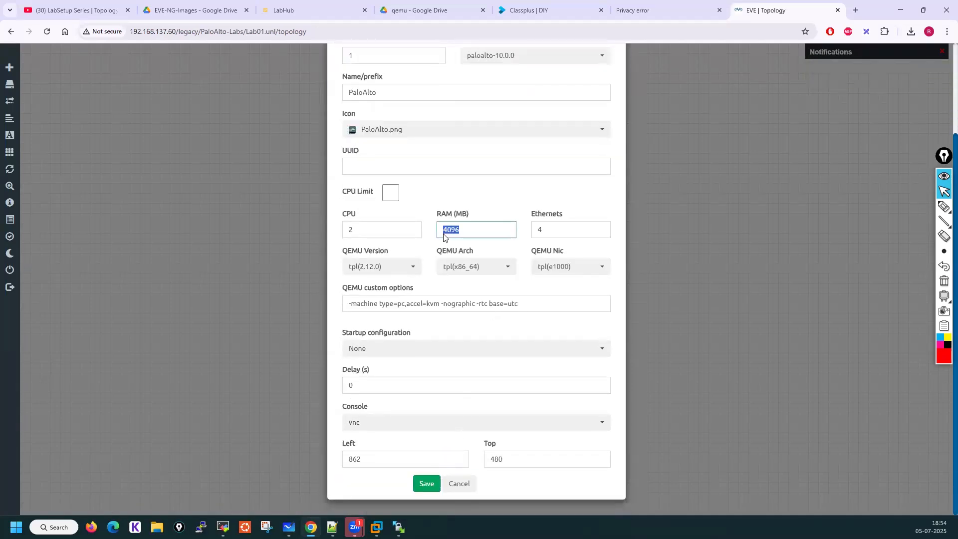
type("8192")
key("Tab")
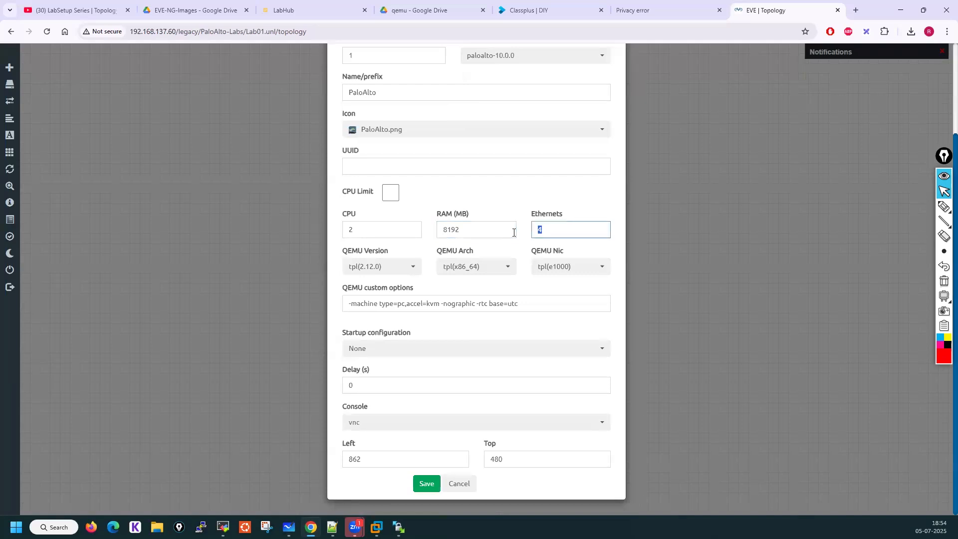
scroll(445, 299, "up", 3)
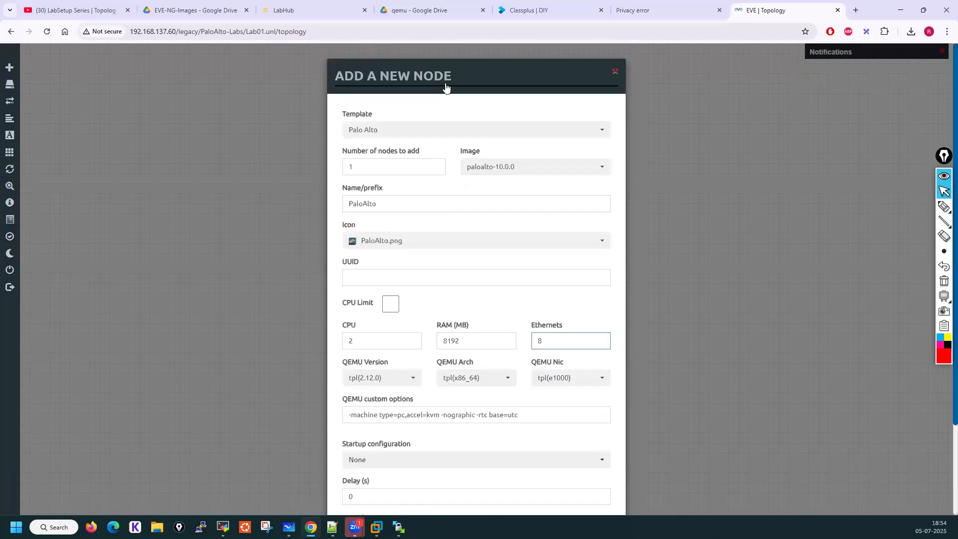
scroll(418, 271, "down", 3)
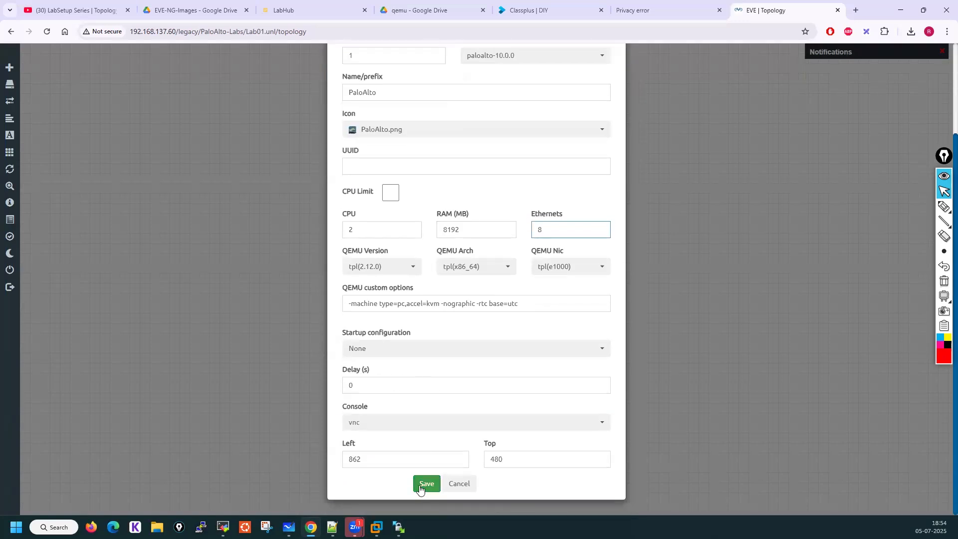
left_click(425, 484)
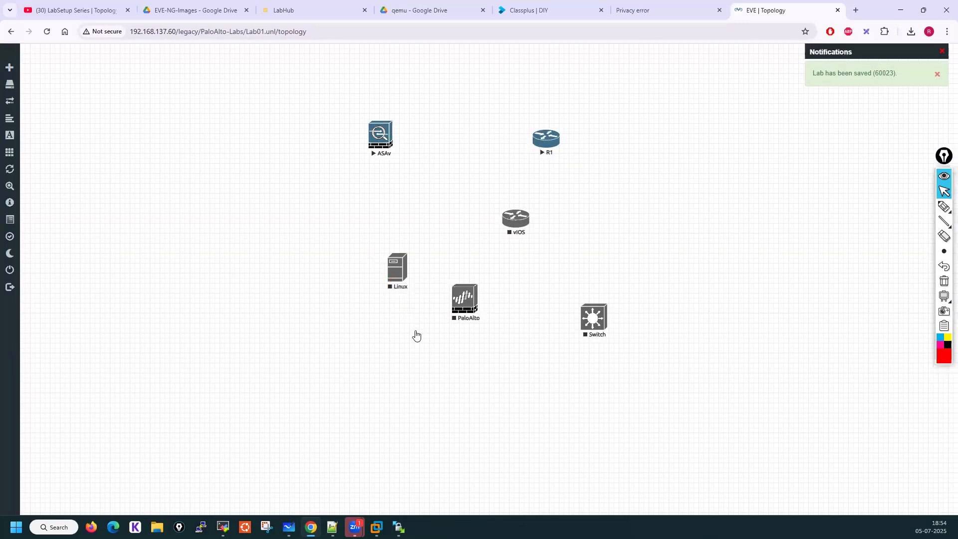
Step: Add one Windows node below the Linux node using the win-10ENT image and default settings
right_click(422, 334)
left_click(329, 357)
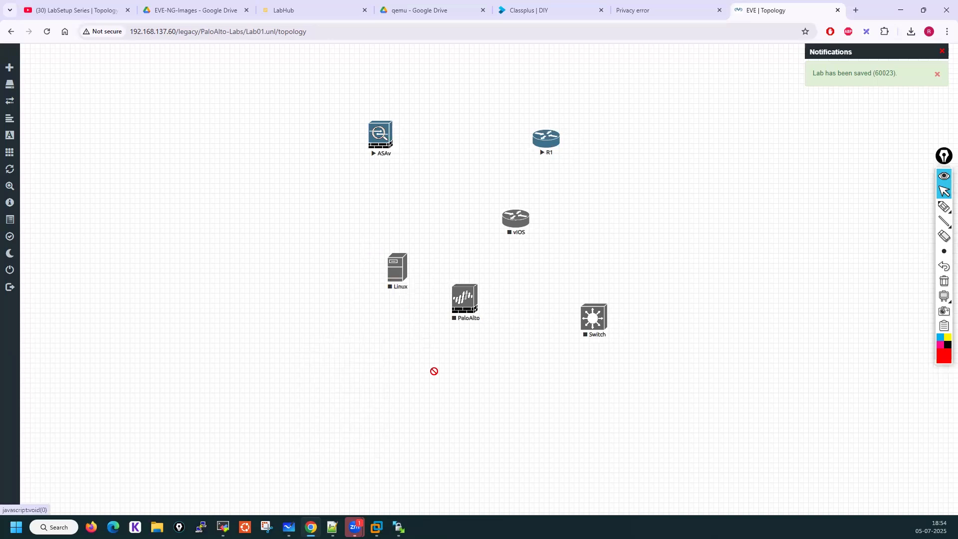
type("win")
left_click(394, 166)
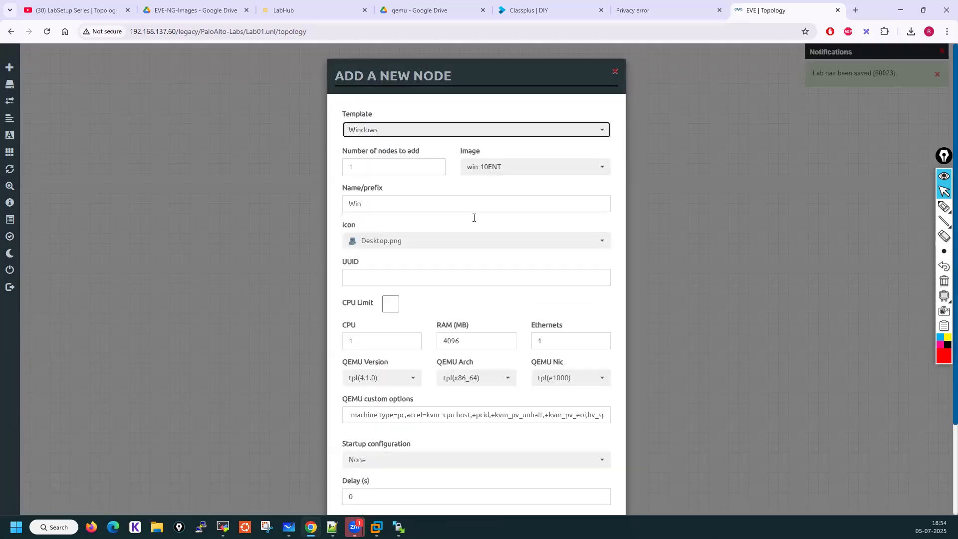
scroll(437, 400, "down", 3)
left_click(427, 483)
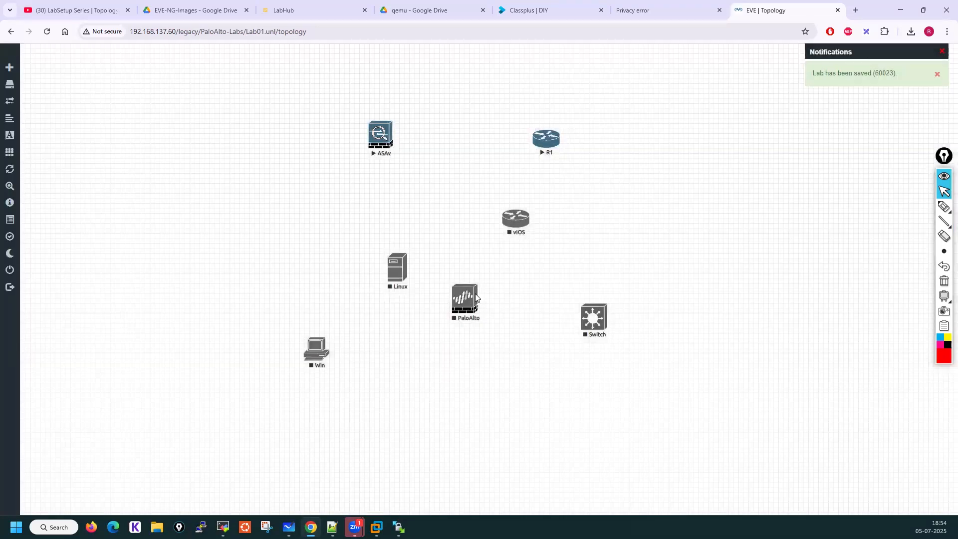
Step: Connect PaloAlto eth1/1 to Linux e0 and PaloAlto eth1/2 to Win e0
left_click_drag(407, 263, 462, 312)
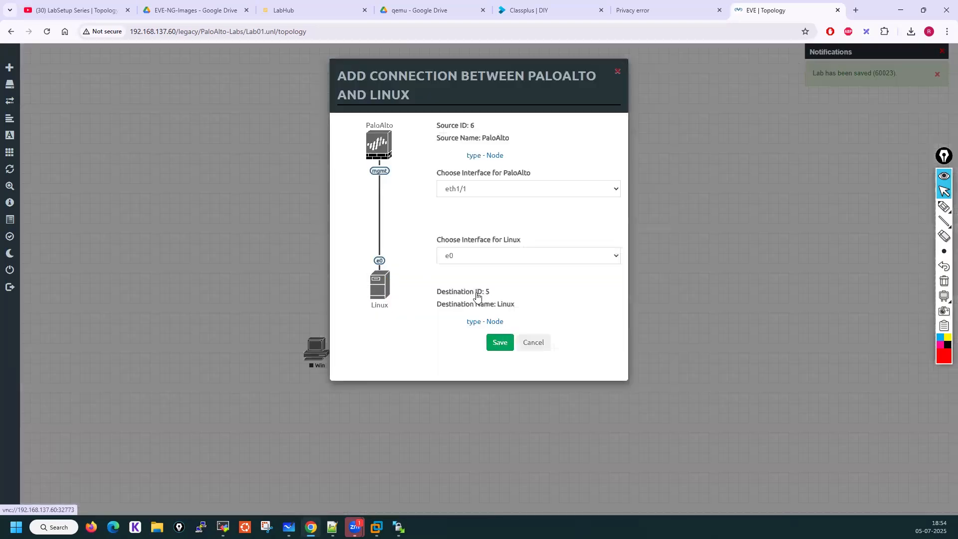
left_click(500, 343)
left_click_drag(477, 292, 317, 348)
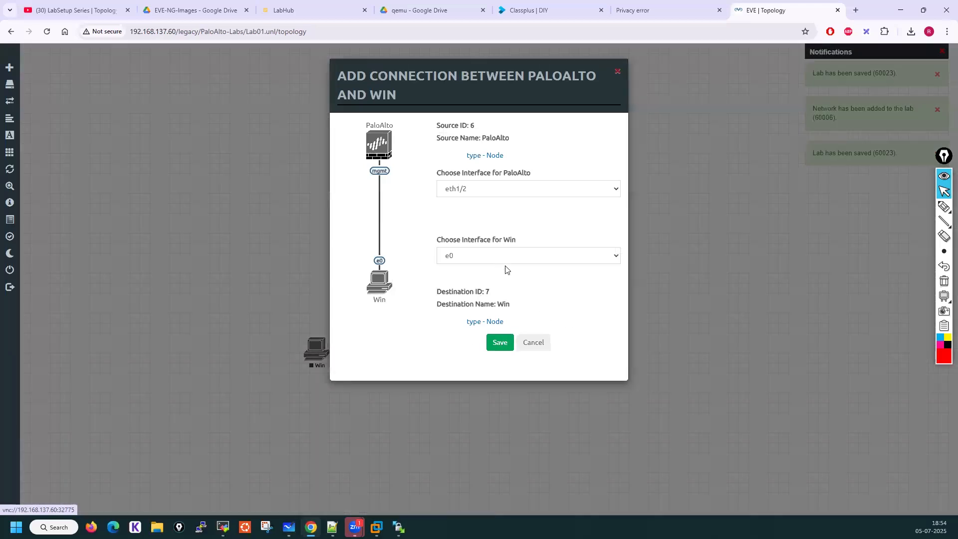
left_click(502, 343)
Step: Connect PaloAlto eth1/3 to Switch Gi0/0, and link the PaloAlto node to the vIOS router
left_click_drag(476, 292, 593, 319)
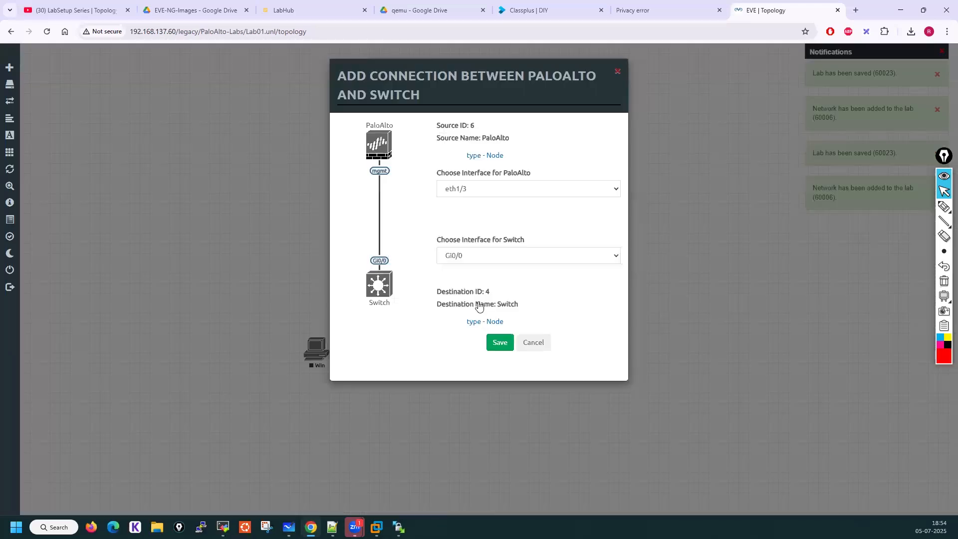
left_click(500, 342)
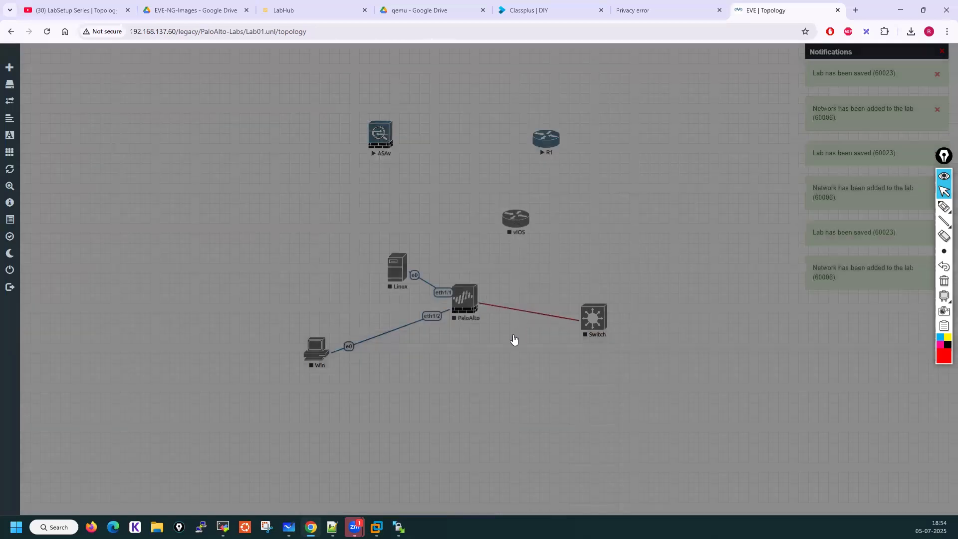
left_click_drag(464, 299, 516, 218)
left_click(499, 340)
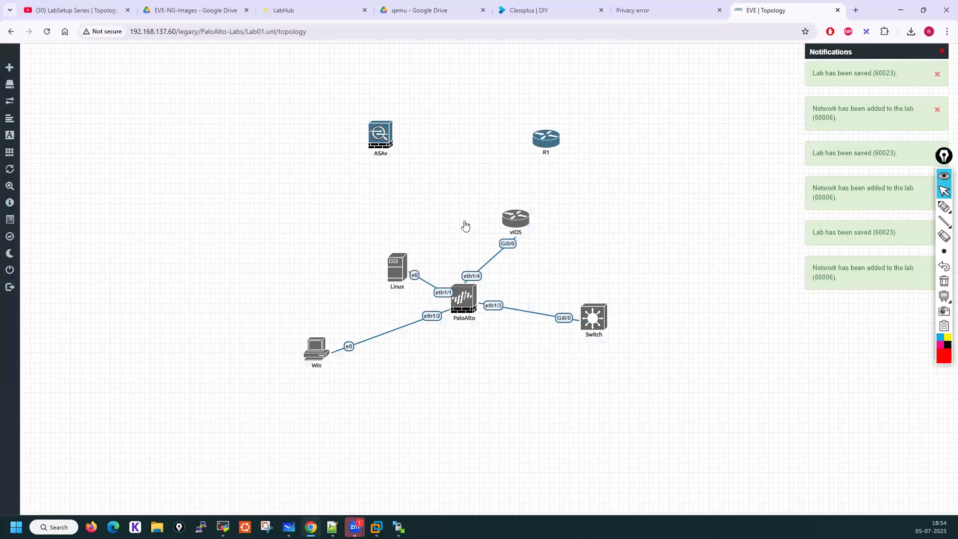
Step: Add one Management(Cloud0) network named VMNET08 in the empty area below the PaloAlto and Switch nodes
right_click(534, 396)
left_click(554, 430)
key("shift+Tab")
type("VMNET08")
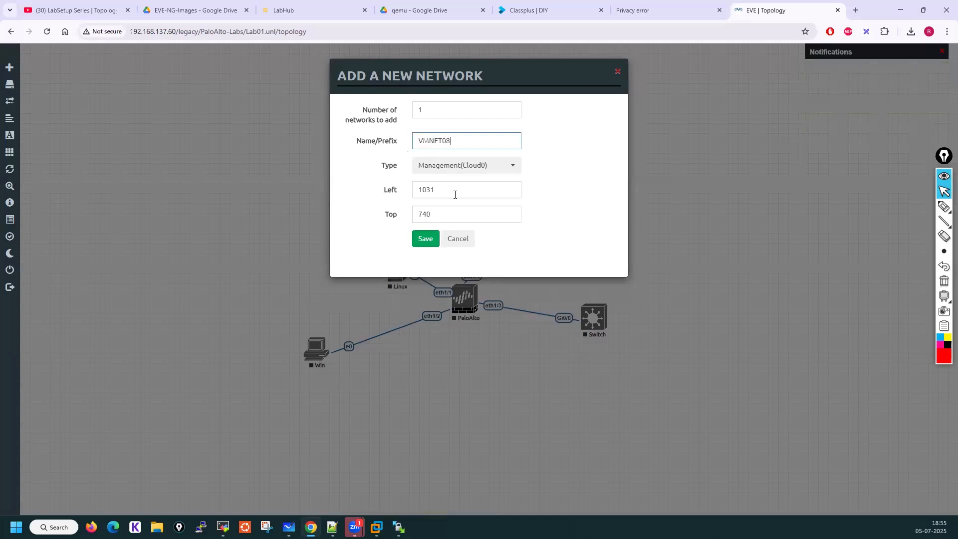
left_click(429, 238)
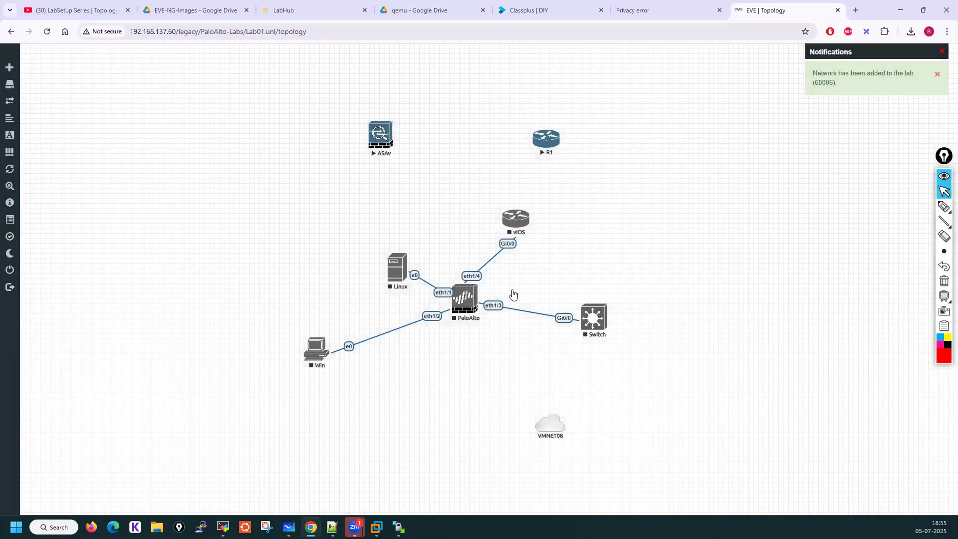
Step: Connect the VMNET08 cloud to the PaloAlto node's mgmt interface
left_click_drag(550, 423, 464, 300)
key("Tab")
key("Return")
Step: Start the PaloAlto, Switch, Linux, Win and vIOS nodes one after another
right_click(466, 300)
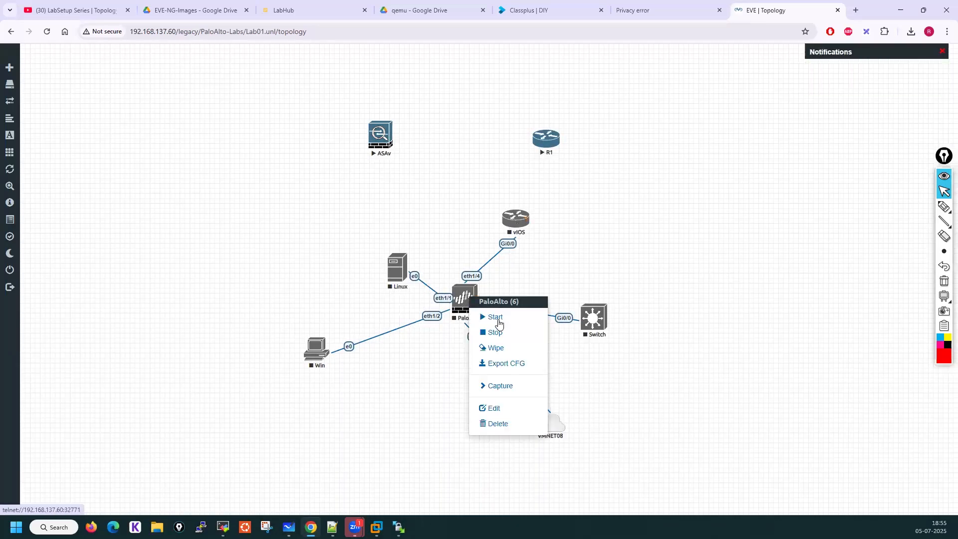
right_click(599, 329)
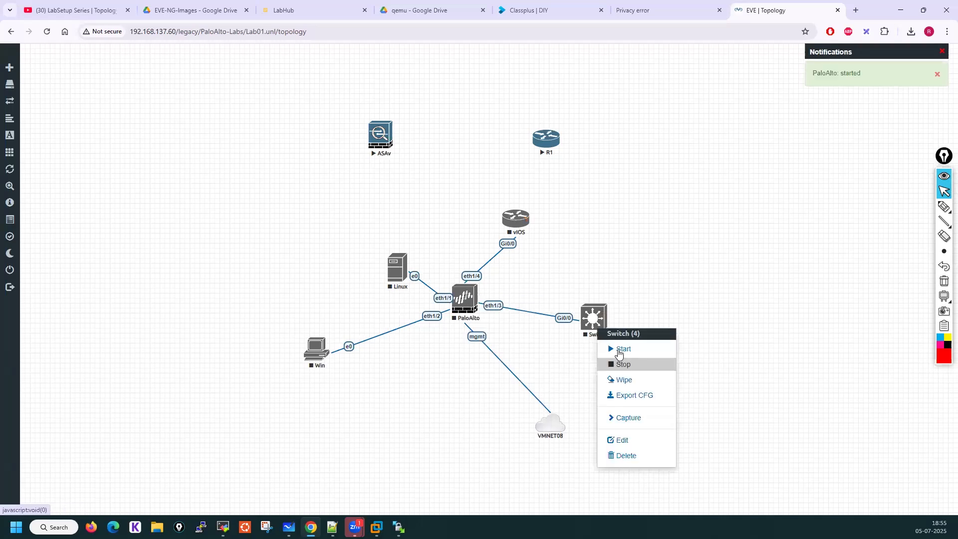
right_click(399, 274)
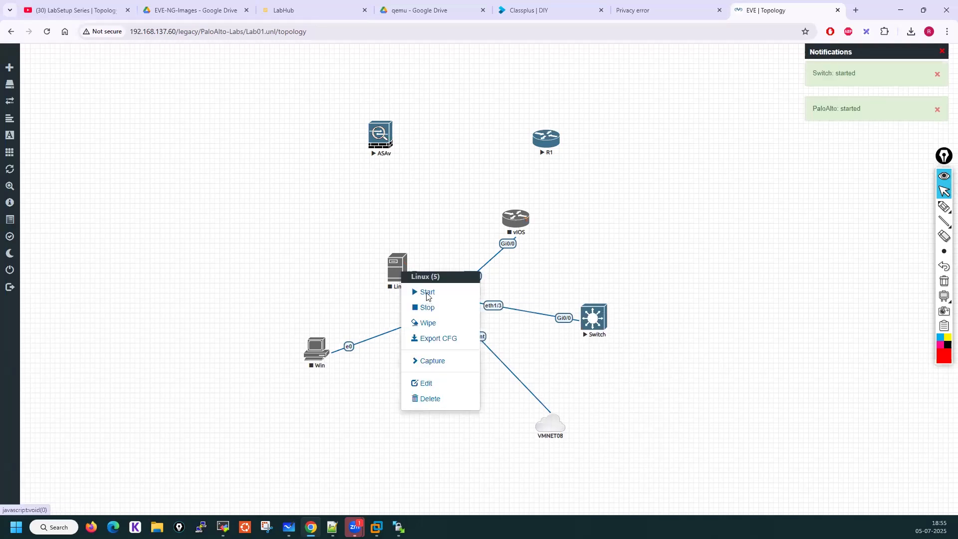
left_click(428, 296)
right_click(313, 352)
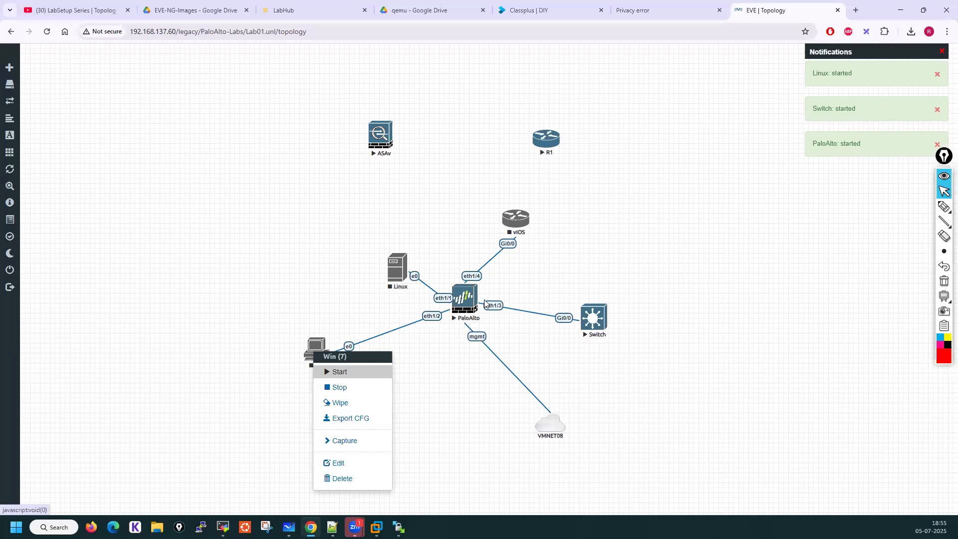
right_click(525, 224)
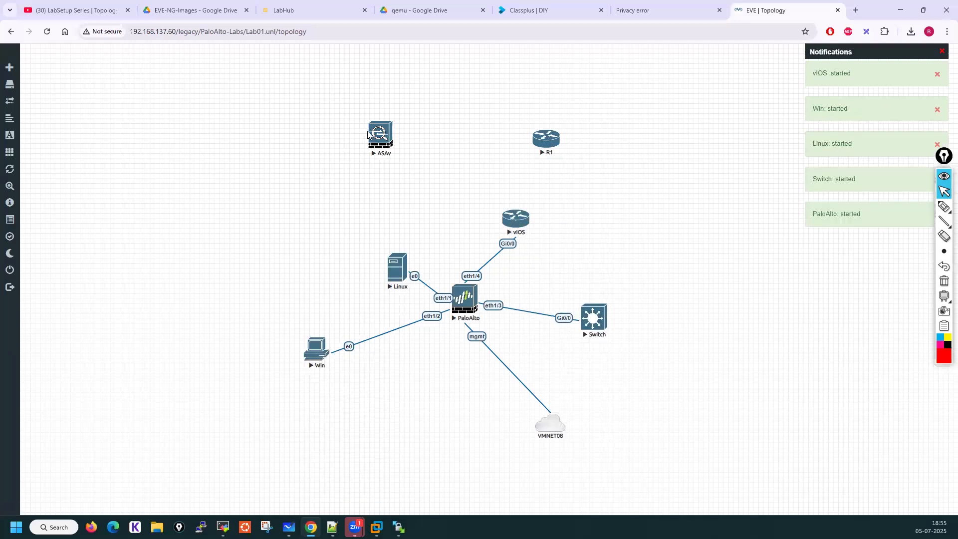
Step: Open the ASAv node's console in SecureCRT and review its boot output
left_click(383, 136)
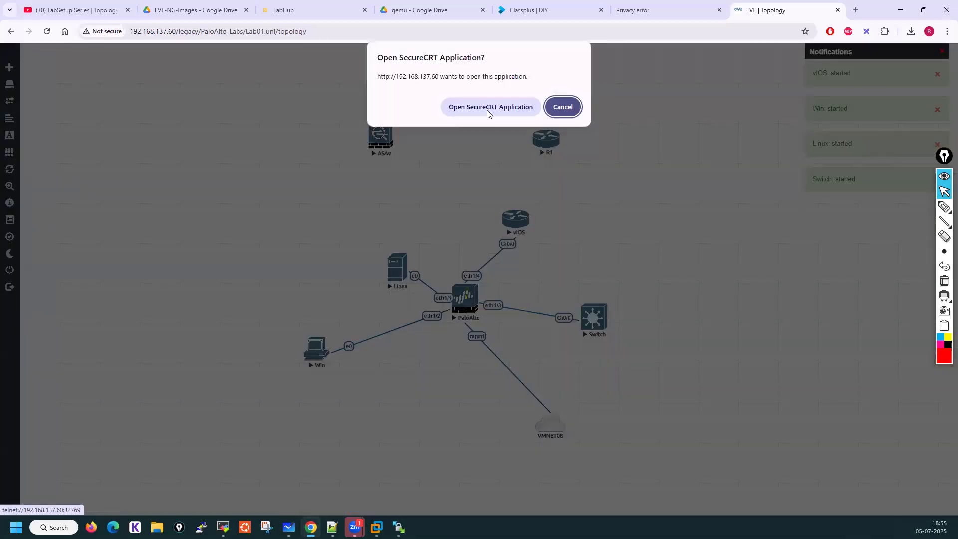
left_click(491, 107)
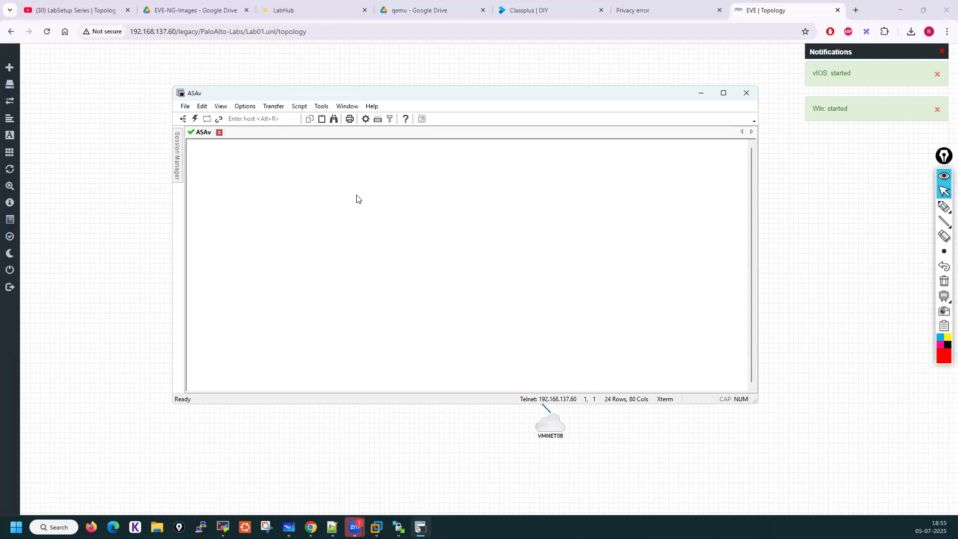
key("Return")
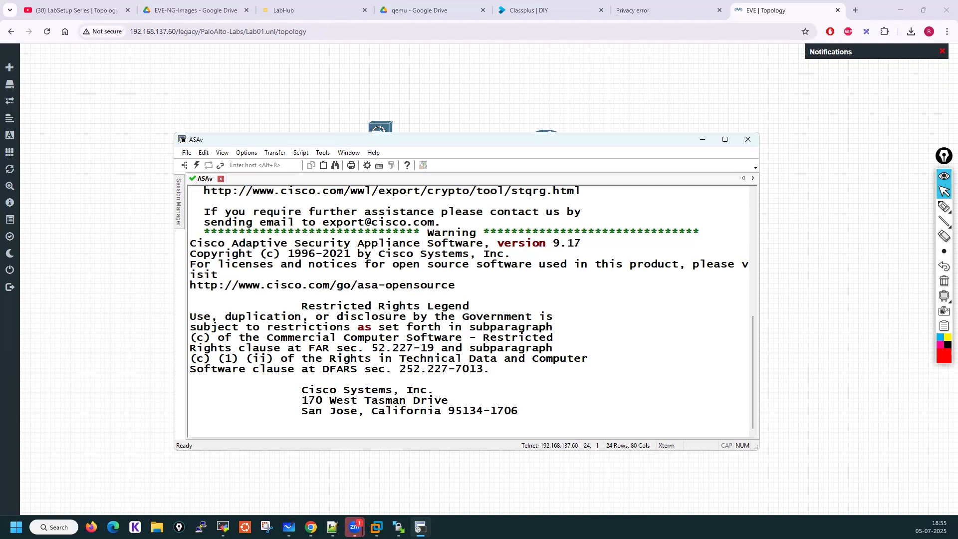
scroll(395, 370, "up", 2)
scroll(399, 367, "up", 5)
scroll(404, 181, "down", 7)
Step: Open the R1 router's console and answer no to the initial configuration dialog
left_click_drag(531, 139, 516, 199)
left_click(554, 140)
key("Return")
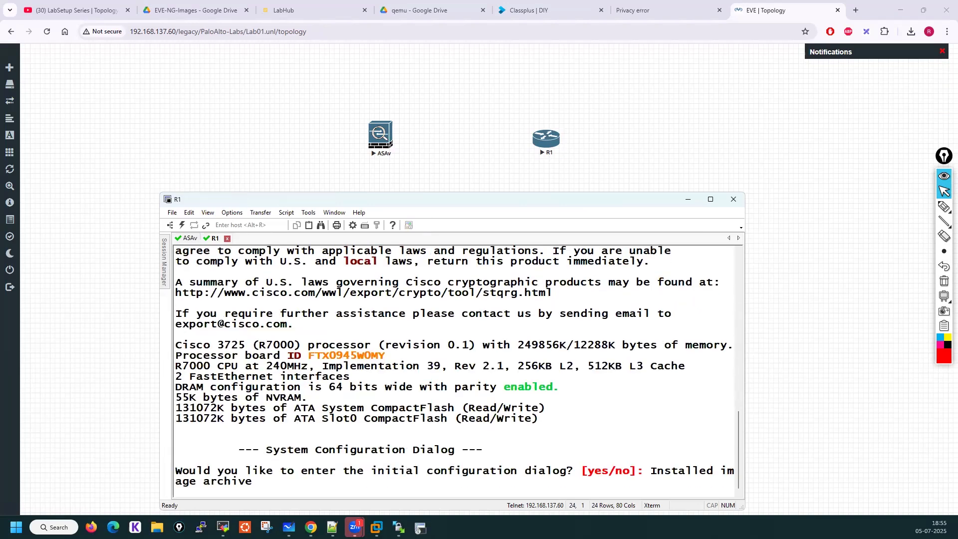
key("Return")
key("Return")
key("Return")
type("no")
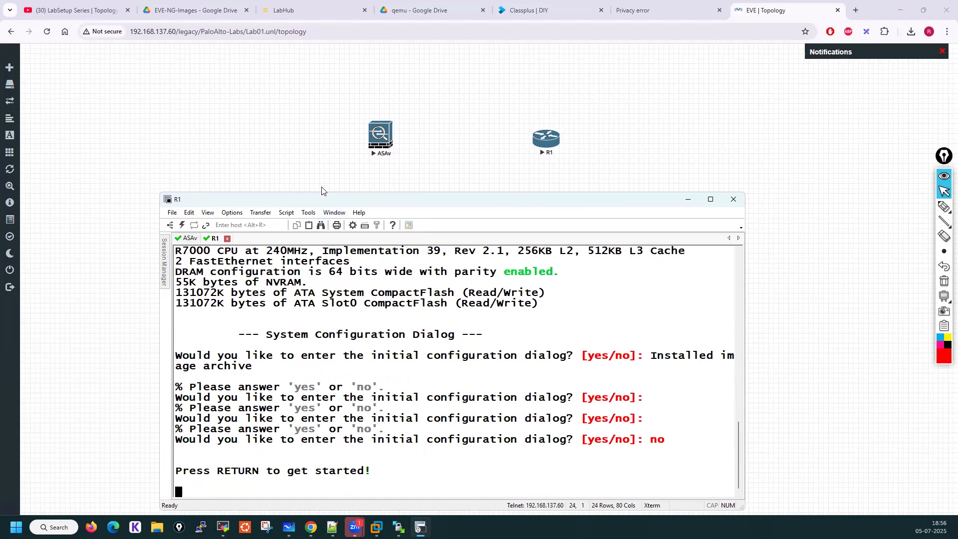
Step: Return to the ASAv session and review its boot output from the detected NICs onward
left_click_drag(318, 199, 288, 137)
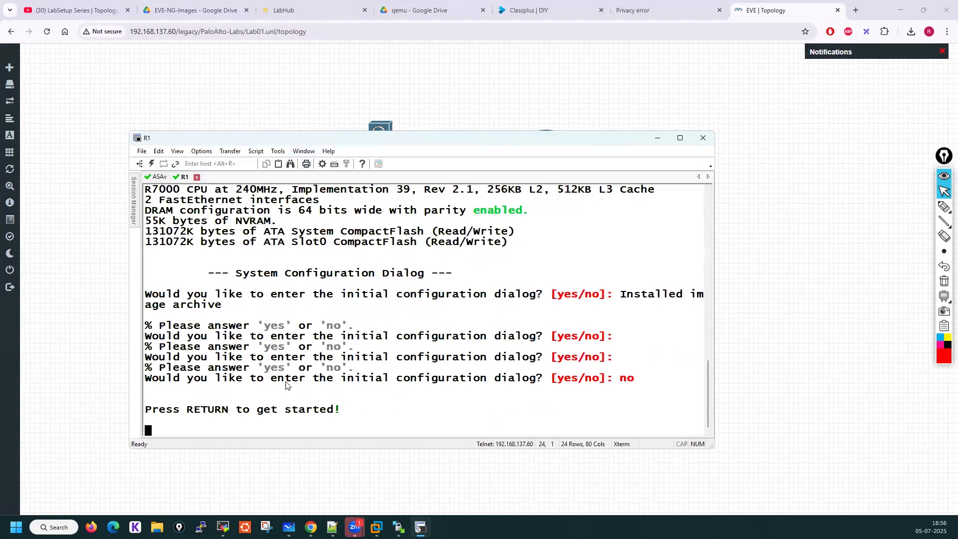
left_click(158, 176)
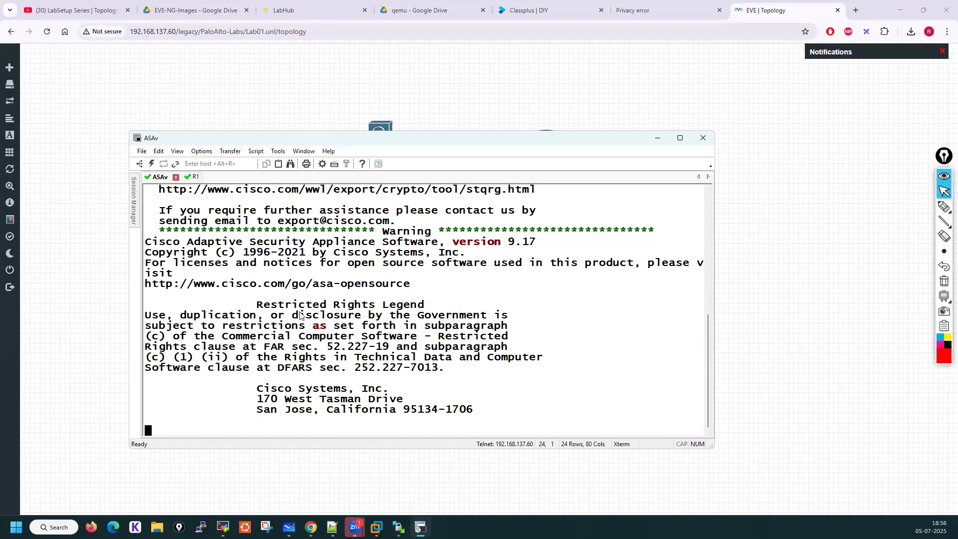
scroll(348, 332, "up", 9)
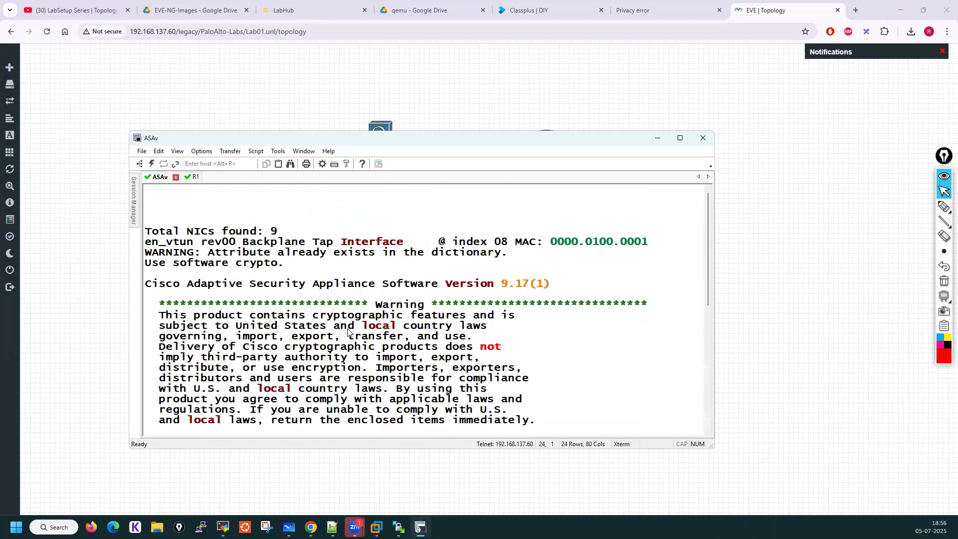
scroll(348, 332, "down", 9)
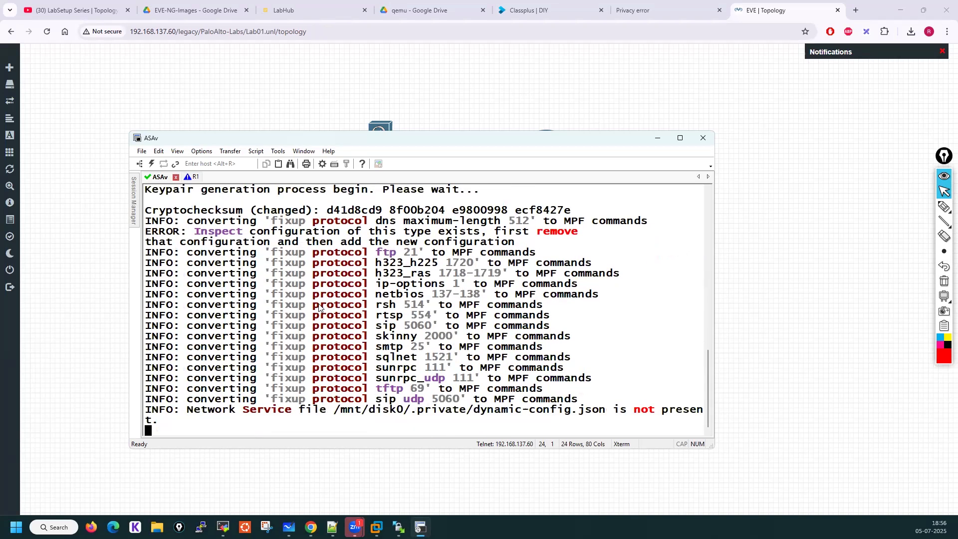
Step: Bring up the ciscoasa prompt and run the enable command on the ASAv
key("Return")
key("Return")
key("Return")
key("Return")
key("Return")
key("Return")
key("Return")
key("Return")
key("Return")
key("Return")
key("Return")
key("Return")
key("Return")
key("Return")
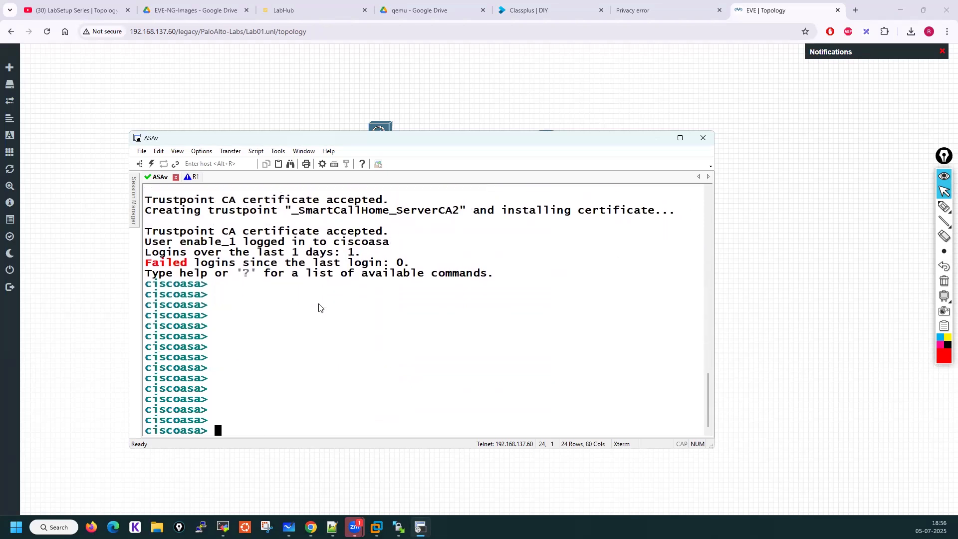
key("Return")
key("Return")
key("Return")
type("en")
key("Tab")
key("Return")
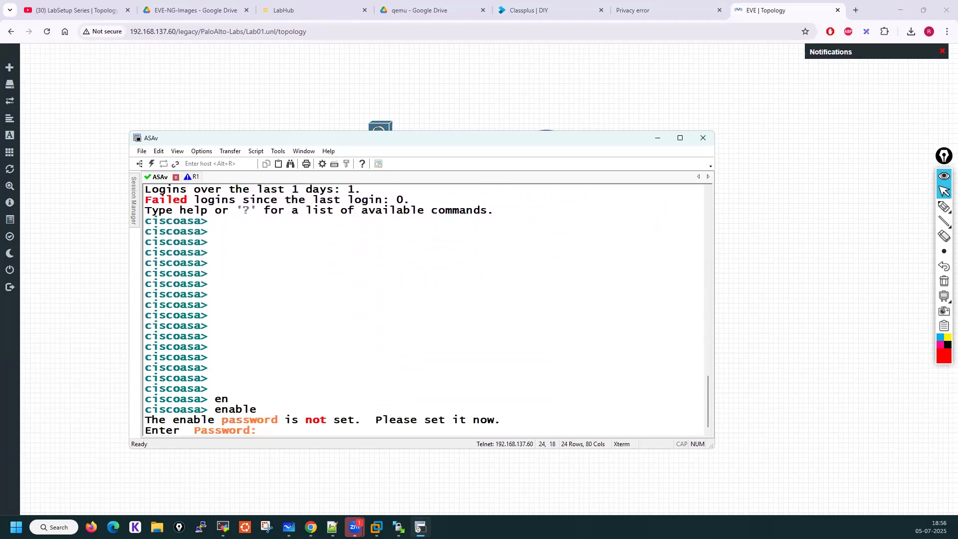
Step: Try to leave the ASAv enable password blank at the entry and repeat prompts
key("Return")
key("Return")
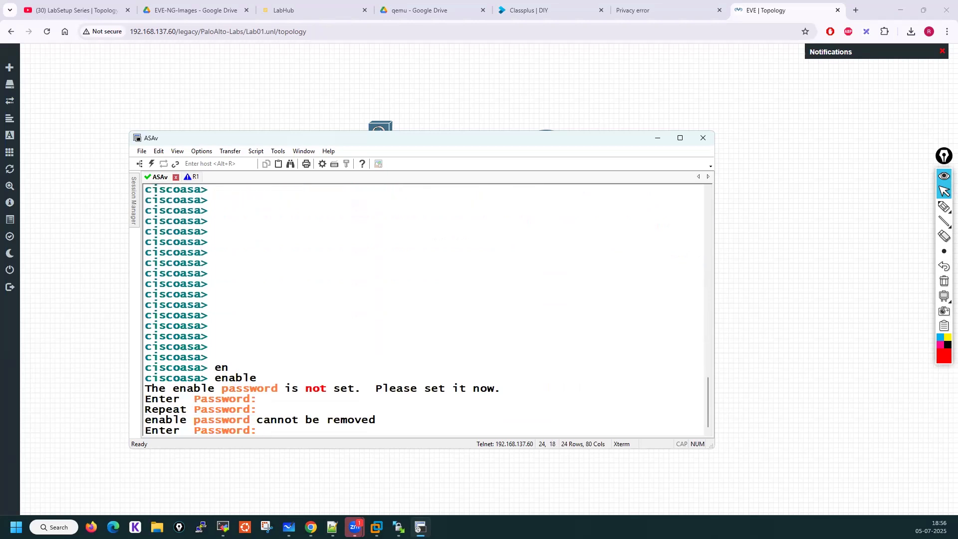
key("Return")
key("Return")
key("Return")
key("Return")
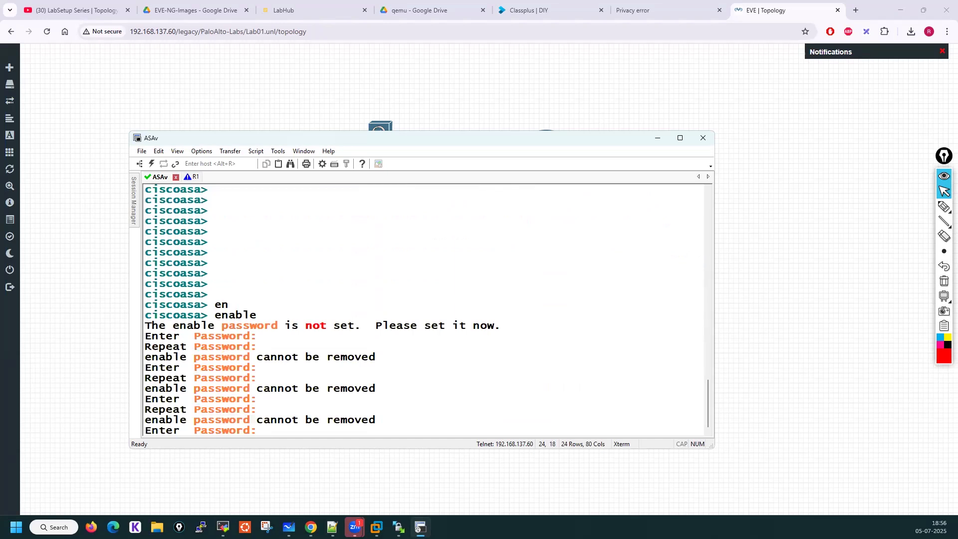
Step: Try to set a short enable password on the ASAv, entering and repeating it
type("*****")
key("Return")
type("*****")
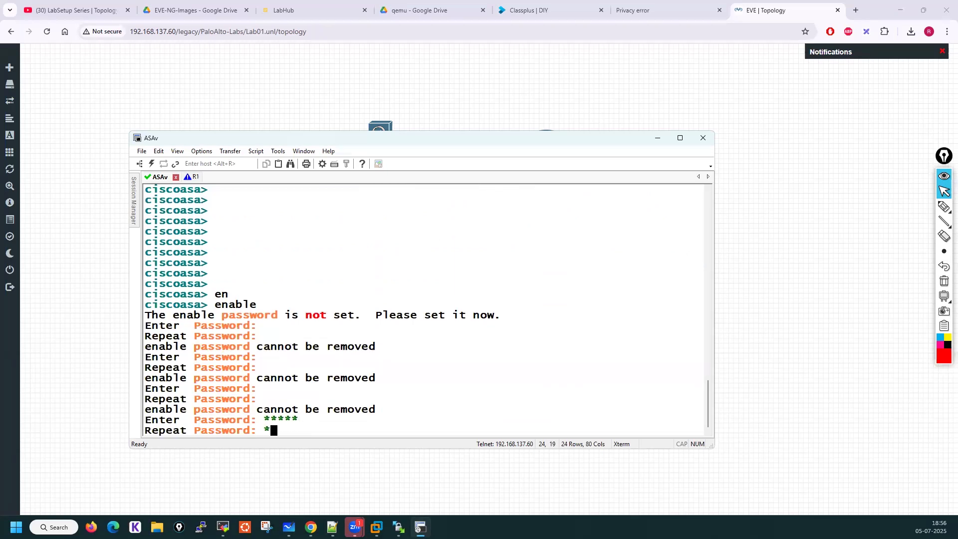
key("Return")
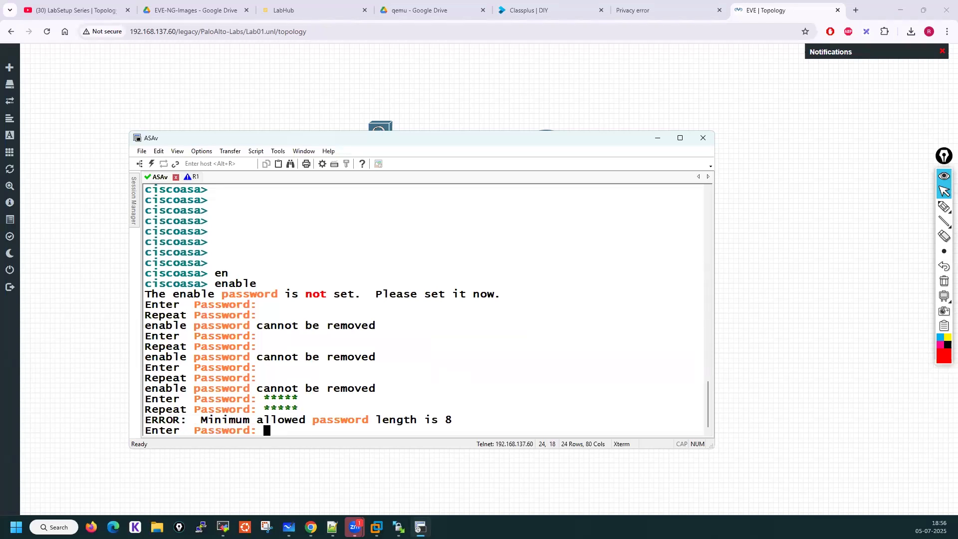
Step: Try to set a longer ASAv enable password, filling in both the entry and repeat prompts
type("********")
key("Return")
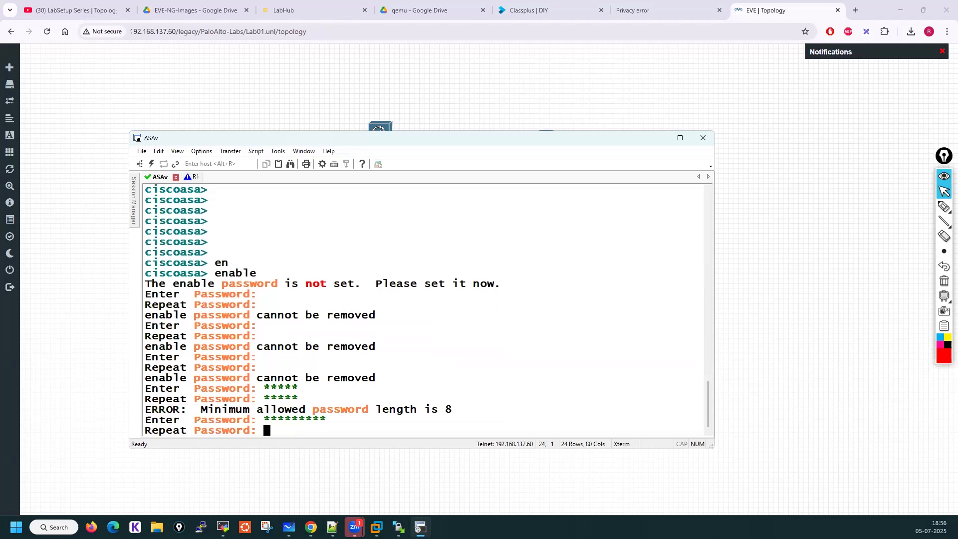
type("*********")
key("Return")
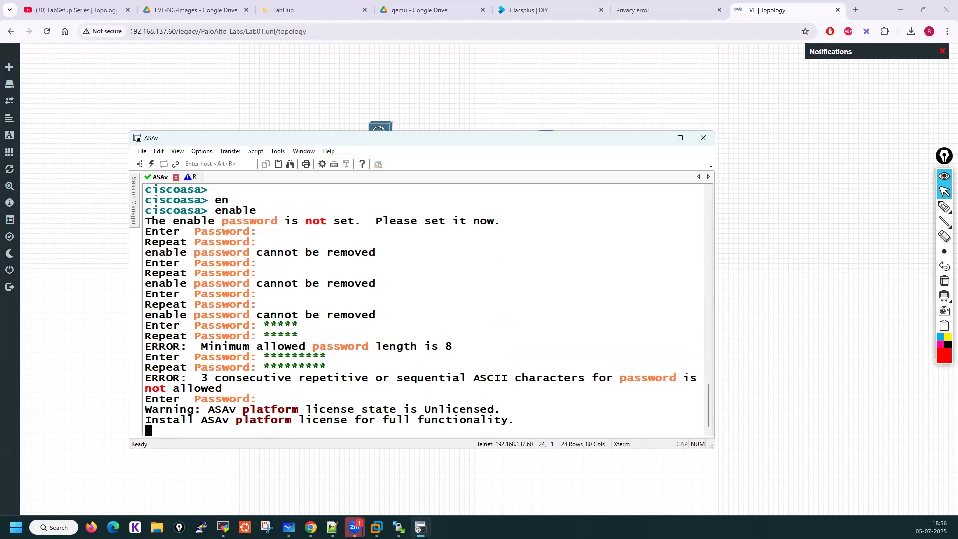
Step: Submit blank ASAv enable password entries, and fill in the password only at the following repeat prompt
key("Return")
key("Return")
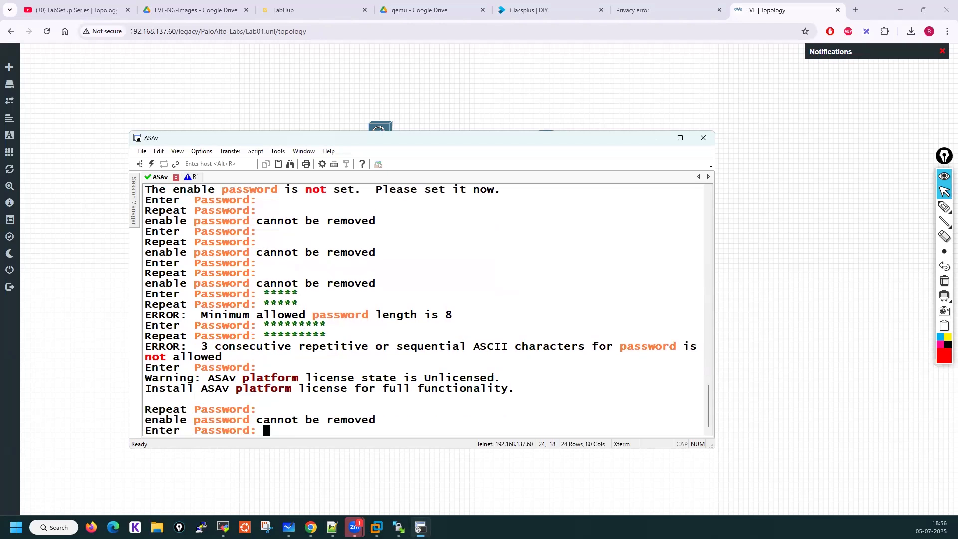
type("cisco")
key("BackSpace")
key("BackSpace")
key("BackSpace")
key("BackSpace")
key("BackSpace")
key("Return")
type("cisco@123")
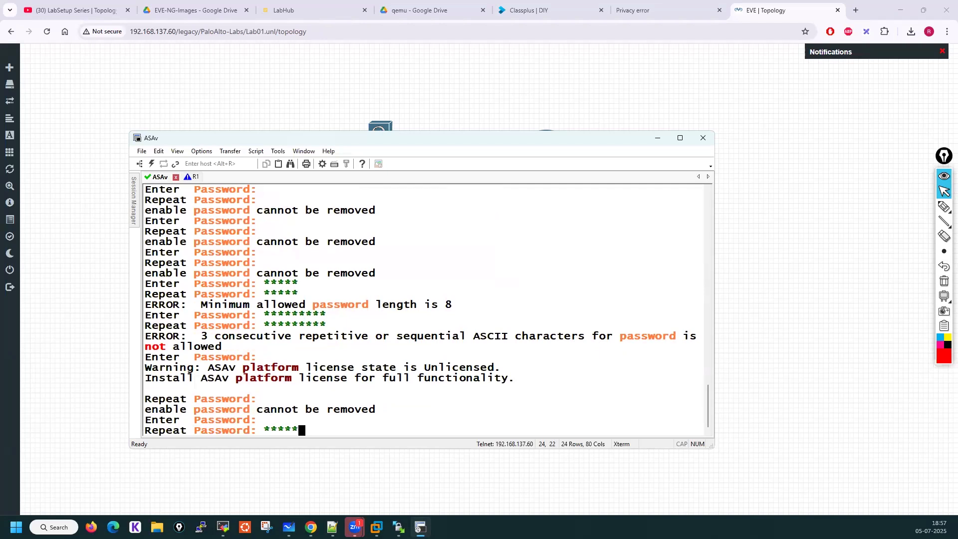
key("Return")
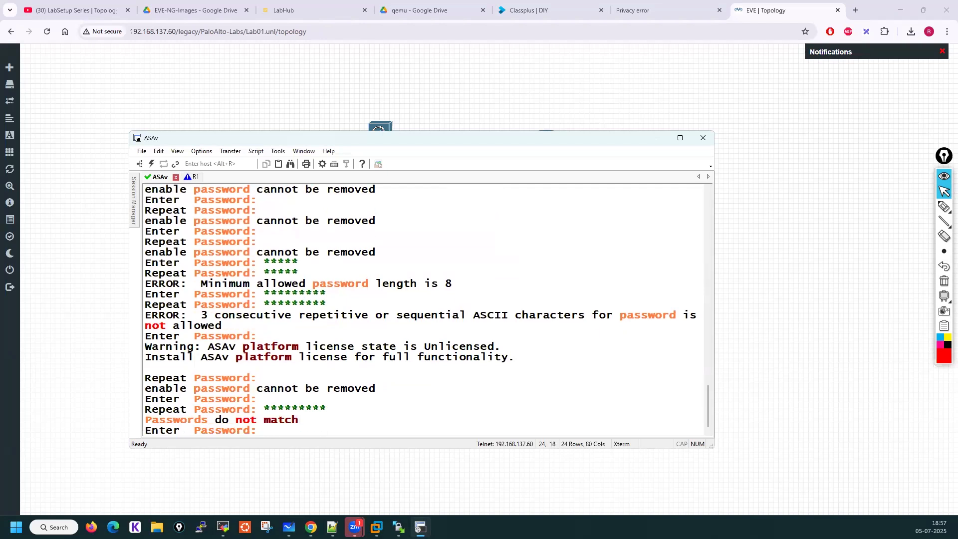
Step: Try to set the ASAv enable password again with matching entries at both prompts
type("cisco@123")
key("Return")
type("cisco@123")
key("Return")
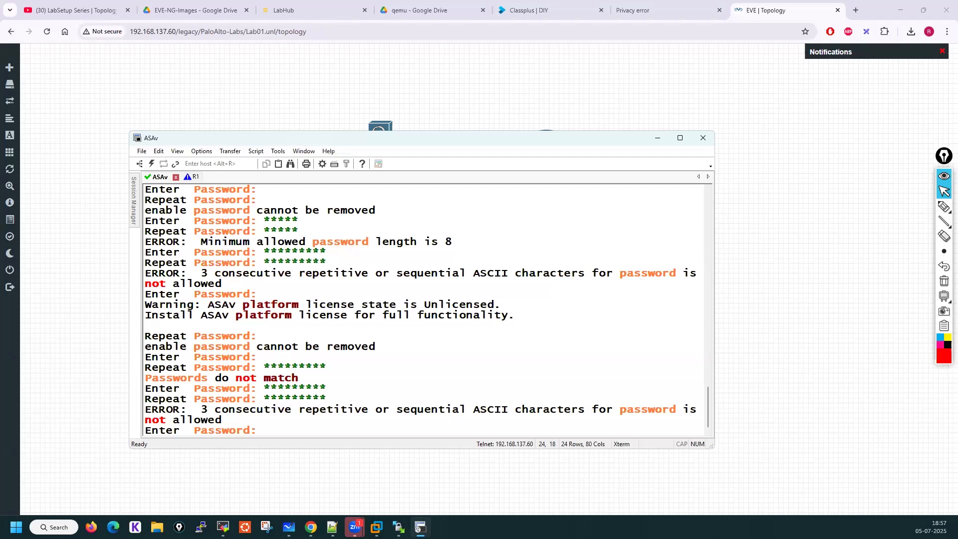
Step: Try to set an even longer enable password on the ASAv and repeat it, followed by a blank entry
type("************")
key("Return")
type("********")
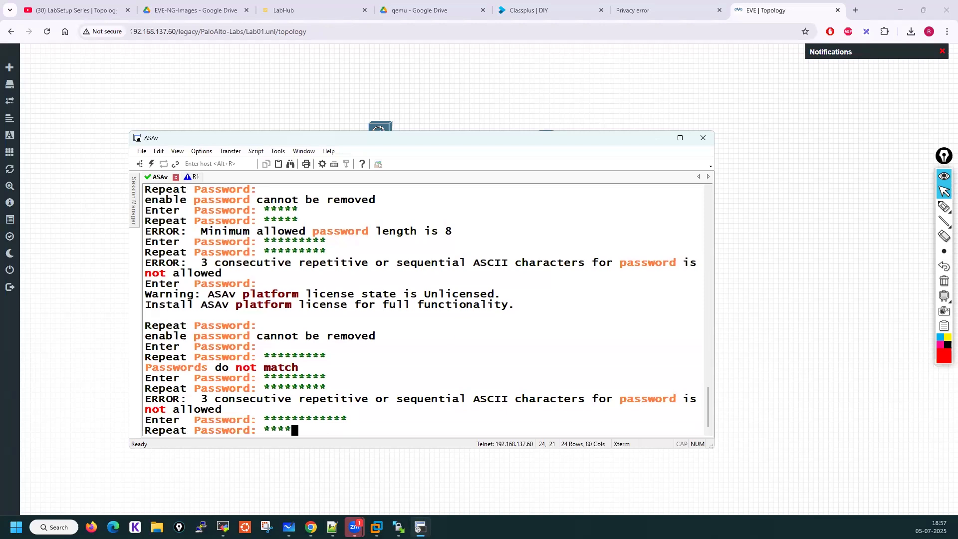
type("****")
key("Return")
key("Return")
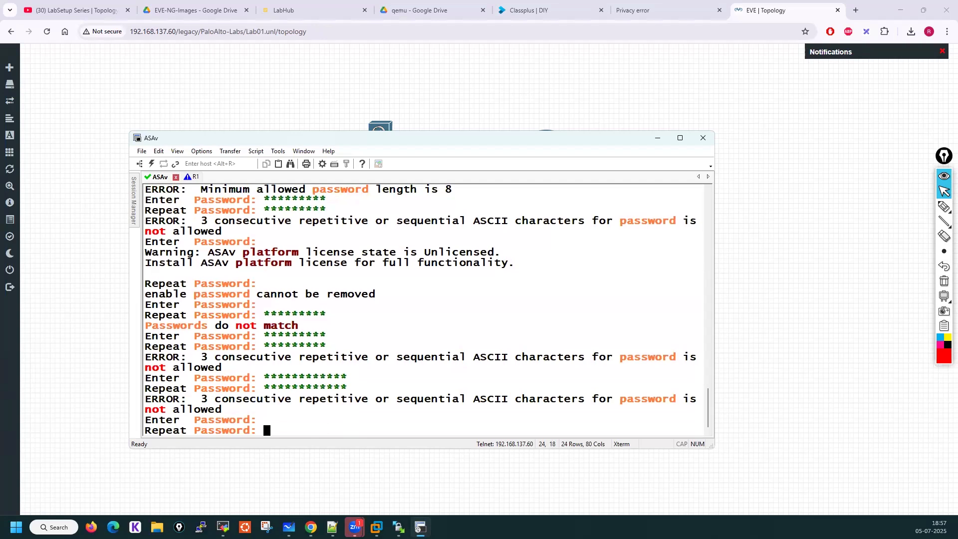
Step: Switch to the R1 session and enter privileged mode with the enable command
left_click(192, 177)
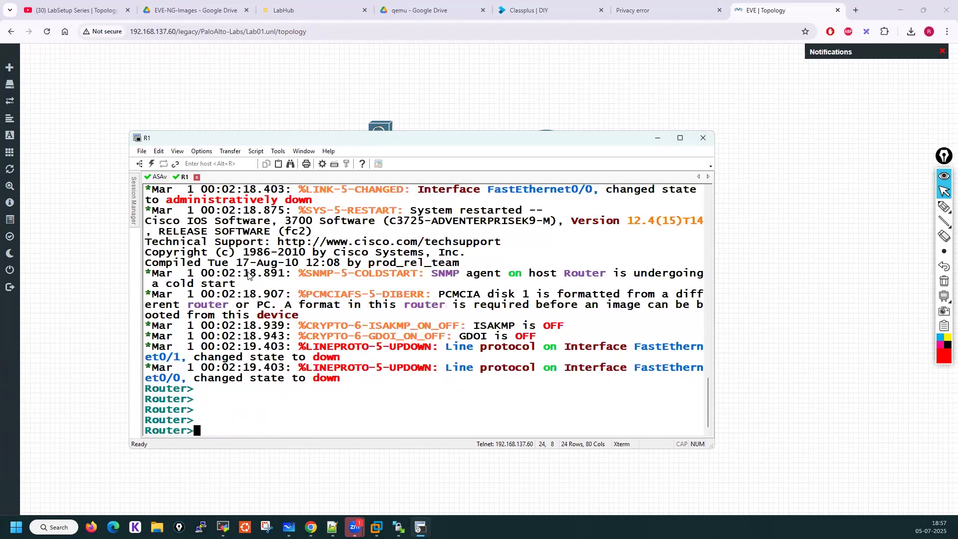
key("Return")
key("Return")
key("Return")
type("en")
key("Tab")
key("Return")
key("Return")
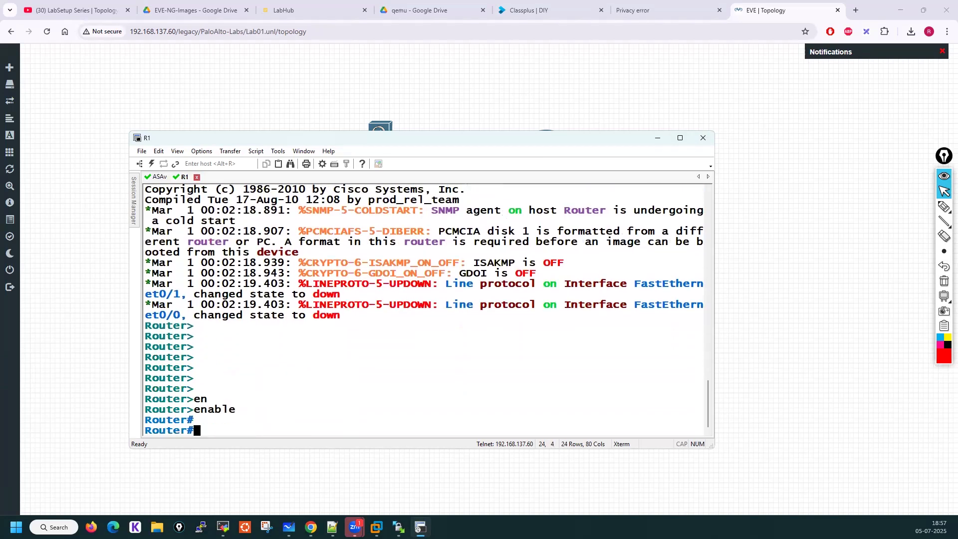
key("Return")
key("Return")
key("Return")
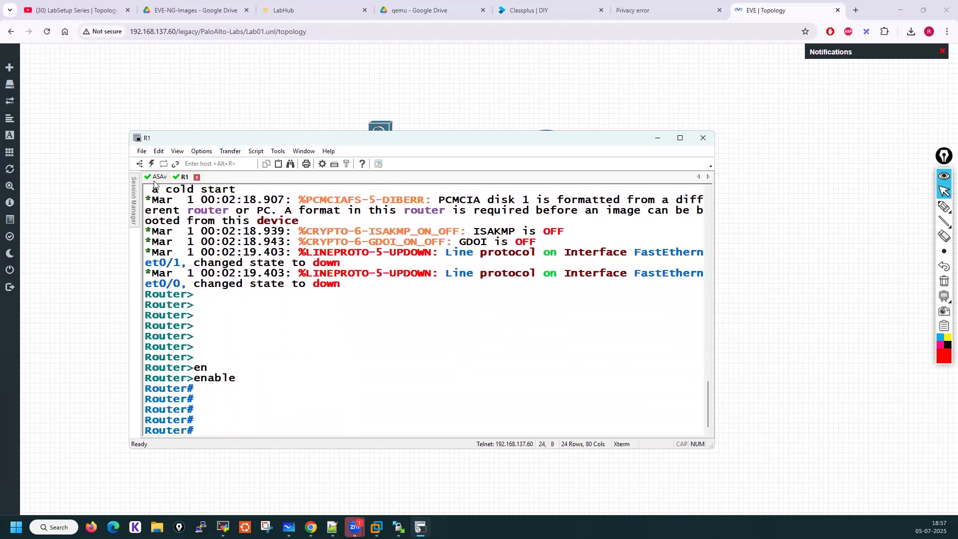
Step: Return to the ASAv session, try an enable password entry that is erased again, and submit the remaining password prompts blank
left_click(156, 178)
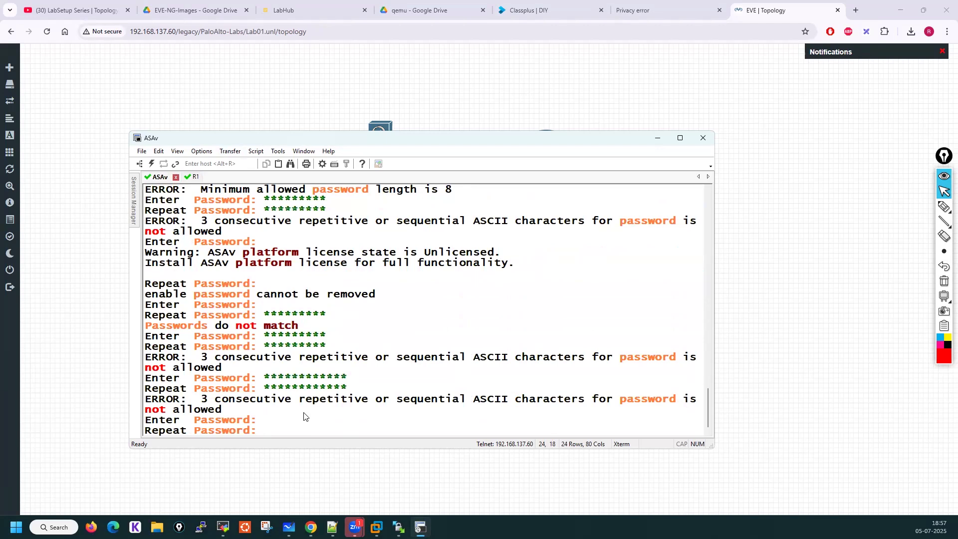
key("Return")
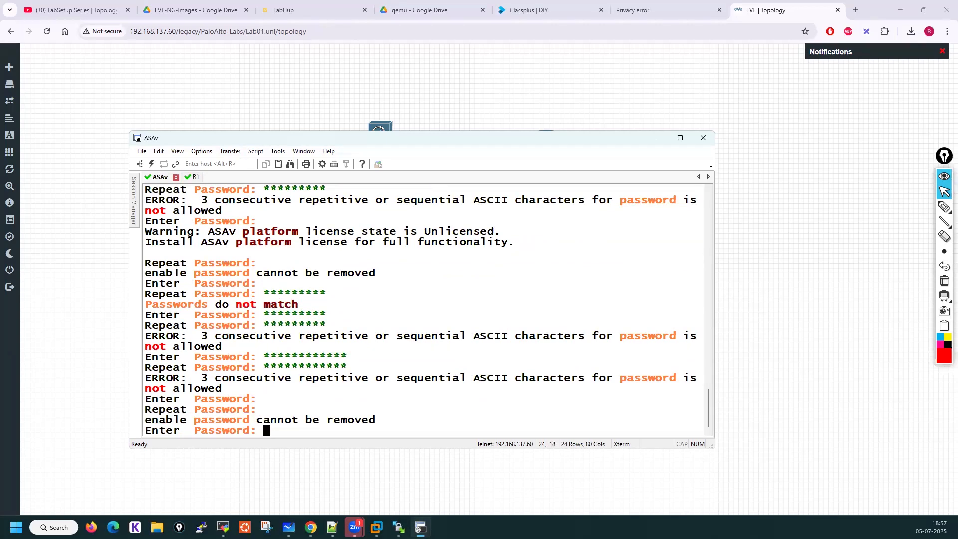
type("*********")
key("BackSpace")
key("BackSpace")
key("BackSpace")
key("BackSpace")
key("BackSpace")
key("BackSpace")
key("BackSpace")
key("BackSpace")
key("BackSpace")
key("Return")
key("Return")
key("Return")
key("Return")
key("Return")
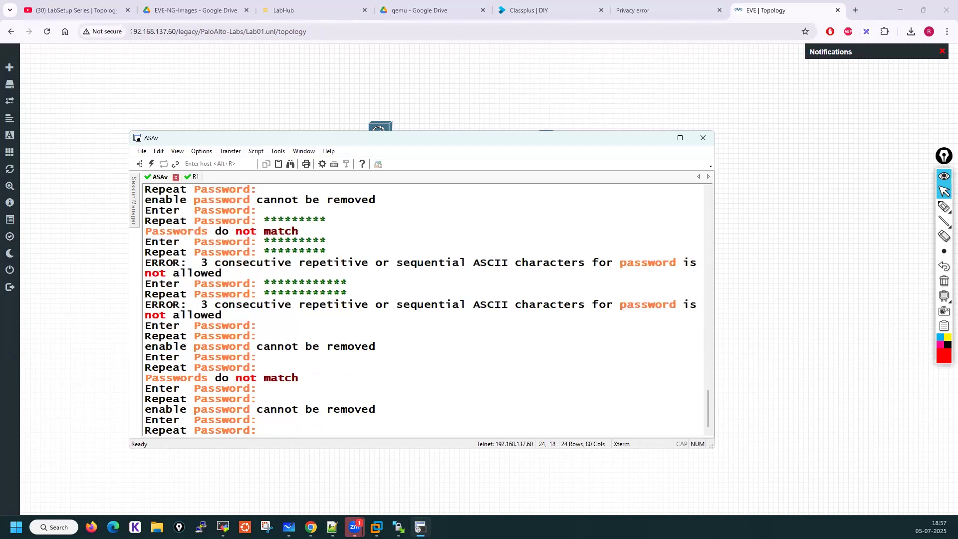
key("Return")
Step: Try to set a ten-character ASAv enable password, giving the same password at the repeat prompt
type("*****")
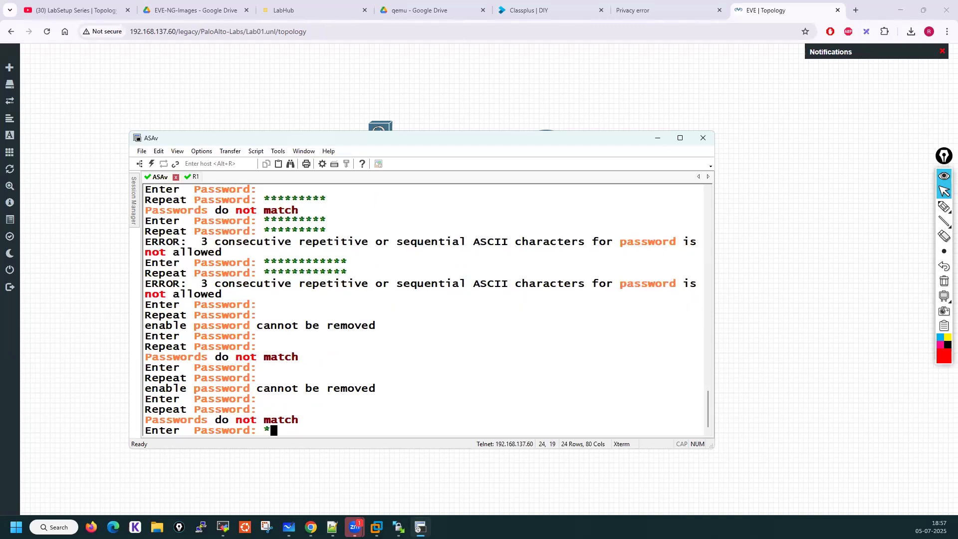
type("*****")
key("Return")
type("*******")
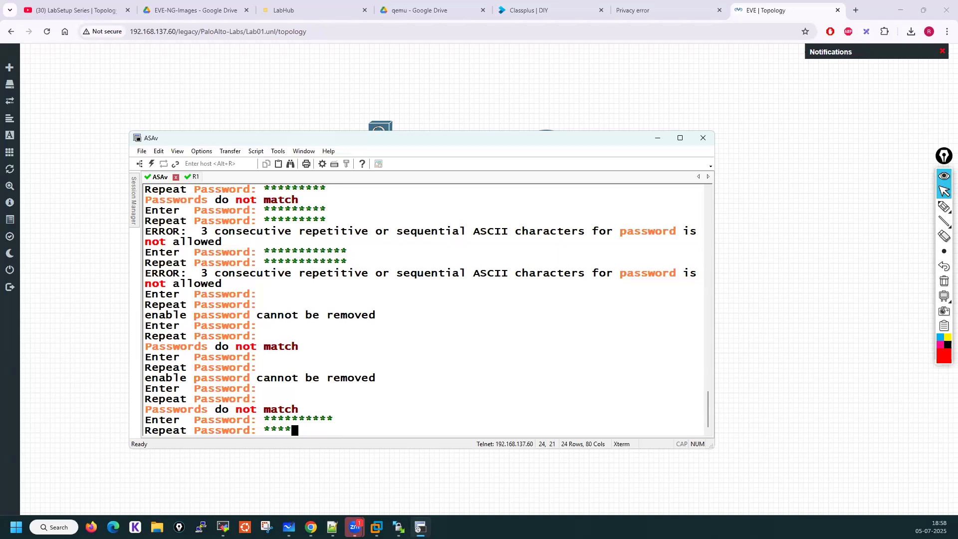
type("***")
key("Return")
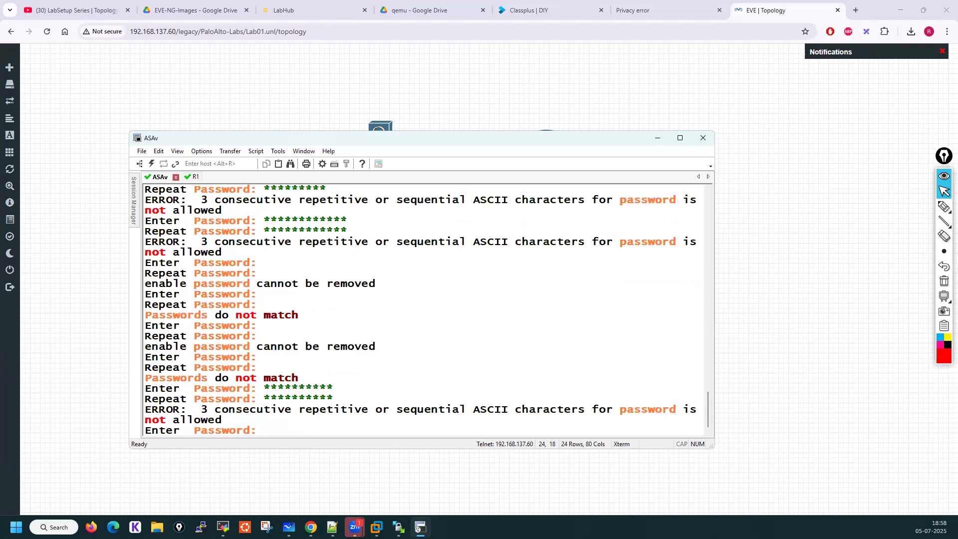
Step: Set an eleven-character ASAv enable password, repeat it to match, and check that the privileged prompt responds
type("***********")
key("Return")
type("***********")
key("Return")
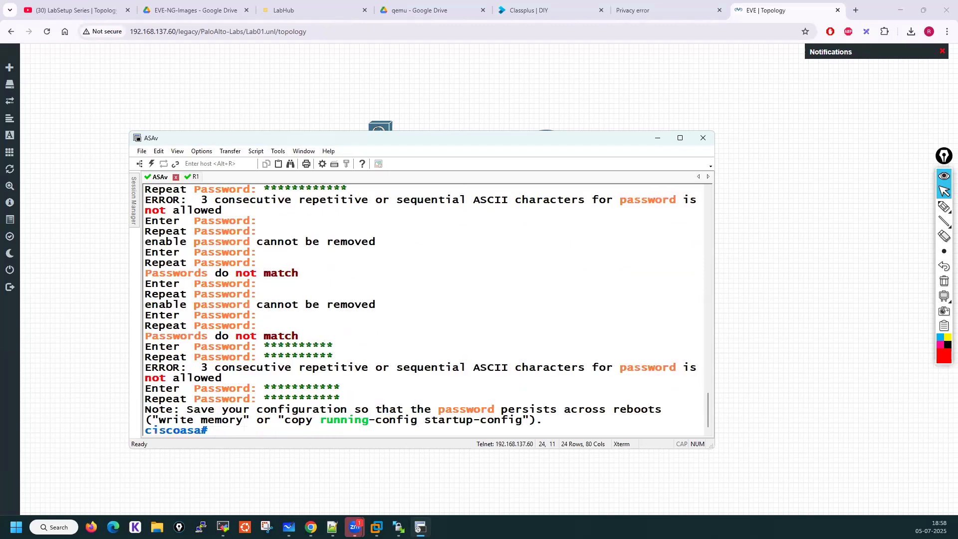
key("Return")
key("Return")
key("Return")
key("Return")
key("Return")
key("Return")
key("Return")
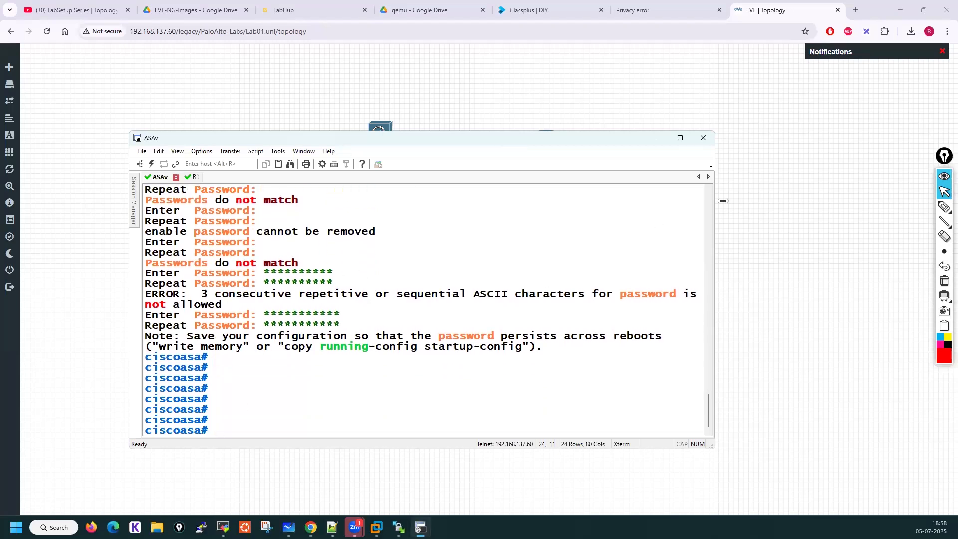
Step: Open the vIOS console in SecureCRT, answer no to the initial configuration dialog, and minimize the terminal
left_click(661, 143)
left_click(510, 225)
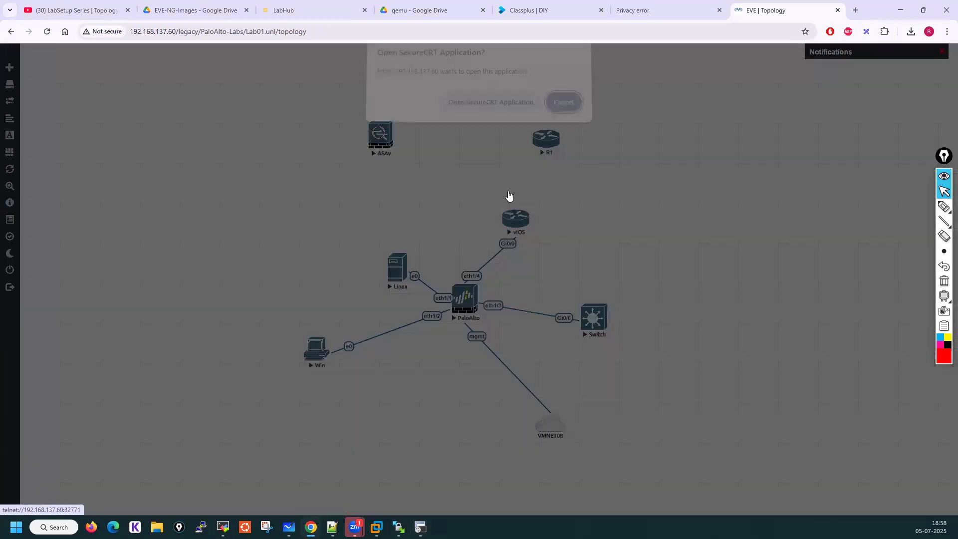
left_click(490, 105)
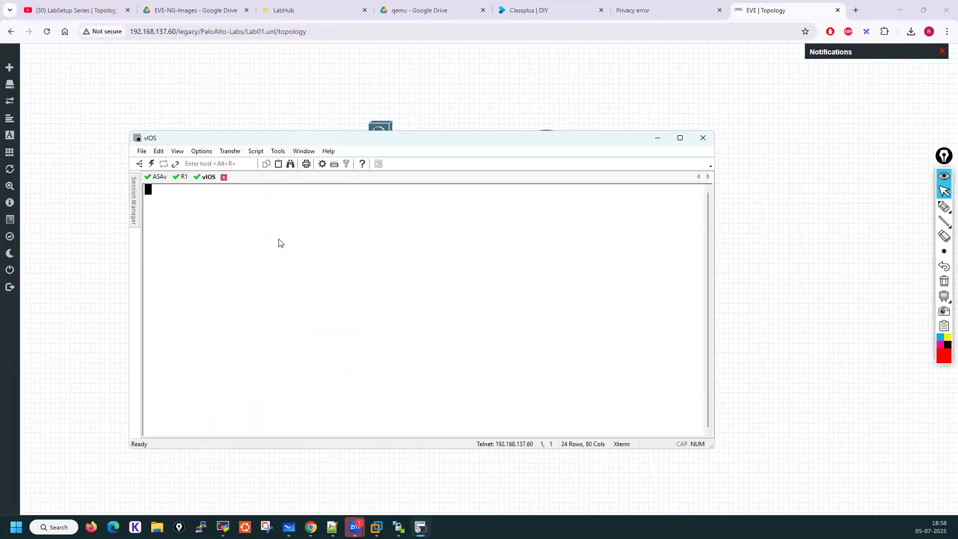
key("Return")
key("Return")
key("Return")
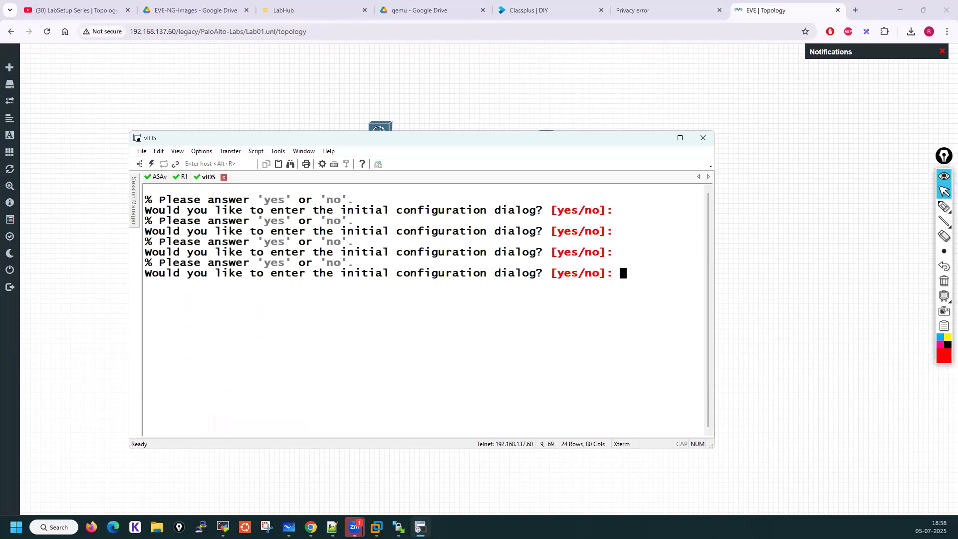
type("no")
key("Return")
left_click(656, 140)
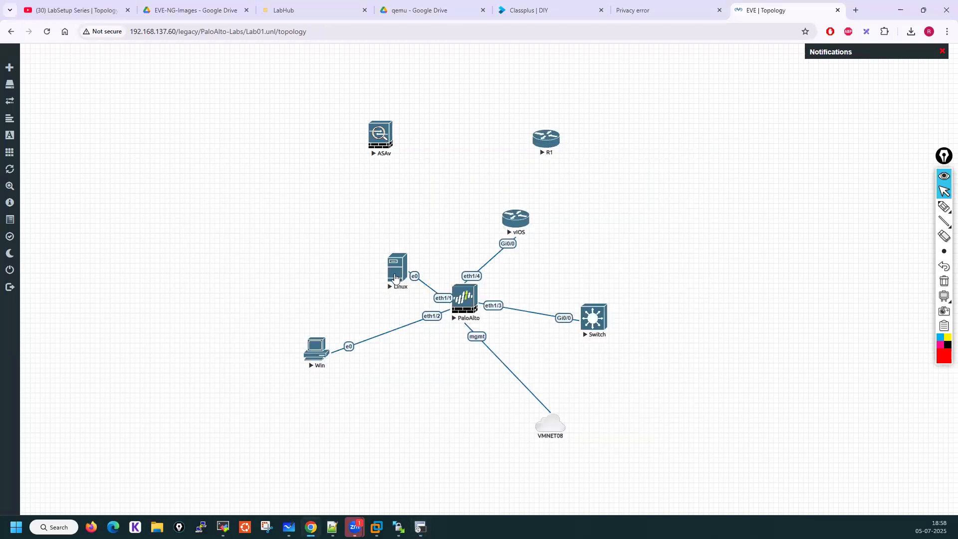
Step: Open the Linux node's desktop through ultravnc_wrapper, check that its desktop menu responds, and minimize the viewer
left_click(394, 275)
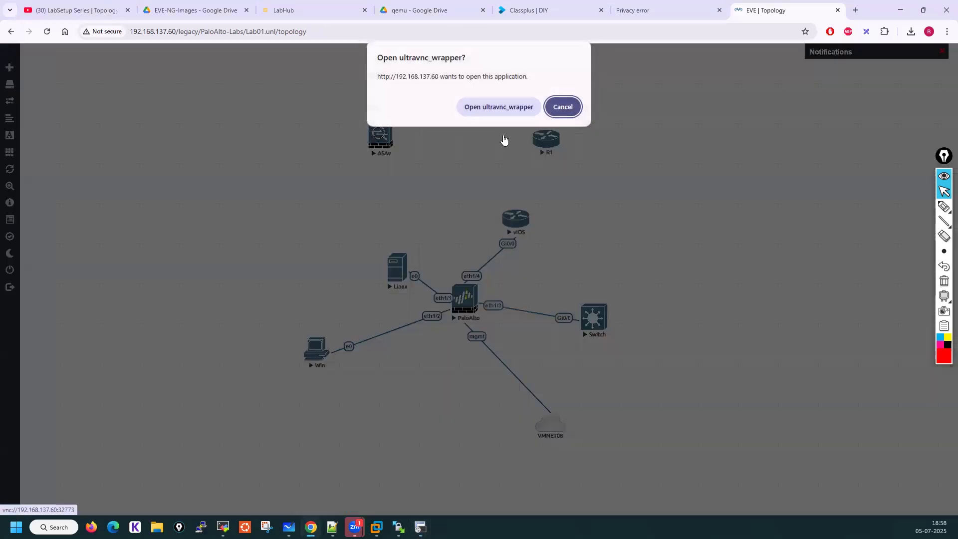
left_click(503, 107)
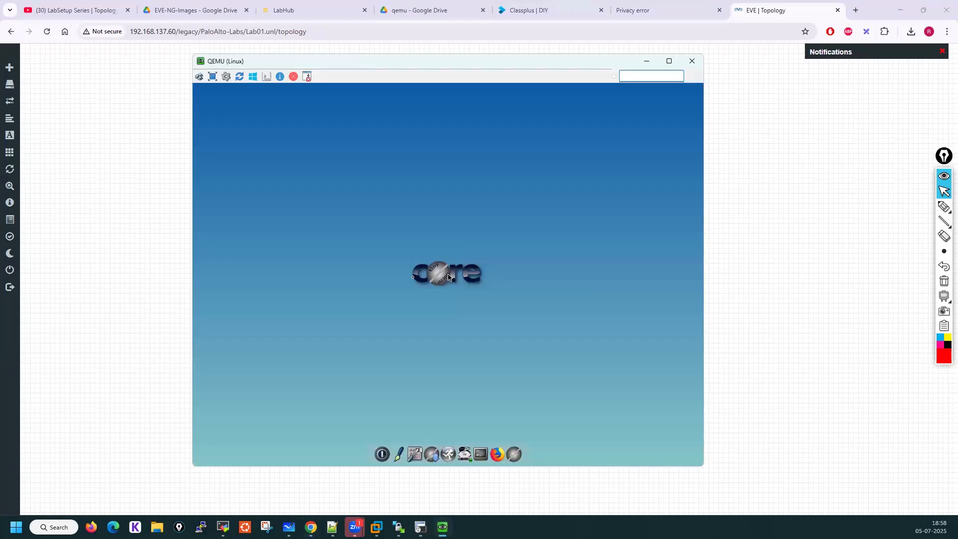
right_click(412, 278)
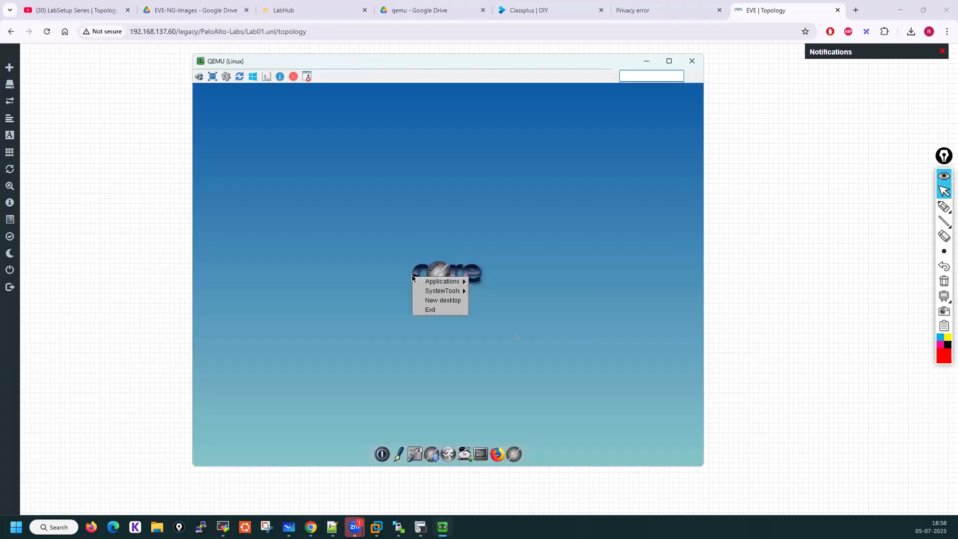
left_click(306, 254)
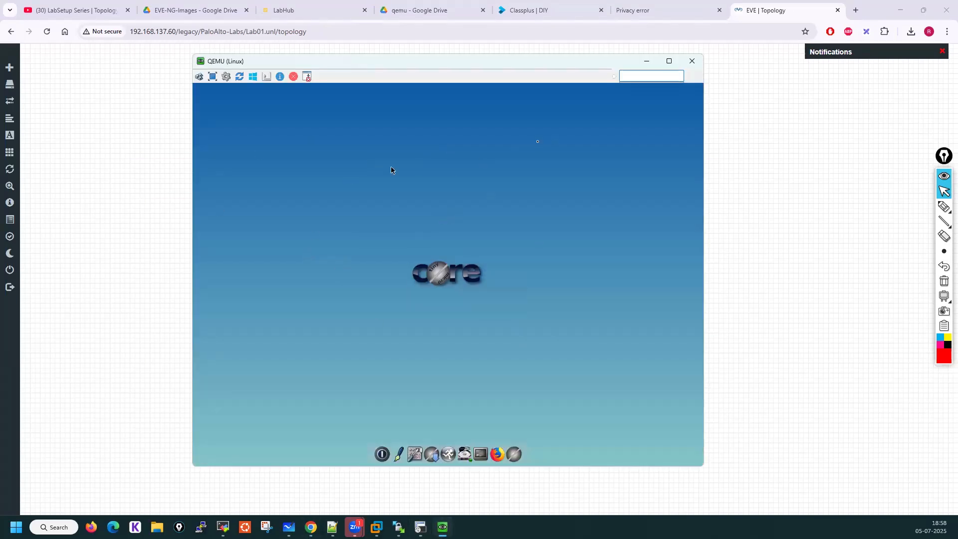
left_click(646, 61)
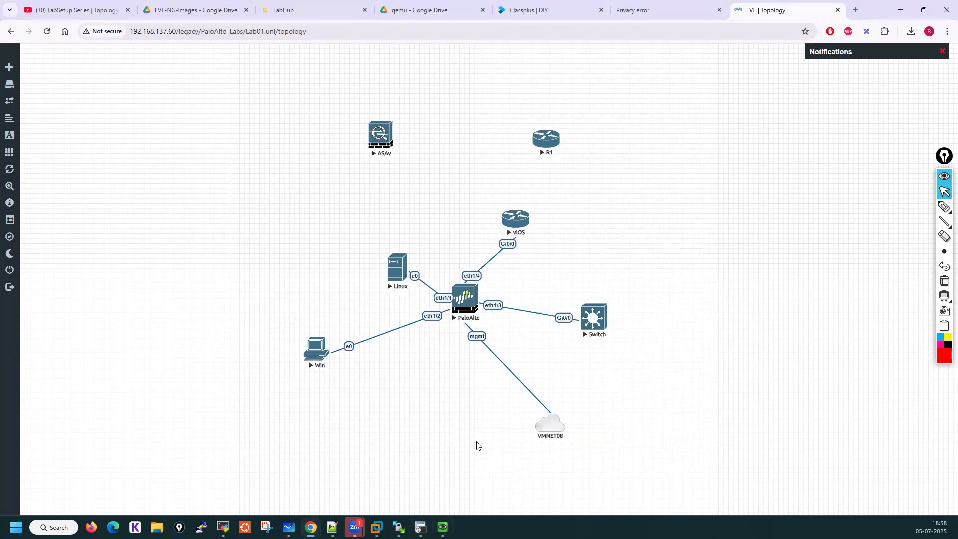
Step: Open the Win node's desktop through ultravnc_wrapper to check it, and minimize the viewer
left_click(315, 350)
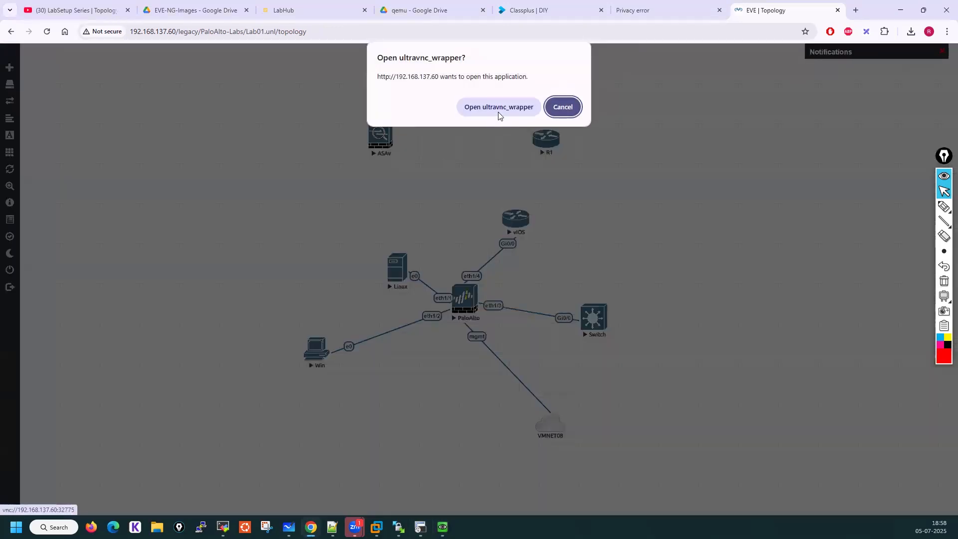
left_click(498, 107)
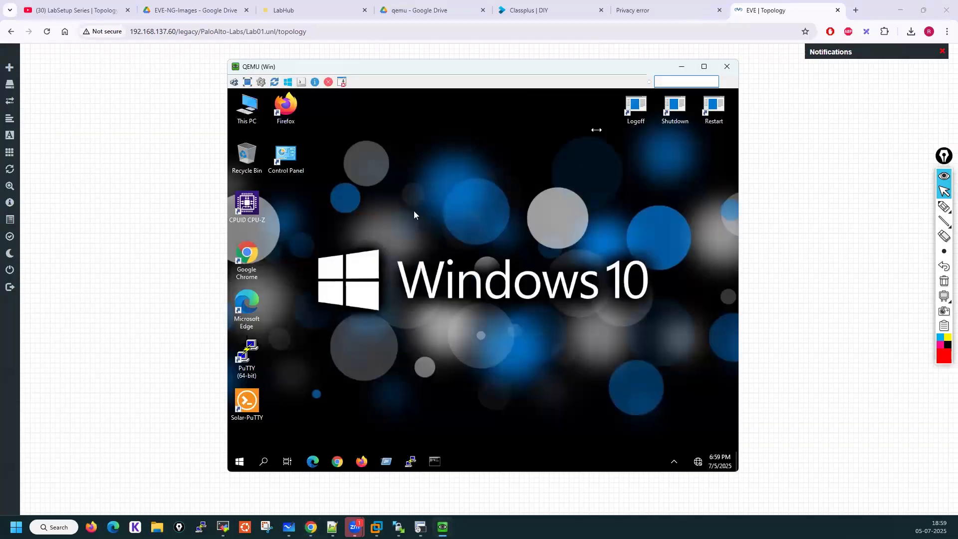
left_click(683, 68)
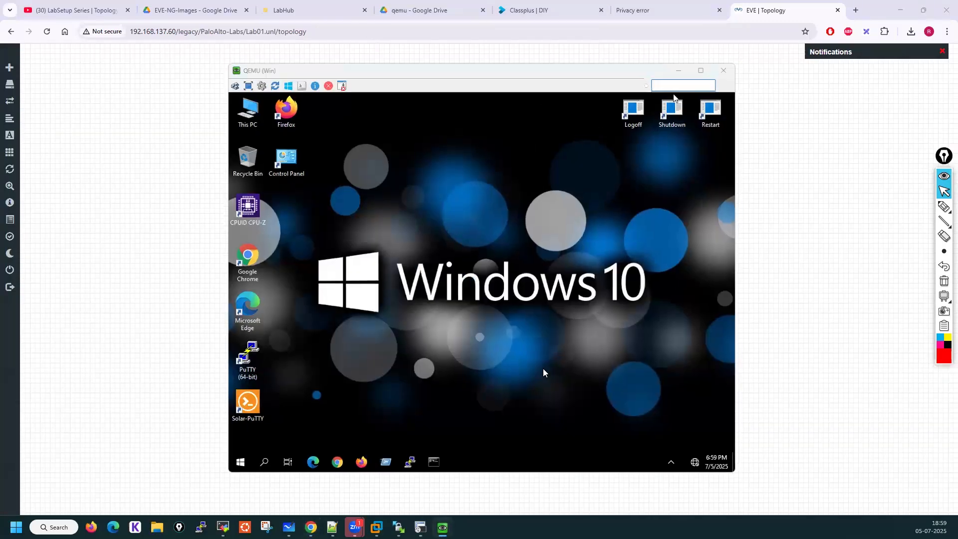
Step: Open the Switch console in SecureCRT, check that its prompt responds, and return to the topology
left_click(594, 317)
left_click(507, 109)
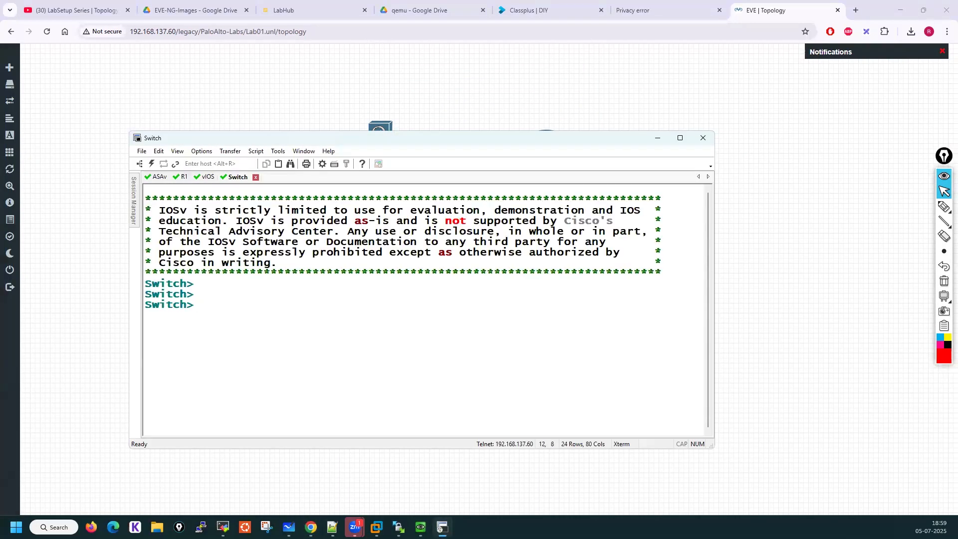
key("Return")
key("Return")
key("Return")
left_click(757, 270)
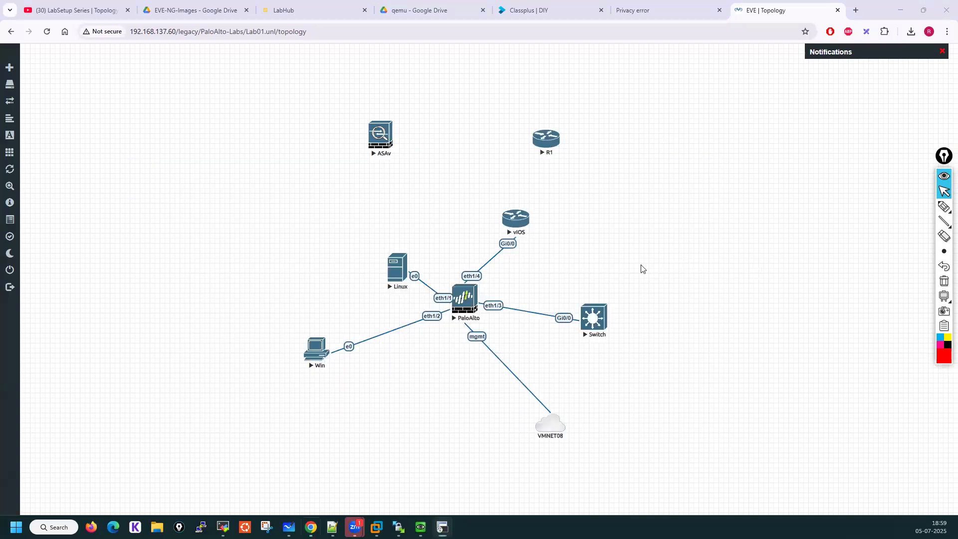
Step: Open the PaloAlto console through ultravnc_wrapper and try twice to log in as admin with the account password
left_click(466, 298)
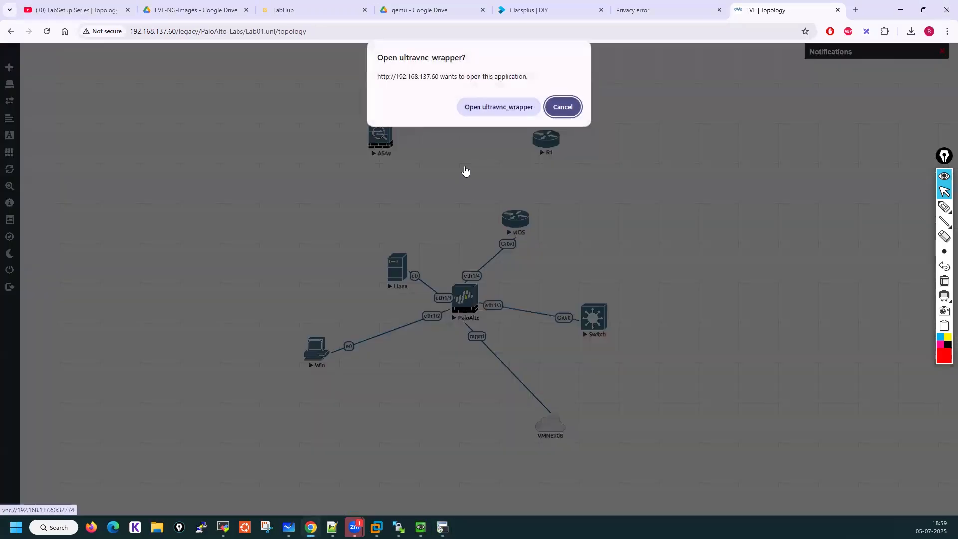
left_click(491, 109)
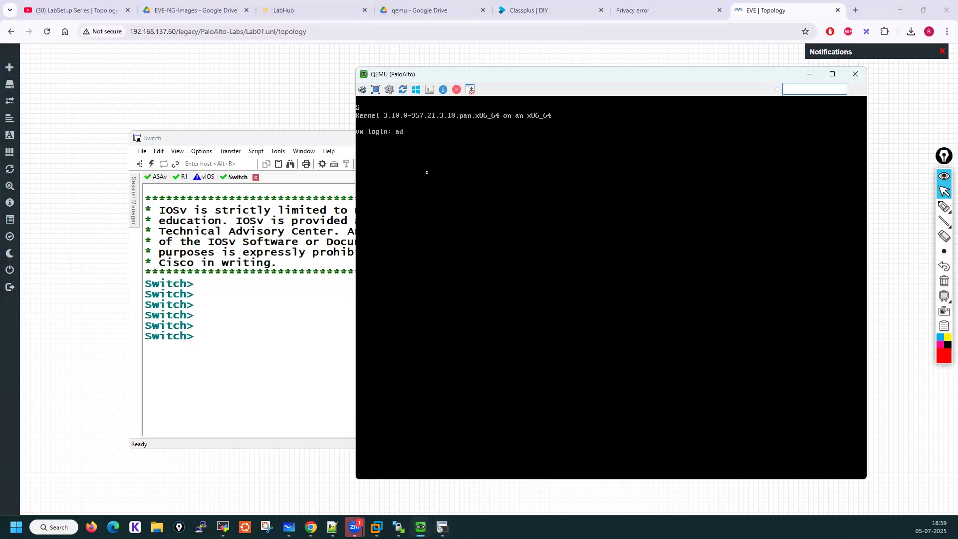
key("Return")
key("Return")
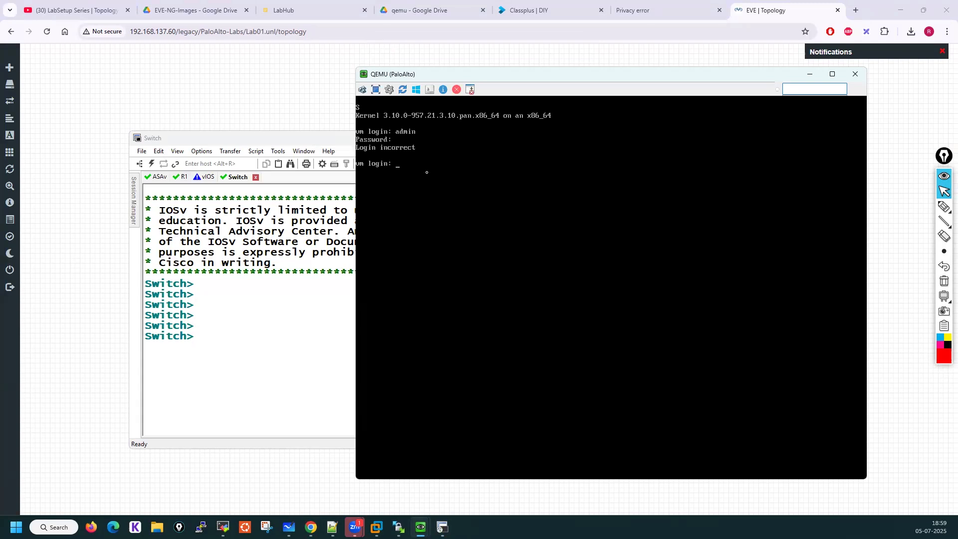
key("Return")
key("Return")
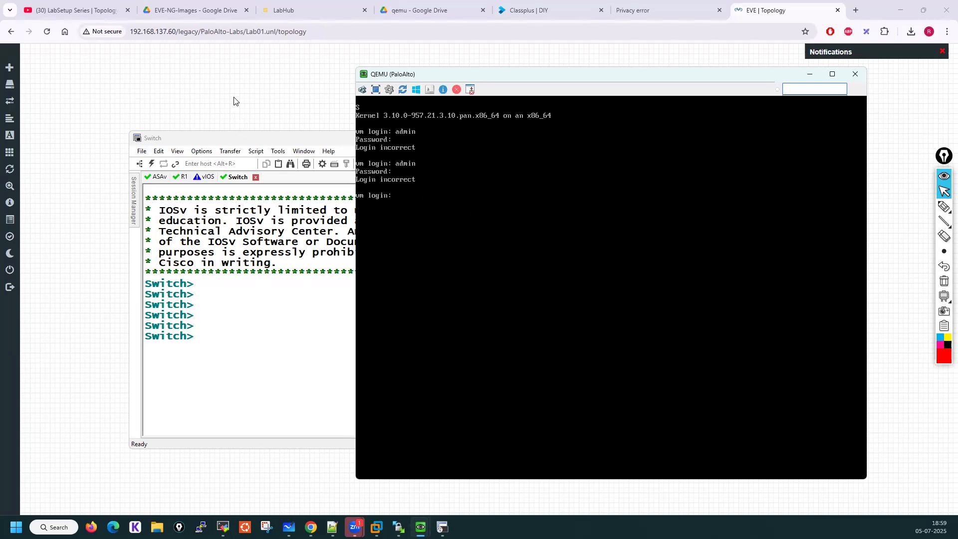
Step: Bring the SecureCRT window forward and review the open vIOS, R1, ASAv and Switch sessions
left_click(251, 141)
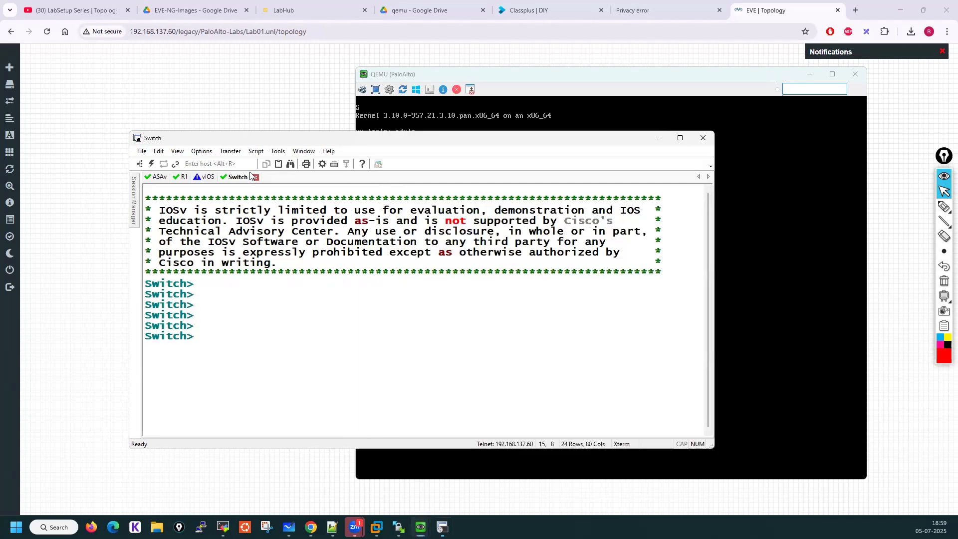
left_click_drag(251, 140, 236, 139)
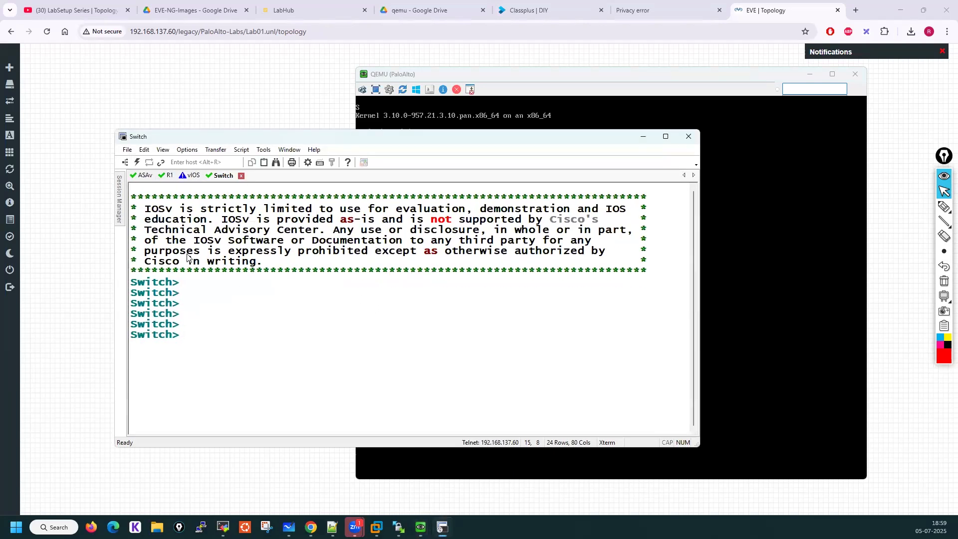
left_click(195, 175)
left_click(168, 177)
left_click(144, 176)
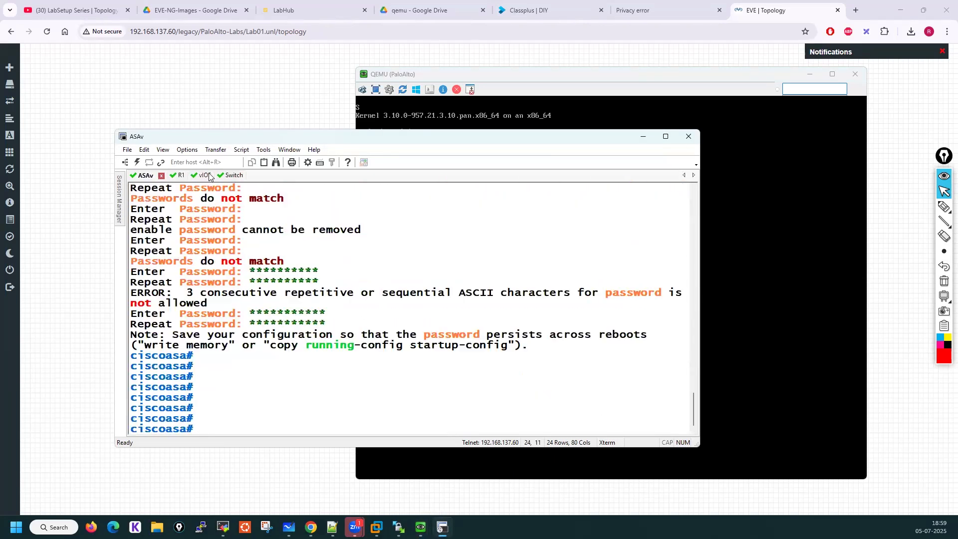
left_click(235, 179)
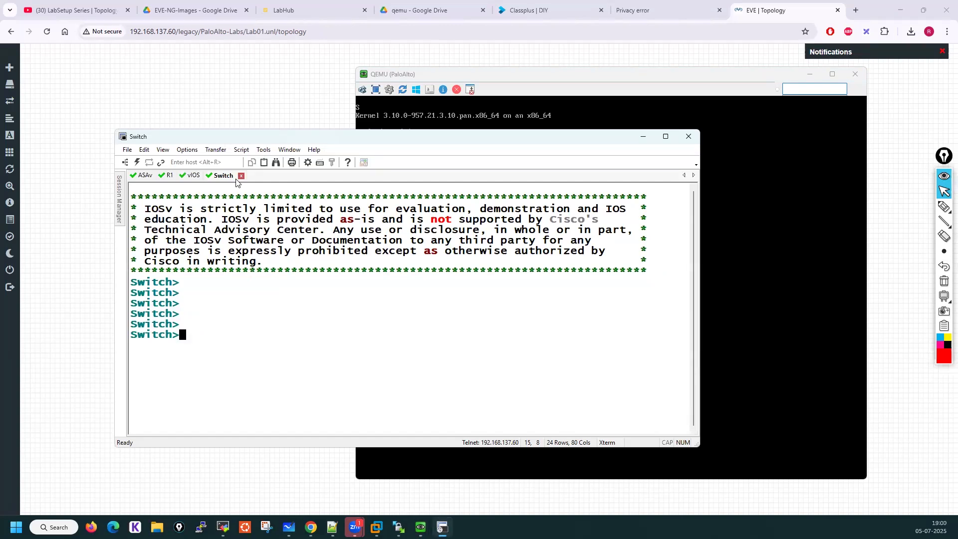
Step: Close the SecureCRT window with its device sessions and the PaloAlto console viewer
left_click(688, 137)
left_click(419, 316)
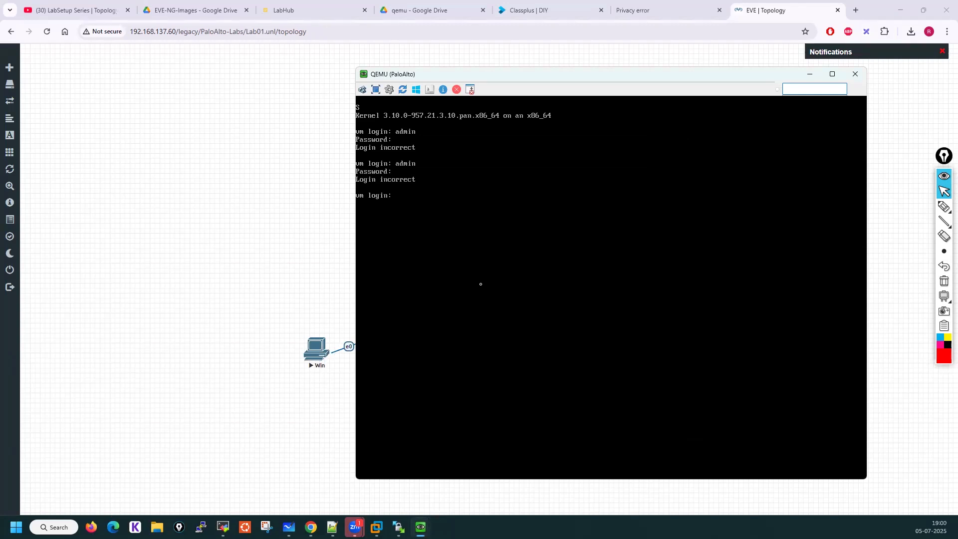
left_click(856, 75)
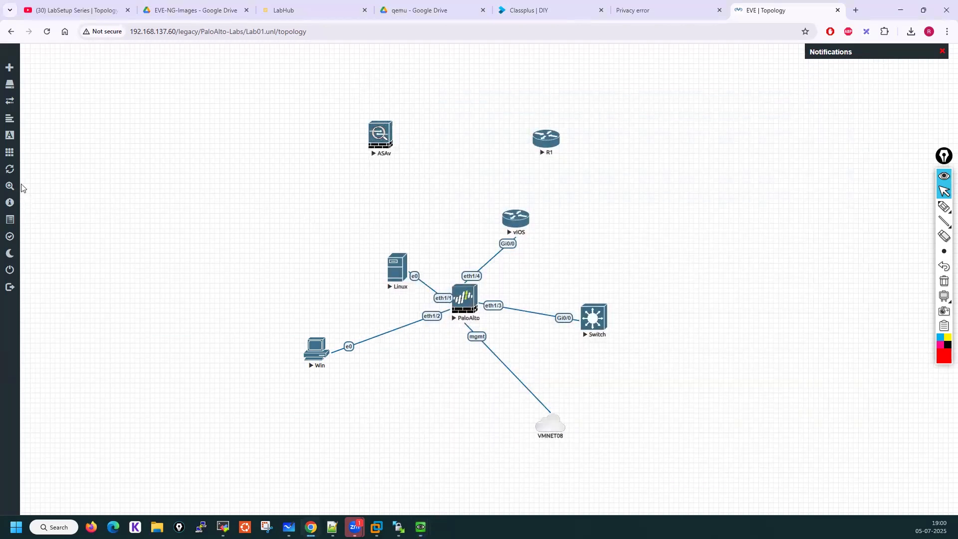
Step: Stop all nodes in the Lab01 topology
mouse_move(21, 186)
left_click(25, 154)
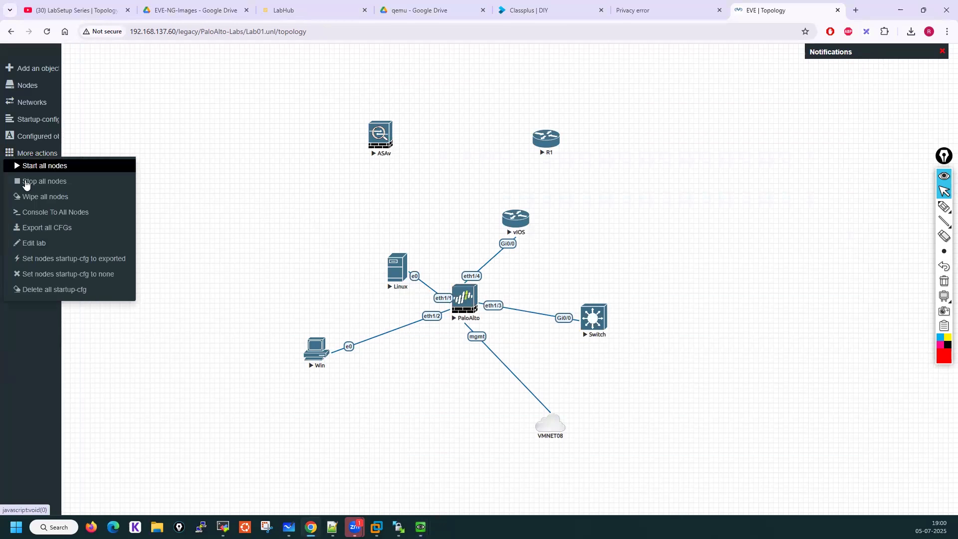
left_click(29, 181)
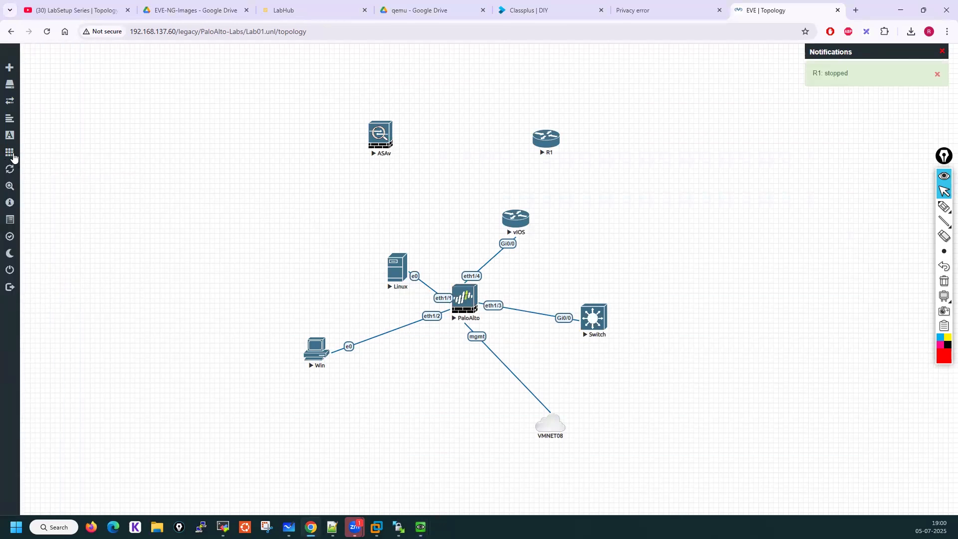
Step: Wipe all nodes in the Lab01 topology and delete all of them from the canvas
left_click(47, 154)
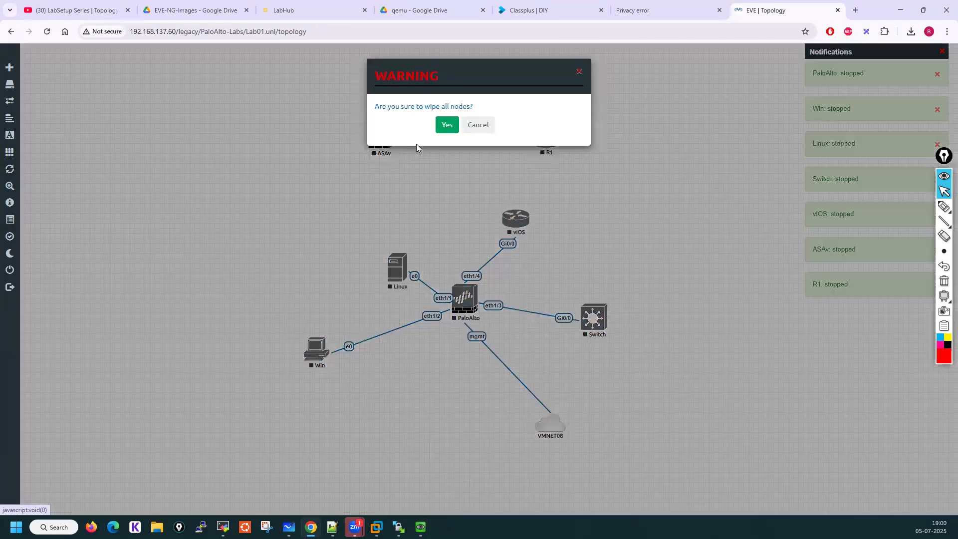
left_click(447, 125)
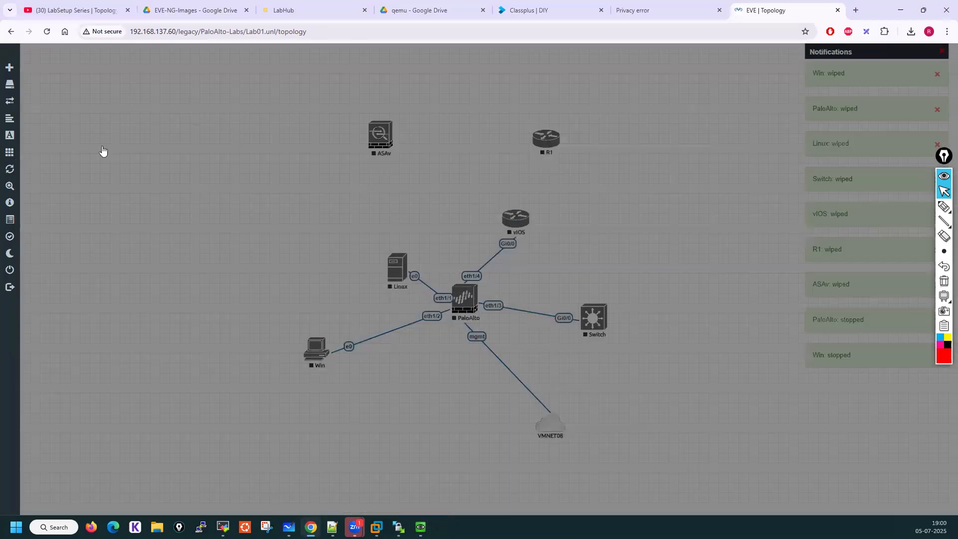
left_click_drag(263, 103, 620, 451)
right_click(462, 302)
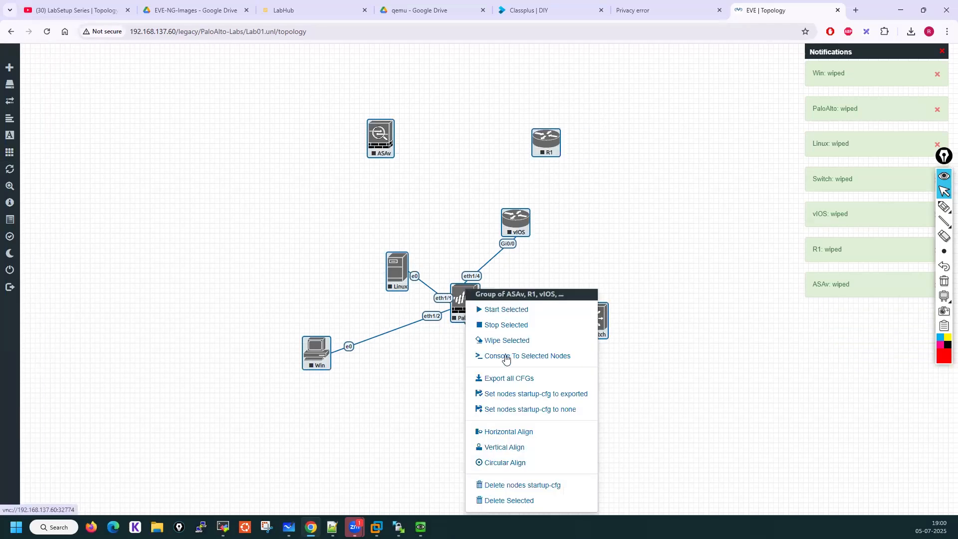
left_click(494, 506)
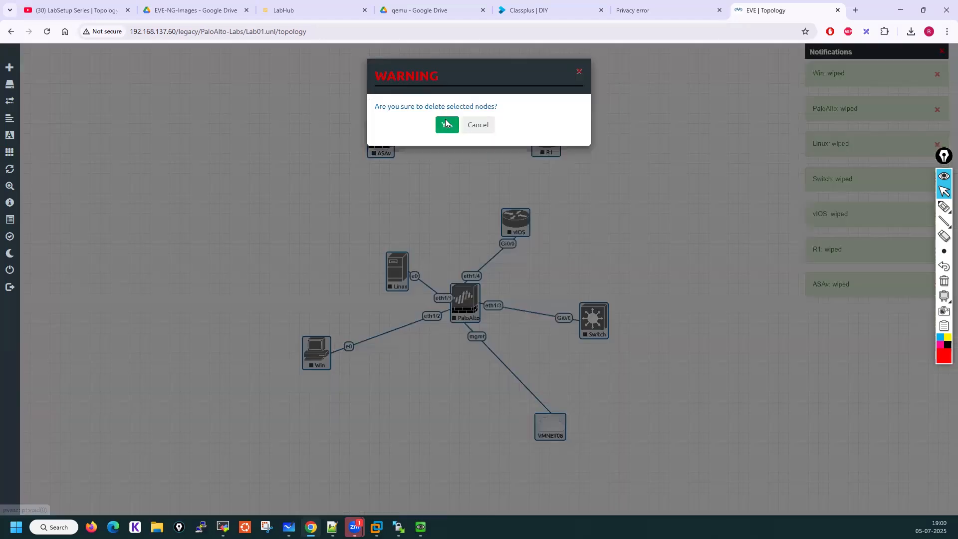
left_click(446, 124)
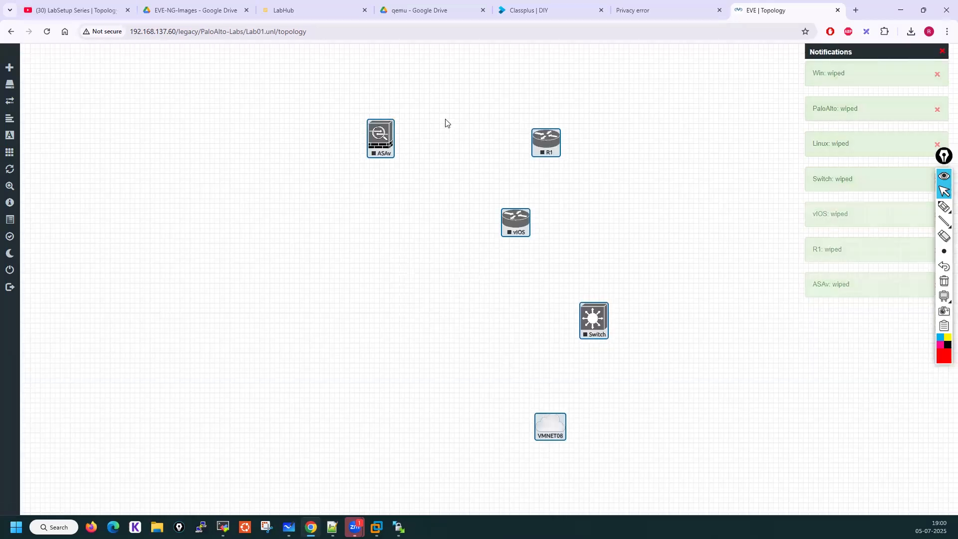
Step: Delete the remaining VMNET08 network from the topology and close the lab
right_click(546, 433)
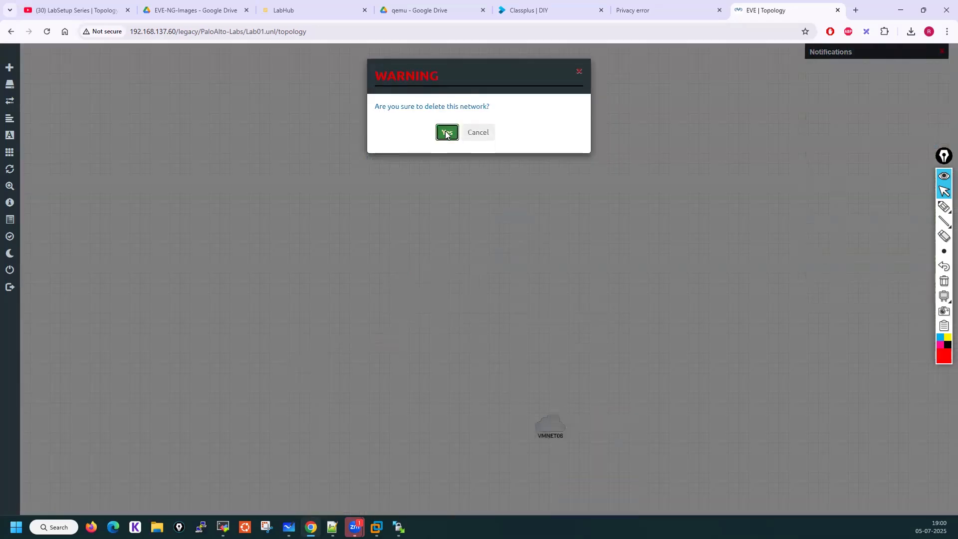
left_click(447, 131)
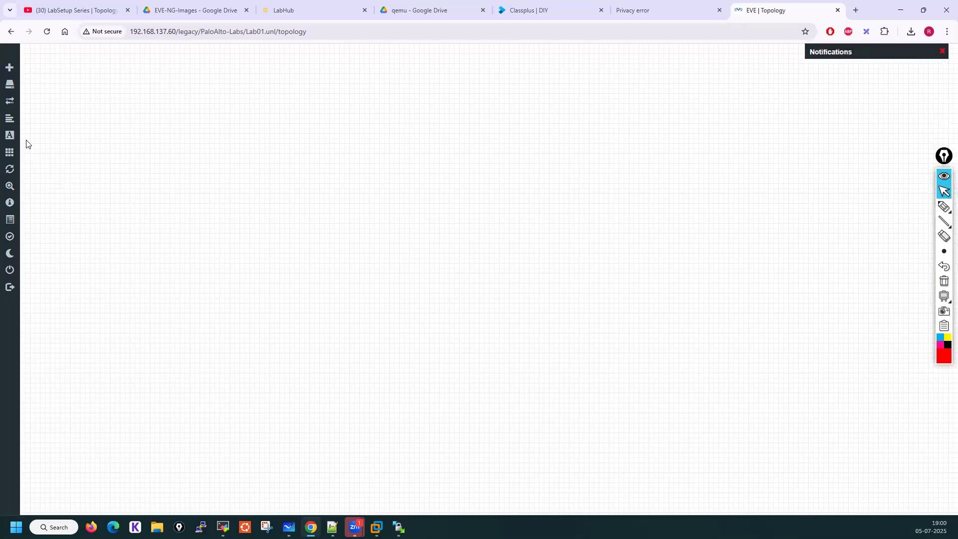
mouse_move(18, 143)
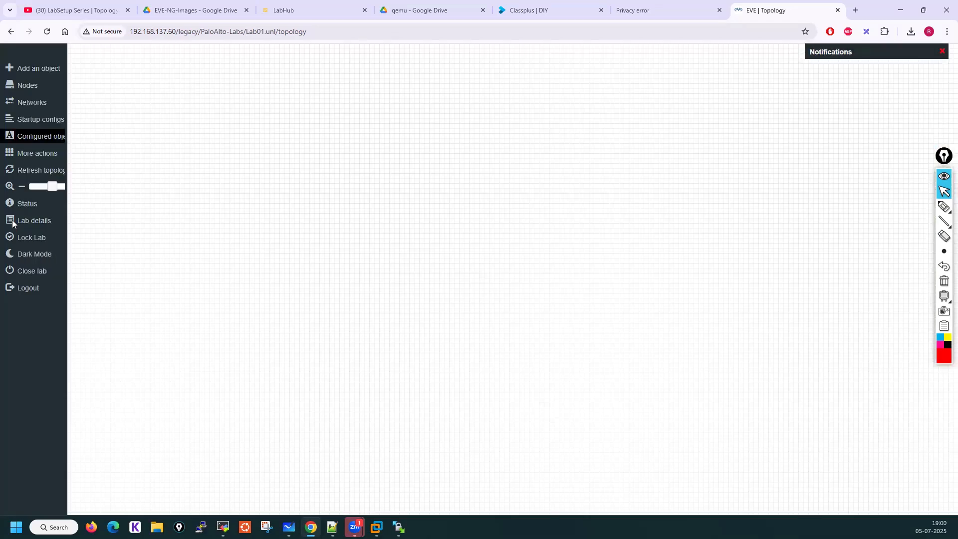
left_click(29, 276)
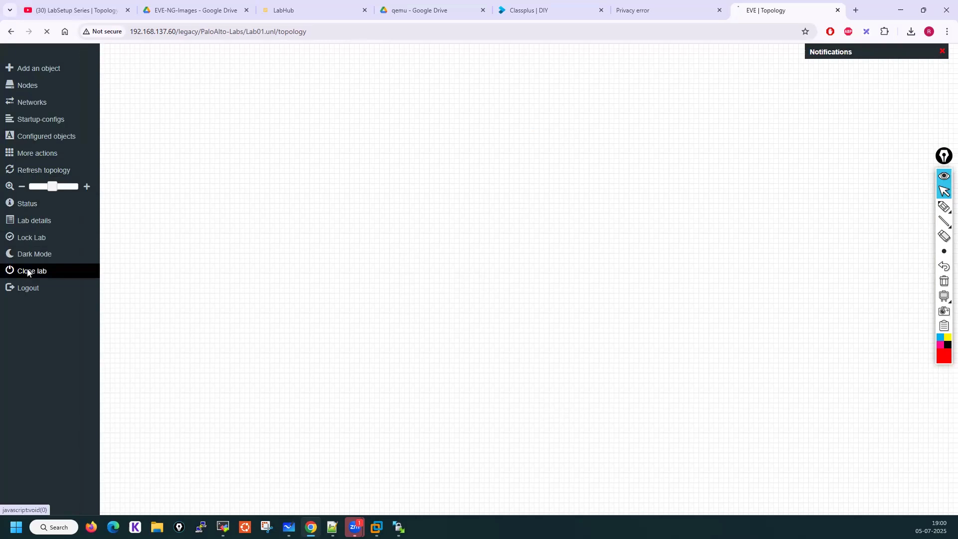
Step: Delete the Lab01.unl lab file from the PaloAlto-Labs folder
left_click(22, 177)
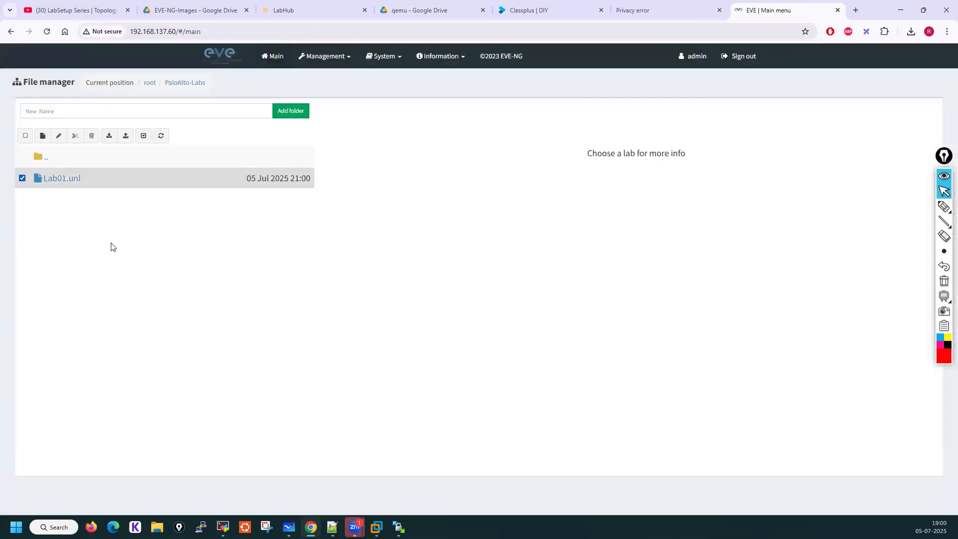
left_click(91, 136)
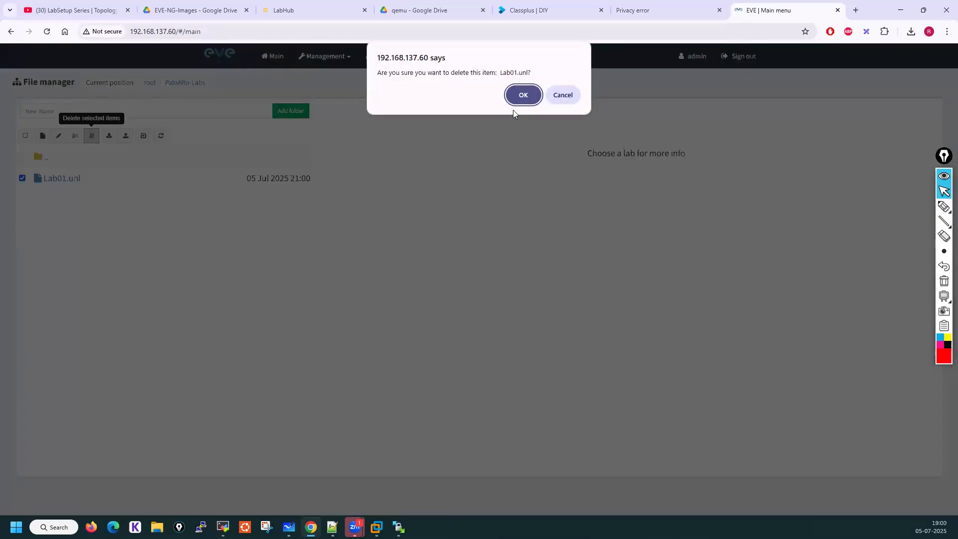
left_click(522, 94)
Step: Go up to the root folder and delete the PaloAlto-Labs folder
left_click(42, 157)
left_click(22, 157)
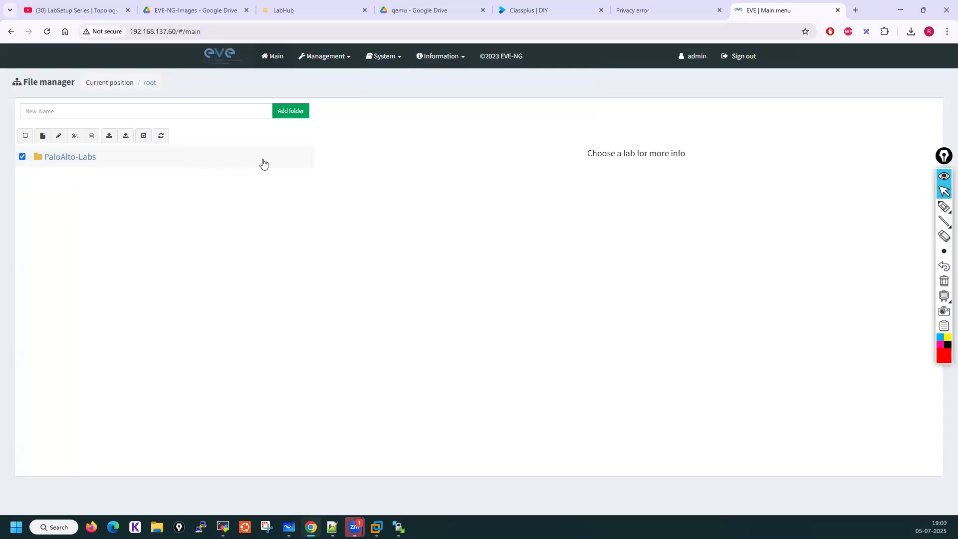
left_click(309, 158)
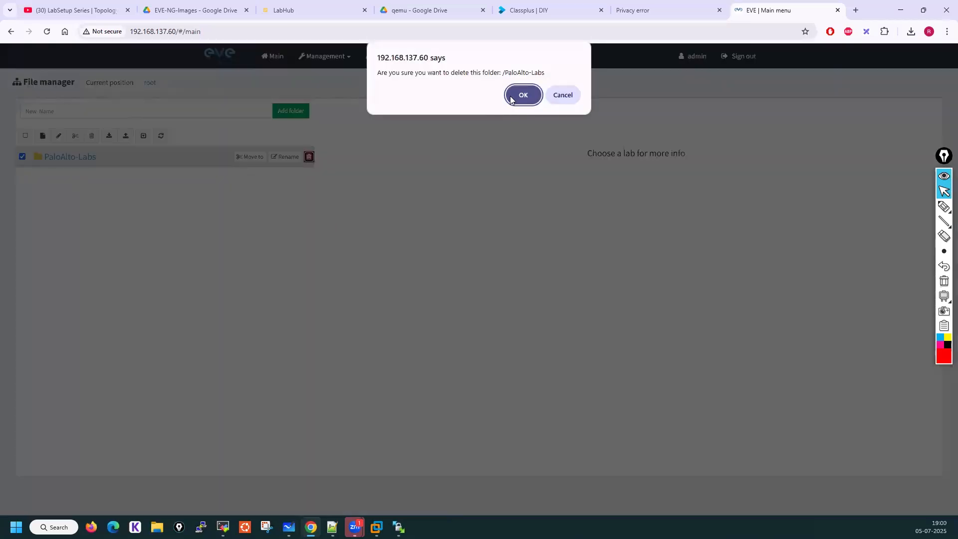
key("Return")
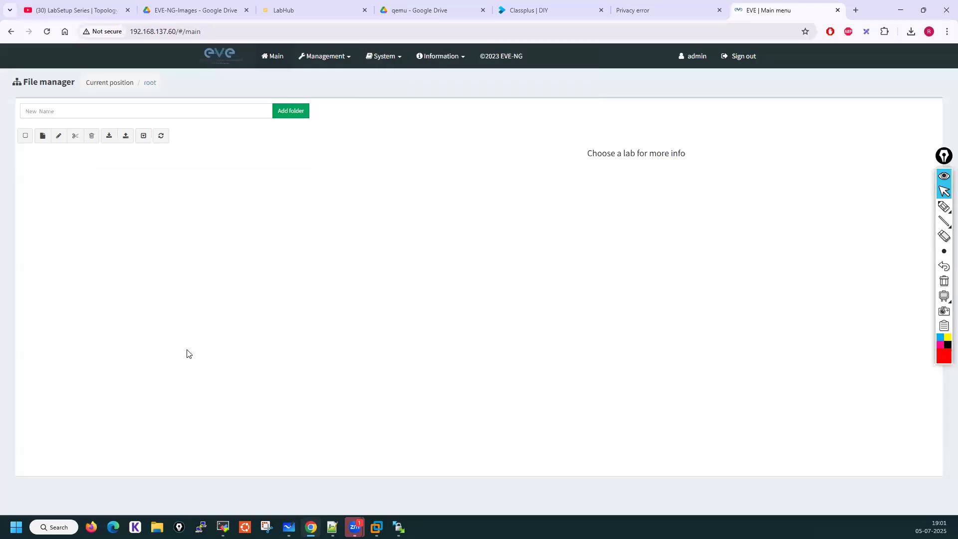
Step: In File Explorer, open My-Desktop\Software\EVE-NG Topologies on SSD2 (E:) and delete the iTunes Installer application
key("super+e")
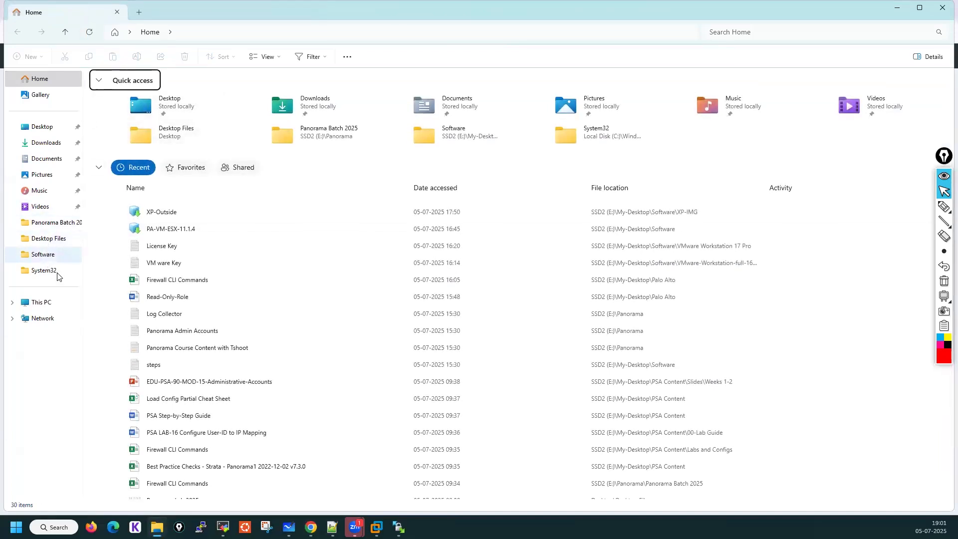
left_click(51, 225)
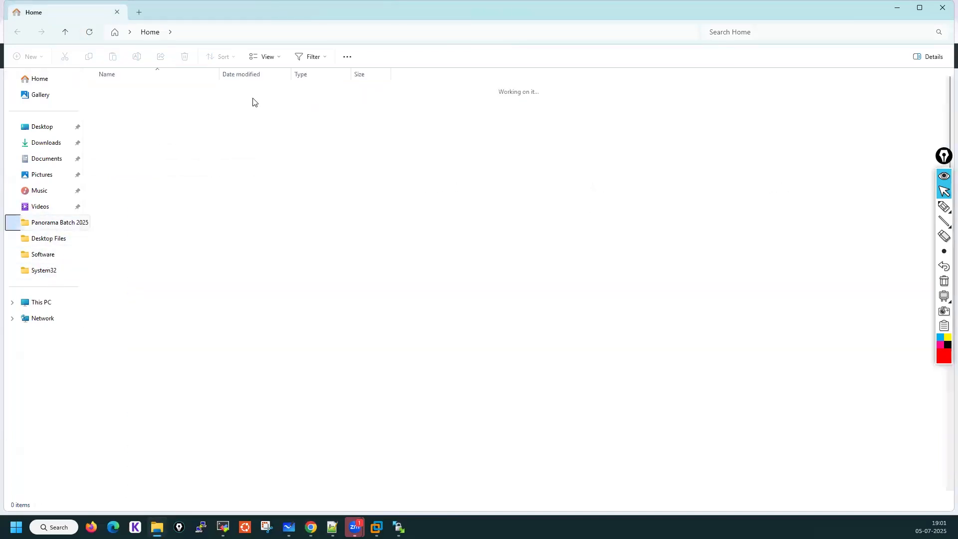
left_click(199, 33)
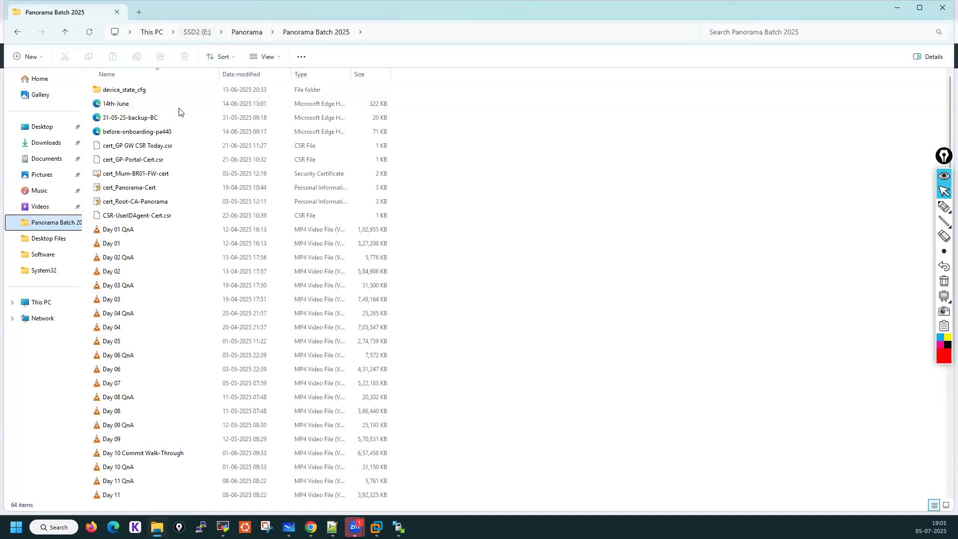
double_click(122, 104)
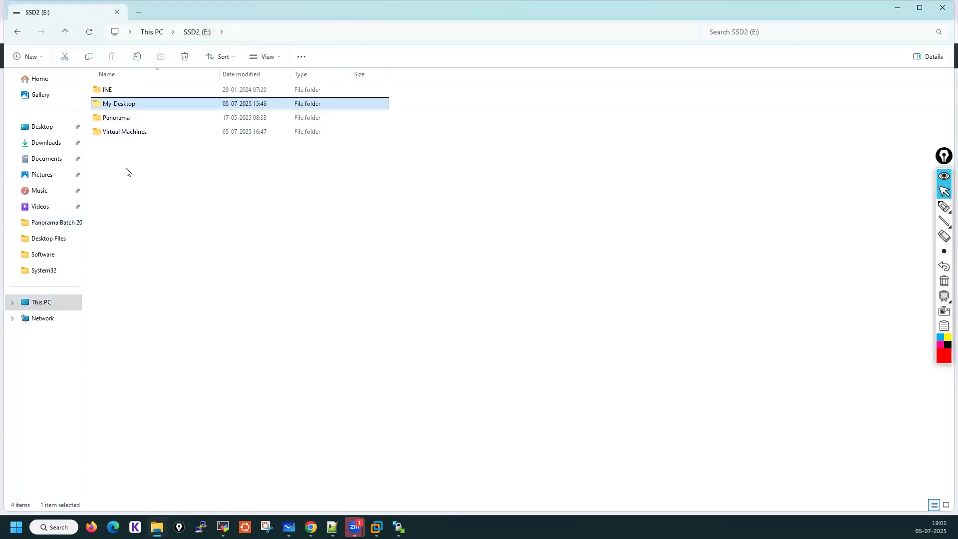
double_click(120, 219)
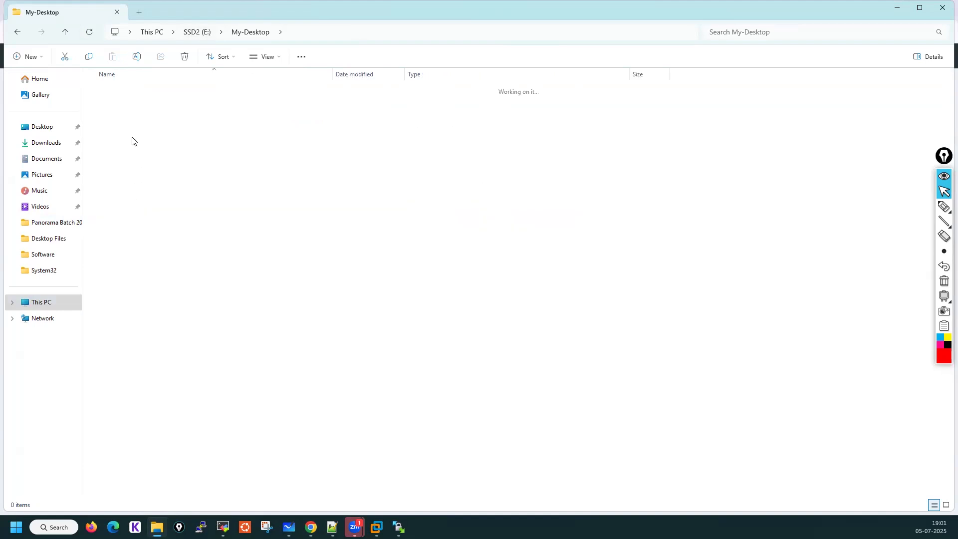
double_click(130, 119)
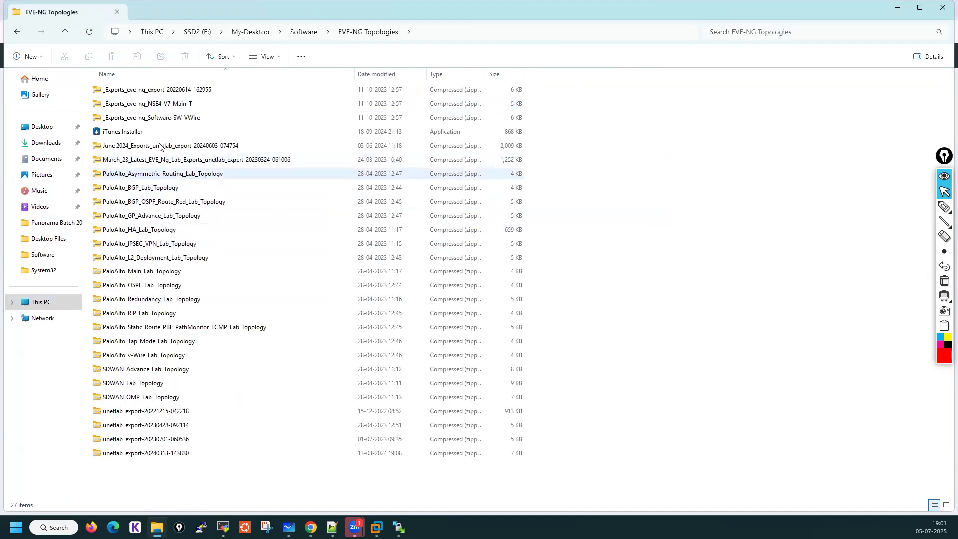
right_click(154, 133)
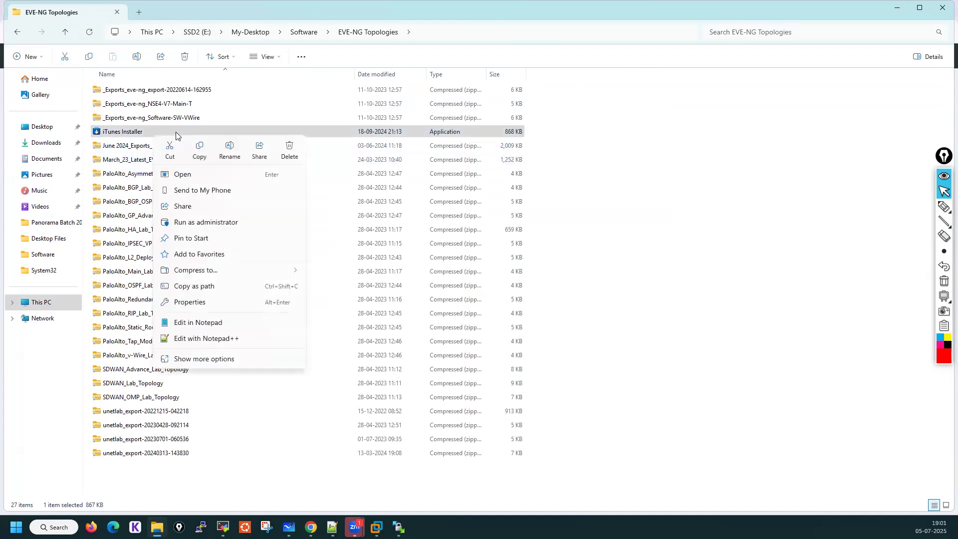
left_click(290, 150)
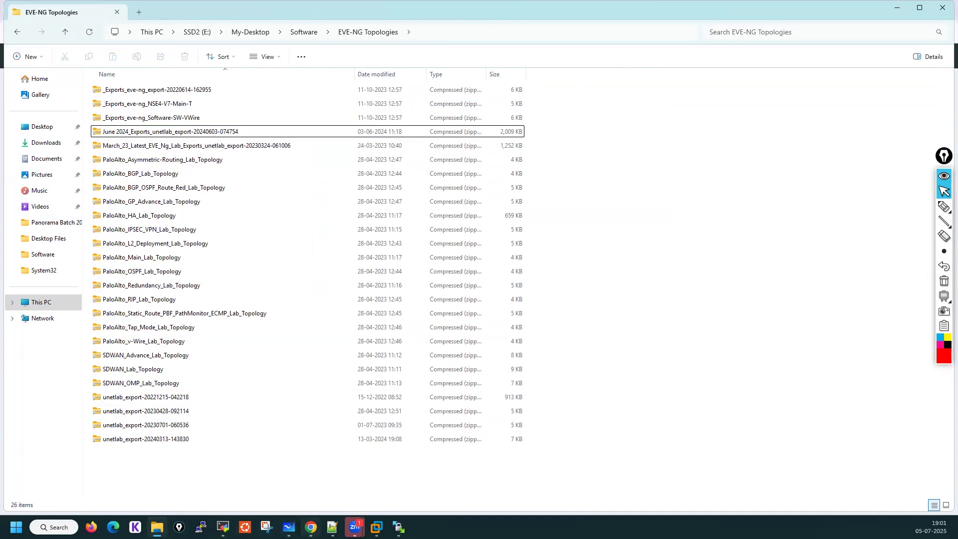
Step: Switch back to EVE-NG in Chrome, start a lab import and browse to the EVE-NG Topologies folder in Desktop Files
left_click(311, 527)
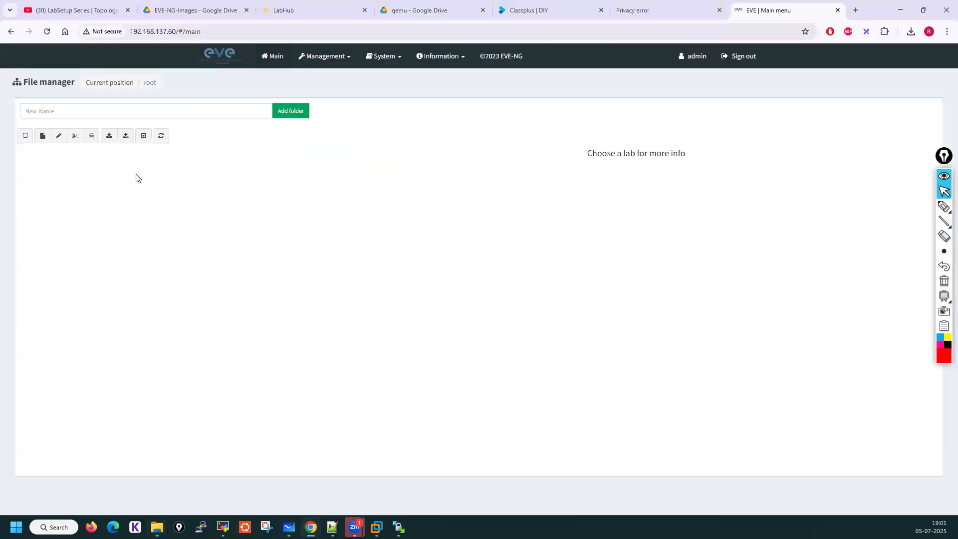
left_click(108, 136)
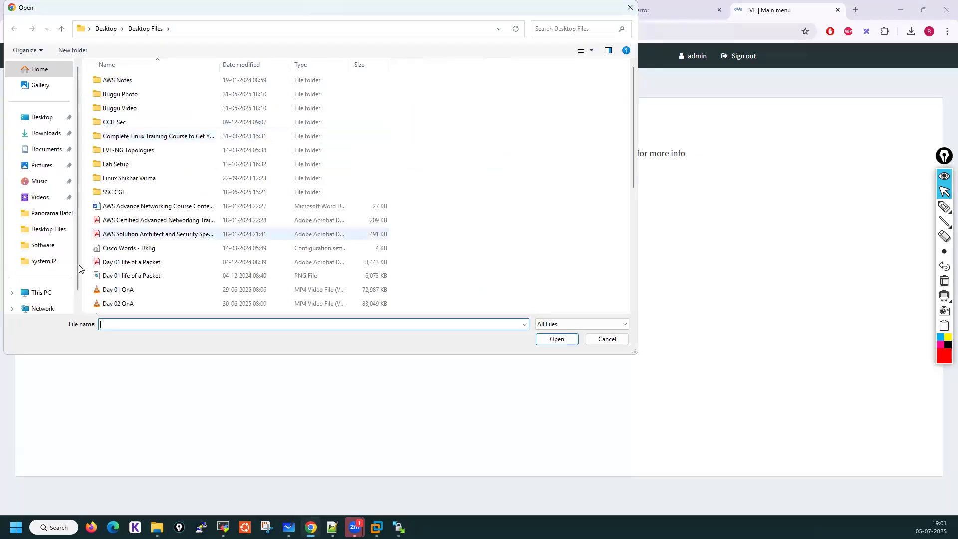
left_click(140, 151)
double_click(140, 151)
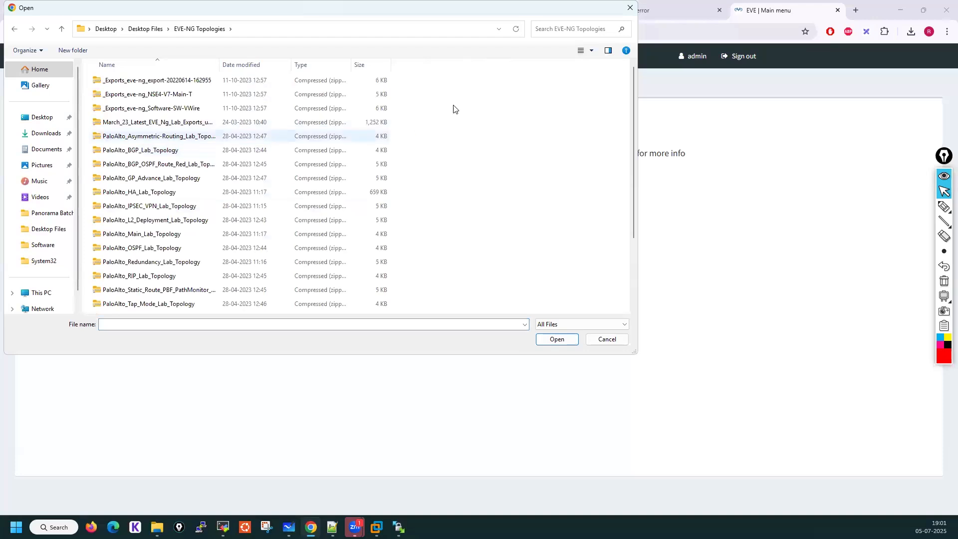
left_click_drag(367, 88, 312, 118)
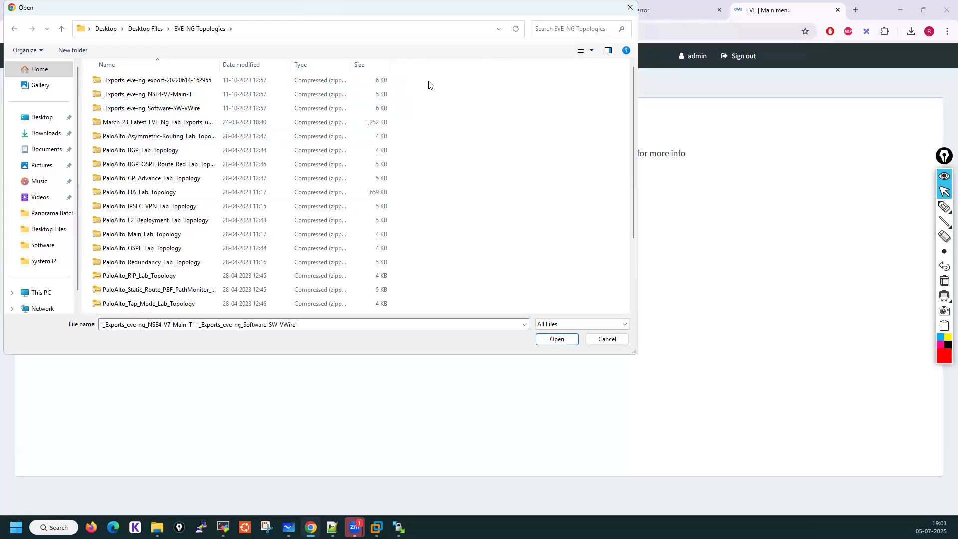
Step: Choose the March_23_Latest_EVE_Ng_Lab_Exports archive and all PaloAlto topology archives, from Asymmetric-Routing through v-Wire, for the import
left_click(144, 123)
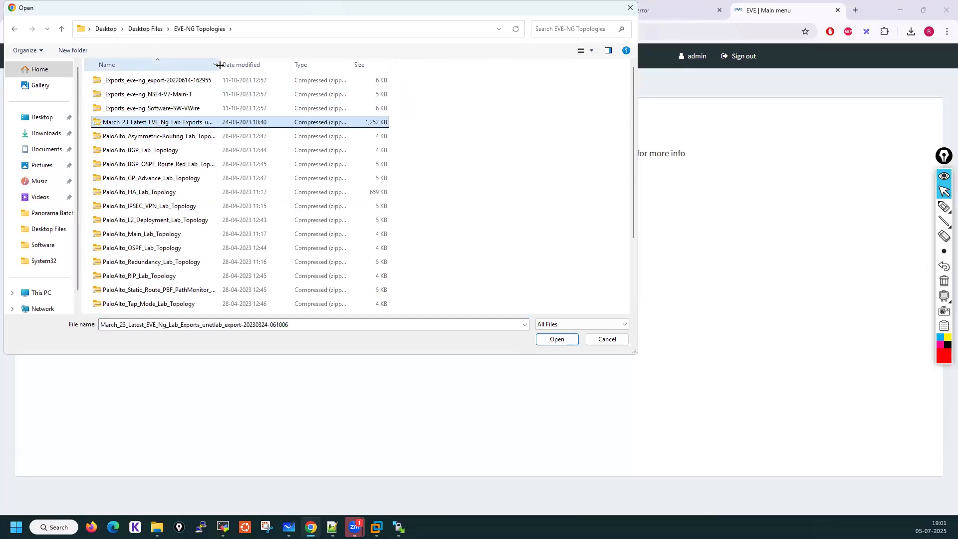
left_click_drag(261, 66, 370, 66)
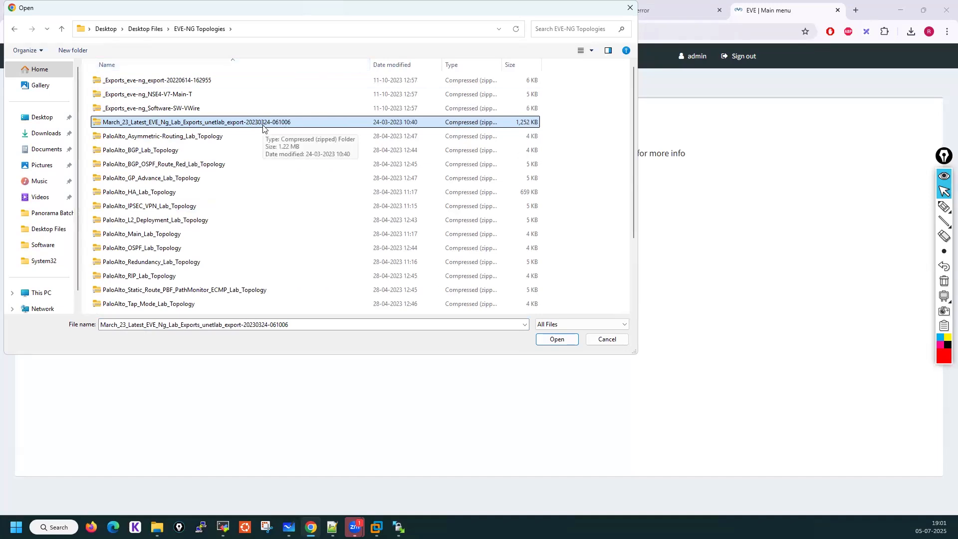
left_click(176, 137, "ctrl")
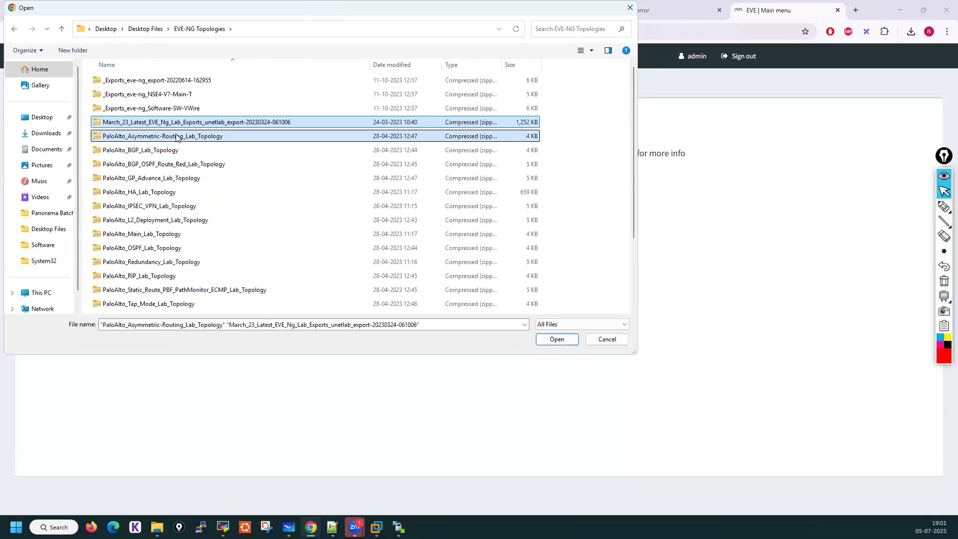
left_click(140, 151, "ctrl")
left_click(139, 165, "ctrl")
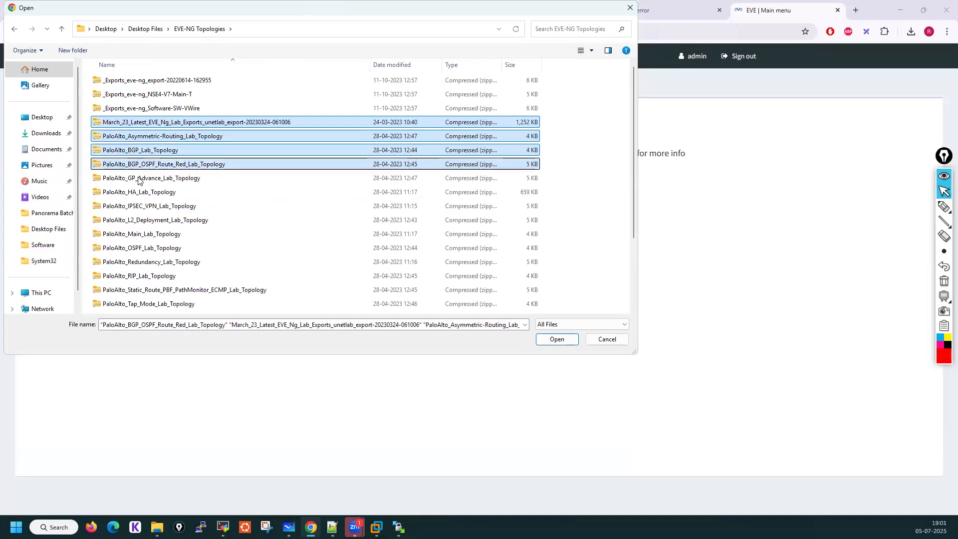
left_click(139, 179, "ctrl")
left_click(140, 193, "ctrl")
left_click(142, 207, "ctrl")
left_click(142, 221, "ctrl")
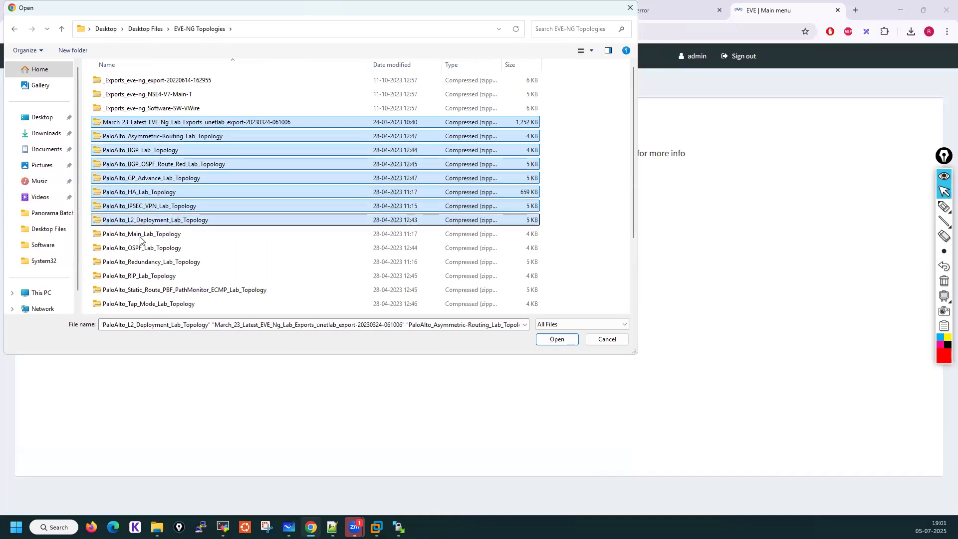
left_click(144, 235, "ctrl")
left_click(146, 249, "ctrl")
left_click(146, 263, "ctrl")
left_click(147, 277, "ctrl")
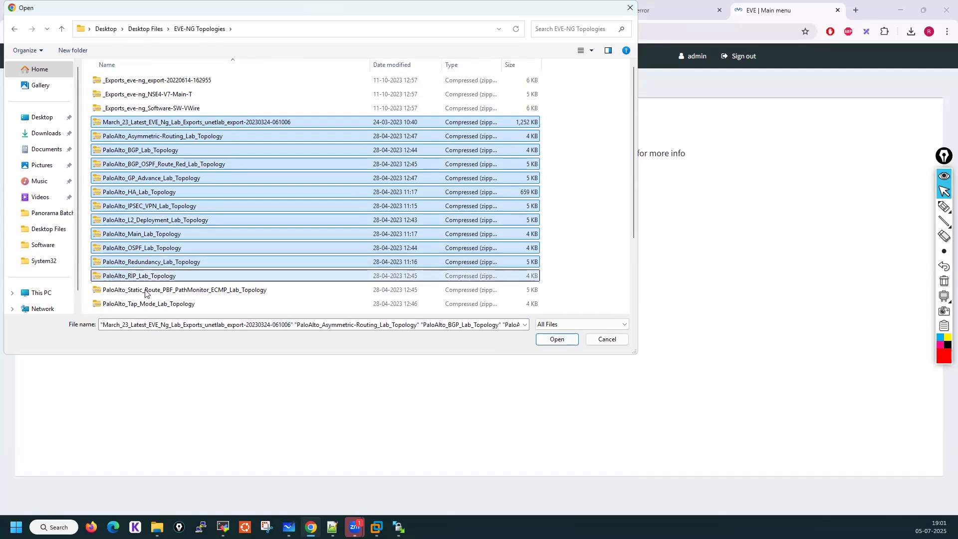
left_click(148, 291, "ctrl")
left_click(149, 303, "ctrl")
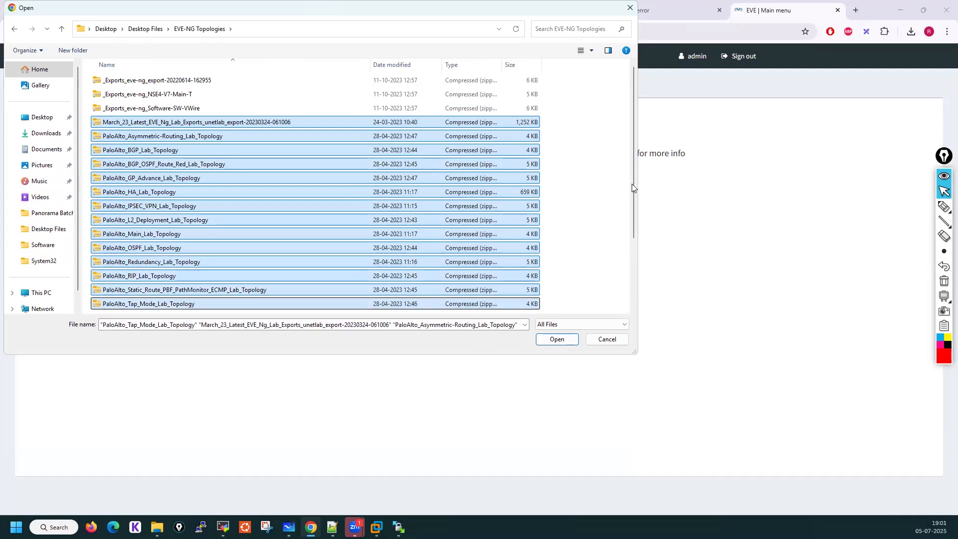
left_click_drag(633, 207, 635, 275)
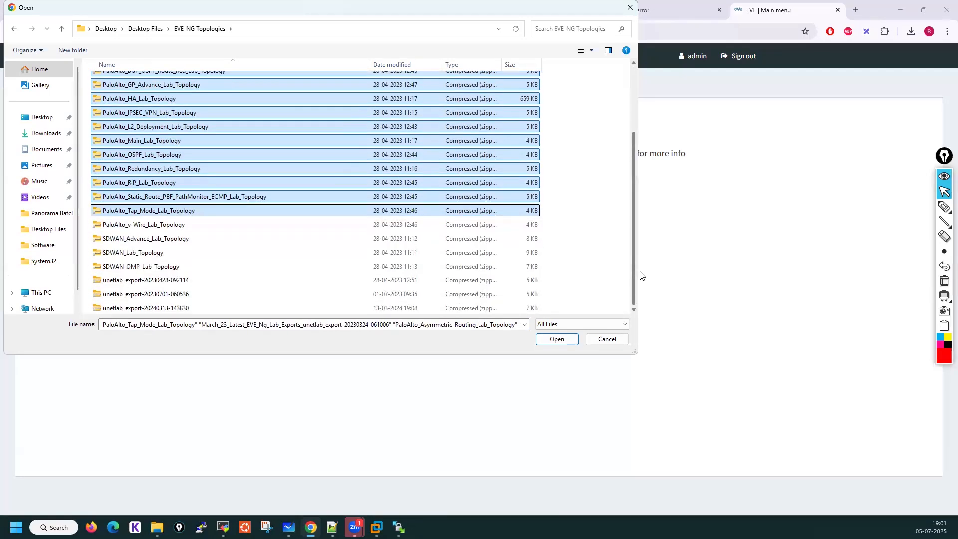
left_click(177, 229, "ctrl")
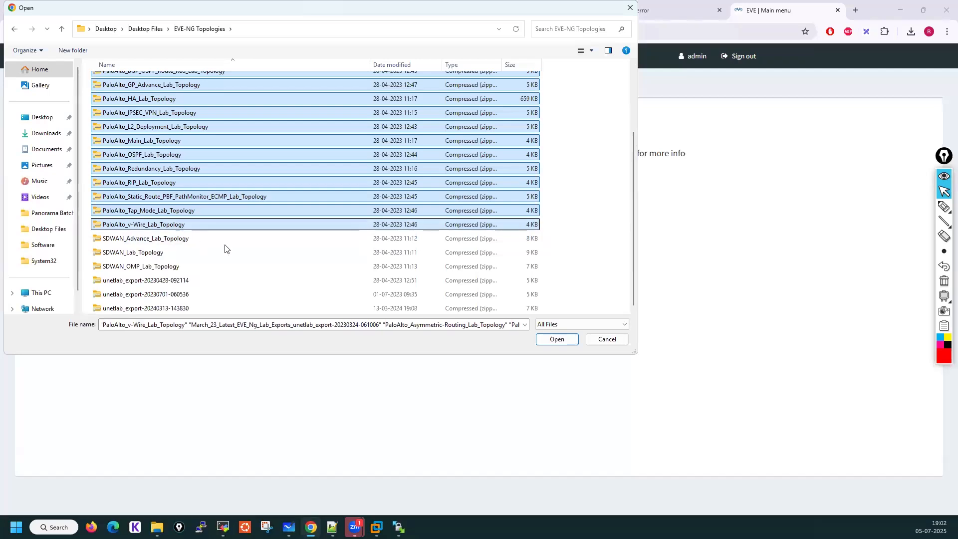
left_click(554, 339)
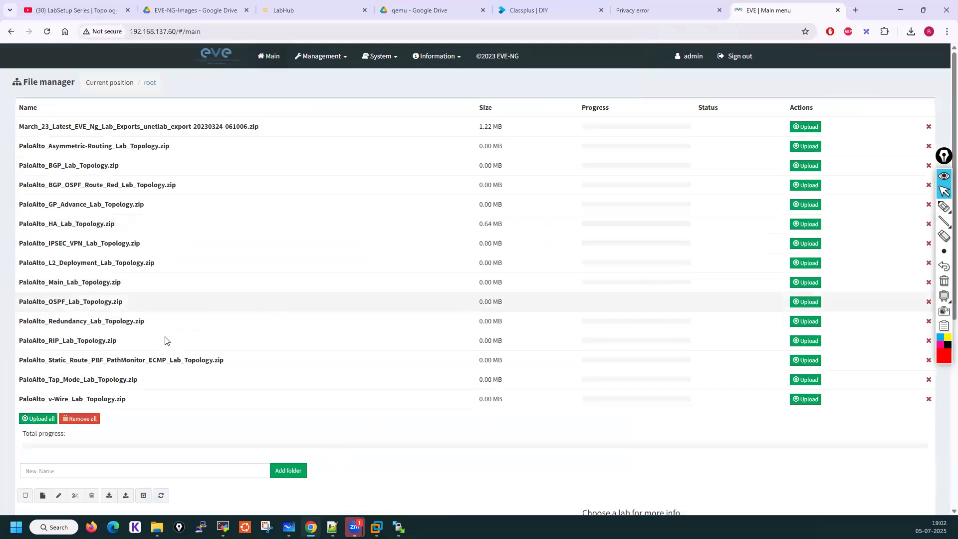
Step: Upload all the queued lab archives to the root folder and reload the file manager
left_click(38, 418)
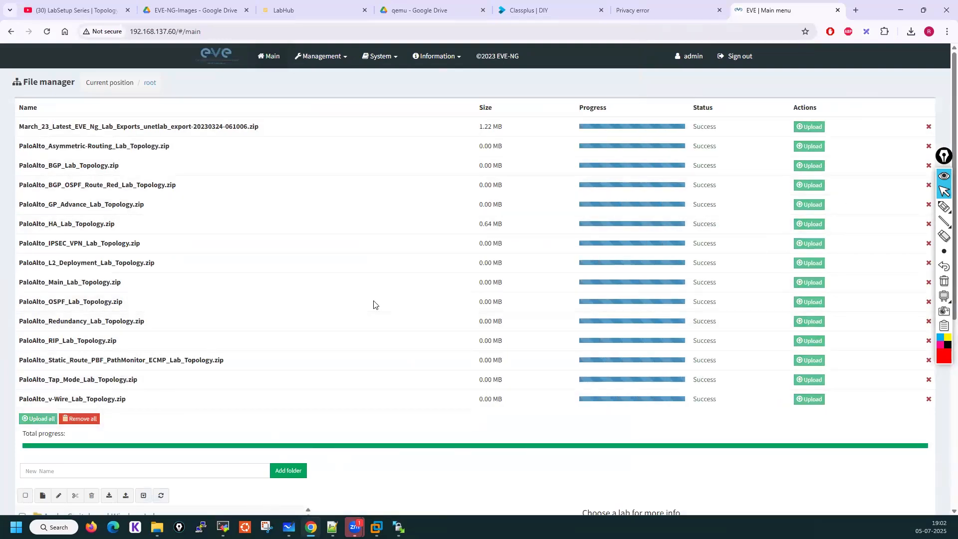
left_click(49, 32)
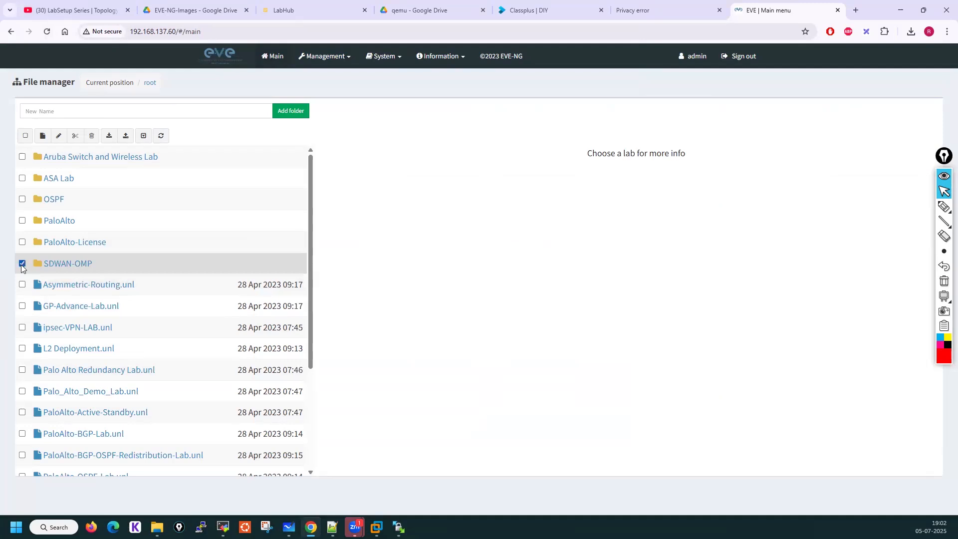
Step: Delete the imported SDWAN-OMP and PaloAlto-License folders from the root folder
left_click(92, 135)
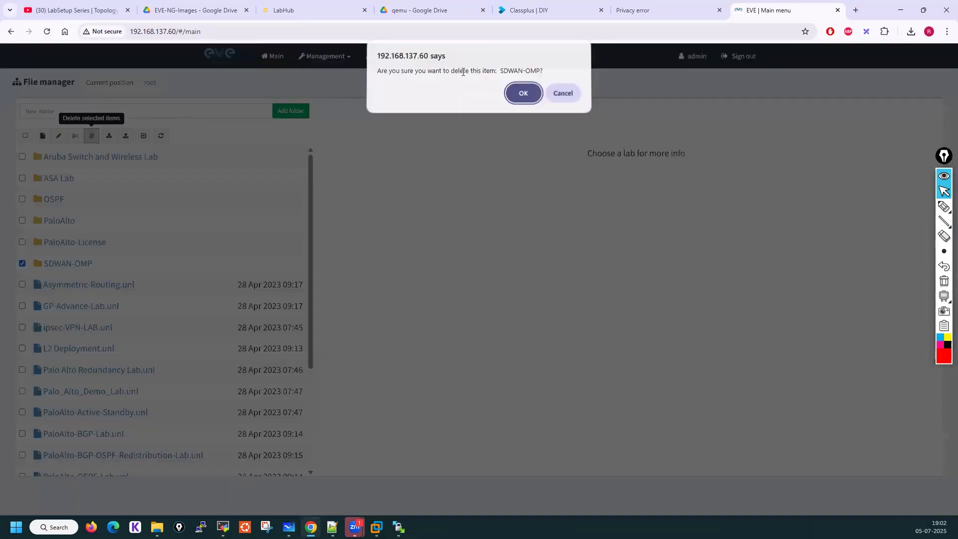
left_click(523, 93)
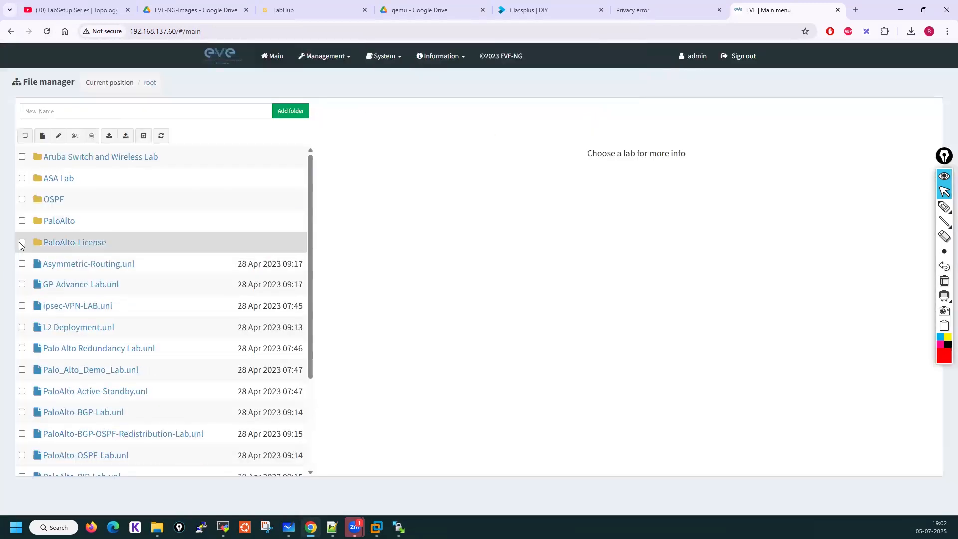
left_click(21, 243)
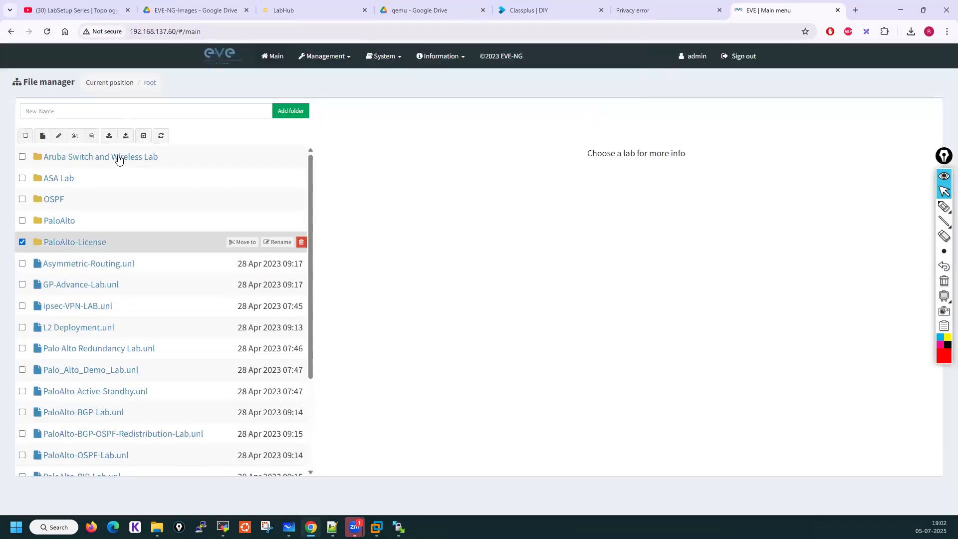
left_click(92, 136)
key("Return")
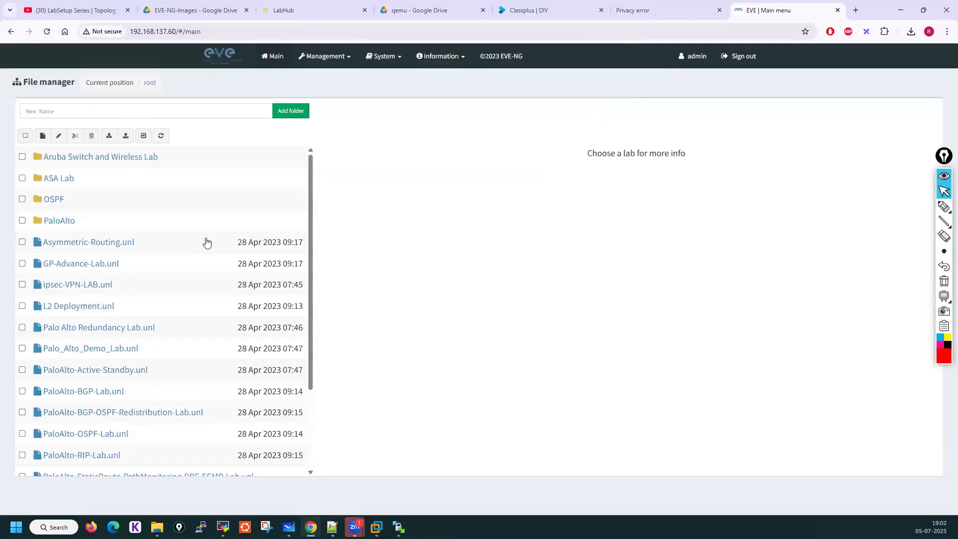
Step: Delete the OSPF, ASA Lab, and Aruba Switch and Wireless Lab folders together from the root folder
left_click(22, 199)
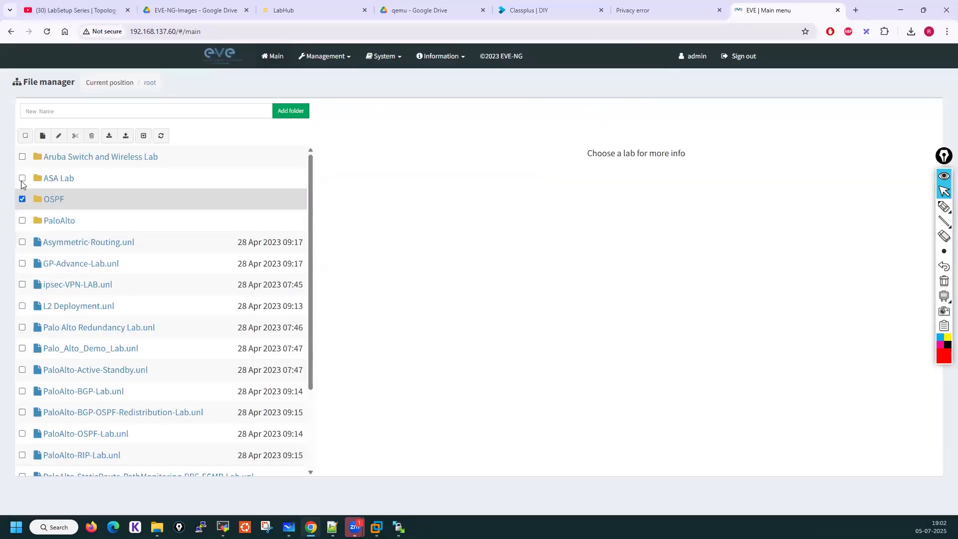
left_click(22, 178)
left_click(23, 157)
left_click(91, 136)
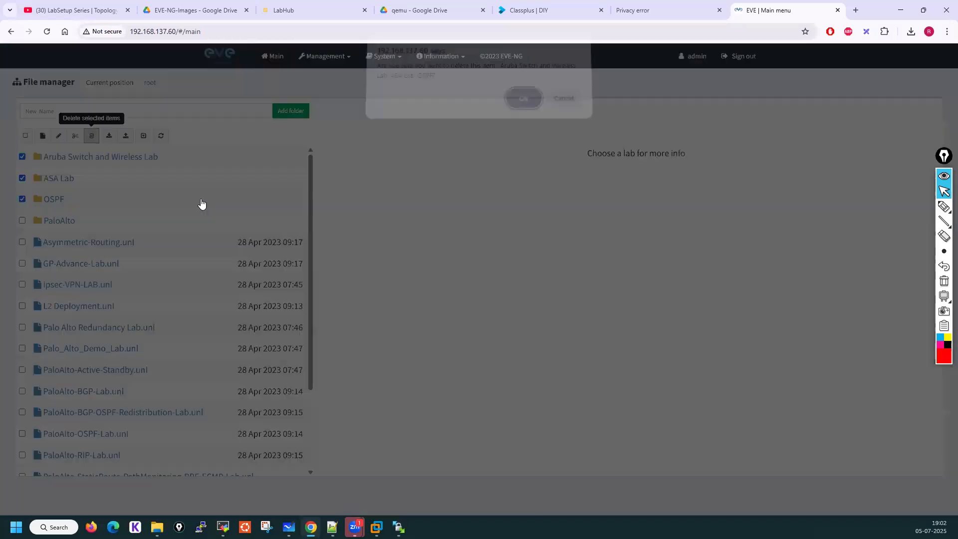
left_click(522, 101)
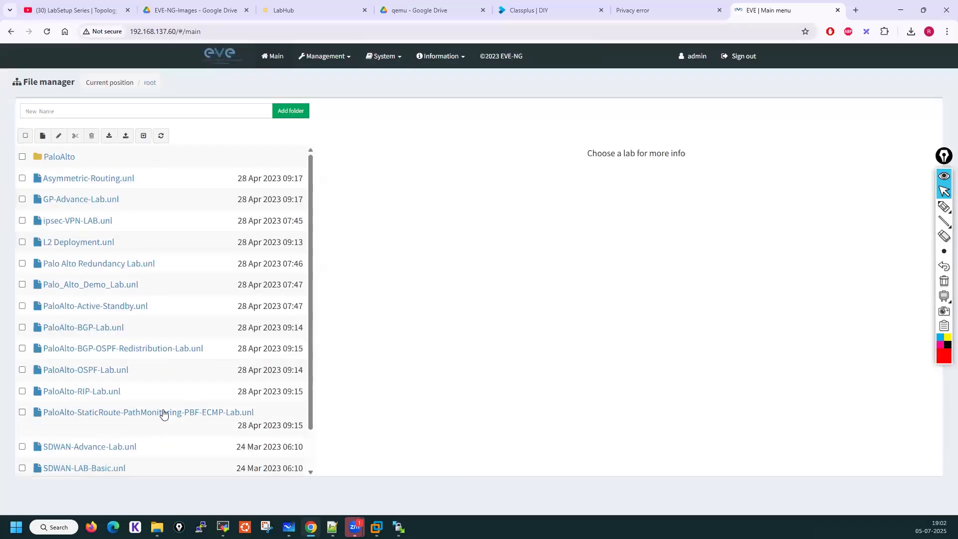
Step: Delete the SDWAN-Advance-Lab.unl and SDWAN-LAB-Basic.unl lab files from the root folder
scroll(159, 413, "down", 2)
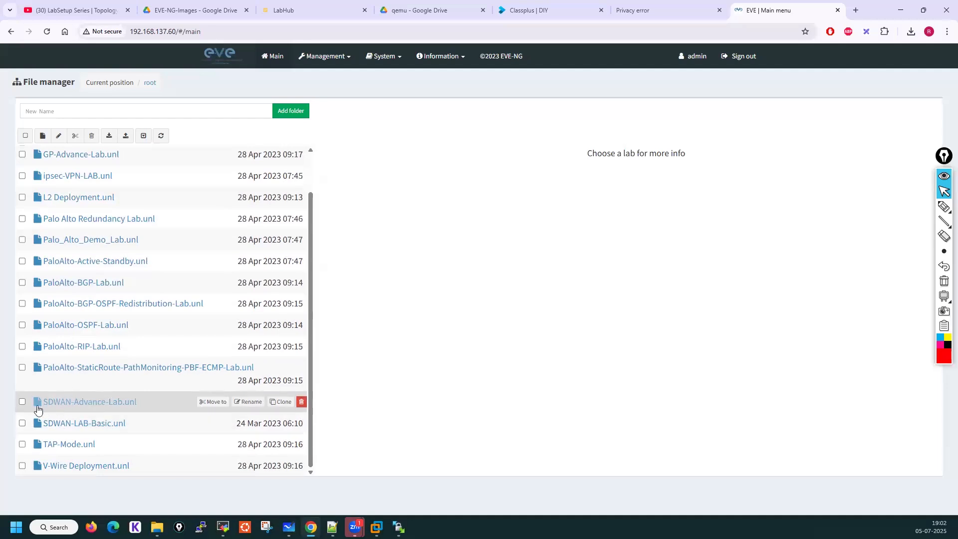
left_click(22, 401)
left_click(22, 424)
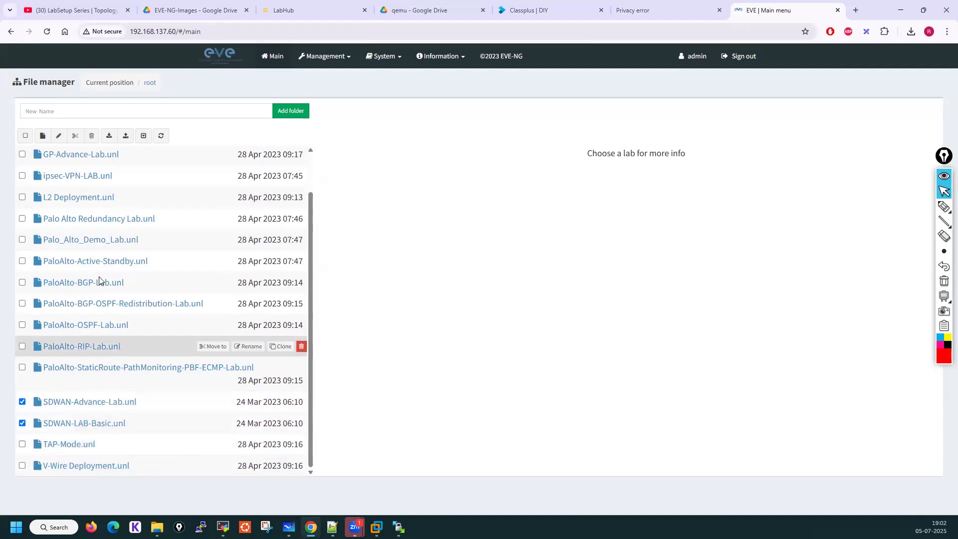
scroll(100, 319, "up", 1)
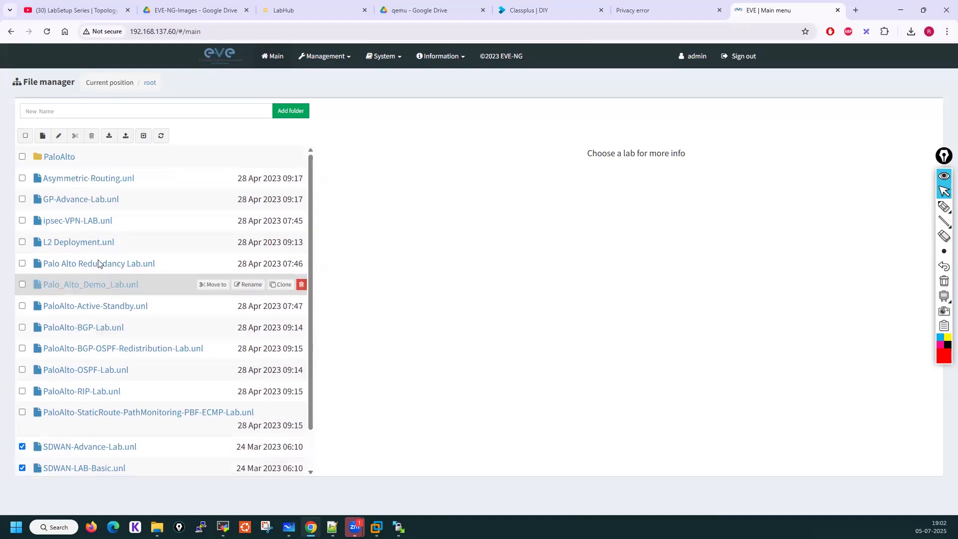
left_click(86, 140)
key("Return")
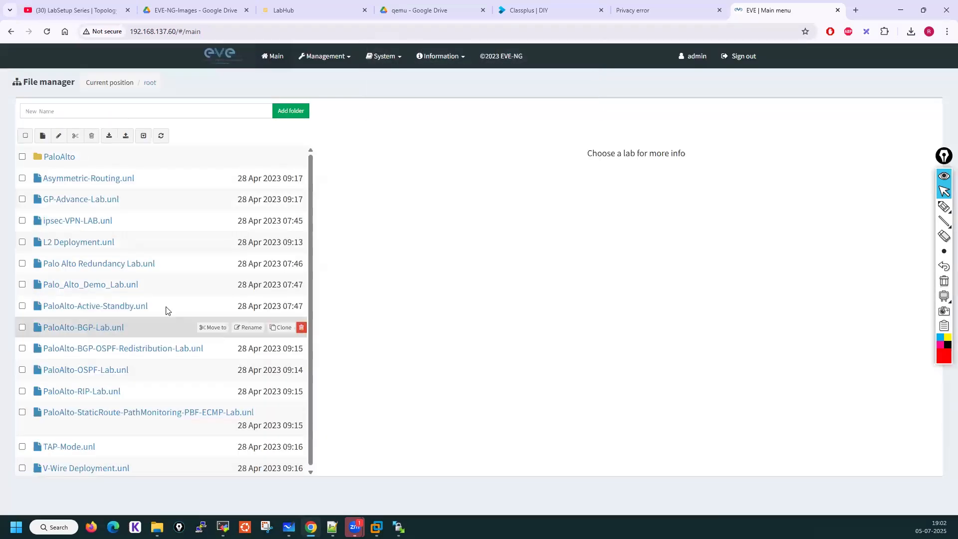
Step: Check the labs inside the PaloAlto folder, return to the root and delete all loose lab files there, keeping that folder
left_click(55, 158)
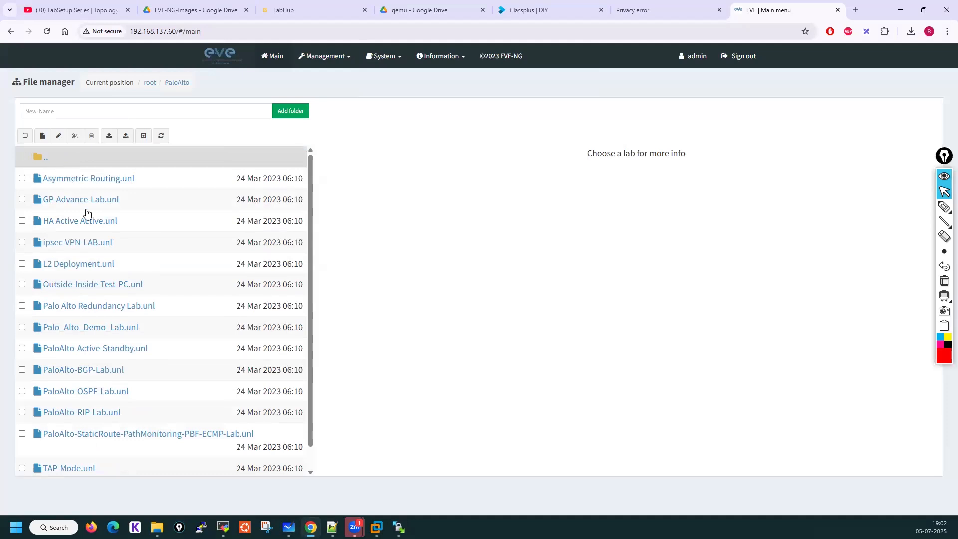
scroll(125, 365, "down", 1)
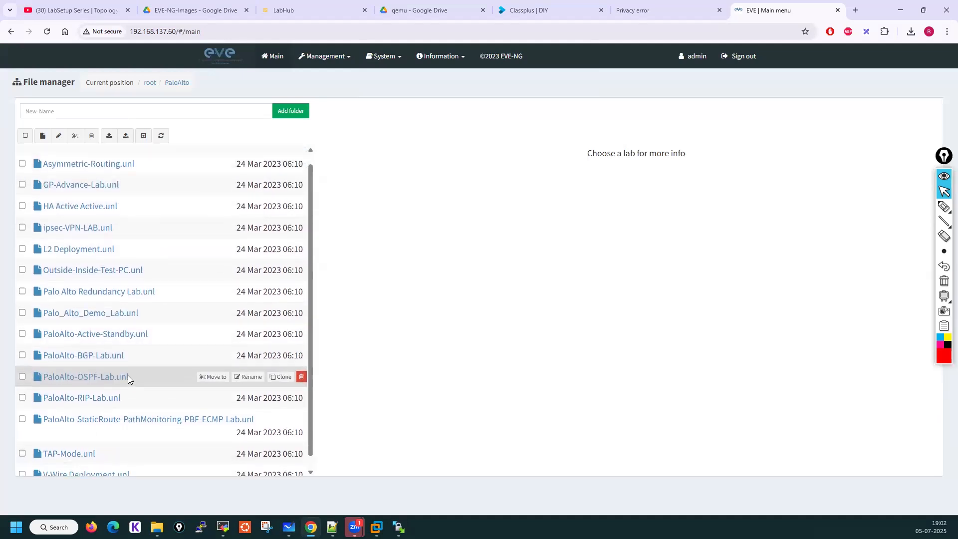
scroll(128, 375, "up", 1)
left_click(44, 159)
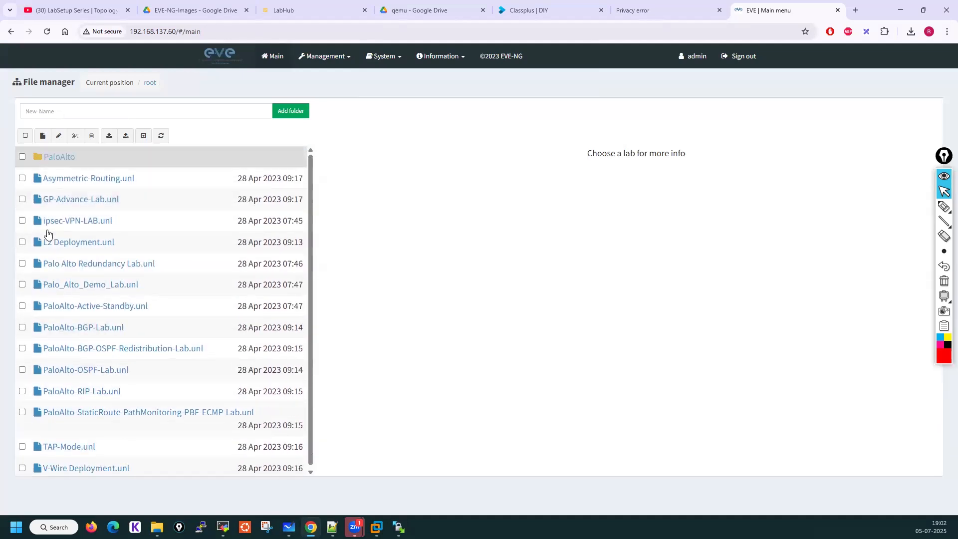
left_click(25, 136)
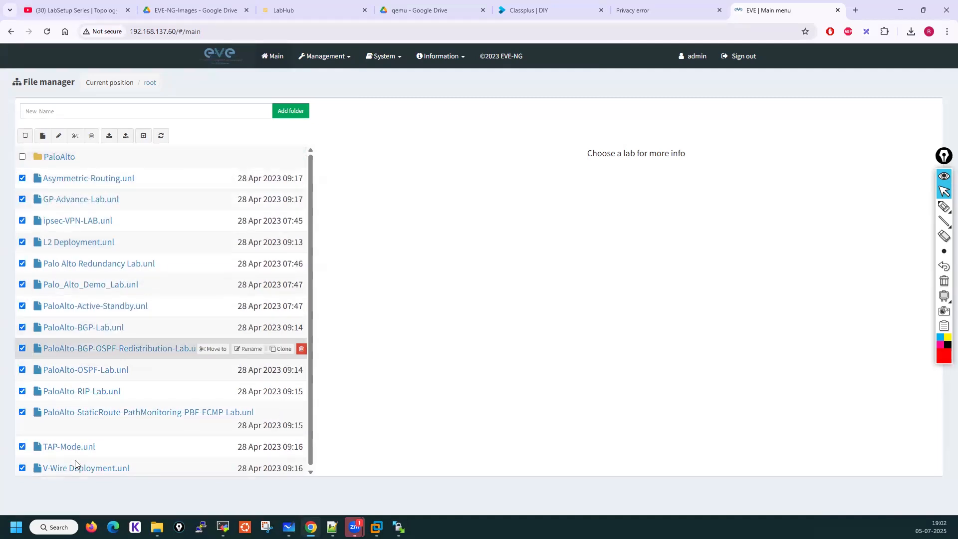
left_click(91, 139)
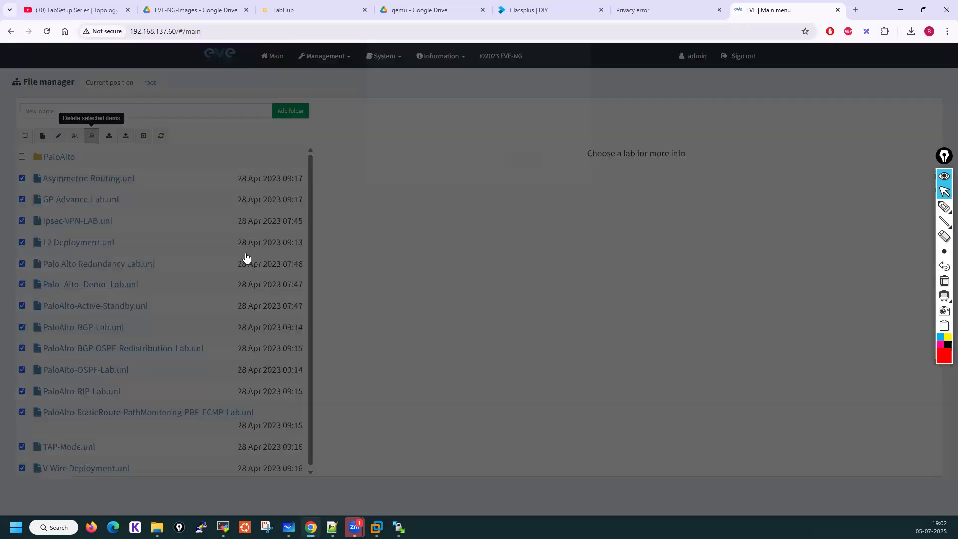
left_click(522, 164)
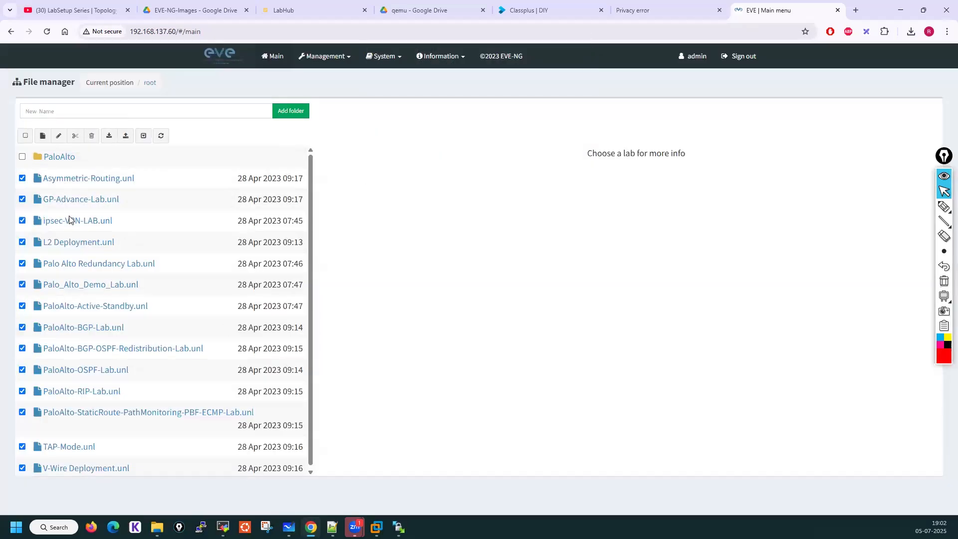
Step: Go into the PaloAlto folder and open the ipsec-VPN-LAB.unl topology
left_click(58, 157)
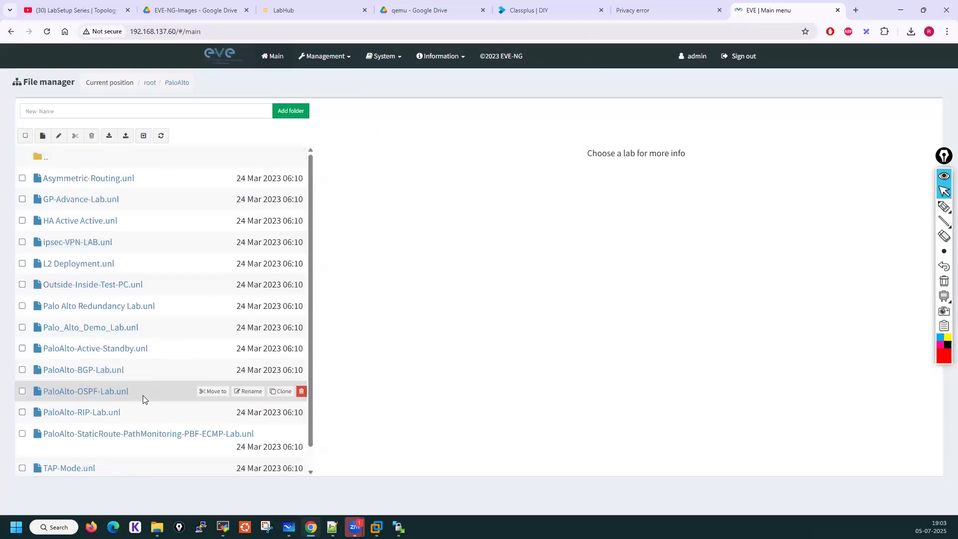
scroll(140, 400, "down", 1)
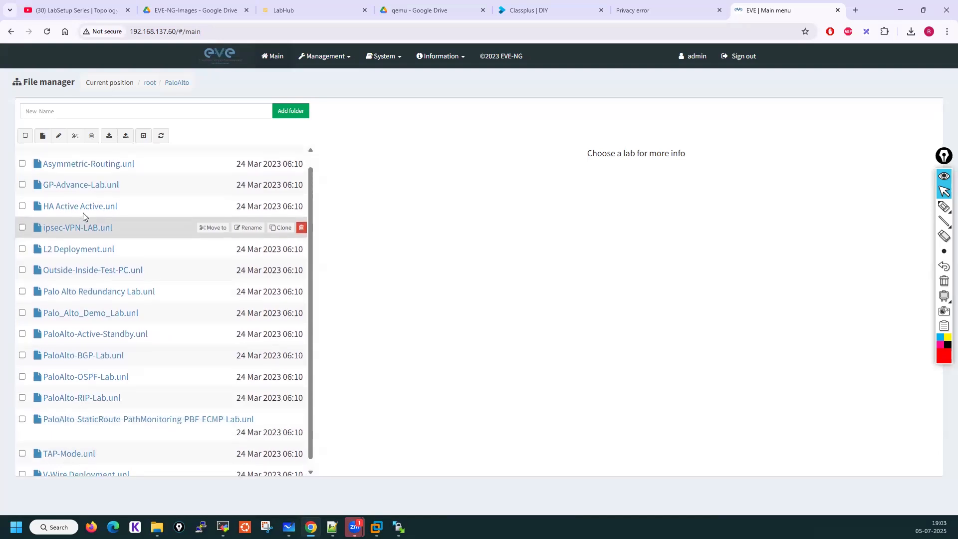
scroll(83, 212, "up", 1)
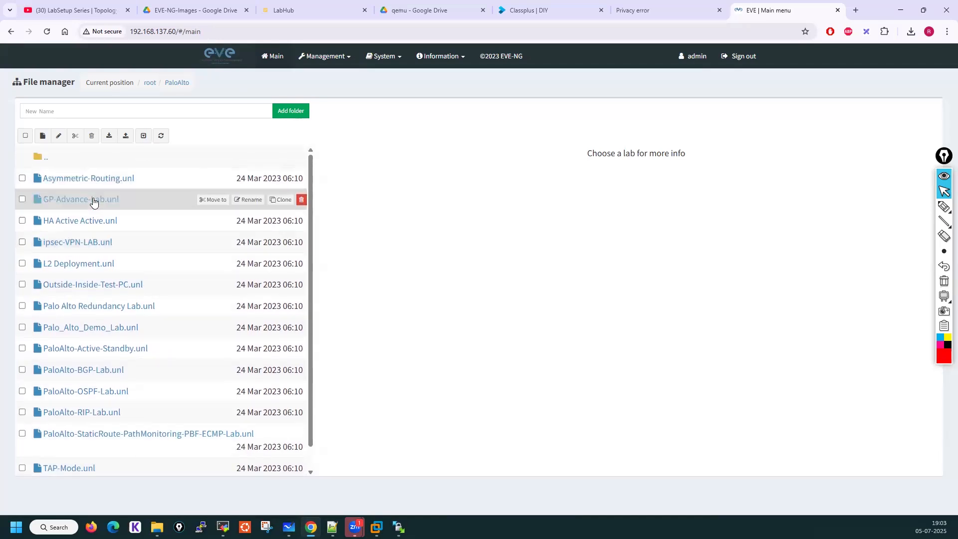
left_click(72, 223)
left_click(70, 243)
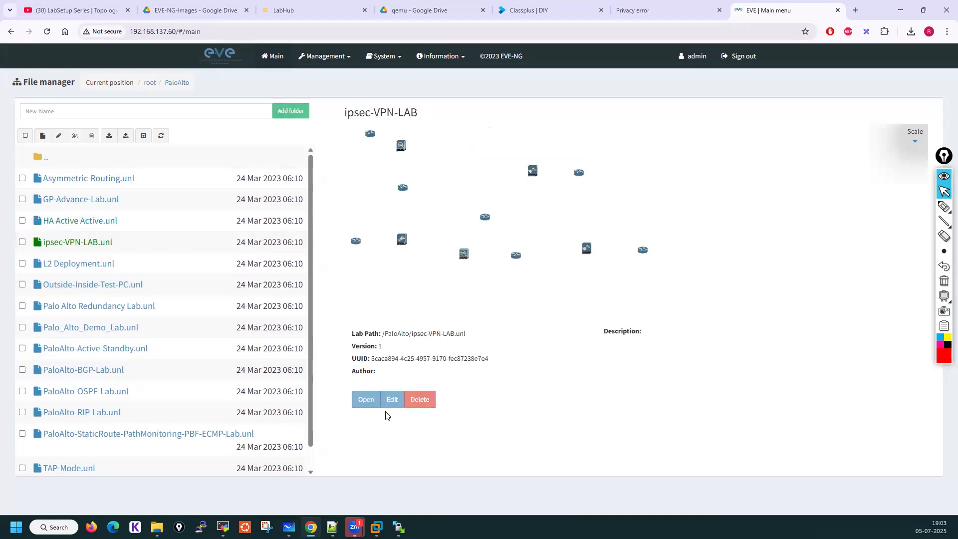
left_click(366, 399)
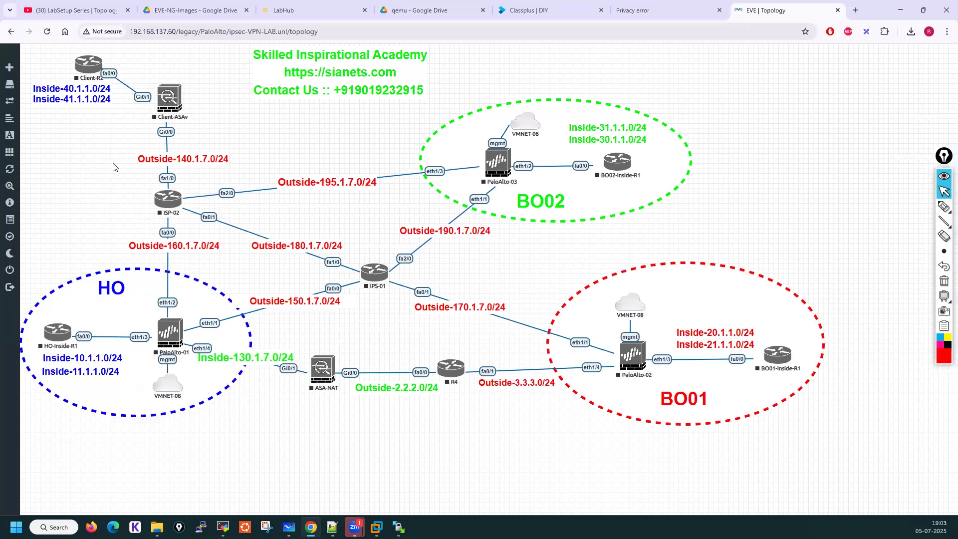
Step: Wipe all nodes in the ipsec-VPN-LAB topology and close the lab
left_click(11, 158)
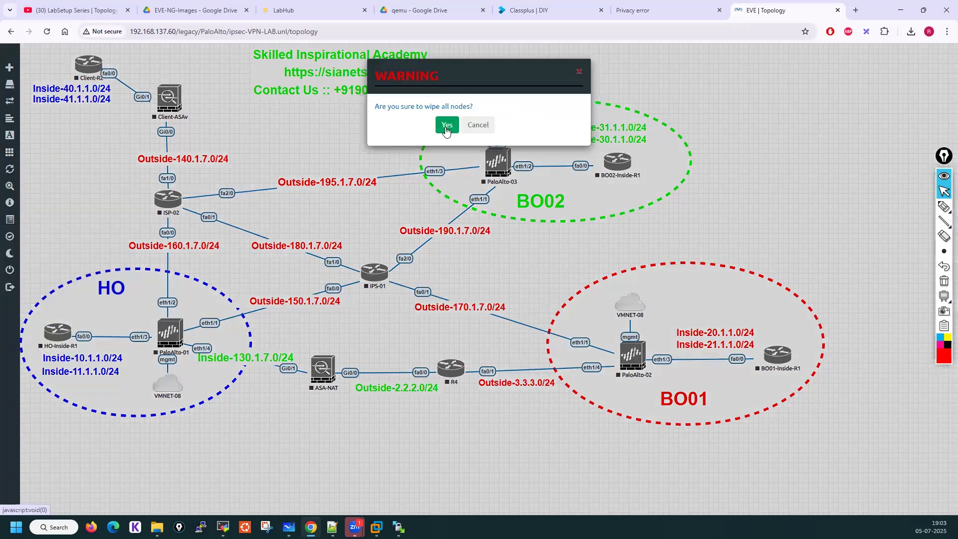
left_click(447, 132)
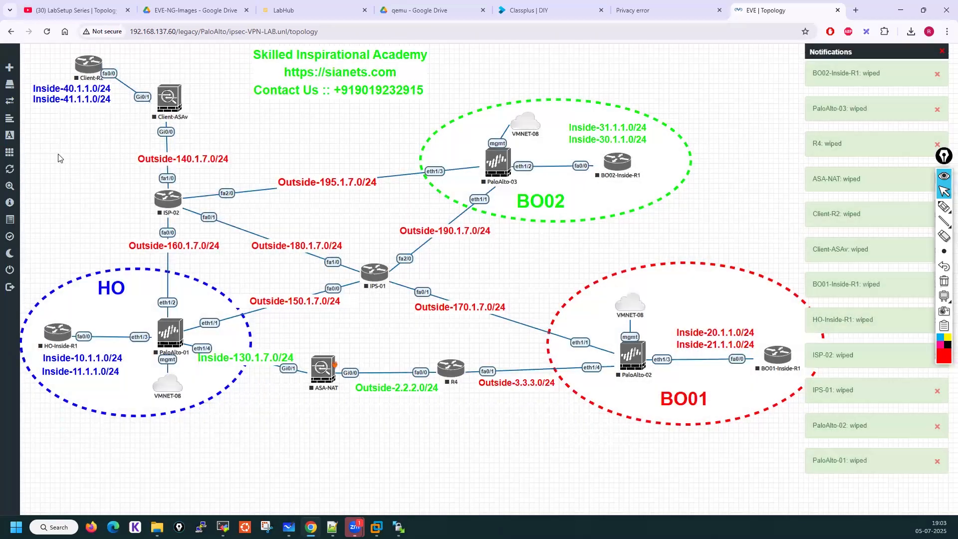
left_click(10, 287)
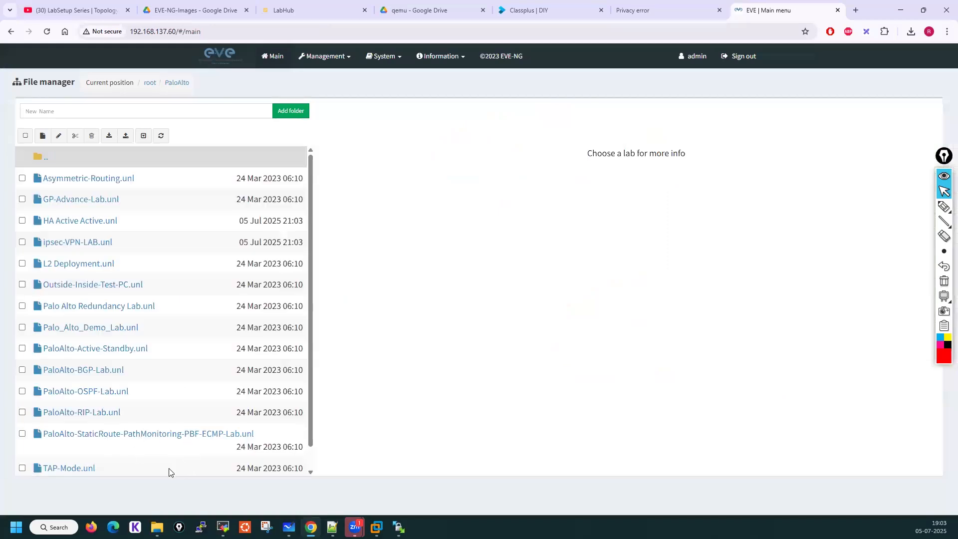
Step: Open the PaloAlto-StaticRoute-PathMonitoring-PBF-ECMP-Lab.unl topology and wipe all its nodes
left_click(116, 435)
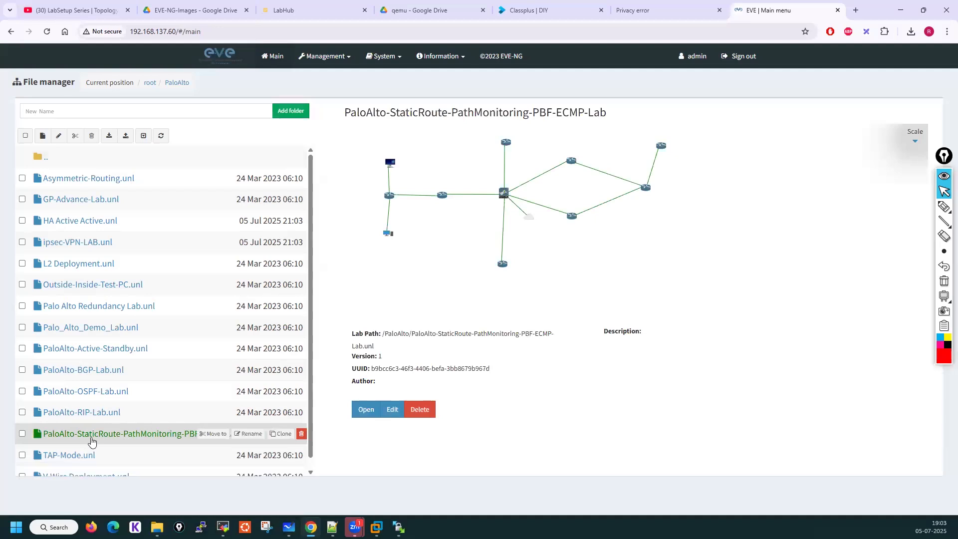
left_click(366, 410)
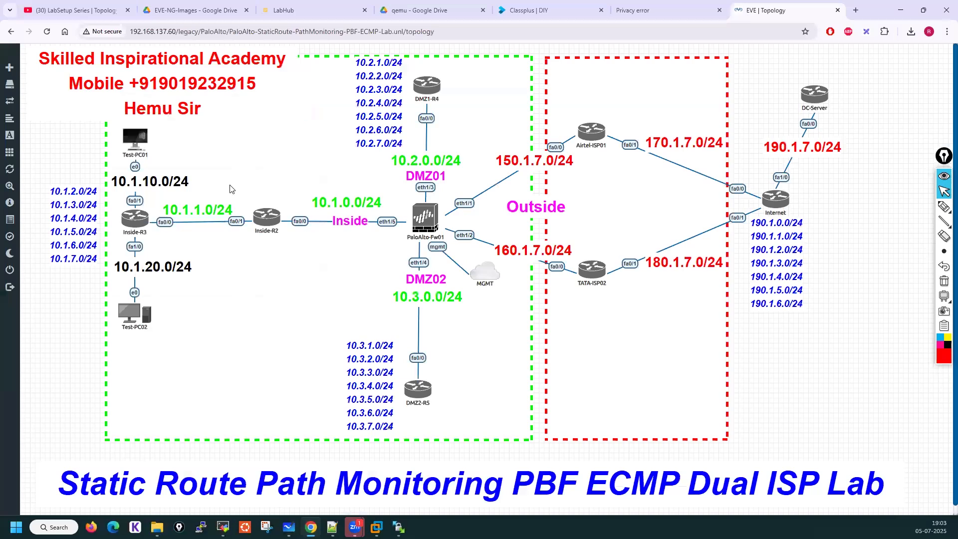
left_click(13, 154)
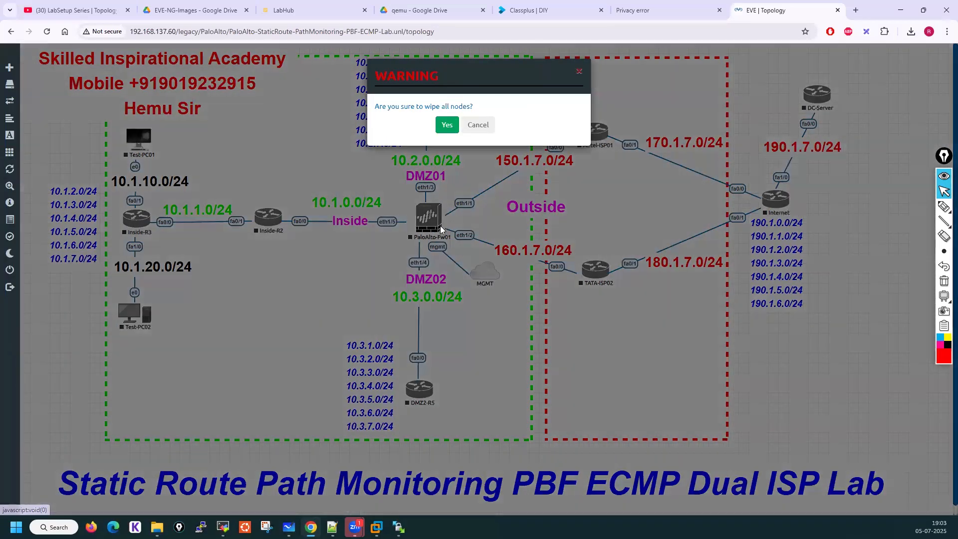
left_click(448, 124)
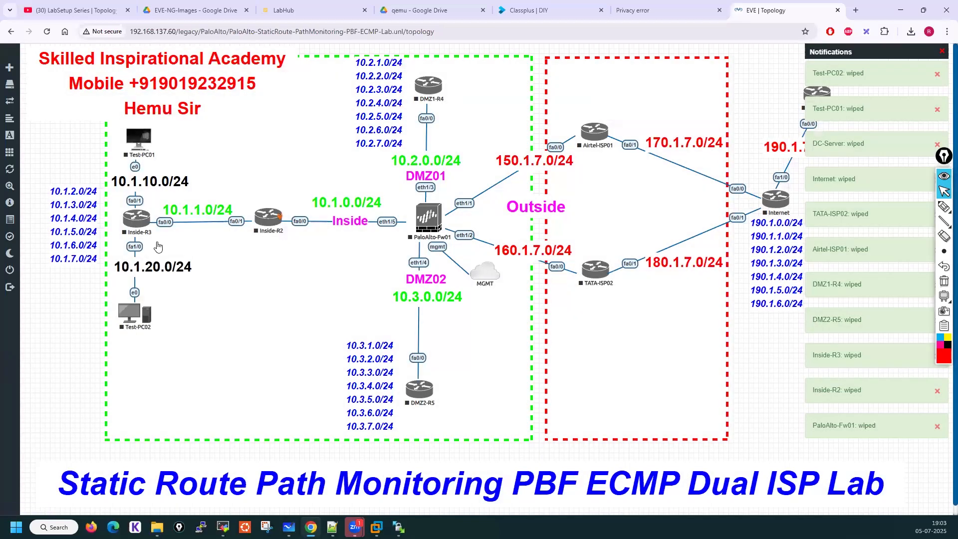
Step: Start the PaloAlto-Fw01 firewall and the Inside-R2, Inside-R3, Airtel-ISP01, TATA-ISP02, DMZ1-R4, DMZ2-R5 and Internet routers
left_click(158, 246)
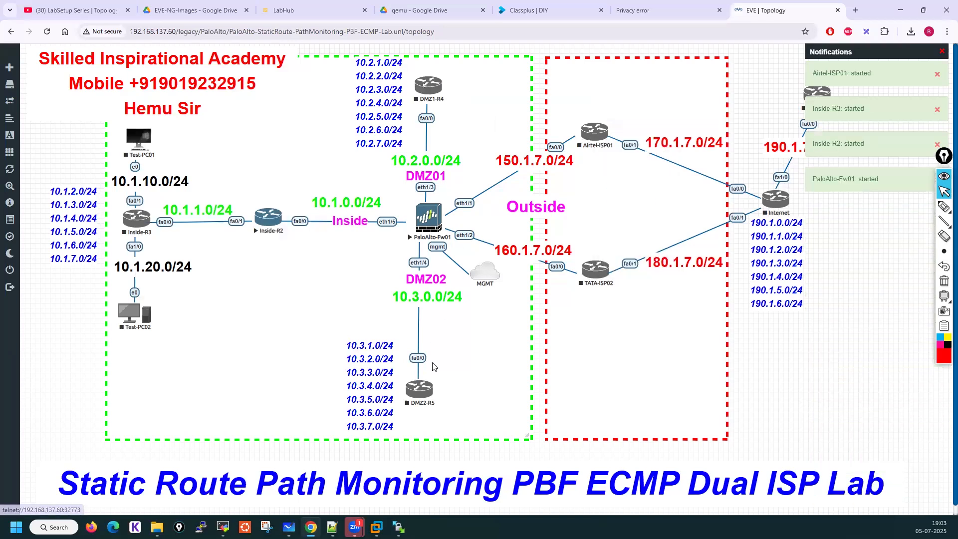
left_click(419, 388)
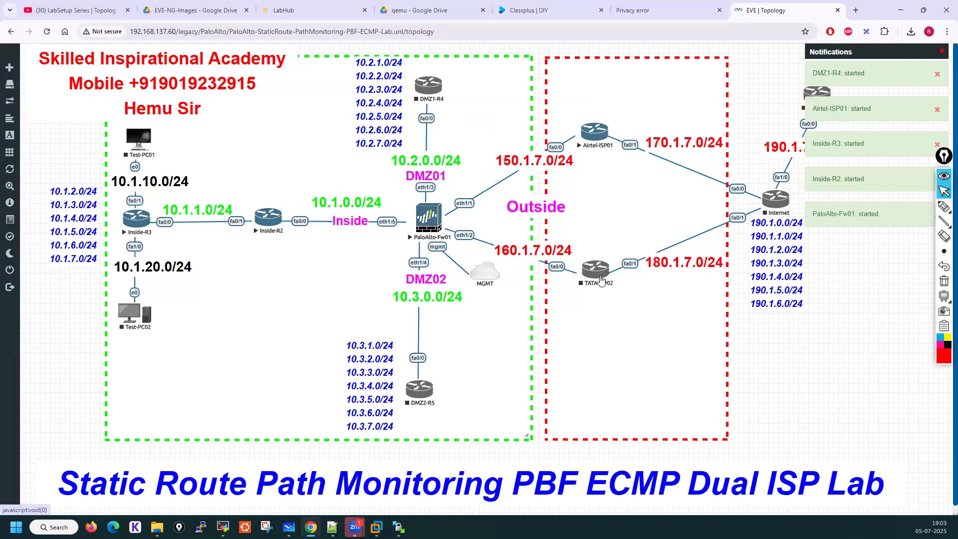
right_click(780, 201)
left_click(799, 218)
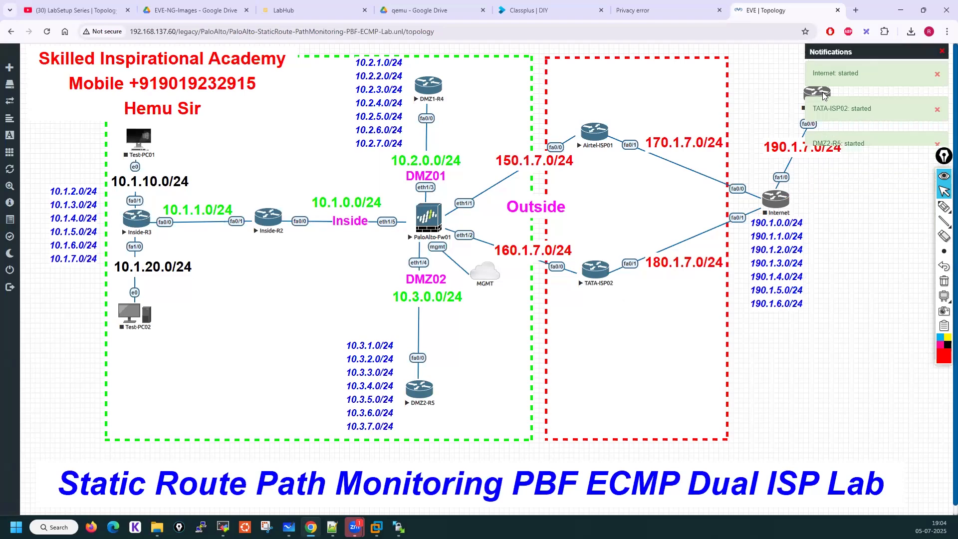
Step: Dismiss the notifications and start the DC-Server and Test-PC01 nodes
left_click(942, 53)
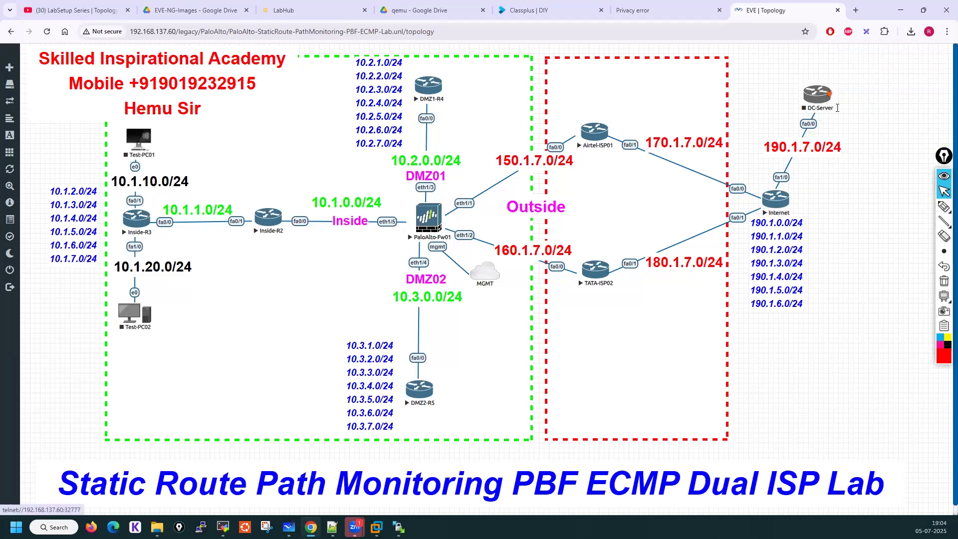
right_click(824, 93)
left_click(841, 114)
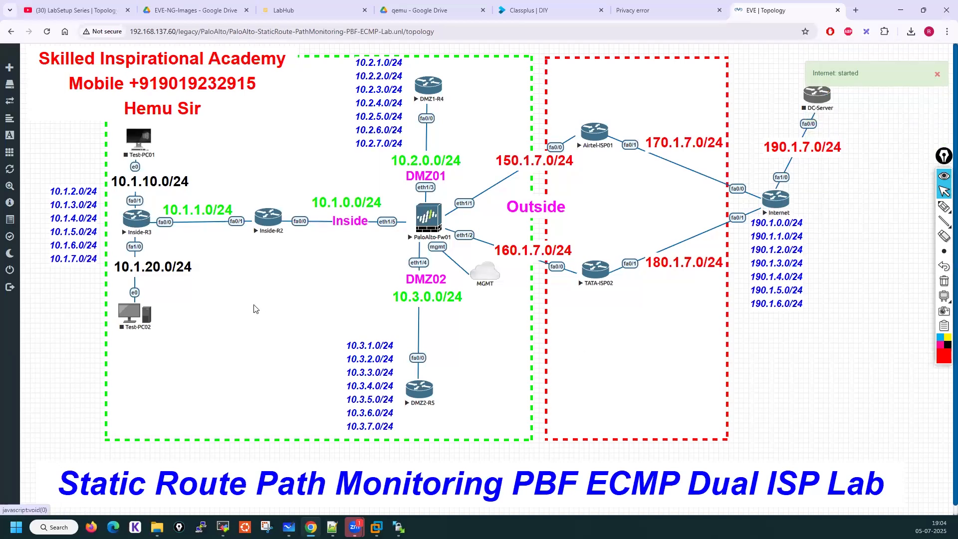
right_click(134, 158)
left_click(165, 167)
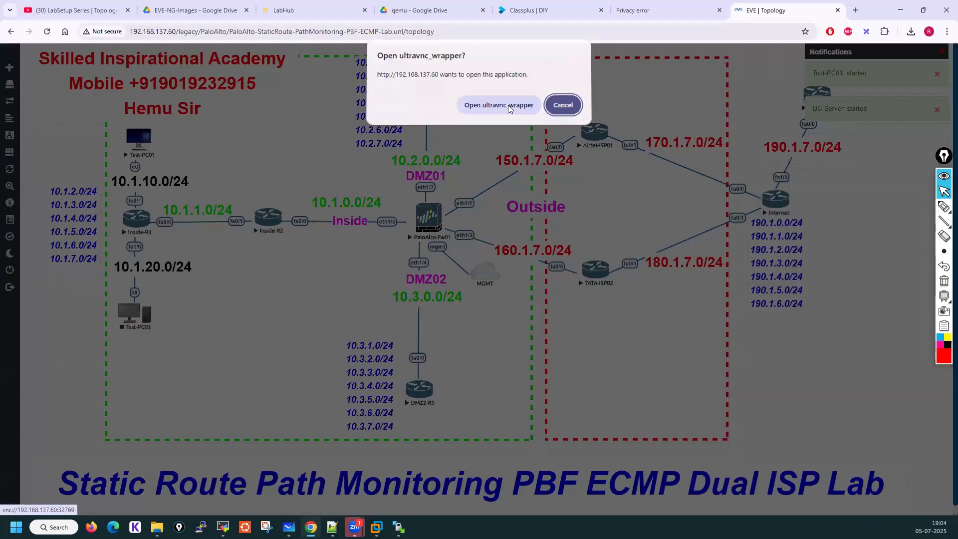
Step: Open the consoles of PaloAlto-Fw01 and Test-PC01 and return to the topology
left_click(508, 105)
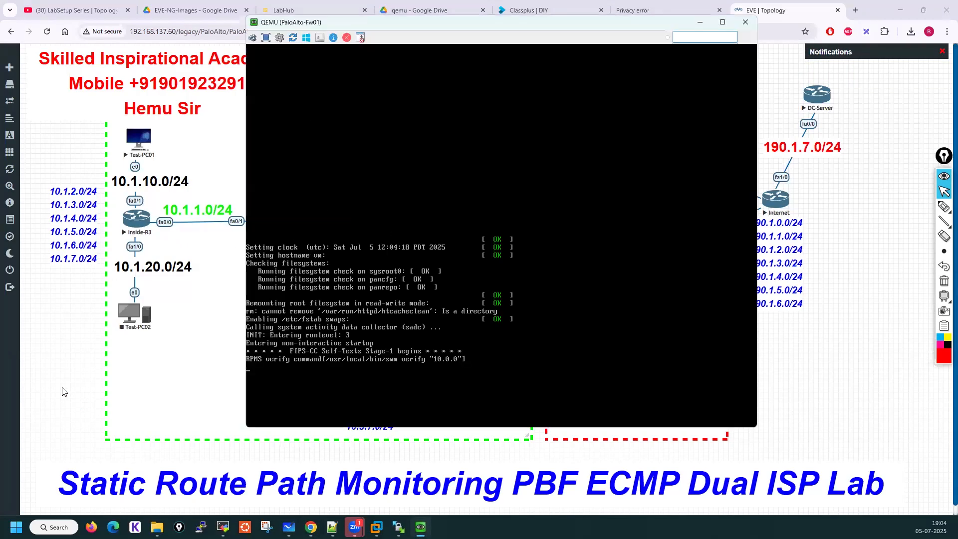
left_click(107, 314)
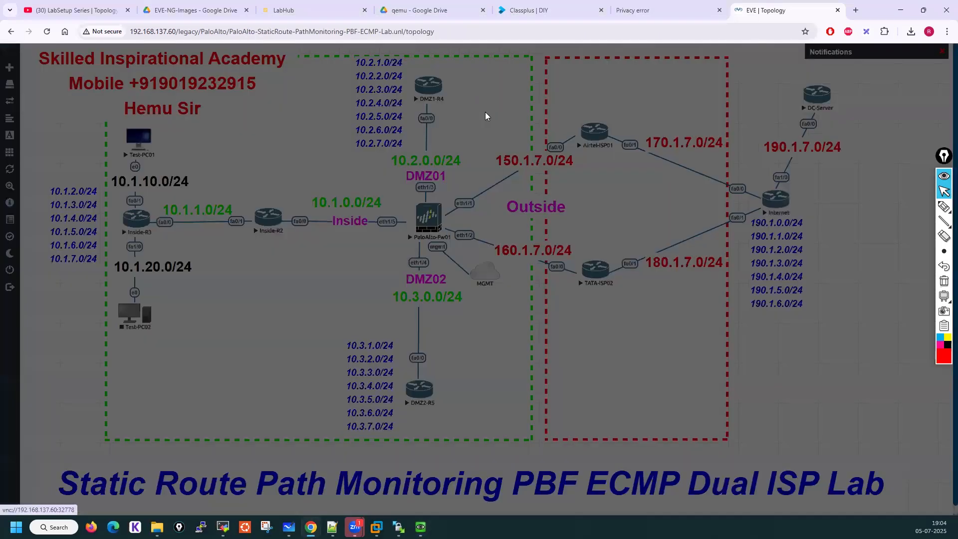
left_click(485, 111)
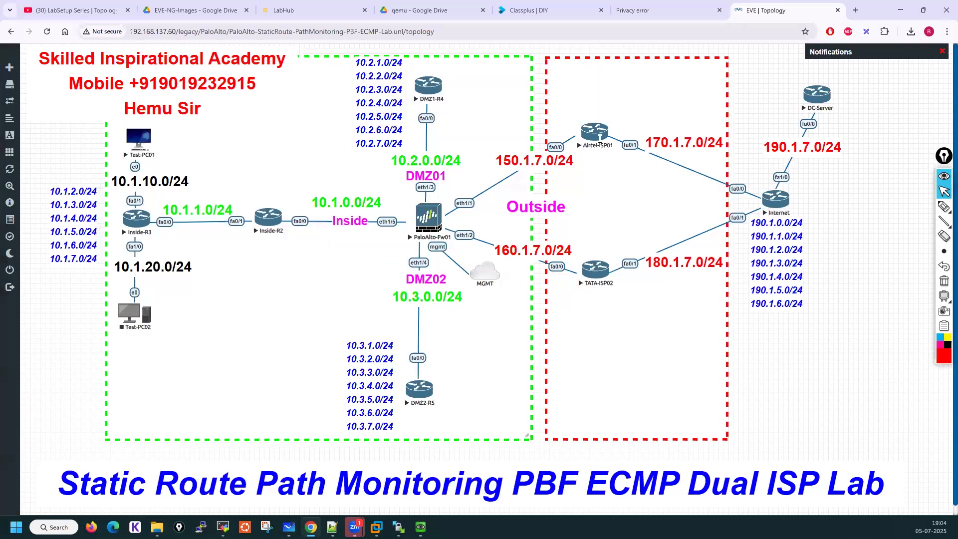
key("alt+Tab")
key("alt+Tab")
key("alt+Tab")
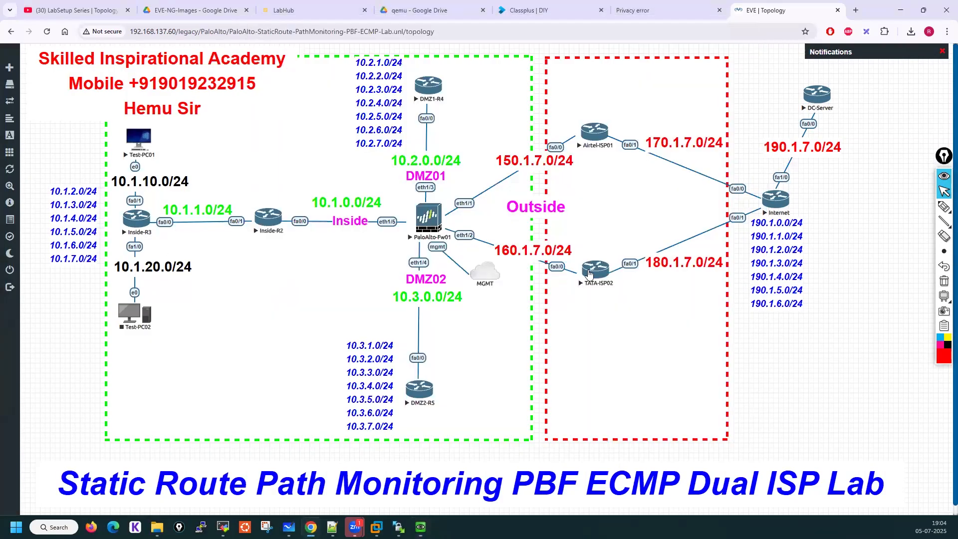
Step: Open SecureCRT console sessions for the remaining running routers, including Internet, DC-Server, DMZ1-R4, DMZ2-R5, Inside-R2 and Inside-R3
left_click(763, 193)
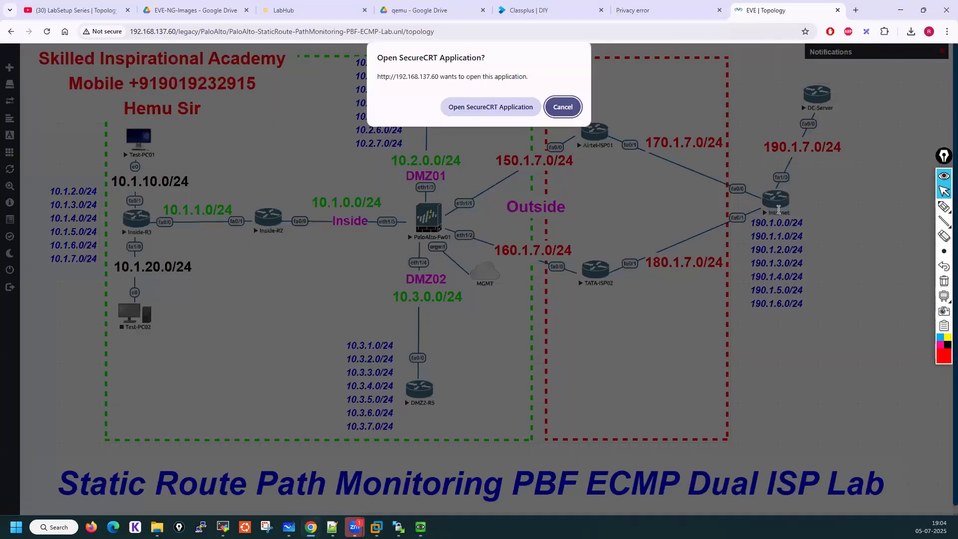
left_click(527, 109)
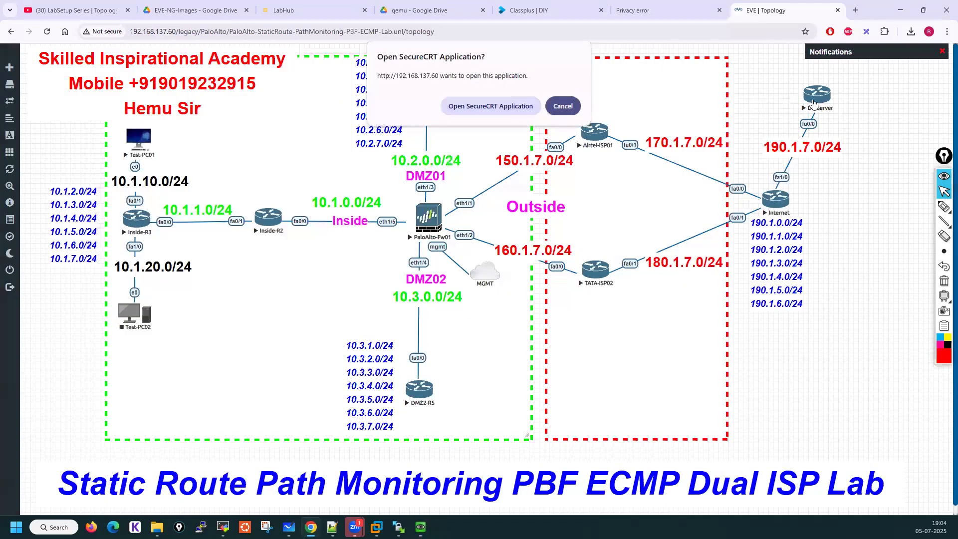
left_click(821, 97)
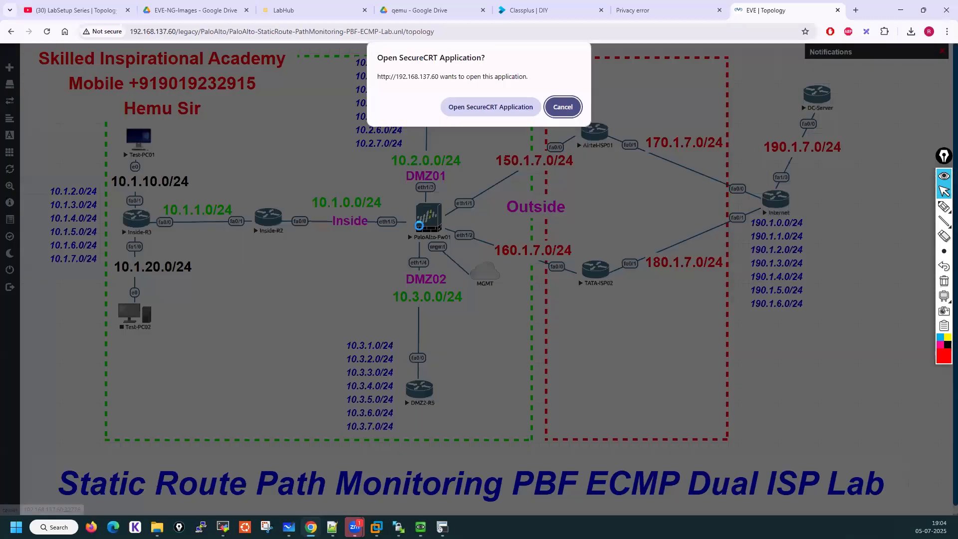
left_click(469, 107)
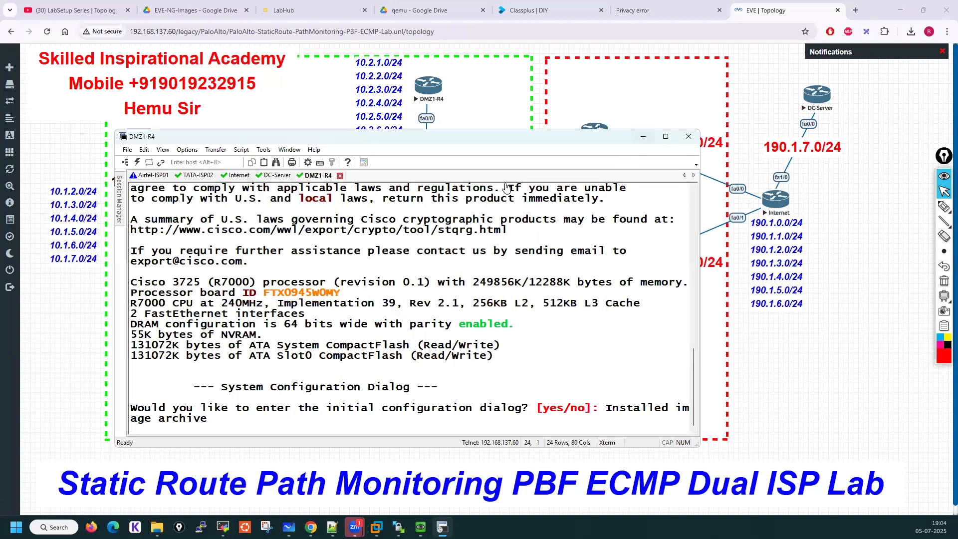
left_click(491, 112)
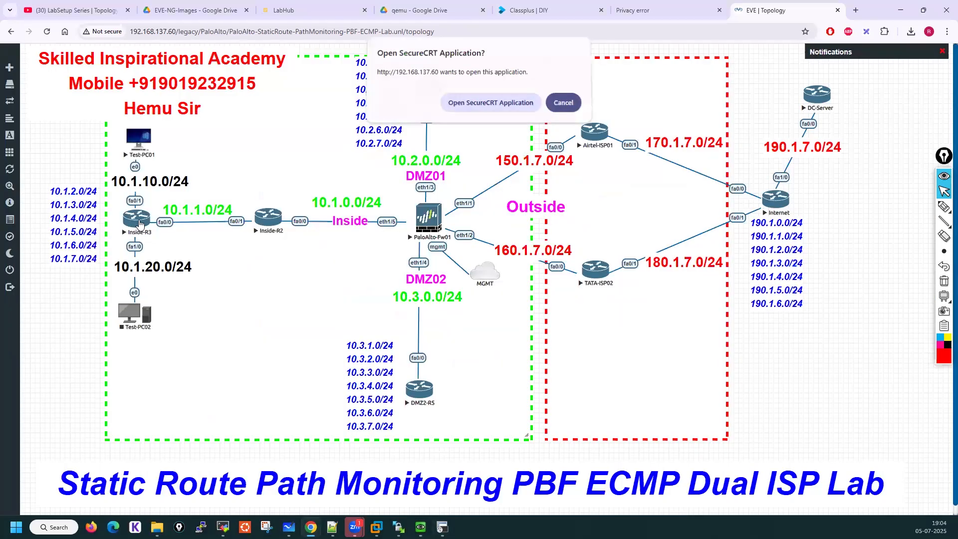
left_click(491, 105)
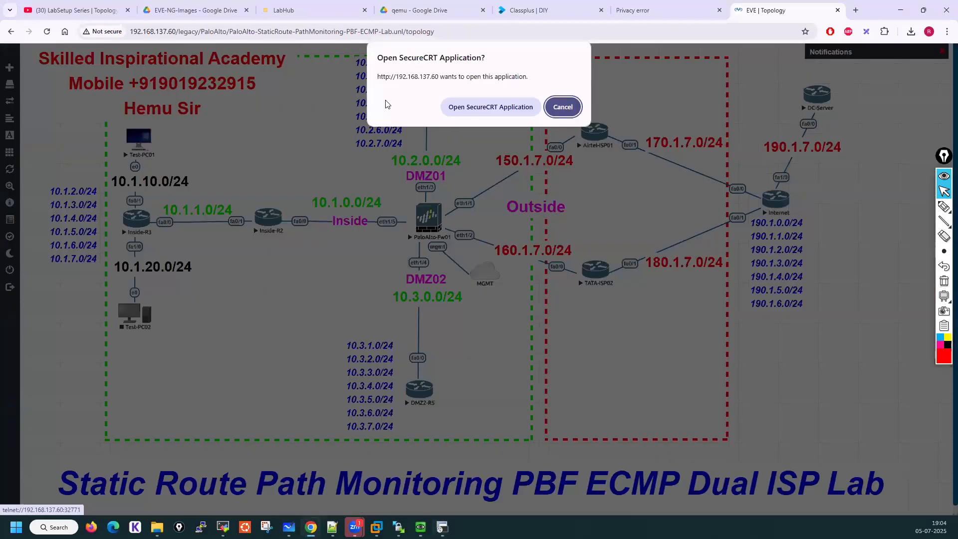
key("Return")
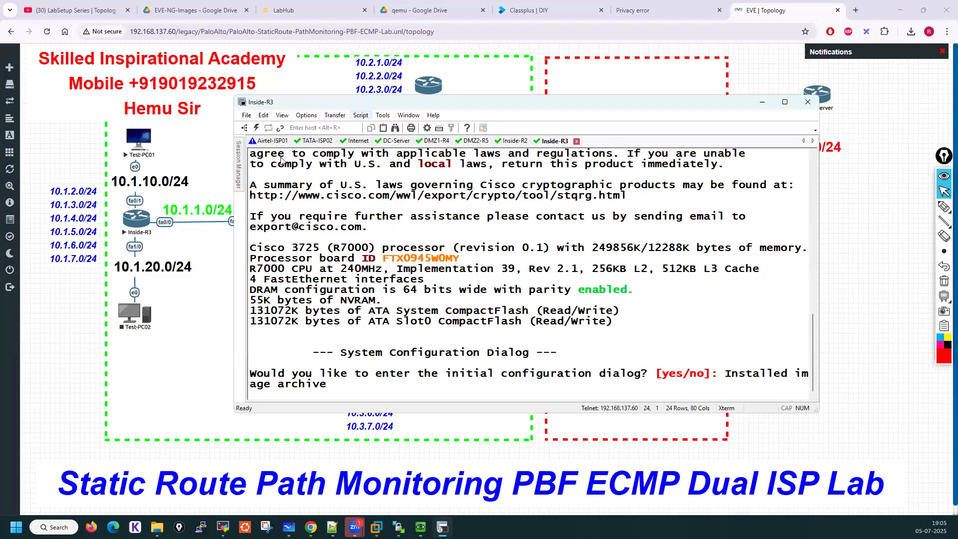
Step: Go through the SecureCRT router sessions from Airtel-ISP01 to Inside-R3 to check their boot output
left_click(273, 142)
left_click(331, 141)
left_click(413, 141)
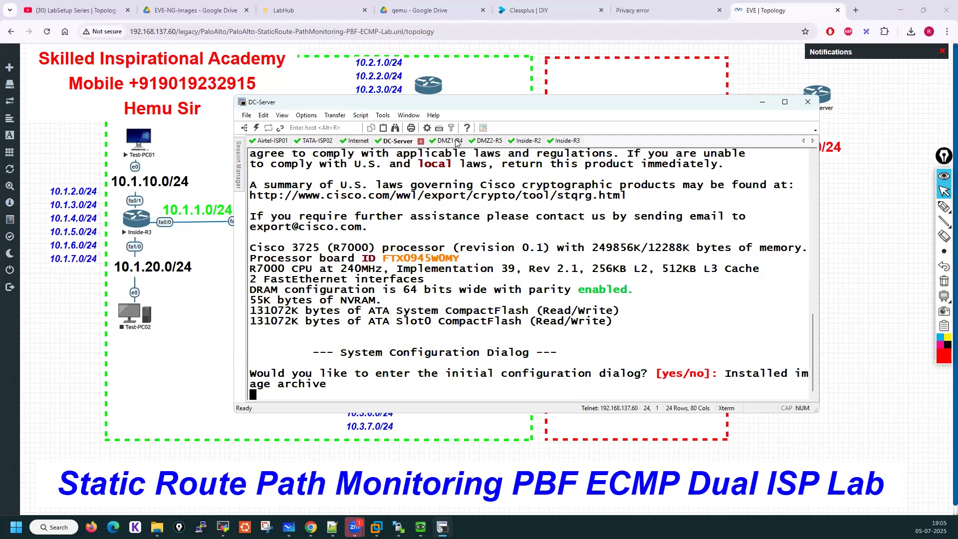
left_click(455, 142)
left_click(528, 141)
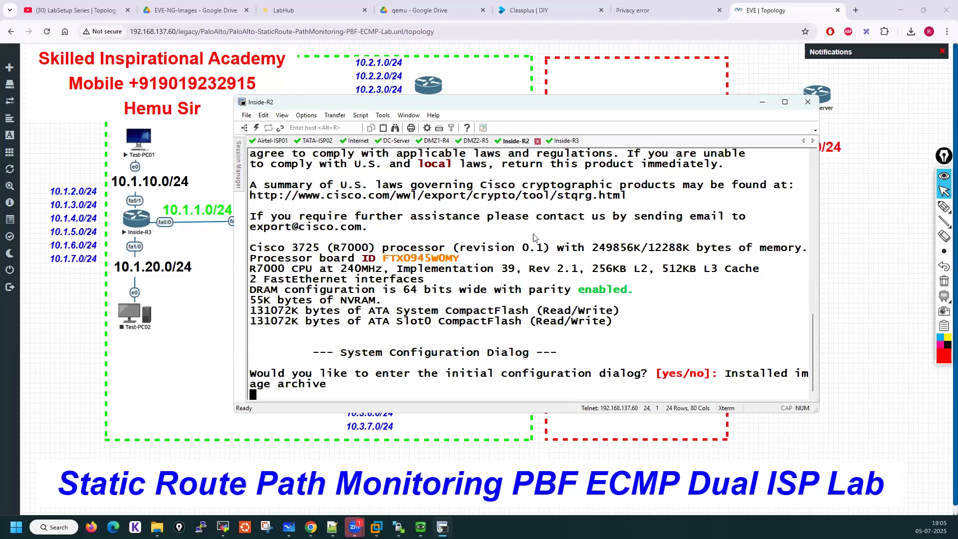
key("ctrl+Tab")
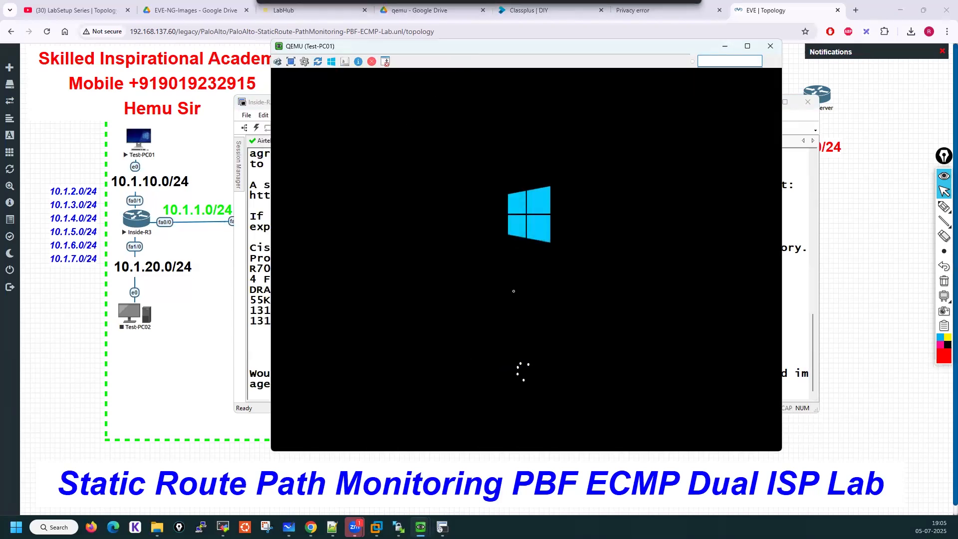
Step: Check the boot progress of PaloAlto-Fw01 and Test-PC01 in their consoles, minimize both and return to the topology
left_click(421, 527)
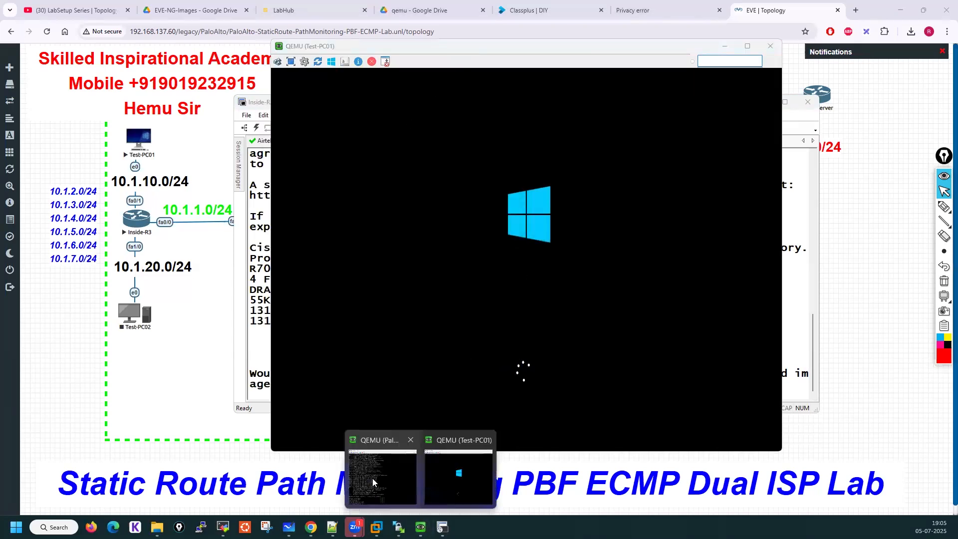
left_click(381, 474)
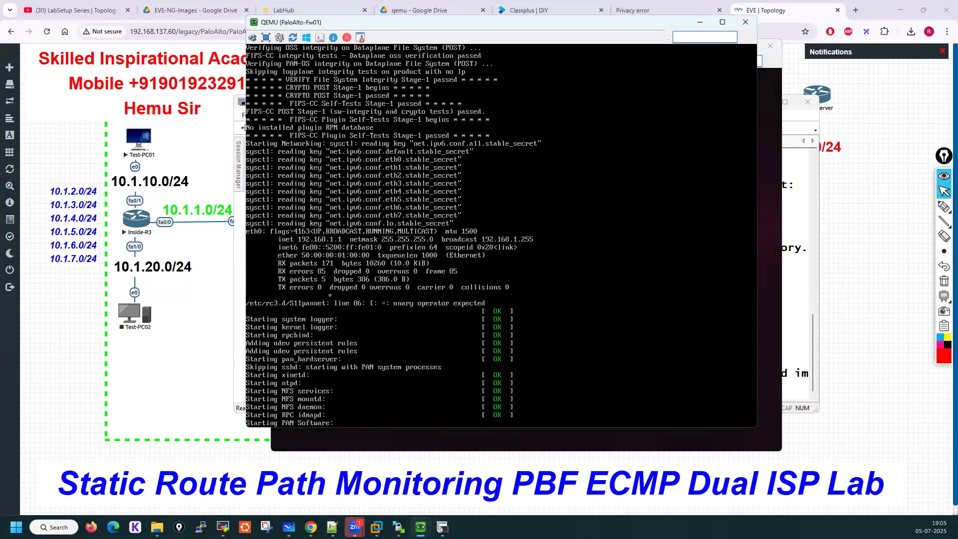
left_click(697, 23)
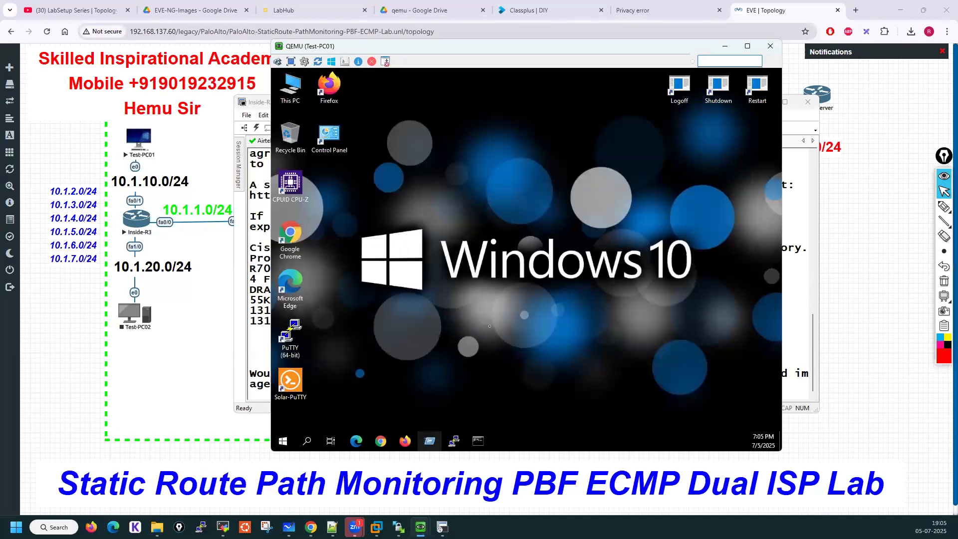
left_click(726, 46)
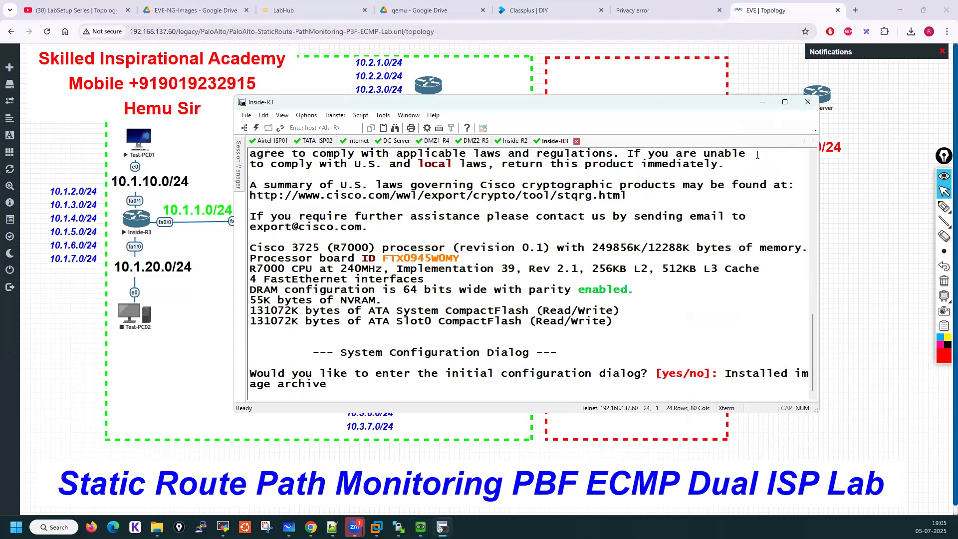
left_click(347, 191)
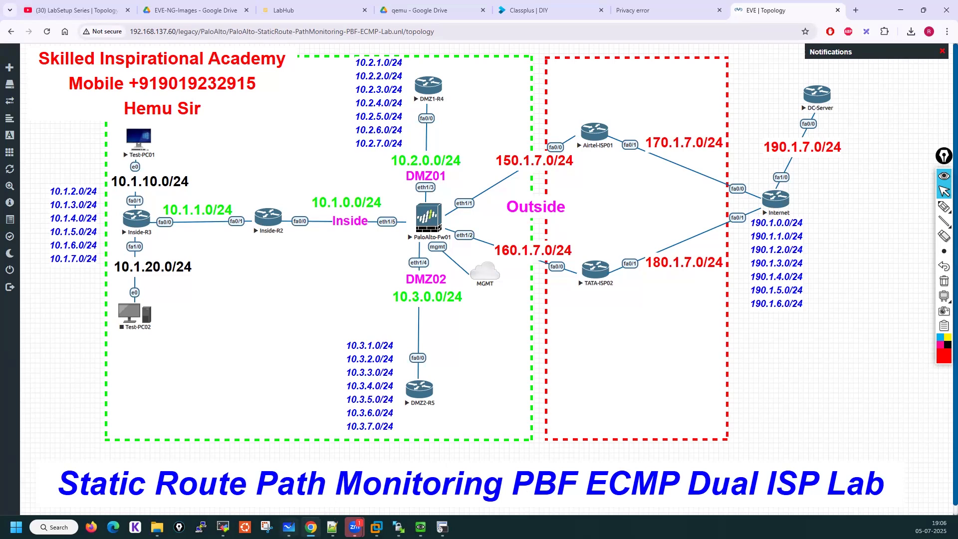
Step: Review the Lab Setup list in Microsoft Whiteboard and bring up the PaloAlto-11.1.4-Fw01 virtual machine in VMware Workstation
left_click(288, 527)
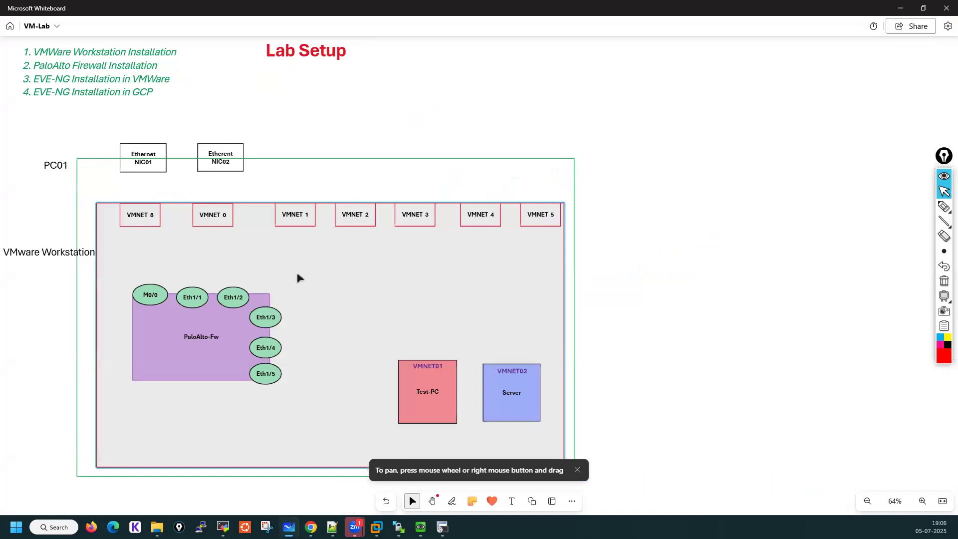
left_click(274, 89)
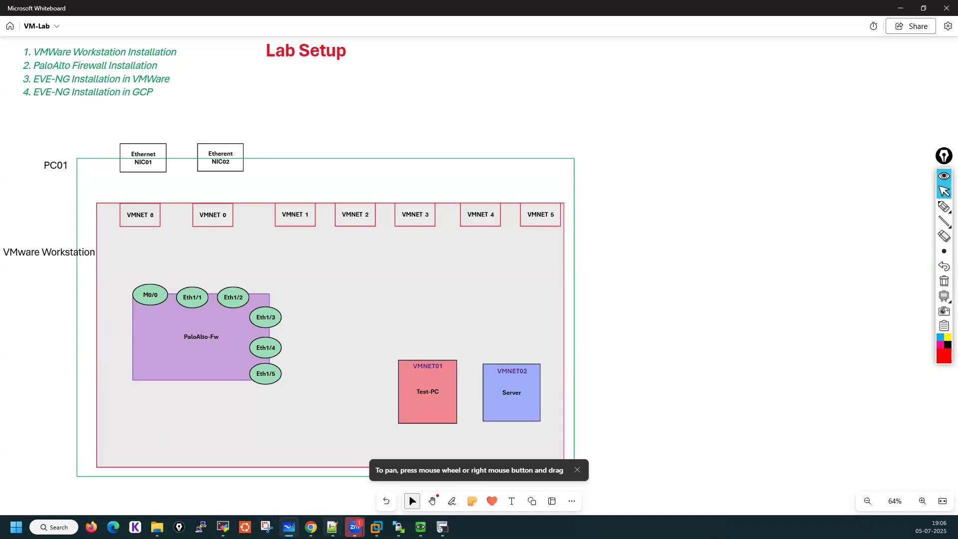
mouse_move(311, 527)
mouse_move(376, 527)
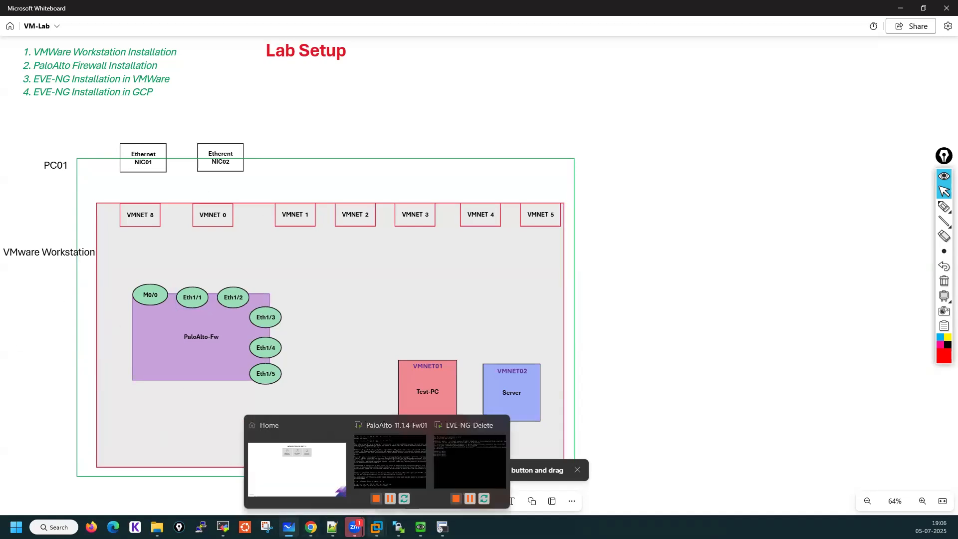
left_click(385, 449)
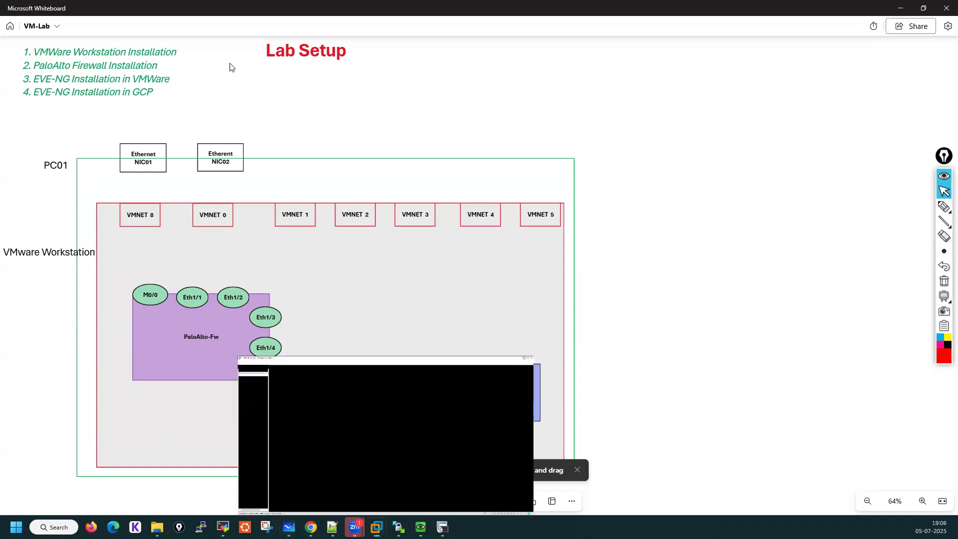
Step: Capture a screenshot of the network adapter list in the PaloAlto-11.1.4-Fw01 virtual machine settings and close the settings without changes
right_click(158, 40)
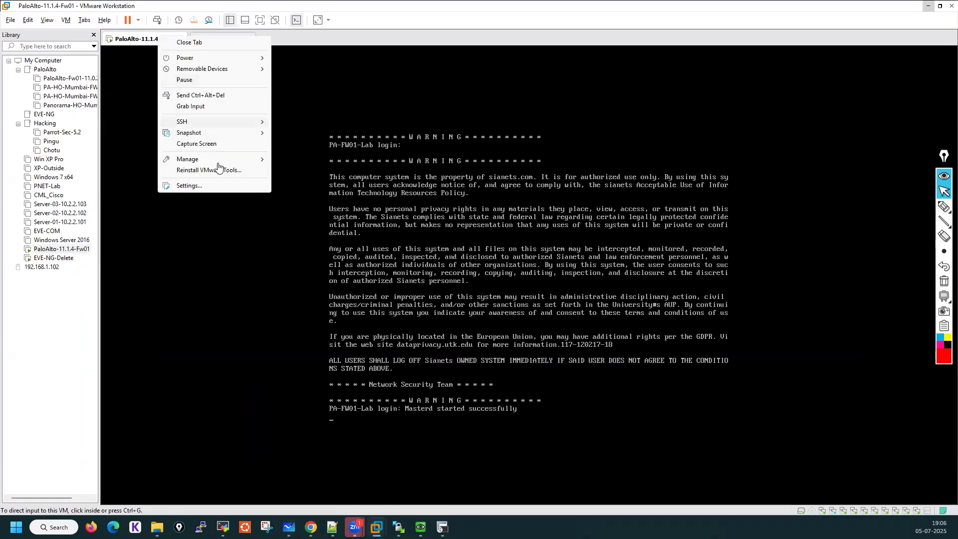
left_click(189, 187)
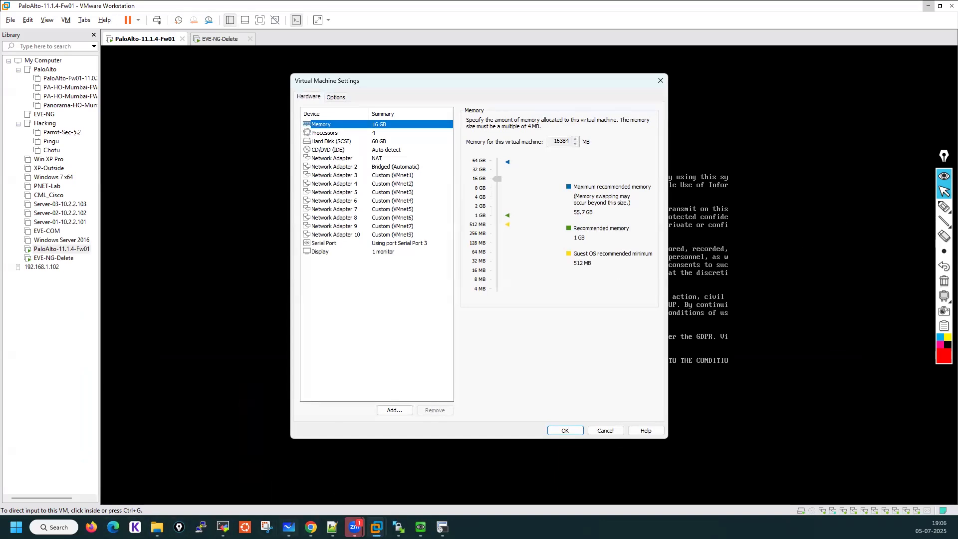
left_click(267, 528)
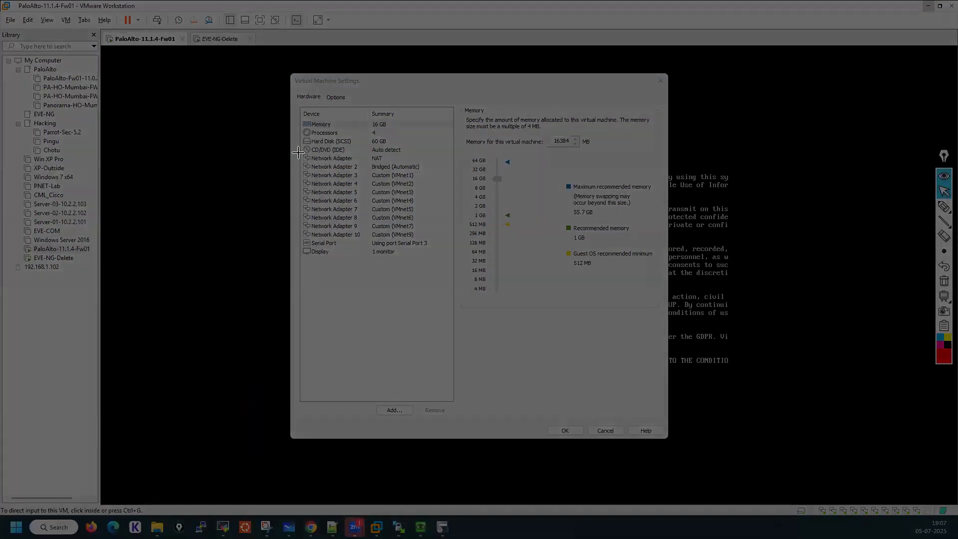
left_click_drag(298, 152, 458, 238)
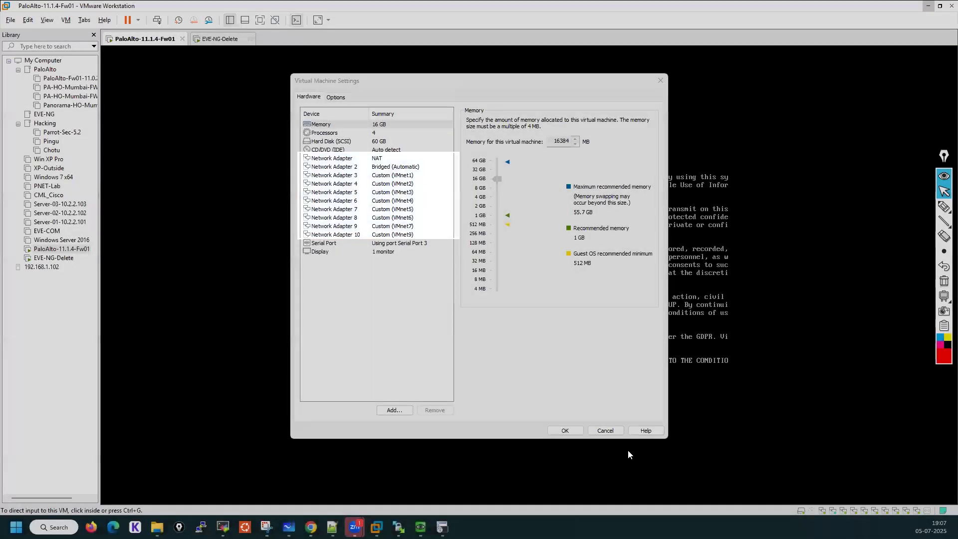
left_click(602, 429)
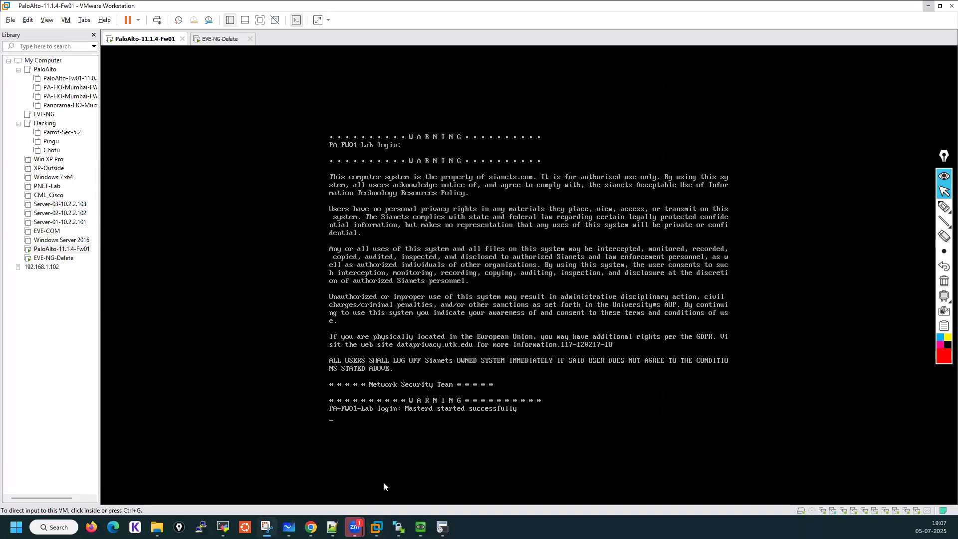
Step: Switch to Microsoft Whiteboard and paste the captured network adapter list on the blank canvas beside the lab diagram
left_click(289, 528)
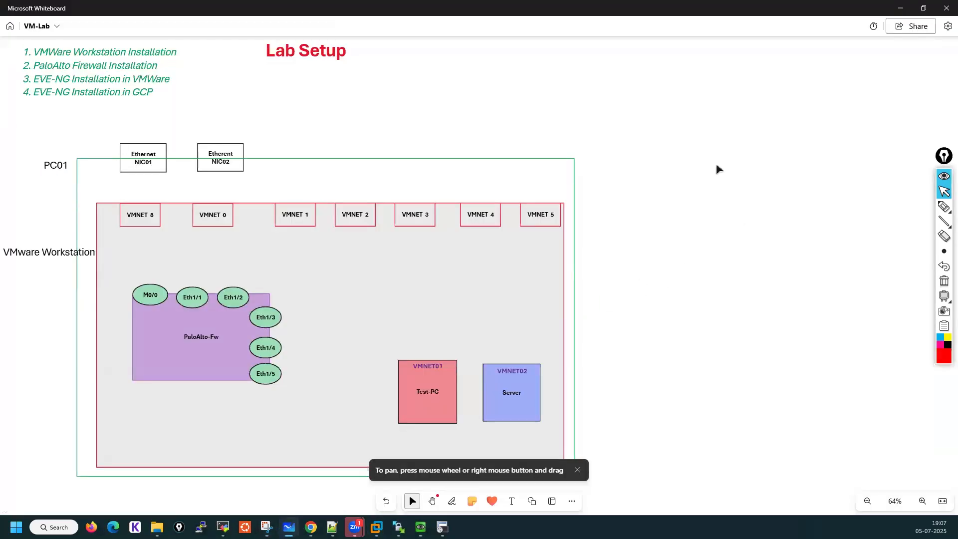
right_click(754, 232)
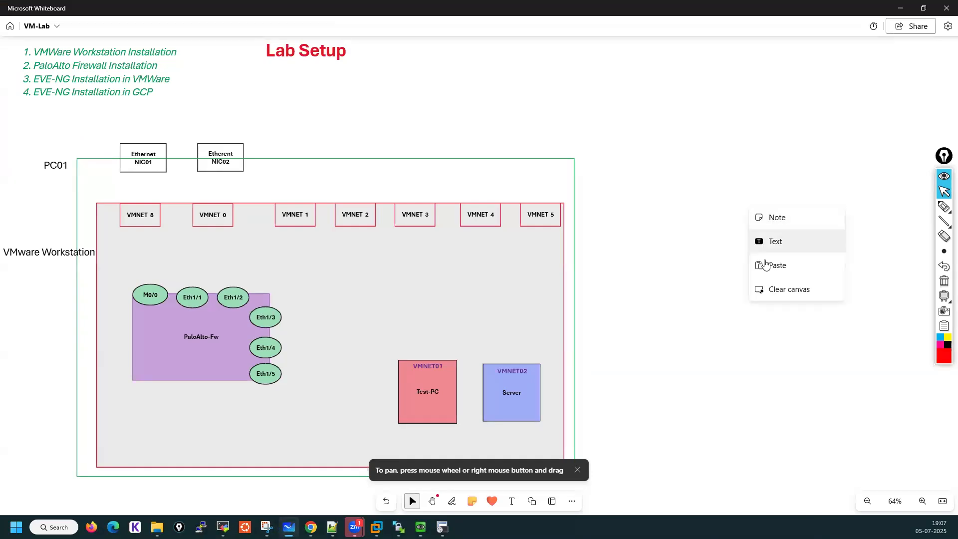
left_click(768, 265)
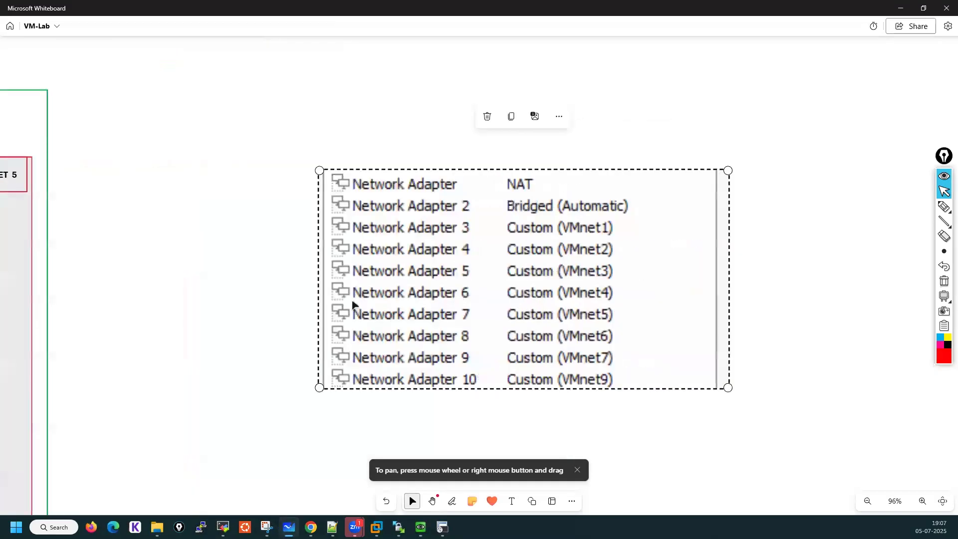
Step: Dismiss the panning hint and move the pasted adapter list right next to the PC01 frame
left_click_drag(331, 387, 158, 411)
left_click_drag(275, 464, 215, 461)
left_click_drag(667, 411, 640, 411)
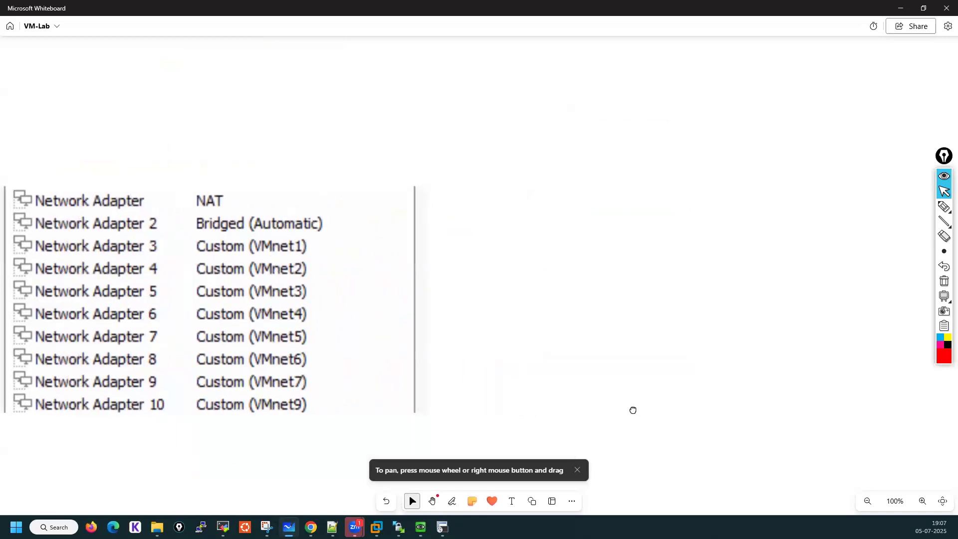
left_click_drag(572, 470, 554, 467)
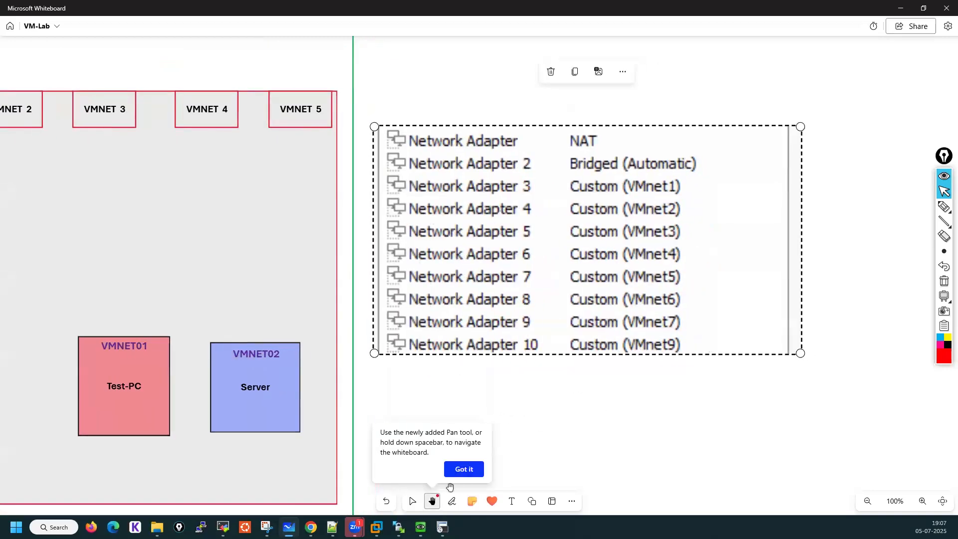
left_click(460, 469)
left_click(413, 501)
left_click(517, 326)
left_click_drag(800, 354, 614, 300)
left_click_drag(564, 247, 562, 281)
left_click(433, 452)
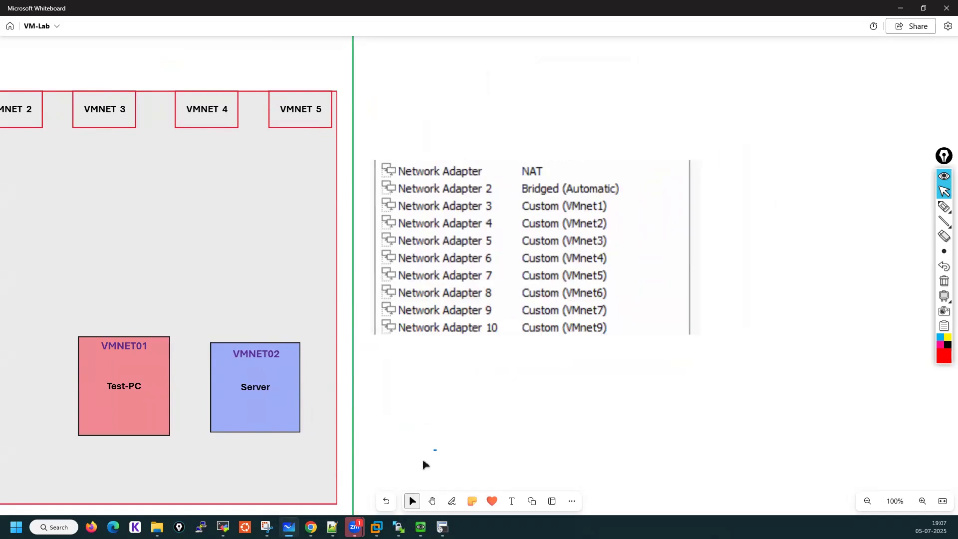
Step: Enlarge the adapter list image and place it beside the PC01 frame, with the whole diagram in view at 64%
left_click(432, 501)
left_click_drag(572, 394, 751, 417)
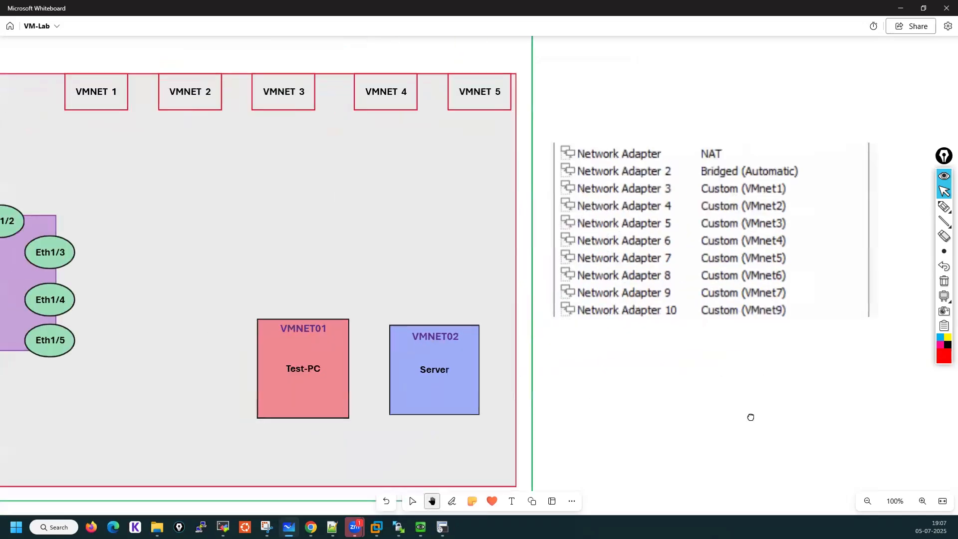
left_click(866, 501)
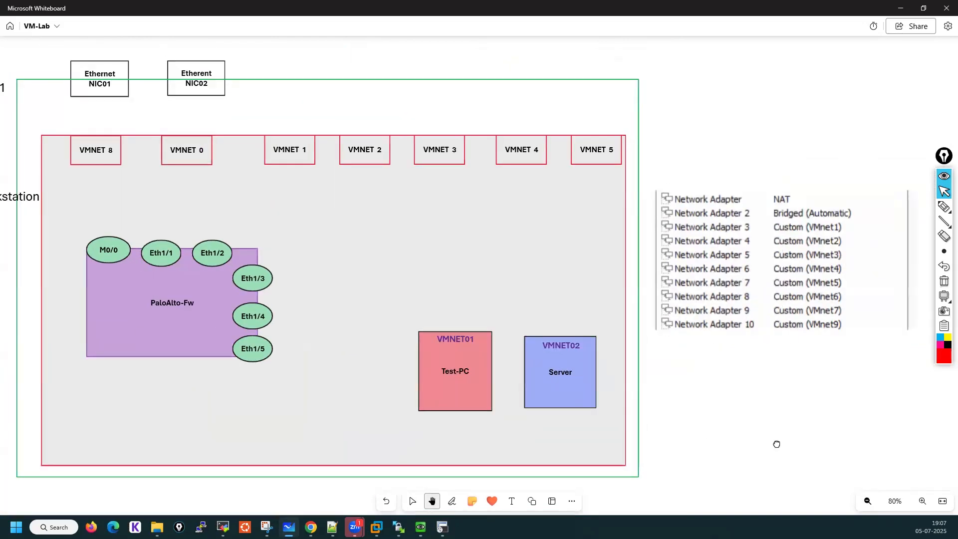
left_click_drag(776, 444, 814, 446)
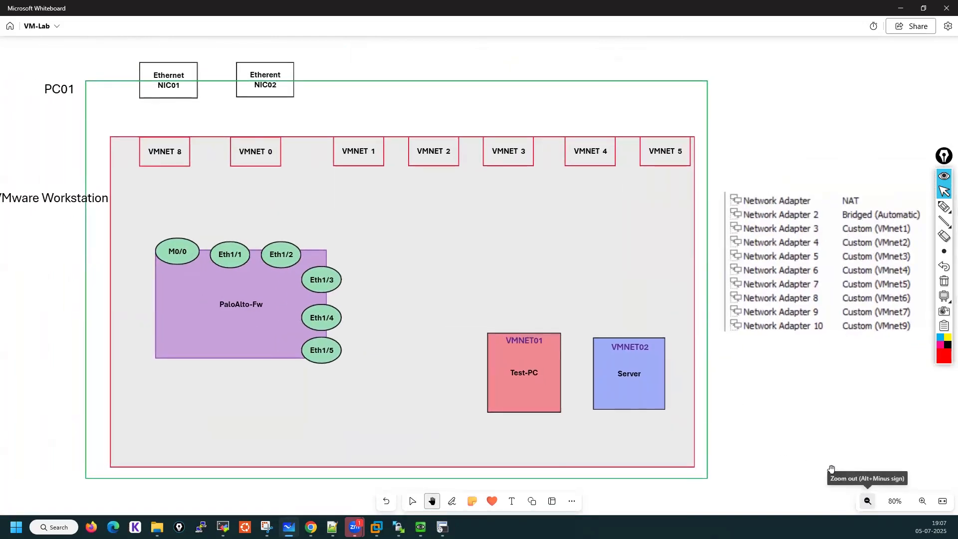
left_click_drag(818, 472, 769, 480)
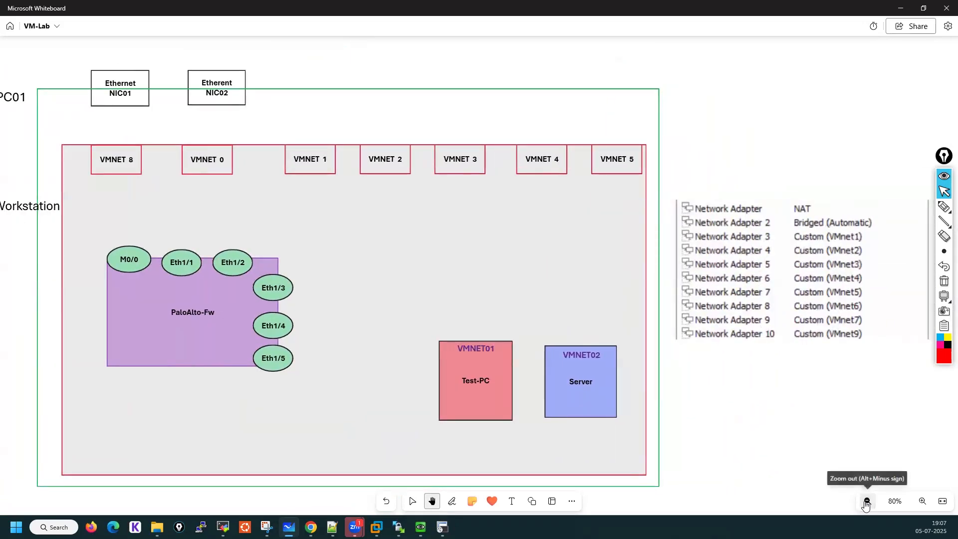
left_click(866, 503)
left_click_drag(701, 419, 656, 413)
left_click(415, 502)
left_click(624, 292)
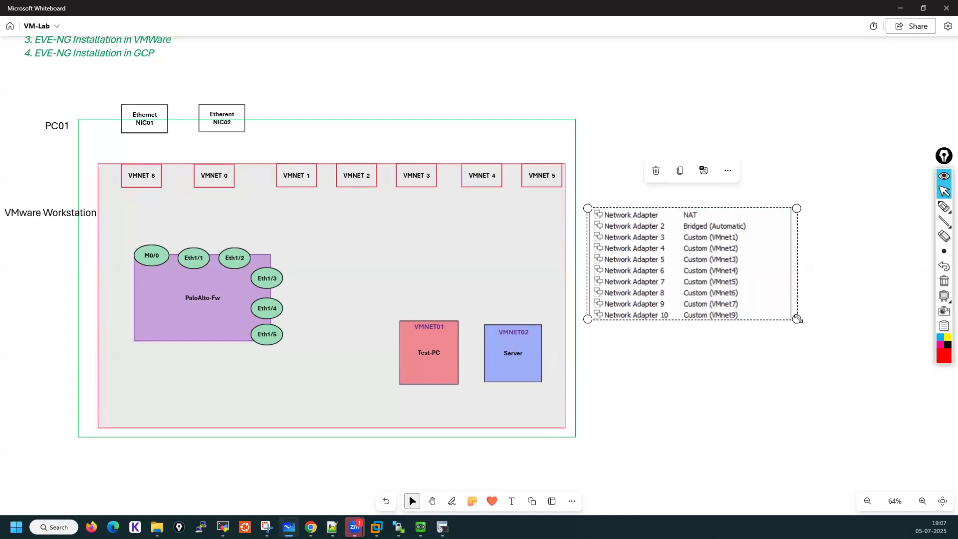
left_click_drag(851, 358, 909, 465)
left_click_drag(729, 362, 704, 432)
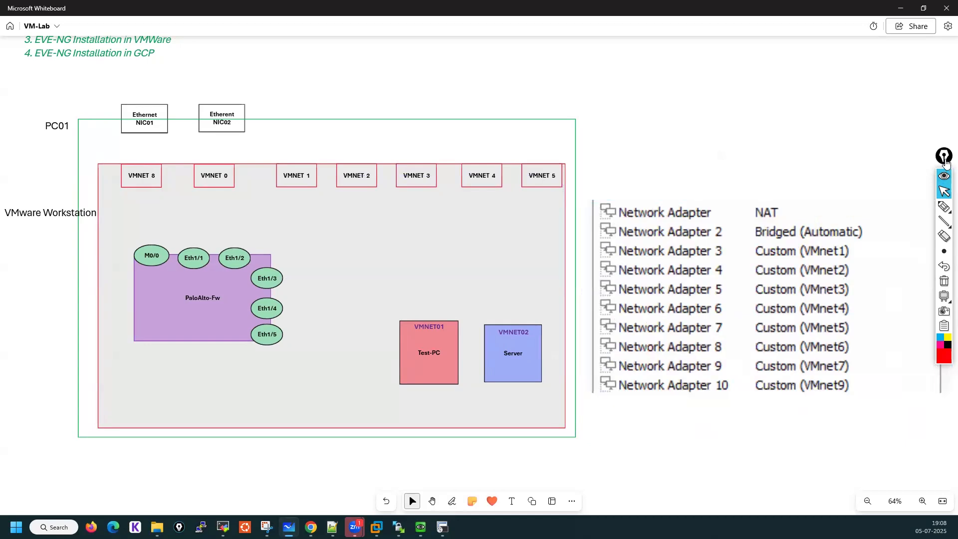
Step: With the red annotation pen, draw an arrow from NAT to a handwritten M0/0, box NAT and write VMNET8 above it
left_click_drag(946, 159, 950, 154)
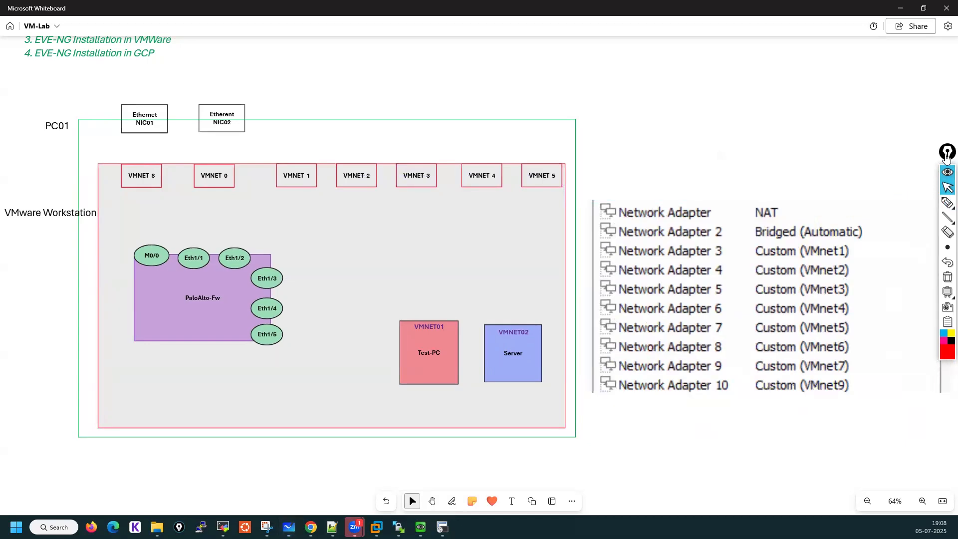
mouse_move(947, 202)
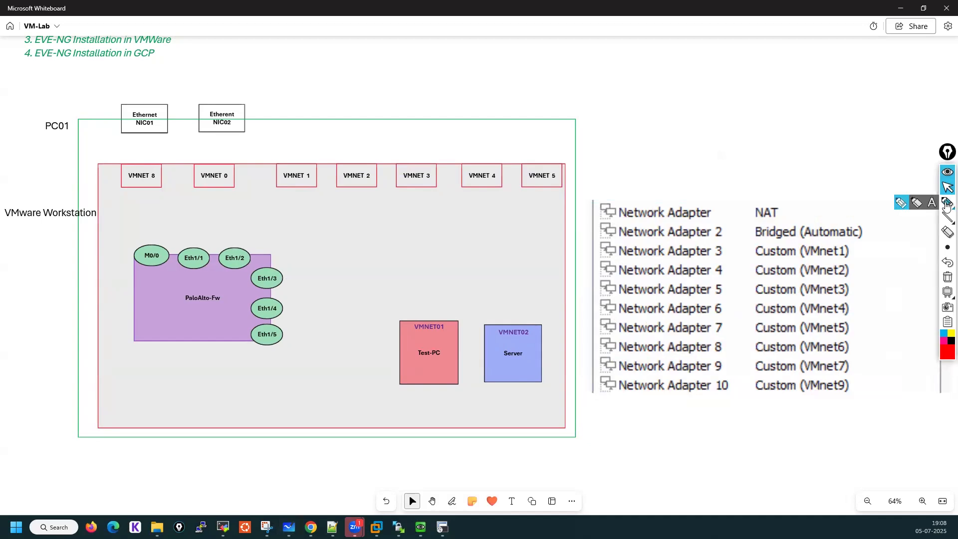
left_click(903, 203)
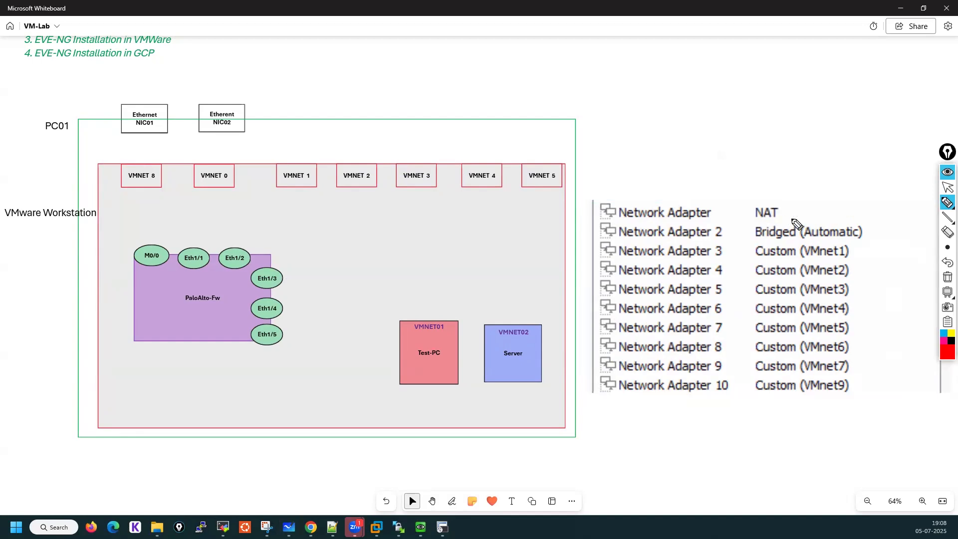
mouse_move(779, 214)
left_mouse_down()
mouse_move(824, 199)
mouse_move(835, 180)
mouse_move(844, 188)
mouse_move(833, 158)
mouse_move(861, 151)
mouse_move(872, 158)
mouse_move(877, 138)
left_mouse_up()
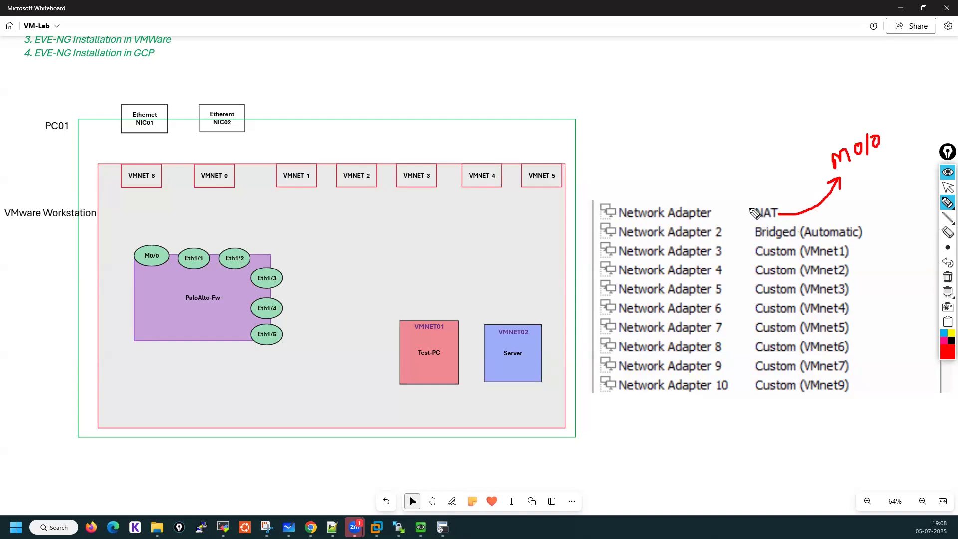
mouse_move(751, 202)
left_mouse_down()
mouse_move(753, 219)
mouse_move(785, 223)
mouse_move(753, 223)
left_mouse_up()
mouse_move(742, 186)
left_mouse_down()
mouse_move(798, 167)
mouse_move(788, 178)
left_mouse_up()
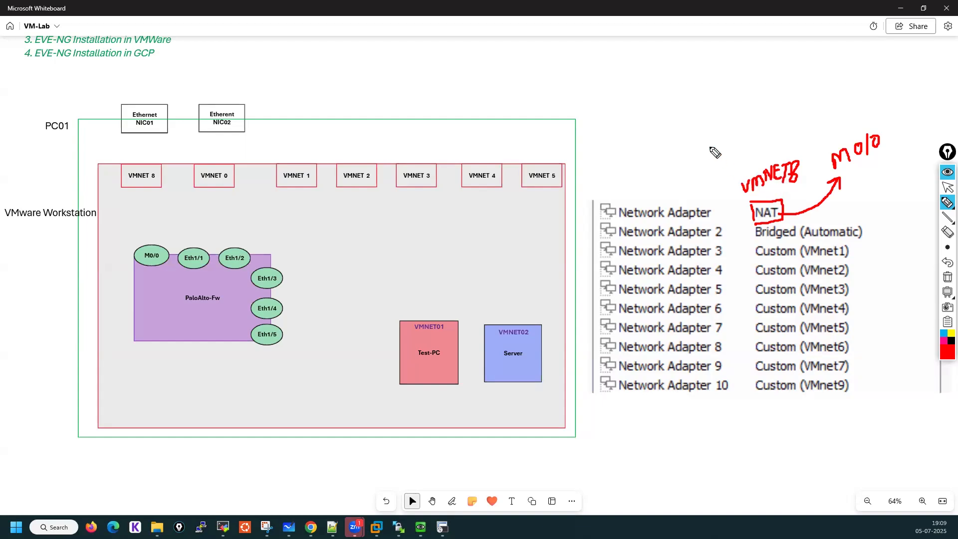
Step: Handwrite the subnet 192.168.137.0/24 in red above the VMNET8 note
mouse_move(704, 138)
left_mouse_down()
mouse_move(702, 159)
mouse_move(731, 153)
mouse_move(760, 128)
mouse_move(782, 131)
mouse_move(794, 108)
left_mouse_up()
left_click(734, 149)
left_click(769, 135)
mouse_move(823, 102)
left_mouse_down()
mouse_move(826, 119)
mouse_move(831, 107)
mouse_move(839, 113)
left_mouse_up()
left_click_drag(844, 92, 853, 102)
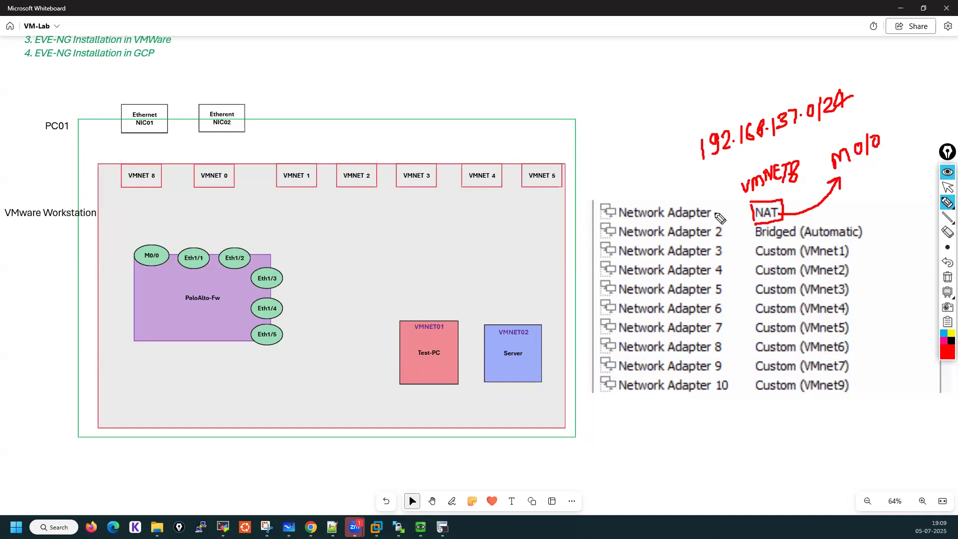
Step: Draw a double-headed arrow between Network Adapter and NAT, and a red line linking VMNET 8 to the firewall's M0/0 interface
mouse_move(712, 213)
left_mouse_down()
mouse_move(751, 213)
mouse_move(711, 213)
mouse_move(722, 223)
left_mouse_up()
left_click(147, 243)
left_click_drag(136, 189, 148, 247)
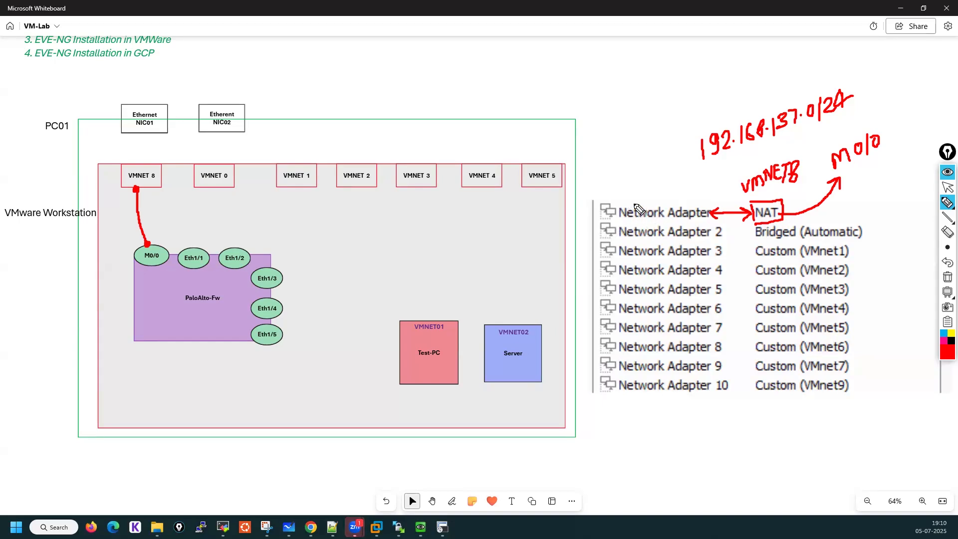
Step: Underline Network Adapter in red and handwrite arrows to e1/1 through e1/8 beside the adapter list, starting at Bridged (Automatic)
left_click_drag(618, 219, 711, 220)
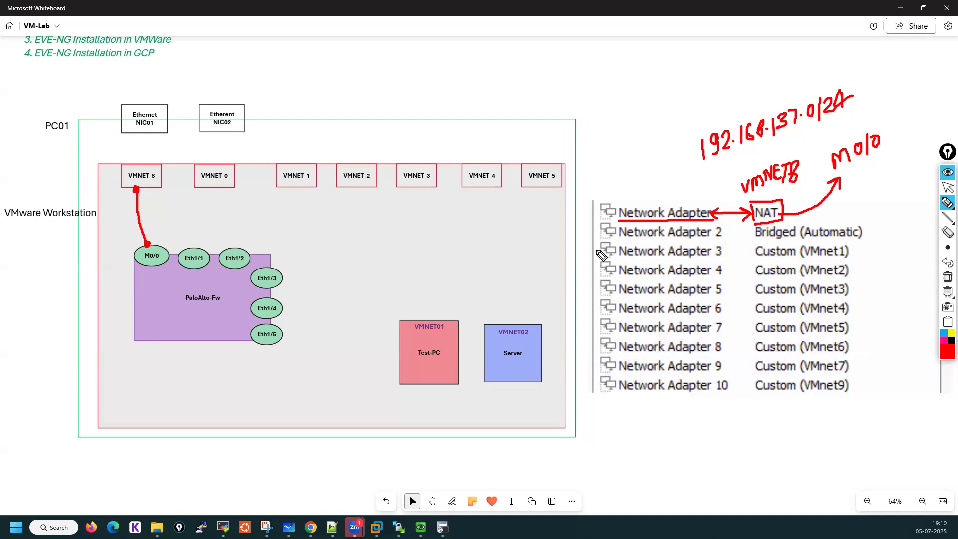
left_click_drag(866, 232, 904, 232)
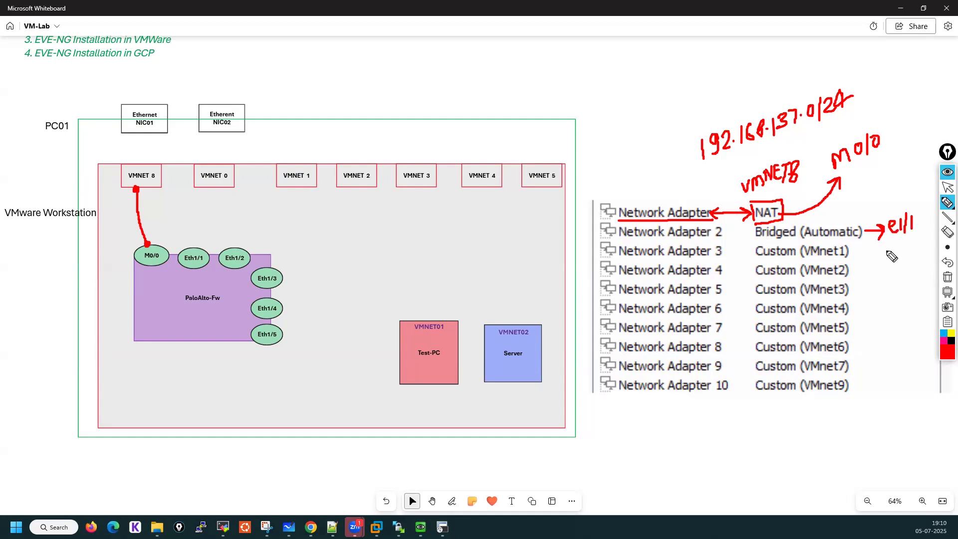
left_click_drag(854, 252, 875, 257)
left_click_drag(891, 248, 923, 254)
mouse_move(855, 272)
left_mouse_down()
mouse_move(889, 274)
mouse_move(898, 287)
mouse_move(915, 275)
left_mouse_up()
mouse_move(851, 291)
left_mouse_down()
mouse_move(923, 298)
mouse_move(915, 306)
left_mouse_up()
left_click_drag(908, 264, 910, 286)
left_click_drag(853, 313, 869, 316)
mouse_move(863, 310)
left_mouse_down()
mouse_move(863, 322)
mouse_move(890, 317)
mouse_move(889, 328)
left_mouse_up()
mouse_move(896, 310)
left_mouse_down()
mouse_move(895, 331)
mouse_move(901, 327)
mouse_move(874, 344)
left_mouse_up()
mouse_move(880, 347)
left_mouse_down()
mouse_move(906, 356)
mouse_move(876, 371)
mouse_move(904, 388)
left_mouse_up()
left_click_drag(909, 376, 915, 386)
left_click_drag(853, 391, 896, 411)
mouse_move(903, 399)
left_mouse_down()
mouse_move(901, 418)
mouse_move(910, 414)
left_mouse_up()
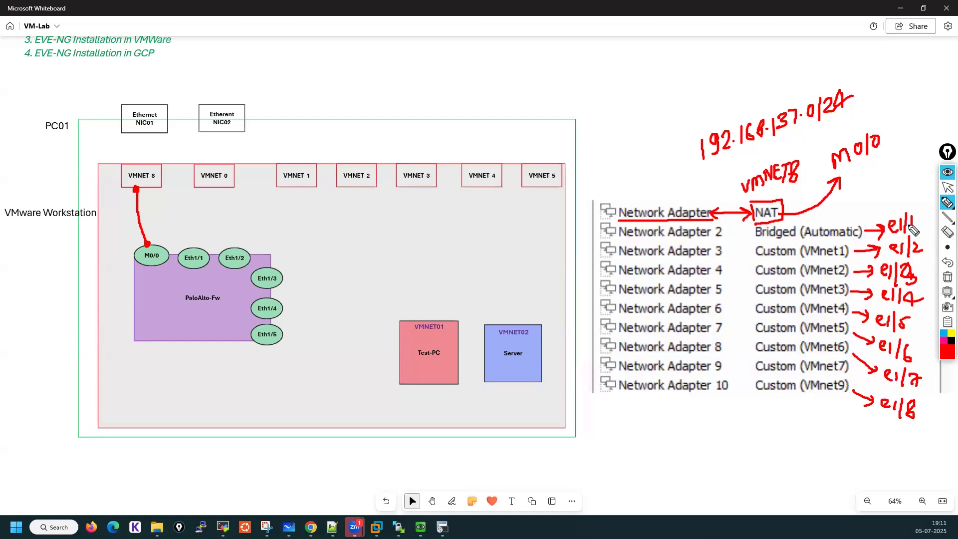
Step: Underline Bridged in red and draw a red line linking Ethernet NIC01 to VMNET 0
left_click_drag(756, 240, 798, 241)
left_click(156, 132)
left_click_drag(156, 133, 201, 165)
left_click(200, 163)
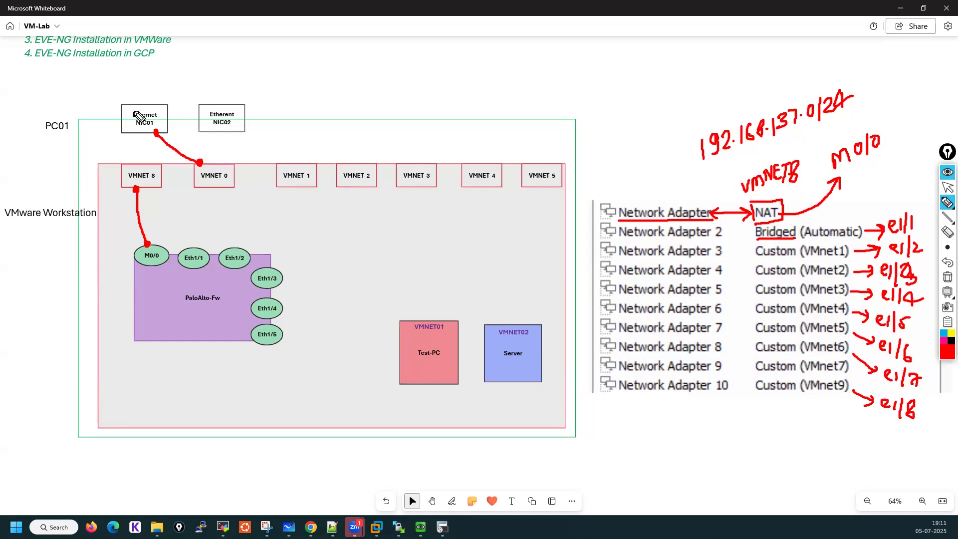
Step: Switch to VMware Workstation and open the Virtual Network Editor with administrator privileges to check which physical adapter VMnet0 is bridged to
left_click(947, 188)
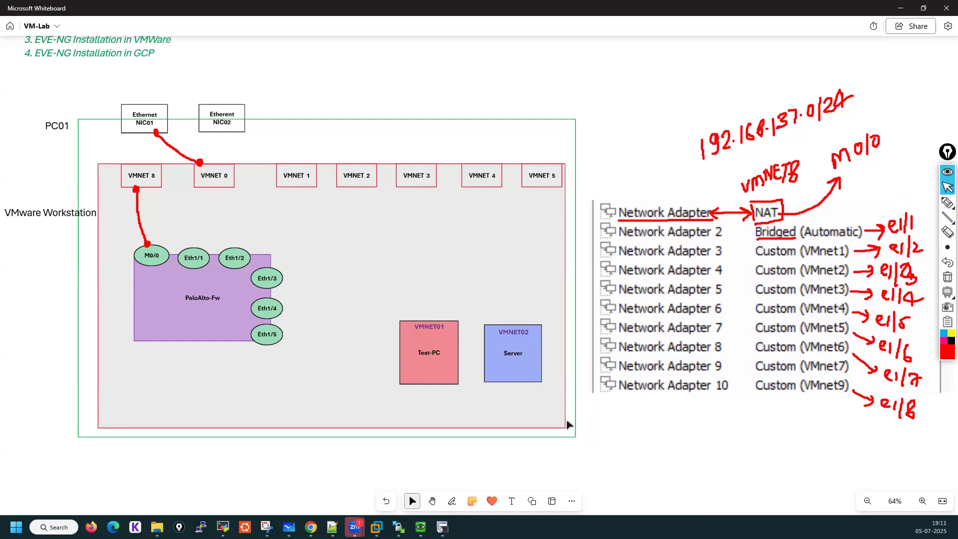
mouse_move(376, 525)
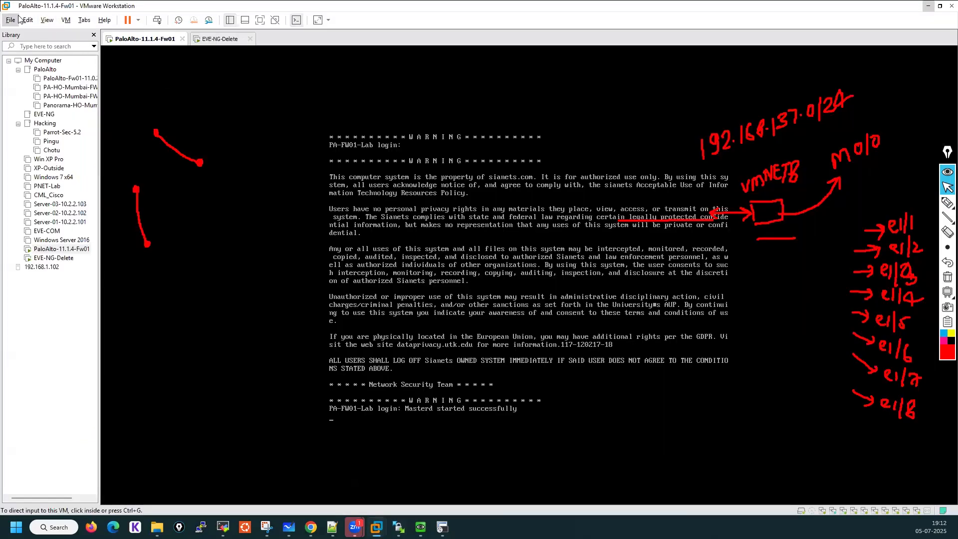
left_click(27, 20)
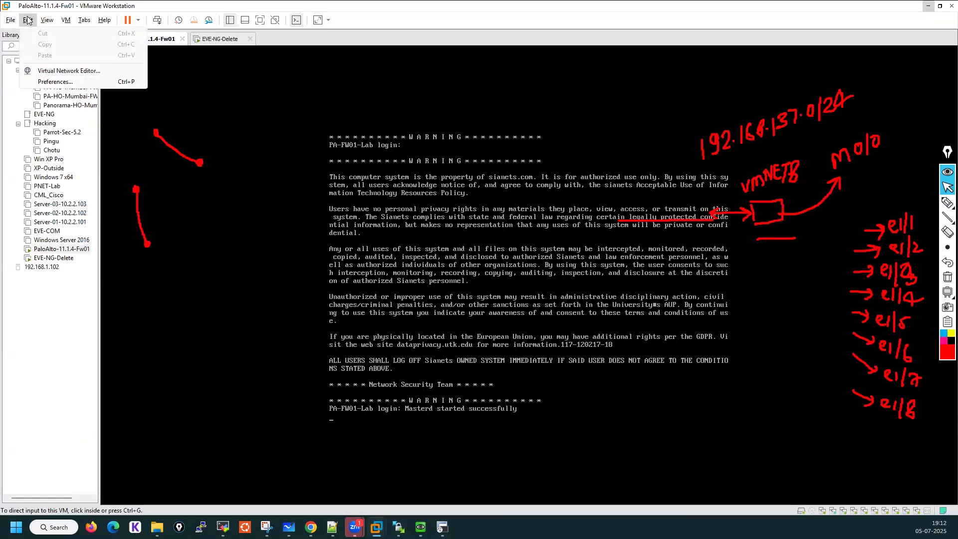
left_click(49, 72)
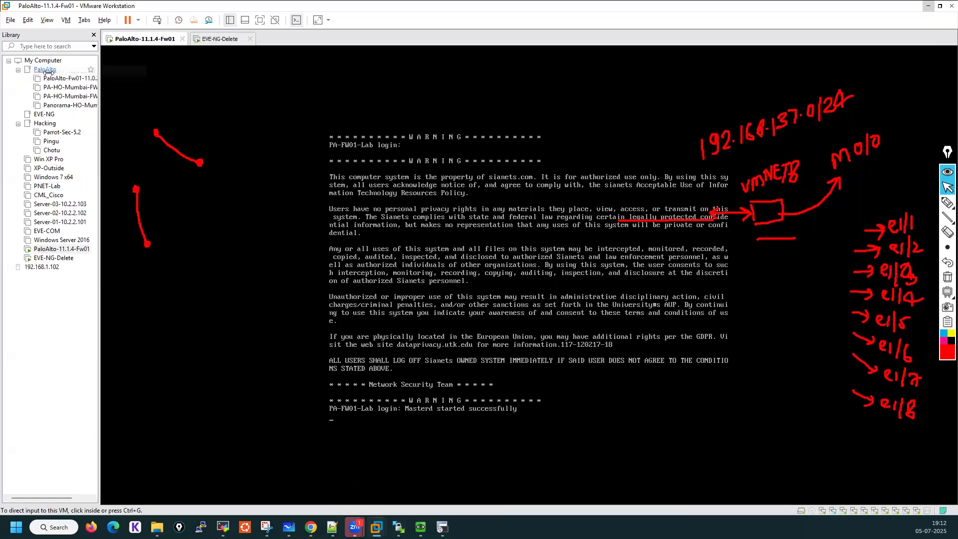
left_click(928, 6)
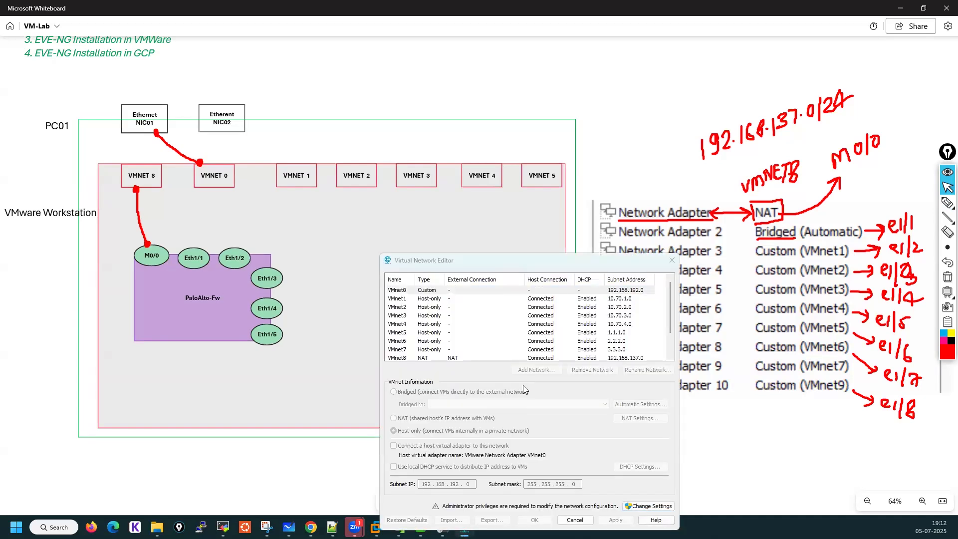
left_click(648, 506)
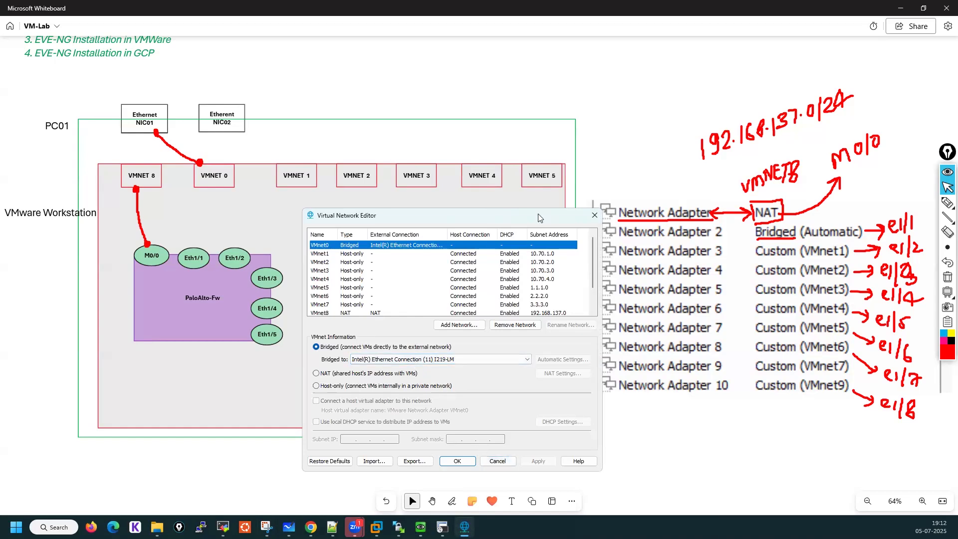
left_click(248, 487)
Step: On the whiteboard, draw a red line from Eth1/1 to VMNET 0 and join it to the NIC01 link
left_click(907, 202)
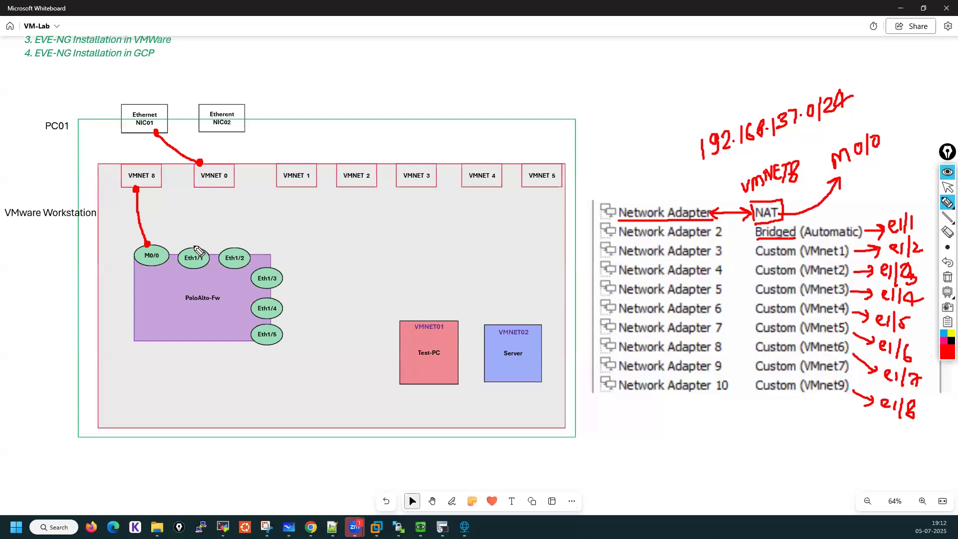
left_click_drag(196, 246, 213, 187)
left_click_drag(210, 185, 200, 164)
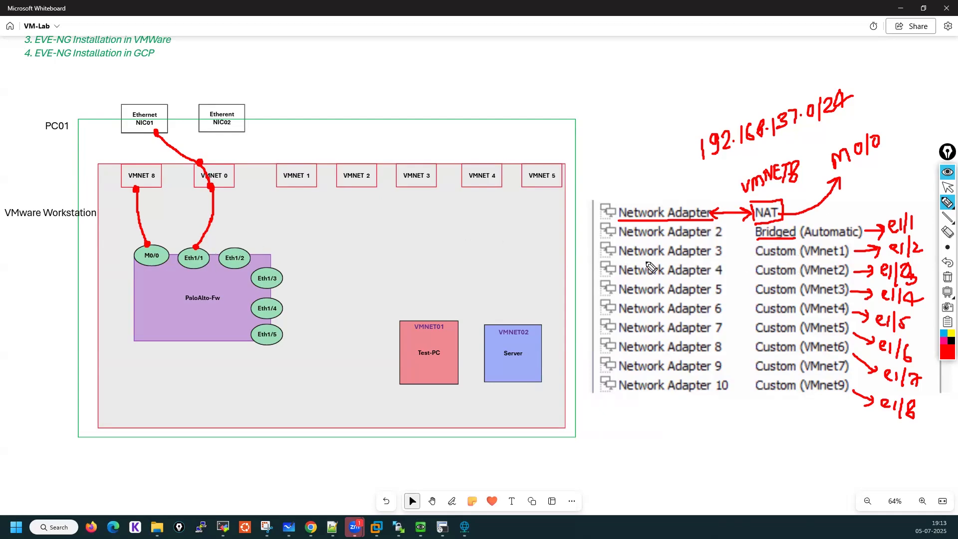
Step: Underline Network Adapter 3 and Custom (VMnet1), and link Eth1/2 to VMNET 1 in red
left_click_drag(620, 262, 722, 261)
left_click(760, 264)
left_click_drag(760, 262, 847, 260)
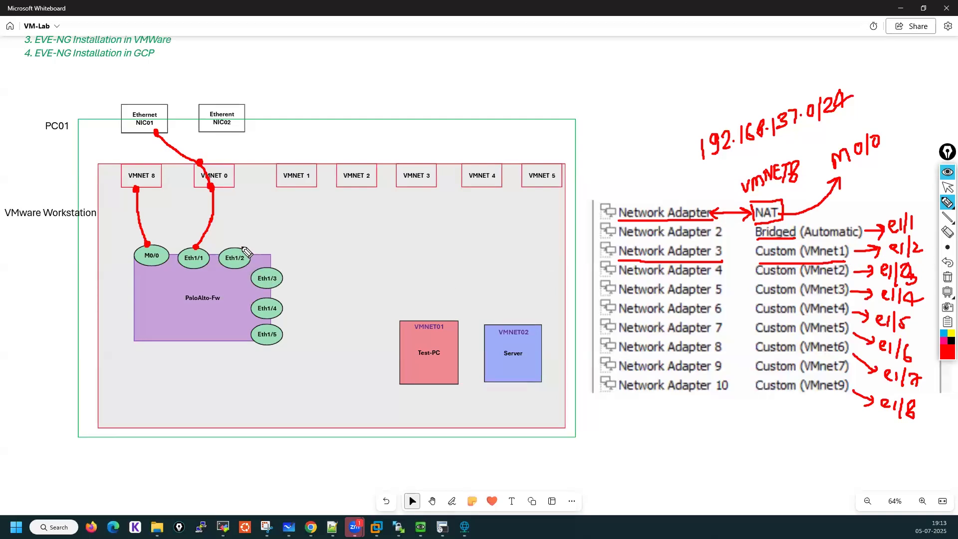
left_click_drag(242, 247, 294, 187)
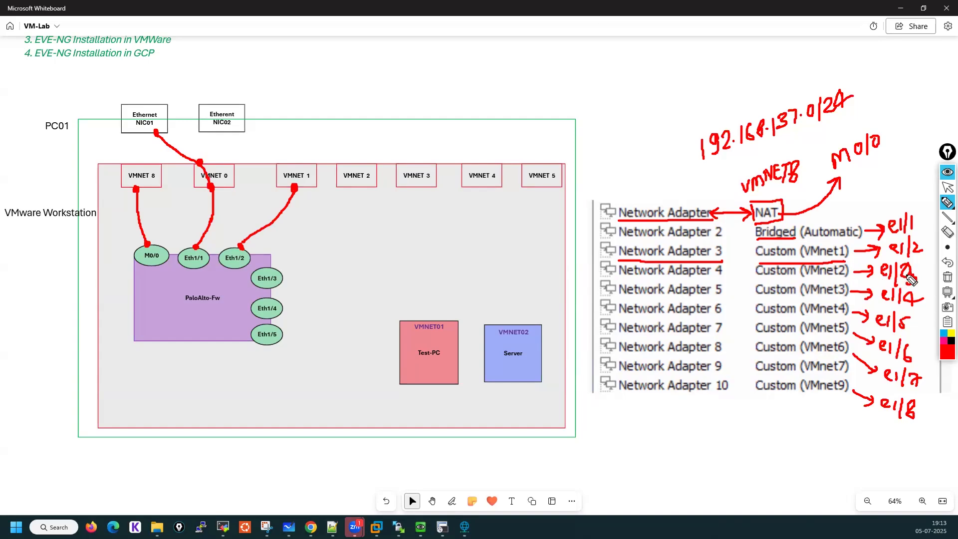
Step: Draw red lines linking Eth1/3 to VMNET 2 and Eth1/4 to VMNET 3, and underline VMware Workstation
left_click_drag(282, 274, 350, 189)
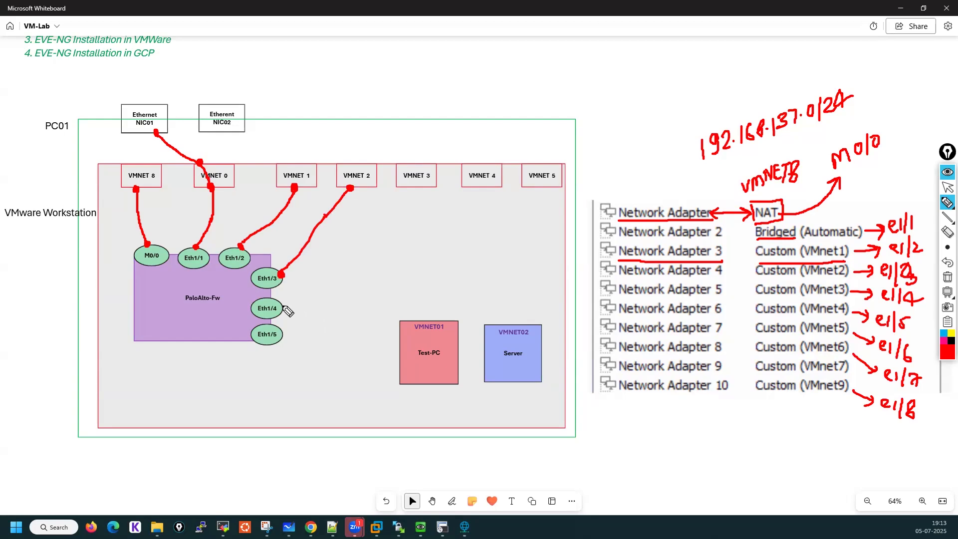
left_click_drag(283, 303, 286, 310)
left_click_drag(285, 306, 413, 189)
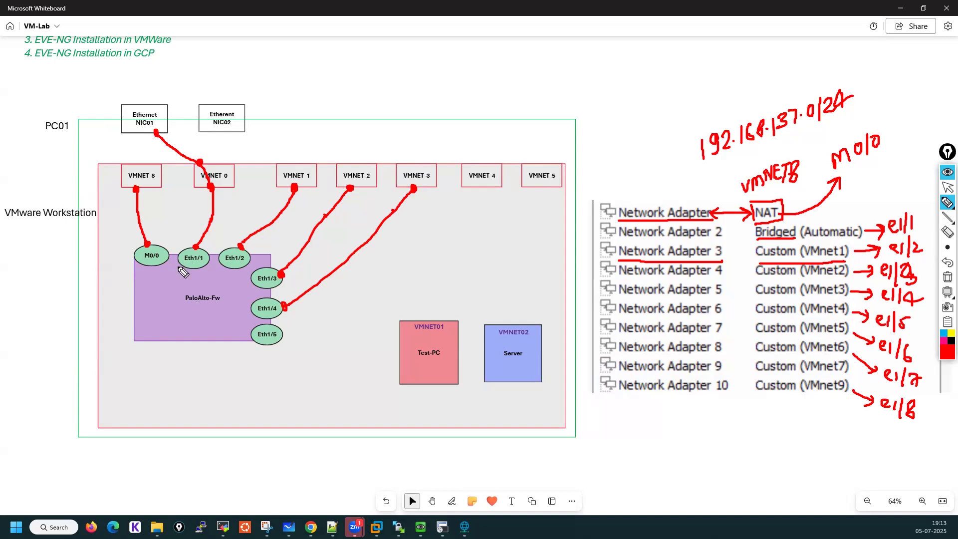
left_click_drag(6, 225, 80, 227)
Step: Draw a green line from VMNET 1 to the Test-PC box with a dot at each end
left_click(947, 355)
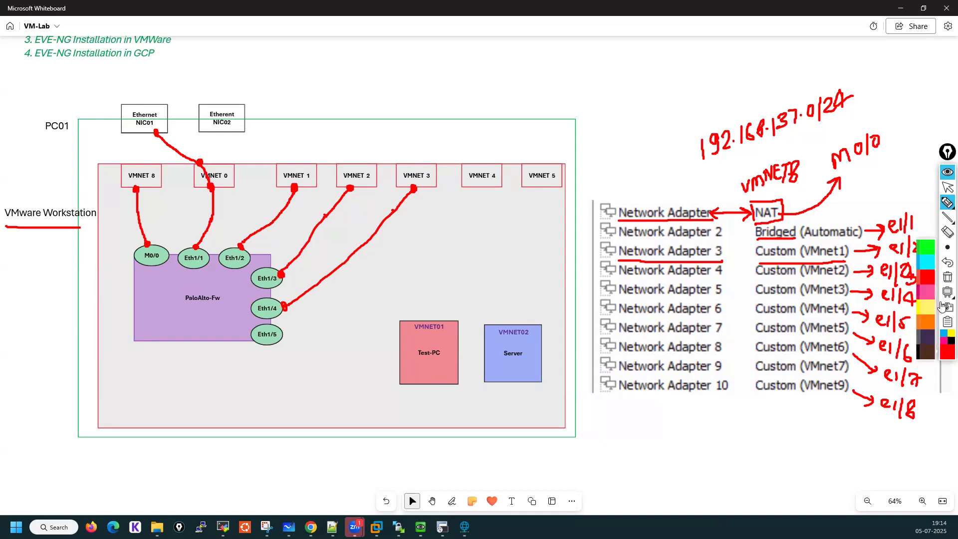
left_click(918, 254)
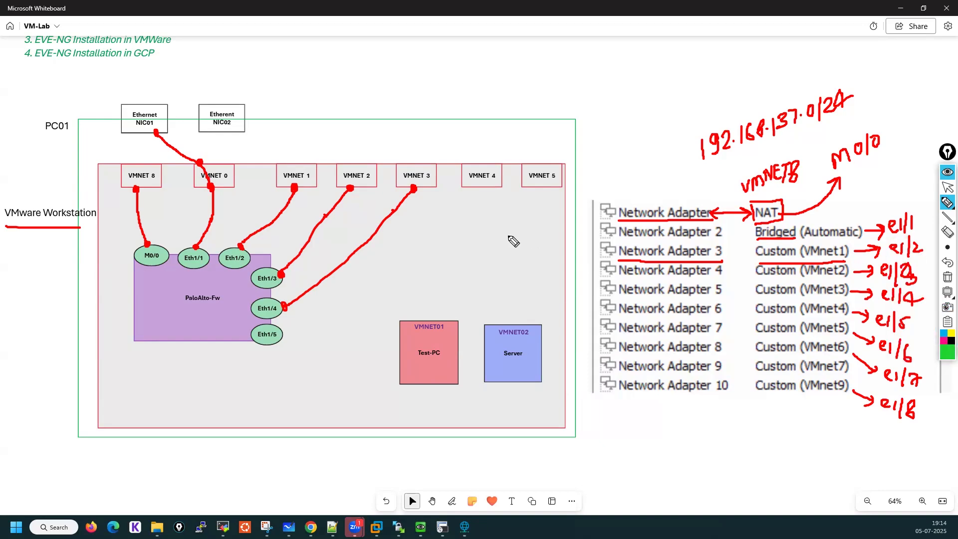
left_click(308, 187)
left_click_drag(307, 187, 425, 312)
left_click(428, 315)
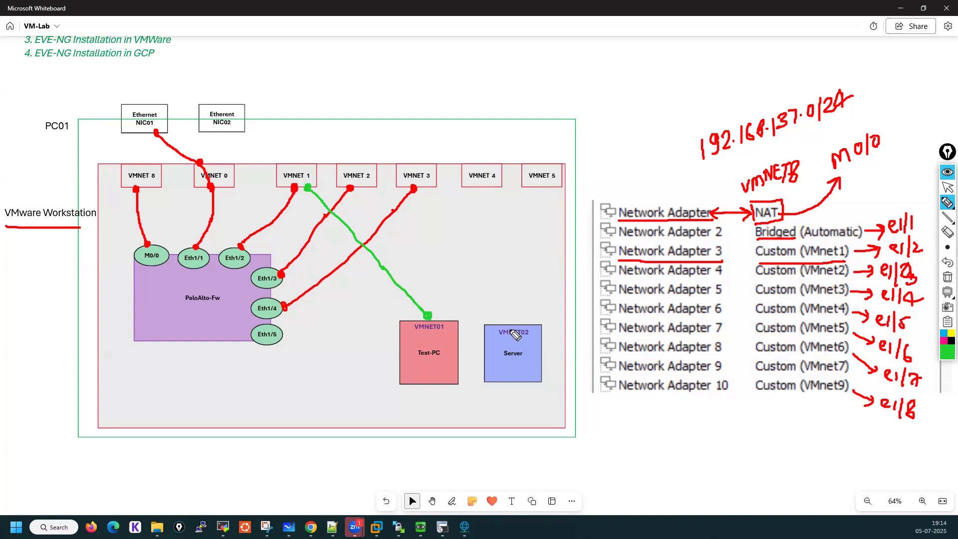
Step: Draw a blue line from VMNET 2 to the Server box
left_click(943, 335)
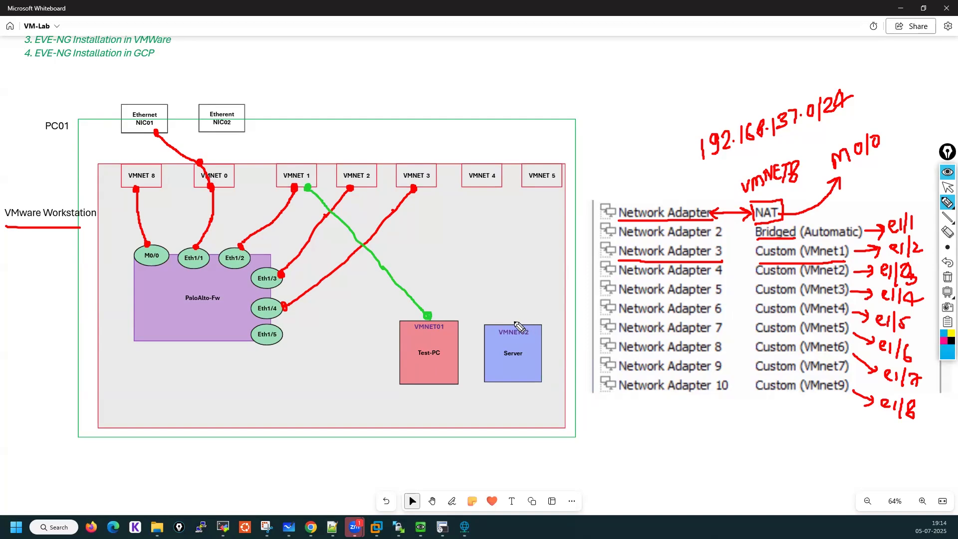
left_click(369, 187)
left_click_drag(376, 189, 519, 320)
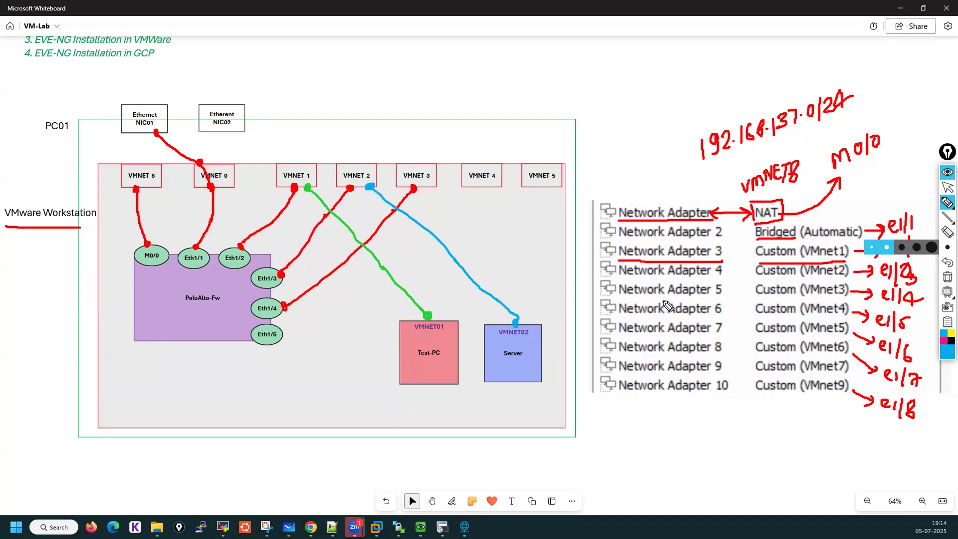
Step: Handwrite 10.70.1.105 in thin blue below Test-PC, with DG 10.70.1.250 underneath
mouse_move(387, 390)
left_mouse_down()
mouse_move(423, 403)
mouse_move(437, 393)
left_mouse_up()
left_click(400, 395)
left_click(420, 396)
left_click(426, 400)
left_click_drag(445, 391, 442, 398)
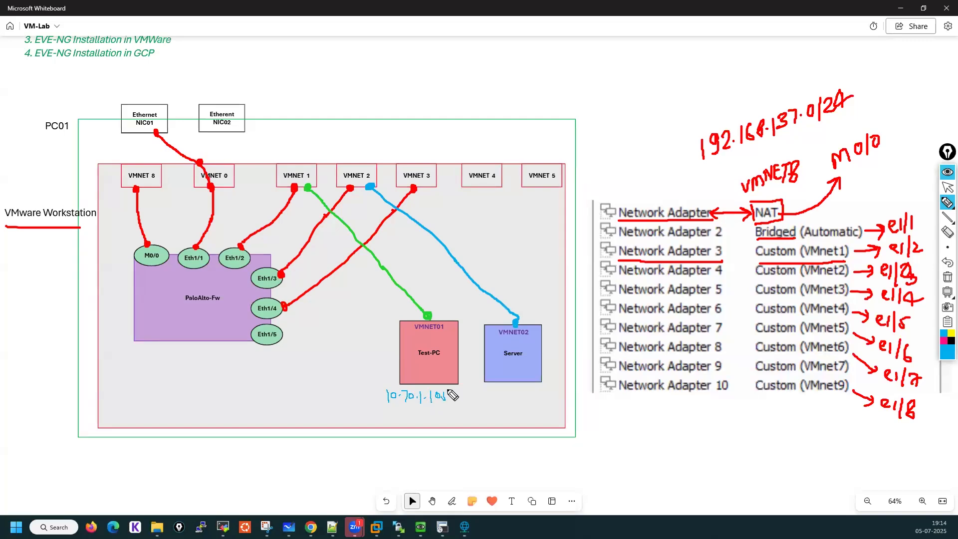
mouse_move(367, 416)
left_mouse_down()
mouse_move(367, 425)
mouse_move(402, 419)
left_mouse_up()
left_click(407, 421)
mouse_move(409, 416)
left_mouse_down()
mouse_move(426, 423)
mouse_move(447, 410)
left_mouse_up()
left_click(420, 419)
left_click(429, 416)
left_click_drag(452, 410, 452, 411)
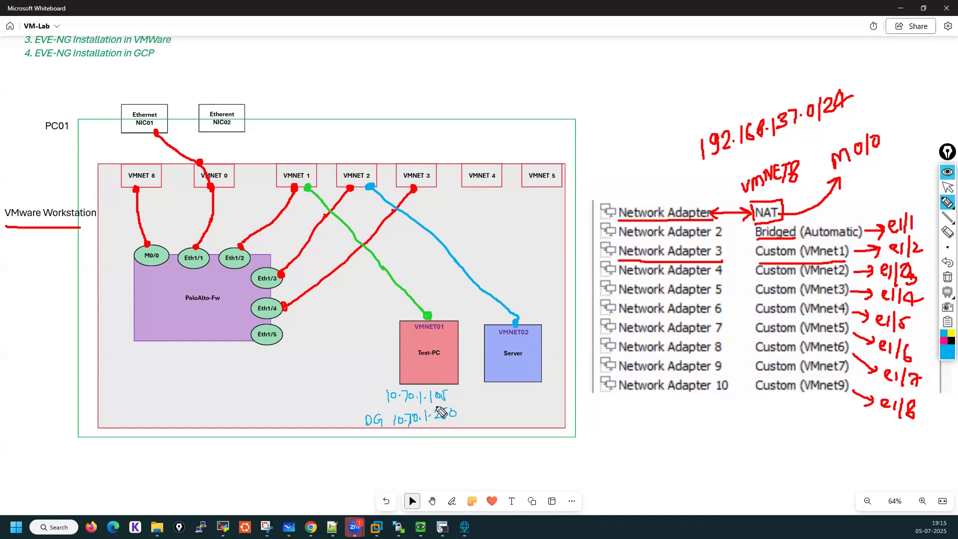
left_click(196, 247)
left_click_drag(202, 240, 248, 222)
left_click(947, 264)
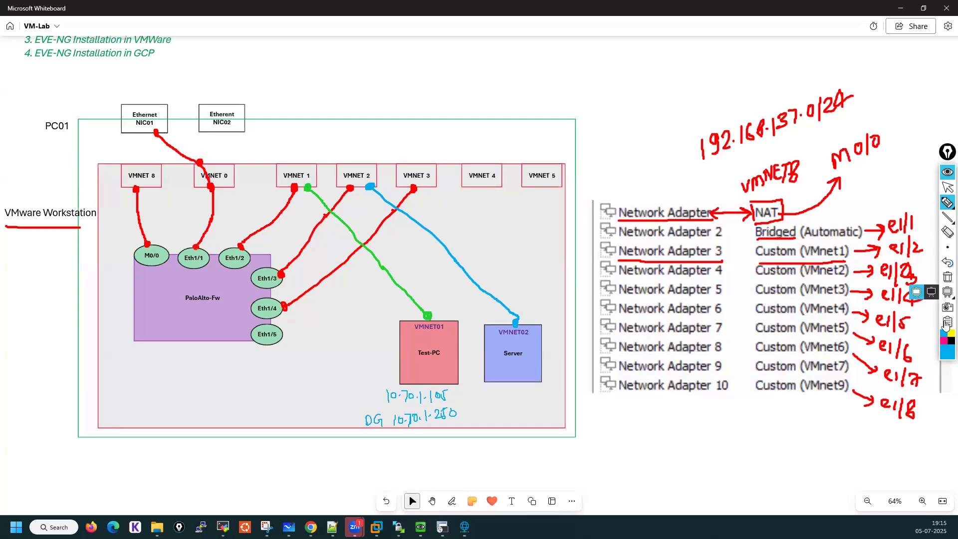
Step: Handwrite the interface address 10.70.1.250 in black beside Eth1/2
left_click(948, 341)
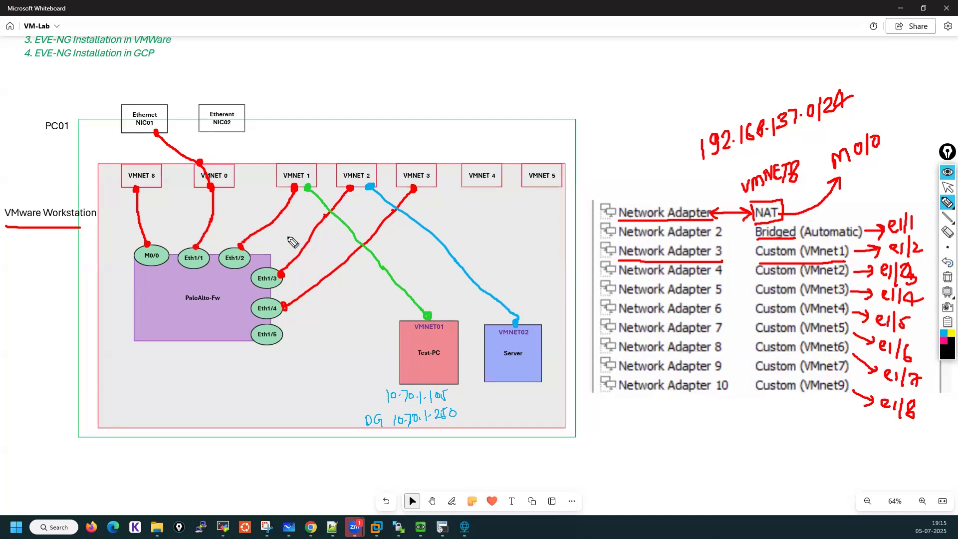
left_click_drag(252, 245, 259, 243)
left_click(261, 242)
left_click(264, 240)
left_click(946, 263)
left_click_drag(269, 236, 288, 230)
Step: Handwrite the interface address 10.70.2.250 in black beside Eth1/3
mouse_move(291, 272)
left_mouse_down()
mouse_move(293, 281)
mouse_move(325, 255)
left_mouse_up()
left_click(299, 273)
left_click(312, 264)
left_click(320, 258)
left_click_drag(330, 250, 331, 258)
left_click_drag(338, 250, 337, 250)
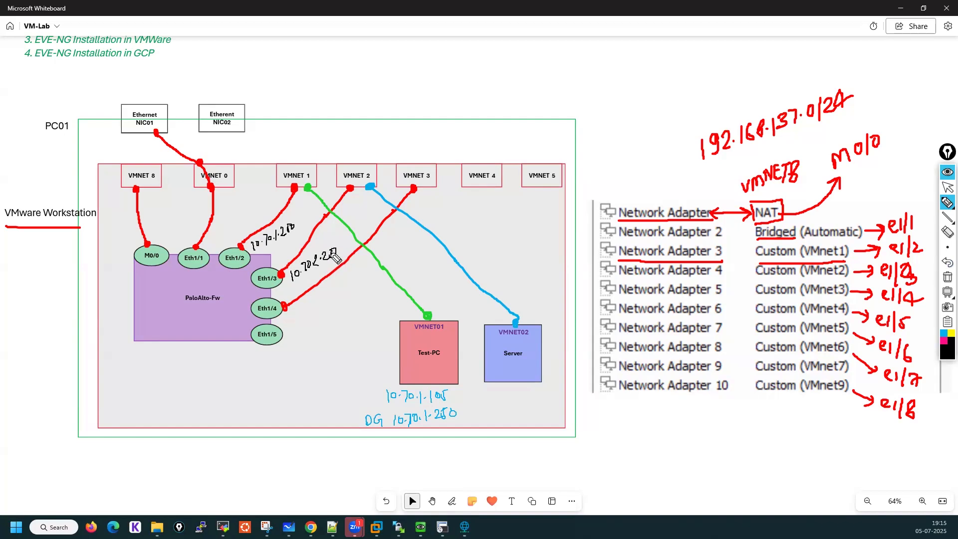
Step: Handwrite 10.70.2.101 in black below Server, with DG 10.70.2.250 underneath
mouse_move(492, 388)
left_mouse_down()
mouse_move(492, 396)
mouse_move(532, 398)
mouse_move(538, 388)
mouse_move(544, 399)
left_mouse_up()
left_click(503, 390)
left_click(520, 392)
left_click(528, 392)
left_click_drag(476, 414, 474, 423)
mouse_move(473, 413)
left_mouse_down()
mouse_move(474, 424)
mouse_move(552, 418)
left_mouse_up()
left_click(508, 418)
left_click(524, 417)
left_click(536, 416)
left_click_drag(553, 408, 560, 416)
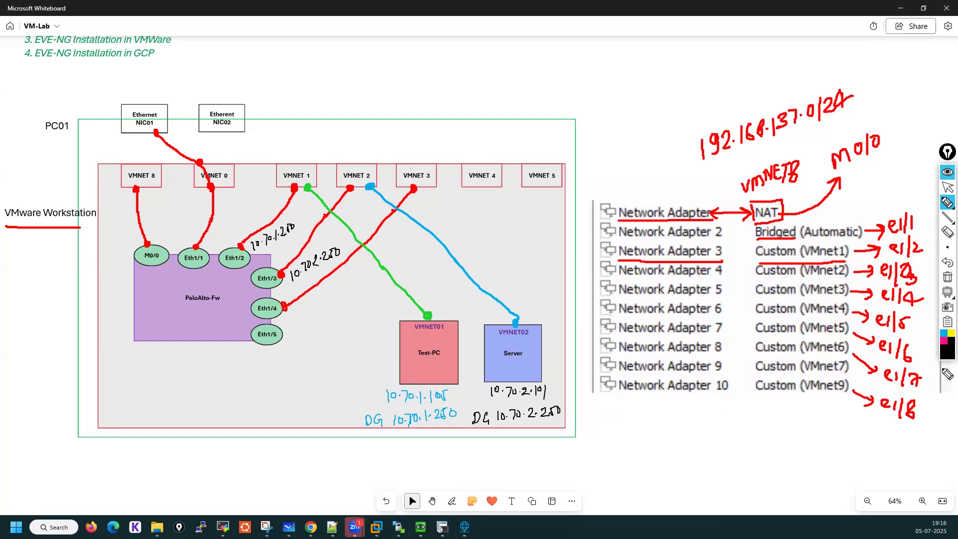
Step: Trace the traffic path in thick magenta from Test-PC through VMNET 1, Eth1/2, Eth1/1, VMNET 0 and NIC01 to an outward arrow
left_click(947, 248)
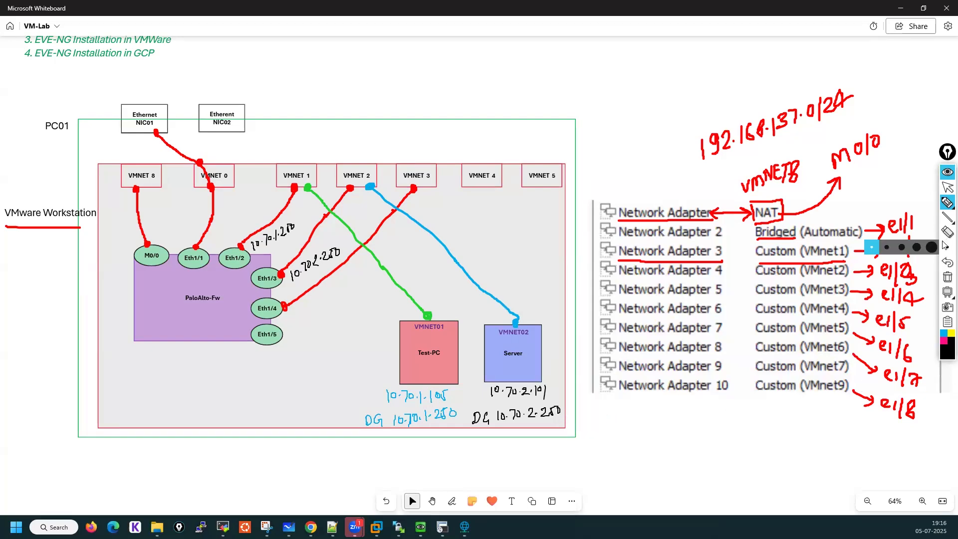
left_click(917, 248)
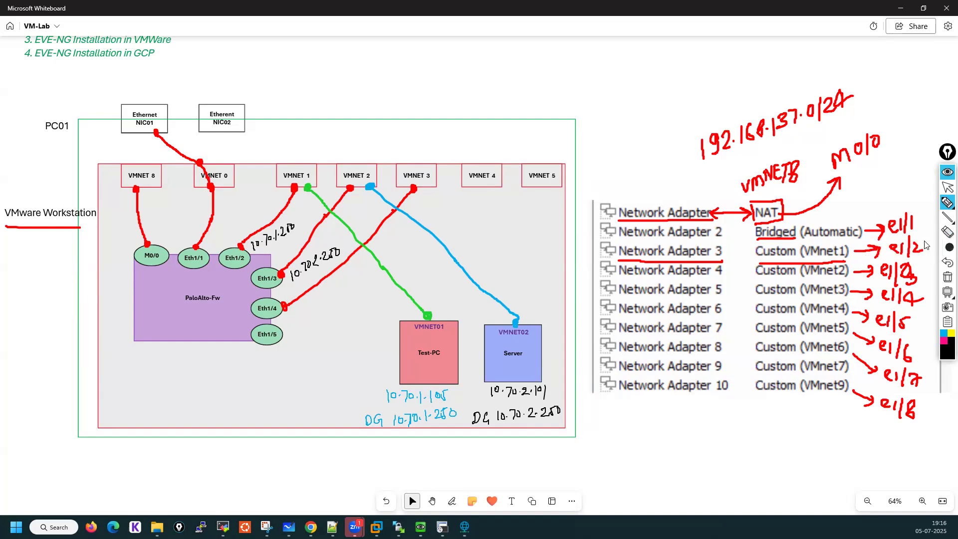
left_click(946, 352)
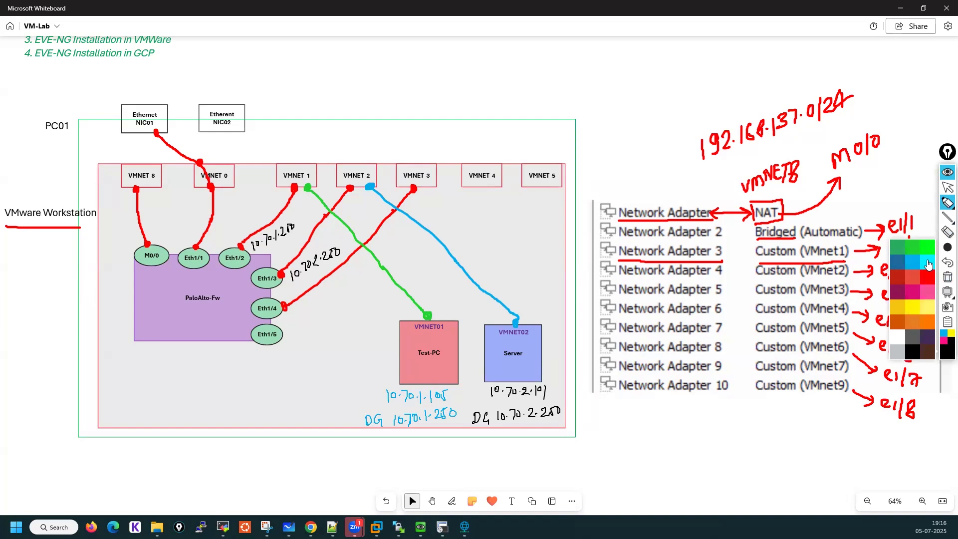
left_click(913, 293)
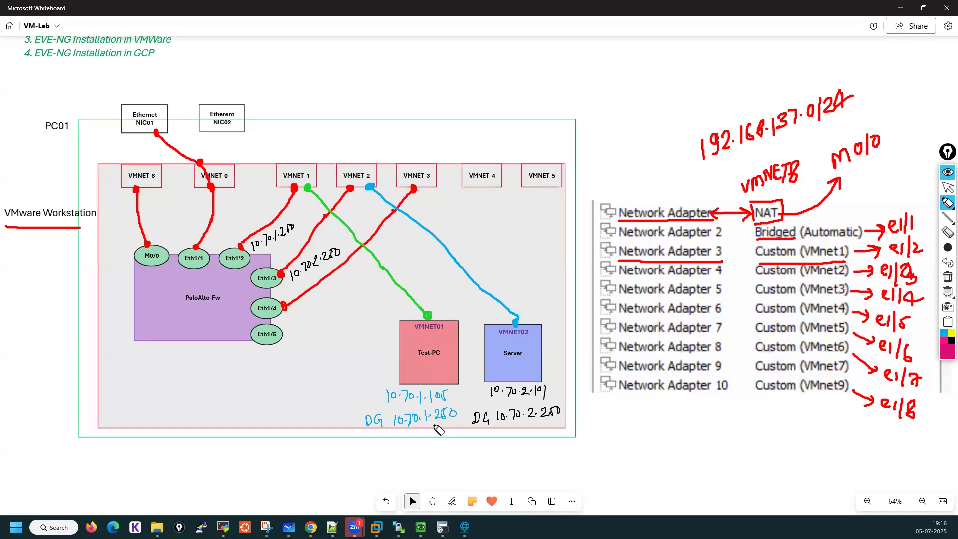
mouse_move(437, 318)
left_mouse_down()
mouse_move(310, 190)
mouse_move(239, 246)
left_mouse_up()
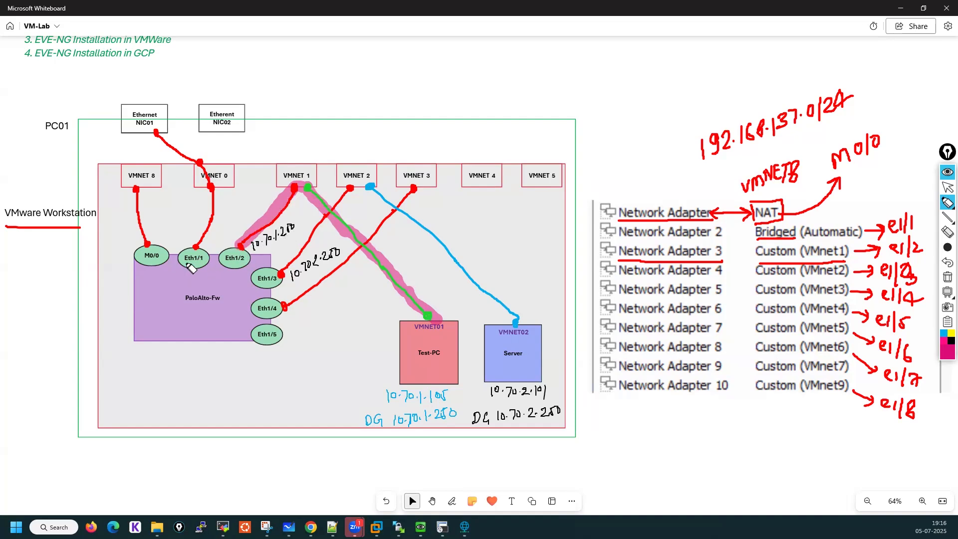
mouse_move(241, 247)
left_mouse_down()
mouse_move(231, 270)
mouse_move(205, 282)
mouse_move(188, 267)
mouse_move(216, 228)
mouse_move(217, 200)
mouse_move(199, 165)
mouse_move(144, 111)
mouse_move(181, 75)
mouse_move(302, 47)
mouse_move(290, 89)
left_mouse_up()
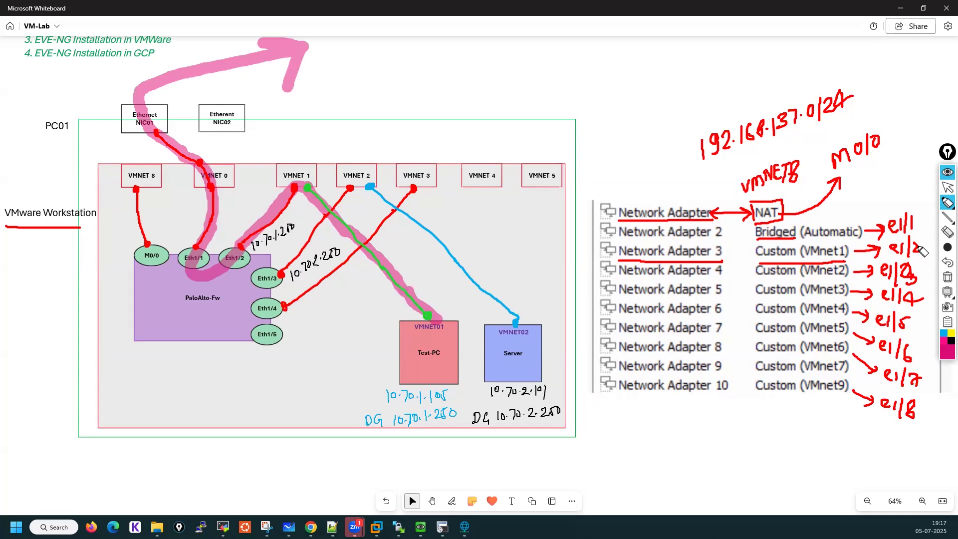
Step: With a thinner magenta pen, draw a small mark beside Test-PC and circle the PaloAlto-Fw label
left_click(946, 247)
left_click(887, 247)
left_click(947, 202)
mouse_move(383, 352)
left_mouse_down()
mouse_move(398, 354)
mouse_move(395, 364)
left_mouse_up()
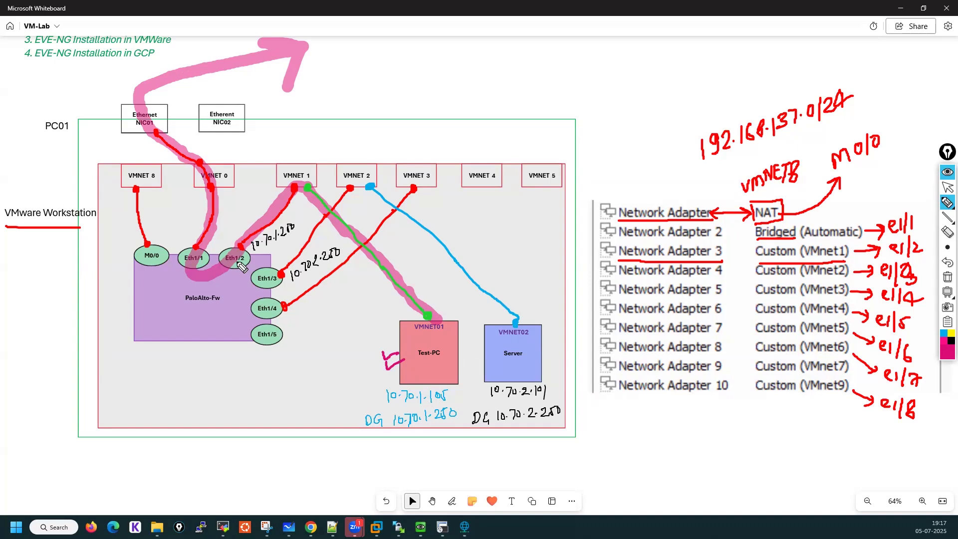
mouse_move(181, 302)
left_mouse_down()
mouse_move(236, 298)
mouse_move(183, 293)
left_mouse_up()
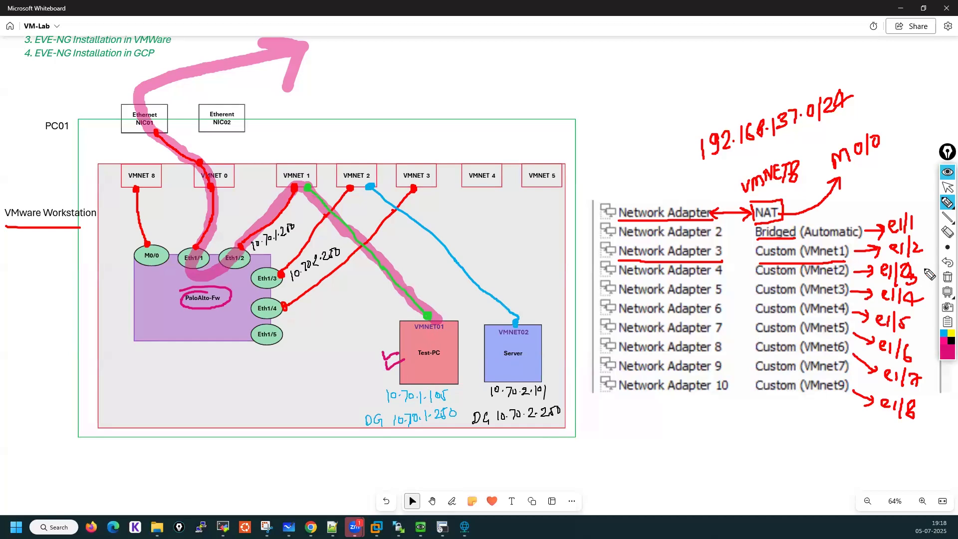
Step: Trace the traffic path in thick yellow from Test-PC through VMNET 1, Eth1/2, PaloAlto-Fw, Eth1/3 and VMNET 2 to Server
left_click(947, 248)
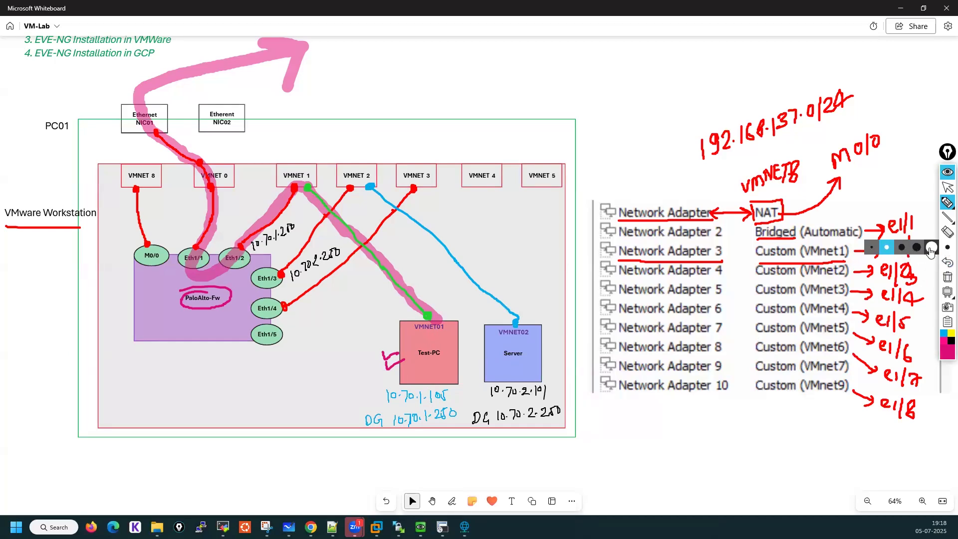
left_click(946, 200)
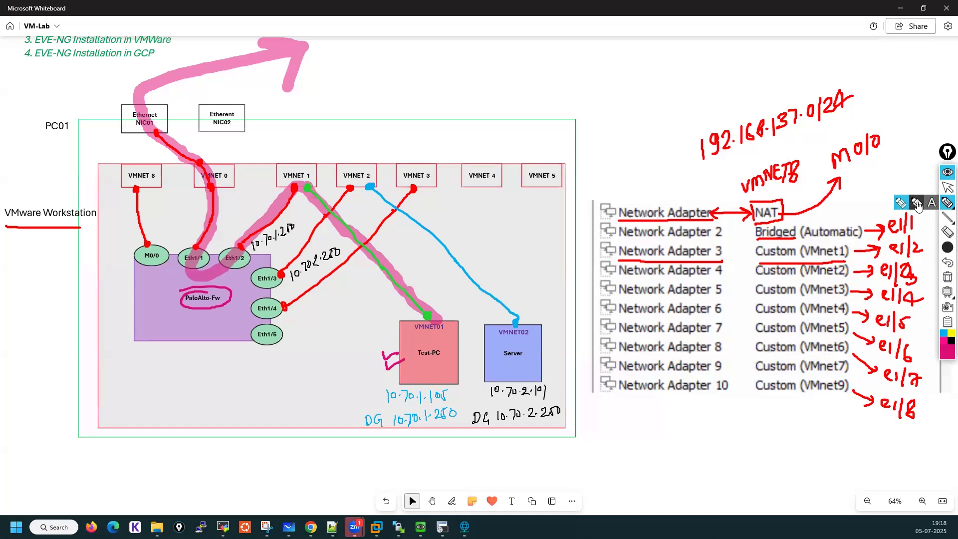
left_click(950, 333)
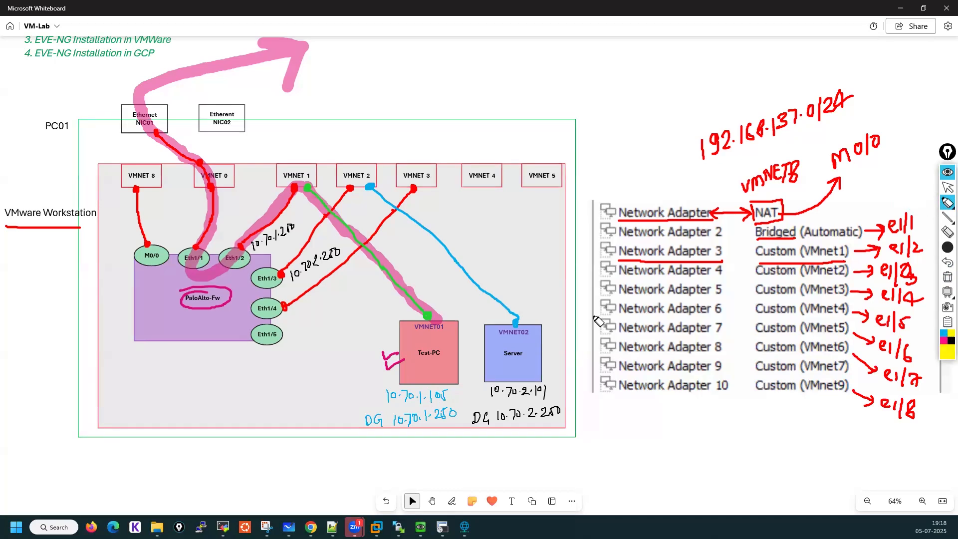
mouse_move(436, 322)
left_mouse_down()
mouse_move(363, 238)
mouse_move(299, 185)
mouse_move(214, 302)
mouse_move(252, 294)
mouse_move(295, 266)
mouse_move(336, 208)
mouse_move(371, 192)
mouse_move(436, 237)
mouse_move(523, 333)
left_mouse_up()
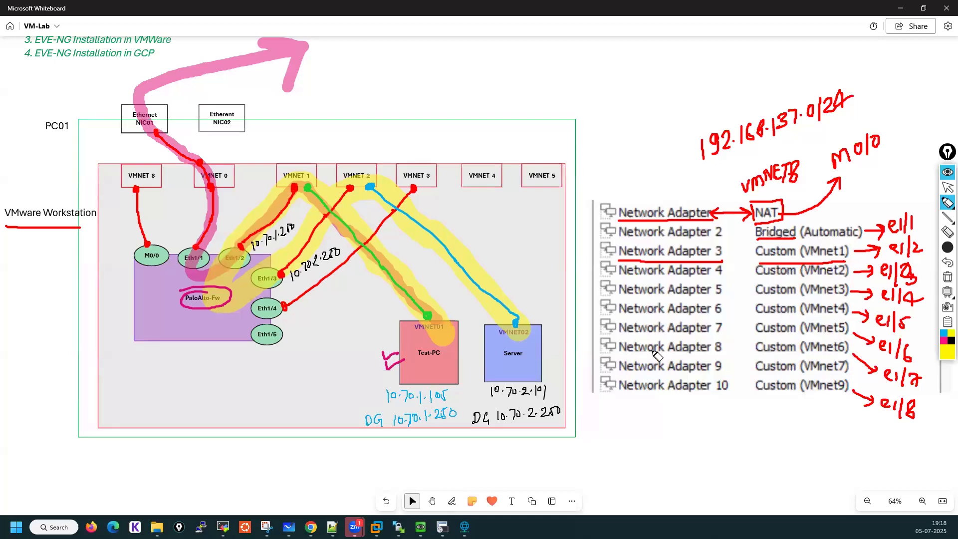
Step: With a thin magenta pen, mark the Eth1/2 and Eth1/3 interfaces and the Server box
mouse_move(946, 250)
left_click(887, 248)
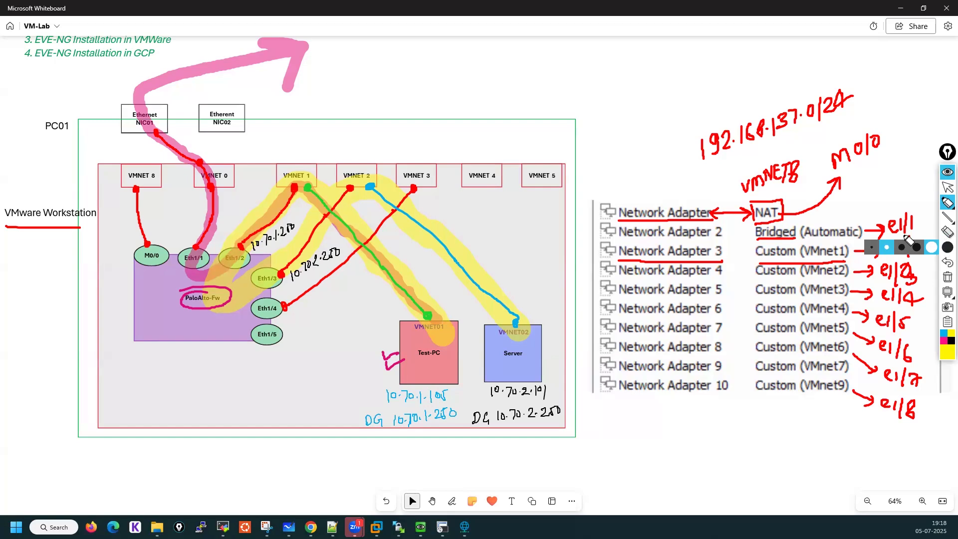
mouse_move(947, 203)
left_click(901, 204)
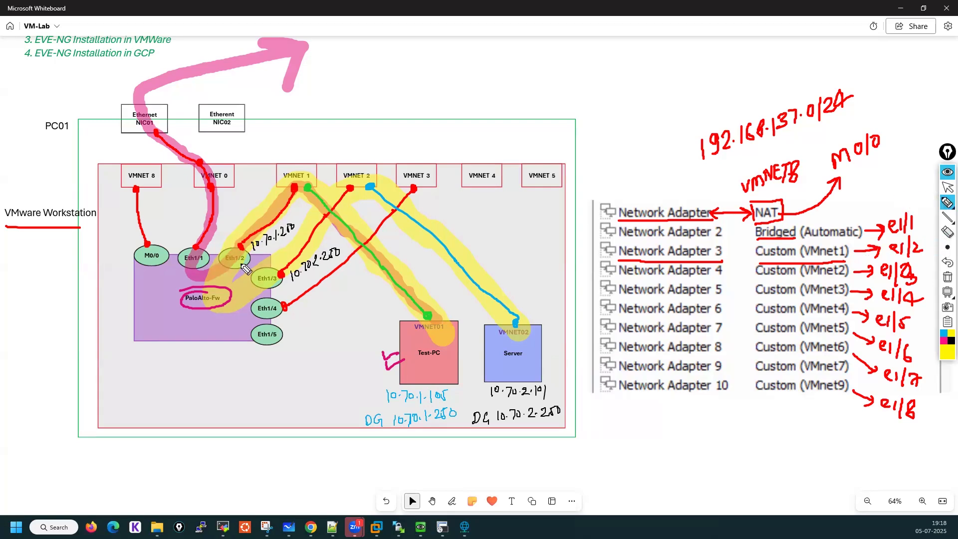
left_click_drag(222, 247, 227, 261)
left_click(944, 342)
mouse_move(220, 246)
left_mouse_down()
mouse_move(278, 244)
mouse_move(299, 279)
mouse_move(312, 272)
left_mouse_up()
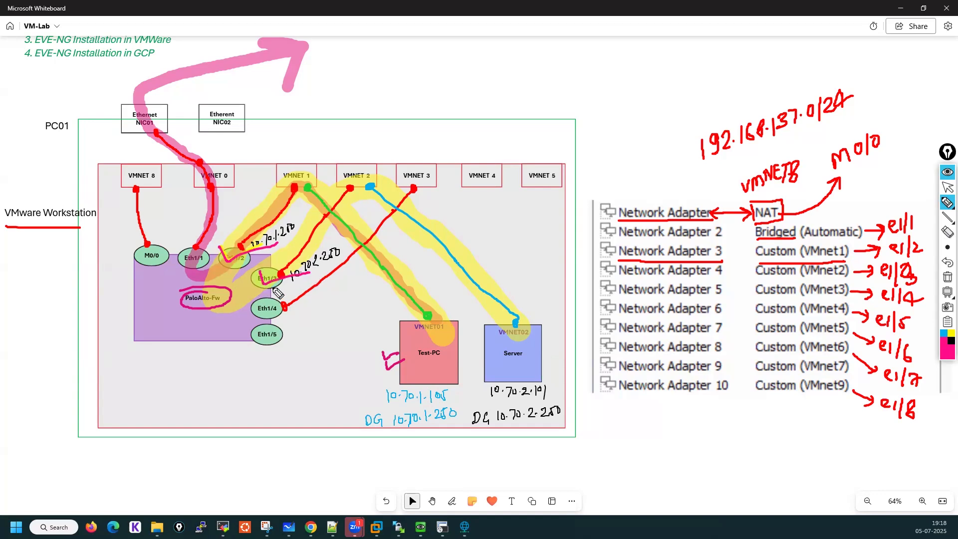
left_click_drag(499, 354, 535, 359)
Step: Clear all pen annotations from the whiteboard diagram and return to the normal pointer
left_click(948, 277)
left_click(948, 187)
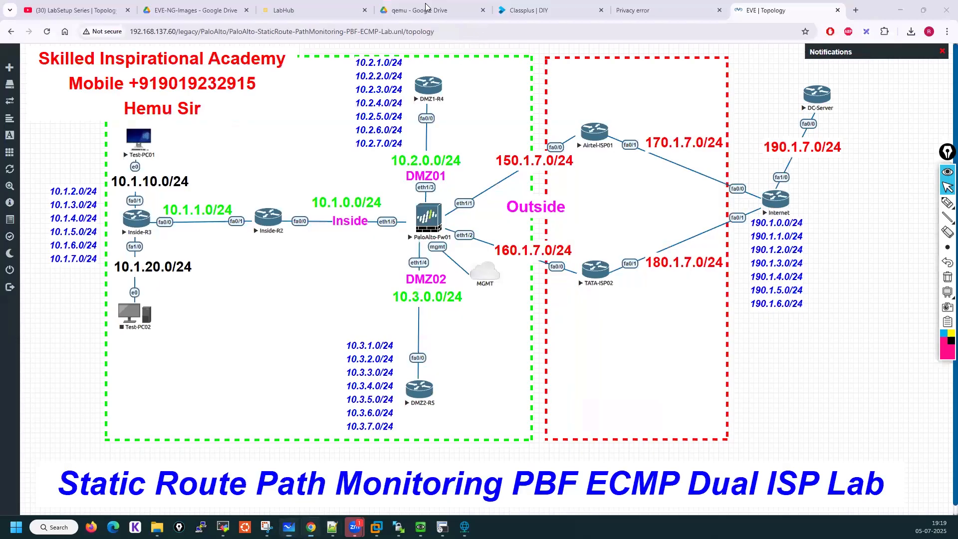
Step: Switch to the firewall page at 192.168.137.21 in Chrome and proceed past the certificate warning
key("ctrl+shift+Tab")
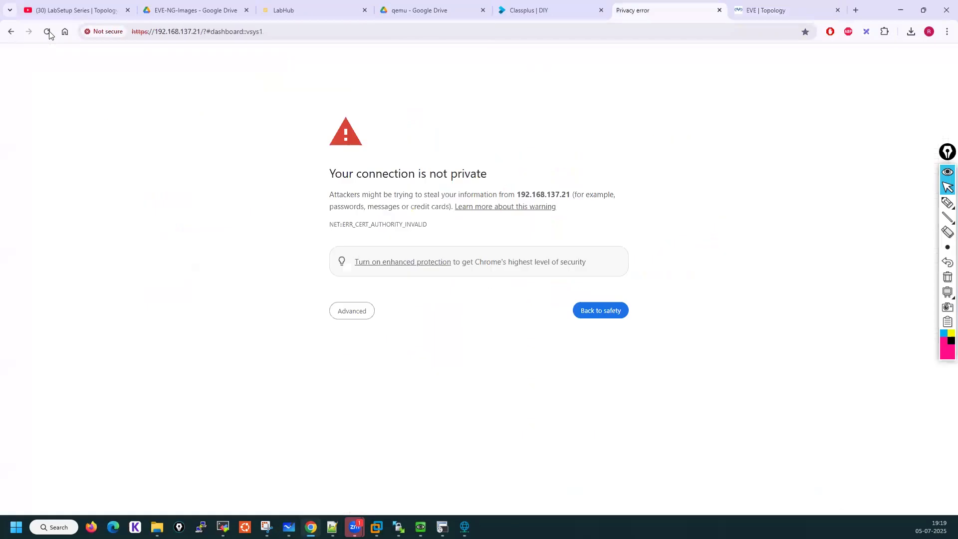
left_click(354, 313)
left_click(384, 389)
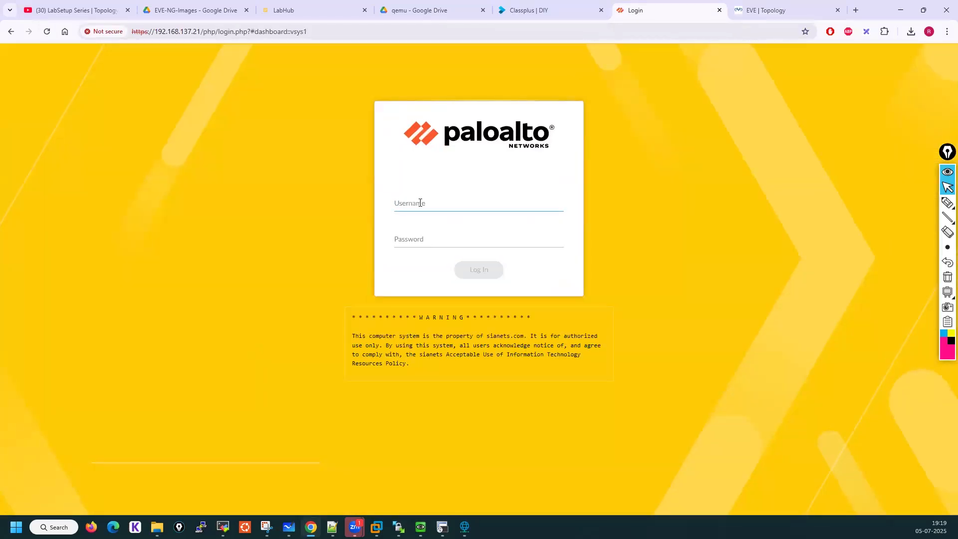
Step: Log in to the Palo Alto firewall as admin with the account password and dismiss the welcome message
key("Tab")
type("•")
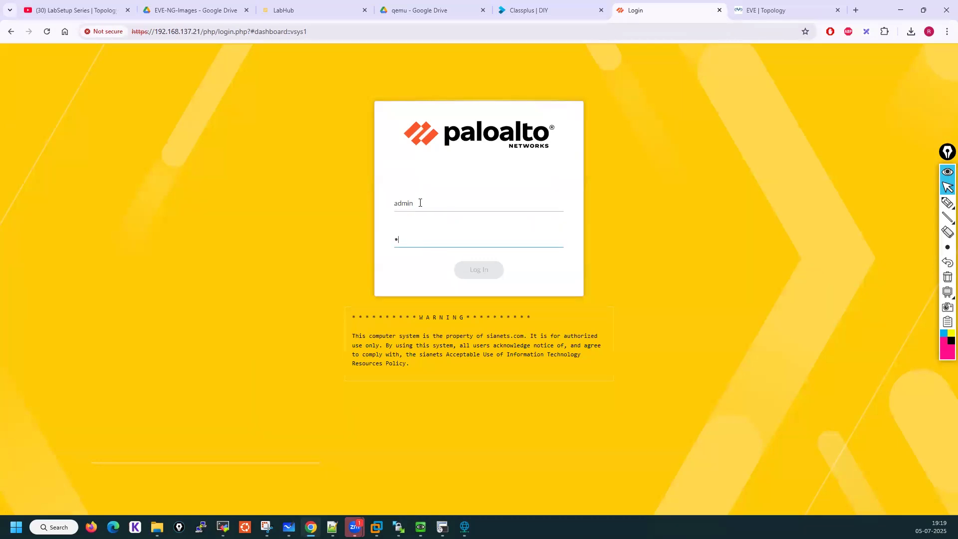
type("••")
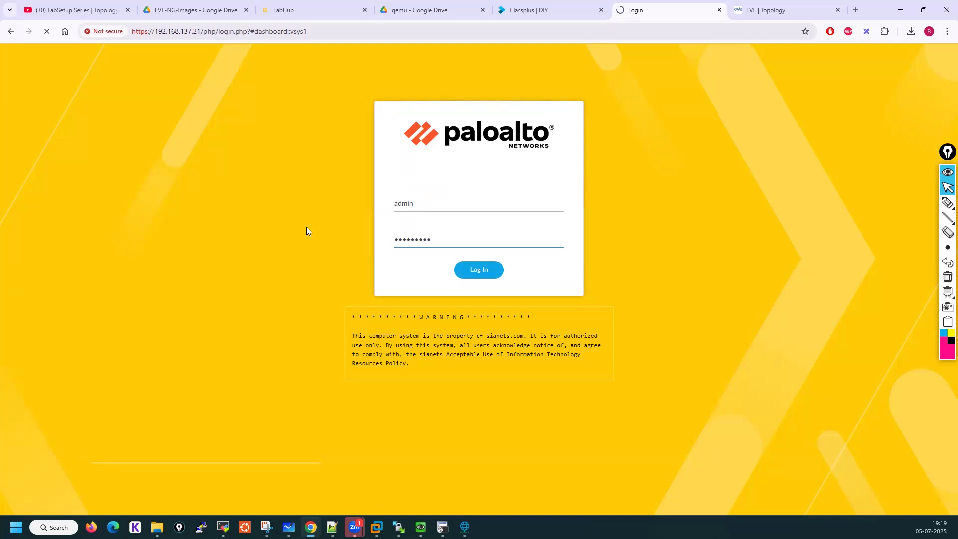
key("Return")
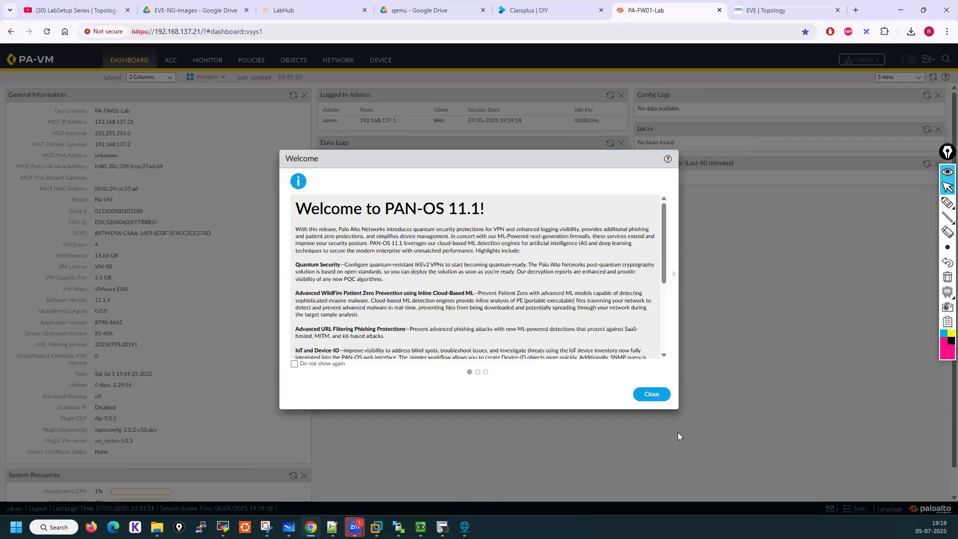
left_click(652, 395)
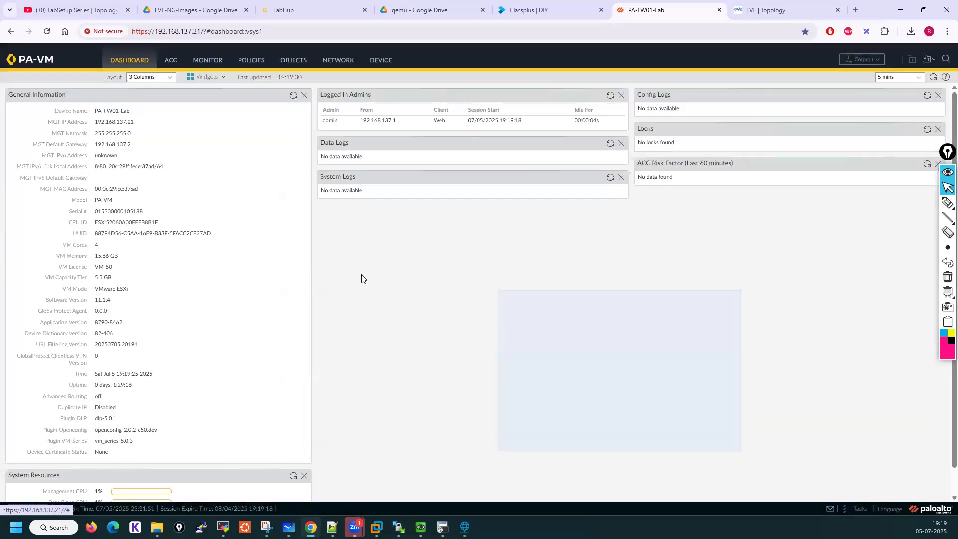
Step: Open the firewall's Ethernet interface list and capture a screen snip of the names ethernet1/1 to ethernet1/9
left_click(345, 62)
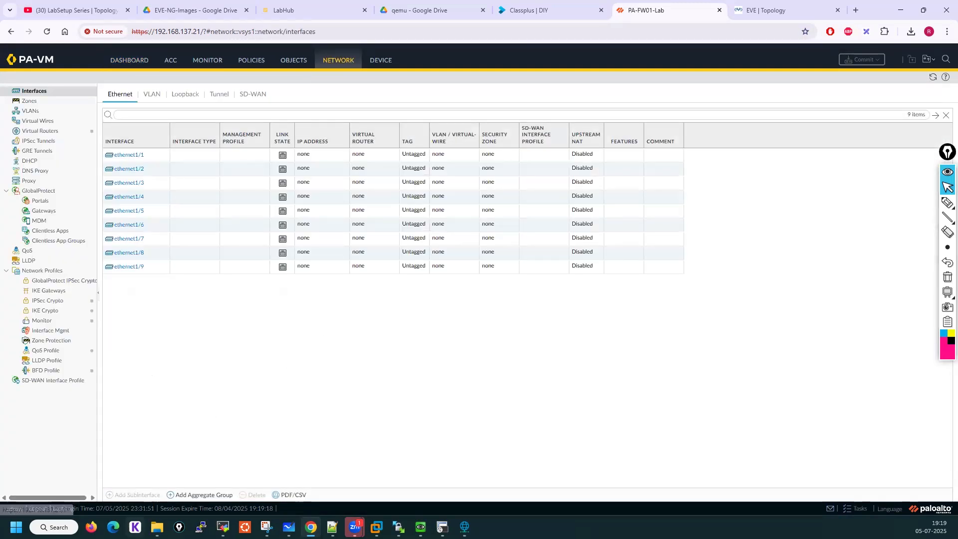
mouse_move(267, 527)
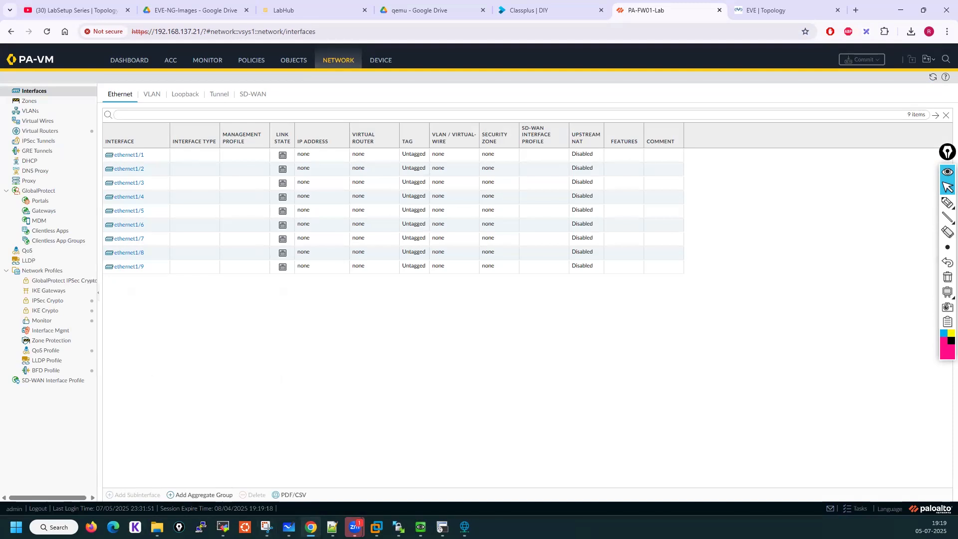
key("super+shift+s")
left_click_drag(99, 120, 134, 143)
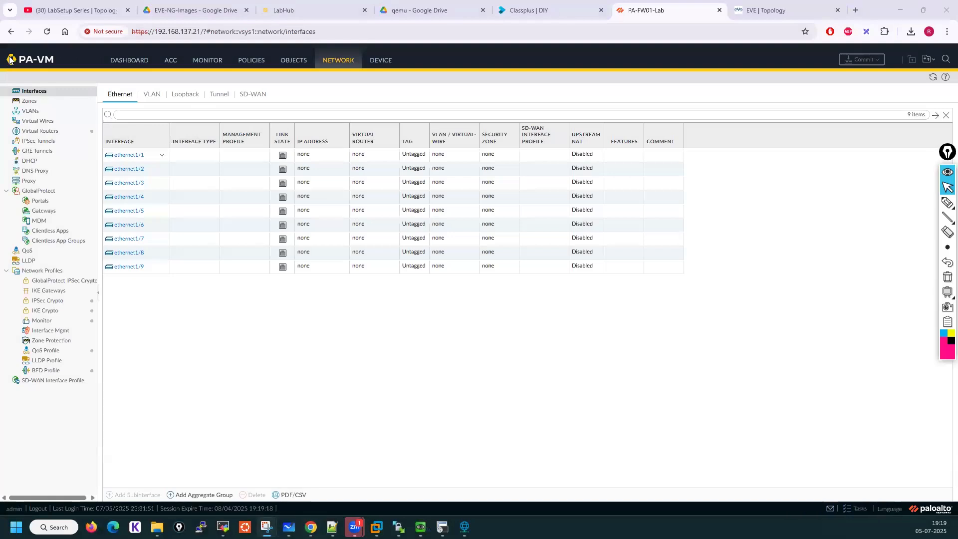
key("super+shift+s")
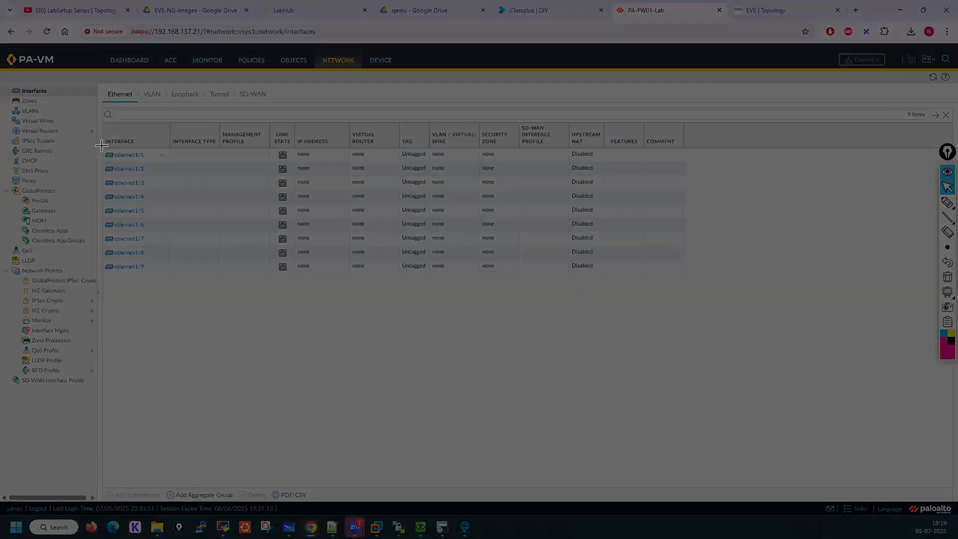
left_click_drag(153, 156, 168, 272)
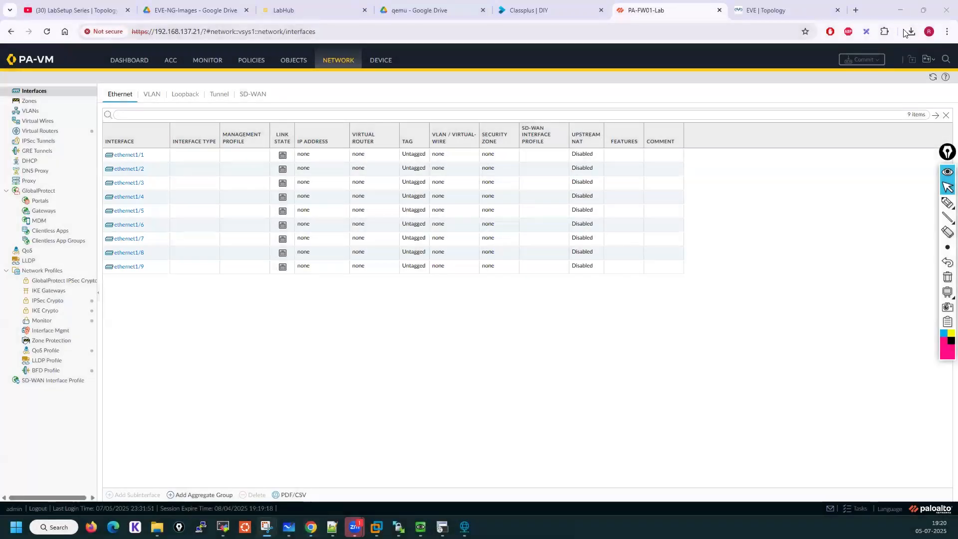
Step: Return to Microsoft Whiteboard, paste the interface snip beside the network adapter list and scale it to about the list's height
left_click(901, 10)
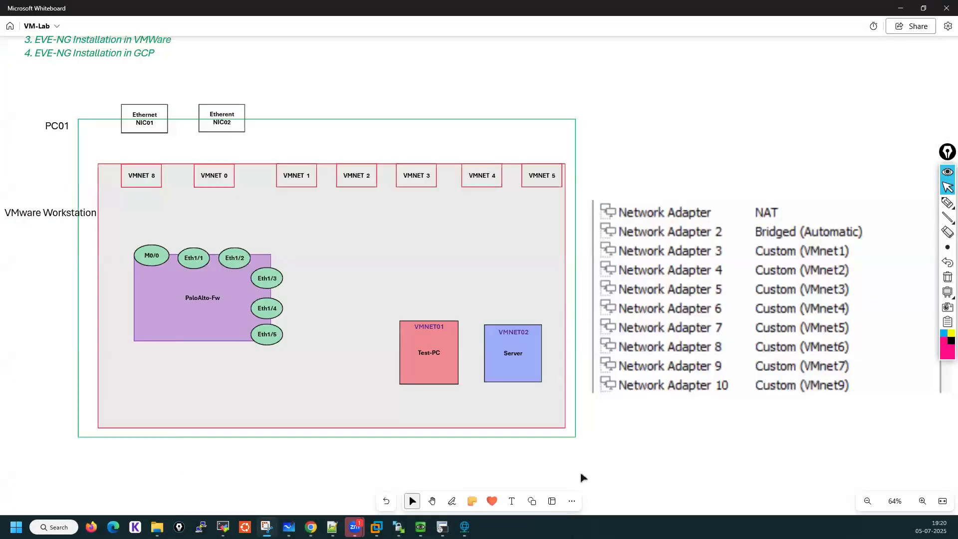
left_click(432, 501)
left_click_drag(463, 470, 246, 469)
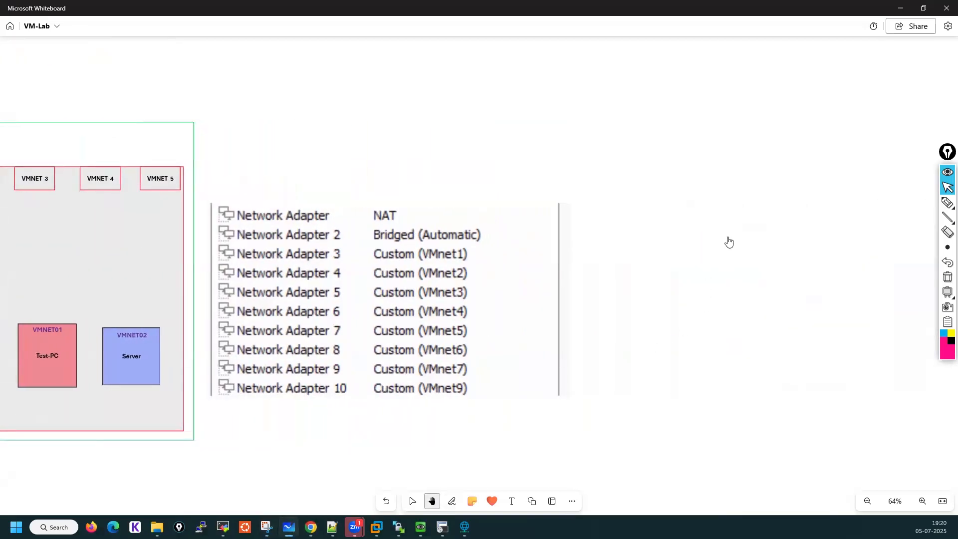
right_click(727, 242)
left_click(729, 242)
left_click_drag(783, 330, 704, 431)
mouse_move(646, 400)
left_mouse_down()
mouse_move(655, 371)
mouse_move(655, 402)
left_mouse_up()
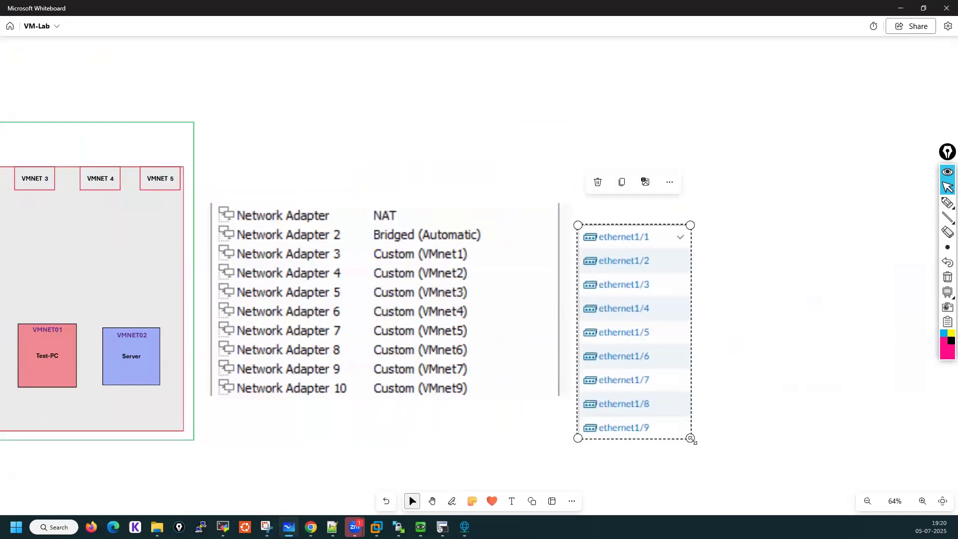
mouse_move(684, 432)
left_mouse_down()
mouse_move(680, 423)
mouse_move(685, 428)
left_mouse_up()
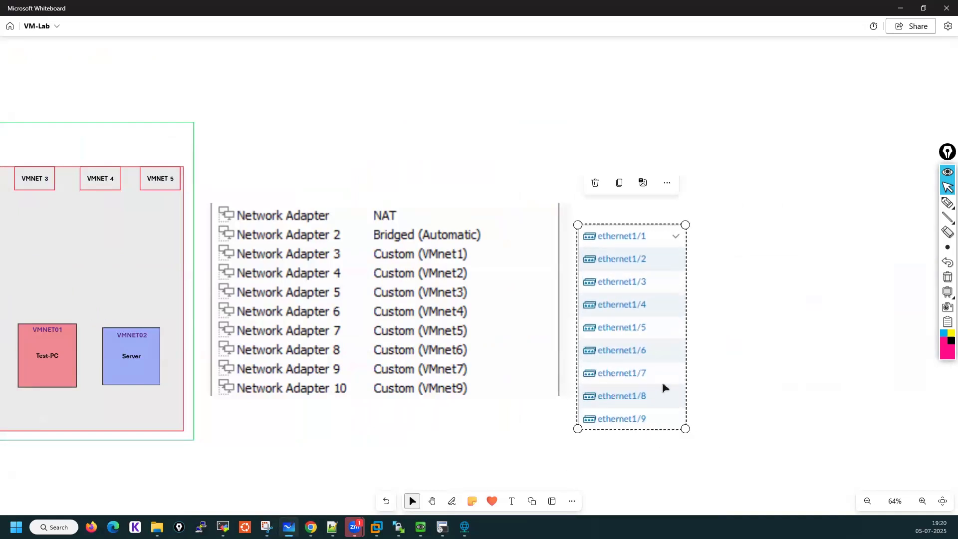
left_click(784, 366)
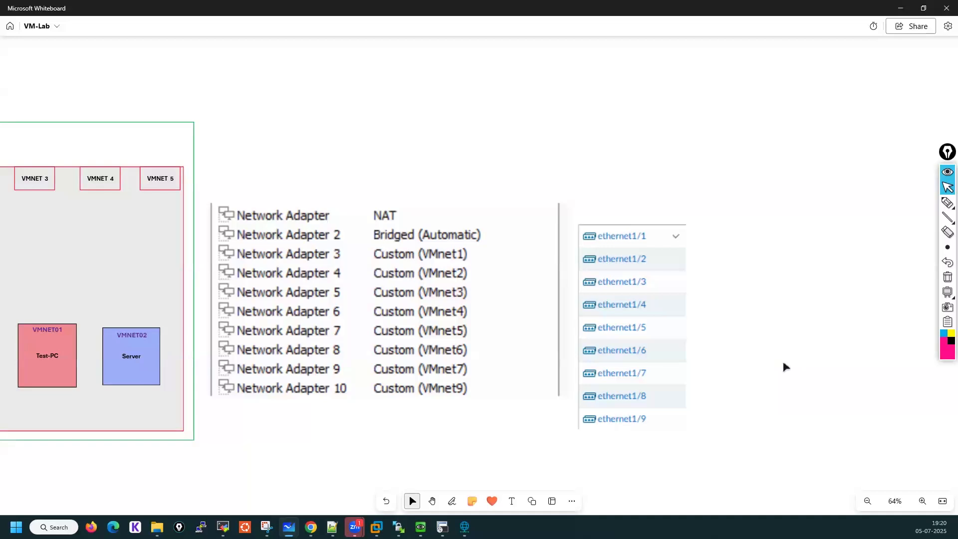
Step: Add the text label M0/0 directly above ethernet1/1 and format it in bold blue
mouse_move(465, 527)
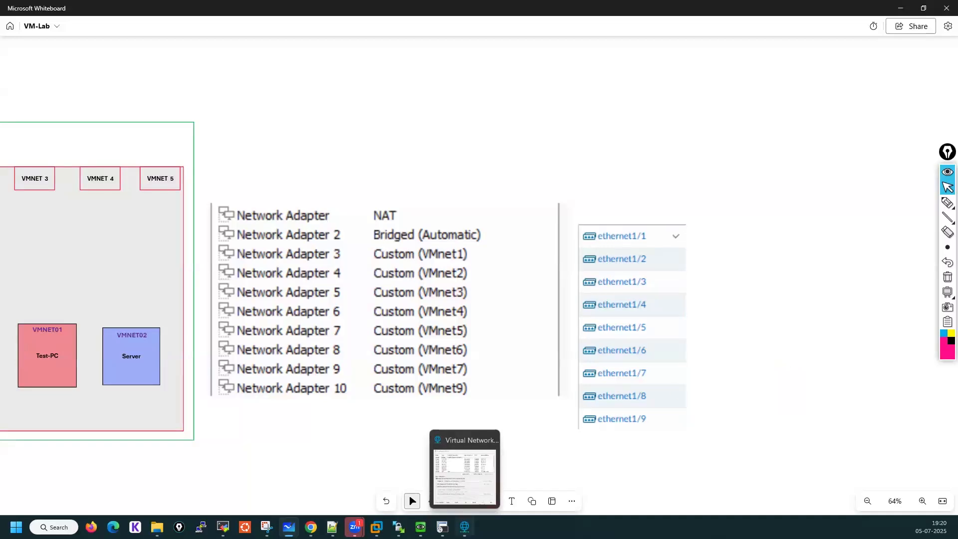
left_click(512, 501)
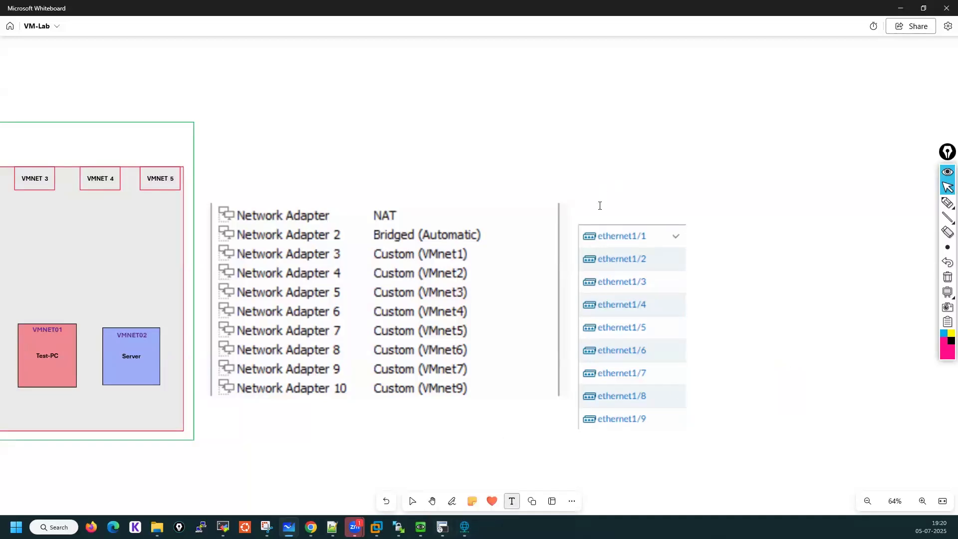
left_click(581, 211)
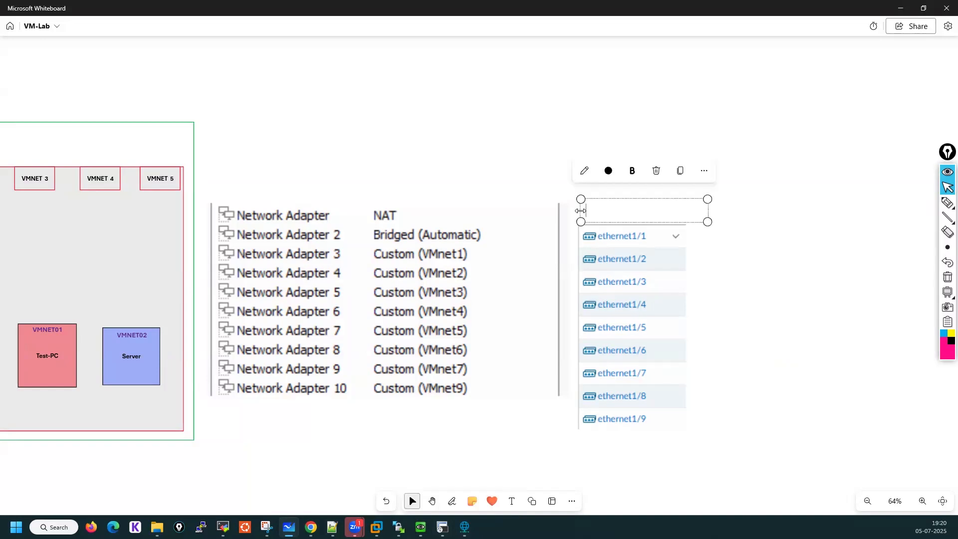
type("M")
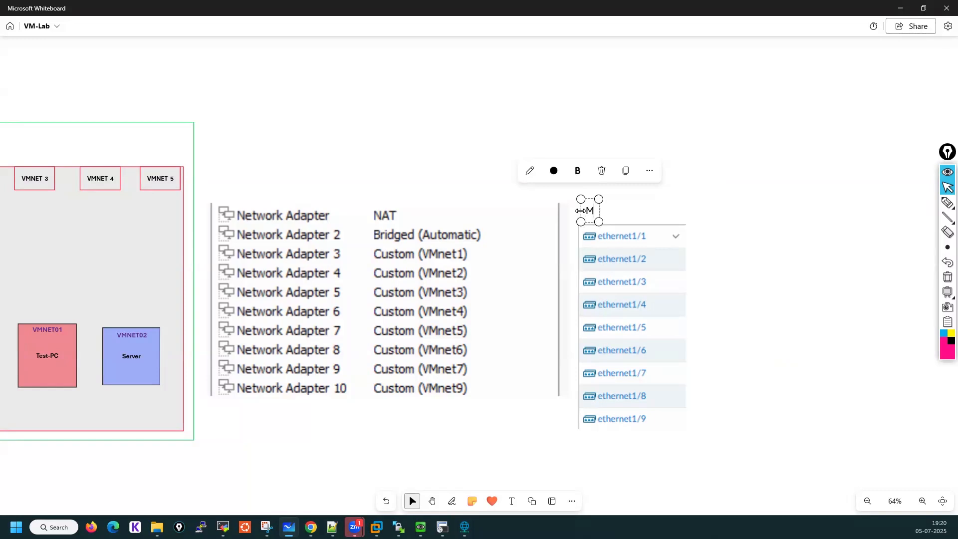
type("0/0")
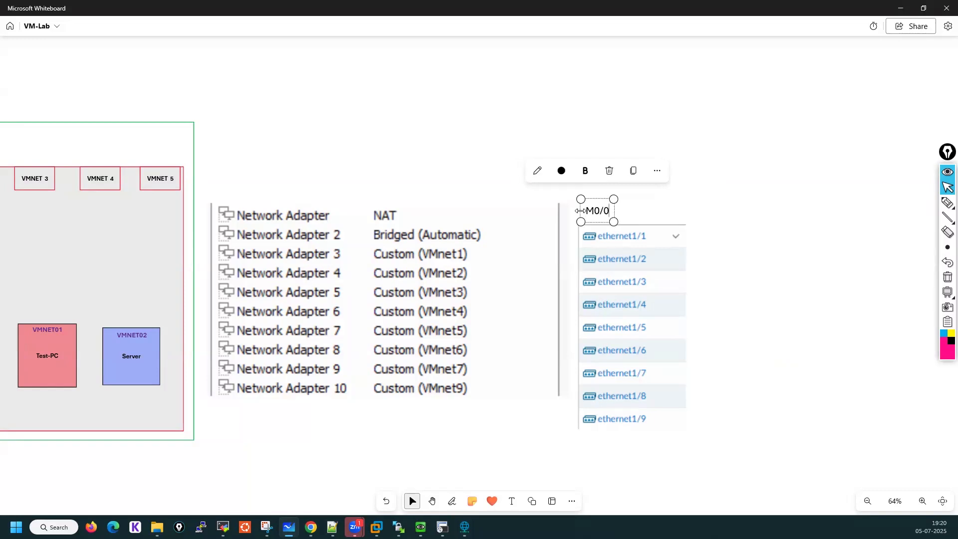
left_click(562, 171)
left_click(574, 143)
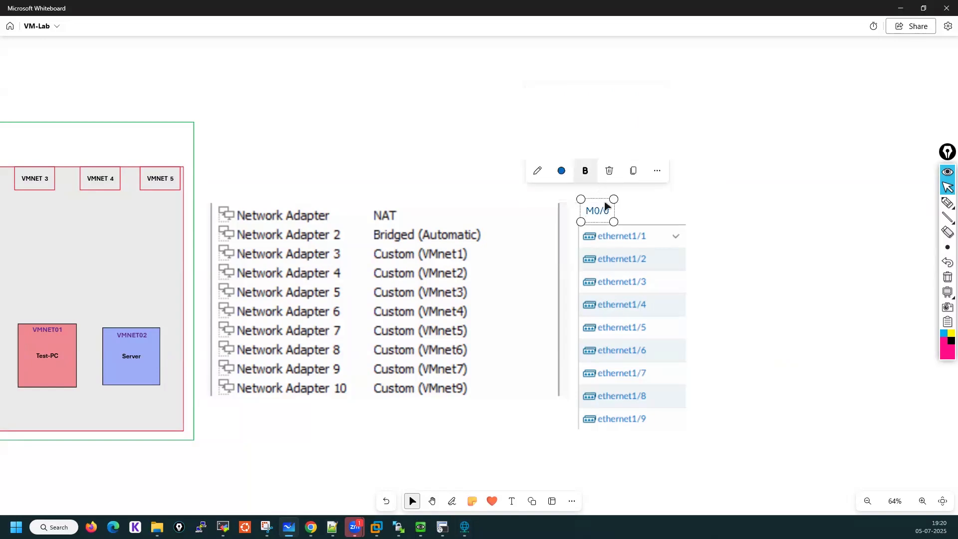
left_click(586, 171)
left_click(538, 146)
left_click(823, 208)
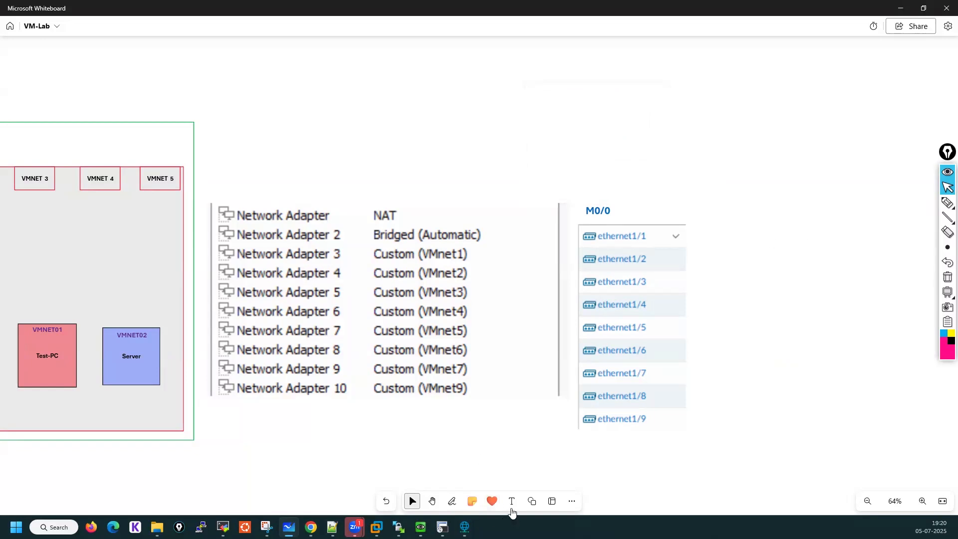
Step: Draw a double-headed arrow from the NAT entry of the first network adapter to M0/0 and colour it red
left_click(531, 502)
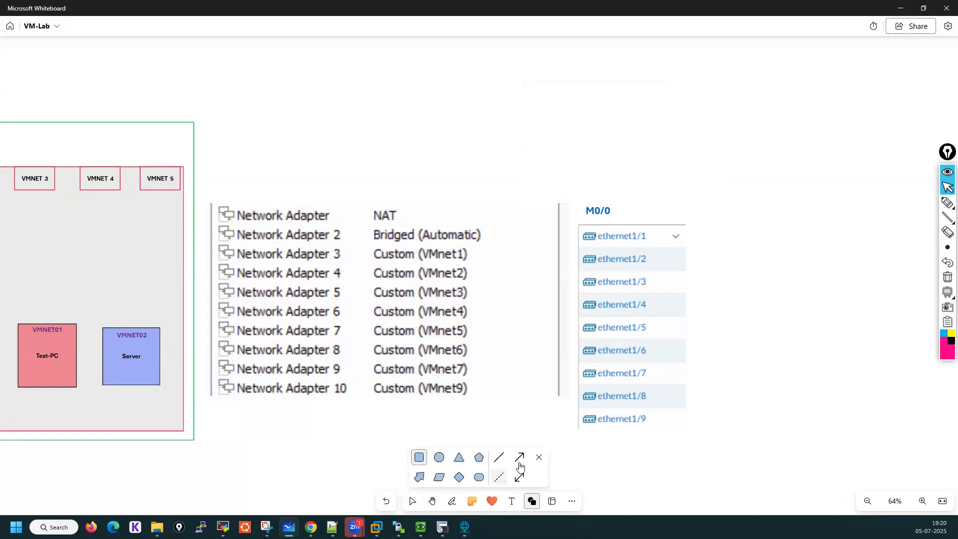
left_click(519, 477)
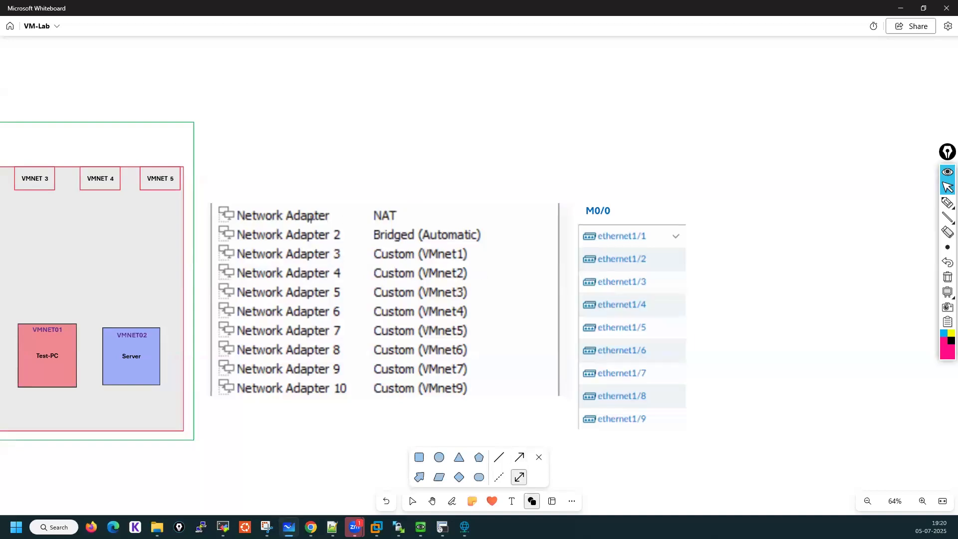
left_click_drag(402, 215, 582, 211)
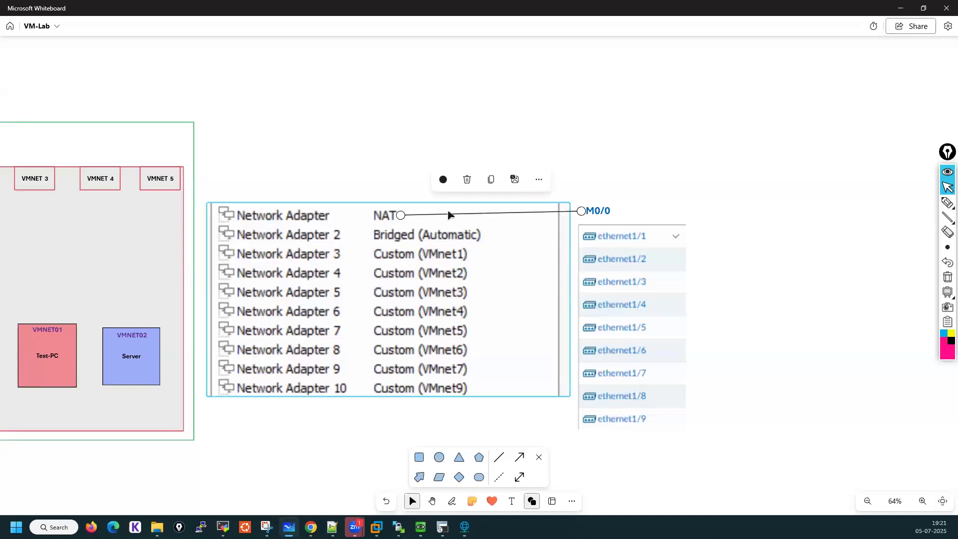
left_click(443, 179)
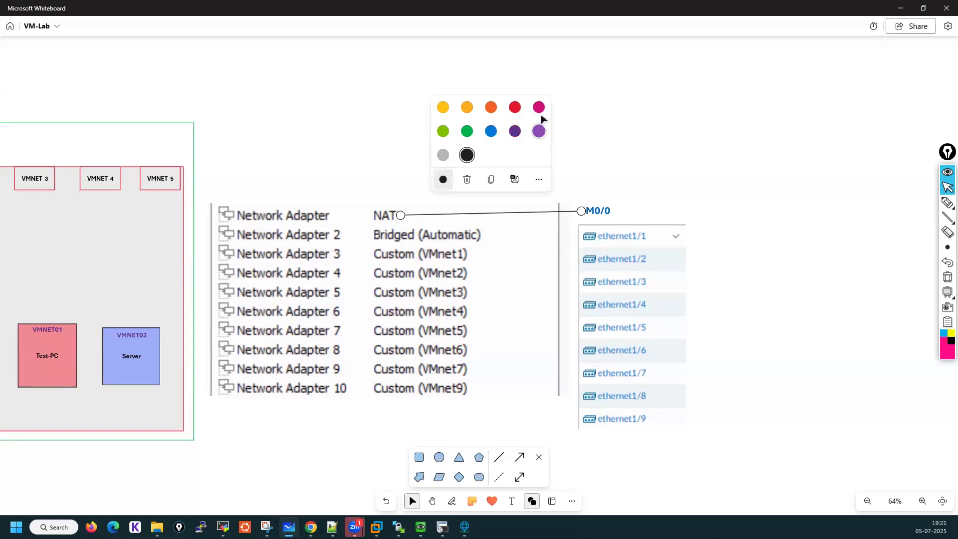
left_click(515, 107)
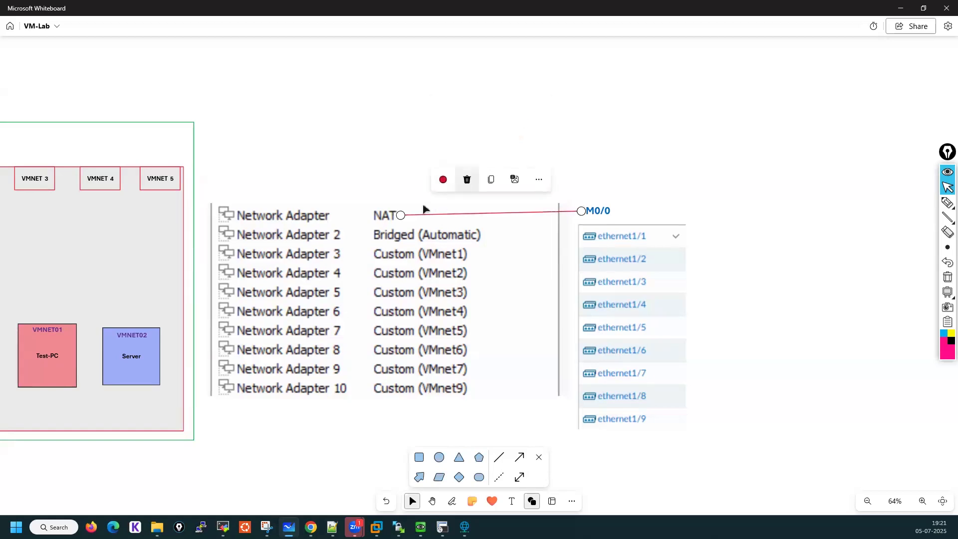
Step: Draw red double-headed arrows from Bridged (Automatic), VMnet1, VMnet2 and VMnet3 to ethernet1/1, ethernet1/2, ethernet1/3 and ethernet1/4 respectively
left_click(519, 476)
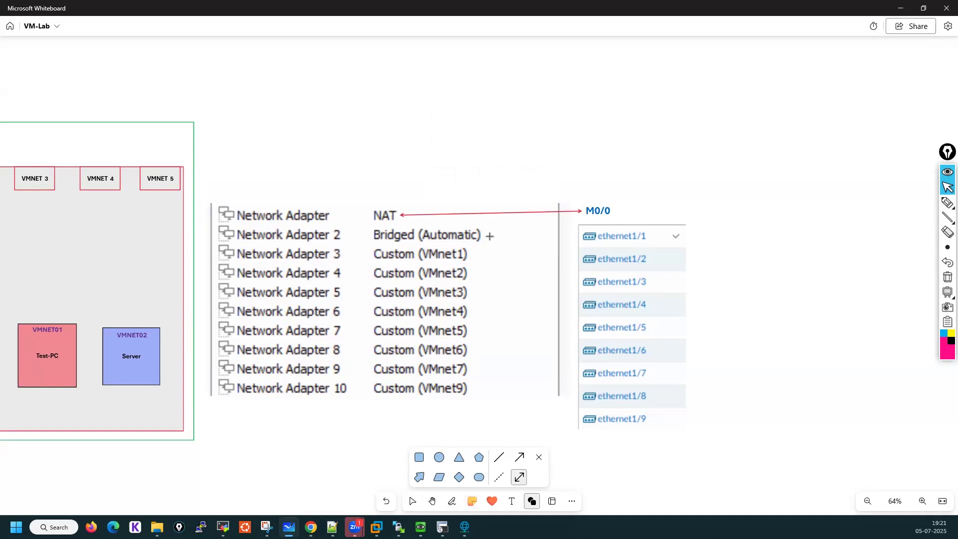
left_click_drag(488, 236, 580, 236)
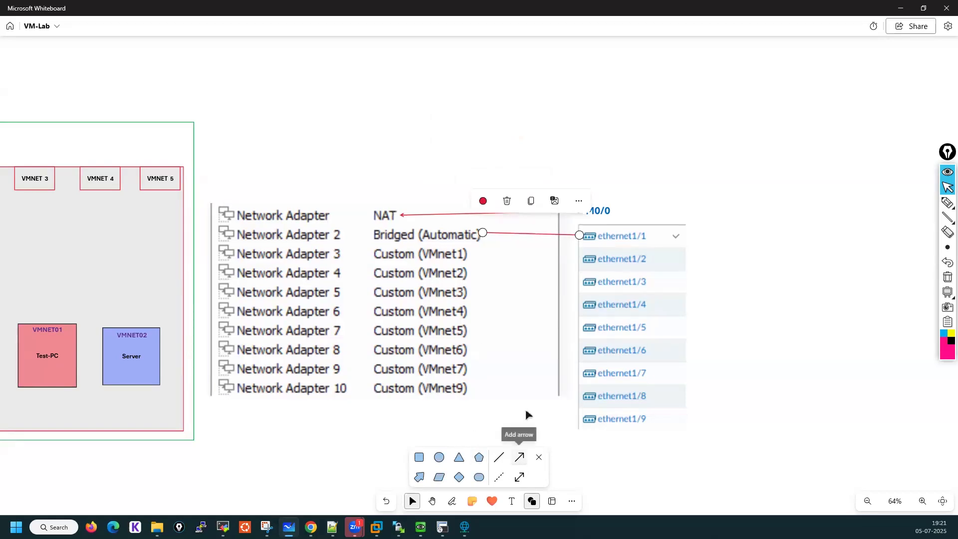
left_click(519, 477)
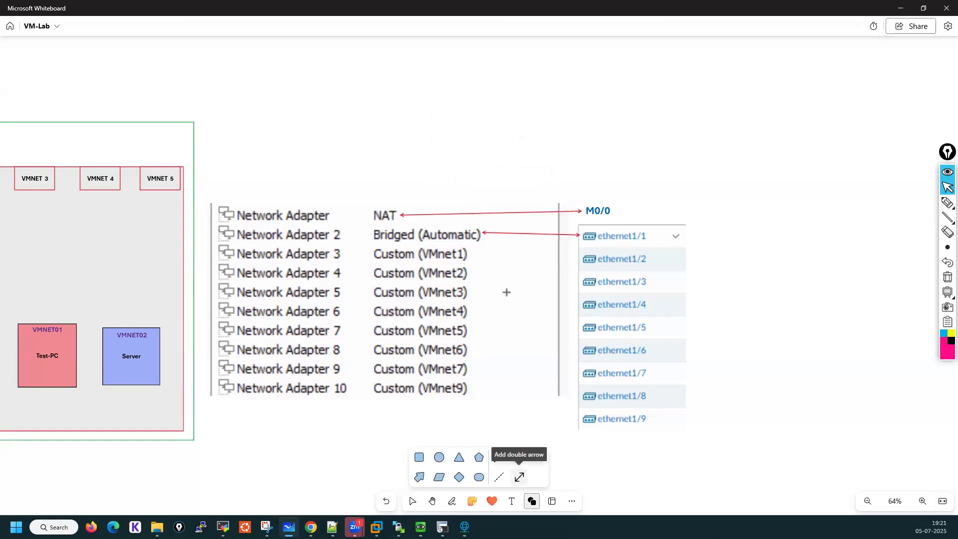
left_click_drag(472, 254, 581, 260)
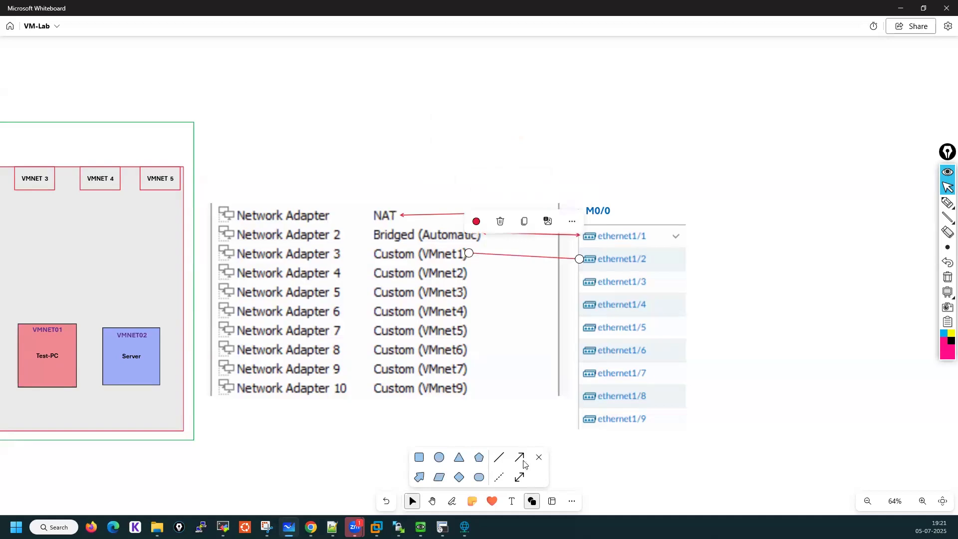
left_click(519, 478)
left_click_drag(471, 274, 577, 279)
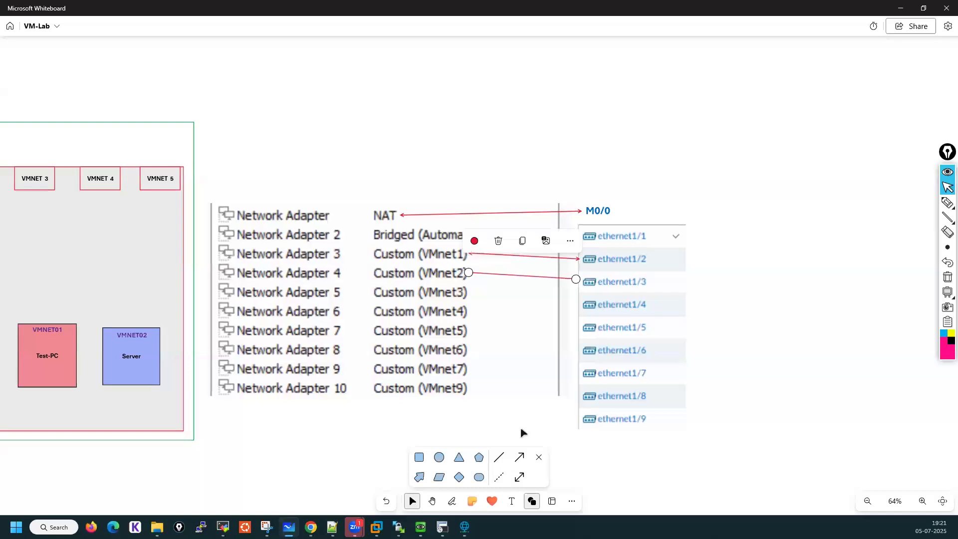
left_click(519, 477)
left_click_drag(469, 292, 579, 304)
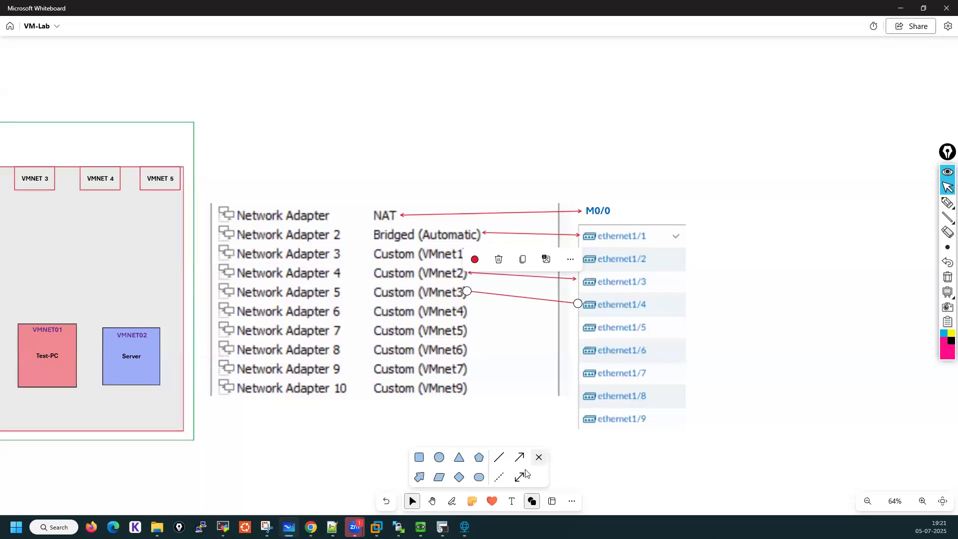
Step: Draw red double-headed arrows from VMnet4, VMnet5, VMnet6, VMnet7 and VMnet9 to ethernet1/5 through ethernet1/9 in order
left_click(520, 477)
left_click_drag(469, 310, 579, 326)
left_click(519, 477)
left_click_drag(469, 329, 579, 348)
left_click(520, 477)
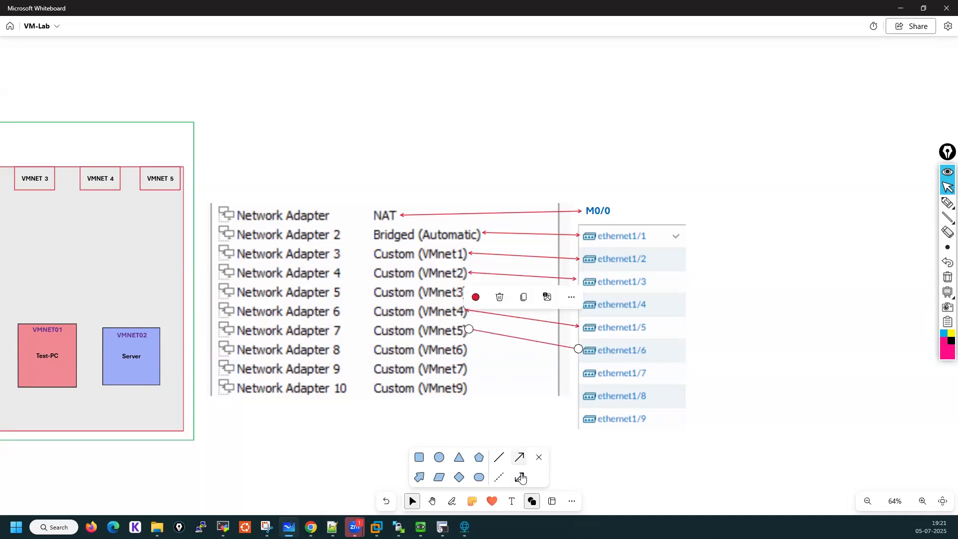
left_click_drag(468, 292, 580, 303)
left_click_drag(469, 349, 578, 372)
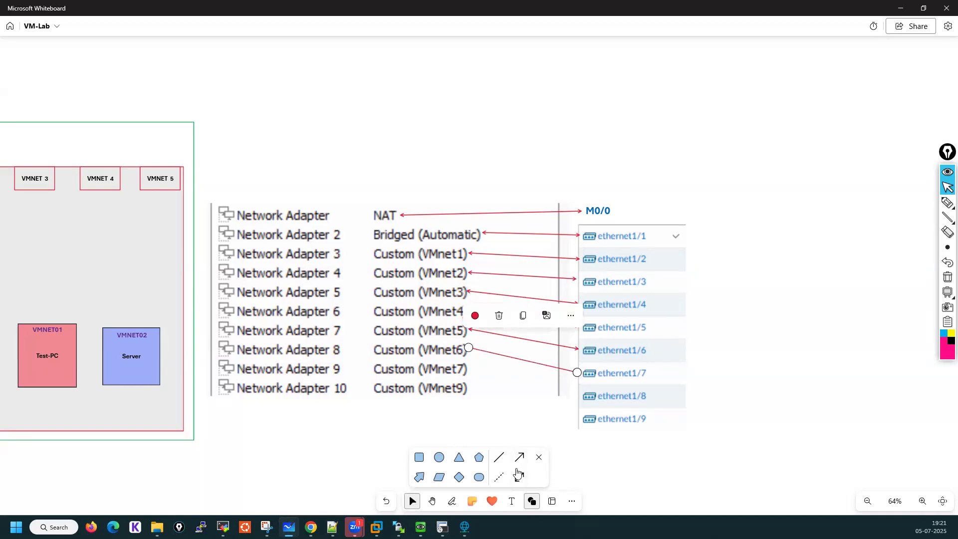
left_click(519, 477)
left_click_drag(474, 367, 578, 394)
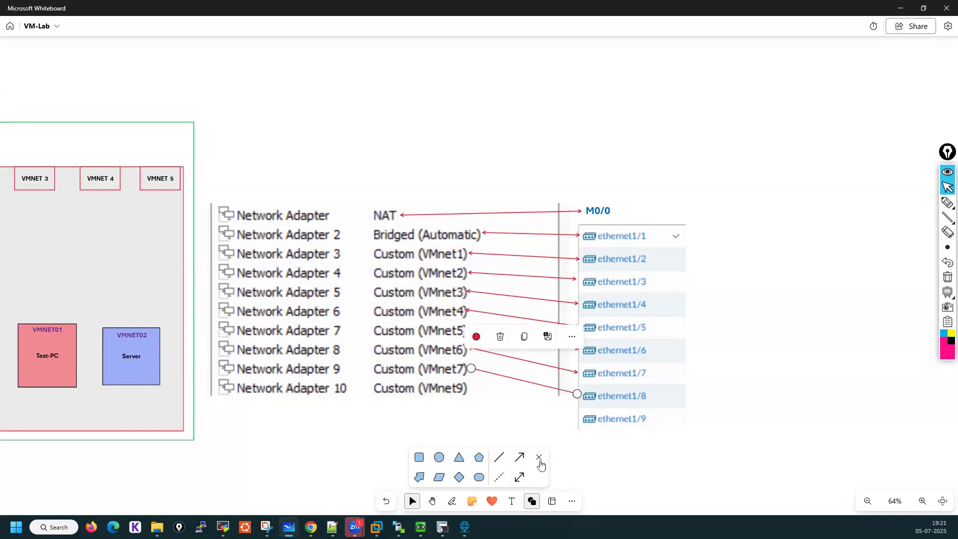
left_click(519, 477)
left_click_drag(470, 388, 577, 415)
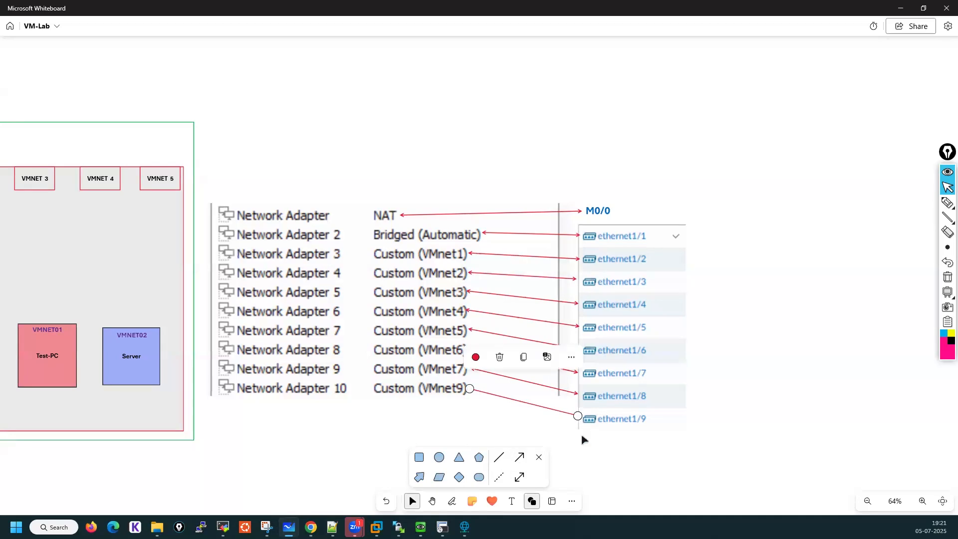
left_click(558, 446)
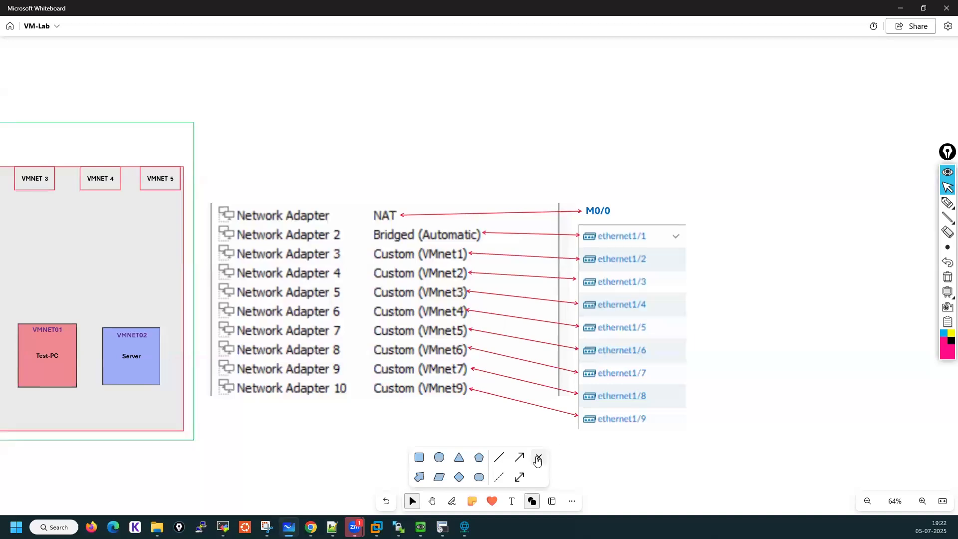
left_click(539, 459)
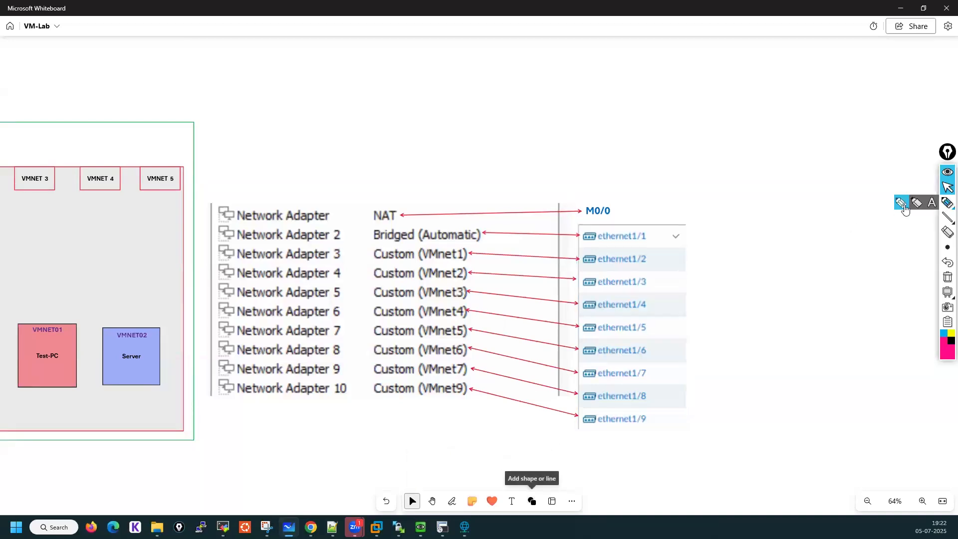
Step: With the pink screen pen, tick NAT, M0/0 and ethernet1/1, and underline the Bridged and Custom (VMnet1) entries
left_click(947, 204)
mouse_move(359, 207)
left_mouse_down()
mouse_move(380, 214)
mouse_move(418, 204)
left_mouse_up()
left_click_drag(617, 211, 639, 216)
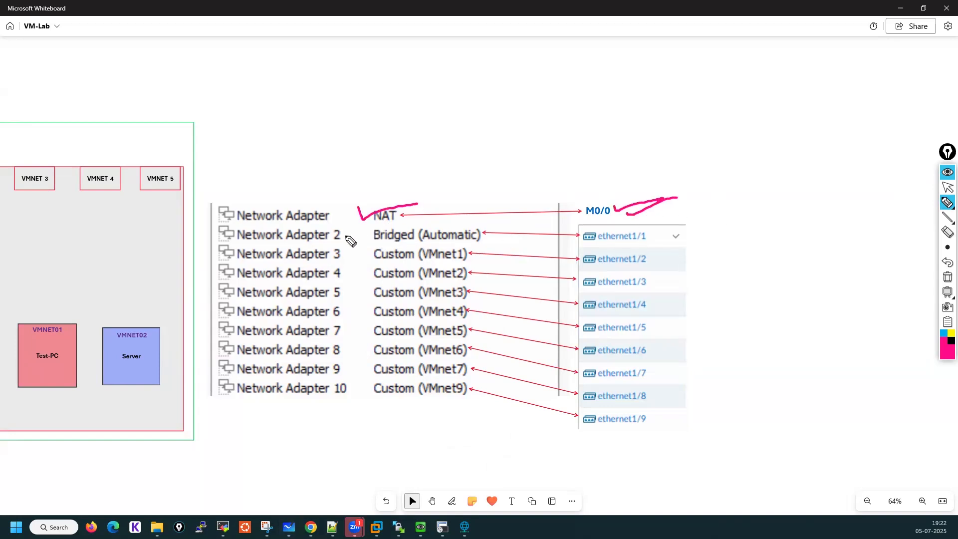
left_click_drag(374, 241, 417, 240)
left_click_drag(653, 232, 711, 225)
left_click_drag(374, 260, 432, 259)
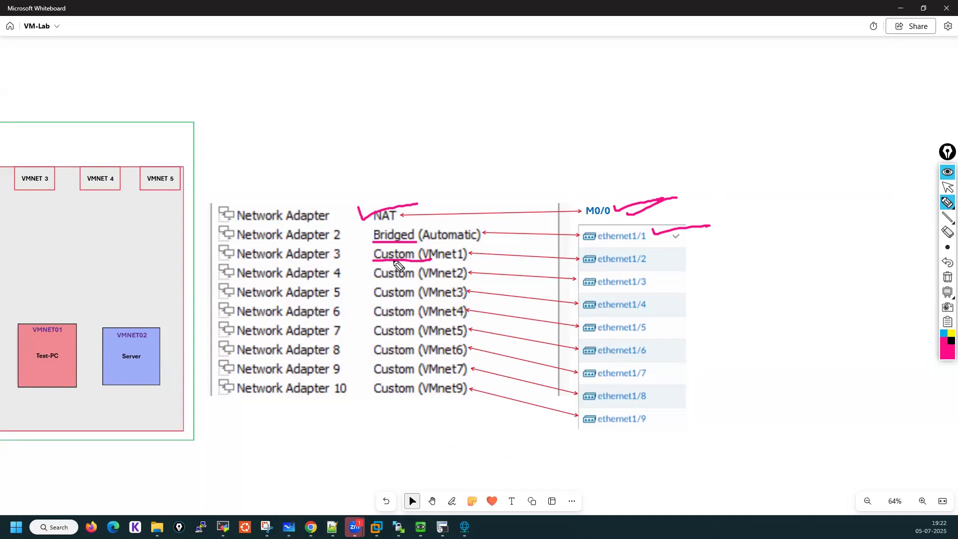
Step: Mark VMnet4 and the interfaces ethernet1/2 through ethernet1/9 with the pen, and erase all the pen marks
left_click_drag(653, 263, 701, 254)
left_click_drag(655, 279, 697, 273)
left_click_drag(654, 302, 698, 298)
left_click_drag(446, 316, 465, 310)
left_click_drag(656, 331, 692, 321)
left_click_drag(653, 349, 697, 346)
left_click_drag(660, 375, 698, 372)
mouse_move(655, 395)
left_mouse_down()
mouse_move(686, 393)
mouse_move(685, 411)
left_mouse_up()
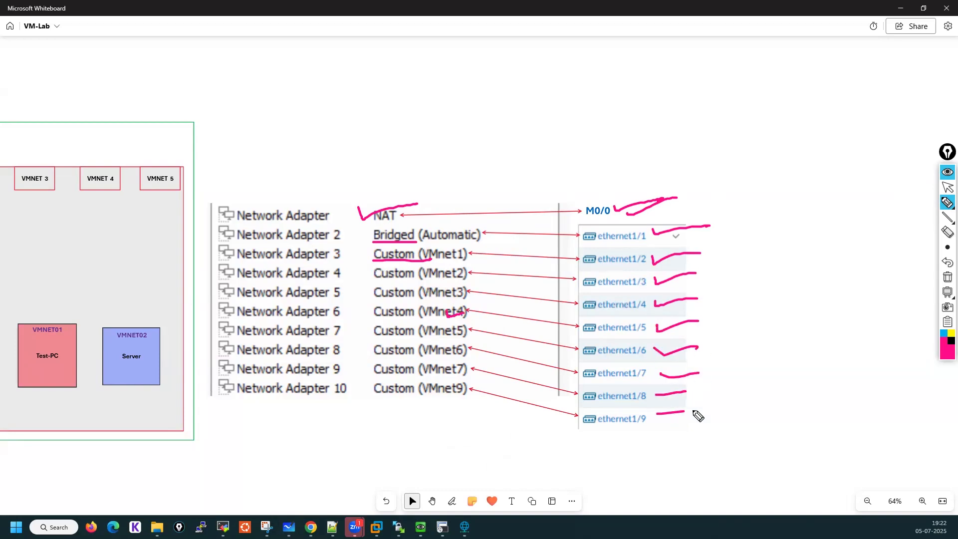
left_click(947, 277)
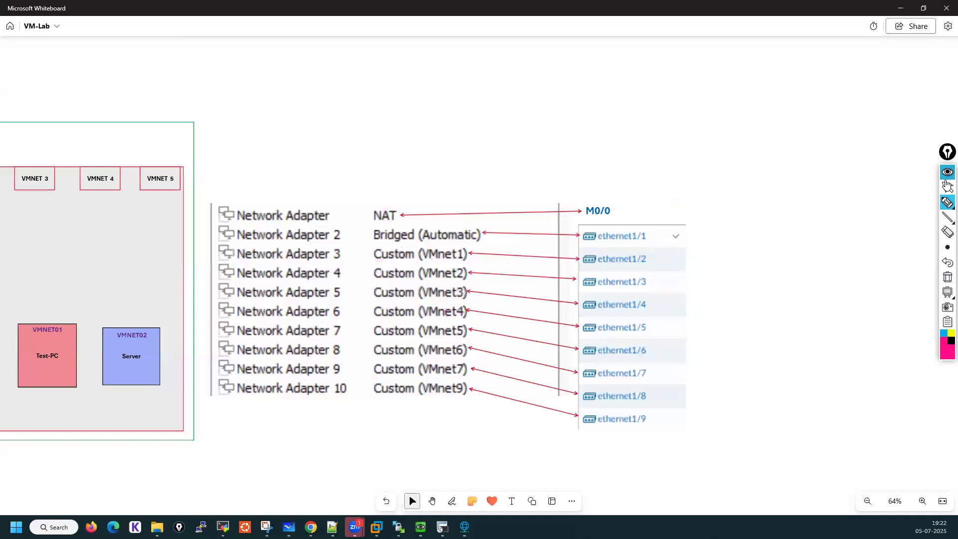
left_click(947, 189)
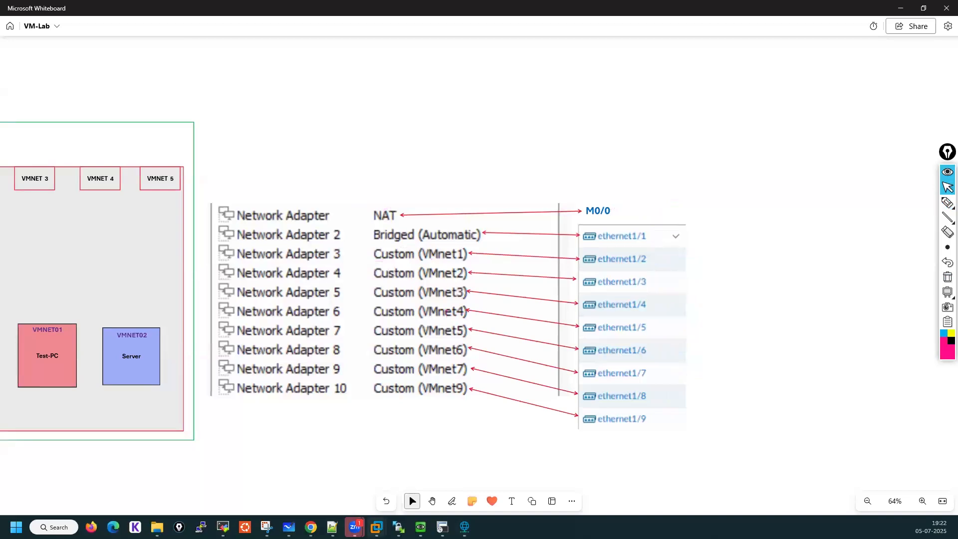
Step: Switch to VMware Workstation and open the virtual machine settings of PaloAlto-11.1.4-Fw01
mouse_move(376, 527)
left_click(361, 447)
right_click(152, 41)
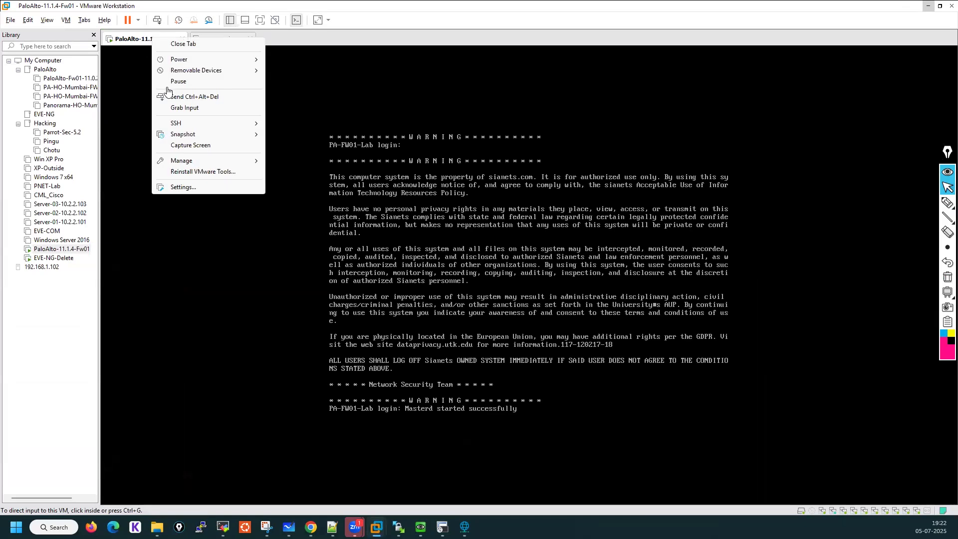
left_click(183, 187)
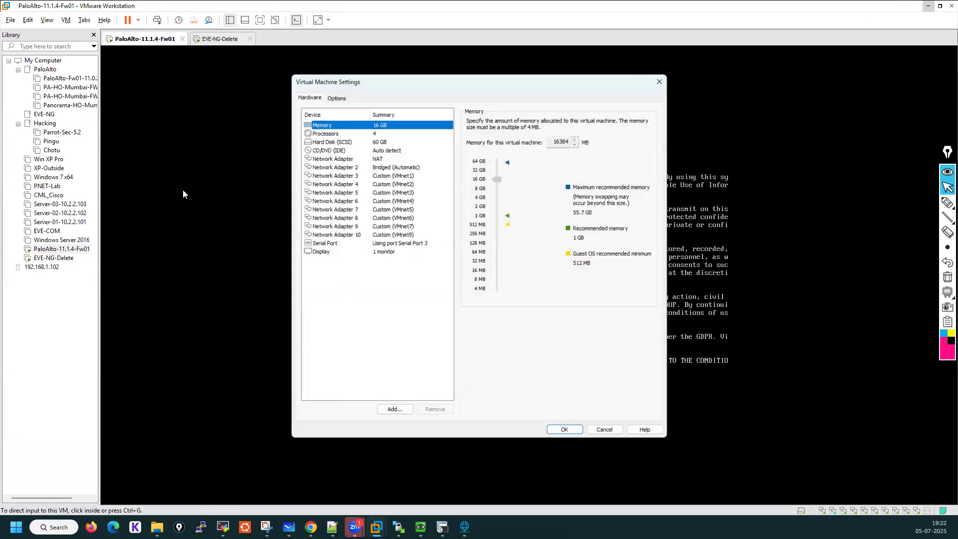
Step: With the screen pen in red, draw labelled arrows mapping the NAT adapter to M0/0 and the Bridged adapter to E1/1
left_click(947, 203)
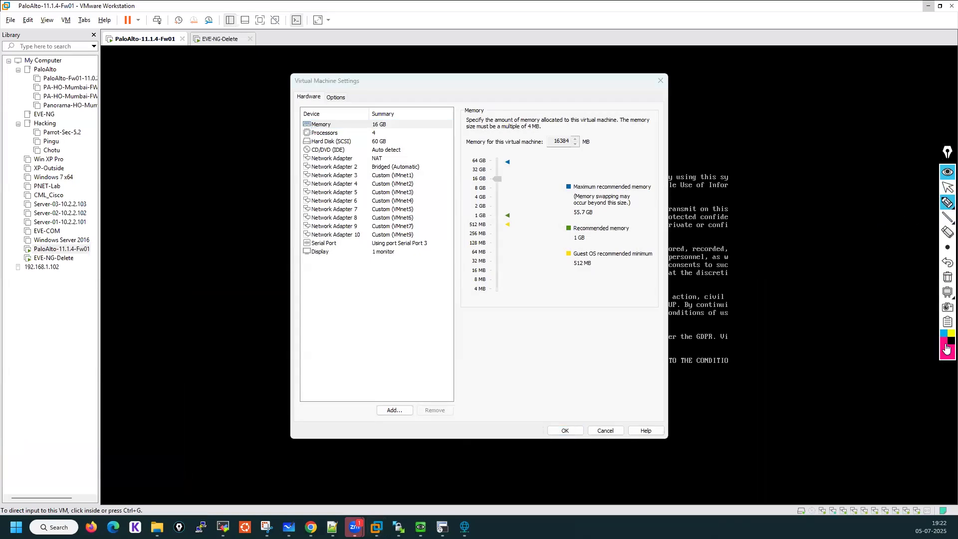
left_click(947, 352)
left_click(926, 281)
left_click(388, 157)
mouse_move(462, 151)
left_mouse_down()
mouse_move(487, 154)
mouse_move(539, 128)
mouse_move(534, 136)
left_mouse_up()
mouse_move(421, 165)
left_mouse_down()
mouse_move(531, 172)
mouse_move(569, 155)
left_mouse_up()
left_click_drag(559, 163, 568, 164)
left_click_drag(558, 172, 588, 171)
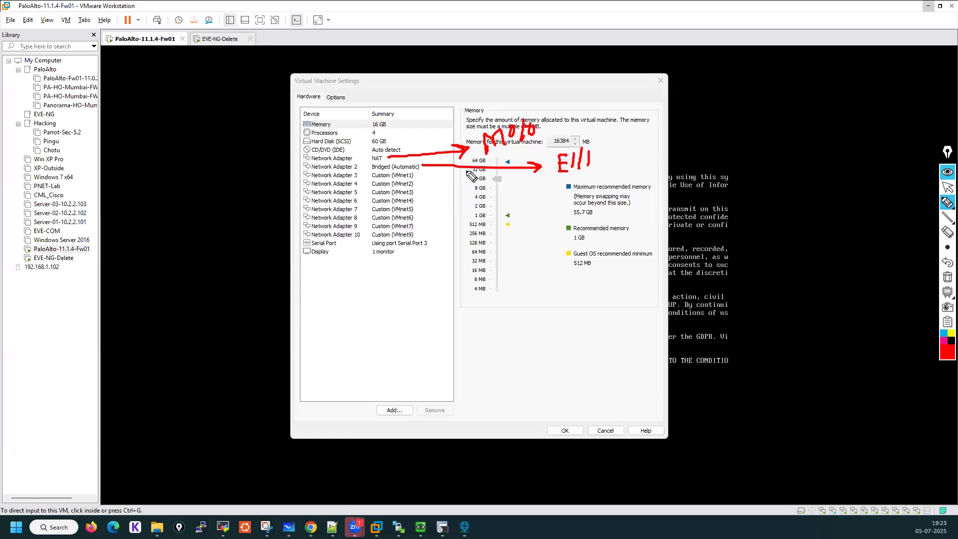
Step: Draw red pen arrows from the VMnet1 and VMnet2 adapters and label them E1/2 and E1/3
mouse_move(422, 177)
left_mouse_down()
mouse_move(580, 197)
mouse_move(590, 174)
mouse_move(595, 199)
mouse_move(625, 196)
left_mouse_up()
mouse_move(418, 185)
left_mouse_down()
mouse_move(528, 209)
mouse_move(520, 218)
mouse_move(545, 223)
mouse_move(558, 202)
left_mouse_up()
left_click(547, 206)
left_click_drag(547, 213, 557, 221)
mouse_move(561, 203)
left_mouse_down()
mouse_move(560, 226)
mouse_move(573, 223)
left_mouse_up()
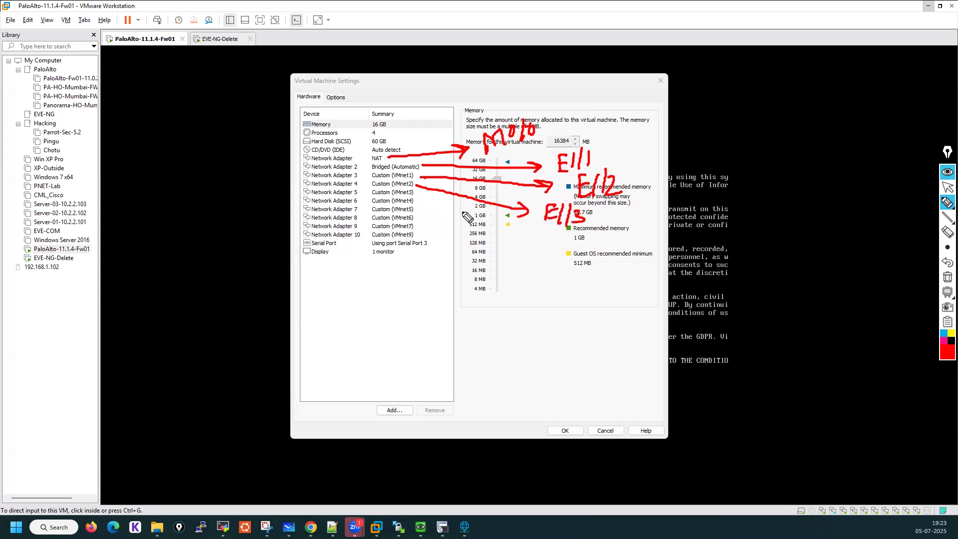
Step: Draw red pen arrows from the VMnet3 and VMnet4 adapters and label them E1/4 and E1/5
mouse_move(417, 194)
left_mouse_down()
mouse_move(555, 257)
mouse_move(567, 241)
left_mouse_up()
left_click_drag(556, 250, 564, 249)
mouse_move(555, 257)
left_mouse_down()
mouse_move(606, 252)
mouse_move(593, 261)
left_mouse_up()
mouse_move(417, 201)
left_mouse_down()
mouse_move(538, 259)
mouse_move(528, 267)
left_mouse_up()
mouse_move(553, 268)
left_mouse_down()
mouse_move(551, 282)
mouse_move(561, 268)
left_mouse_up()
left_click_drag(553, 276, 561, 274)
left_click_drag(550, 283, 562, 282)
mouse_move(569, 269)
left_mouse_down()
mouse_move(566, 285)
mouse_move(583, 285)
left_mouse_up()
left_click_drag(585, 270, 595, 270)
Step: Draw red pen arrows from the VMnet5 and VMnet6 adapters and label them E1/6 and E1/7
mouse_move(414, 211)
left_mouse_down()
mouse_move(473, 278)
mouse_move(458, 285)
mouse_move(480, 301)
left_mouse_up()
mouse_move(484, 279)
left_mouse_down()
mouse_move(495, 277)
mouse_move(491, 288)
left_mouse_up()
left_click_drag(480, 301, 495, 298)
mouse_move(502, 282)
left_mouse_down()
mouse_move(500, 297)
mouse_move(520, 293)
left_mouse_up()
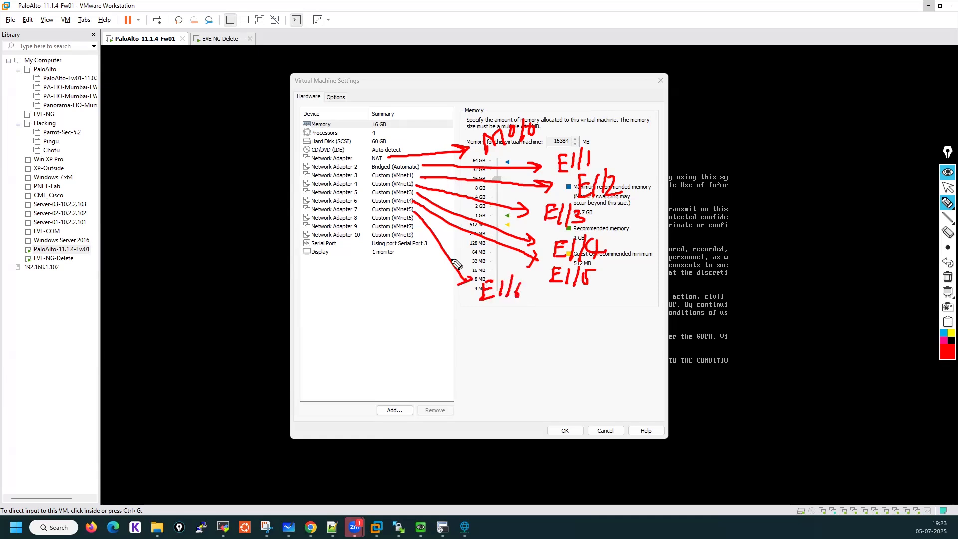
mouse_move(416, 223)
left_mouse_down()
mouse_move(424, 329)
mouse_move(432, 313)
left_mouse_up()
left_click_drag(426, 365, 433, 345)
left_click_drag(425, 354, 438, 362)
mouse_move(449, 345)
left_mouse_down()
mouse_move(452, 370)
mouse_move(468, 355)
left_mouse_up()
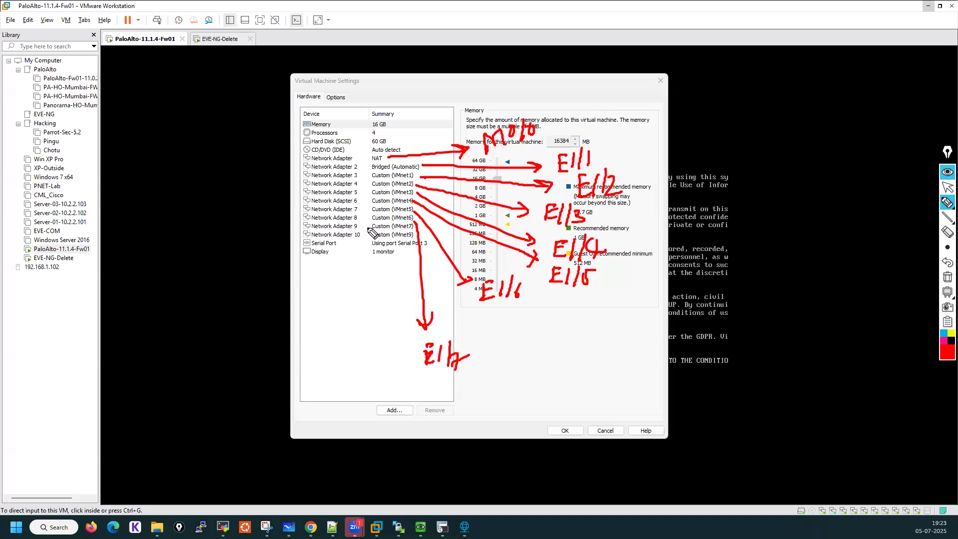
Step: Draw red pen arrows labelled 1/8 from VMnet7 and 1/9 from VMnet9, and erase all the pen annotations
mouse_move(372, 228)
left_mouse_down()
mouse_move(328, 292)
mouse_move(346, 286)
mouse_move(321, 322)
mouse_move(328, 330)
mouse_move(342, 309)
left_mouse_up()
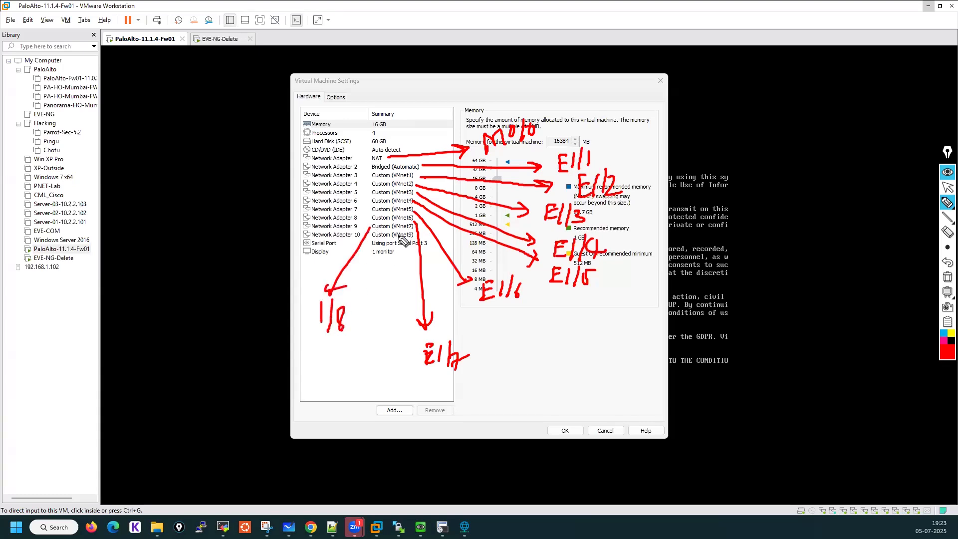
left_click_drag(396, 238, 386, 299)
mouse_move(371, 319)
left_mouse_down()
mouse_move(379, 339)
mouse_move(394, 338)
left_mouse_up()
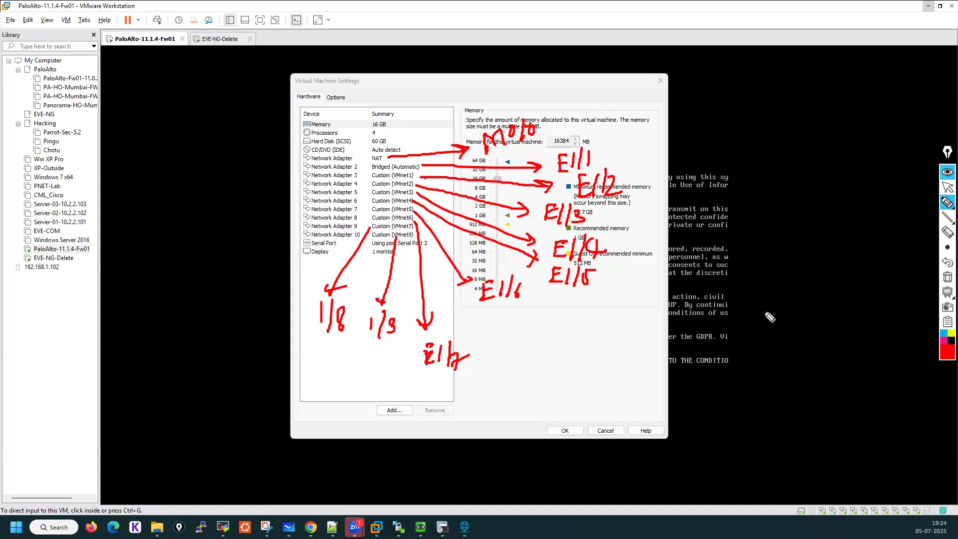
left_click(947, 277)
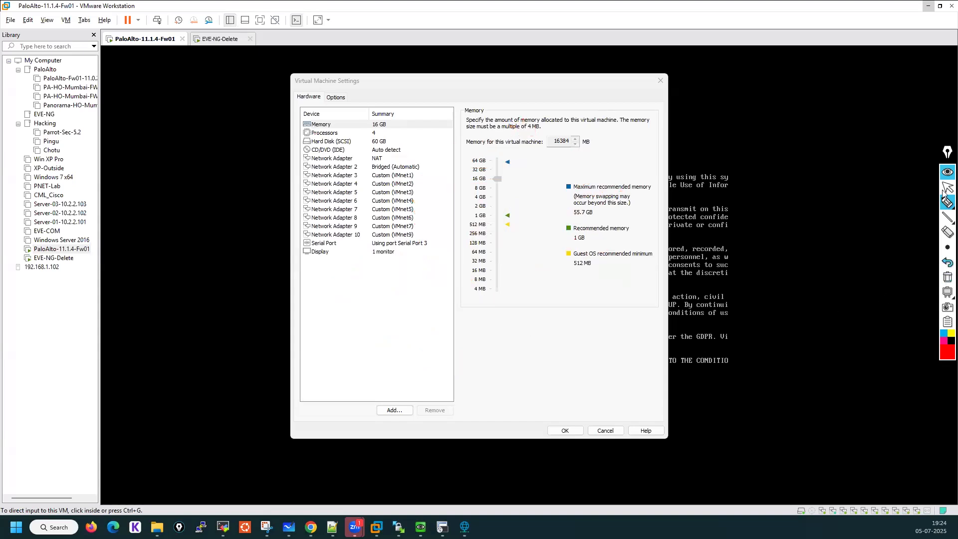
Step: Close the virtual machine settings without changes and return to the VM-Lab board in Microsoft Whiteboard
left_click(948, 187)
left_click(604, 431)
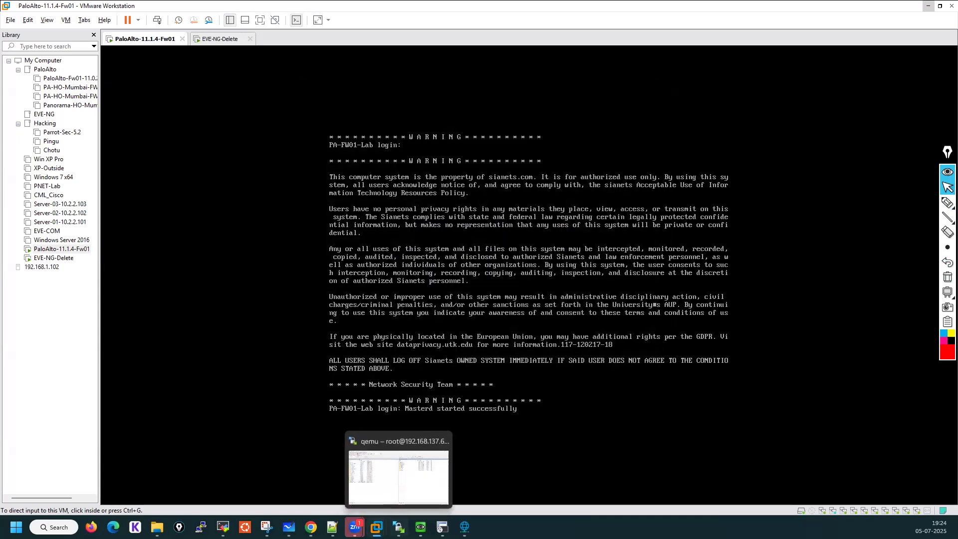
left_click(289, 527)
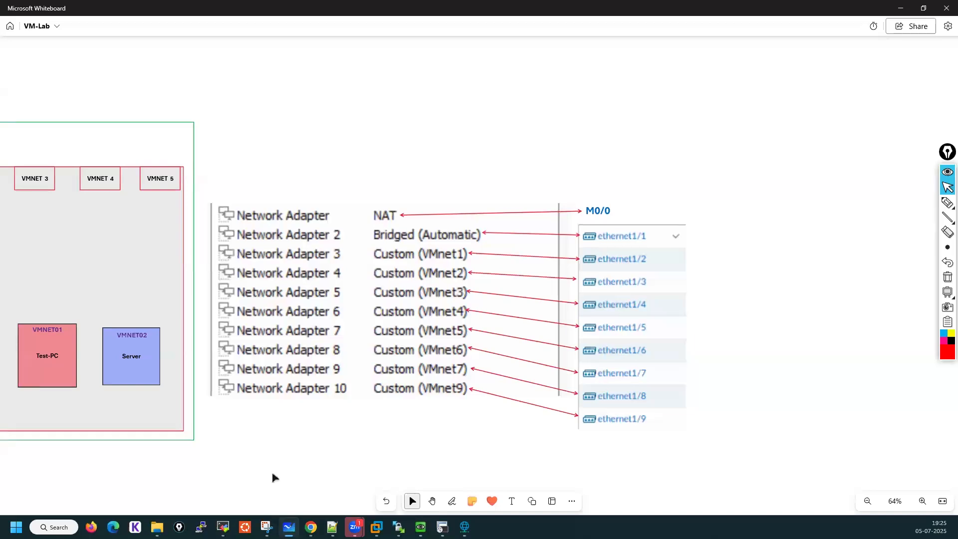
left_click_drag(238, 479, 402, 472)
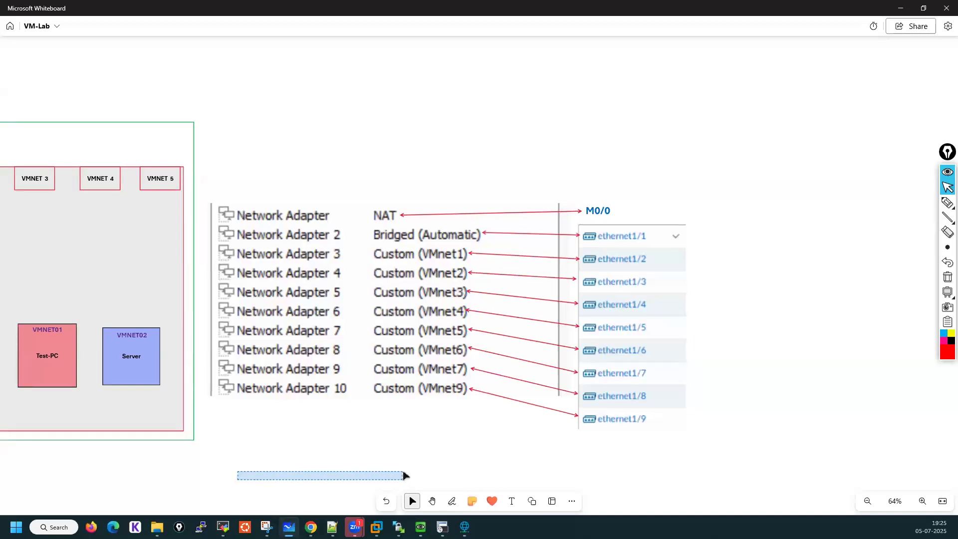
Step: On the PC01 lab diagram, draw red pen links from M0/0 to VMNET 8 and from Eth1/1 through VMNET 0 to Ethernet NIC01
left_click(429, 505)
left_click_drag(269, 475, 647, 464)
left_click_drag(565, 469, 655, 467)
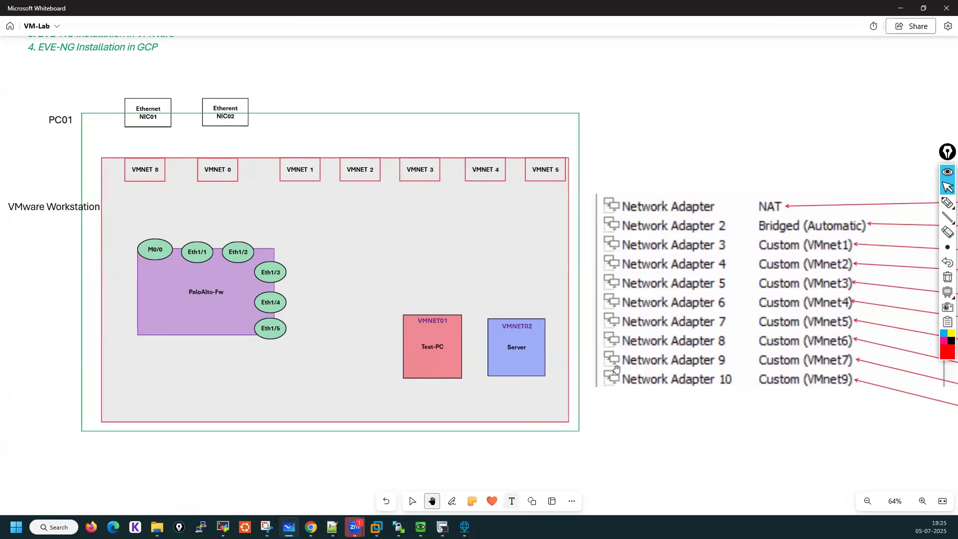
left_click(947, 203)
left_click(901, 203)
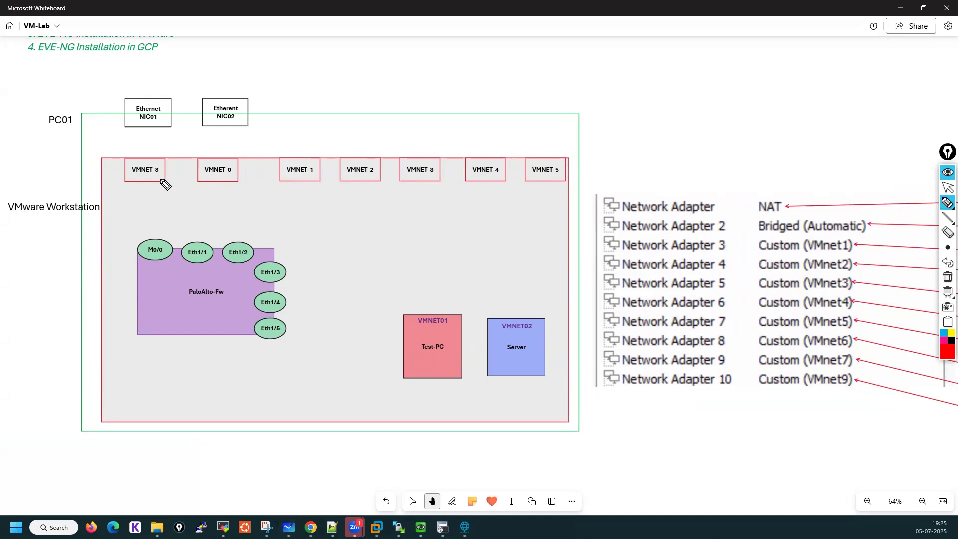
mouse_move(150, 238)
left_mouse_down()
mouse_move(152, 185)
mouse_move(150, 237)
mouse_move(214, 216)
mouse_move(218, 186)
mouse_move(150, 123)
left_mouse_up()
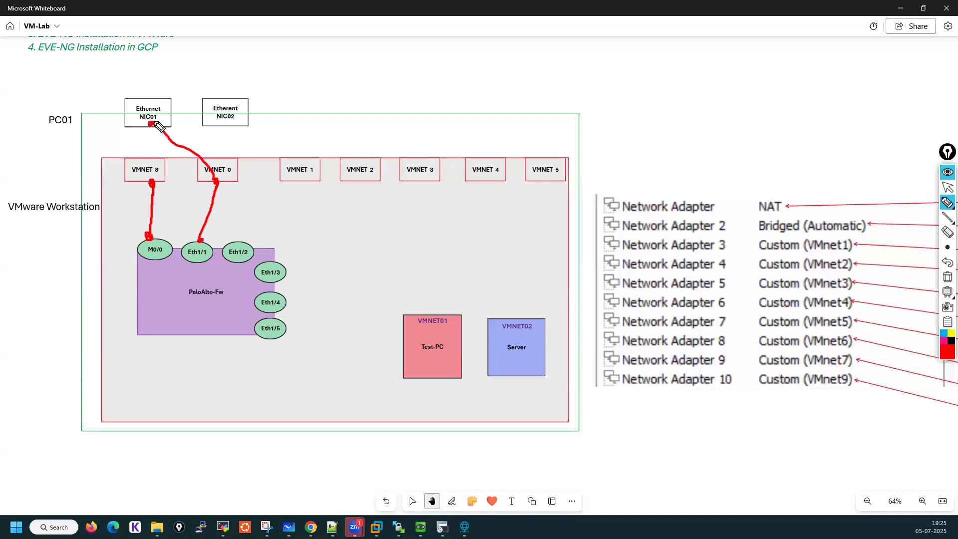
Step: Draw a red pen line from Ethernet NIC01 to a hand-drawn box labelled Home Router
left_click(150, 97)
left_click_drag(176, 87, 348, 51)
left_click_drag(239, 47, 239, 79)
mouse_move(237, 47)
left_mouse_down()
mouse_move(352, 70)
mouse_move(243, 75)
left_mouse_up()
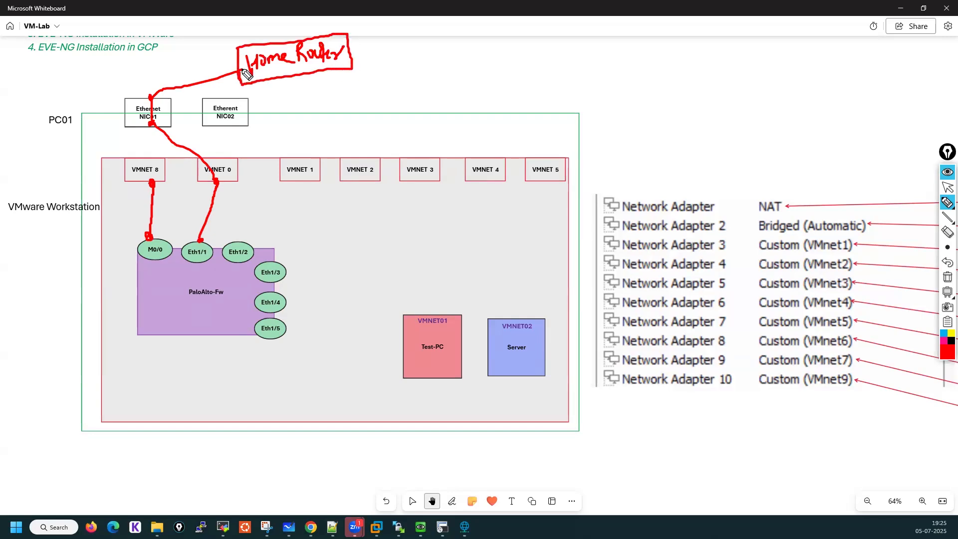
Step: Draw red pen links from Eth1/2 to VMNET 1, Eth1/3 to VMNET 2, and Eth1/4 to VMNET 3
left_click(246, 243)
left_click_drag(248, 242, 303, 183)
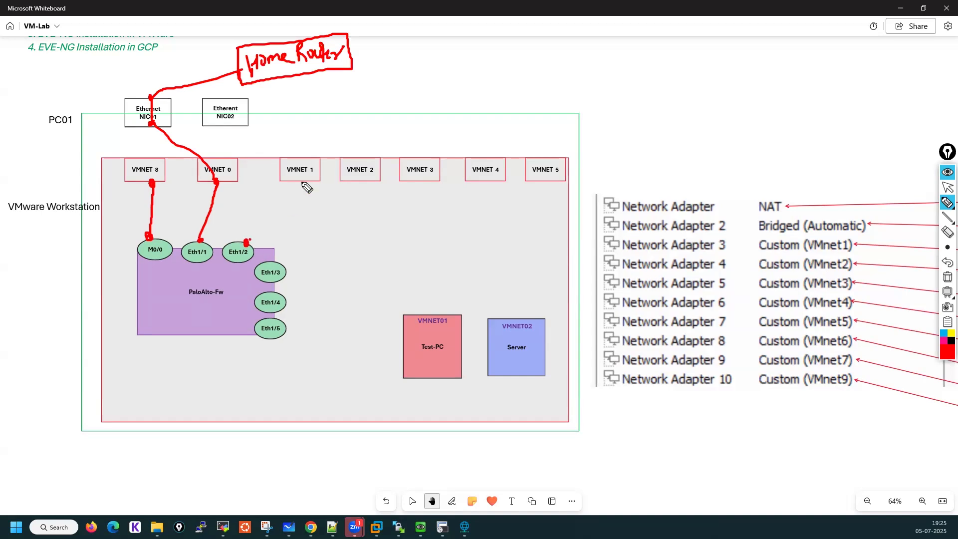
left_click(285, 266)
left_click_drag(285, 266, 359, 183)
left_click(289, 301)
left_click_drag(288, 301, 428, 181)
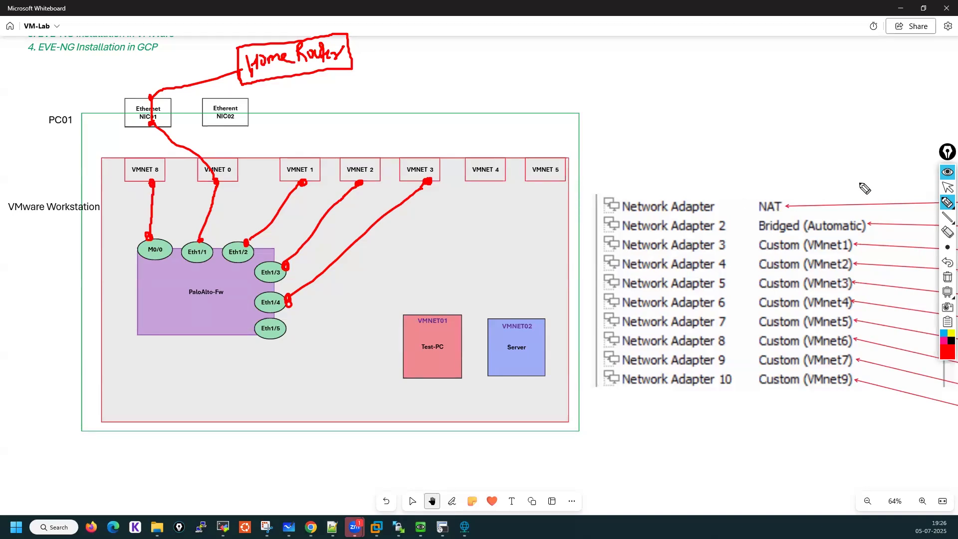
Step: Draw black pen links from VMNET 1 to the Test-PC and from VMNET 2 to the Server
left_click(947, 188)
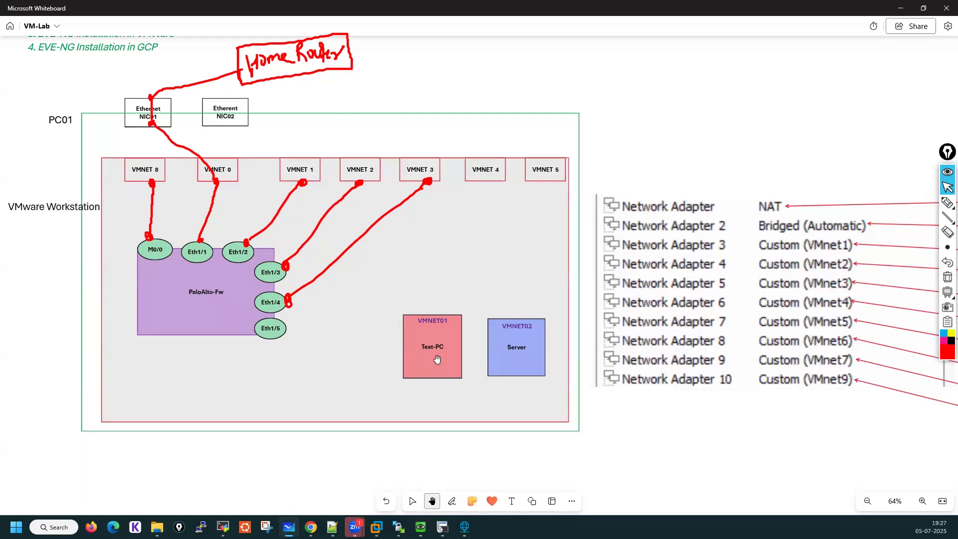
left_click(949, 341)
left_click_drag(309, 186, 310, 186)
mouse_move(947, 202)
left_click(897, 205)
left_click_drag(308, 184, 321, 203)
left_click_drag(399, 276, 421, 313)
left_click_drag(366, 186, 492, 316)
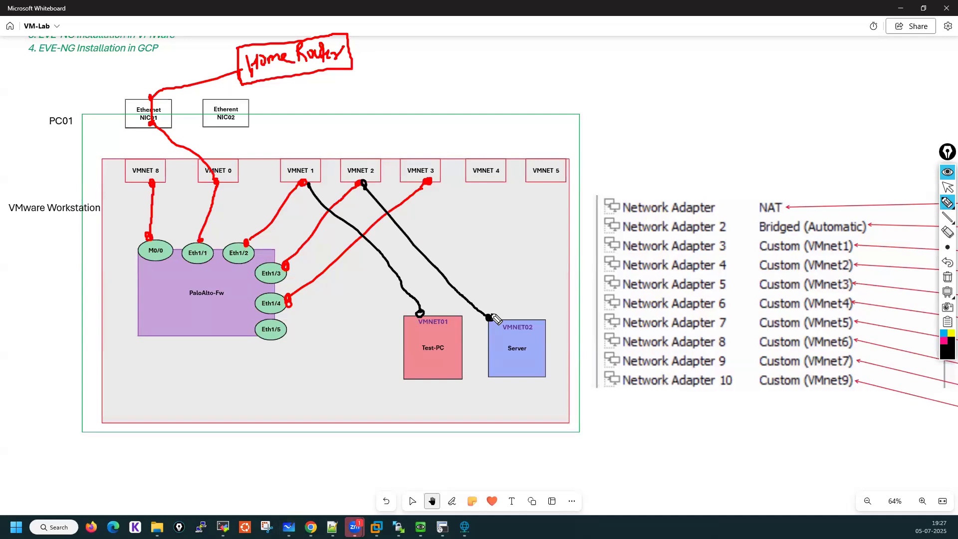
Step: Draw black pen arrows pointing at the Home Router box from its side and from above
left_click(384, 48)
left_click_drag(384, 48, 366, 51)
mouse_move(386, 54)
left_mouse_down()
mouse_move(366, 59)
mouse_move(377, 65)
left_mouse_up()
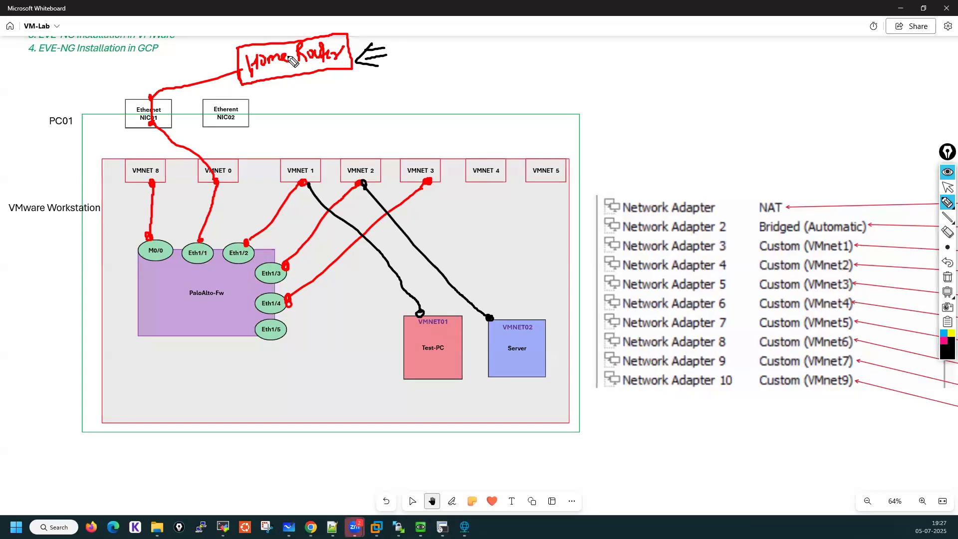
mouse_move(263, 23)
left_mouse_down()
mouse_move(263, 37)
mouse_move(270, 33)
left_mouse_up()
Step: Erase the Home Router box with its arrows and draw a black box labelled SW 3750 in its place
left_click(947, 233)
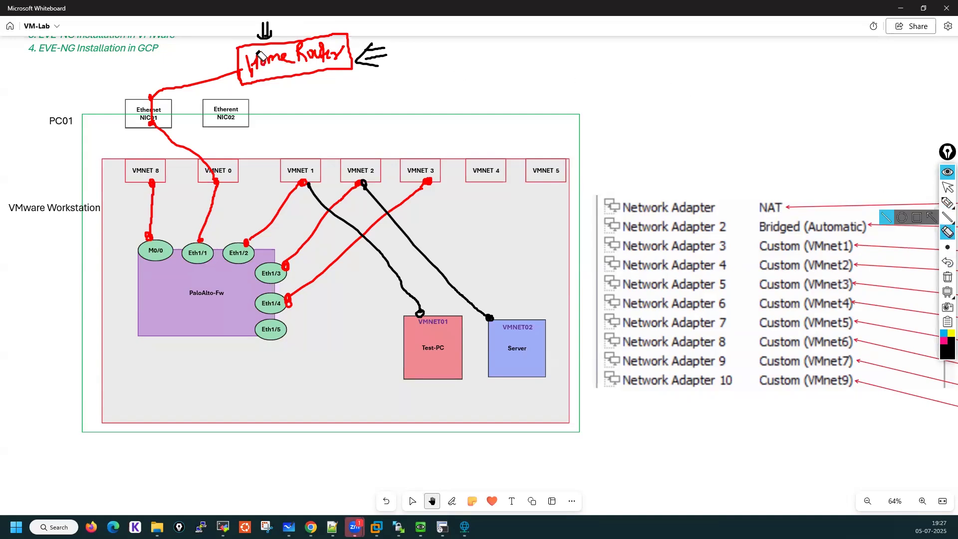
mouse_move(253, 56)
left_mouse_down()
mouse_move(246, 68)
mouse_move(387, 61)
mouse_move(334, 48)
left_mouse_up()
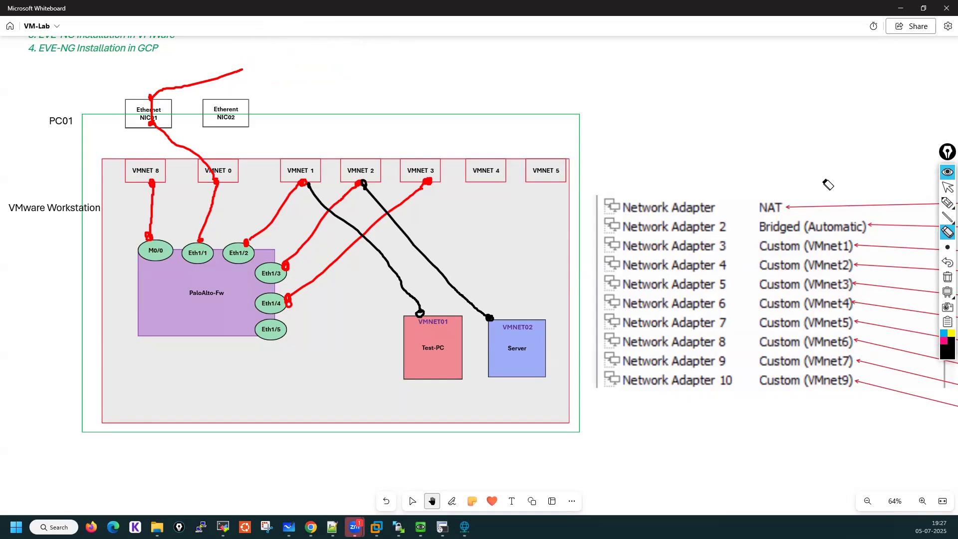
left_click(947, 204)
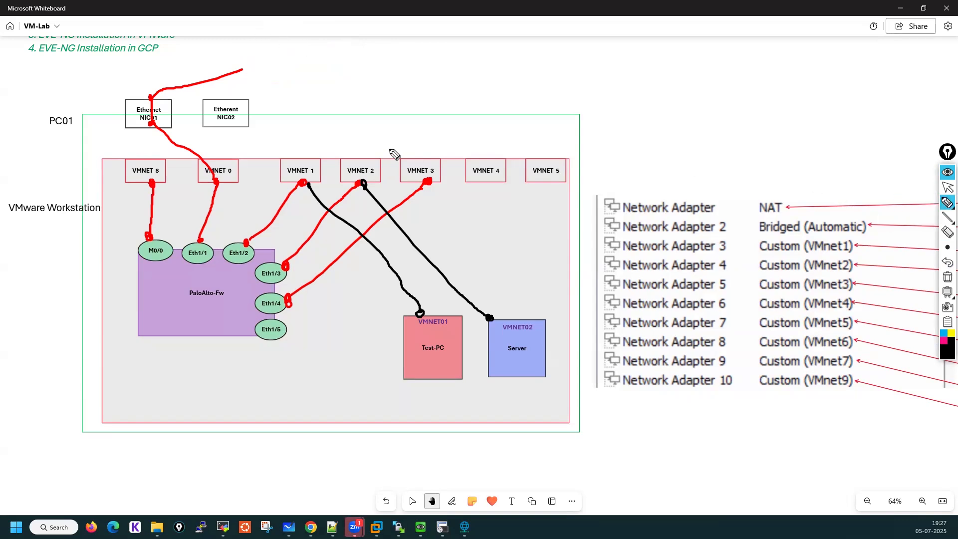
mouse_move(243, 52)
left_mouse_down()
mouse_move(241, 81)
mouse_move(244, 52)
mouse_move(352, 52)
mouse_move(270, 91)
mouse_move(244, 85)
mouse_move(301, 69)
mouse_move(294, 77)
mouse_move(324, 74)
left_mouse_up()
left_click_drag(329, 63, 337, 66)
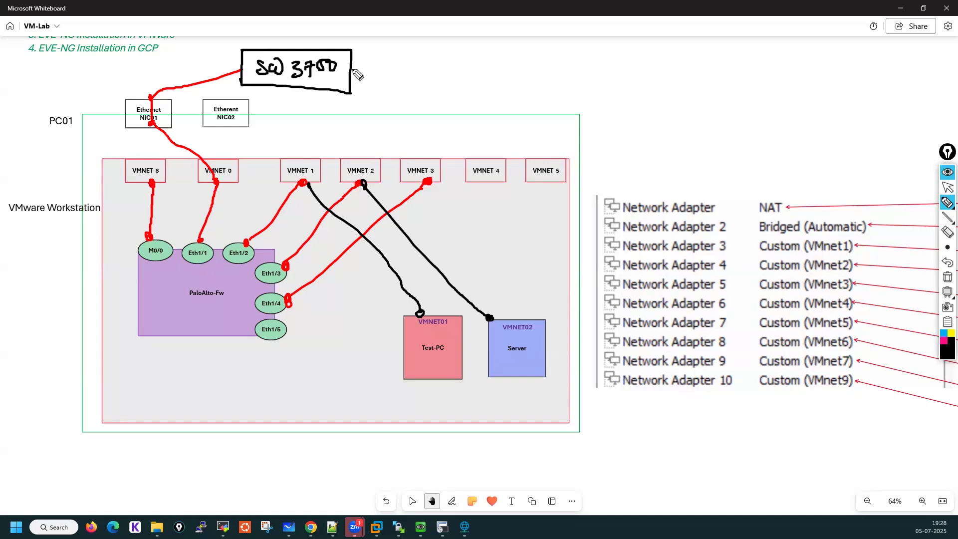
Step: Draw a black line from the SW 3750 box to a box labelled Home R, with an arrow leading onward from it
mouse_move(353, 70)
left_mouse_down()
mouse_move(550, 62)
mouse_move(563, 70)
left_mouse_up()
left_click_drag(492, 51, 492, 80)
left_click_drag(492, 51, 574, 52)
left_click_drag(574, 52, 581, 76)
left_click_drag(500, 82, 699, 63)
Step: Draw a black cloud outline labelled as the ISP at the end of the Home R arrow
left_click_drag(730, 36, 713, 82)
mouse_move(722, 34)
left_mouse_down()
mouse_move(772, 34)
mouse_move(757, 95)
left_mouse_up()
left_click_drag(713, 93, 759, 95)
left_click(728, 54)
mouse_move(729, 59)
left_mouse_down()
mouse_move(729, 81)
mouse_move(733, 73)
left_mouse_up()
mouse_move(748, 64)
left_mouse_down()
mouse_move(748, 82)
mouse_move(749, 67)
left_mouse_up()
left_click_drag(761, 58, 772, 84)
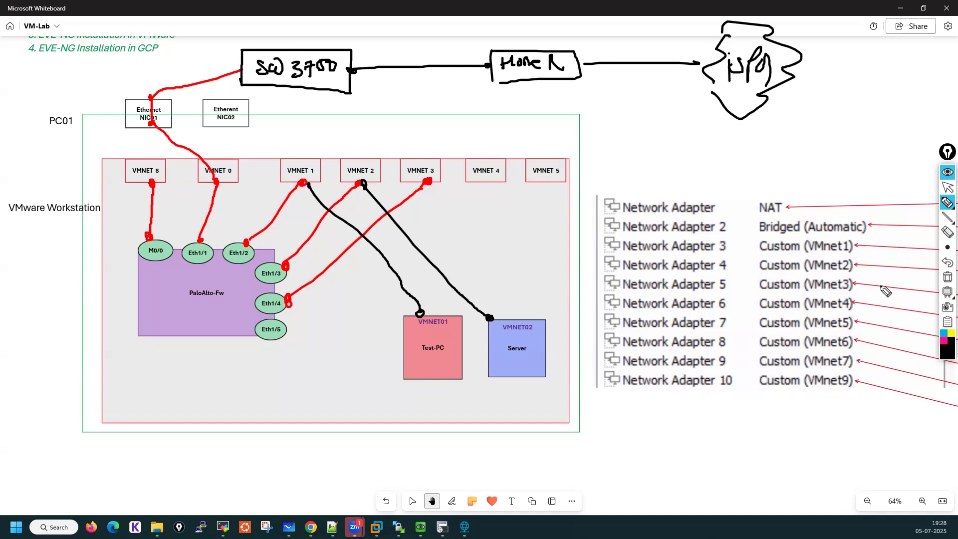
Step: Erase all the pen annotations and go to the empty board area beyond the ethernet interface list
left_click(948, 276)
left_click(947, 193)
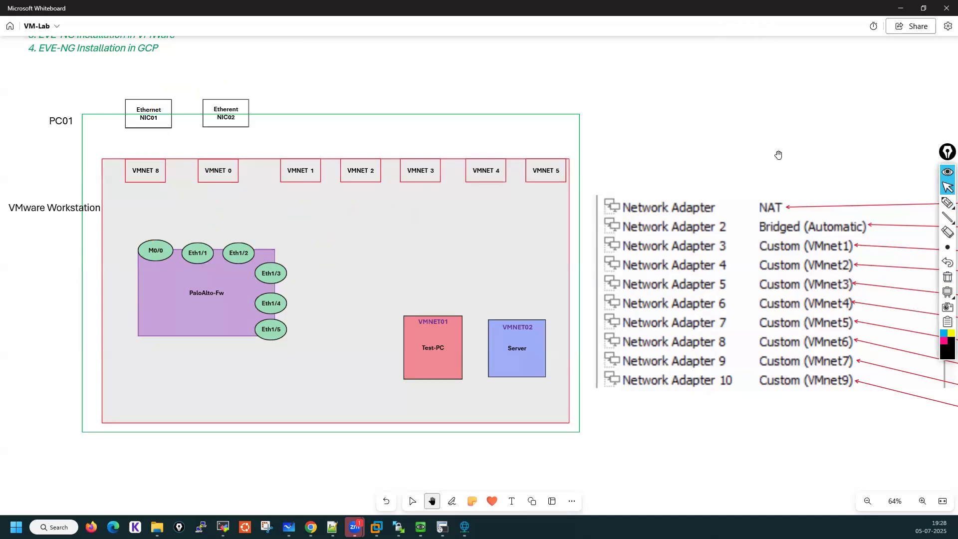
left_click_drag(581, 139, 359, 140)
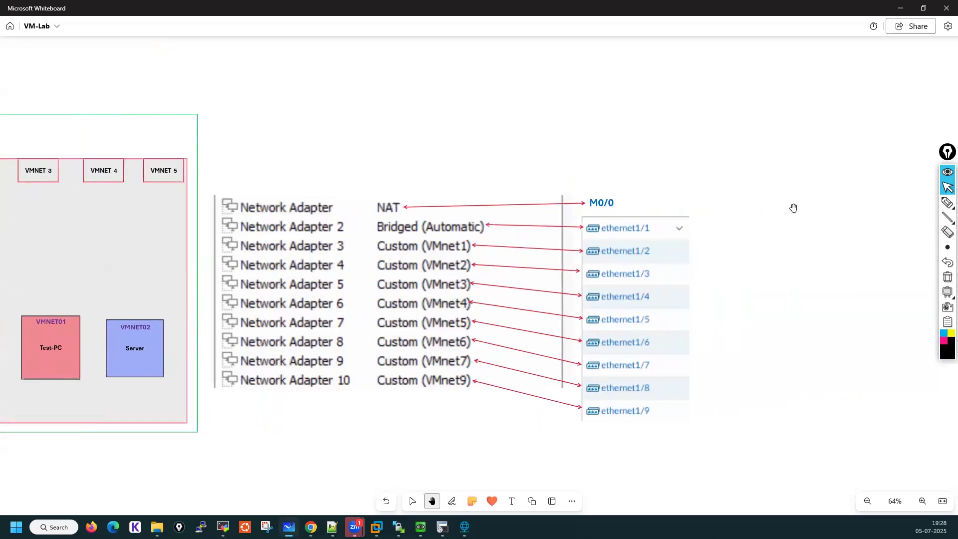
left_click_drag(824, 215, 453, 211)
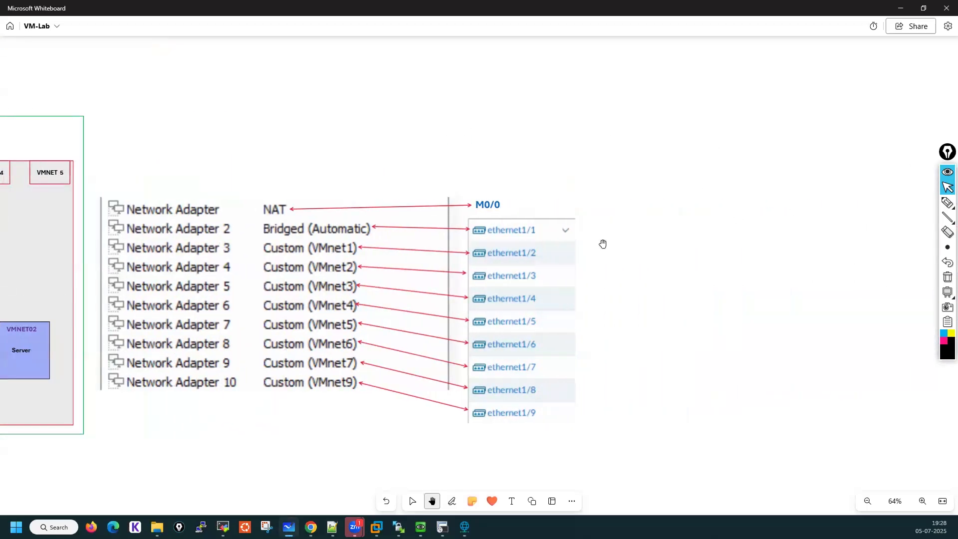
left_click_drag(468, 262, 413, 269)
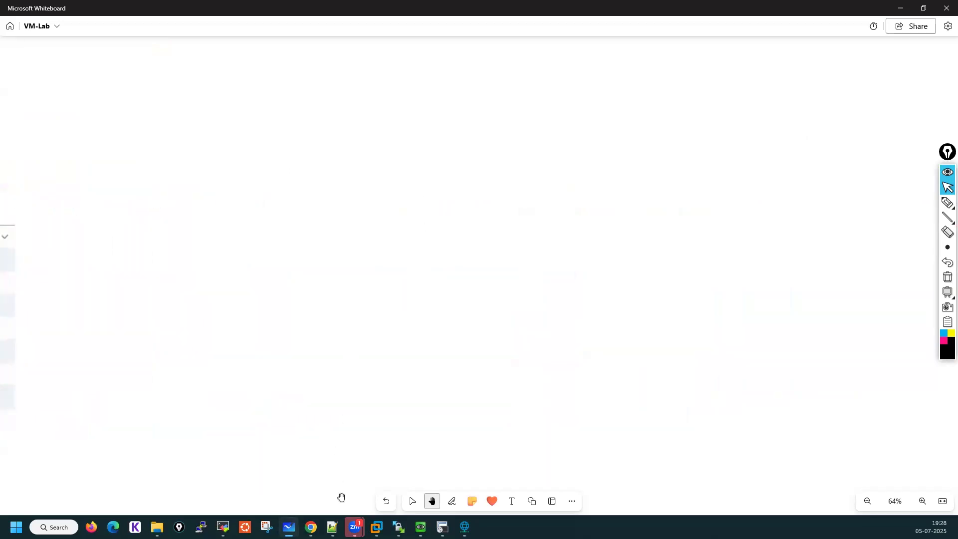
Step: Switch to VMware Workstation and open the settings of the EVE-NG-Delete virtual machine
mouse_move(376, 527)
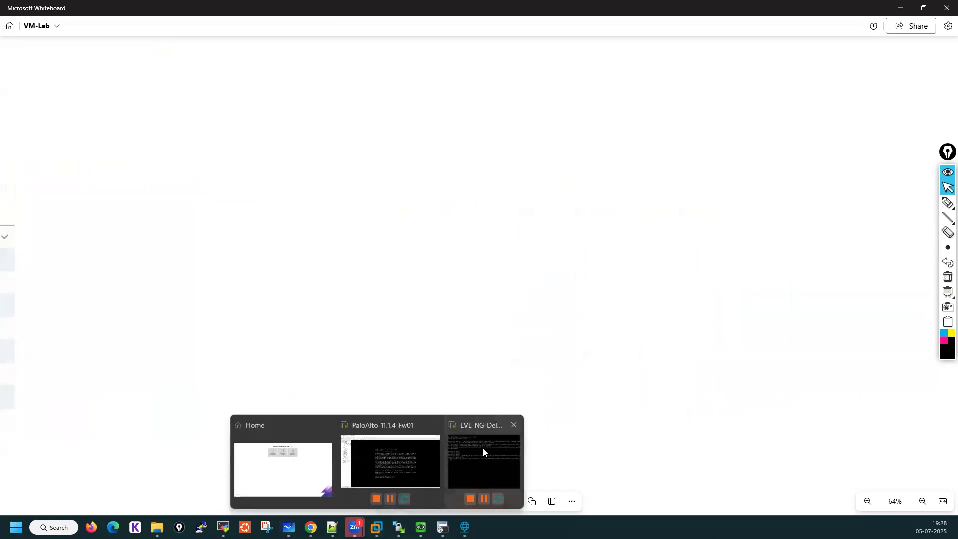
left_click(483, 448)
right_click(216, 42)
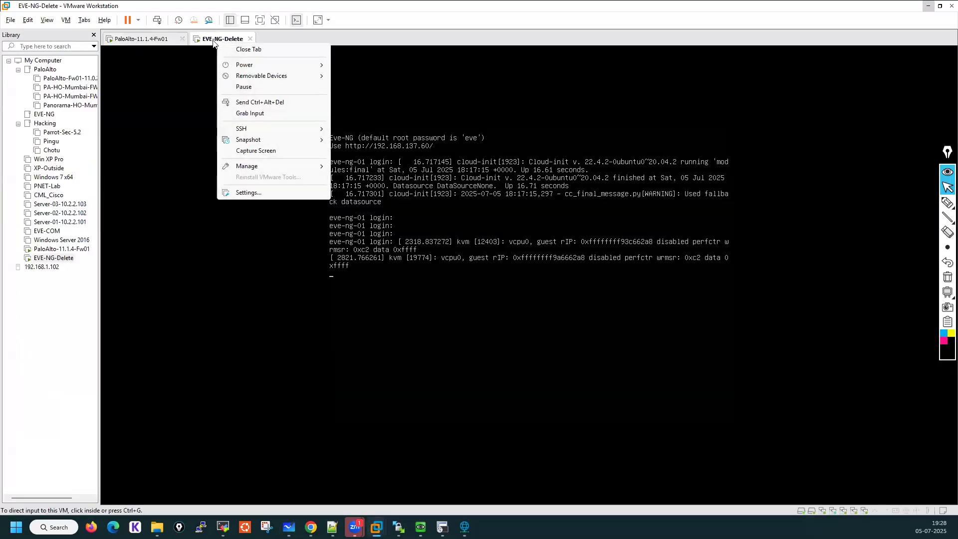
left_click(247, 193)
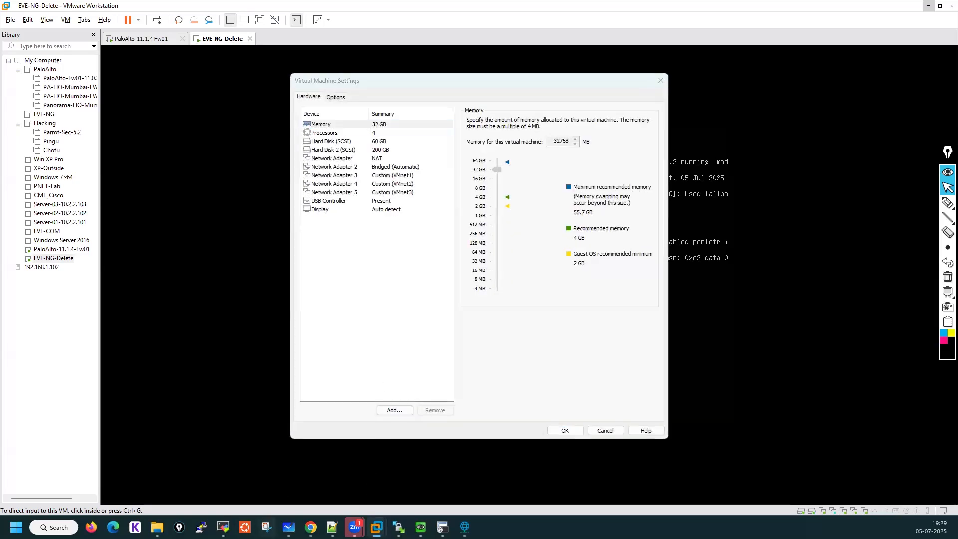
Step: Capture a screenshot of the network adapter rows from NAT to VMnet3, and close the virtual machine settings
mouse_move(289, 527)
left_click(248, 66)
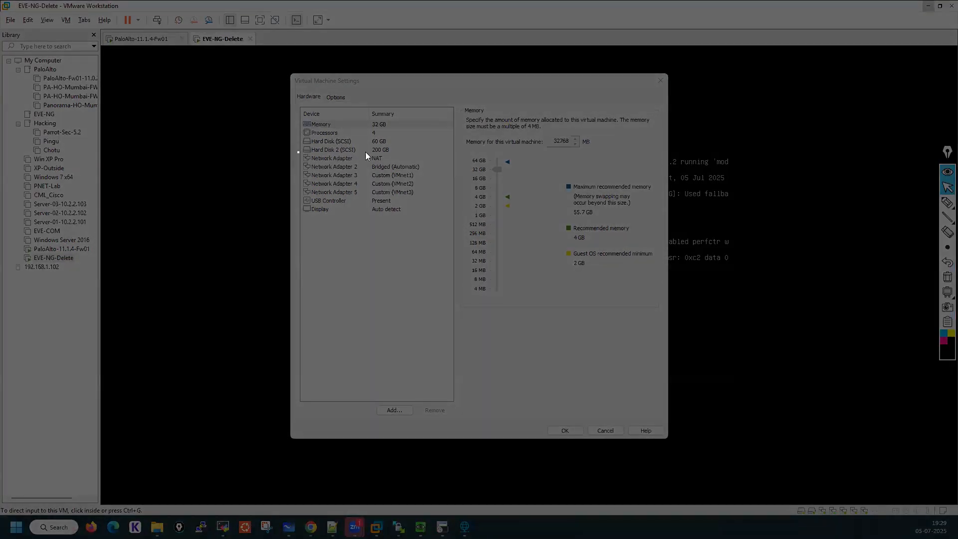
left_click_drag(365, 156, 453, 200)
left_click_drag(451, 196, 452, 195)
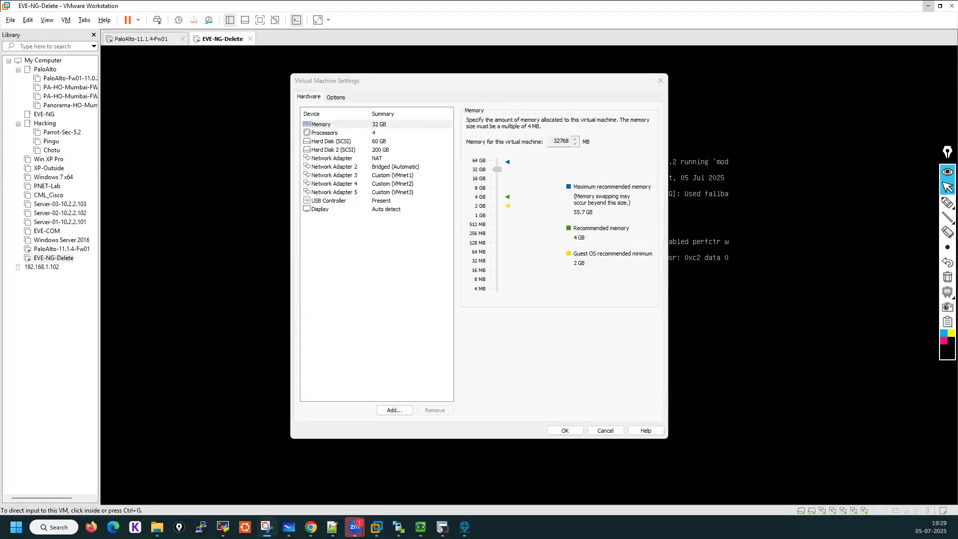
left_click(662, 79)
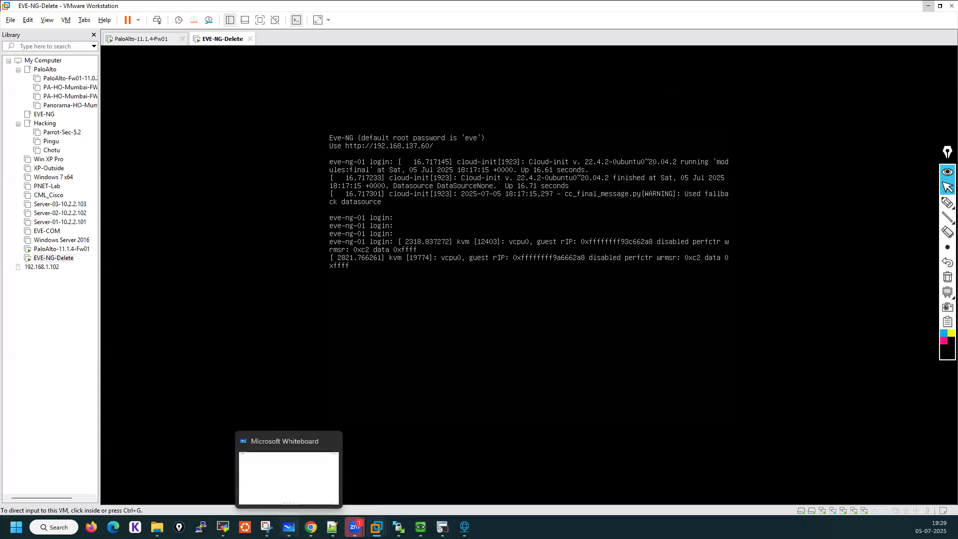
Step: Return to Microsoft Whiteboard, paste the adapter screenshot into the empty area, and reposition and enlarge it
left_click(289, 527)
right_click(260, 134)
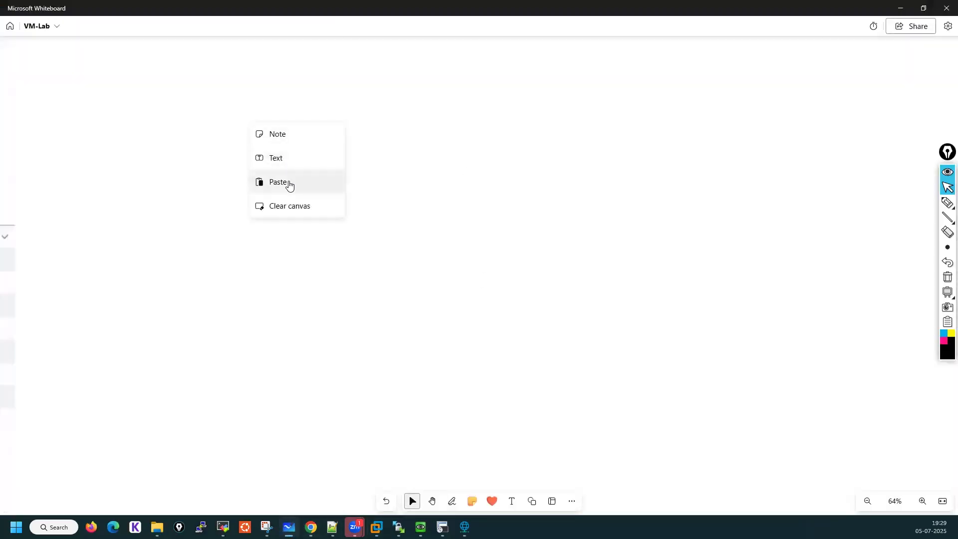
left_click(289, 183)
left_click_drag(448, 241, 333, 272)
left_click_drag(506, 307, 534, 375)
Step: Add the text "EVE-NG NIC Card" above the pasted adapter list
left_click(512, 501)
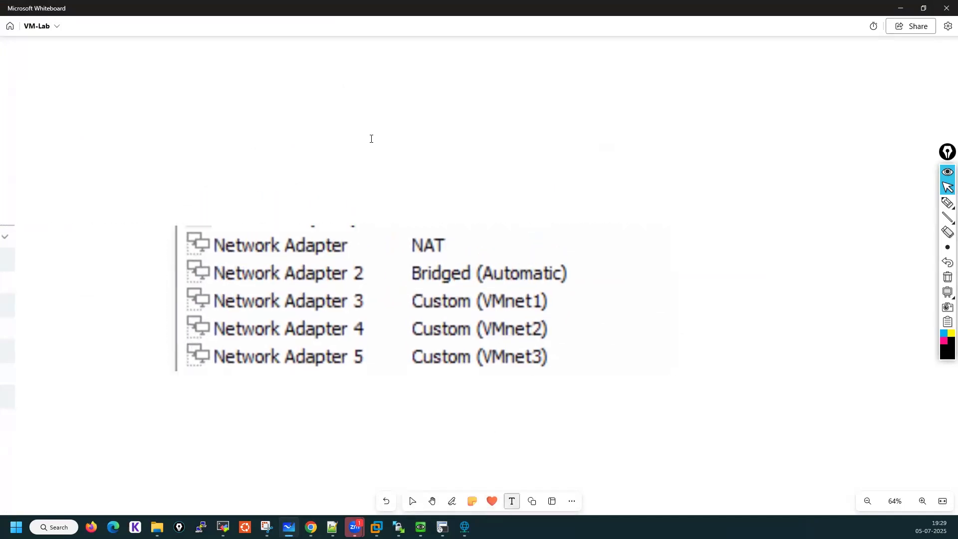
left_click(365, 129)
type("E")
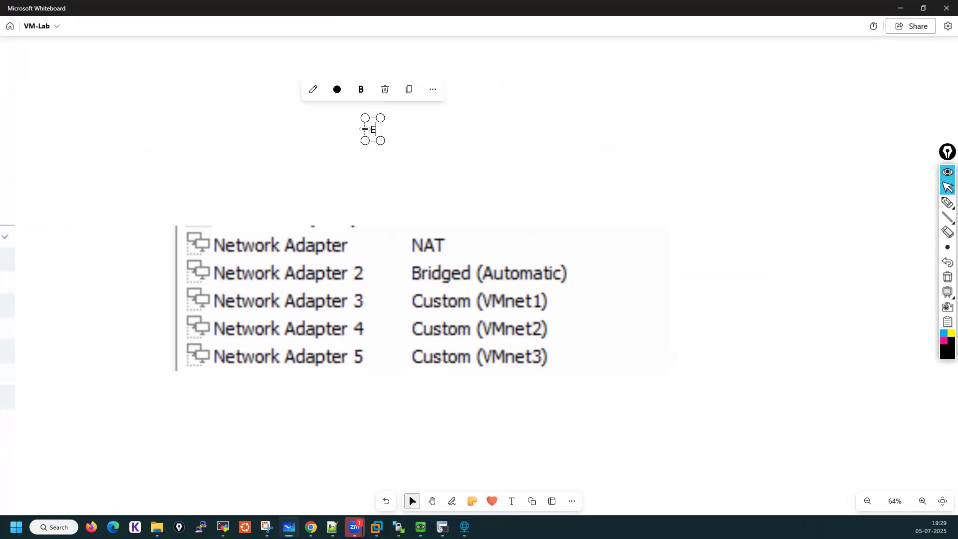
type("VE-N")
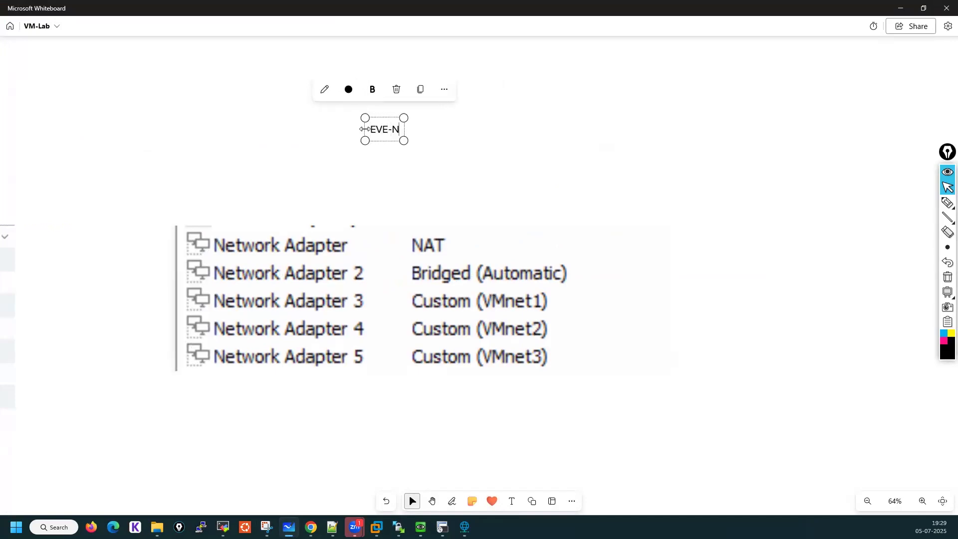
type("G NIC ")
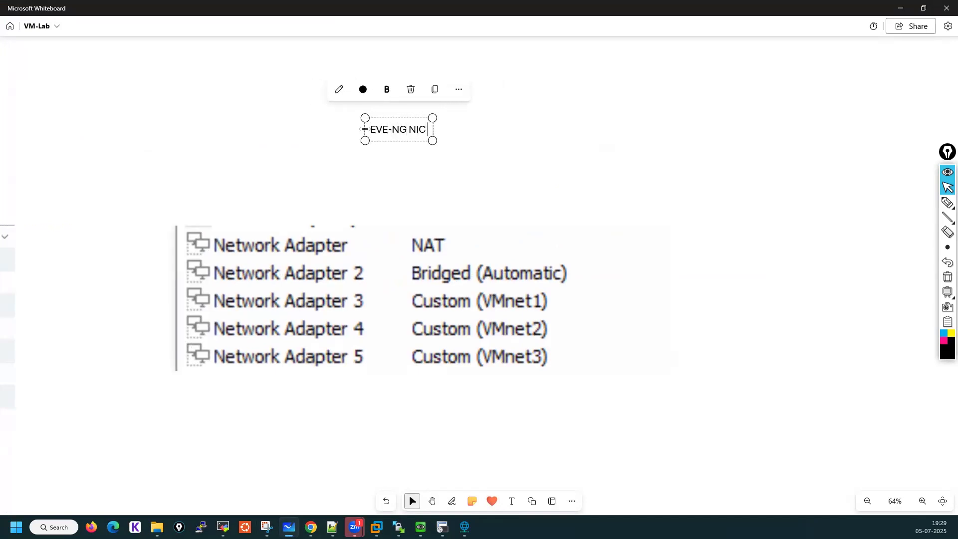
type("Caed")
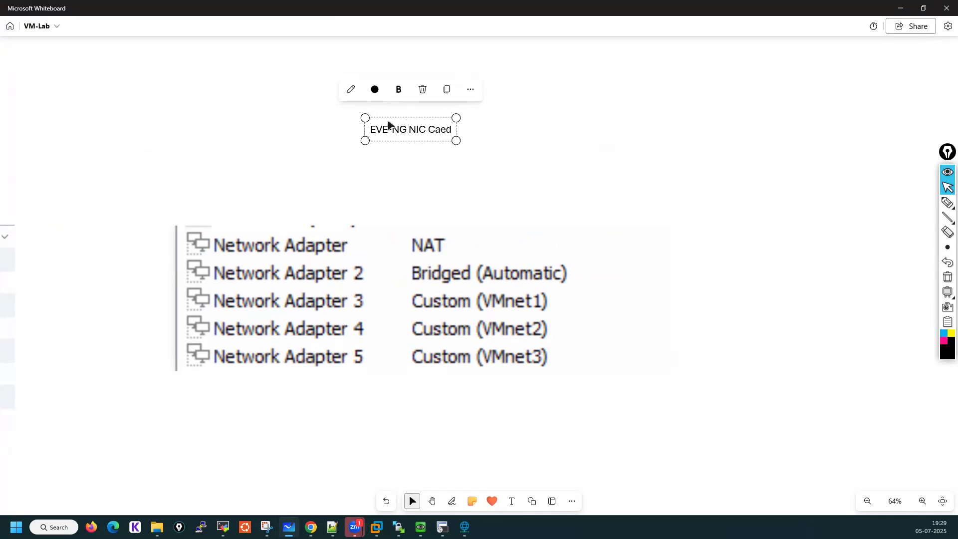
key("BackSpace")
key("BackSpace")
type("rd")
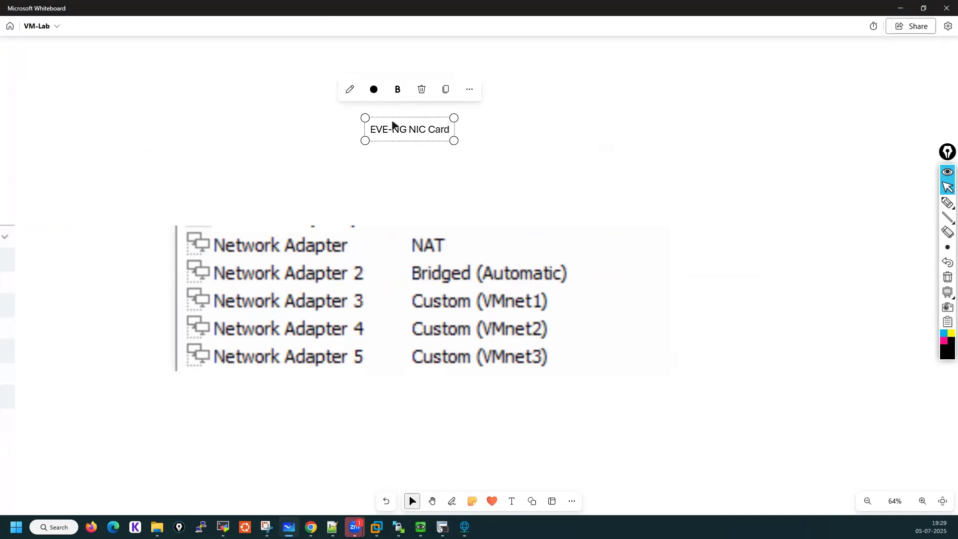
Step: Make the EVE-NG NIC Card heading red and bold, enlarge it, and reposition it above the adapter list
left_click(374, 90)
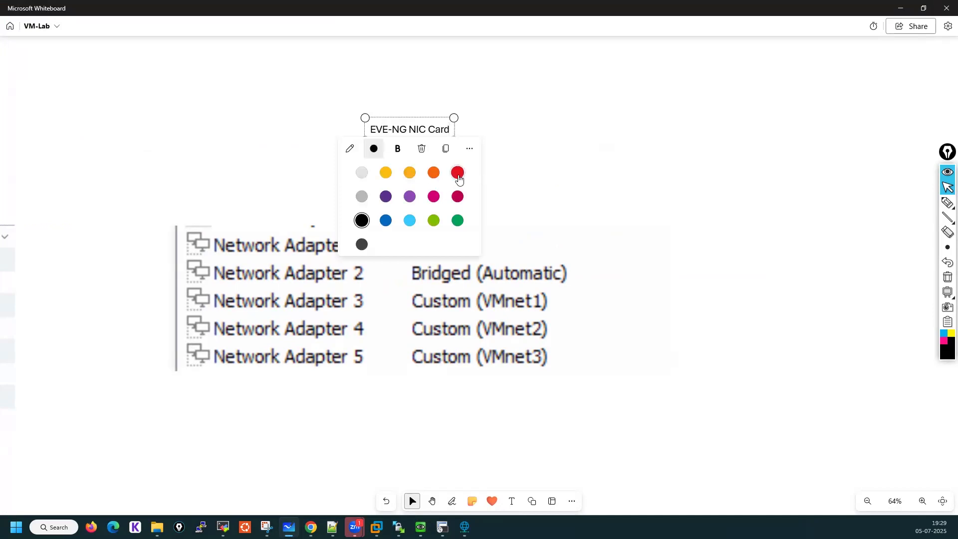
left_click(455, 171)
left_click(398, 89)
left_click(350, 67)
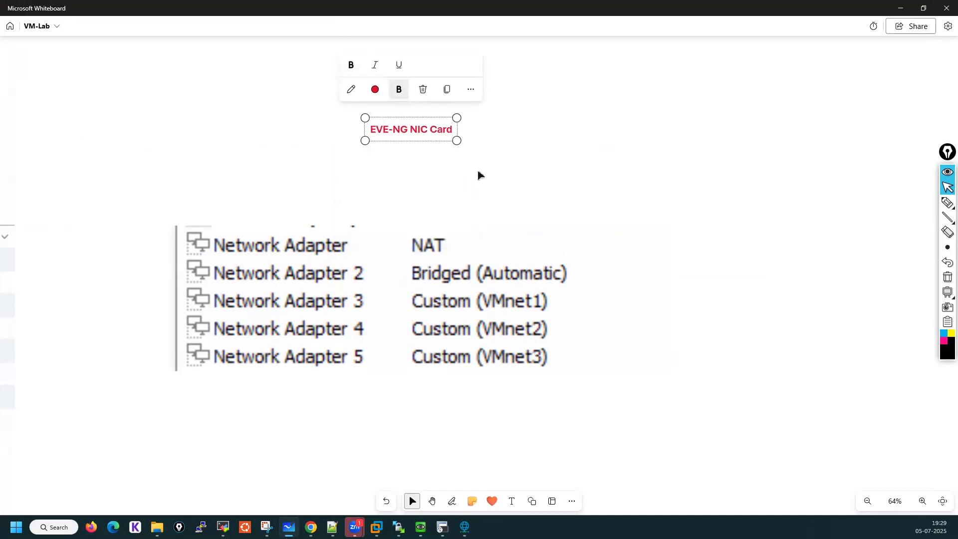
left_click_drag(457, 141, 372, 131)
left_click(165, 148)
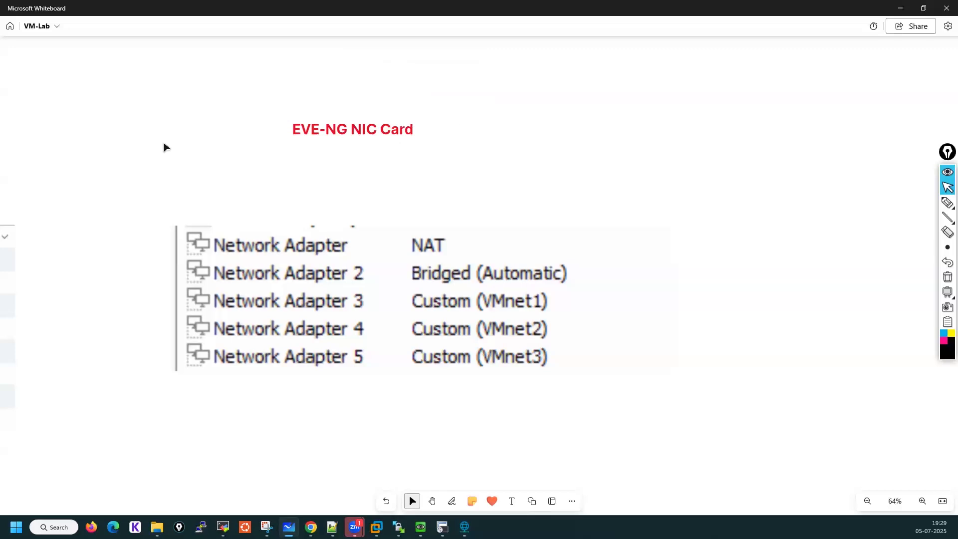
Step: Draw red pen arrows from Network Adapter to NAT and from NAT to a handwritten VMNE 8 label
left_click(947, 202)
left_click(947, 353)
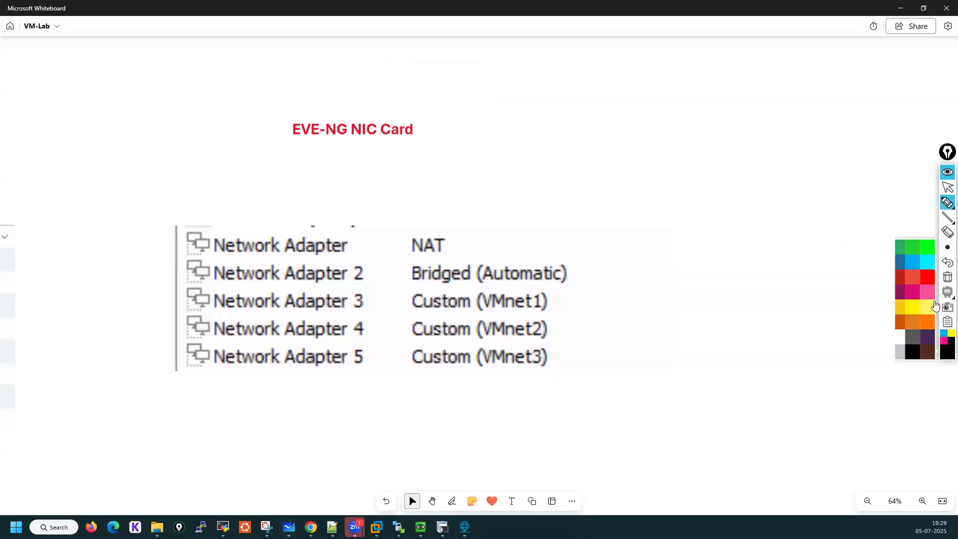
left_click(928, 277)
mouse_move(354, 252)
left_mouse_down()
mouse_move(538, 250)
mouse_move(525, 263)
mouse_move(571, 238)
mouse_move(594, 246)
mouse_move(612, 229)
mouse_move(615, 247)
mouse_move(629, 233)
left_mouse_up()
left_click_drag(620, 244, 644, 242)
Step: Draw a red pen arrow from Bridged (Automatic) to a handwritten VMNET0 (Home Wifi) label
mouse_move(574, 273)
left_mouse_down()
mouse_move(660, 273)
mouse_move(687, 250)
mouse_move(699, 269)
mouse_move(717, 260)
mouse_move(732, 268)
mouse_move(739, 246)
mouse_move(740, 256)
mouse_move(780, 248)
mouse_move(803, 255)
left_mouse_up()
left_click_drag(800, 247, 809, 254)
left_click_drag(816, 237, 819, 240)
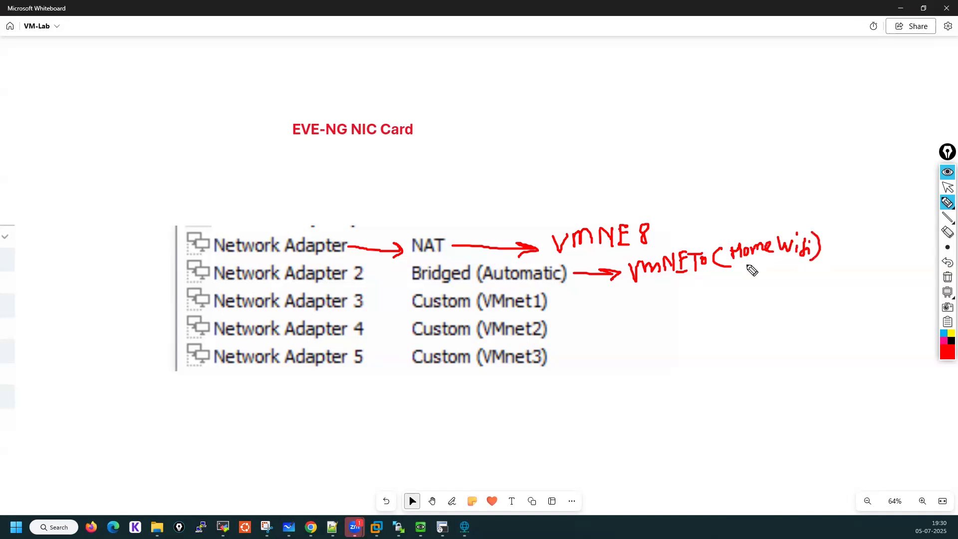
Step: Draw red pen arrows beside Custom (VMnet1), Custom (VMnet2) and Custom (VMnet3), and erase all pen annotations
mouse_move(556, 304)
left_mouse_down()
mouse_move(621, 304)
mouse_move(608, 316)
left_mouse_up()
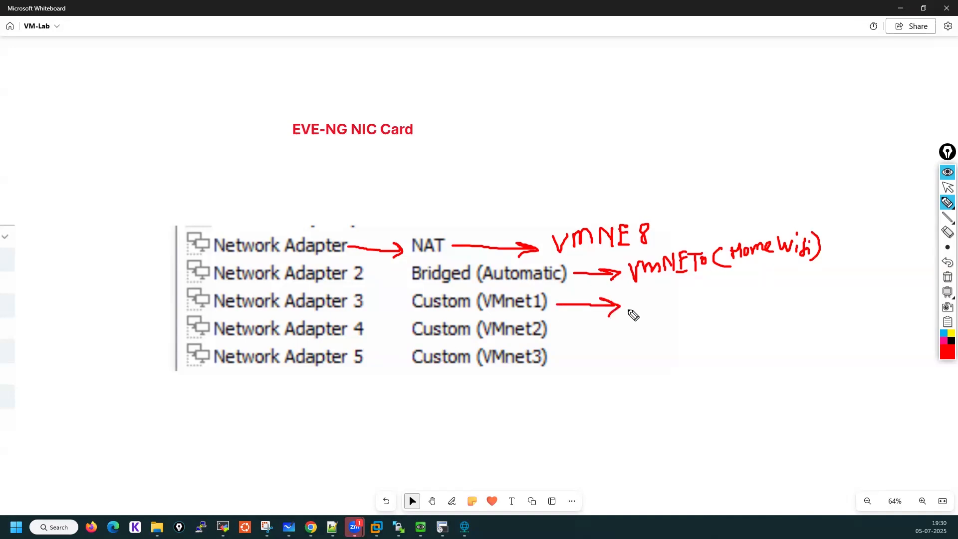
mouse_move(556, 330)
left_mouse_down()
mouse_move(606, 329)
mouse_move(593, 337)
mouse_move(618, 357)
left_mouse_up()
left_click(566, 356)
mouse_move(599, 350)
left_mouse_down()
mouse_move(617, 357)
mouse_move(605, 366)
left_mouse_up()
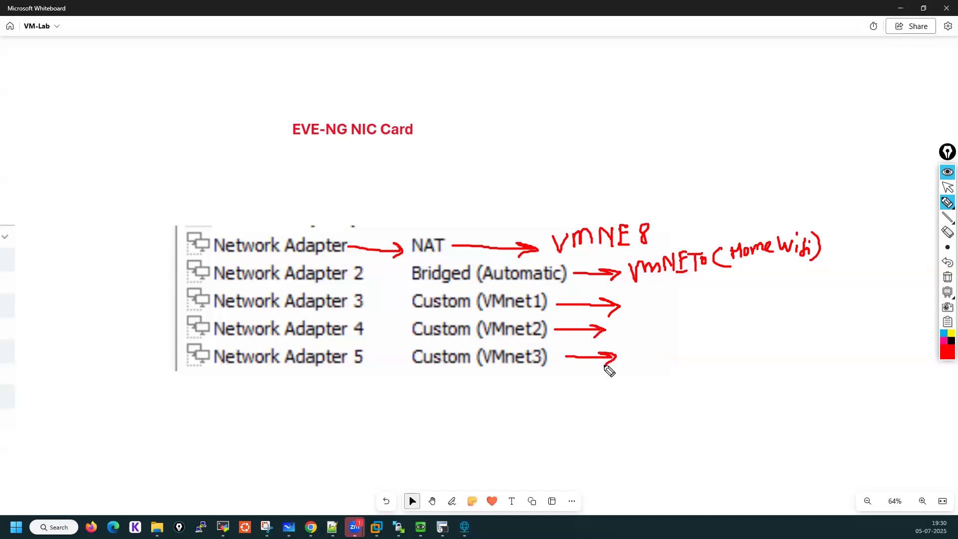
left_click(948, 278)
Step: Underline Bridged and NAT in red, draw an arrow after Bridged (Automatic), and erase these pen marks
left_click_drag(416, 283, 471, 284)
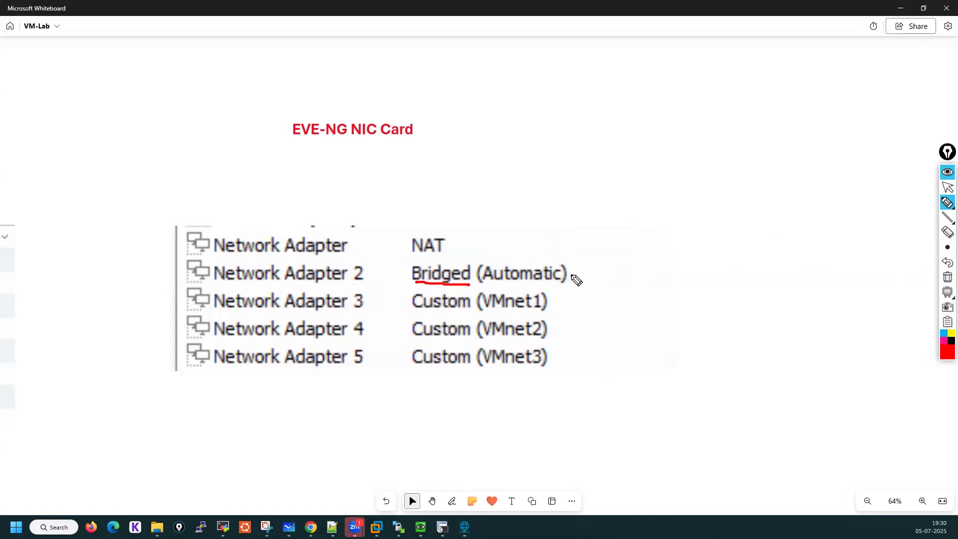
mouse_move(570, 275)
left_mouse_down()
mouse_move(603, 275)
mouse_move(593, 281)
left_mouse_up()
left_click(408, 255)
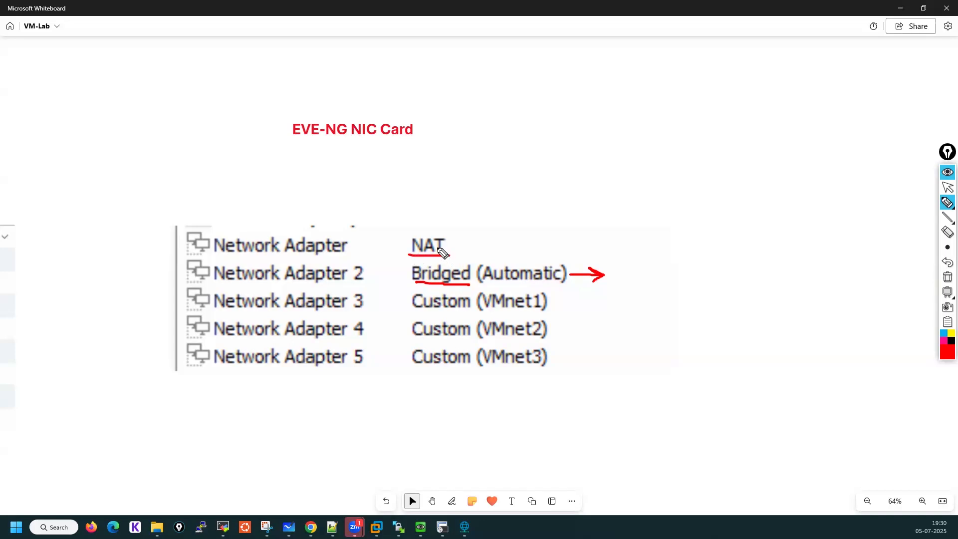
left_click(947, 279)
left_click(948, 187)
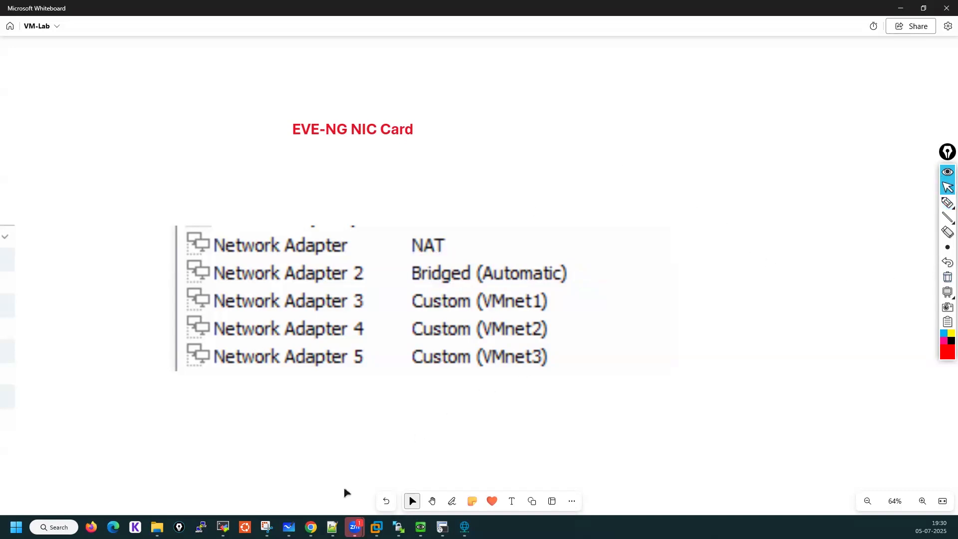
Step: Switch to the EVE-NG topology in Chrome and capture the Management(Cloud0) to Cloud9 network types from the new-network dialog, closing it unsaved
mouse_move(289, 527)
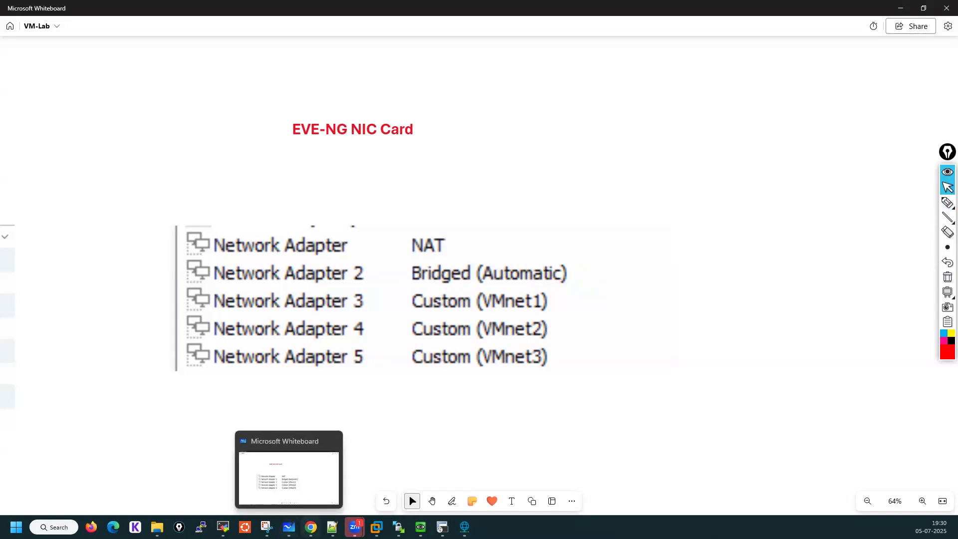
left_click(310, 527)
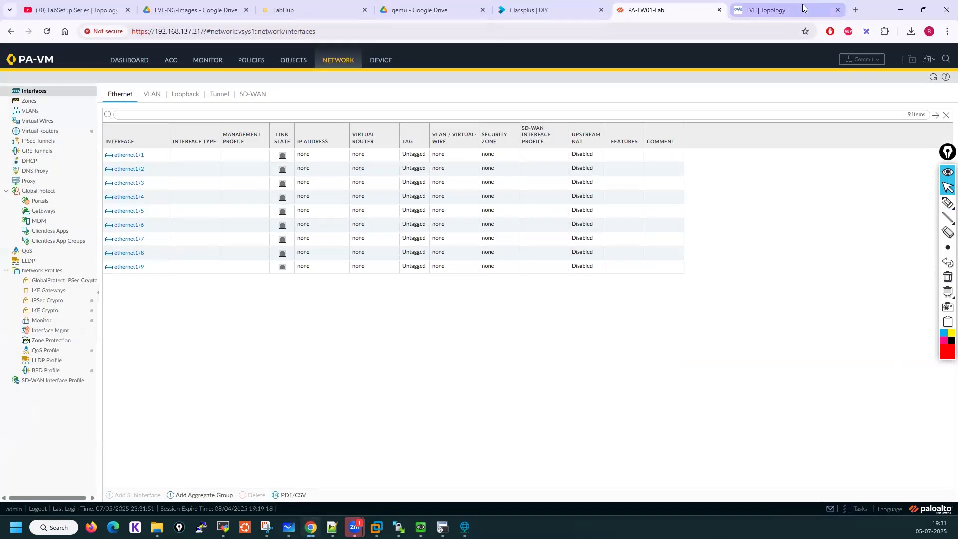
key("ctrl+Tab")
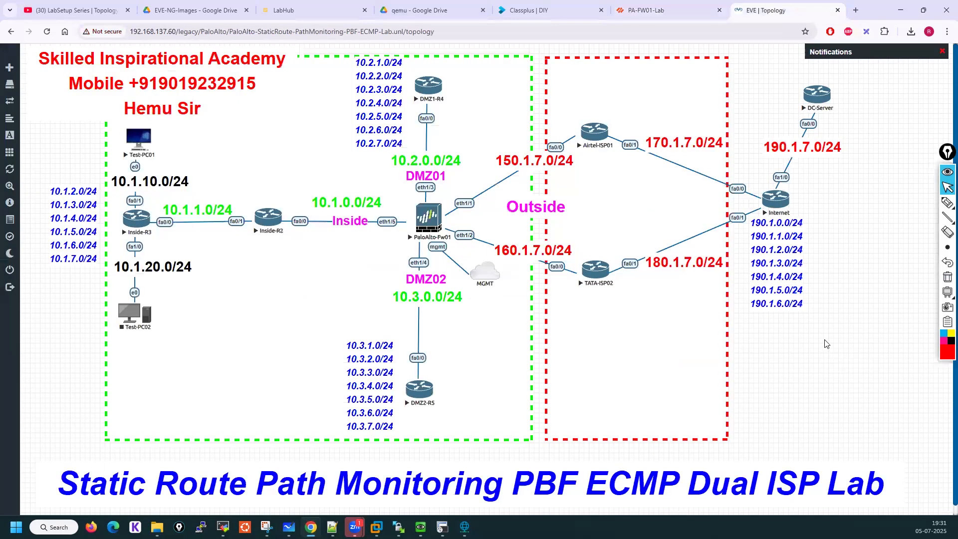
right_click(868, 427)
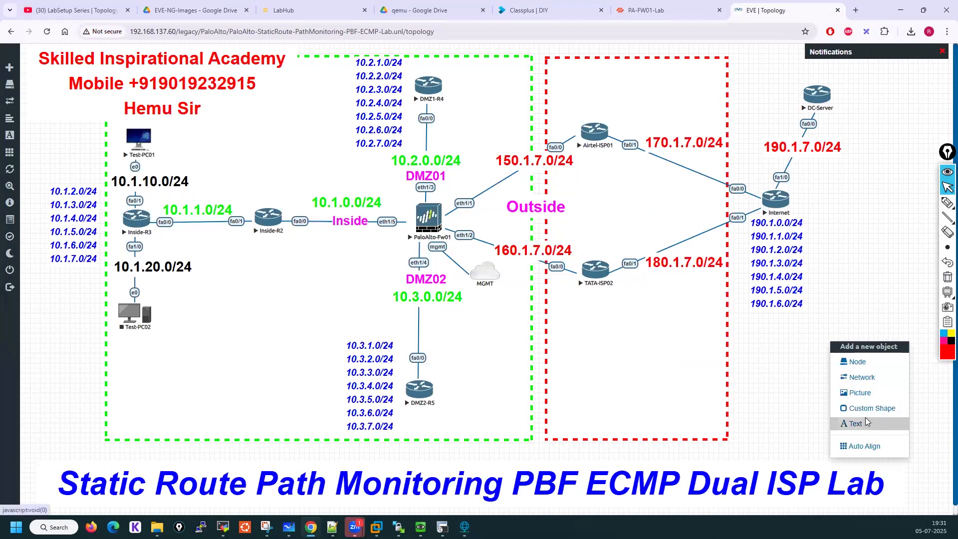
left_click(859, 385)
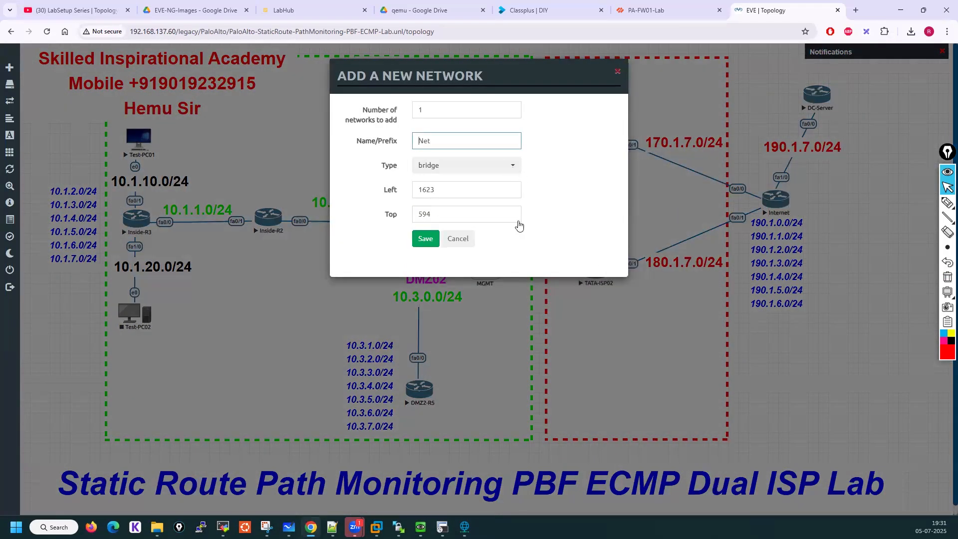
left_click(509, 166)
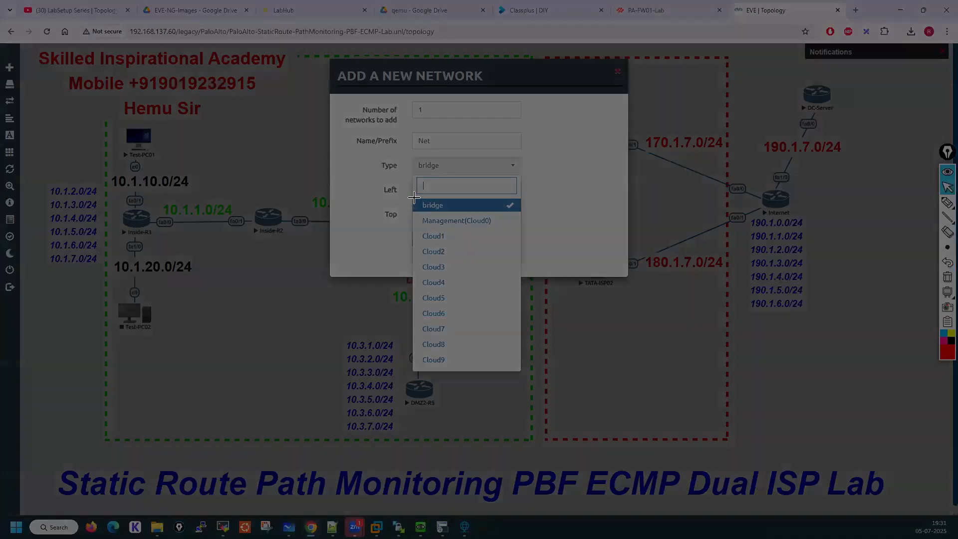
left_click_drag(412, 216, 519, 365)
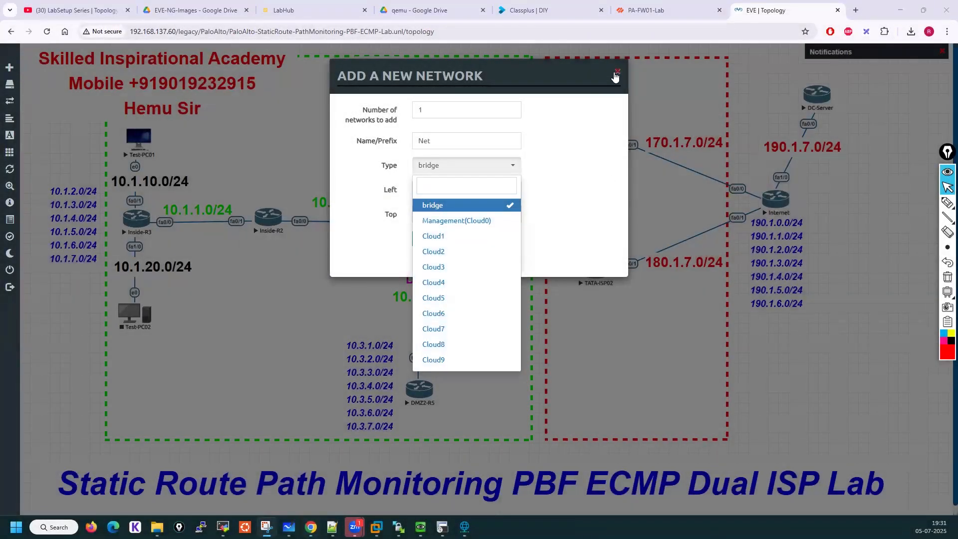
left_click(616, 75)
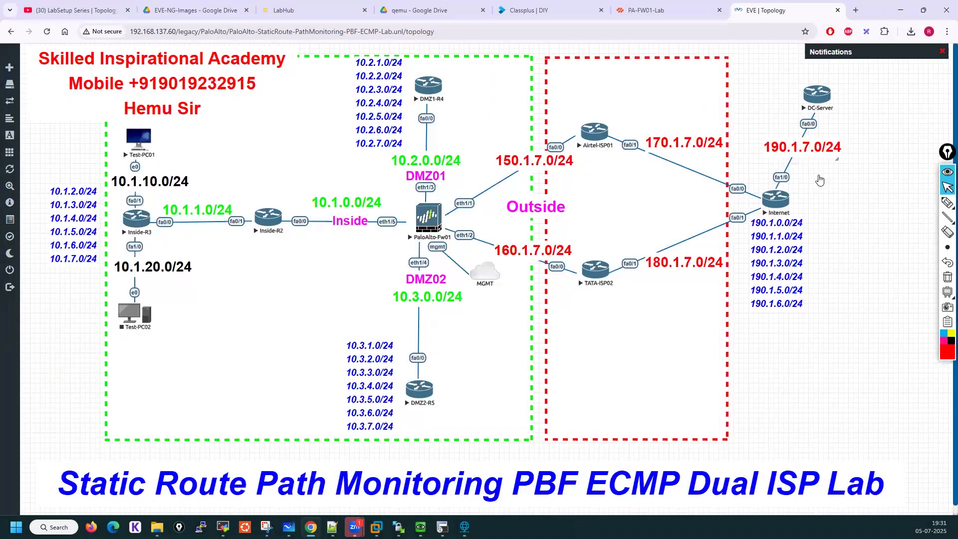
Step: Place the captured cloud list on the VM-Lab whiteboard beside the network adapter list
left_click_drag(406, 321, 98, 379)
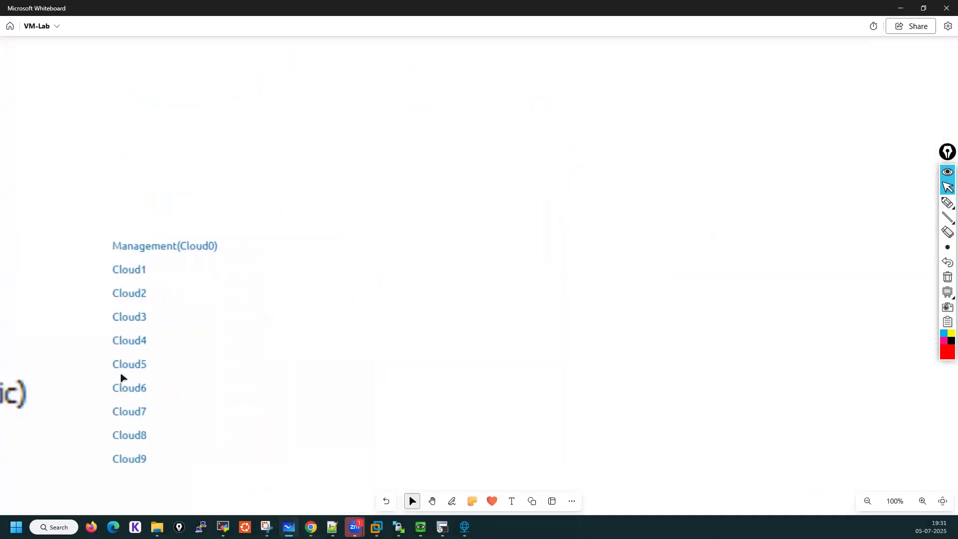
left_click(432, 501)
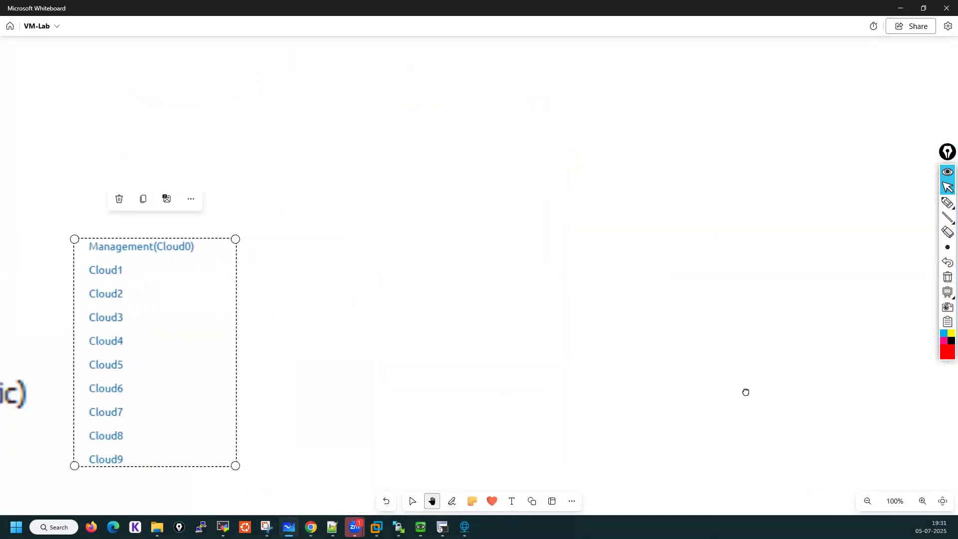
scroll(746, 391, "left", 10)
left_click_drag(392, 186, 486, 134)
left_click_drag(757, 380, 731, 325)
left_click_drag(477, 336, 536, 371)
Step: Shrink the network adapter list image and move it up beneath the EVE-NG NIC Card heading
left_click(413, 501)
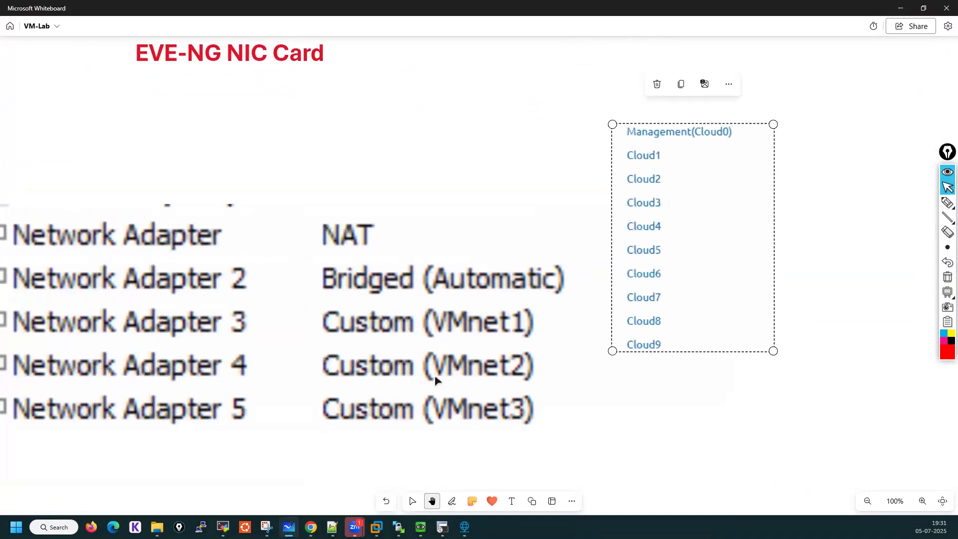
scroll(435, 374, "left", 5)
left_click_drag(815, 443, 578, 416)
left_click_drag(390, 298, 378, 227)
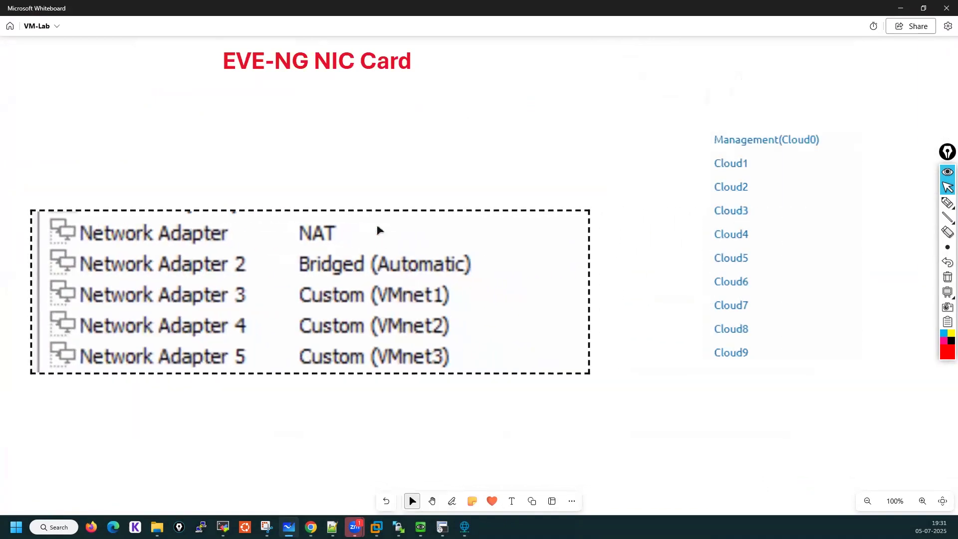
Step: Enlarge the cloud list image and move it close beside the adapter list, with Management(Cloud0) level with NAT
left_click_drag(704, 250, 638, 238)
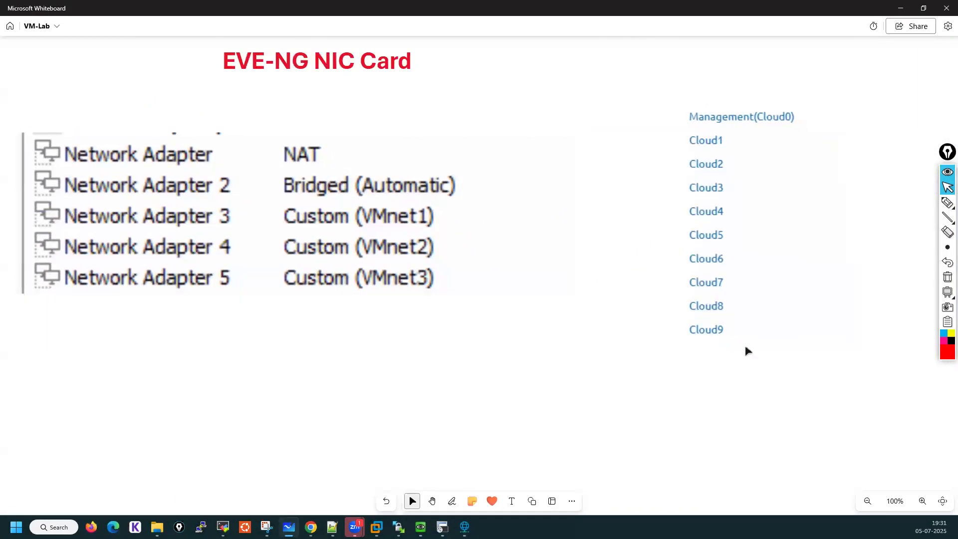
left_click_drag(798, 349, 835, 385)
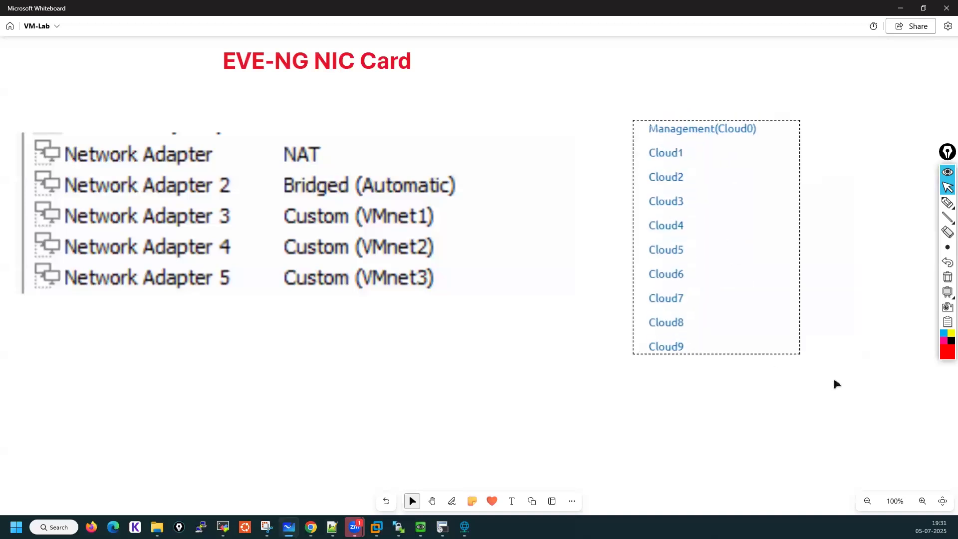
left_click_drag(745, 343, 679, 368)
left_click(175, 468)
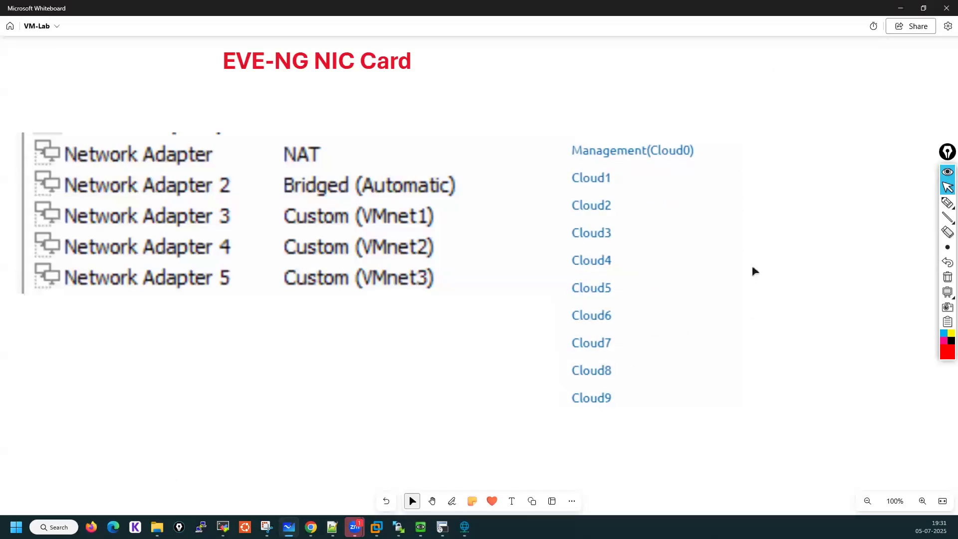
Step: Draw a red pen arrow from NAT to a handwritten VMNET08 label and another from it to Management(Cloud0)
left_click(947, 202)
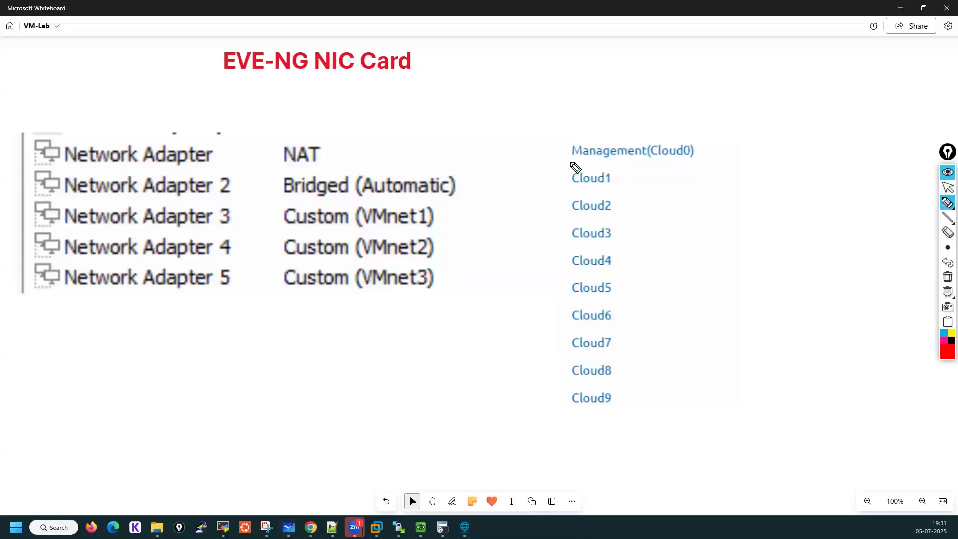
left_click(328, 155)
mouse_move(329, 154)
left_mouse_down()
mouse_move(400, 156)
mouse_move(403, 146)
mouse_move(439, 156)
mouse_move(460, 142)
left_mouse_up()
left_click(450, 142)
mouse_move(455, 143)
left_mouse_down()
mouse_move(455, 156)
mouse_move(472, 144)
mouse_move(568, 151)
mouse_move(555, 163)
left_mouse_up()
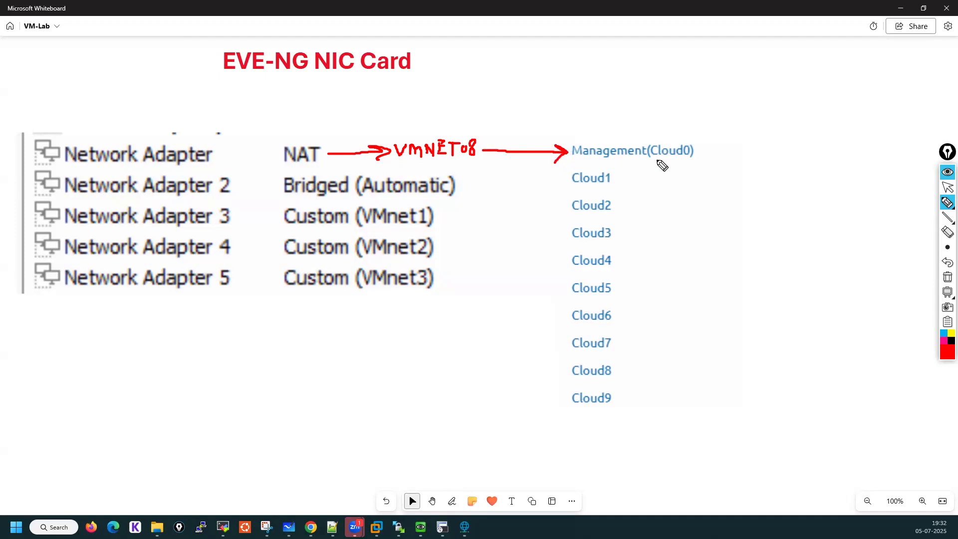
left_click(947, 188)
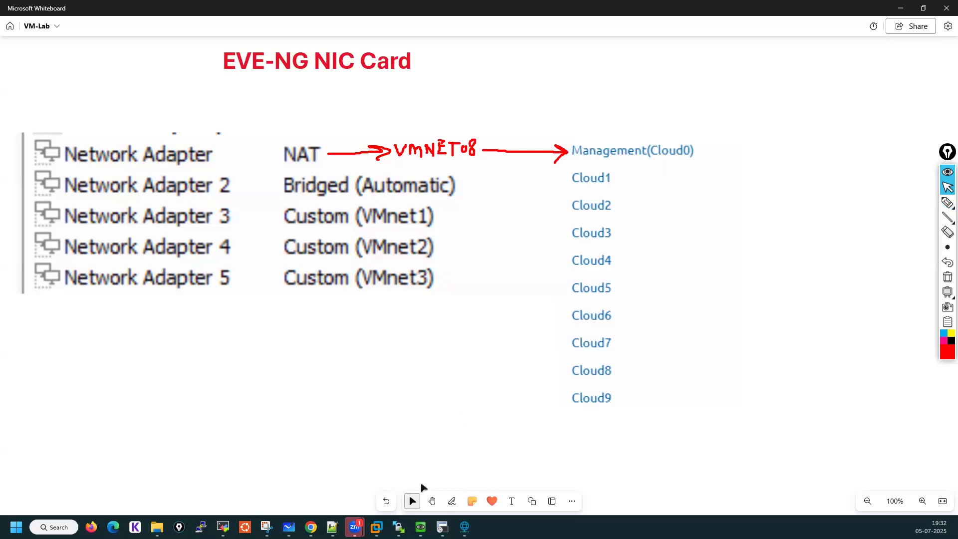
Step: Switch to the EVE-NG topology in Chrome, examine the PaloAlto-Fw01 management connection, and return to the whiteboard
left_click(311, 526)
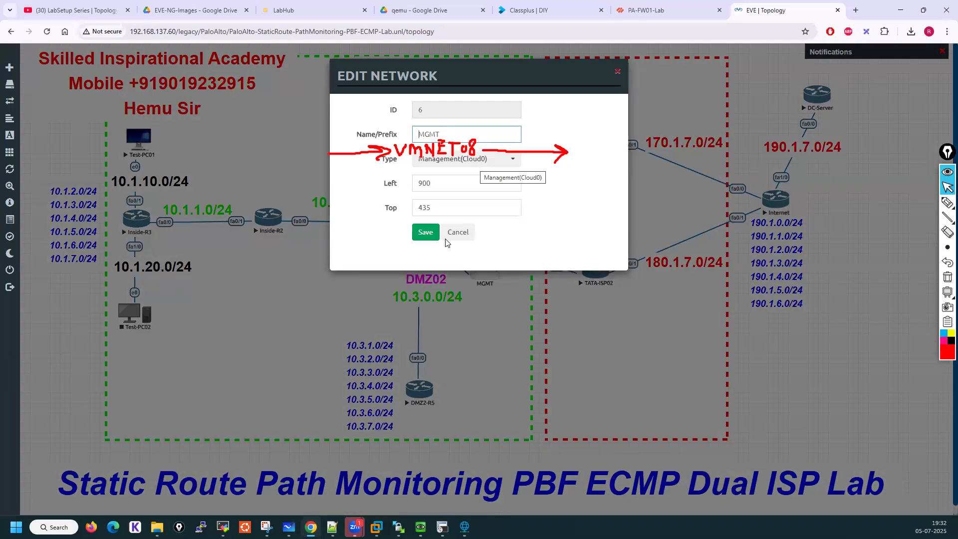
left_click(449, 235)
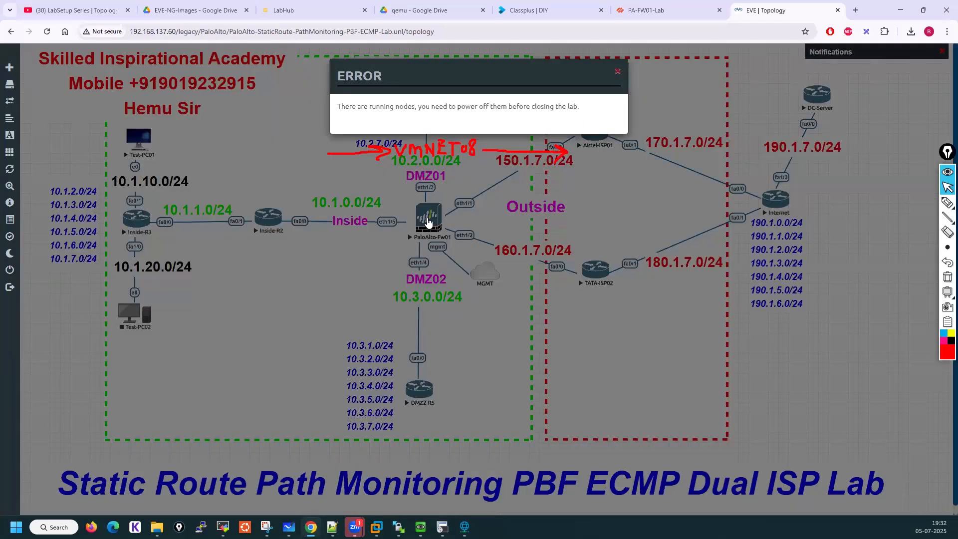
left_click(428, 223)
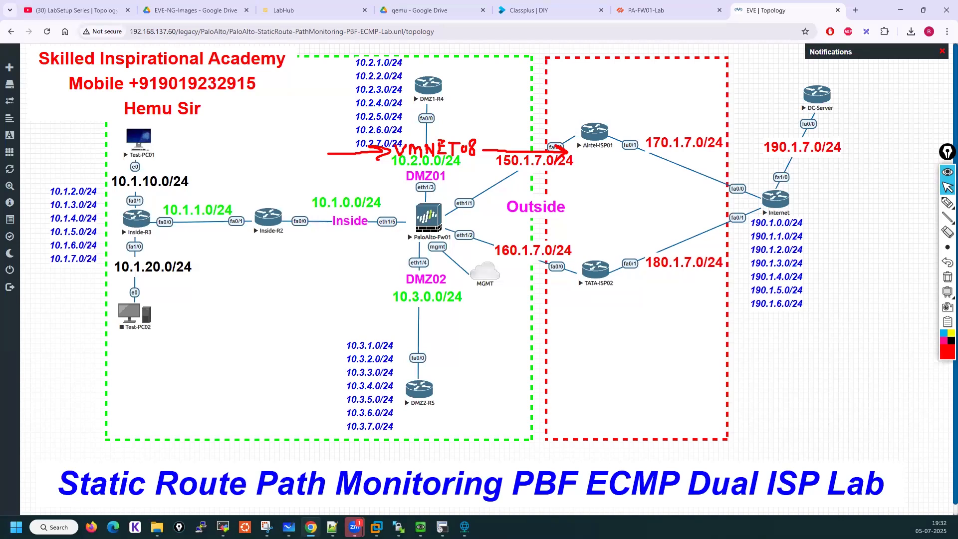
mouse_move(420, 527)
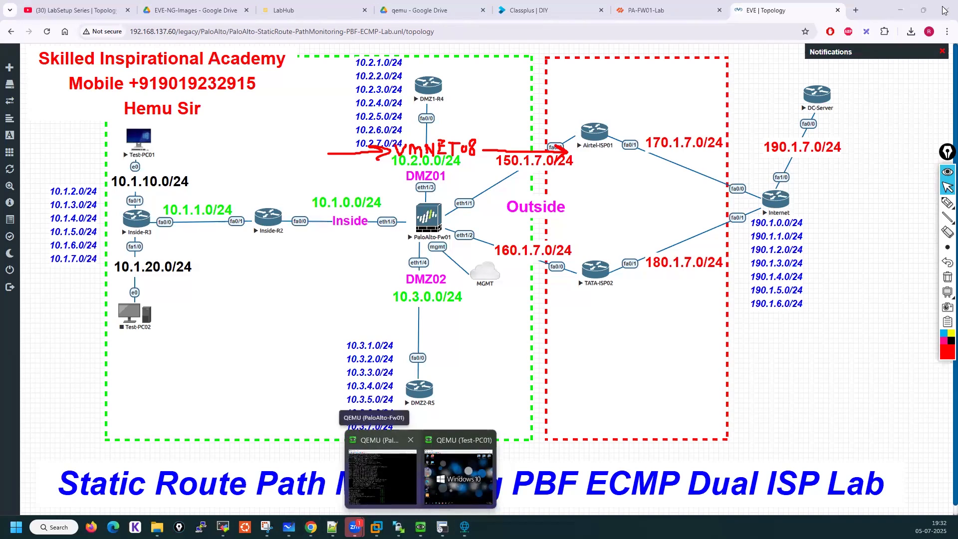
key("super+d")
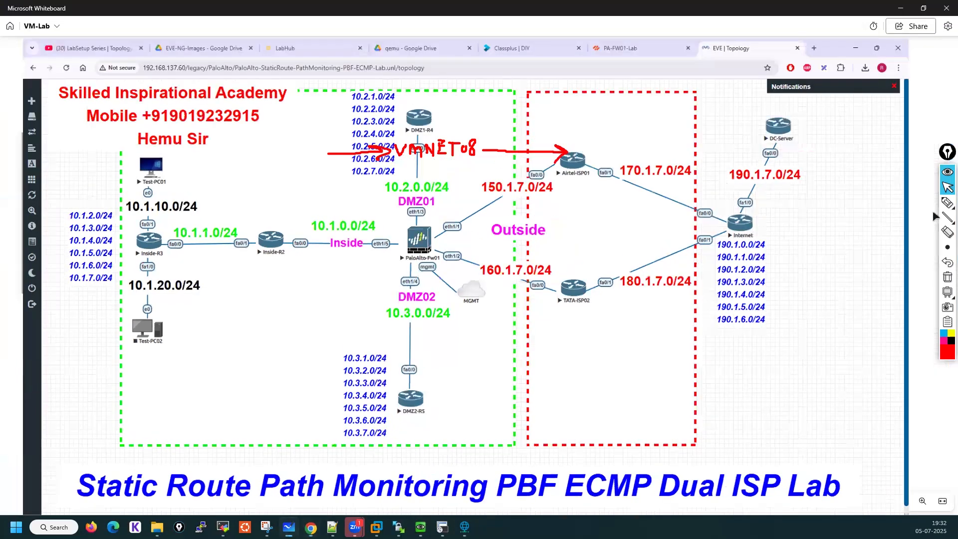
Step: Draw a double-headed red pen arrow between Bridged (Automatic) and Cloud1, and underline Network Adapter 2
left_click(947, 203)
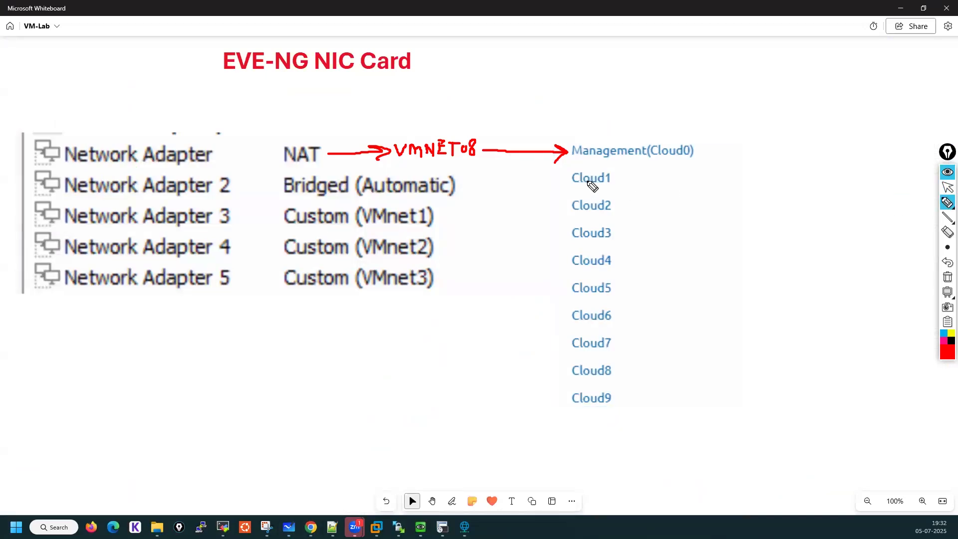
mouse_move(461, 184)
left_mouse_down()
mouse_move(569, 176)
mouse_move(559, 178)
left_mouse_up()
left_click_drag(474, 177, 477, 191)
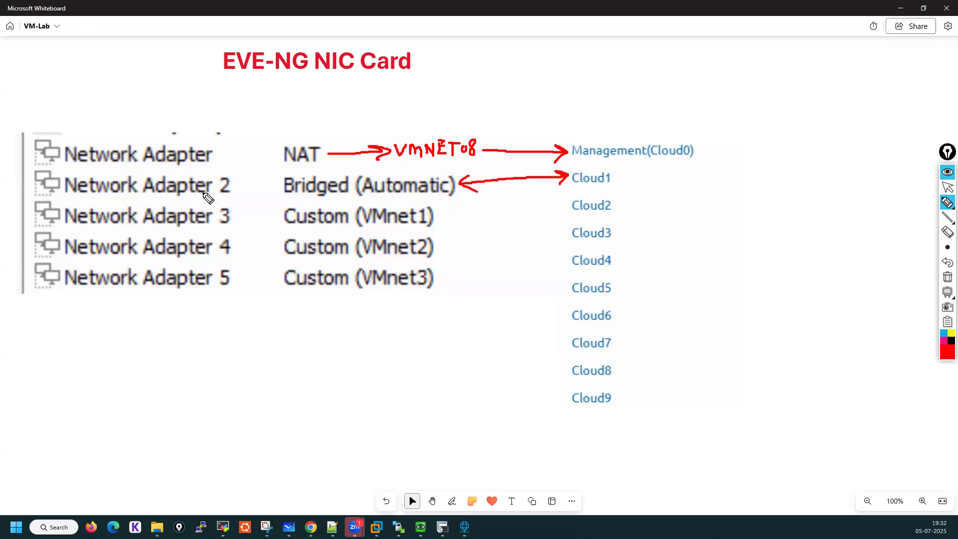
left_click_drag(164, 192, 153, 192)
Step: Draw a double-headed red pen arrow between Custom (VMnet1) and Cloud2
left_click(437, 218)
left_click_drag(438, 218, 569, 206)
left_click_drag(551, 202, 552, 220)
left_click_drag(441, 210, 449, 223)
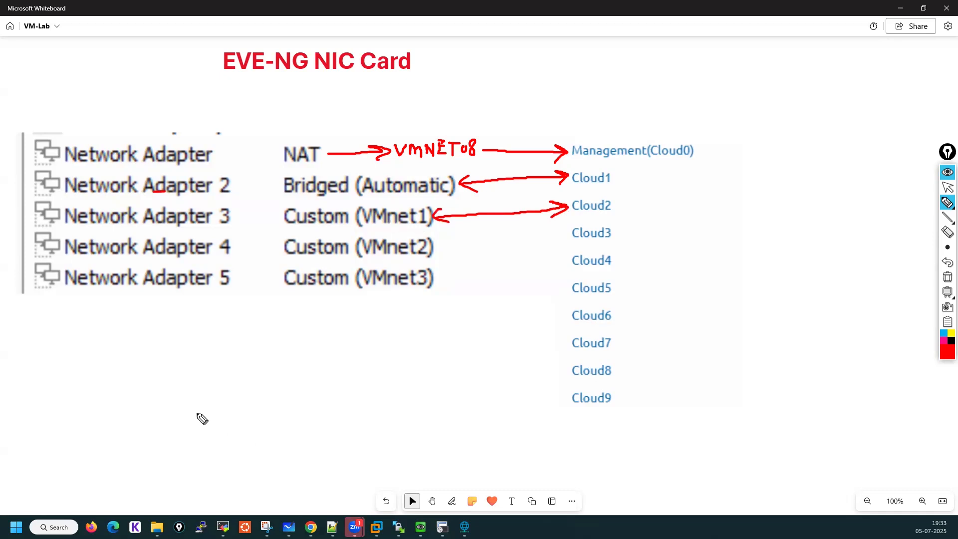
Step: Sketch a computer below the adapter list with the handwritten labels Win10 ENT and Eve-ng
mouse_move(195, 417)
left_mouse_down()
mouse_move(223, 415)
mouse_move(237, 438)
mouse_move(204, 439)
mouse_move(211, 453)
mouse_move(229, 452)
left_mouse_up()
mouse_move(193, 479)
left_mouse_down()
mouse_move(256, 483)
mouse_move(295, 464)
mouse_move(287, 482)
left_mouse_up()
mouse_move(109, 400)
left_mouse_down()
mouse_move(118, 398)
mouse_move(114, 417)
mouse_move(158, 399)
mouse_move(171, 406)
mouse_move(165, 415)
left_mouse_up()
Step: Draw a line from the Win10 ENT computer to a hand-drawn Cloud 2 shape and label the cloud VMNET01
left_click_drag(237, 423, 344, 417)
left_click(238, 423)
left_click(359, 394)
mouse_move(351, 423)
left_mouse_down()
mouse_move(368, 400)
mouse_move(389, 404)
mouse_move(389, 447)
mouse_move(374, 445)
left_mouse_up()
mouse_move(367, 412)
left_mouse_down()
mouse_move(360, 429)
mouse_move(382, 418)
left_mouse_up()
mouse_move(384, 412)
left_mouse_down()
mouse_move(391, 399)
mouse_move(388, 436)
left_mouse_up()
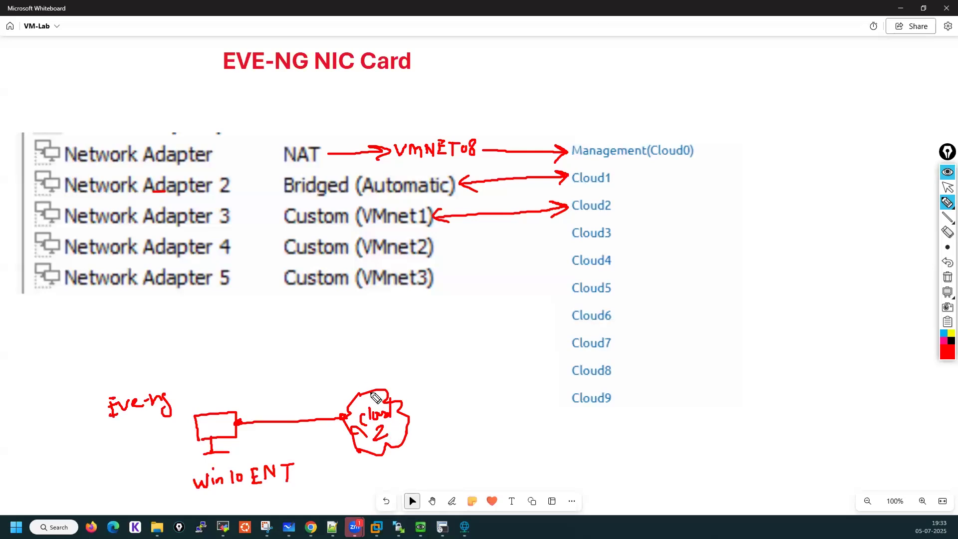
mouse_move(352, 375)
left_mouse_down()
mouse_move(373, 374)
mouse_move(380, 384)
mouse_move(389, 373)
mouse_move(410, 374)
mouse_move(427, 386)
left_mouse_up()
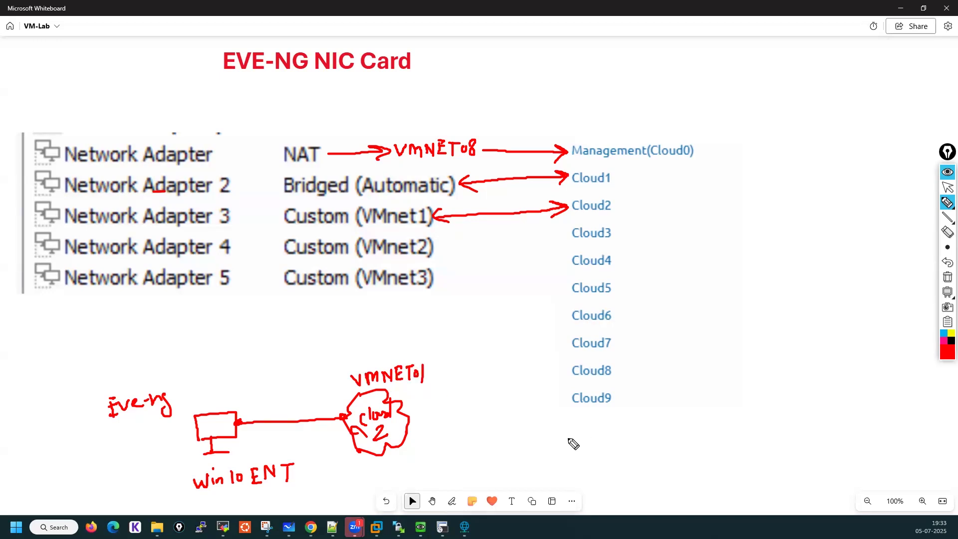
Step: Sketch a computer labelled Testpc (VMware) with address 10.70.1.105 and connect it by a line to the Cloud 2 shape
mouse_move(564, 433)
left_mouse_down()
mouse_move(567, 455)
mouse_move(613, 430)
mouse_move(574, 457)
mouse_move(587, 468)
mouse_move(630, 470)
left_mouse_up()
mouse_move(620, 473)
left_mouse_down()
mouse_move(619, 491)
mouse_move(672, 471)
mouse_move(704, 482)
mouse_move(724, 459)
mouse_move(796, 459)
mouse_move(794, 477)
left_mouse_up()
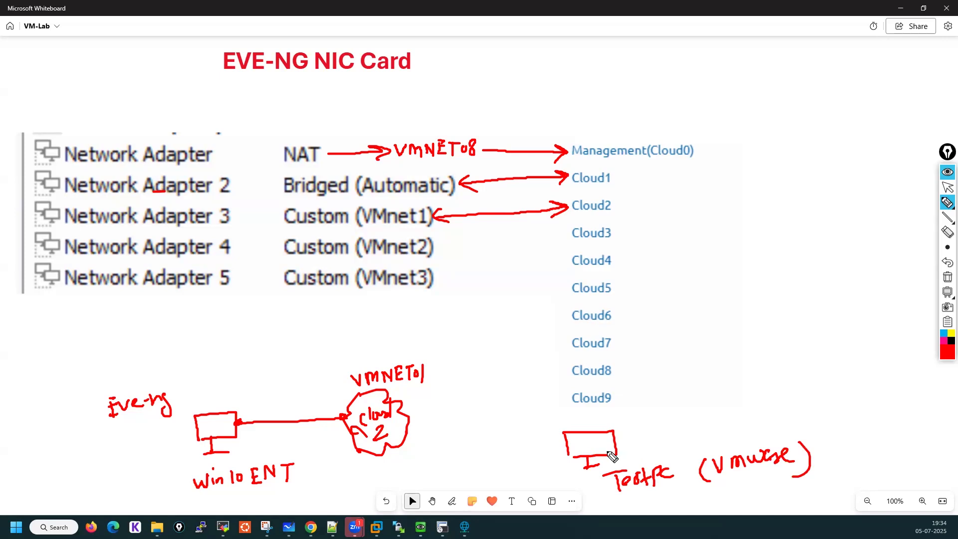
left_click_drag(636, 433, 638, 445)
mouse_move(646, 436)
left_mouse_down()
mouse_move(659, 447)
mouse_move(669, 433)
mouse_move(680, 441)
mouse_move(727, 418)
left_mouse_up()
left_click(674, 439)
left_click(688, 437)
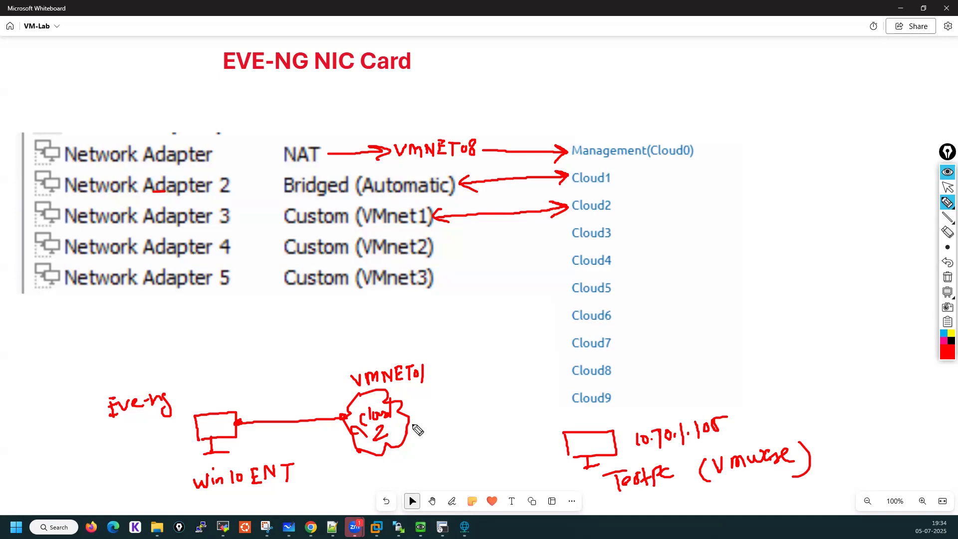
left_click_drag(410, 428, 568, 448)
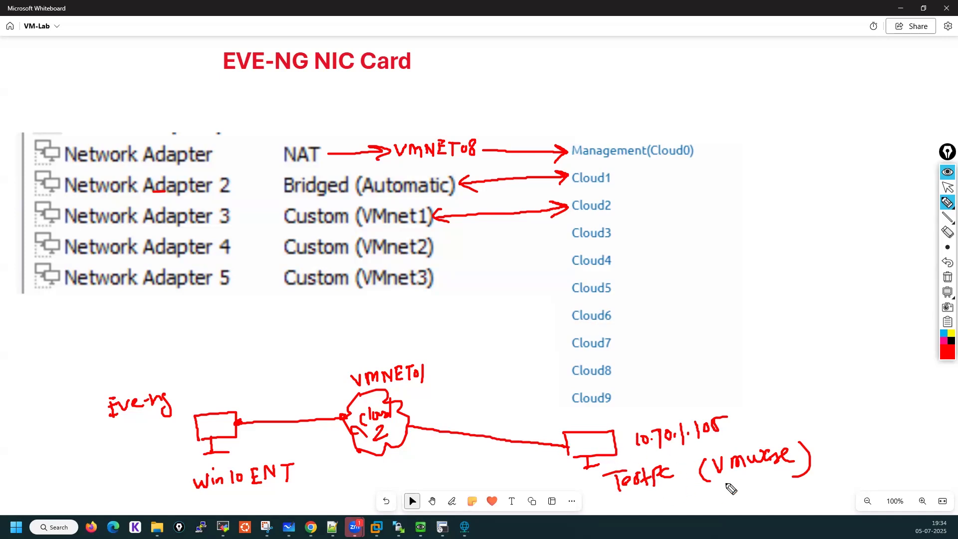
Step: Draw a double-headed arrow under the VMware label and handwrite the address 10.70.1.106 above the Win10 ENT computer
mouse_move(712, 491)
left_mouse_down()
mouse_move(785, 483)
mouse_move(733, 497)
left_mouse_up()
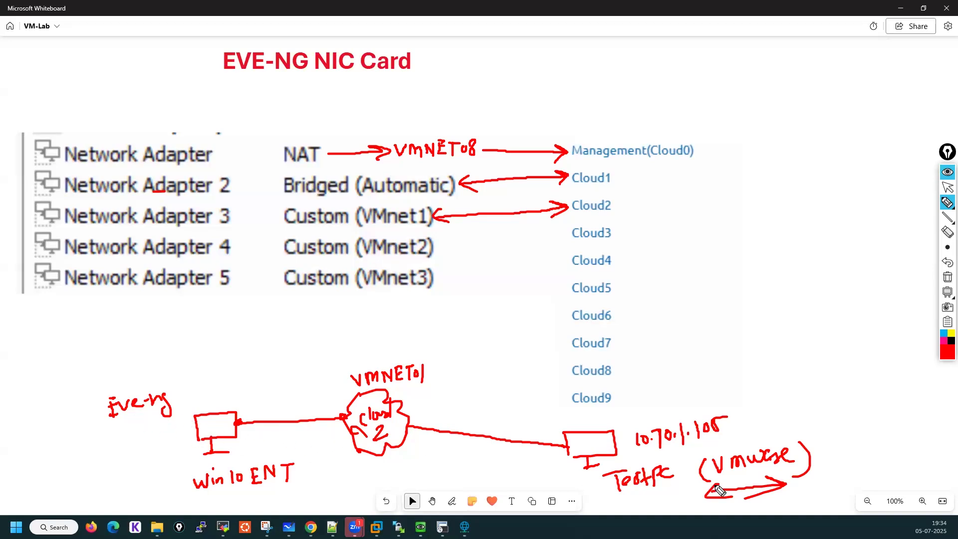
mouse_move(202, 389)
left_mouse_down()
mouse_move(202, 403)
mouse_move(242, 384)
mouse_move(264, 388)
mouse_move(293, 359)
left_mouse_up()
left_click(223, 393)
left_click(252, 383)
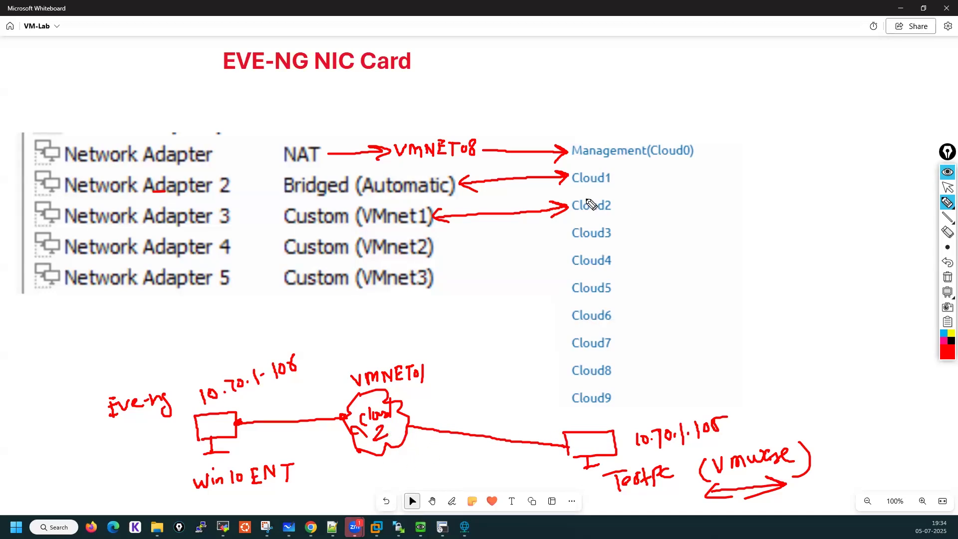
Step: Circle Cloud2 and draw double-headed arrows linking Custom (VMnet2) with Cloud3 and Custom (VMnet3) with Cloud4
mouse_move(589, 195)
left_mouse_down()
mouse_move(574, 207)
mouse_move(619, 214)
mouse_move(584, 197)
left_mouse_up()
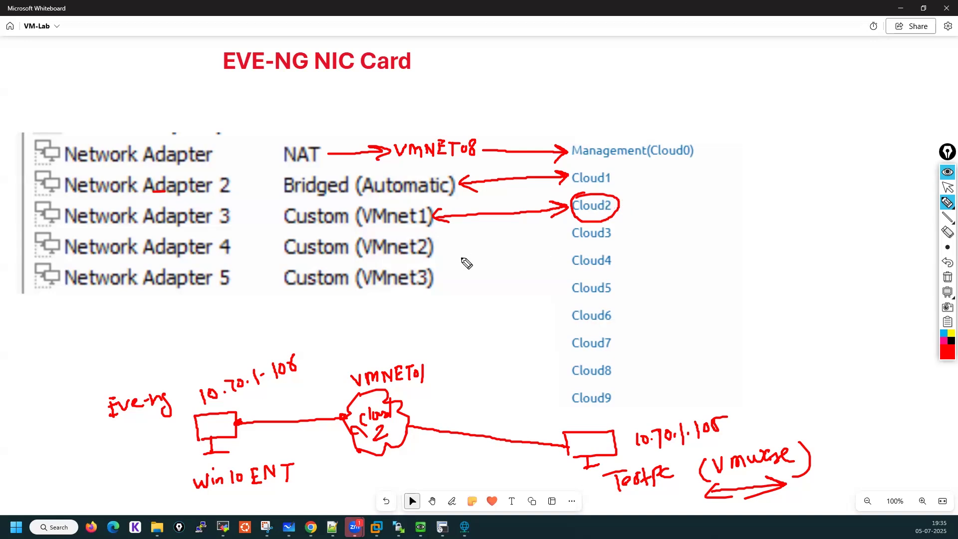
left_click_drag(440, 249, 565, 227)
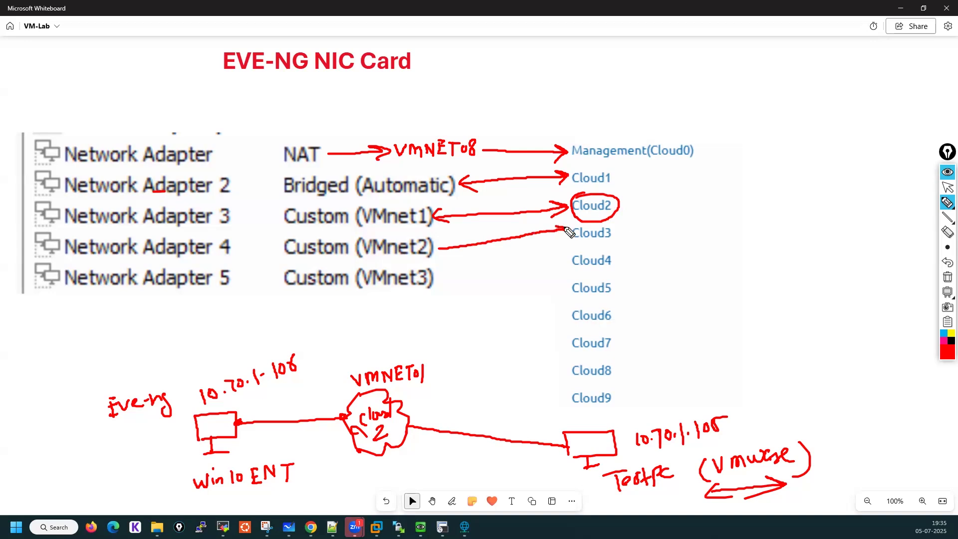
mouse_move(441, 240)
left_mouse_down()
mouse_move(434, 248)
mouse_move(458, 254)
left_mouse_up()
mouse_move(439, 280)
left_mouse_down()
mouse_move(568, 257)
mouse_move(554, 272)
left_mouse_up()
mouse_move(449, 272)
left_mouse_down()
mouse_move(434, 281)
mouse_move(455, 288)
left_mouse_up()
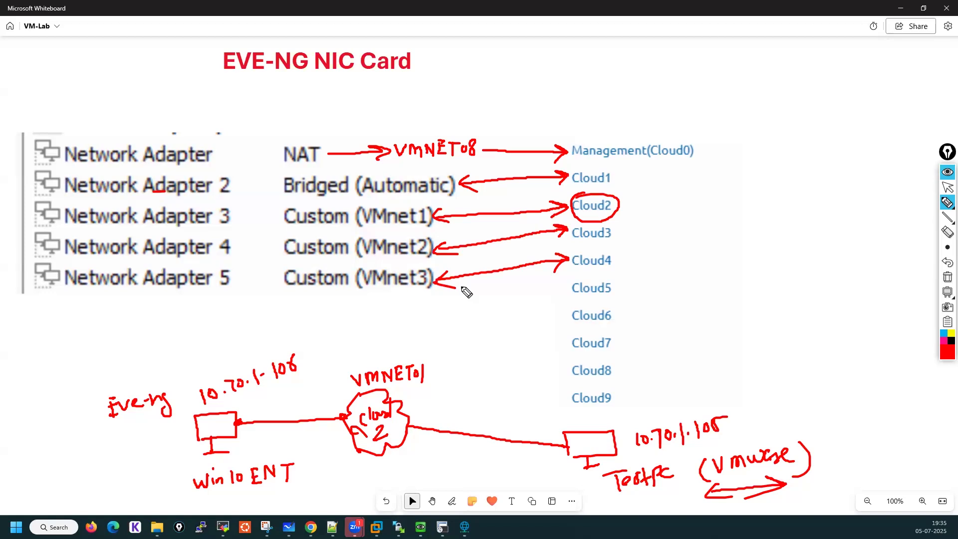
Step: Erase all pen drawings from the whiteboard and switch to the EVE-NG topology in Chrome, with the firewall console out of the way
left_click(948, 279)
left_click(948, 187)
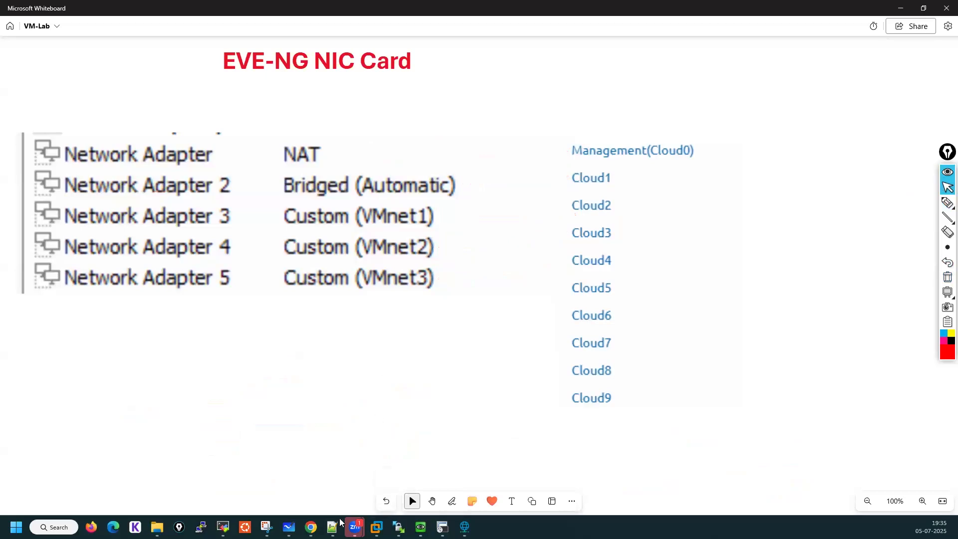
mouse_move(311, 527)
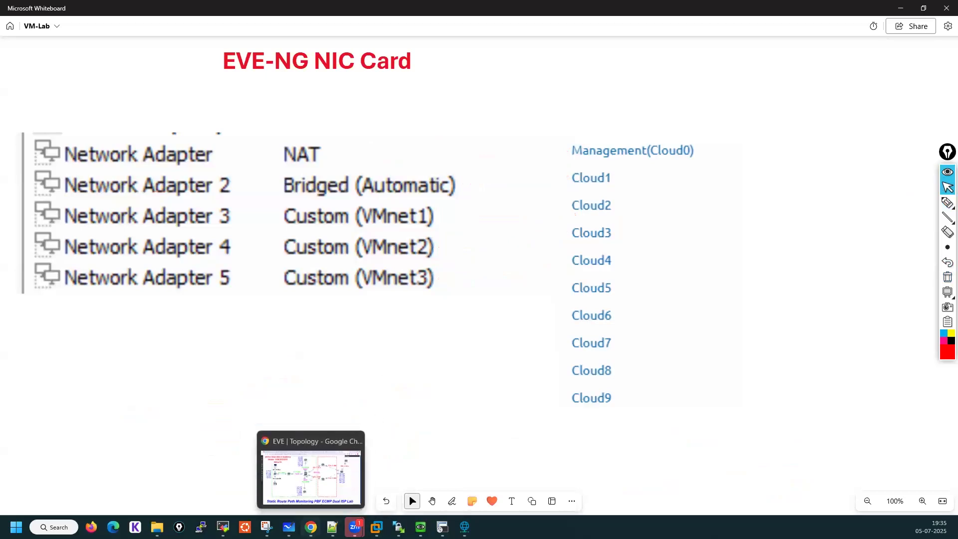
left_click(311, 527)
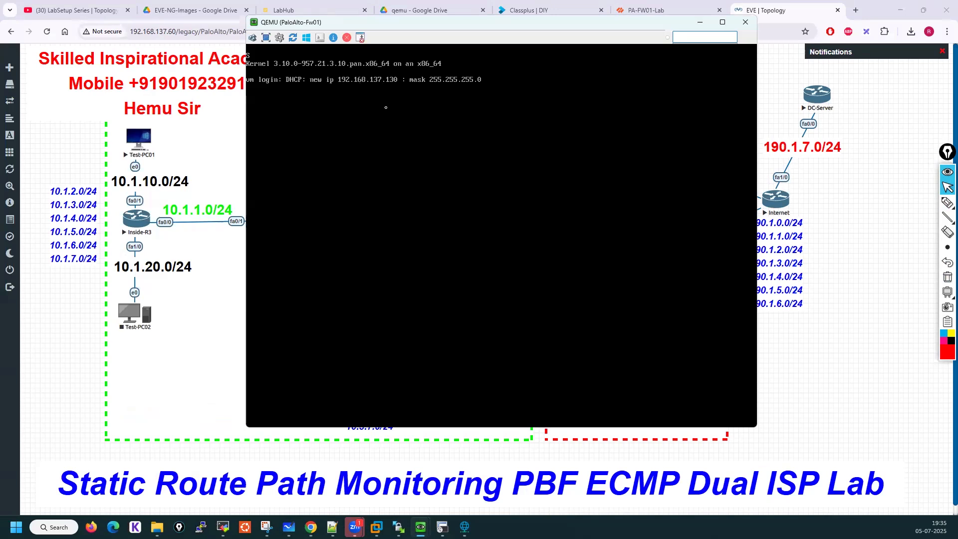
left_click(705, 27)
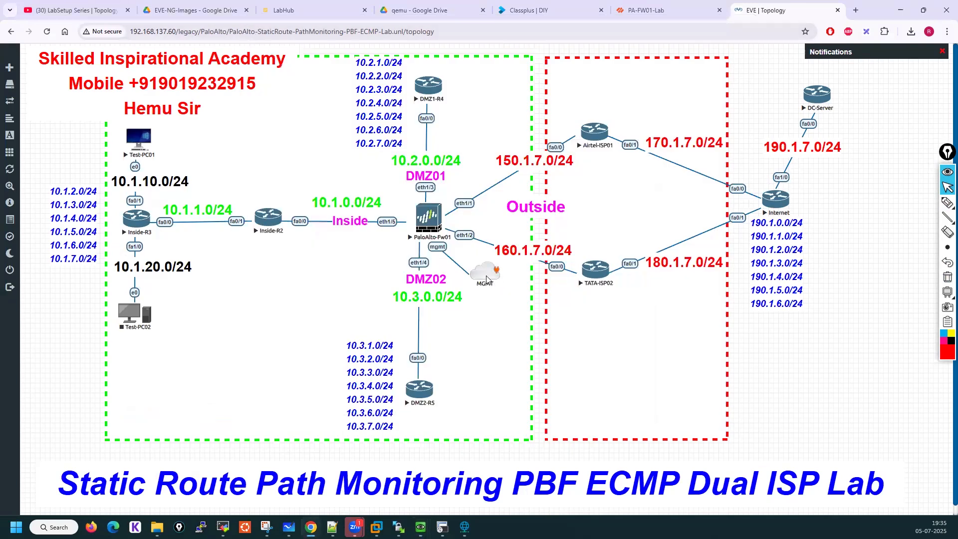
Step: Examine the network types available for the MGMT cloud in its network settings, leaving the type as it is
right_click(486, 279)
left_click(519, 299)
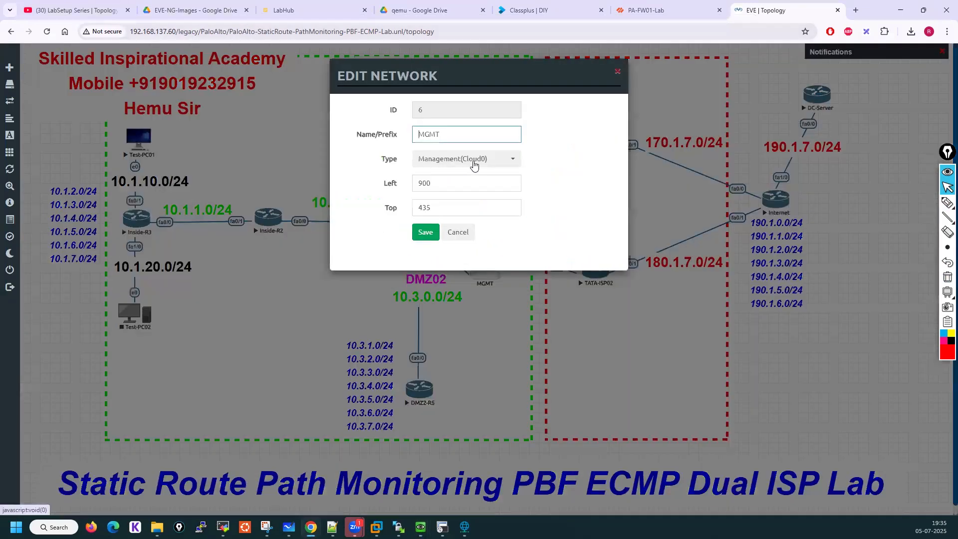
left_click(473, 160)
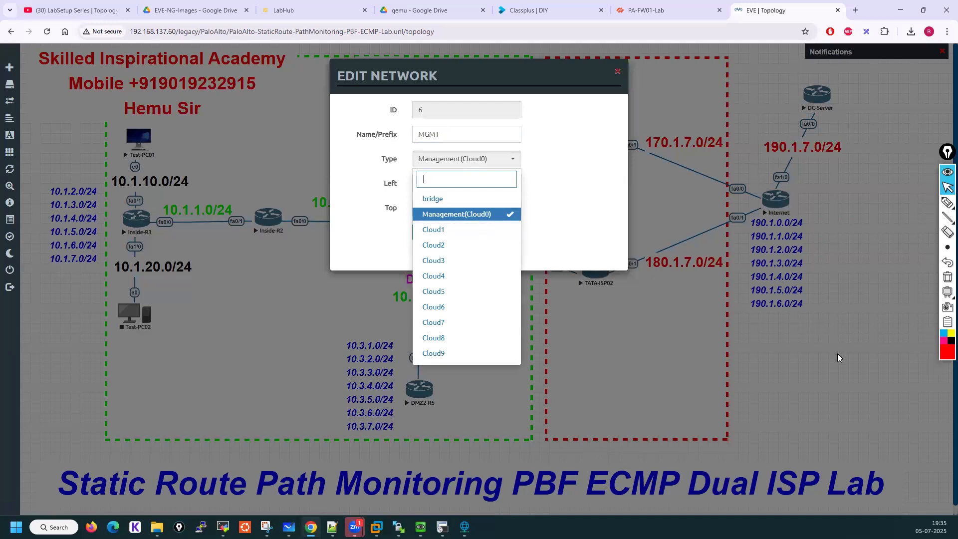
left_click(722, 334)
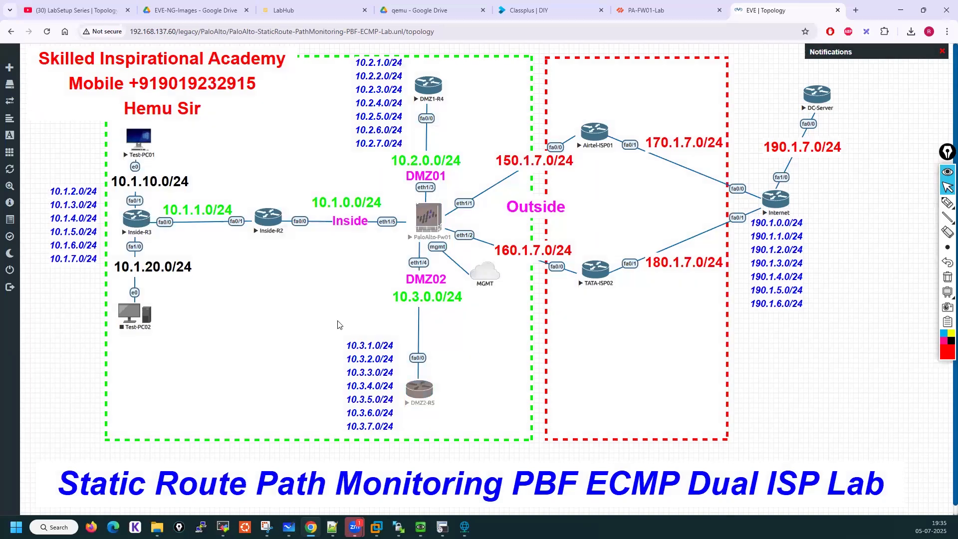
Step: Stop all nodes in the Static Route Path Monitoring lab and close the lab
mouse_move(29, 249)
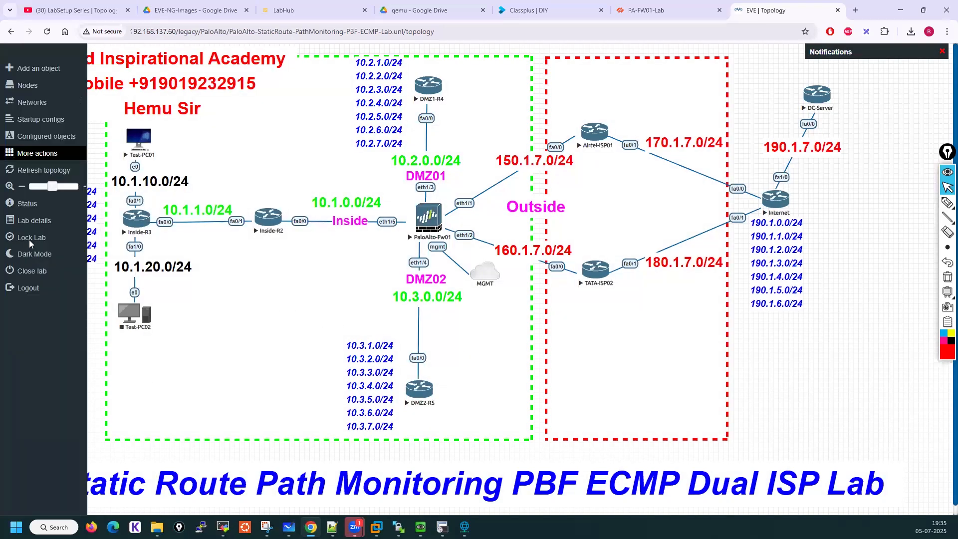
mouse_move(13, 175)
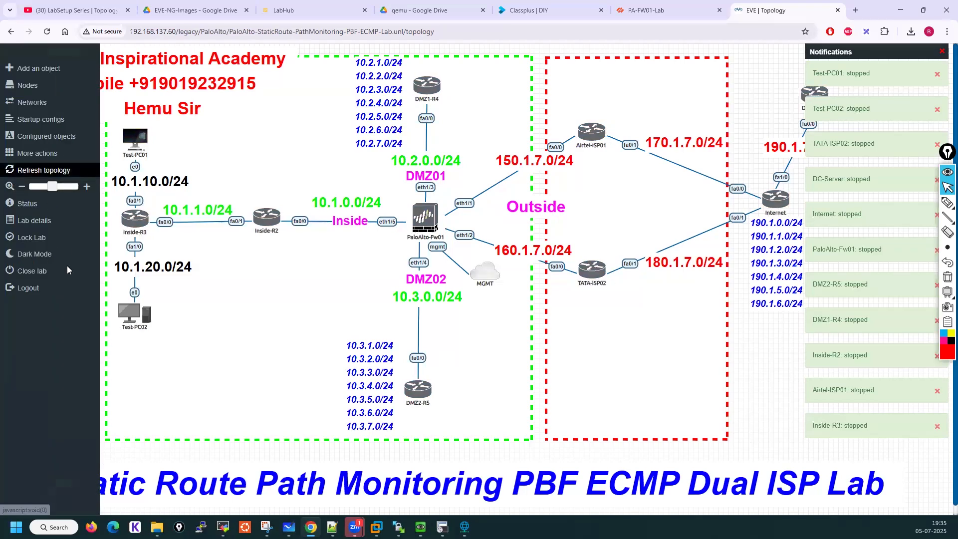
left_click(33, 270)
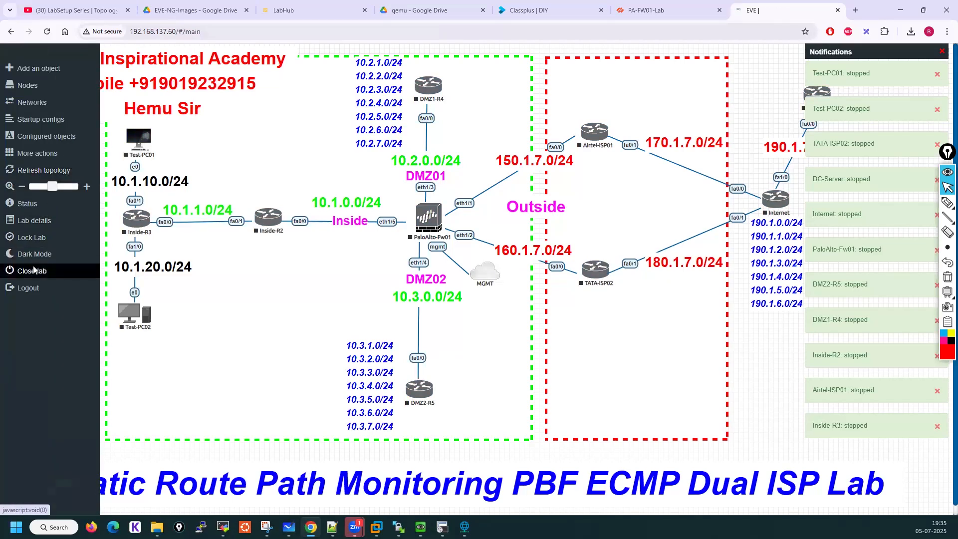
Step: Create a new lab named Test in the root folder
left_click(42, 113)
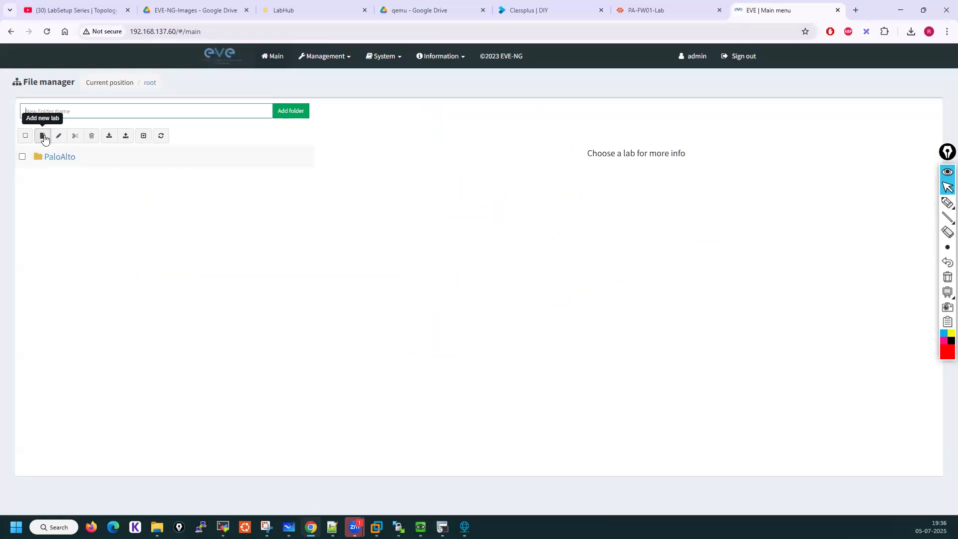
left_click(43, 135)
type("Test")
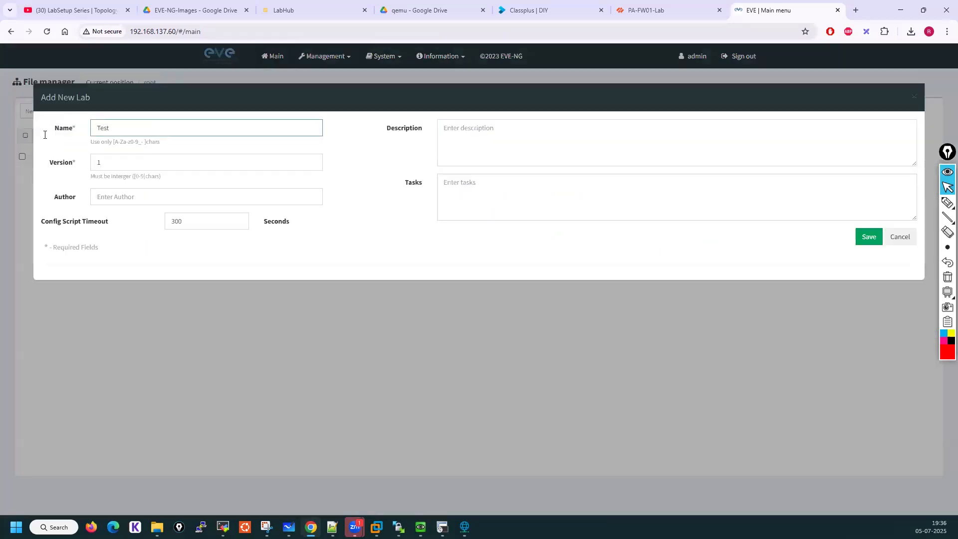
left_click(873, 238)
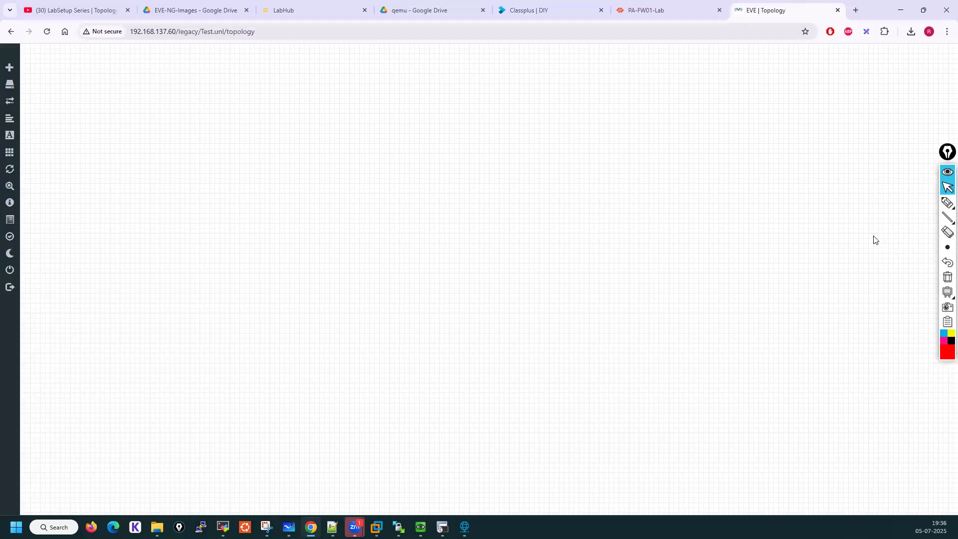
Step: Add five Cisco IOS 3725 (Dynamips) router nodes to the empty topology with the name prefix R
right_click(177, 131)
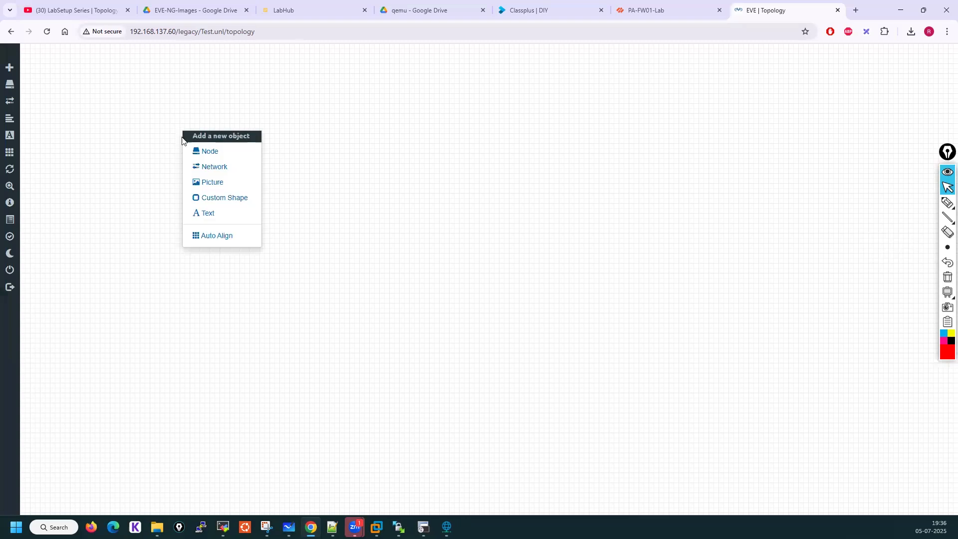
left_click(212, 159)
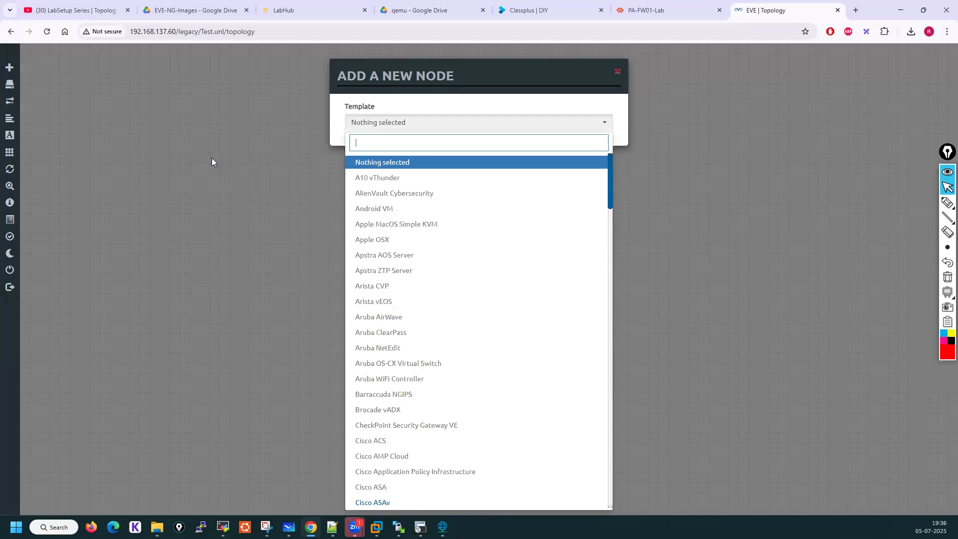
type("io")
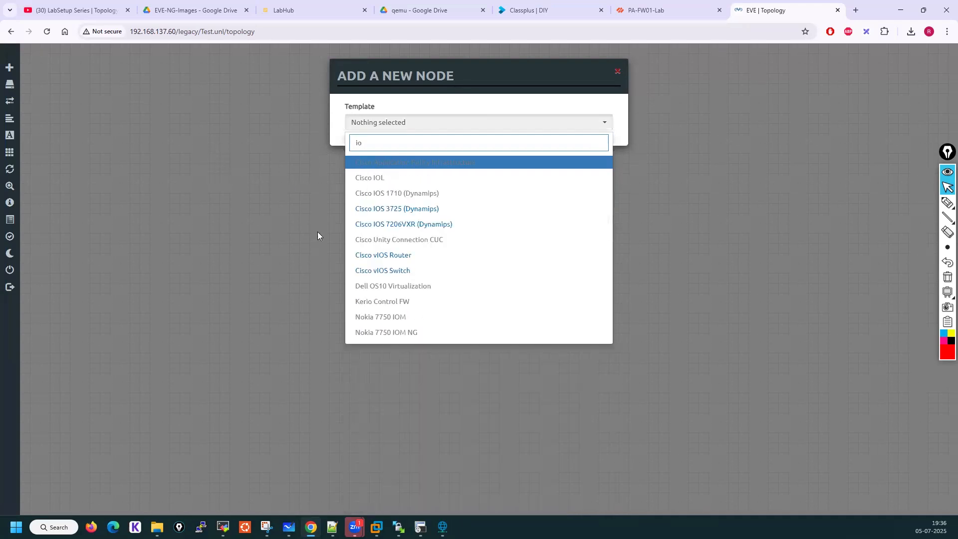
left_click(378, 208)
double_click(343, 209)
type("R")
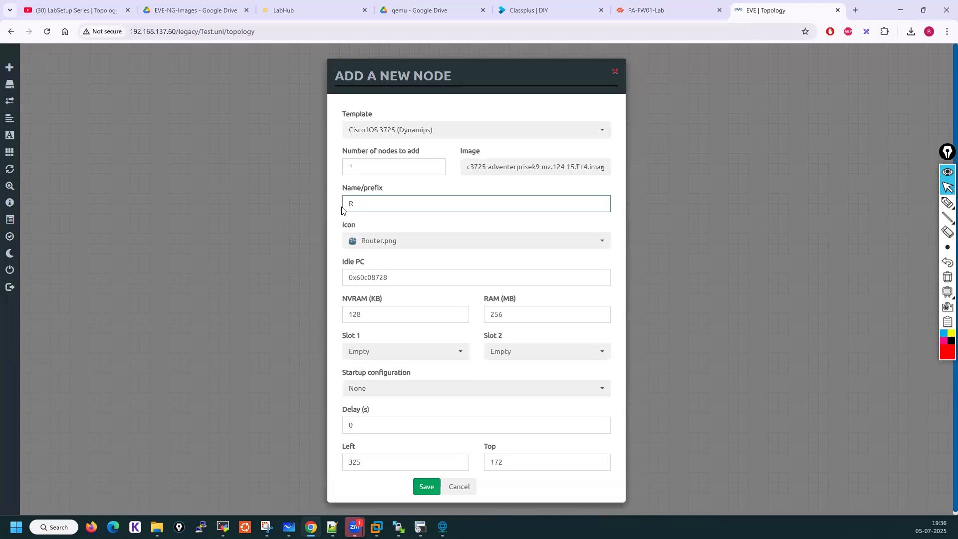
left_click(351, 168)
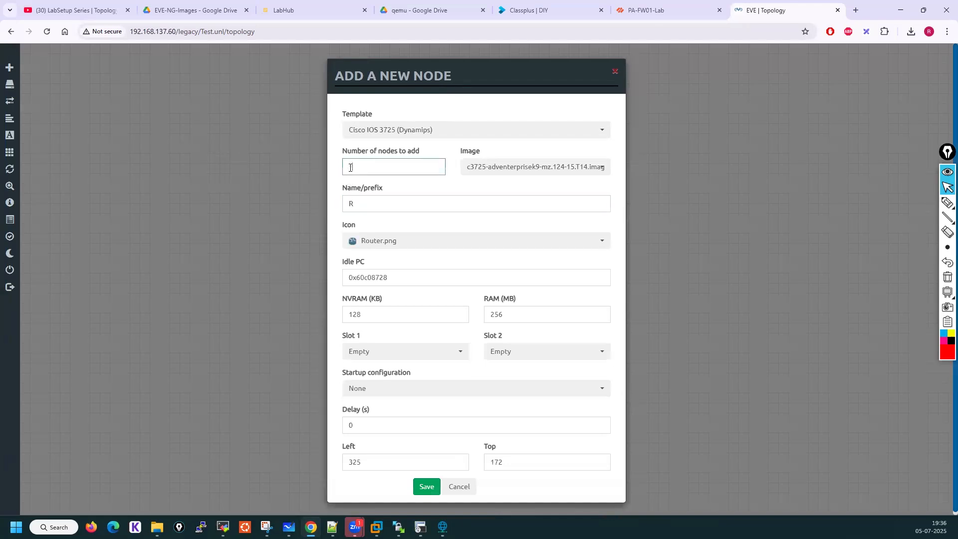
type("5")
left_click(427, 486)
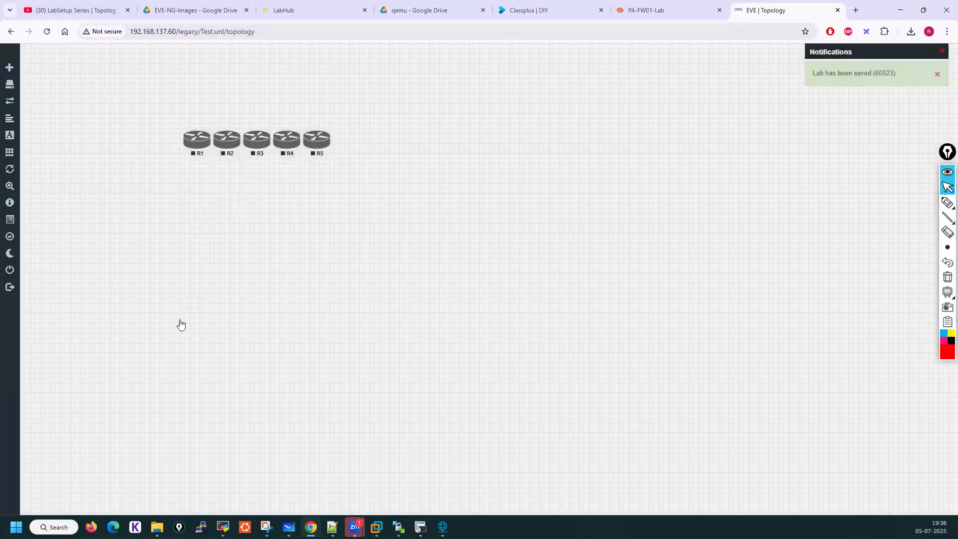
Step: Arrange routers R1 to R5 in a vertical column, spaced apart in numerical order from R1 downwards
left_click_drag(227, 139, 191, 221)
left_click_drag(257, 139, 190, 288)
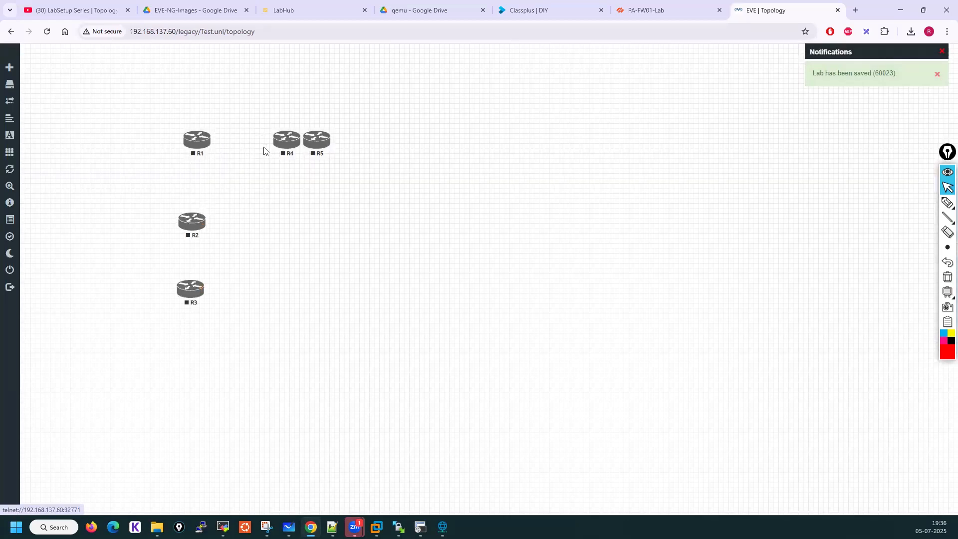
left_click_drag(285, 141, 180, 376)
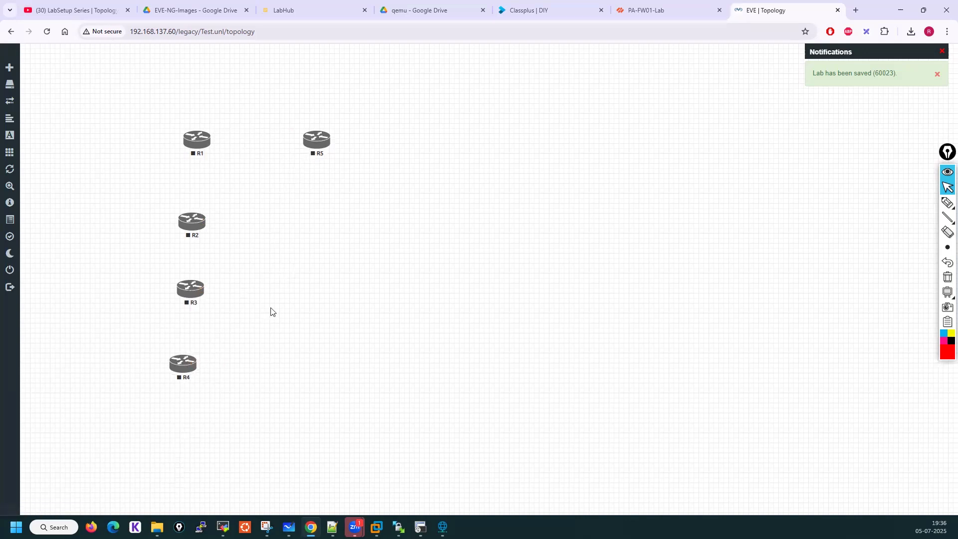
left_click_drag(196, 142, 180, 142)
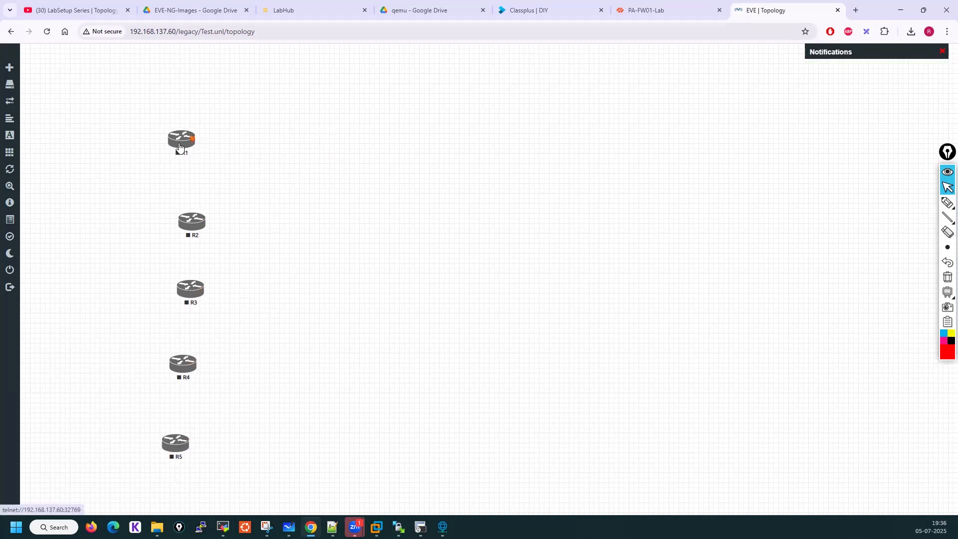
Step: Add a Management(Cloud0) network named VMNET08 beside R1 and connect R1's fa0/0 interface to it
right_click(343, 140)
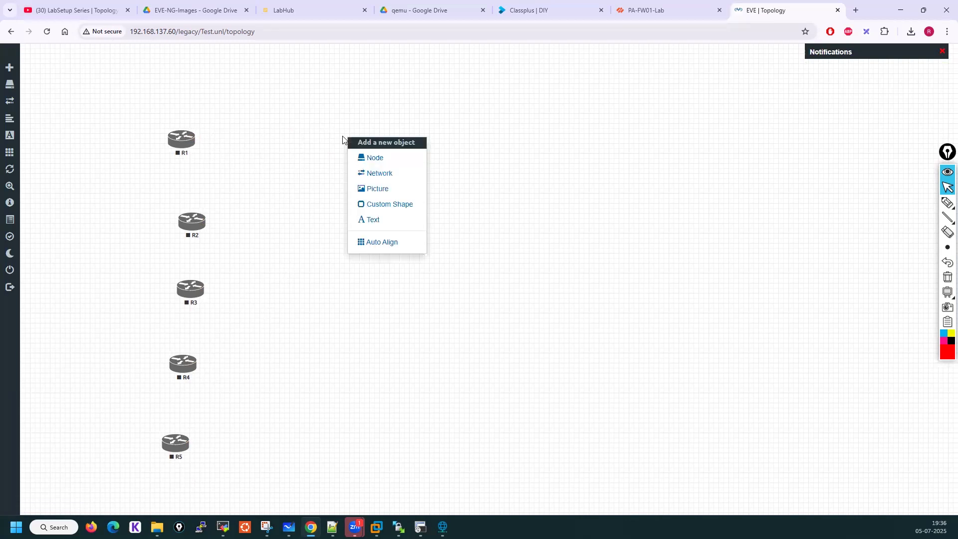
left_click(388, 176)
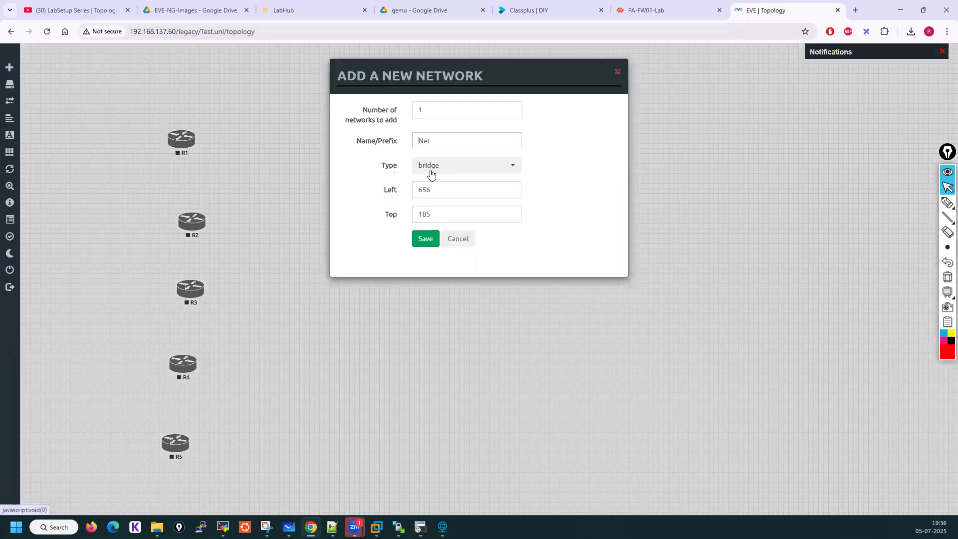
left_click(442, 166)
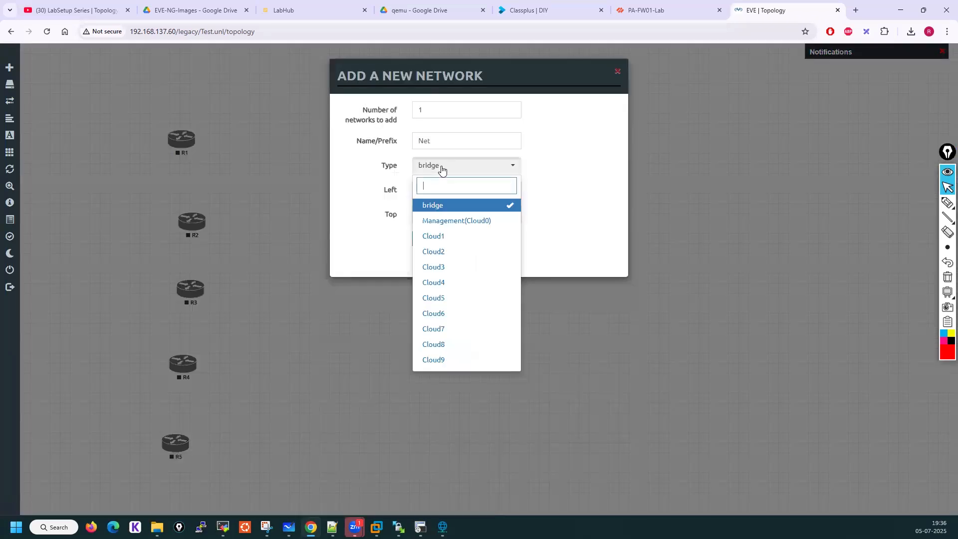
left_click(475, 221)
left_click_drag(439, 144, 414, 142)
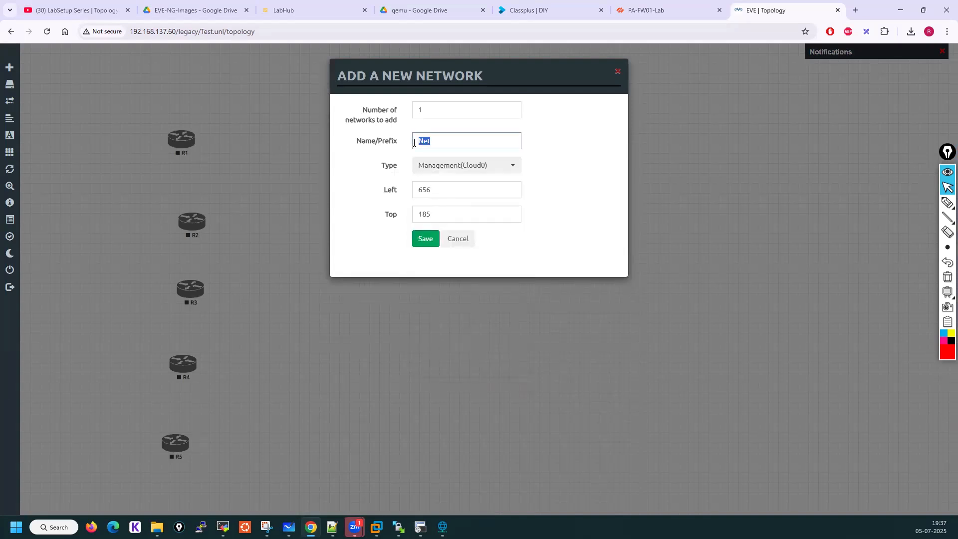
type("VMNET08")
left_click(424, 246)
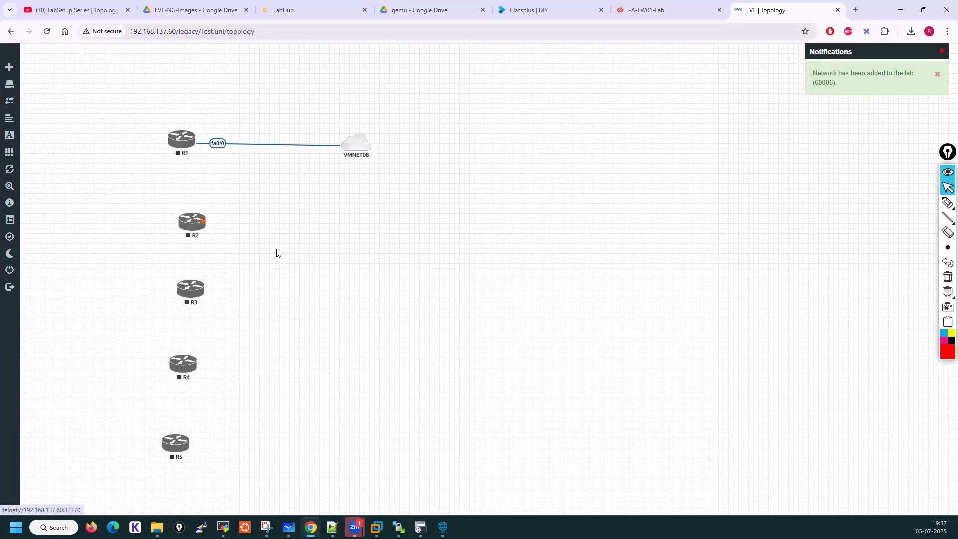
Step: Add a Cloud1 network named ISP beside R2 and connect R2's fa0/0 interface to it
right_click(368, 223)
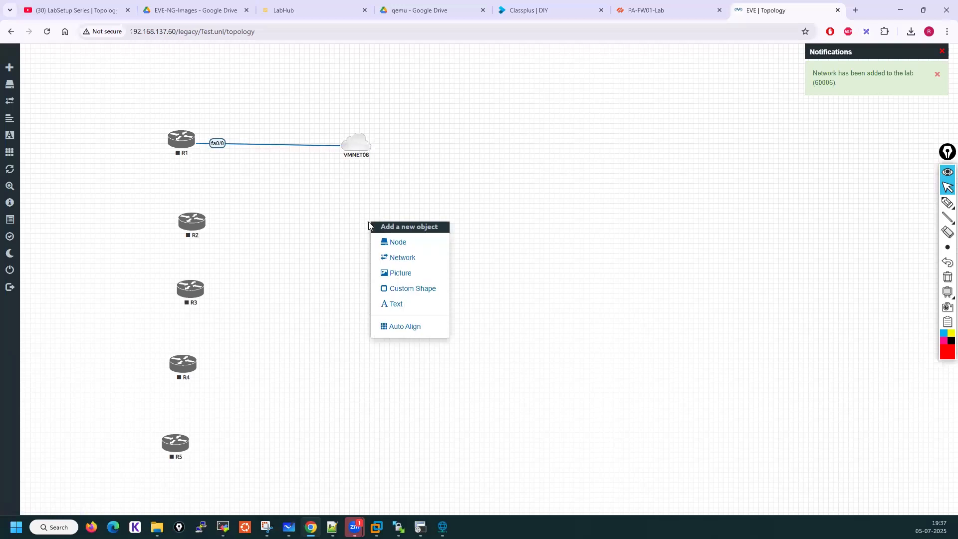
left_click(413, 258)
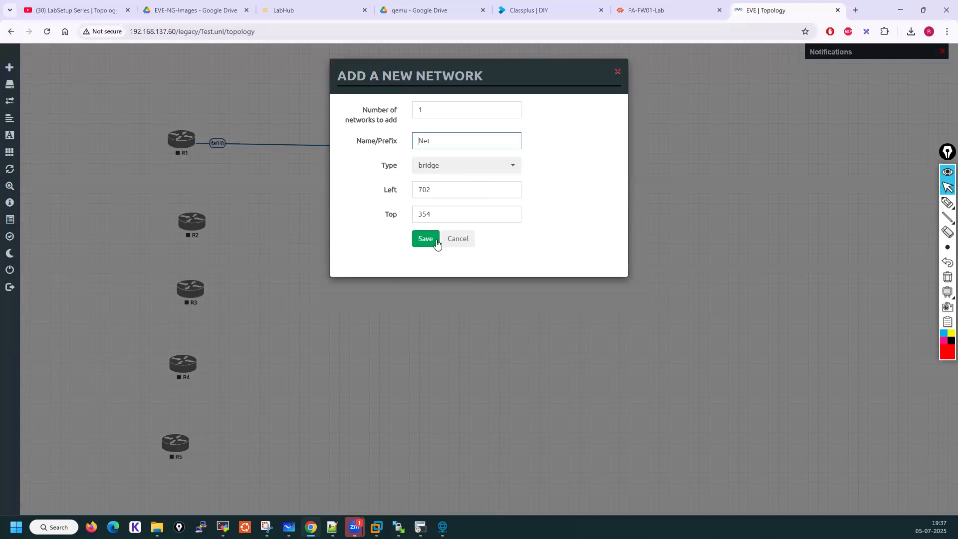
left_click(436, 165)
left_click(436, 236)
left_click(435, 142)
left_click(424, 238)
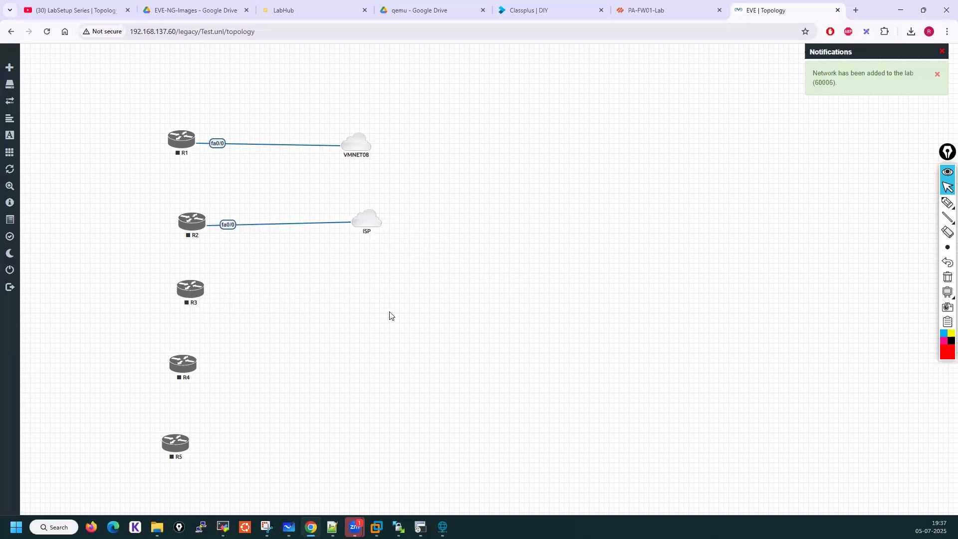
Step: Add a Cloud2 network named VMNET01, aligned beside R3, and connect R3's fa0/0 interface to it
right_click(391, 320)
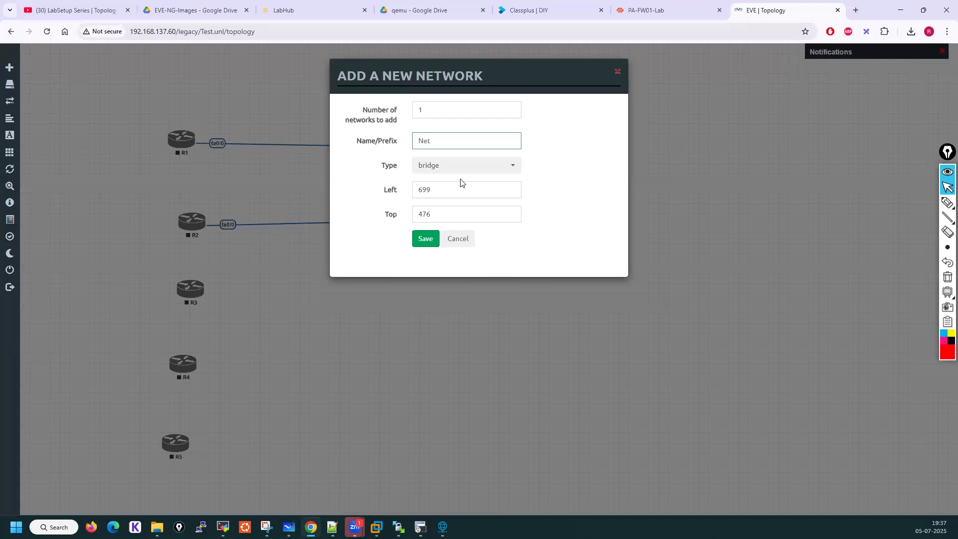
left_click(464, 167)
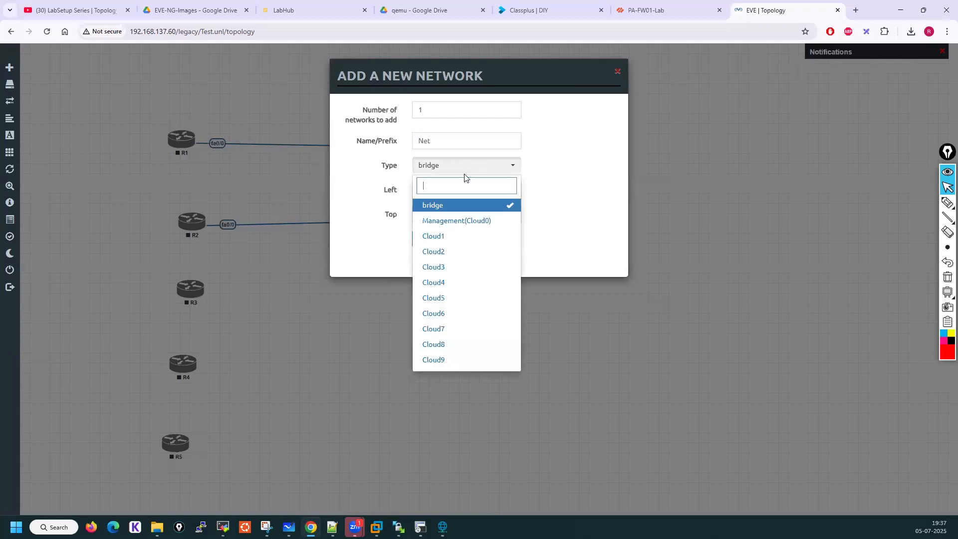
left_click(444, 250)
double_click(413, 140)
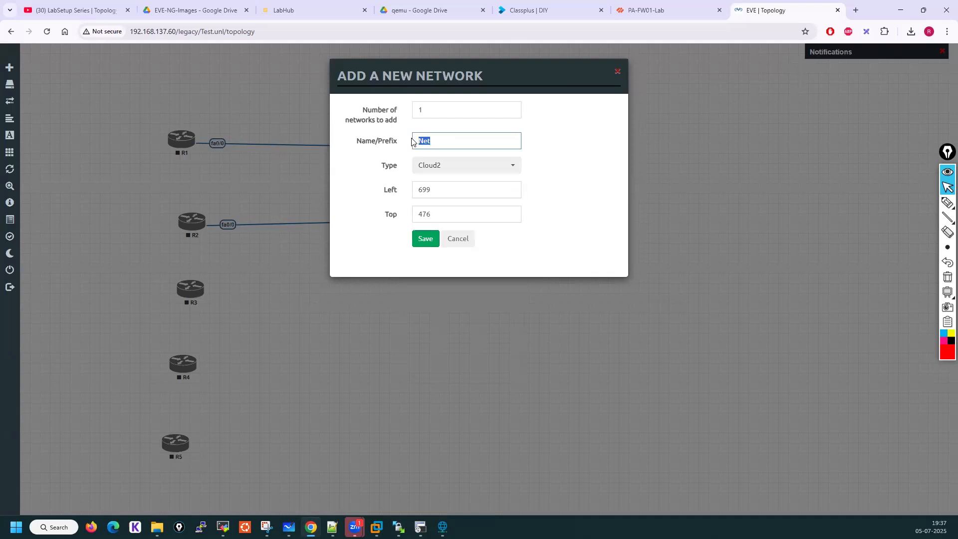
type("VMNET01")
left_click(428, 240)
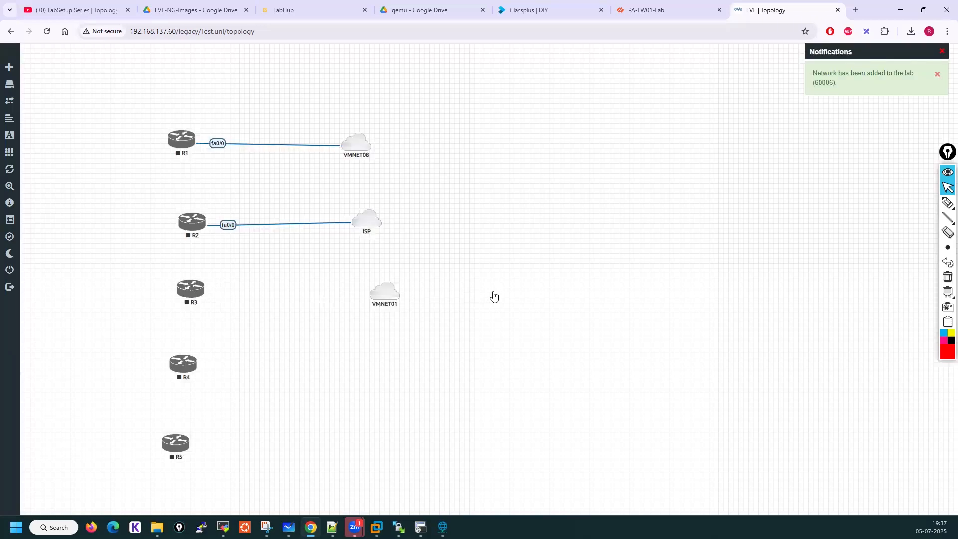
left_click_drag(384, 292, 368, 292)
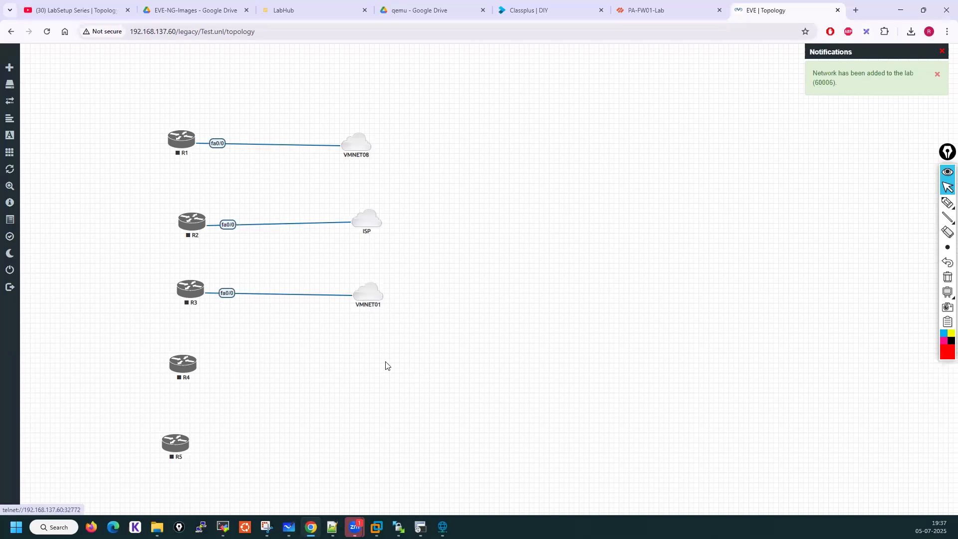
Step: Add a Cloud3 network named VMNET2 beside R4 and connect R4's fa0/0 interface to it
right_click(370, 358)
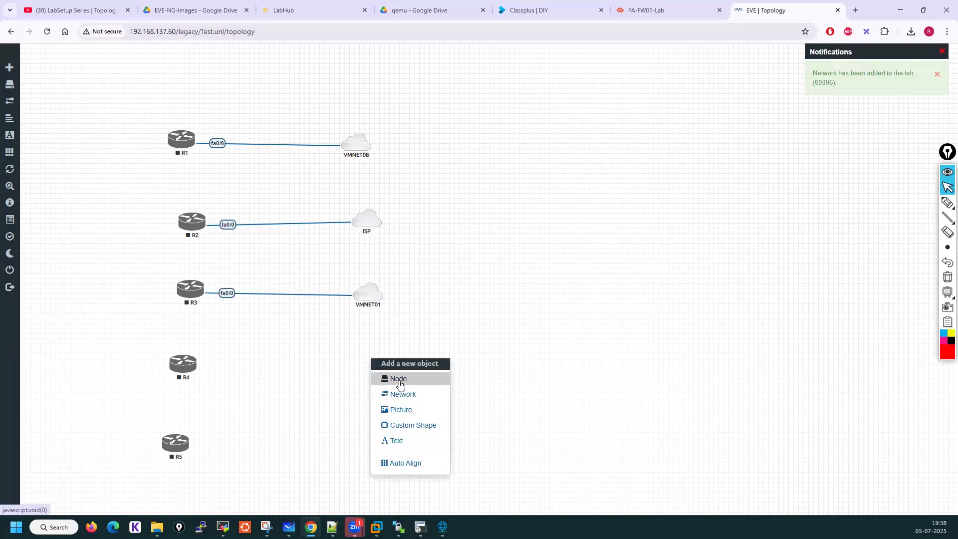
left_click(395, 394)
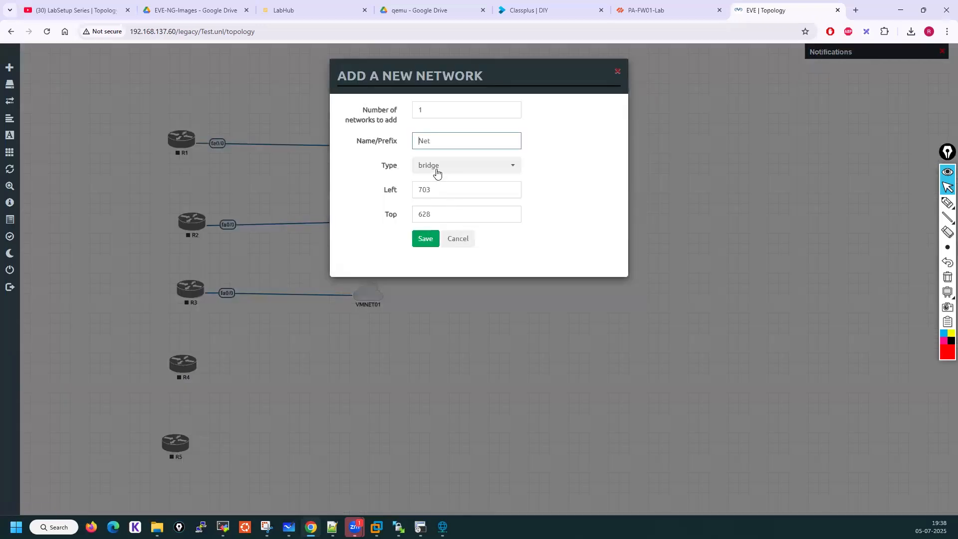
left_click(438, 169)
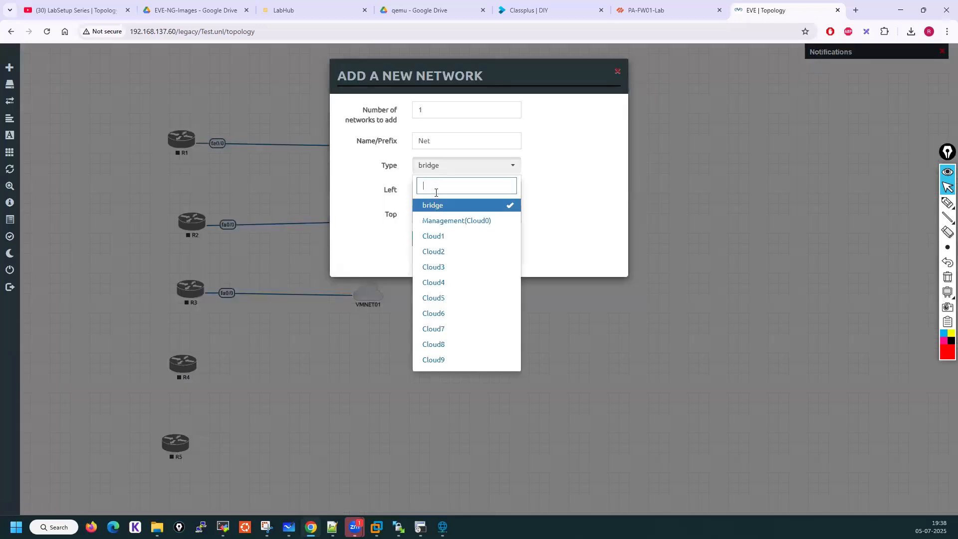
left_click(438, 269)
key("shift+Tab")
type("VMNET2")
left_click(425, 239)
left_click(425, 239)
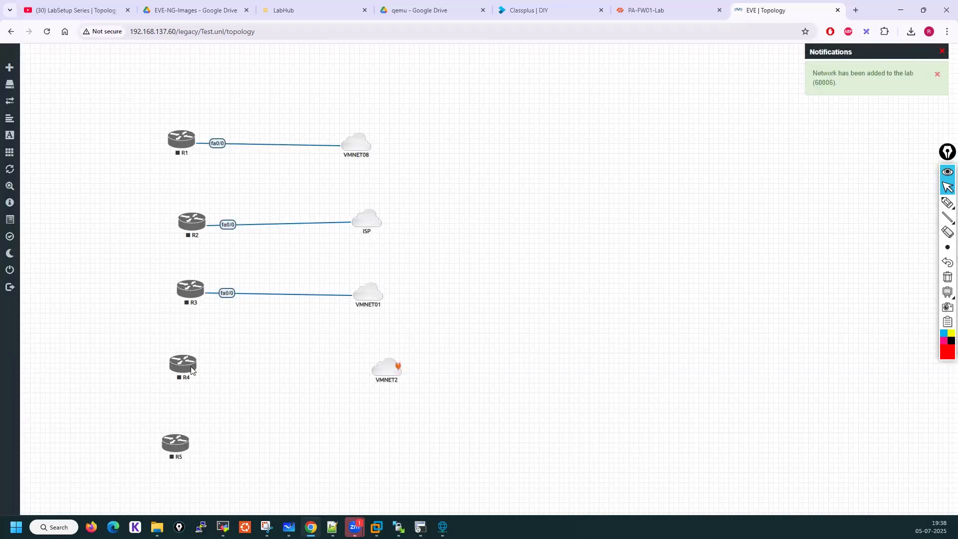
left_click_drag(191, 369, 387, 369)
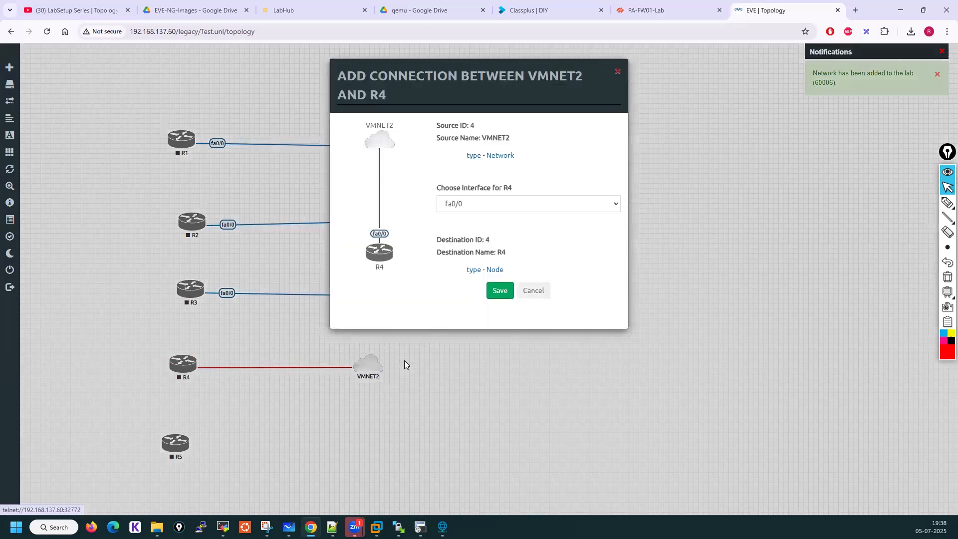
key("Return")
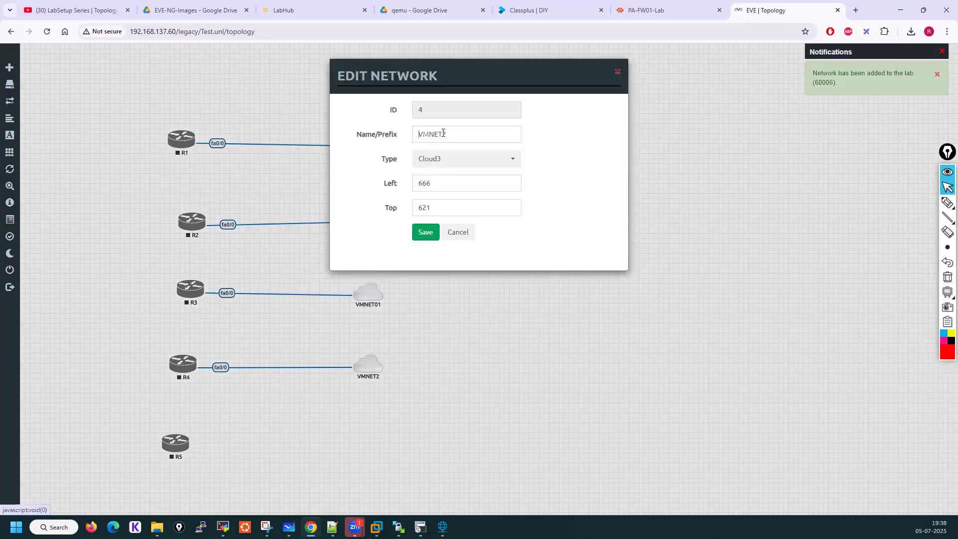
Step: Rename the network connected to R4 as VMNET02 and save the change
left_click(443, 132)
type("02")
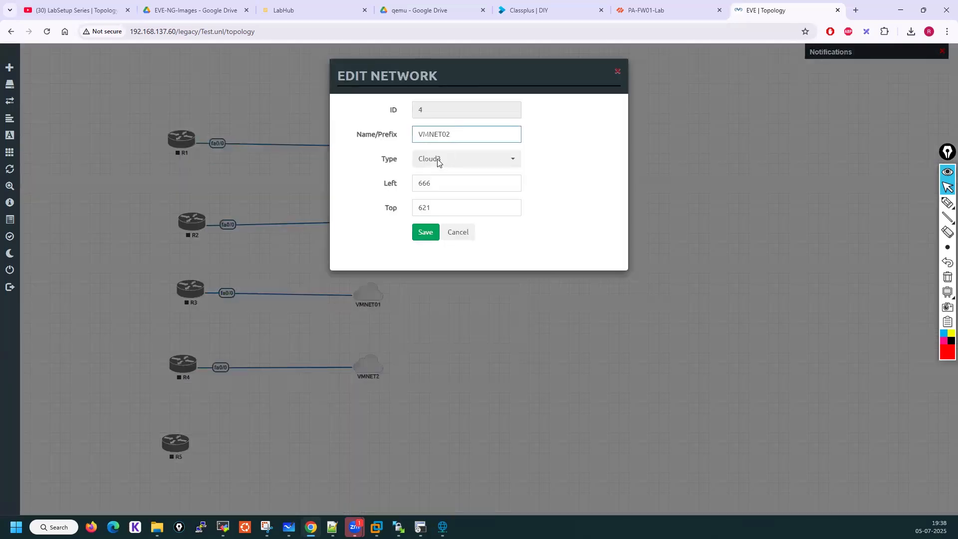
left_click(425, 232)
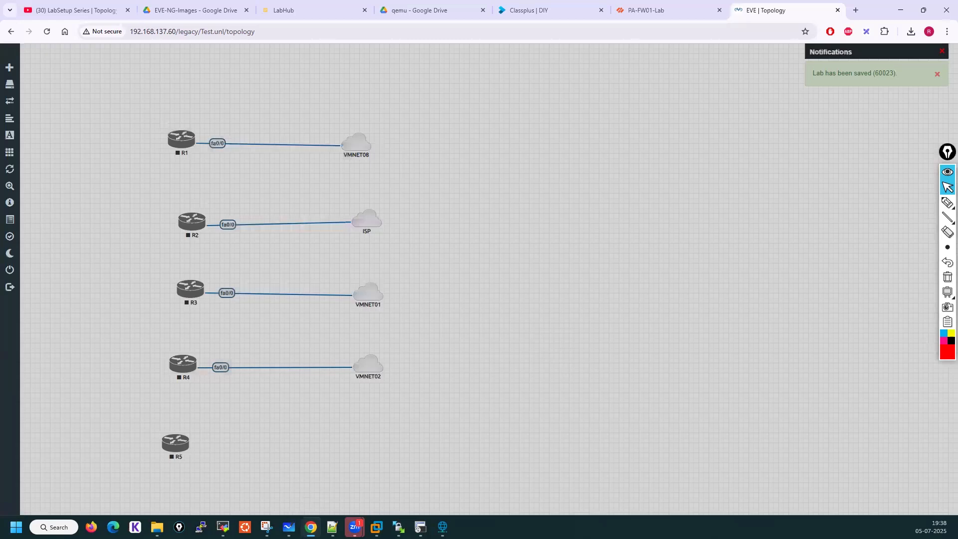
Step: Switch to Microsoft Whiteboard to check which VMware network adapter matches each EVE-NG cloud
key("alt+Tab")
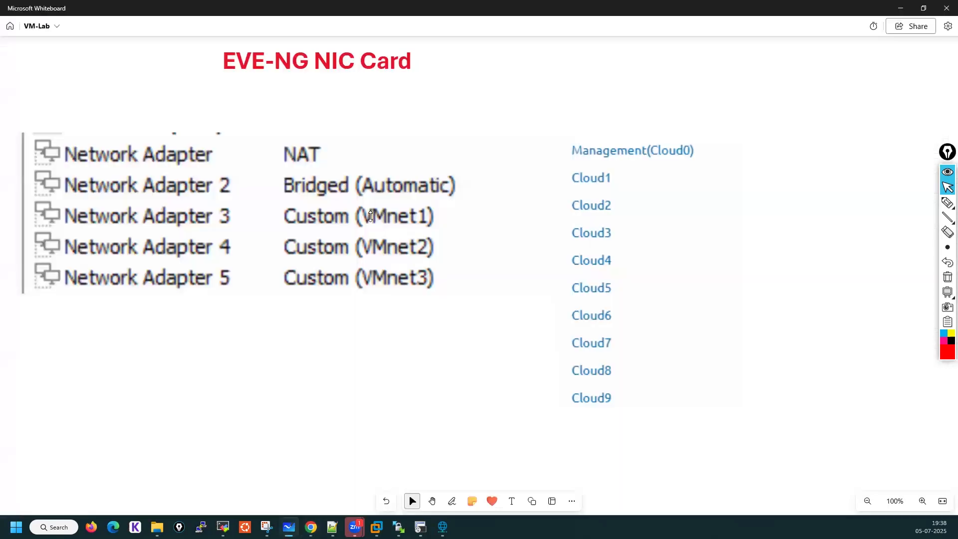
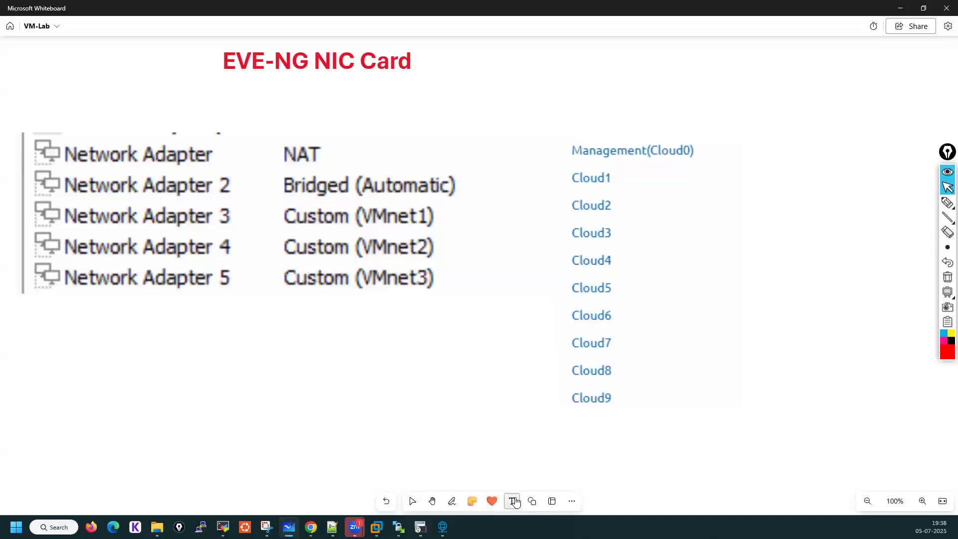
Step: Draw double-headed arrows linking NAT to Management(Cloud0), Bridged to Cloud1, VMnet1 to Cloud2, VMnet2 to Cloud3, and VMnet3 to Cloud4
left_click(532, 502)
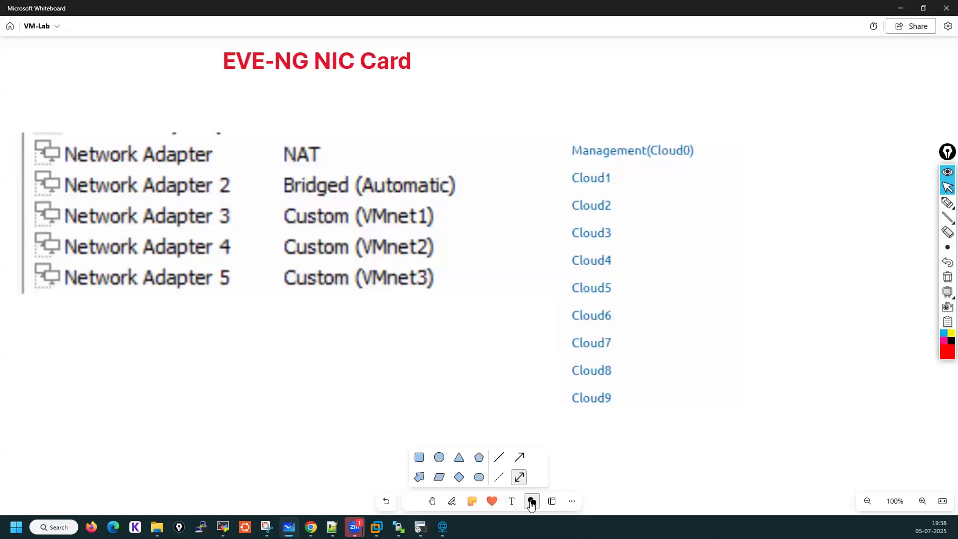
left_click(519, 477)
left_click_drag(328, 155, 564, 150)
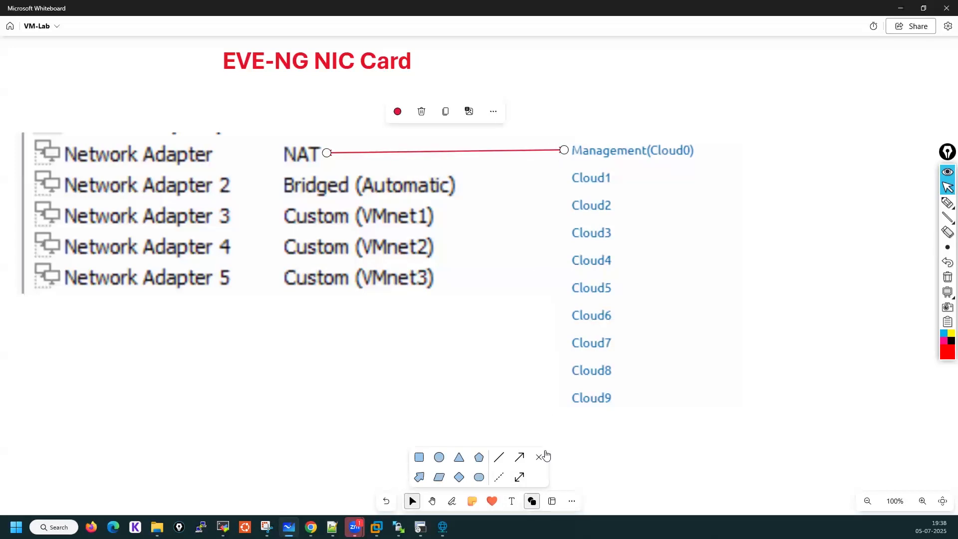
left_click(521, 480)
left_click_drag(461, 188, 565, 178)
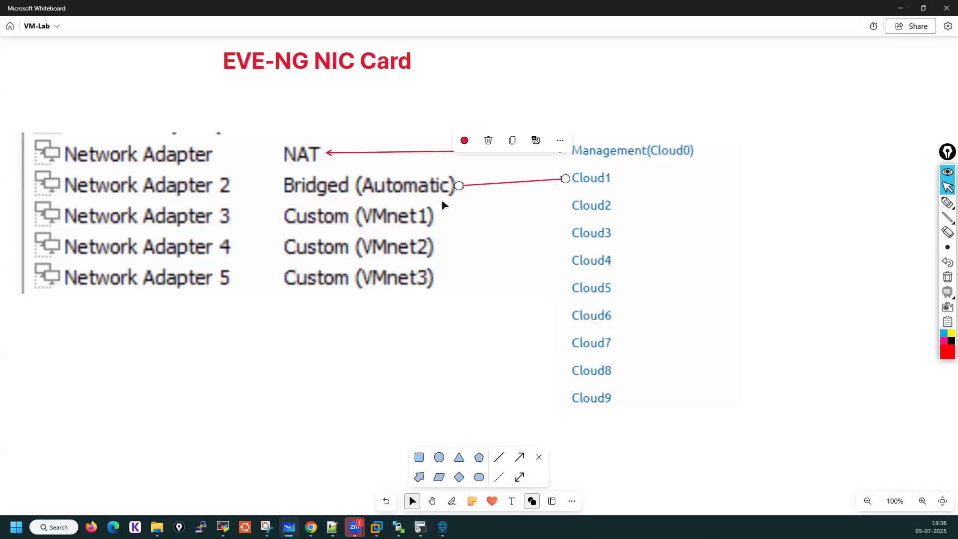
left_click(518, 479)
left_click_drag(439, 218, 566, 208)
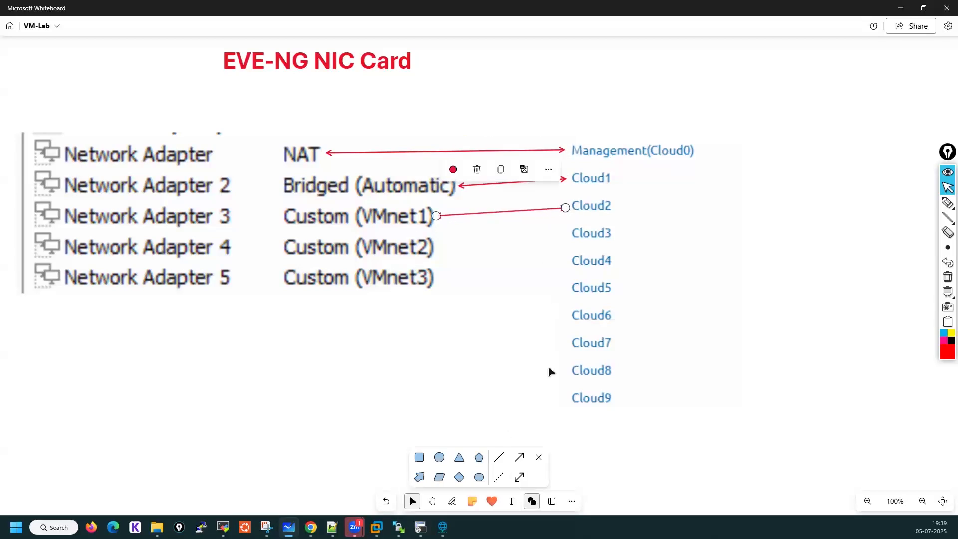
left_click(519, 477)
left_click_drag(440, 248, 567, 236)
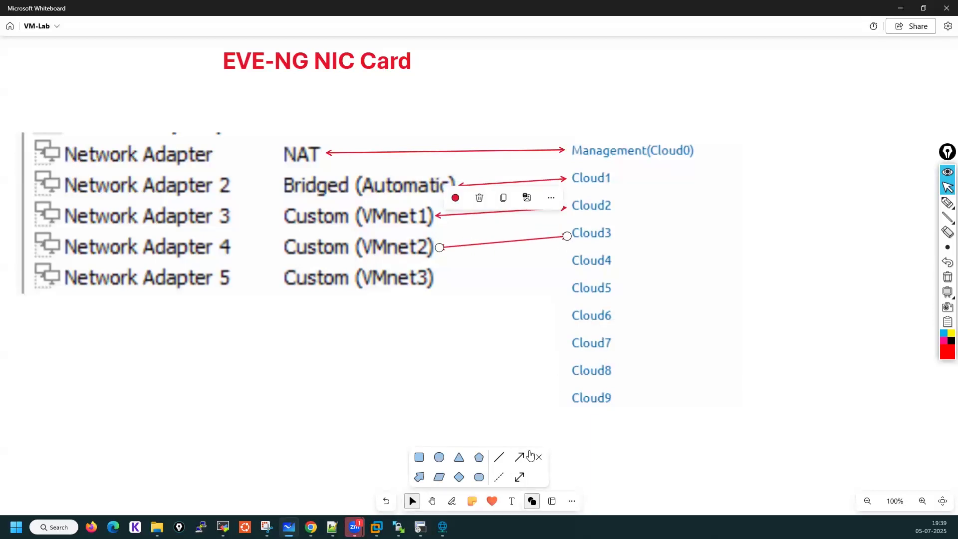
left_click(519, 477)
left_click_drag(521, 271, 565, 261)
left_click(410, 376)
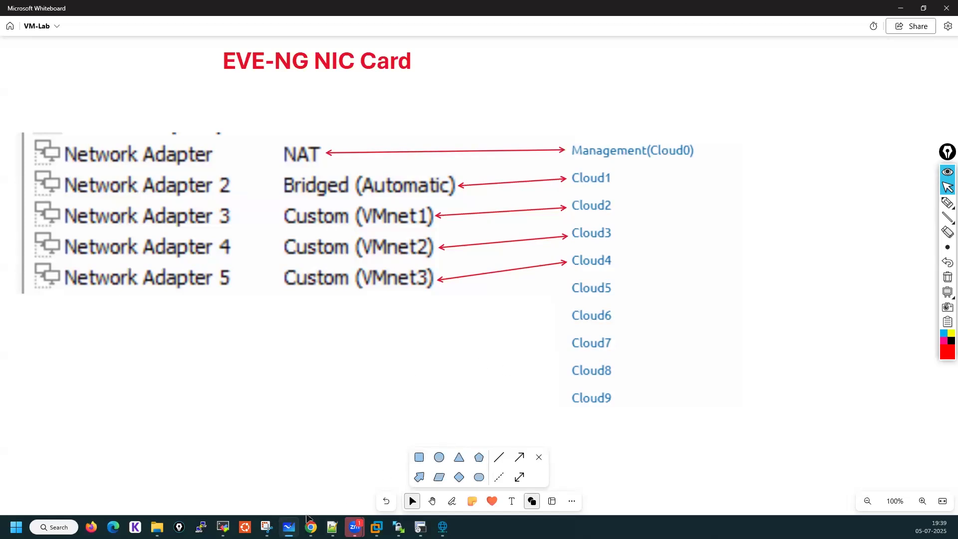
Step: Switch back to the EVE-NG topology in Chrome and move router R5 further down below R4
mouse_move(289, 527)
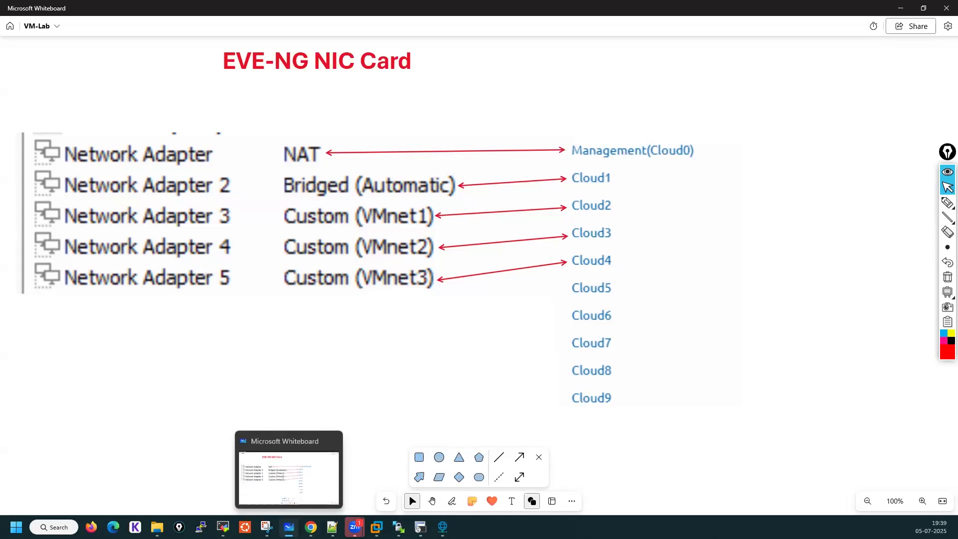
key("alt+Tab")
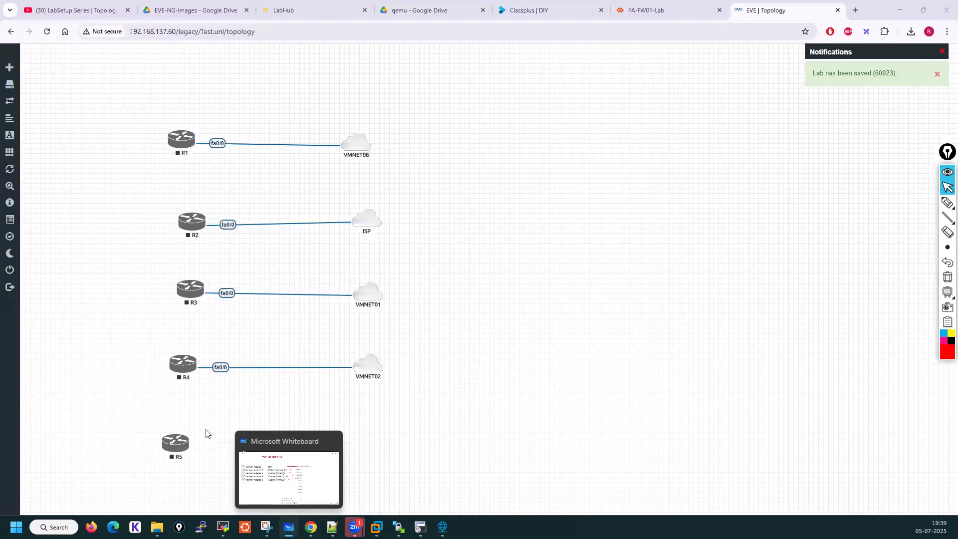
left_click_drag(163, 452, 172, 471)
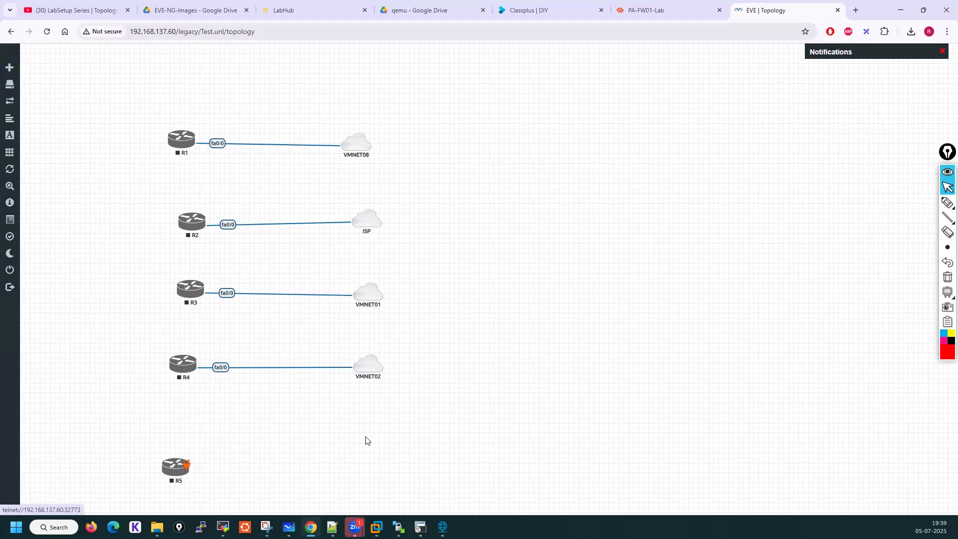
Step: Add a bridge-type network named Net and place it beside router R5
right_click(415, 406)
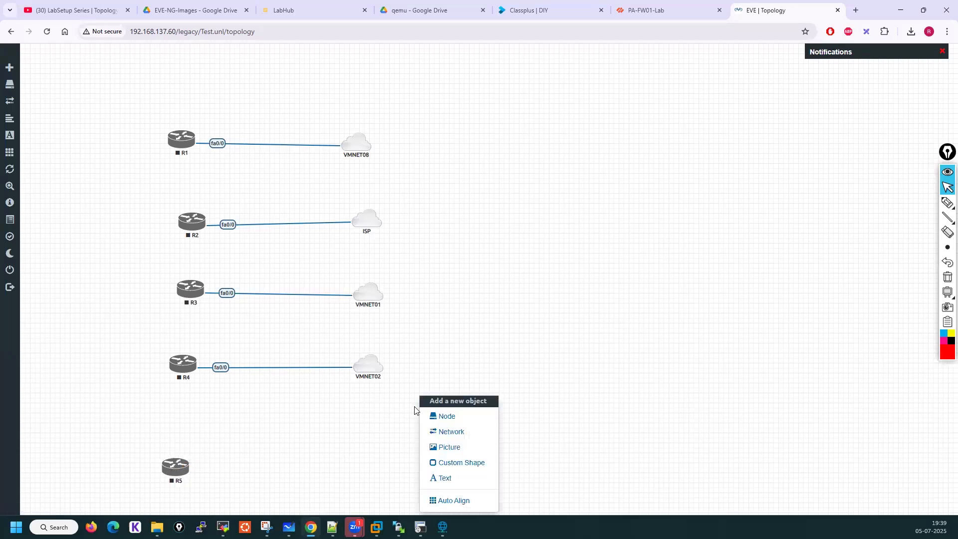
left_click(462, 432)
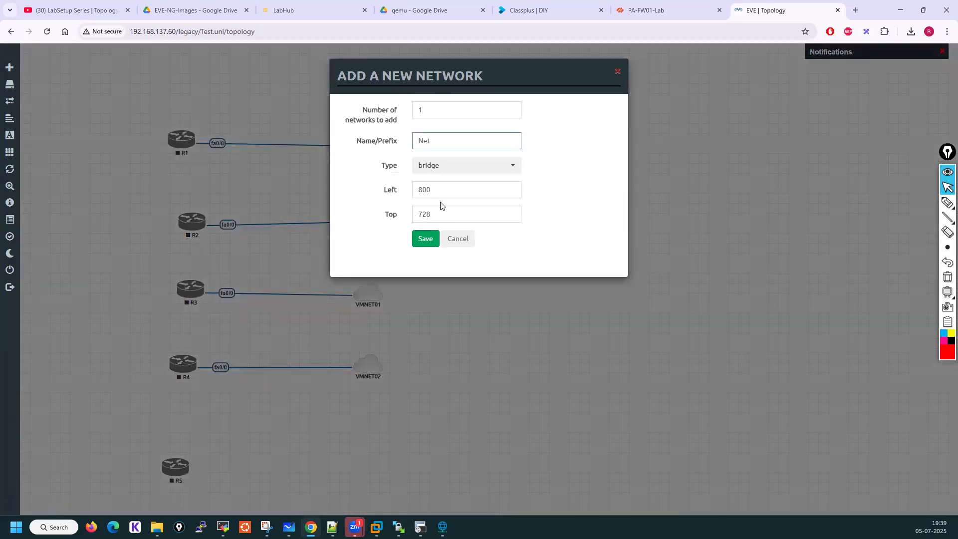
left_click(464, 165)
left_click(447, 203)
left_click(426, 239)
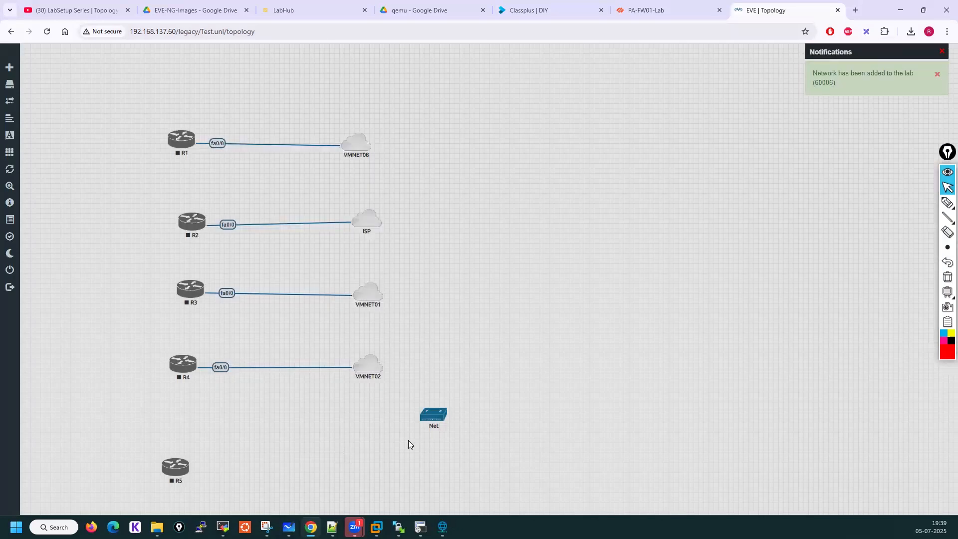
left_click_drag(433, 415, 319, 457)
Step: Add two Cisco IOS 3725 (Dynamips) routers named 3725 near the Net bridge
right_click(469, 397)
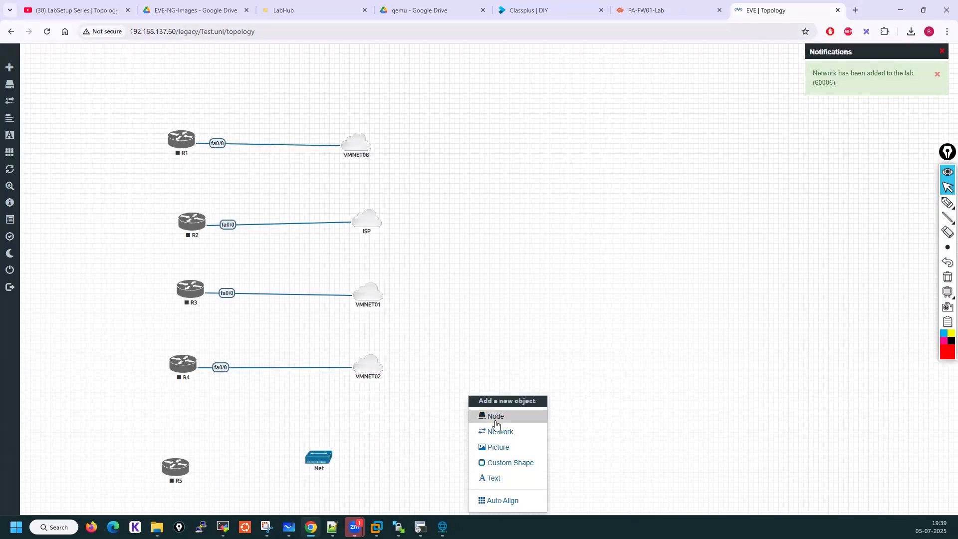
left_click(495, 419)
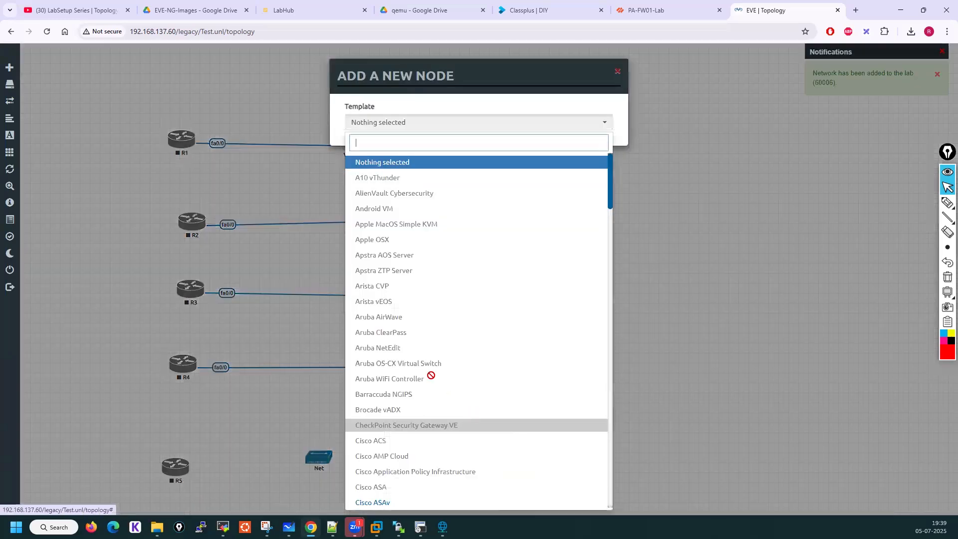
scroll(384, 282, "down", 10)
left_click(384, 269)
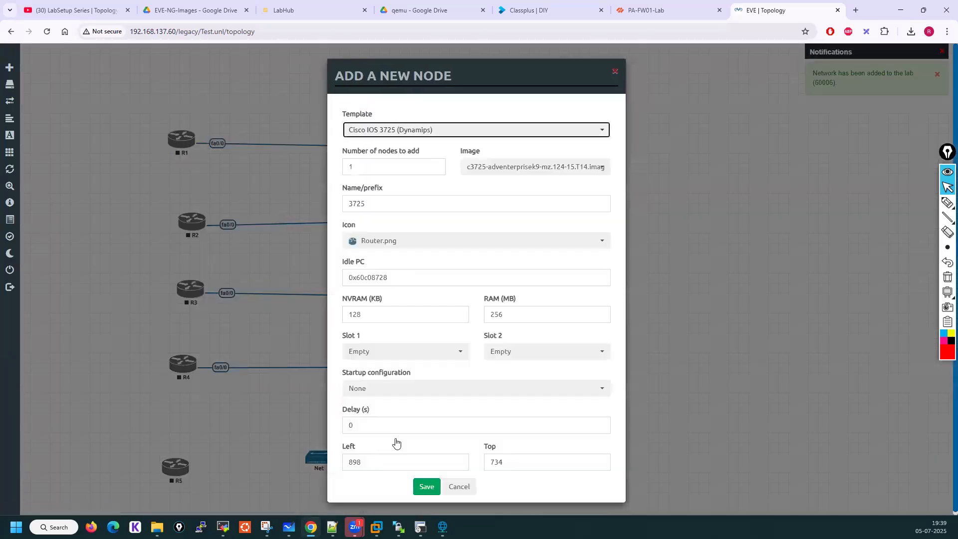
left_click(427, 487)
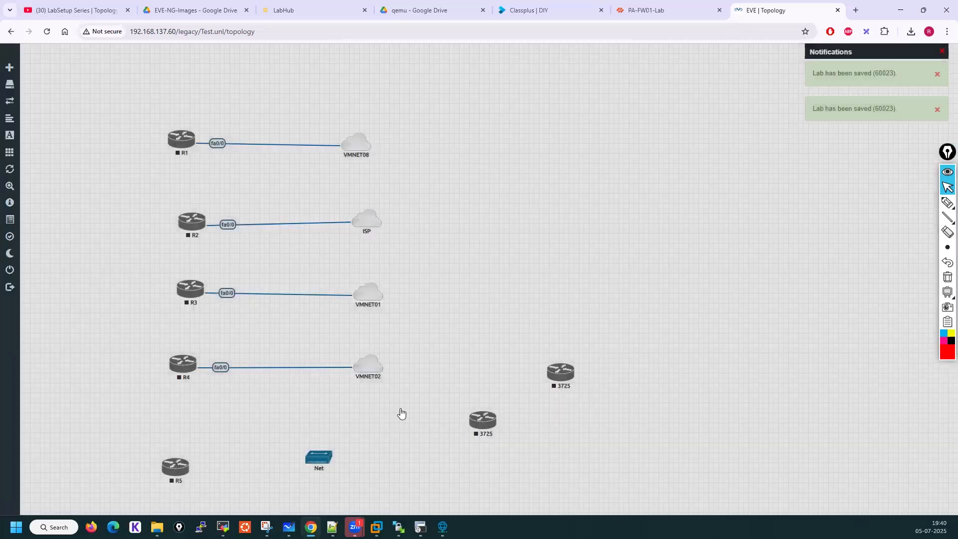
Step: Connect the fa0/0 interfaces of R5 and both 3725 routers to the Net bridge
left_click_drag(323, 460, 188, 480)
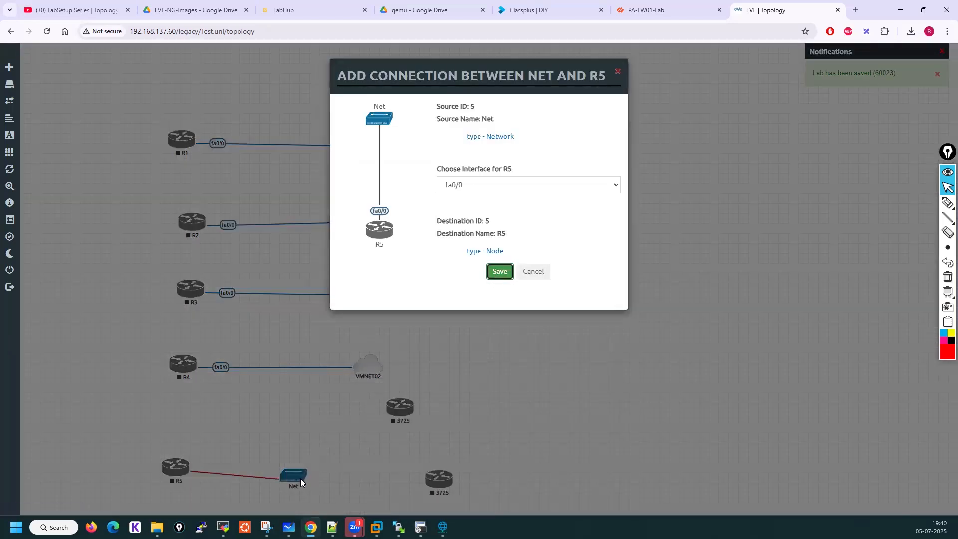
left_click_drag(313, 464, 402, 413)
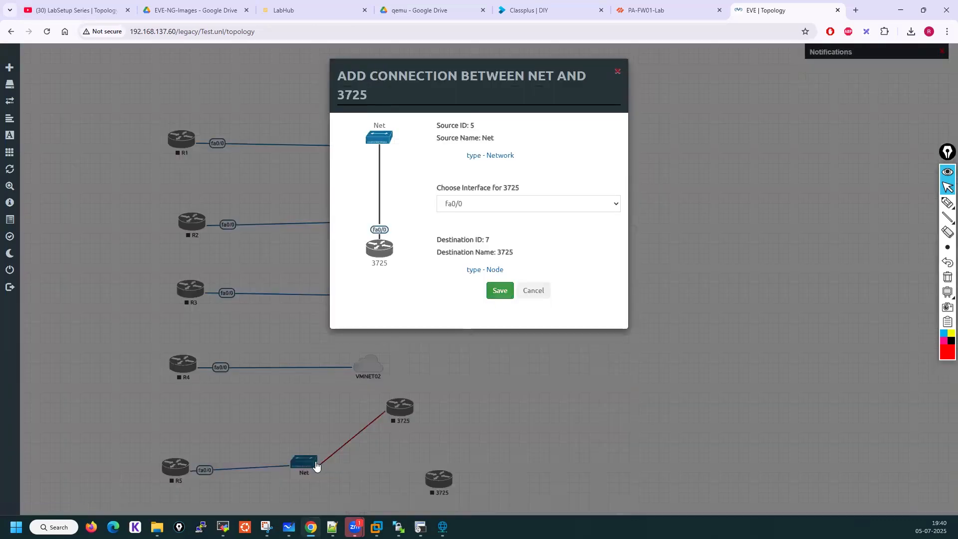
key("Return")
left_click_drag(313, 465, 433, 483)
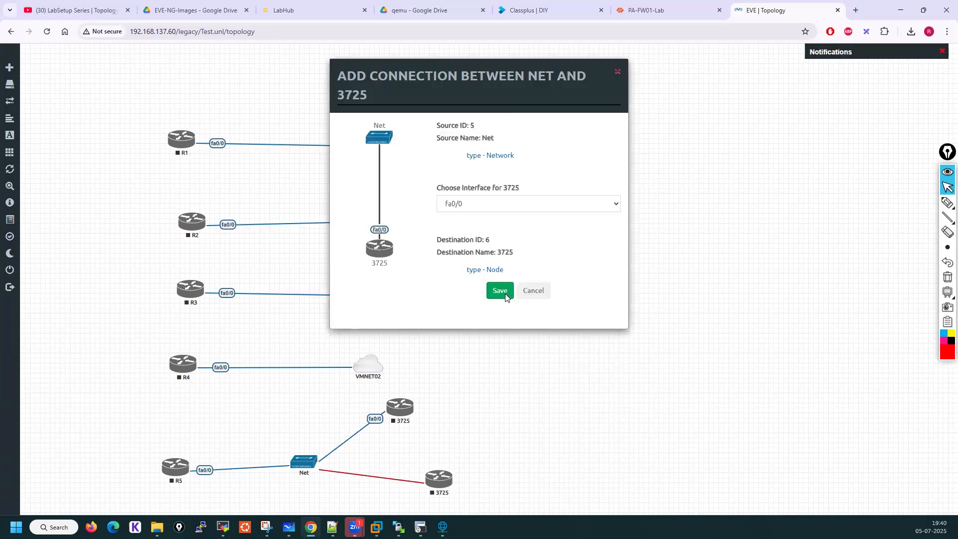
left_click(505, 293)
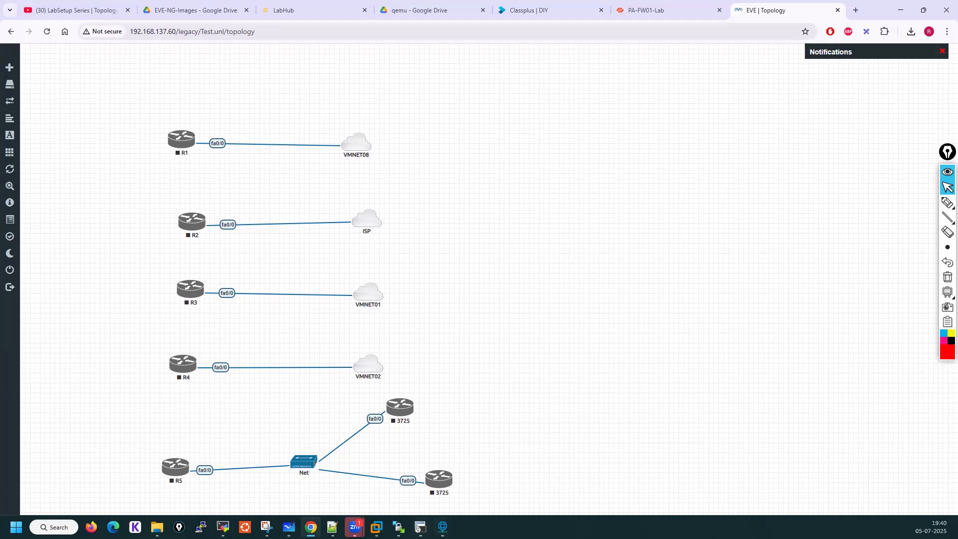
Step: Check the VMnet subnets in the Virtual Network Editor, close it, and look at the adapter mapping on the whiteboard
mouse_move(420, 527)
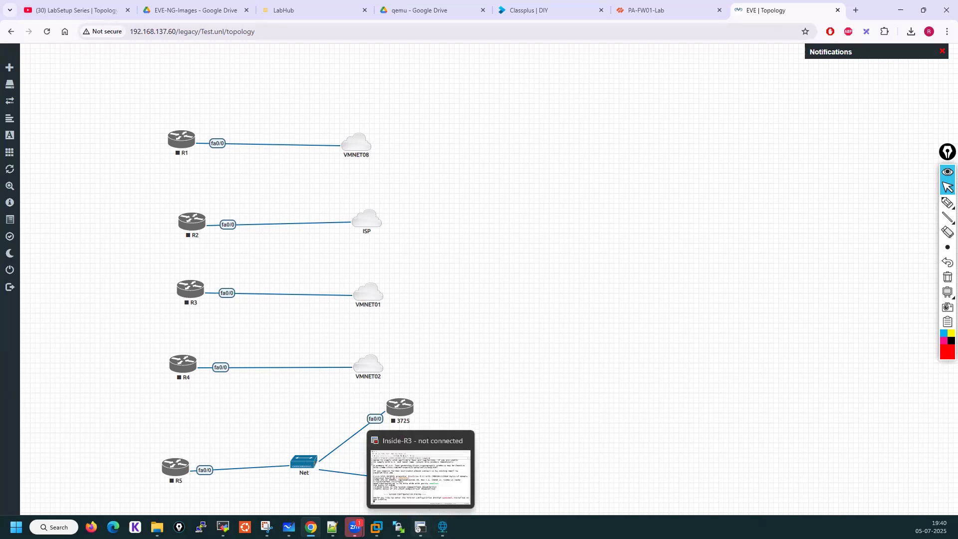
left_click(443, 527)
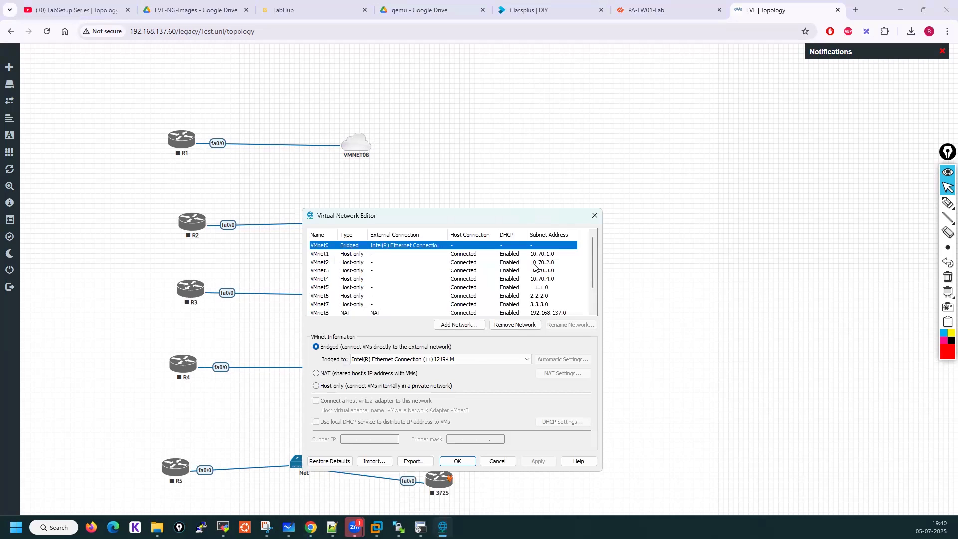
left_click(594, 215)
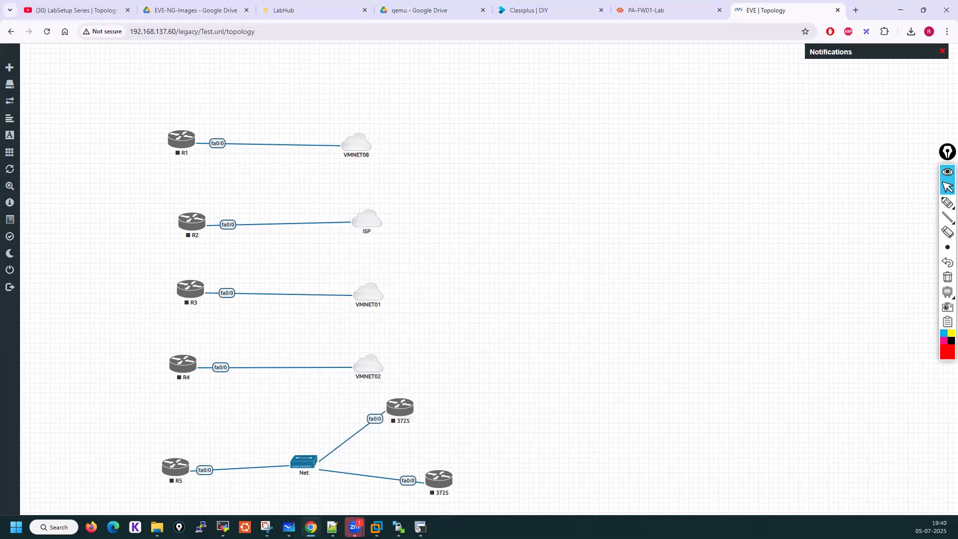
mouse_move(289, 528)
left_click(288, 487)
Step: Add a Palo Alto node with image paloalto-9.0.1, 8192 MB RAM and 8 Ethernets, and position it beside the ISP cloud, well clear of it
right_click(651, 134)
left_click(671, 149)
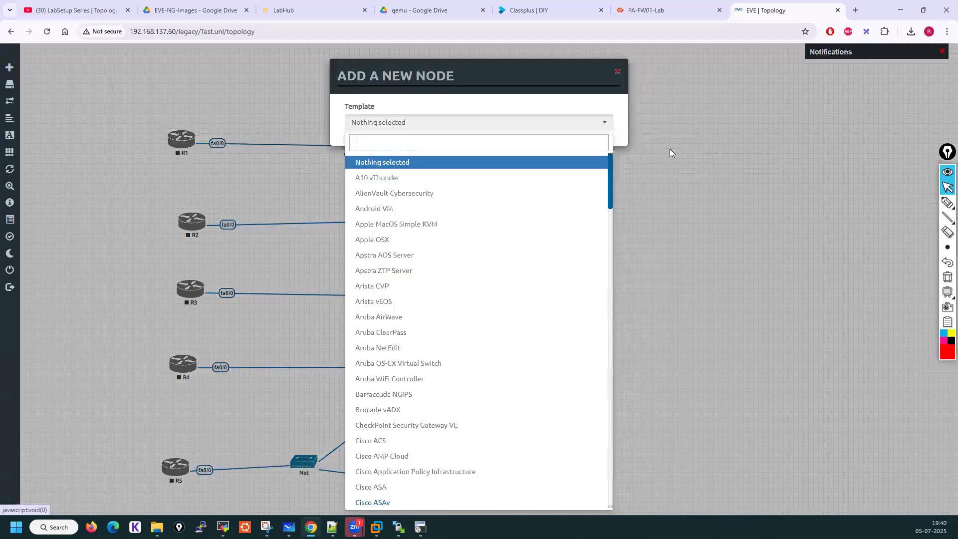
type("palo")
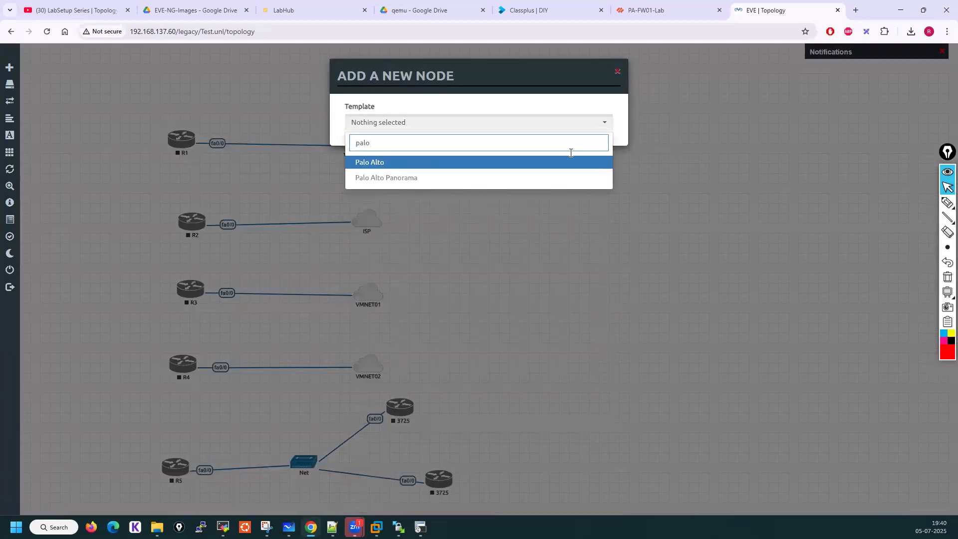
left_click(556, 163)
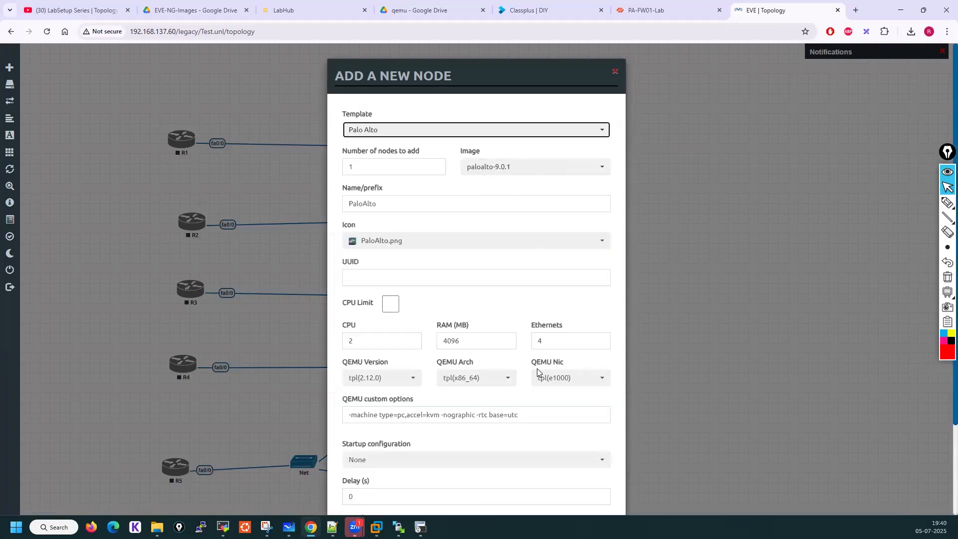
double_click(560, 343)
type("8")
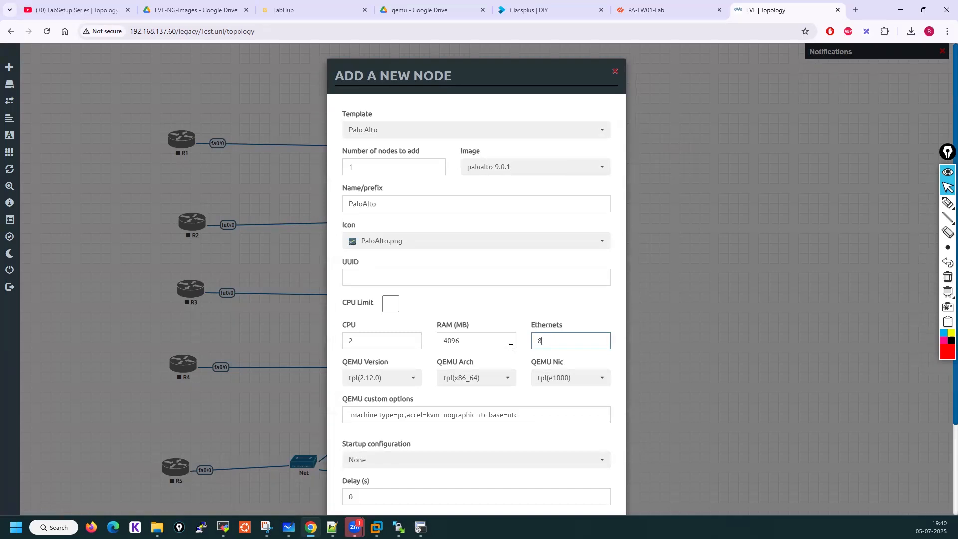
key("shift+Tab")
type("8")
scroll(354, 328, "down", 3)
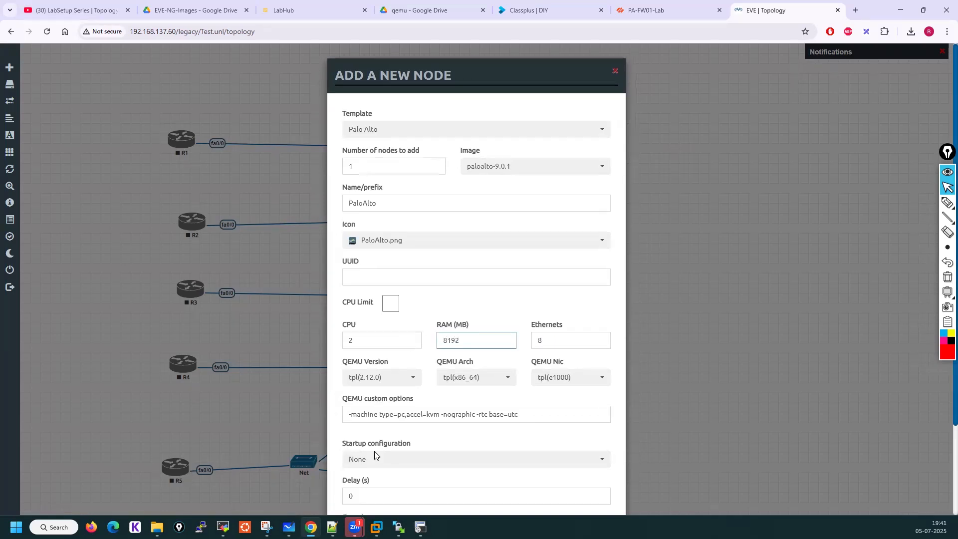
left_click(430, 487)
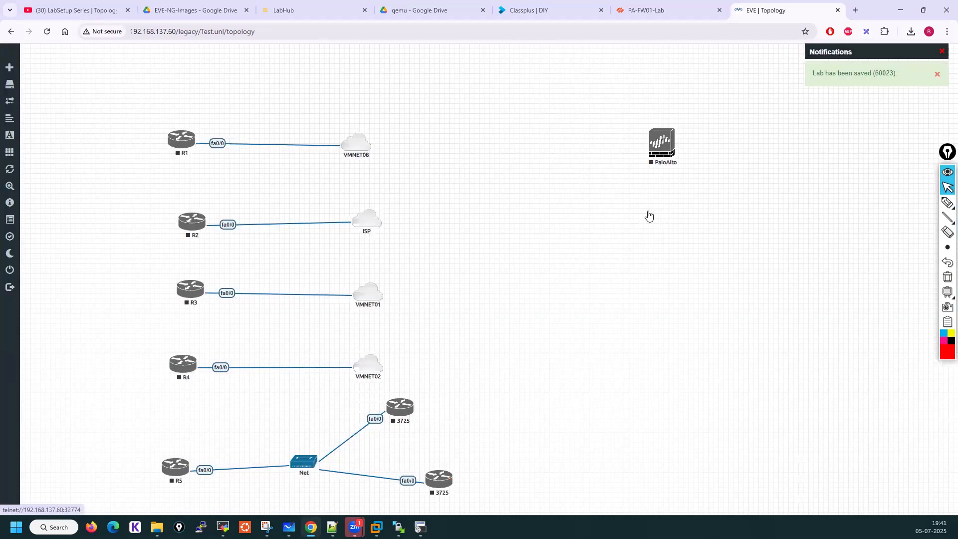
left_click_drag(664, 151, 642, 229)
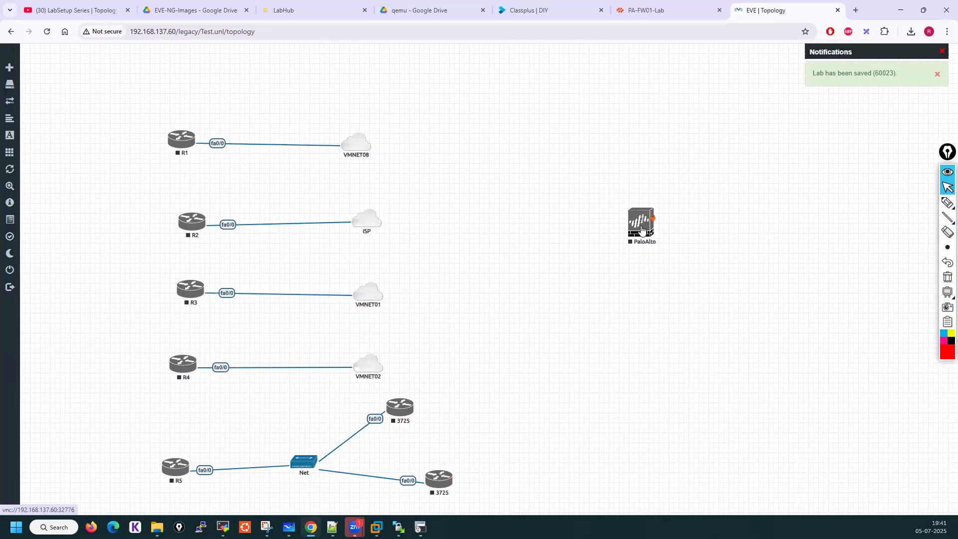
Step: Add a Management(Cloud0) network named M0/0---VMNET08 below the PaloAlto firewall
right_click(639, 316)
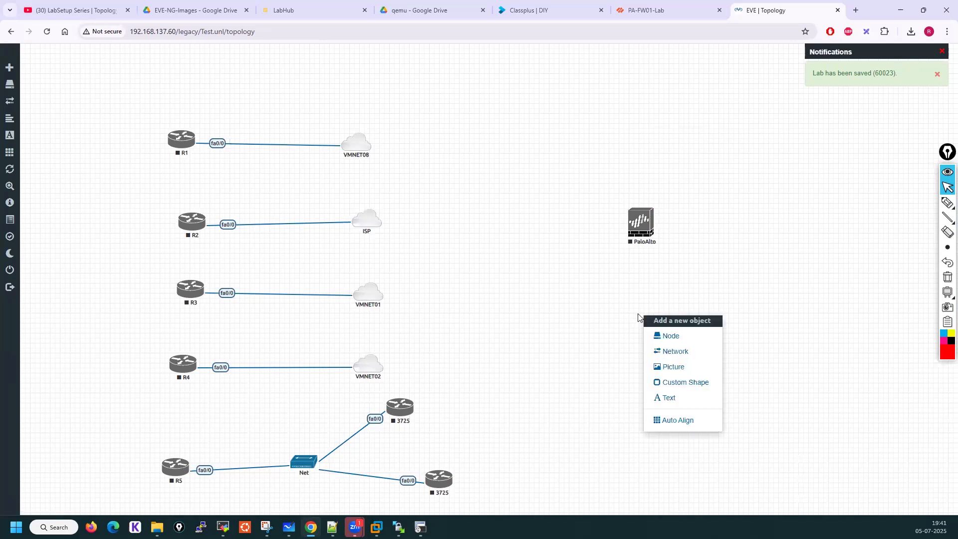
left_click(676, 352)
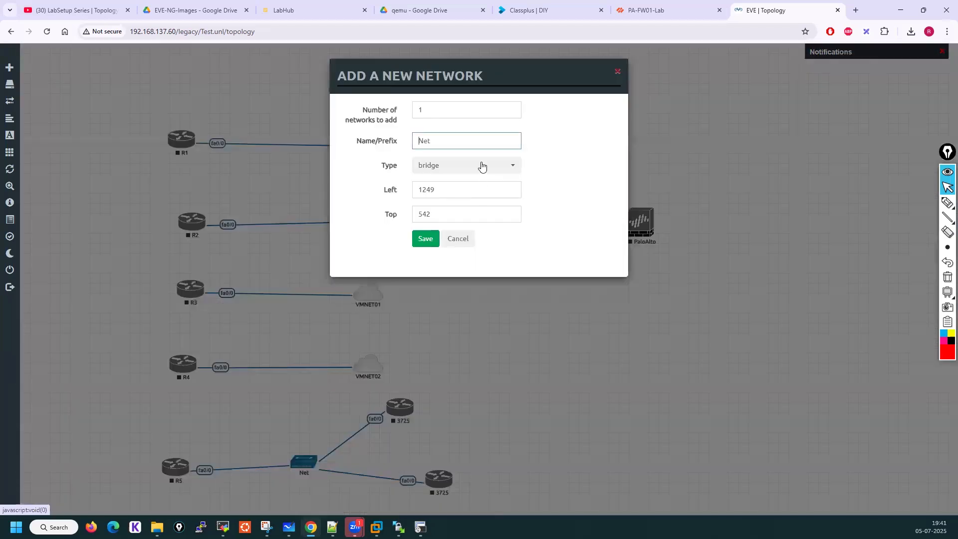
left_click(481, 168)
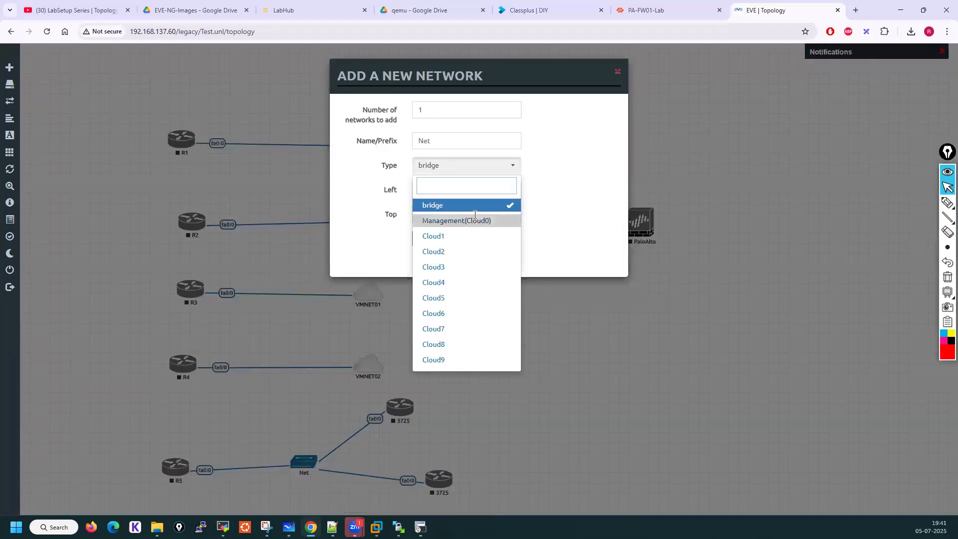
left_click(476, 223)
key("shift+Tab")
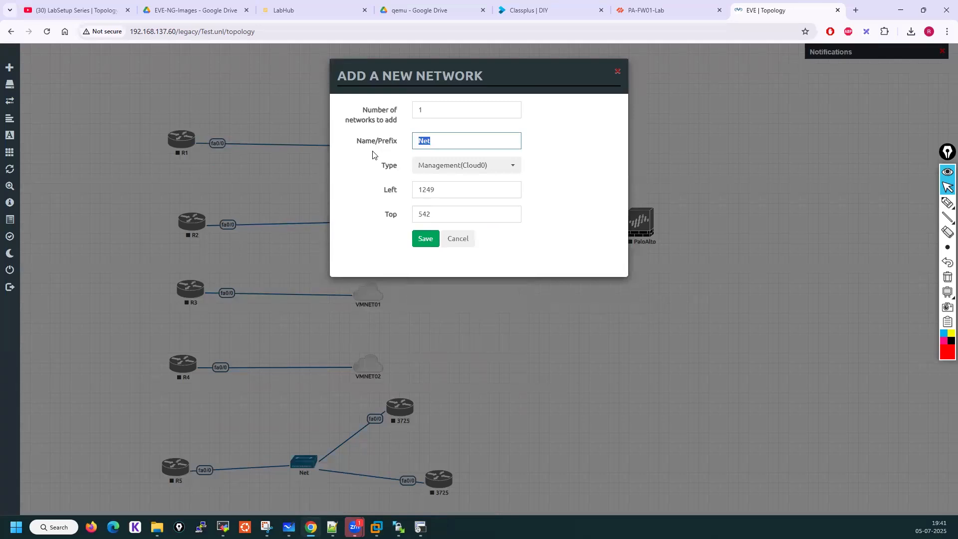
type("M0/0----VMNET08")
left_click(429, 242)
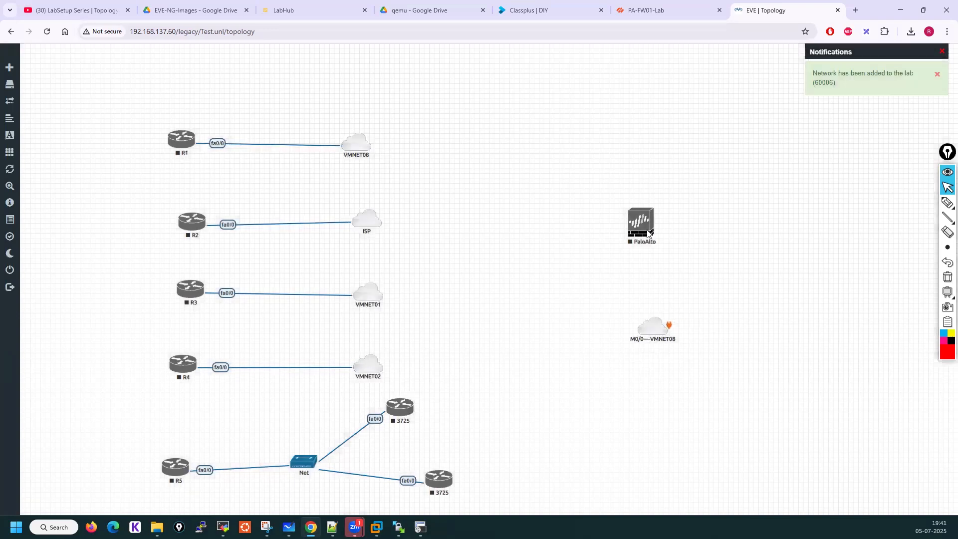
Step: Connect the PaloAlto firewall's mgmt interface to the M0/0---VMNET08 network
left_click_drag(617, 212, 634, 220)
left_click(499, 204)
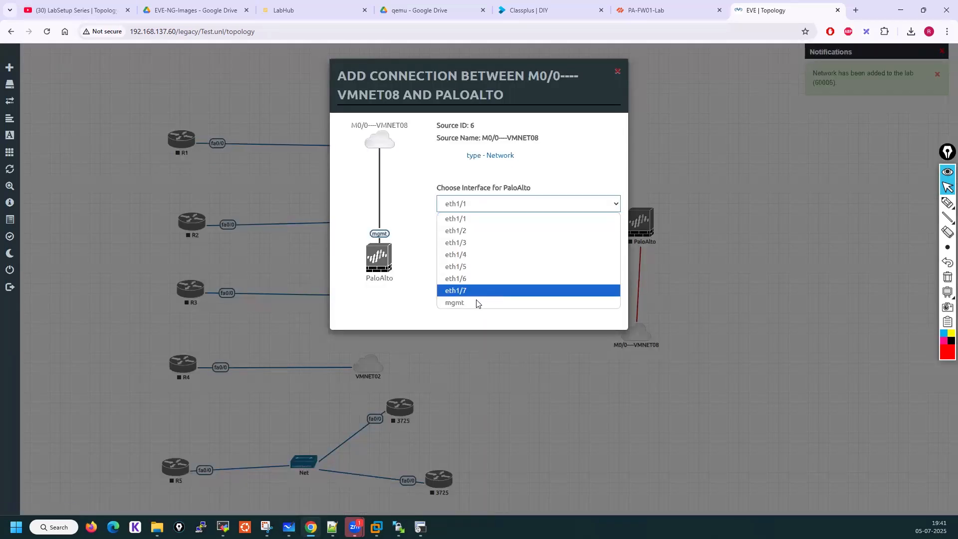
left_click(475, 302)
left_click(500, 289)
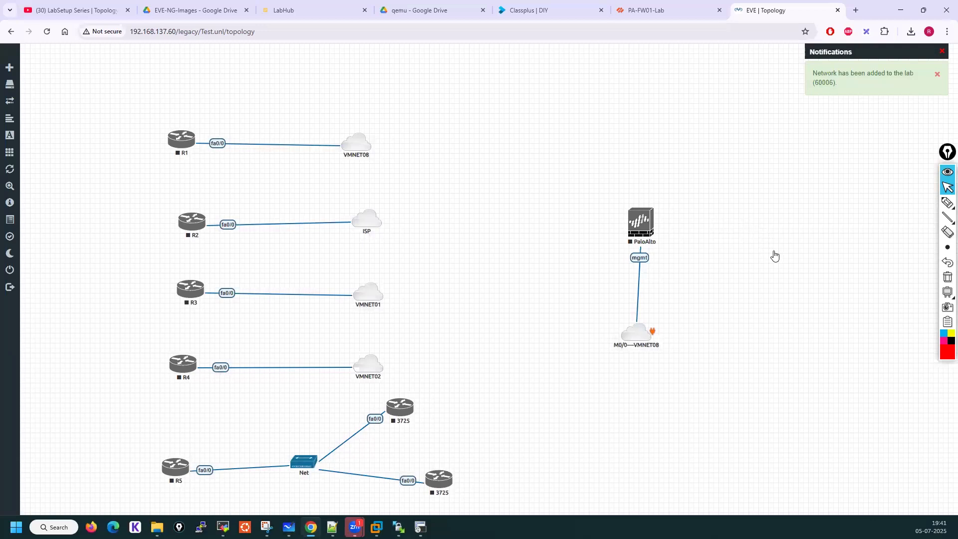
Step: Add a Cloud1 network named ISP to the right of the PaloAlto firewall and connect the firewall's eth1/1 to it
right_click(750, 216)
left_click(778, 253)
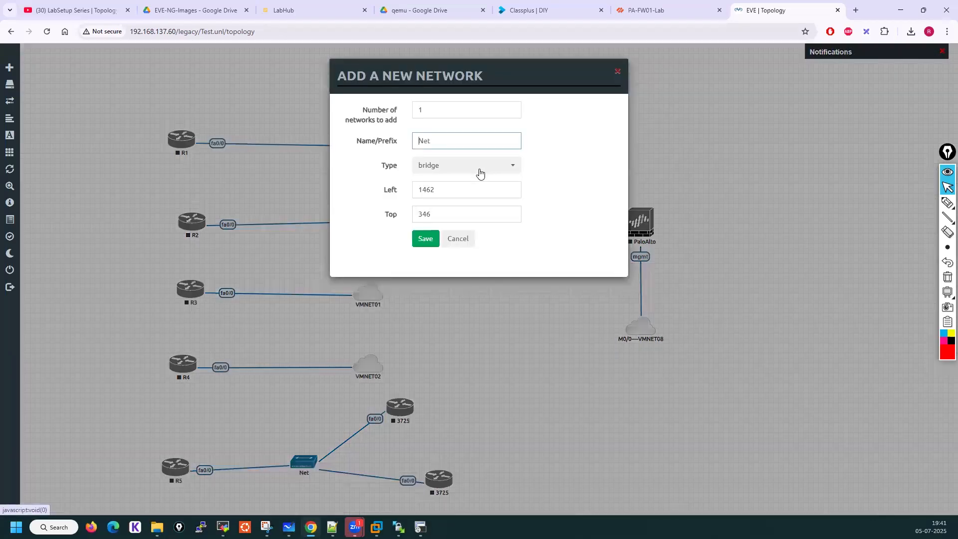
left_click(479, 170)
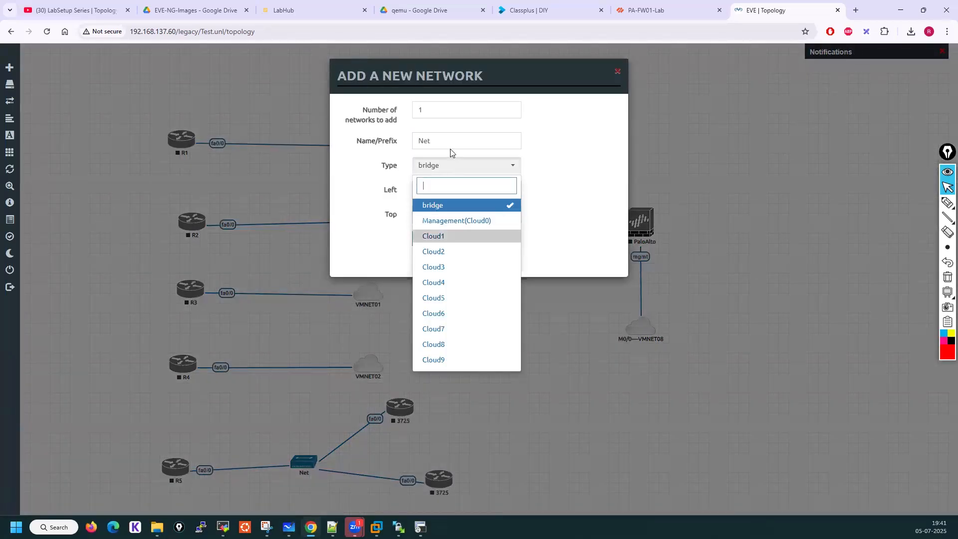
left_click(439, 236)
left_click_drag(450, 148, 404, 148)
type("ISP")
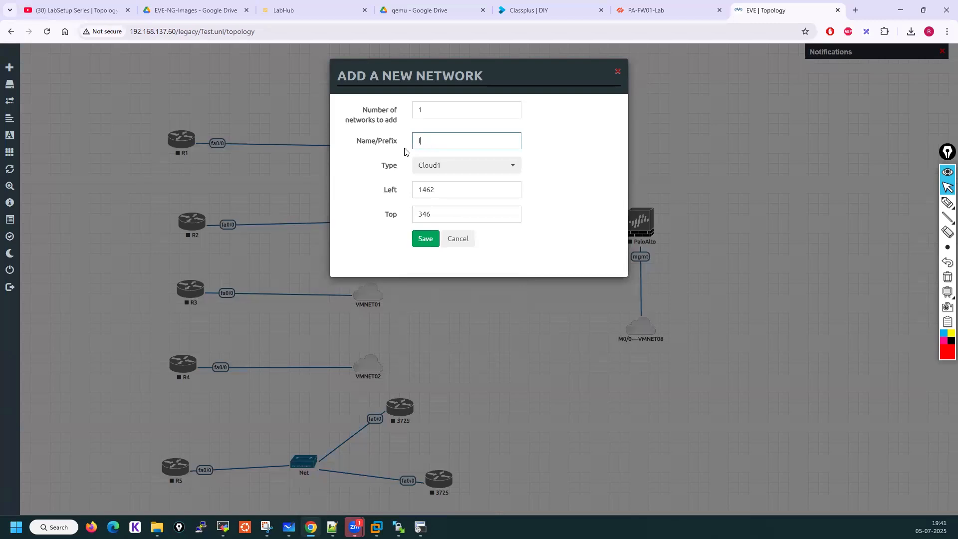
left_click(426, 238)
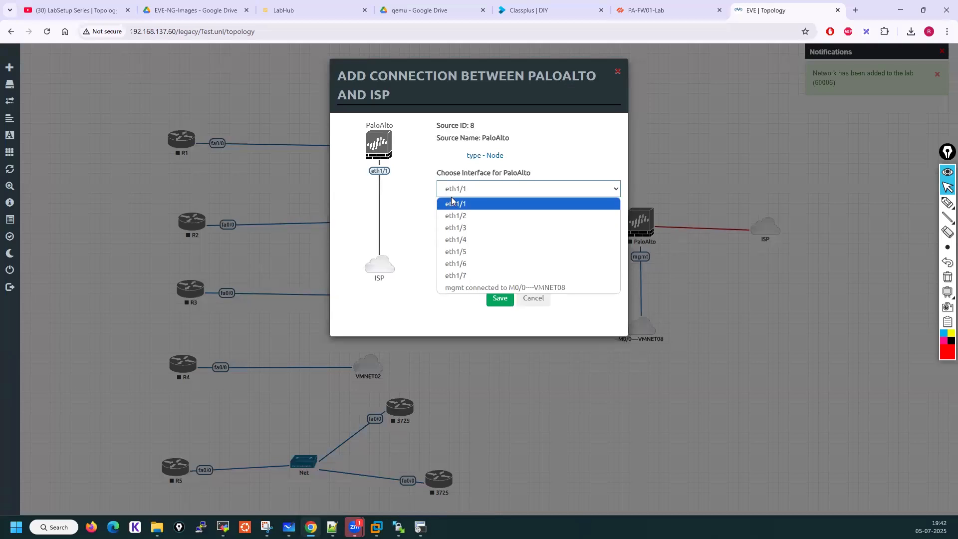
left_click(455, 202)
left_click(498, 296)
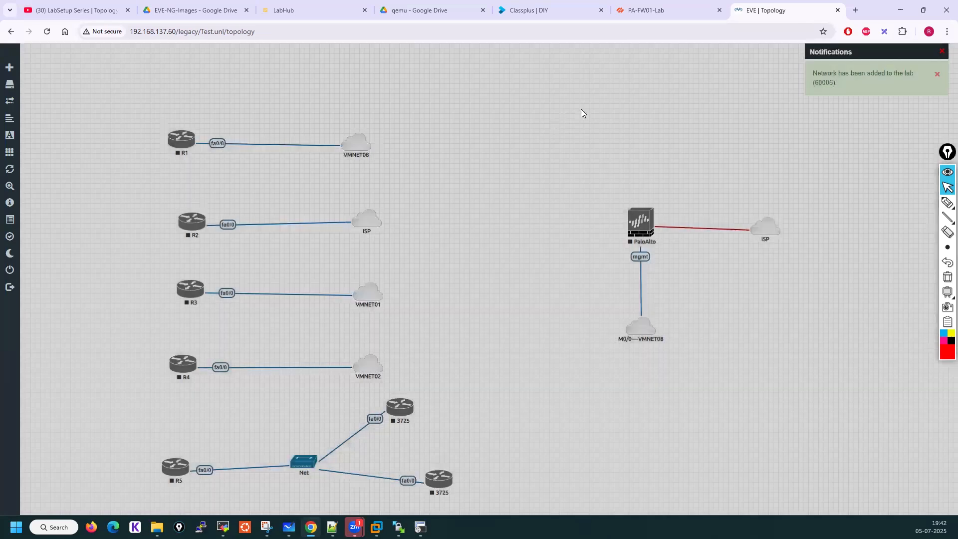
Step: Add a Cloud2 network named VMNET01 to the left of the PaloAlto firewall and connect the firewall's eth1/2 to it
right_click(581, 109)
left_click(620, 145)
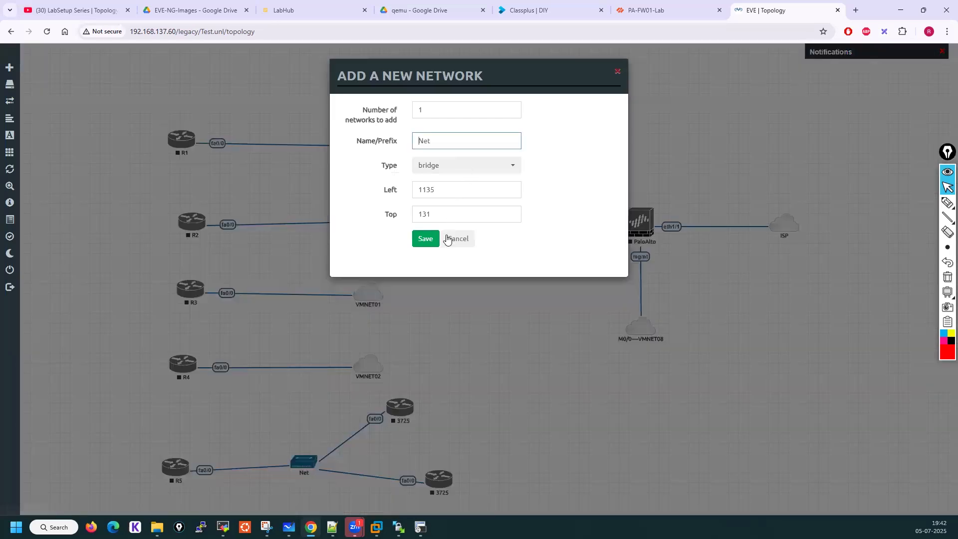
left_click(466, 165)
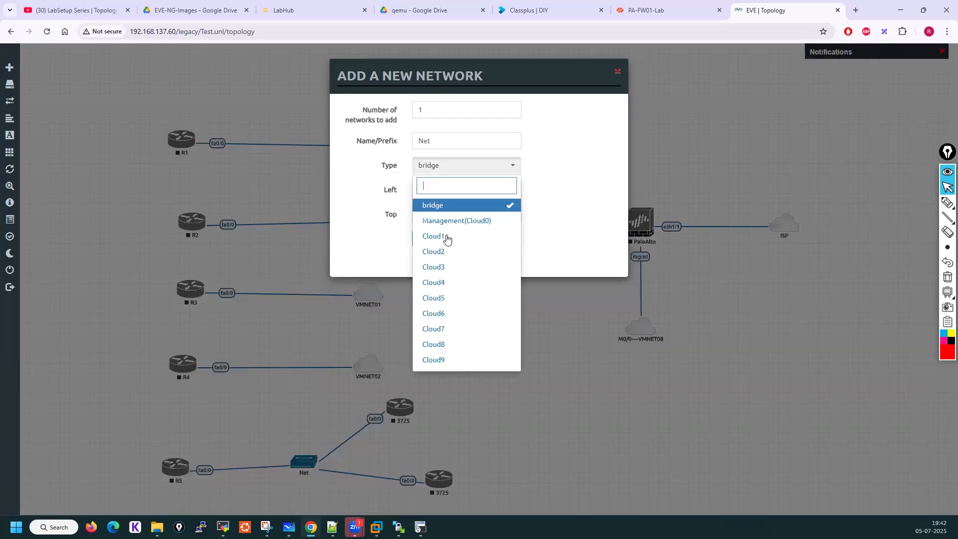
left_click(445, 250)
left_click(434, 140)
double_click(416, 142)
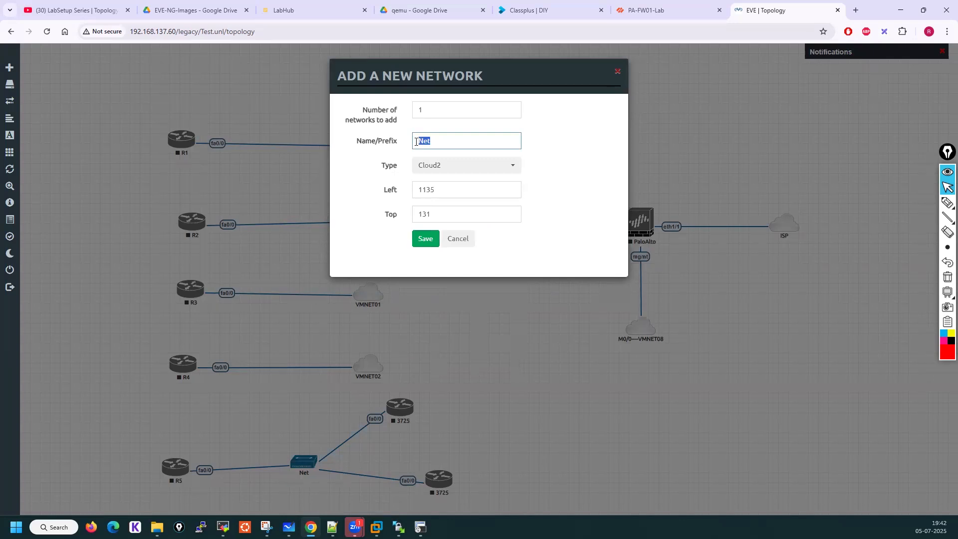
type("VMNET01")
left_click(426, 238)
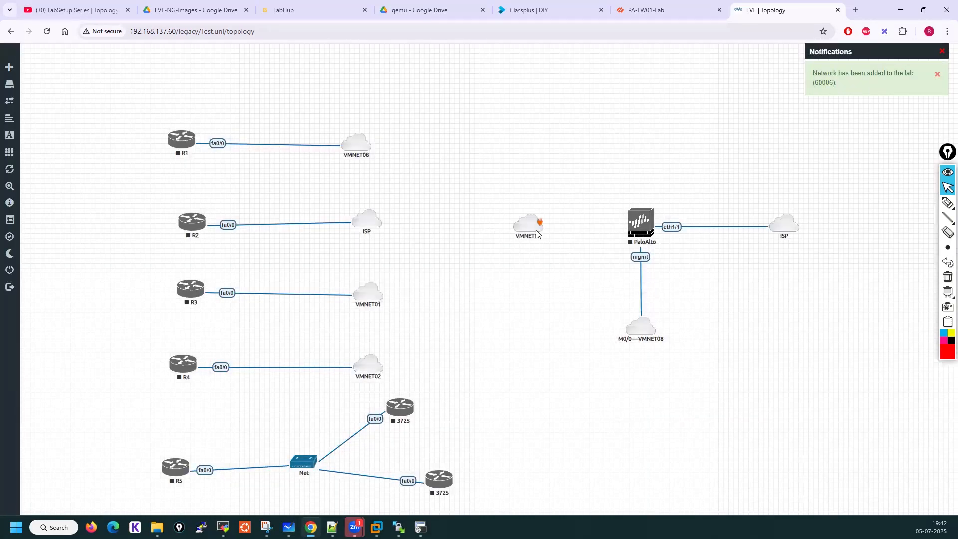
left_click_drag(541, 223, 639, 222)
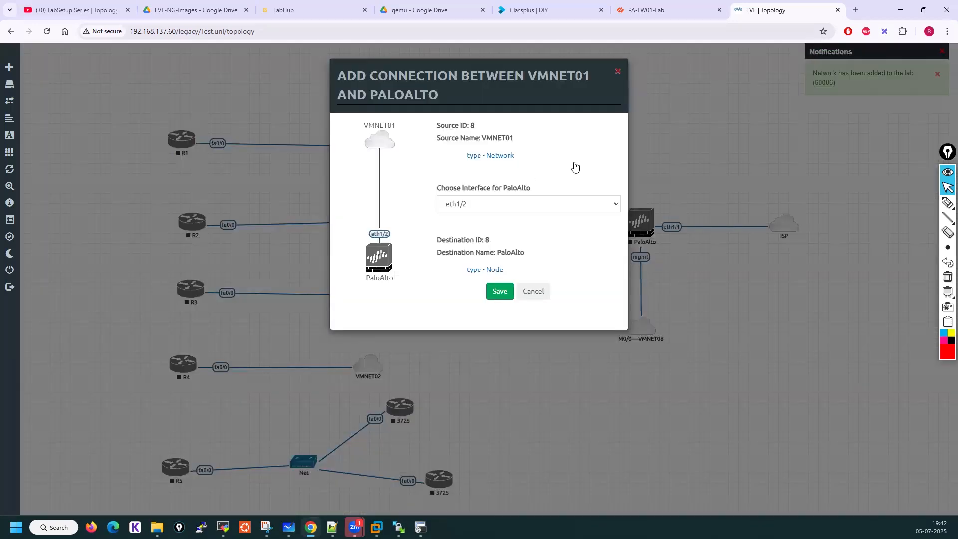
left_click(500, 291)
Step: Add a Cloud3 network named VMNET02, connect the PaloAlto firewall's eth1/3 to it, and align it directly above the firewall
right_click(546, 141)
left_click(575, 175)
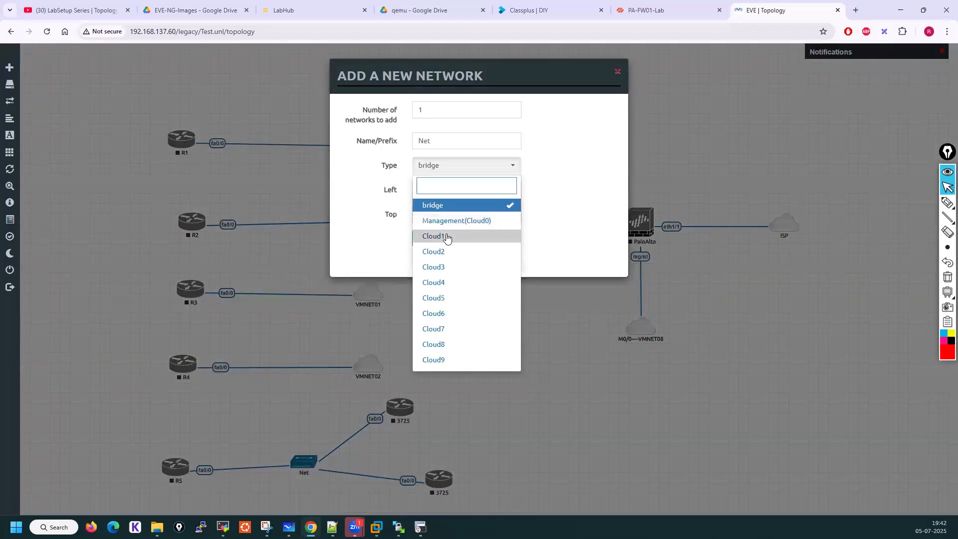
left_click(447, 266)
key("shift+Tab")
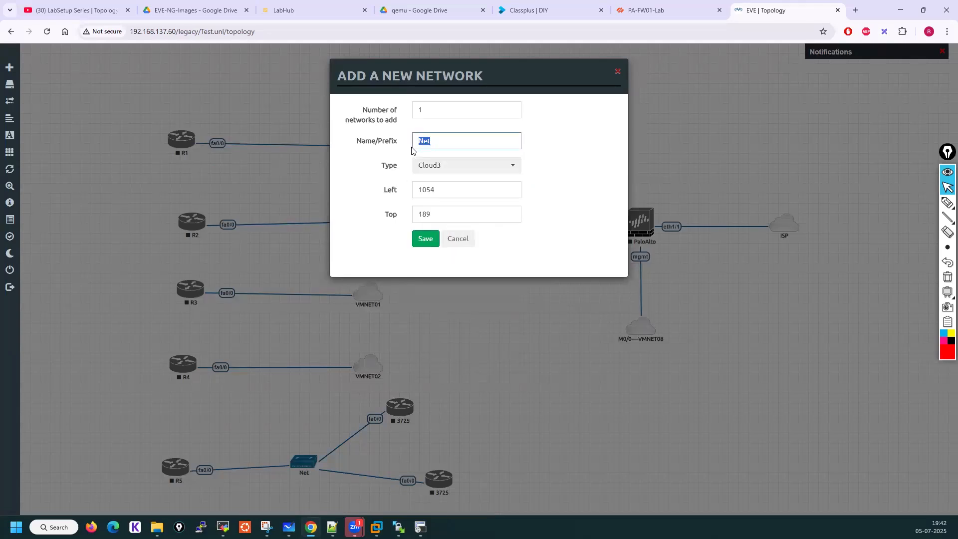
type("VMNET02")
left_click(426, 239)
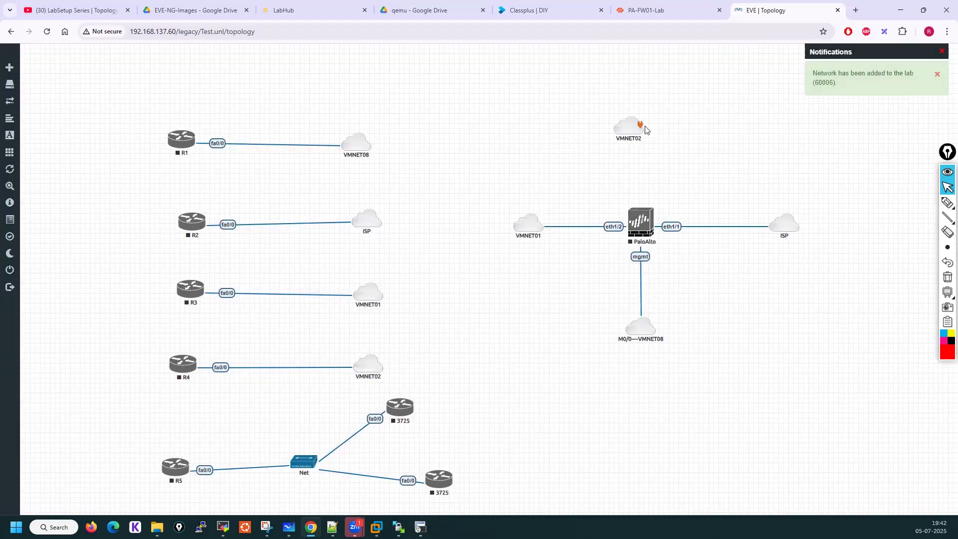
left_click_drag(642, 129, 642, 220)
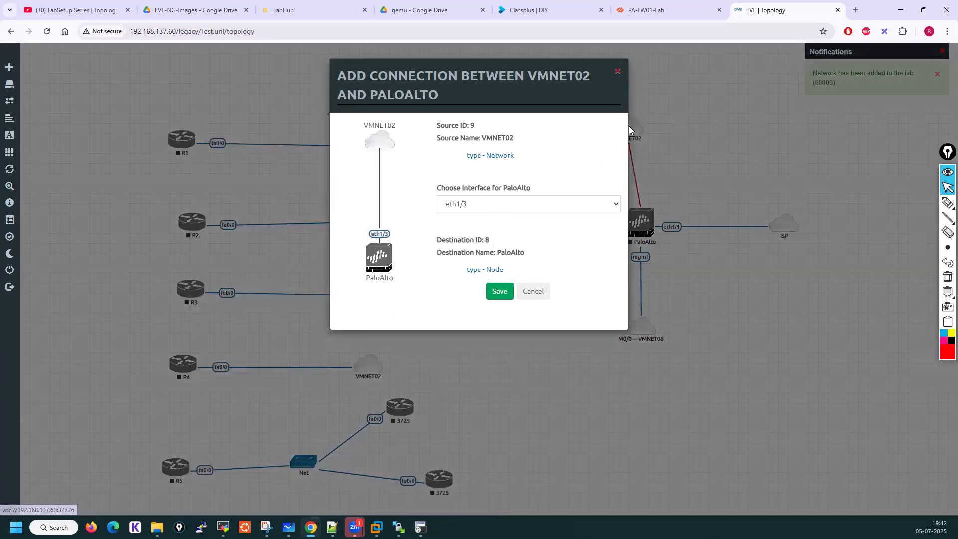
key("Return")
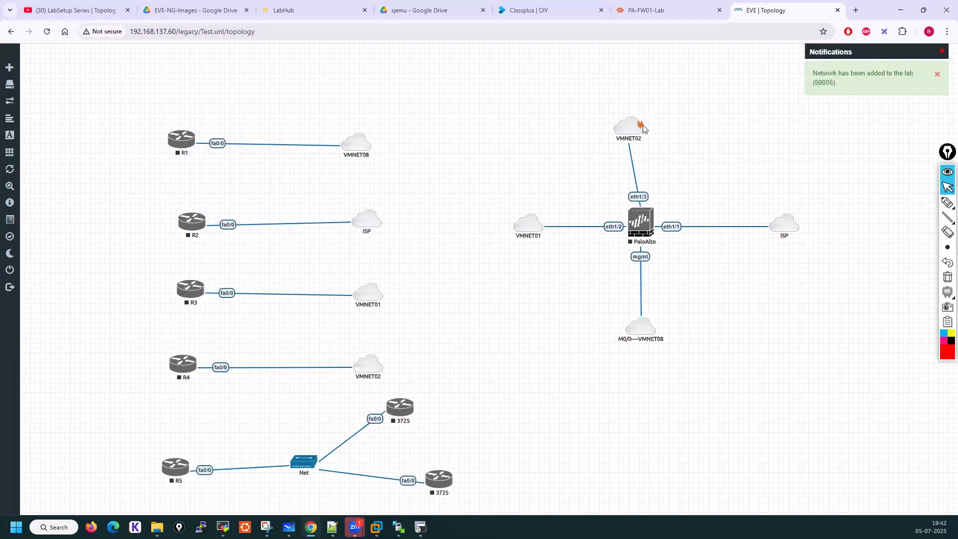
left_click_drag(629, 130, 644, 128)
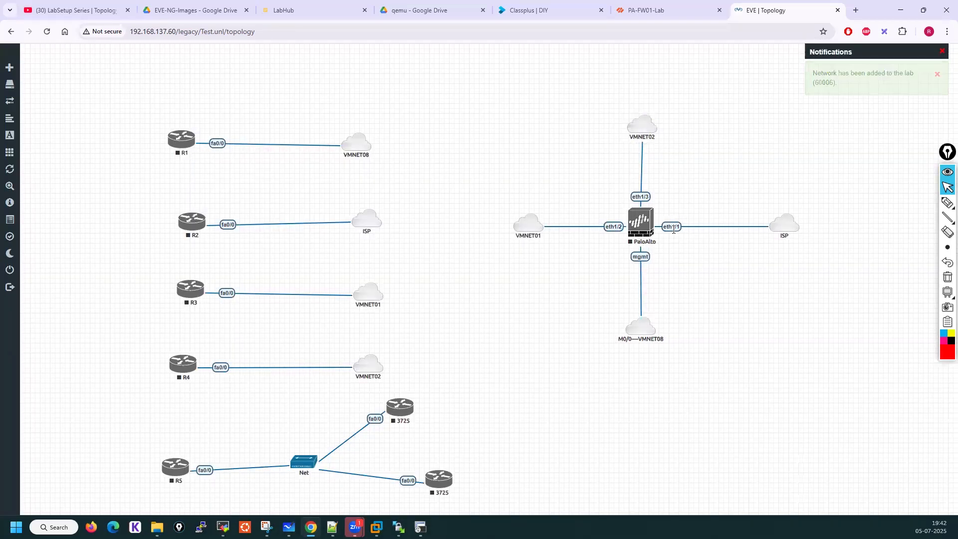
Step: Annotate the firewall links in red pen: Outside and Untrust towards ISP, Inside and Trust towards VMNET01, DMZ towards VMNET02
left_click(947, 206)
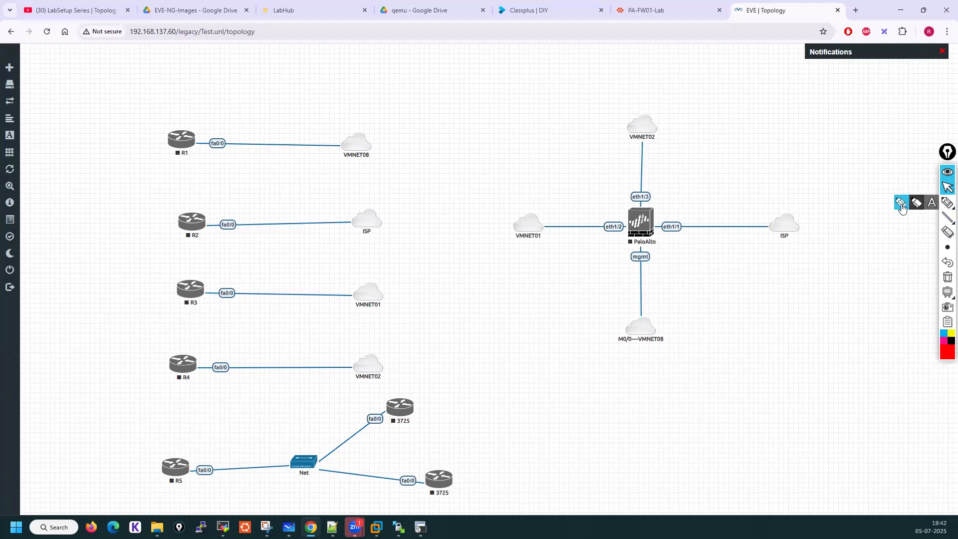
mouse_move(708, 202)
left_mouse_down()
mouse_move(708, 218)
mouse_move(713, 203)
mouse_move(713, 218)
mouse_move(733, 201)
mouse_move(753, 216)
mouse_move(774, 203)
mouse_move(783, 212)
left_mouse_up()
mouse_move(721, 167)
left_mouse_down()
mouse_move(750, 182)
mouse_move(777, 165)
mouse_move(812, 164)
left_mouse_up()
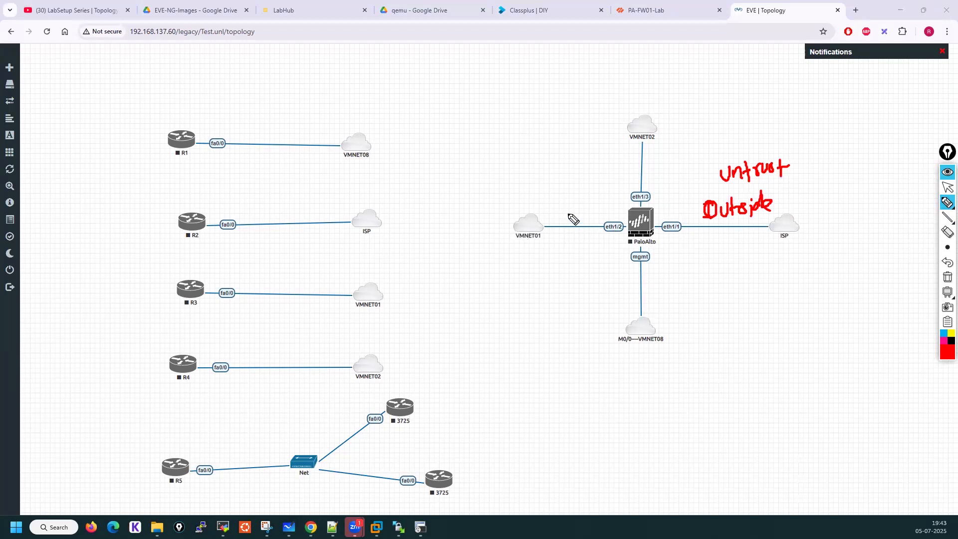
mouse_move(549, 202)
left_mouse_down()
mouse_move(558, 218)
mouse_move(575, 220)
mouse_move(604, 216)
mouse_move(605, 202)
left_mouse_up()
mouse_move(545, 232)
left_mouse_down()
mouse_move(559, 232)
mouse_move(553, 242)
left_mouse_up()
left_click_drag(562, 234, 582, 241)
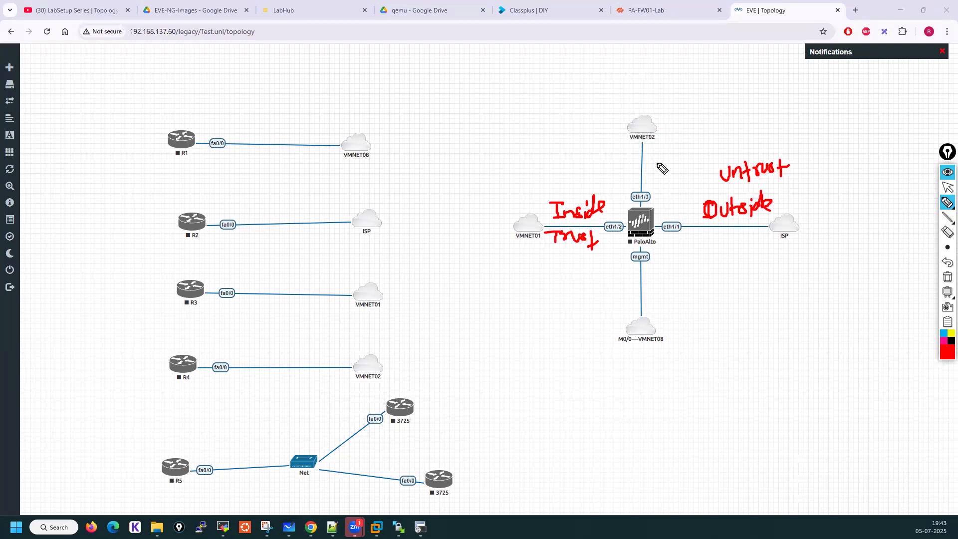
left_click_drag(646, 167, 684, 173)
Step: Circle the router-side and firewall-side clouds, draw a curved arrow between the two topologies, and clear all annotations
mouse_move(338, 142)
left_mouse_down()
mouse_move(380, 139)
mouse_move(340, 139)
left_mouse_up()
mouse_move(371, 204)
left_mouse_down()
mouse_move(368, 245)
mouse_move(379, 214)
left_mouse_up()
mouse_move(369, 274)
left_mouse_down()
mouse_move(359, 317)
mouse_move(368, 273)
left_mouse_up()
mouse_move(372, 350)
left_mouse_down()
mouse_move(349, 362)
mouse_move(376, 349)
left_mouse_up()
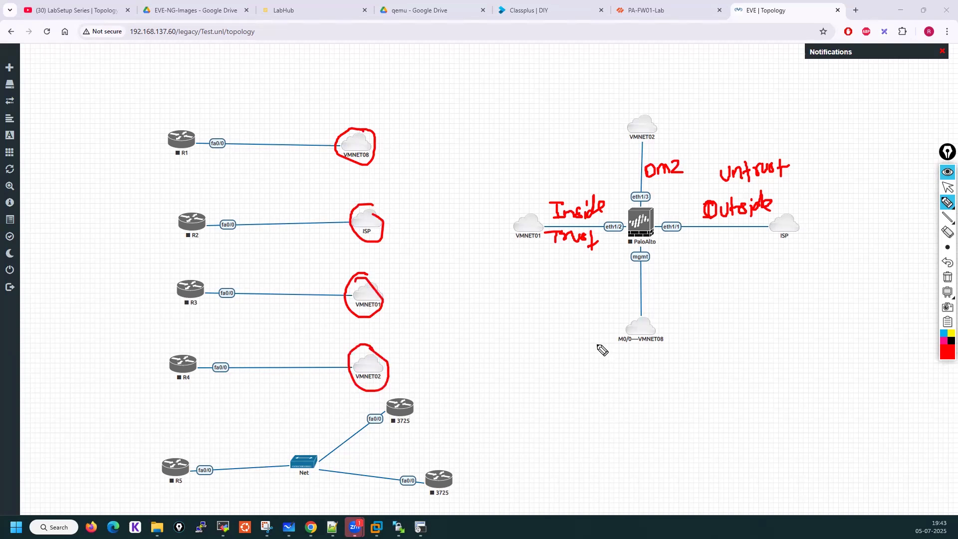
mouse_move(641, 309)
left_mouse_down()
mouse_move(649, 370)
mouse_move(659, 315)
left_mouse_up()
mouse_move(791, 212)
left_mouse_down()
mouse_move(768, 216)
mouse_move(791, 209)
left_mouse_up()
mouse_move(656, 111)
left_mouse_down()
mouse_move(625, 158)
mouse_move(653, 131)
left_mouse_up()
mouse_move(513, 238)
left_mouse_down()
mouse_move(519, 209)
mouse_move(517, 244)
left_mouse_up()
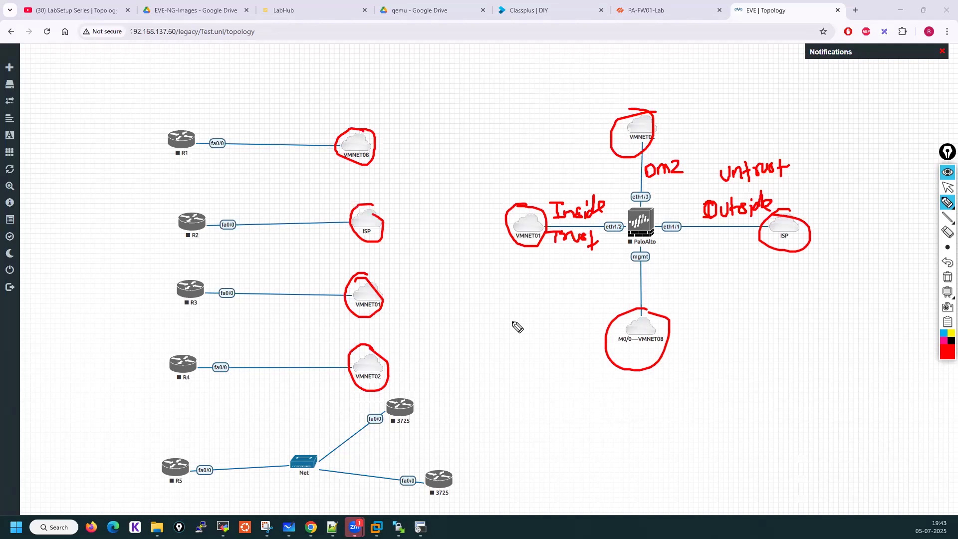
mouse_move(457, 309)
left_mouse_down()
mouse_move(520, 363)
mouse_move(512, 355)
left_mouse_up()
left_click_drag(448, 318, 485, 312)
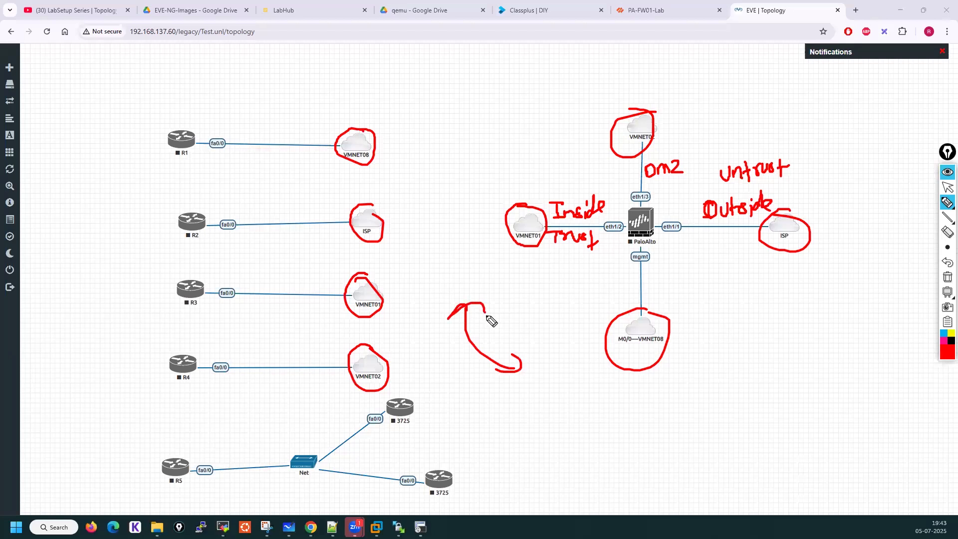
left_click(947, 278)
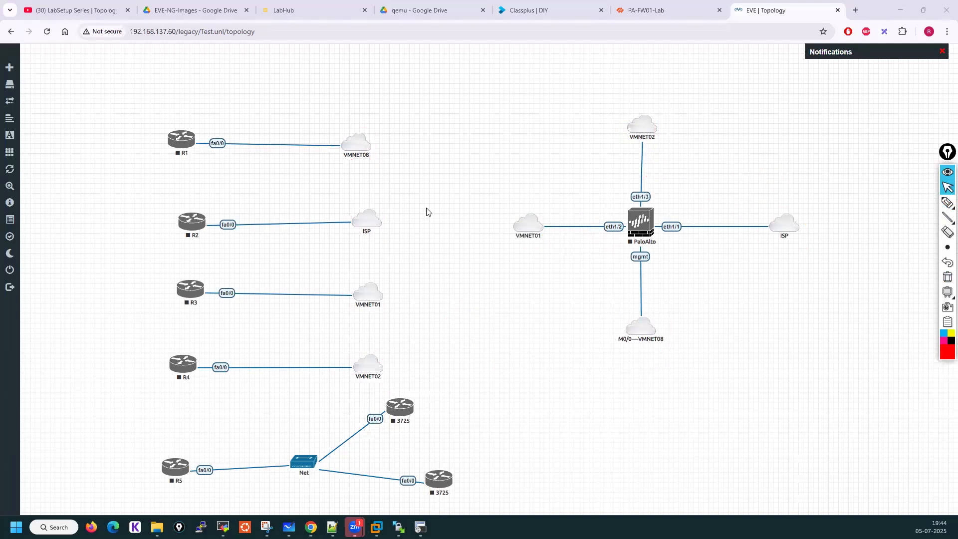
Step: Close the Test lab and open Palo_Alto_Demo_Lab.unl from the PaloAlto folder
mouse_move(10, 237)
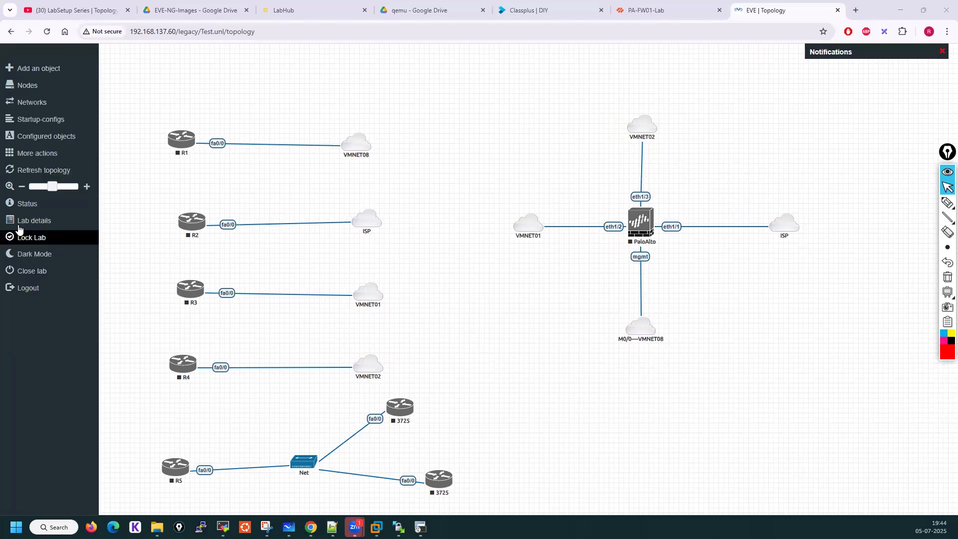
left_click(36, 272)
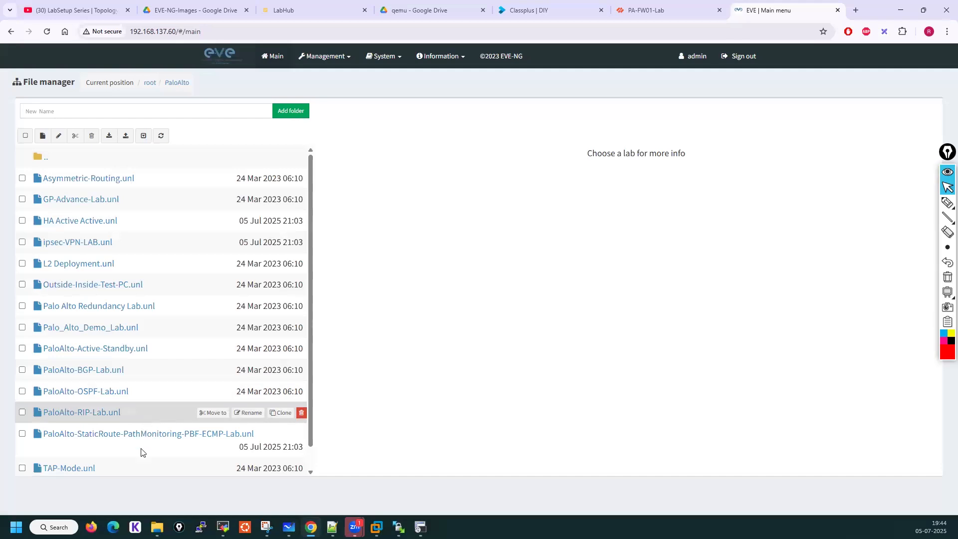
scroll(137, 451, "down", 1)
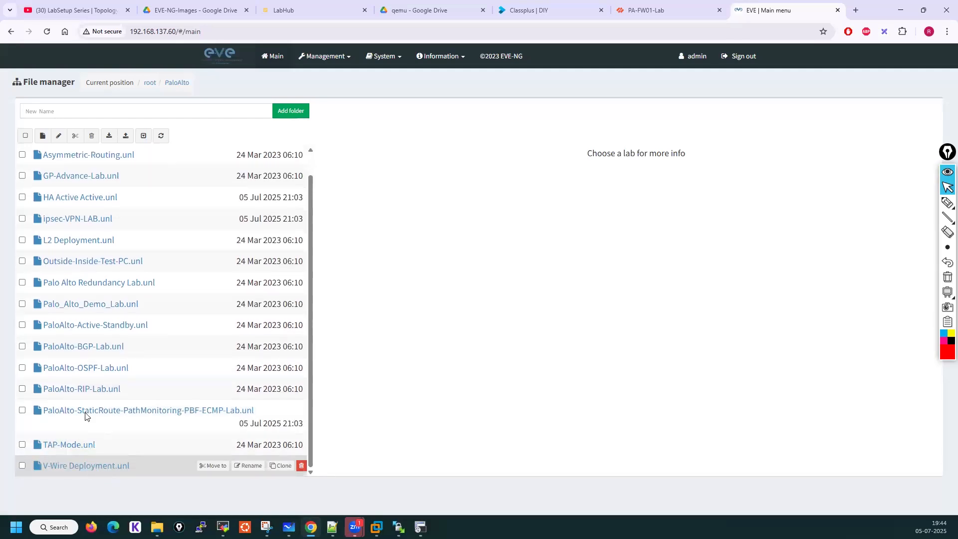
left_click(96, 305)
left_click(359, 399)
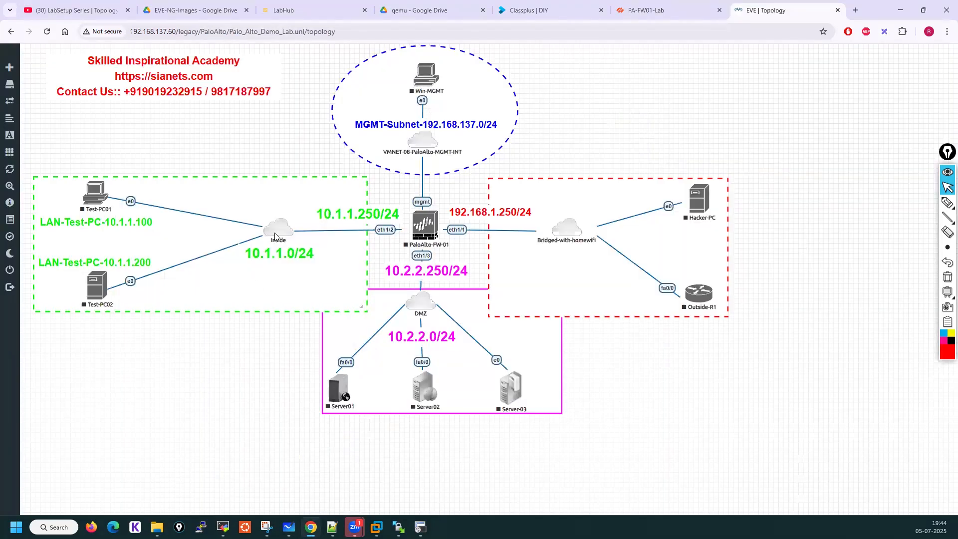
Step: Check which cloud types the Inside and DMZ networks use, leaving their settings unsaved
right_click(275, 236)
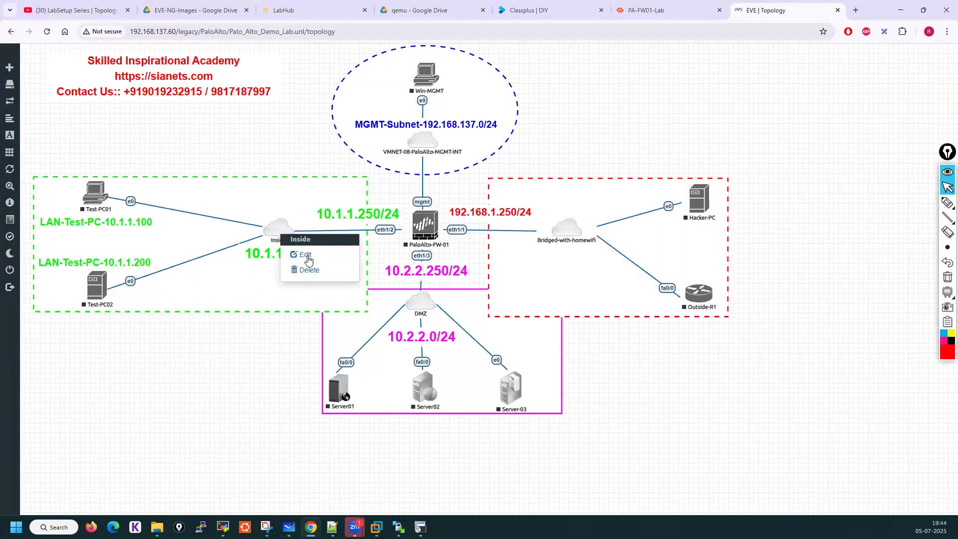
left_click(307, 257)
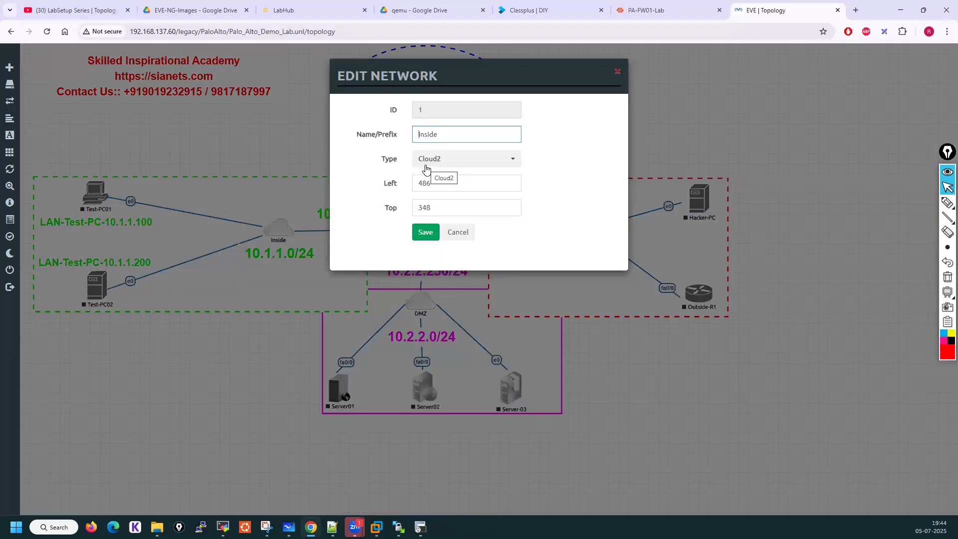
left_click(458, 232)
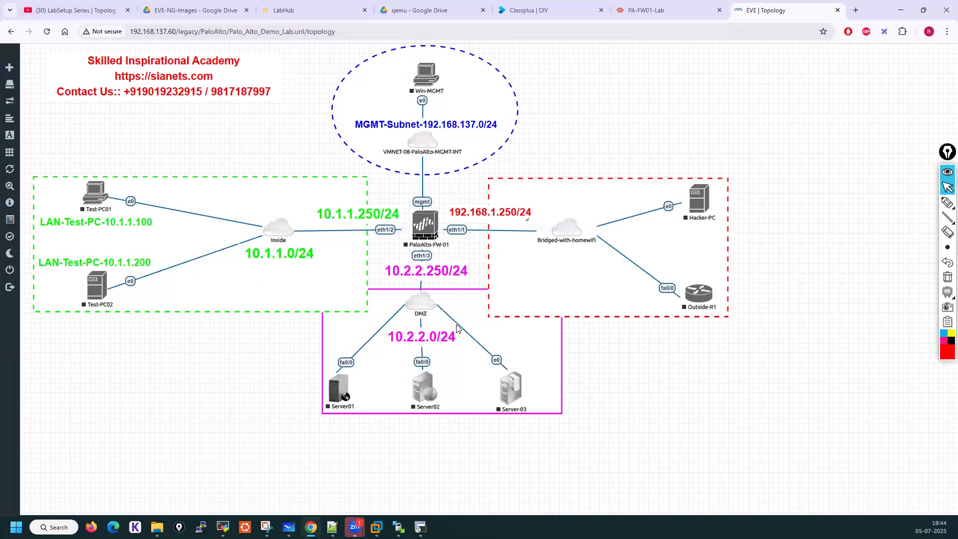
right_click(426, 303)
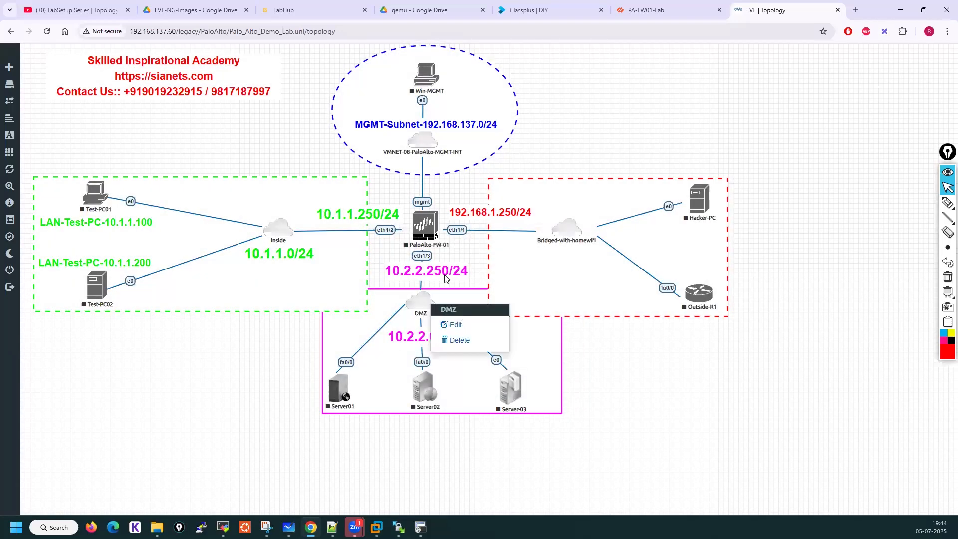
left_click(442, 325)
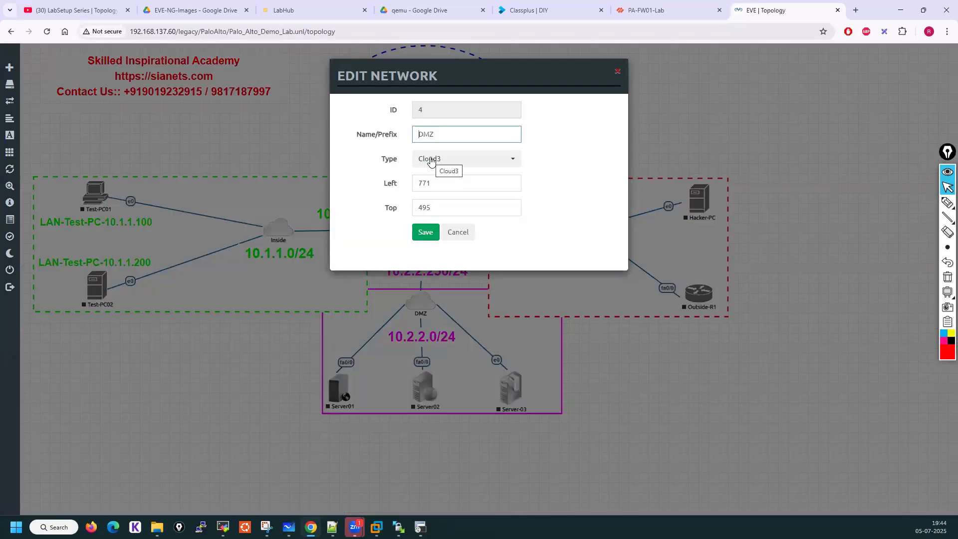
left_click(459, 231)
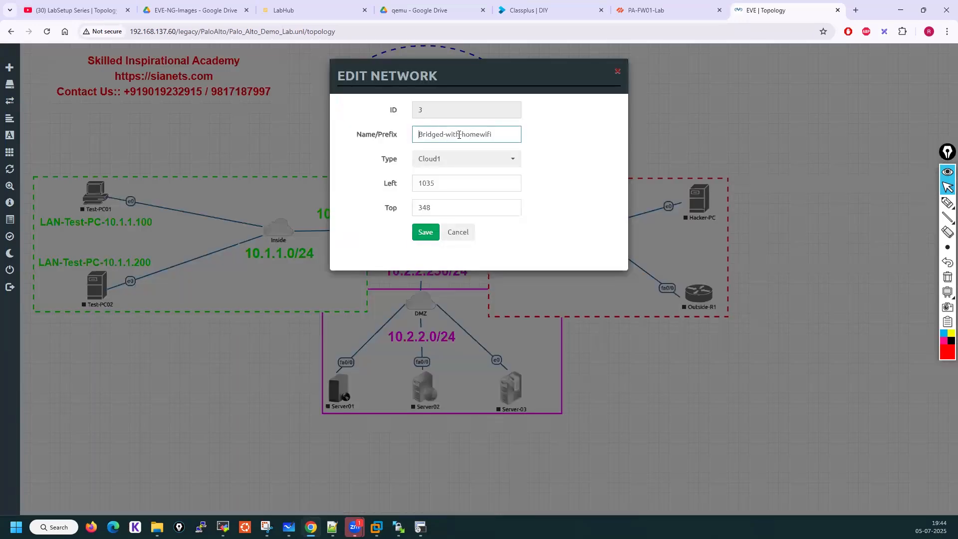
Step: Check the network types of the Bridged-with-homewifi and VMNET-08-PaloAlto-MGMT-INT clouds without saving changes
left_click(444, 159)
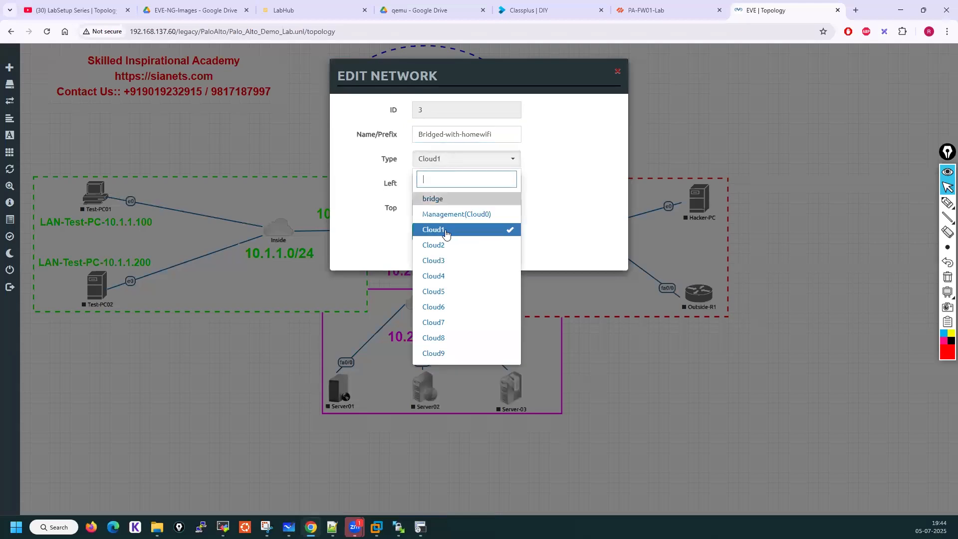
left_click(754, 407)
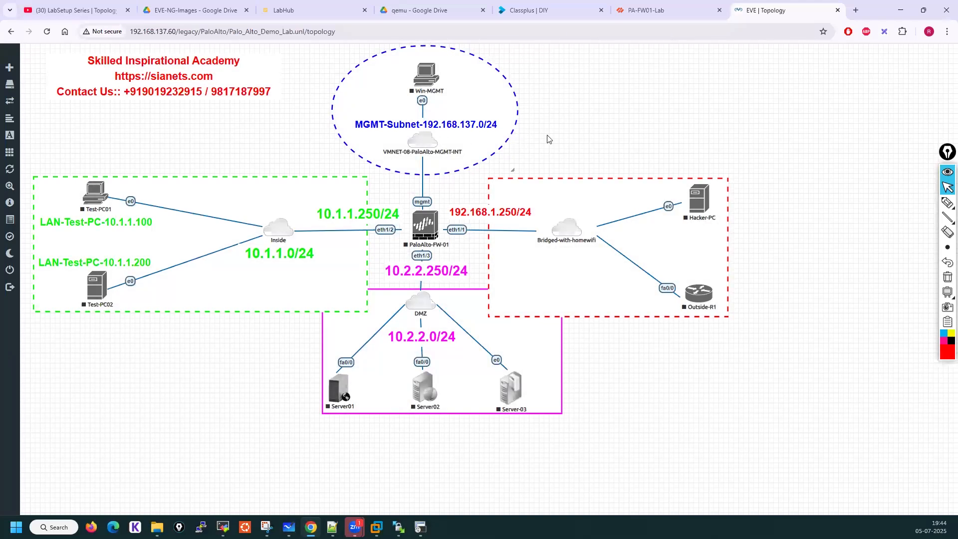
right_click(427, 141)
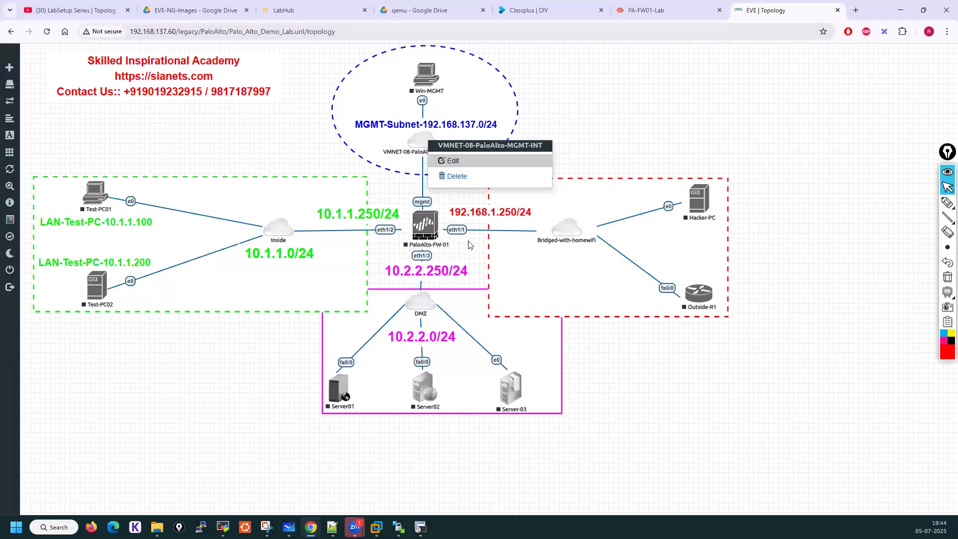
left_click(452, 161)
left_click(288, 201)
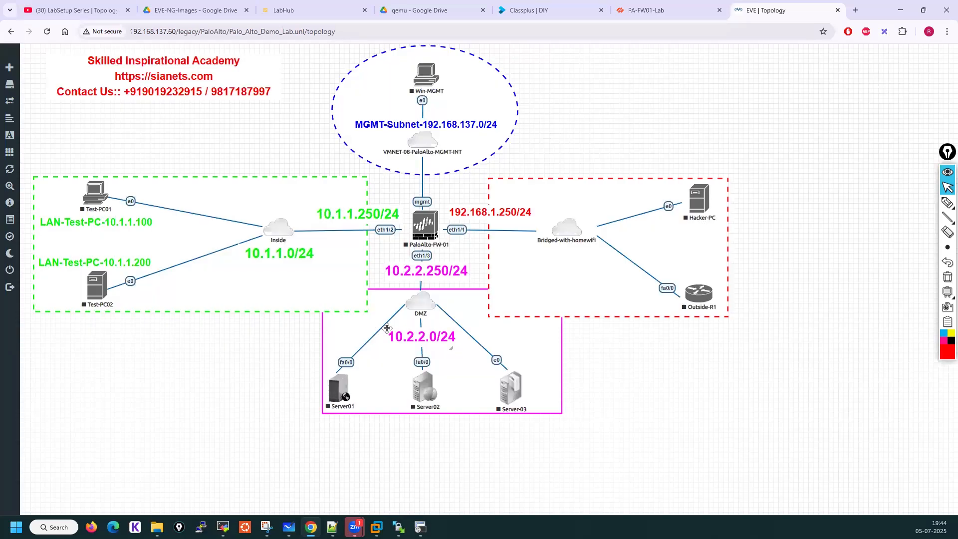
Step: Draw a red pen arrow pointing at the upper edge of the dashed box around the outside network
left_click(947, 203)
mouse_move(553, 165)
left_mouse_down()
mouse_move(630, 132)
mouse_move(564, 169)
left_mouse_up()
mouse_move(564, 148)
left_mouse_down()
mouse_move(543, 176)
mouse_move(595, 183)
left_mouse_up()
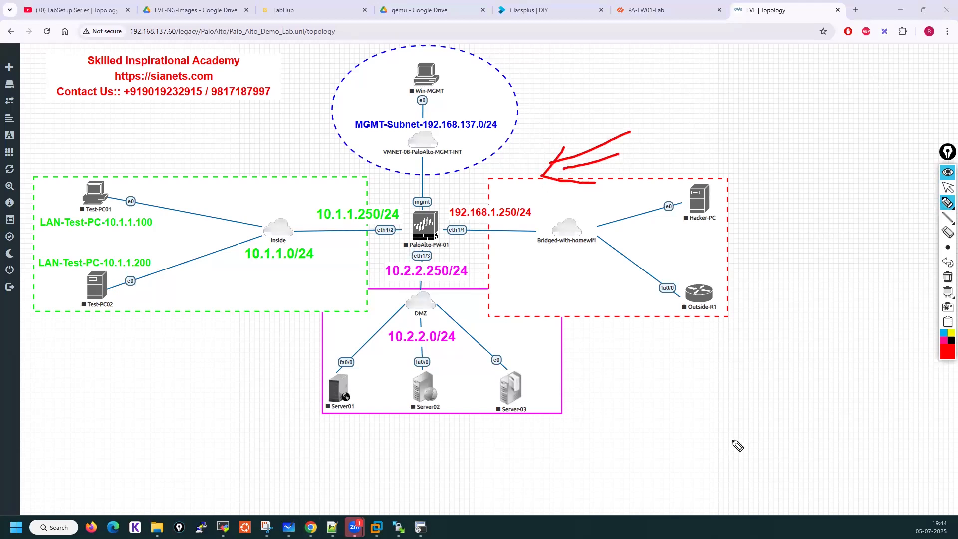